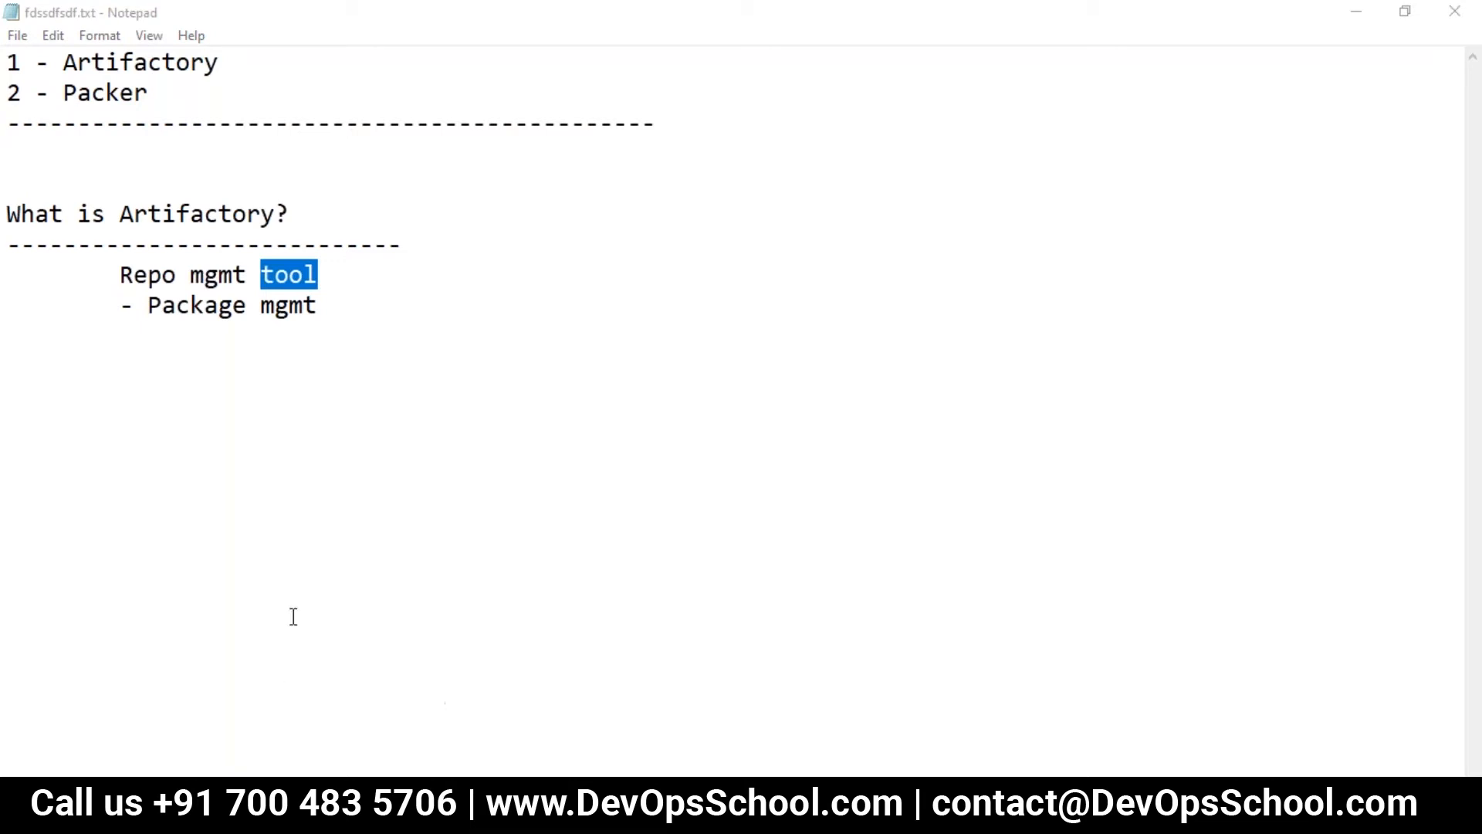
pyautogui.click(294, 433)
pyautogui.doubleClick(219, 308)
pyautogui.click(309, 305)
pyautogui.moveTo(354, 311); pyautogui.dragTo(159, 309)
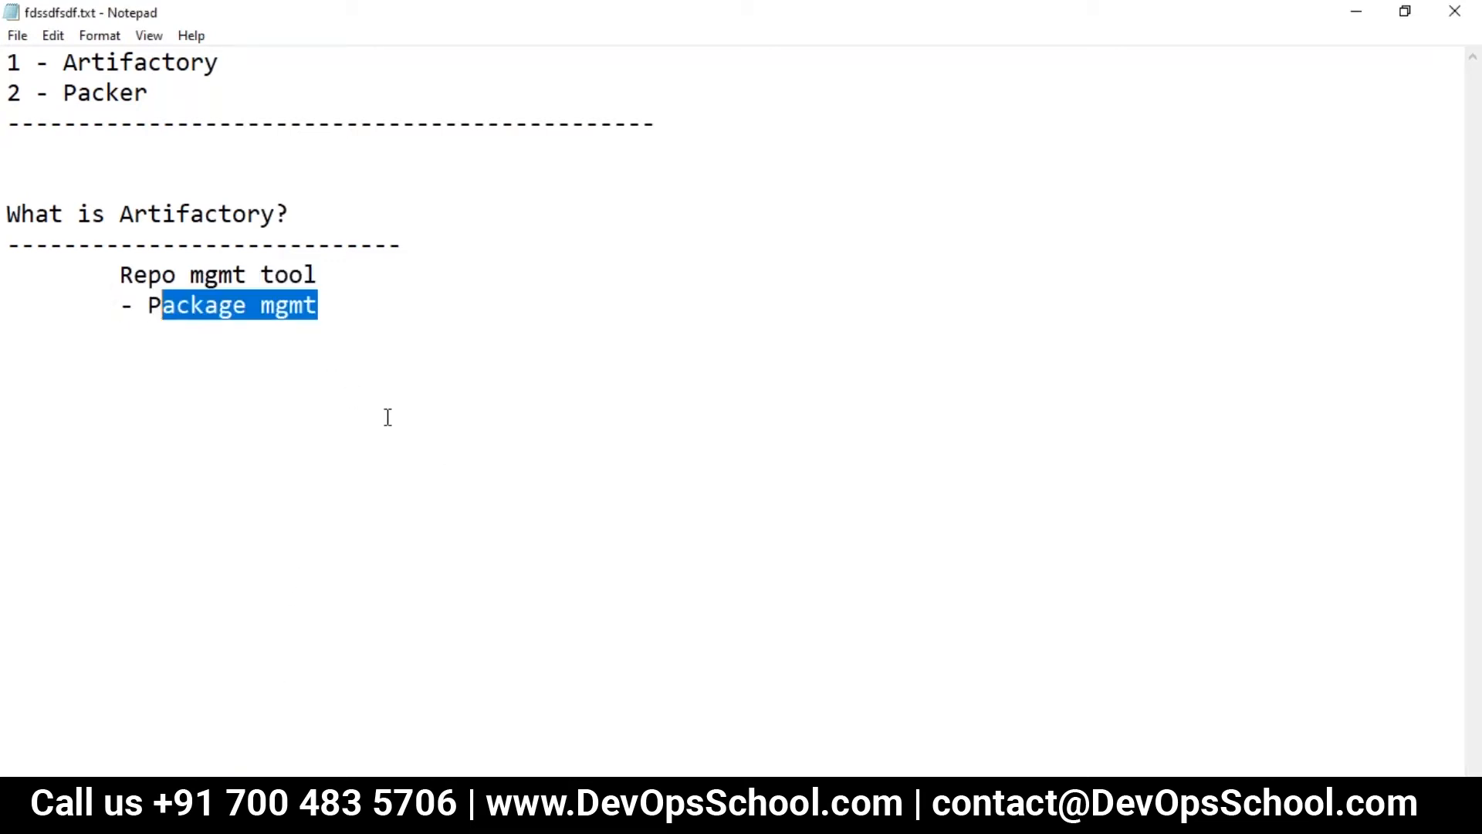
# Add the heading "What kind of repo === what kind of Packages?" with a dashed underline below the Package mgmt note and save the file.
pyautogui.click(364, 307)
pyautogui.press('Return')
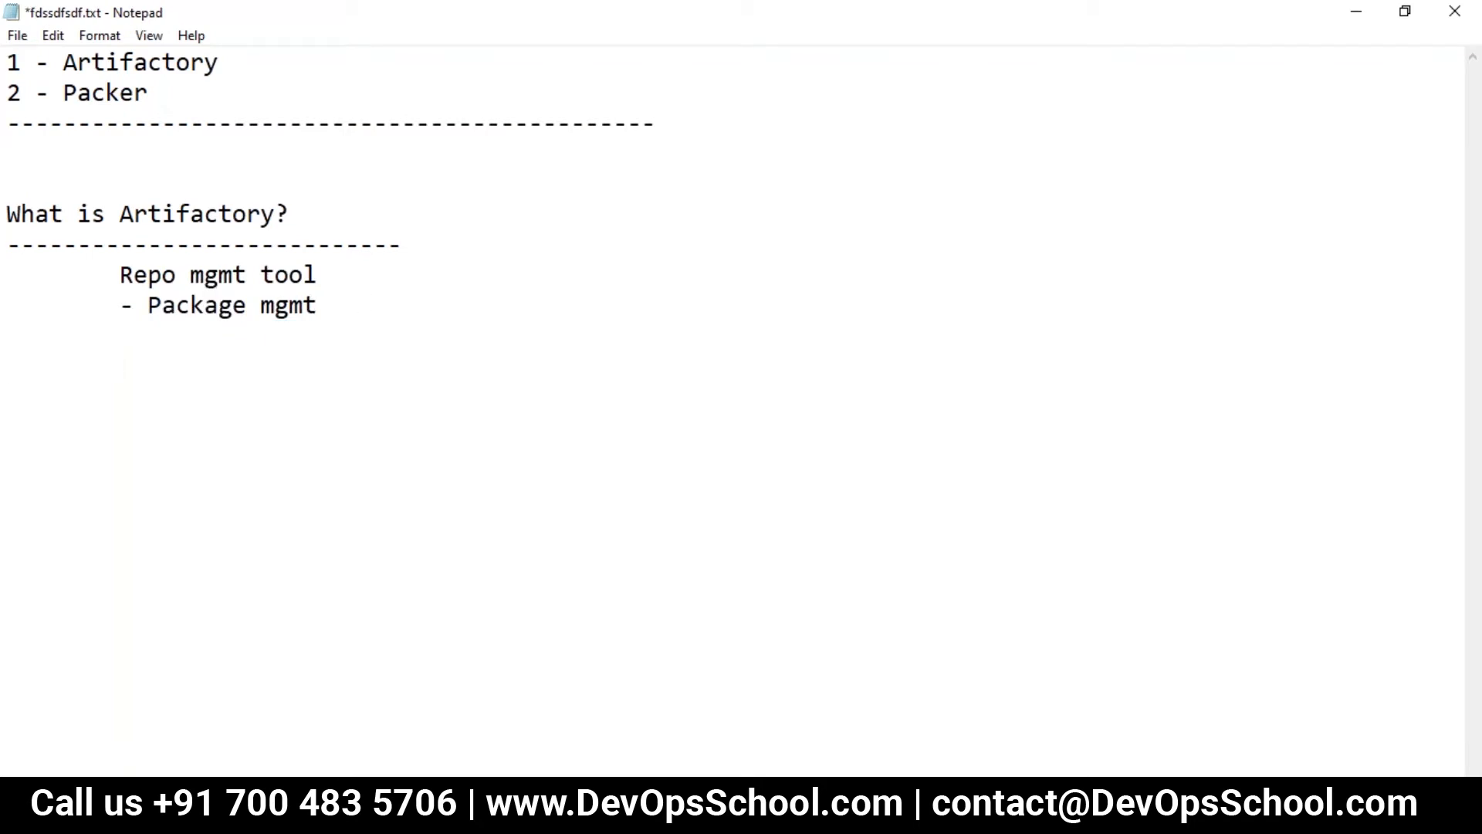
pyautogui.write('What kin')
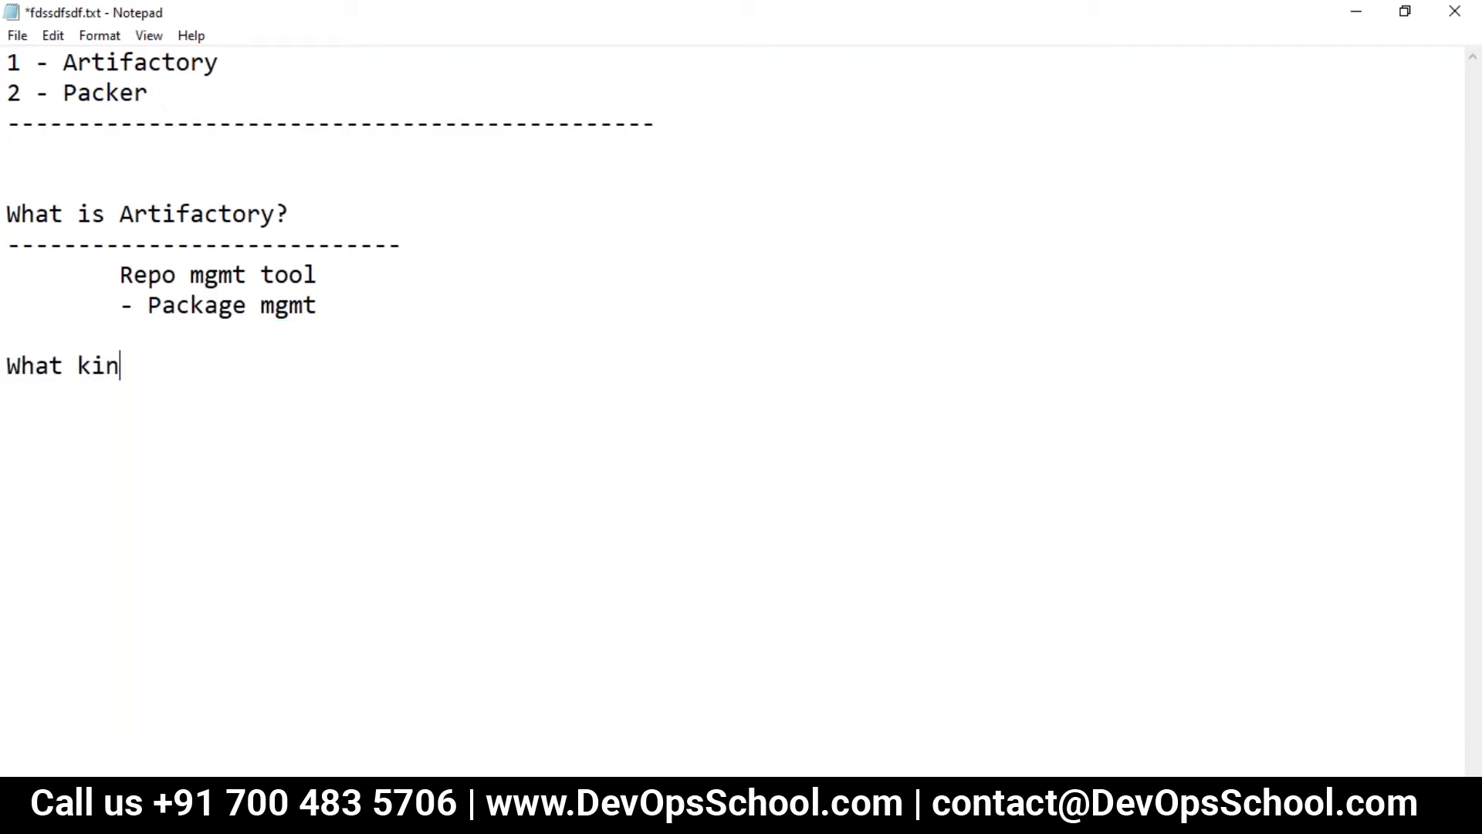
pyautogui.write('d of repo')
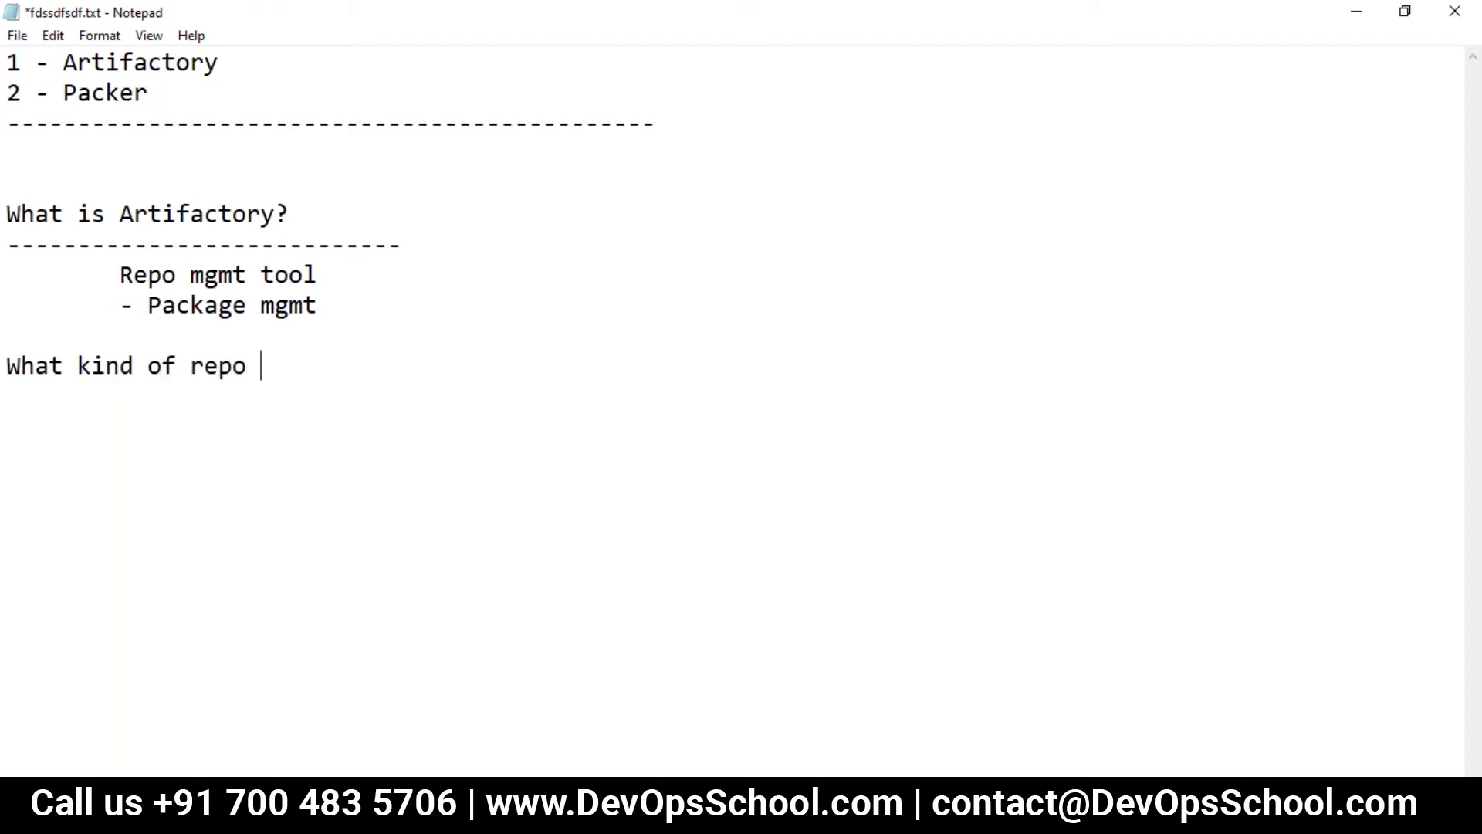
pyautogui.write(' === what kind of Pack')
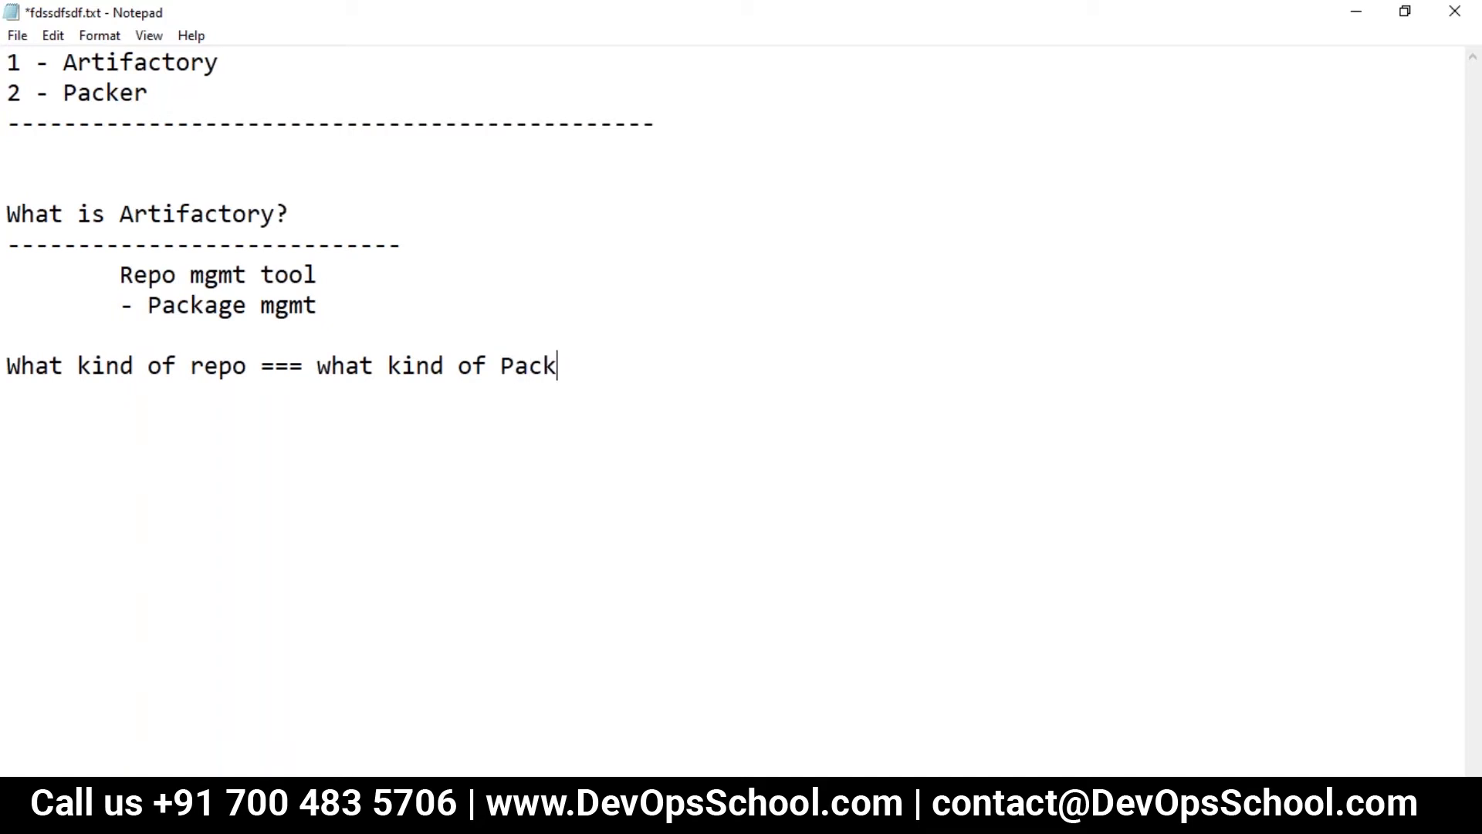
pyautogui.write('ages?')
pyautogui.press('Return')
pyautogui.write('----------------------------------------')
pyautogui.hotkey('ctrl', 's')
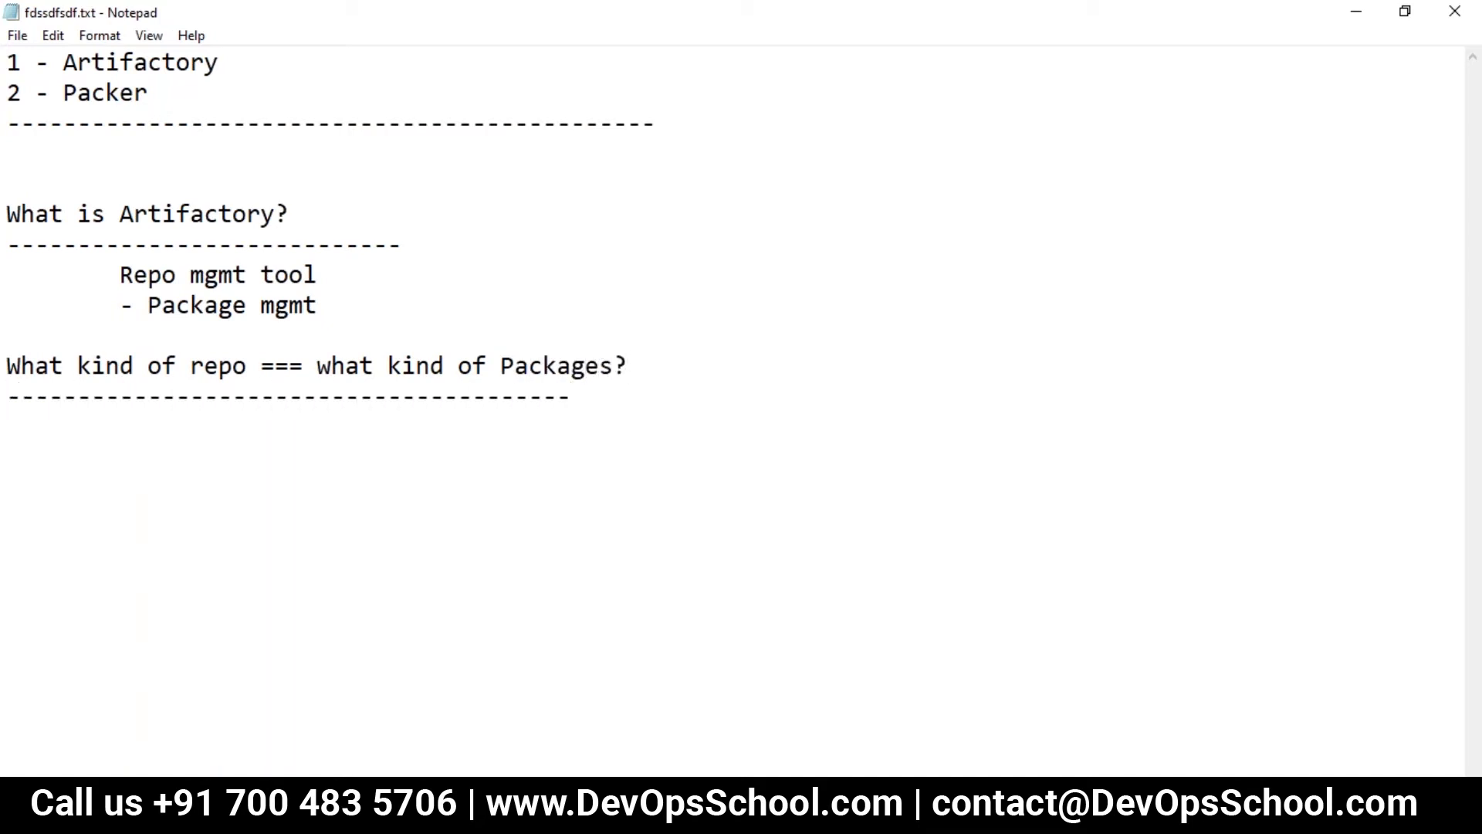
# Switch to Chrome and search Google in a new tab for "artifactory package support".
pyautogui.hotkey('alt', 'Tab')
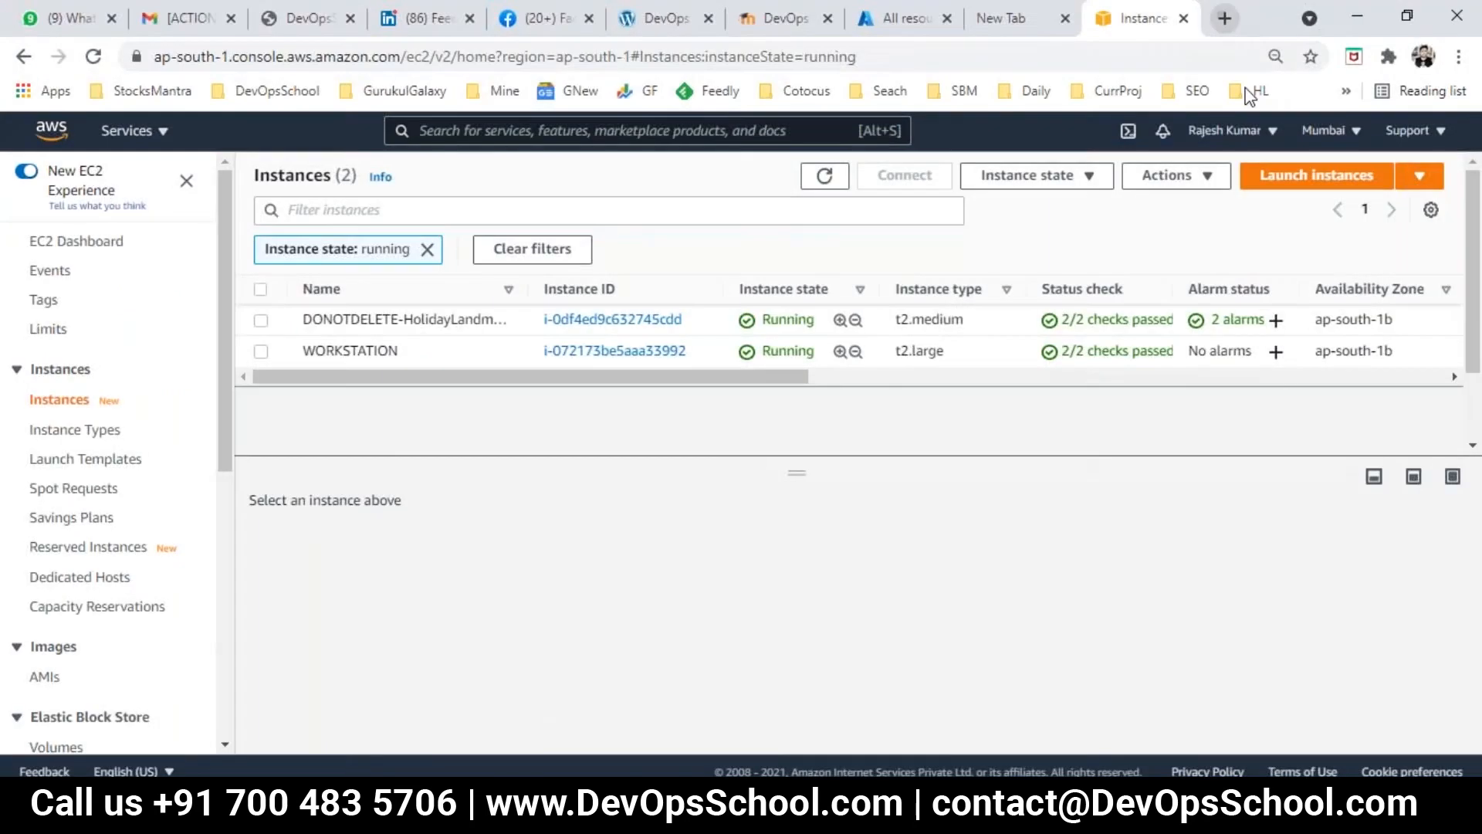
pyautogui.click(1225, 19)
pyautogui.write('artica')
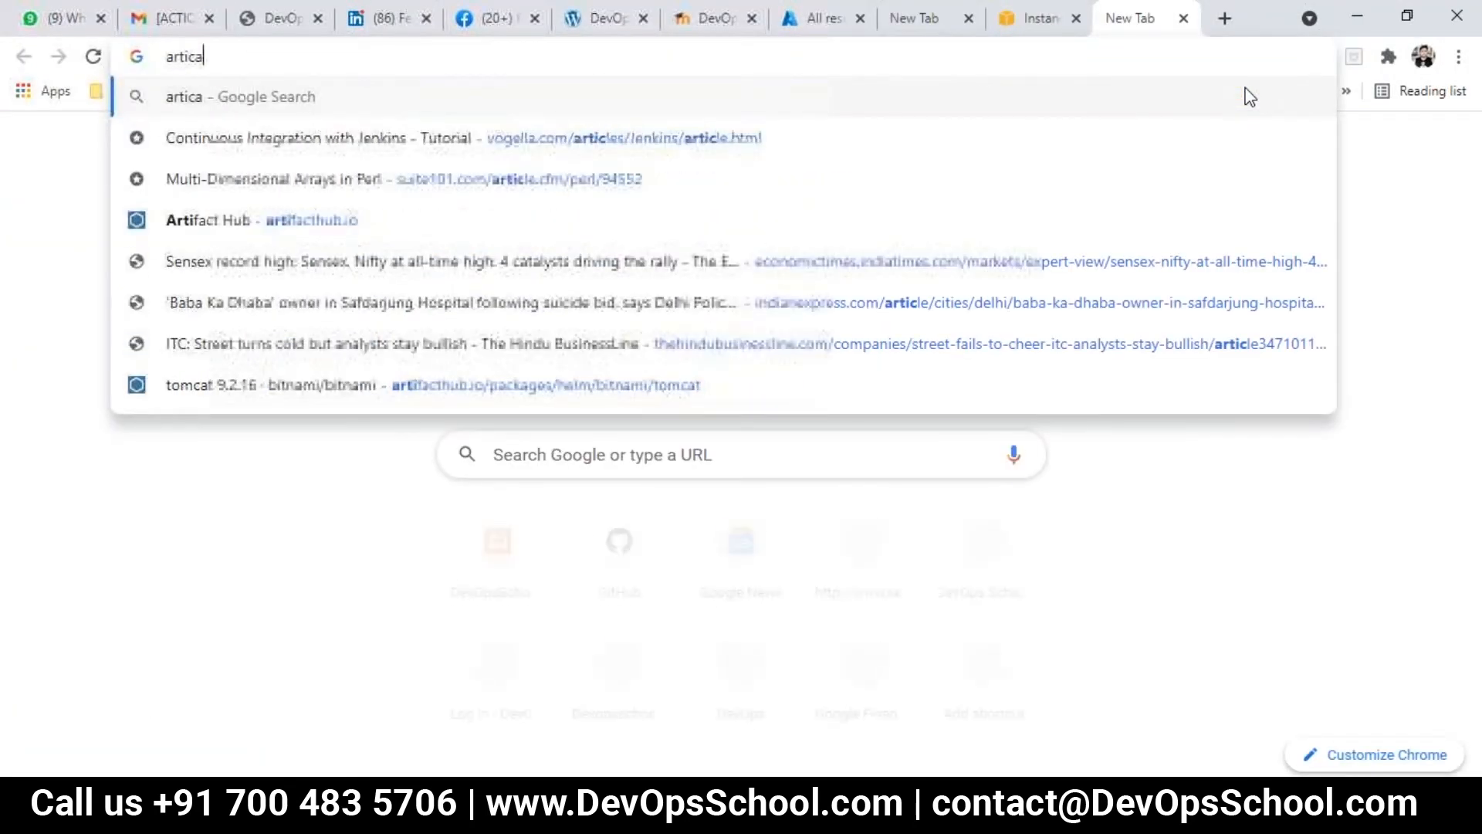
pyautogui.write('tory packa')
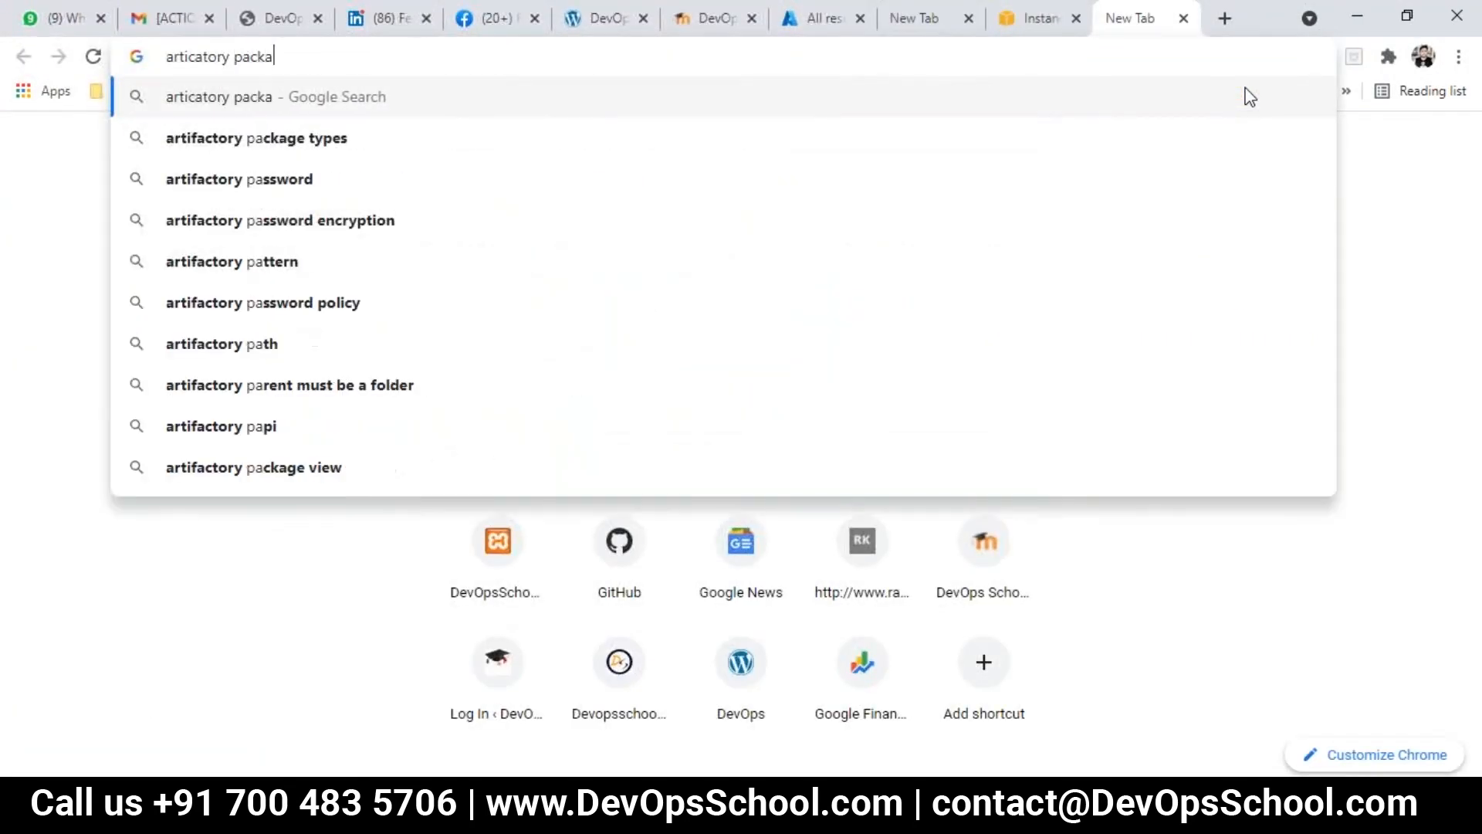
pyautogui.press('Down')
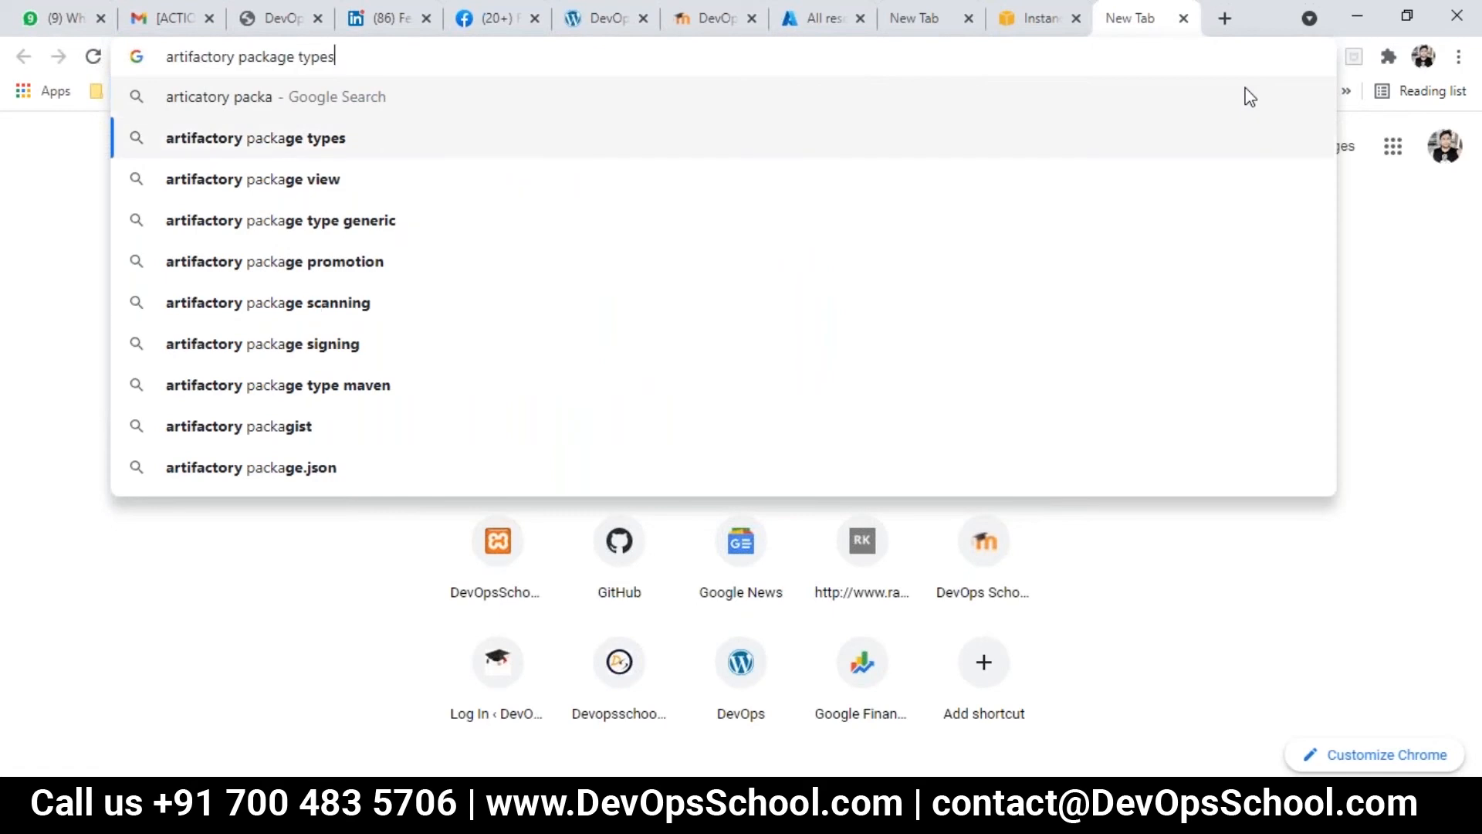
pyautogui.press('BackSpace')
pyautogui.press('BackSpace')
pyautogui.press('BackSpace')
pyautogui.press('BackSpace')
pyautogui.press('BackSpace')
pyautogui.write('su')
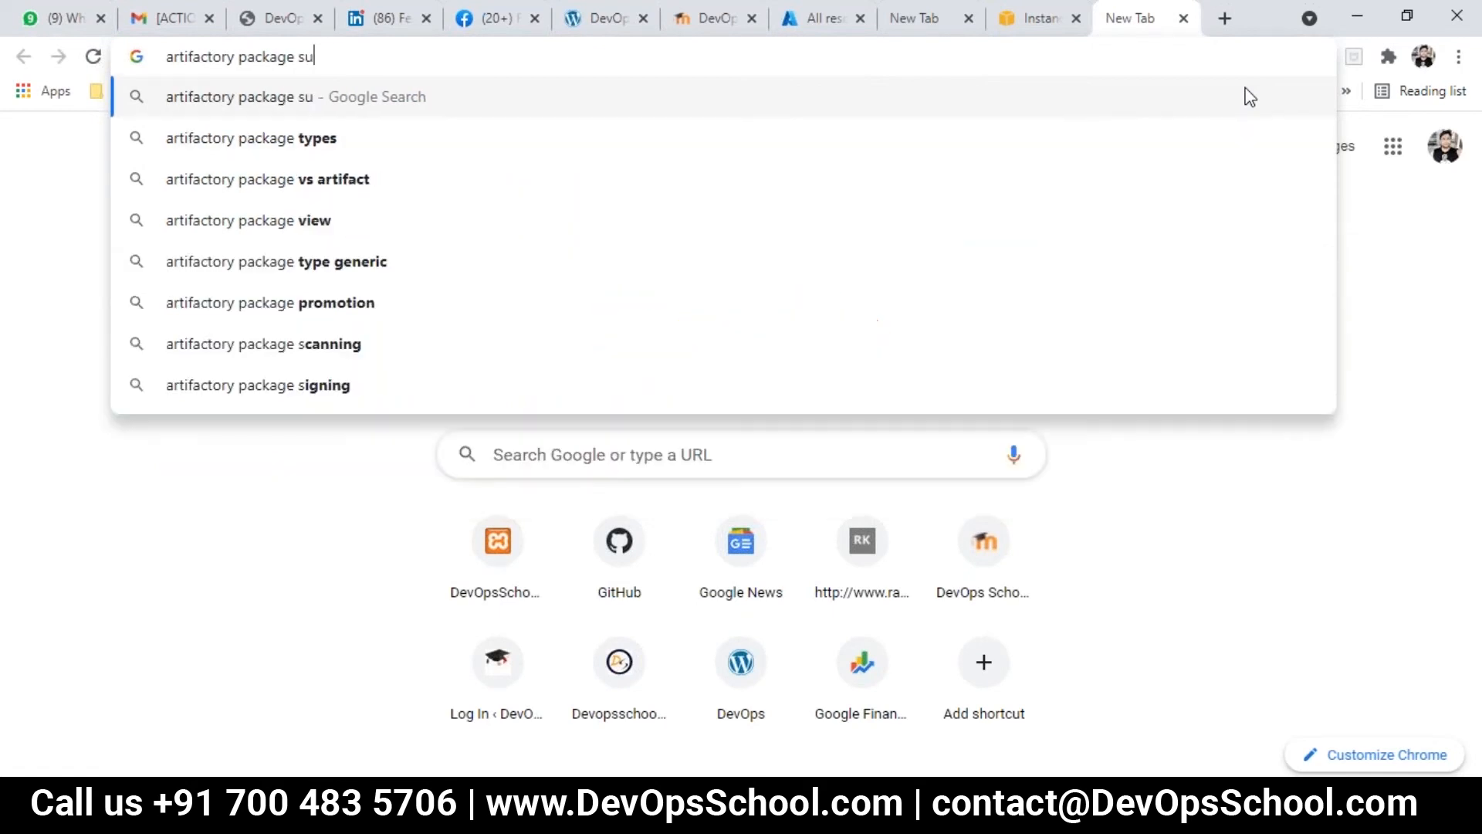
pyautogui.write('pport')
pyautogui.press('Return')
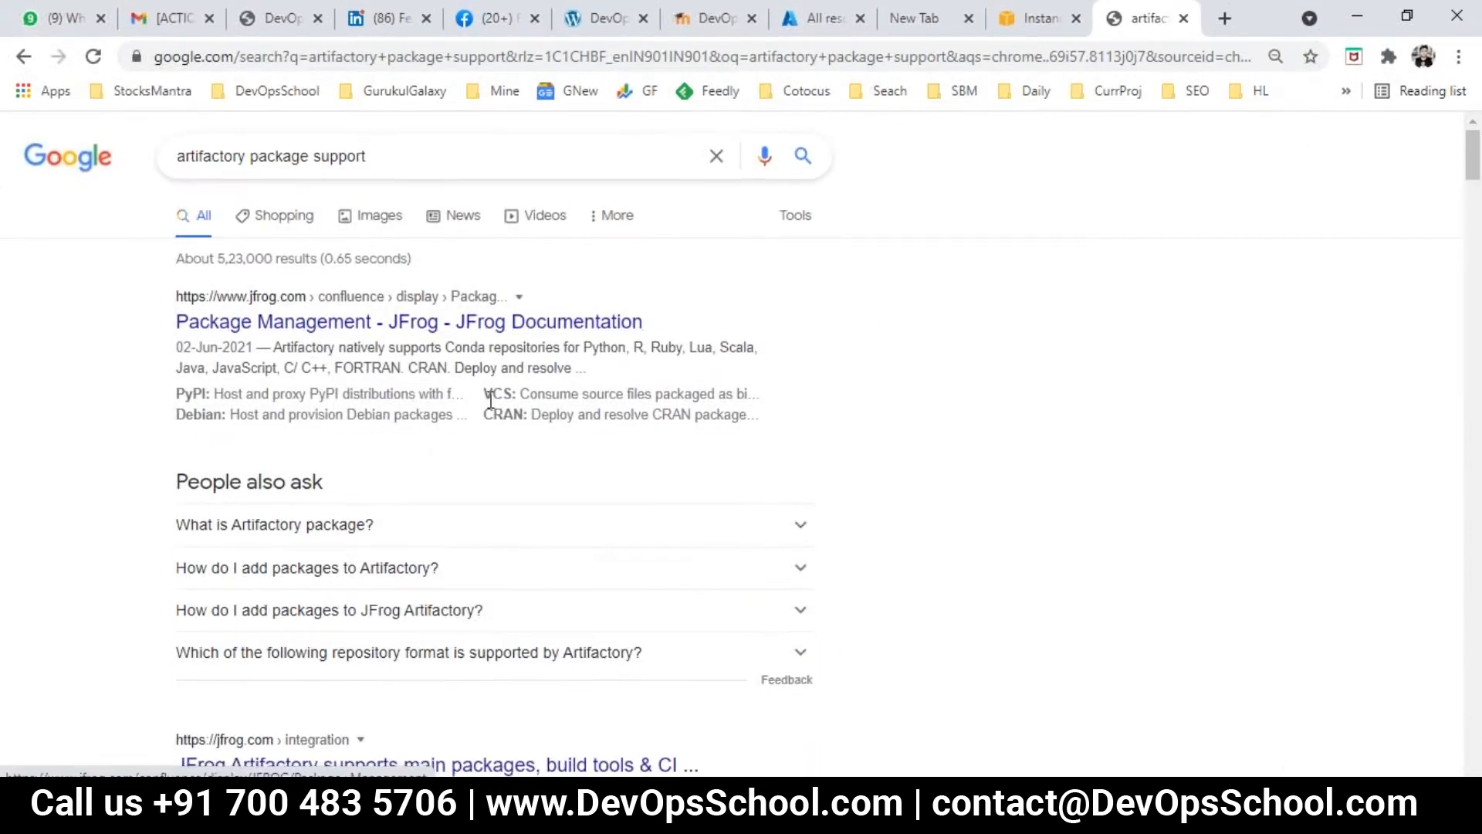
# Open the search result "Package Management - JFrog - JFrog Documentation" in a new tab and show that page.
pyautogui.scroll(-3, 473, 531)
pyautogui.scroll(-2, 472, 529)
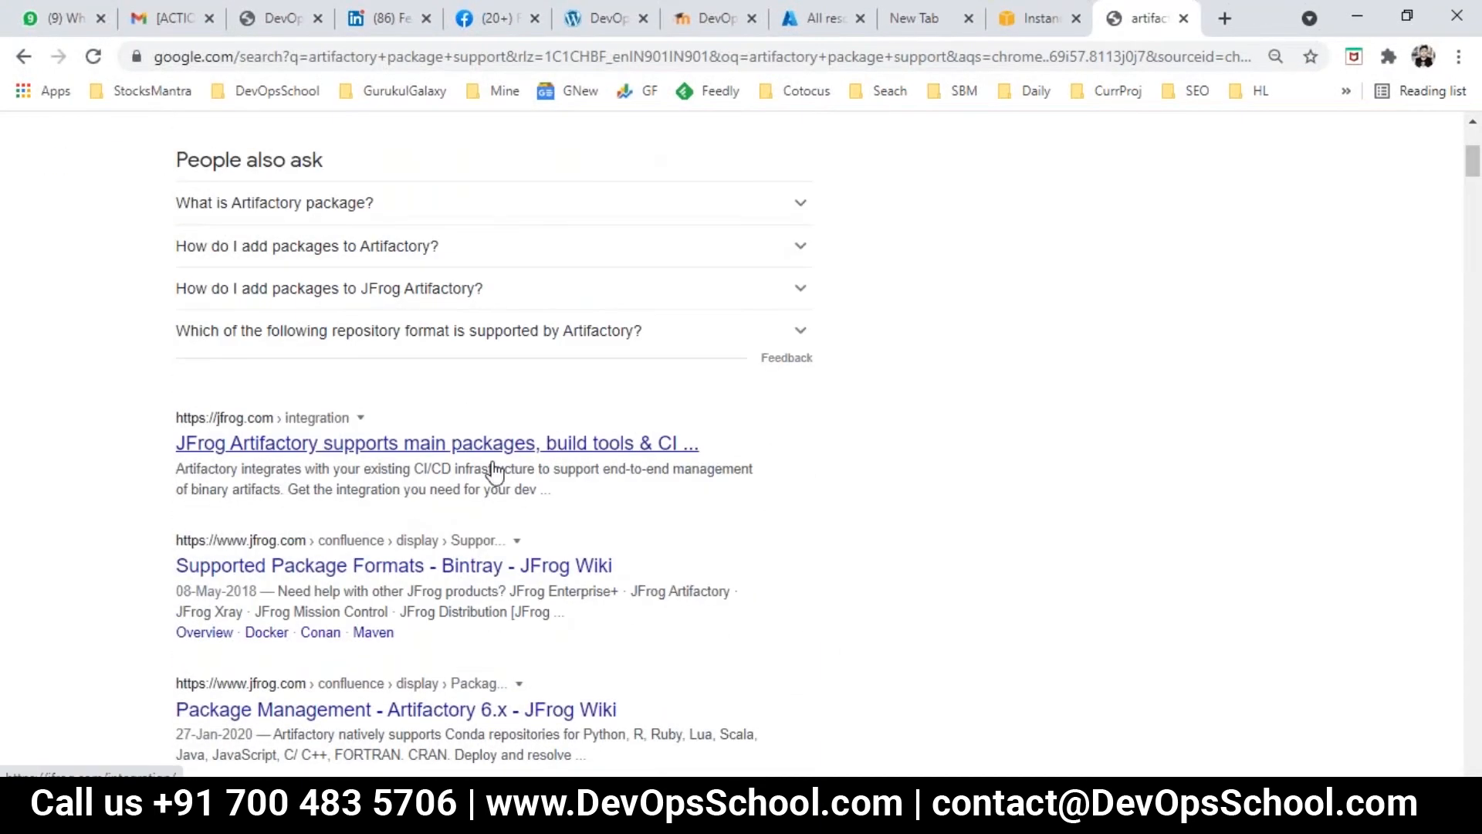
pyautogui.rightClick(492, 570)
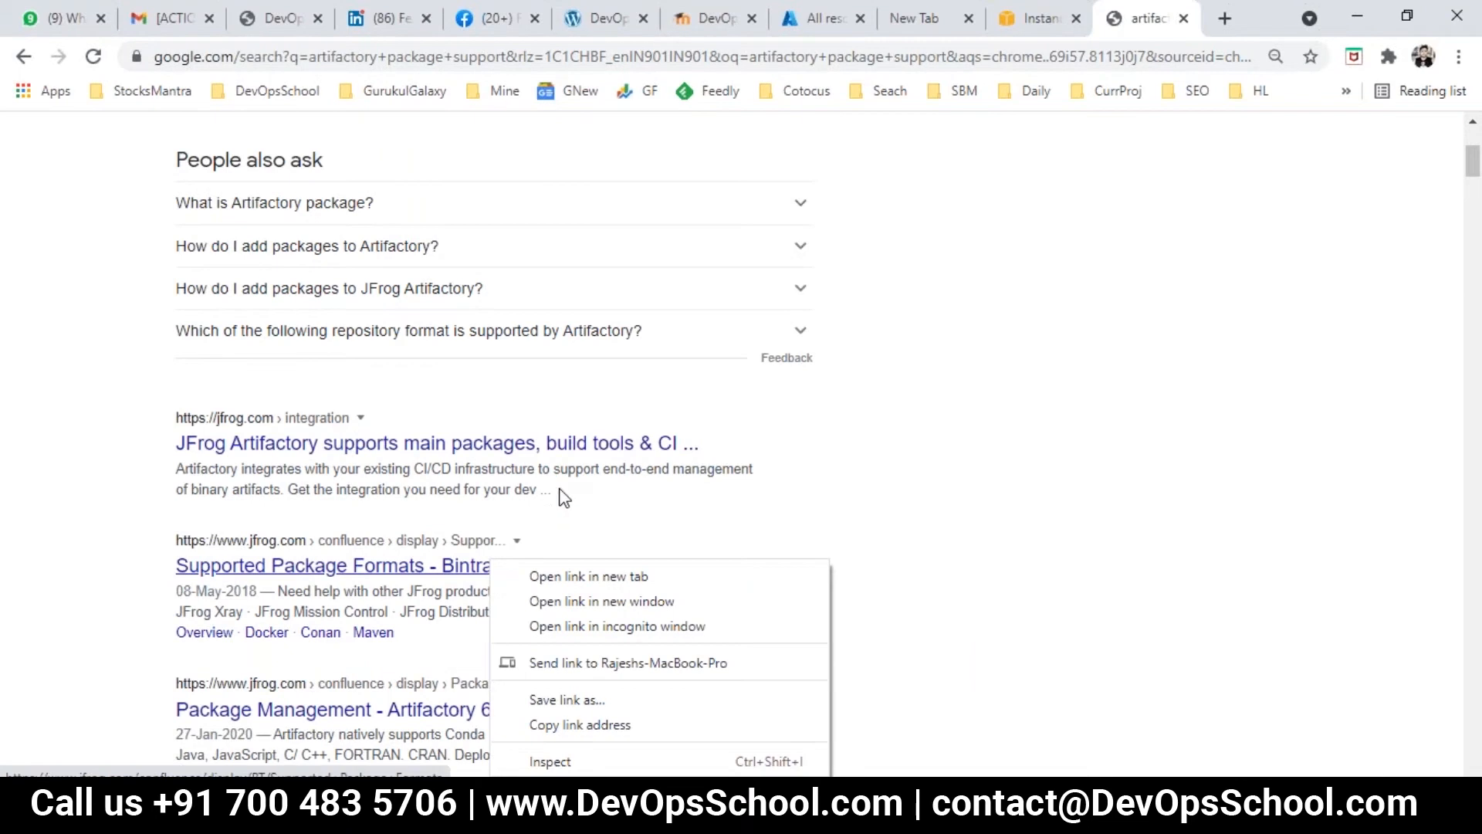
pyautogui.rightClick(447, 429)
pyautogui.click(361, 494)
pyautogui.scroll(-3, 371, 498)
pyautogui.scroll(6, 380, 501)
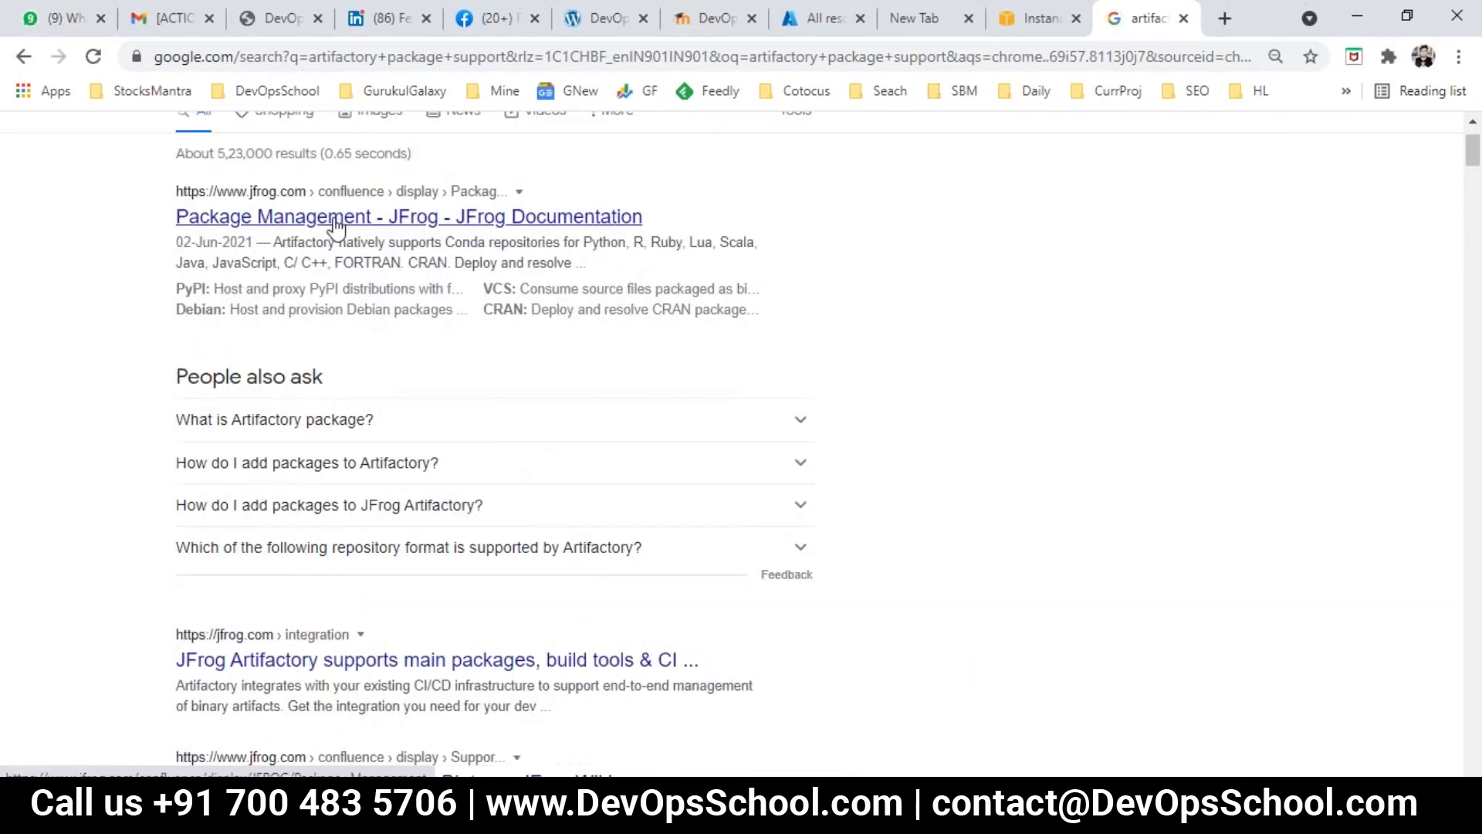
pyautogui.scroll(2, 339, 232)
pyautogui.rightClick(386, 325)
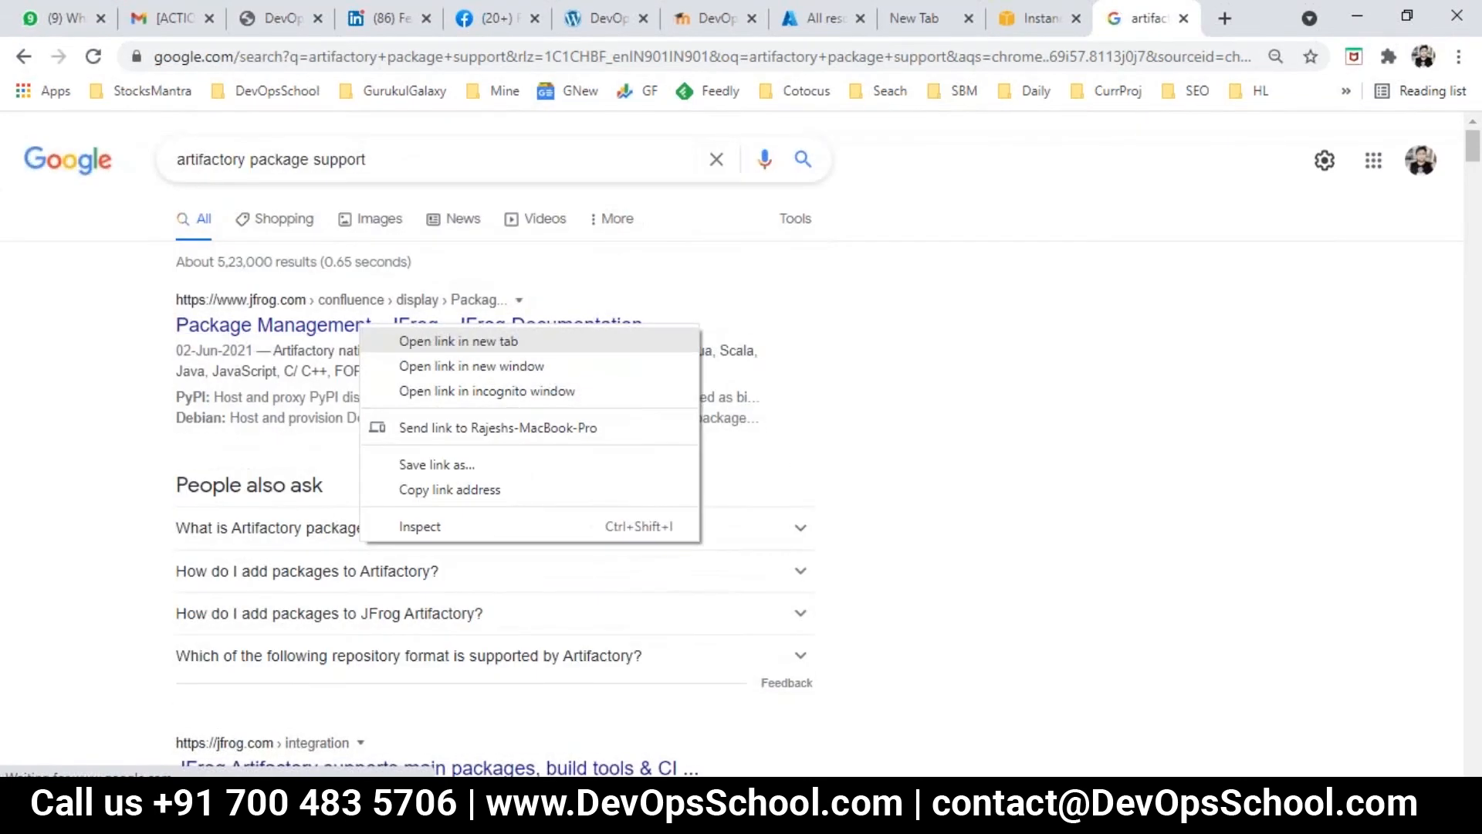
pyautogui.click(448, 337)
pyautogui.click(1127, 6)
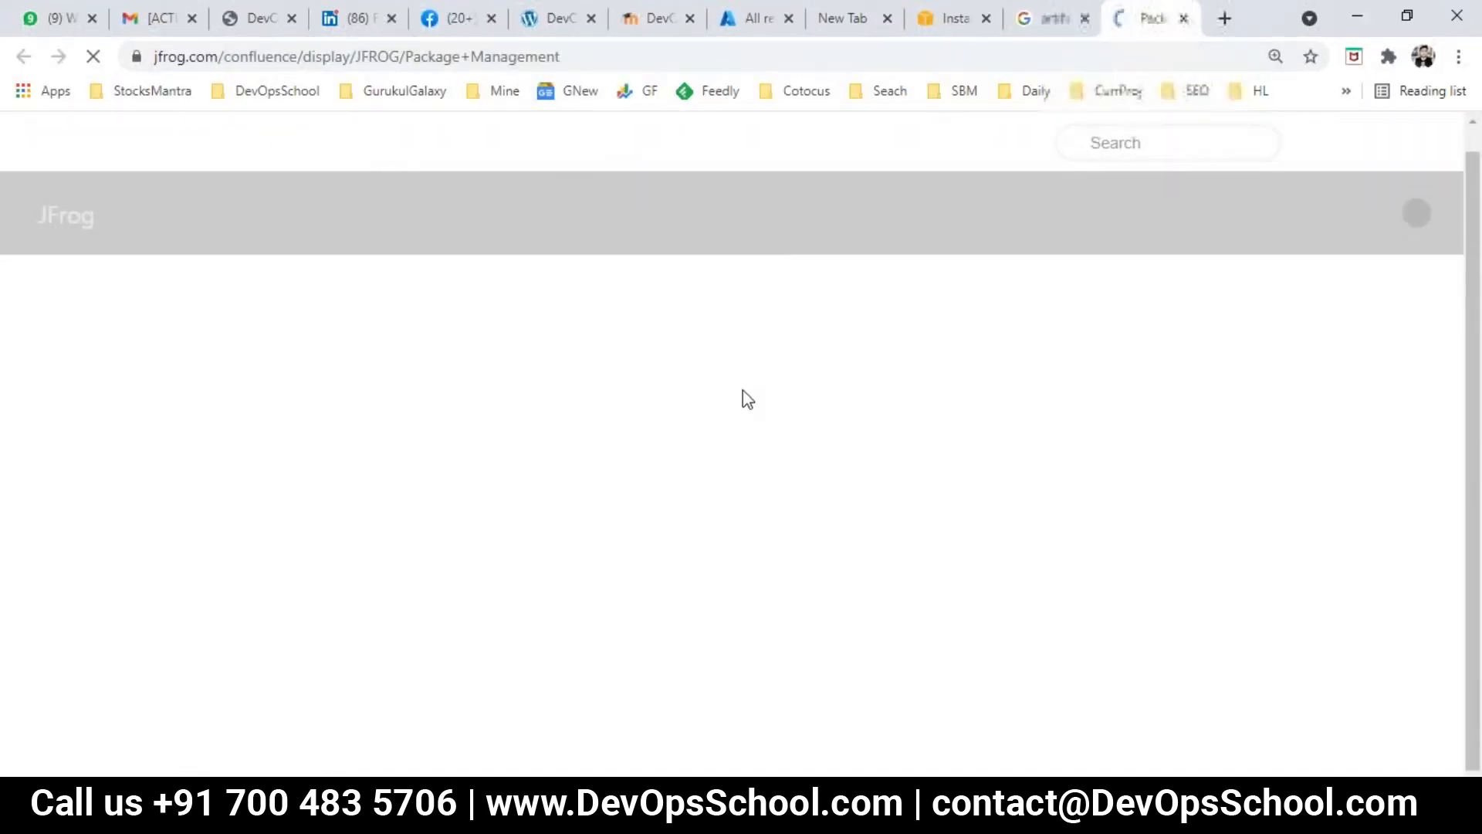
# Review the Supported Package Types table on the JFrog page, from Alpine through VCS.
pyautogui.scroll(-15, 877, 474)
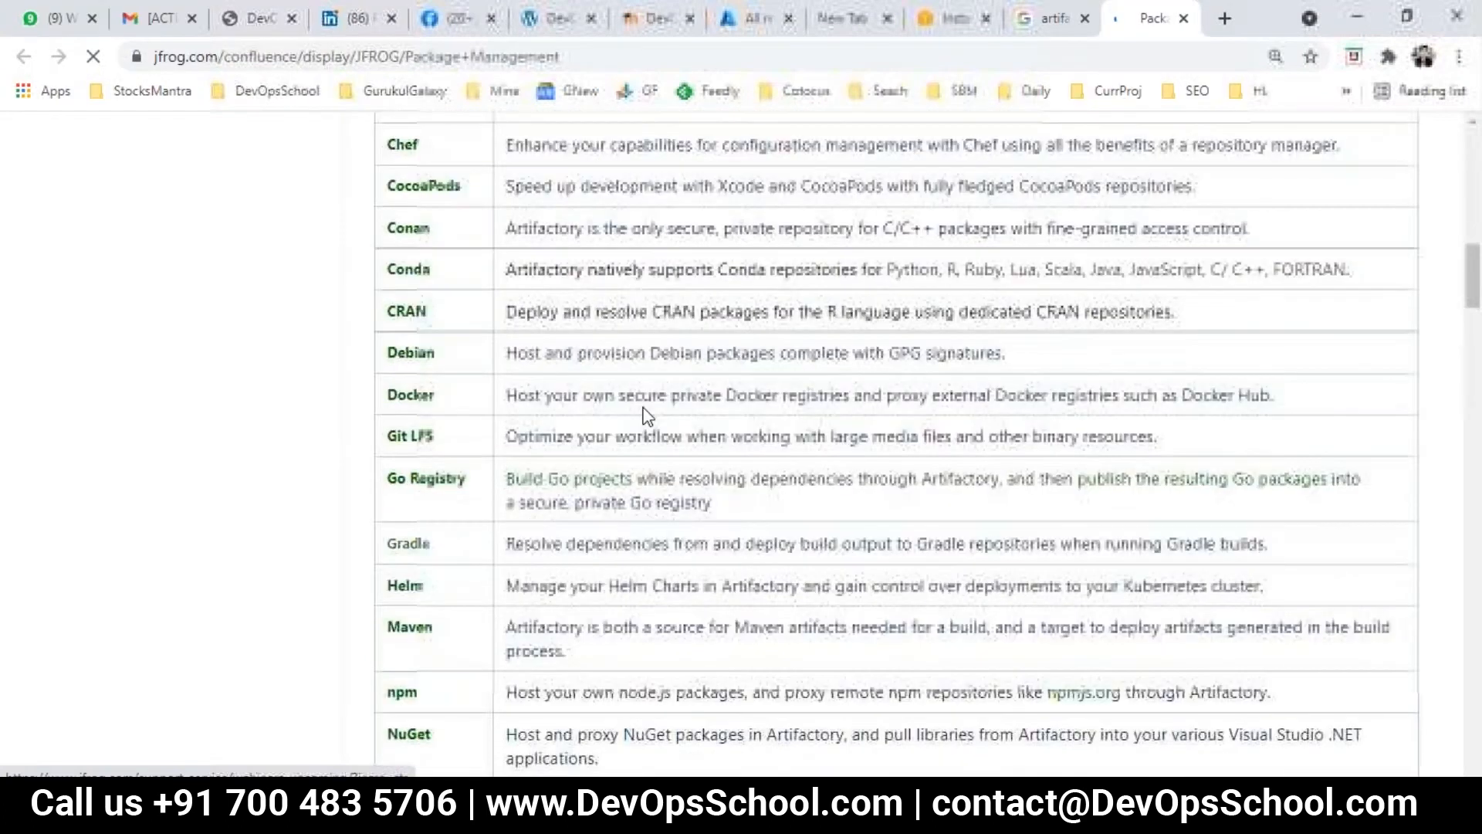
pyautogui.scroll(5, 647, 415)
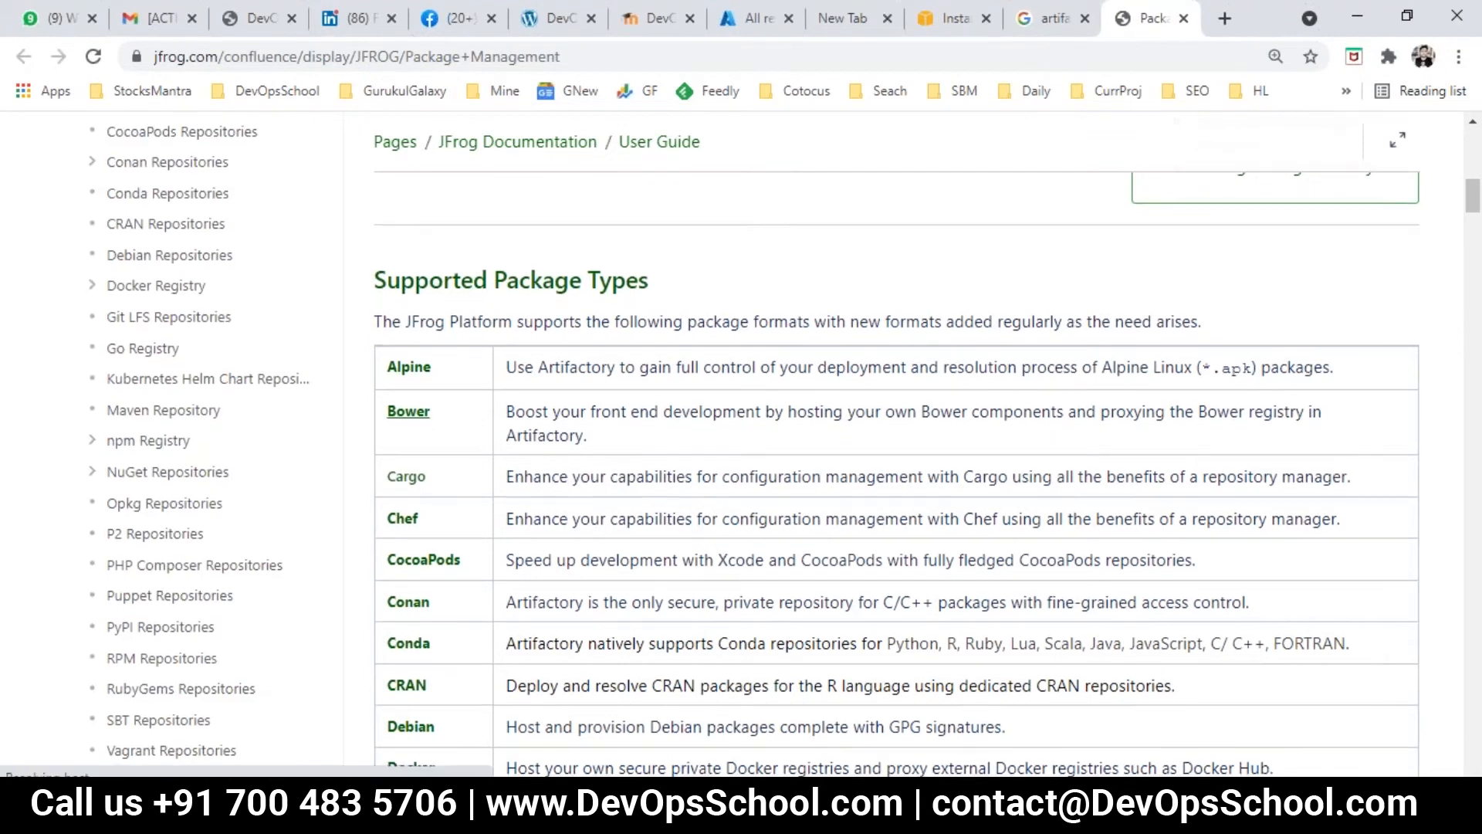
pyautogui.scroll(-1, 433, 409)
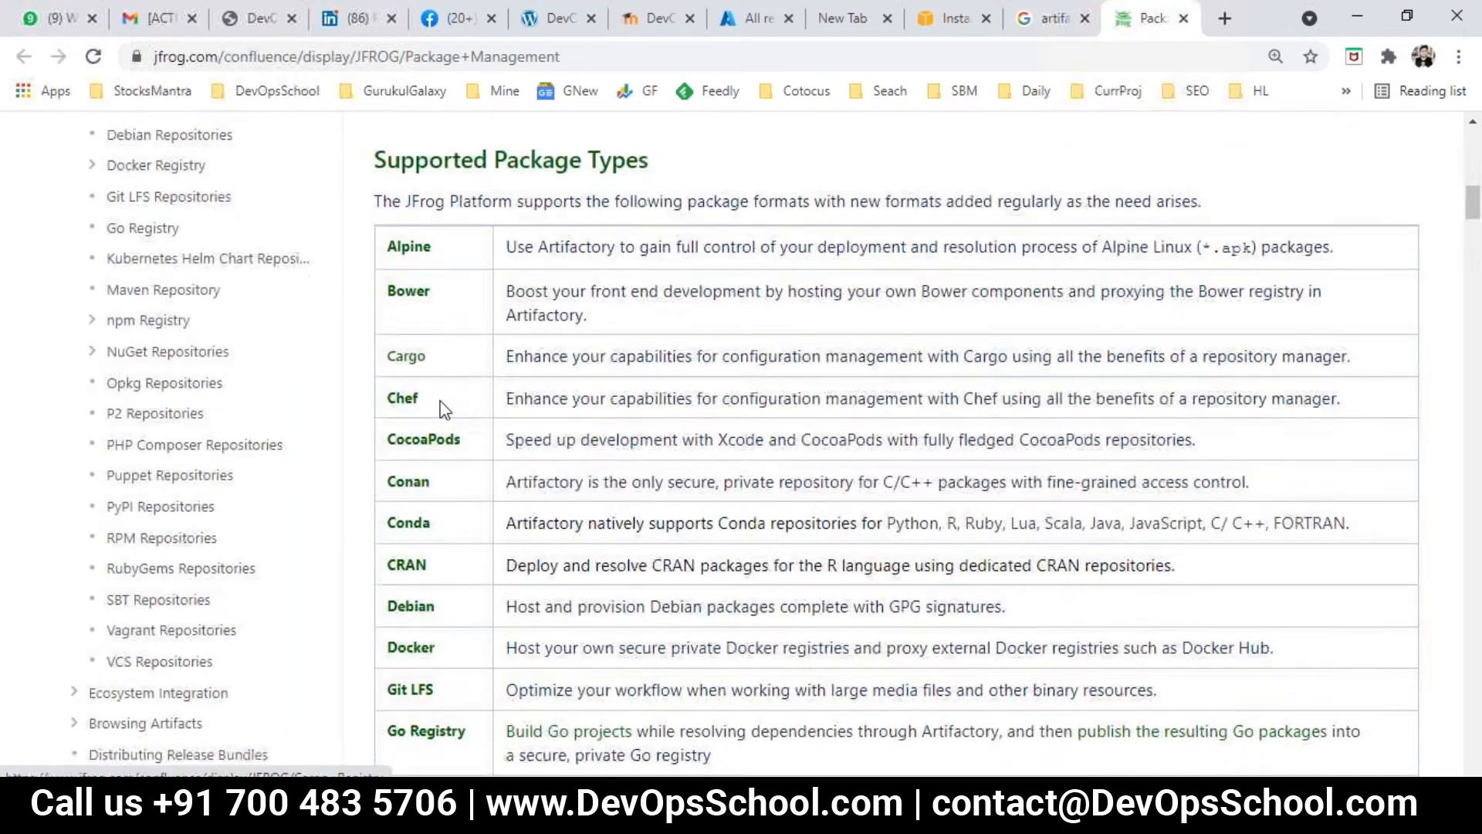
pyautogui.scroll(-1, 417, 363)
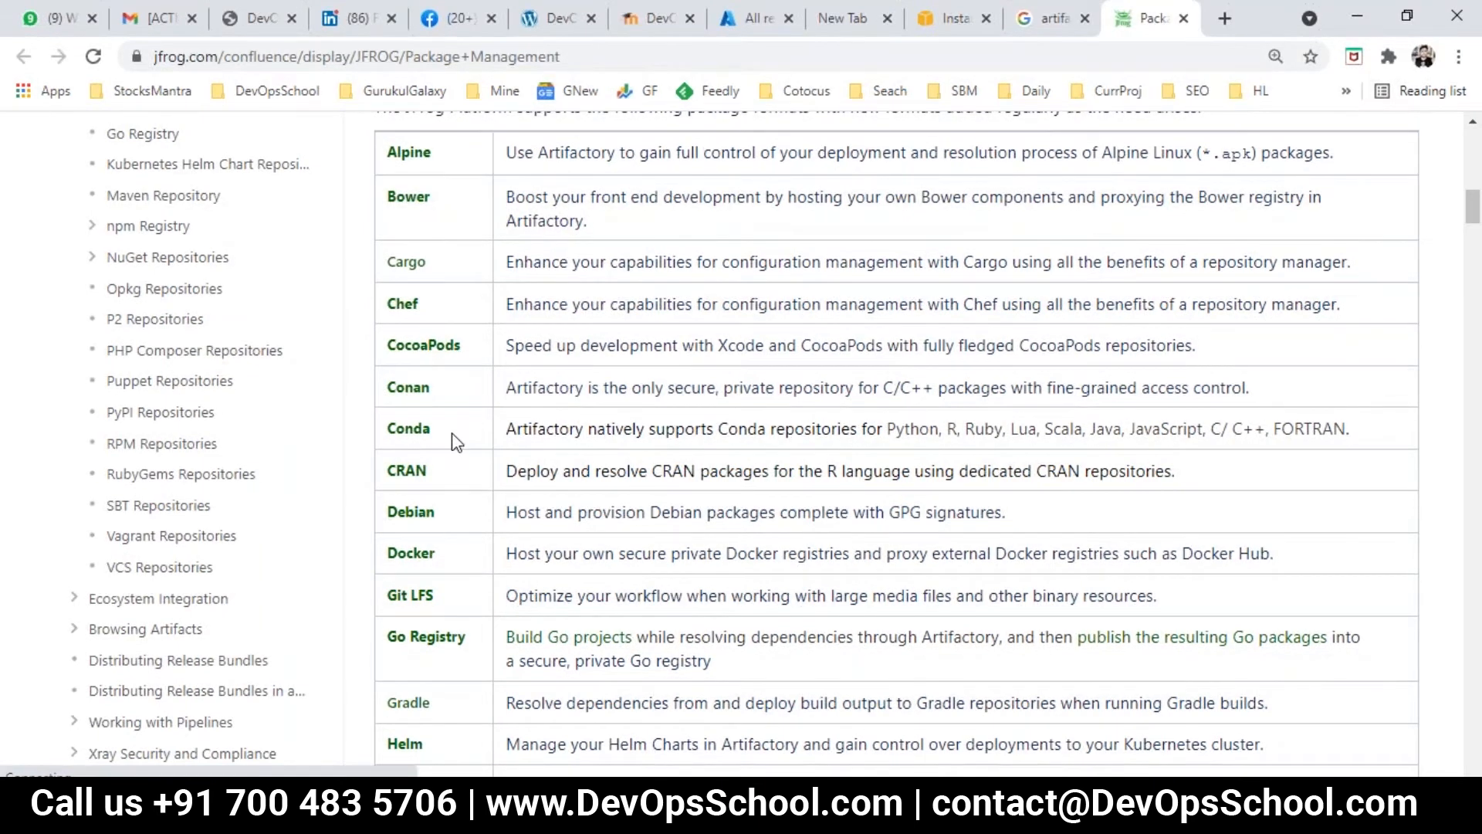
pyautogui.scroll(-1, 456, 441)
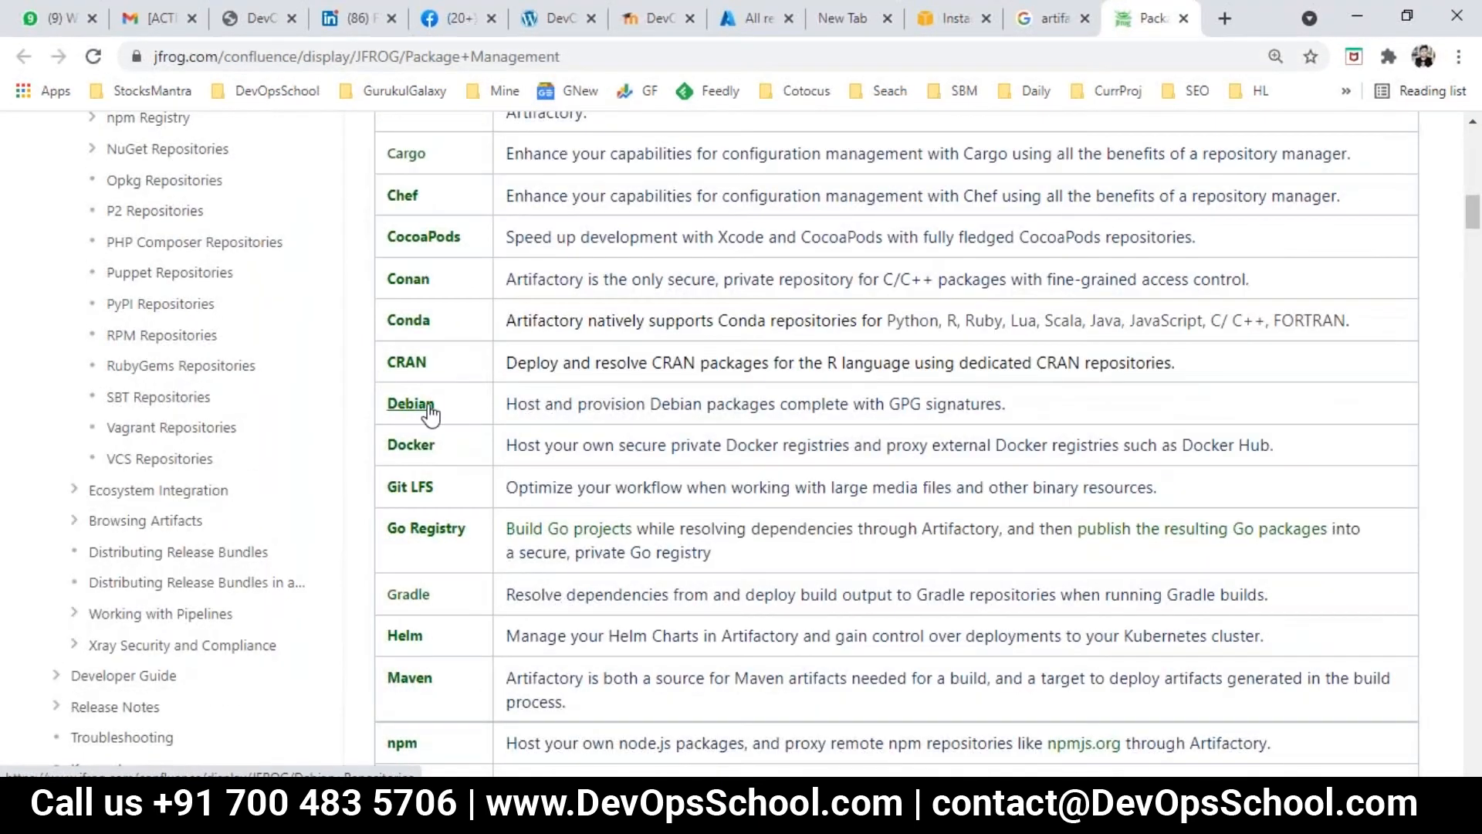
pyautogui.scroll(-1, 439, 518)
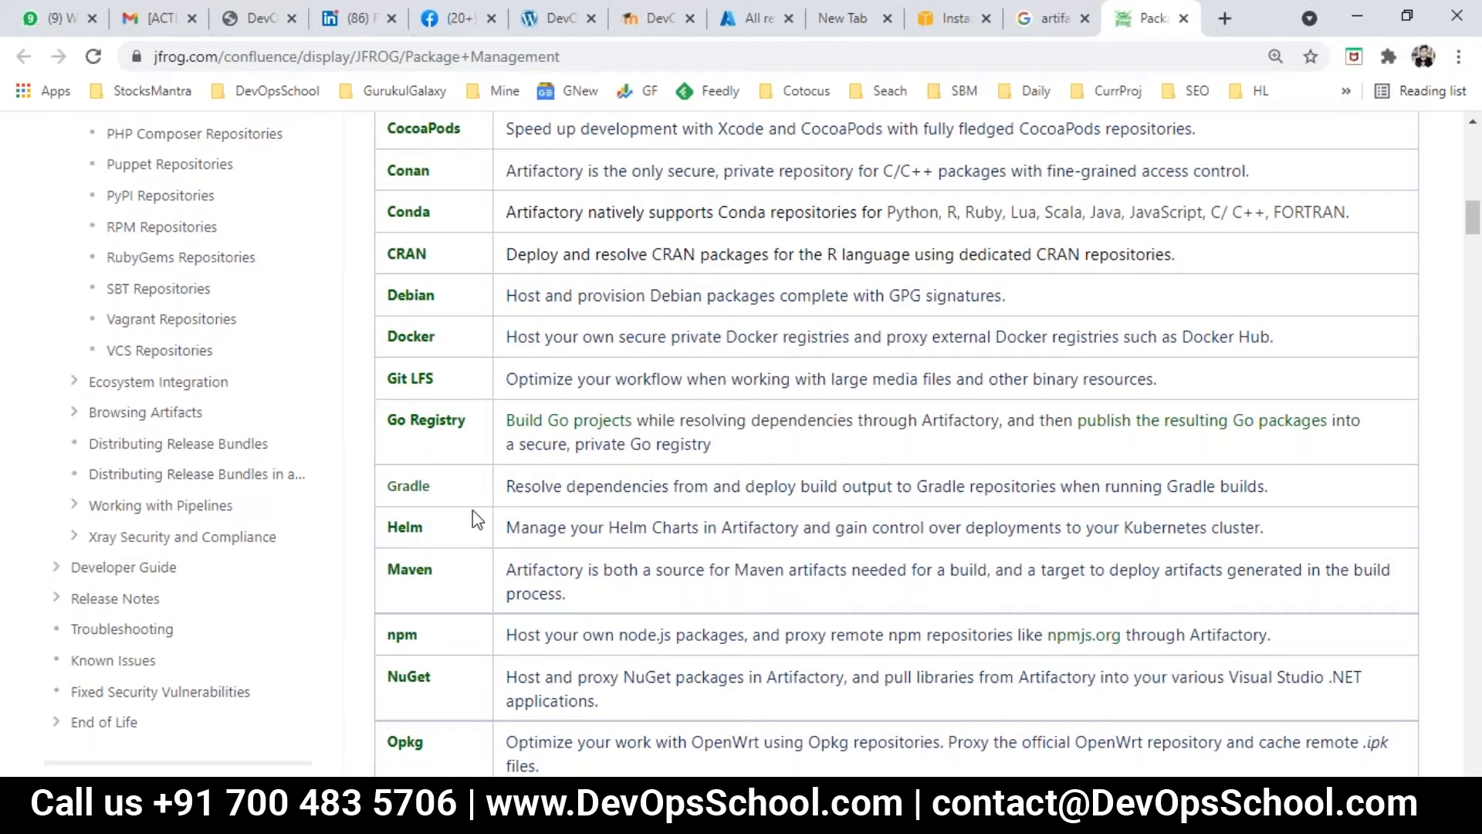
pyautogui.scroll(-2, 477, 519)
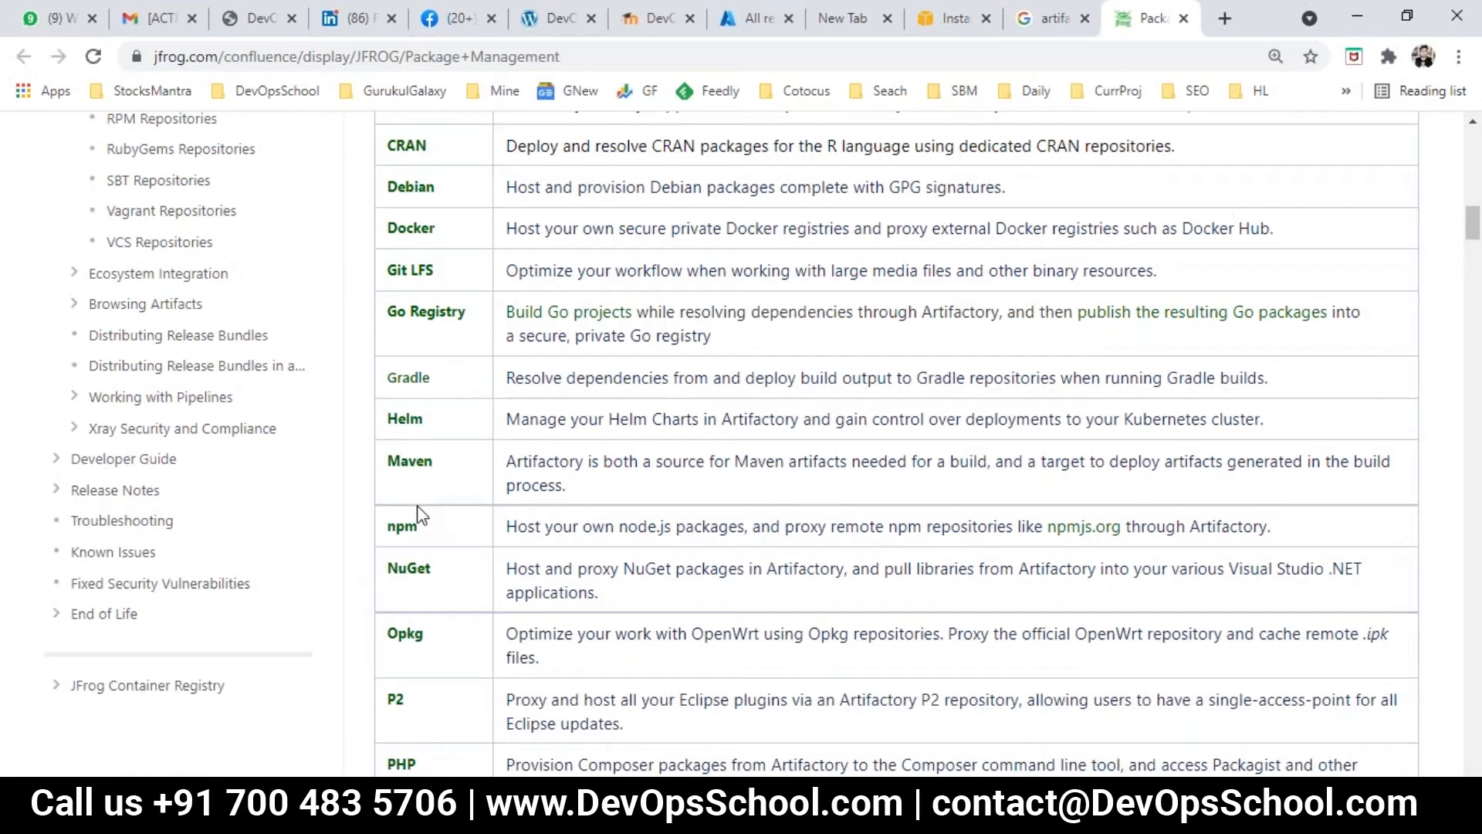
pyautogui.scroll(-2, 421, 515)
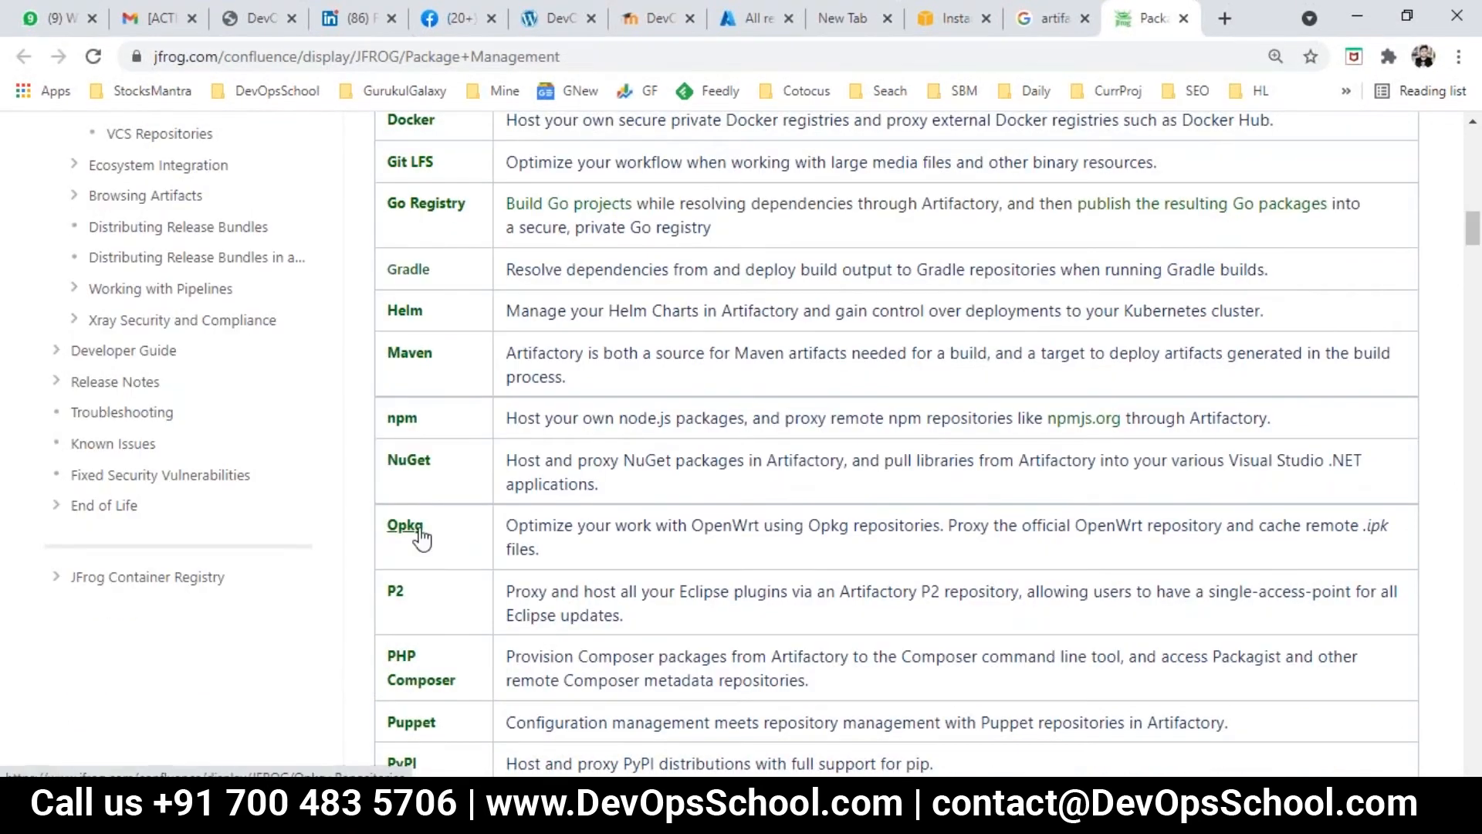
pyautogui.scroll(-2, 423, 538)
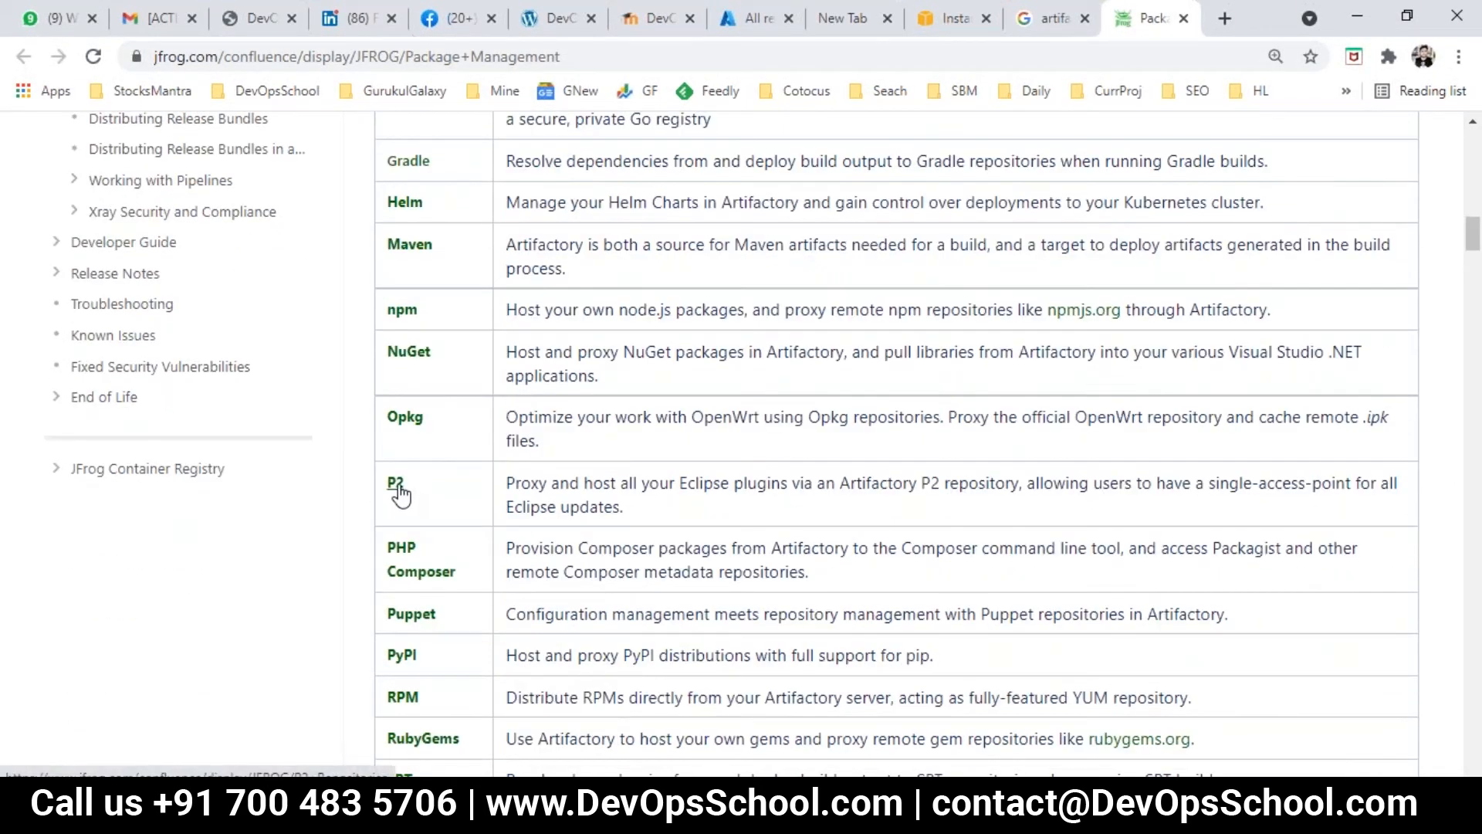
pyautogui.scroll(-2, 401, 494)
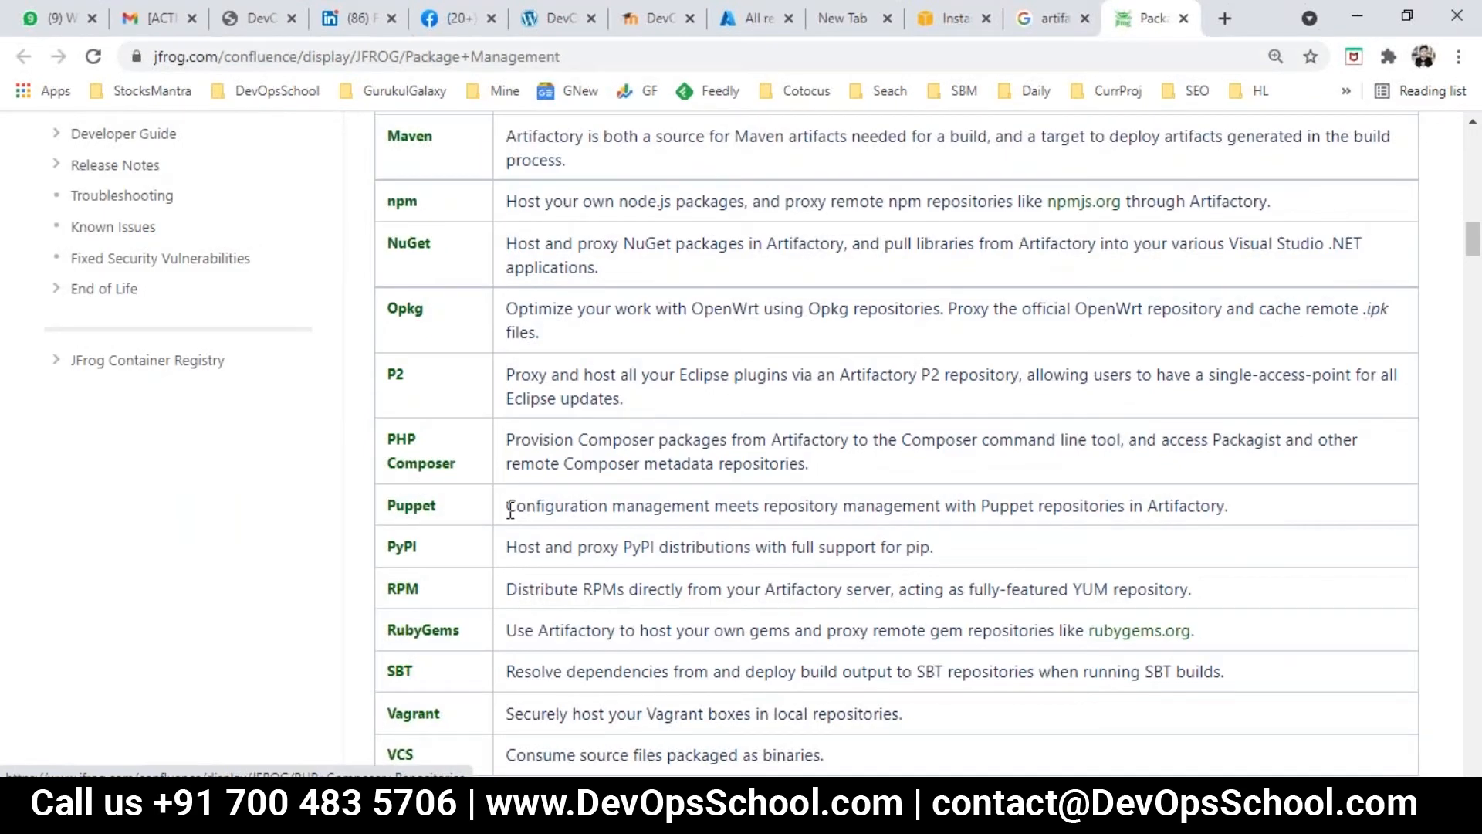
pyautogui.scroll(-4, 421, 524)
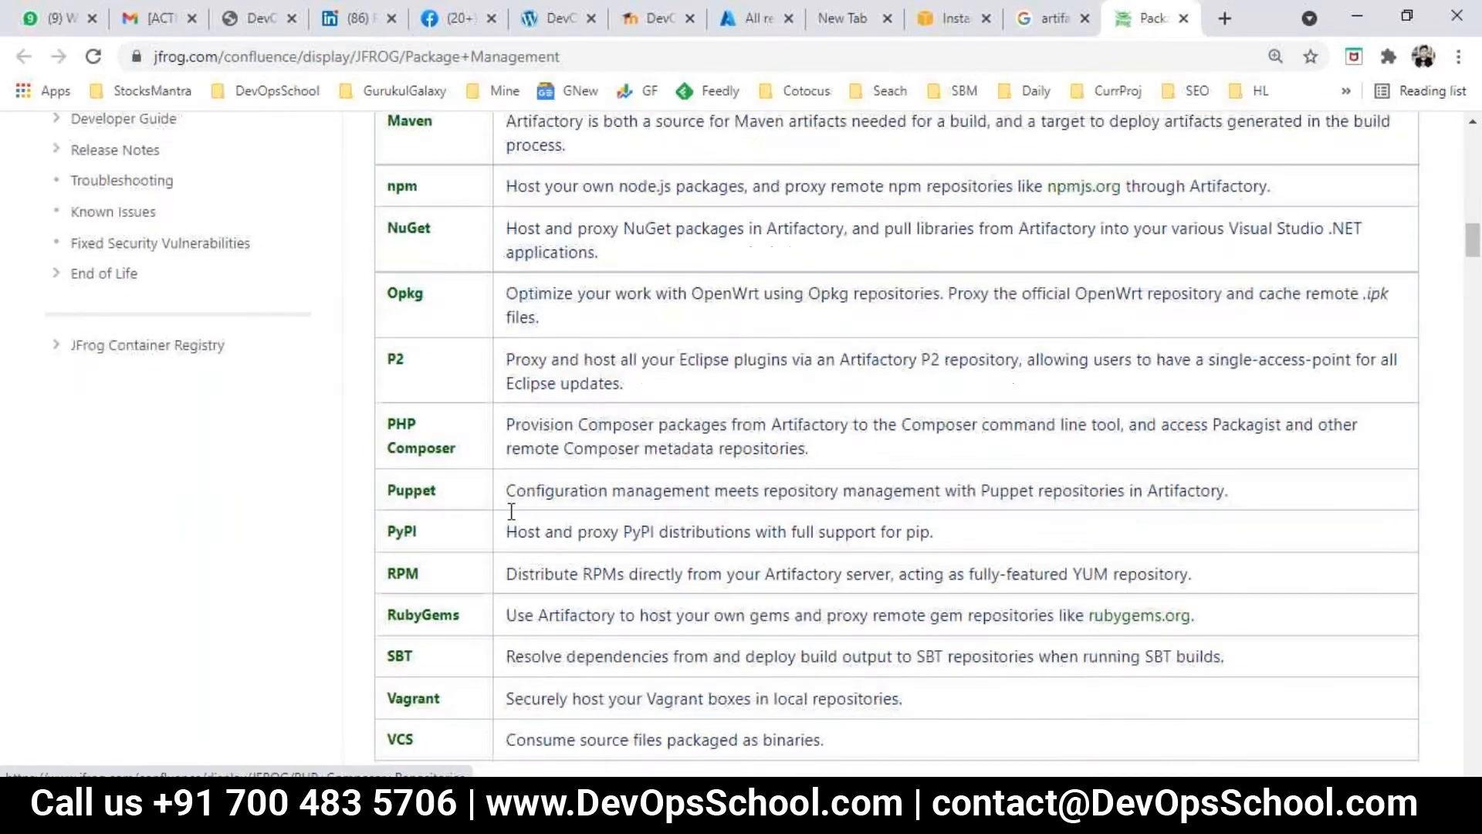
# Copy the JFrog Package Management page's URL into the Notepad notes under the "What kind of repo === what kind of Packages?" heading.
pyautogui.click(526, 57)
pyautogui.hotkey('ctrl', 'c')
pyautogui.hotkey('alt', 'Tab')
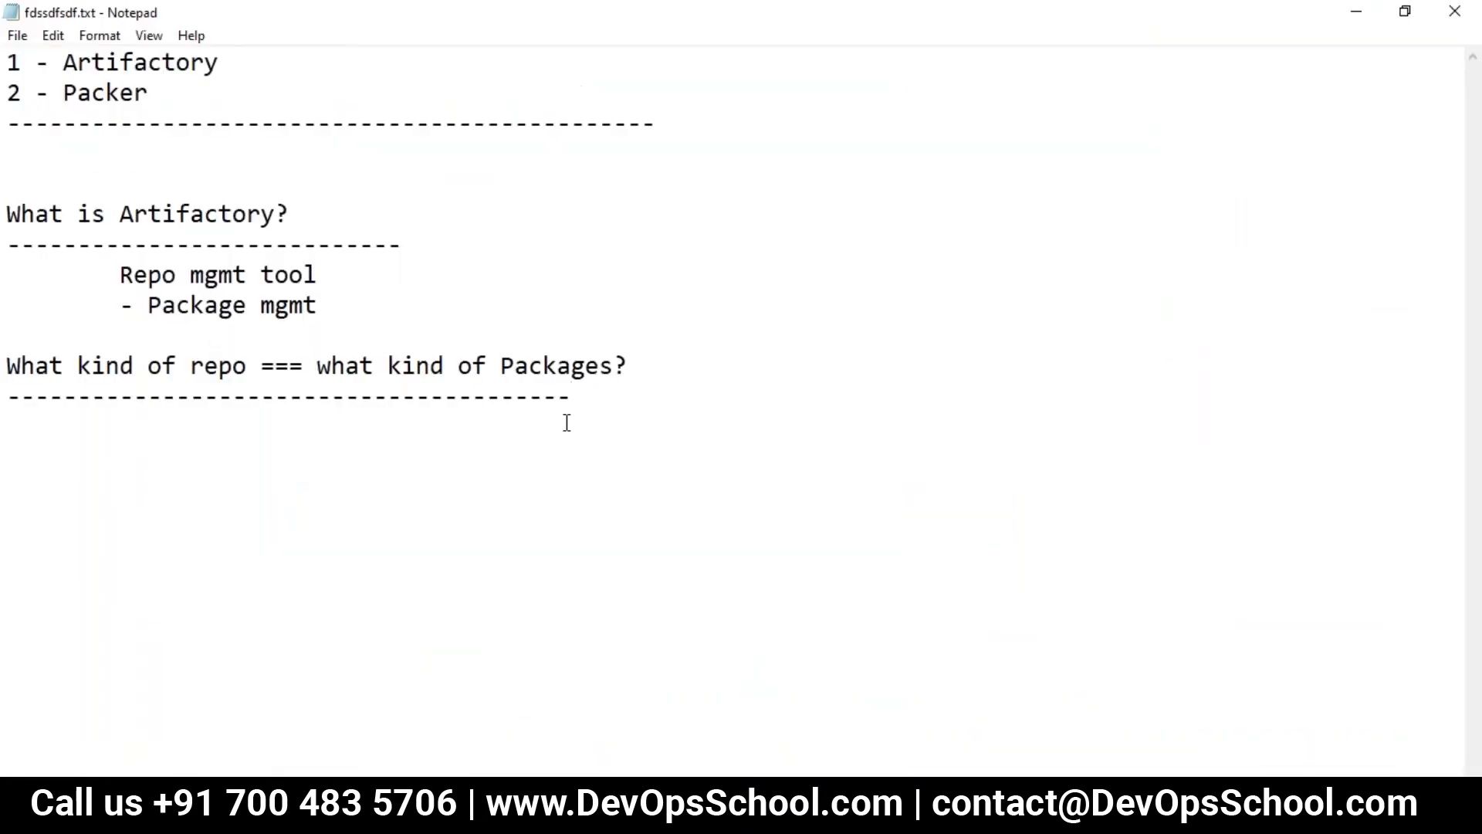
pyautogui.press('Return')
pyautogui.hotkey('ctrl', 'v')
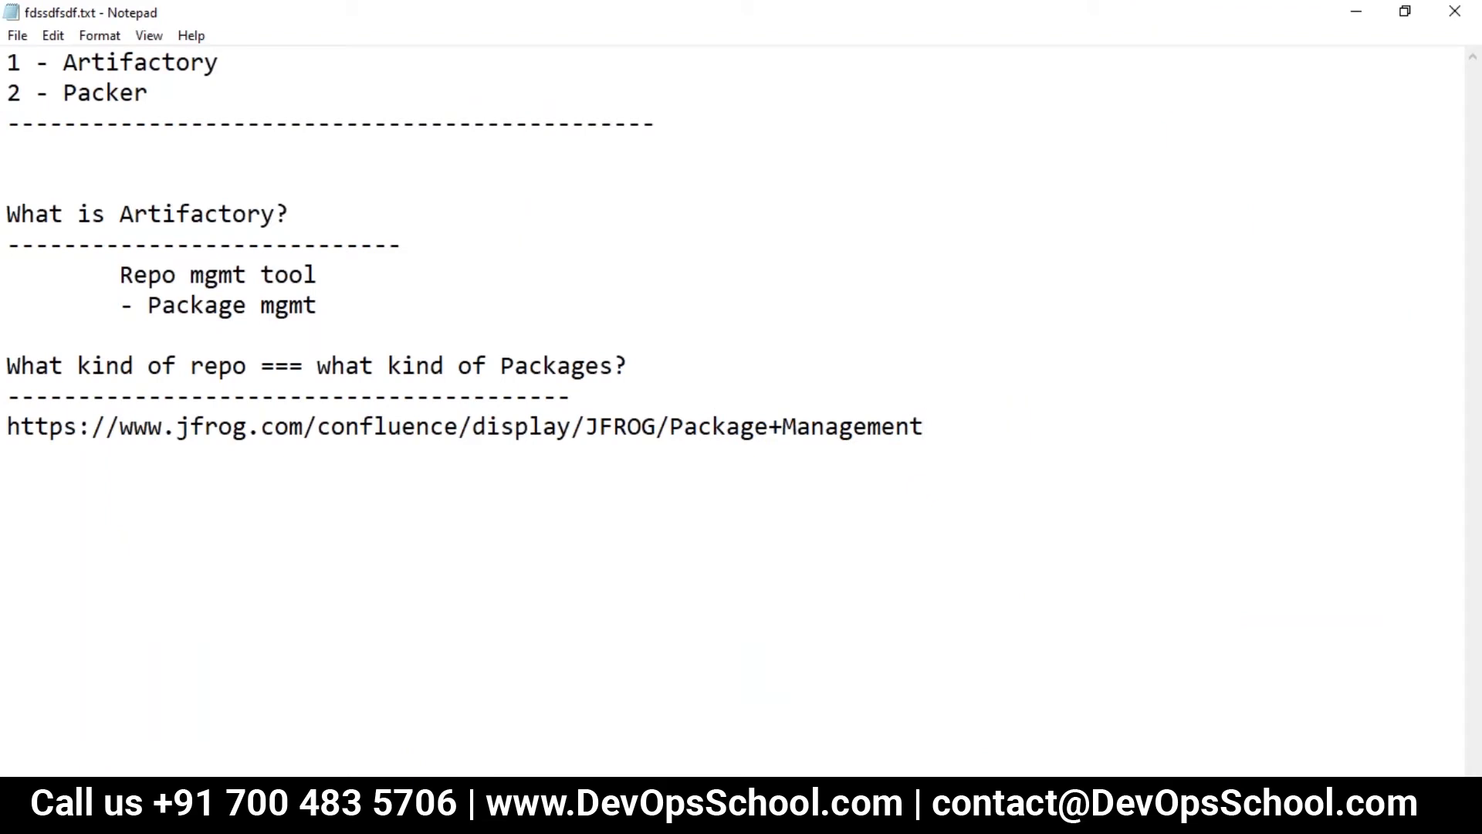
pyautogui.moveTo(9, 367); pyautogui.dragTo(1075, 456)
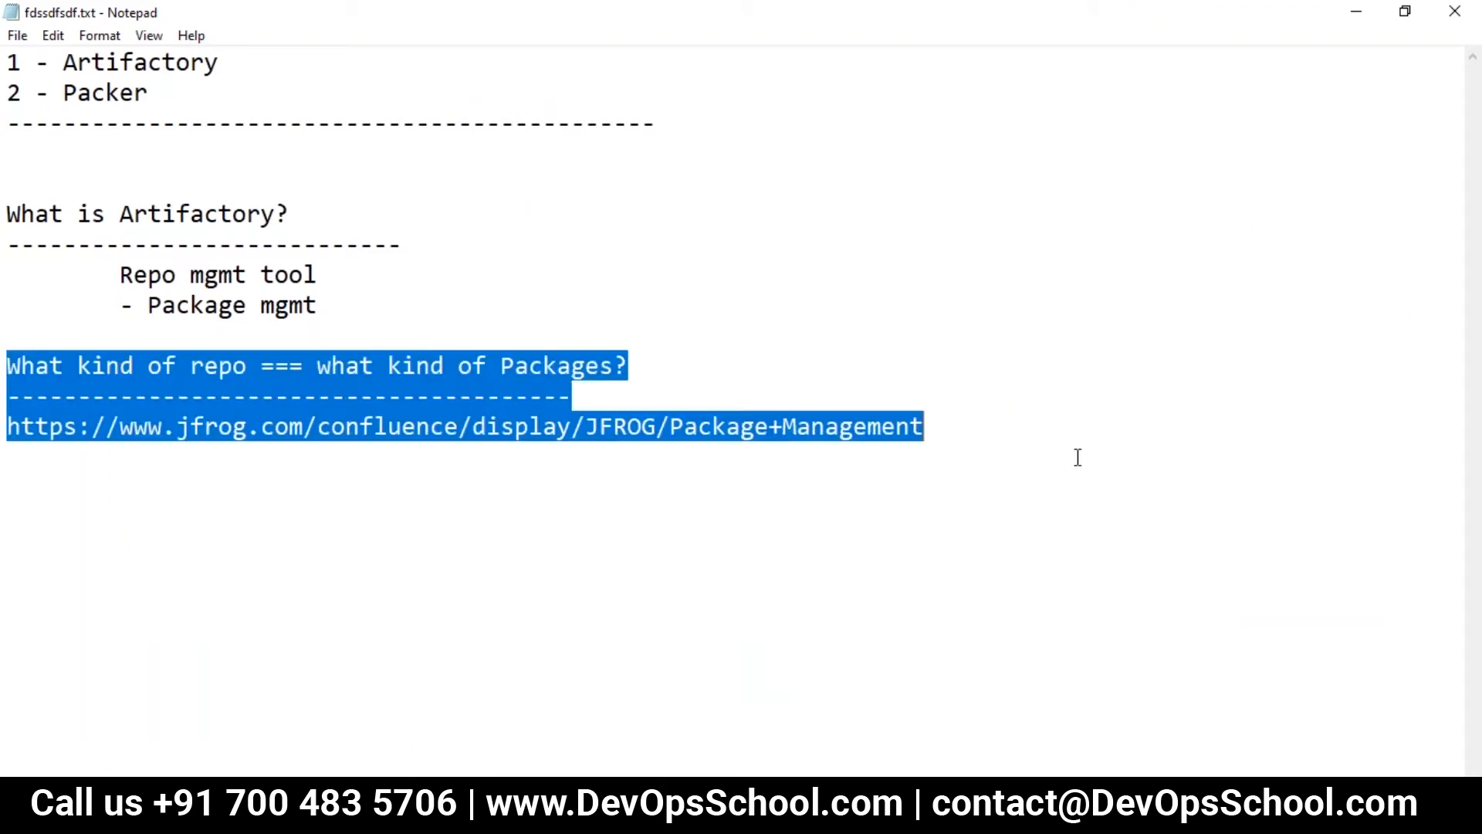
# Add an indented line "From - Jfrog" below "- Package mgmt" in the Artifactory notes and save the file.
pyautogui.click(475, 290)
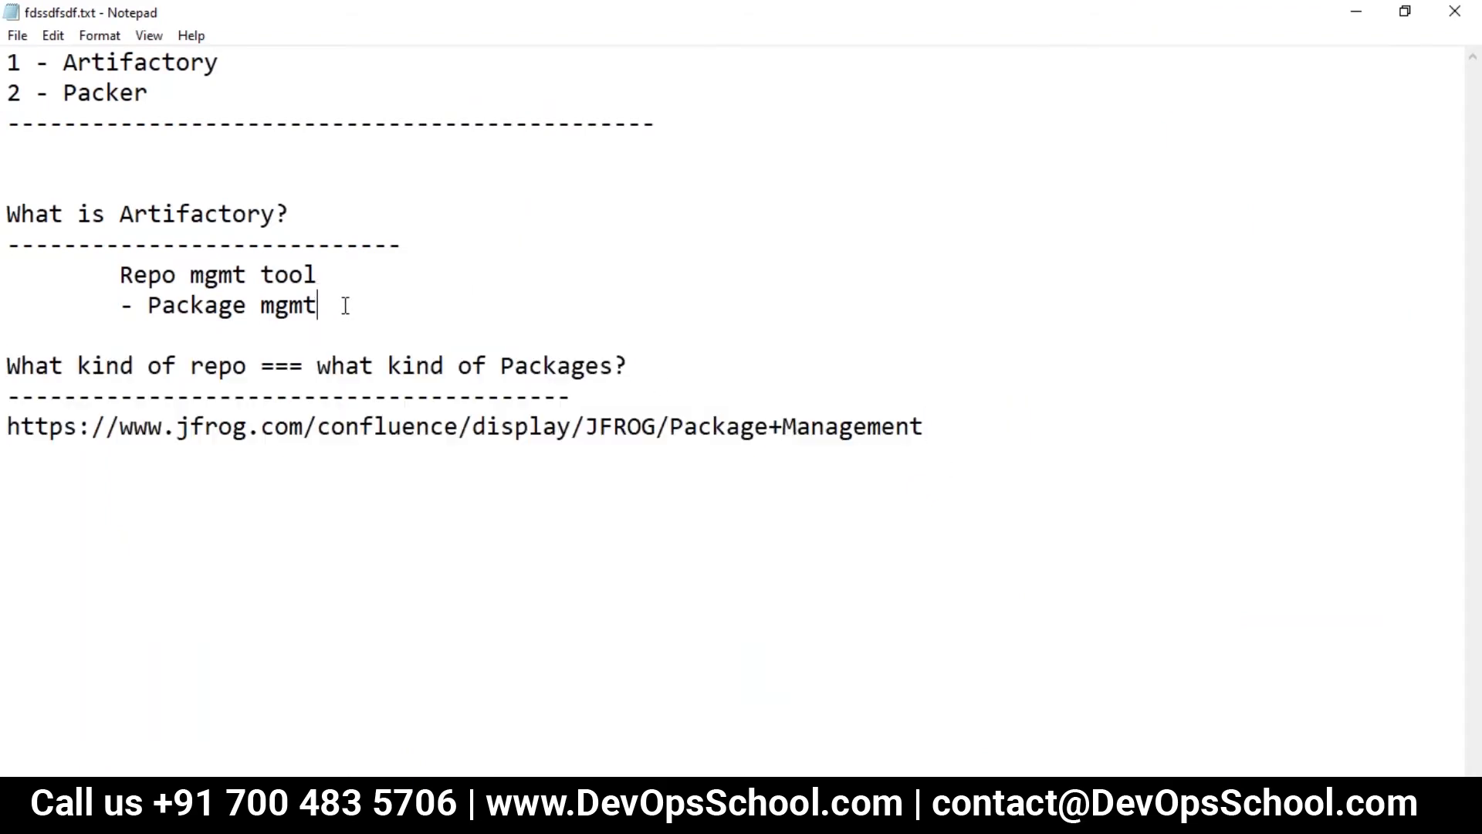
pyautogui.press('Return')
pyautogui.press('Tab')
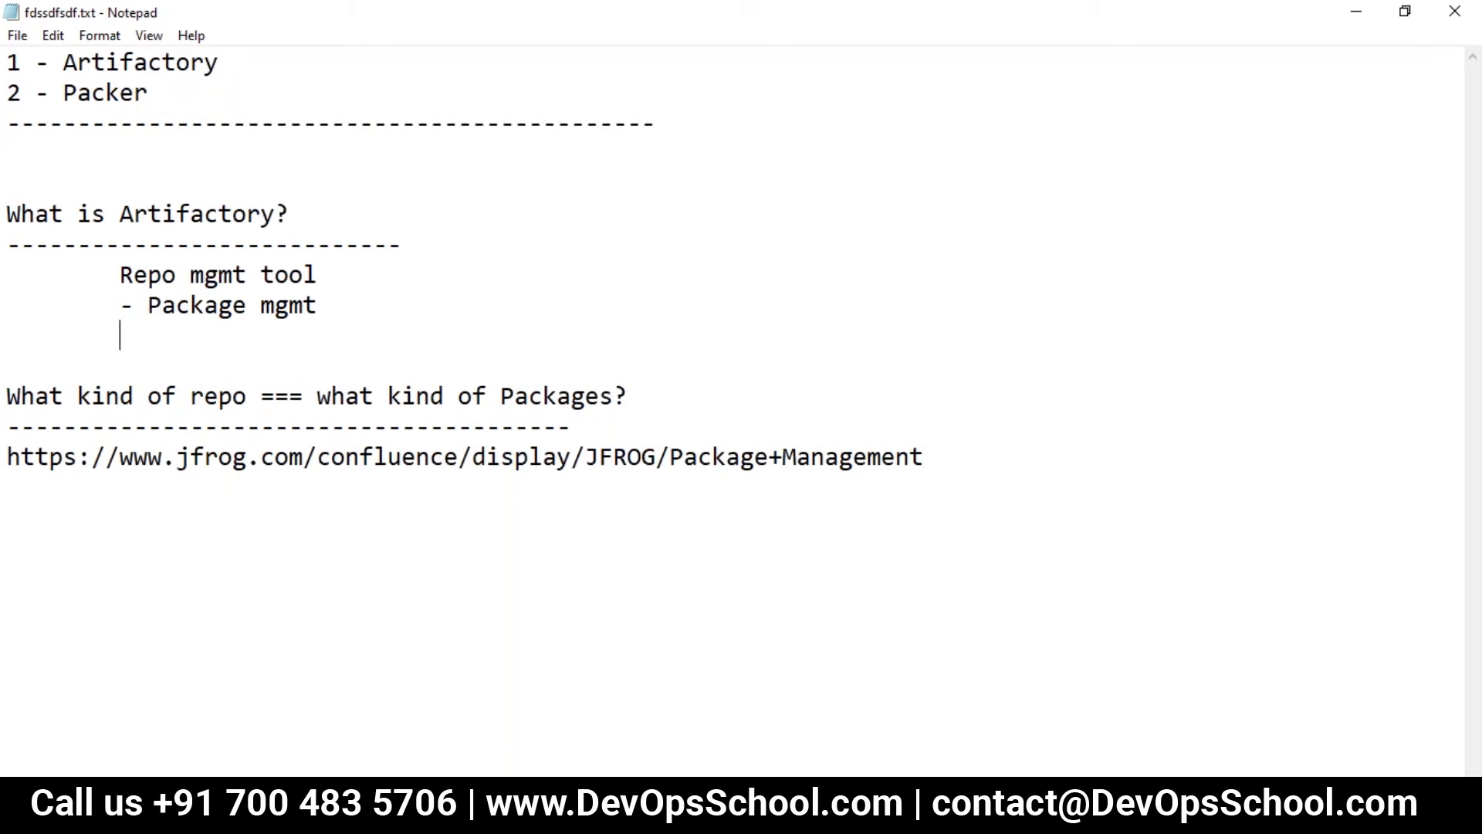
pyautogui.write('From')
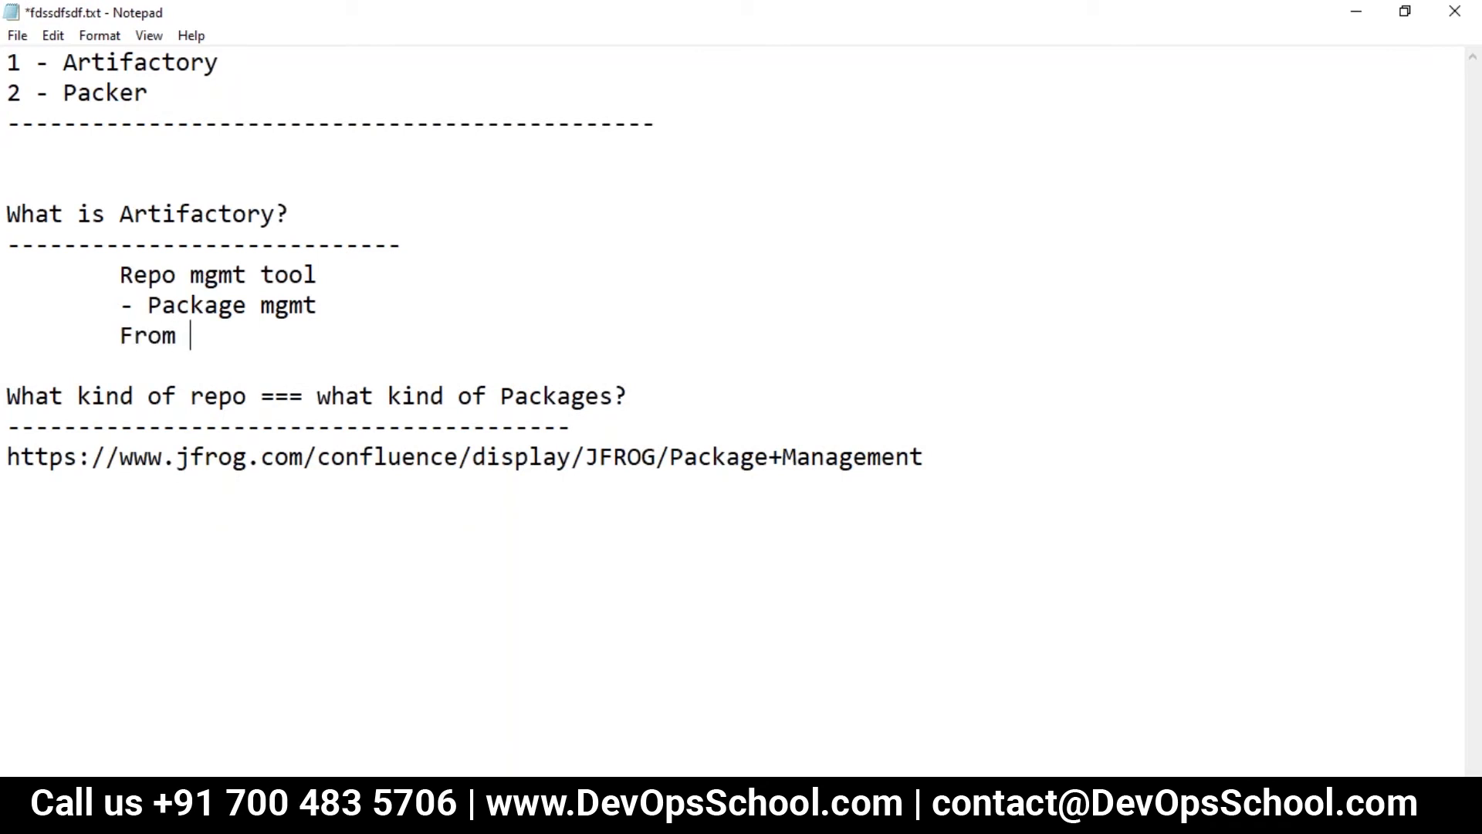
pyautogui.write(' - Jfrog')
pyautogui.hotkey('ctrl', 's')
# Highlight jfrog.com in the Package Management page's address, and "Artifactory?" and "From - Jfrog" in the Notepad notes.
pyautogui.hotkey('alt', 'Tab')
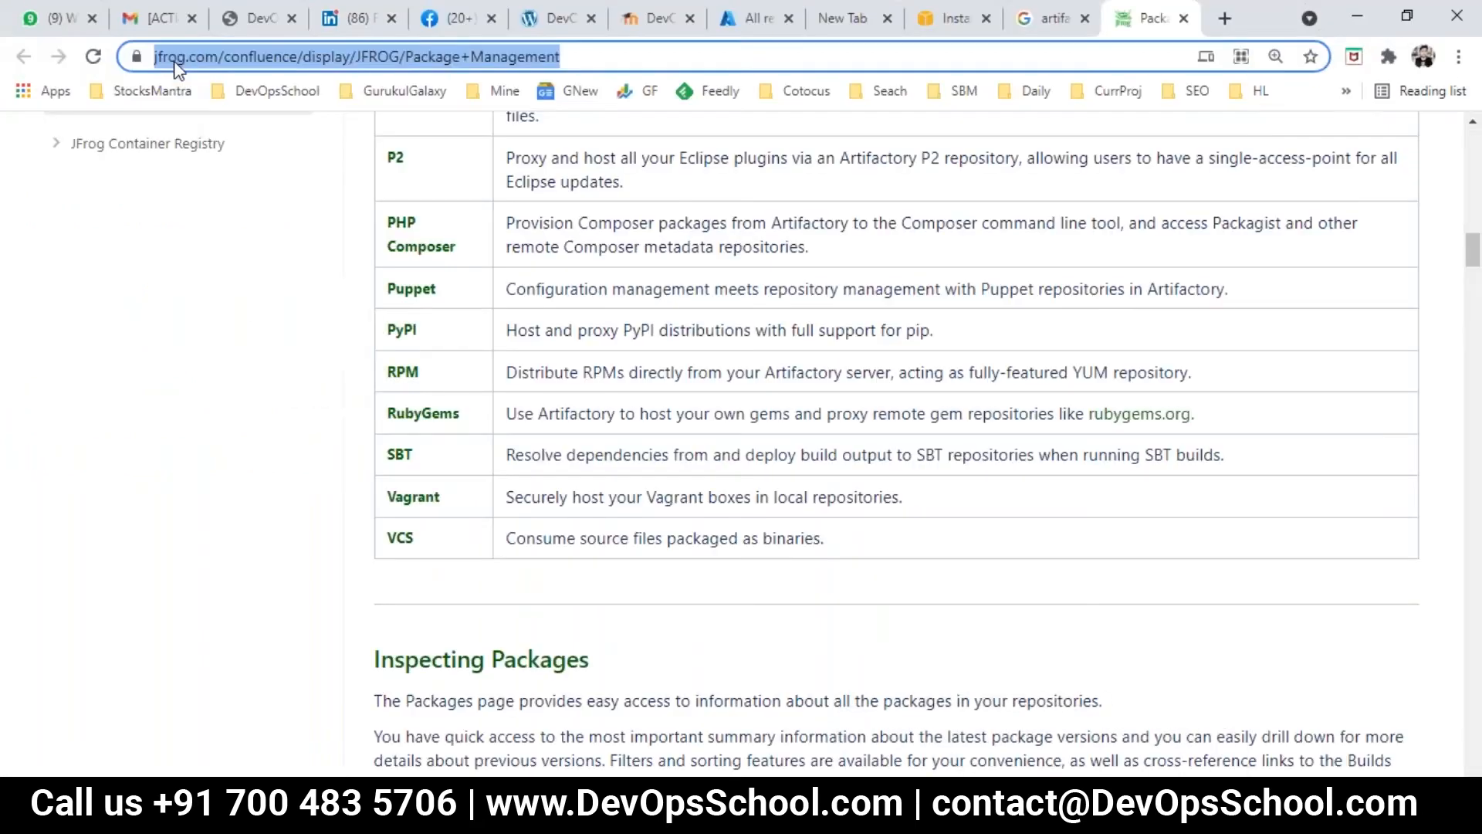
pyautogui.click(255, 62)
pyautogui.moveTo(301, 58); pyautogui.dragTo(236, 57)
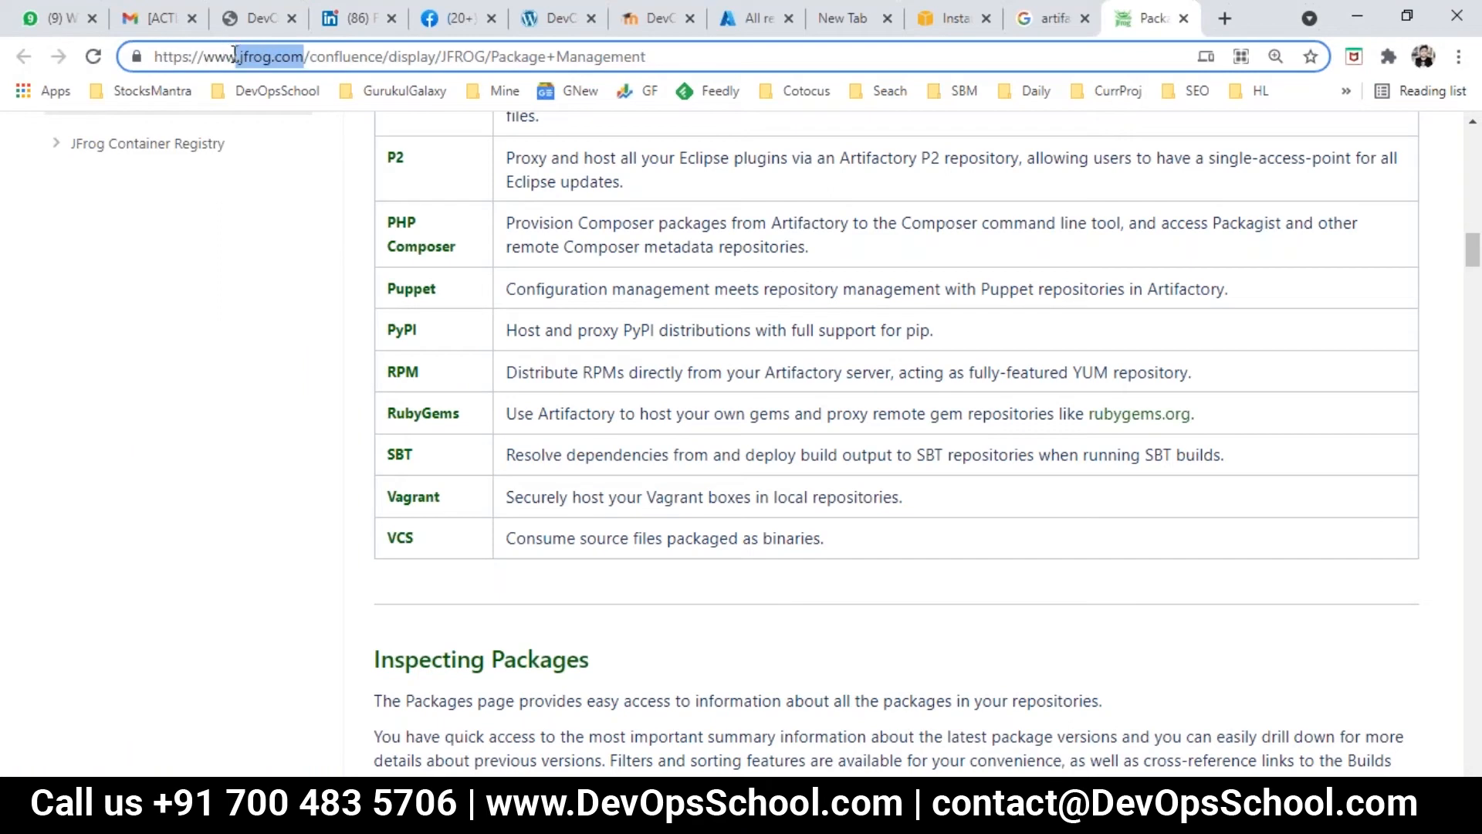
pyautogui.hotkey('alt', 'Tab')
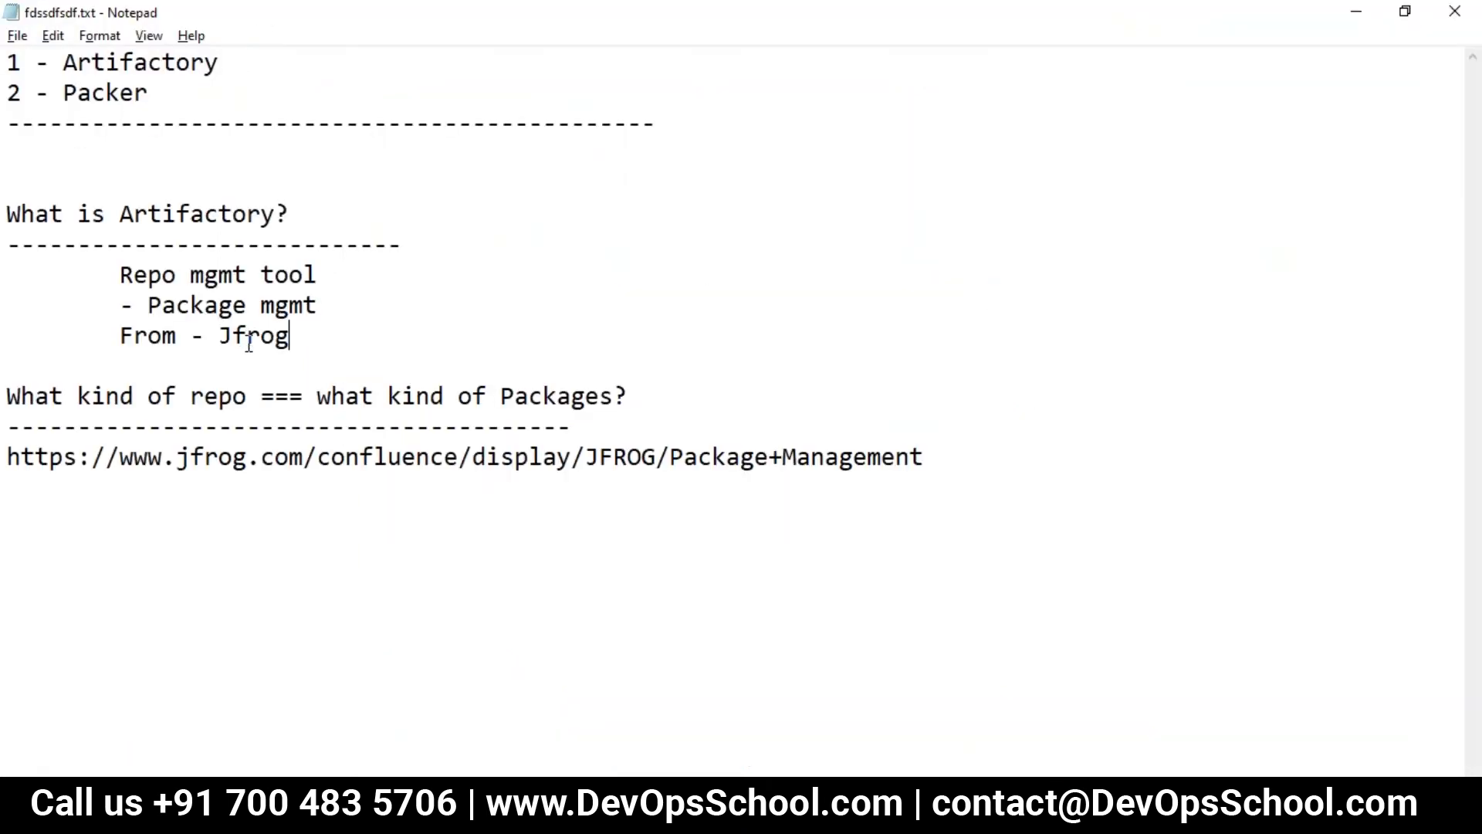
pyautogui.moveTo(121, 213); pyautogui.dragTo(290, 214)
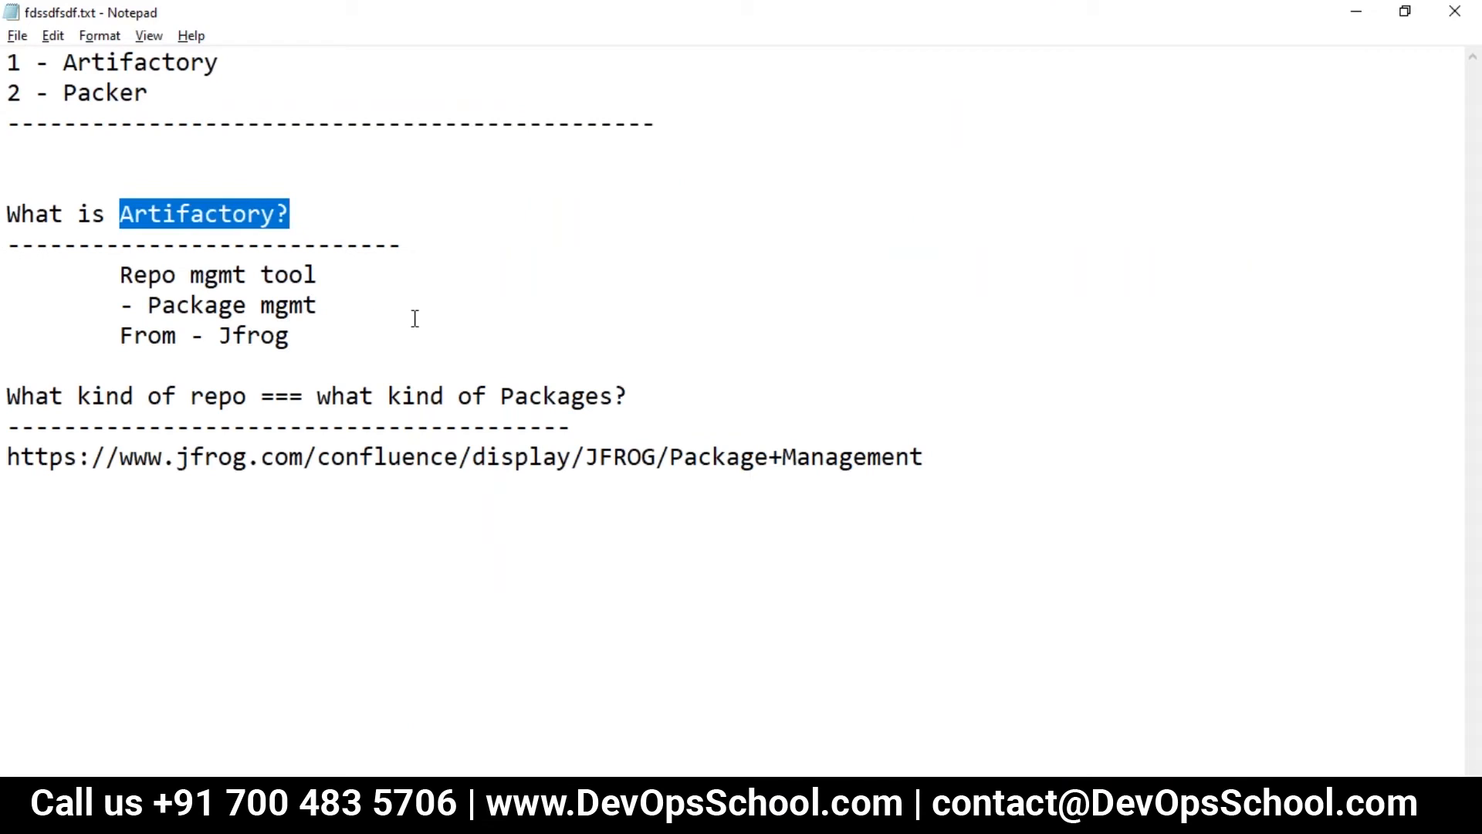
pyautogui.moveTo(293, 336); pyautogui.dragTo(116, 332)
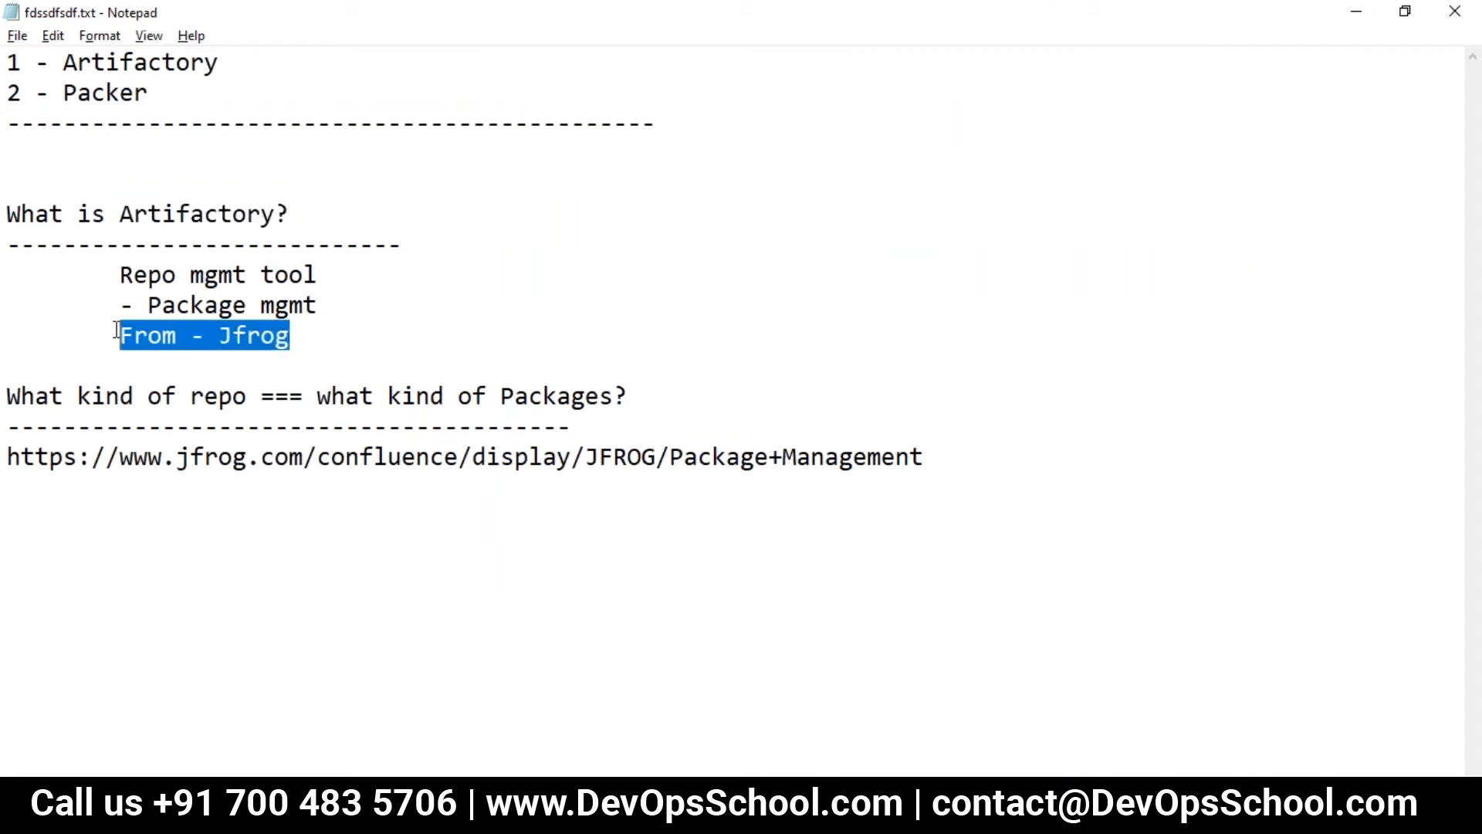
# Add an indented line "Written - Java" below "From - Jfrog" in the Artifactory notes and save the file.
pyautogui.click(309, 335)
pyautogui.press('Return')
pyautogui.press('Tab')
pyautogui.write('Written n')
pyautogui.press('BackSpace')
pyautogui.press('BackSpace')
pyautogui.write('0')
pyautogui.press('BackSpace')
pyautogui.write('- Java')
pyautogui.hotkey('ctrl', 's')
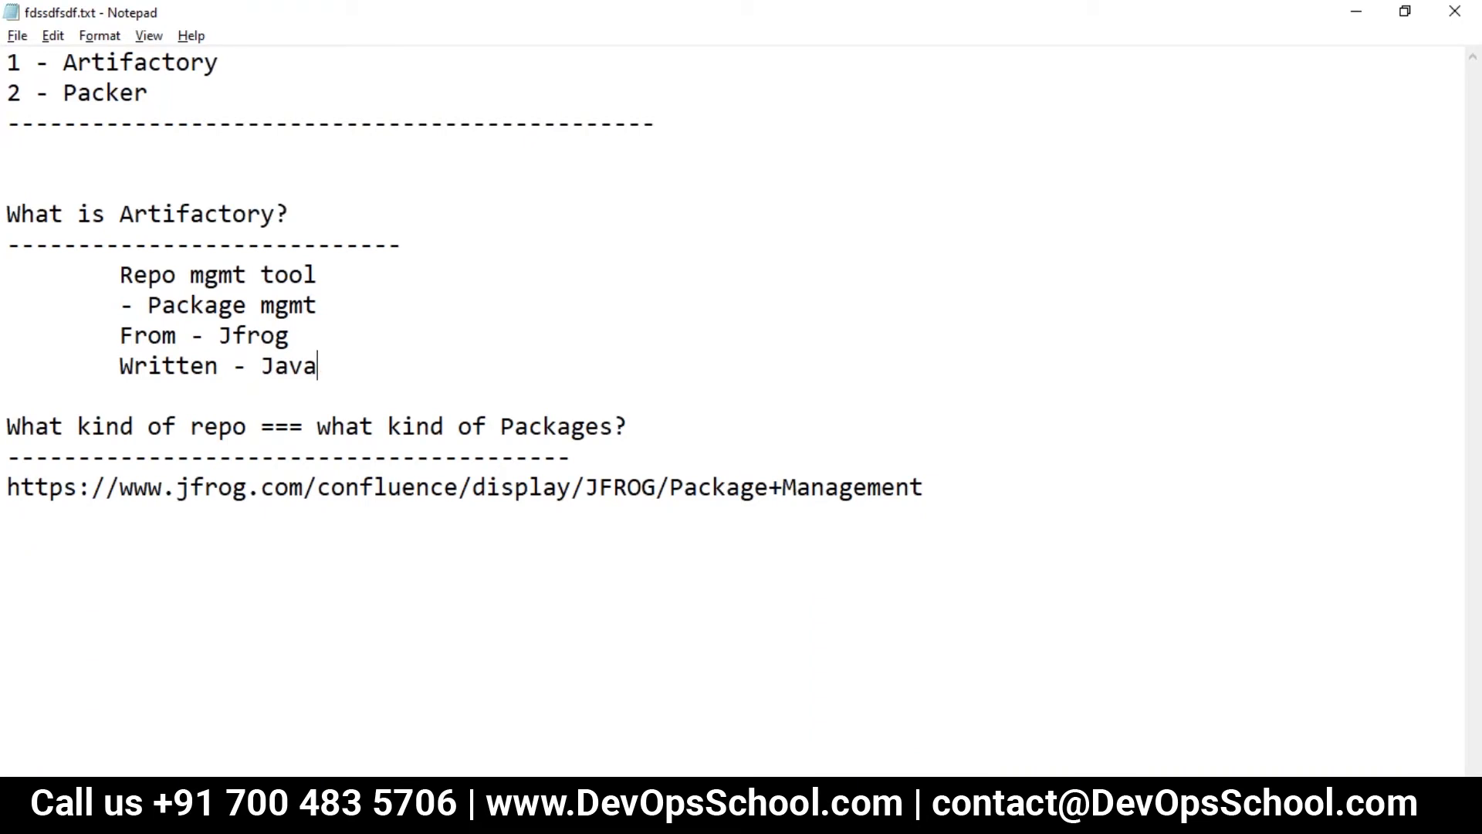
# Add an indented line "Release" below "Written - Java" in the Artifactory notes.
pyautogui.press('Return')
pyautogui.press('Tab')
pyautogui.hotkey('ctrl', 's')
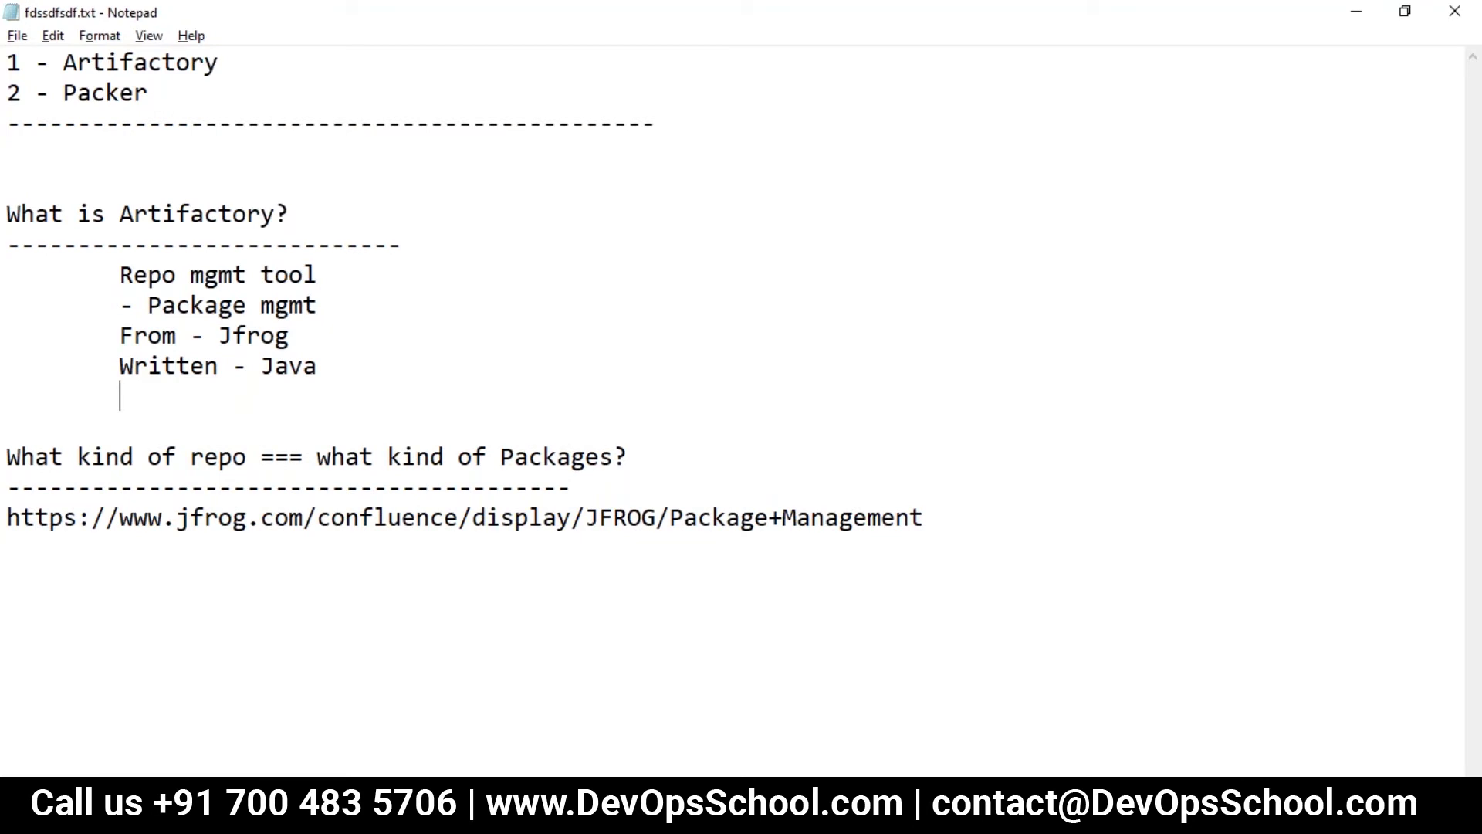
pyautogui.write('Release')
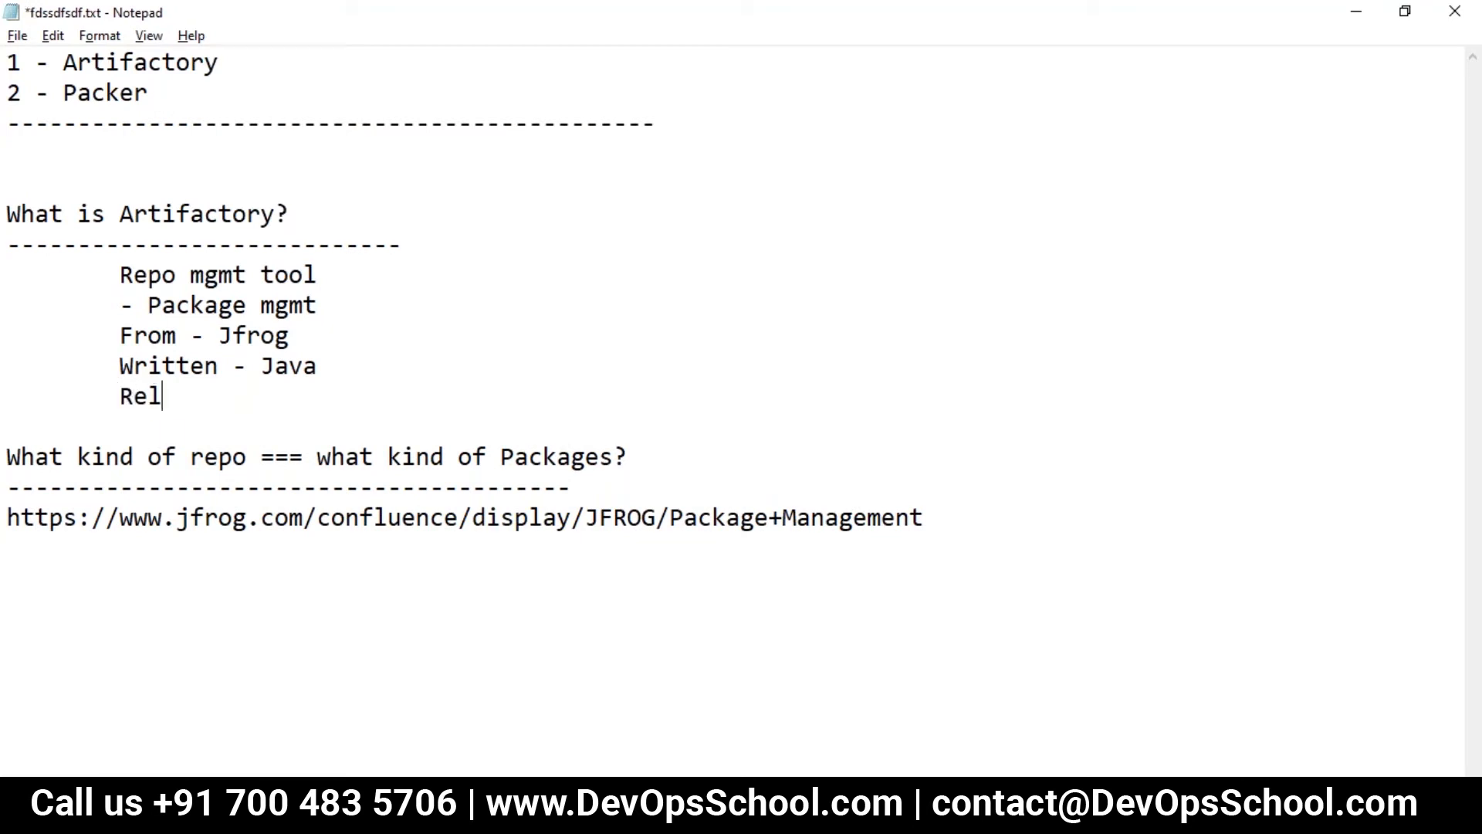
# List "OSS" and "Professional" on separate lines indented one level deeper under "Release" and save the file.
pyautogui.press('Return')
pyautogui.press('Tab')
pyautogui.press('Tab')
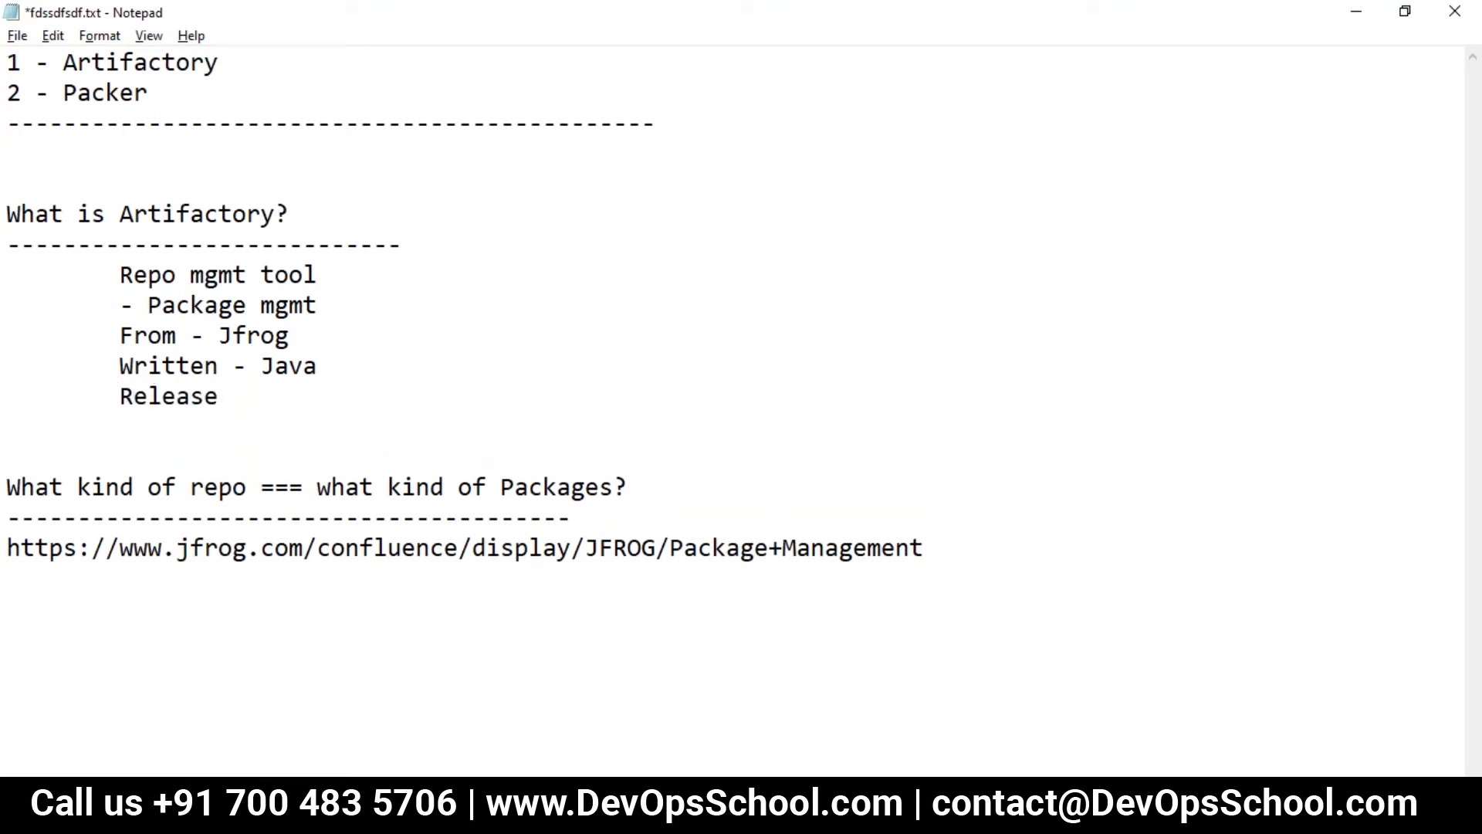
pyautogui.write('OSS')
pyautogui.press('Return')
pyautogui.press('Tab')
pyautogui.press('Tab')
pyautogui.write('Profesio')
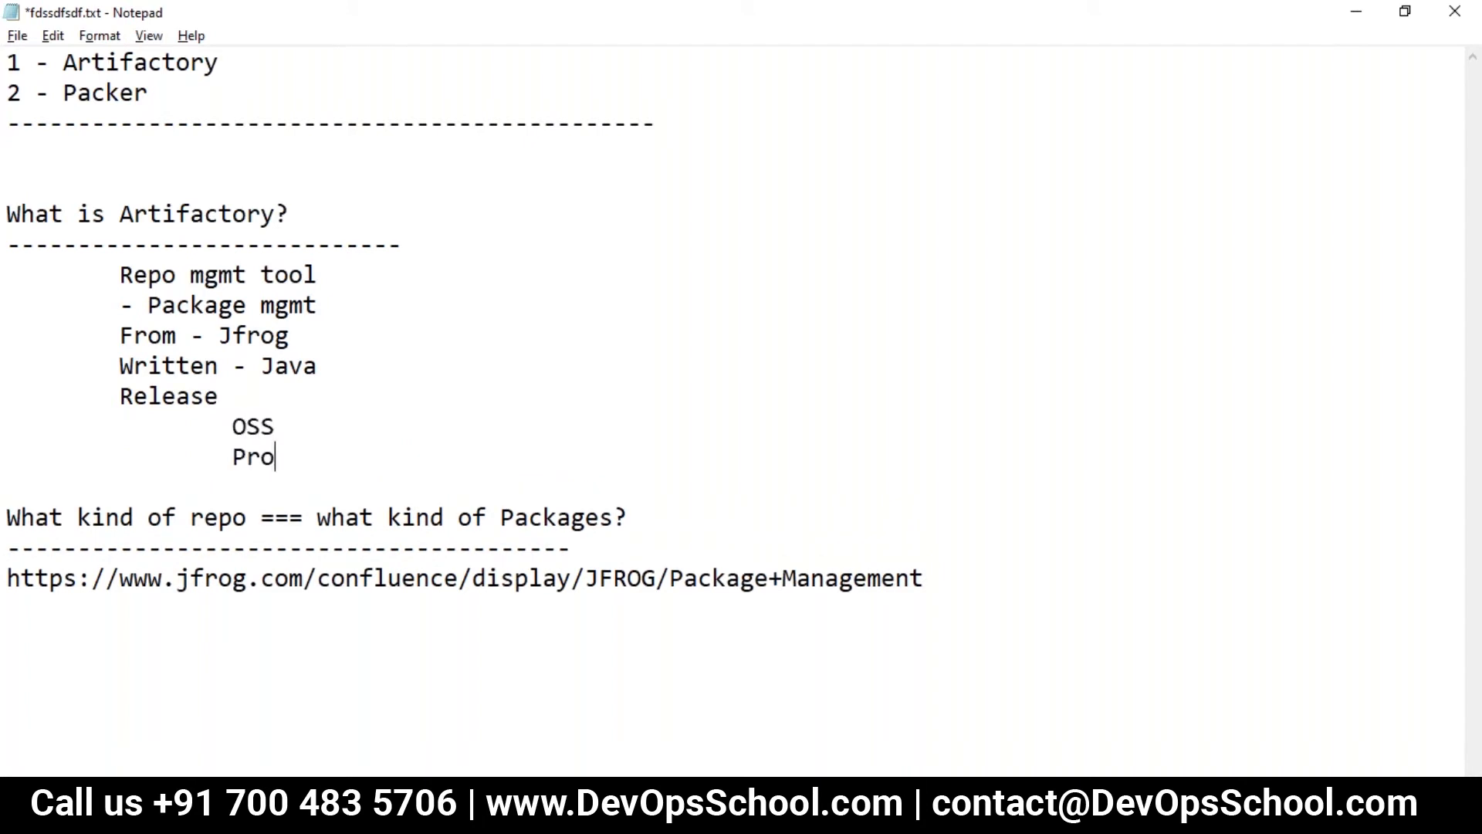
pyautogui.press('BackSpace')
pyautogui.press('BackSpace')
pyautogui.write('sional')
pyautogui.hotkey('ctrl', 's')
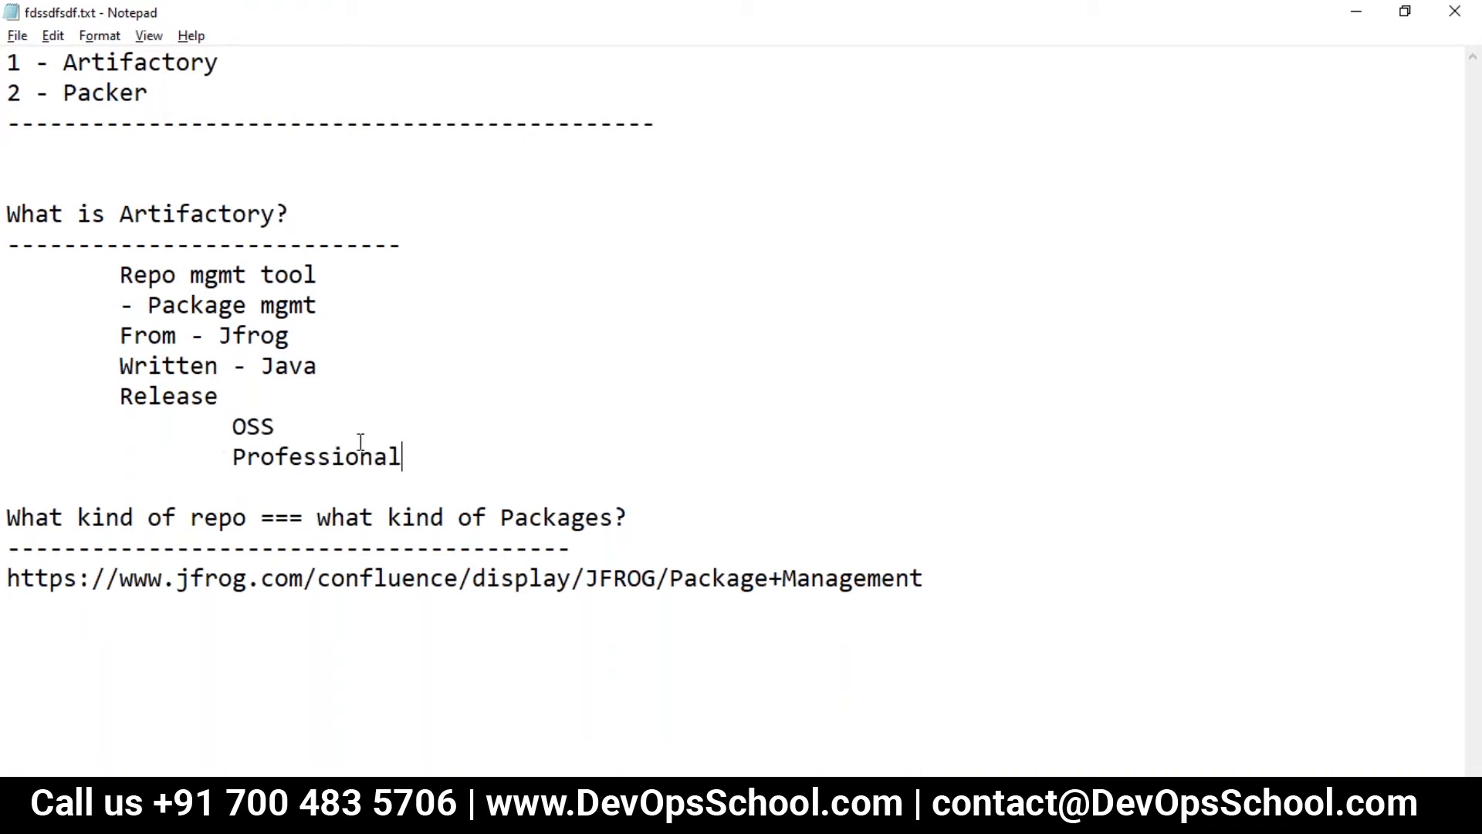
# Switch to Chrome and search Google in a new tab for "artifactory oss vs pro".
pyautogui.doubleClick(337, 454)
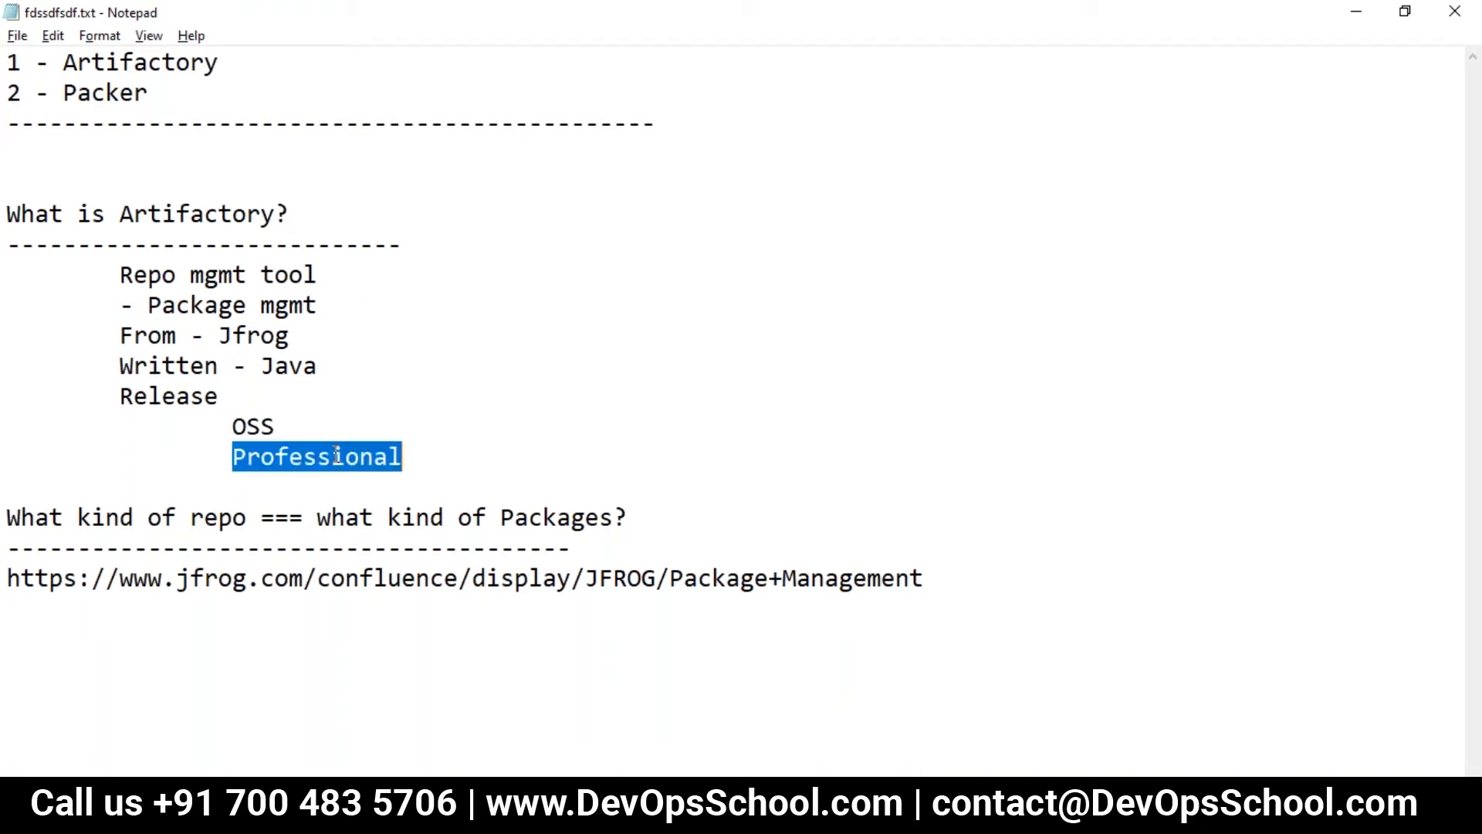
pyautogui.doubleClick(272, 427)
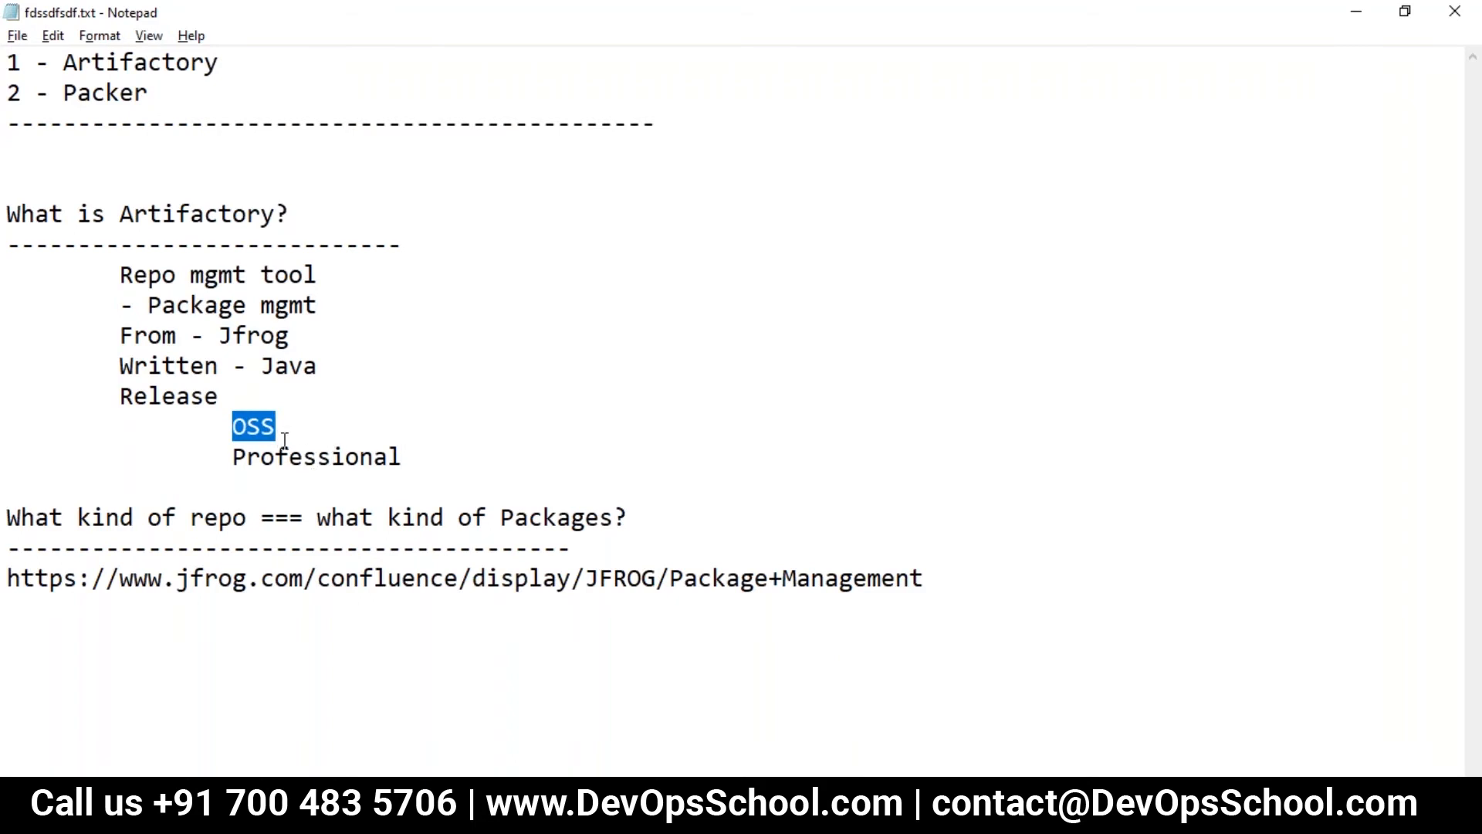
pyautogui.hotkey('alt', 'Tab')
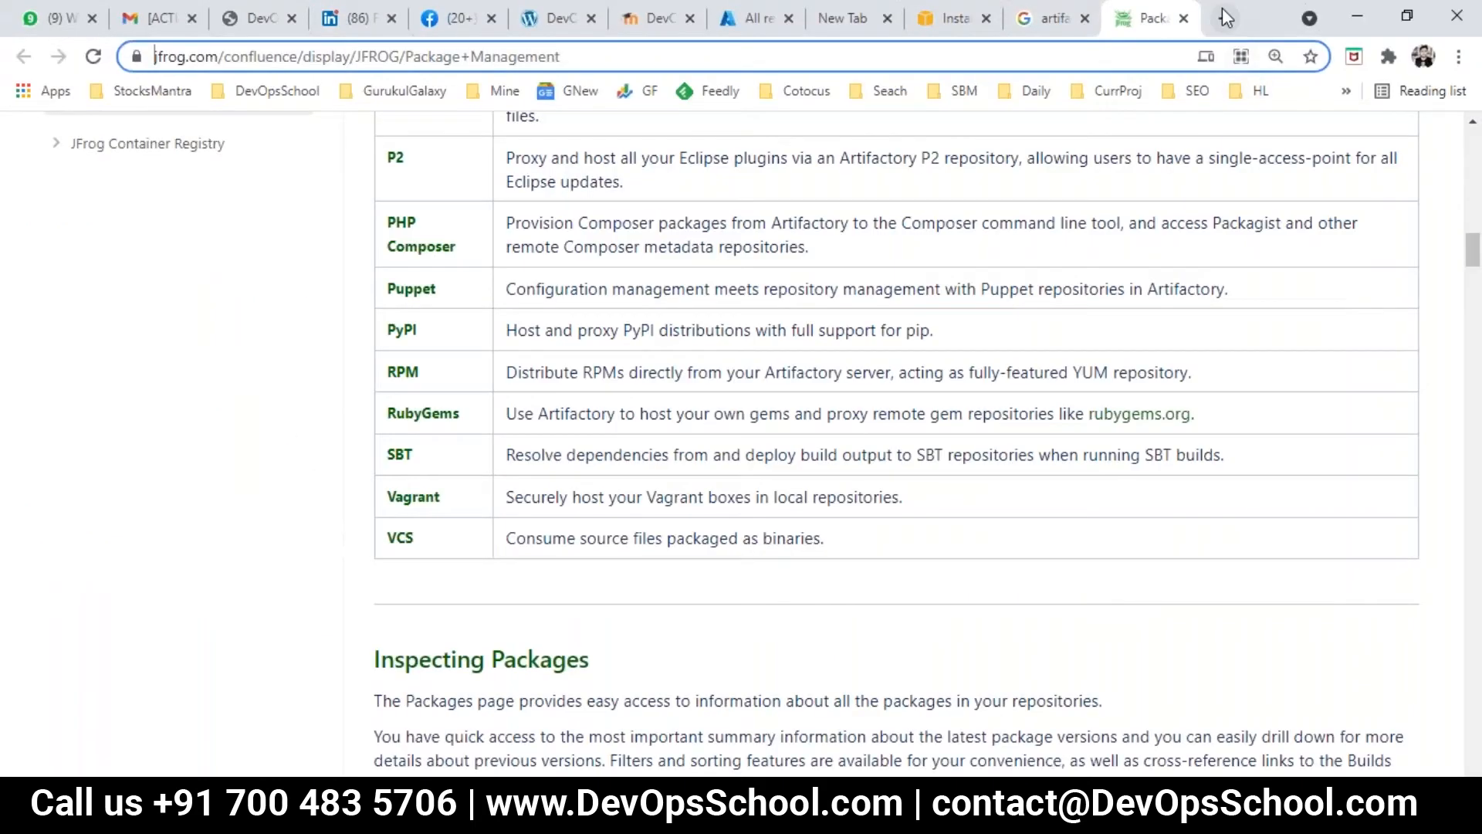
pyautogui.click(1225, 17)
pyautogui.write('articatory oss vs')
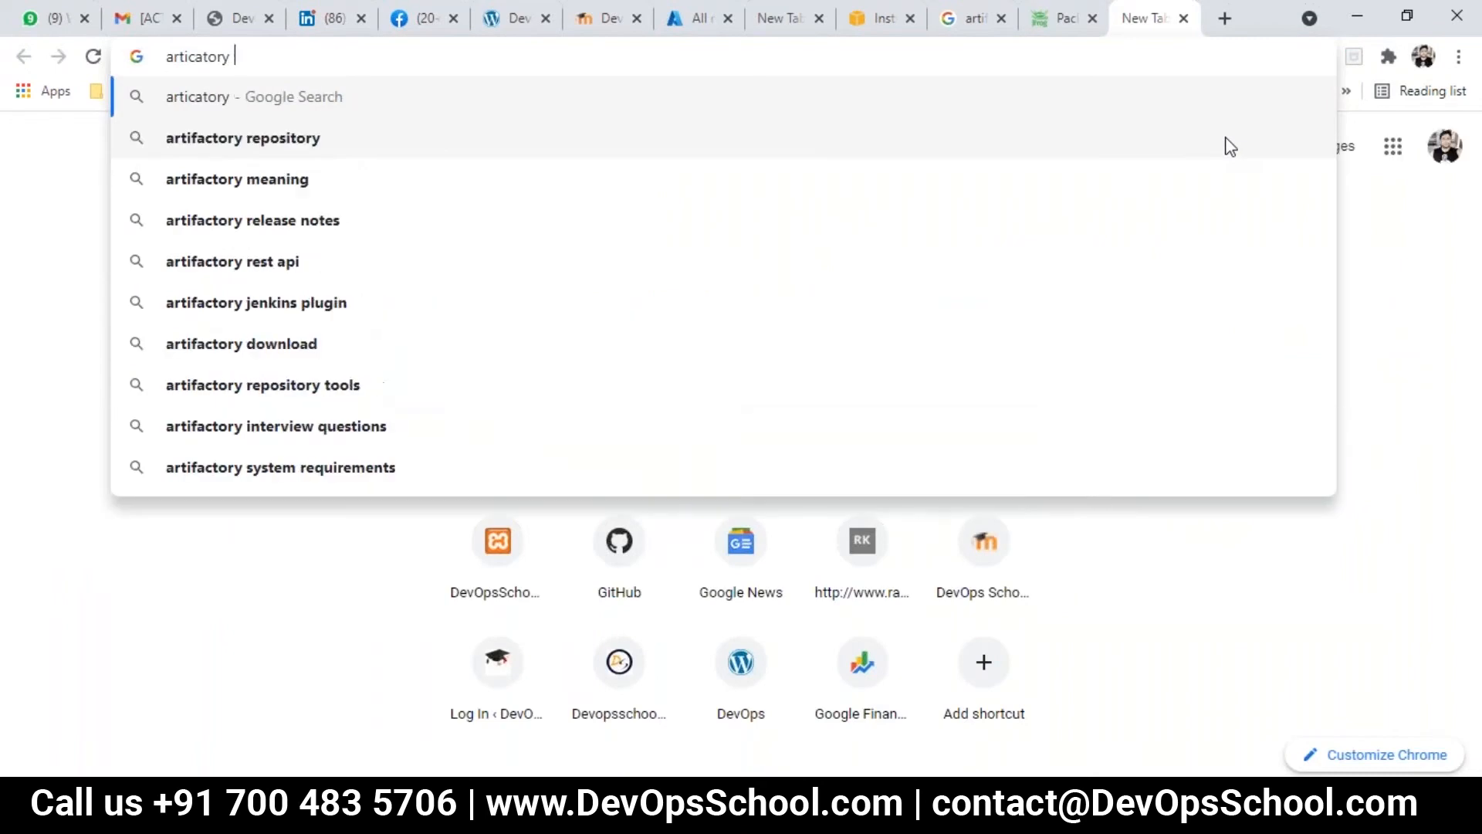
pyautogui.press('Down')
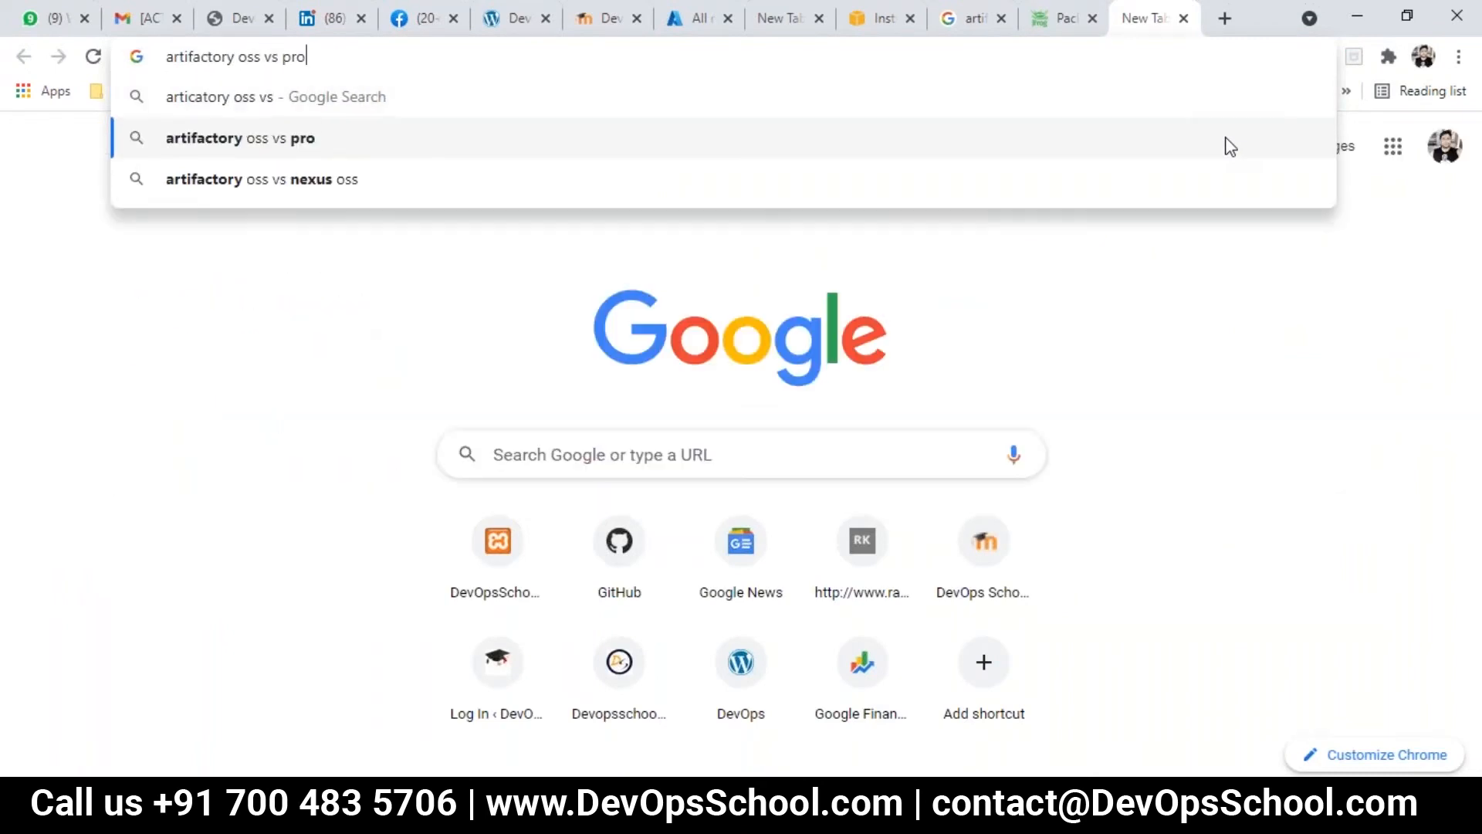
pyautogui.write("'")
pyautogui.press('Down')
pyautogui.press('Return')
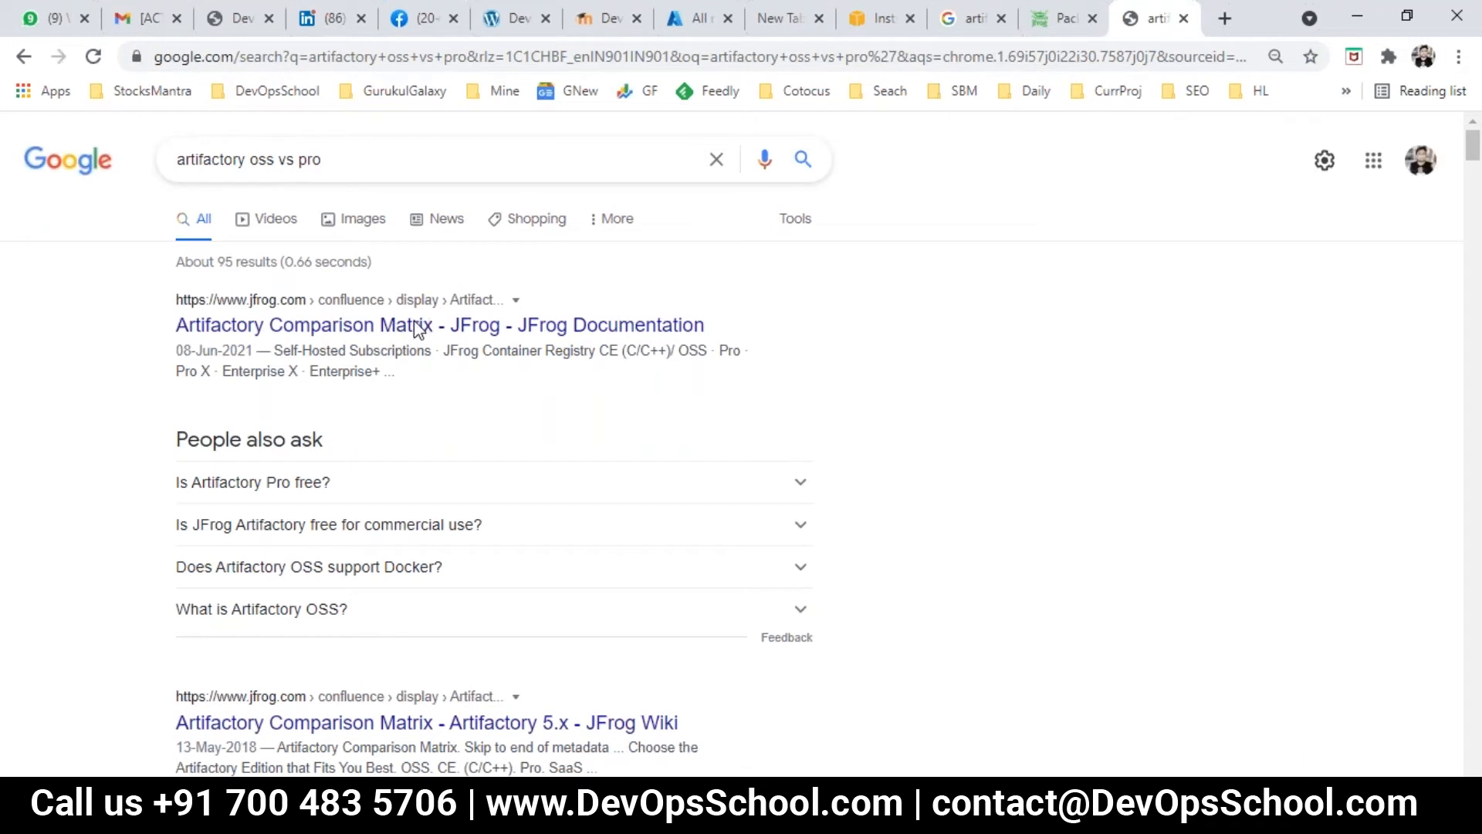
# Open the search result "Artifactory Comparison Matrix - JFrog - JFrog Documentation".
pyautogui.scroll(-3, 549, 321)
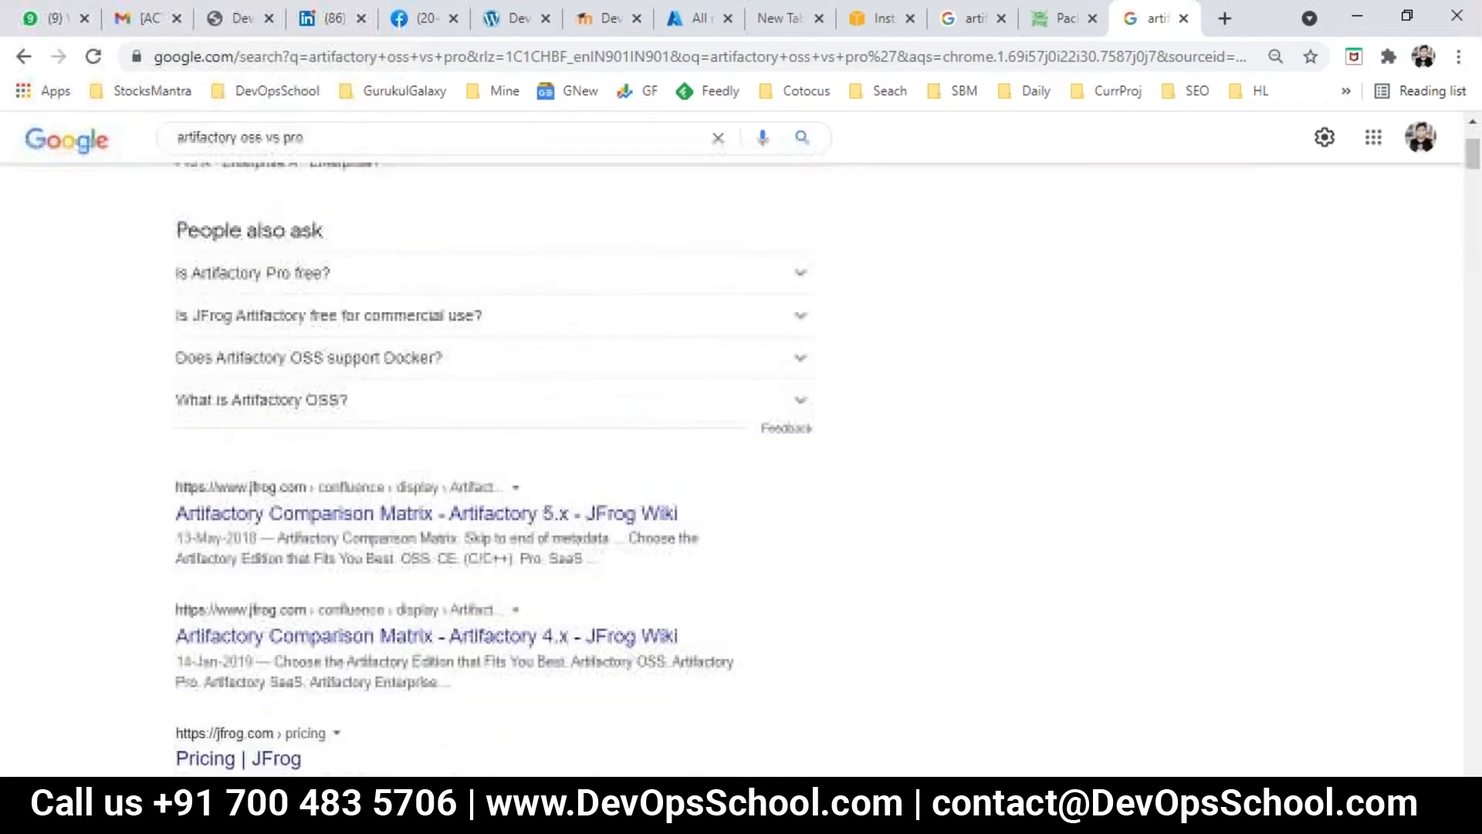
pyautogui.scroll(1, 549, 321)
pyautogui.click(485, 222)
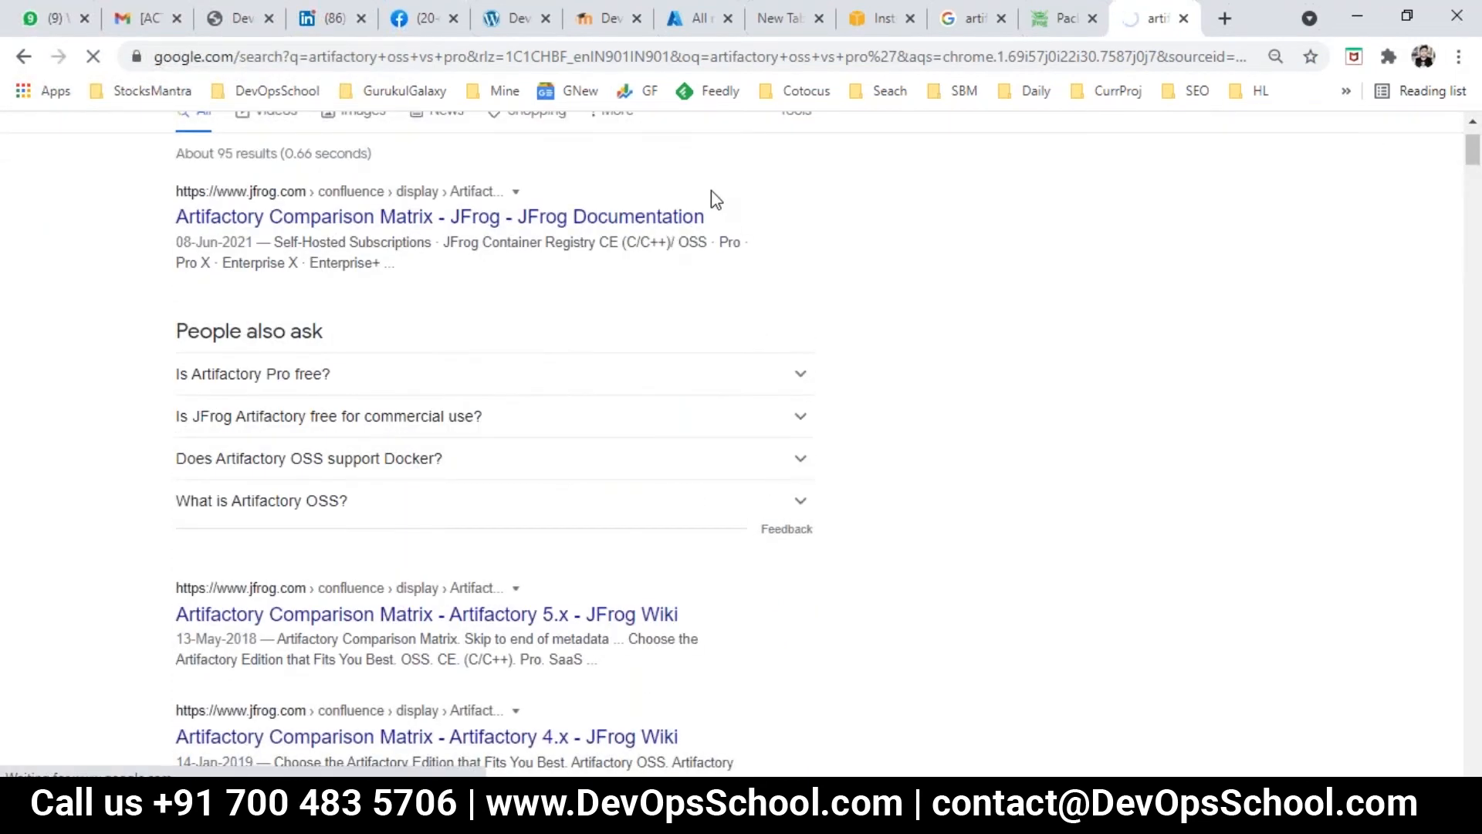
# Copy the Artifactory Comparison Matrix page's URL into the Notepad notes on an indented line below "Professional" and save.
pyautogui.click(503, 57)
pyautogui.hotkey('ctrl', 'c')
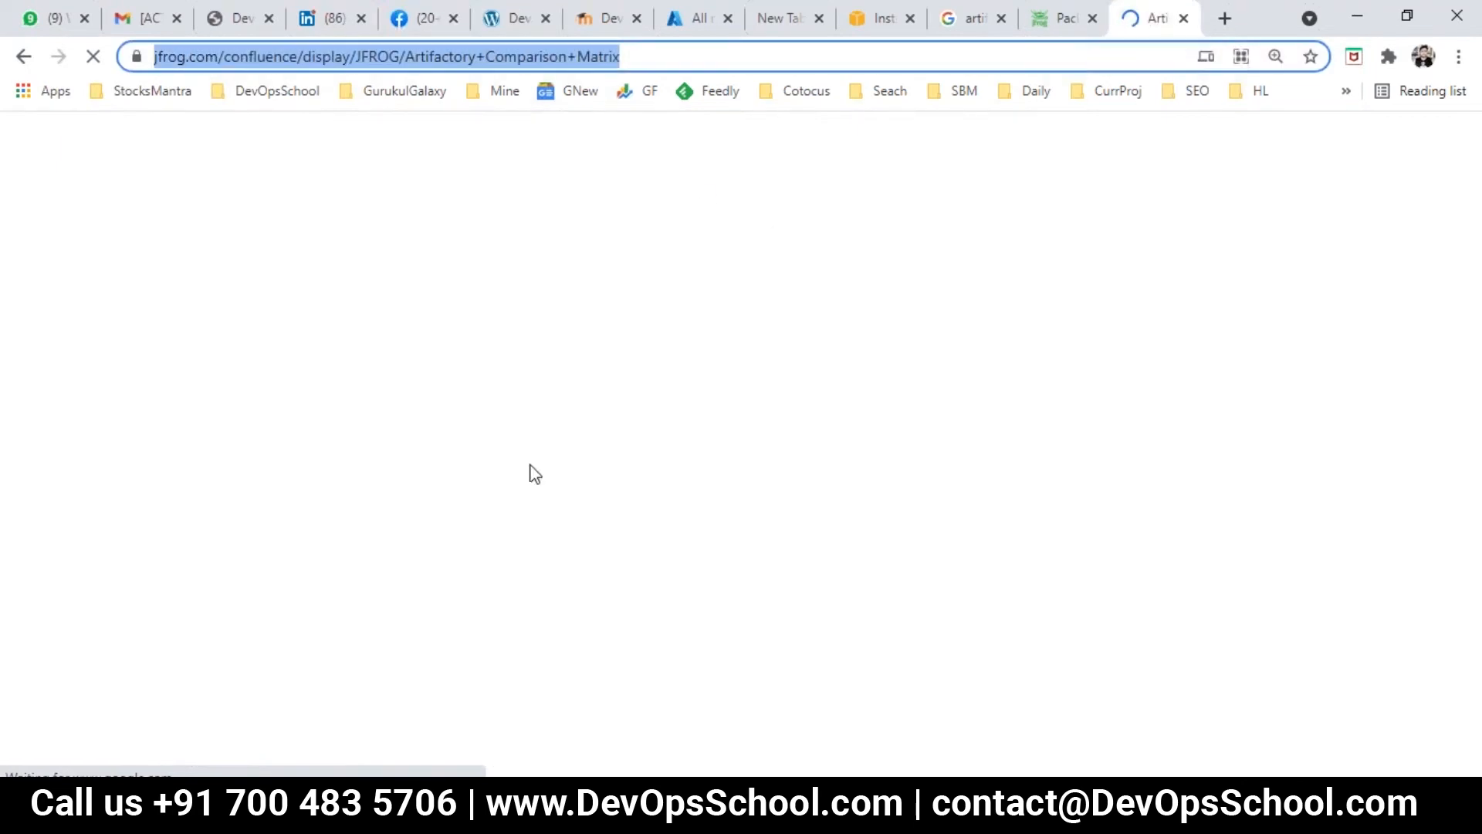
pyautogui.hotkey('alt', 'Tab')
pyautogui.click(414, 462)
pyautogui.press('Return')
pyautogui.press('Tab')
pyautogui.press('Tab')
pyautogui.press('Tab')
pyautogui.hotkey('ctrl', 'v')
pyautogui.hotkey('ctrl', 's')
# Mark "OSS" as "FREE" and "Professional" as "PAID" in an aligned second column and save the file.
pyautogui.click(301, 429)
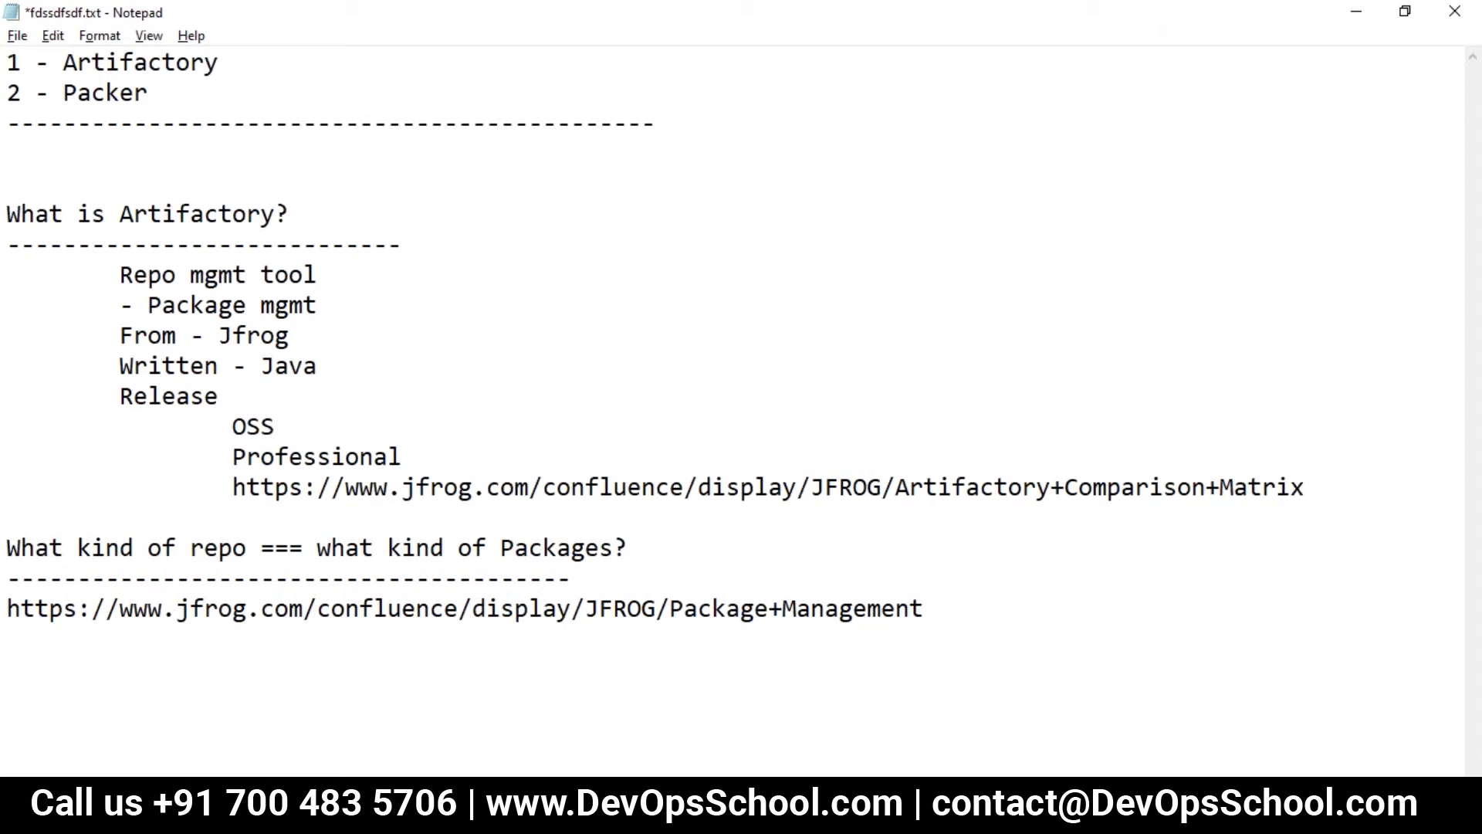
pyautogui.write('FRE -')
pyautogui.press('Tab')
pyautogui.write('PAID')
pyautogui.hotkey('ctrl', 's')
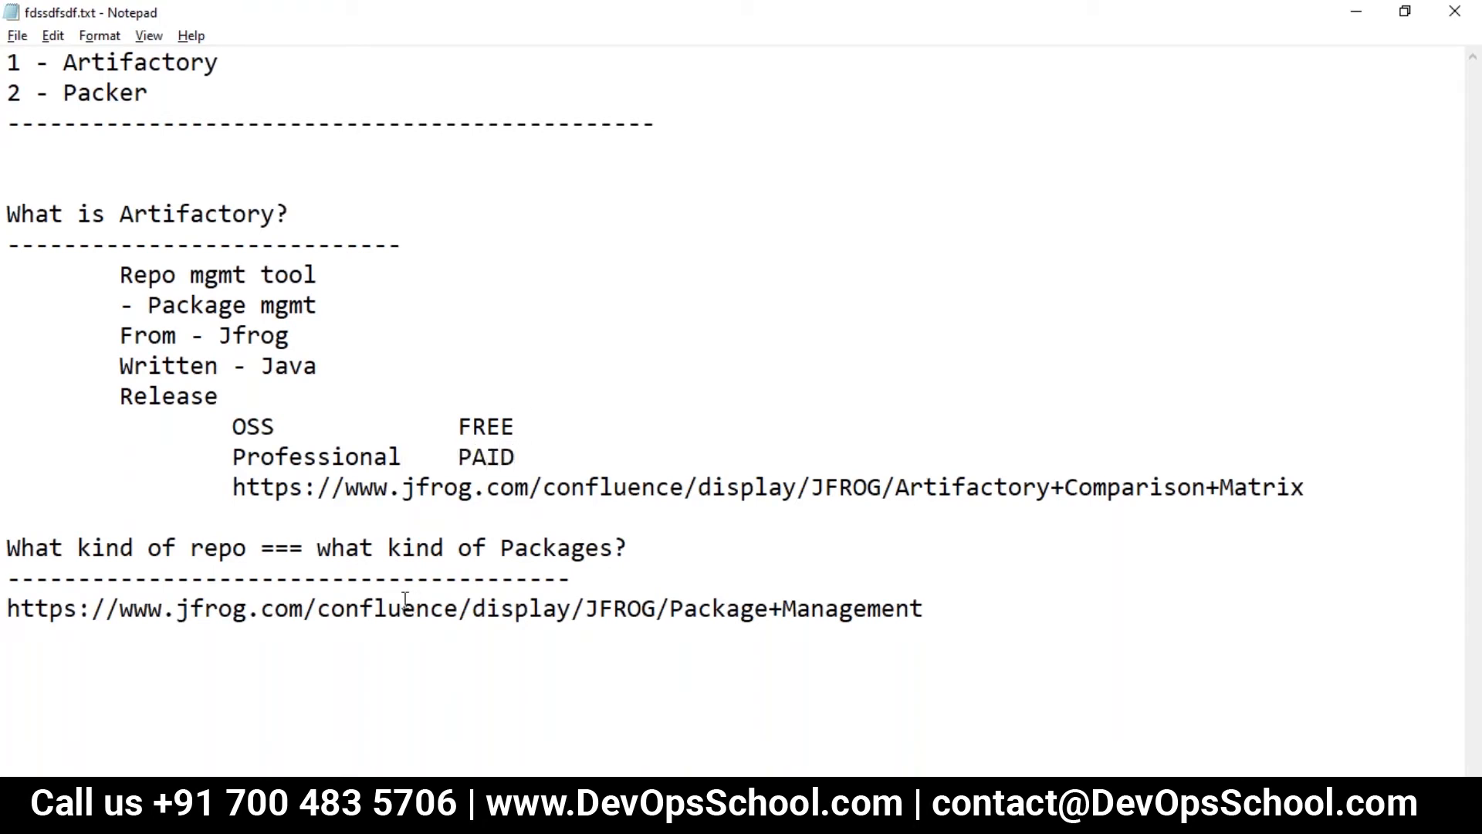
# Examine JFrog's self-hosted comparison matrix in Chrome, comparing the features of the OSS, Pro, Pro X, Enterprise X and Enterprise+ editions.
pyautogui.moveTo(533, 427); pyautogui.dragTo(231, 428)
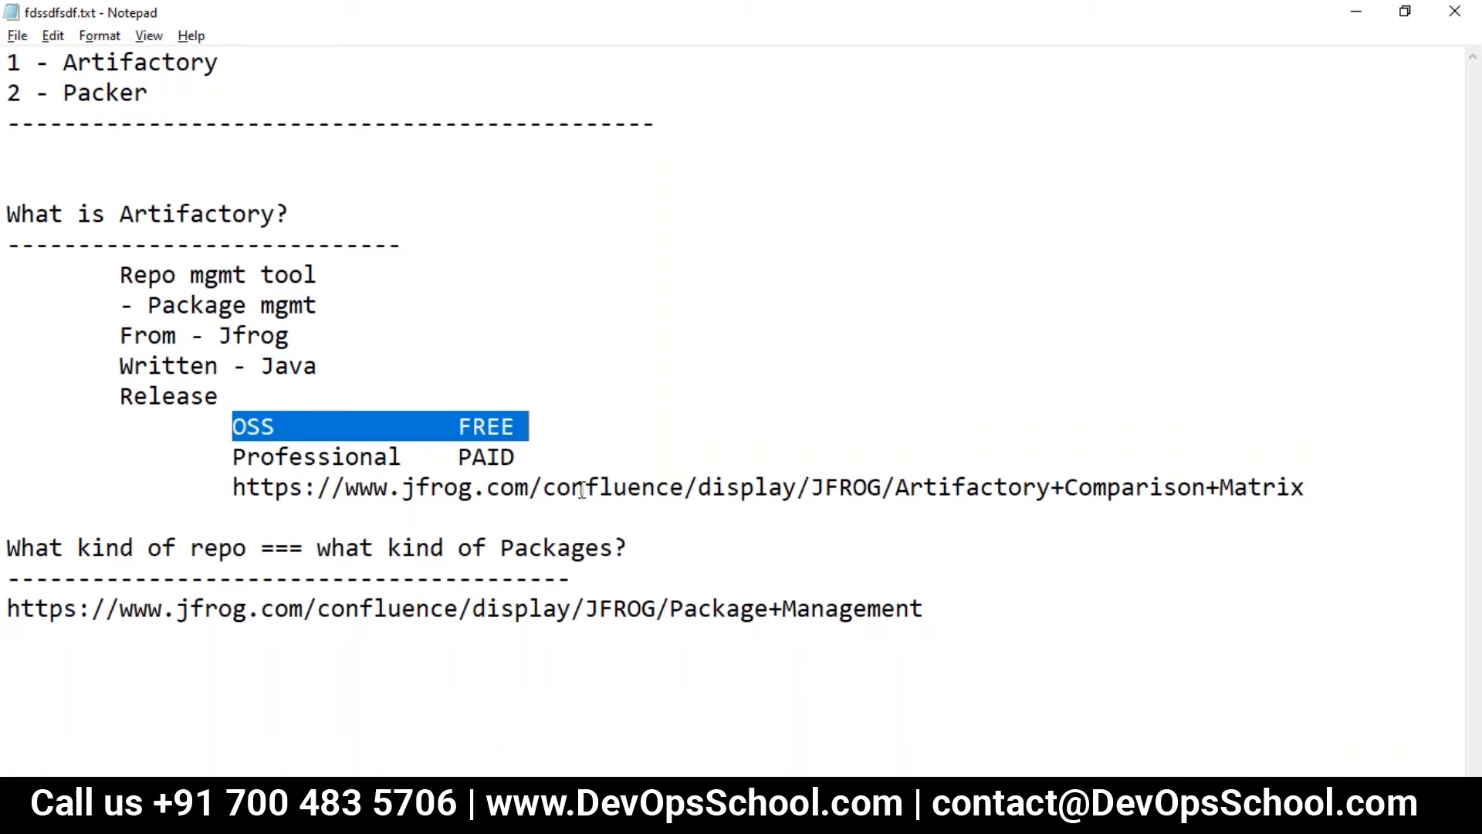
pyautogui.hotkey('alt', 'Tab')
pyautogui.scroll(-7, 840, 482)
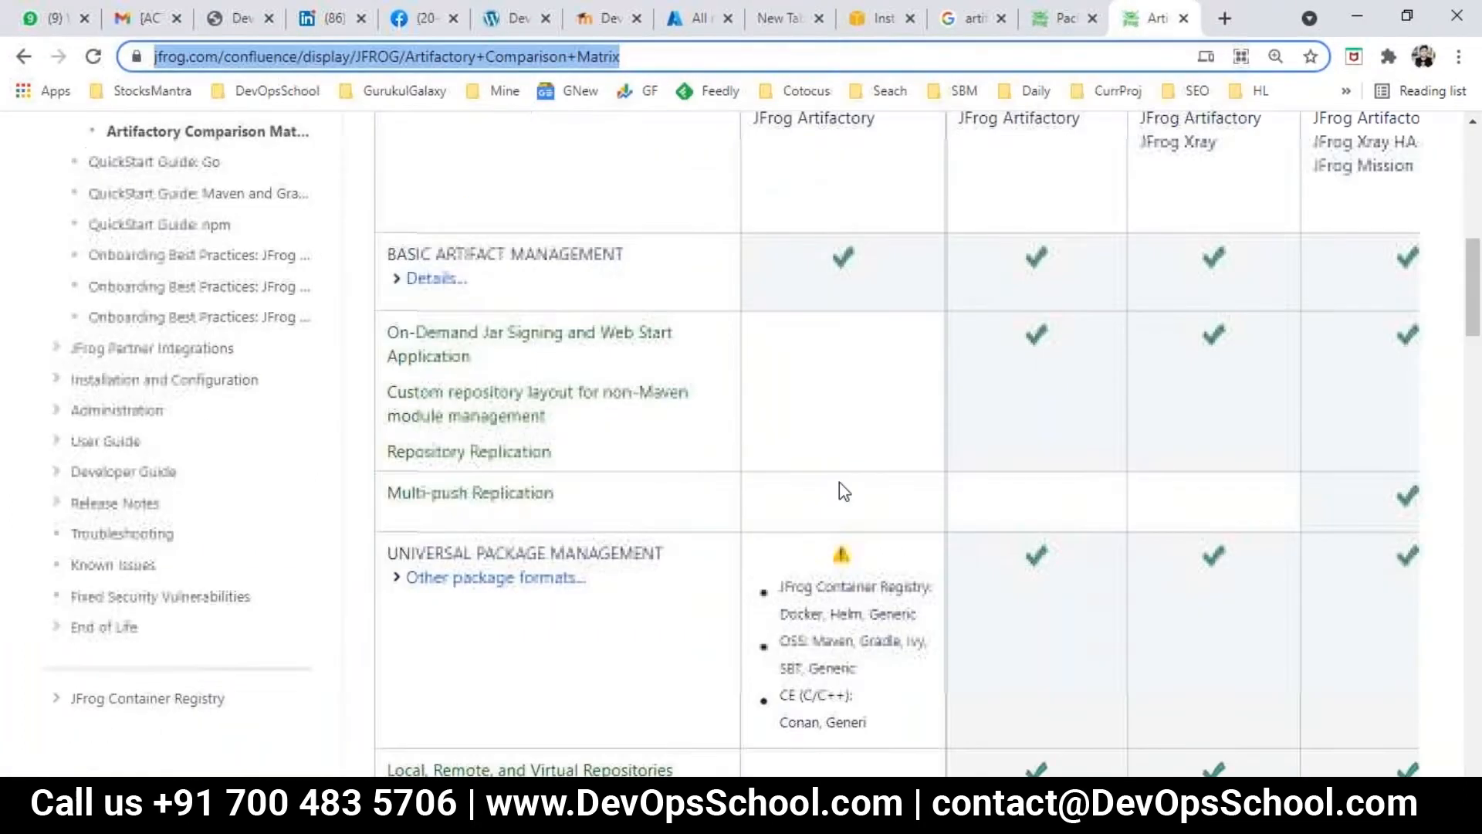
pyautogui.scroll(2, 839, 481)
pyautogui.hotkey('ctrl', '-')
pyautogui.hotkey('ctrl', '-')
pyautogui.hotkey('ctrl', '-')
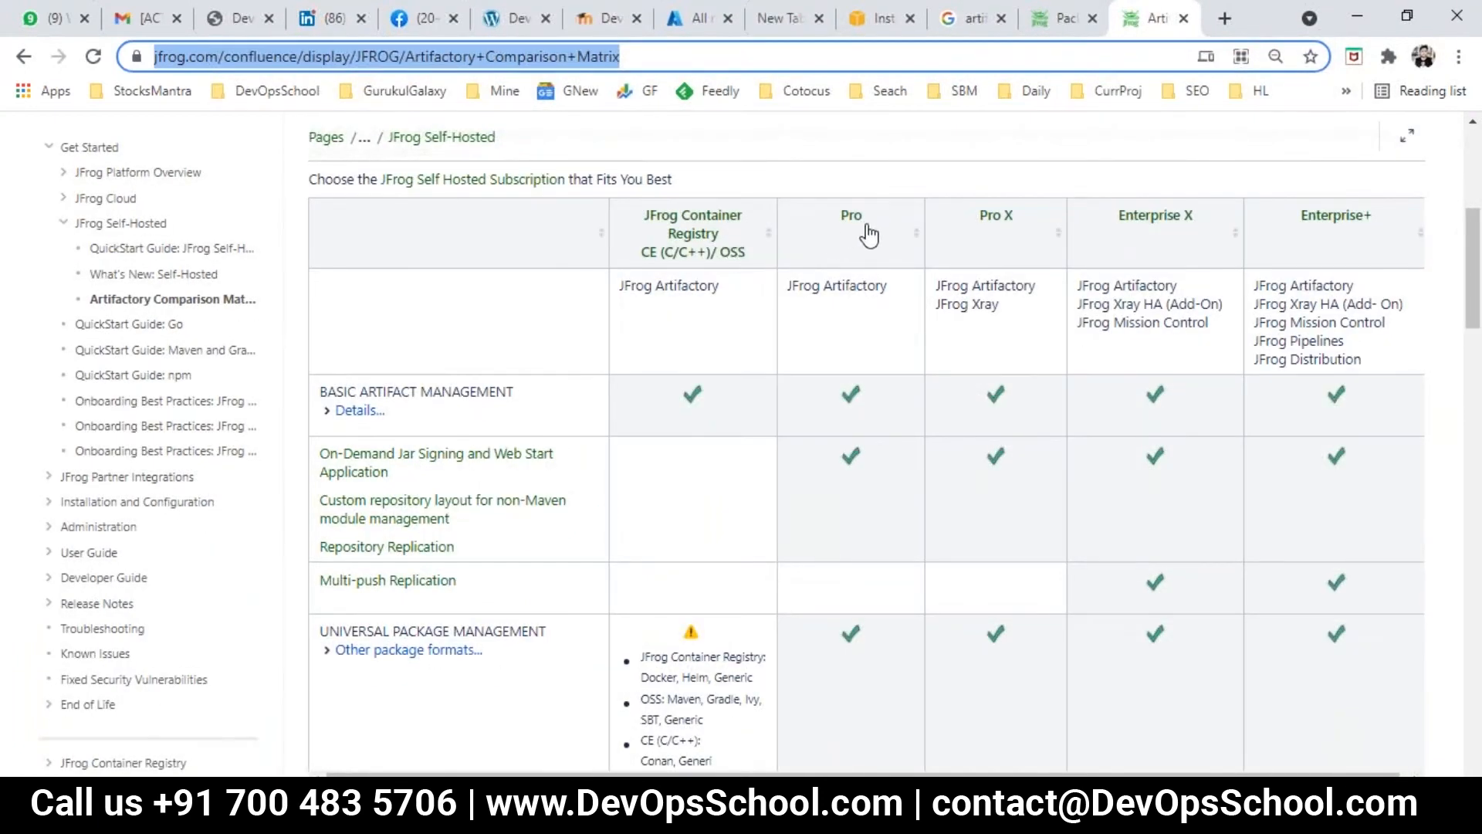
pyautogui.scroll(2, 676, 360)
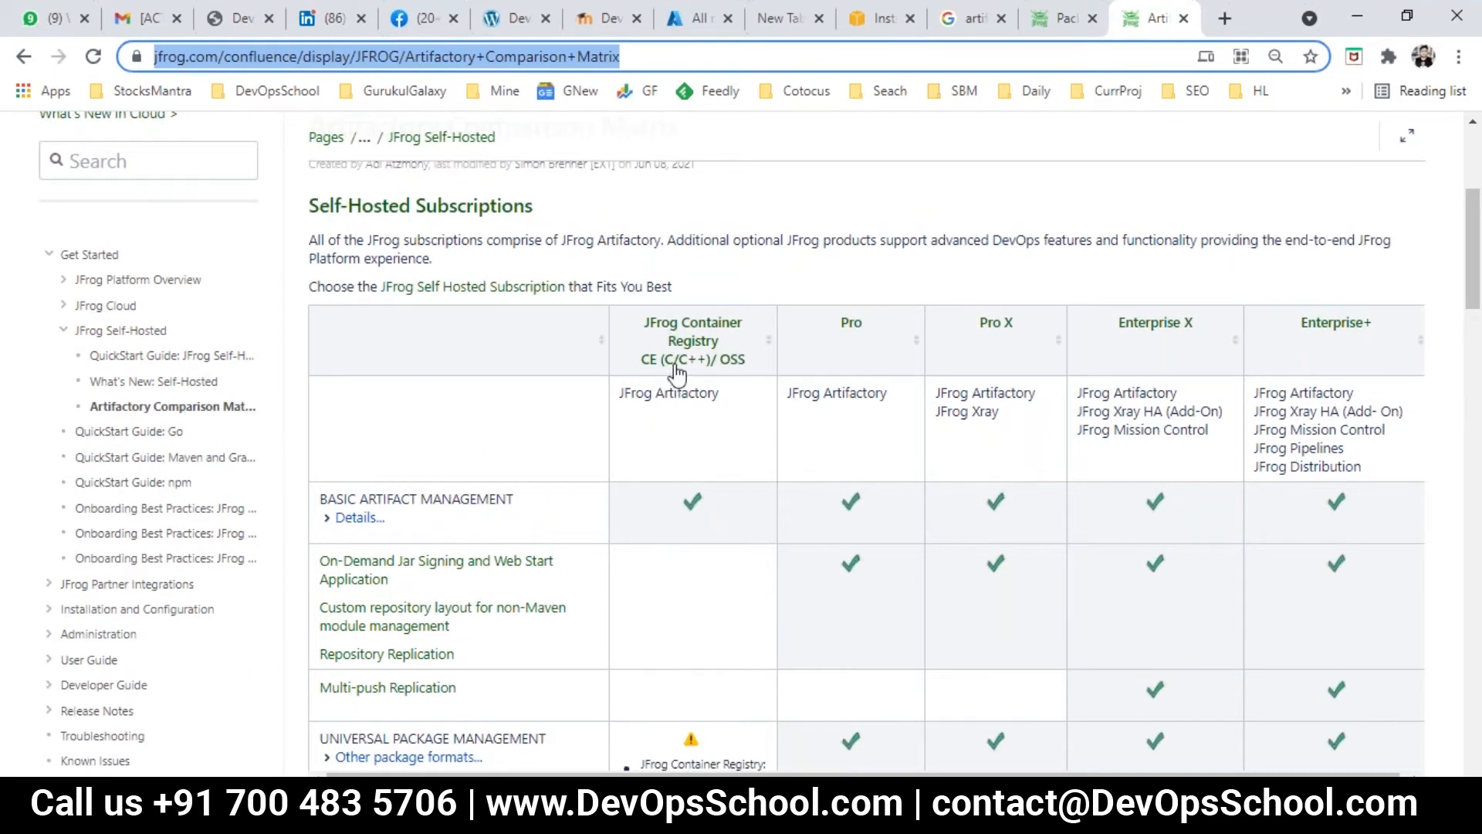
pyautogui.scroll(-15, 715, 483)
pyautogui.scroll(-15, 694, 452)
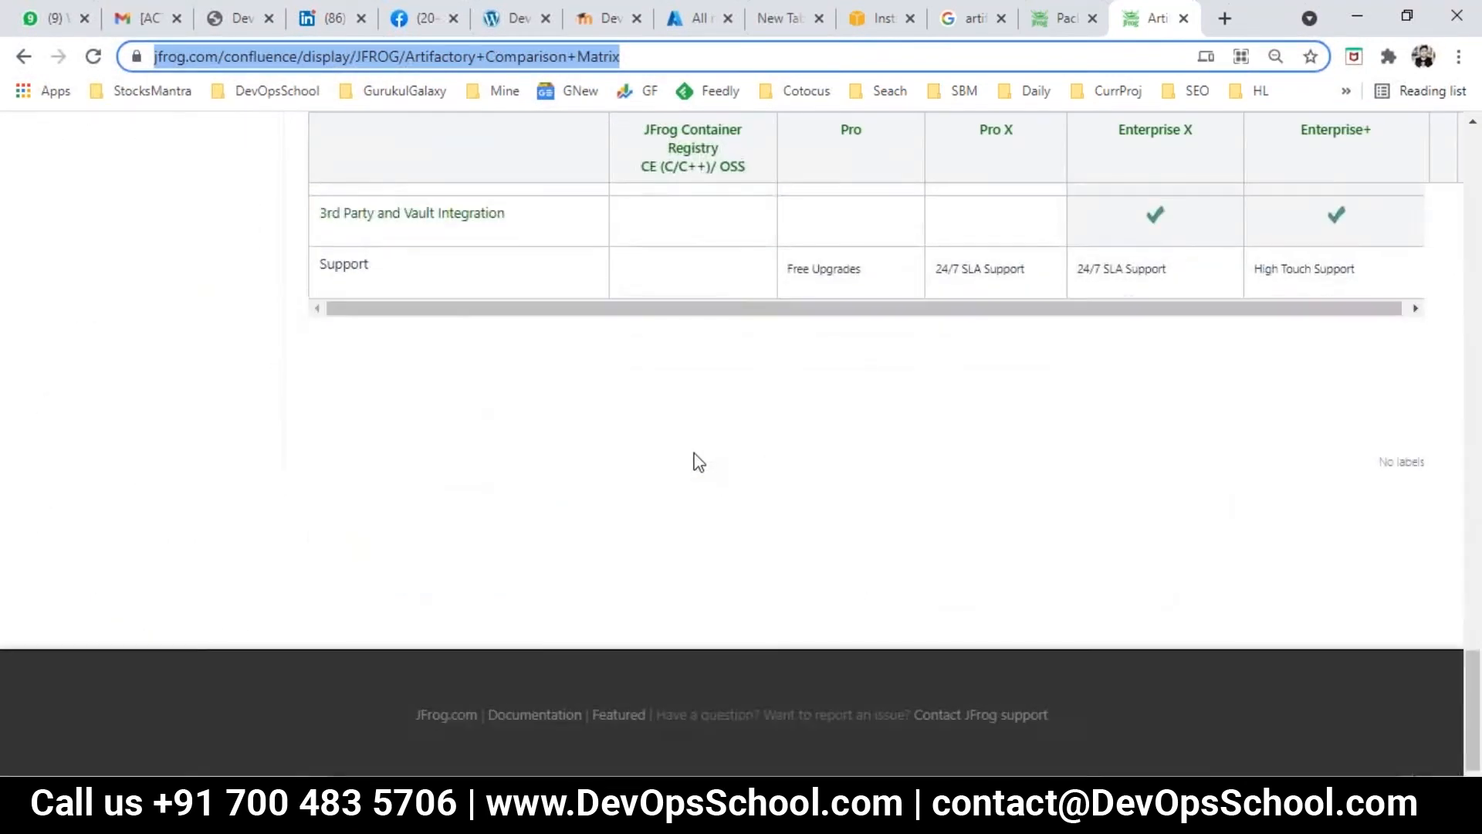
pyautogui.scroll(12, 699, 470)
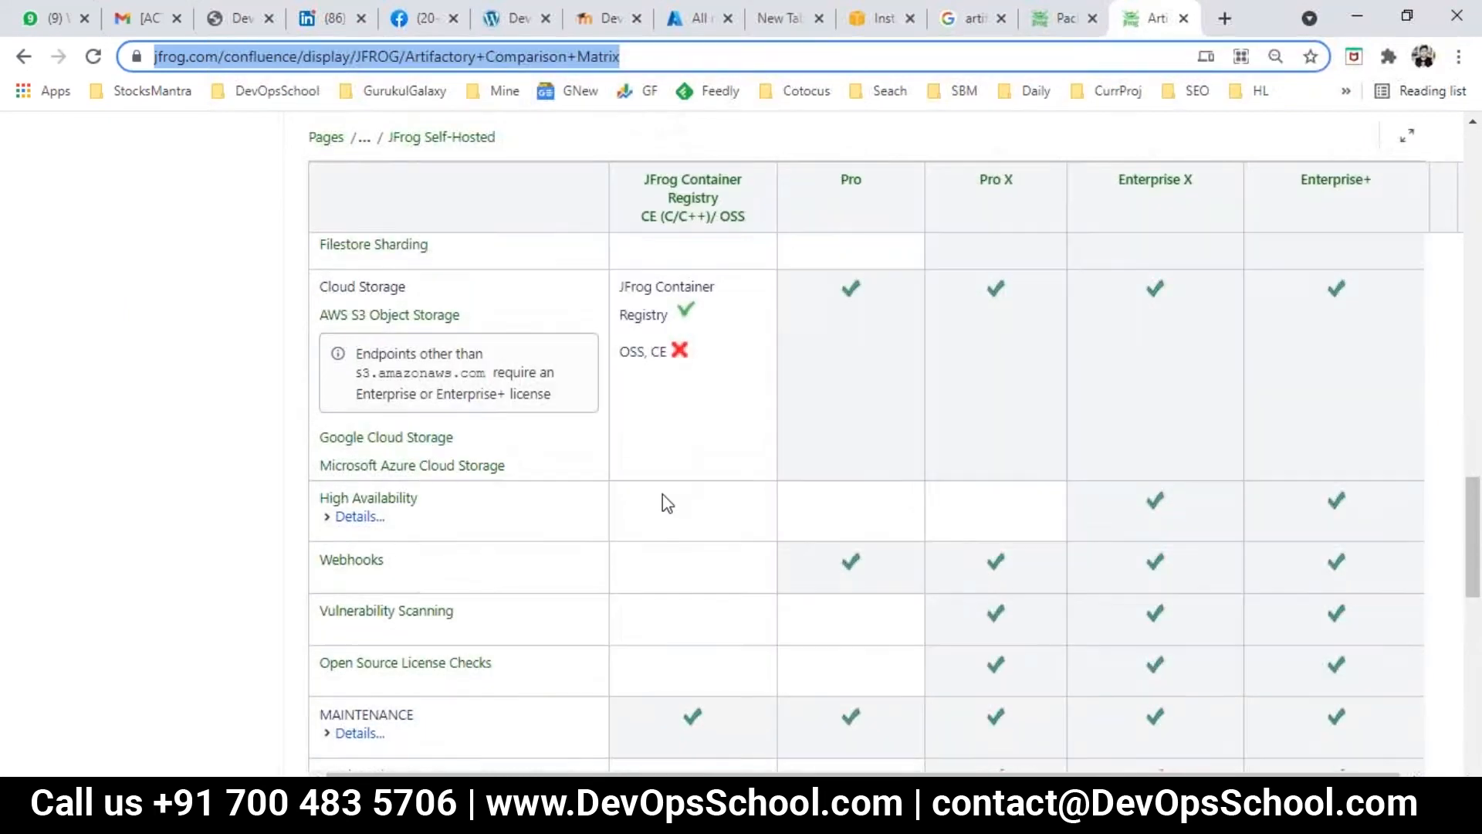
pyautogui.scroll(-7, 674, 485)
pyautogui.scroll(15, 684, 553)
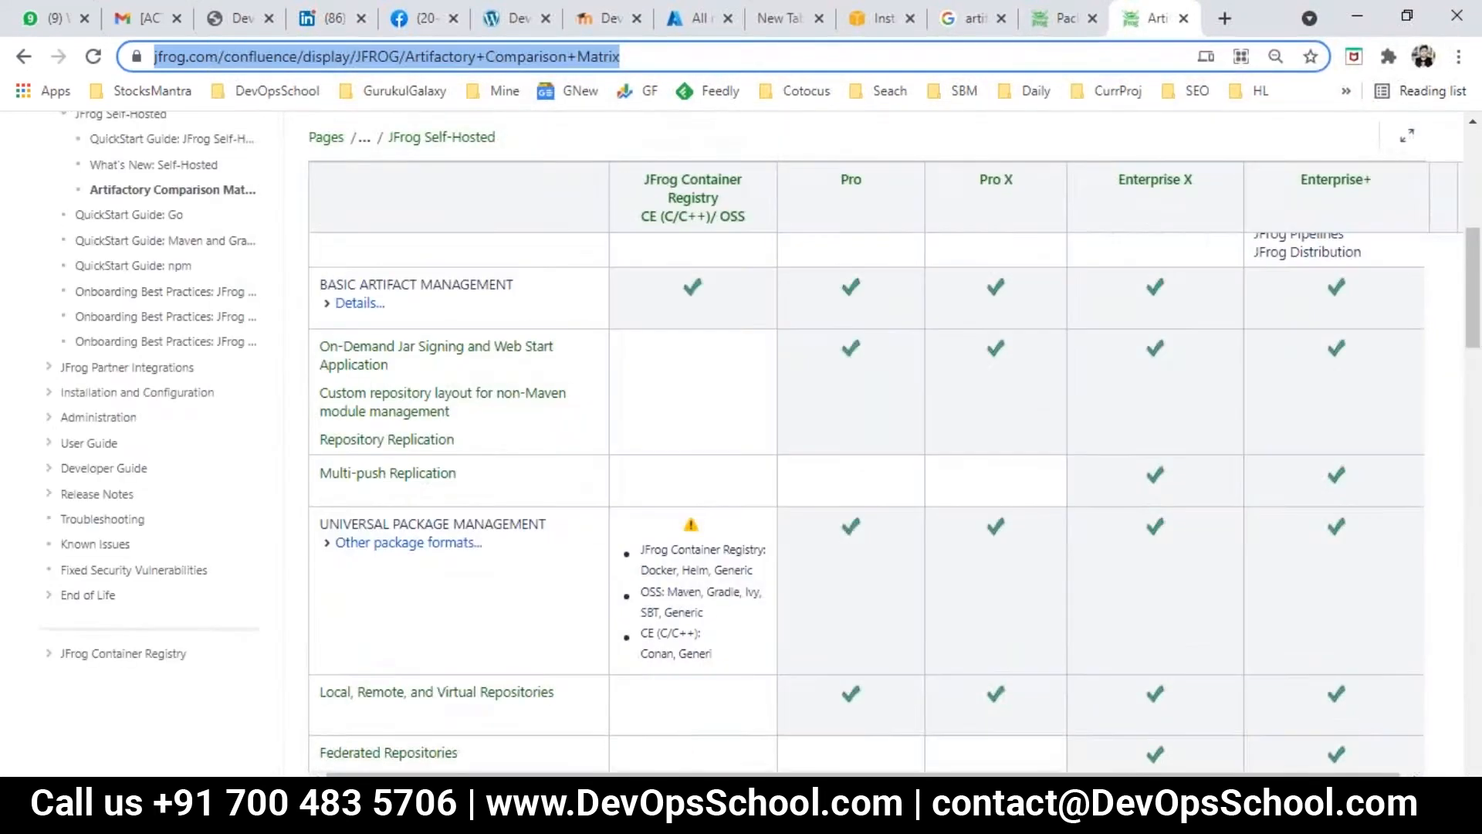
pyautogui.scroll(6, 866, 450)
pyautogui.scroll(-4, 888, 463)
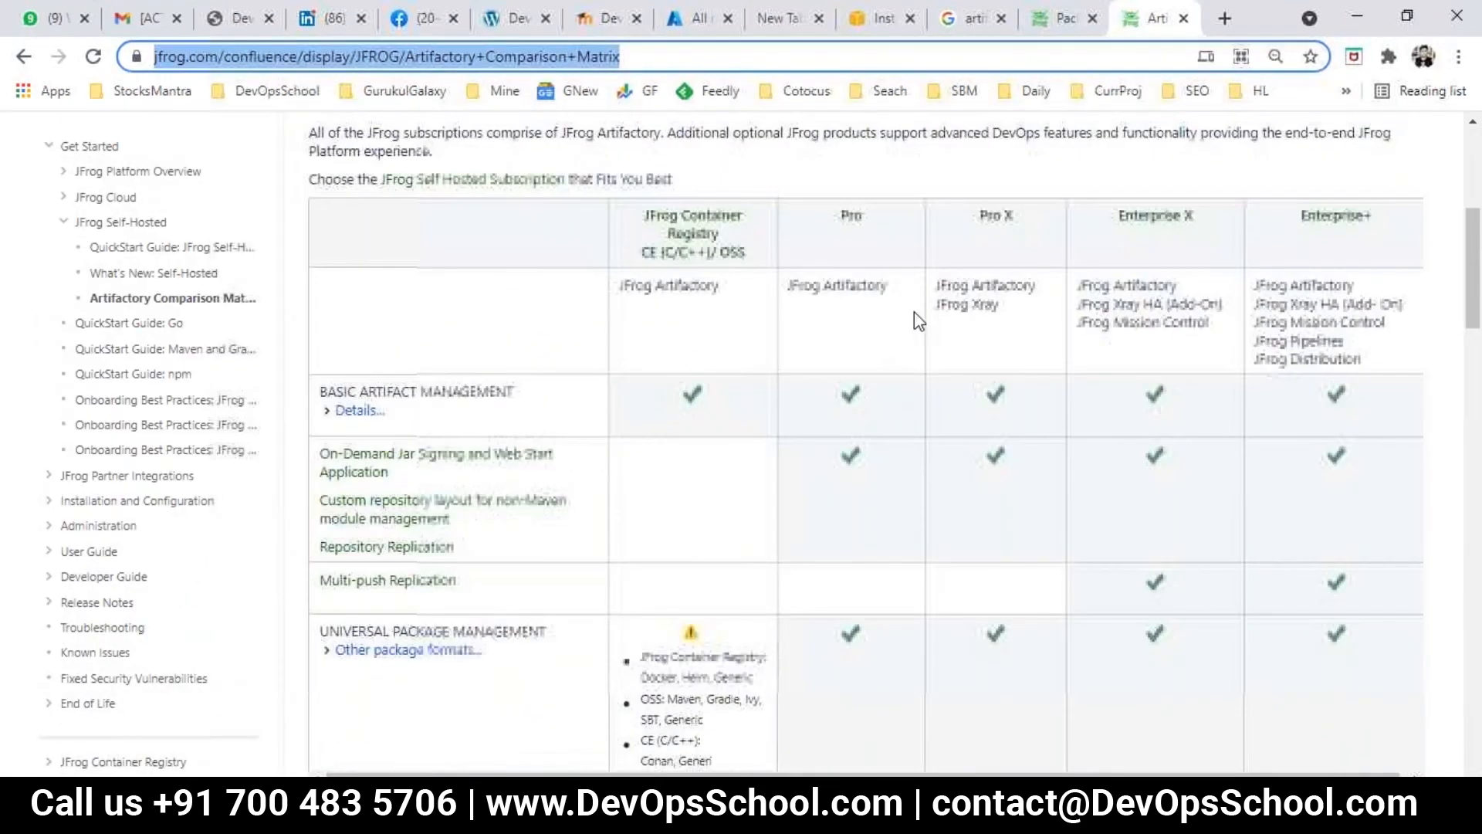
# Highlight the JFrog products included in the Pro X and Enterprise X columns of the comparison matrix.
pyautogui.moveTo(1001, 304); pyautogui.dragTo(956, 317)
pyautogui.moveTo(1216, 326); pyautogui.dragTo(1071, 305)
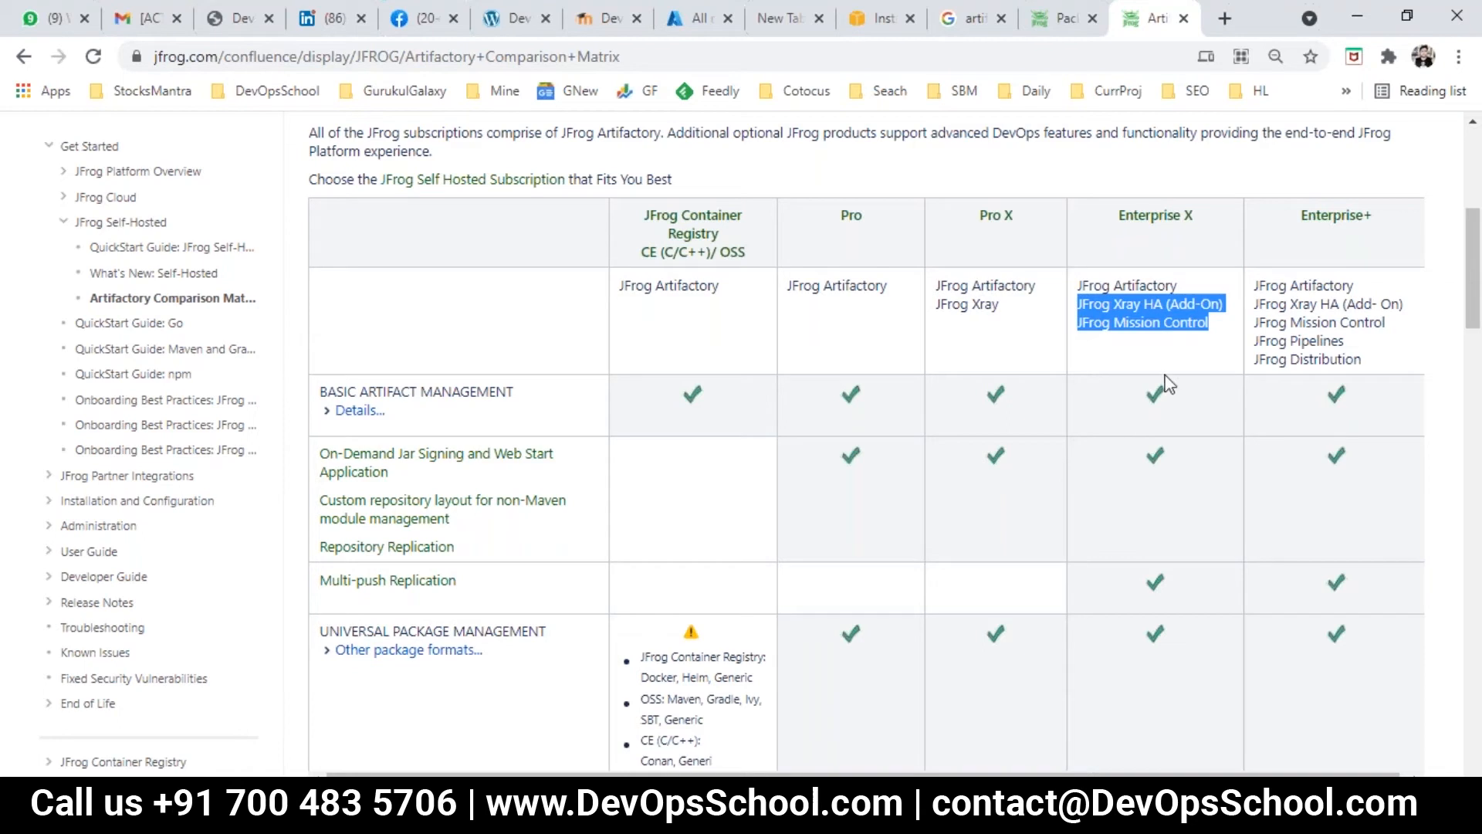
pyautogui.moveTo(1183, 285); pyautogui.dragTo(1079, 277)
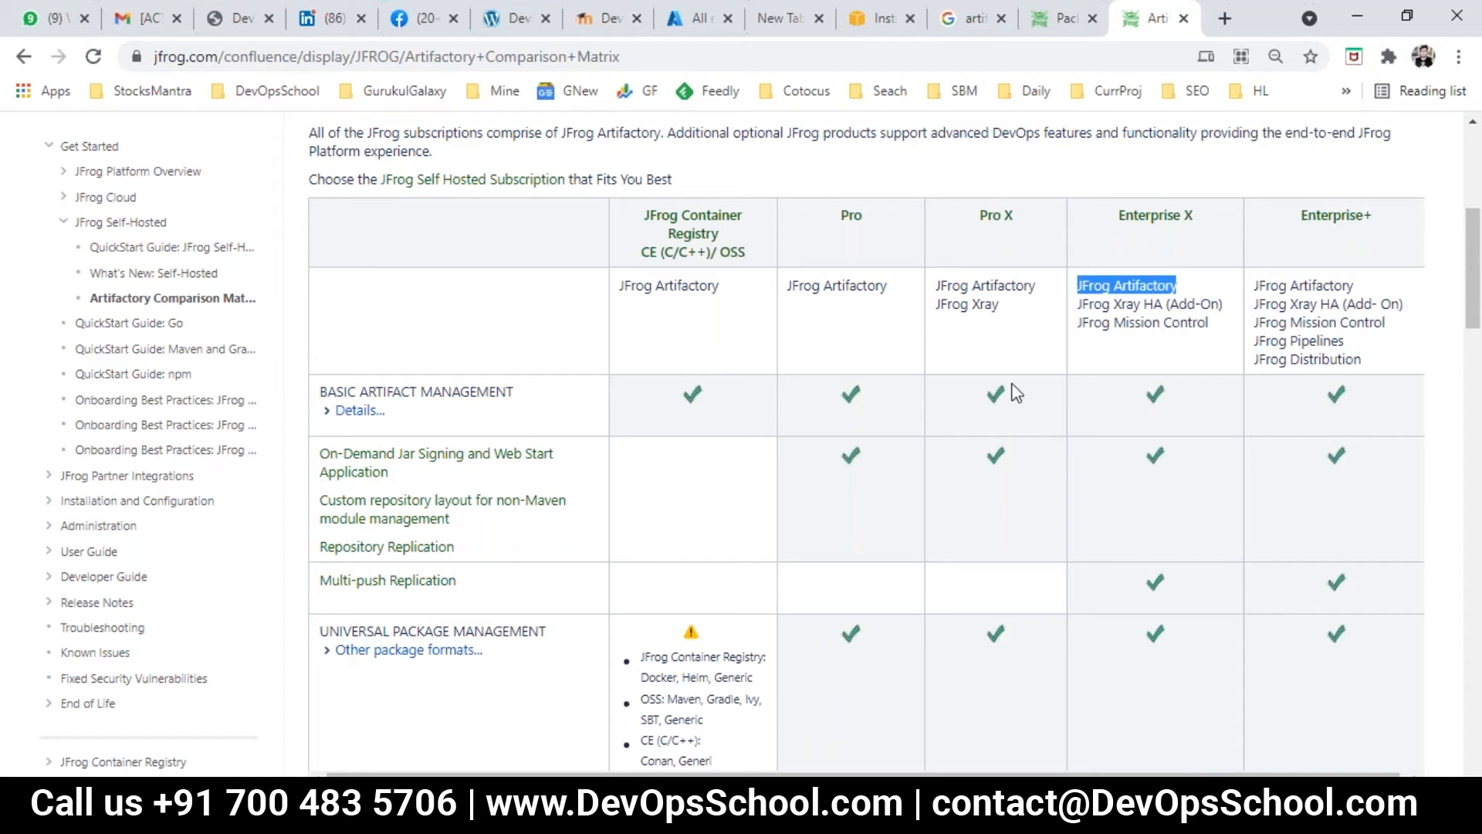
# Return to the Notepad notes and go over the Release entries and the package types section.
pyautogui.hotkey('alt', 'Tab')
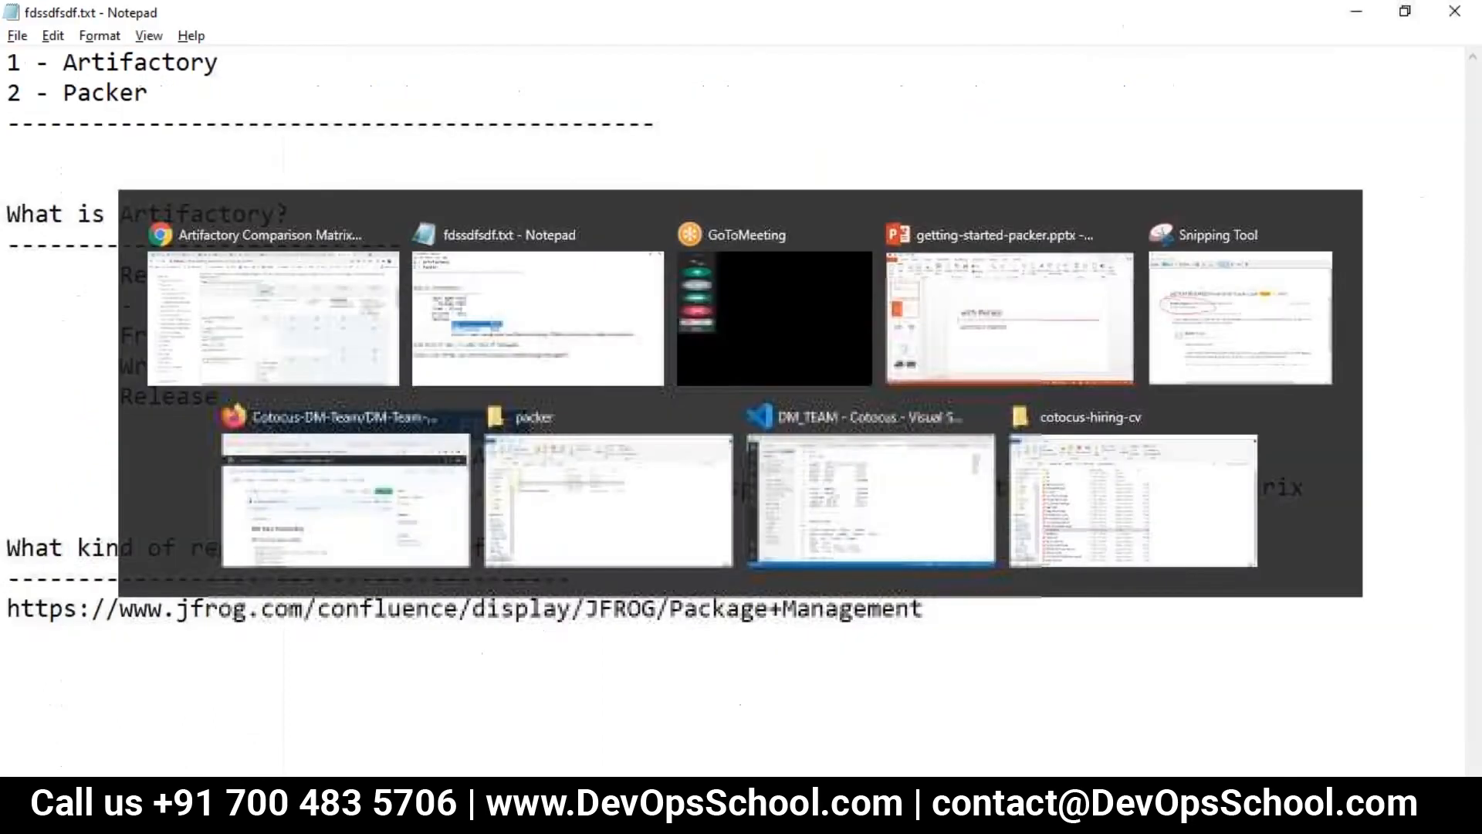
pyautogui.moveTo(216, 428); pyautogui.dragTo(313, 442)
pyautogui.moveTo(498, 456); pyautogui.dragTo(162, 396)
pyautogui.click(515, 475)
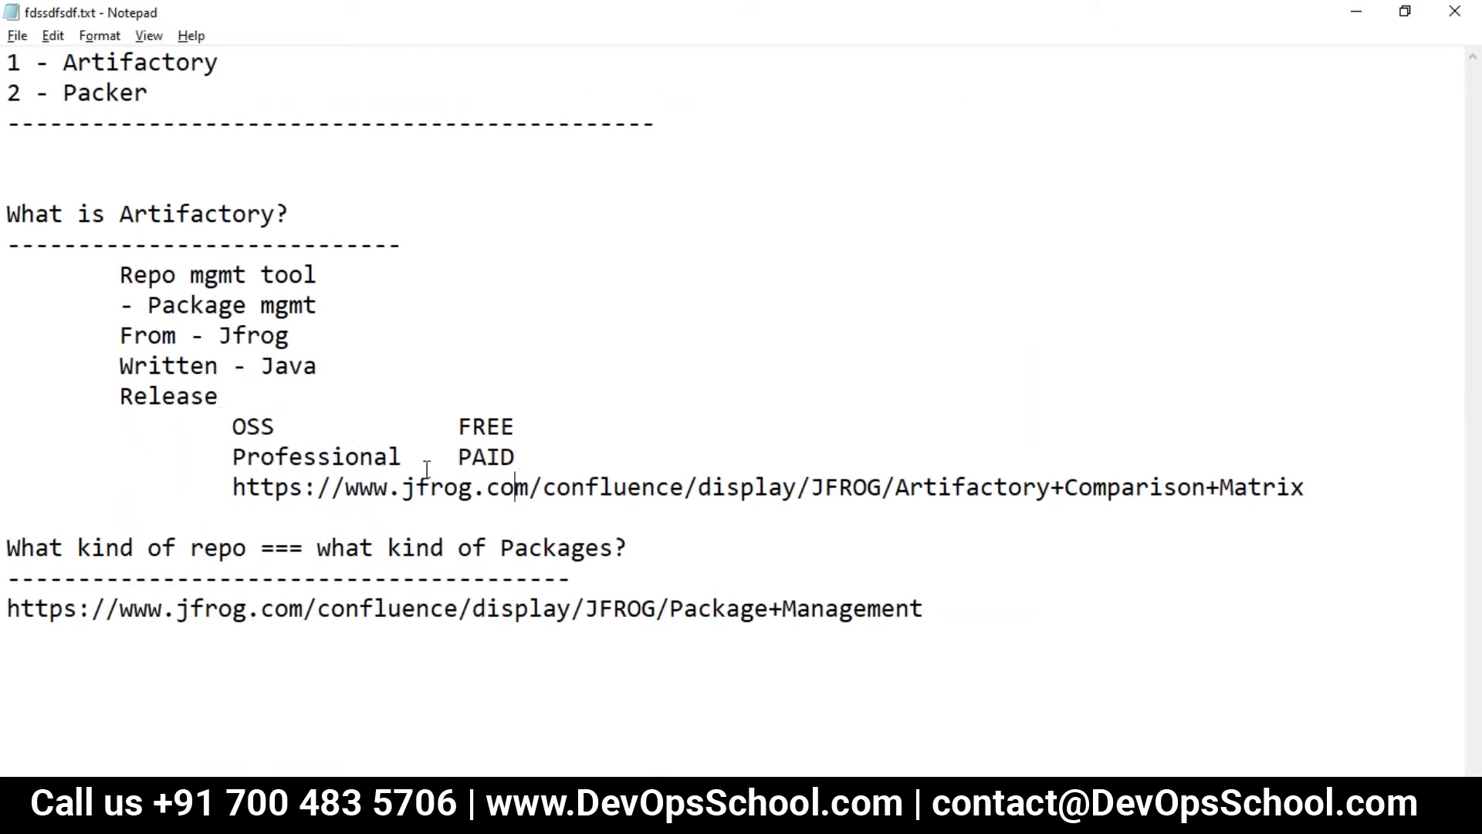
pyautogui.moveTo(10, 548); pyautogui.dragTo(402, 608)
pyautogui.click(757, 483)
# Insert an extra line below the Artifactory Comparison Matrix link.
pyautogui.click(1336, 478)
pyautogui.press('Return')
pyautogui.press('Tab')
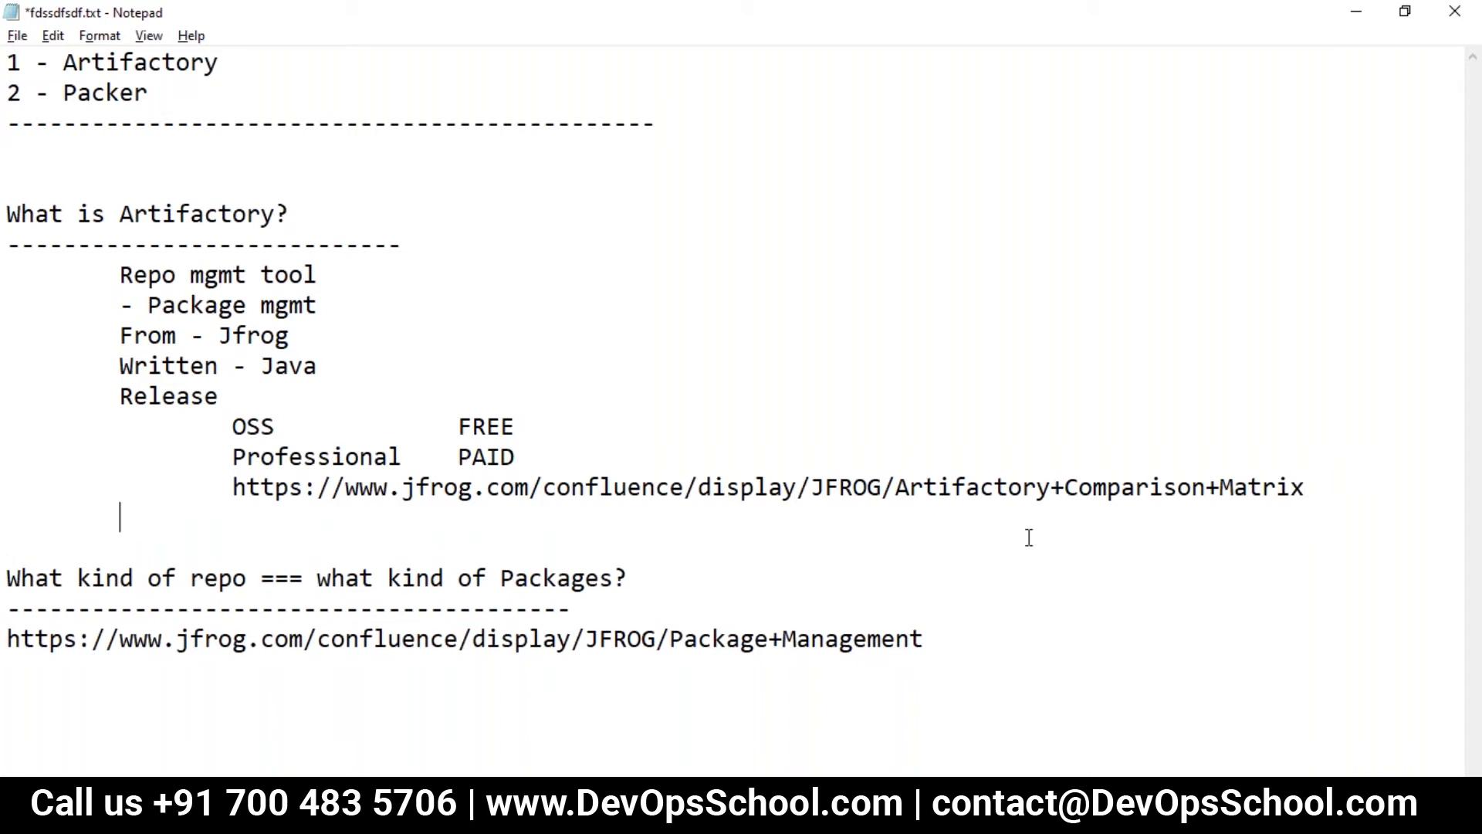
# Add the heading "Why Do we need it?" below the Package Management link.
pyautogui.moveTo(974, 678); pyautogui.dragTo(11, 213)
pyautogui.click(774, 556)
pyautogui.press('Return')
pyautogui.write('Why Do wn')
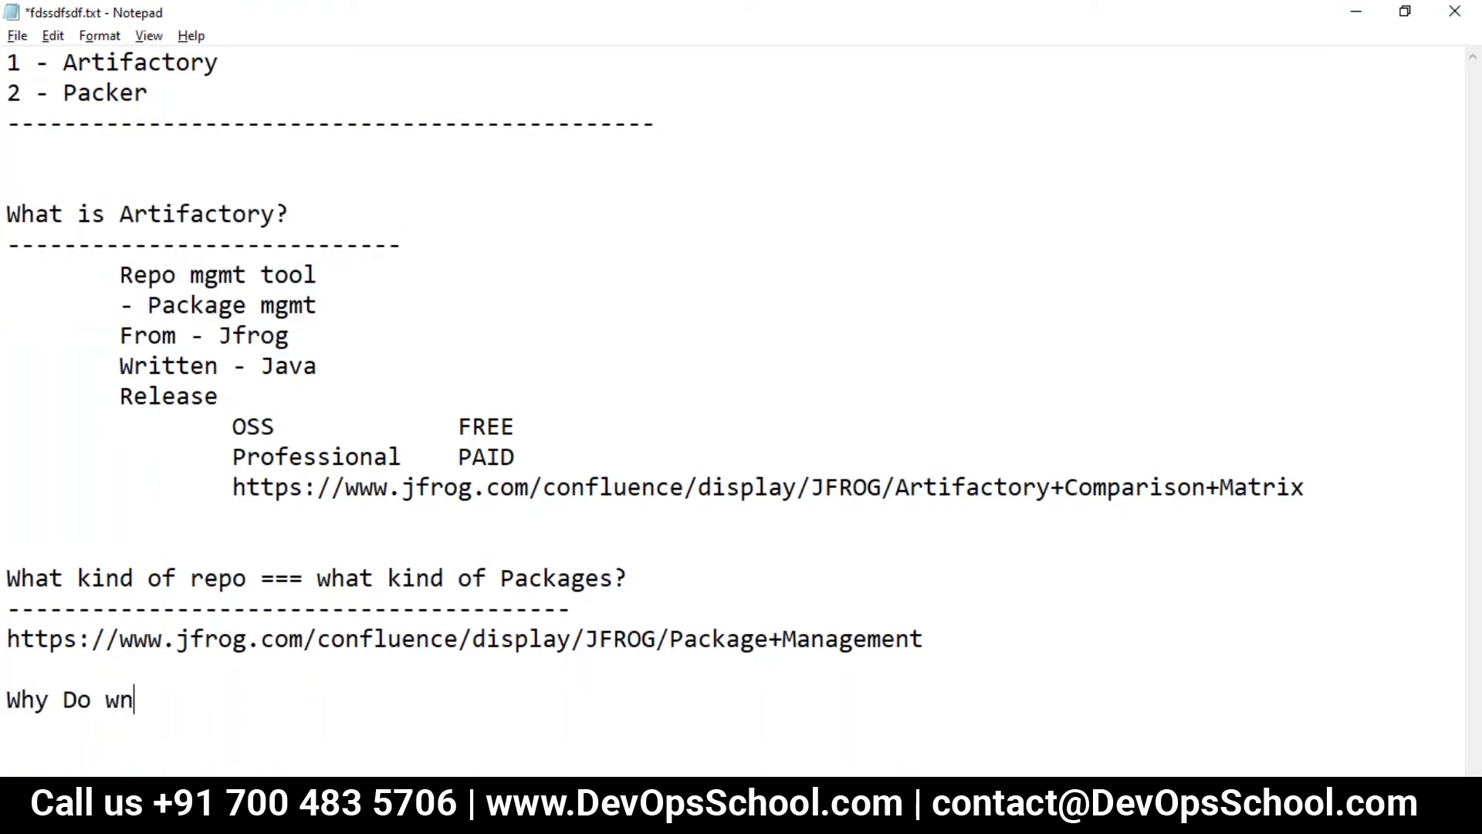
pyautogui.press('BackSpace')
pyautogui.write('e need it?')
# Underline the "Why Do we need it?" heading with a row of dashes, add blank lines below and save the file.
pyautogui.press('Return')
pyautogui.write('=-')
pyautogui.press('BackSpace')
pyautogui.press('BackSpace')
pyautogui.write('---------------------------------')
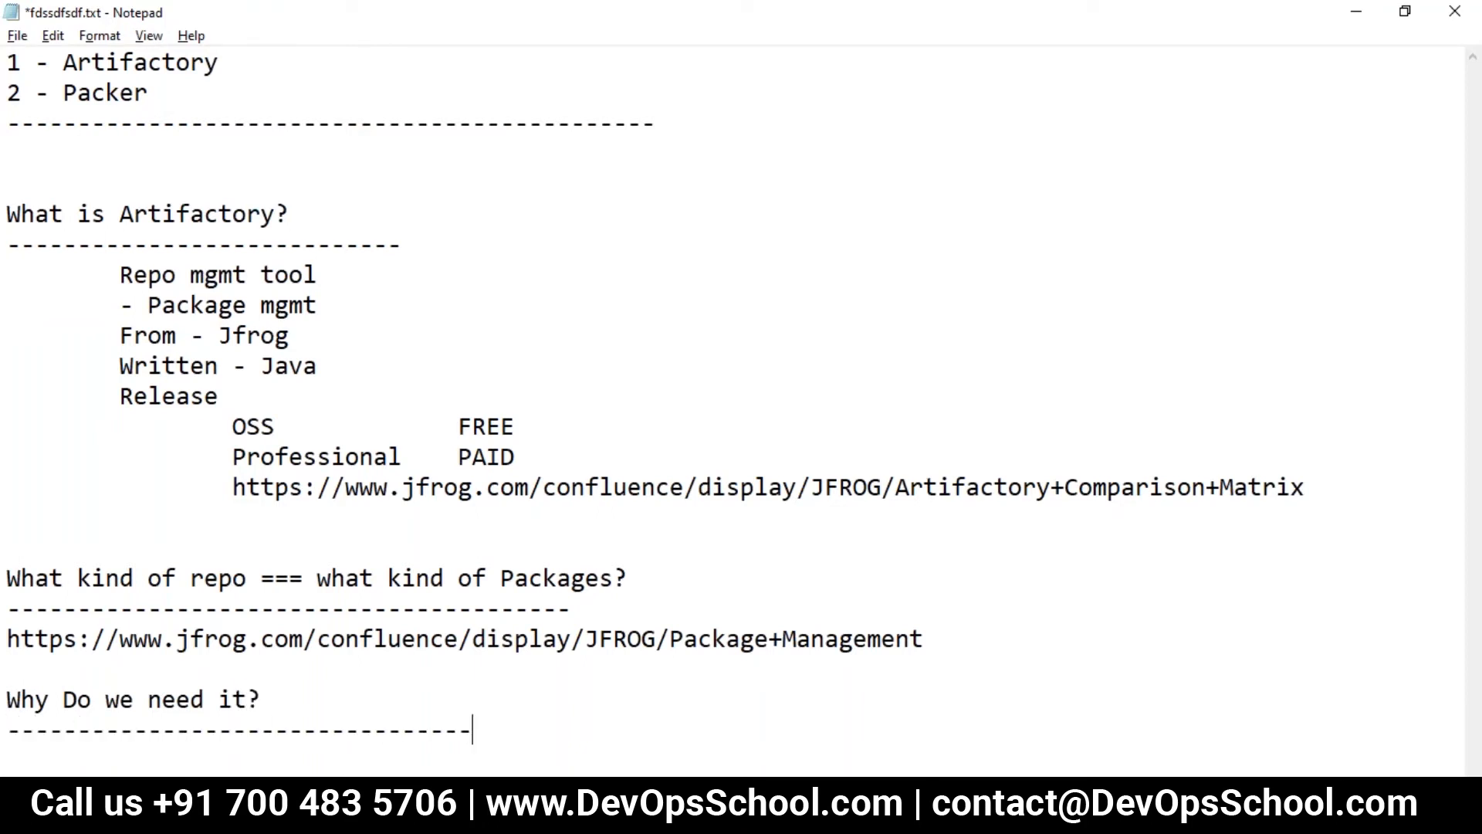
pyautogui.press('Return')
pyautogui.press('Return')
pyautogui.press('Return')
pyautogui.press('Return')
pyautogui.press('Return')
pyautogui.press('Return')
pyautogui.press('Return')
pyautogui.press('Return')
pyautogui.press('Return')
pyautogui.press('Return')
pyautogui.press('Return')
pyautogui.press('Return')
pyautogui.press('Return')
pyautogui.hotkey('ctrl', 's')
# Write "You would store package in - SHARED DRIVE" under the "Why Do we need it?" heading and save the file.
pyautogui.scroll(3, 914, 510)
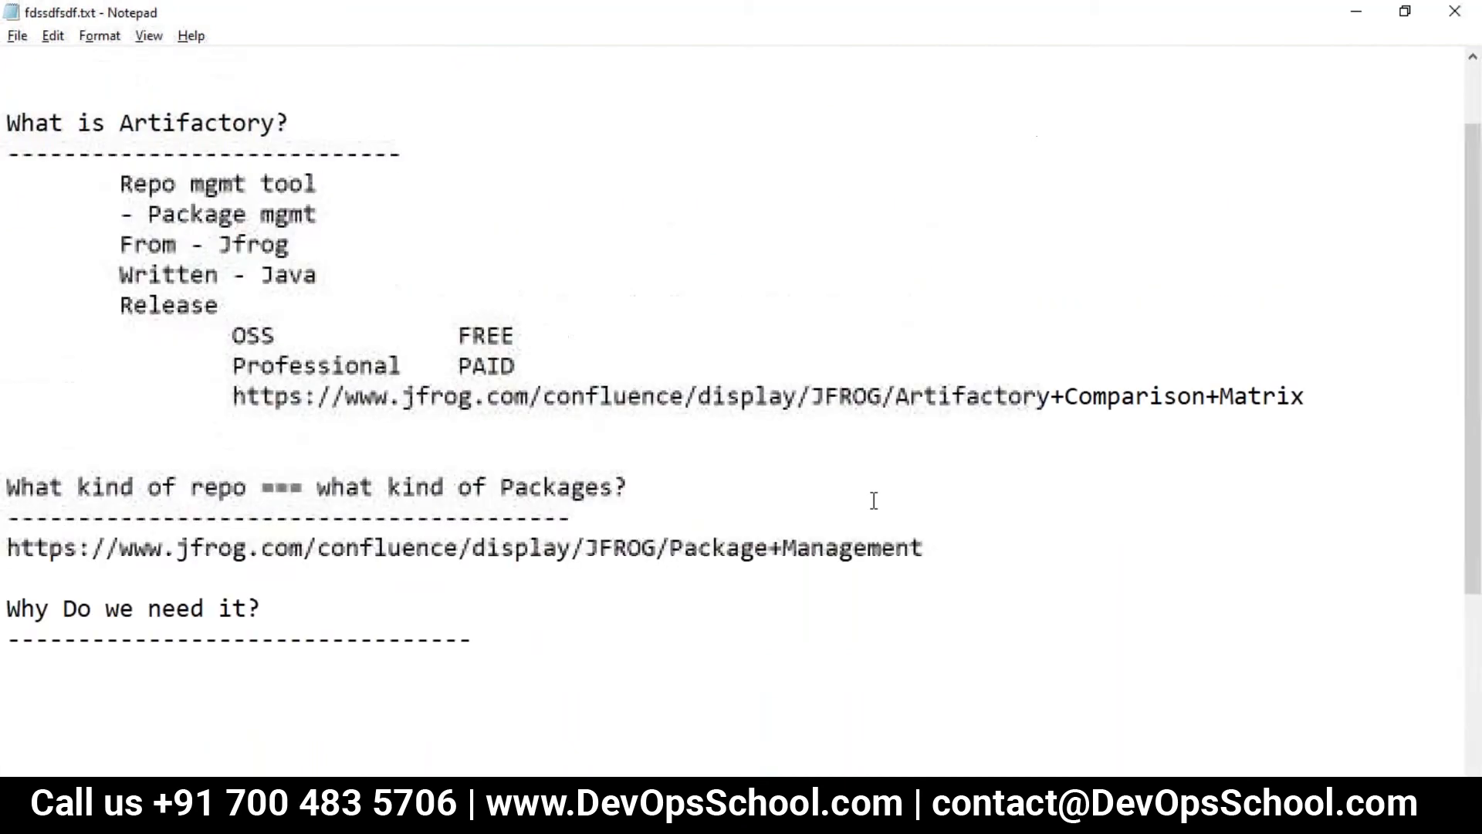
pyautogui.scroll(-3, 332, 498)
pyautogui.click(296, 396)
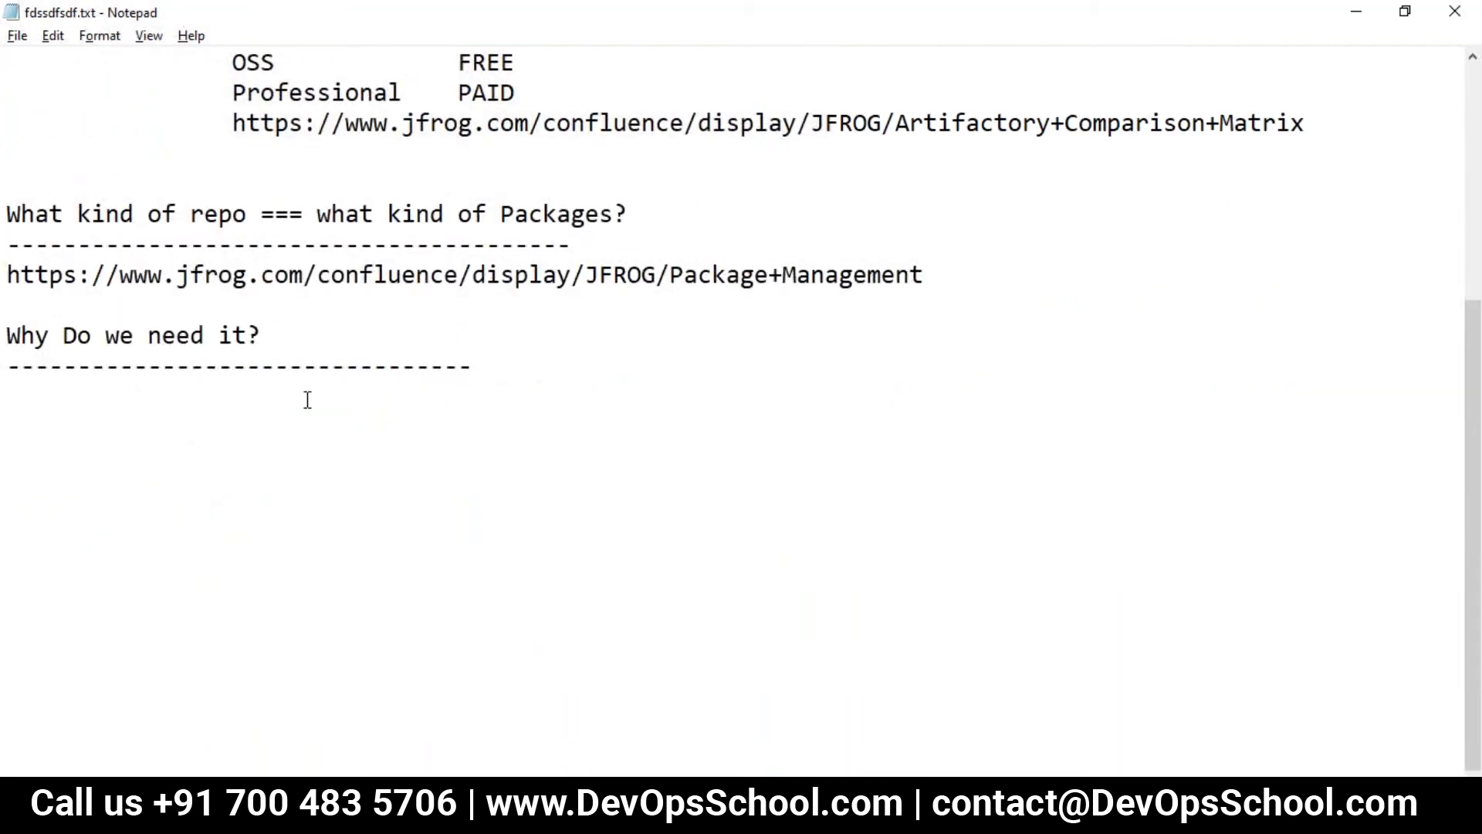
pyautogui.write('1')
pyautogui.press('BackSpace')
pyautogui.write('You would ')
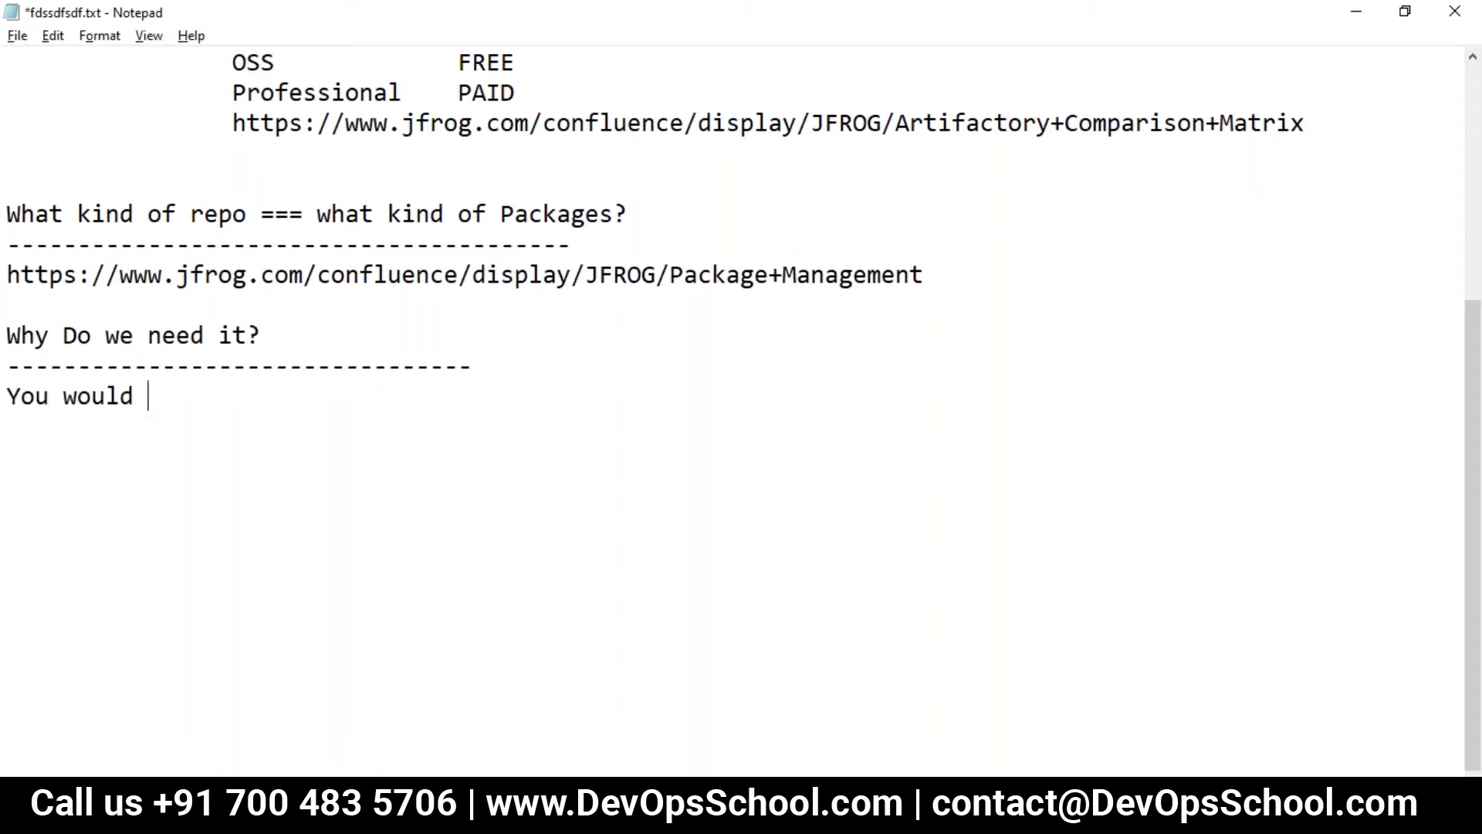
pyautogui.write('store packa')
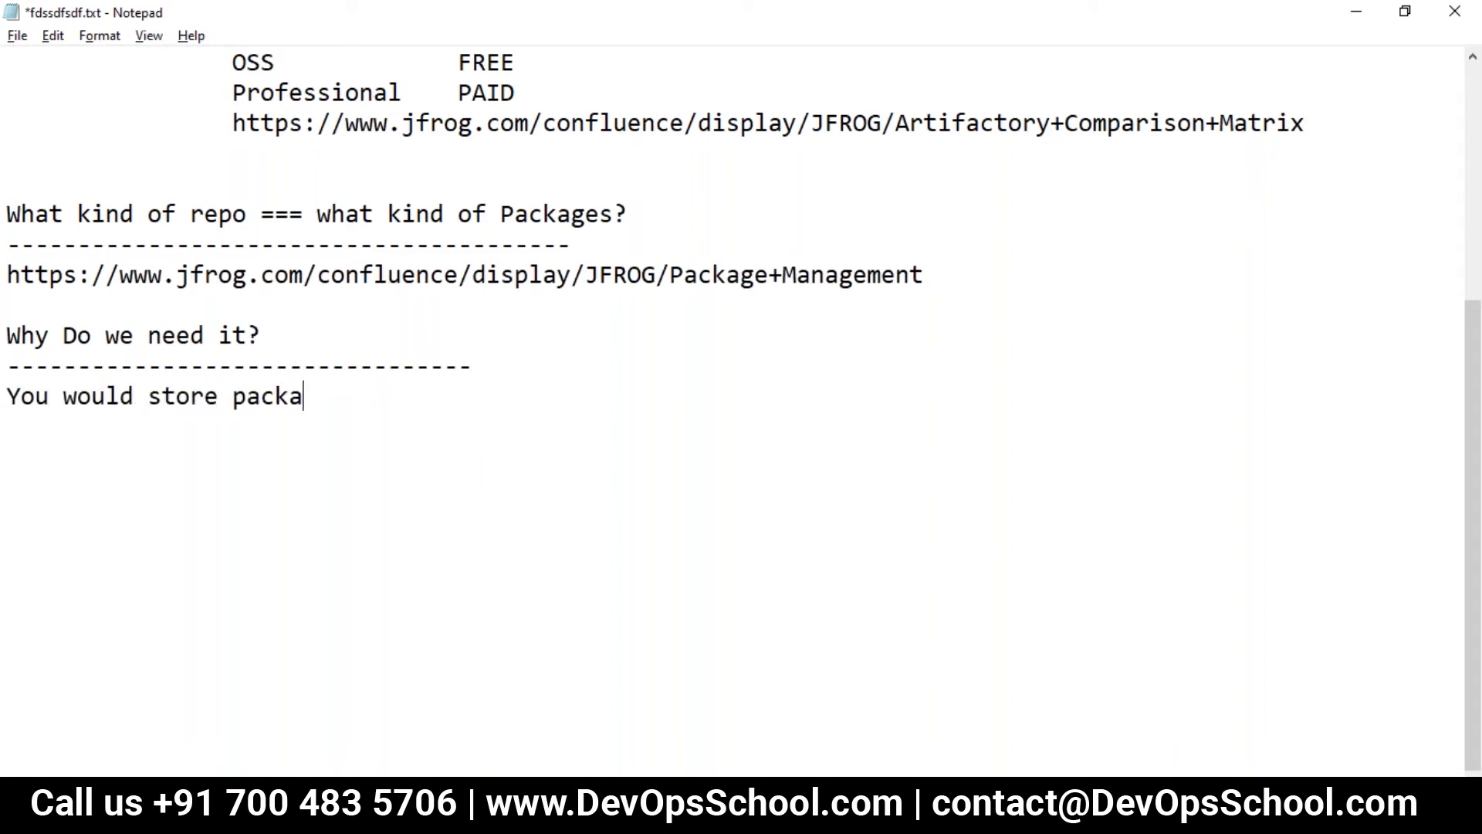
pyautogui.write('ge in - SHARED DRIVER')
pyautogui.press('BackSpace')
pyautogui.hotkey('ctrl', 's')
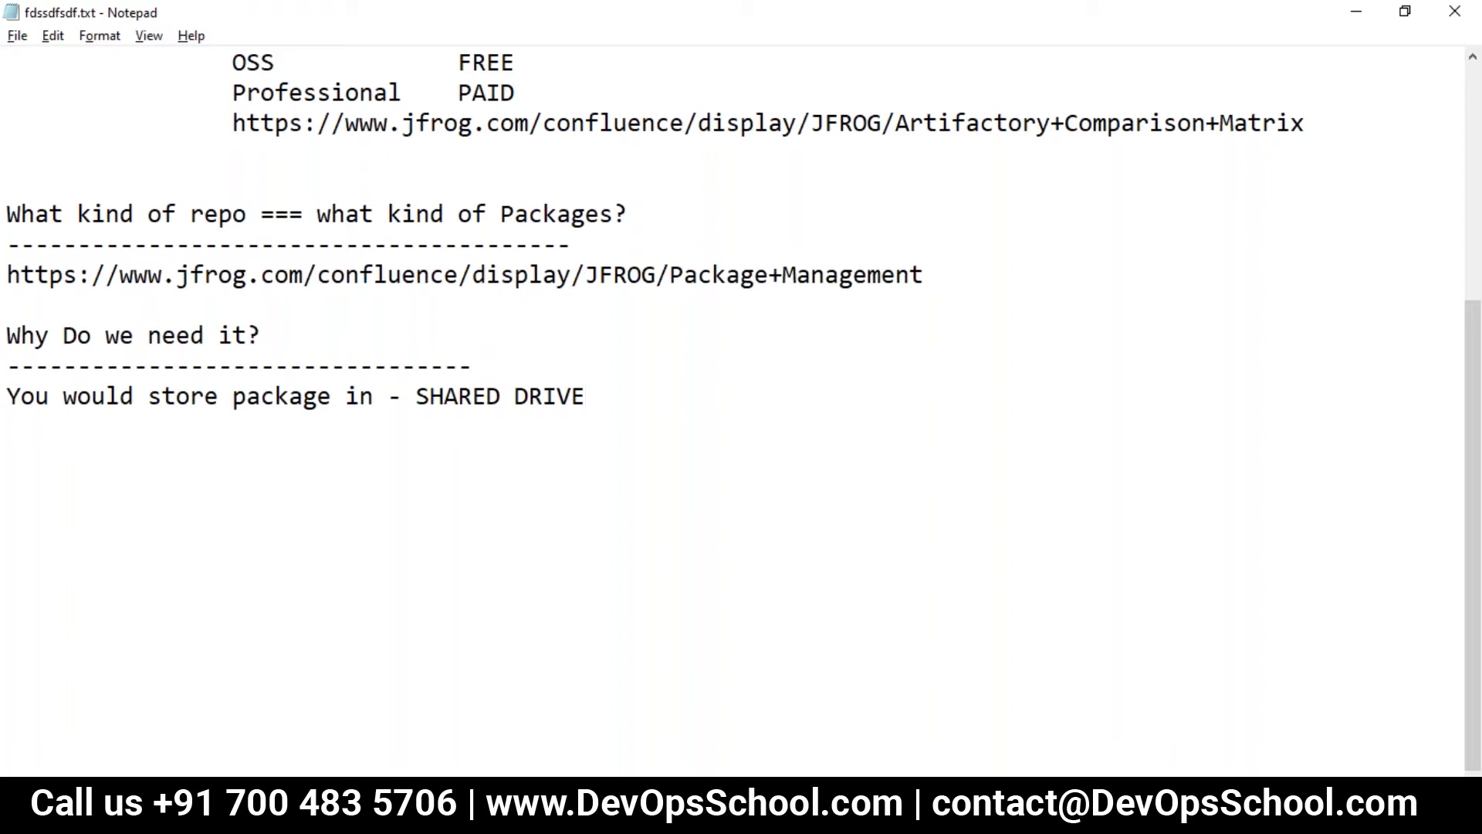
# Add a row of dashes beneath the SHARED DRIVE line.
pyautogui.press('Return')
pyautogui.write('----------------------------------')
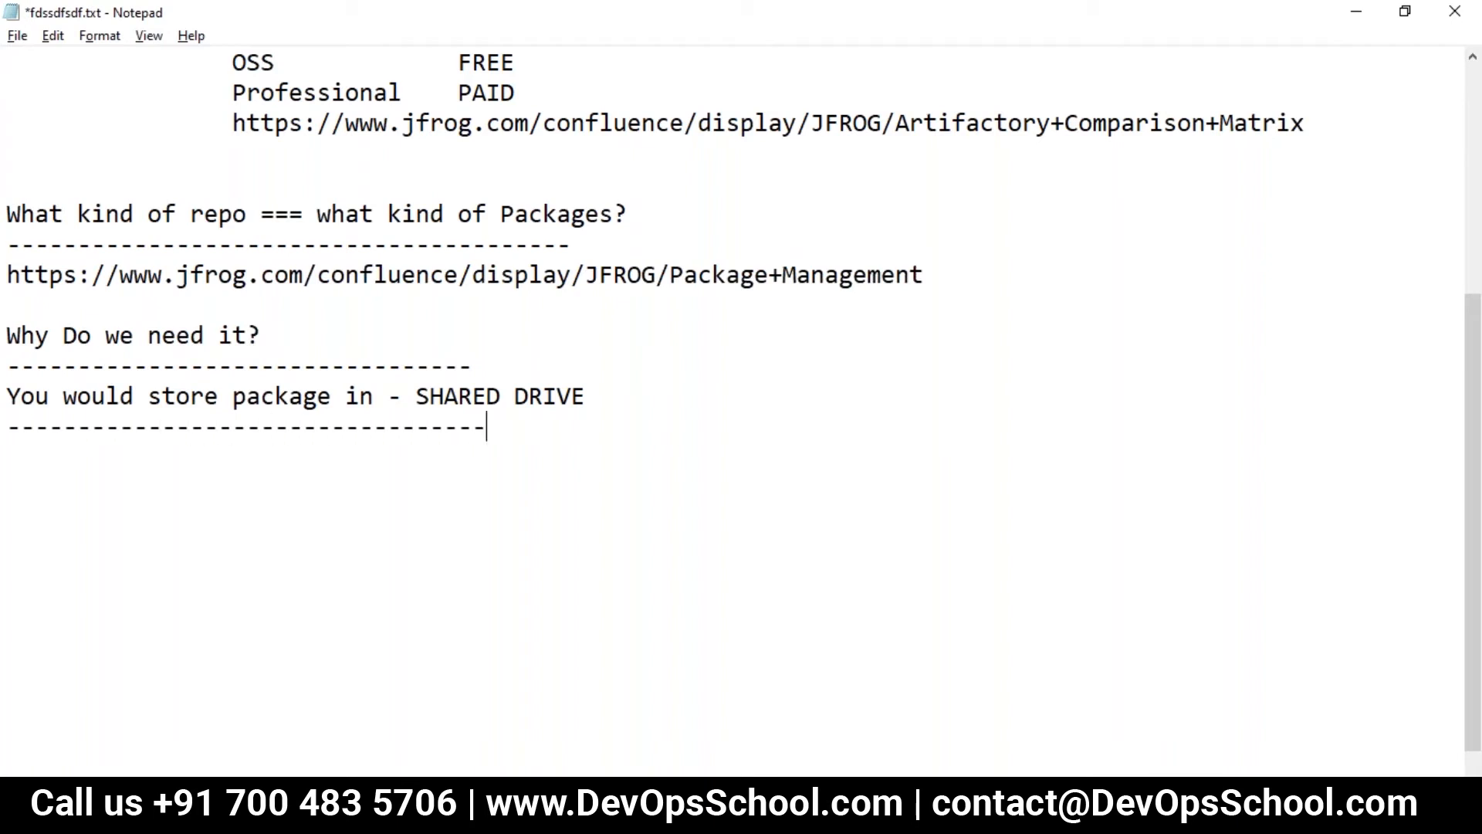
pyautogui.write('--')
# Add the bullet "- Max 1 - 2 build /Day ===" below the new dashed line and save the file.
pyautogui.press('Return')
pyautogui.write('- Max 1 - 2 bui')
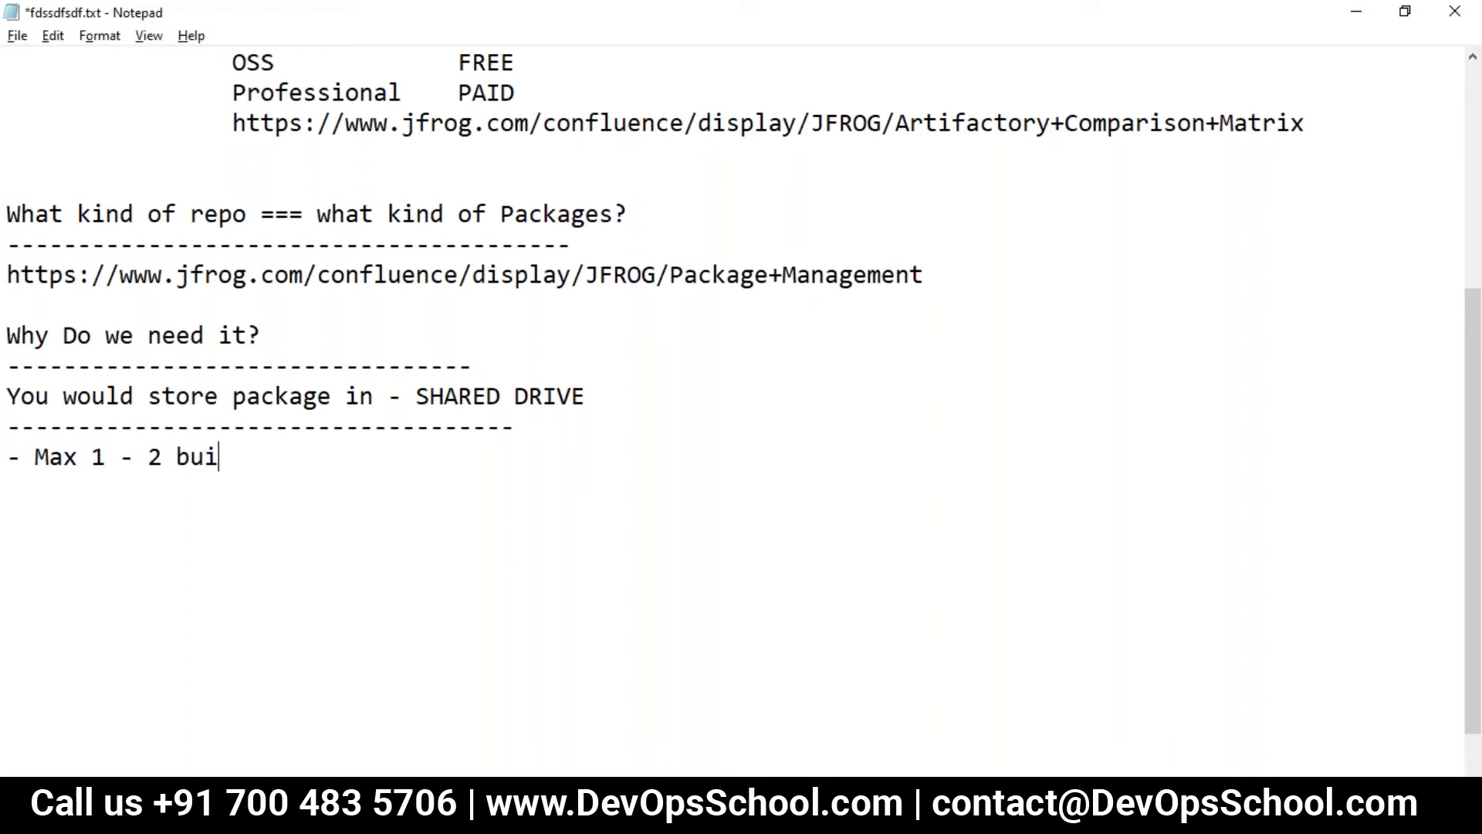
pyautogui.write('ld /Day ===')
pyautogui.hotkey('ctrl', 's')
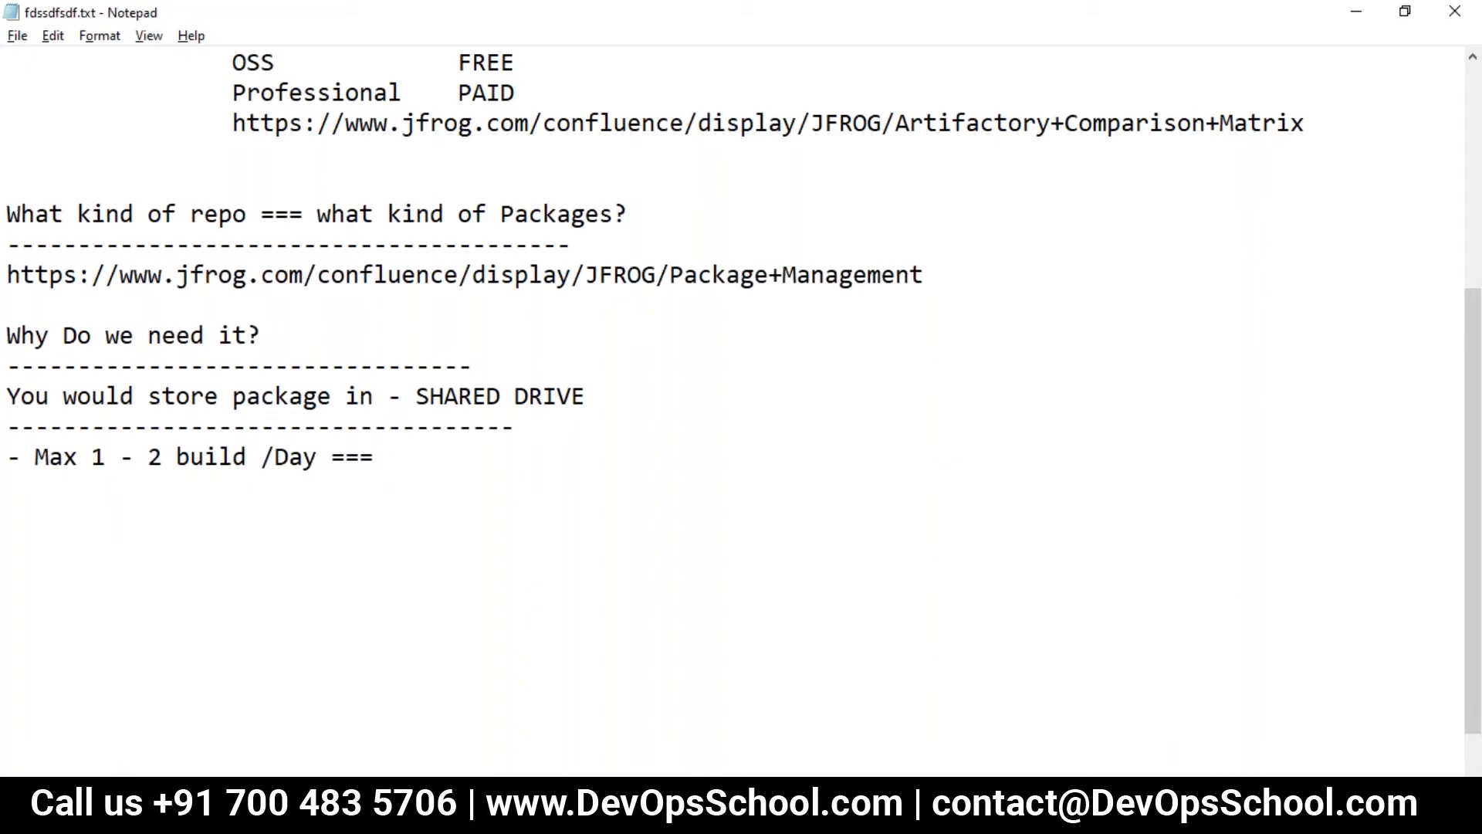
# Highlight the builds-per-day text and the SHARED DRIVE line to point them out.
pyautogui.moveTo(247, 457); pyautogui.dragTo(174, 456)
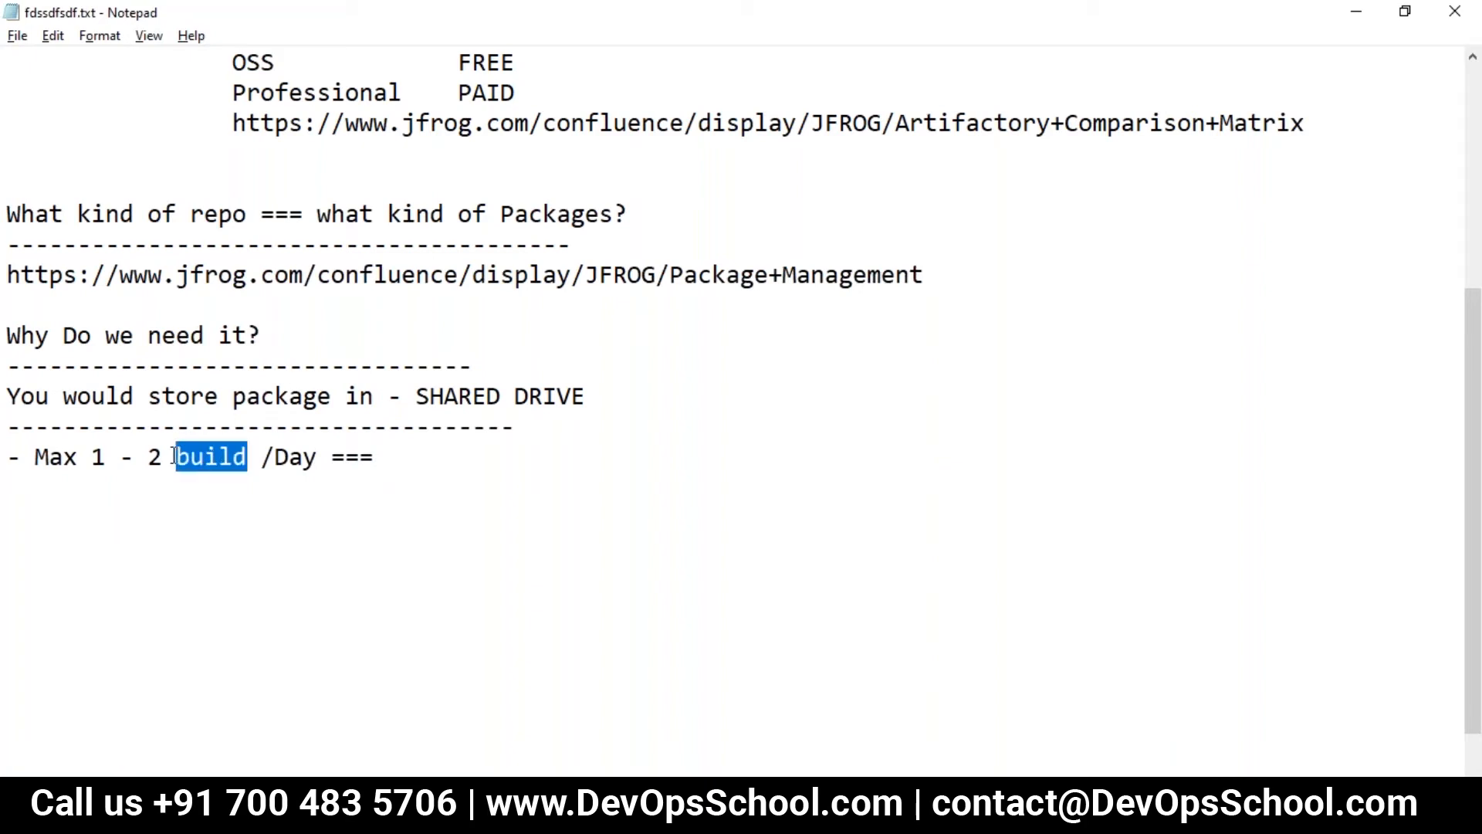
pyautogui.moveTo(332, 456); pyautogui.dragTo(122, 461)
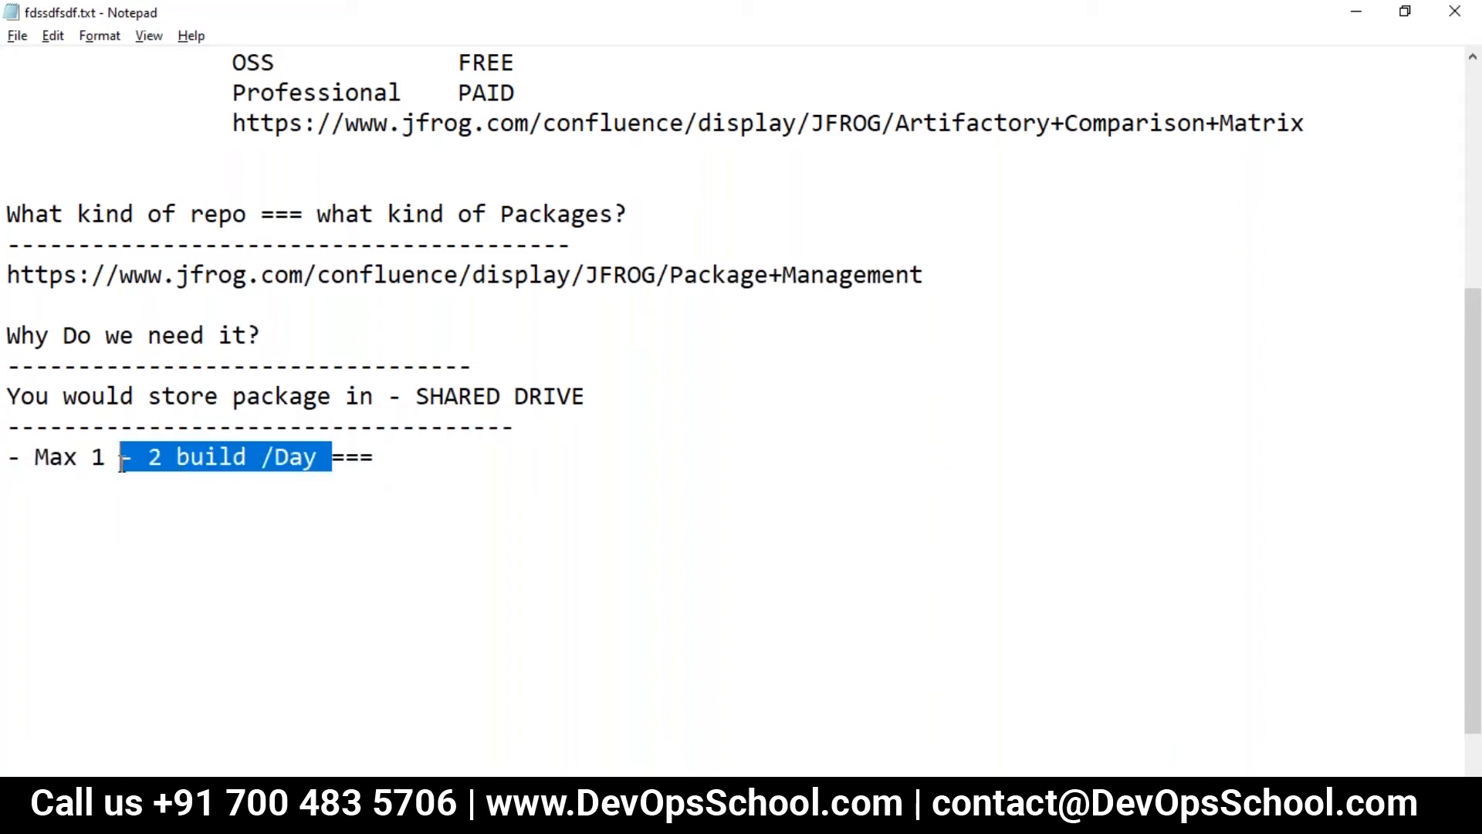
pyautogui.moveTo(532, 426); pyautogui.dragTo(445, 403)
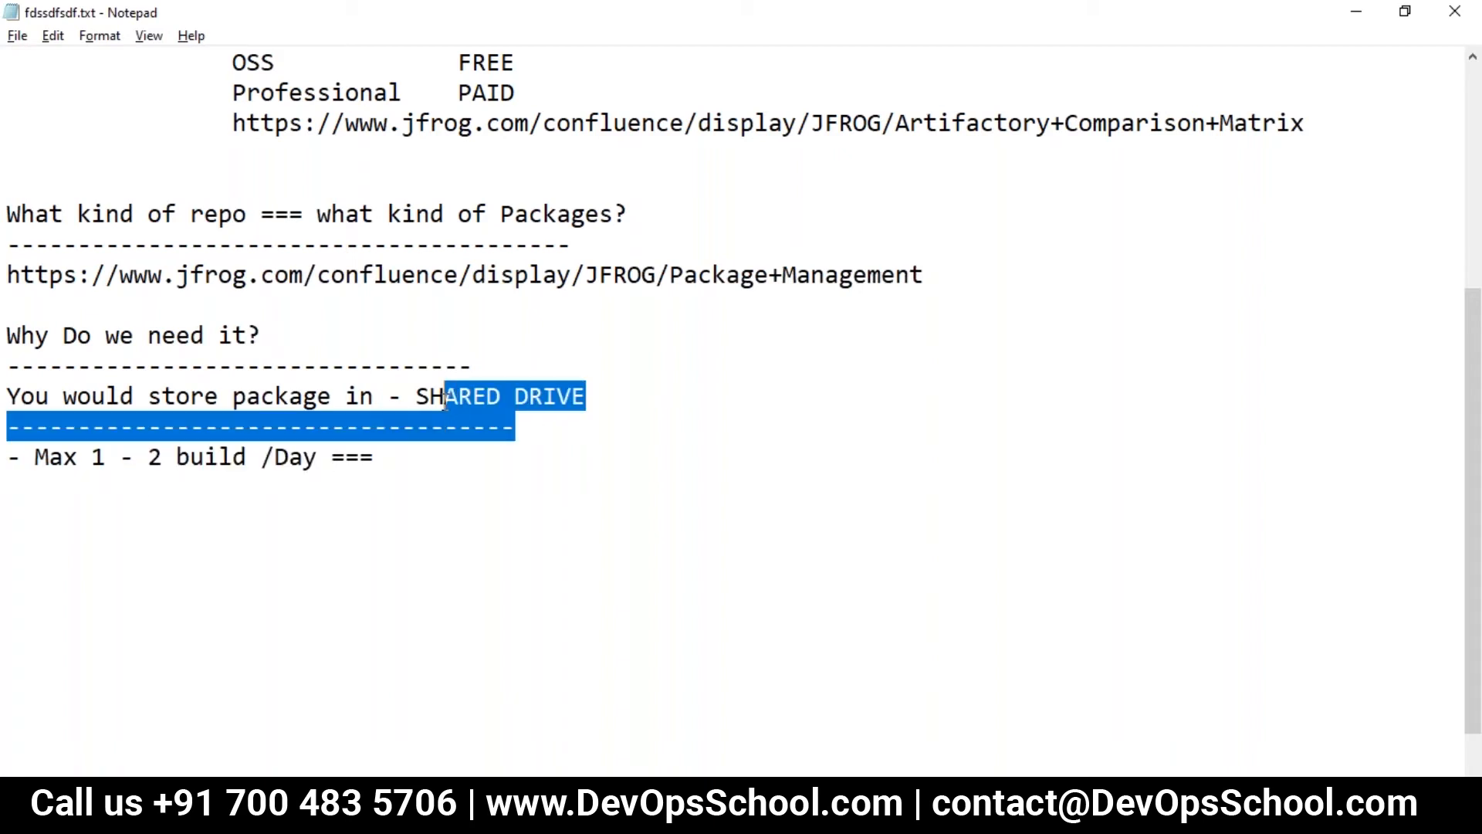
pyautogui.click(417, 457)
# Insert a header row above the build bullet with the column titles "WATERFALL" and "DevOps".
pyautogui.click(595, 429)
pyautogui.press('Return')
pyautogui.write('WATERFALL')
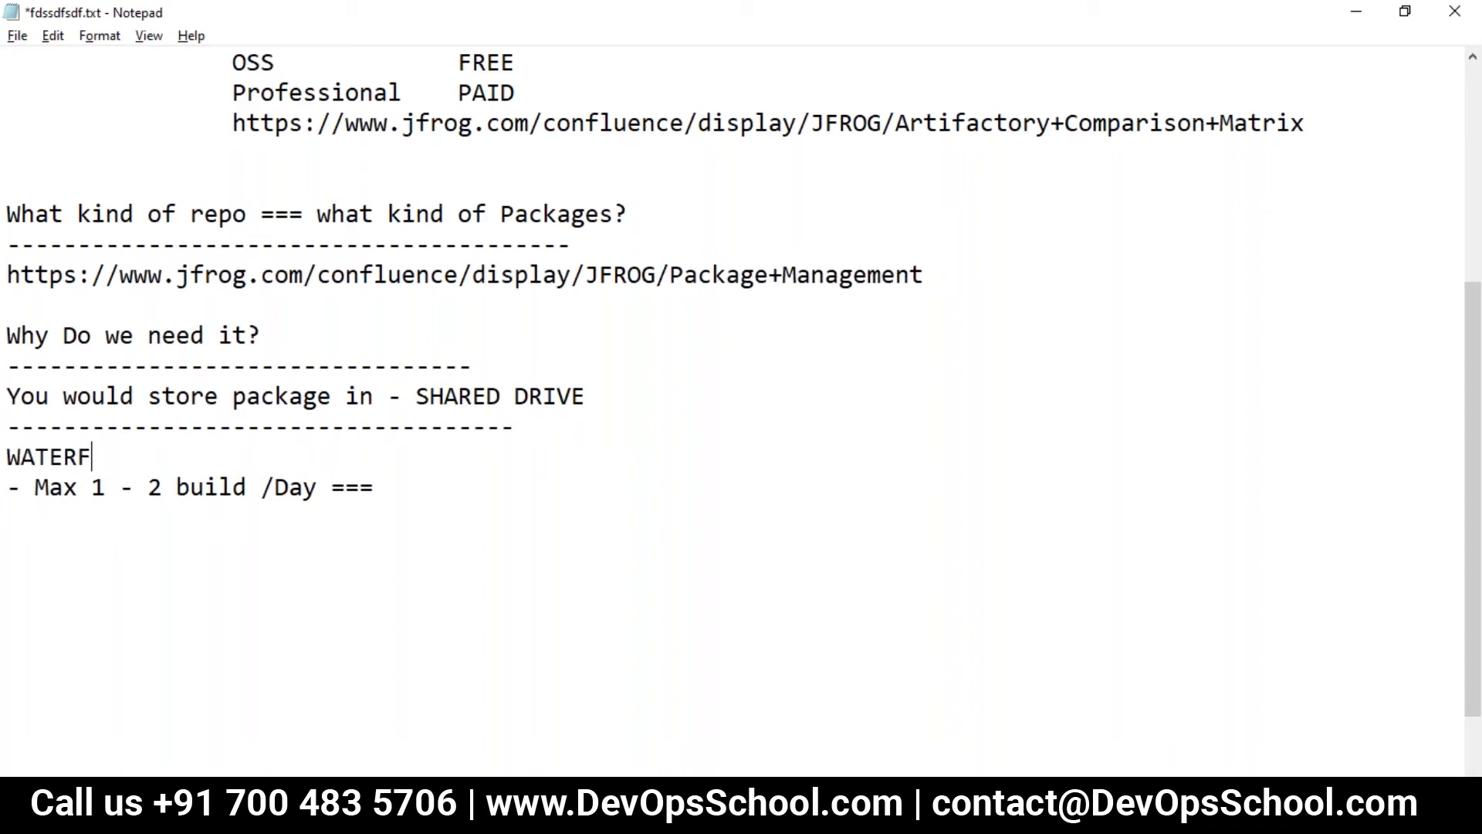
pyautogui.press('Tab')
pyautogui.press('Tab')
pyautogui.press('Tab')
pyautogui.write('DevOps')
# Enter "30+/Day" in the DevOps column beside the builds-per-day bullet and save the file.
pyautogui.press('Tab')
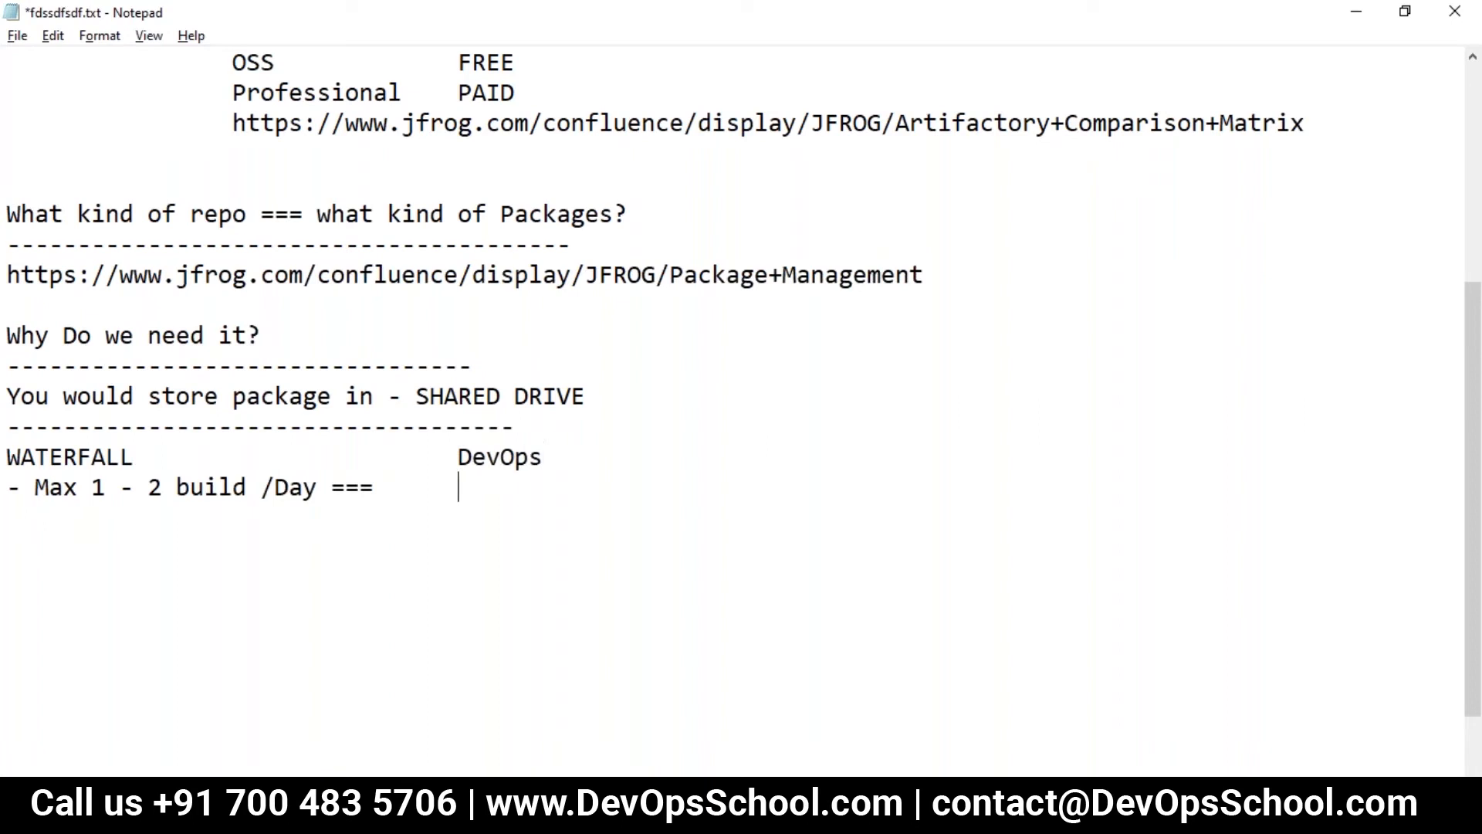
pyautogui.write('30+/Dayt')
pyautogui.press('BackSpace')
pyautogui.hotkey('ctrl', 's')
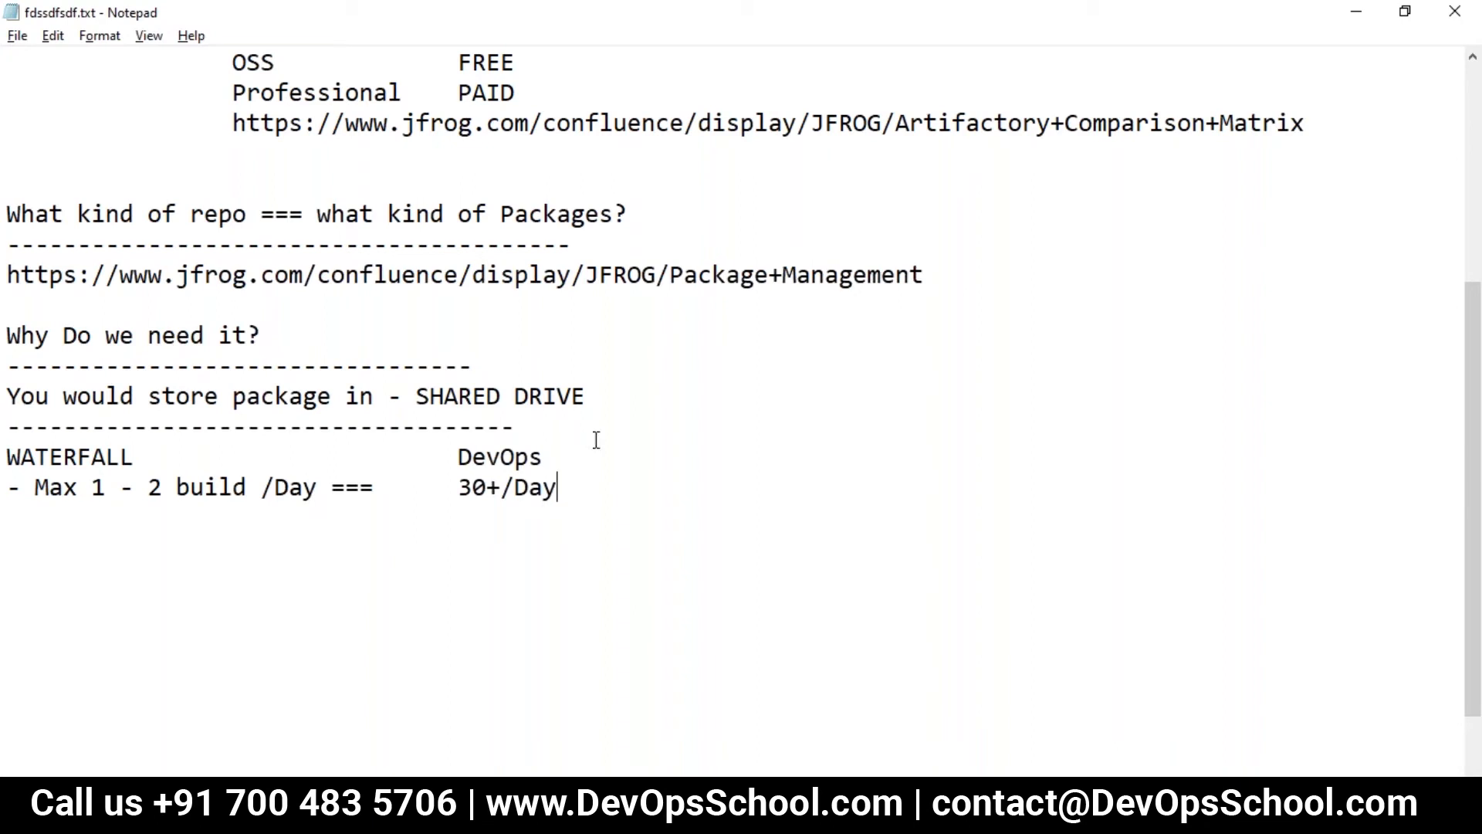
# Add a comparison row with "1 Pack" under WATERFALL and "30 MS - 30 Pack" under DevOps.
pyautogui.scroll(-1, 570, 441)
pyautogui.press('Return')
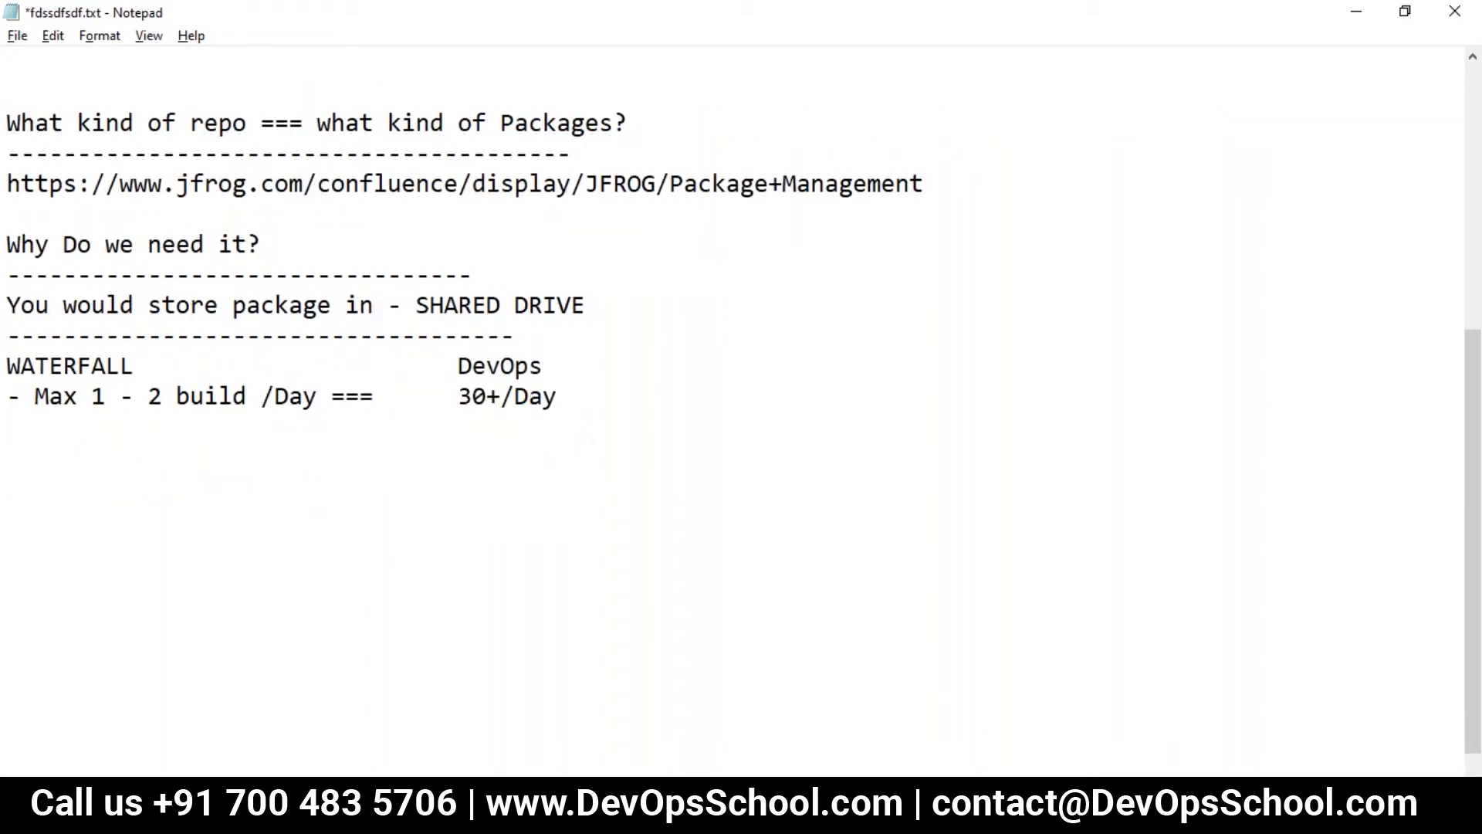
pyautogui.write('1 Pack')
pyautogui.press('Tab')
pyautogui.press('Tab')
pyautogui.press('Tab')
pyautogui.press('Tab')
pyautogui.press('Tab')
pyautogui.press('BackSpace')
pyautogui.write('30 MS - ')
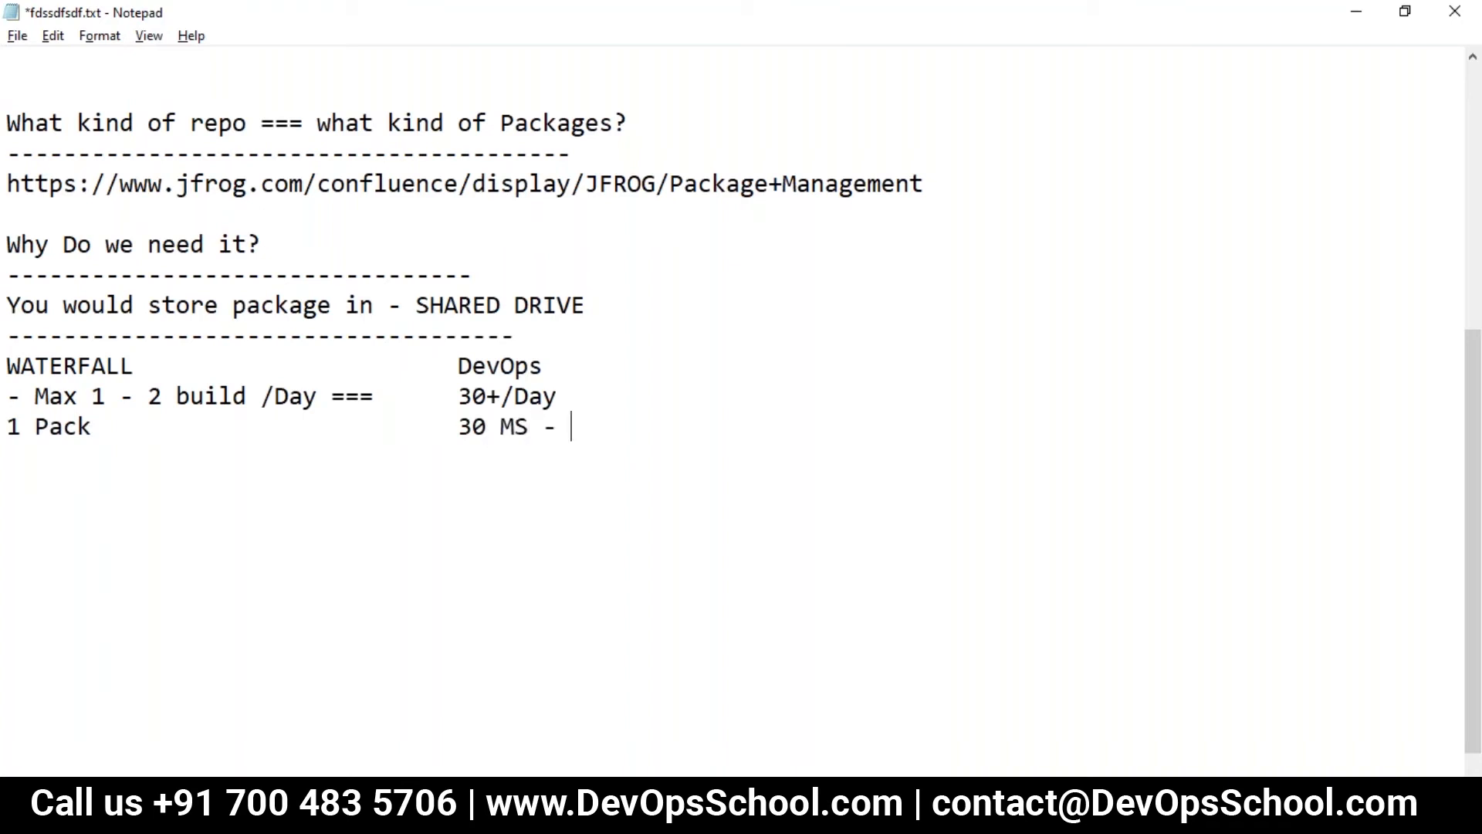
pyautogui.write('20')
pyautogui.press('BackSpace')
pyautogui.press('BackSpace')
pyautogui.write('30 Pack')
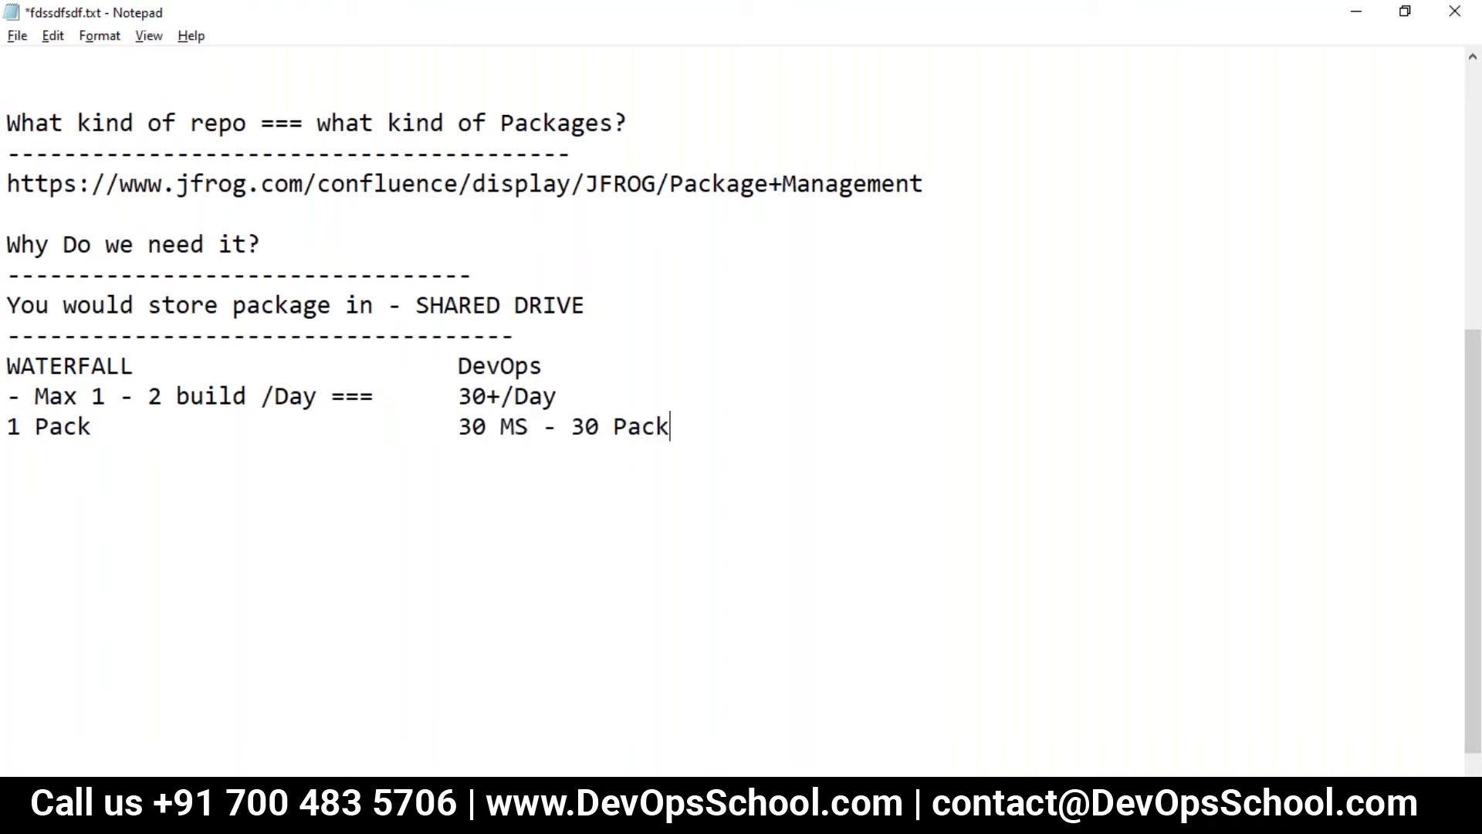
pyautogui.write(' X 10 = 3000')
# Extend the DevOps package entry with "X 10 = 300 package" and save the file.
pyautogui.press('BackSpace')
pyautogui.write('pa')
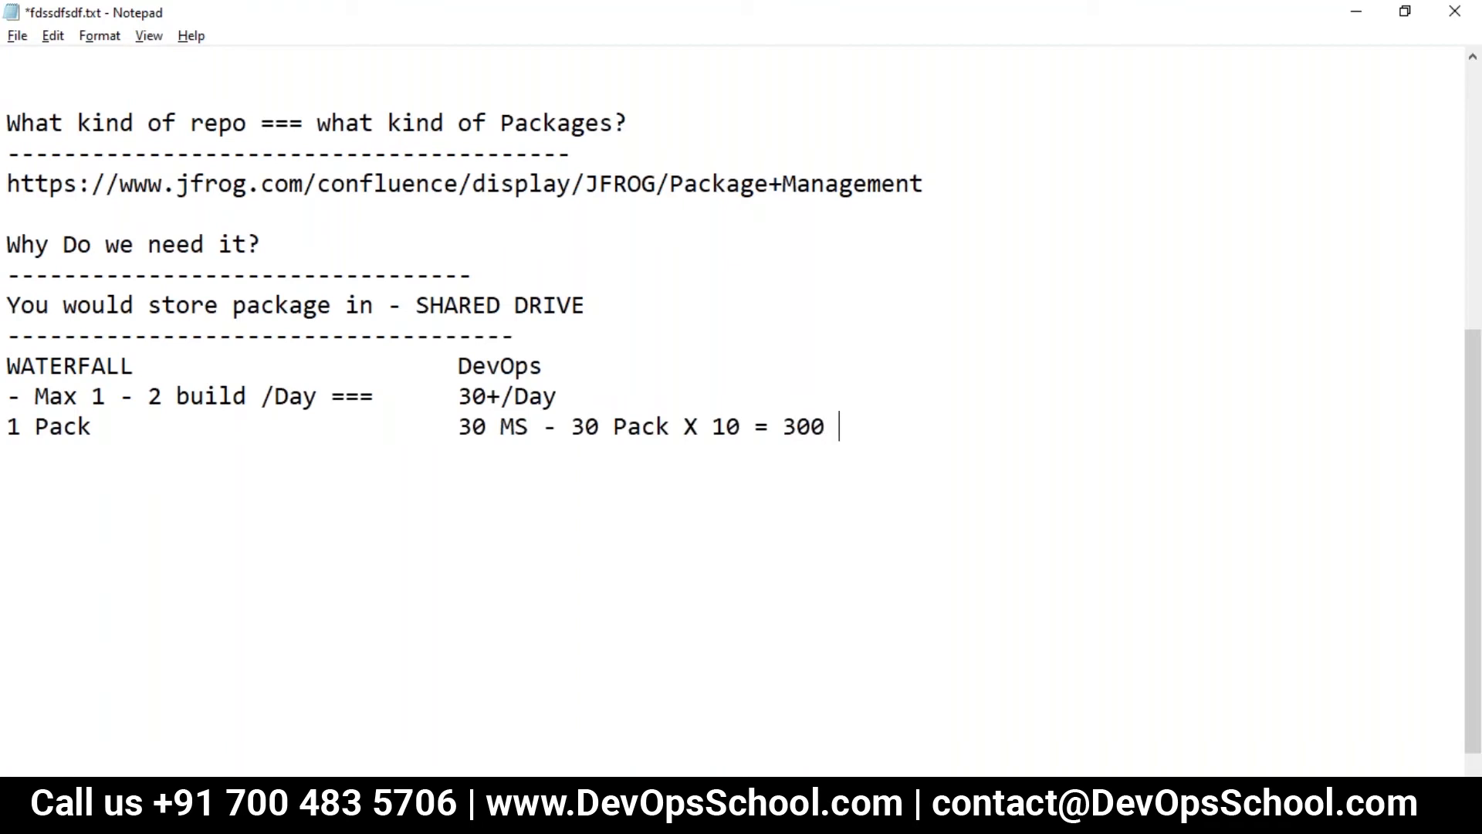
pyautogui.write('ckage')
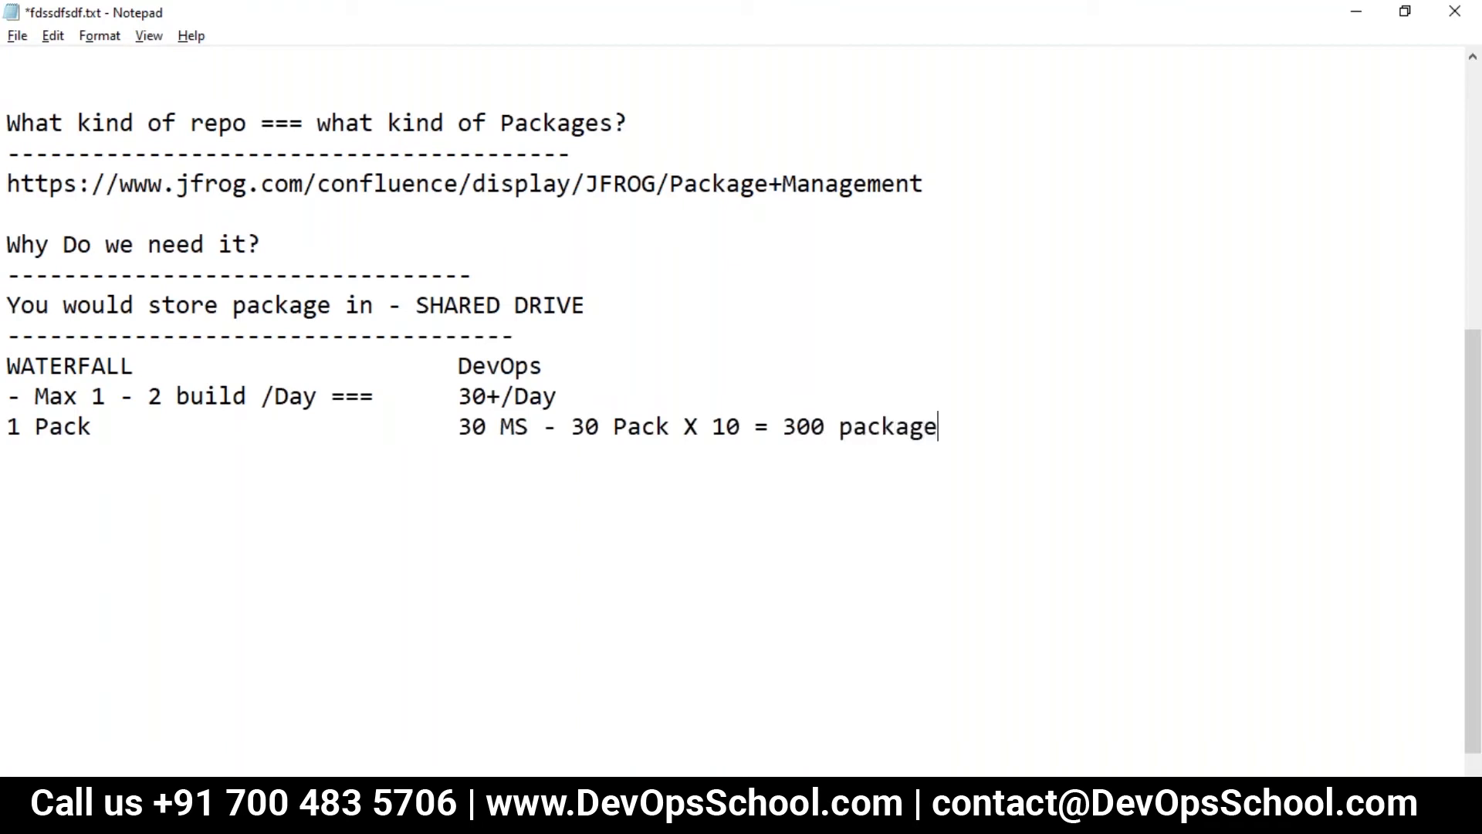
pyautogui.hotkey('ctrl', 's')
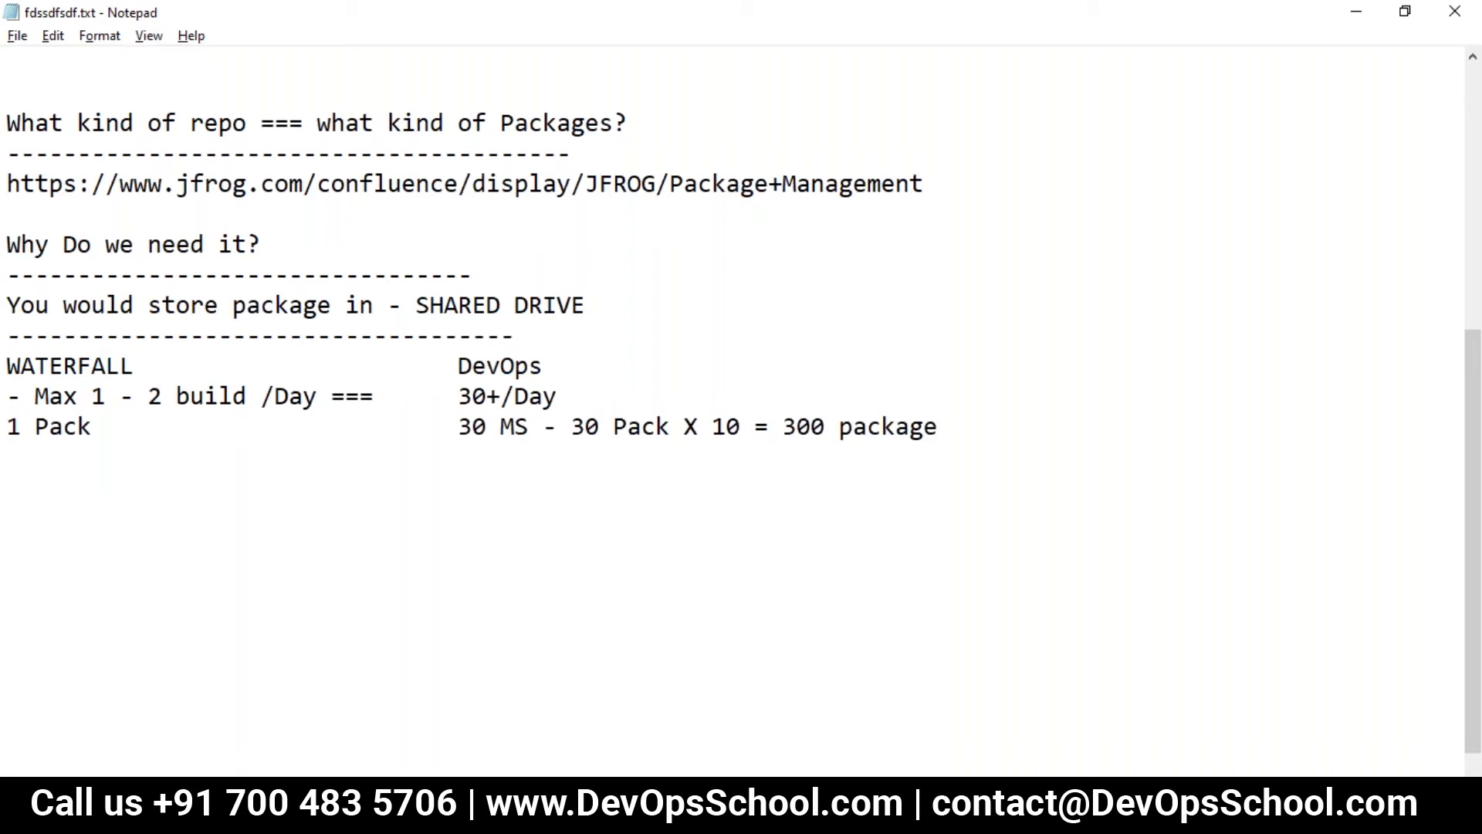
# Overwrite "1 Pac" in the WATERFALL column with "s", highlight the 300 package figure and save the file.
pyautogui.moveTo(79, 426); pyautogui.dragTo(10, 413)
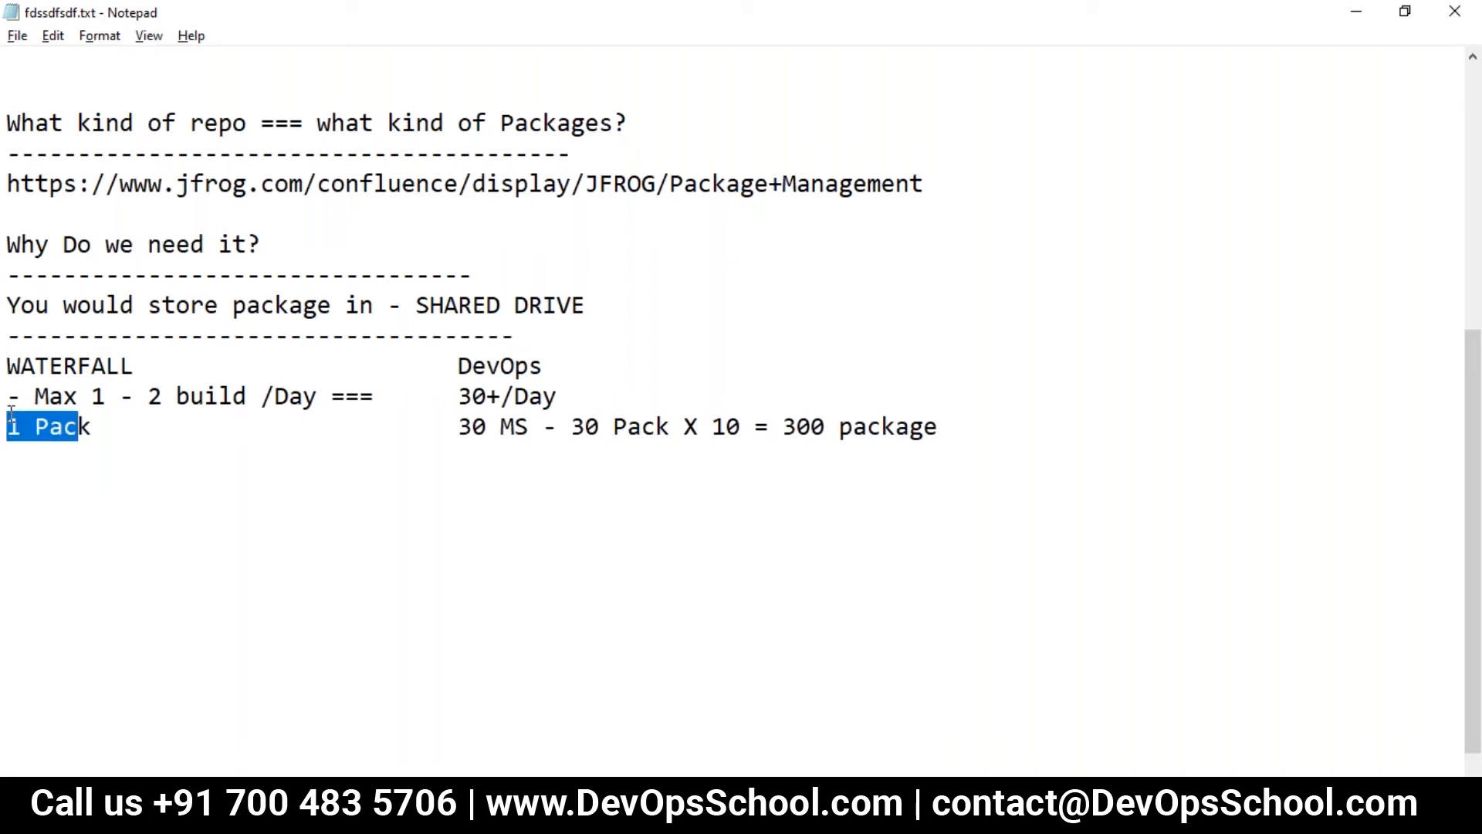
pyautogui.write('s')
pyautogui.moveTo(937, 449); pyautogui.dragTo(794, 421)
pyautogui.hotkey('ctrl', 's')
# Add "Package versioning" as a new line in the DevOps column and save the file.
pyautogui.click(262, 530)
pyautogui.click(572, 447)
pyautogui.press('Tab')
pyautogui.press('Tab')
pyautogui.press('Tab')
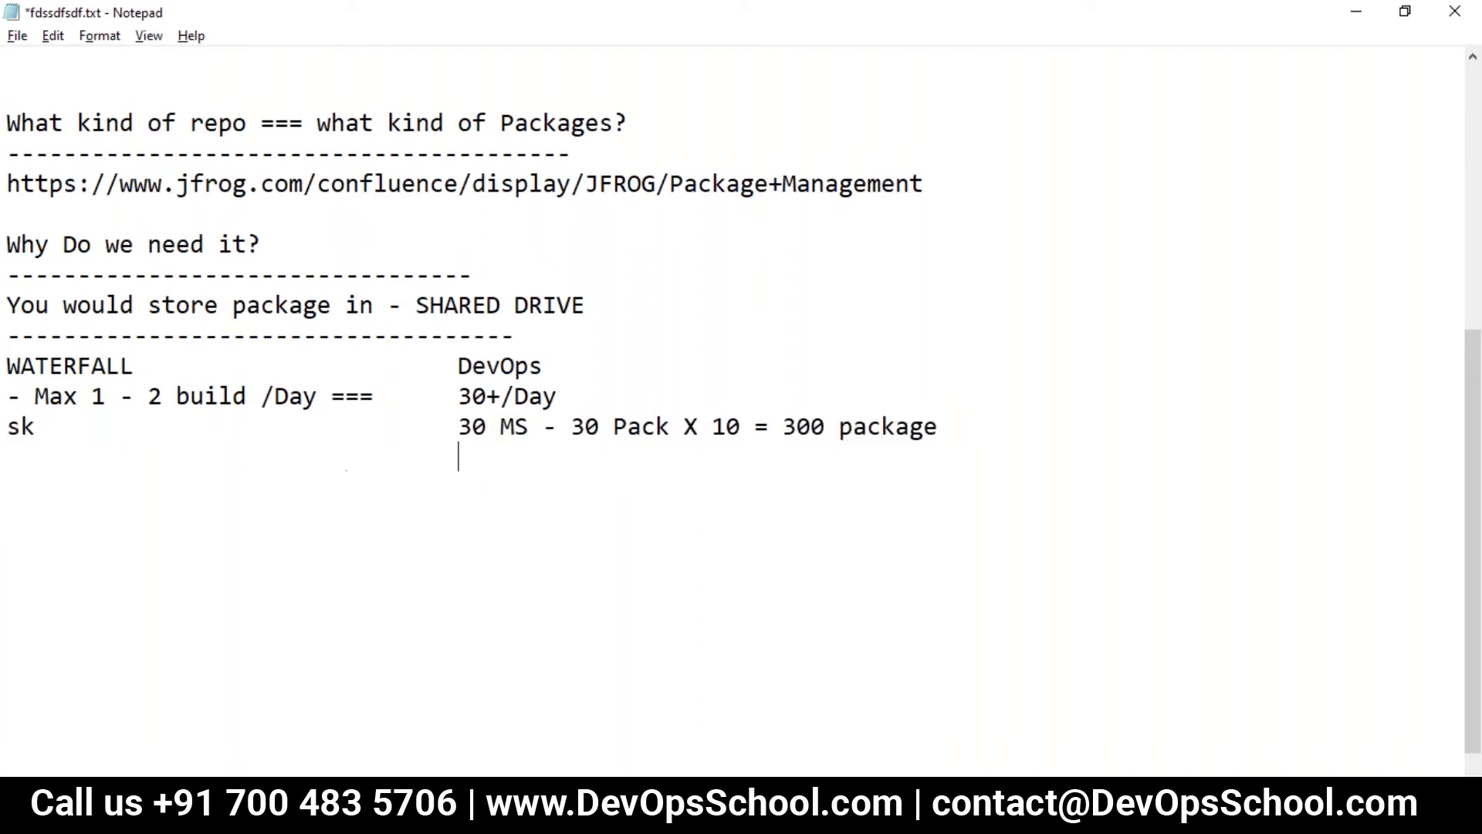
pyautogui.write('Package versioning')
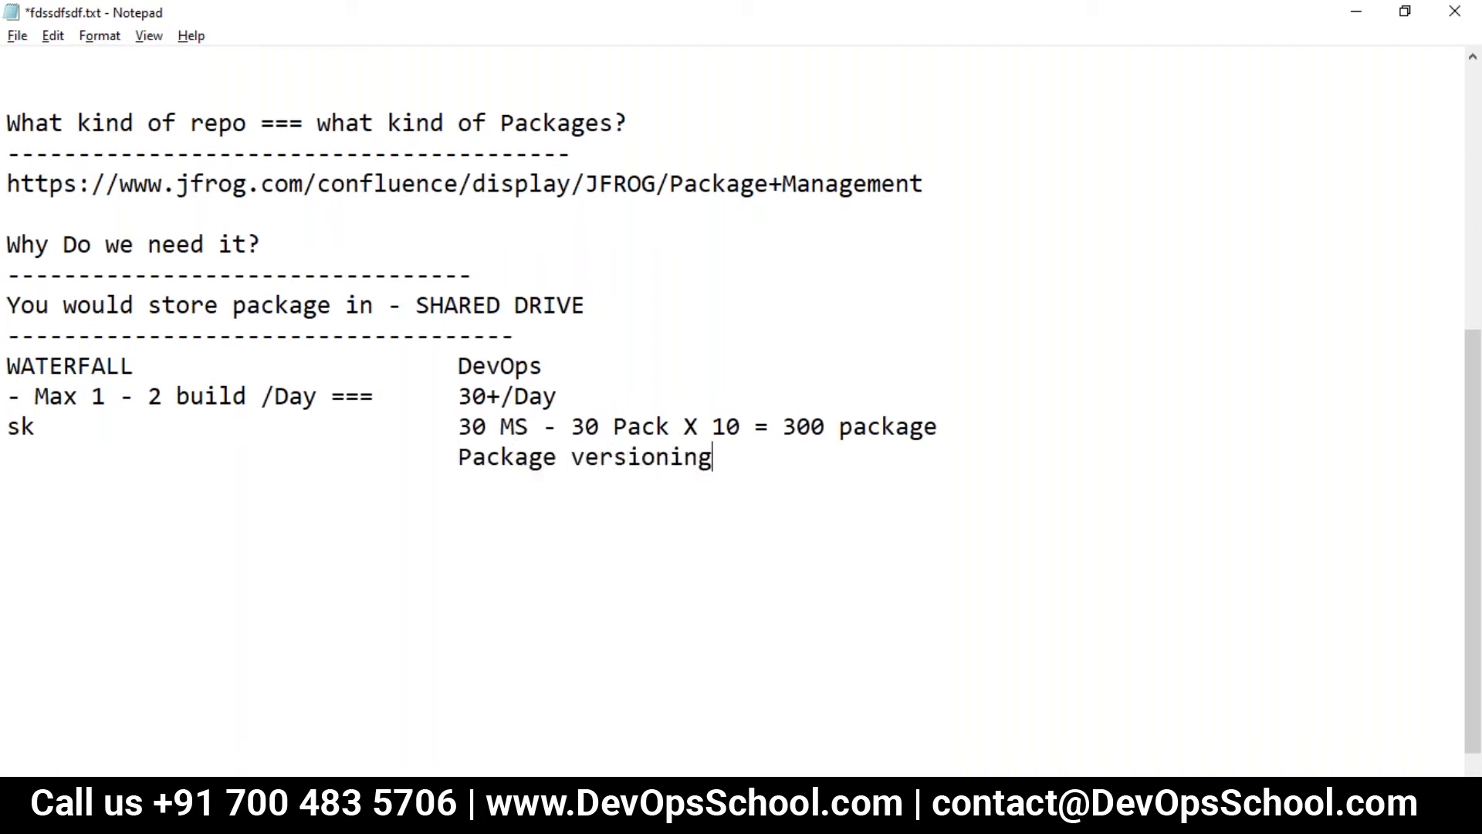
pyautogui.hotkey('ctrl', 's')
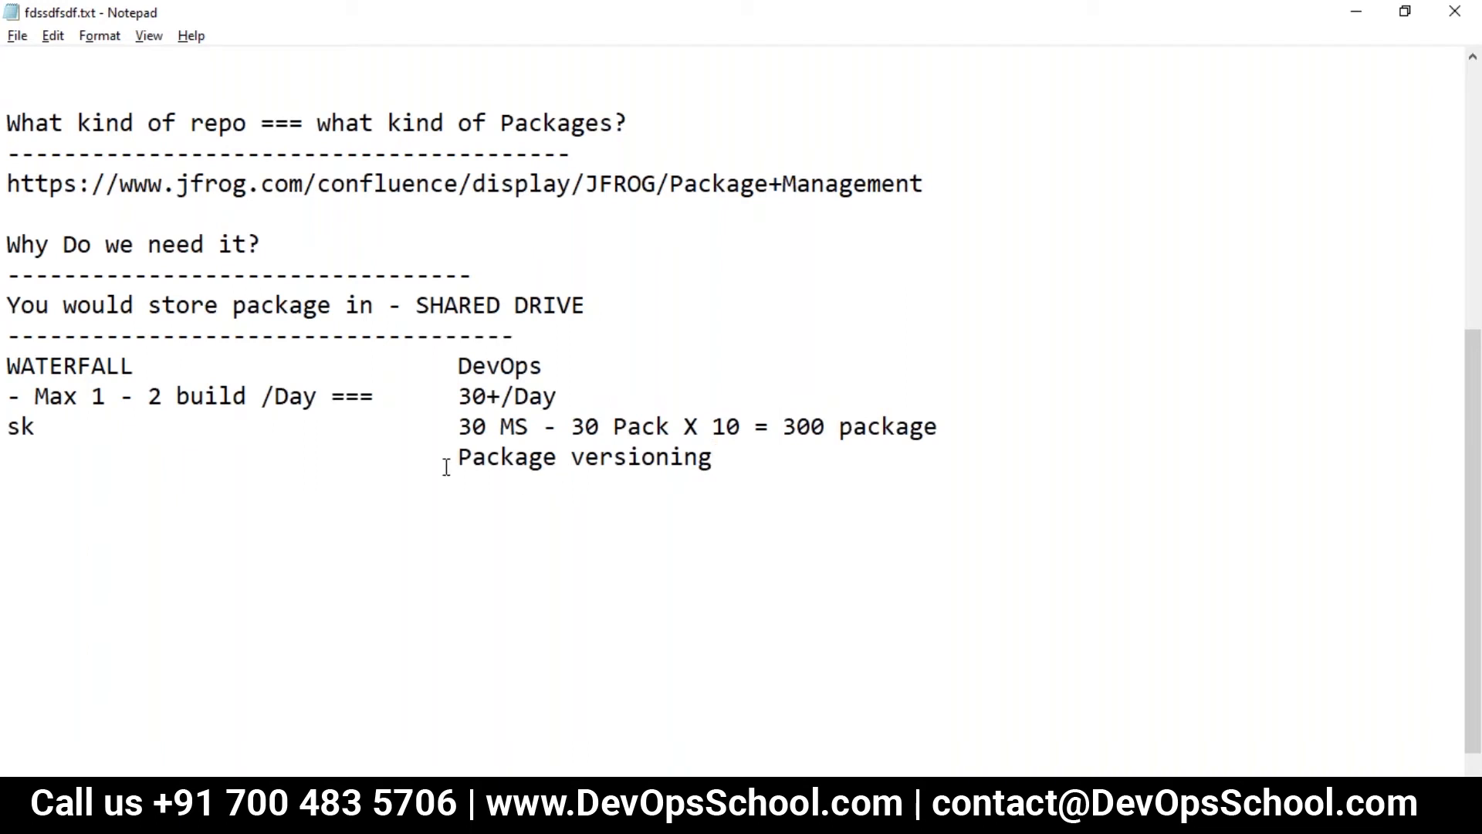
# Prefix the package versioning entry with "Automated", save the file and highlight the whole entry.
pyautogui.write('Autom')
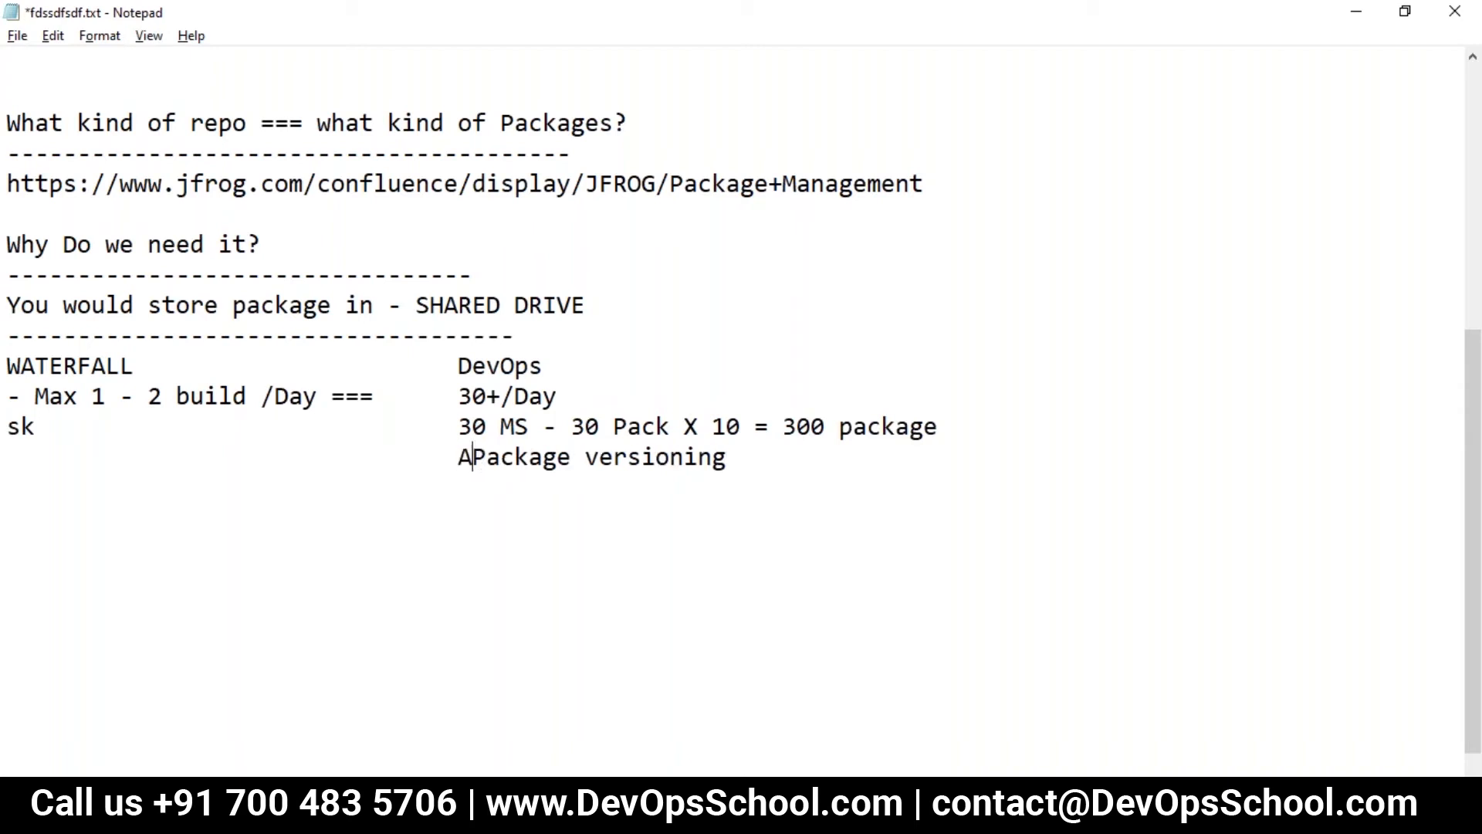
pyautogui.write('ated')
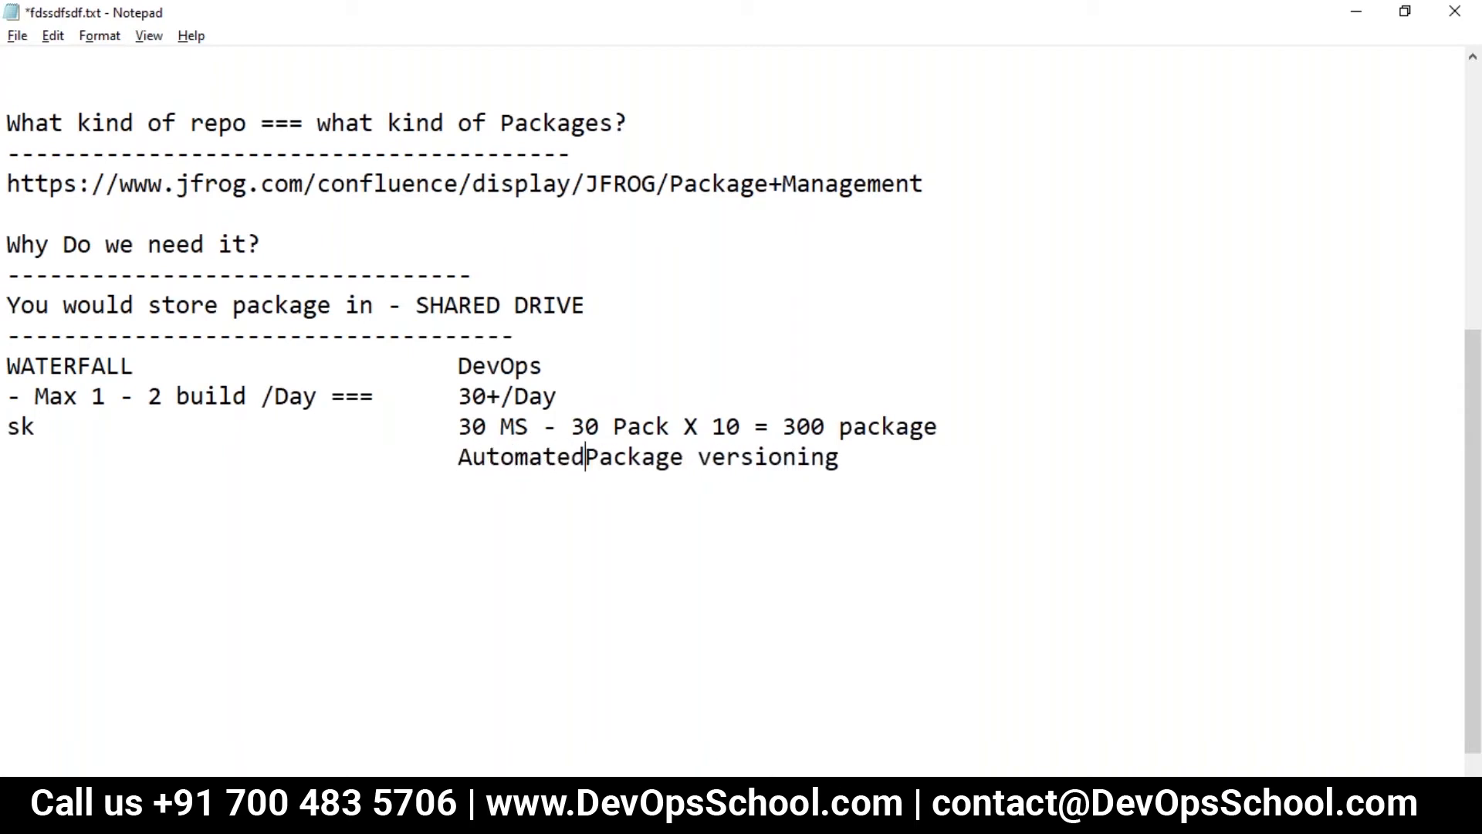
pyautogui.hotkey('ctrl', 's')
pyautogui.moveTo(854, 456); pyautogui.dragTo(459, 456)
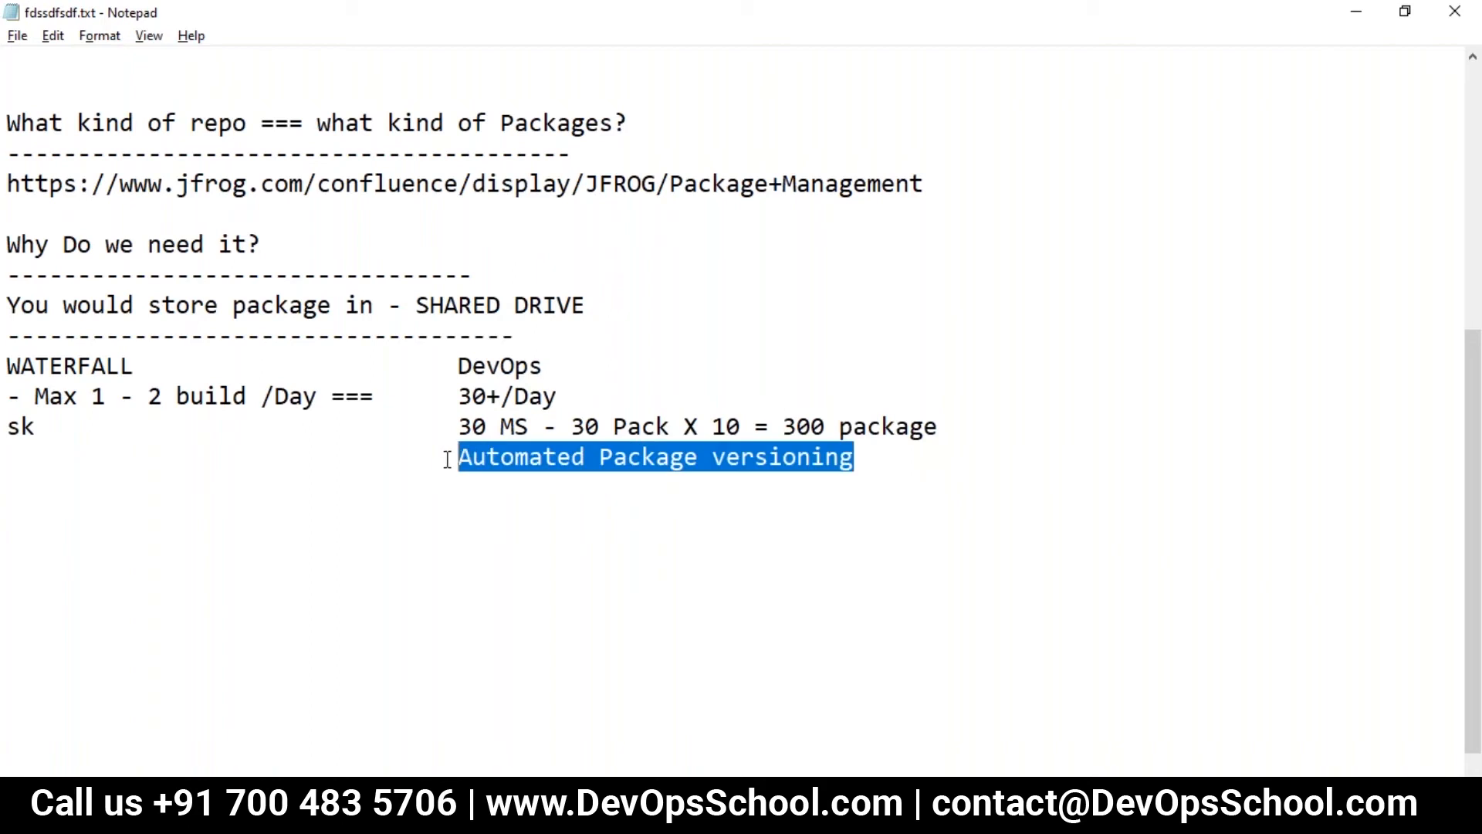
# Add "3rd Party LIB" to the DevOps column, one blank line below the package versioning entry, and save the file.
pyautogui.click(510, 517)
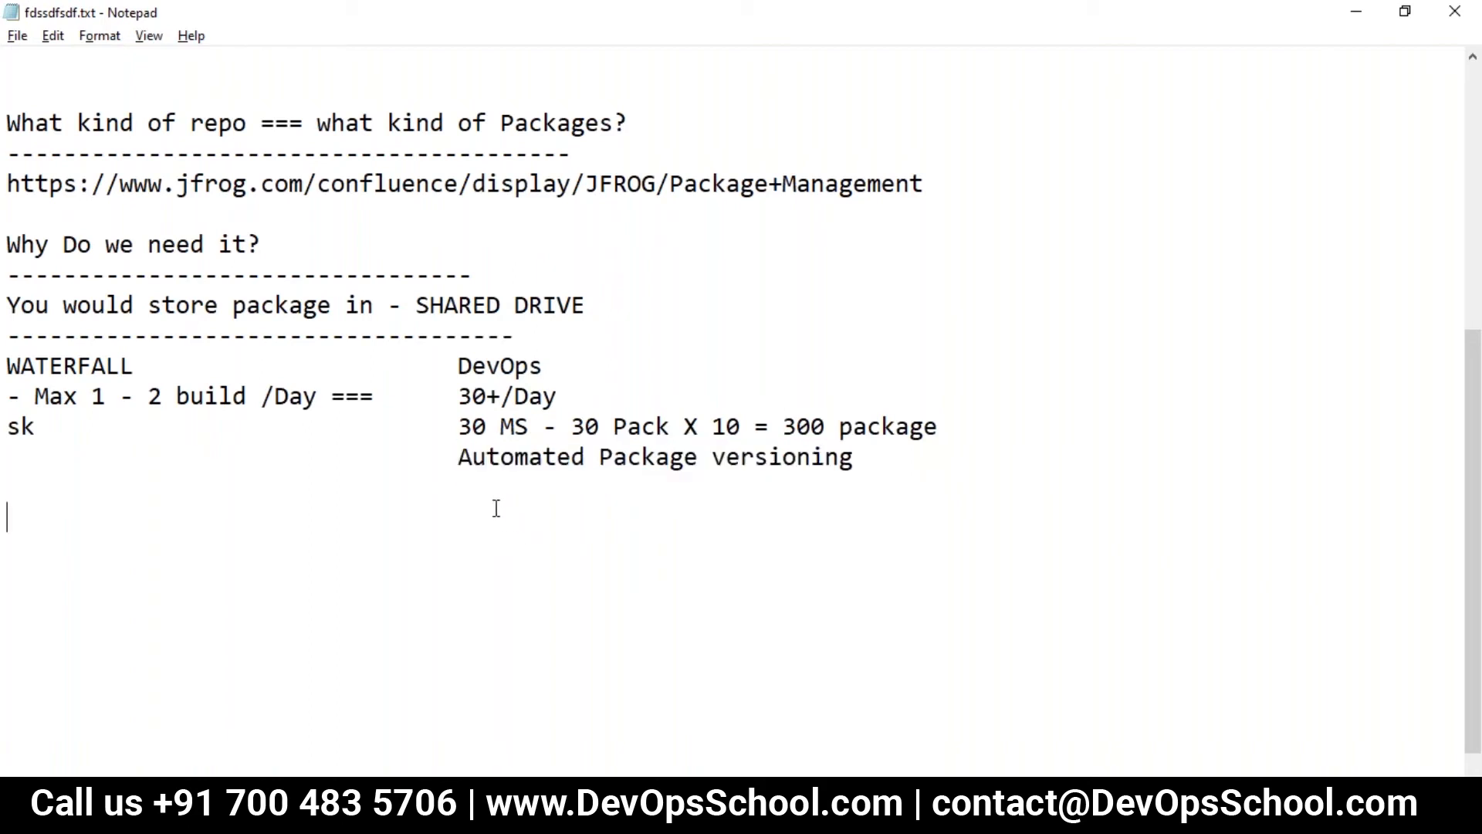
pyautogui.press('Tab')
pyautogui.press('Tab')
pyautogui.press('Tab')
pyautogui.press('Tab')
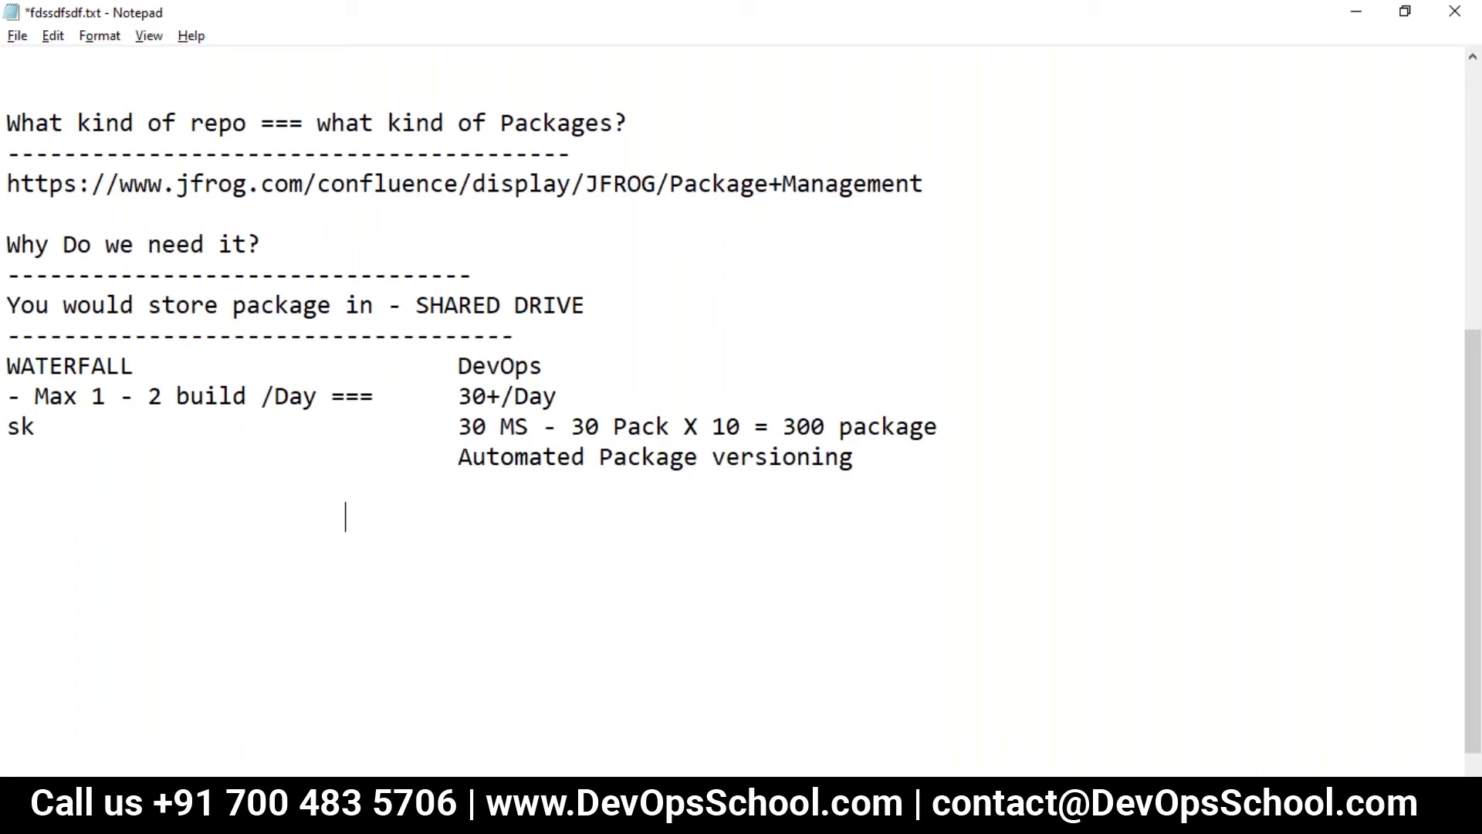
pyautogui.write('3rd Party LIB')
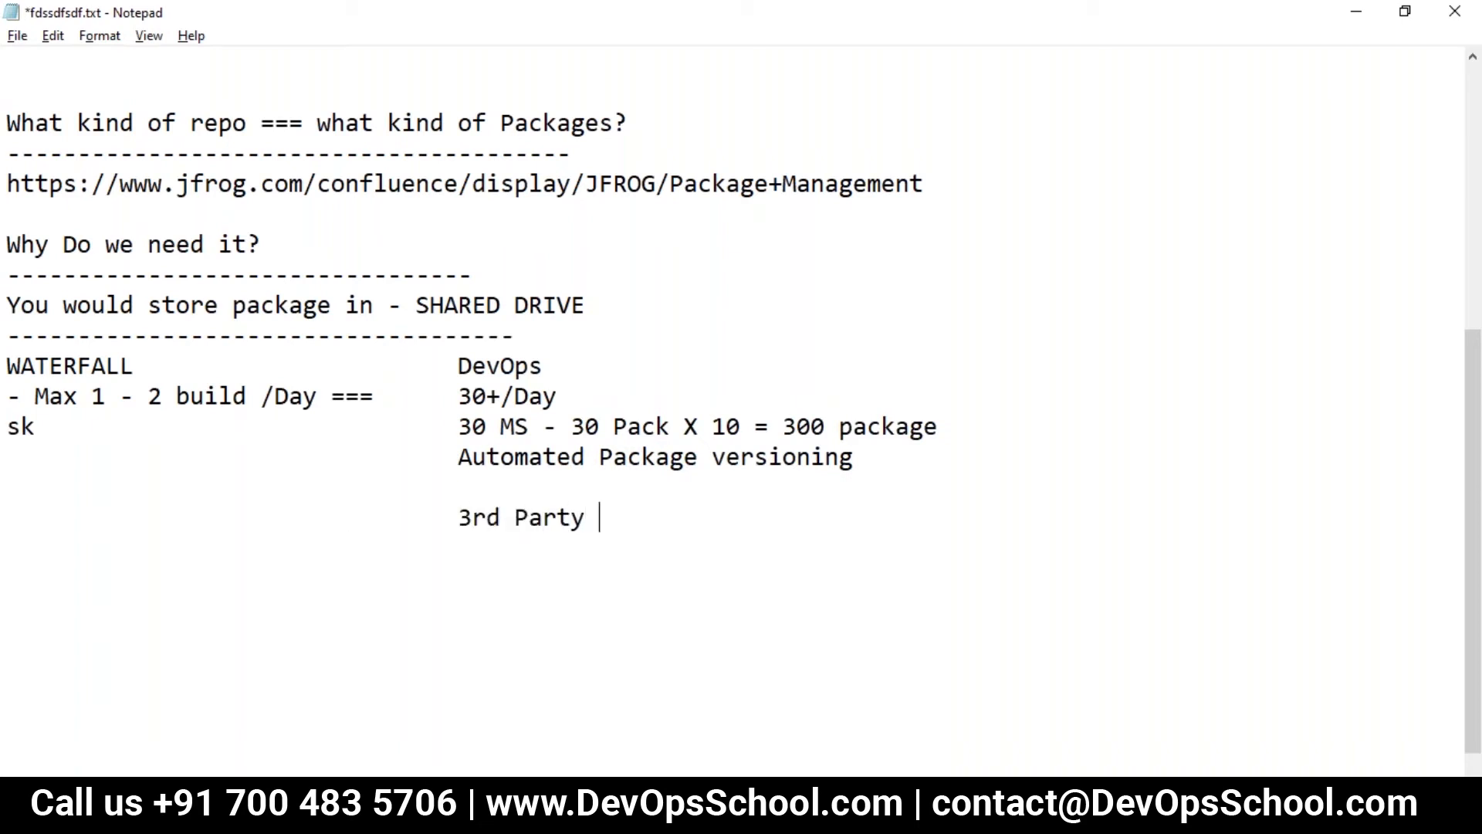
pyautogui.hotkey('ctrl', 's')
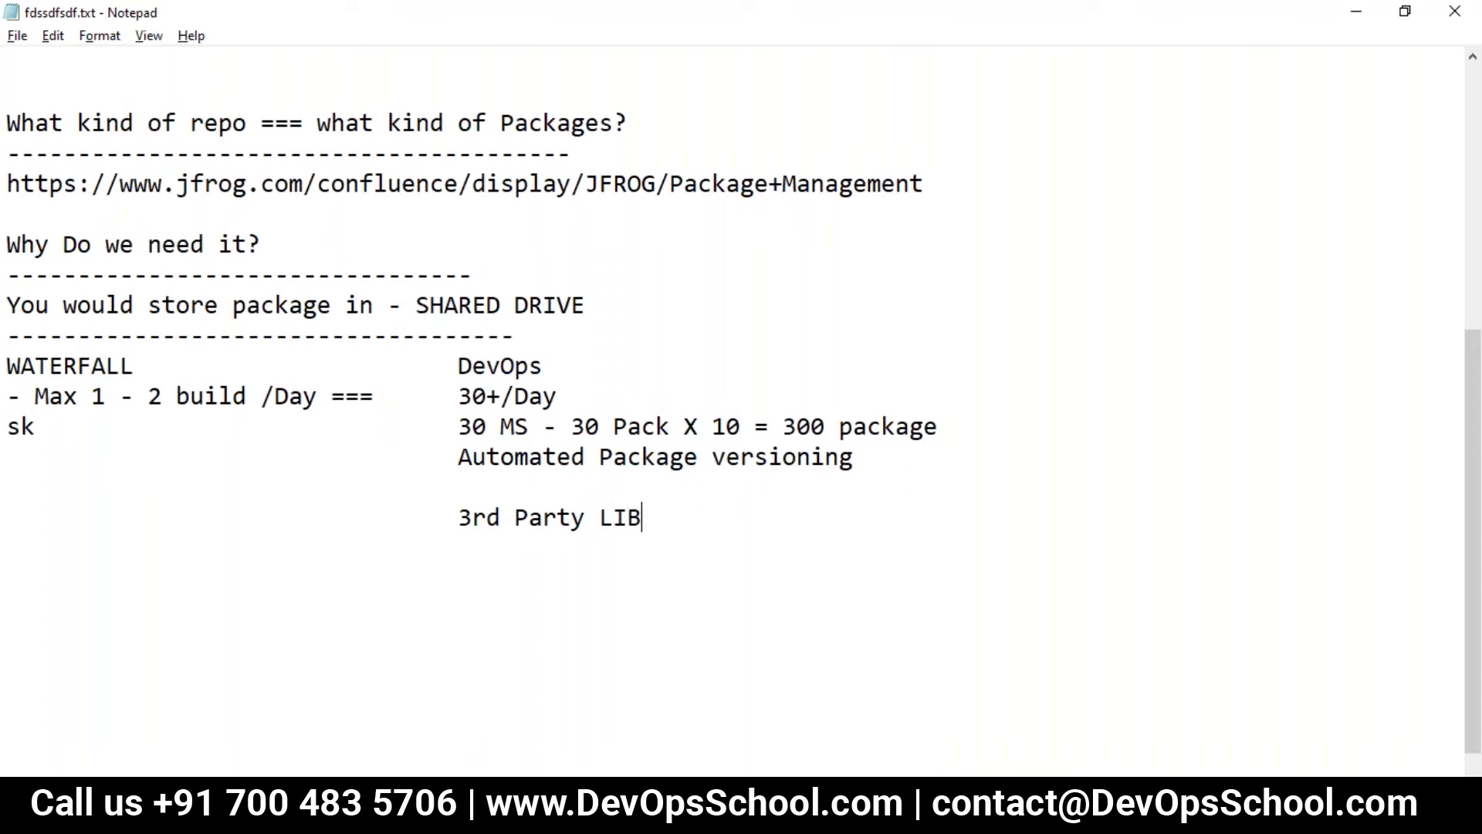
# Extend the 3rd Party LIB entry with "--???? - Versioning" and save the file.
pyautogui.write('--')
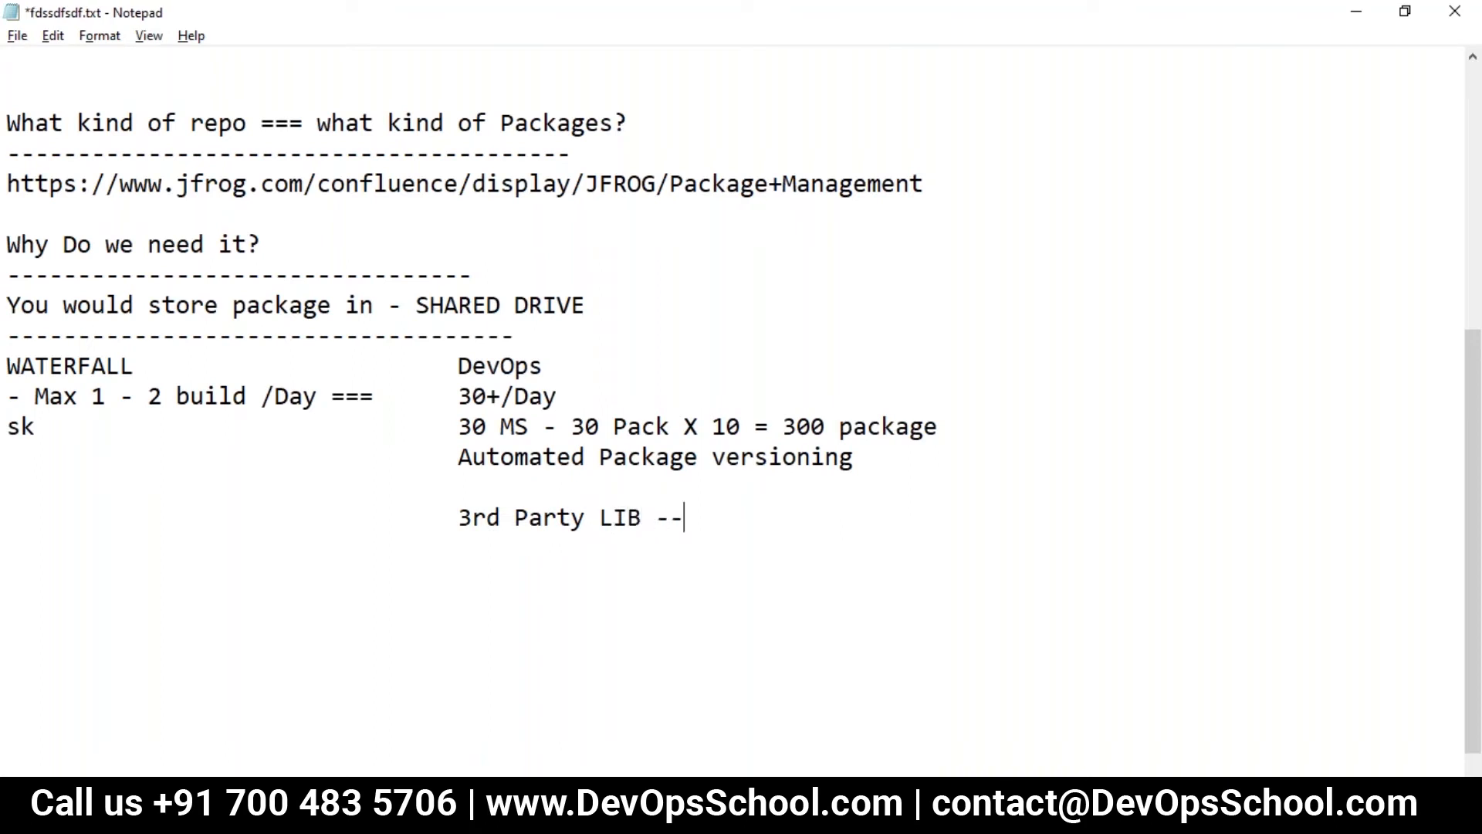
pyautogui.write('????')
pyautogui.write('- Versioning')
pyautogui.hotkey('ctrl', 's')
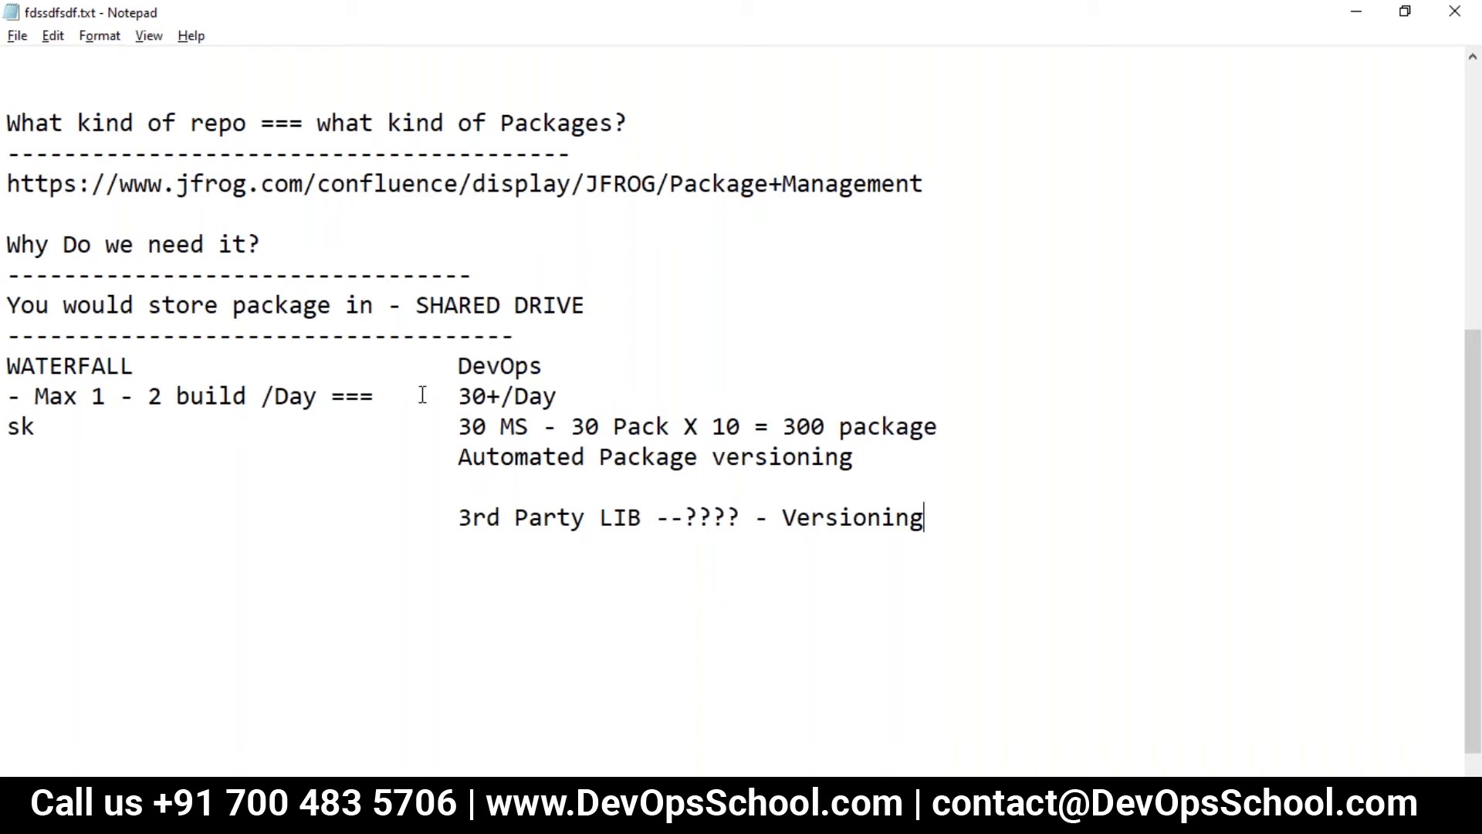
# Review the Waterfall and DevOps comparison and the notes above it, highlighting passages along the way.
pyautogui.click(11, 315)
pyautogui.moveTo(11, 315); pyautogui.dragTo(1021, 509)
pyautogui.click(209, 484)
pyautogui.doubleClick(137, 362)
pyautogui.moveTo(484, 346); pyautogui.dragTo(567, 359)
pyautogui.click(774, 485)
pyautogui.scroll(3, 404, 232)
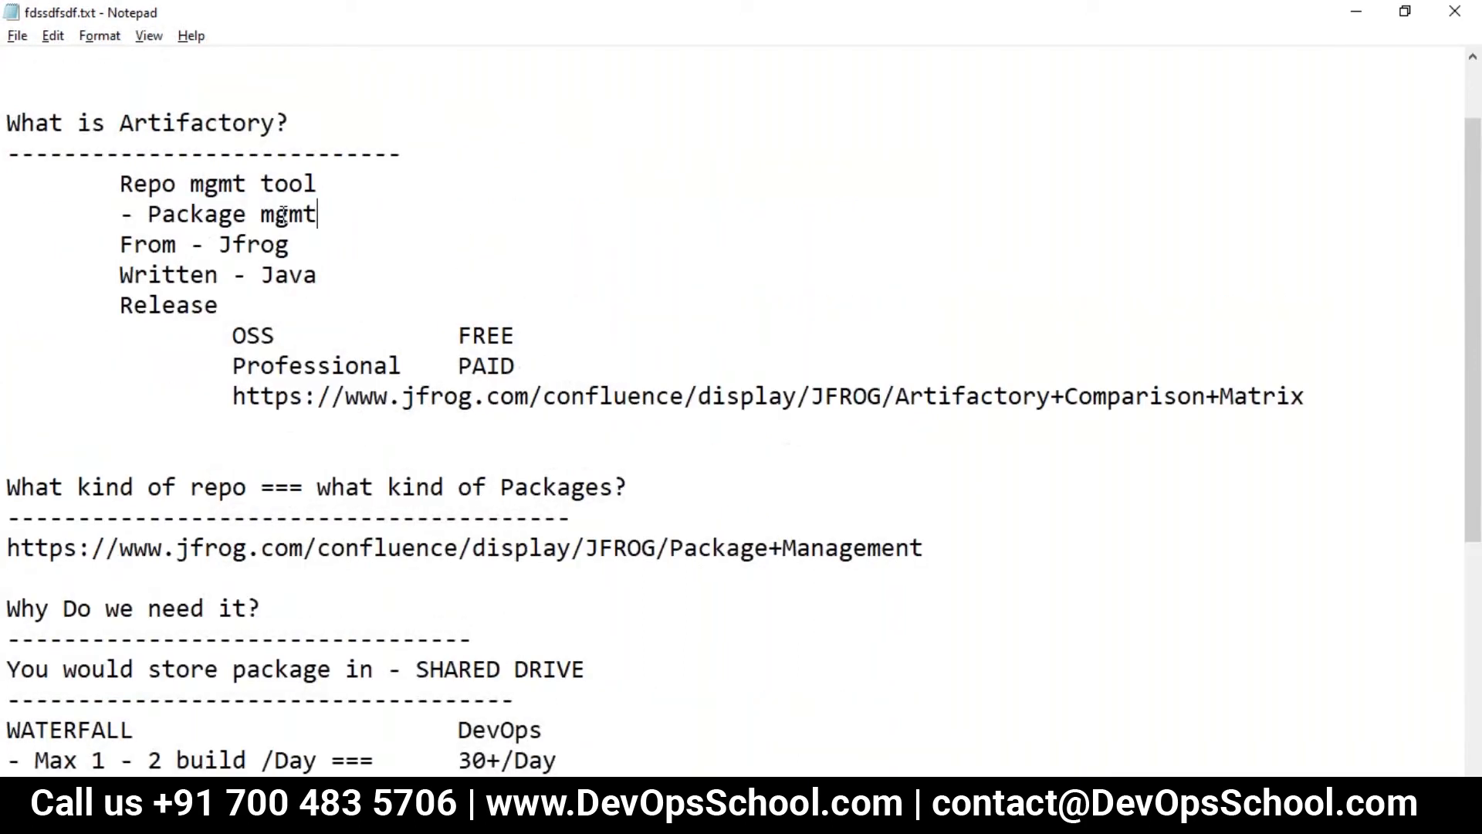
pyautogui.moveTo(320, 213); pyautogui.dragTo(147, 213)
pyautogui.scroll(-4, 446, 491)
pyautogui.scroll(-1, 446, 491)
# Add the line "Integration with DevOps Tool" below the comparison and save the file.
pyautogui.click(131, 554)
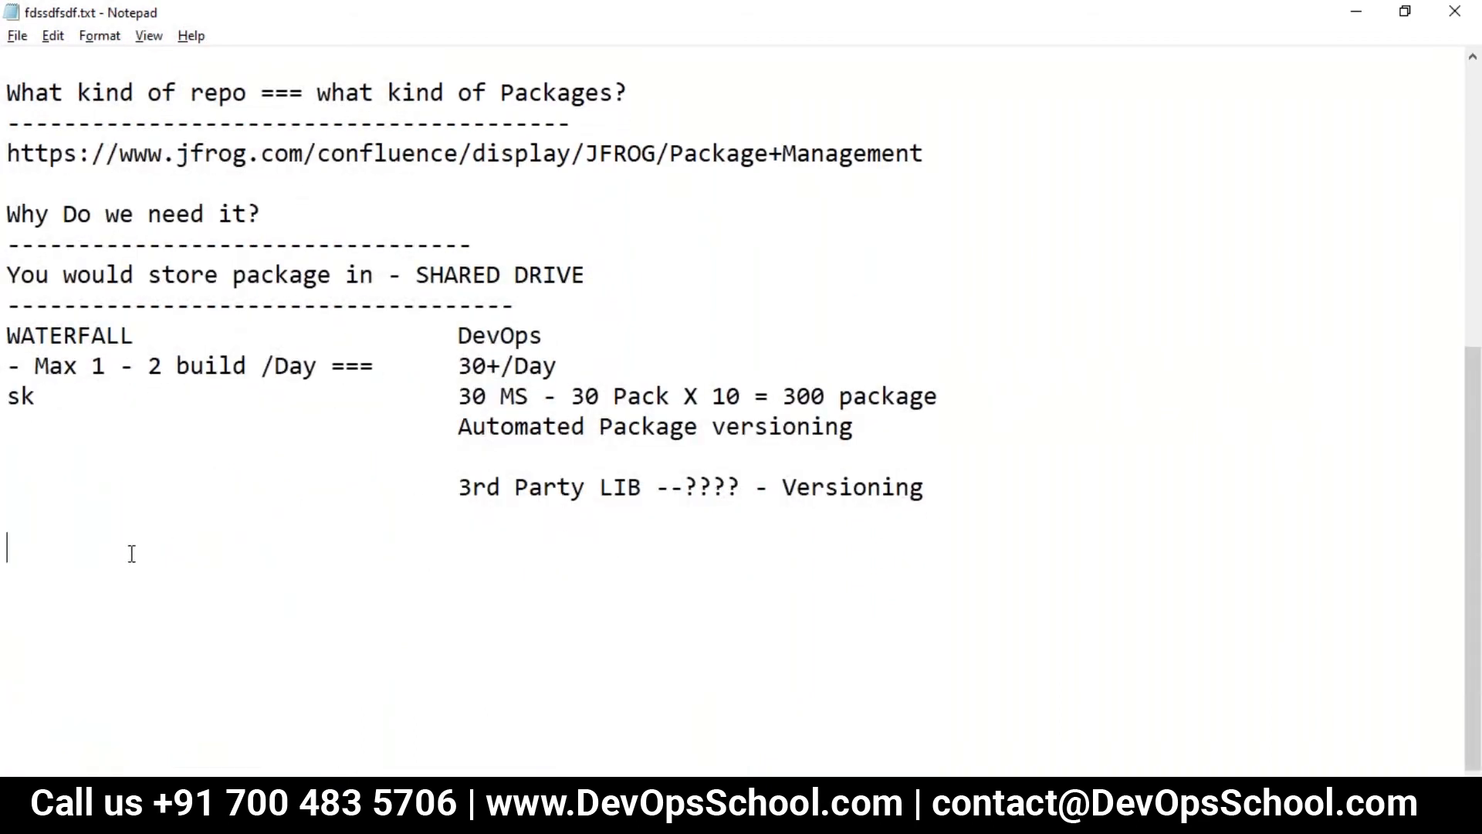
pyautogui.write('Integration with DevOps Tool')
pyautogui.hotkey('ctrl', 's')
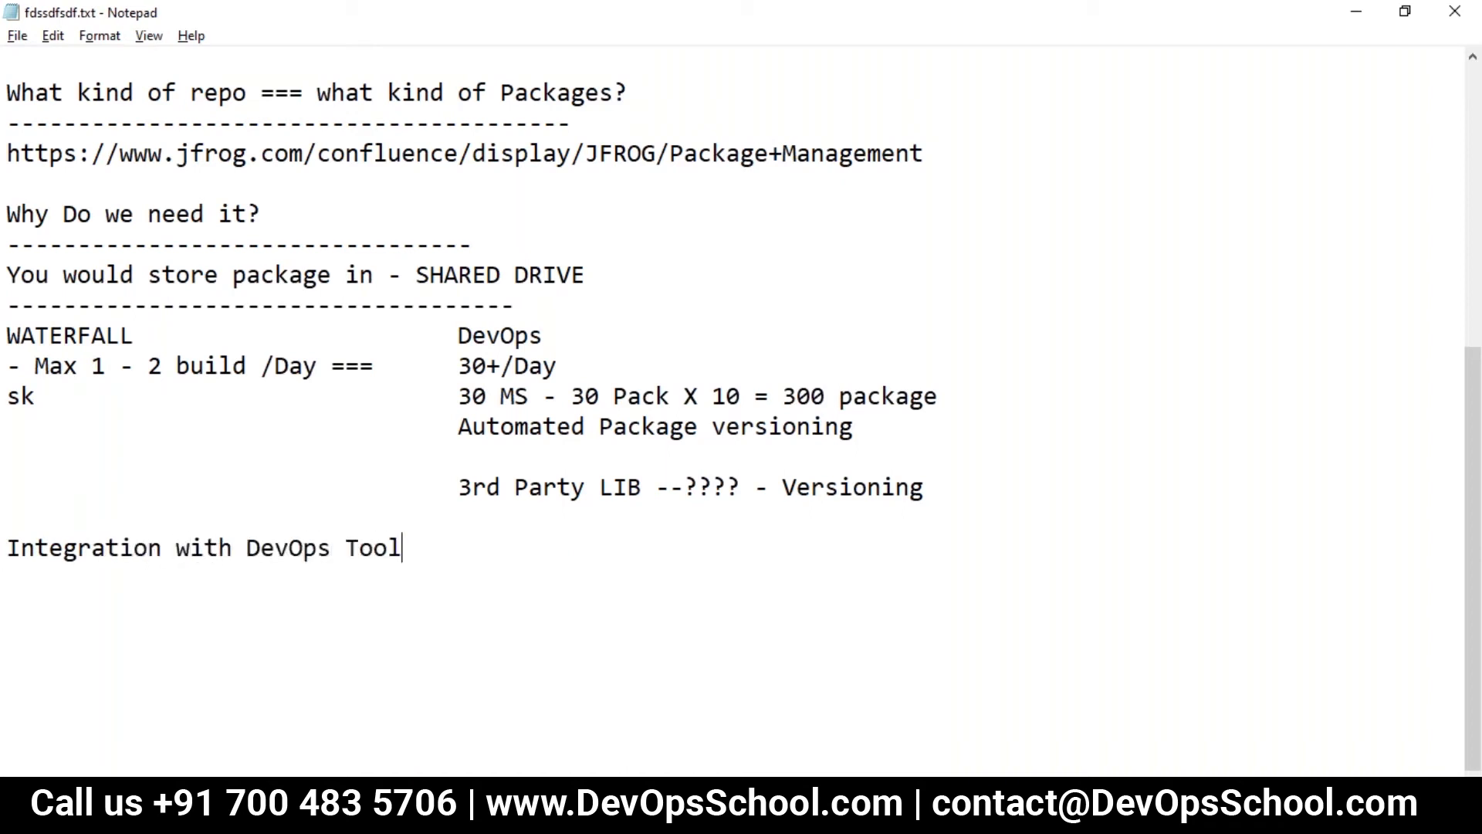
# Switch to Chrome, show the JFrog Package Management page, enlarge it and highlight Maven in the package types table.
pyautogui.click(363, 815)
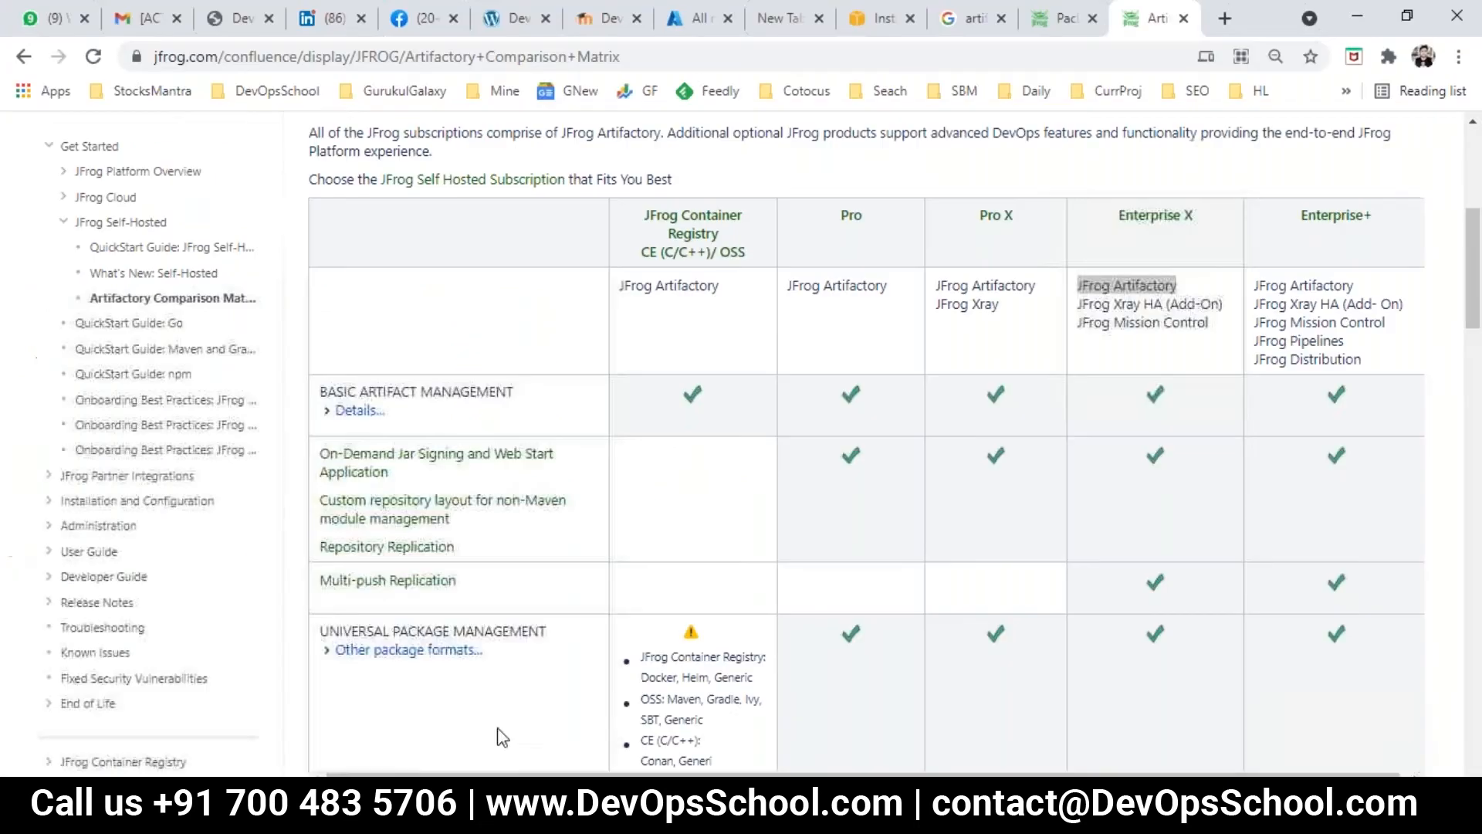
pyautogui.click(1075, 17)
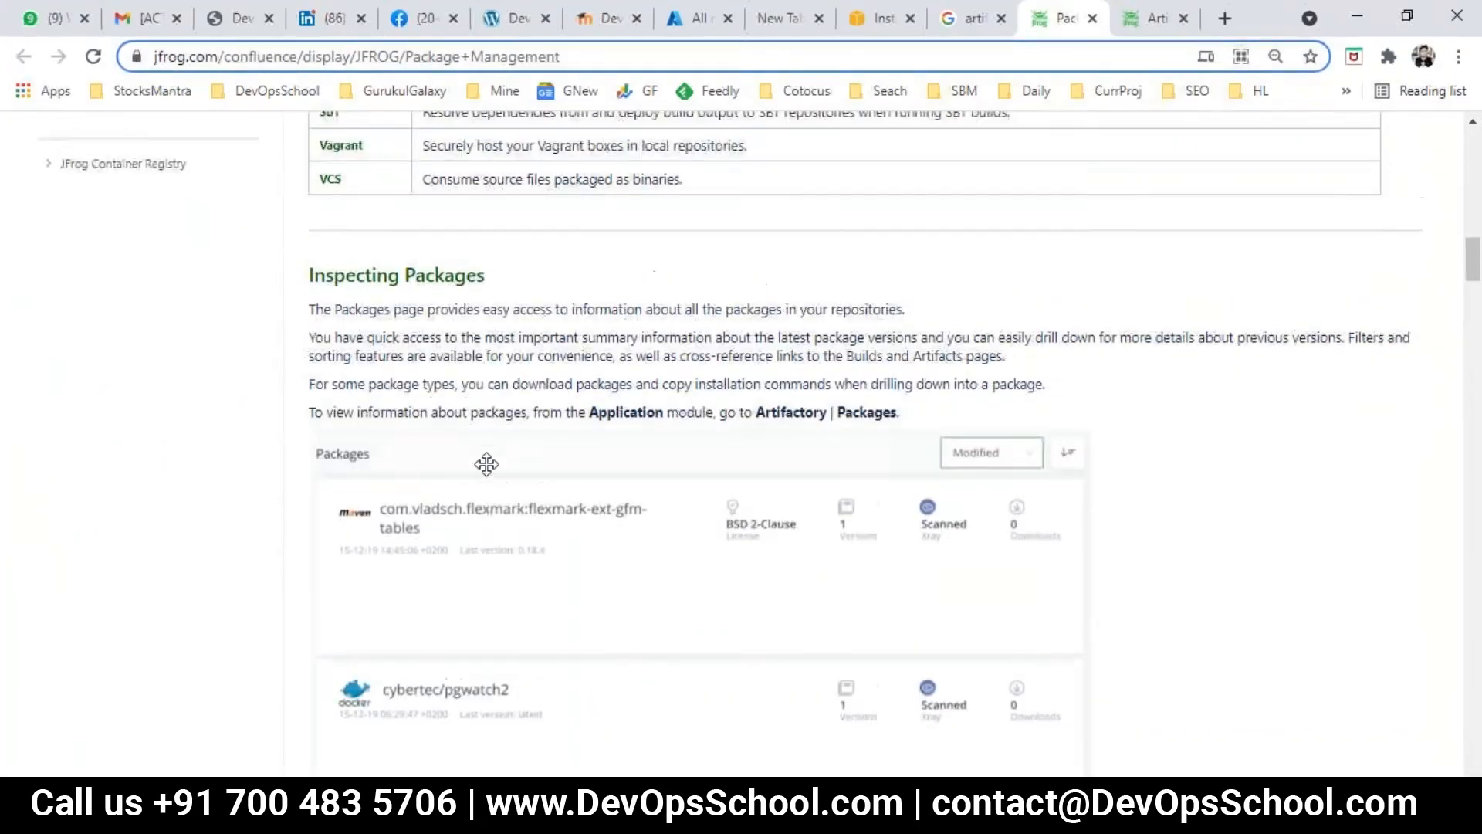
pyautogui.scroll(5, 486, 468)
pyautogui.hotkey('ctrl', '+')
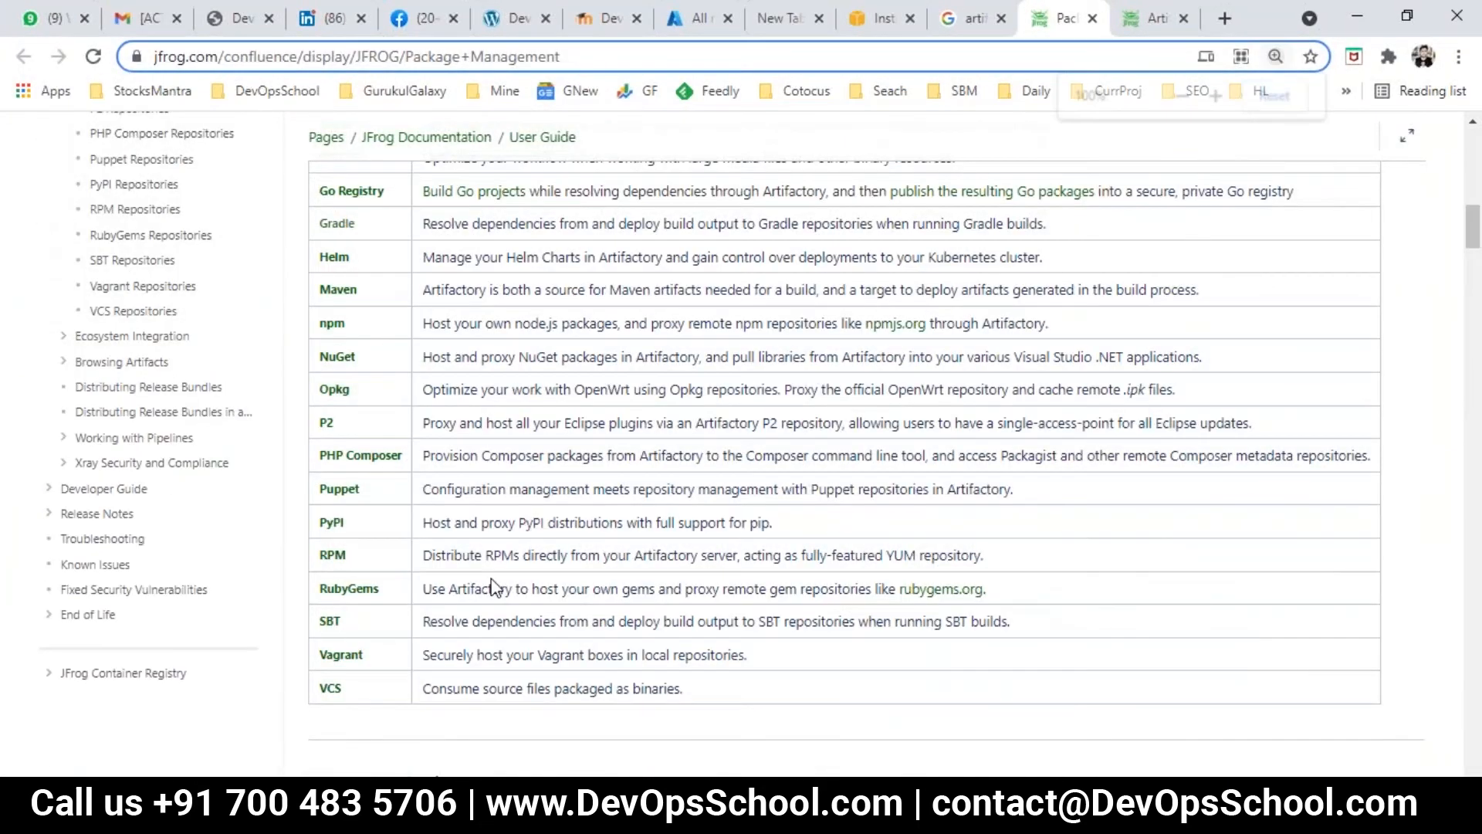
pyautogui.moveTo(397, 414); pyautogui.dragTo(352, 417)
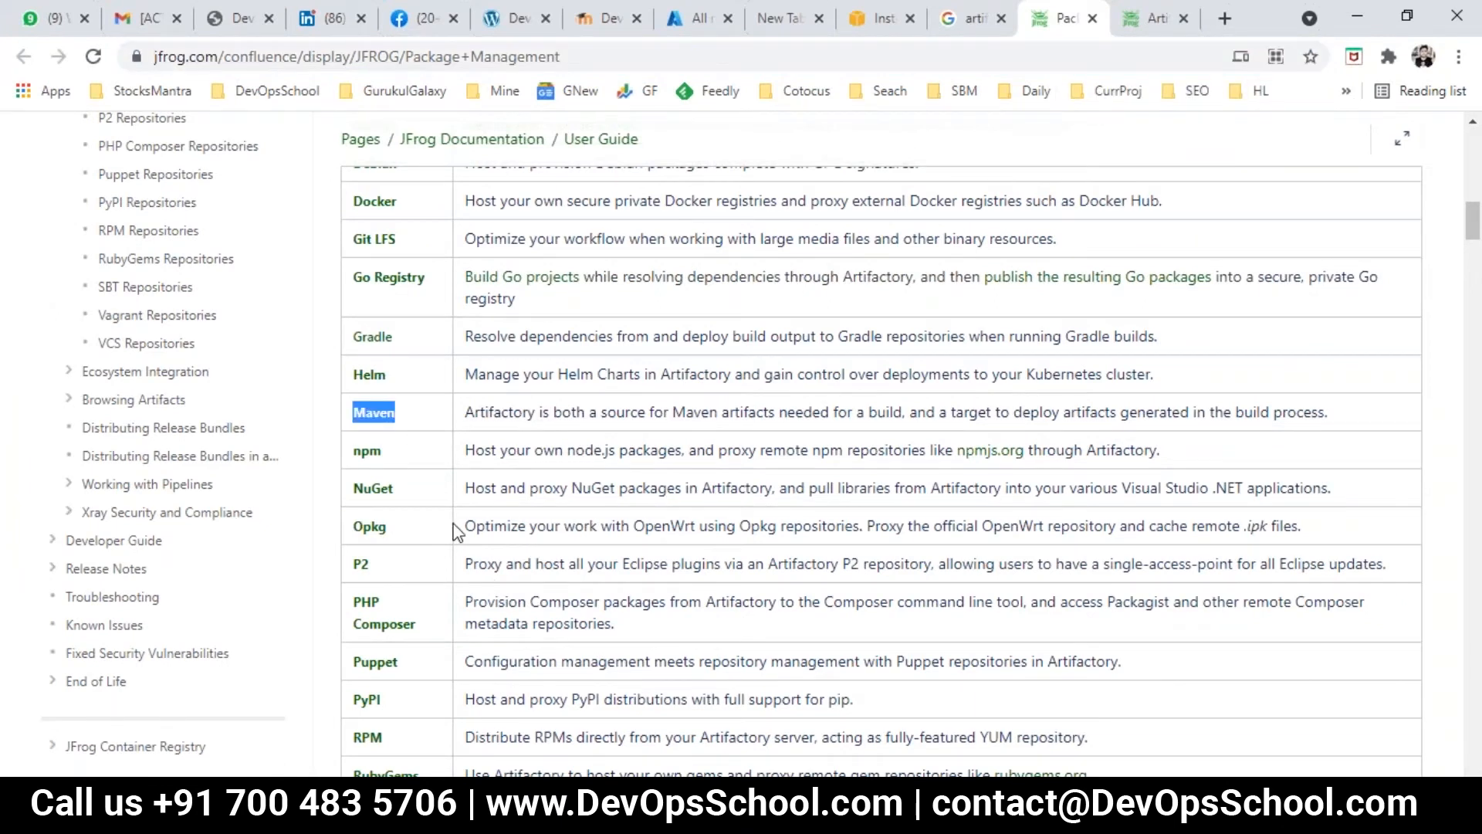
# Examine the supported package types table, highlighting Go Registry and Maven, and highlight the domain in the page address.
pyautogui.scroll(-2, 457, 531)
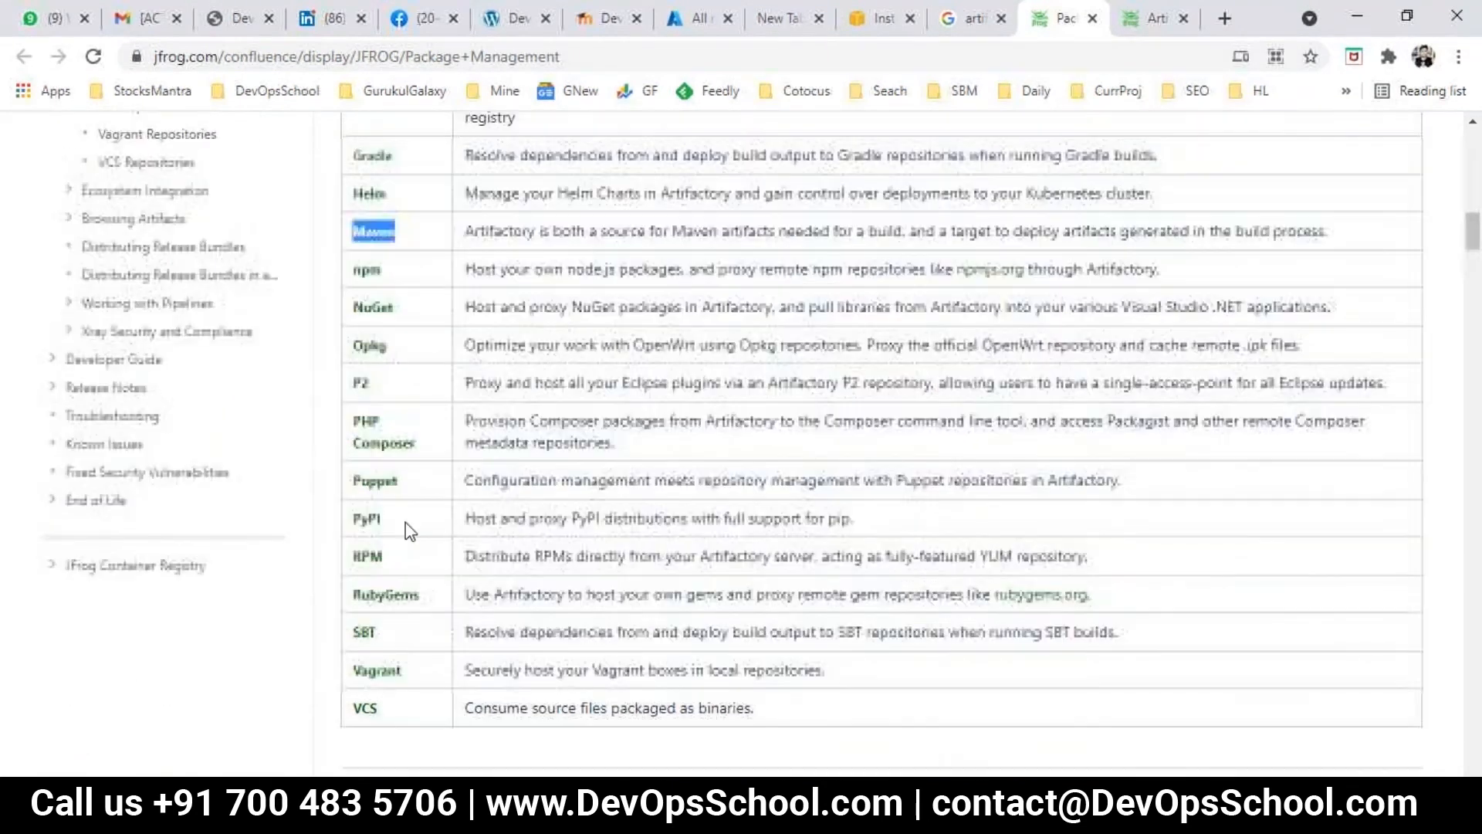
pyautogui.scroll(4, 405, 522)
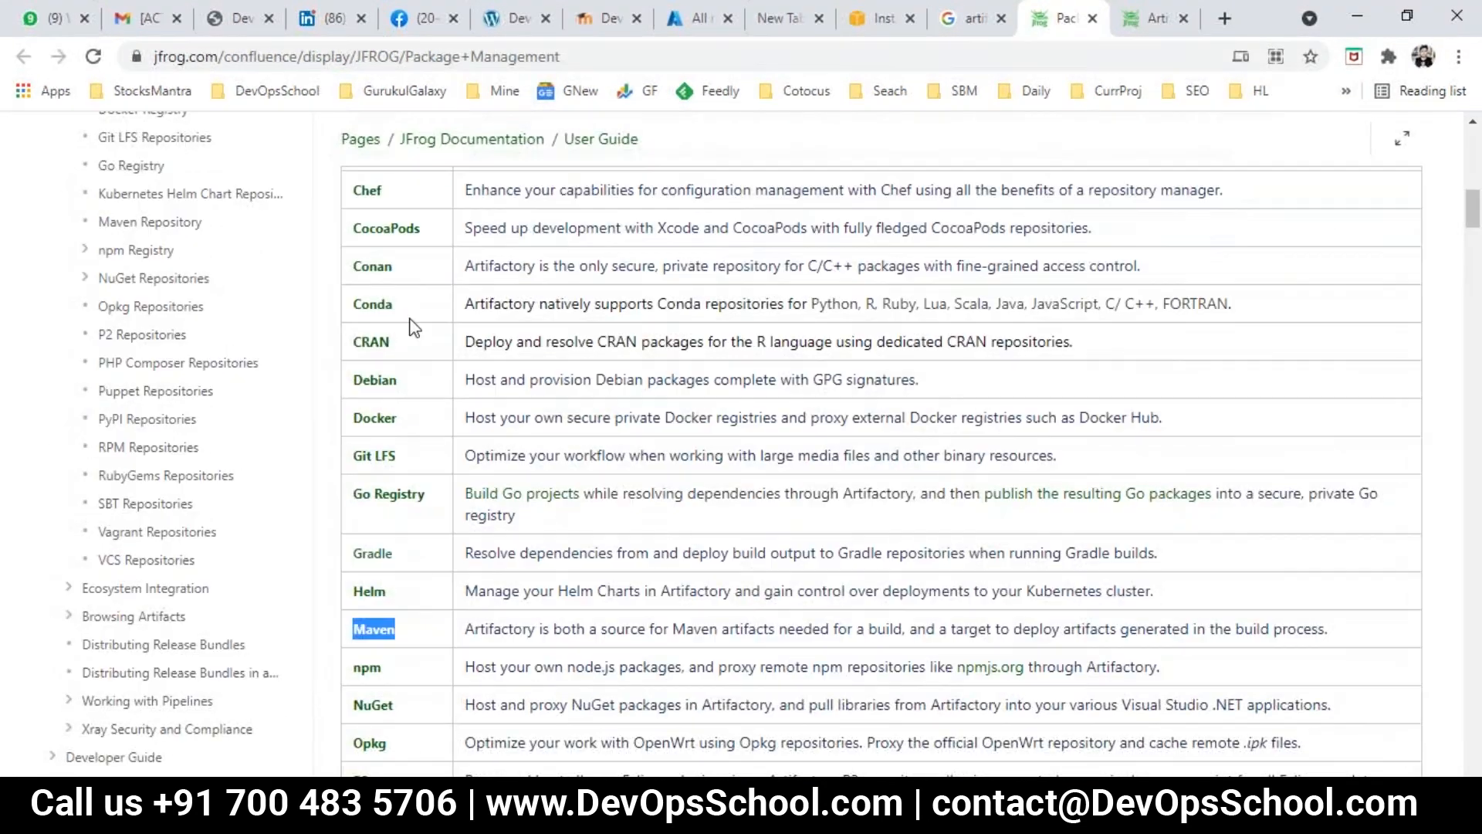
pyautogui.scroll(3, 415, 328)
pyautogui.scroll(-5, 421, 359)
pyautogui.moveTo(398, 312); pyautogui.dragTo(349, 349)
pyautogui.click(403, 354)
pyautogui.moveTo(429, 388); pyautogui.dragTo(349, 390)
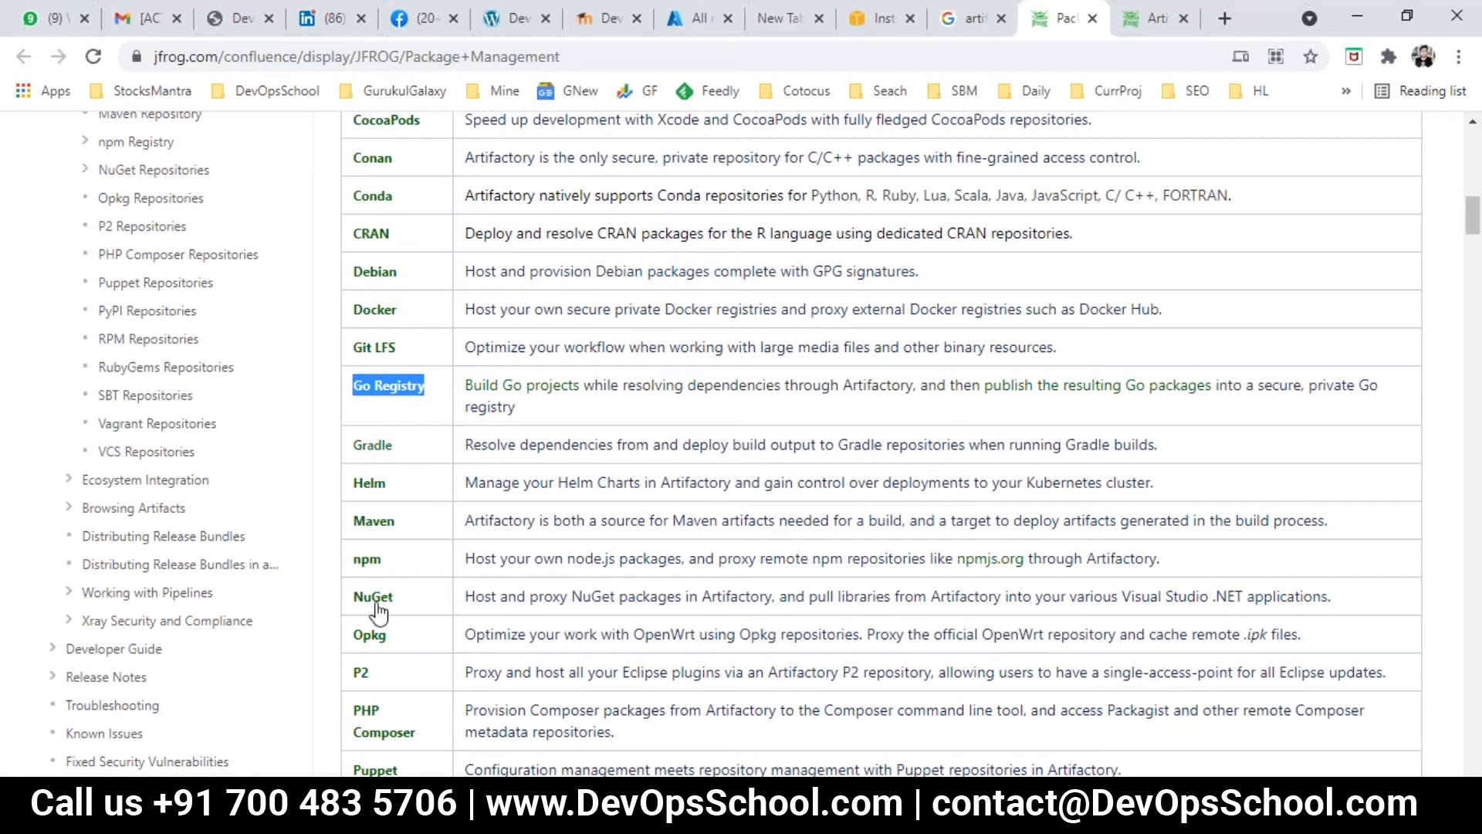
pyautogui.moveTo(410, 519); pyautogui.dragTo(357, 519)
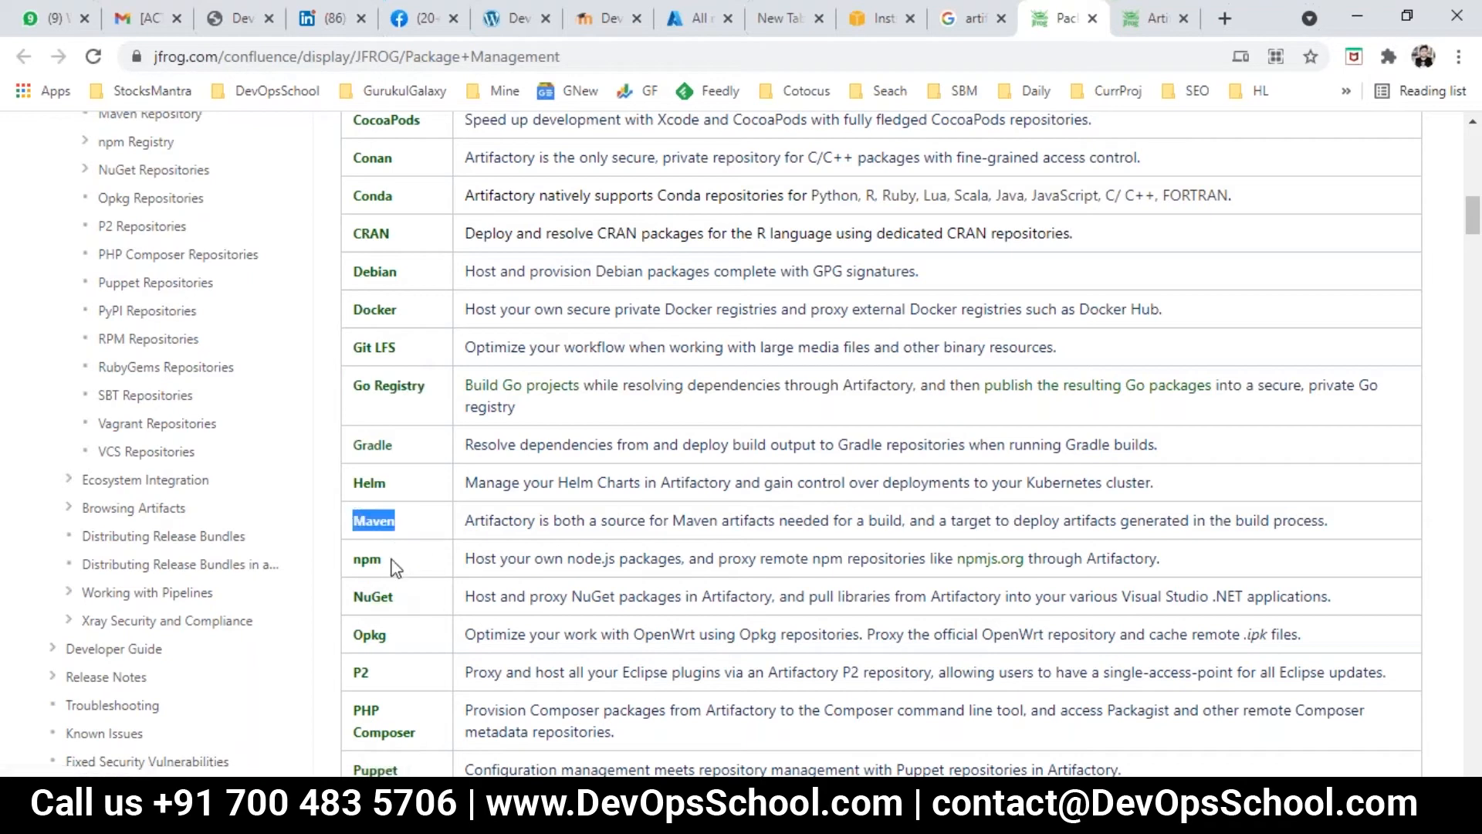
pyautogui.moveTo(155, 57); pyautogui.dragTo(218, 57)
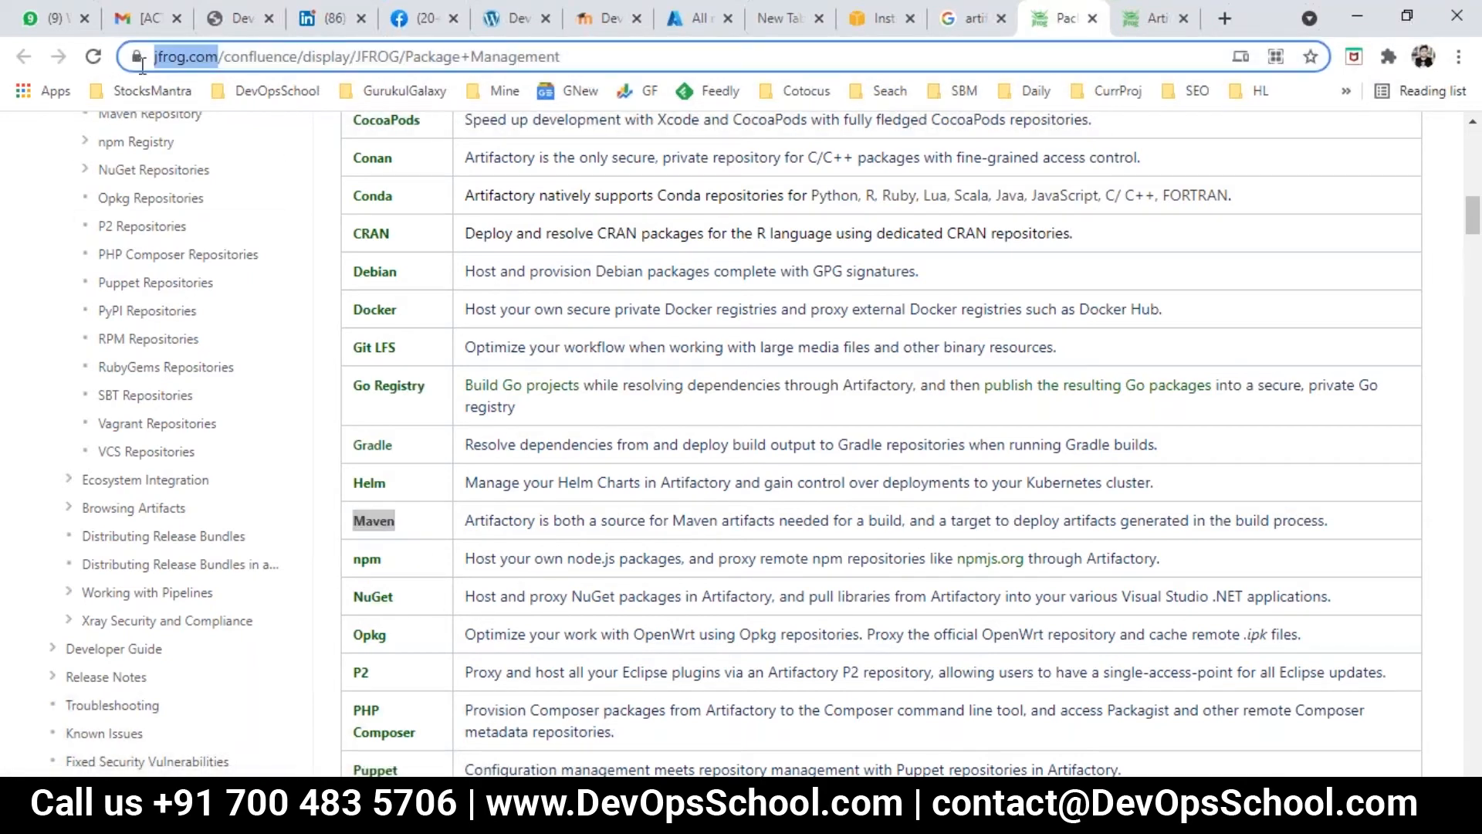
pyautogui.click(647, 548)
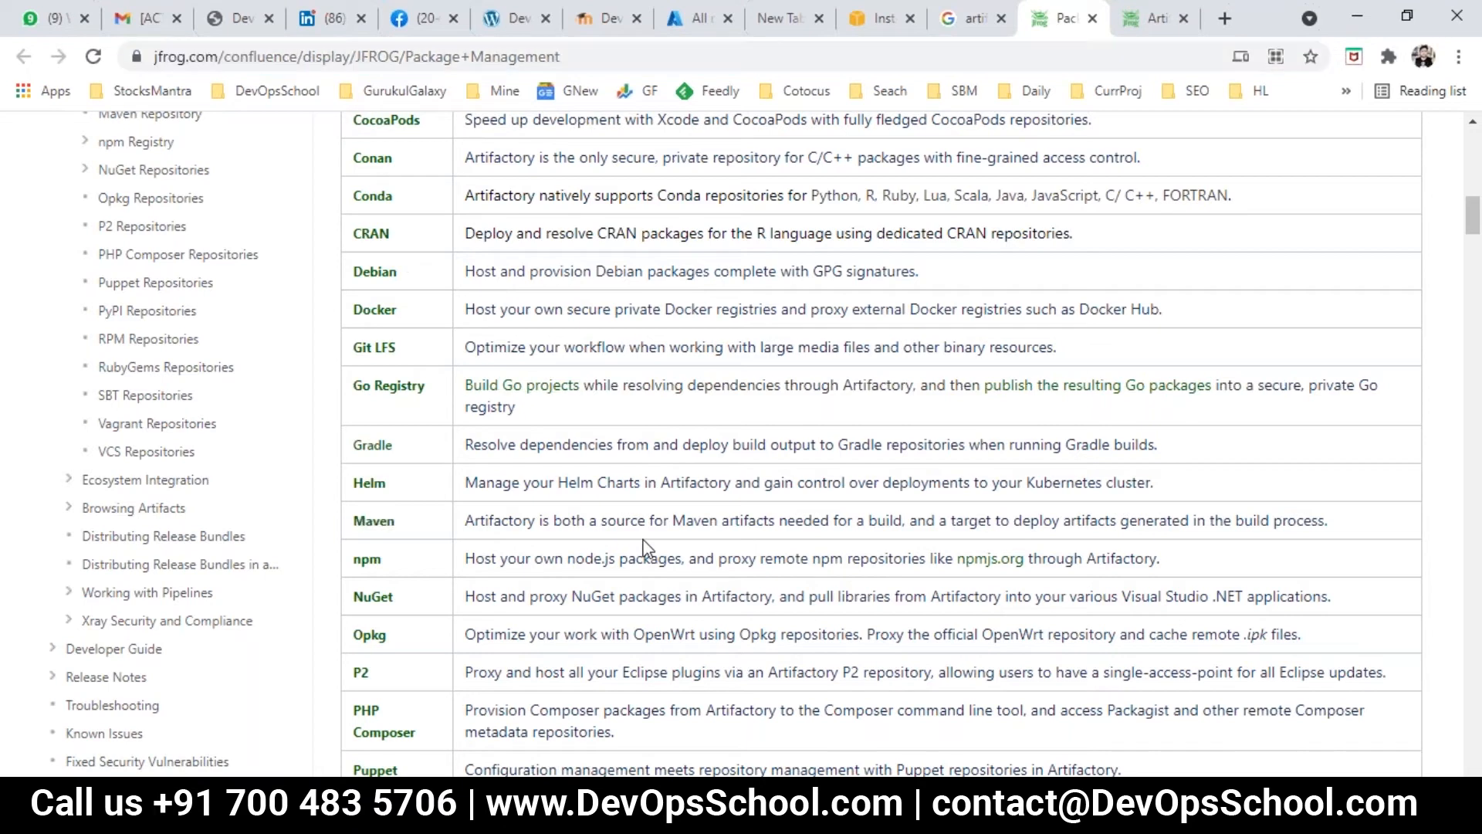
# Return to Notepad, complete the integration line as "Integration with DevOps Tools" with a new line below, and save the file.
pyautogui.hotkey('alt', 'Tab')
pyautogui.write('s')
pyautogui.press('Return')
pyautogui.hotkey('ctrl', 's')
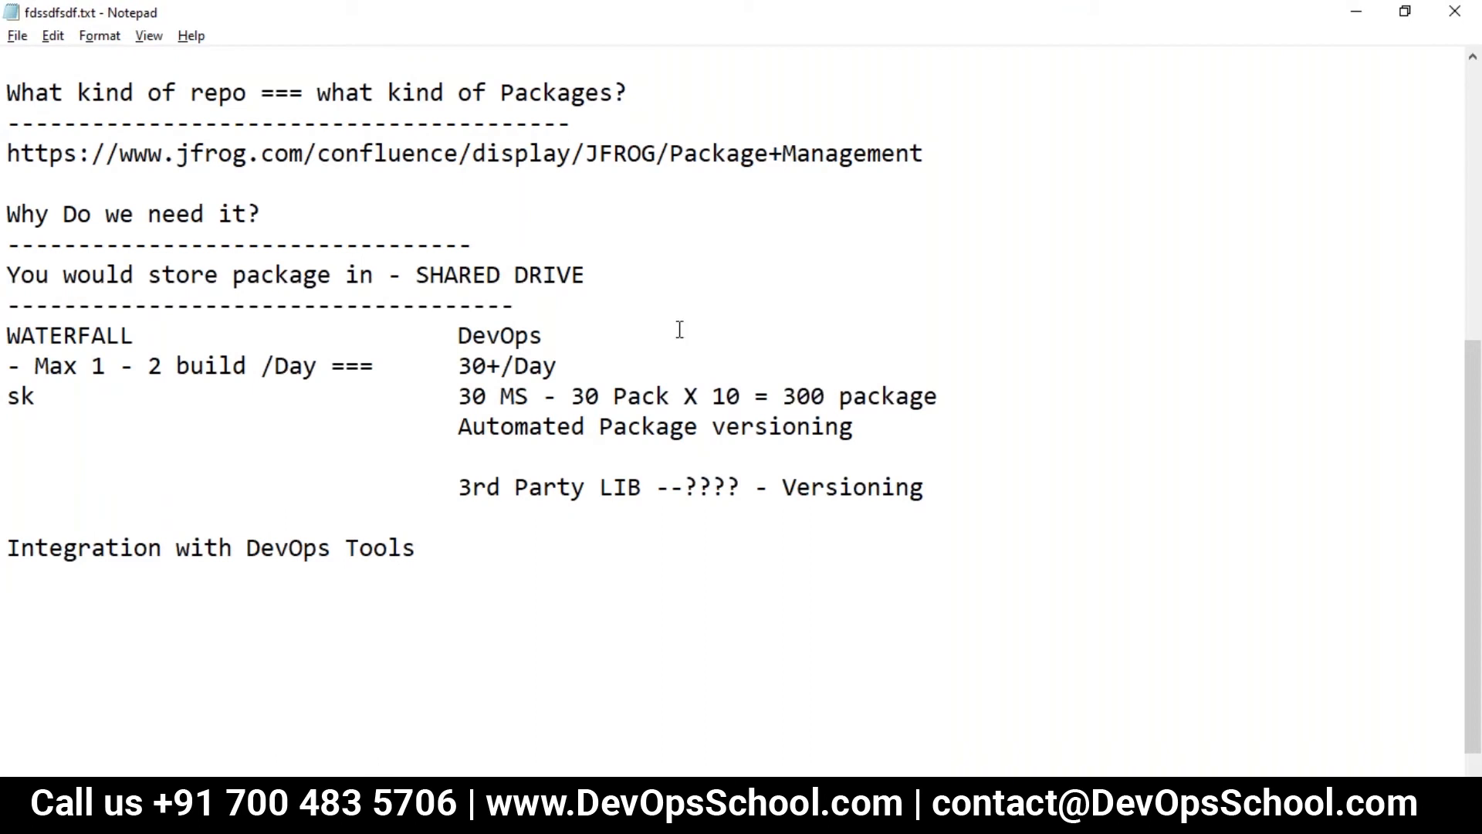
# Highlight SHARED DRIVE, add the line "Role Based Access mgmt" below the integration line and save the file.
pyautogui.moveTo(587, 276); pyautogui.dragTo(415, 262)
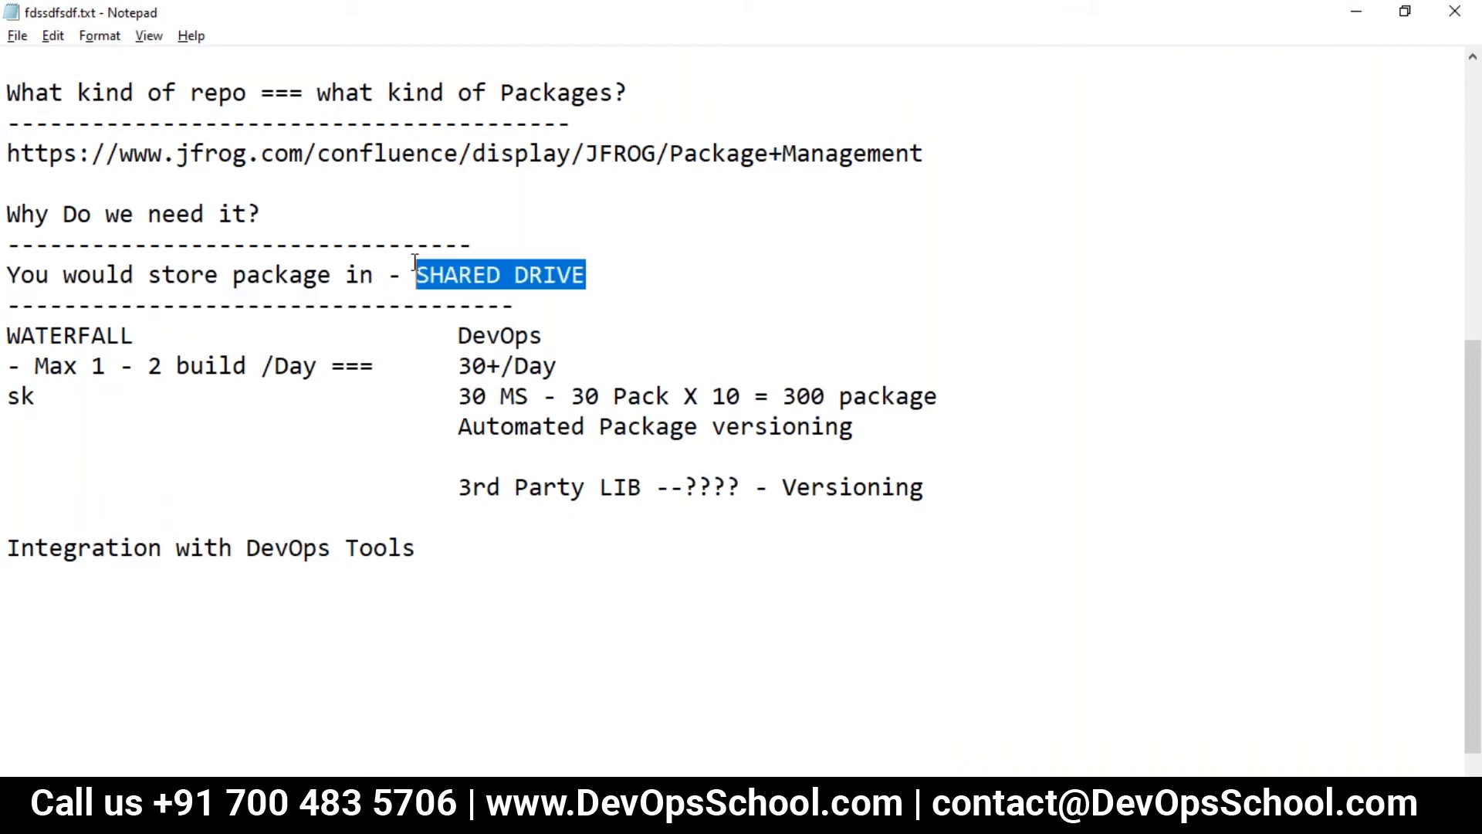
pyautogui.click(31, 636)
pyautogui.click(33, 584)
pyautogui.write('Role B')
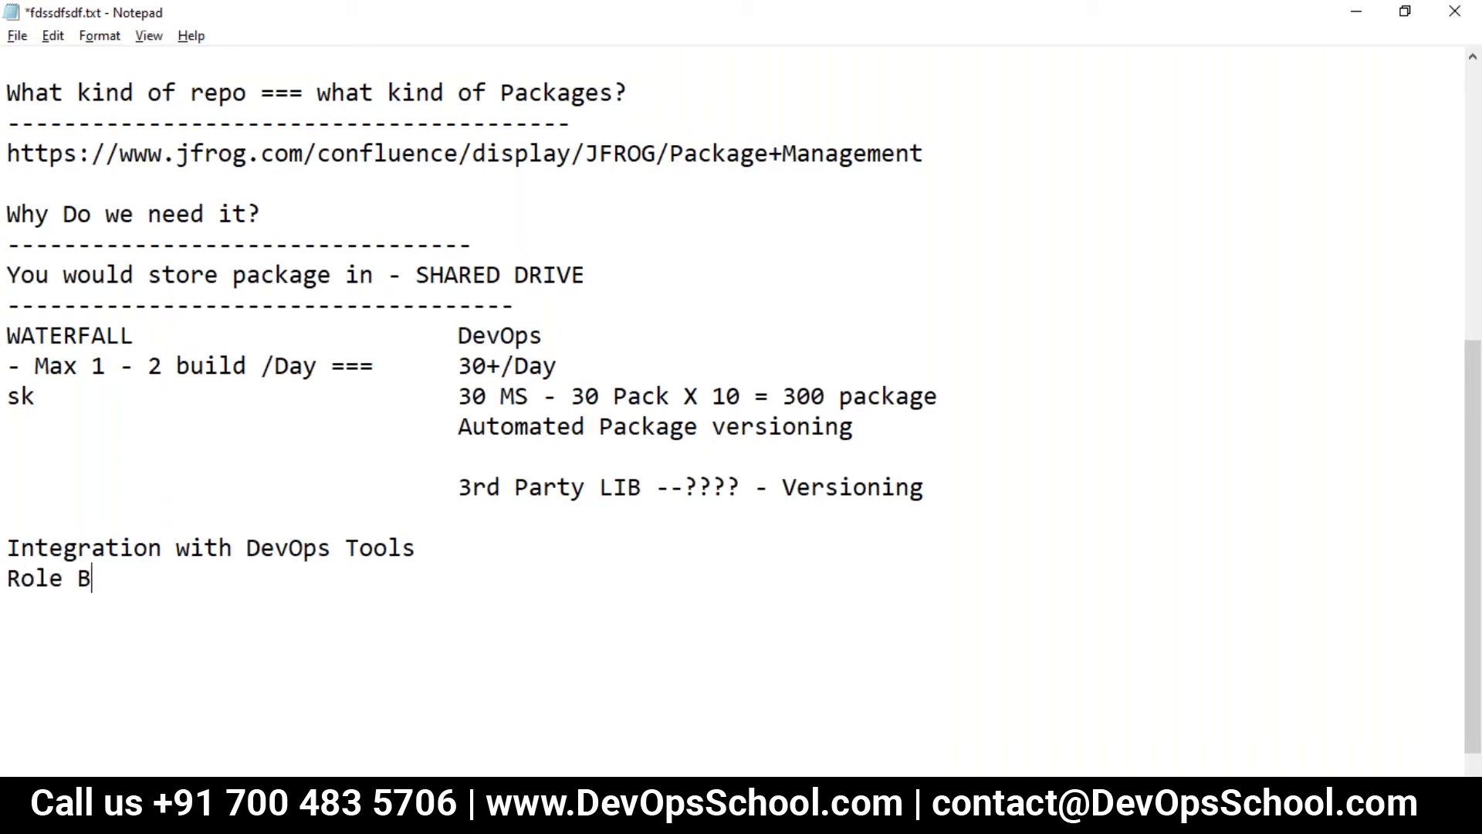
pyautogui.write('aeed Acc')
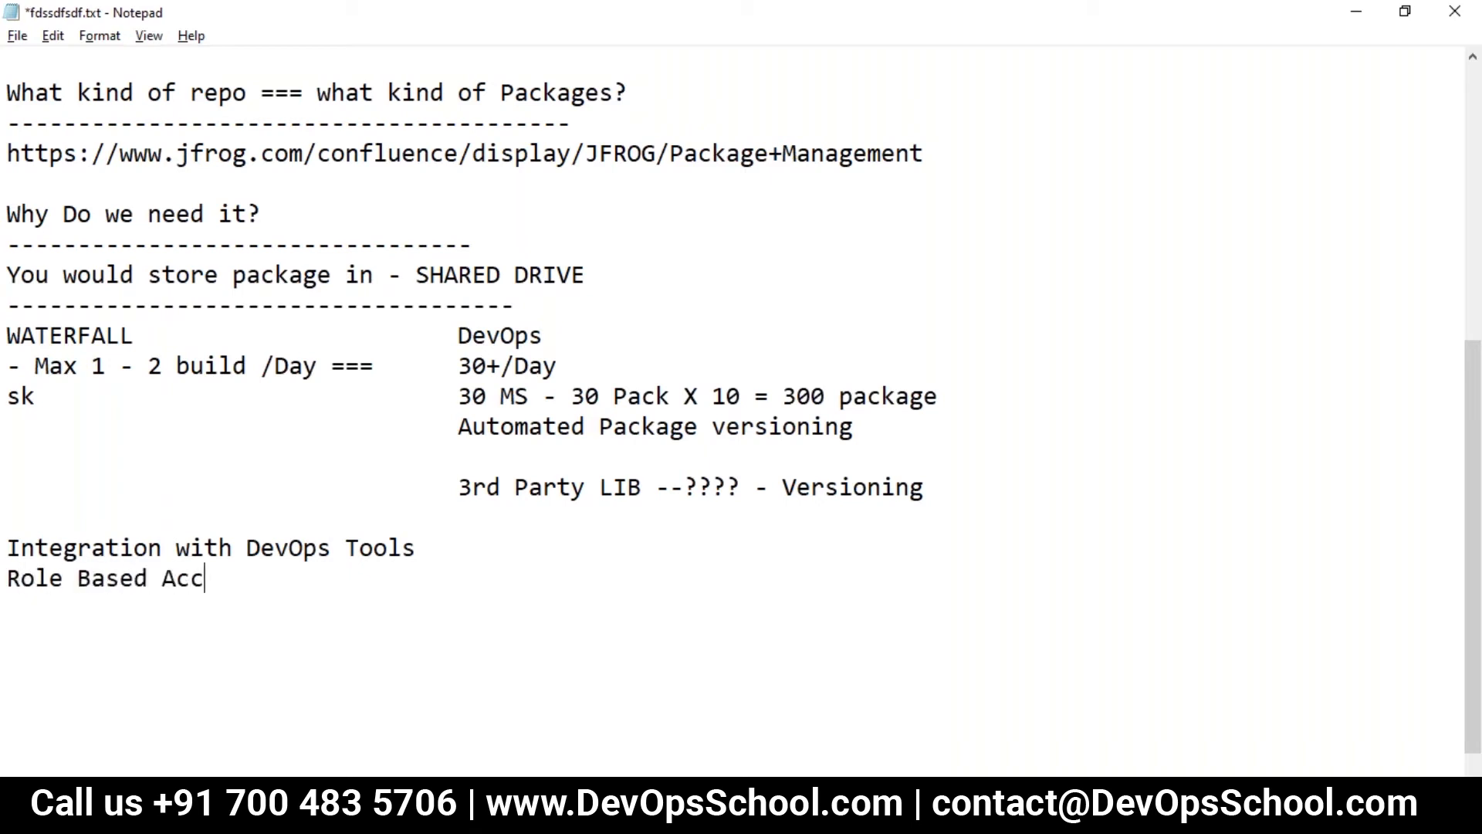
pyautogui.write('ess mgmt')
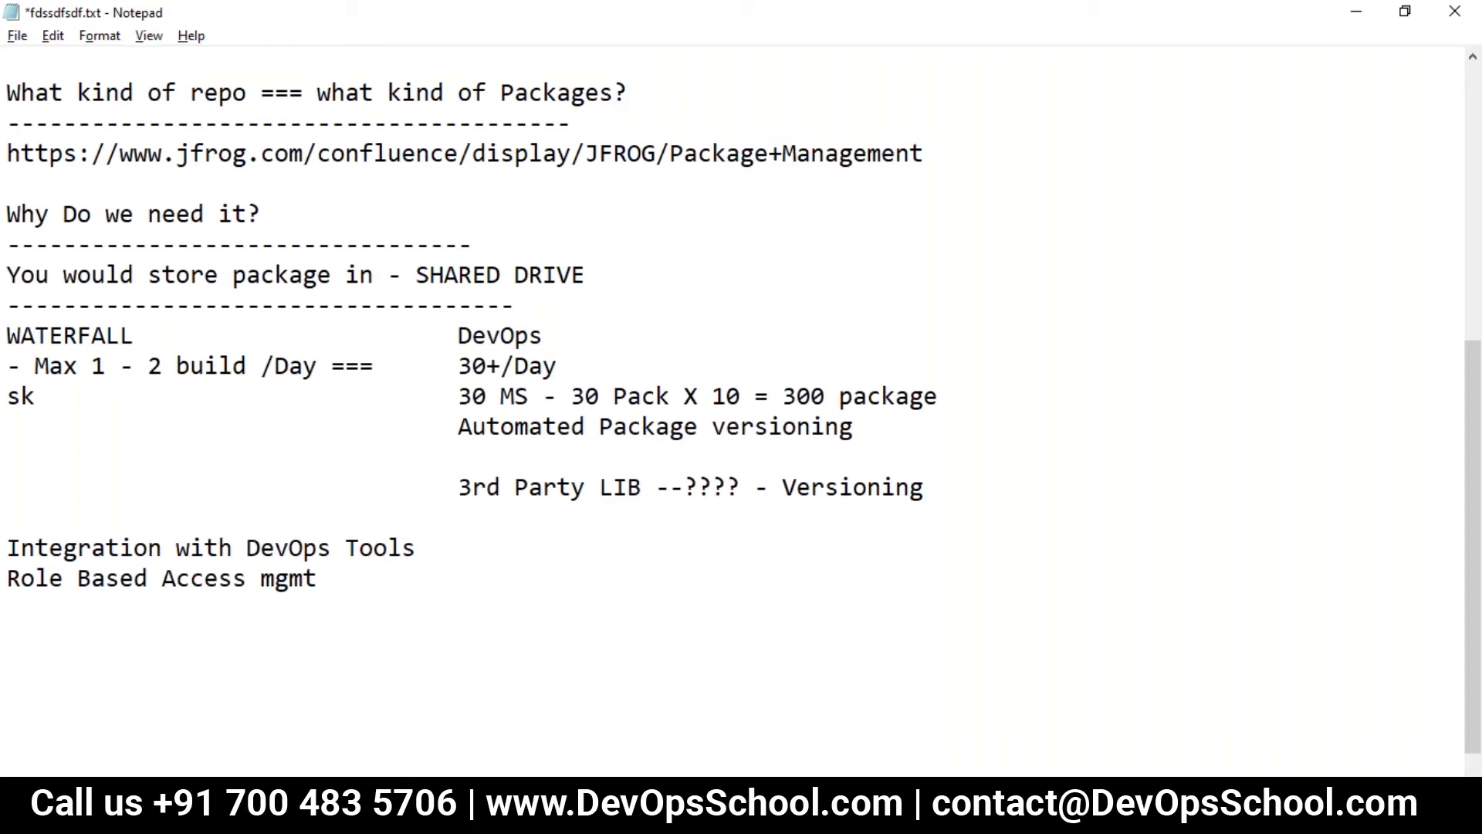
pyautogui.hotkey('ctrl', 's')
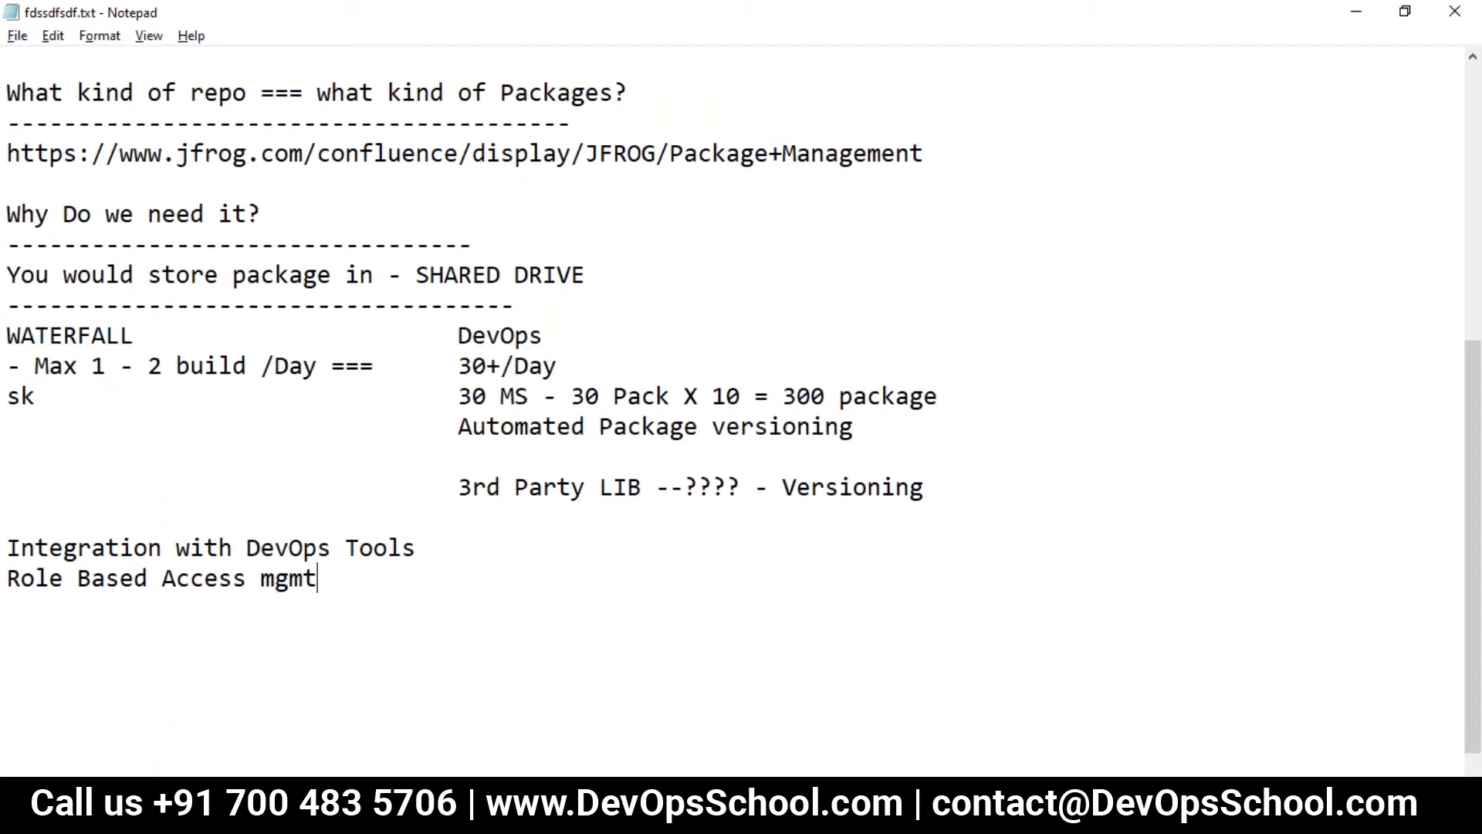
# Add "Security" as a new line below the Role Based Access mgmt entry and save the file.
pyautogui.moveTo(429, 273); pyautogui.dragTo(579, 262)
pyautogui.click(335, 579)
pyautogui.press('Return')
pyautogui.write('Security')
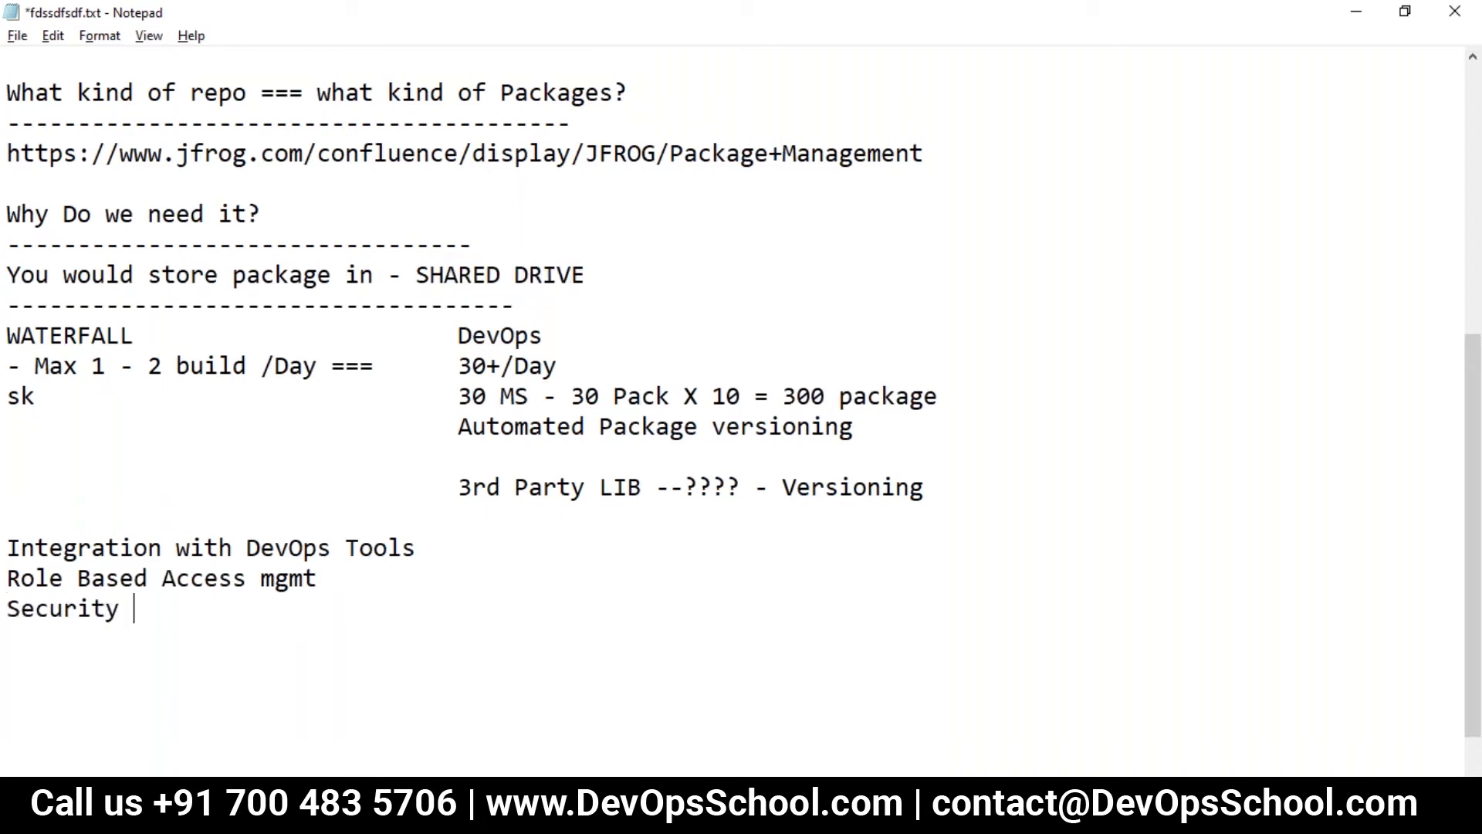
pyautogui.hotkey('ctrl', 's')
# Prefix the Security entry with "Package", save the file and highlight the word Security.
pyautogui.click(11, 606)
pyautogui.write('Package')
pyautogui.hotkey('ctrl', 's')
pyautogui.moveTo(233, 610); pyautogui.dragTo(120, 610)
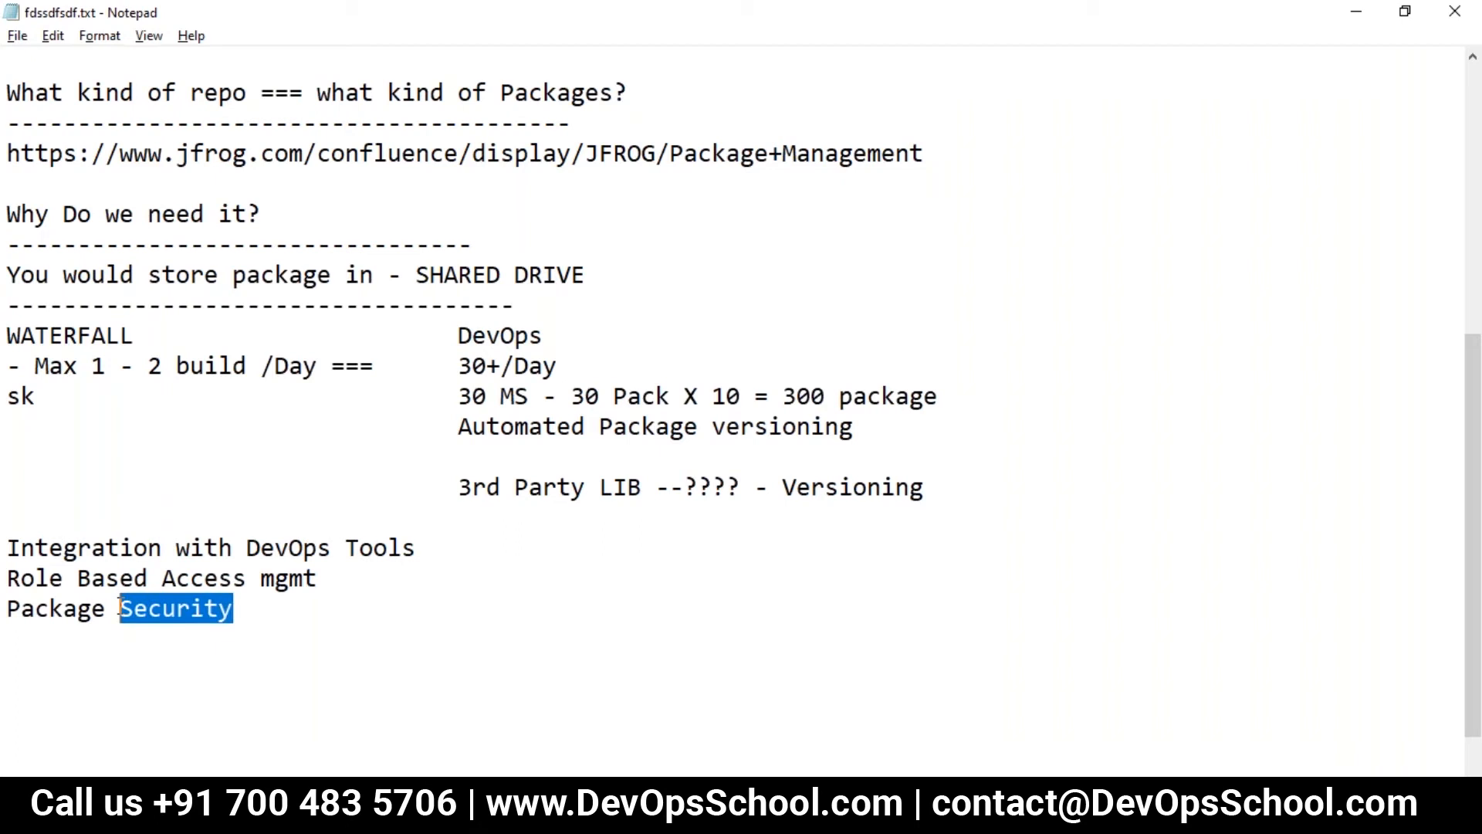
# Append " -" to the Package Security entry, add the line "Intgrity of Package" below it and save the file.
pyautogui.click(230, 608)
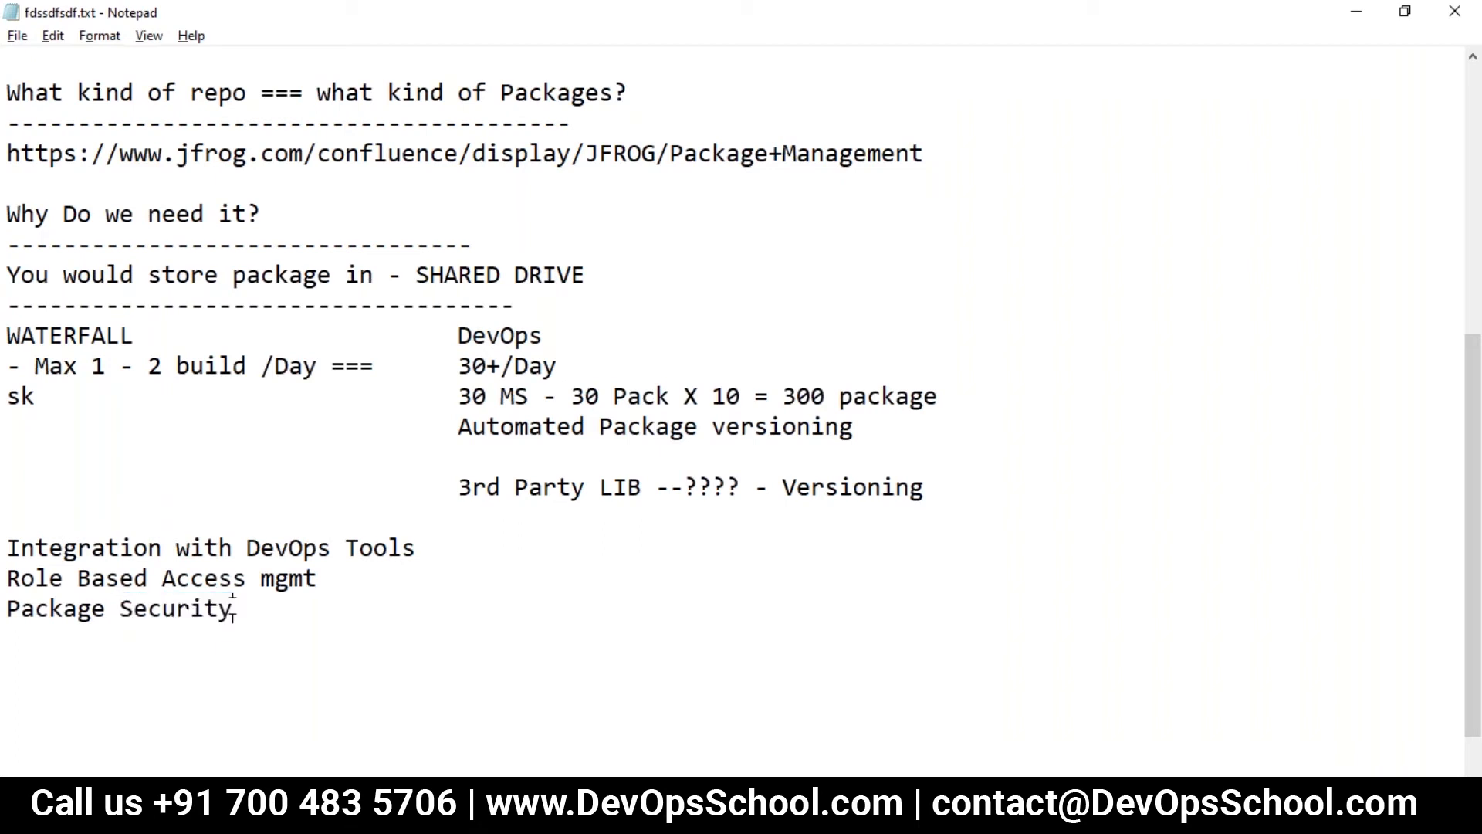
pyautogui.write('-')
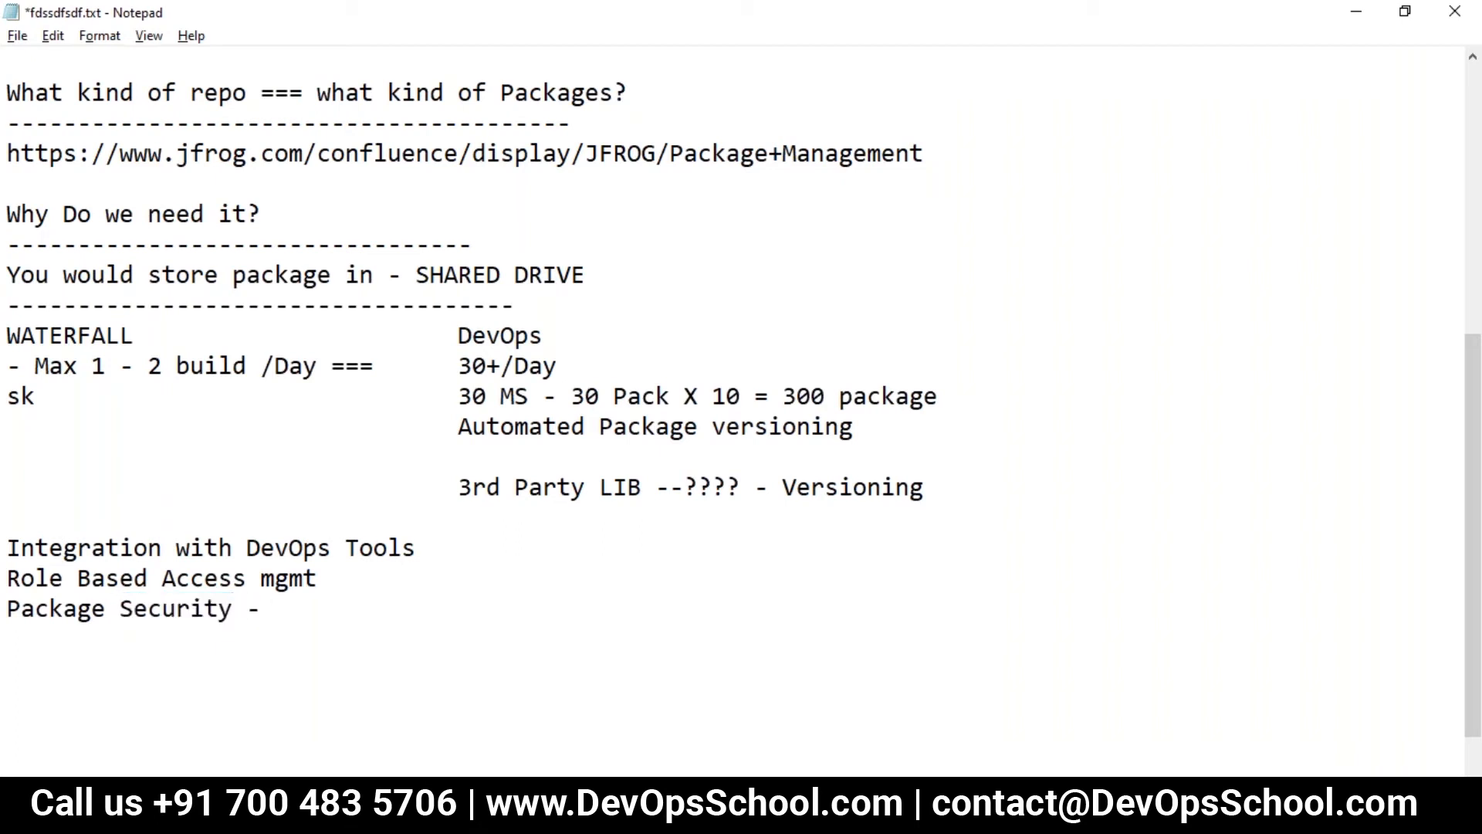
pyautogui.press('Return')
pyautogui.write('Intge')
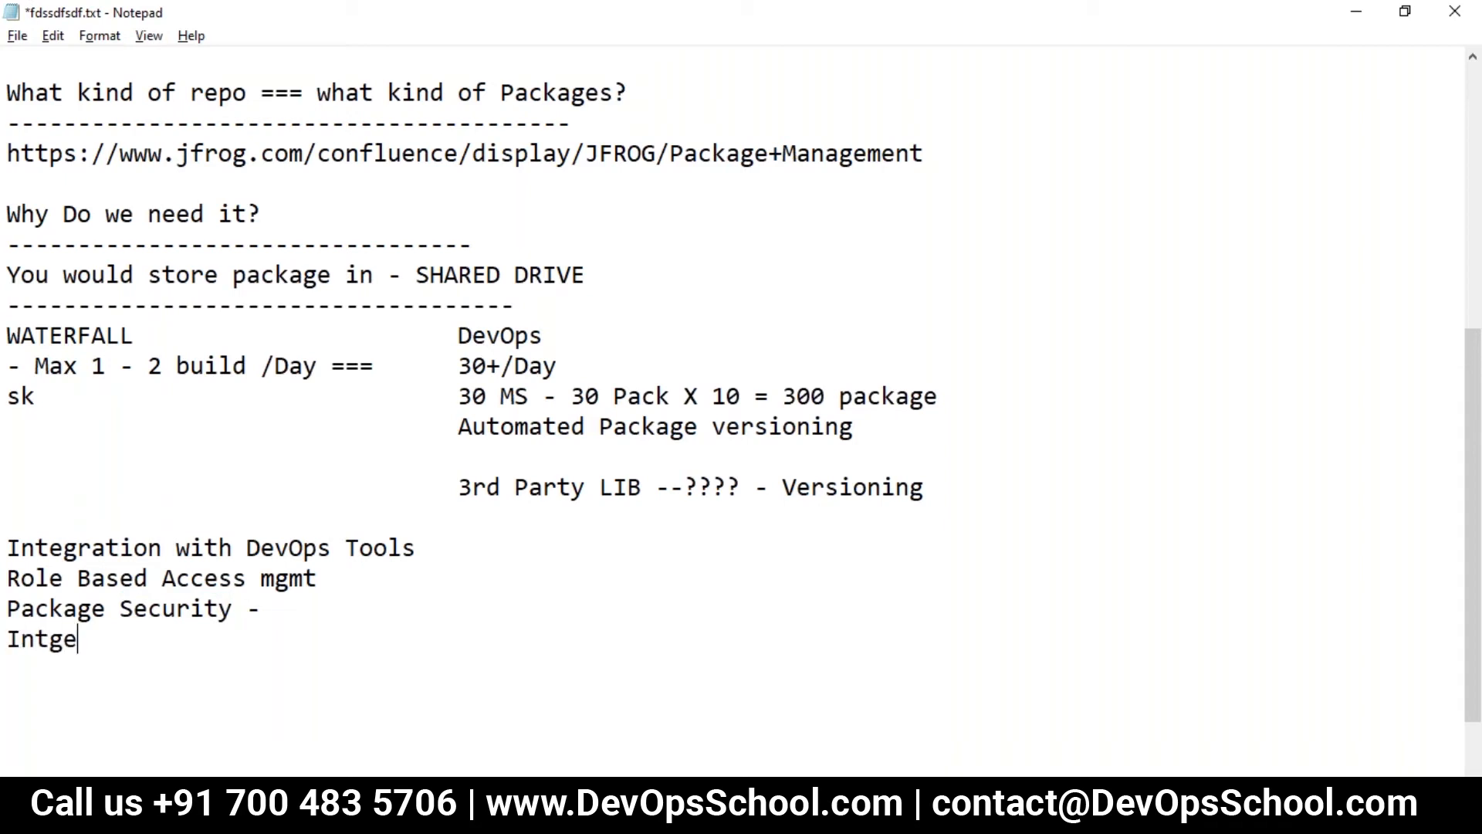
pyautogui.press('BackSpace')
pyautogui.write('rity of Package')
pyautogui.hotkey('ctrl', 's')
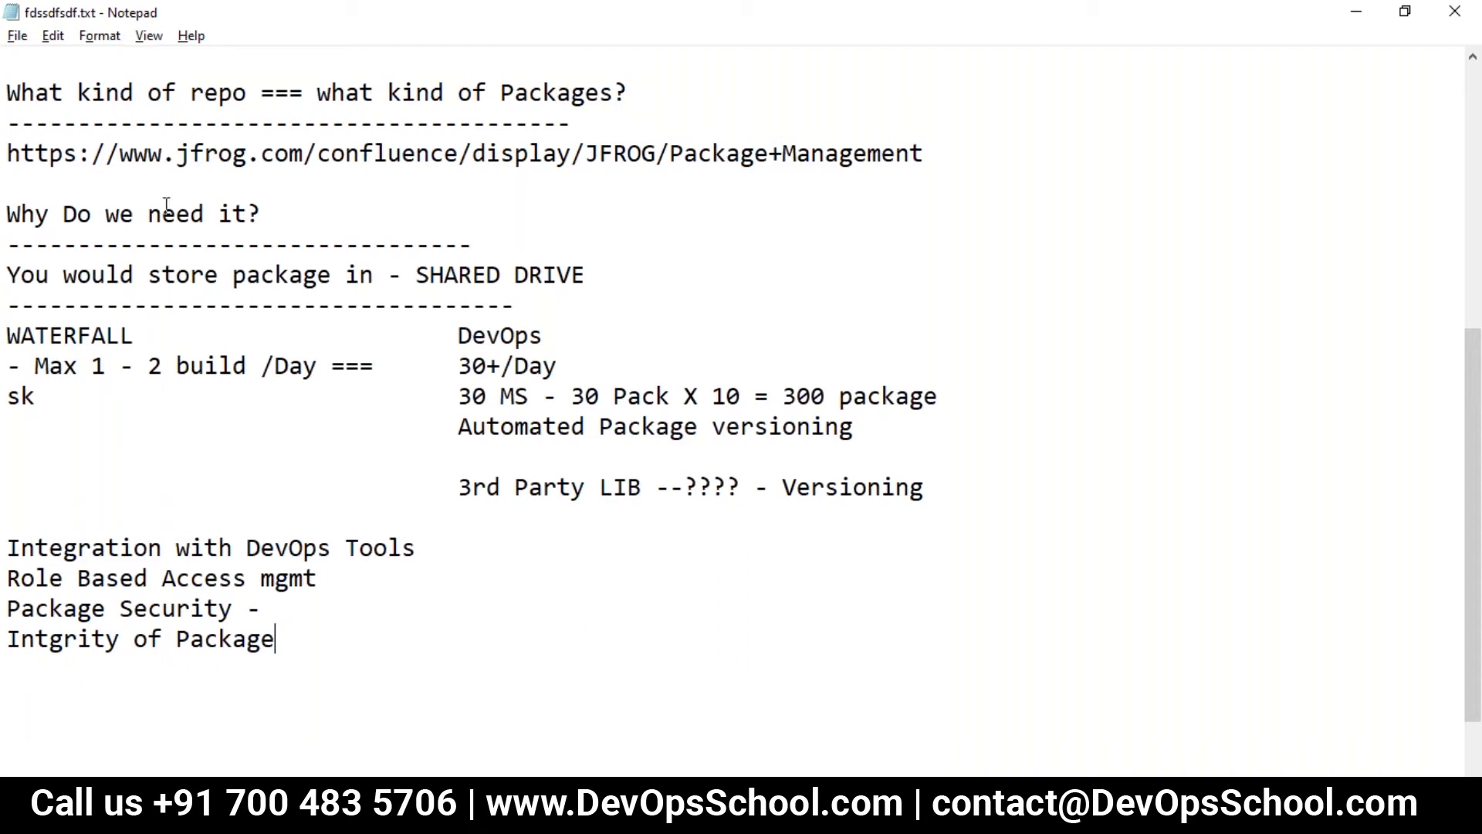
# Highlight the list of benefits, add the line "Easy Clean up" at its end and save the file.
pyautogui.moveTo(120, 124); pyautogui.dragTo(304, 158)
pyautogui.moveTo(275, 641); pyautogui.dragTo(11, 548)
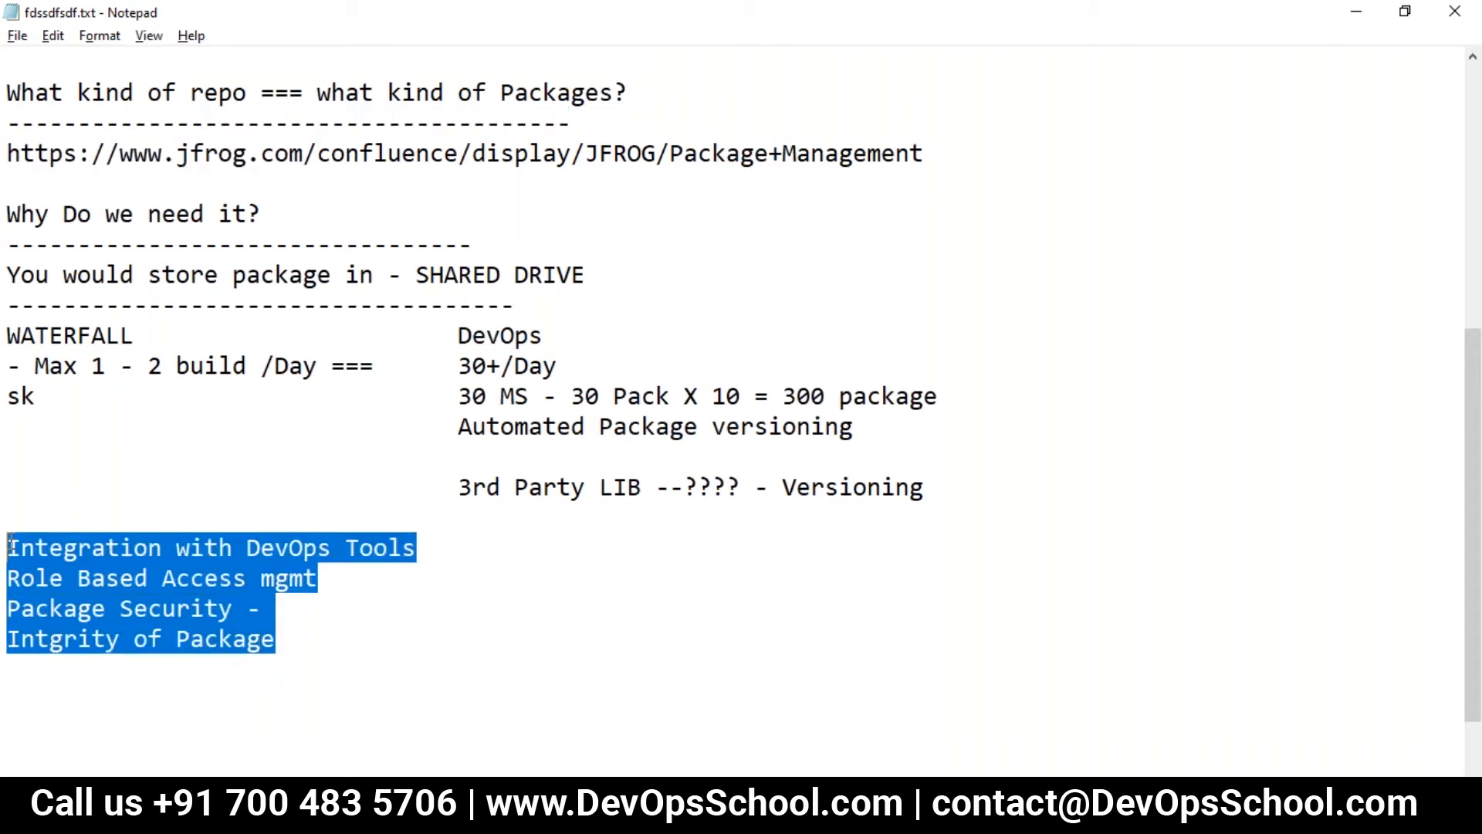
pyautogui.click(277, 639)
pyautogui.press('Return')
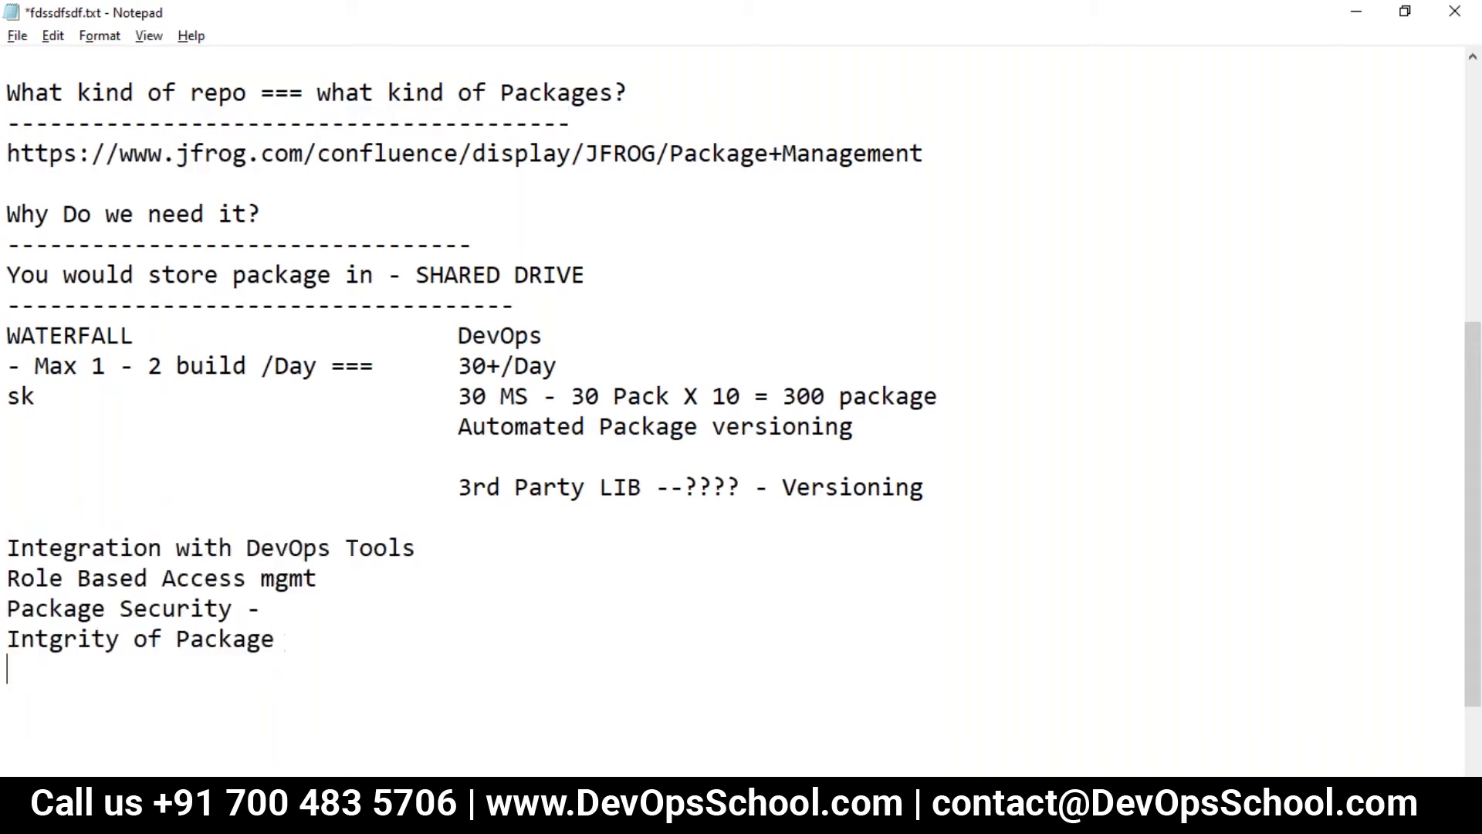
pyautogui.write('Clean up ')
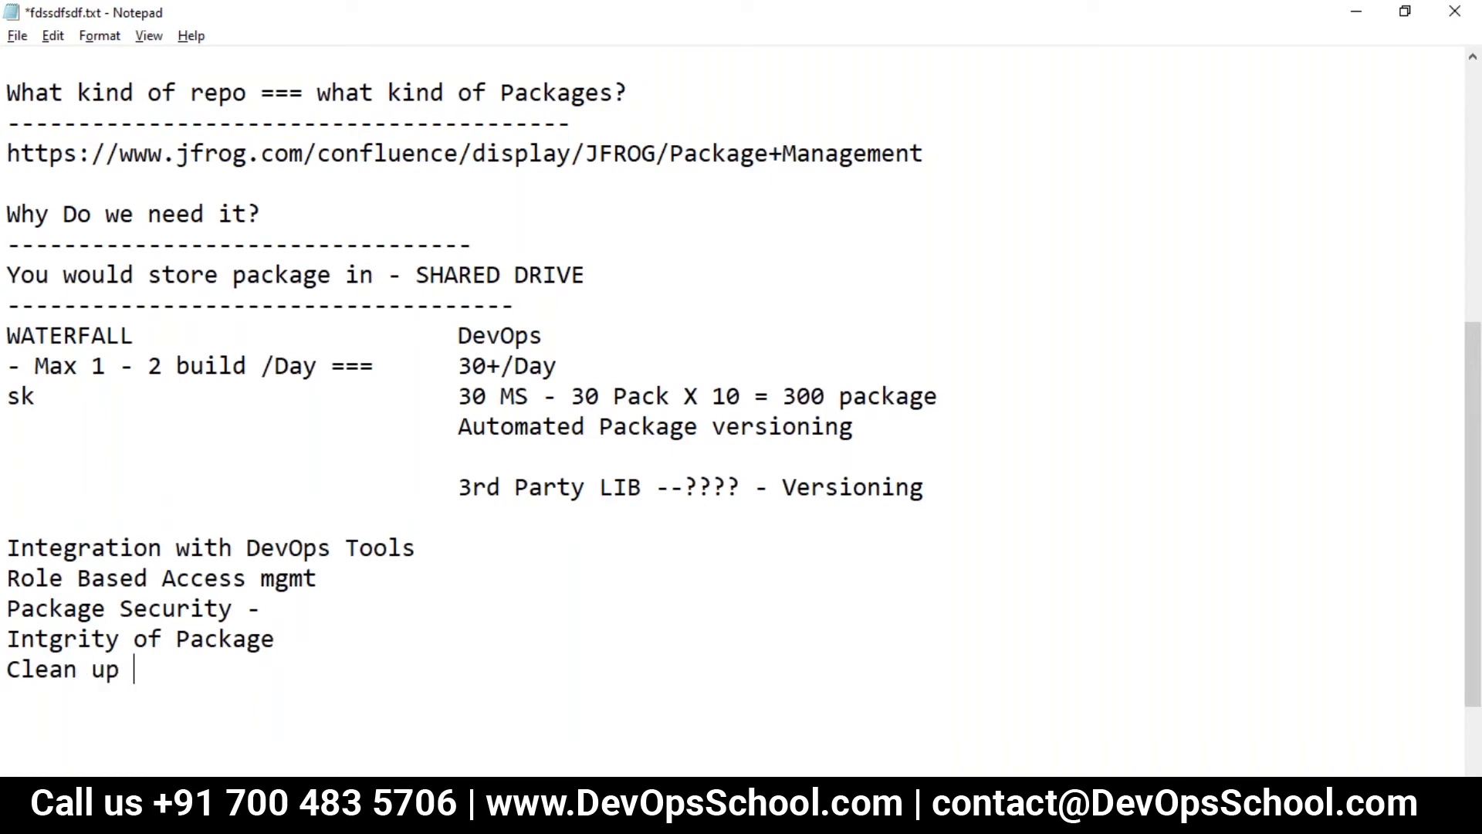
pyautogui.write('Easy')
pyautogui.hotkey('ctrl', 's')
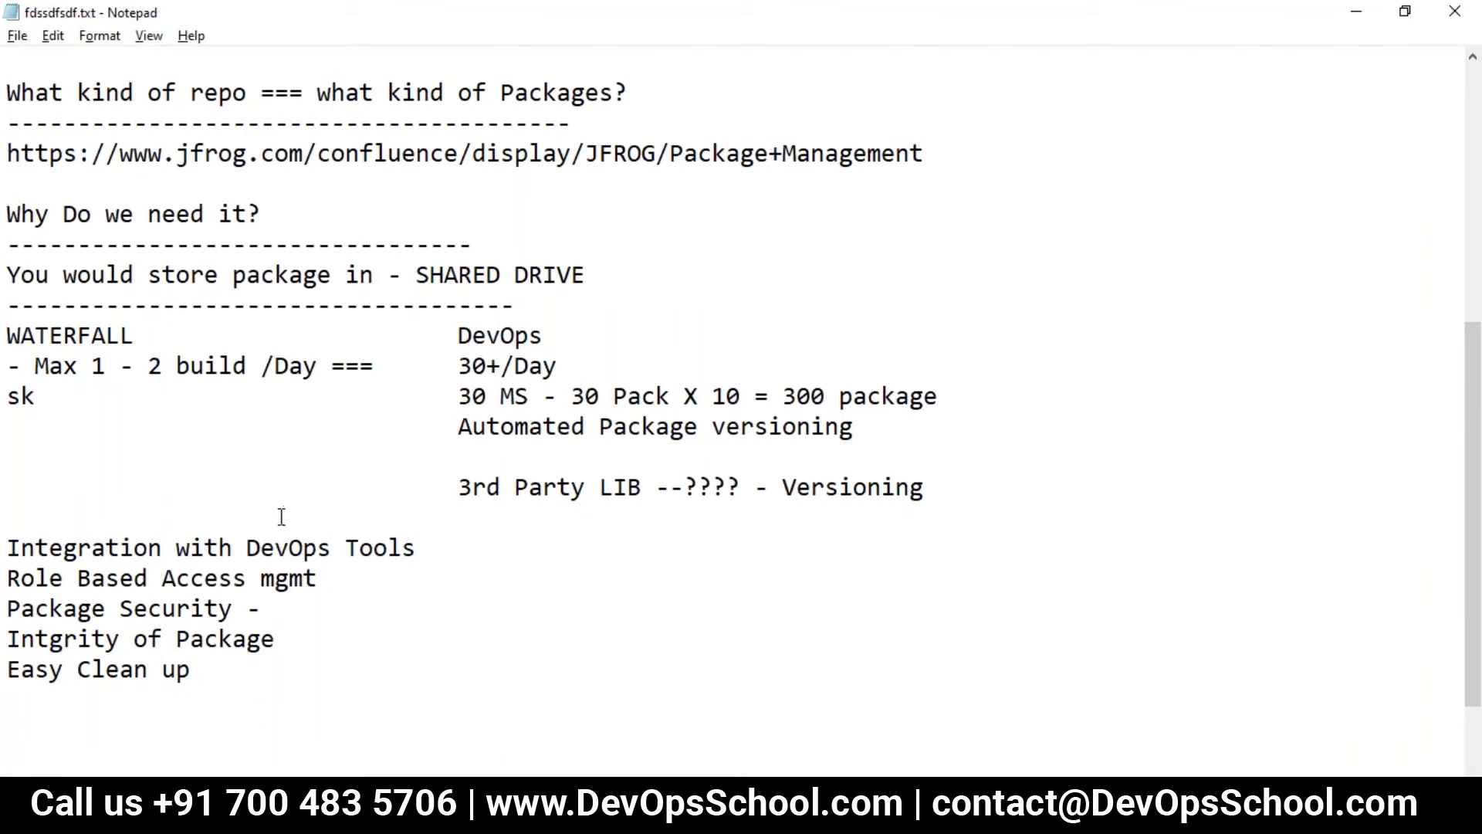
# Review the notes from the package types heading down to the list of benefits.
pyautogui.click(70, 97)
pyautogui.moveTo(81, 102); pyautogui.dragTo(220, 159)
pyautogui.scroll(-3, 231, 628)
pyautogui.click(222, 575)
pyautogui.click(12, 494)
pyautogui.click(370, 490)
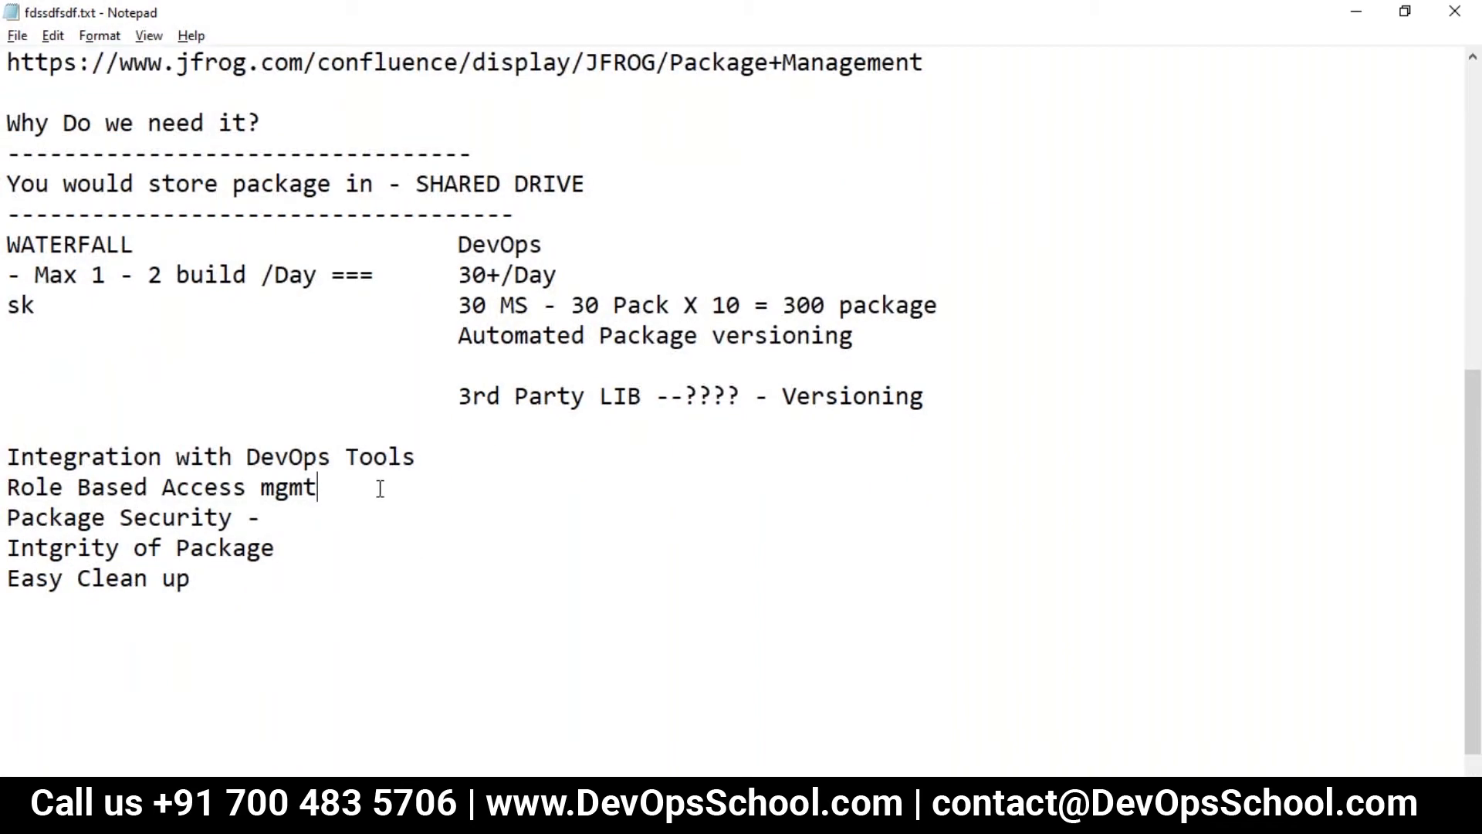
# Append "& User mgmt" to the Role Based Access mgmt entry, add the line "Backup and Arhive" below Easy Clean up and save the file.
pyautogui.write('& User mgmt')
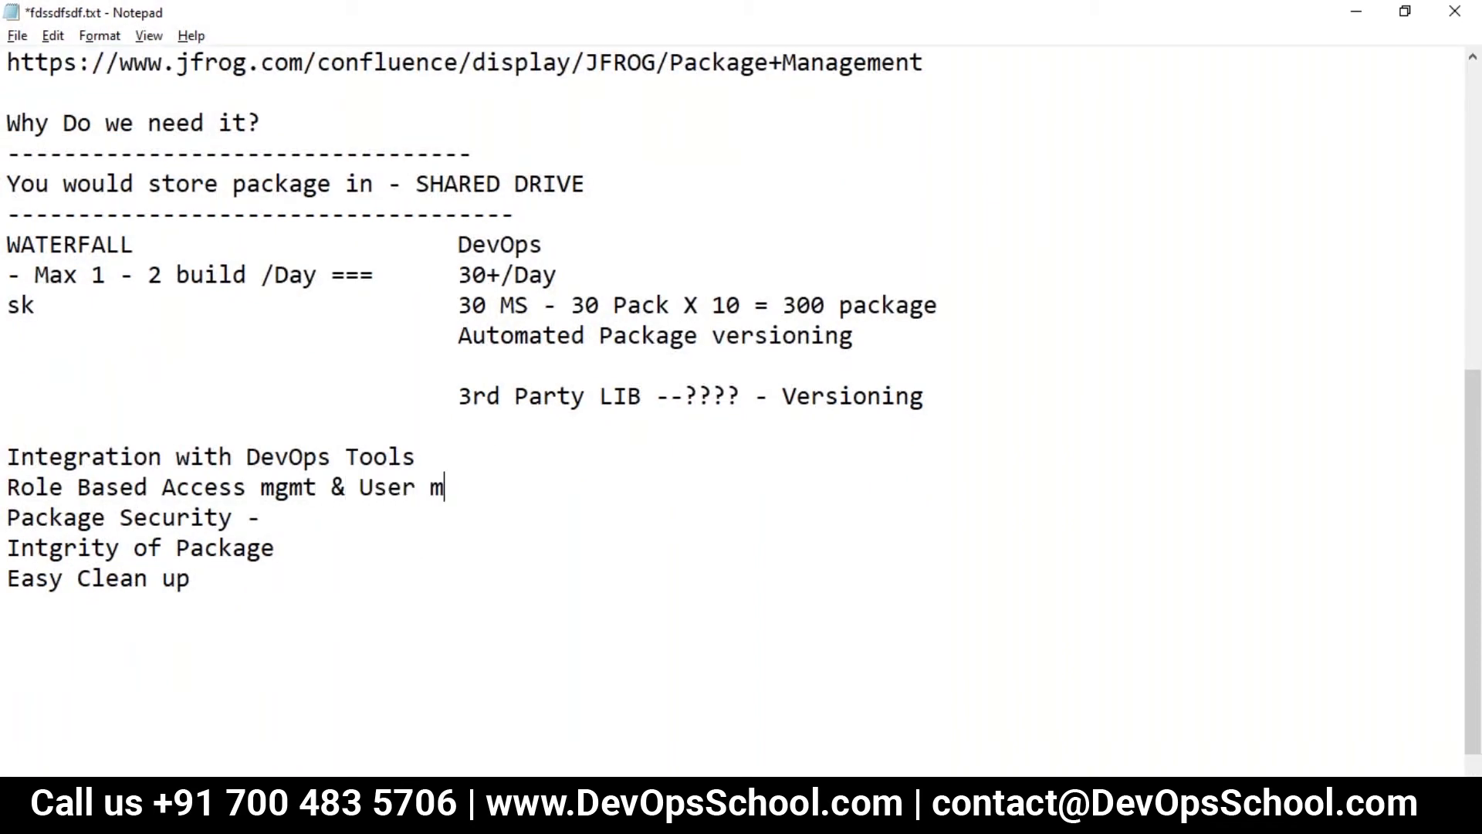
pyautogui.click(288, 586)
pyautogui.press('Return')
pyautogui.write('Backup an')
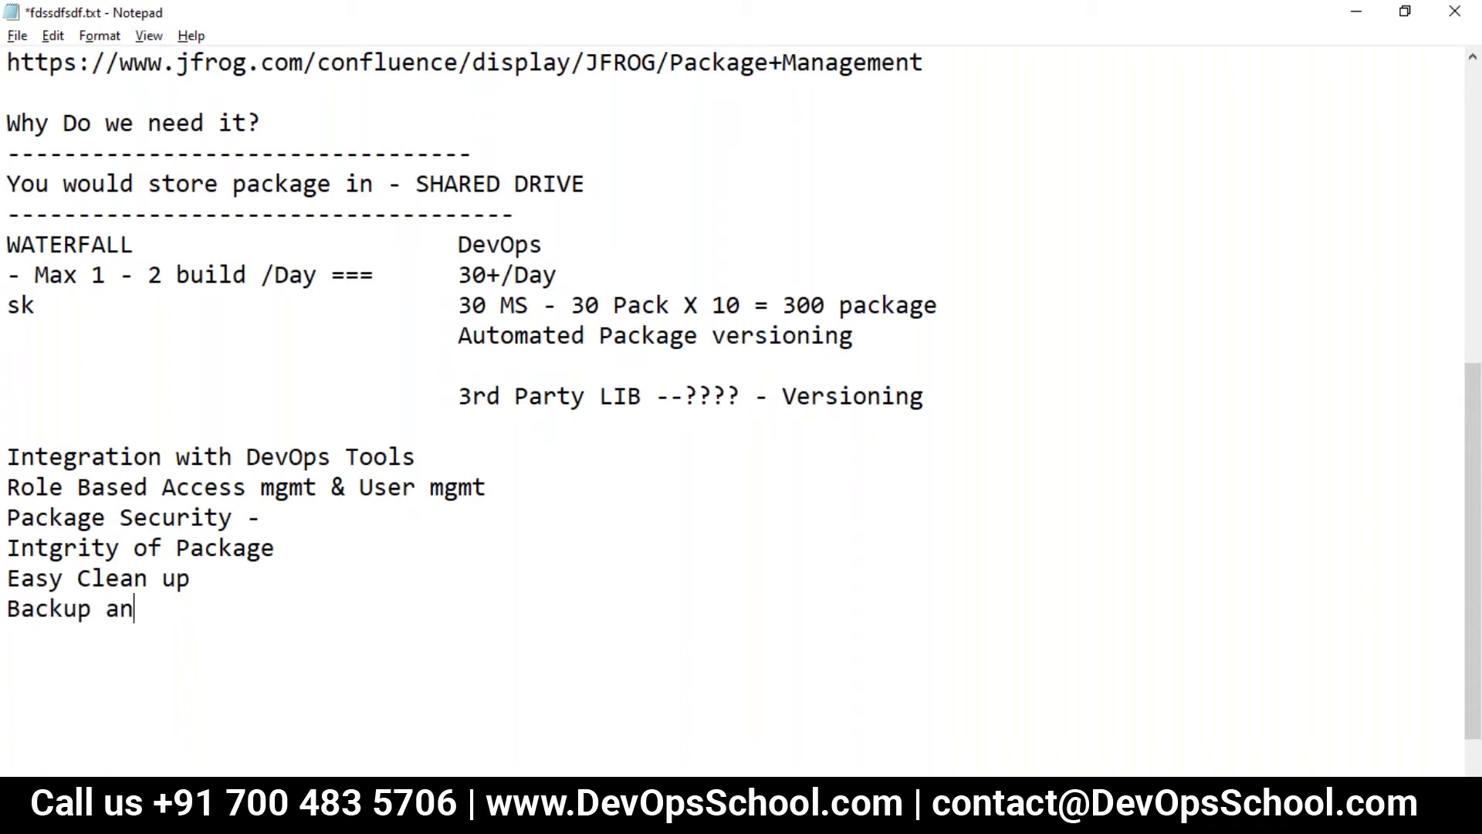
pyautogui.write('d Arhive')
pyautogui.hotkey('ctrl', 's')
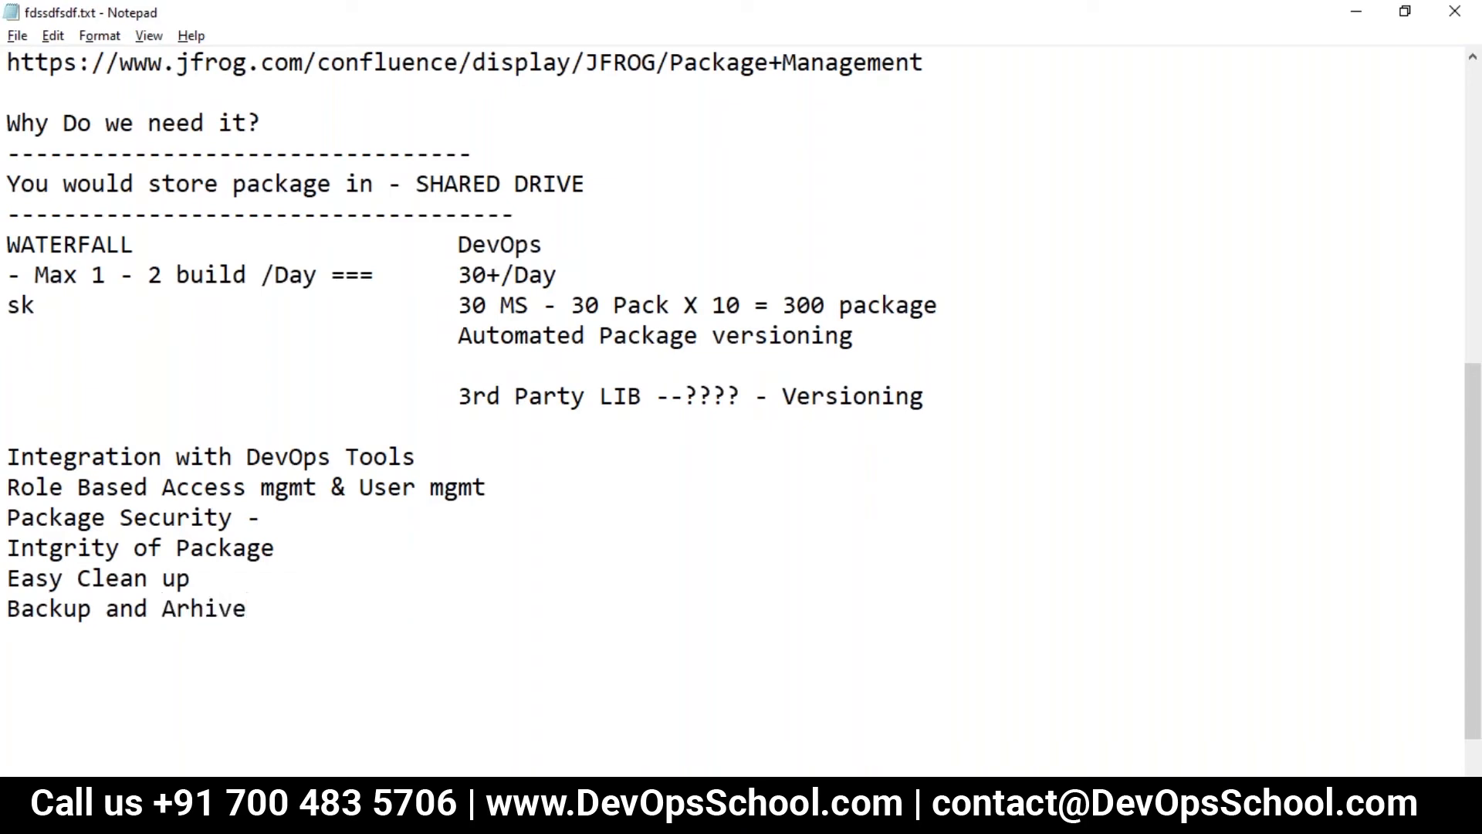
# Add the line "Centralized - WEB" at the end of the list of benefits and save the file.
pyautogui.press('Return')
pyautogui.write('Cen')
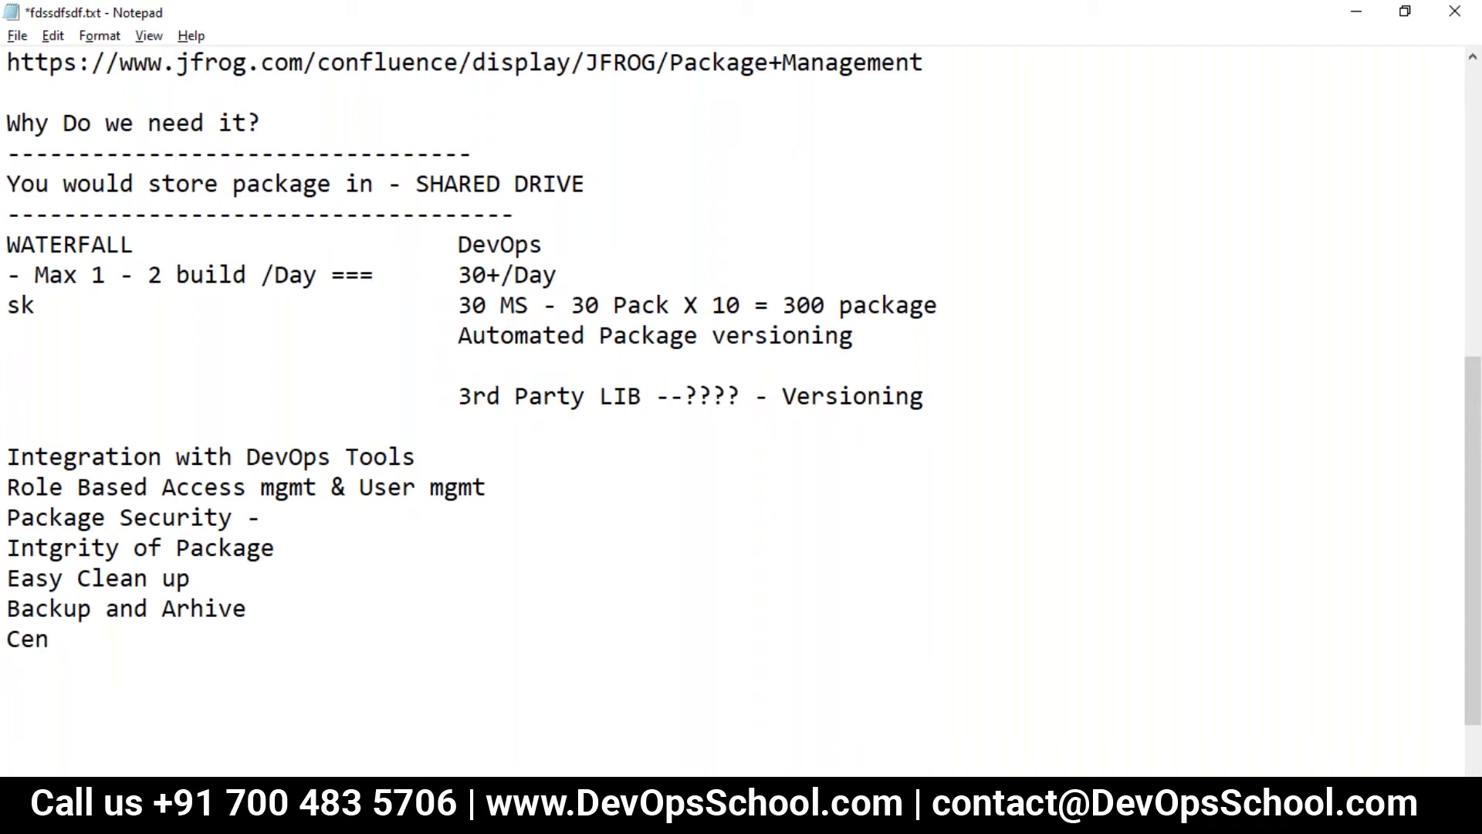
pyautogui.write('tralized')
pyautogui.hotkey('ctrl', 's')
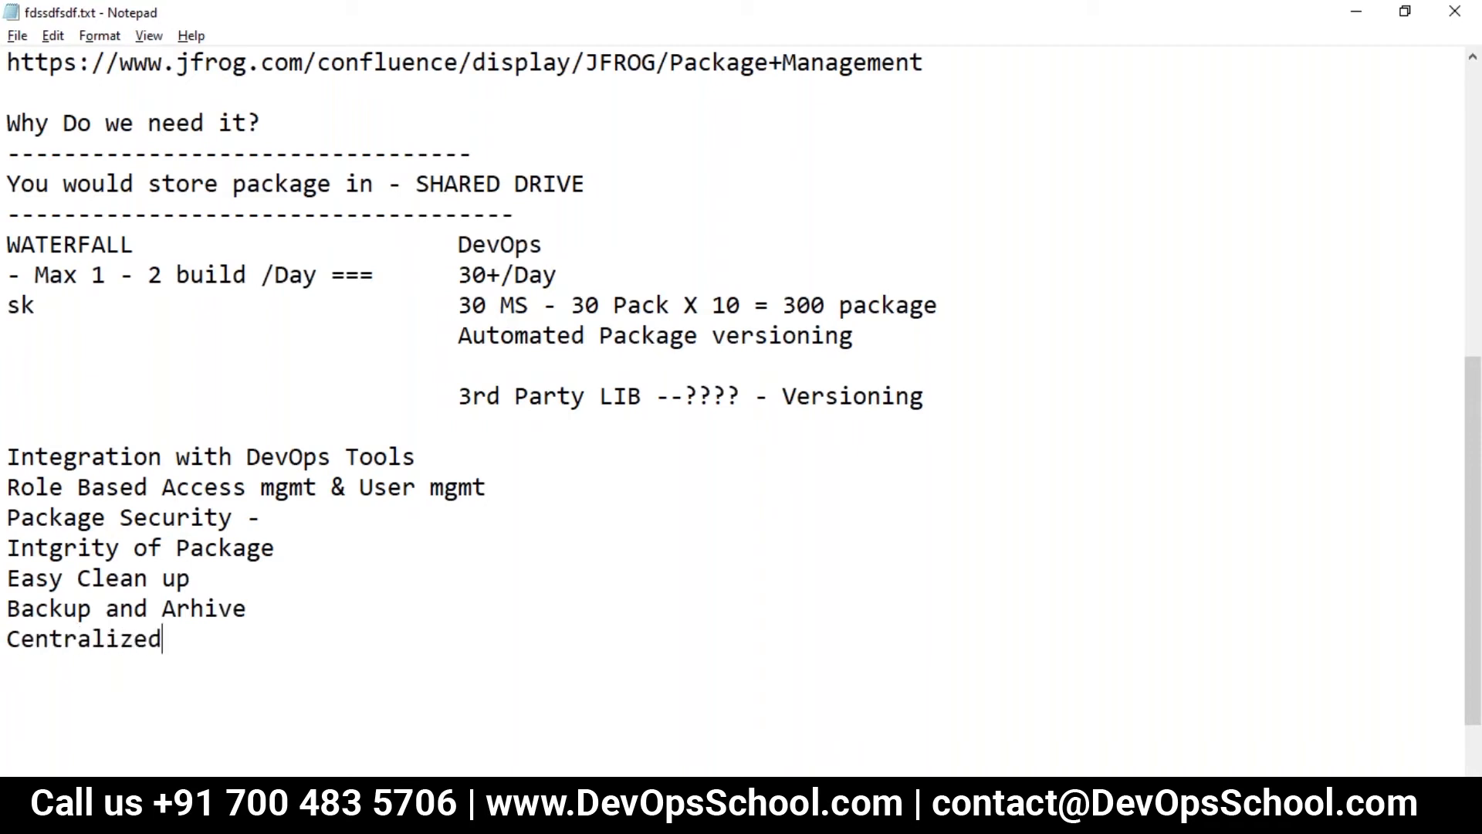
pyautogui.write('- ')
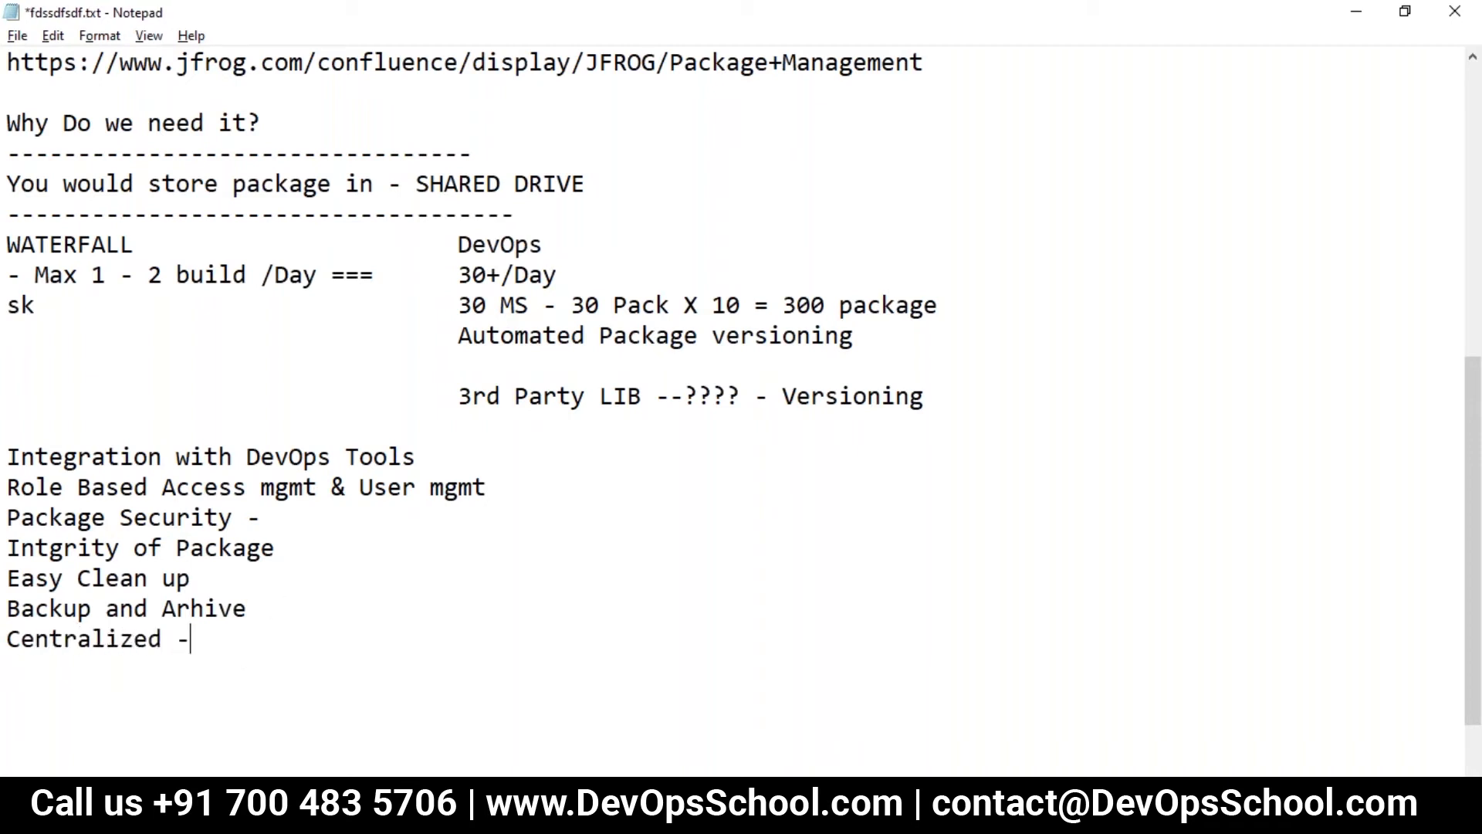
pyautogui.write('WEB')
pyautogui.hotkey('ctrl', 's')
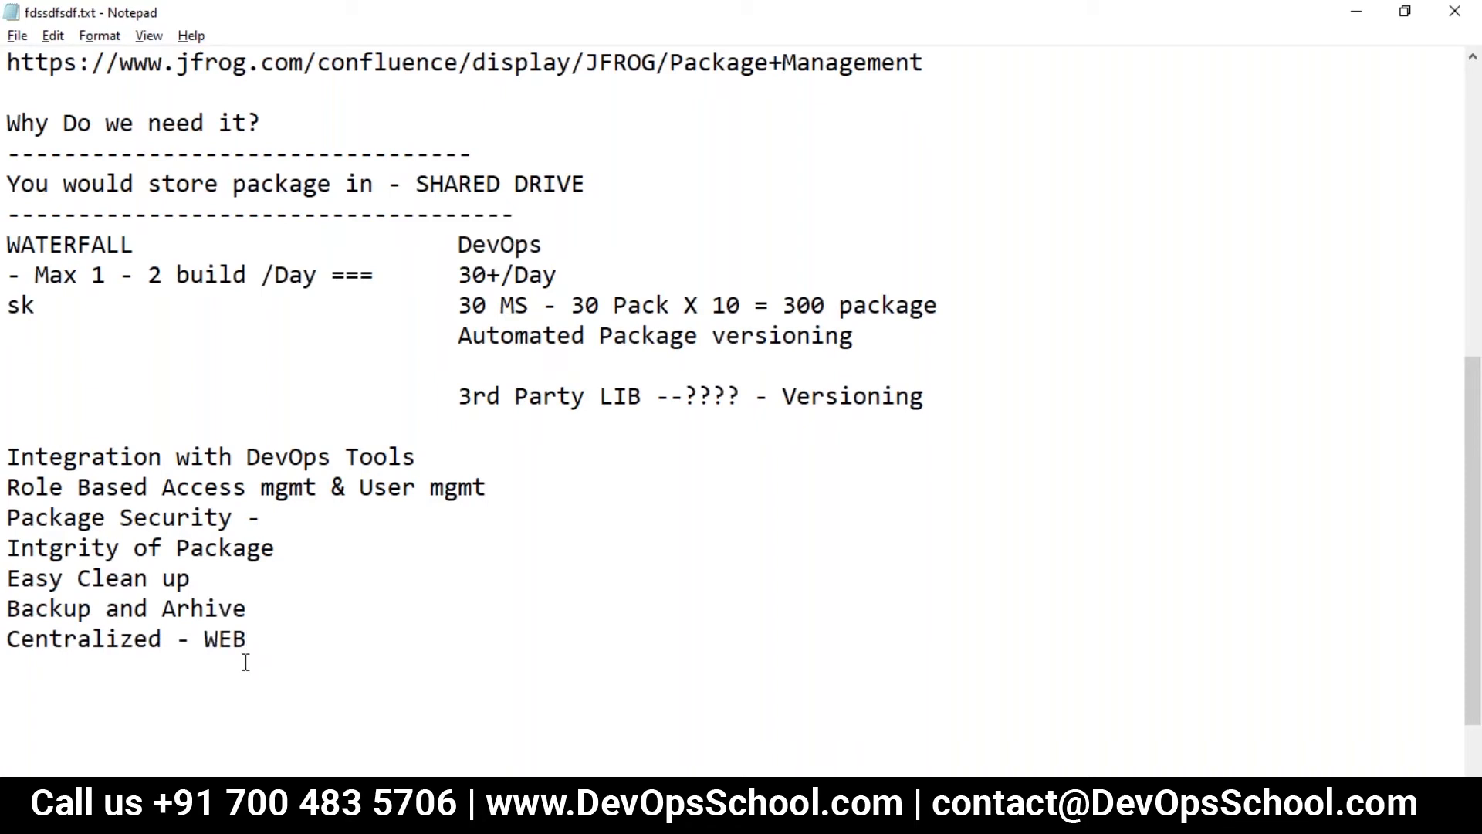
# Highlight the "Centralized - WEB" line and the whole list of benefits to go over them.
pyautogui.moveTo(260, 639); pyautogui.dragTo(11, 643)
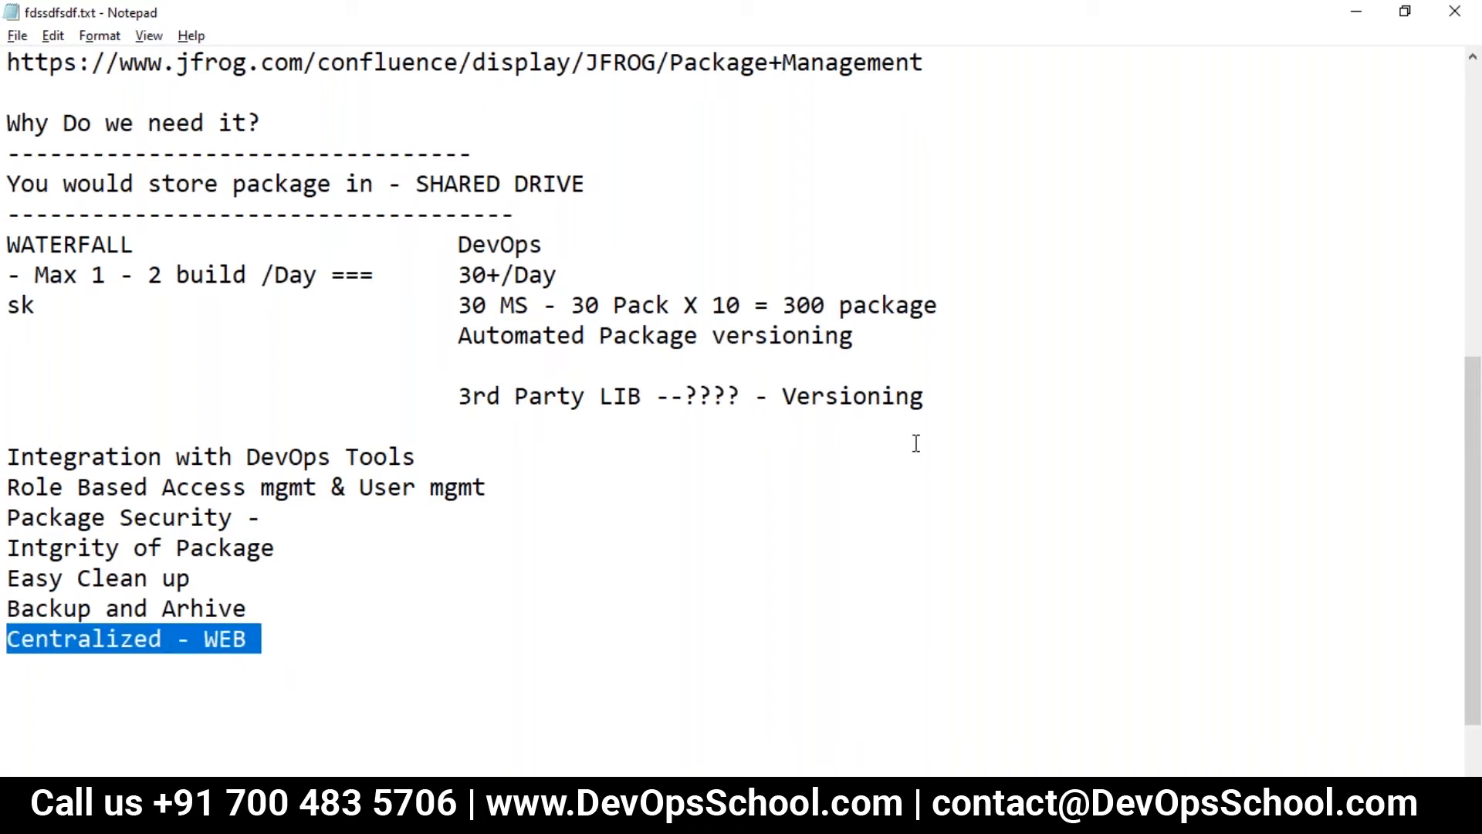
pyautogui.click(253, 668)
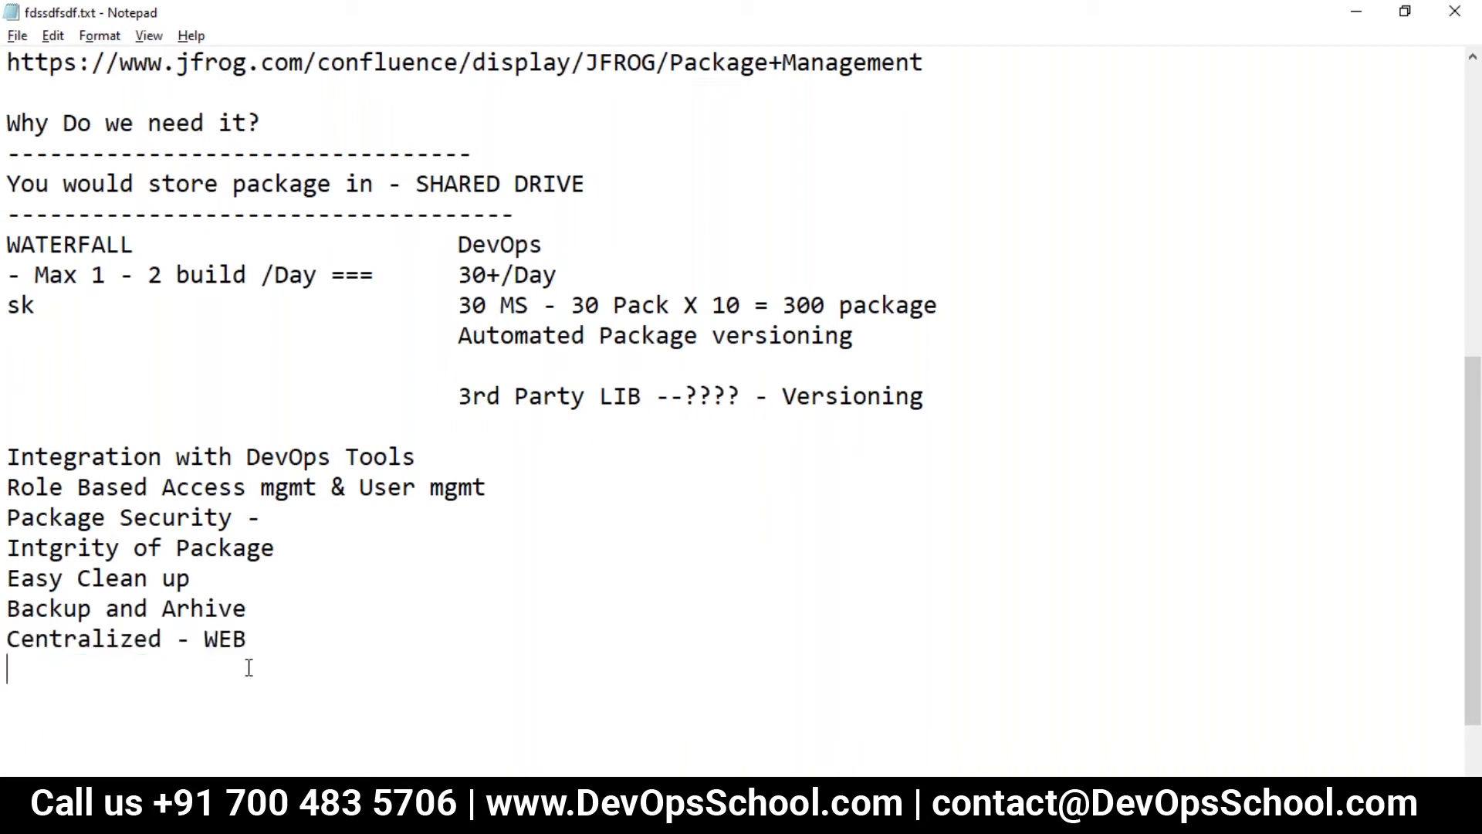
pyautogui.moveTo(249, 641); pyautogui.dragTo(11, 643)
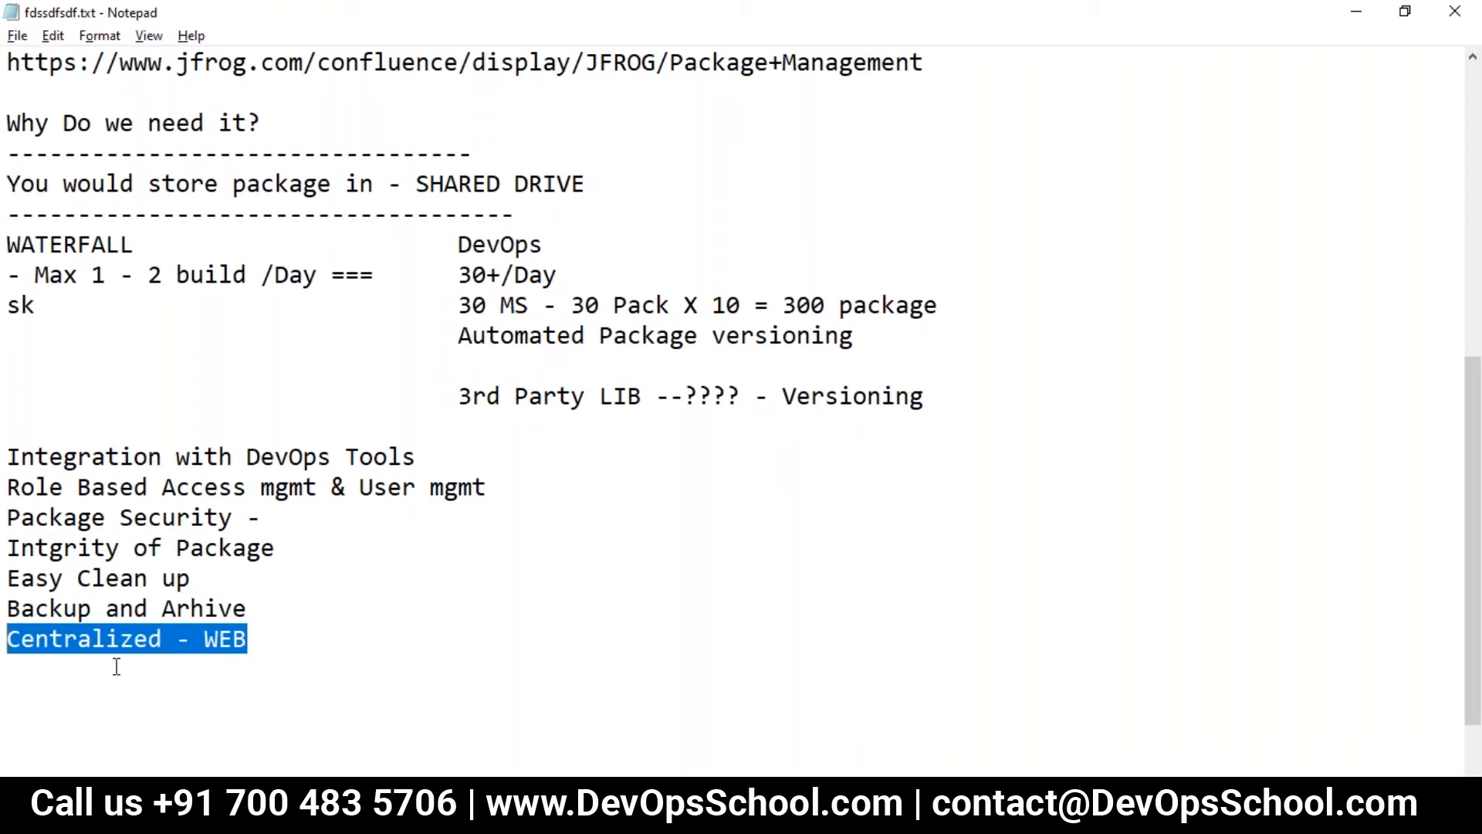
pyautogui.click(143, 661)
pyautogui.moveTo(275, 638); pyautogui.dragTo(10, 457)
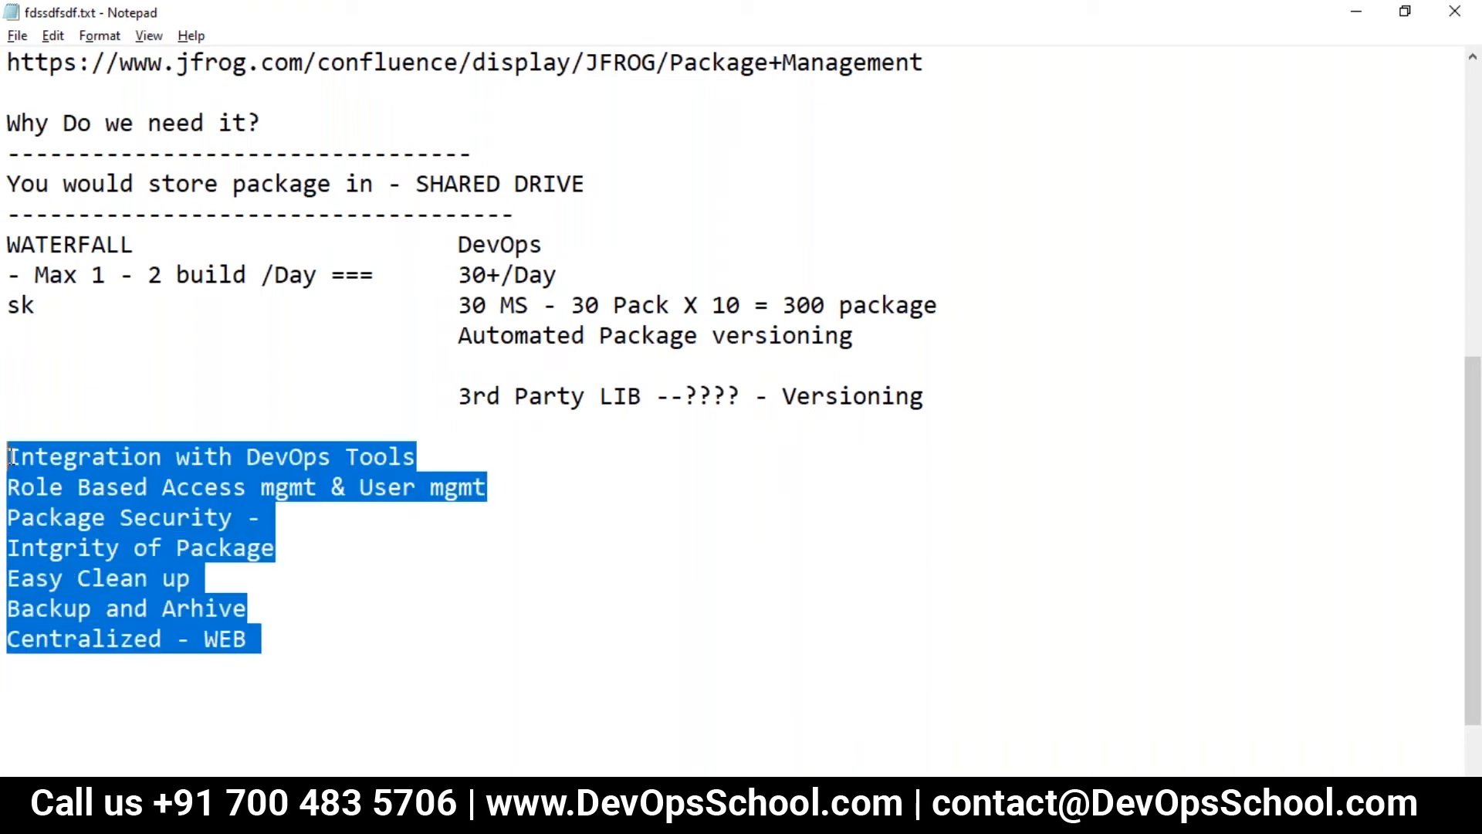
pyautogui.moveTo(294, 635); pyautogui.dragTo(11, 451)
pyautogui.click(188, 423)
pyautogui.moveTo(323, 664); pyautogui.dragTo(10, 272)
pyautogui.click(10, 313)
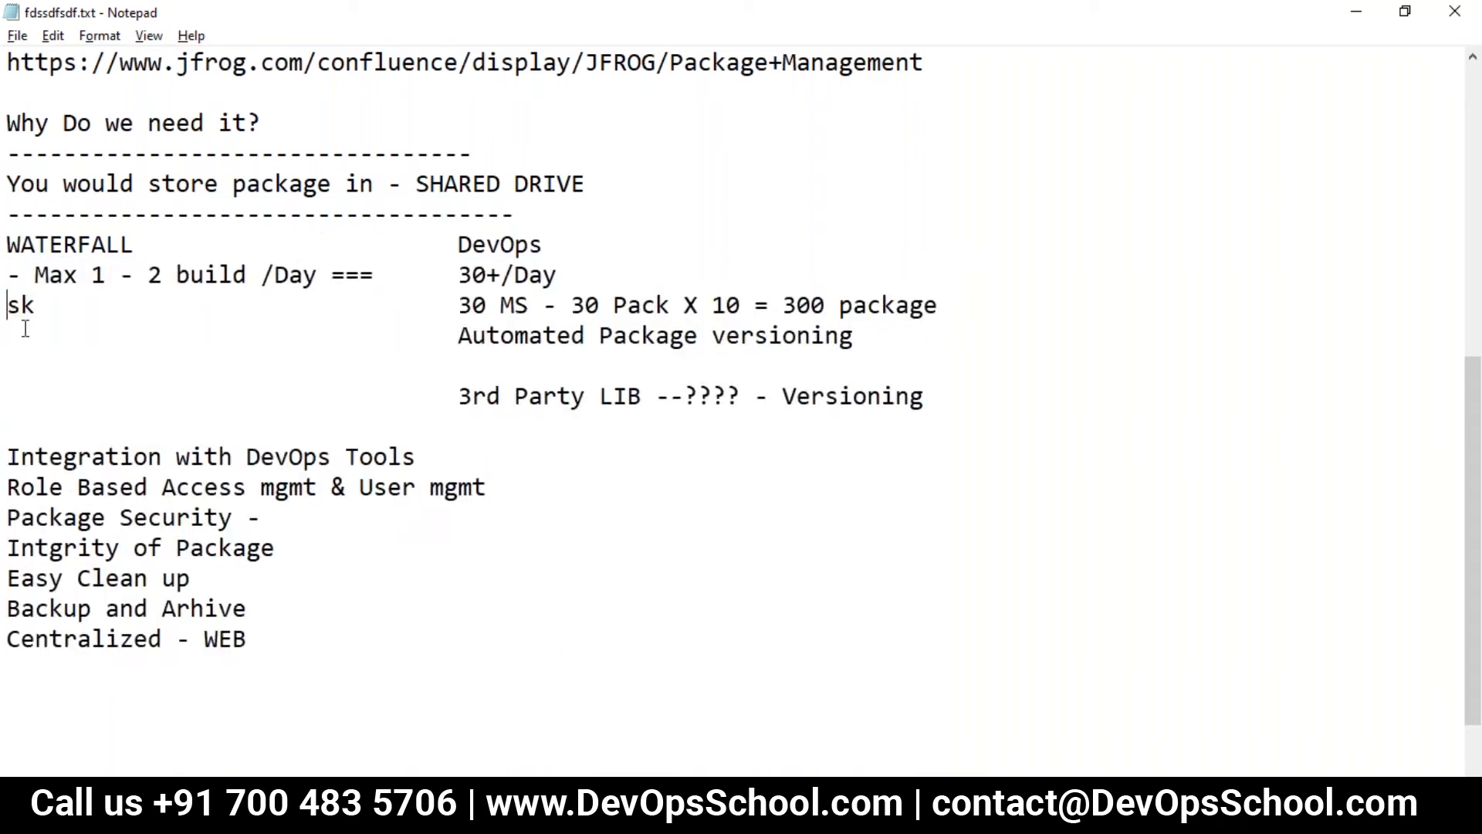
# Review the notes from the Artifactory section through the package types link and the SHARED DRIVE line to the benefits.
pyautogui.scroll(5, 212, 529)
pyautogui.moveTo(128, 141); pyautogui.dragTo(148, 183)
pyautogui.scroll(-3, 309, 501)
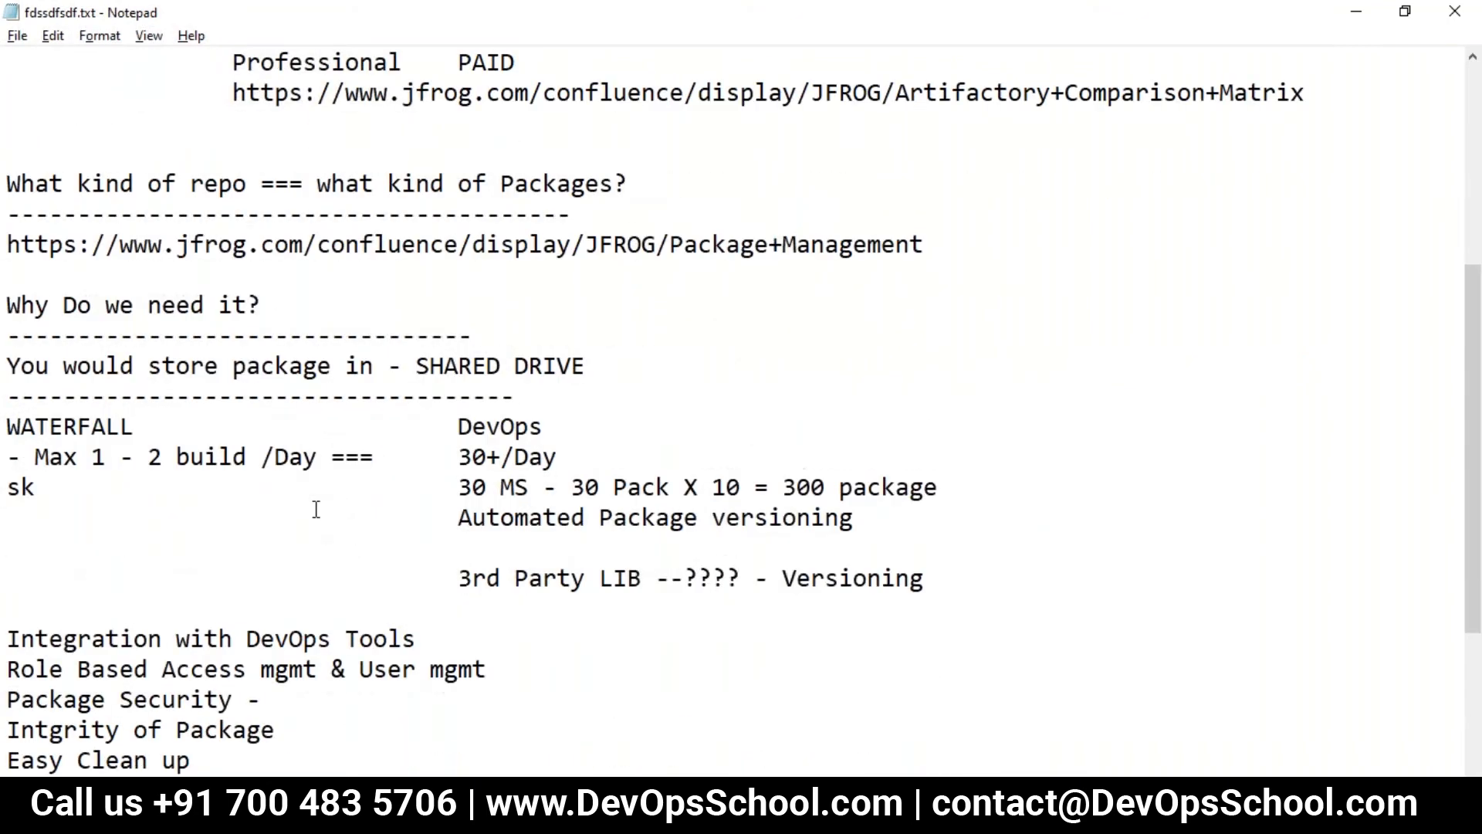
pyautogui.scroll(3, 316, 510)
pyautogui.moveTo(119, 517); pyautogui.dragTo(915, 513)
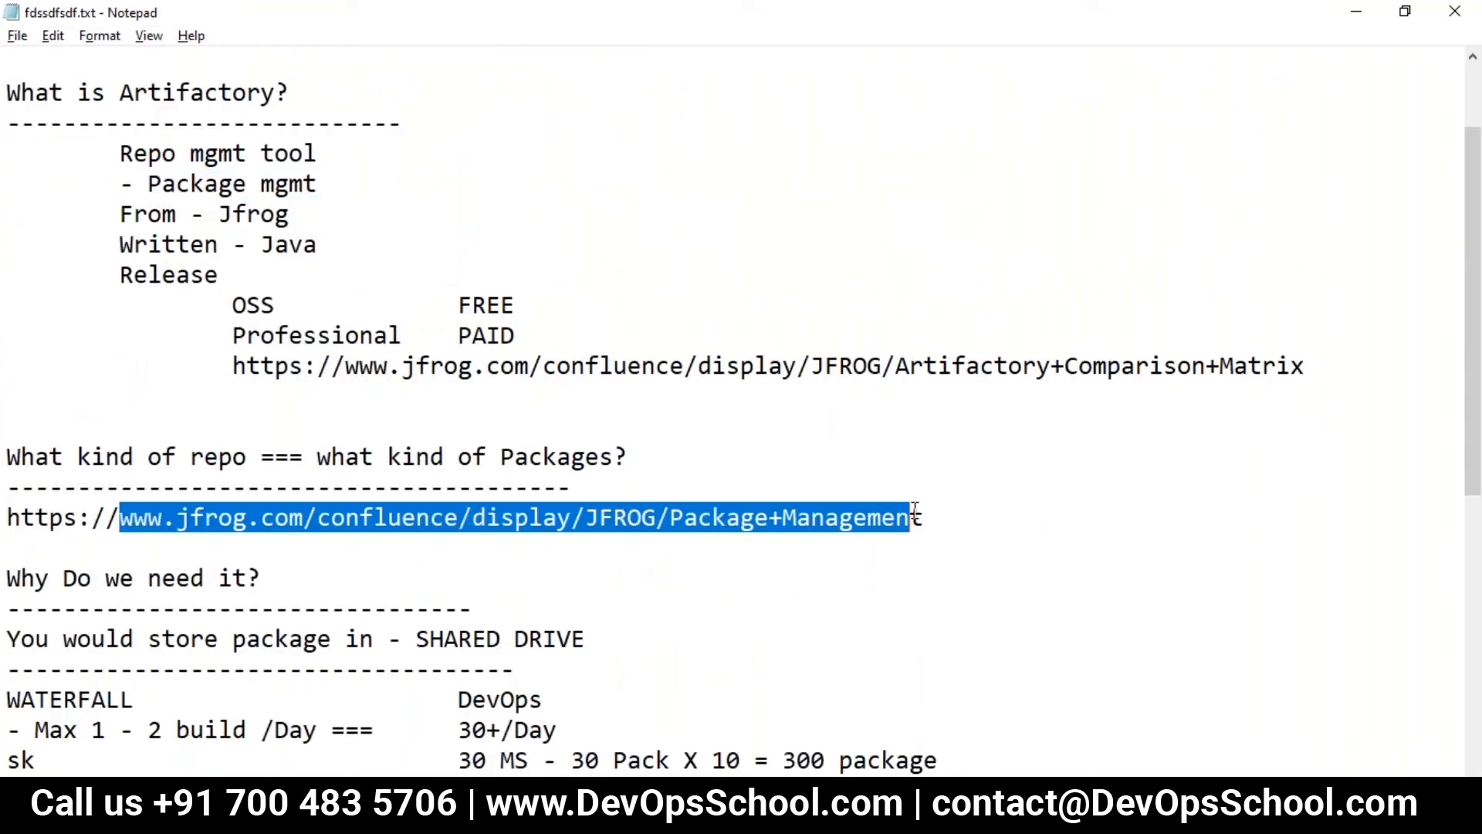
pyautogui.scroll(-2, 263, 544)
pyautogui.moveTo(271, 425); pyautogui.dragTo(50, 396)
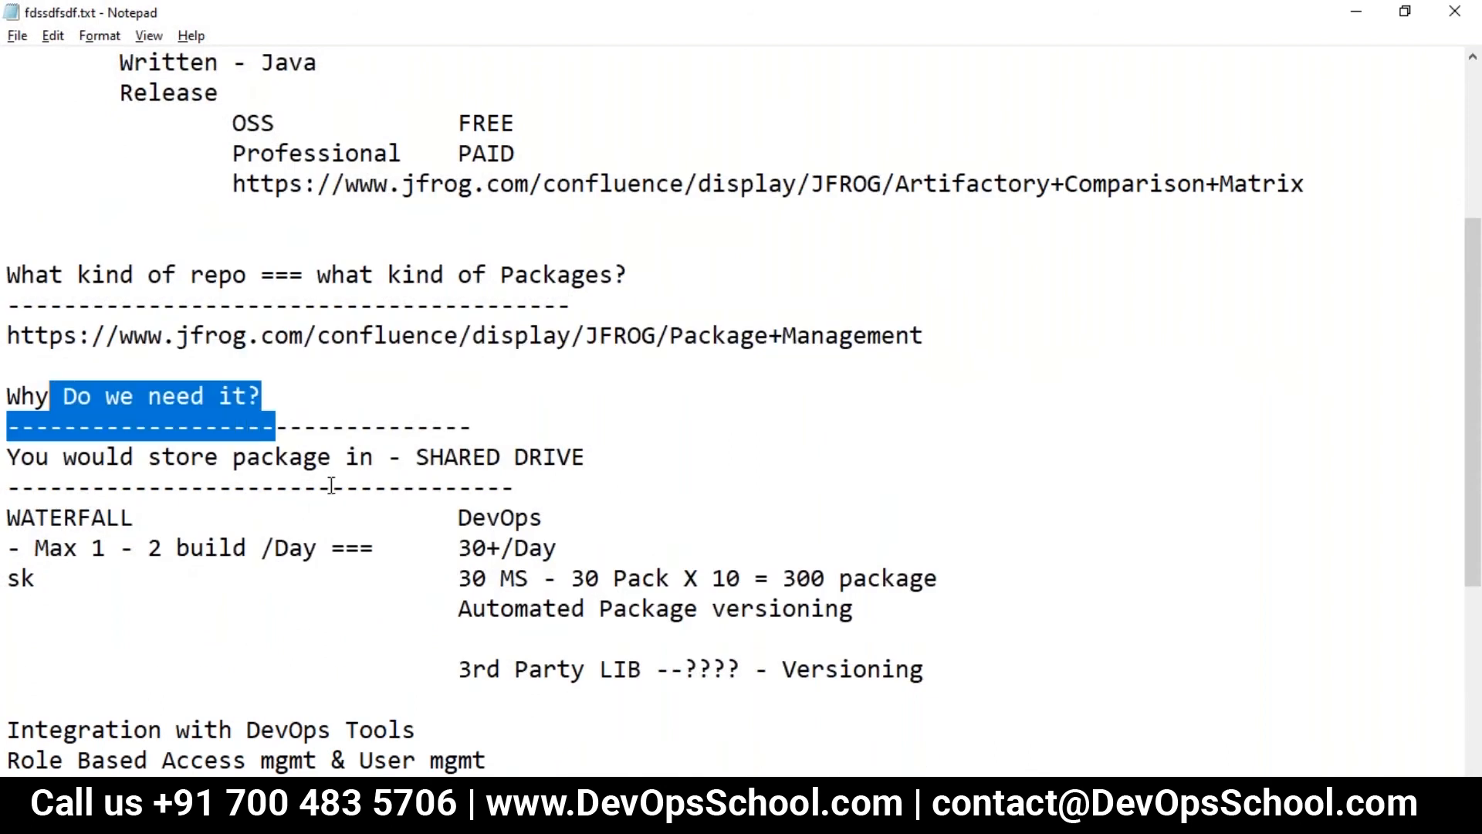
pyautogui.moveTo(588, 457); pyautogui.dragTo(536, 473)
pyautogui.moveTo(183, 466); pyautogui.dragTo(8, 462)
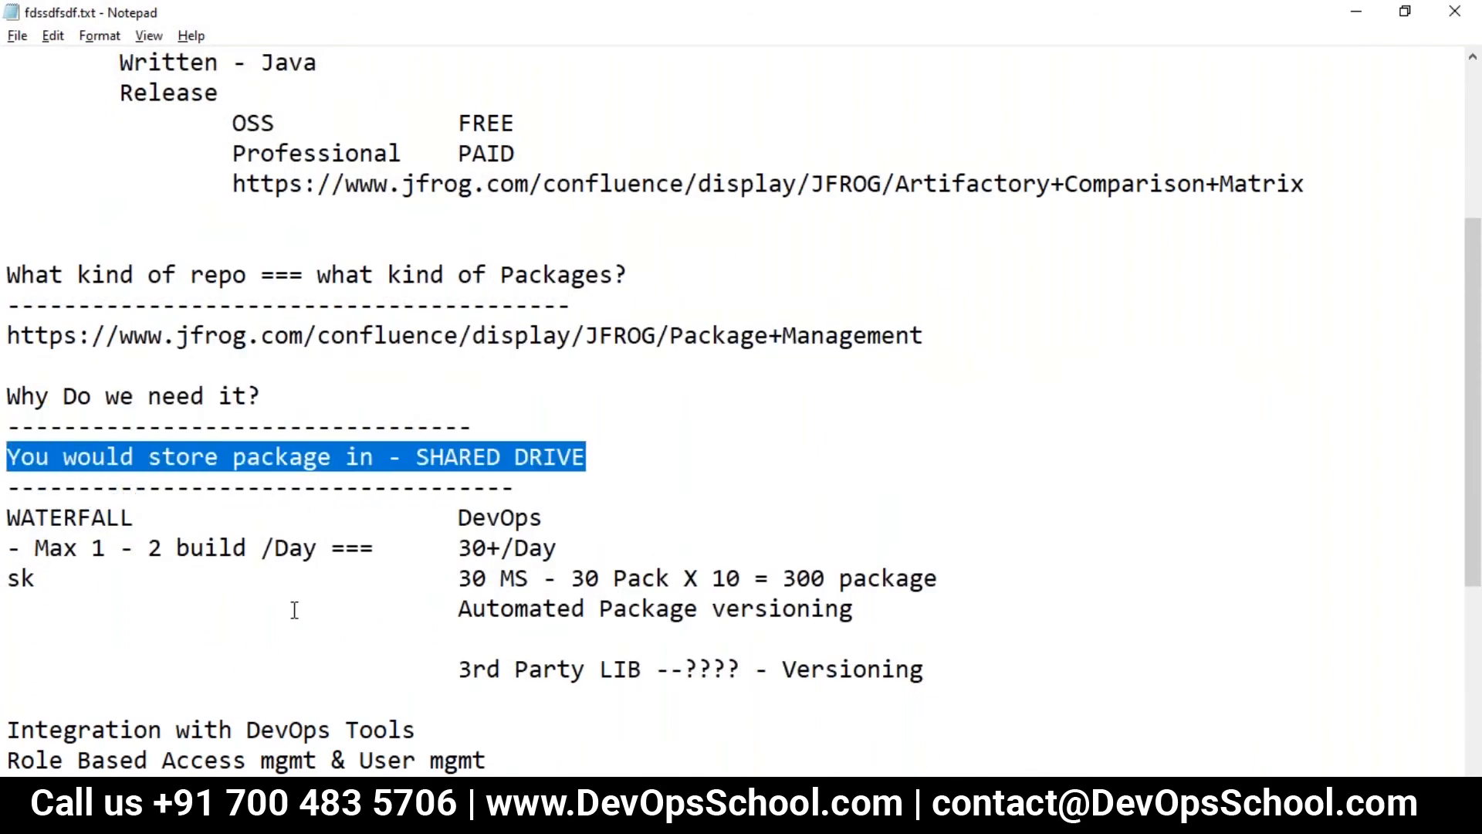
pyautogui.scroll(-2, 294, 610)
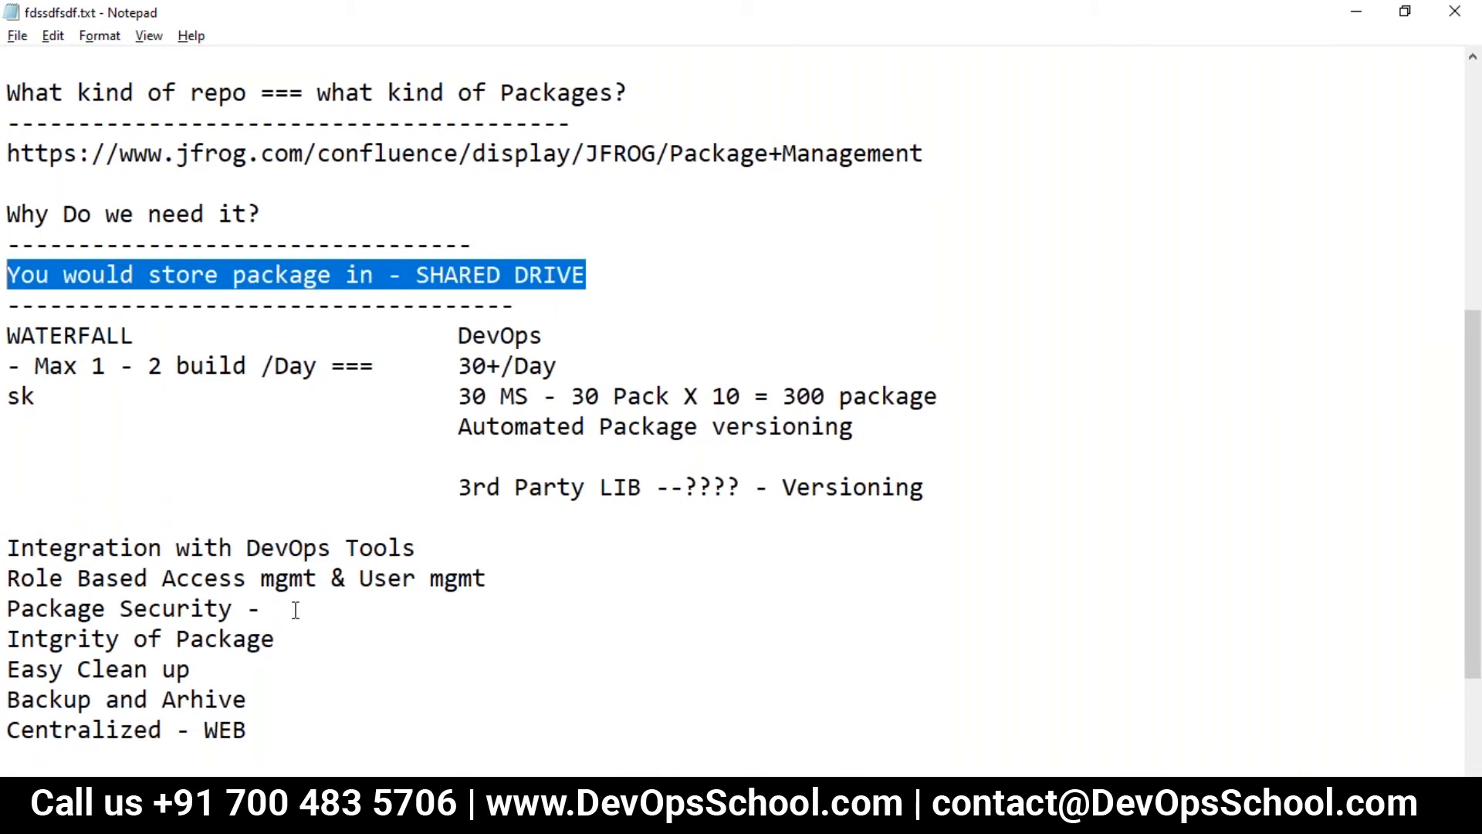
pyautogui.scroll(-2, 298, 609)
pyautogui.click(15, 36)
pyautogui.click(61, 133)
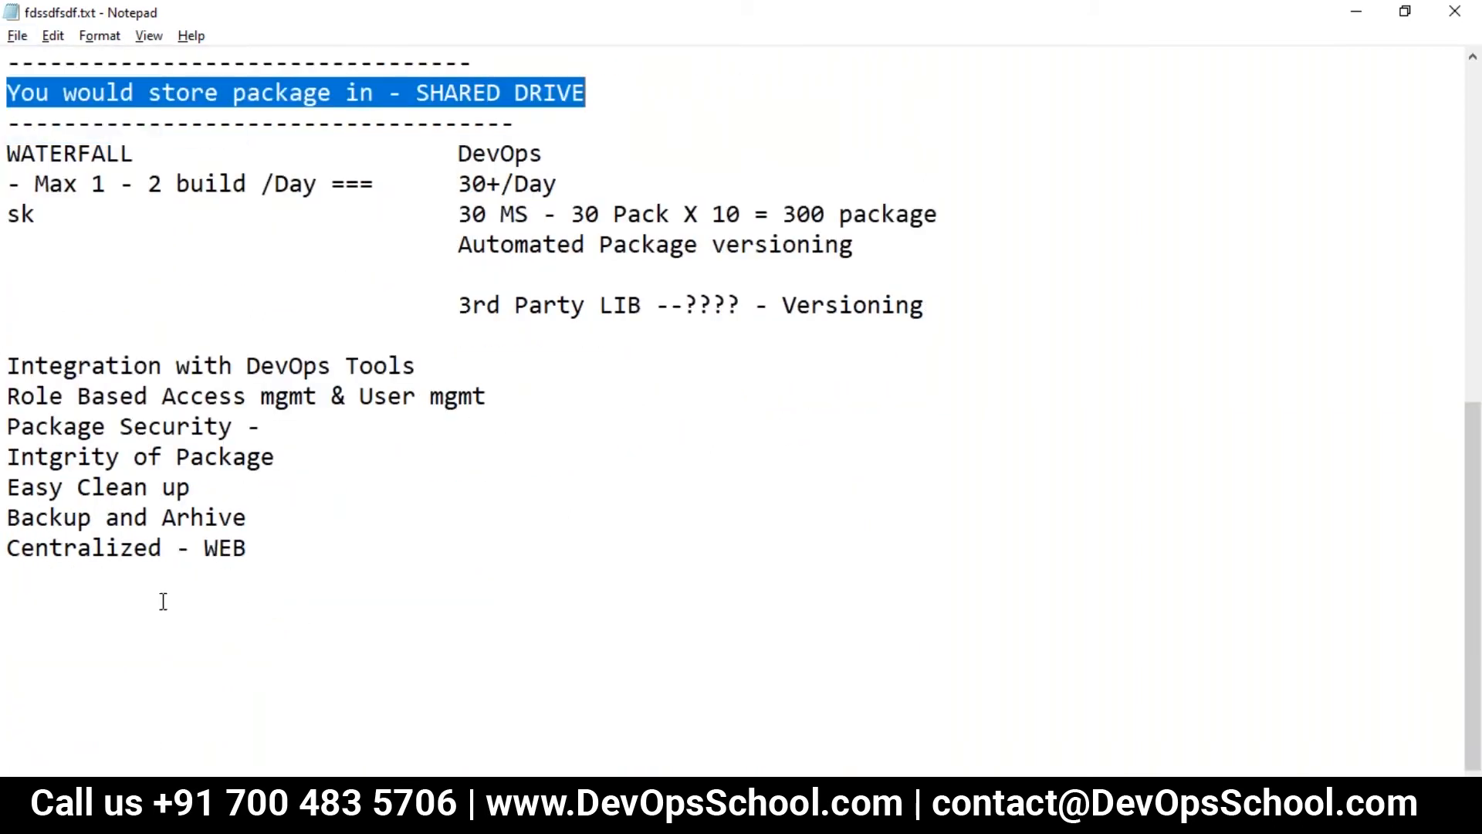
# Add the line "Other Tools -> Nexus --> Archiva" below the list of benefits and save the file.
pyautogui.click(228, 589)
pyautogui.press('Return')
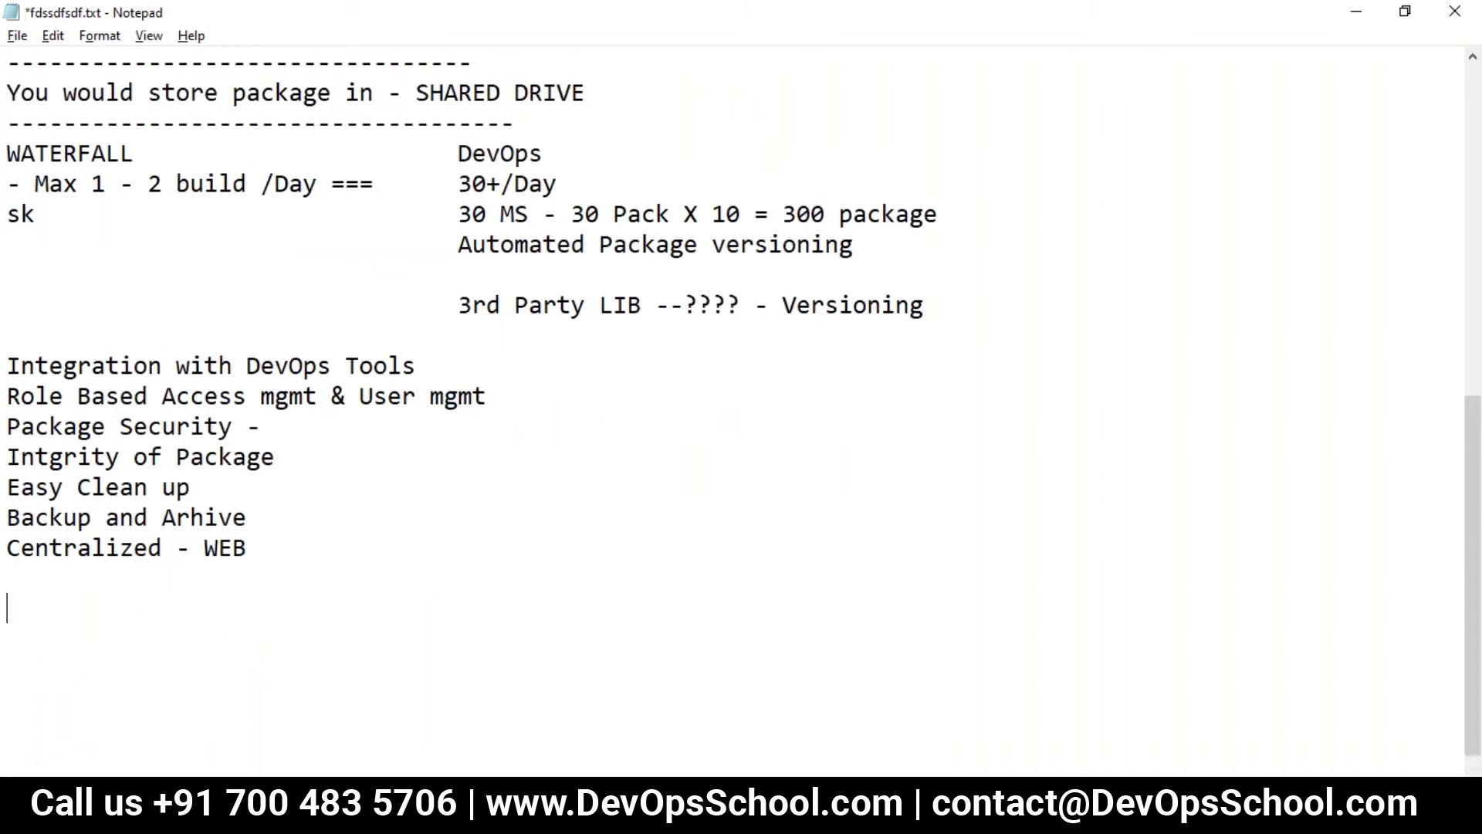
pyautogui.write('Other To')
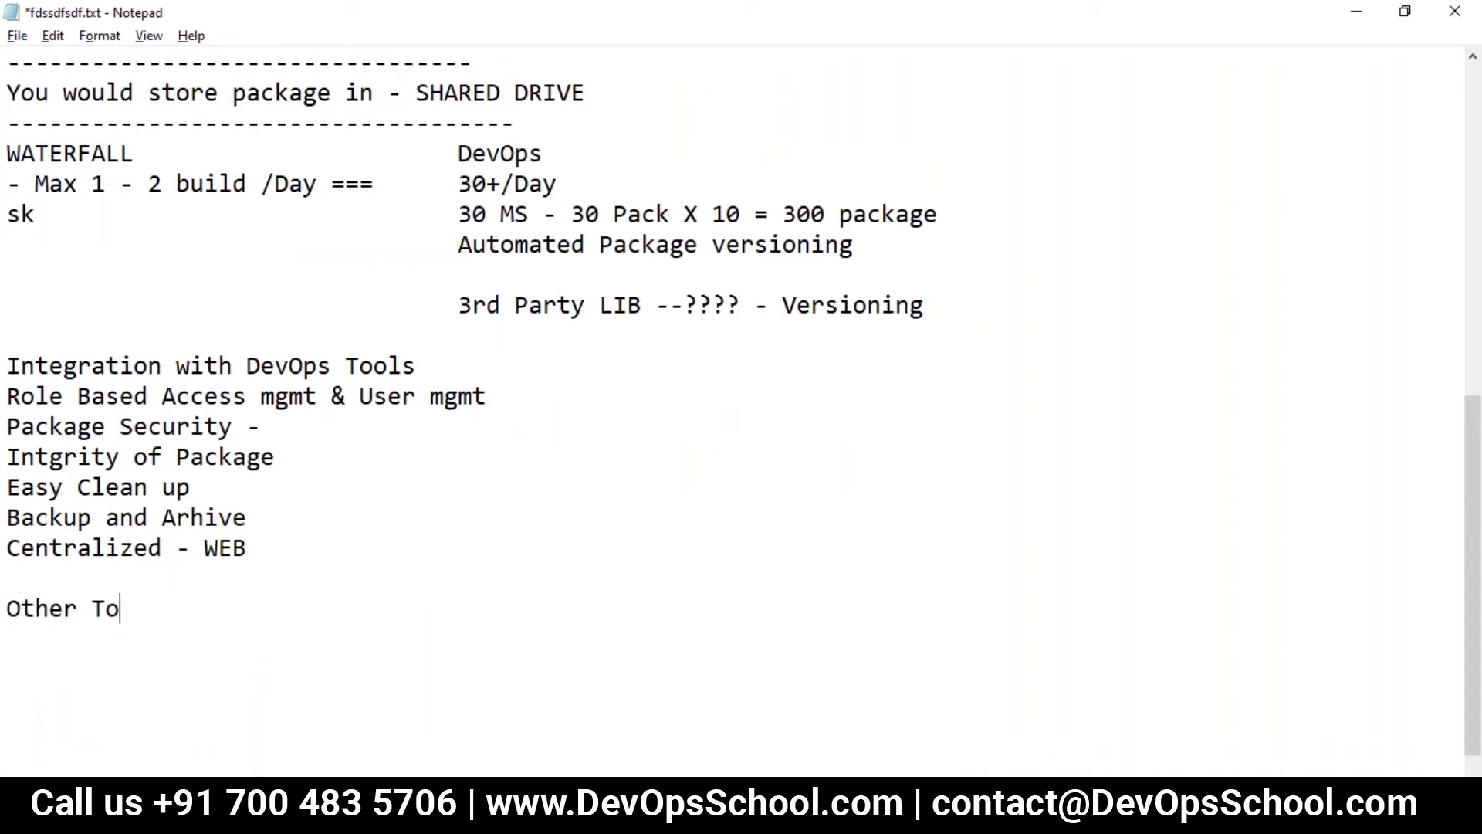
pyautogui.write('ols -> Nexus --')
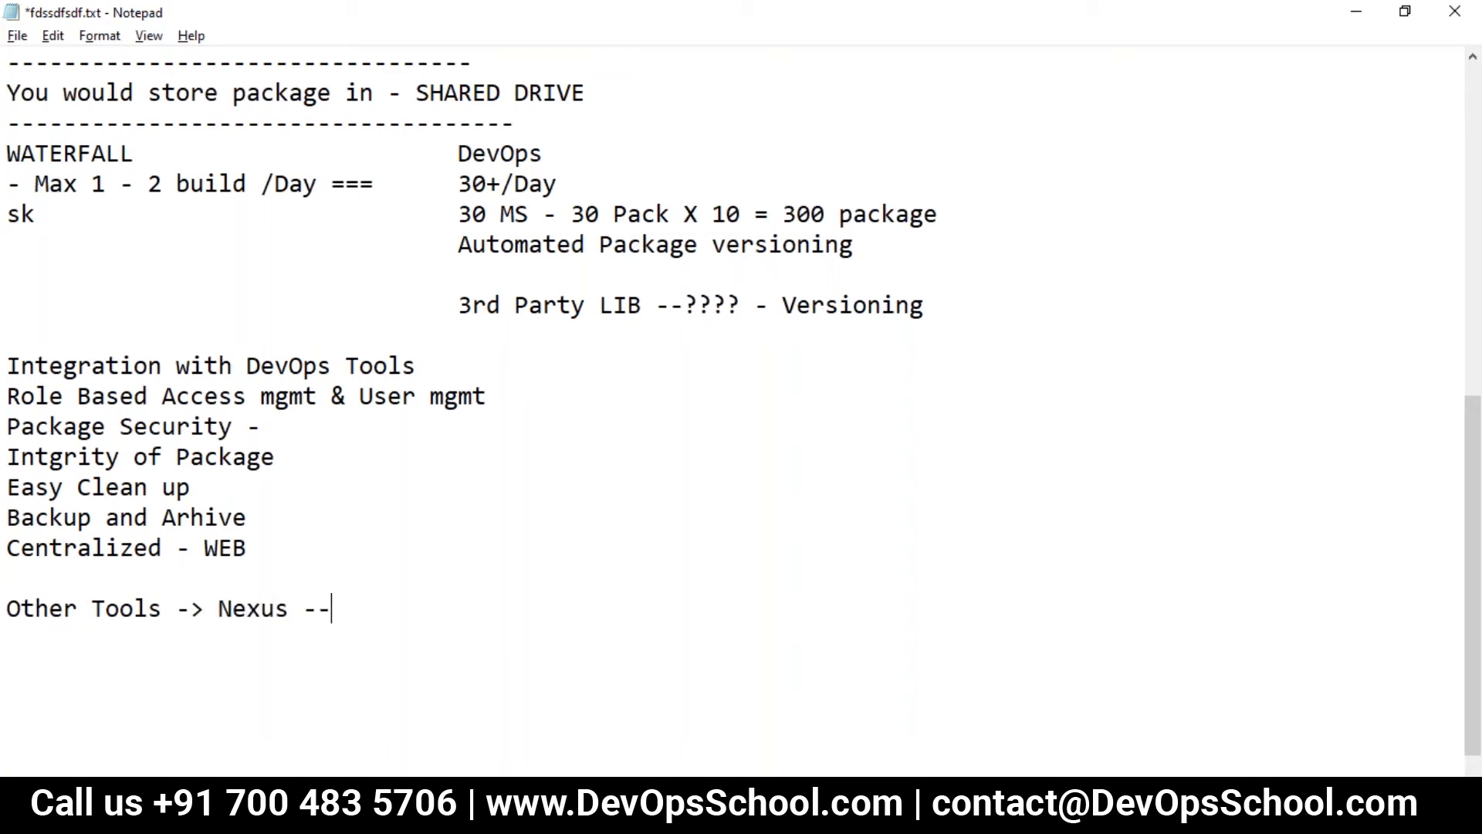
pyautogui.write('> Archive')
pyautogui.hotkey('ctrl', 's')
pyautogui.press('BackSpace')
pyautogui.write('a')
pyautogui.hotkey('ctrl', 's')
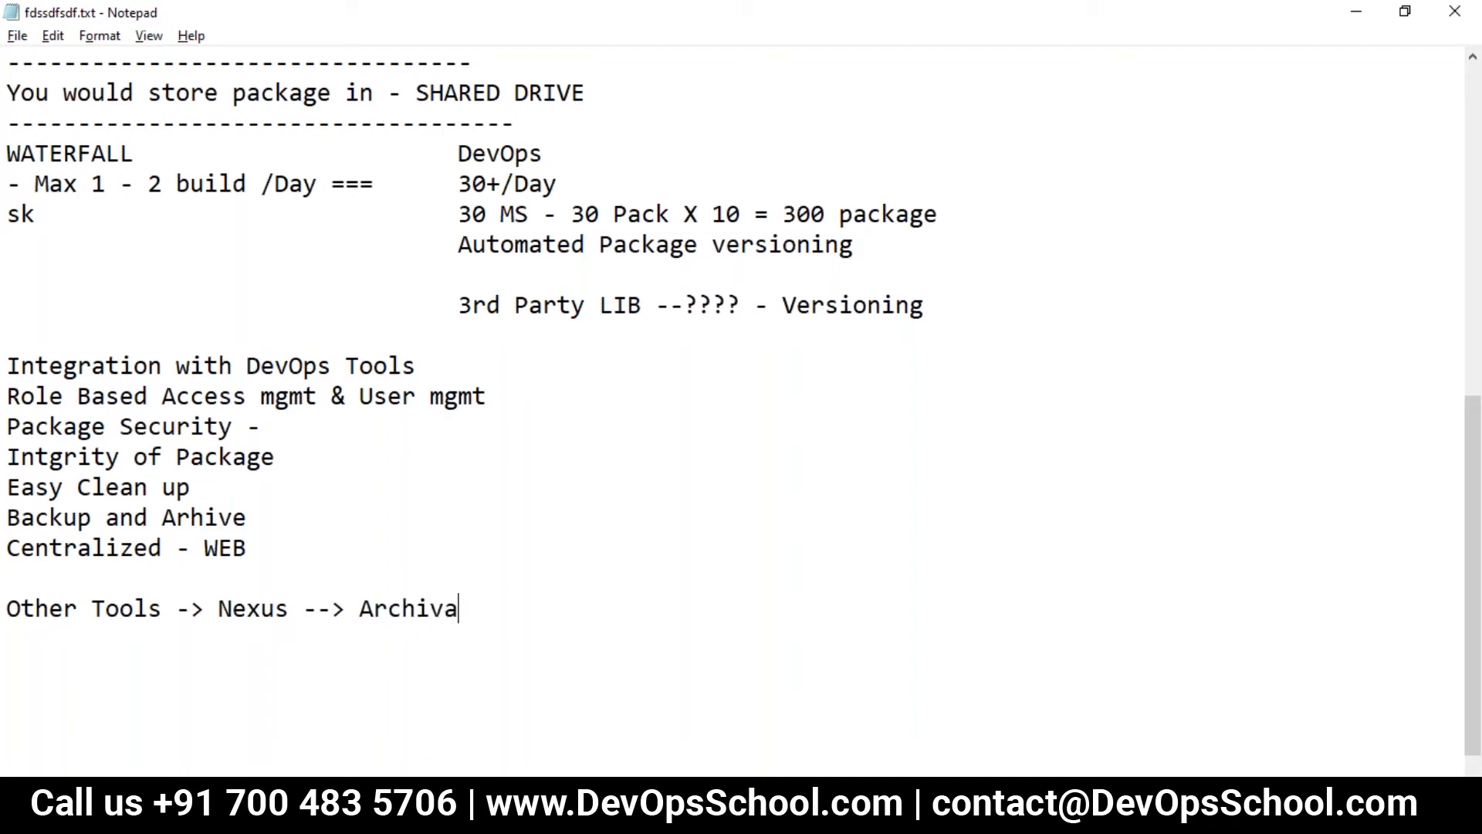
# Highlight the Other Tools line, append "->" after Archiva and save the file.
pyautogui.moveTo(506, 602); pyautogui.dragTo(10, 604)
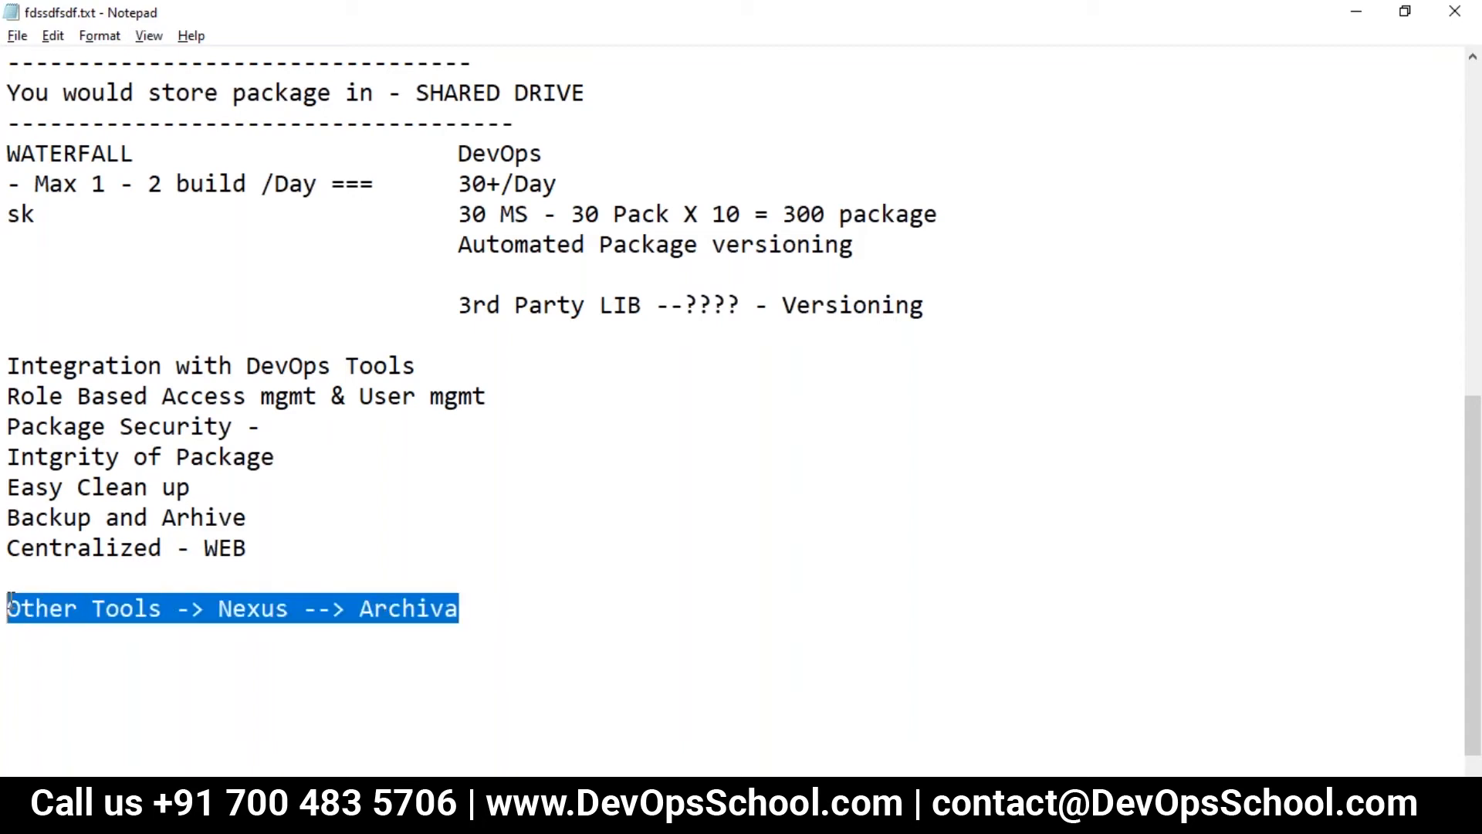
pyautogui.click(431, 608)
pyautogui.click(486, 614)
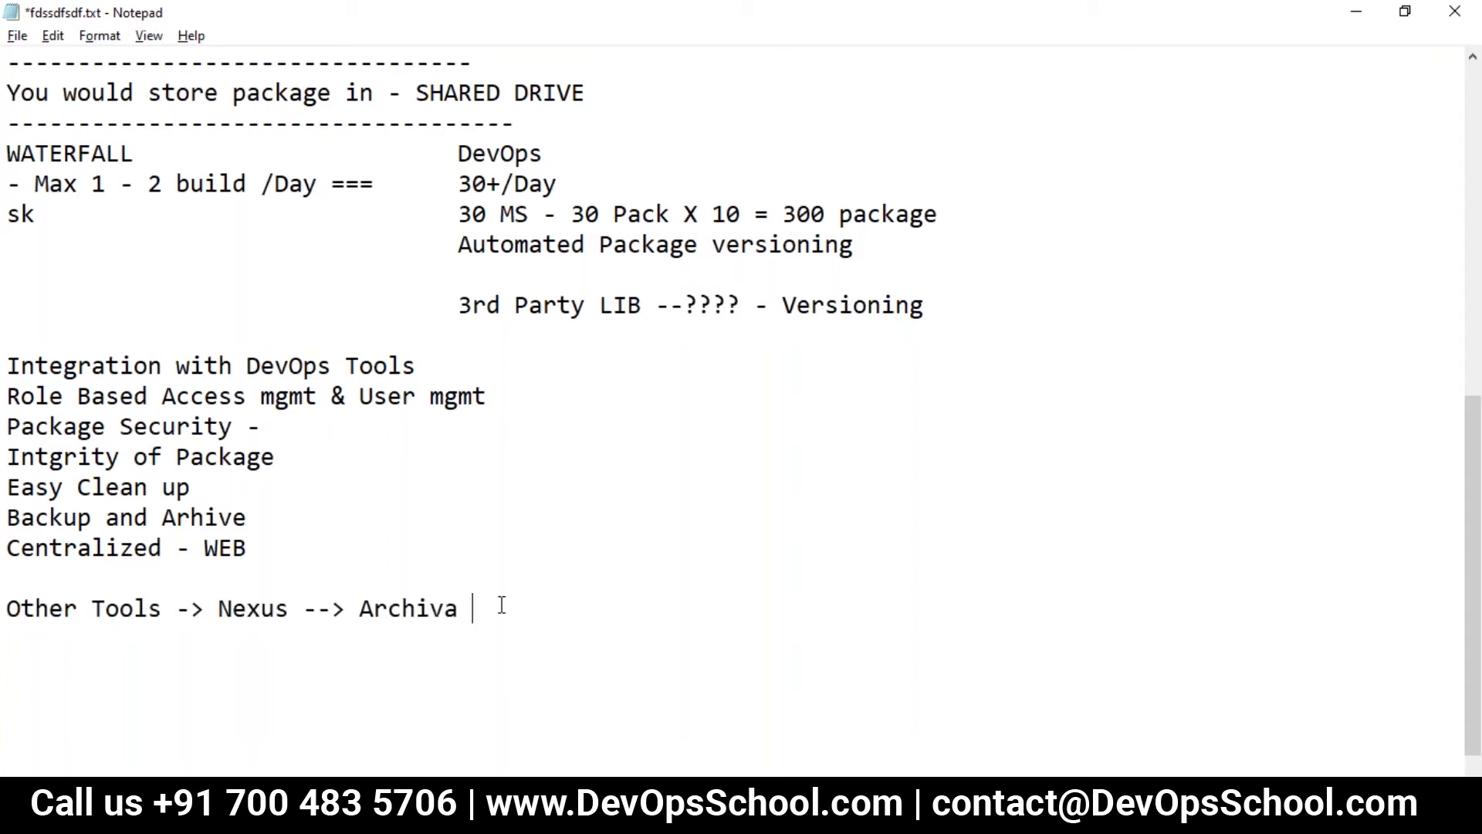
pyautogui.write('->')
pyautogui.click(287, 608)
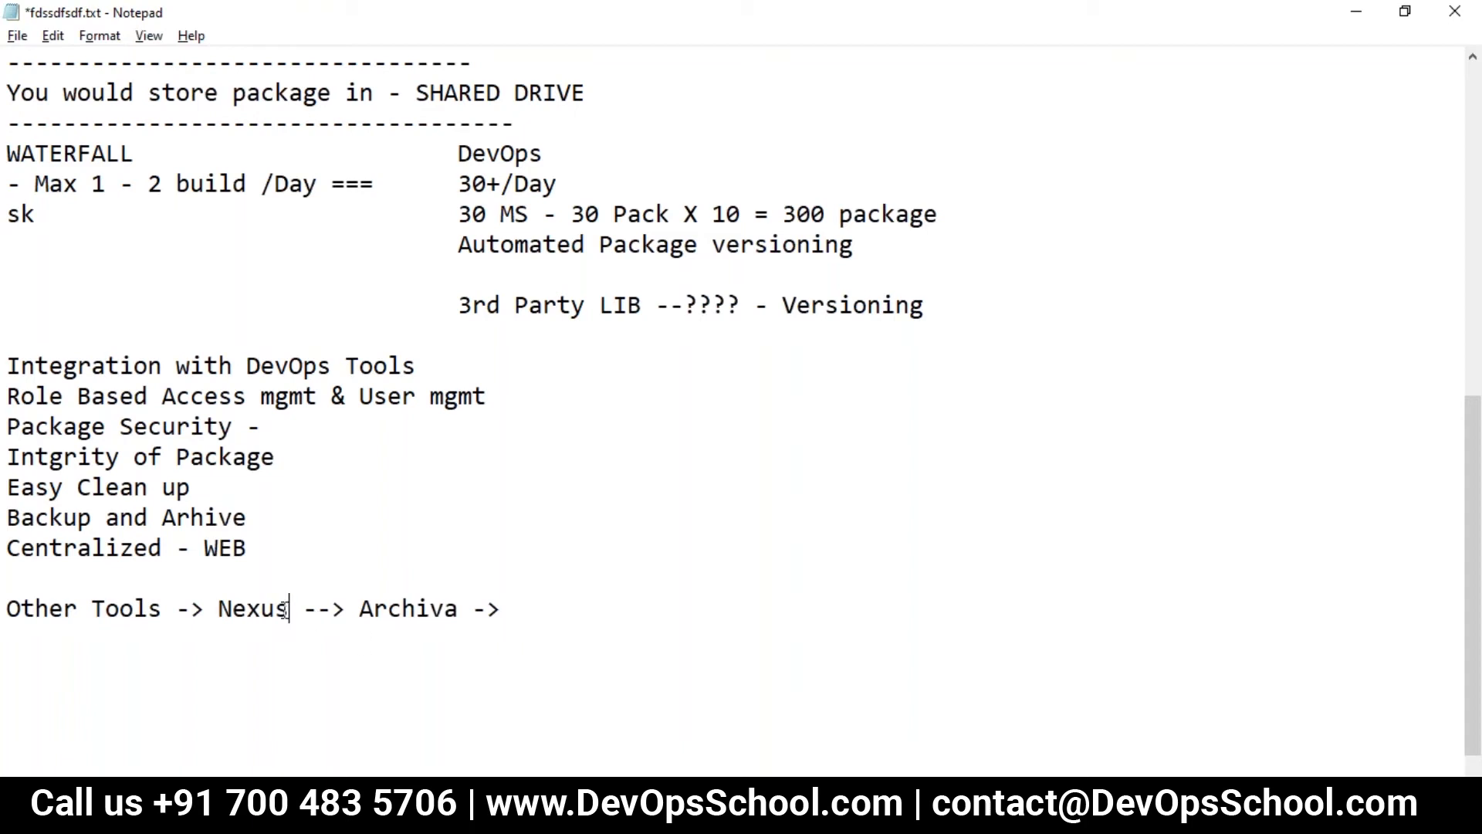
pyautogui.doubleClick(431, 608)
pyautogui.hotkey('ctrl', 's')
# Complete the Other Tools line with "Nuget --> Choclate", save the file and highlight the whole line.
pyautogui.scroll(3, 281, 496)
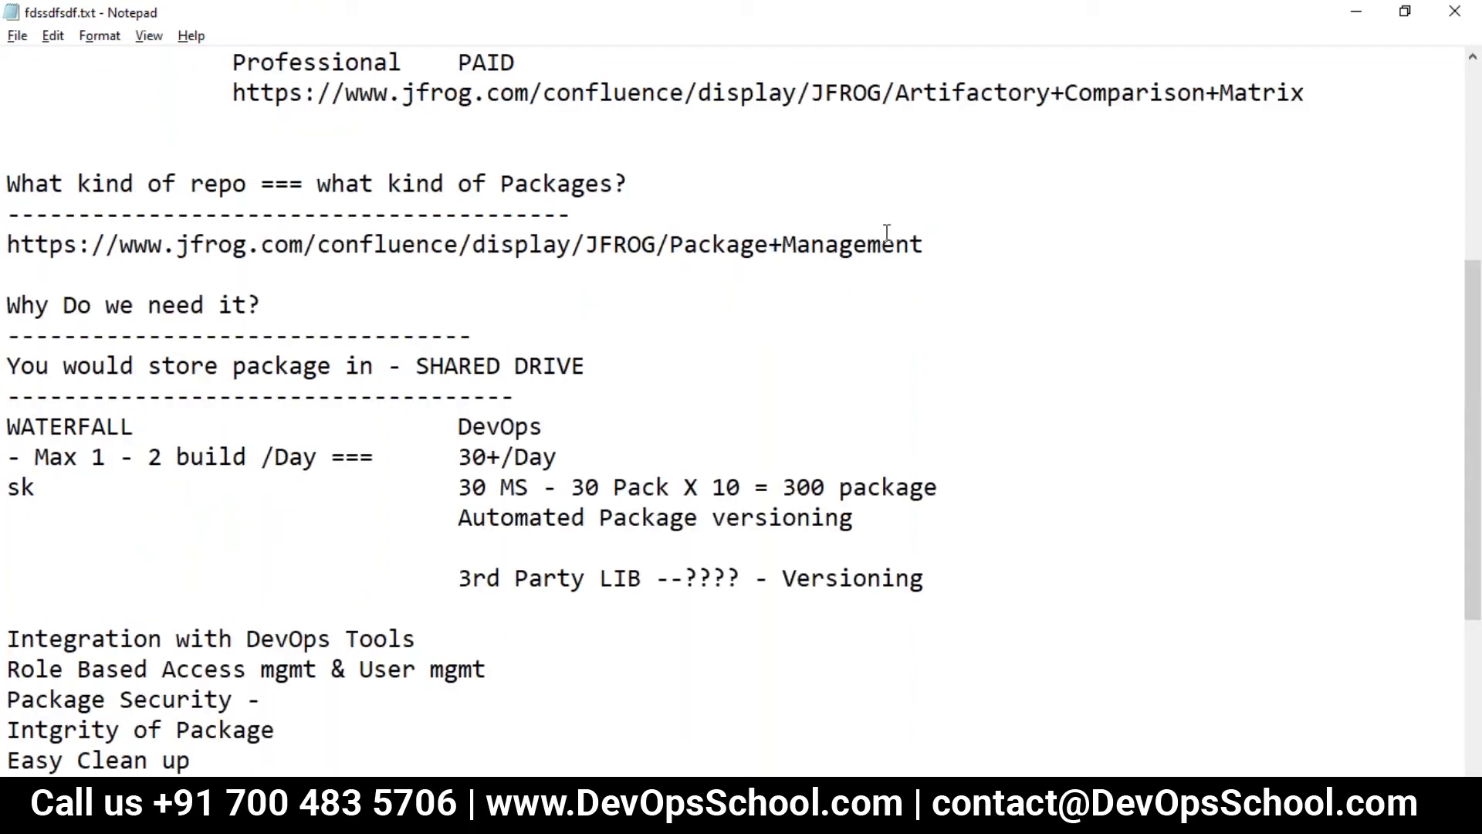
pyautogui.moveTo(923, 244); pyautogui.dragTo(6, 240)
pyautogui.scroll(-3, 287, 405)
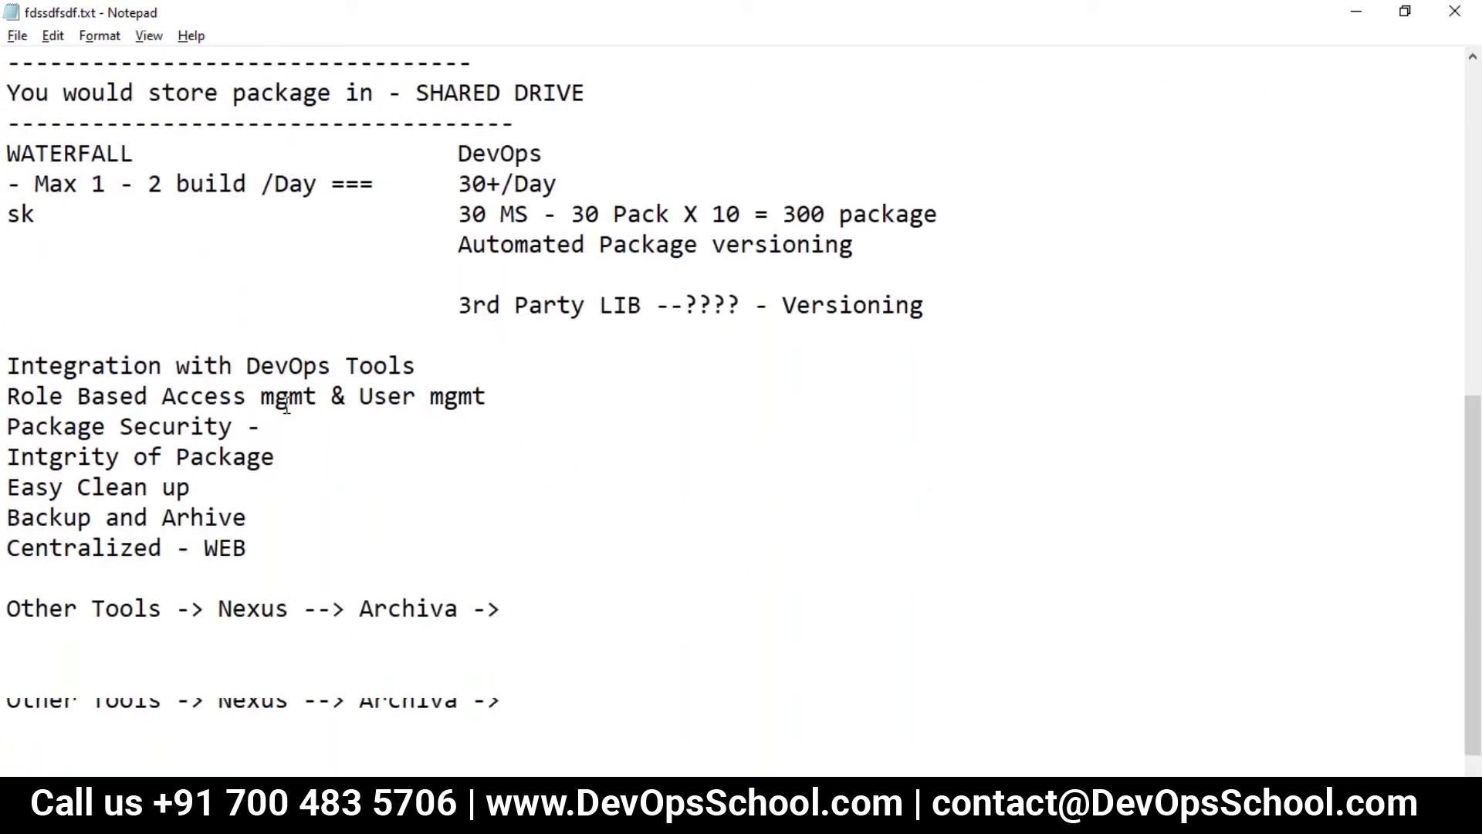
pyautogui.scroll(-1, 287, 406)
pyautogui.write('Nuget')
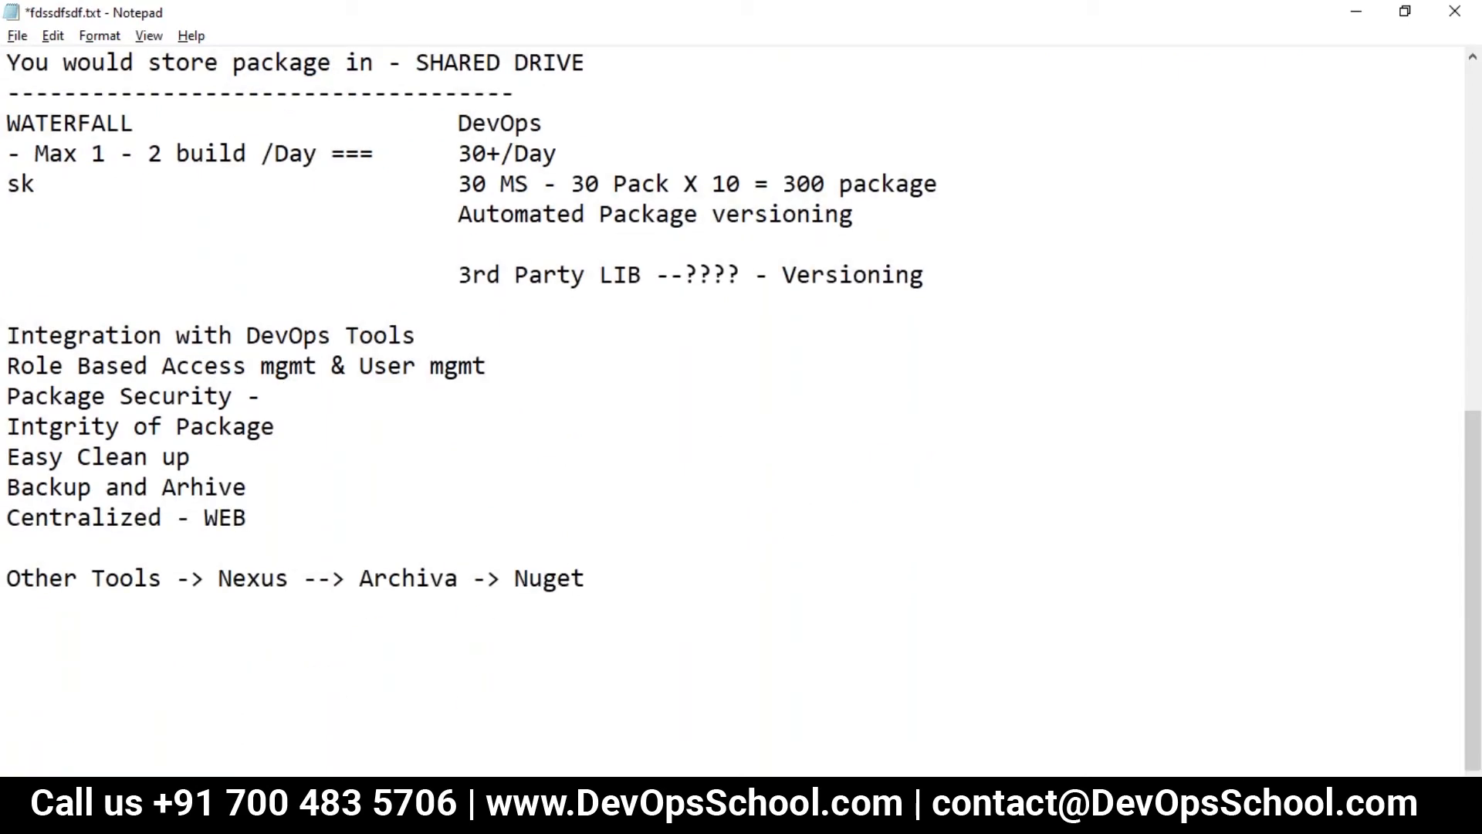
pyautogui.write(' -')
pyautogui.press('BackSpace')
pyautogui.write('-->')
pyautogui.write(' Choclate')
pyautogui.hotkey('ctrl', 's')
pyautogui.moveTo(813, 584); pyautogui.dragTo(9, 580)
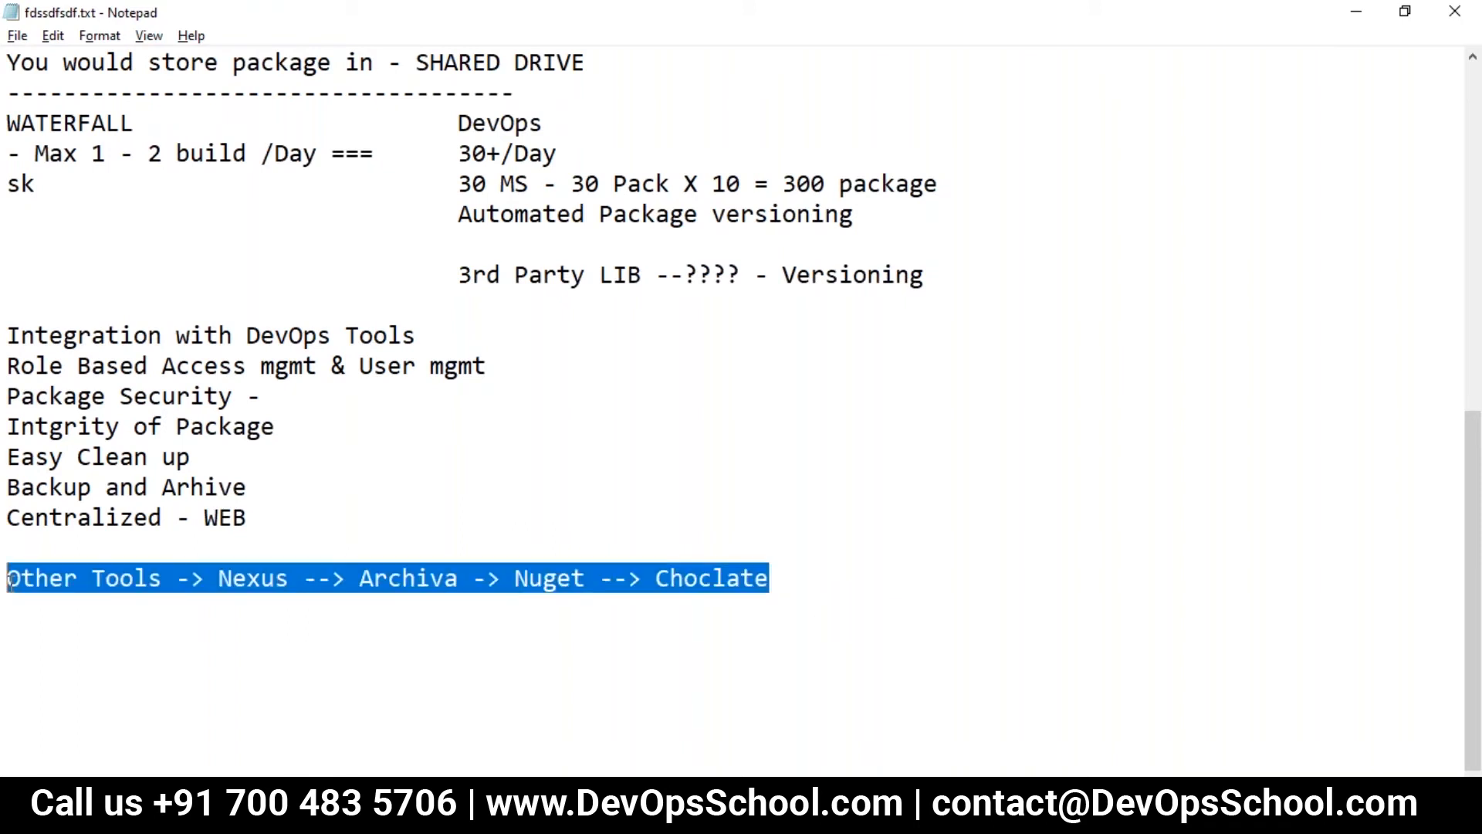
# Prefix the "Repo mgmt tool" line under What is Artifactory? with "Pvt" and save the file.
pyautogui.scroll(5, 166, 571)
pyautogui.scroll(-5, 166, 571)
pyautogui.click(84, 539)
pyautogui.scroll(8, 84, 536)
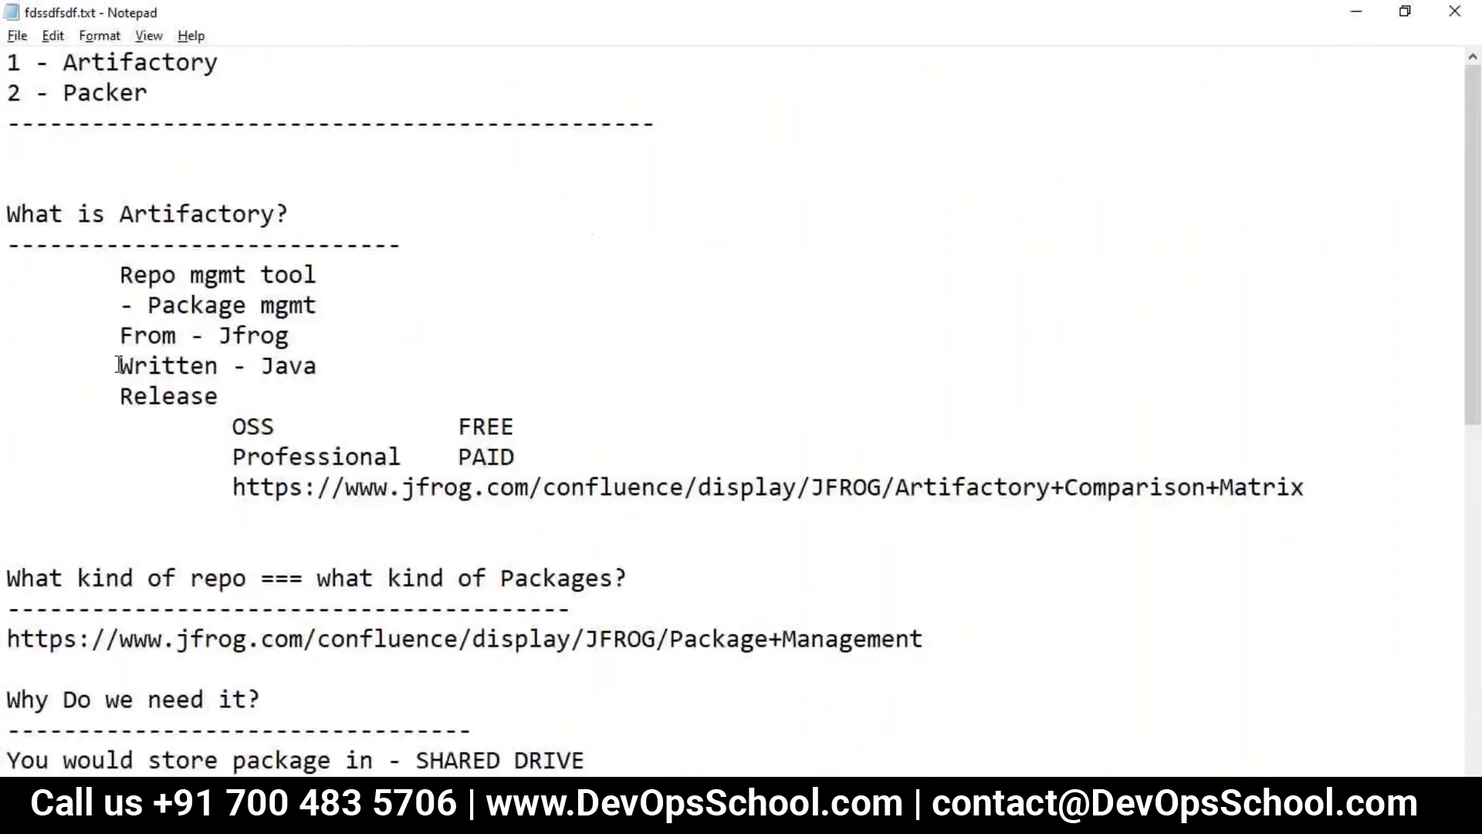
pyautogui.click(120, 280)
pyautogui.write('ptvt')
pyautogui.hotkey('ctrl', 's')
pyautogui.press('BackSpace')
pyautogui.press('BackSpace')
pyautogui.press('BackSpace')
pyautogui.press('BackSpace')
pyautogui.press('BackSpace')
pyautogui.write('Pvt')
pyautogui.hotkey('ctrl', 's')
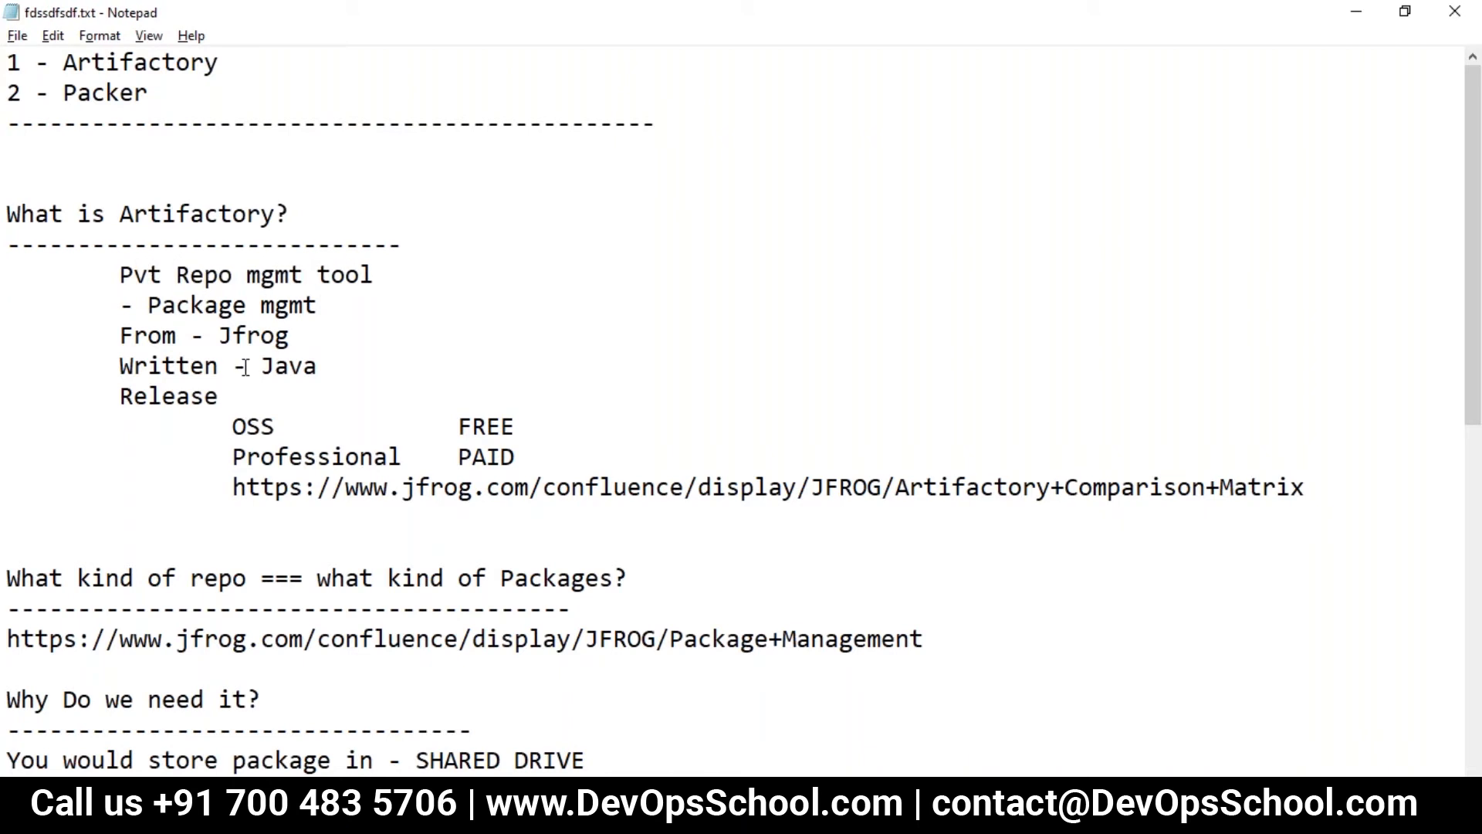
# Review the What is Artifactory? heading, the alternatives in the Other Tools line and the private repo entry by highlighting them.
pyautogui.moveTo(137, 213); pyautogui.dragTo(147, 185)
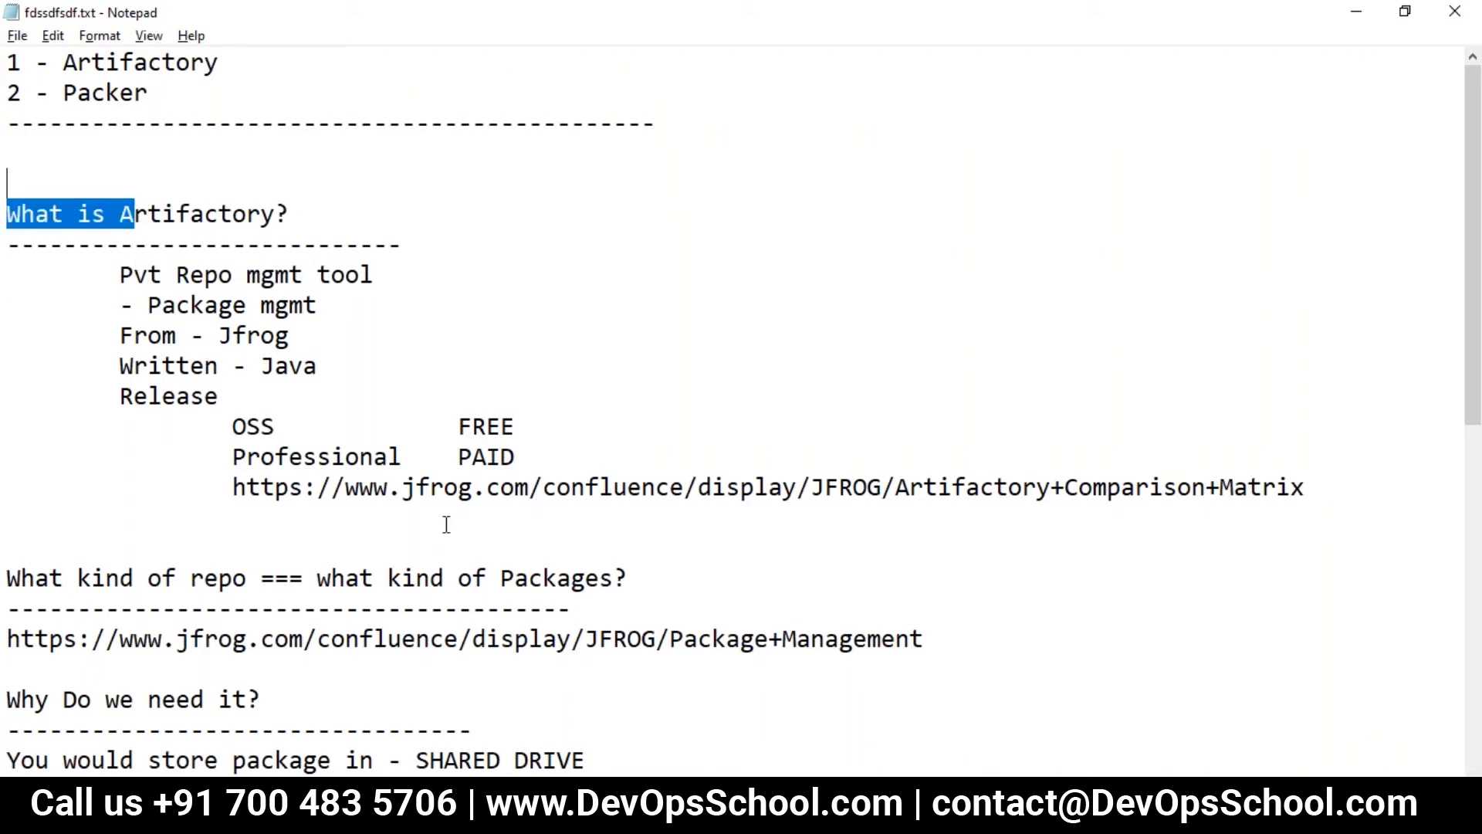
pyautogui.scroll(-8, 447, 532)
pyautogui.moveTo(274, 576); pyautogui.dragTo(219, 576)
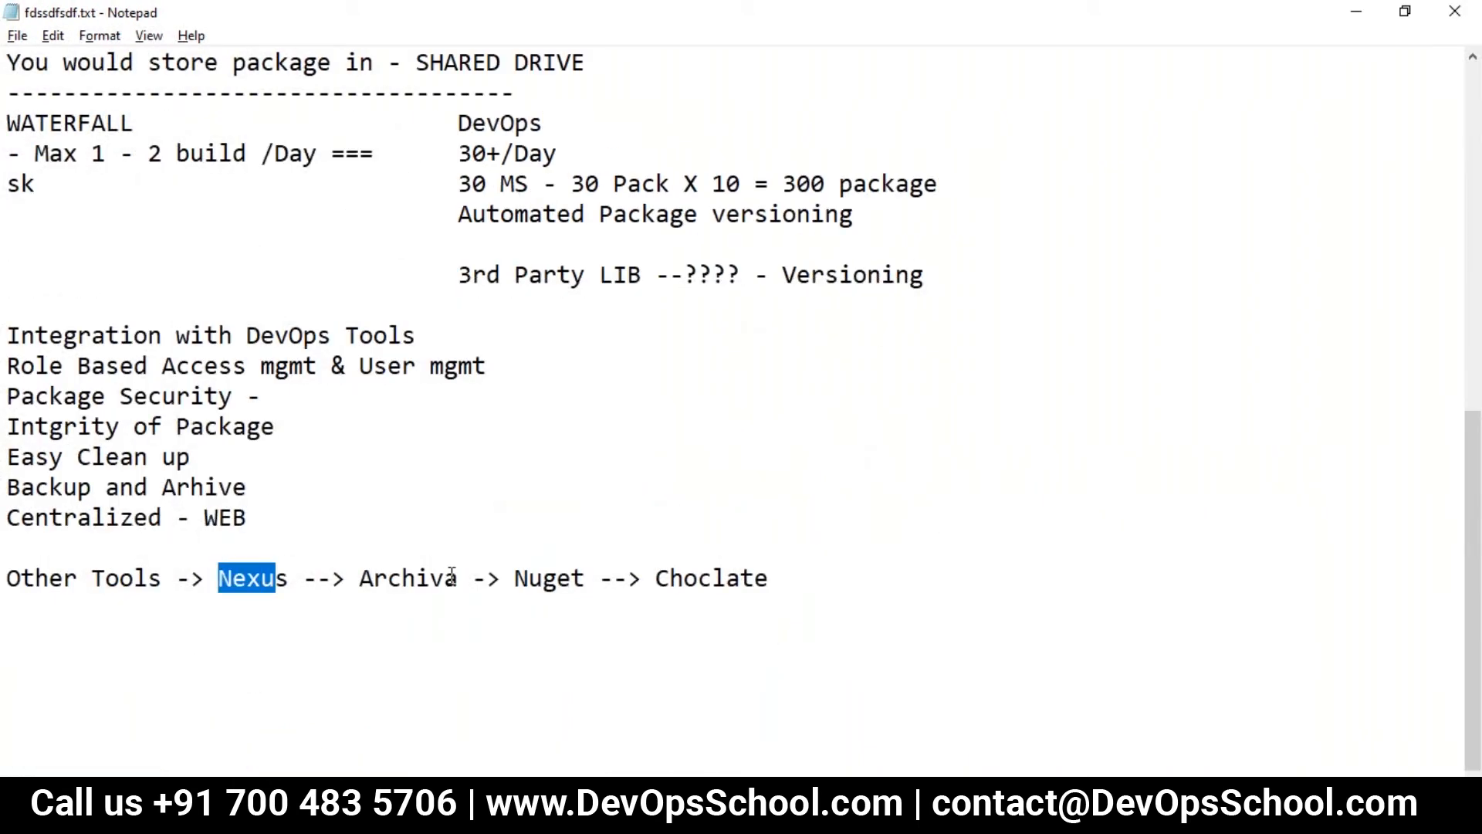
pyautogui.moveTo(450, 577); pyautogui.dragTo(346, 579)
pyautogui.moveTo(516, 577); pyautogui.dragTo(787, 572)
pyautogui.click(532, 655)
pyautogui.click(344, 626)
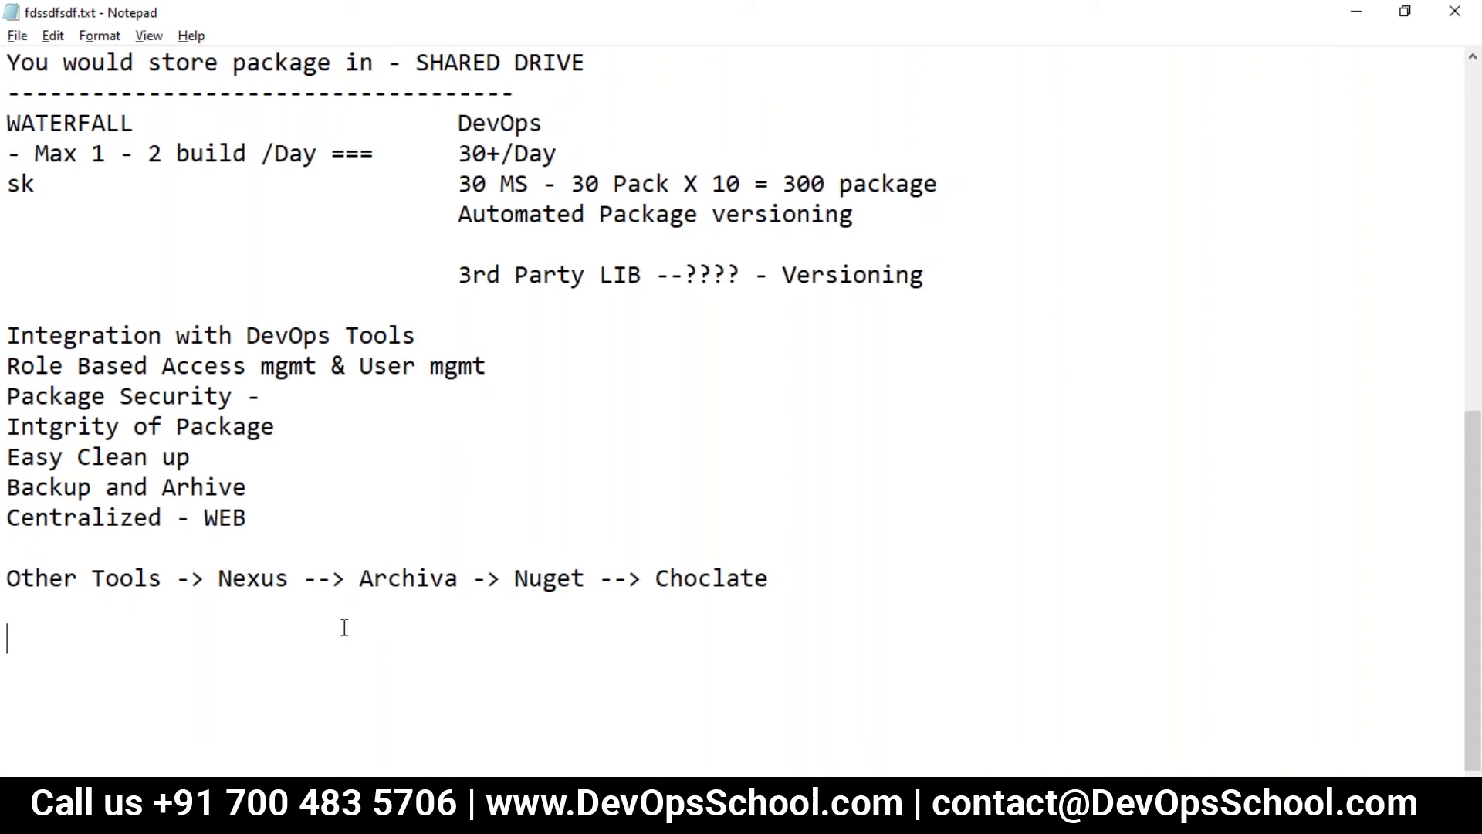
pyautogui.click(69, 606)
pyautogui.scroll(7, 70, 606)
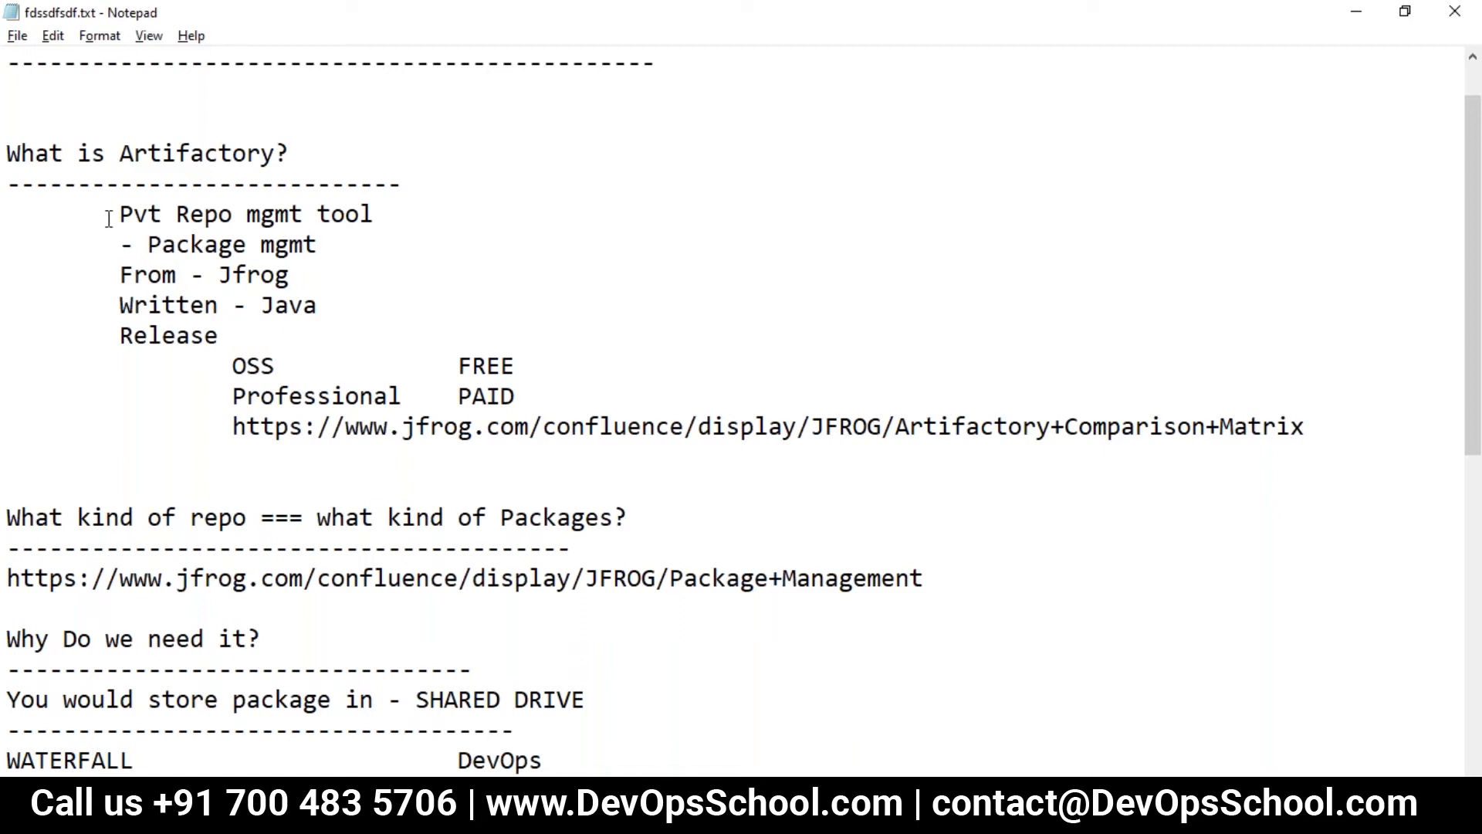
pyautogui.moveTo(120, 214); pyautogui.dragTo(184, 215)
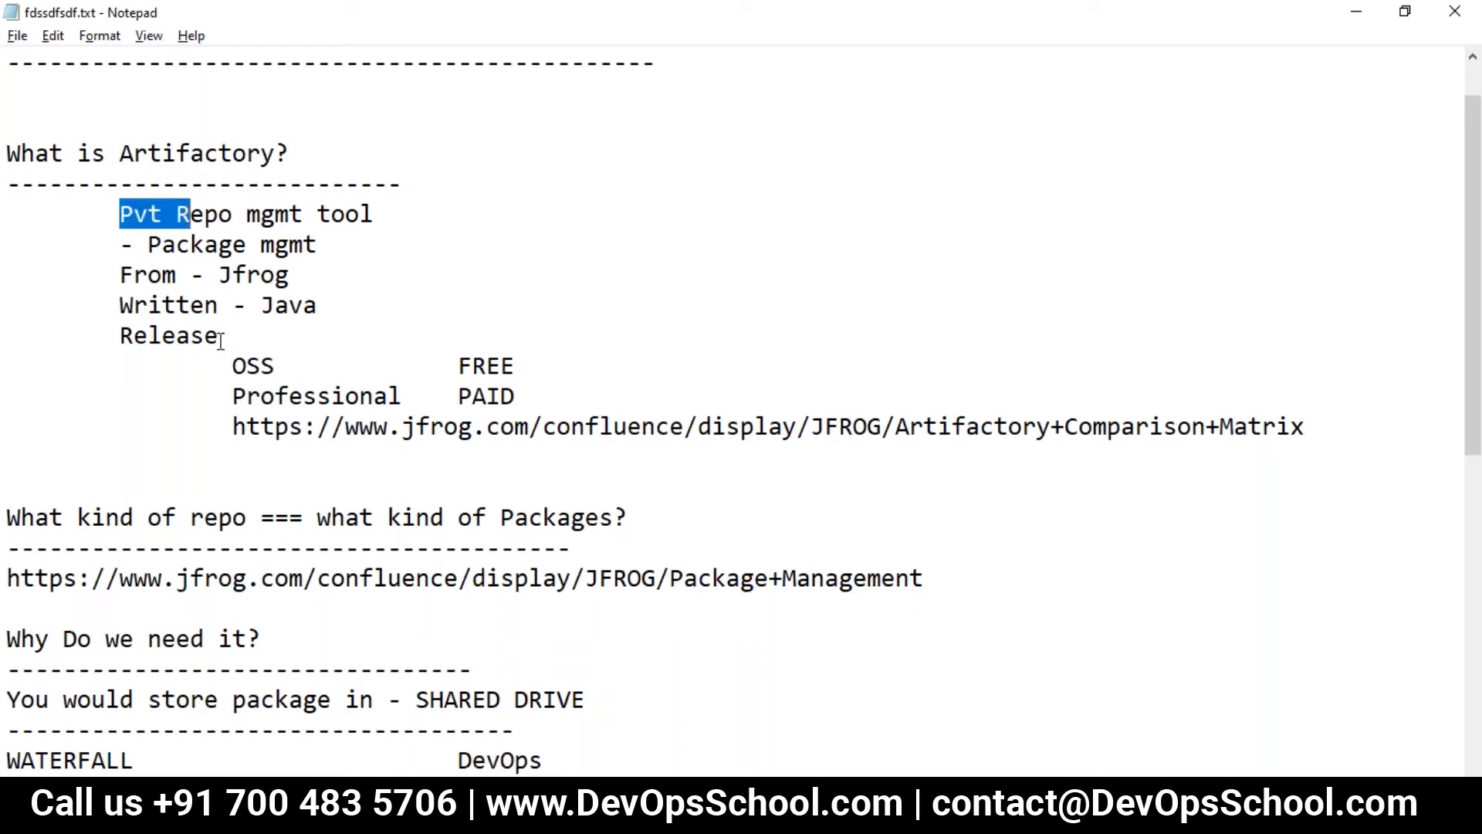
# Highlight the Other Tools line, add a separator of equals signs with blank lines below it, and save the file.
pyautogui.scroll(-7, 282, 421)
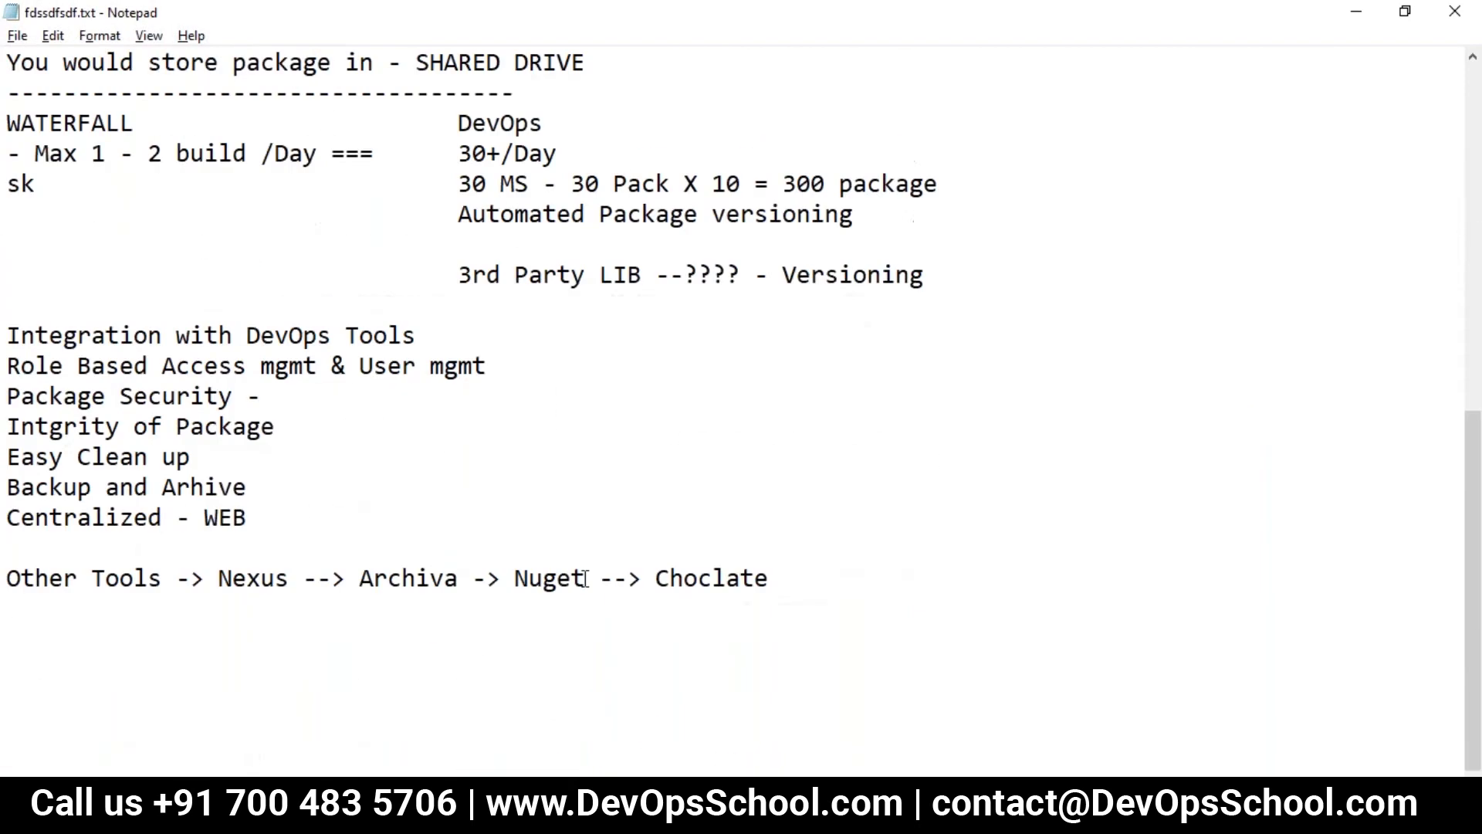
pyautogui.moveTo(772, 579); pyautogui.dragTo(9, 572)
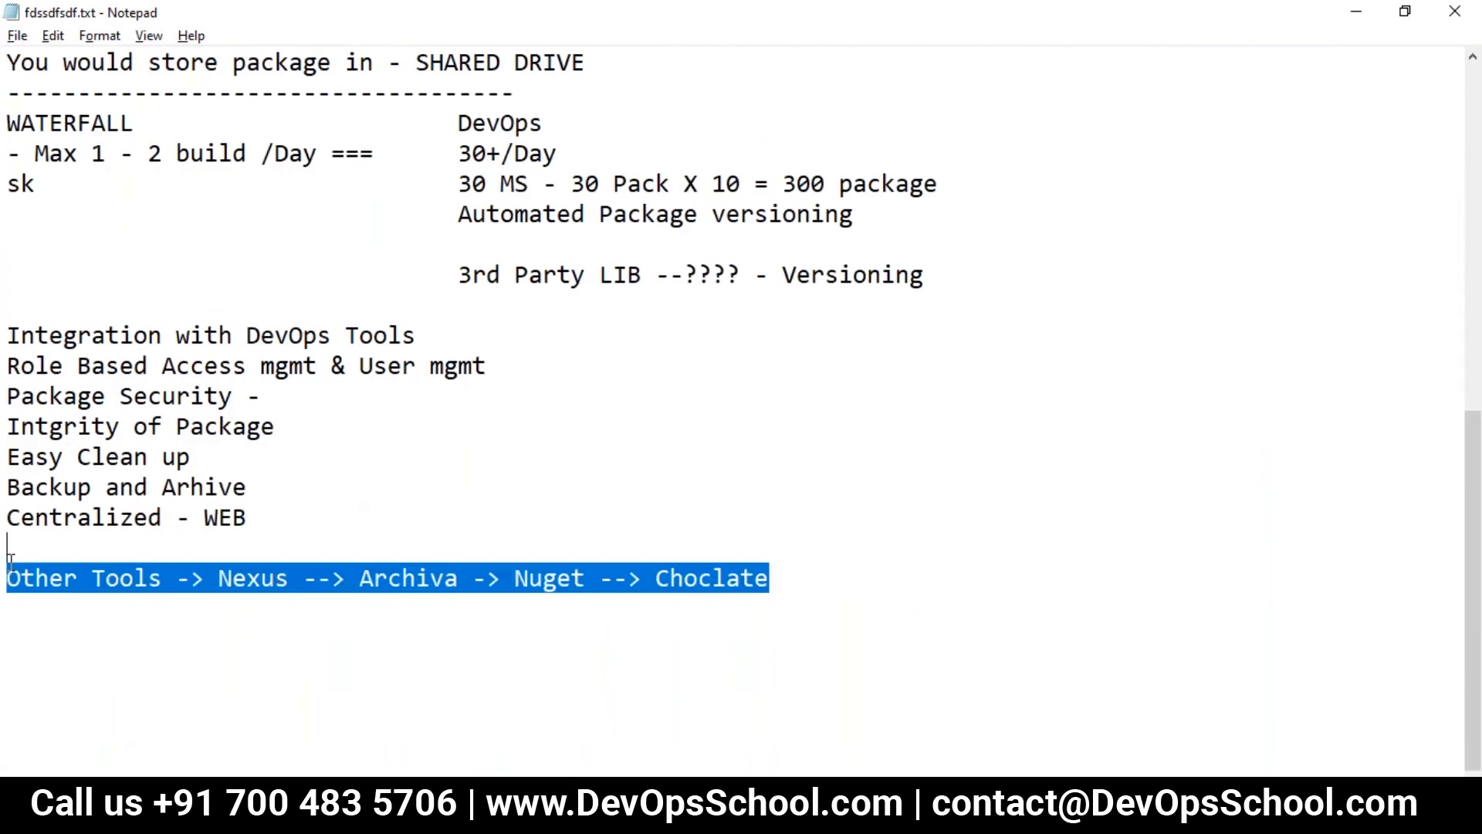
pyautogui.click(202, 600)
pyautogui.write('======')
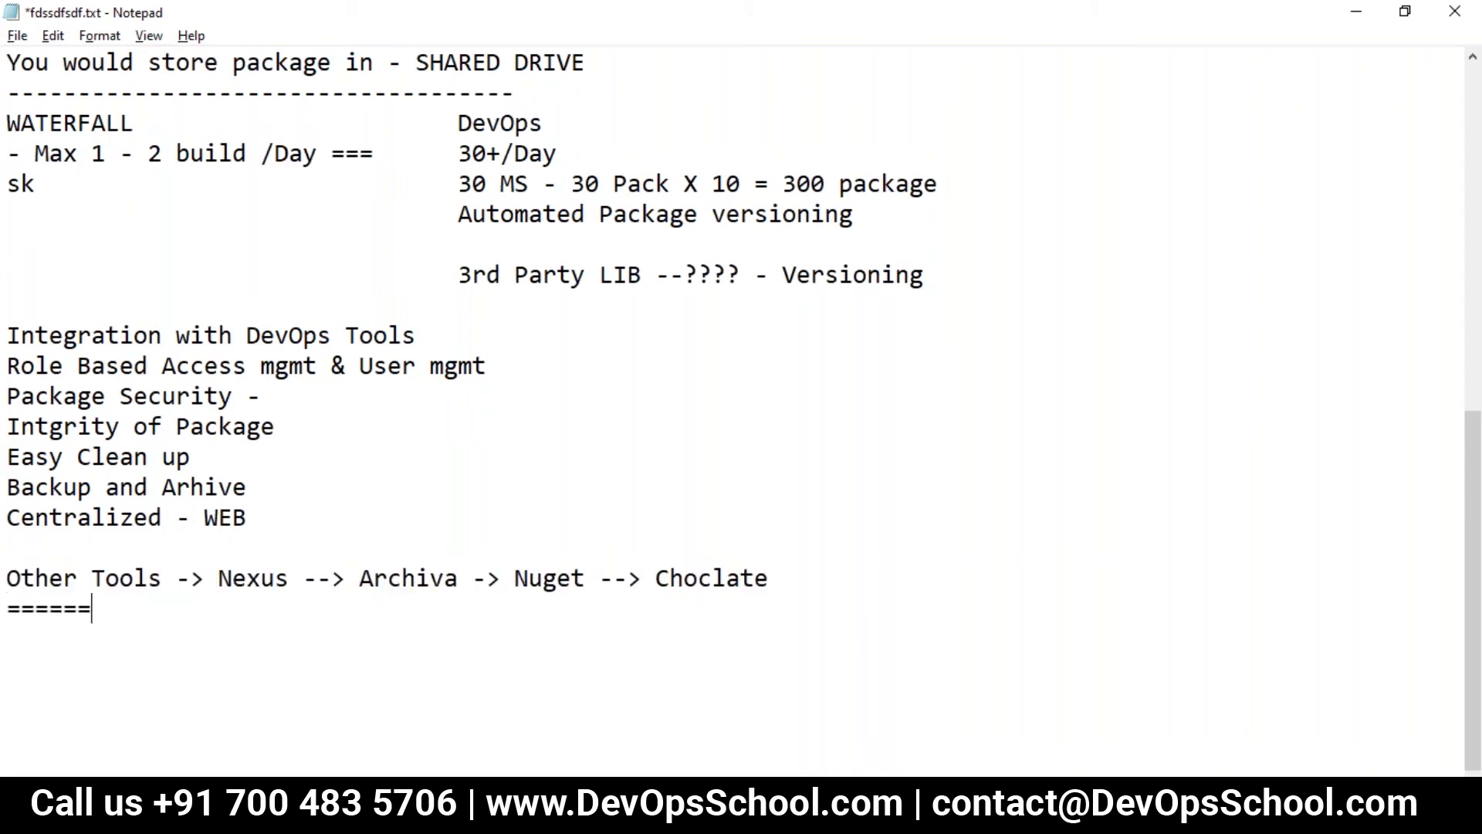
pyautogui.write('=============================================================')
pyautogui.press('Return')
pyautogui.press('Return')
pyautogui.press('Return')
pyautogui.press('Return')
pyautogui.press('Return')
pyautogui.press('Return')
pyautogui.press('Return')
pyautogui.press('Return')
pyautogui.press('Return')
pyautogui.press('Return')
pyautogui.press('Return')
pyautogui.press('Return')
pyautogui.press('Return')
pyautogui.press('Return')
pyautogui.press('Return')
pyautogui.press('Return')
pyautogui.press('Return')
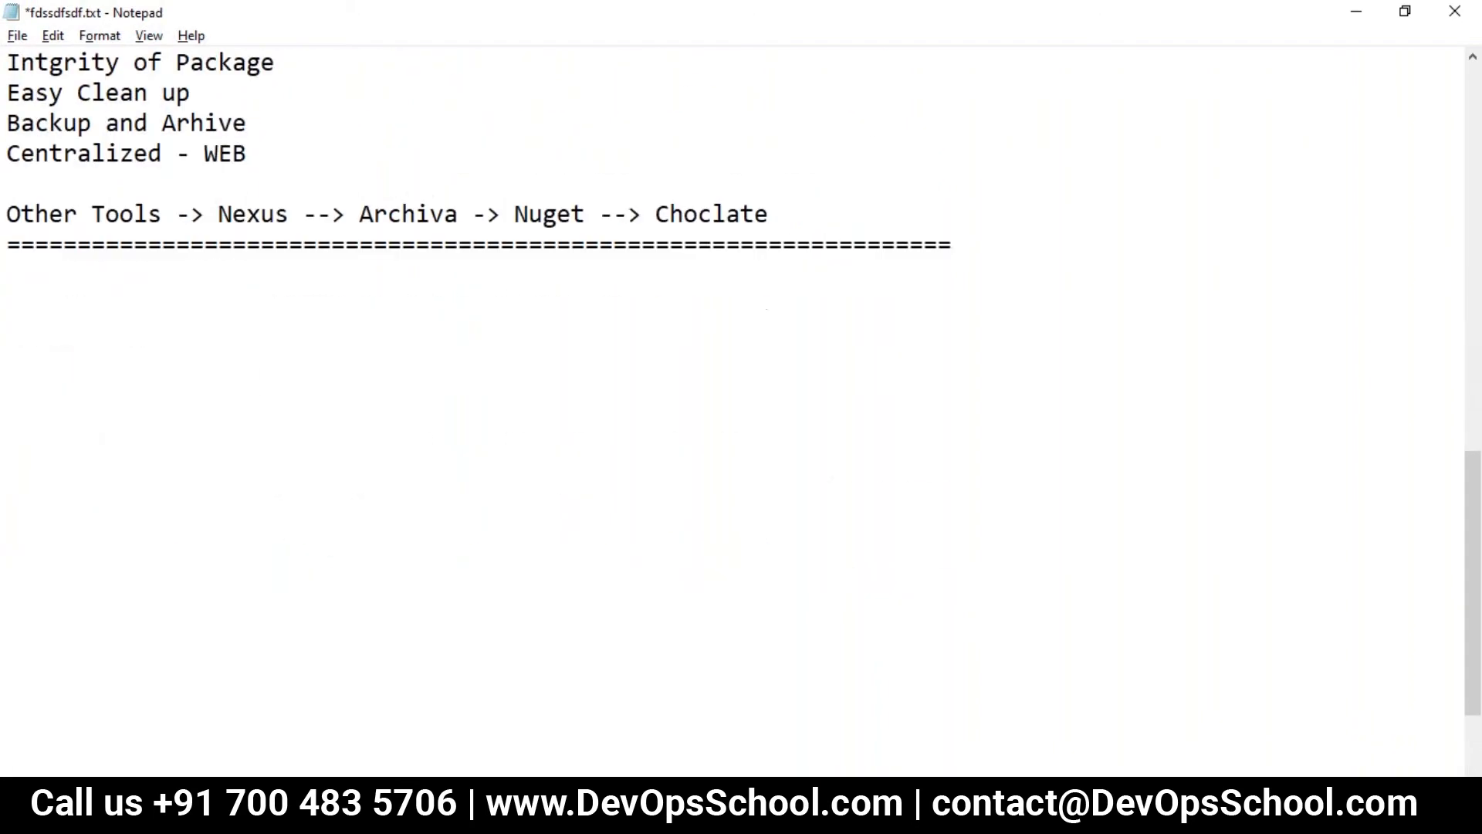
pyautogui.click(118, 269)
pyautogui.hotkey('ctrl', 's')
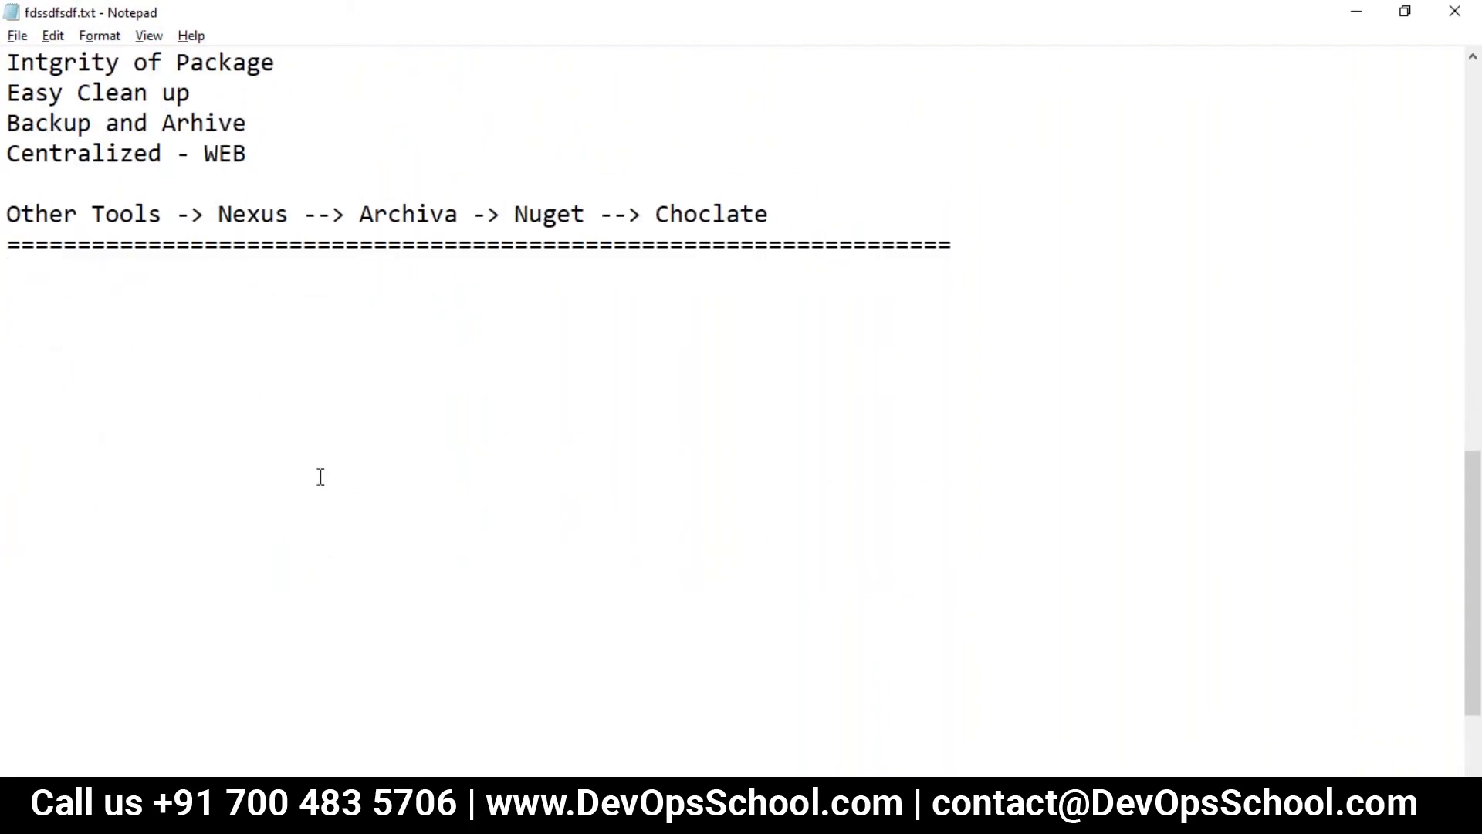
# Add the side-by-side headings "github" and "artifactory" below the equals-sign separator and underline them with a row of dashes.
pyautogui.scroll(10, 320, 476)
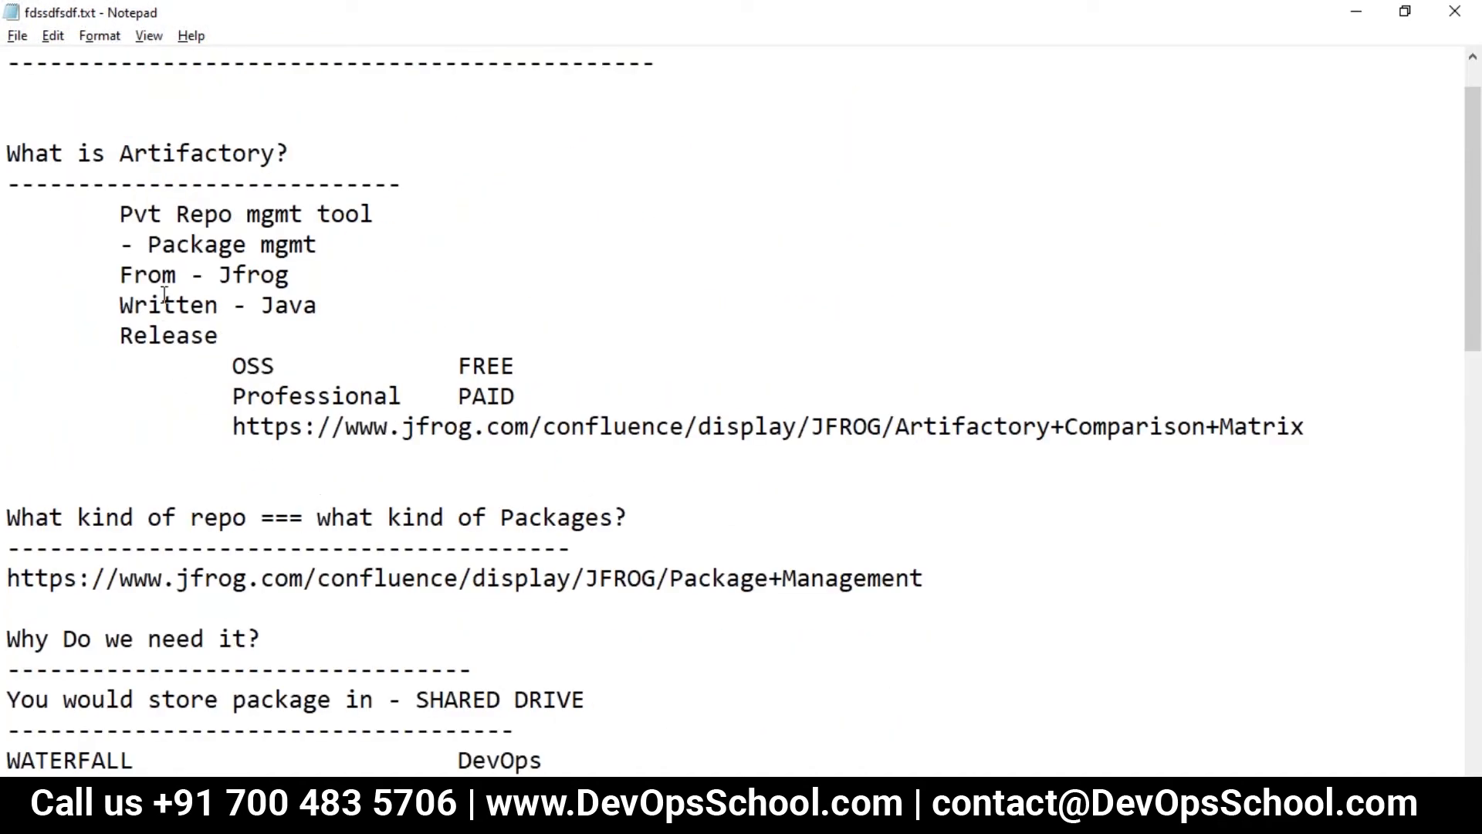
pyautogui.moveTo(229, 424); pyautogui.dragTo(1316, 430)
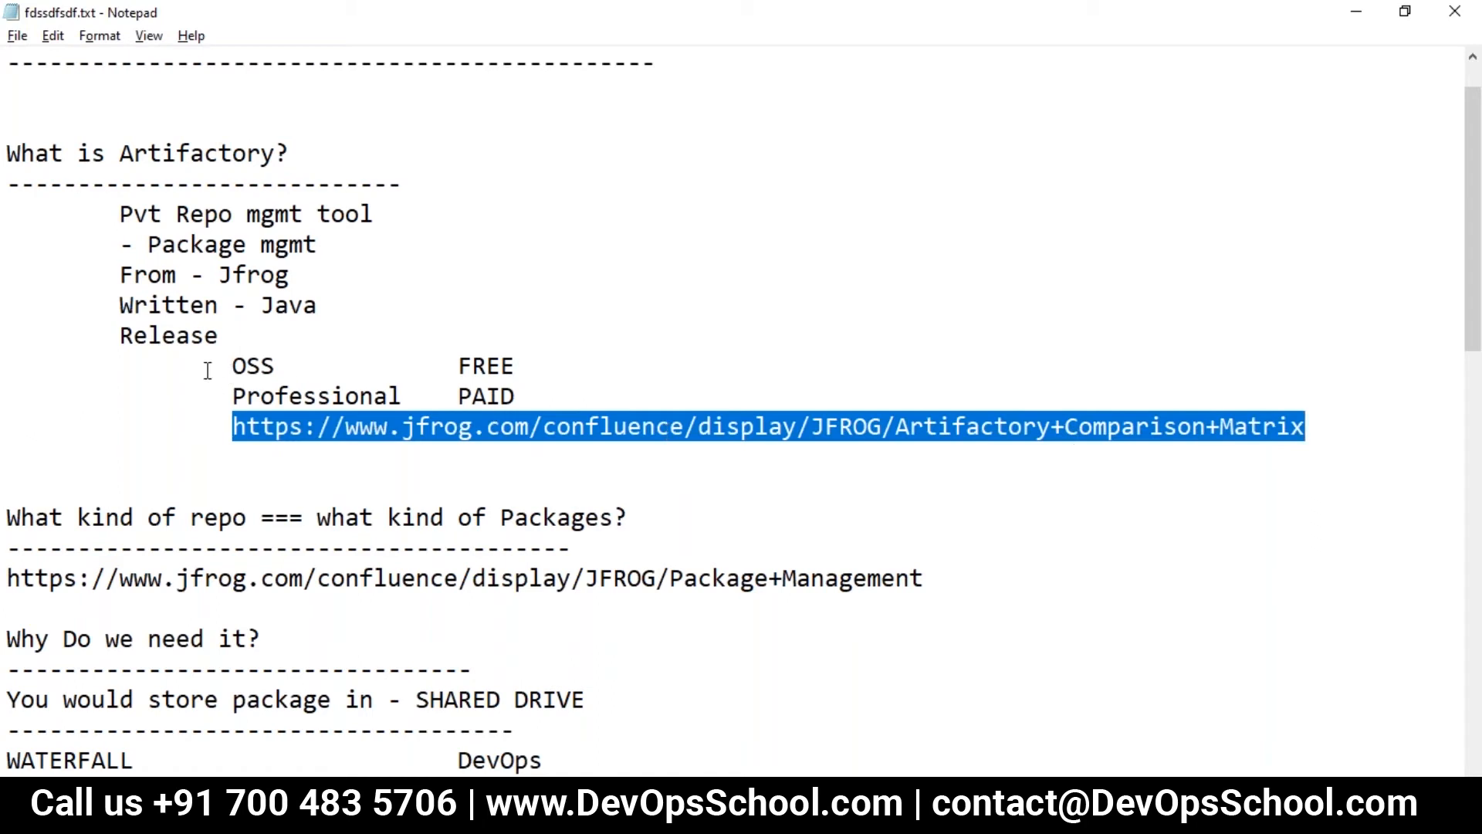
pyautogui.hotkey('ctrl', 'End')
pyautogui.write('github')
pyautogui.press('Tab')
pyautogui.press('Tab')
pyautogui.write('artifactory')
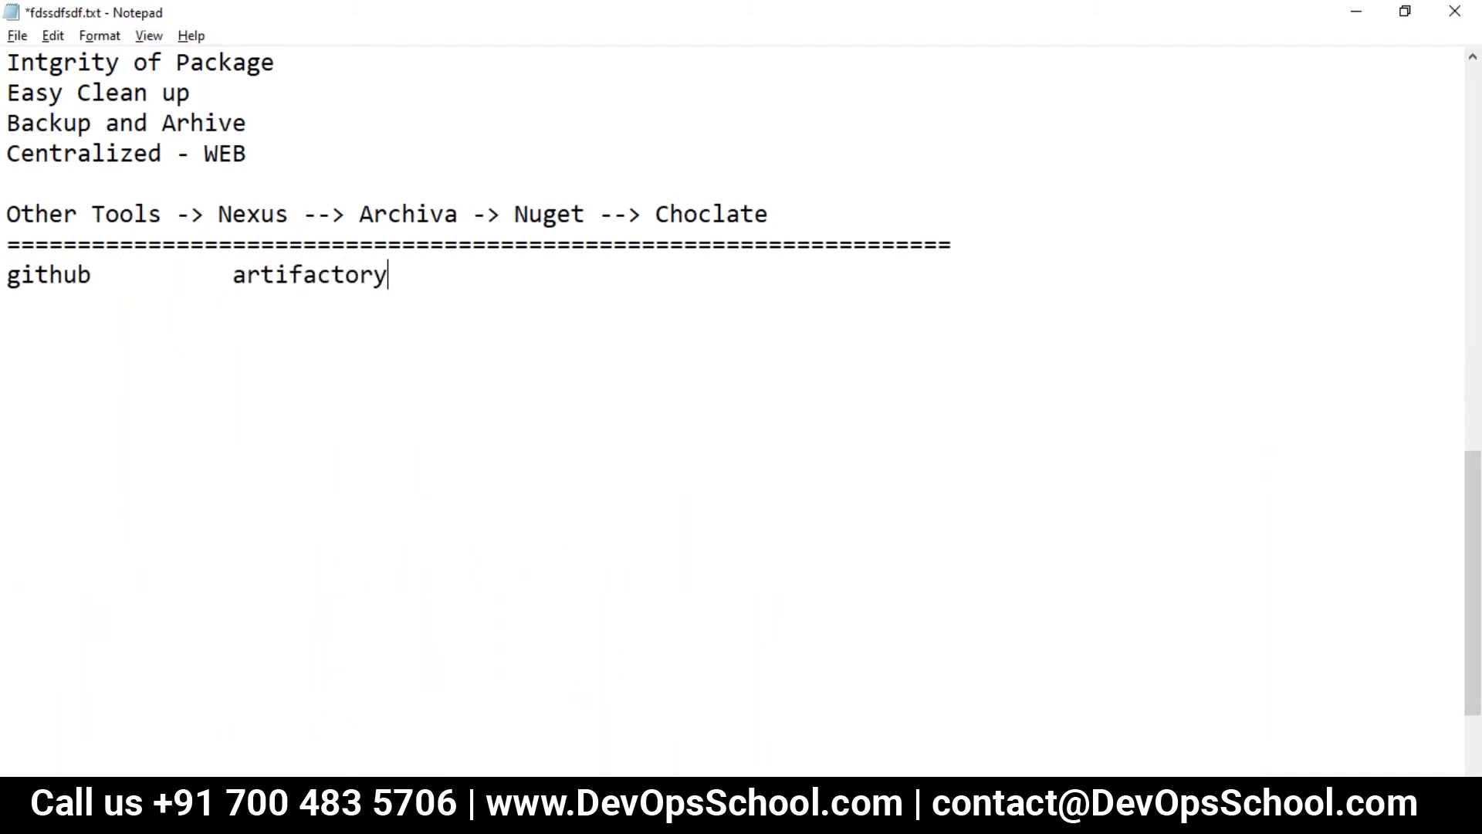
pyautogui.press('Return')
pyautogui.write('------------------------------')
pyautogui.press('Return')
# Enter "git repo" under github, and "yum repo" and "apt repo" on separate lines under artifactory.
pyautogui.write('git repo')
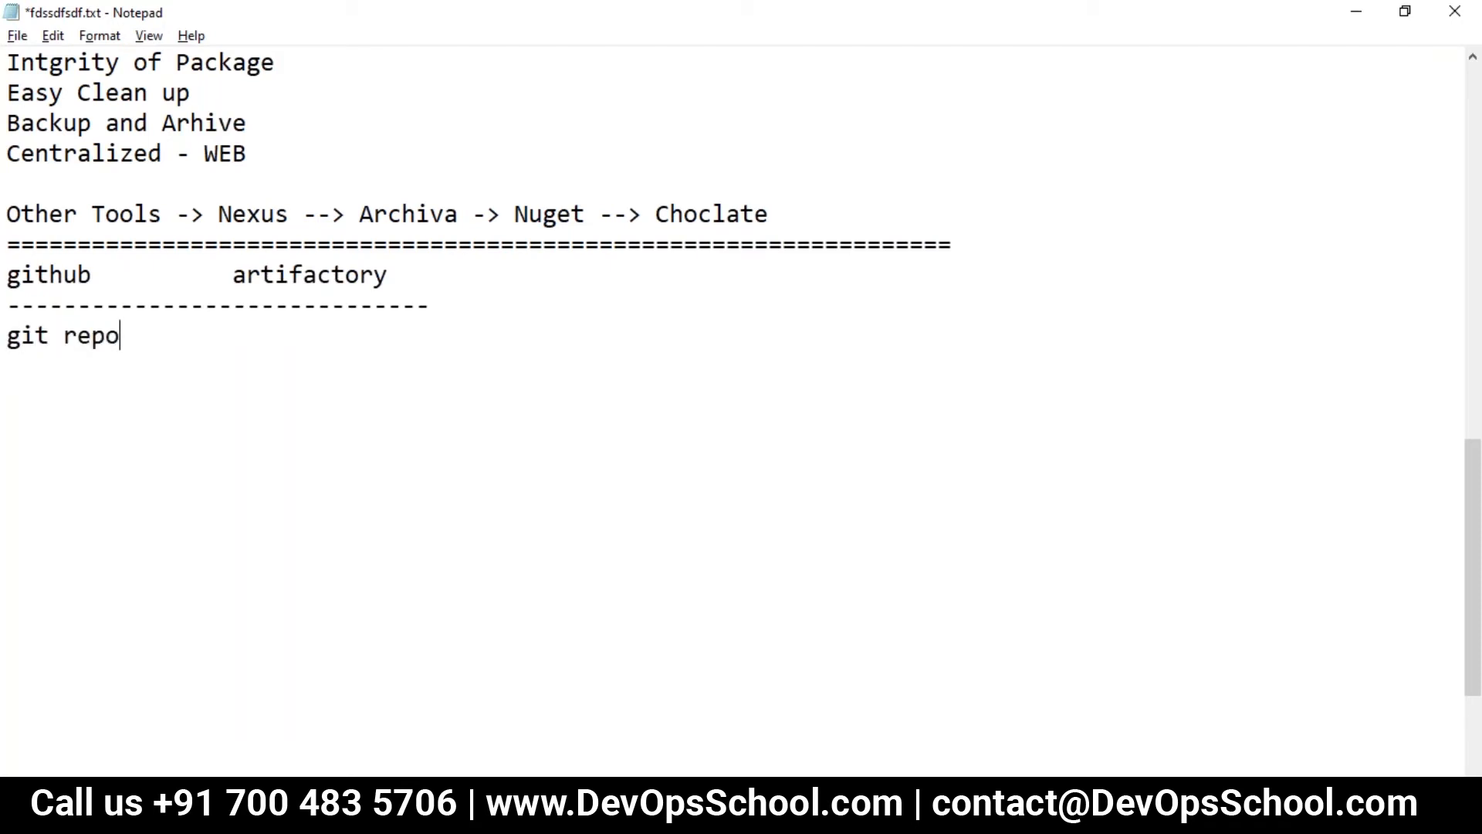
pyautogui.press('Tab')
pyautogui.press('Tab')
pyautogui.press('BackSpace')
pyautogui.write('yum repo')
pyautogui.press('Return')
pyautogui.press('Tab')
pyautogui.press('Tab')
pyautogui.press('Tab')
pyautogui.press('BackSpace')
pyautogui.write('apt')
pyautogui.press('Return')
pyautogui.press('BackSpace')
pyautogui.write('repo')
pyautogui.press('Return')
pyautogui.press('Tab')
pyautogui.press('Tab')
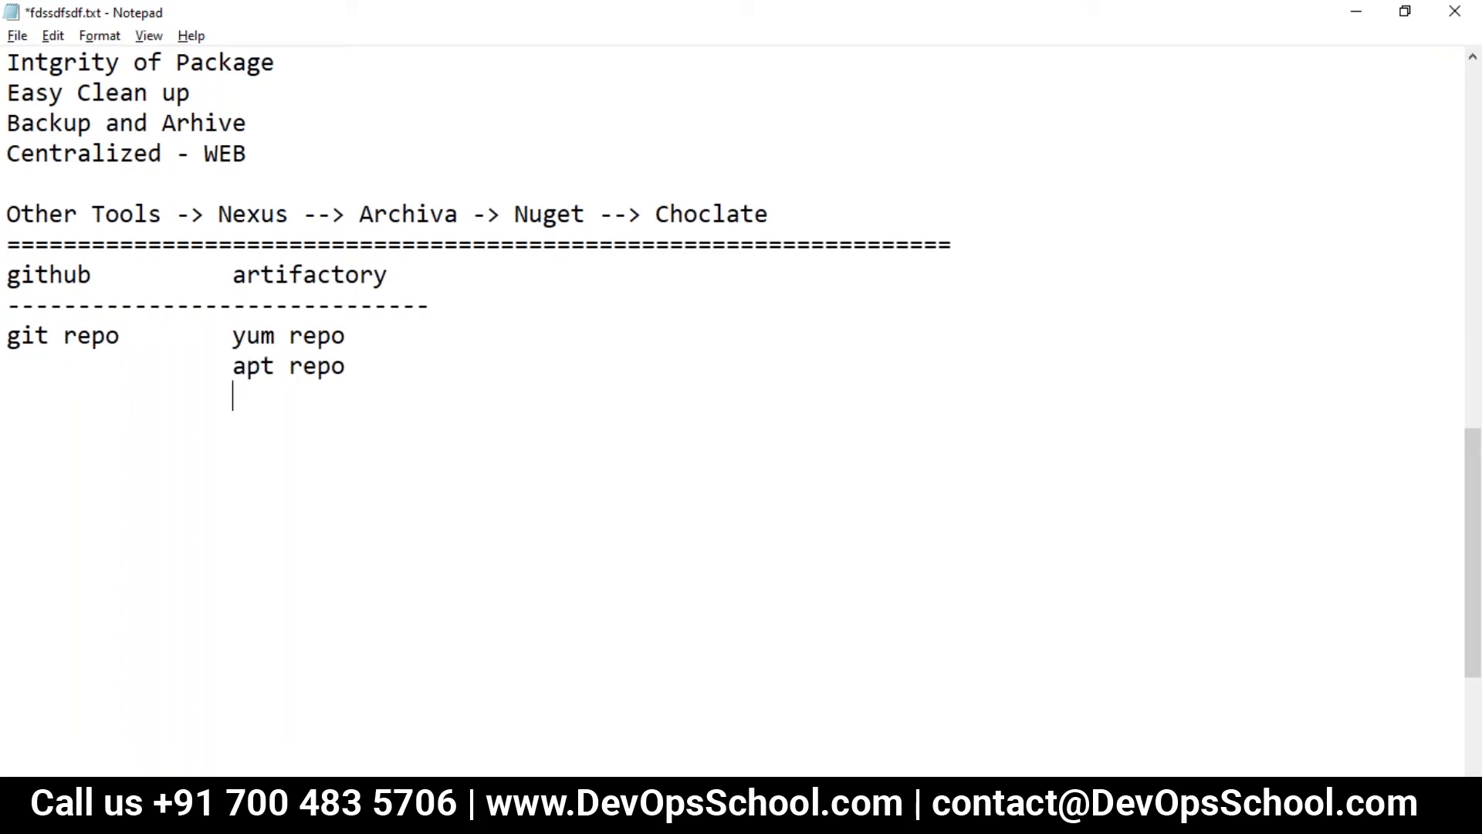
# Insert a row above the repo entries with "code" under github and "binary" under artifactory, and save the file.
pyautogui.click(434, 304)
pyautogui.press('Return')
pyautogui.write('codde')
pyautogui.press('BackSpace')
pyautogui.press('BackSpace')
pyautogui.write('e')
pyautogui.press('Tab')
pyautogui.press('Tab')
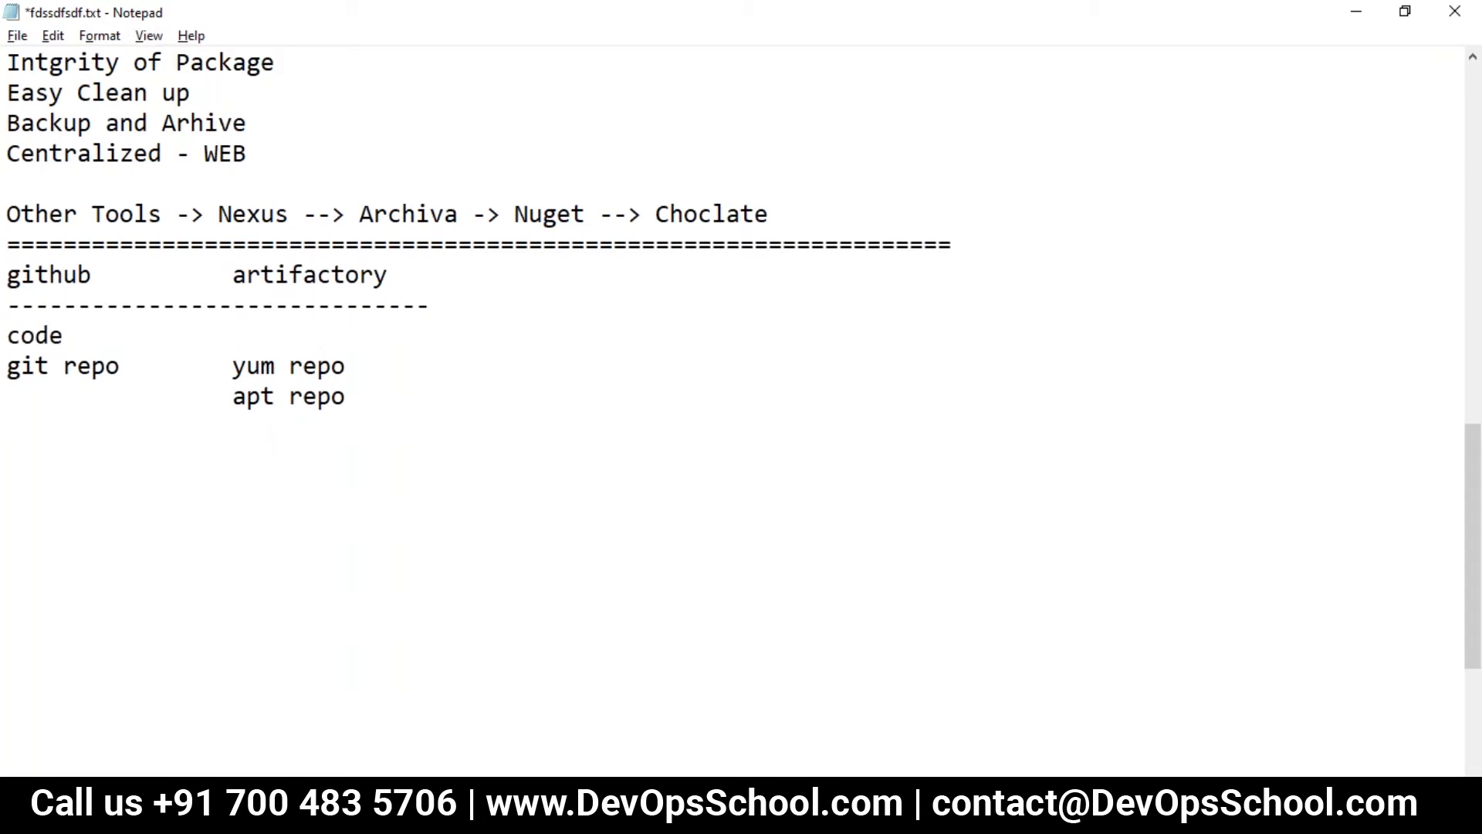
pyautogui.write('binary')
pyautogui.scroll(1, 341, 407)
pyautogui.scroll(-2, 340, 407)
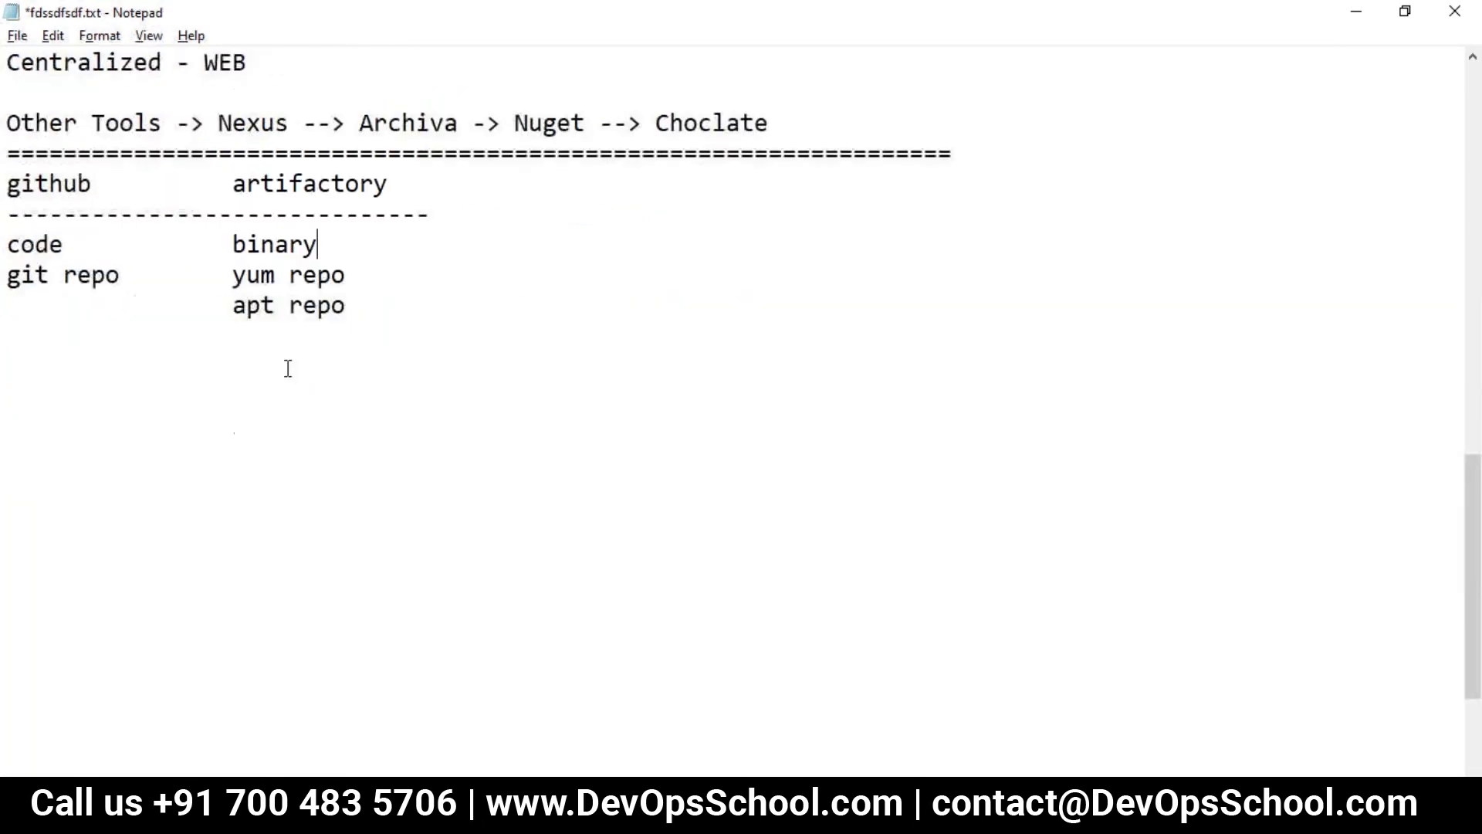
pyautogui.moveTo(76, 245); pyautogui.dragTo(10, 244)
pyautogui.hotkey('ctrl', 's')
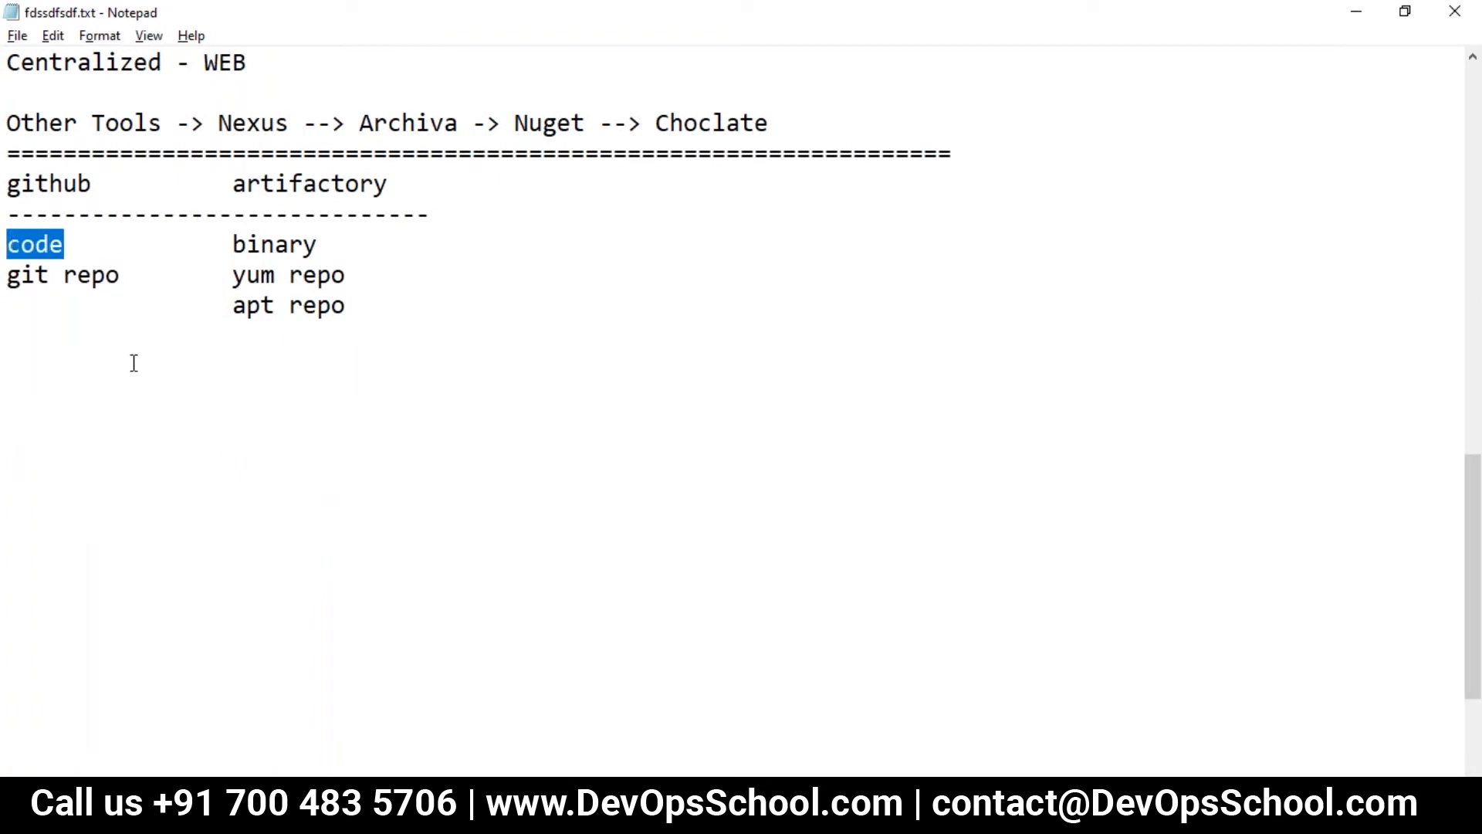
# Compare the github and artifactory columns by highlighting the code, git repo, binary and yum repo entries.
pyautogui.click(68, 243)
pyautogui.moveTo(106, 275); pyautogui.dragTo(9, 276)
pyautogui.moveTo(246, 244); pyautogui.dragTo(315, 244)
pyautogui.doubleClick(276, 245)
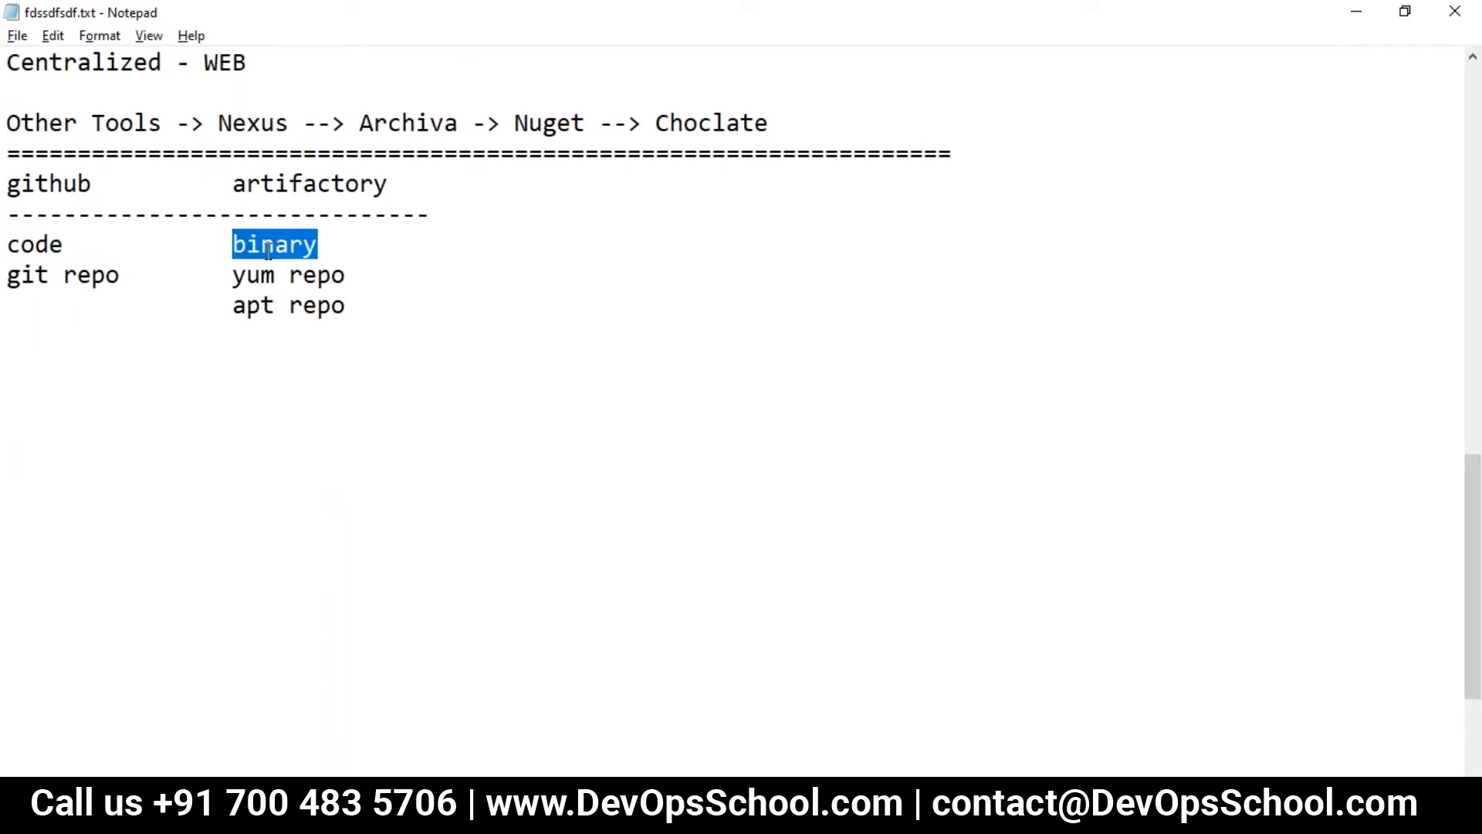
pyautogui.moveTo(66, 244); pyautogui.dragTo(9, 245)
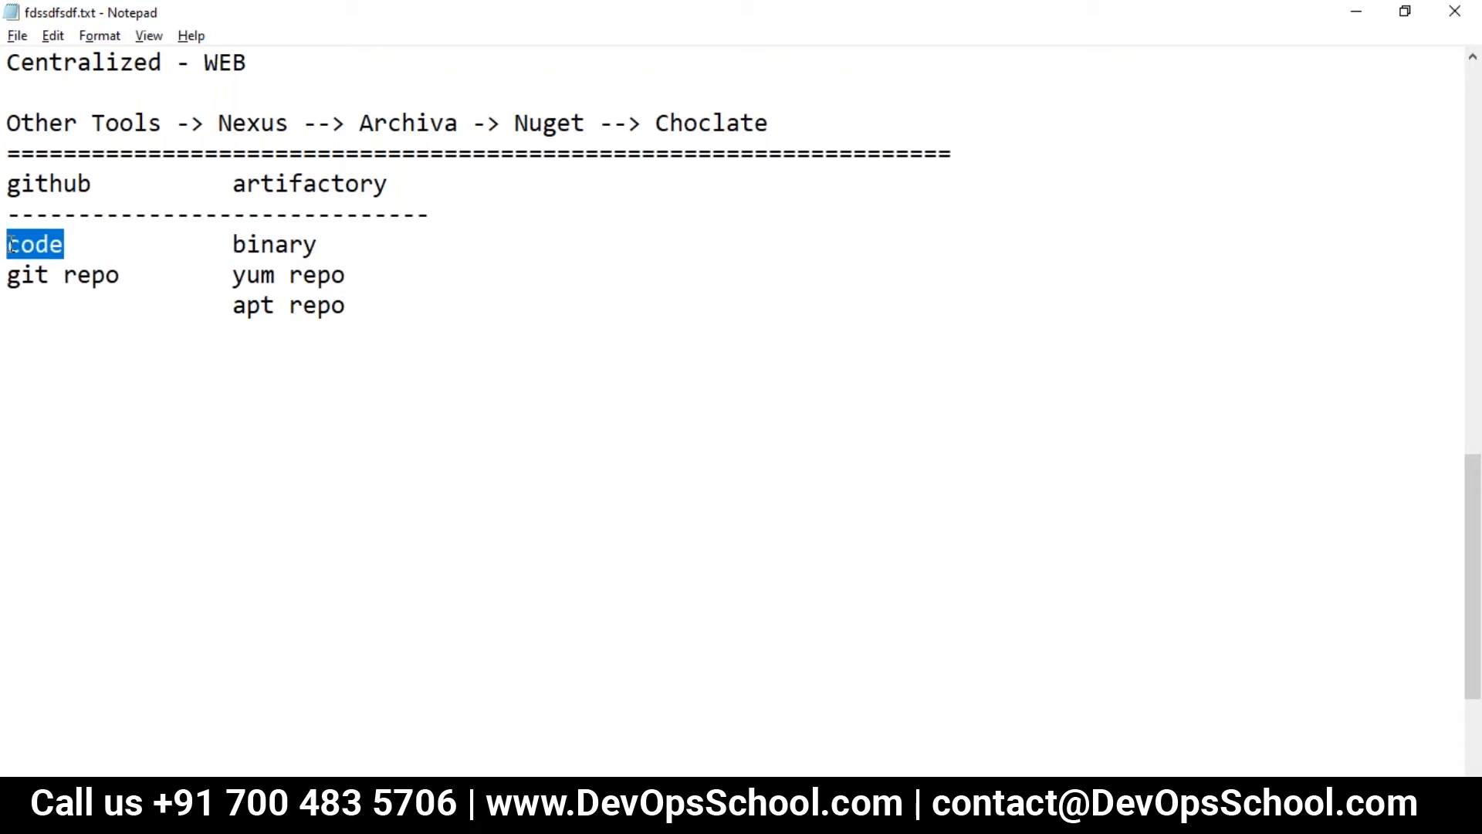
pyautogui.click(32, 247)
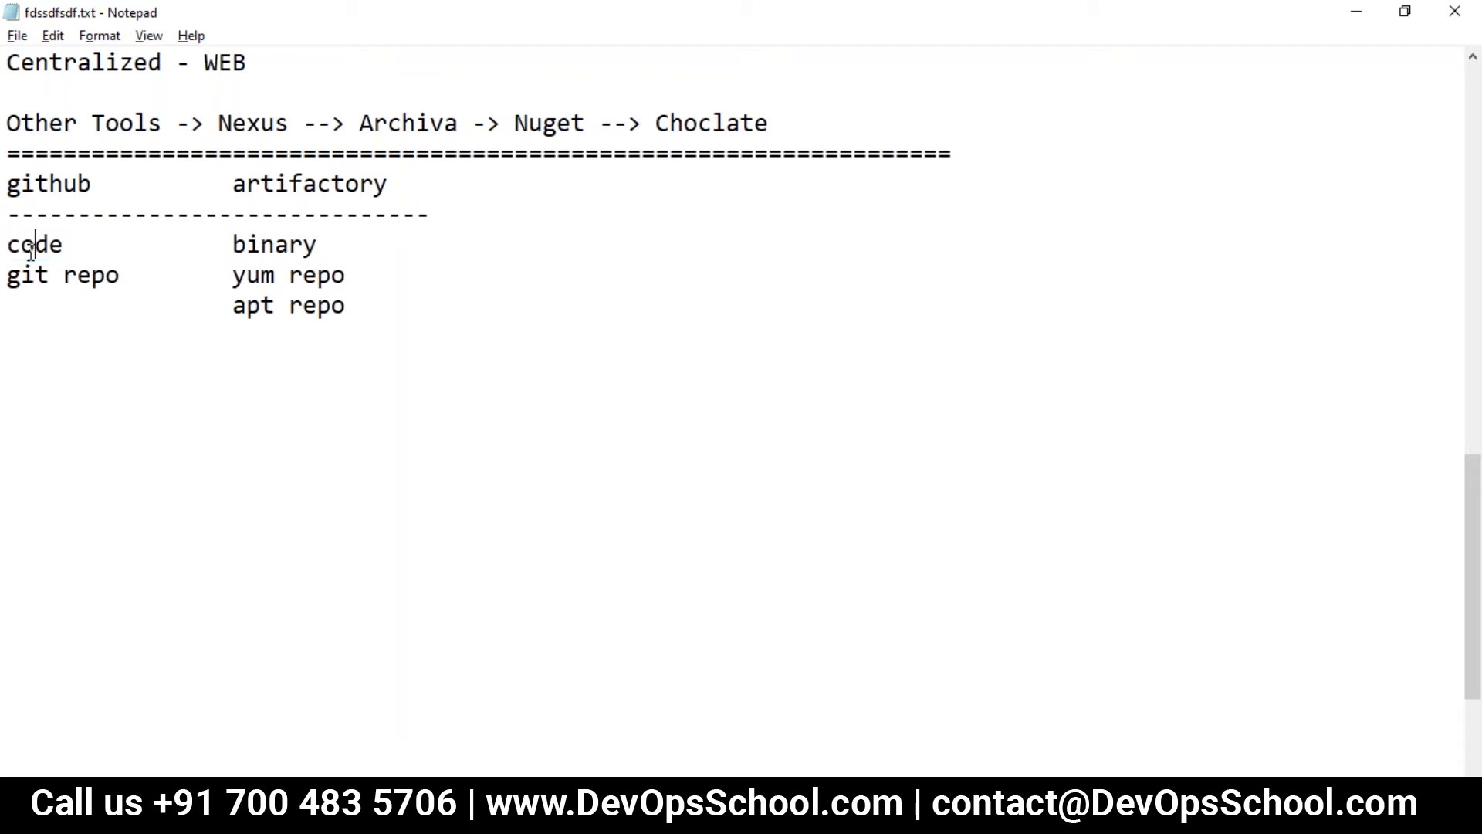
pyautogui.doubleClick(31, 249)
pyautogui.moveTo(64, 245); pyautogui.dragTo(6, 246)
pyautogui.doubleClick(268, 244)
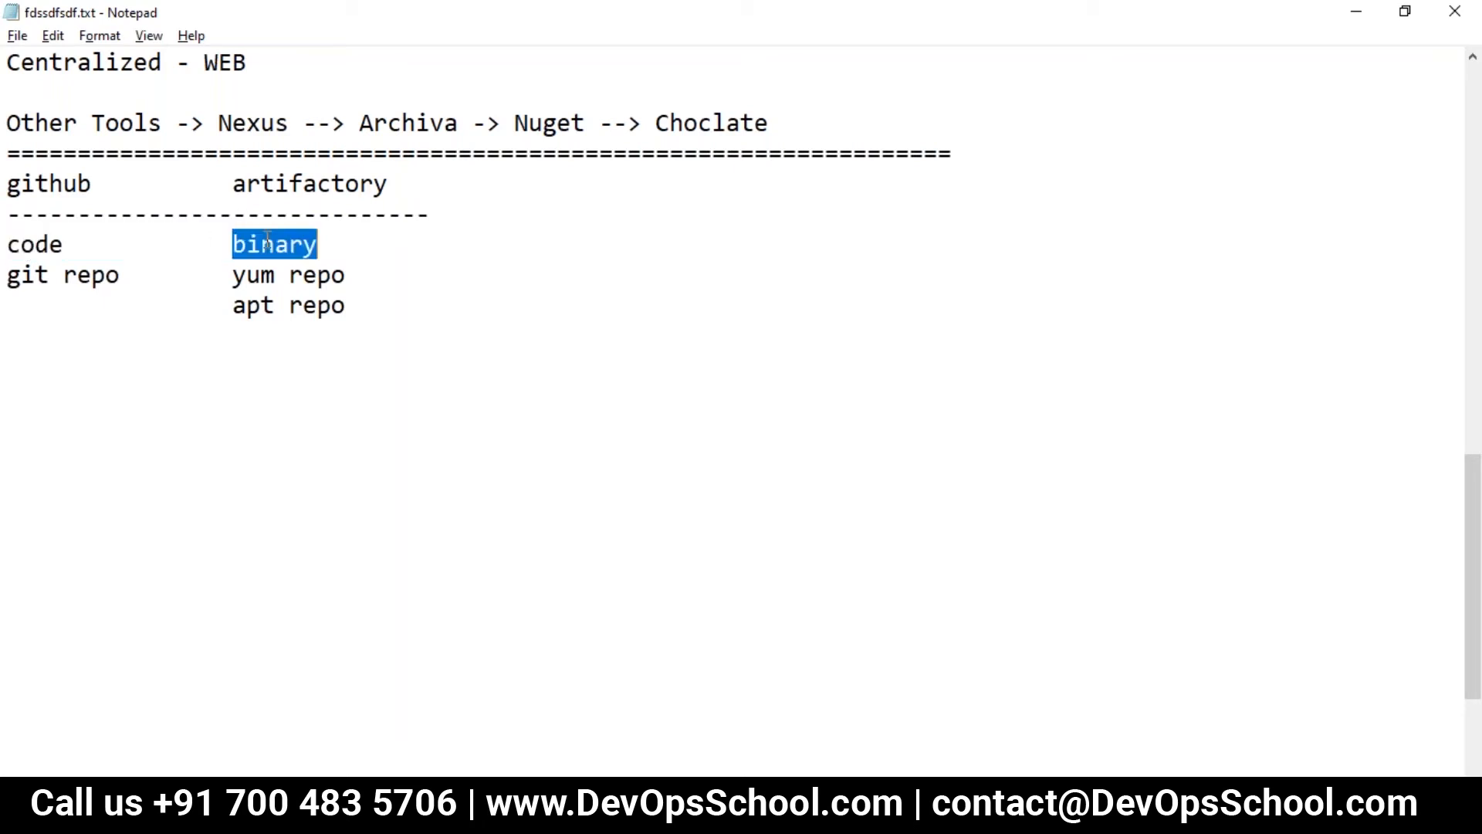
pyautogui.click(276, 251)
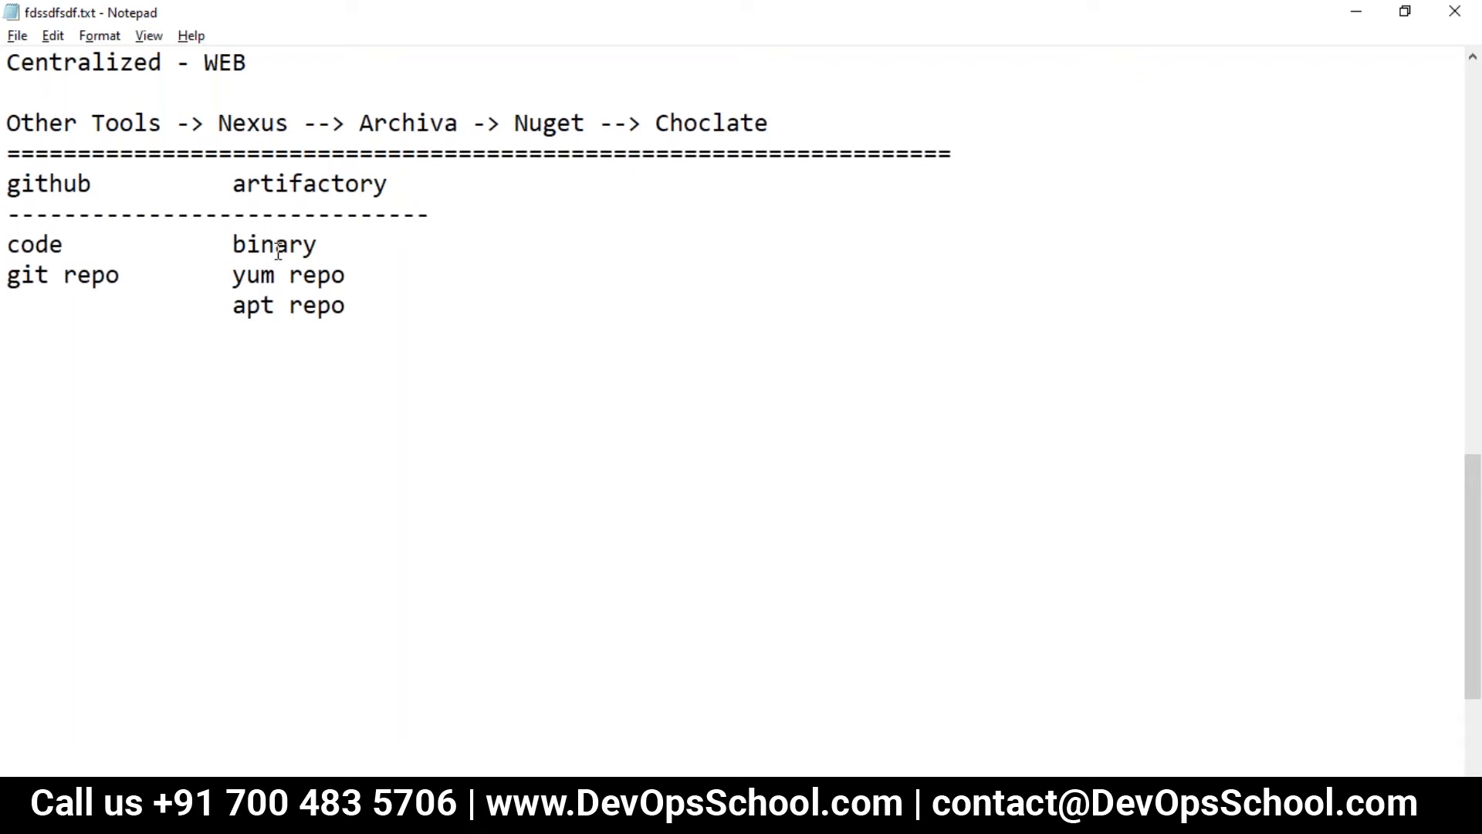
pyautogui.doubleClick(288, 245)
pyautogui.click(276, 247)
pyautogui.doubleClick(274, 248)
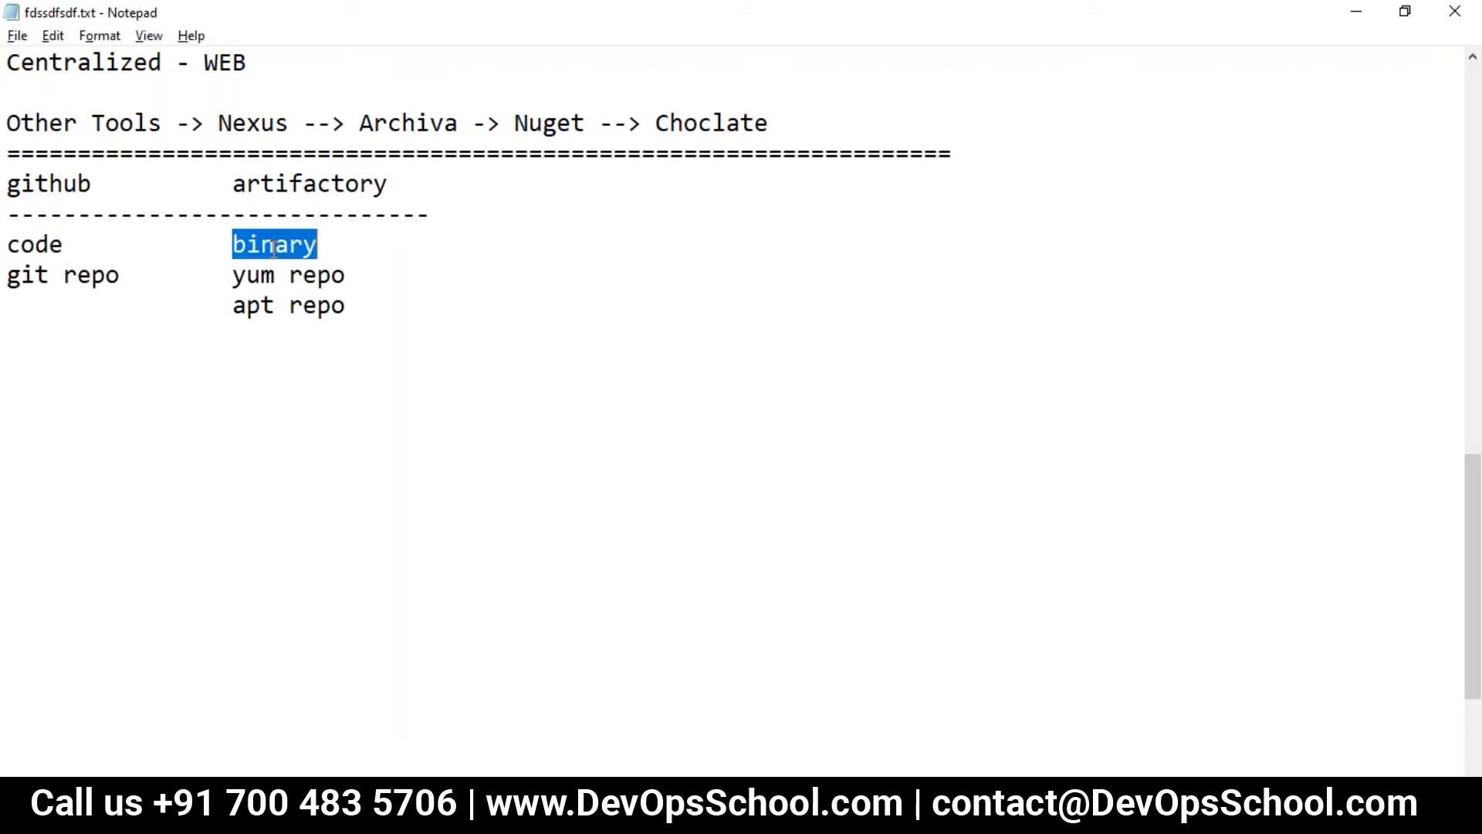
pyautogui.moveTo(68, 245); pyautogui.dragTo(11, 232)
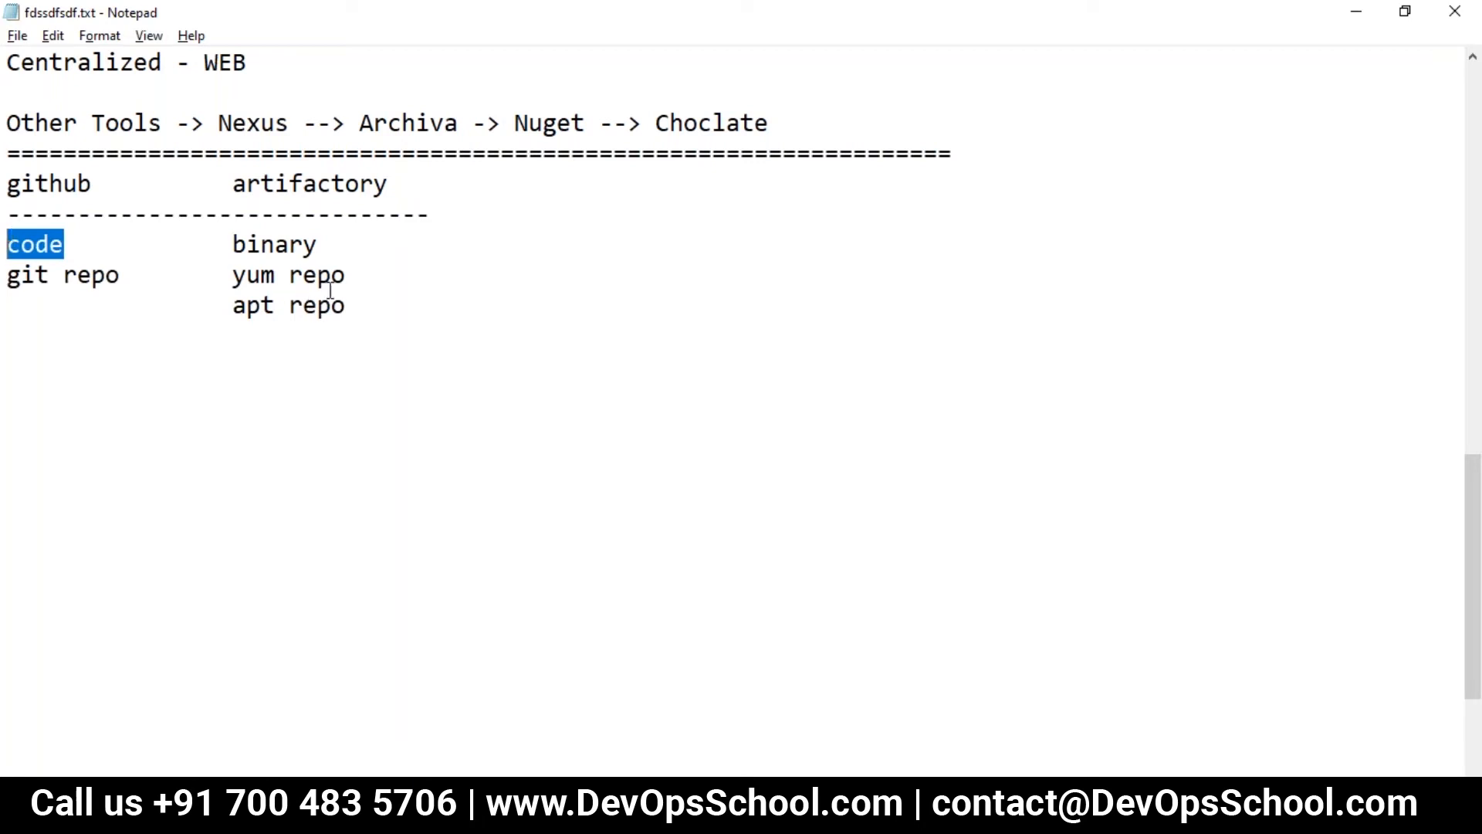
pyautogui.moveTo(68, 246); pyautogui.dragTo(7, 242)
pyautogui.moveTo(231, 275); pyautogui.dragTo(357, 271)
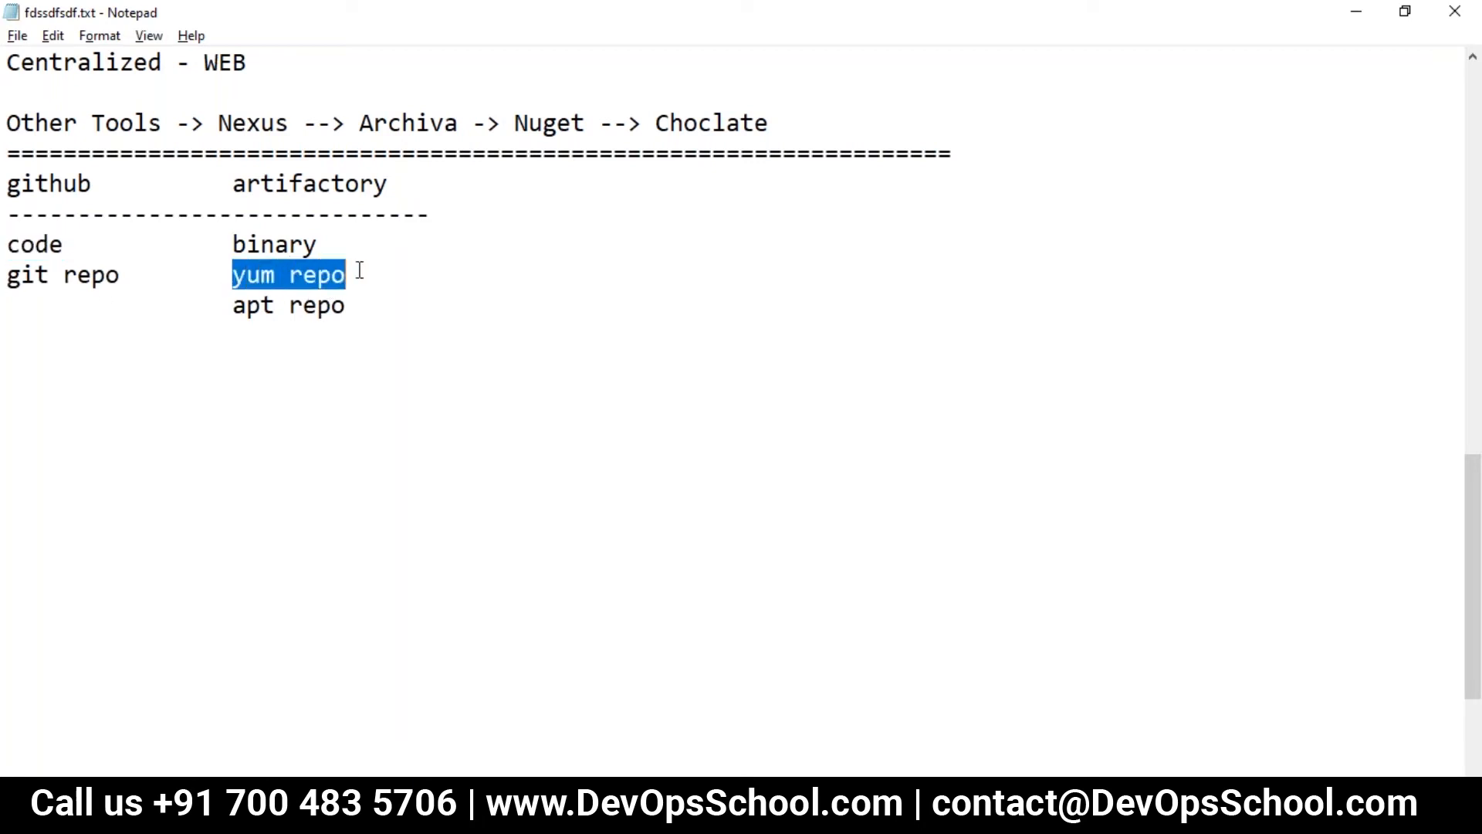
# Add "maven repo" and "docker repo" below apt repo in the artifactory column and save the file.
pyautogui.click(349, 307)
pyautogui.press('Return')
pyautogui.press('Tab')
pyautogui.press('Tab')
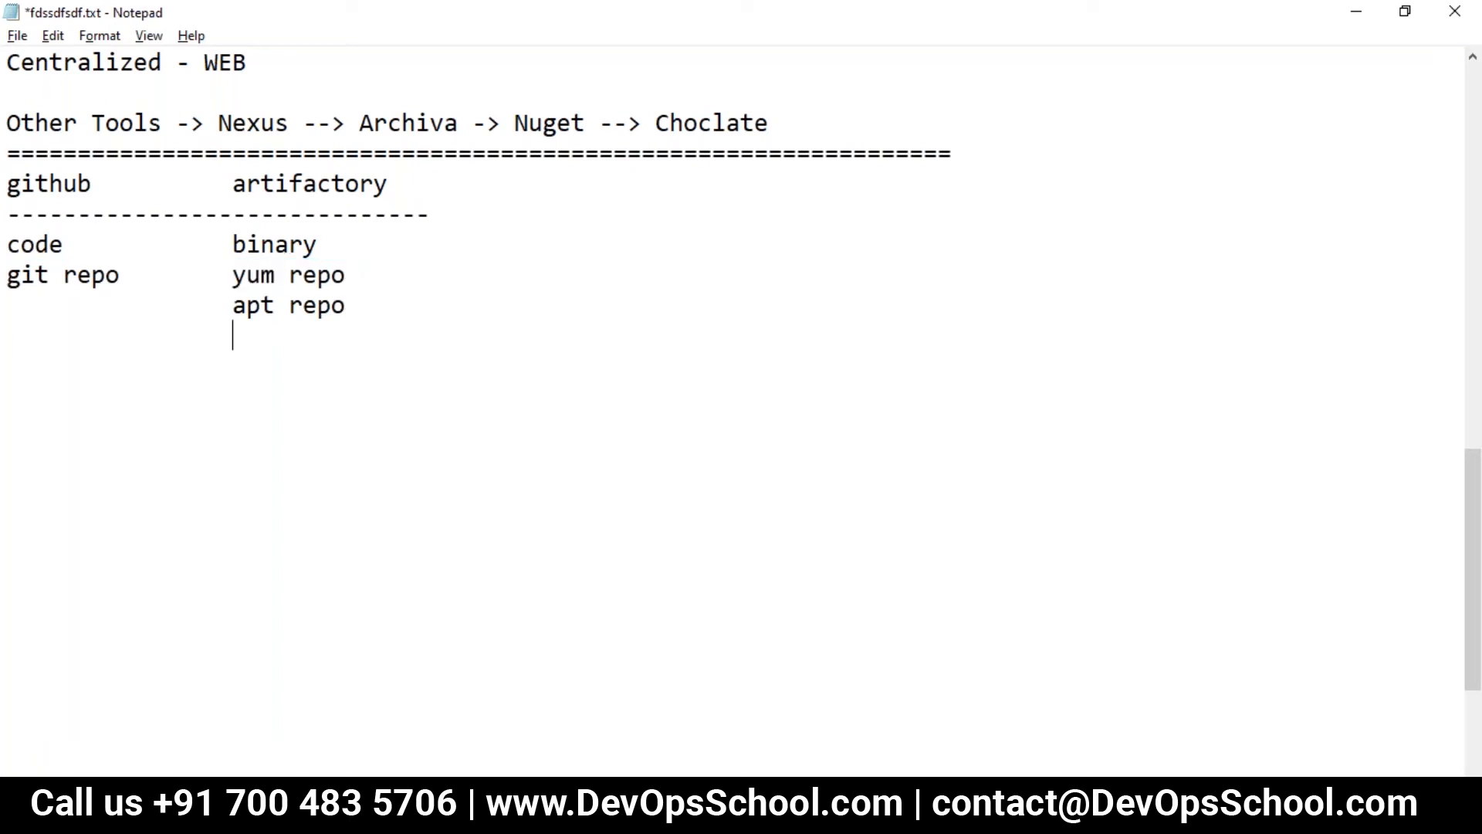
pyautogui.write('maen')
pyautogui.press('BackSpace')
pyautogui.press('BackSpace')
pyautogui.write('ven re')
pyautogui.press('Tab')
pyautogui.press('Tab')
pyautogui.write('docker repo')
pyautogui.press('Return')
pyautogui.press('Tab')
pyautogui.press('Tab')
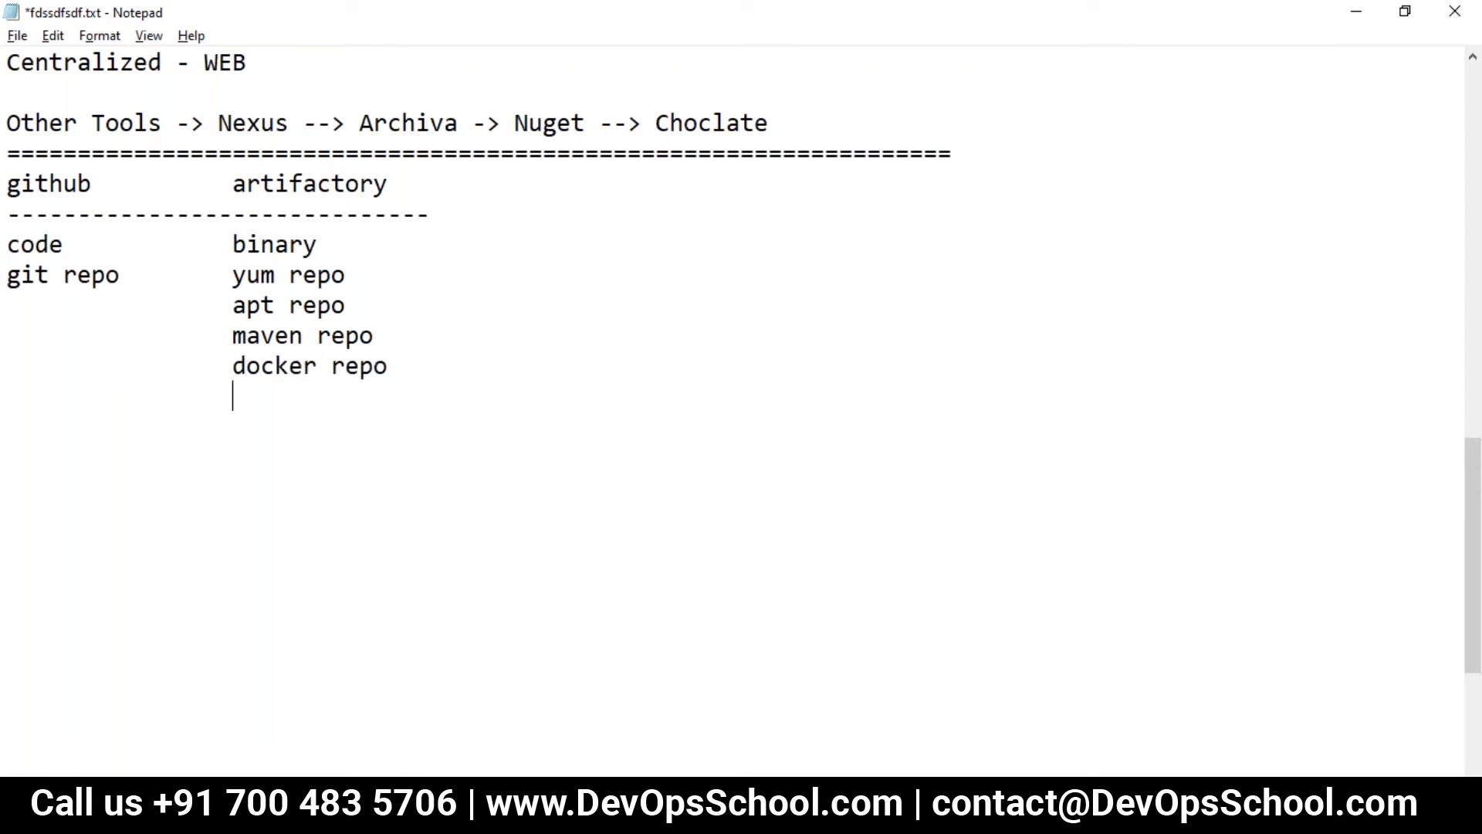
pyautogui.scroll(8, 426, 311)
pyautogui.moveTo(988, 212); pyautogui.dragTo(6, 214)
pyautogui.hotkey('ctrl', 's')
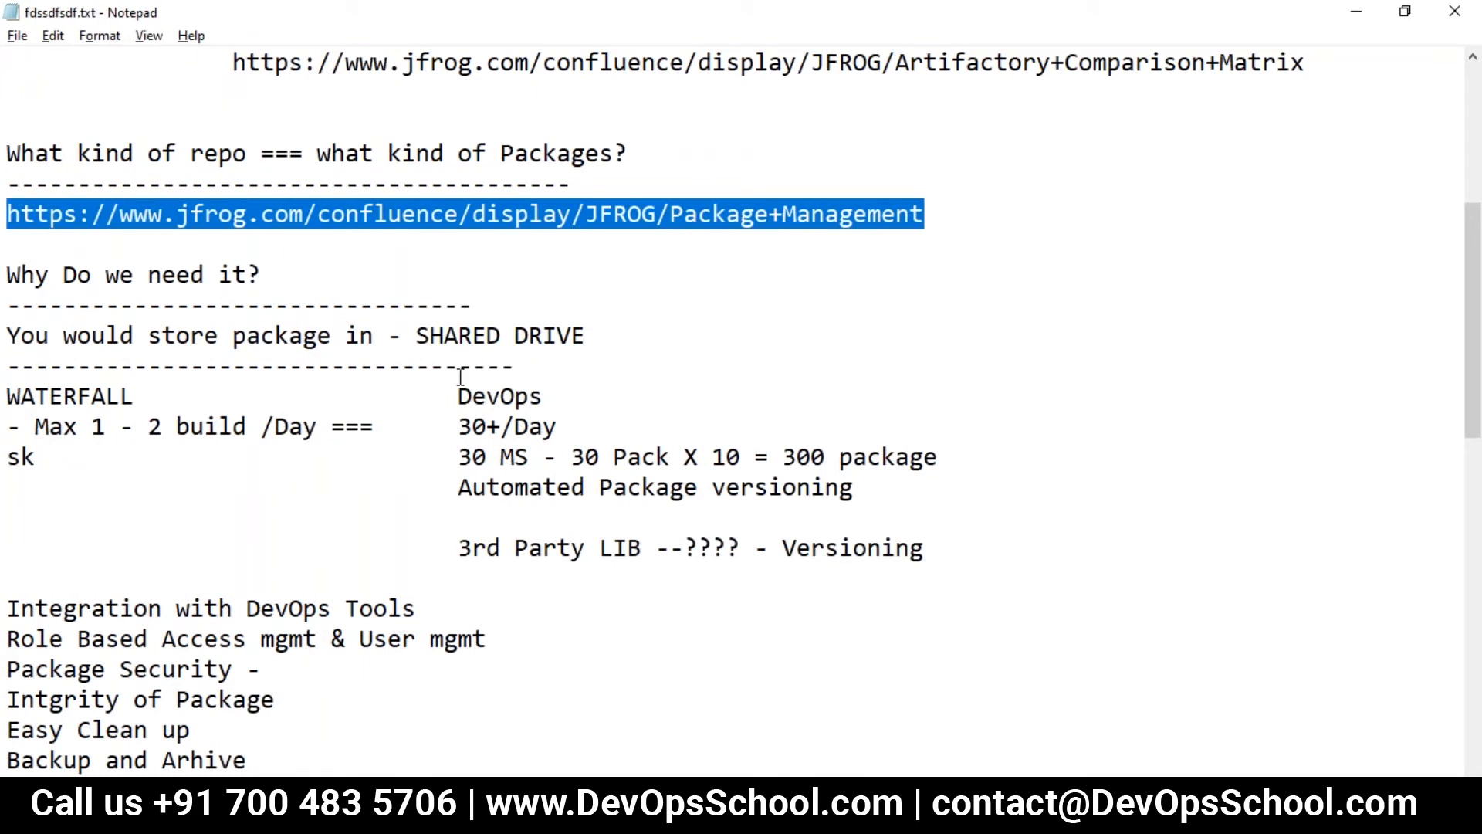
pyautogui.scroll(-7, 459, 378)
pyautogui.click(440, 485)
pyautogui.press('Return')
pyautogui.hotkey('ctrl', 's')
# Review the notes by highlighting the package kinds, shared drive comparison, benefits, Other Tools line and github versus artifactory entries.
pyautogui.scroll(11, 437, 480)
pyautogui.moveTo(12, 122); pyautogui.dragTo(121, 457)
pyautogui.scroll(-4, 120, 457)
pyautogui.moveTo(25, 146); pyautogui.dragTo(984, 236)
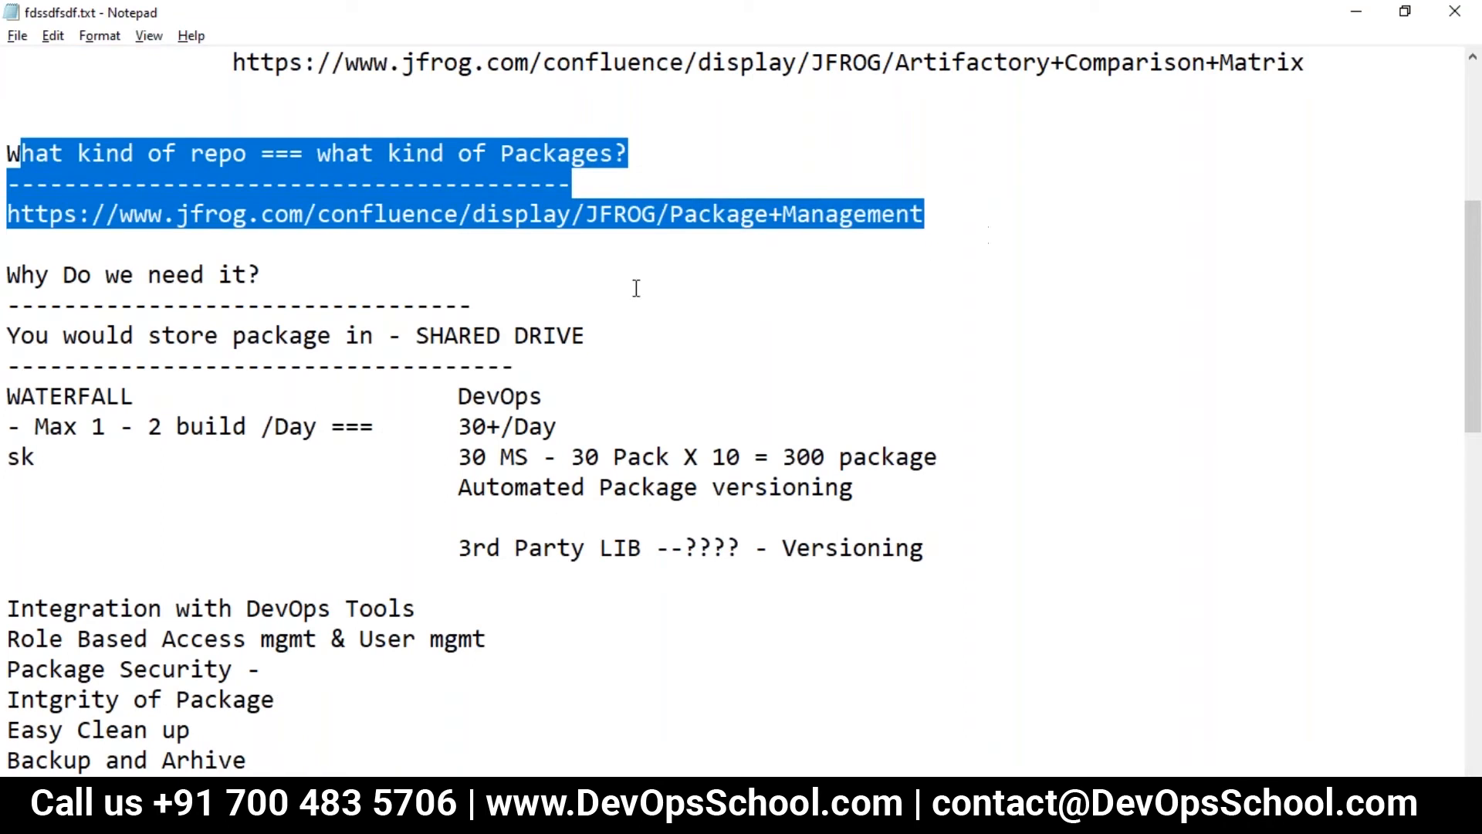
pyautogui.scroll(-2, 620, 289)
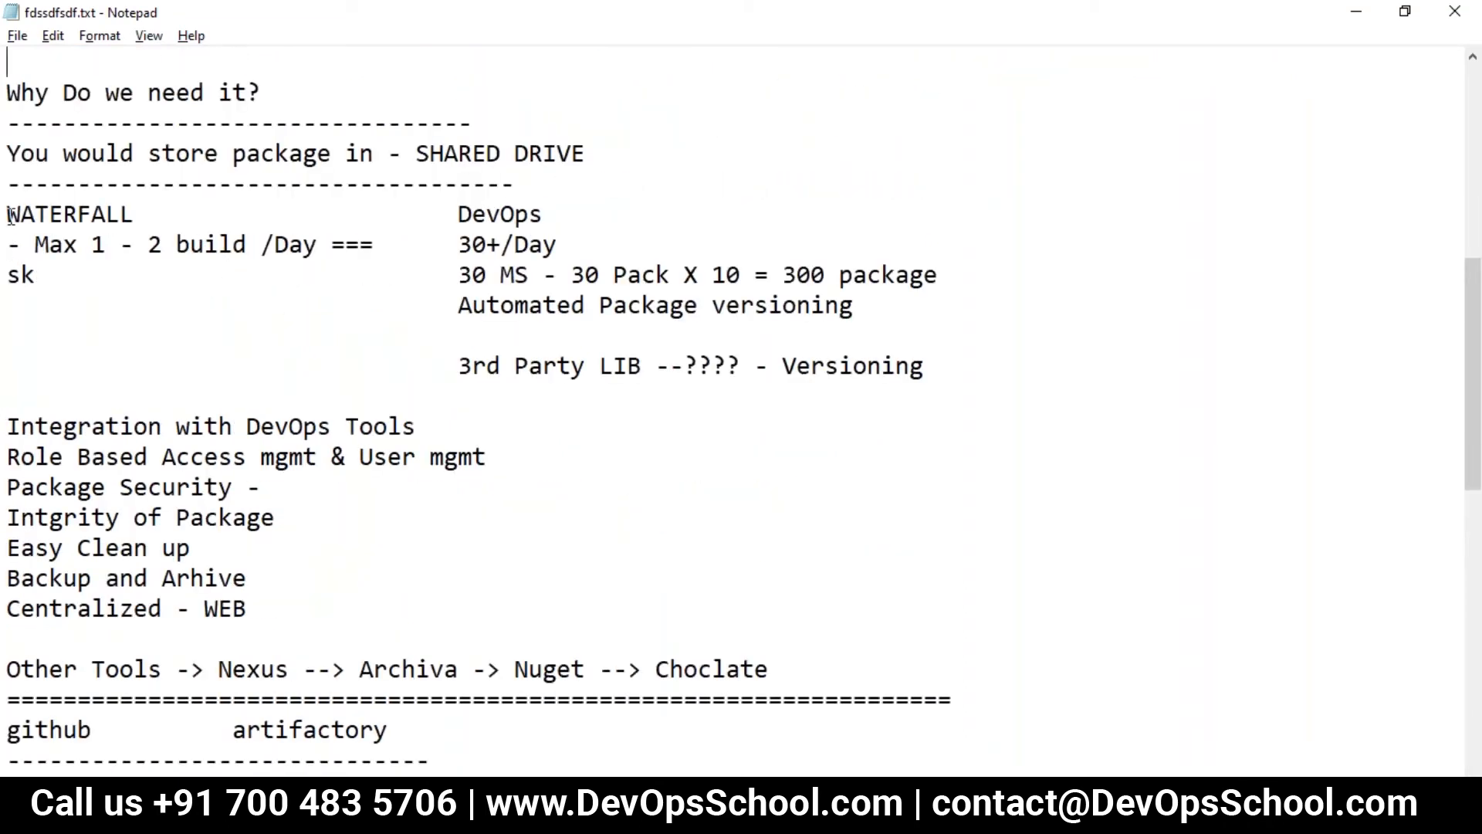
pyautogui.moveTo(7, 153); pyautogui.dragTo(400, 605)
pyautogui.scroll(-3, 233, 411)
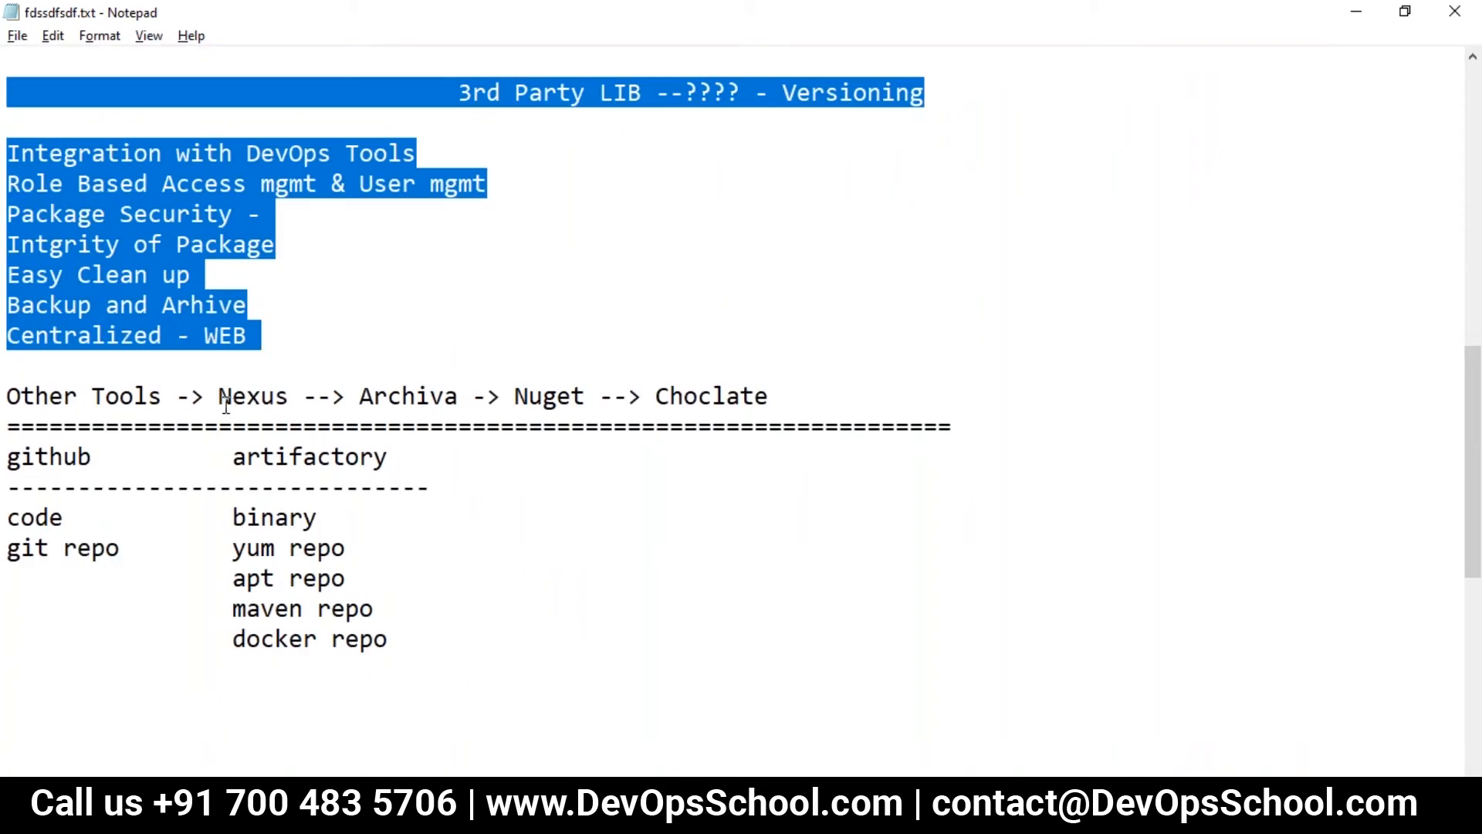
pyautogui.click(141, 378)
pyautogui.click(7, 396)
pyautogui.moveTo(7, 395); pyautogui.dragTo(802, 405)
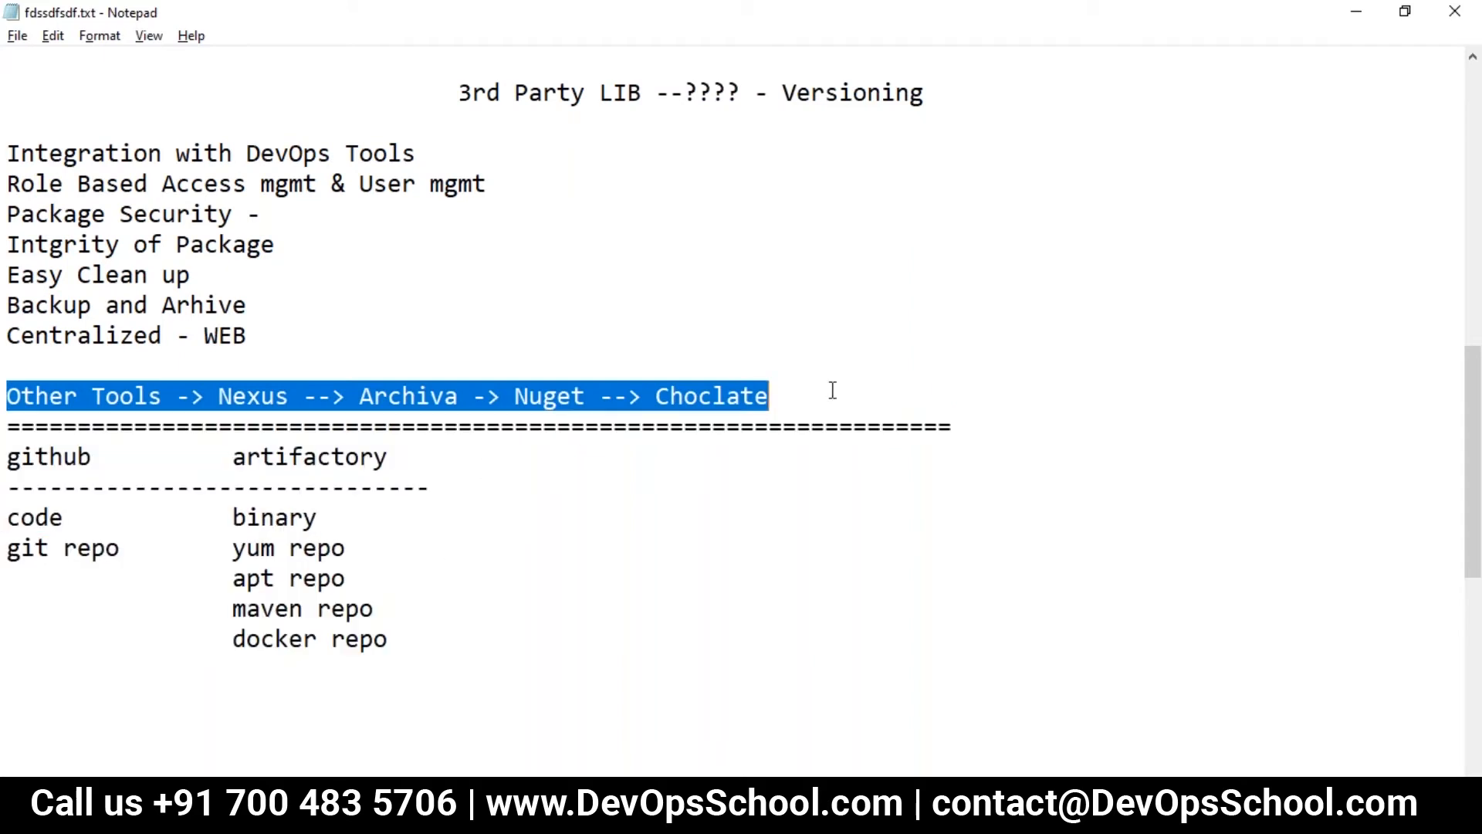
pyautogui.moveTo(388, 640); pyautogui.dragTo(7, 517)
# Add a dashed separator below the repo comparison, followed by the heading "How to install git?" and a "-" bullet, and save.
pyautogui.scroll(-4, 216, 413)
pyautogui.click(185, 315)
pyautogui.click(192, 378)
pyautogui.press('BackSpace')
pyautogui.press('BackSpace')
pyautogui.write('--------------------------------')
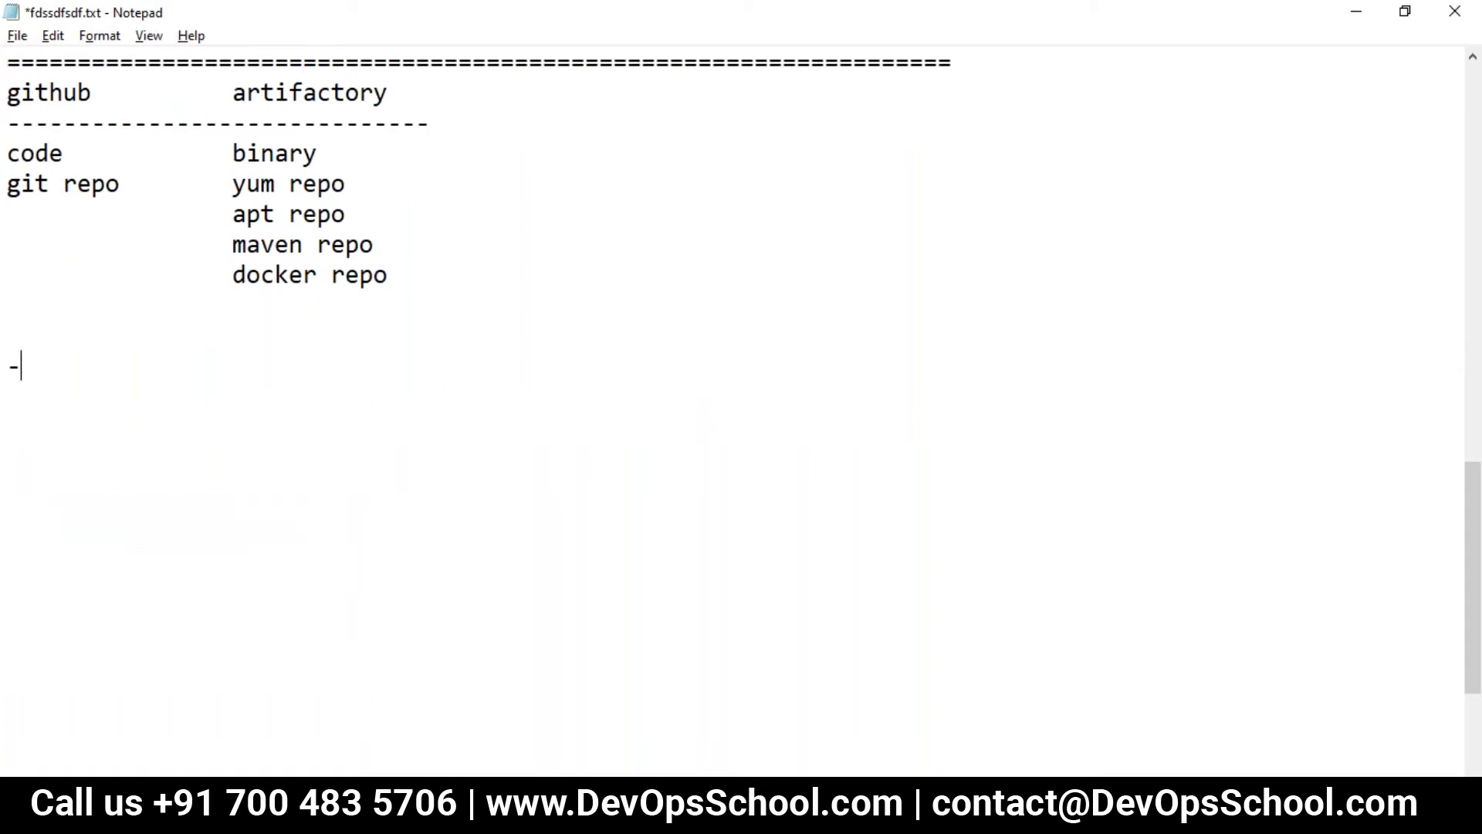
pyautogui.press('Return')
pyautogui.write('How to install git?')
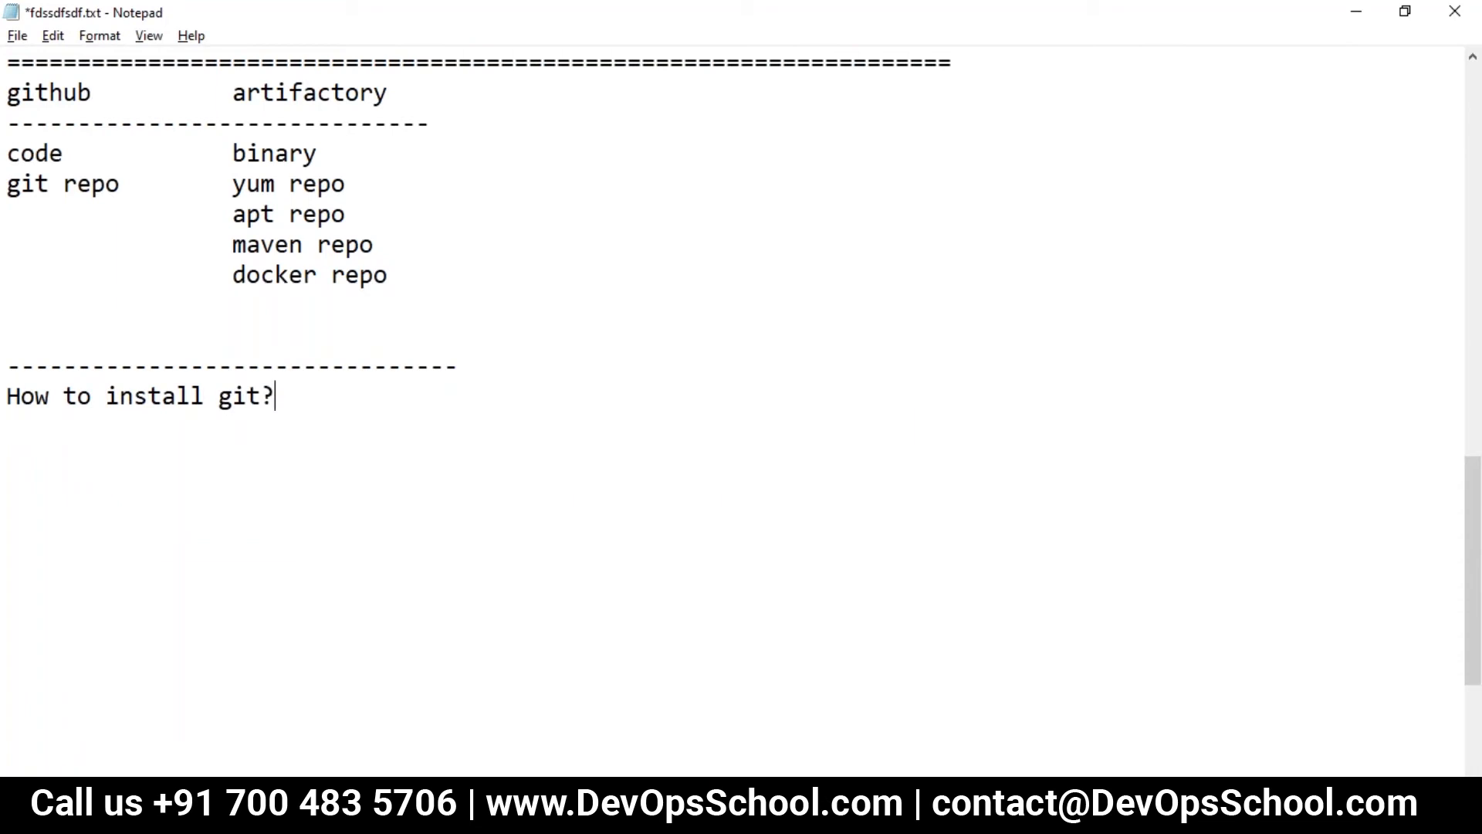
pyautogui.press('Return')
pyautogui.write('-')
pyautogui.hotkey('ctrl', 's')
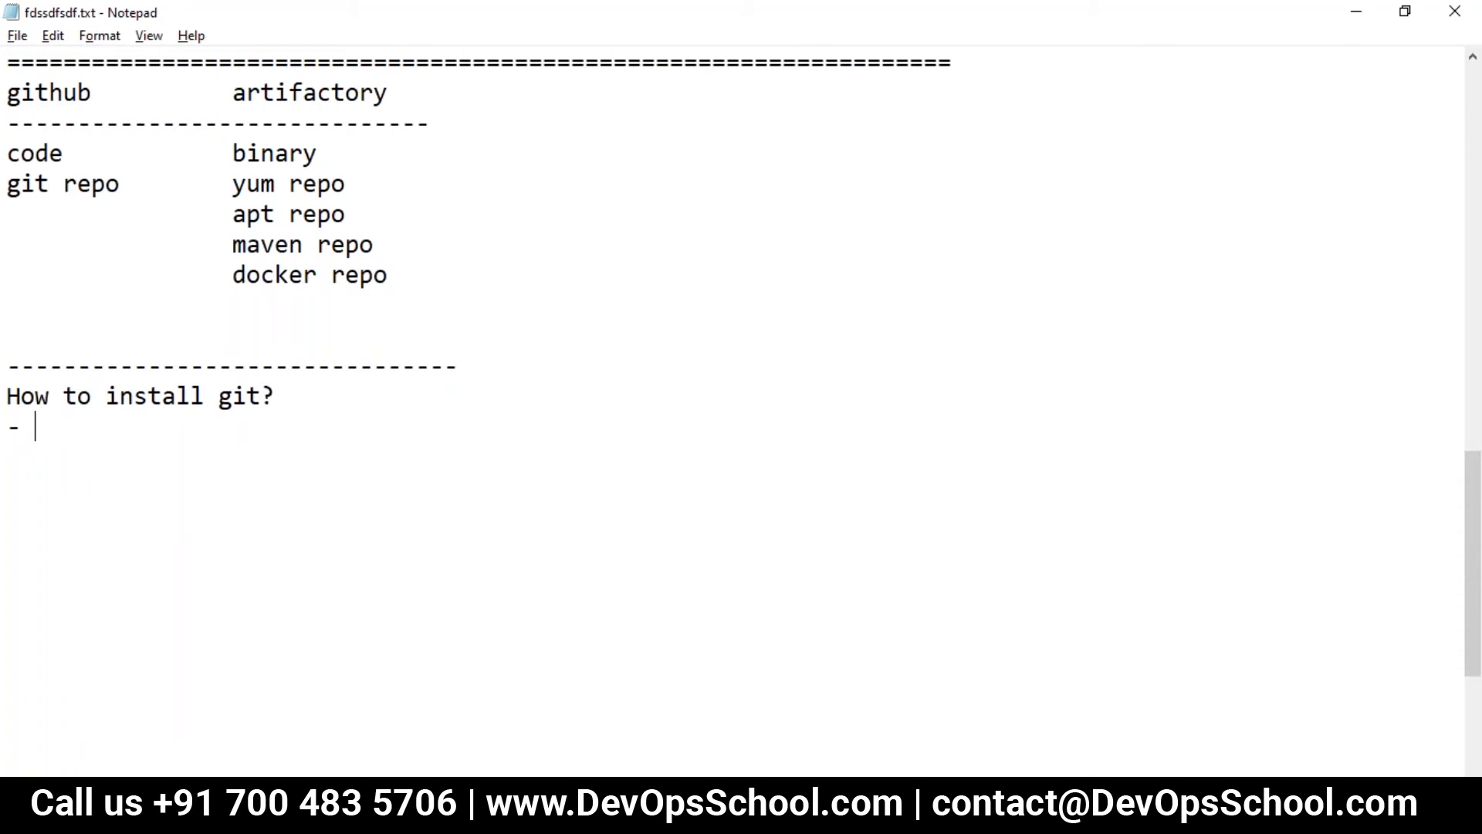
# Review the What is Artifactory? section by highlighting Java in the Written line and Artifactory in the heading.
pyautogui.scroll(15, 192, 378)
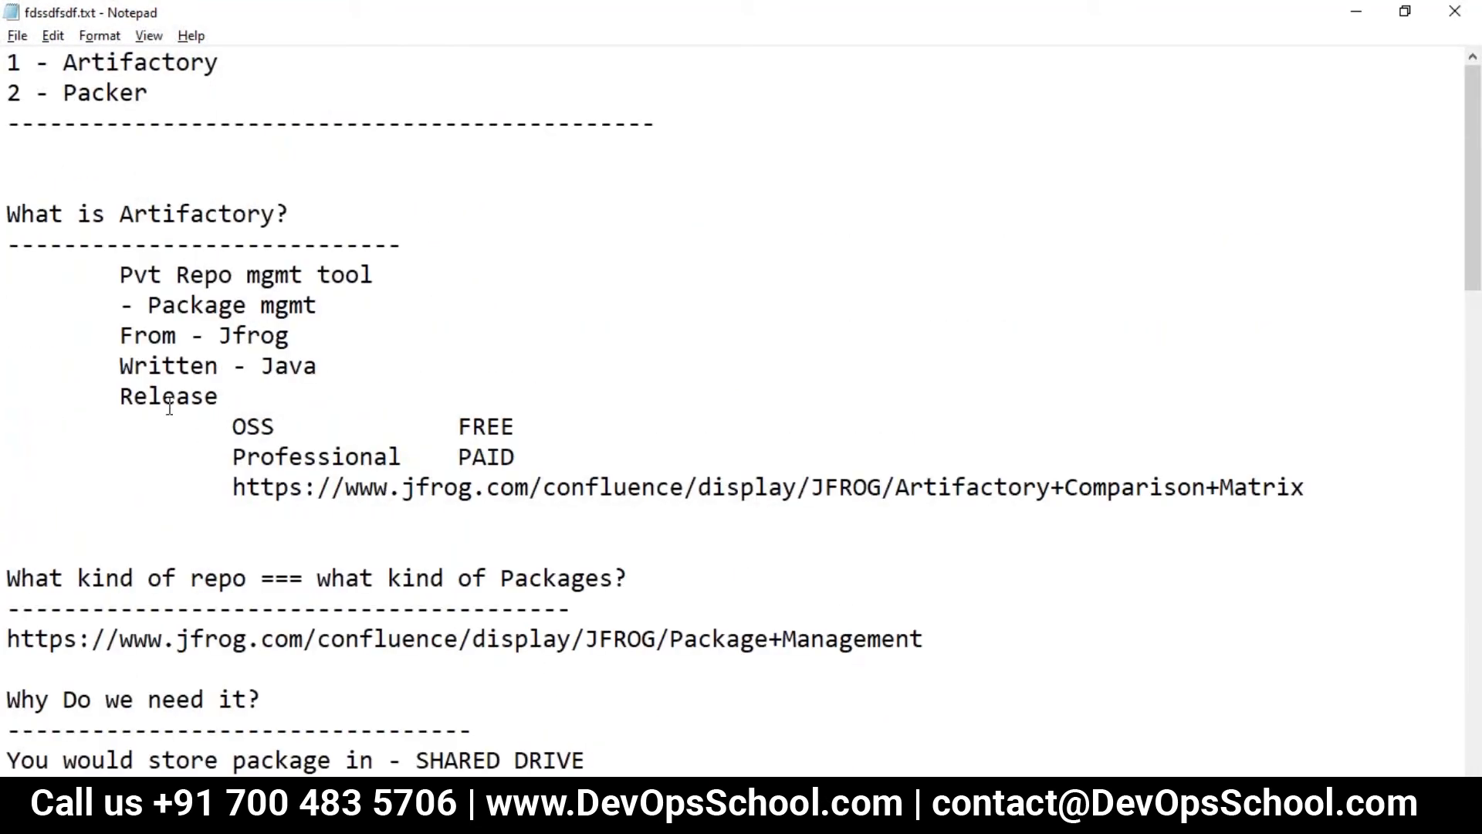
pyautogui.moveTo(328, 360); pyautogui.dragTo(264, 363)
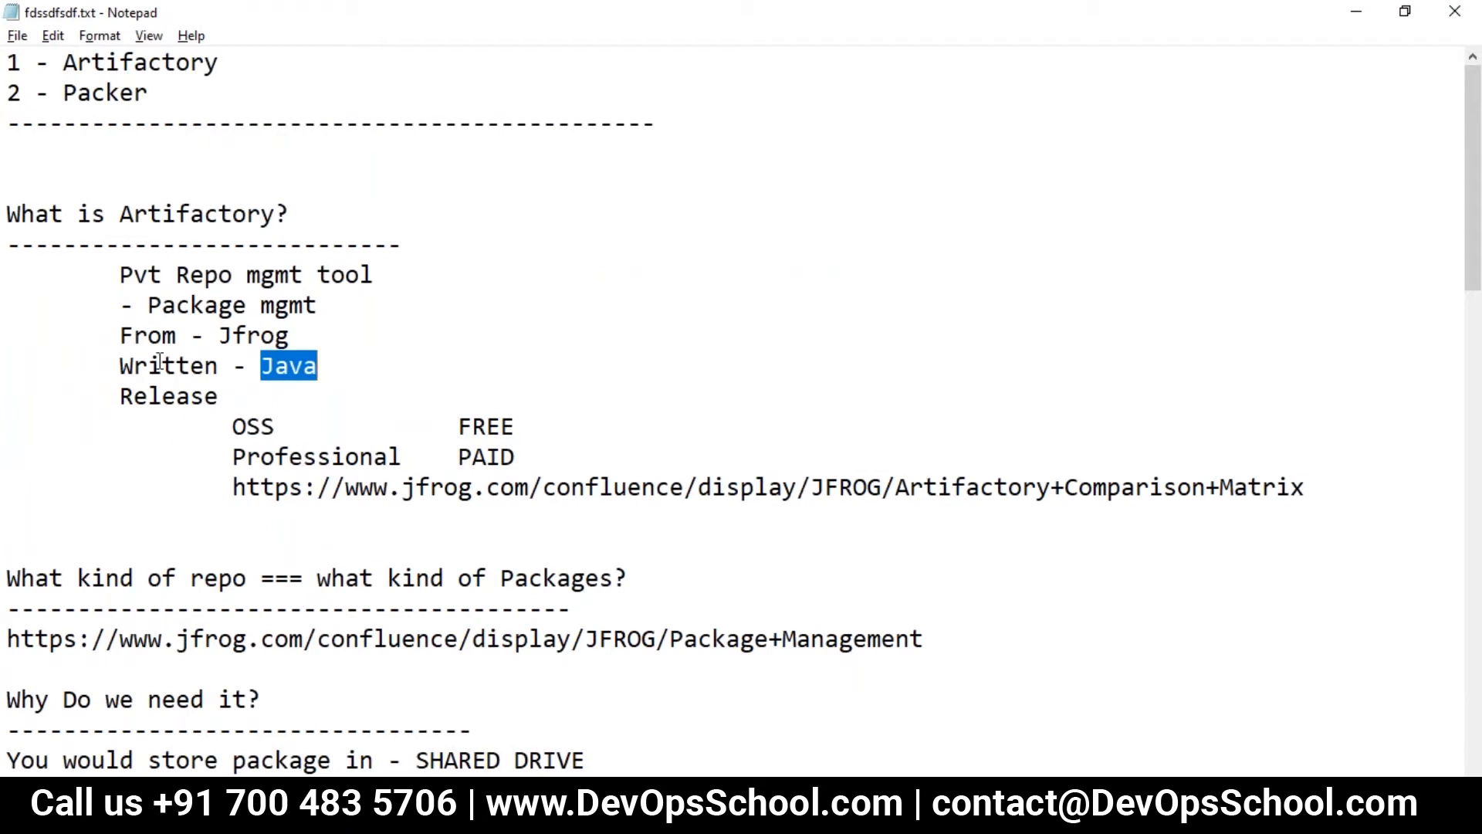
pyautogui.doubleClick(207, 215)
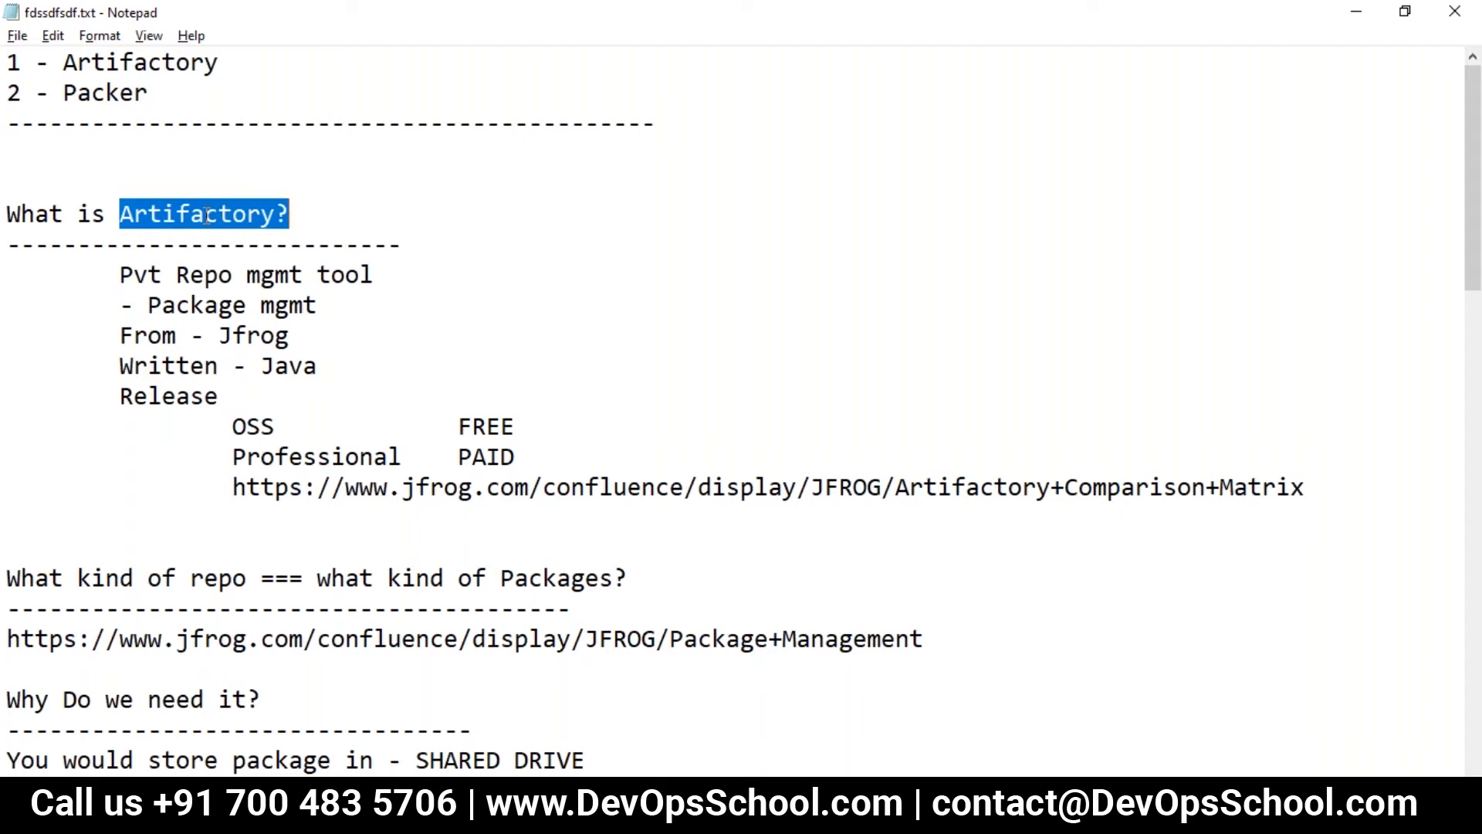
pyautogui.scroll(-1, 255, 358)
pyautogui.scroll(1, 254, 357)
pyautogui.click(278, 336)
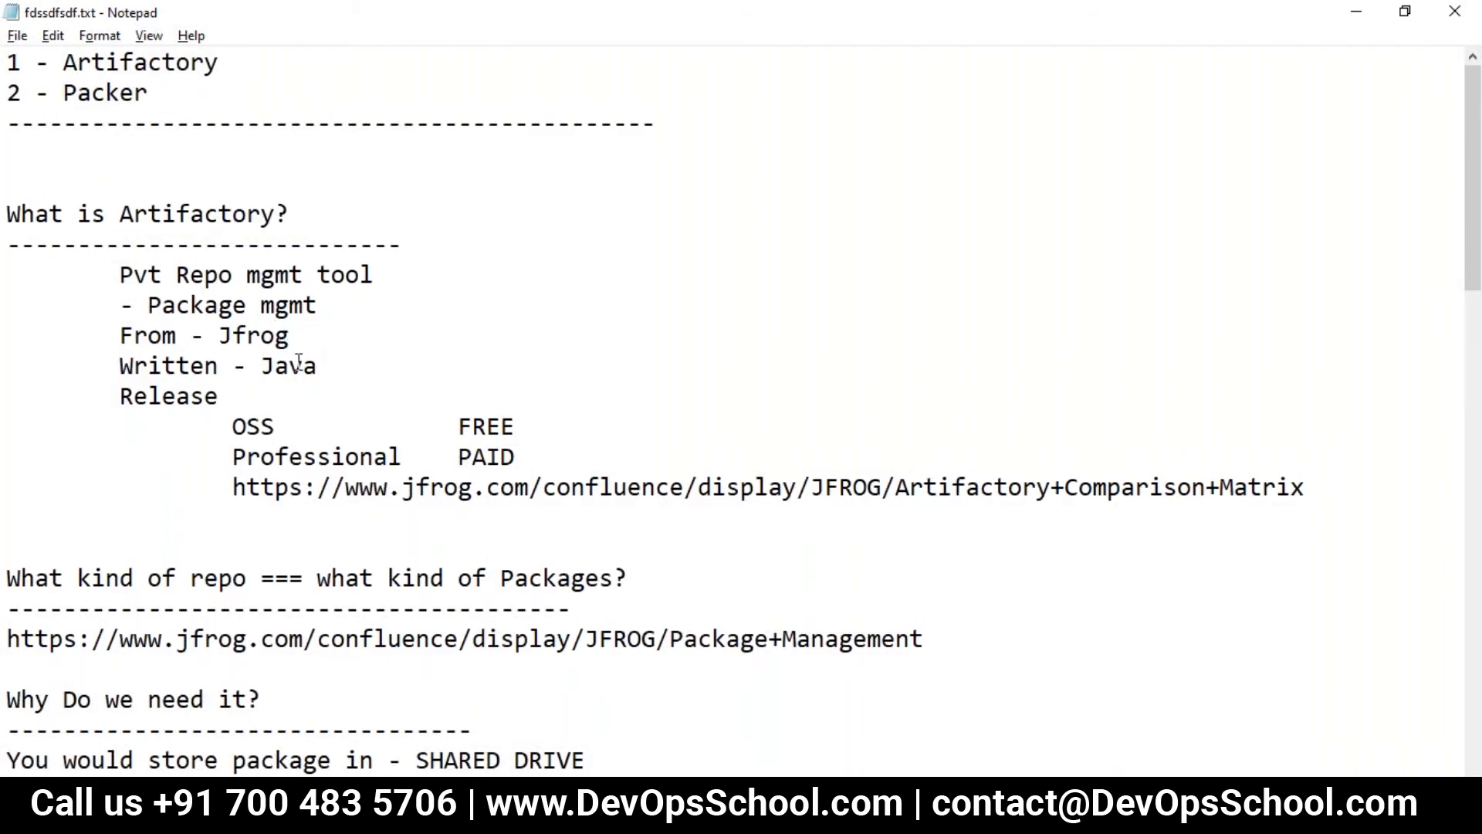
# Review the notes from the Written - Java line and the Artifactory heading down to How to install git?, highlighting each one.
pyautogui.doubleClick(299, 363)
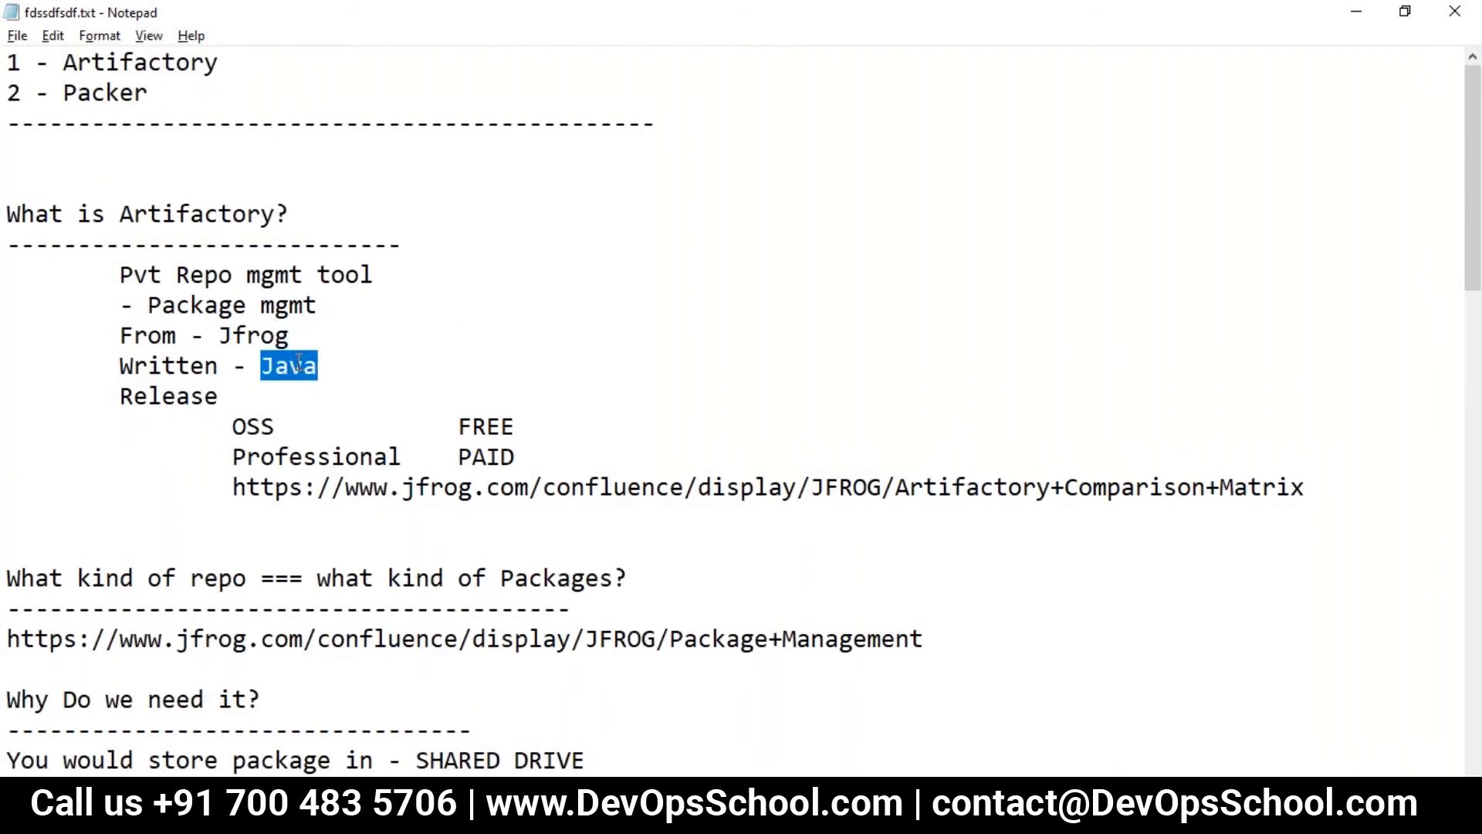
pyautogui.moveTo(348, 374); pyautogui.dragTo(220, 368)
pyautogui.scroll(-2, 274, 448)
pyautogui.scroll(2, 273, 448)
pyautogui.doubleClick(186, 225)
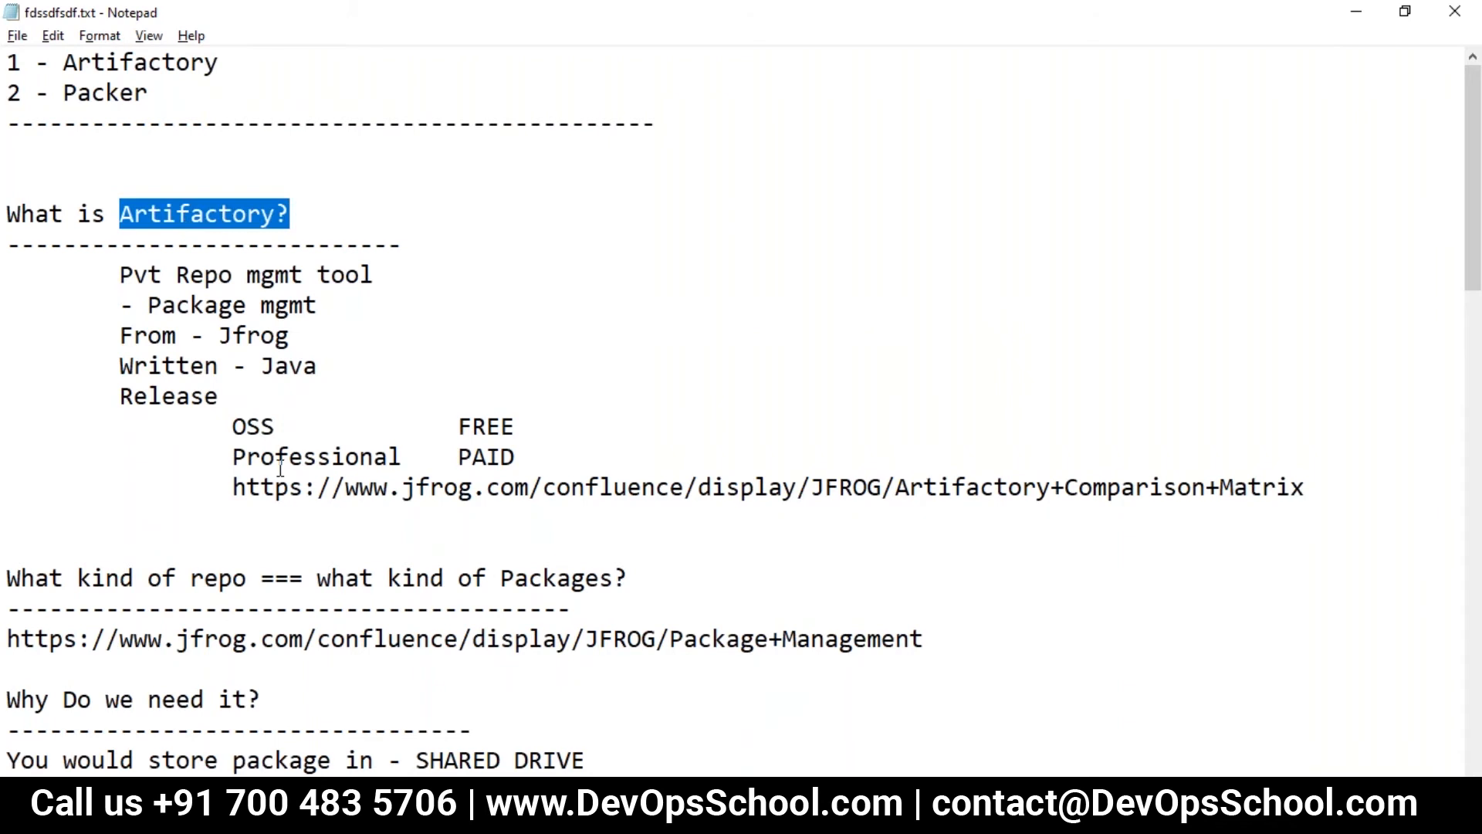
pyautogui.scroll(-14, 280, 470)
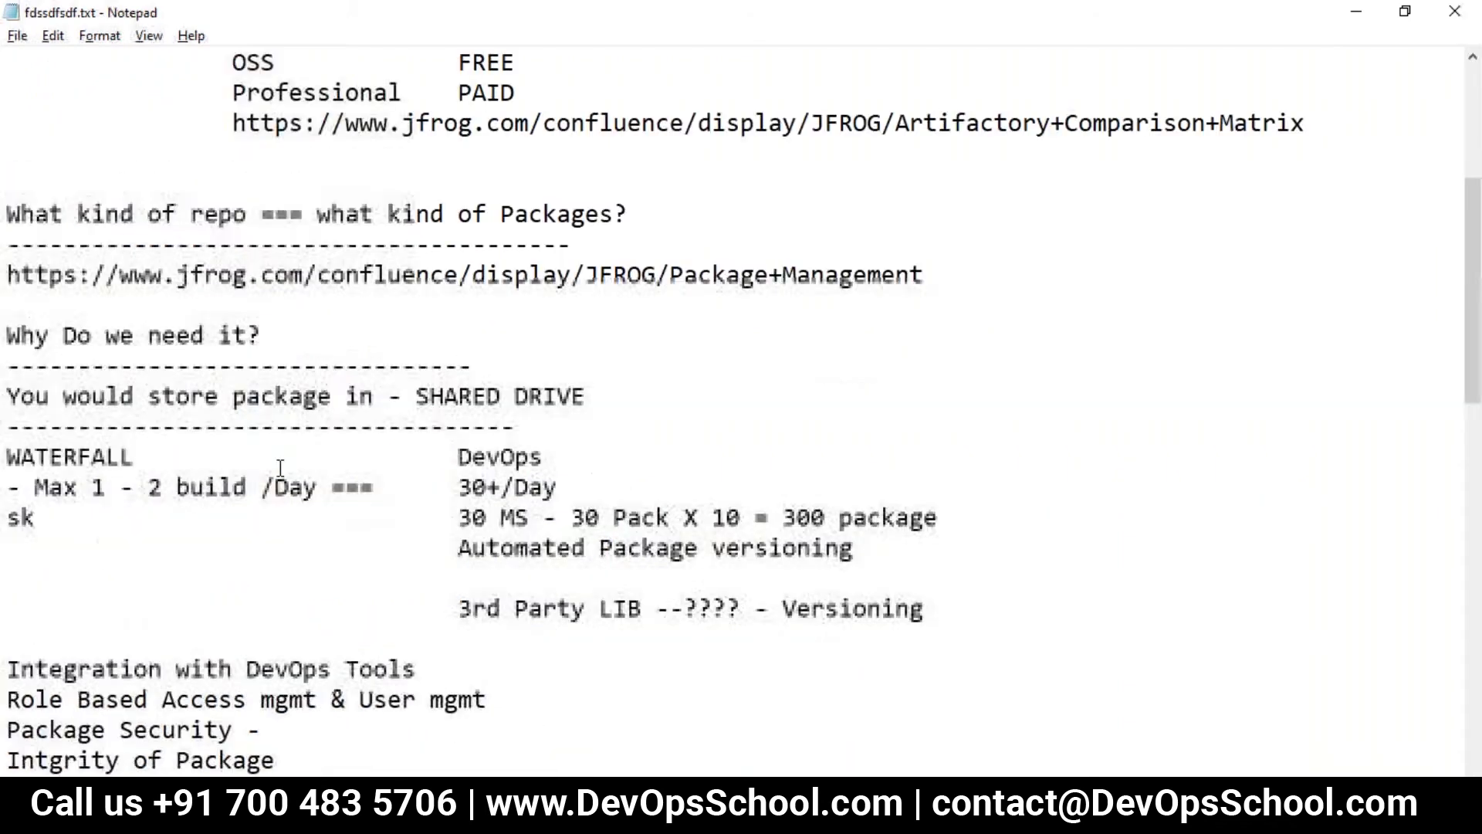
pyautogui.moveTo(299, 464); pyautogui.dragTo(6, 462)
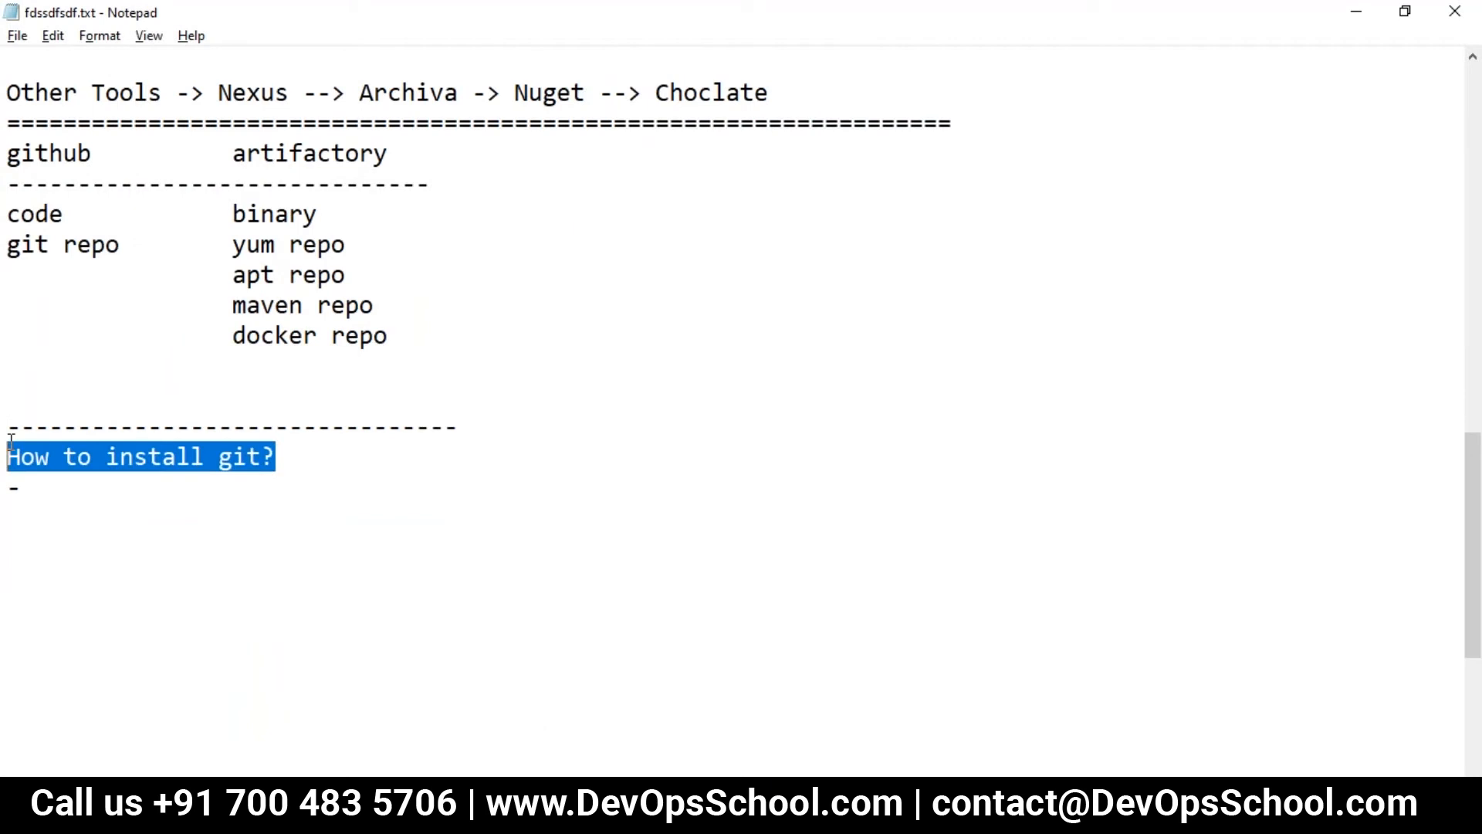
# Replace the bullet under How to install git? with the command "$ docker run -d jfrog/art7.6".
pyautogui.click(79, 486)
pyautogui.press('BackSpace')
pyautogui.press('BackSpace')
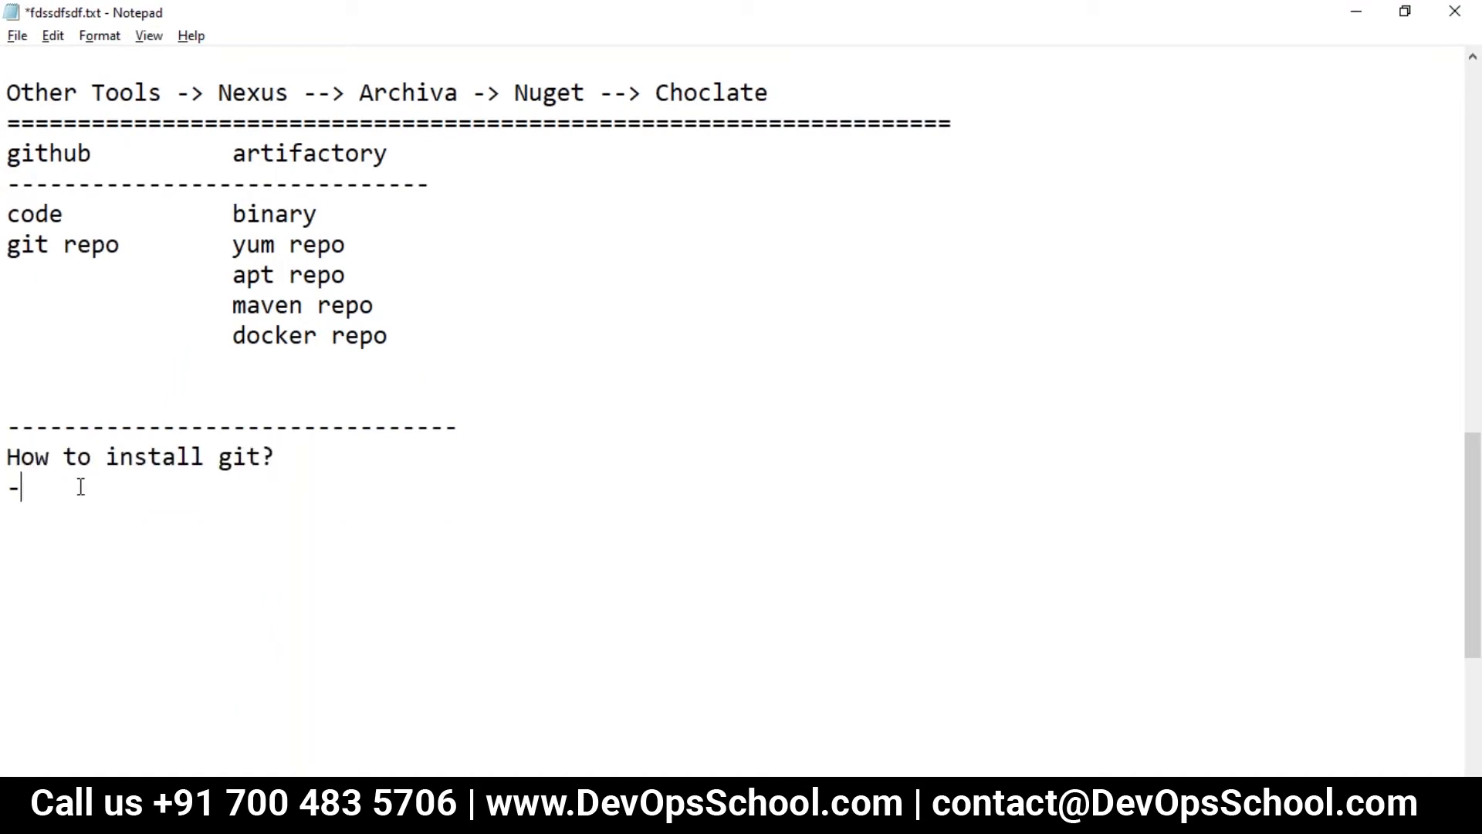
pyautogui.write('$ docker run')
pyautogui.write(' jgronm')
pyautogui.press('BackSpace')
pyautogui.press('BackSpace')
pyautogui.press('BackSpace')
pyautogui.press('BackSpace')
pyautogui.press('BackSpace')
pyautogui.write('r')
pyautogui.press('BackSpace')
pyautogui.press('BackSpace')
pyautogui.write('-df')
pyautogui.press('BackSpace')
pyautogui.write('jrg')
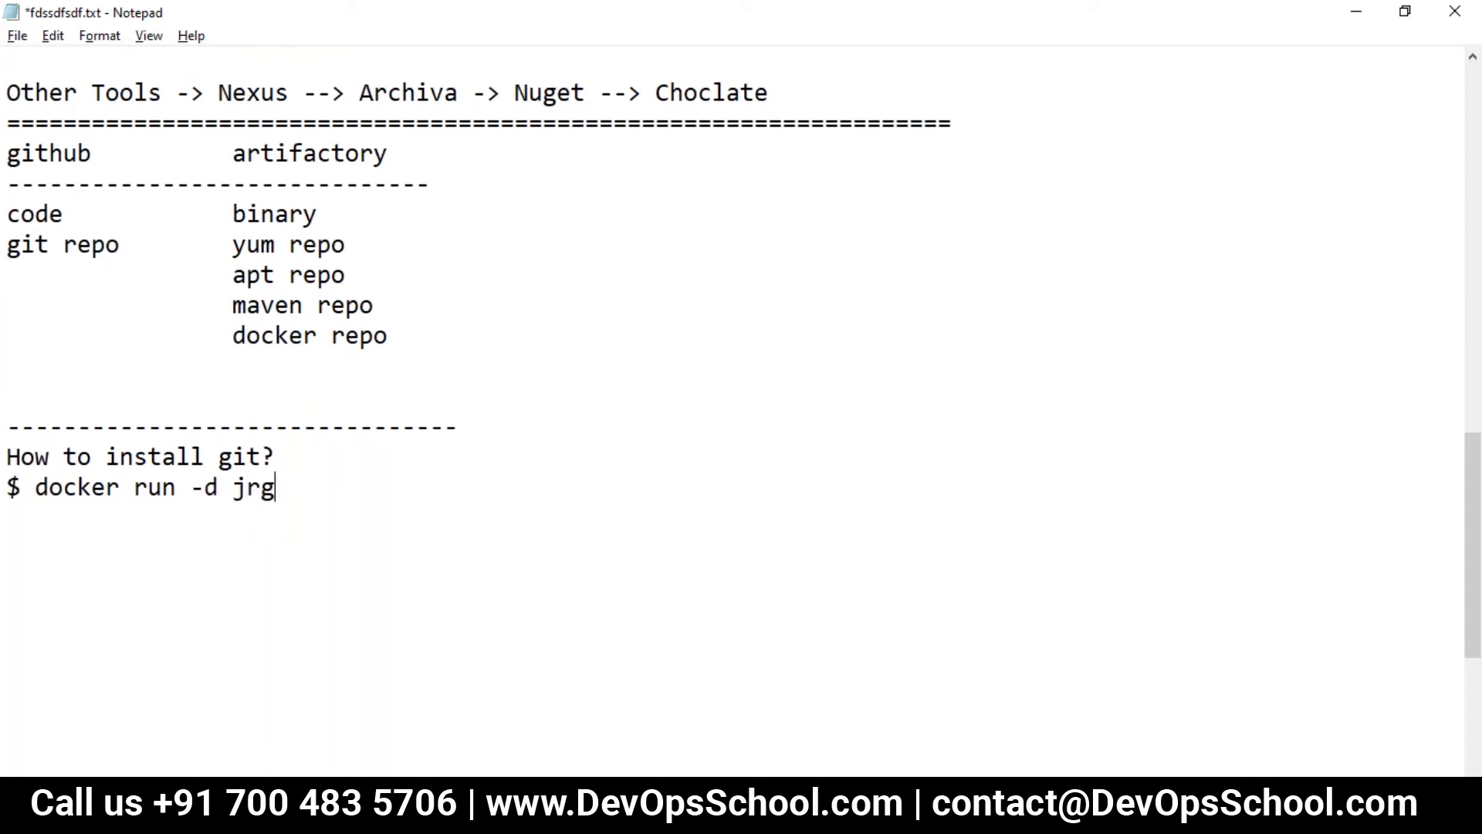
pyautogui.press('BackSpace')
pyautogui.press('BackSpace')
pyautogui.write('frog/art')
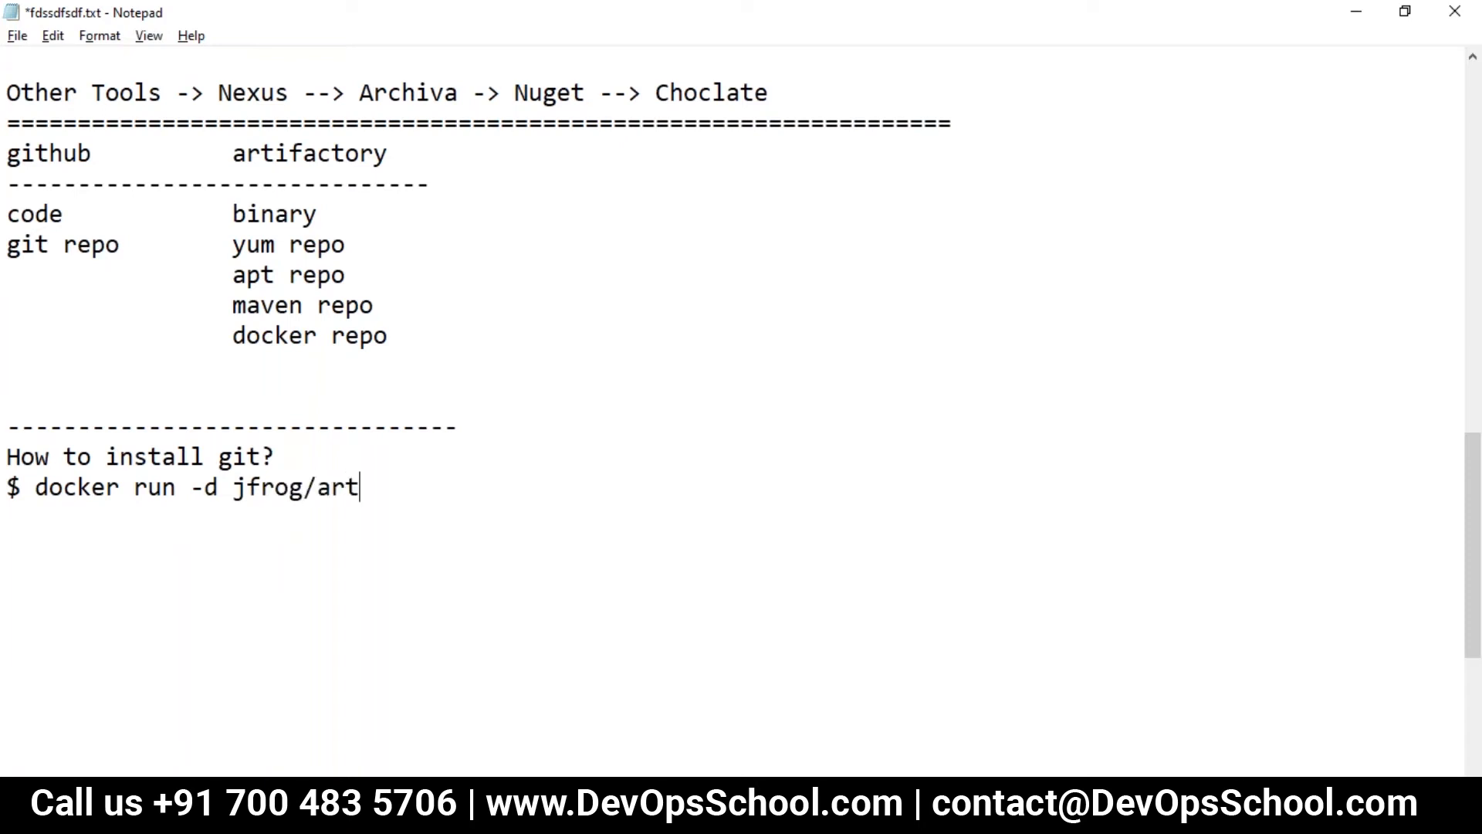
pyautogui.write('7.6')
pyautogui.press('Return')
# Insert the port mapping "-p 8080:8080" before jfrog/art7.6 in the docker run command and save the file.
pyautogui.press('Left')
pyautogui.press('Left')
pyautogui.press('Left')
pyautogui.press('Left')
pyautogui.press('Left')
pyautogui.press('Left')
pyautogui.press('Left')
pyautogui.press('Left')
pyautogui.press('Left')
pyautogui.press('Left')
pyautogui.write('-8080:')
pyautogui.press('BackSpace')
pyautogui.press('BackSpace')
pyautogui.press('BackSpace')
pyautogui.press('BackSpace')
pyautogui.press('BackSpace')
pyautogui.write('p 8080')
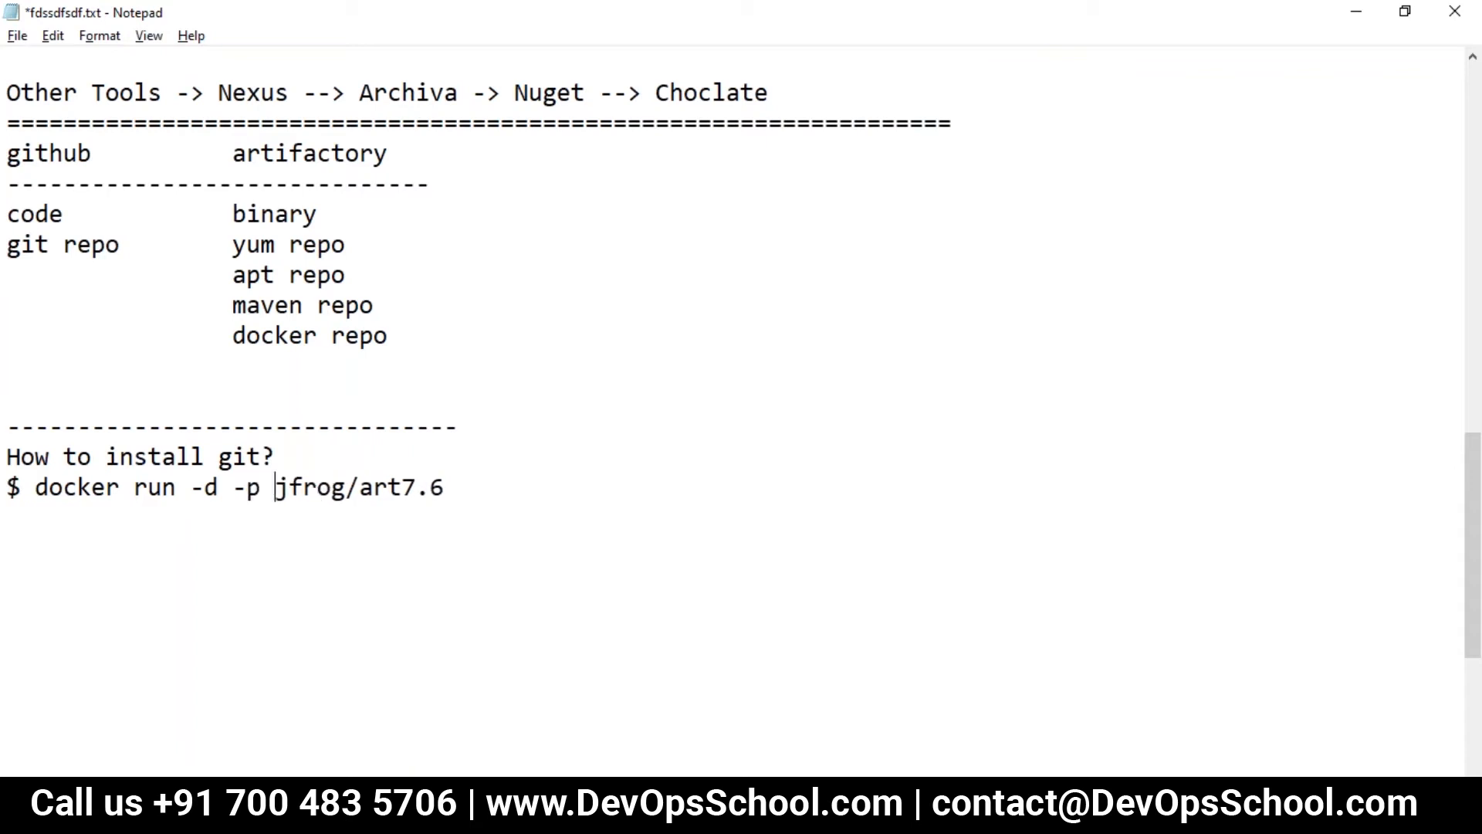
pyautogui.write(':8080')
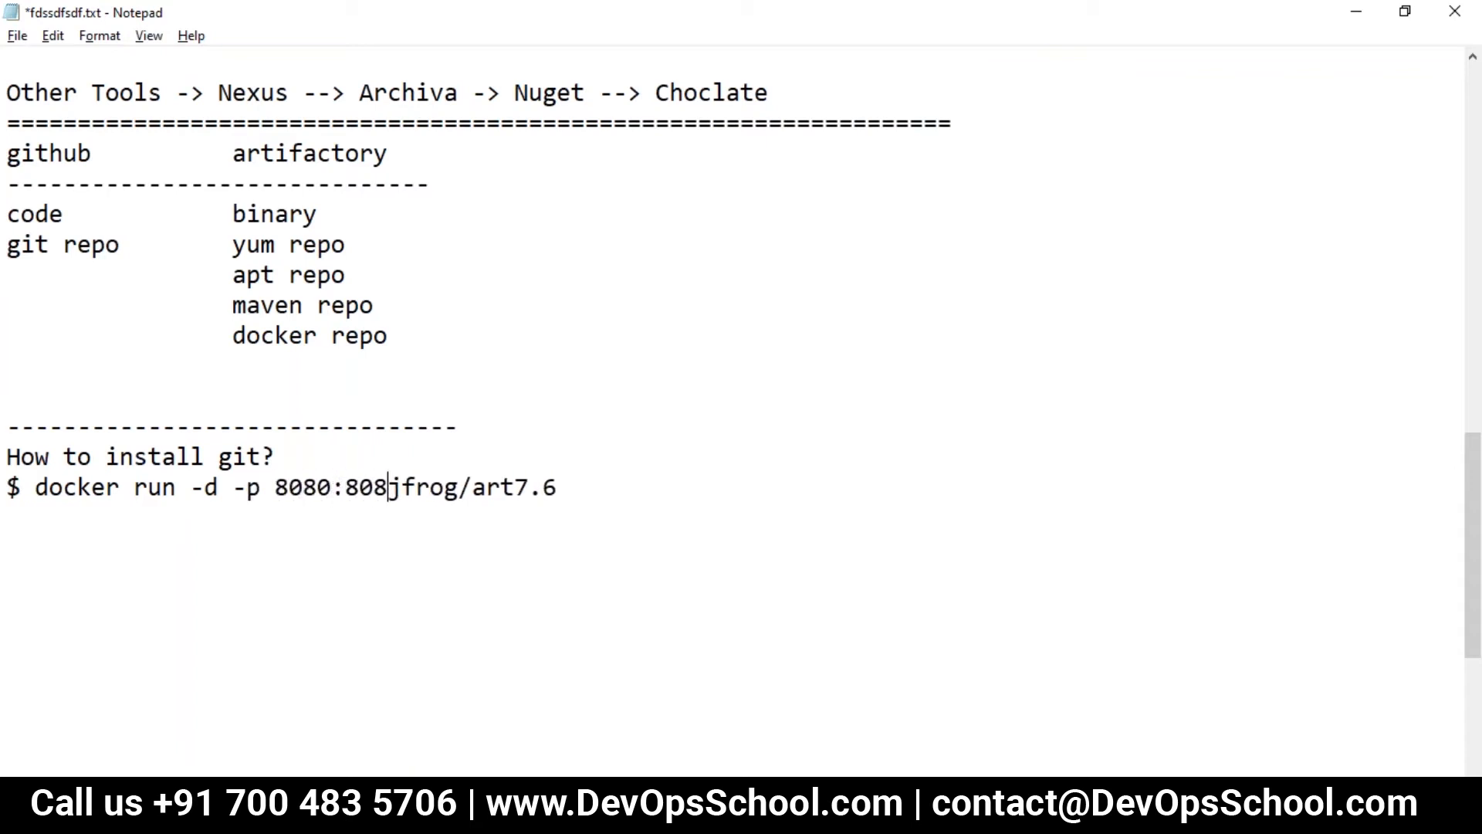
pyautogui.hotkey('ctrl', 's')
# Review the docker run command by highlighting the whole line with its heading and the container port.
pyautogui.moveTo(407, 486); pyautogui.dragTo(33, 494)
pyautogui.click(33, 494)
pyautogui.click(641, 484)
pyautogui.moveTo(641, 483); pyautogui.dragTo(9, 462)
pyautogui.click(288, 513)
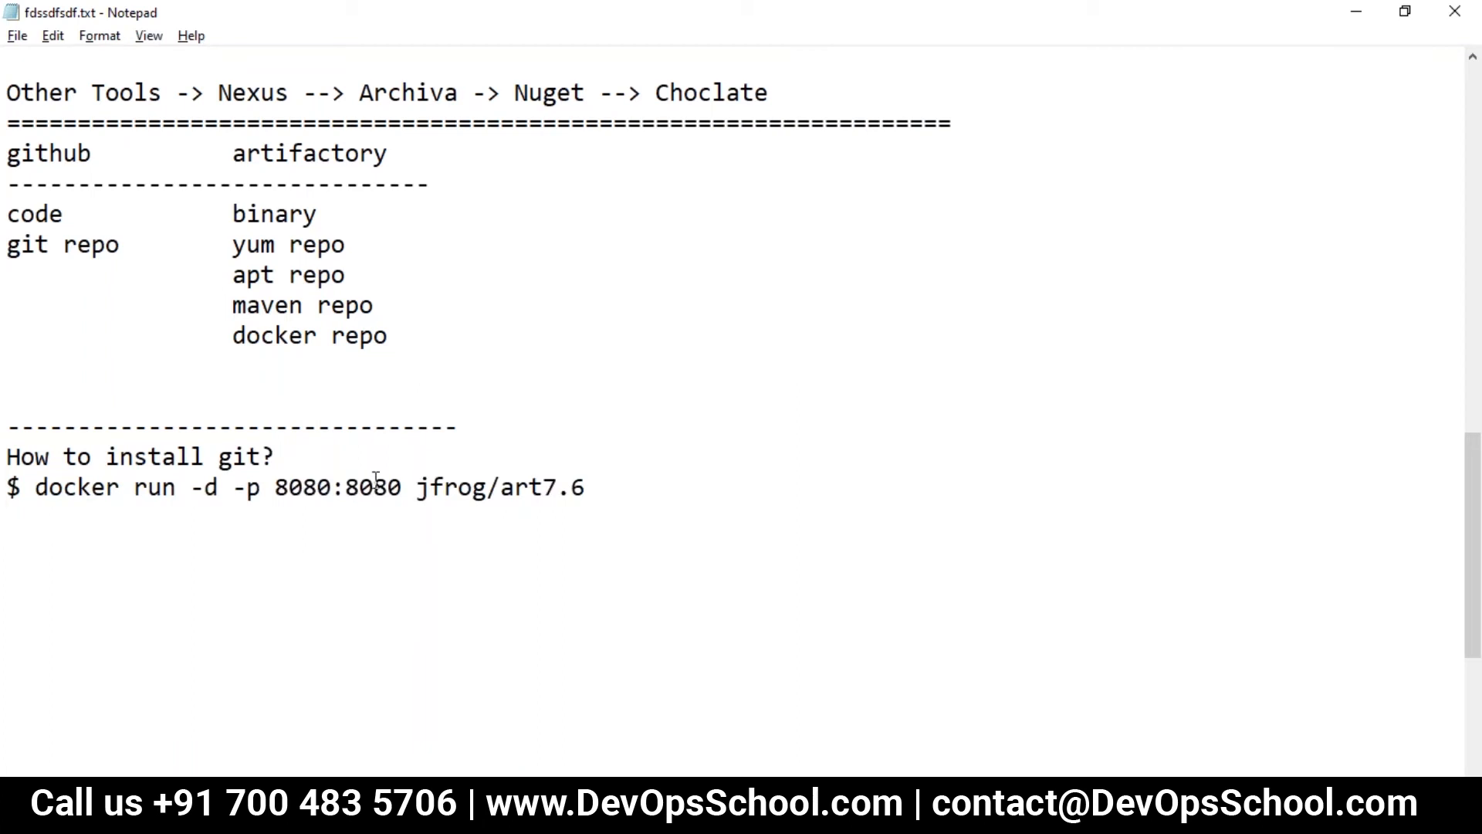
pyautogui.moveTo(402, 486); pyautogui.dragTo(337, 481)
pyautogui.click(241, 552)
# Switch to Chrome, open devopsschool.com/blog in a new tab and search the blog for "artifactory".
pyautogui.moveTo(506, 818)
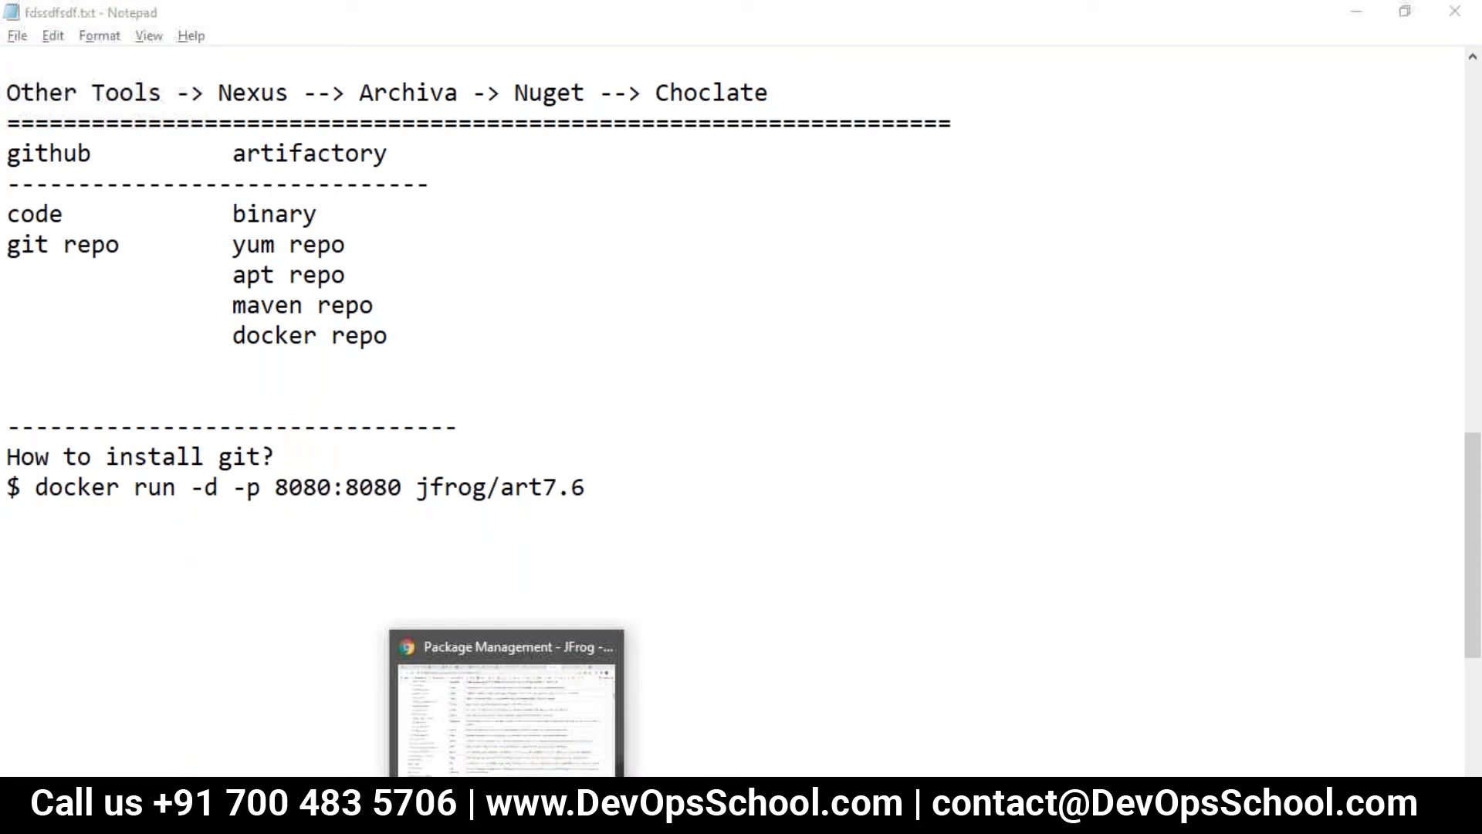
pyautogui.click(506, 702)
pyautogui.hotkey('ctrl', 't')
pyautogui.write('de')
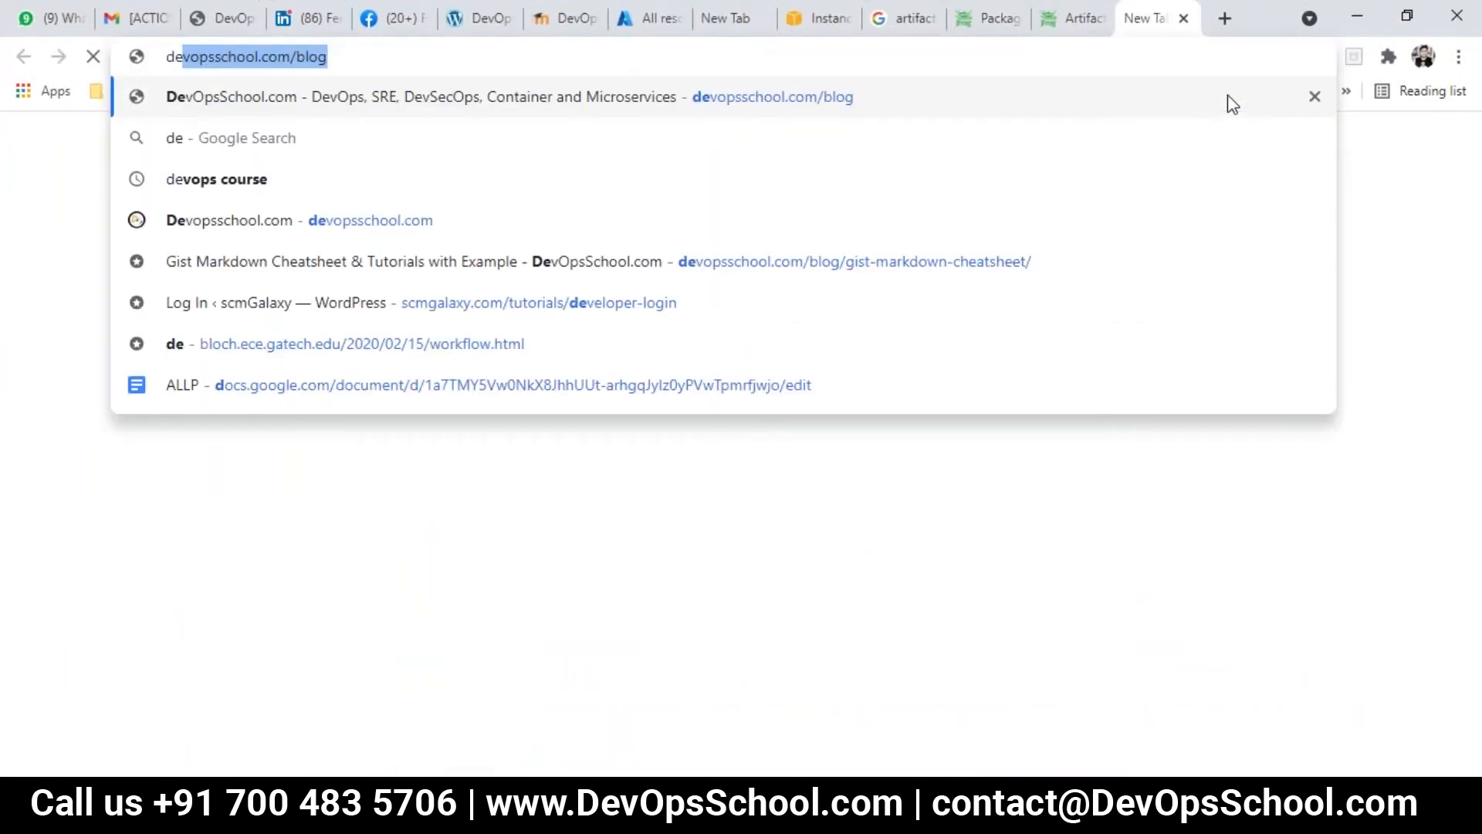
pyautogui.press('Right')
pyautogui.press('Return')
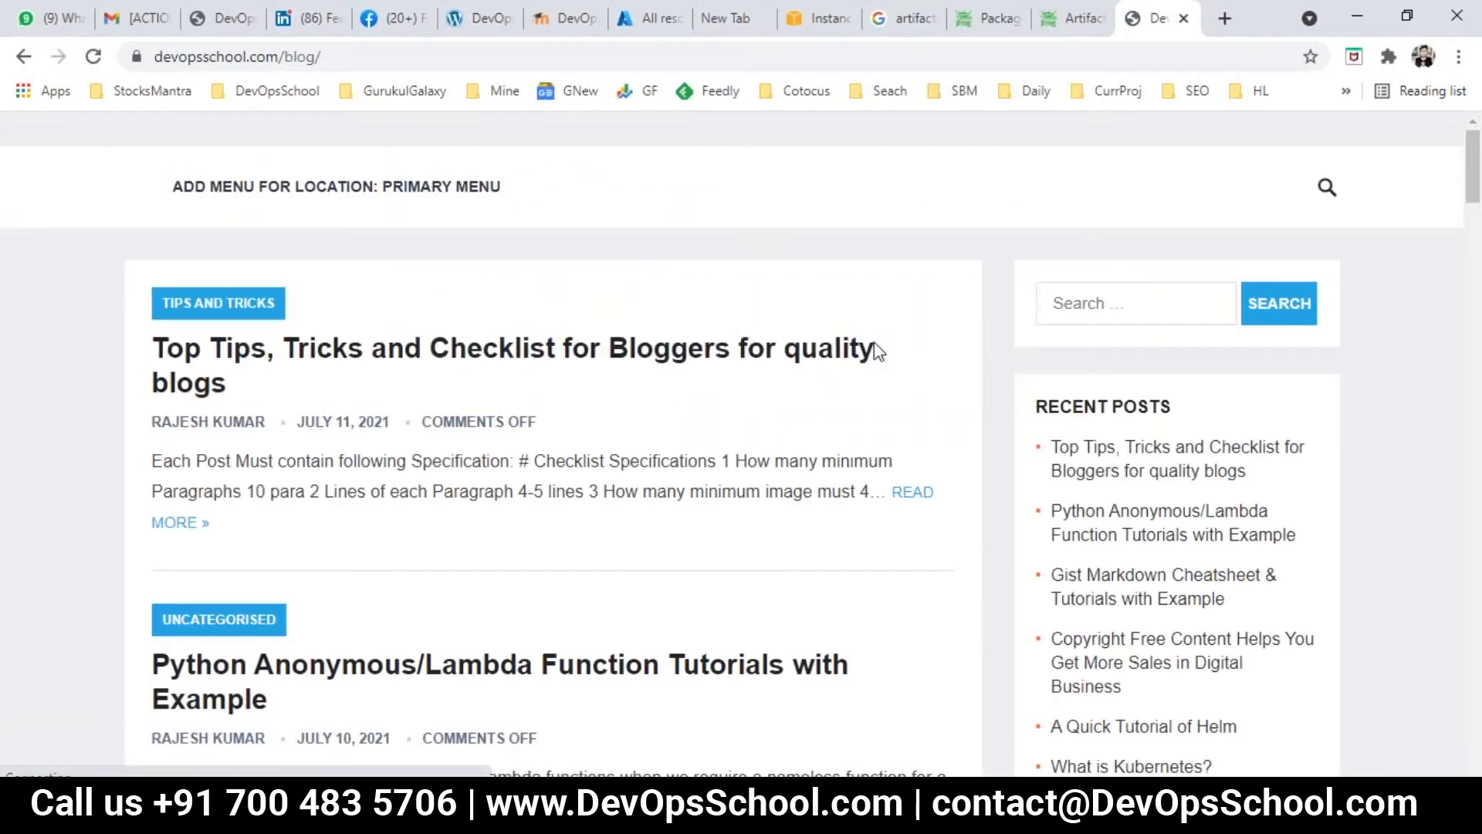
pyautogui.click(1052, 304)
pyautogui.write('artifactory')
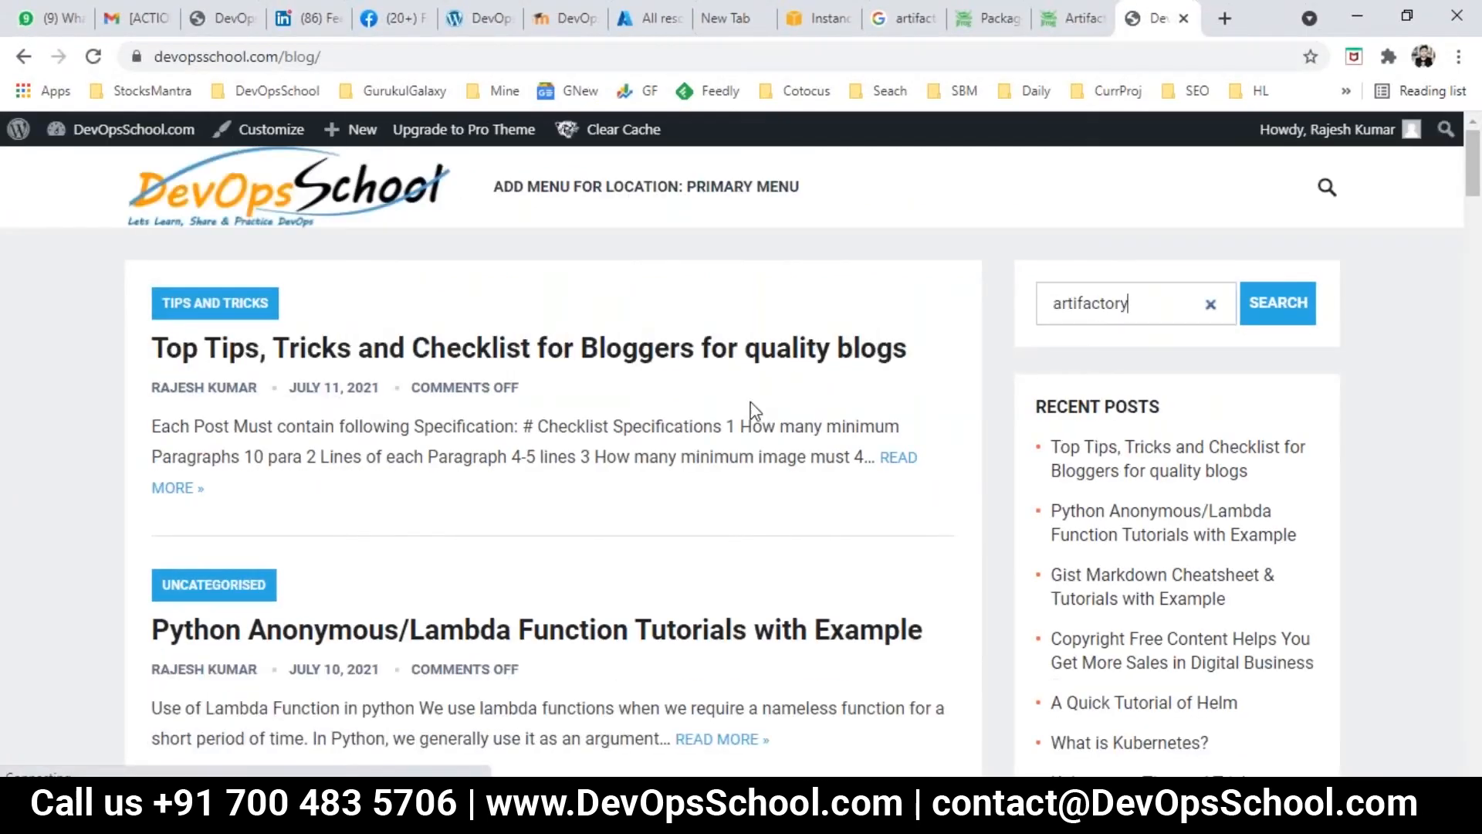
pyautogui.press('Return')
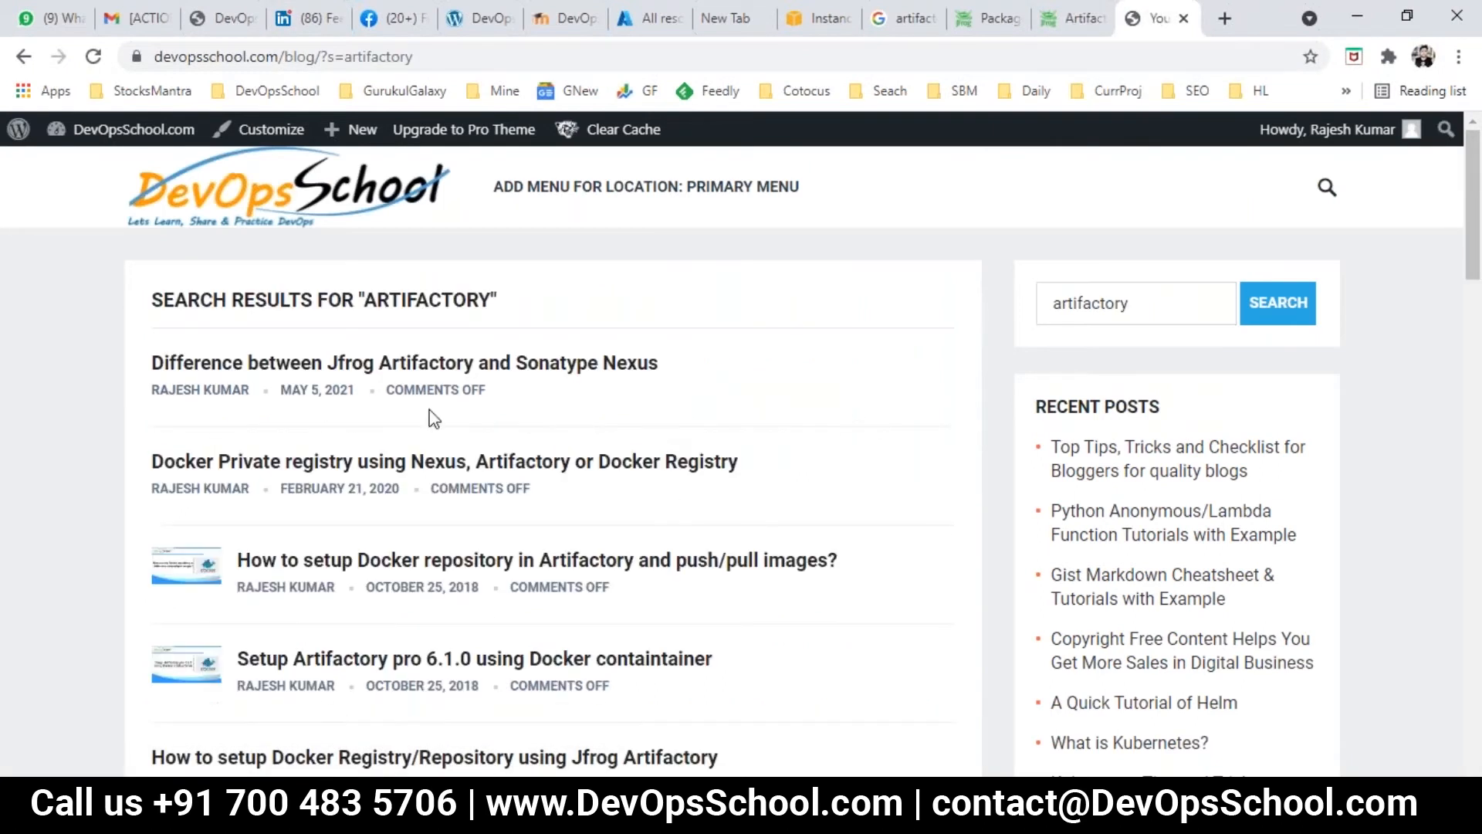
# Open the post "Setup Artifactory pro 6.1.0 using Docker containtainer" from the search results in a new tab and show it.
pyautogui.scroll(-1, 539, 417)
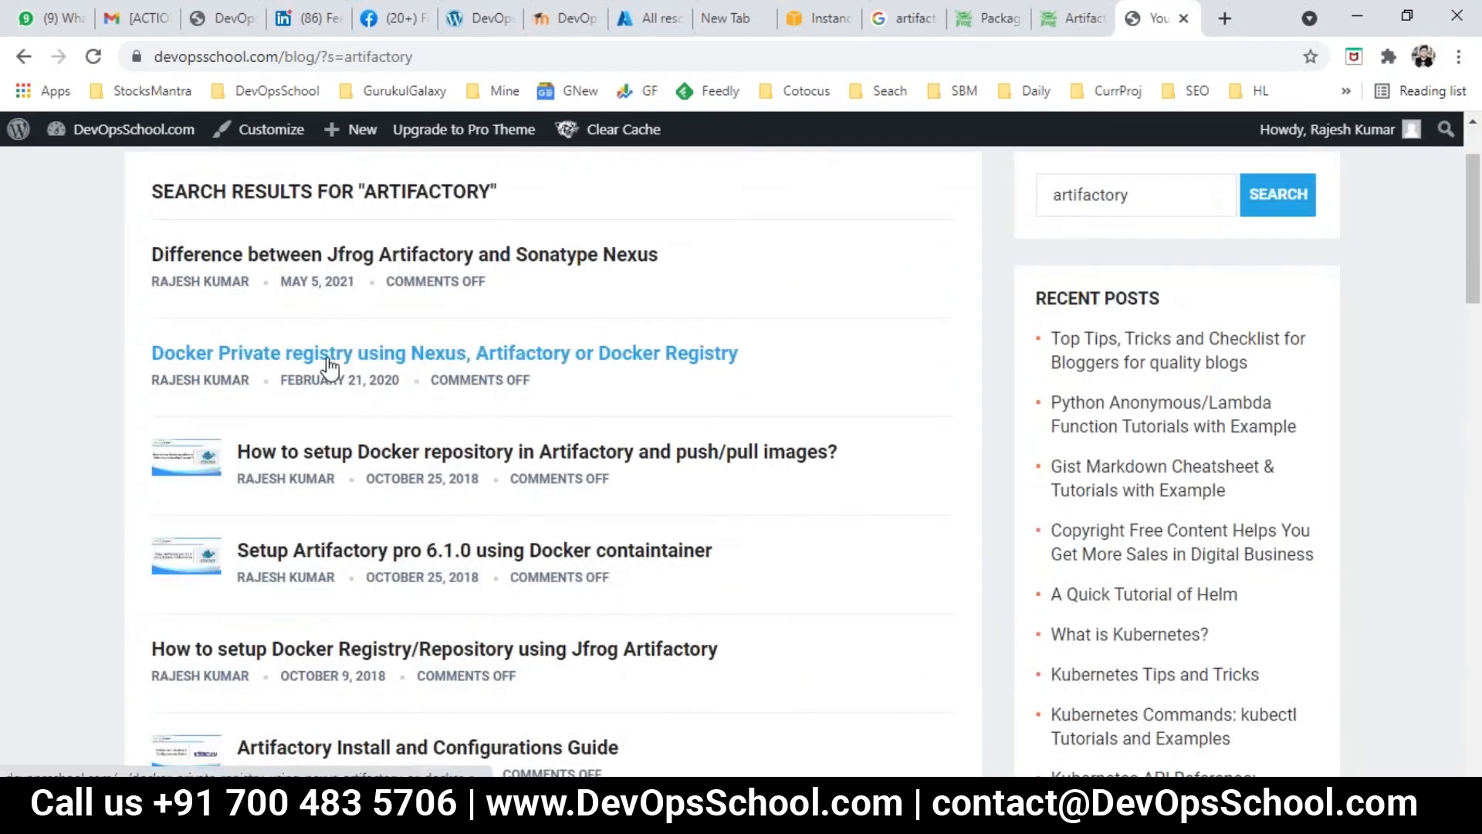
pyautogui.scroll(-1, 395, 423)
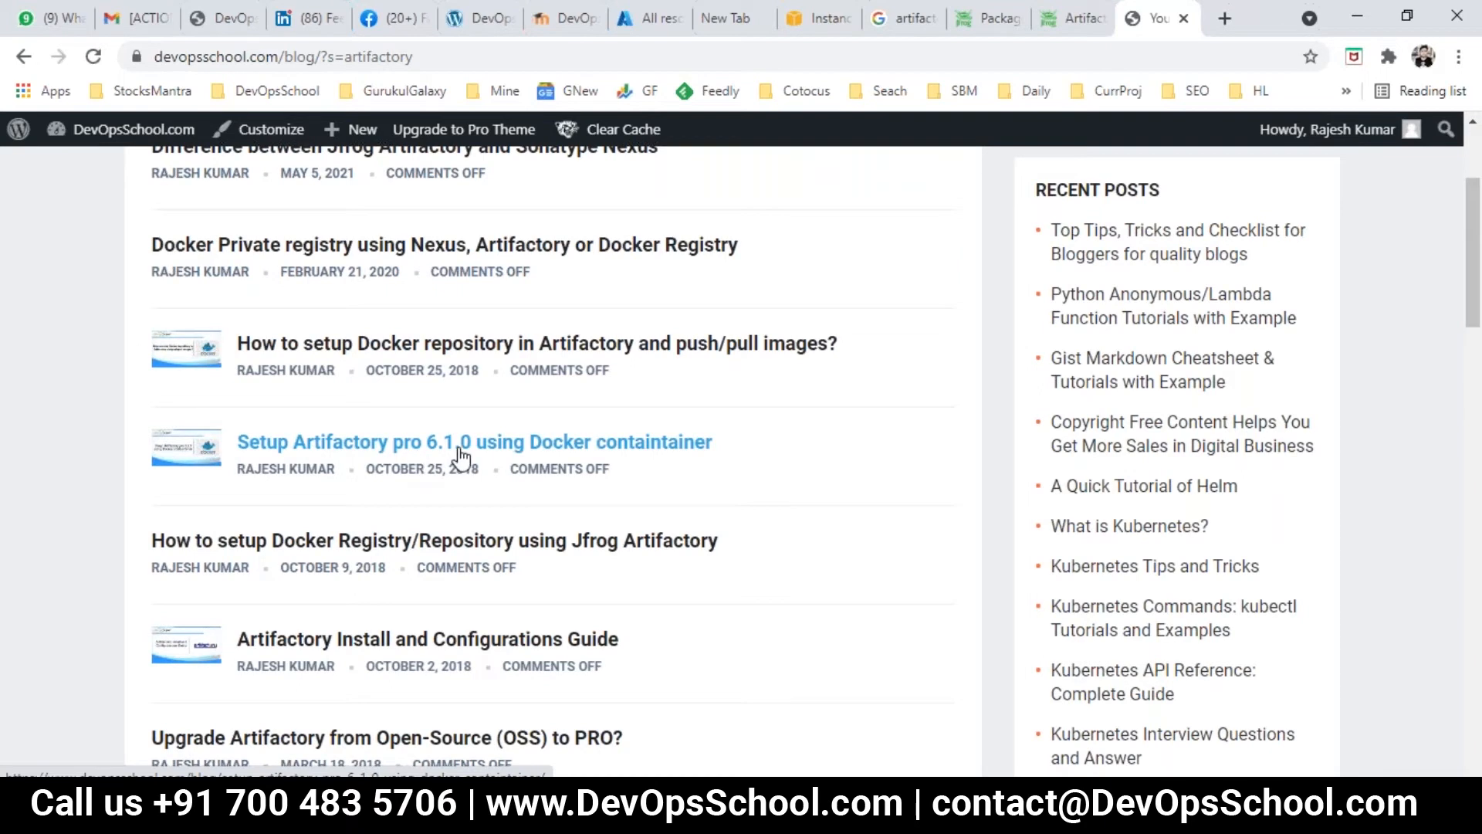
pyautogui.rightClick(530, 450)
pyautogui.press('Return')
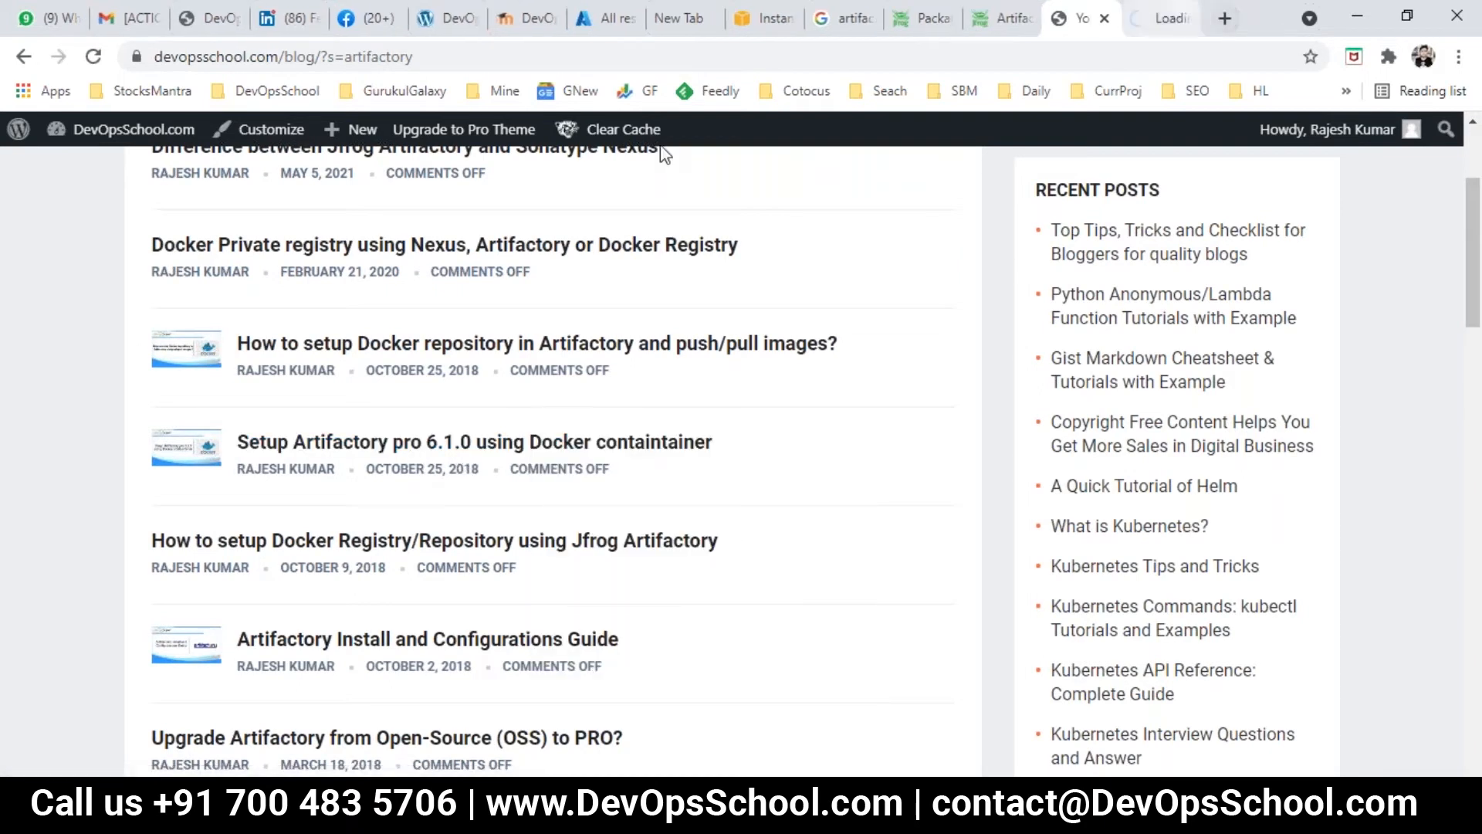
pyautogui.click(1173, 14)
# Copy the setup post's web address into the Notepad notes below the docker run command and save the file.
pyautogui.click(601, 58)
pyautogui.hotkey('ctrl', 'c')
pyautogui.hotkey('alt', 'Tab')
pyautogui.click(609, 500)
pyautogui.hotkey('ctrl', 'v')
pyautogui.hotkey('ctrl', 's')
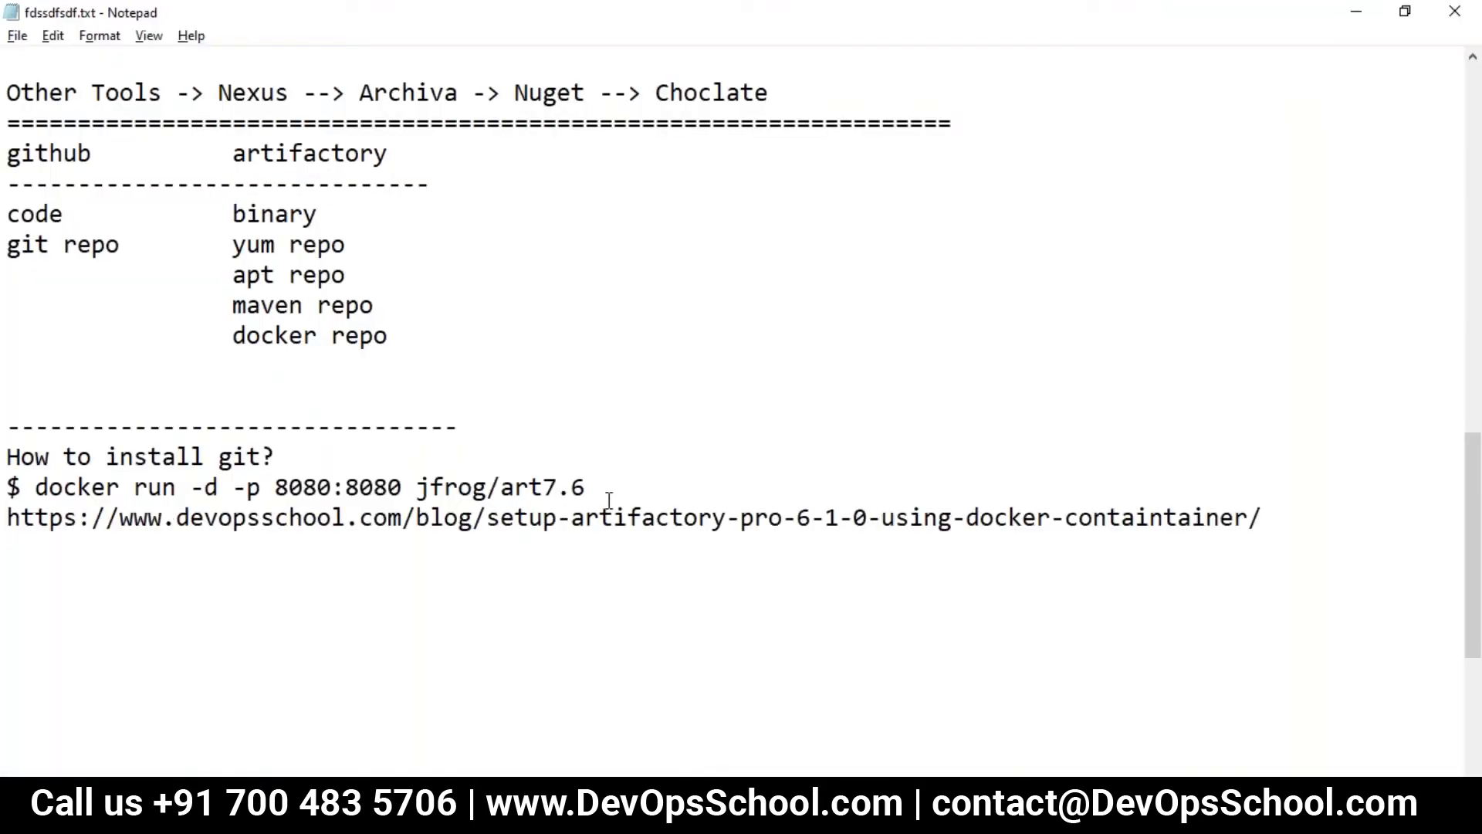
# Switch back to Chrome and examine the post's Step 5 docker run commands, highlighting the image name, -p option and host port.
pyautogui.hotkey('alt', 'Tab')
pyautogui.scroll(-5, 609, 513)
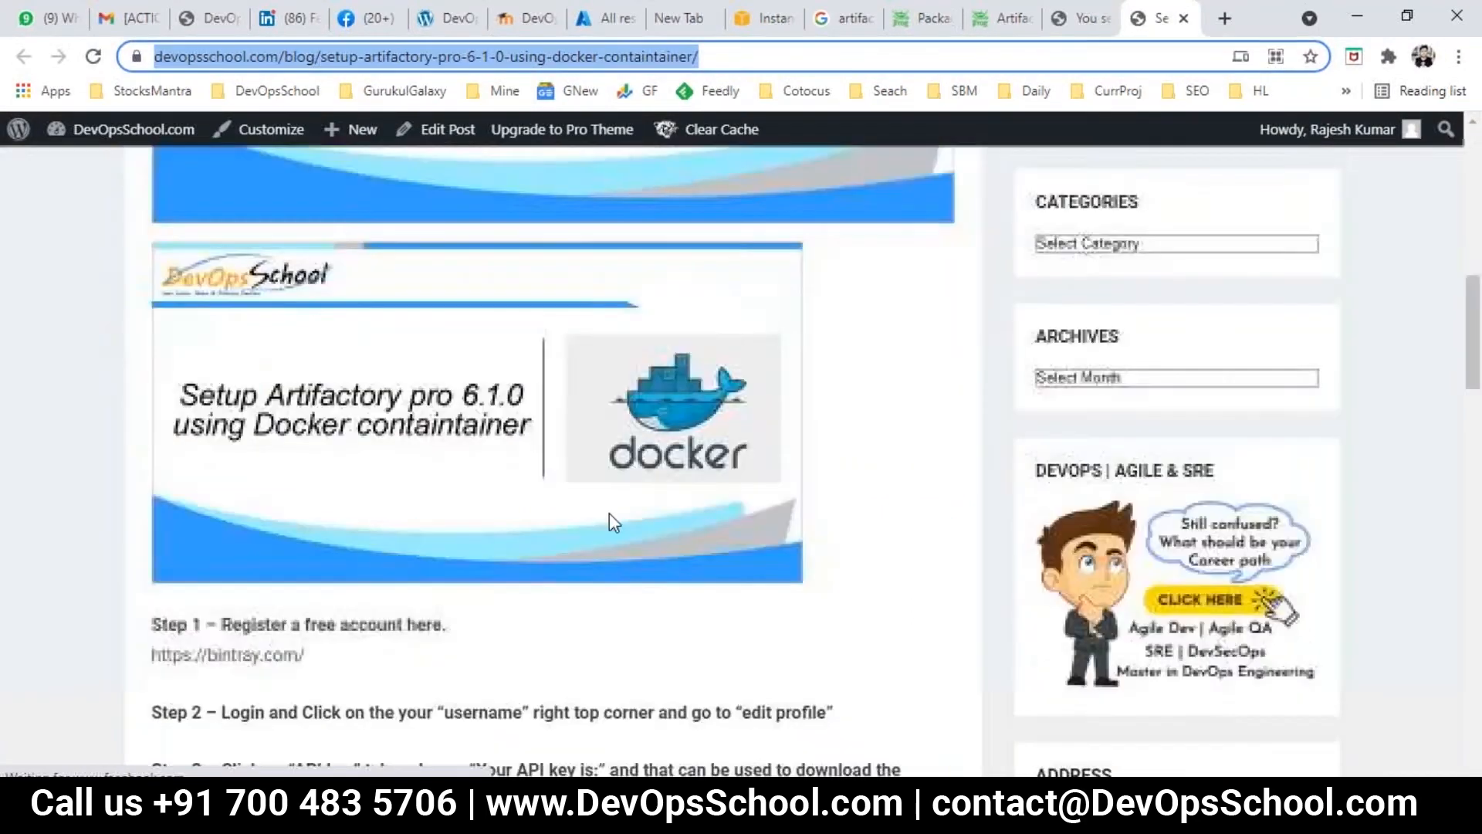
pyautogui.scroll(-10, 609, 512)
pyautogui.scroll(5, 605, 519)
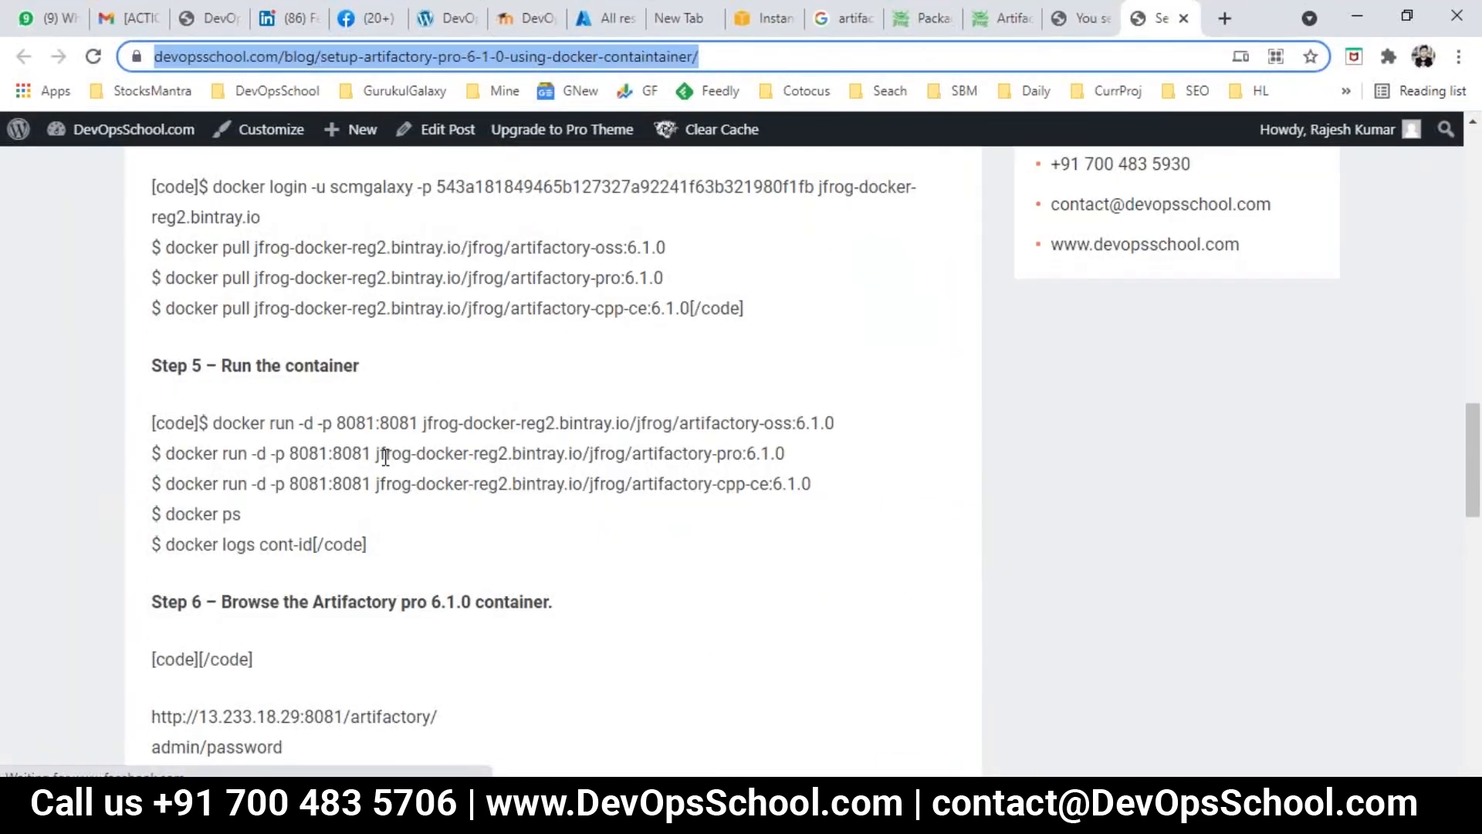
pyautogui.moveTo(385, 454); pyautogui.dragTo(508, 454)
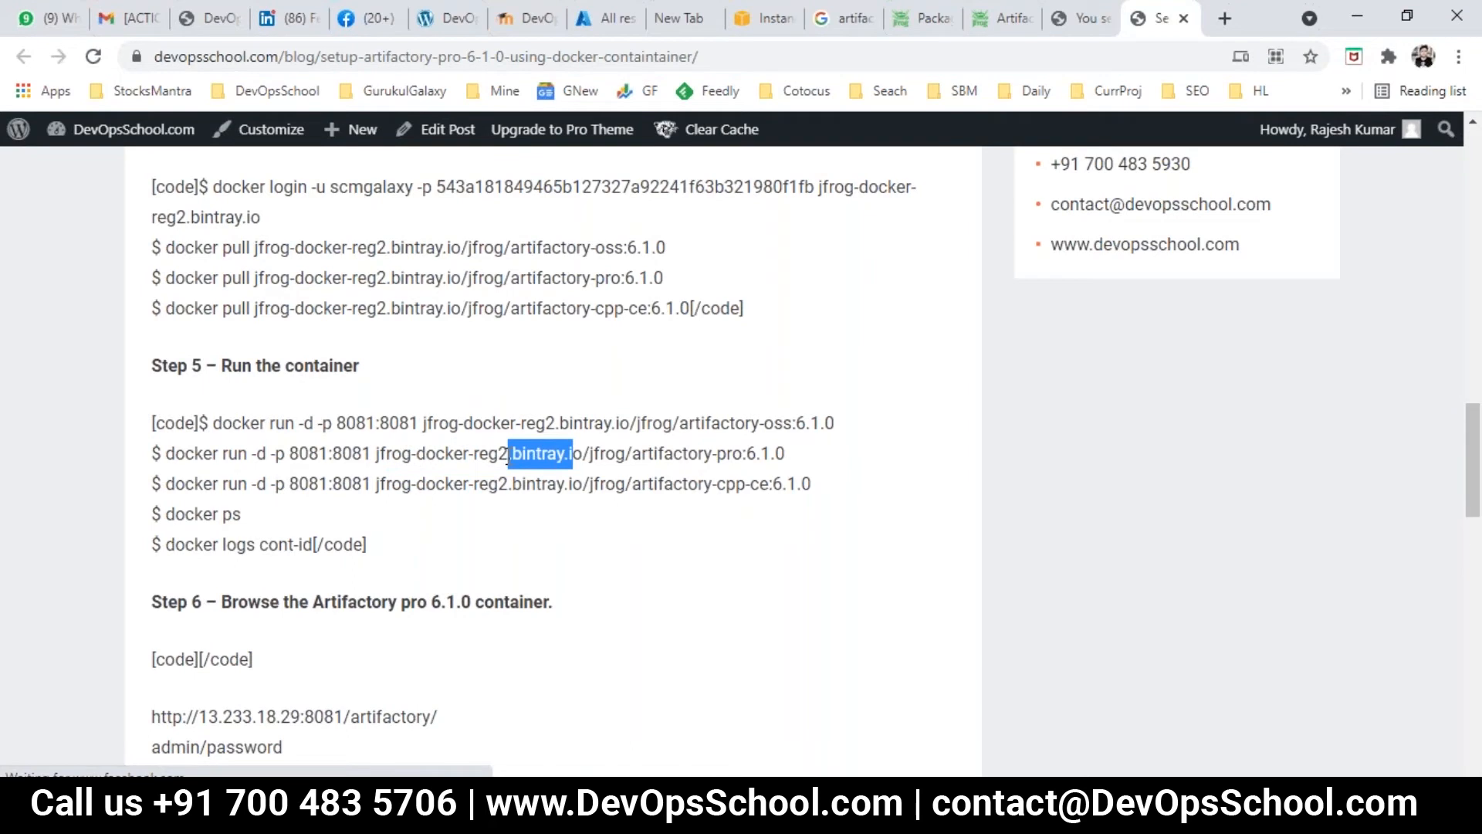
pyautogui.click(722, 504)
pyautogui.moveTo(816, 484); pyautogui.dragTo(376, 487)
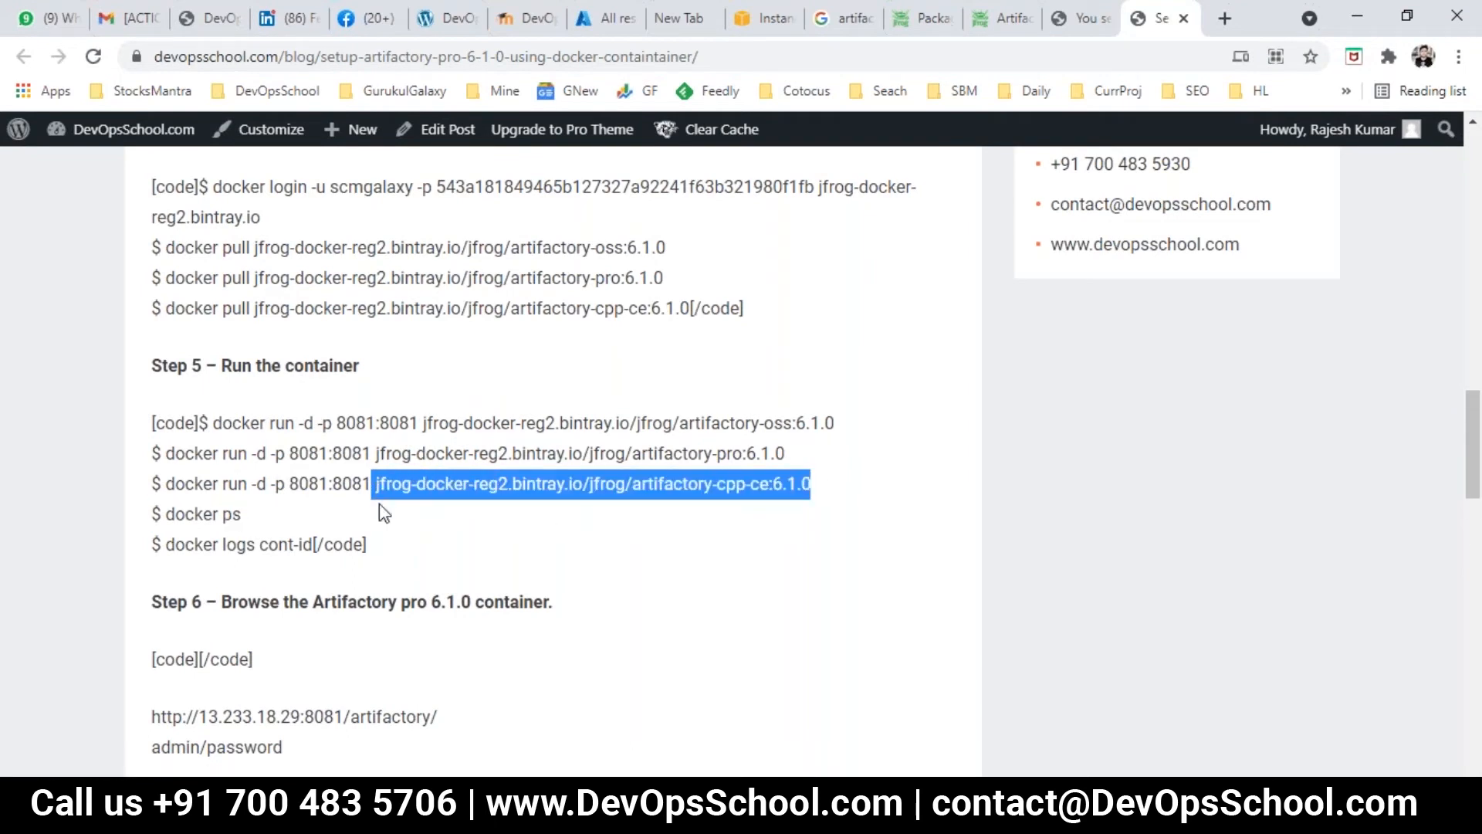
pyautogui.click(284, 485)
pyautogui.moveTo(258, 485); pyautogui.dragTo(286, 485)
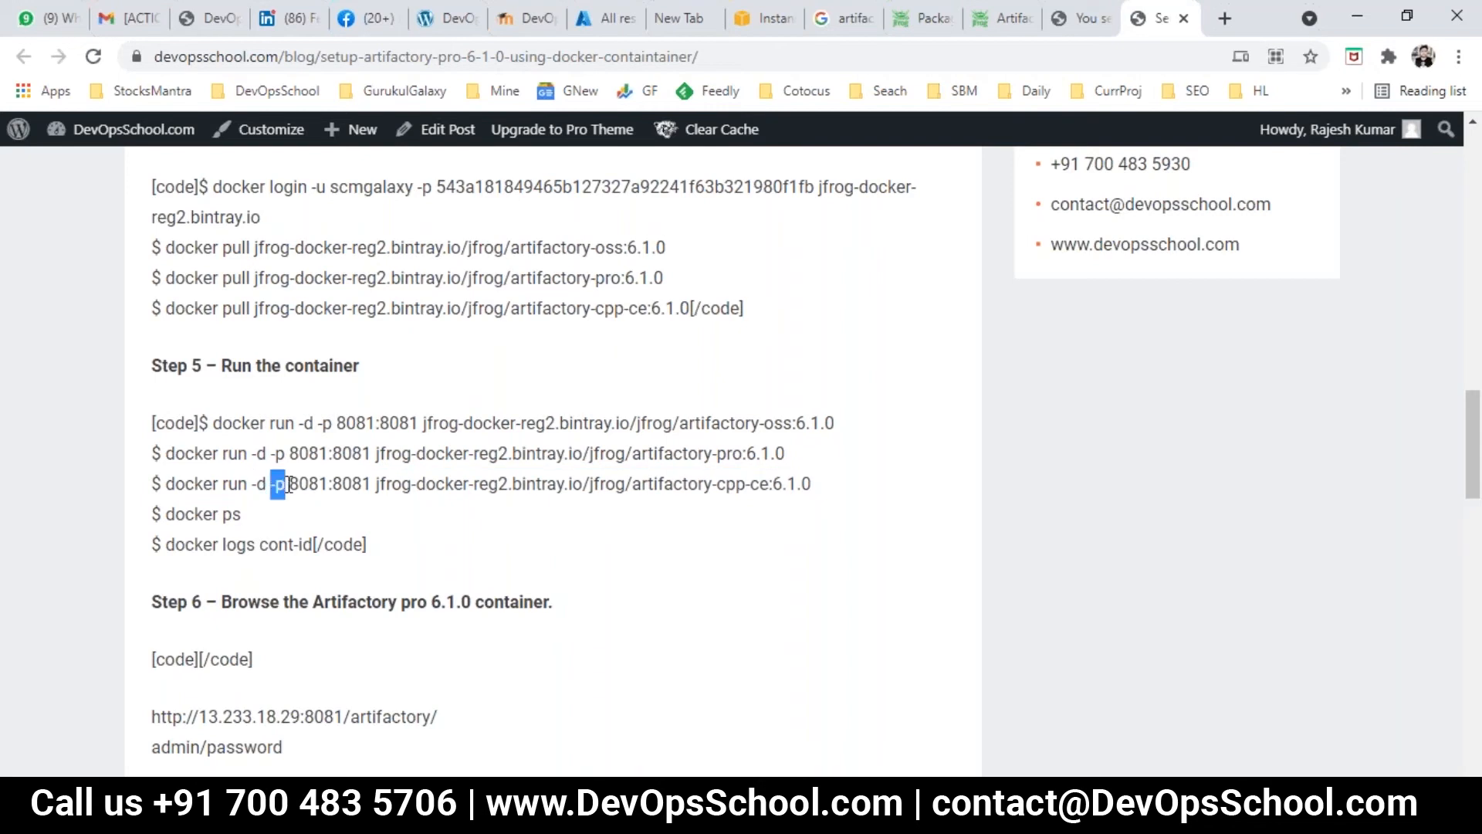
pyautogui.doubleClick(308, 484)
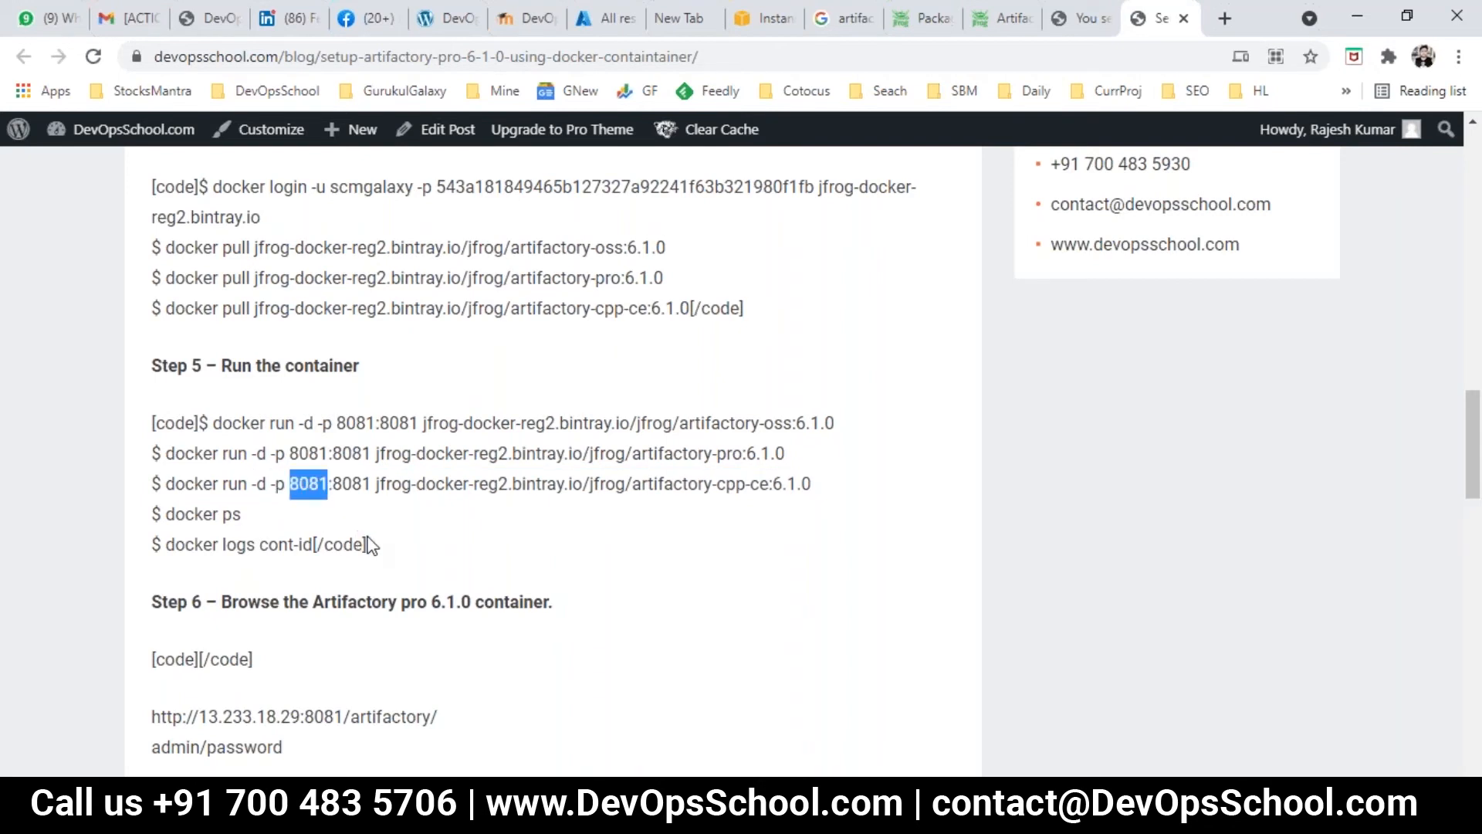
# Switch to Notepad, change the docker run port mapping to 8081:8081 and save the file.
pyautogui.hotkey('alt', 'Tab')
pyautogui.moveTo(332, 488); pyautogui.dragTo(322, 487)
pyautogui.write('1')
pyautogui.moveTo(415, 488); pyautogui.dragTo(395, 487)
pyautogui.click(398, 486)
pyautogui.press('BackSpace')
pyautogui.write('1')
pyautogui.hotkey('ctrl', 's')
# Compare the ports and docker run commands in the Chrome post with the installation section in the Notepad notes by highlighting them.
pyautogui.hotkey('alt', 'Tab')
pyautogui.doubleClick(309, 453)
pyautogui.doubleClick(351, 483)
pyautogui.click(351, 448)
pyautogui.moveTo(224, 423); pyautogui.dragTo(614, 484)
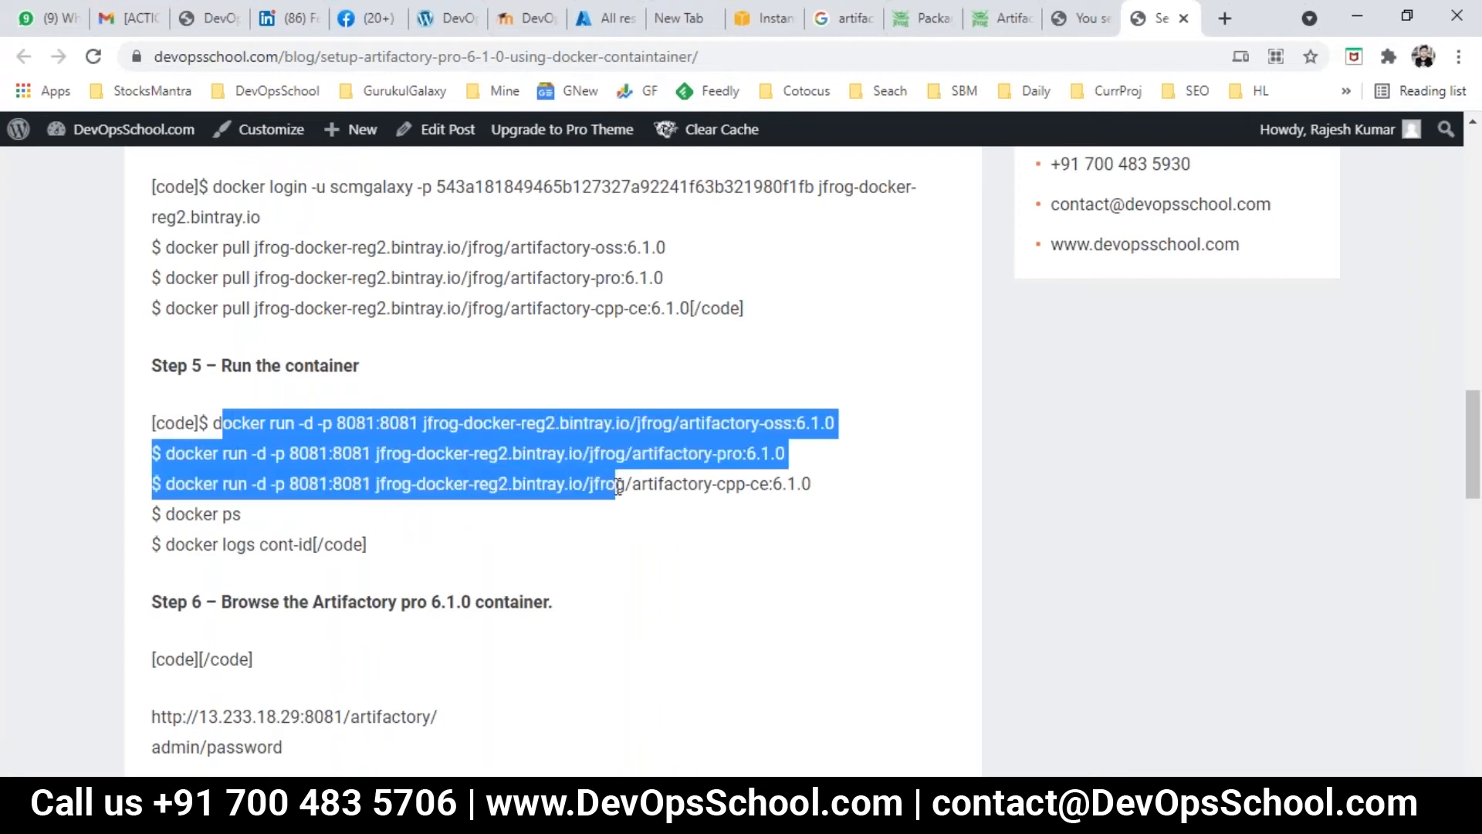
pyautogui.hotkey('alt', 'Tab')
pyautogui.moveTo(1270, 521); pyautogui.dragTo(8, 425)
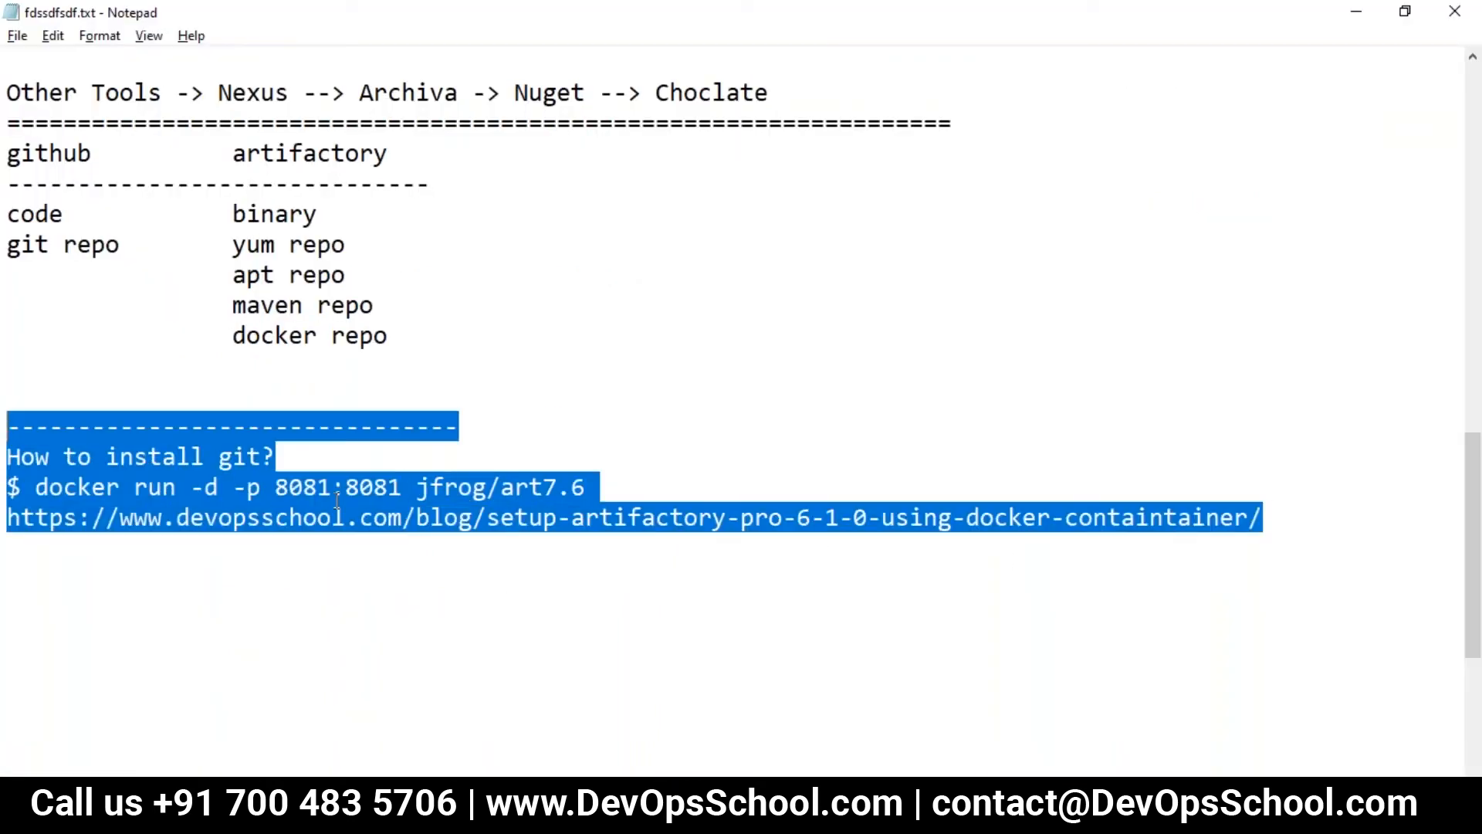
# Add the line "How to install Art* manually" below the blog link, leaving a blank line between, and save.
pyautogui.click(409, 540)
pyautogui.press('Return')
pyautogui.write('H')
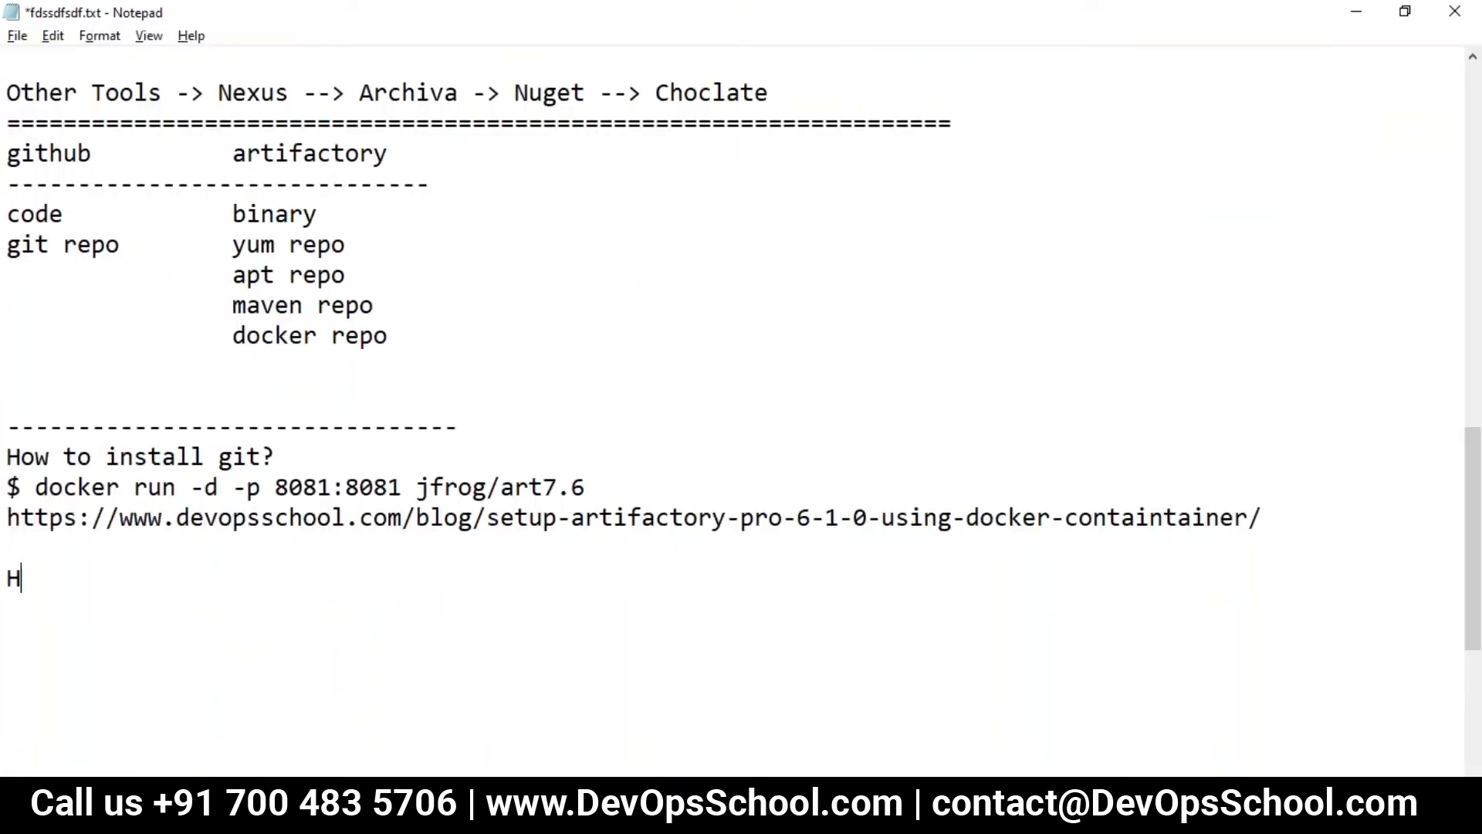
pyautogui.write('ow to instal')
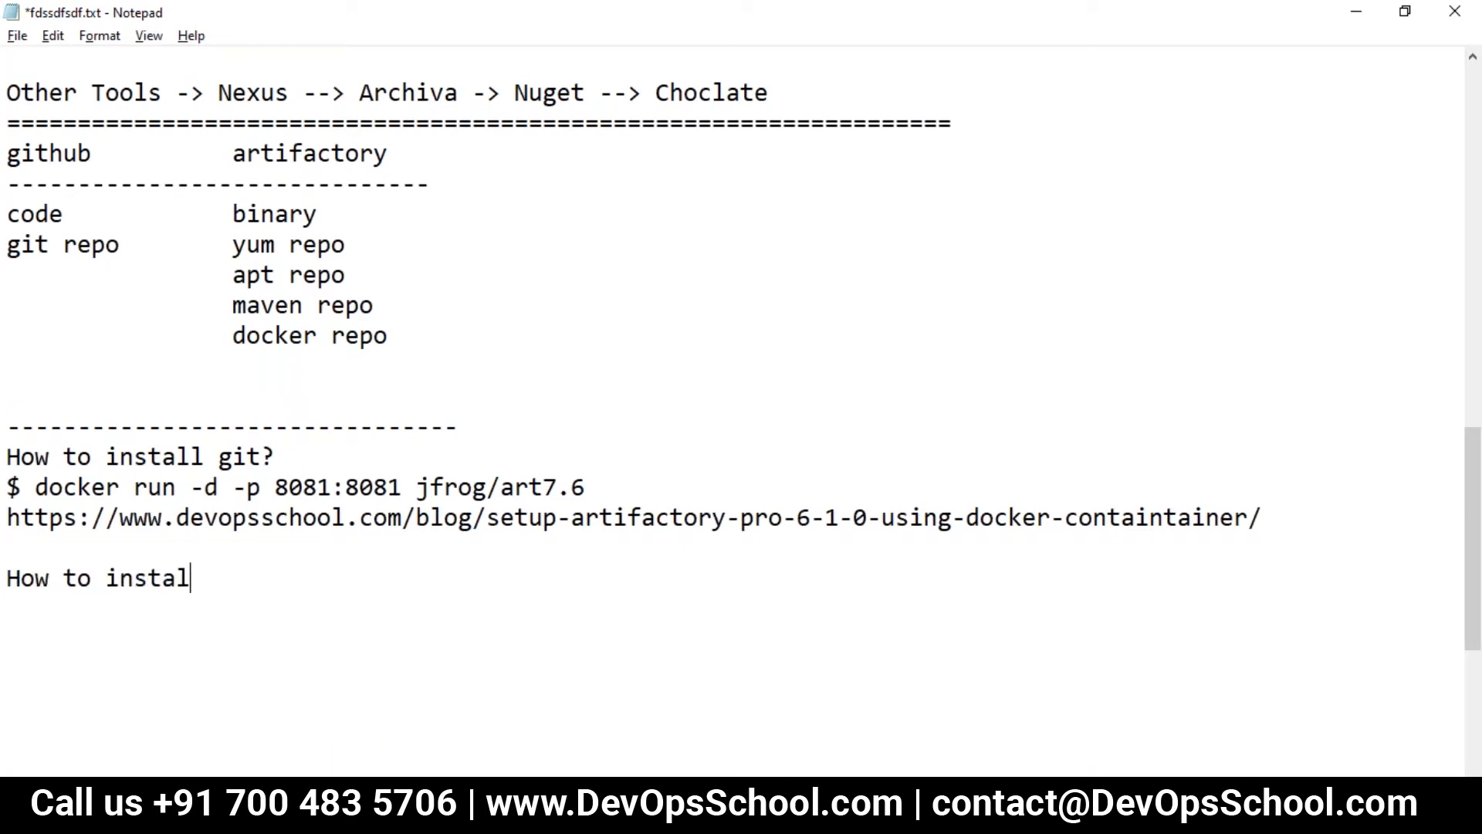
pyautogui.write('l Art* manually')
pyautogui.hotkey('ctrl', 's')
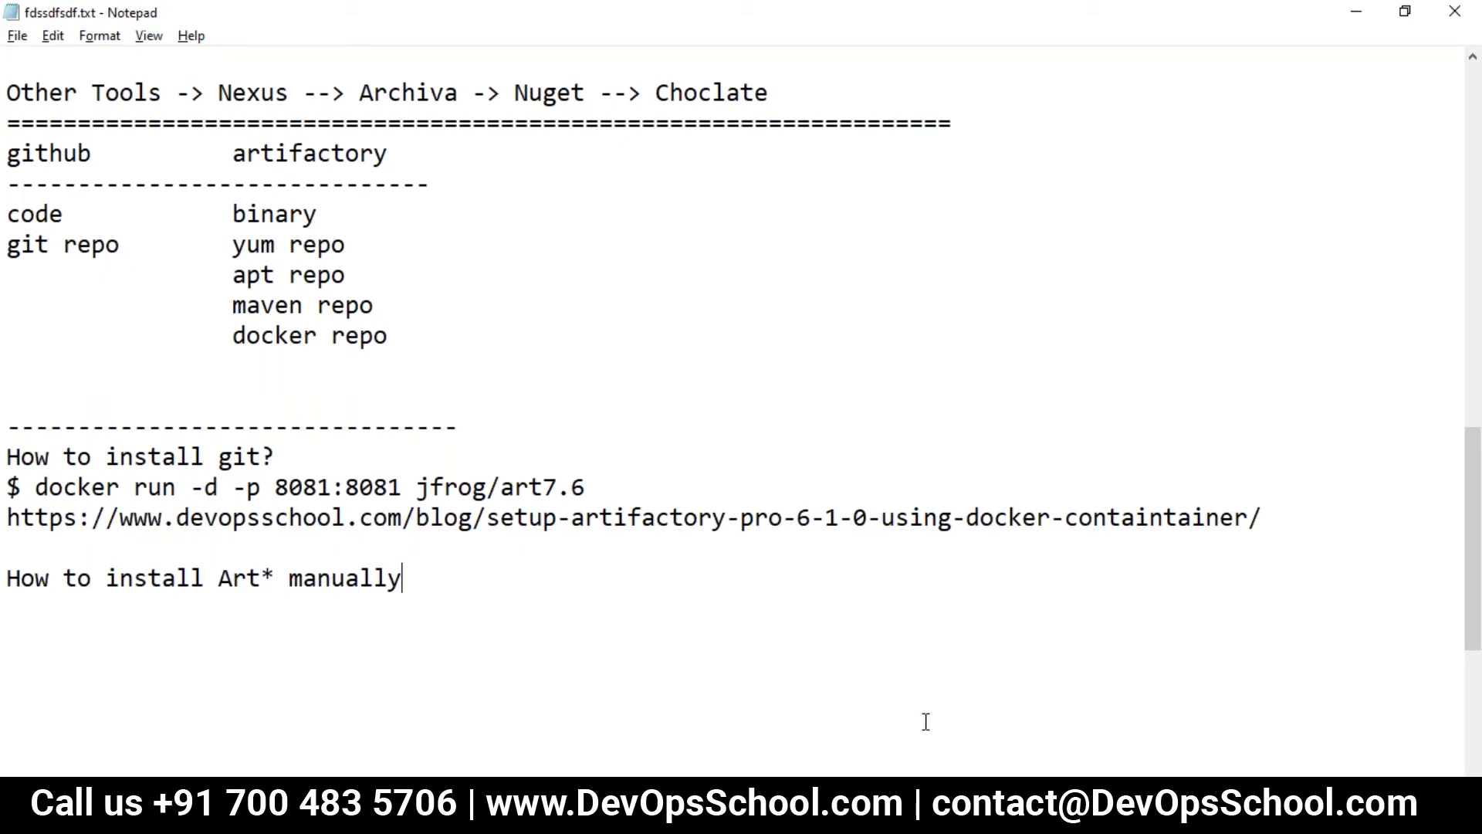
# Switch to the EC2 Instances page in Chrome, select the WORKSTATION instance and copy its public IPv4 address.
pyautogui.hotkey('alt', 'Tab')
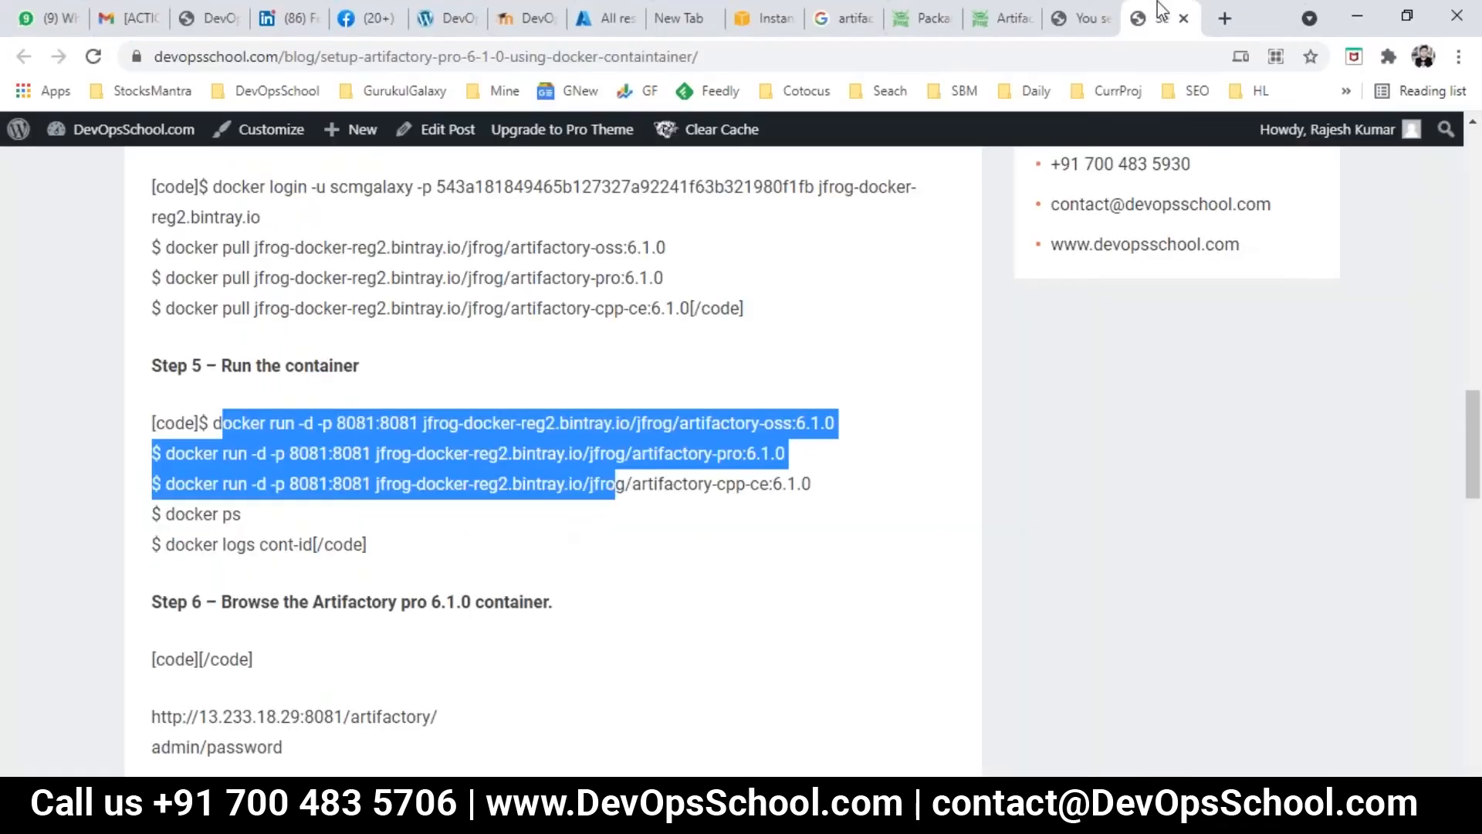
pyautogui.click(765, 19)
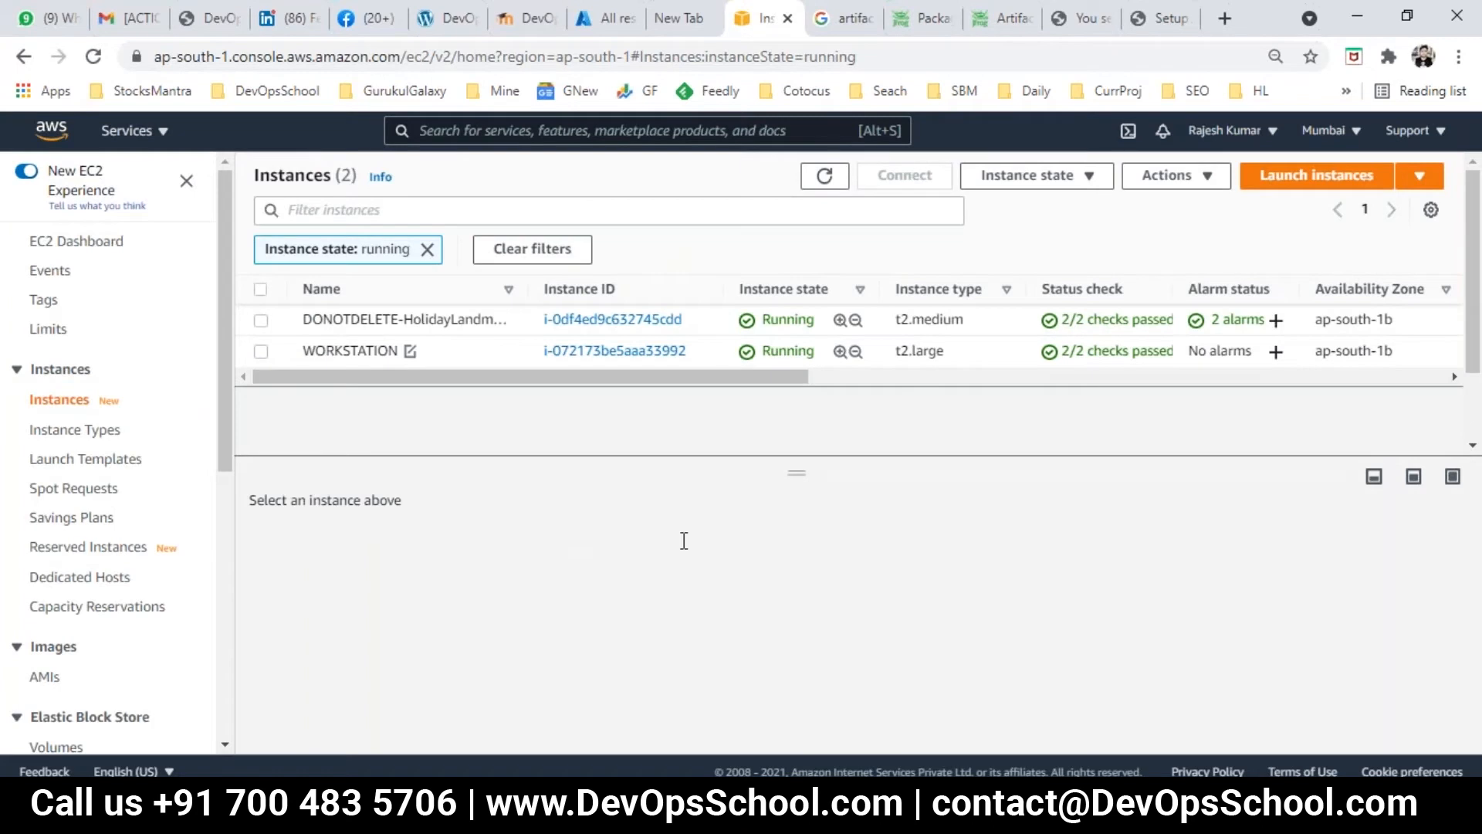
pyautogui.hotkey('alt', 'Tab')
# Switch to the packer File Explorer window and open the Downloads folder.
pyautogui.moveTo(680, 814)
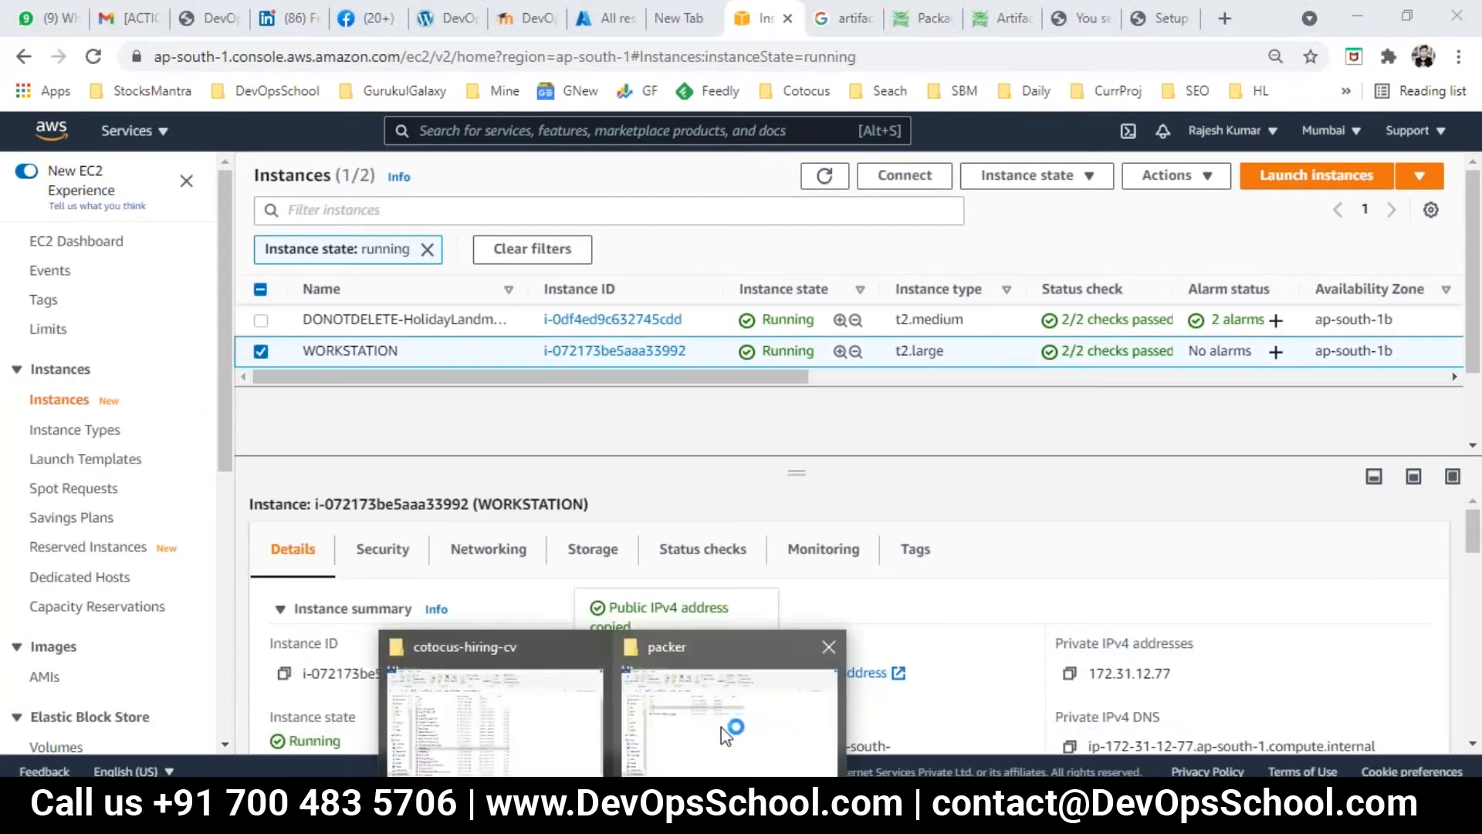
pyautogui.click(719, 729)
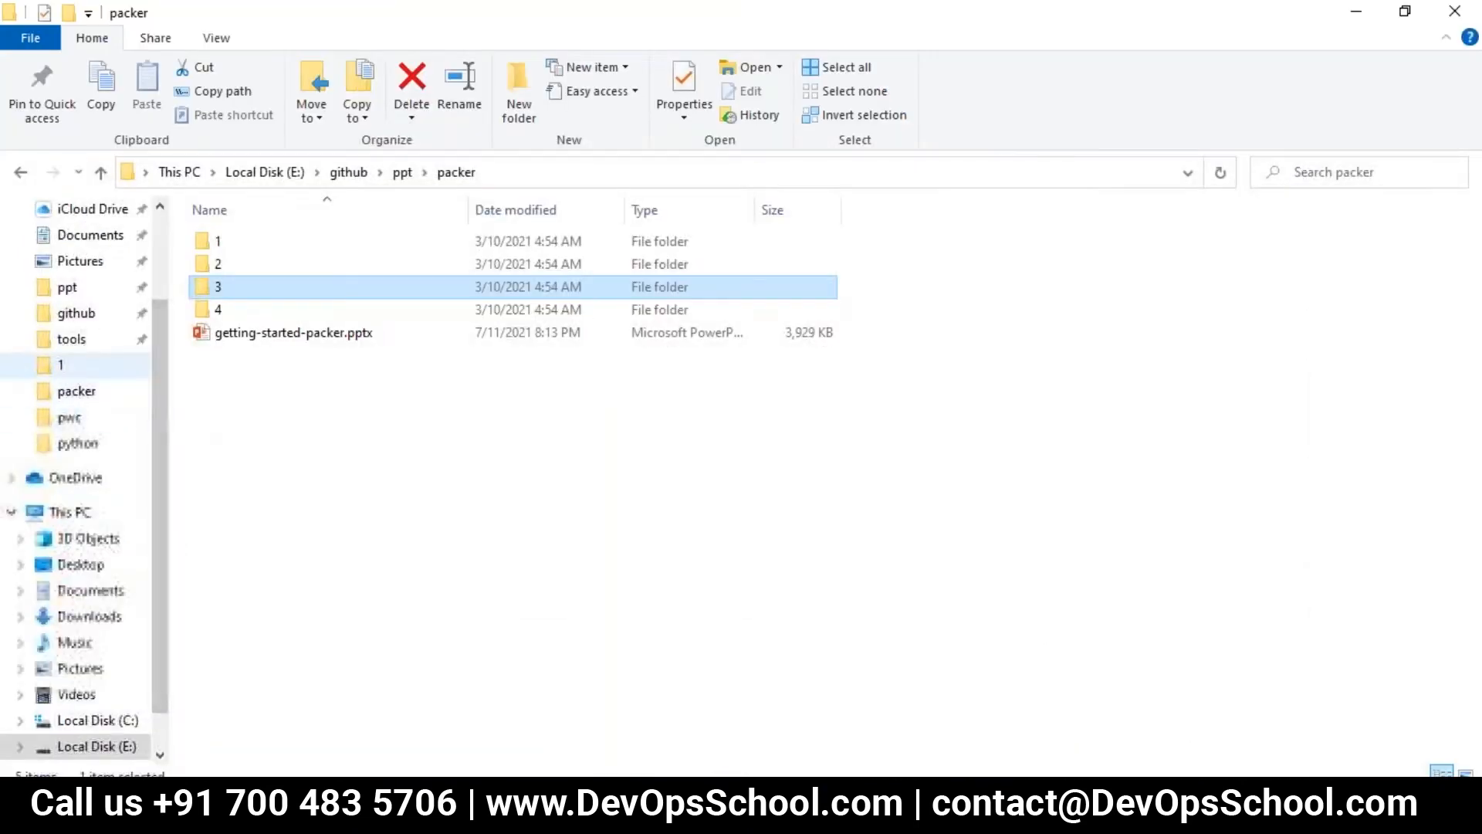
pyautogui.click(86, 278)
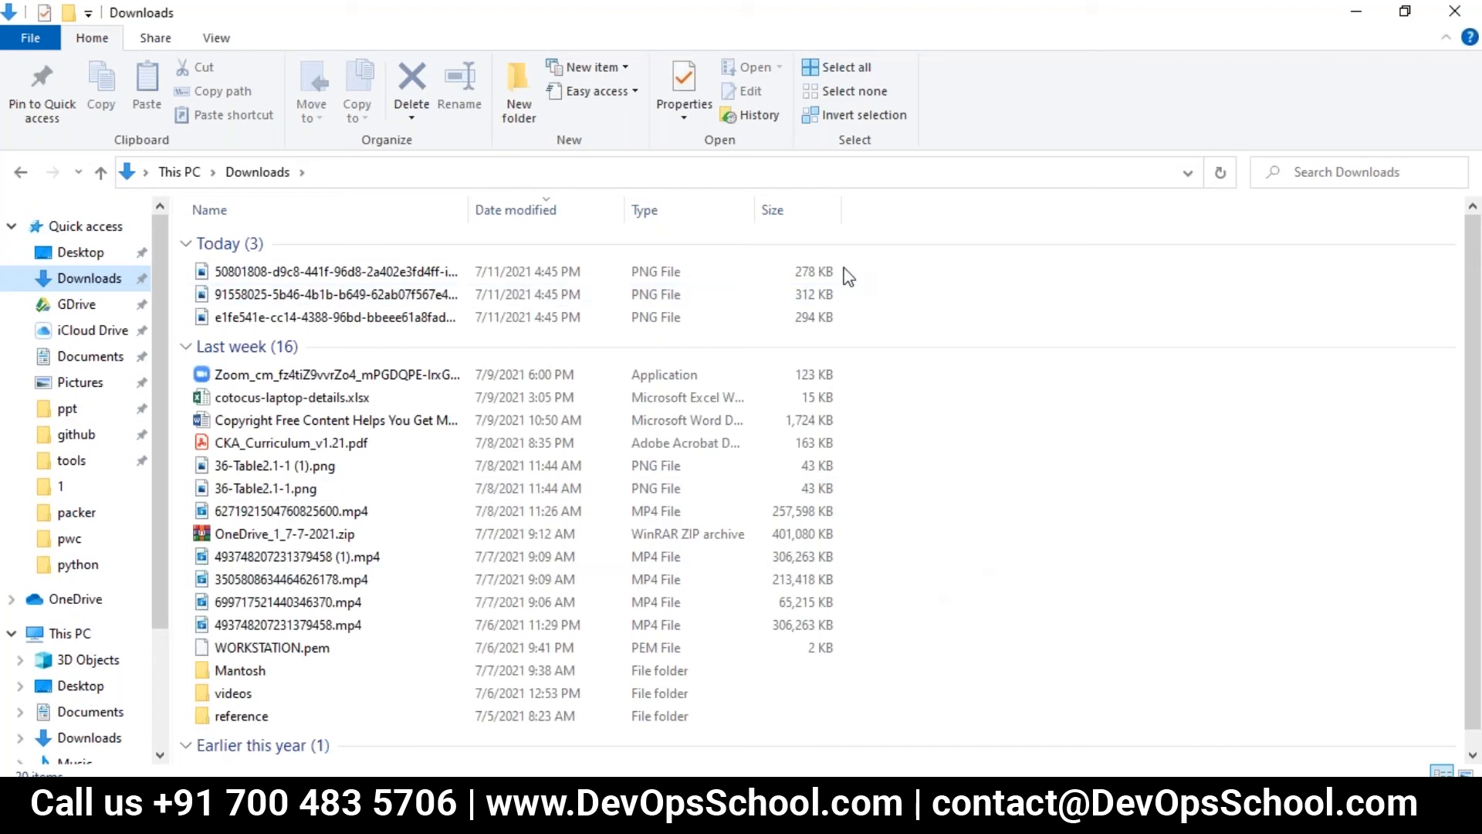
# Open a Git Bash terminal in the Downloads folder.
pyautogui.rightClick(1189, 525)
pyautogui.click(1243, 414)
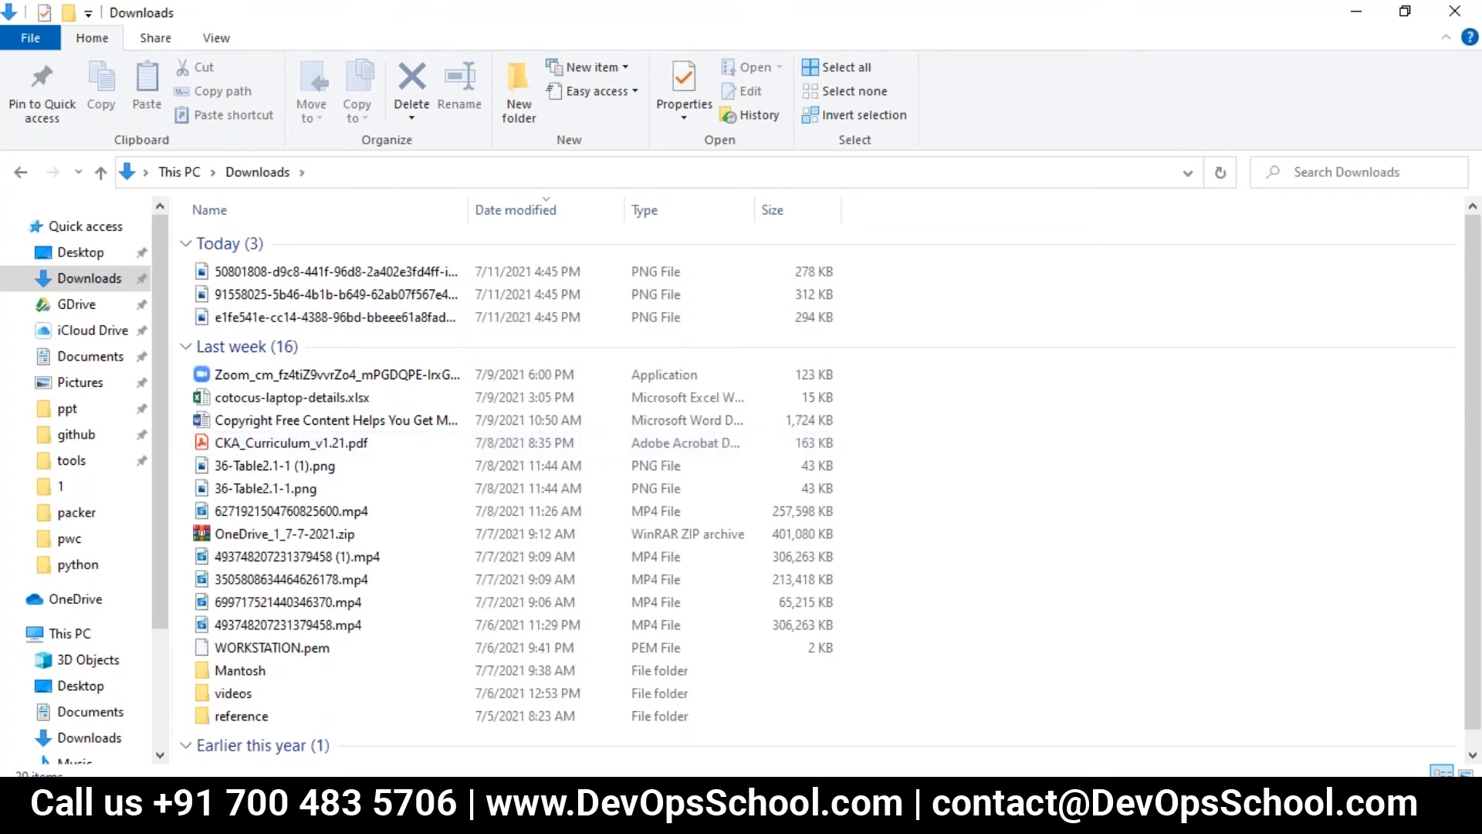
pyautogui.click(1003, 728)
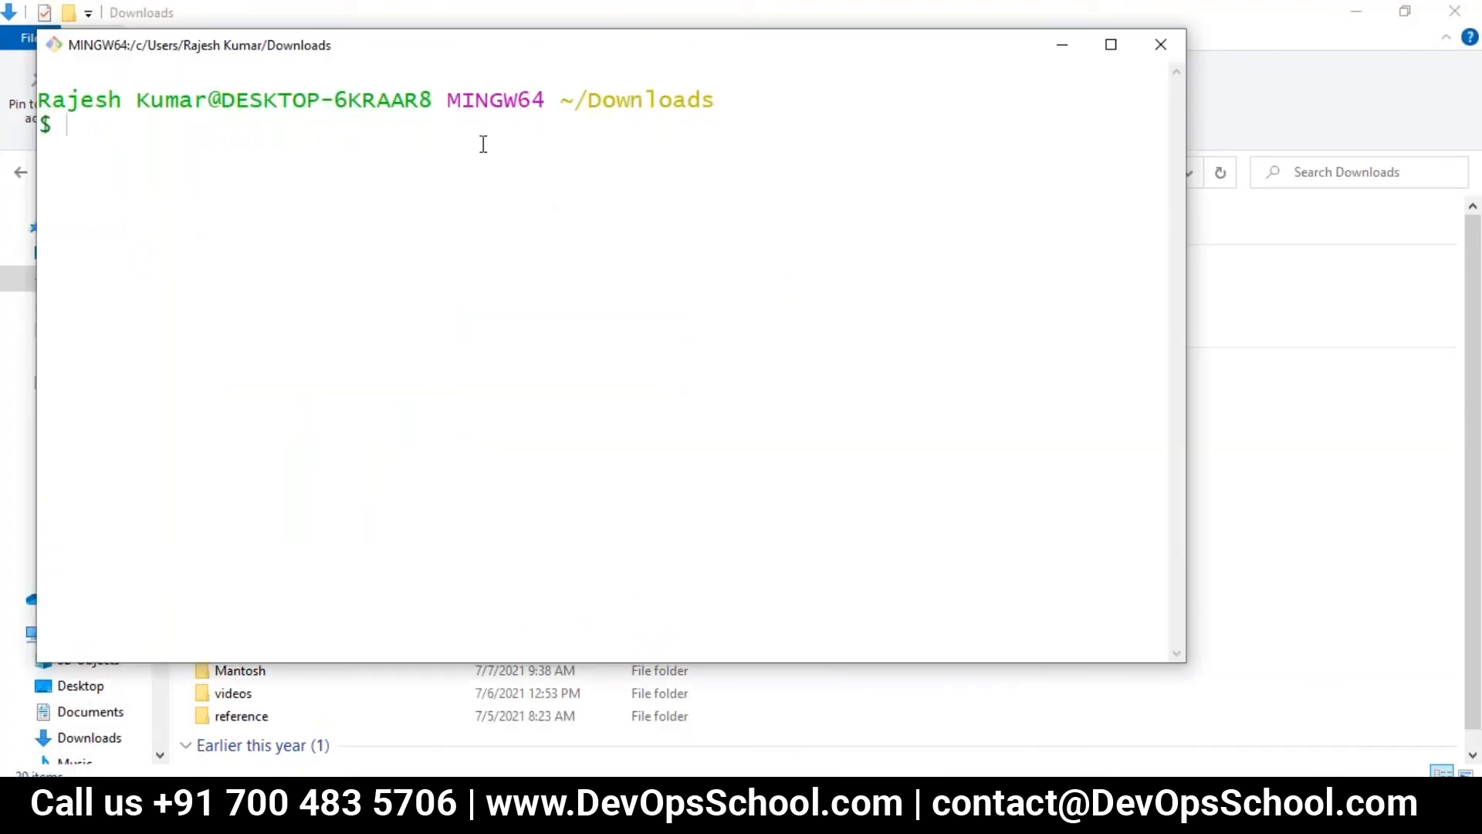
pyautogui.write('ssh -i w')
pyautogui.press('Tab')
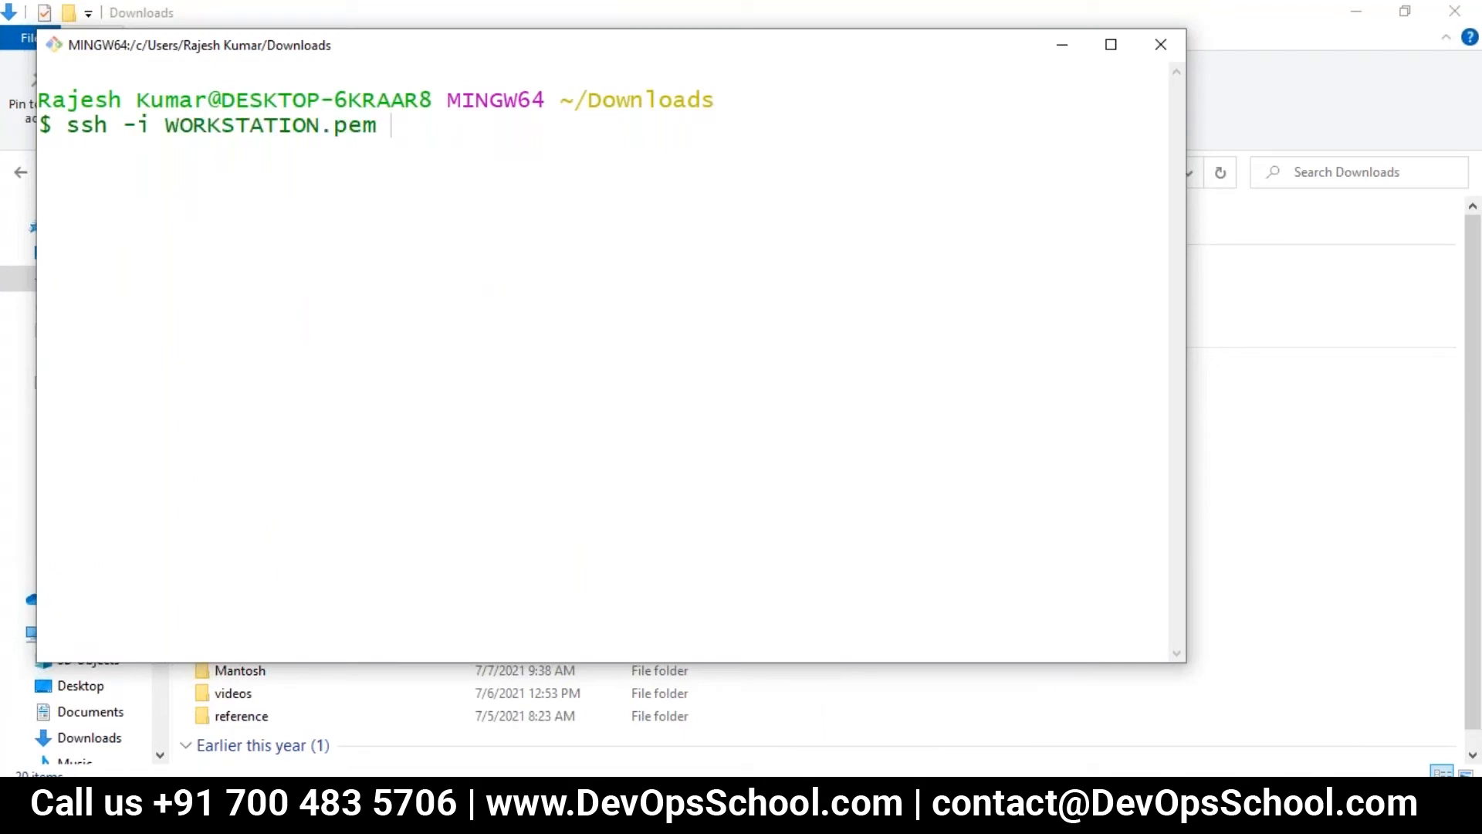
pyautogui.write('ubuntu@')
pyautogui.rightClick(847, 114)
pyautogui.click(880, 179)
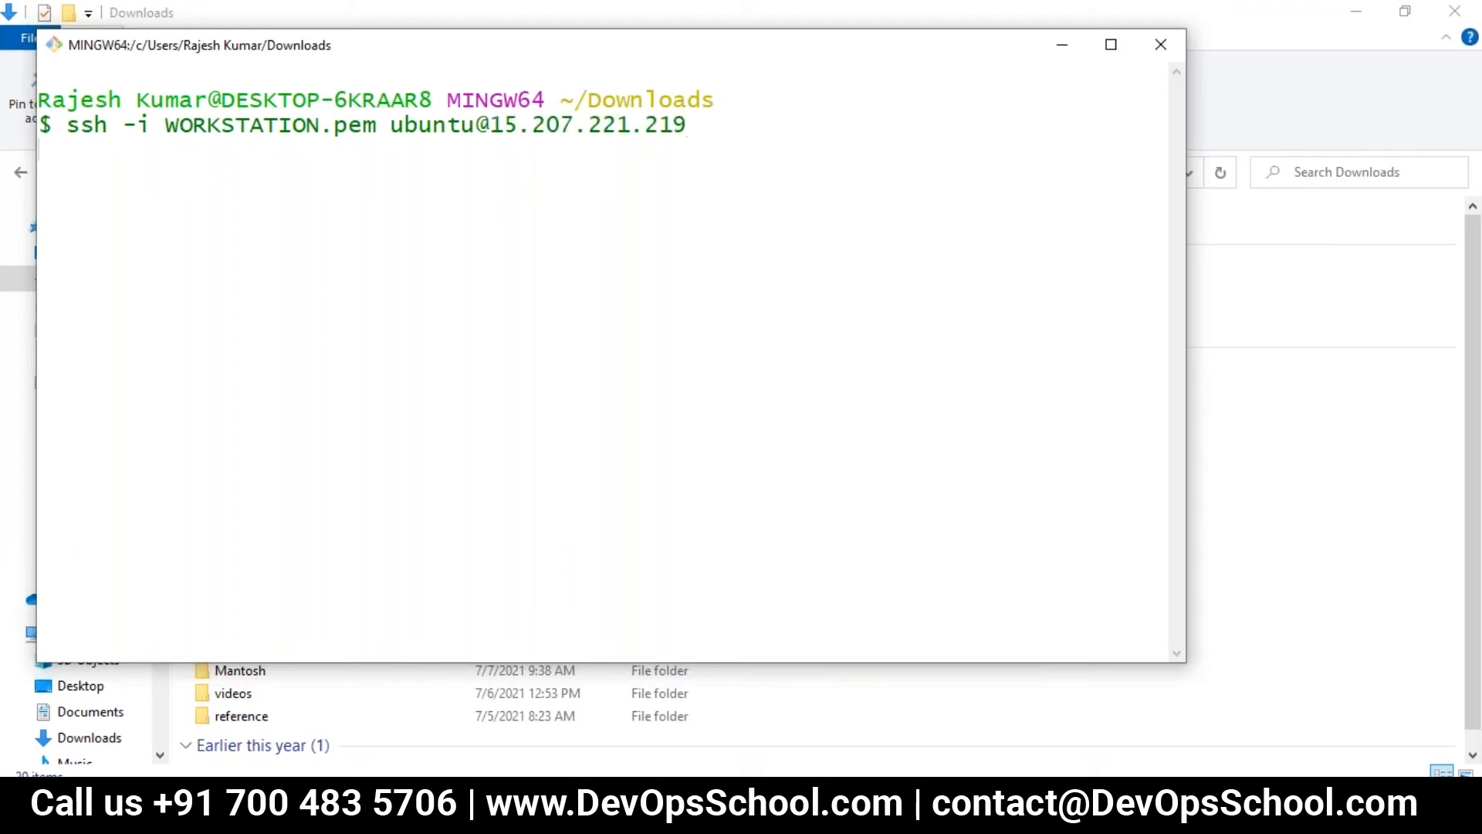
pyautogui.moveTo(709, 59); pyautogui.dragTo(806, 107)
pyautogui.press('Return')
# Clear the terminal, start a root shell with sudo -s, and clear the screen again.
pyautogui.write('cl')
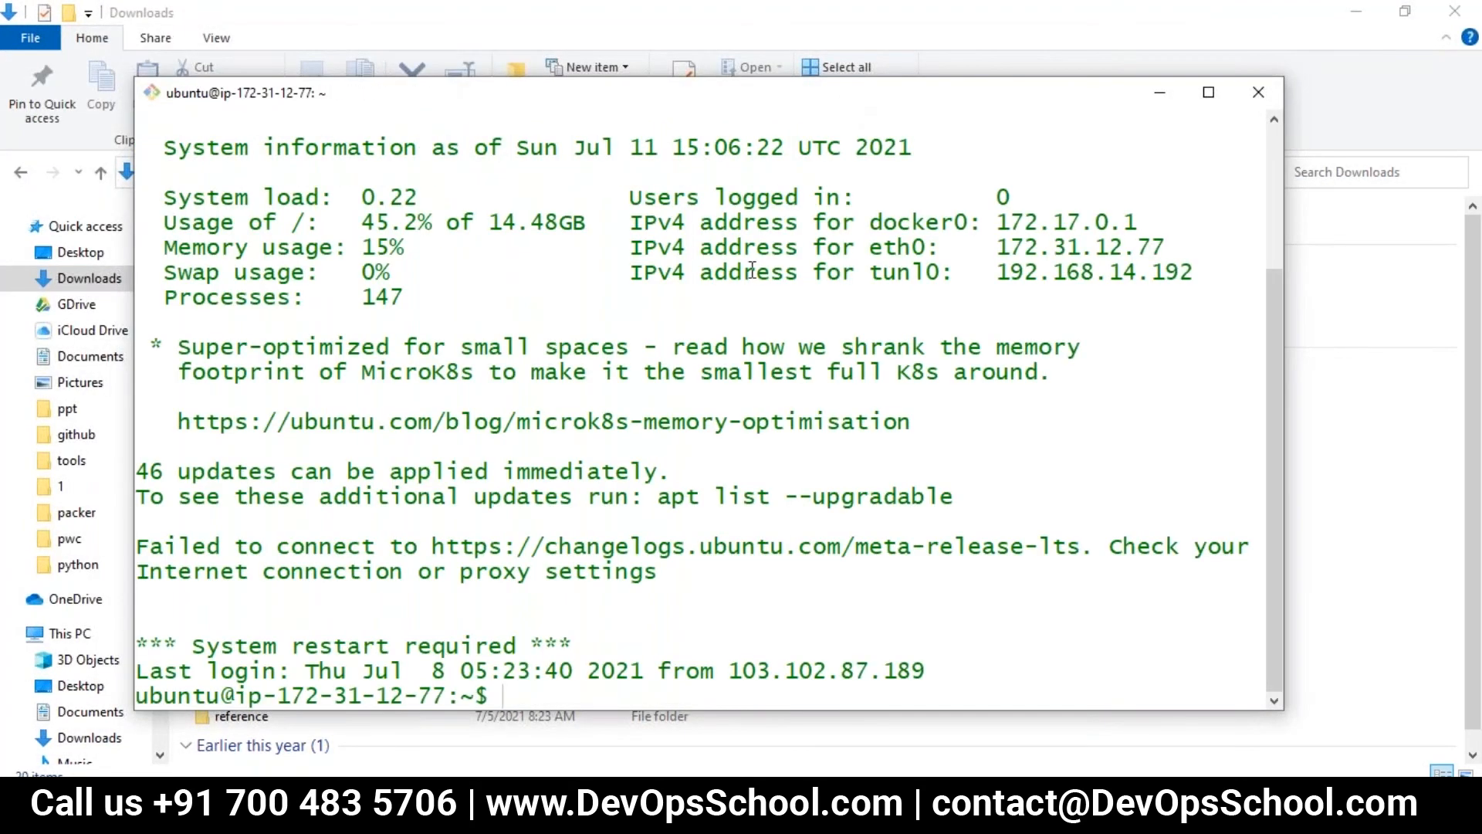
pyautogui.write('ear')
pyautogui.press('Return')
pyautogui.write('sudo -s')
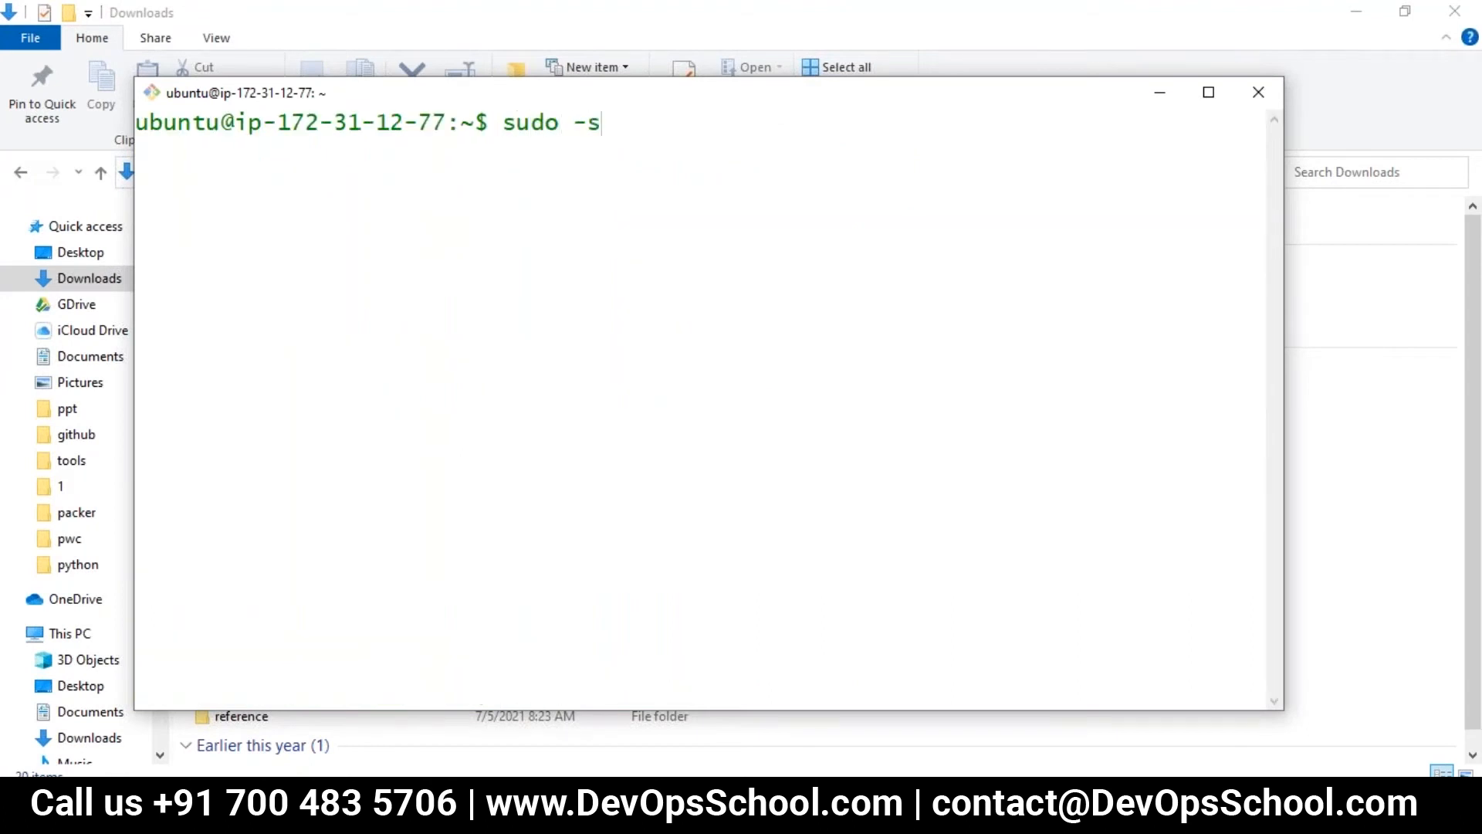
pyautogui.press('Return')
pyautogui.write('clear')
pyautogui.press('Return')
# List the files in /home/ubuntu, change to root's home directory, and list its contents.
pyautogui.write('ls')
pyautogui.press('Return')
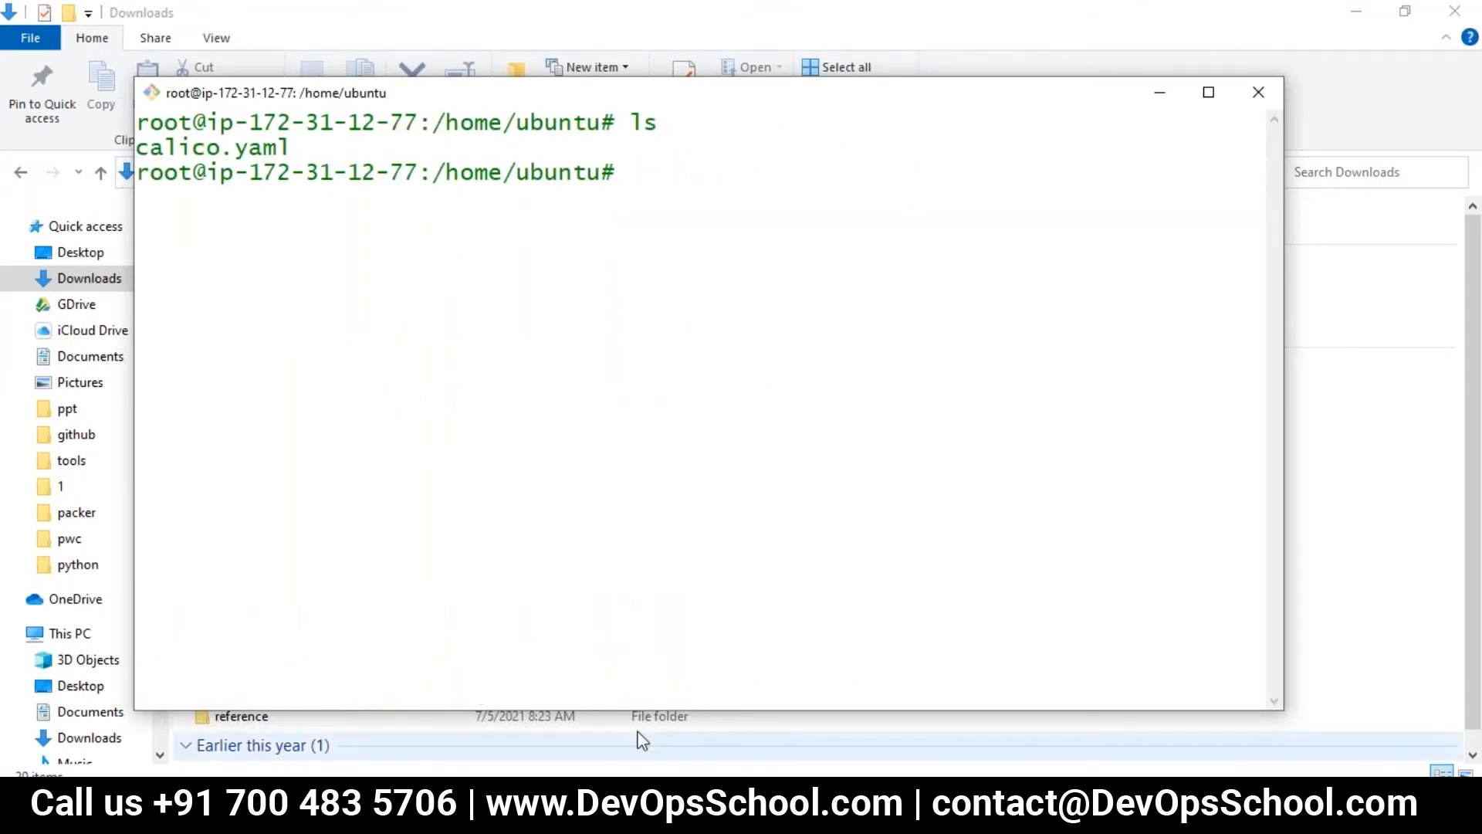
pyautogui.write('cd')
pyautogui.press('Return')
pyautogui.write('ls')
pyautogui.press('Return')
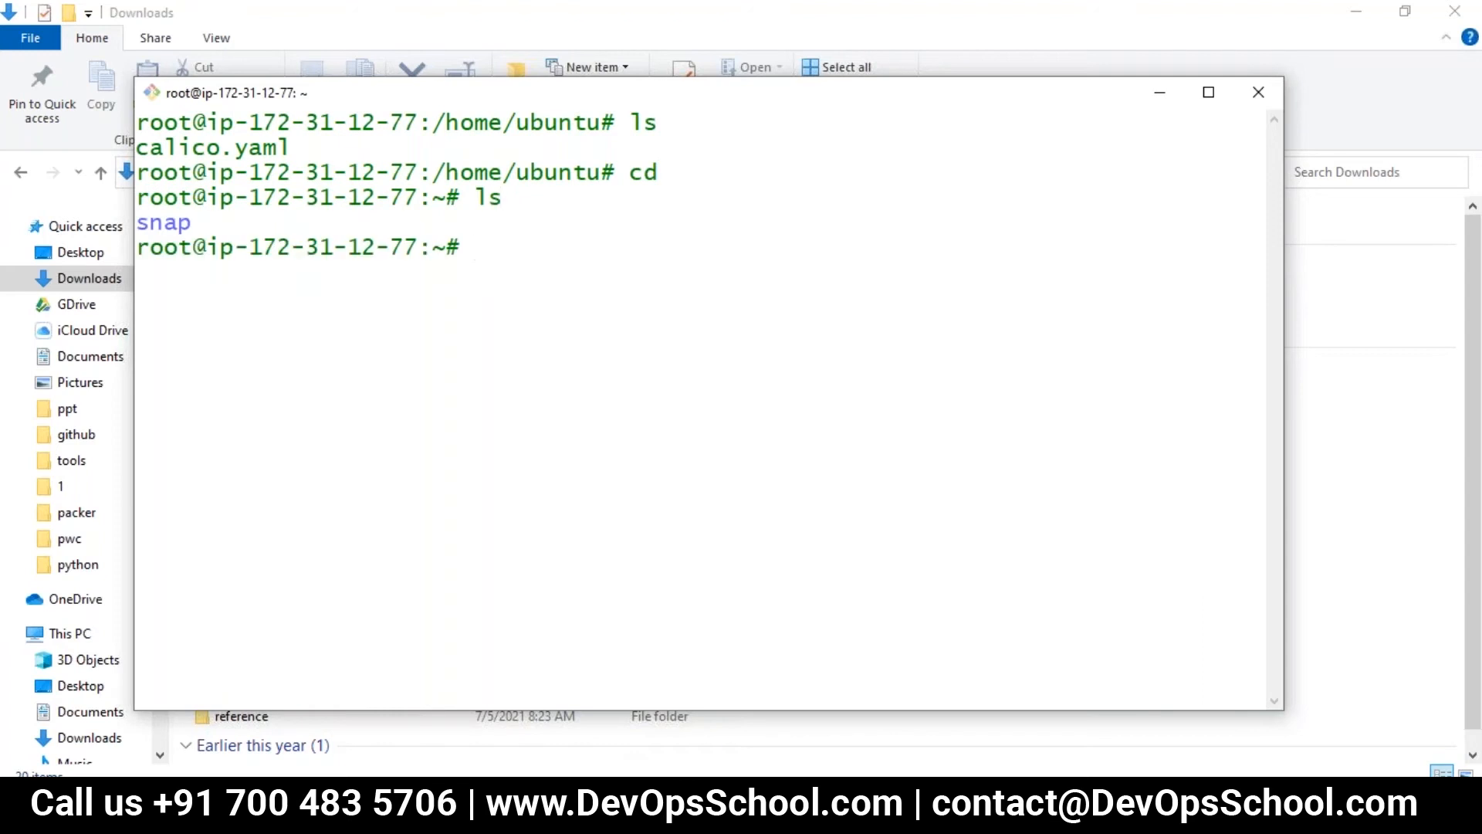
# Switch to Chrome and search Google for "download artifactory" in a new tab.
pyautogui.hotkey('alt', 'Tab')
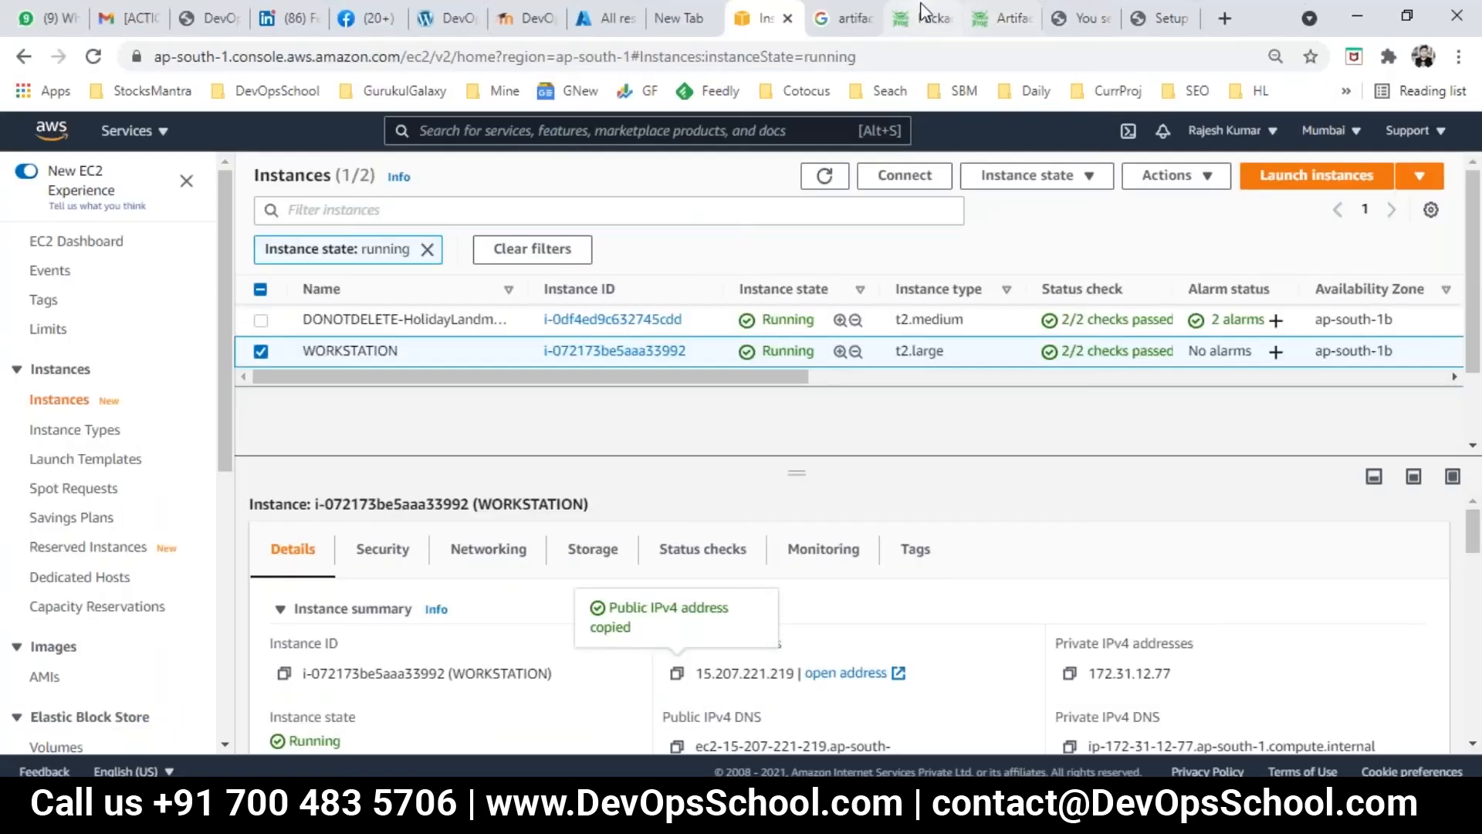
pyautogui.click(930, 18)
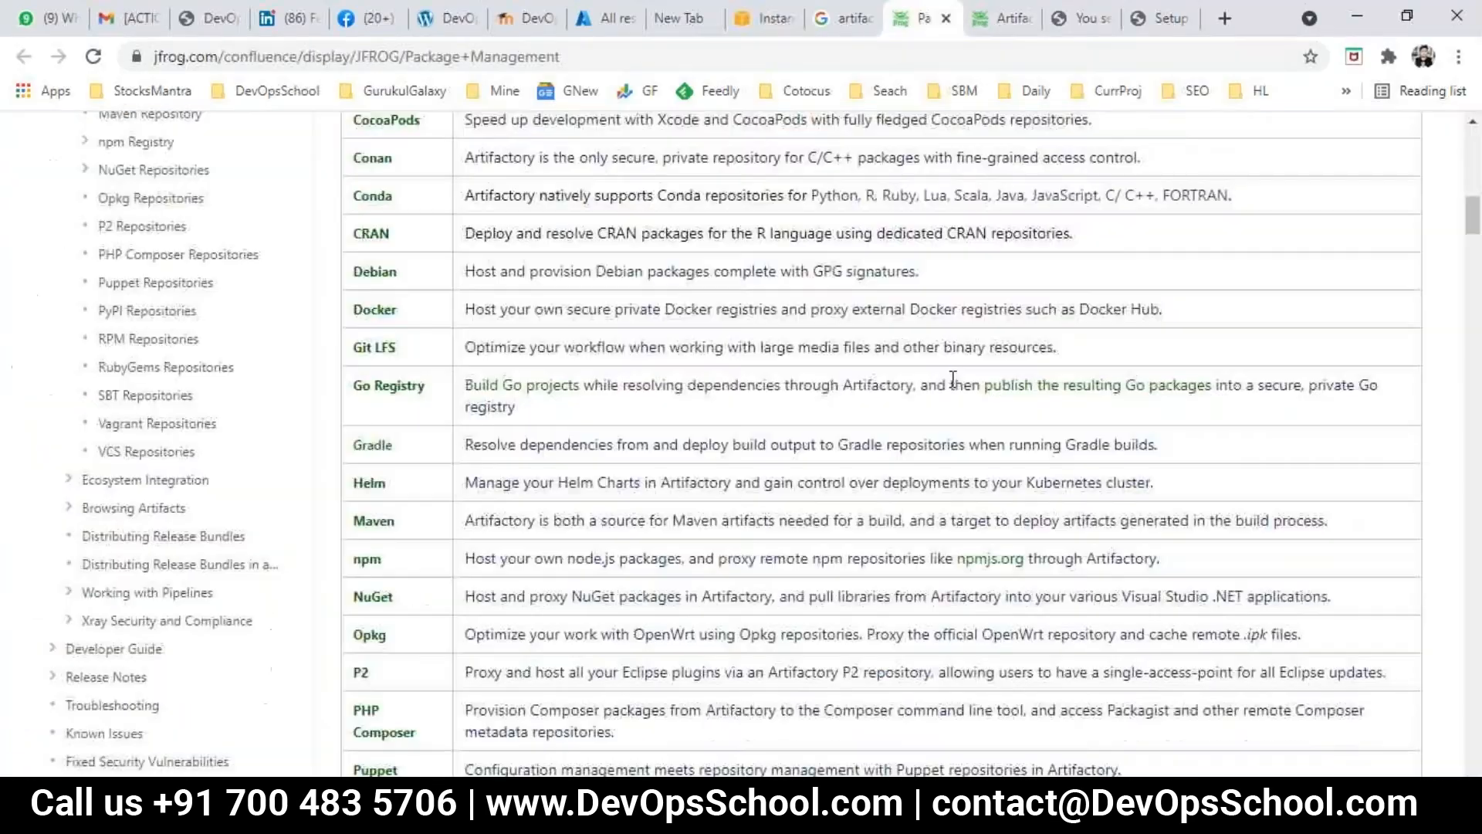
pyautogui.scroll(1, 953, 379)
pyautogui.click(999, 19)
pyautogui.scroll(6, 985, 224)
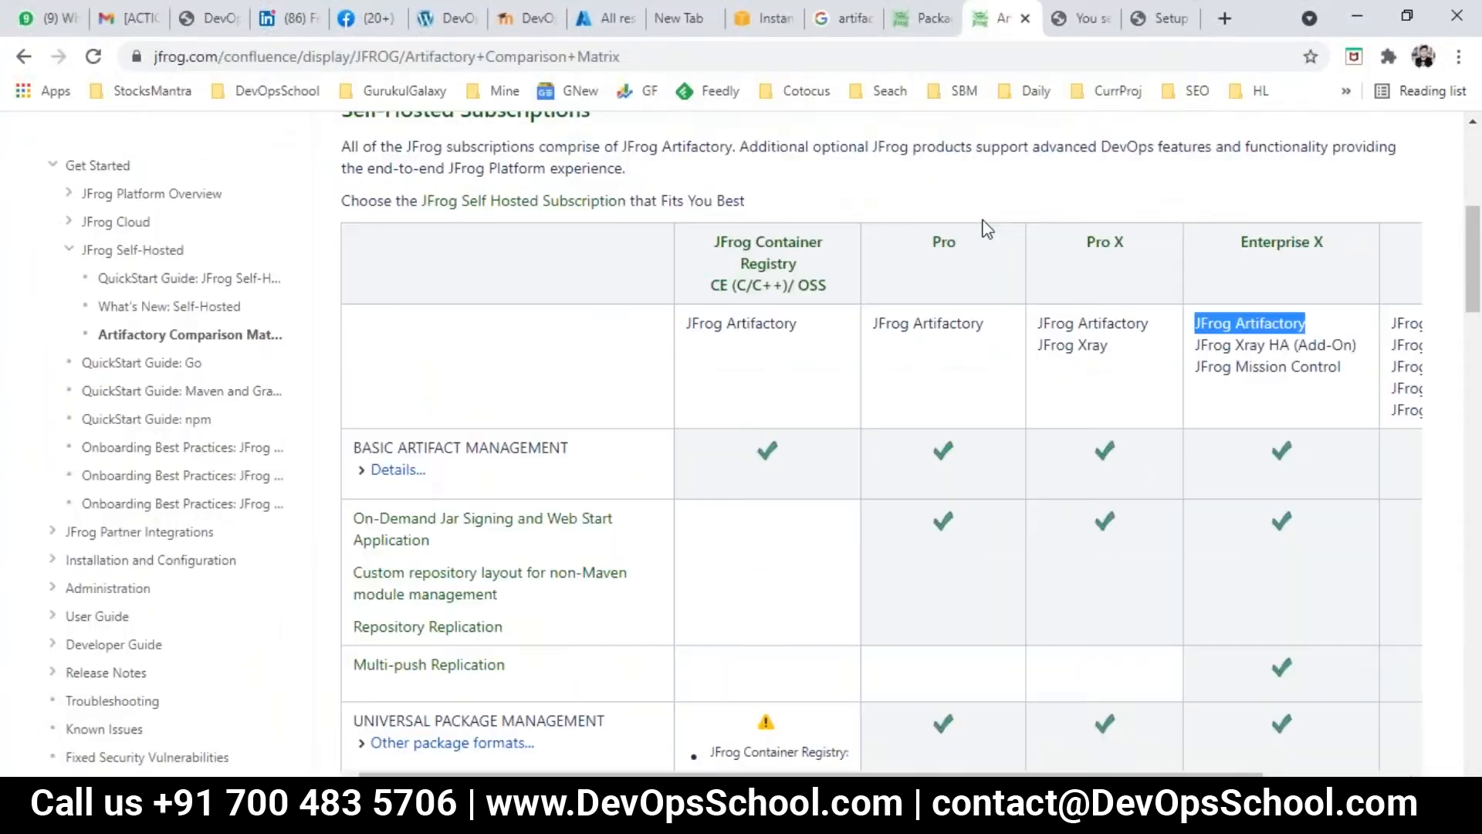
pyautogui.click(1225, 19)
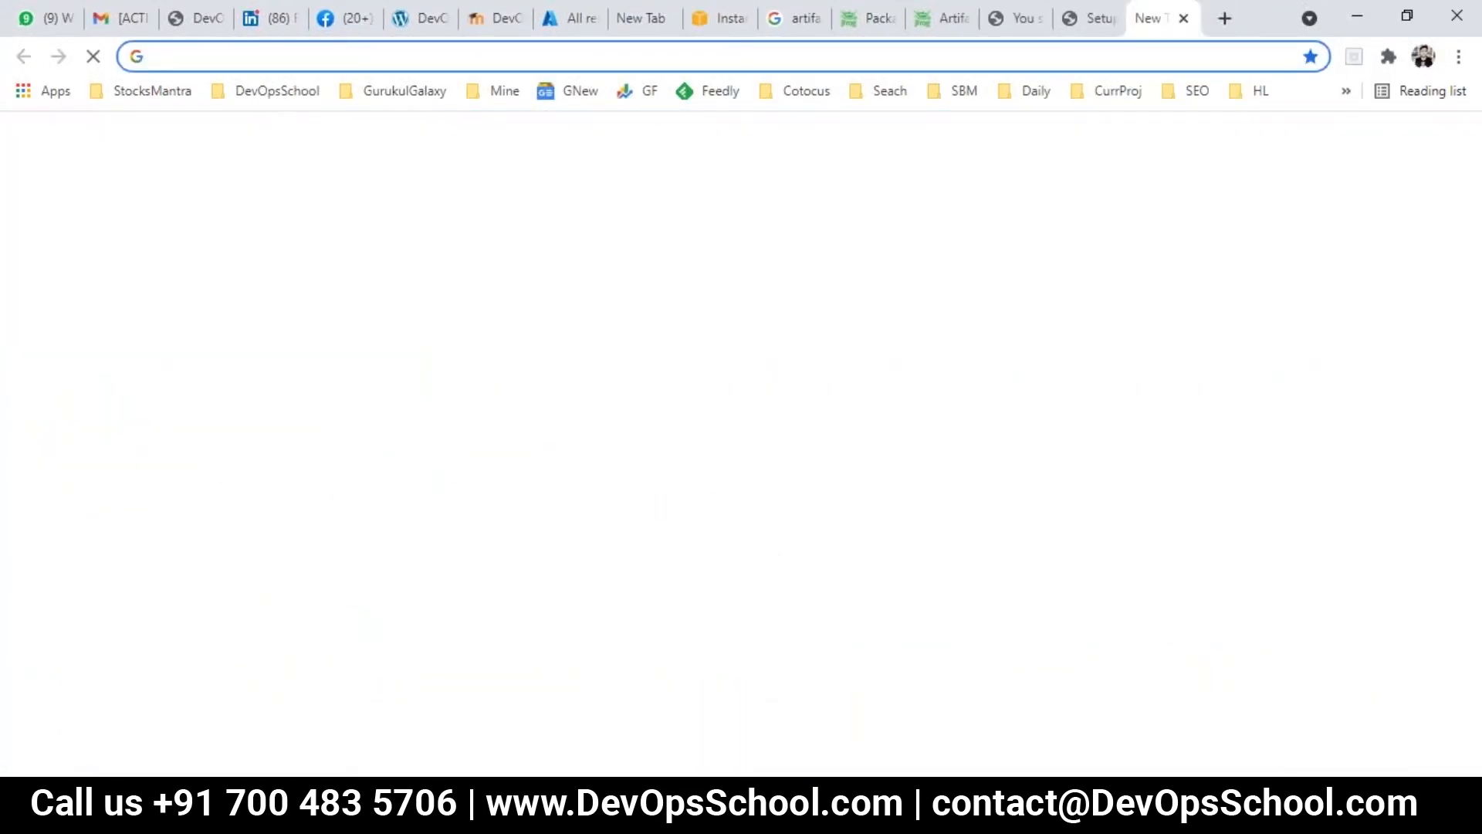
pyautogui.write('doc')
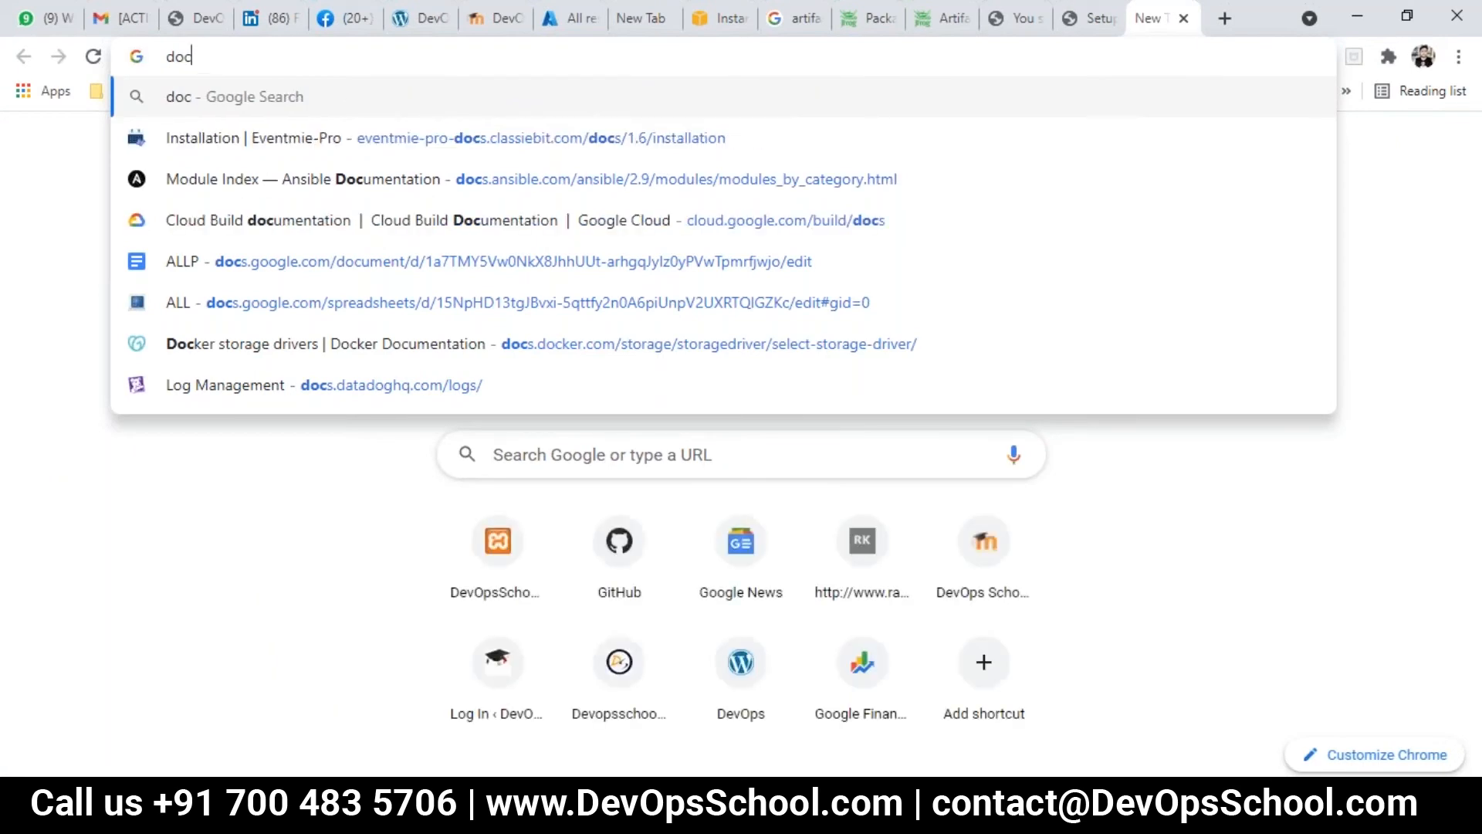
pyautogui.press('BackSpace')
pyautogui.write('c')
pyautogui.press('BackSpace')
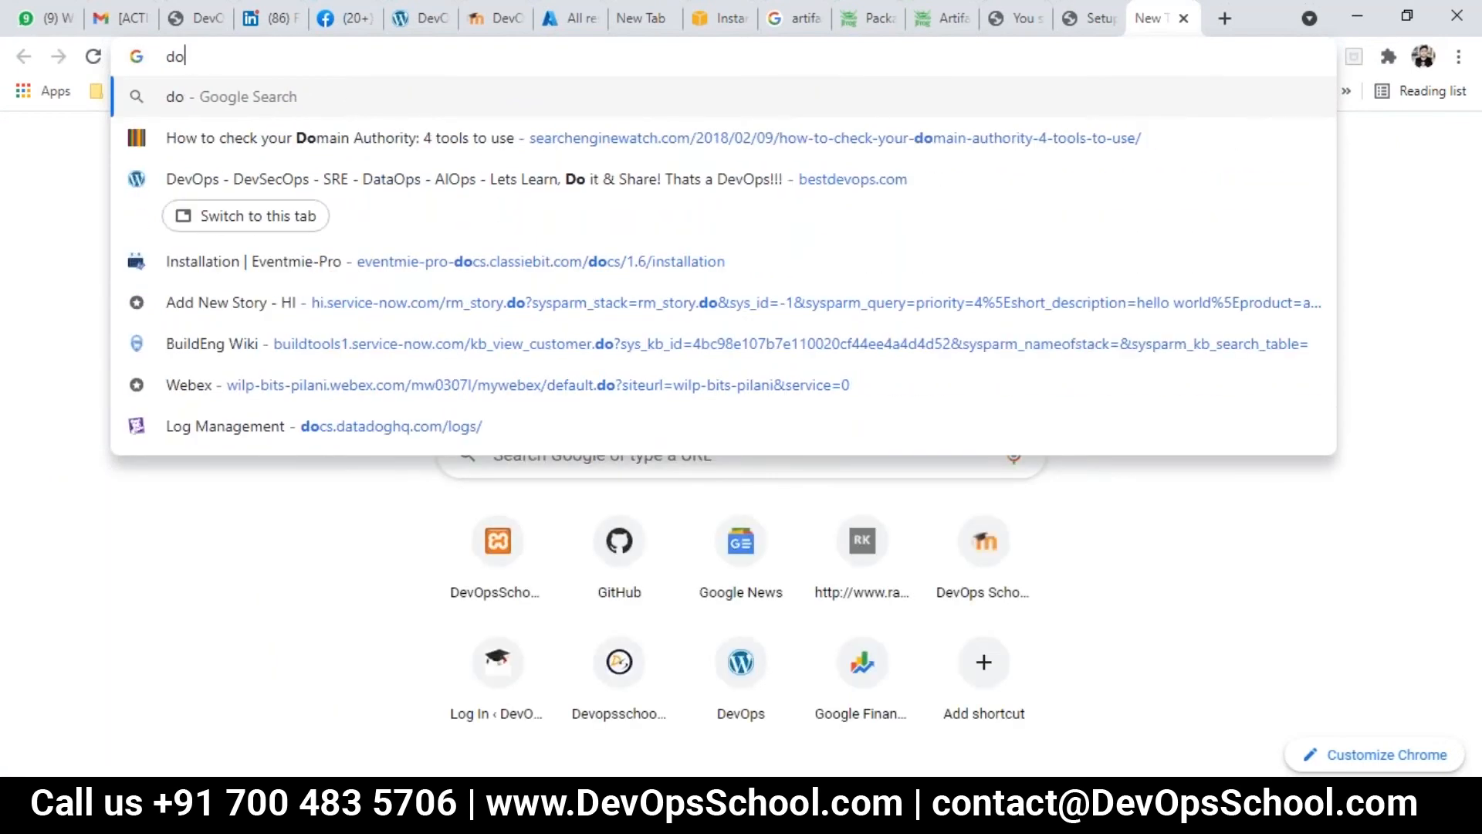
pyautogui.write('wn')
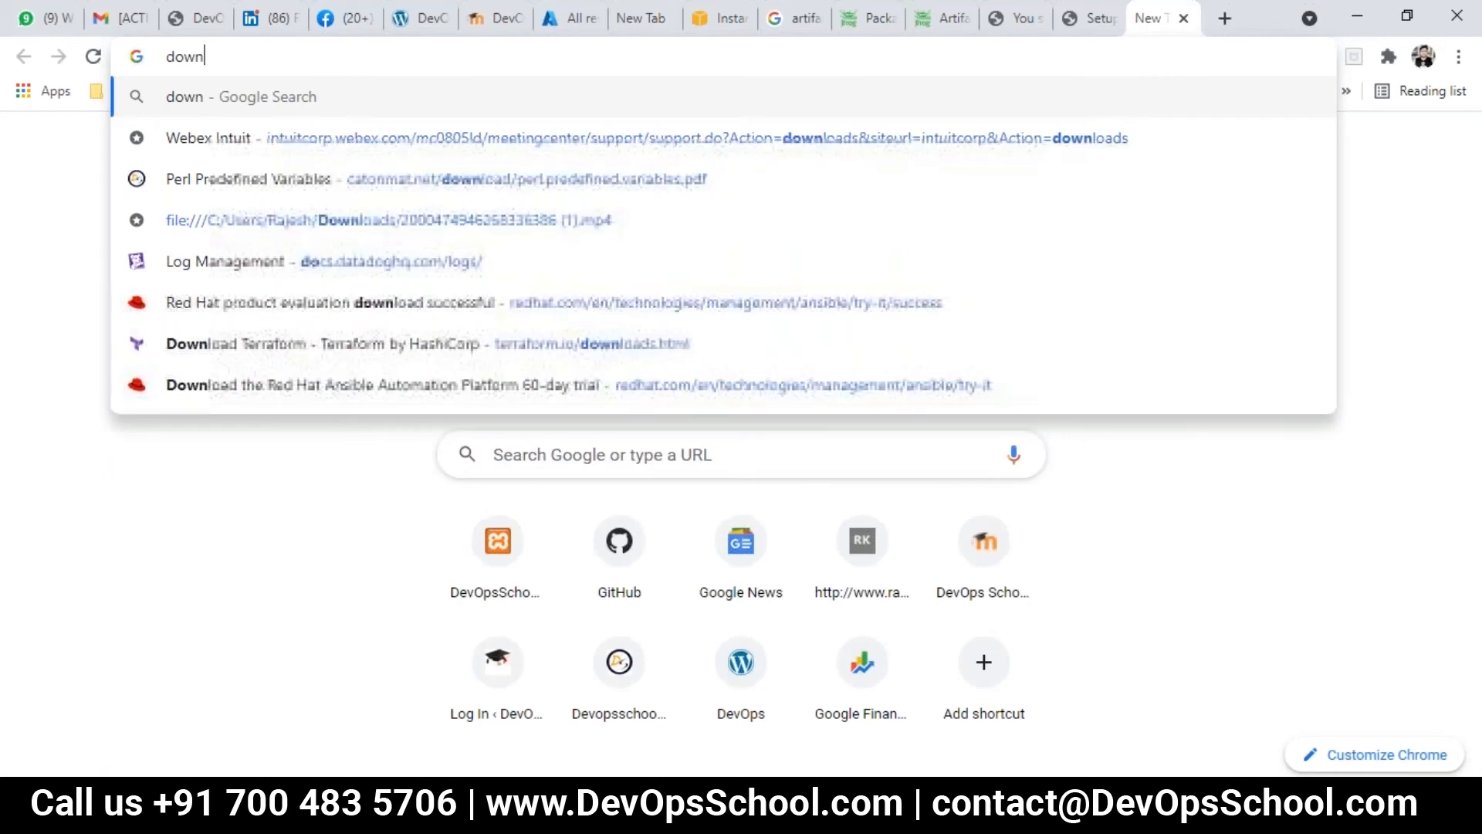
pyautogui.write('load artifactory')
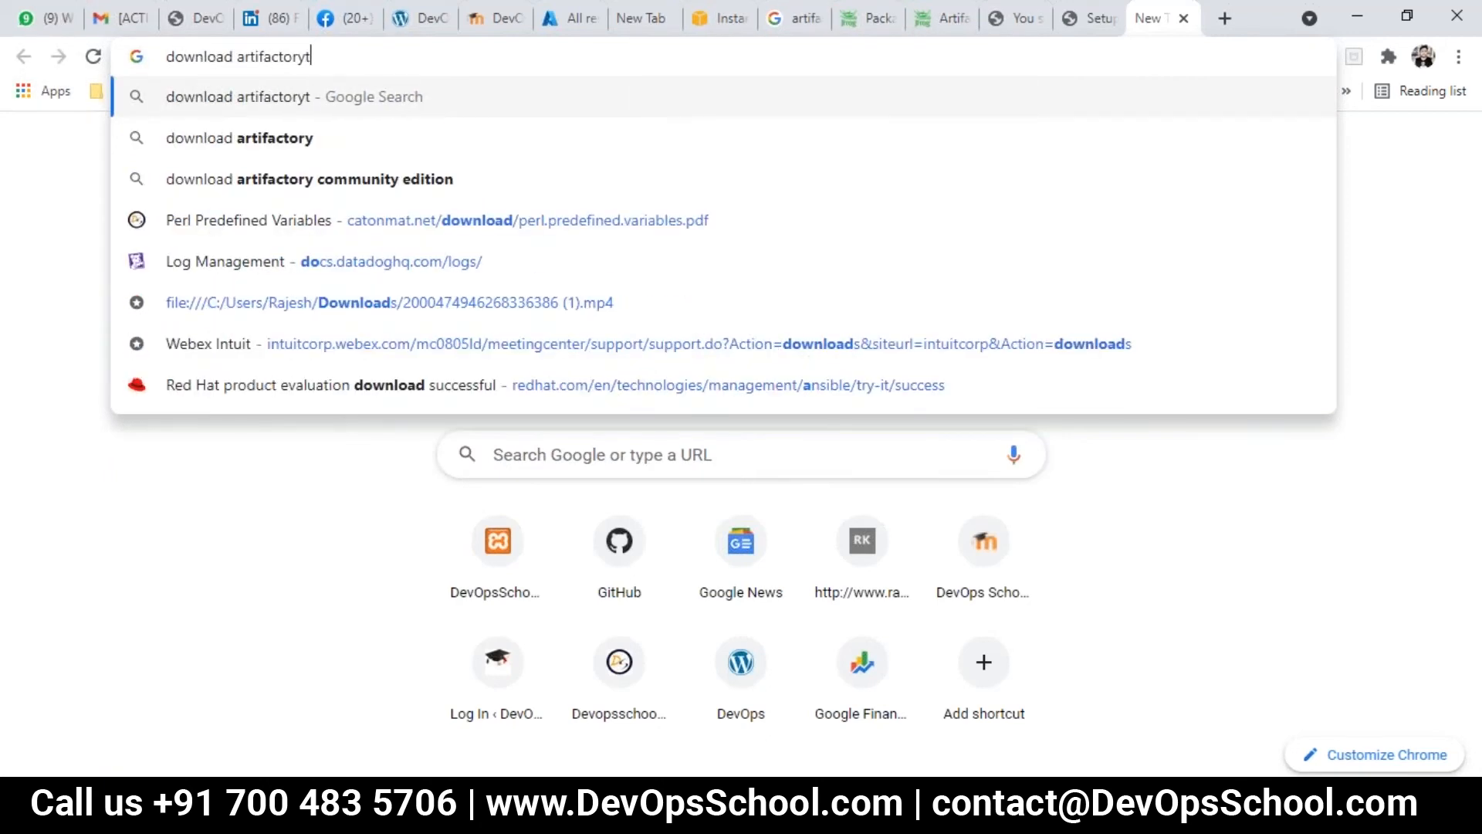
pyautogui.press('Return')
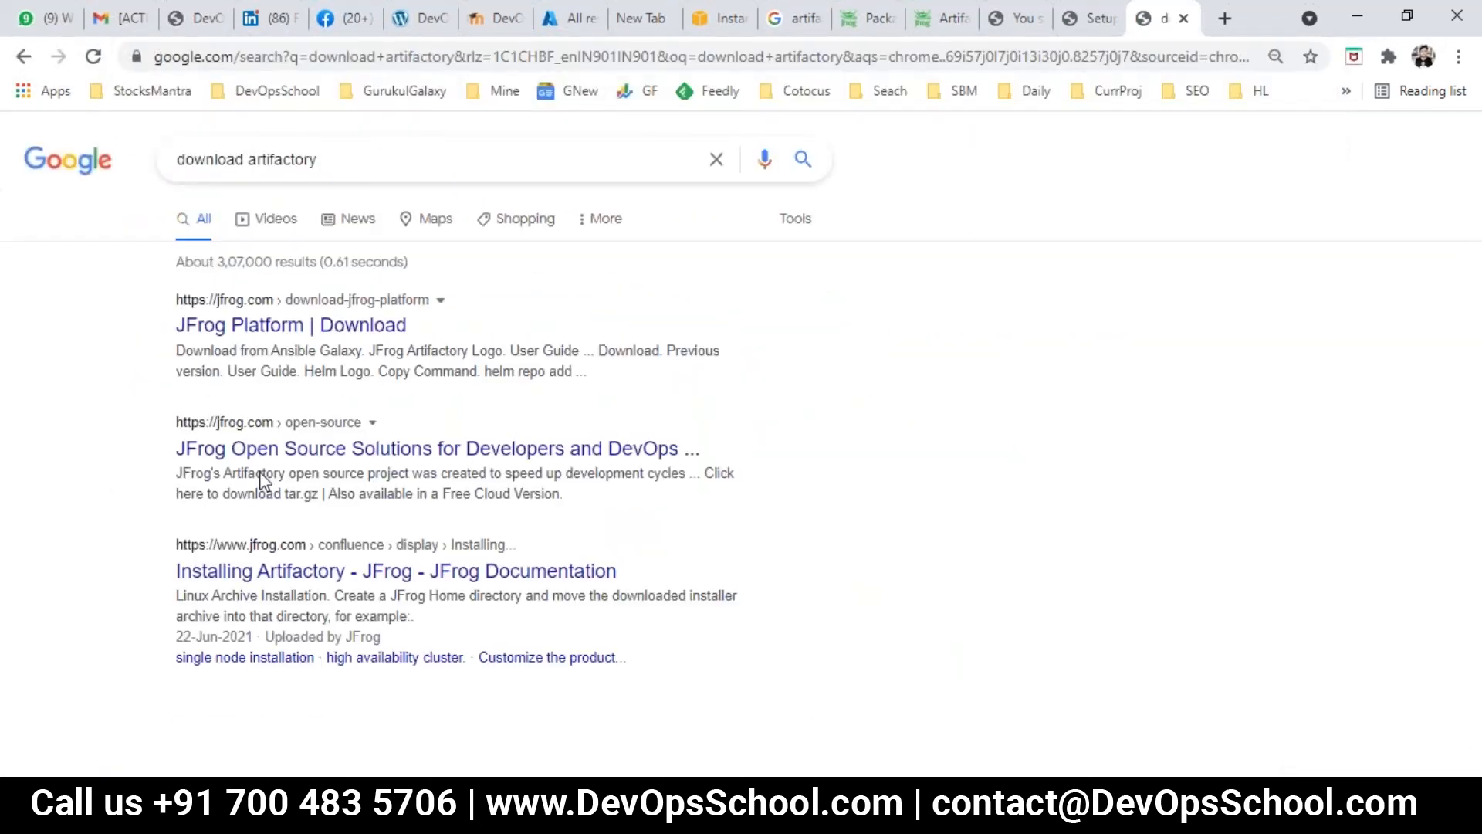
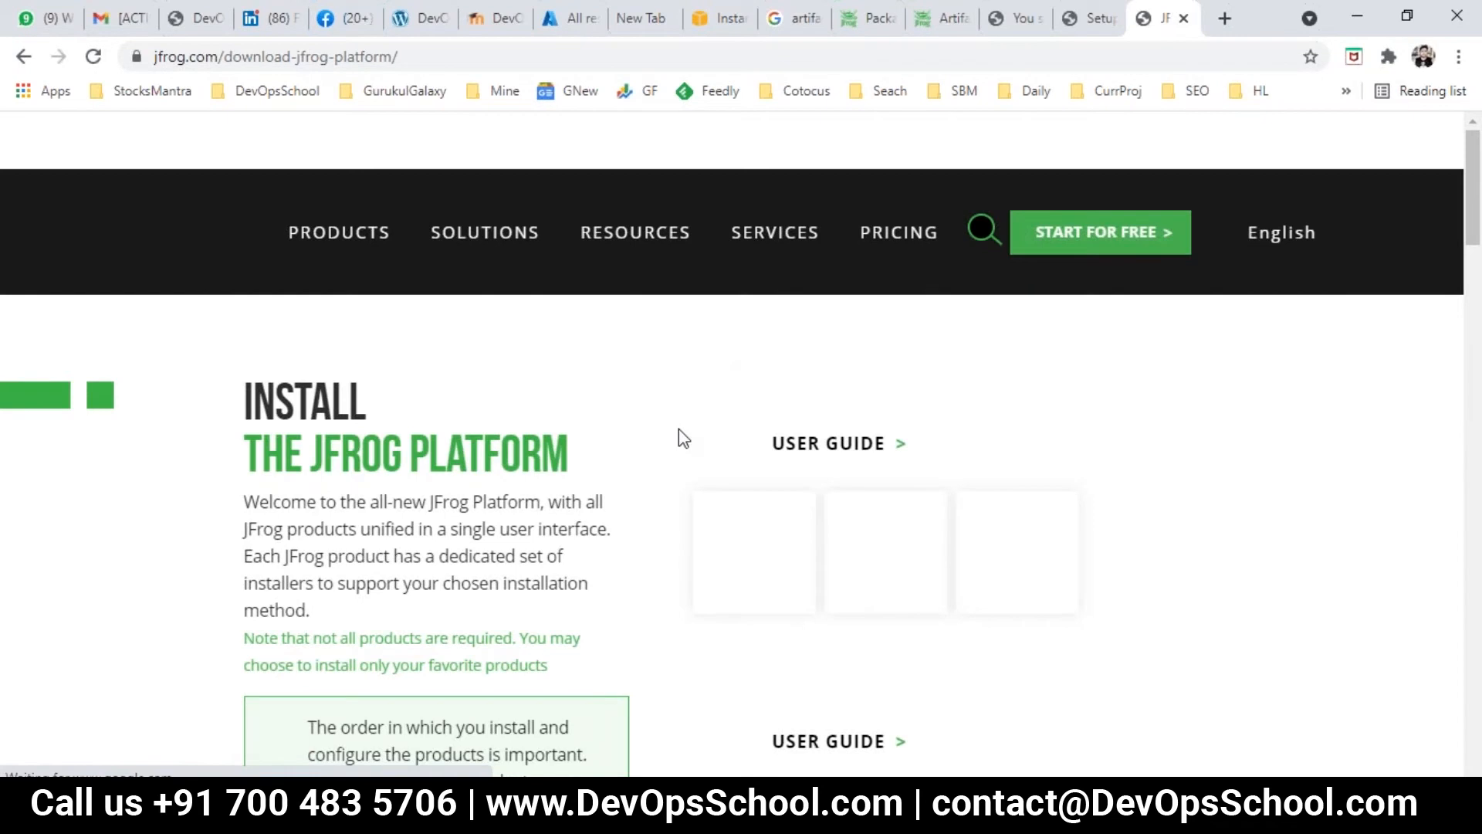
# Look over the JFrog Platform download page.
pyautogui.scroll(-4, 828, 573)
pyautogui.scroll(3, 1042, 339)
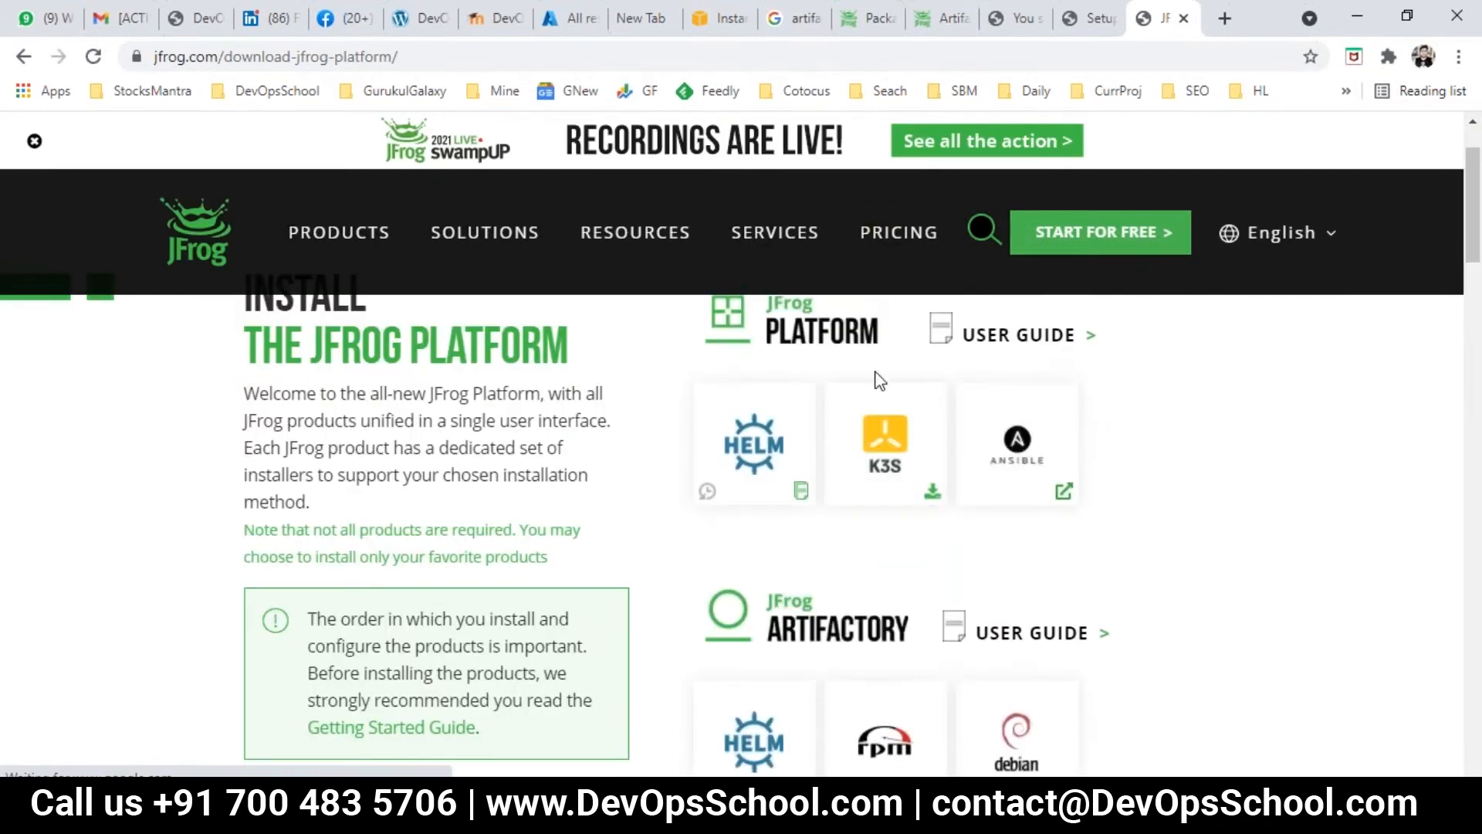
pyautogui.scroll(1, 885, 394)
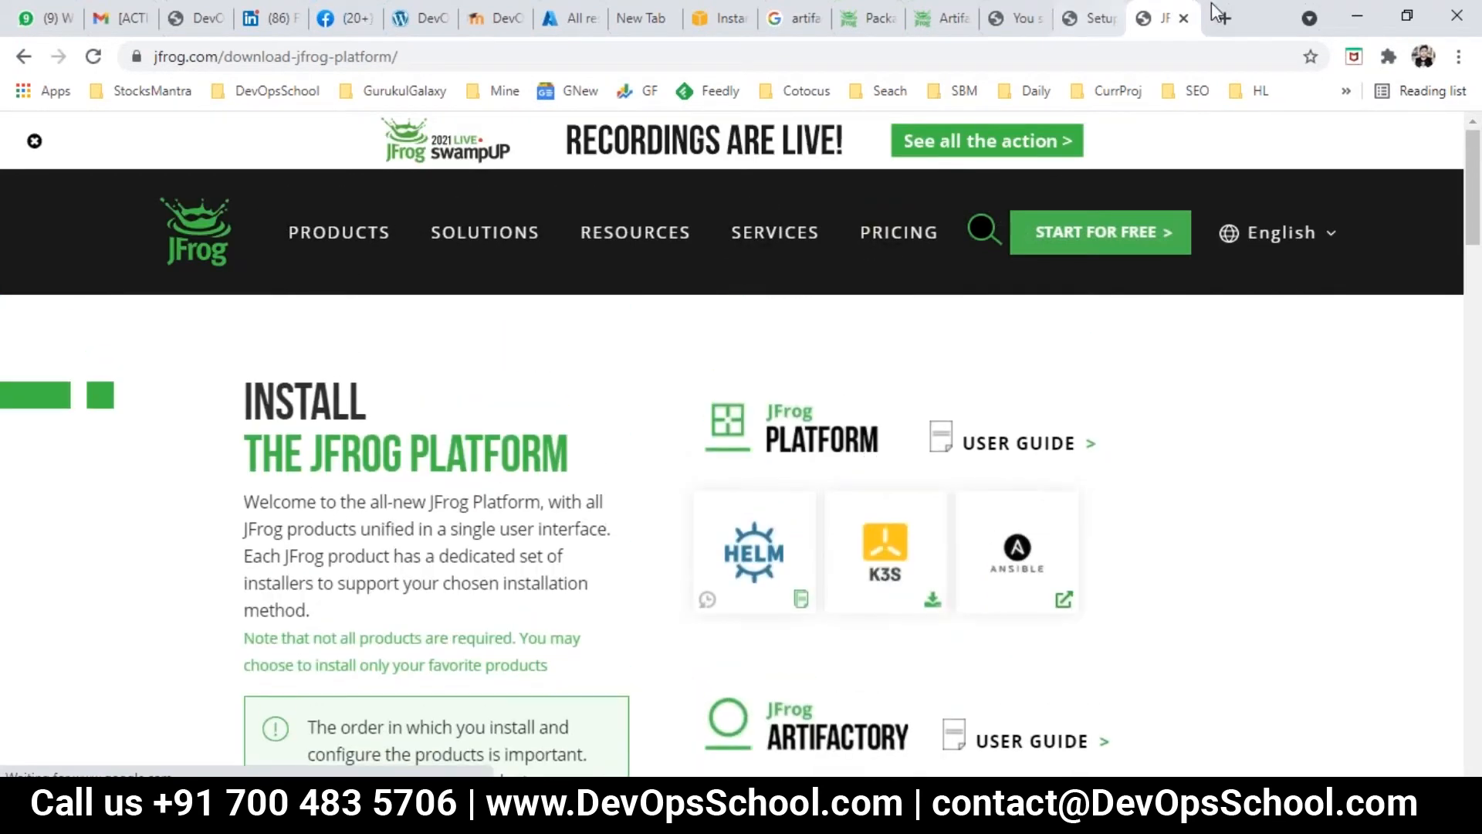
# Open GitHub in a new browser tab and switch the dashboard context to the devopsschool-training-notes organization.
pyautogui.hotkey('ctrl', 't')
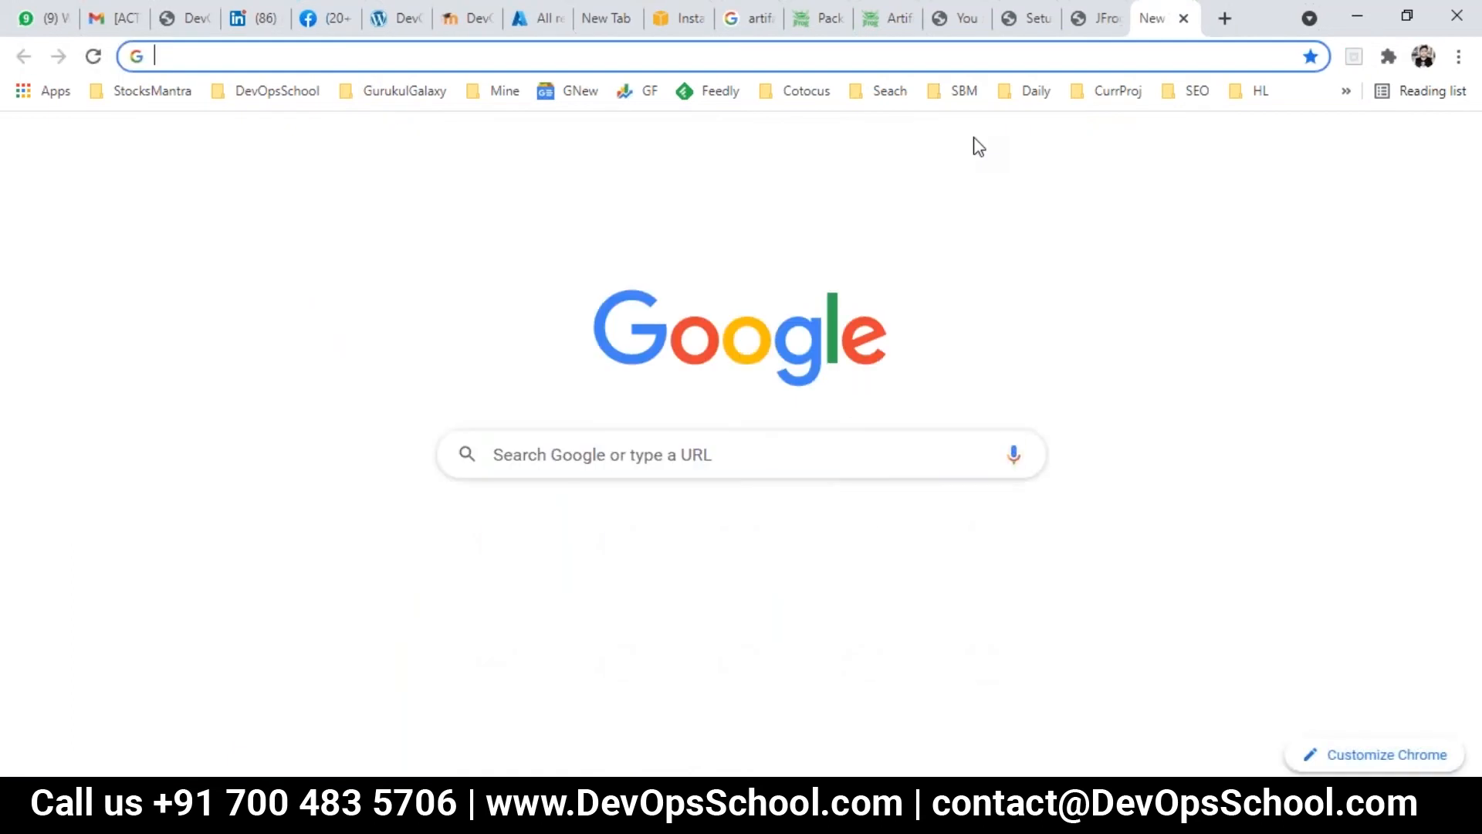
pyautogui.write('git')
pyautogui.press('Return')
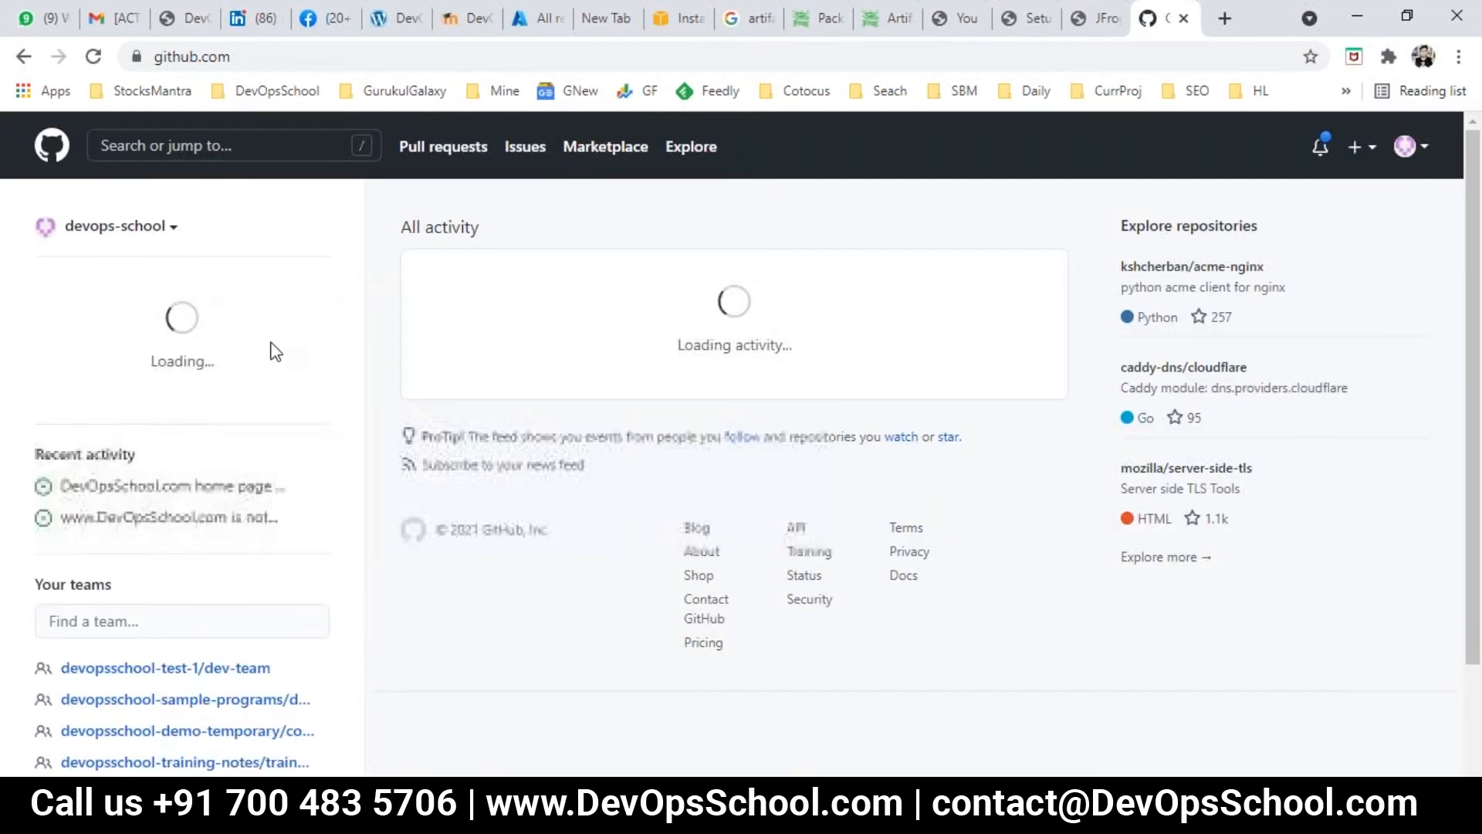
pyautogui.scroll(-5, 185, 467)
pyautogui.scroll(5, 185, 466)
pyautogui.click(171, 226)
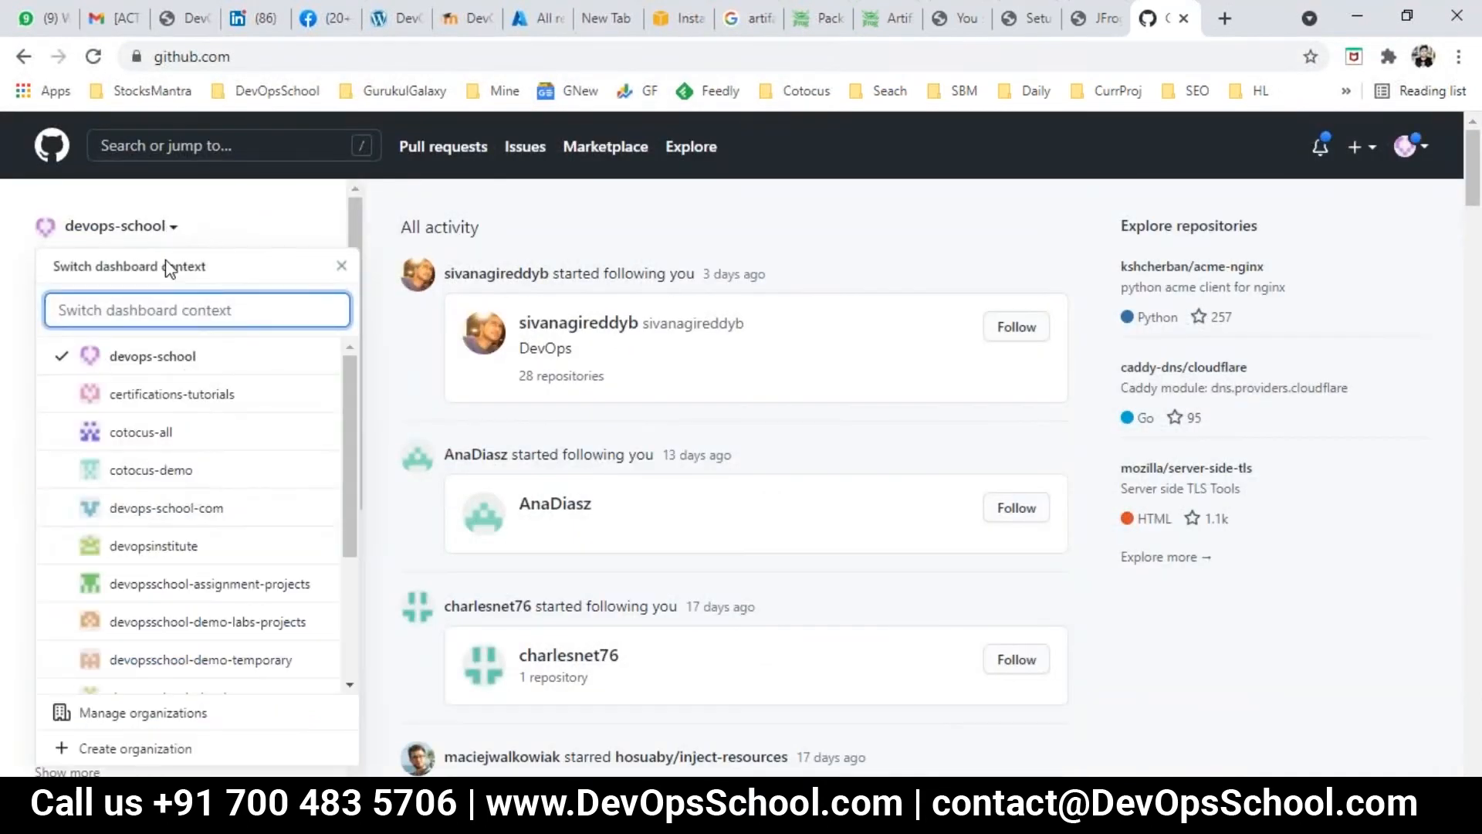
pyautogui.scroll(-3, 223, 562)
pyautogui.scroll(-3, 239, 648)
pyautogui.click(232, 610)
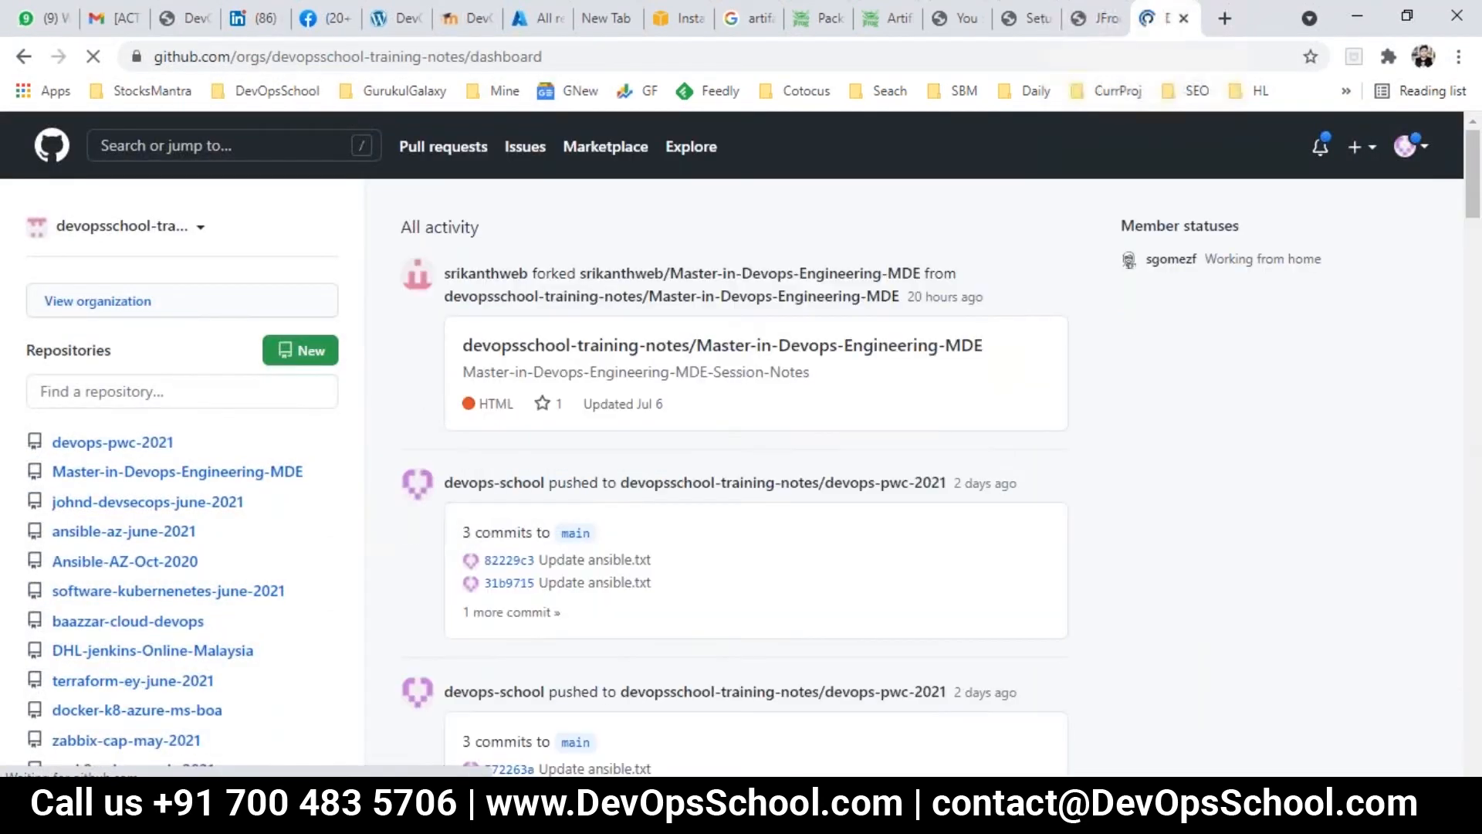
# Open december-30-2020.txt from the artifactory folder of the Master-in-Devops-Engineering-MDE repository and skim its notes.
pyautogui.click(178, 471)
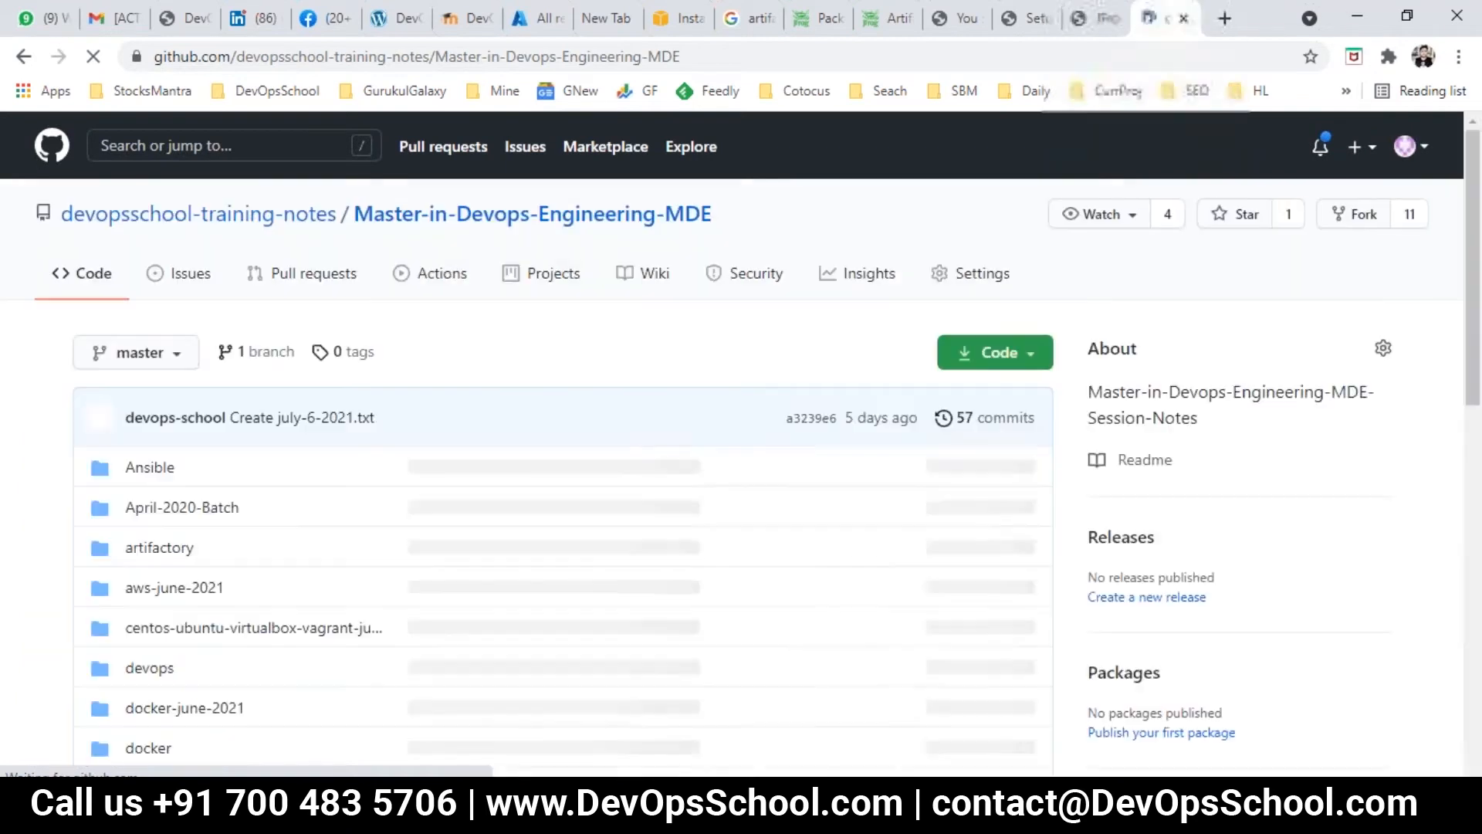
pyautogui.scroll(-4, 317, 575)
pyautogui.scroll(3, 317, 577)
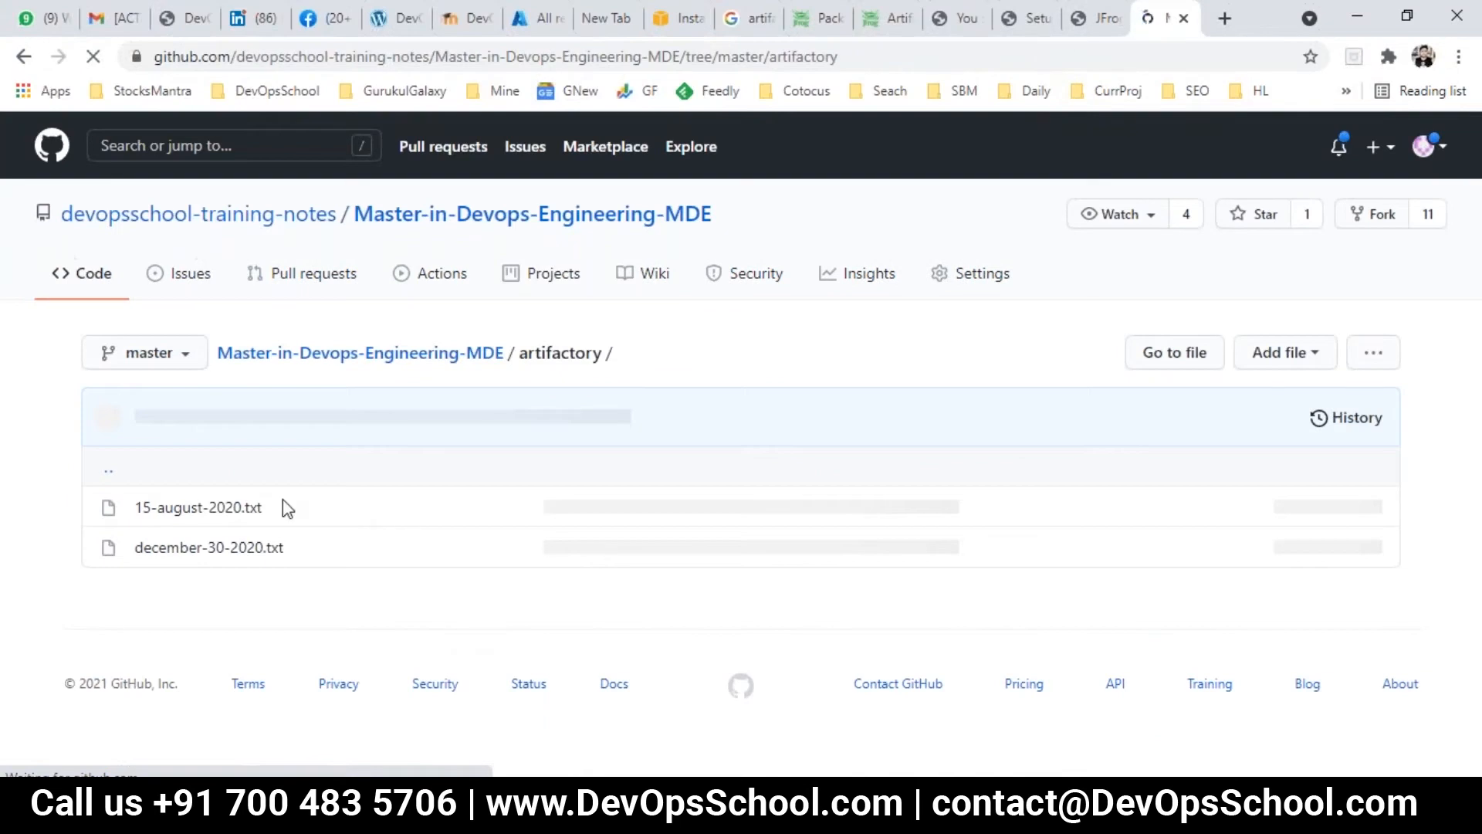
pyautogui.click(189, 549)
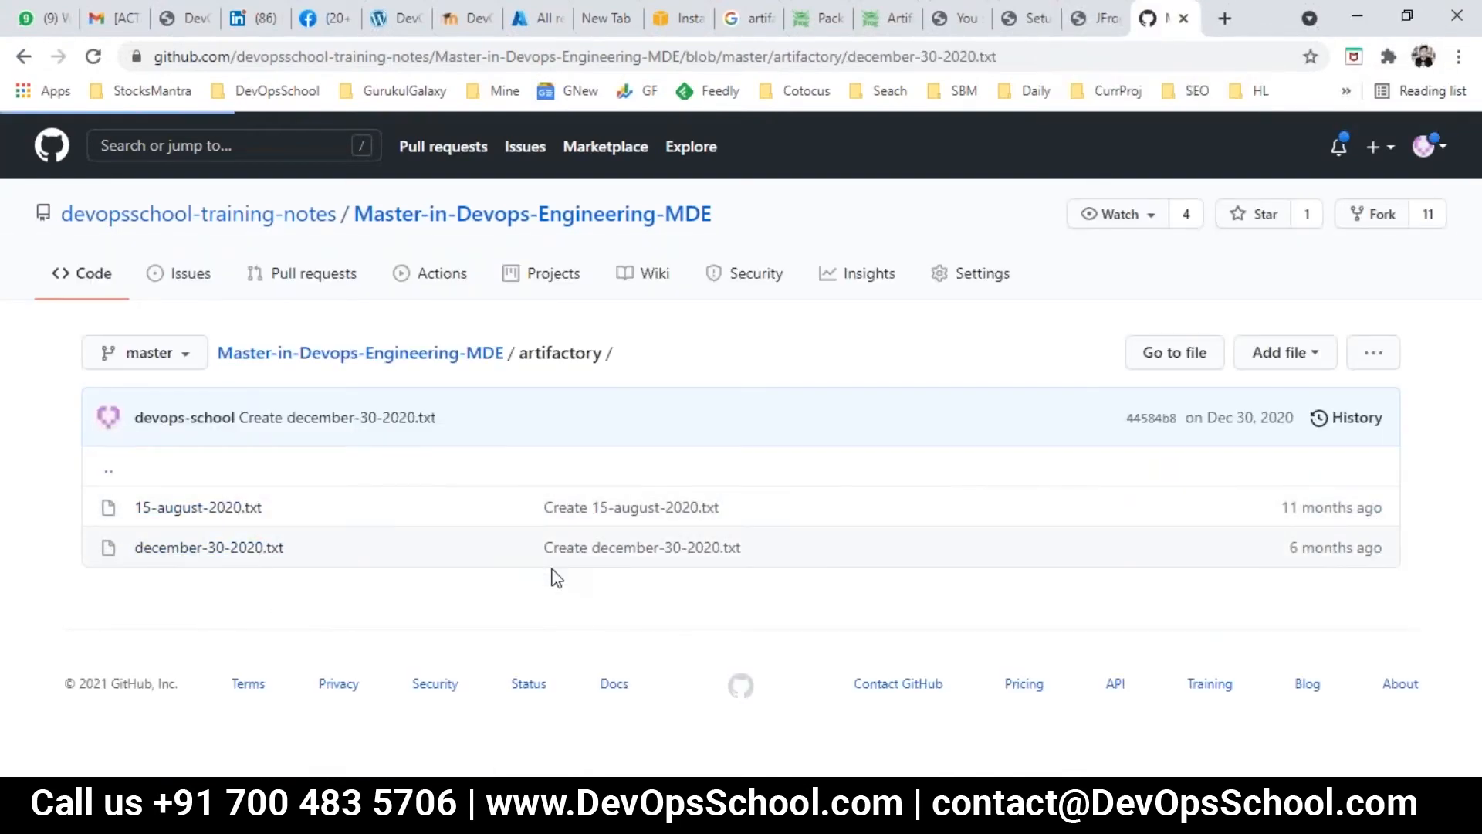
pyautogui.scroll(-1, 550, 594)
pyautogui.scroll(-20, 509, 556)
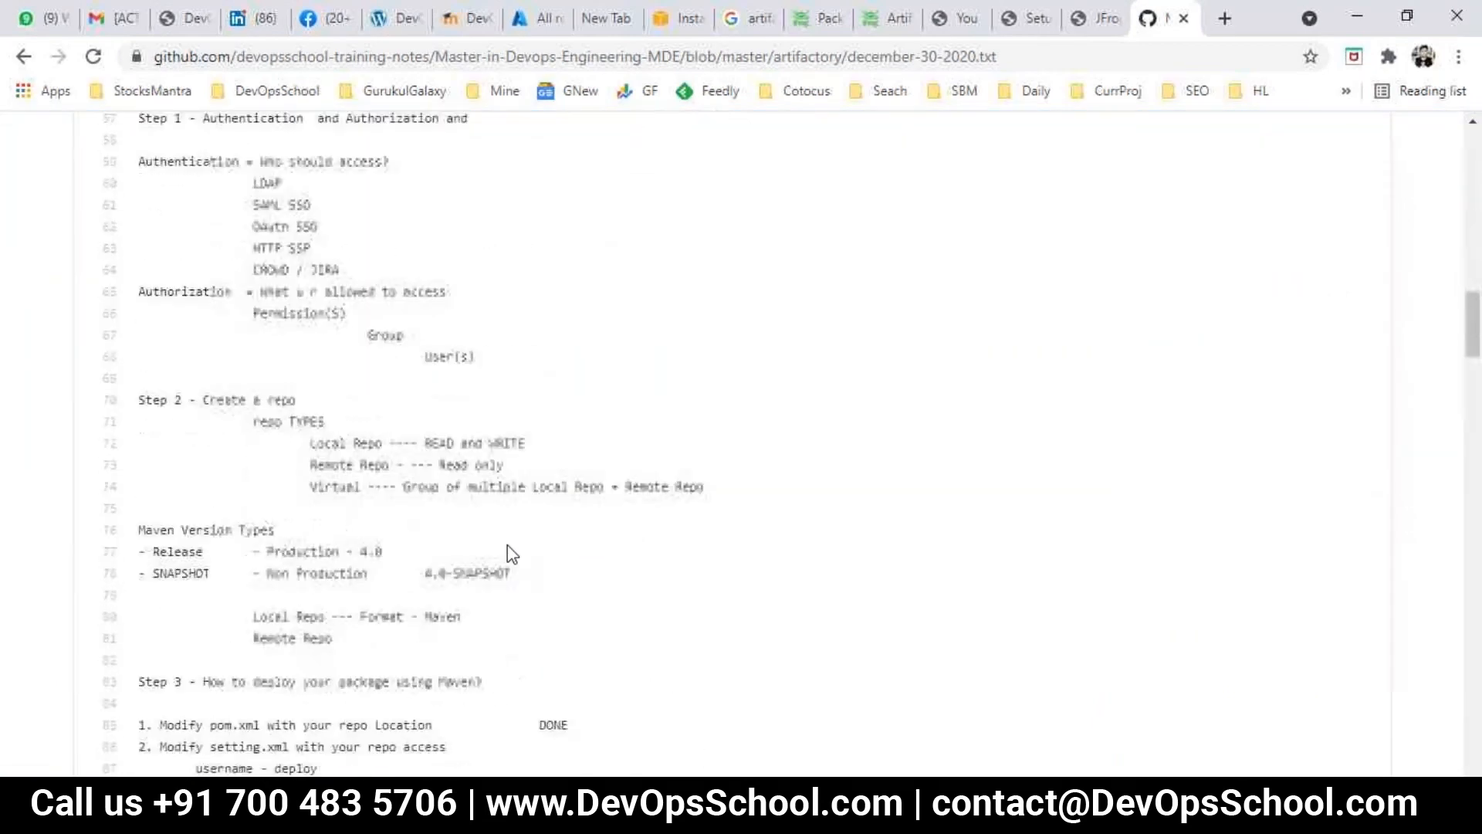
pyautogui.scroll(-10, 509, 554)
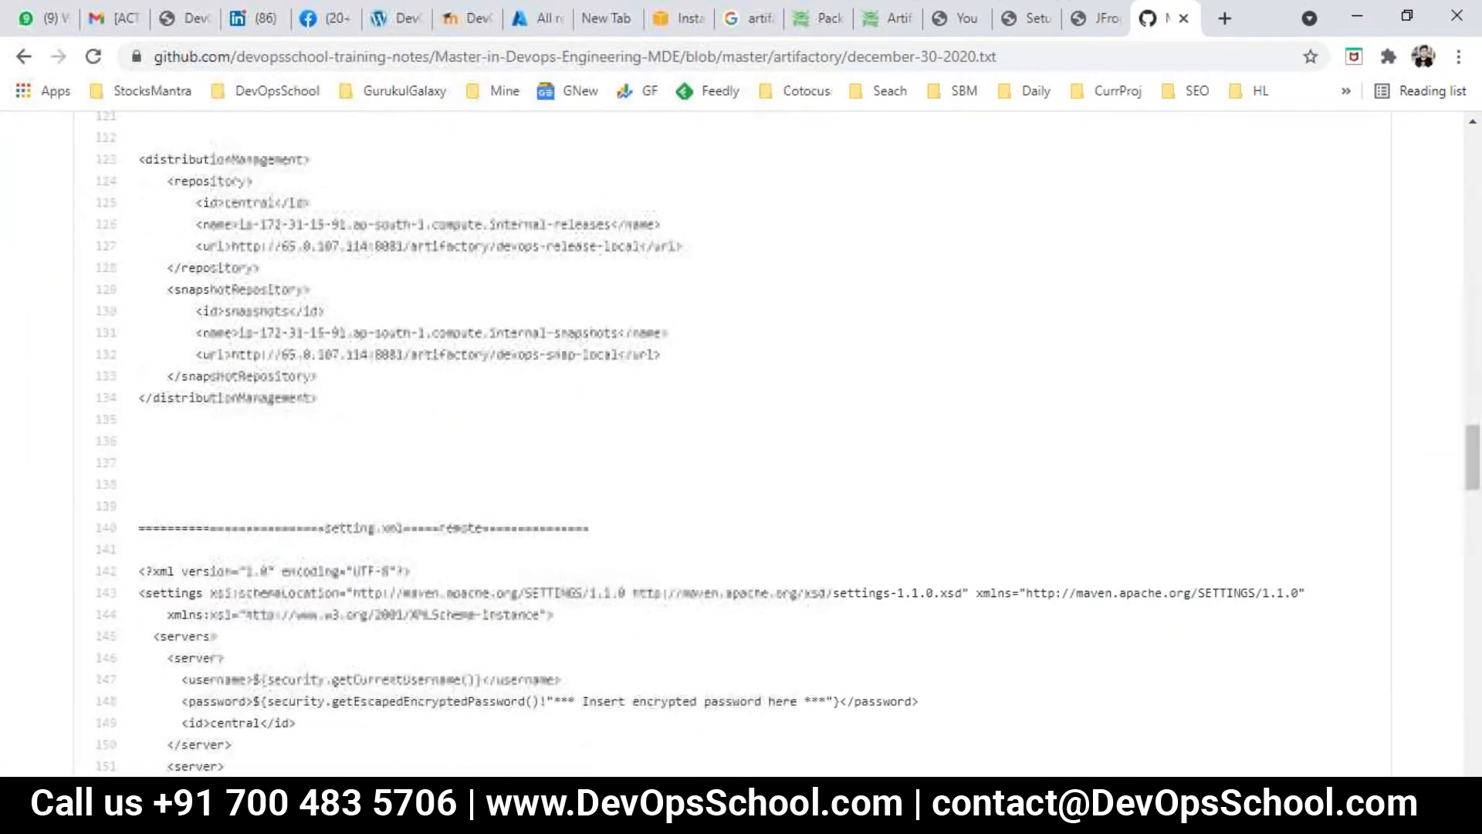
pyautogui.scroll(15, 489, 618)
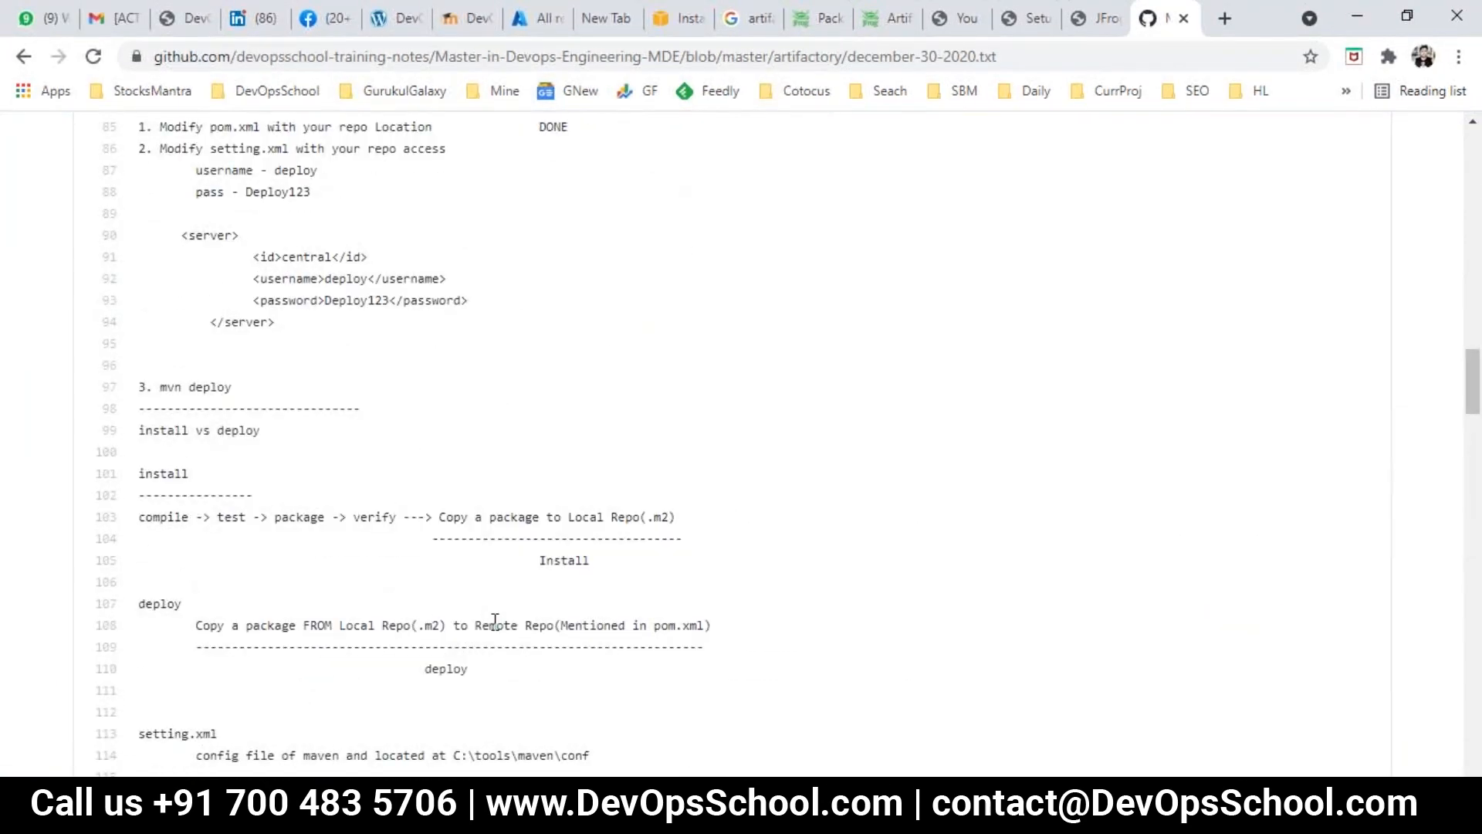
pyautogui.scroll(20, 491, 618)
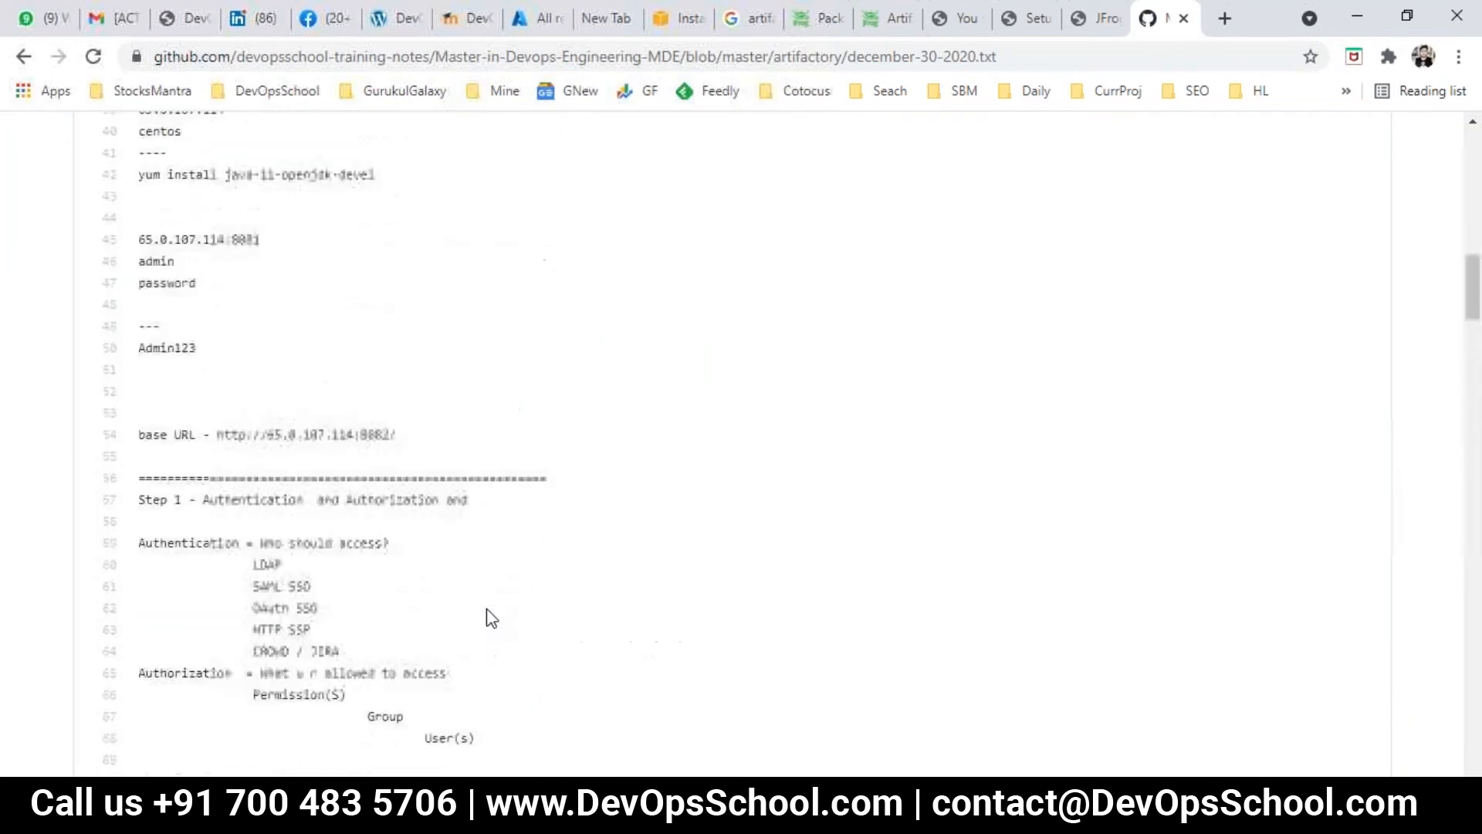
pyautogui.scroll(5, 489, 614)
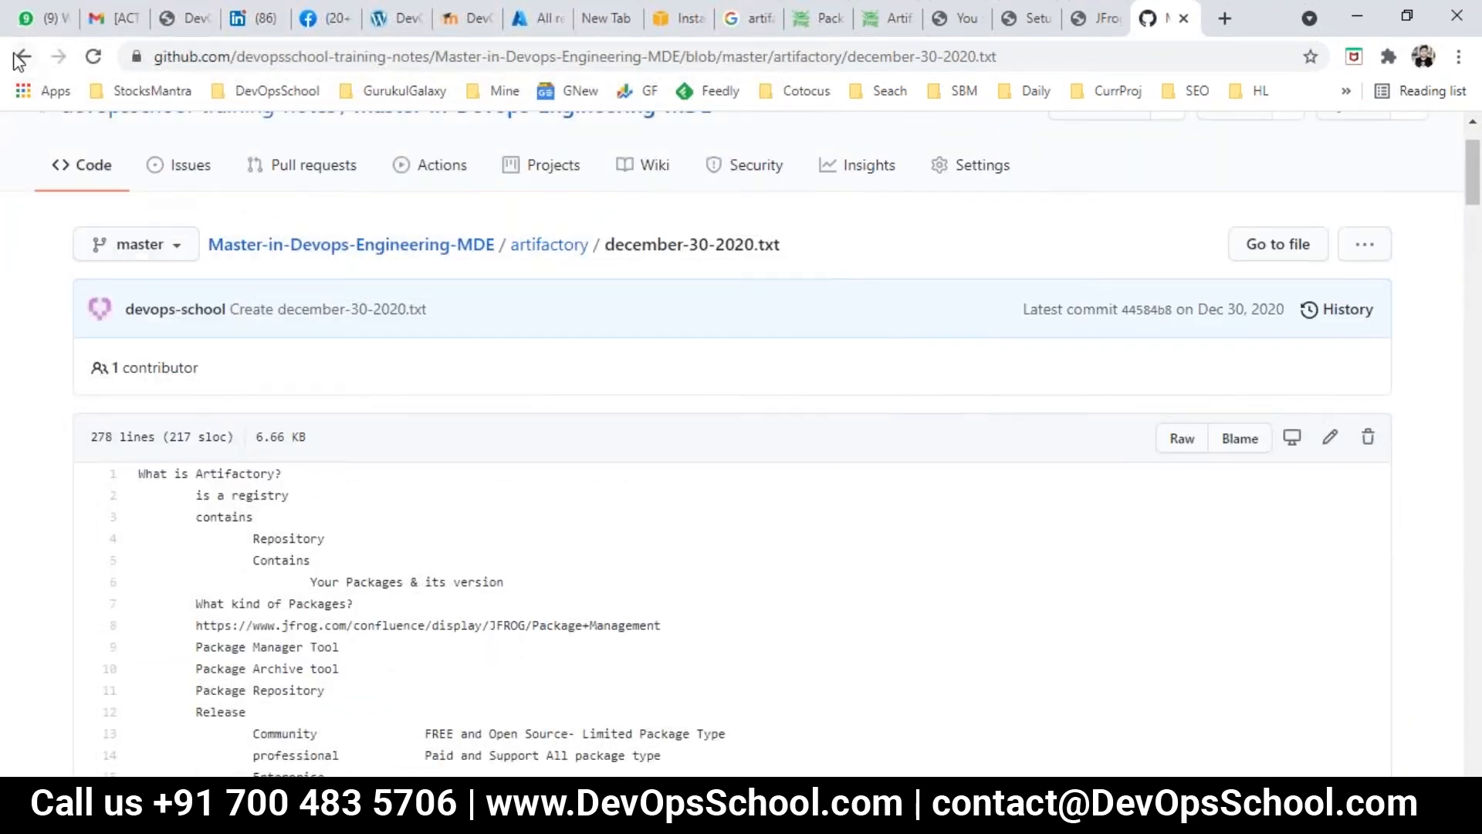
# Return to the artifactory folder, open 15-august-2020.txt, and find its Artifactory installation commands.
pyautogui.click(22, 57)
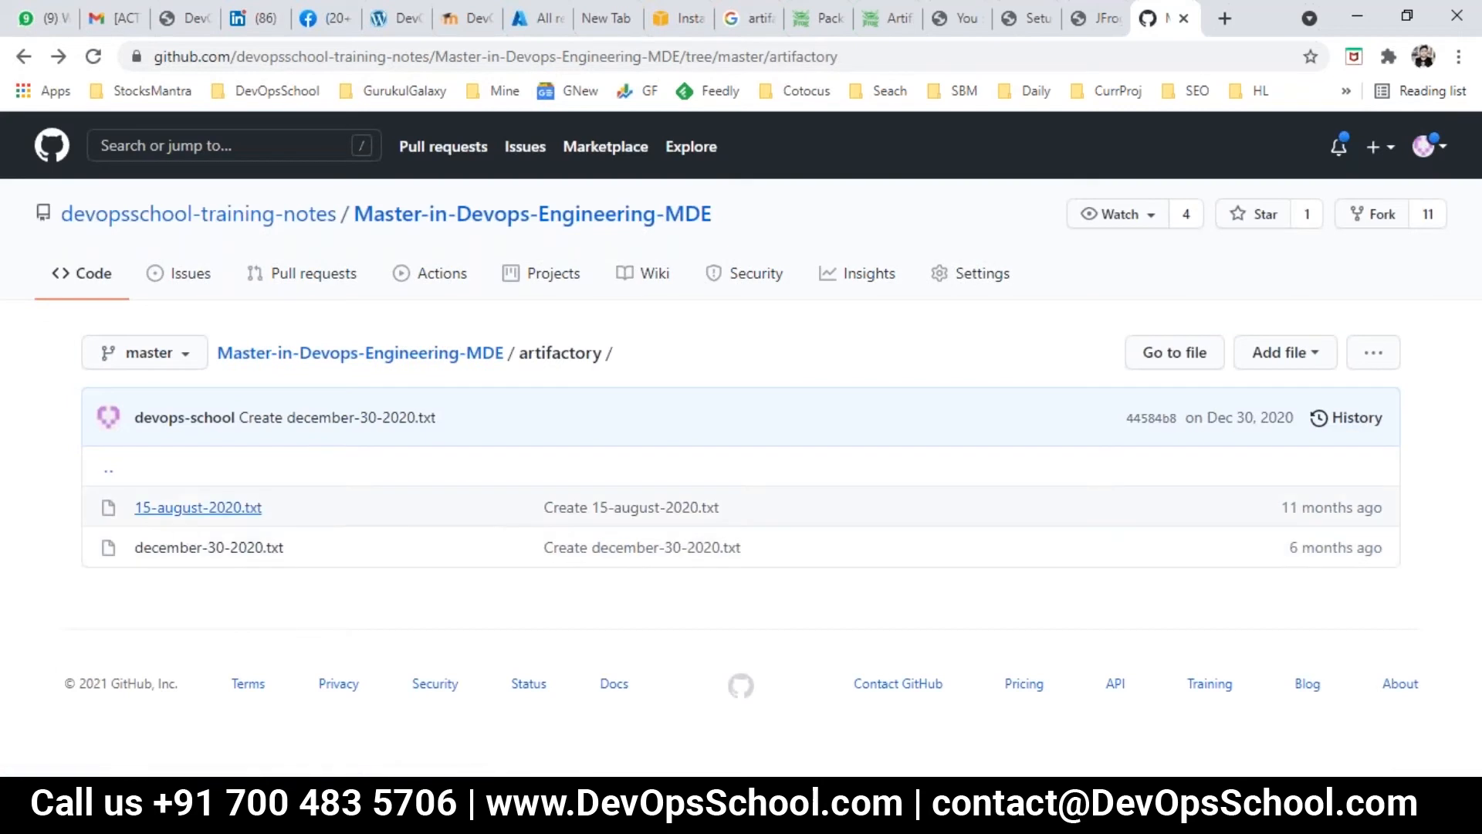
pyautogui.click(186, 507)
pyautogui.scroll(-20, 465, 549)
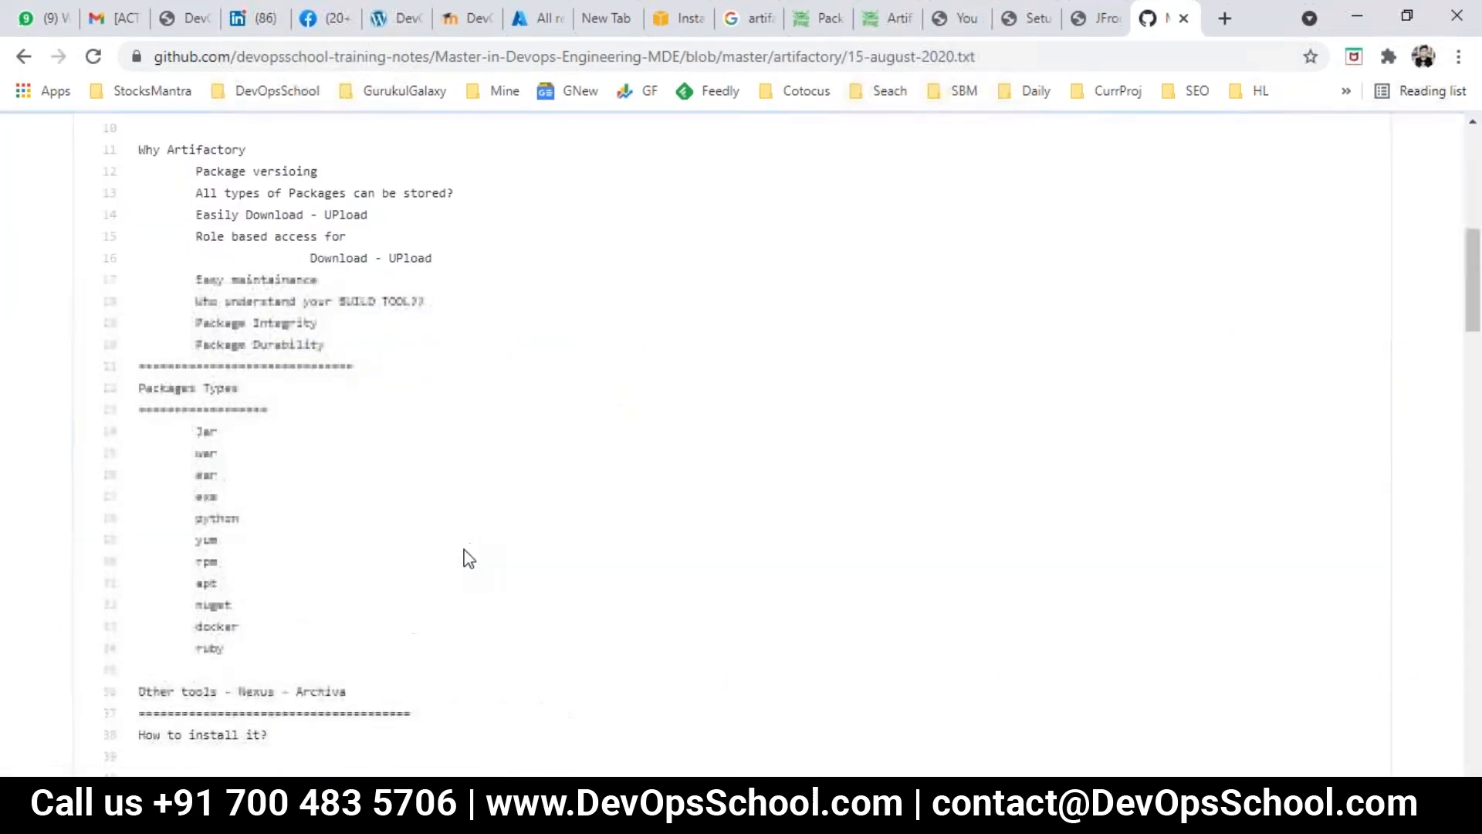
pyautogui.scroll(2, 413, 444)
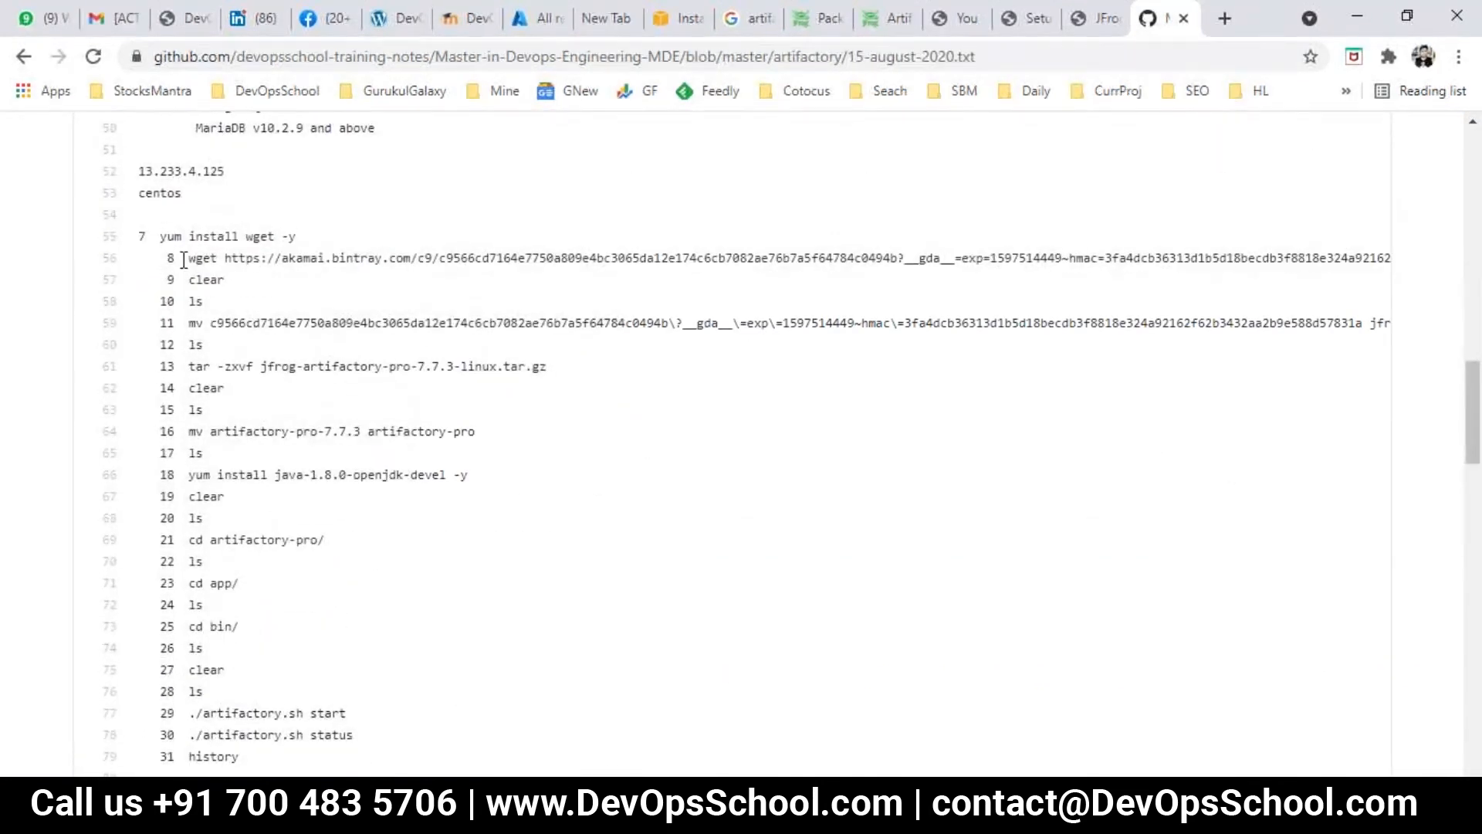
# Copy "yum install wget -y" from the notes and try to run it in the root shell.
pyautogui.moveTo(160, 236); pyautogui.dragTo(290, 237)
pyautogui.press('super+c')
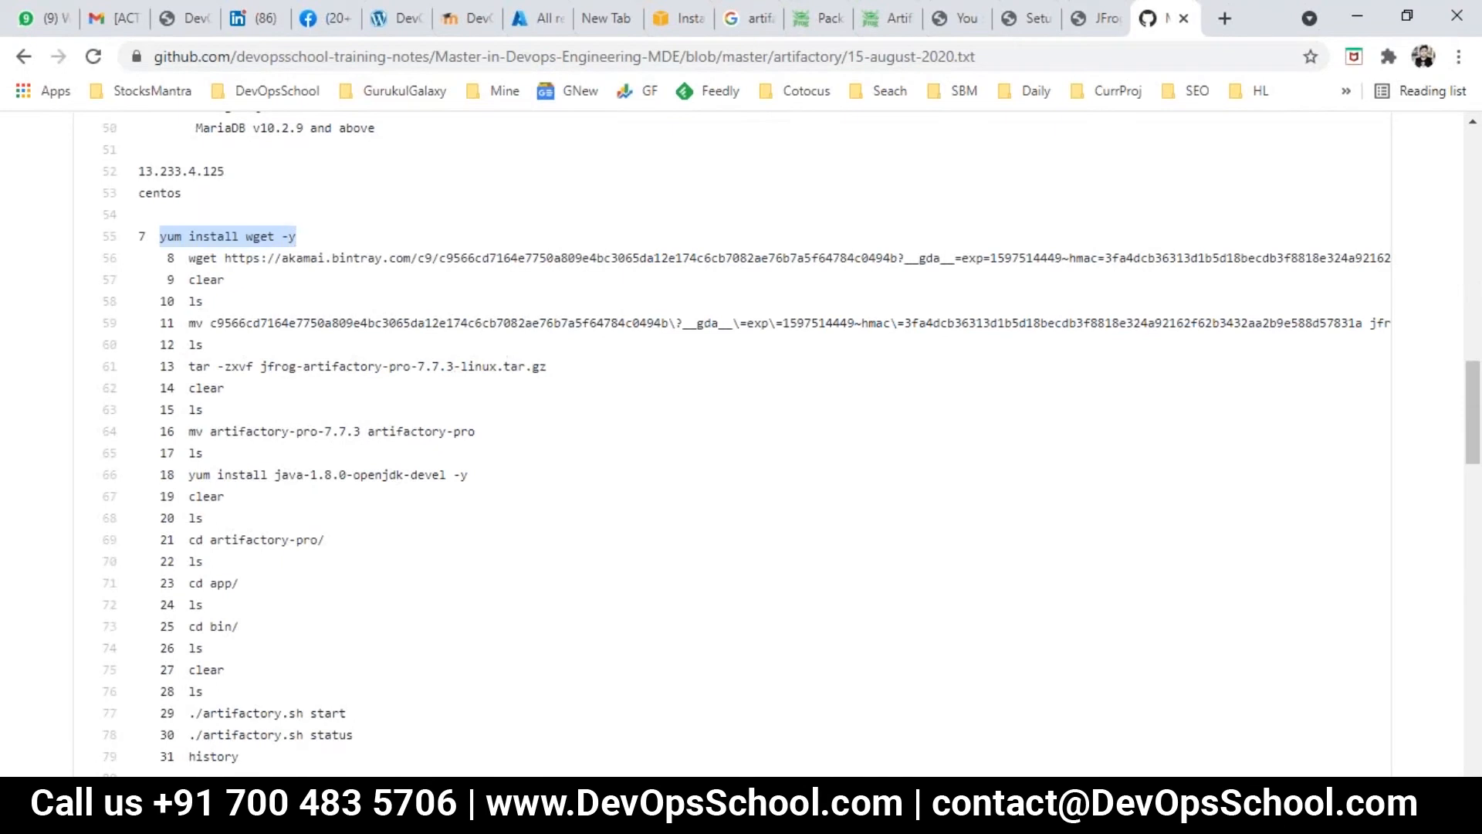
pyautogui.click(1247, 670)
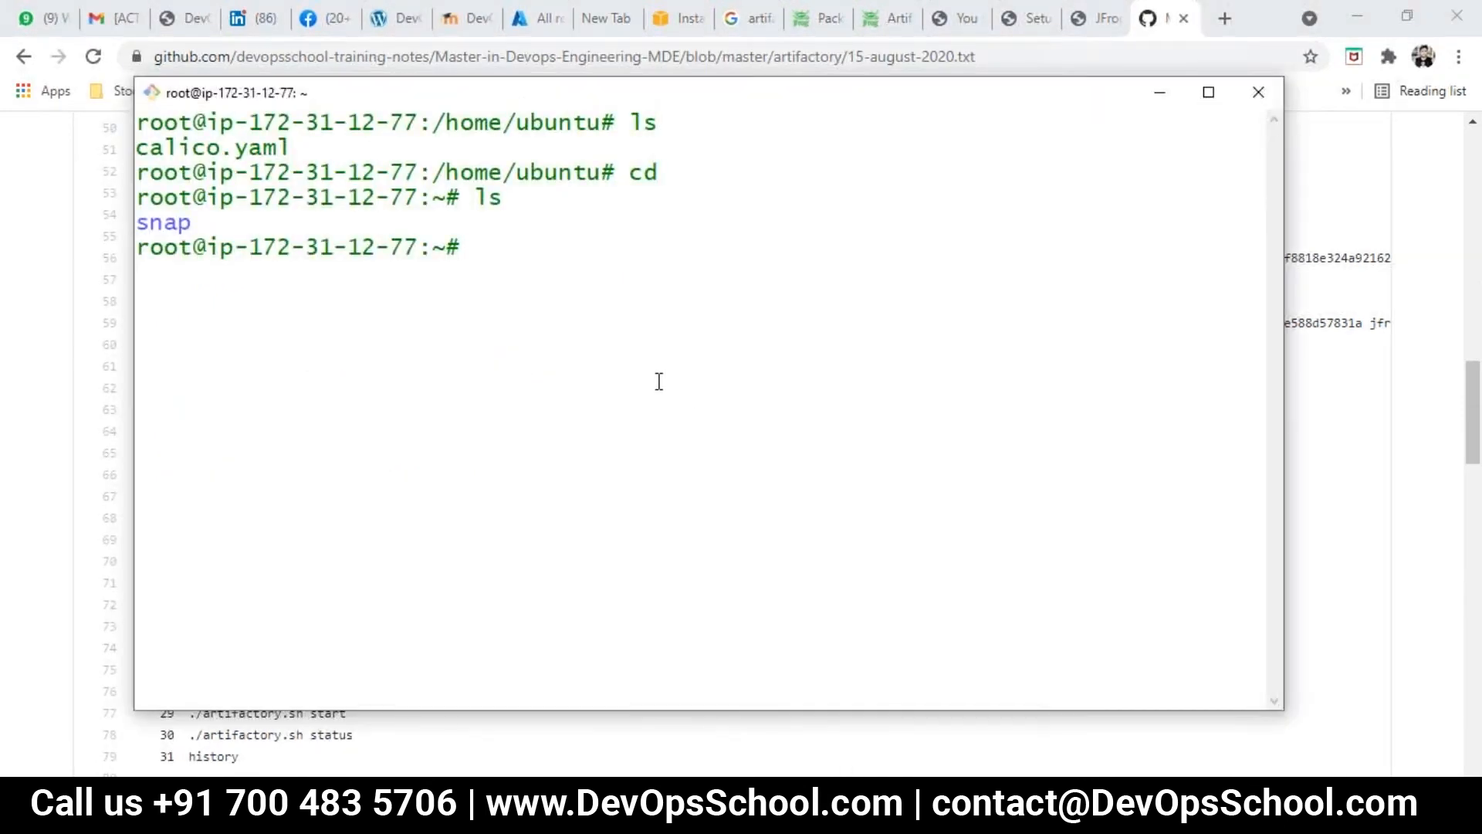
pyautogui.rightClick(626, 359)
pyautogui.click(671, 427)
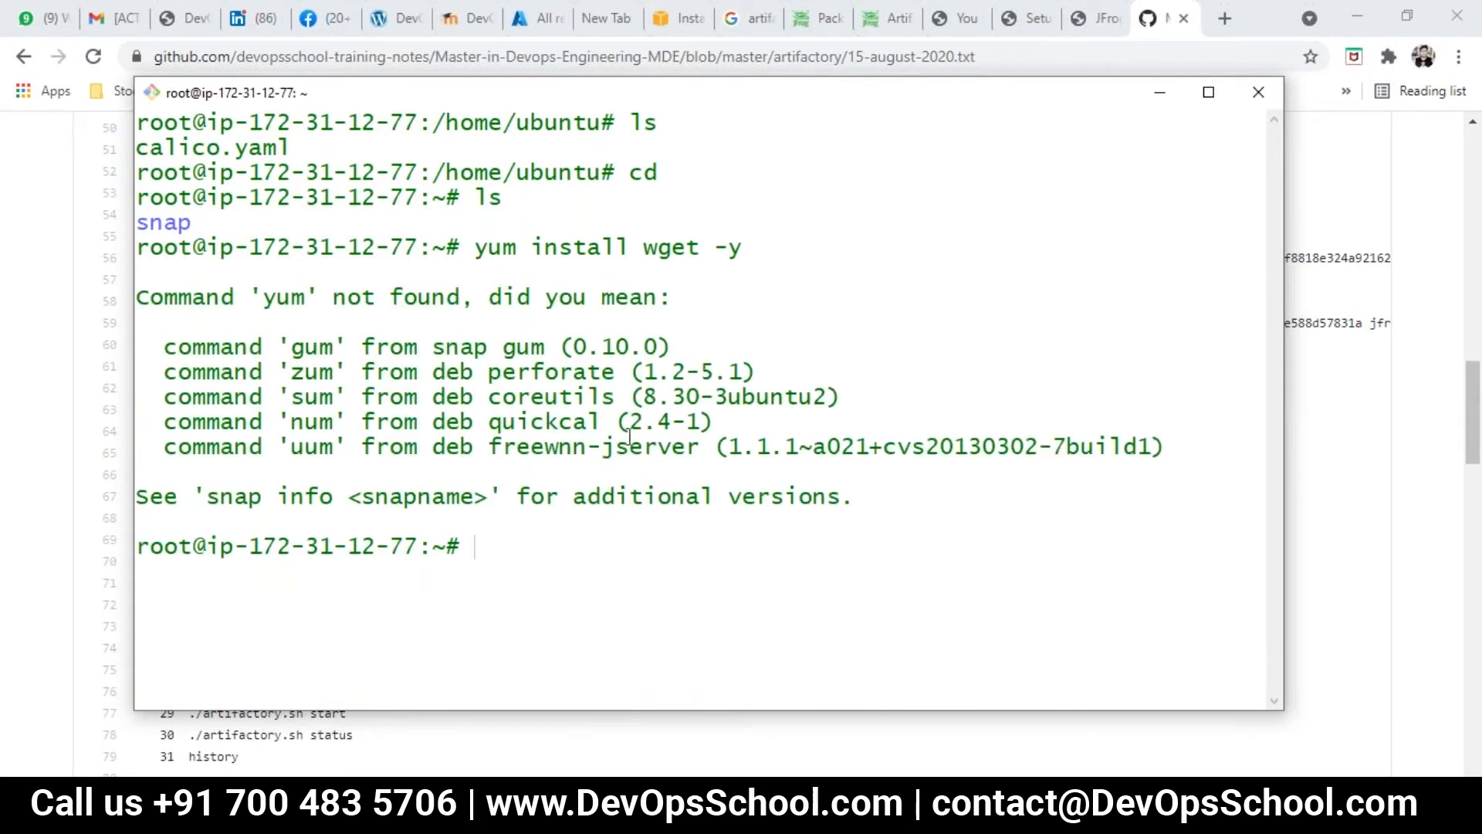
# Install wget in the root shell with apt-get install wget.
pyautogui.write('apt-ge')
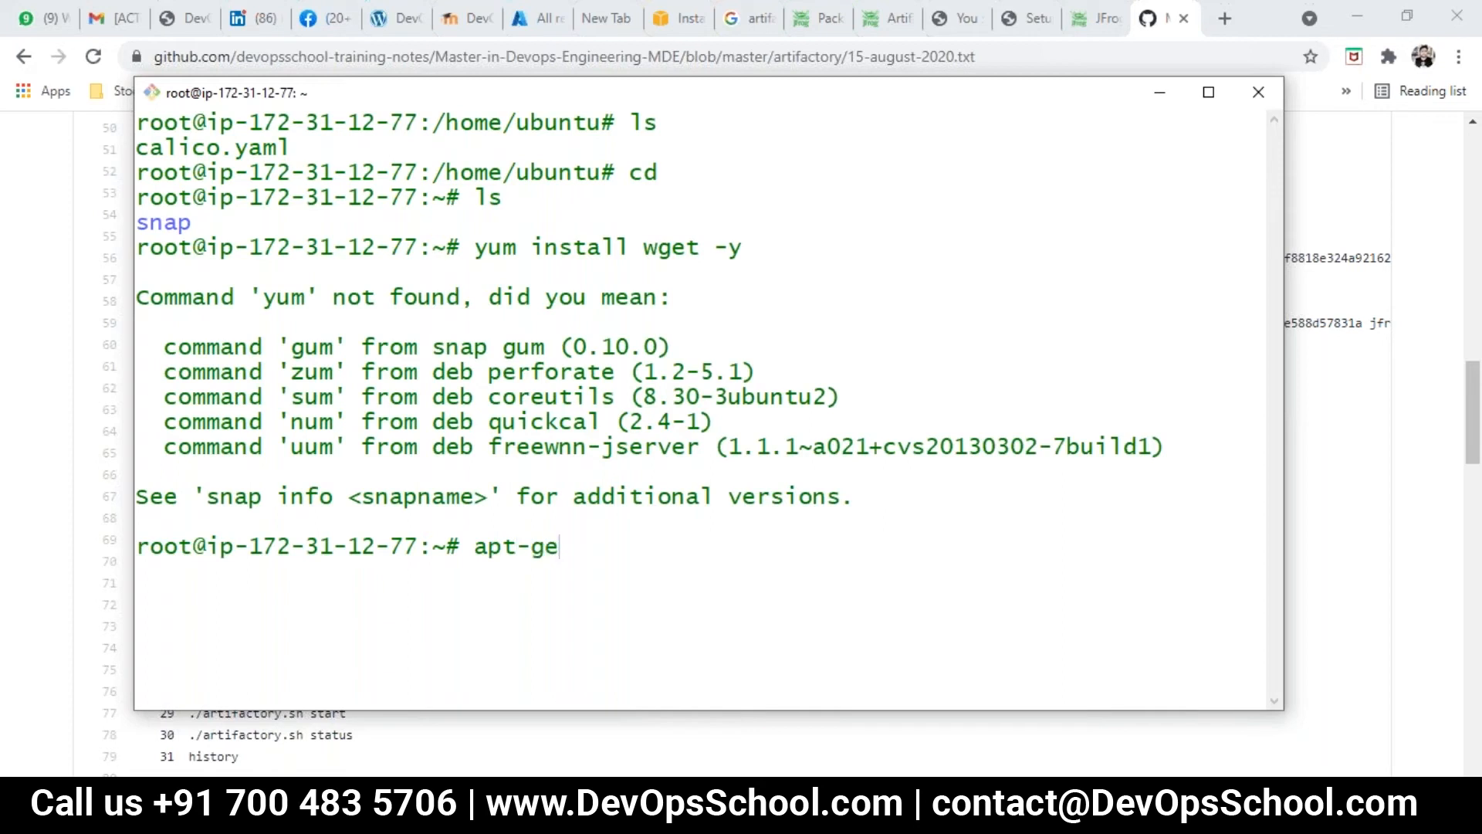
pyautogui.write('t install wget')
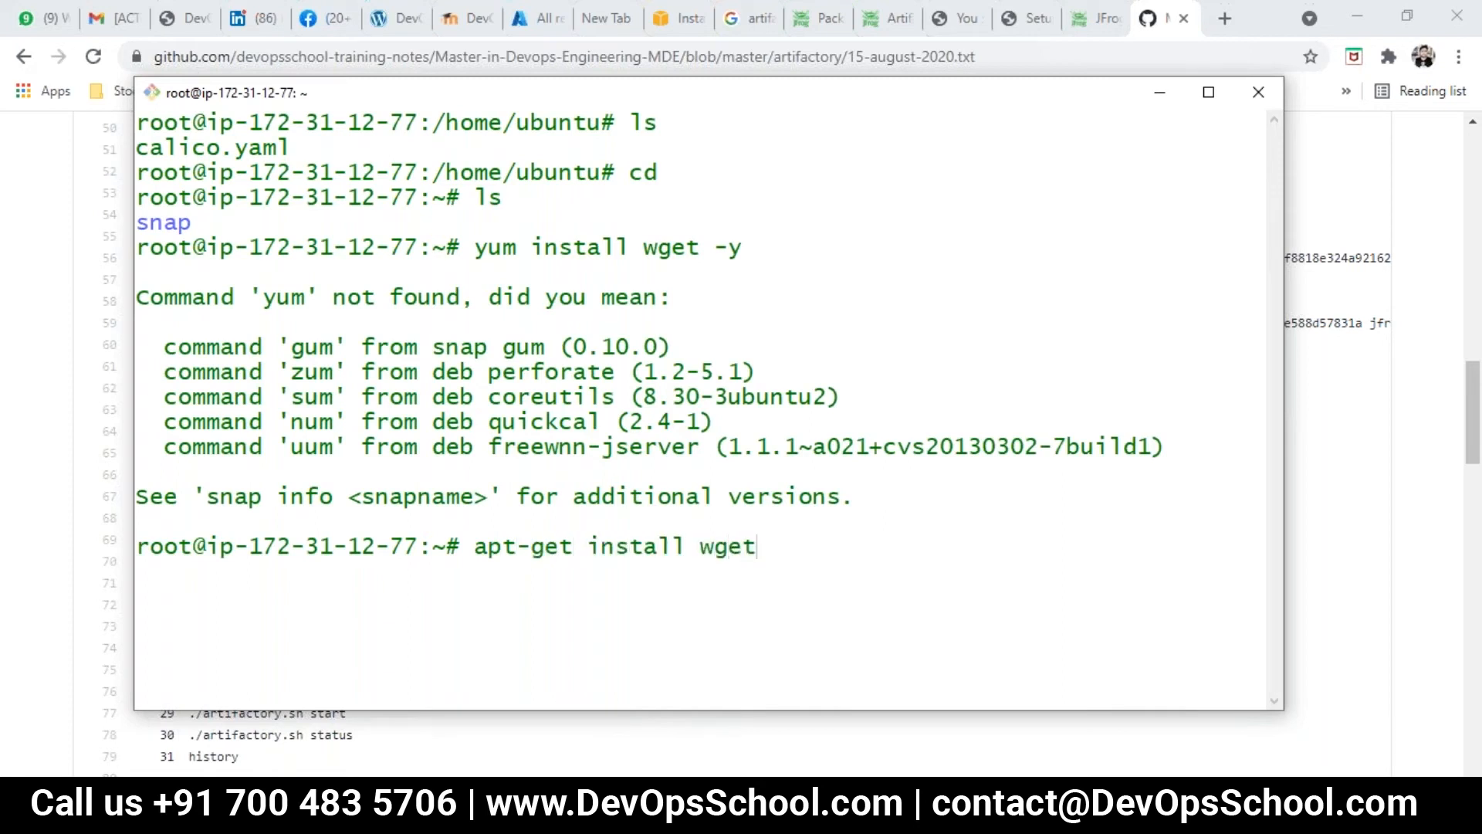
pyautogui.write('t')
pyautogui.press('Return')
pyautogui.press('Up')
pyautogui.press('BackSpace')
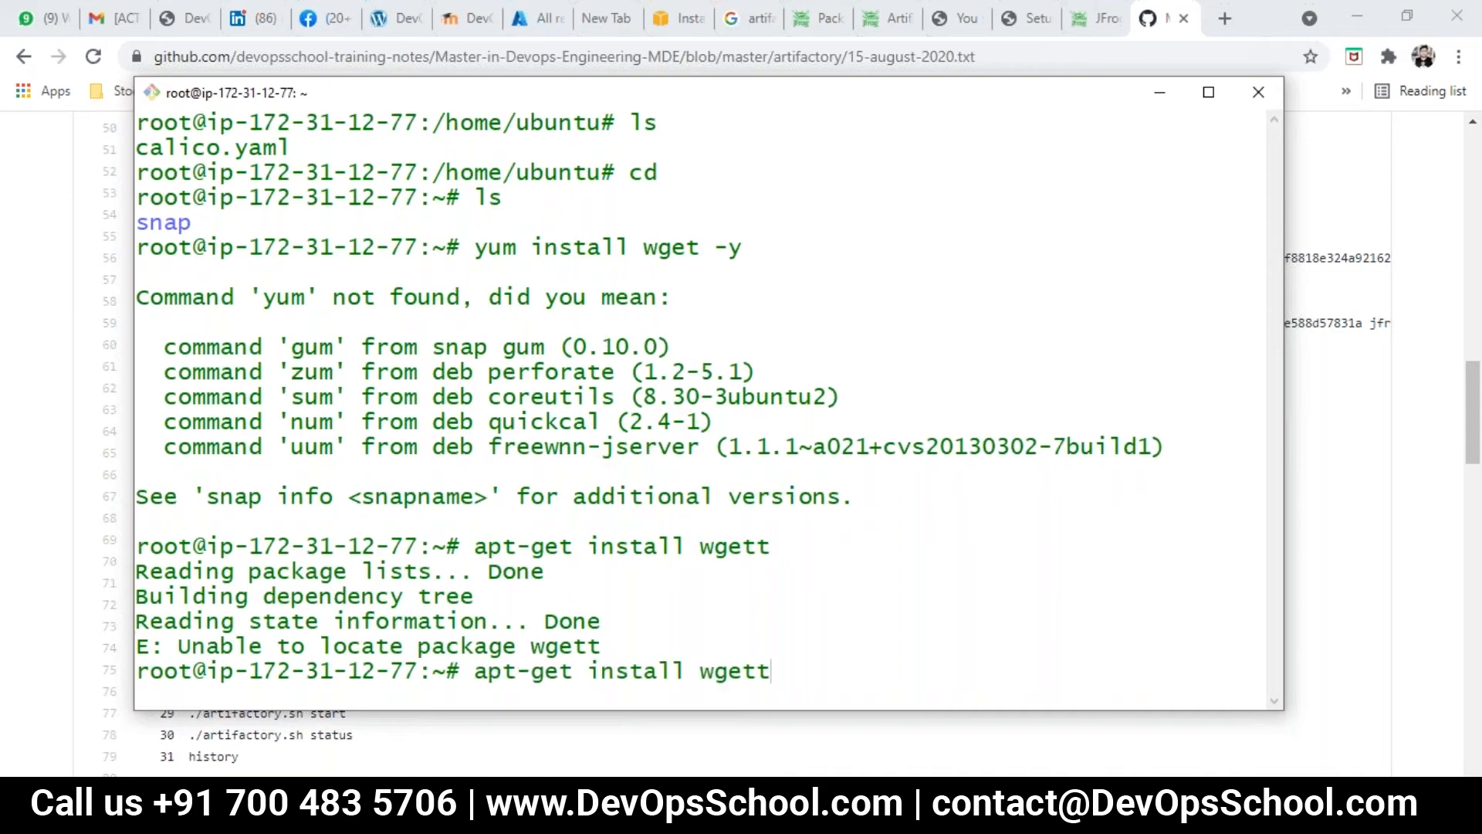
pyautogui.press('Return')
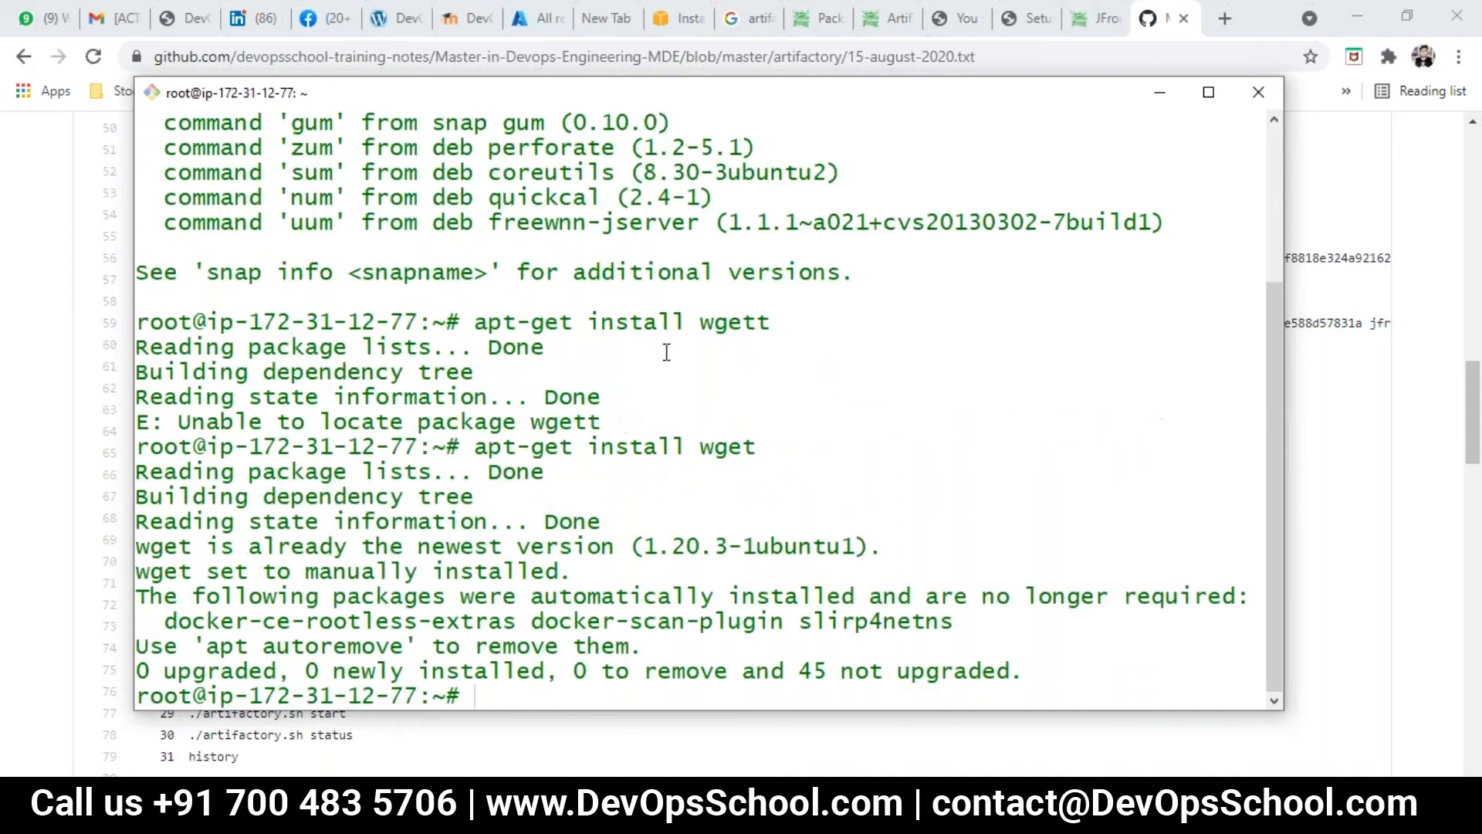
# Copy the full wget command for the Artifactory Pro 7.7.3 archive from the notes and return to the terminal.
pyautogui.hotkey('alt', 'Tab')
pyautogui.moveTo(193, 257); pyautogui.dragTo(1381, 258)
pyautogui.hotkey('alt', 'Tab')
# Clear the terminal, change to the /opt/ directory, and list its contents.
pyautogui.write('clear')
pyautogui.press('Return')
pyautogui.write('cd /opt/')
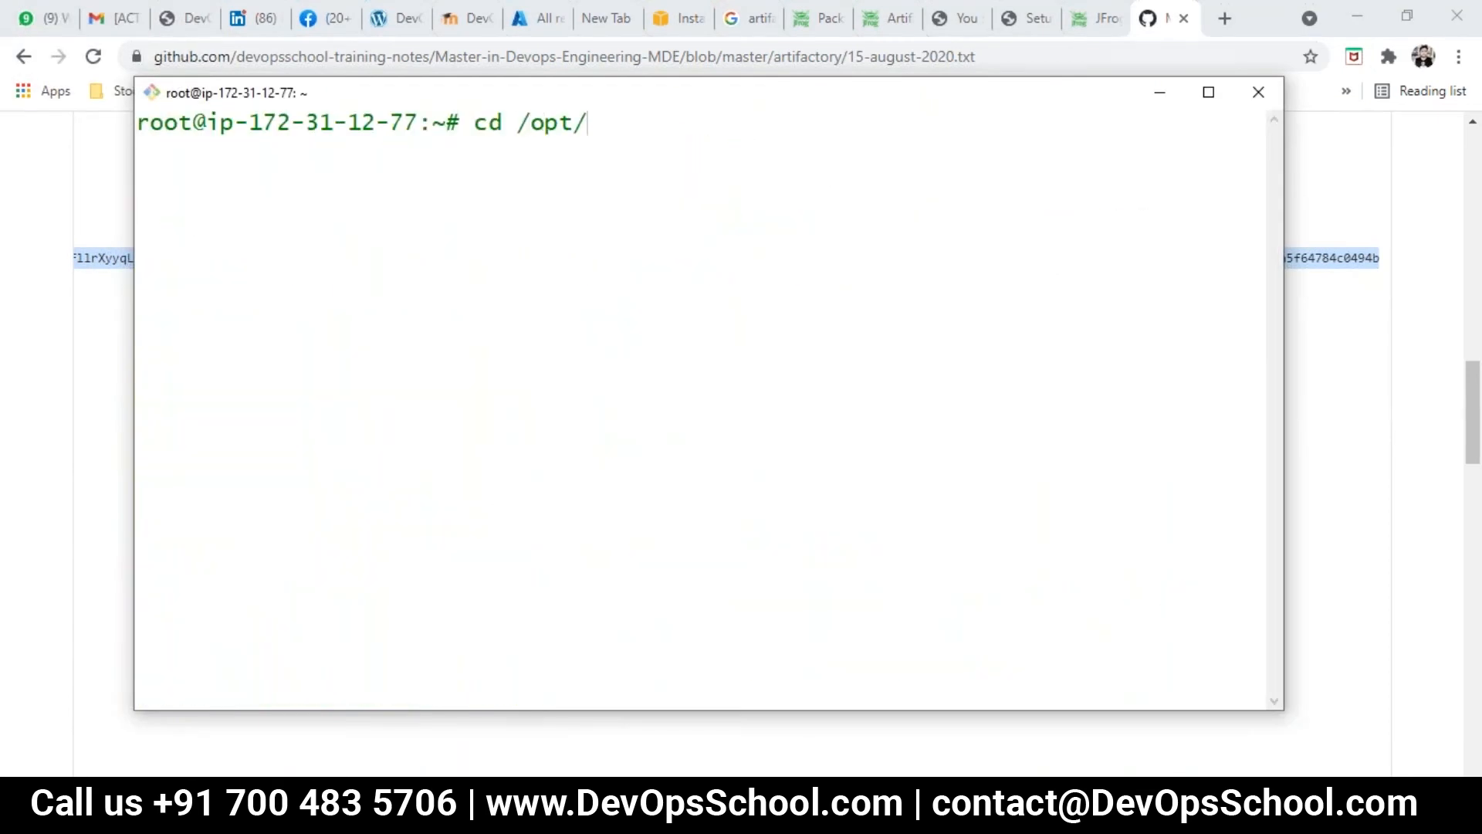
pyautogui.press('Return')
pyautogui.write('ls')
pyautogui.press('Return')
# Try to download the Artifactory Pro 7.7.3 Linux archive in /opt by running the copied wget command twice.
pyautogui.rightClick(564, 468)
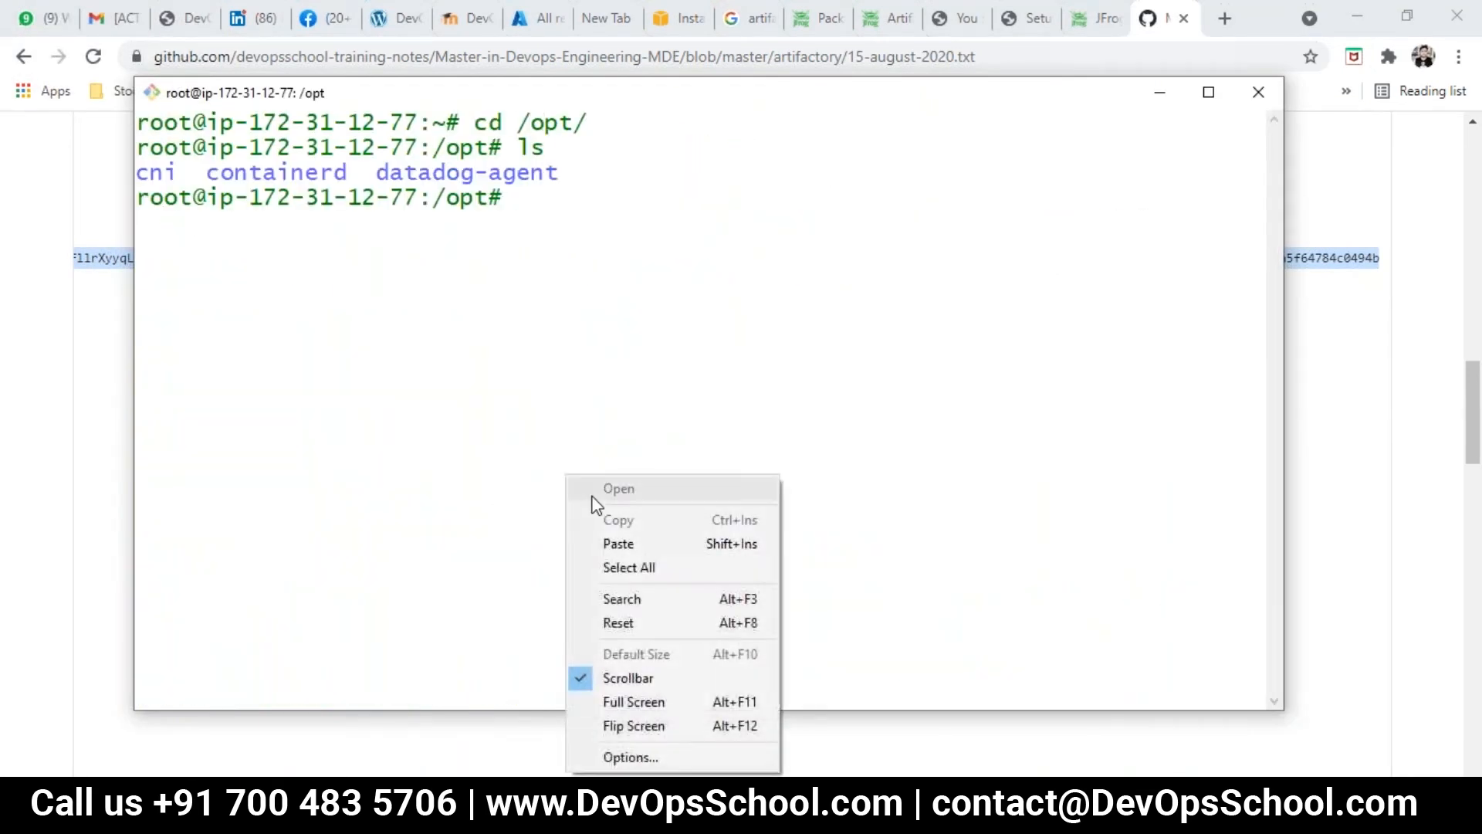
pyautogui.click(605, 542)
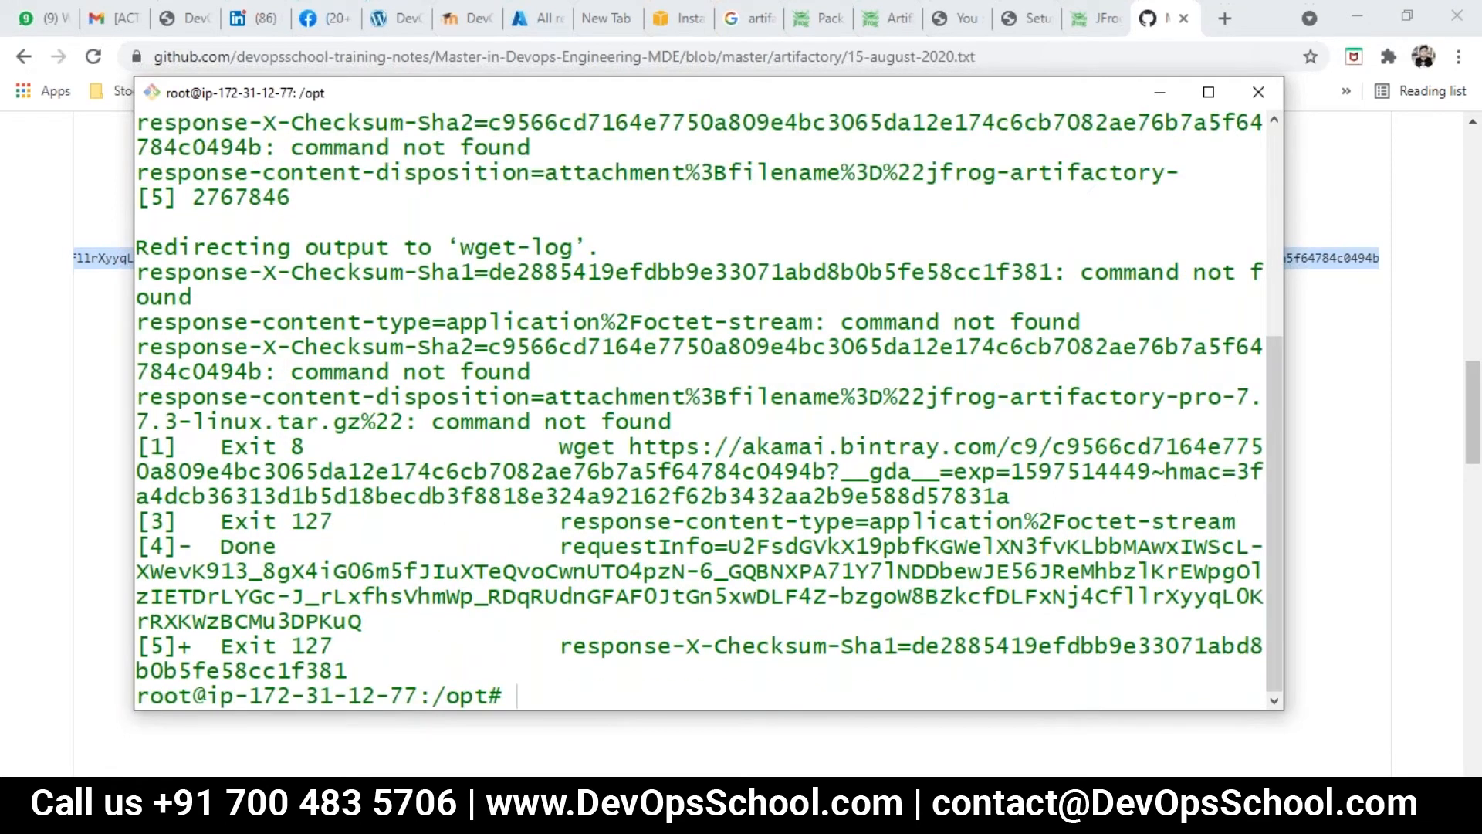
pyautogui.rightClick(313, 376)
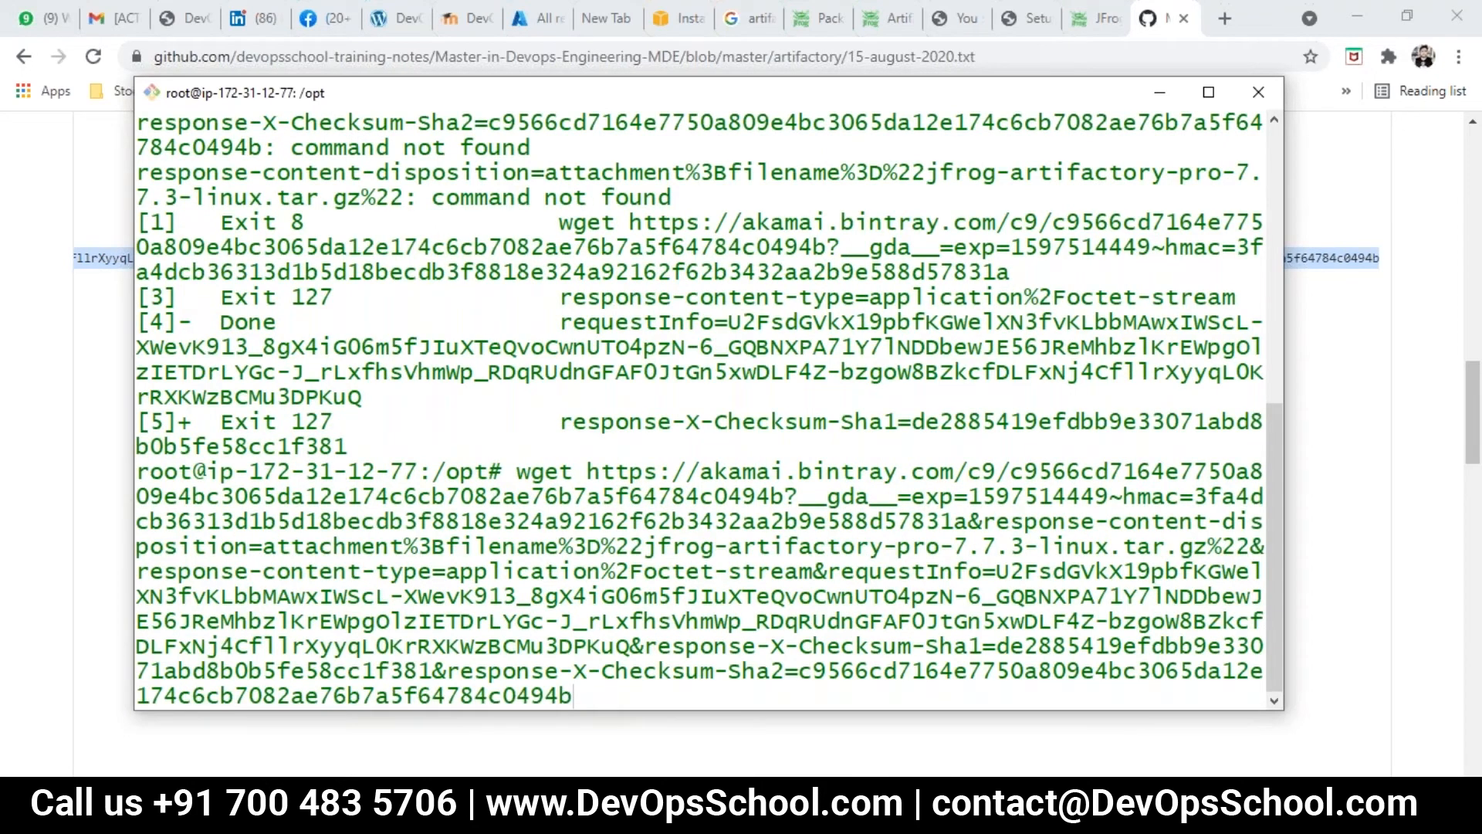
pyautogui.press('Return')
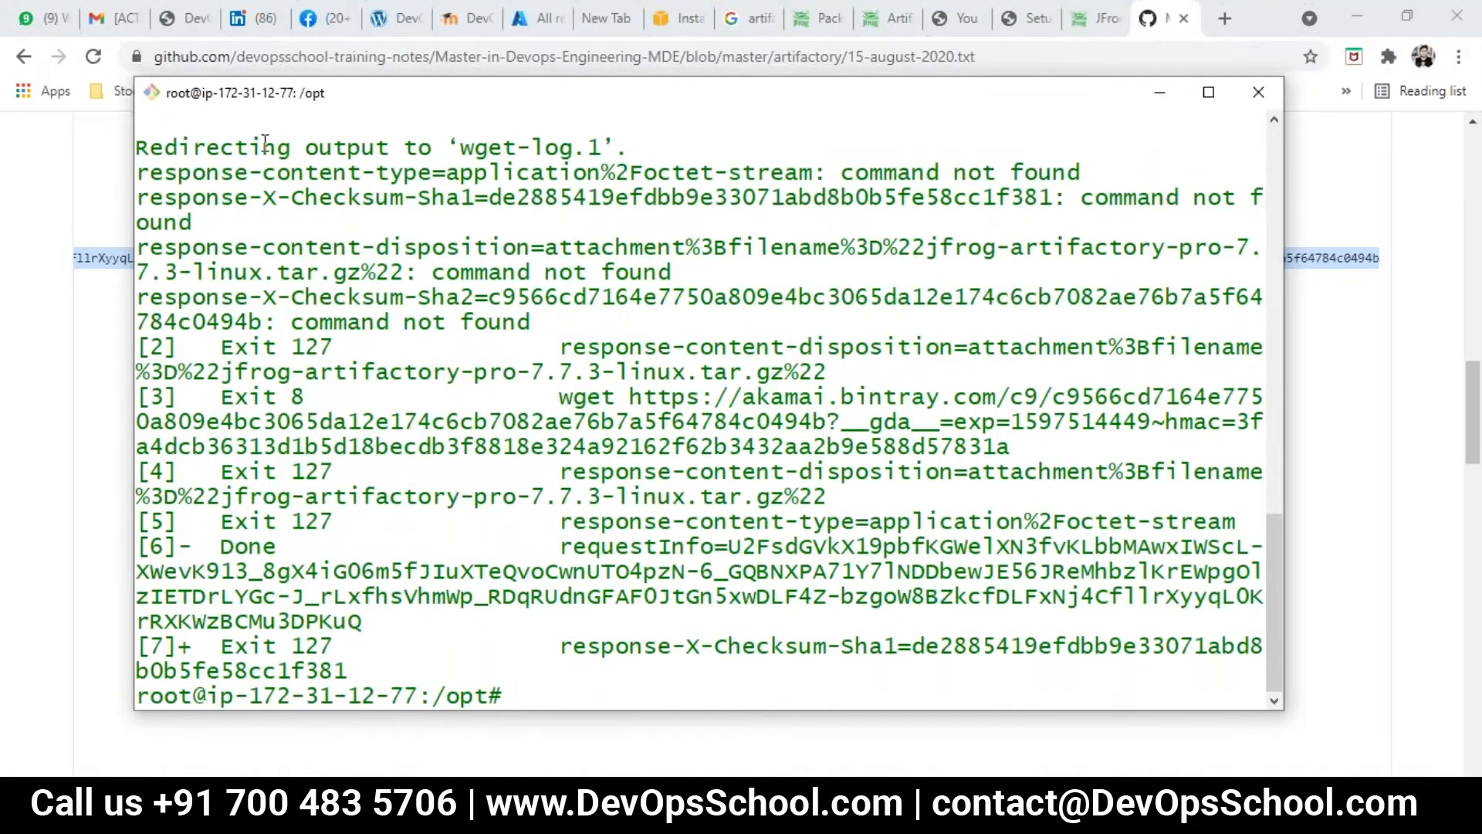
# Examine the wget output in the terminal and check it against the download command in the GitHub notes.
pyautogui.moveTo(447, 186); pyautogui.dragTo(607, 600)
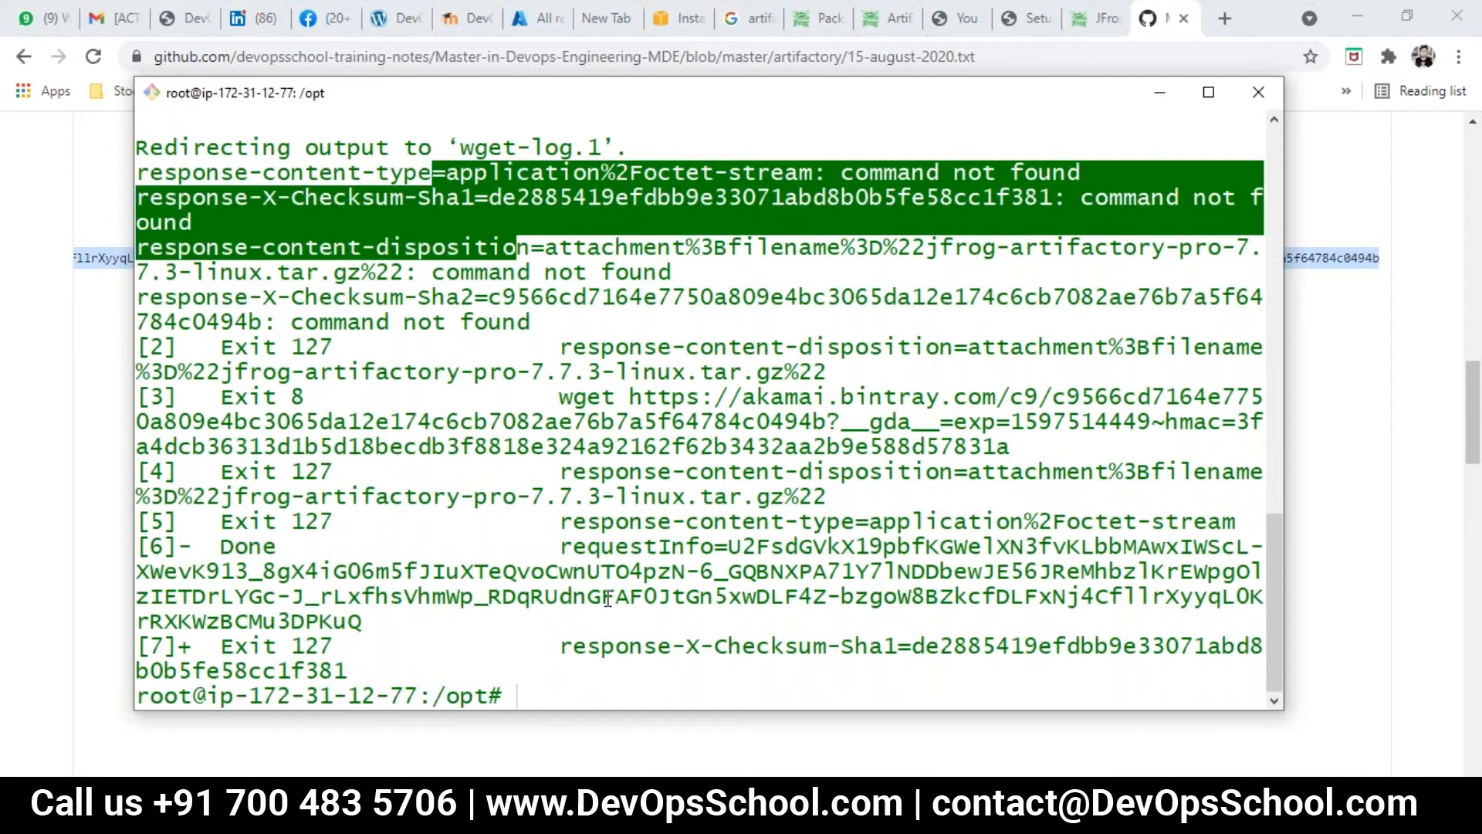
pyautogui.hotkey('alt', 'Tab')
pyautogui.click(491, 337)
pyautogui.moveTo(448, 267); pyautogui.dragTo(4, 239)
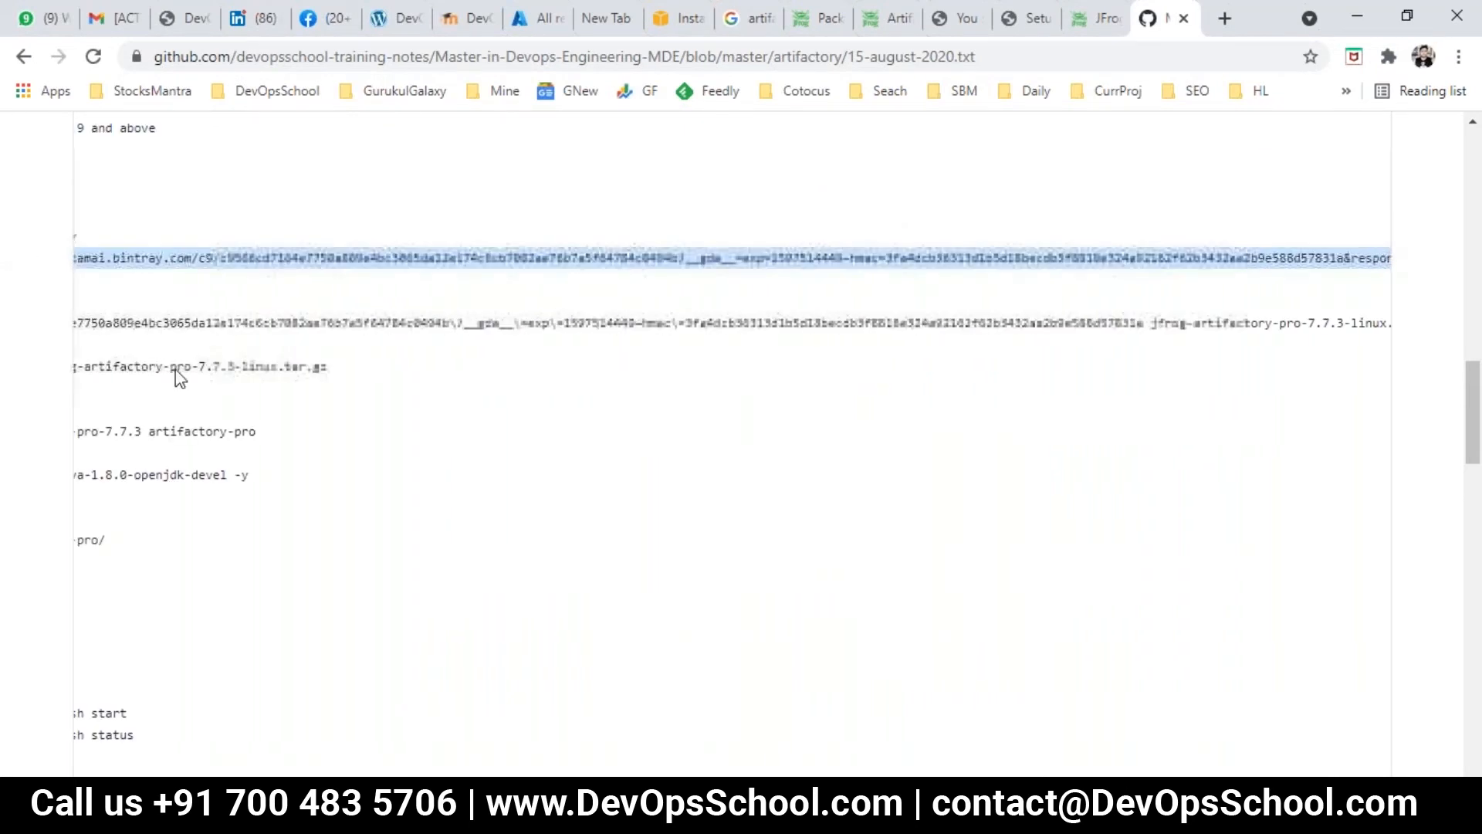
pyautogui.click(438, 388)
pyautogui.moveTo(179, 297); pyautogui.dragTo(3, 235)
pyautogui.click(349, 376)
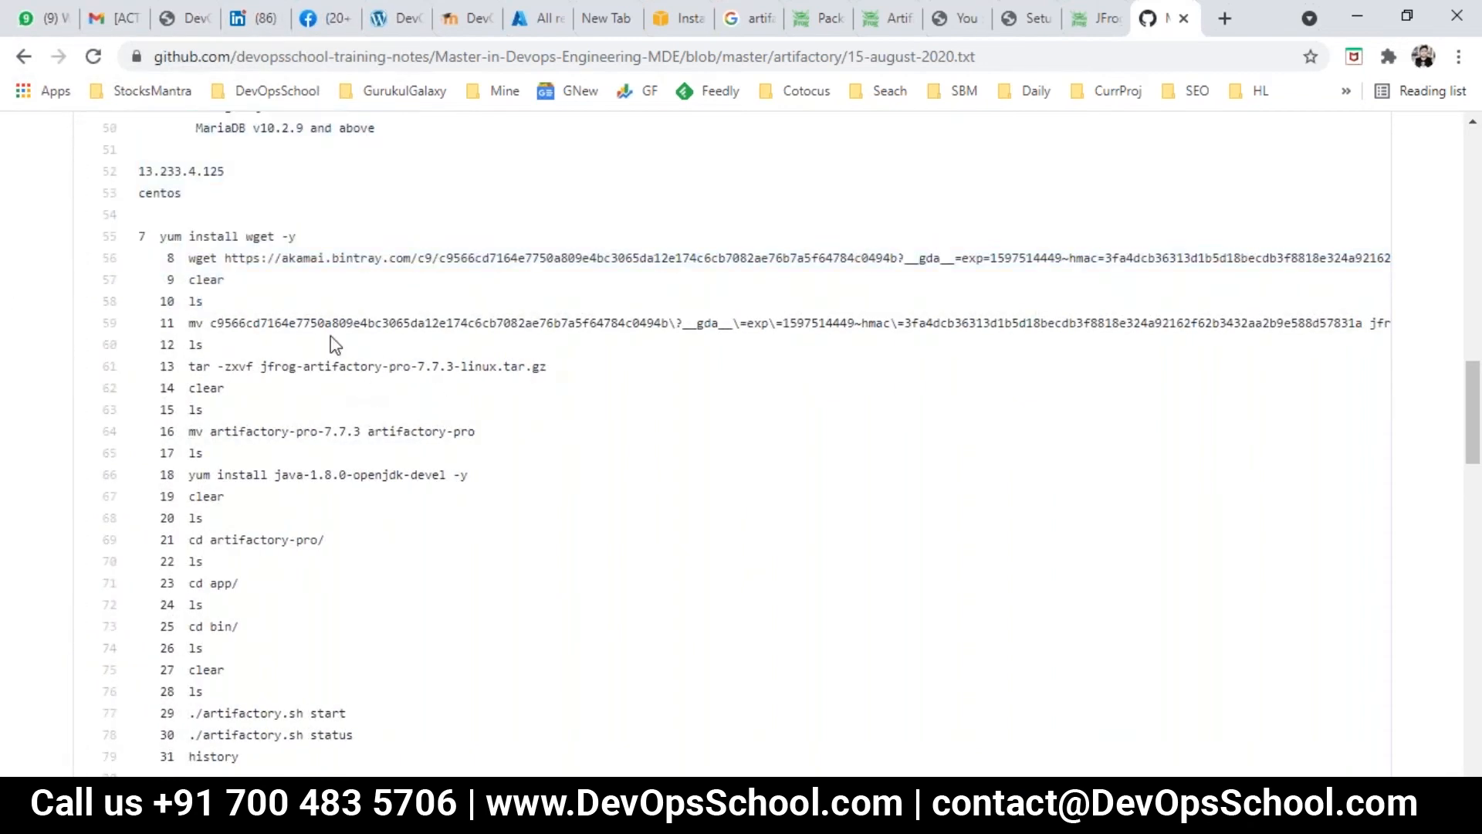
# Return to the JFrog Platform download page and look over the installer options for JFrog Artifactory.
pyautogui.click(1112, 15)
pyautogui.scroll(-4, 853, 579)
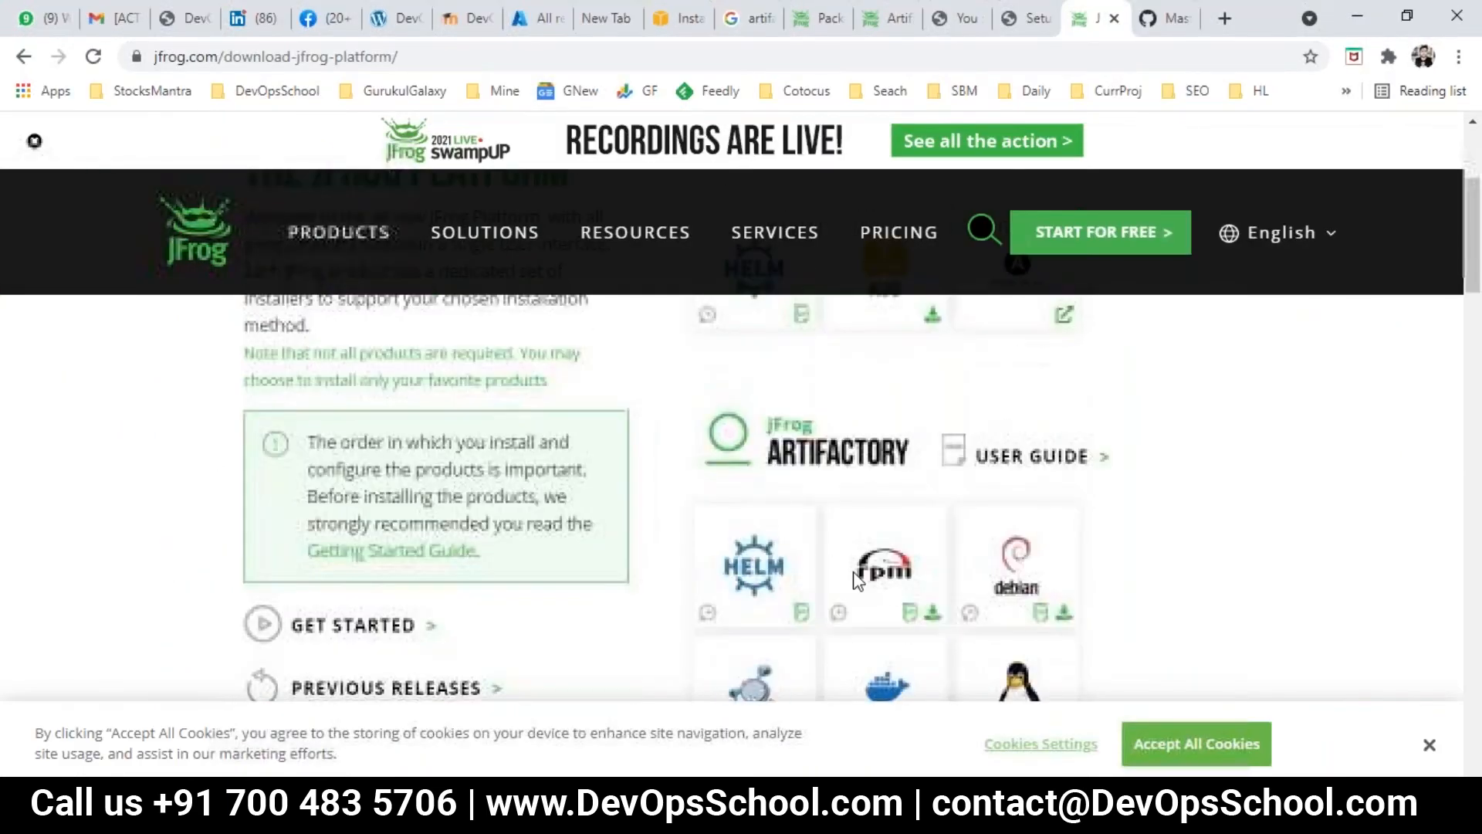
pyautogui.scroll(-2, 856, 580)
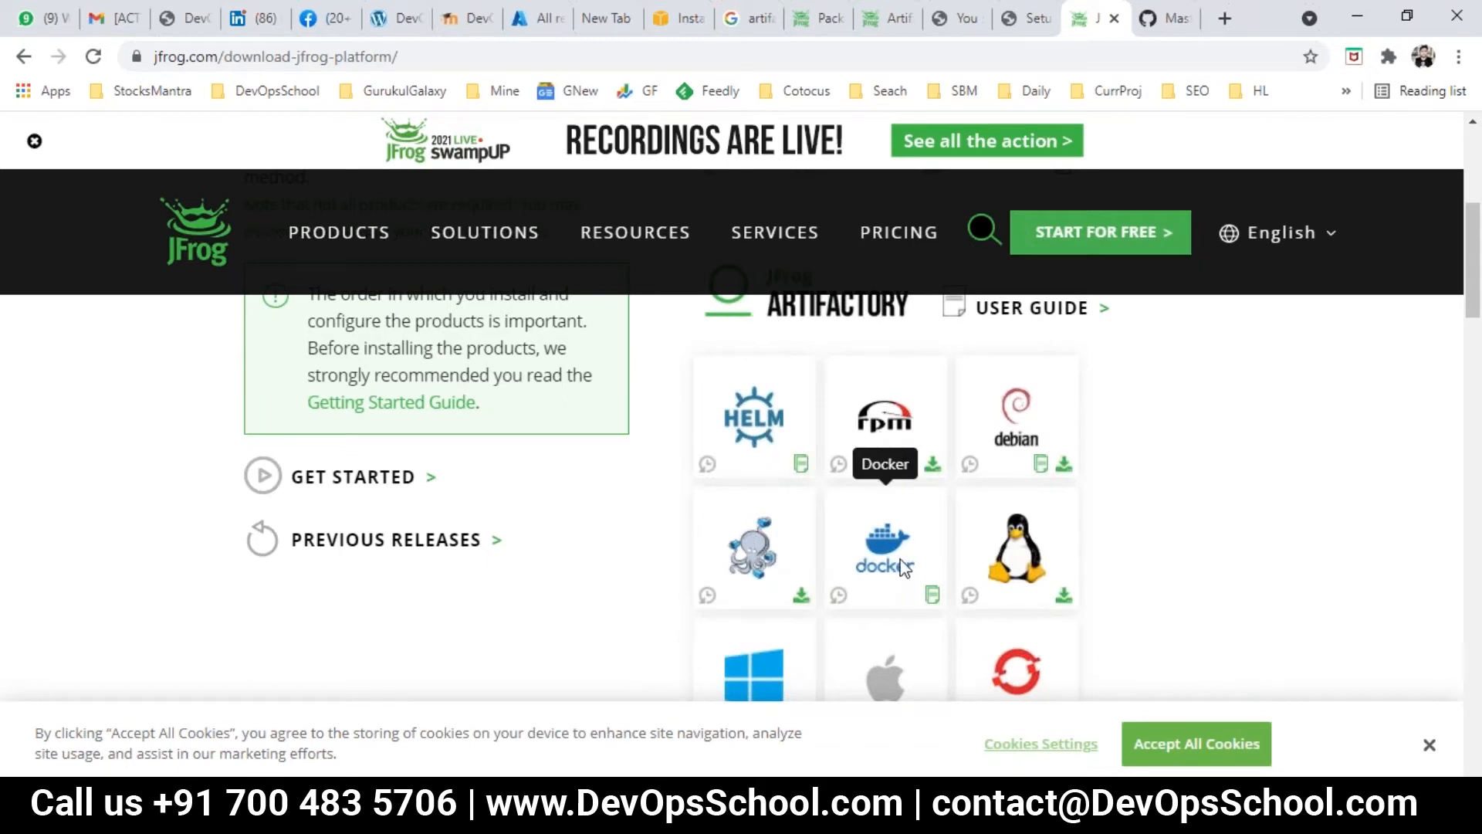
pyautogui.scroll(-1, 904, 567)
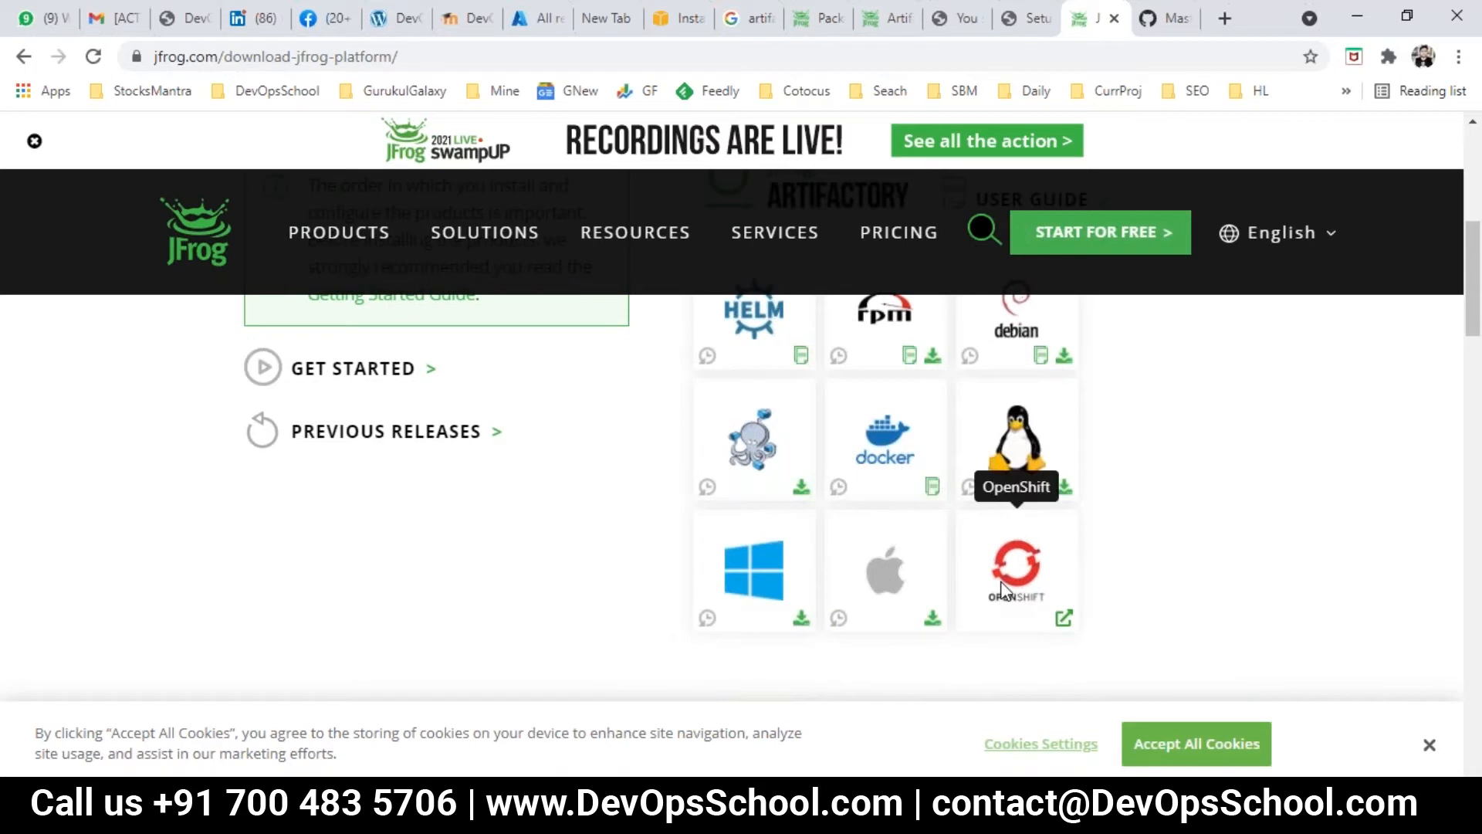
# Start downloading the Linux archive of JFrog Artifactory, open the full list of downloads, and copy that archive's link address.
pyautogui.click(1064, 488)
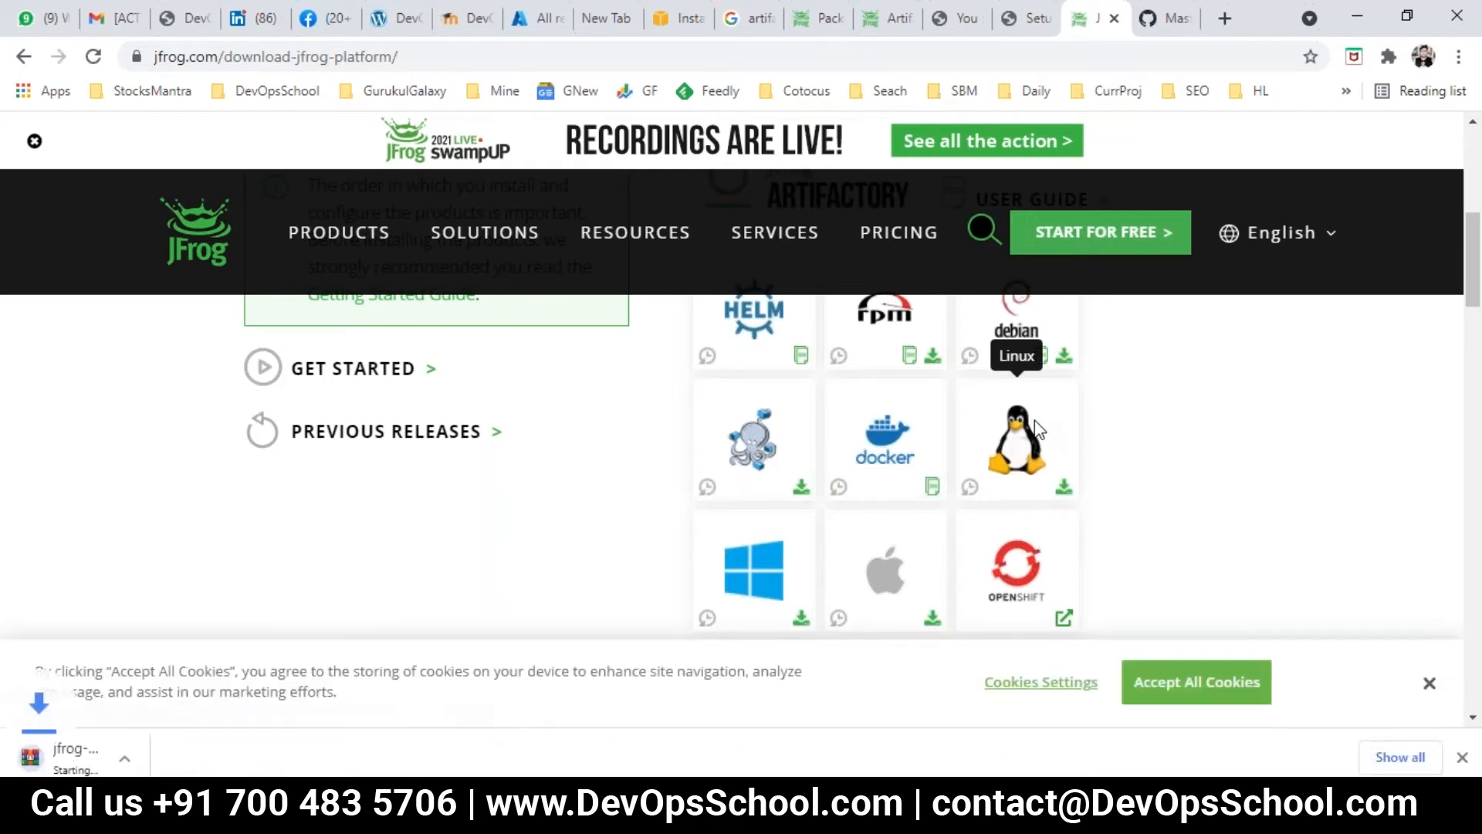
pyautogui.click(1458, 59)
pyautogui.click(1263, 201)
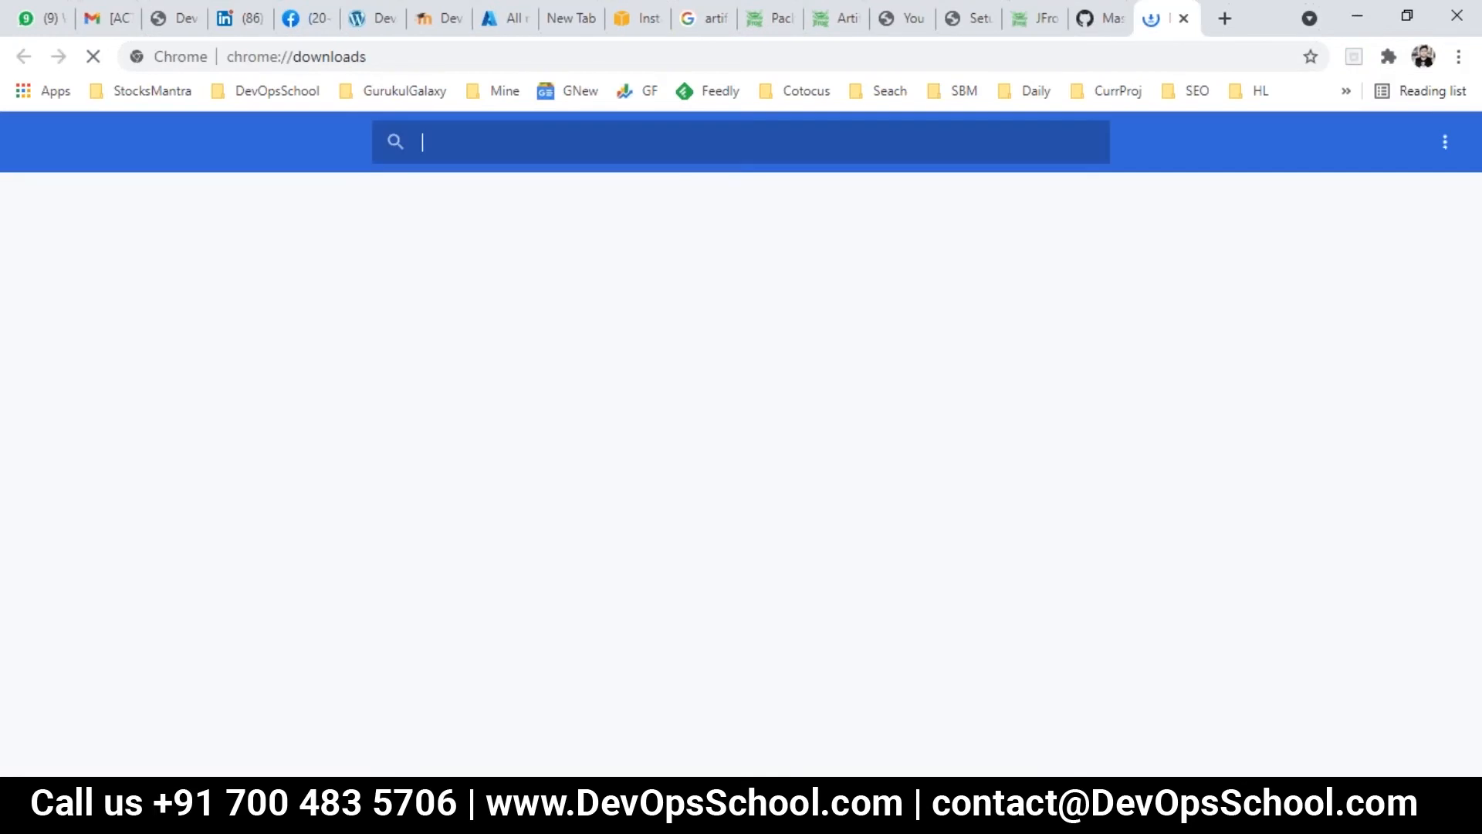
pyautogui.rightClick(678, 298)
pyautogui.click(738, 464)
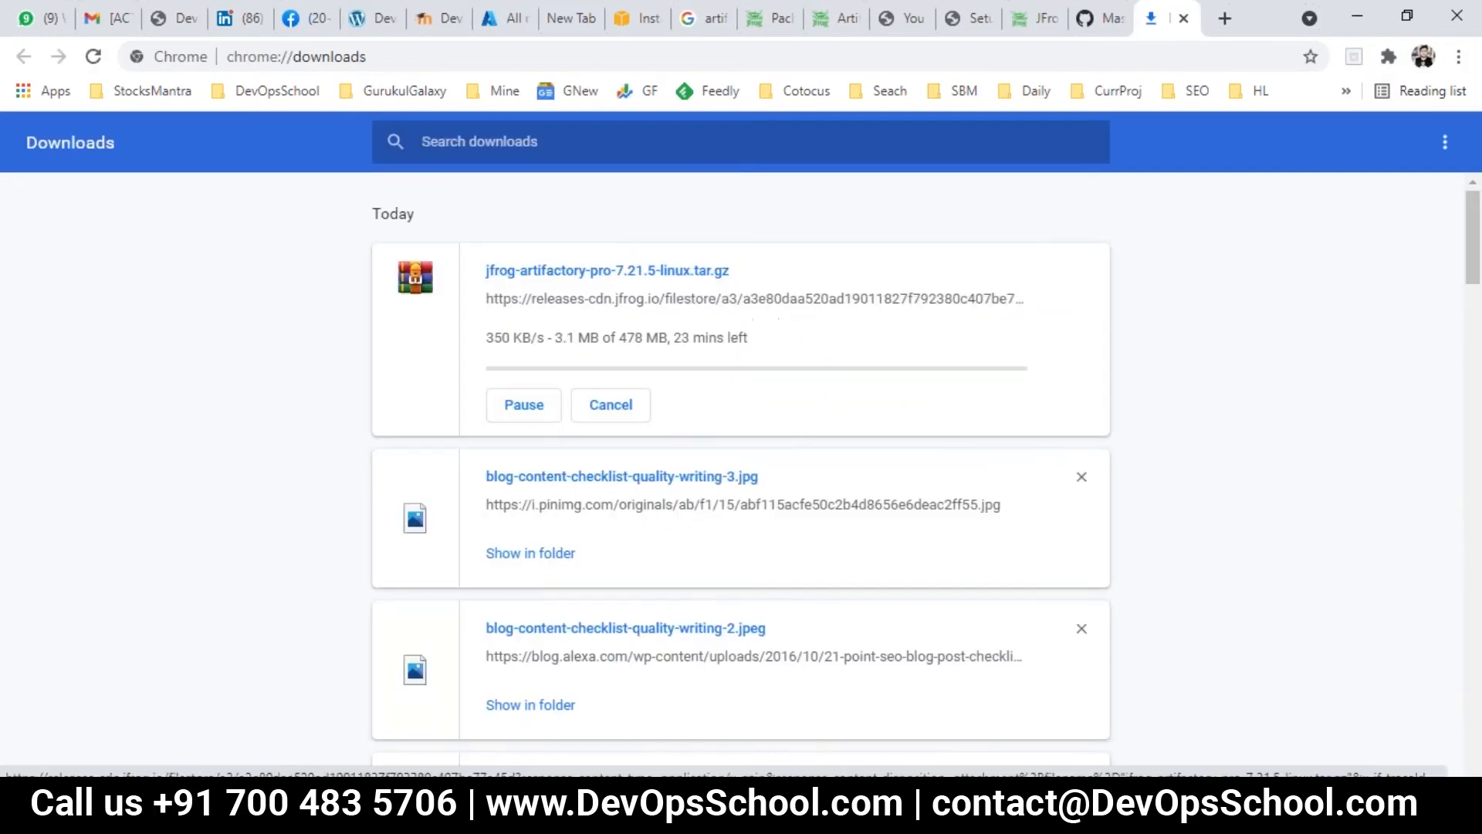
# Switch to the root terminal on the EC2 instance and list the contents of /opt.
pyautogui.click(1091, 818)
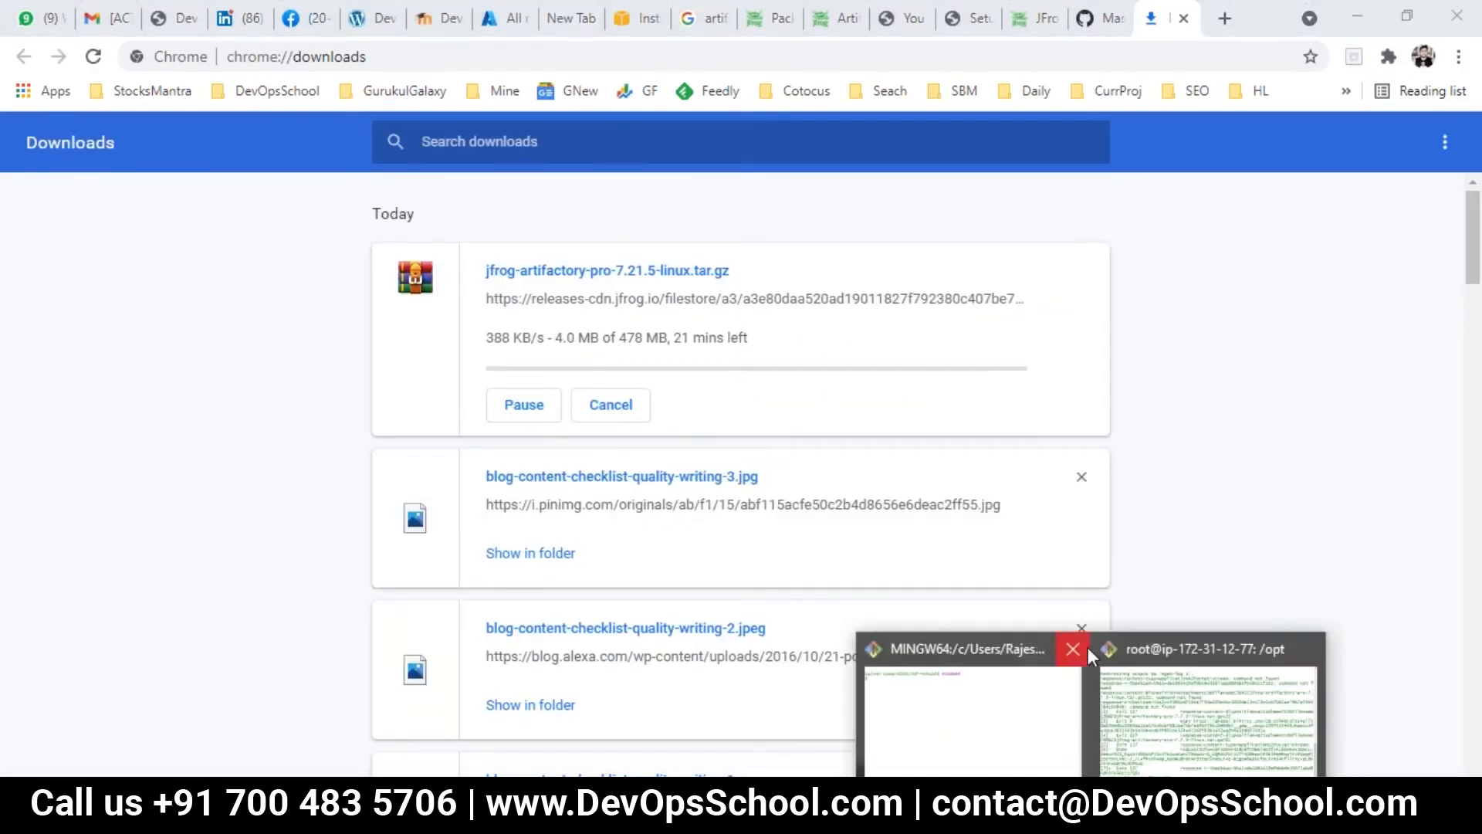
pyautogui.click(1148, 668)
pyautogui.press('Return')
pyautogui.write('ls')
pyautogui.press('BackSpace')
pyautogui.press('BackSpace')
pyautogui.write('ls')
pyautogui.press('Return')
# Try to download the Artifactory Pro 7.21.5 Linux archive into /opt with wget and the copied link, and rerun wget without a URL.
pyautogui.write('wget')
pyautogui.rightClick(518, 453)
pyautogui.click(555, 514)
pyautogui.press('Return')
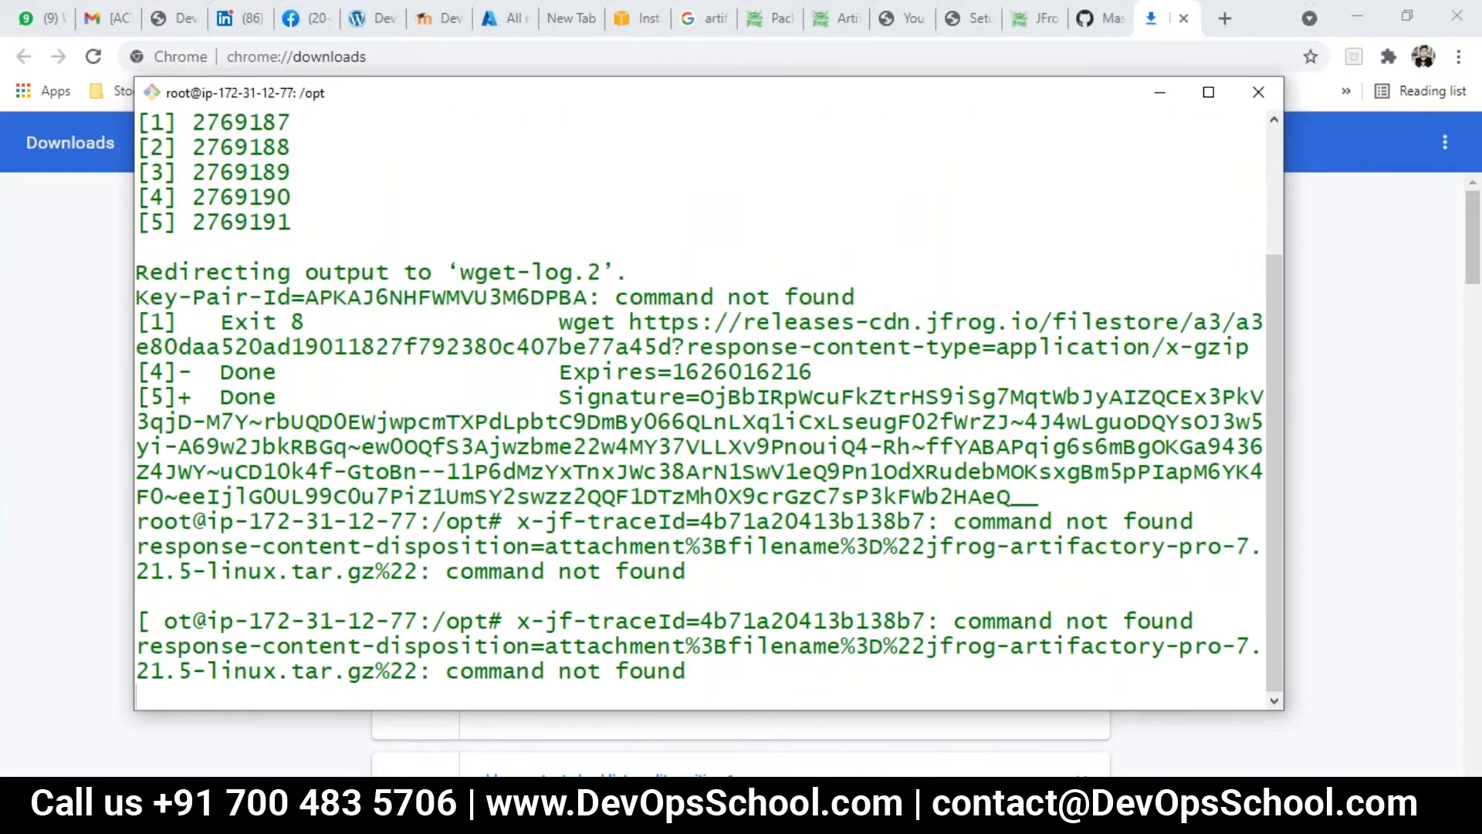
pyautogui.press('Return')
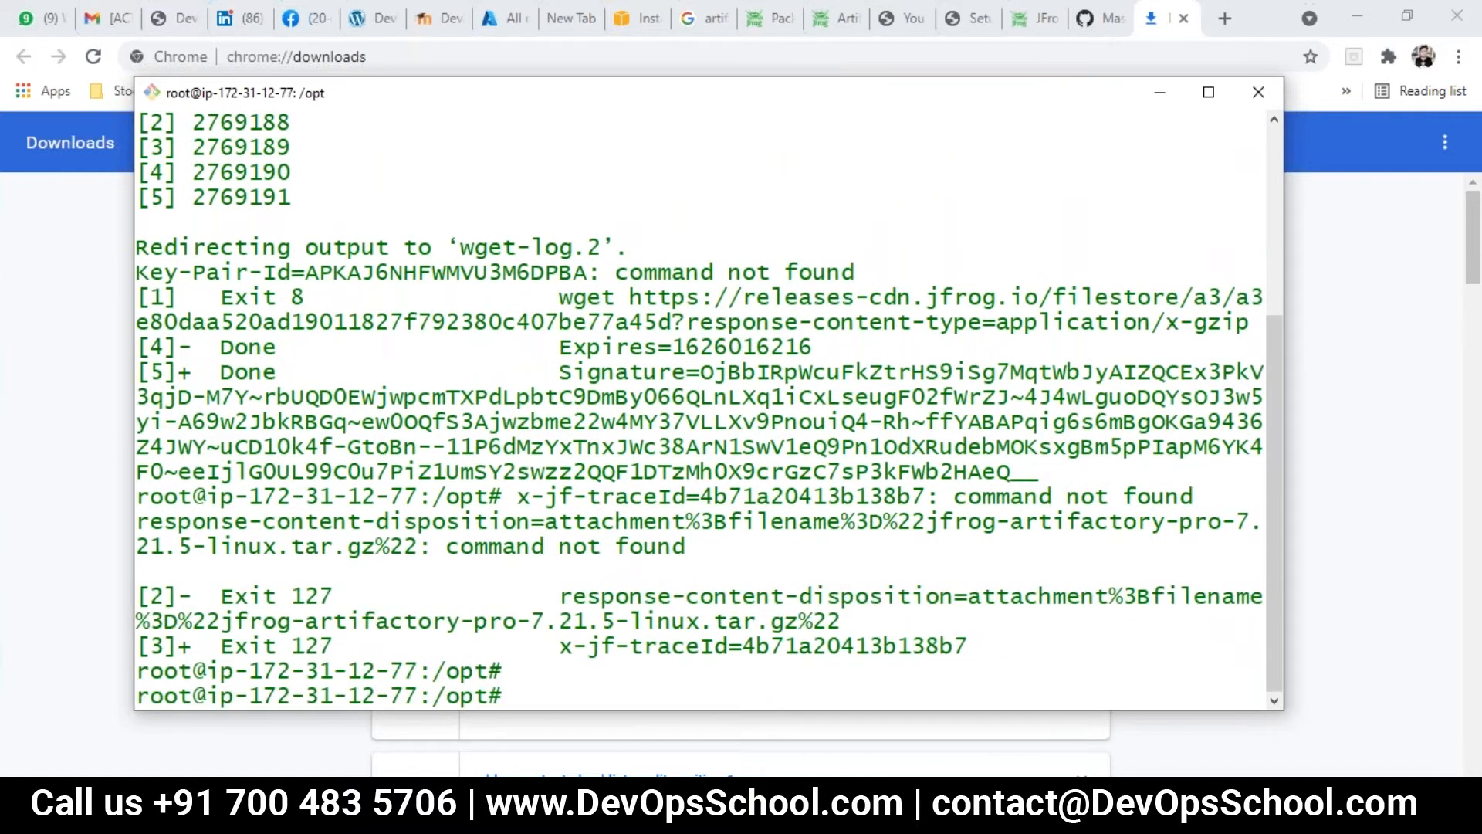
pyautogui.write('wget')
pyautogui.press('Return')
# Switch to Notepad and paste the copied Artifactory download link below the heading "How to install Art* manually".
pyautogui.hotkey('alt', 'Tab')
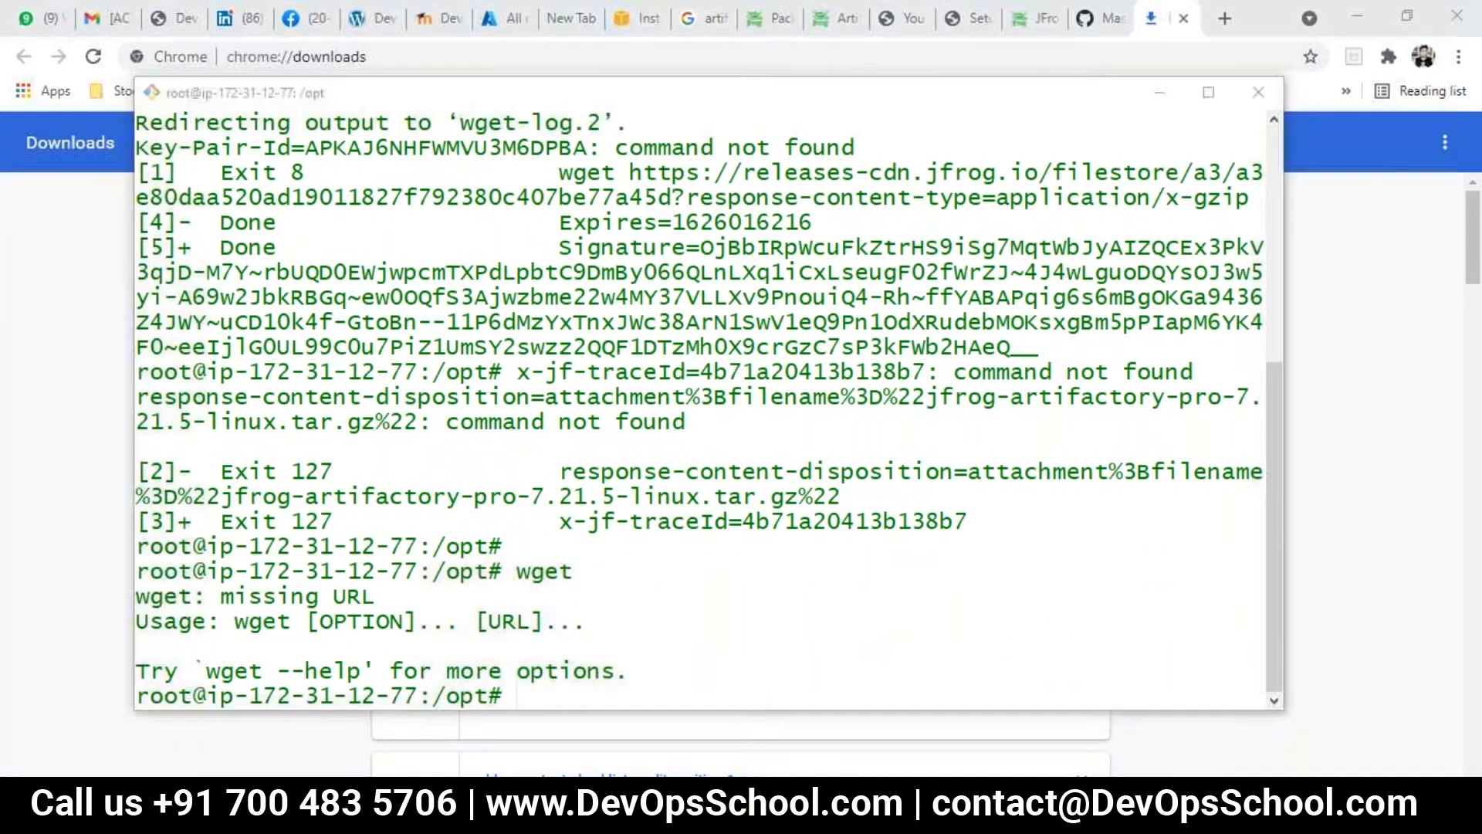
pyautogui.hotkey('ctrl', 'v')
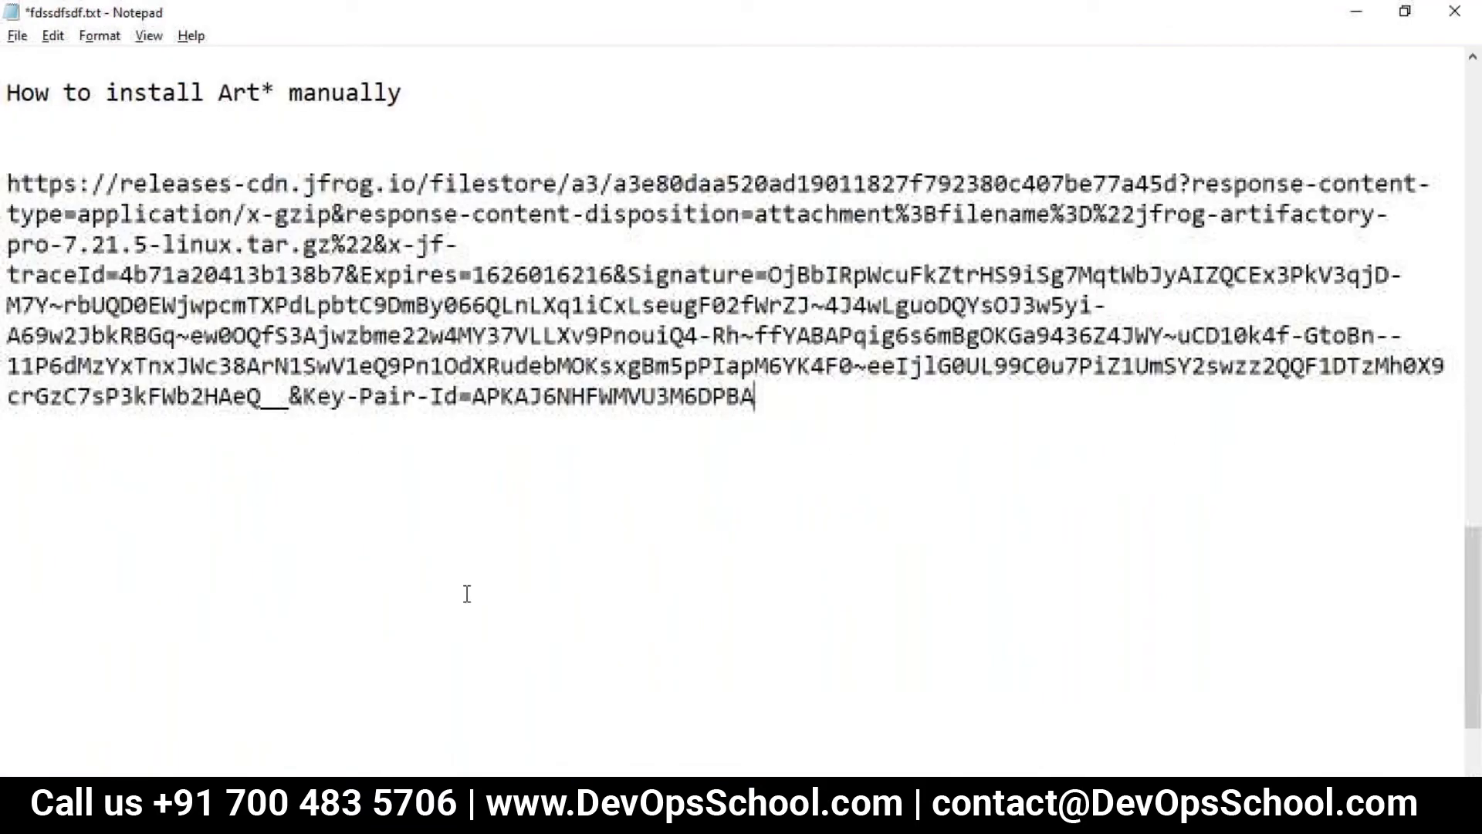
pyautogui.scroll(-3, 458, 467)
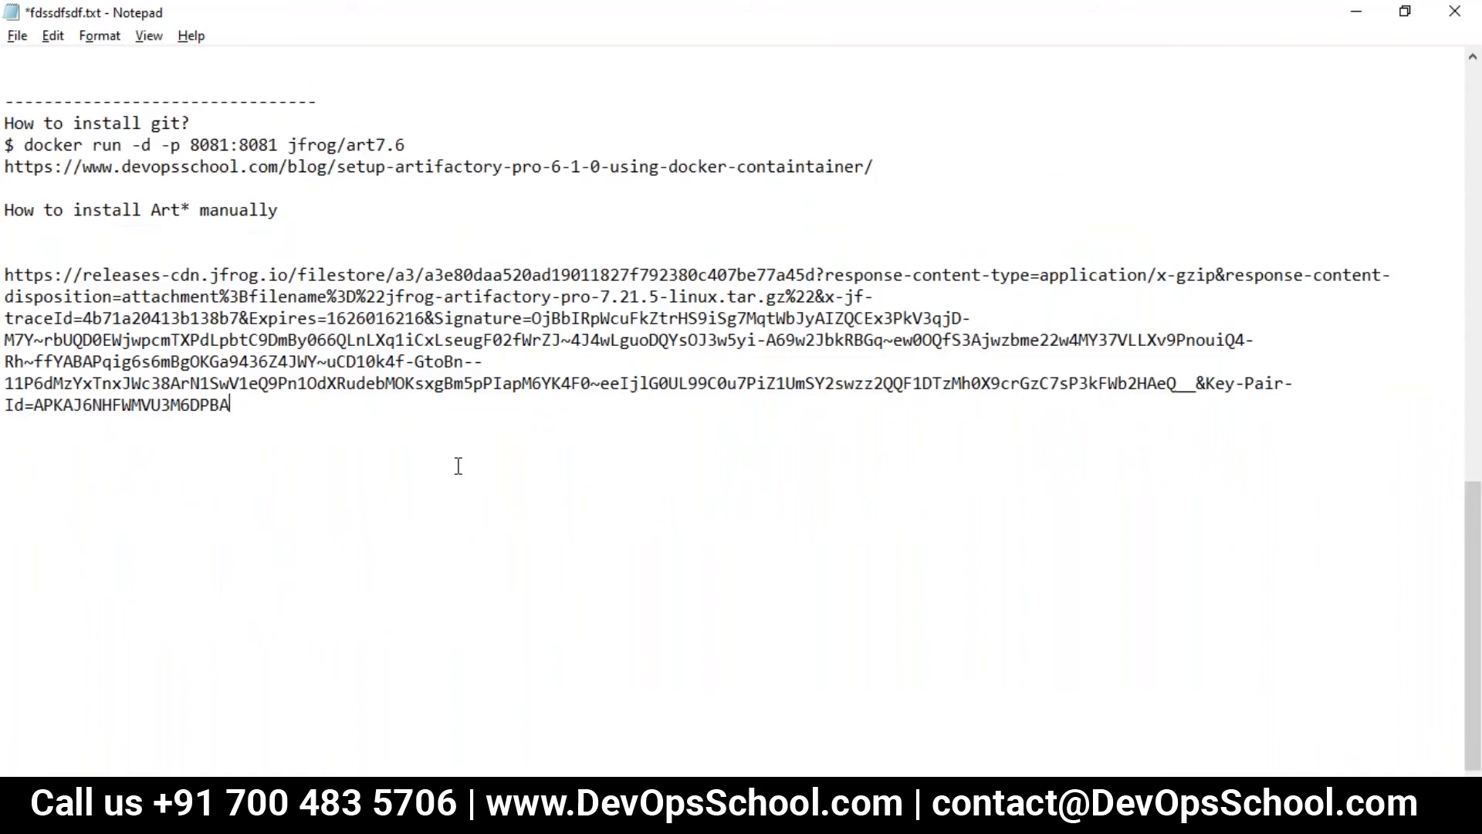
pyautogui.scroll(-2, 459, 467)
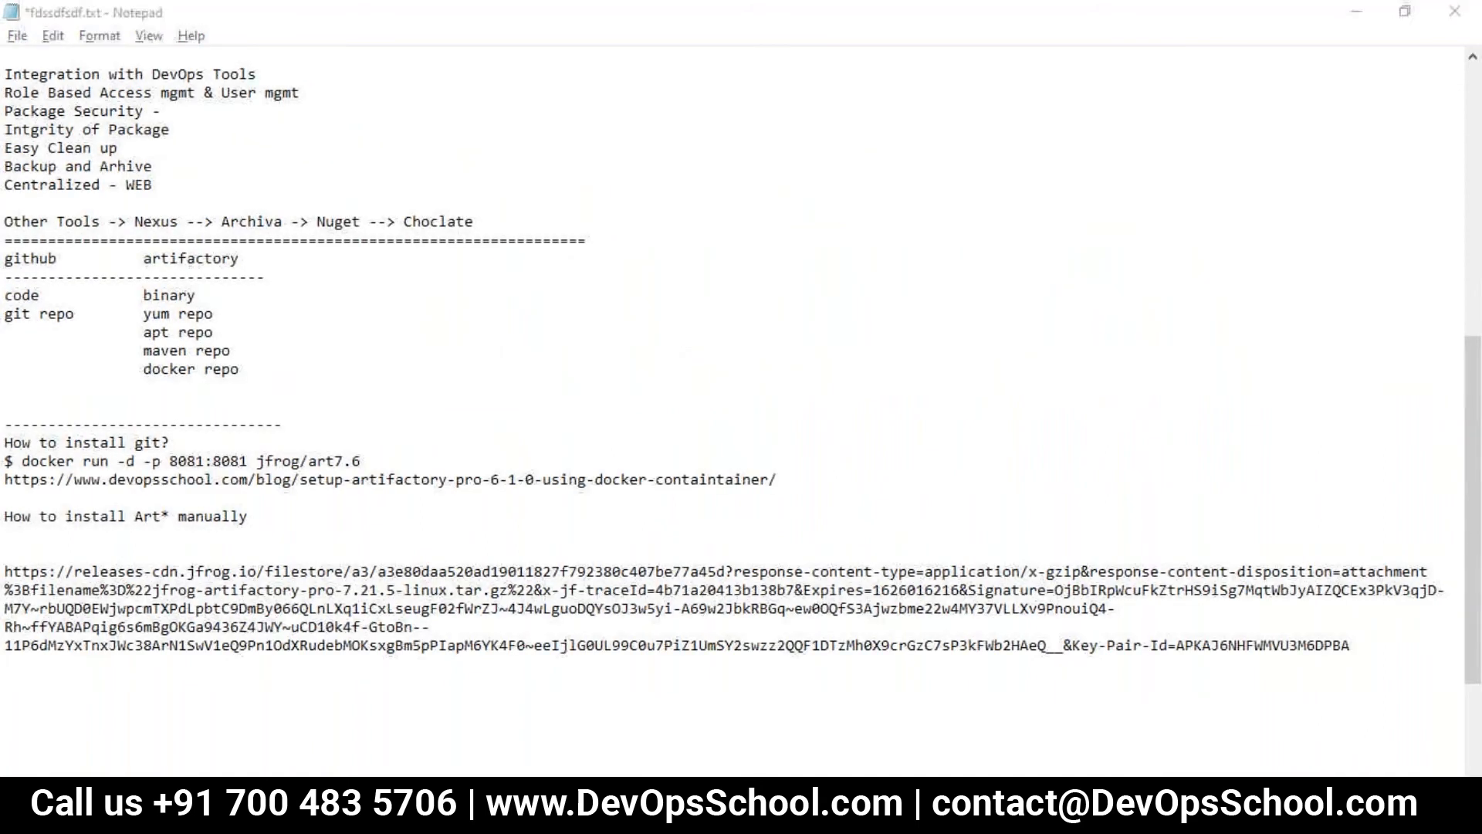
# Copy the link of jfrog-artifactory-pro-7.21.5-linux.tar.gz from Chrome's downloads again and try fetching it with wget in the /opt terminal.
pyautogui.hotkey('alt', 'Tab')
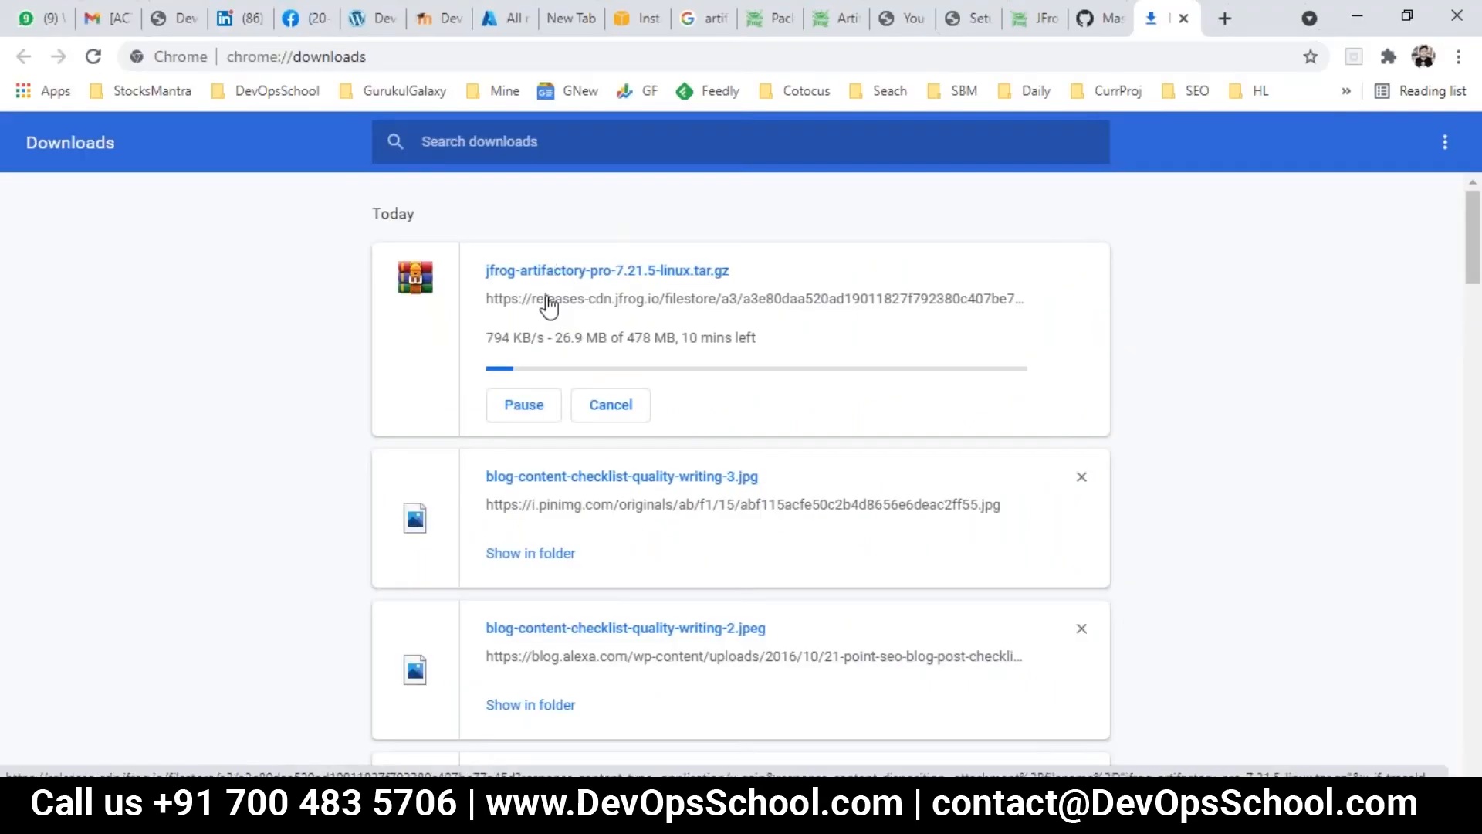
pyautogui.rightClick(547, 299)
pyautogui.click(610, 460)
pyautogui.click(1216, 714)
pyautogui.write('wget')
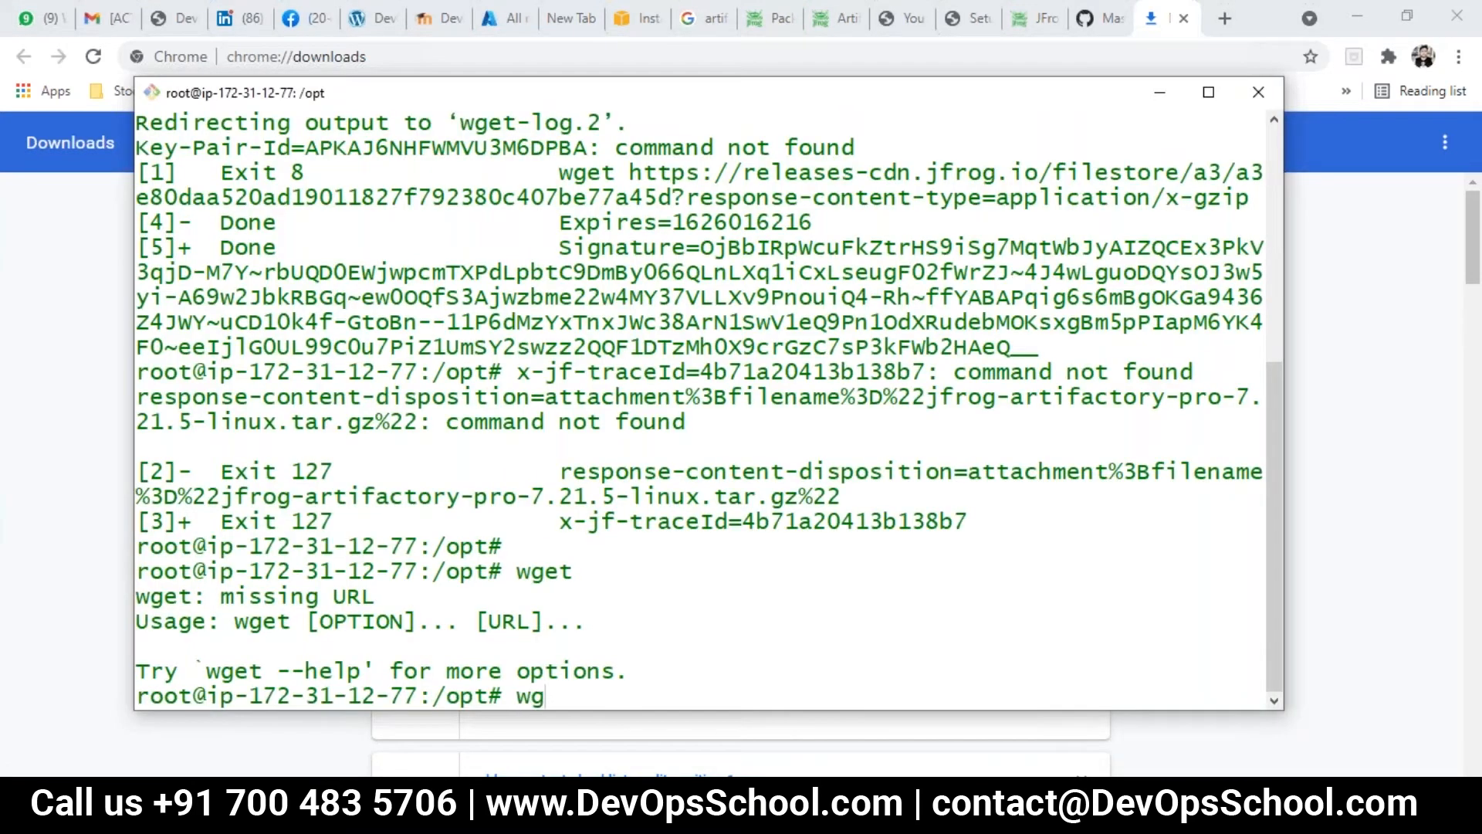
pyautogui.rightClick(621, 447)
pyautogui.click(801, 515)
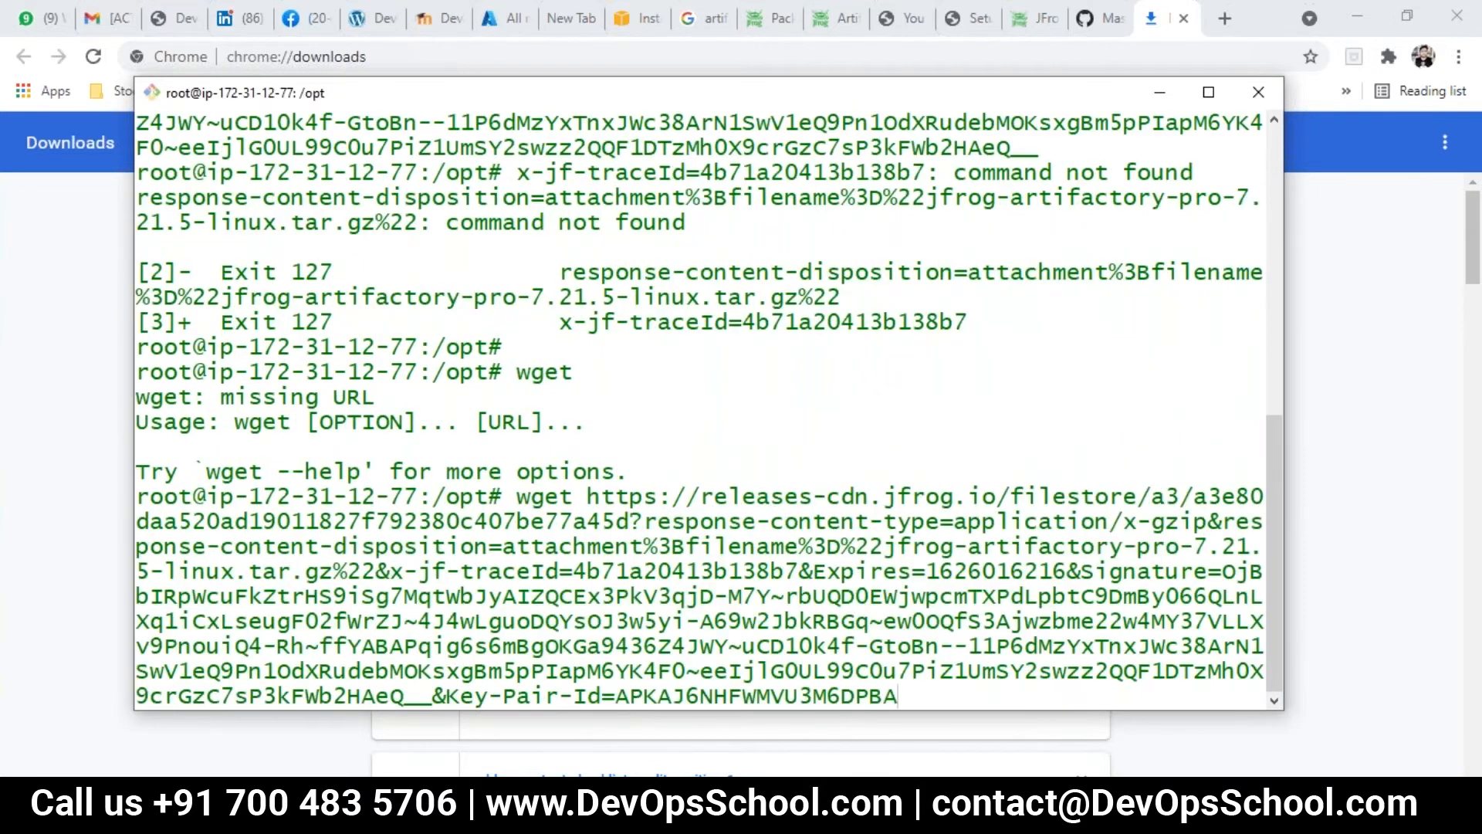
pyautogui.press('Return')
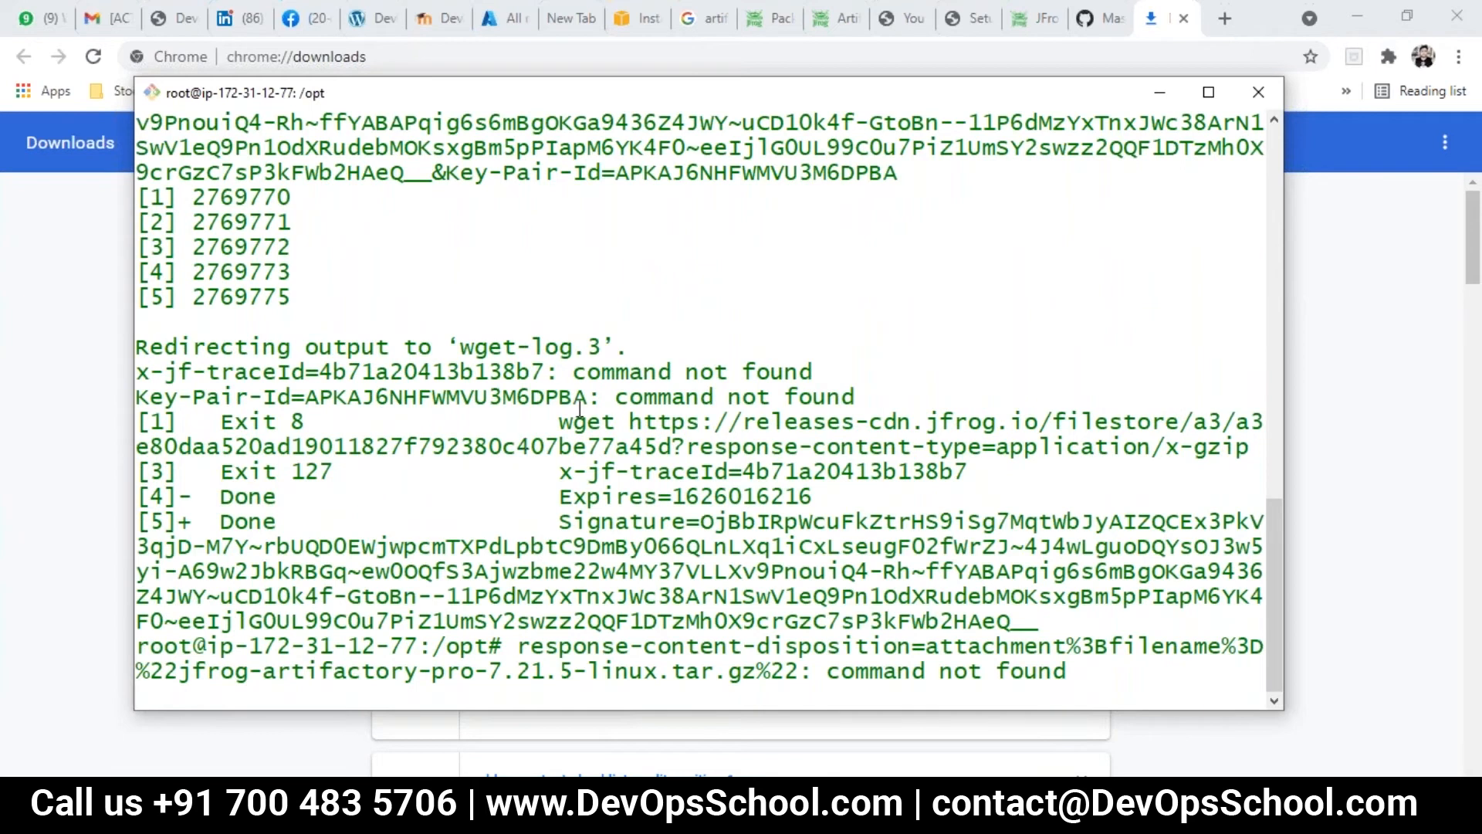
# Return to the browser and examine the Artifactory archive's link in the downloads list against the JFrog download page.
pyautogui.hotkey('alt', 'Tab')
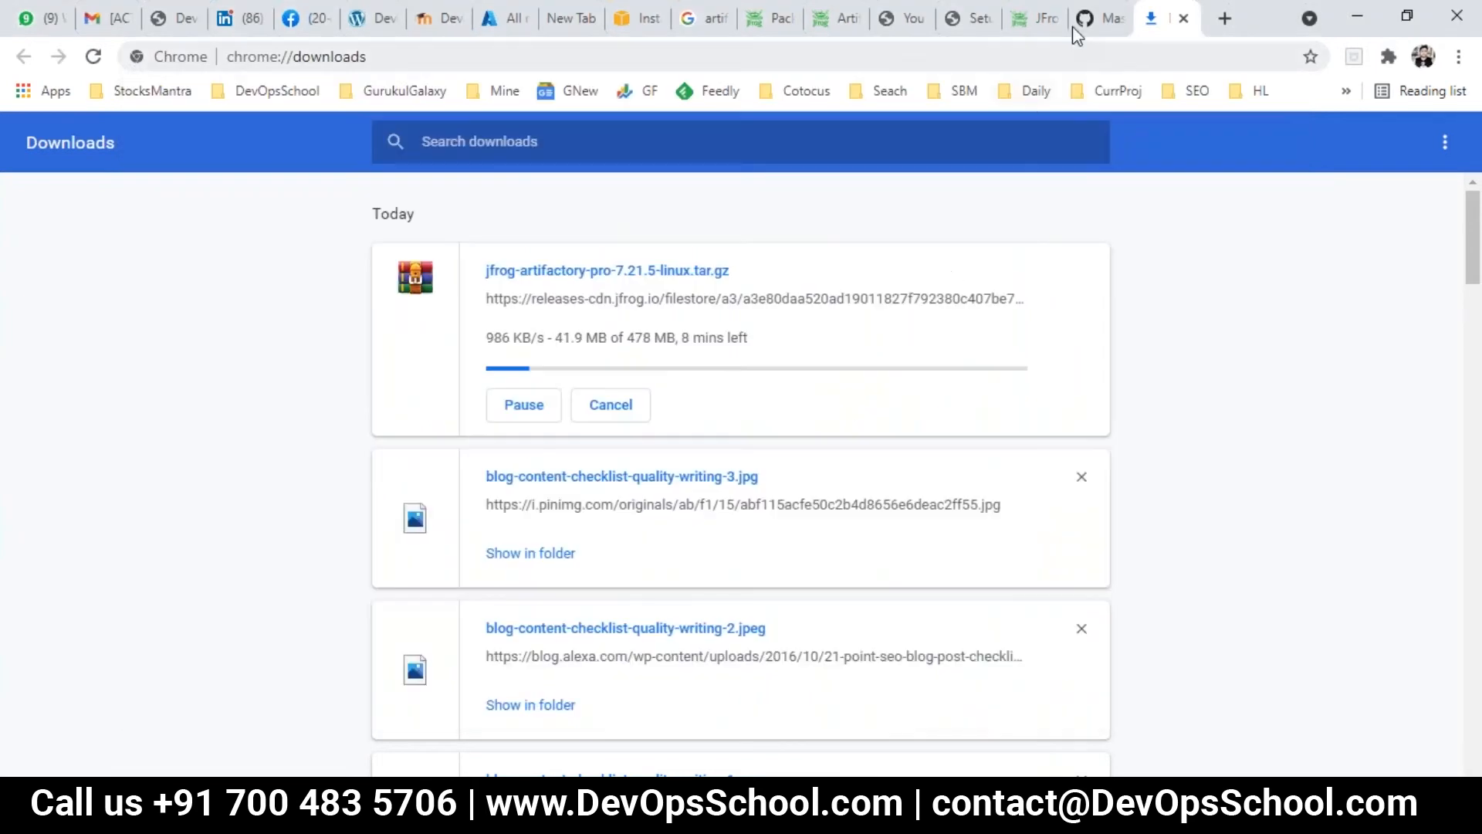
pyautogui.click(1034, 19)
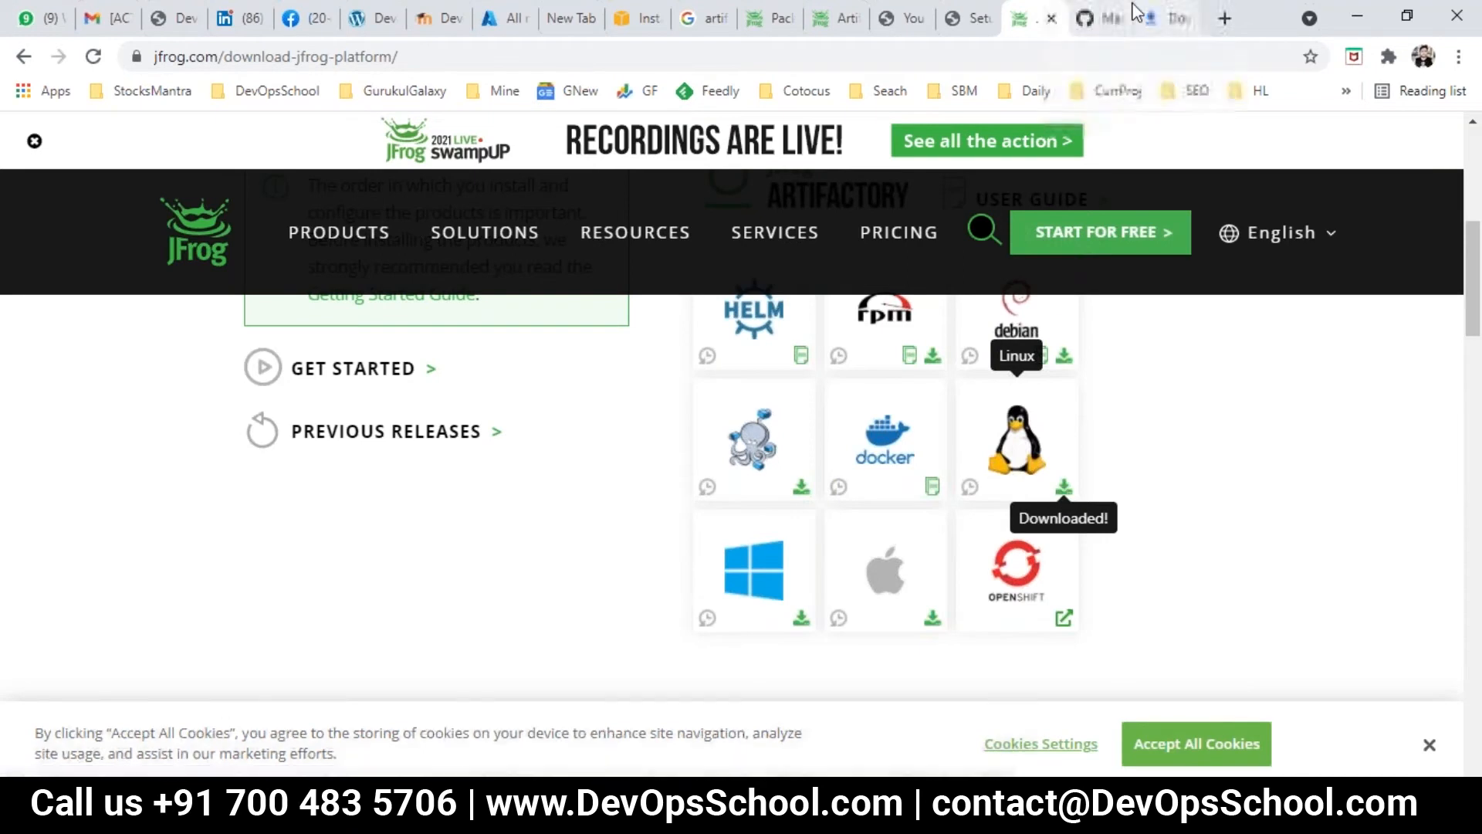
pyautogui.click(1167, 17)
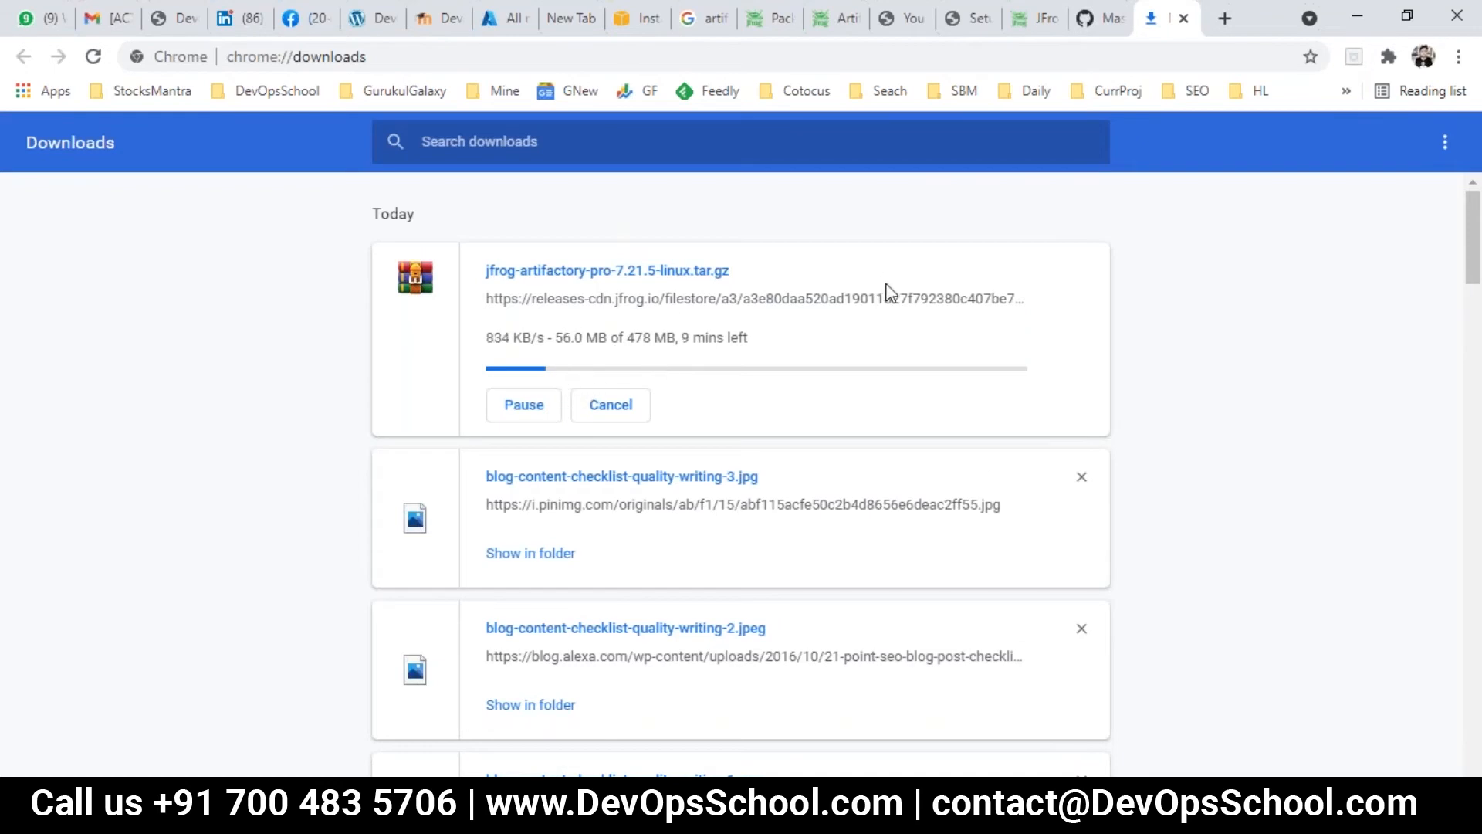
pyautogui.moveTo(853, 299); pyautogui.dragTo(1125, 299)
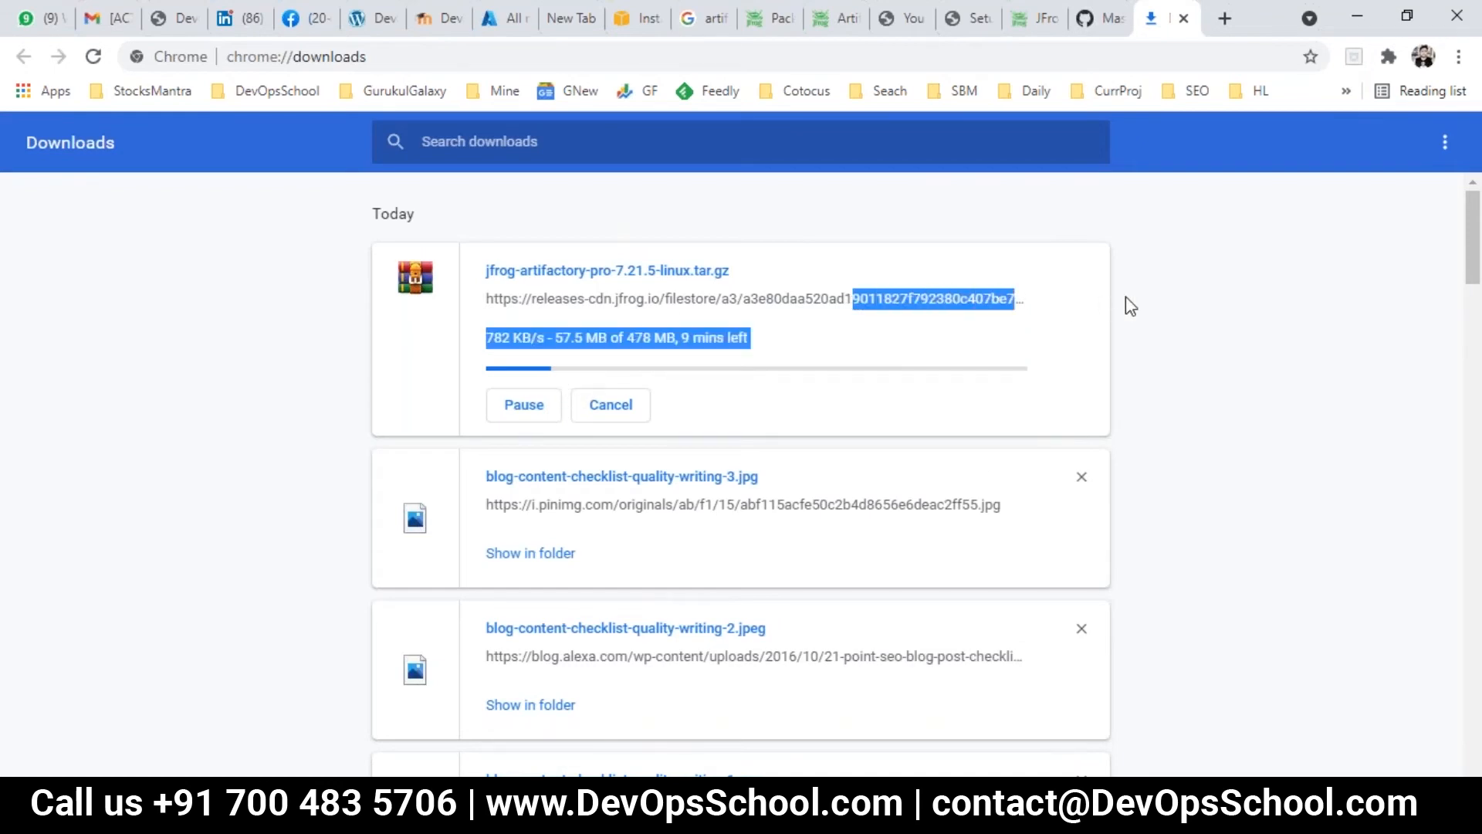
pyautogui.click(1088, 23)
# Look over the JFrog Platform and Artifactory installer options on the download page, including the previous Linux versions option.
pyautogui.click(1035, 18)
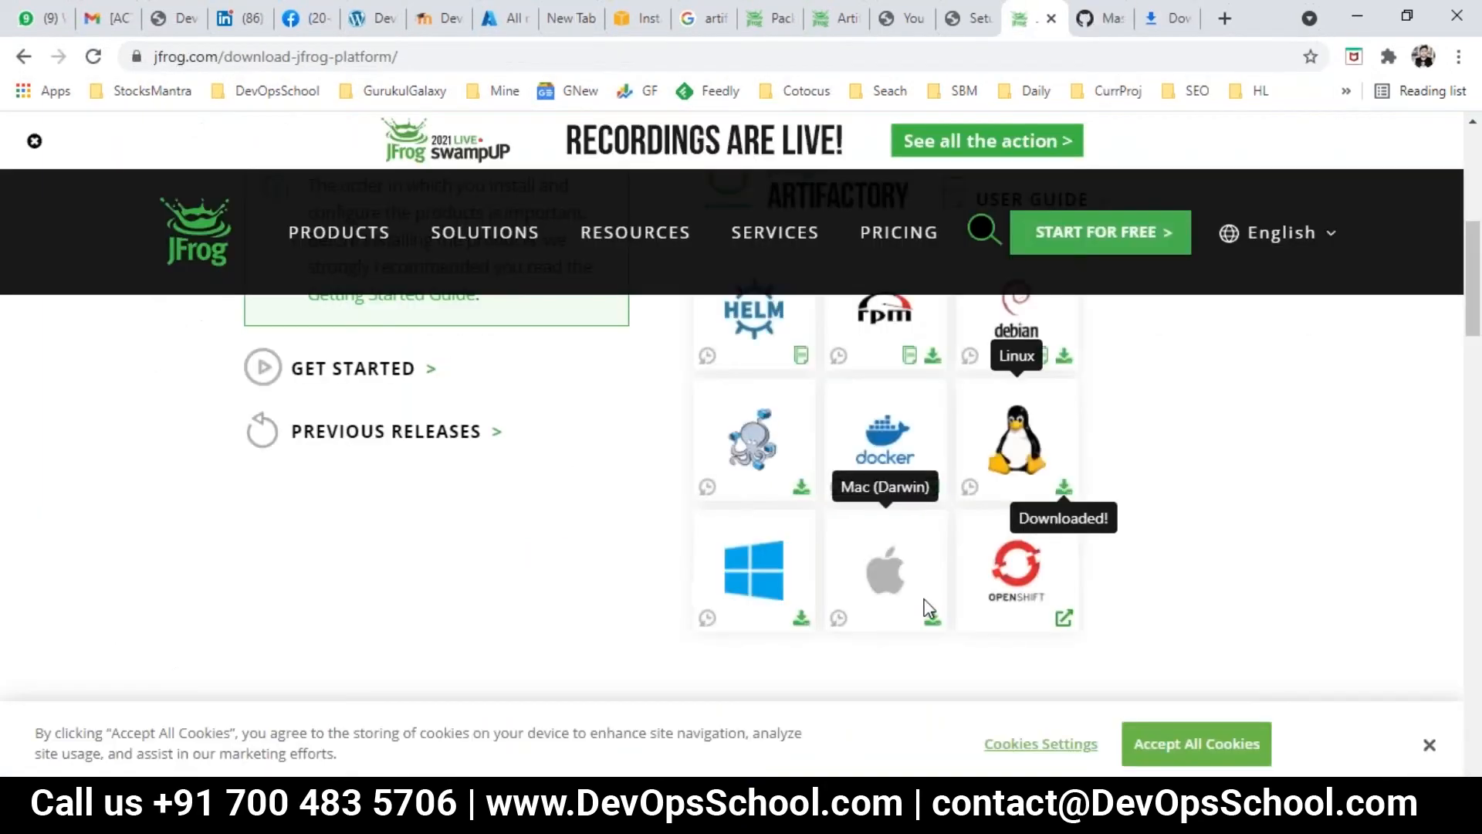
pyautogui.scroll(1, 956, 516)
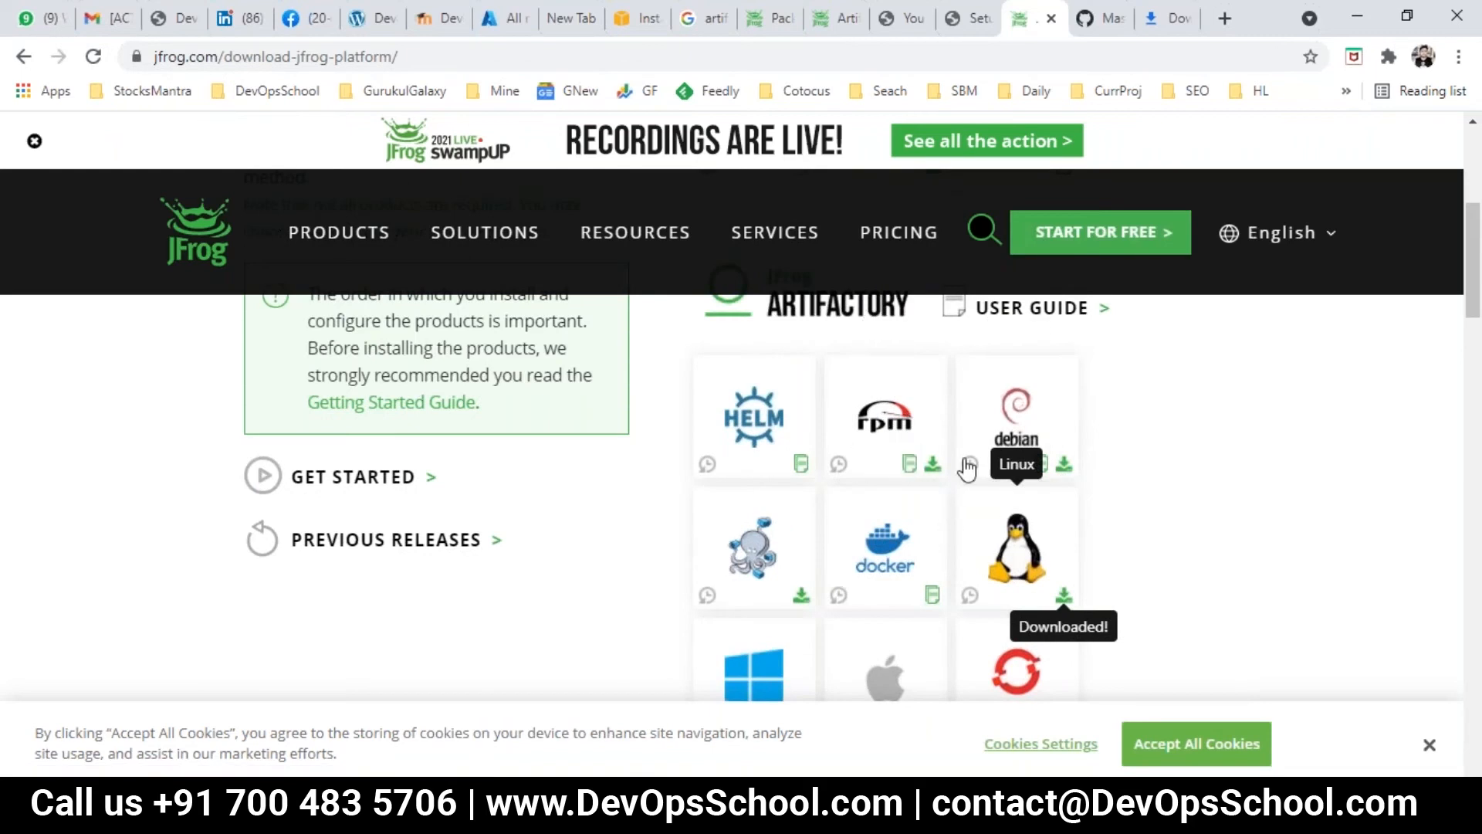
pyautogui.scroll(1, 1036, 490)
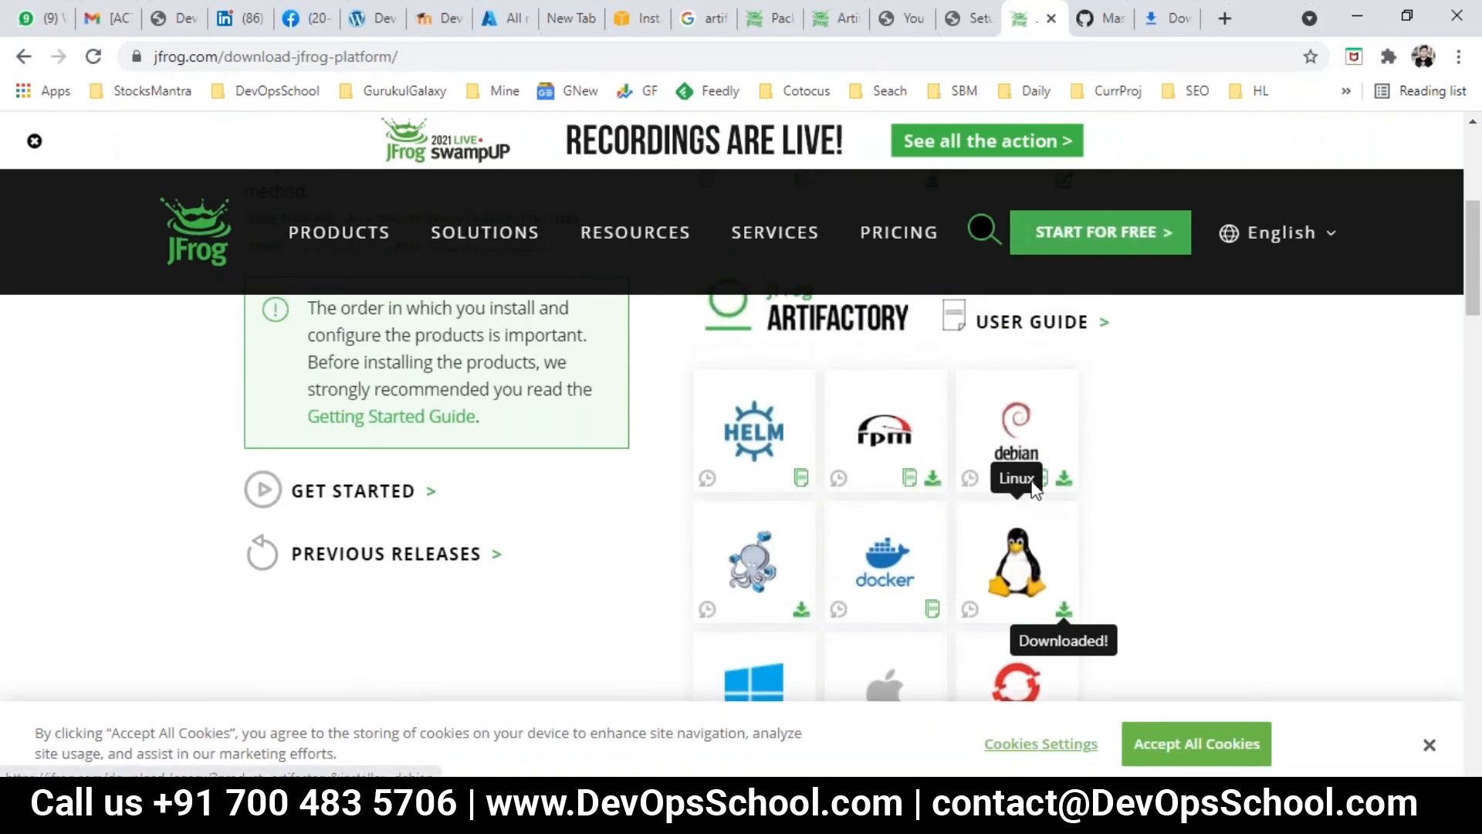
pyautogui.scroll(-2, 1074, 593)
pyautogui.scroll(5, 1003, 556)
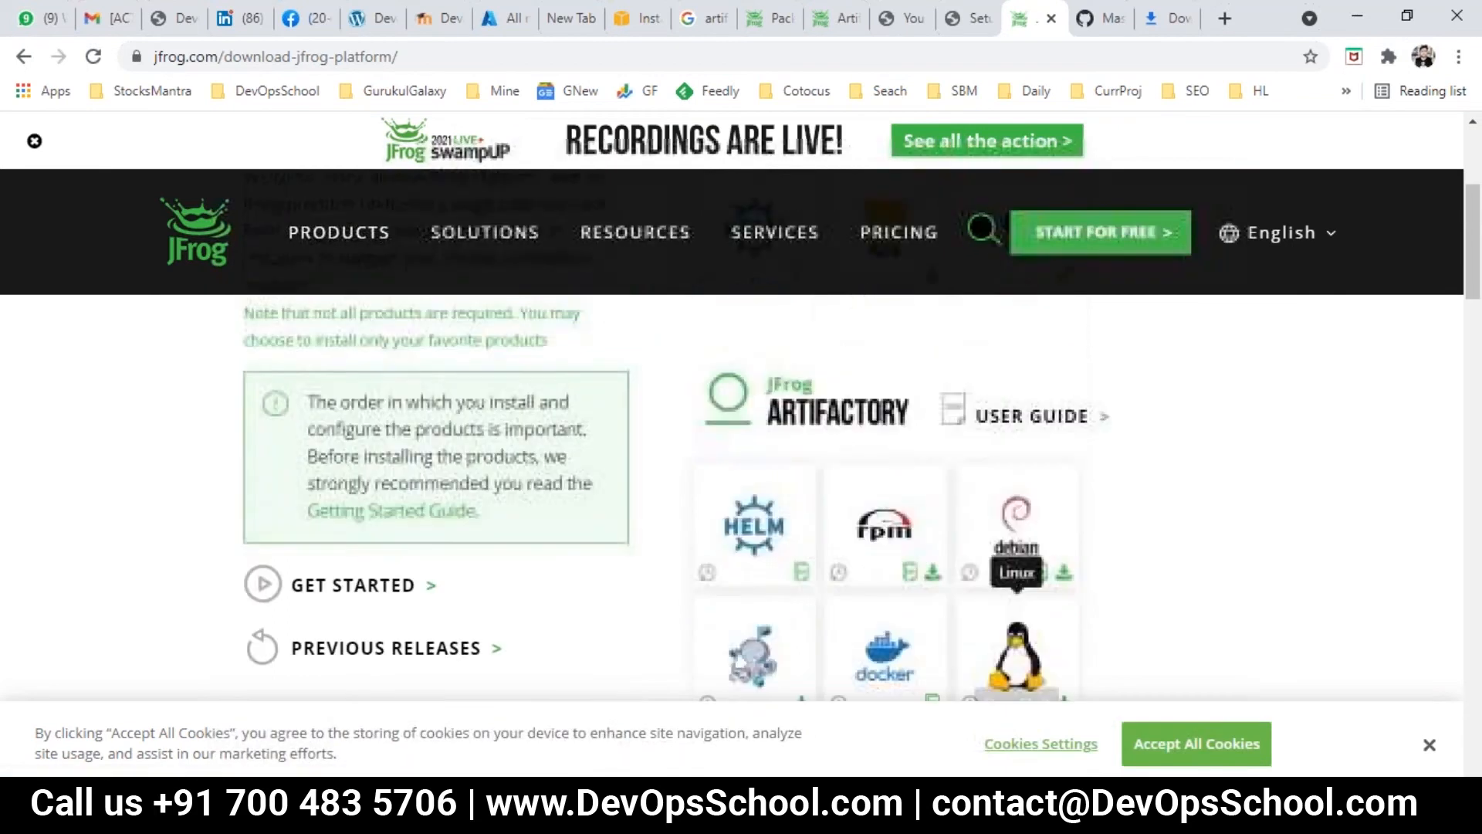
pyautogui.scroll(-3, 935, 538)
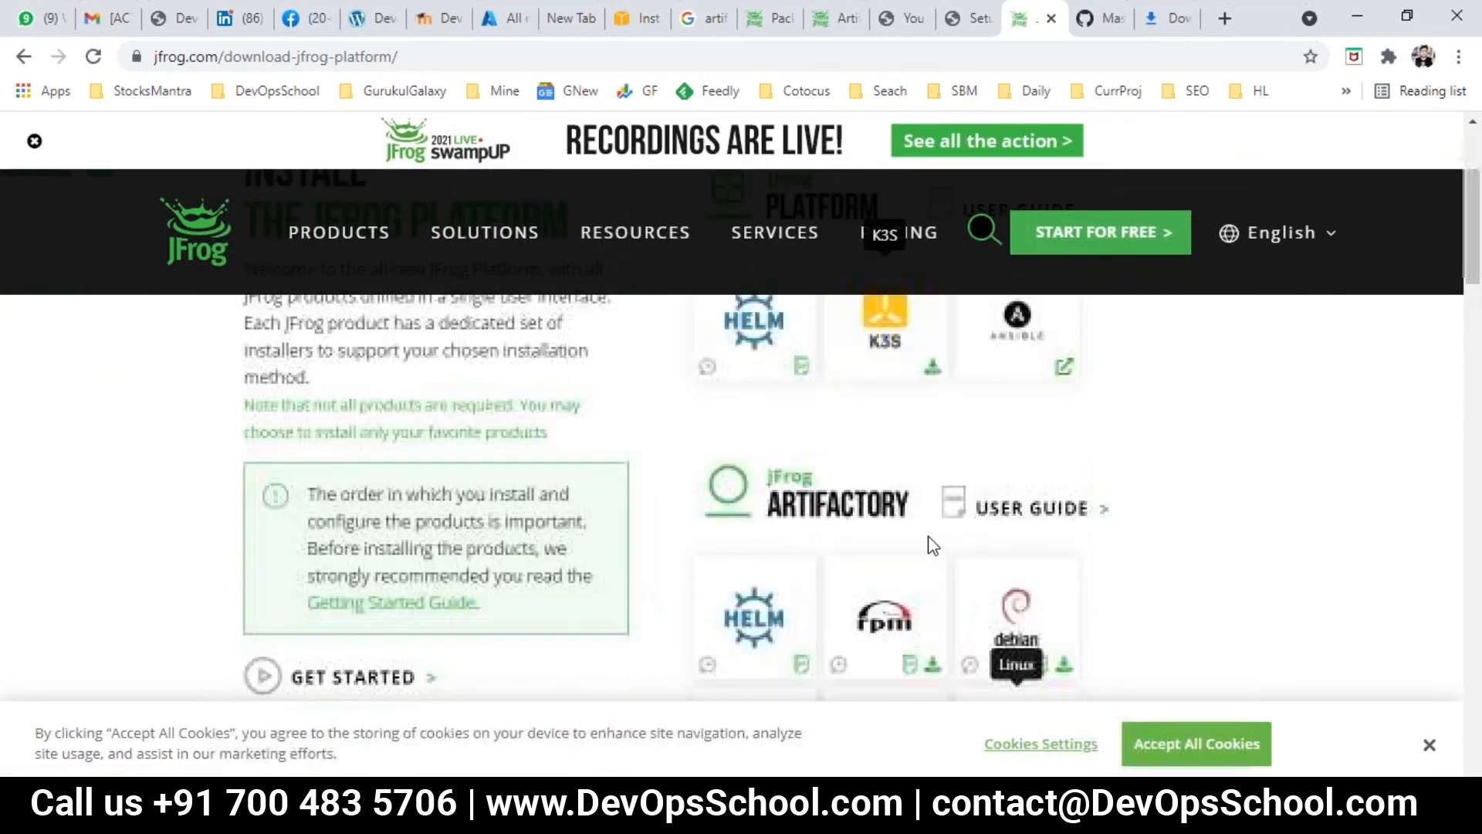
pyautogui.scroll(-4, 934, 545)
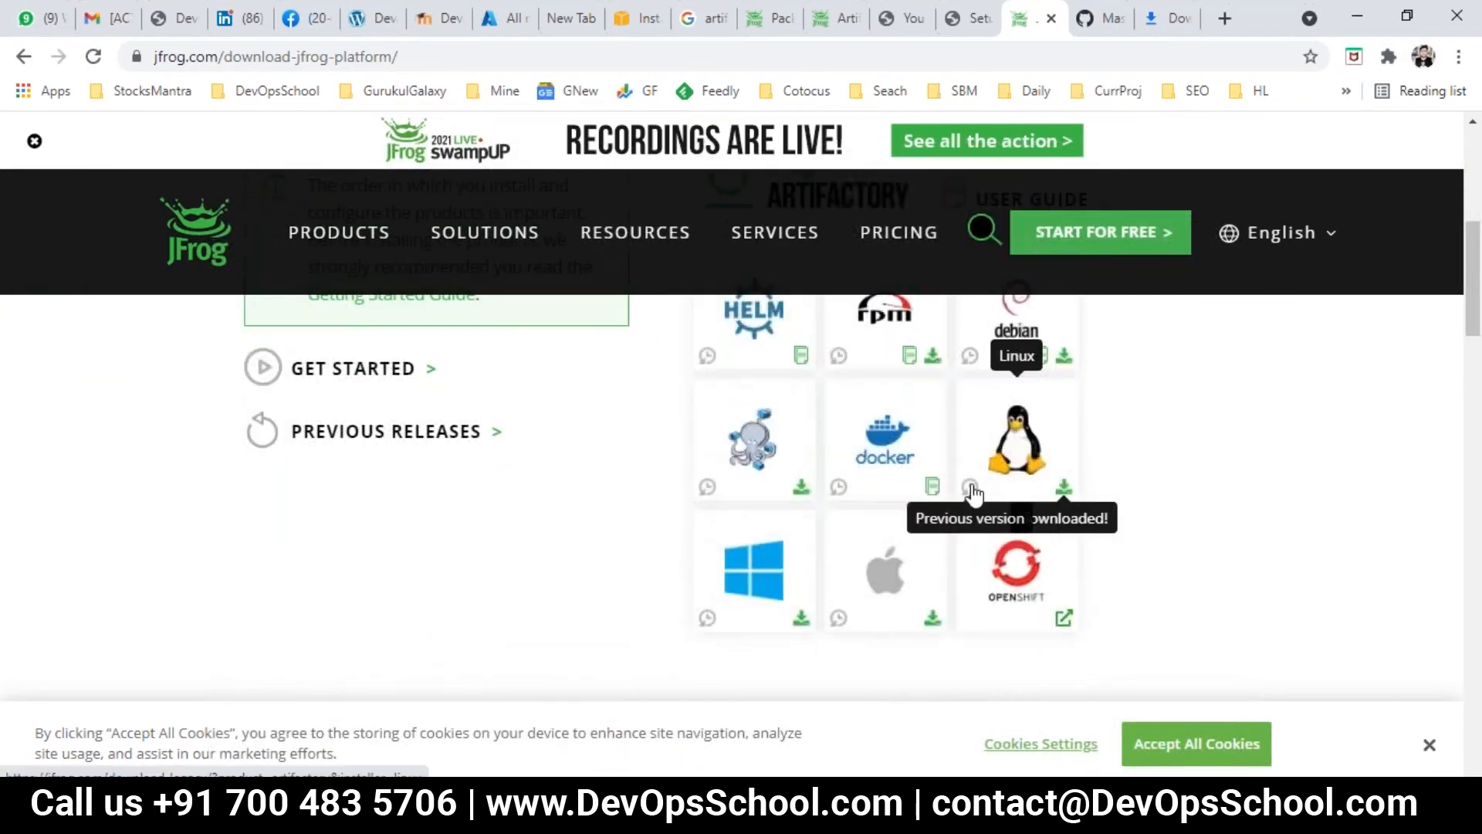
pyautogui.scroll(7, 973, 492)
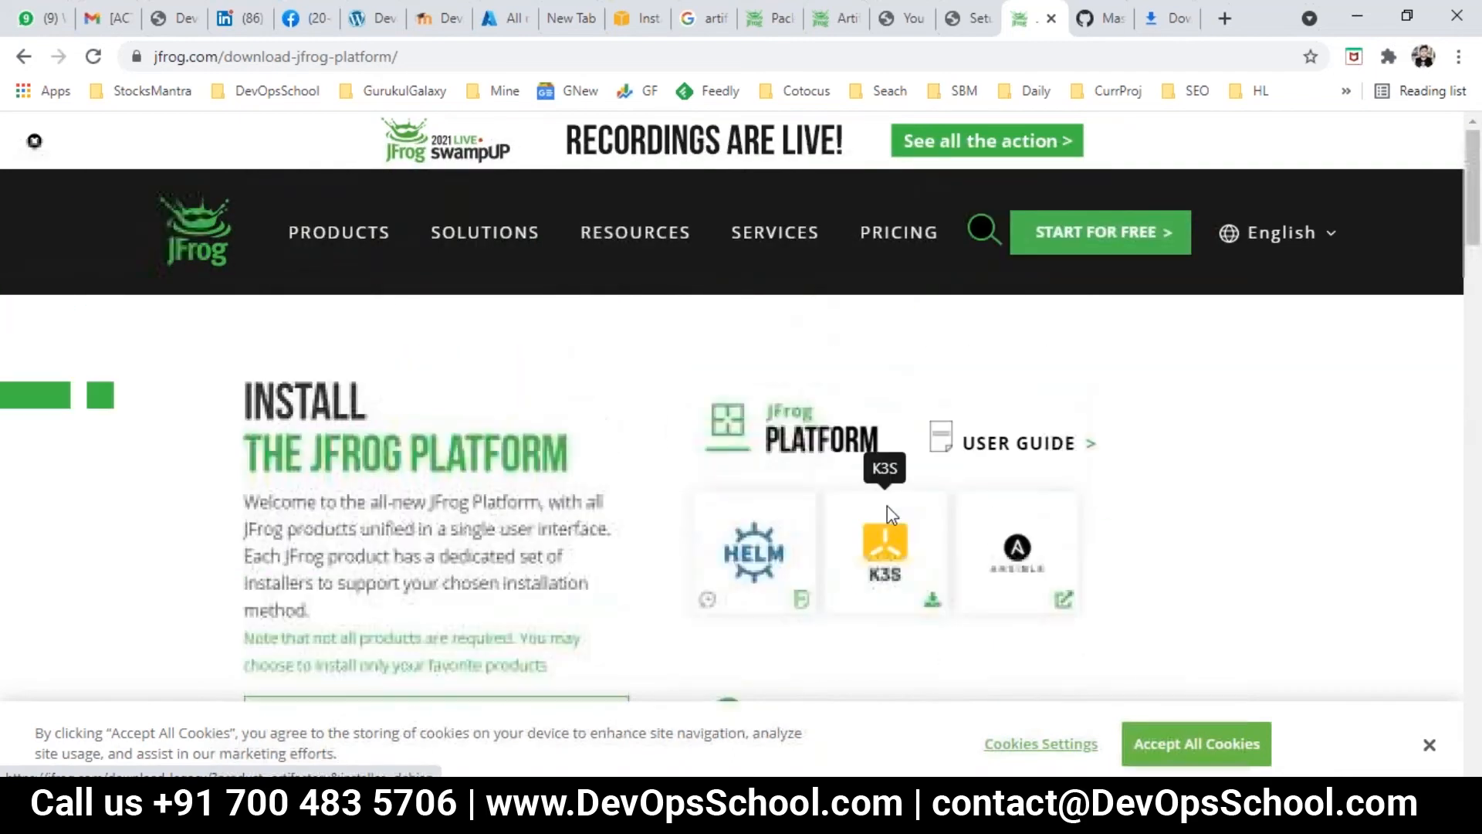
# Open the JFrog Platform user guide and check the Artifactory archive's download progress while it loads.
pyautogui.click(1002, 453)
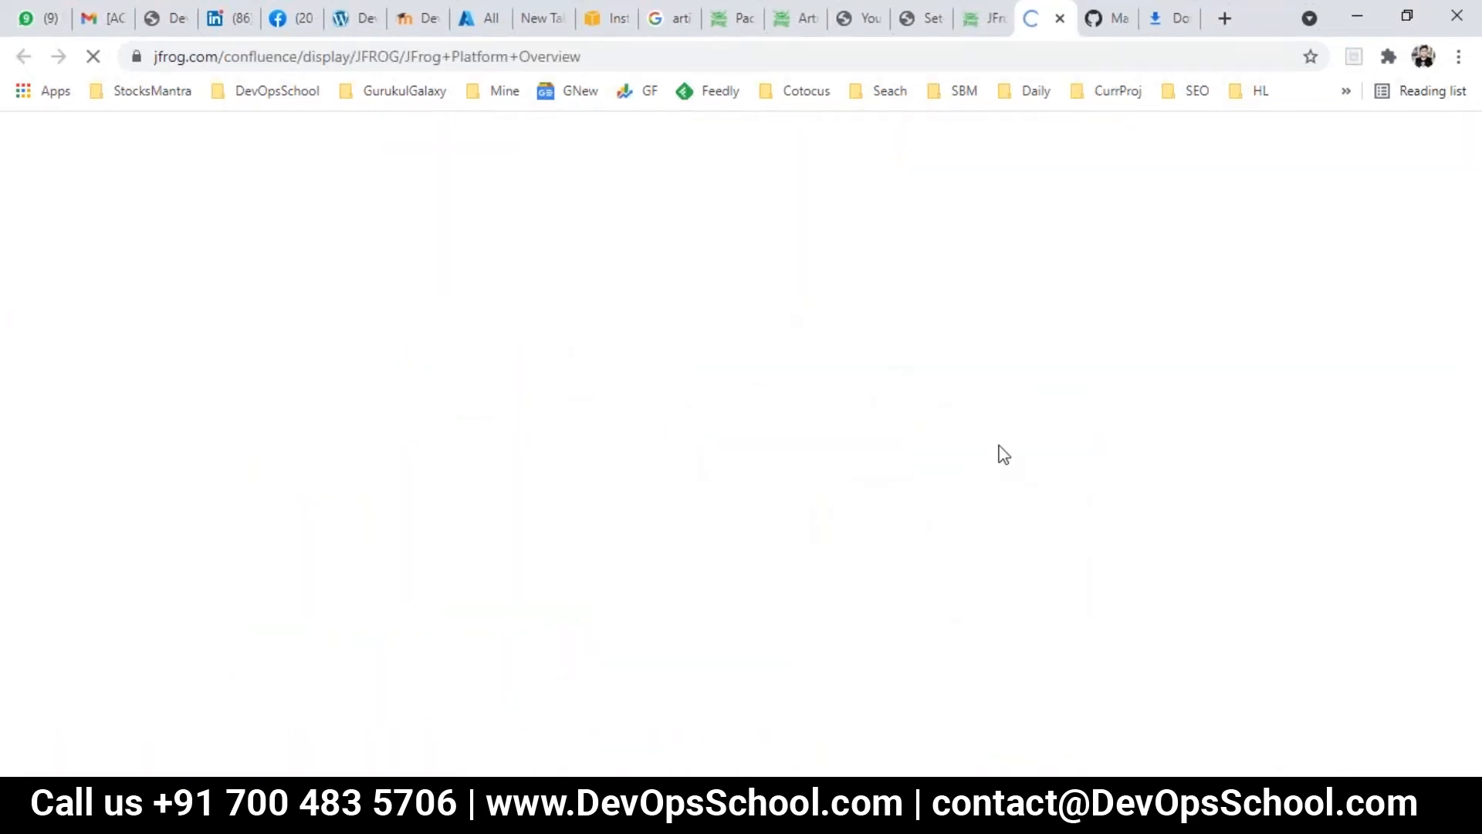
pyautogui.click(1169, 17)
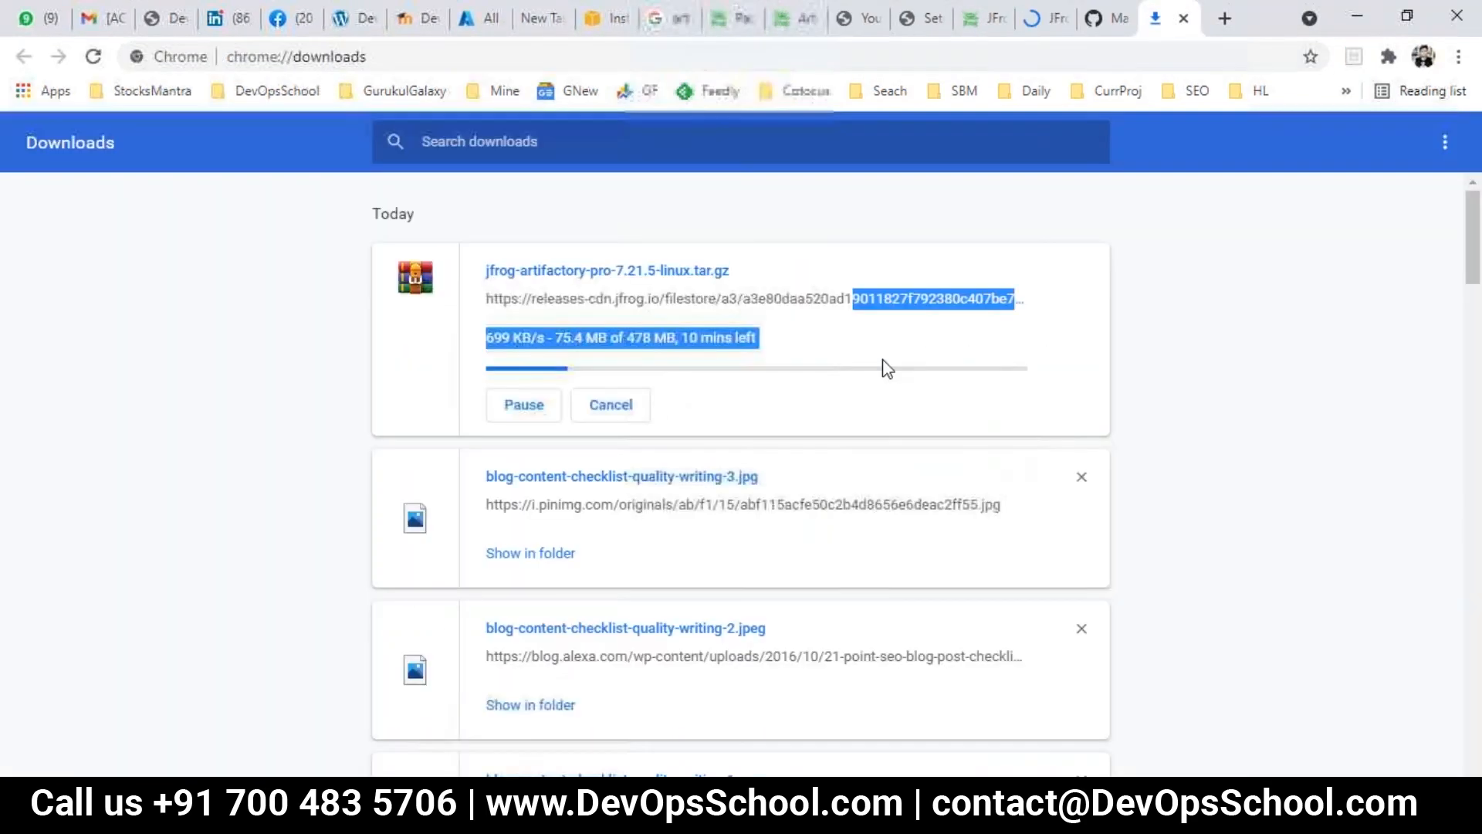
pyautogui.click(1044, 17)
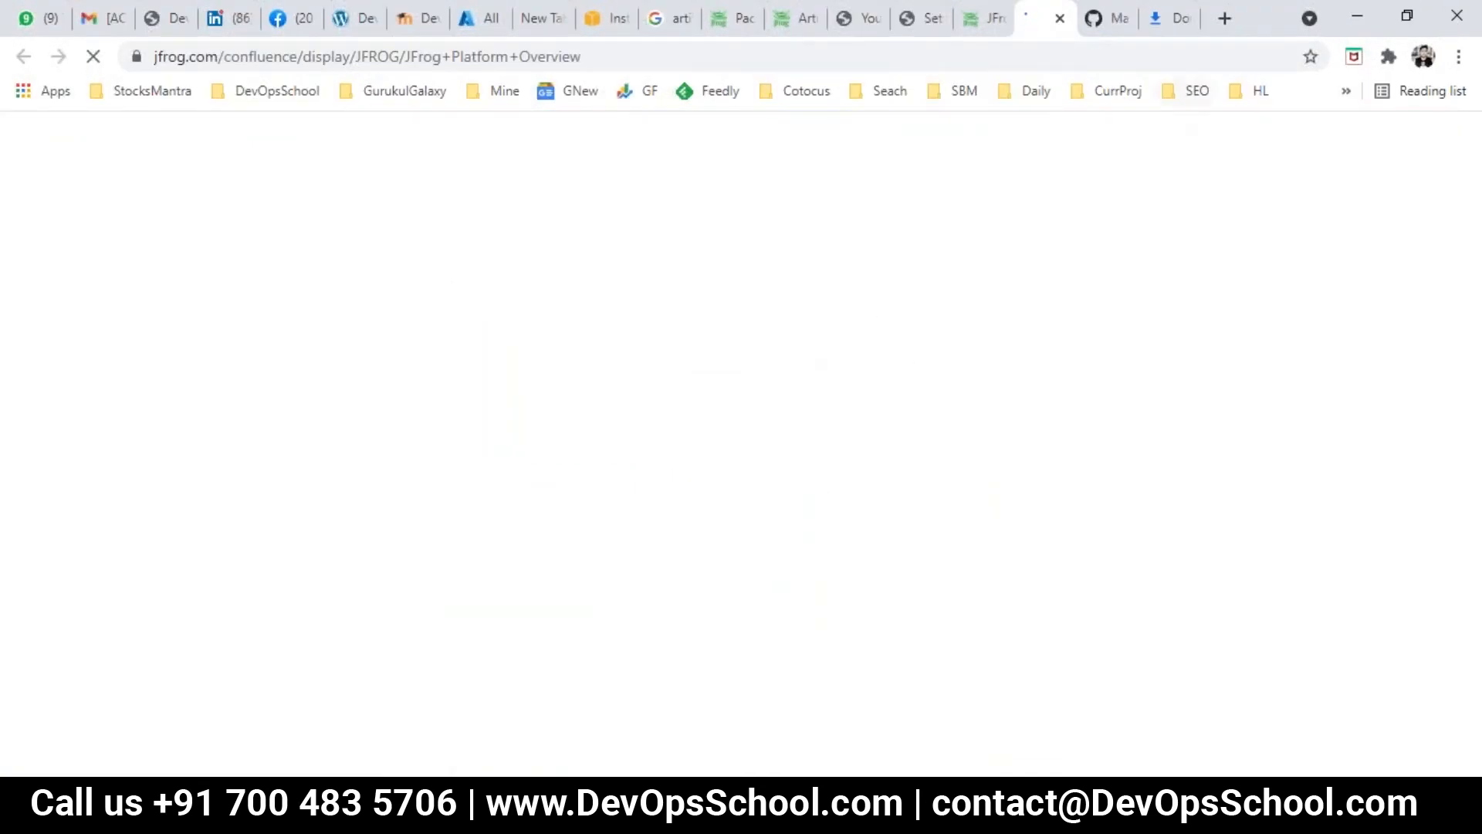
pyautogui.click(1170, 18)
# Switch to the /opt terminal, review the wget output, and bring up a fresh prompt.
pyautogui.click(1073, 812)
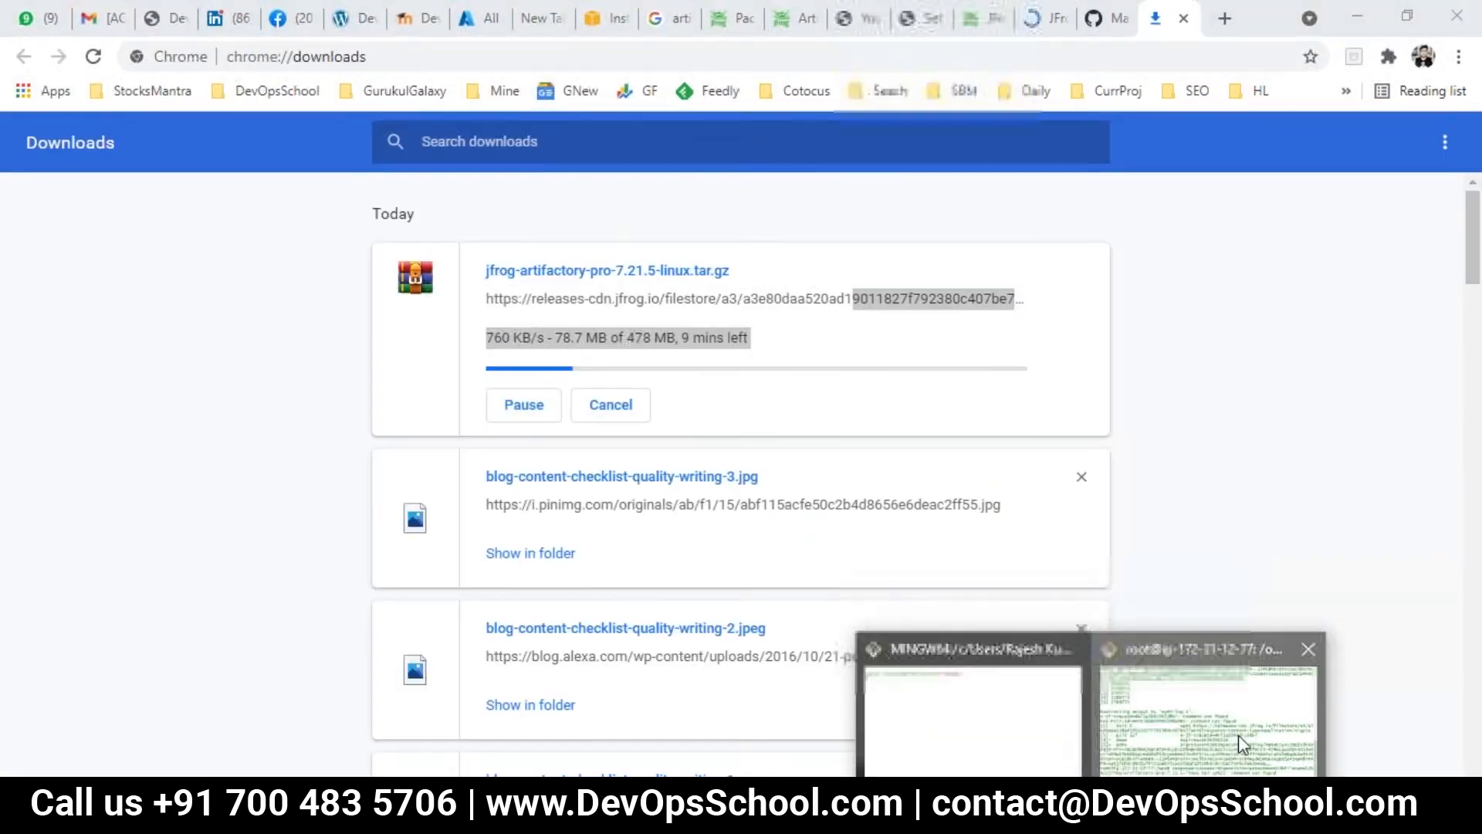
pyautogui.click(1208, 718)
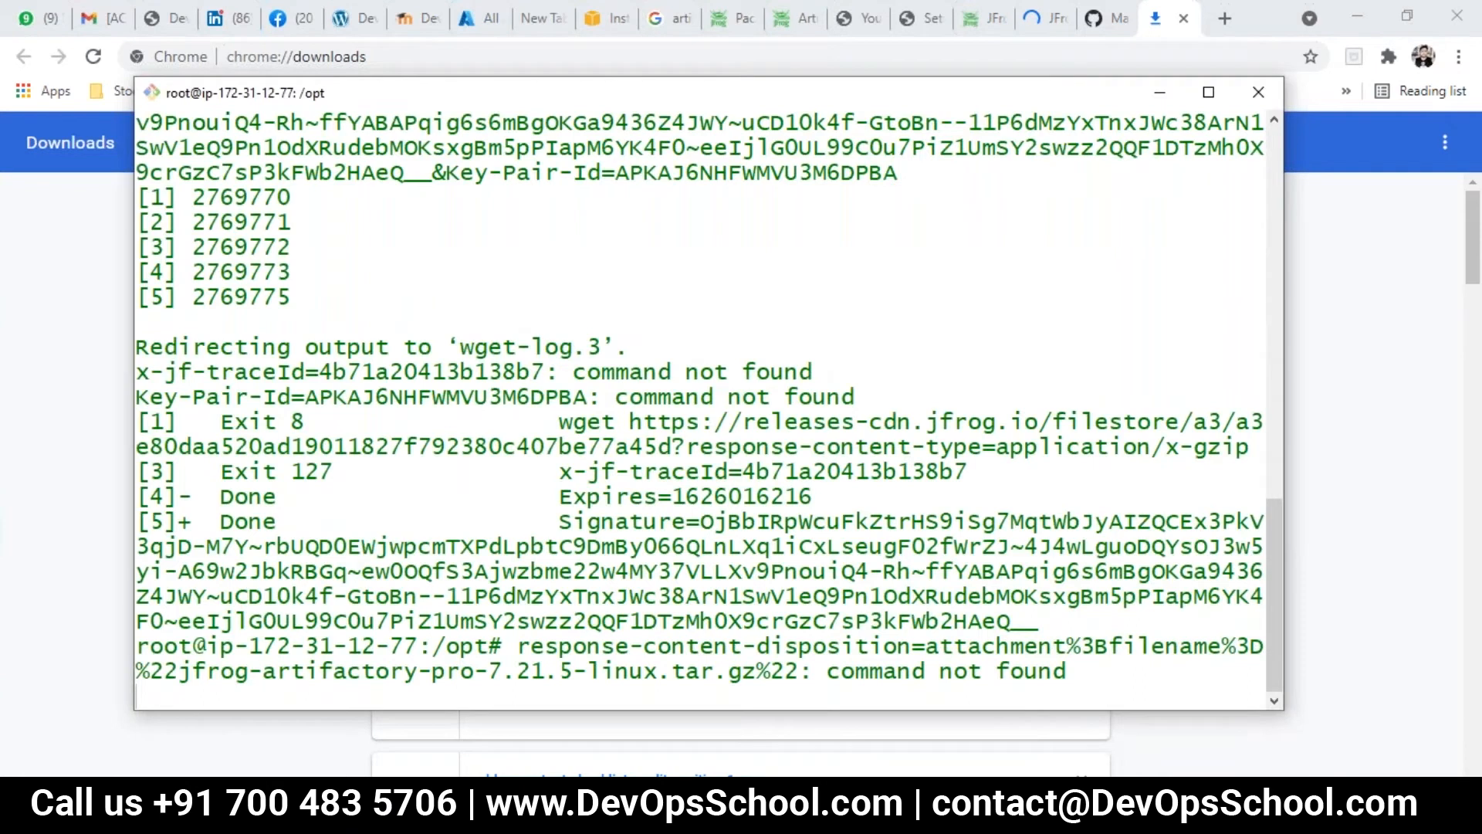
pyautogui.press('Return')
pyautogui.press('Return')
pyautogui.hotkey('alt', 'Tab')
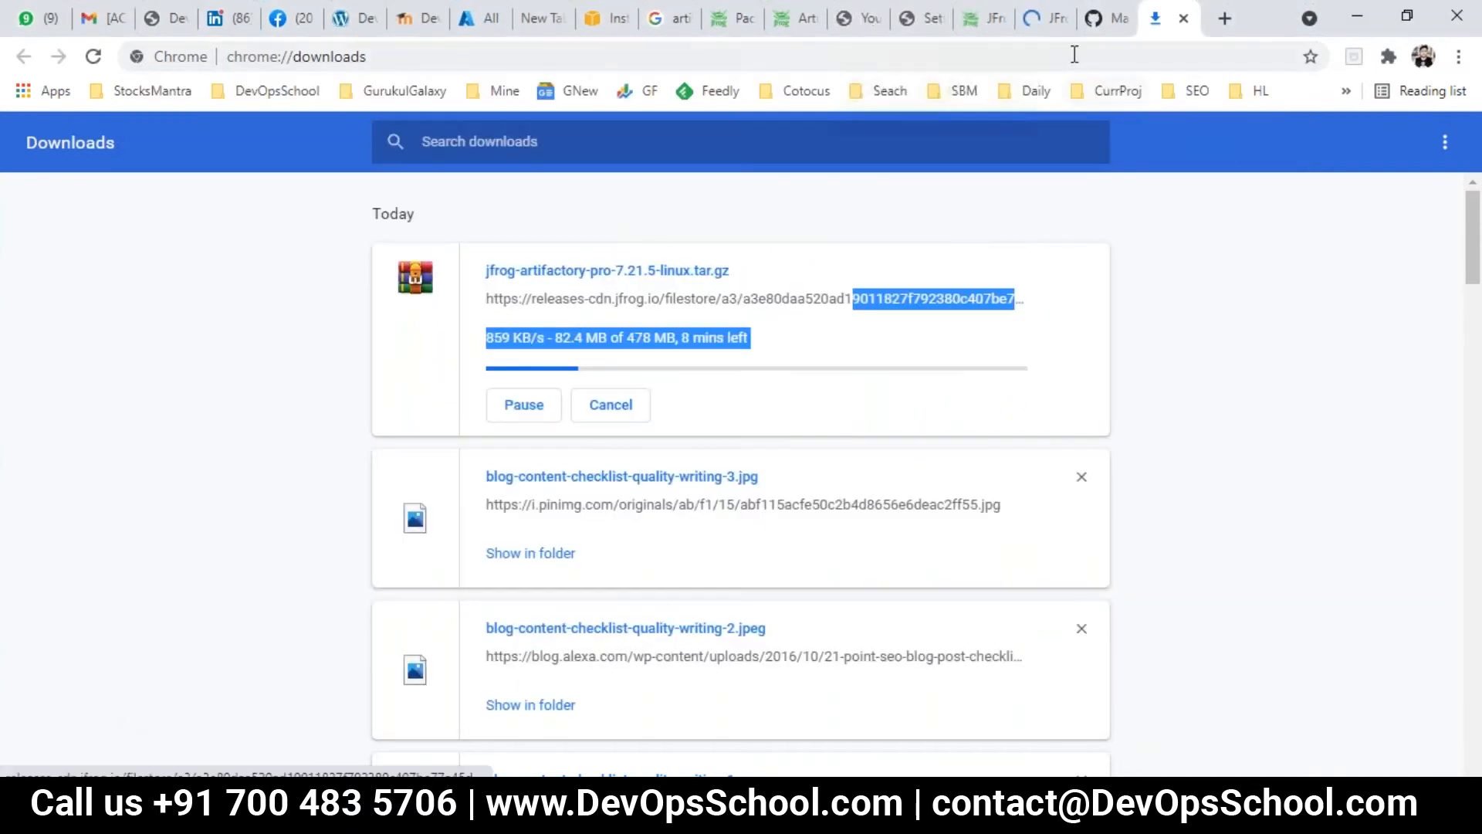
# Look over the JFrog Platform Overview page, including the platform diagram and the Self-Hosted and Cloud options.
pyautogui.click(1039, 21)
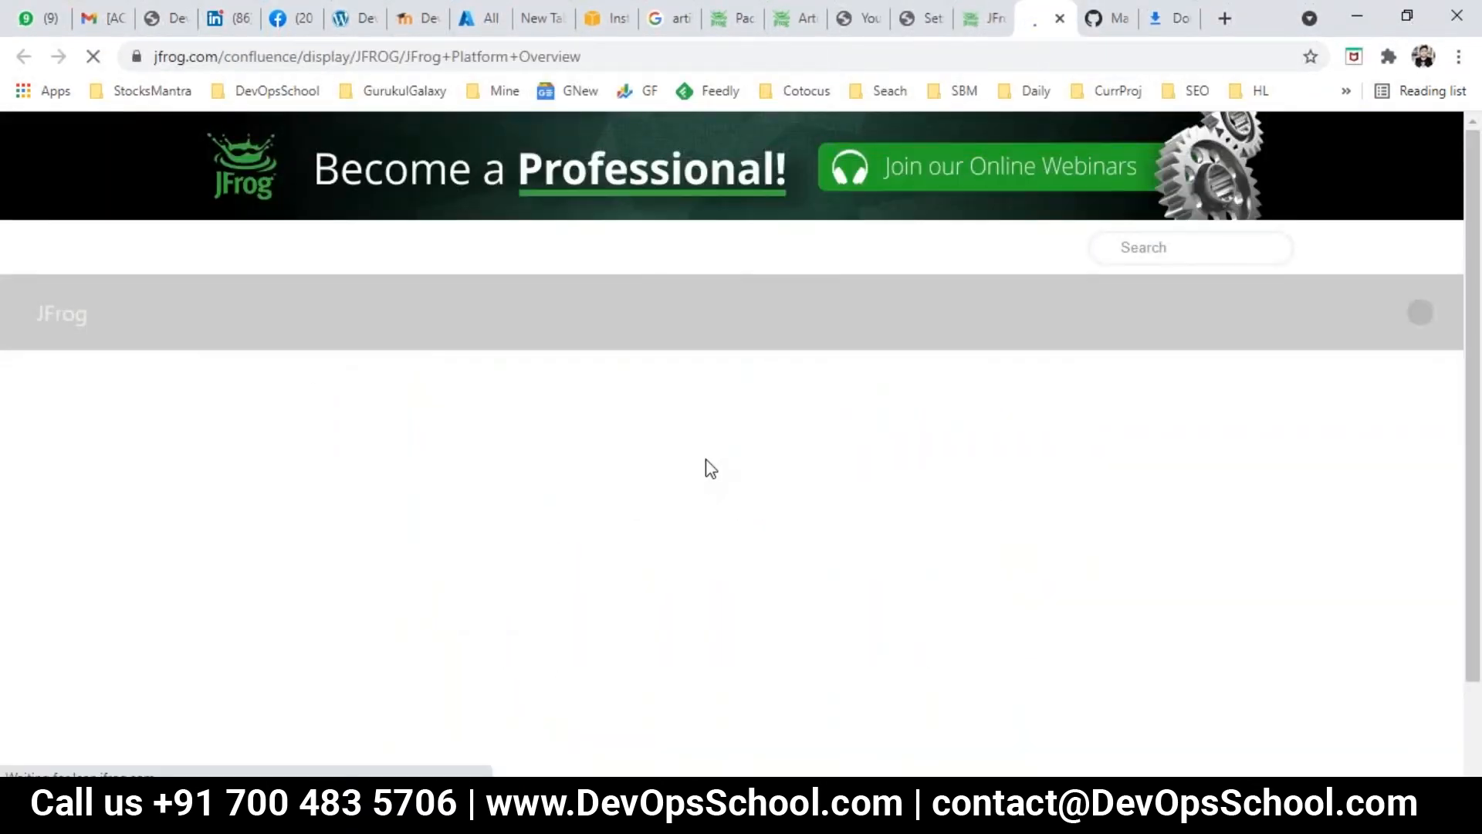
pyautogui.scroll(-4, 1215, 313)
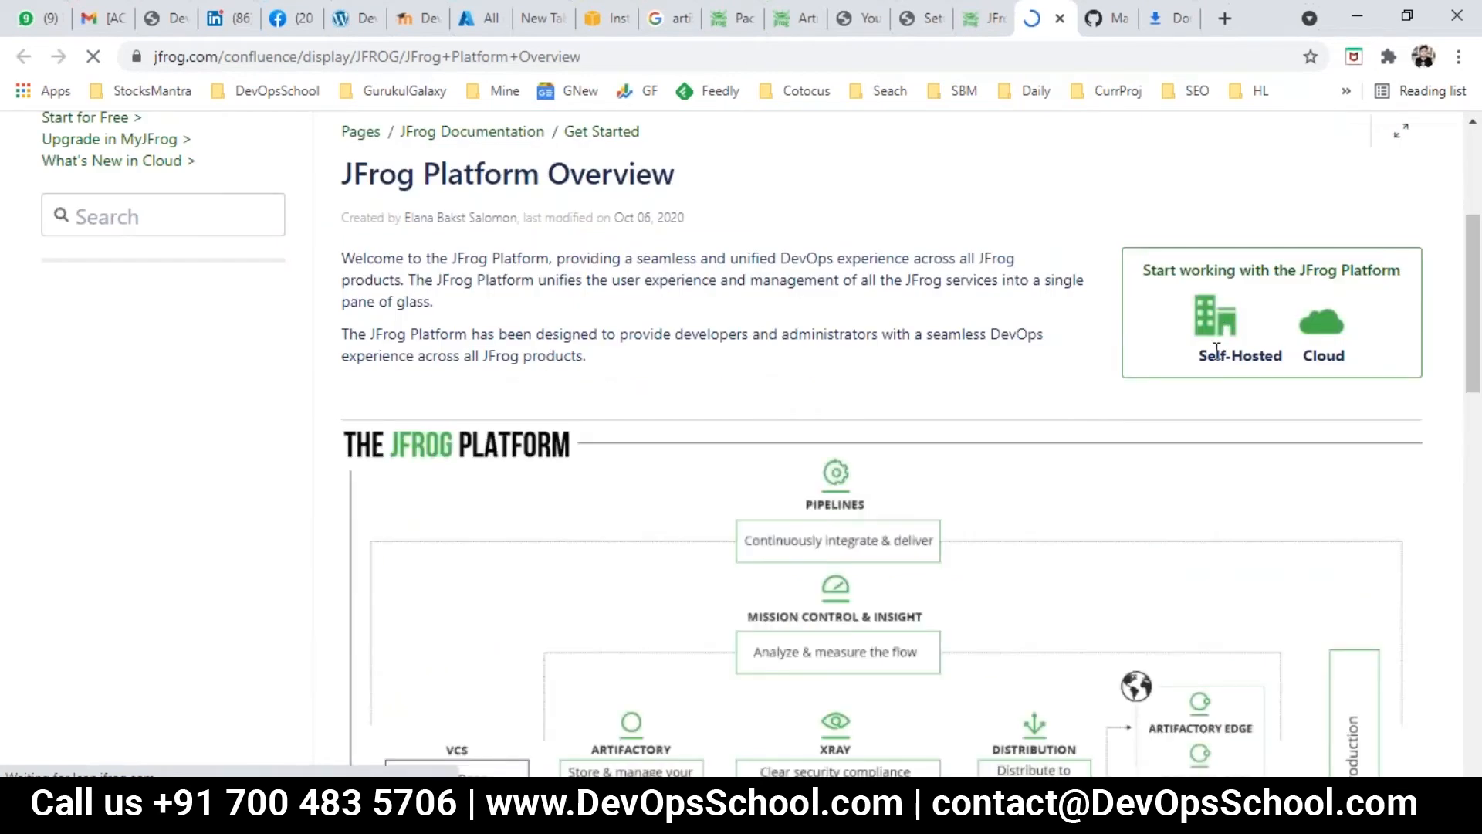
pyautogui.scroll(-2, 1216, 351)
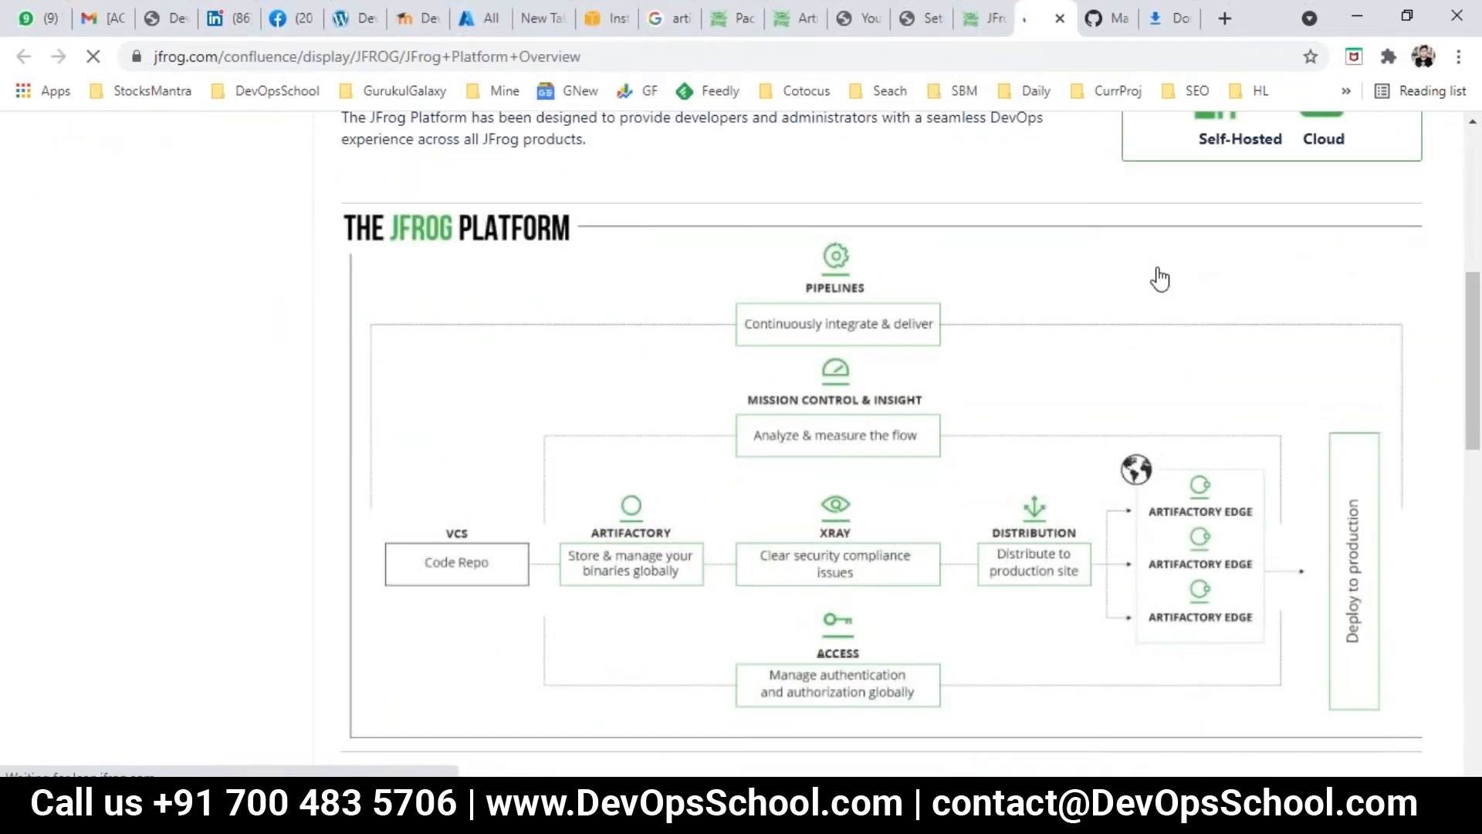
pyautogui.scroll(3, 1166, 278)
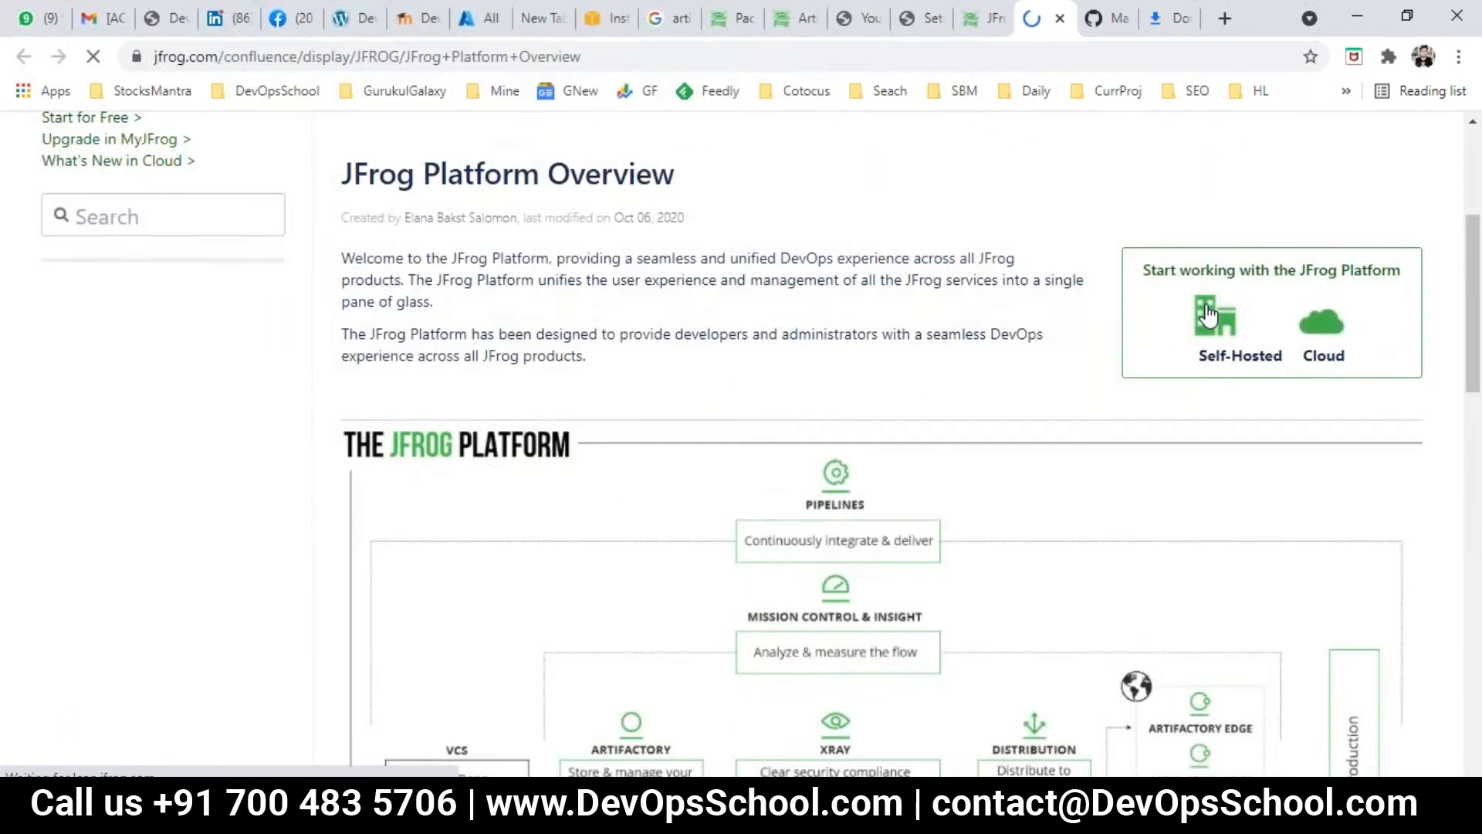
# Return to the JFrog Platform download page and open the Artifactory user guide, checking the Platform Overview page while it loads.
pyautogui.click(984, 10)
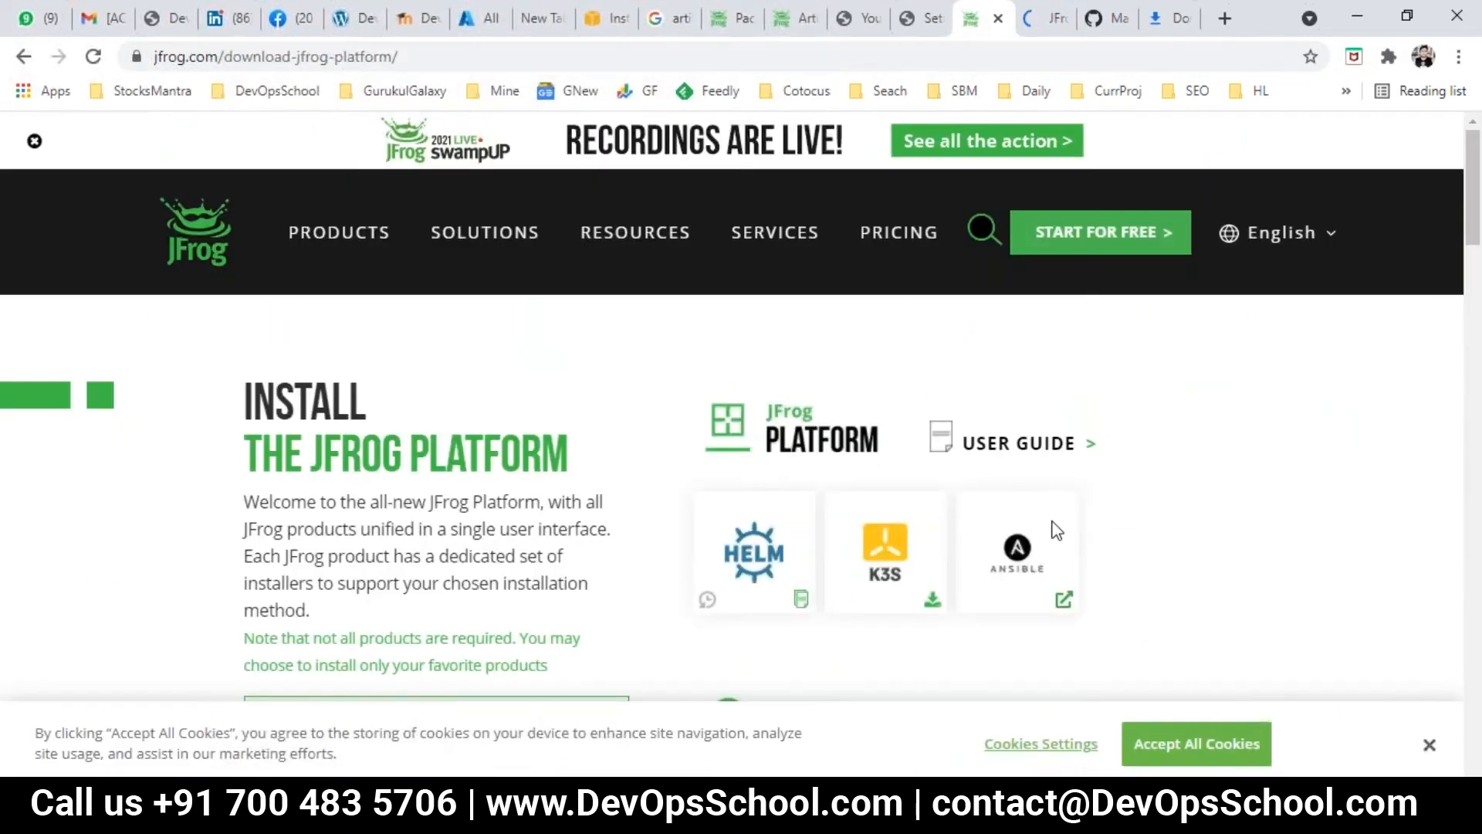
pyautogui.scroll(-4, 1054, 525)
pyautogui.scroll(3, 1054, 525)
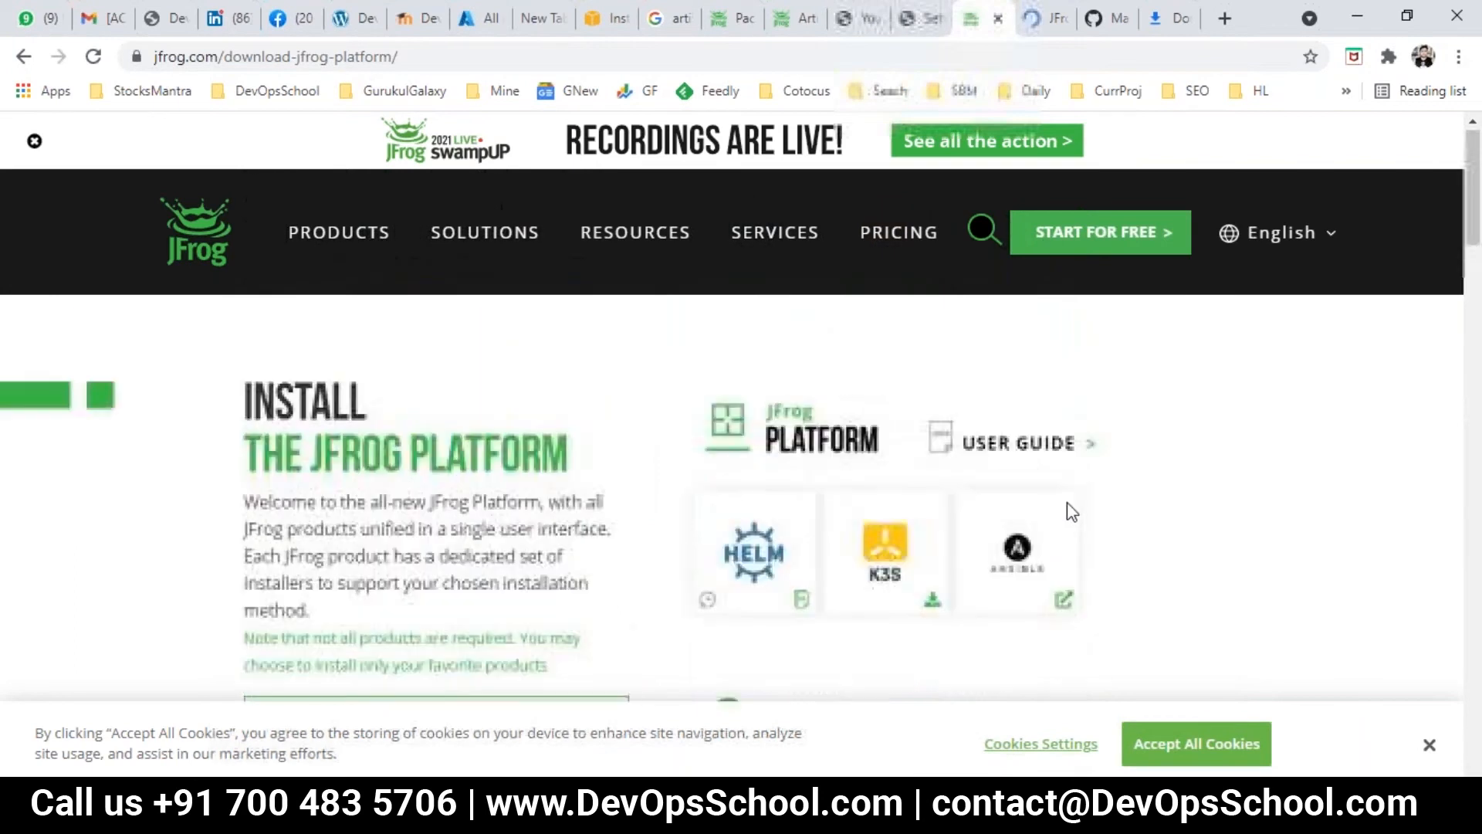
pyautogui.scroll(-2, 1063, 517)
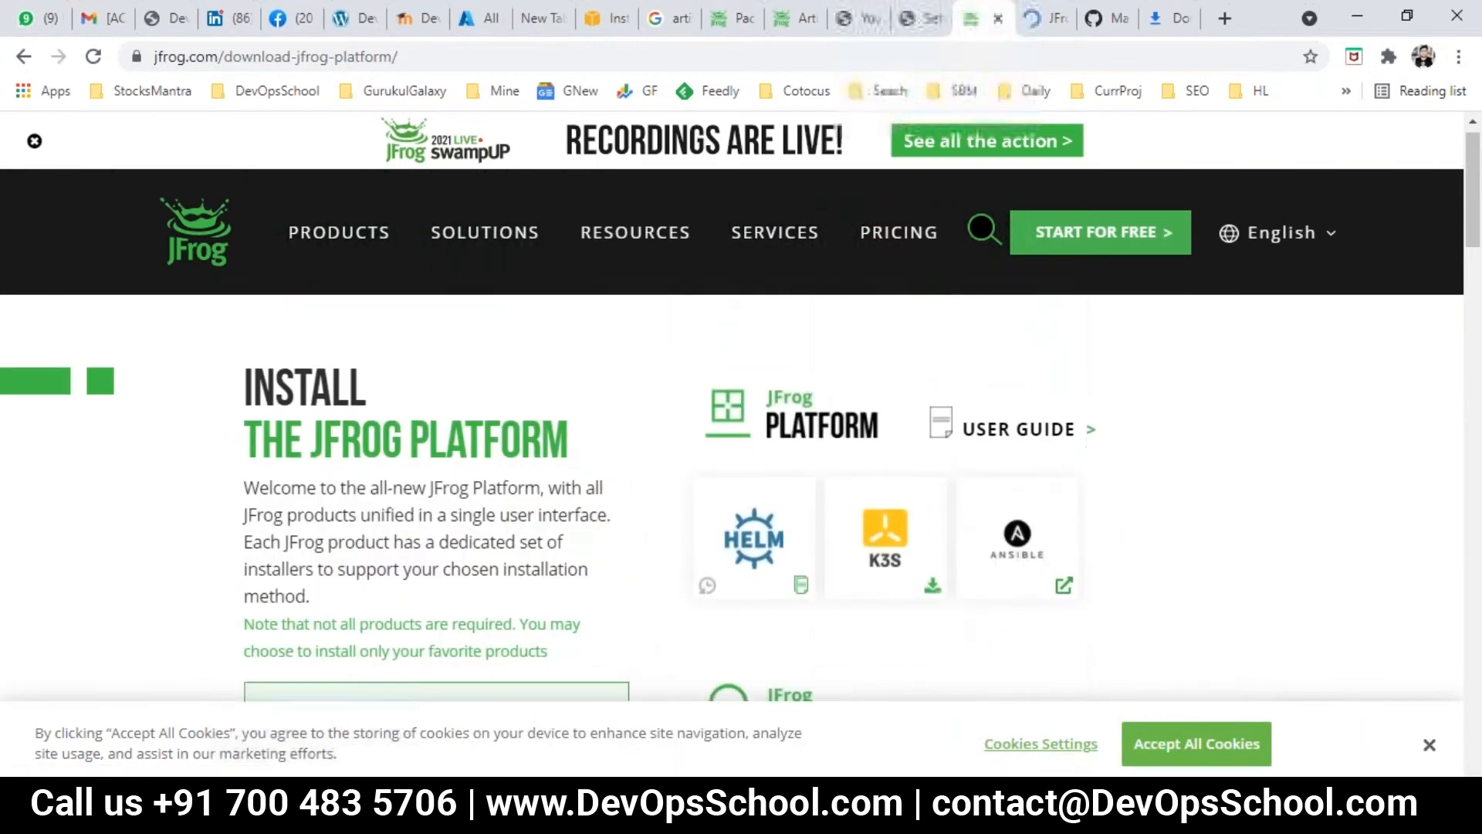
pyautogui.click(1020, 525)
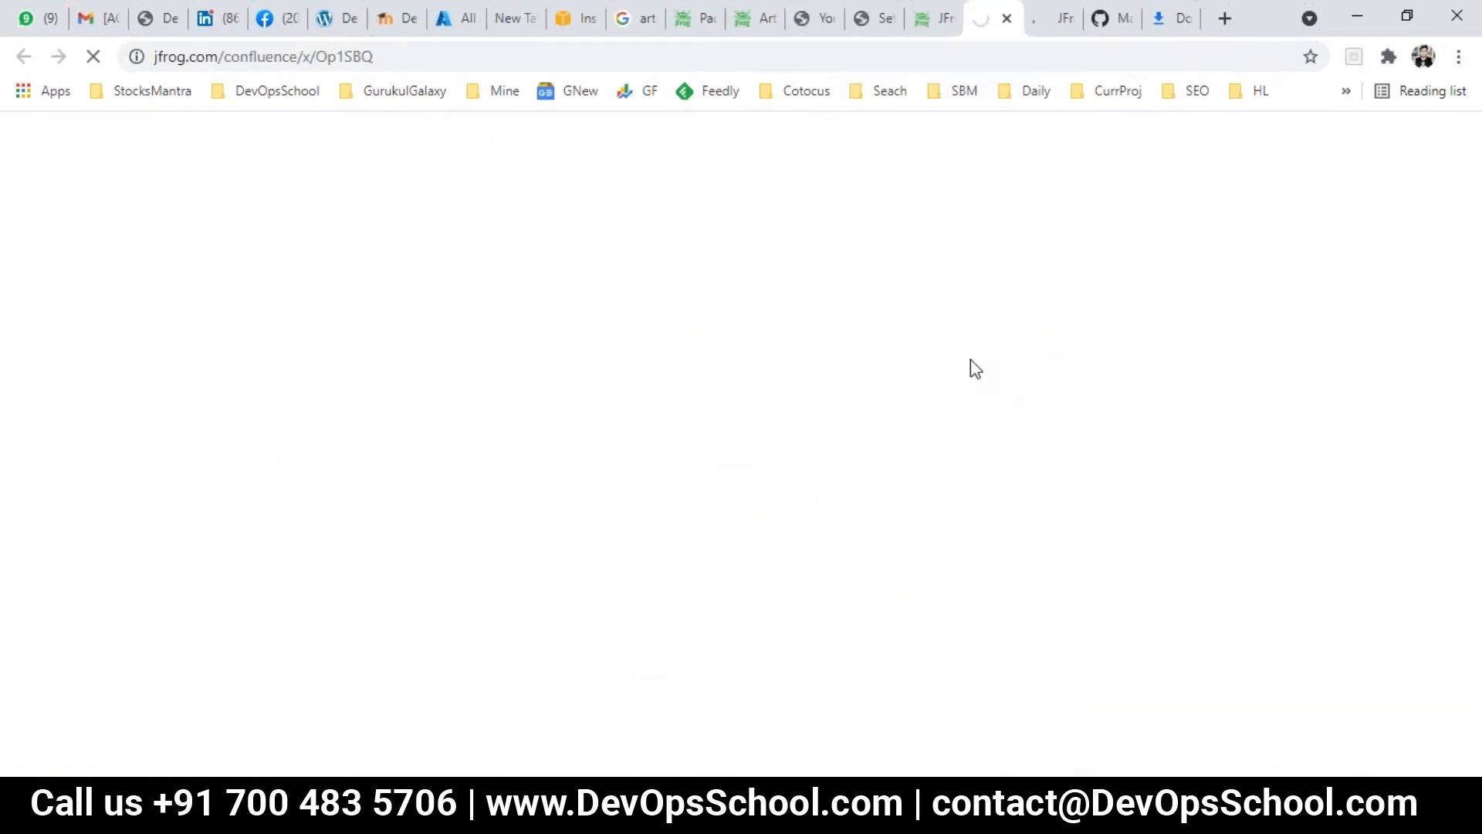
pyautogui.click(1036, 23)
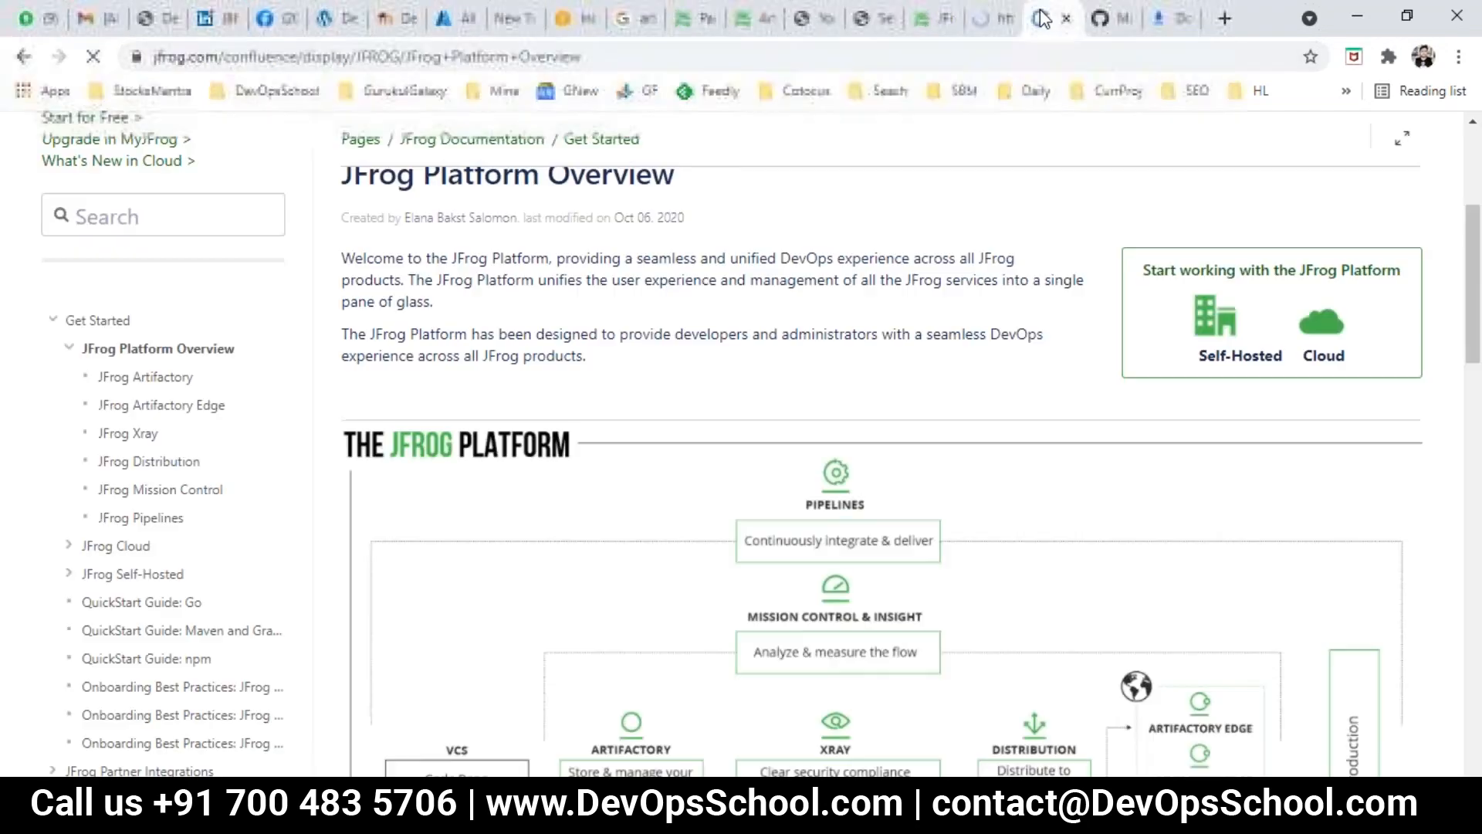
pyautogui.click(982, 21)
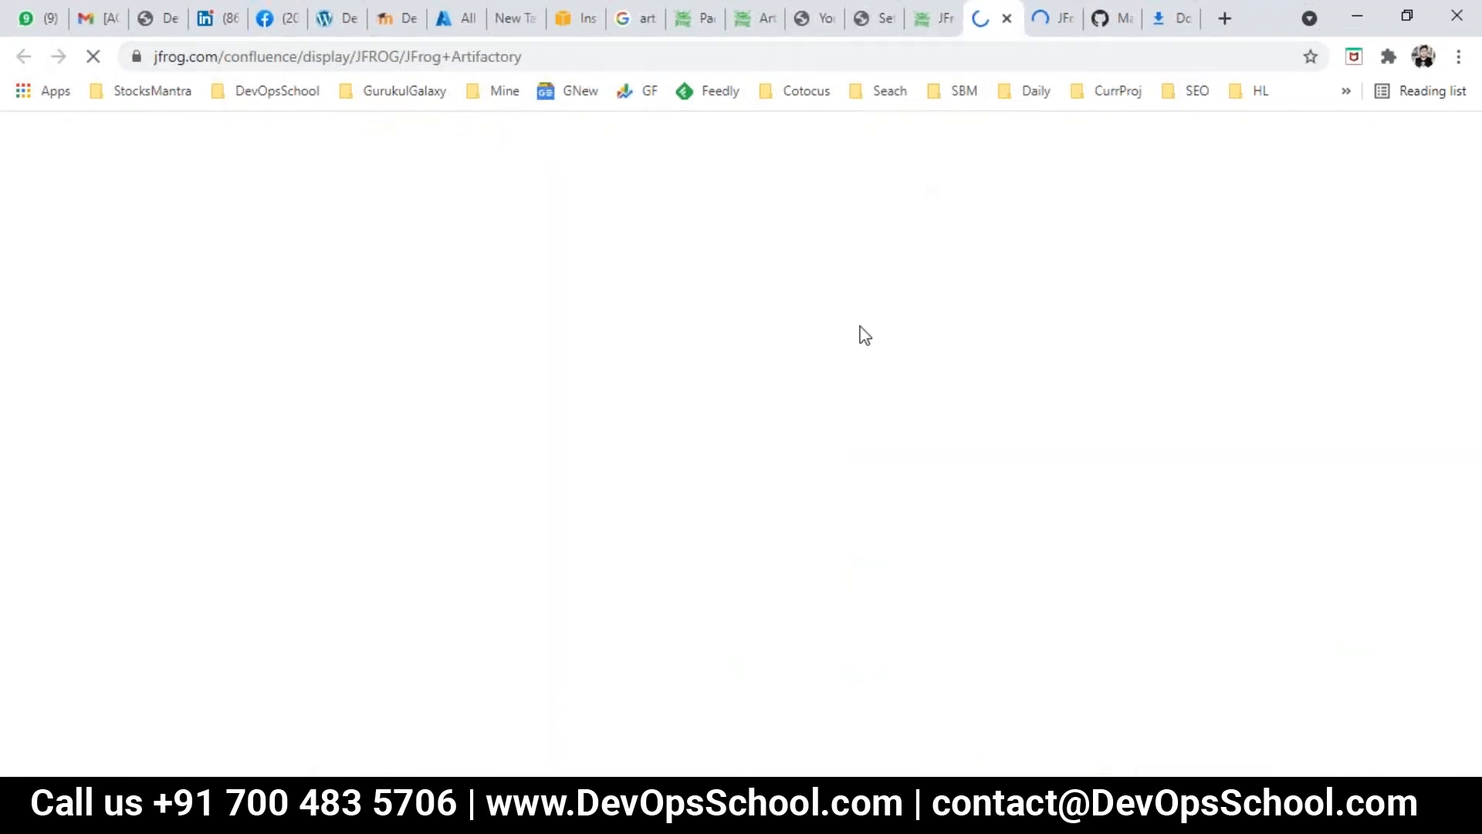
# Look over the JFrog Artifactory guide's features and quick links, and check the Linux archive's download progress.
pyautogui.scroll(-4, 884, 413)
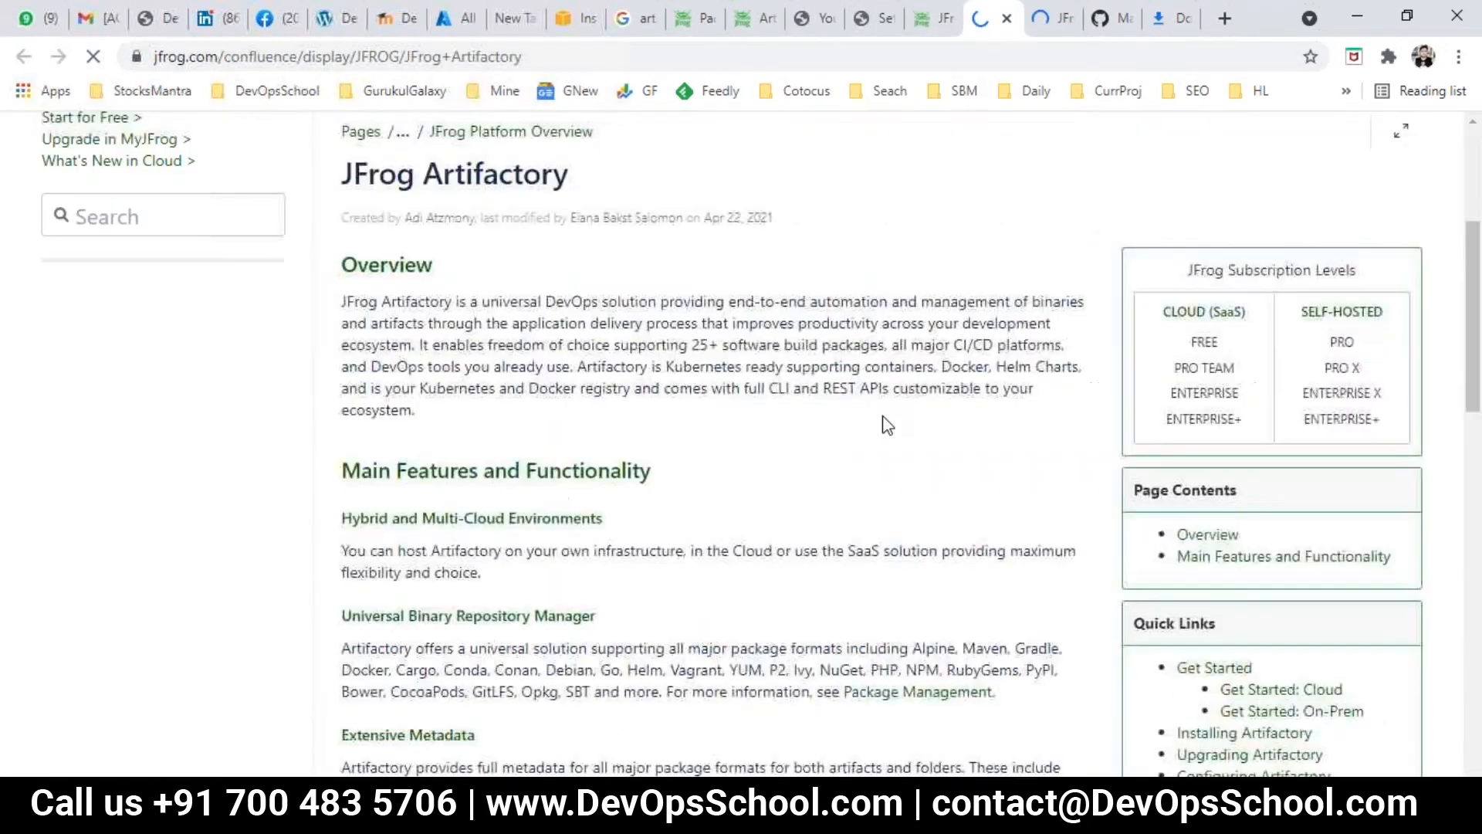
pyautogui.scroll(-12, 886, 425)
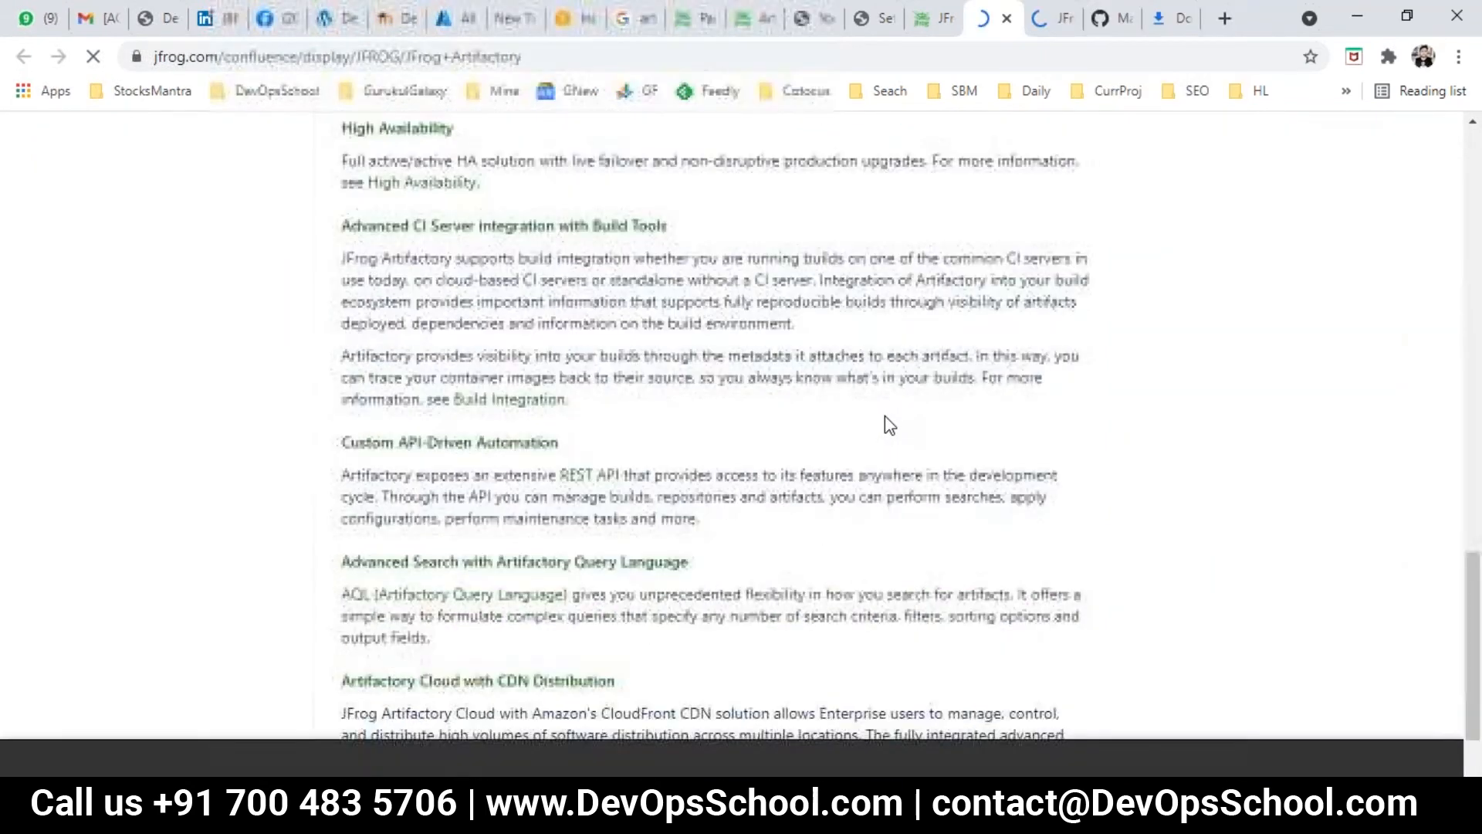
pyautogui.scroll(-2, 886, 425)
pyautogui.scroll(13, 886, 425)
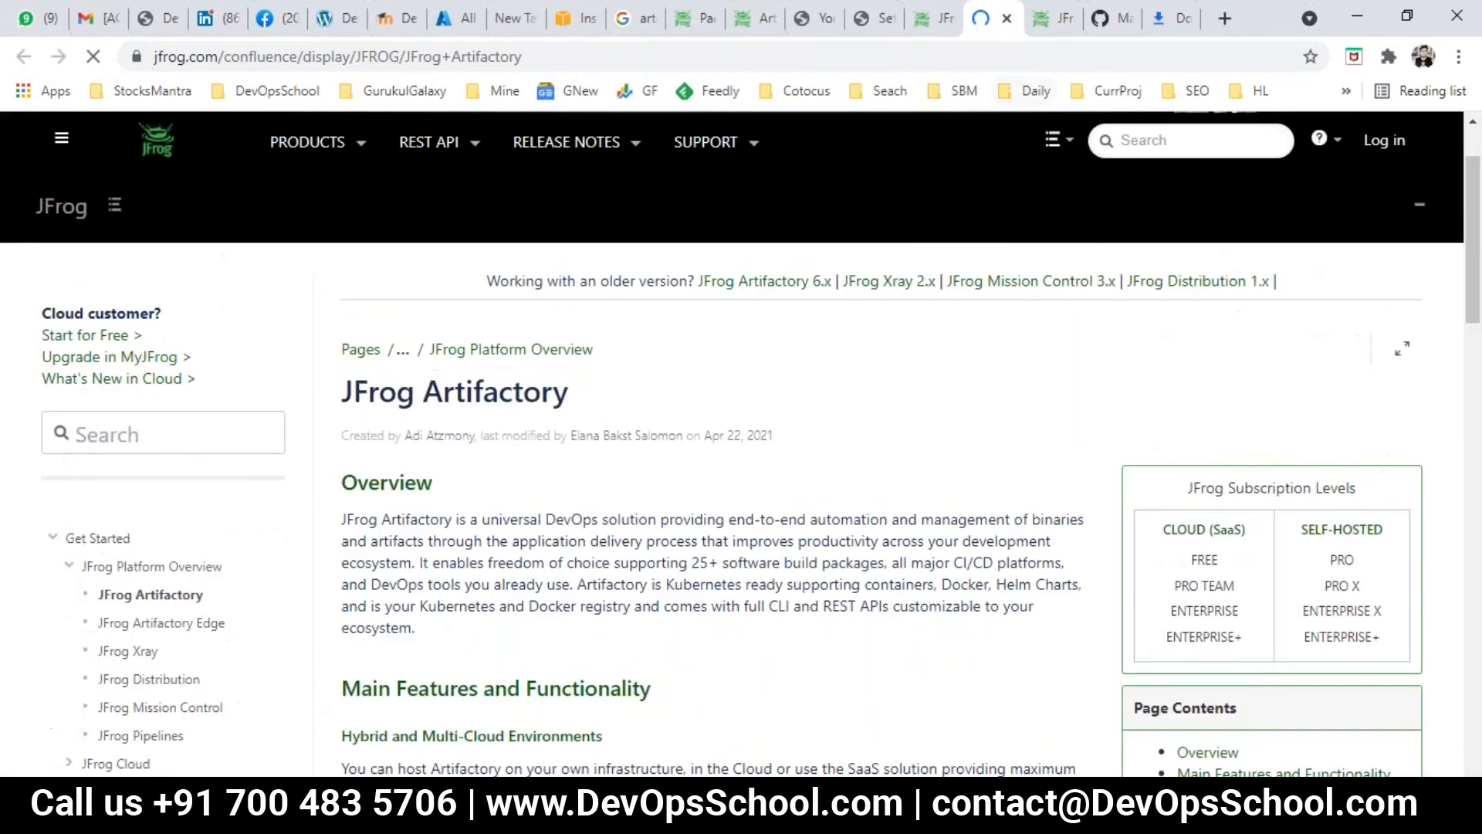
pyautogui.click(1112, 17)
pyautogui.click(1169, 18)
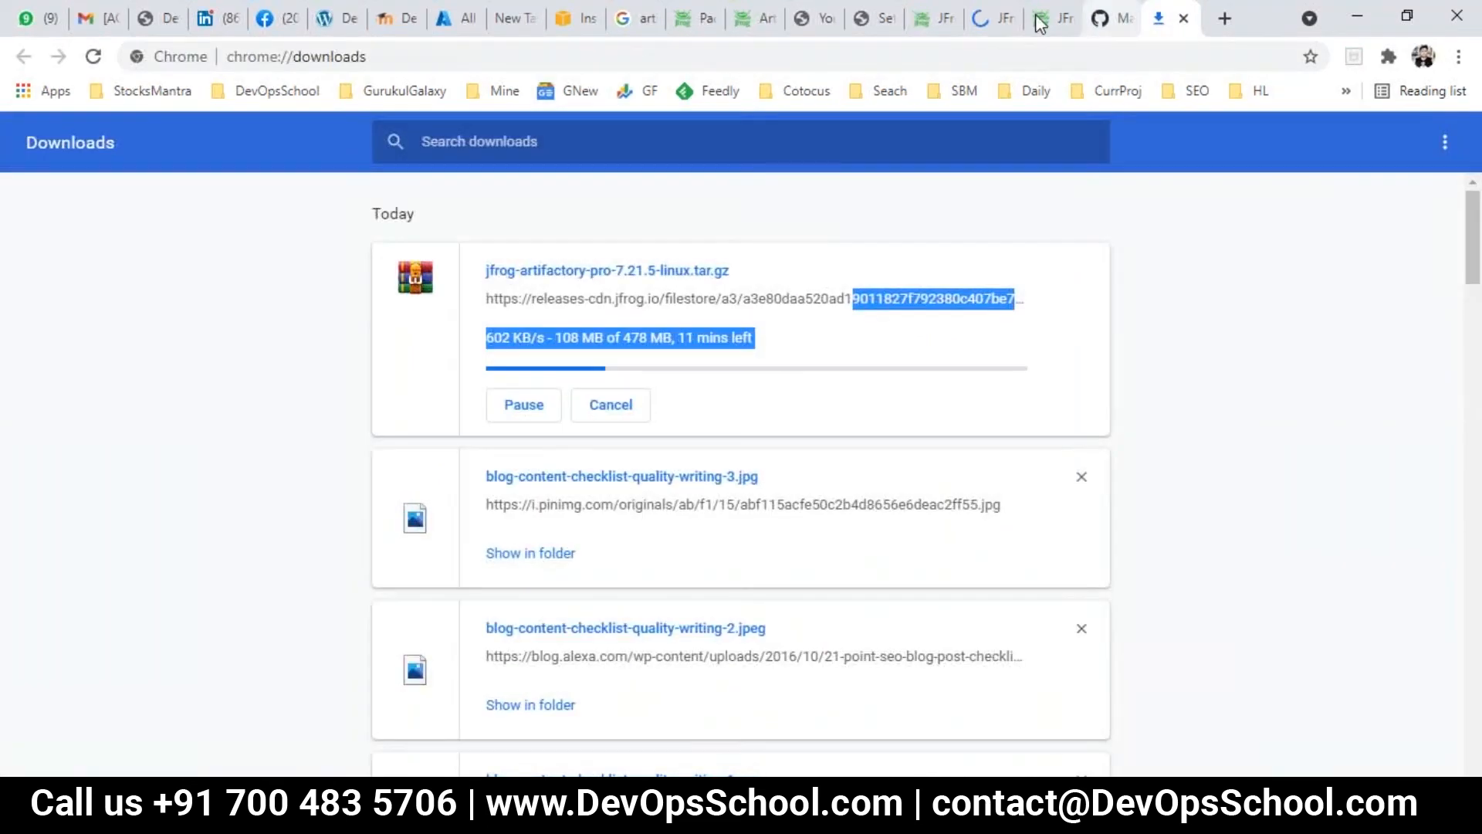
pyautogui.click(992, 18)
pyautogui.scroll(-10, 763, 426)
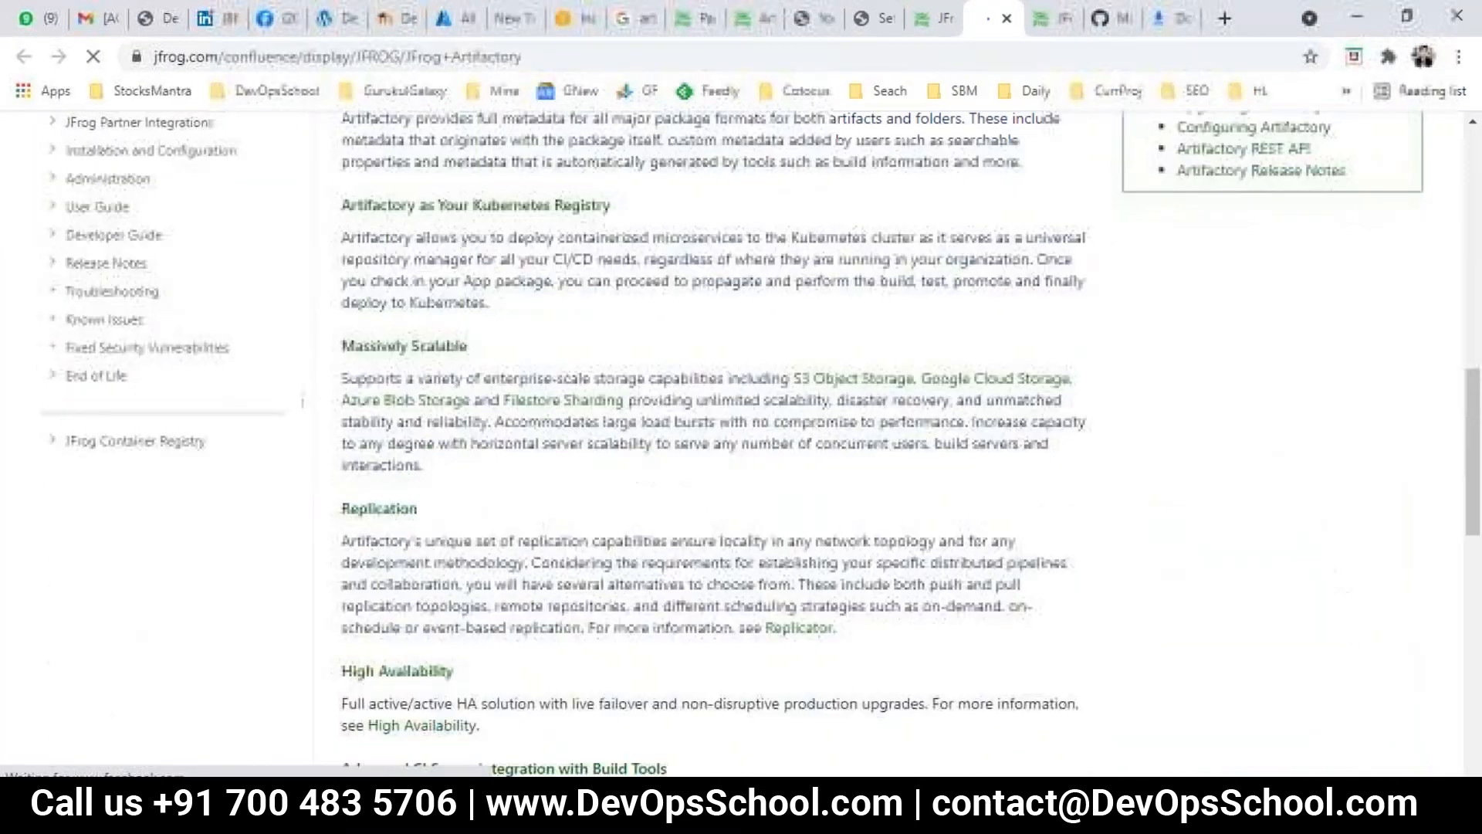
pyautogui.scroll(-10, 762, 427)
# Copy Artifactory's Docker pull command from the JFrog download page and paste it into the Notepad notes below the archive link.
pyautogui.click(936, 18)
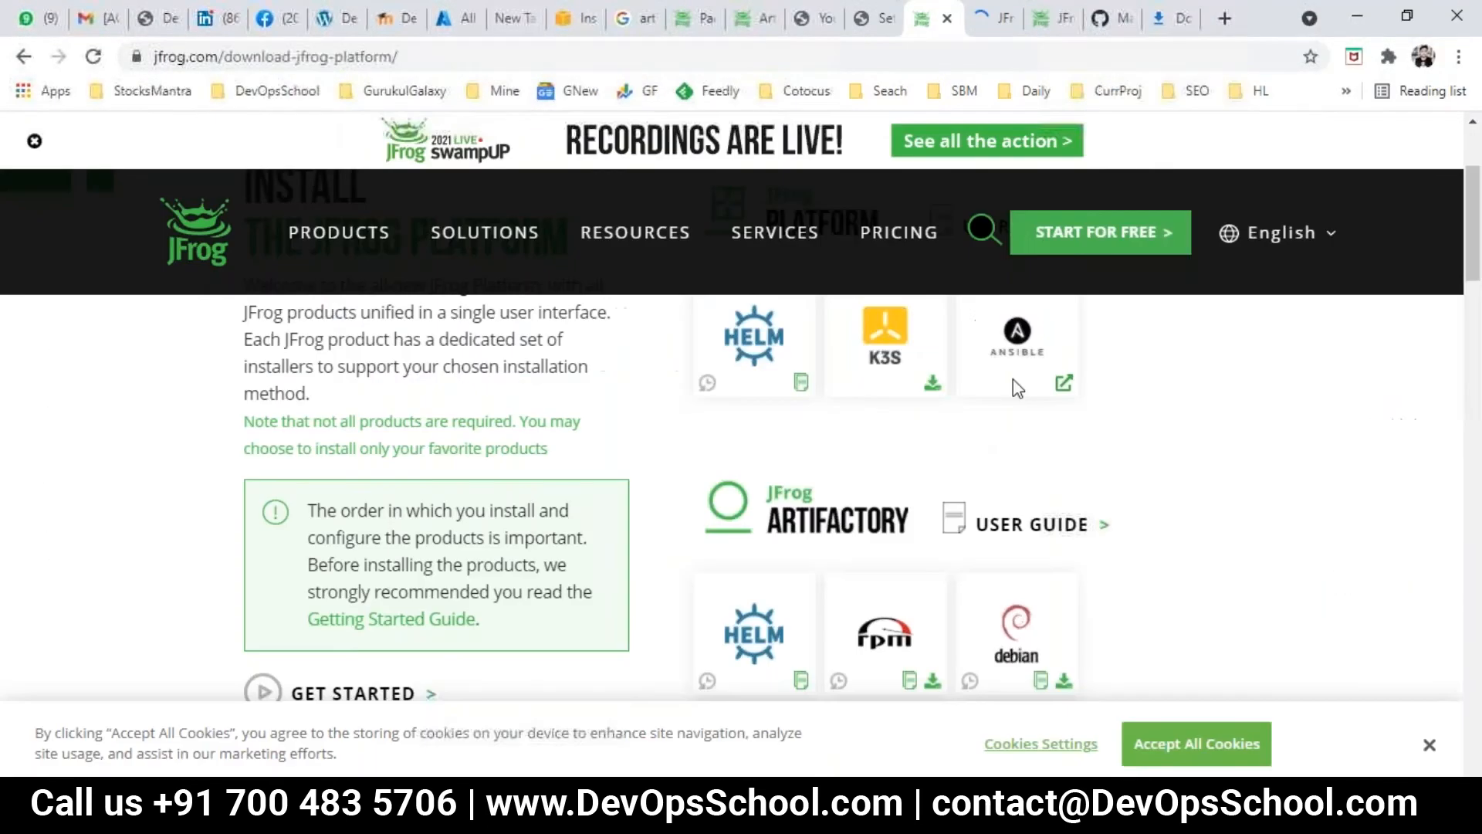
pyautogui.scroll(-3, 1040, 554)
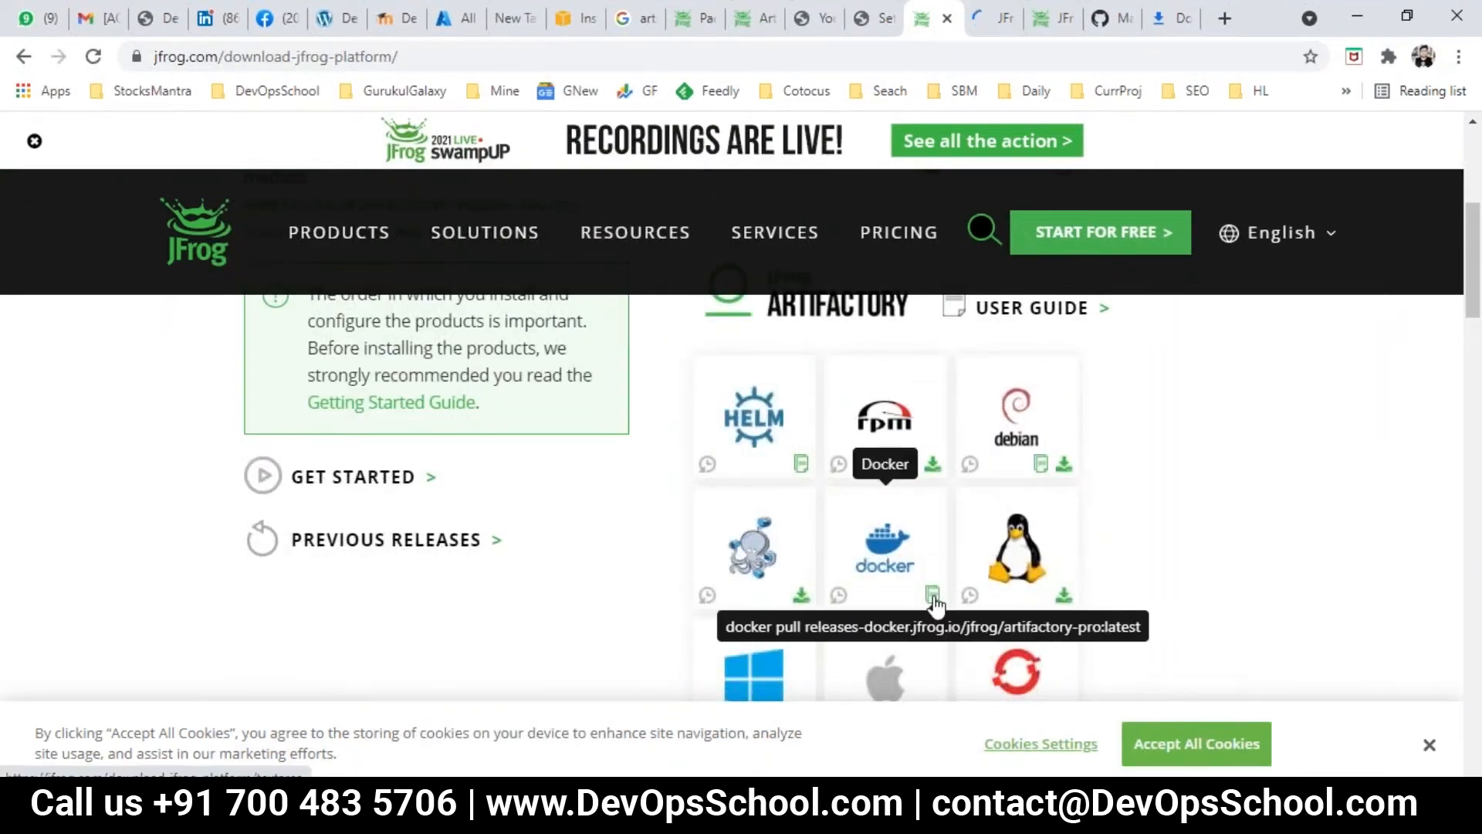
pyautogui.click(933, 597)
pyautogui.hotkey('alt', 'Tab')
pyautogui.hotkey('ctrl', 'v')
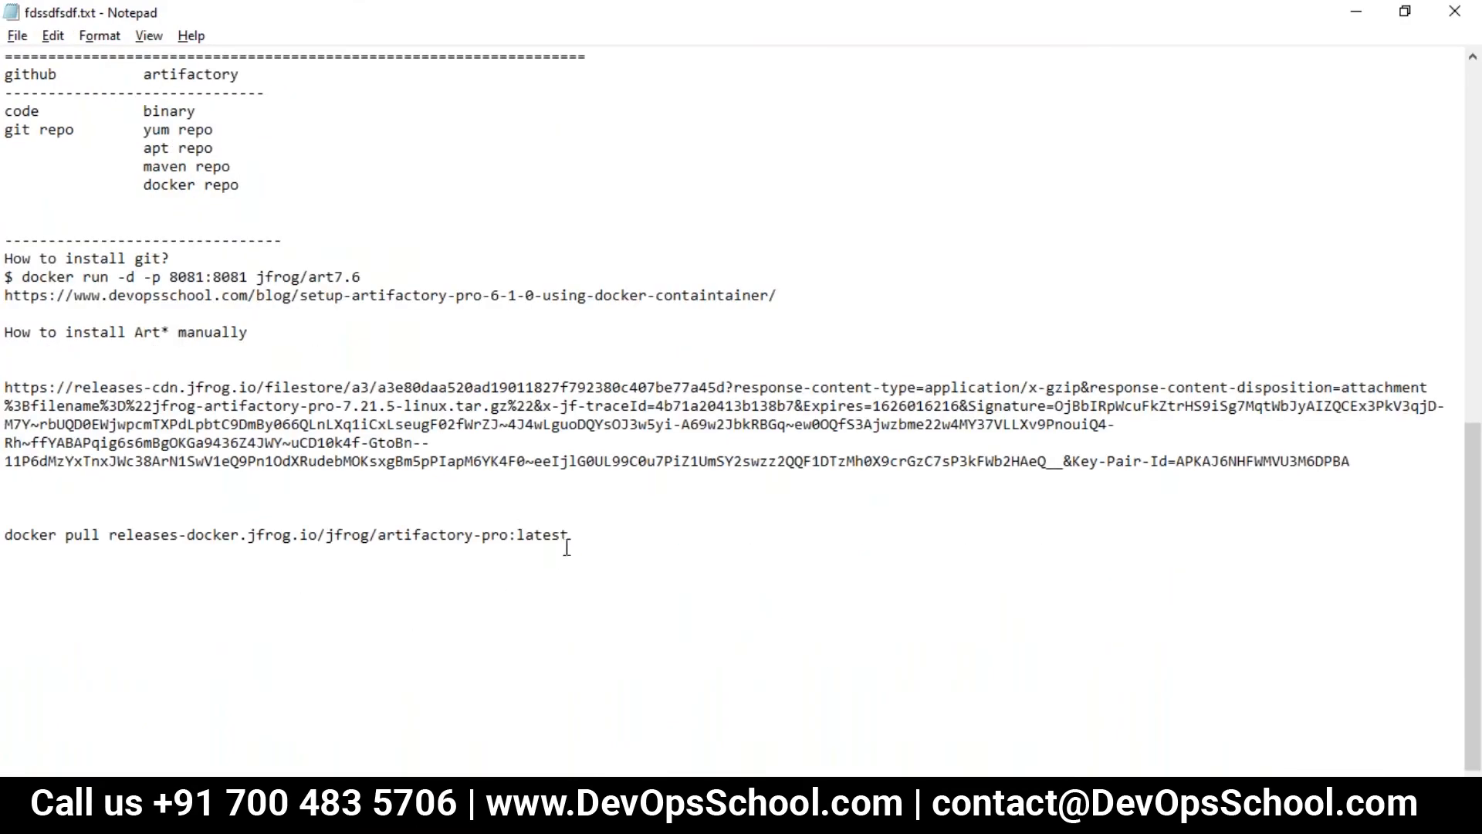
pyautogui.moveTo(588, 538); pyautogui.dragTo(5, 535)
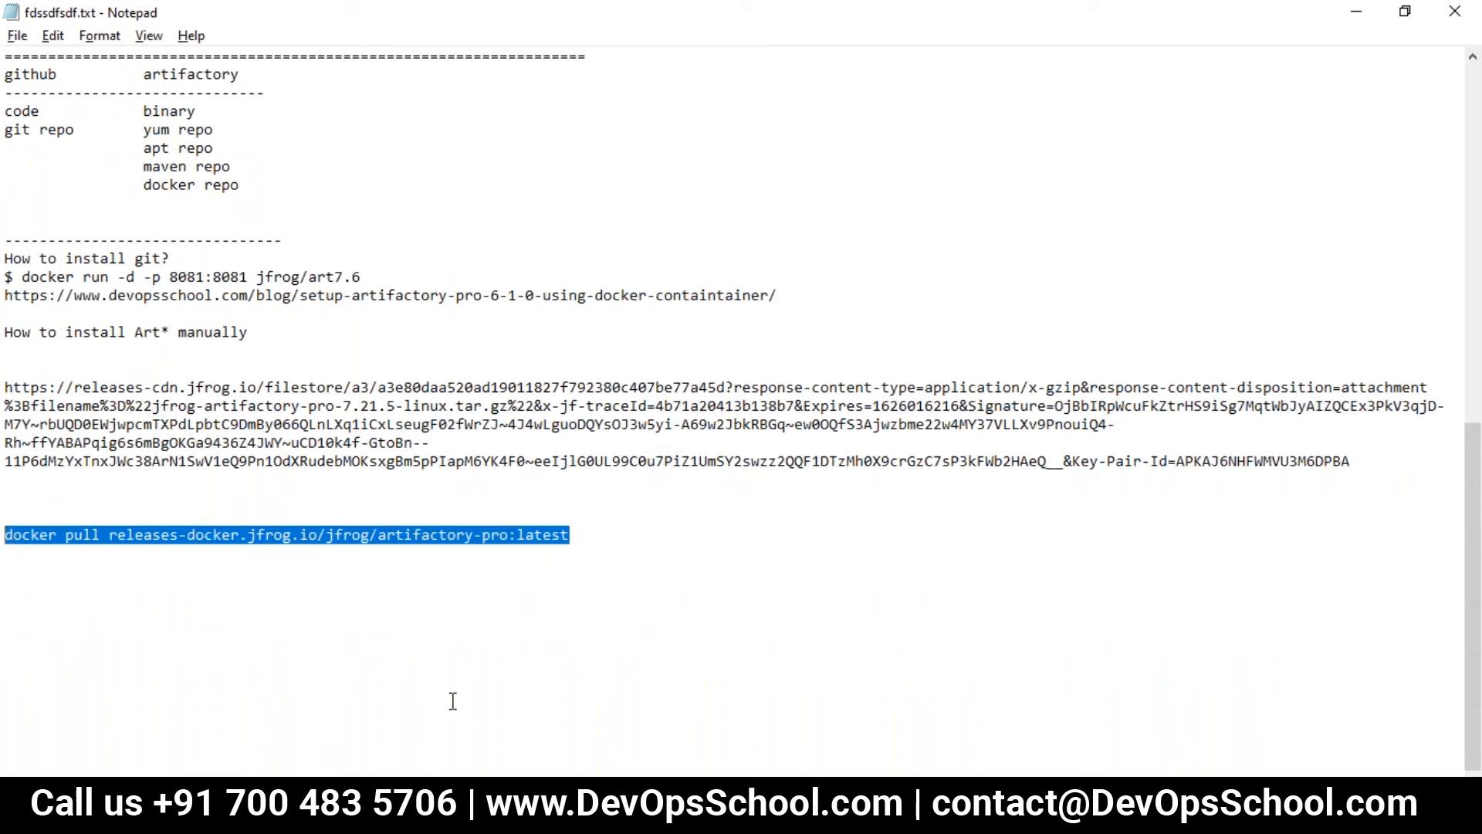
pyautogui.click(499, 629)
# Switch to Chrome and check the download progress of jfrog-artifactory-pro-7.21.5-linux.tar.gz.
pyautogui.hotkey('alt', 'Tab')
pyautogui.click(1167, 11)
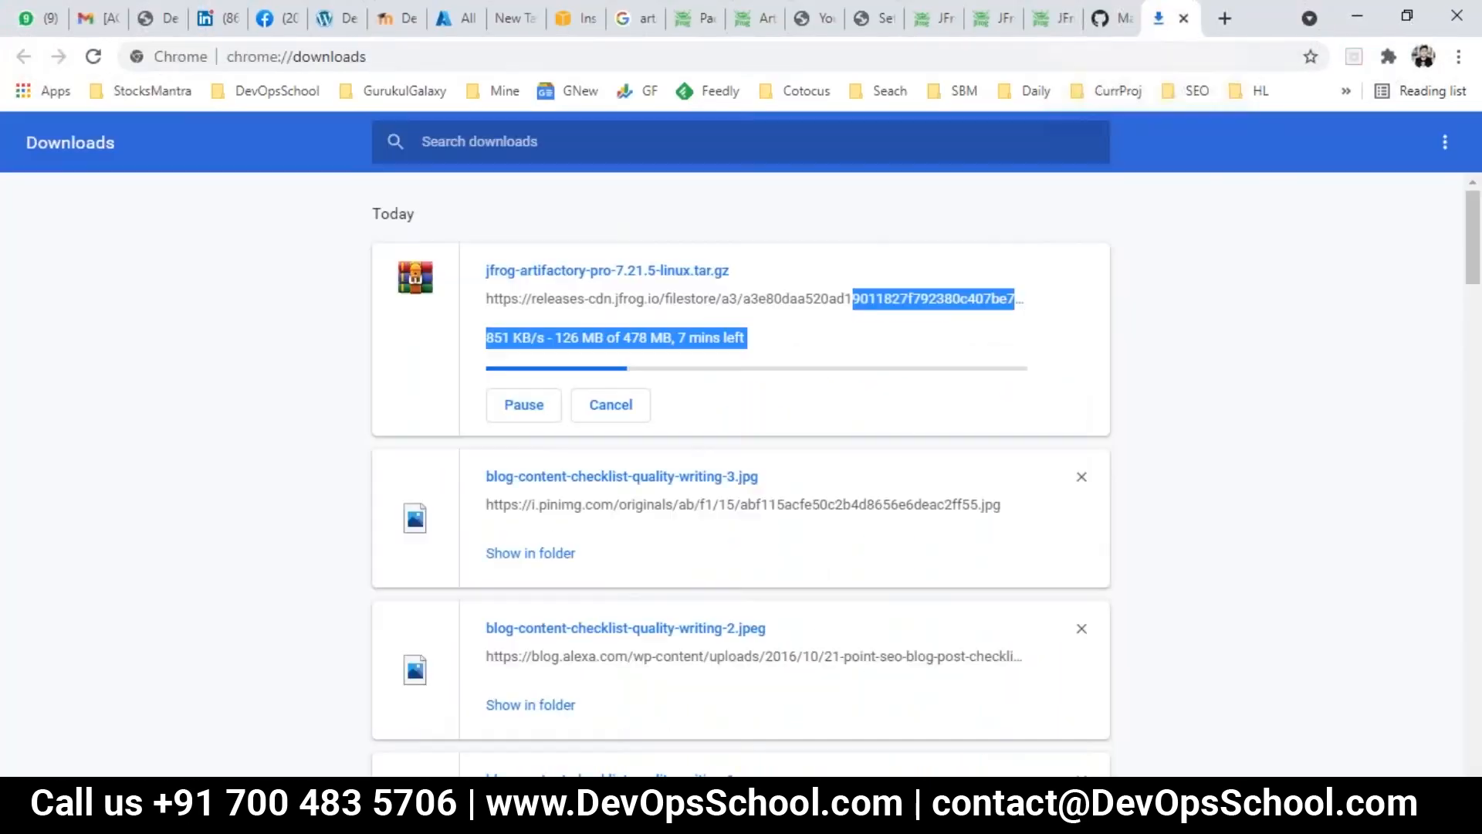
pyautogui.click(684, 365)
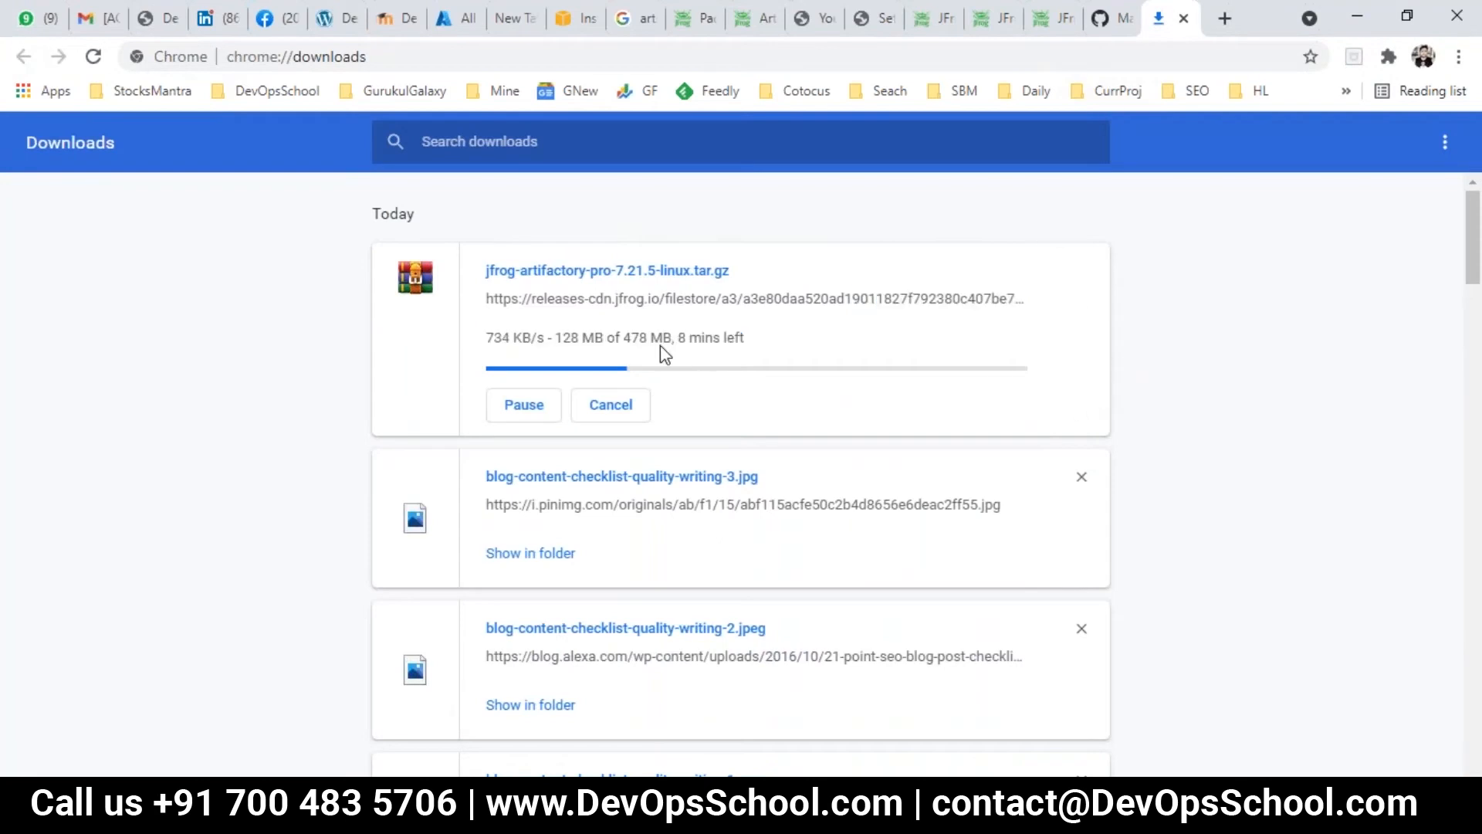
pyautogui.tripleClick(660, 345)
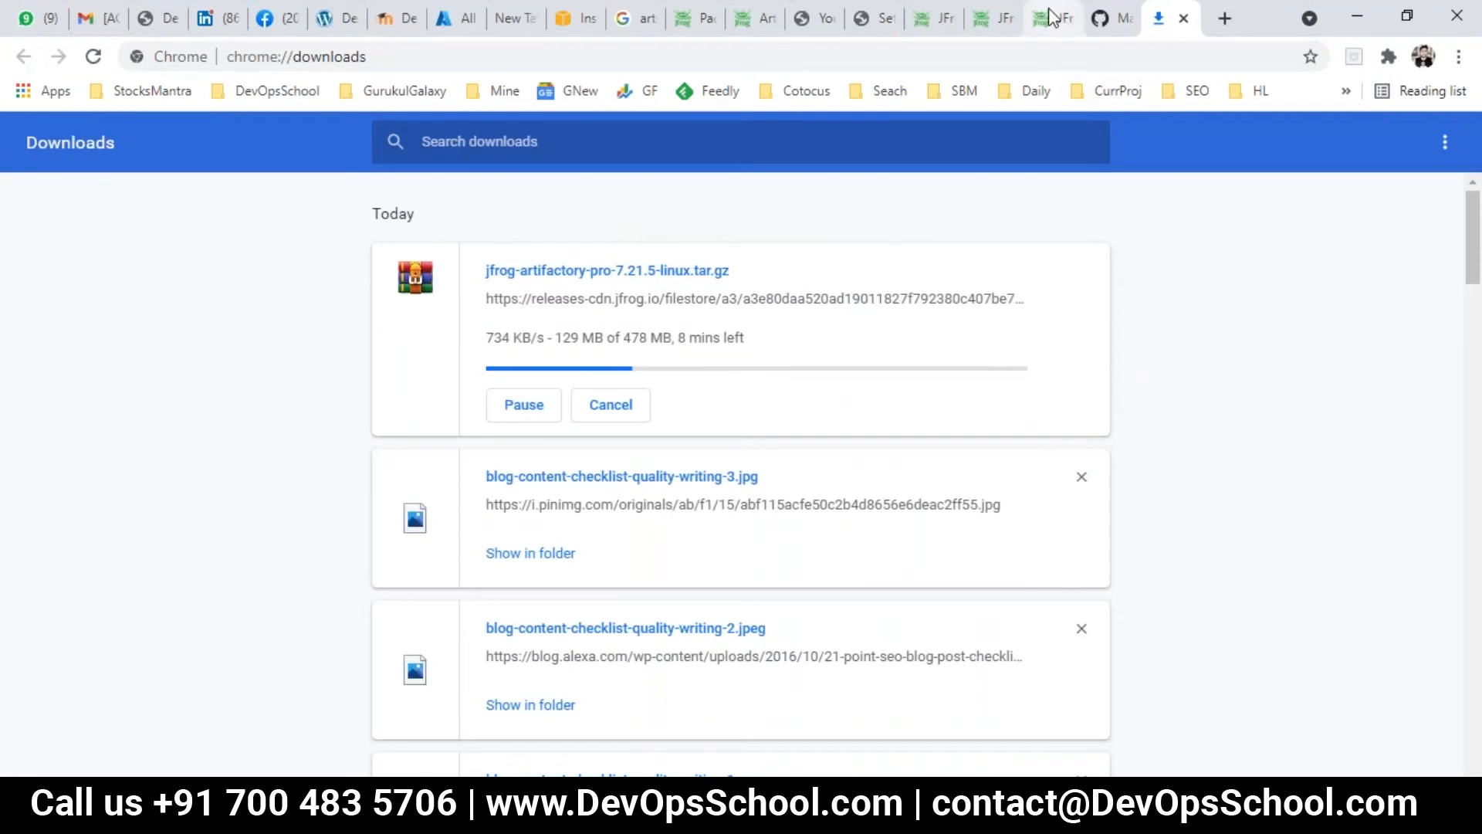
# Revisit the Artifactory installer options on the JFrog download page, including the Docker and Linux packages.
pyautogui.click(1051, 14)
pyautogui.click(925, 20)
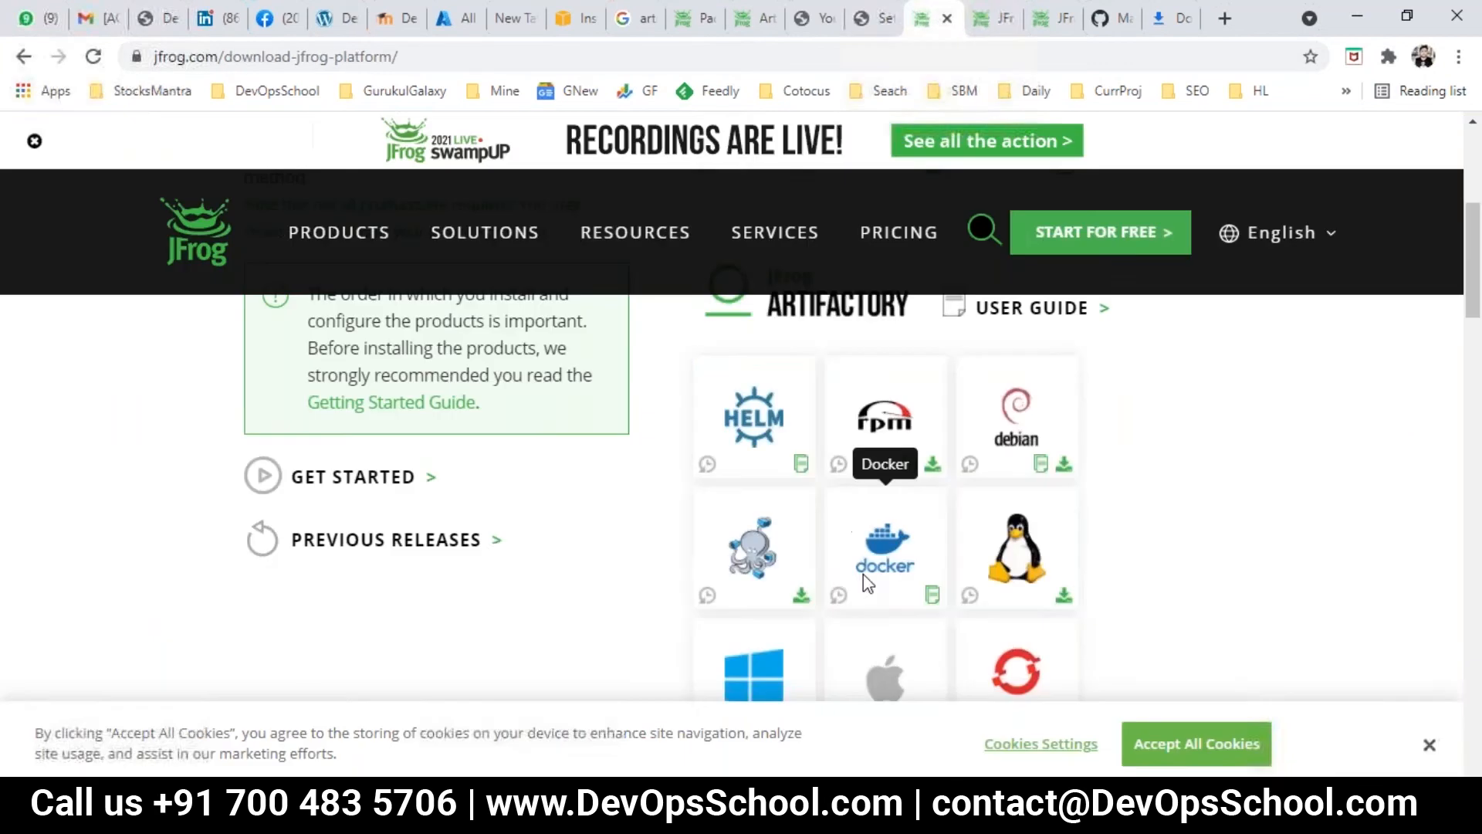
pyautogui.click(1066, 596)
pyautogui.scroll(-1, 967, 621)
pyautogui.scroll(1, 966, 620)
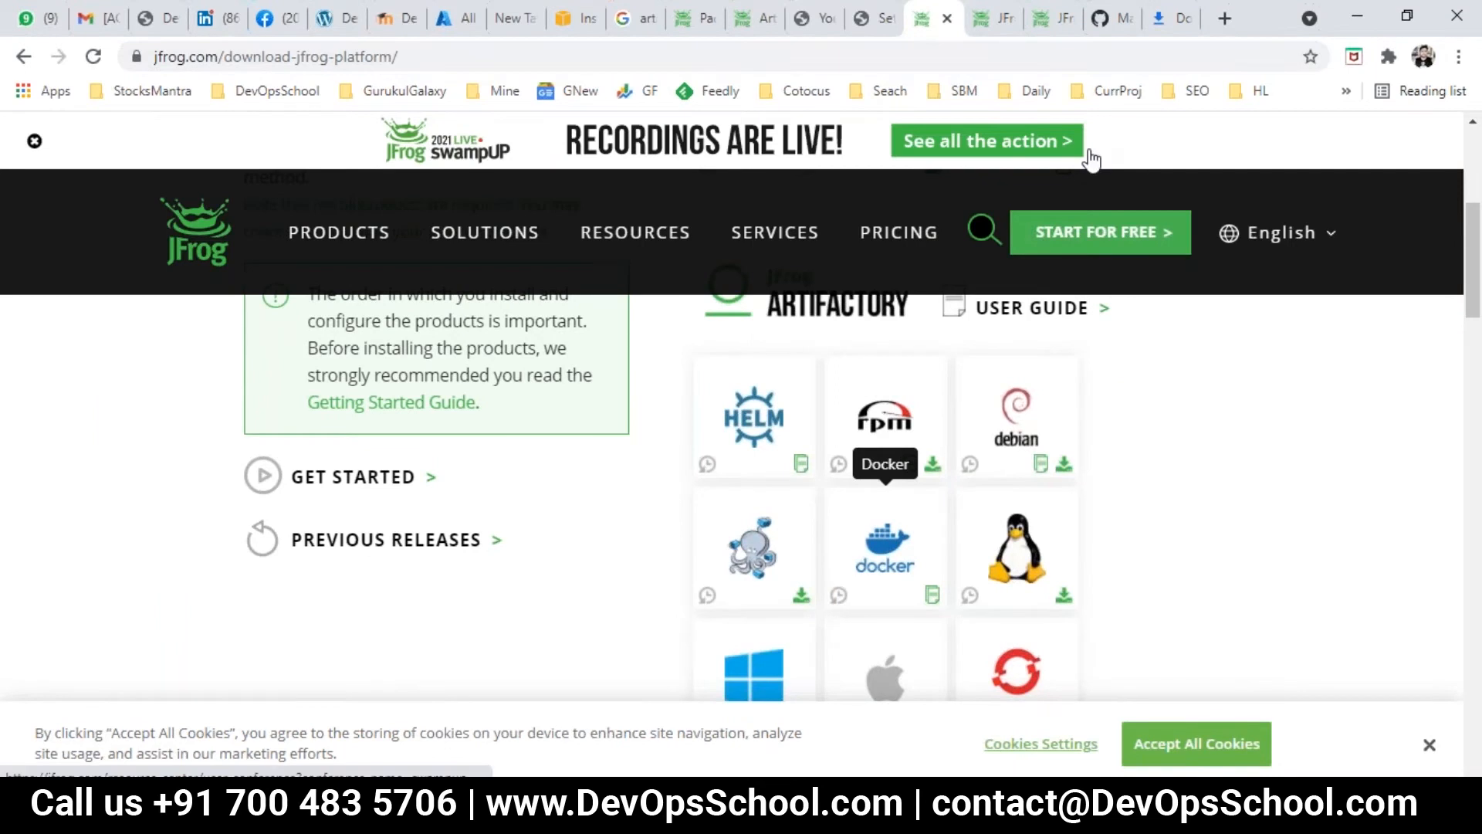
pyautogui.click(1201, 754)
pyautogui.scroll(5, 1003, 463)
# Look back over the JFrog Platform and Artifactory guide pages, and bring up the 15-august-2020.txt notes on GitHub.
pyautogui.click(1073, 18)
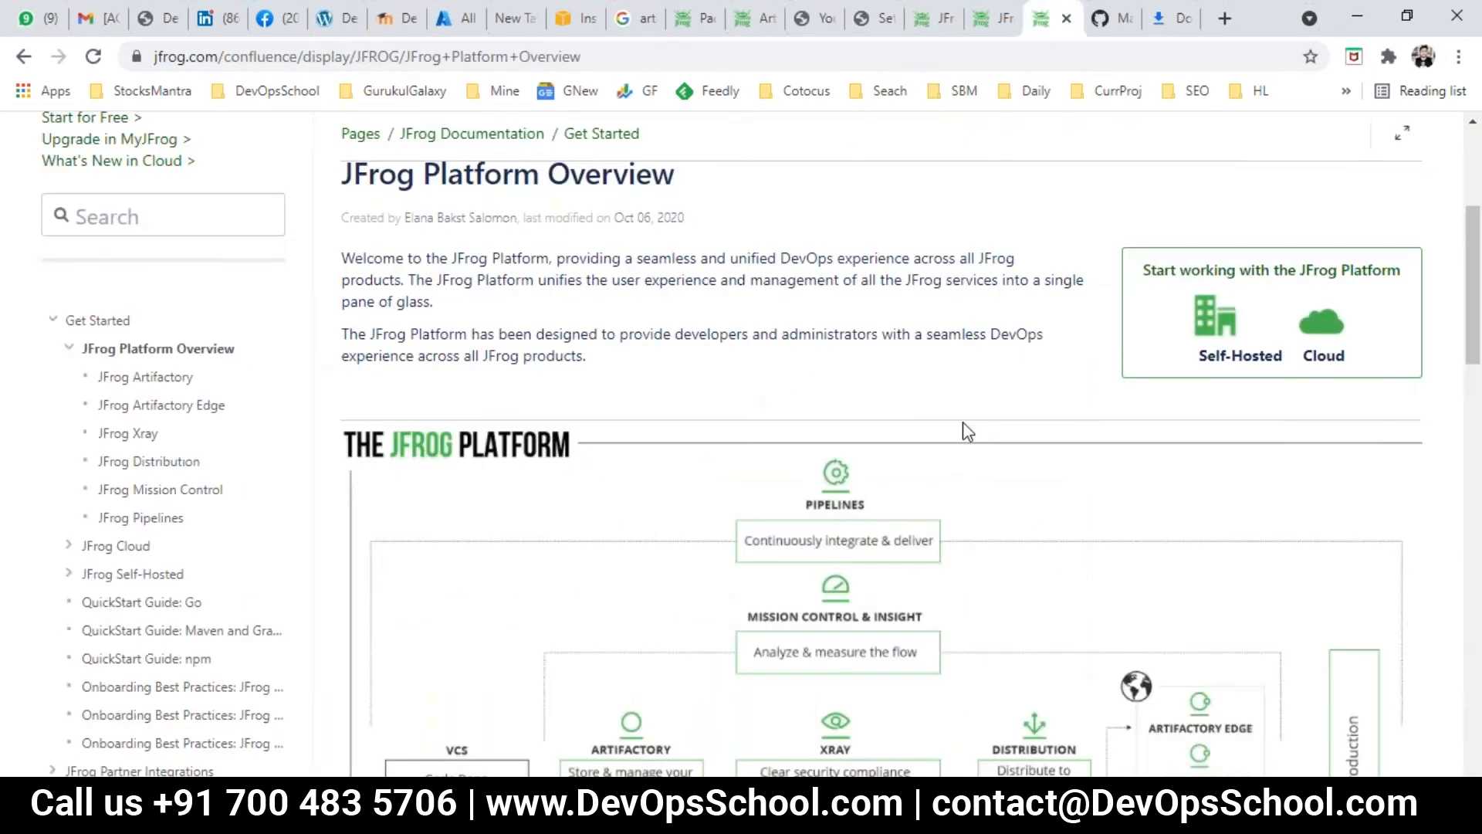
pyautogui.scroll(4, 957, 386)
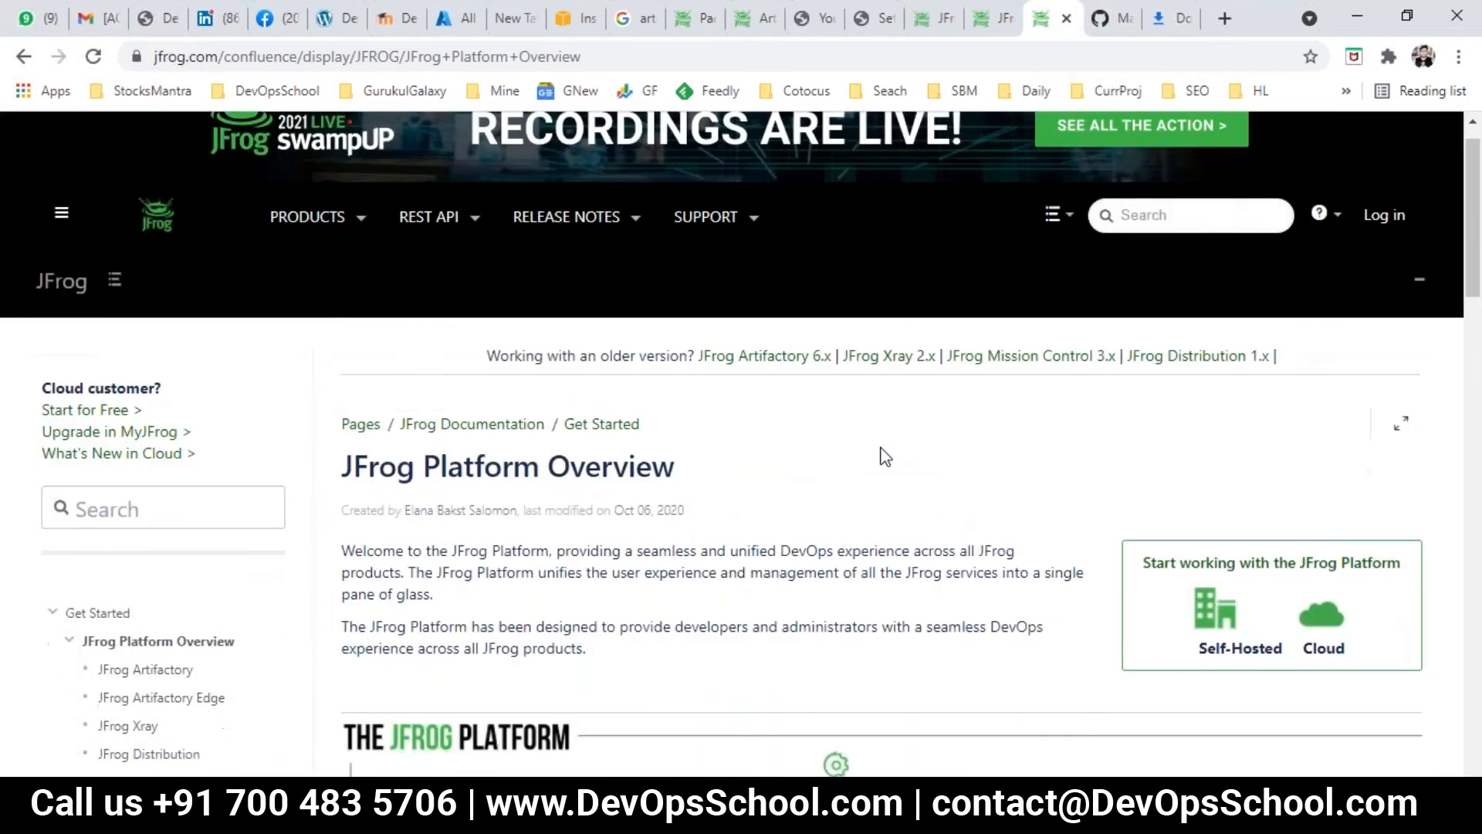
pyautogui.scroll(-3, 886, 456)
pyautogui.click(992, 18)
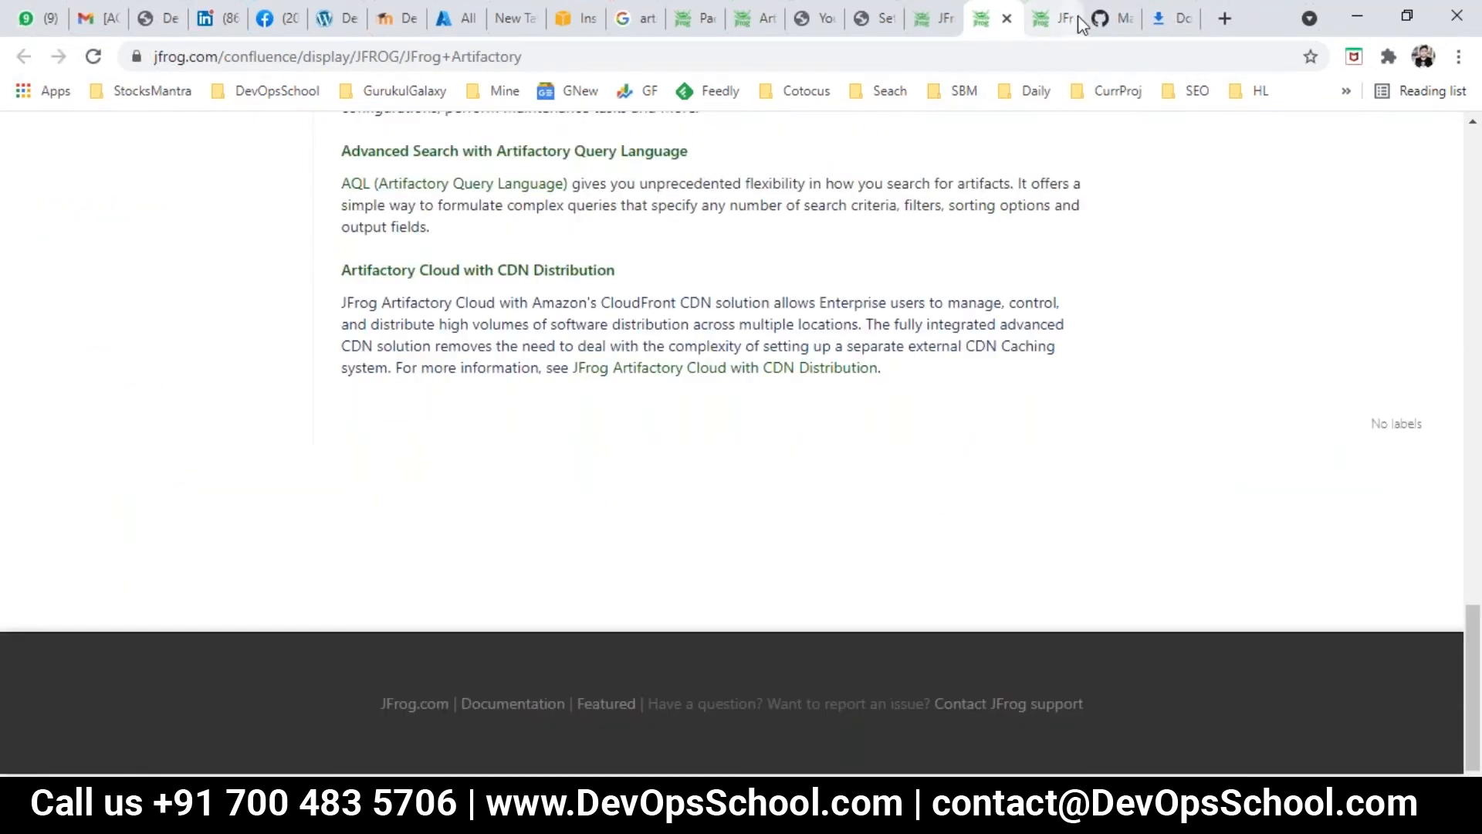
pyautogui.click(1096, 20)
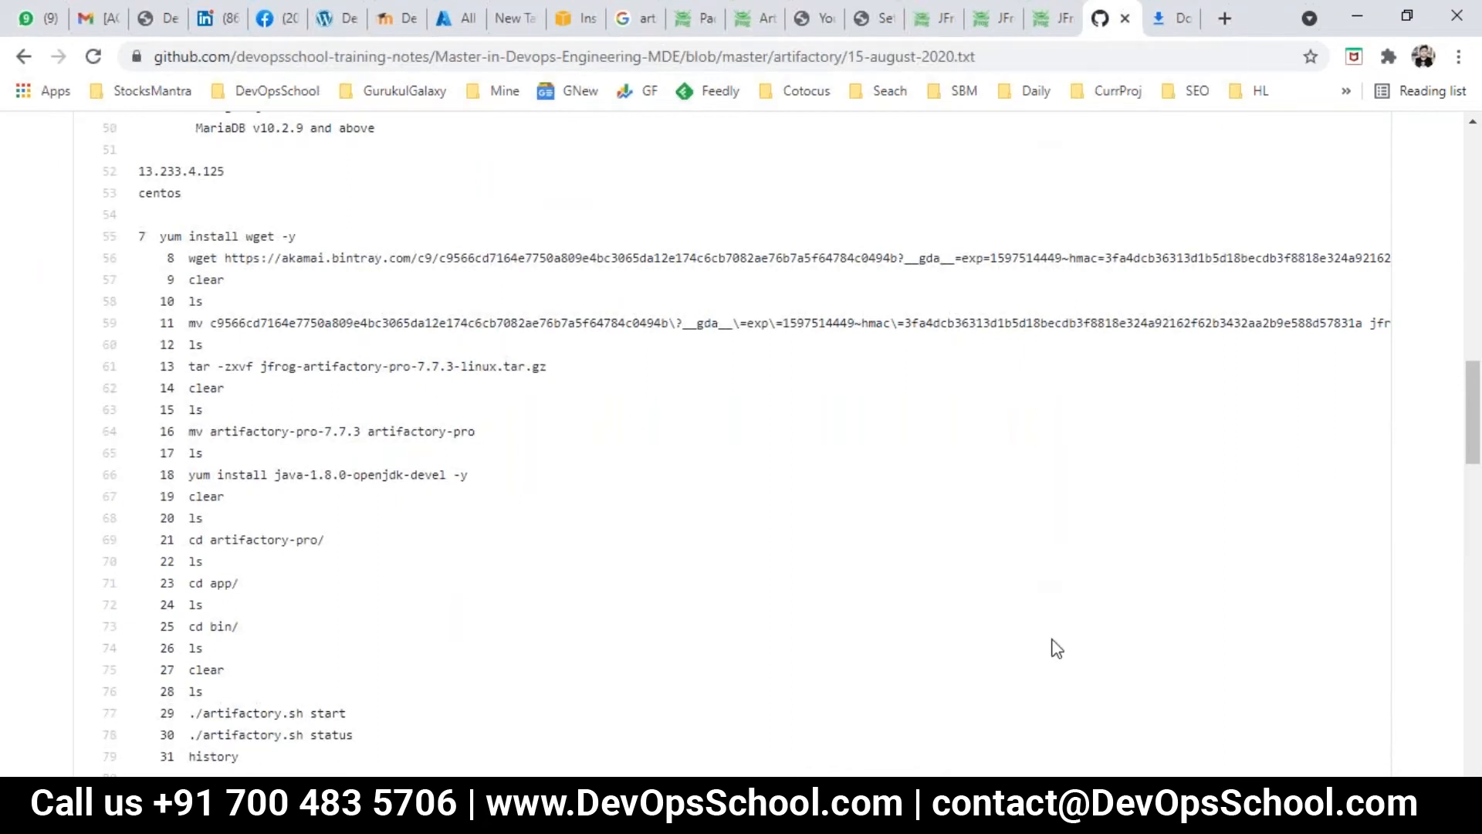
# Switch to the root SSH terminal, clear it, and list the contents of /opt.
pyautogui.moveTo(1093, 814)
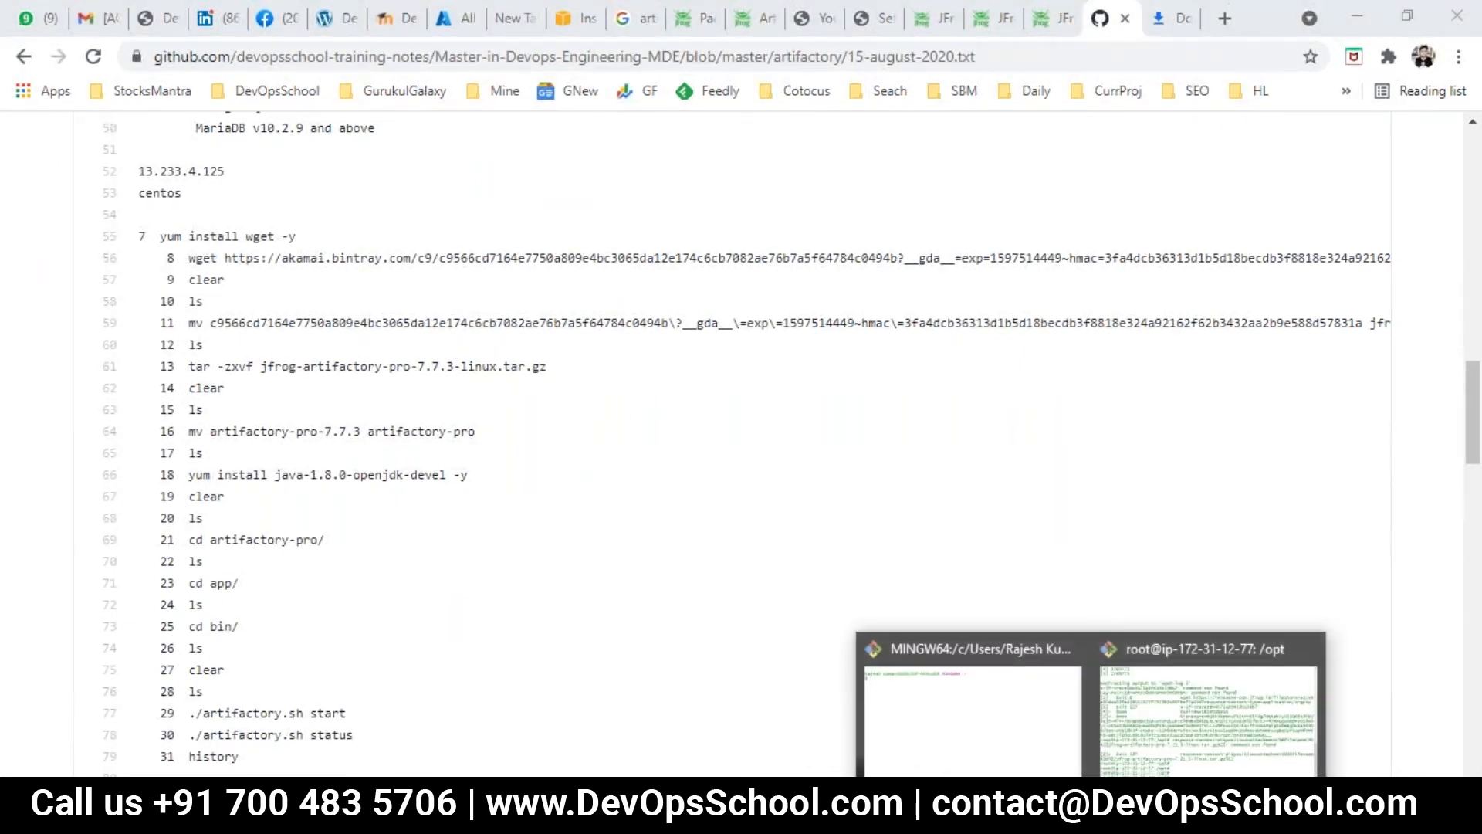
pyautogui.click(1137, 753)
pyautogui.write('clear')
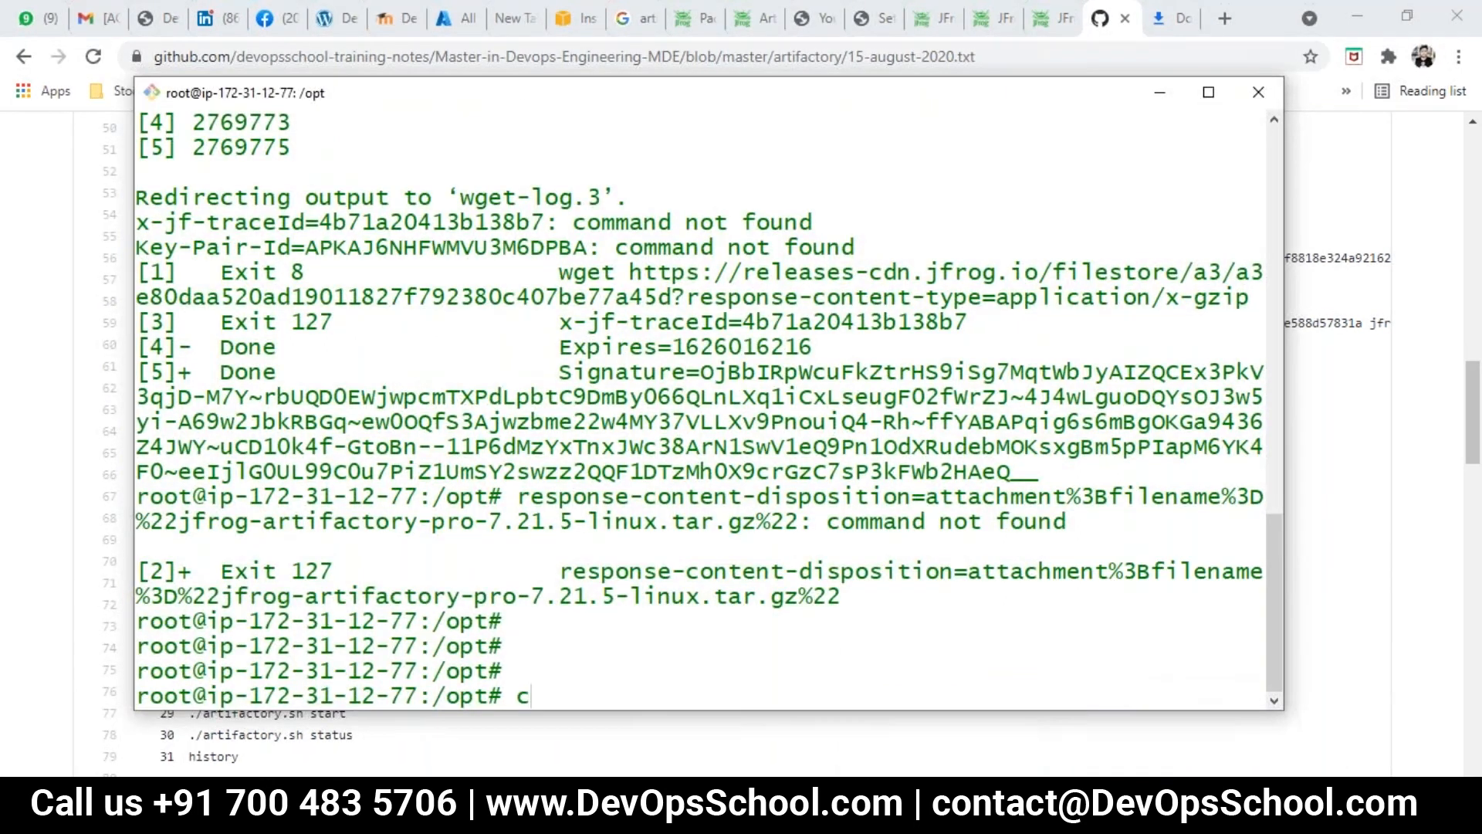
pyautogui.press('Return')
pyautogui.write('ls')
pyautogui.press('Return')
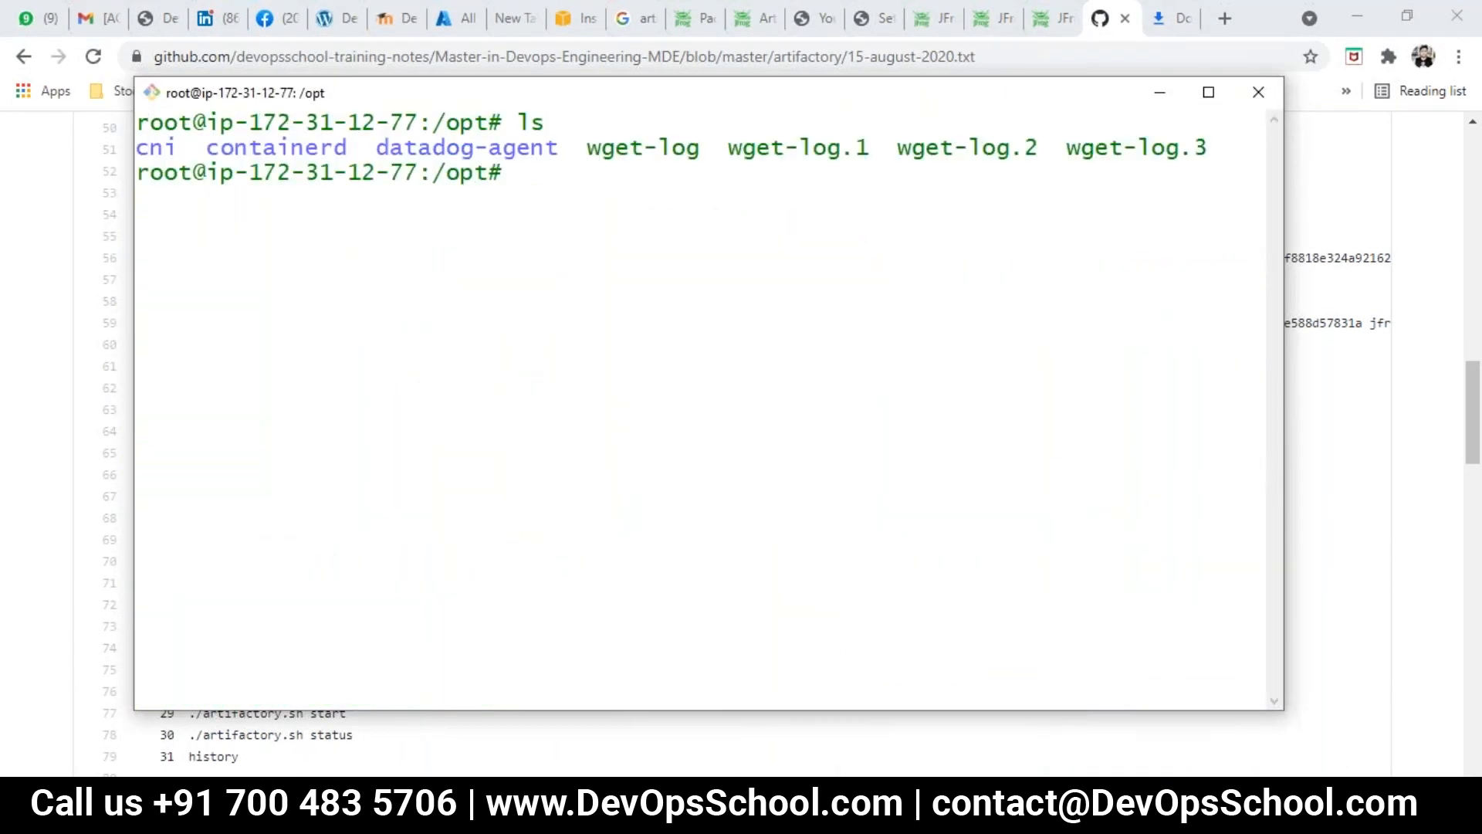
# Switch to the Notepad notes and add the line "wget tarfile" between the archive link and the Docker pull command.
pyautogui.hotkey('alt', 'Tab')
pyautogui.click(499, 494)
pyautogui.write('wget ')
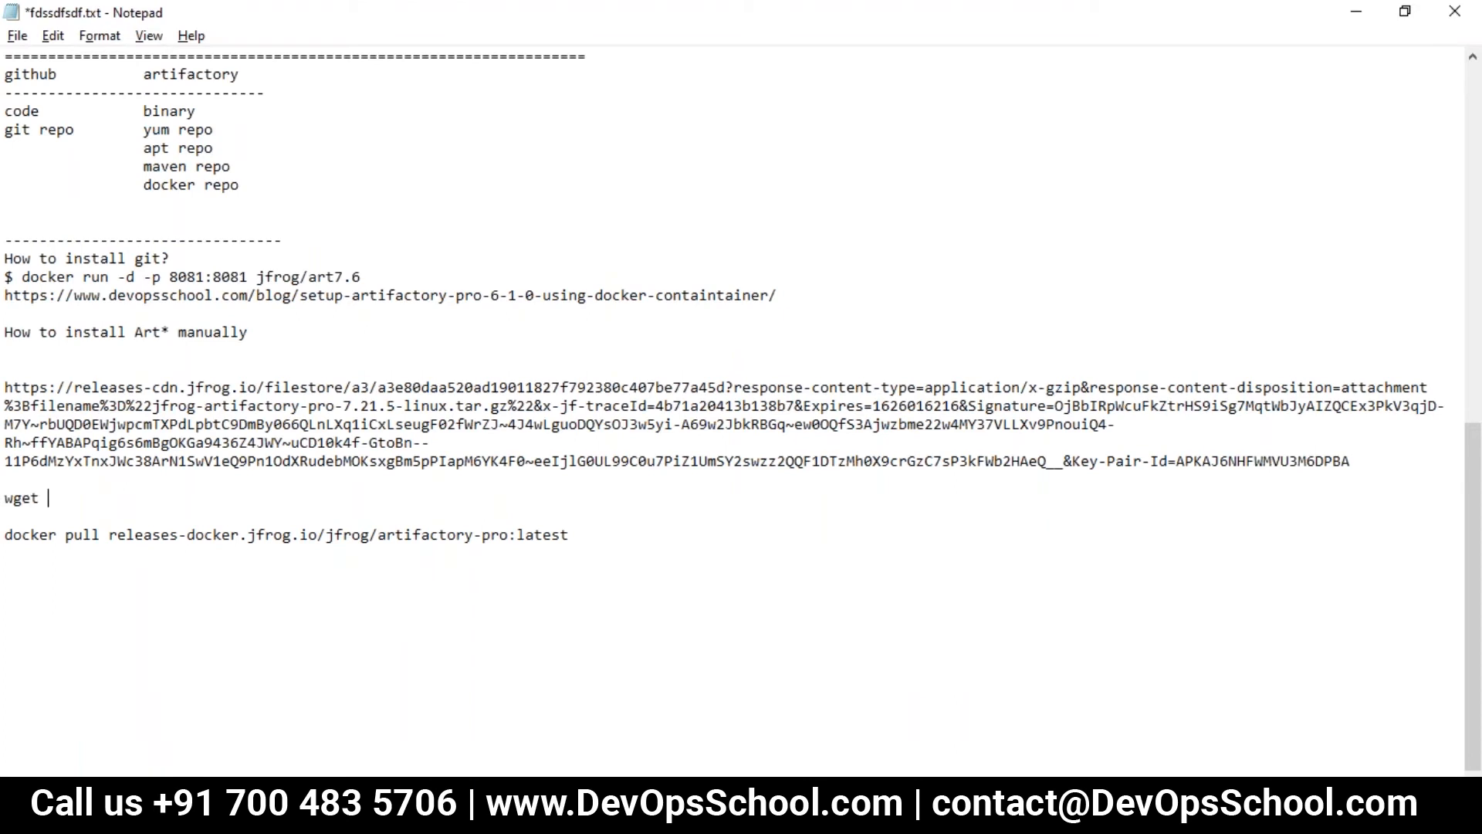
pyautogui.write('tarfile')
pyautogui.press('Return')
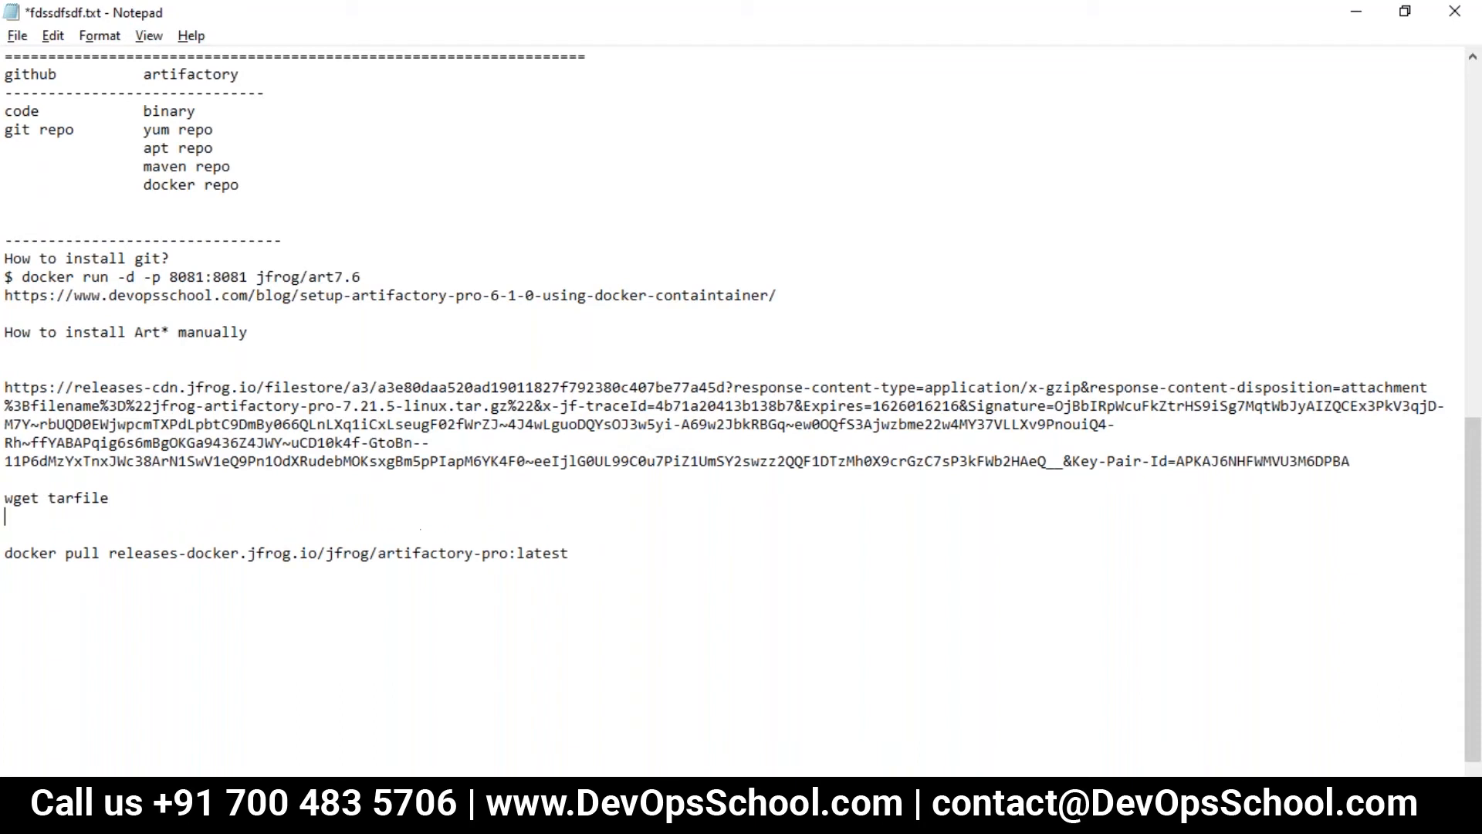
# Add the line "extract tar file" below "wget tarfile" in the manual installation notes.
pyautogui.write('extract file')
pyautogui.press('BackSpace')
pyautogui.press('BackSpace')
pyautogui.press('BackSpace')
pyautogui.press('BackSpace')
pyautogui.write('tar')
pyautogui.press('BackSpace')
pyautogui.press('BackSpace')
pyautogui.press('BackSpace')
pyautogui.write('tar file')
pyautogui.press('Return')
# Add the lines "cd /bin/" and "start artifactory" to the manual installation notes, and save the file.
pyautogui.write('cd /bin/')
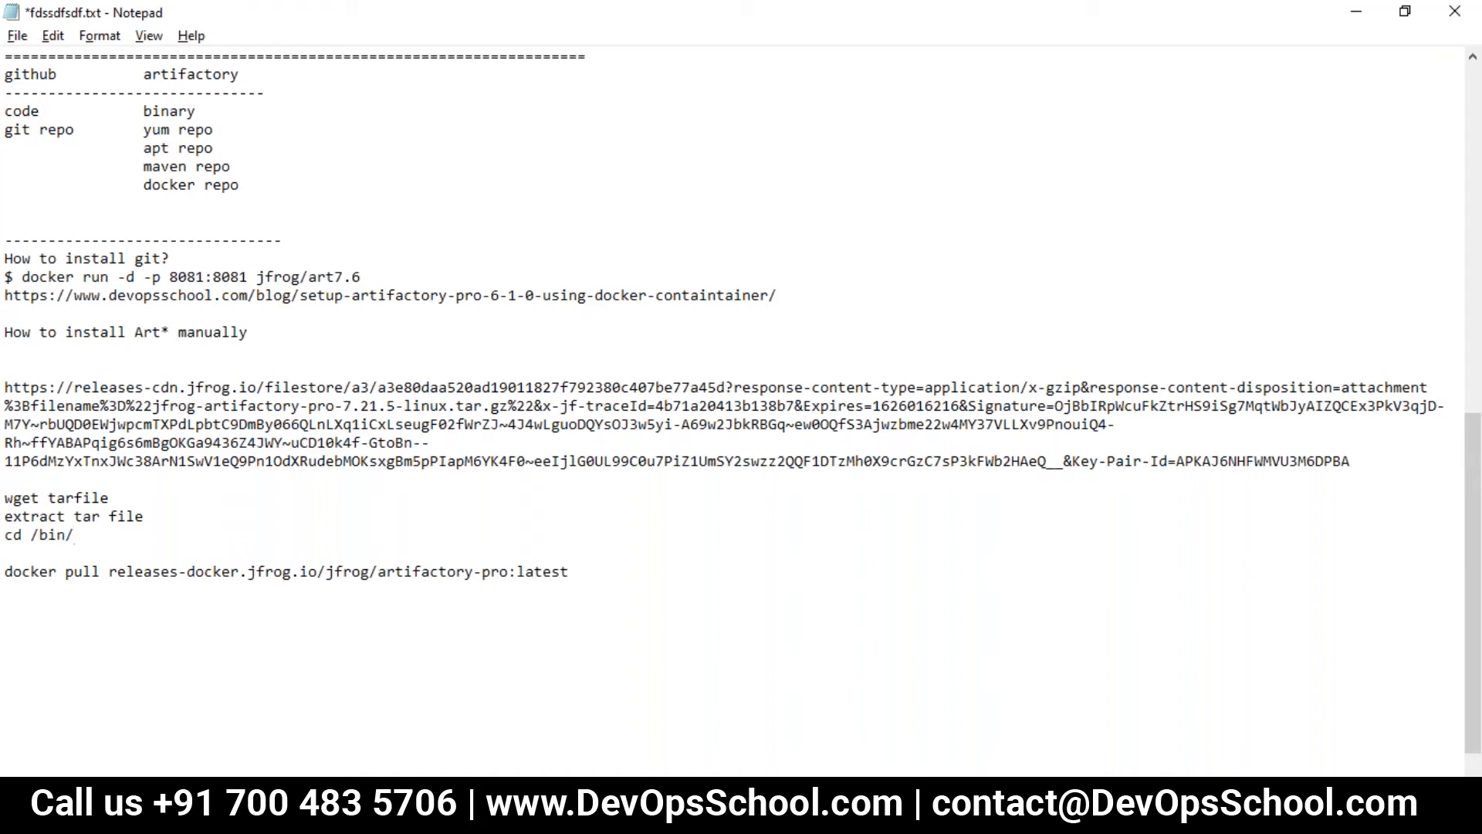
pyautogui.press('Return')
pyautogui.write('start')
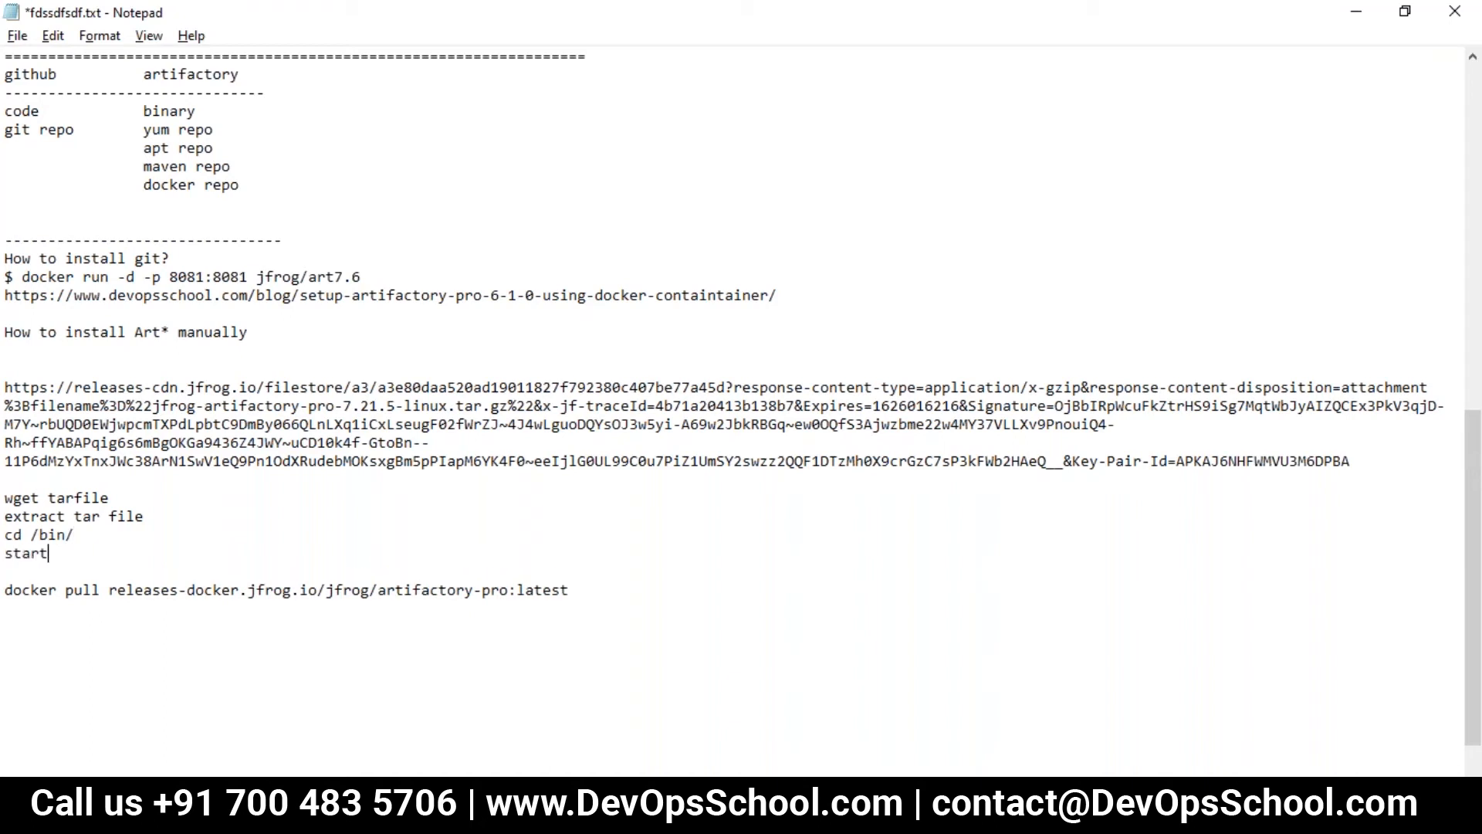
pyautogui.write(' artifactory')
pyautogui.hotkey('ctrl', 's')
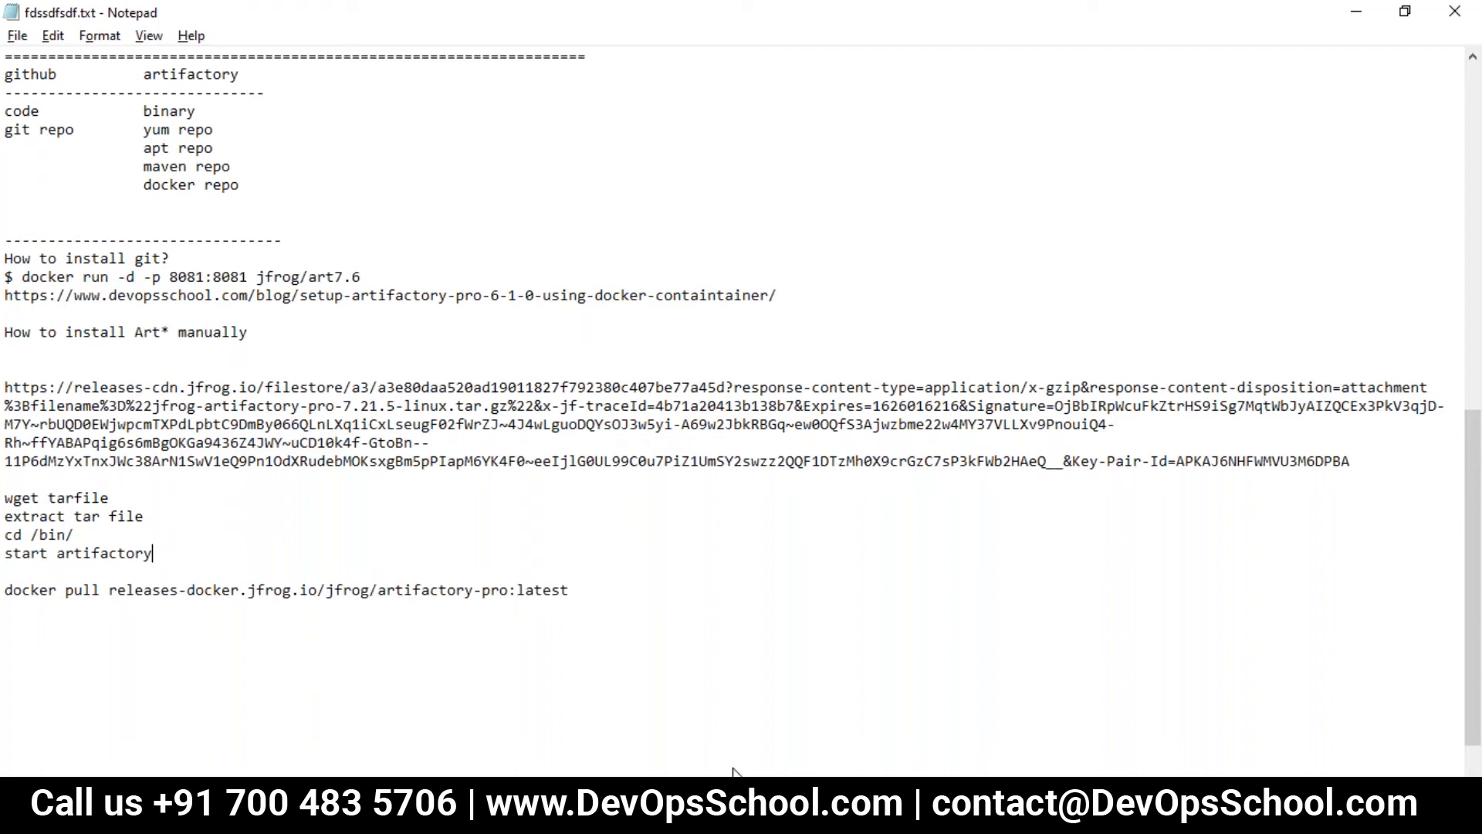
# Compare the four manual installation lines with the GitHub notes, examining the commands from installing java-1.8.0-openjdk-devel to starting artifactory.sh.
pyautogui.moveTo(5, 498); pyautogui.dragTo(153, 552)
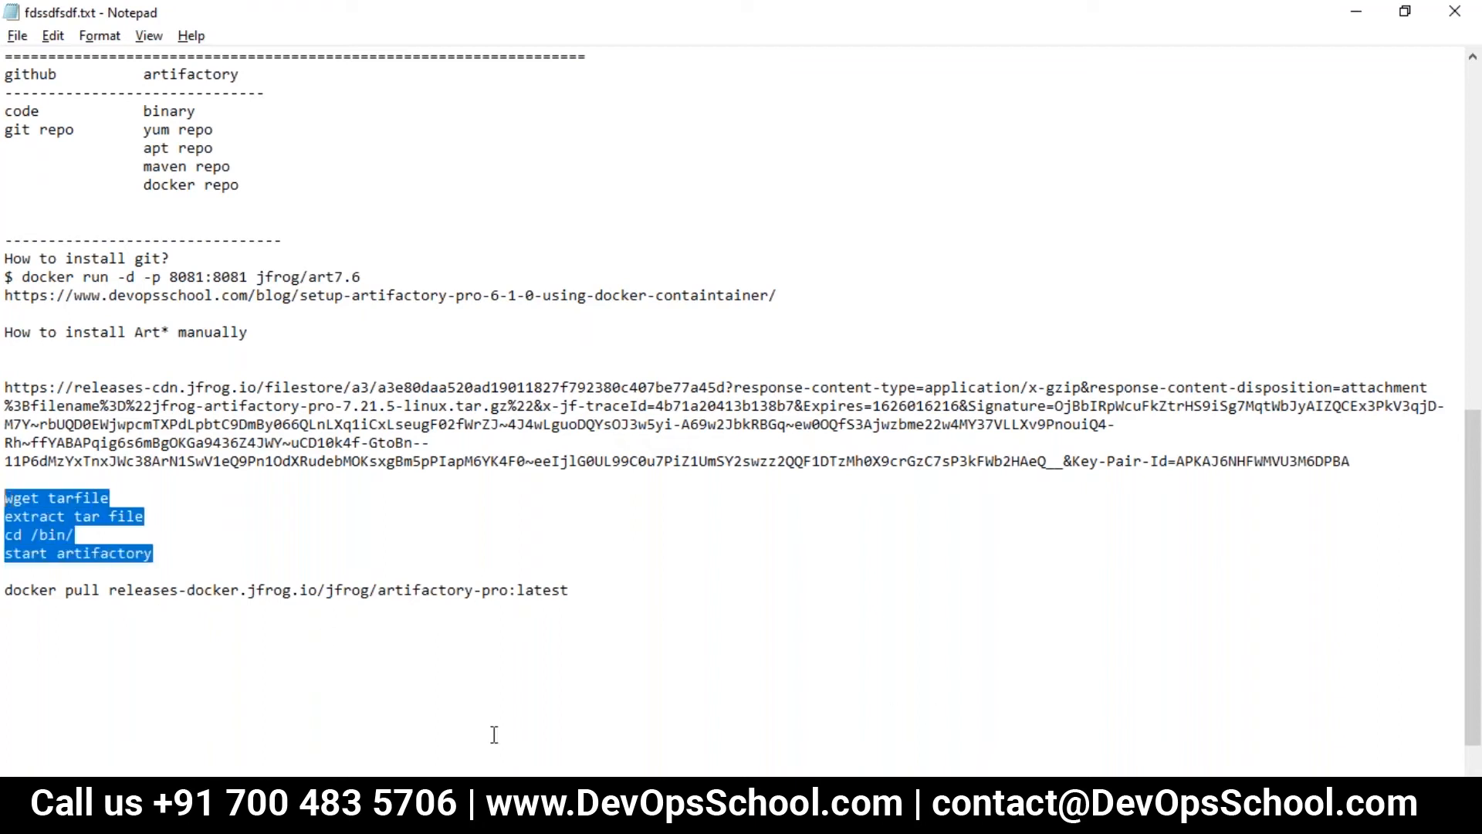
pyautogui.hotkey('alt', 'Tab')
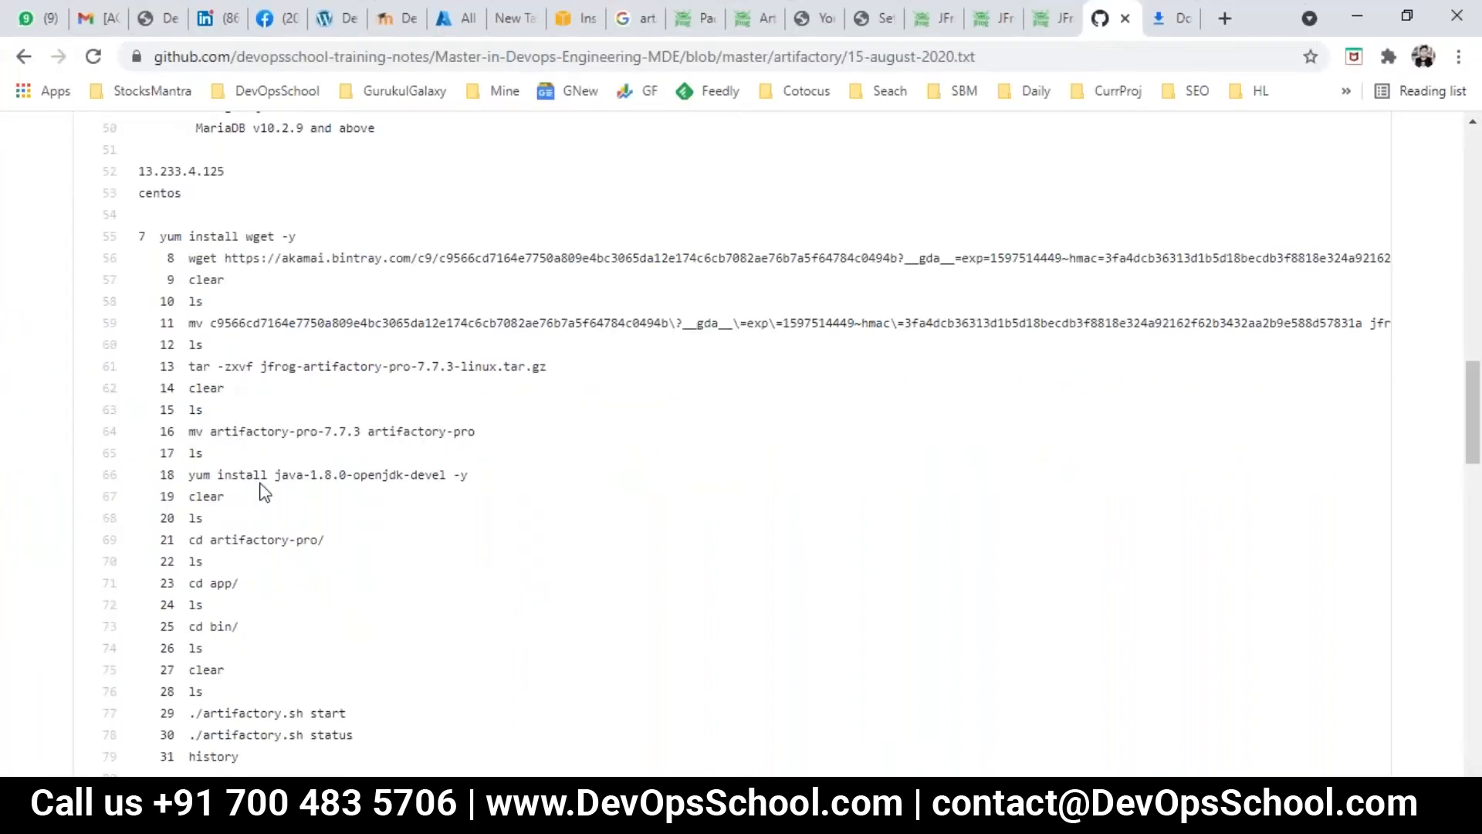
pyautogui.scroll(-2, 264, 494)
pyautogui.moveTo(188, 323); pyautogui.dragTo(475, 323)
pyautogui.tripleClick(468, 366)
pyautogui.scroll(-3, 321, 437)
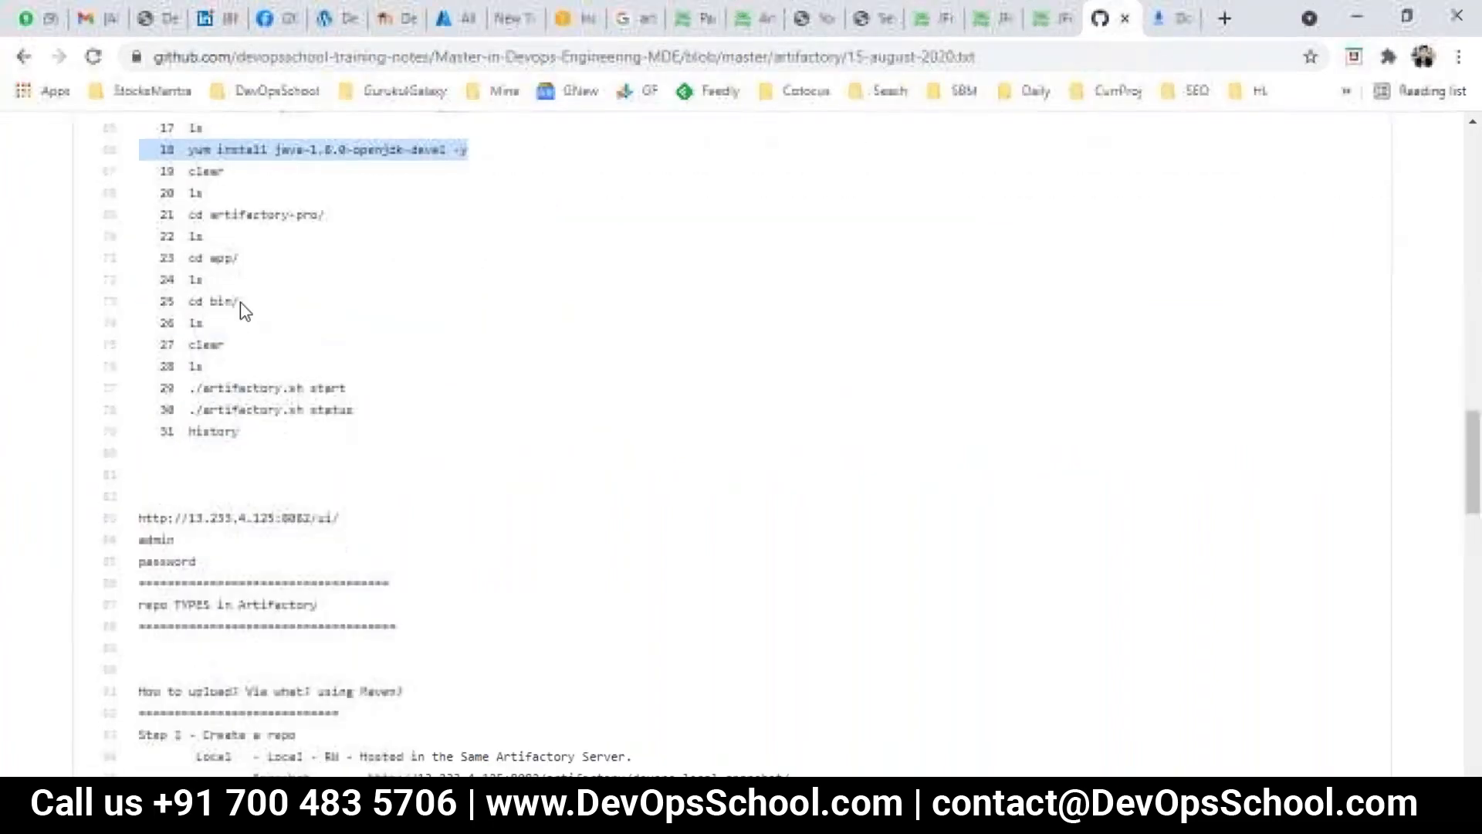
# Review the artifactory.sh start and status commands, and check for Java in the SSH terminal by running java.
pyautogui.moveTo(197, 386); pyautogui.dragTo(281, 403)
pyautogui.tripleClick(279, 409)
pyautogui.click(1093, 811)
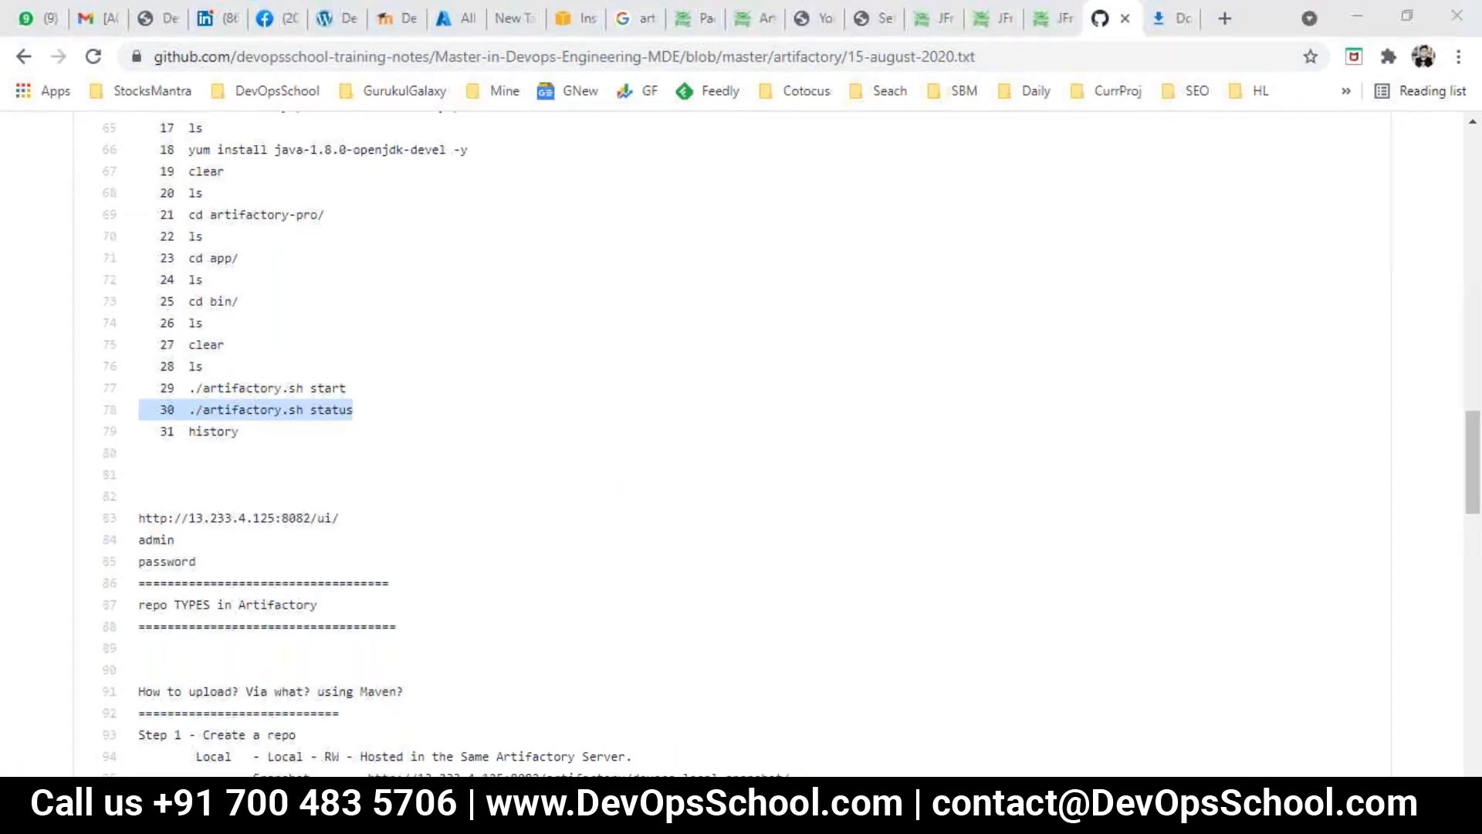
pyautogui.click(1209, 714)
pyautogui.write('java')
pyautogui.press('Return')
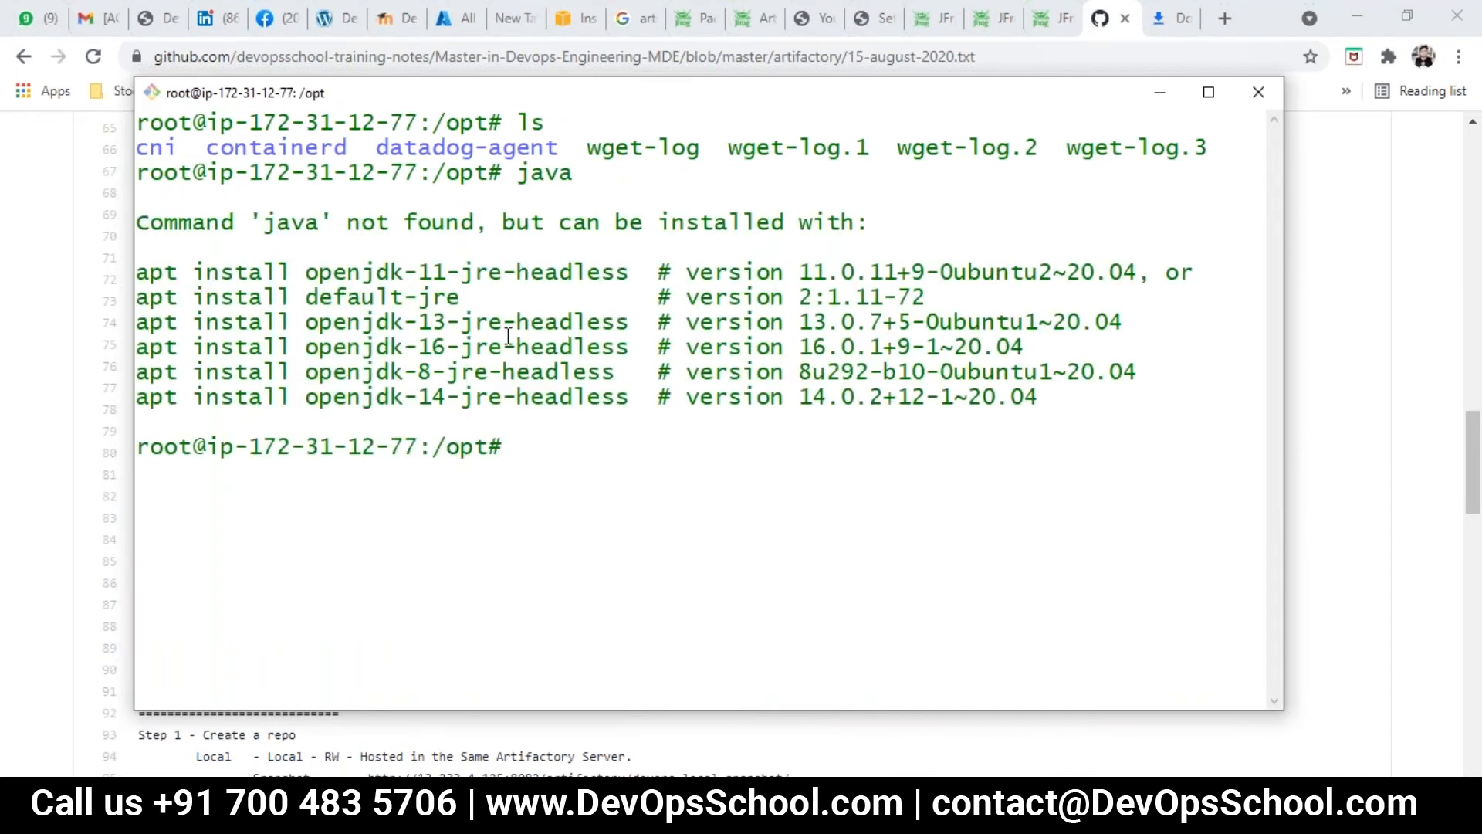
pyautogui.doubleClick(478, 400)
pyautogui.click(407, 266)
pyautogui.moveTo(844, 289); pyautogui.dragTo(895, 349)
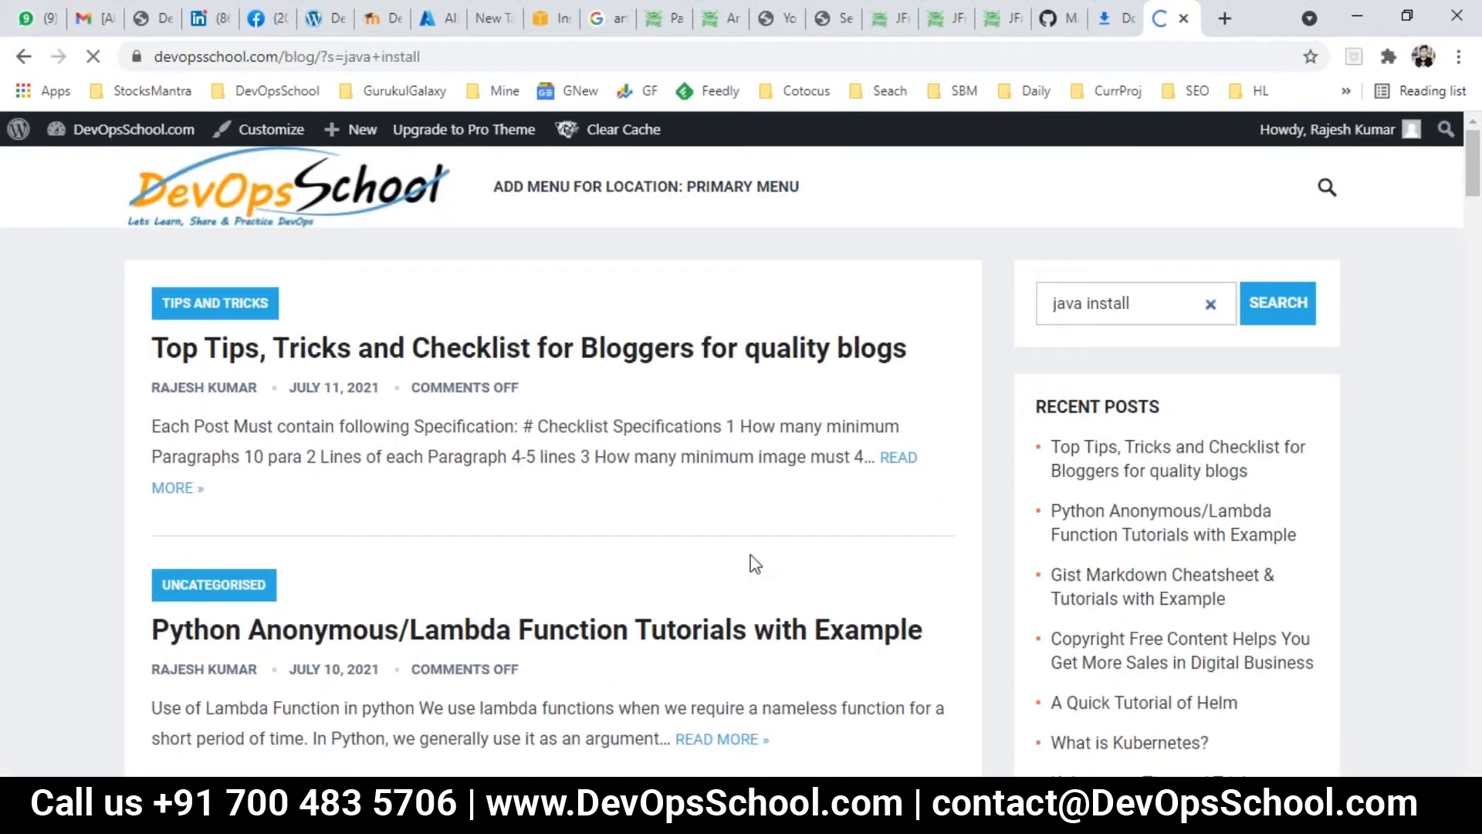
# Open the Java Installation Guide in Linux from the DevOpsSchool blog results and copy "apt-get install openjdk-8-jdk".
pyautogui.scroll(-1, 540, 541)
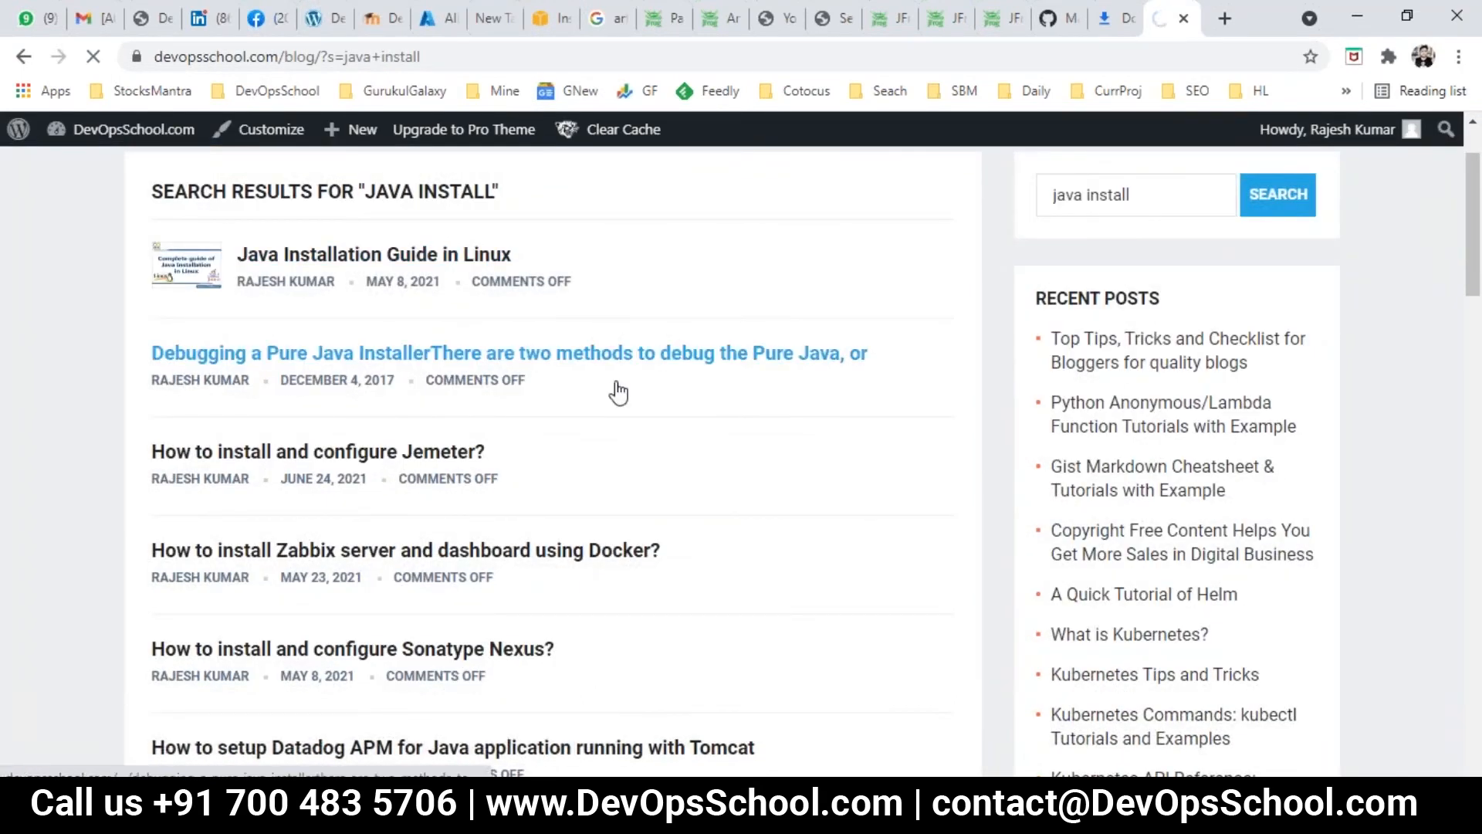
pyautogui.scroll(-1, 718, 513)
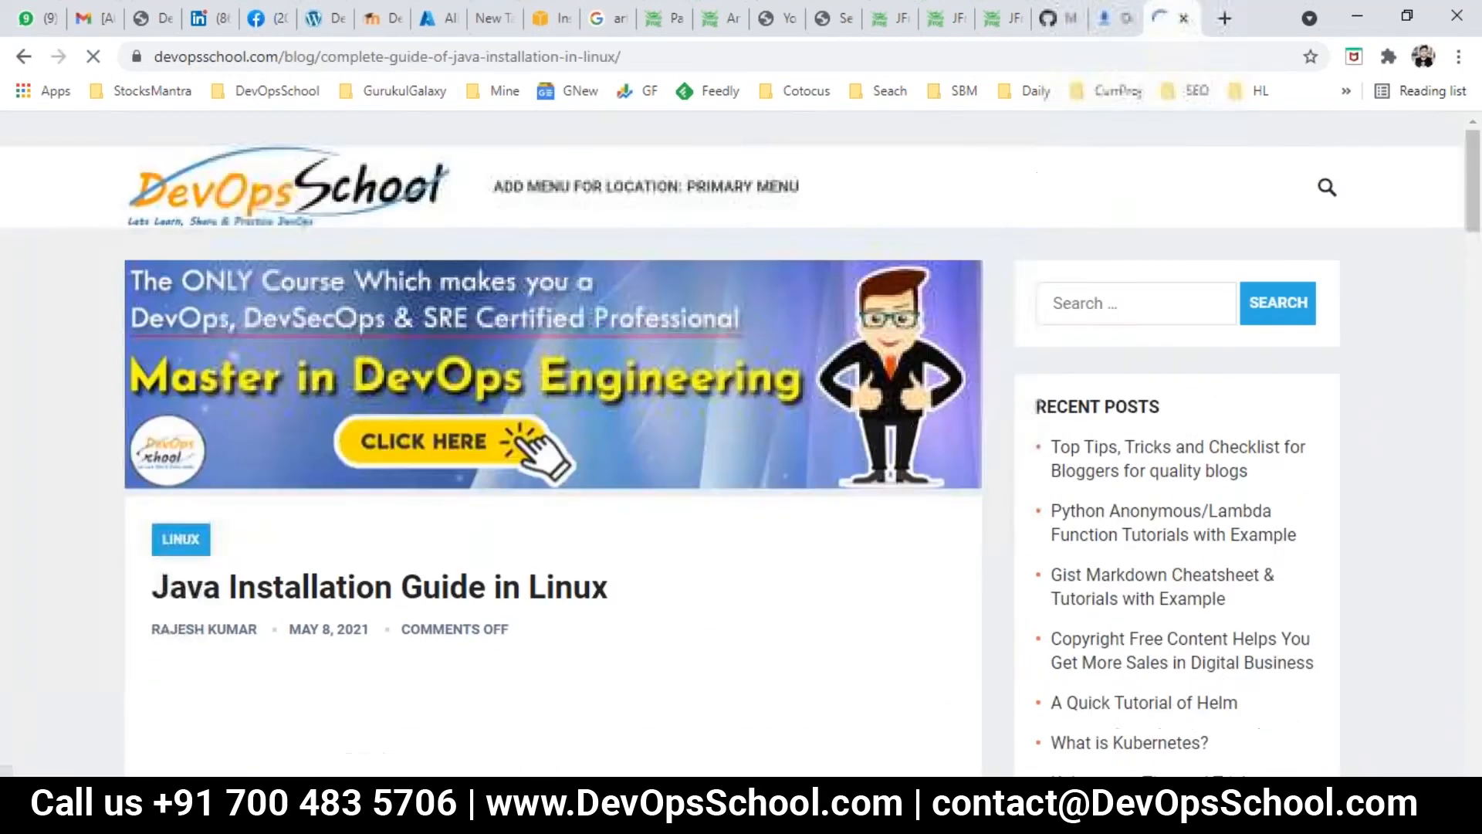
pyautogui.scroll(-10, 433, 554)
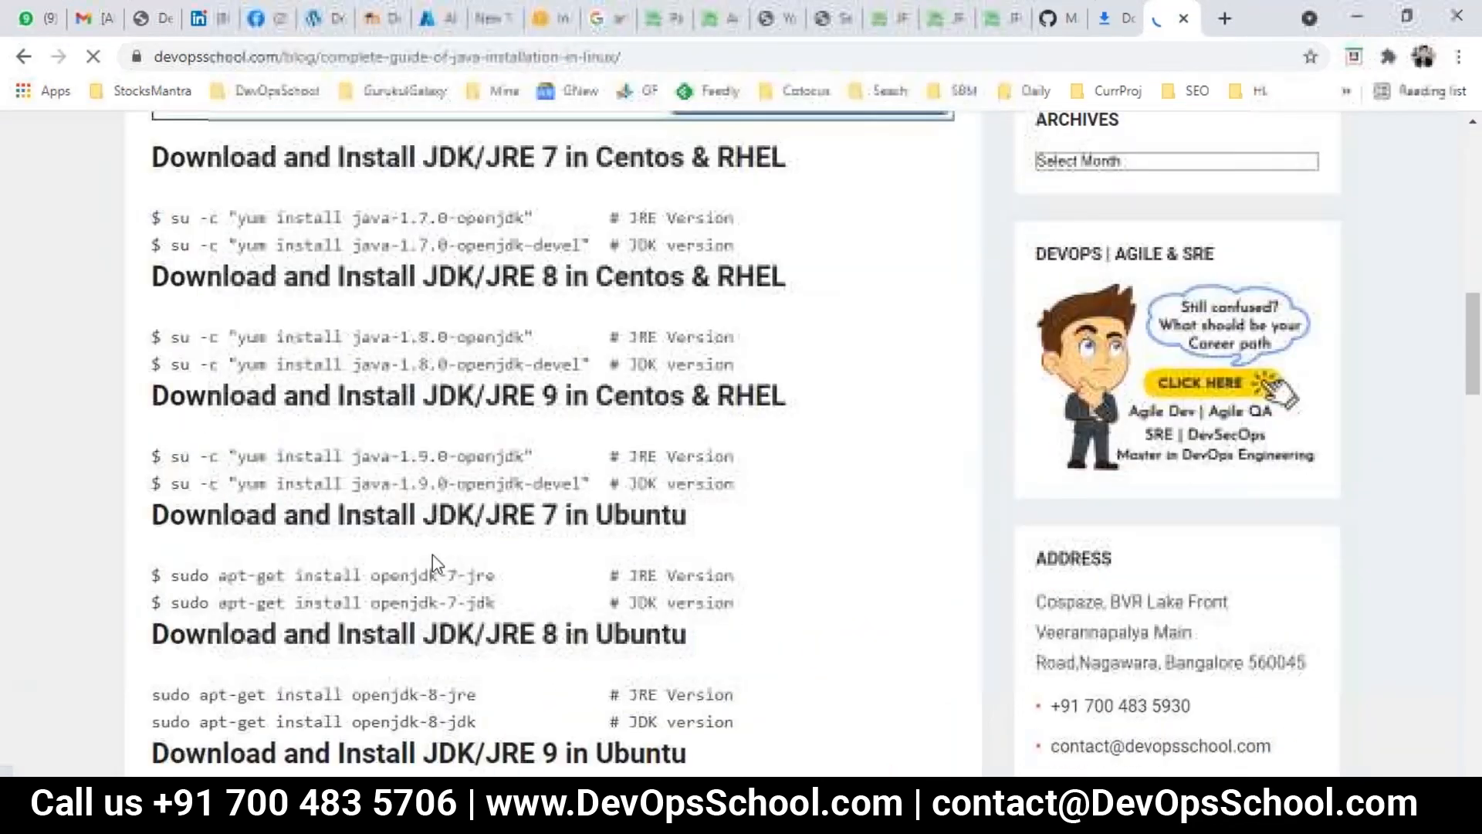
pyautogui.scroll(-4, 432, 554)
pyautogui.moveTo(476, 396); pyautogui.dragTo(200, 399)
pyautogui.press('super+c')
# Clear the SSH terminal, run "apt-get install openjdk-8-jdk" in /opt, and accept the installation with y.
pyautogui.click(1090, 816)
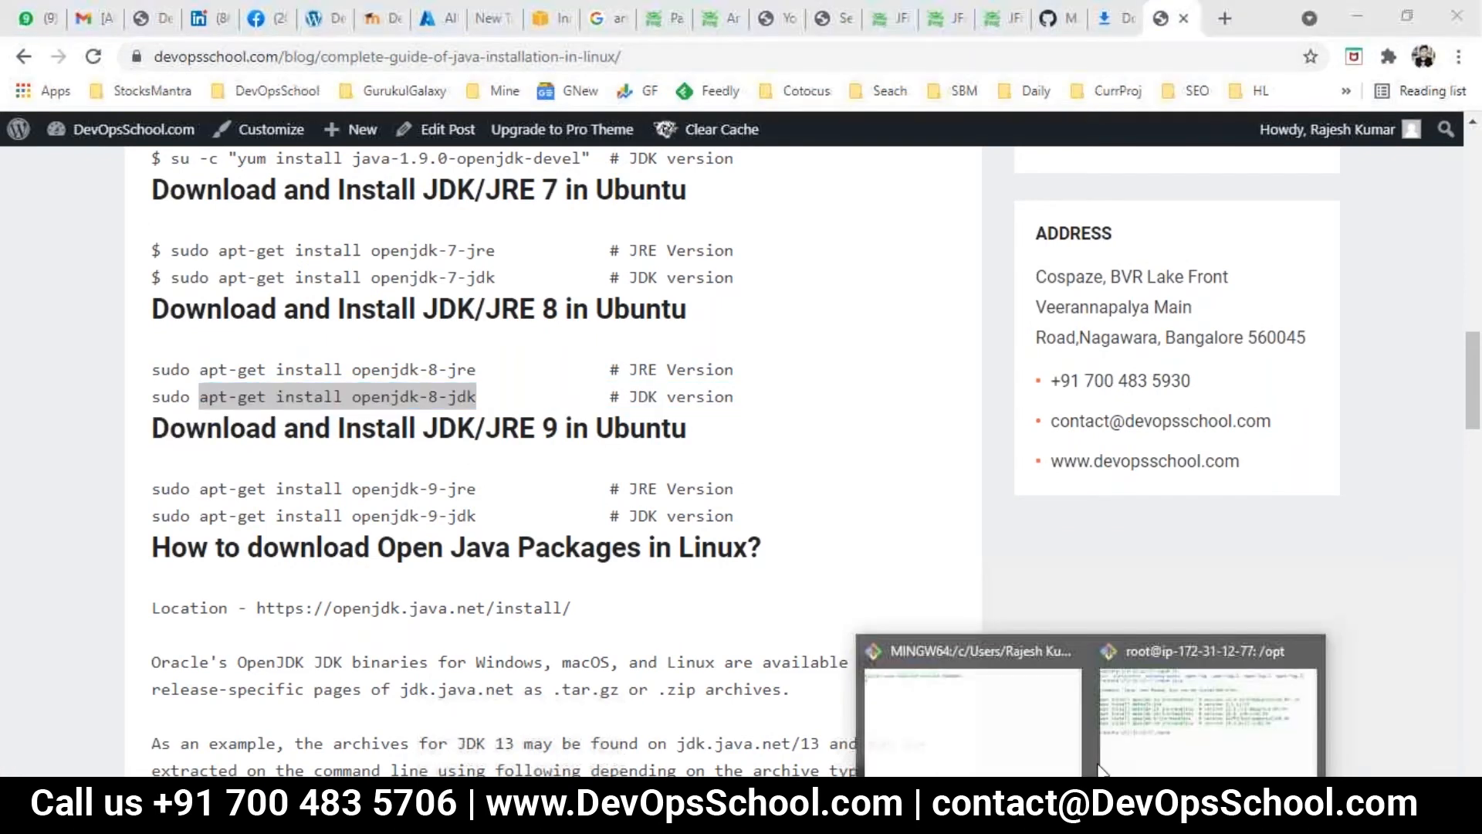
pyautogui.click(1100, 743)
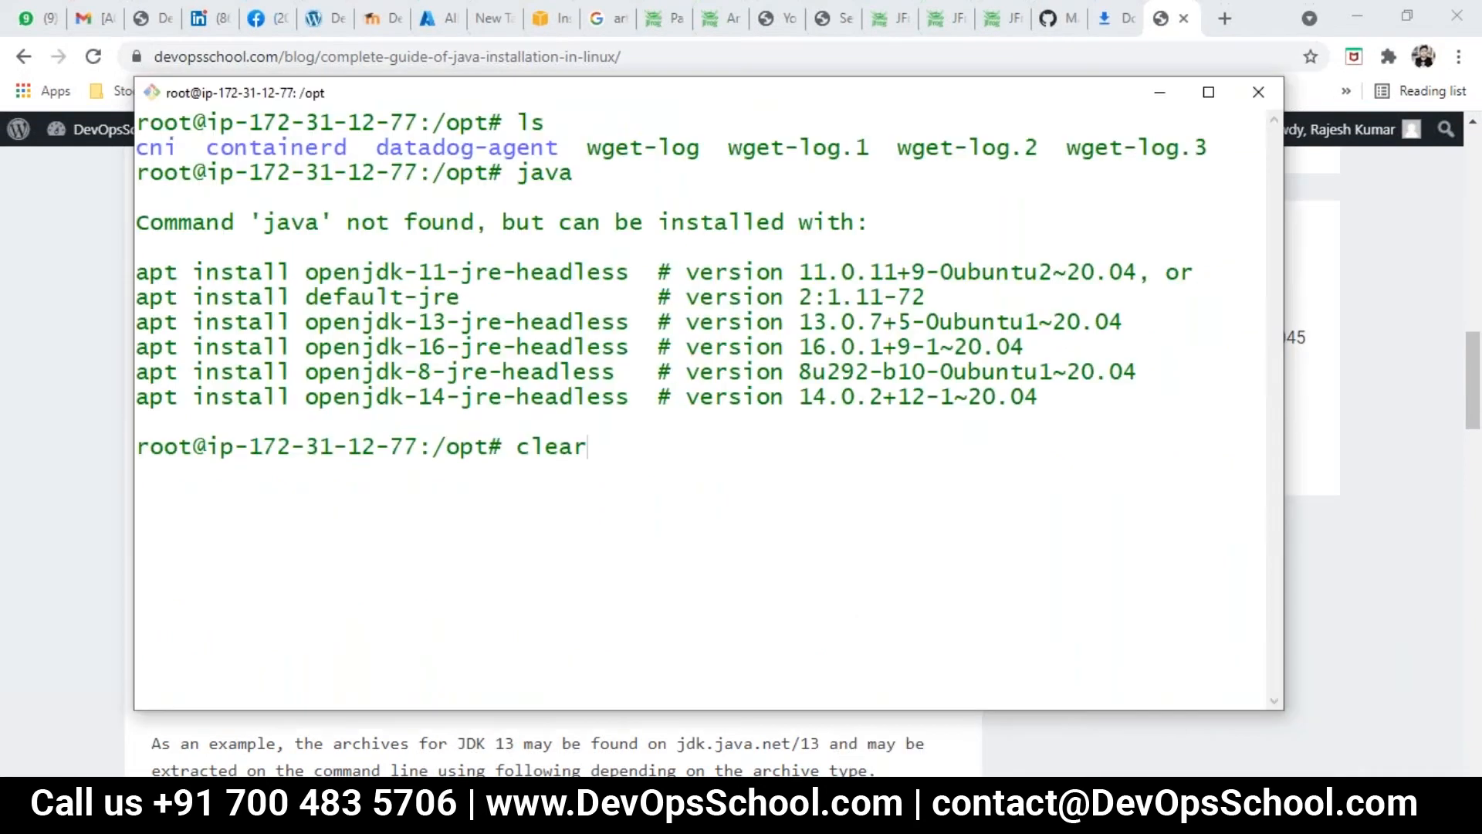
pyautogui.press('Return')
pyautogui.rightClick(573, 285)
pyautogui.click(599, 349)
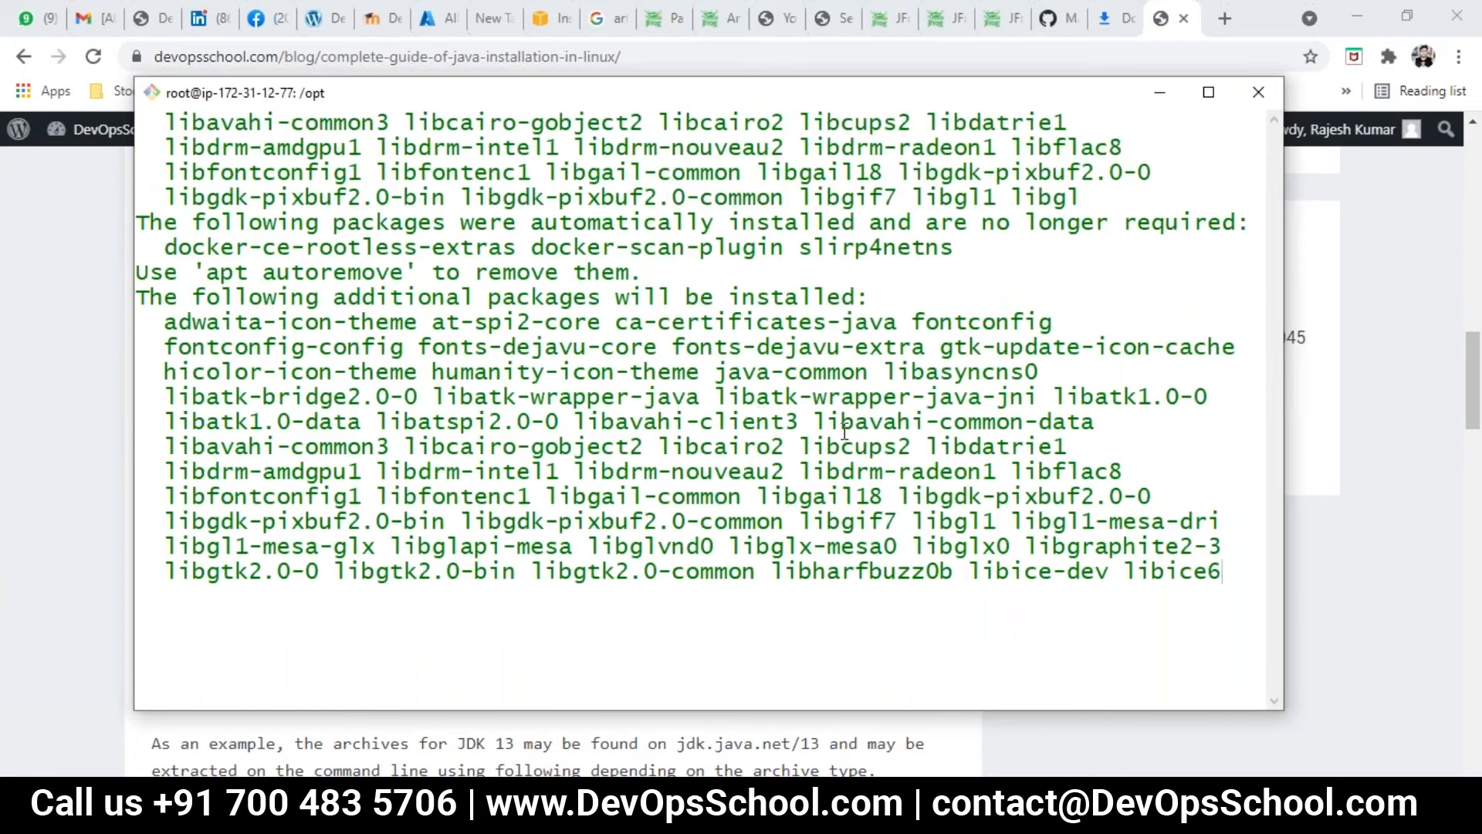
pyautogui.write('y')
pyautogui.press('Return')
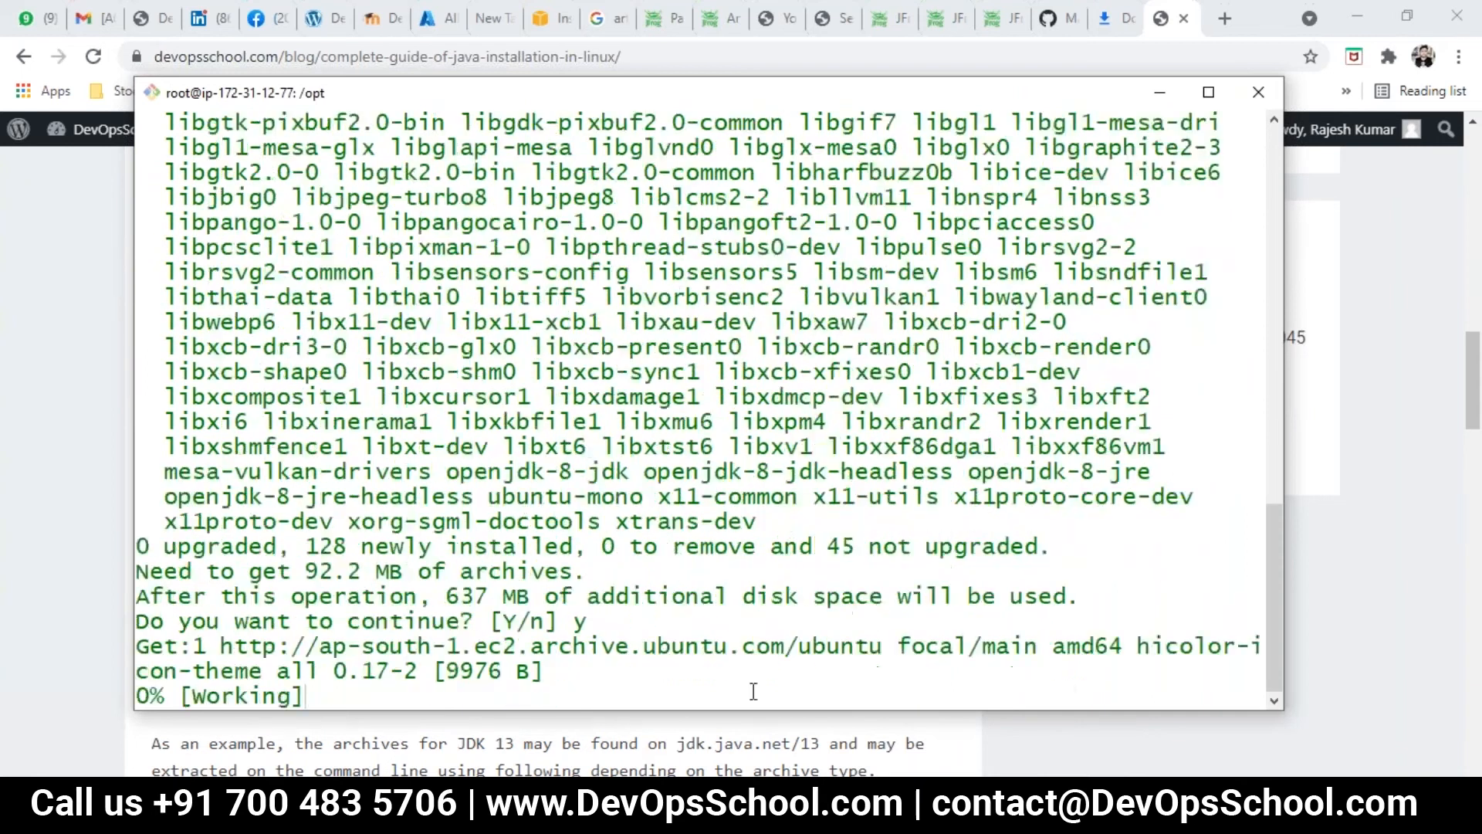
# Check the Artifactory archive's download progress, and copy the Debian installation commands for Artifactory from the JFrog download page.
pyautogui.hotkey('alt', 'Tab')
pyautogui.click(1112, 19)
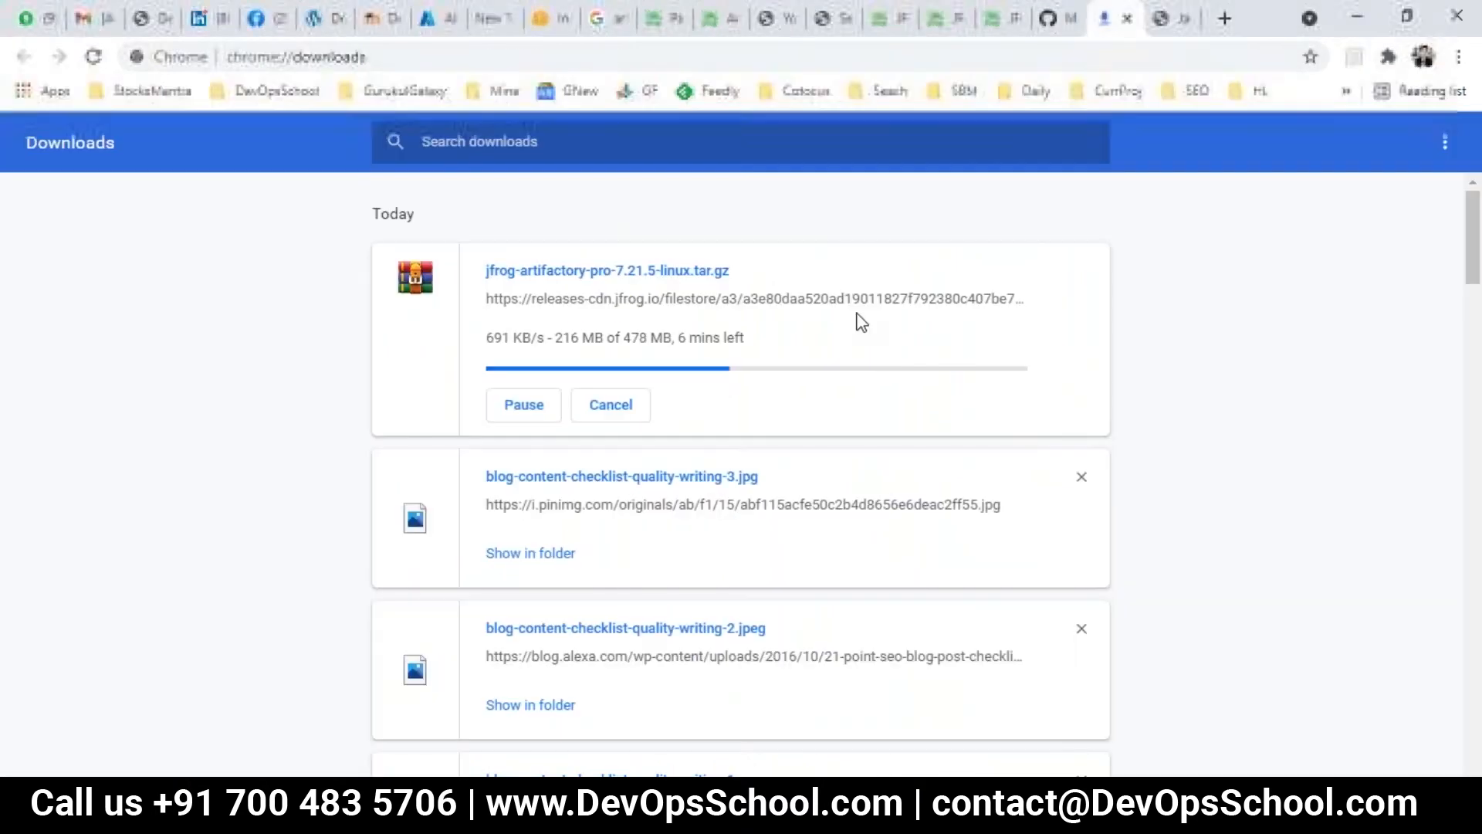
pyautogui.click(902, 20)
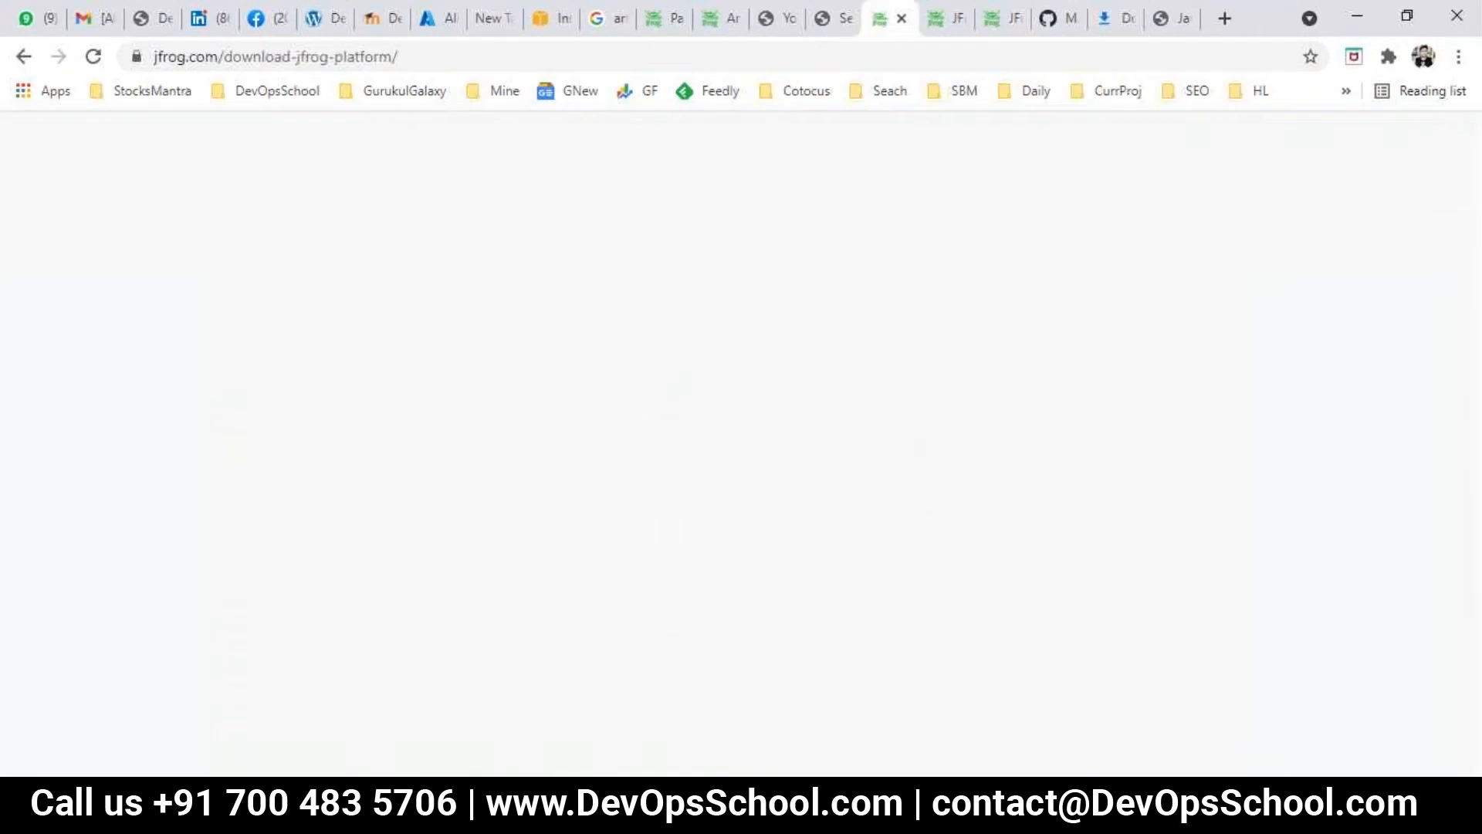
pyautogui.scroll(-3, 849, 532)
pyautogui.scroll(-3, 851, 536)
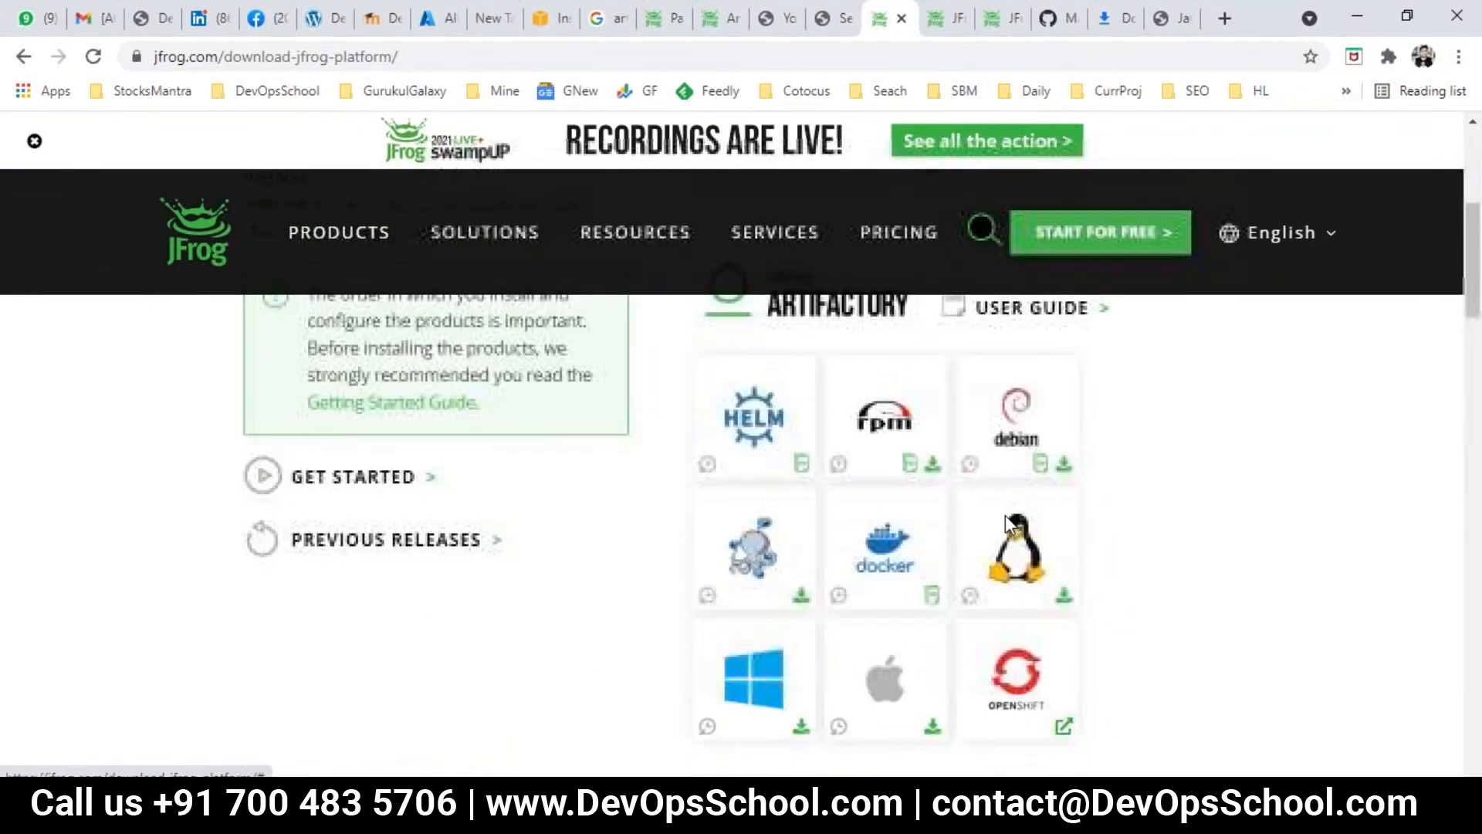
pyautogui.moveTo(1047, 469)
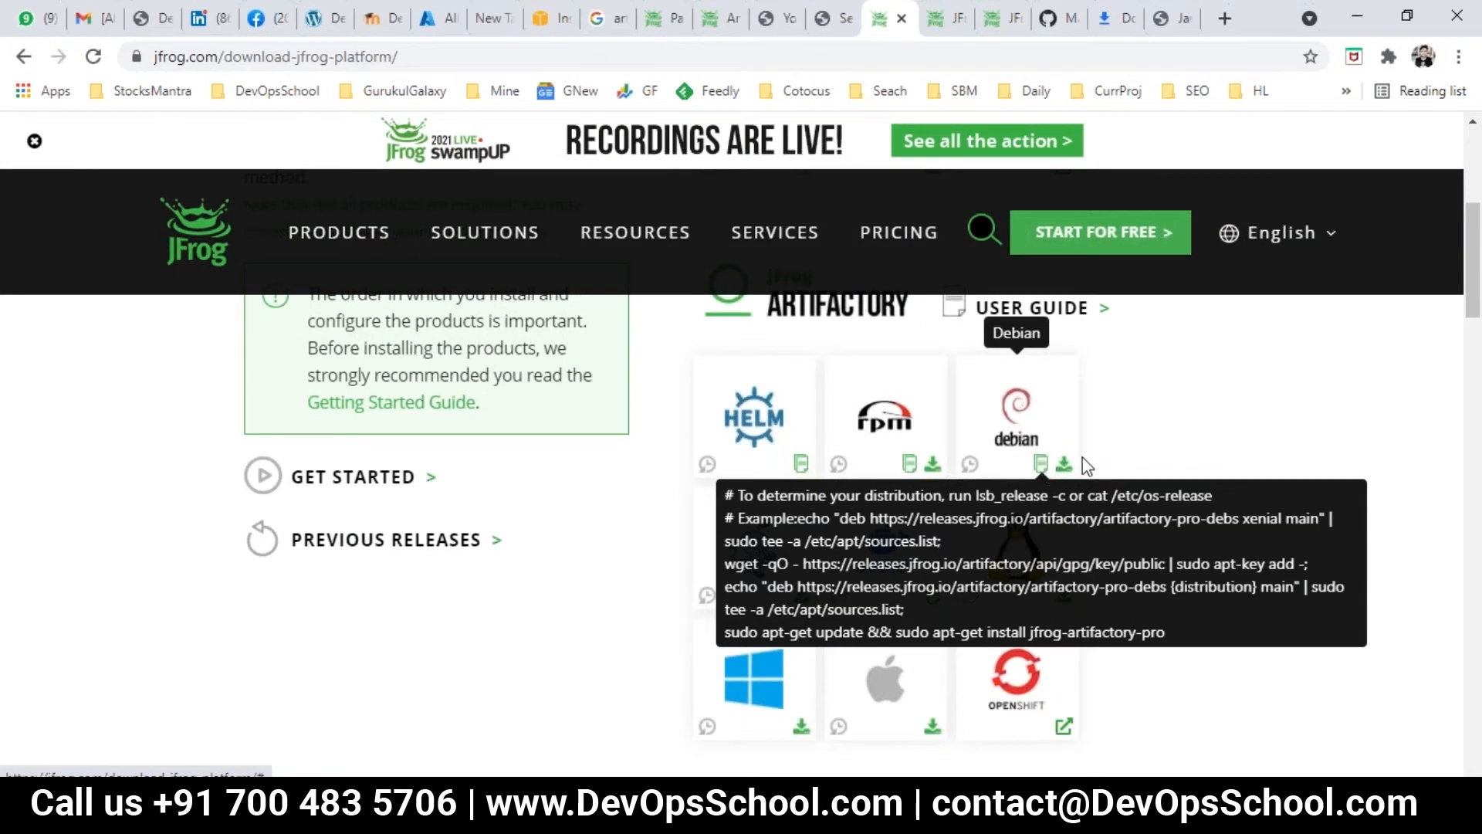
pyautogui.scroll(-1, 1082, 457)
pyautogui.scroll(-1, 1082, 456)
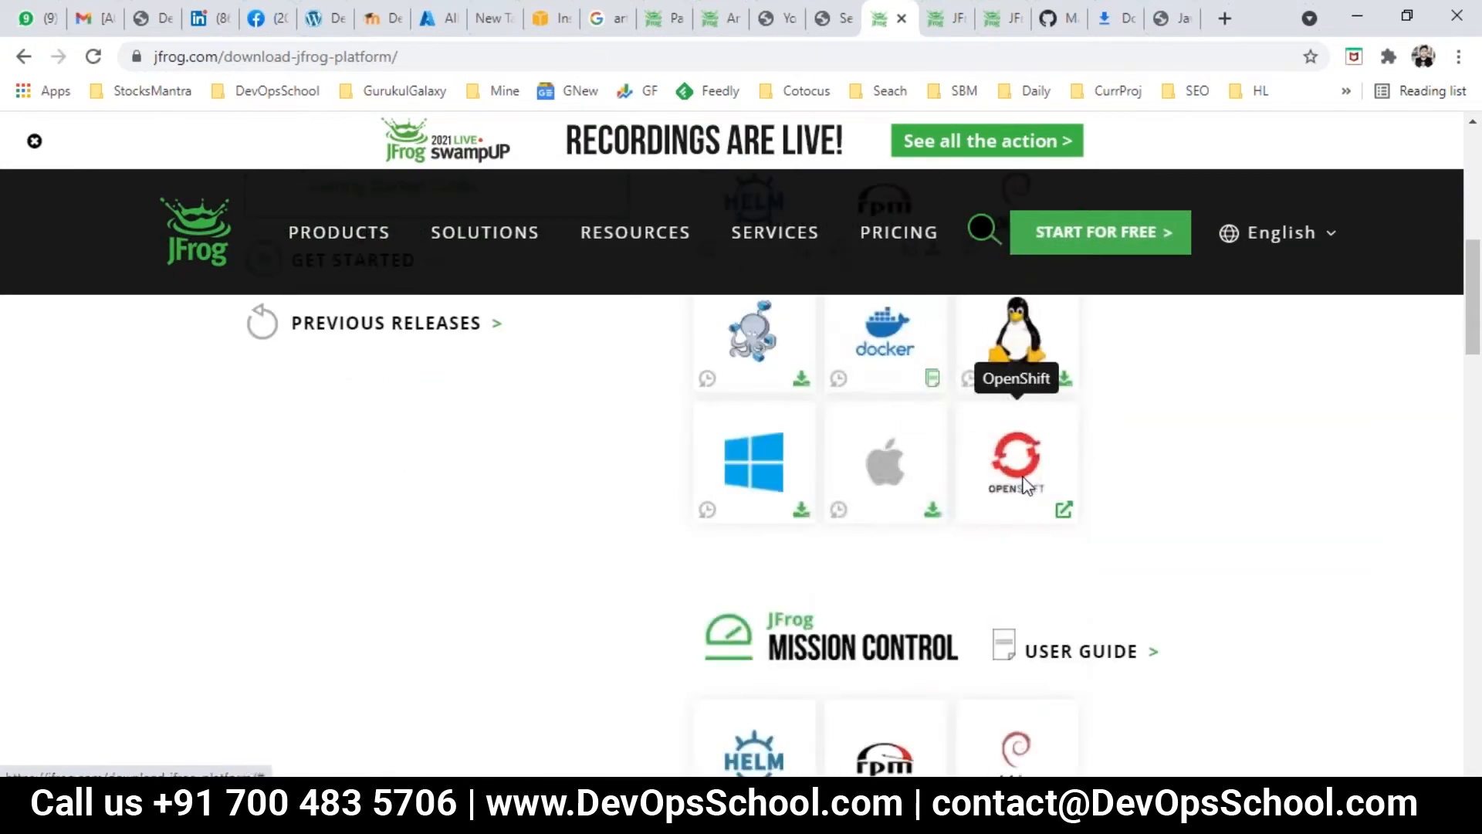
pyautogui.scroll(1, 1027, 487)
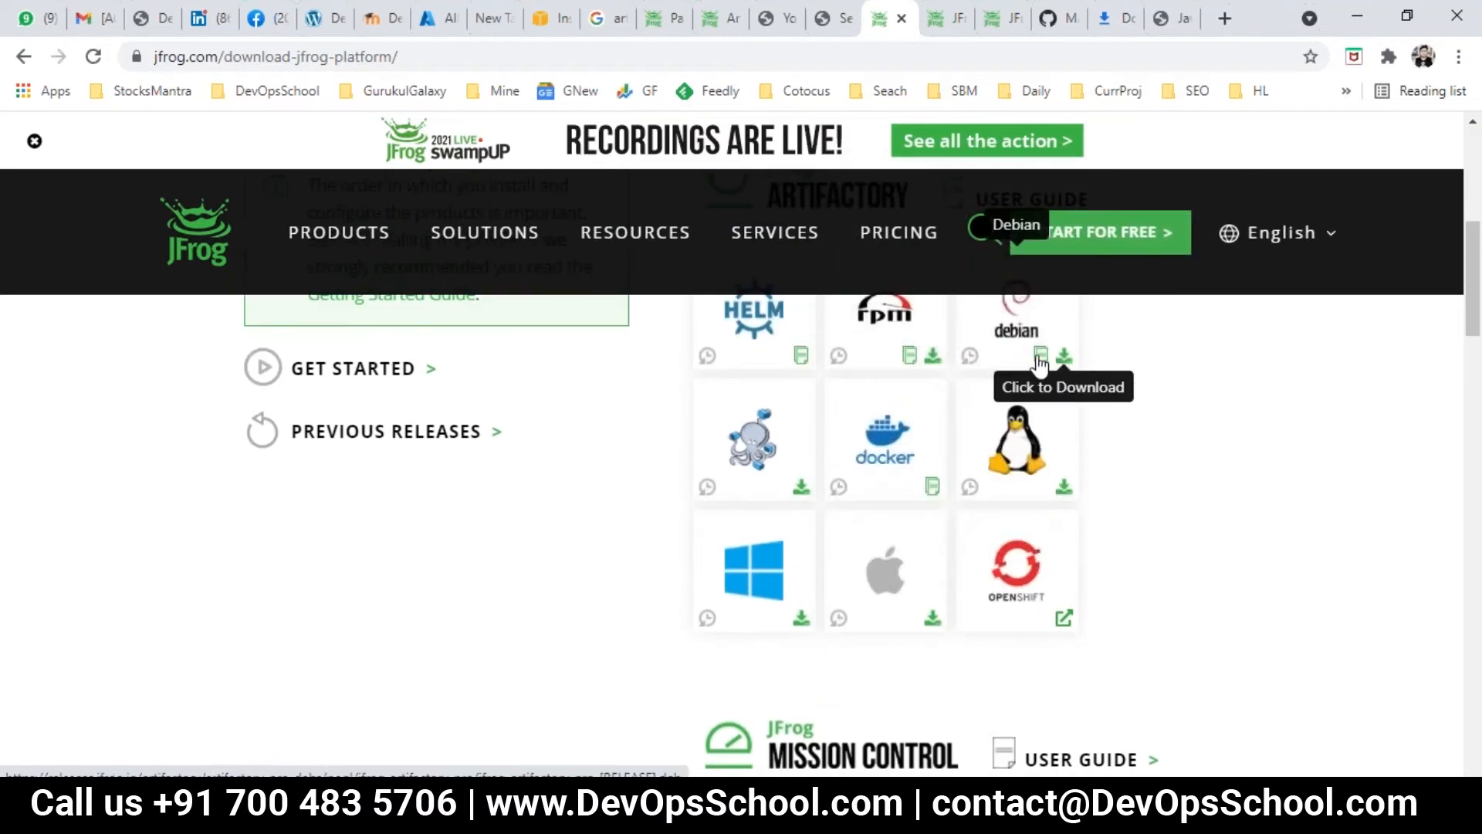
pyautogui.moveTo(1040, 363)
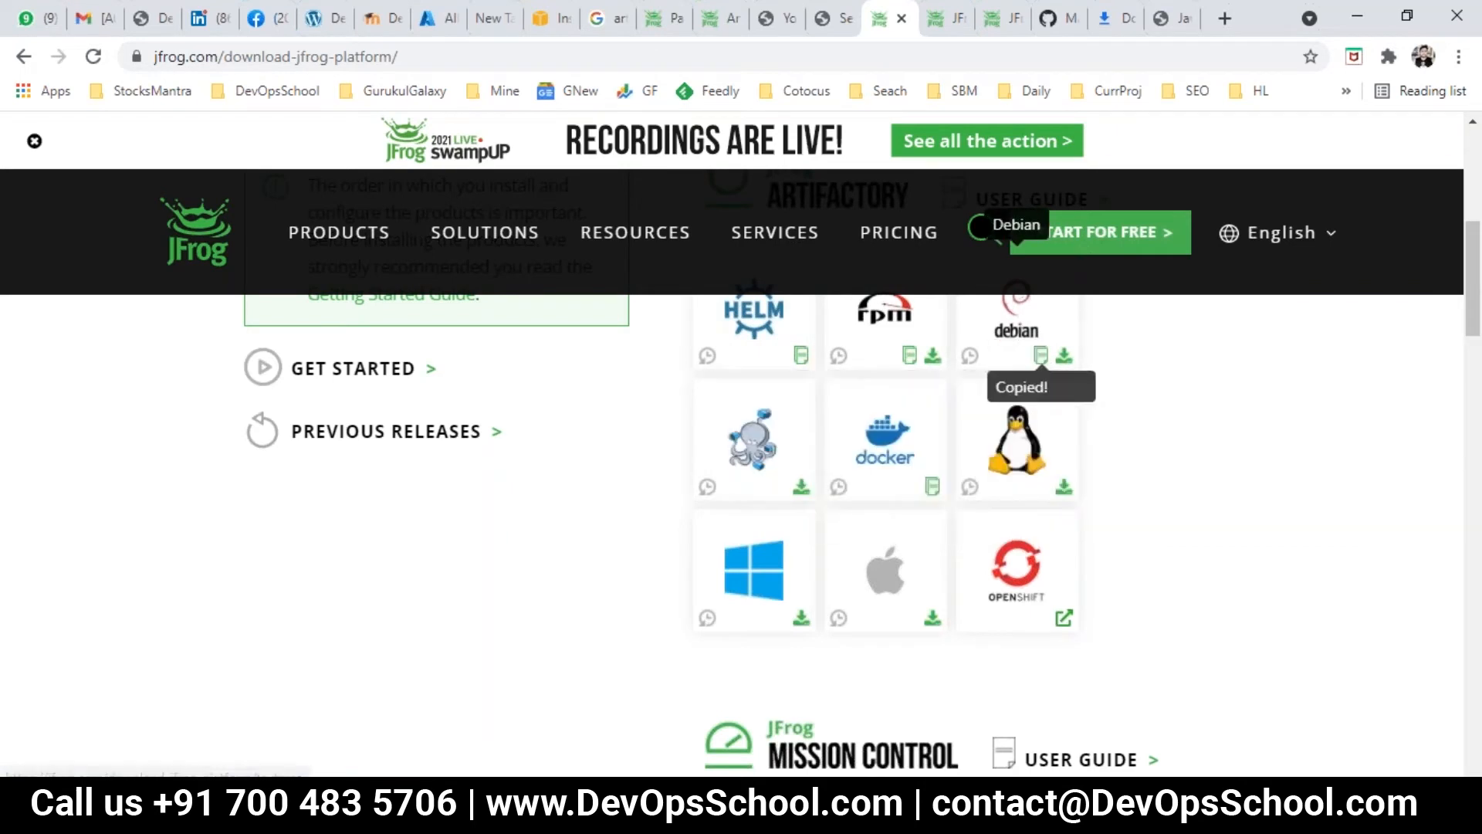
# Add the Debian installation commands below the Docker pull command in the Notepad notes, and save the file.
pyautogui.hotkey('alt', 'Tab')
pyautogui.scroll(-1, 453, 534)
pyautogui.click(699, 531)
pyautogui.press('Return')
pyautogui.press('Return')
pyautogui.write('# To determine your distribution, run lsb_release -c or cat /etc/os-release # Example:echo "deb https://releases.jfrog.io/artifactory/artifactory-pro-debs xenial main" | sudo tee -a /etc/apt/sources.list; wget -qO - https://releases.jfrog.io/artifactory/api/gpg/key/public | sudo apt-key add -; echo "deb https://releases.jfrog.io/artifactory/artifactory-pro-debs {distribution} main" | sudo tee -a /etc/apt/sources.list; sudo apt-get update && sudo apt-get install jfrog-artifactory-pro')
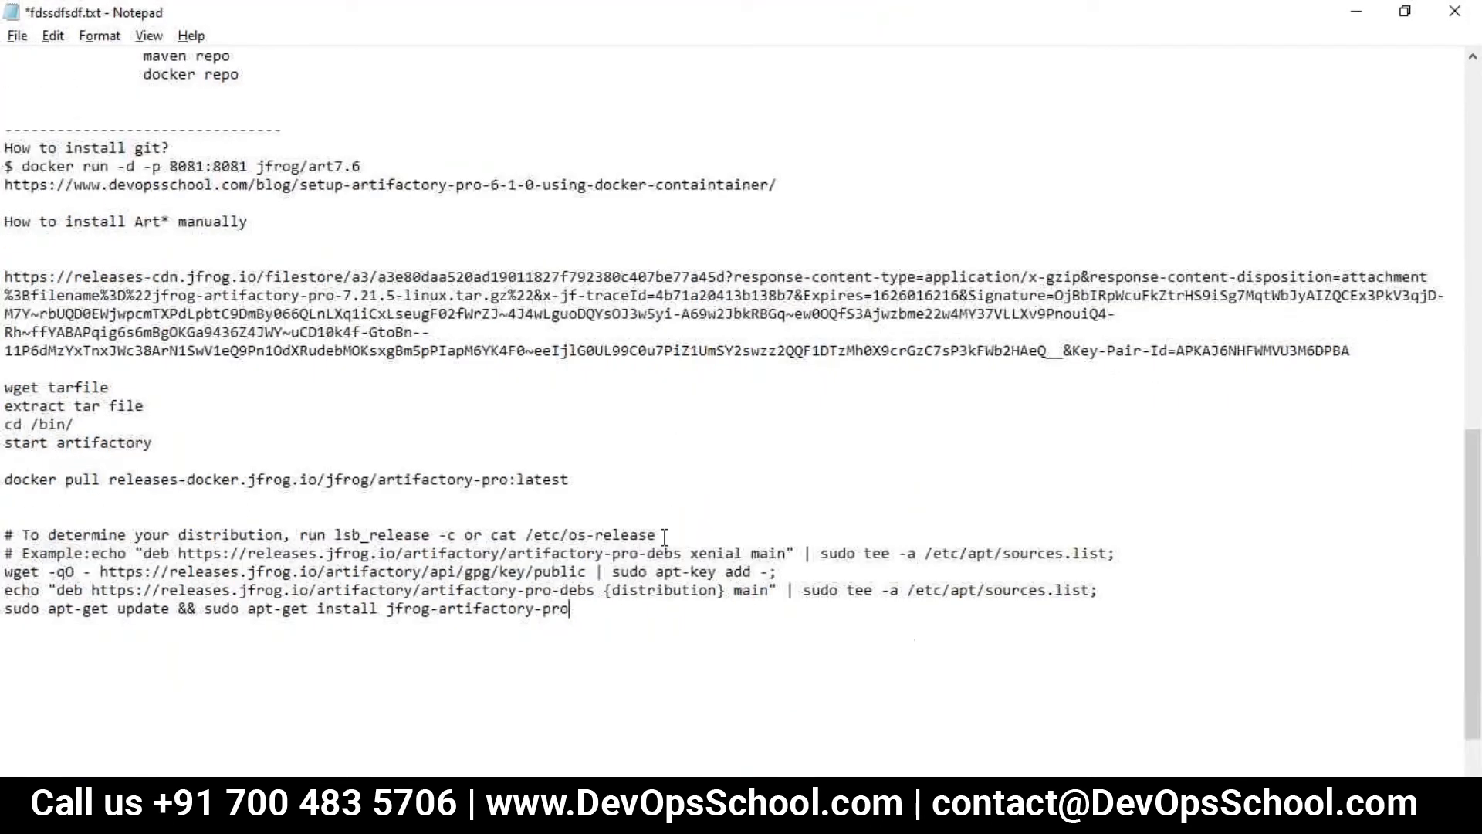
pyautogui.scroll(-1, 664, 535)
pyautogui.moveTo(664, 536); pyautogui.dragTo(9, 463)
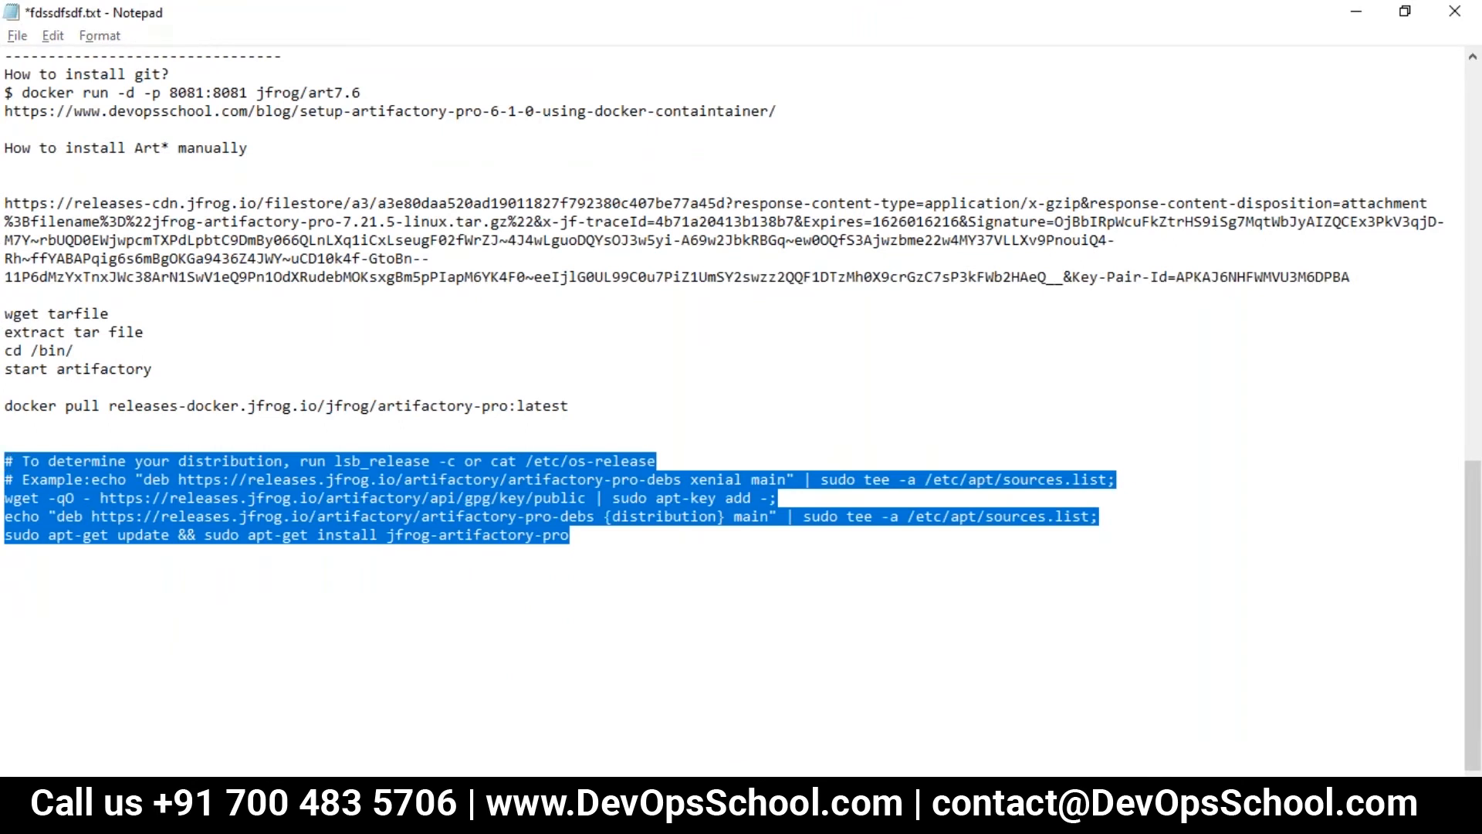
pyautogui.hotkey('alt', 'Tab')
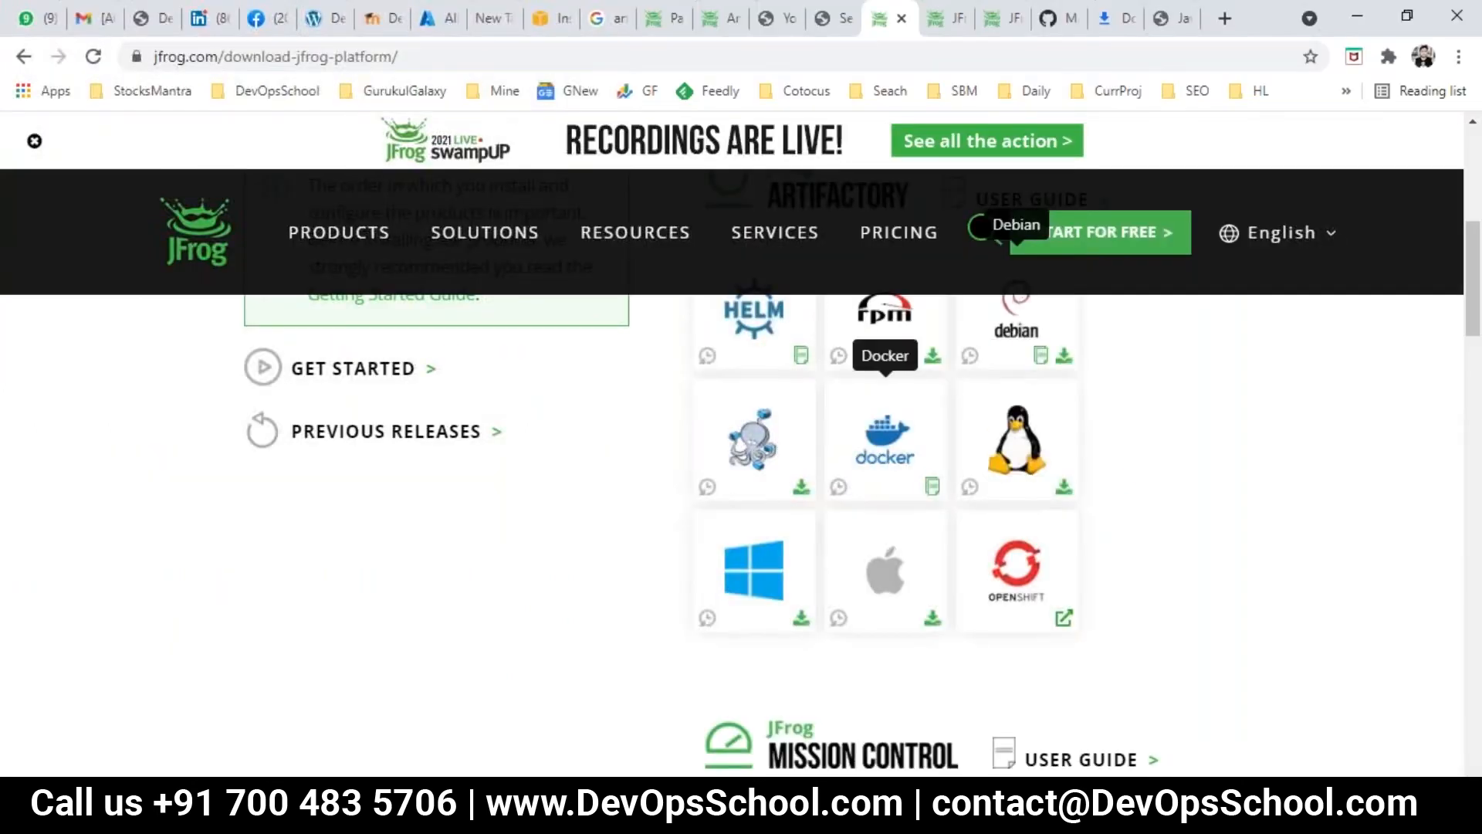
pyautogui.hotkey('alt', 'Tab')
pyautogui.hotkey('ctrl', 's')
pyautogui.click(501, 498)
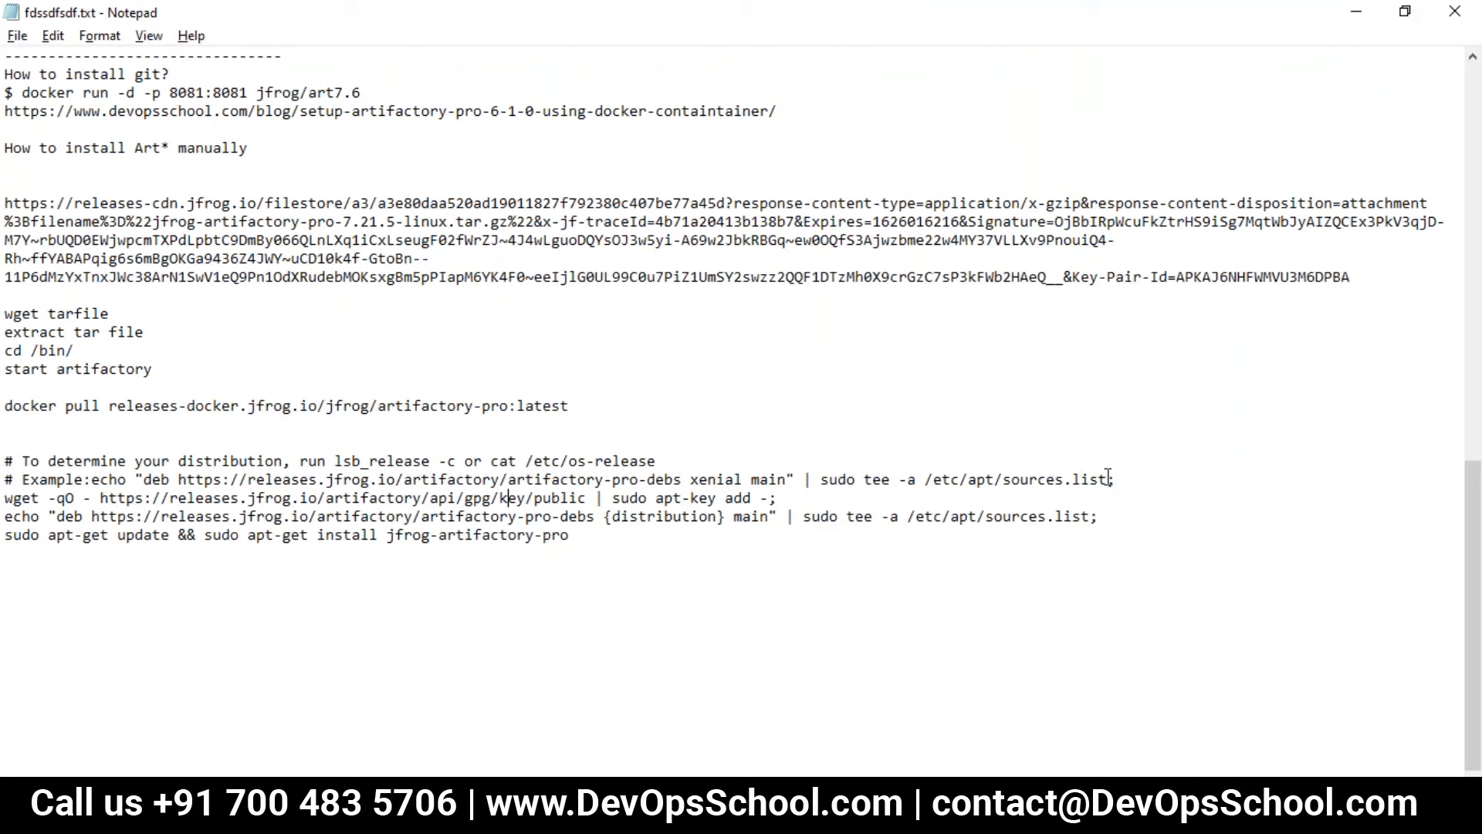
# Select the wget apt-key line in the notes, and check the OpenJDK installation in the SSH terminal.
pyautogui.moveTo(8, 498); pyautogui.dragTo(781, 507)
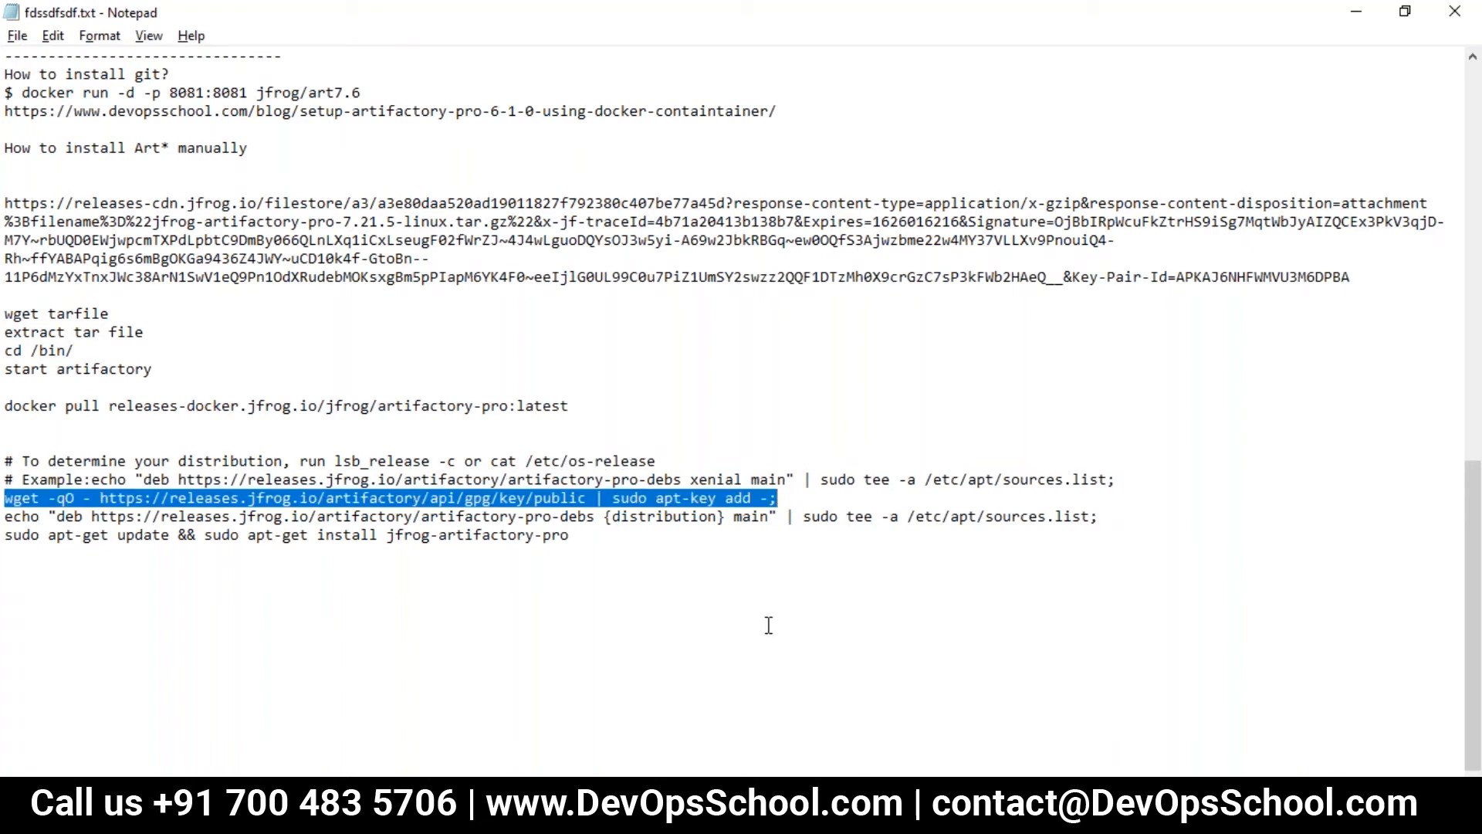
pyautogui.click(1091, 818)
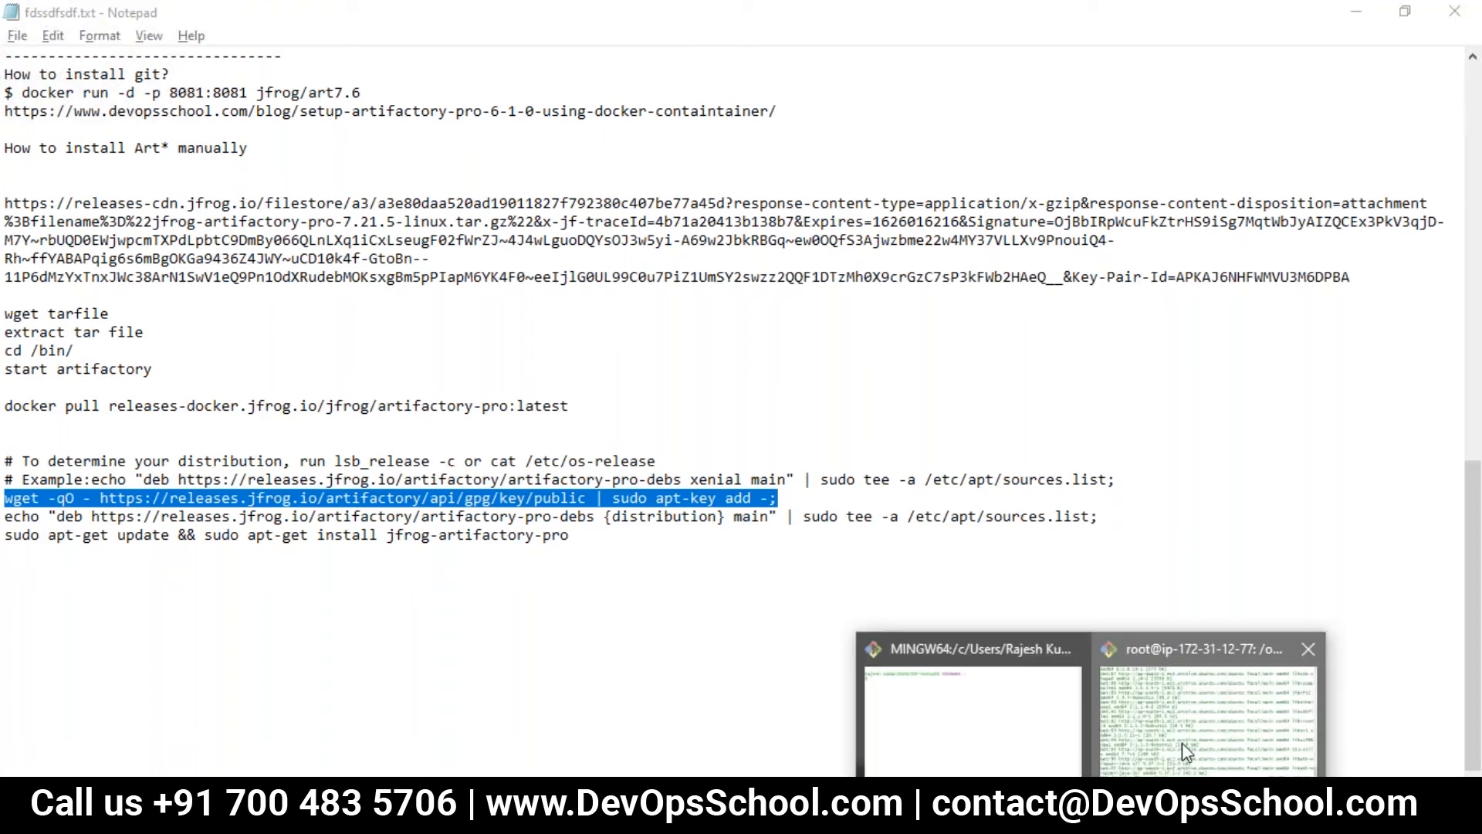
pyautogui.click(1182, 743)
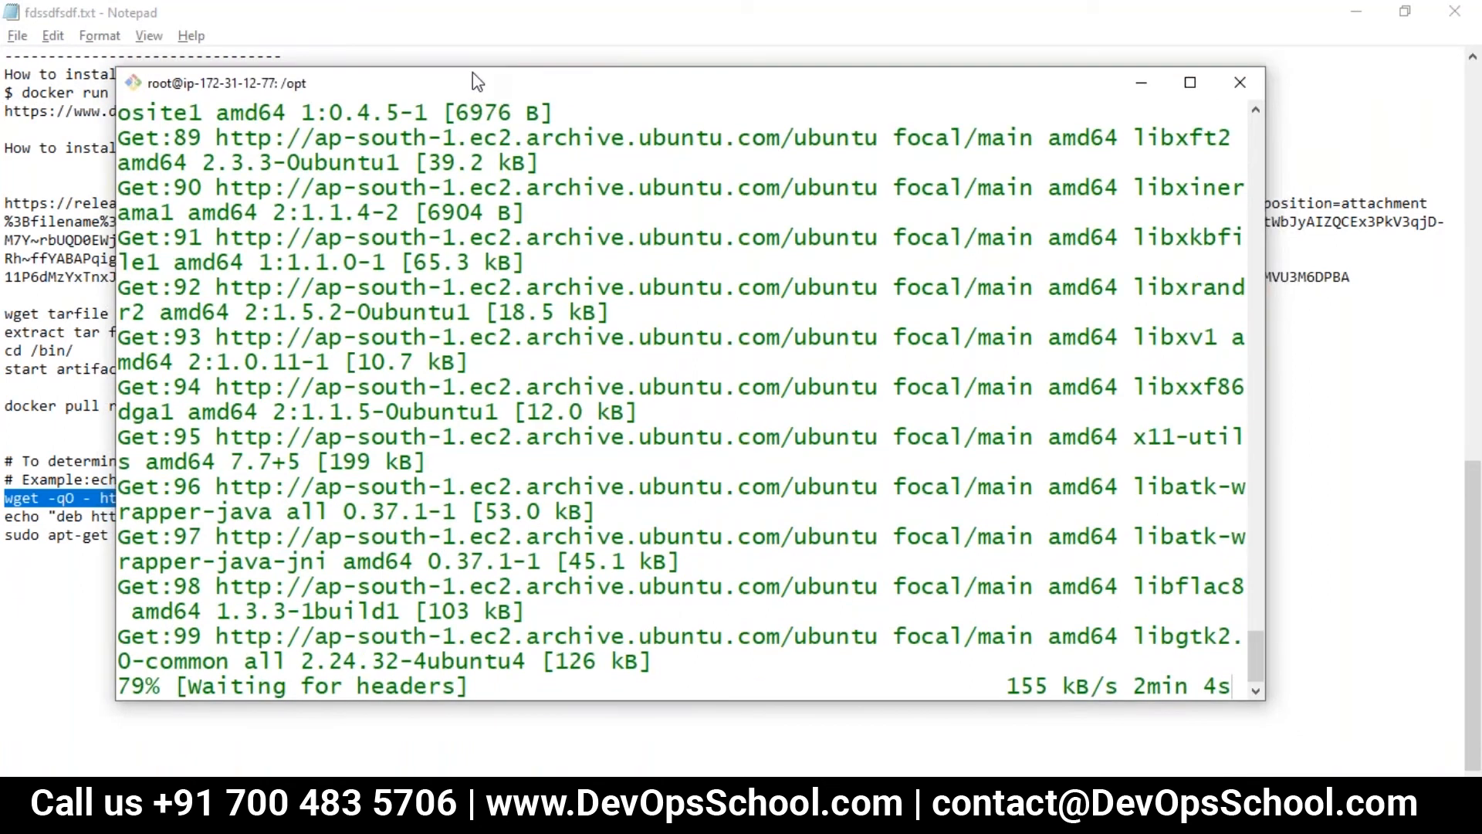
pyautogui.moveTo(477, 81); pyautogui.dragTo(455, 52)
# Review the Debian commands and the four manual installation lines in the notes while monitoring the Java installation.
pyautogui.moveTo(74, 572); pyautogui.dragTo(10, 477)
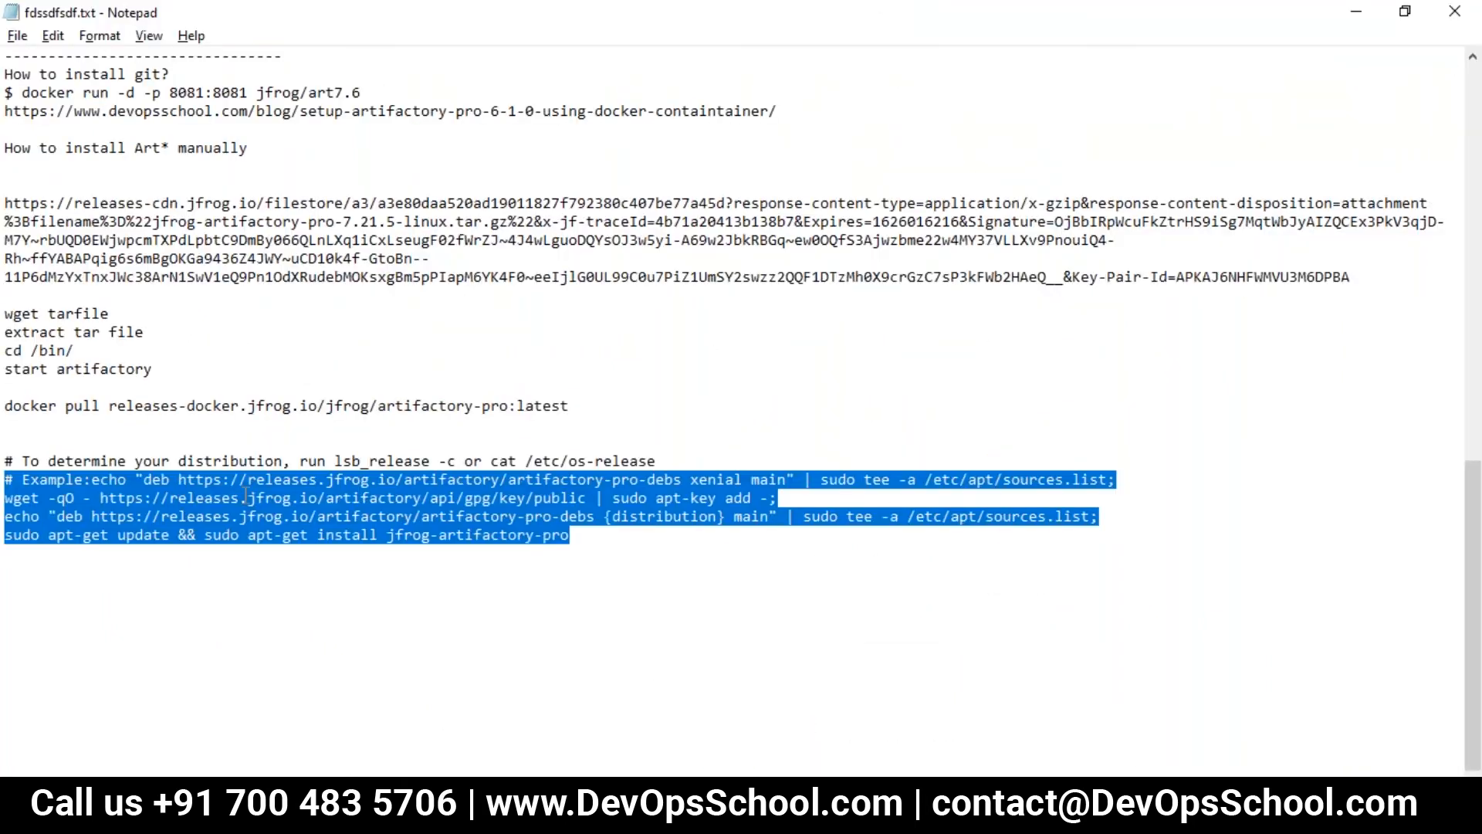
pyautogui.click(222, 364)
pyautogui.moveTo(221, 363); pyautogui.dragTo(4, 312)
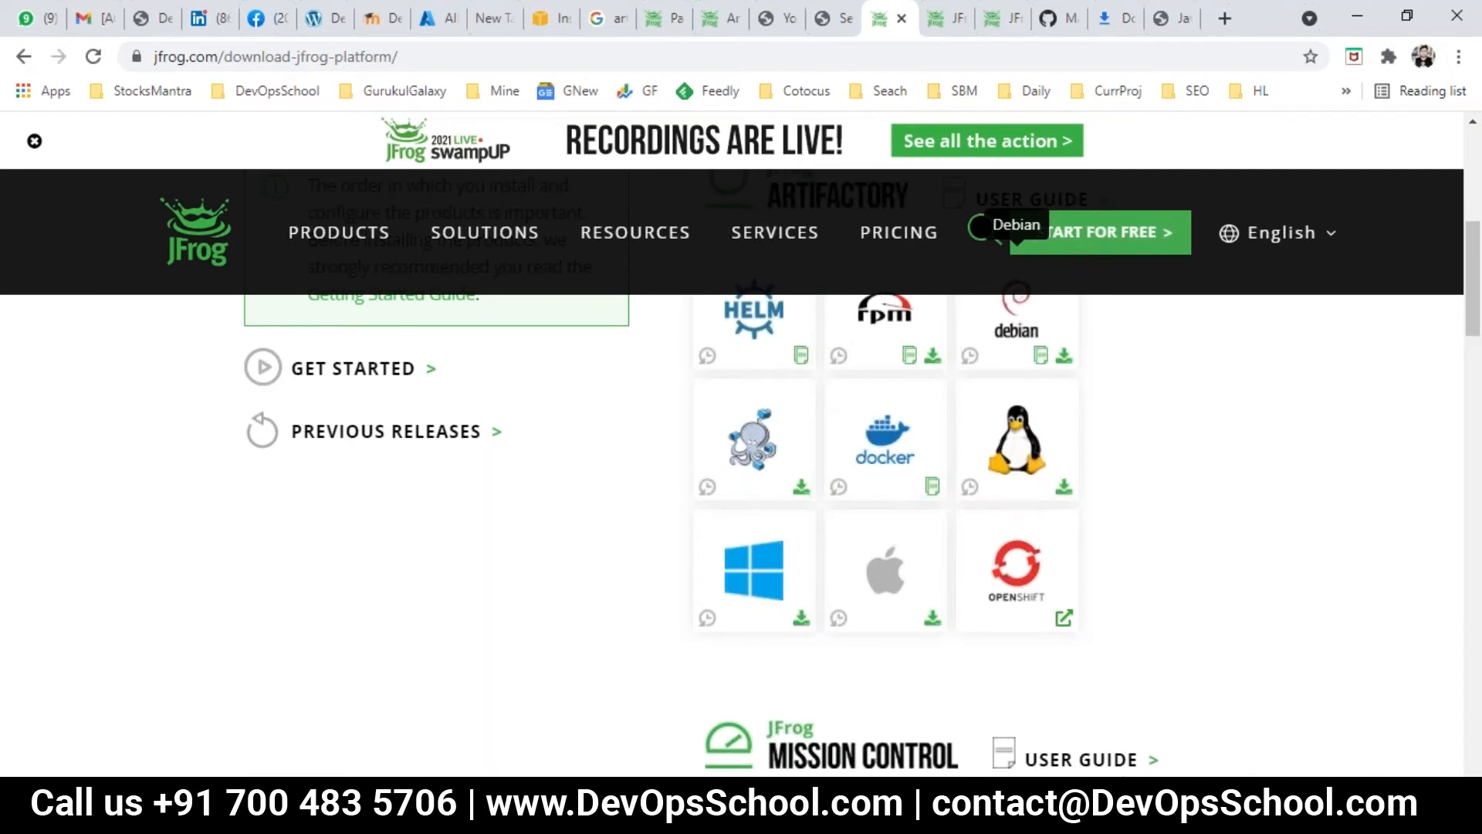
pyautogui.click(985, 688)
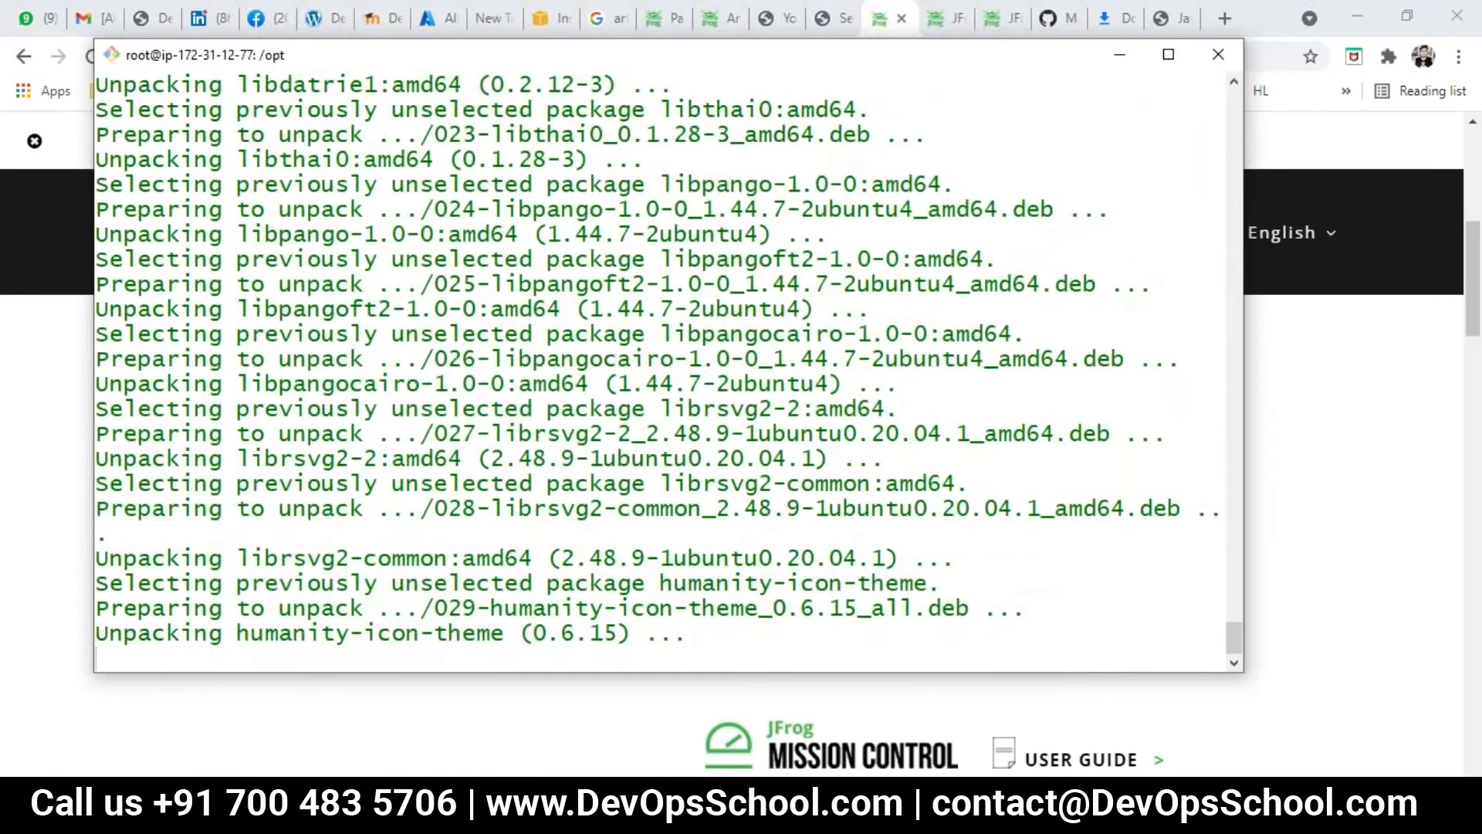
pyautogui.click(919, 806)
pyautogui.moveTo(4, 498); pyautogui.dragTo(789, 498)
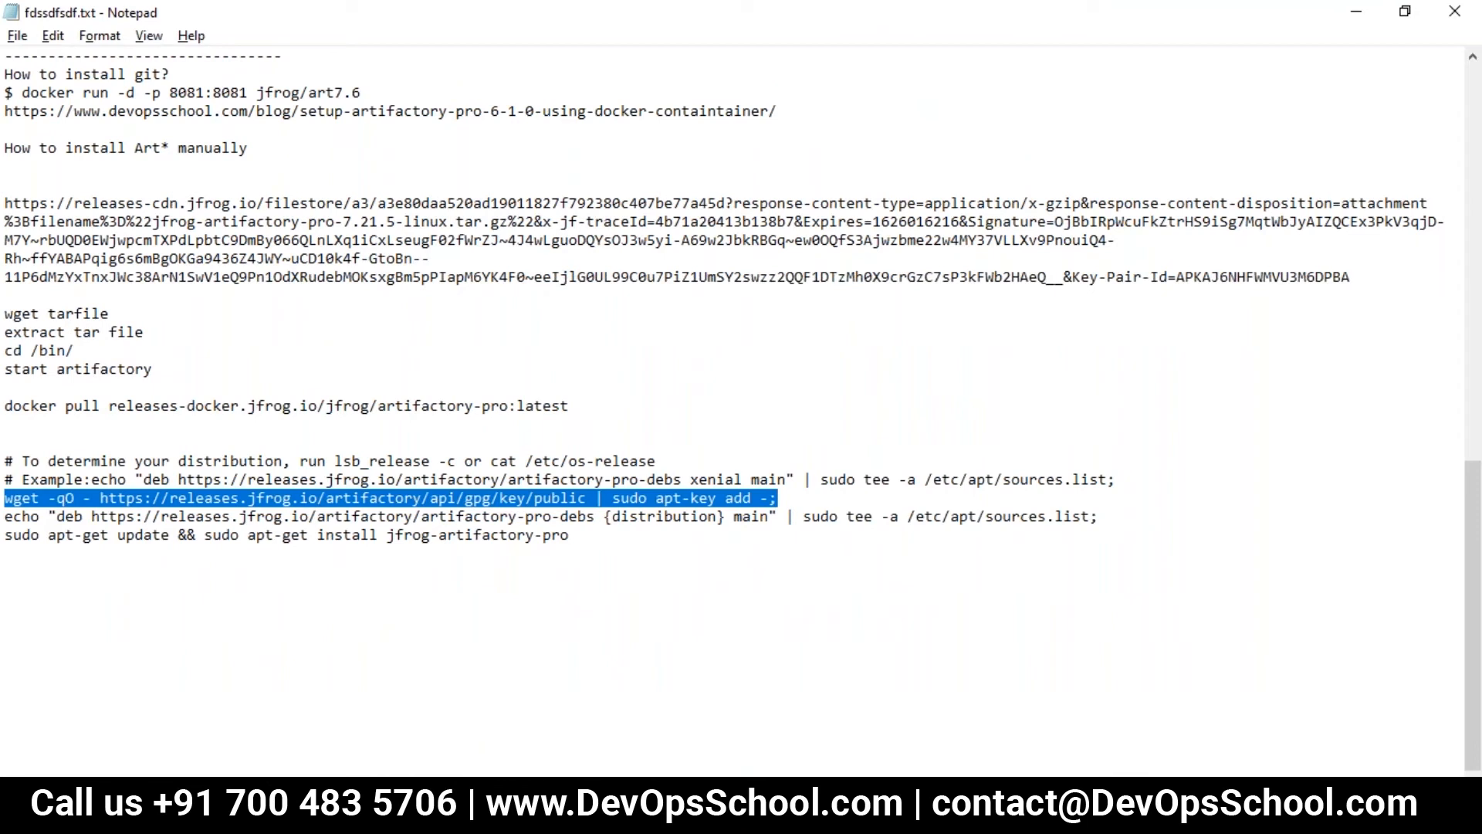
pyautogui.click(1091, 815)
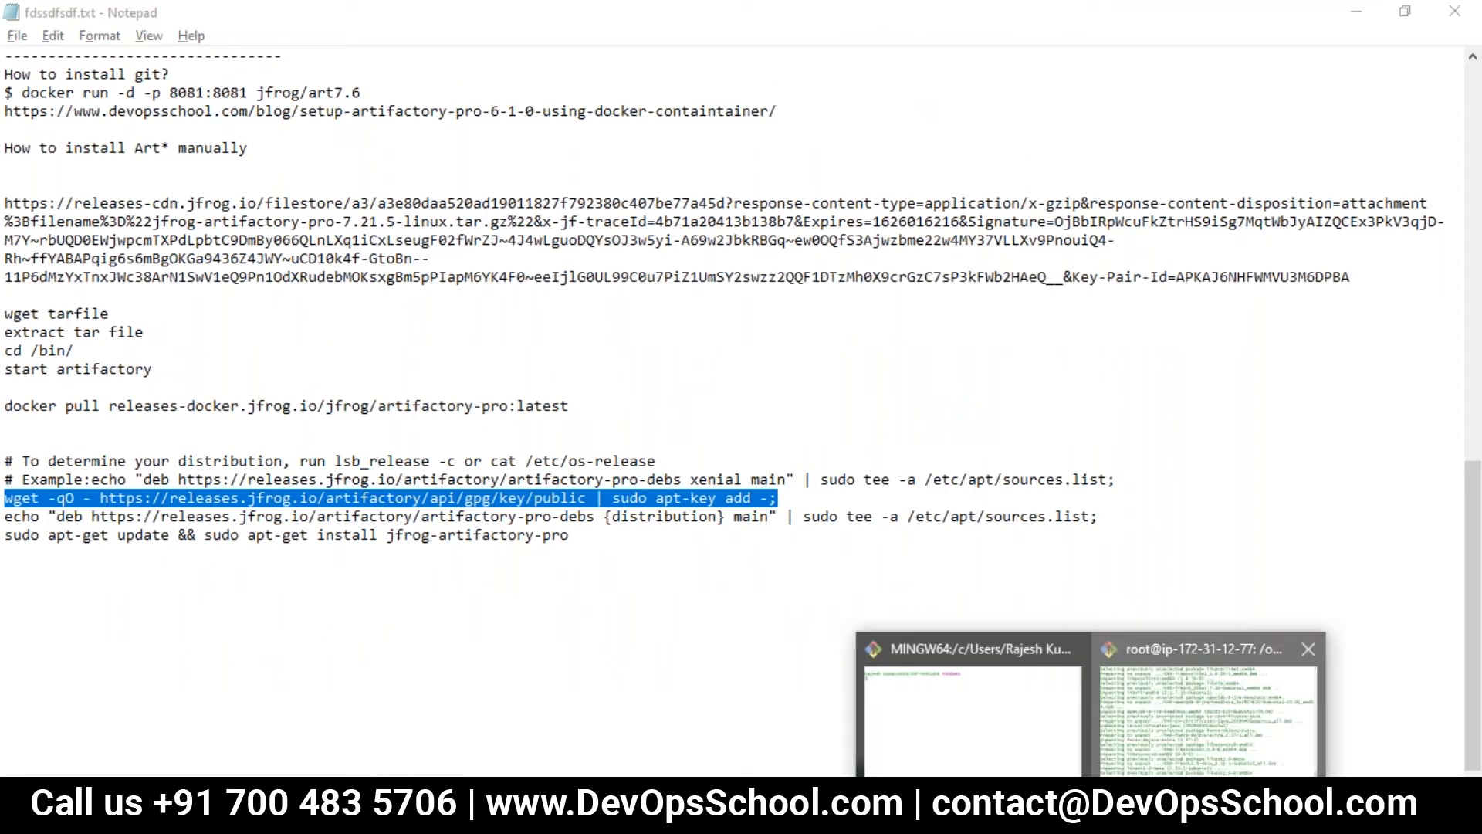
pyautogui.click(1208, 702)
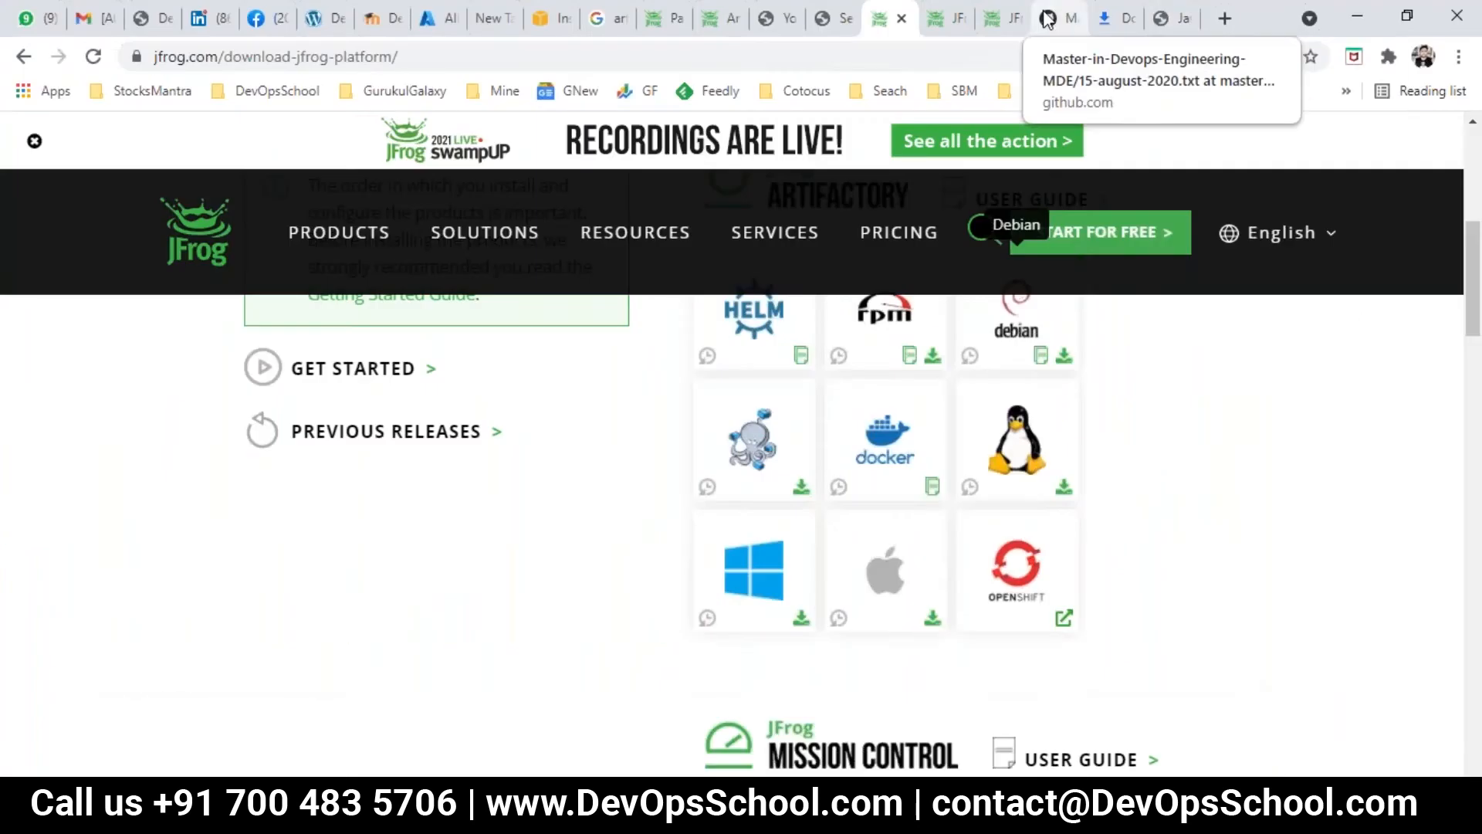
# Examine the Artifactory architecture section of the GitHub notes, covering the Java backend and the supported databases.
pyautogui.click(1057, 17)
pyautogui.scroll(4, 617, 563)
pyautogui.scroll(4, 617, 564)
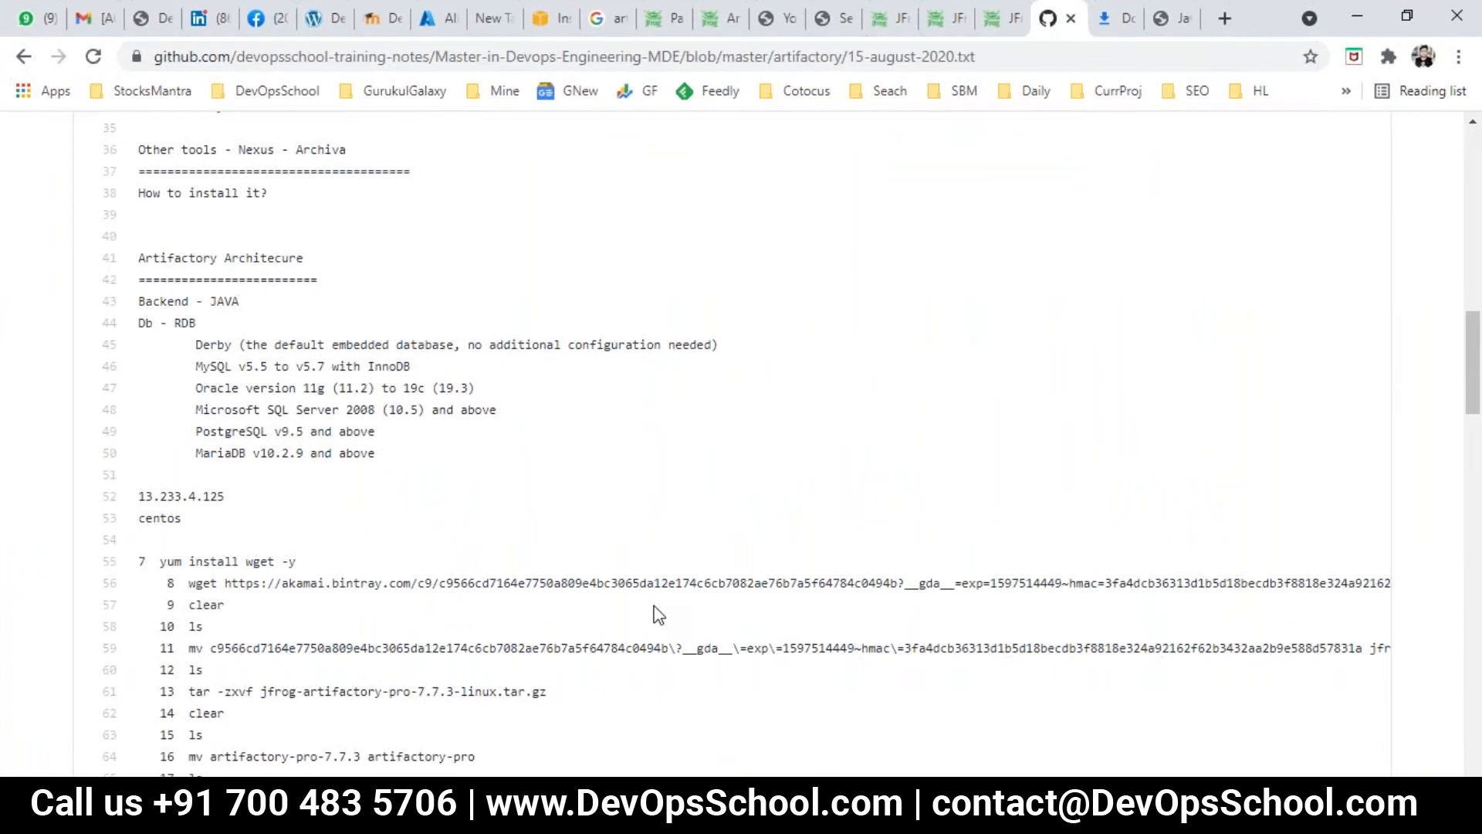
pyautogui.scroll(2, 656, 614)
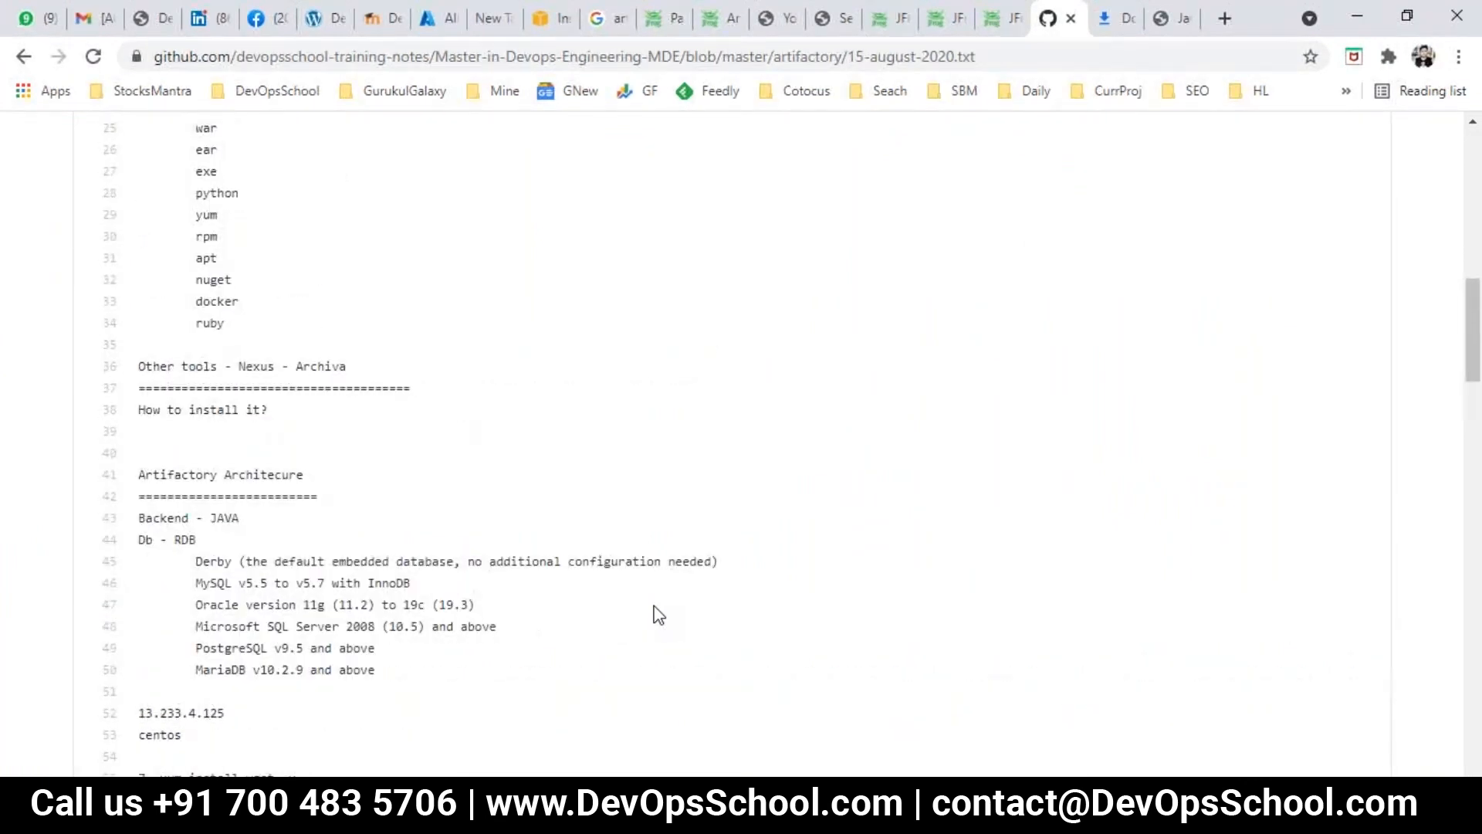
pyautogui.scroll(-2, 656, 614)
# Run java in the SSH terminal to verify the installation, and clear the screen.
pyautogui.hotkey('alt', 'Tab')
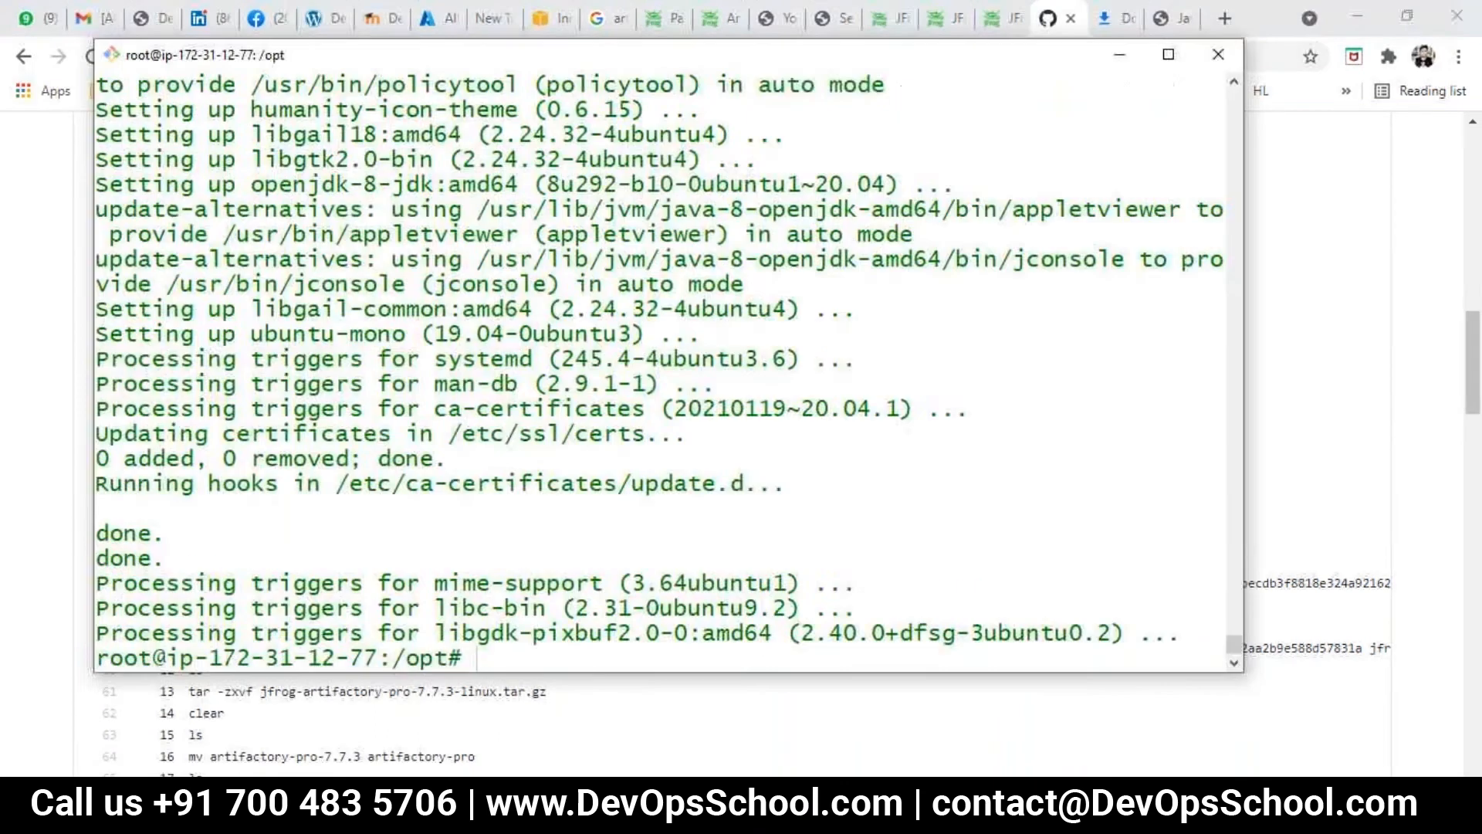
pyautogui.write('java')
pyautogui.press('Return')
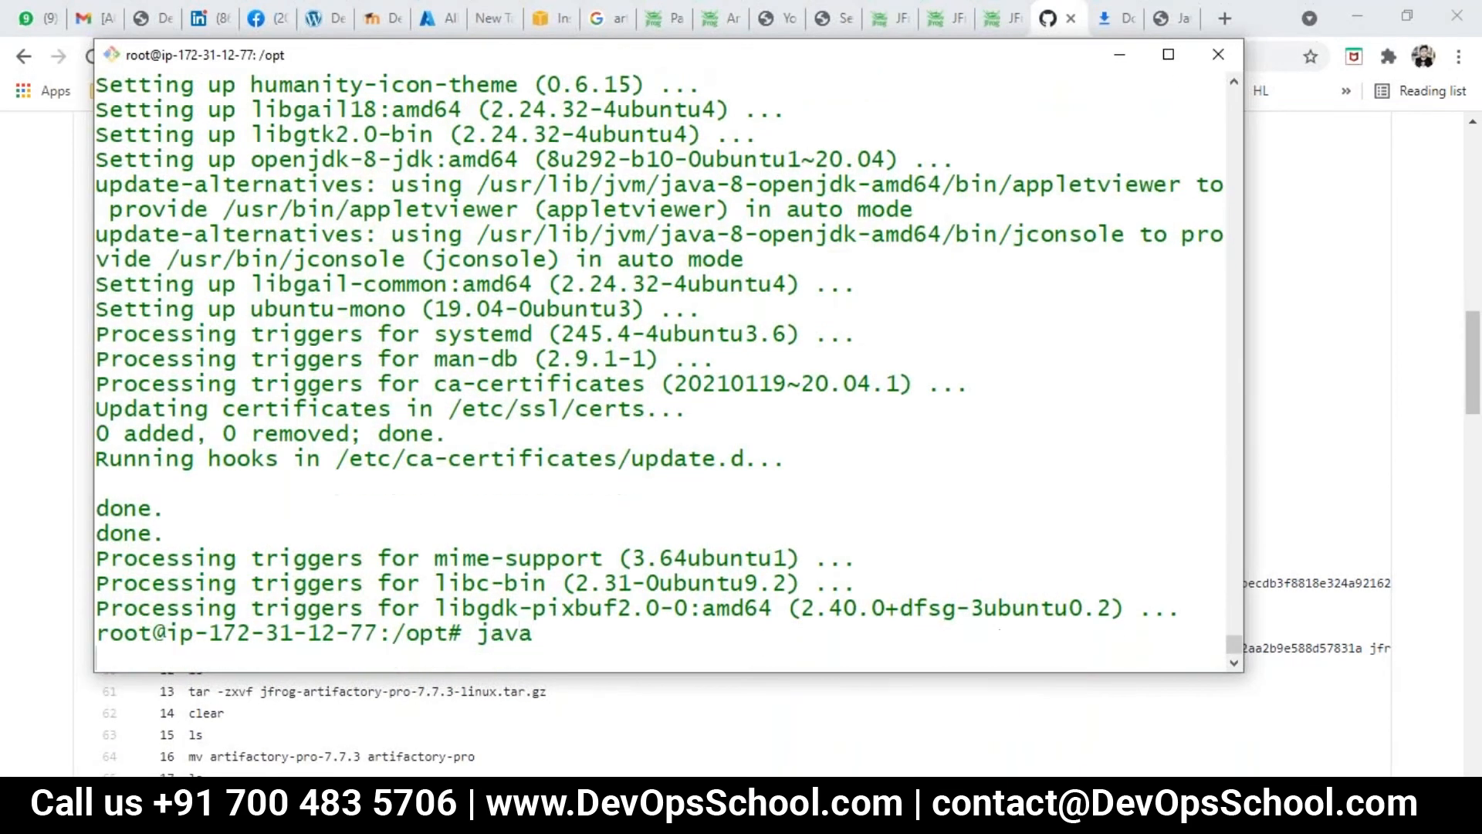
pyautogui.write('clear')
pyautogui.press('Return')
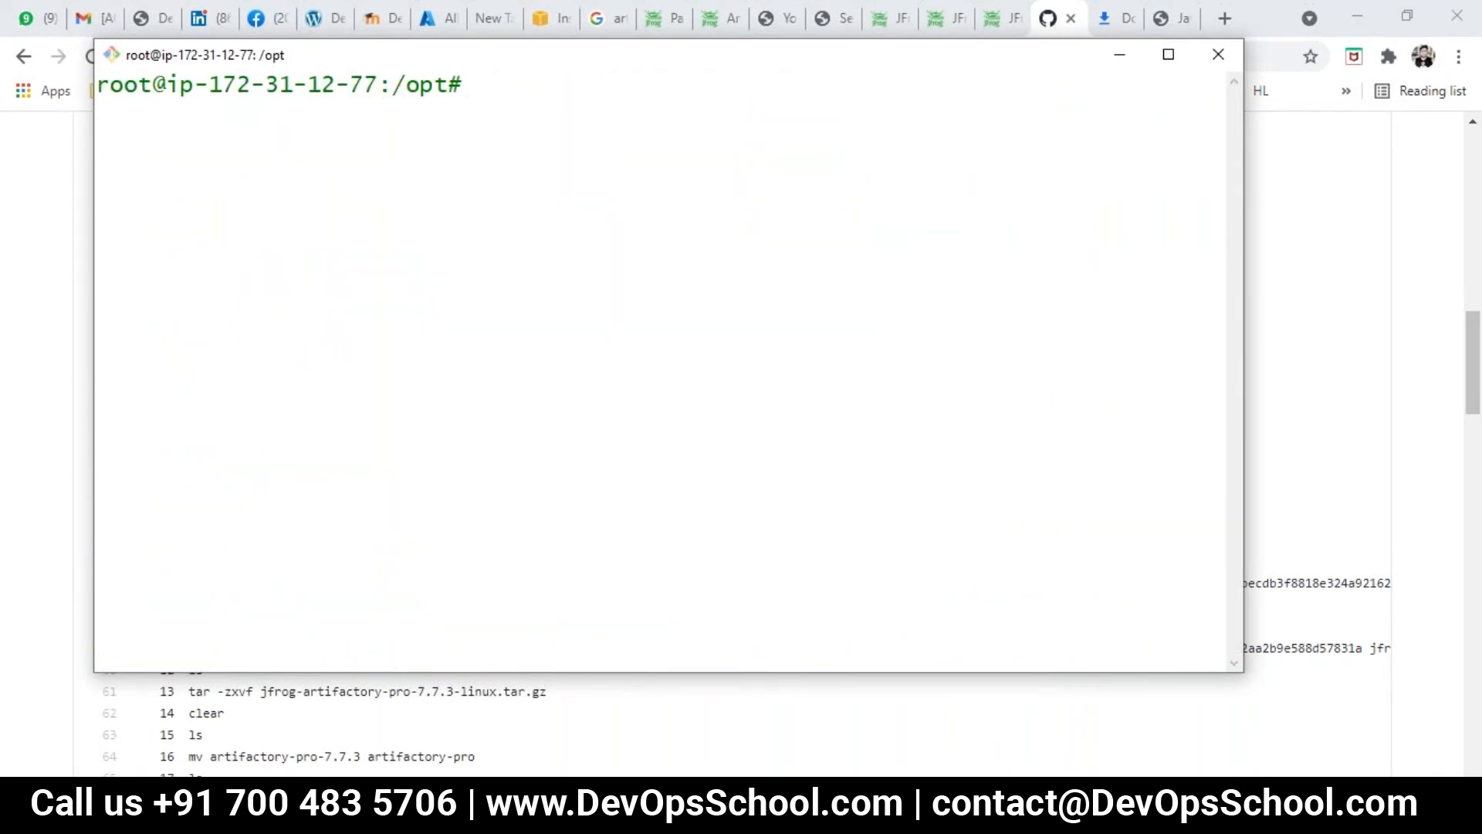
# Copy the wget apt-key line from the notes and run it in the SSH terminal to add the JFrog GPG key.
pyautogui.hotkey('alt', 'Tab')
pyautogui.moveTo(4, 497); pyautogui.dragTo(776, 498)
pyautogui.press('super+c')
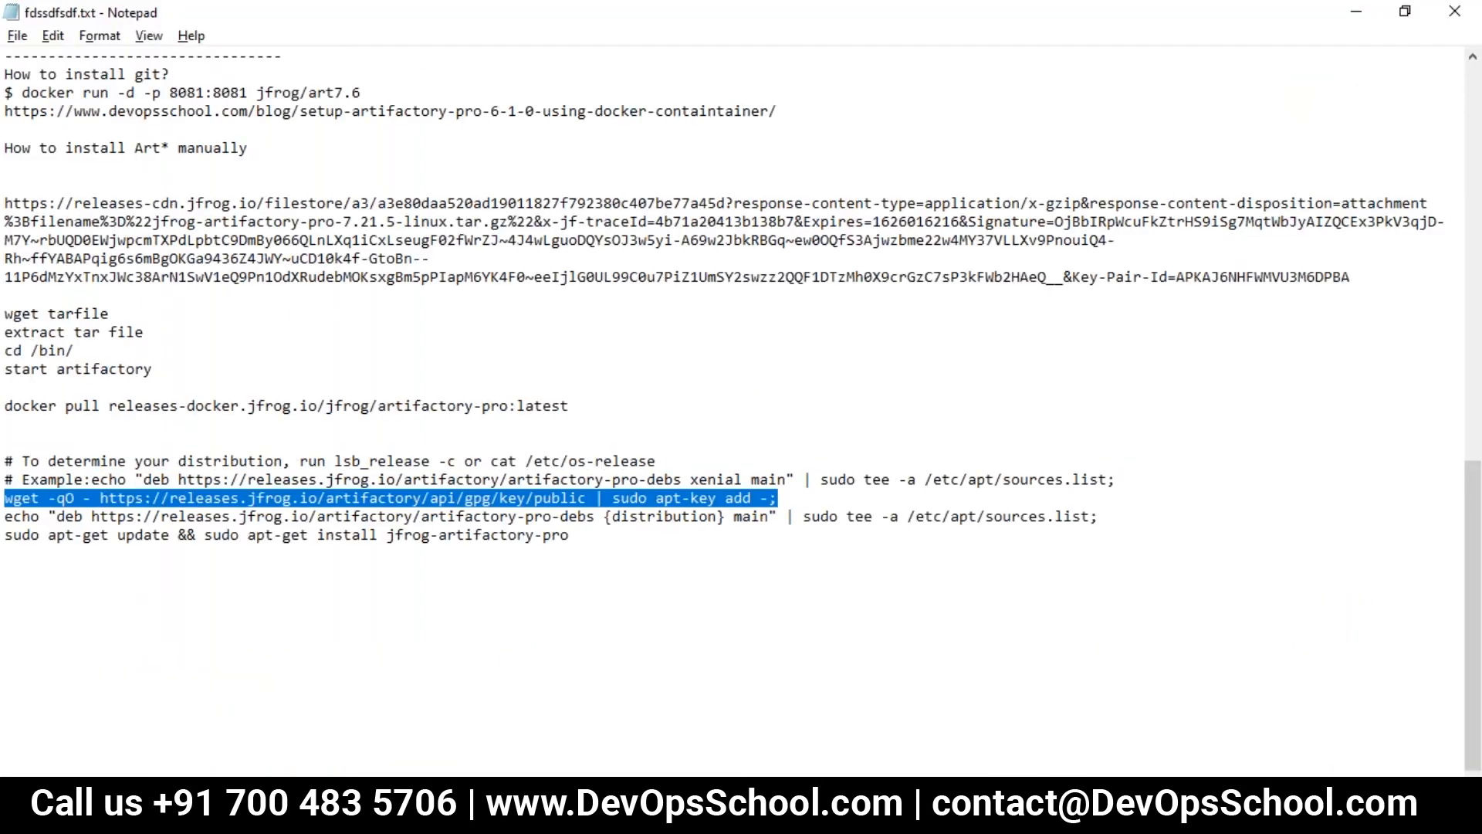
pyautogui.click(1091, 817)
pyautogui.click(1207, 710)
pyautogui.rightClick(430, 298)
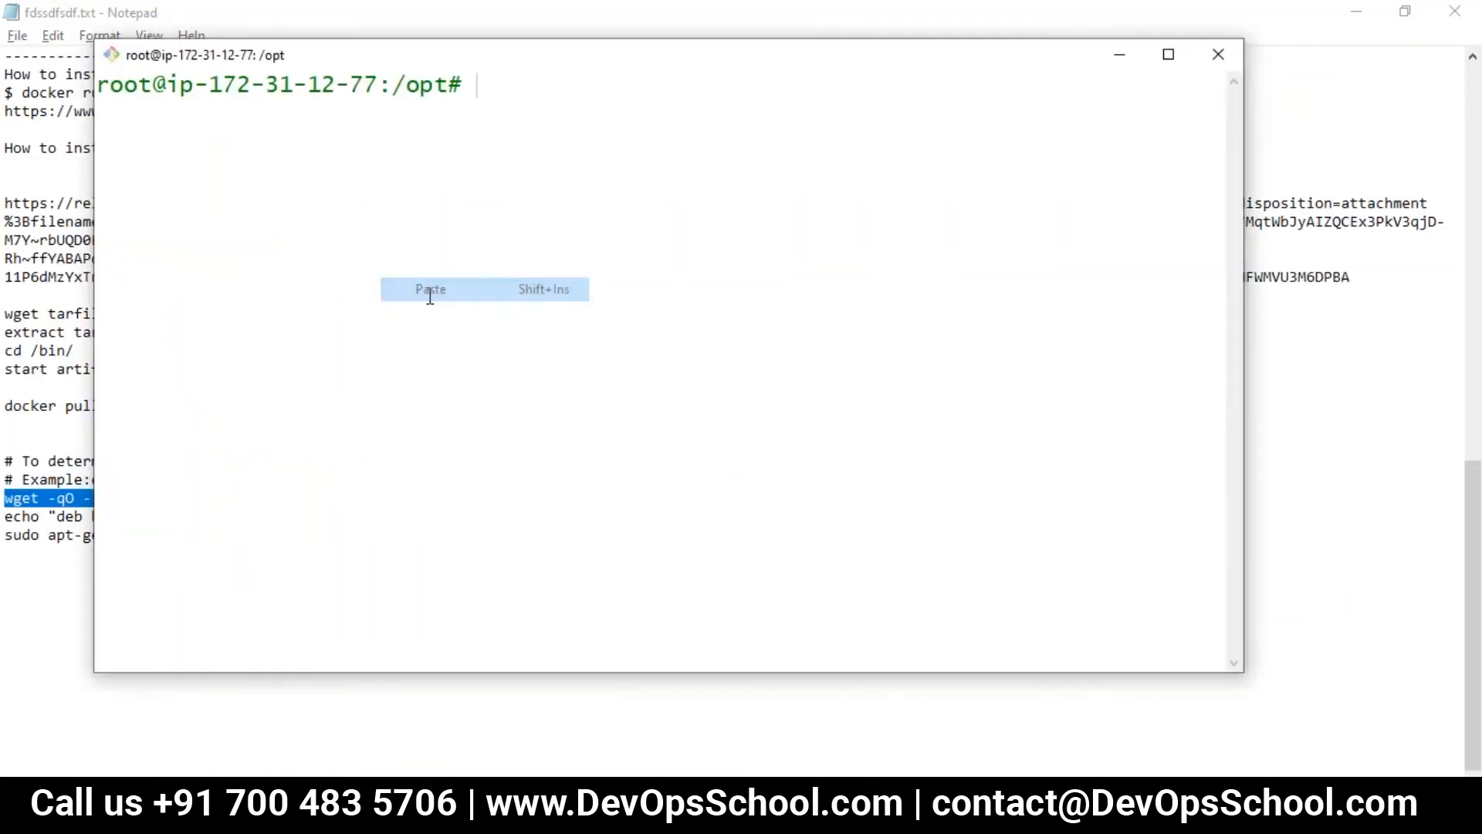
pyautogui.click(424, 289)
# Run the notes' echo deb line with the {distribution} placeholder in the SSH terminal, appending it to /etc/apt/sources.list.
pyautogui.moveTo(3, 516); pyautogui.dragTo(1118, 512)
pyautogui.press('super+c')
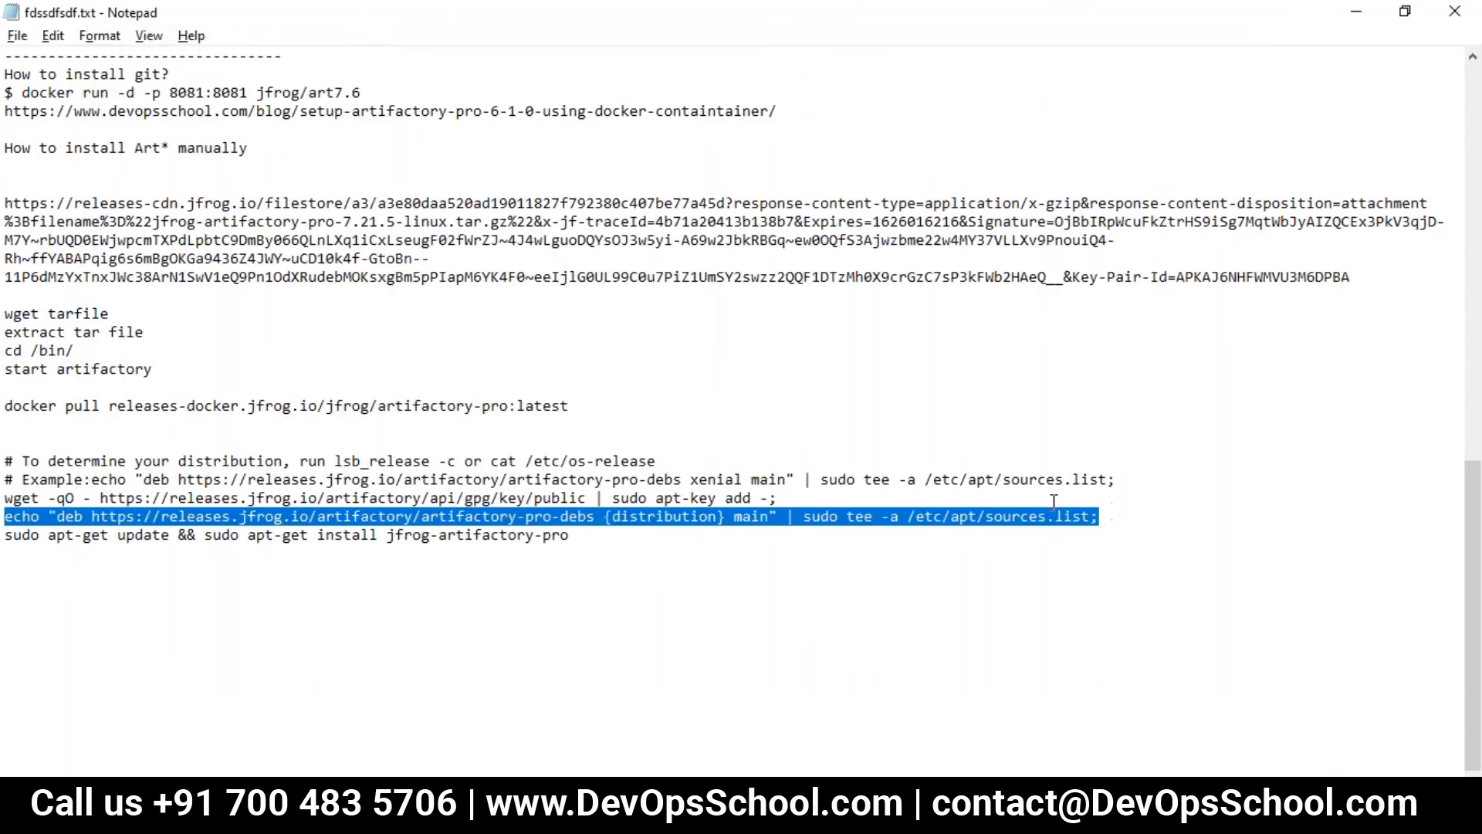
pyautogui.hotkey('alt', 'Tab')
pyautogui.rightClick(638, 242)
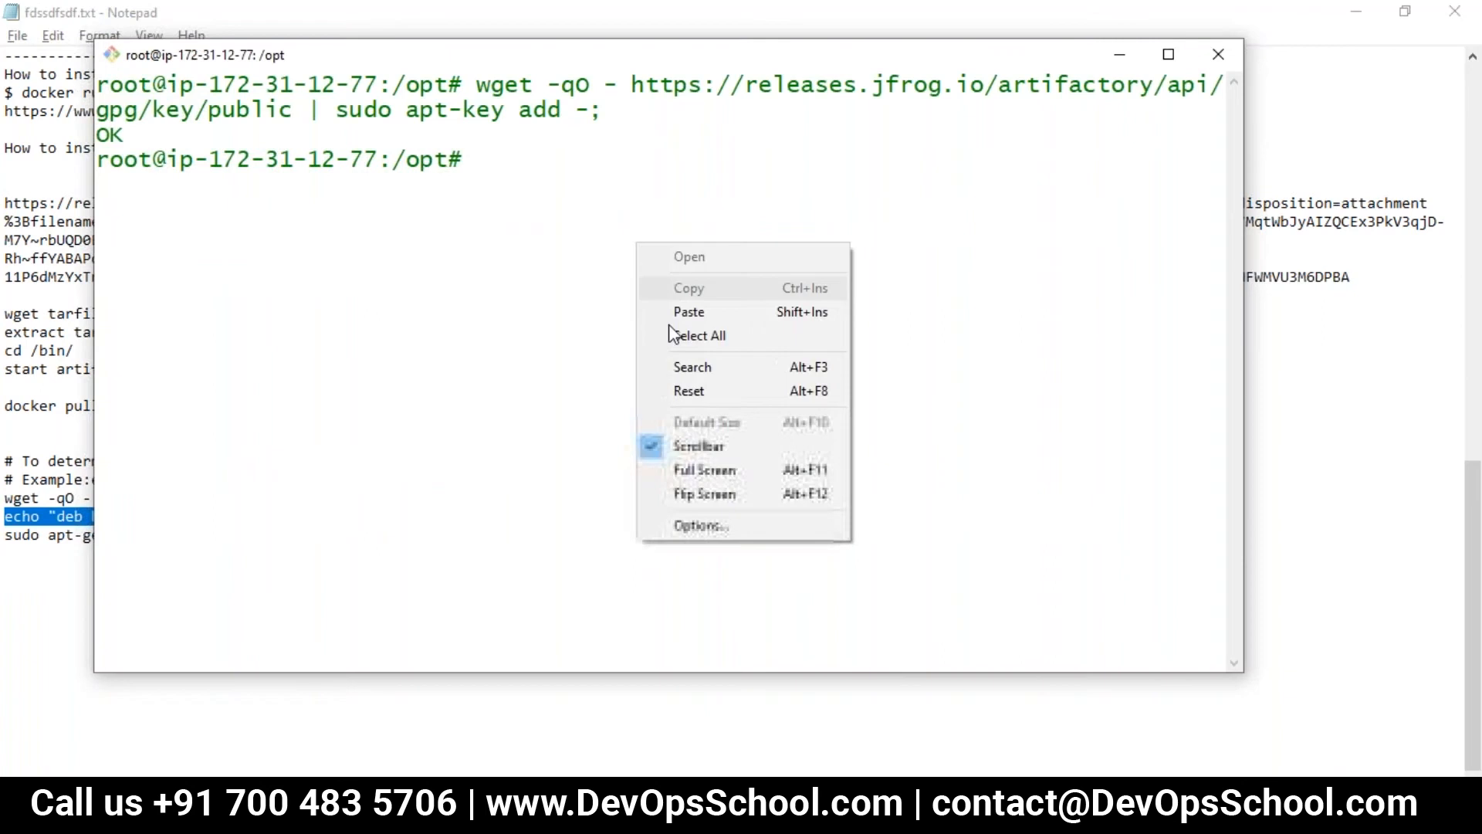
pyautogui.click(656, 308)
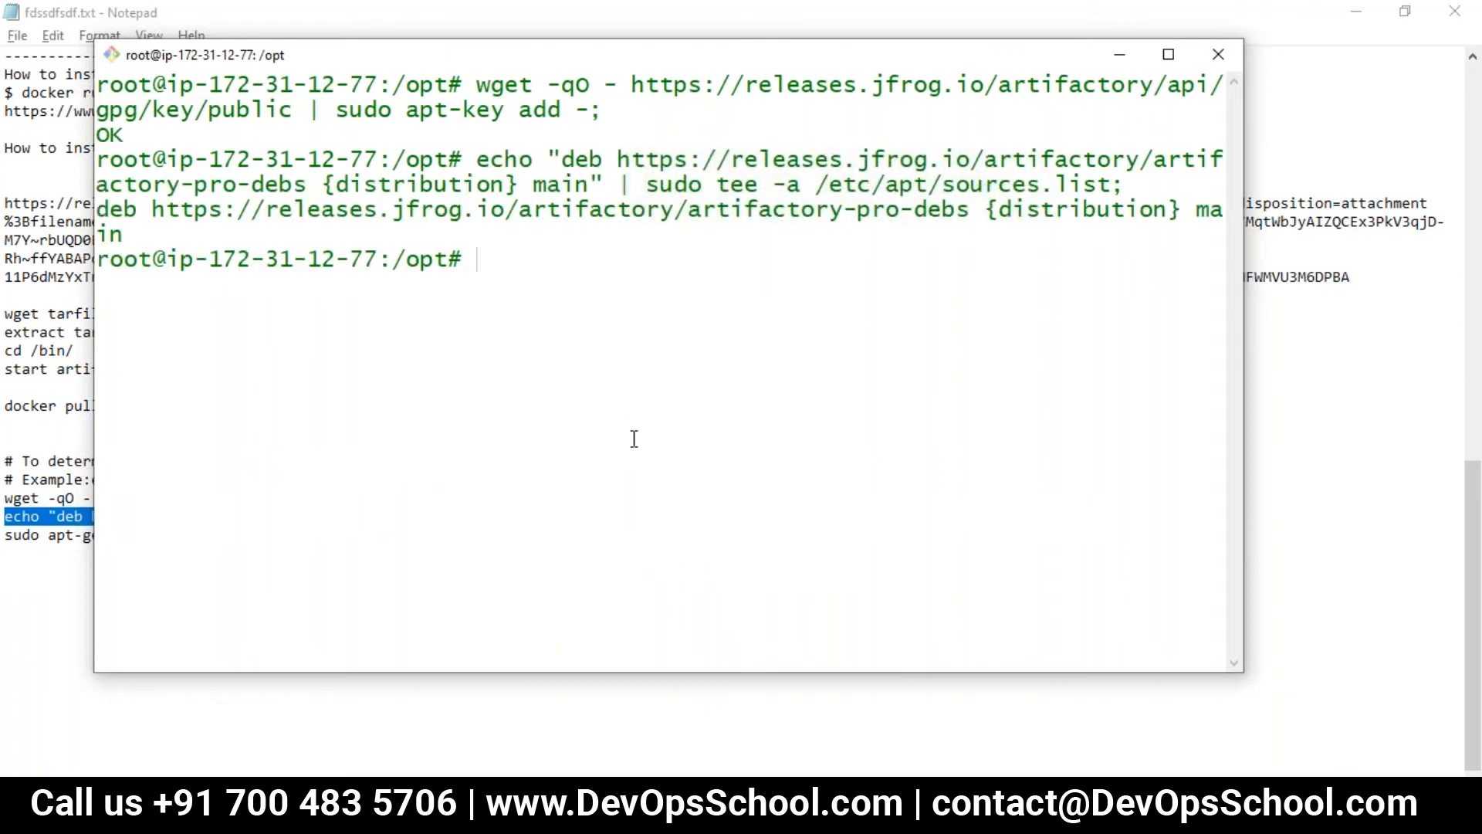
# Run the example echo deb command for xenial from the notes in the SSH terminal, appending the repository to /etc/apt/sources.list.
pyautogui.hotkey('alt', 'Tab')
pyautogui.click(137, 514)
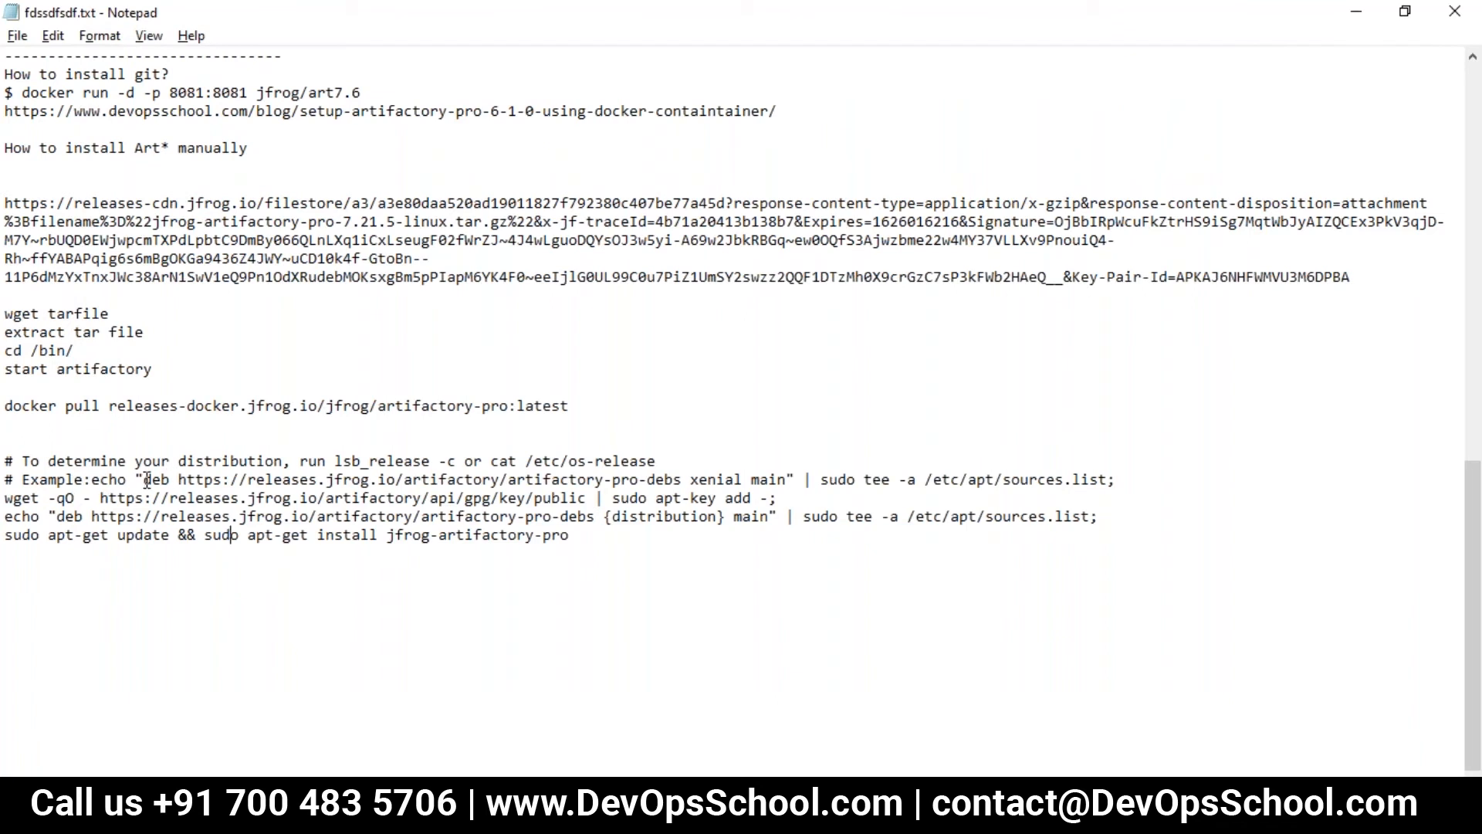
pyautogui.moveTo(93, 480); pyautogui.dragTo(1117, 482)
pyautogui.hotkey('alt', 'Tab')
pyautogui.rightClick(664, 317)
pyautogui.click(706, 382)
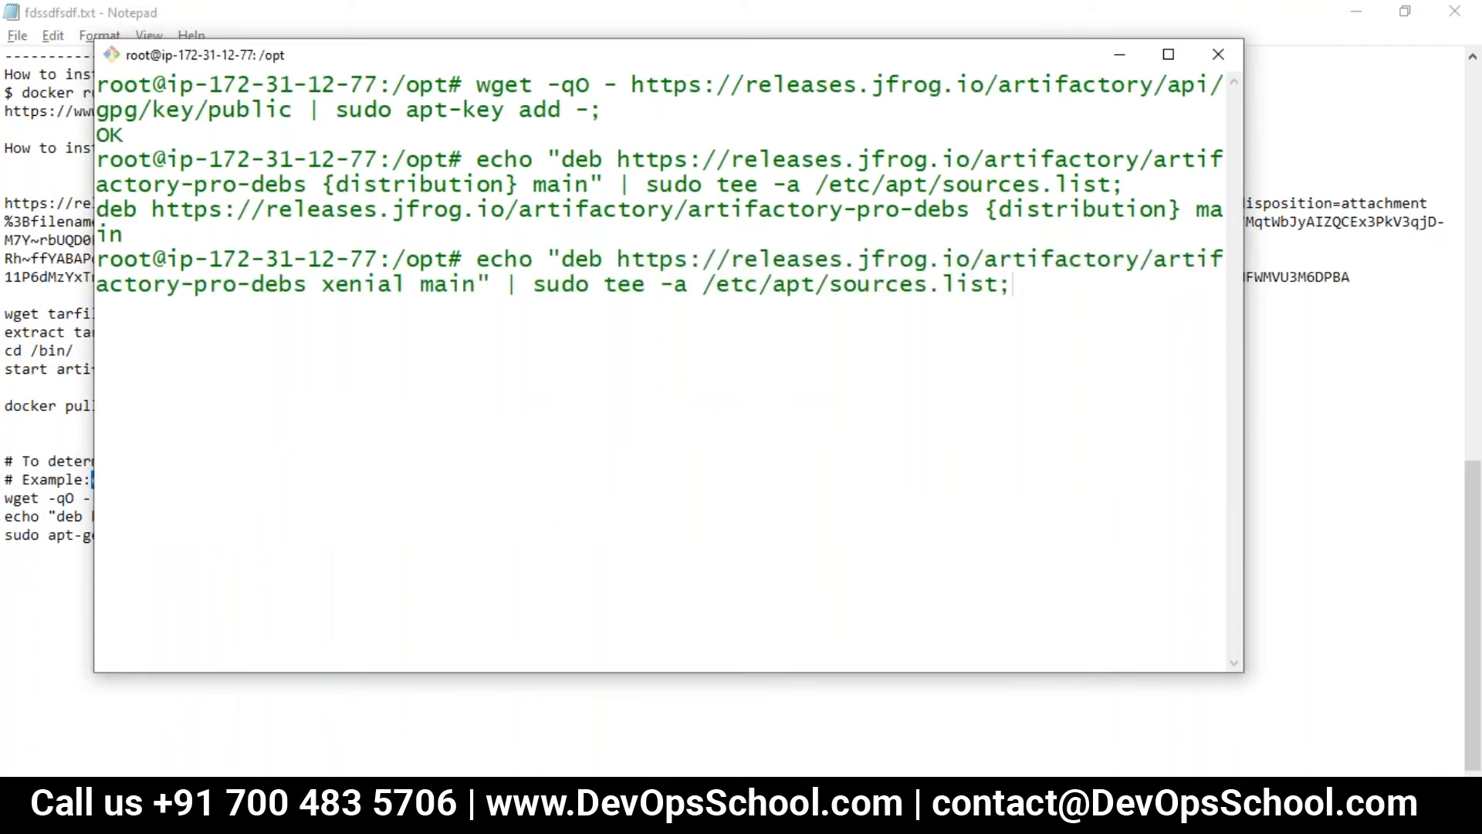
pyautogui.press('Return')
# Copy the xenial deb repository line from the terminal output into the notes below the apt-get install command.
pyautogui.moveTo(1142, 309); pyautogui.dragTo(99, 310)
pyautogui.click(89, 583)
pyautogui.write('deb https://releases.jfrog.io/artifactory/artifactory-pro-debs xenial main')
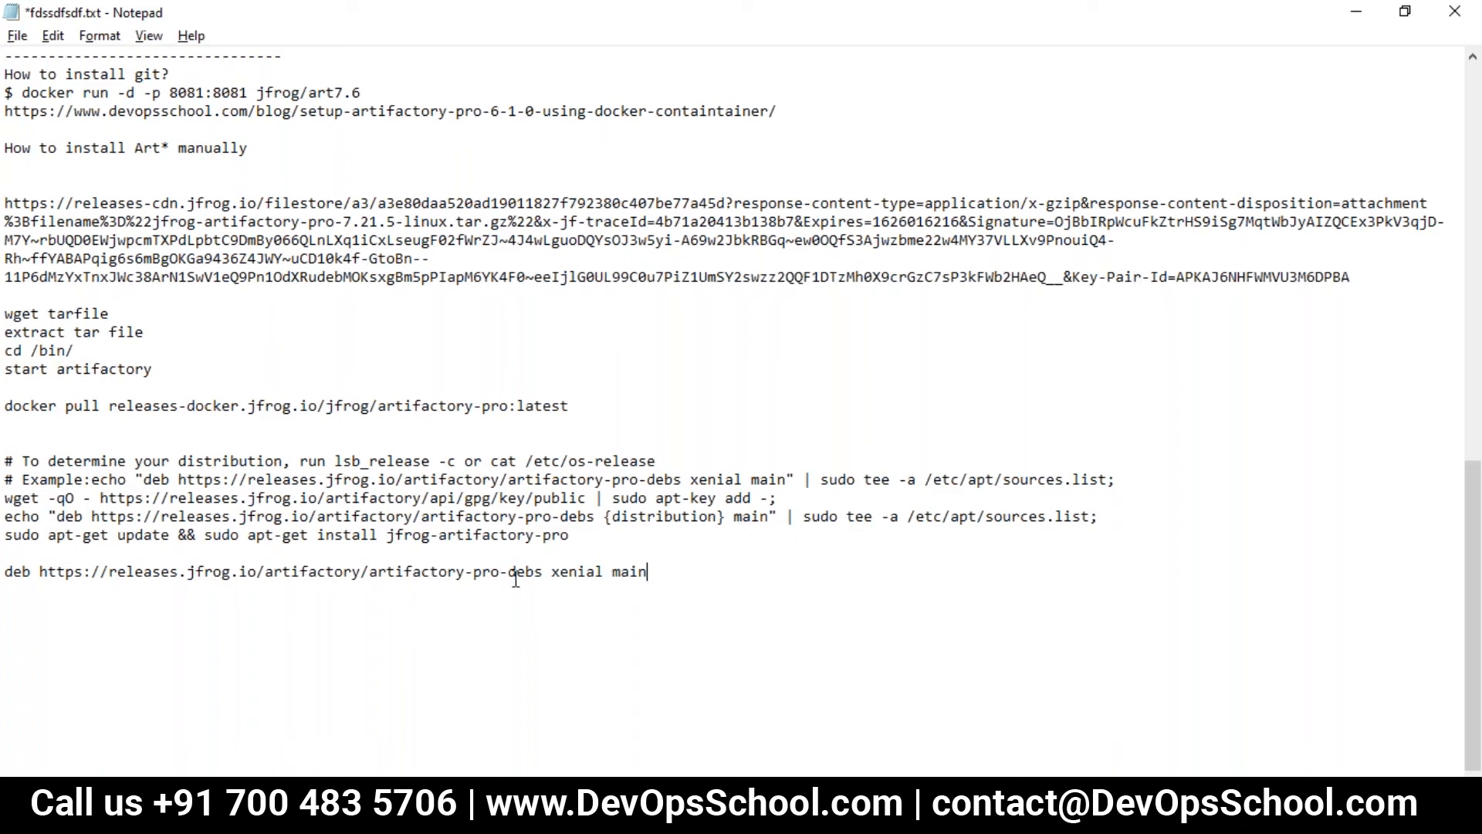
# Replace the {distribution} placeholder with xenial in the echo deb line of the notes, removing the extra space.
pyautogui.moveTo(647, 587); pyautogui.dragTo(551, 575)
pyautogui.doubleClick(581, 571)
pyautogui.hotkey('ctrl', 'c')
pyautogui.moveTo(725, 524); pyautogui.dragTo(605, 523)
pyautogui.hotkey('ctrl', 'v')
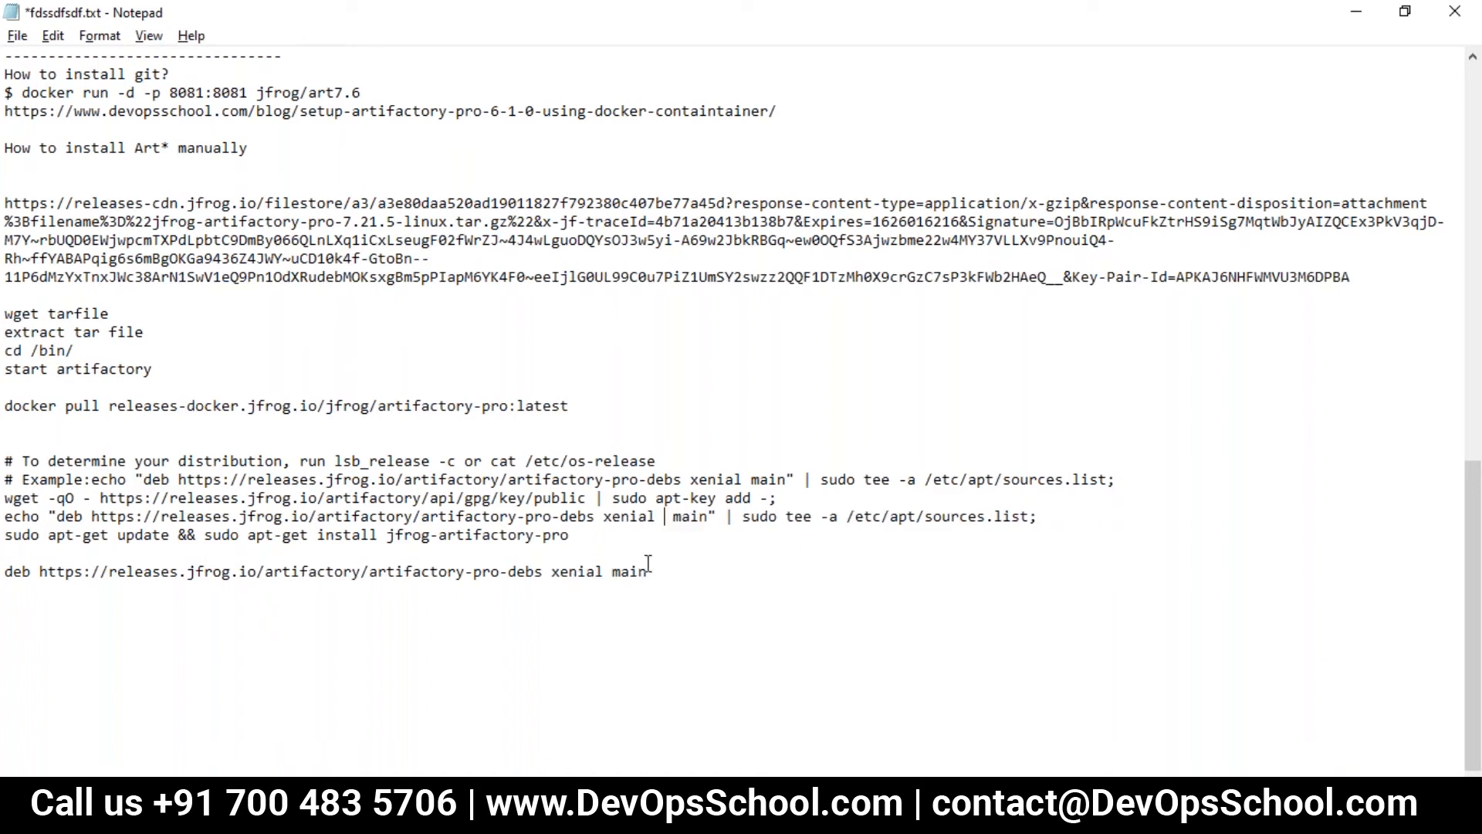
pyautogui.press('BackSpace')
# Copy the edited xenial echo deb line from the notes, clear the SSH terminal and run the command there.
pyautogui.moveTo(5, 535); pyautogui.dragTo(1031, 516)
pyautogui.press('BackSpace')
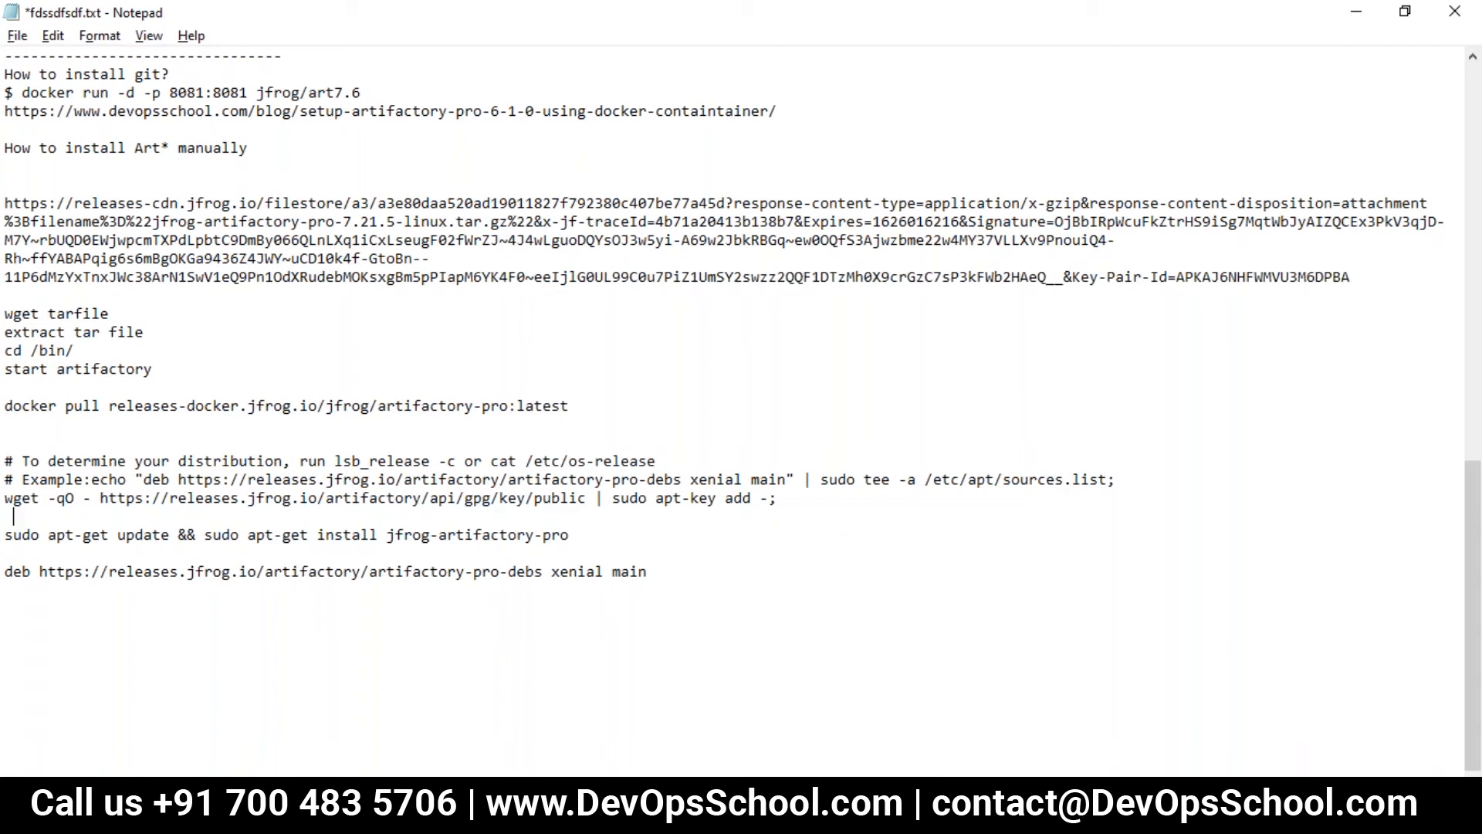
pyautogui.hotkey('ctrl', 'z')
pyautogui.press('super+c')
pyautogui.hotkey('alt', 'Tab')
pyautogui.write('clear')
pyautogui.press('Return')
pyautogui.rightClick(630, 196)
pyautogui.click(694, 264)
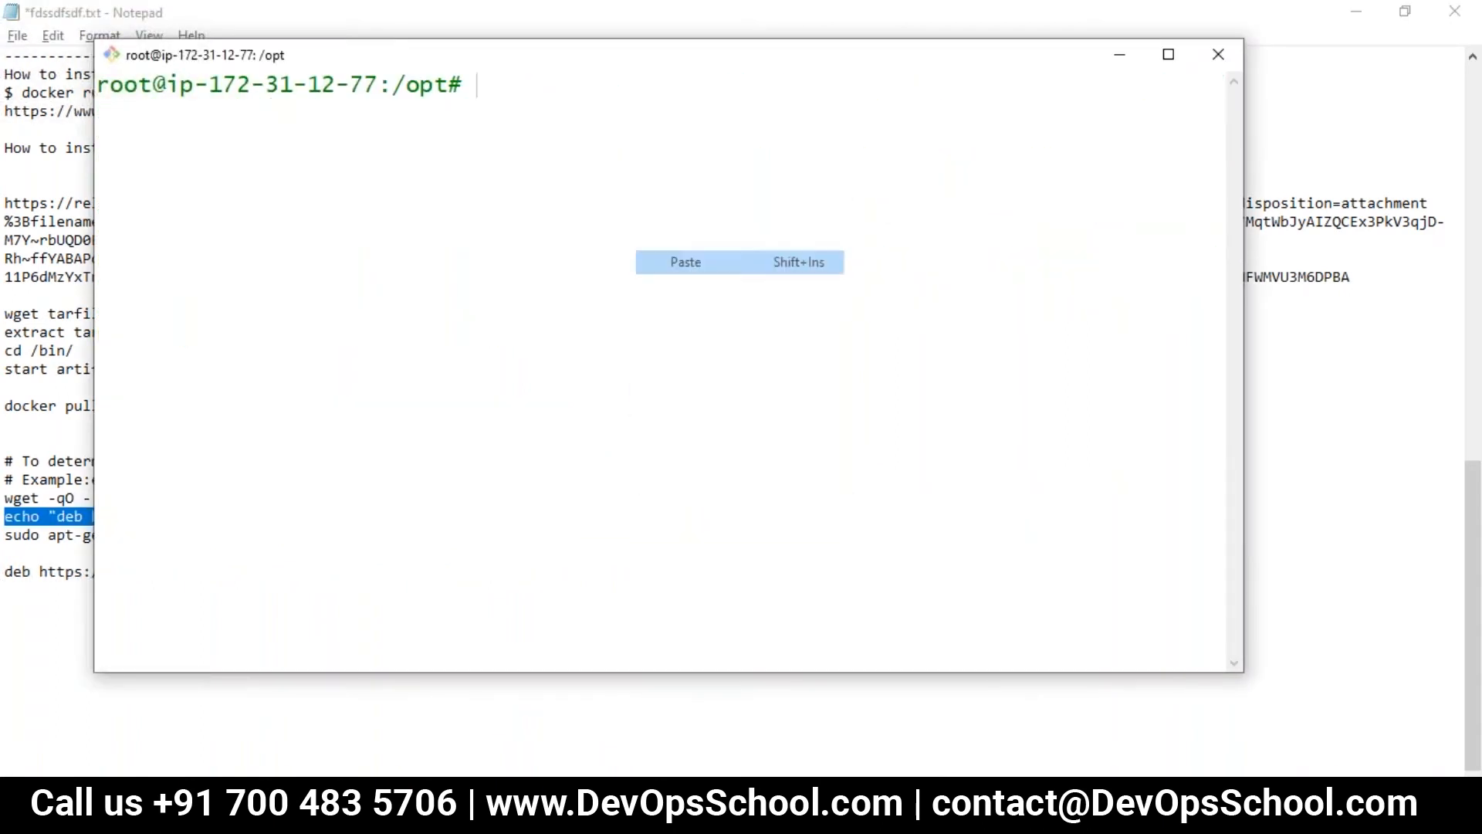
pyautogui.press('Return')
# Run sudo apt-get update && sudo apt-get install jfrog-artifactory-pro from the notes in the SSH terminal, and review the output.
pyautogui.hotkey('alt', 'Tab')
pyautogui.moveTo(570, 535); pyautogui.dragTo(11, 543)
pyautogui.press('super+c')
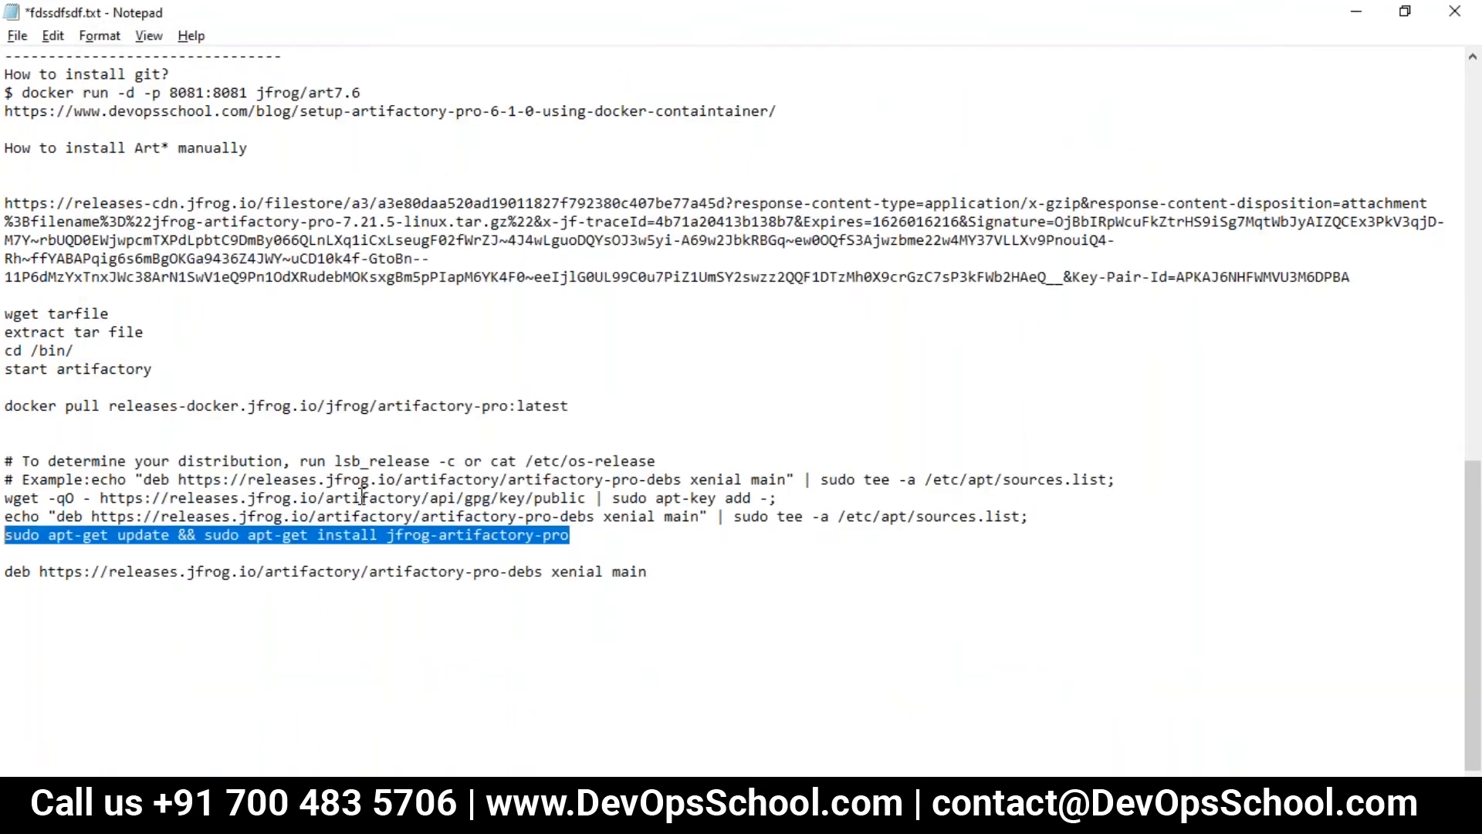
pyautogui.hotkey('alt', 'Tab')
pyautogui.rightClick(531, 263)
pyautogui.click(568, 330)
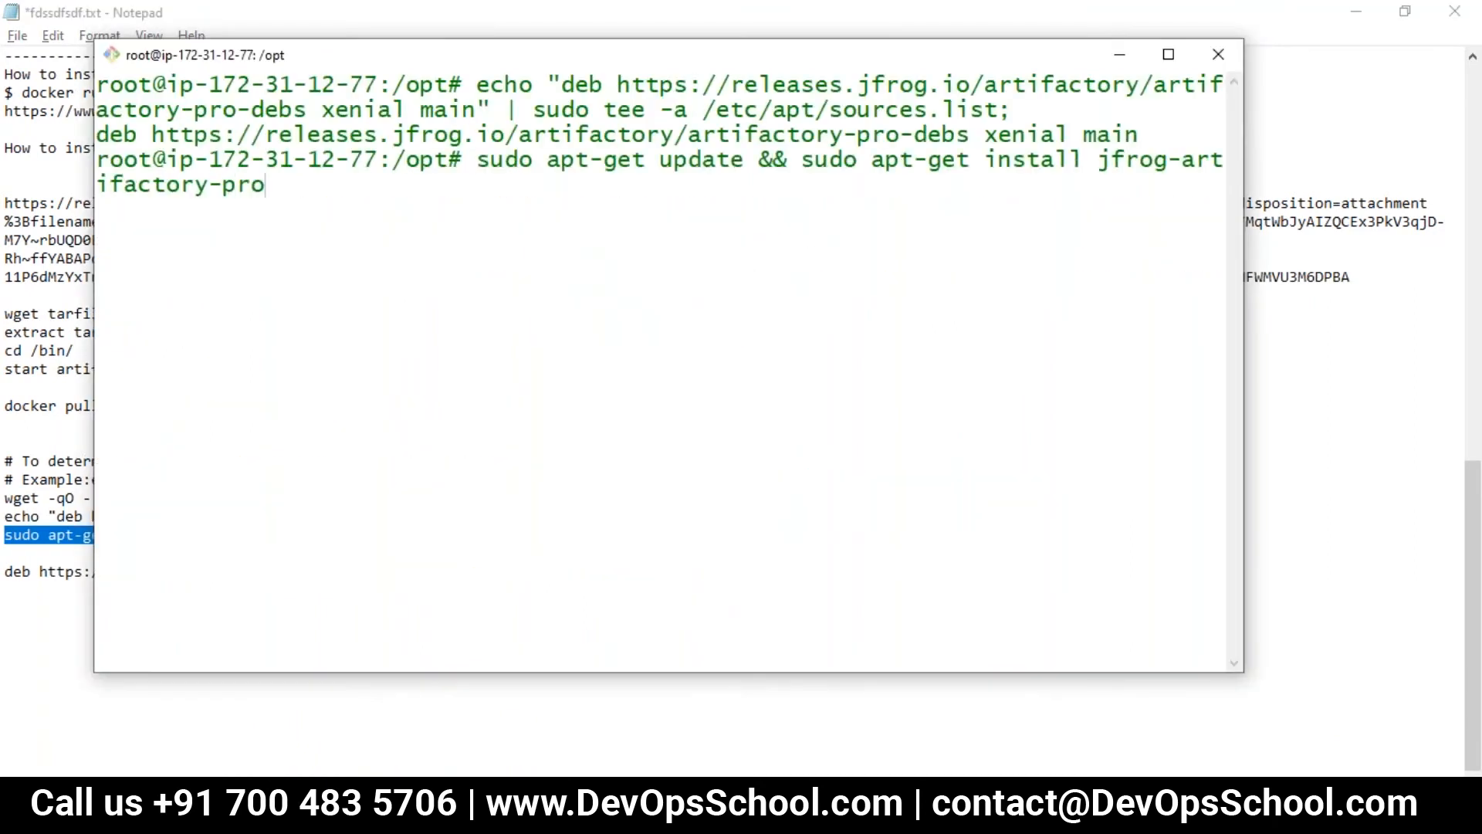
pyautogui.press('Return')
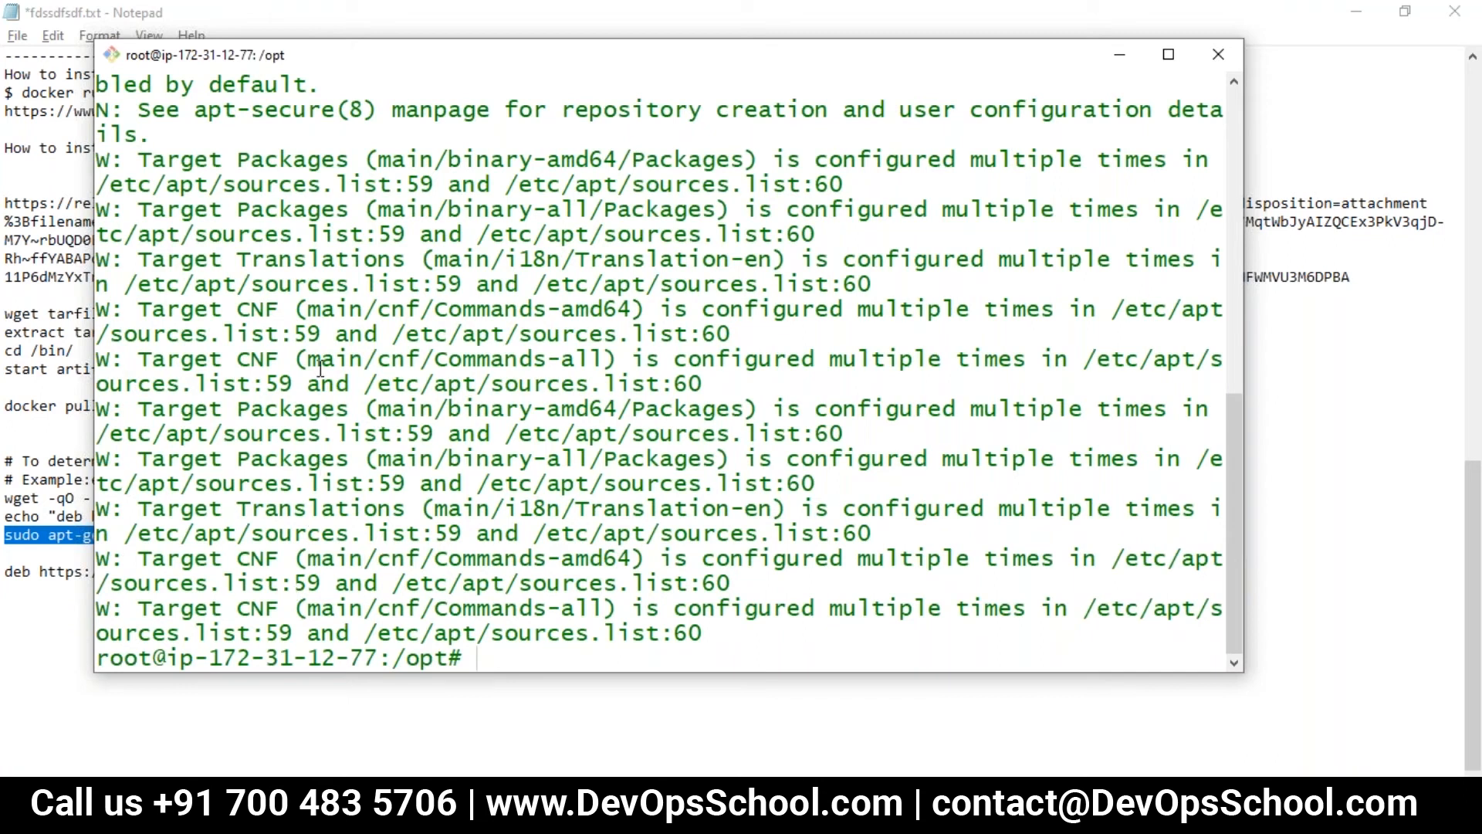
pyautogui.scroll(3, 320, 368)
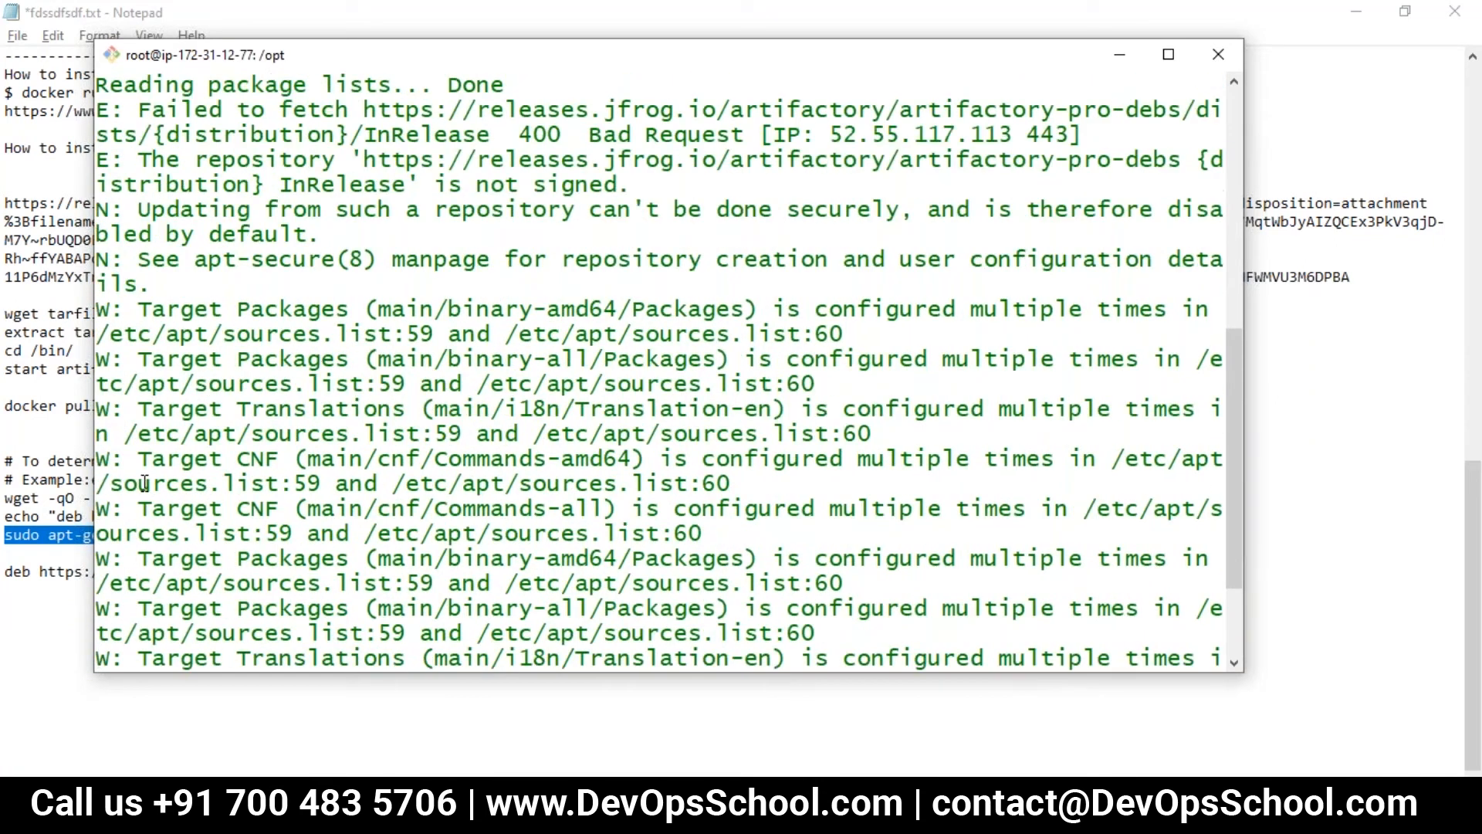
# Clear the SSH terminal, run only sudo apt-get install jfrog-artifactory-pro from the notes, and accept the installation with y.
pyautogui.click(22, 516)
pyautogui.moveTo(10, 535); pyautogui.dragTo(205, 535)
pyautogui.hotkey('ctrl', 'c')
pyautogui.hotkey('alt', 'Tab')
pyautogui.write('clear')
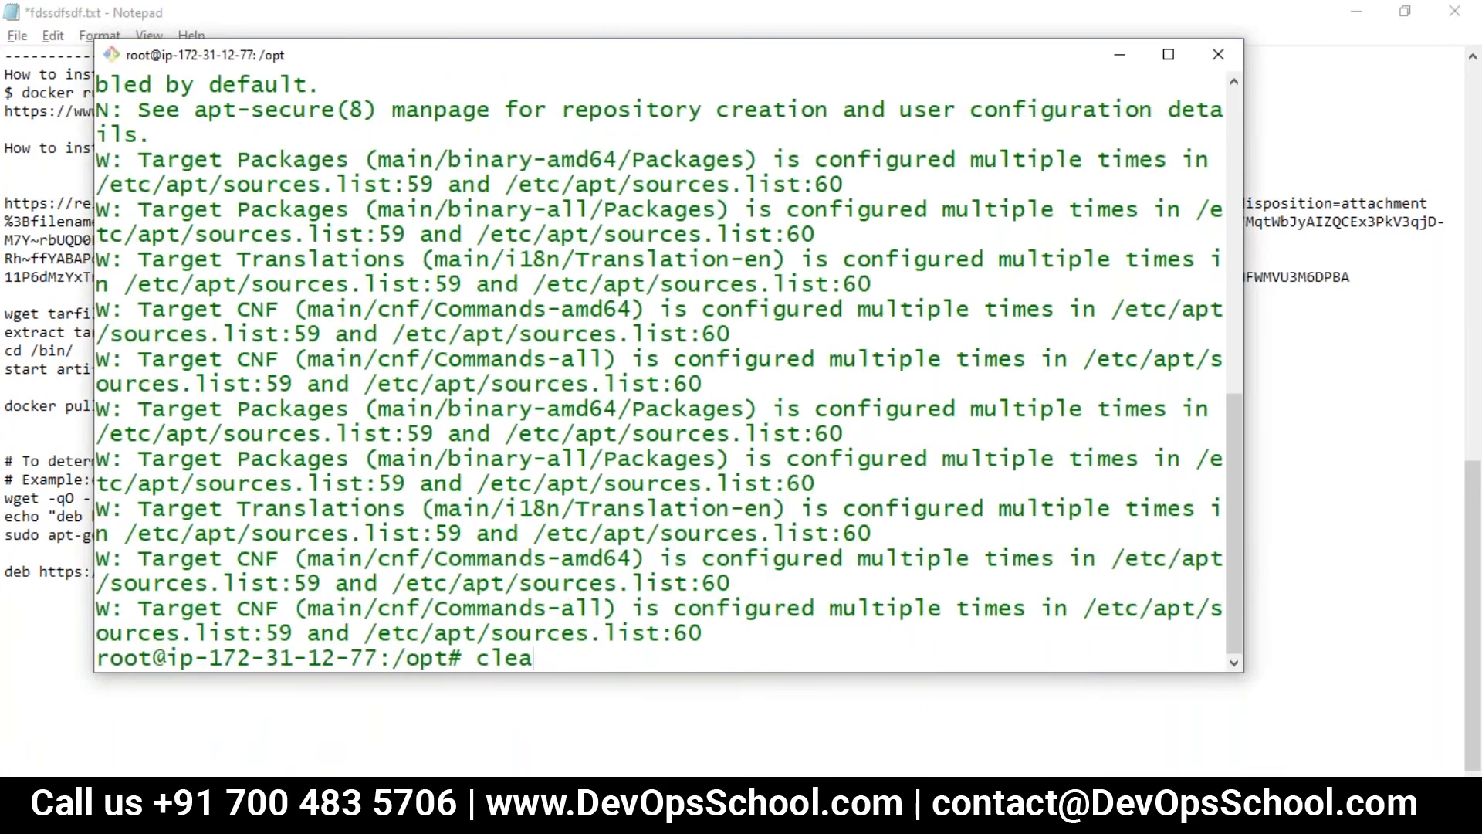
pyautogui.press('Return')
pyautogui.rightClick(535, 338)
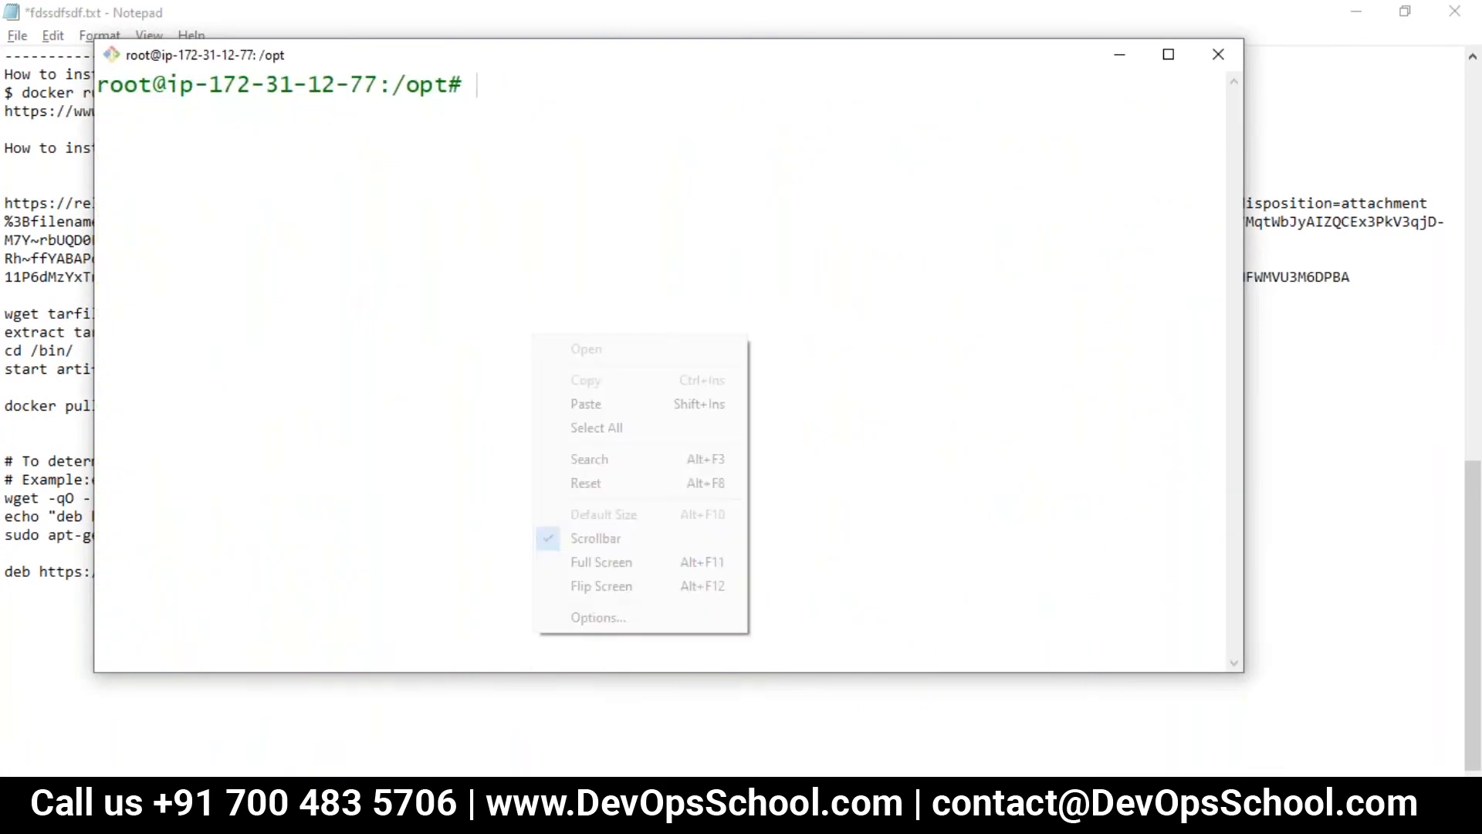
pyautogui.click(586, 404)
pyautogui.press('Return')
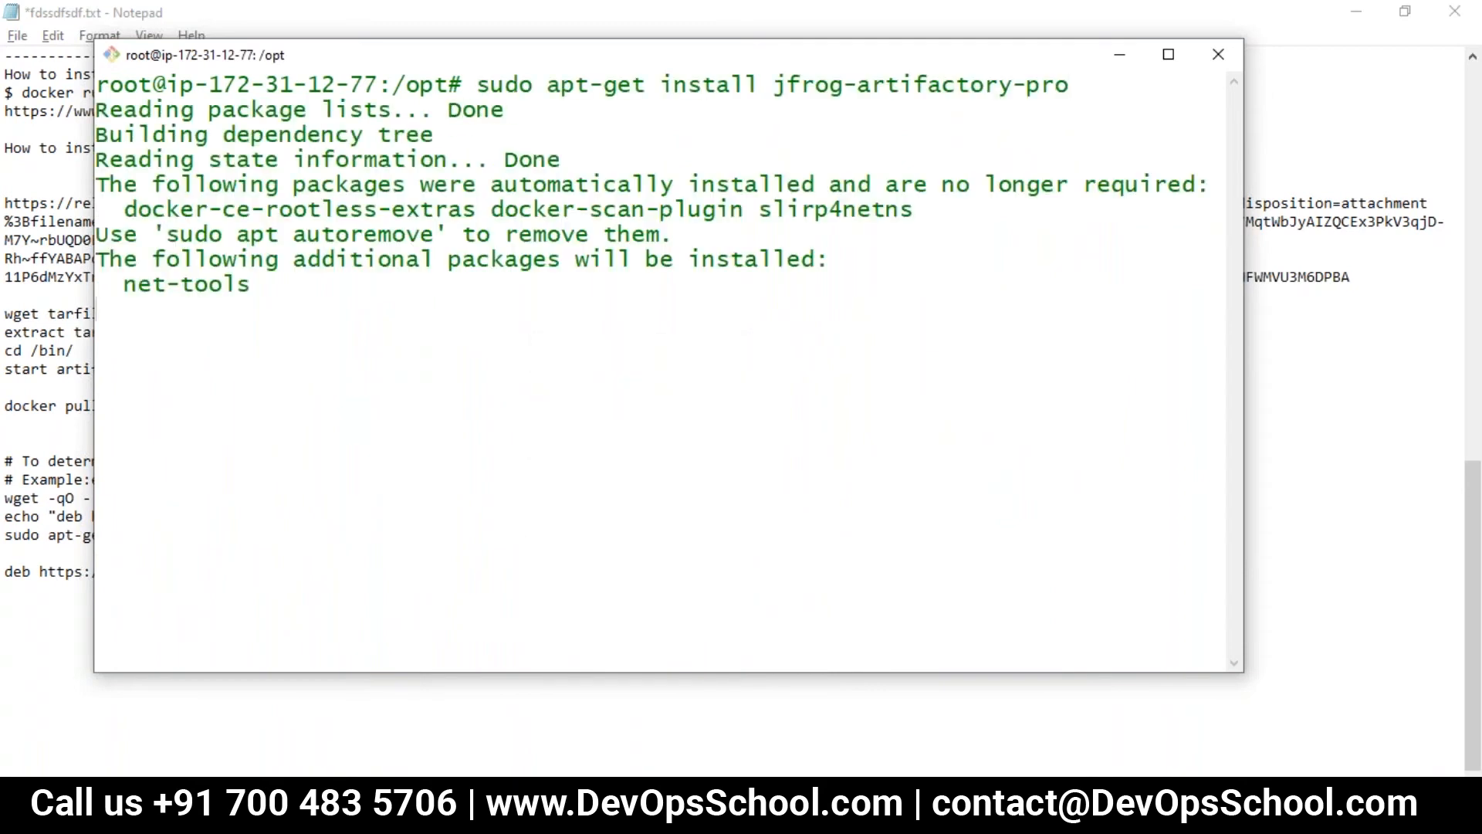
pyautogui.write('y')
pyautogui.press('Return')
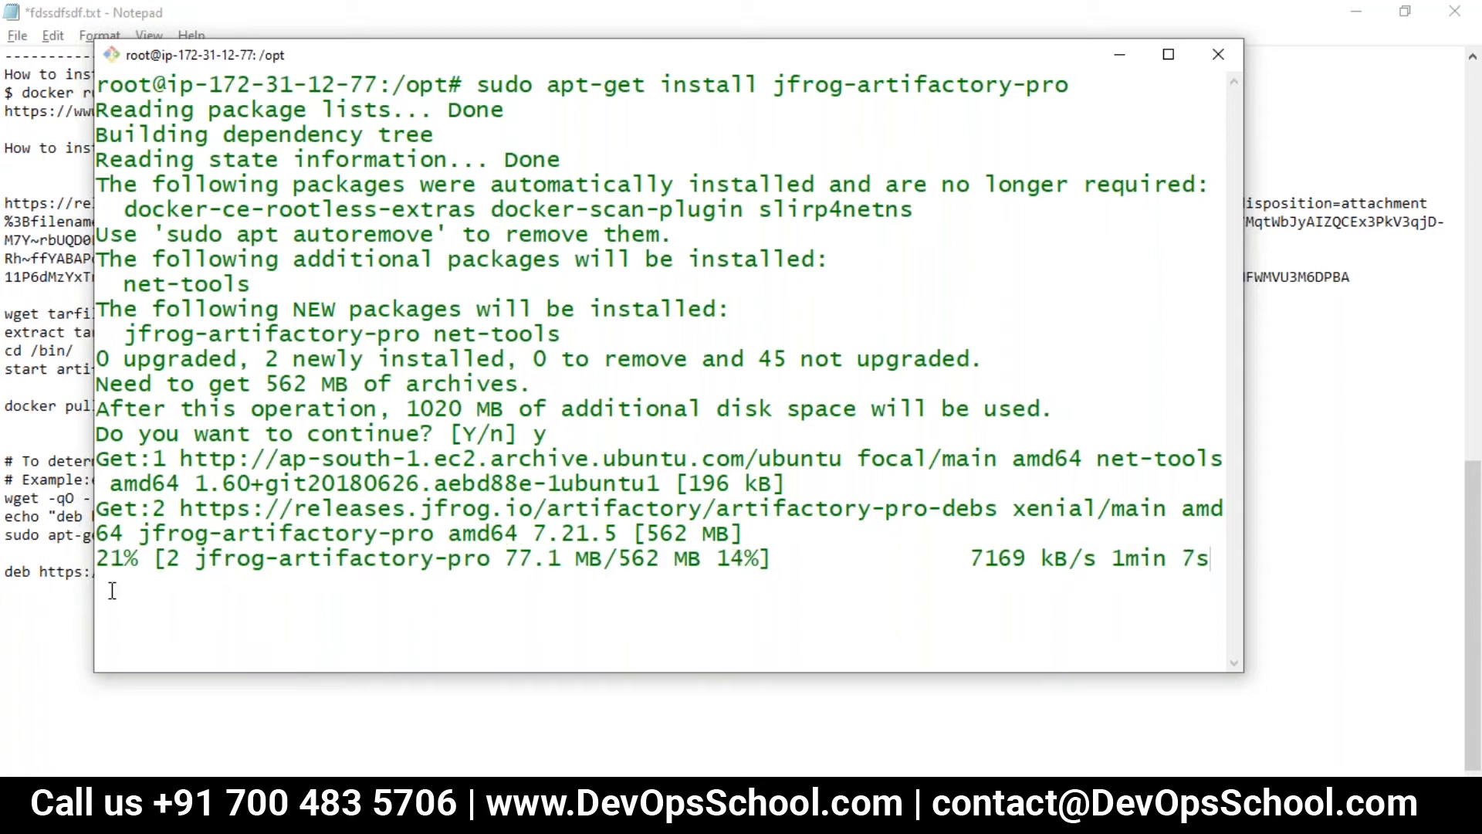
# Remove the blank line above the final deb repository line in the notes and save the file.
pyautogui.click(44, 613)
pyautogui.click(44, 555)
pyautogui.press('BackSpace')
pyautogui.hotkey('ctrl', 's')
# Check the progress of the jfrog-artifactory-pro-7.21.5-linux.tar.gz download in the browser and of the package installation in the SSH terminal.
pyautogui.hotkey('alt', 'Tab')
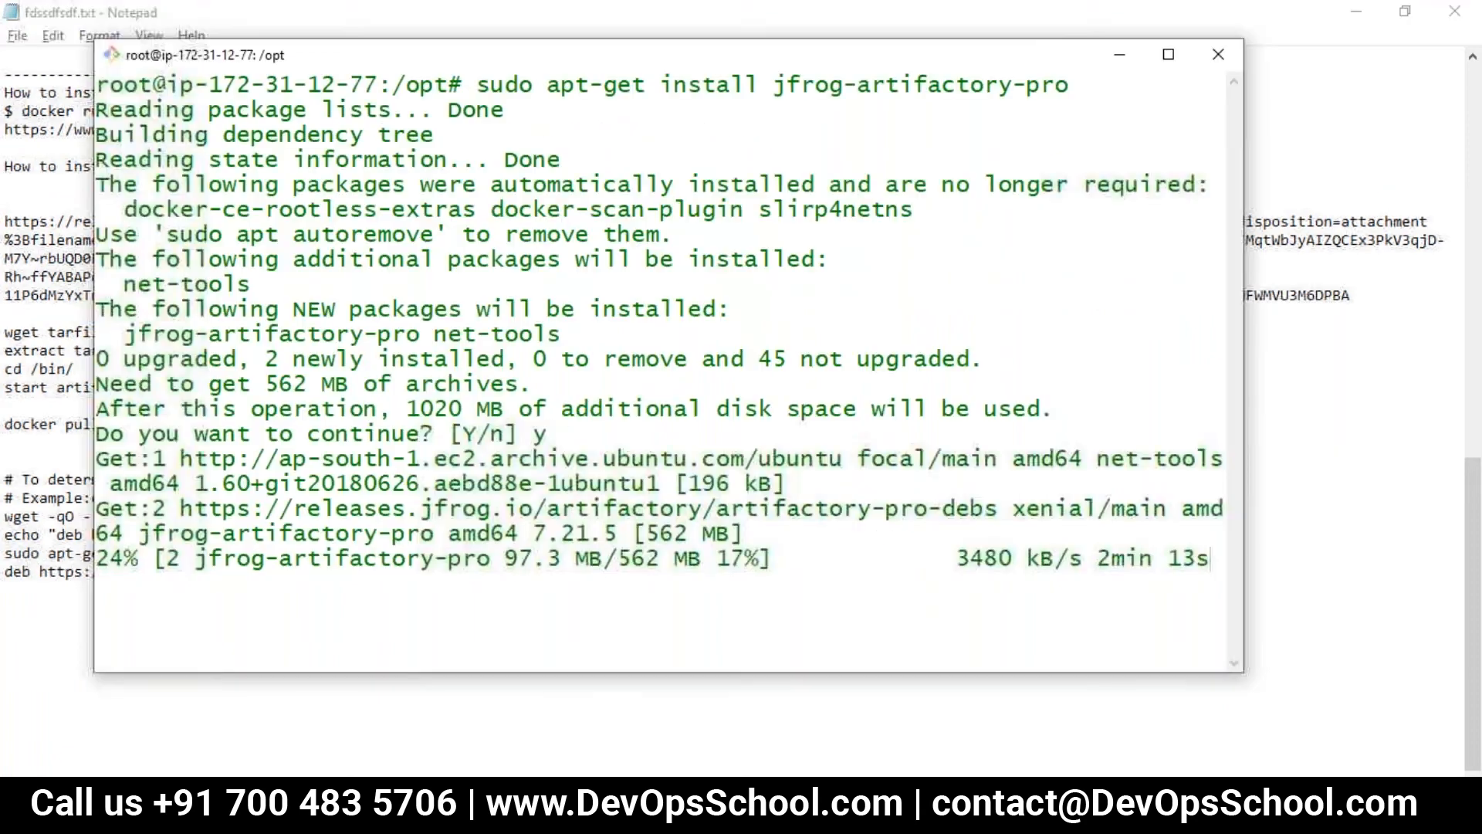
pyautogui.click(689, 810)
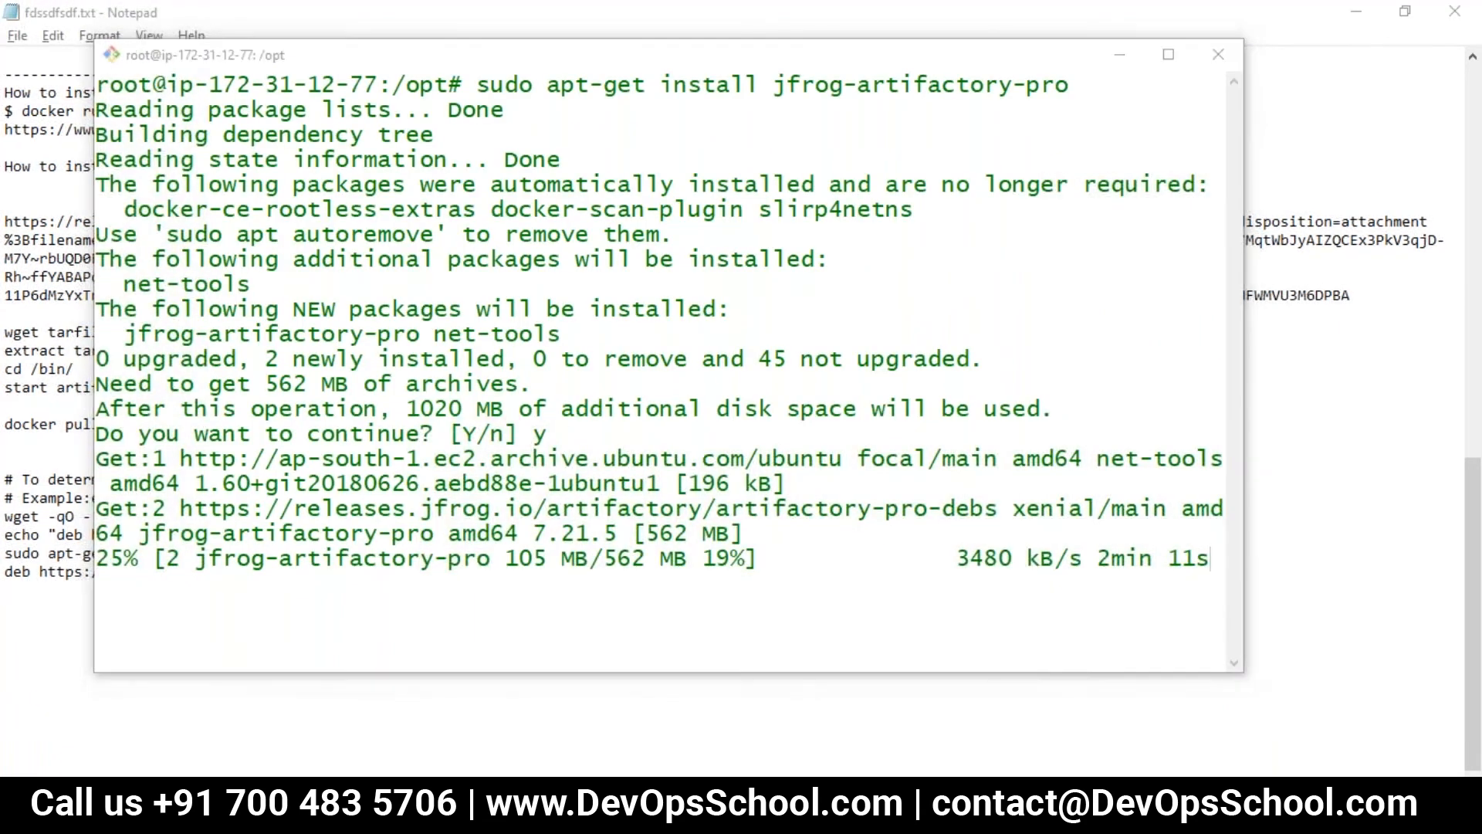
pyautogui.click(1345, 90)
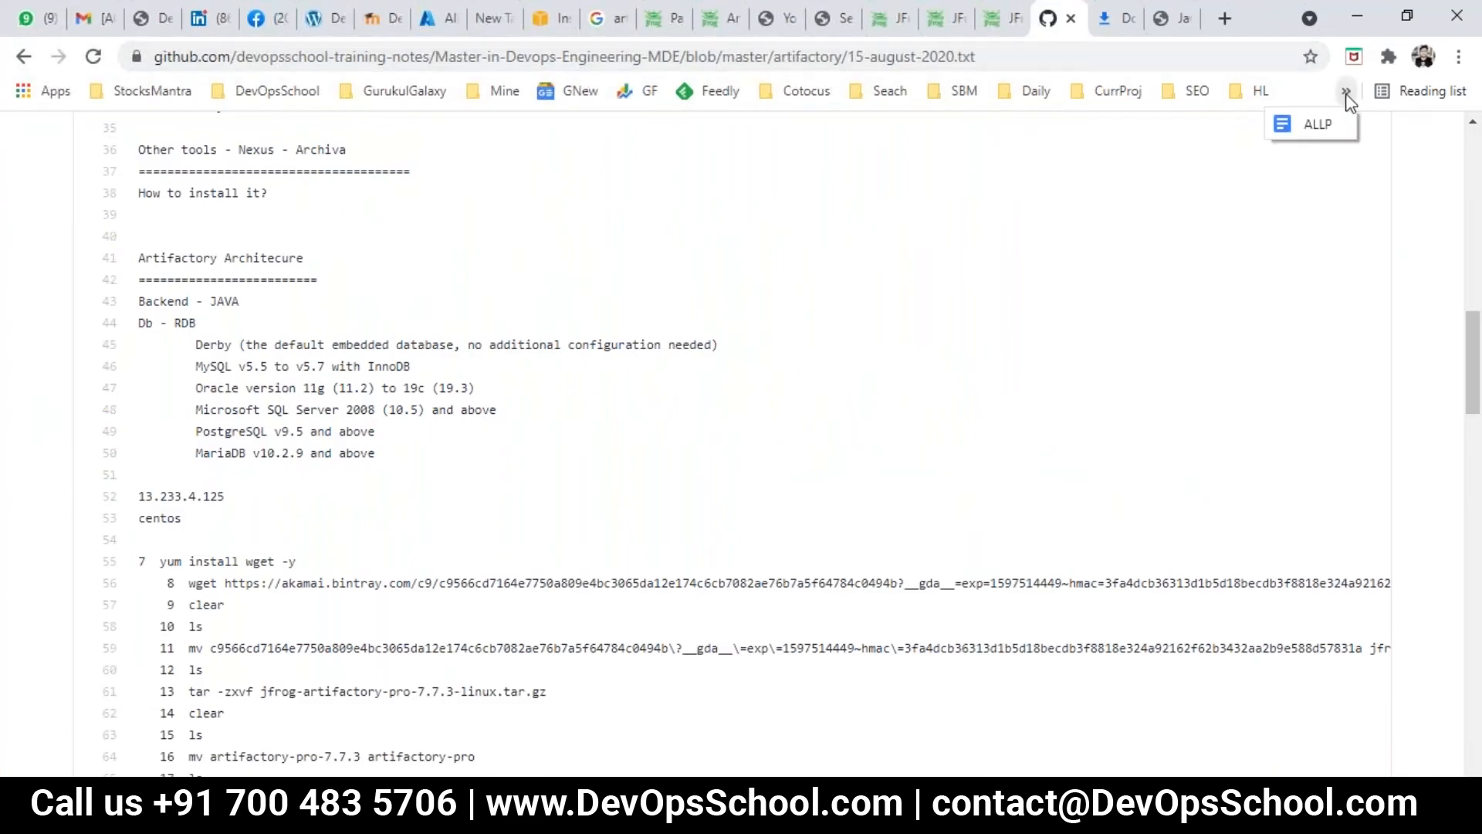
pyautogui.click(1117, 185)
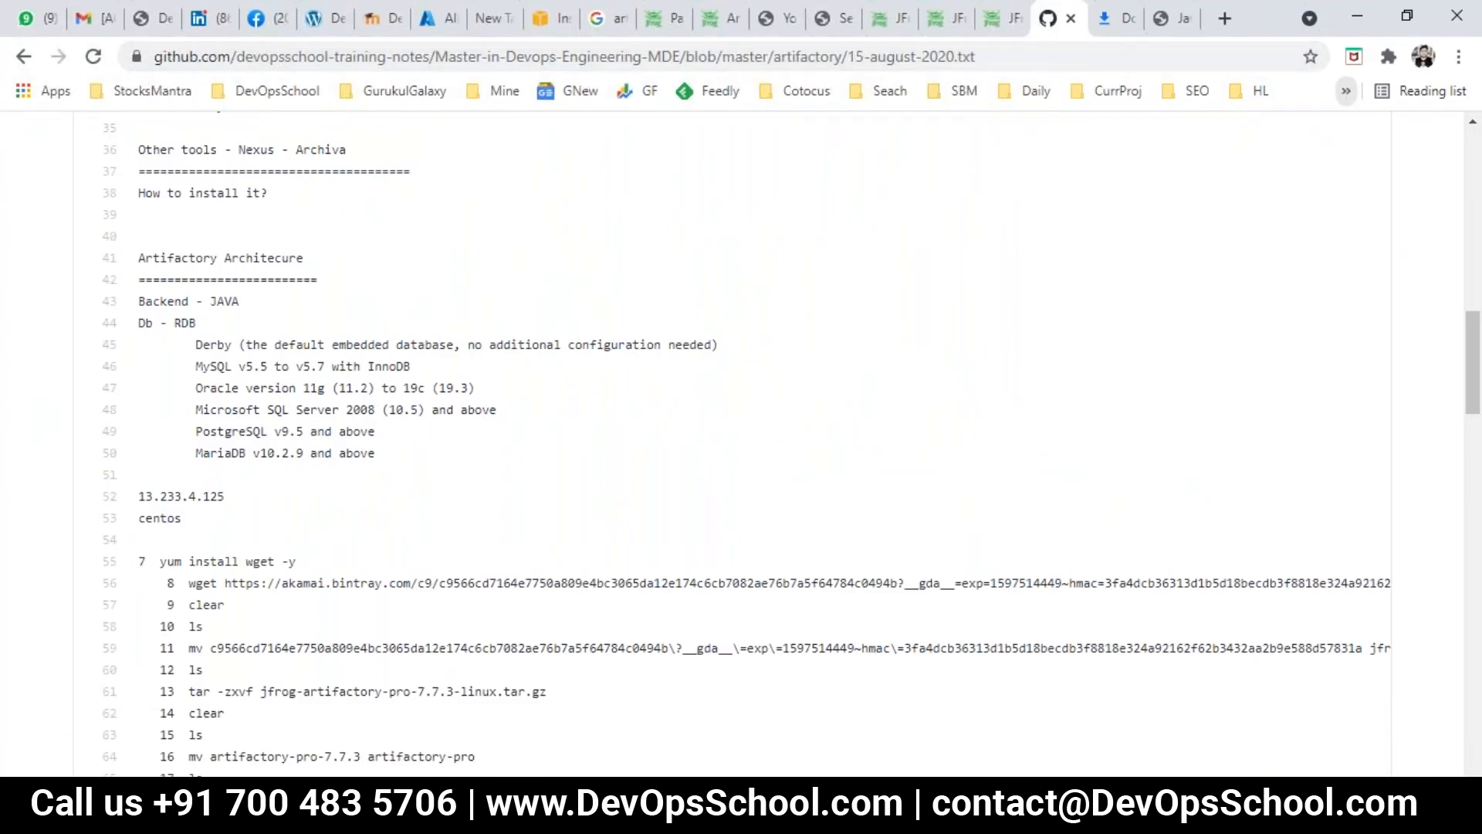
pyautogui.click(1105, 21)
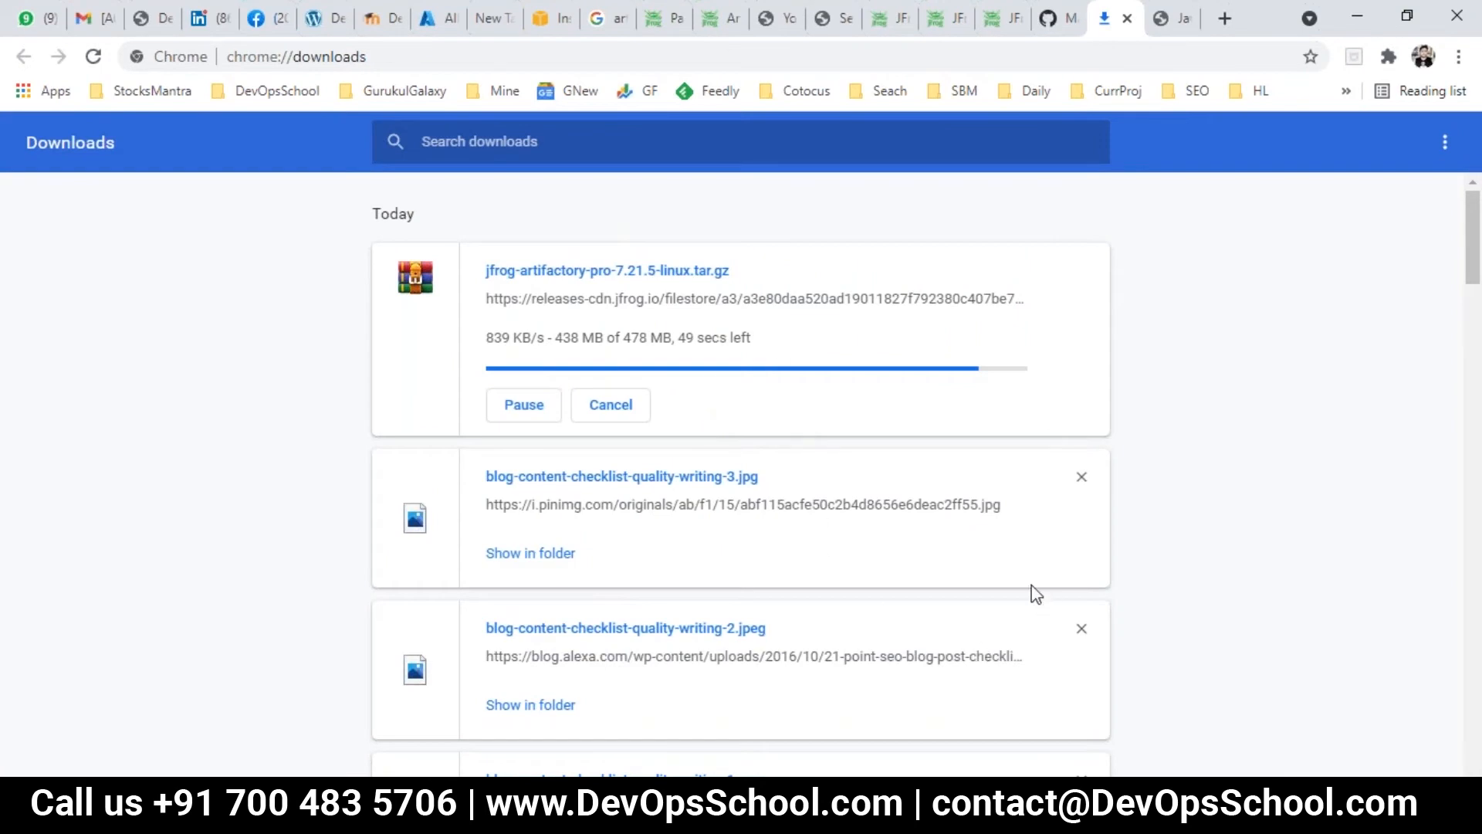
pyautogui.hotkey('alt', 'Tab')
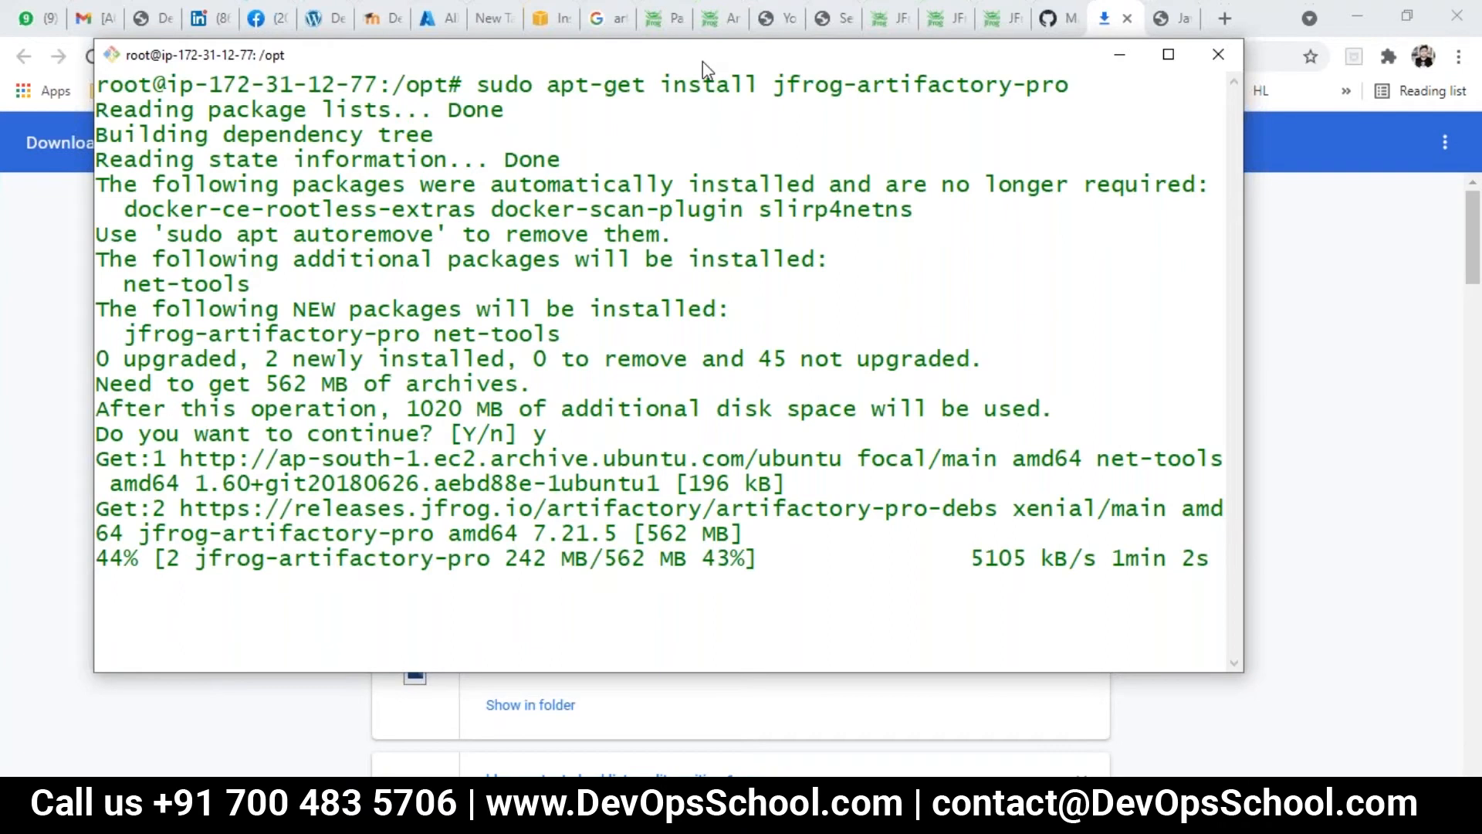
pyautogui.moveTo(703, 65); pyautogui.dragTo(767, 54)
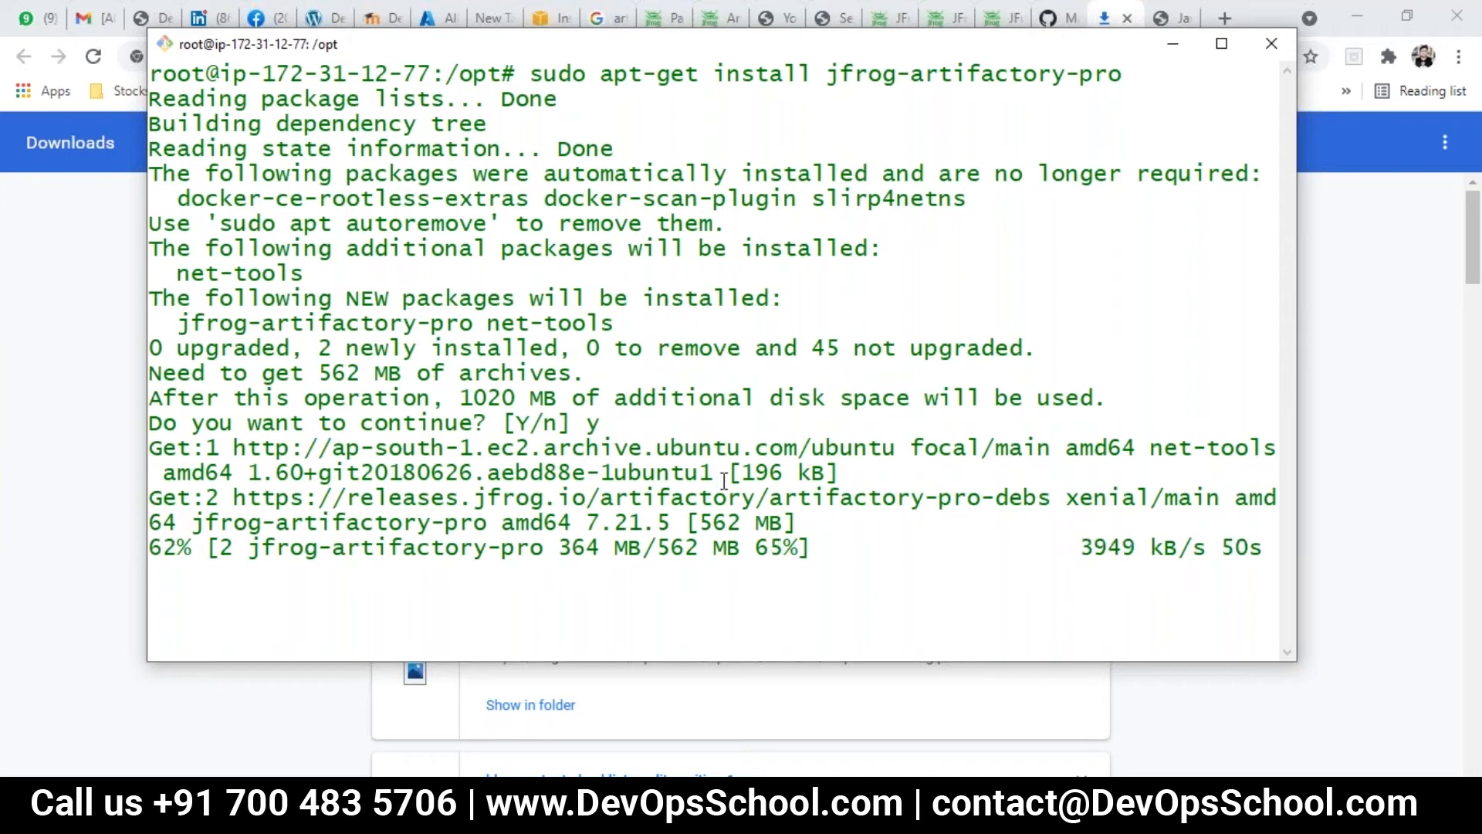
pyautogui.click(209, 718)
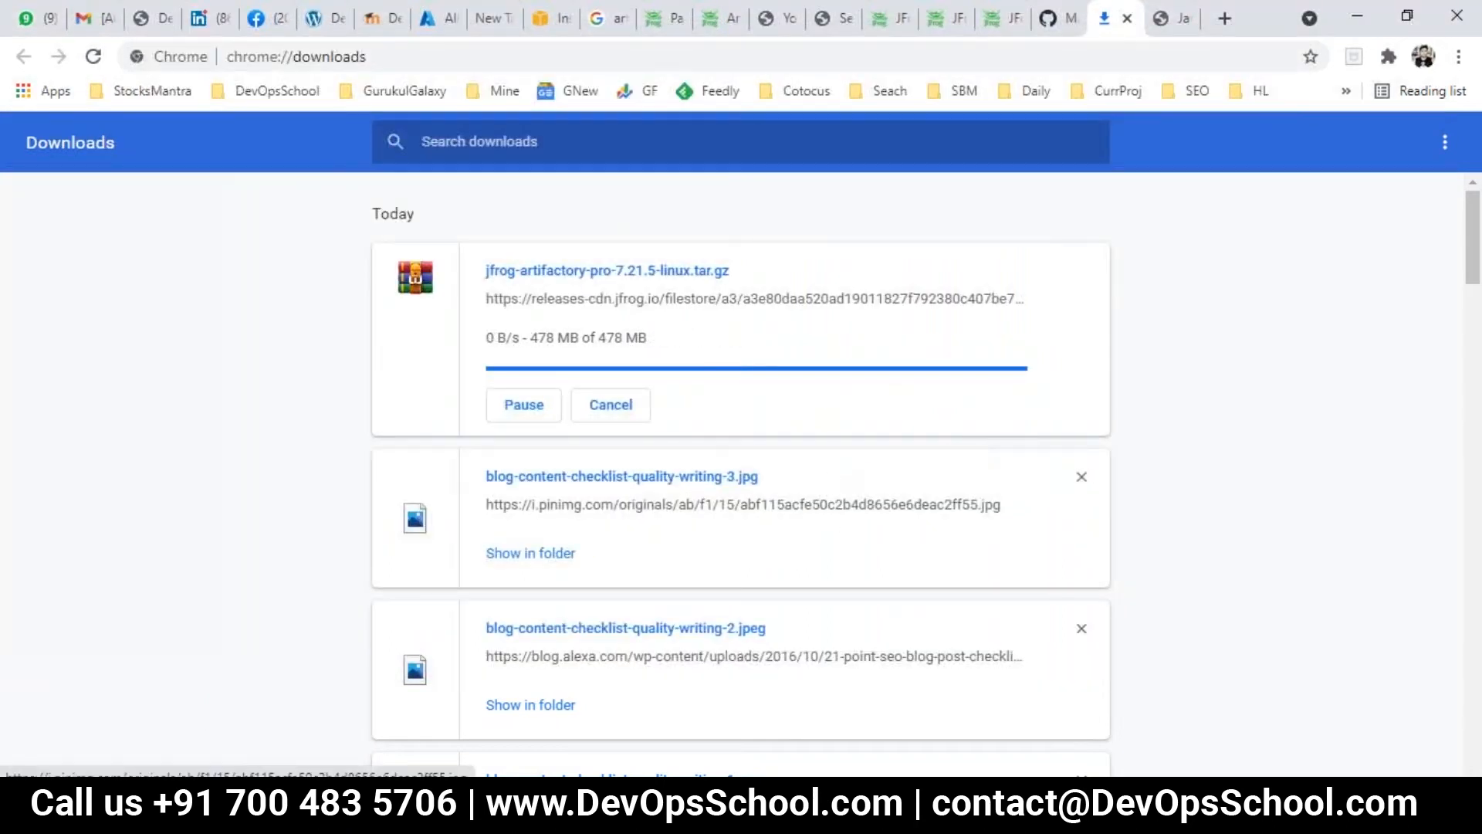
pyautogui.hotkey('alt', 'Tab')
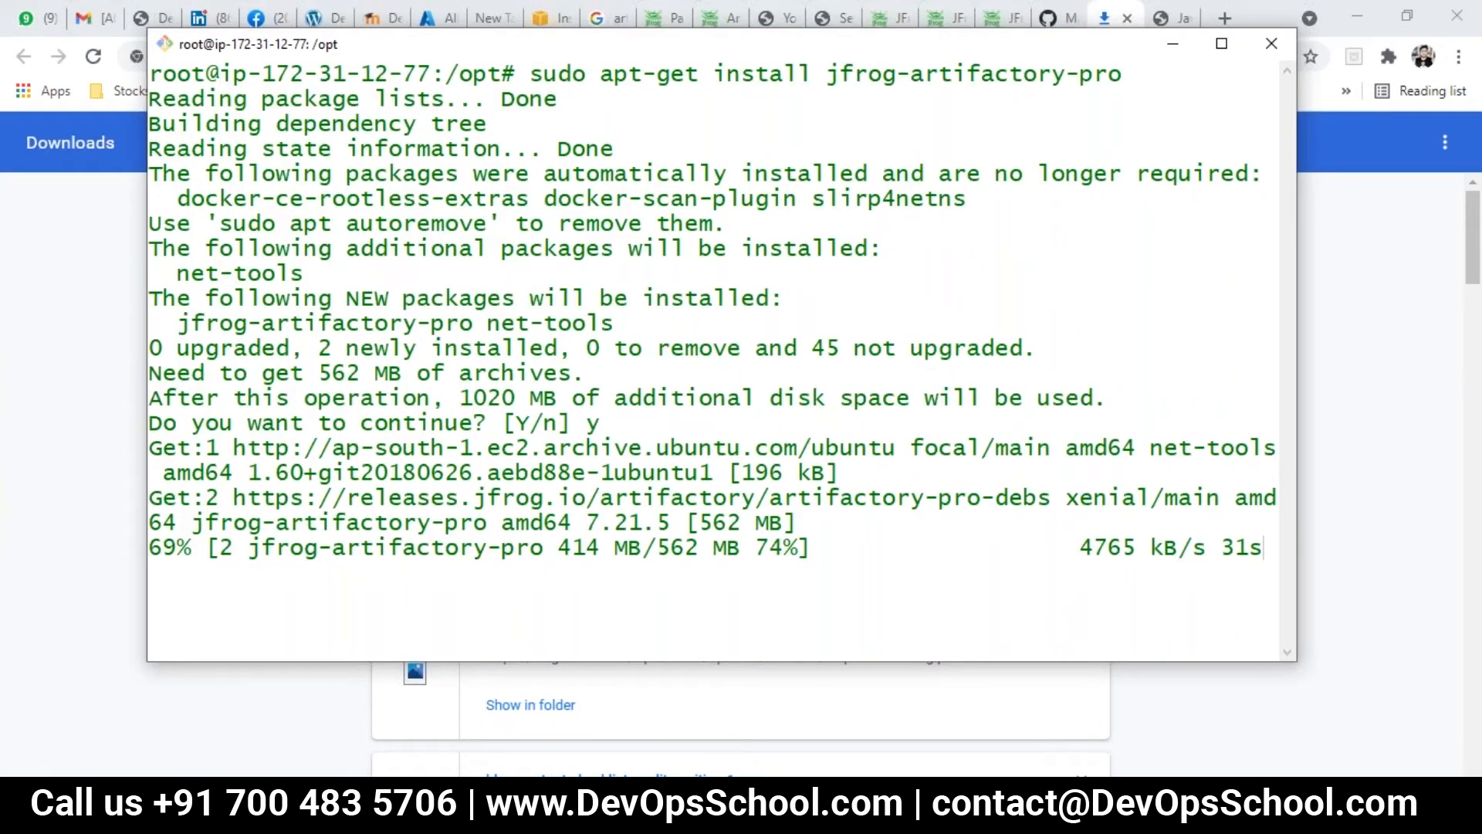
pyautogui.click(1090, 806)
pyautogui.click(965, 715)
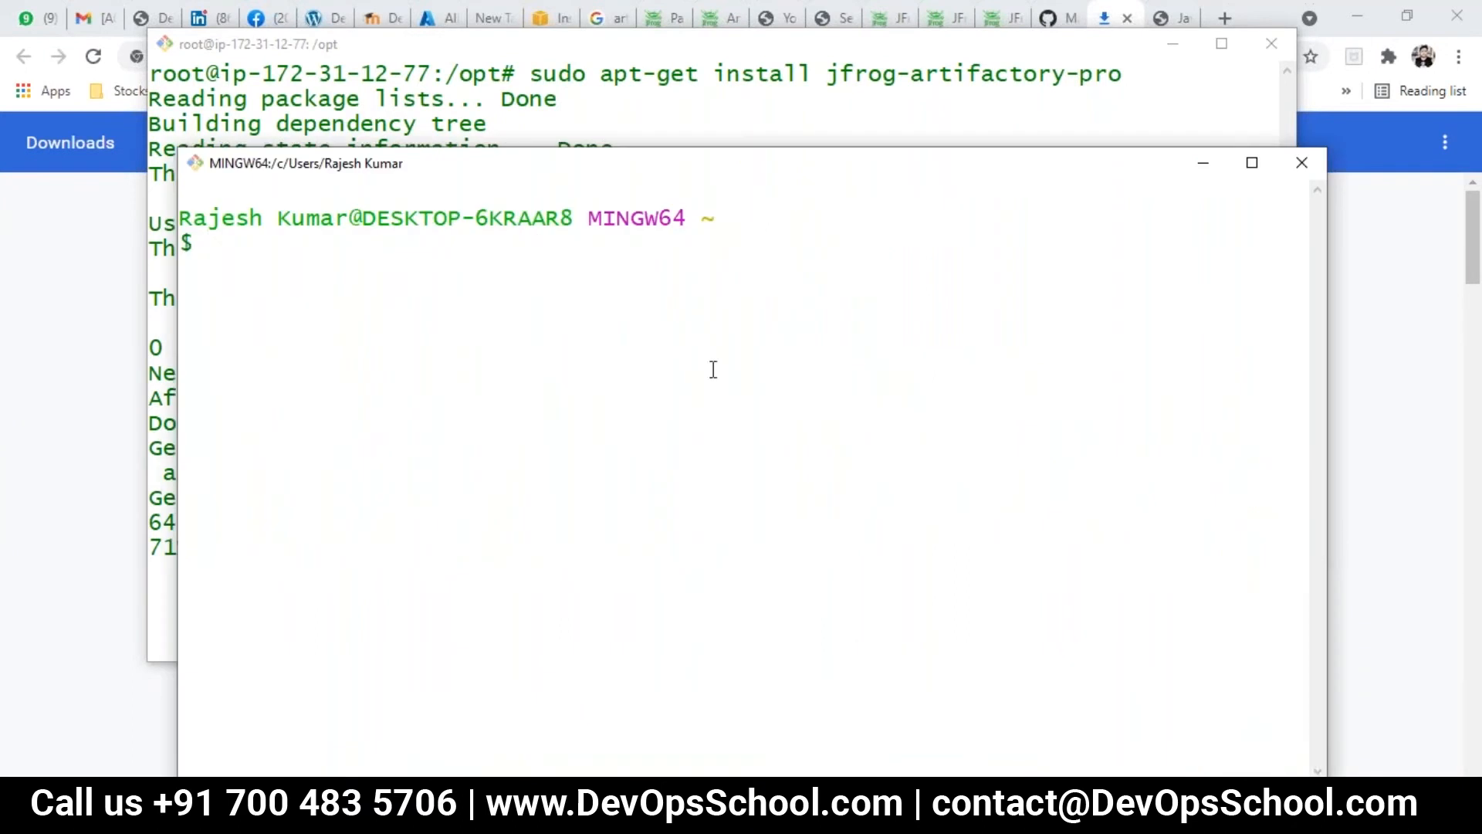
pyautogui.click(1302, 162)
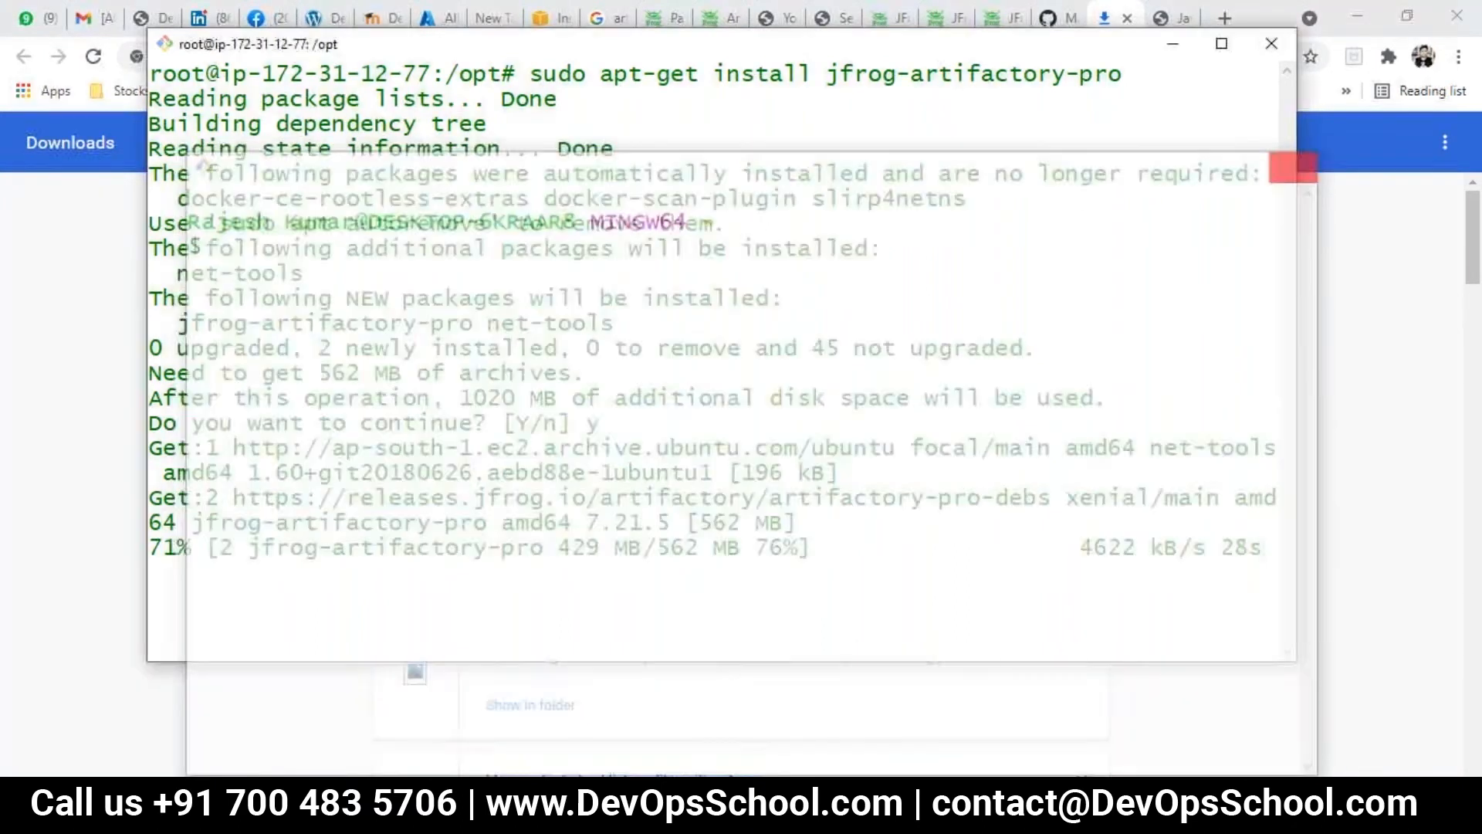
# Open a Git Bash terminal in the Downloads folder, and return to the SSH terminal to monitor the Artifactory installation.
pyautogui.click(613, 805)
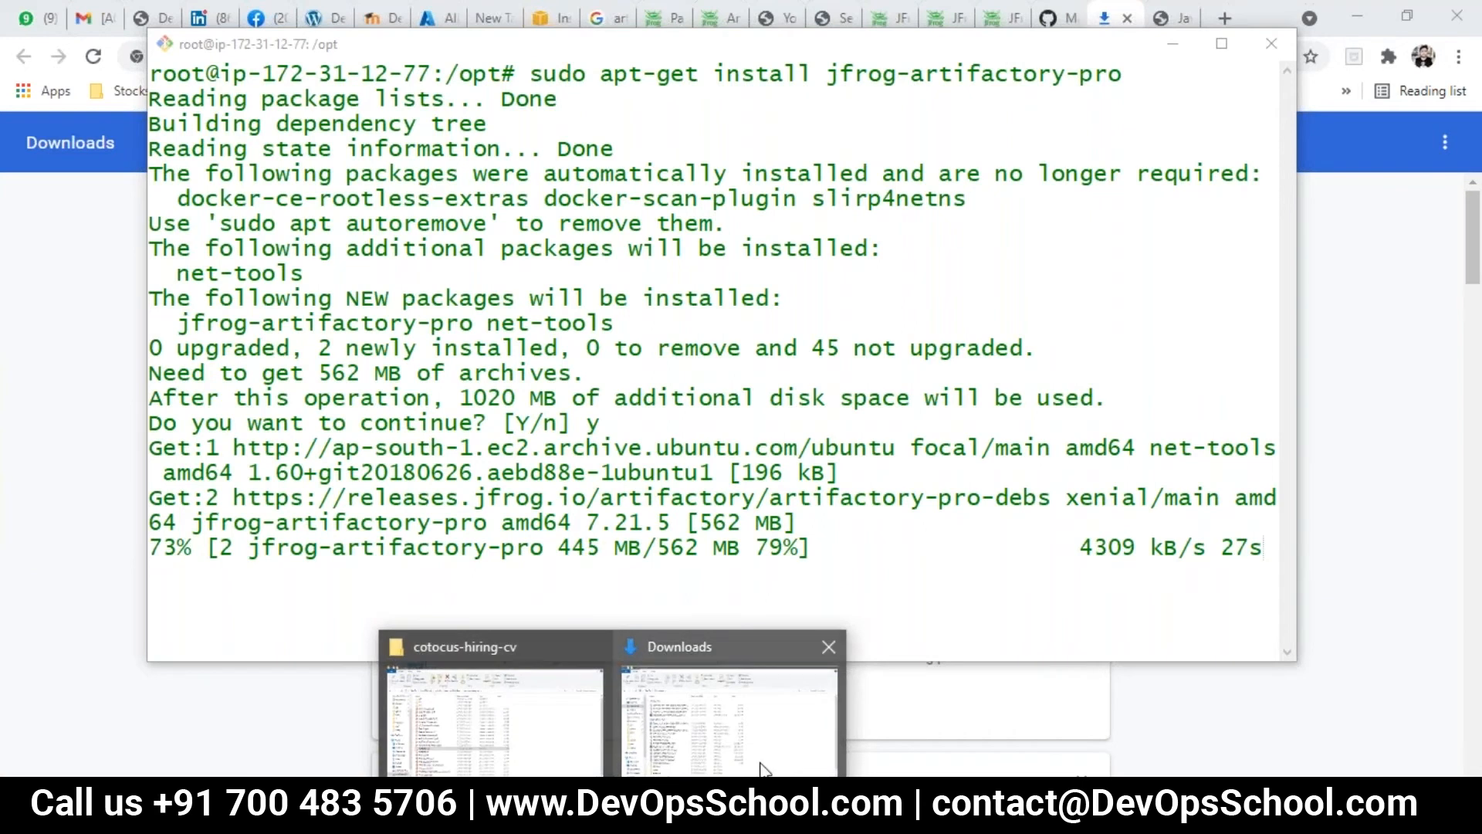
pyautogui.click(726, 722)
pyautogui.rightClick(1152, 473)
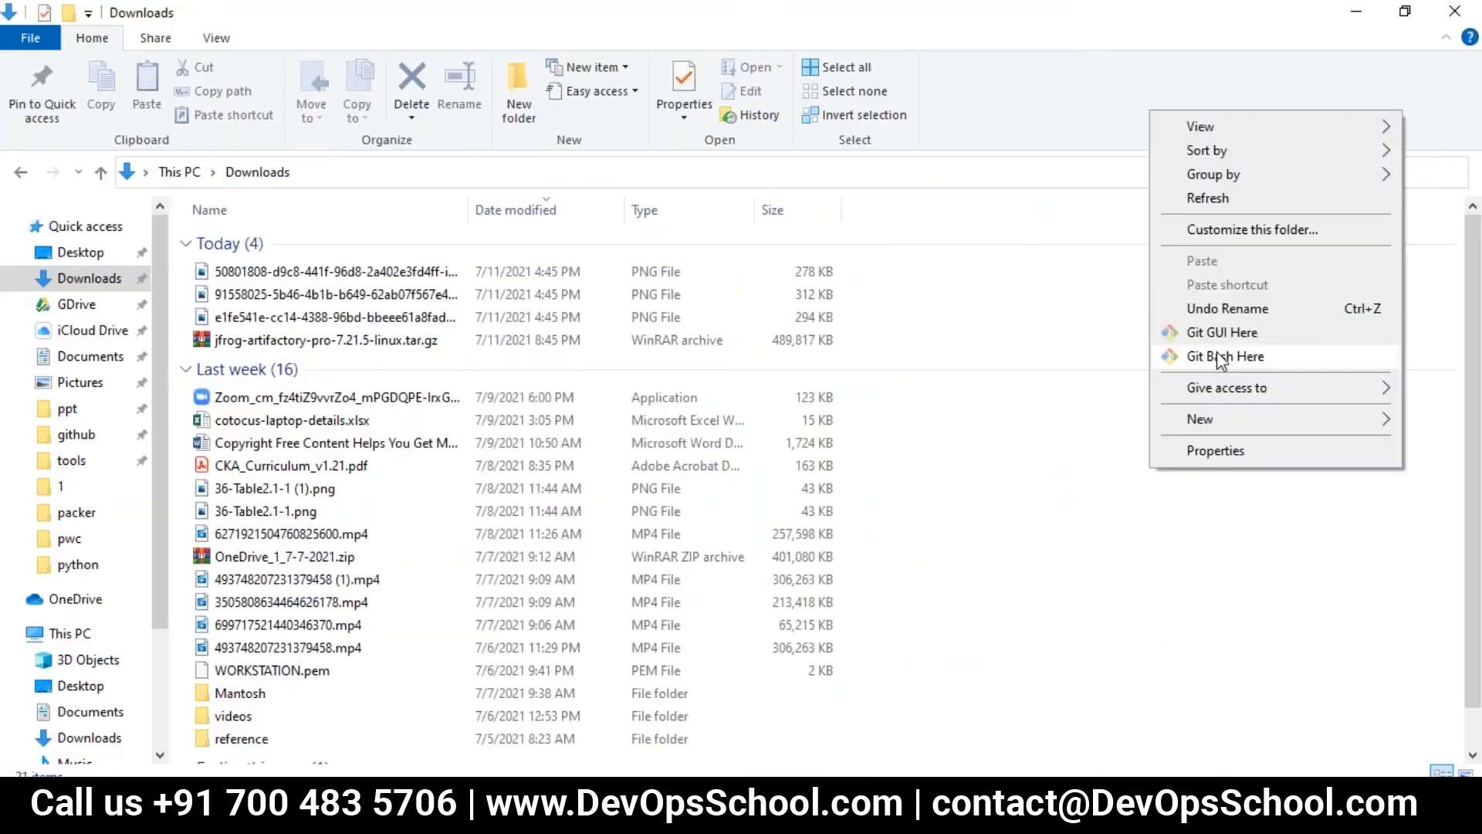
pyautogui.click(1216, 350)
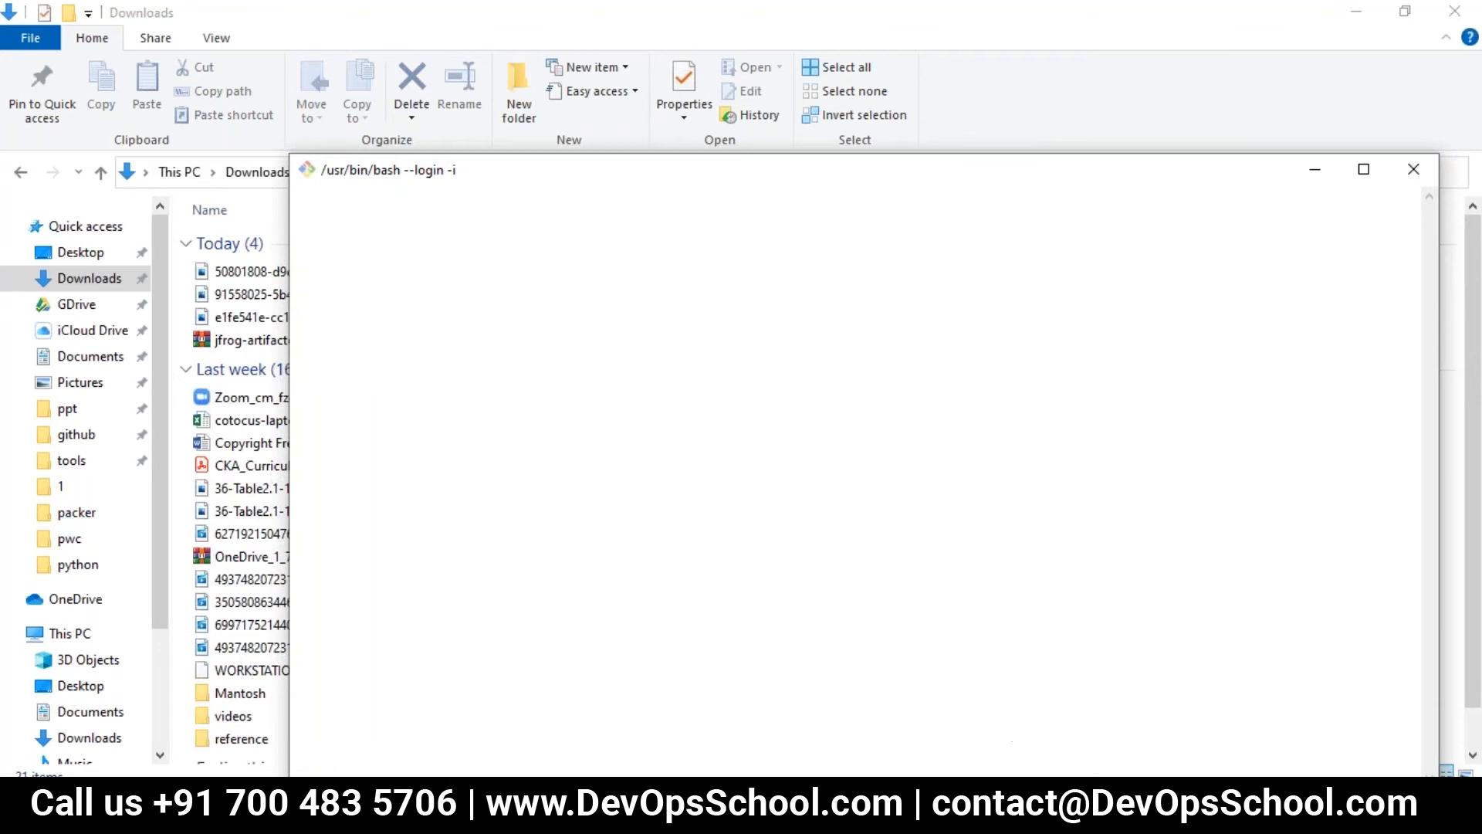
pyautogui.click(876, 639)
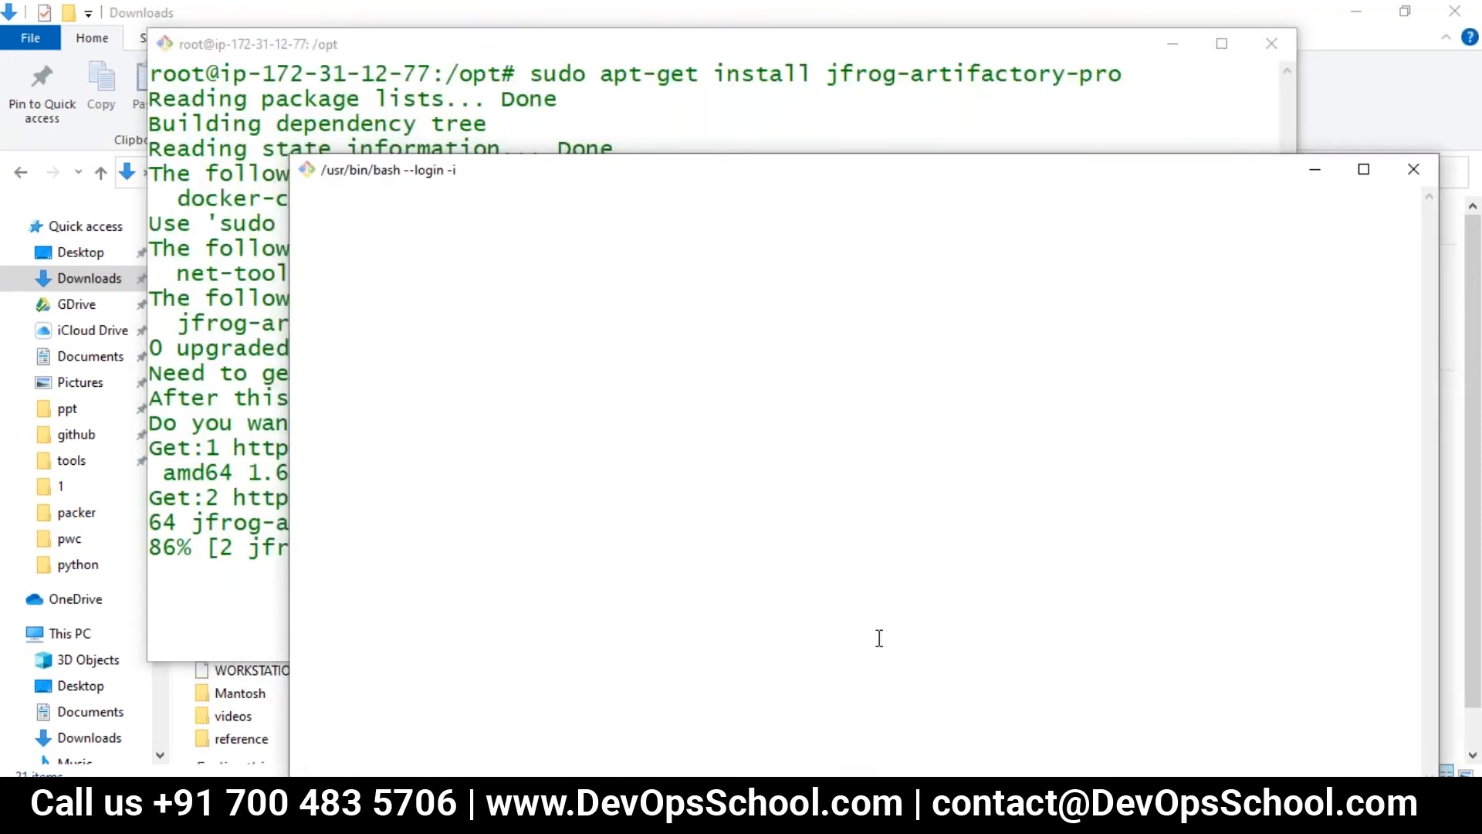
pyautogui.click(226, 558)
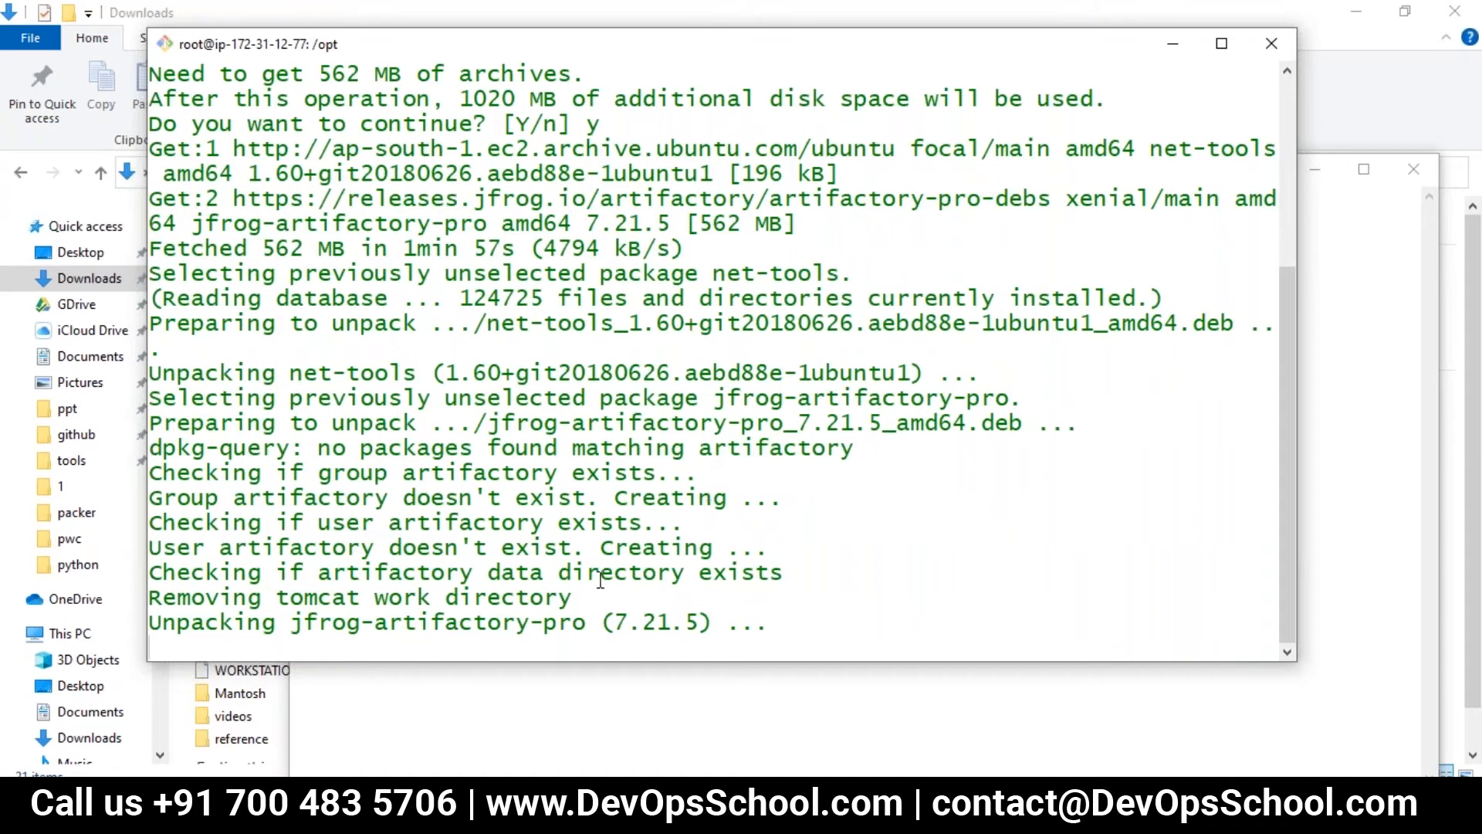
# Copy the terminal's installation output, from the completed-successfully line through the systemd trigger line, and paste it at the end of the notes.
pyautogui.moveTo(615, 622); pyautogui.dragTo(693, 620)
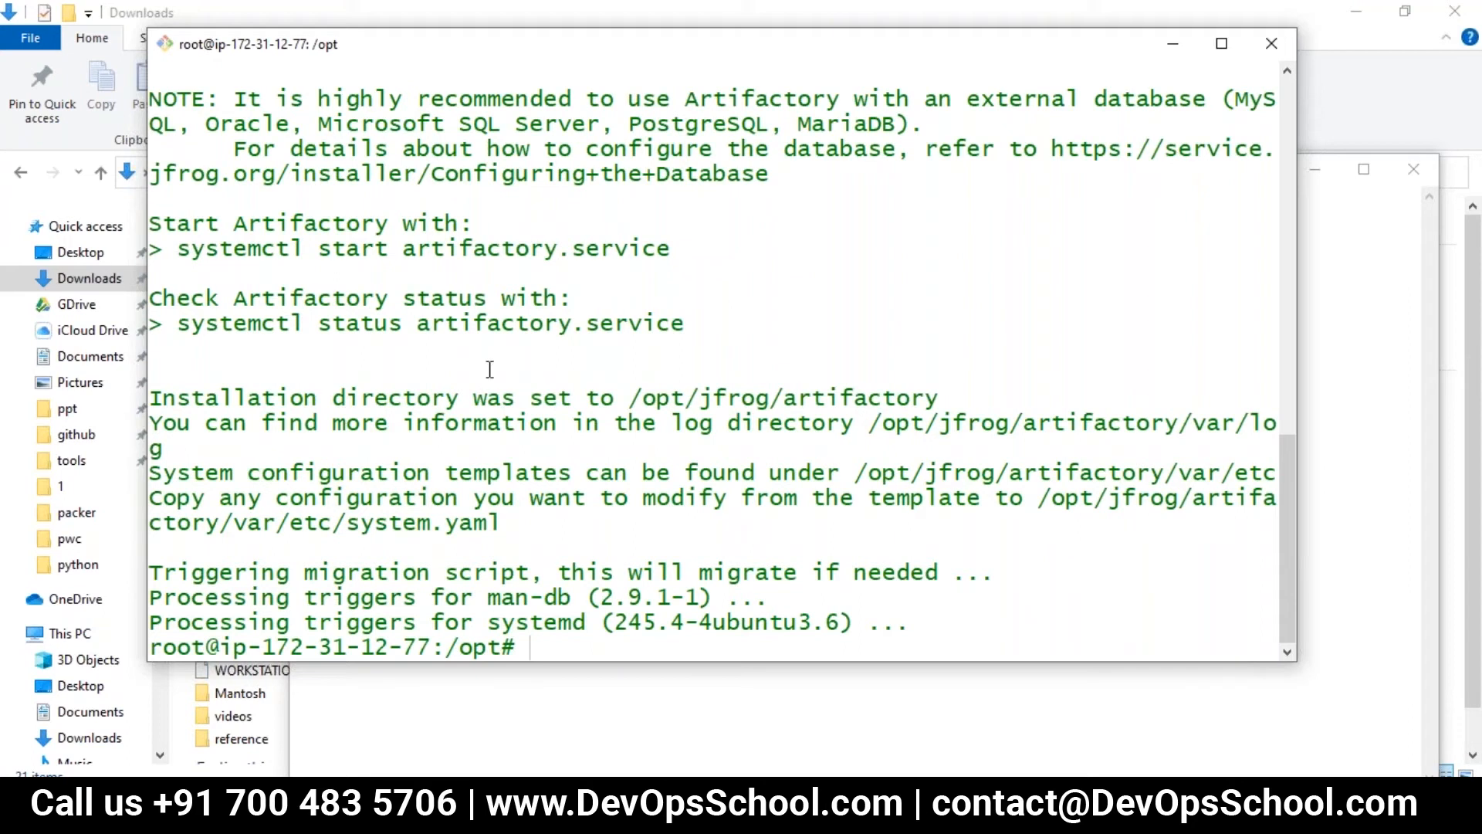
pyautogui.moveTo(151, 220); pyautogui.dragTo(748, 333)
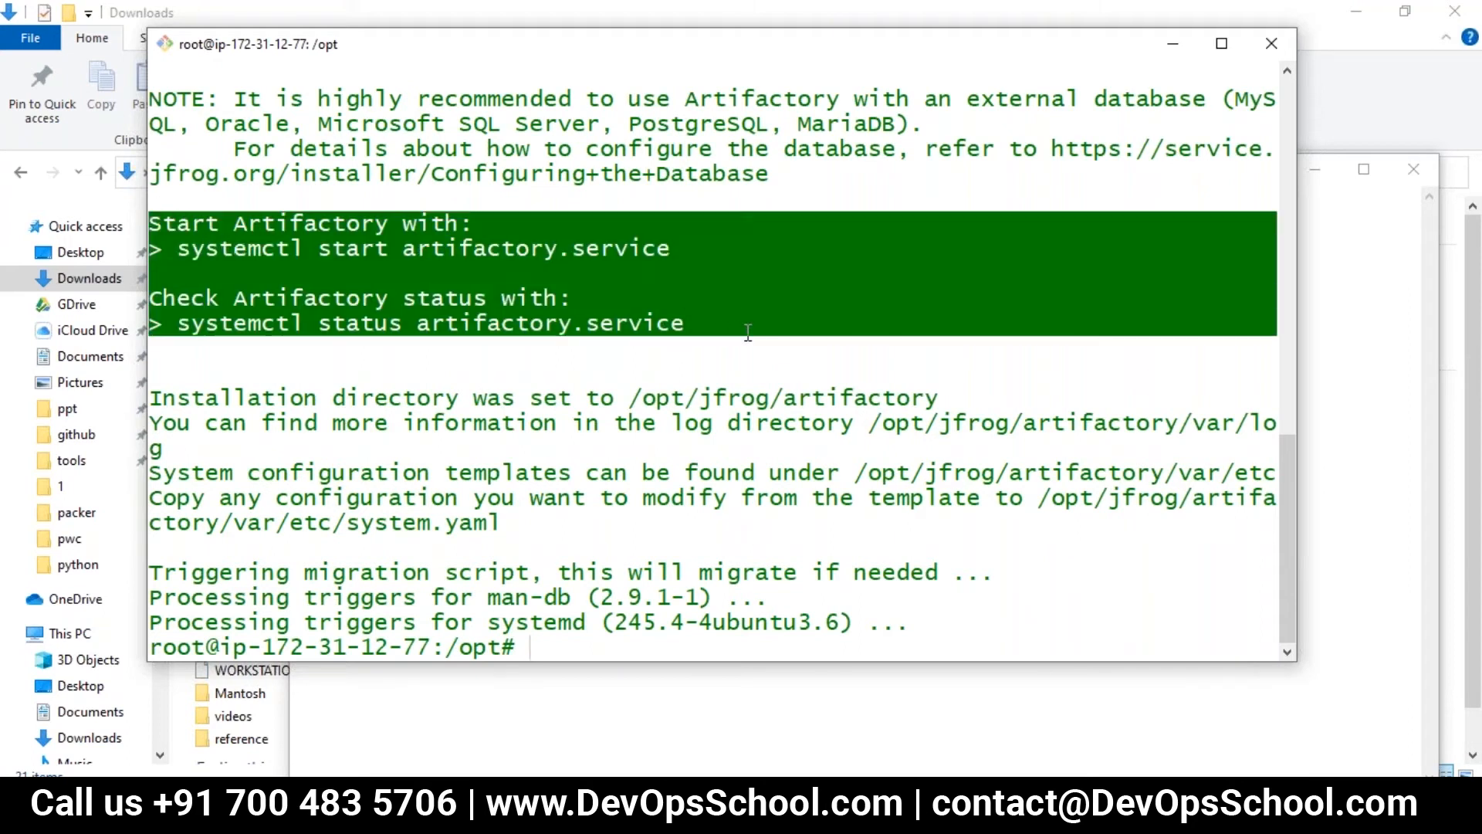
pyautogui.scroll(2, 540, 386)
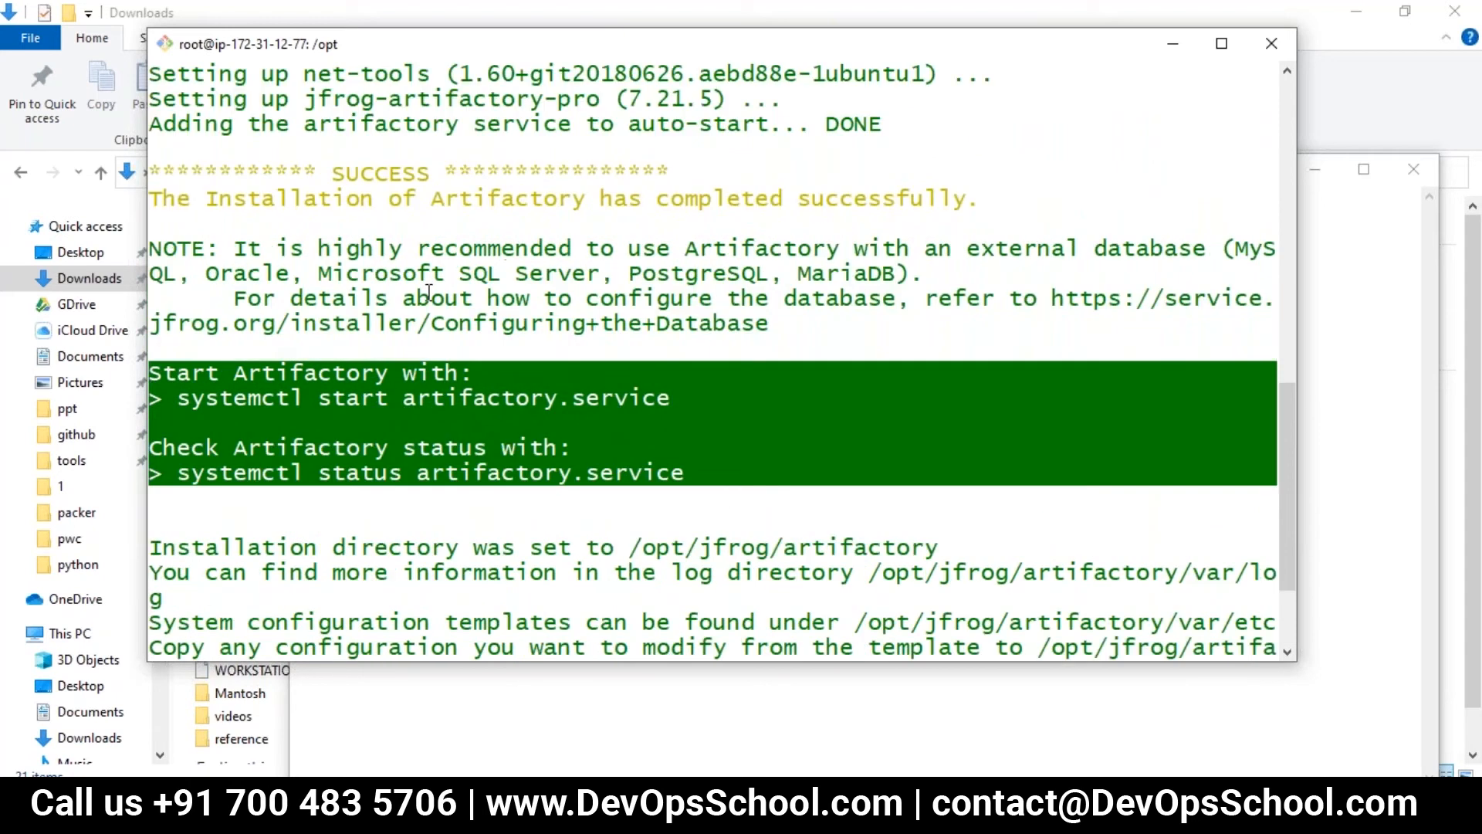
pyautogui.doubleClick(371, 178)
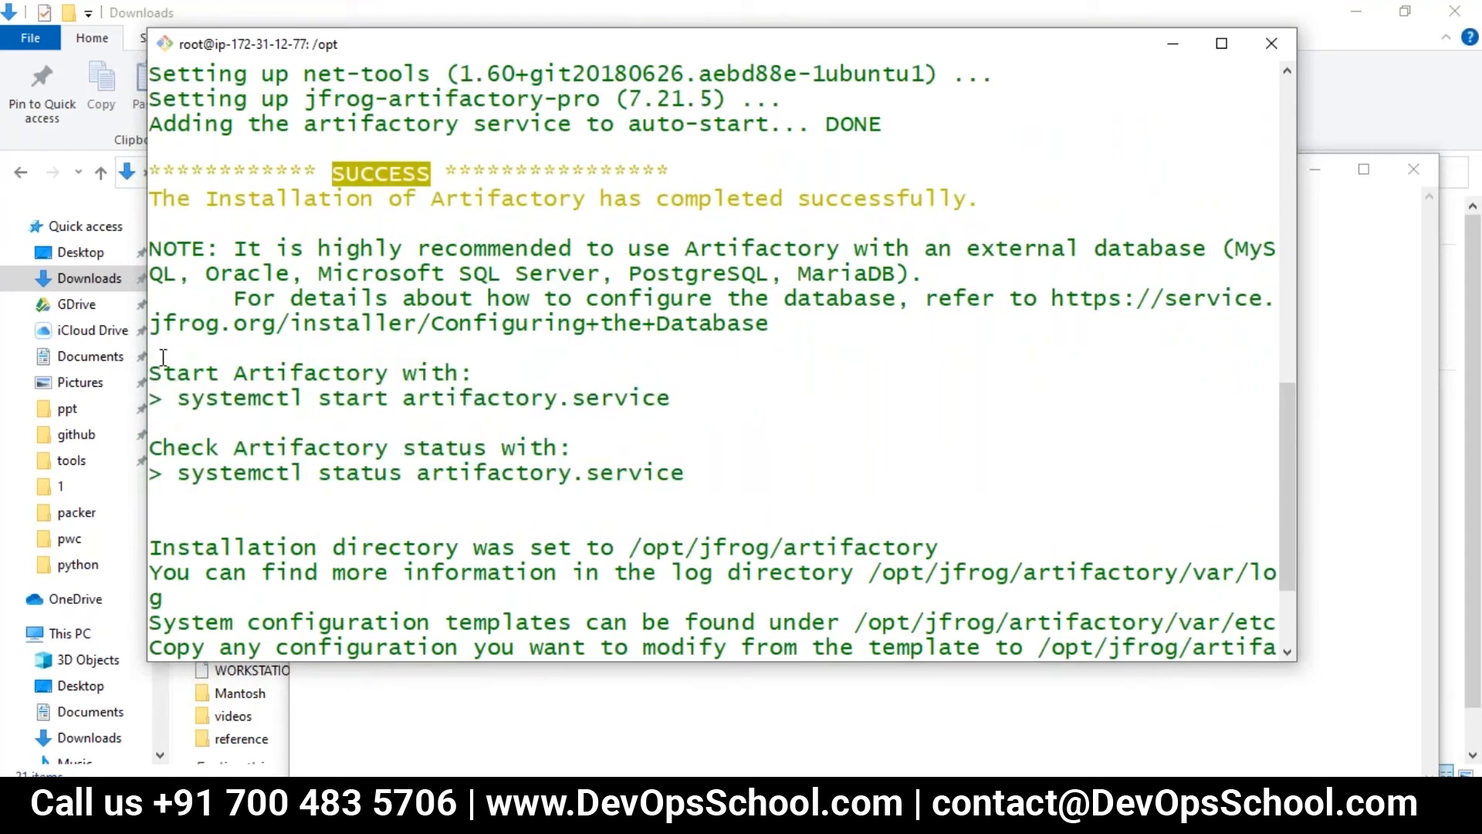
pyautogui.moveTo(156, 378); pyautogui.dragTo(714, 472)
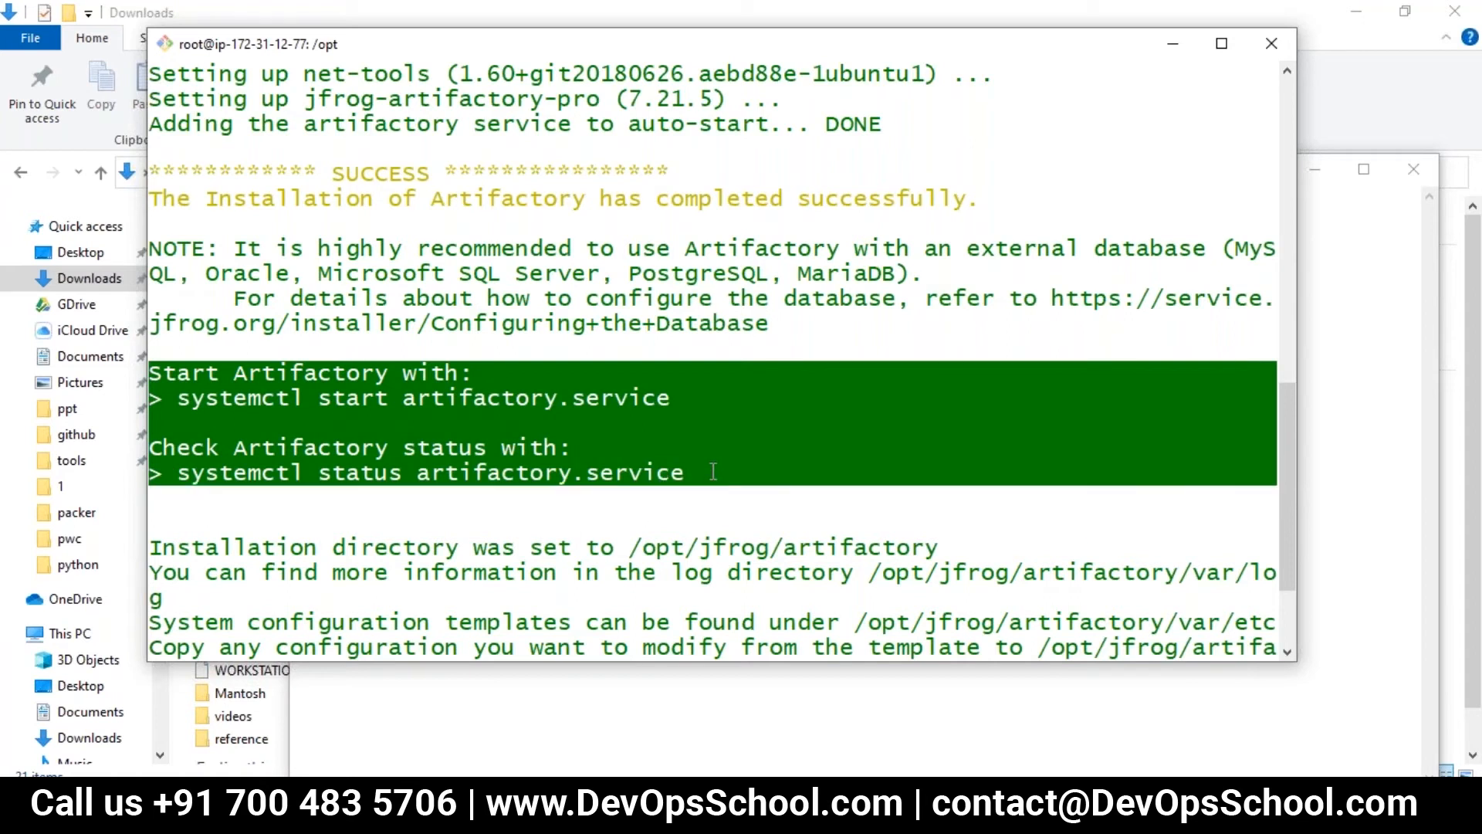
pyautogui.moveTo(157, 196); pyautogui.dragTo(1002, 621)
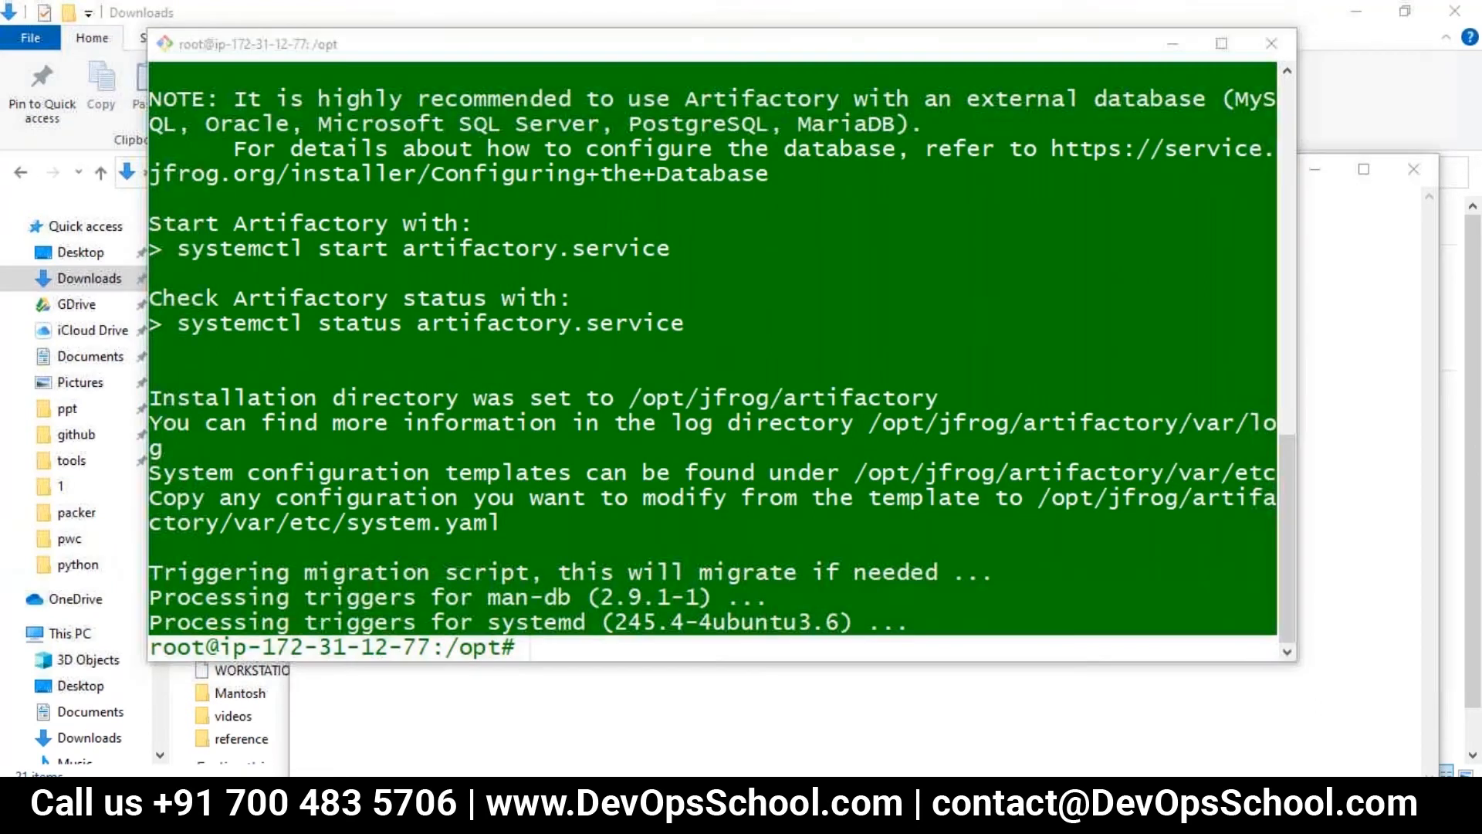
pyautogui.hotkey('alt', 'Tab')
pyautogui.write('The Installation of Artifactory has completed successfully.  NOTE: It is highly recommended to use Artifactory with an external database (MySQL, Oracle, Microsoft SQL Server, PostgreSQL, MariaDB).       For details about how to configure the database, refer to https://service.jfrog.org/installer/Configuring+the+Database  Start Artifactory with: > systemctl start artifactory.service  Check Artifactory status with: > systemctl status artifactory.service   Installation directory was set to /opt/jfrog/artifactory You can find more information in the log directory /opt/jfrog/artifactory/var/log System configuration templates can be found under /opt/jfrog/artifactory/var/etc Copy any configuration you want to modify from the template to /opt/jfrog/artifactory/var/etc/system.yaml  Triggering migration script, this will migrate if needed ... Processing triggers for man-db (2.9.1-1) ... Processing triggers for systemd (245.4-4ubuntu3.6) ...')
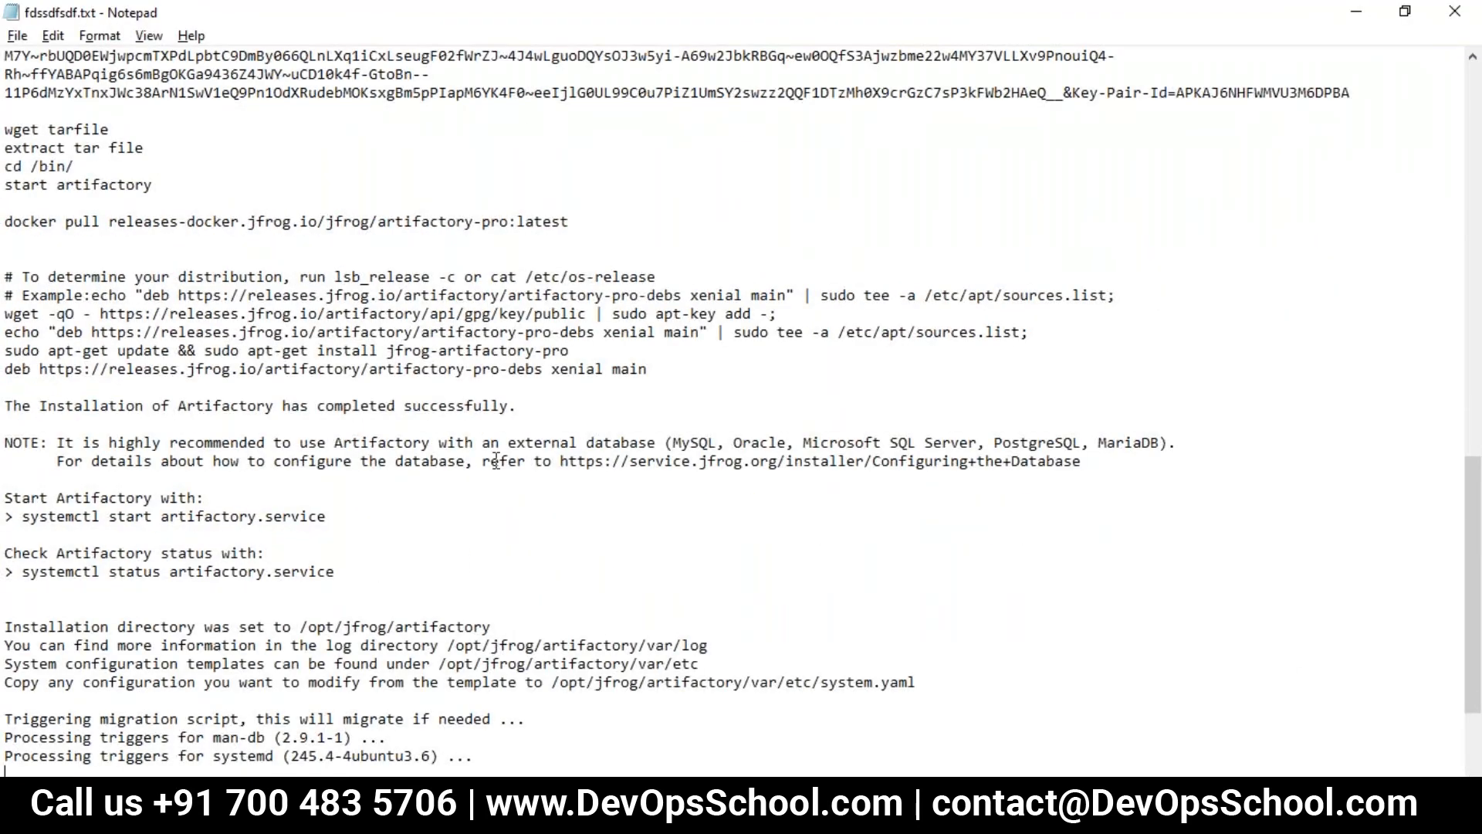
# Clear the SSH terminal and run systemctl start artifactory.service, copied from the notes.
pyautogui.scroll(-3, 356, 583)
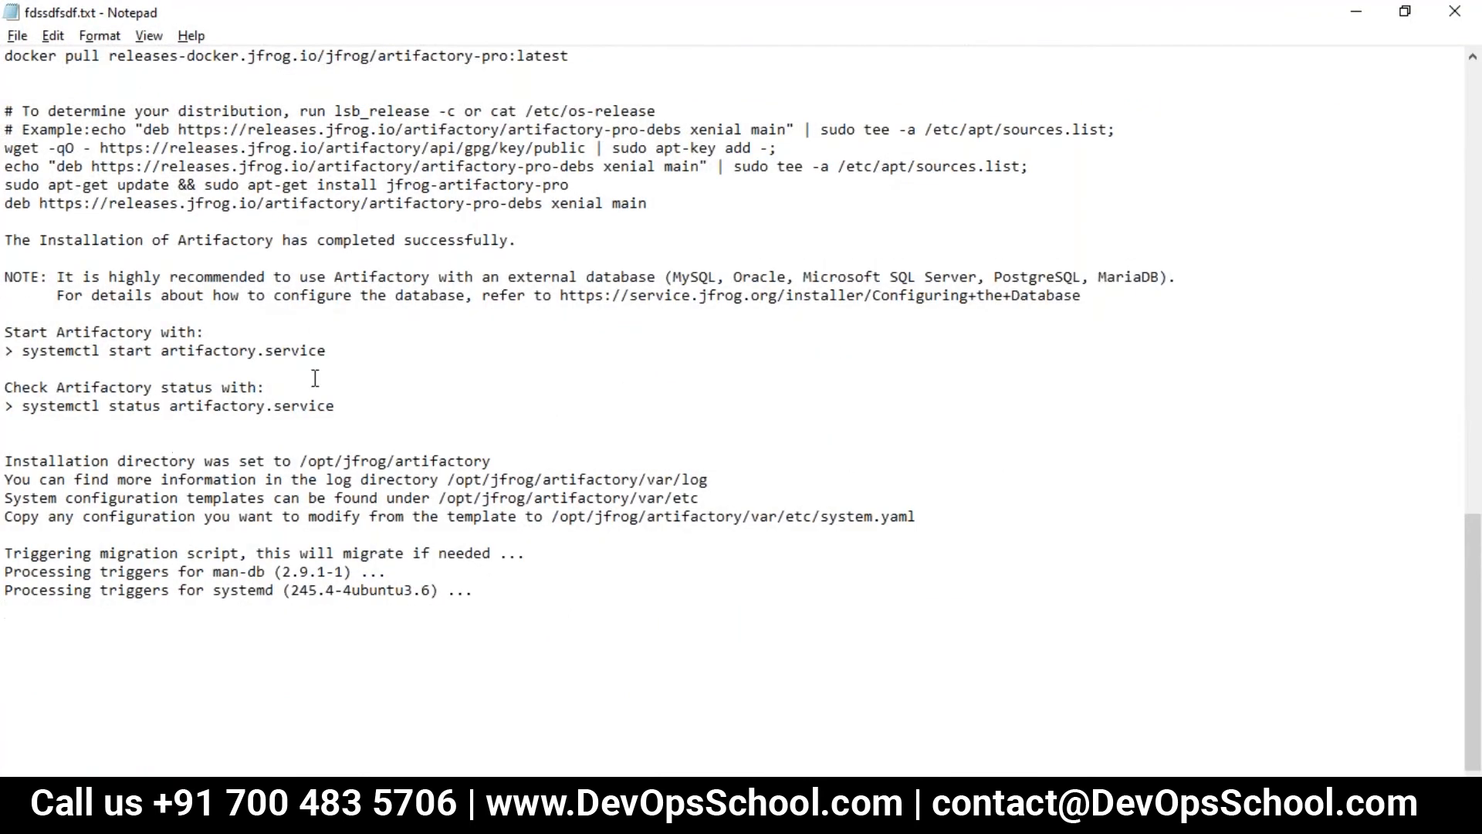
pyautogui.click(32, 363)
pyautogui.moveTo(32, 362); pyautogui.dragTo(25, 354)
pyautogui.press('super+c')
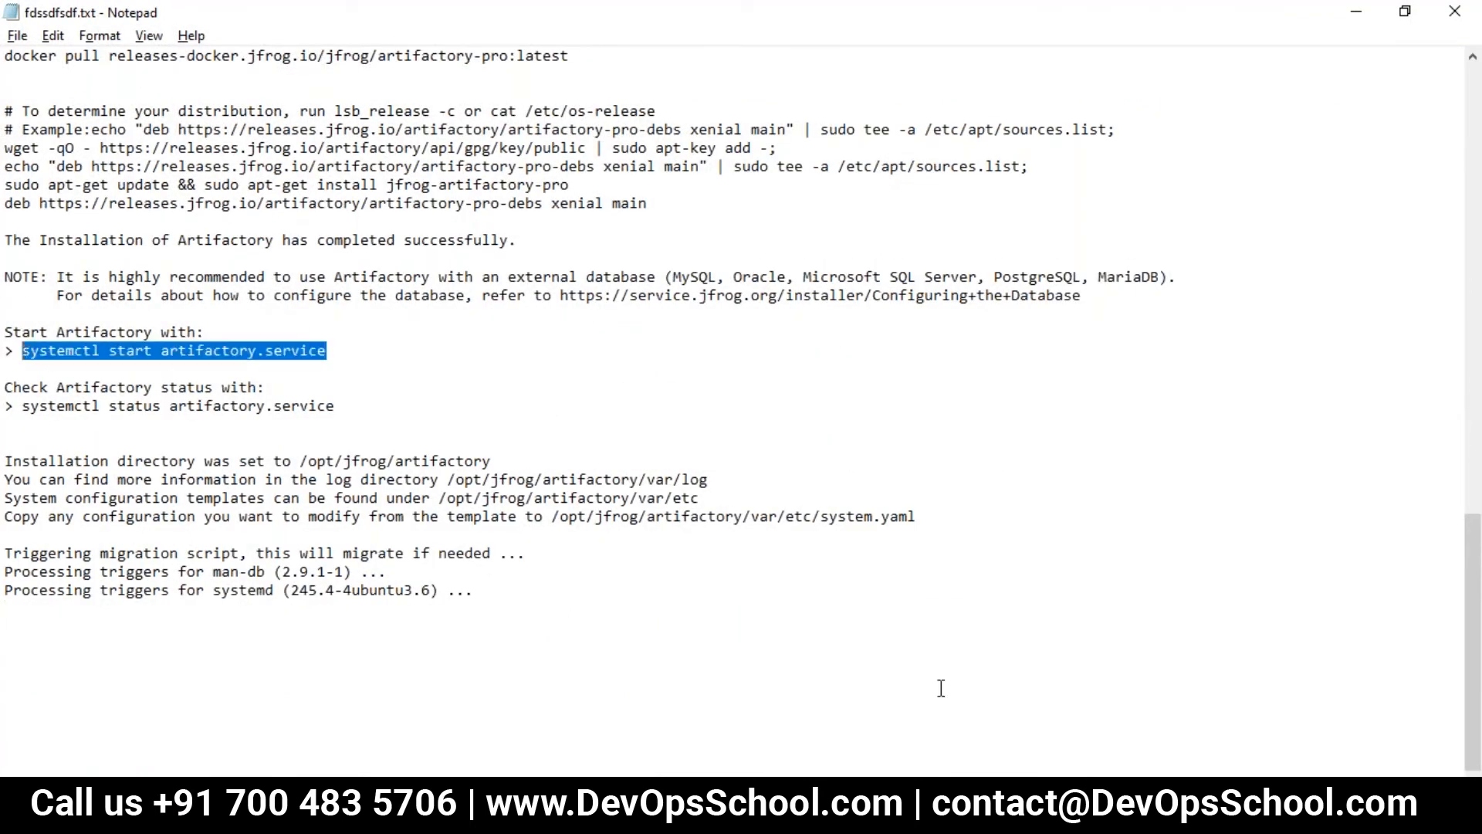
pyautogui.click(1093, 816)
pyautogui.click(992, 706)
pyautogui.write('clear')
pyautogui.press('Return')
pyautogui.rightClick(563, 304)
pyautogui.click(638, 374)
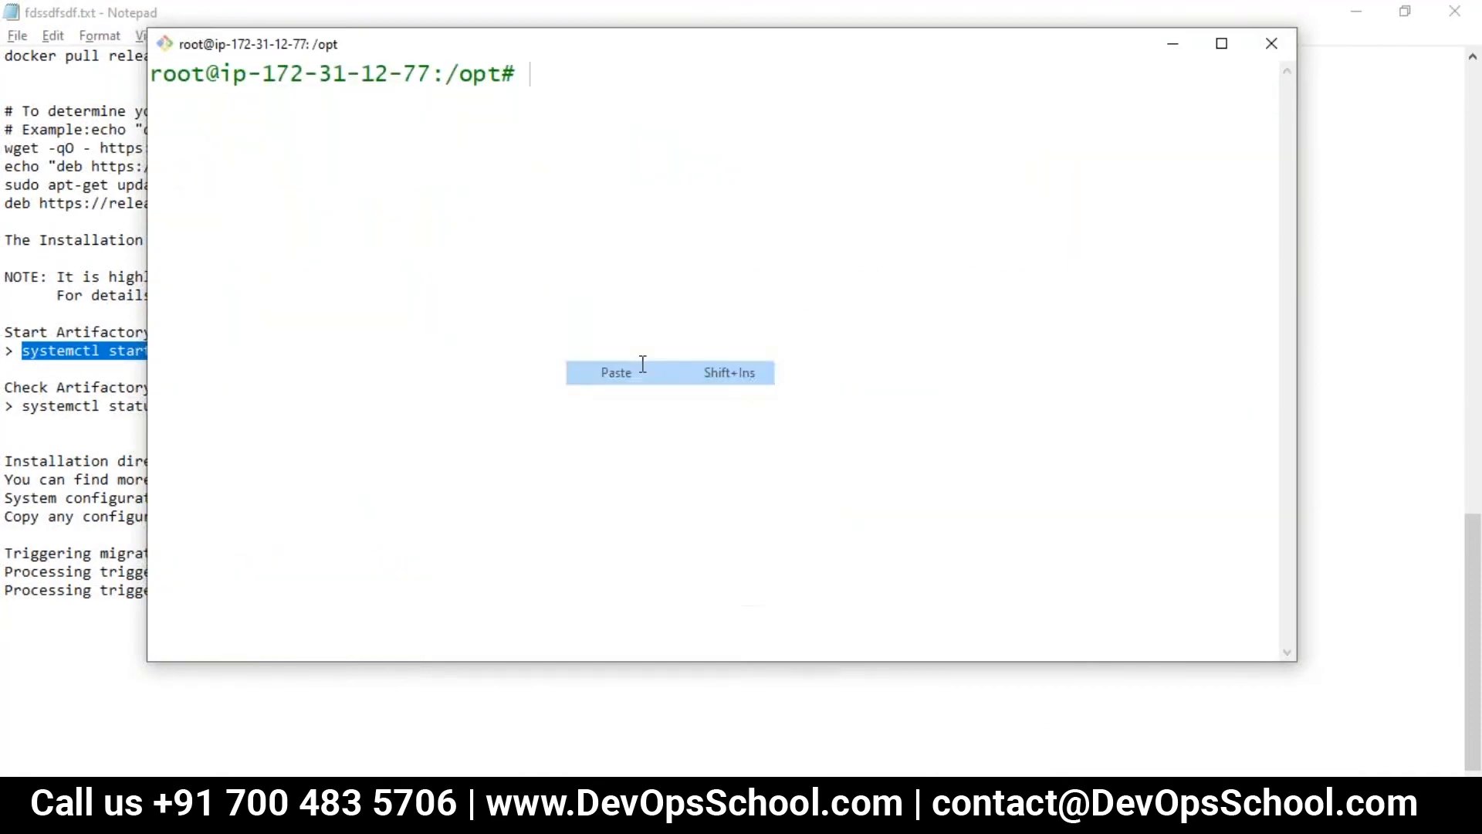
pyautogui.click(613, 371)
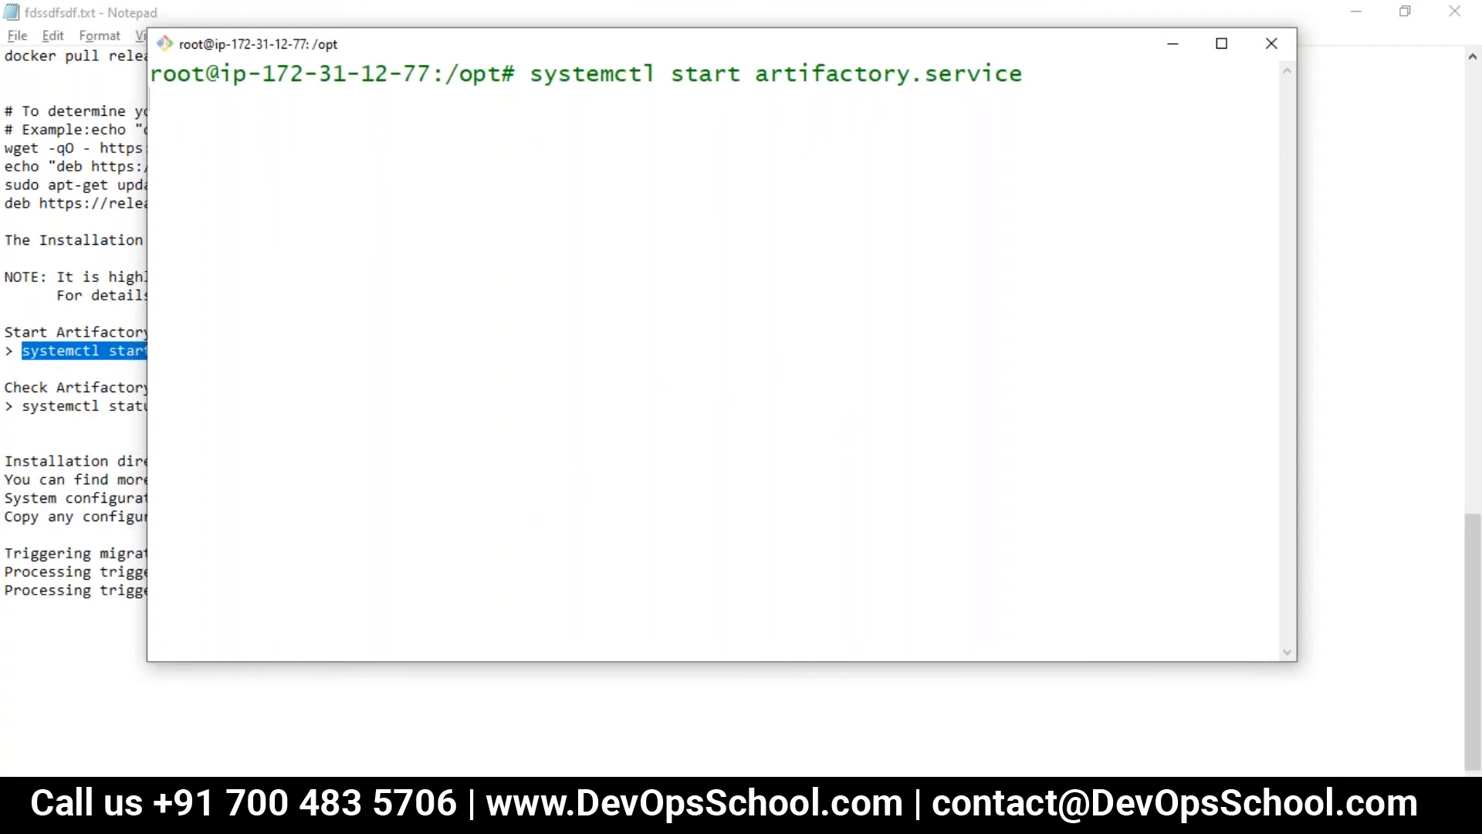
# Look up the WORKSTATION instance's public IPv4 address in the EC2 console and open a new browser tab.
pyautogui.click(1093, 817)
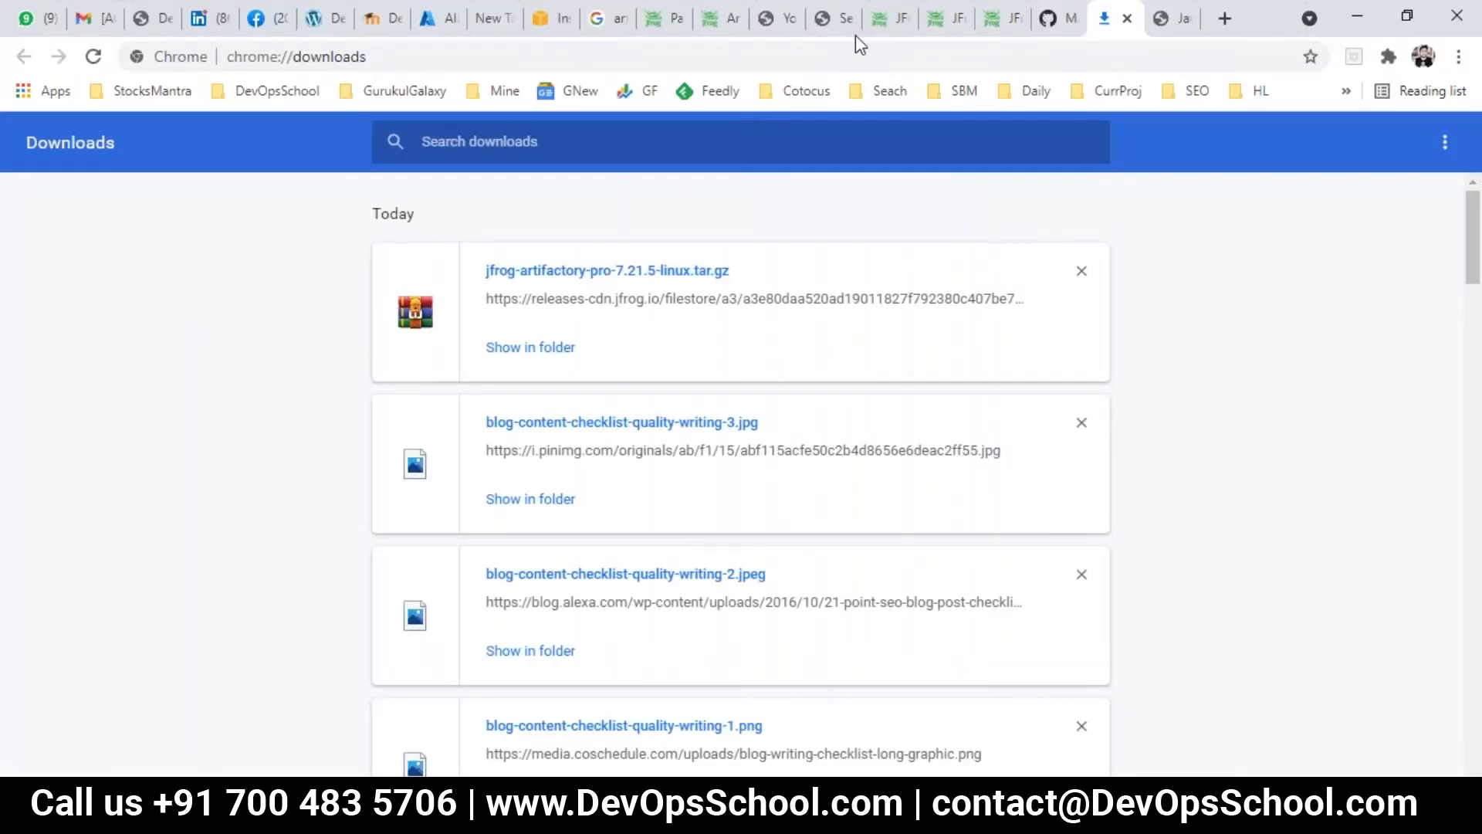
pyautogui.click(544, 19)
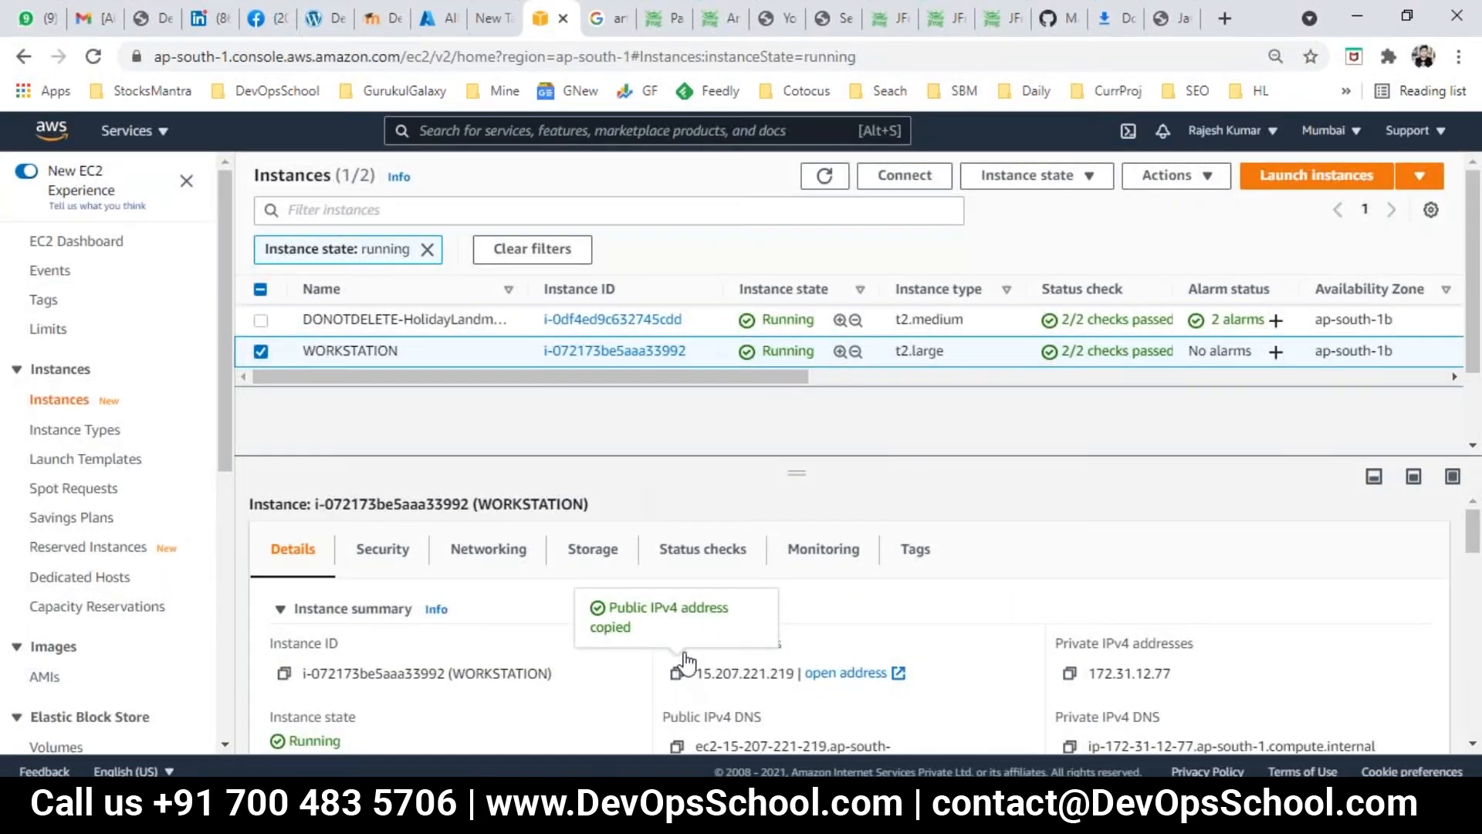
pyautogui.click(1225, 20)
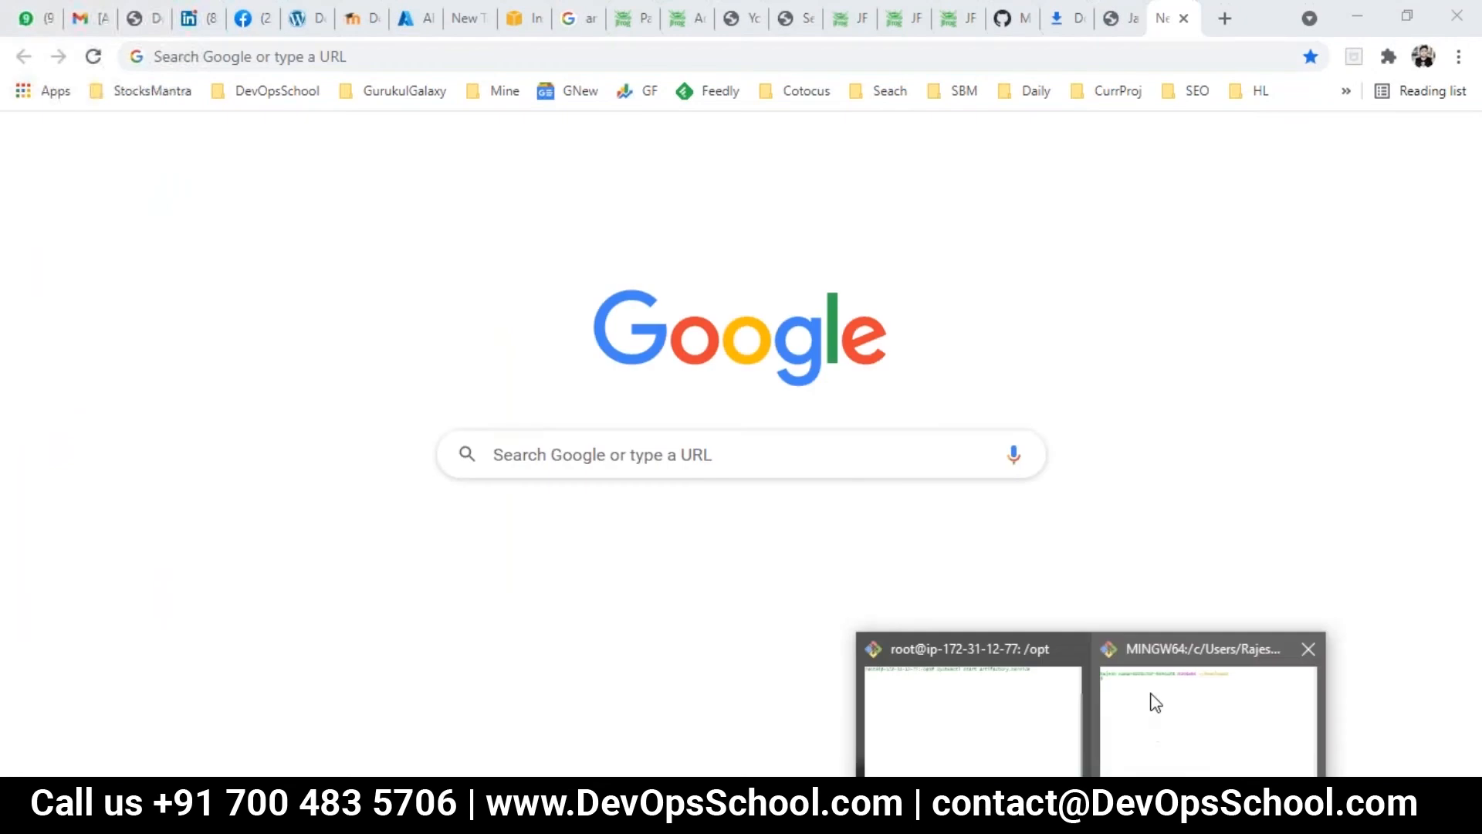
# Check the service start in the SSH terminal and review the start command, status command and installation paths in the notes.
pyautogui.click(1151, 700)
pyautogui.moveTo(1088, 817)
pyautogui.click(973, 708)
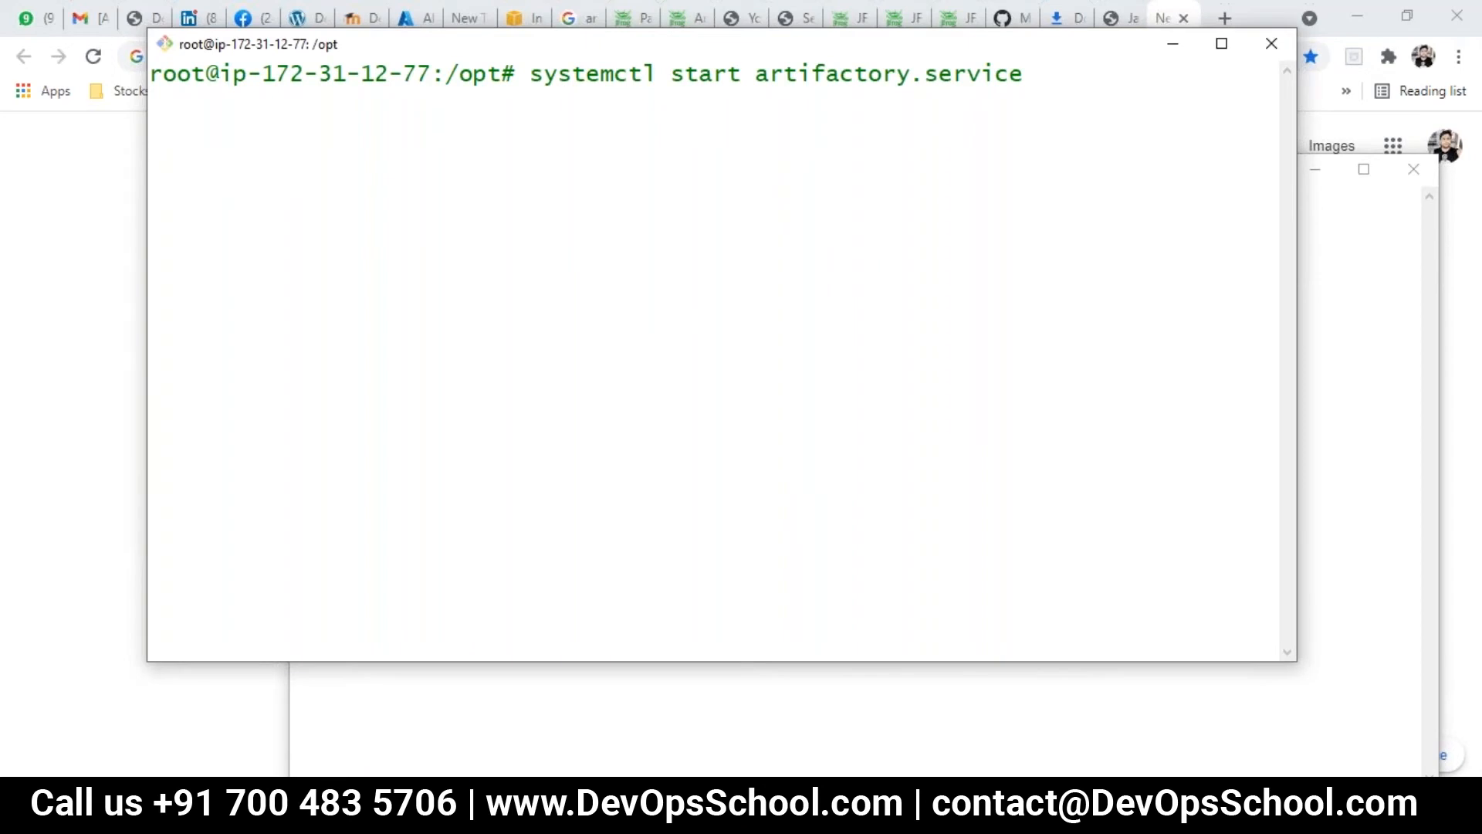
pyautogui.hotkey('alt', 'Tab')
pyautogui.moveTo(327, 352); pyautogui.dragTo(7, 349)
pyautogui.moveTo(22, 406); pyautogui.dragTo(331, 409)
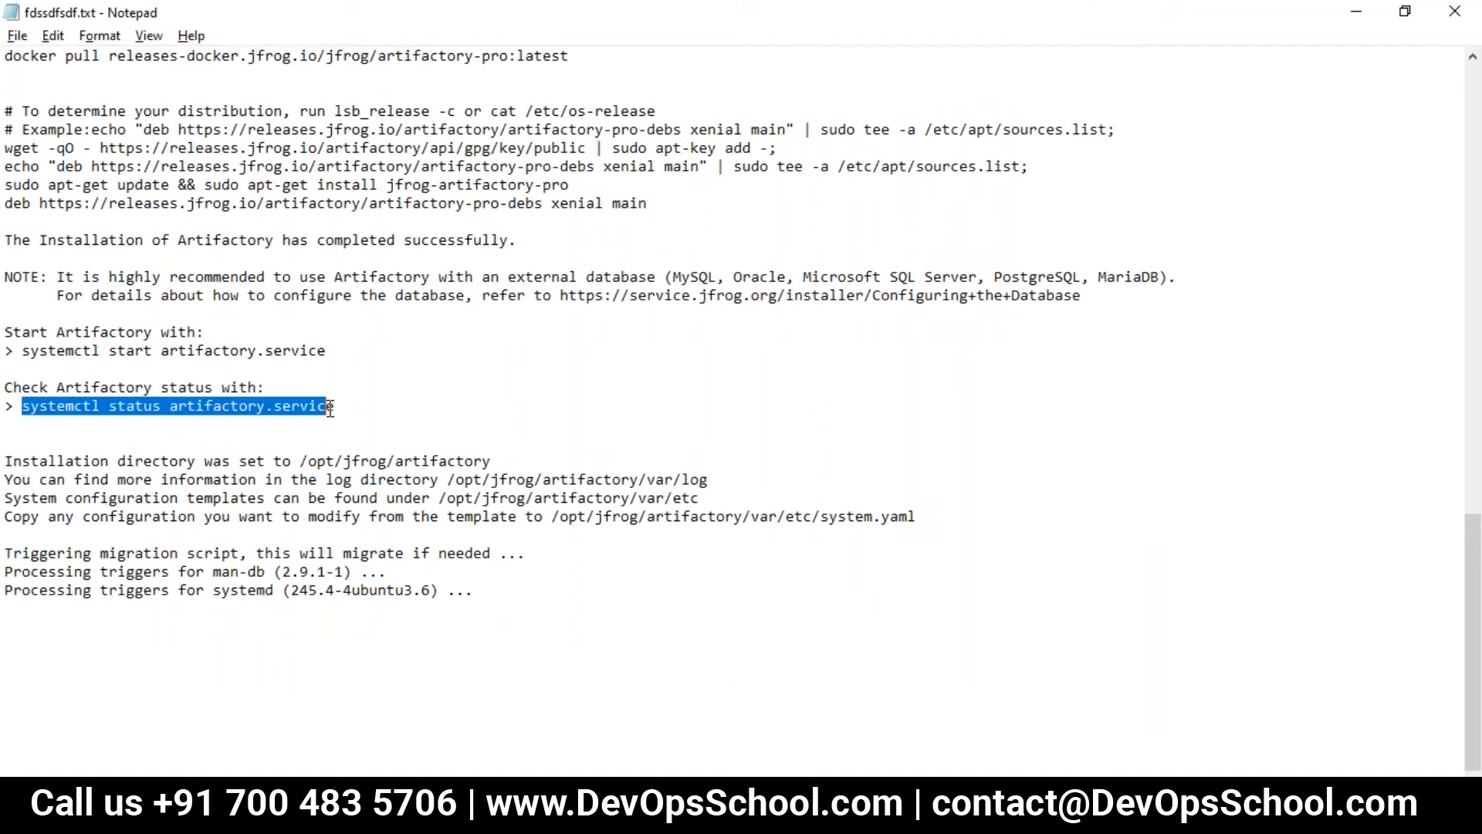
pyautogui.moveTo(11, 455); pyautogui.dragTo(967, 512)
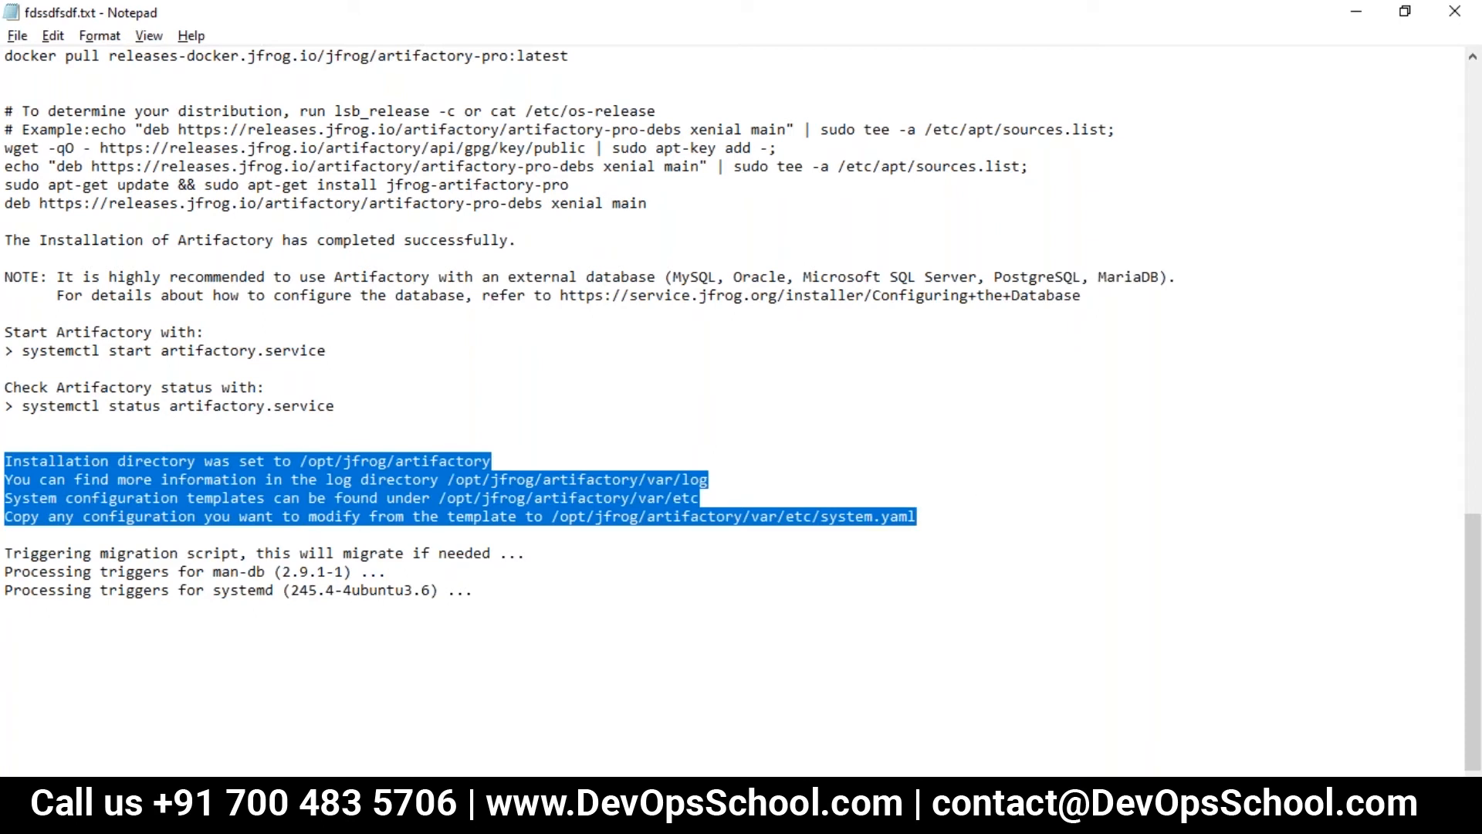
pyautogui.hotkey('alt', 'Tab')
pyautogui.click(1089, 818)
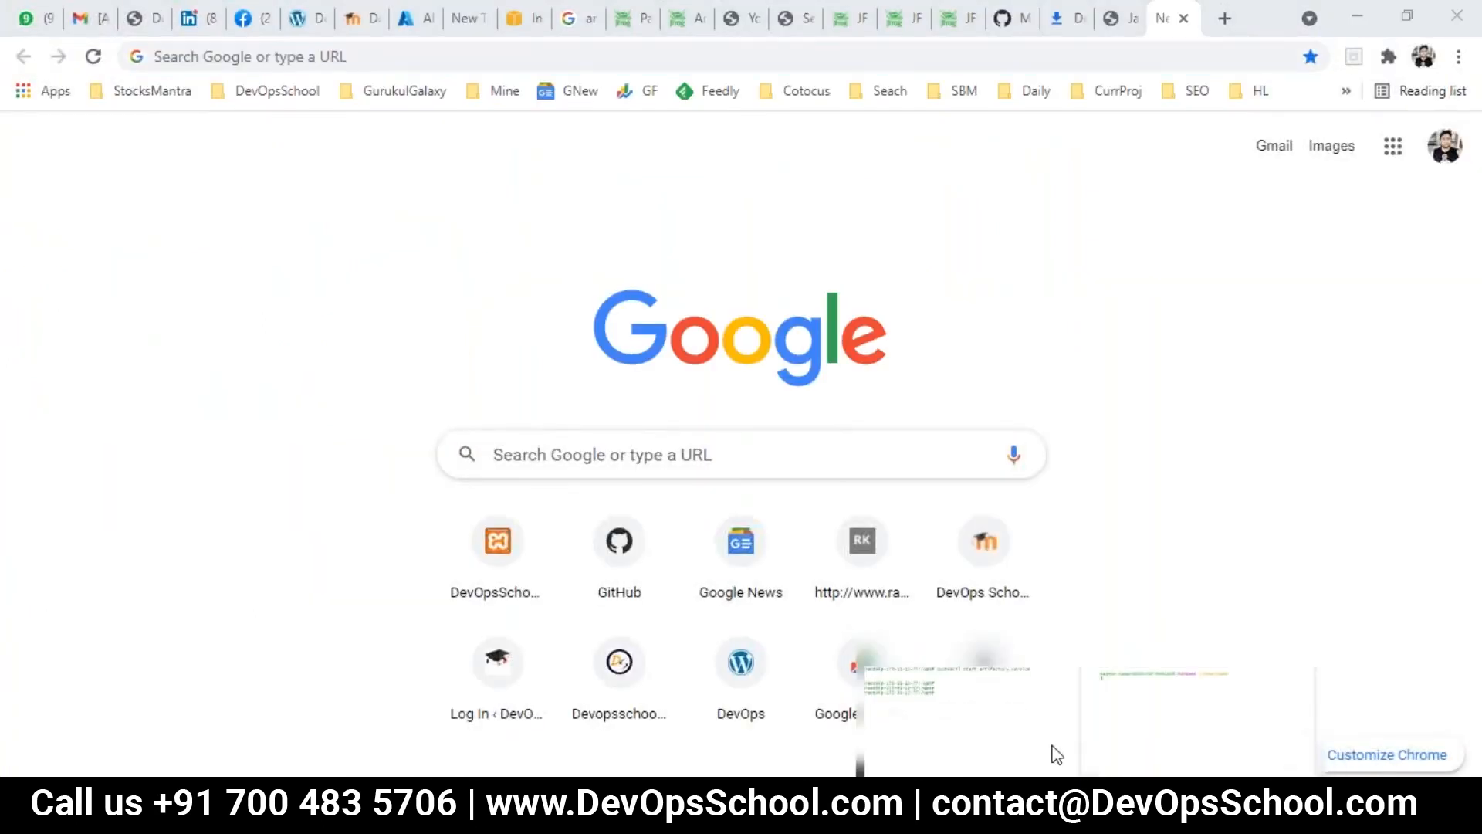
pyautogui.click(1053, 754)
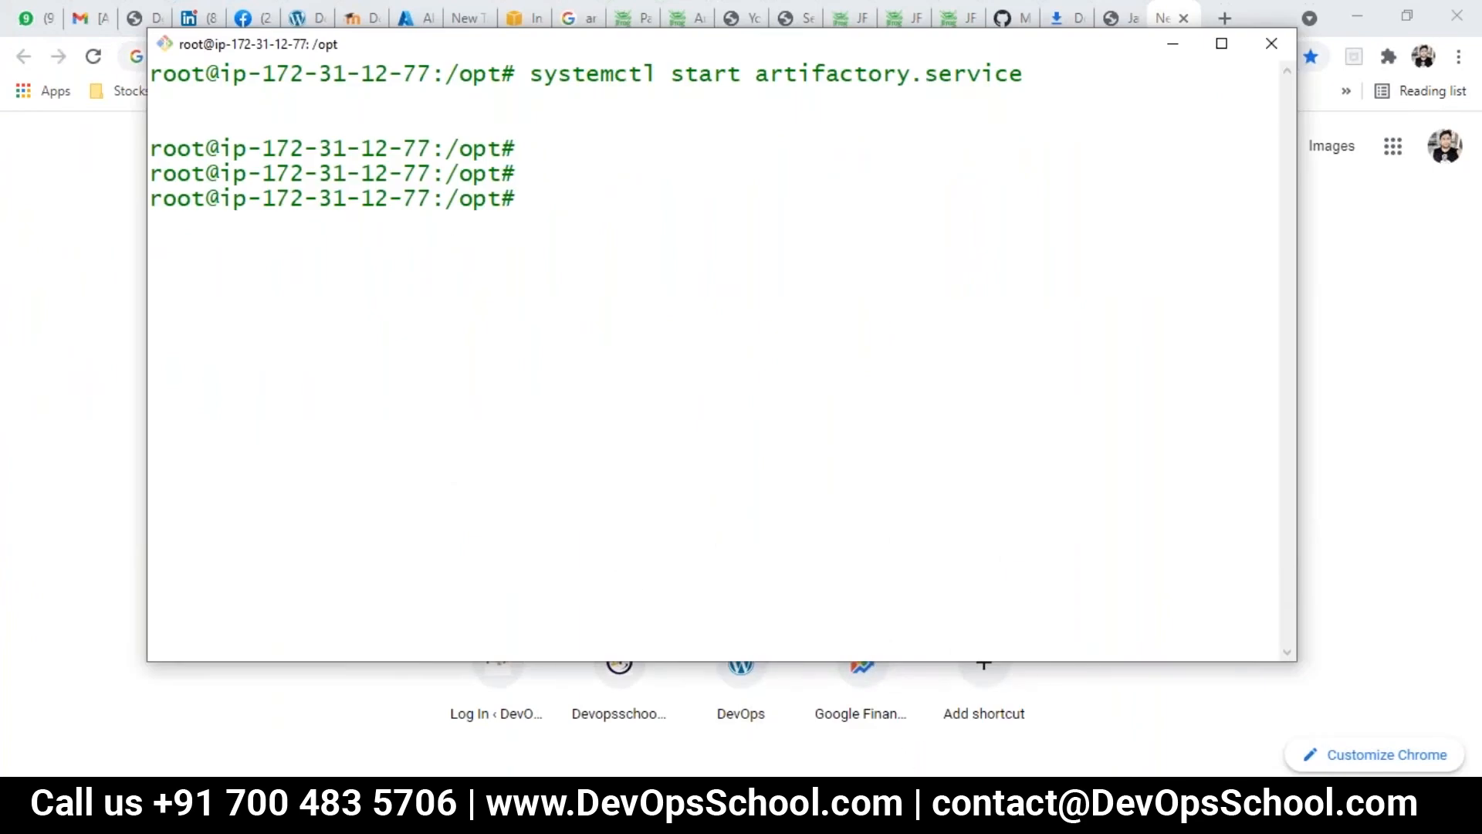
# Copy systemctl status artifactory.service from the notes and run it in the SSH terminal.
pyautogui.hotkey('alt', 'Tab')
pyautogui.click(222, 523)
pyautogui.moveTo(335, 407); pyautogui.dragTo(22, 407)
pyautogui.hotkey('ctrl', 'c')
pyautogui.hotkey('alt', 'Tab')
pyautogui.rightClick(721, 352)
pyautogui.click(752, 420)
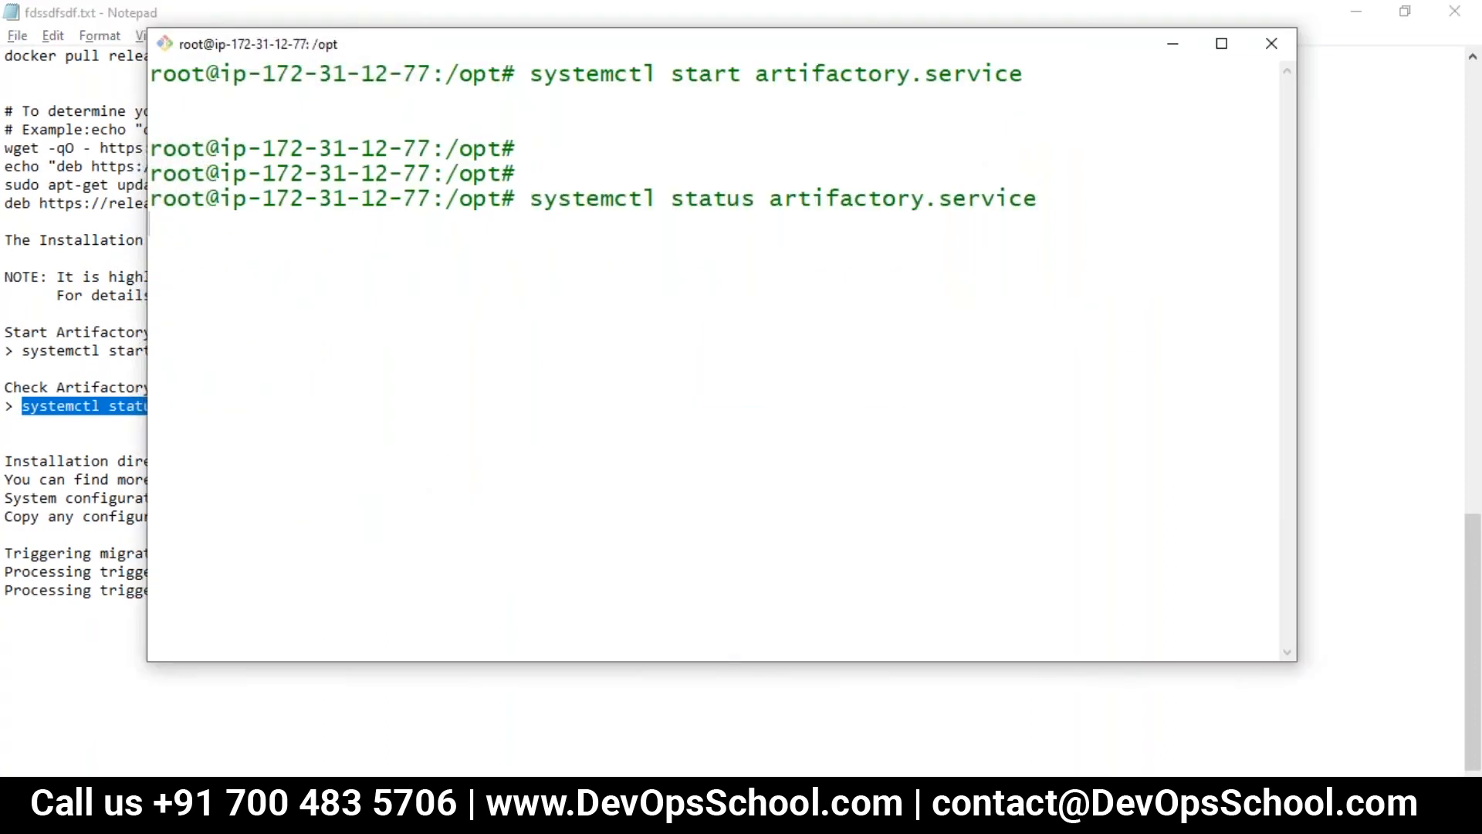
pyautogui.press('Return')
# Copy the WORKSTATION instance's public IPv4 address from the EC2 console and open it on port 8081 in the new browser tab.
pyautogui.click(550, 772)
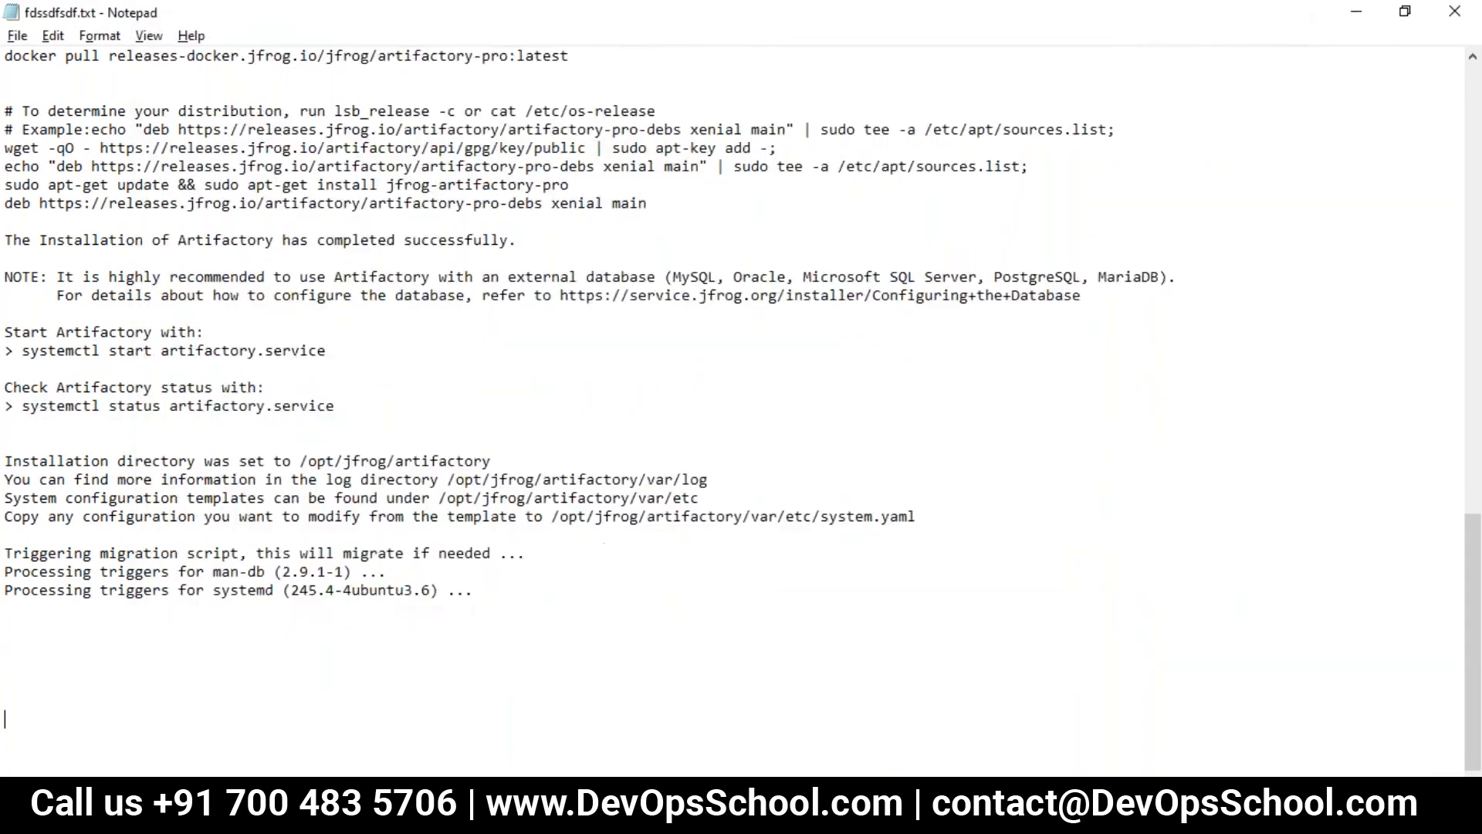
pyautogui.click(550, 816)
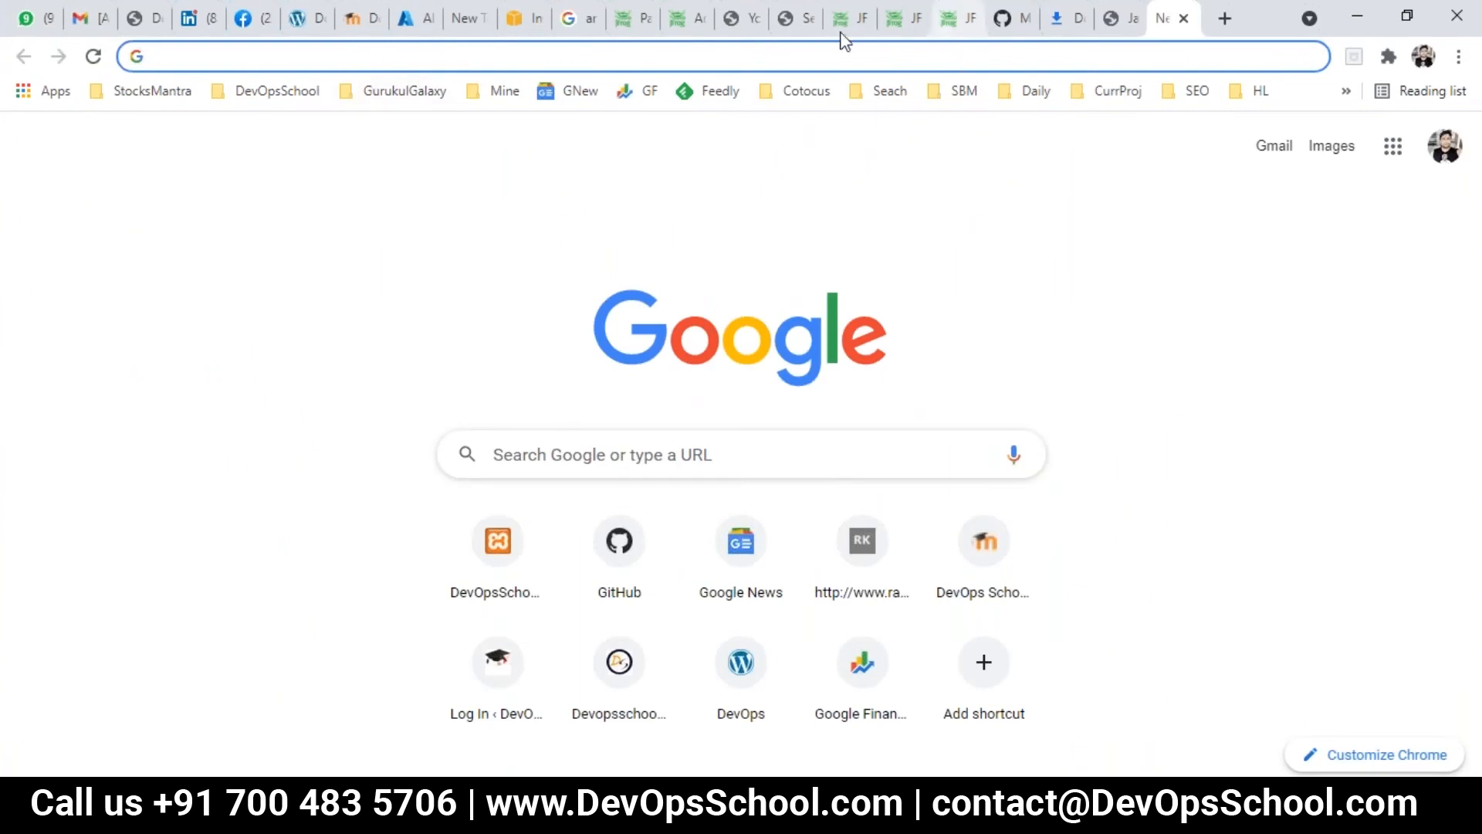
pyautogui.click(519, 19)
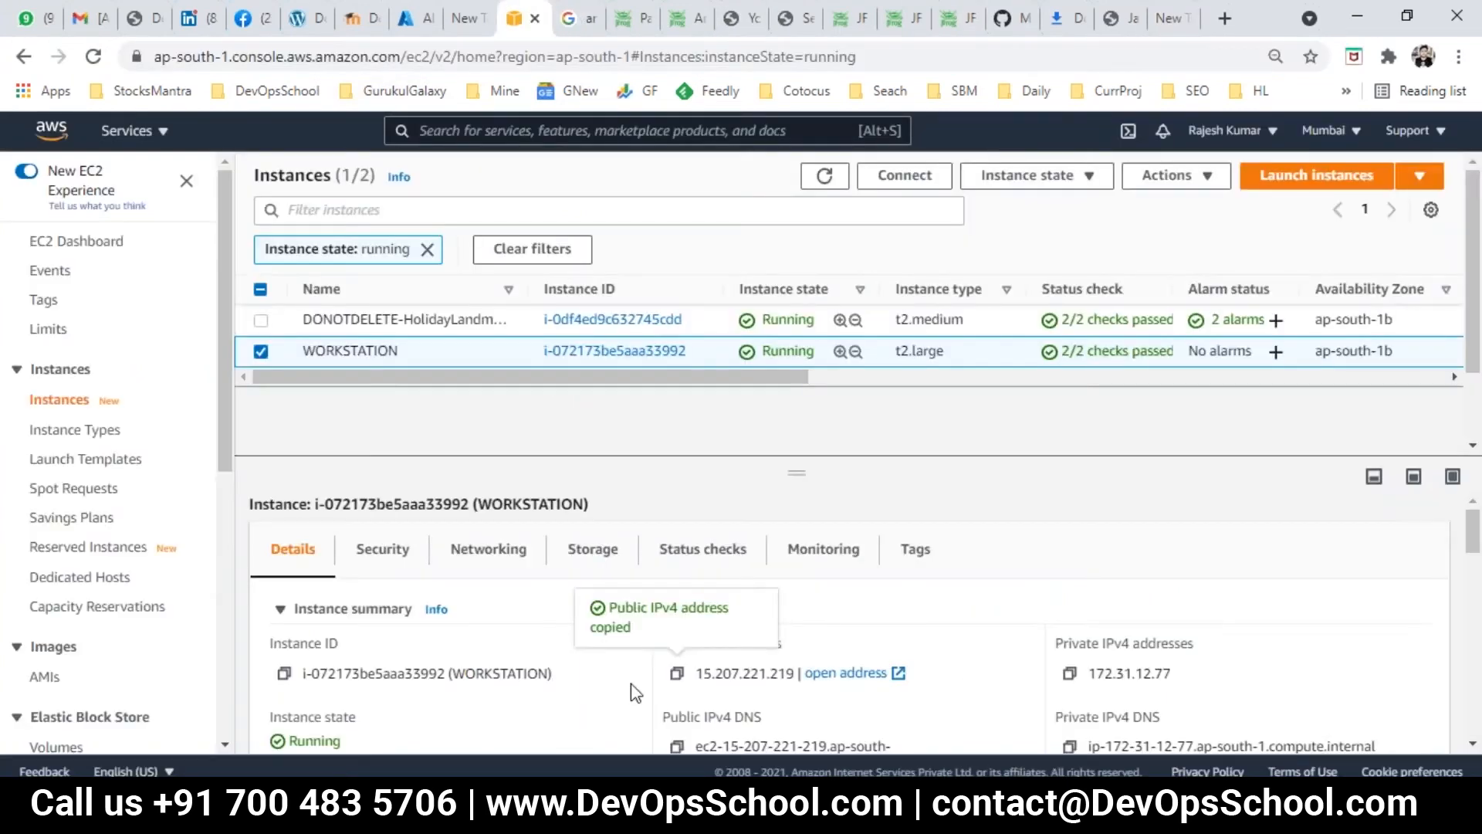
pyautogui.click(1161, 19)
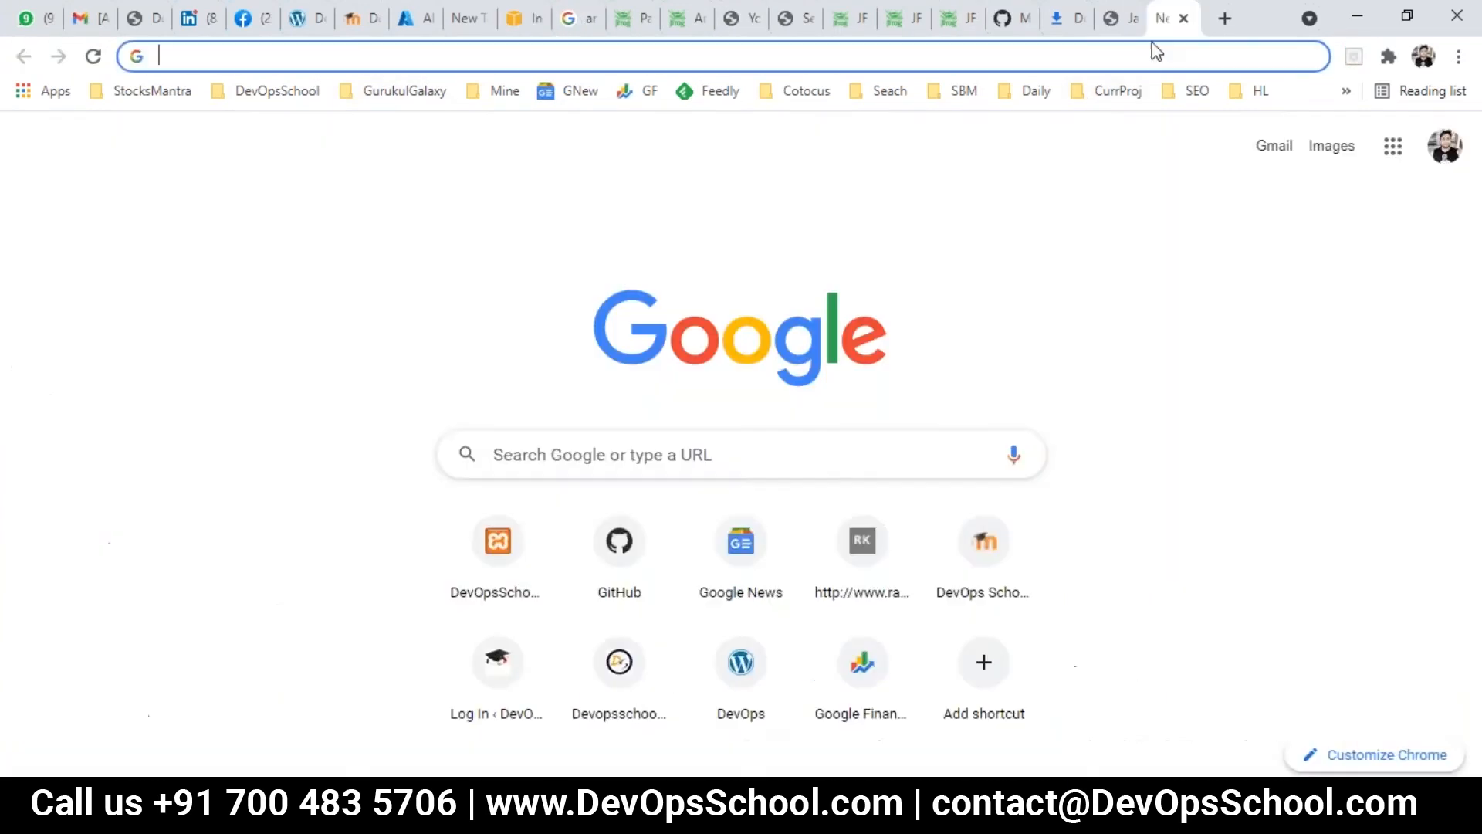
pyautogui.hotkey('ctrl', 'v')
pyautogui.write(':8081')
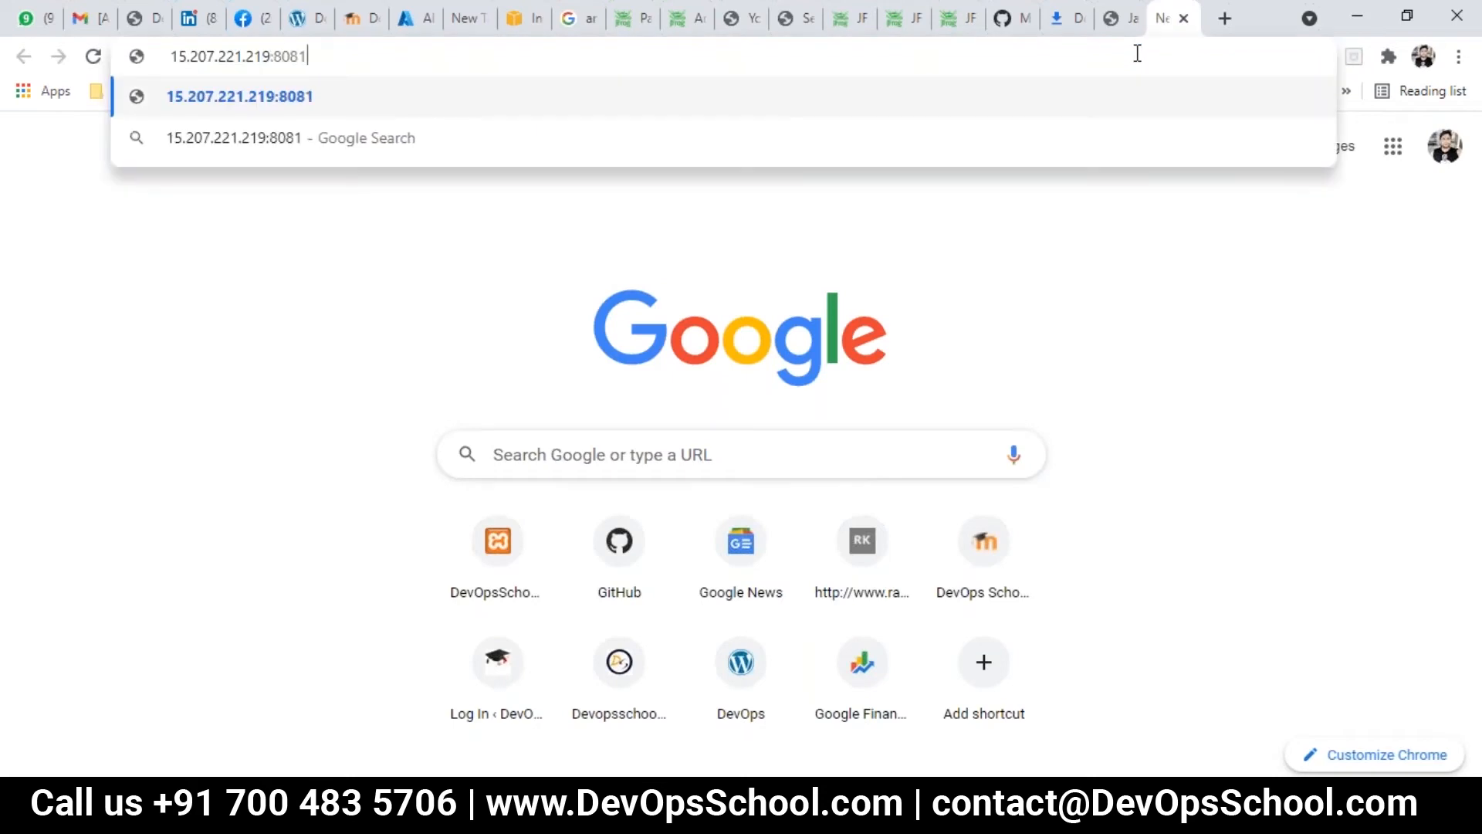
pyautogui.press('Return')
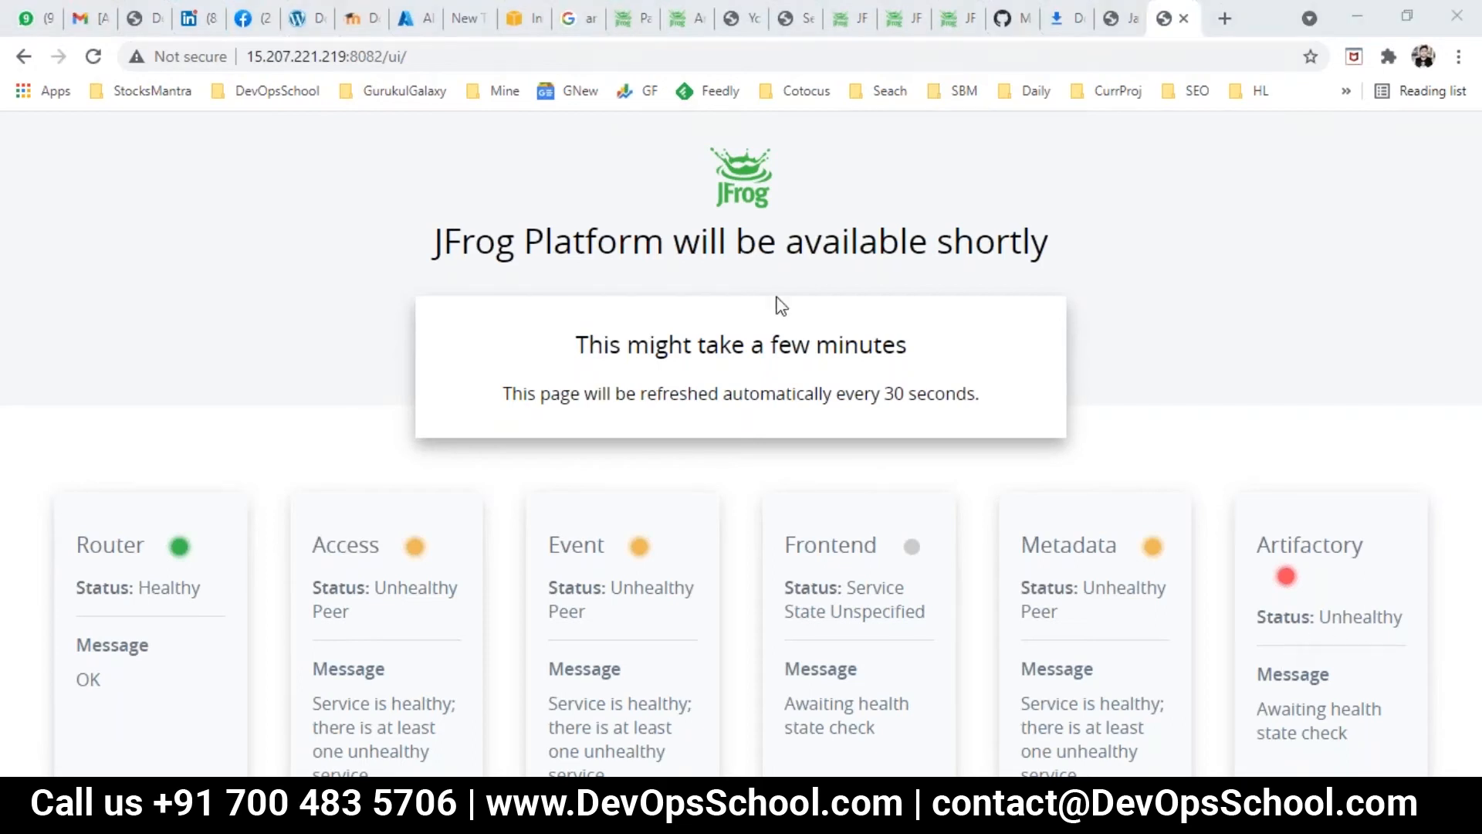
# Check the JFrog Platform startup page, then review the Artifactory installer options on the JFrog download page and switch to the terminal.
pyautogui.moveTo(573, 241); pyautogui.dragTo(587, 240)
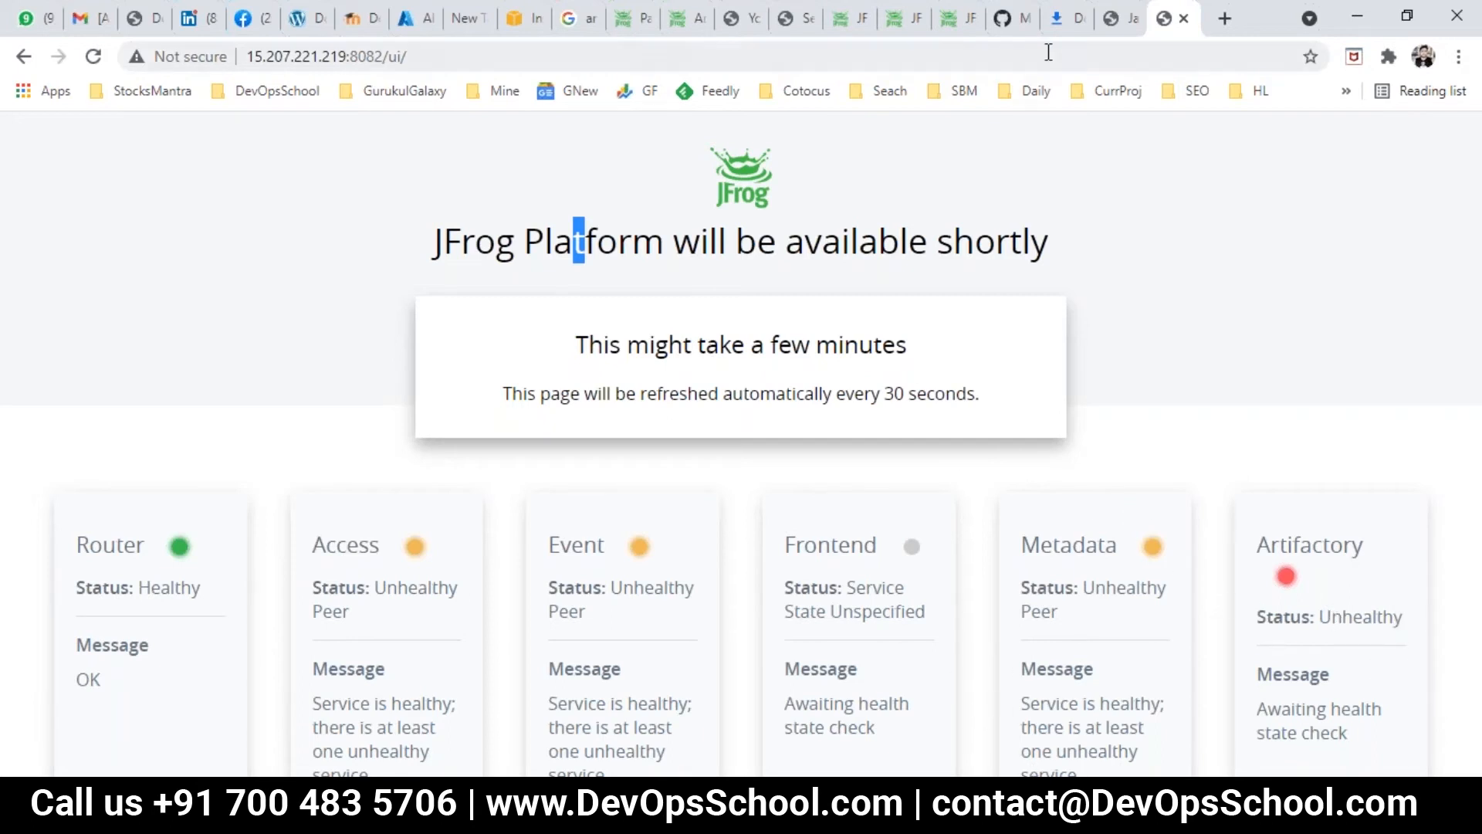
pyautogui.click(907, 29)
pyautogui.click(849, 22)
pyautogui.scroll(4, 1068, 520)
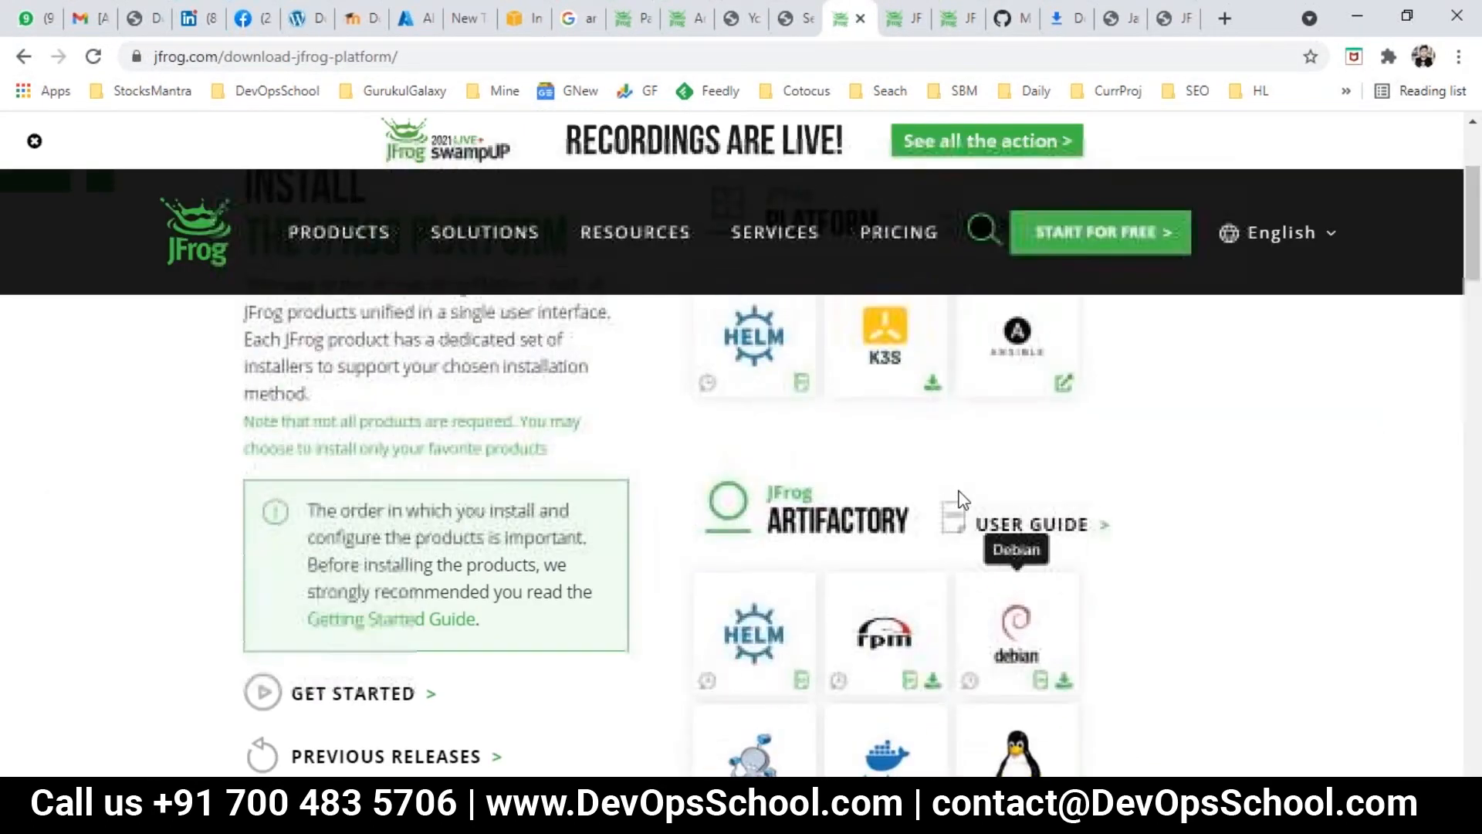
pyautogui.scroll(3, 1061, 541)
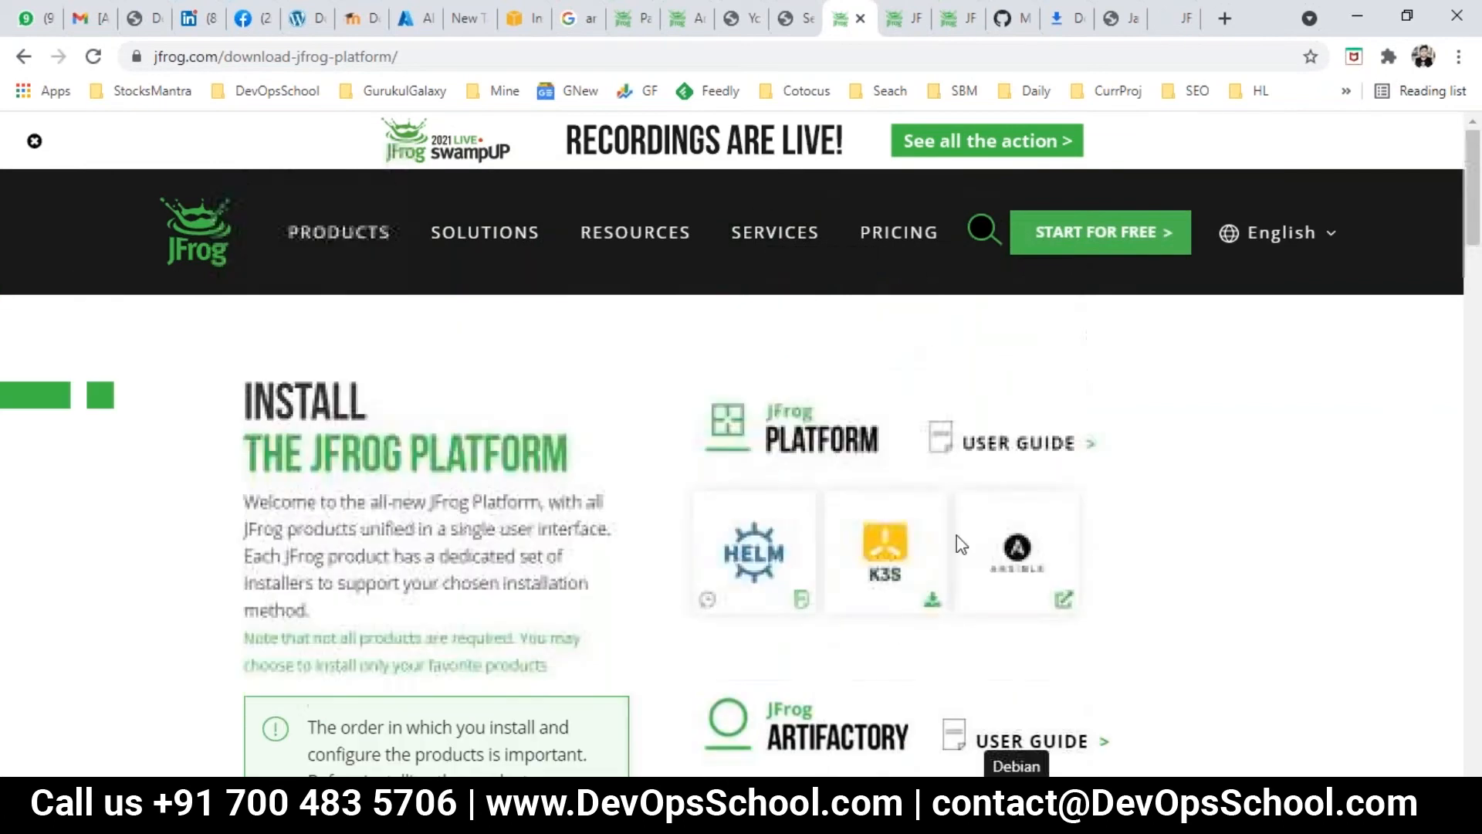
pyautogui.scroll(-2, 1003, 506)
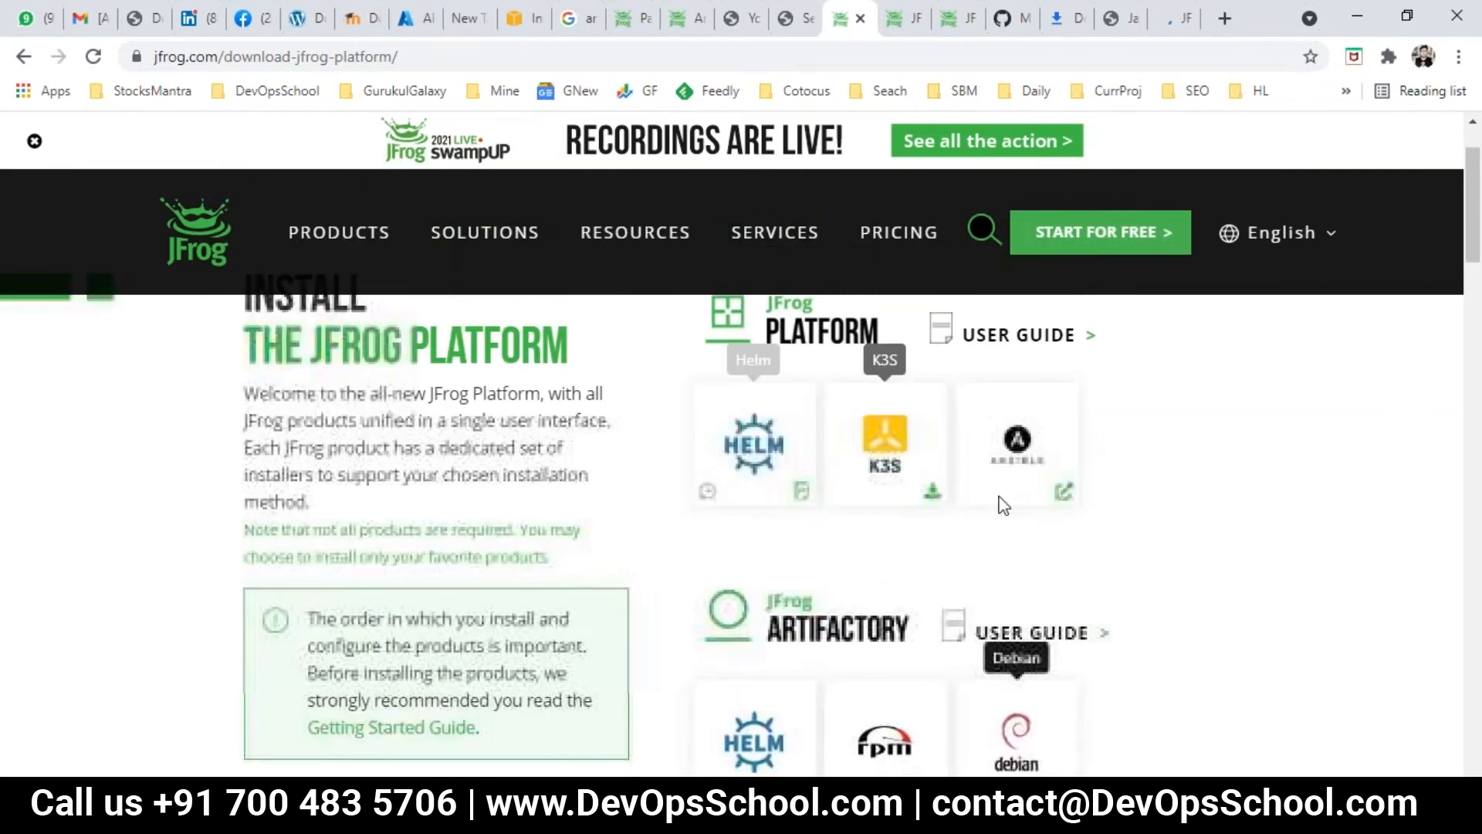
pyautogui.scroll(-5, 1024, 488)
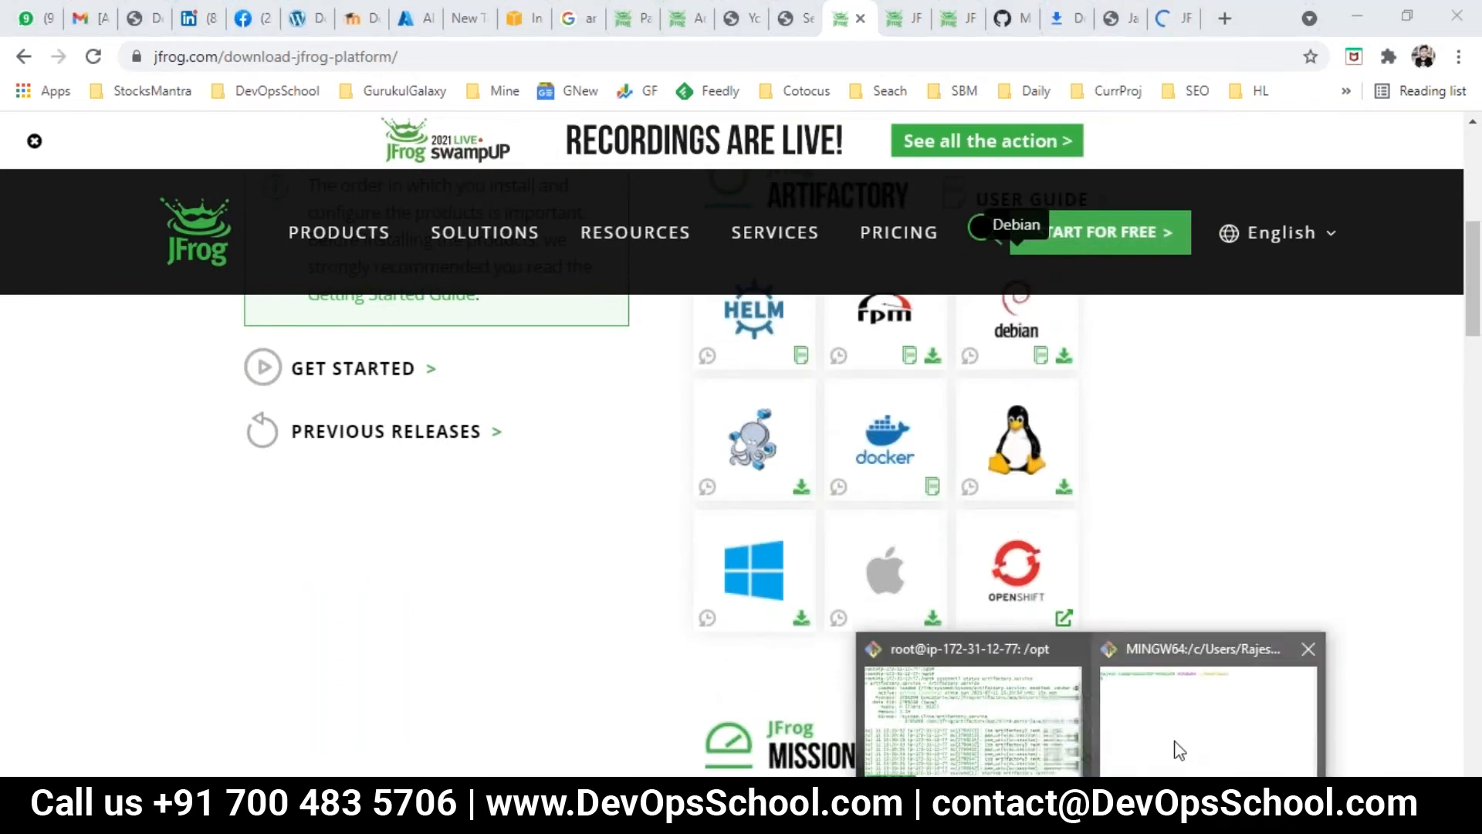
pyautogui.click(1174, 748)
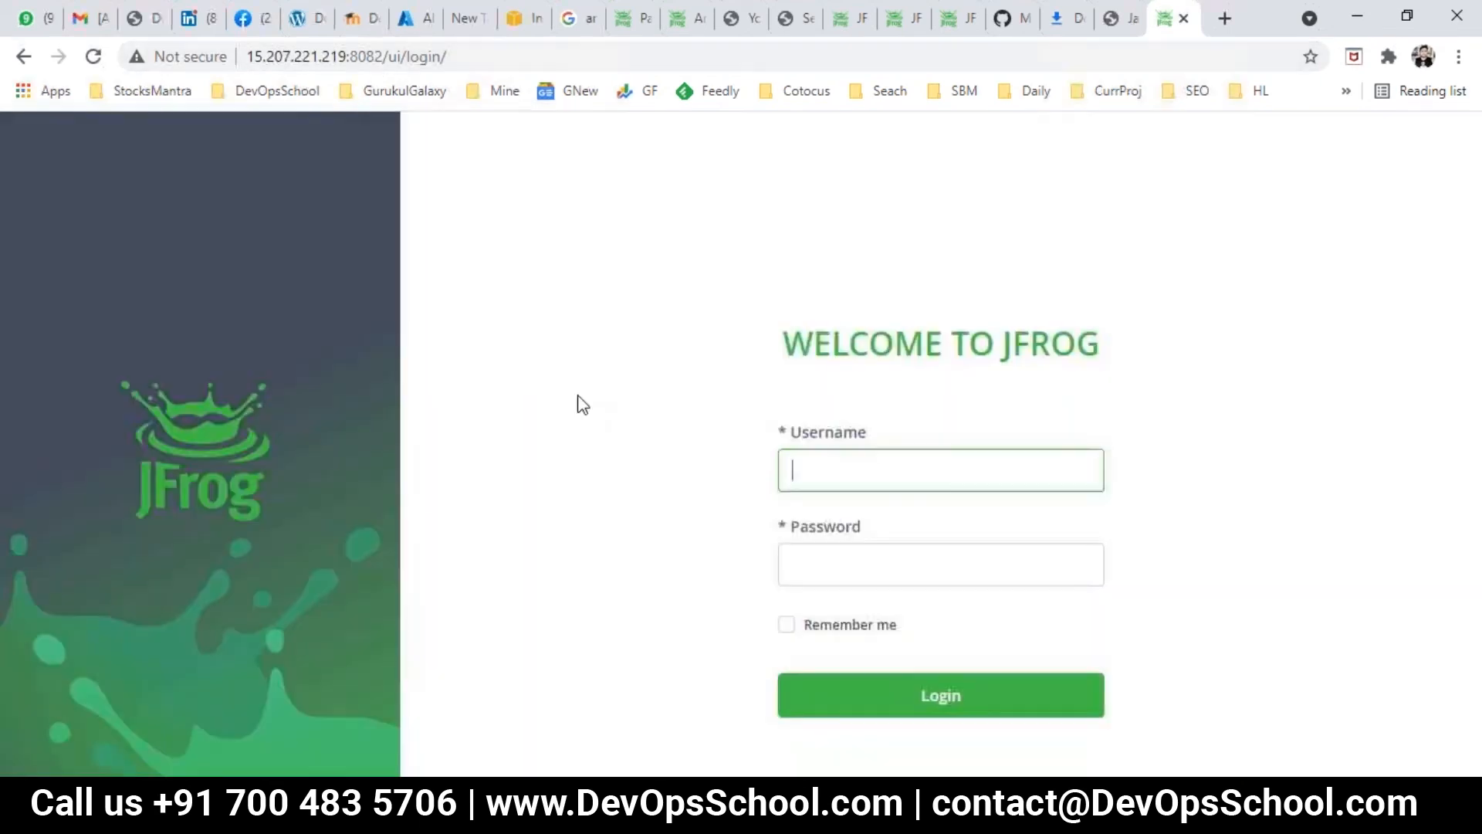
# Log in to the JFrog Platform with the username admin and the account password, re-entering the password for a second attempt.
pyautogui.write('admin')
pyautogui.click(828, 564)
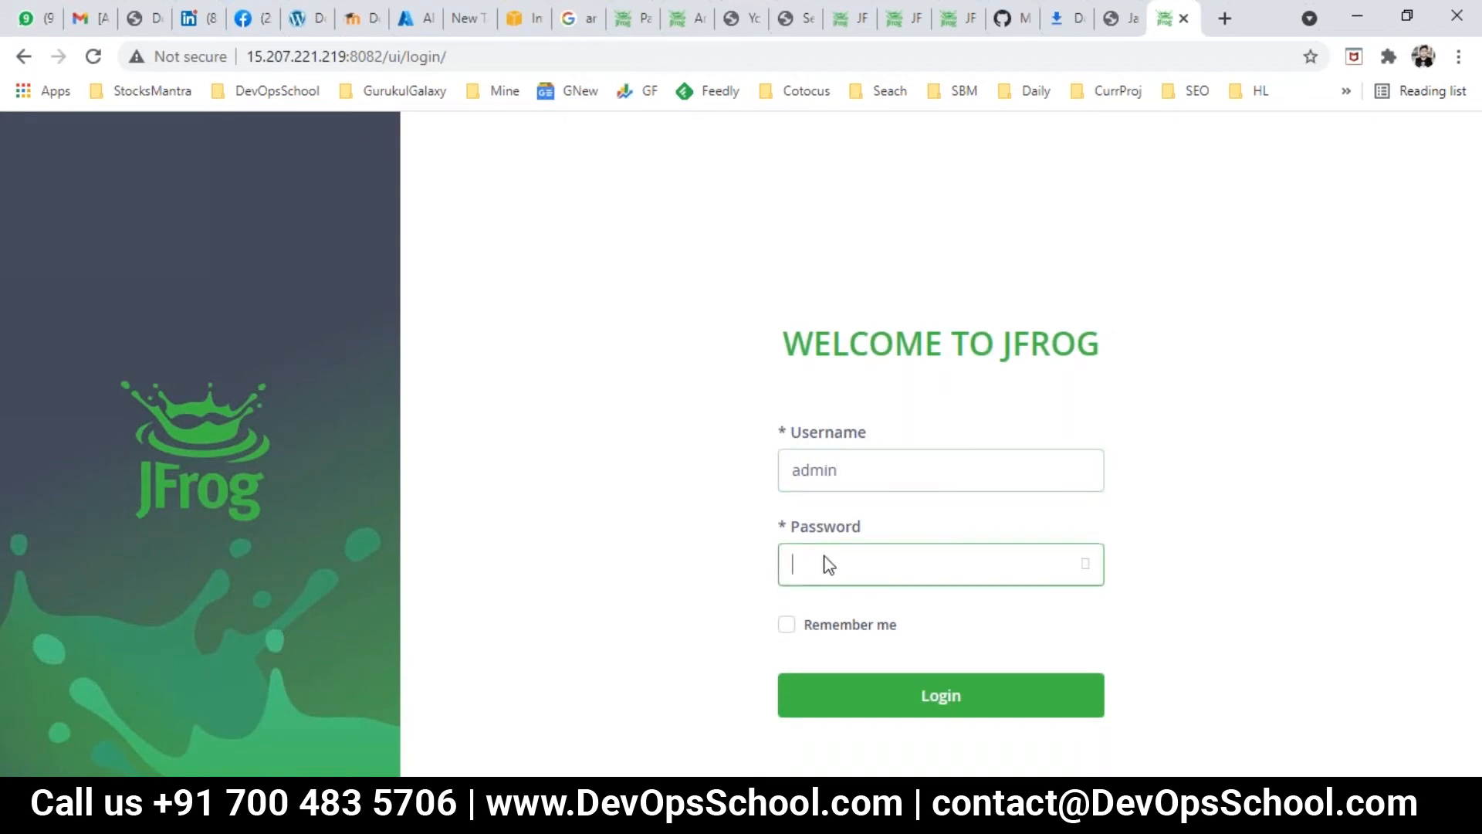
pyautogui.write('password')
pyautogui.press('Return')
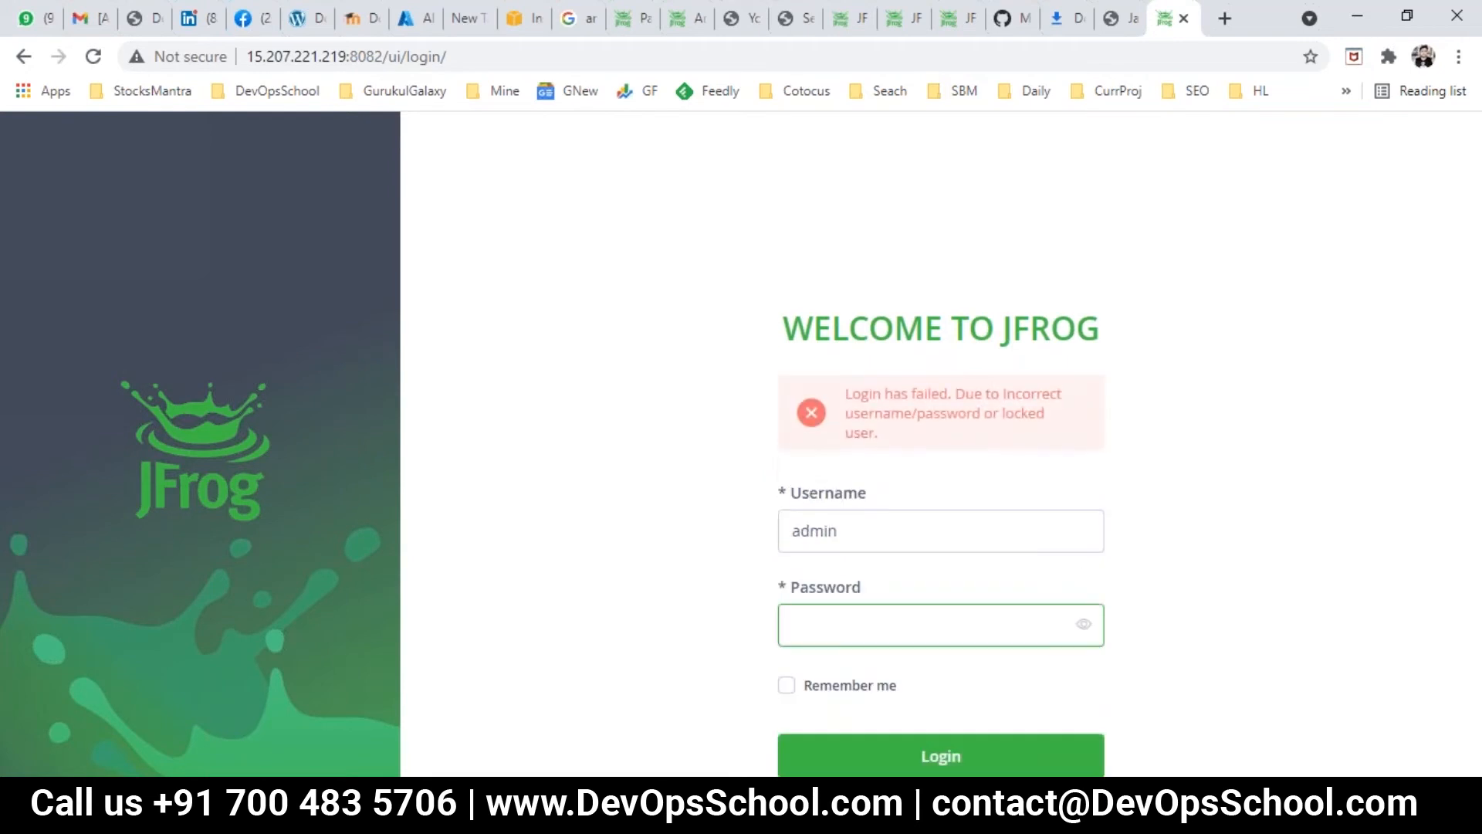
pyautogui.write('••••••••')
pyautogui.press('Return')
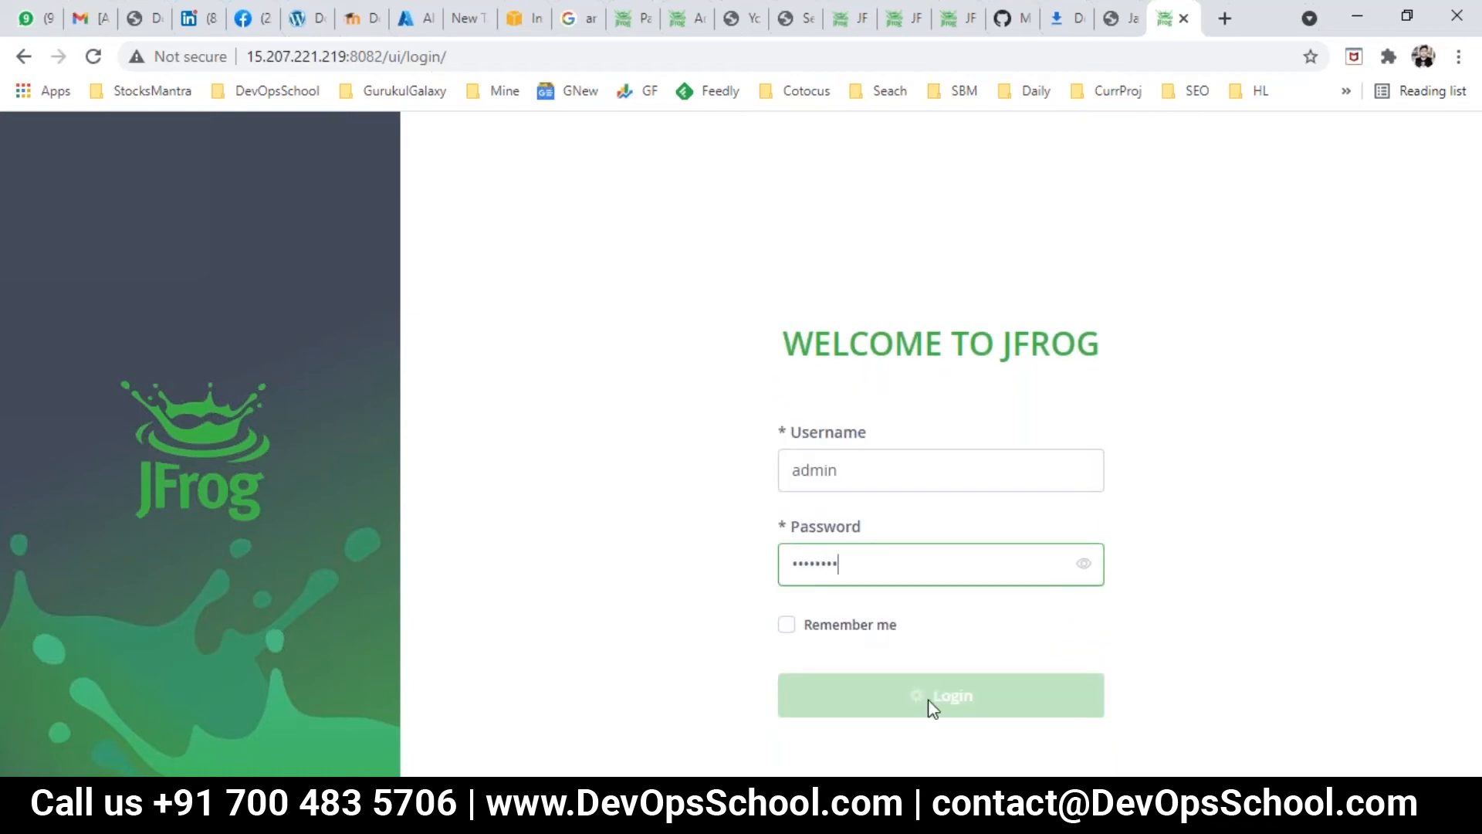
# Copy the JFrog login page URL from the browser and paste it below the installation output in the Notepad notes.
pyautogui.click(463, 58)
pyautogui.hotkey('ctrl', 'c')
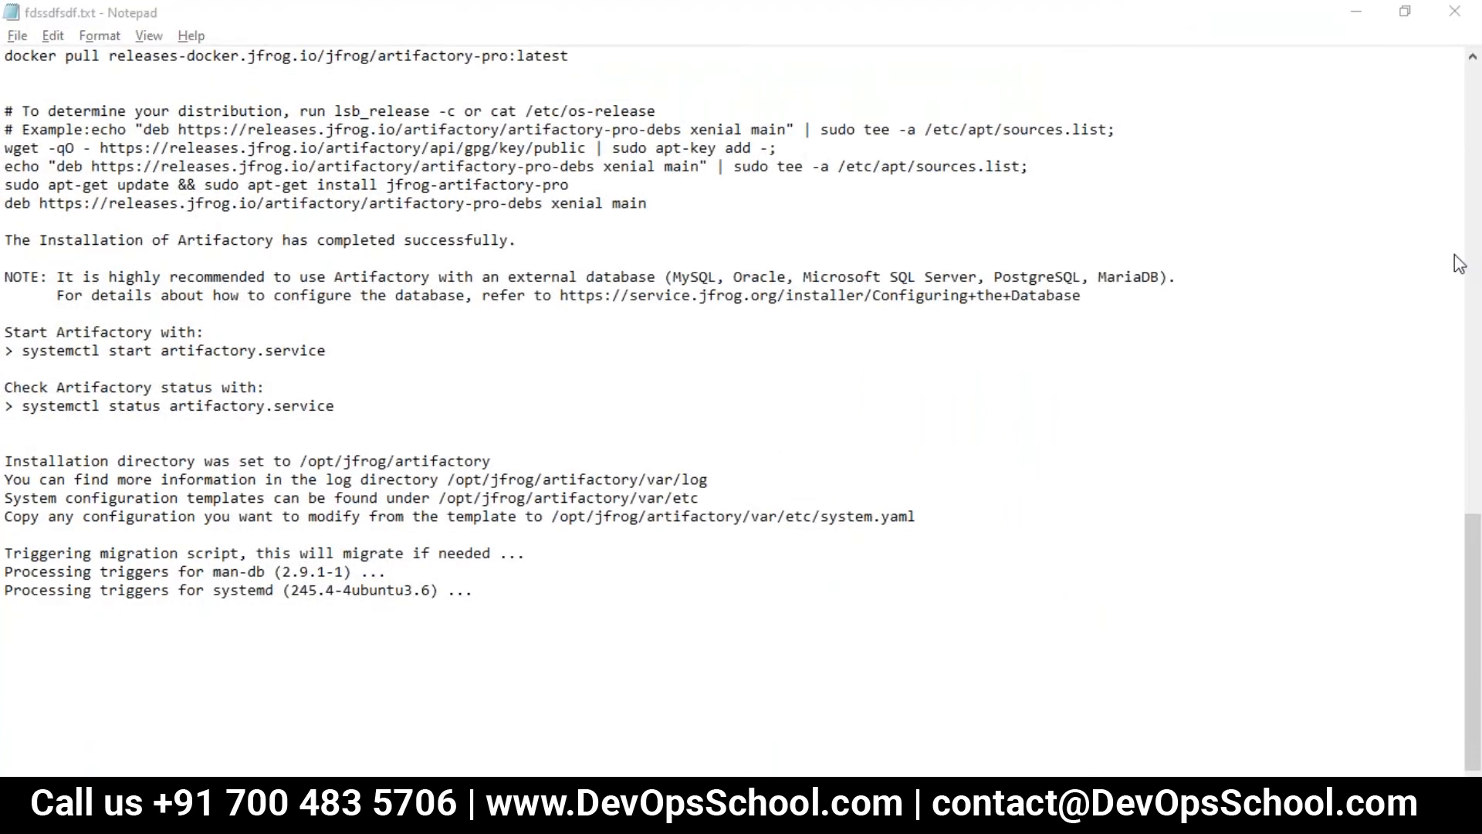
pyautogui.press('Return')
pyautogui.press('Return')
pyautogui.hotkey('ctrl', 'v')
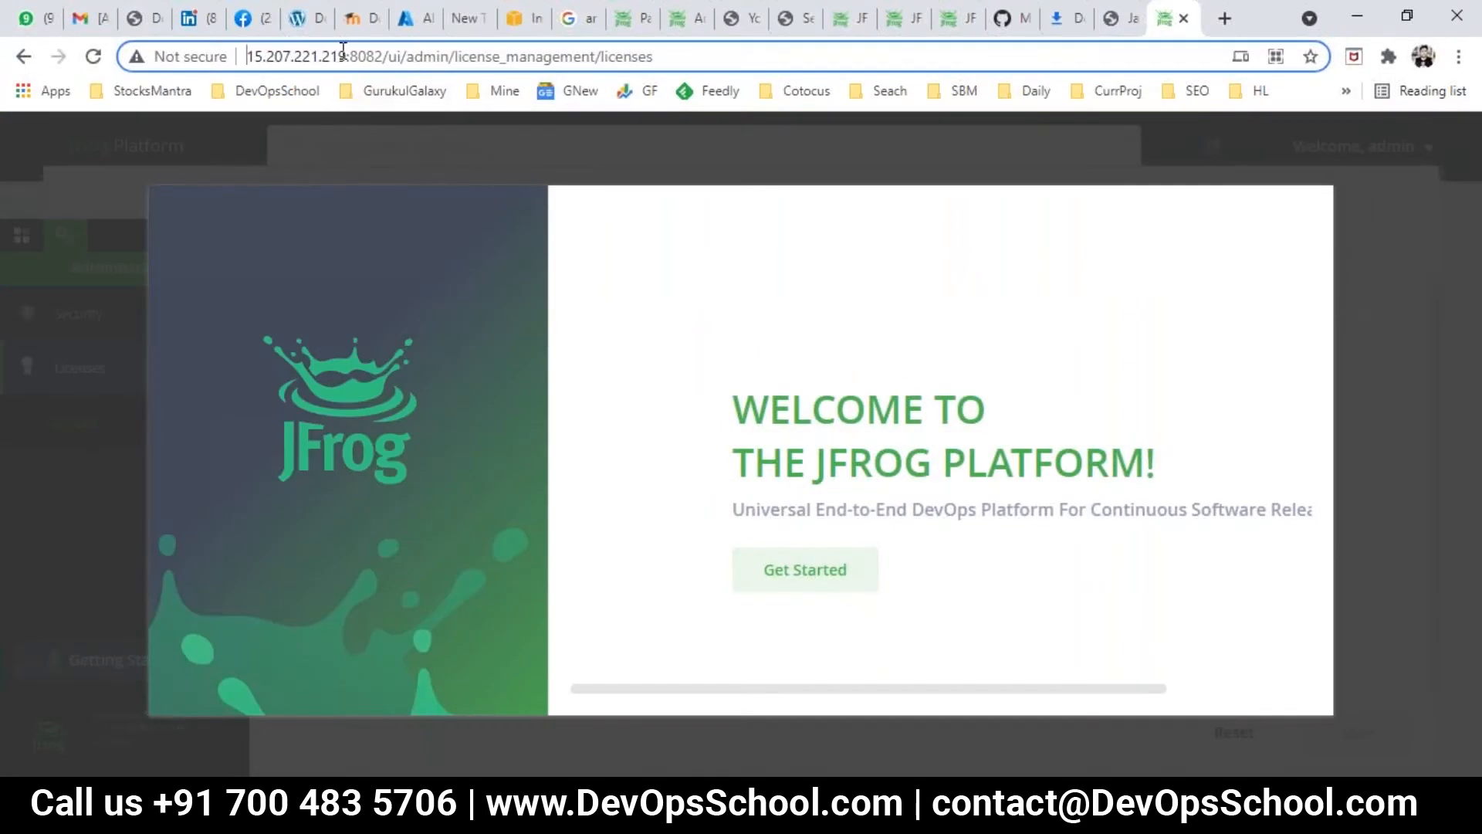
# Highlight the server address with port 8082 and start the JFrog Platform onboarding wizard.
pyautogui.moveTo(384, 56); pyautogui.dragTo(258, 68)
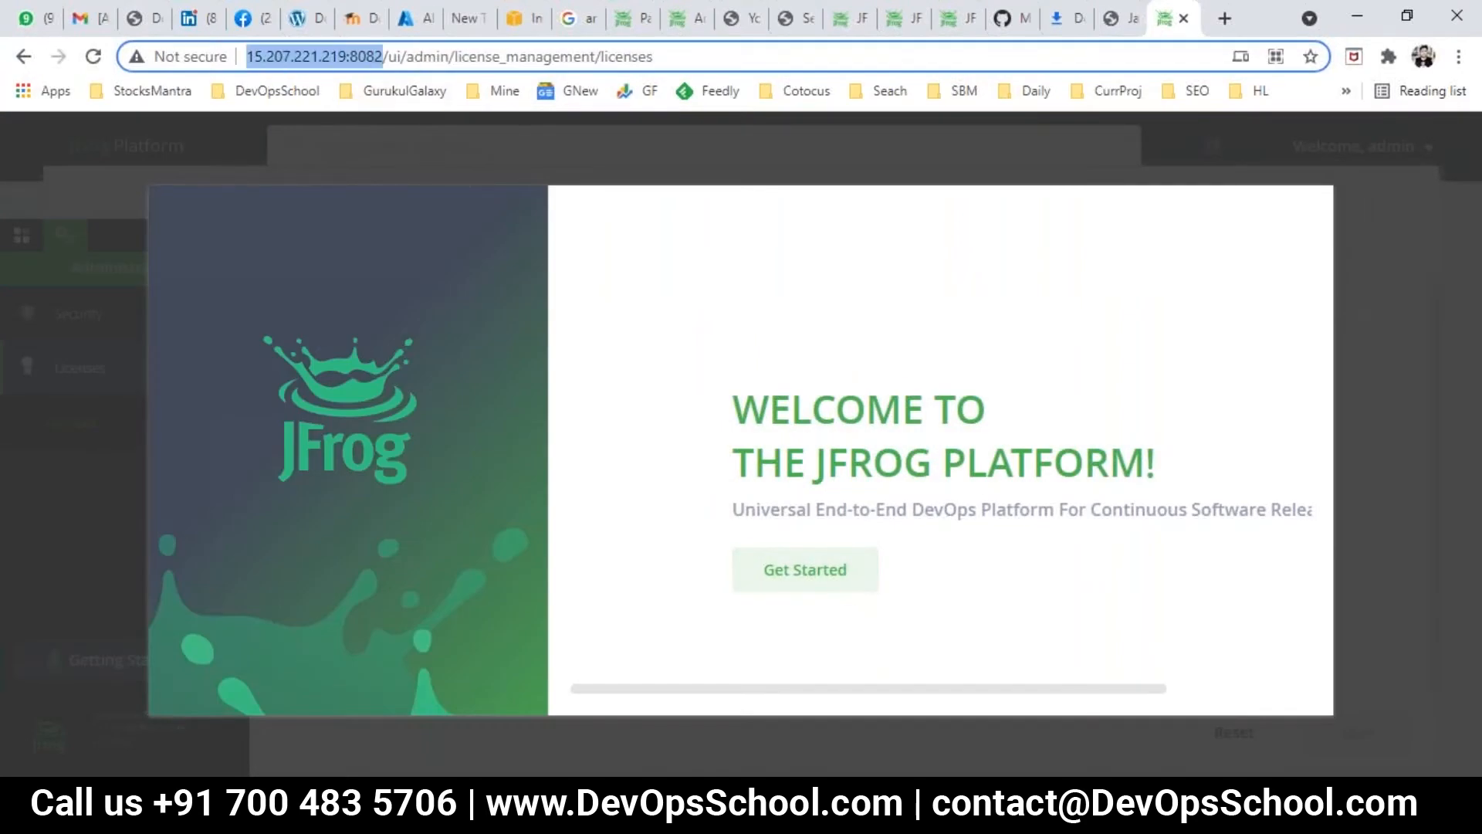
pyautogui.click(806, 571)
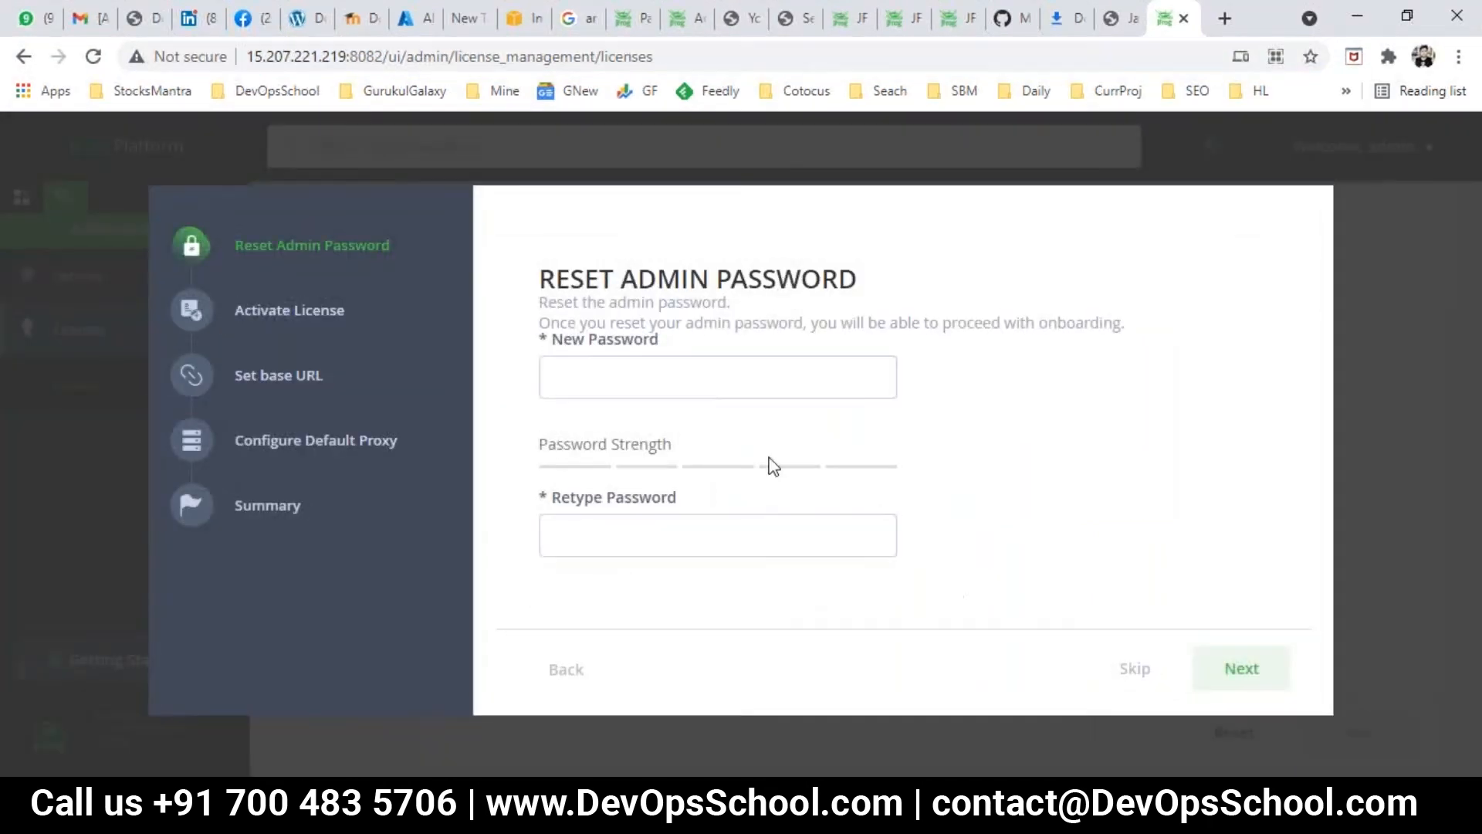
# Try a new admin password, entering it in both the New Password and Retype Password fields.
pyautogui.click(631, 360)
pyautogui.write('•')
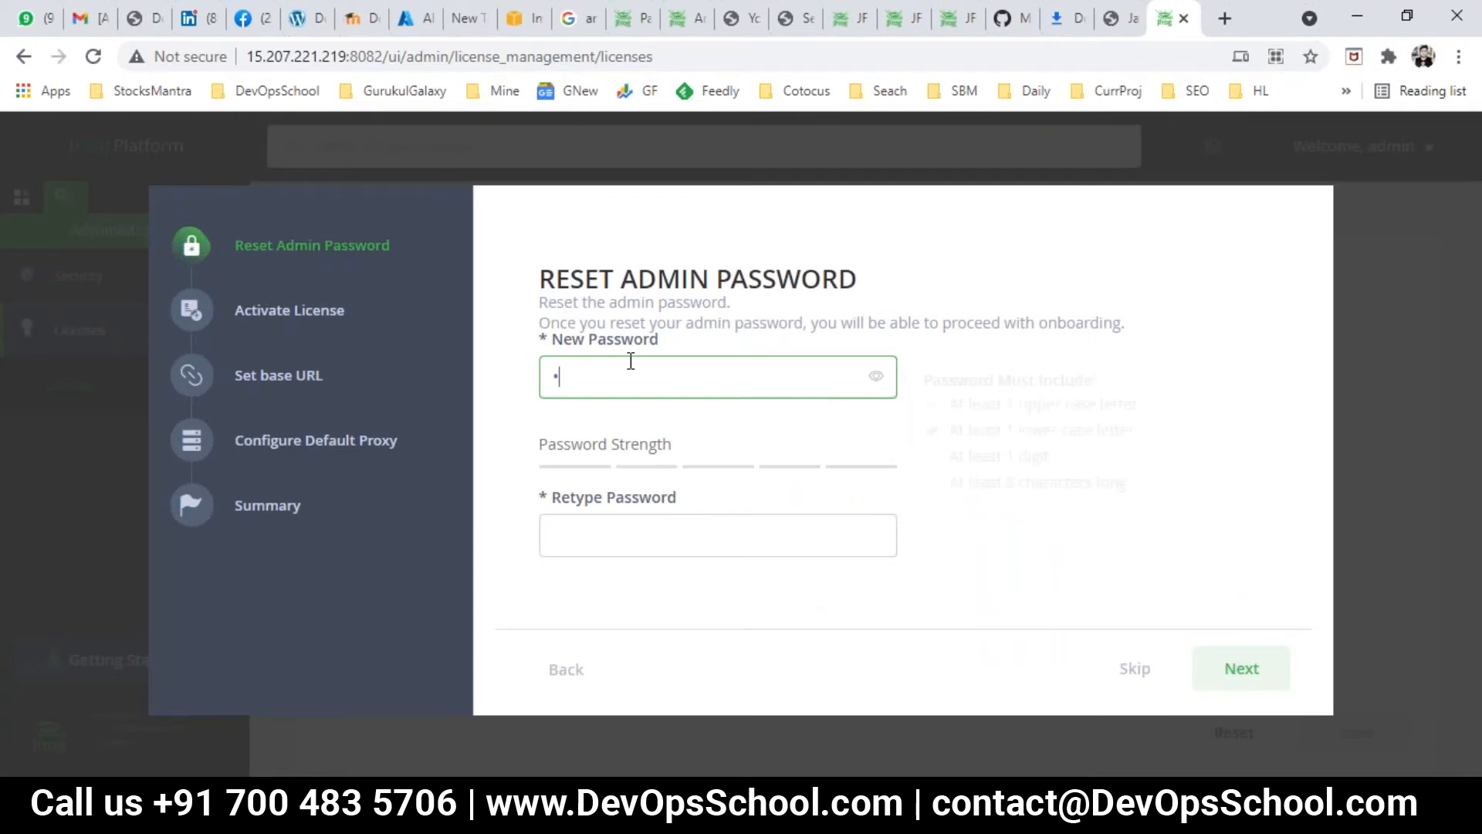
pyautogui.write('•••')
pyautogui.press('BackSpace')
pyautogui.press('BackSpace')
pyautogui.press('BackSpace')
pyautogui.press('BackSpace')
pyautogui.write('•••••')
pyautogui.press('Tab')
pyautogui.write('••••••••')
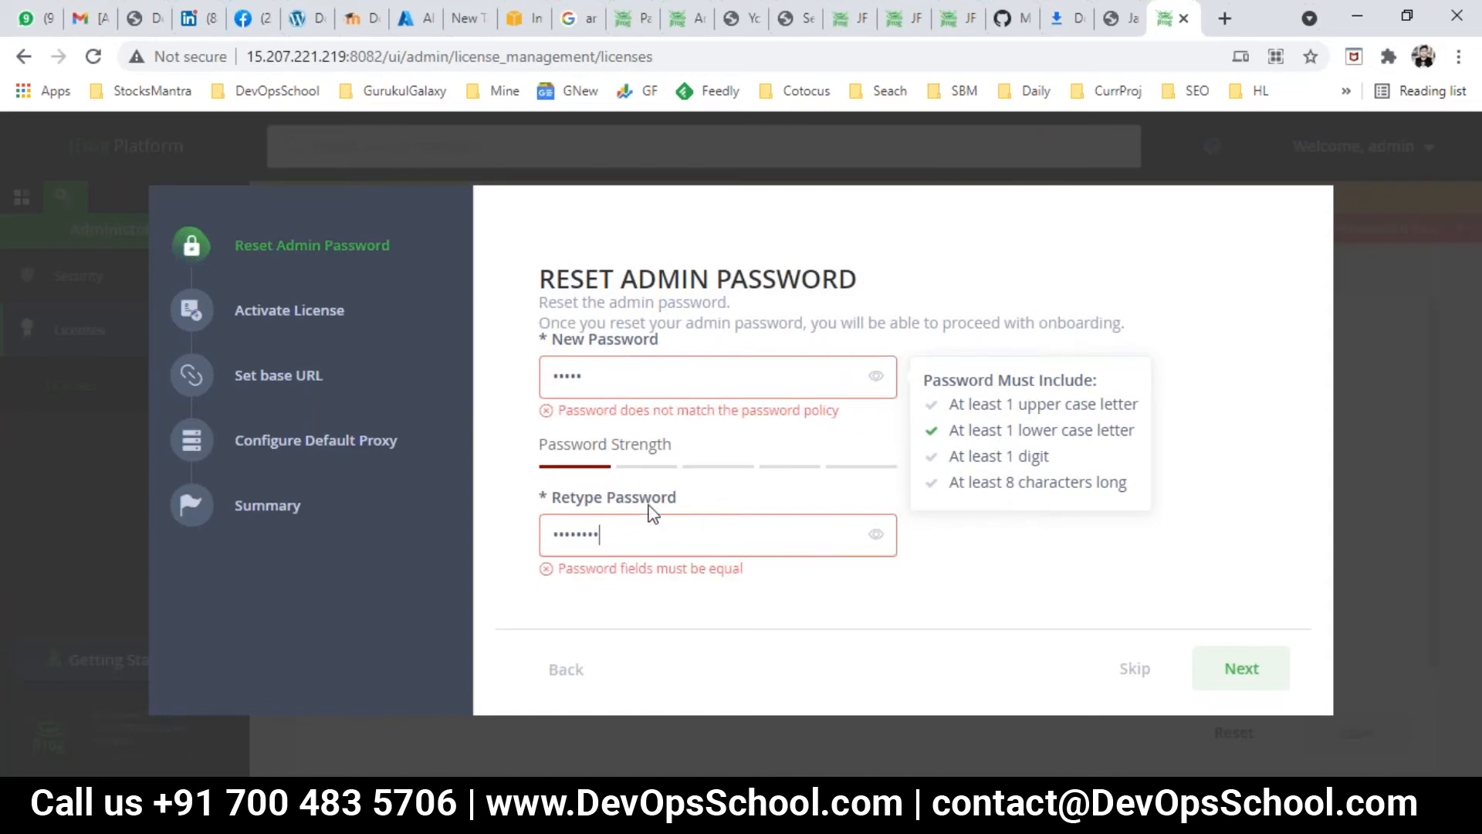
# Replace the entry in New Password with an eight-character password and enter it again under Retype Password.
pyautogui.click(599, 375)
pyautogui.hotkey('ctrl', 'a')
pyautogui.write('•••••••')
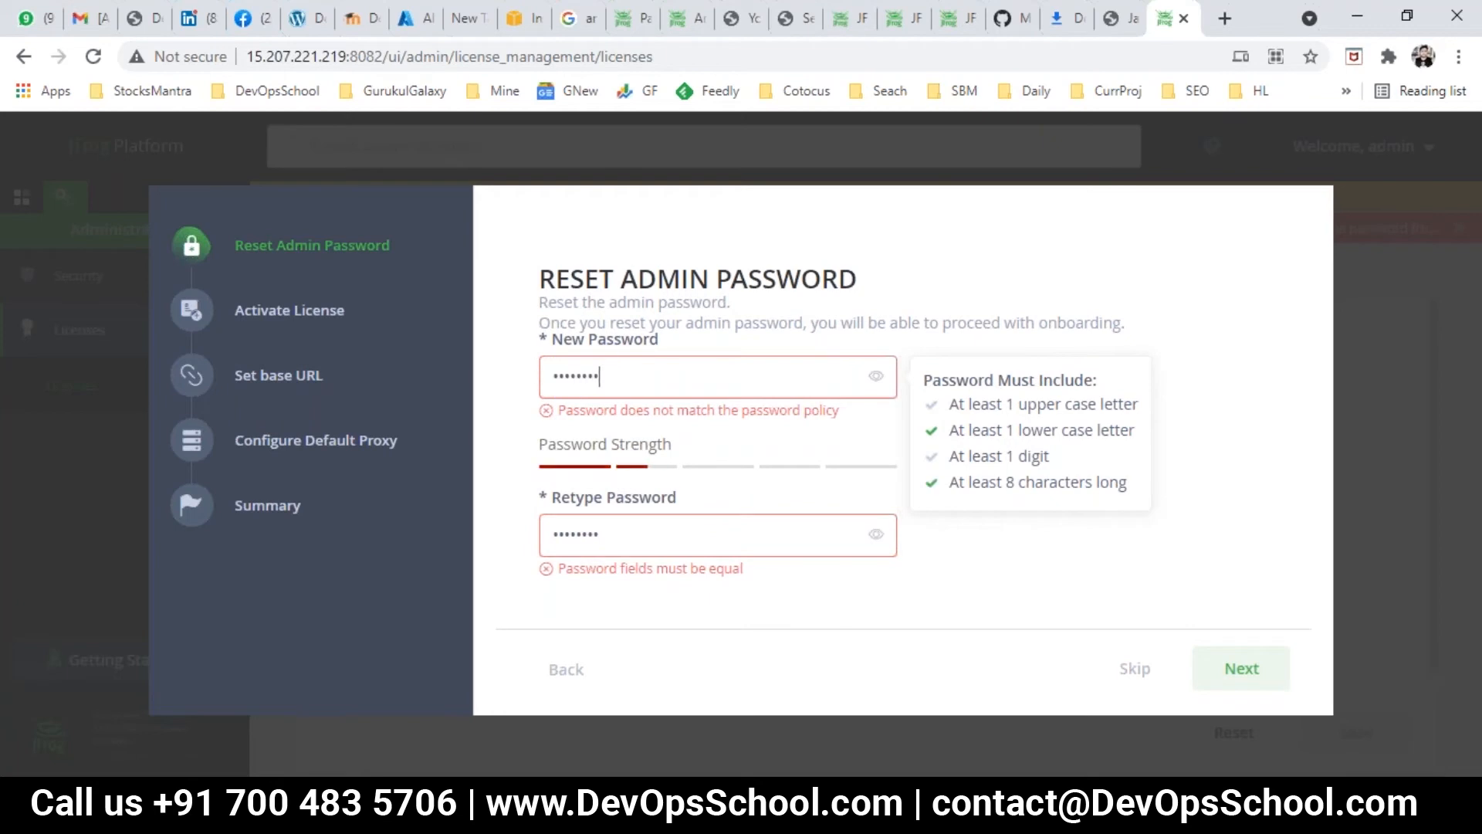
pyautogui.press('Tab')
pyautogui.write('••••••••')
pyautogui.click(651, 382)
pyautogui.click(718, 533)
pyautogui.write('••')
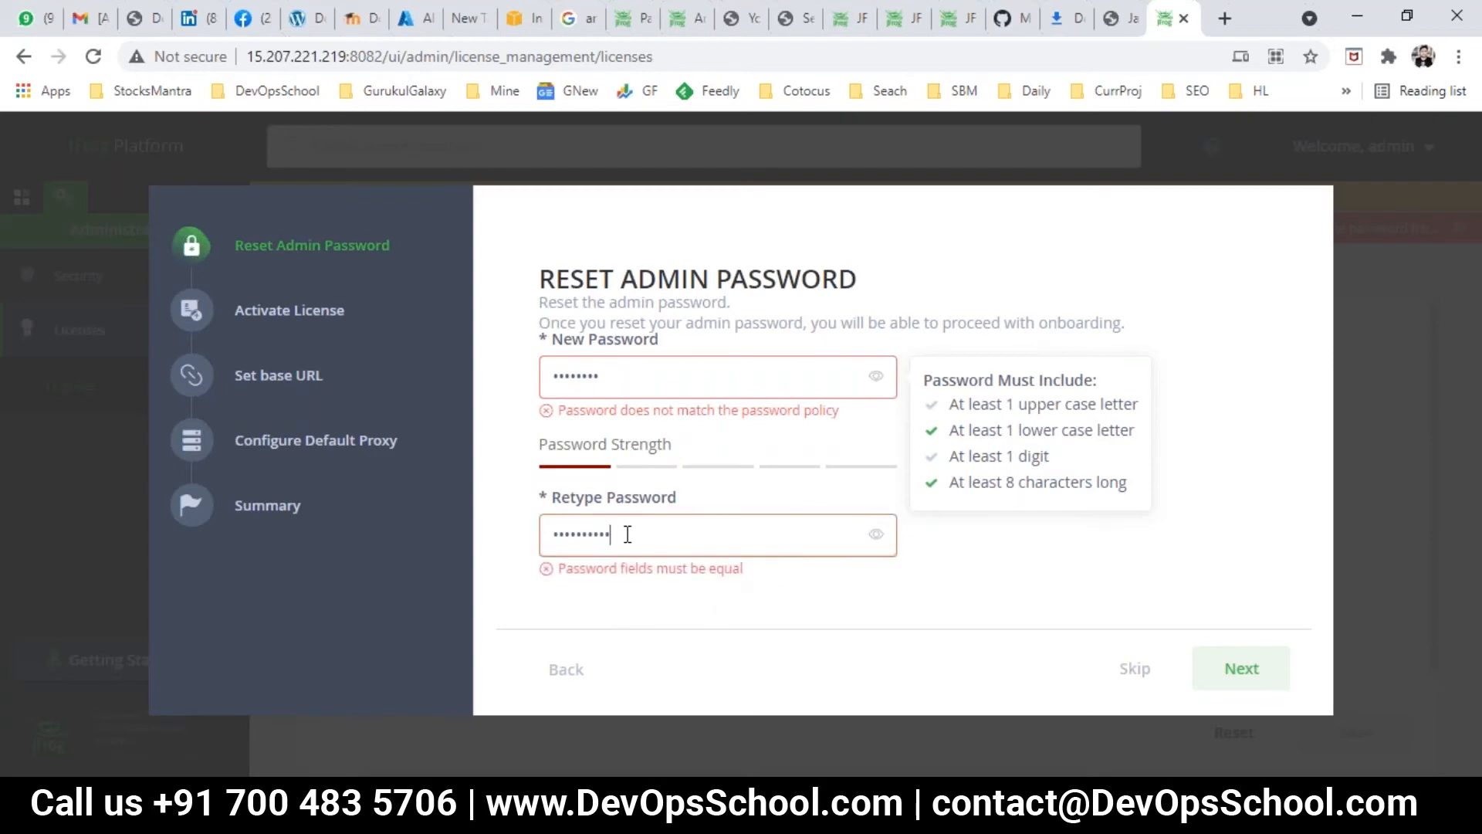
# Clear the New Password field and try a password that combines lowercase letters and digits.
pyautogui.moveTo(619, 372); pyautogui.dragTo(496, 381)
pyautogui.press('BackSpace')
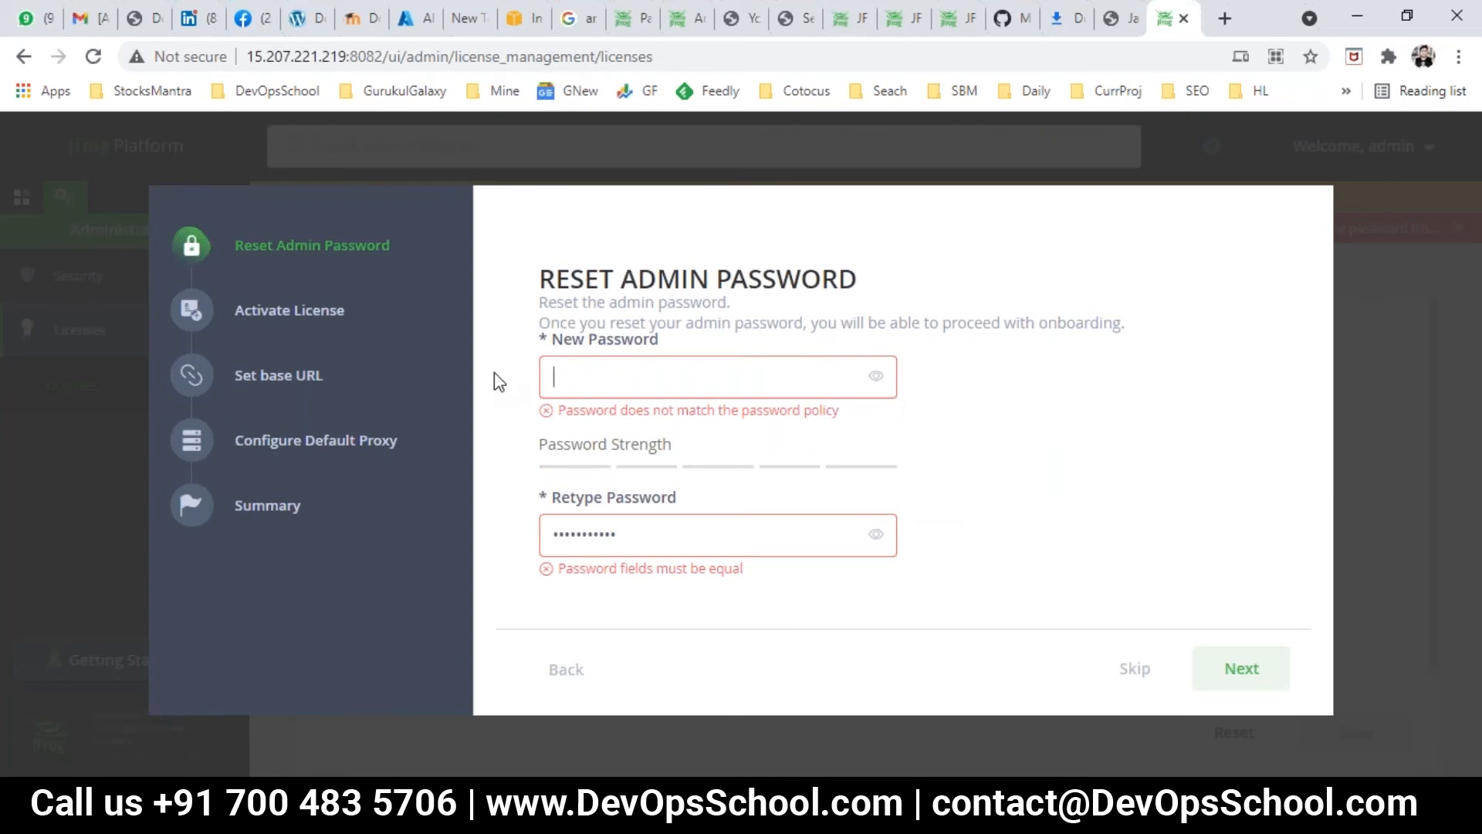
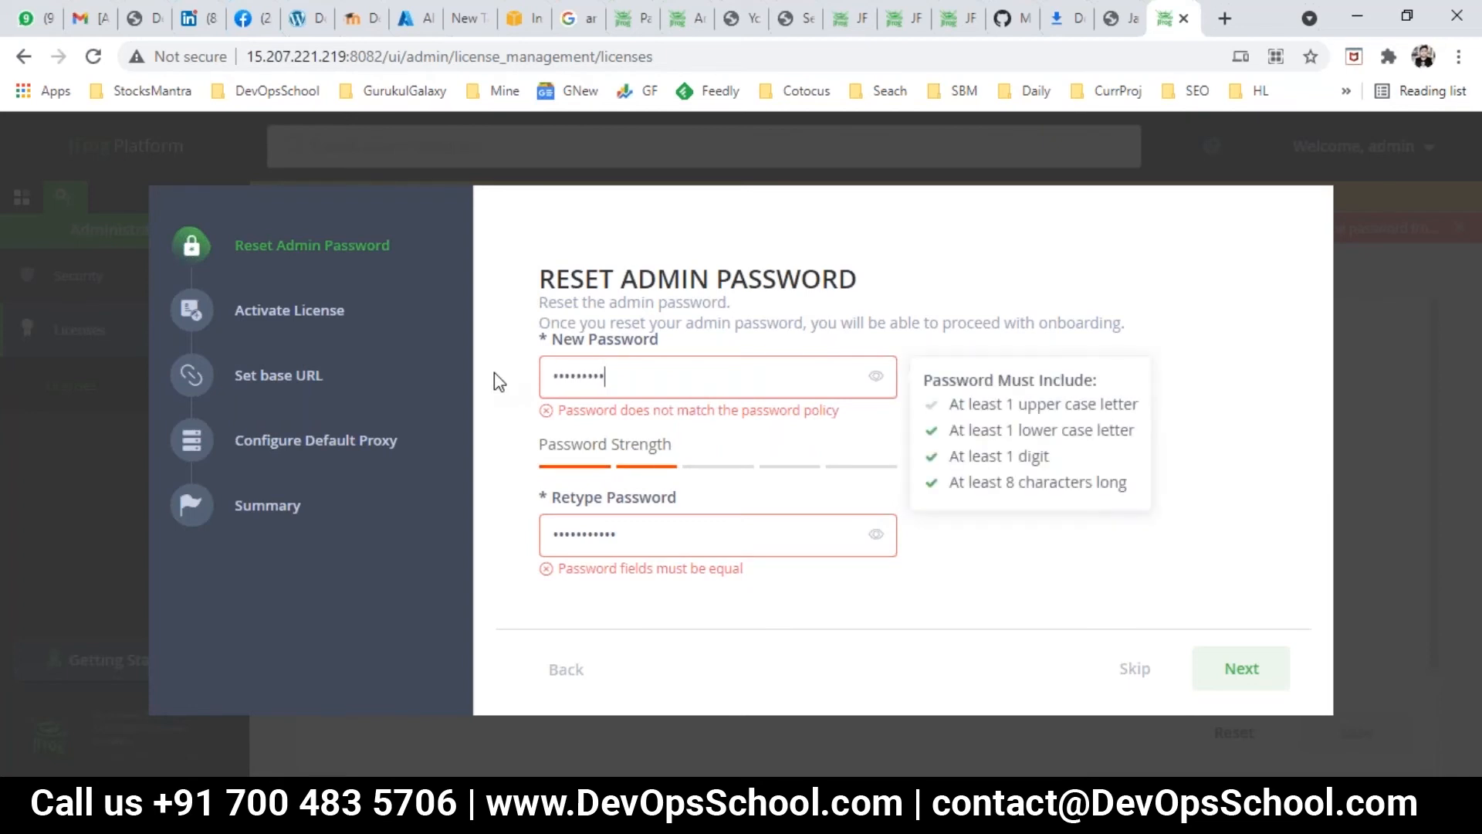
pyautogui.press('Tab')
pyautogui.click(803, 452)
# Add the username admin and a policy-compliant new account password below the login URL in the notes, then copy the password.
pyautogui.moveTo(661, 380); pyautogui.dragTo(423, 376)
pyautogui.click(271, 815)
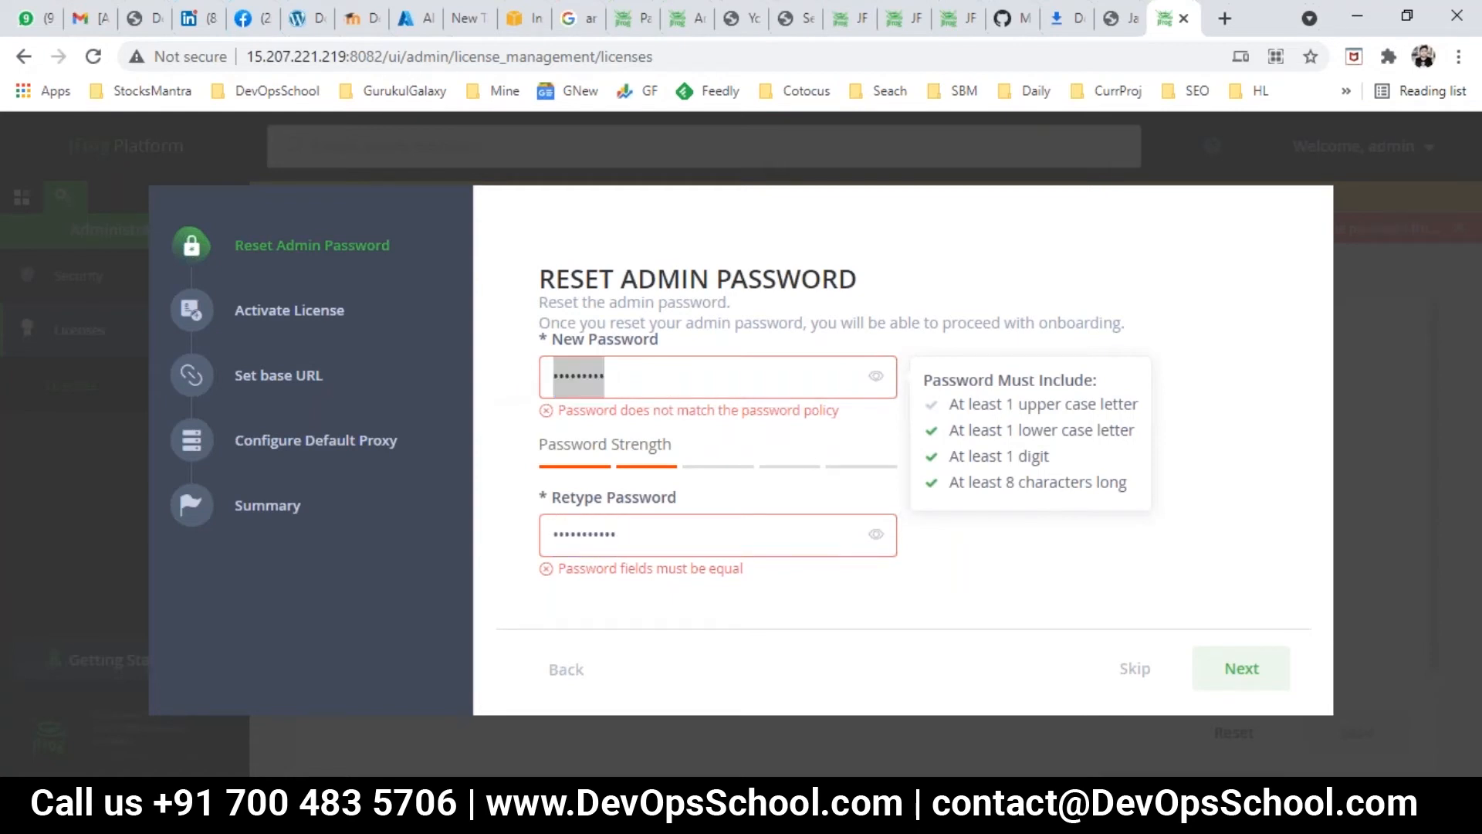
pyautogui.press('Return')
pyautogui.moveTo(315, 704); pyautogui.dragTo(9, 677)
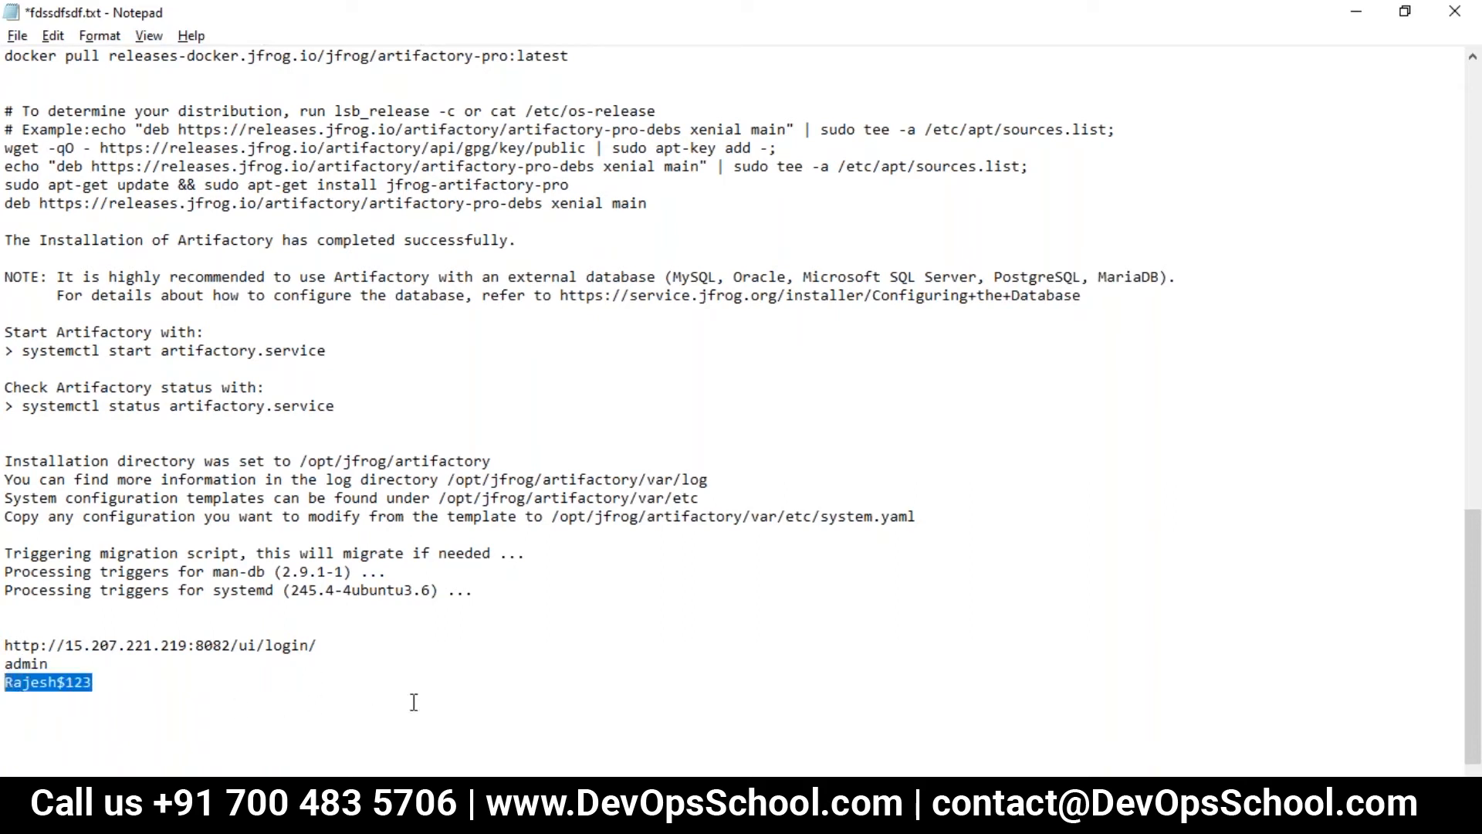
# Paste the copied password into New Password and Retype Password, then submit the admin password reset.
pyautogui.hotkey('alt', 'Tab')
pyautogui.doubleClick(662, 369)
pyautogui.hotkey('ctrl', 'v')
pyautogui.doubleClick(654, 542)
pyautogui.hotkey('ctrl', 'v')
pyautogui.click(1241, 669)
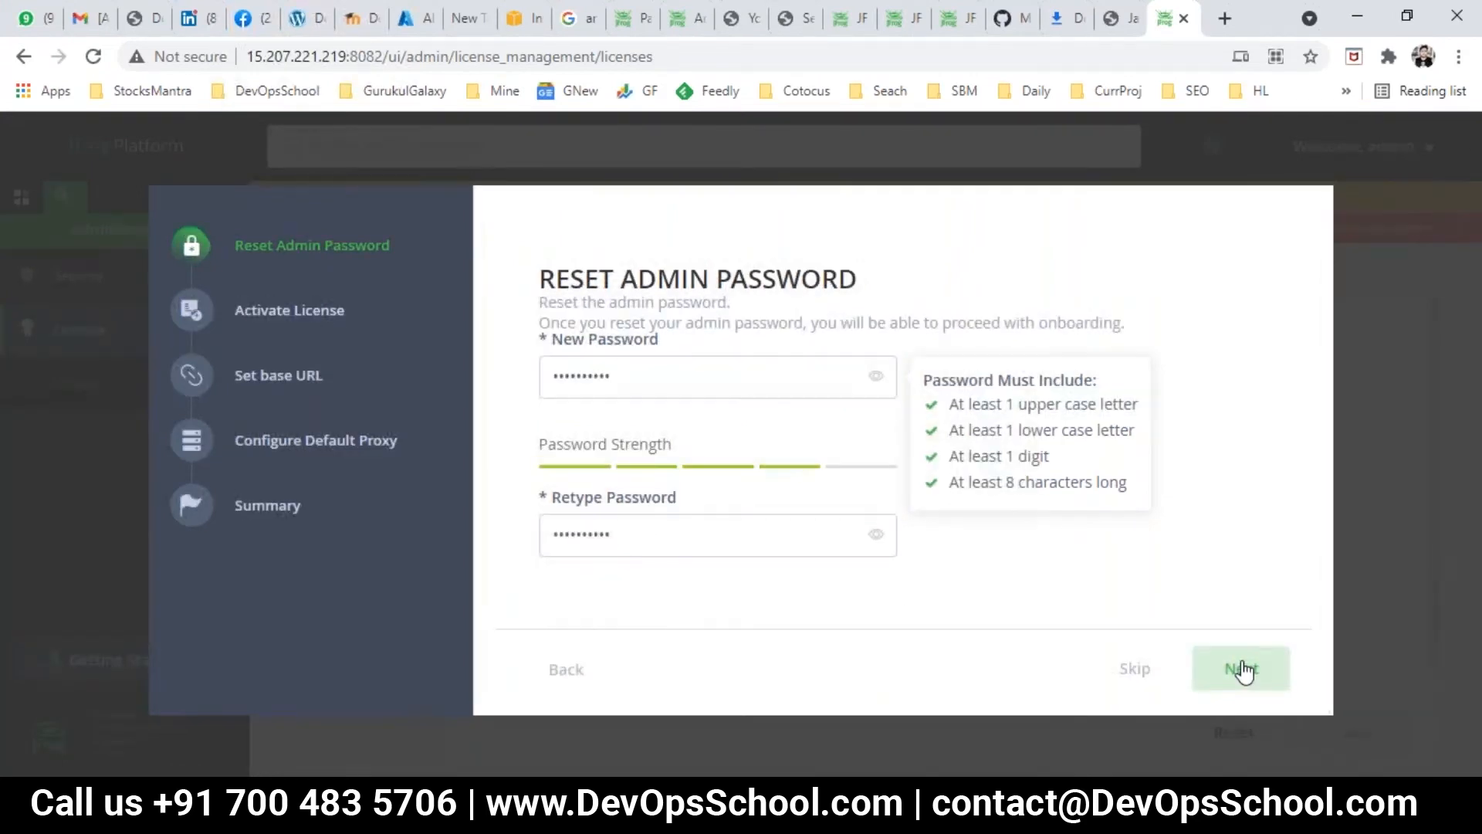
pyautogui.click(798, 540)
pyautogui.press('Return')
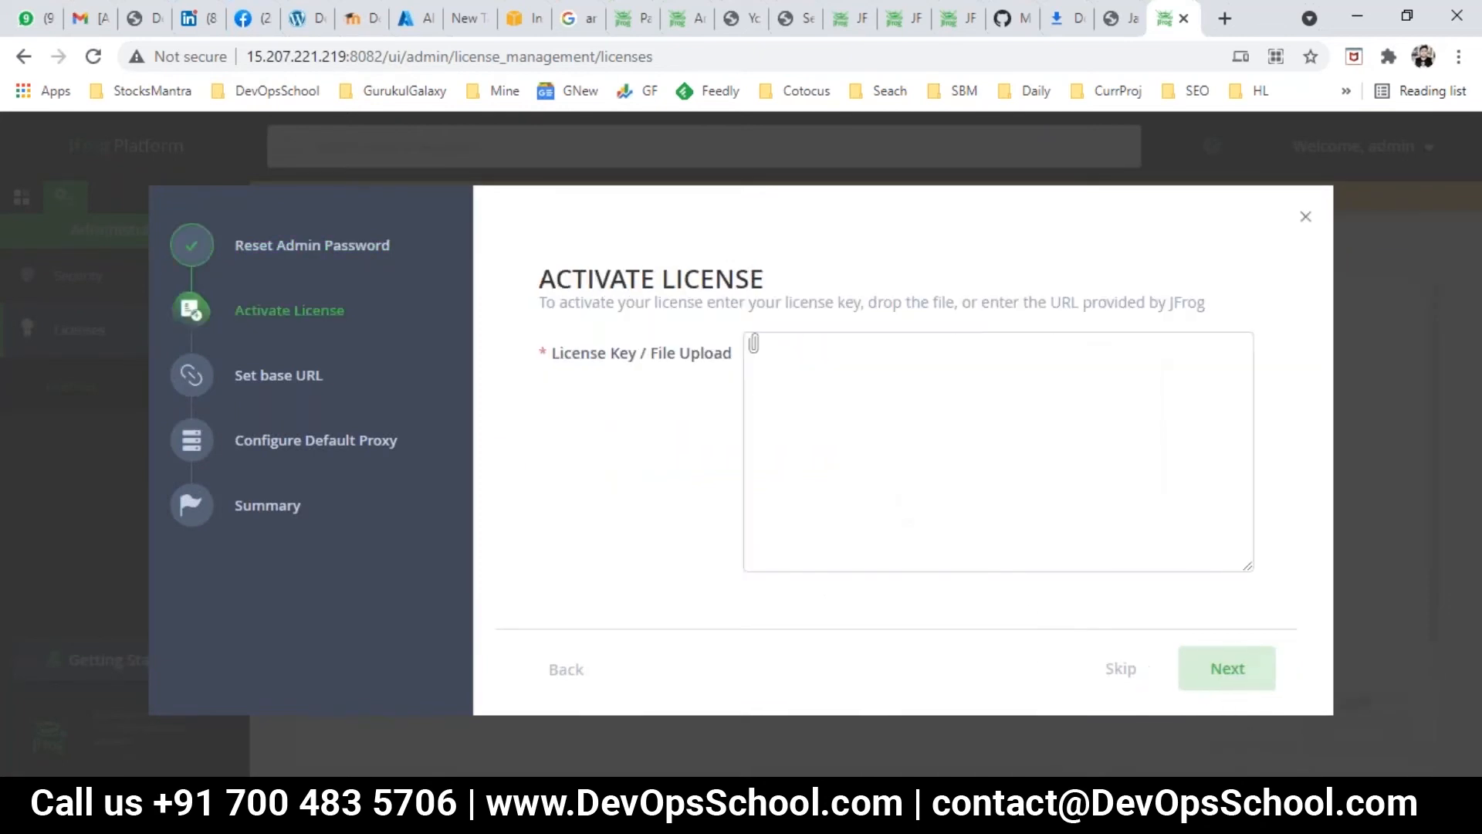
pyautogui.click(761, 346)
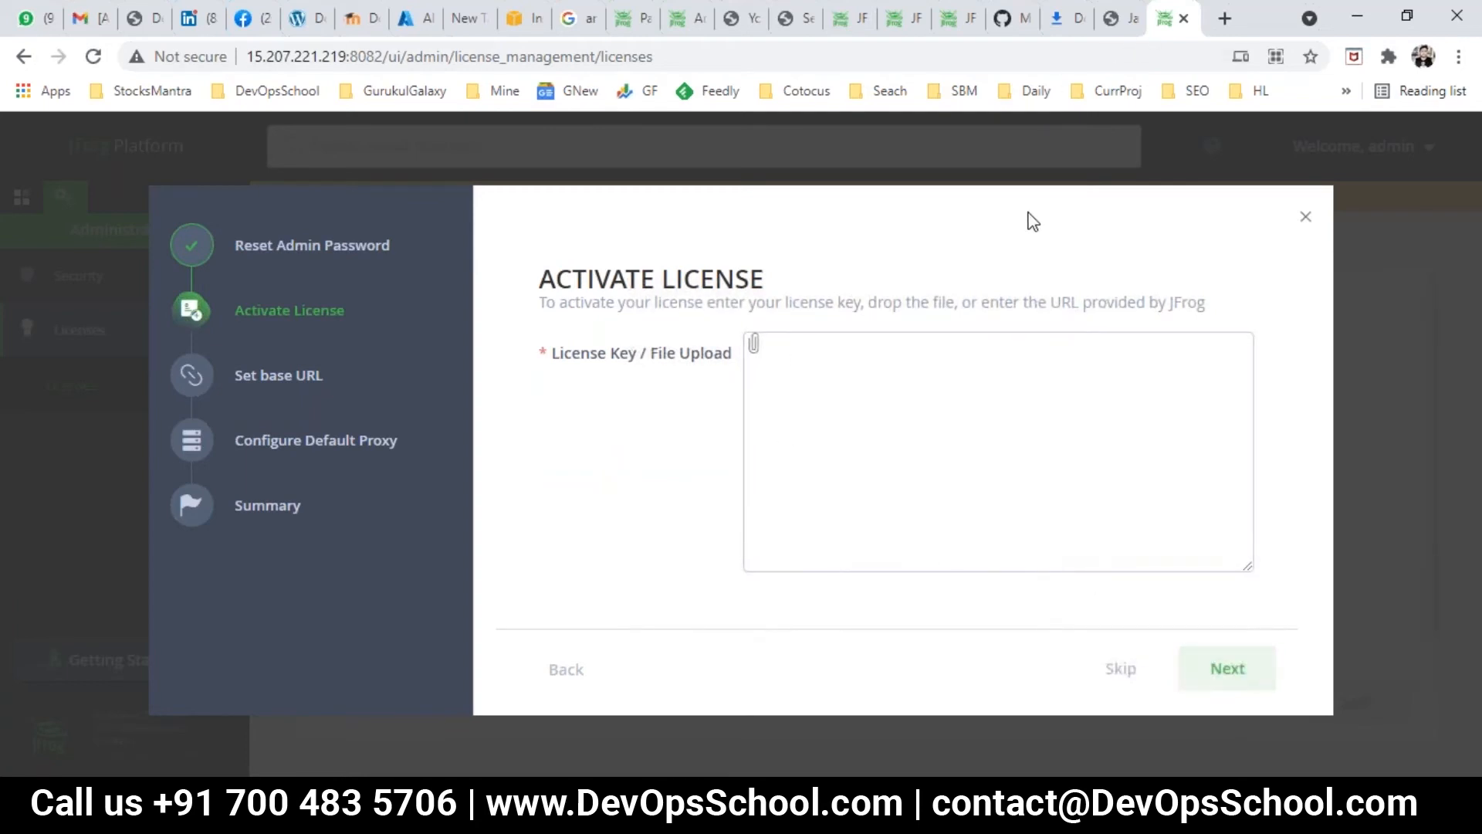
pyautogui.click(1209, 677)
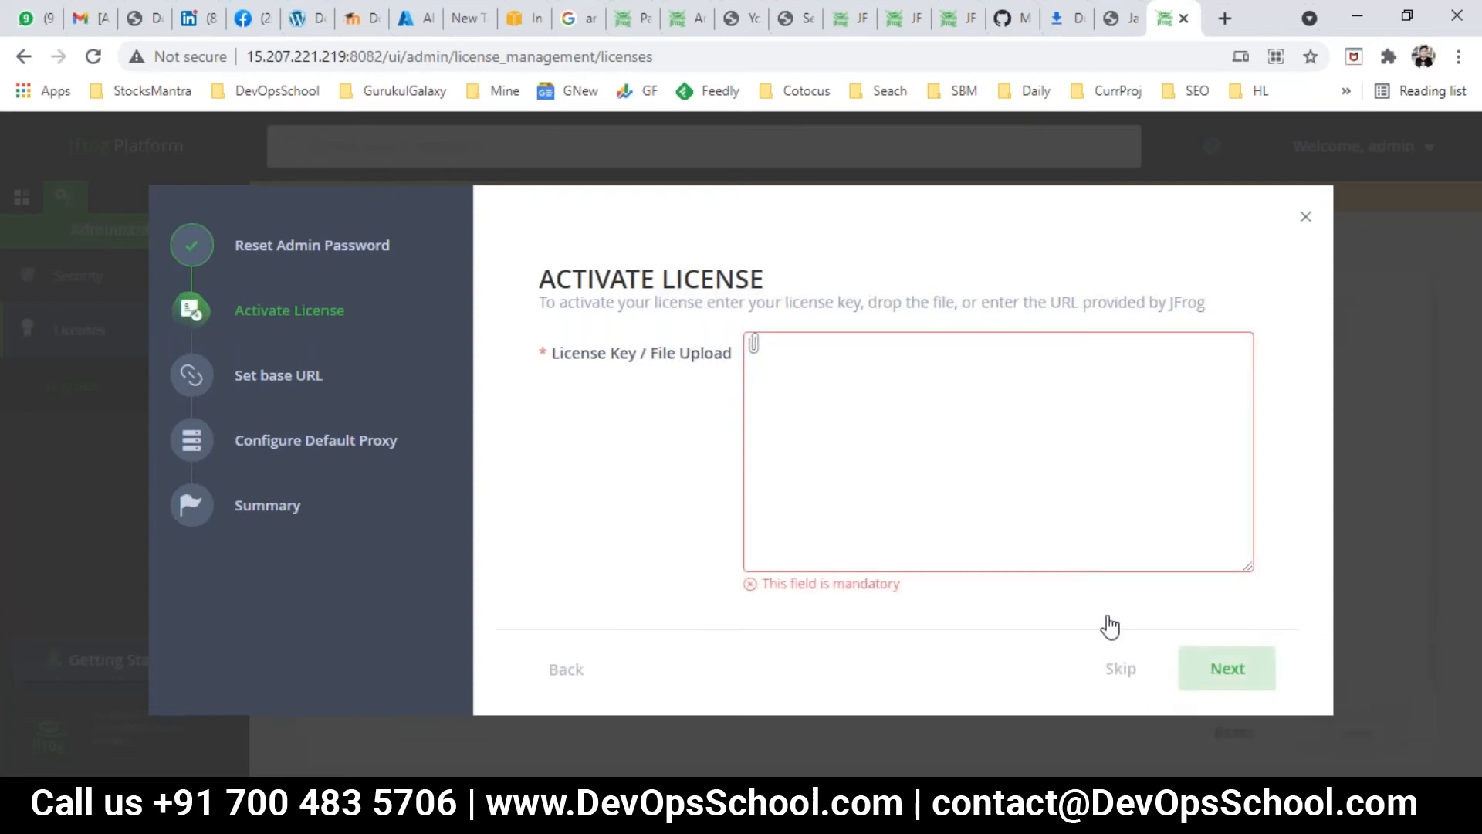
pyautogui.click(754, 345)
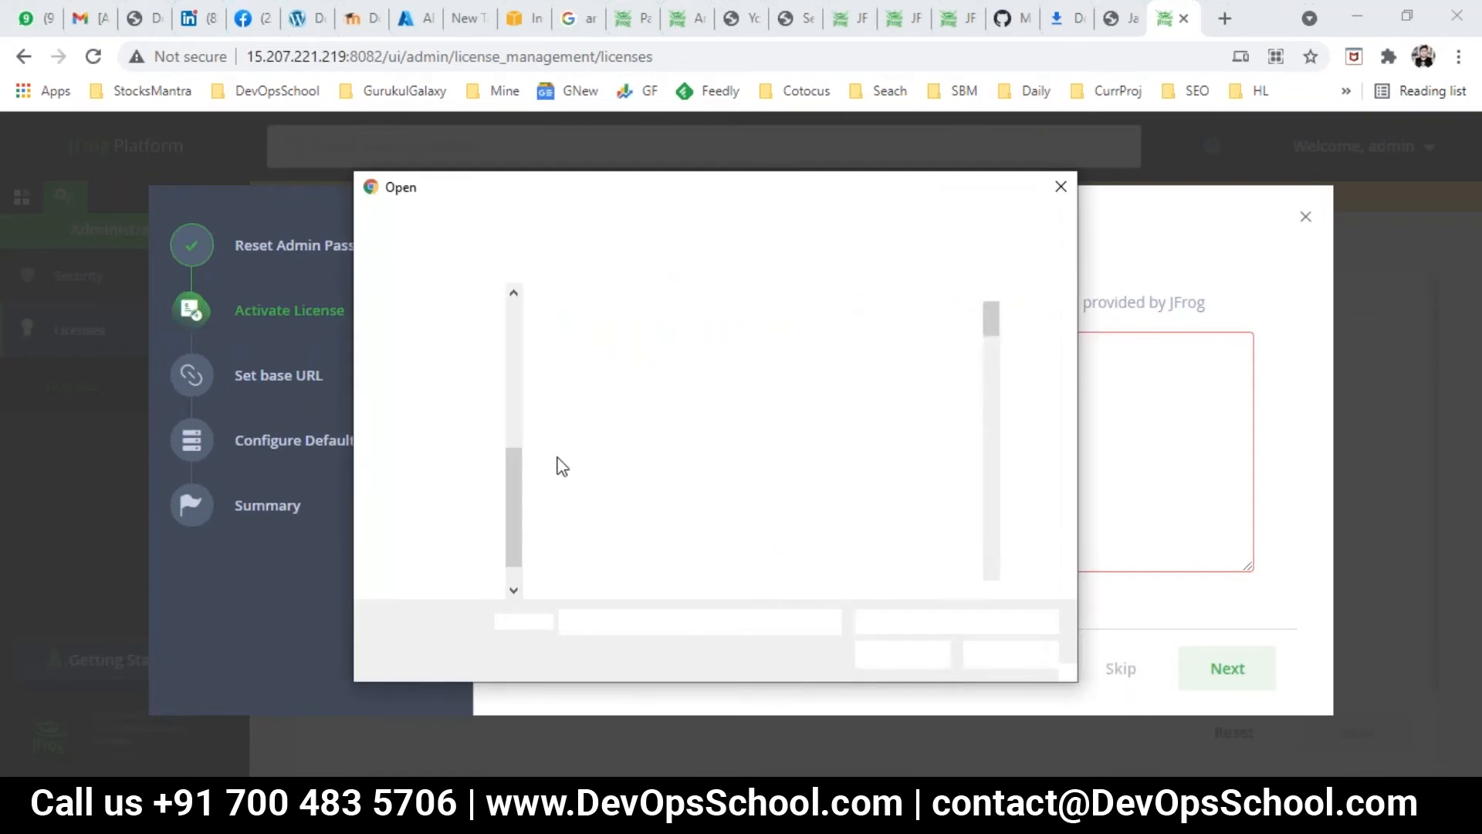
pyautogui.moveTo(513, 489); pyautogui.dragTo(507, 346)
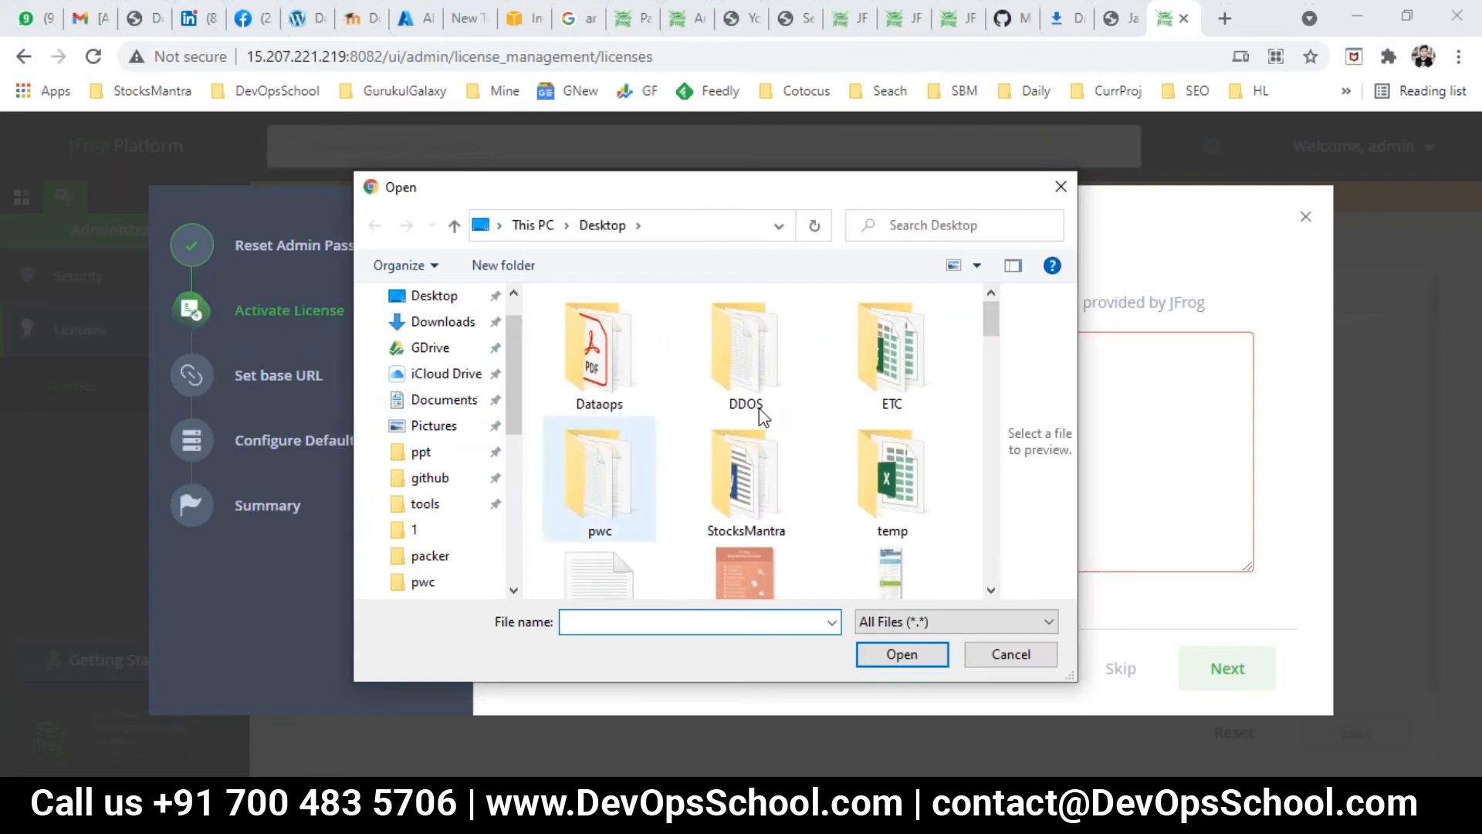
pyautogui.click(1011, 654)
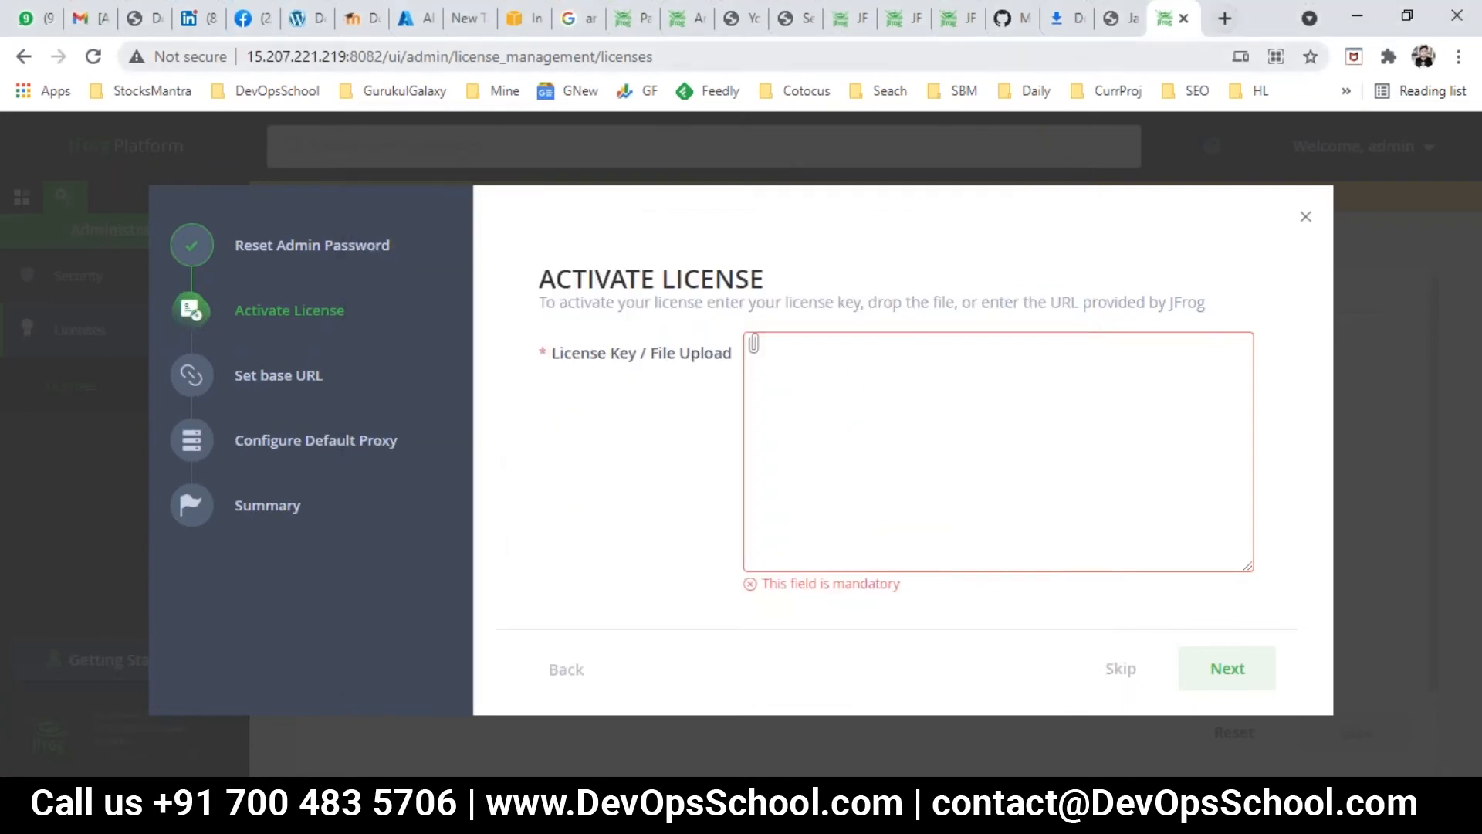
# Try to activate the license by uploading the license key file license.txt from github/aws-commit/devopsschool-content/notes/artifactory and submitting it.
pyautogui.click(754, 344)
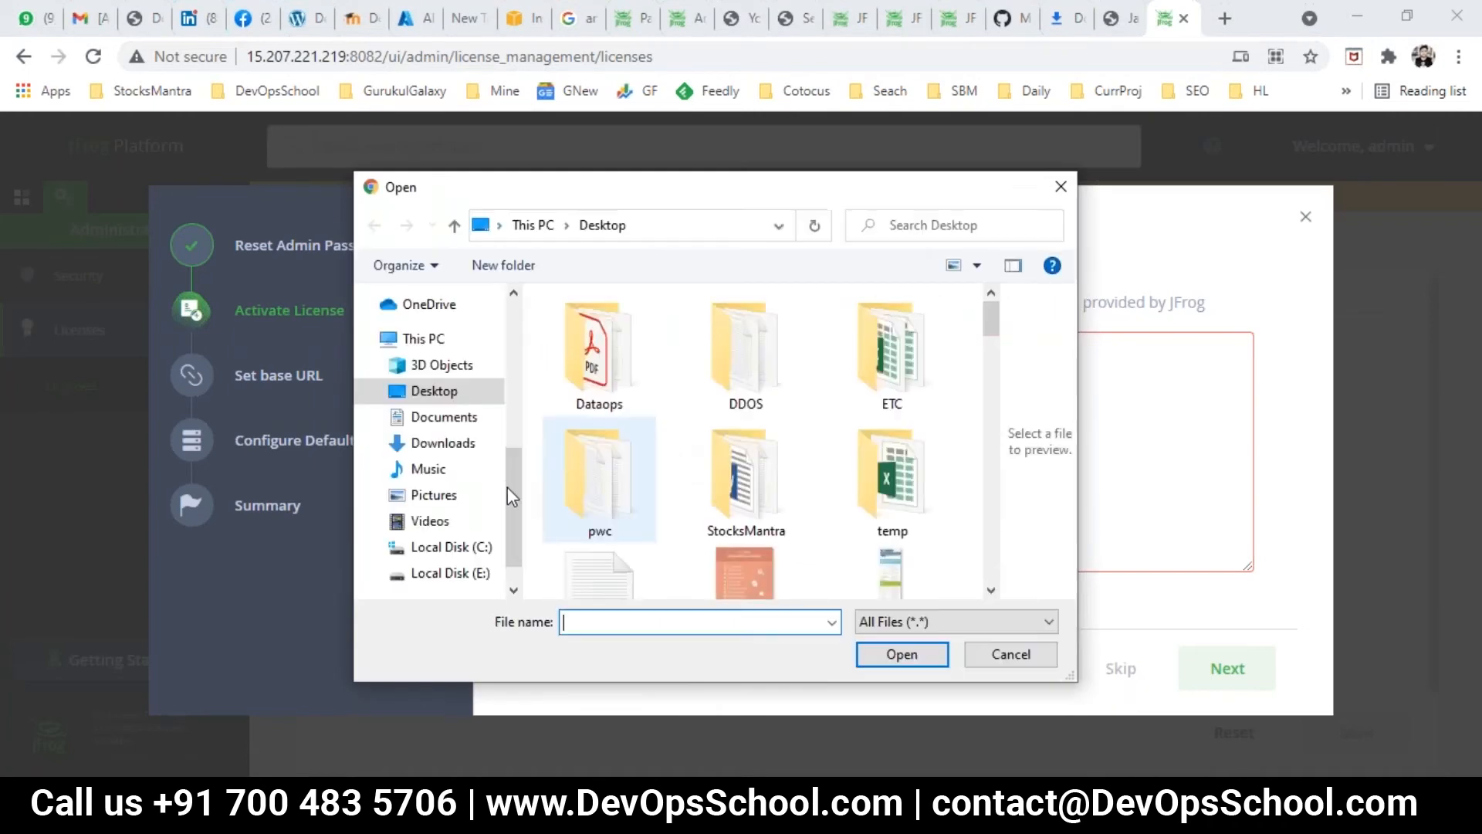
pyautogui.moveTo(513, 503); pyautogui.dragTo(525, 312)
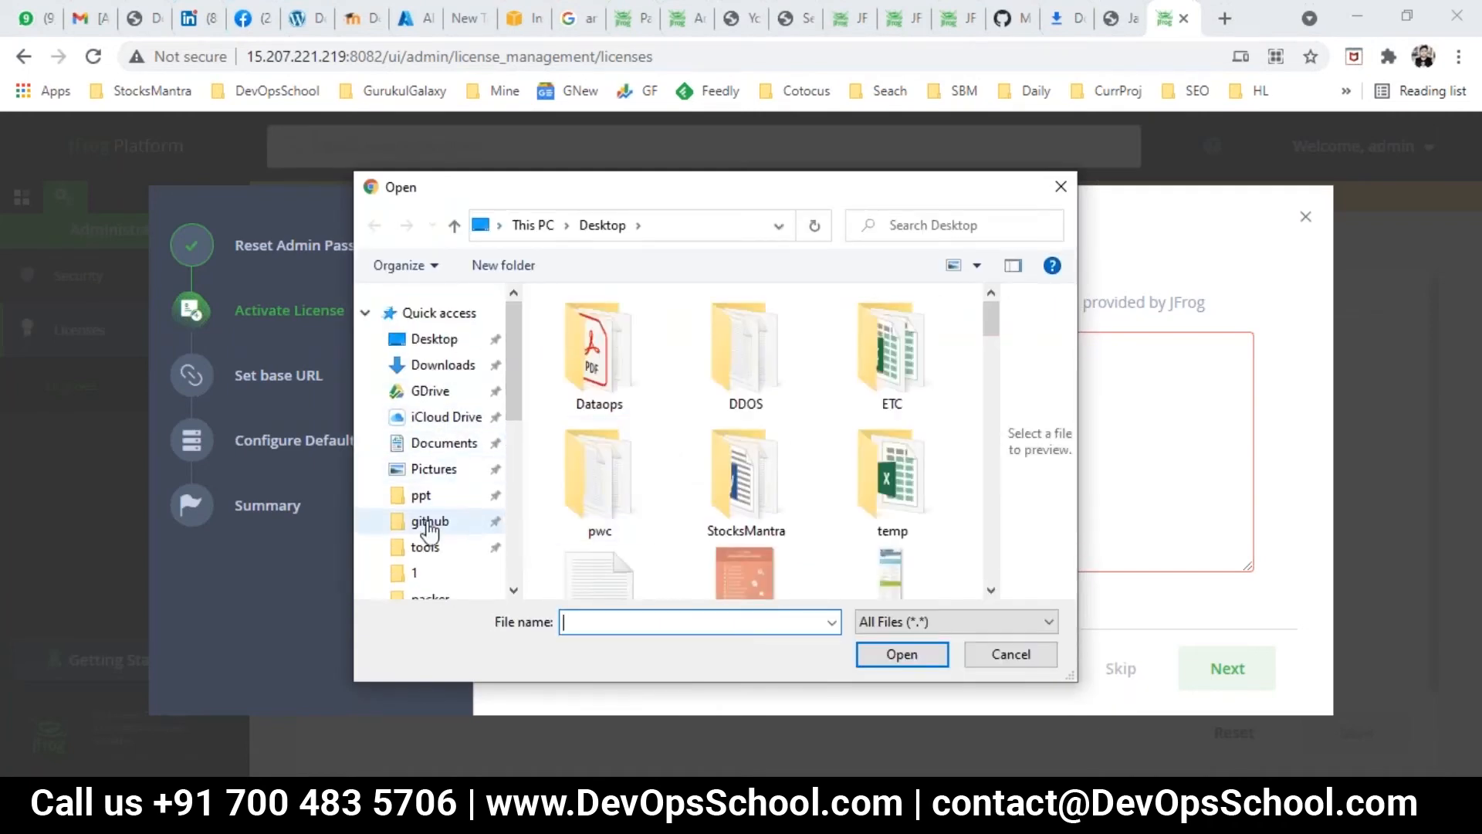
pyautogui.click(430, 523)
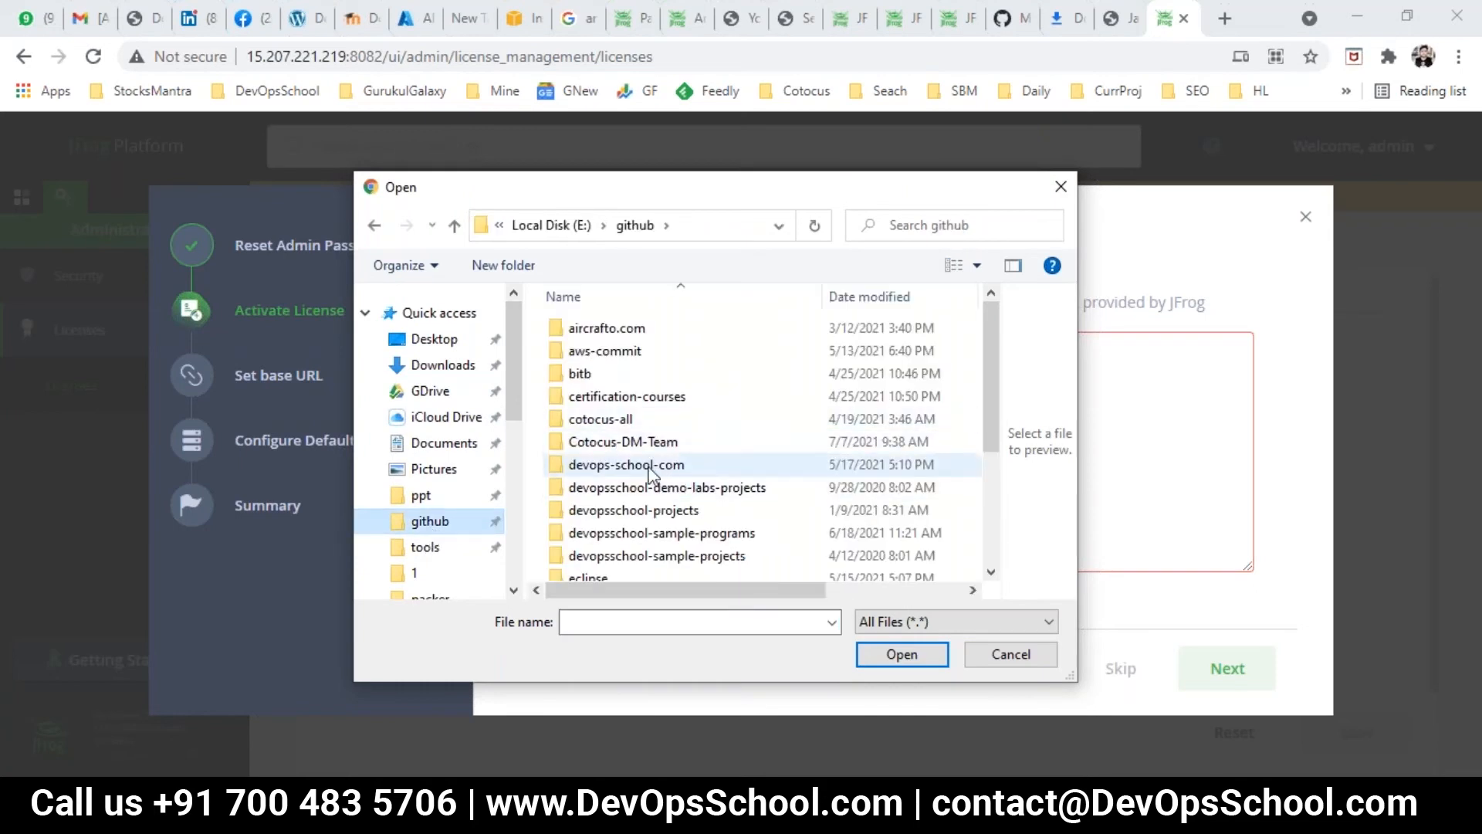
pyautogui.doubleClick(591, 354)
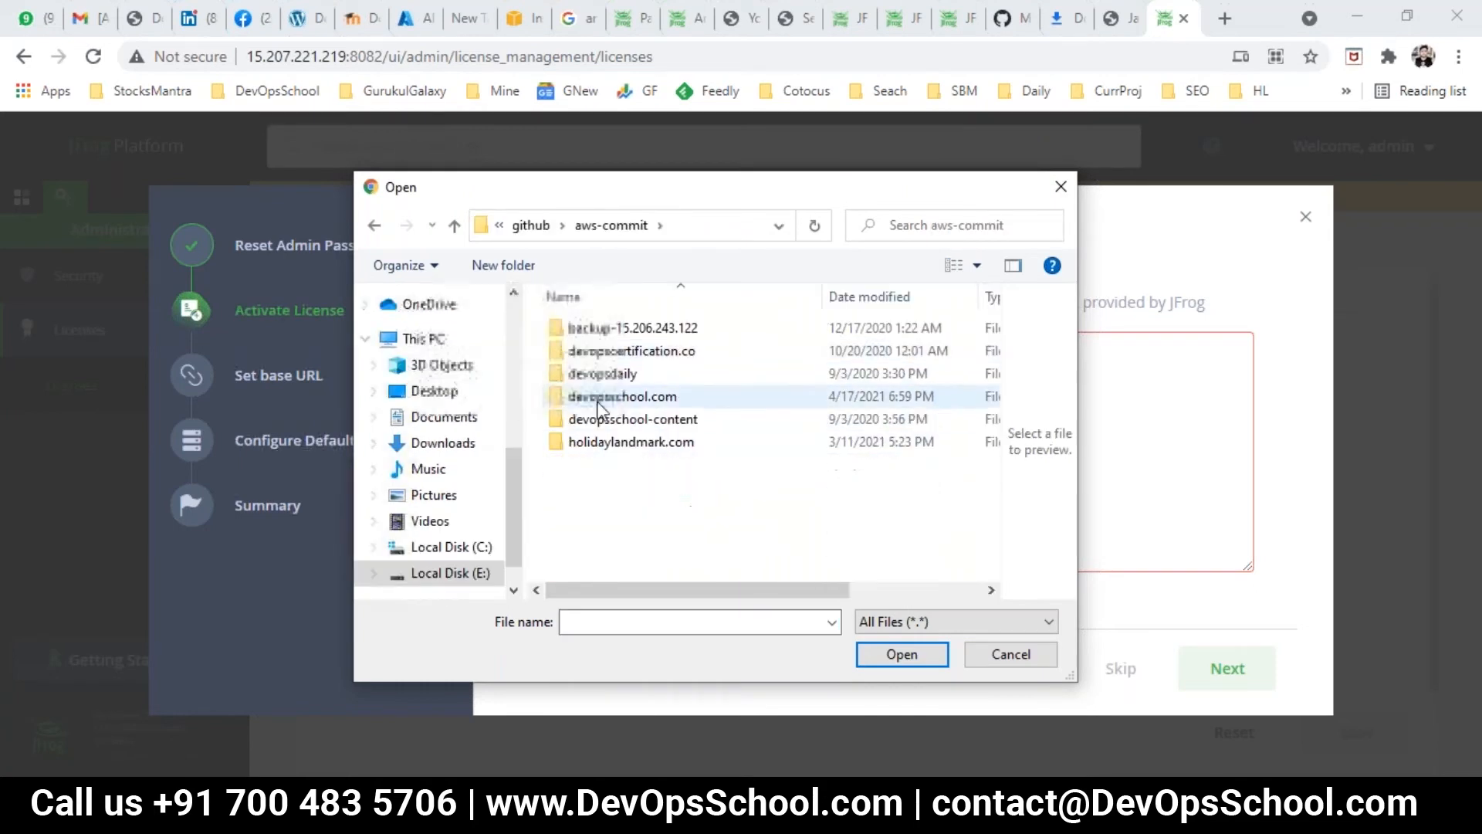
pyautogui.click(584, 439)
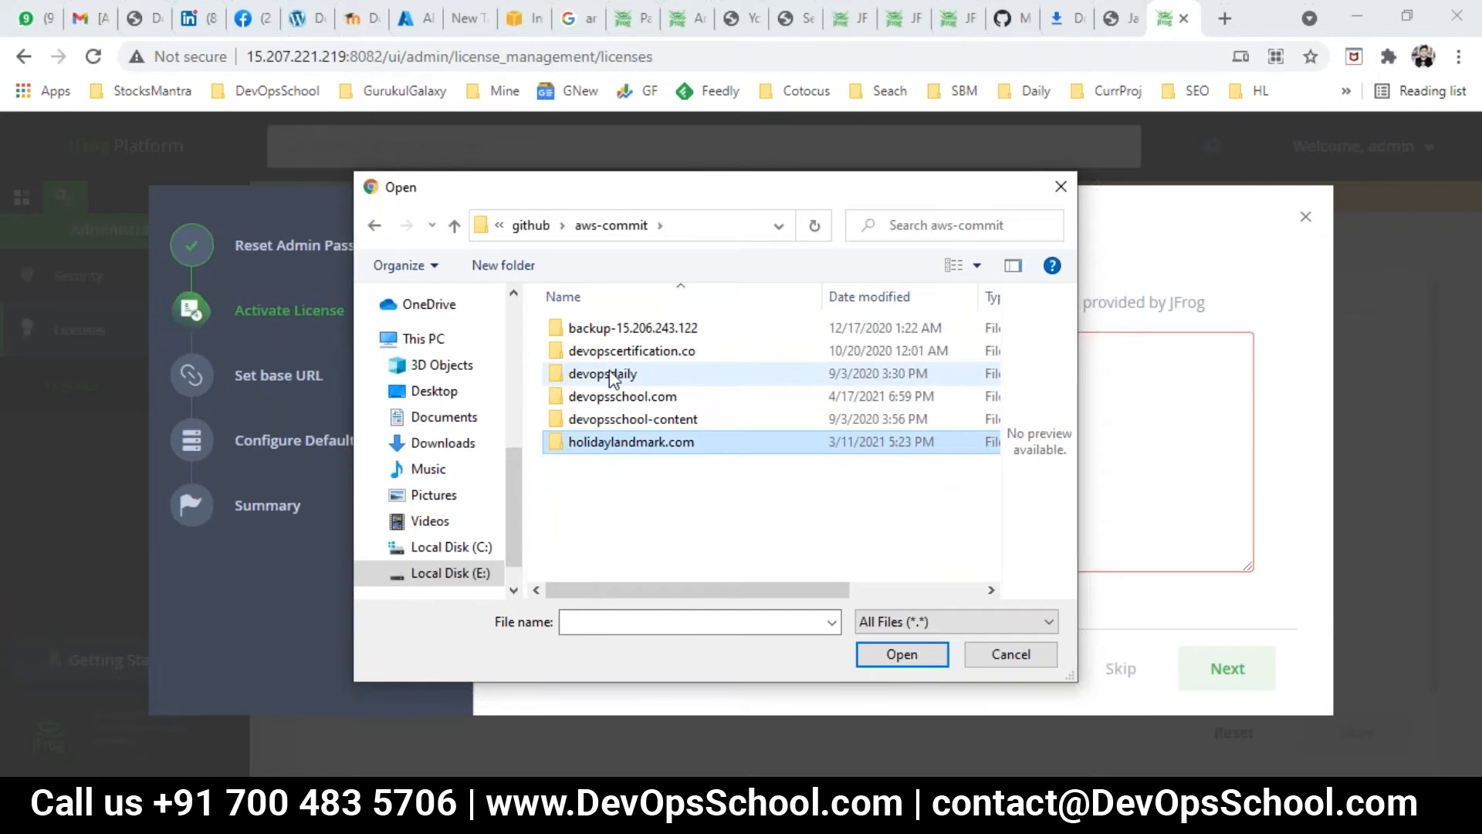
pyautogui.doubleClick(619, 417)
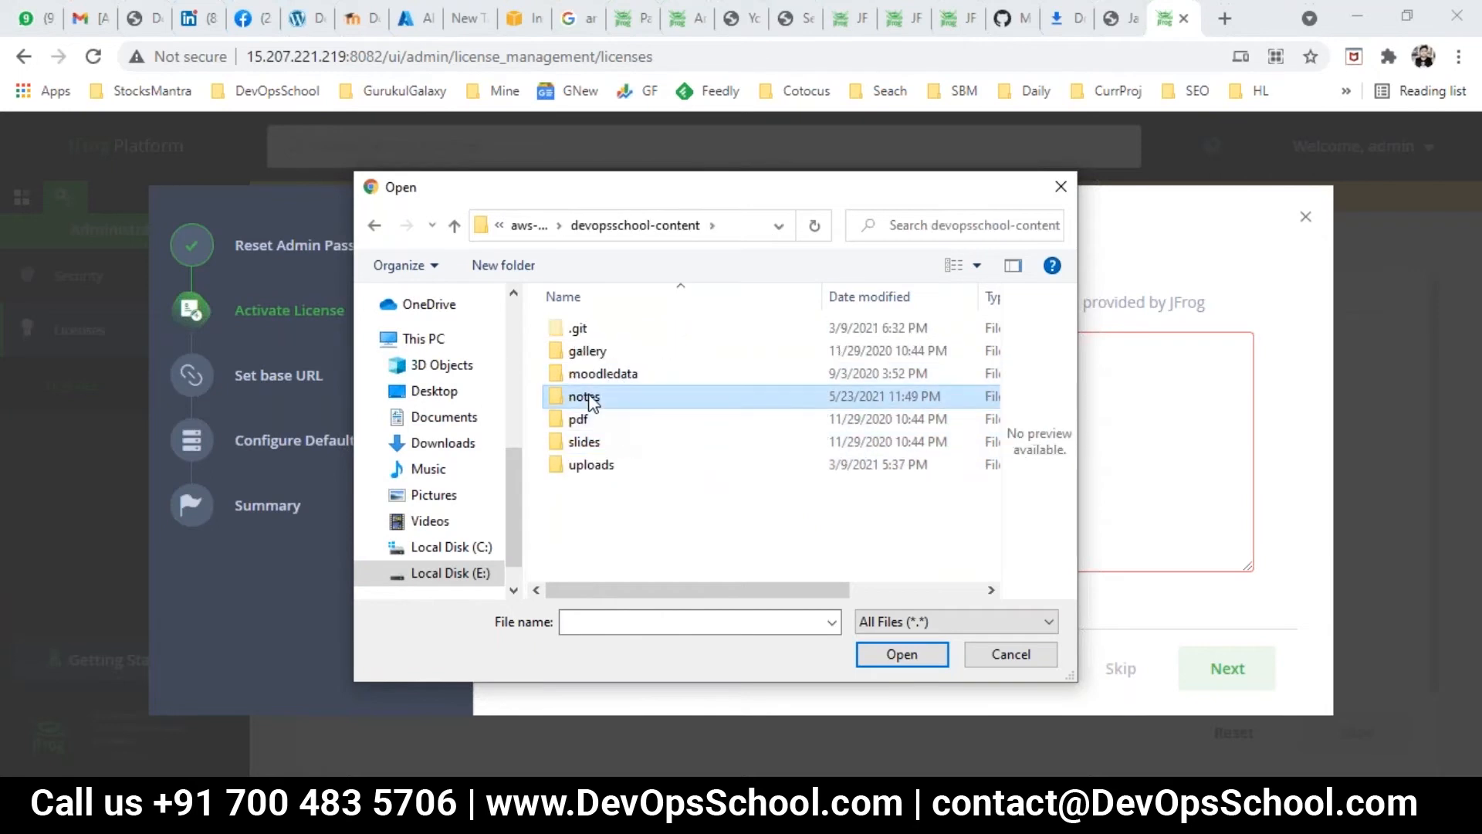
pyautogui.doubleClick(591, 399)
pyautogui.doubleClick(593, 375)
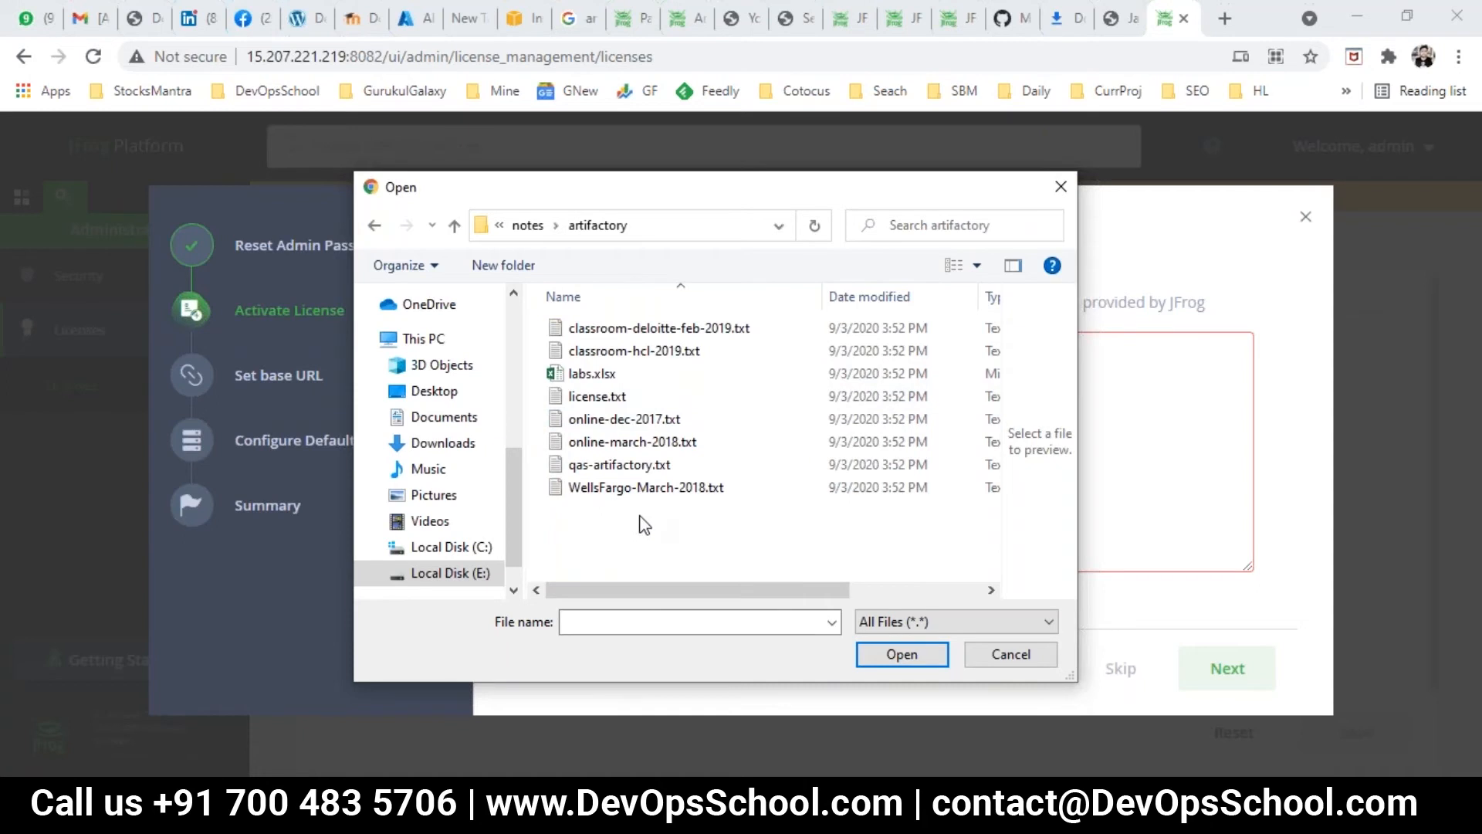
pyautogui.click(602, 396)
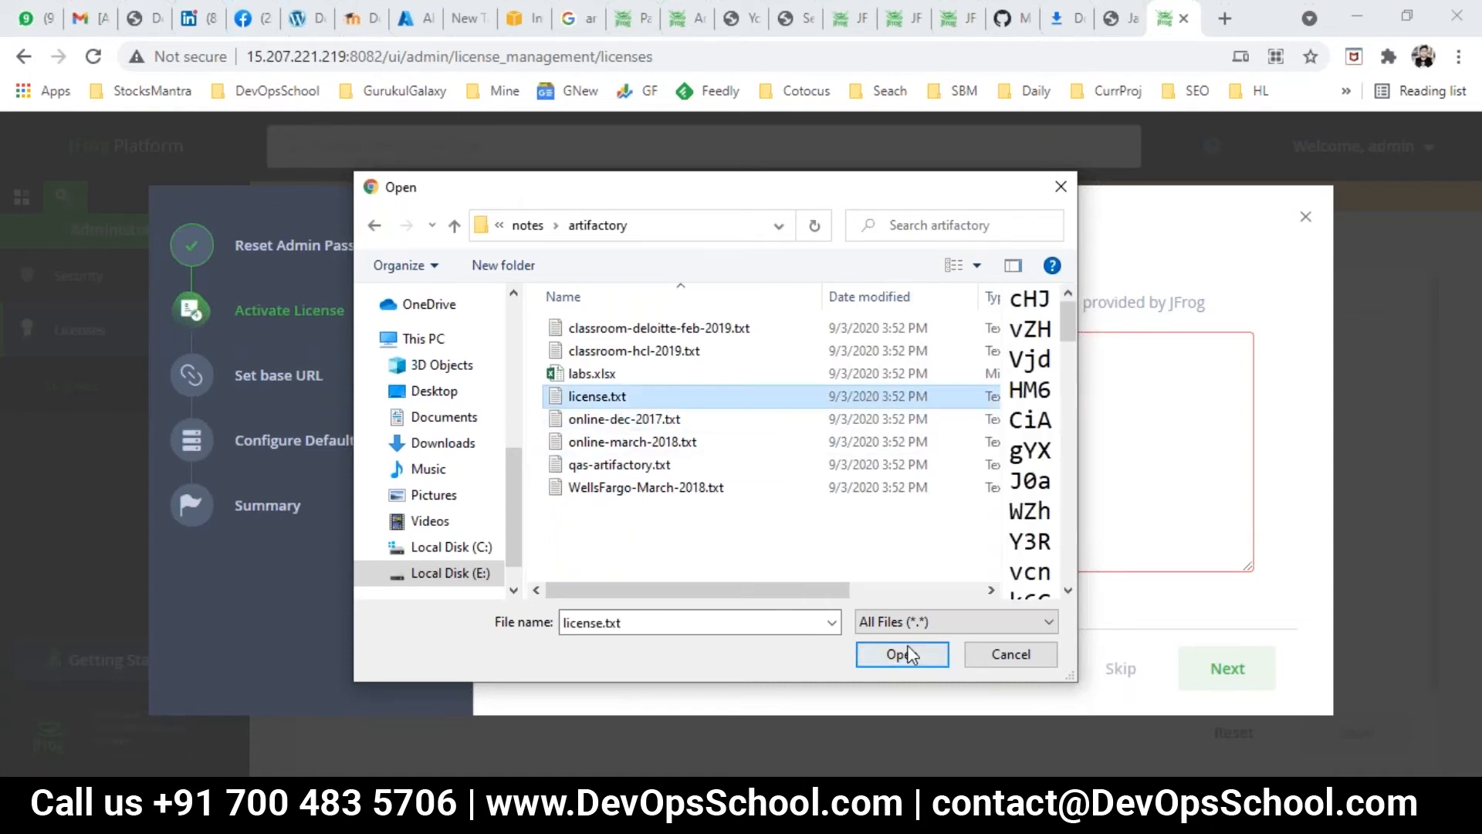
pyautogui.click(910, 652)
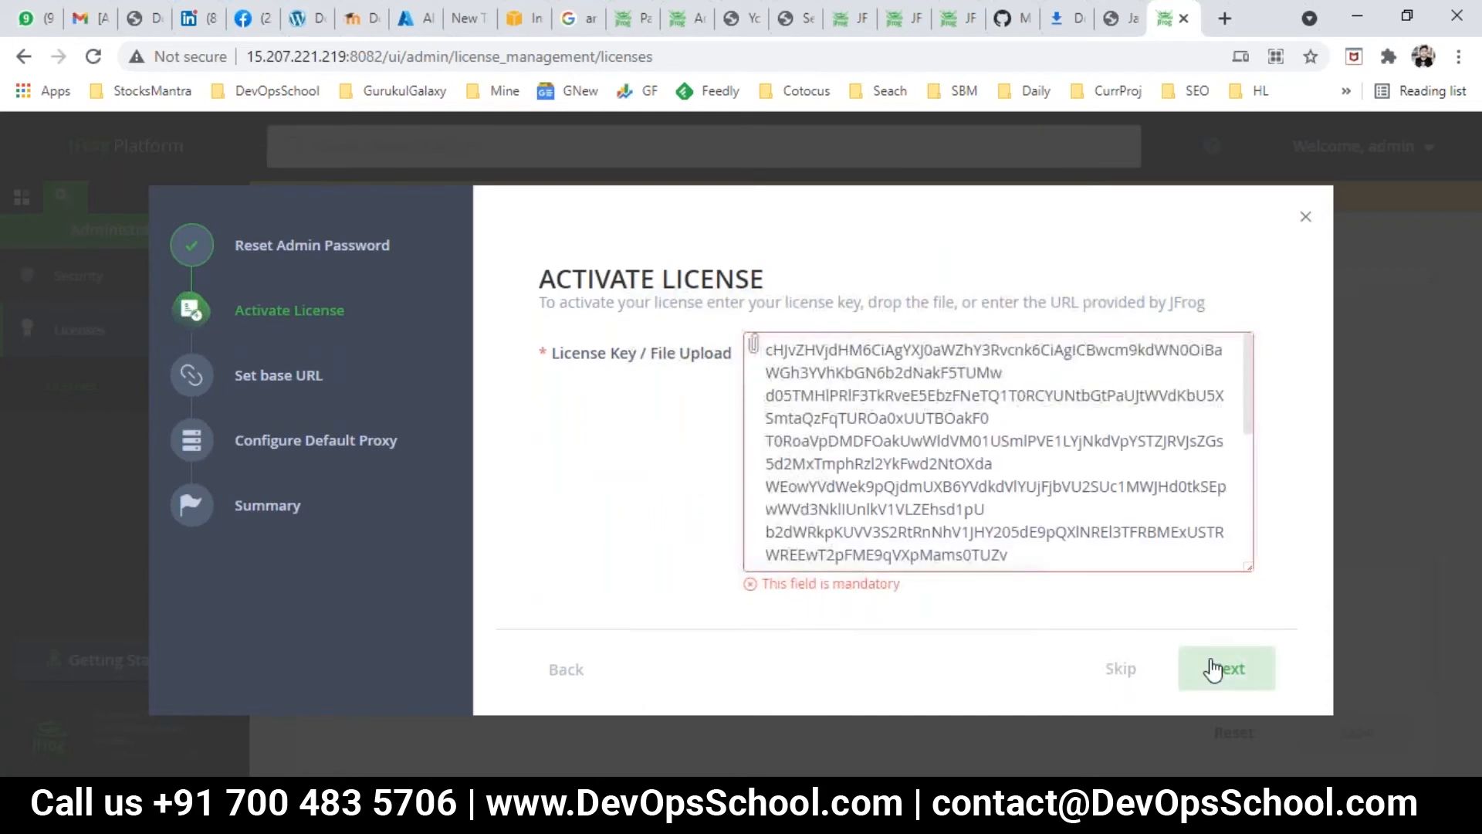
pyautogui.click(1233, 672)
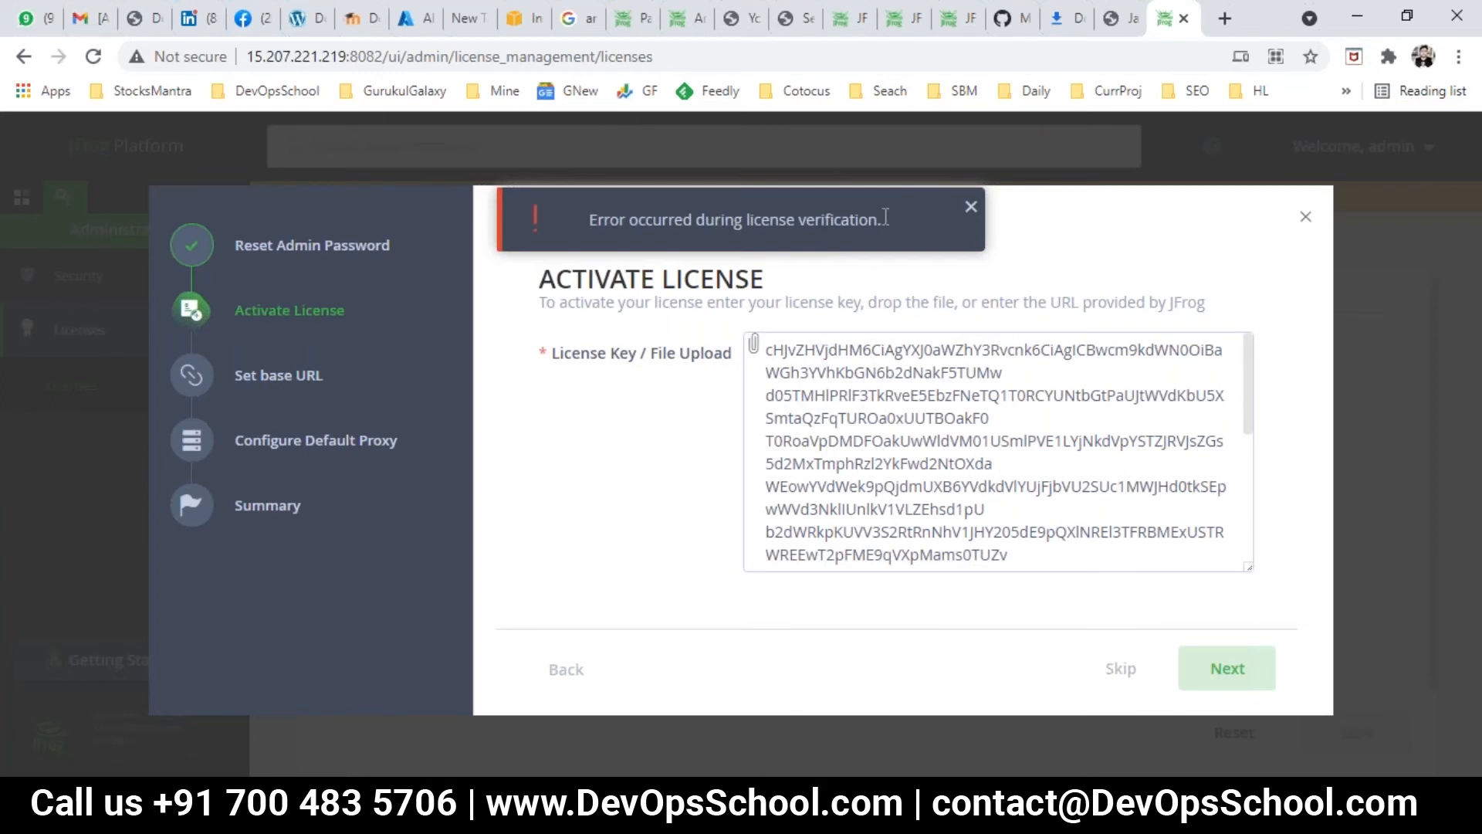
pyautogui.moveTo(743, 220); pyautogui.dragTo(931, 206)
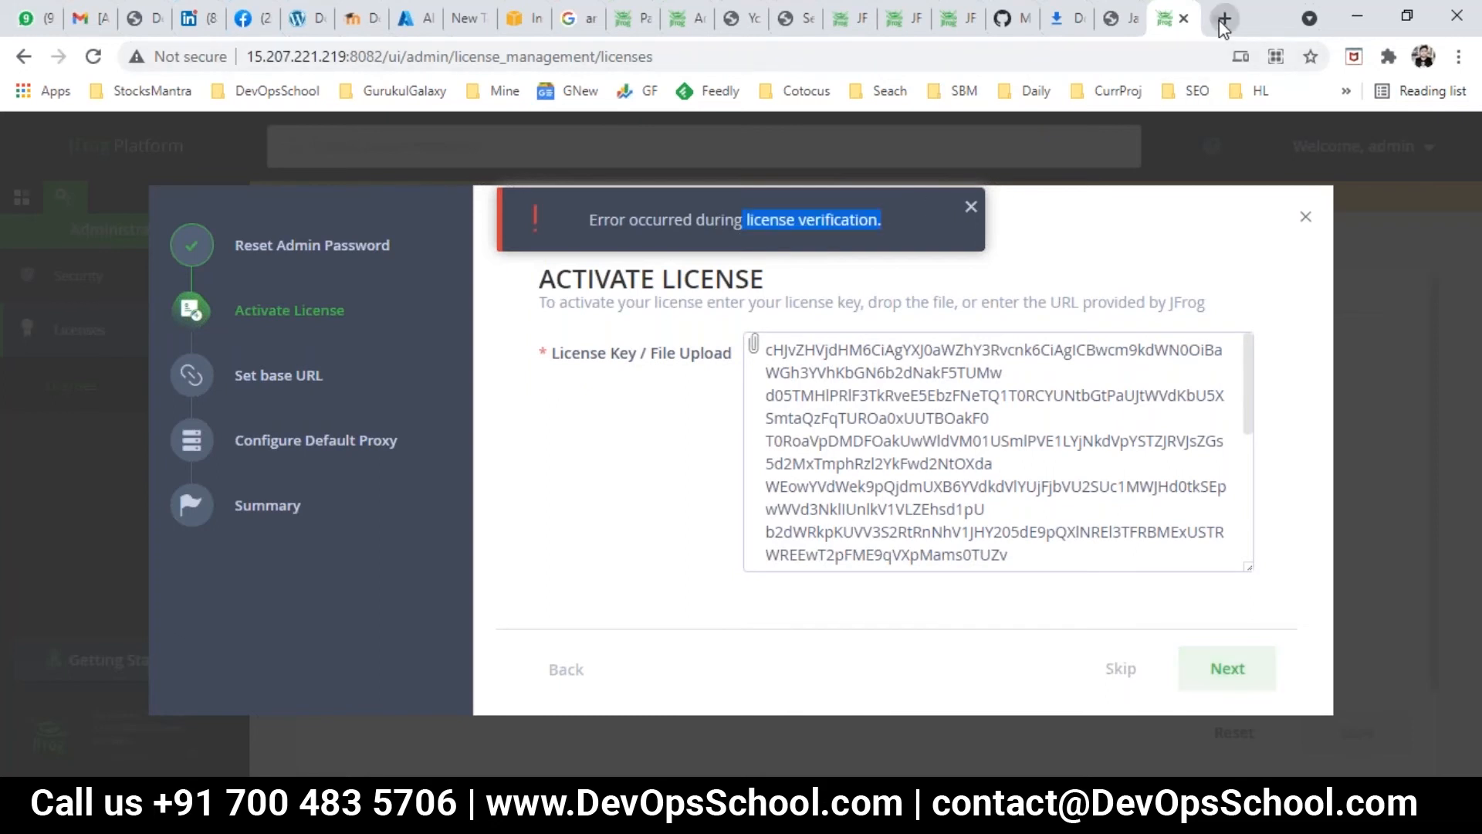
# Search Google for jfrog trial license in a new browser tab and open the Start For Free With Artifactory and Xray result.
pyautogui.click(1222, 23)
pyautogui.write('j')
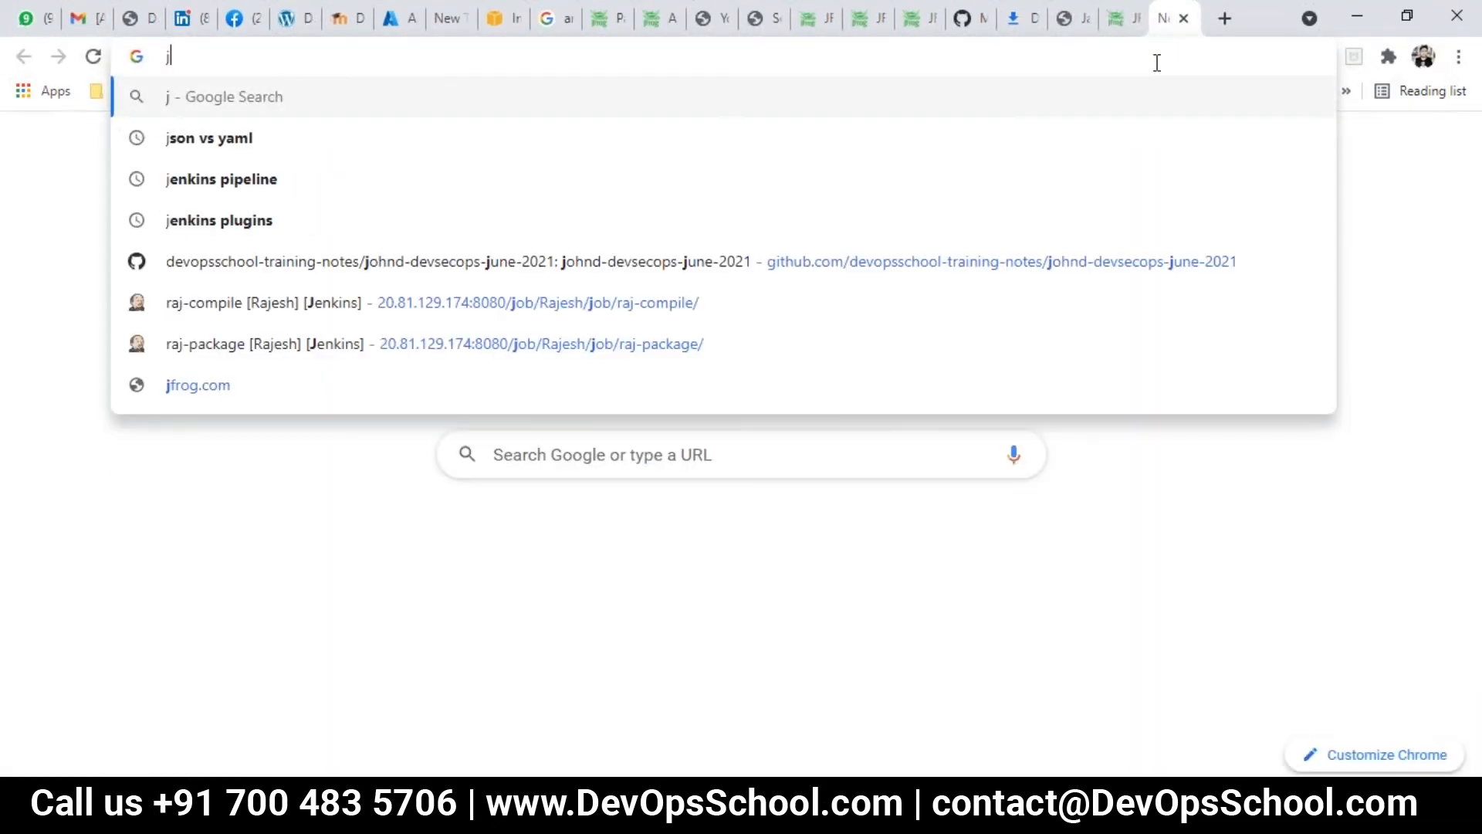
pyautogui.write('frog ')
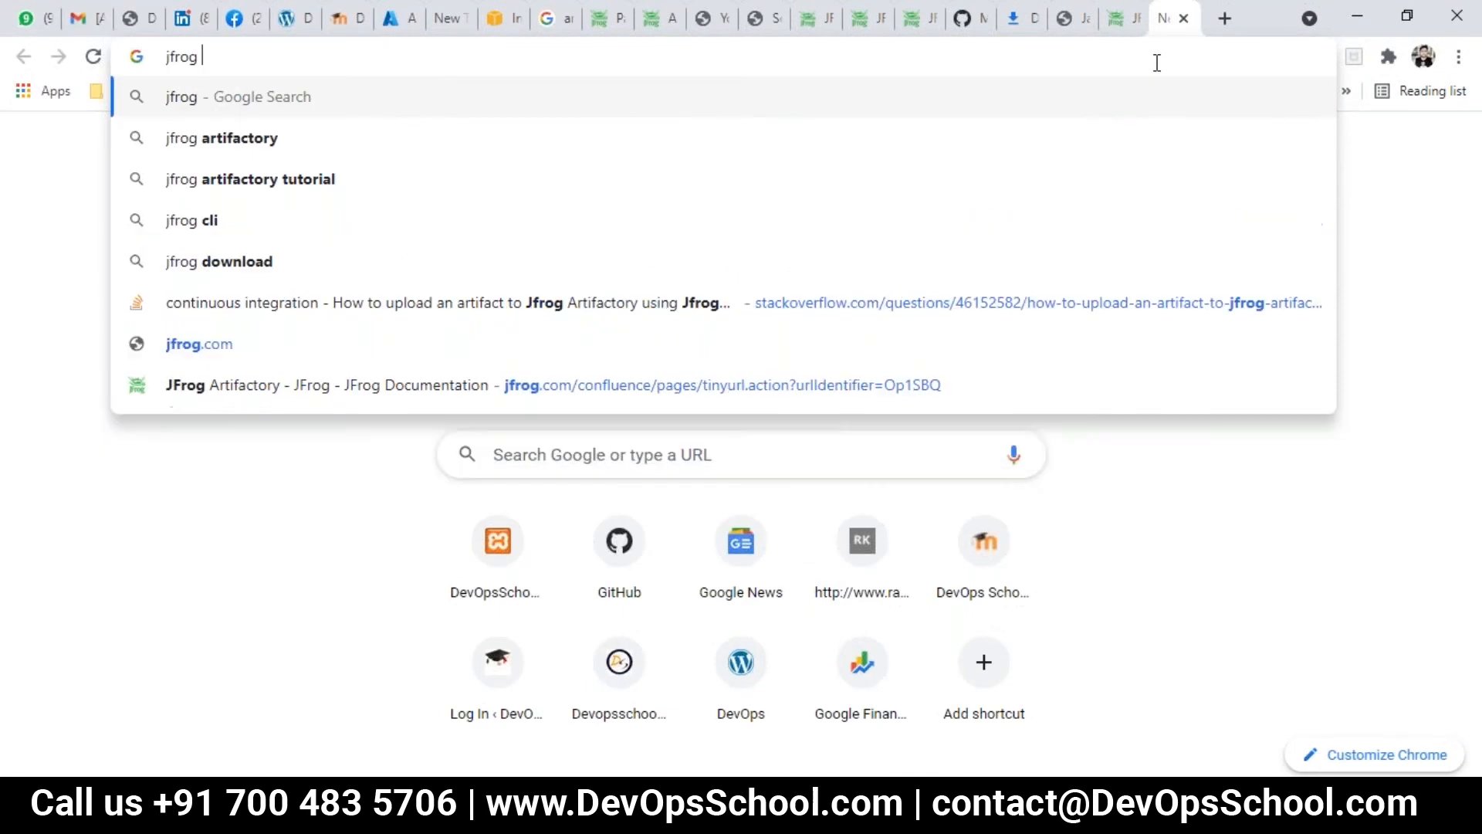
pyautogui.write('trial license')
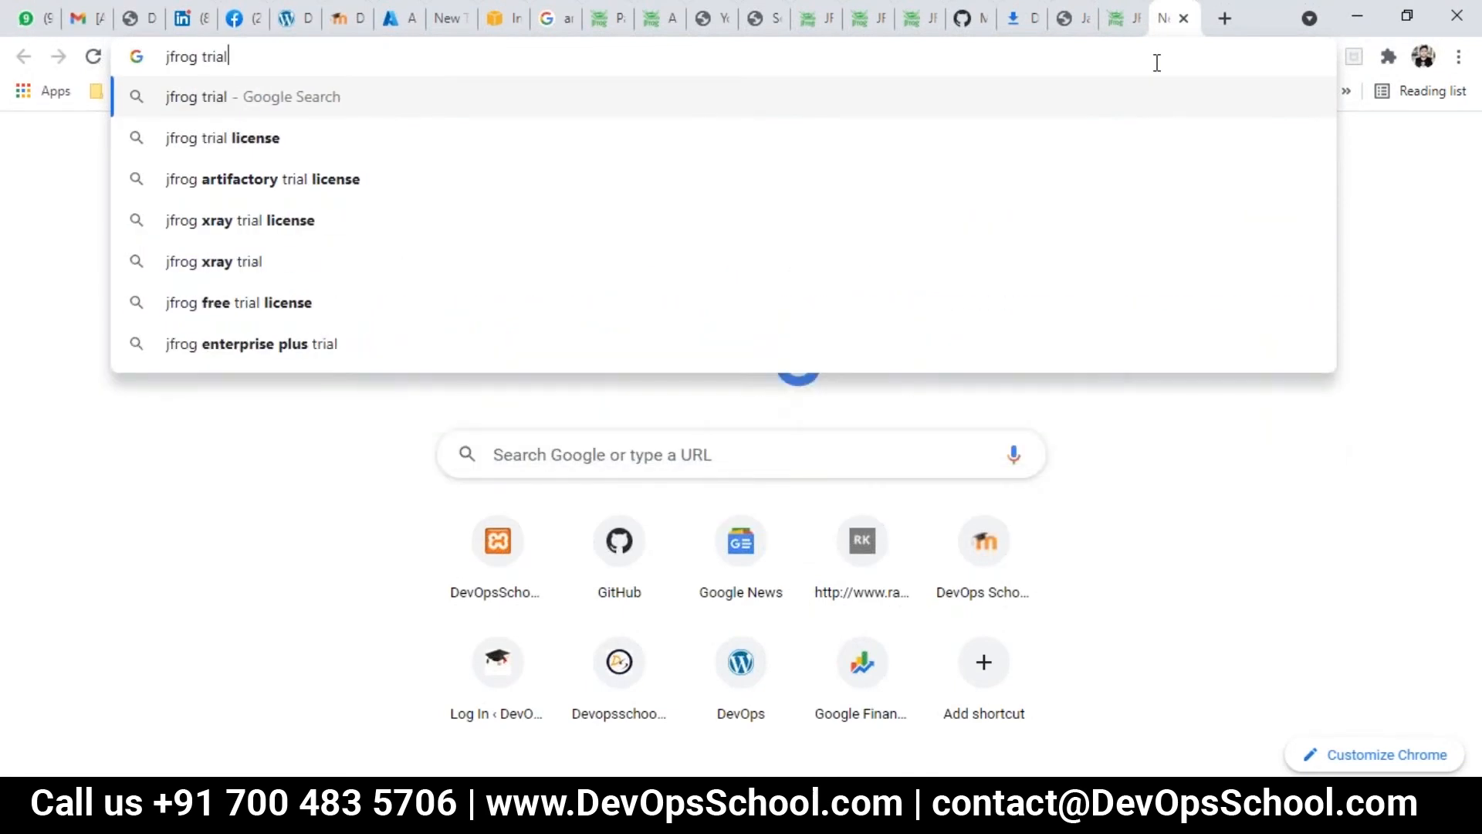
pyautogui.press('Return')
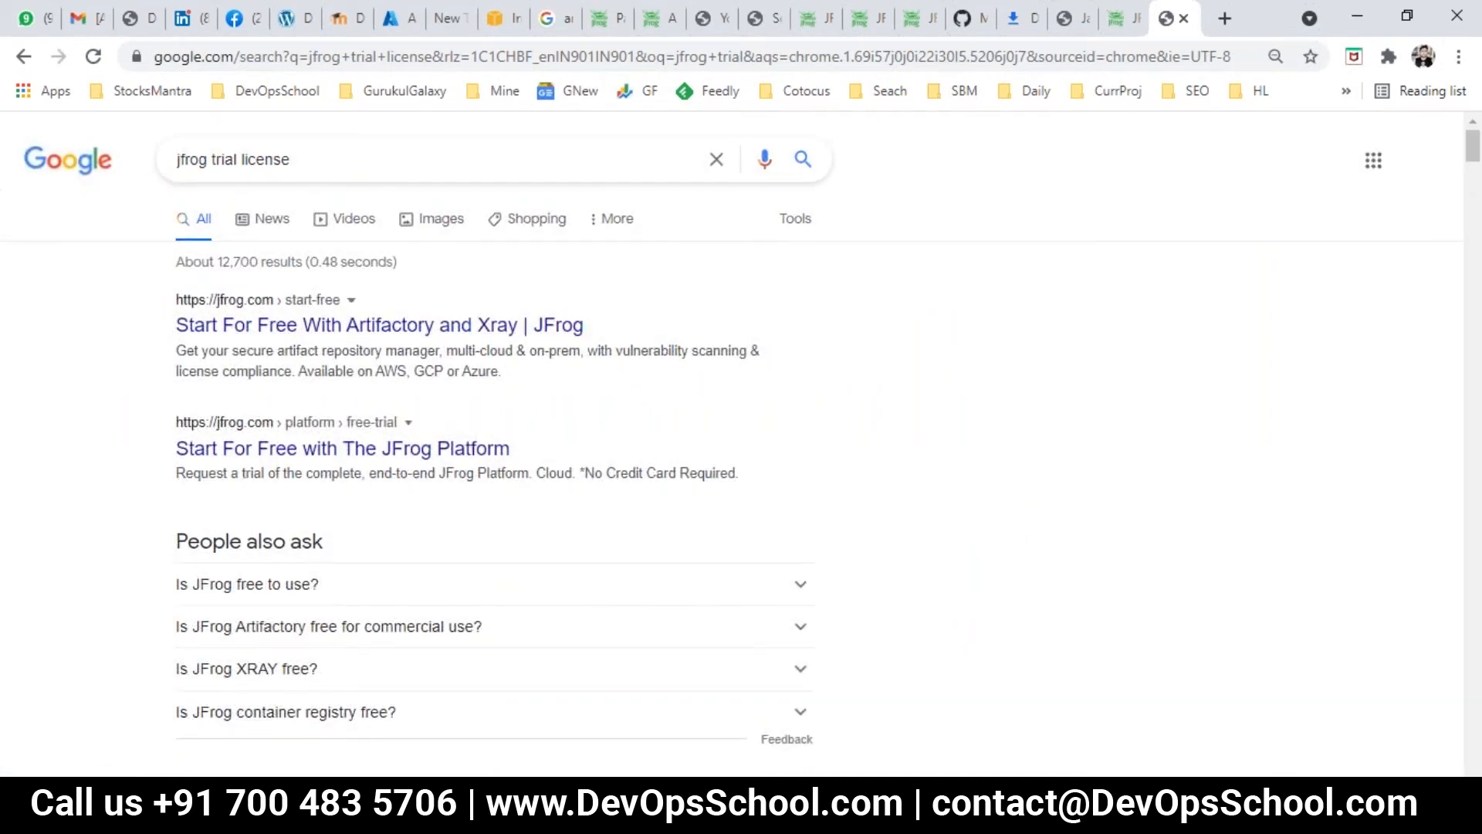
pyautogui.click(378, 325)
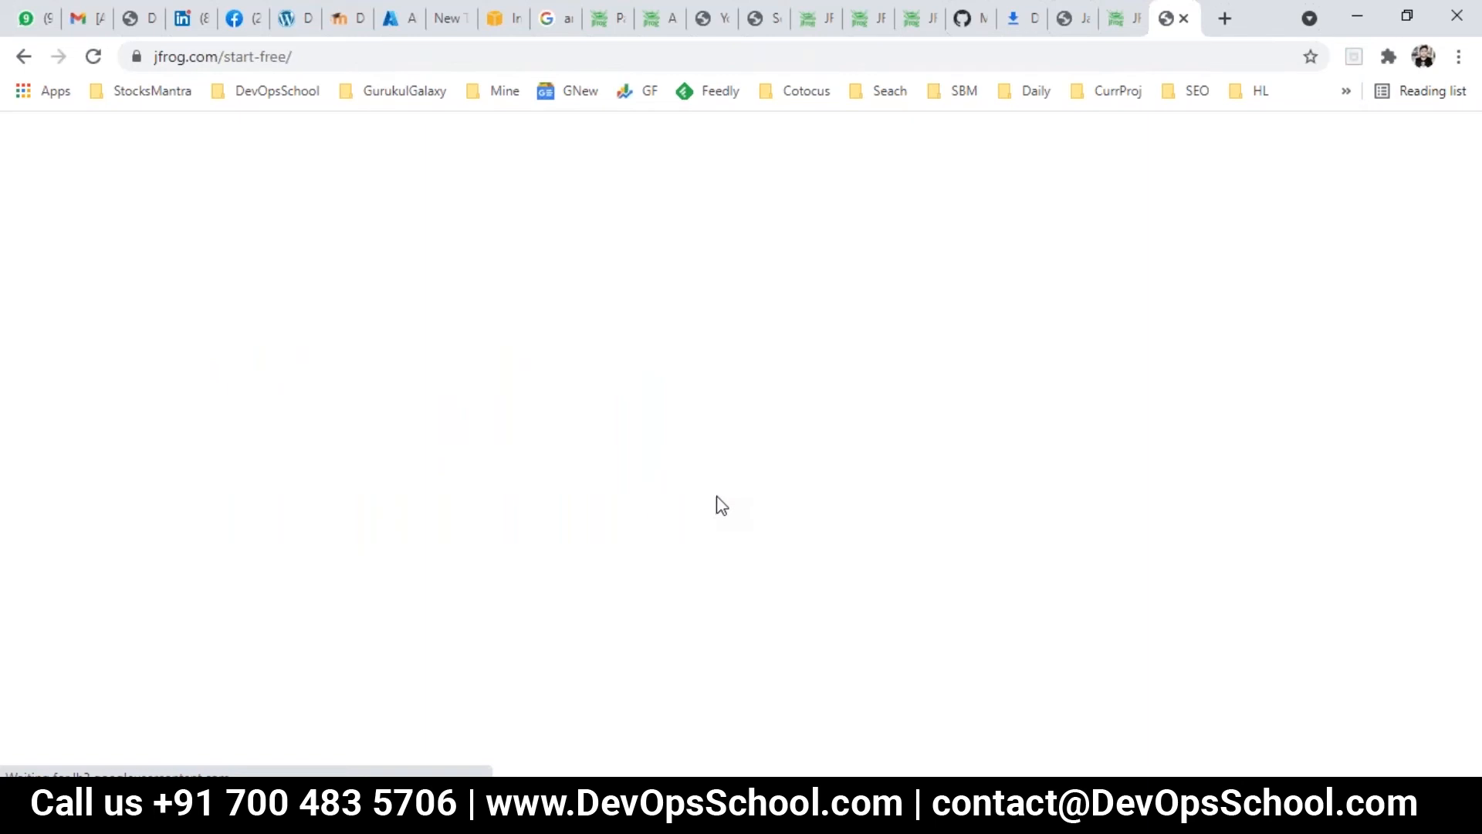
# Choose the Self-Hosted free trial and fill in the requester's first and last name on the registration form.
pyautogui.scroll(-2, 718, 498)
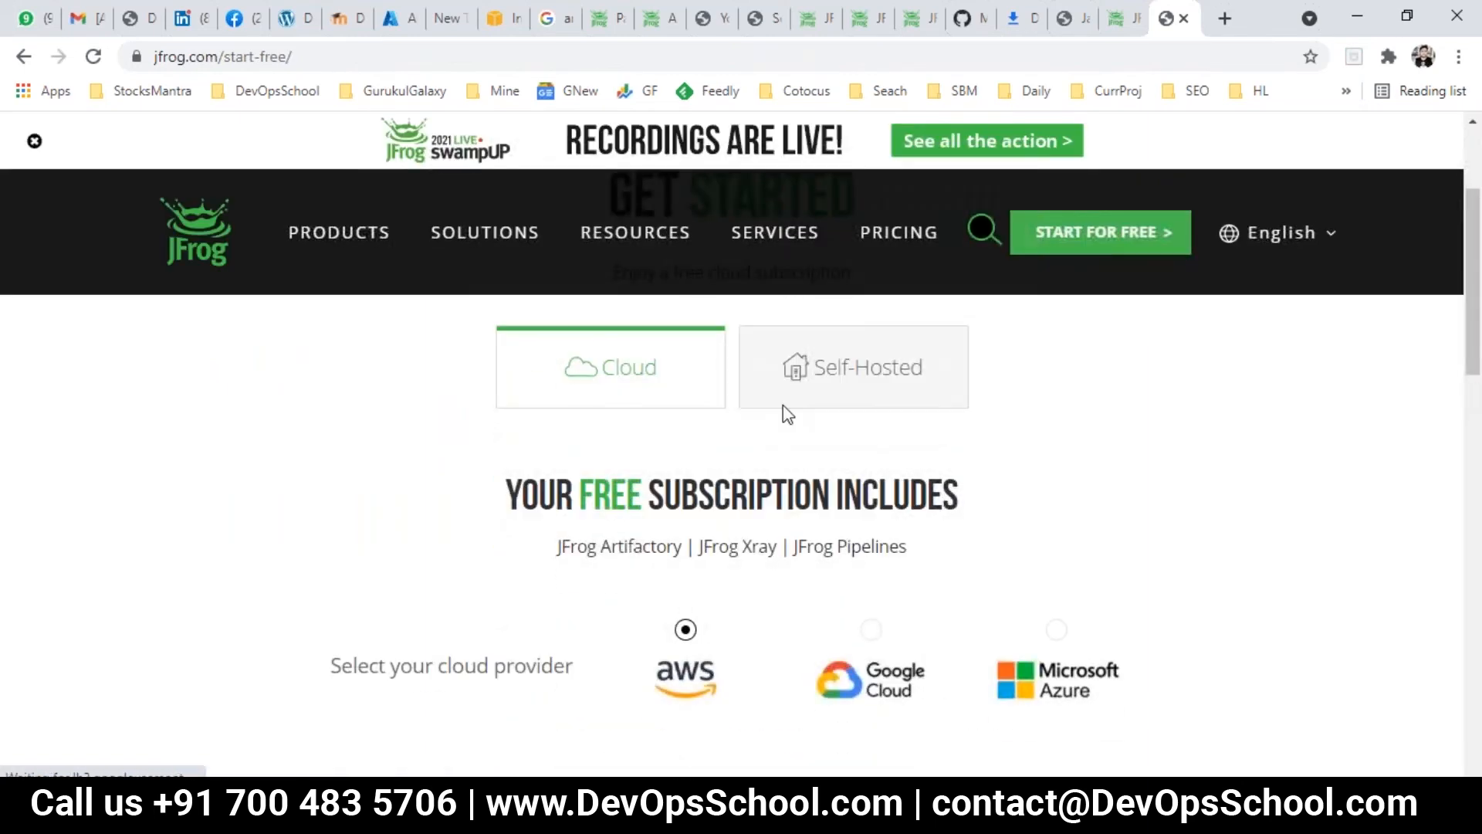
pyautogui.click(791, 390)
pyautogui.scroll(-4, 424, 386)
pyautogui.click(422, 380)
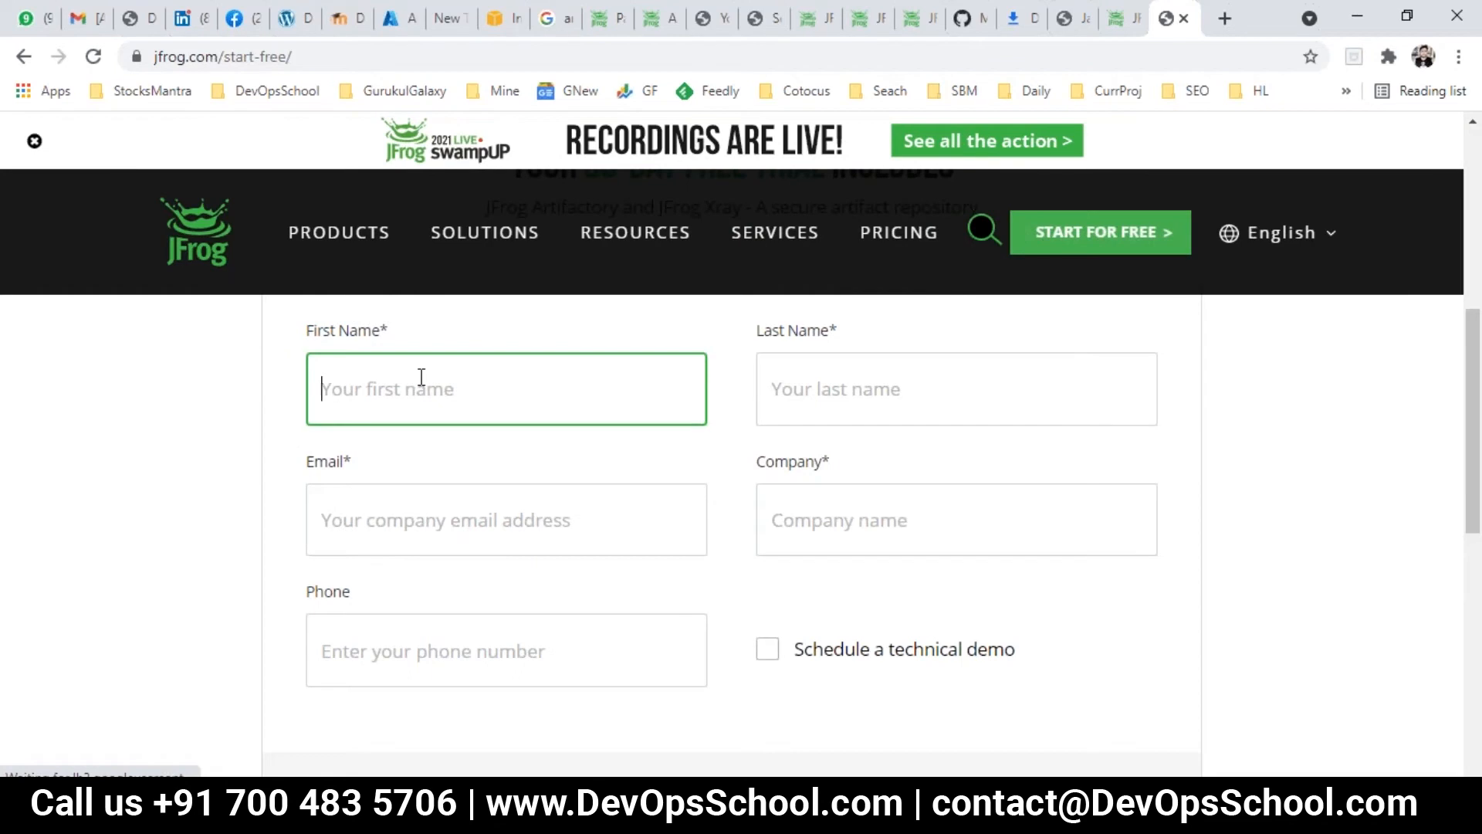
pyautogui.press('Tab')
pyautogui.click(498, 532)
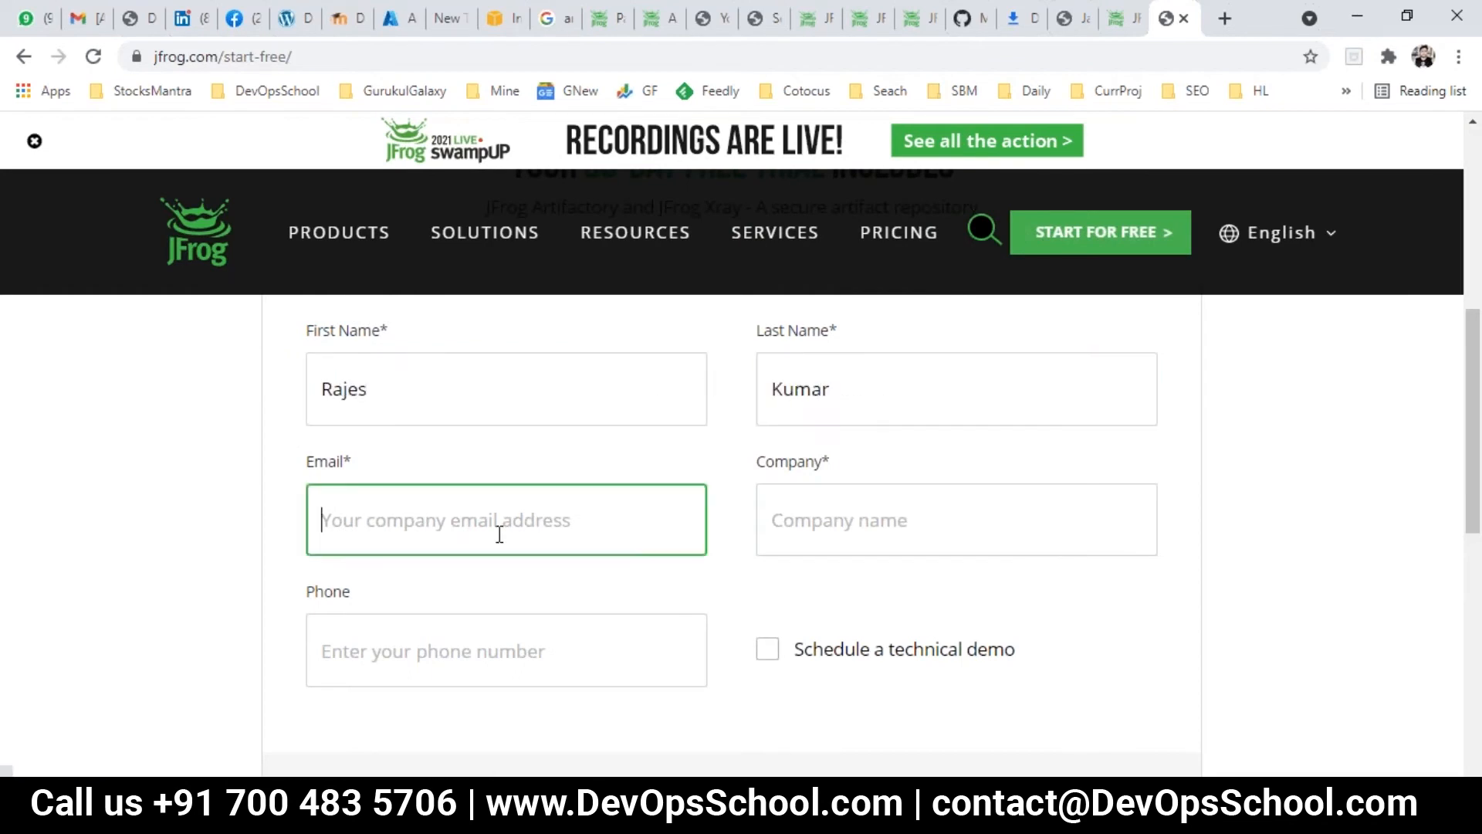
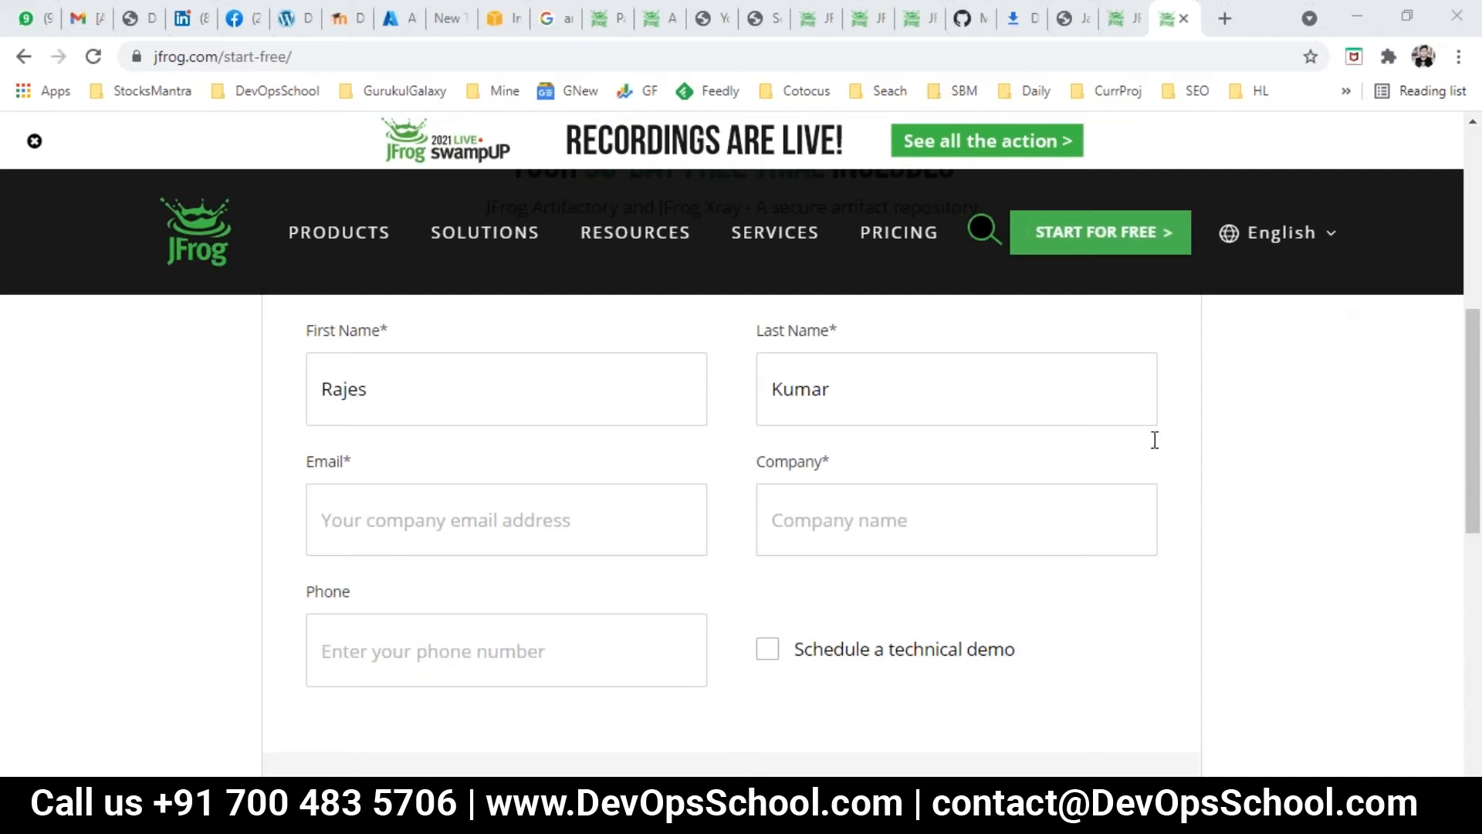
# Fill in the requester's email address, the company DevOpsSchool and the phone number on the trial registration form.
pyautogui.click(400, 502)
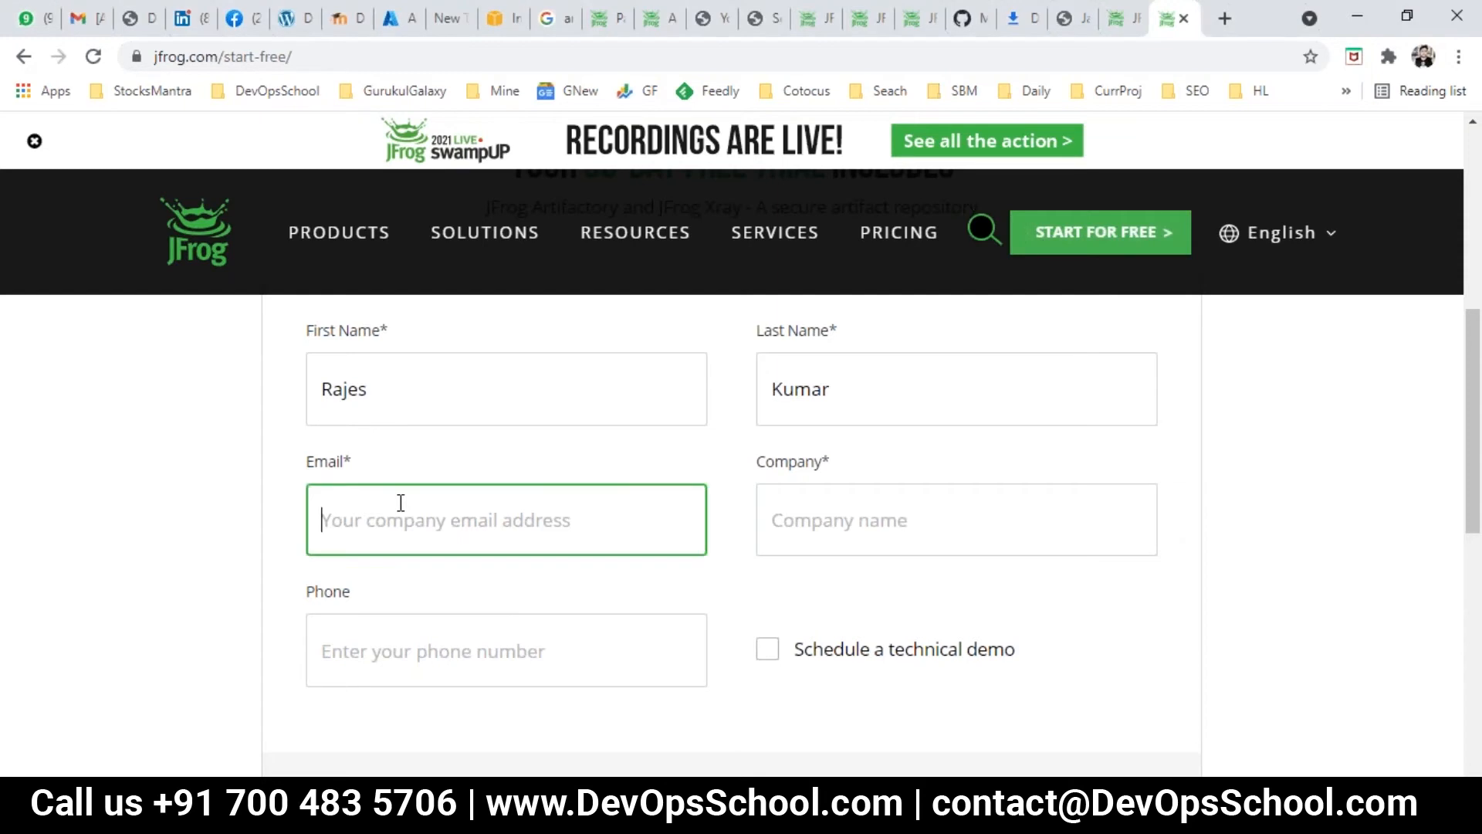
pyautogui.hotkey('ctrl', 'v')
pyautogui.click(862, 525)
pyautogui.write('DevOps')
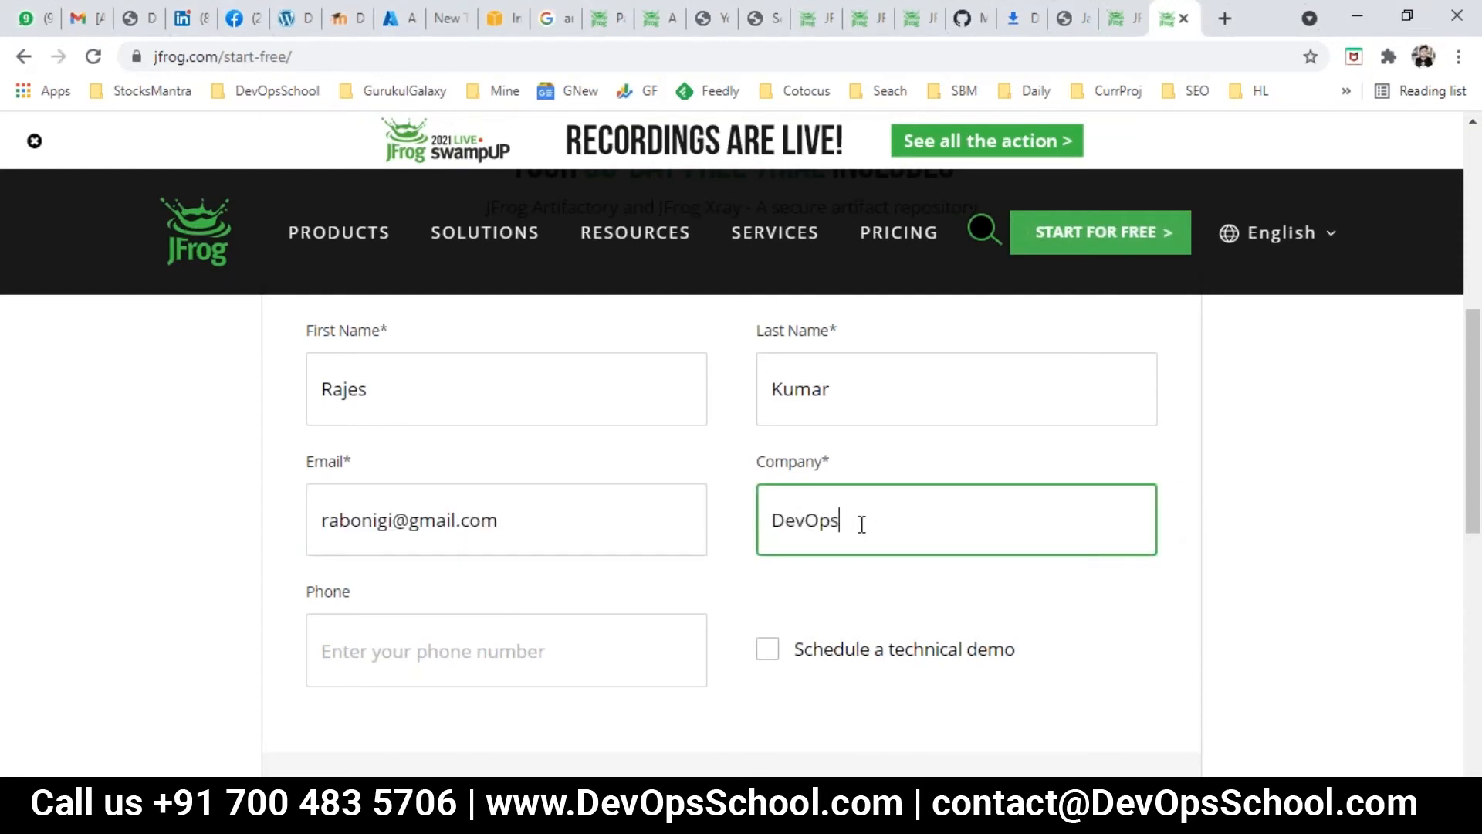
pyautogui.write('School')
pyautogui.press('Tab')
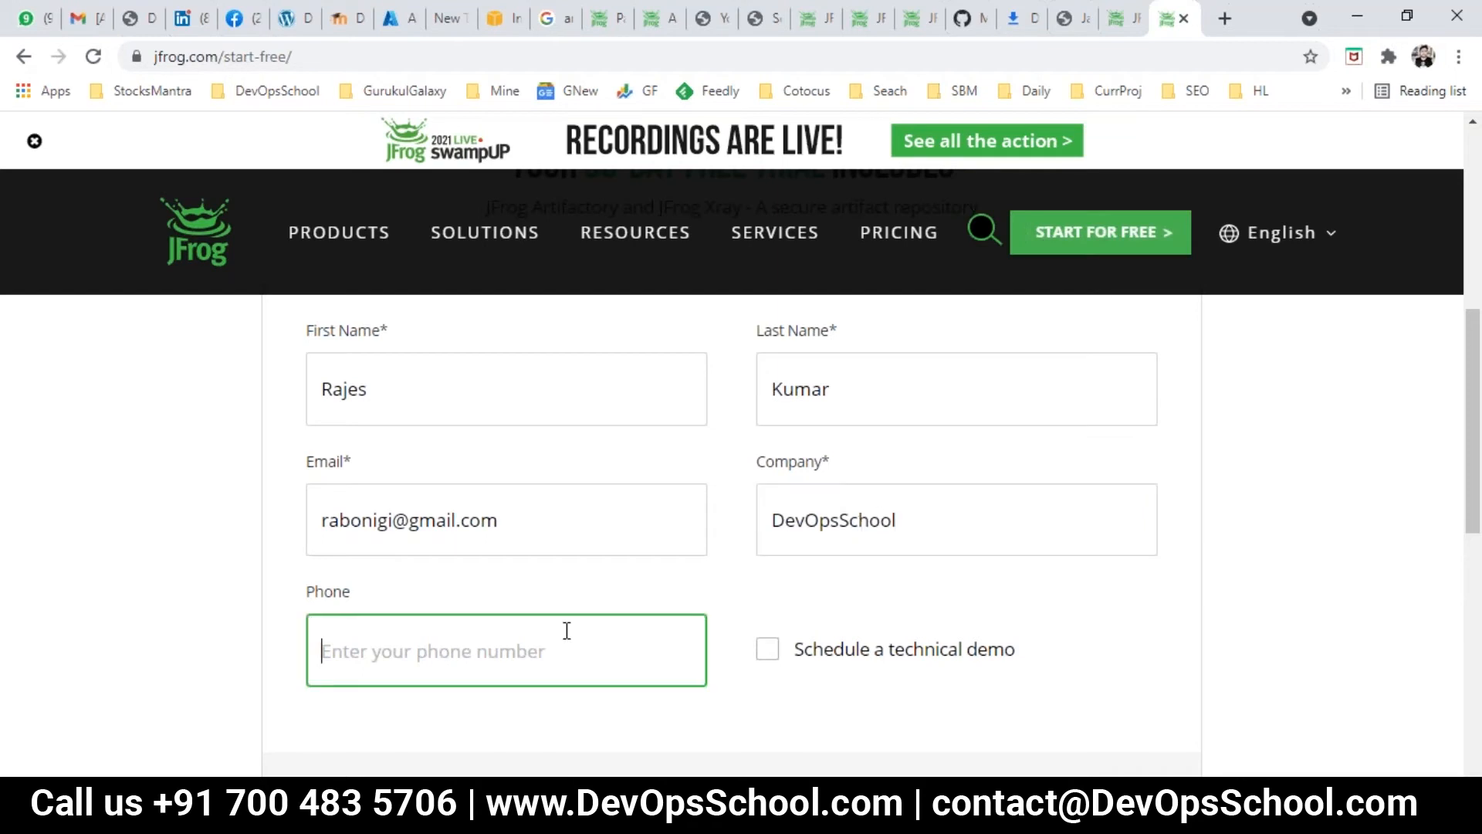
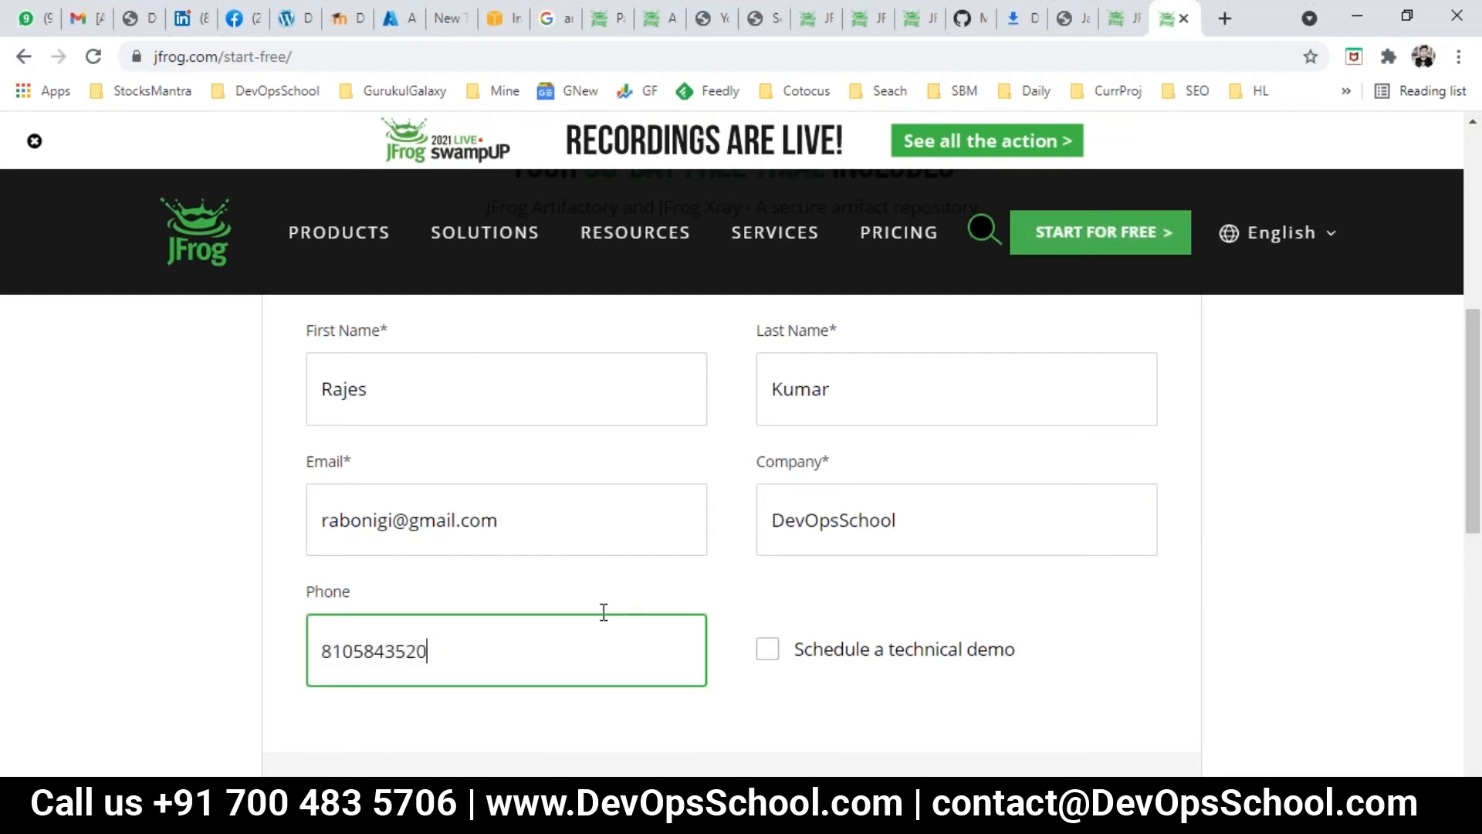
# Agree to JFrog's General Terms of Service and Privacy Policy and submit the free trial registration.
pyautogui.scroll(-2, 733, 606)
pyautogui.scroll(-2, 850, 595)
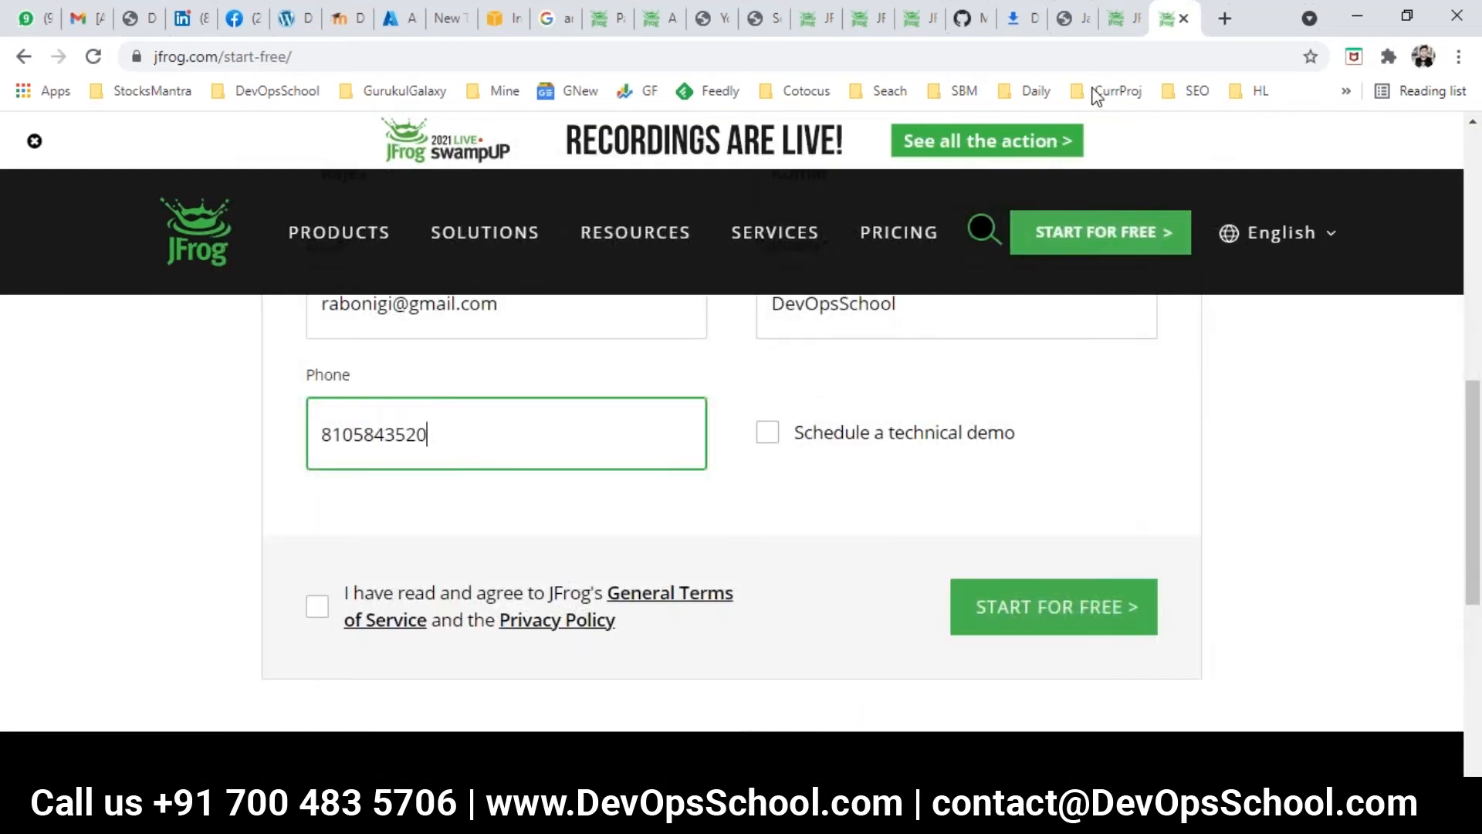
pyautogui.click(1065, 607)
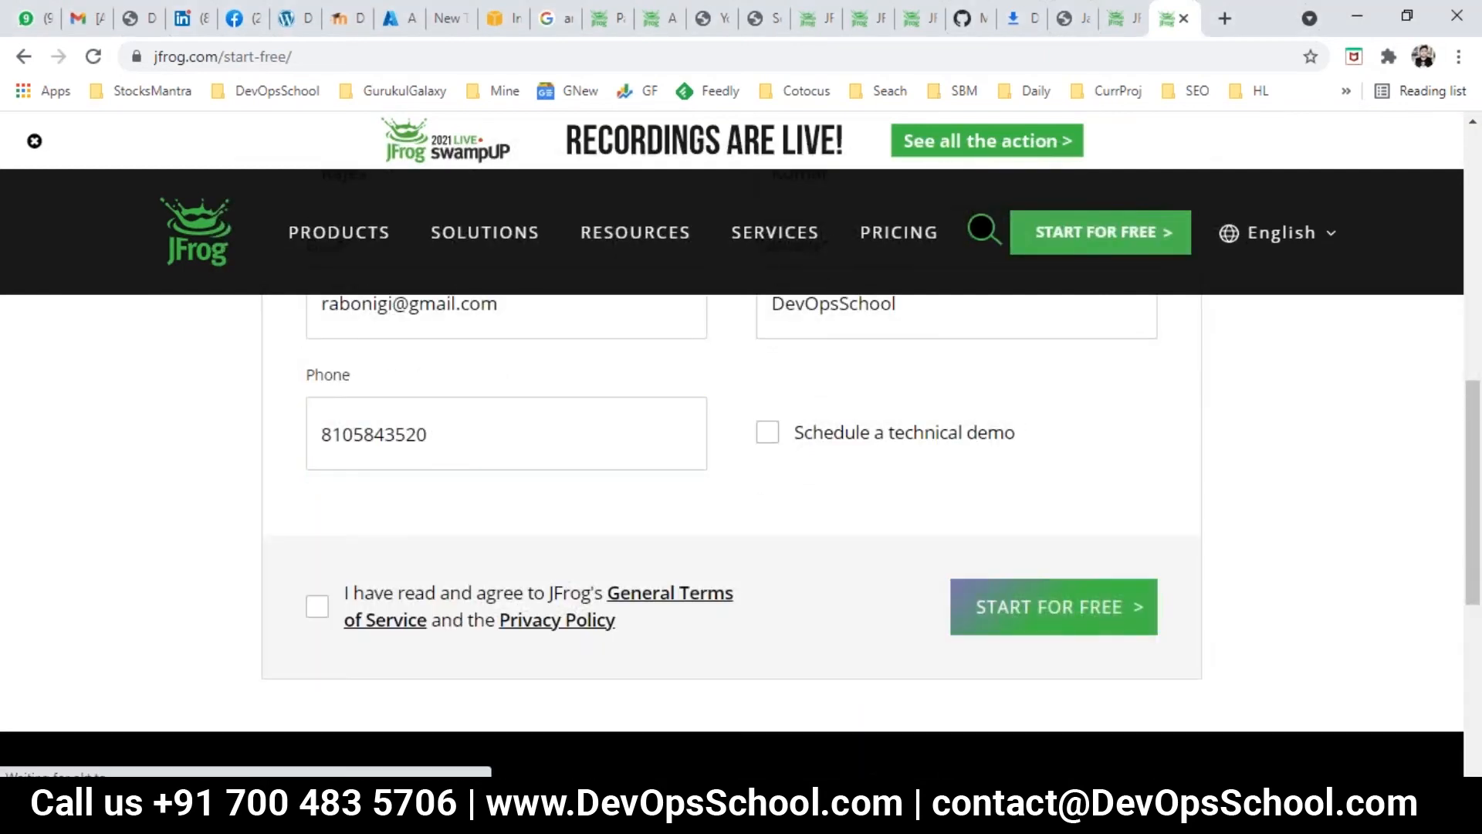
pyautogui.click(316, 444)
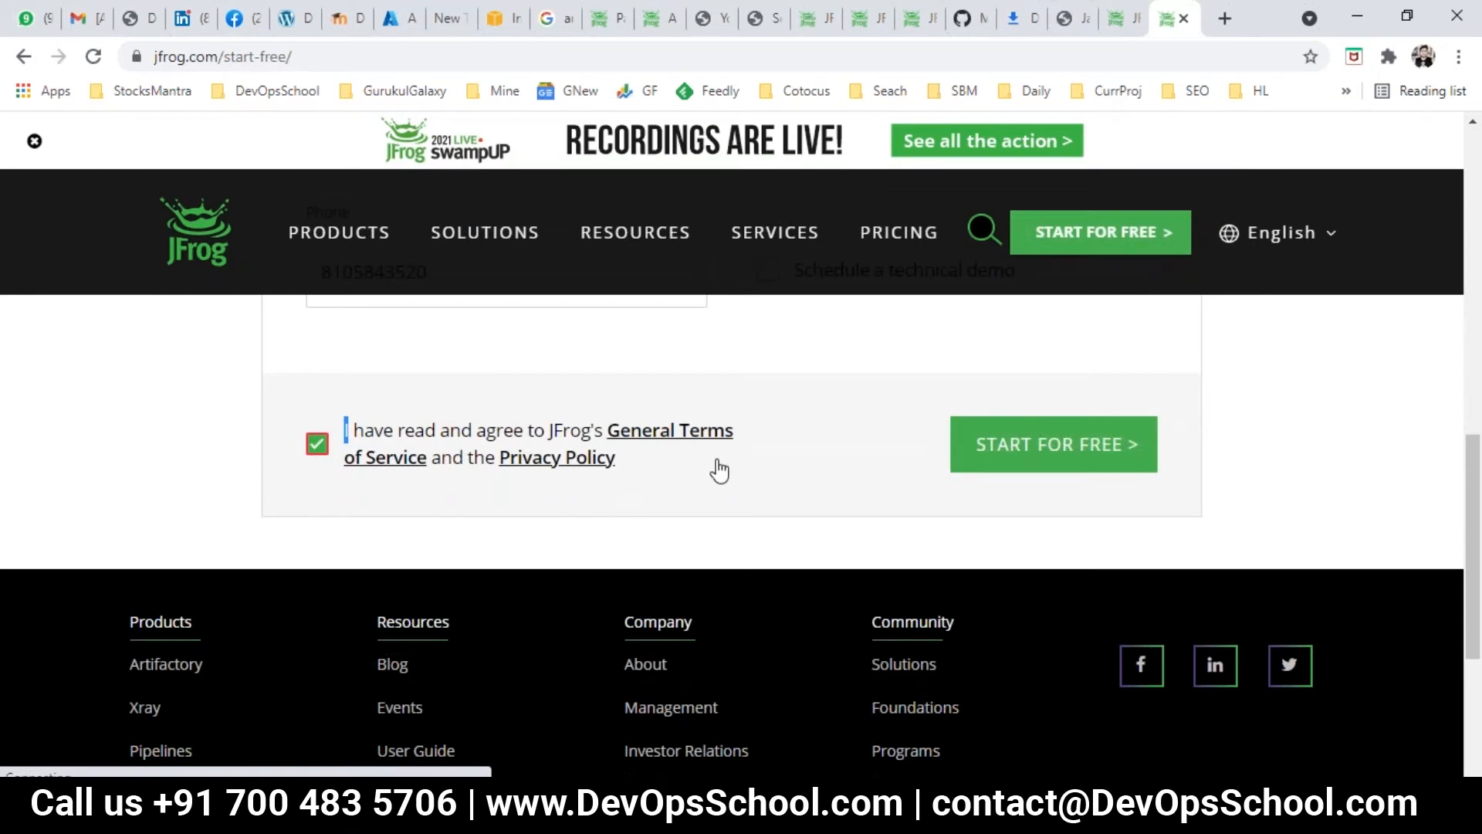
pyautogui.click(976, 453)
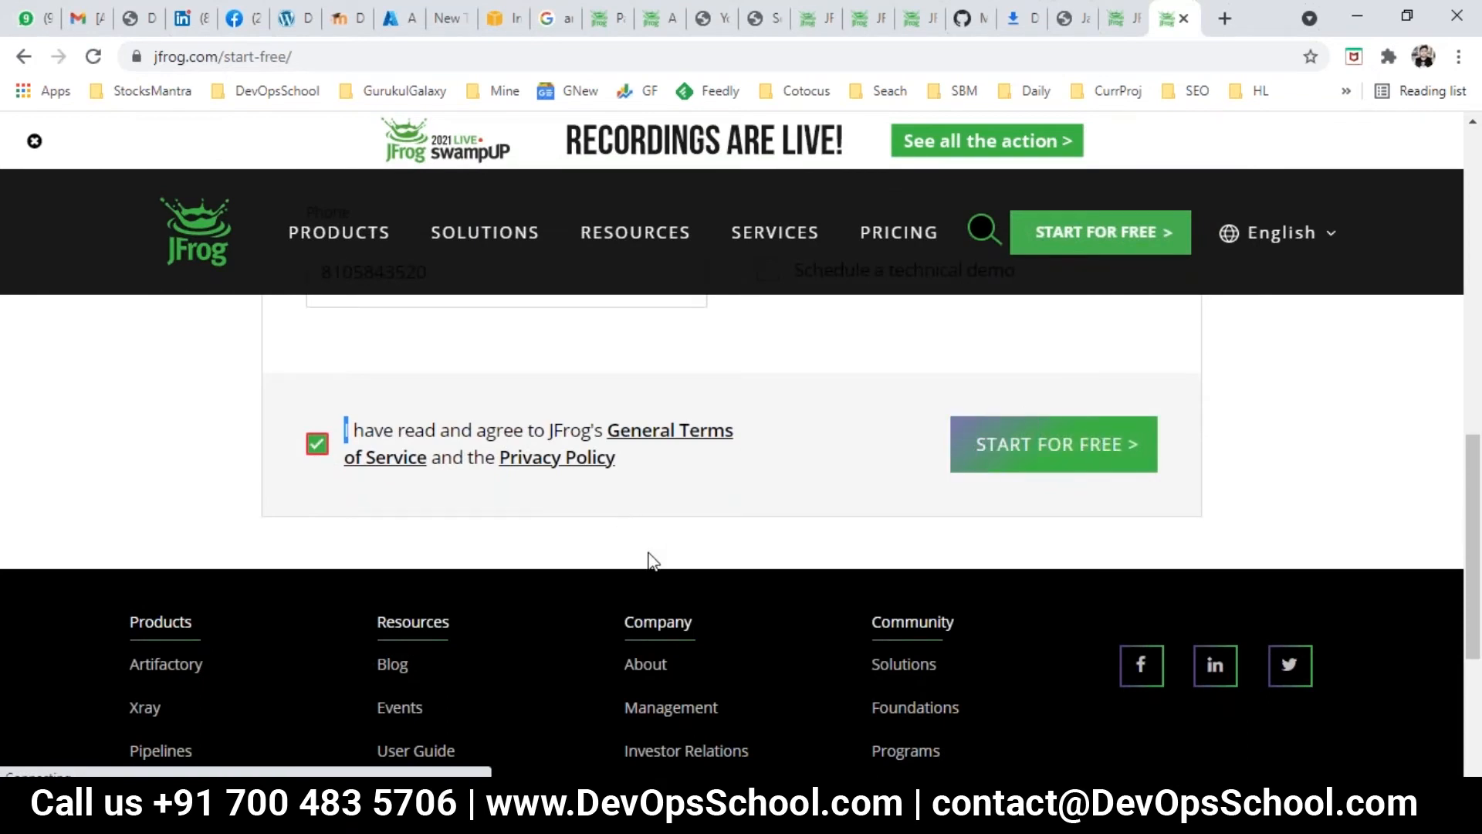
pyautogui.scroll(3, 962, 594)
pyautogui.scroll(-2, 1013, 636)
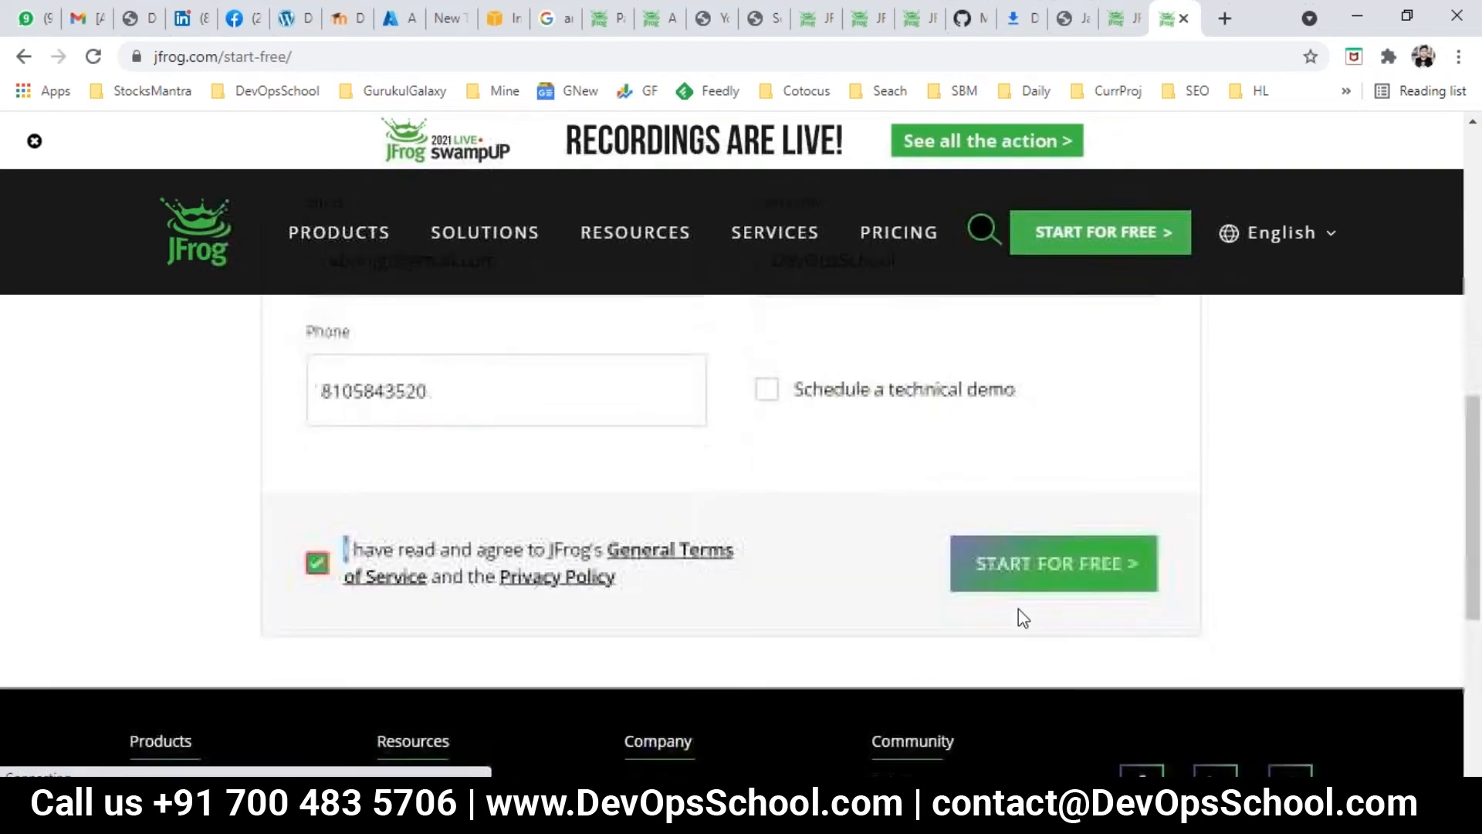
pyautogui.scroll(3, 704, 584)
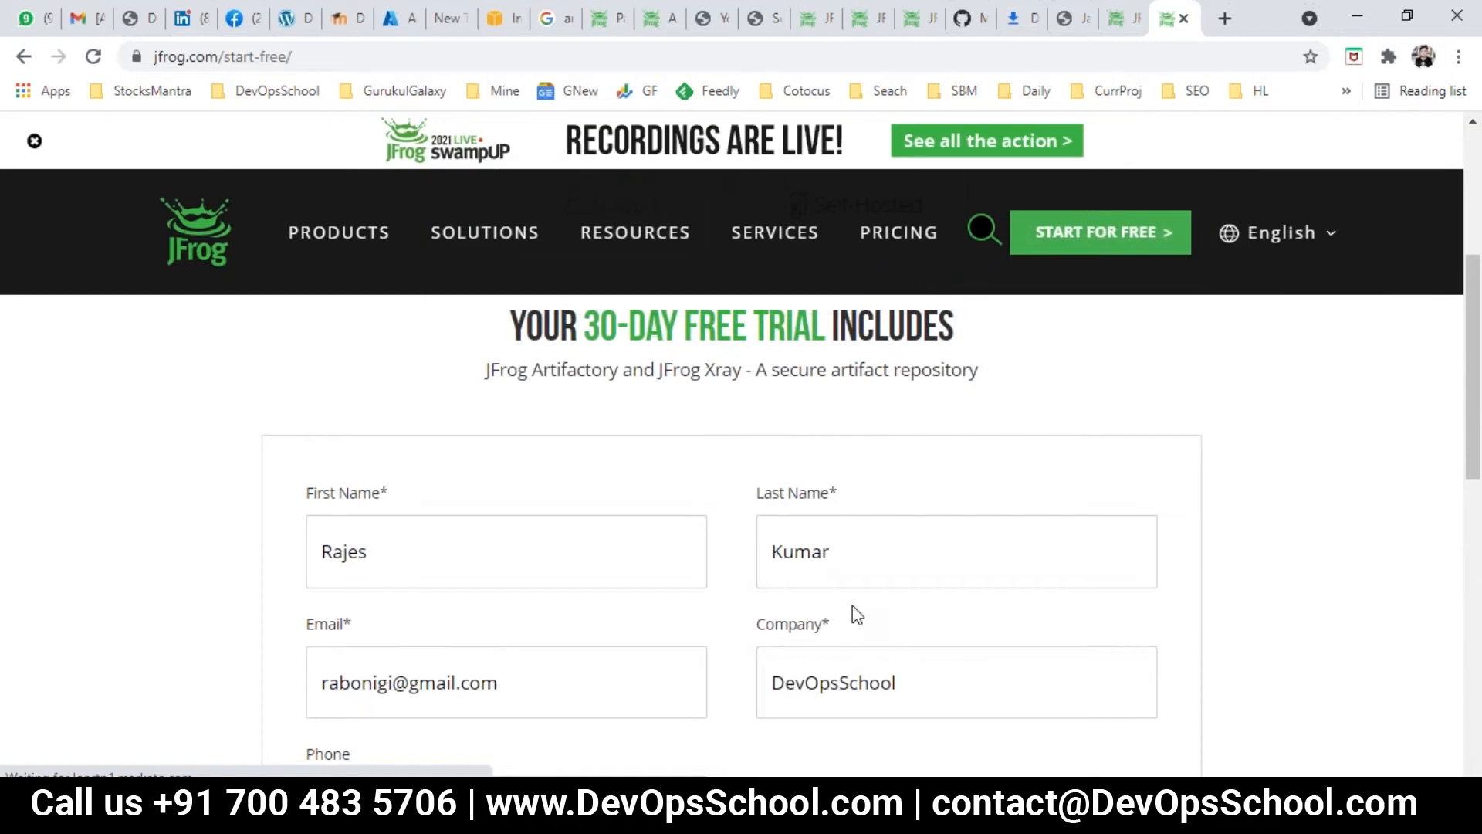
pyautogui.scroll(-5, 852, 606)
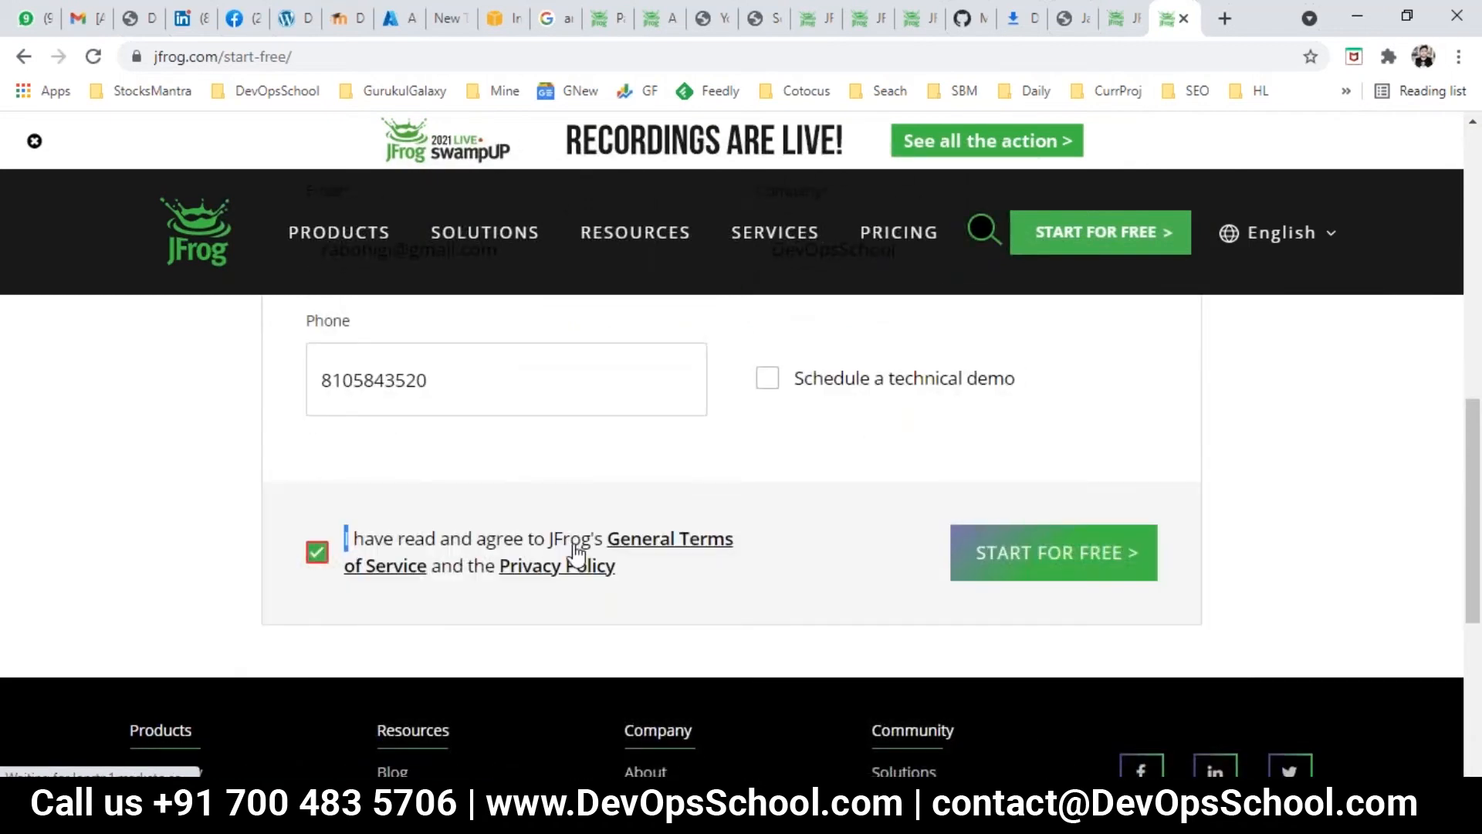
pyautogui.scroll(3, 764, 594)
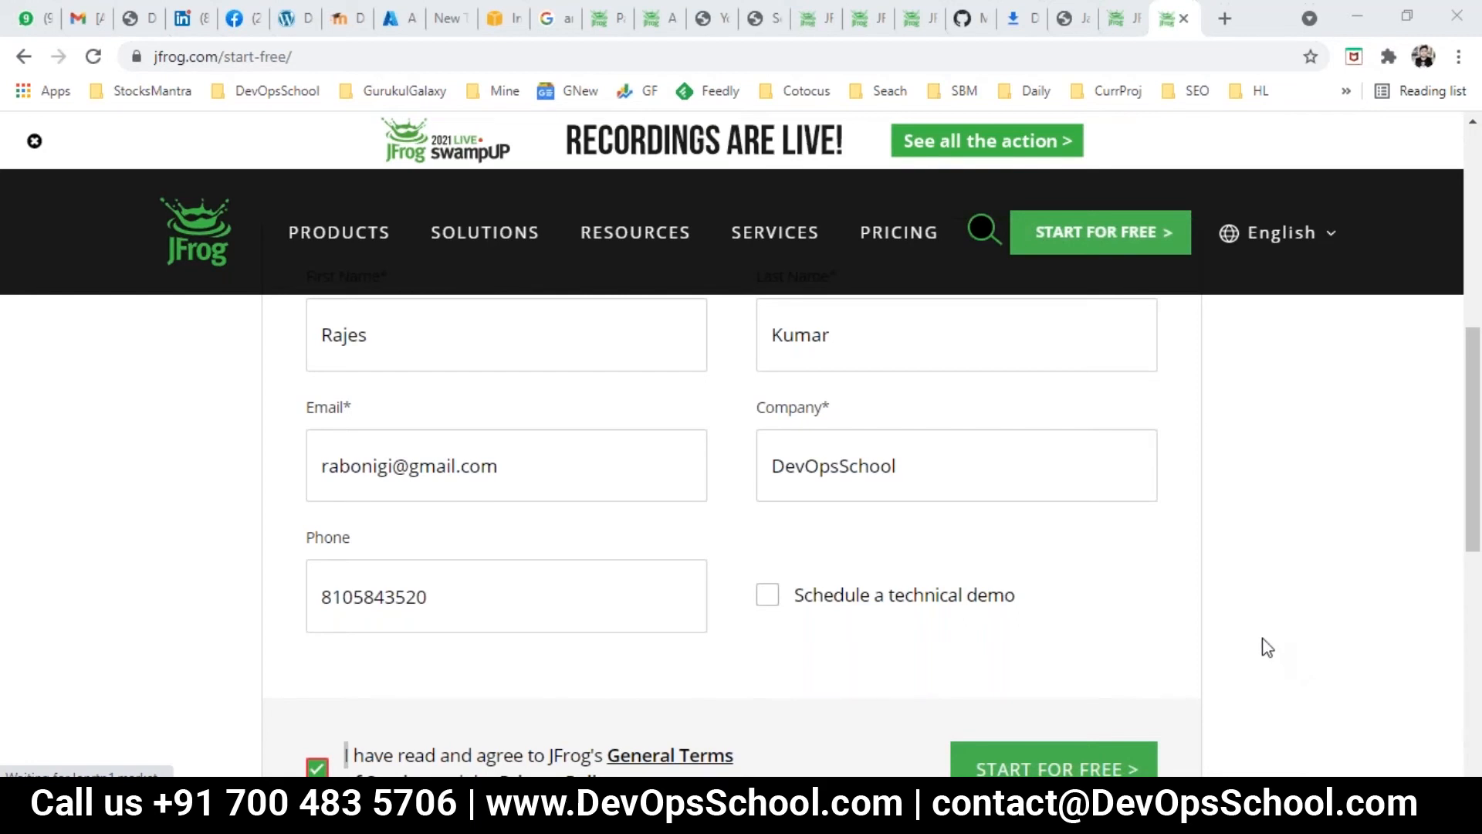
# In the Notepad notes, write docker run -d 8081:8081 -d releases-docker.jfrog.io/jfrog/artifactory-oss:latest, reusing the image path from the docker pull line.
pyautogui.hotkey('alt', 'Tab')
pyautogui.write('un -d 8081:8081')
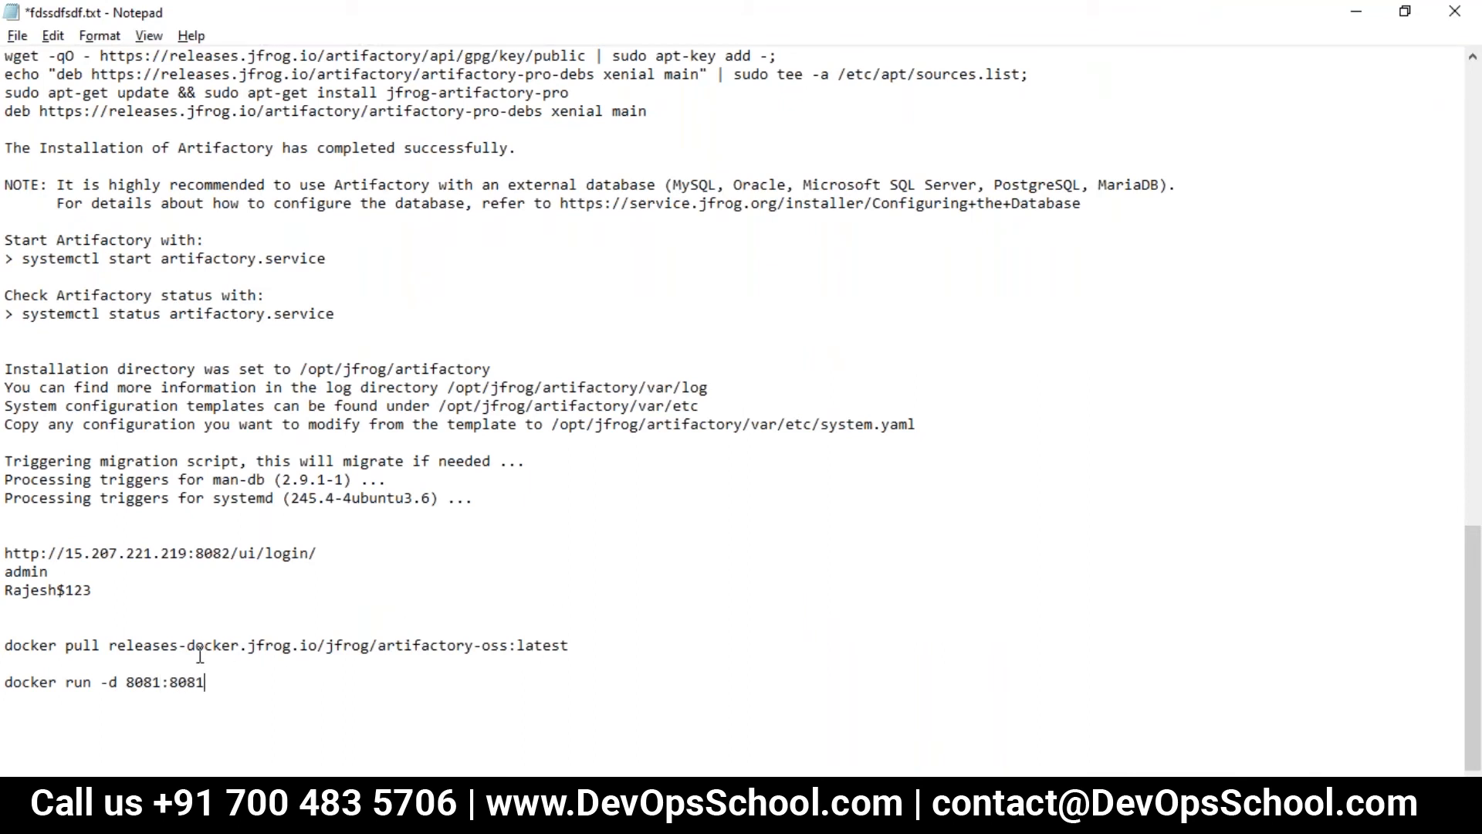
pyautogui.moveTo(113, 640); pyautogui.dragTo(580, 647)
pyautogui.hotkey('ctrl', 'c')
pyautogui.click(323, 686)
pyautogui.write('-d')
pyautogui.hotkey('ctrl', 'v')
# Change the first option of the docker run command to -p, copy the whole command line and save the notes.
pyautogui.moveTo(119, 683); pyautogui.dragTo(114, 683)
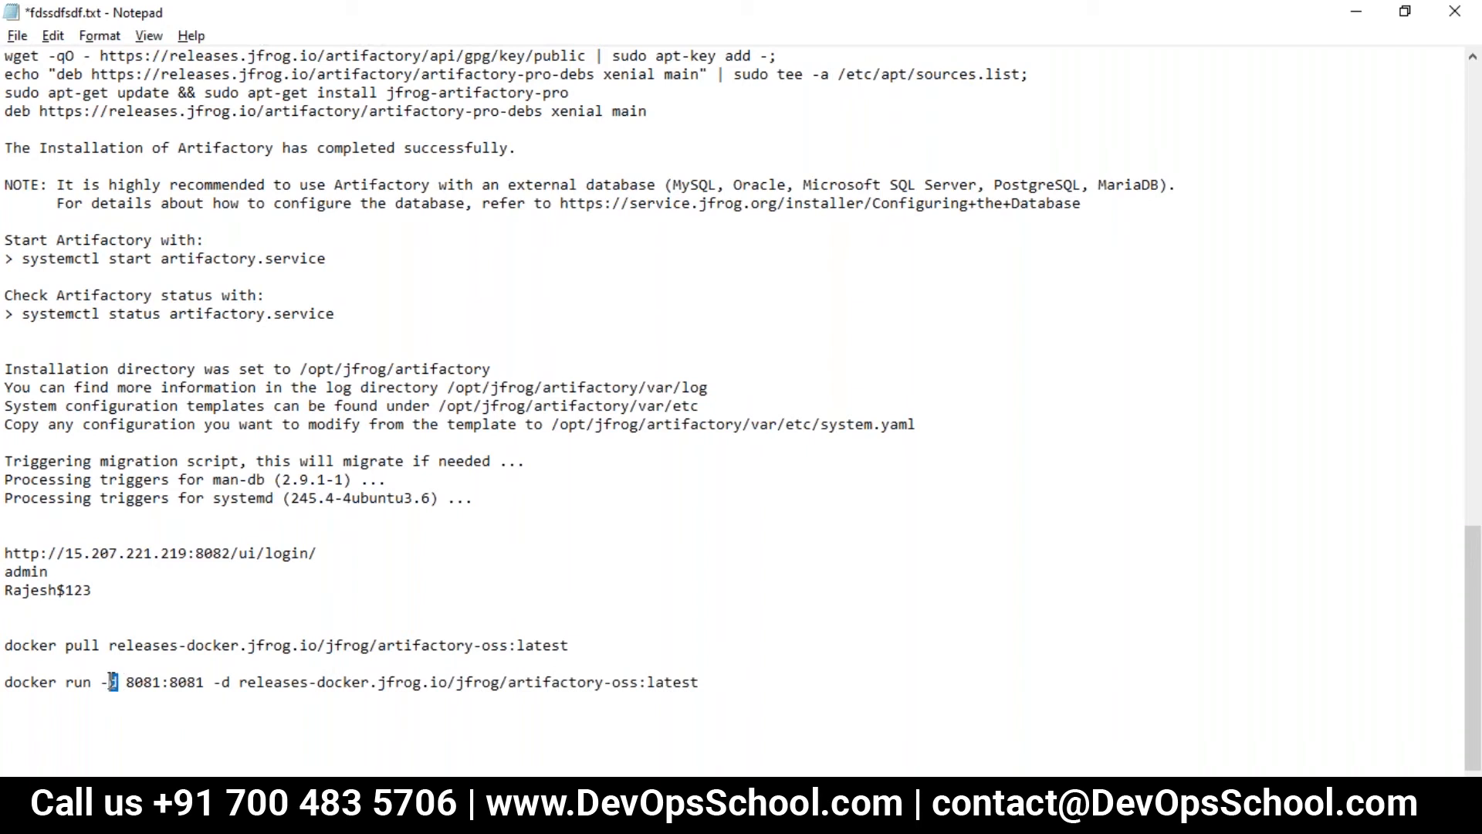
pyautogui.write('p')
pyautogui.moveTo(733, 680); pyautogui.dragTo(6, 684)
pyautogui.press('super+c')
pyautogui.click(10, 705)
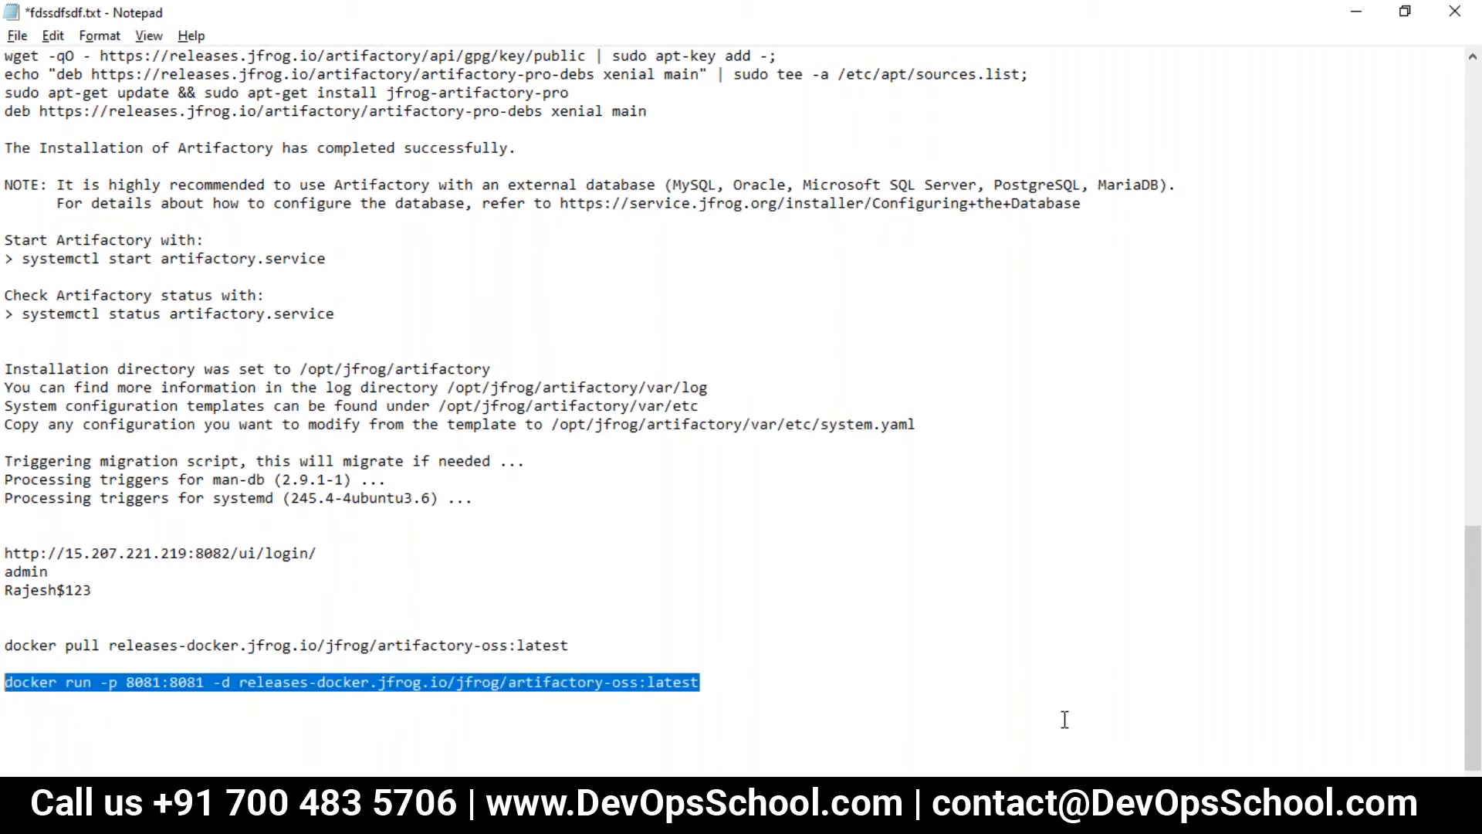
pyautogui.hotkey('ctrl', 's')
# Switch to the root terminal of the EC2 instance, list the running Docker containers and clear the screen.
pyautogui.click(1090, 818)
pyautogui.click(1019, 737)
pyautogui.press('Return')
pyautogui.write('docker ps')
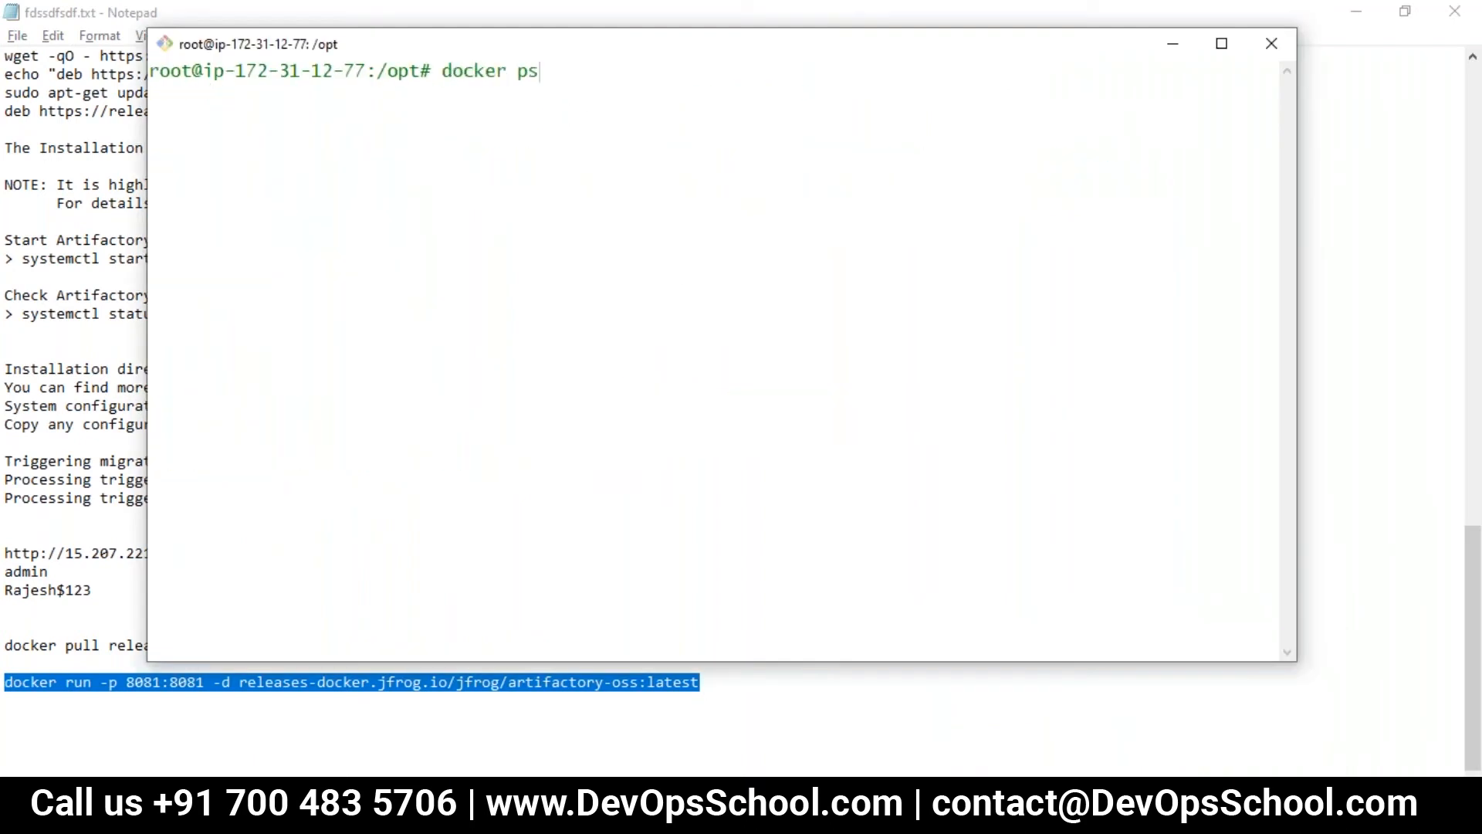
pyautogui.press('Return')
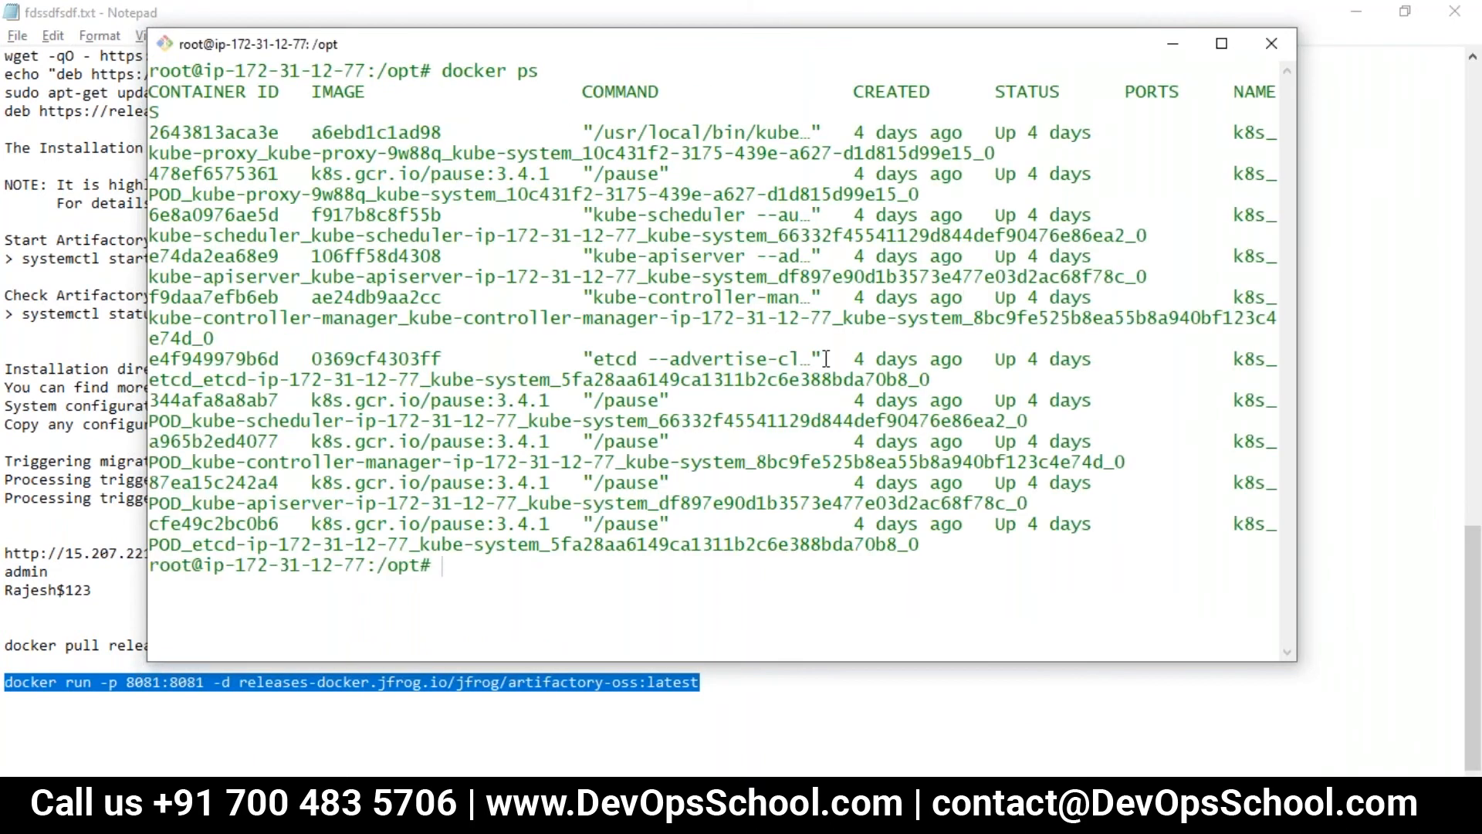
pyautogui.write('clear')
pyautogui.press('Return')
# Run docker run -p 8081:8081 -d releases-docker.jfrog.io/jfrog/artifactory-oss:latest from the copied notes.
pyautogui.rightClick(748, 184)
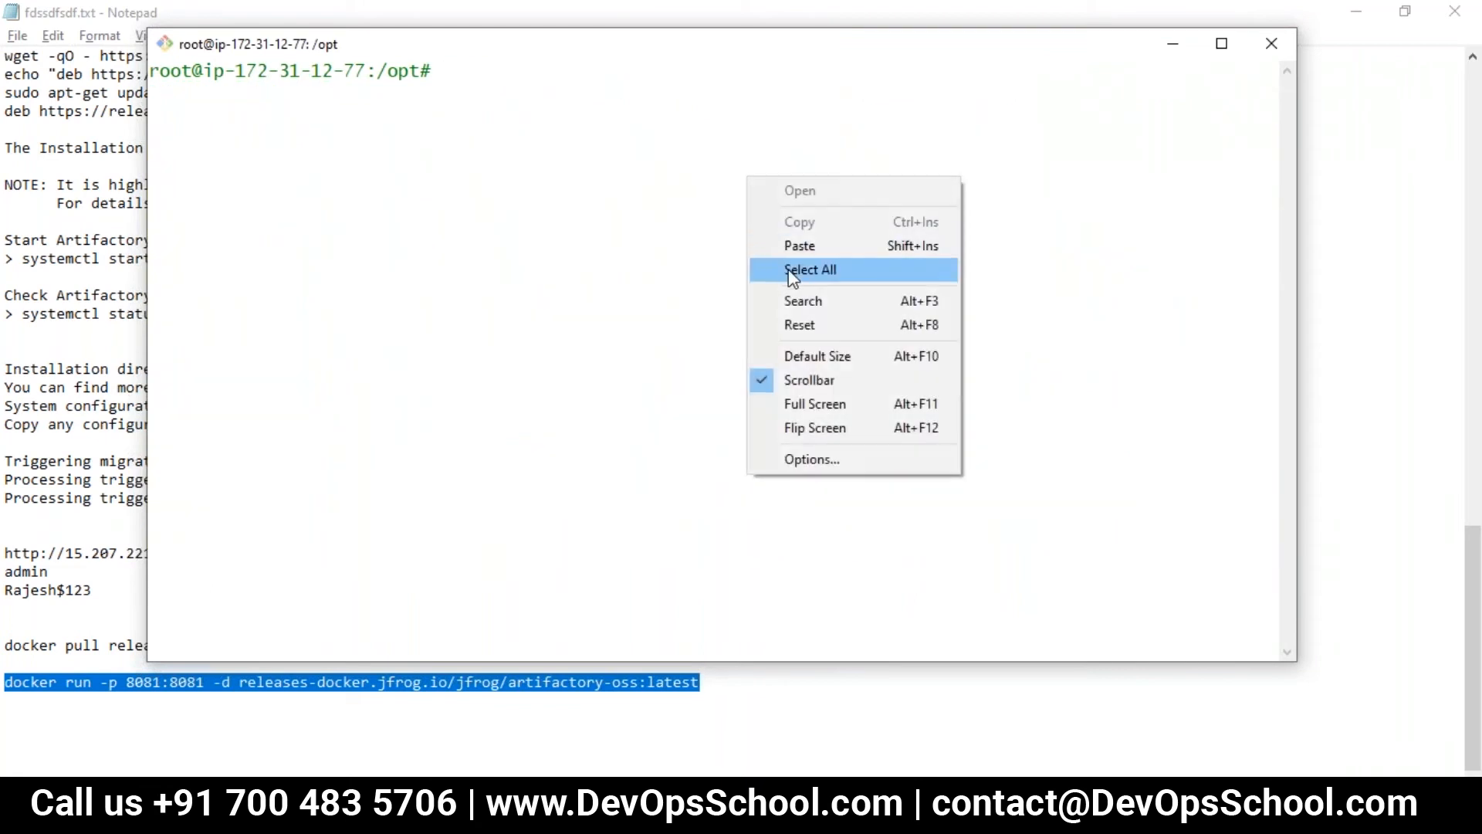
pyautogui.click(789, 248)
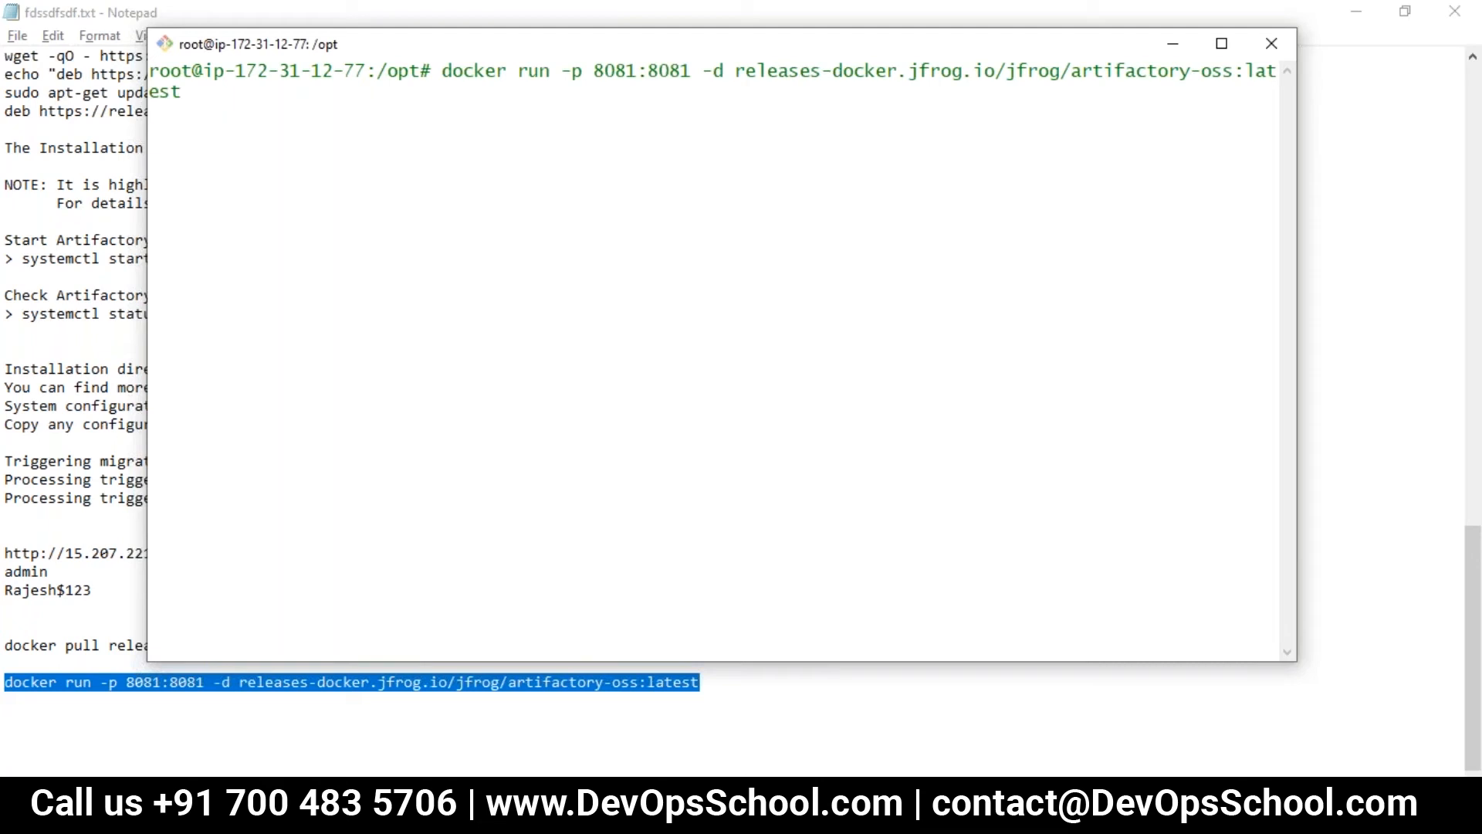
pyautogui.press('Return')
# List the running containers with docker ps and examine the artifactory-oss container's image and port mapping.
pyautogui.write('docker ps')
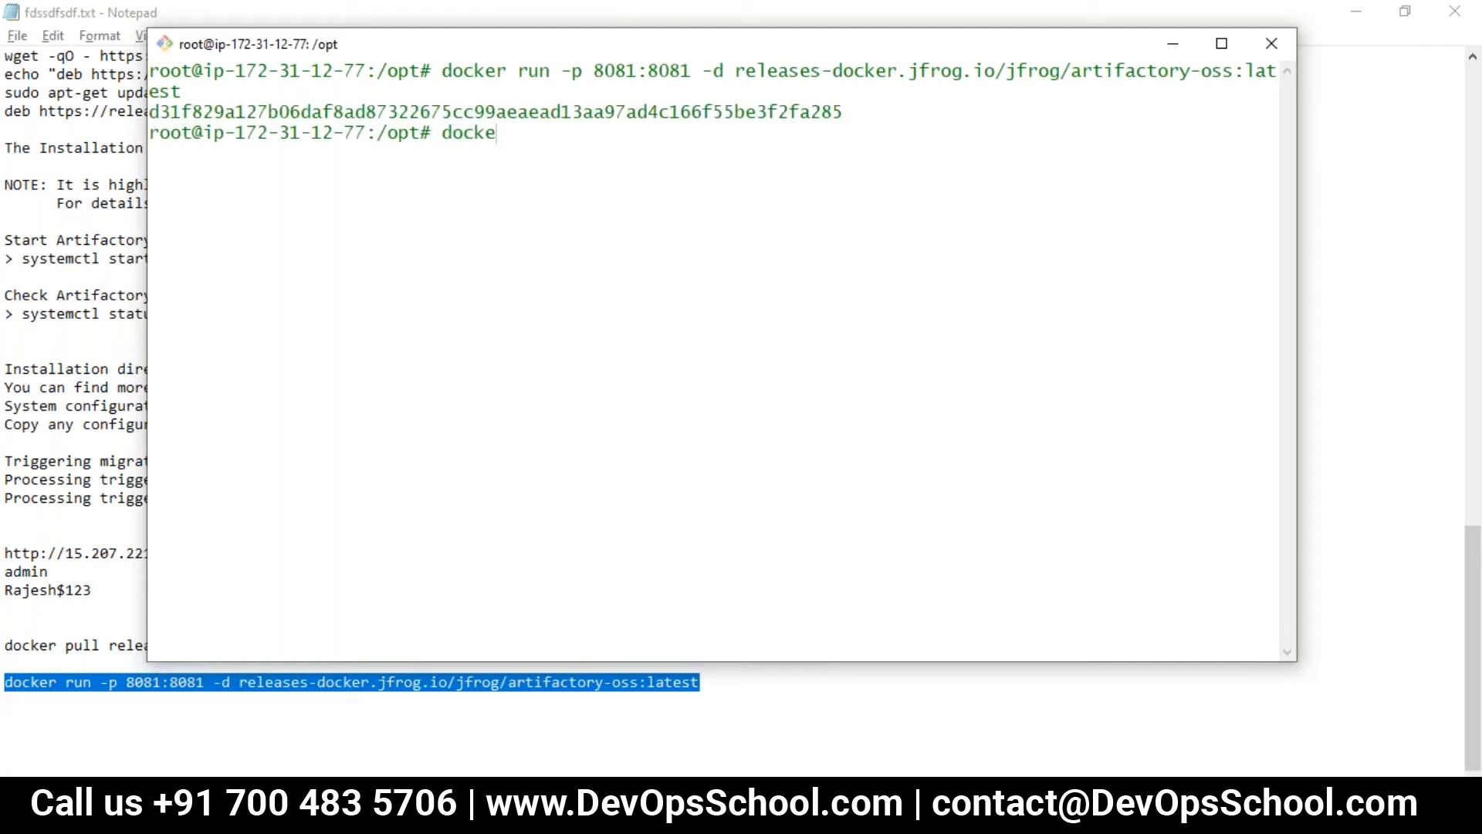
pyautogui.press('Return')
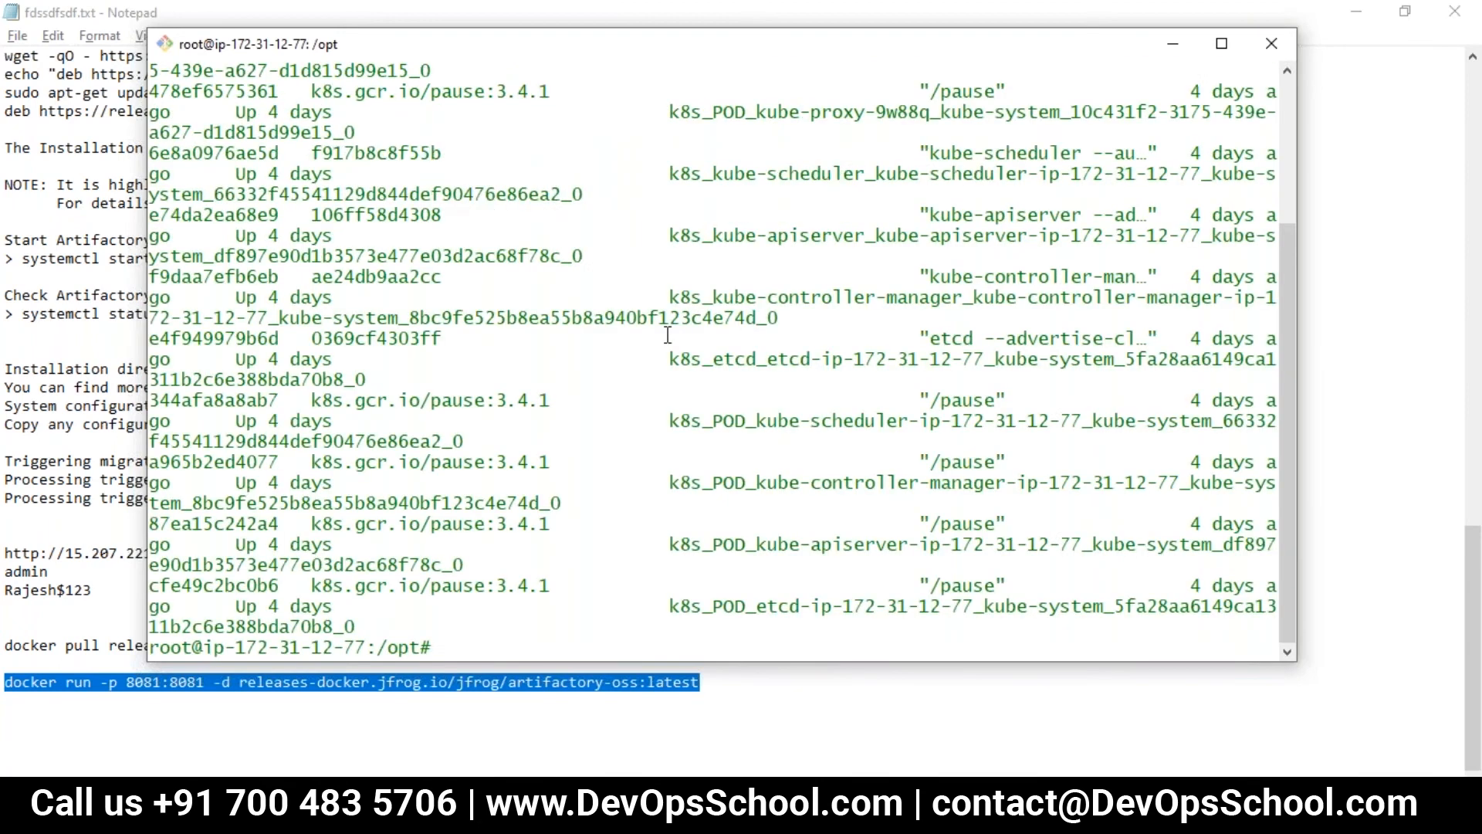
pyautogui.scroll(5, 720, 263)
pyautogui.doubleClick(679, 195)
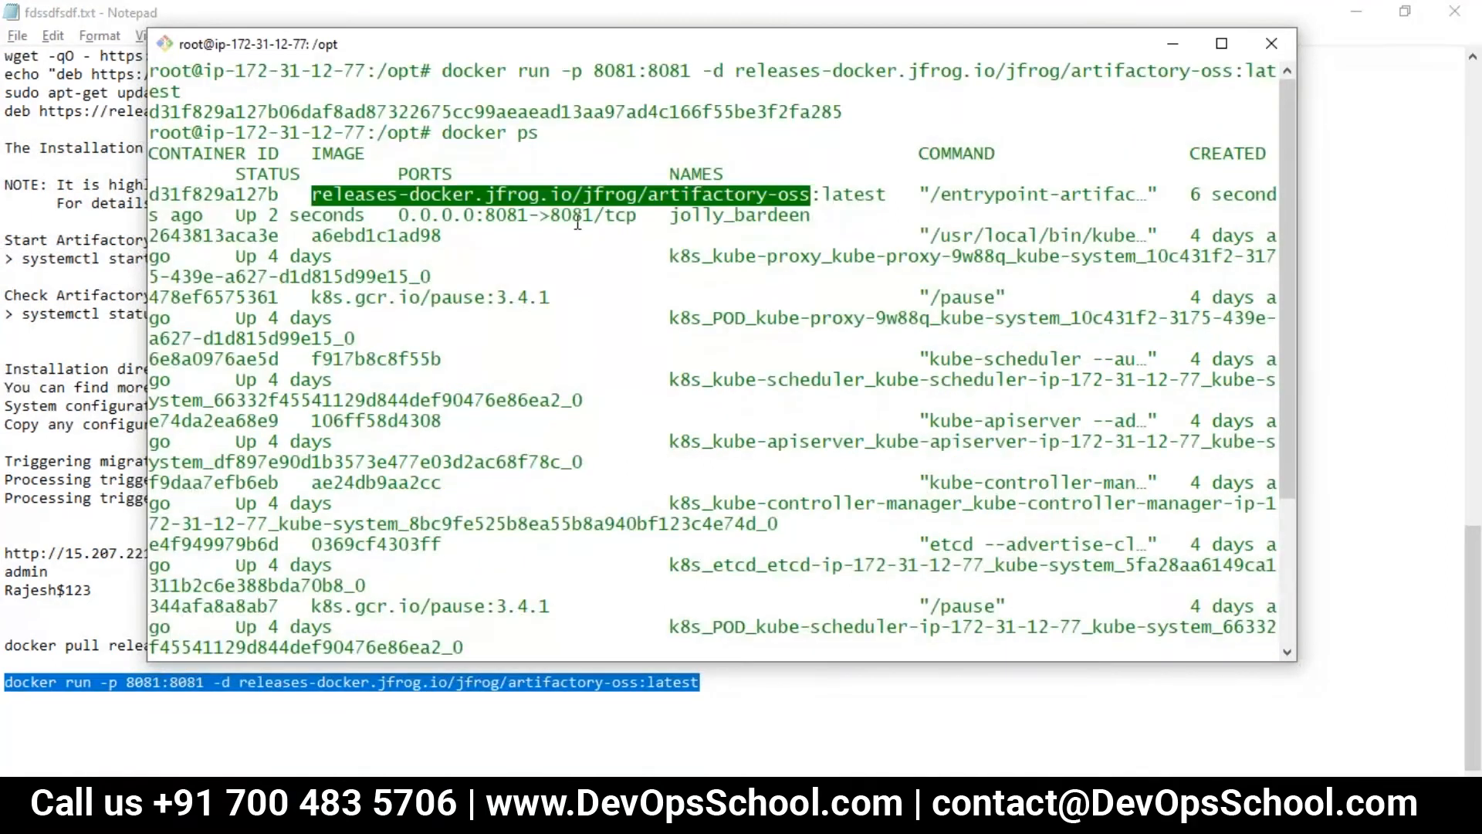
pyautogui.doubleClick(593, 215)
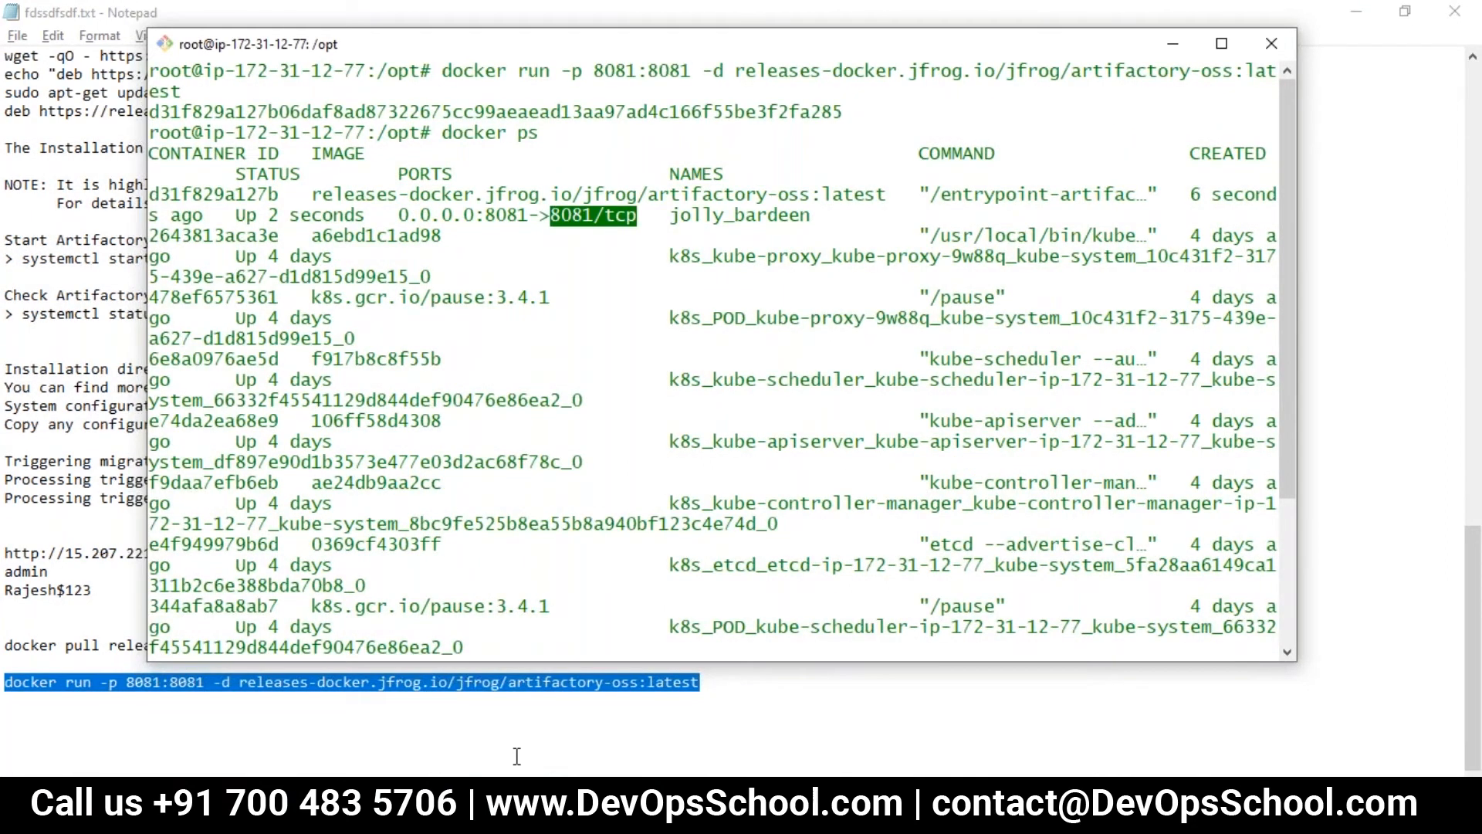
# Switch to the browser and load 15.207.221.219:8081 in the tab showing the license activation wizard.
pyautogui.click(513, 809)
pyautogui.click(1160, 22)
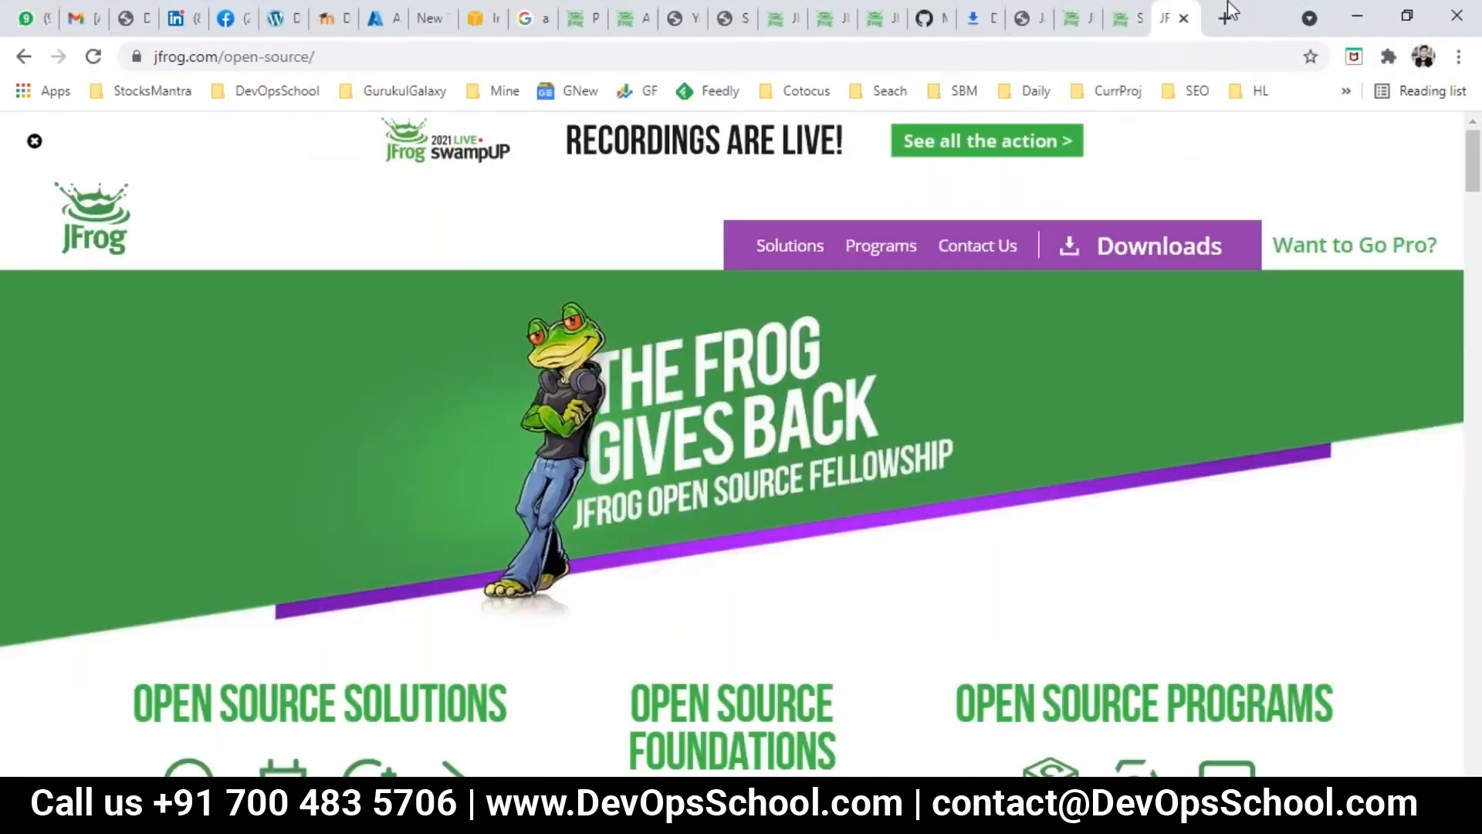
pyautogui.click(1121, 18)
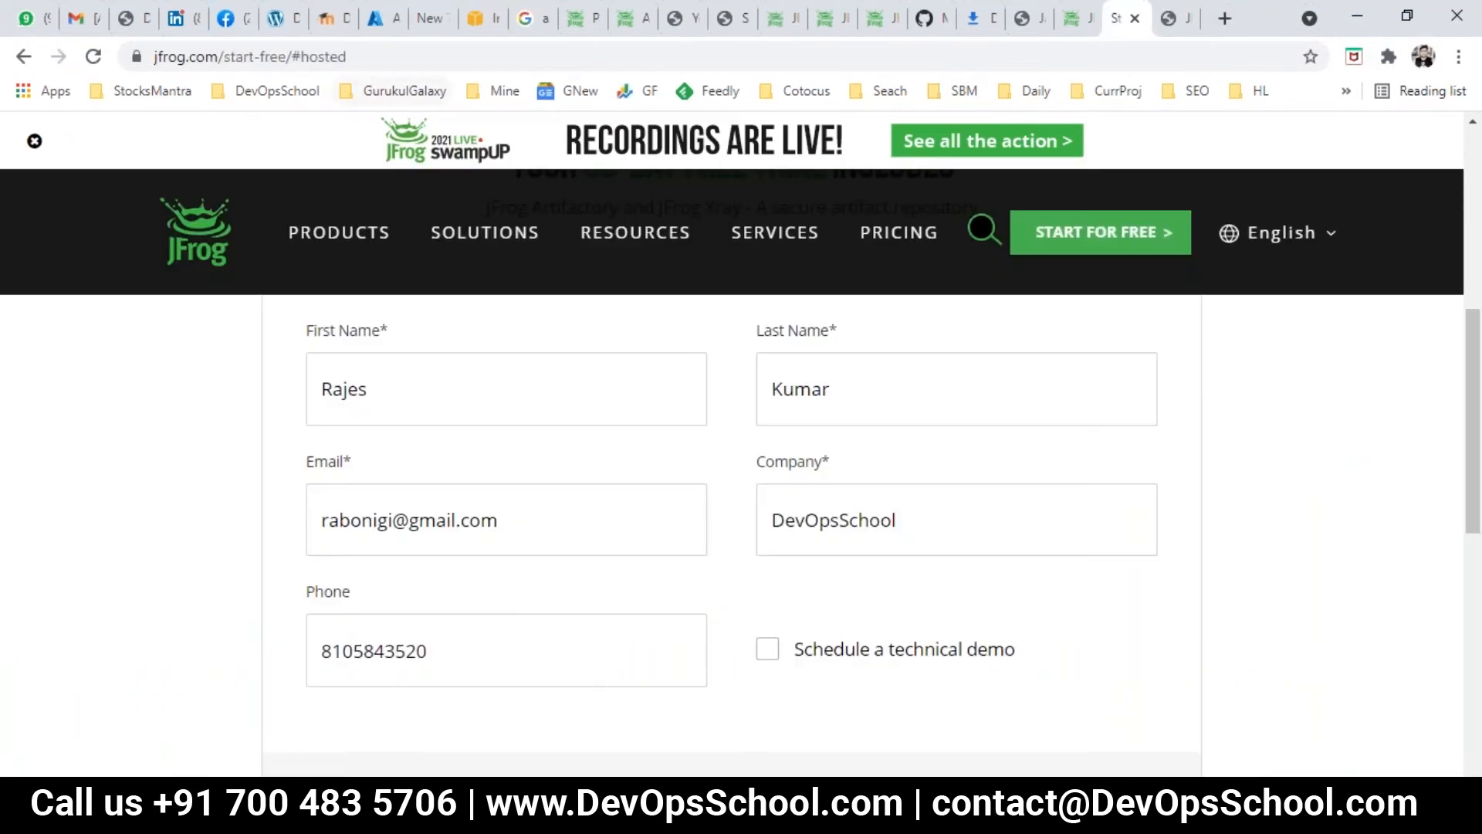
pyautogui.click(1058, 30)
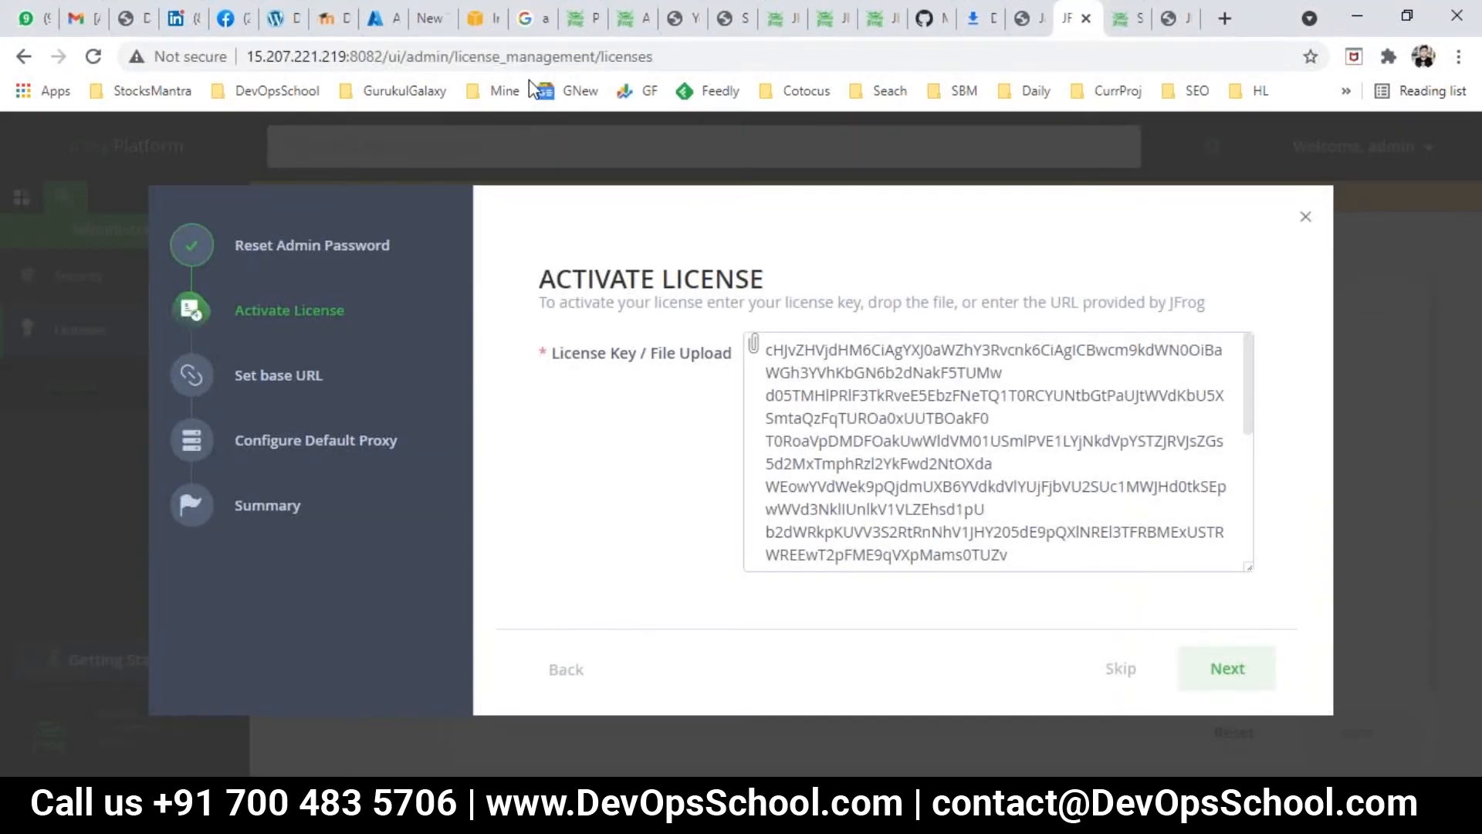
pyautogui.moveTo(369, 56); pyautogui.dragTo(653, 56)
pyautogui.press('BackSpace')
pyautogui.write('81')
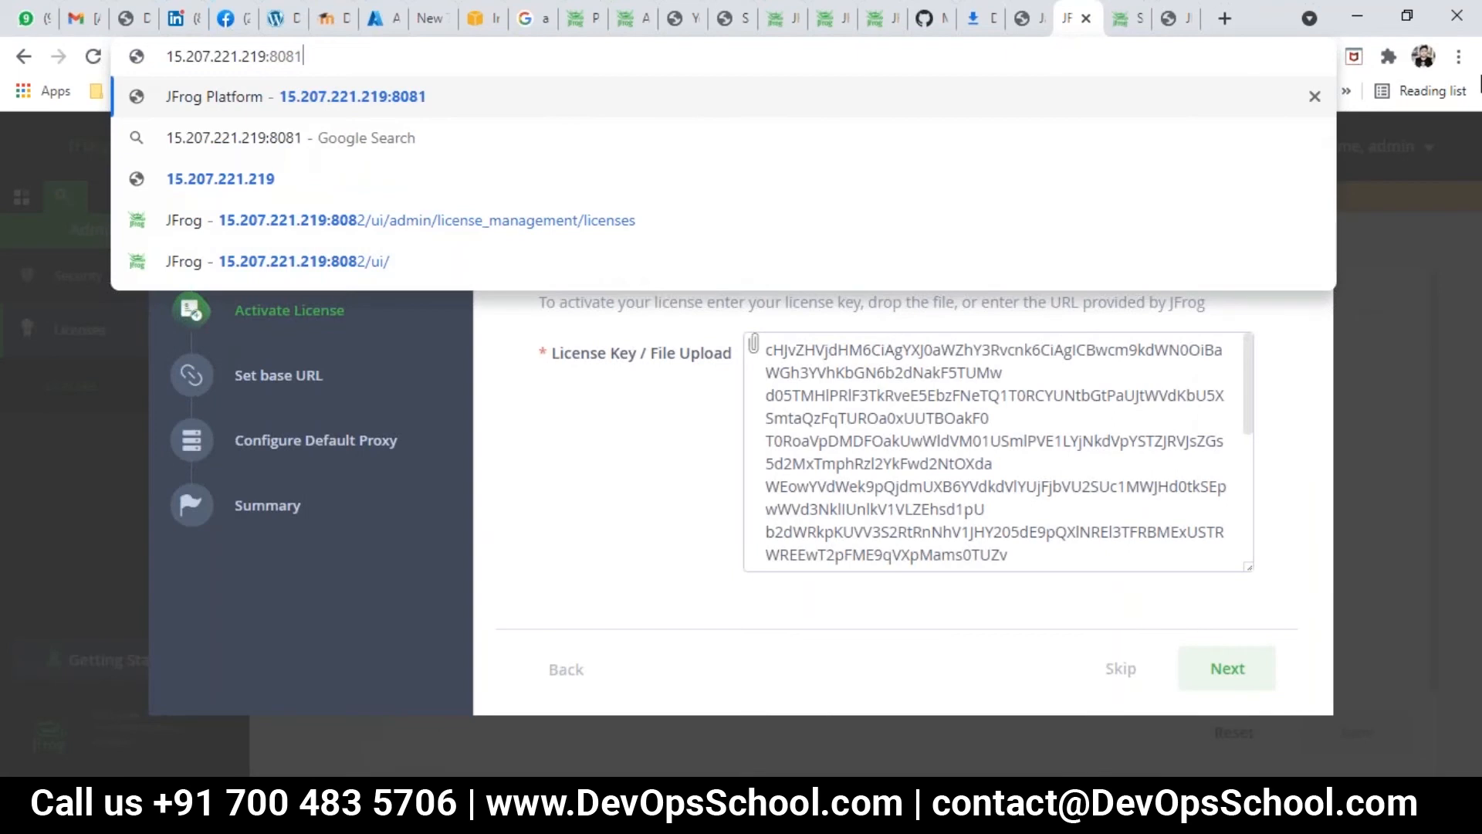
pyautogui.press('Return')
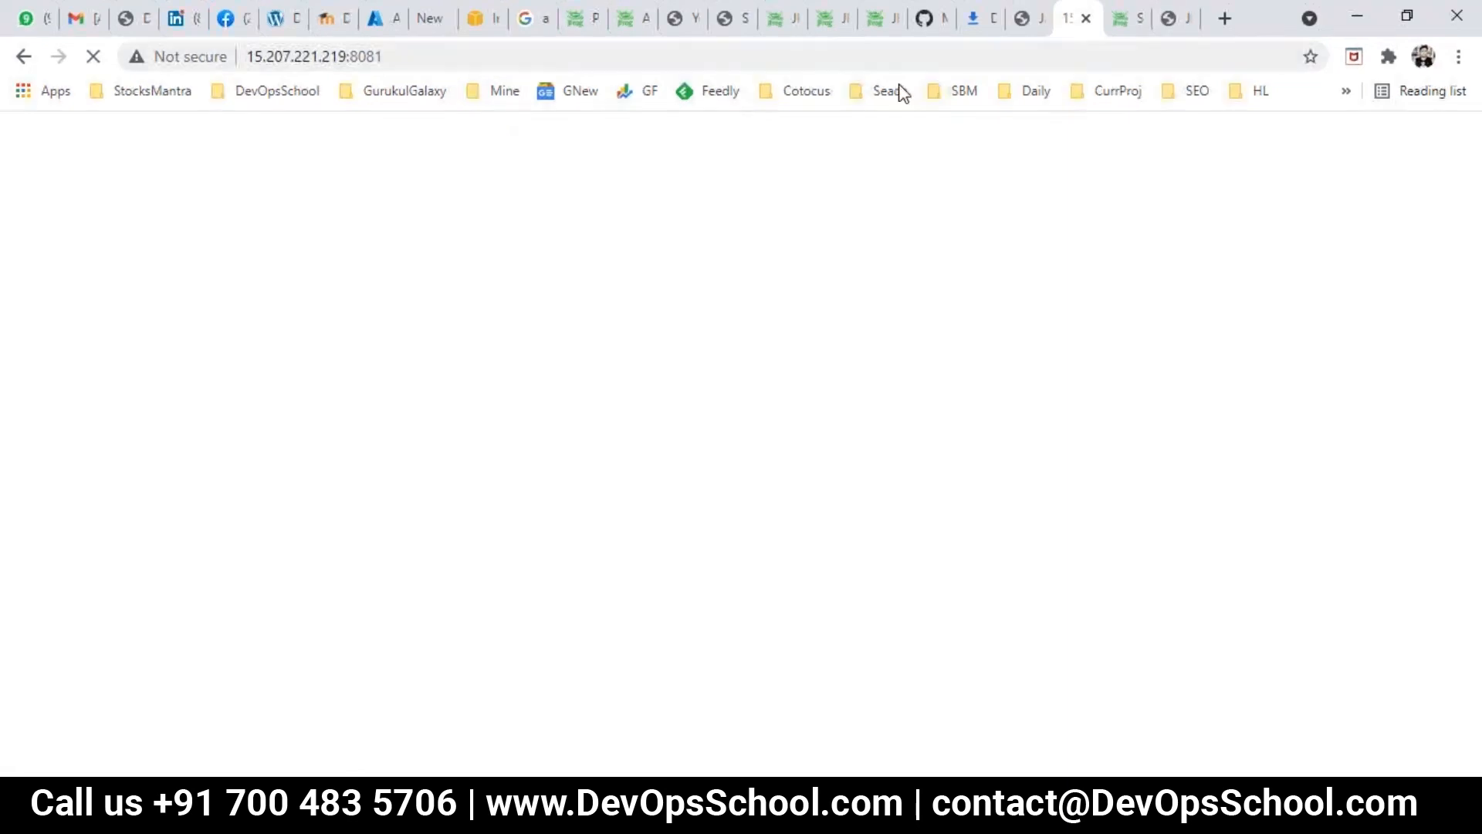
# Return to the terminal and run docker ps again to check the status of the artifactory-oss container.
pyautogui.click(1090, 814)
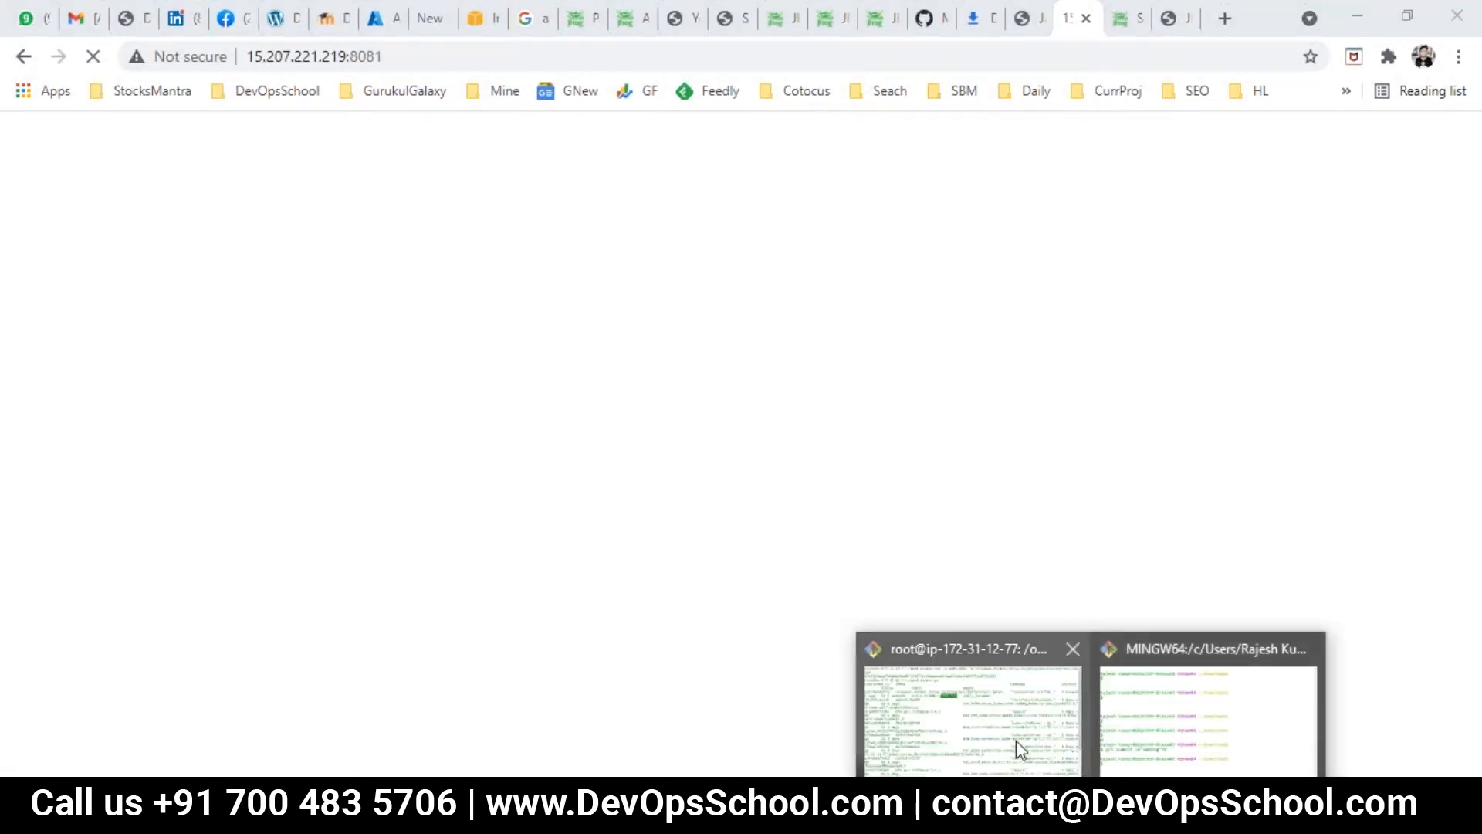
pyautogui.click(1054, 747)
pyautogui.scroll(-5, 705, 536)
pyautogui.write('docker ps')
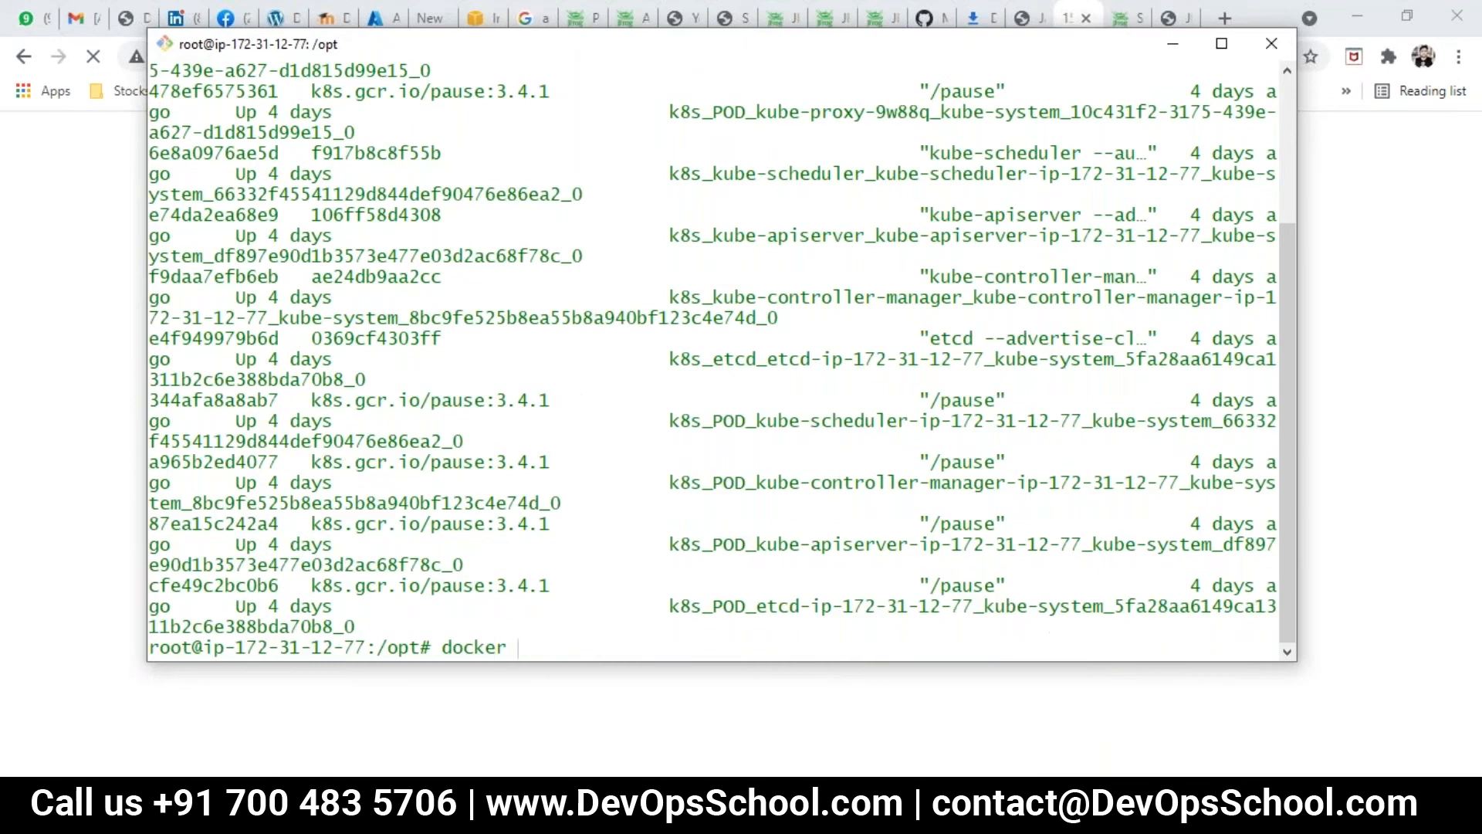
pyautogui.press('Return')
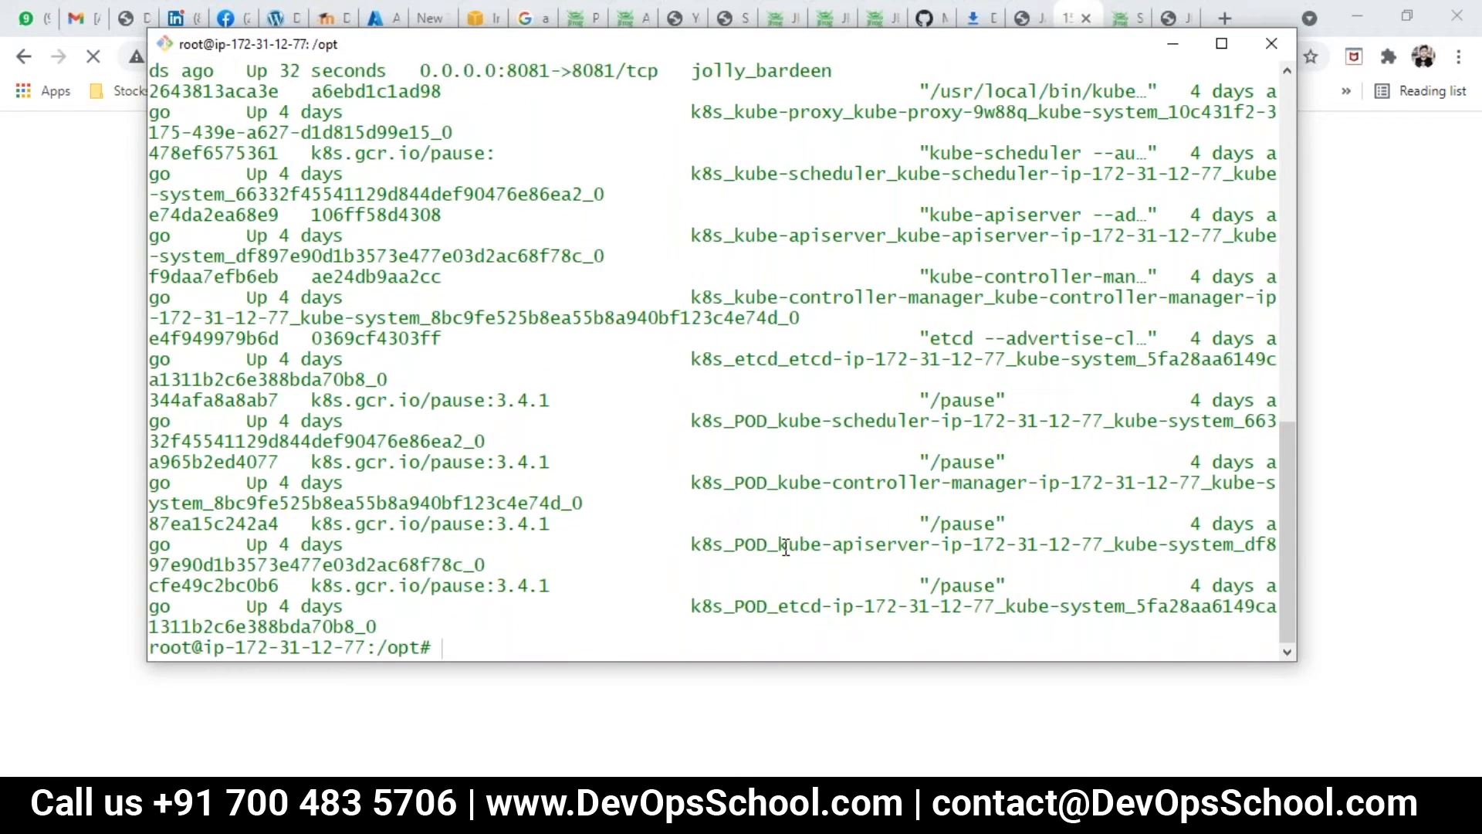
pyautogui.scroll(1, 786, 548)
# Check the Artifactory page on port 8081 and the JFrog trial registration tab in the browser.
pyautogui.hotkey('alt', 'Tab')
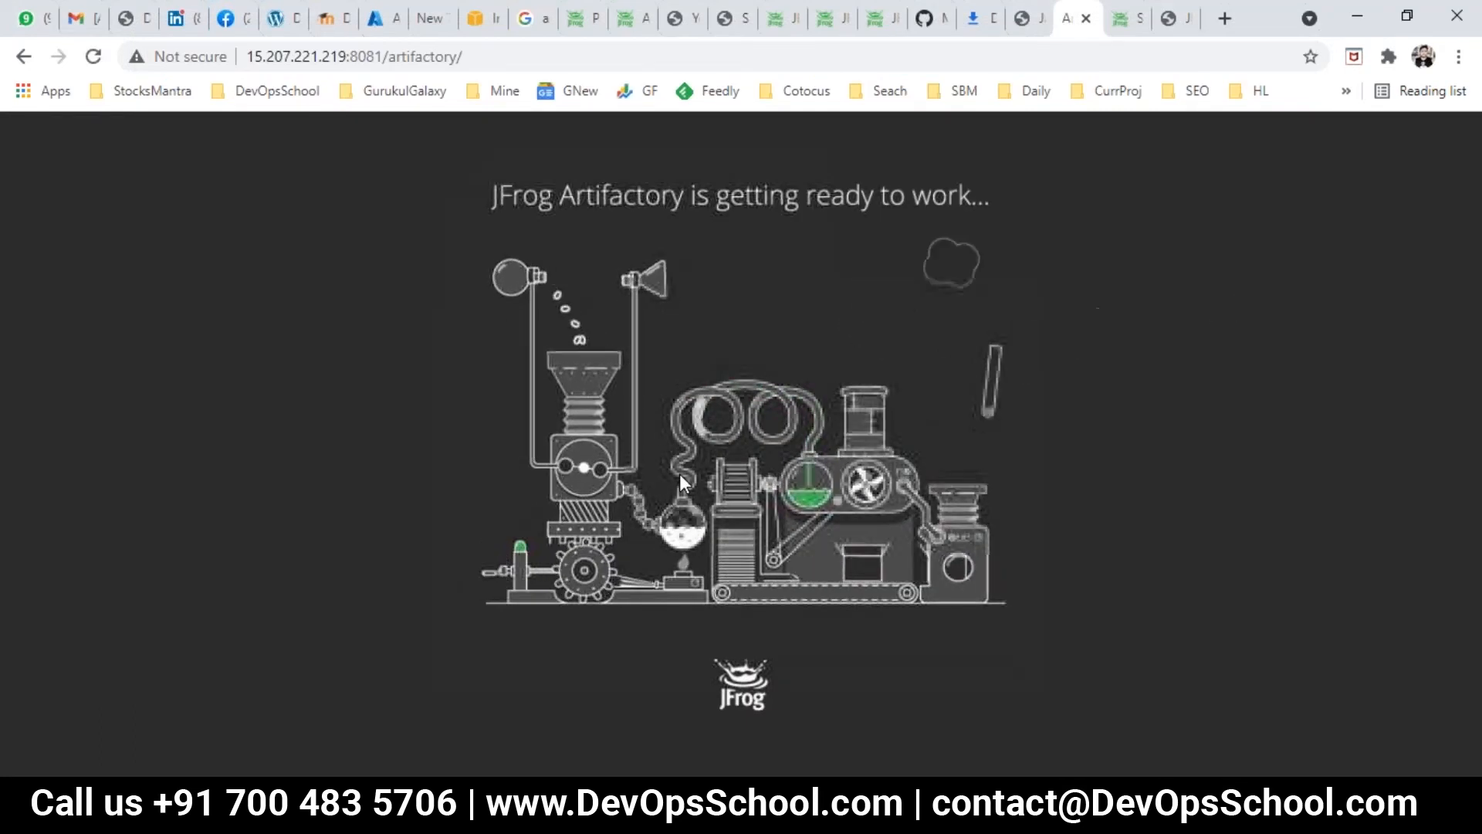
pyautogui.click(1144, 15)
pyautogui.click(1073, 20)
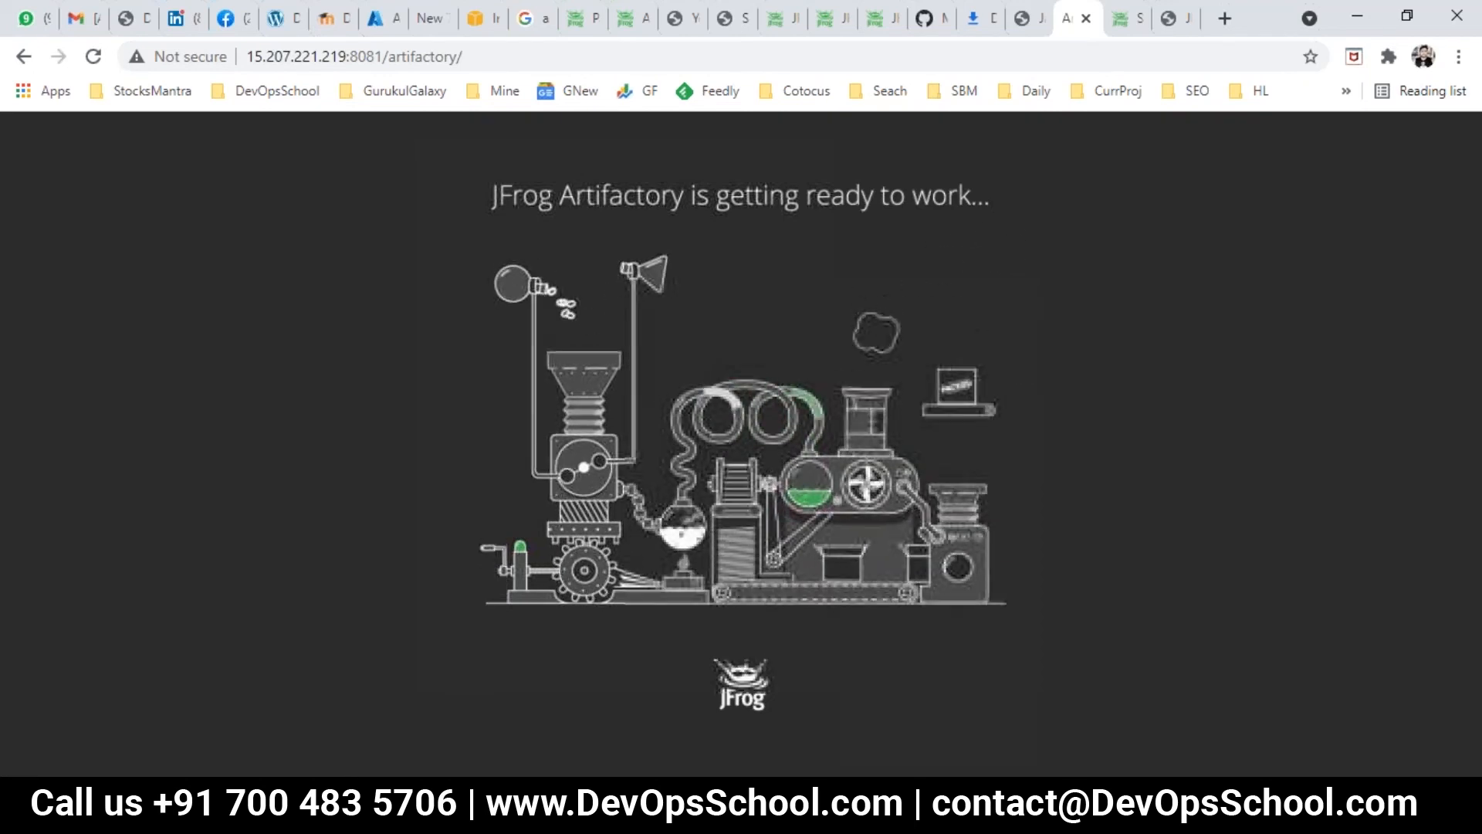
# Switch to the notes file and review it back to the Package Management documentation link.
pyautogui.click(984, 810)
pyautogui.scroll(1, 733, 410)
pyautogui.scroll(2, 733, 409)
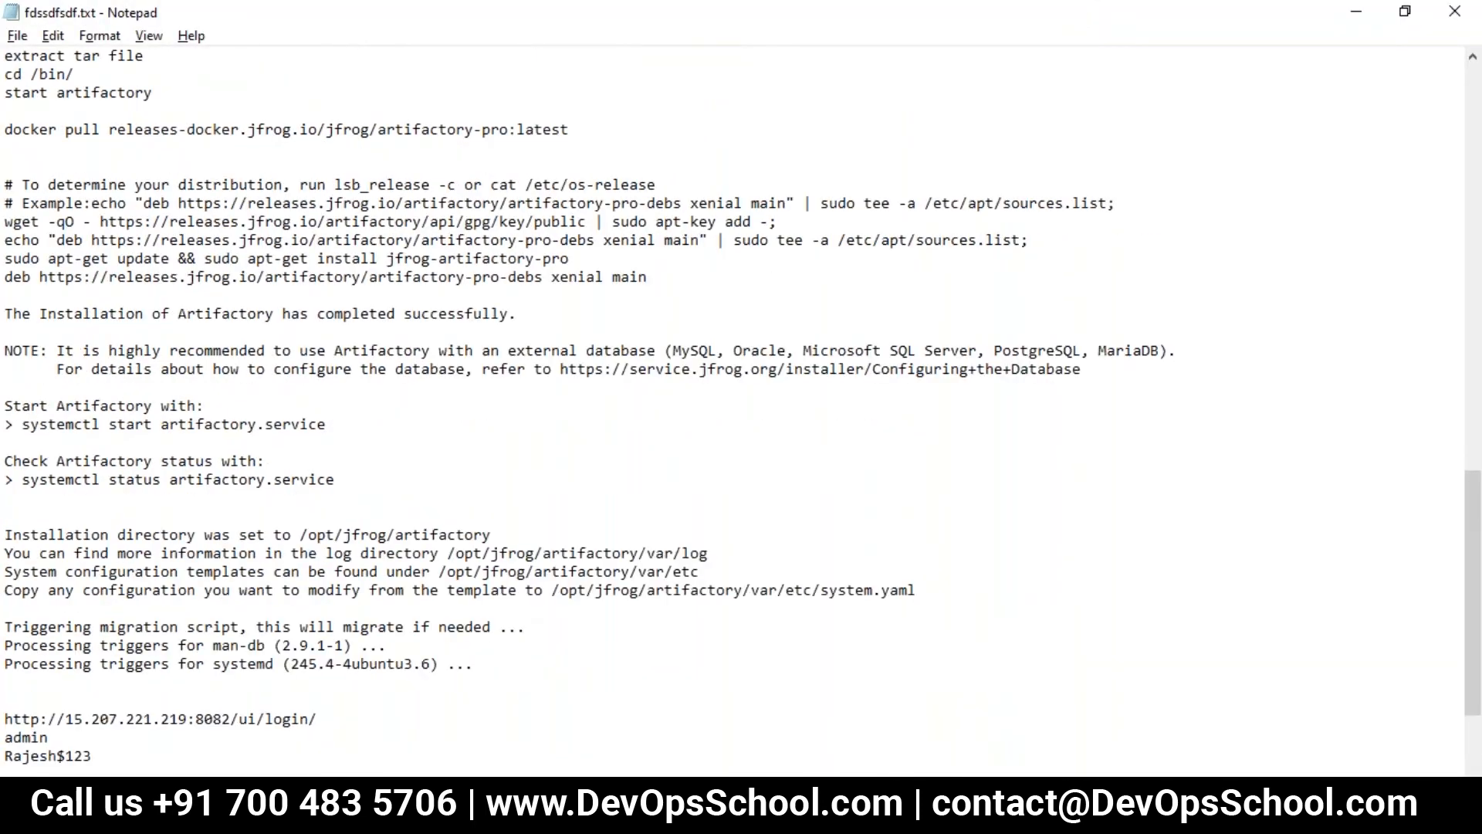
pyautogui.scroll(20, 733, 384)
pyautogui.moveTo(570, 406); pyautogui.dragTo(5, 406)
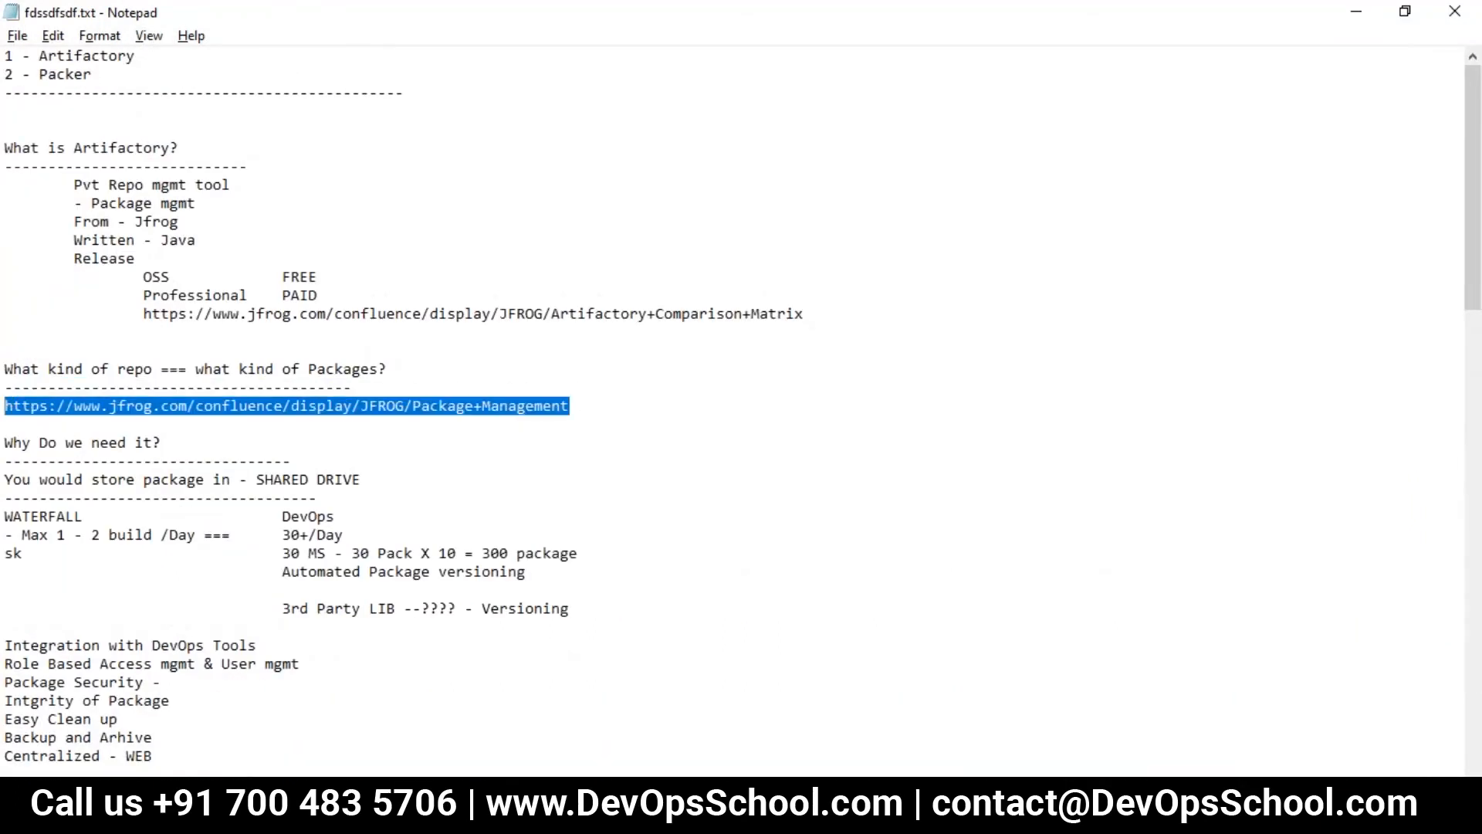
pyautogui.hotkey('alt', 'Tab')
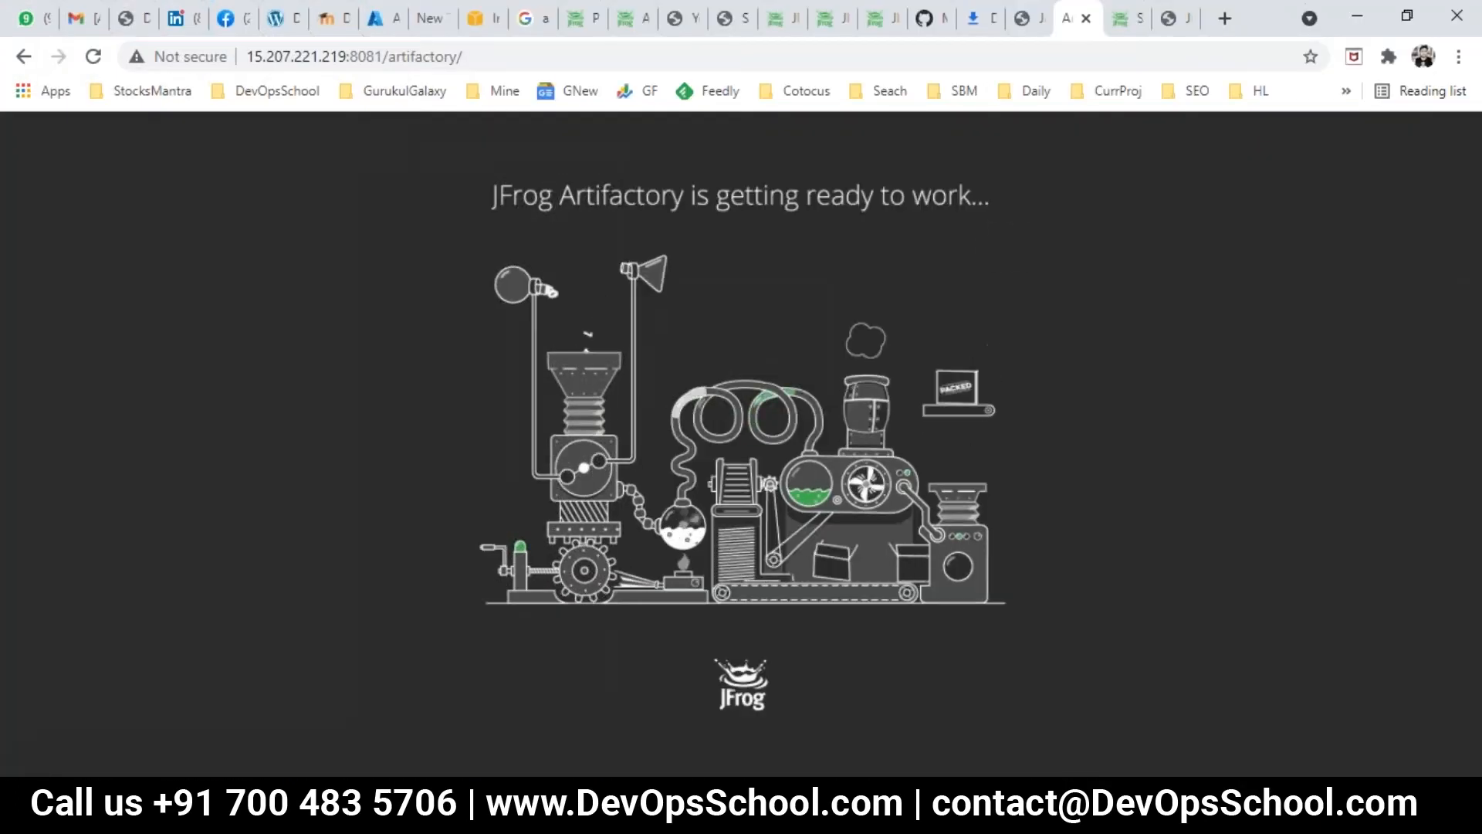
# Check the startup progress of Artifactory on port 8081, along with the JFrog trial tab and the docker run command in the notes.
pyautogui.click(1090, 811)
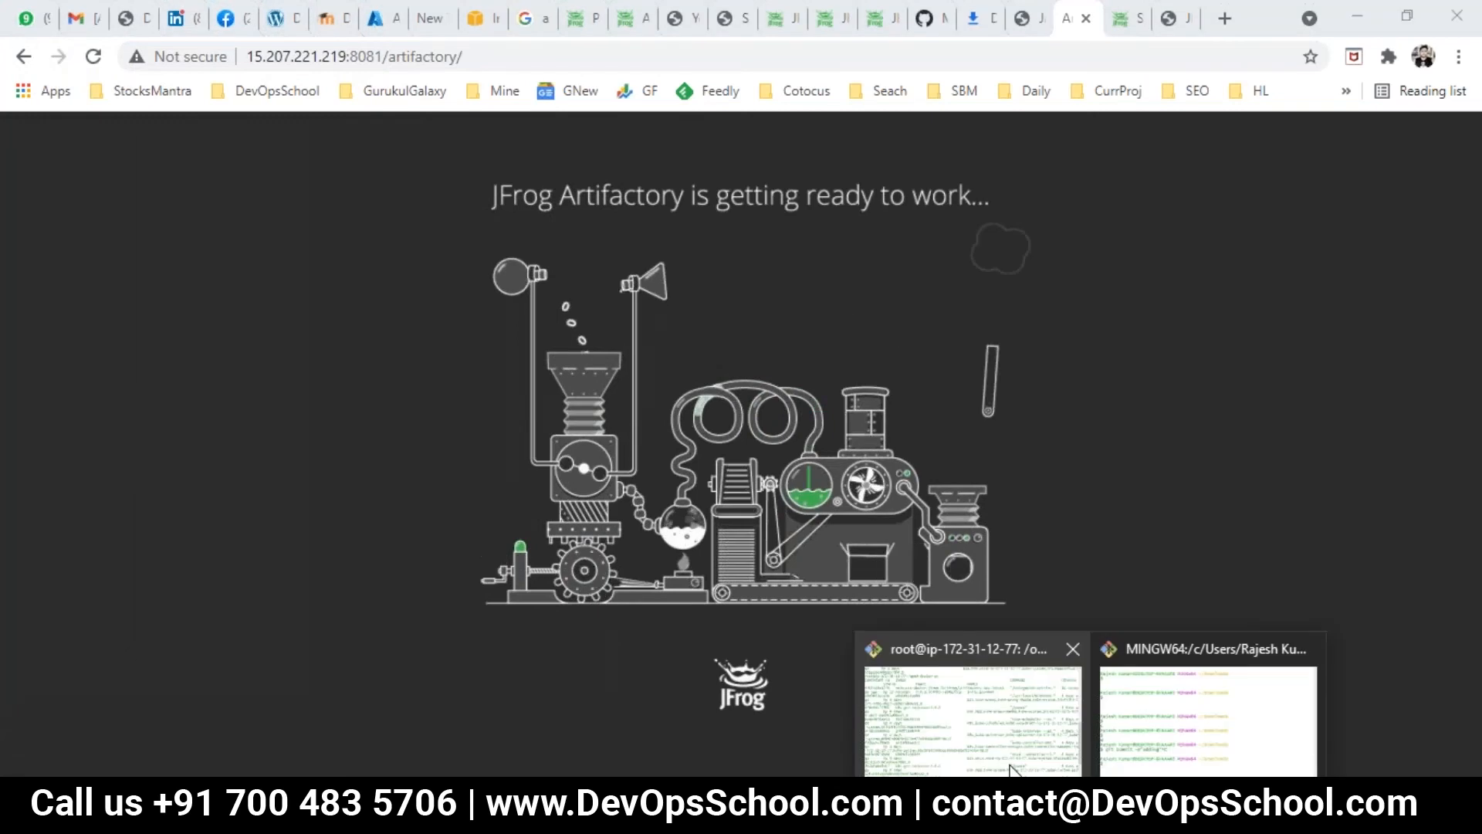
pyautogui.click(1014, 772)
pyautogui.click(1172, 20)
pyautogui.click(1138, 21)
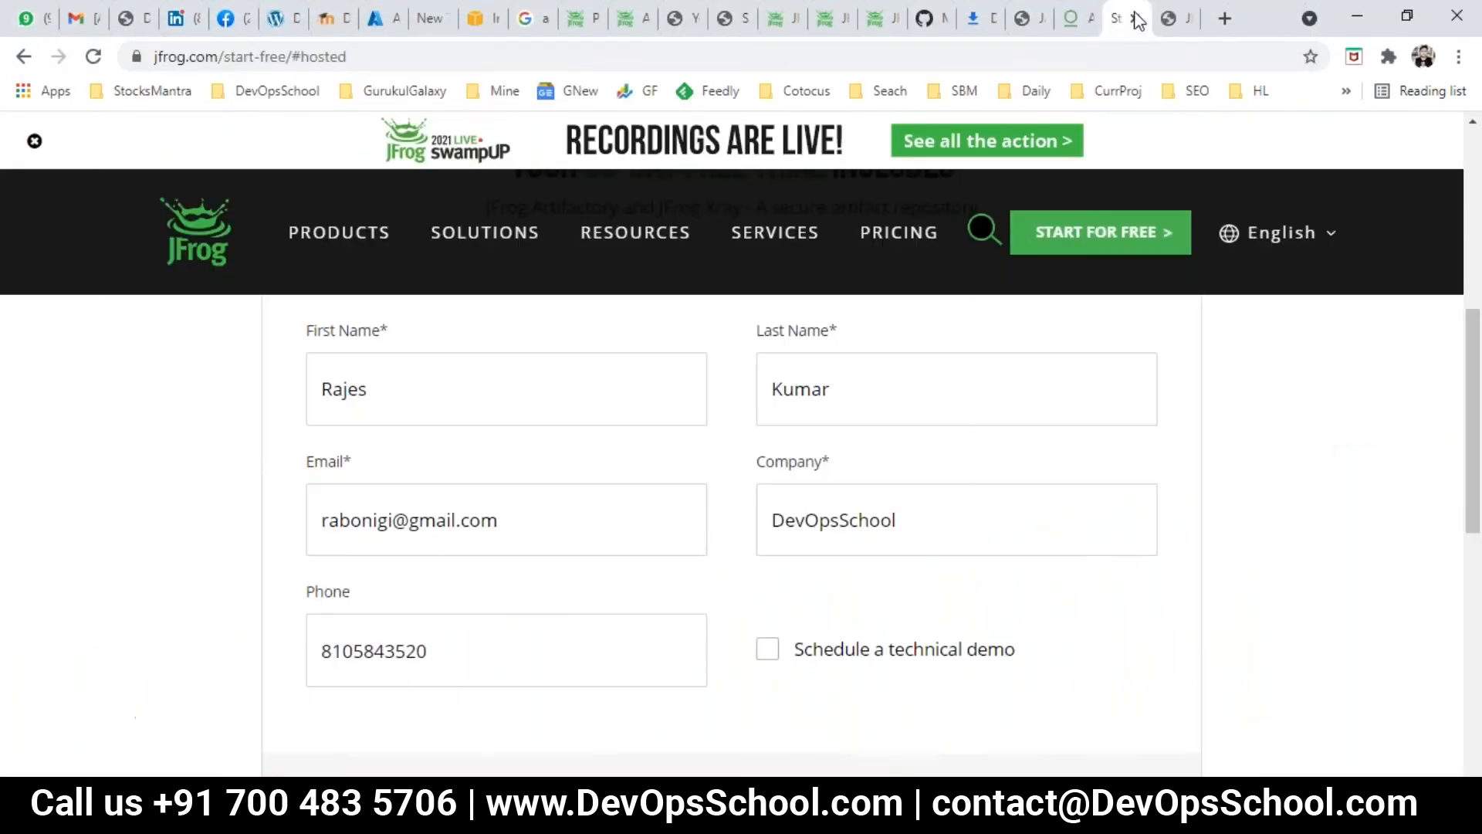
pyautogui.click(1092, 21)
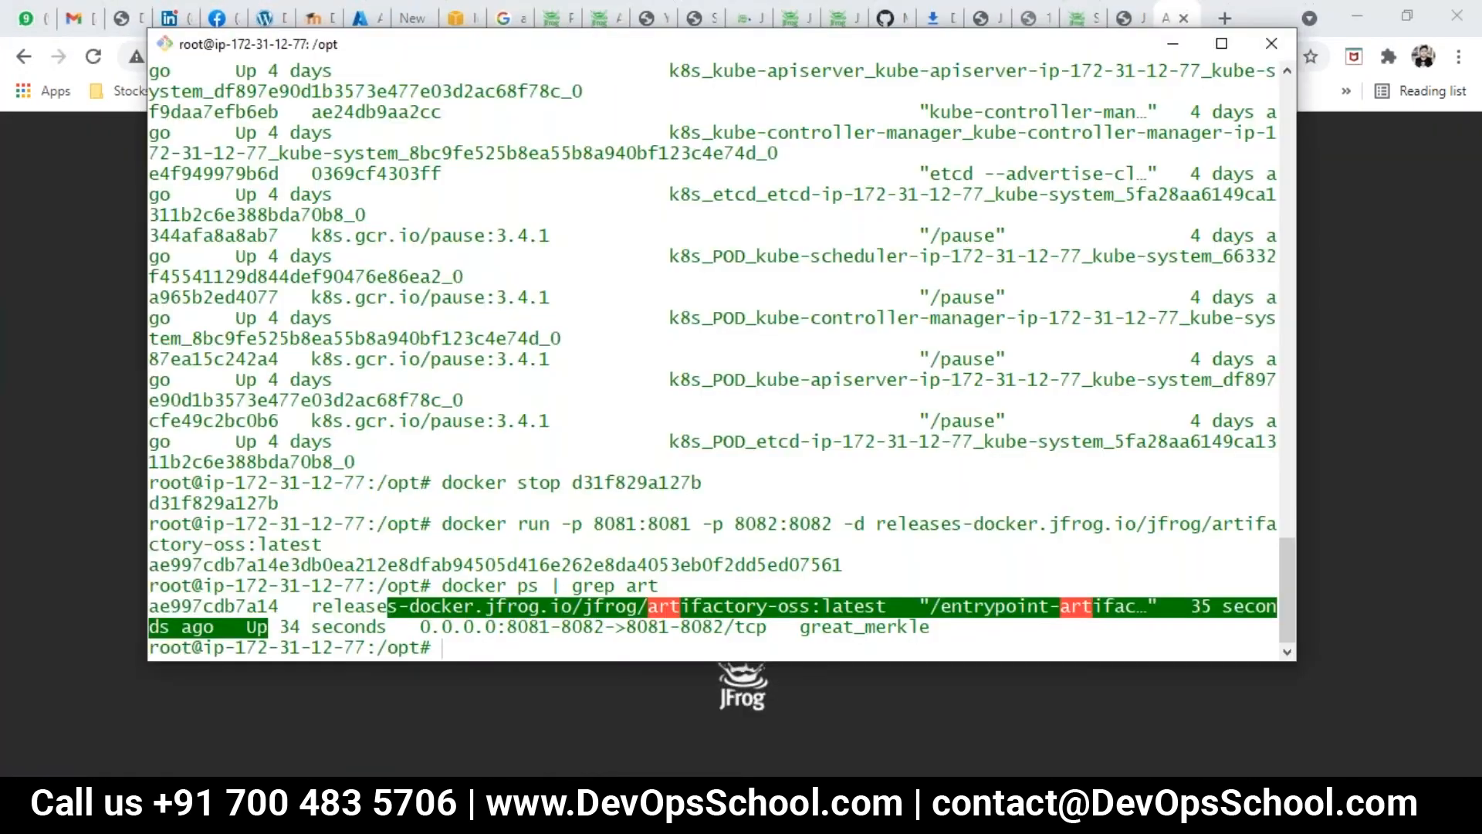
pyautogui.hotkey('alt', 'Tab')
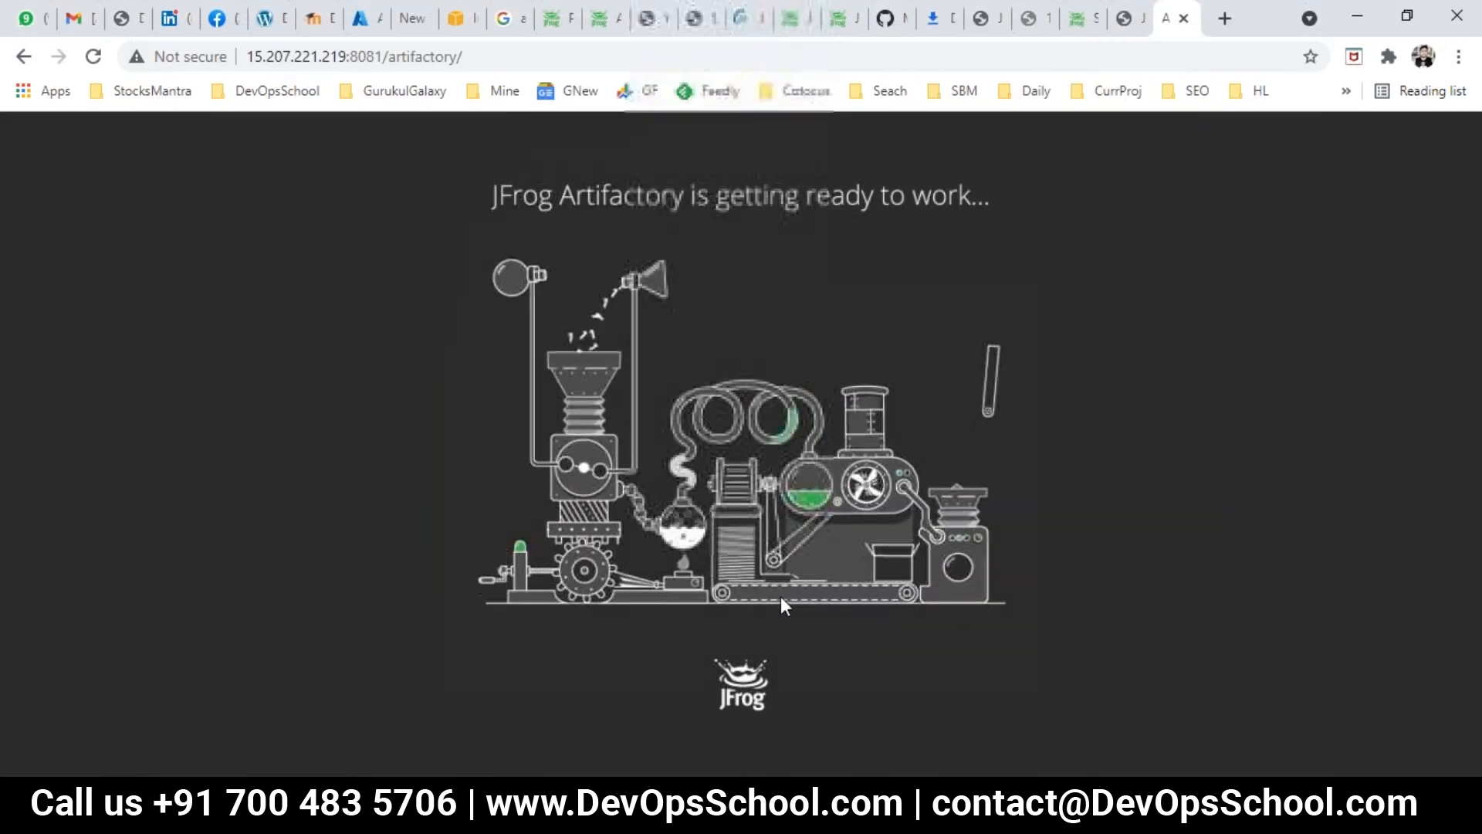
pyautogui.hotkey('alt', 'Tab')
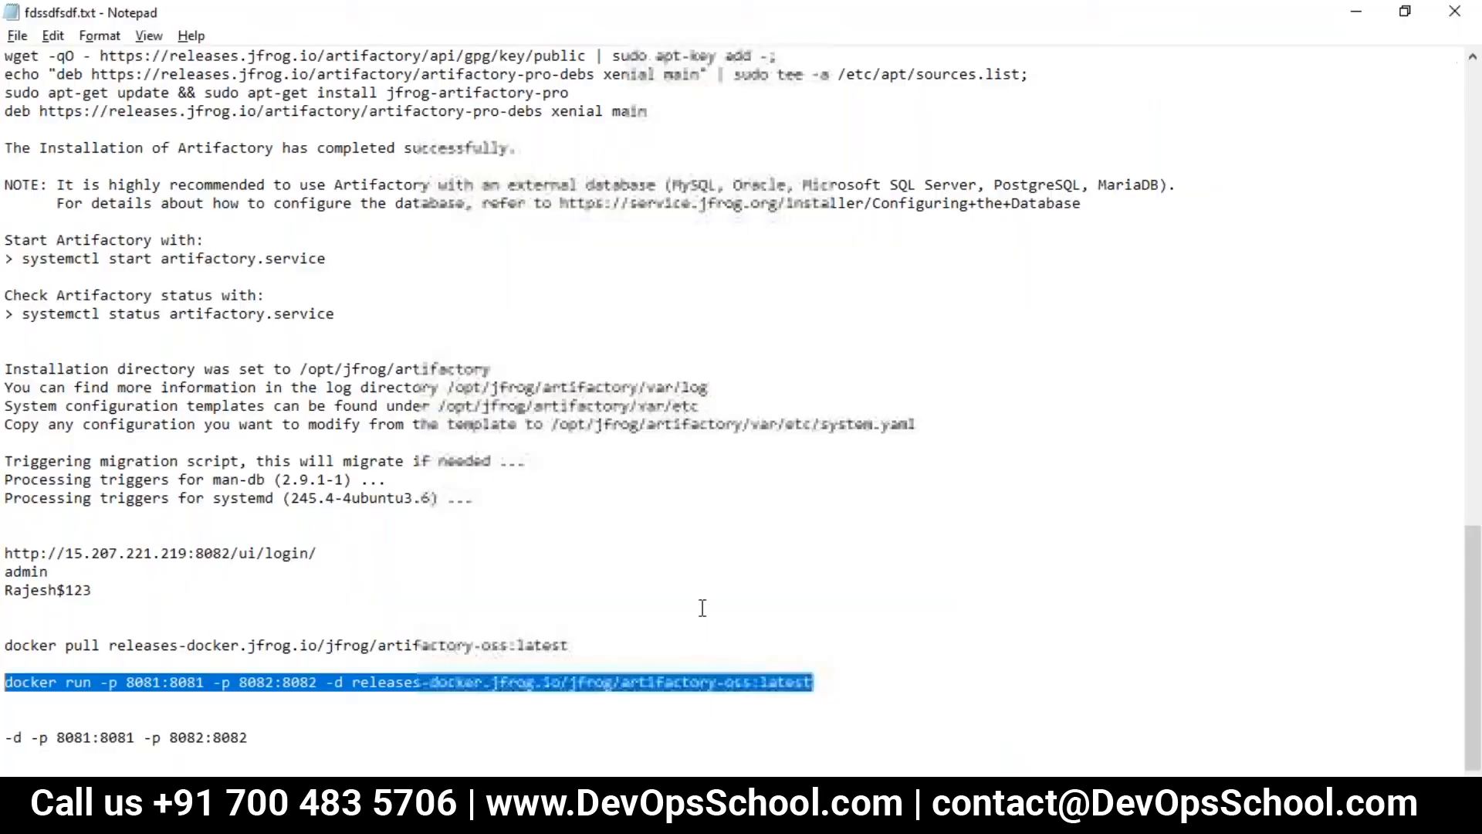
pyautogui.hotkey('alt', 'Tab')
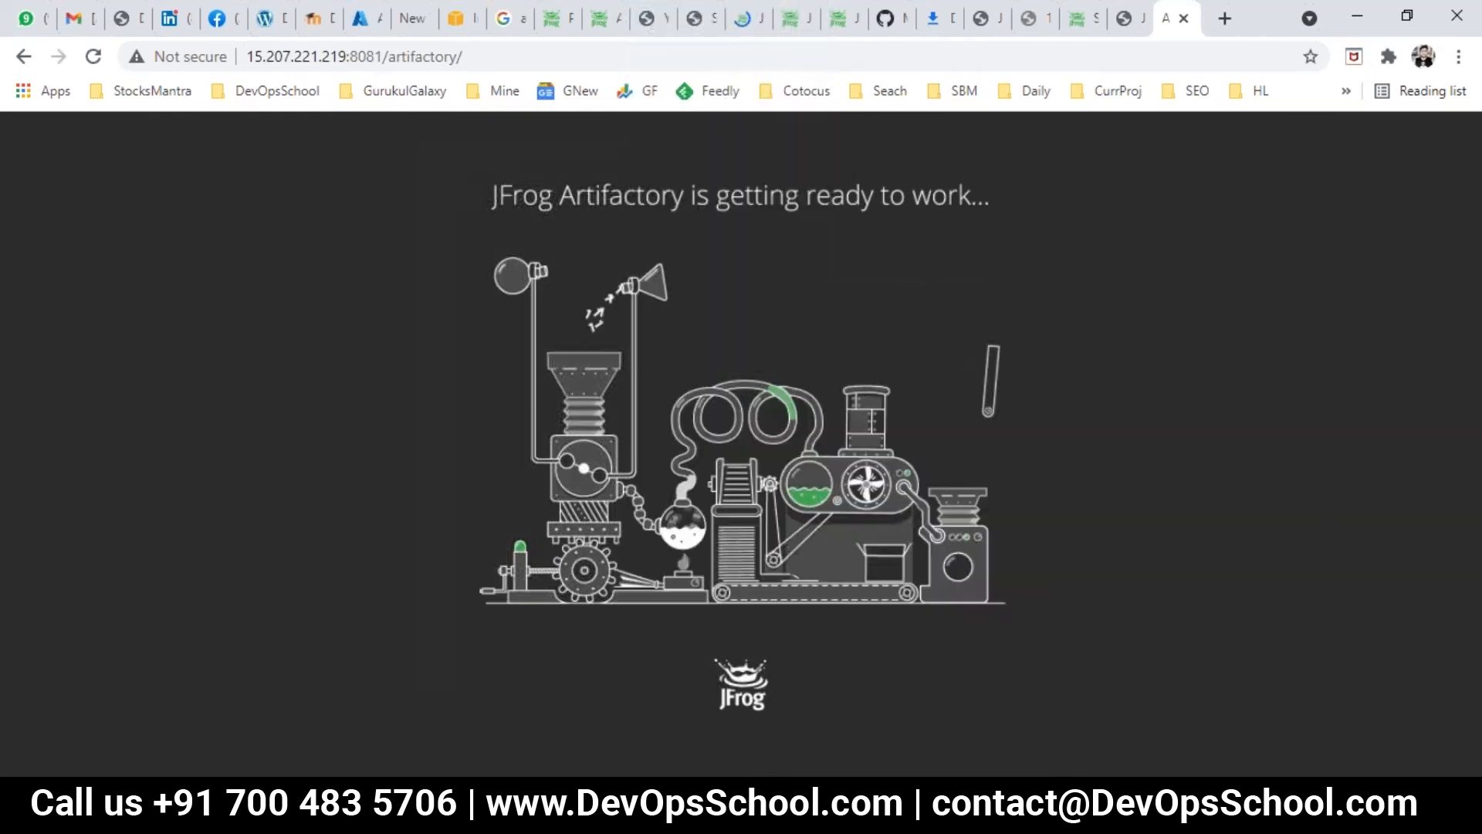
# Add a separator line of equals signs below the port mapping line at the end of the notes, and save.
pyautogui.click(382, 817)
pyautogui.click(322, 741)
pyautogui.press('Return')
pyautogui.write('==================================================')
pyautogui.press('Return')
pyautogui.press('Return')
pyautogui.scroll(-6, 711, 428)
pyautogui.hotkey('ctrl', 's')
pyautogui.hotkey('alt', 'Tab')
pyautogui.hotkey('alt', 'Tab')
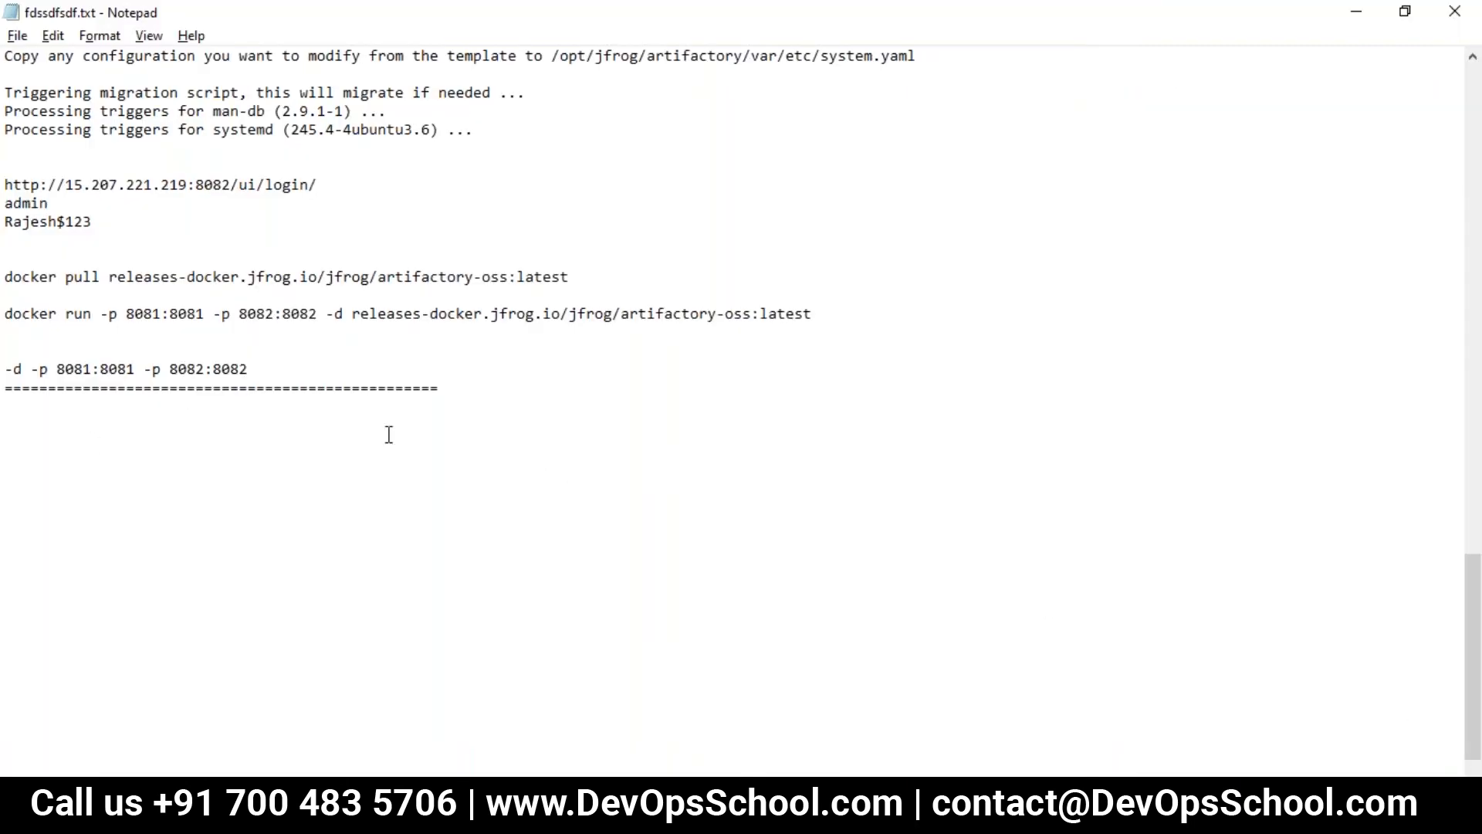
# Review the Artifactory installation notes and check the loading state of the Artifactory page in the browser.
pyautogui.scroll(4, 534, 482)
pyautogui.scroll(5, 534, 482)
pyautogui.scroll(1, 211, 334)
pyautogui.moveTo(48, 183); pyautogui.dragTo(606, 591)
pyautogui.click(407, 486)
pyautogui.scroll(-5, 443, 540)
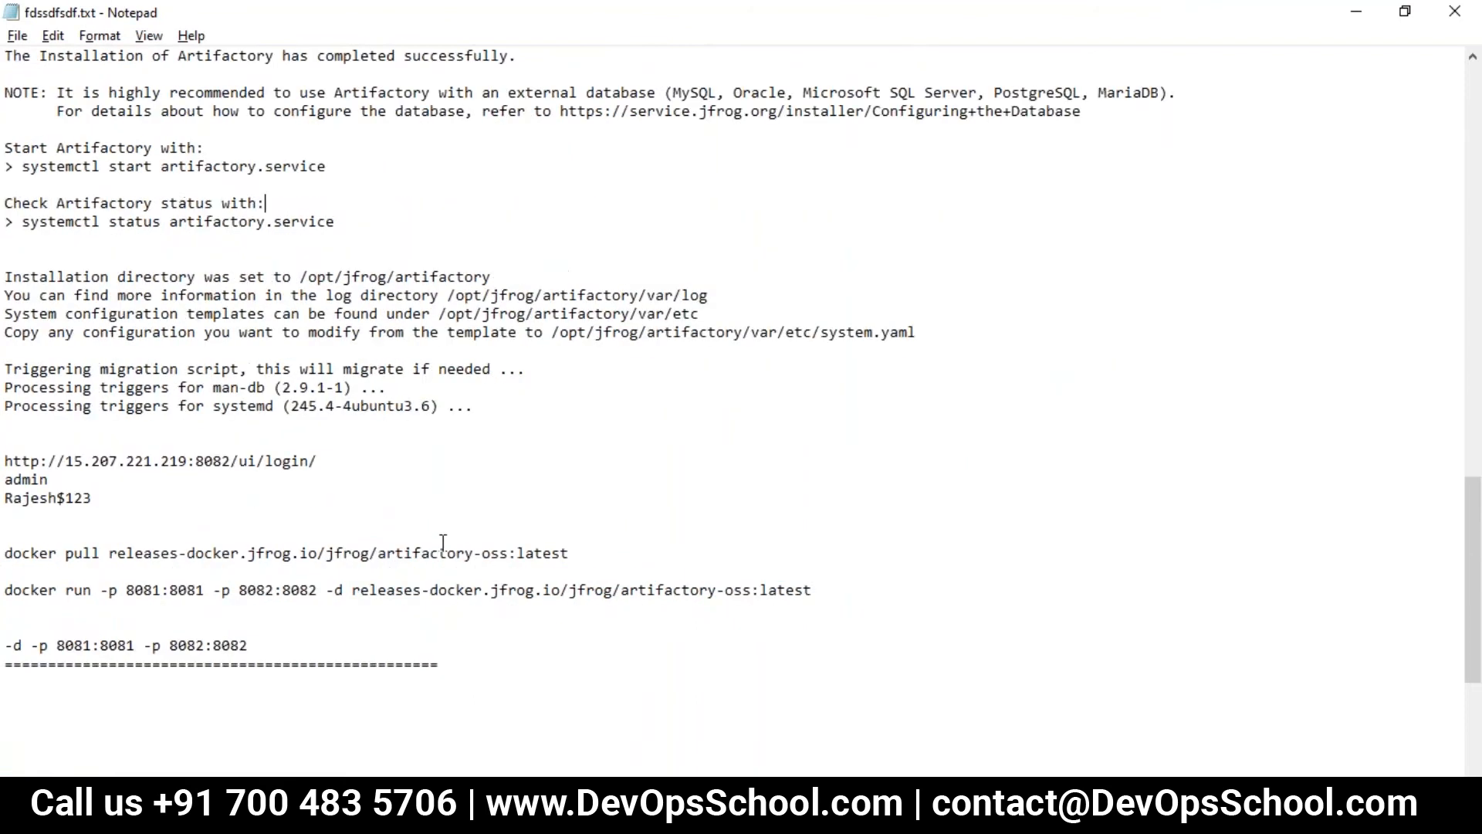
pyautogui.scroll(-4, 443, 543)
pyautogui.click(291, 481)
pyautogui.hotkey('alt', 'Tab')
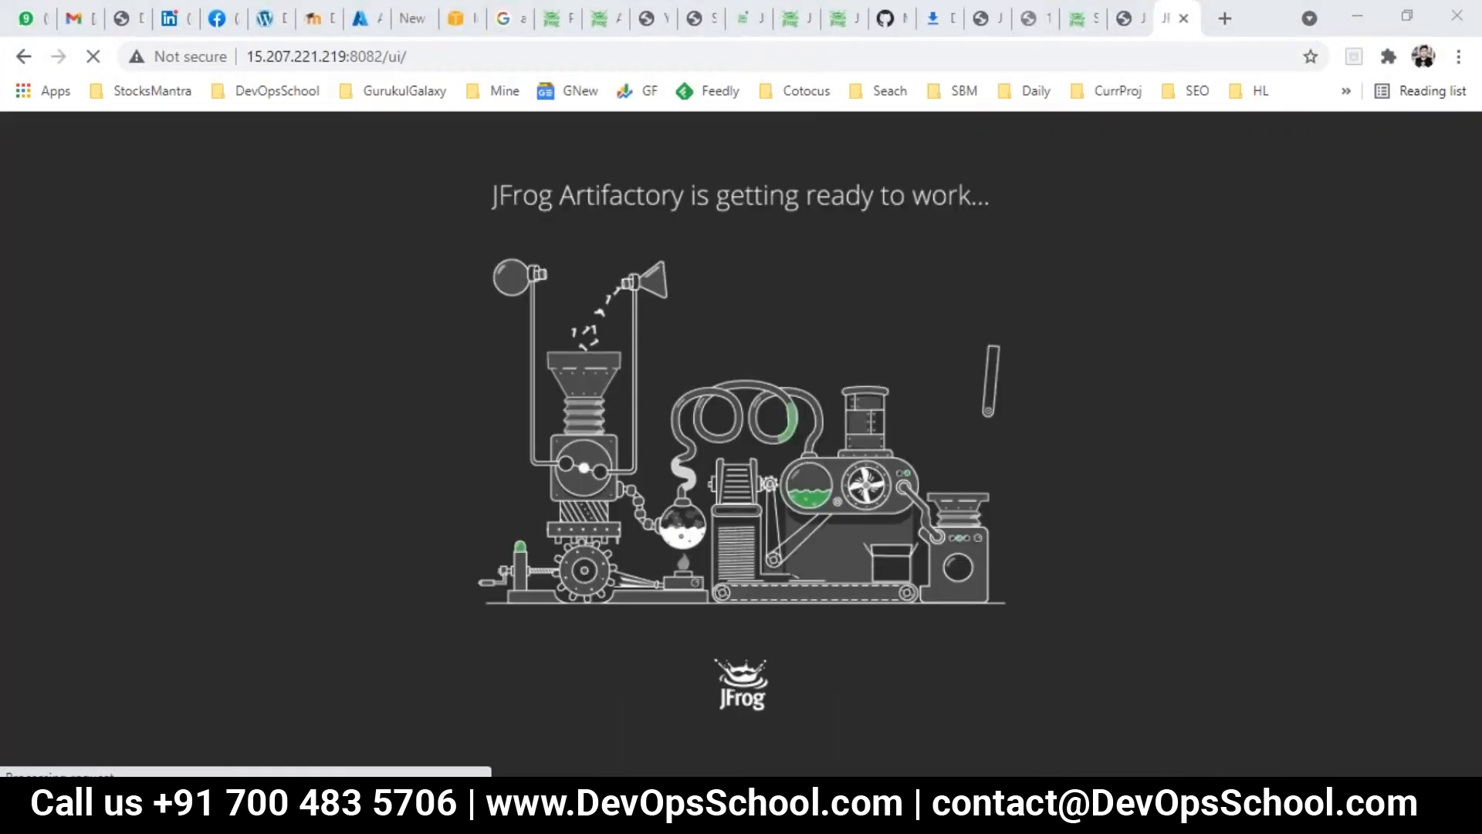
pyautogui.hotkey('alt', 'Tab')
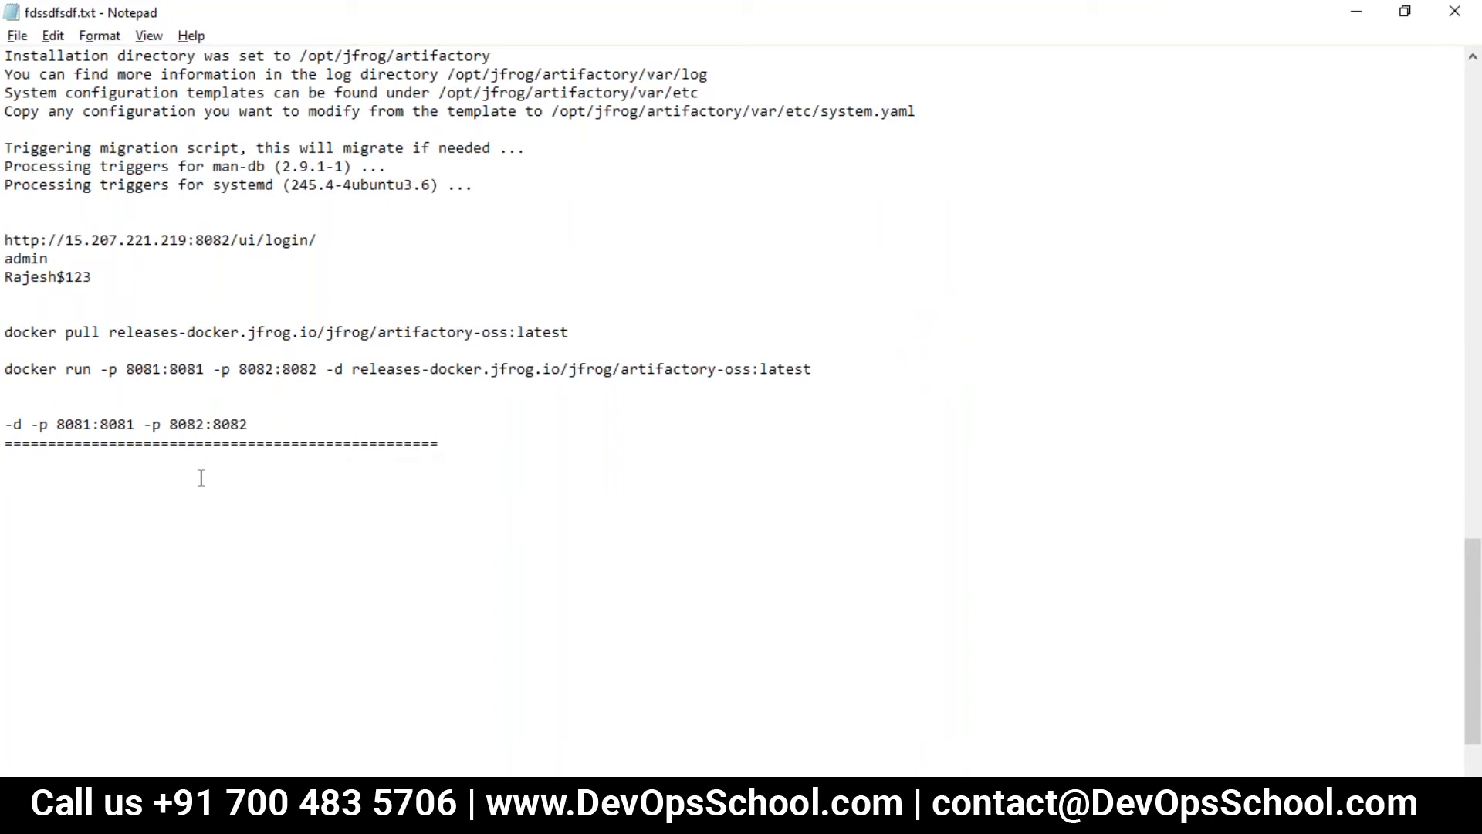
# Write the heading "Type of Repo you are going to store your packages?" below the separator line in the notes.
pyautogui.write('Type of')
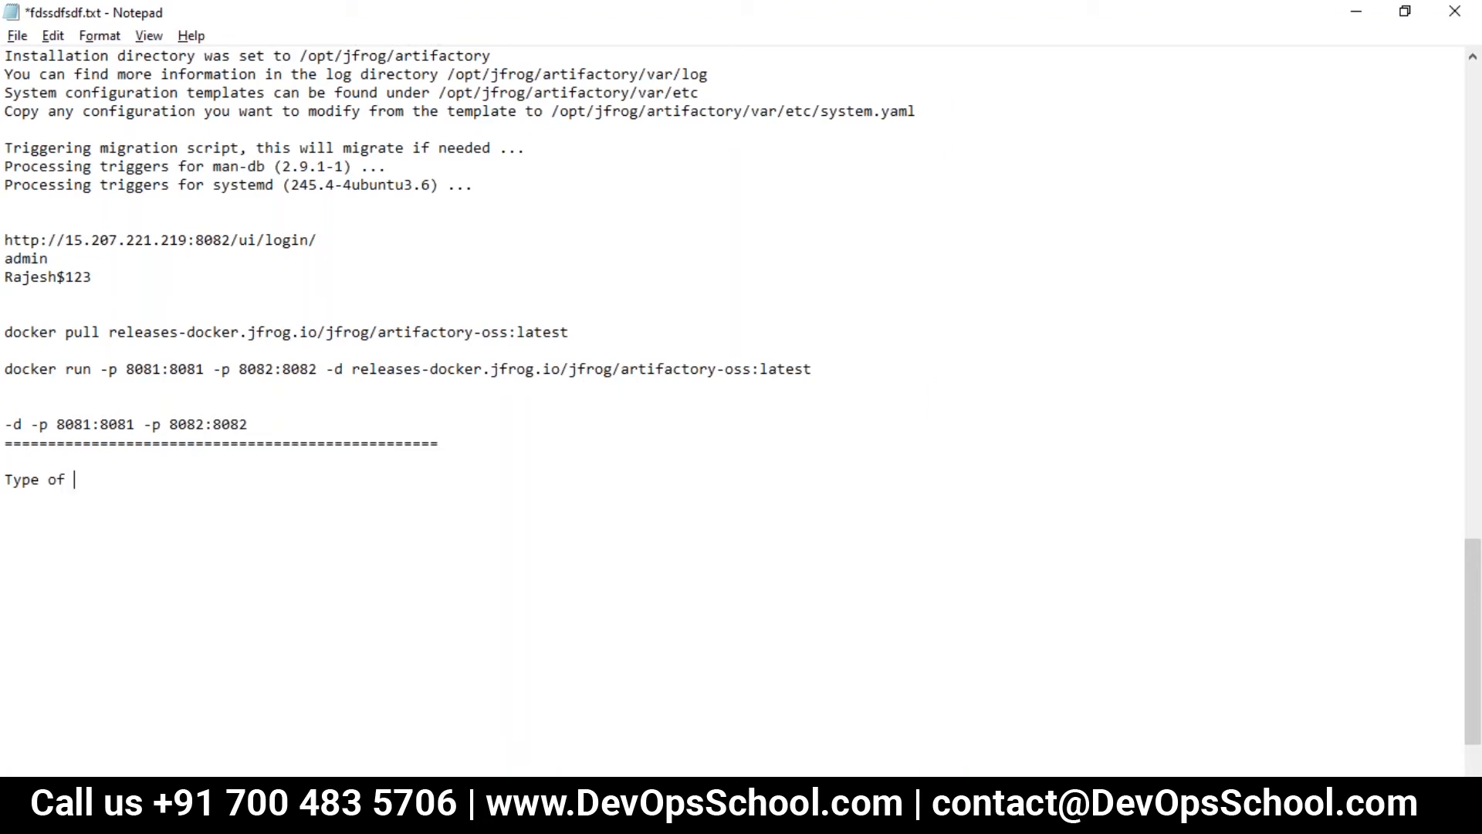
pyautogui.press('BackSpace')
pyautogui.press('BackSpace')
pyautogui.write('Repo you are fong')
pyautogui.press('BackSpace')
pyautogui.press('BackSpace')
pyautogui.press('BackSpace')
pyautogui.press('BackSpace')
pyautogui.write('do')
pyautogui.press('BackSpace')
pyautogui.write('going to stor')
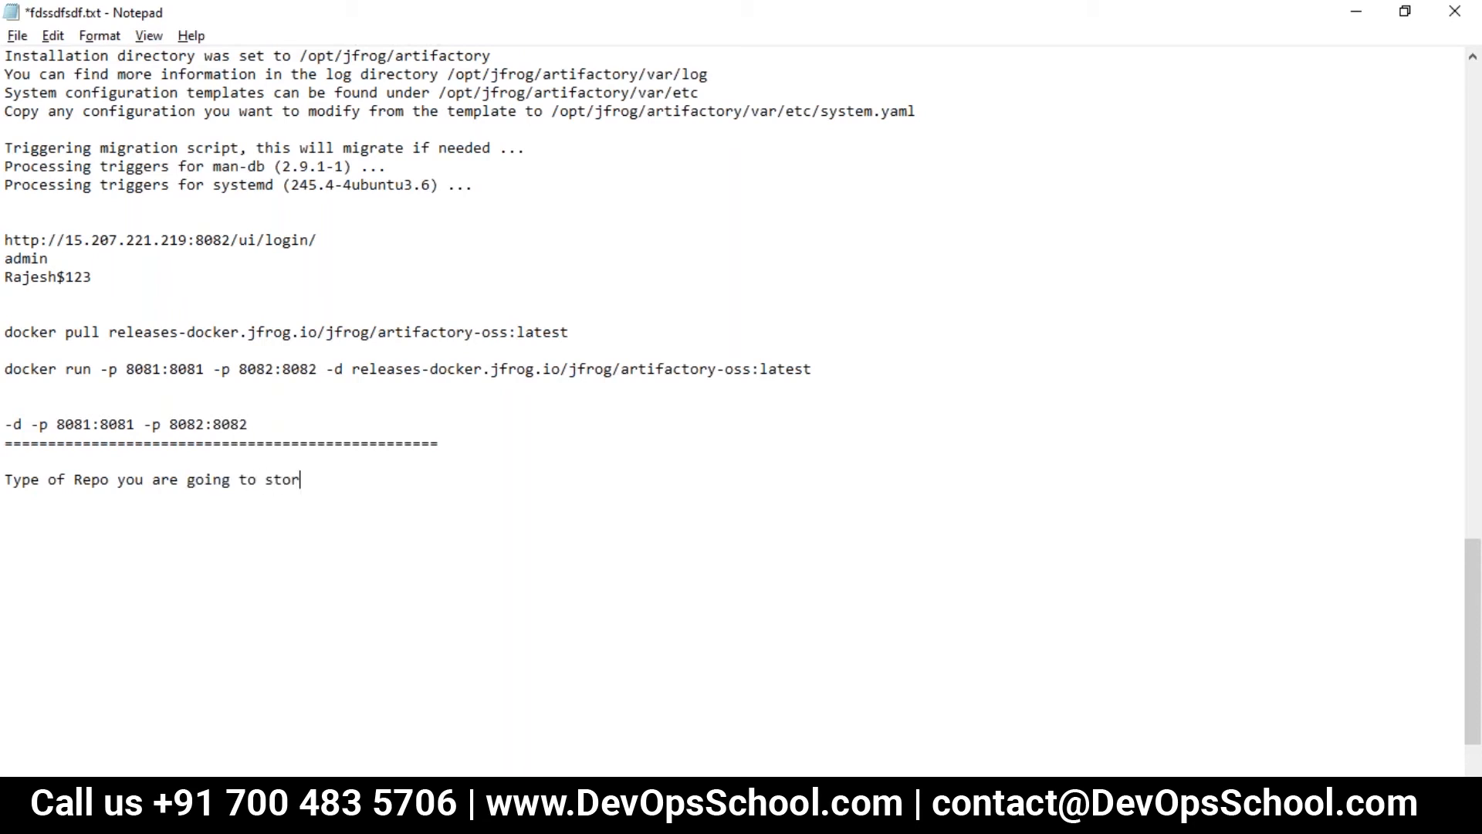
pyautogui.write('e your pakcg')
pyautogui.press('BackSpace')
pyautogui.press('BackSpace')
pyautogui.press('BackSpace')
pyautogui.write('ckages?')
# List "- Maven" and "- Docker" under the repo type question and save the notes.
pyautogui.press('Return')
pyautogui.write('- Docker')
pyautogui.press('Return')
pyautogui.press('BackSpace')
pyautogui.press('BackSpace')
pyautogui.press('BackSpace')
pyautogui.press('BackSpace')
pyautogui.press('BackSpace')
pyautogui.press('BackSpace')
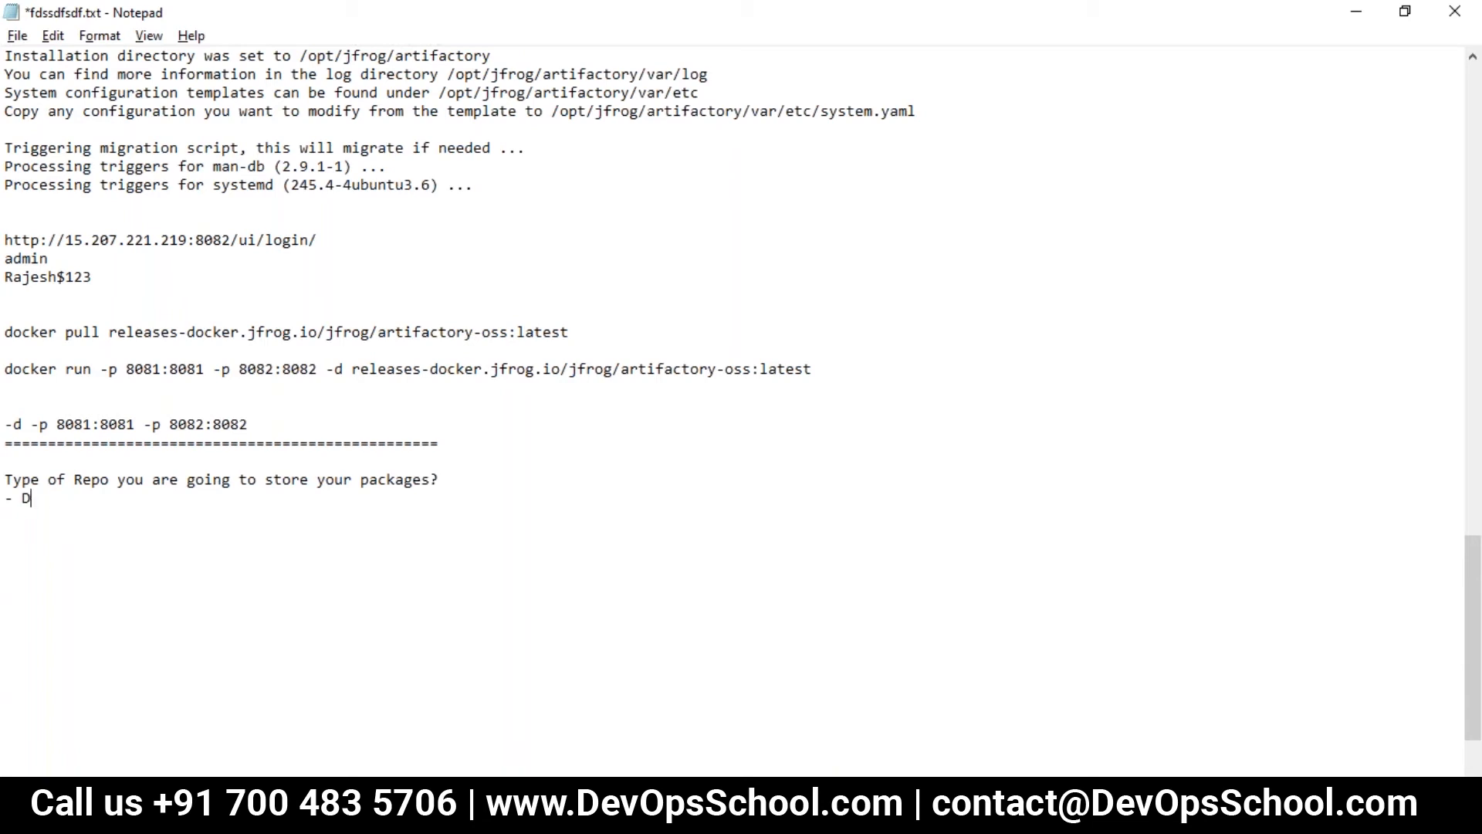
pyautogui.write('Mavenm')
pyautogui.press('Return')
pyautogui.write('=')
pyautogui.write(' Docke')
pyautogui.hotkey('ctrl', 's')
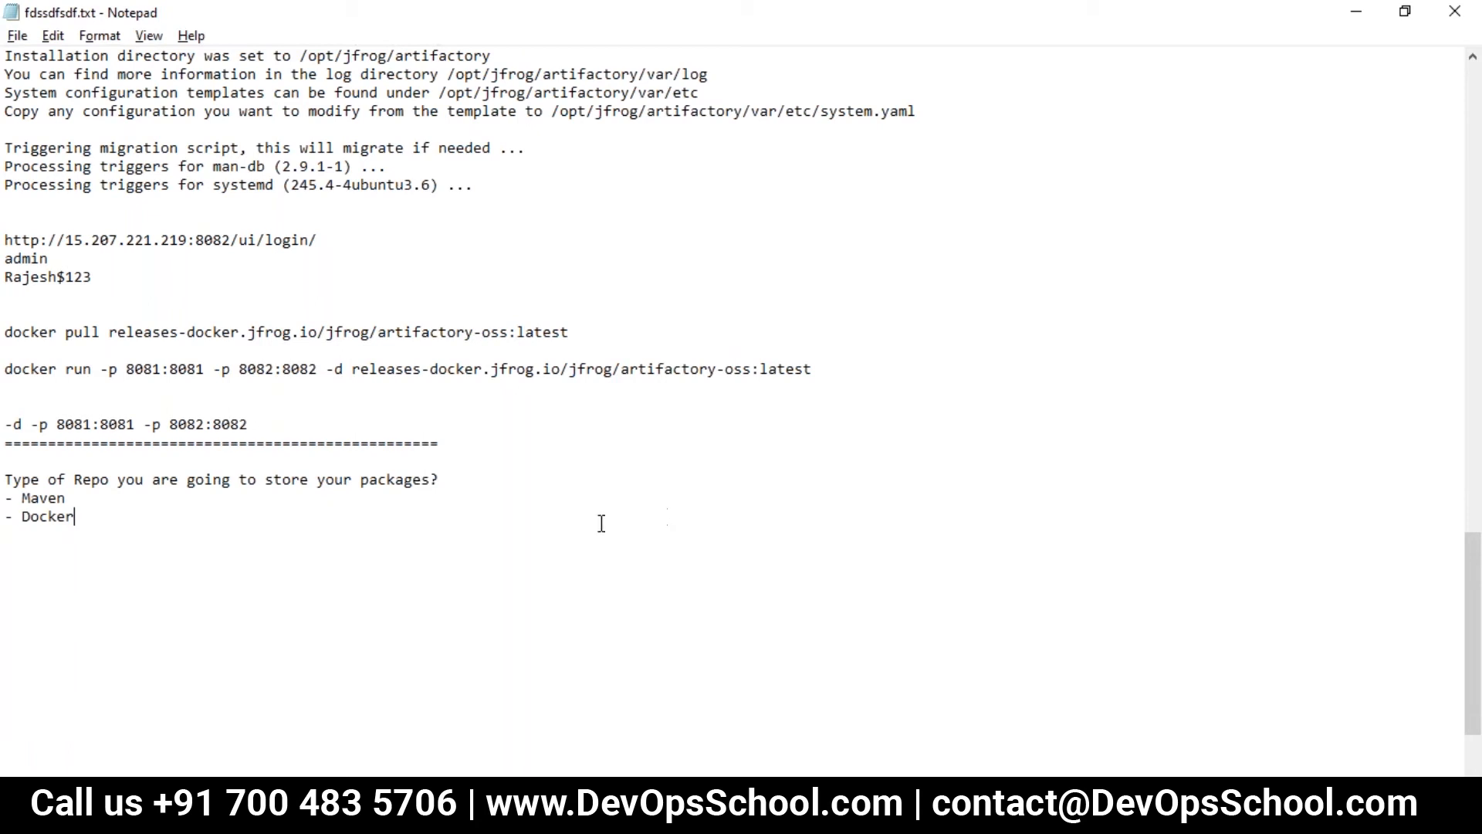
# Check the Artifactory page again and enlarge the notes text around the repo type list.
pyautogui.keyDown('shift'); pyautogui.click(6, 479); pyautogui.keyUp('shift')
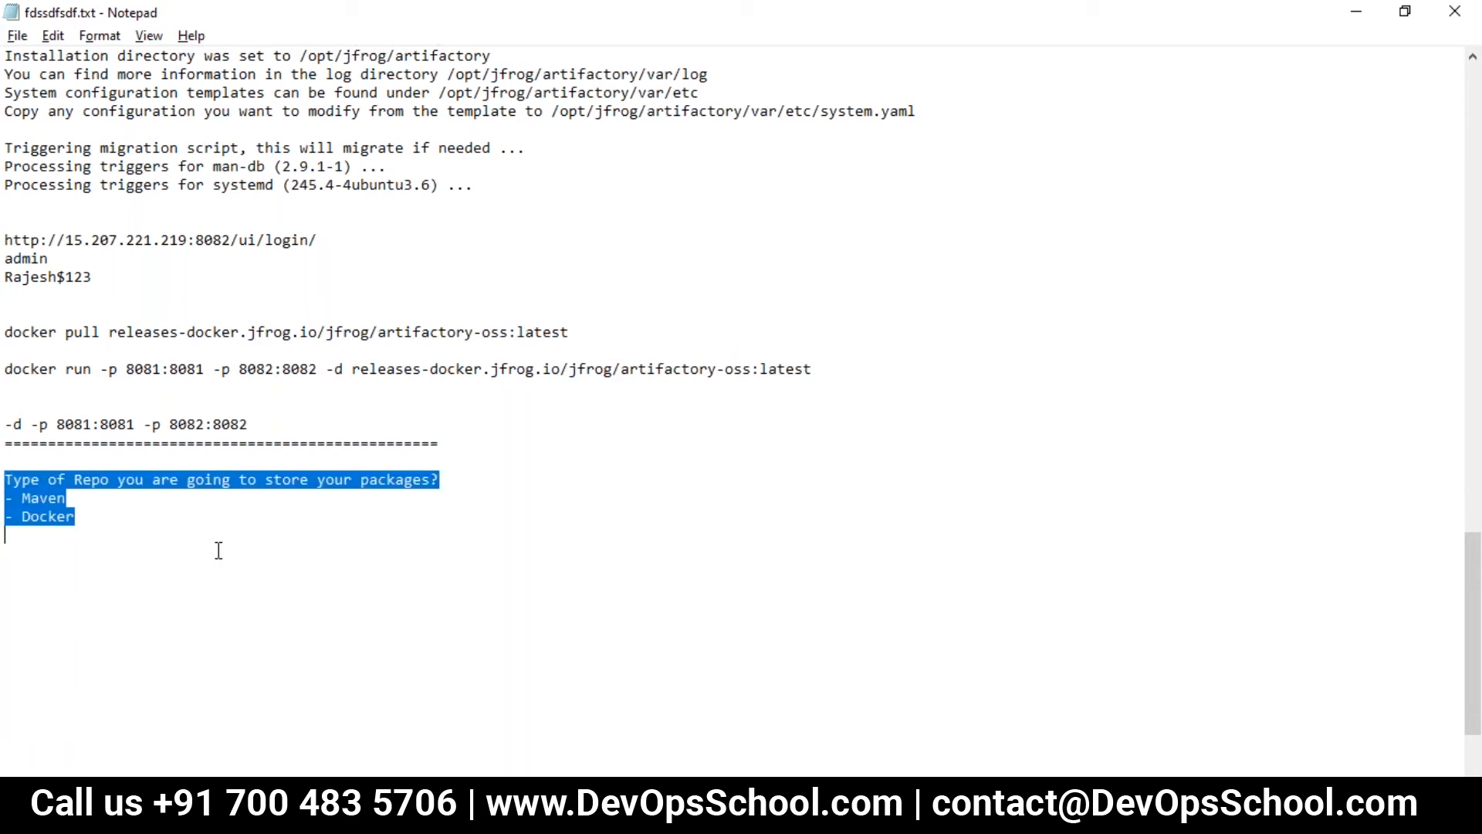
pyautogui.hotkey('alt', 'Tab')
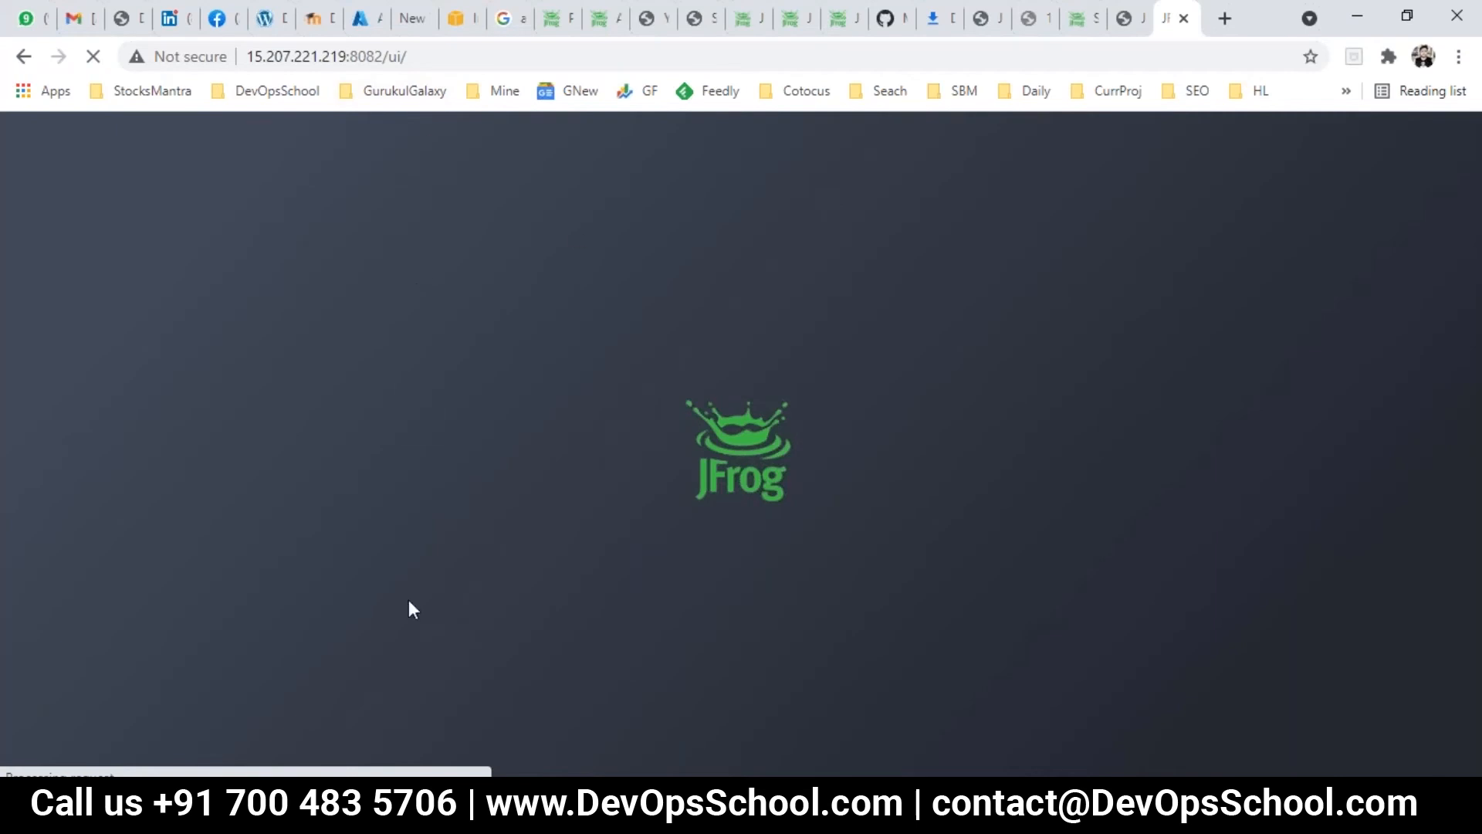
pyautogui.hotkey('alt', 'Tab')
pyautogui.scroll(-2, 317, 622)
pyautogui.click(104, 392)
pyautogui.keyDown('ctrl'); pyautogui.scroll(2, 222, 416); pyautogui.keyUp('ctrl')
pyautogui.scroll(-4, 179, 344)
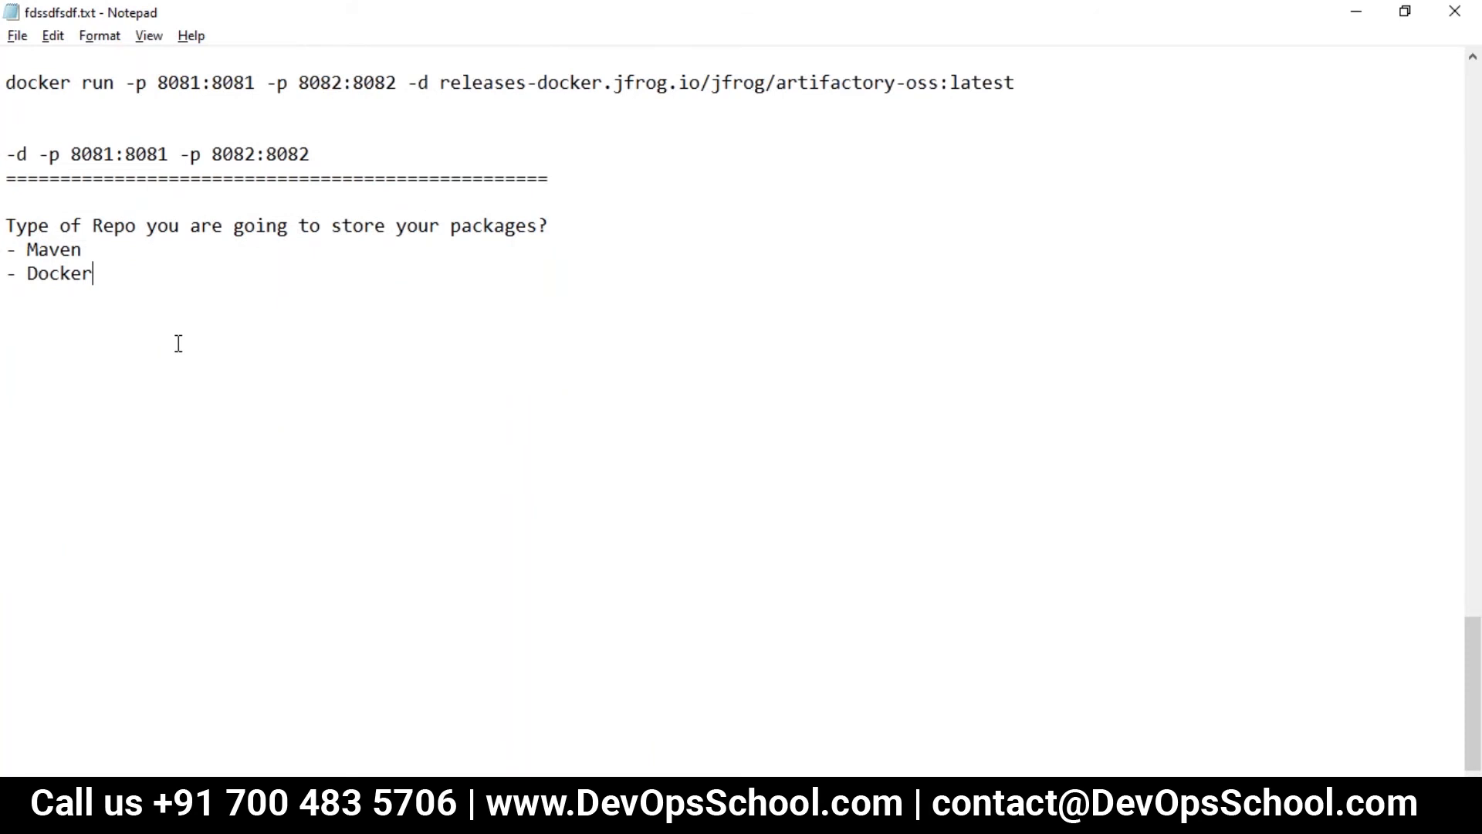
pyautogui.hotkey('alt', 'Tab')
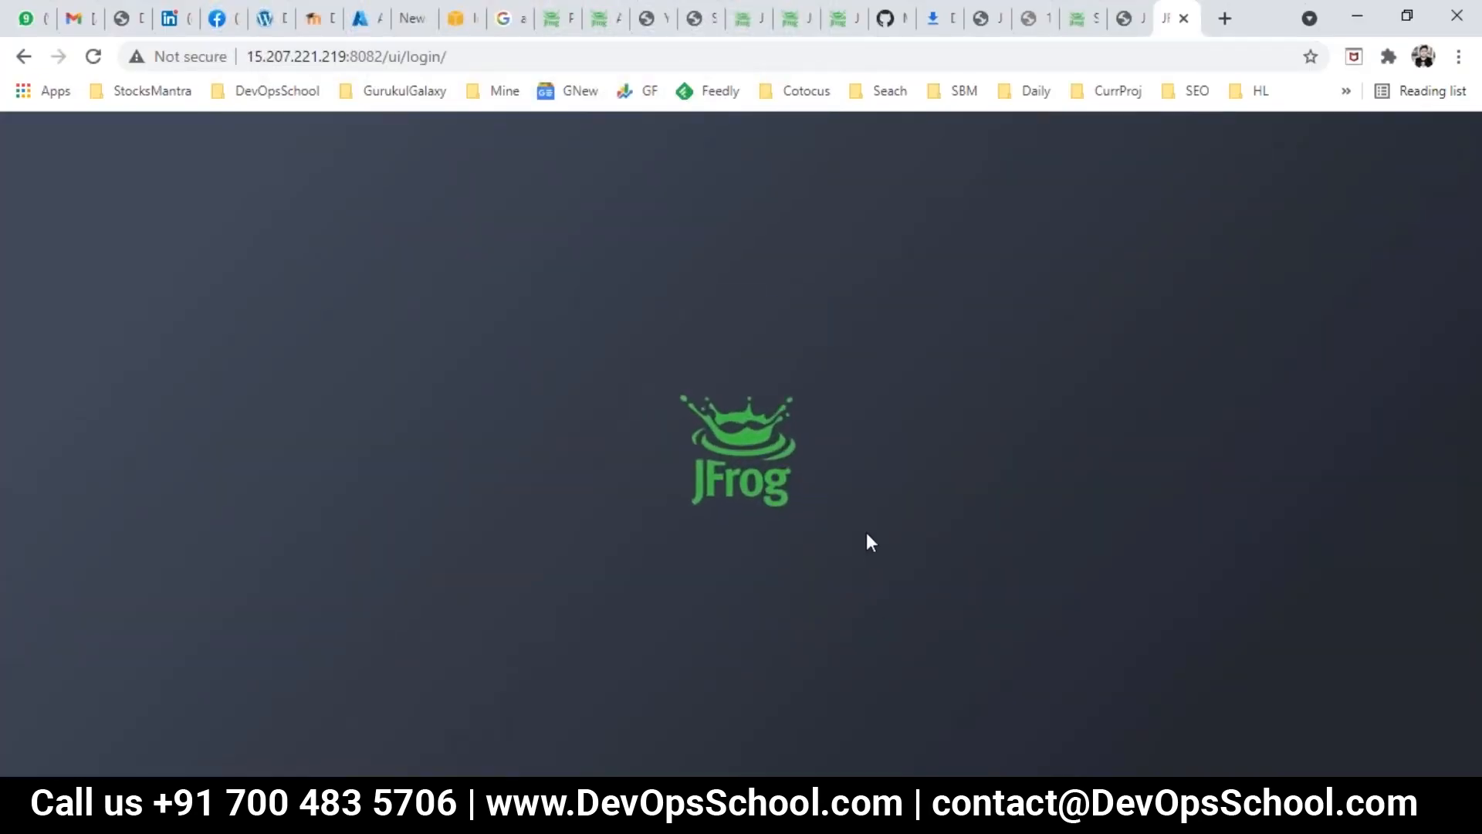
# Switch to the terminal and examine the earlier docker ps output for the artifactory-oss container.
pyautogui.click(901, 806)
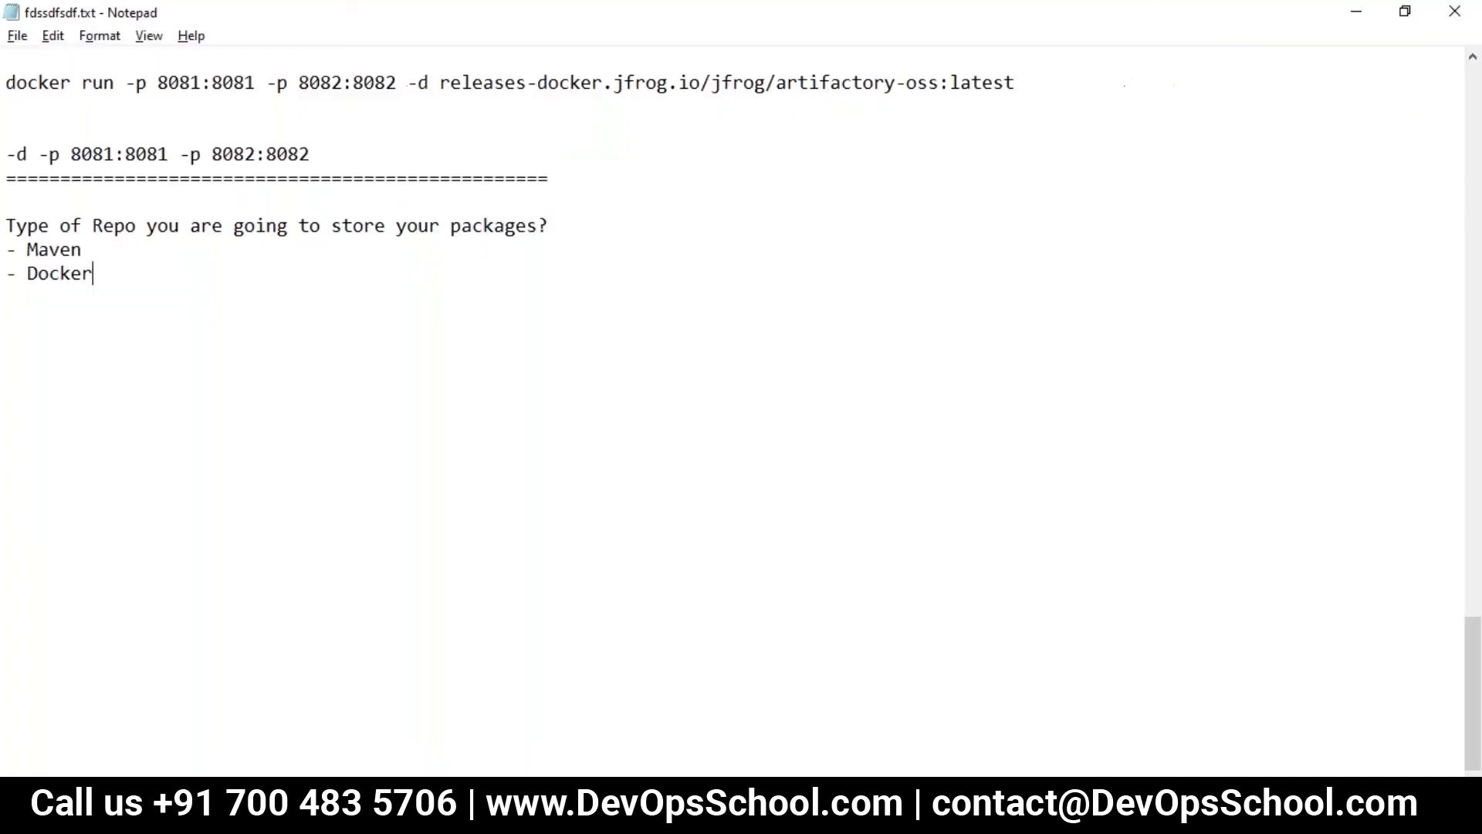
pyautogui.click(1095, 806)
pyautogui.click(973, 714)
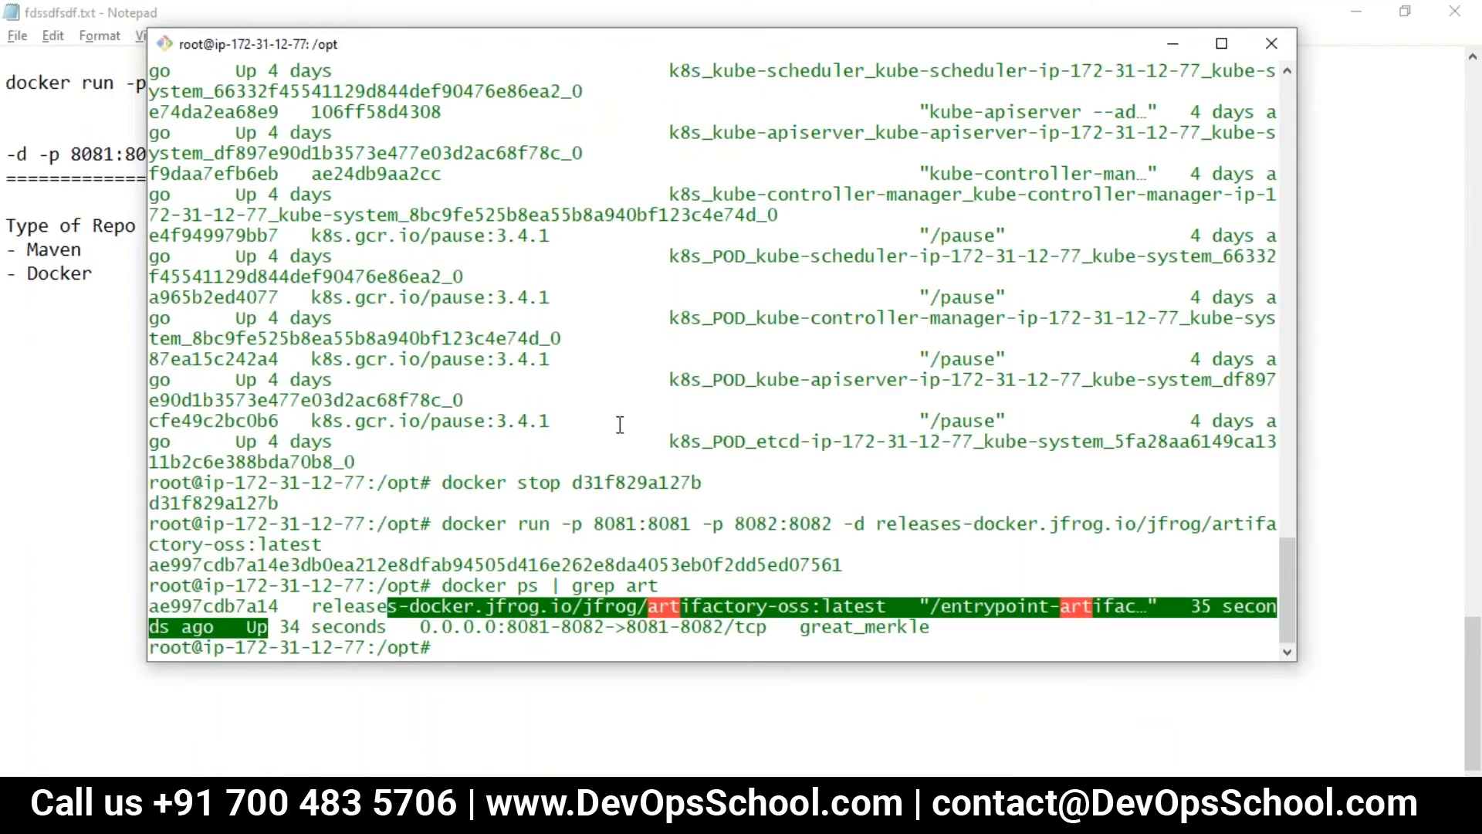
pyautogui.scroll(6, 620, 424)
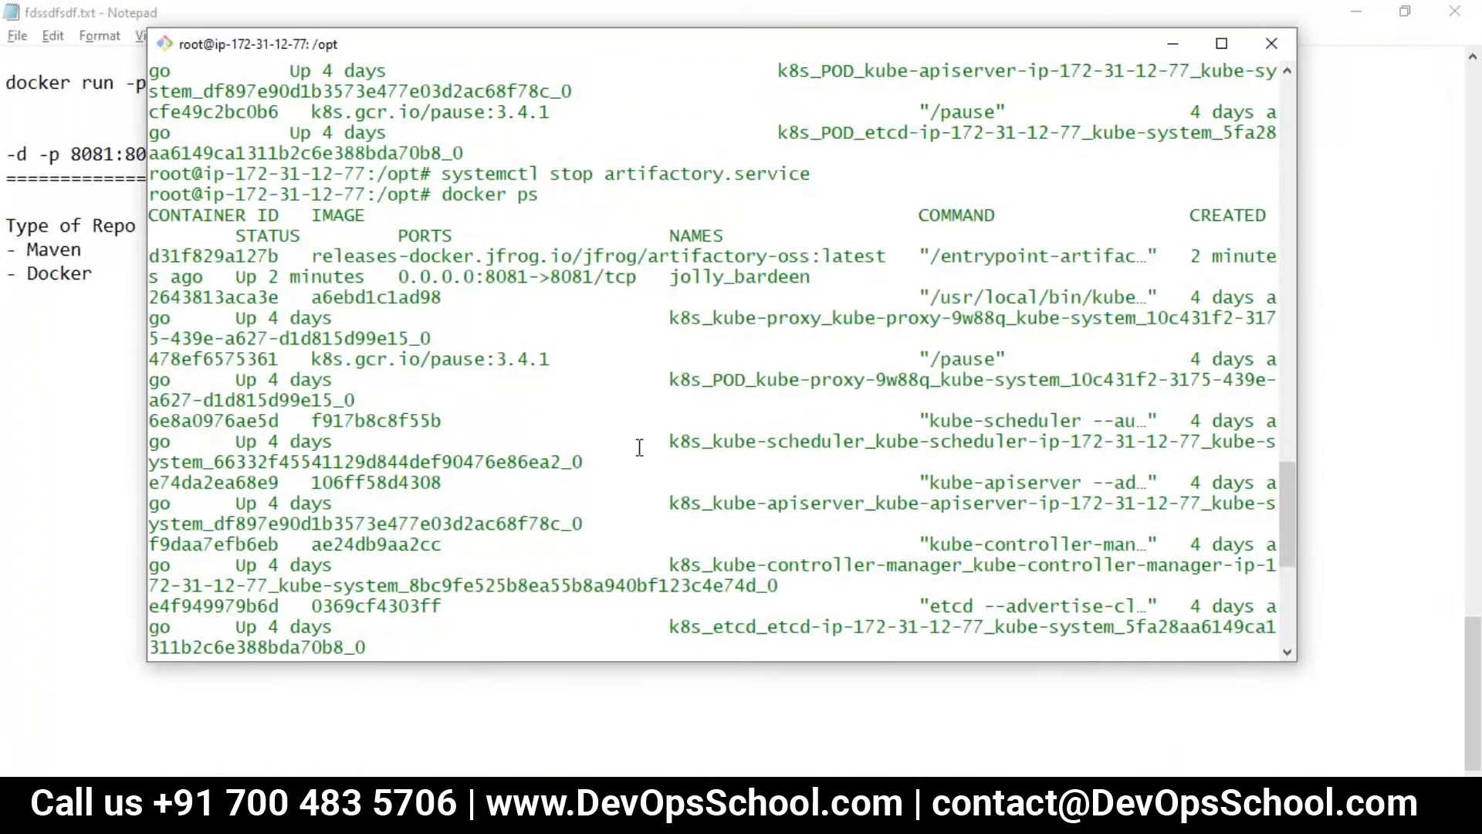
pyautogui.scroll(-7, 639, 448)
pyautogui.scroll(5, 640, 449)
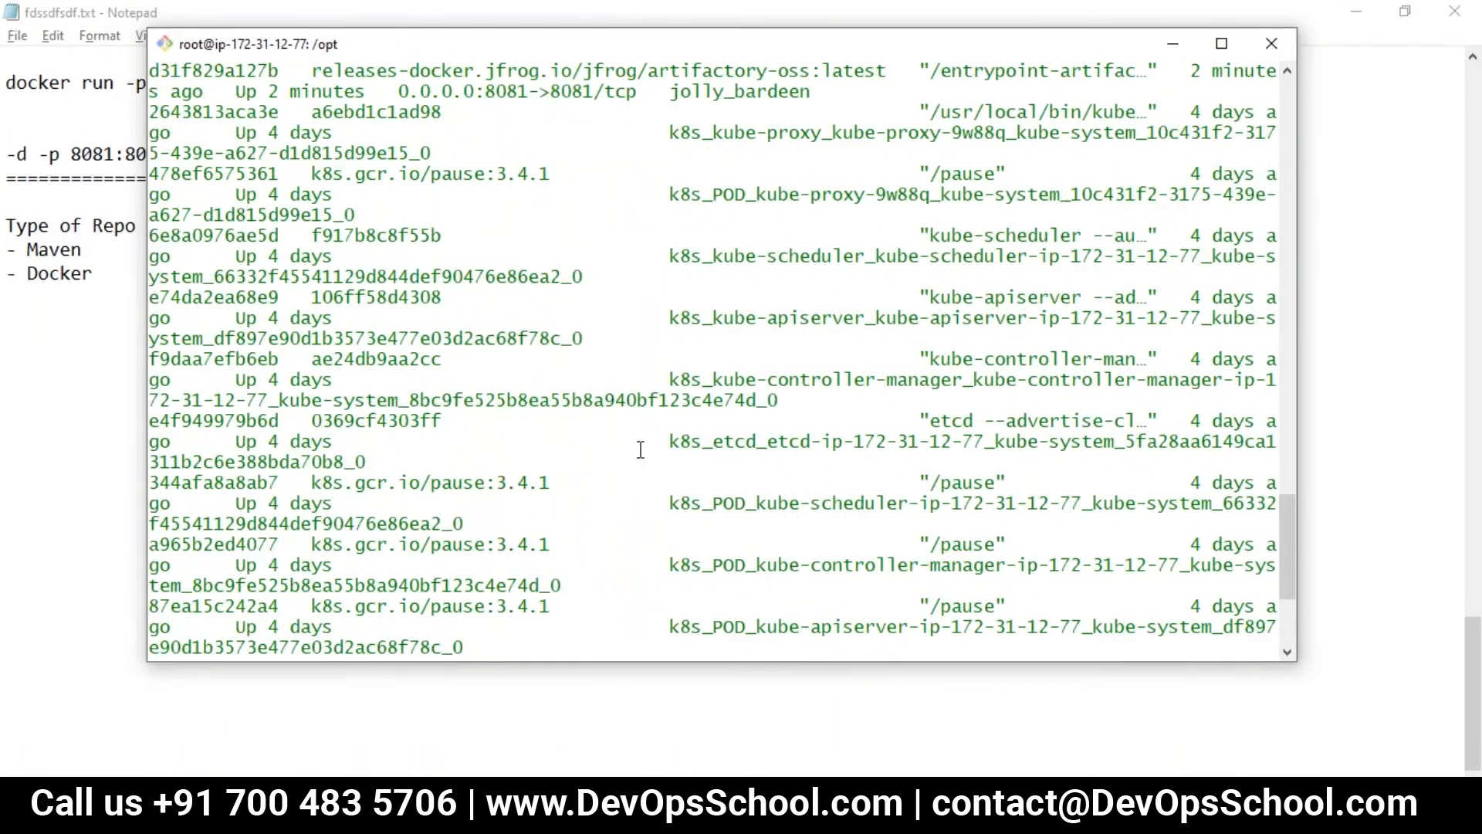
pyautogui.scroll(1, 639, 450)
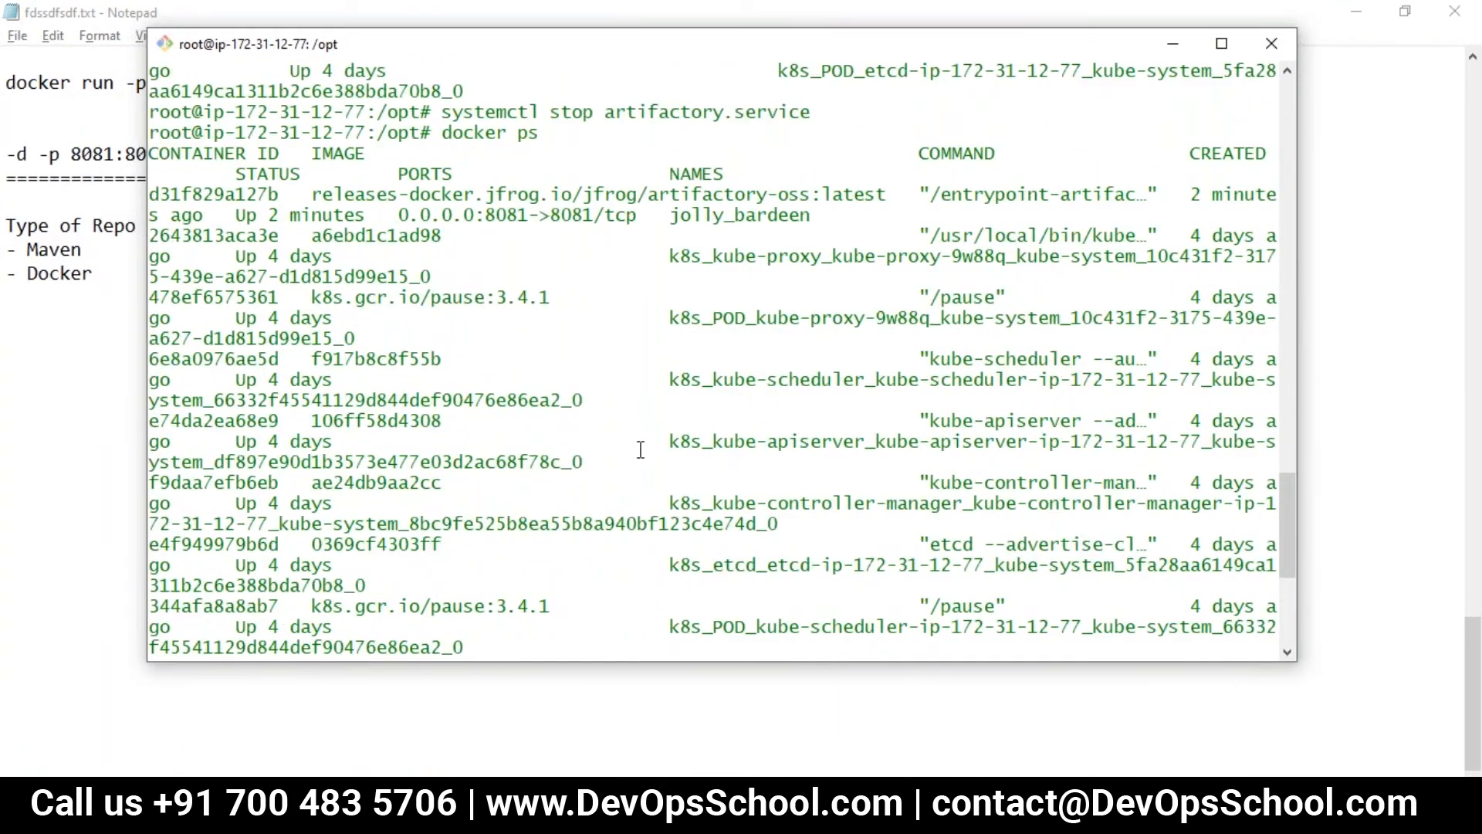
pyautogui.hotkey('alt', 'Tab')
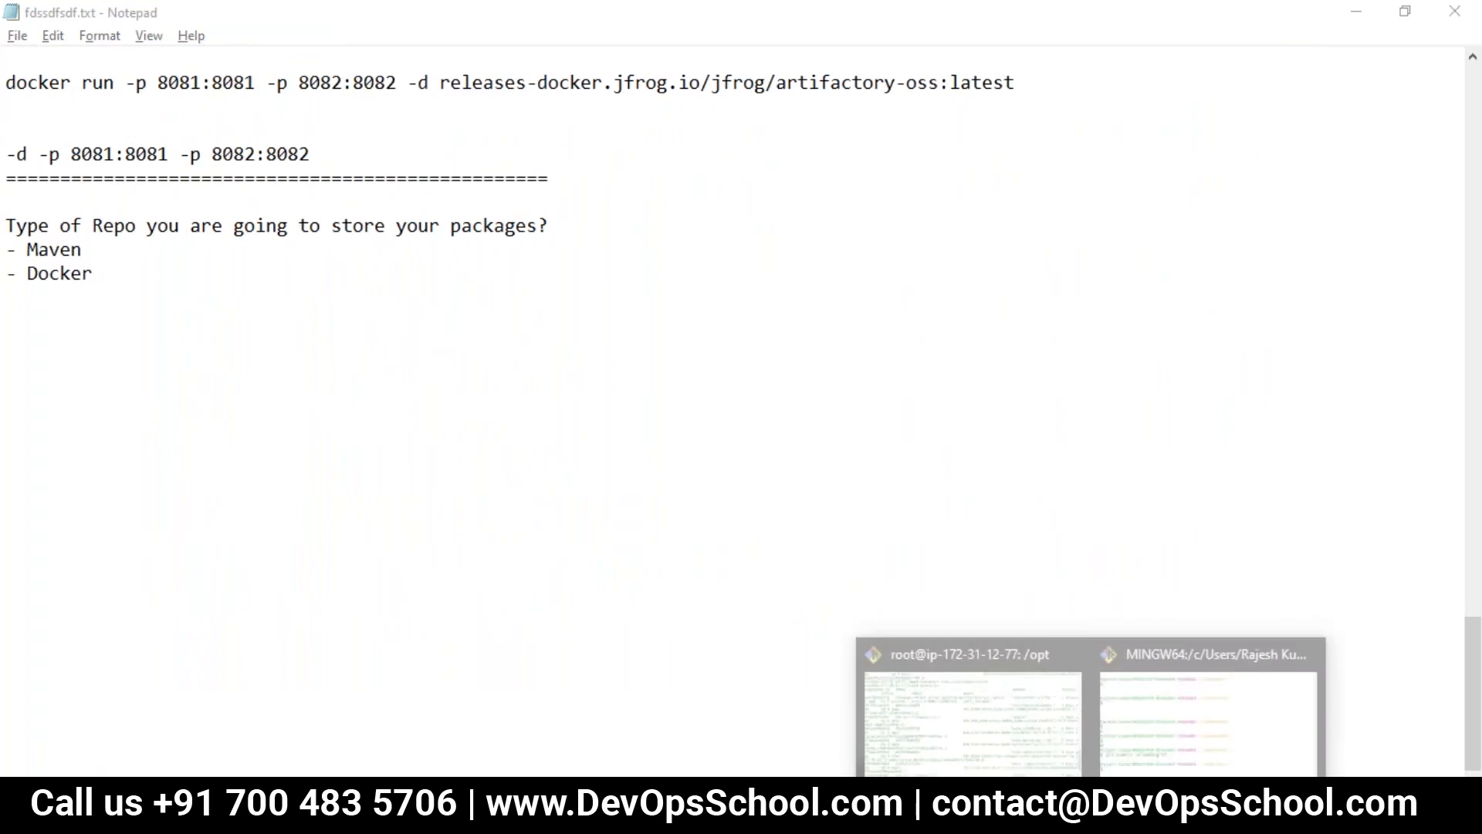
pyautogui.click(930, 754)
pyautogui.scroll(-6, 722, 347)
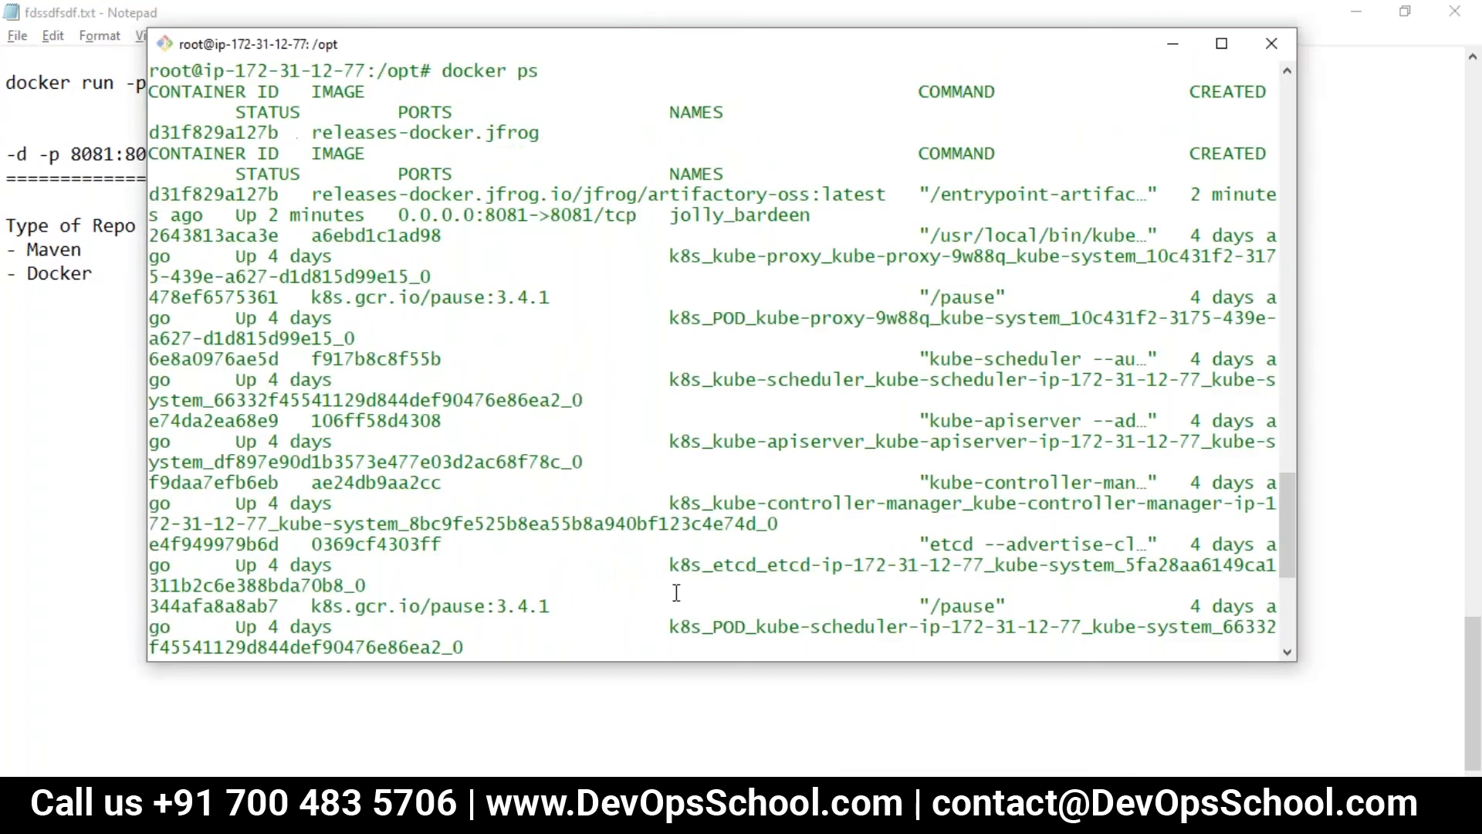
# Switch to the browser and log in to JFrog on port 8082 as admin with the account password.
pyautogui.hotkey('alt', 'Tab')
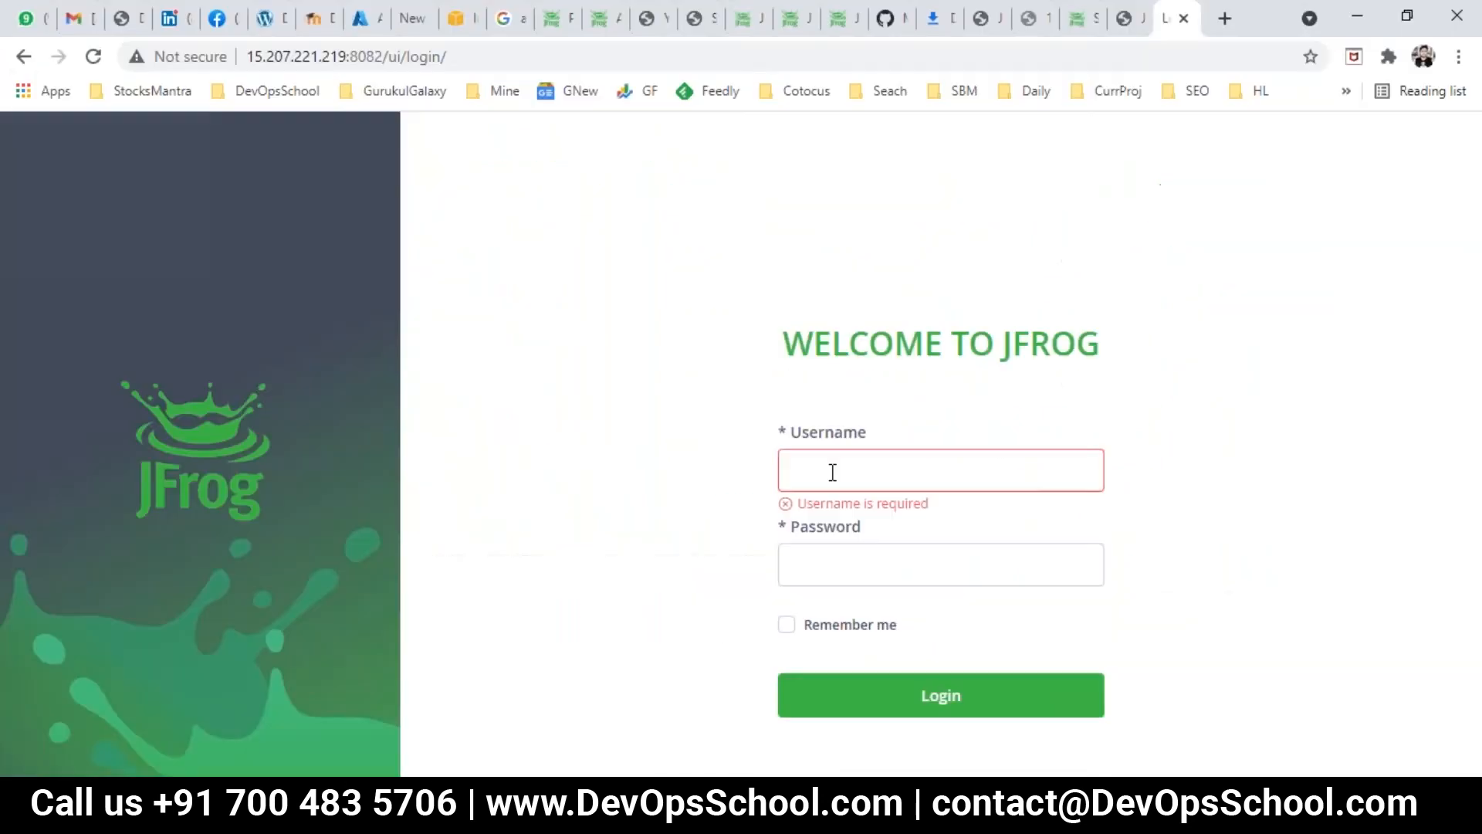
pyautogui.write('admin')
pyautogui.click(908, 567)
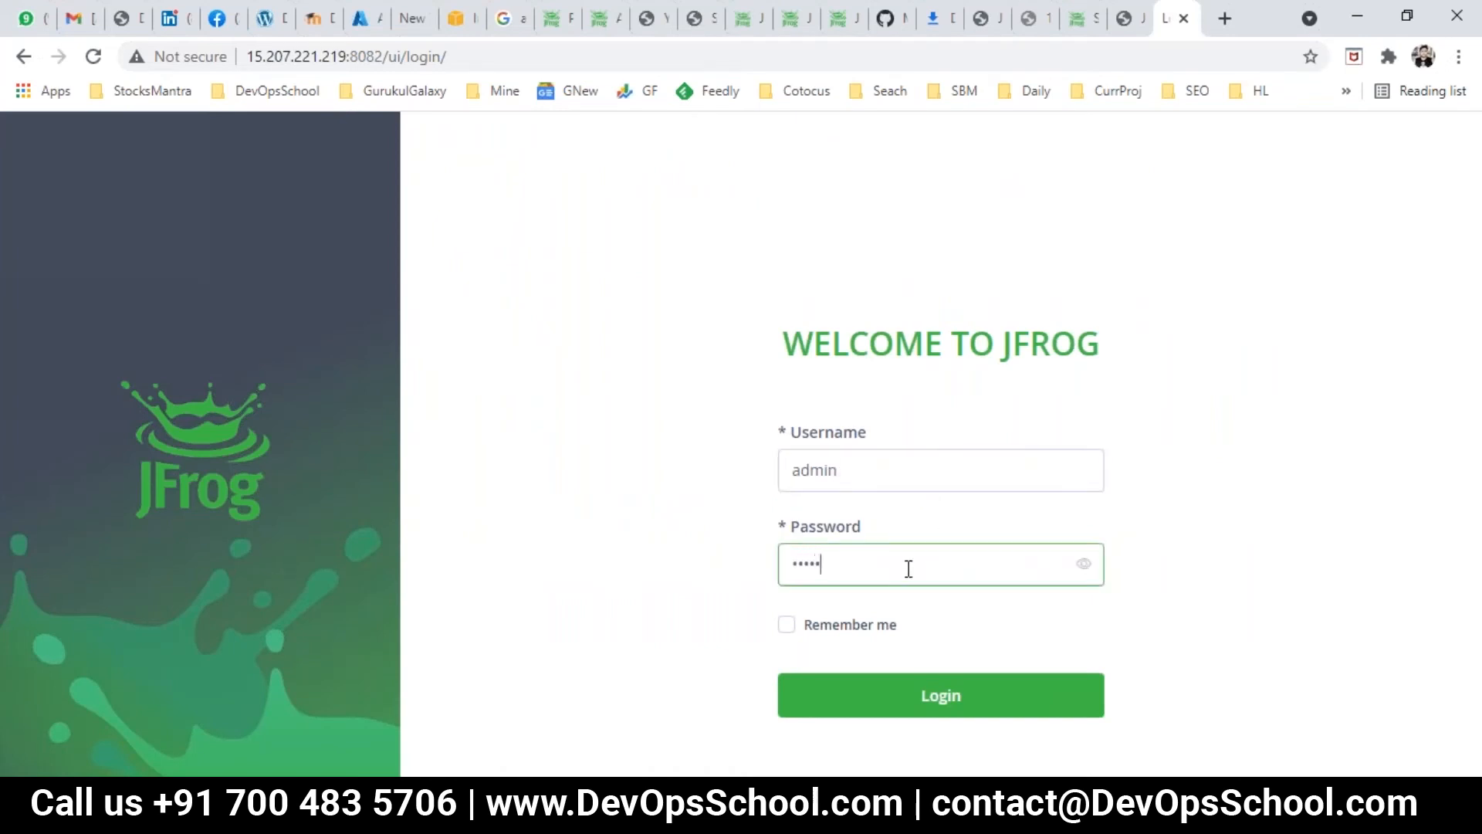
pyautogui.click(932, 699)
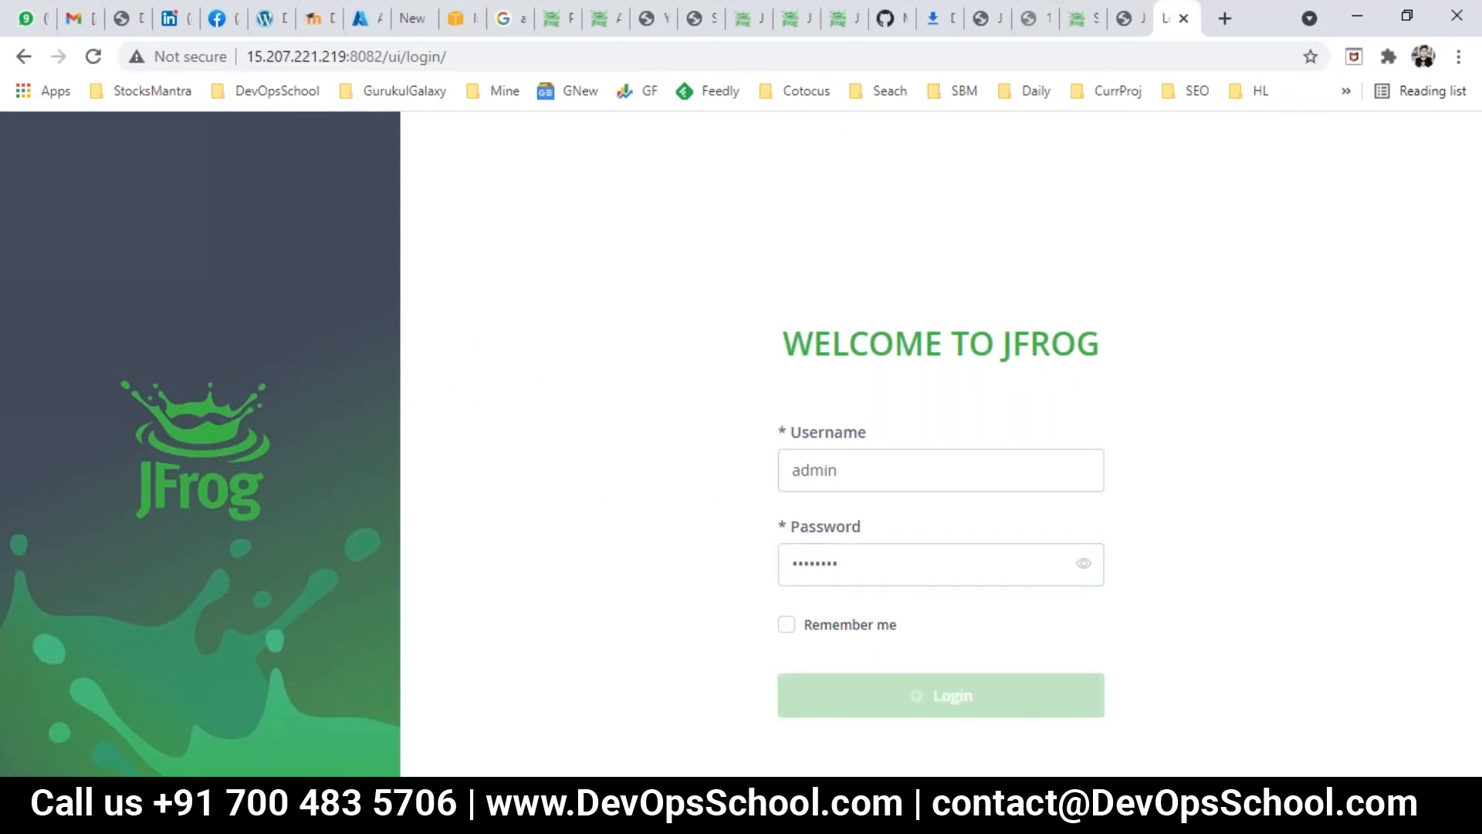
# Record the admin username and its login password below the repo type list in the notes, and save.
pyautogui.hotkey('alt', 'Tab')
pyautogui.press('Return')
pyautogui.press('Return')
pyautogui.write('admin')
pyautogui.press('Return')
pyautogui.write('password')
pyautogui.hotkey('ctrl', 's')
pyautogui.hotkey('alt', 'Tab')
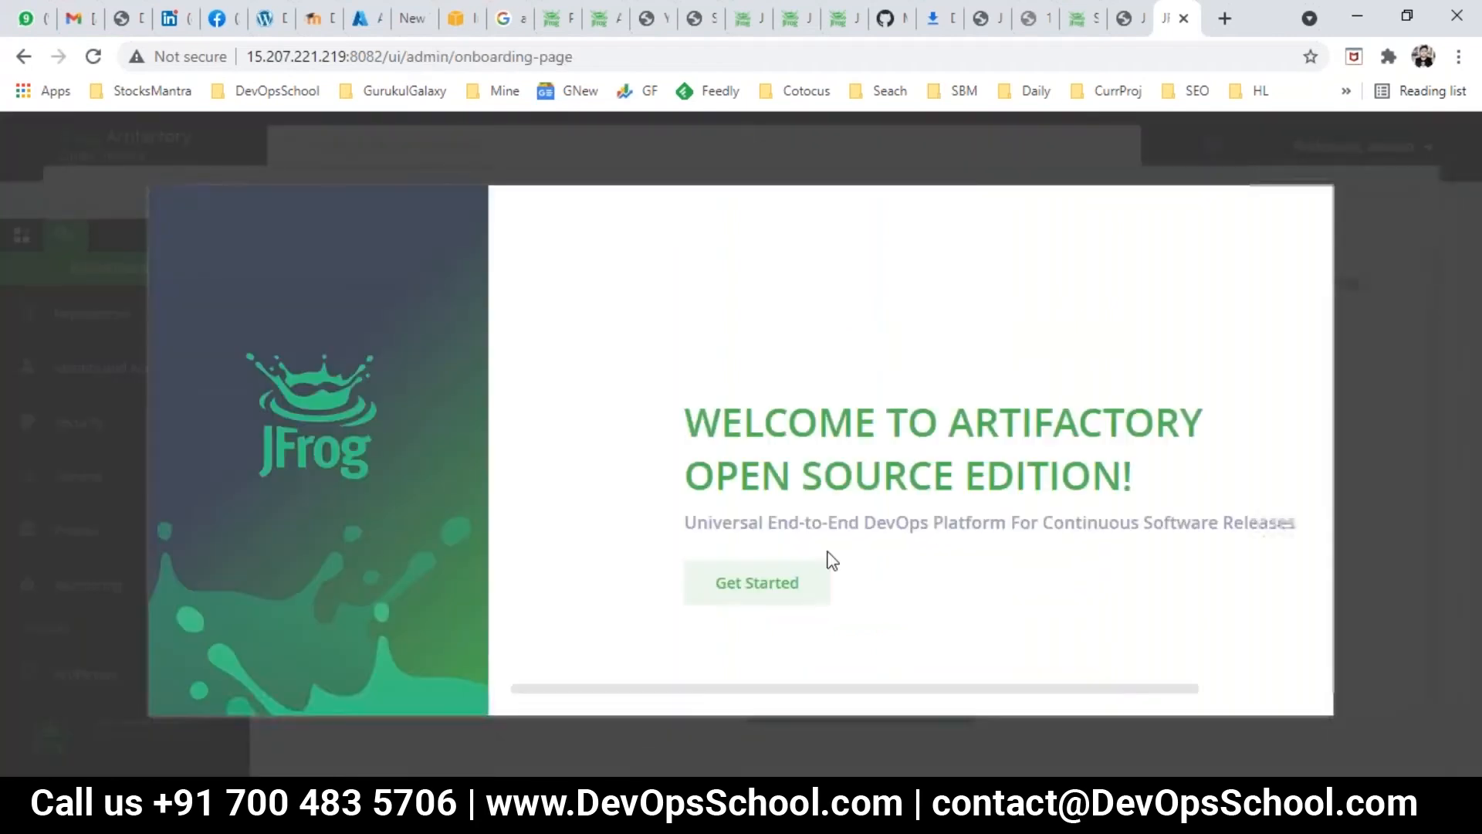
# Start the onboarding wizard and try a new password in the admin password reset form.
pyautogui.click(774, 592)
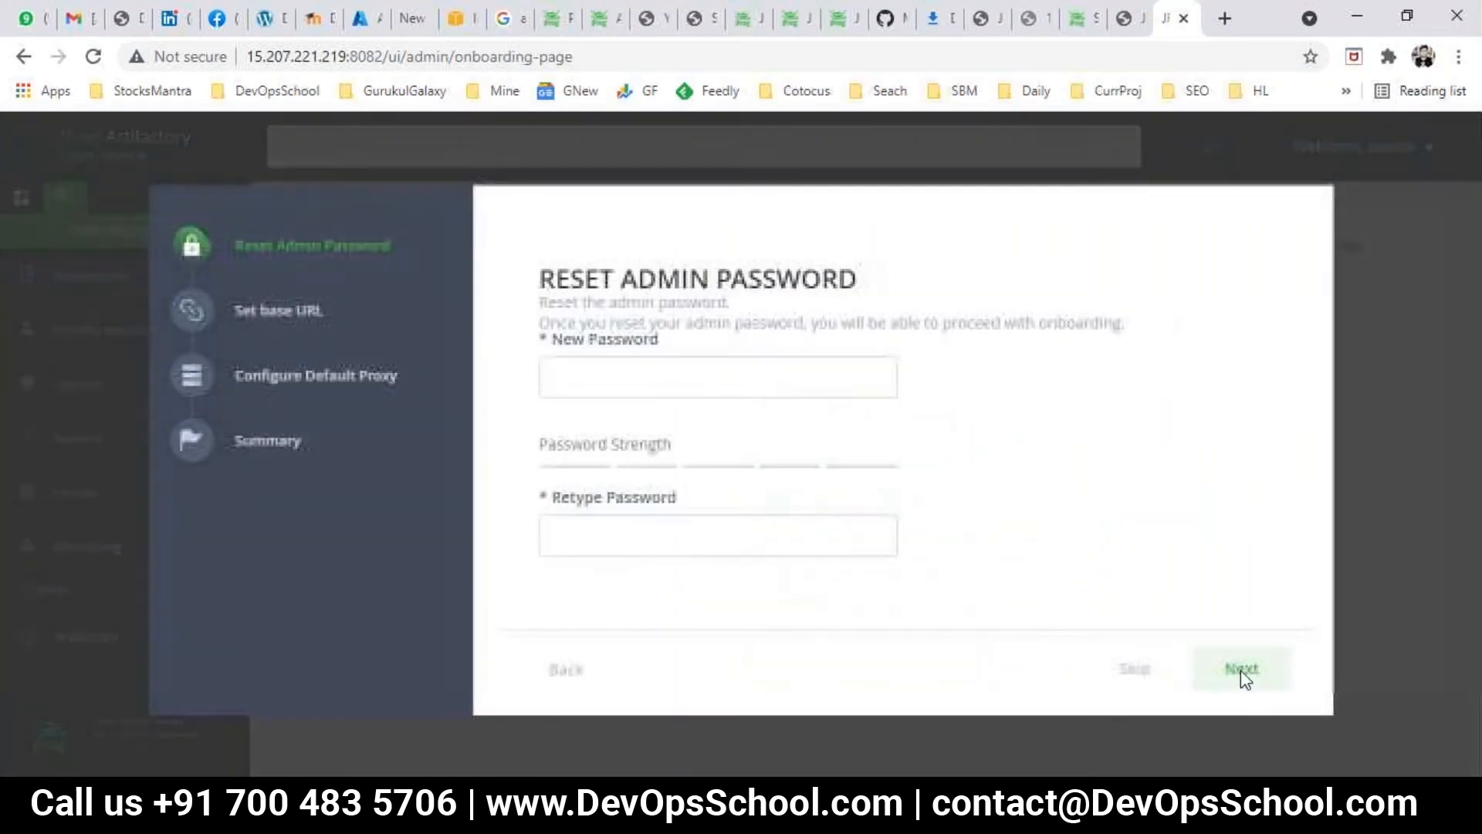
pyautogui.click(653, 371)
pyautogui.write('password')
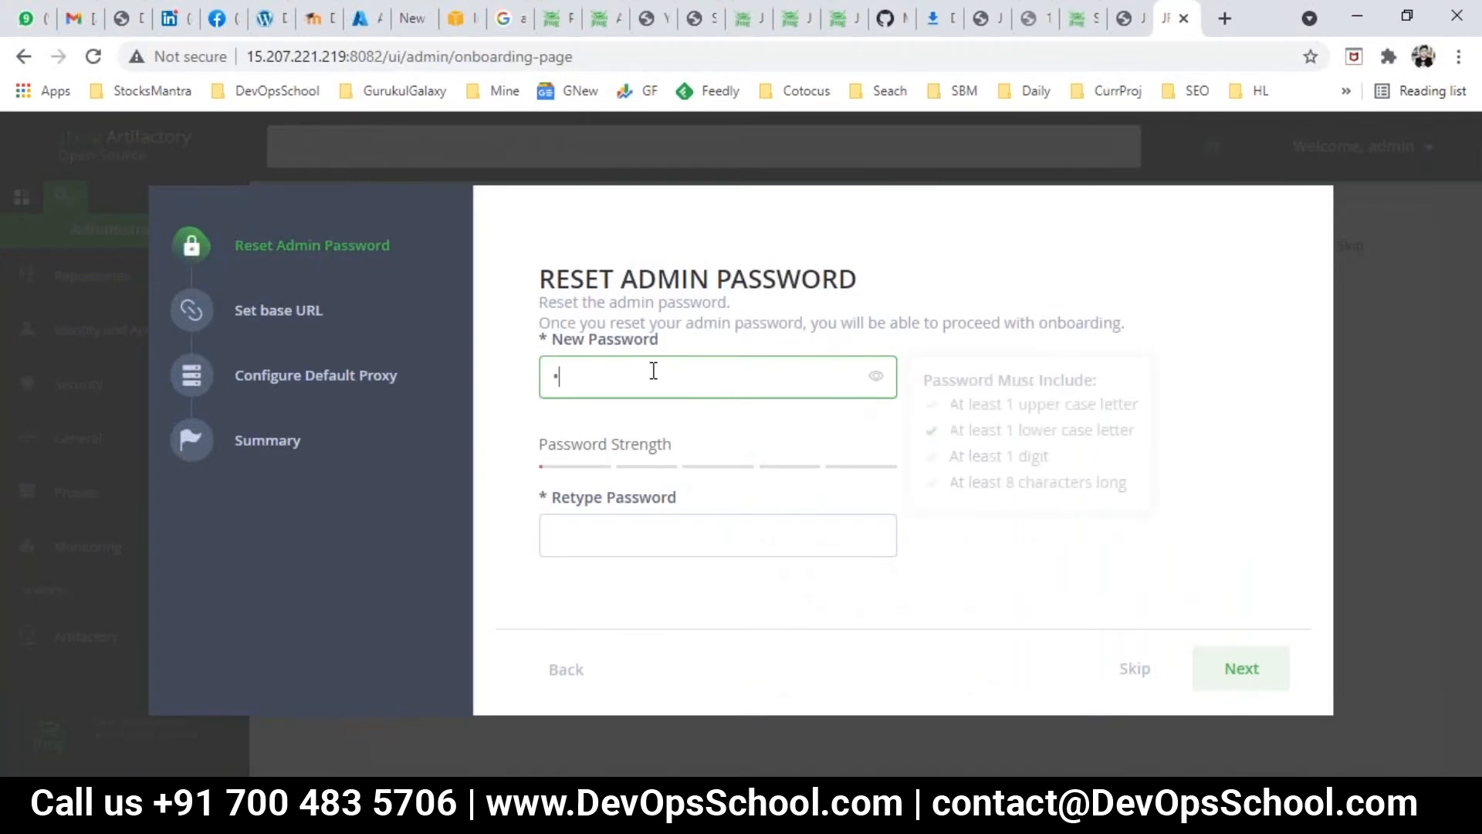
pyautogui.press('Tab')
pyautogui.moveTo(653, 372); pyautogui.dragTo(461, 372)
# Replace the admin password at the end of the notes with the one recorded in the earlier login entry.
pyautogui.hotkey('alt', 'Tab')
pyautogui.scroll(1, 416, 420)
pyautogui.moveTo(6, 322); pyautogui.dragTo(114, 322)
pyautogui.hotkey('ctrl', 'c')
pyautogui.scroll(-4, 77, 560)
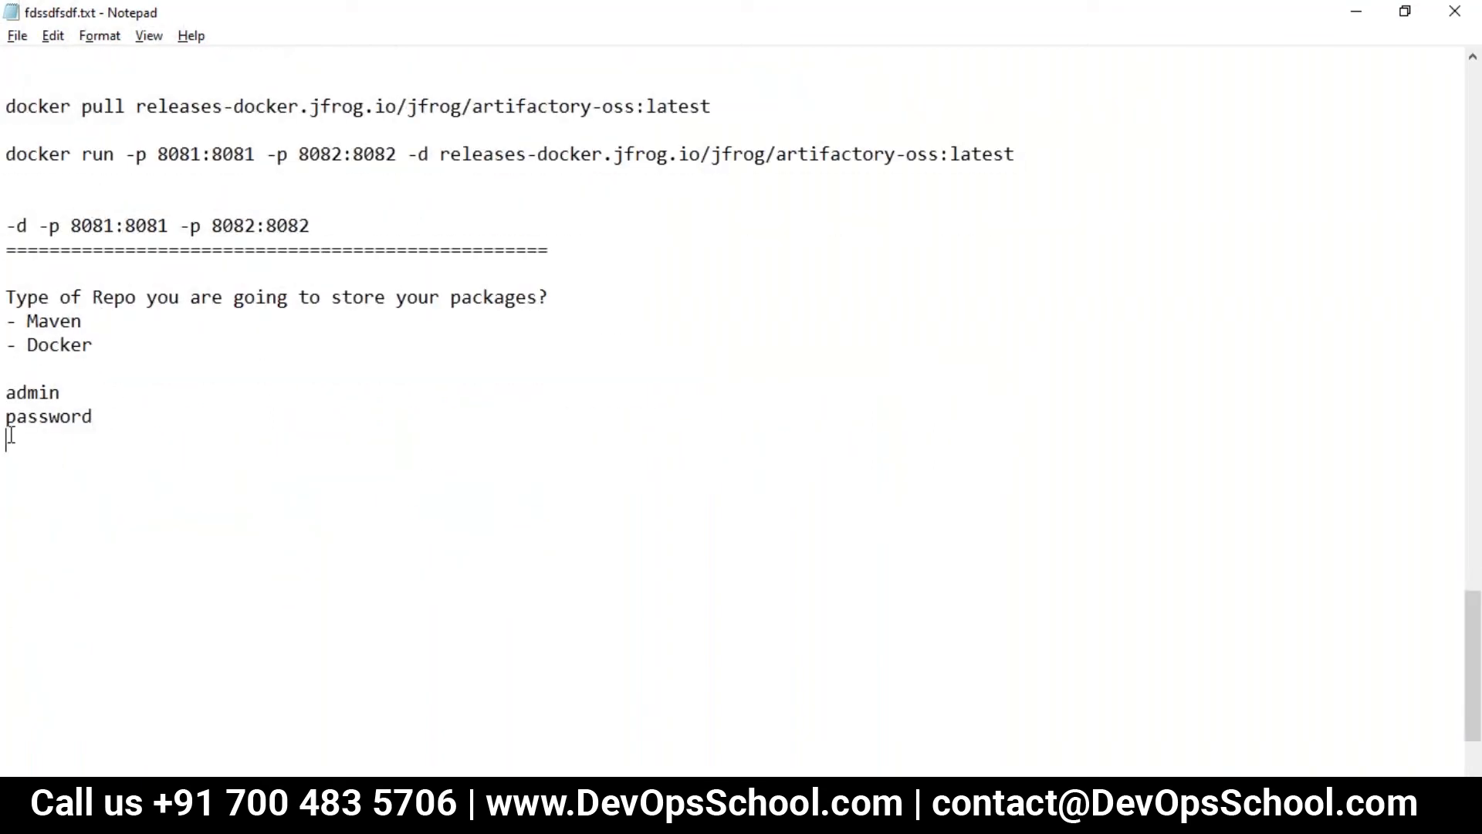
pyautogui.doubleClick(104, 426)
pyautogui.hotkey('ctrl', 'v')
pyautogui.hotkey('alt', 'Tab')
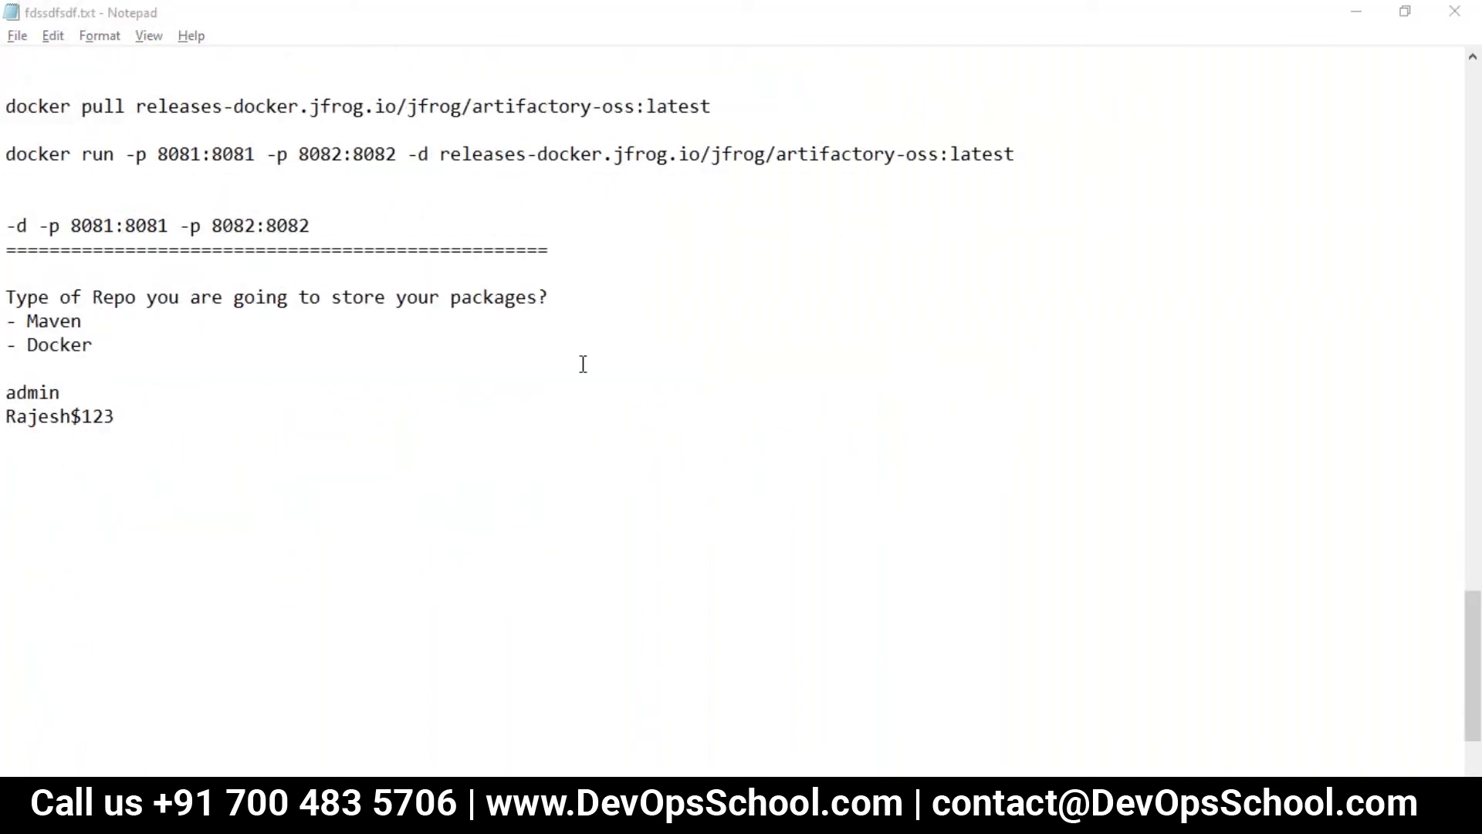
# Switch to the browser, enter and retype the new admin password in the reset form, and submit it.
pyautogui.hotkey('ctrl', 'v')
pyautogui.press('Tab')
pyautogui.hotkey('ctrl', 'v')
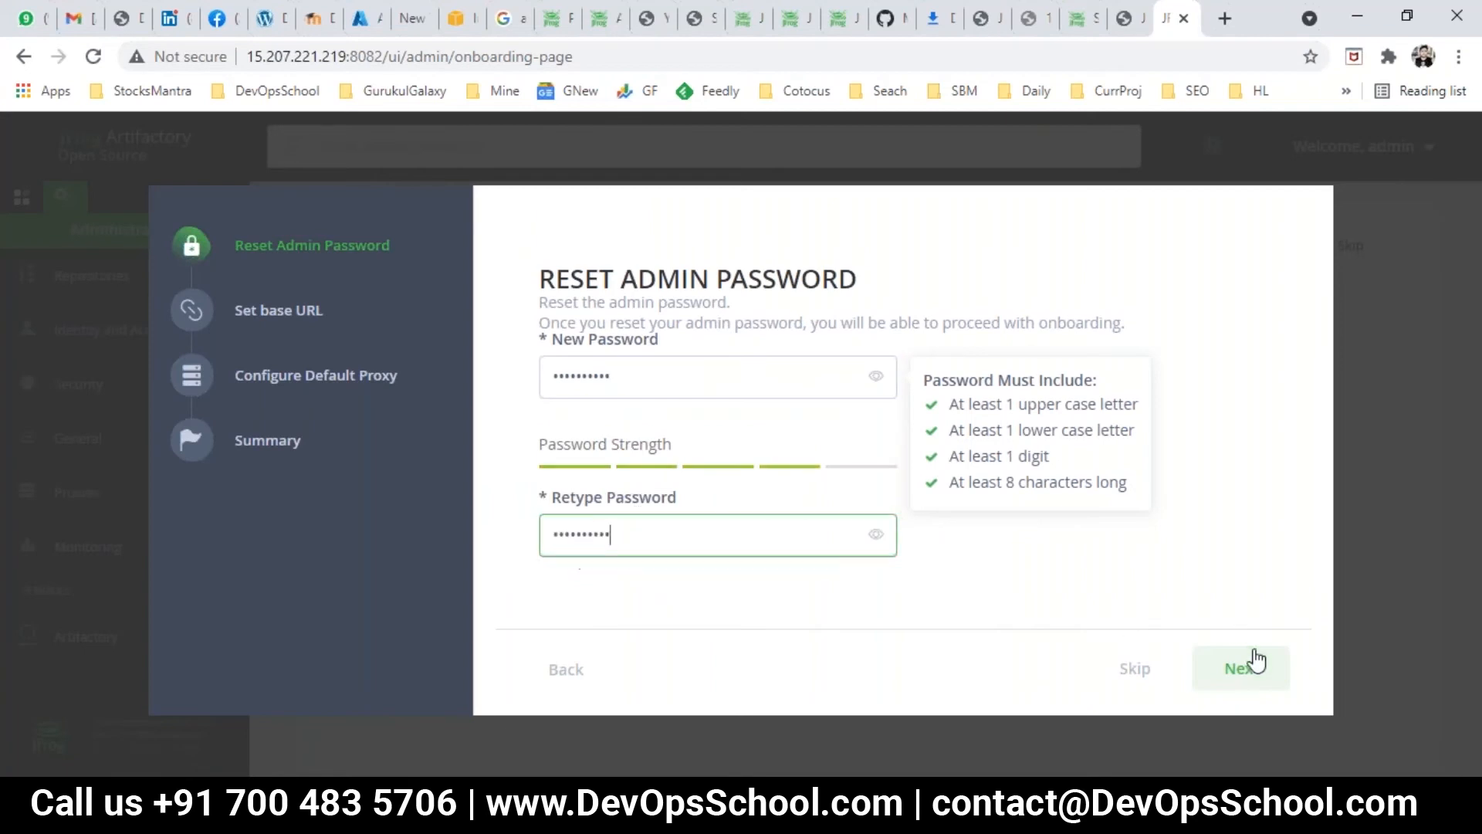
pyautogui.click(1245, 667)
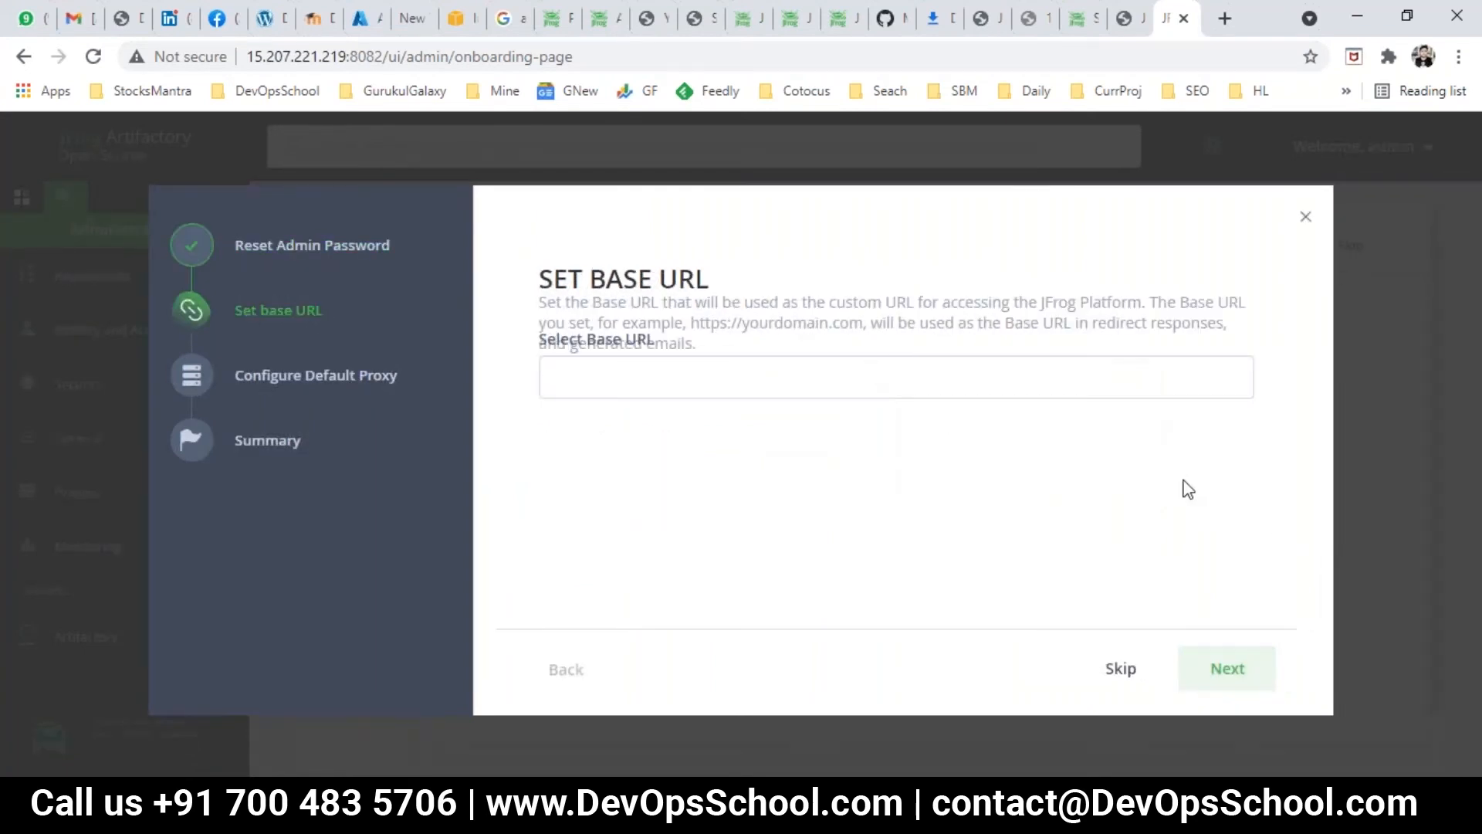
# Try the instance's public IPv4 address 15.207.221.219 as the base URL.
pyautogui.click(721, 367)
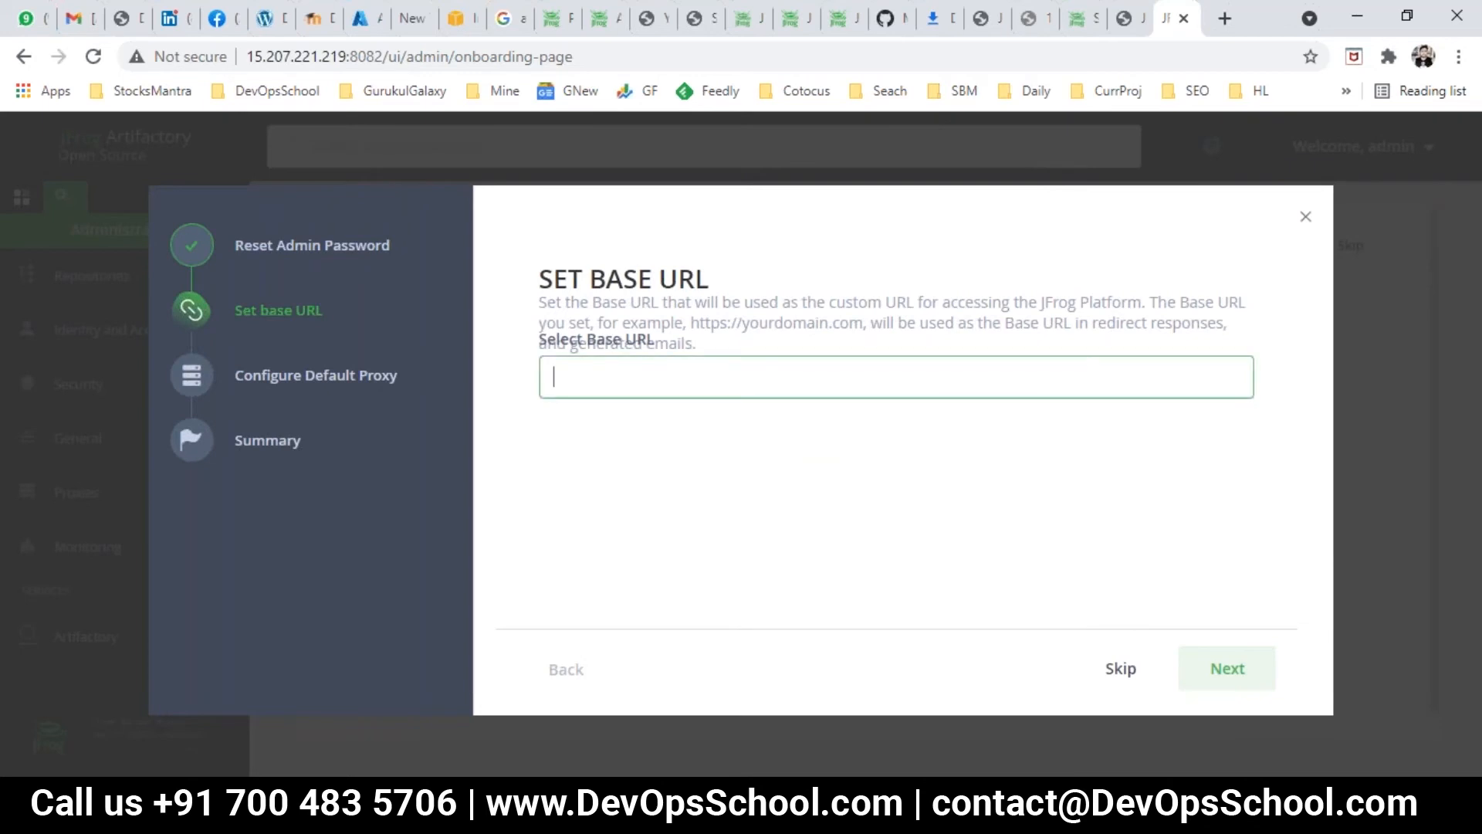
pyautogui.click(1227, 672)
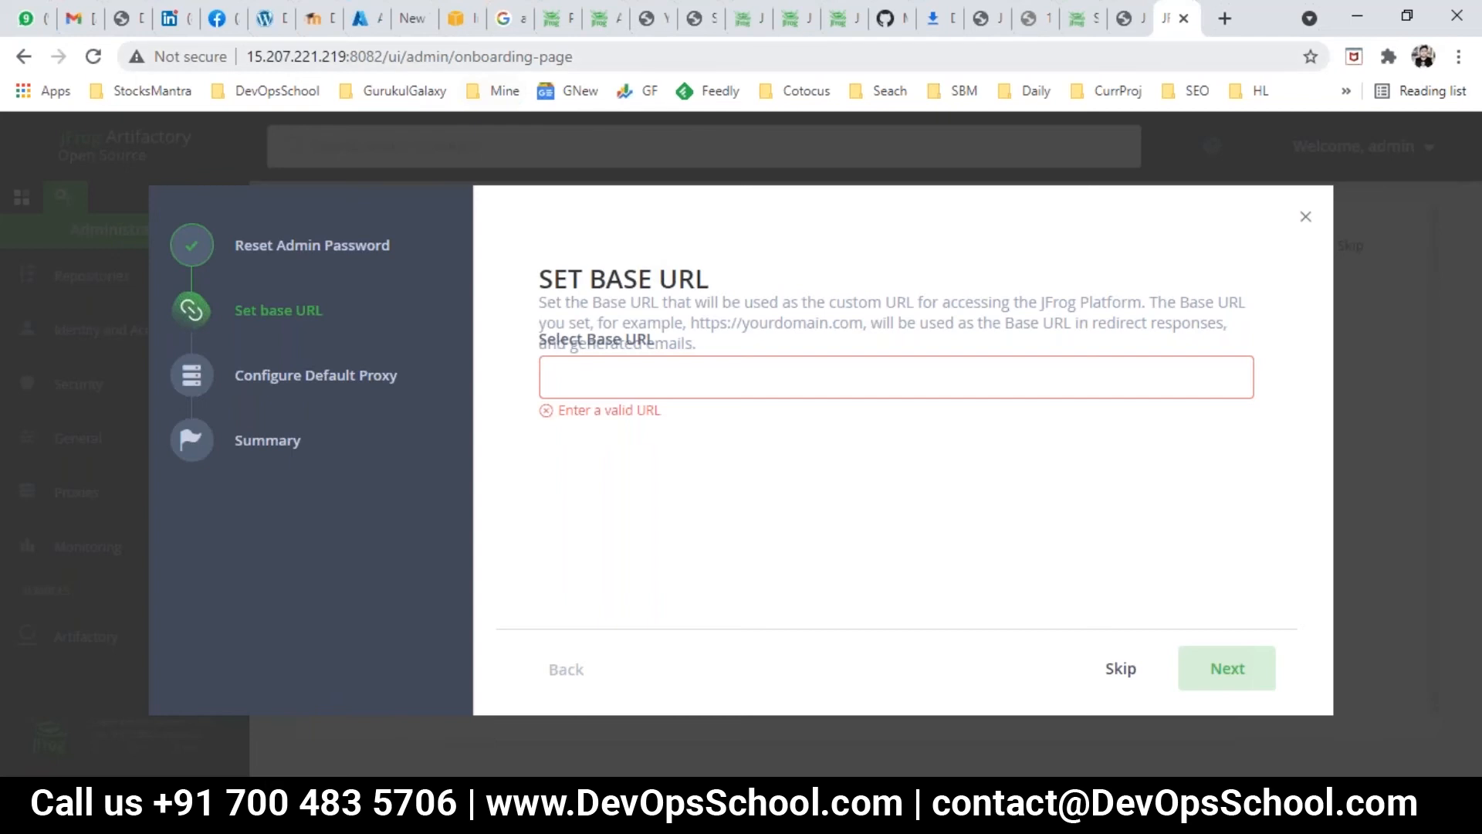
pyautogui.click(457, 22)
pyautogui.click(734, 18)
pyautogui.click(759, 19)
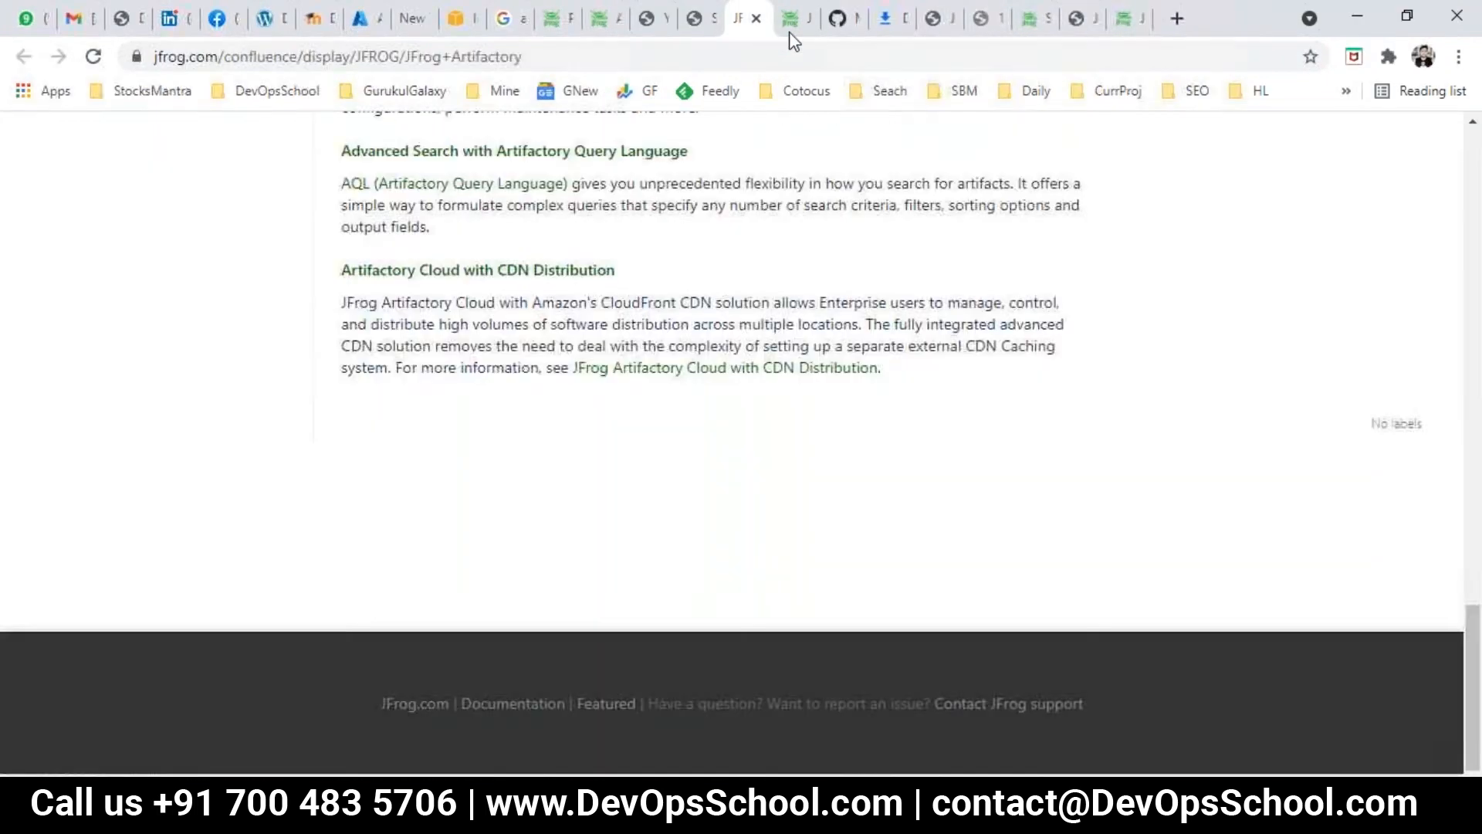
pyautogui.click(1079, 18)
pyautogui.click(1123, 19)
pyautogui.click(705, 374)
pyautogui.write('15.207.221.219')
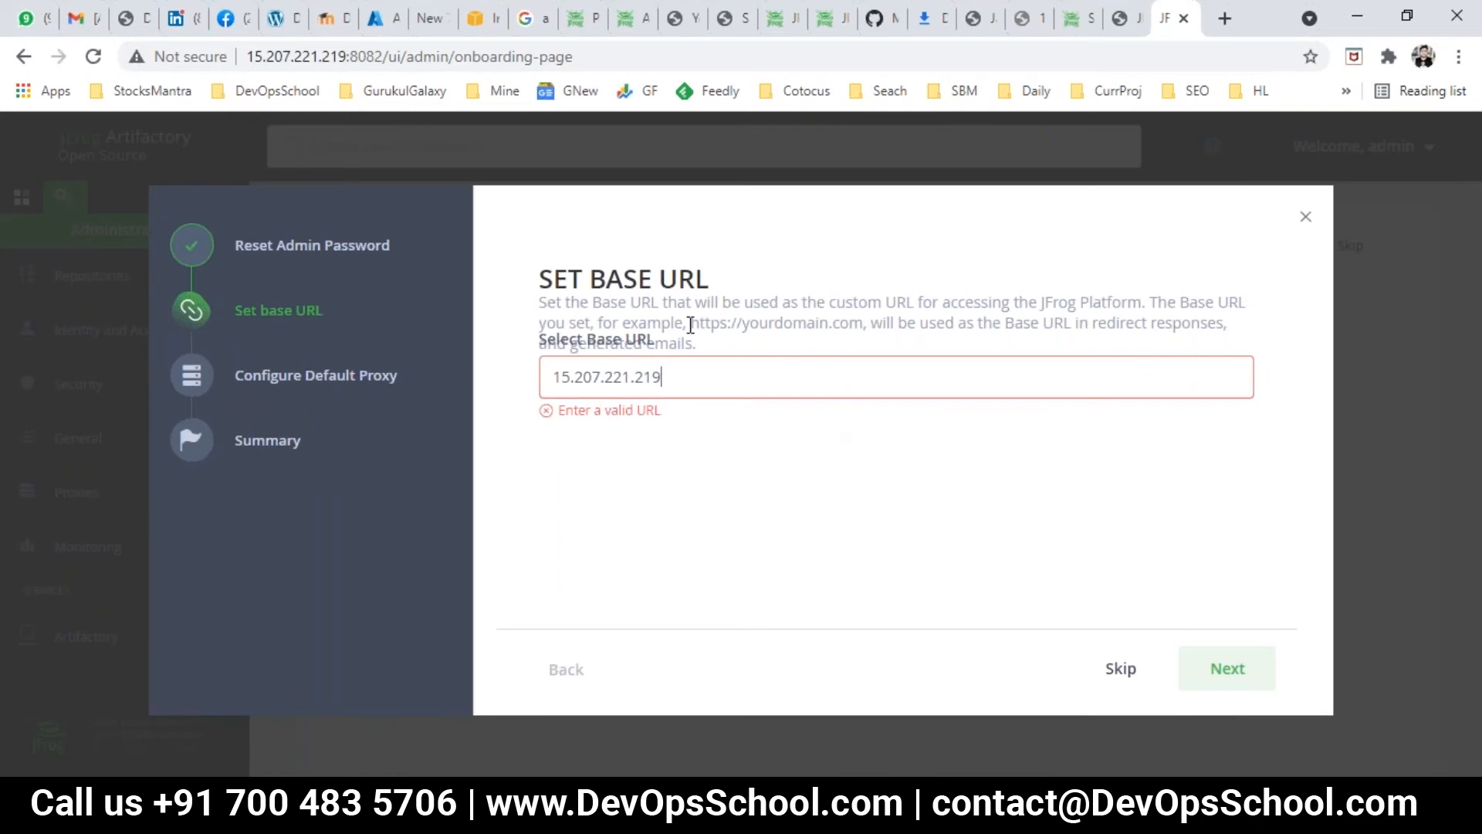
pyautogui.moveTo(690, 323); pyautogui.dragTo(860, 328)
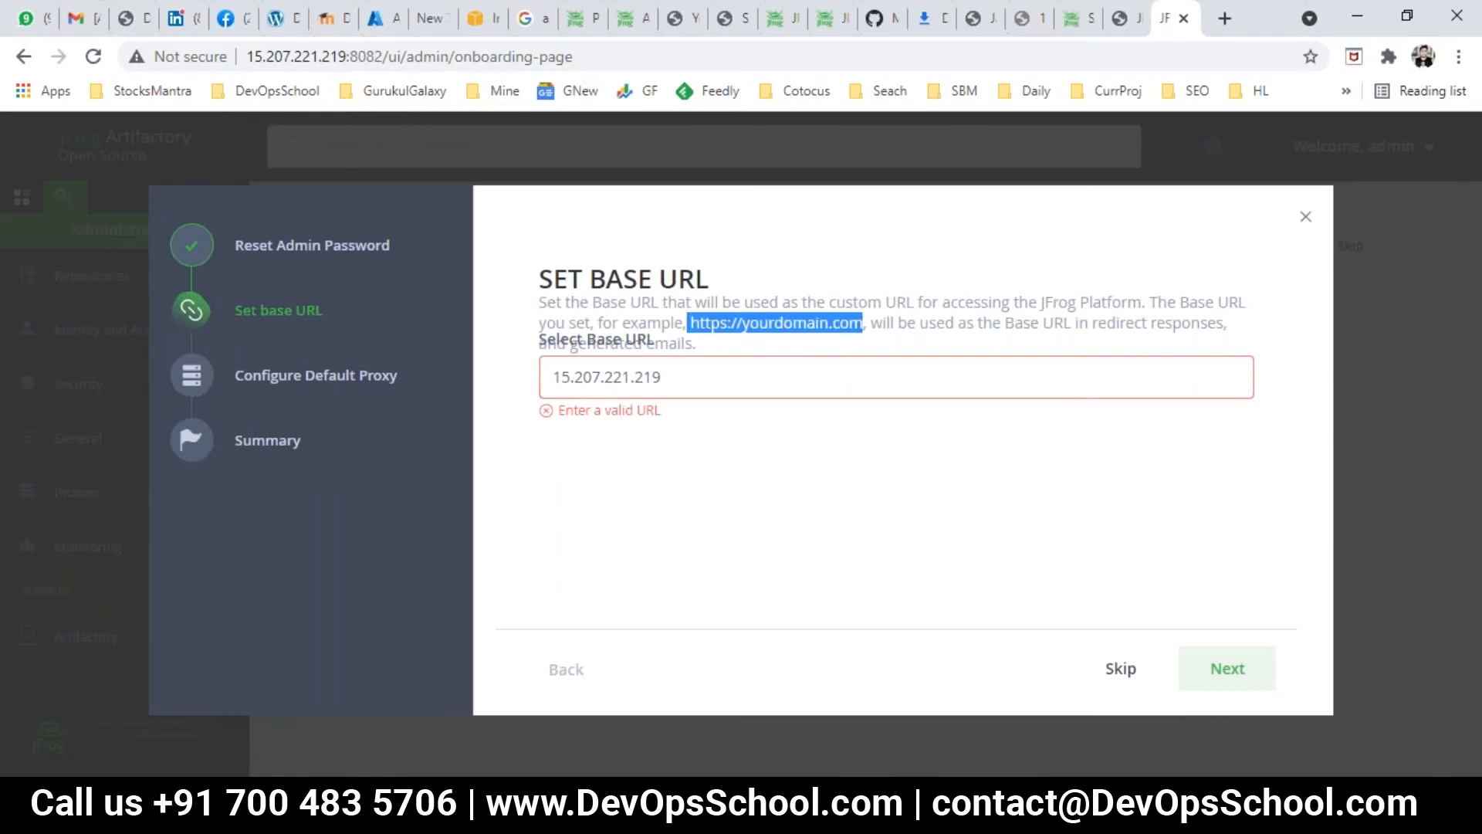
pyautogui.click(491, 14)
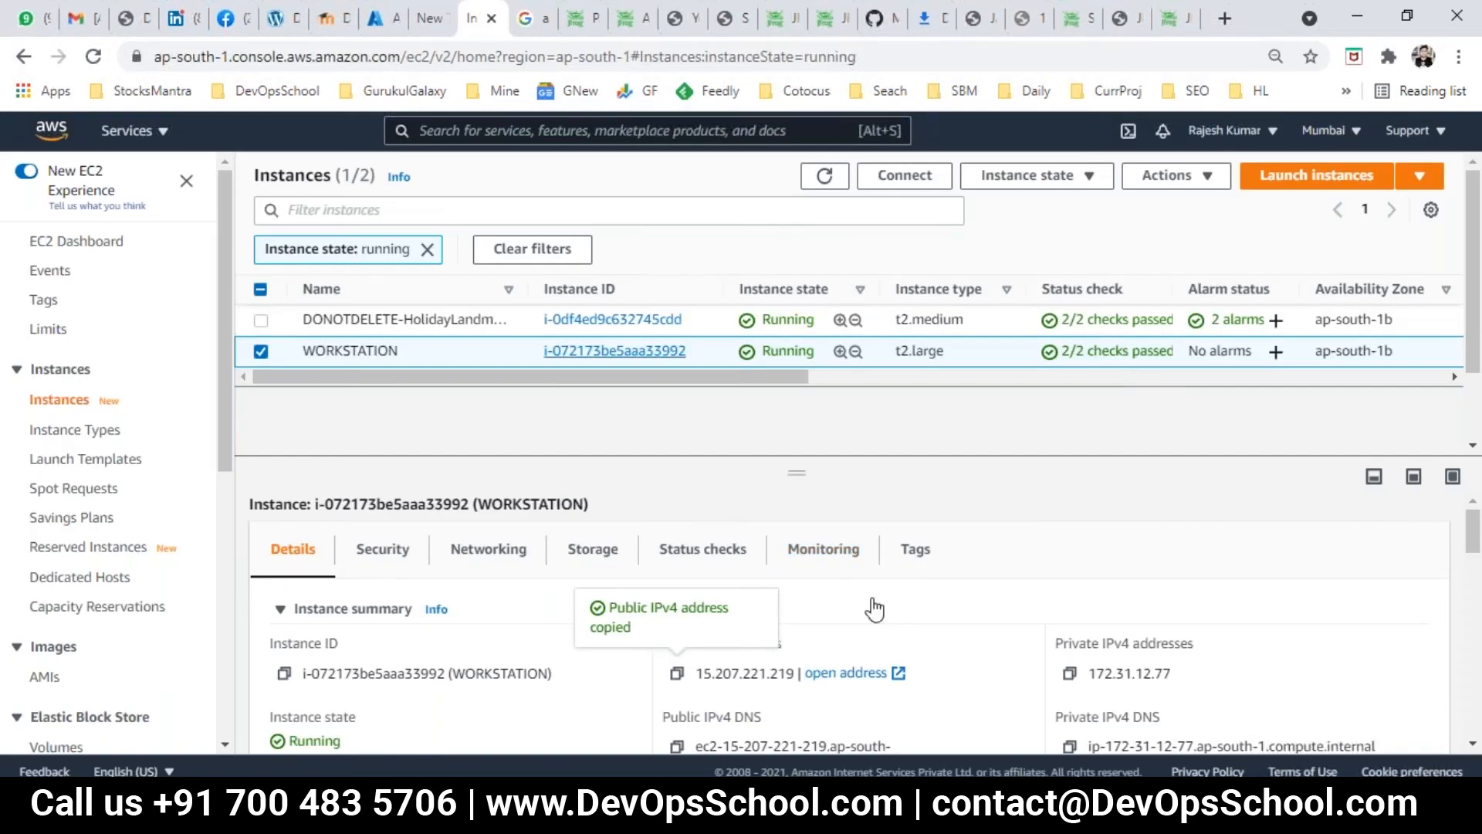
pyautogui.scroll(-2, 927, 643)
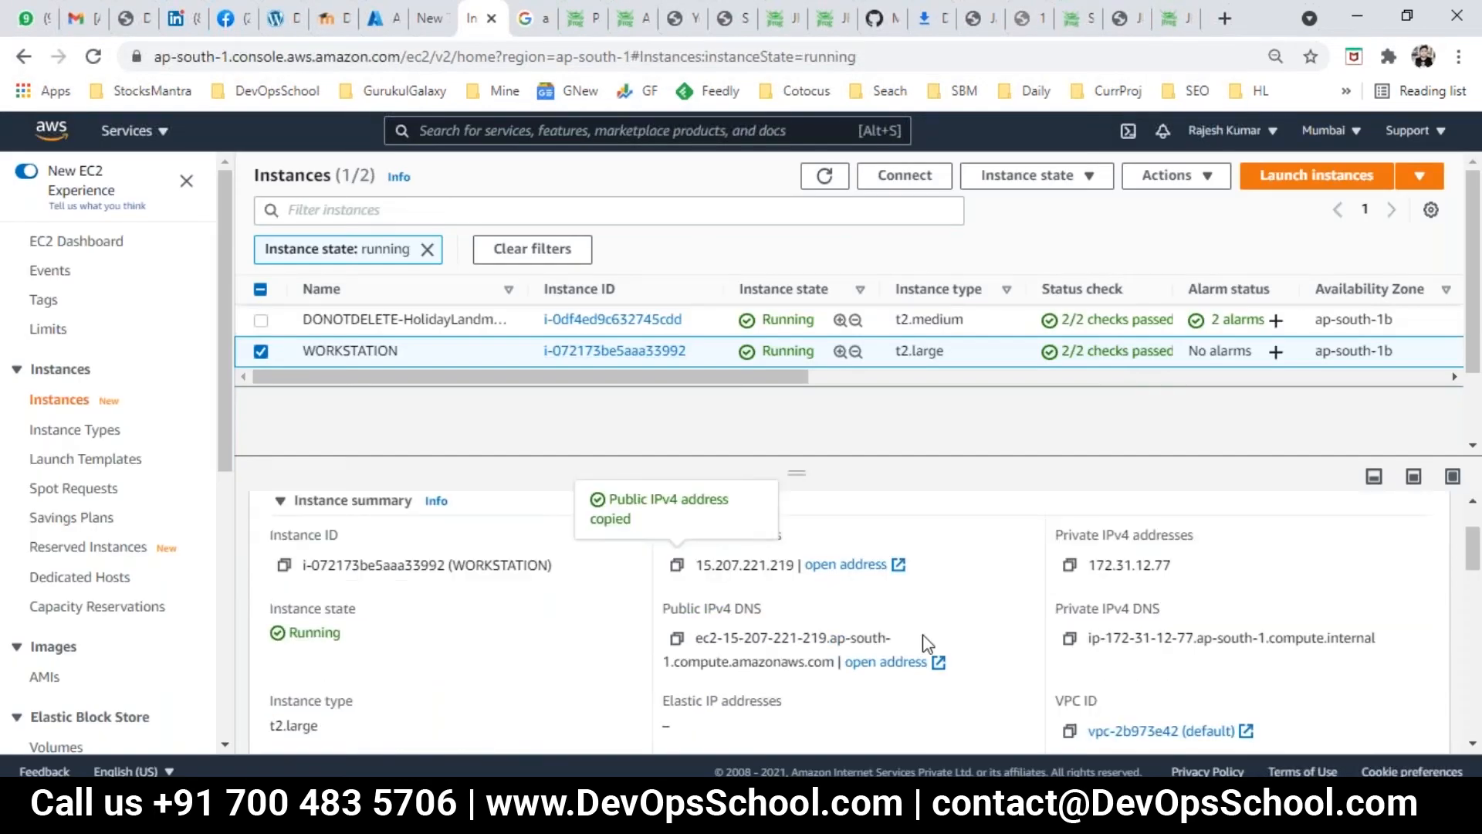
pyautogui.click(677, 638)
pyautogui.click(1170, 18)
pyautogui.tripleClick(726, 372)
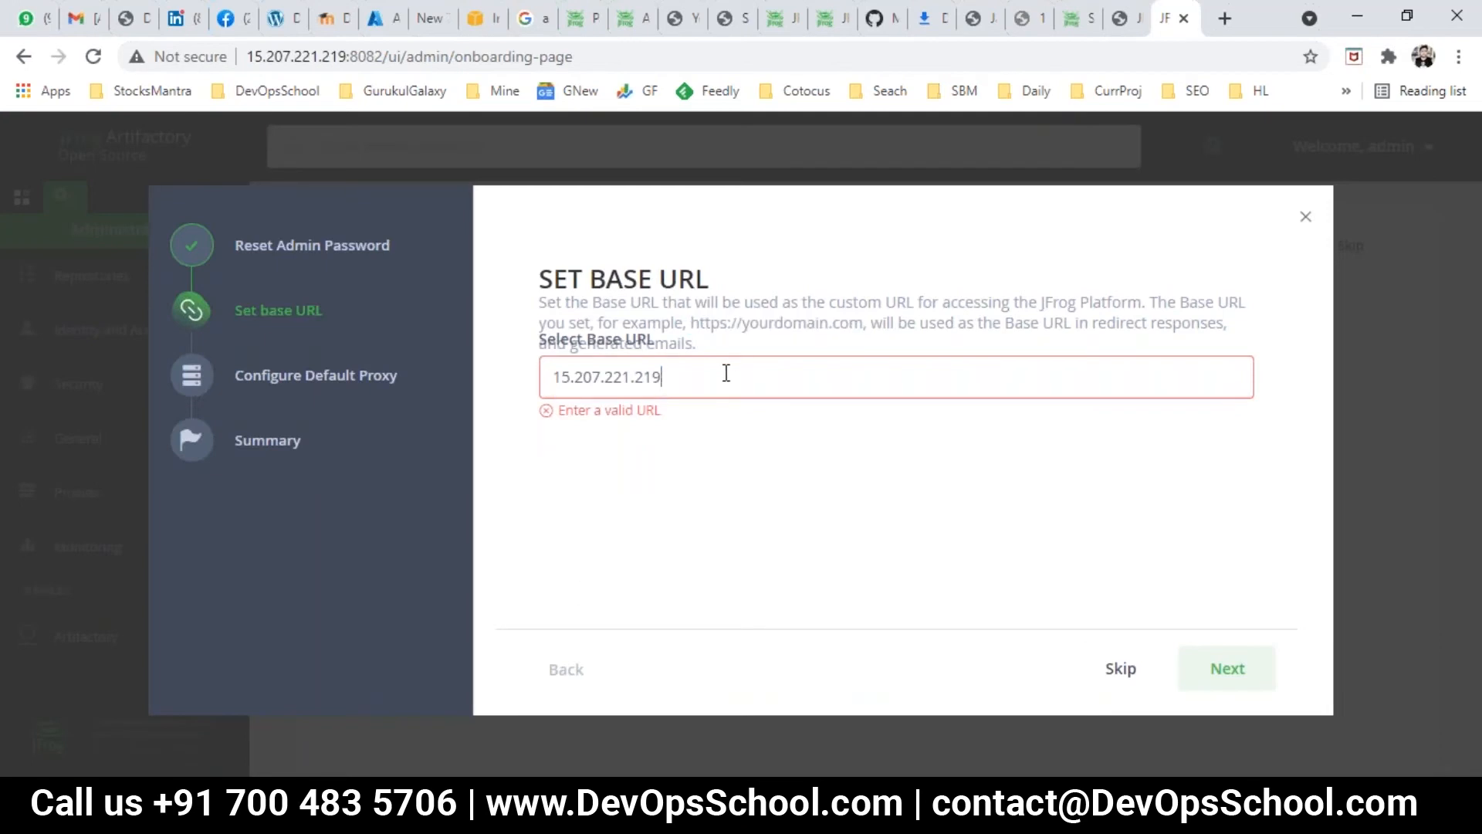
pyautogui.hotkey('ctrl', 'v')
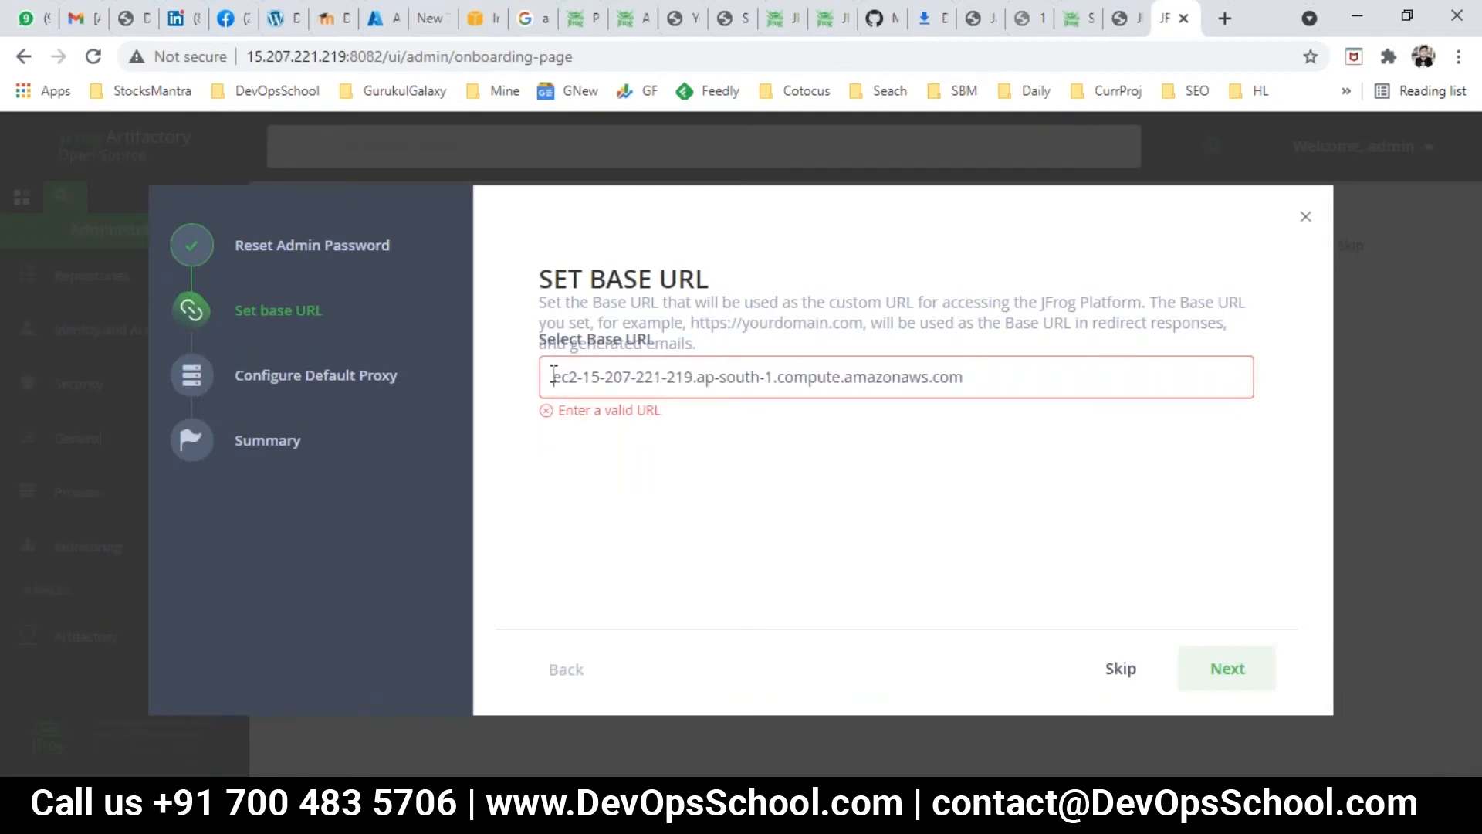
pyautogui.write('http://')
pyautogui.moveTo(1027, 381); pyautogui.dragTo(524, 374)
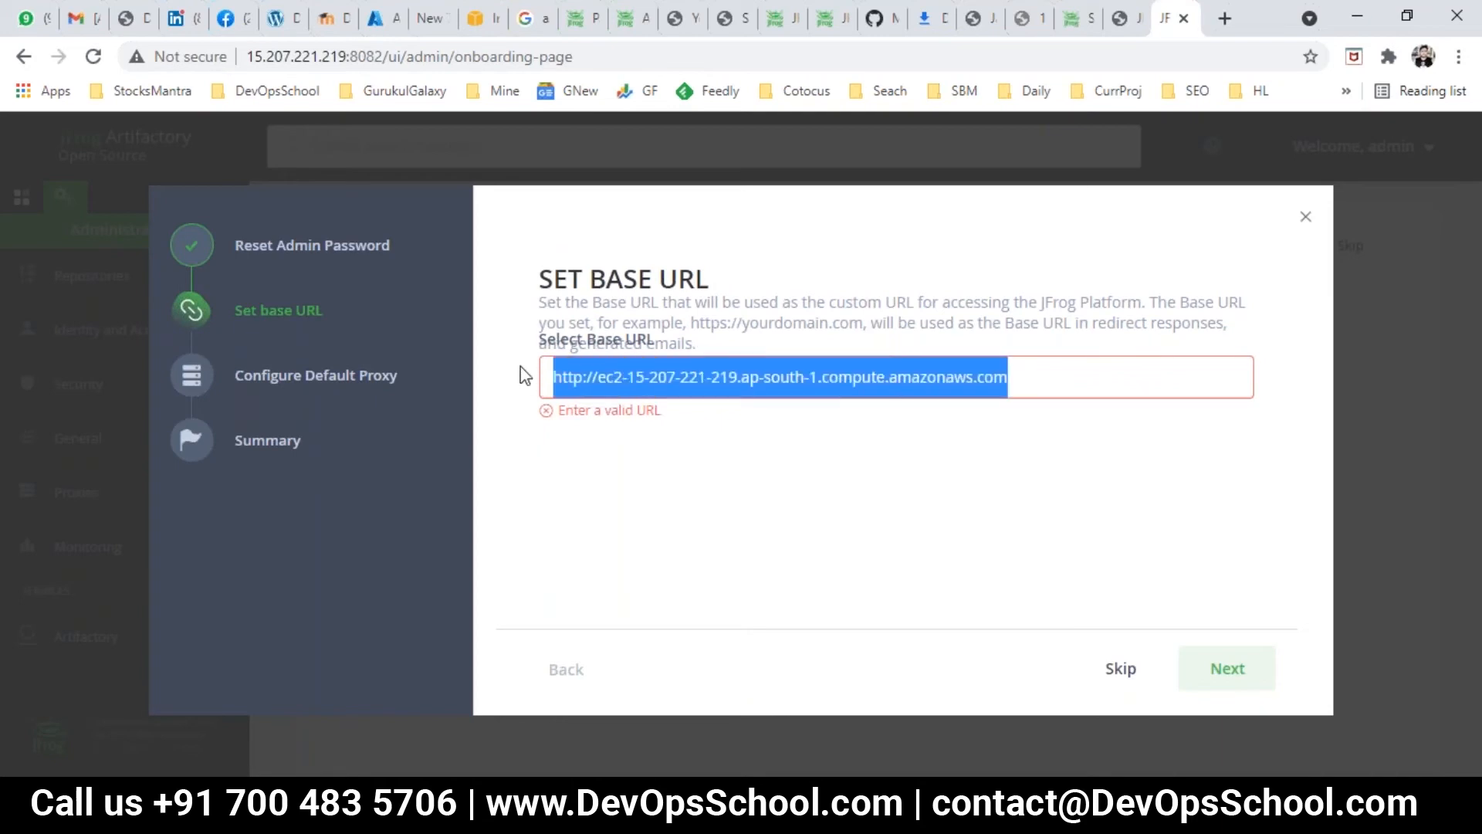
pyautogui.click(652, 488)
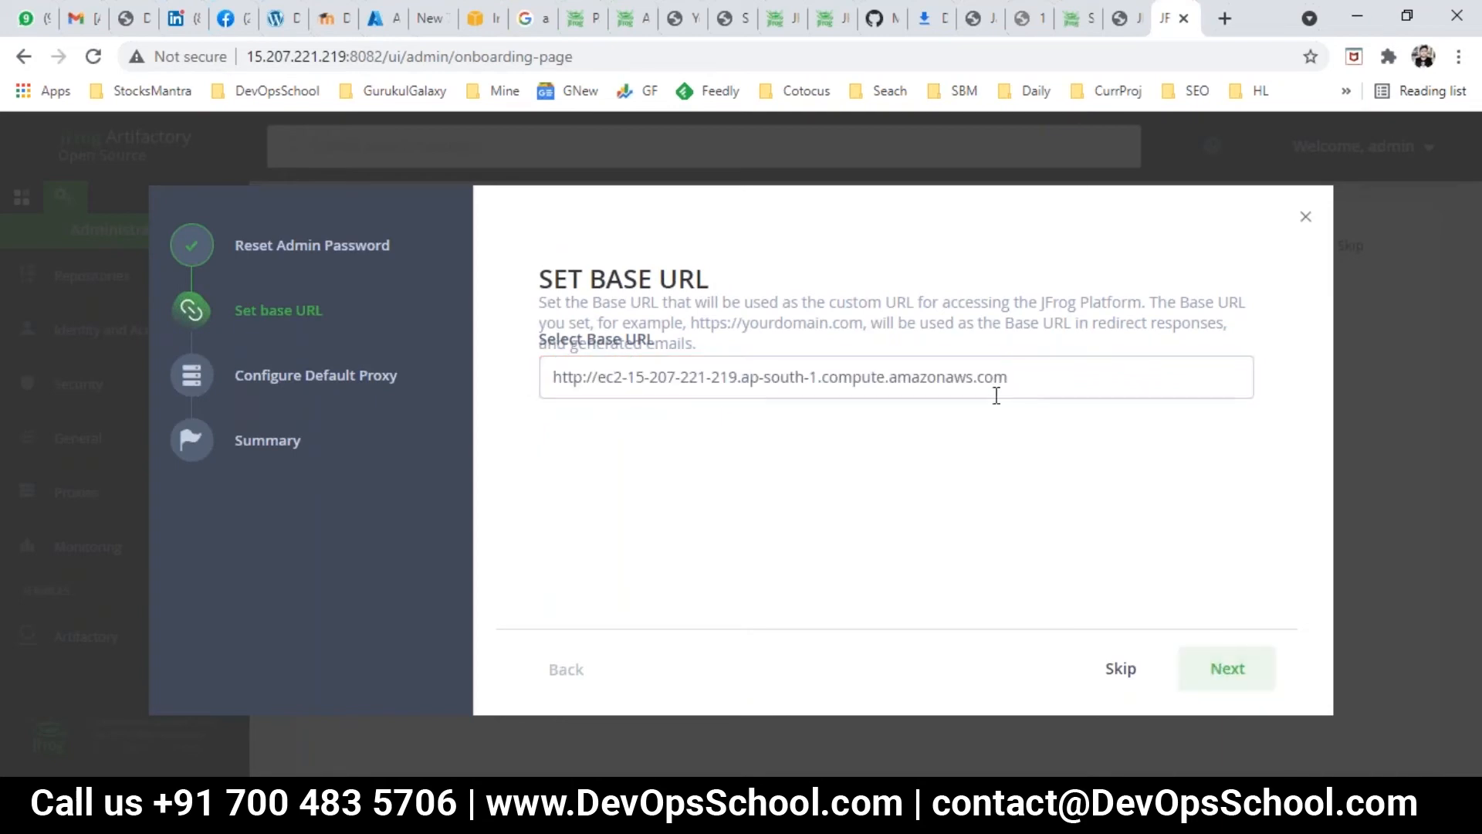
# Copy the base URL into the notes below the admin credentials.
pyautogui.tripleClick(1039, 389)
pyautogui.hotkey('alt', 'Tab')
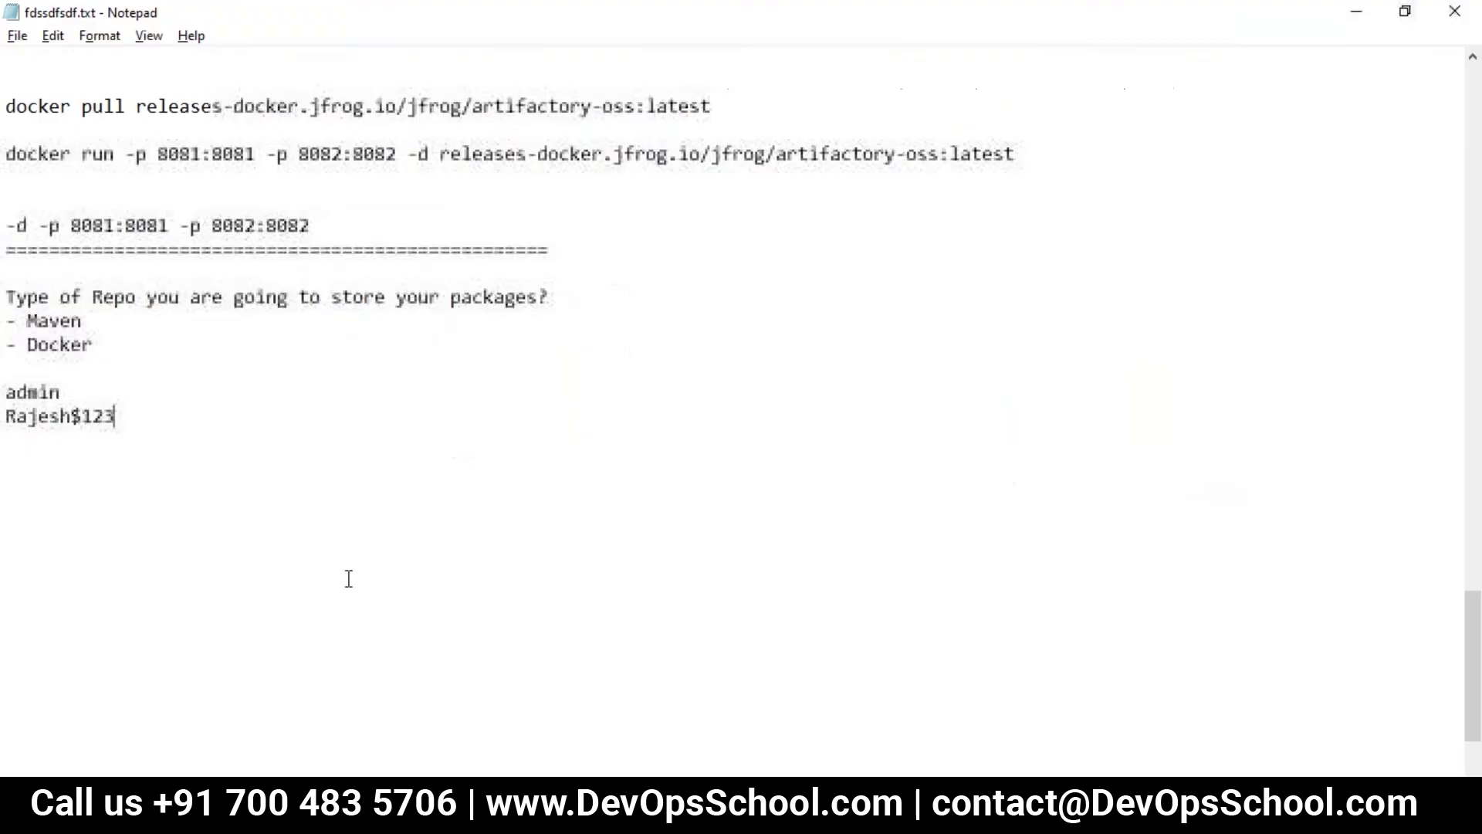
pyautogui.click(122, 455)
pyautogui.hotkey('ctrl', 'v')
pyautogui.hotkey('alt', 'Tab')
# Submit the base URL, skip the default proxy configuration and finish the onboarding wizard.
pyautogui.click(1224, 669)
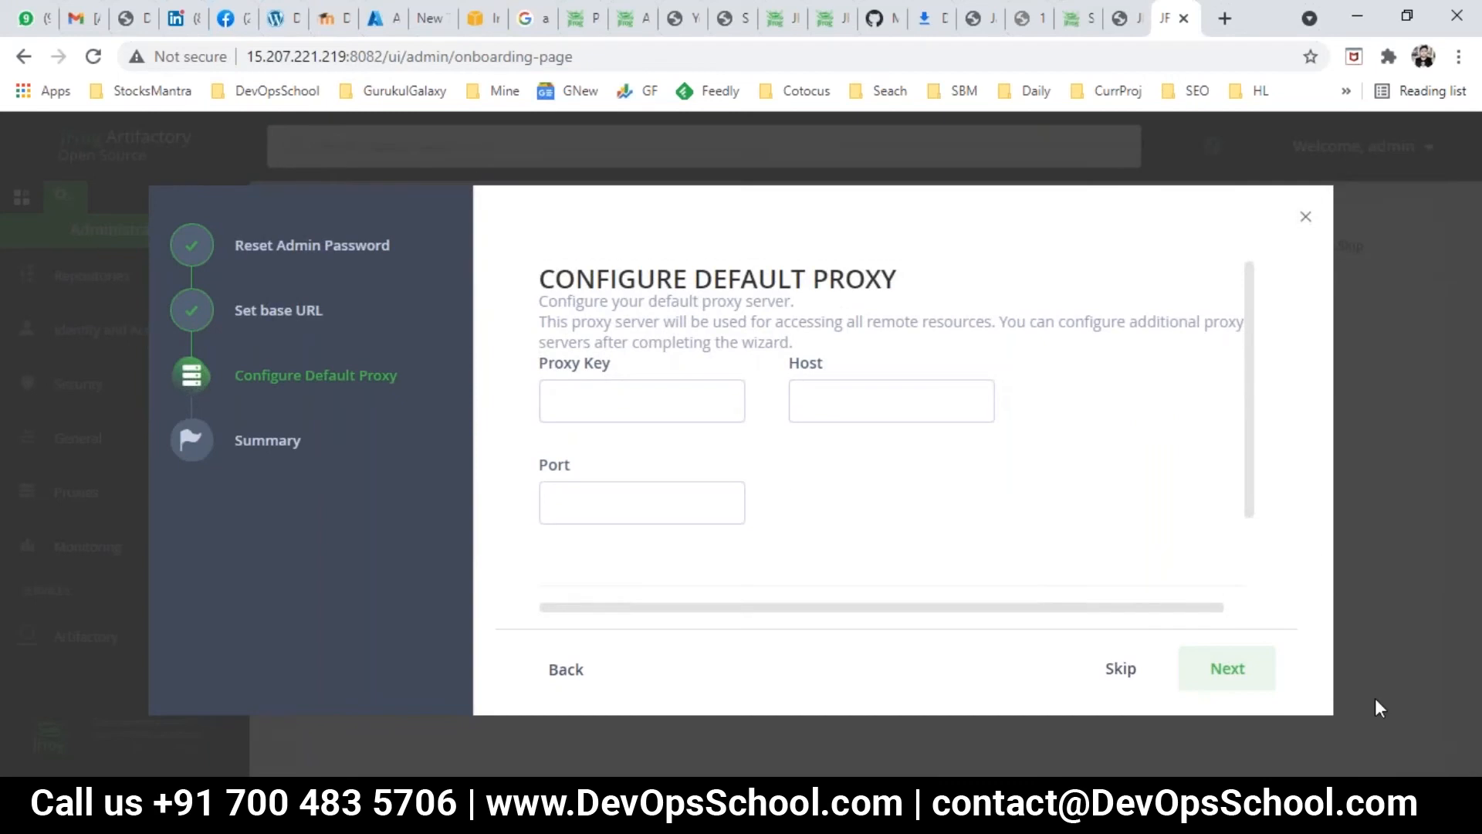
pyautogui.click(1112, 672)
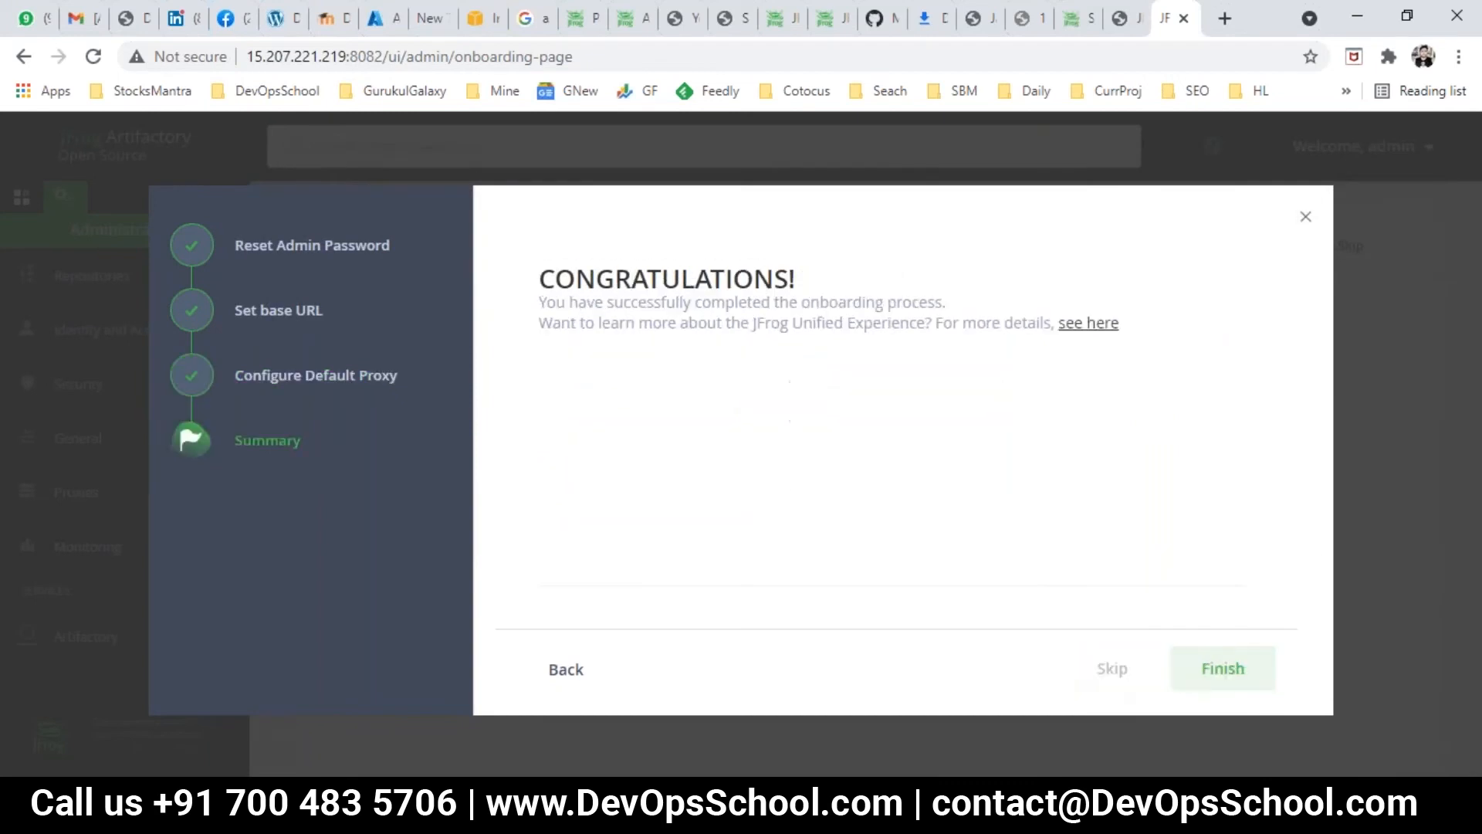
pyautogui.click(1225, 679)
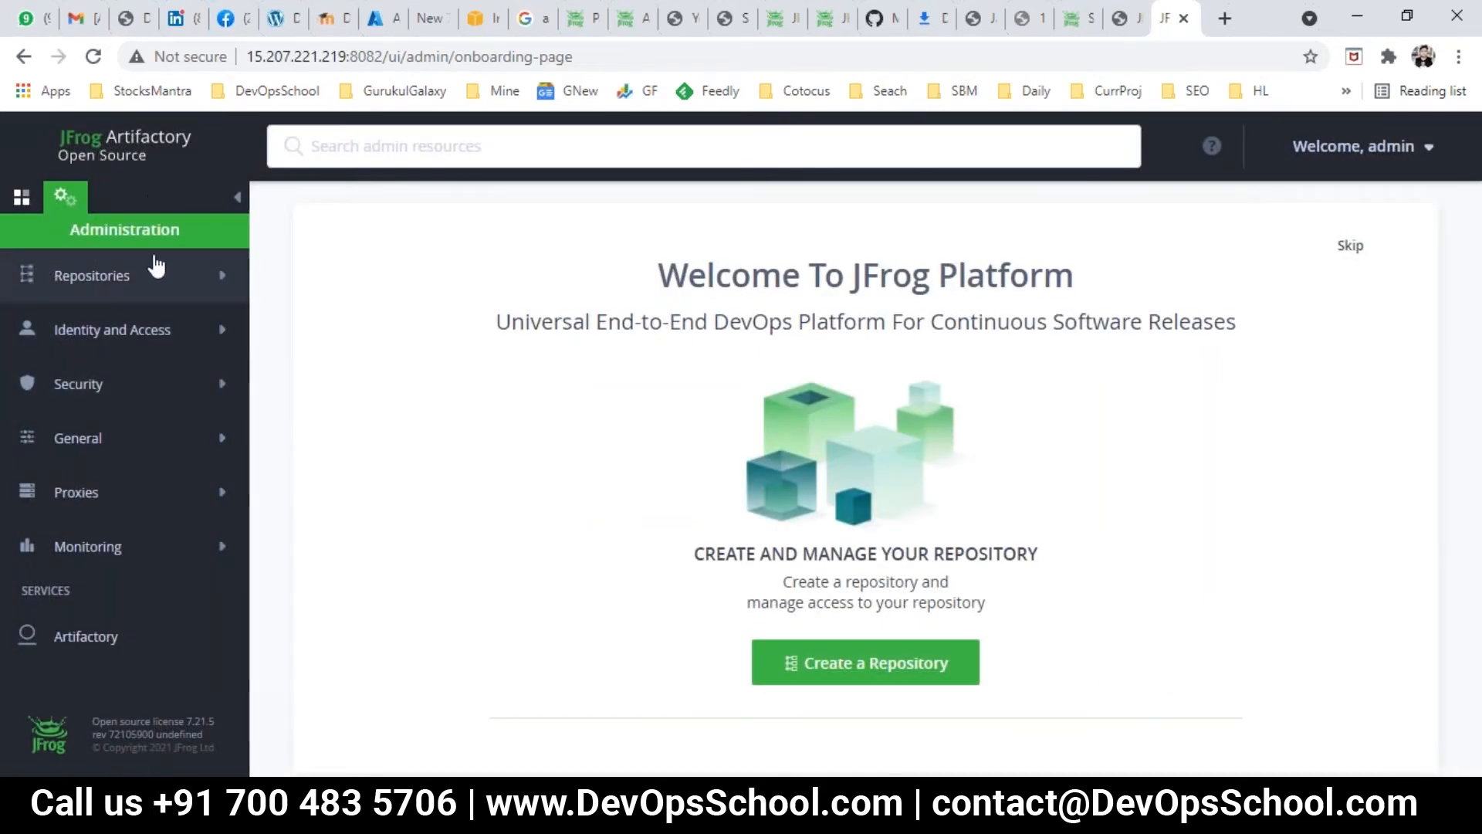
# Check the saved login and base URL in the notes, and skip the JFrog Platform welcome page.
pyautogui.hotkey('alt', 'Tab')
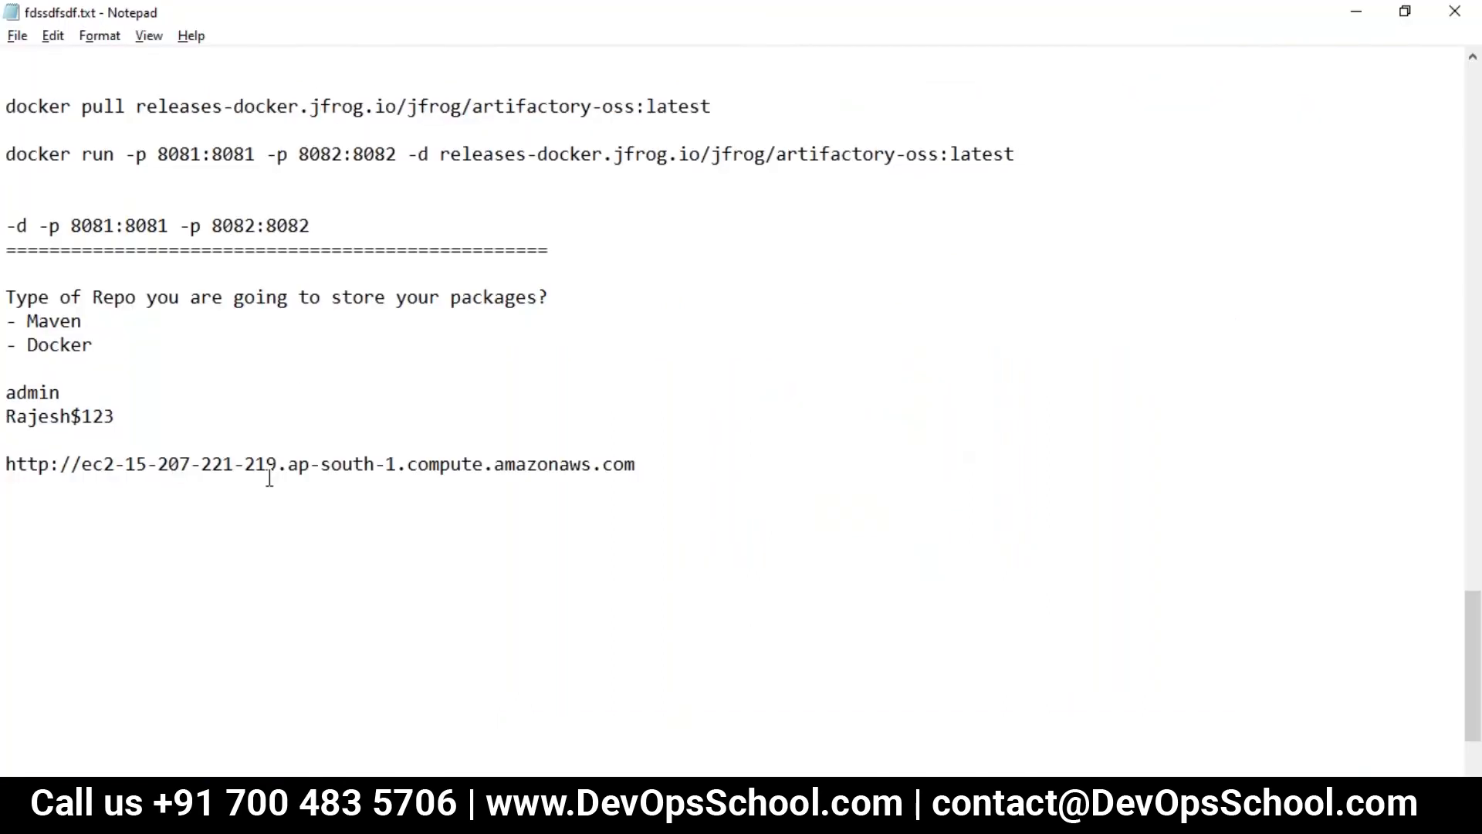
pyautogui.scroll(-1, 270, 458)
pyautogui.click(169, 420)
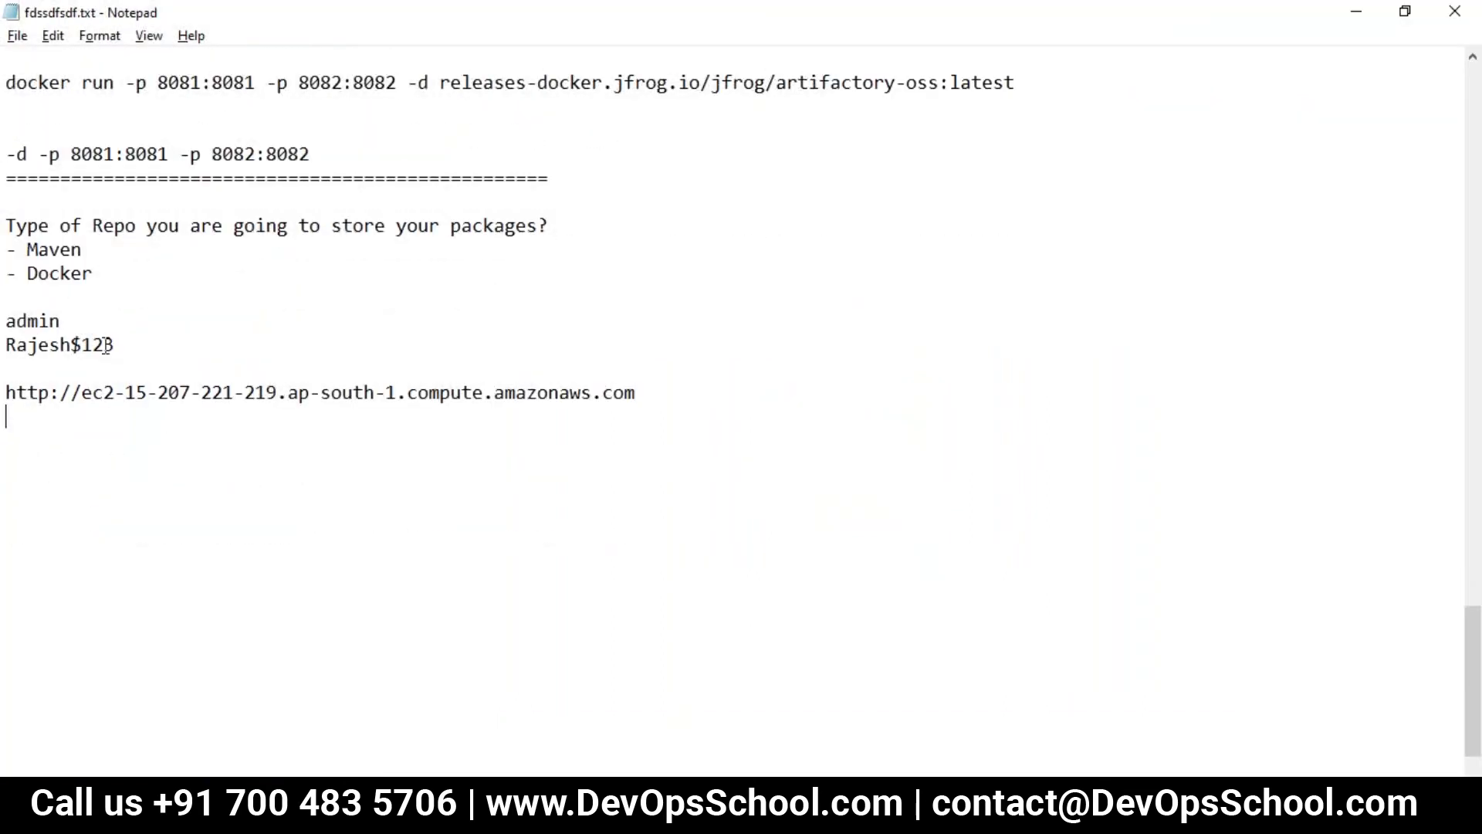
pyautogui.moveTo(49, 273); pyautogui.dragTo(209, 321)
pyautogui.hotkey('alt', 'Tab')
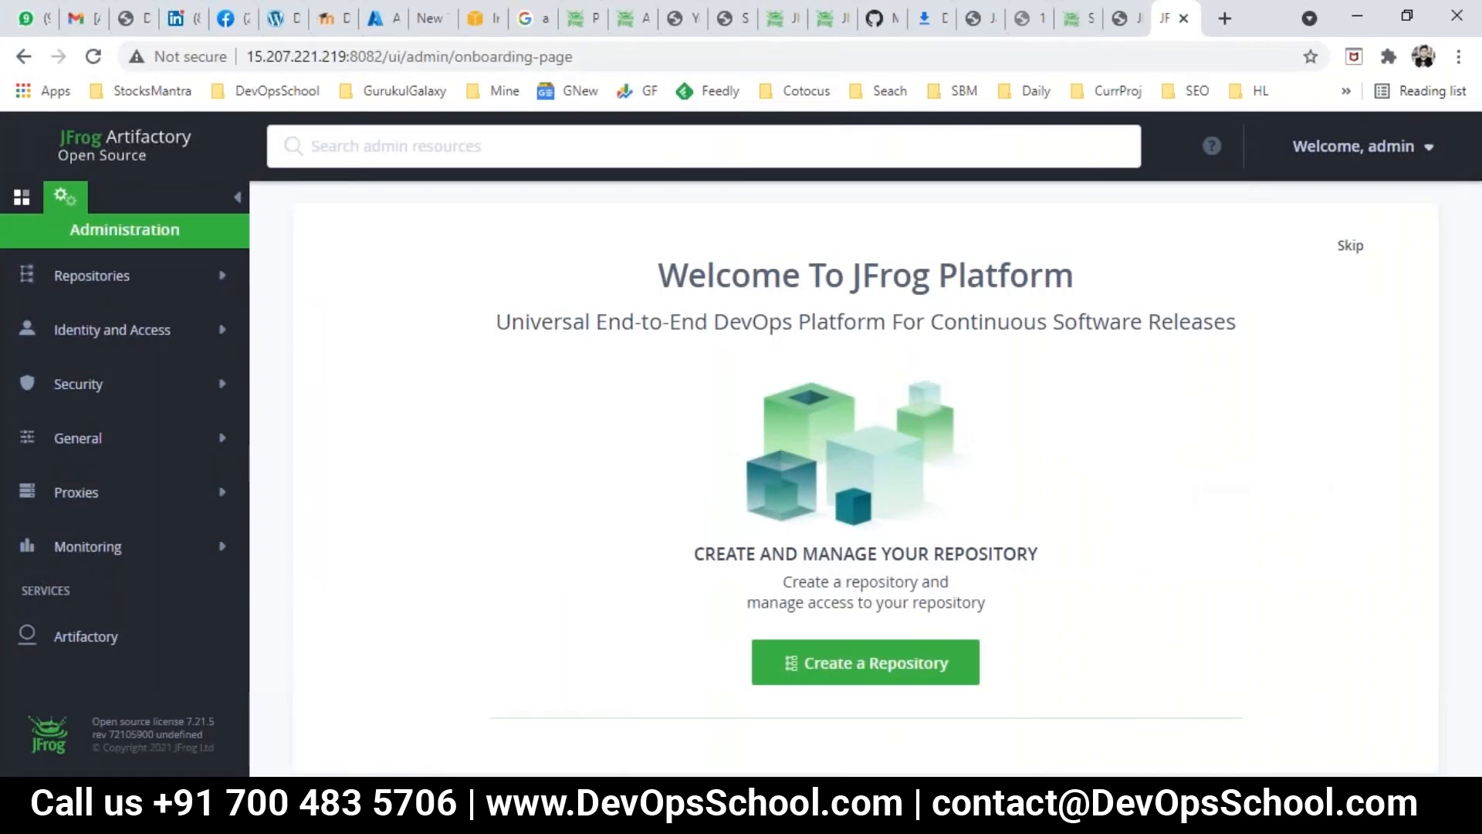
pyautogui.click(1334, 265)
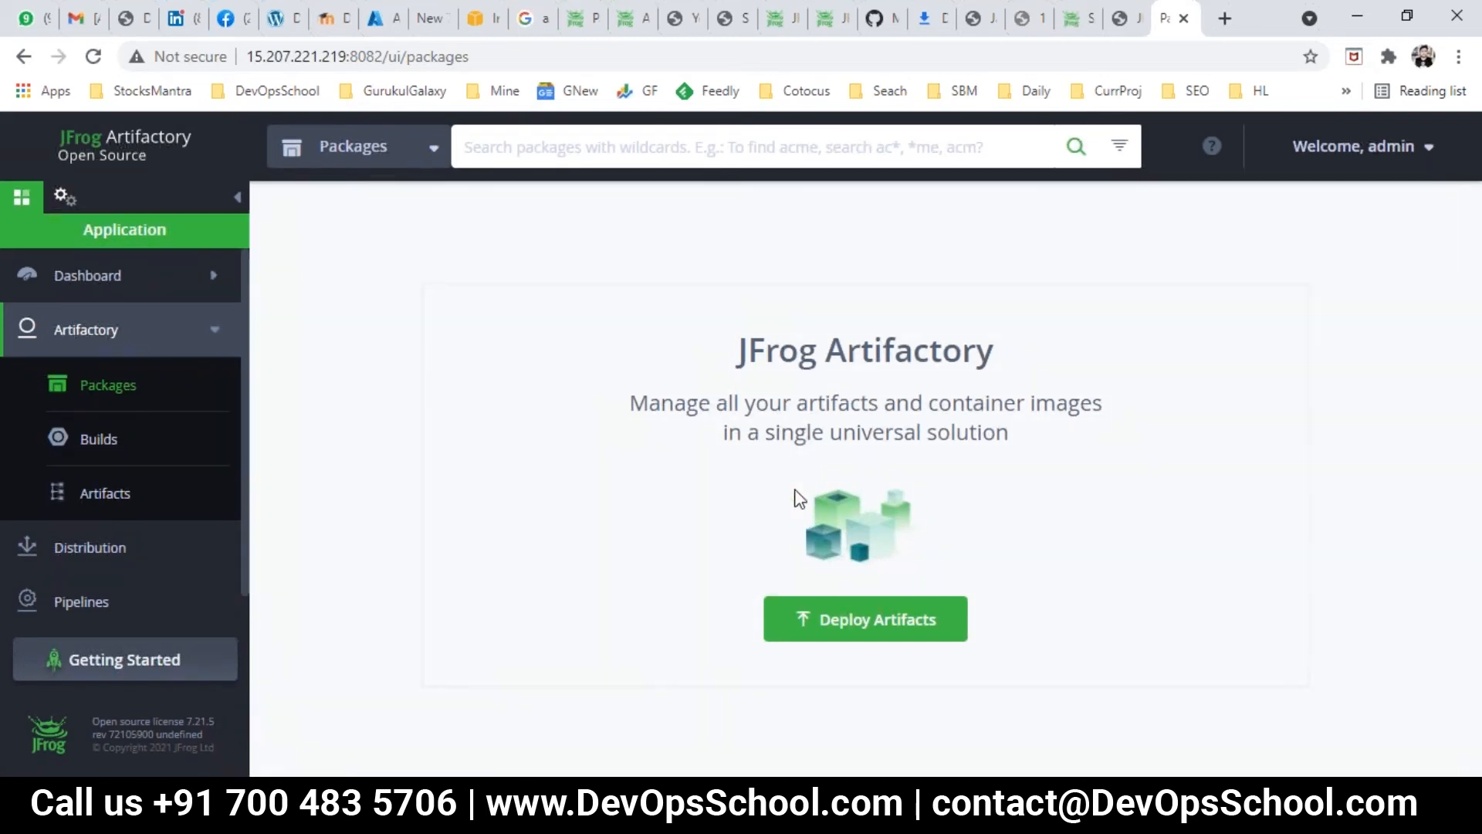
# Add a long separator line of equals signs below the base URL in the notes.
pyautogui.hotkey('alt', 'Tab')
pyautogui.click(147, 368)
pyautogui.write('=')
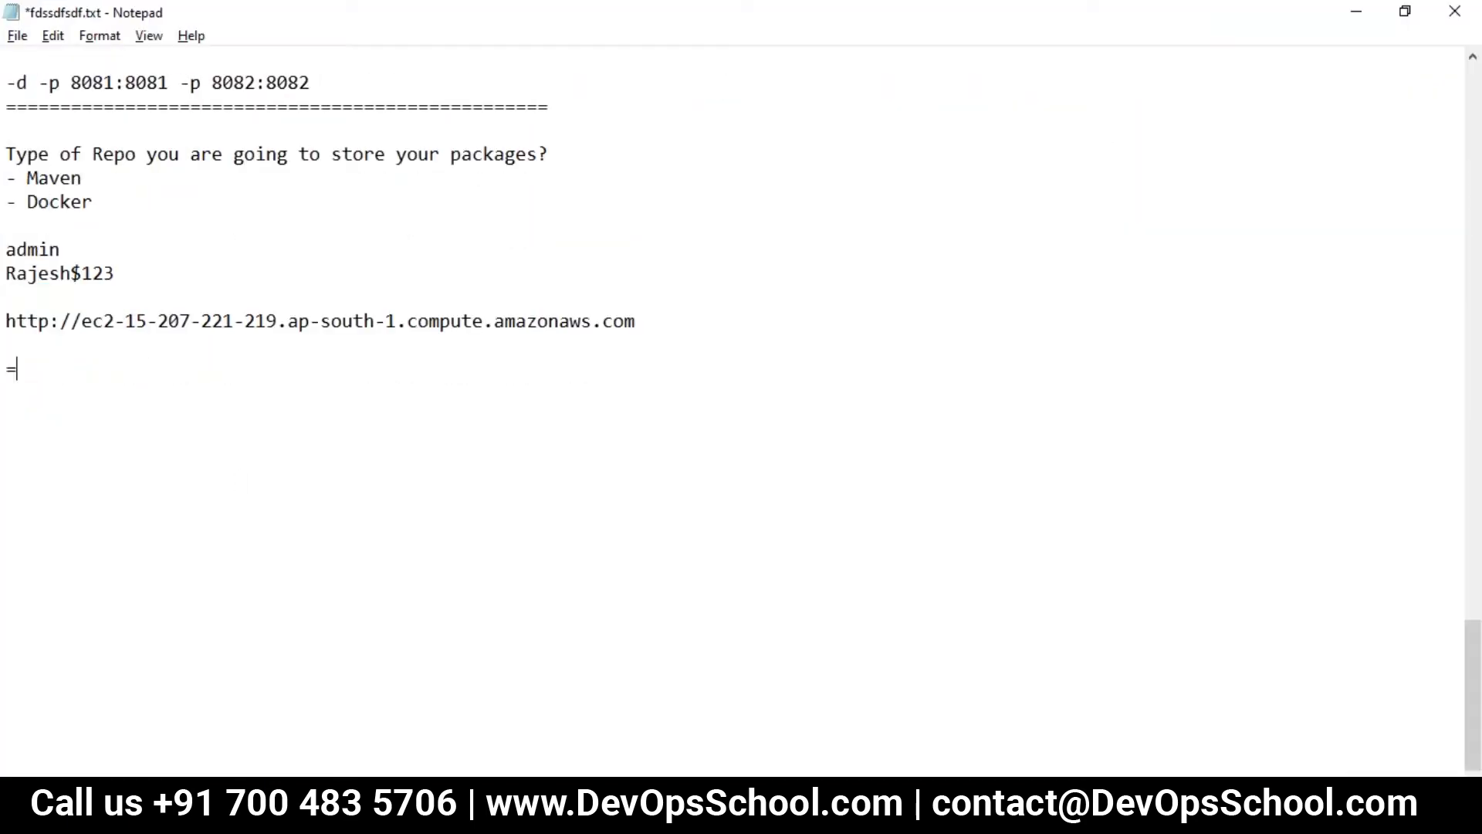
pyautogui.write('===========================================================================')
pyautogui.press('Return')
pyautogui.hotkey('alt', 'Tab')
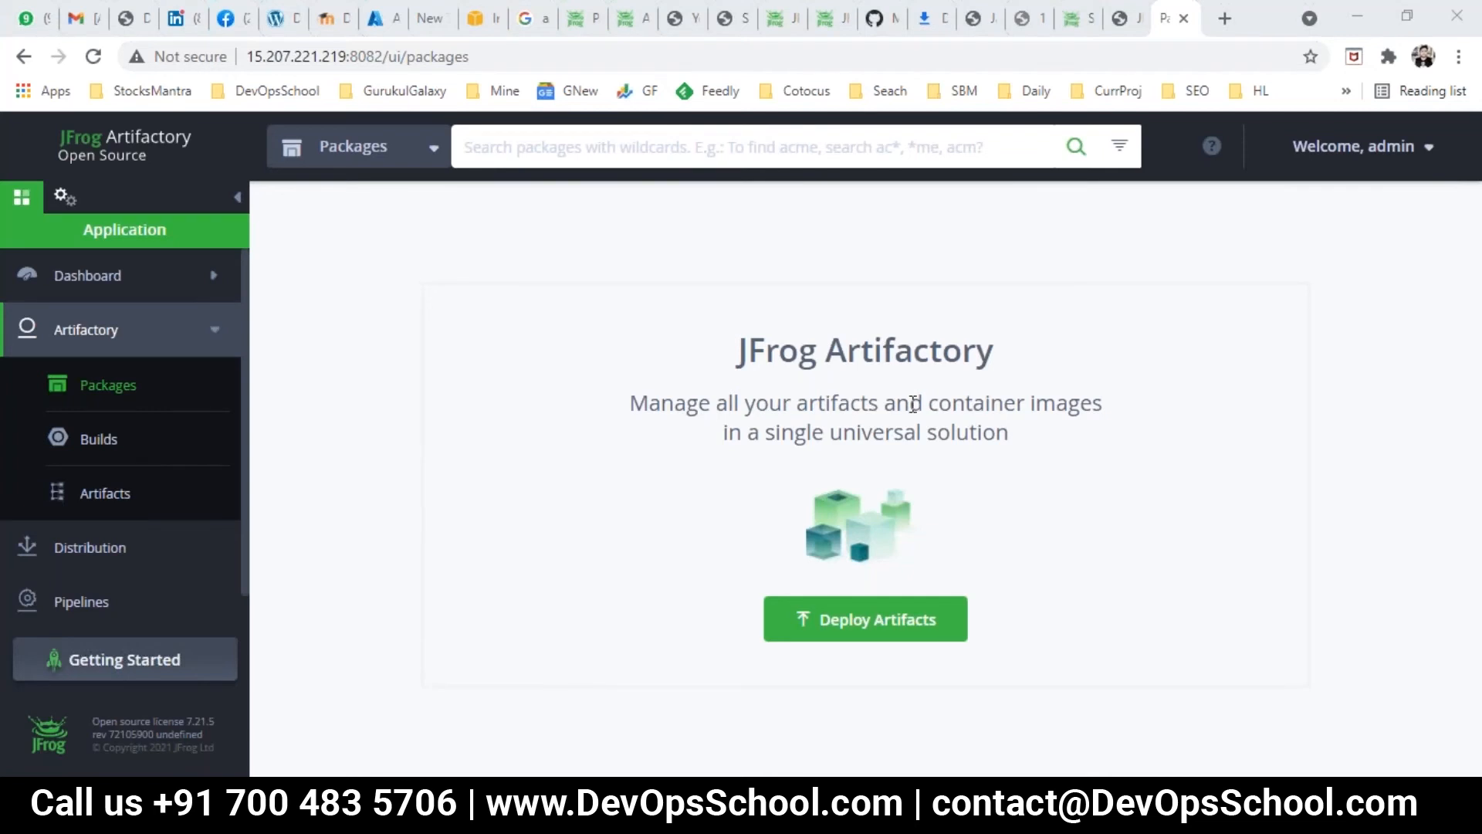
pyautogui.hotkey('alt', 'Tab')
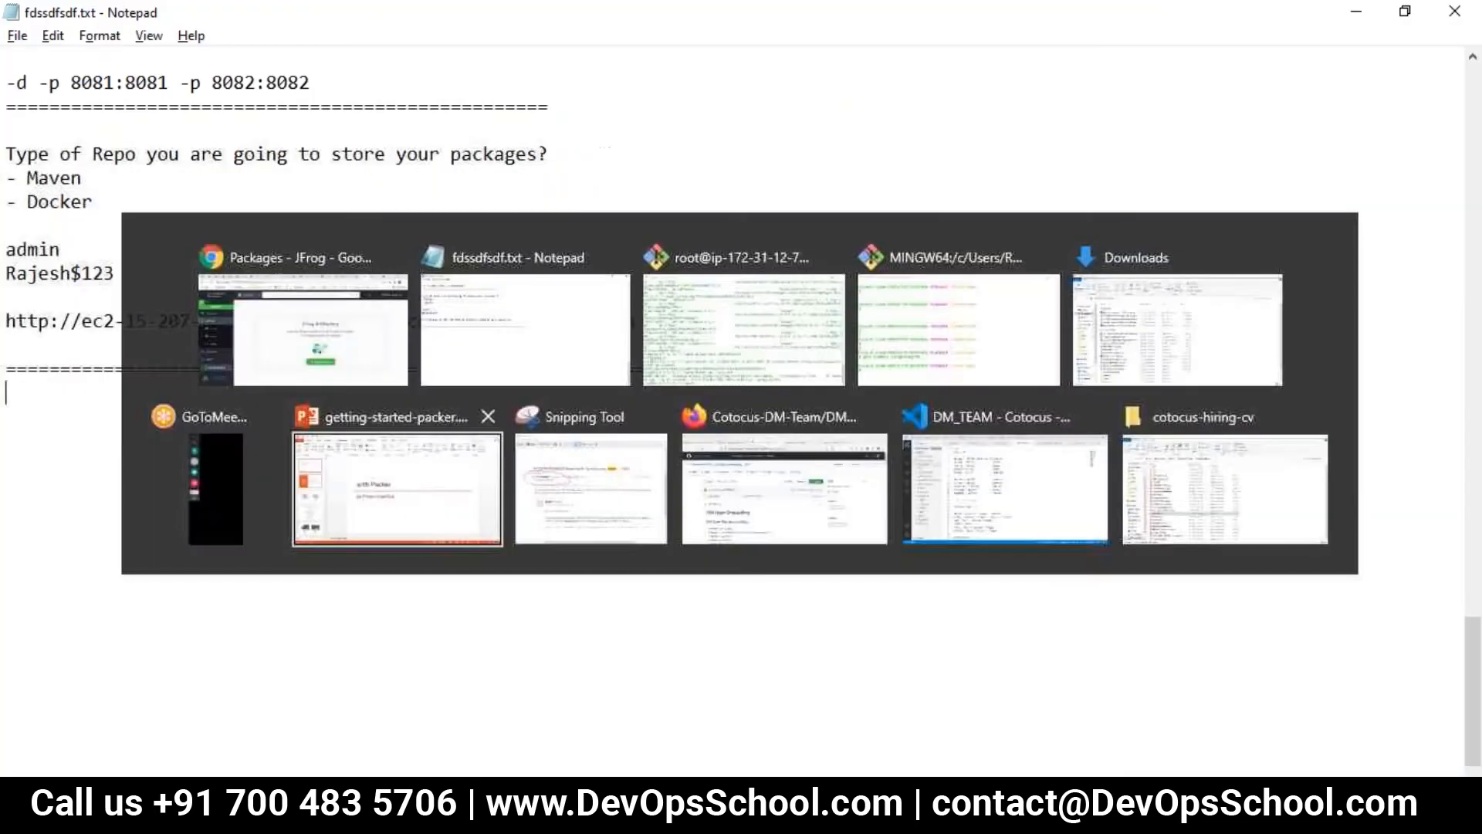
pyautogui.click(85, 414)
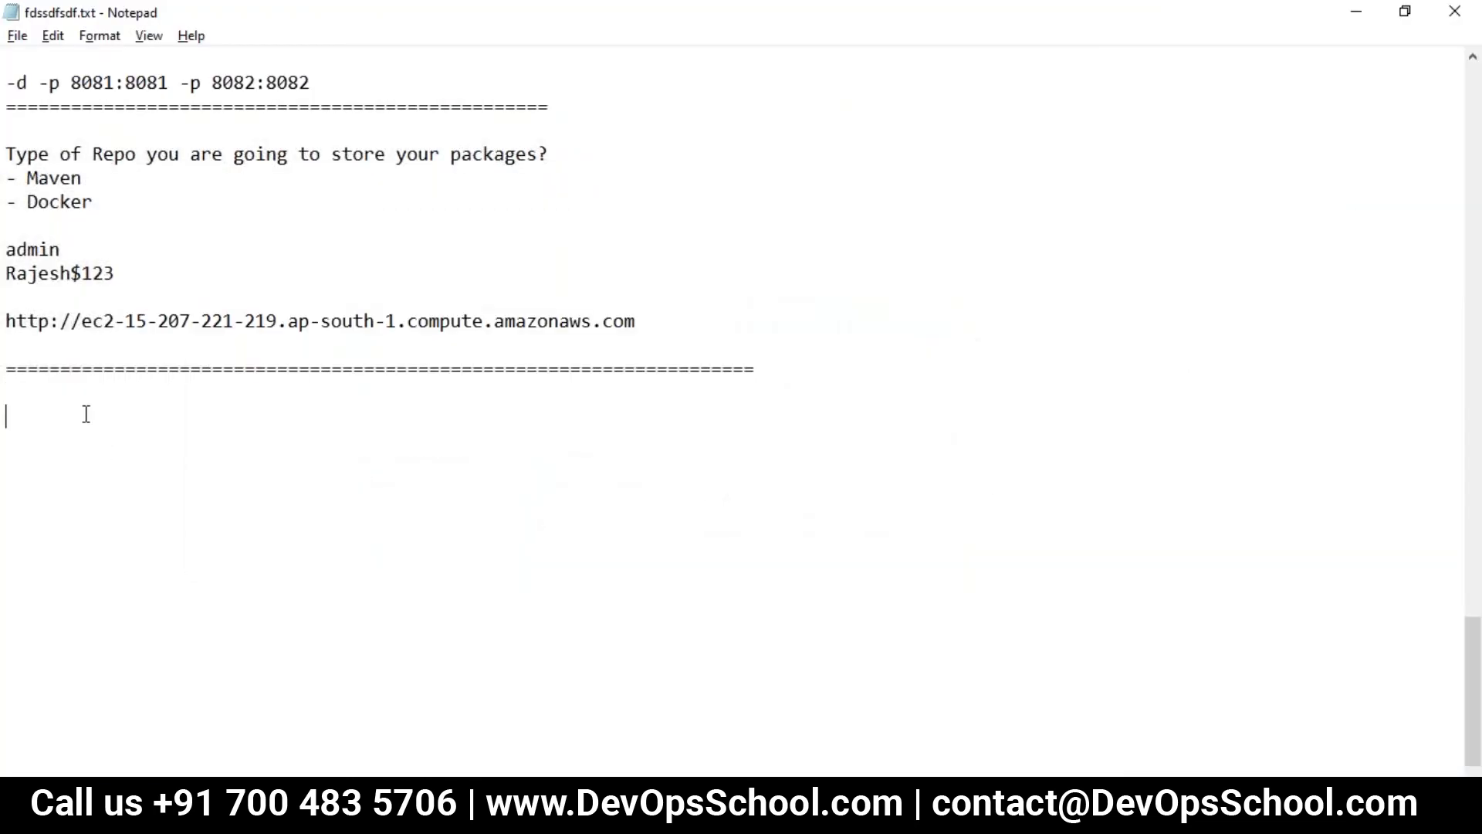
pyautogui.hotkey('alt', 'Tab')
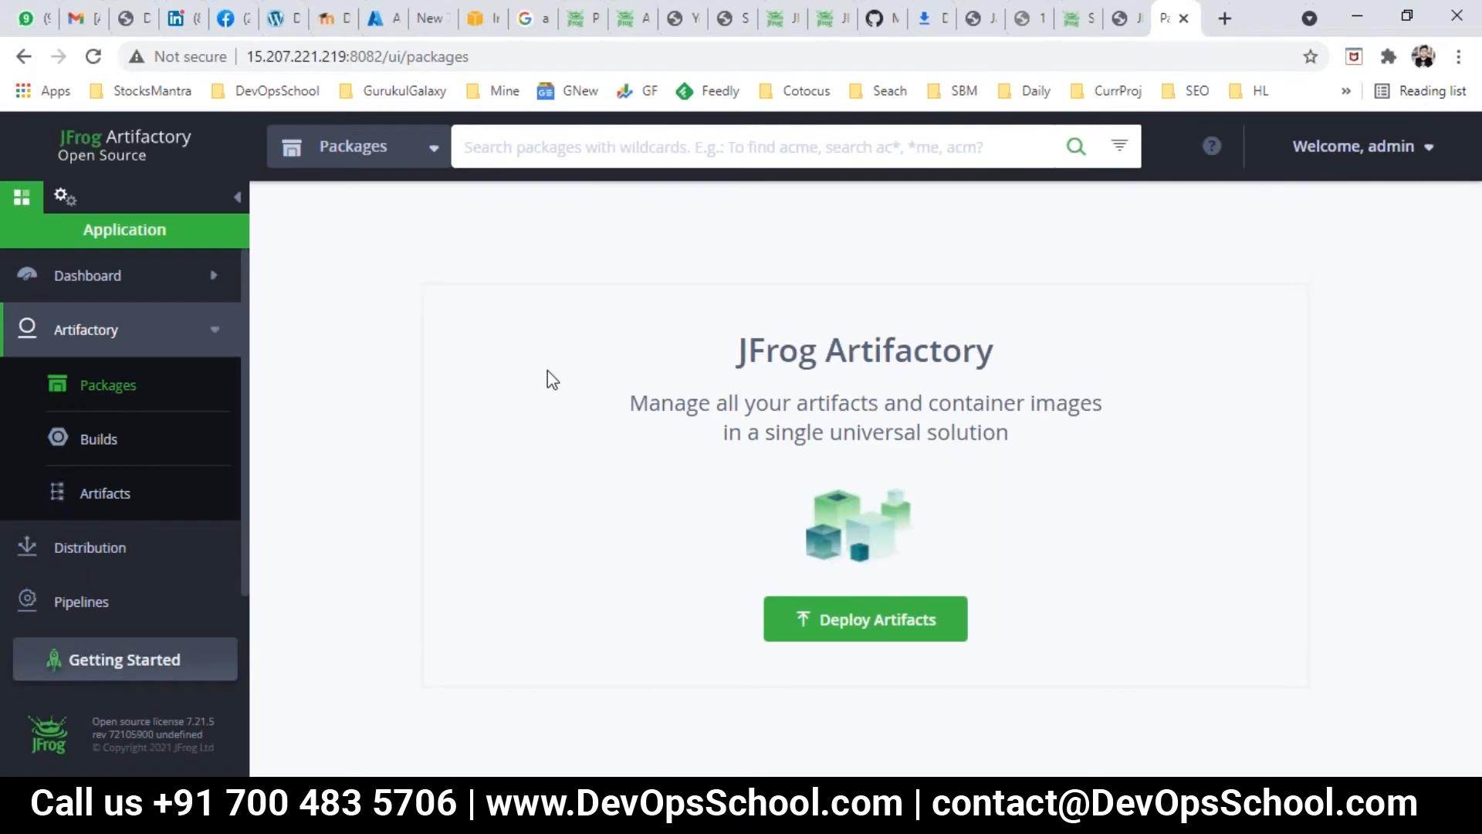
# Add the heading "Workflow in Artifactory?" below the last separator line in the notes.
pyautogui.hotkey('alt', 'Tab')
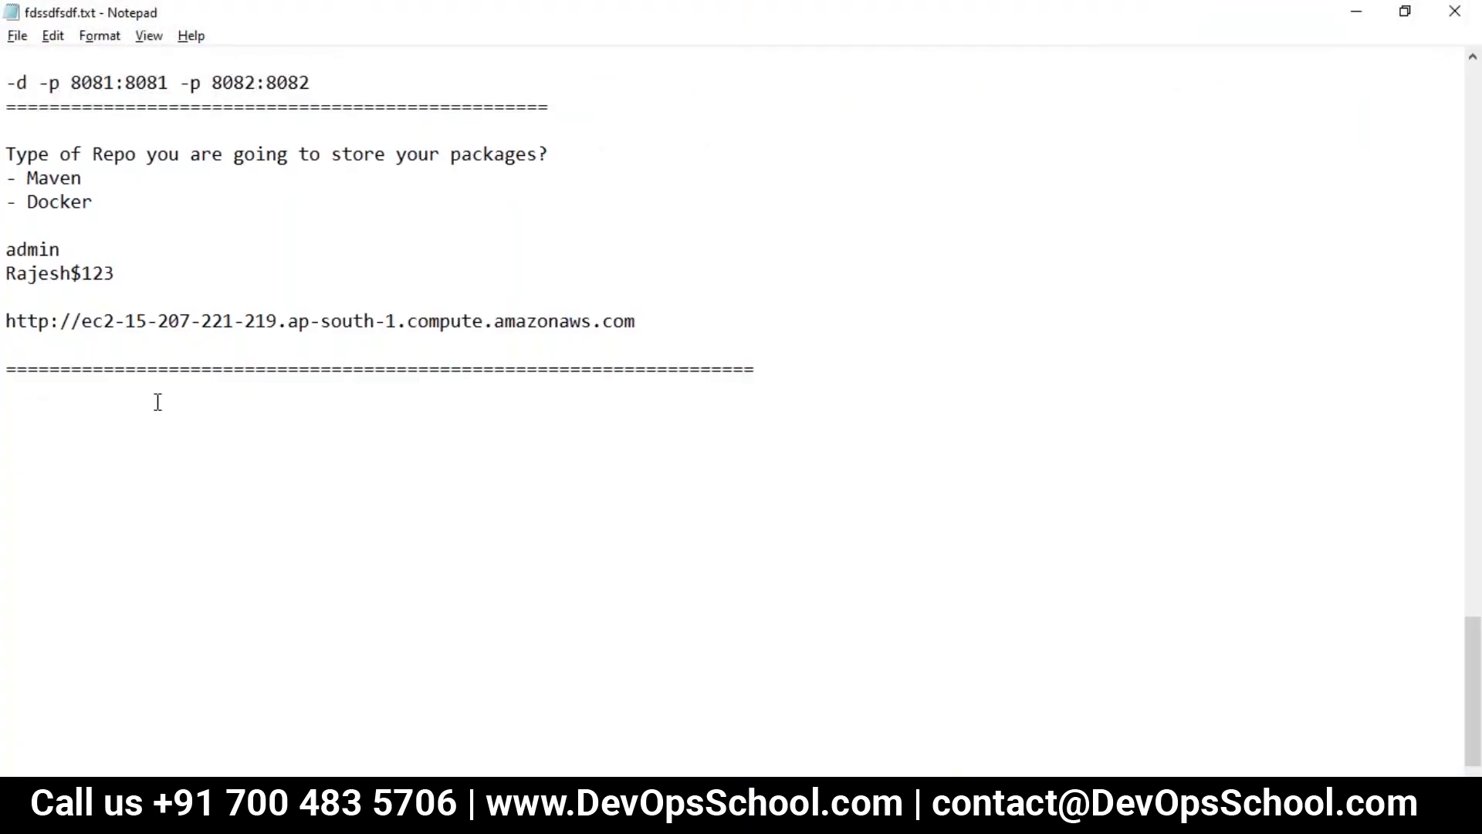
pyautogui.write('How to')
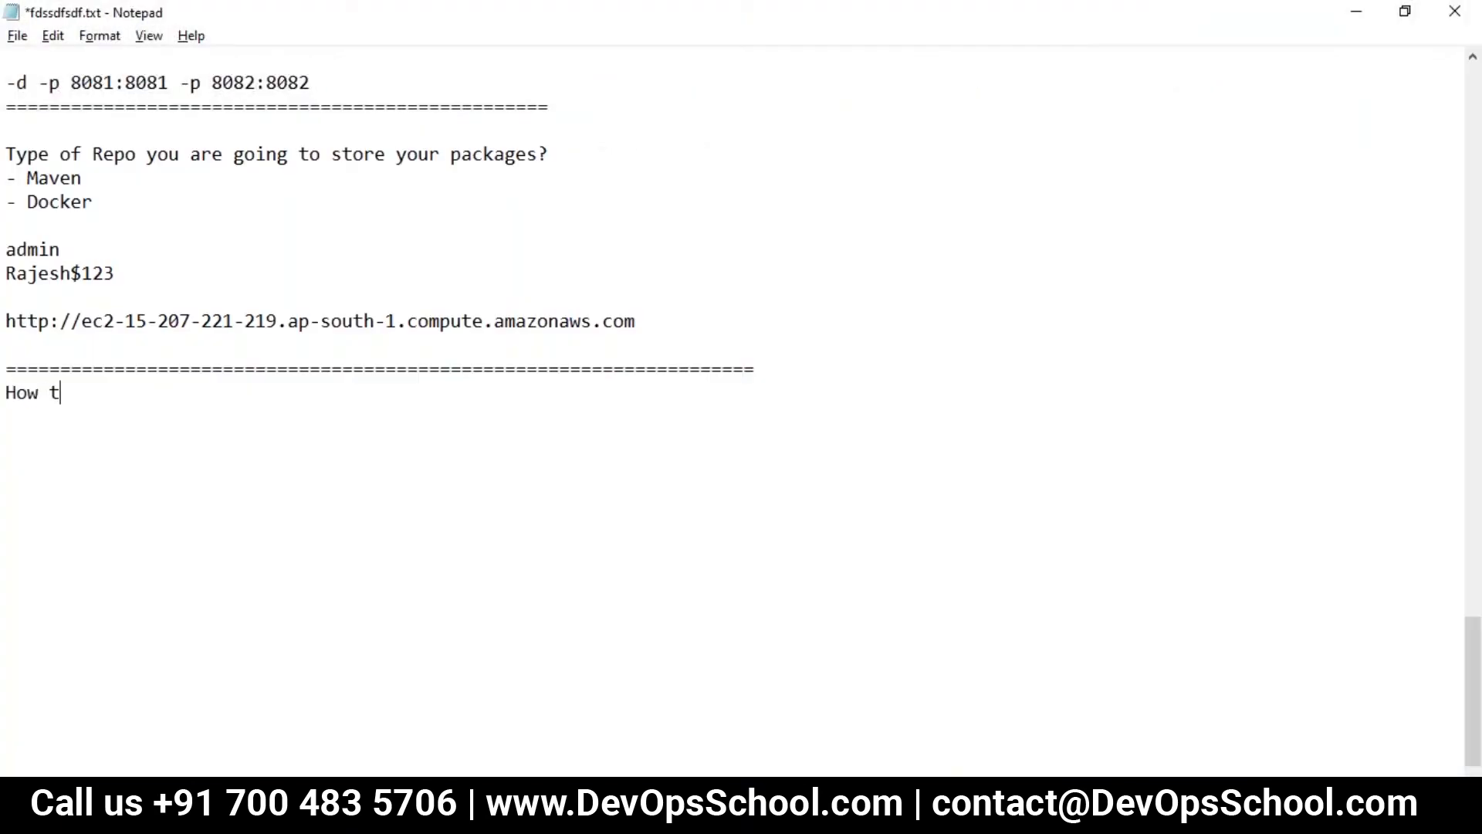
pyautogui.press('BackSpace')
pyautogui.press('BackSpace')
pyautogui.press('BackSpace')
pyautogui.press('BackSpace')
pyautogui.press('BackSpace')
pyautogui.press('BackSpace')
pyautogui.press('BackSpace')
pyautogui.press('Return')
pyautogui.write('Workflow in Artifactory?')
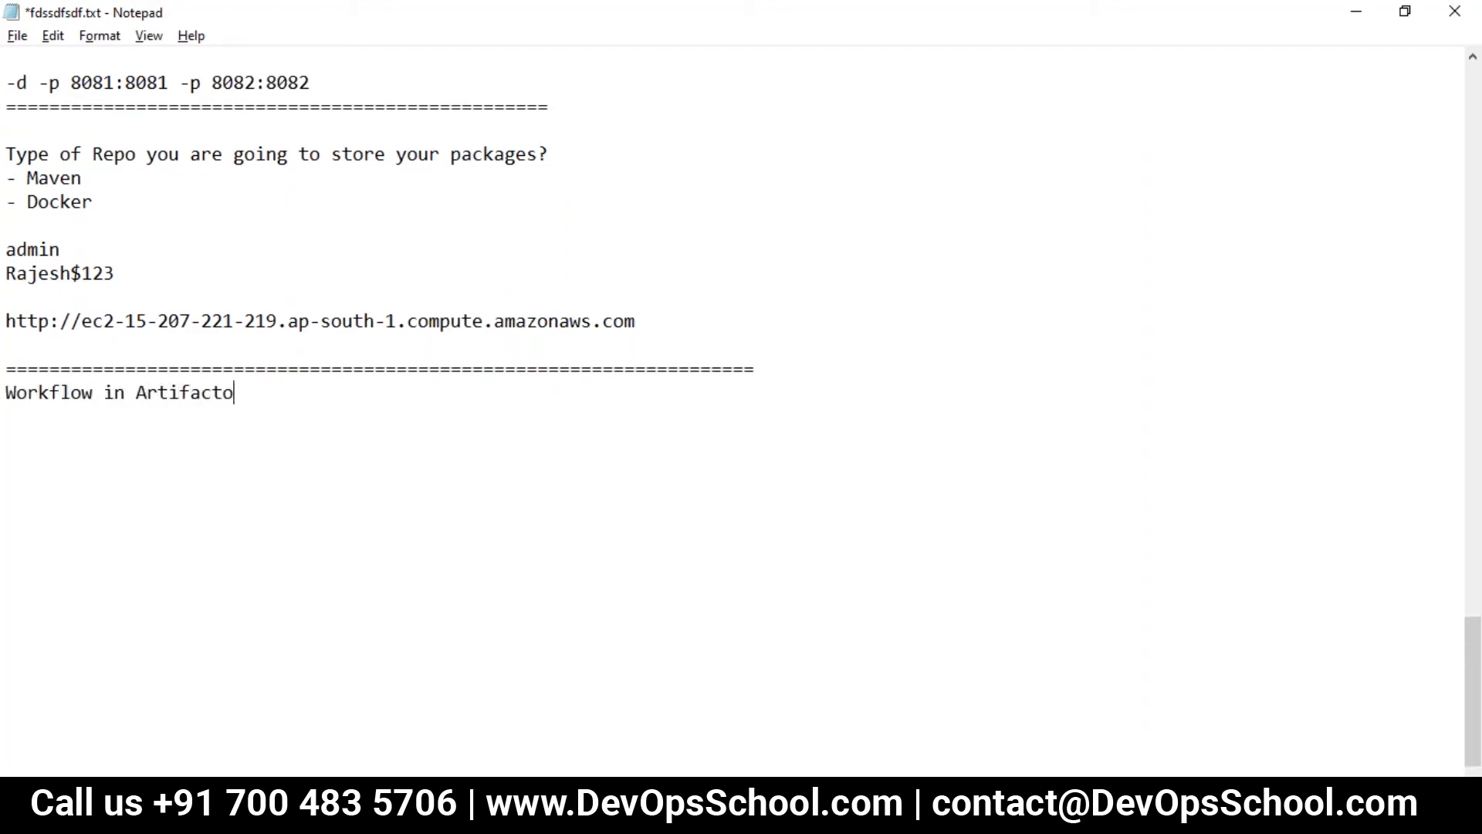
# Add a "Step 1 -" entry below the workflow heading, followed by blank lines.
pyautogui.press('Return')
pyautogui.press('Return')
pyautogui.write('Step')
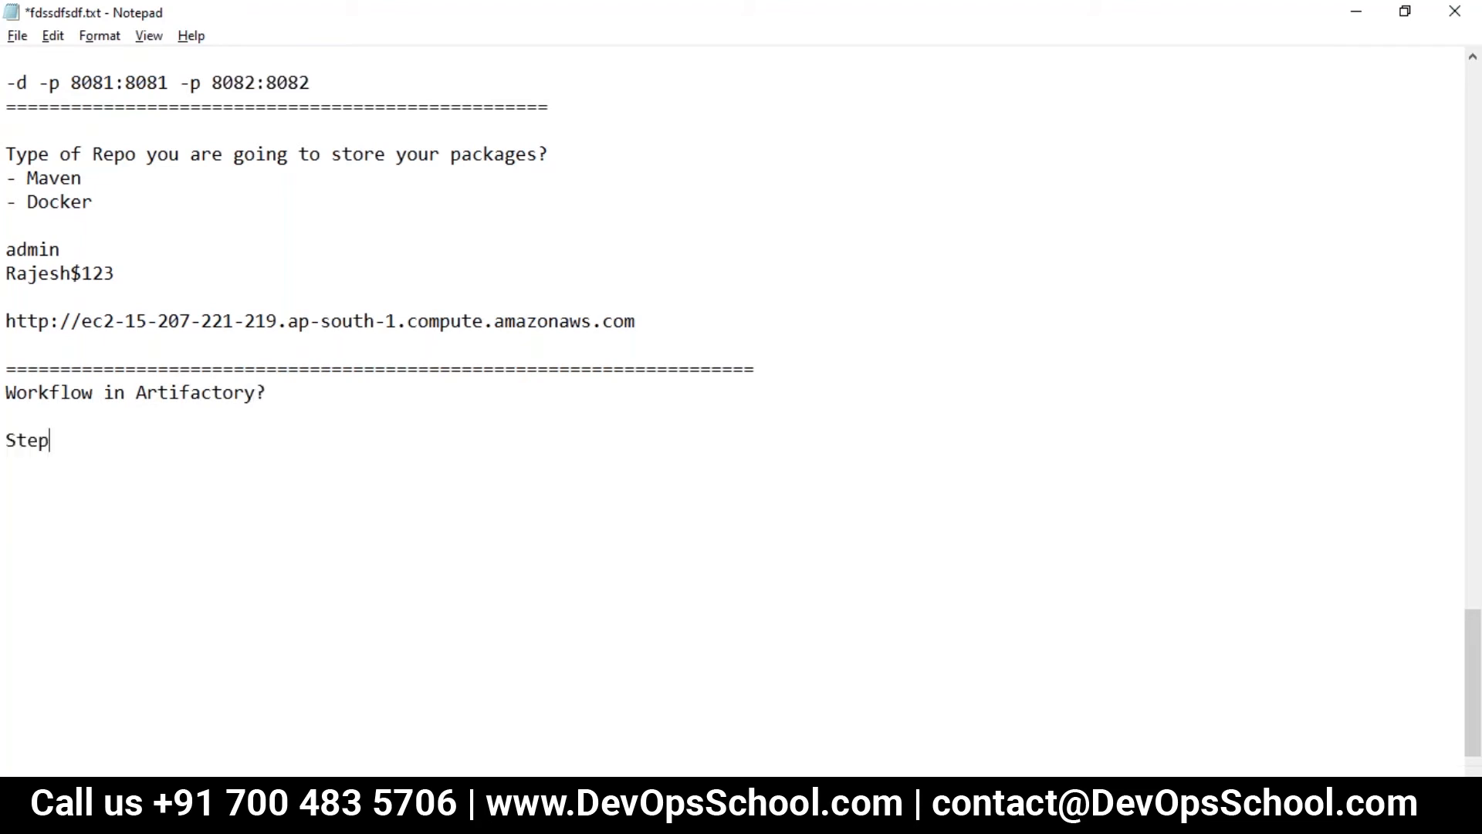
pyautogui.write(' 1 -')
# Duplicate the "Step 1 -" entry three times with blank lines between the copies, and save the notes.
pyautogui.press('Return')
pyautogui.press('Return')
pyautogui.press('Return')
pyautogui.moveTo(10, 458); pyautogui.dragTo(7, 441)
pyautogui.hotkey('ctrl', 'c')
pyautogui.click(125, 429)
pyautogui.press('Down')
pyautogui.press('Down')
pyautogui.press('Down')
pyautogui.hotkey('ctrl', 'v')
pyautogui.press('Return')
pyautogui.press('Return')
pyautogui.press('Return')
pyautogui.hotkey('ctrl', 'v')
pyautogui.press('Return')
pyautogui.press('Return')
pyautogui.press('Return')
pyautogui.hotkey('ctrl', 'v')
pyautogui.hotkey('ctrl', 's')
# Renumber the three duplicated step entries as 2, 3 and 4.
pyautogui.doubleClick(64, 512)
pyautogui.write('2')
pyautogui.moveTo(72, 582); pyautogui.dragTo(60, 583)
pyautogui.write('3')
pyautogui.moveTo(70, 664); pyautogui.dragTo(60, 663)
pyautogui.write('4')
# Describe Step 1 as "Create a Repo", add a line below it, and save the notes.
pyautogui.click(119, 446)
pyautogui.hotkey('ctrl', 's')
pyautogui.write('Create a Repo')
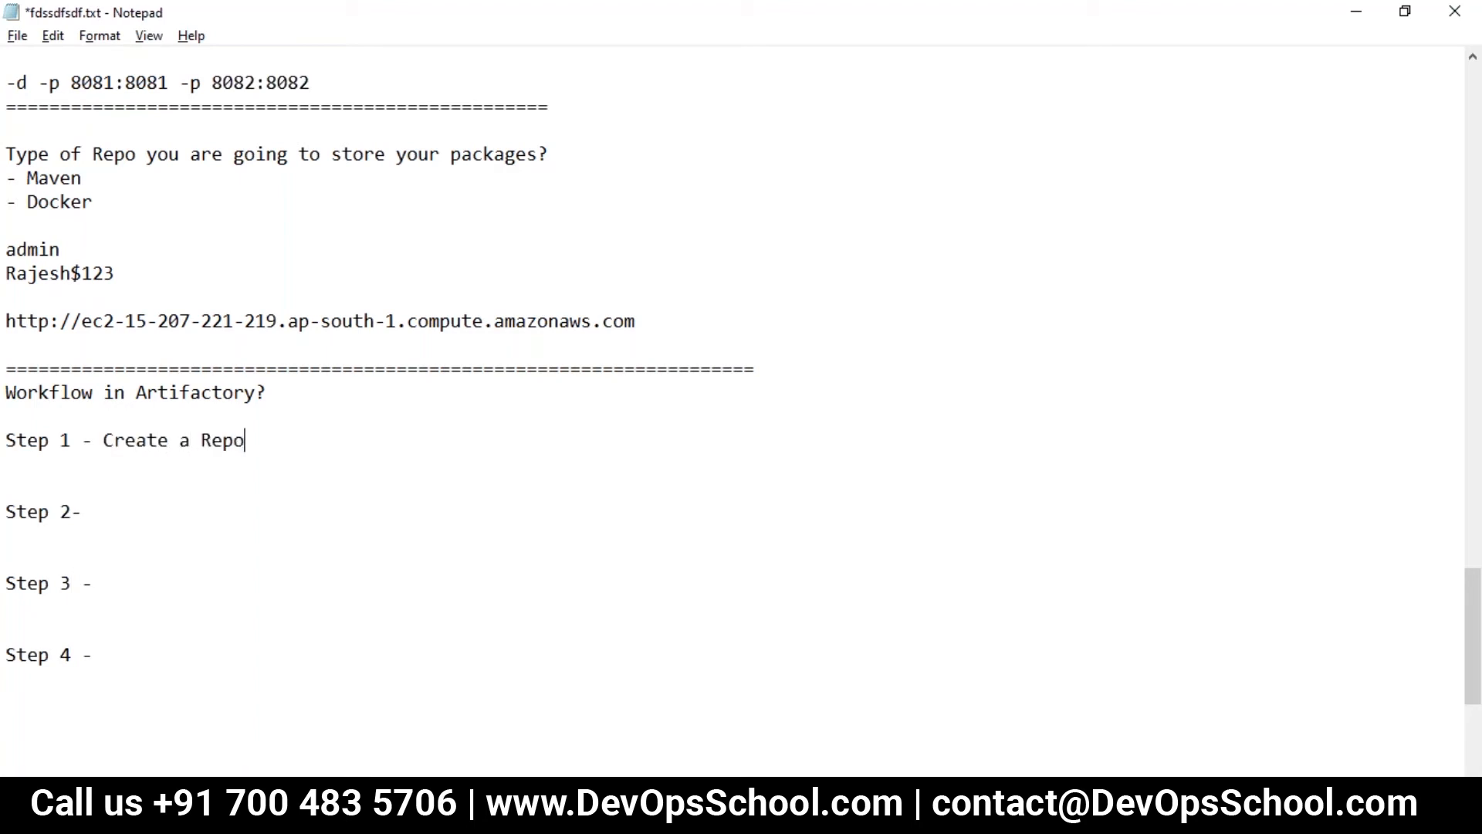
pyautogui.press('Return')
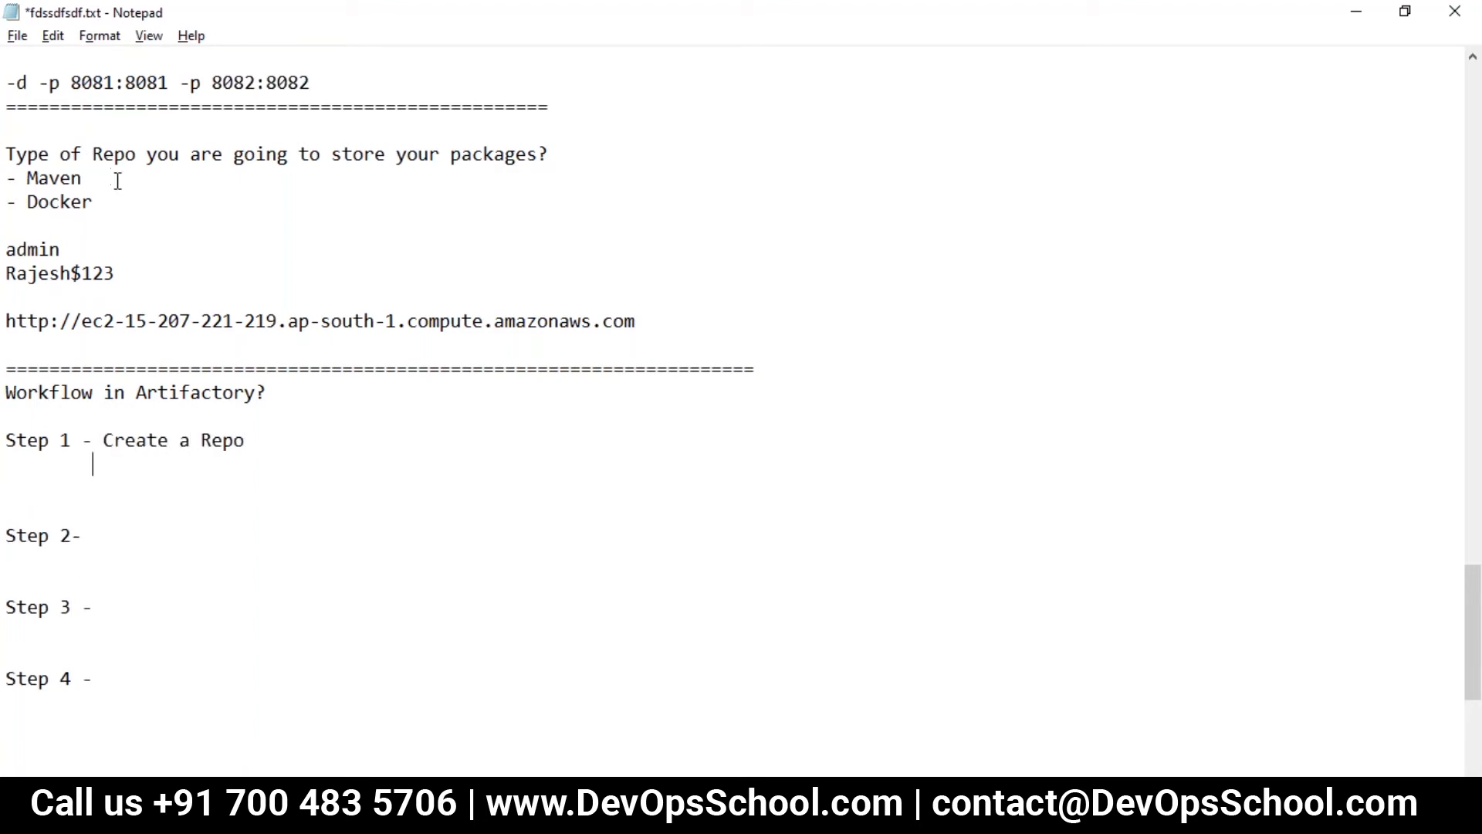
pyautogui.moveTo(99, 204); pyautogui.dragTo(9, 158)
pyautogui.hotkey('ctrl', 's')
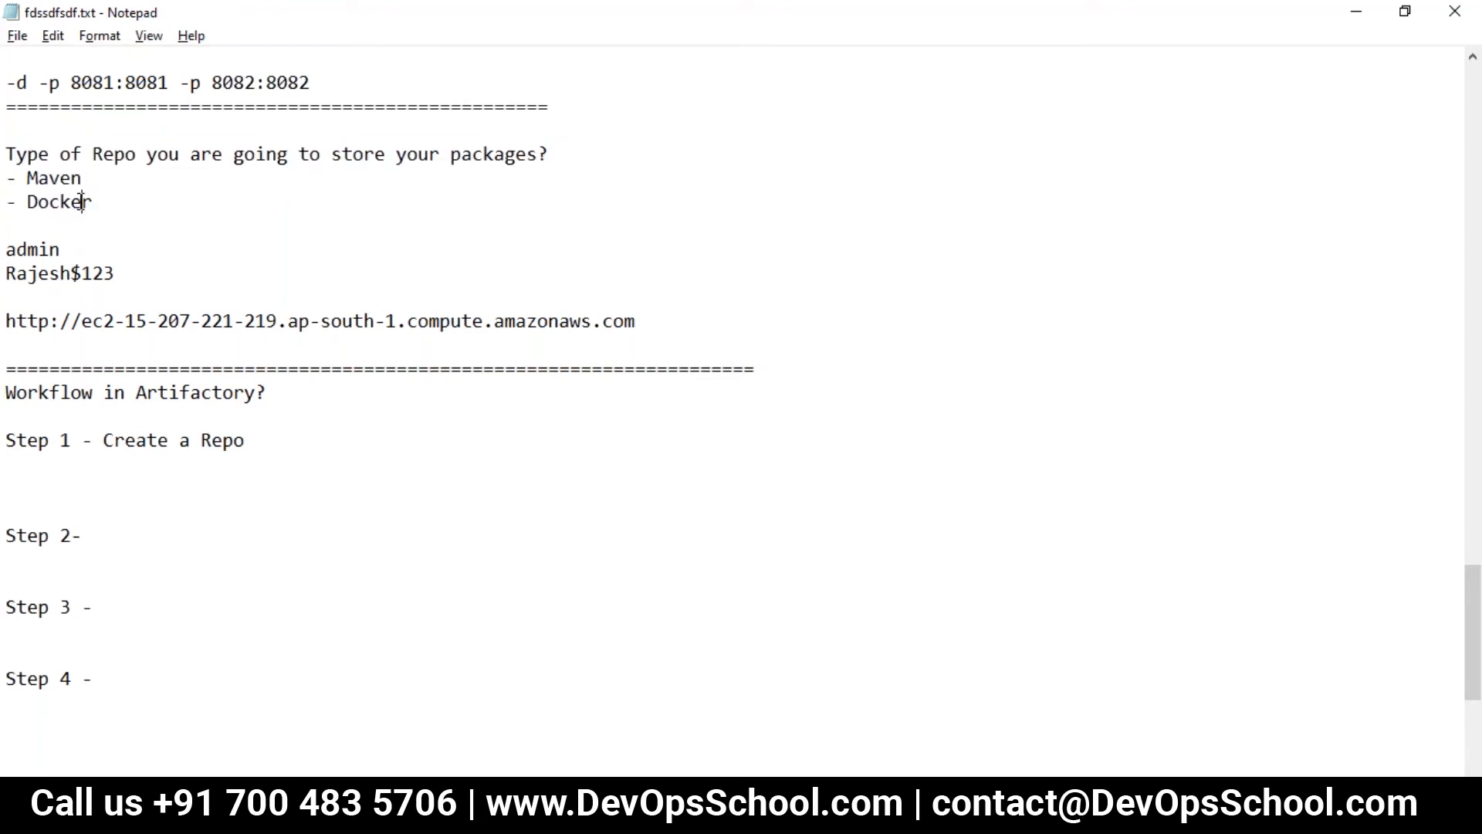
# Add an indented "- Local -- Hosted" entry under Step 1 - Create a Repo.
pyautogui.click(264, 446)
pyautogui.press('Return')
pyautogui.press('Tab')
pyautogui.press('Tab')
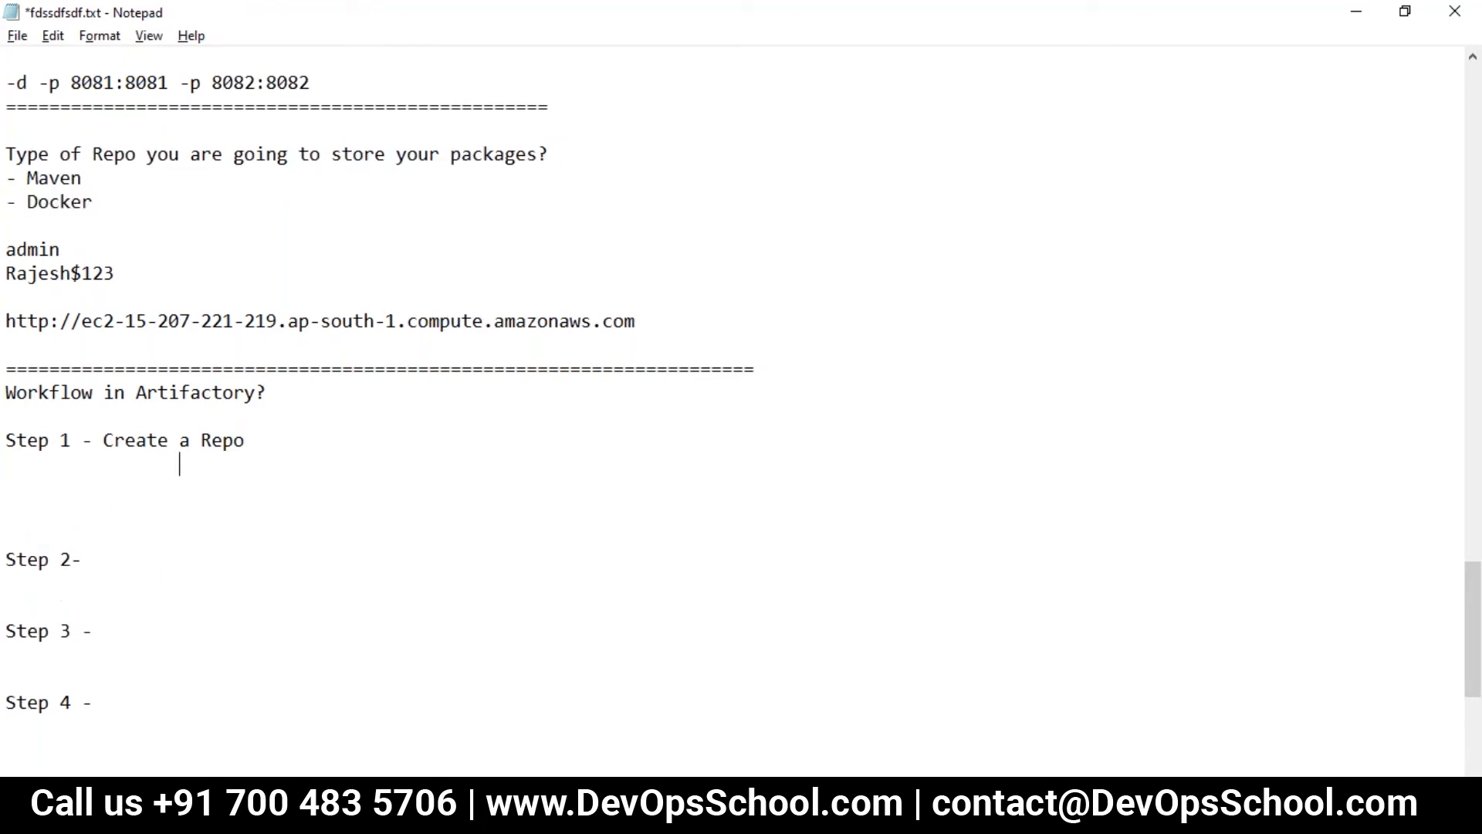
pyautogui.hotkey('ctrl', 's')
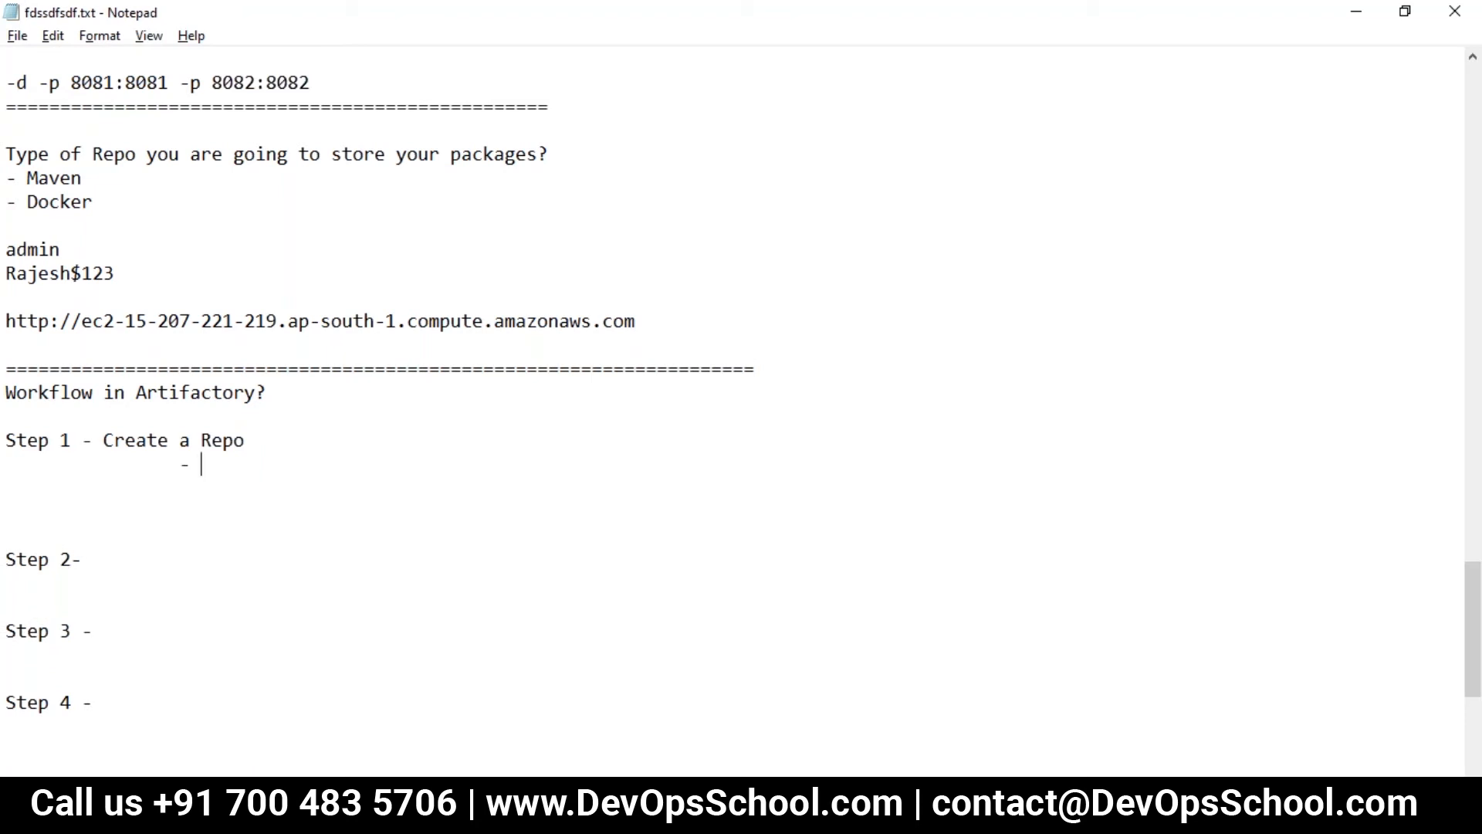
pyautogui.write('Lovcal')
pyautogui.press('BackSpace')
pyautogui.press('BackSpace')
pyautogui.press('BackSpace')
pyautogui.press('BackSpace')
pyautogui.write('cal')
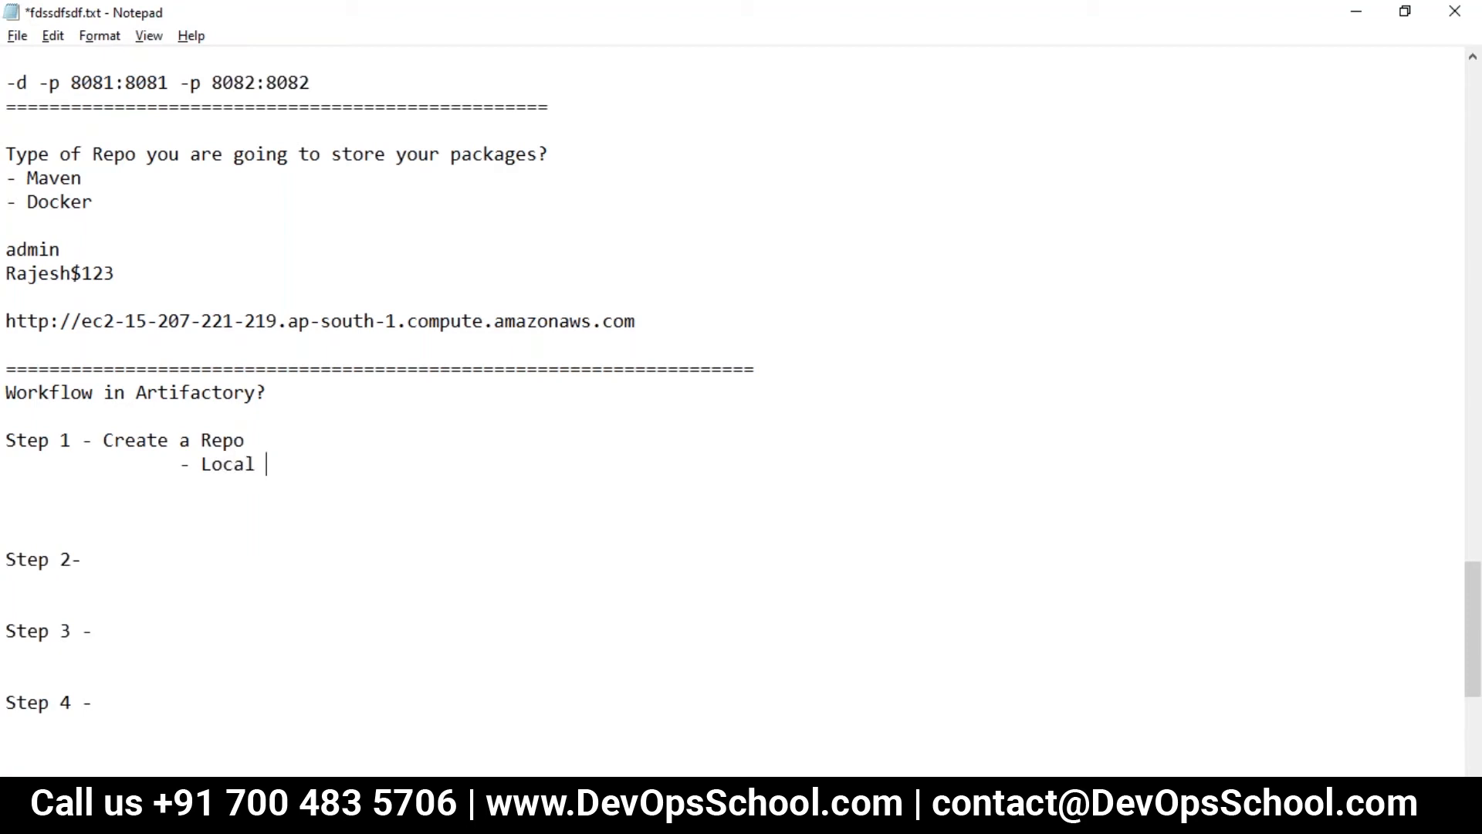
pyautogui.write(' -- Hosted')
# Add an indented "- Virtual --- rmote" entry below the Local entry and start another indented line.
pyautogui.press('Return')
pyautogui.press('Tab')
pyautogui.press('Tab')
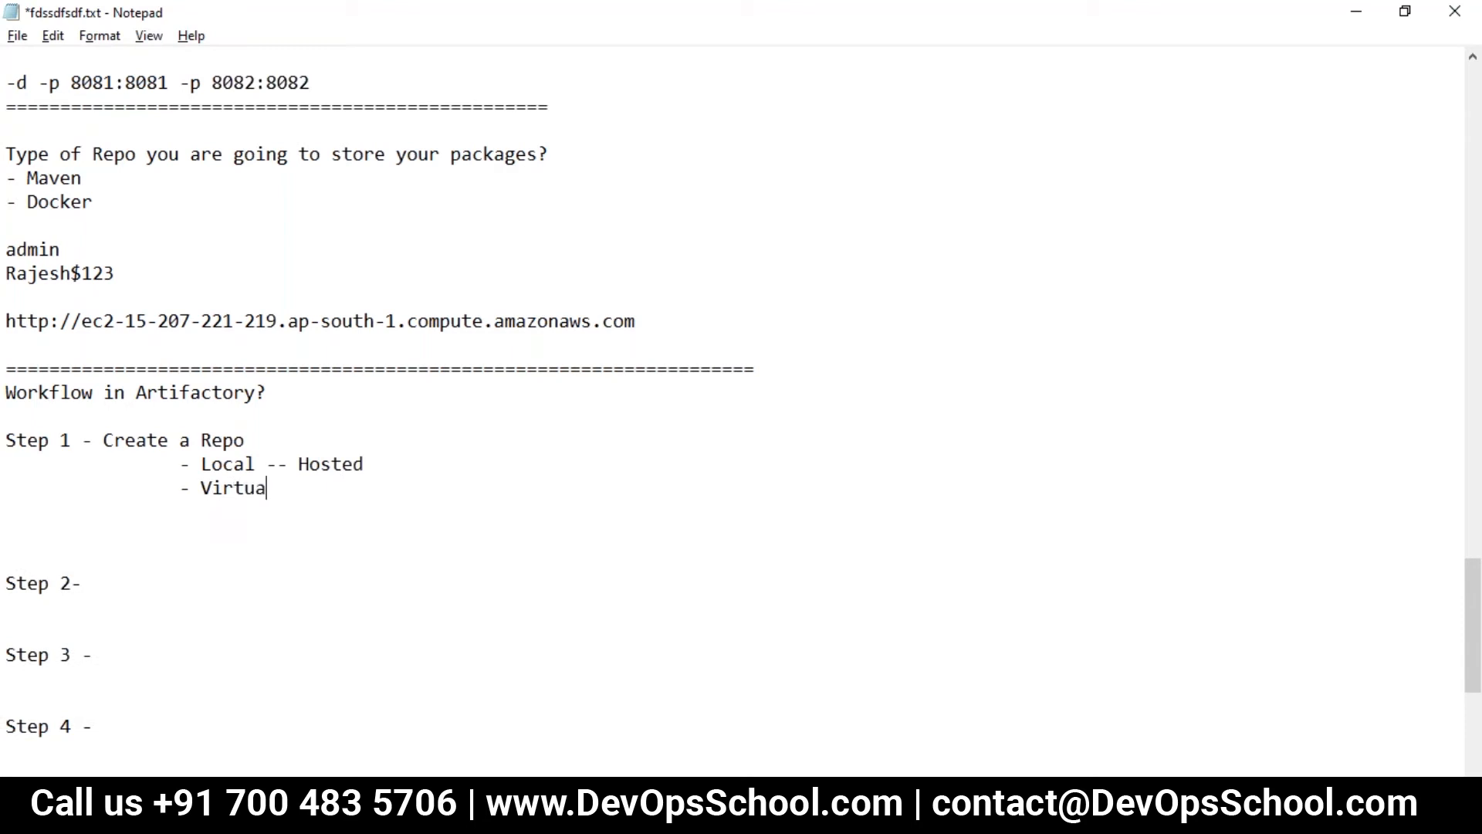
pyautogui.write('- Virtual --- repmote')
pyautogui.press('Return')
pyautogui.press('Tab')
pyautogui.press('Tab')
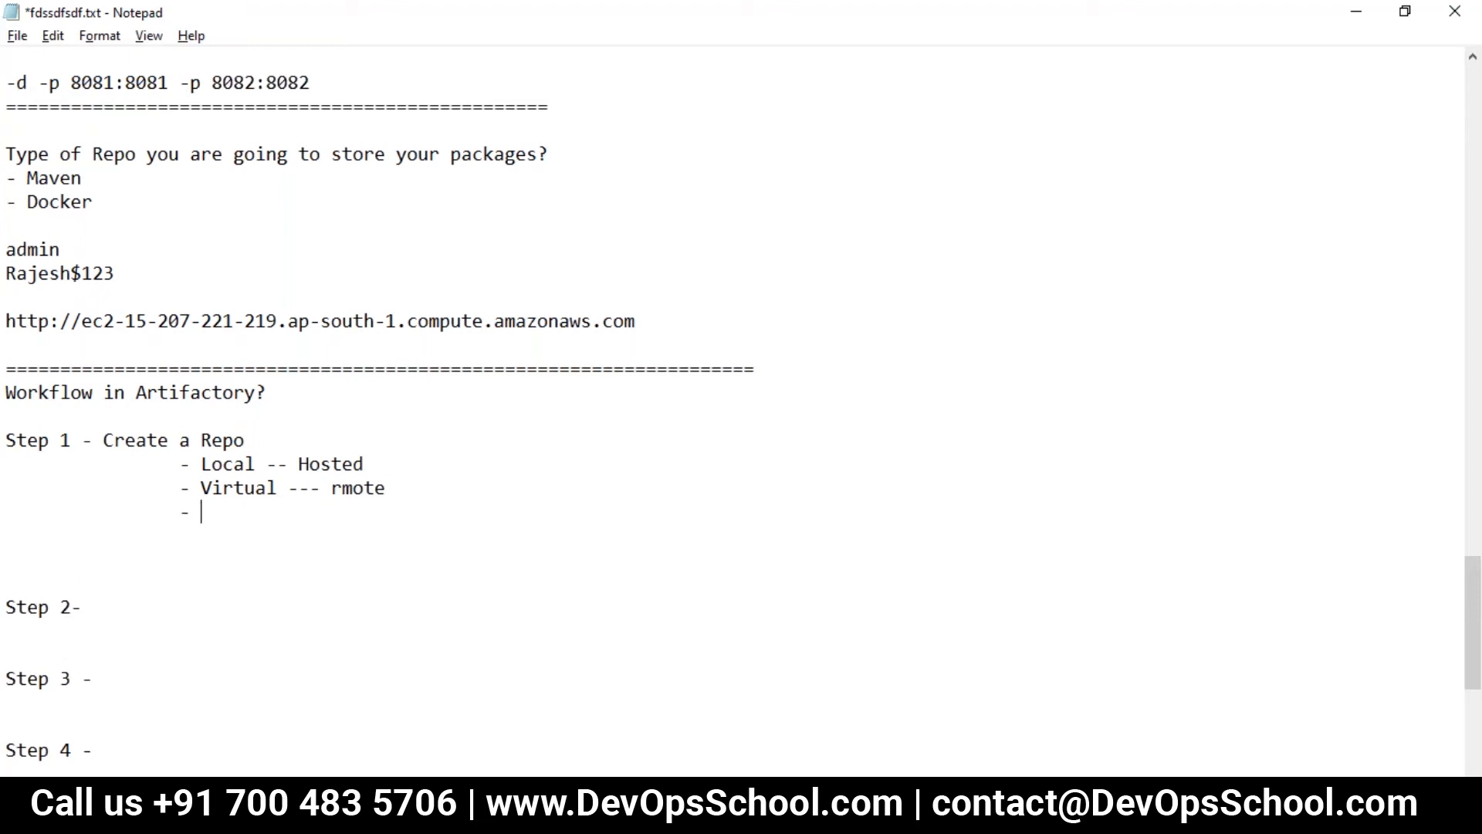
# Enter "- Group" as the third repository type under Step 1 and save the notes.
pyautogui.moveTo(270, 489); pyautogui.dragTo(209, 489)
pyautogui.click(208, 524)
pyautogui.click(217, 519)
pyautogui.doubleClick(217, 519)
pyautogui.click(218, 518)
pyautogui.hotkey('ctrl', 's')
pyautogui.click(308, 529)
pyautogui.moveTo(308, 530); pyautogui.dragTo(116, 467)
pyautogui.click(248, 480)
# Reduce the Virtual entry to "- remote" with corrected spelling and save the notes.
pyautogui.doubleClick(223, 461)
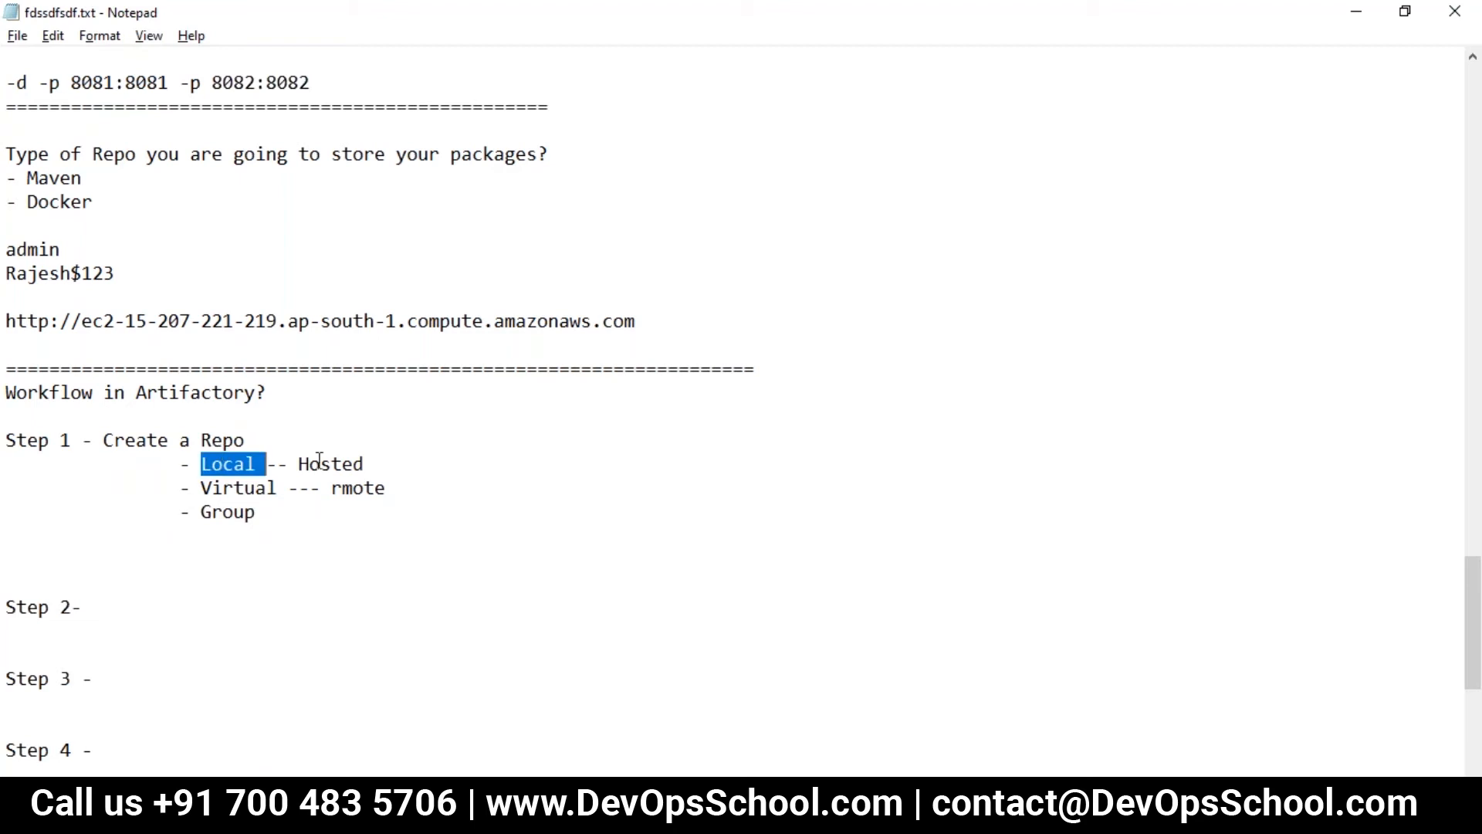
pyautogui.doubleClick(305, 467)
pyautogui.doubleClick(360, 491)
pyautogui.click(340, 488)
pyautogui.write('e')
pyautogui.moveTo(332, 491); pyautogui.dragTo(201, 489)
pyautogui.press('BackSpace')
pyautogui.hotkey('ctrl', 's')
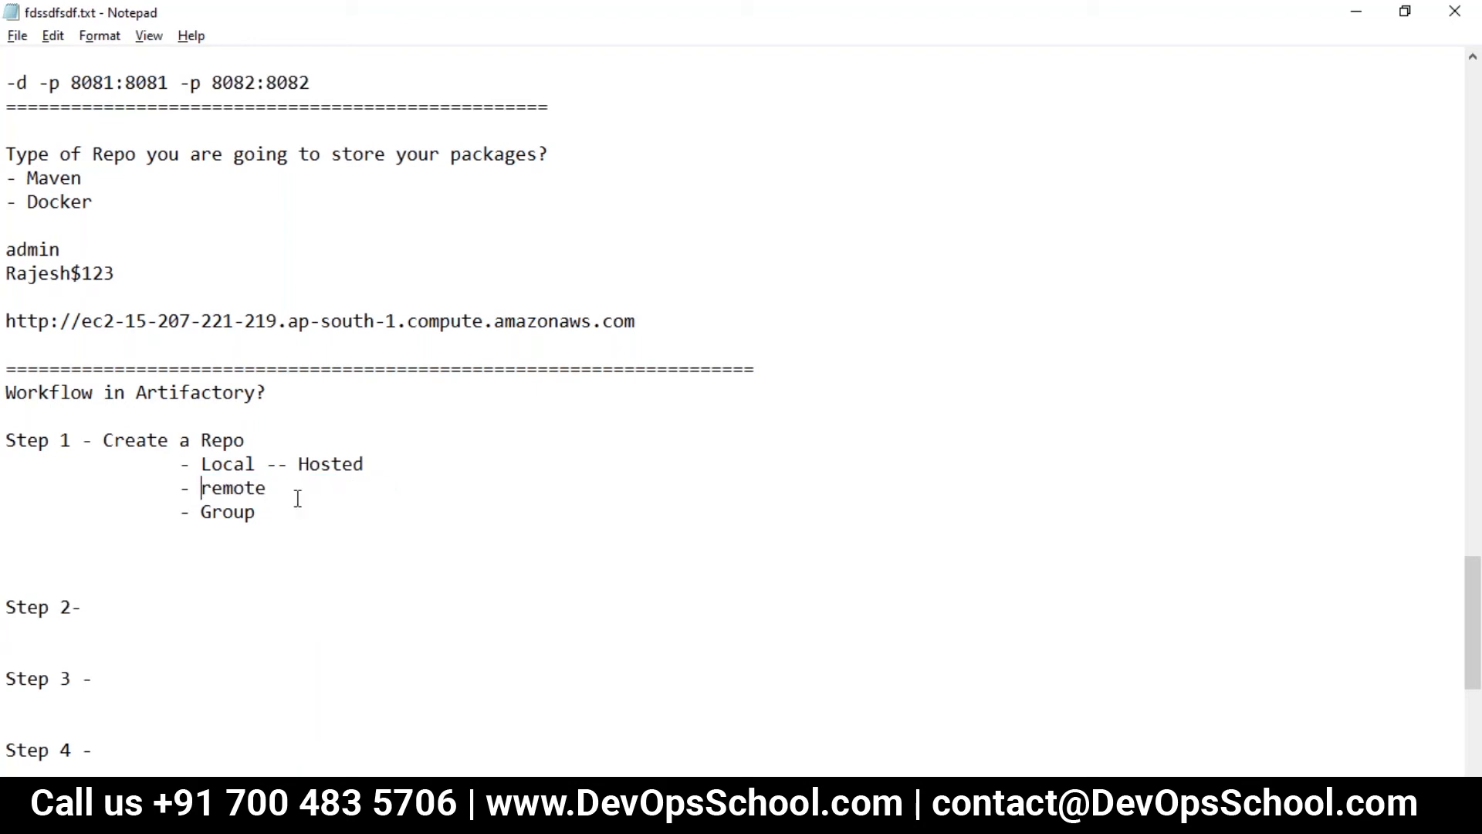
# Switch to Artifactory in Chrome and review the Application and Administration sections.
pyautogui.moveTo(262, 535); pyautogui.dragTo(180, 467)
pyautogui.click(370, 524)
pyautogui.hotkey('alt', 'Tab')
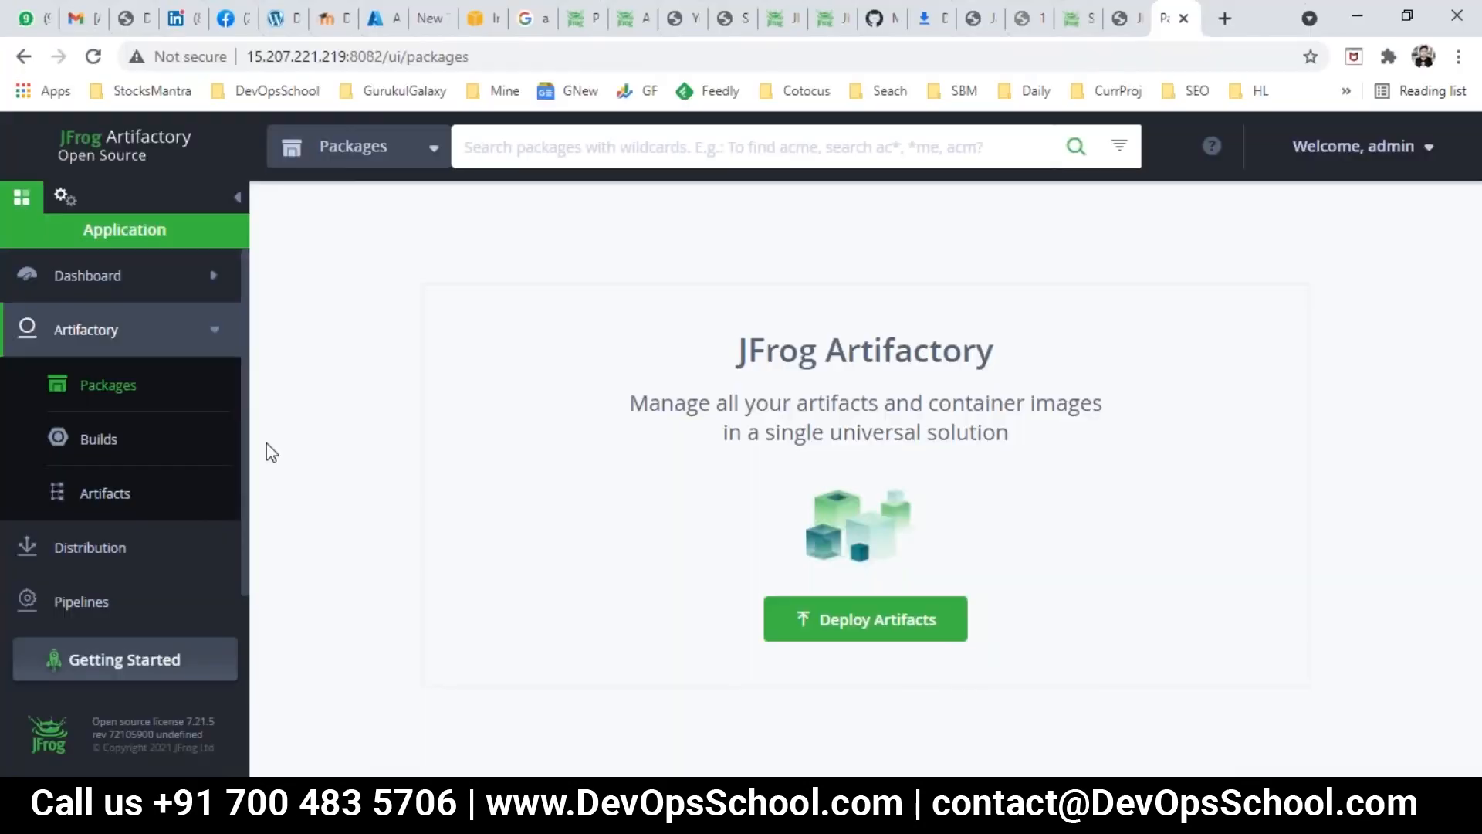
pyautogui.click(215, 338)
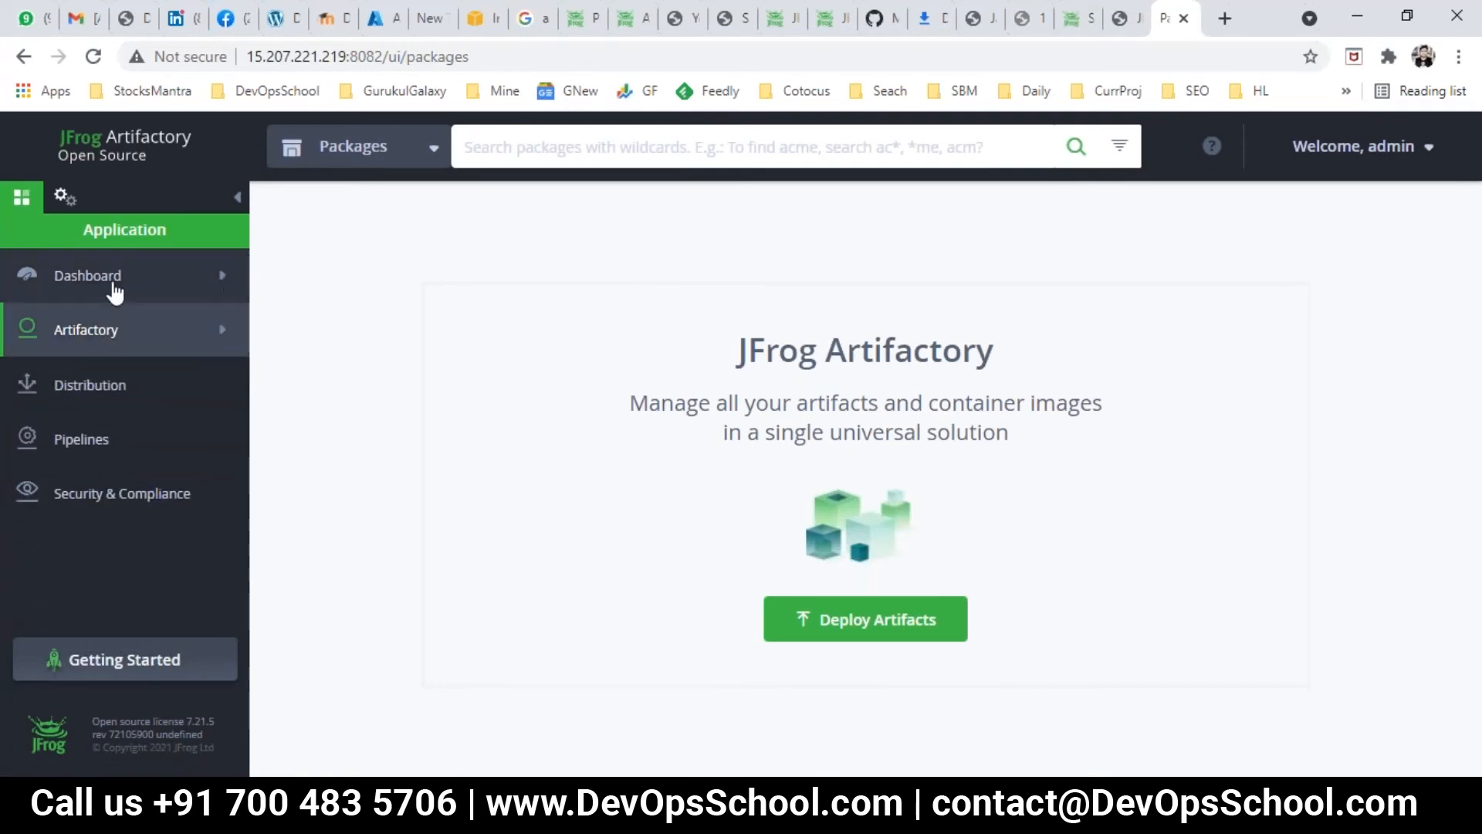
pyautogui.click(200, 337)
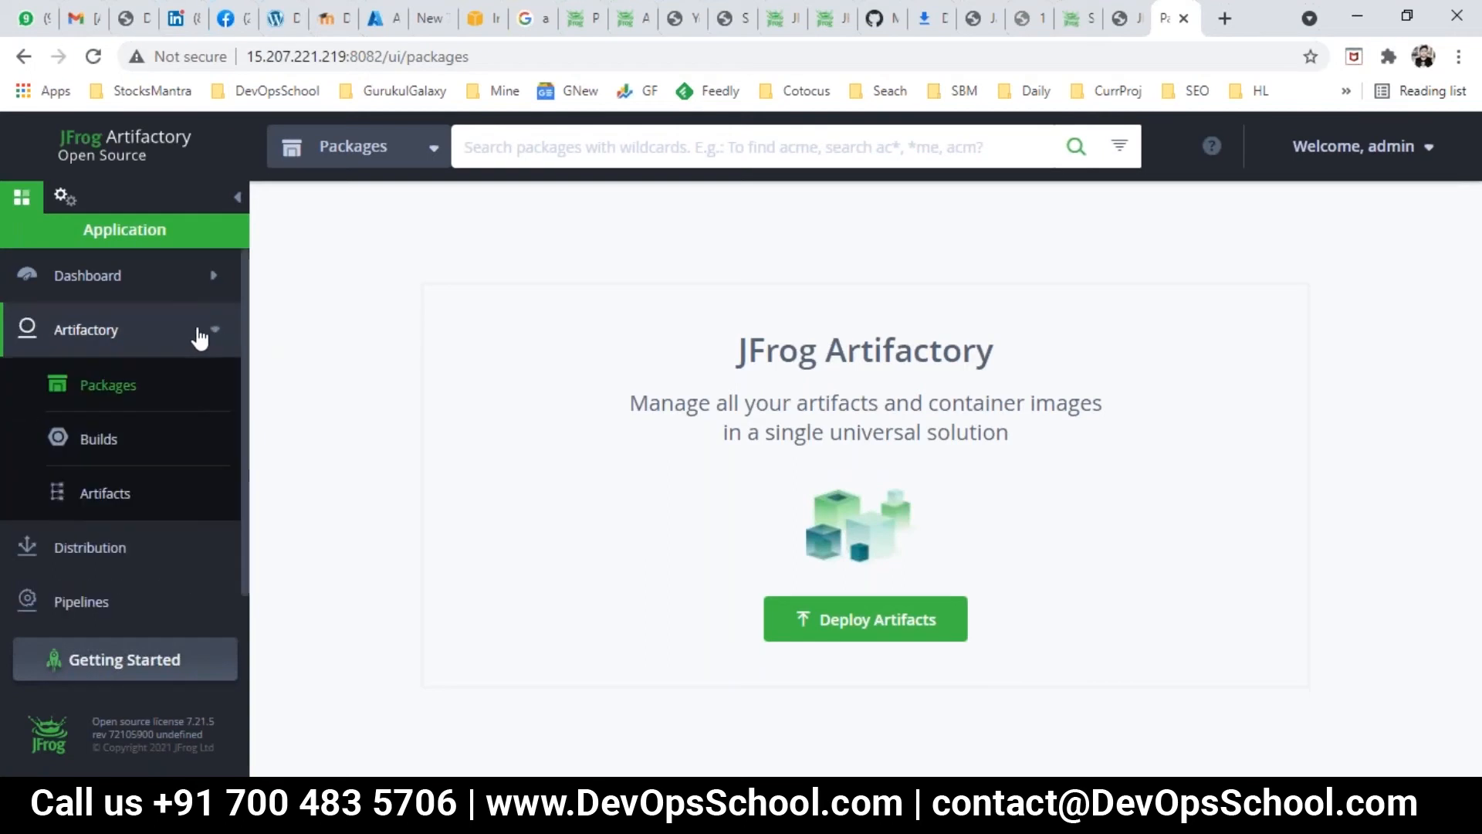
pyautogui.click(168, 289)
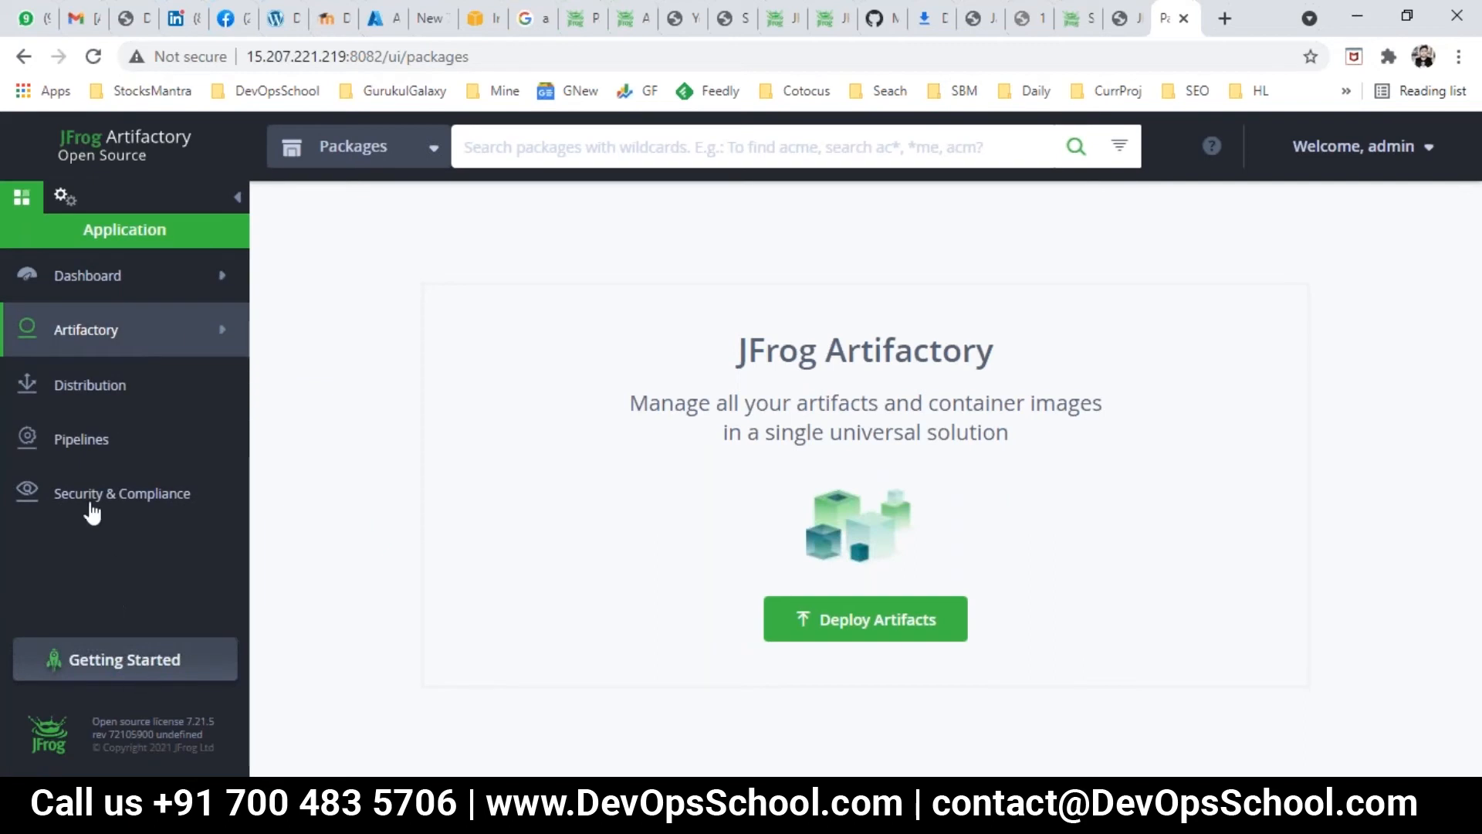
pyautogui.click(93, 343)
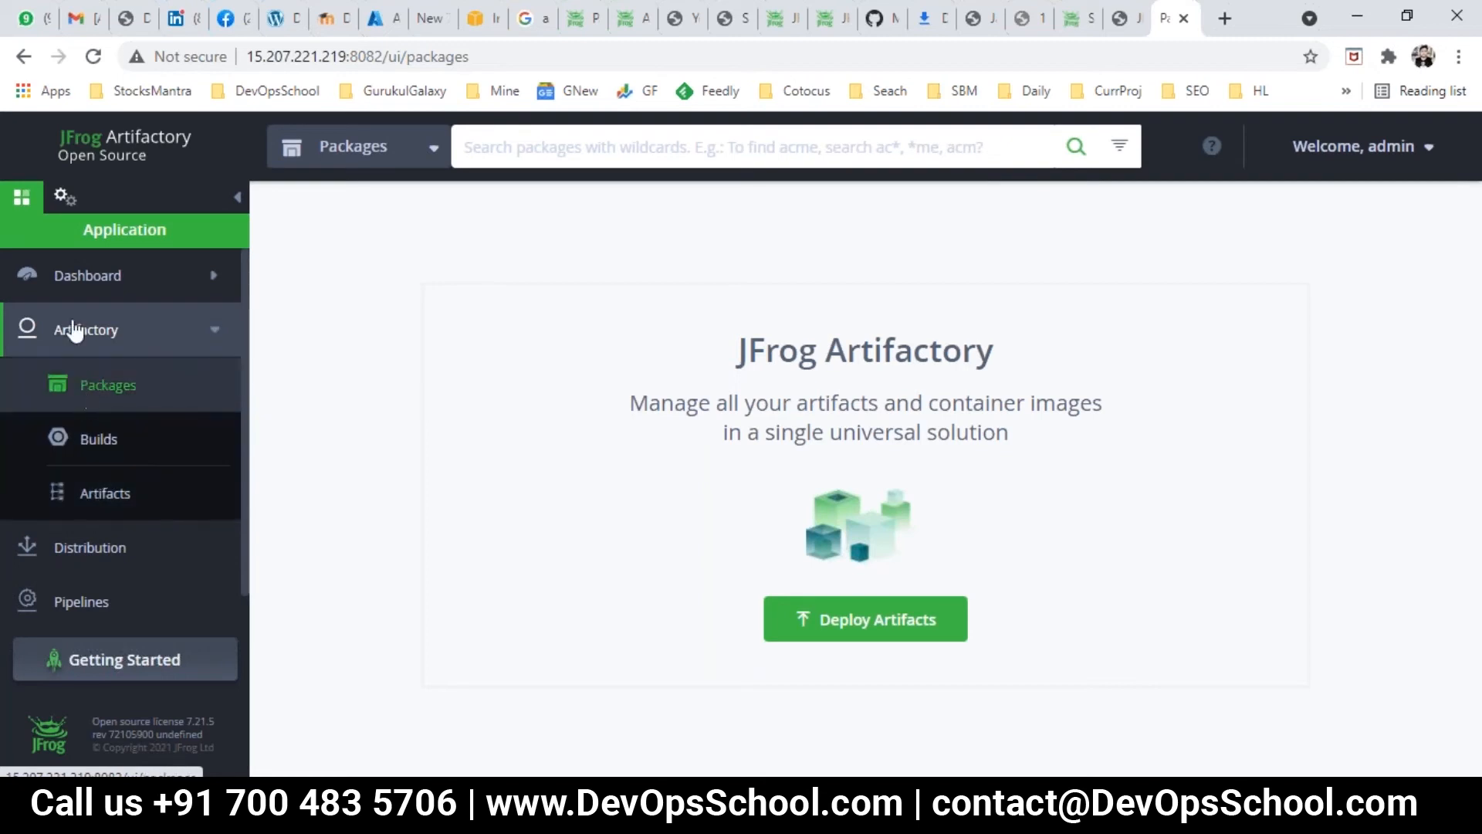
pyautogui.click(60, 199)
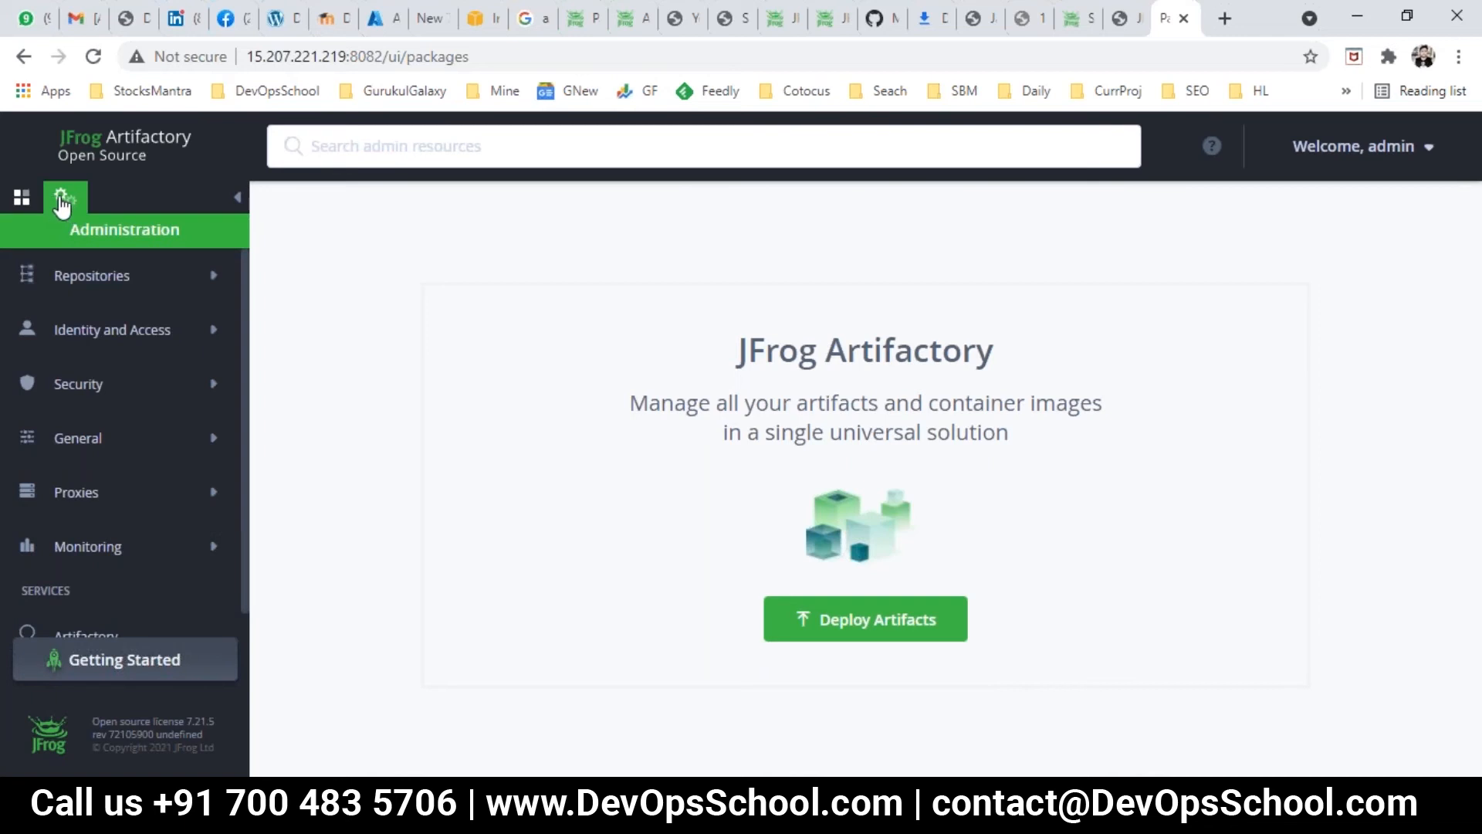
pyautogui.click(21, 201)
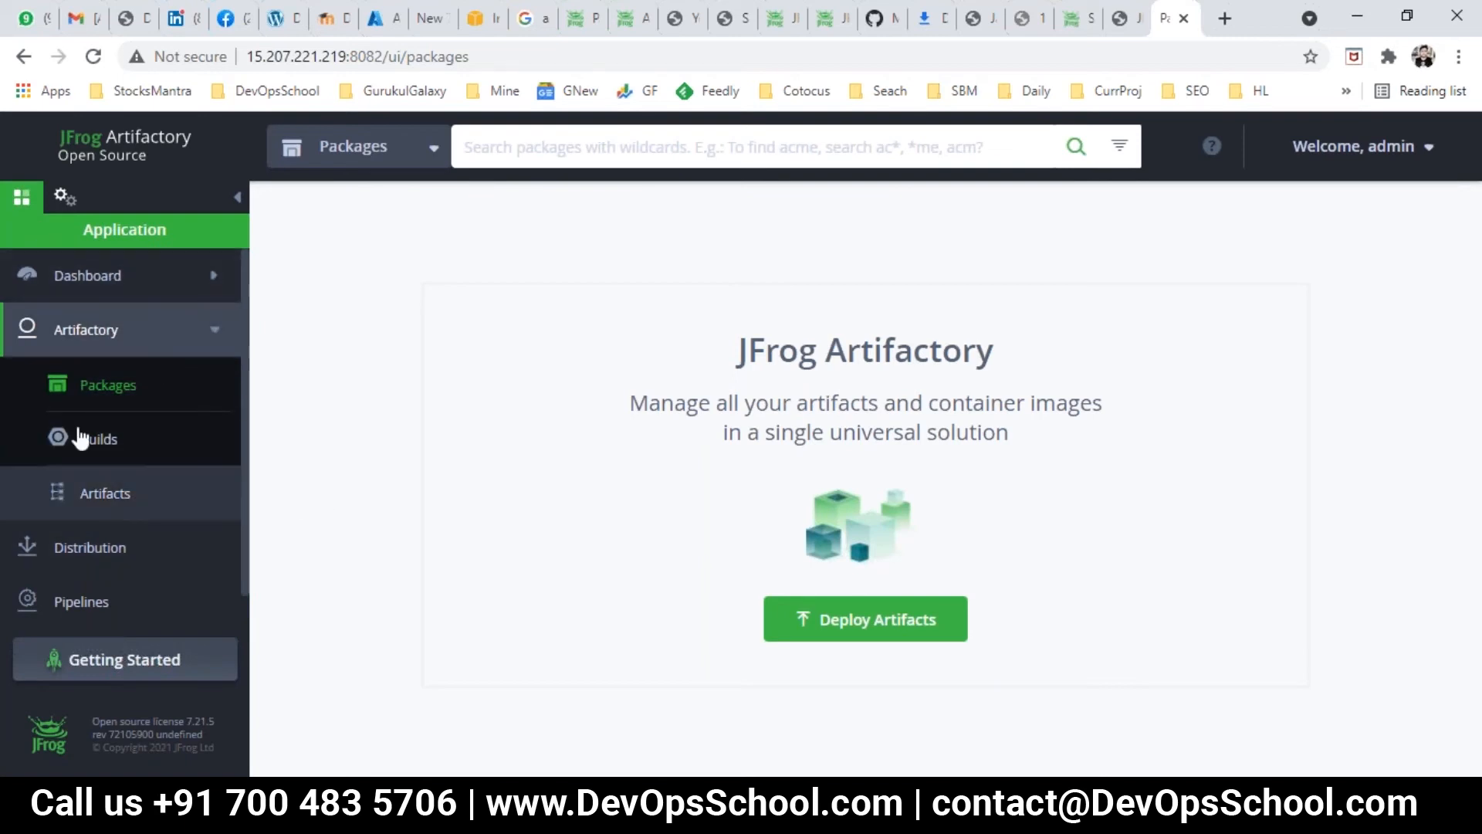
# Open the Repositories list in Artifactory's administration area.
pyautogui.click(61, 202)
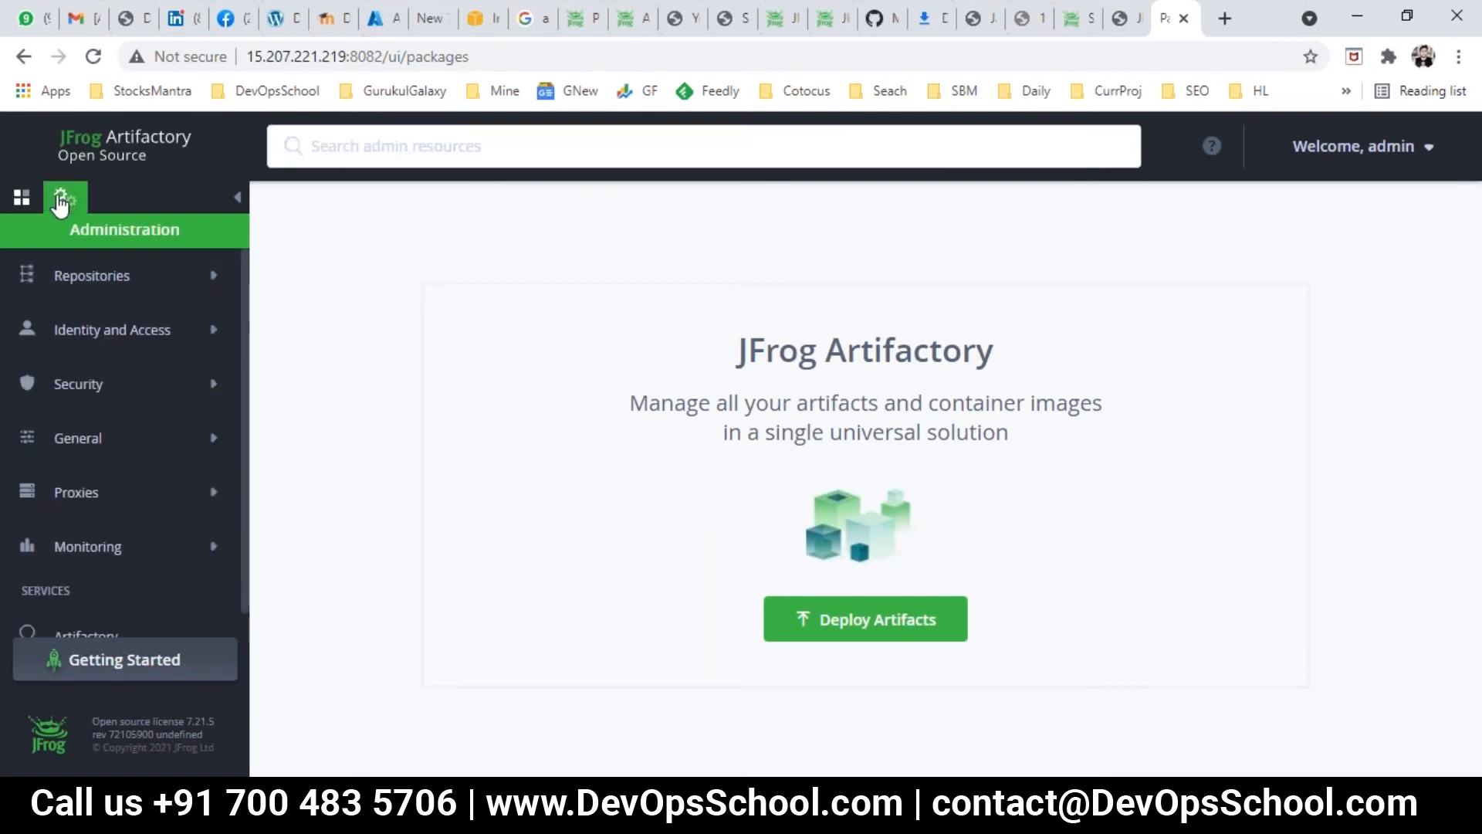
pyautogui.click(78, 284)
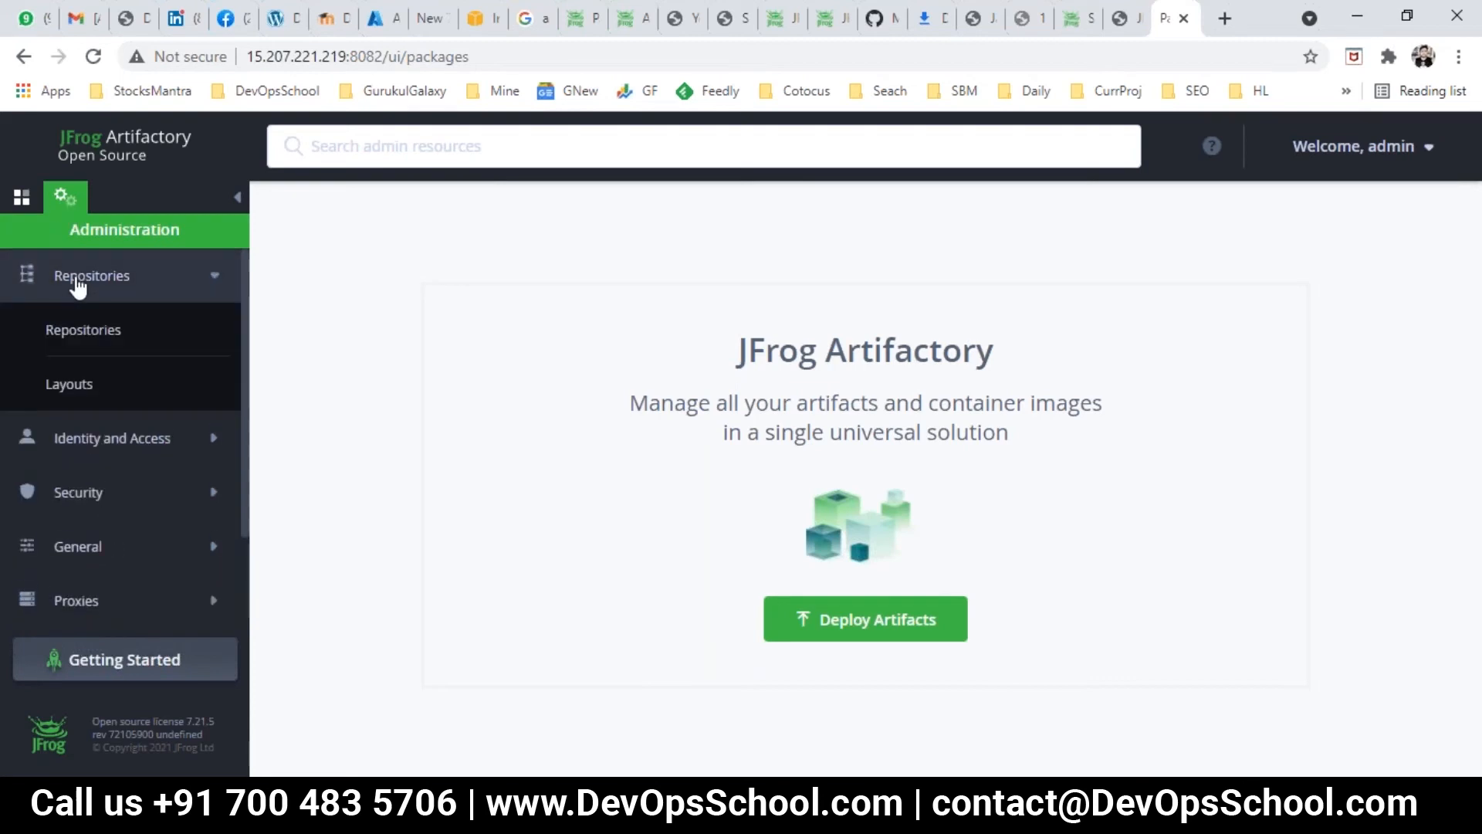
pyautogui.click(87, 330)
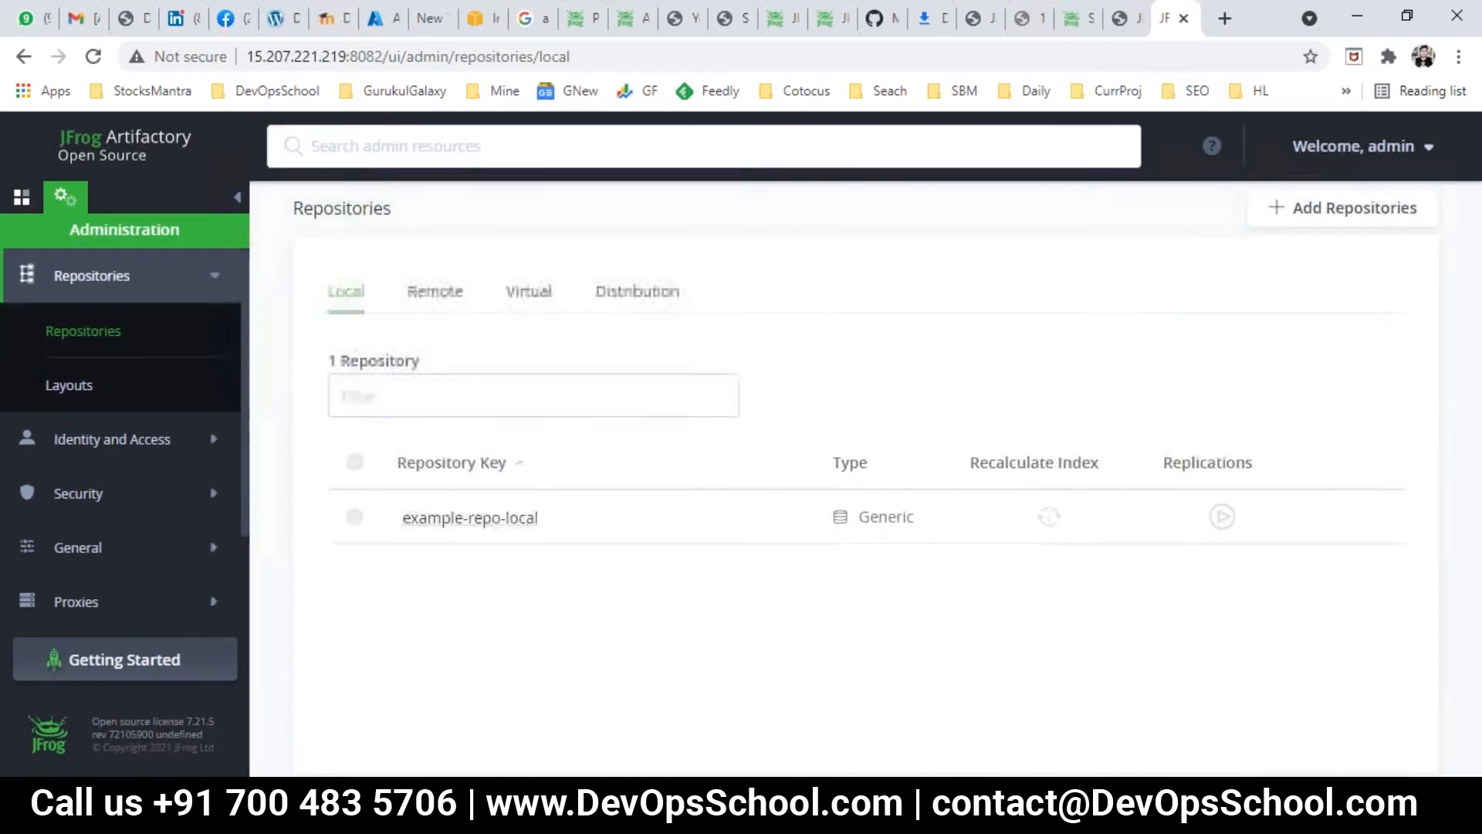
# Check the remote entry in the Notepad notes, then return to Artifactory and start a new local repository.
pyautogui.hotkey('alt', 'Tab')
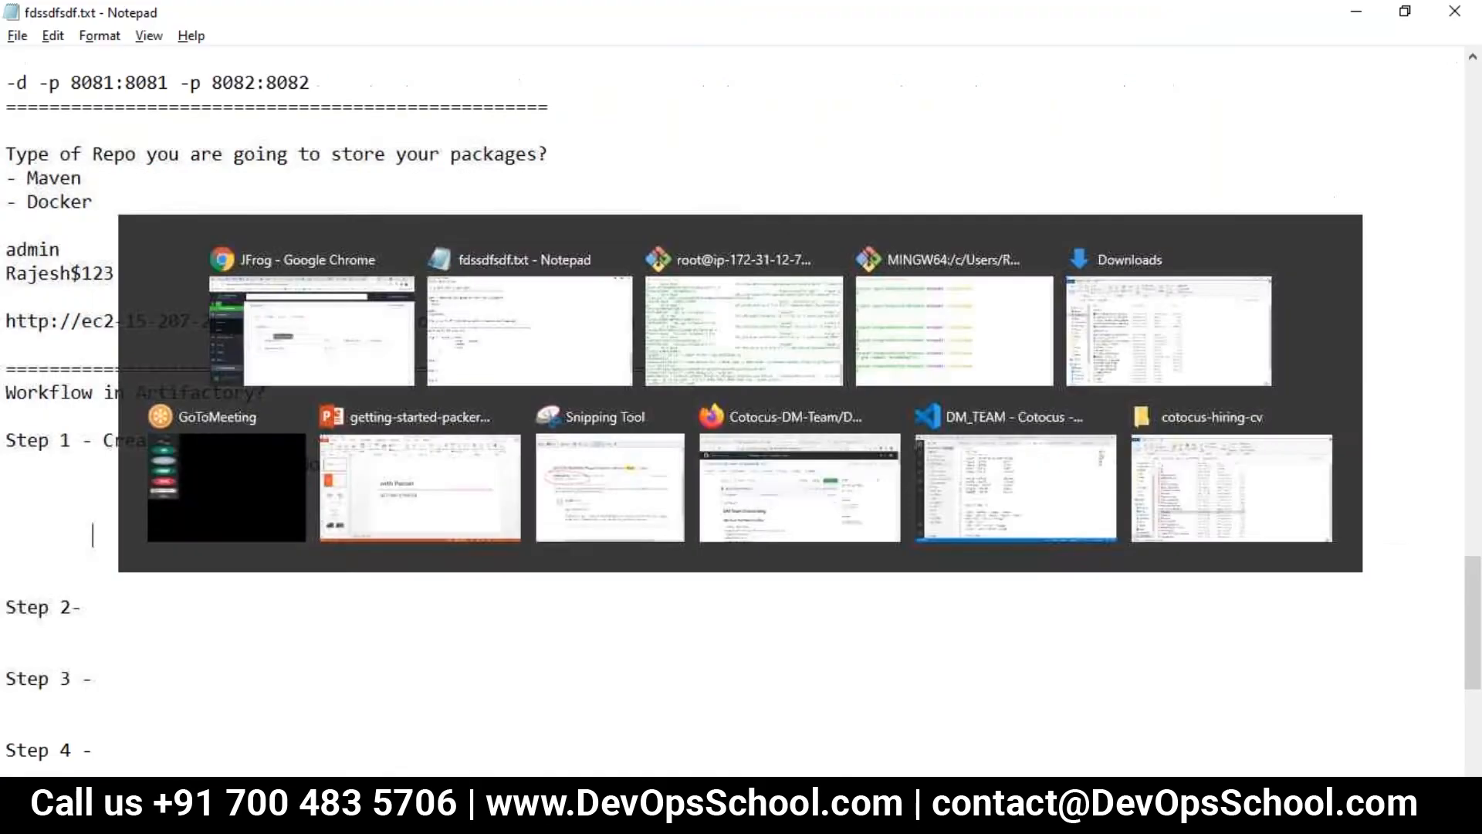
pyautogui.doubleClick(231, 492)
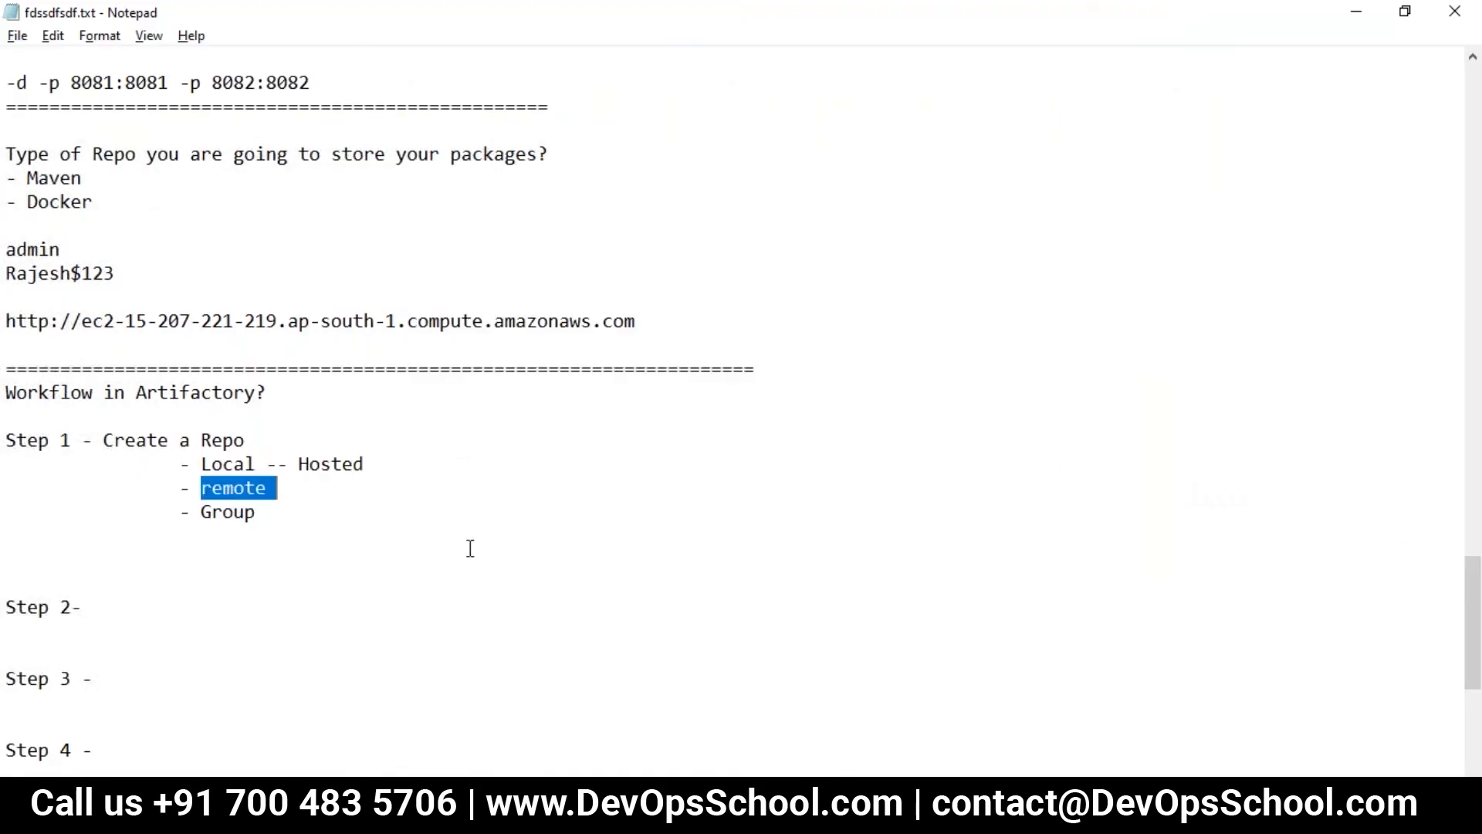
pyautogui.hotkey('alt', 'Tab')
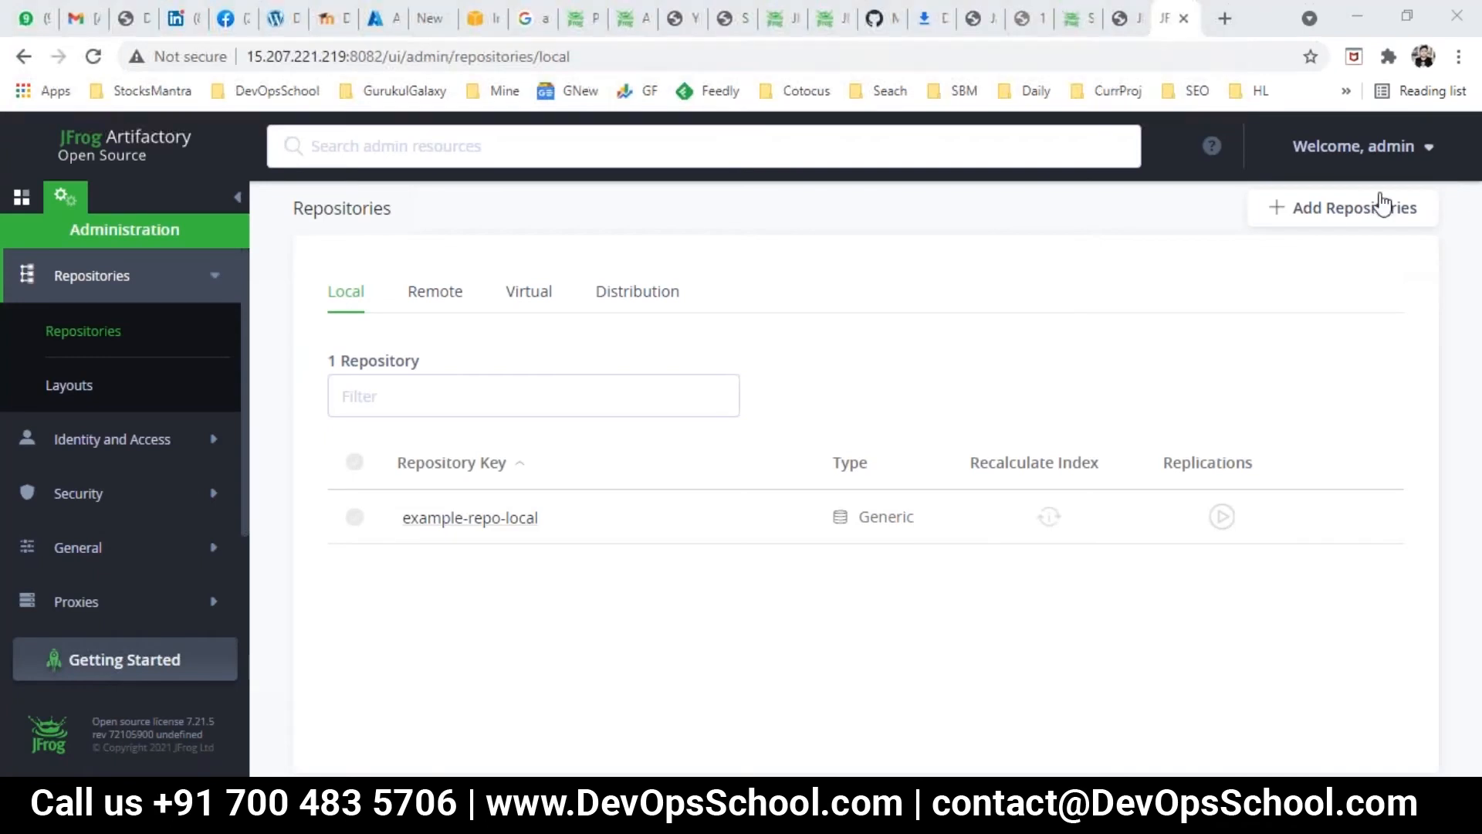
pyautogui.click(1364, 210)
pyautogui.click(1322, 279)
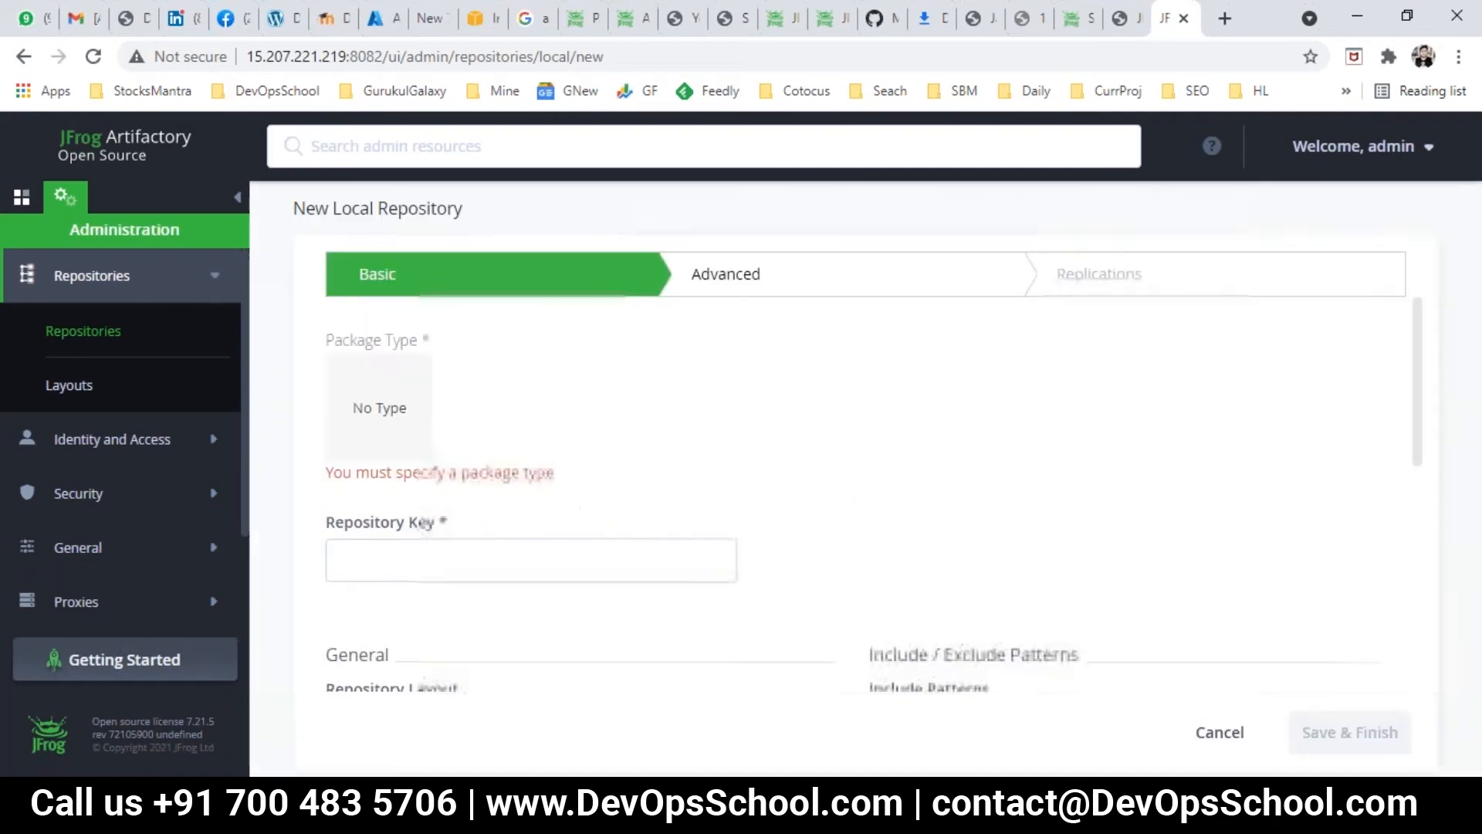
# Switch to the Notepad notes, append "== Read & Write" to the Local -- Hosted entry, and save.
pyautogui.hotkey('alt', 'Tab')
pyautogui.click(414, 466)
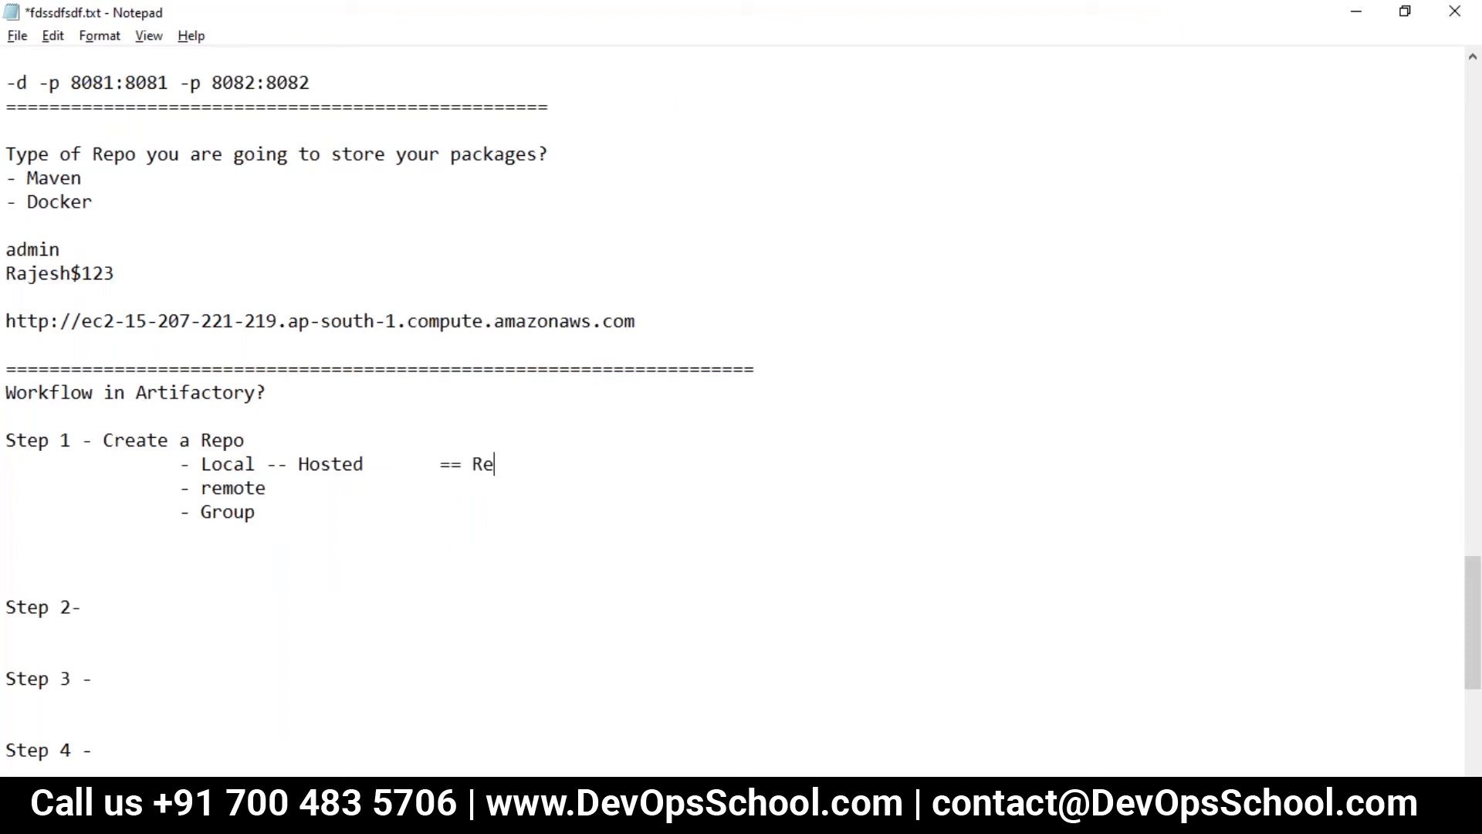
pyautogui.write('== Read & Write')
pyautogui.hotkey('ctrl', 's')
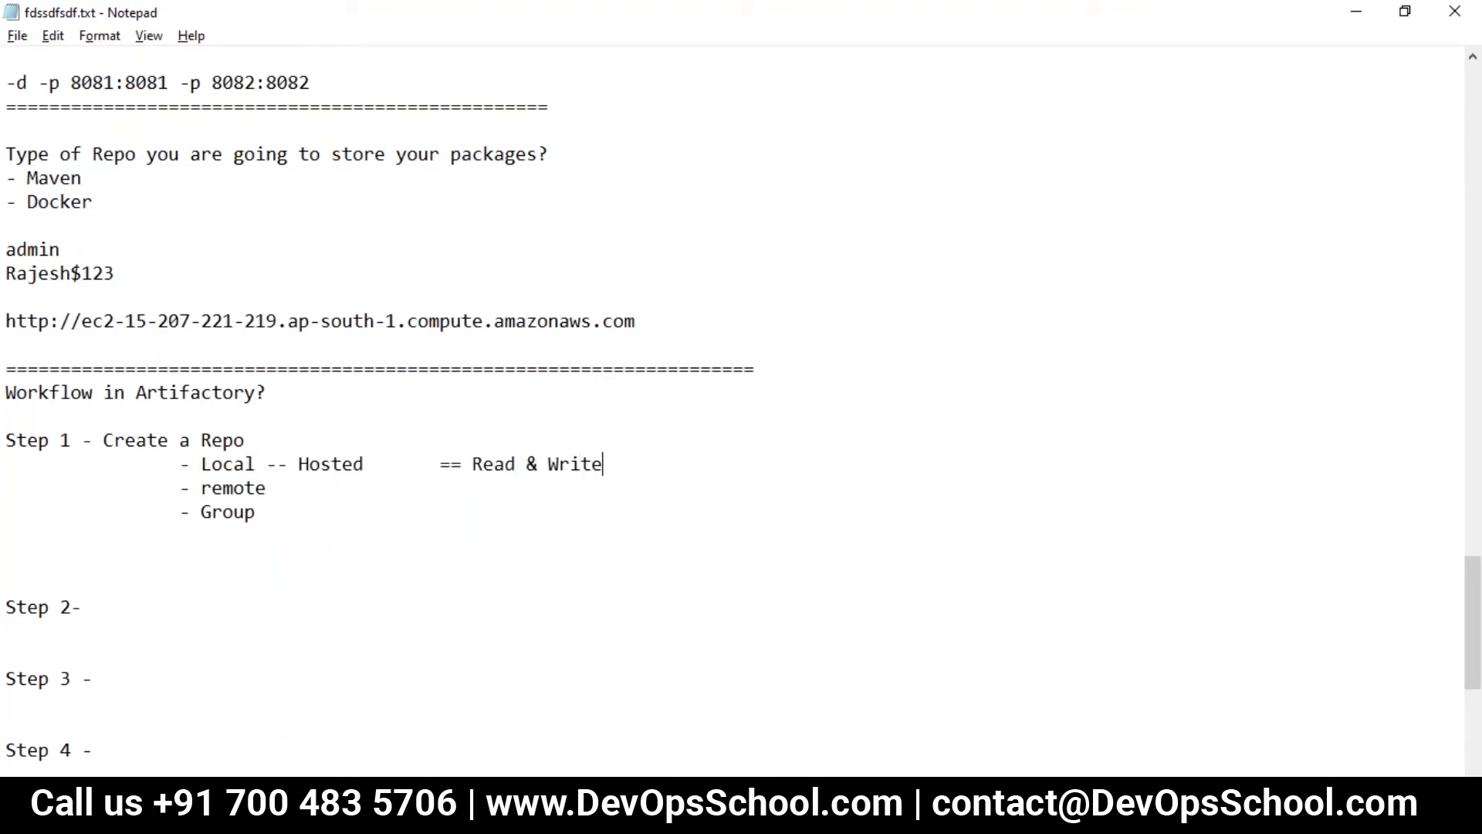
# Annotate the remote entry with "== Read Only Copy OF remote repo", aligned with the note above.
pyautogui.keyDown('shift'); pyautogui.click(444, 463); pyautogui.keyUp('shift')
pyautogui.hotkey('ctrl', 'c')
pyautogui.click(376, 475)
pyautogui.press('Tab')
pyautogui.hotkey('ctrl', 'v')
pyautogui.moveTo(473, 488); pyautogui.dragTo(662, 479)
pyautogui.write('Read Only Cipy')
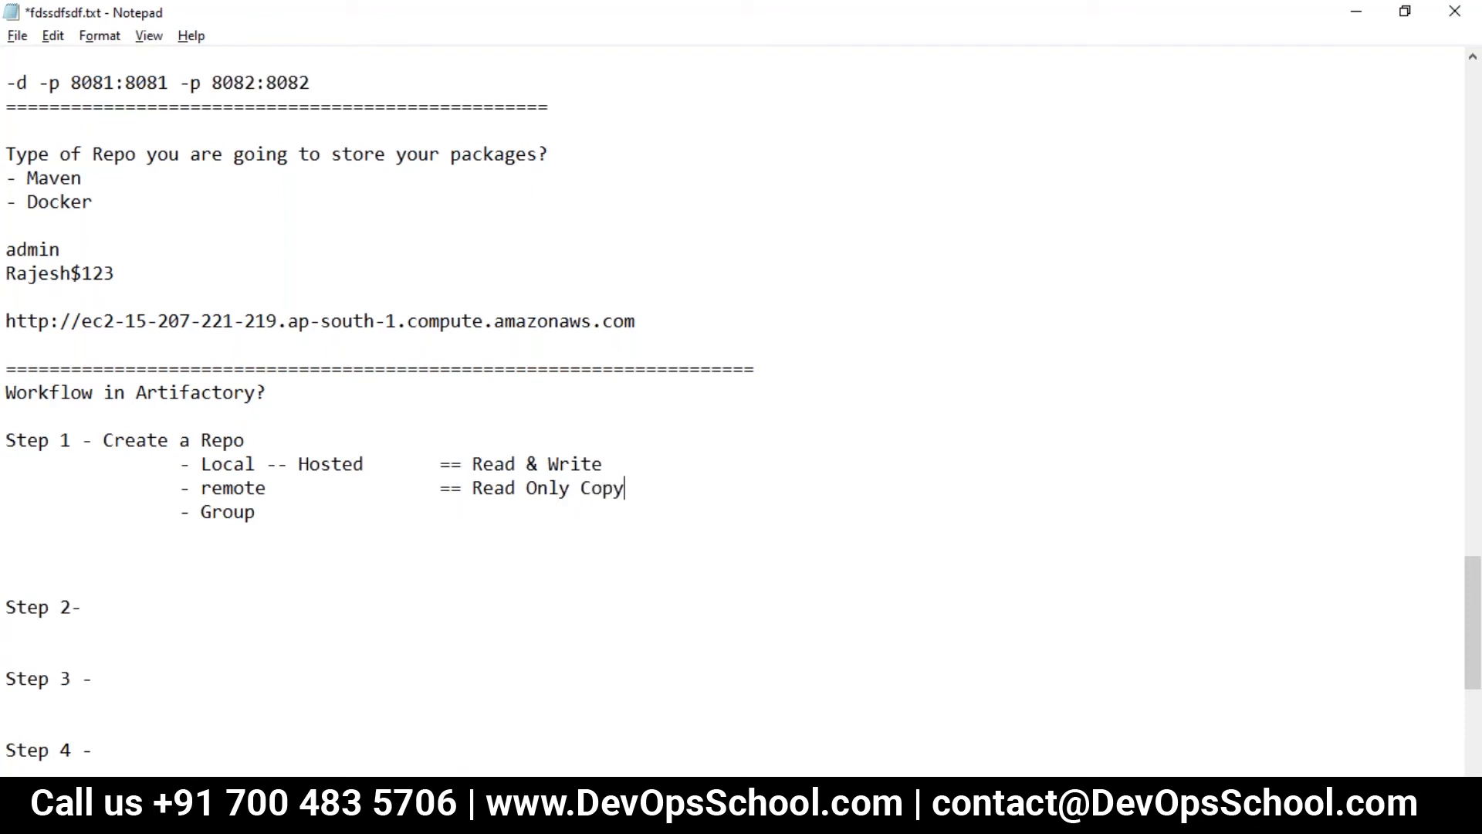
pyautogui.write(' OF remote rep')
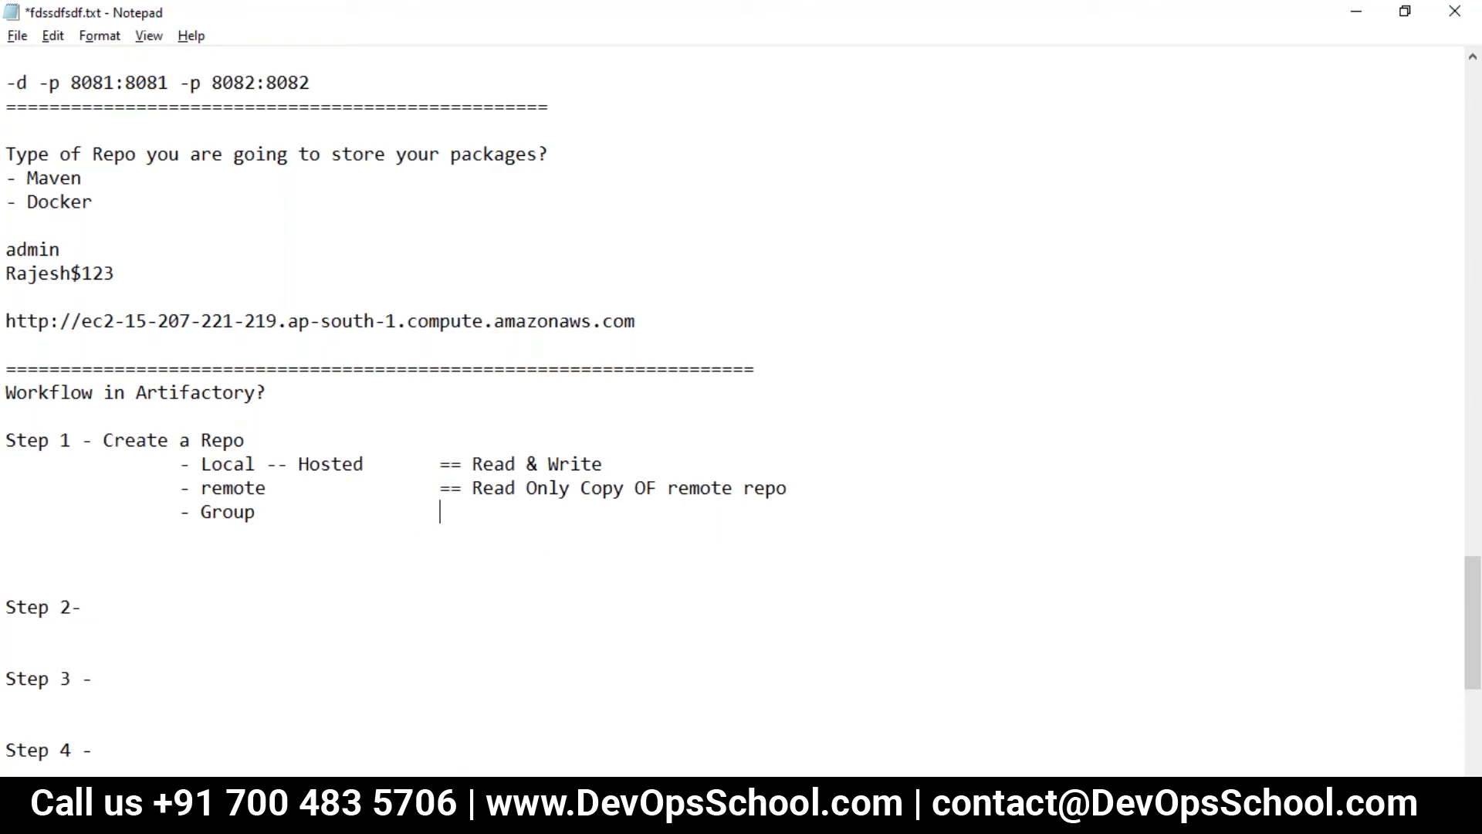
# Annotate the Group entry with "== COllection of Local and Remote" and save the notes.
pyautogui.write('Ollectio')
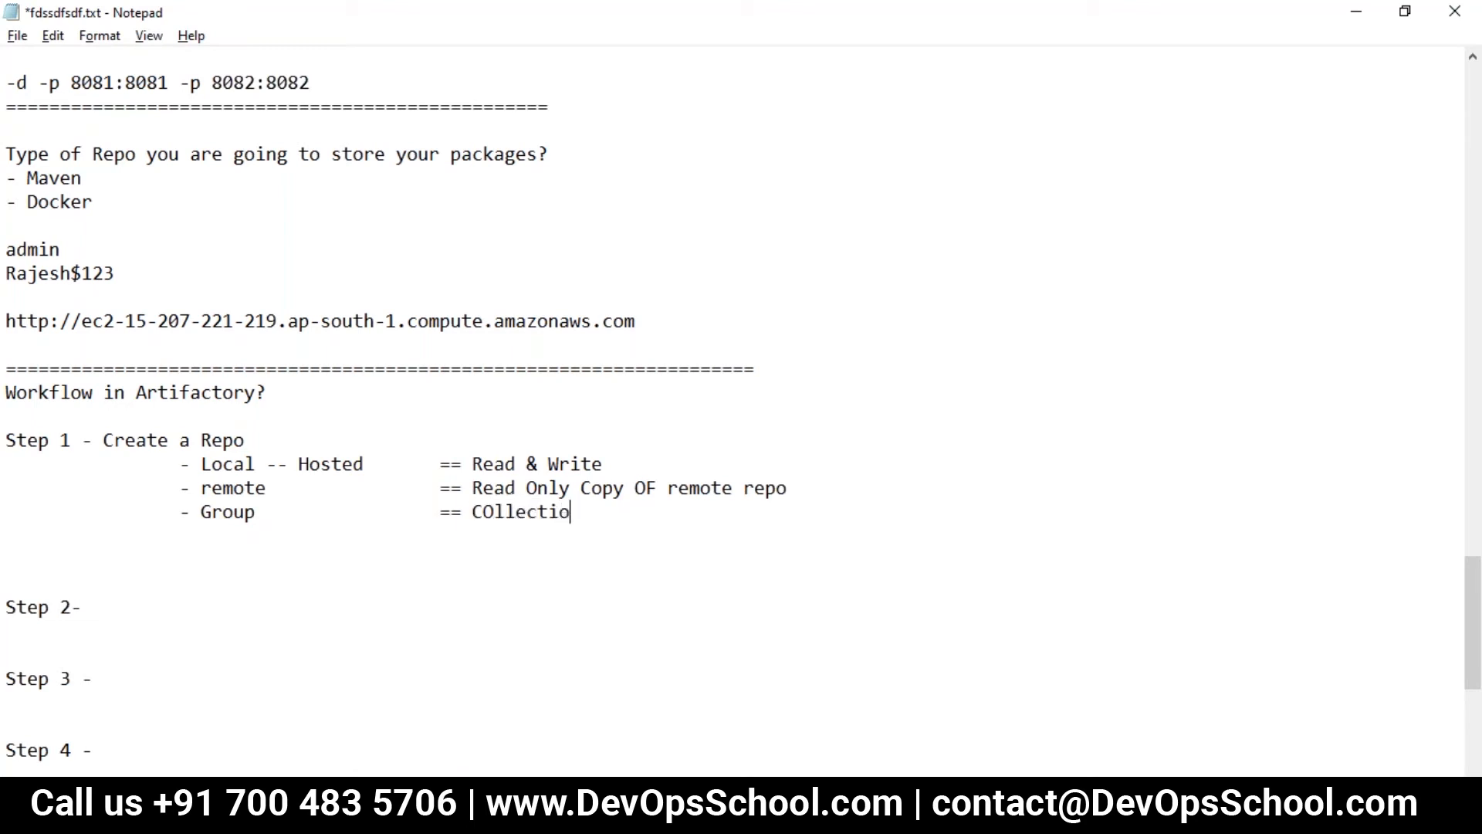
pyautogui.write('n of Local and Remote')
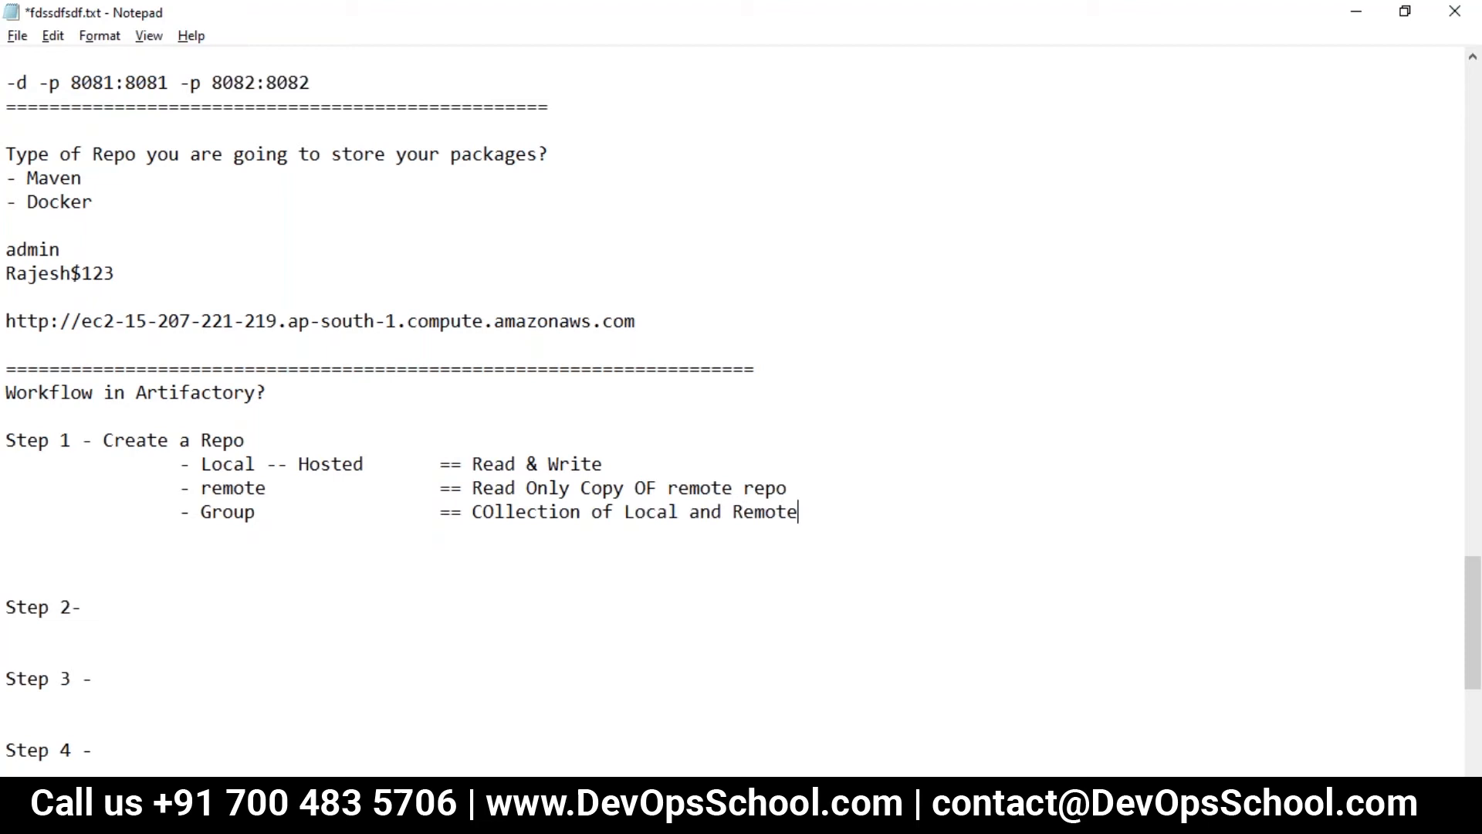
pyautogui.hotkey('ctrl', 's')
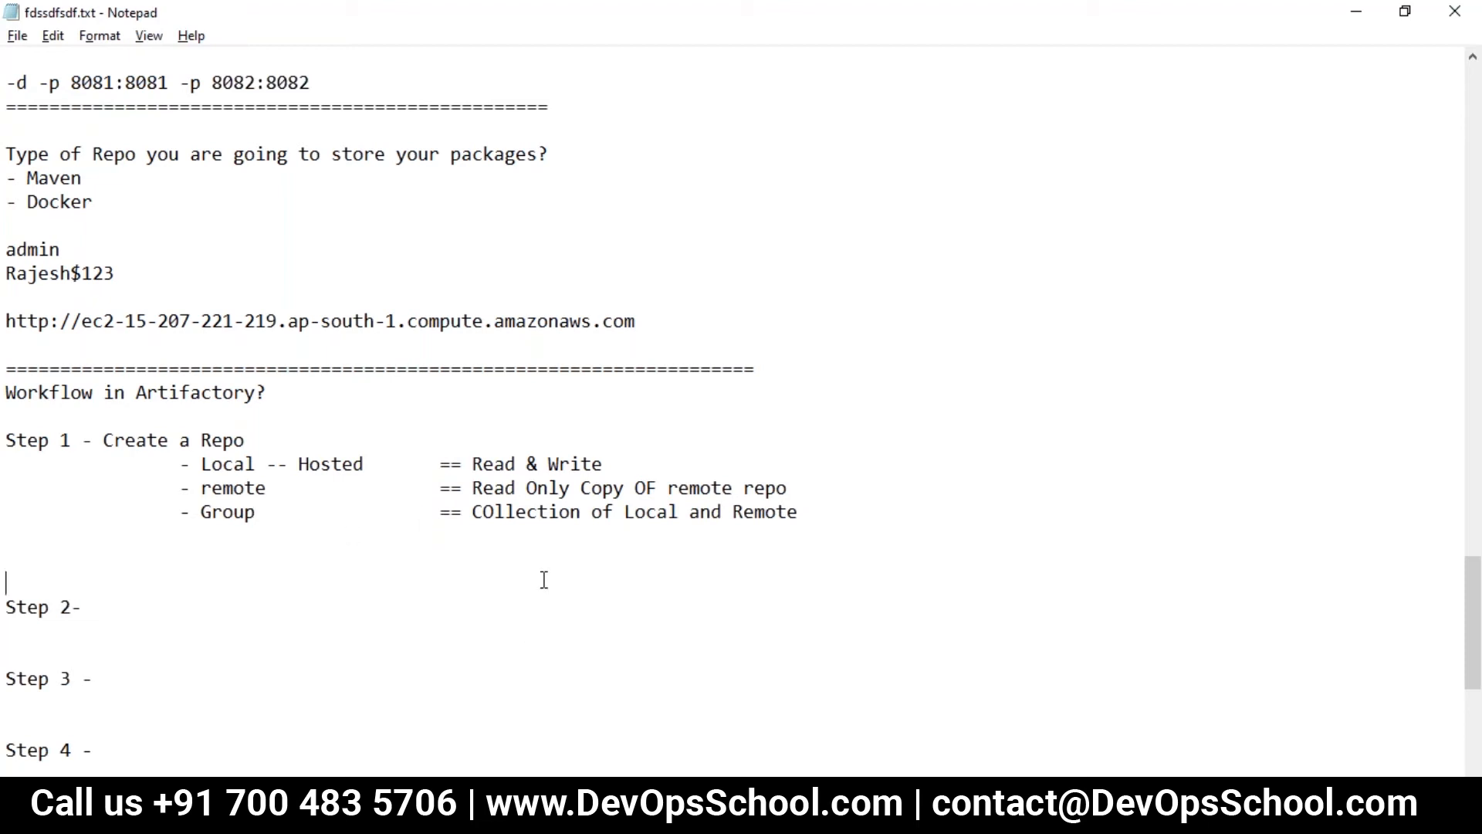
# Launch Paint with the mspaint command.
pyautogui.press('super+r')
pyautogui.write('ms')
pyautogui.press('Down')
pyautogui.press('Down')
pyautogui.press('Down')
pyautogui.press('Down')
pyautogui.press('Down')
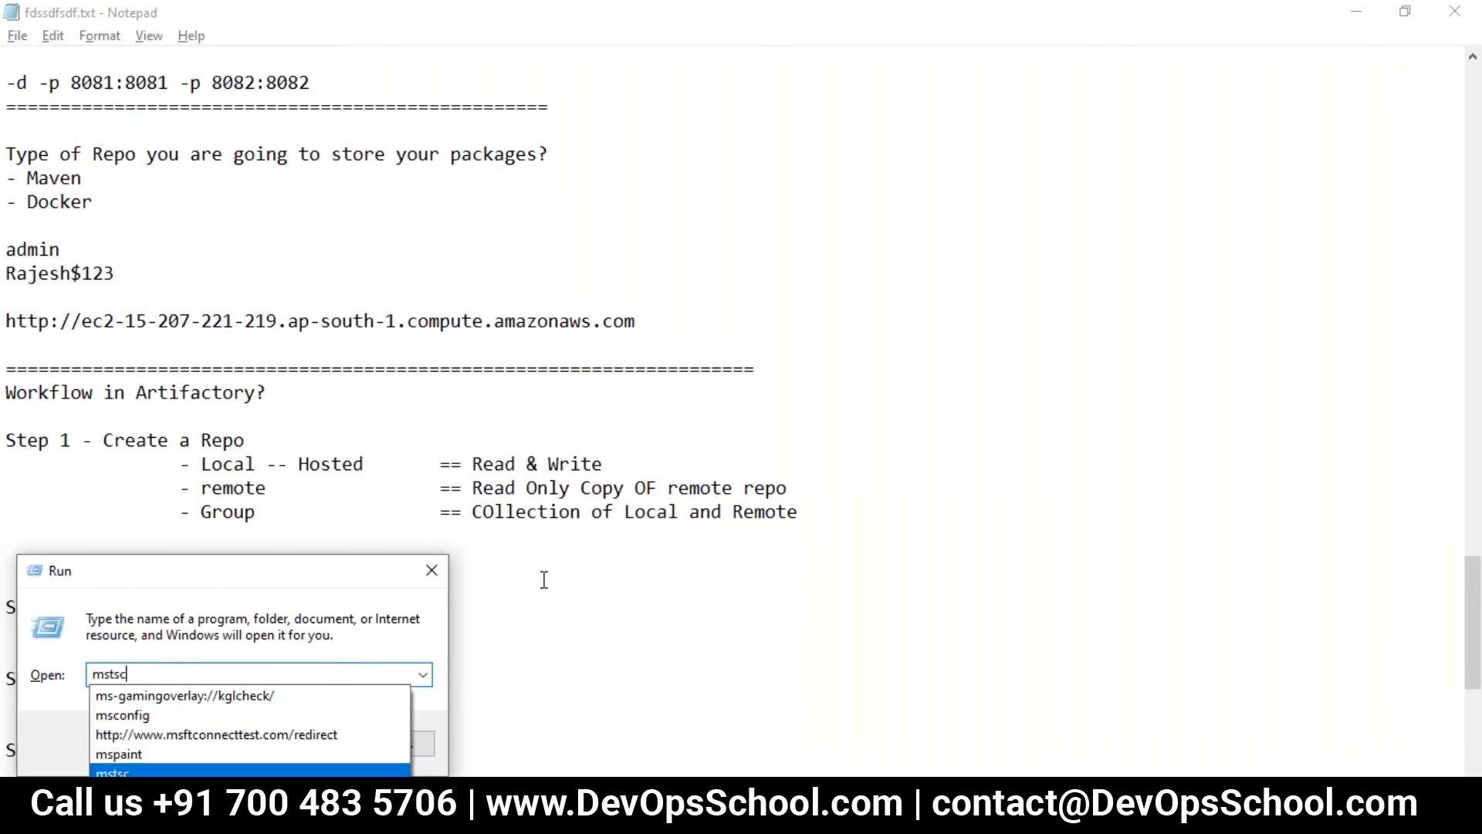
pyautogui.press('Up')
pyautogui.press('Return')
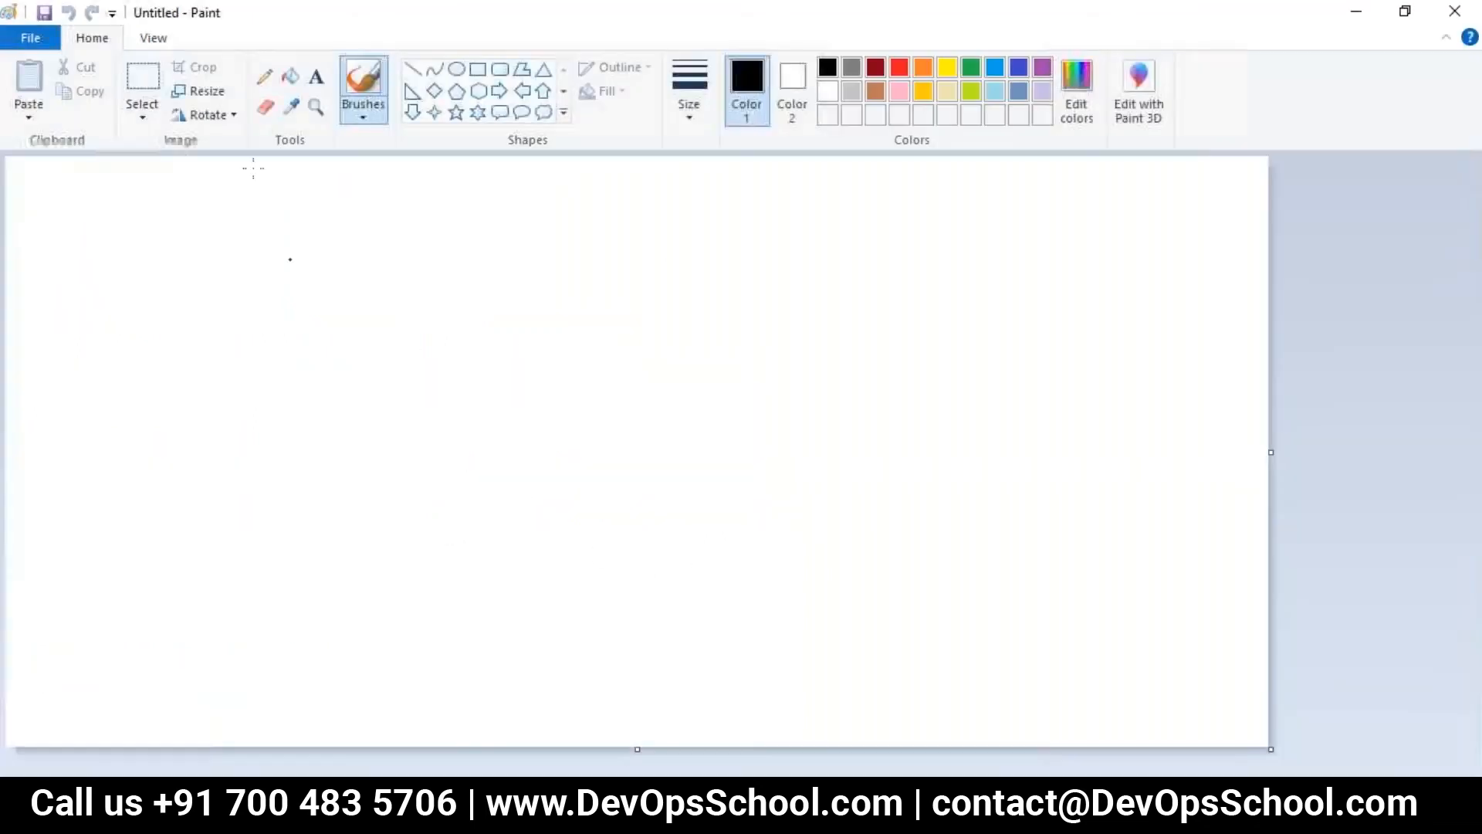
# Draw two large black boxes side by side with the thickest pencil line, labelled "IN" and "US".
pyautogui.click(689, 105)
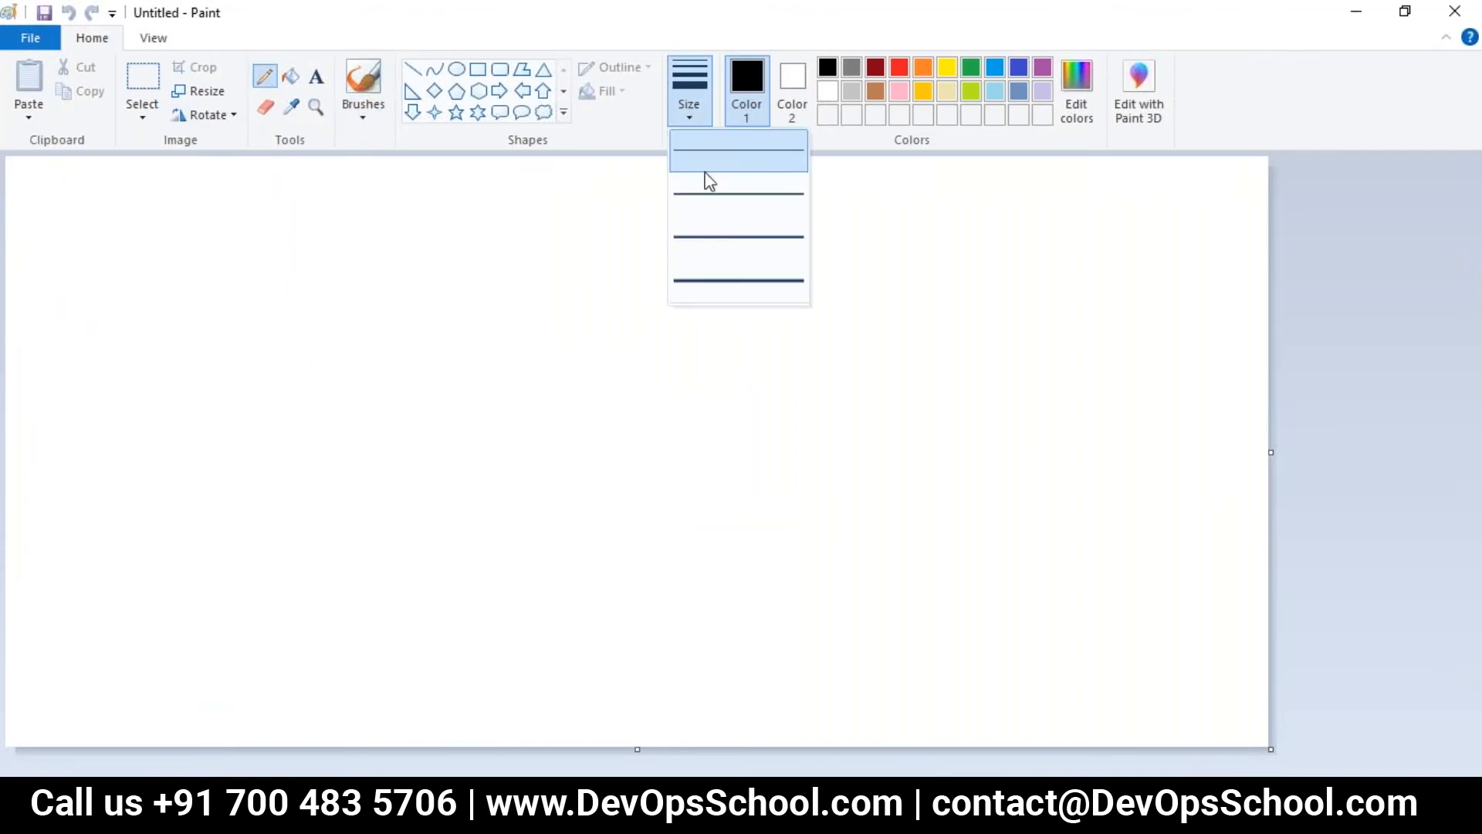
pyautogui.click(689, 279)
pyautogui.moveTo(205, 216)
pyautogui.mouseDown()
pyautogui.moveTo(188, 564)
pyautogui.moveTo(431, 304)
pyautogui.moveTo(185, 233)
pyautogui.mouseUp()
pyautogui.moveTo(254, 187)
pyautogui.mouseDown()
pyautogui.moveTo(262, 239)
pyautogui.moveTo(336, 232)
pyautogui.mouseUp()
pyautogui.moveTo(325, 177); pyautogui.dragTo(340, 233)
pyautogui.moveTo(849, 251)
pyautogui.mouseDown()
pyautogui.moveTo(890, 537)
pyautogui.moveTo(1153, 517)
pyautogui.moveTo(1112, 224)
pyautogui.moveTo(827, 241)
pyautogui.mouseUp()
pyautogui.moveTo(896, 192)
pyautogui.mouseDown()
pyautogui.moveTo(926, 220)
pyautogui.moveTo(930, 187)
pyautogui.moveTo(947, 230)
pyautogui.mouseUp()
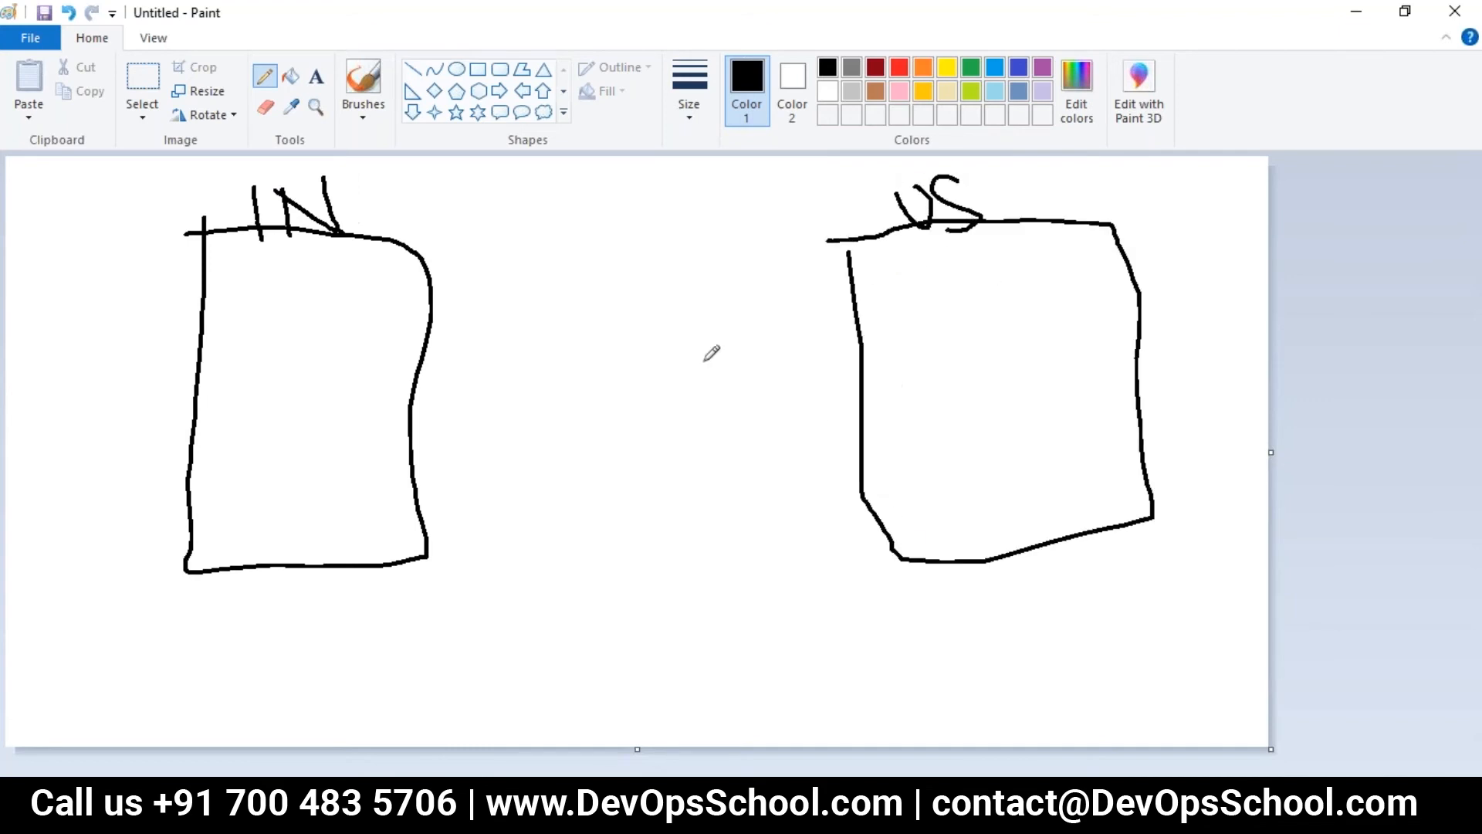
# Inside the US box, draw a dark red person figure and a blue box labelled "A" containing a circled "L".
pyautogui.click(876, 69)
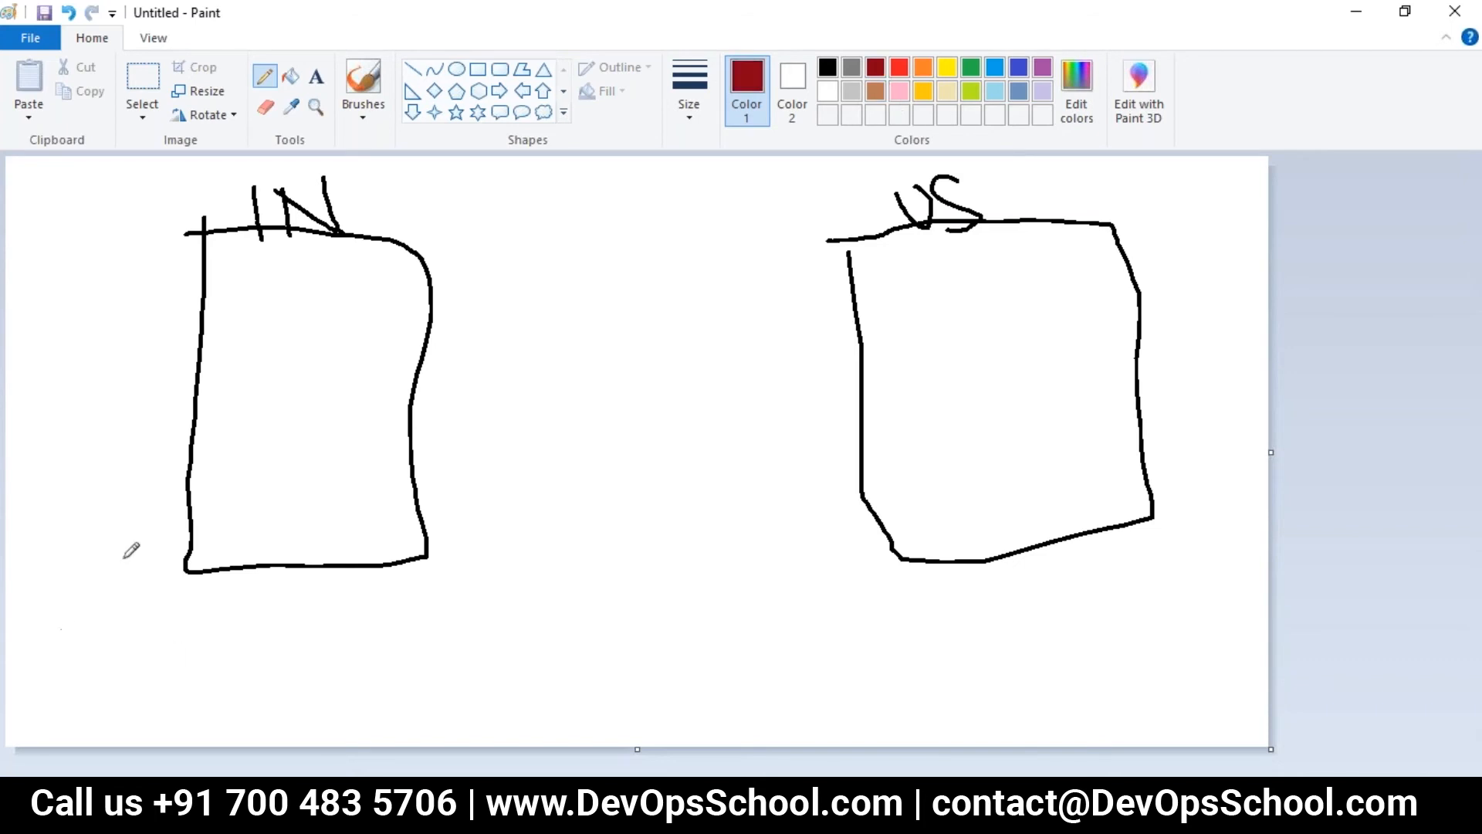
pyautogui.moveTo(1036, 440)
pyautogui.mouseDown()
pyautogui.moveTo(1058, 491)
pyautogui.moveTo(1057, 472)
pyautogui.mouseUp()
pyautogui.click(1020, 67)
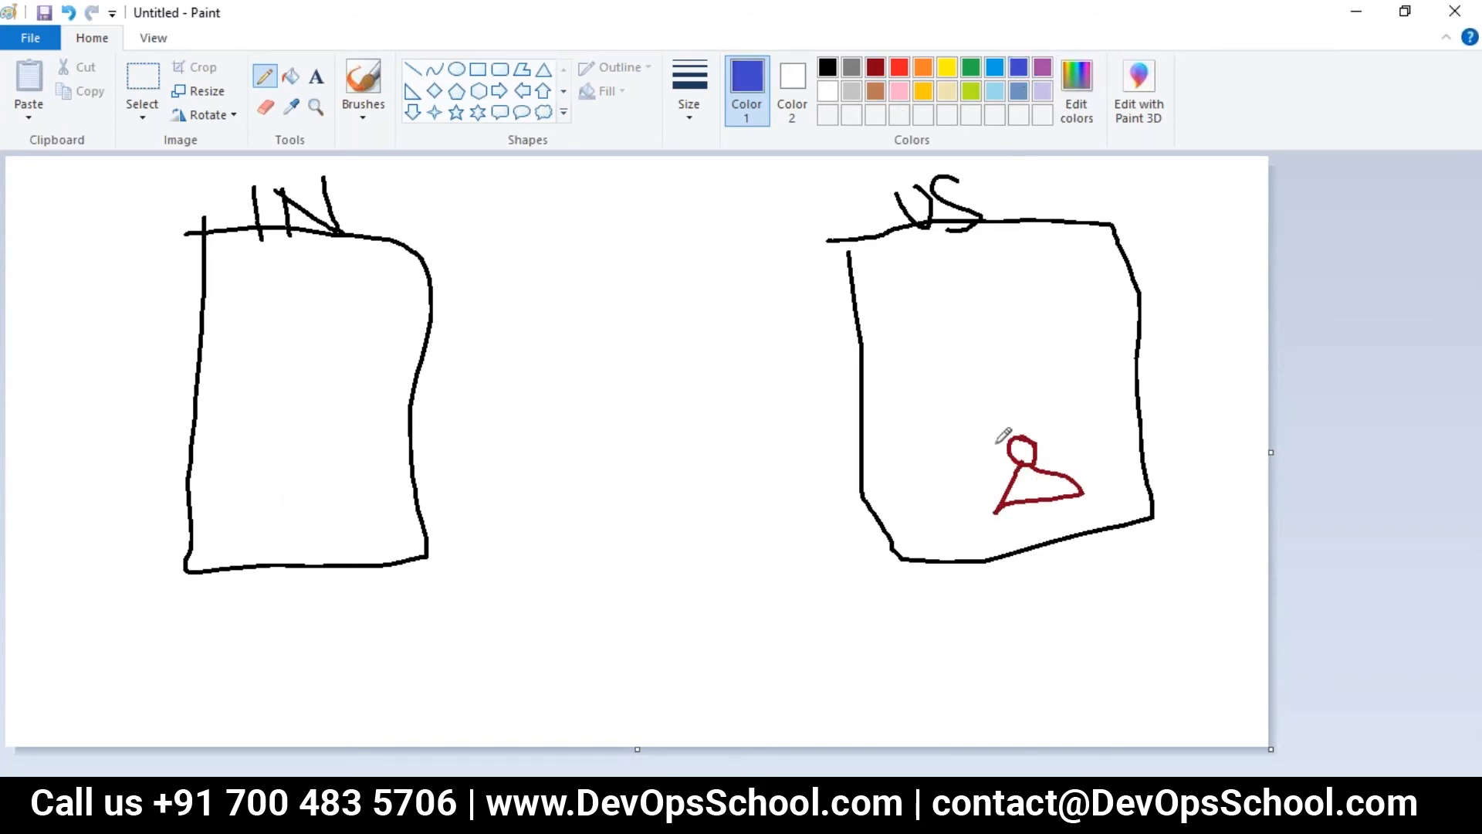
pyautogui.moveTo(908, 265)
pyautogui.mouseDown()
pyautogui.moveTo(909, 305)
pyautogui.moveTo(1073, 357)
pyautogui.moveTo(1019, 257)
pyautogui.moveTo(894, 284)
pyautogui.moveTo(928, 251)
pyautogui.mouseUp()
pyautogui.moveTo(966, 298)
pyautogui.mouseDown()
pyautogui.moveTo(982, 354)
pyautogui.moveTo(946, 310)
pyautogui.moveTo(943, 370)
pyautogui.moveTo(971, 294)
pyautogui.mouseUp()
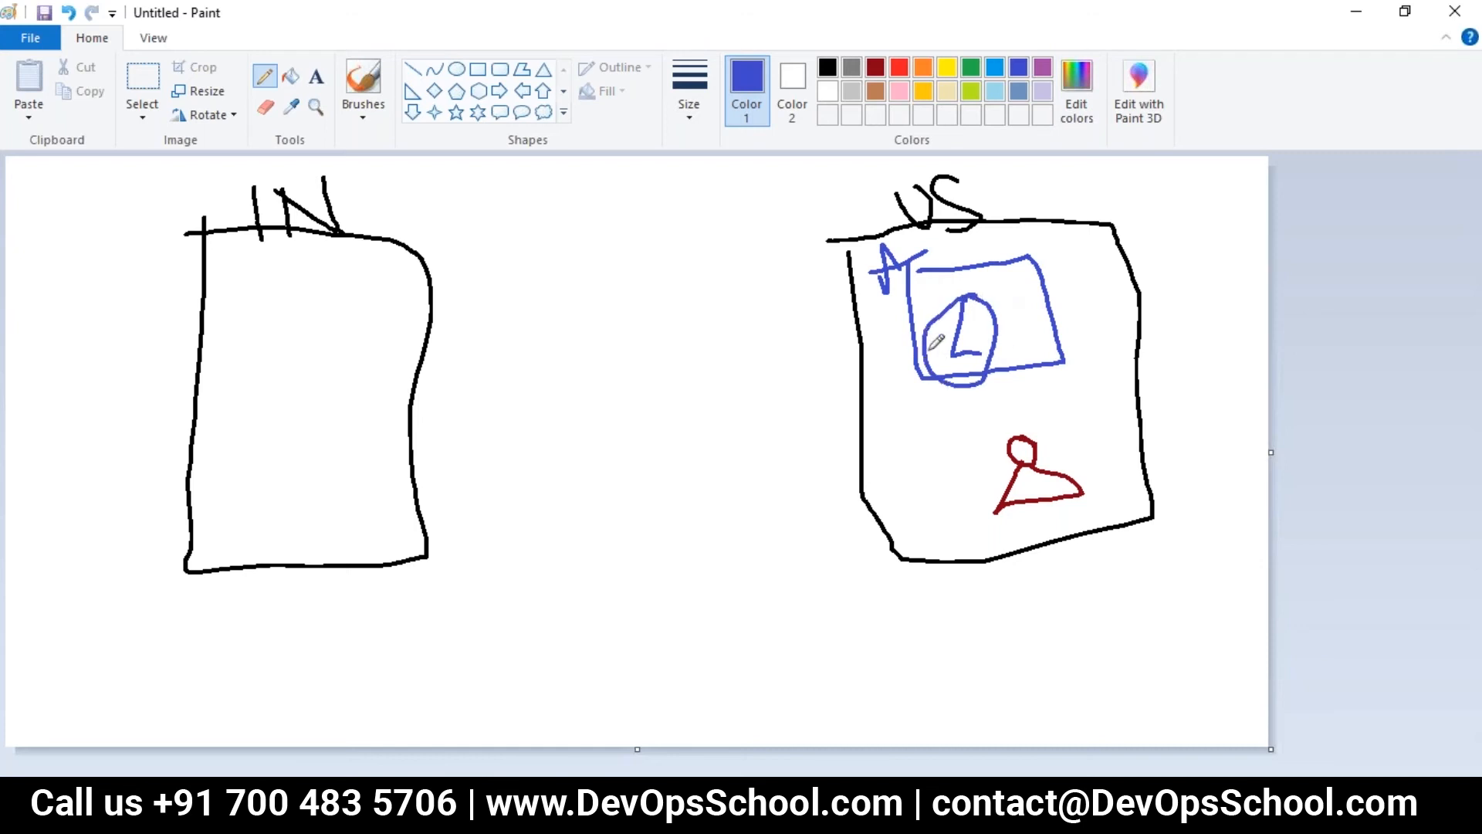
# Link the US person to the circled "L" in blue, and draw a connected blue person and circle labelled "L" and "R" inside the IN box.
pyautogui.moveTo(1029, 443)
pyautogui.mouseDown()
pyautogui.moveTo(973, 344)
pyautogui.moveTo(1020, 438)
pyautogui.moveTo(980, 355)
pyautogui.moveTo(1016, 423)
pyautogui.mouseUp()
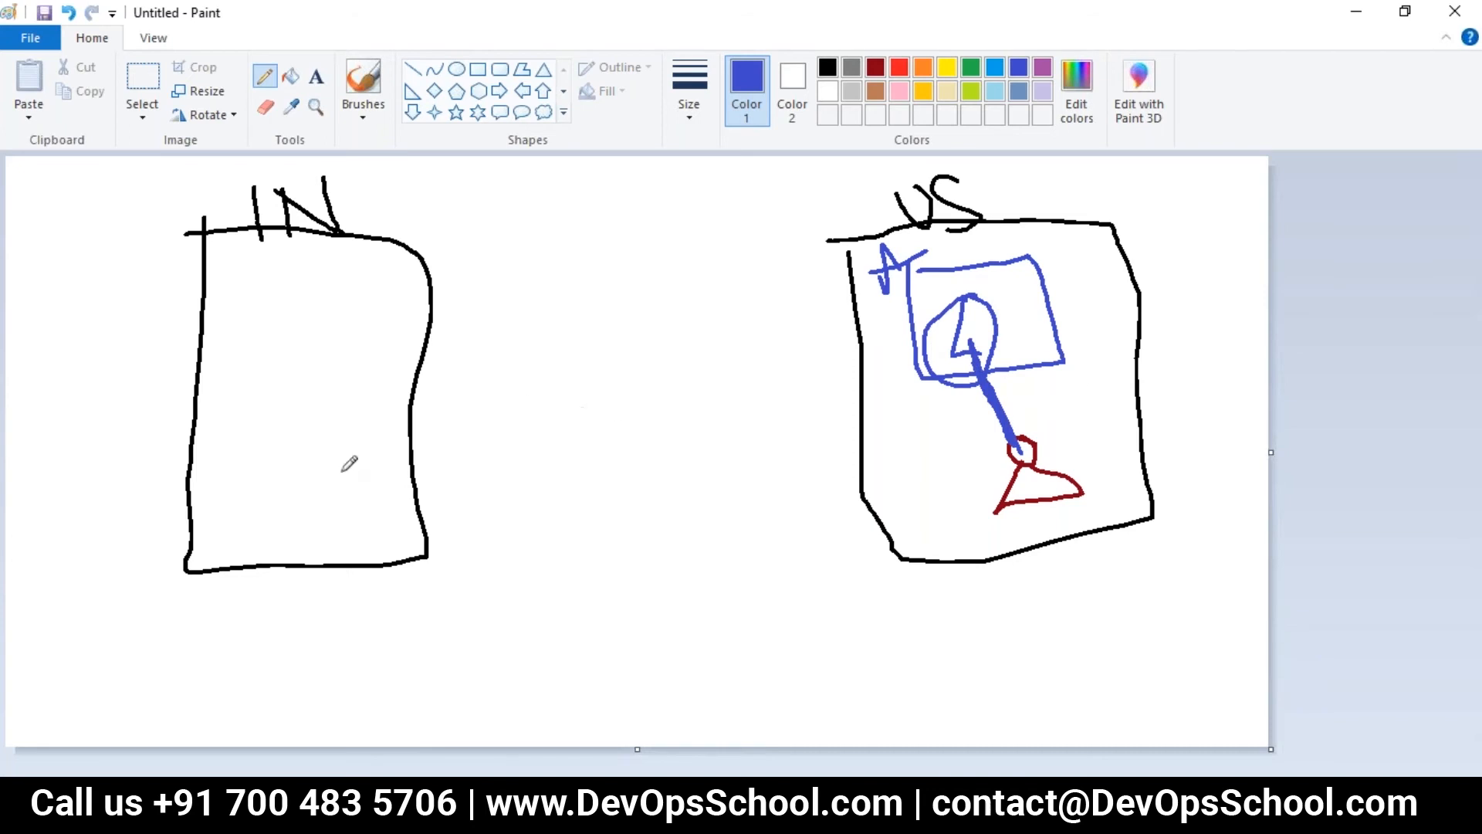
pyautogui.moveTo(252, 516); pyautogui.dragTo(291, 374)
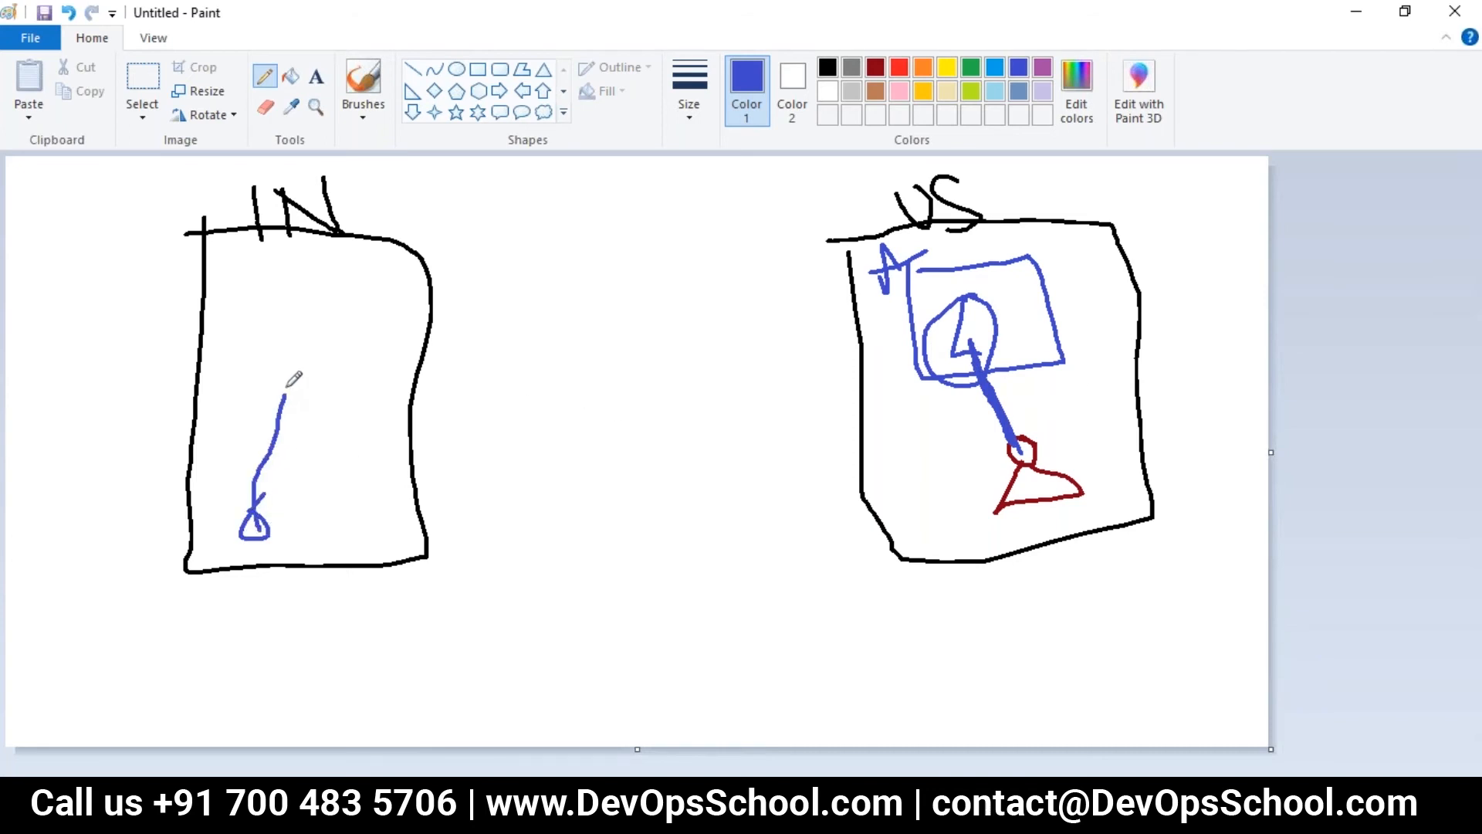
pyautogui.moveTo(307, 251)
pyautogui.mouseDown()
pyautogui.moveTo(292, 366)
pyautogui.moveTo(298, 236)
pyautogui.mouseUp()
pyautogui.moveTo(266, 300)
pyautogui.mouseDown()
pyautogui.moveTo(301, 329)
pyautogui.moveTo(281, 309)
pyautogui.moveTo(335, 326)
pyautogui.mouseUp()
pyautogui.moveTo(295, 279); pyautogui.dragTo(292, 337)
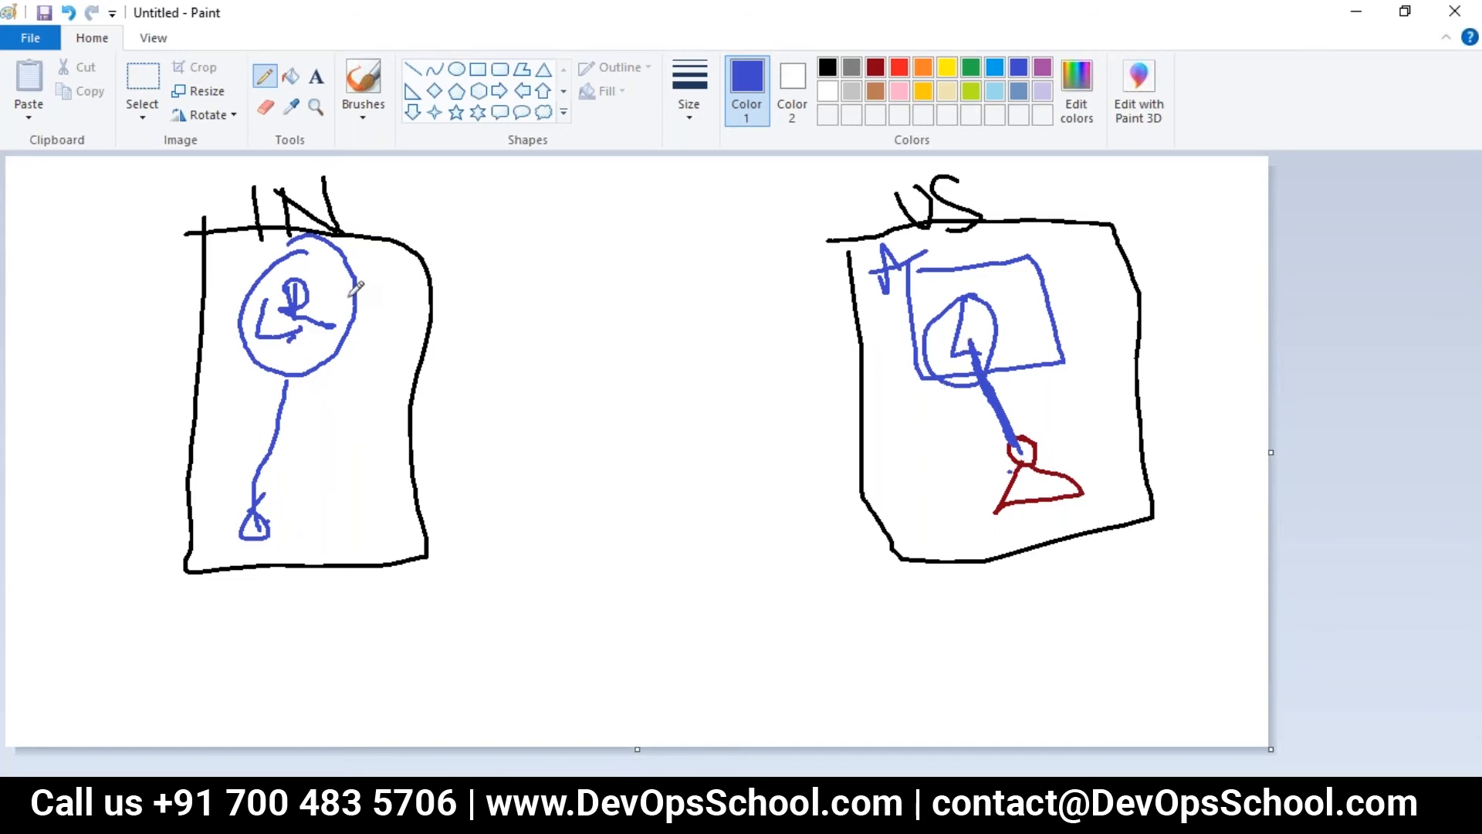
# Draw a red circle in each box, curves linking each to the opposite box's blue circle, and a red arrow down to the US person.
pyautogui.click(900, 68)
pyautogui.moveTo(1038, 264)
pyautogui.mouseDown()
pyautogui.moveTo(1021, 268)
pyautogui.moveTo(1059, 276)
pyautogui.moveTo(980, 275)
pyautogui.mouseUp()
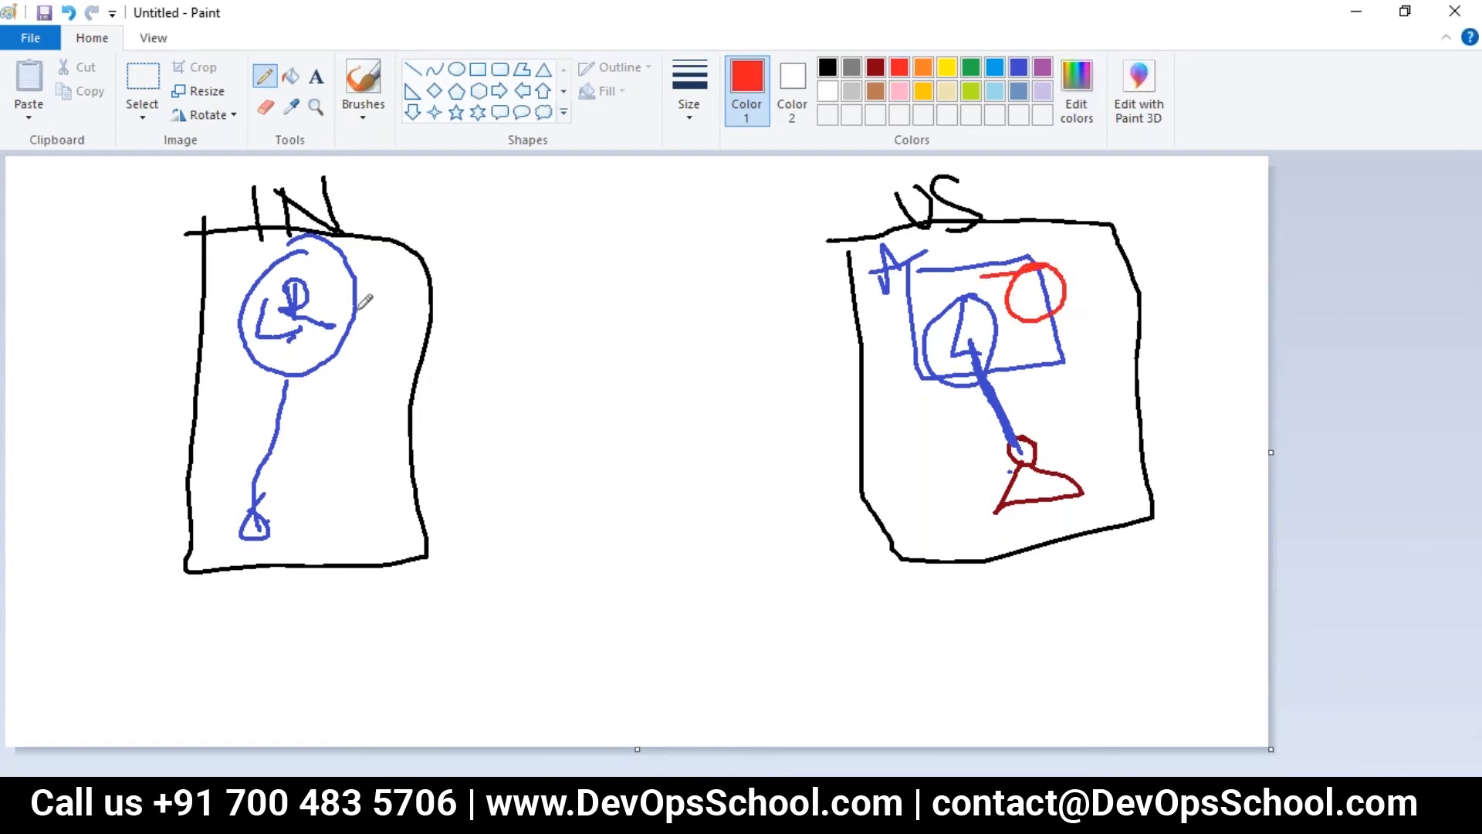
pyautogui.moveTo(323, 298)
pyautogui.mouseDown()
pyautogui.moveTo(440, 220)
pyautogui.moveTo(717, 181)
pyautogui.moveTo(928, 224)
pyautogui.moveTo(1032, 292)
pyautogui.moveTo(1033, 432)
pyautogui.moveTo(1057, 460)
pyautogui.moveTo(1070, 421)
pyautogui.mouseUp()
pyautogui.click(937, 348)
pyautogui.moveTo(380, 274)
pyautogui.mouseDown()
pyautogui.moveTo(382, 357)
pyautogui.moveTo(380, 270)
pyautogui.mouseUp()
pyautogui.moveTo(951, 351)
pyautogui.mouseDown()
pyautogui.moveTo(791, 287)
pyautogui.moveTo(519, 274)
pyautogui.moveTo(403, 306)
pyautogui.mouseUp()
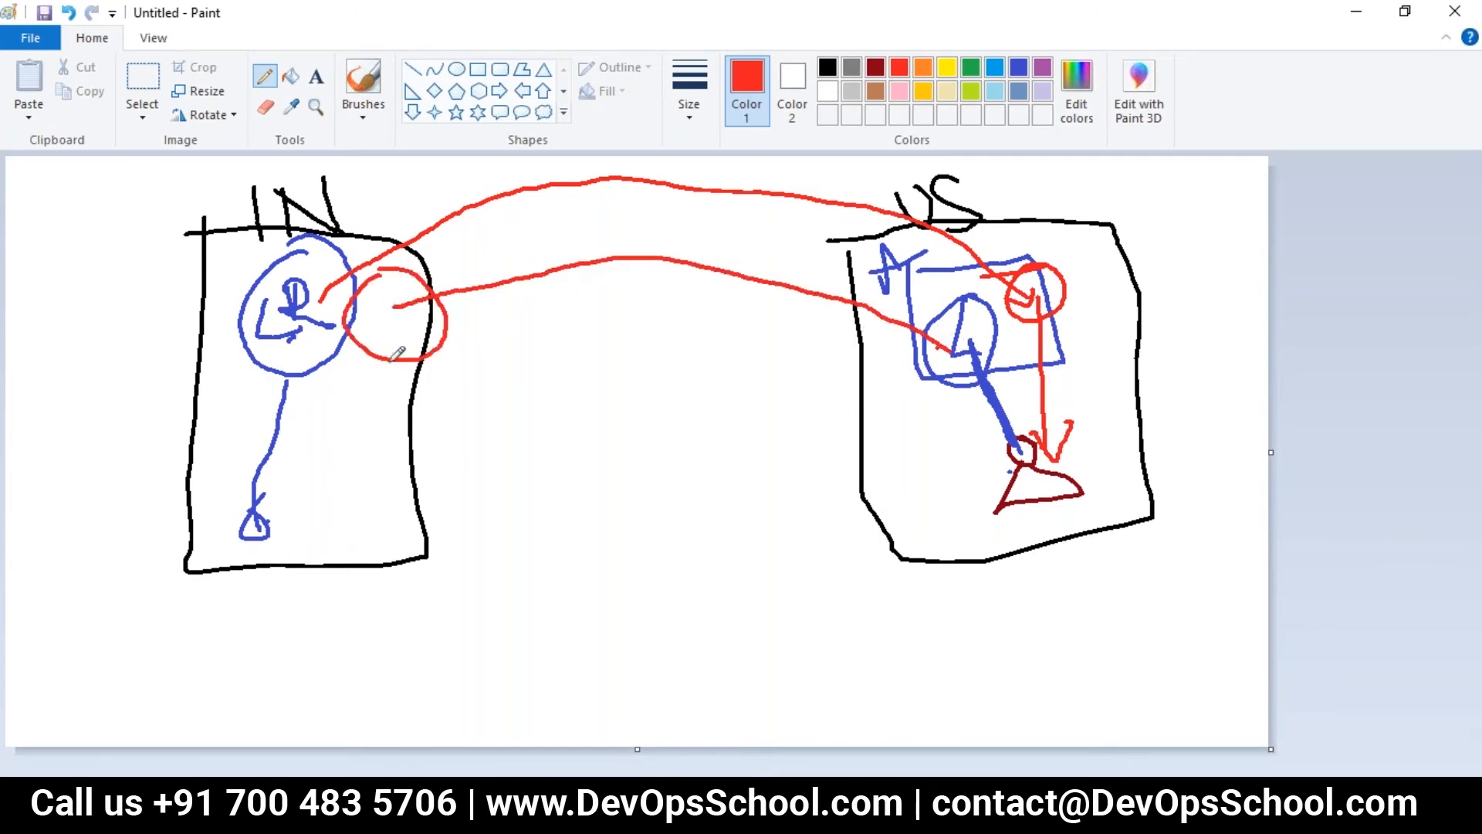
# Draw red lines from the IN box's red circle down to its person figure, and circle that figure in red.
pyautogui.moveTo(288, 519); pyautogui.dragTo(291, 508)
pyautogui.moveTo(393, 306); pyautogui.dragTo(330, 477)
pyautogui.moveTo(332, 484)
pyautogui.mouseDown()
pyautogui.moveTo(327, 525)
pyautogui.moveTo(334, 491)
pyautogui.moveTo(351, 504)
pyautogui.moveTo(317, 488)
pyautogui.mouseUp()
pyautogui.moveTo(309, 421)
pyautogui.mouseDown()
pyautogui.moveTo(315, 453)
pyautogui.moveTo(410, 461)
pyautogui.mouseUp()
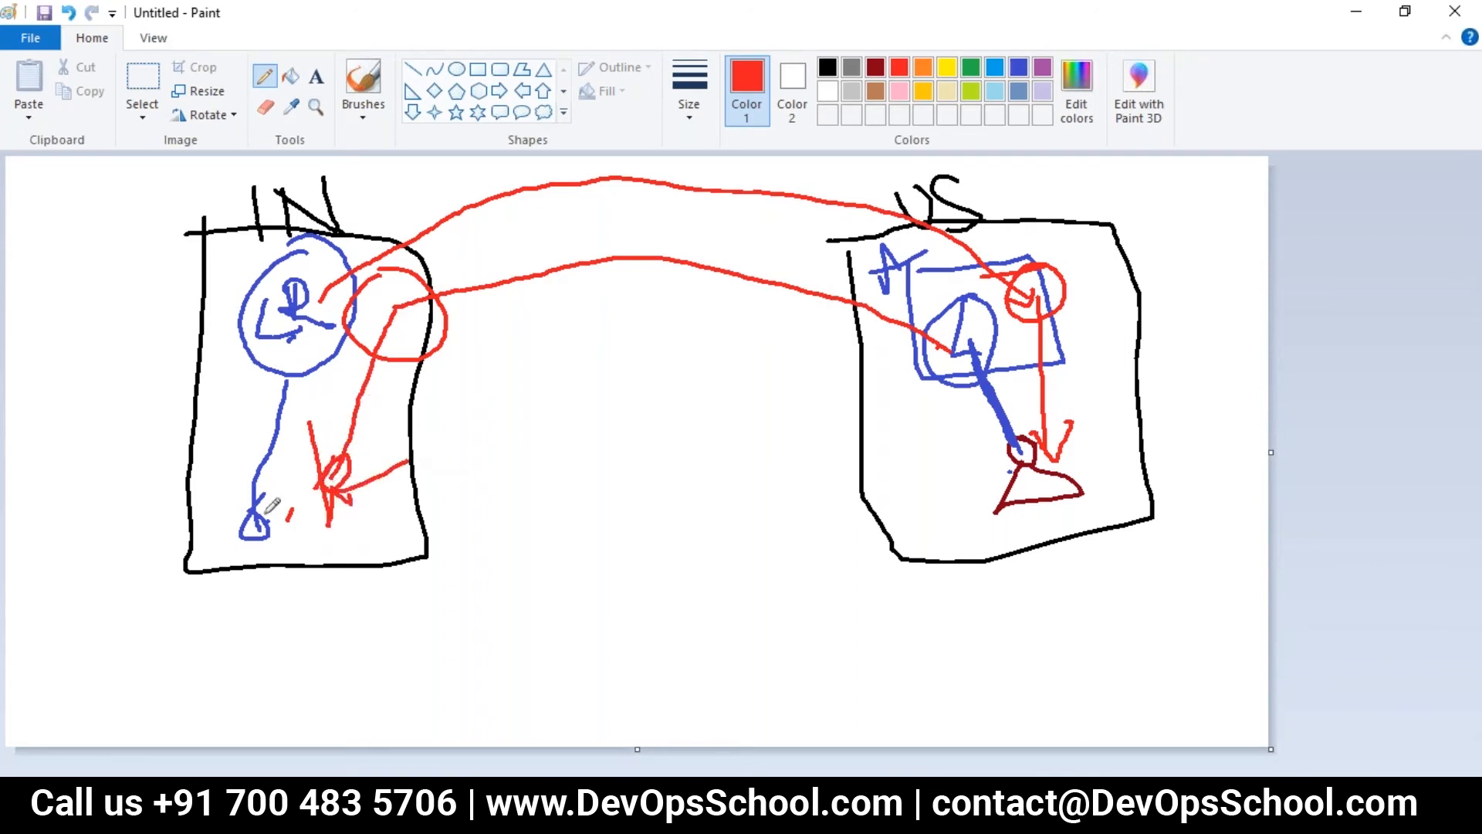
pyautogui.moveTo(254, 502)
pyautogui.mouseDown()
pyautogui.moveTo(297, 521)
pyautogui.moveTo(282, 502)
pyautogui.moveTo(385, 367)
pyautogui.moveTo(397, 322)
pyautogui.mouseUp()
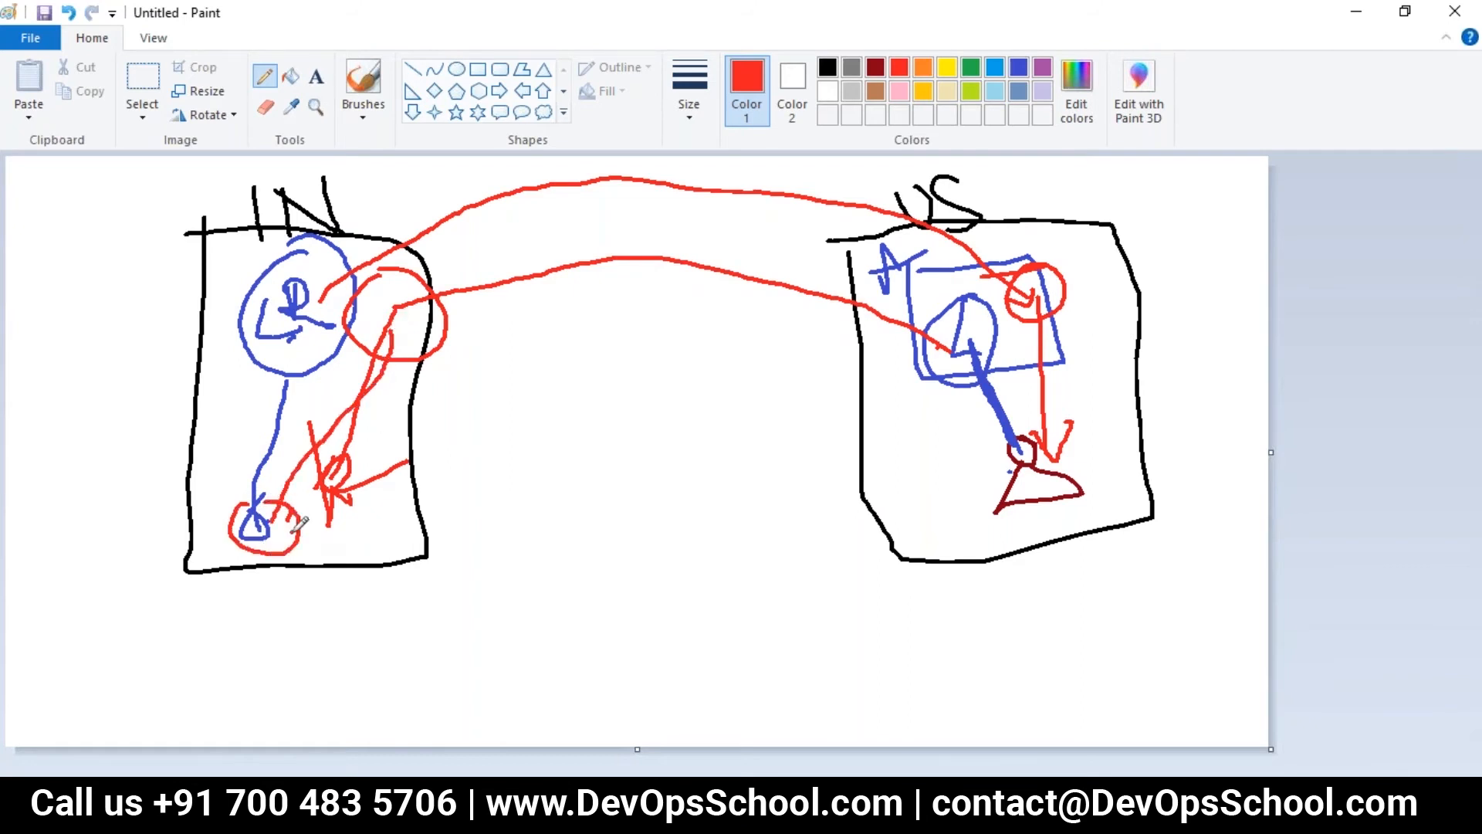
# Draw several long red lines between the IN person figure and the circled "L" in the US box.
pyautogui.moveTo(230, 506)
pyautogui.mouseDown()
pyautogui.moveTo(875, 328)
pyautogui.moveTo(943, 339)
pyautogui.mouseUp()
pyautogui.moveTo(283, 458); pyautogui.dragTo(961, 344)
pyautogui.moveTo(216, 476); pyautogui.dragTo(199, 477)
pyautogui.moveTo(946, 325); pyautogui.dragTo(269, 457)
pyautogui.moveTo(898, 342)
pyautogui.mouseDown()
pyautogui.moveTo(374, 409)
pyautogui.moveTo(312, 457)
pyautogui.mouseUp()
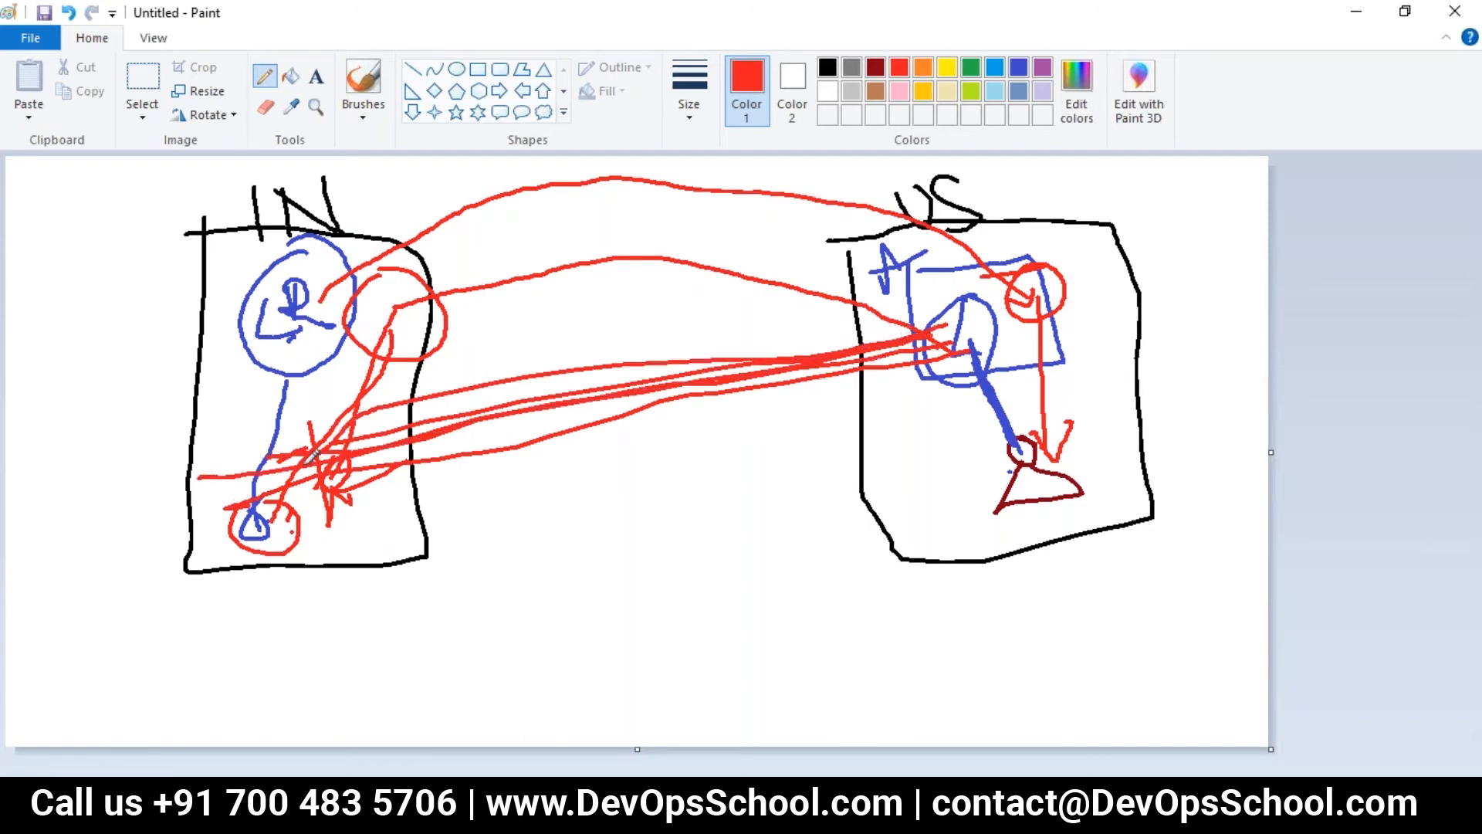
# Switch to the Notepad notes and review the Local, remote and Group descriptions under Step 1.
pyautogui.hotkey('alt', 'Tab')
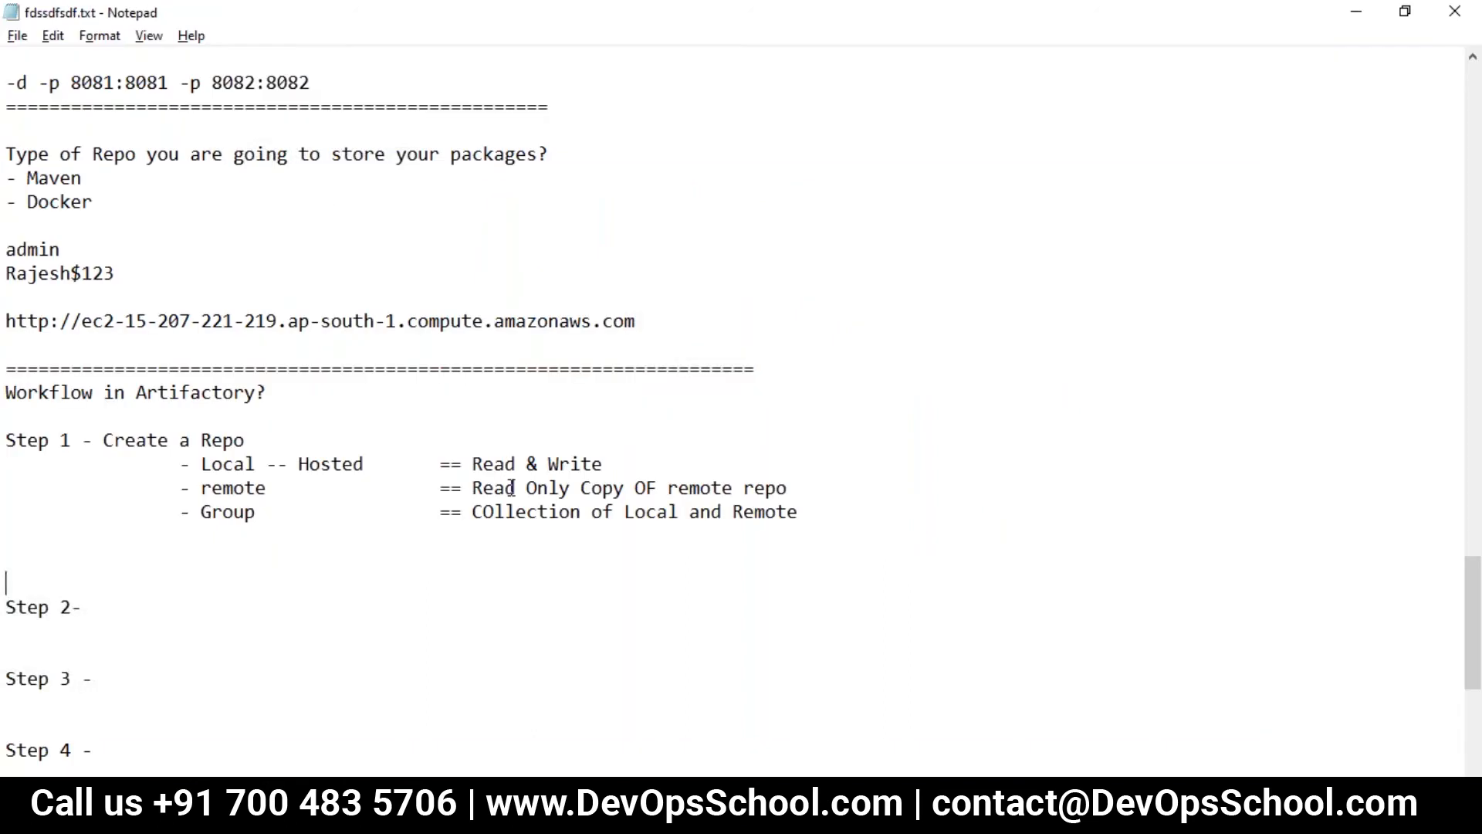
pyautogui.moveTo(202, 464); pyautogui.dragTo(320, 465)
pyautogui.click(496, 464)
pyautogui.moveTo(497, 464); pyautogui.dragTo(716, 464)
pyautogui.doubleClick(241, 511)
pyautogui.click(483, 491)
pyautogui.click(646, 488)
pyautogui.moveTo(789, 485); pyautogui.dragTo(636, 480)
pyautogui.doubleClick(210, 526)
pyautogui.moveTo(499, 506); pyautogui.dragTo(92, 463)
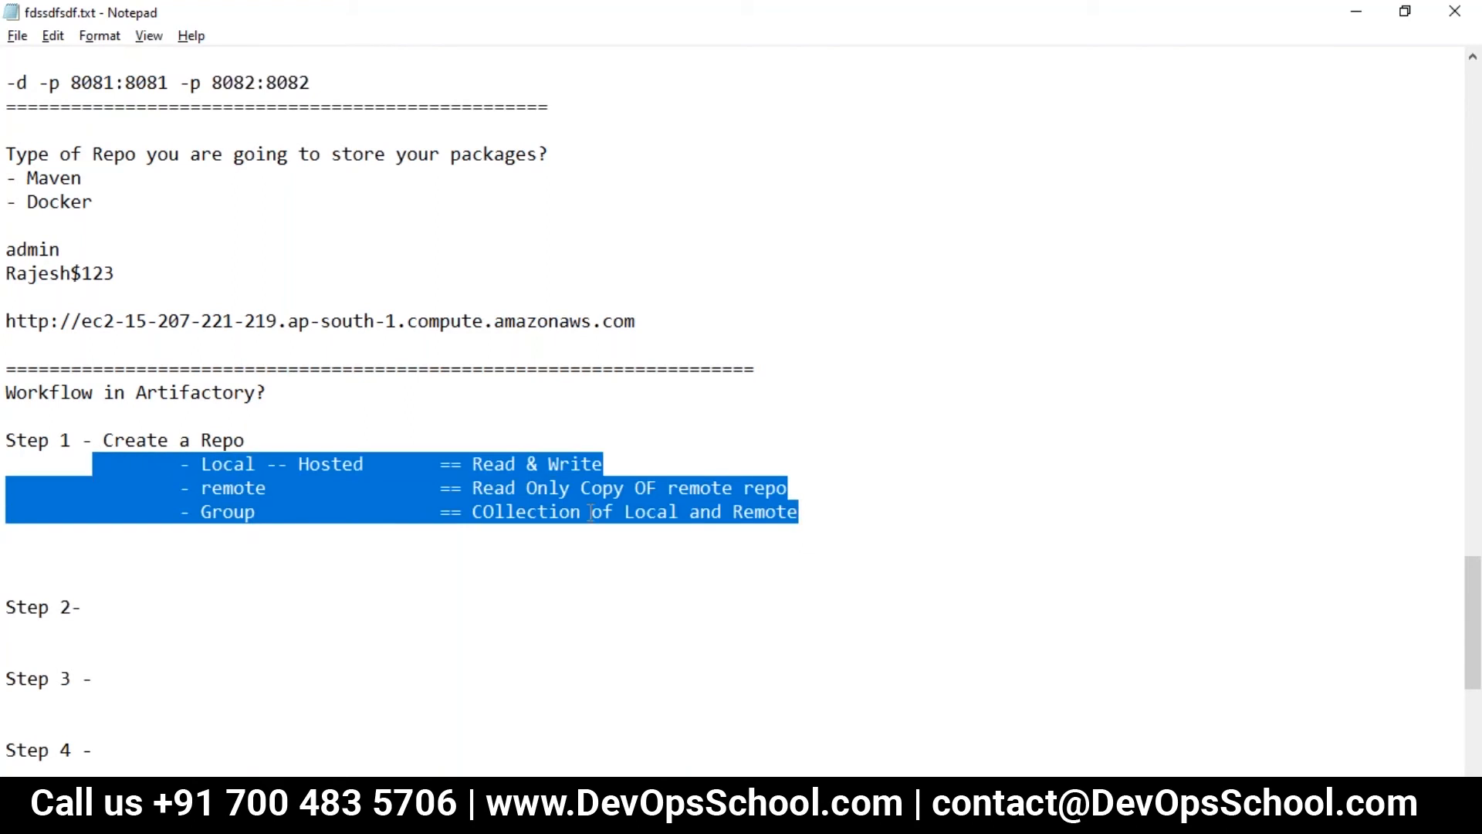
pyautogui.moveTo(827, 506); pyautogui.dragTo(6, 440)
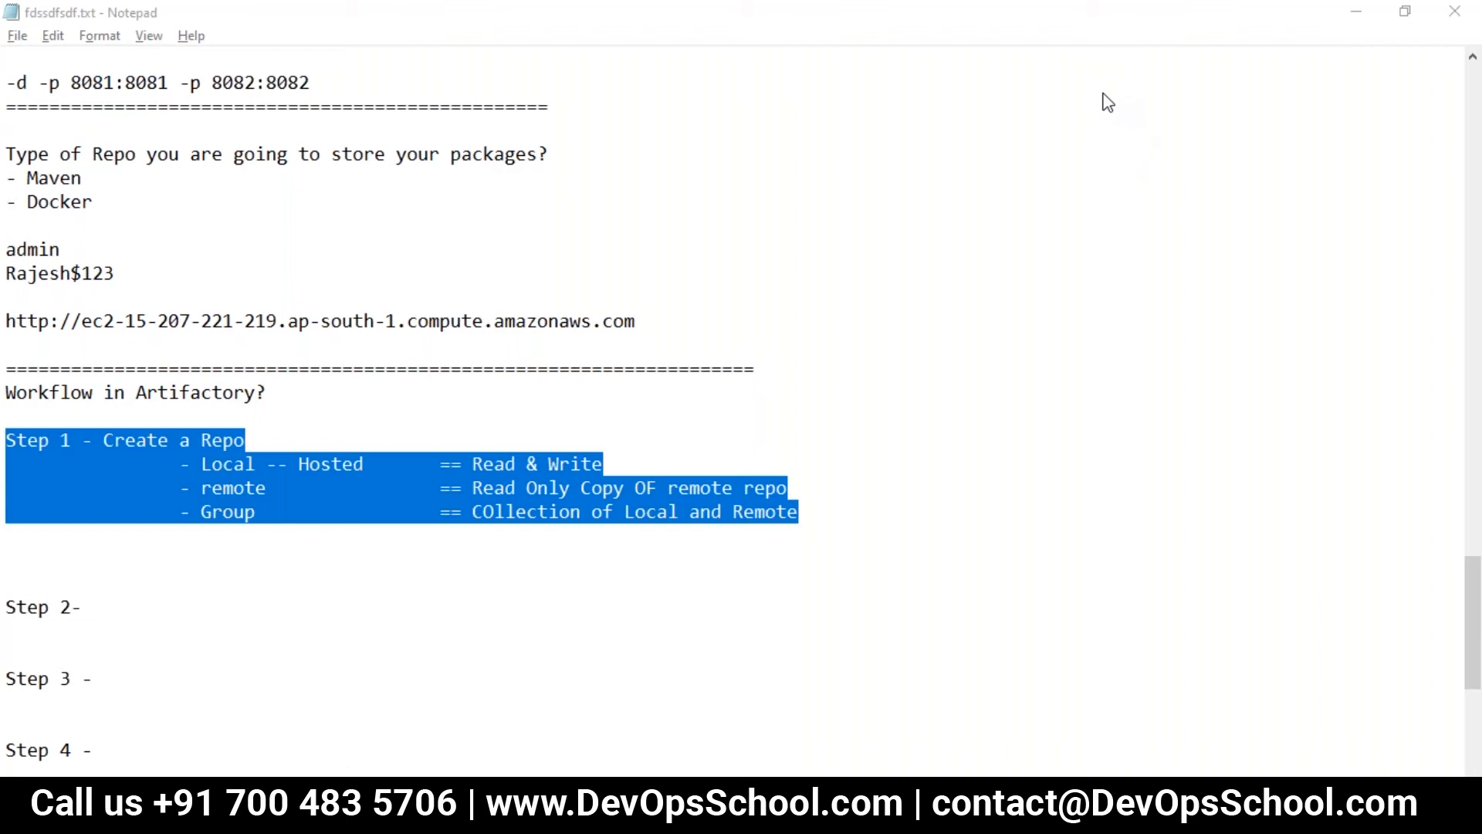
pyautogui.click(833, 178)
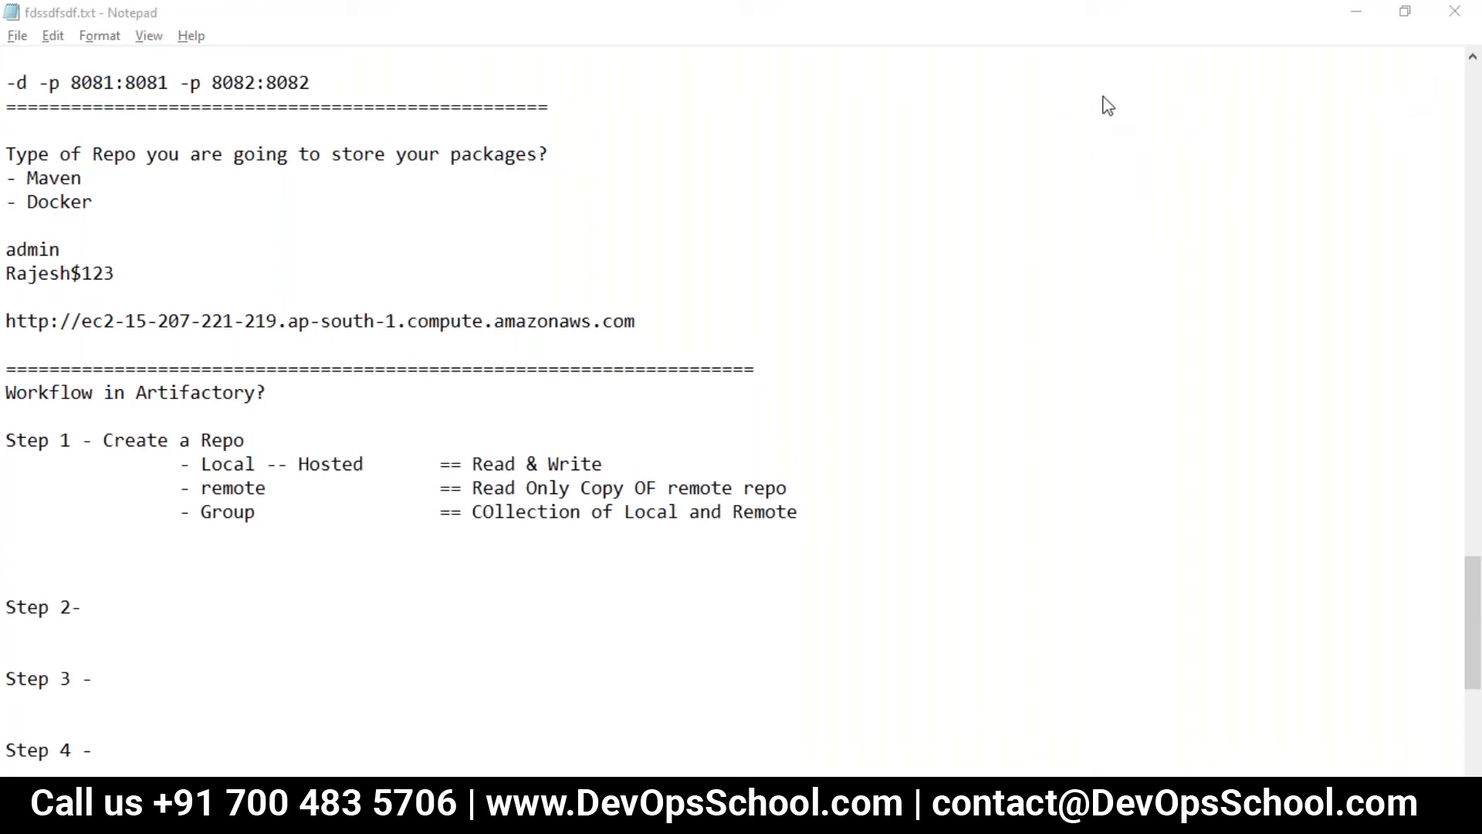
pyautogui.click(873, 240)
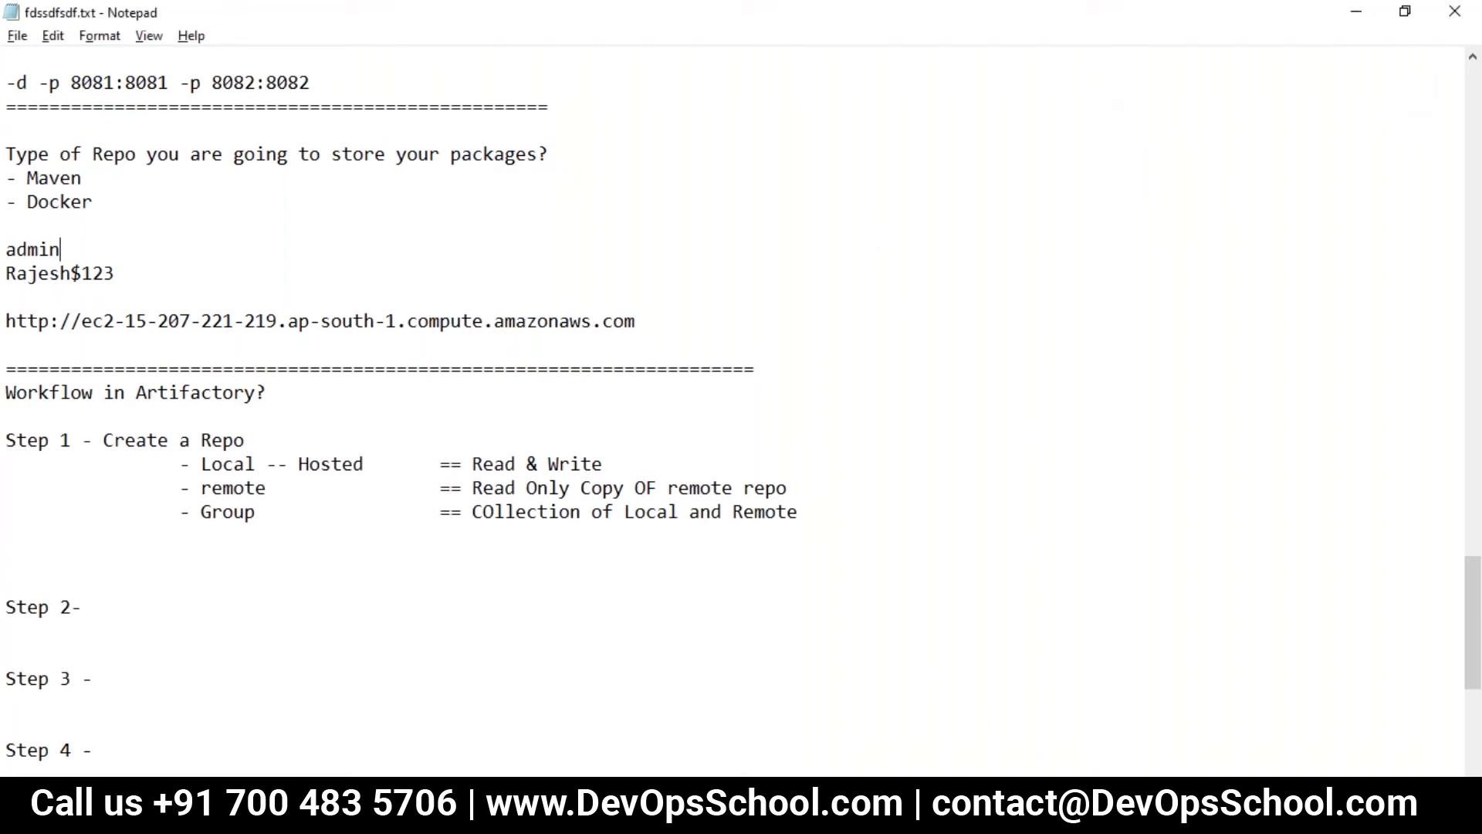
pyautogui.hotkey('alt', 'Tab')
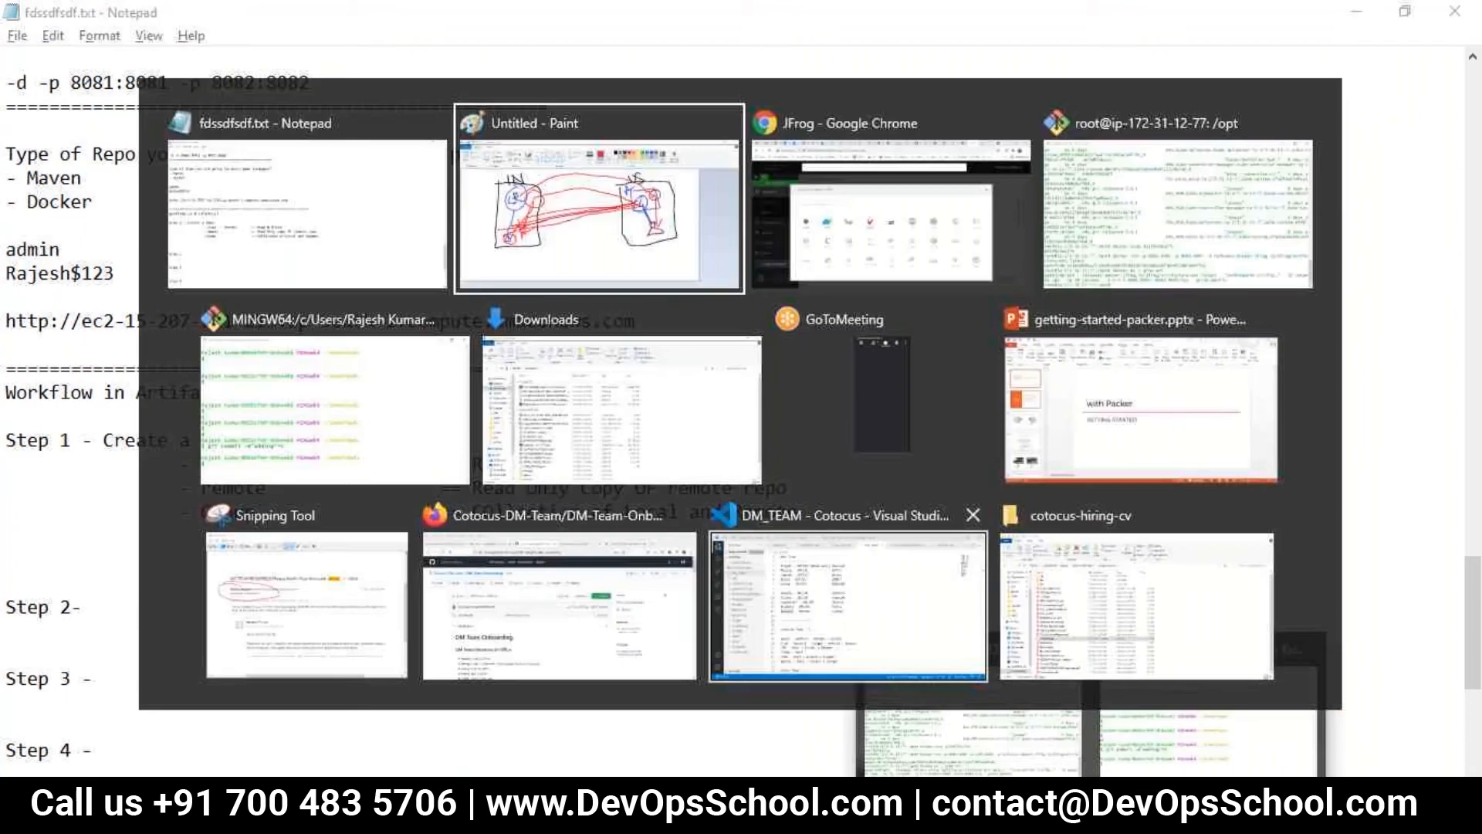
pyautogui.hotkey('alt', 'Tab')
# Insert a blank line between the remote and Group entries under Step 1.
pyautogui.click(813, 495)
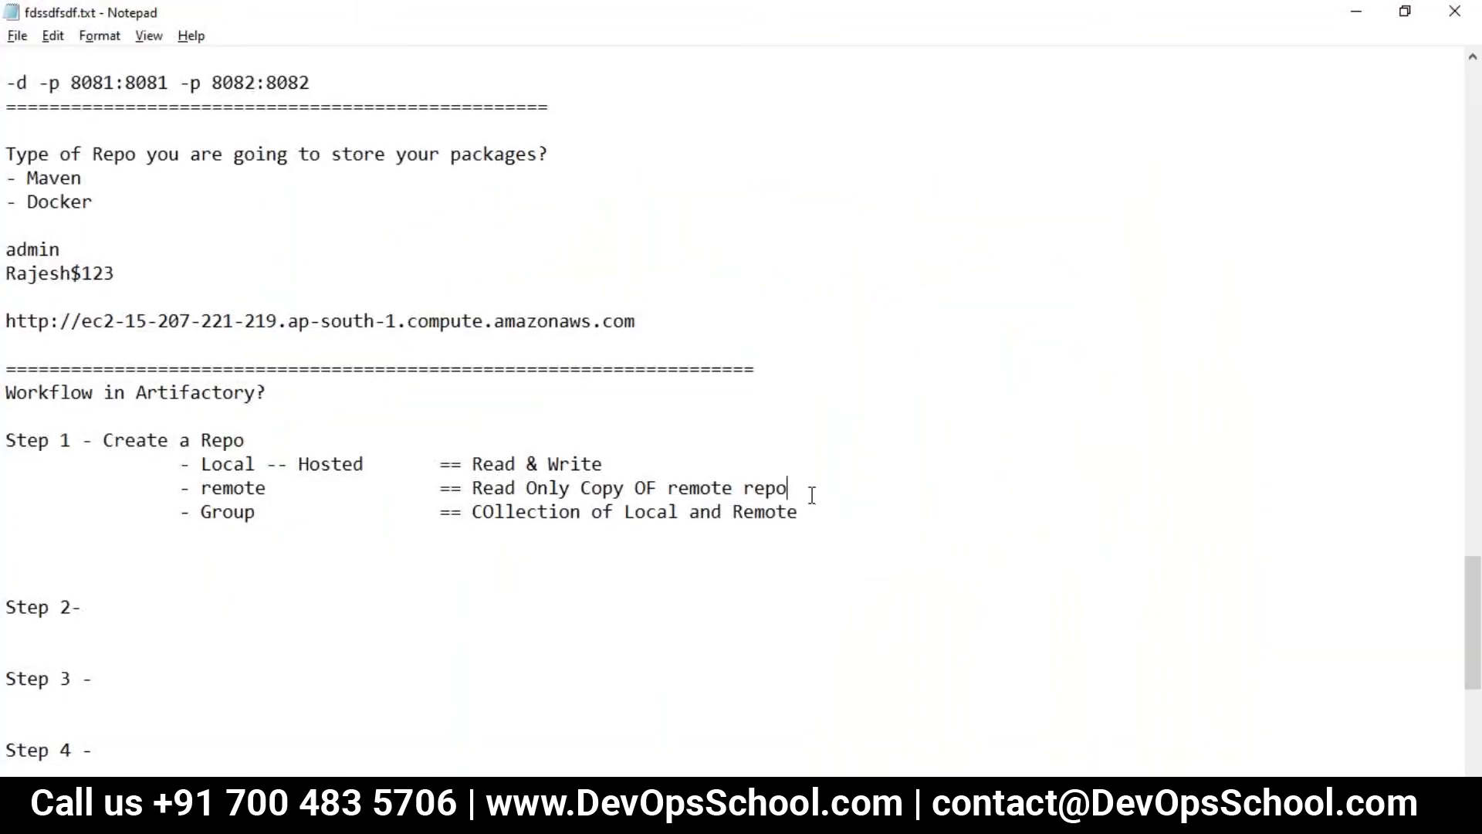
pyautogui.press('Return')
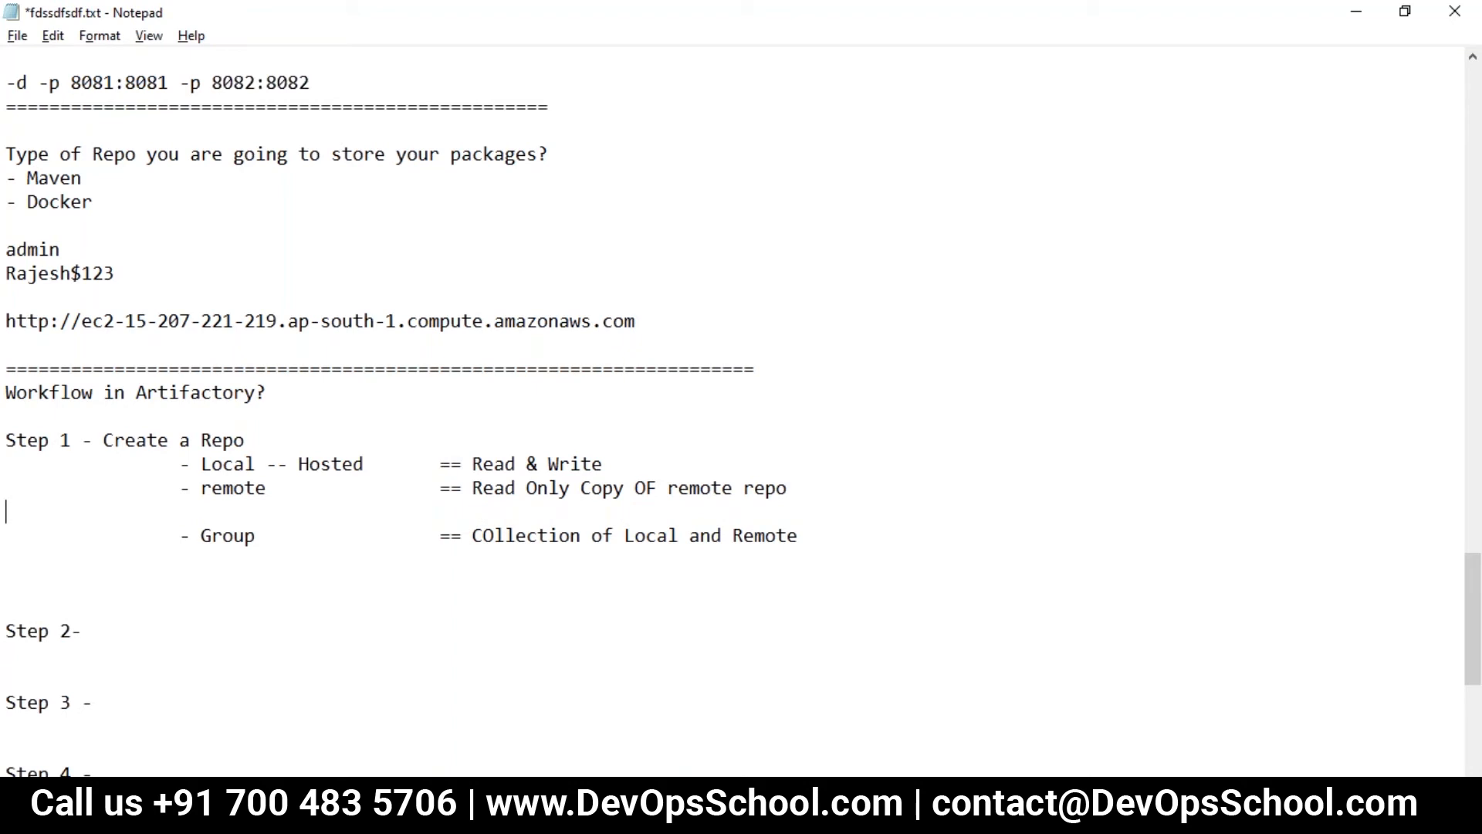
pyautogui.moveTo(257, 533); pyautogui.dragTo(193, 529)
pyautogui.doubleClick(227, 541)
pyautogui.doubleClick(229, 564)
pyautogui.doubleClick(228, 535)
pyautogui.moveTo(202, 465); pyautogui.dragTo(267, 490)
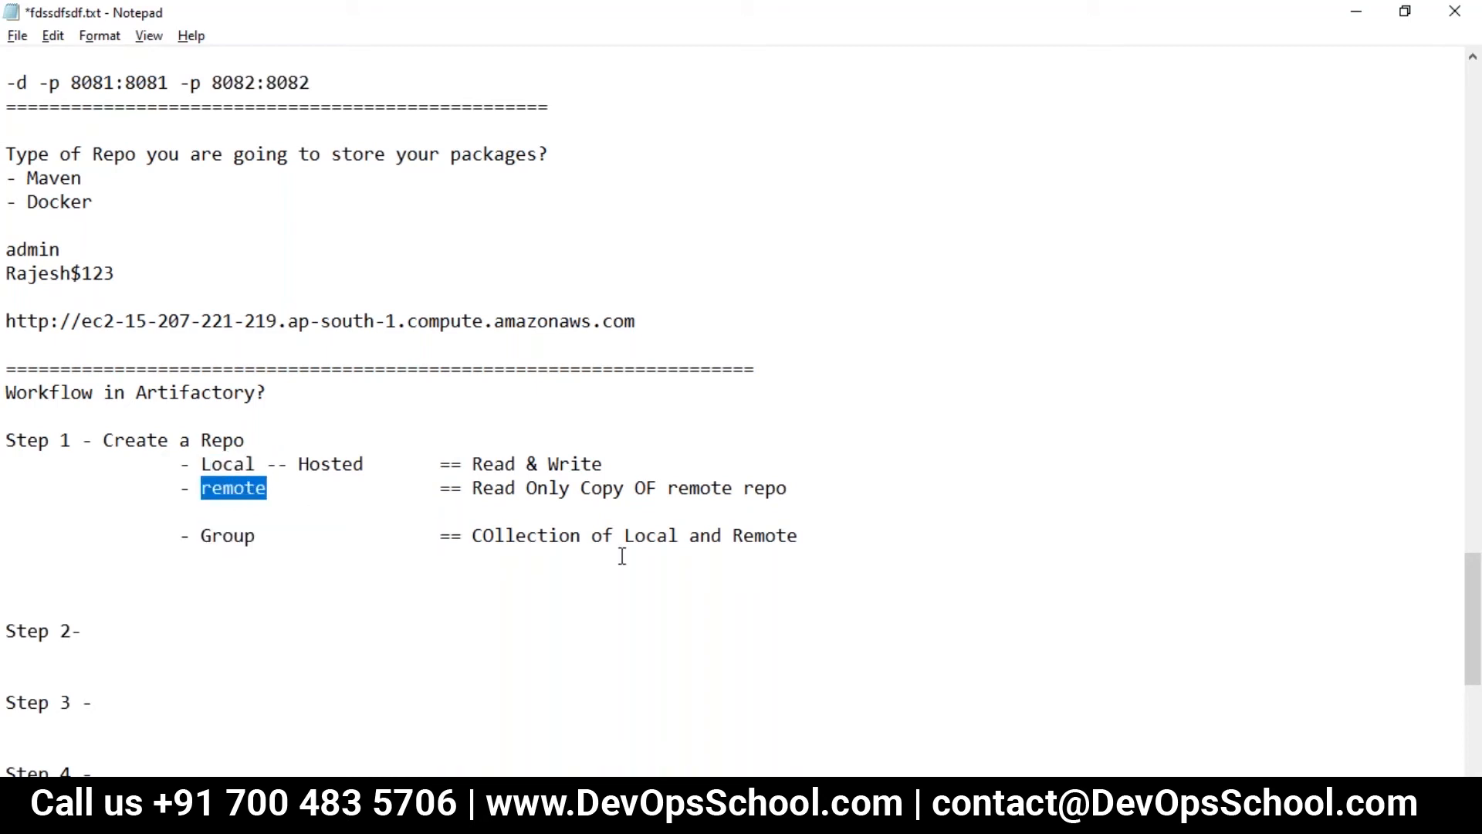
# Append "(S)" to both "Local" and "Remote" in the Group description and save the notes.
pyautogui.click(683, 533)
pyautogui.write('(S)')
pyautogui.click(853, 528)
pyautogui.write('(S)')
pyautogui.hotkey('ctrl', 's')
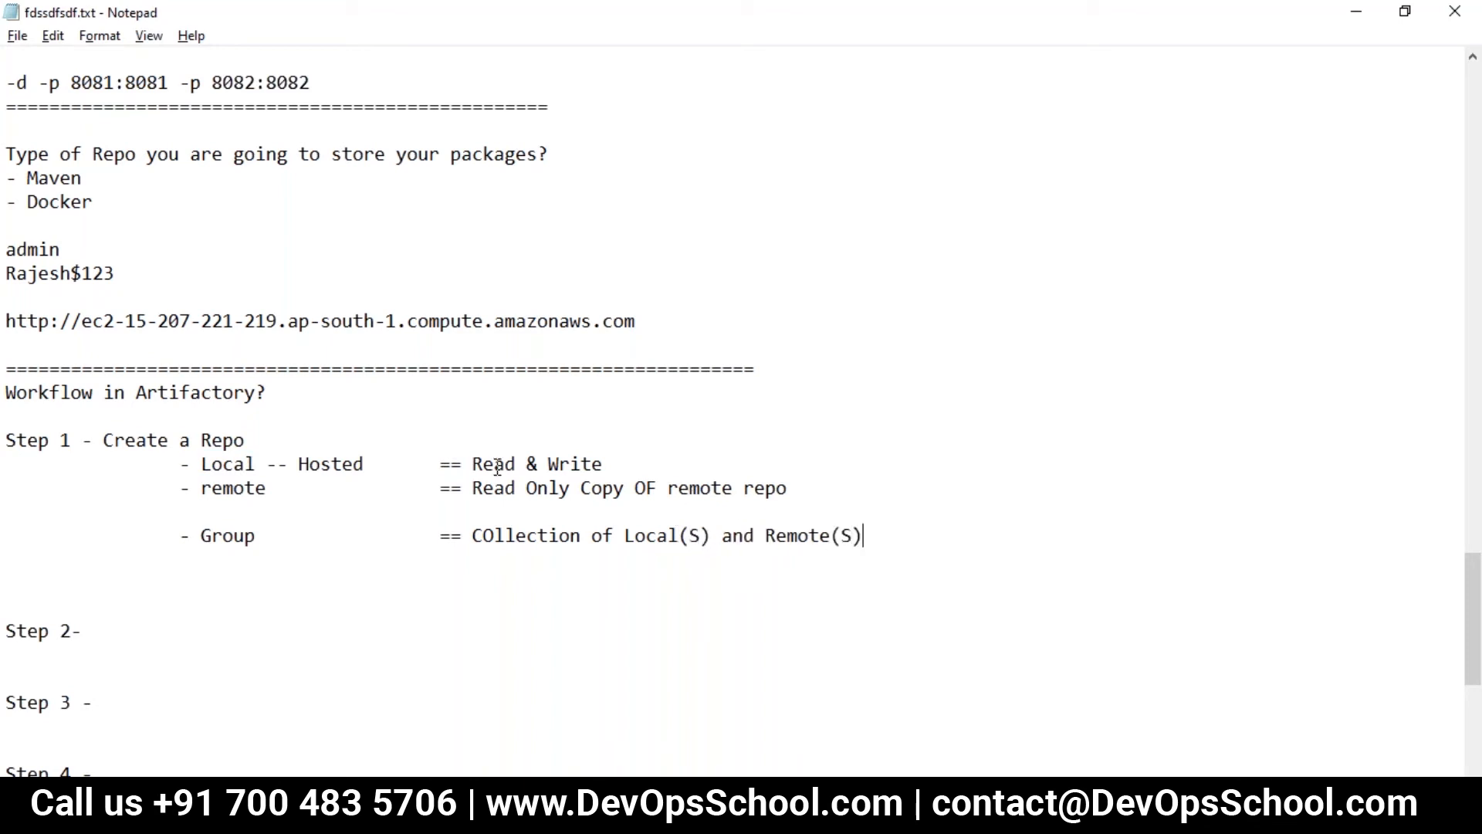
# Add another blank line above the Group entry and write an indented "pack1 - LR1" line beneath that entry.
pyautogui.doubleClick(227, 491)
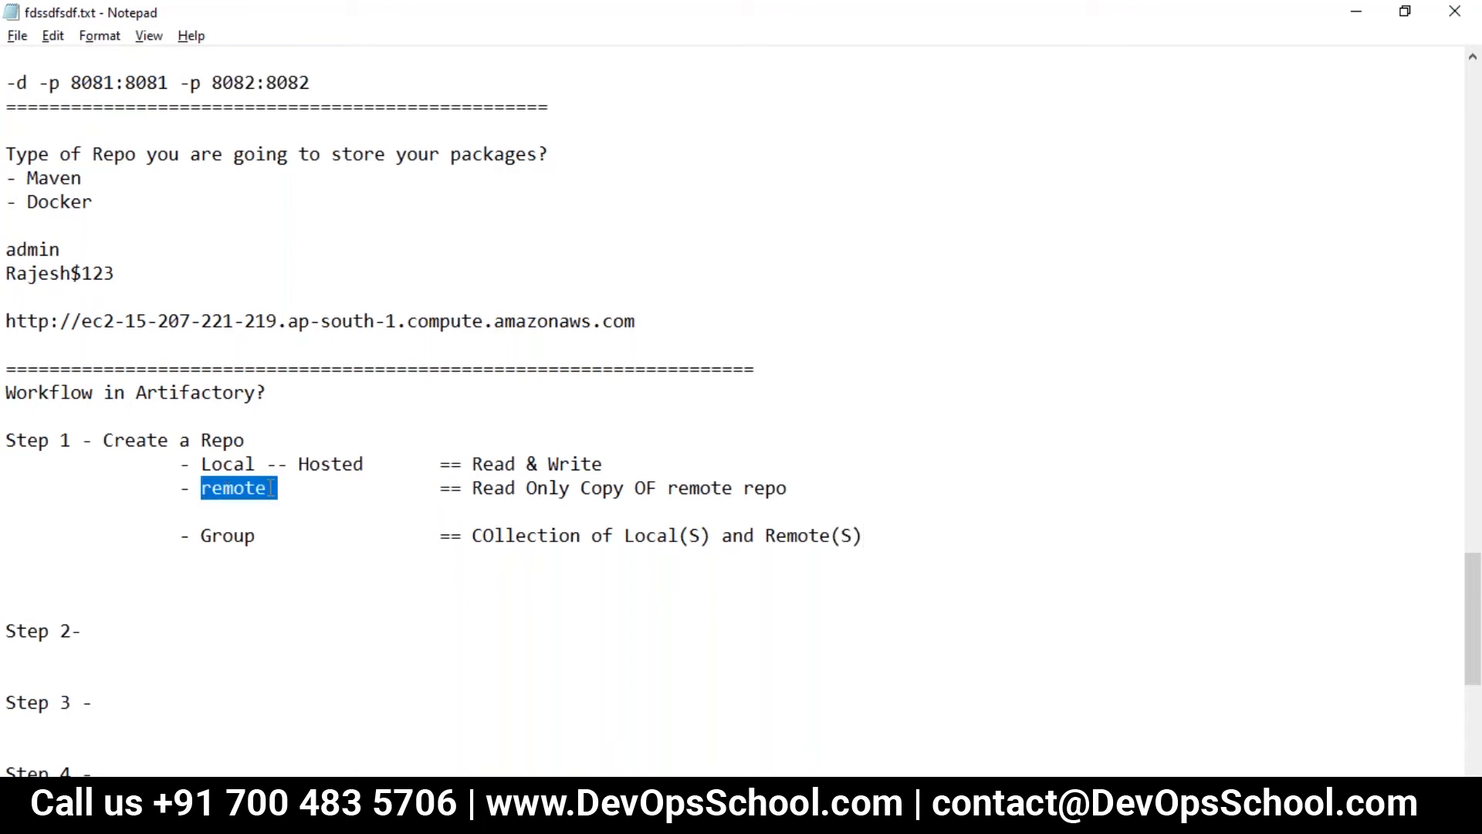
pyautogui.click(693, 503)
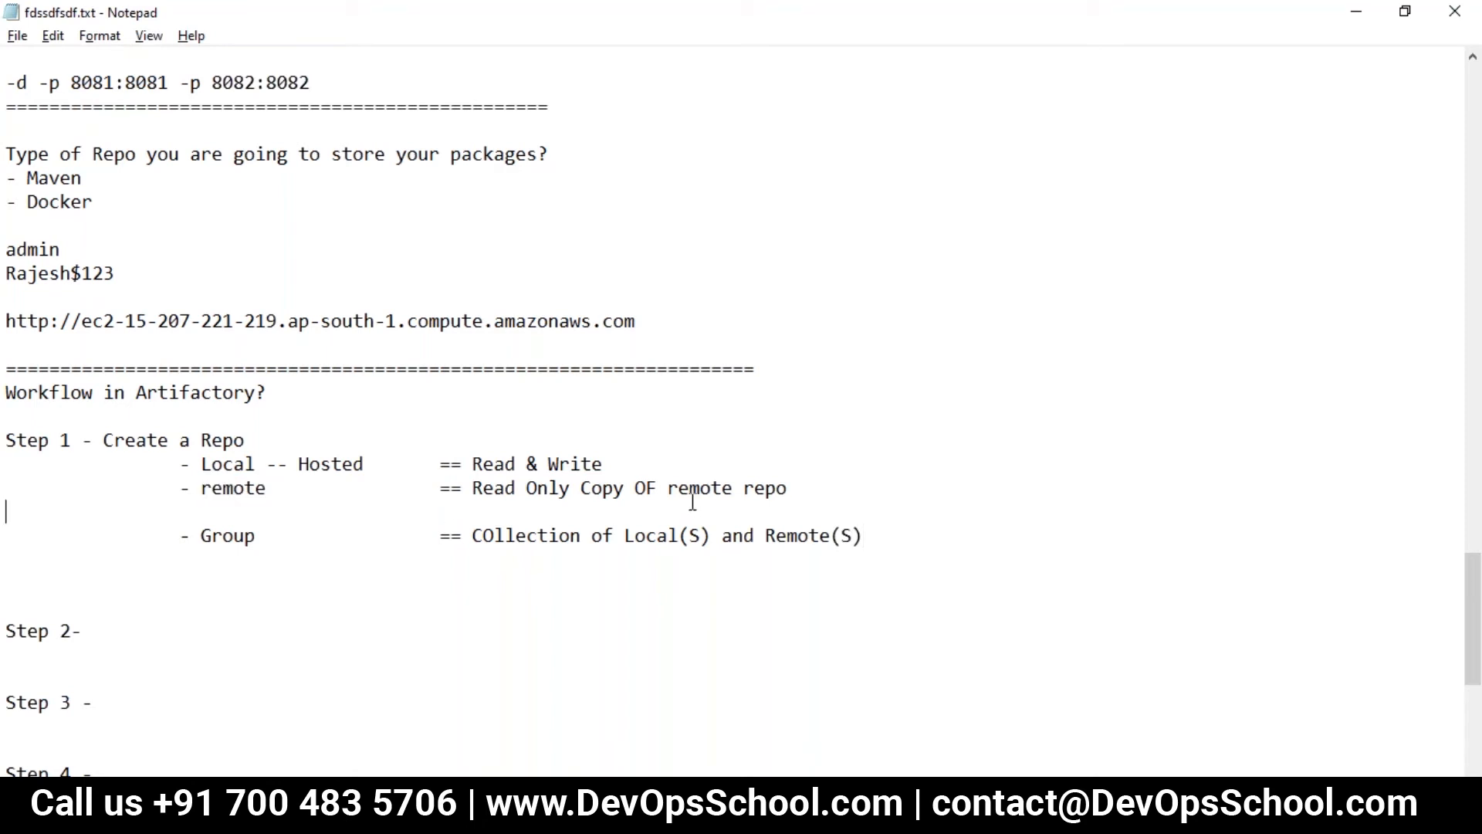
pyautogui.press('Return')
pyautogui.click(155, 610)
pyautogui.press('Tab')
pyautogui.press('Tab')
pyautogui.write('pac')
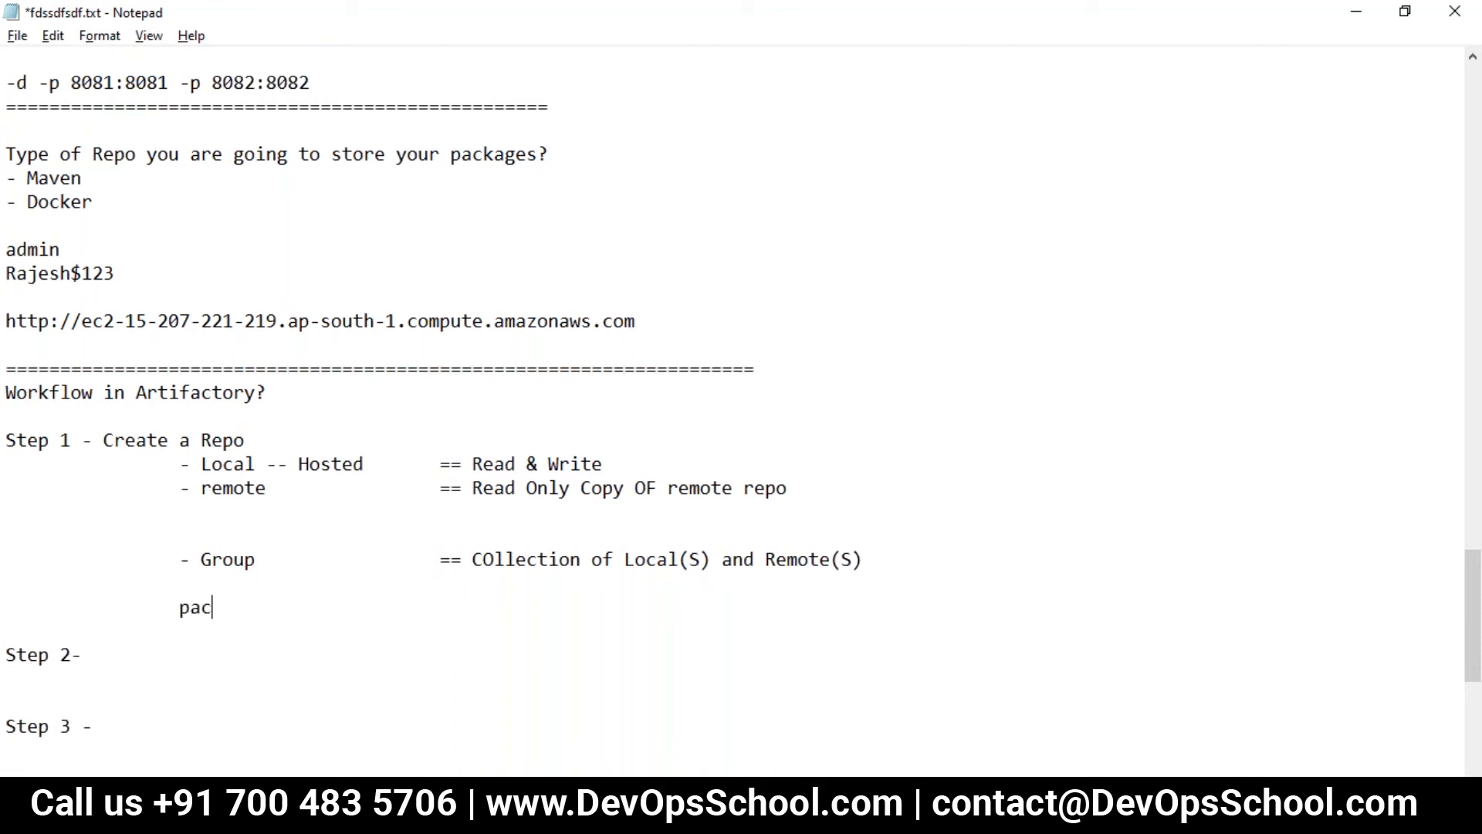
pyautogui.write('ka - LR1')
pyautogui.press('Return')
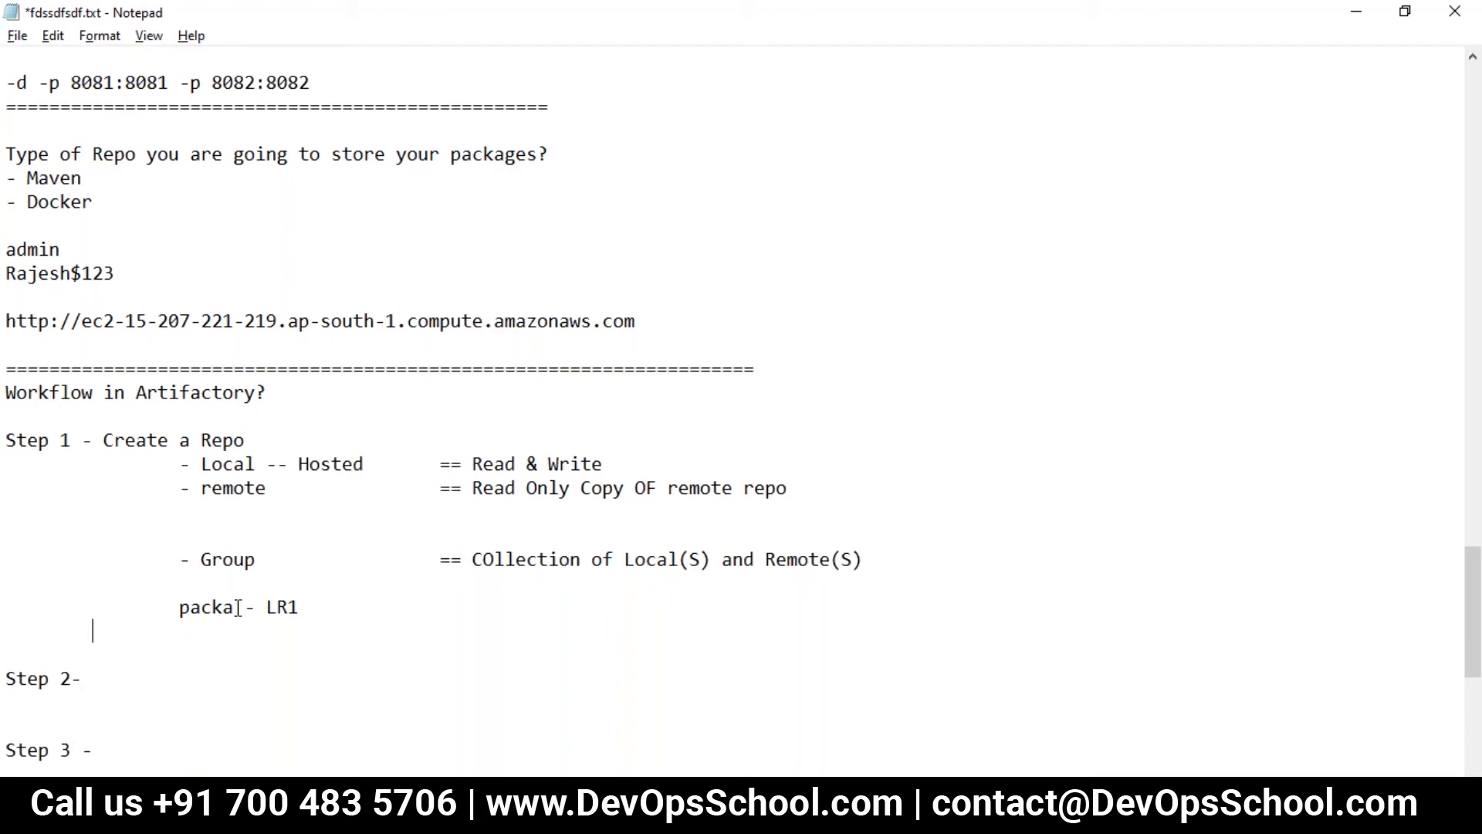
pyautogui.moveTo(222, 610); pyautogui.dragTo(173, 608)
pyautogui.write('2')
pyautogui.write('1')
# Copy the package line onto the next row and edit it to read "pack2 - LR2".
pyautogui.click(178, 646)
pyautogui.click(178, 626)
pyautogui.press('Tab')
pyautogui.press('Tab')
pyautogui.press('Tab')
pyautogui.write('pack1 - LR1')
pyautogui.moveTo(237, 631); pyautogui.dragTo(305, 631)
pyautogui.write('2')
pyautogui.write('2')
pyautogui.click(325, 630)
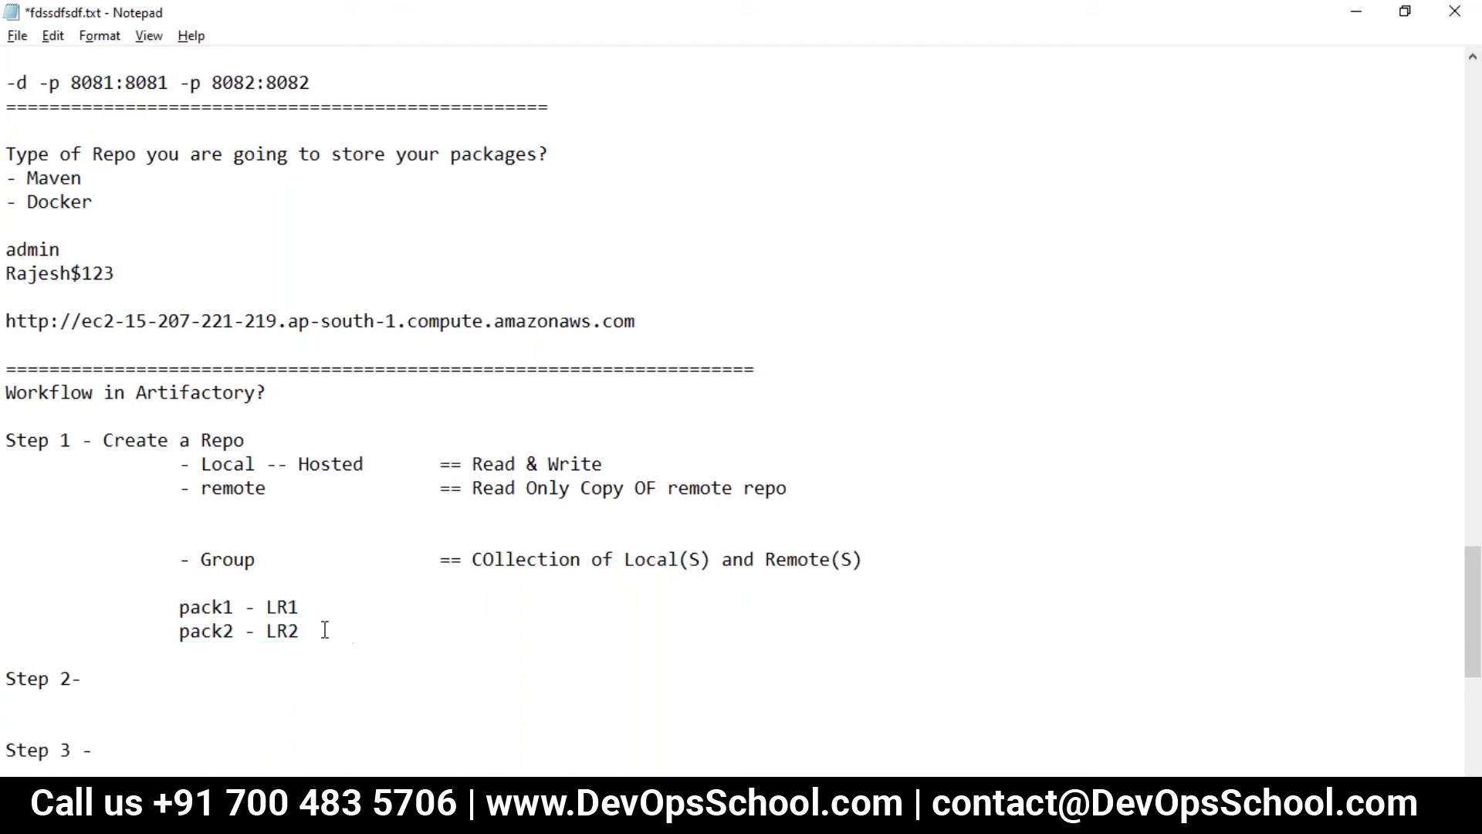
# Add a third package line reading "pack3 - RR1".
pyautogui.press('Return')
pyautogui.write('pack2 - LR2')
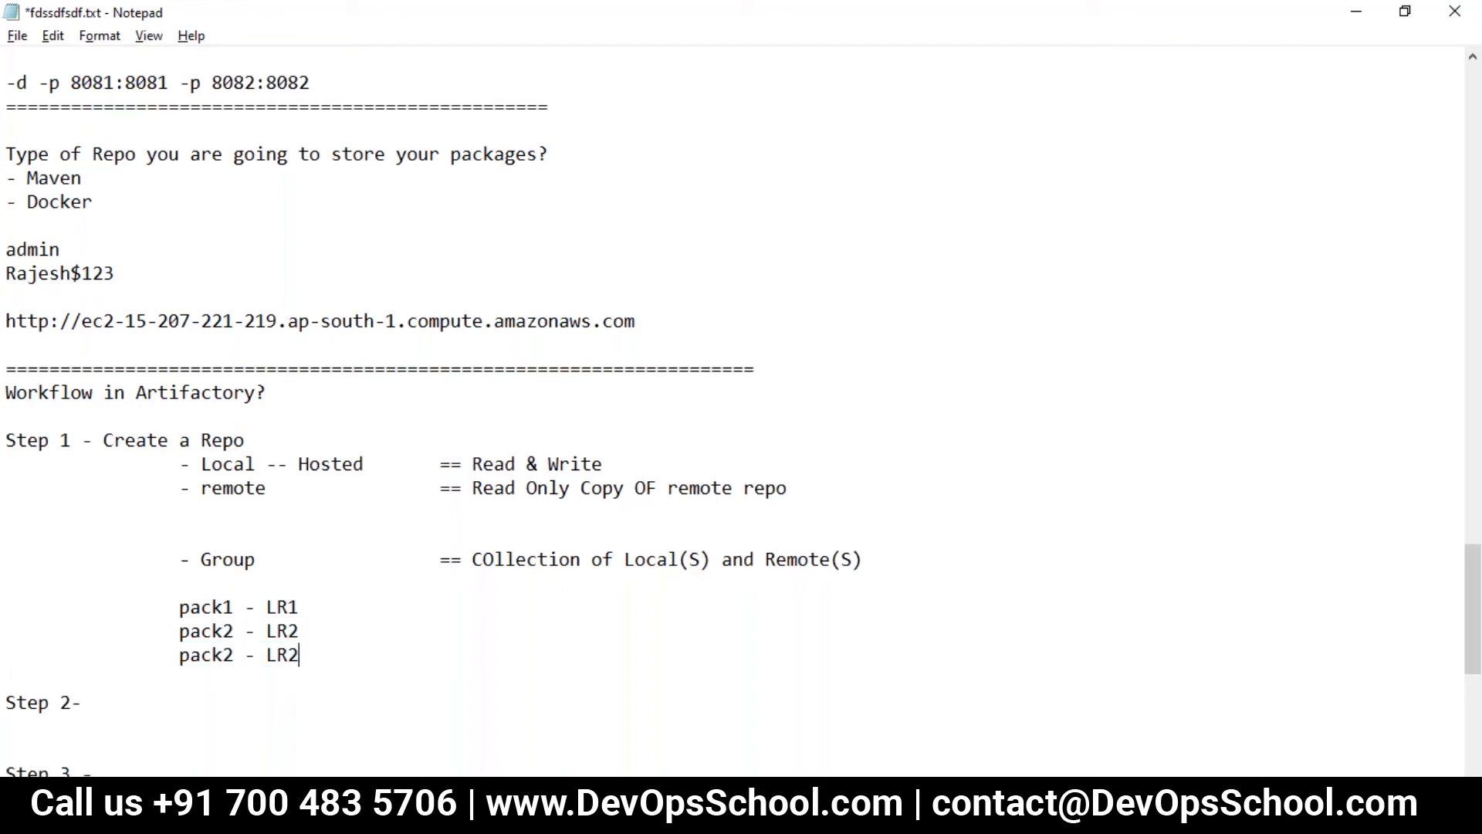
pyautogui.moveTo(235, 652); pyautogui.dragTo(183, 654)
pyautogui.write('3 - RR1')
# Add a fourth package line reading "pack4 - RR2" and save the notes.
pyautogui.click(179, 673)
pyautogui.press('Tab')
pyautogui.press('Tab')
pyautogui.write('v')
pyautogui.press('BackSpace')
pyautogui.write('pack3 - RR1')
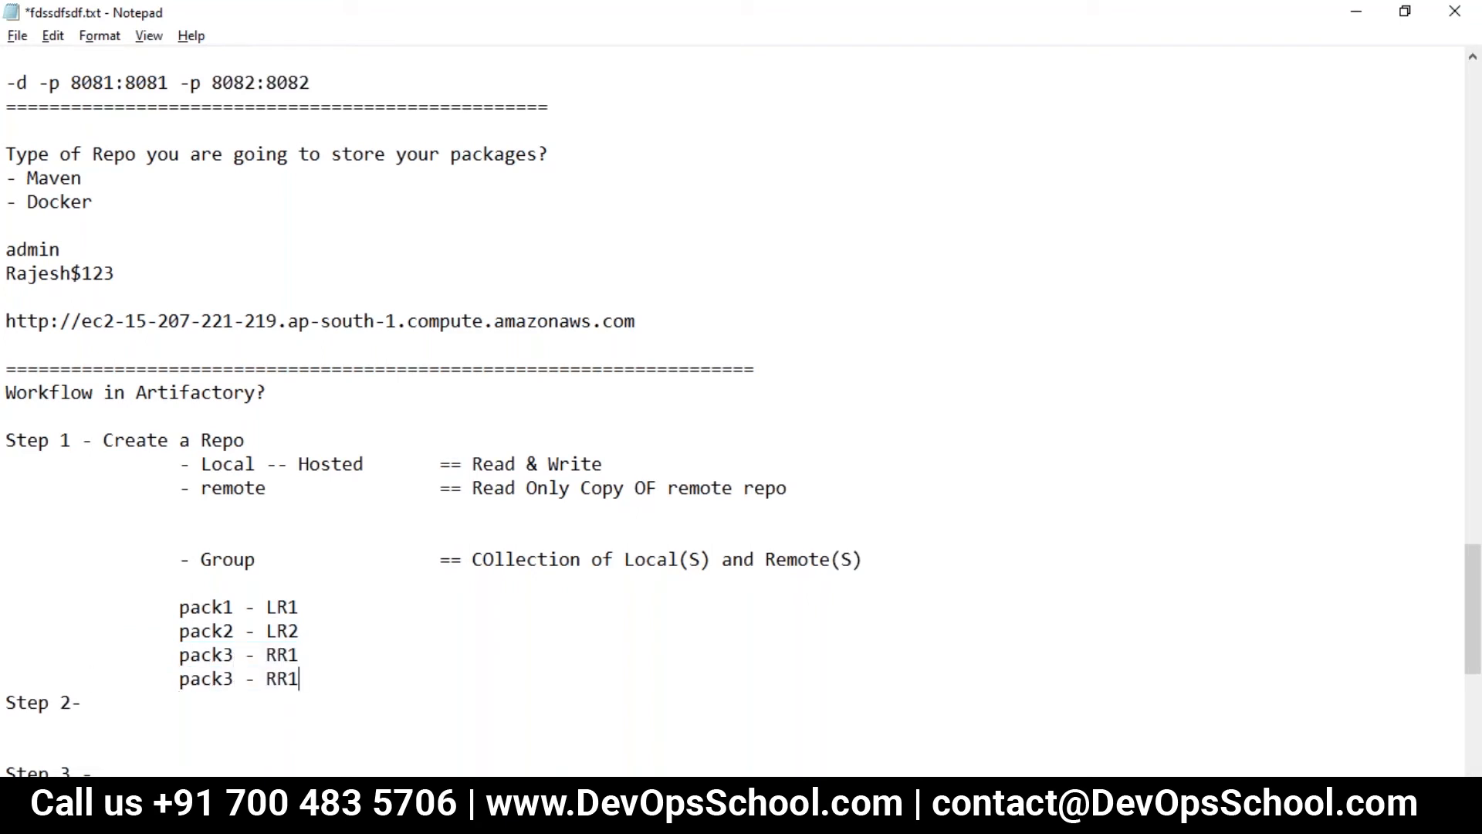
pyautogui.moveTo(233, 678); pyautogui.dragTo(223, 678)
pyautogui.write('4')
pyautogui.moveTo(298, 678); pyautogui.dragTo(16, 606)
pyautogui.write('2')
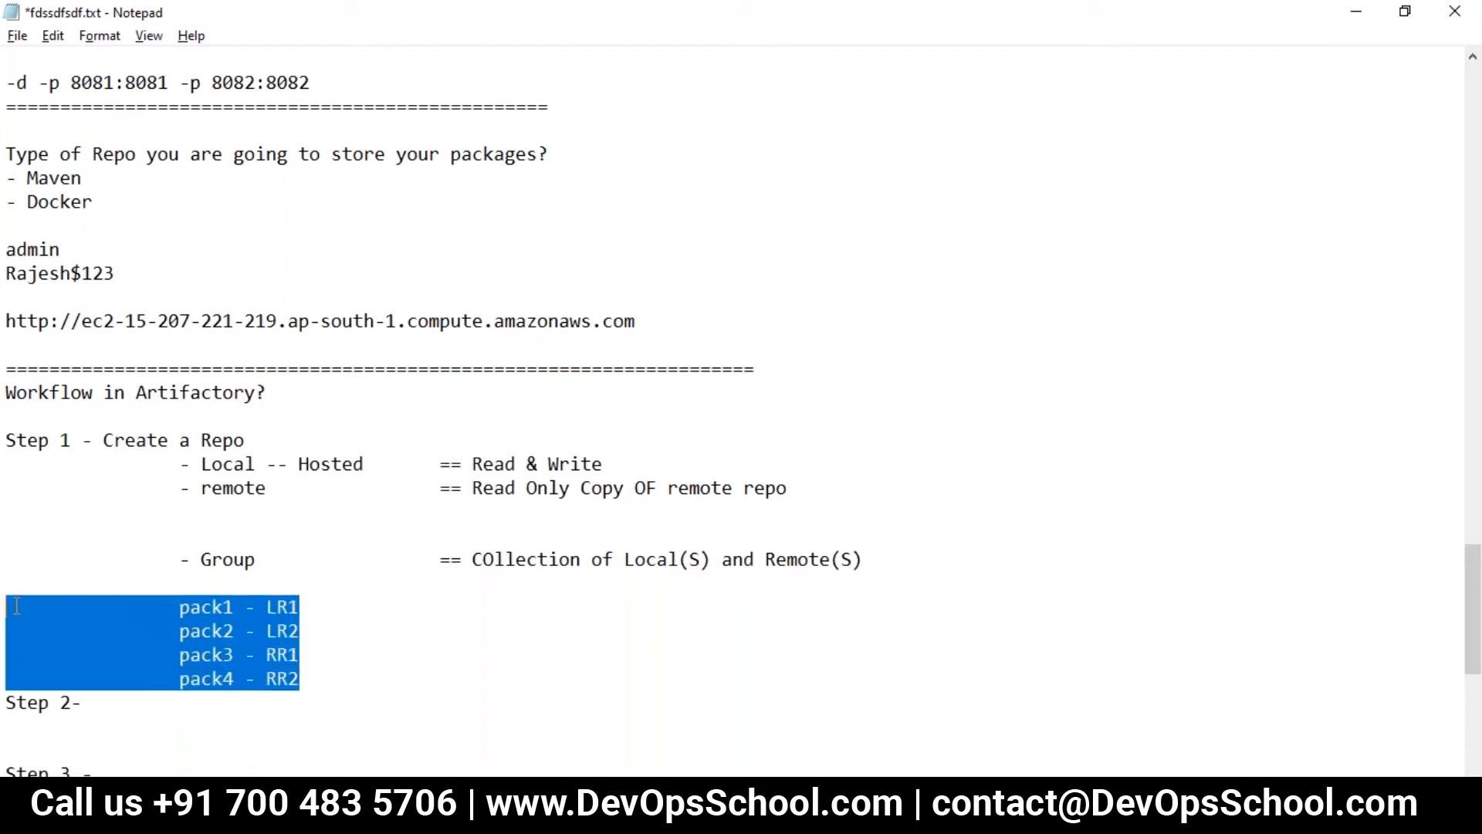
pyautogui.hotkey('ctrl', 's')
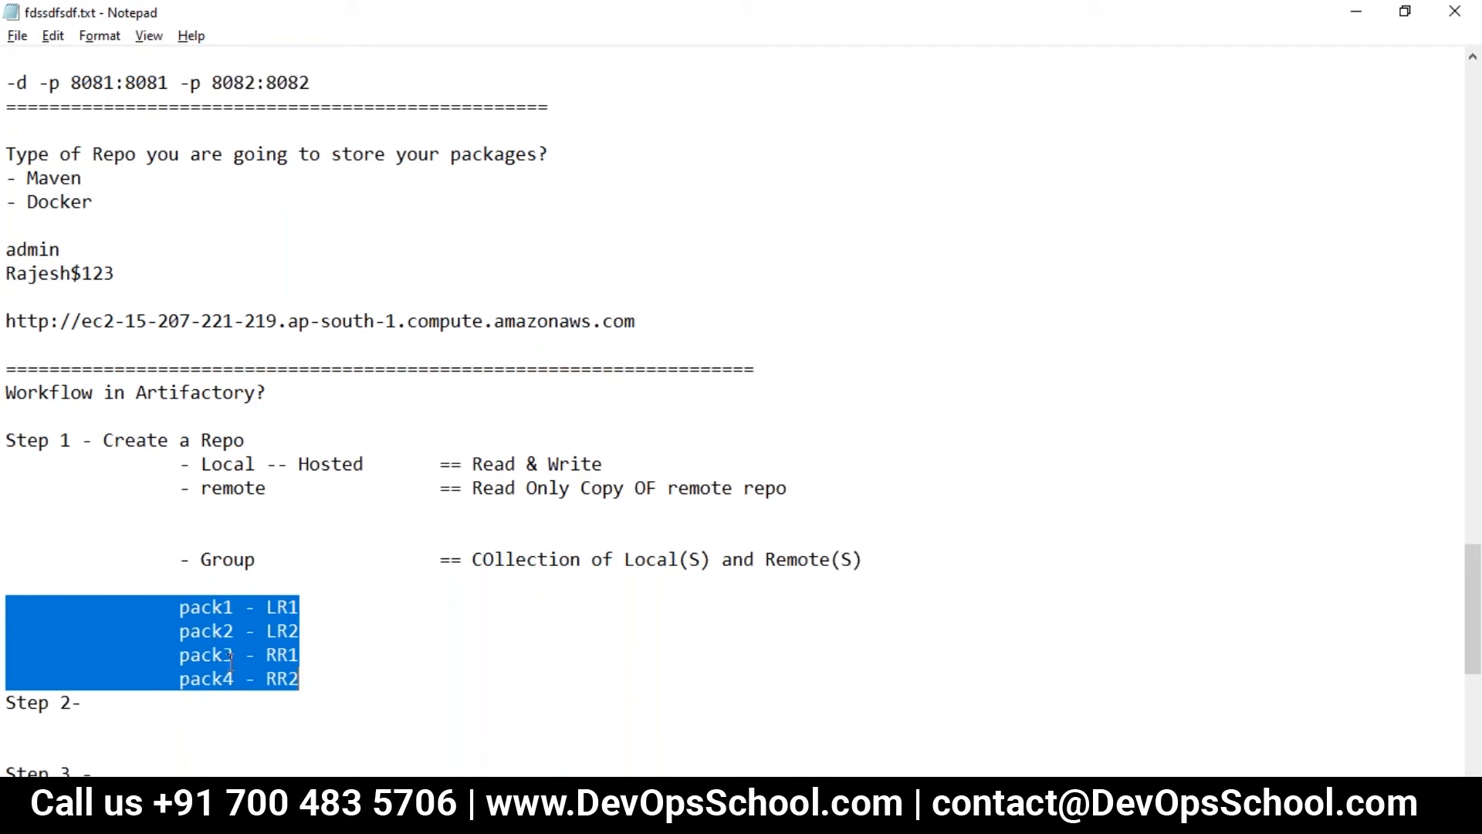
# Add a dashed separator and the line "url - group" below the package list, and save the notes.
pyautogui.click(289, 656)
pyautogui.click(331, 683)
pyautogui.press('Return')
pyautogui.write('------------')
pyautogui.press('Return')
pyautogui.write('url')
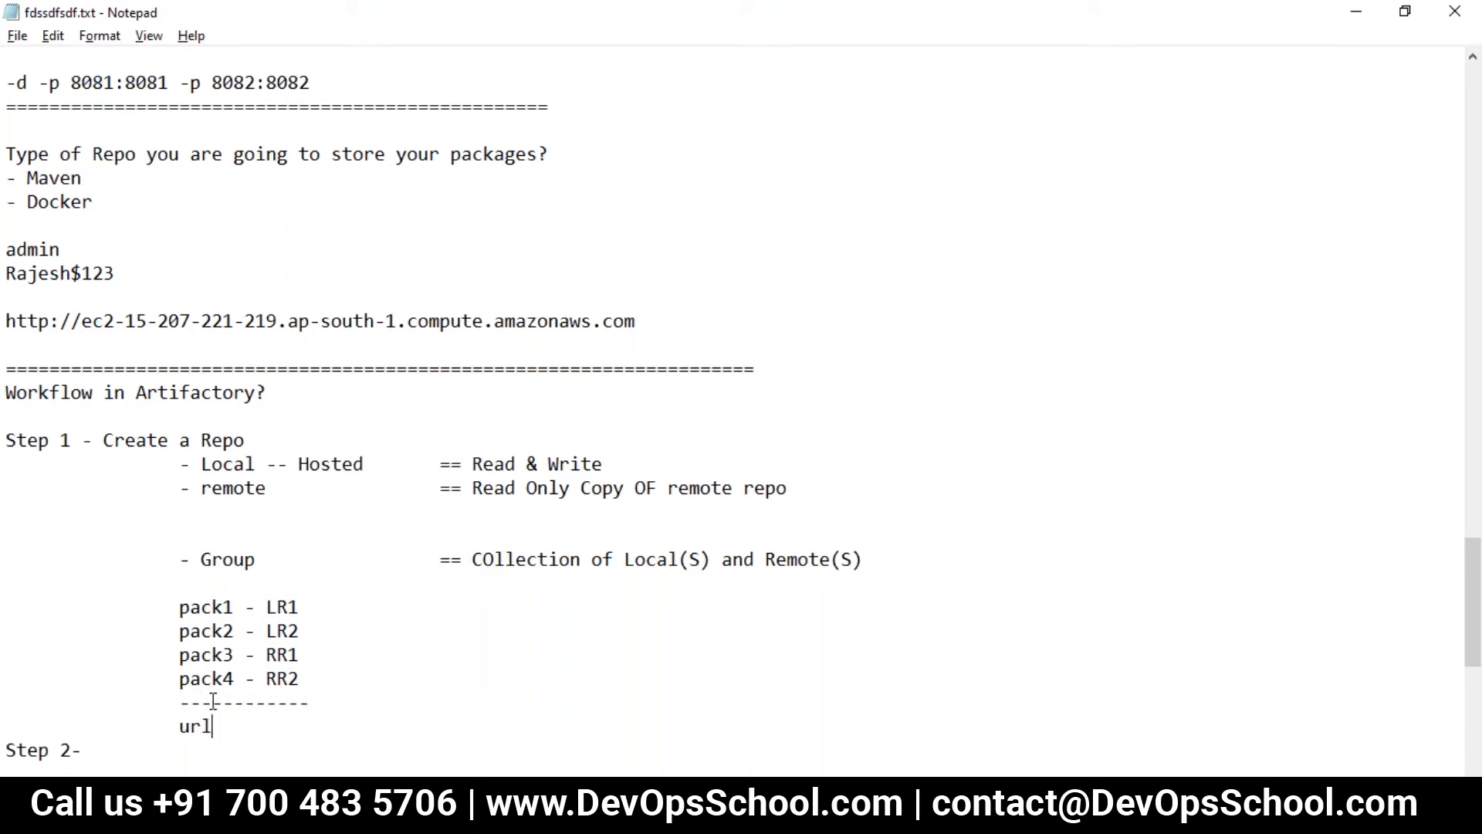
pyautogui.write(' - group')
pyautogui.hotkey('ctrl', 's')
# Review the Group description, the Local and remote entries, and the package list ending in the group URL.
pyautogui.moveTo(209, 554); pyautogui.dragTo(236, 550)
pyautogui.moveTo(505, 565); pyautogui.dragTo(620, 578)
pyautogui.click(660, 566)
pyautogui.doubleClick(662, 566)
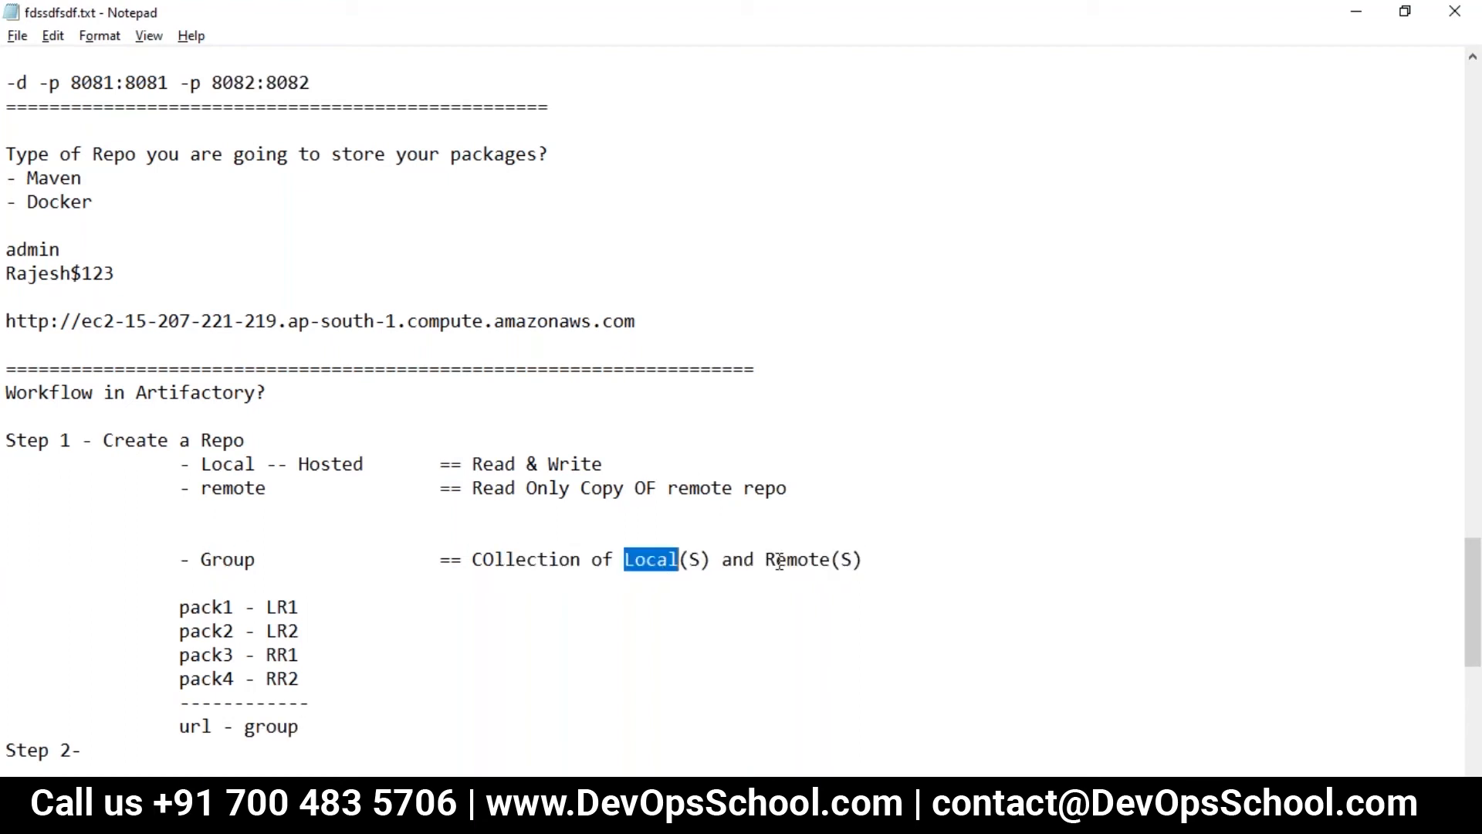
pyautogui.doubleClick(781, 559)
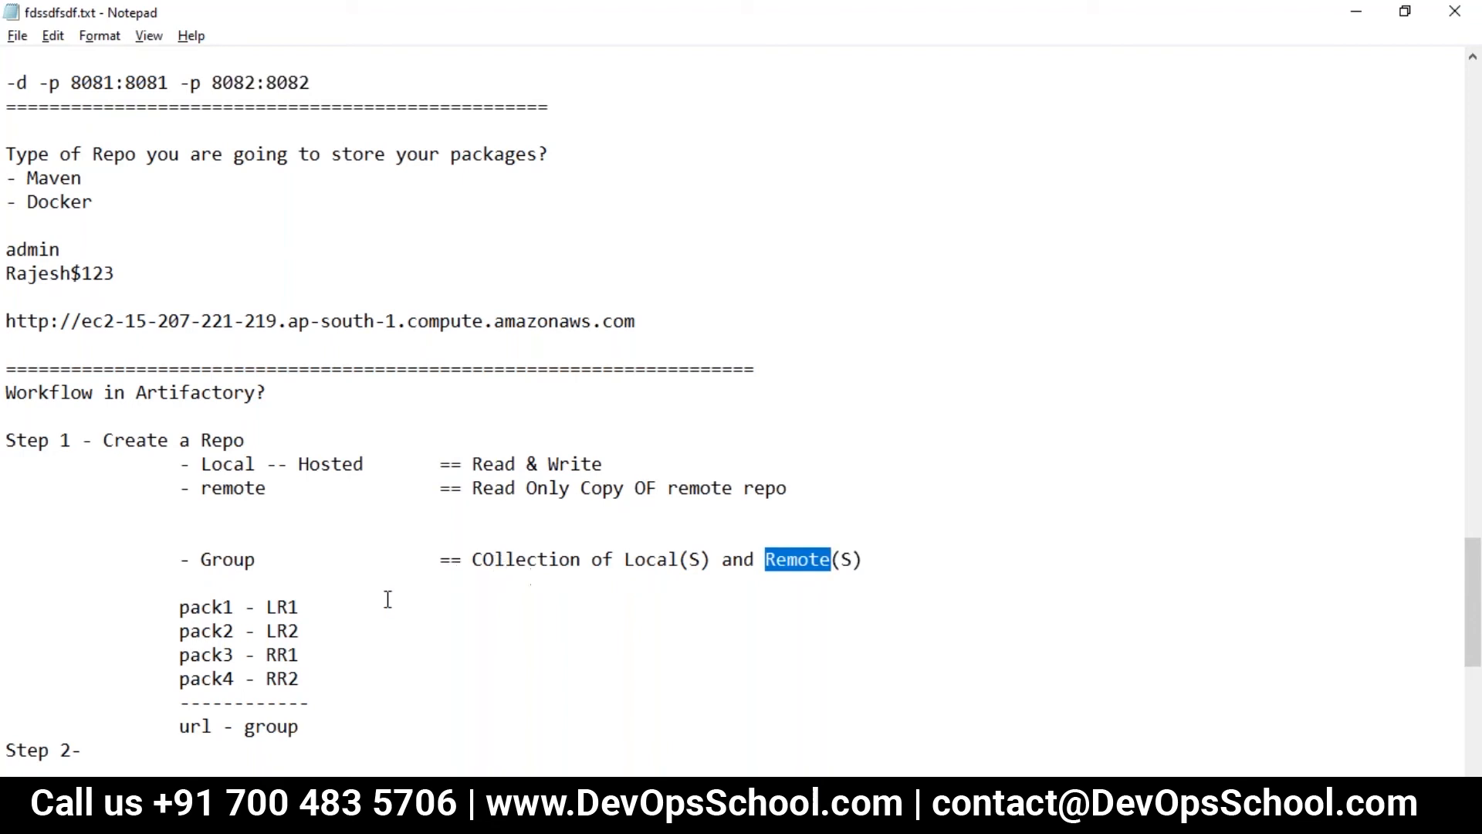
pyautogui.moveTo(301, 728); pyautogui.dragTo(162, 727)
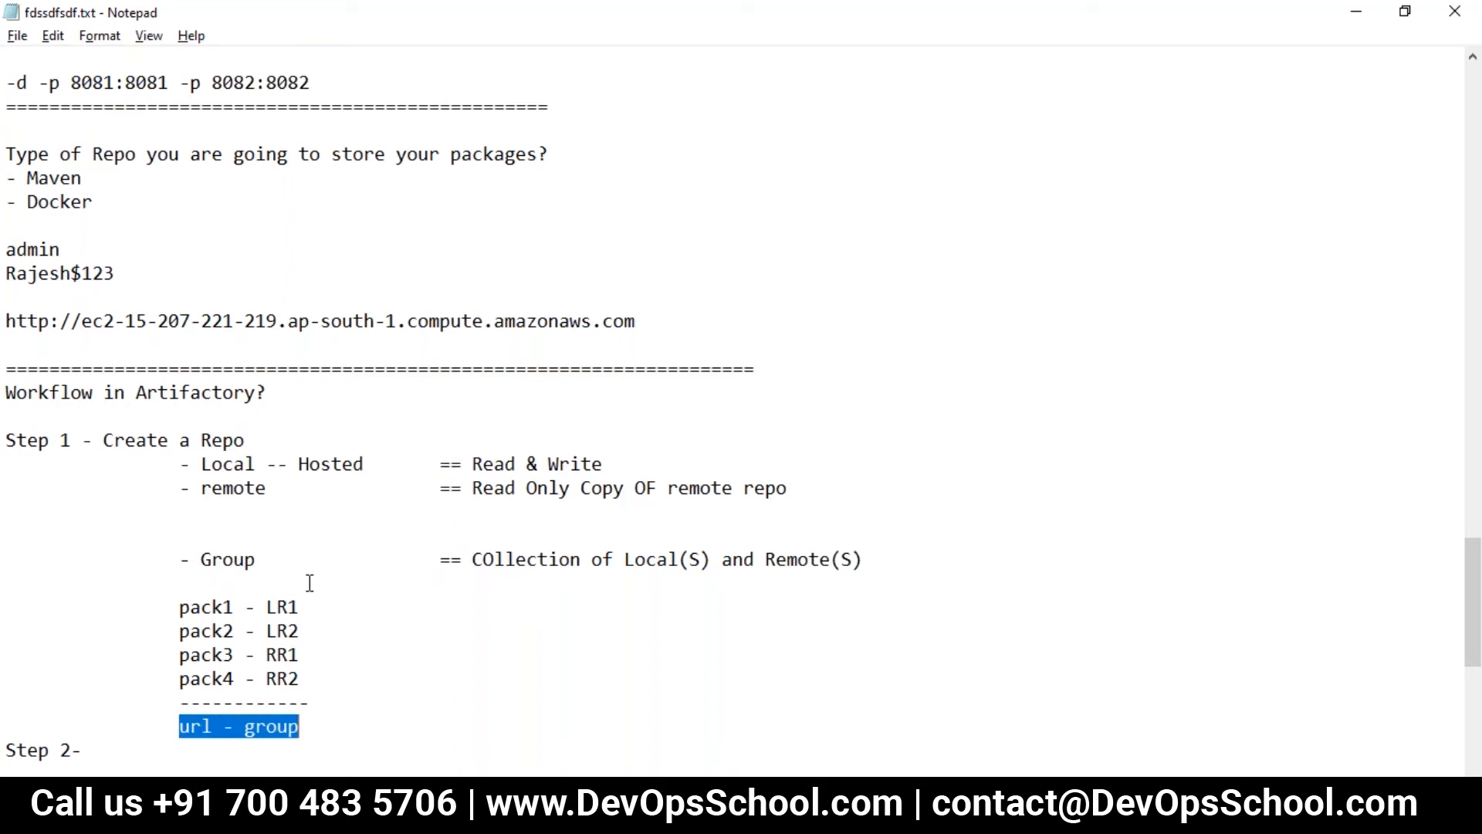
pyautogui.doubleClick(217, 473)
pyautogui.doubleClick(229, 484)
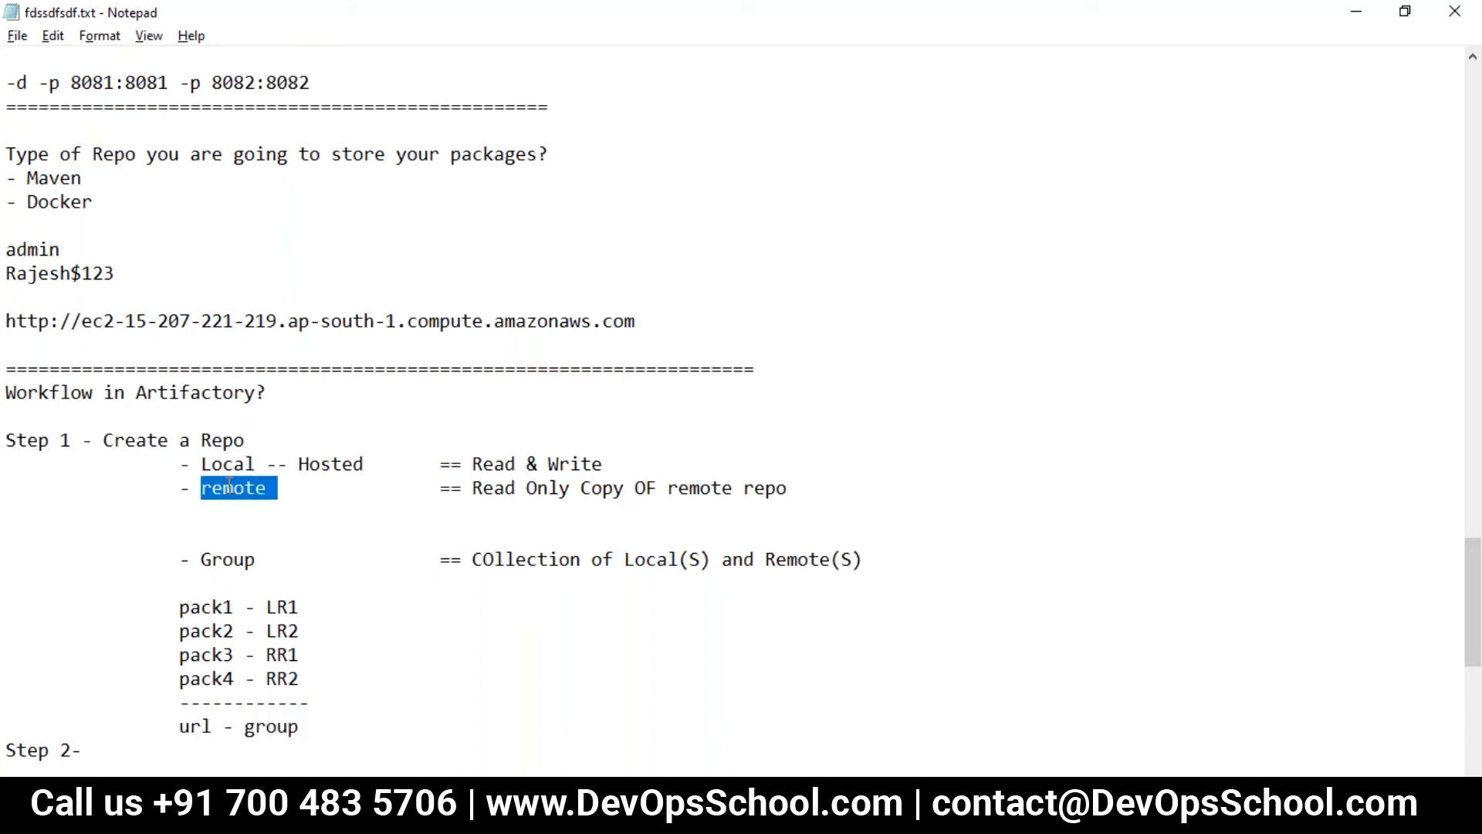
pyautogui.scroll(-3, 309, 510)
pyautogui.doubleClick(270, 512)
pyautogui.keyDown('shift'); pyautogui.click(146, 384); pyautogui.keyUp('shift')
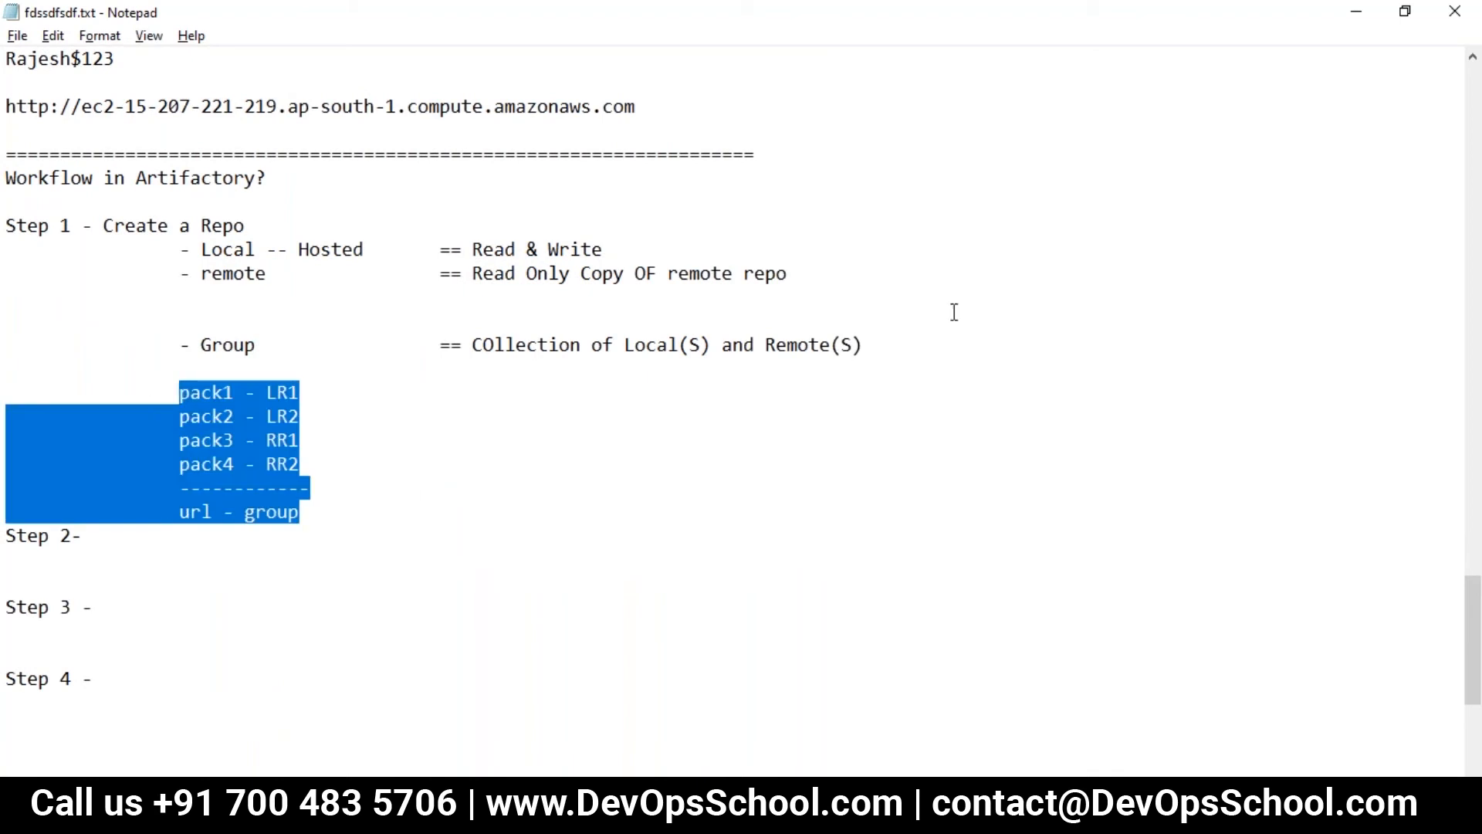
# Switch to Chrome with Artifactory's package type selection for the new local repository.
pyautogui.click(1110, 102)
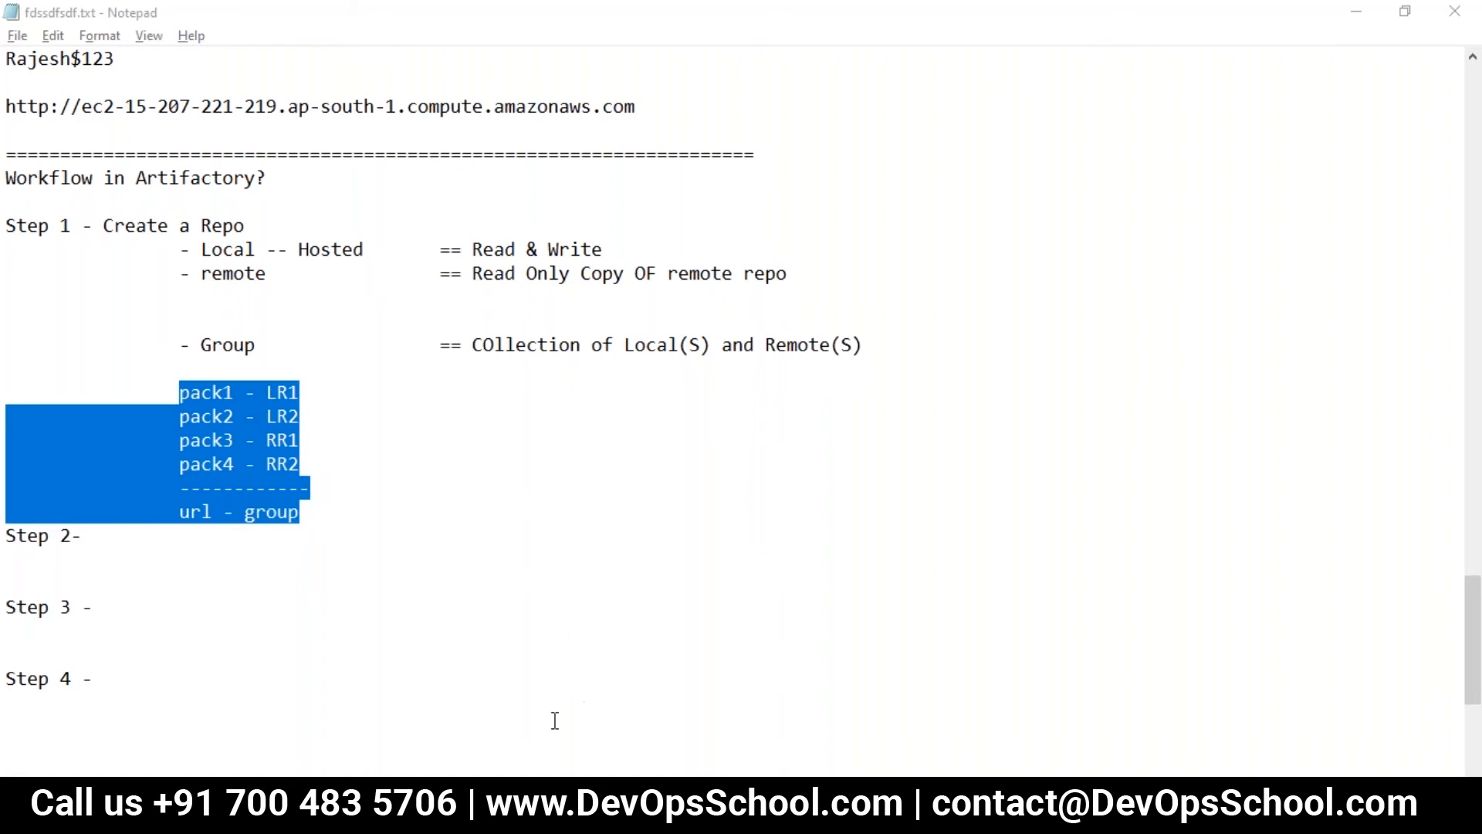
pyautogui.click(463, 811)
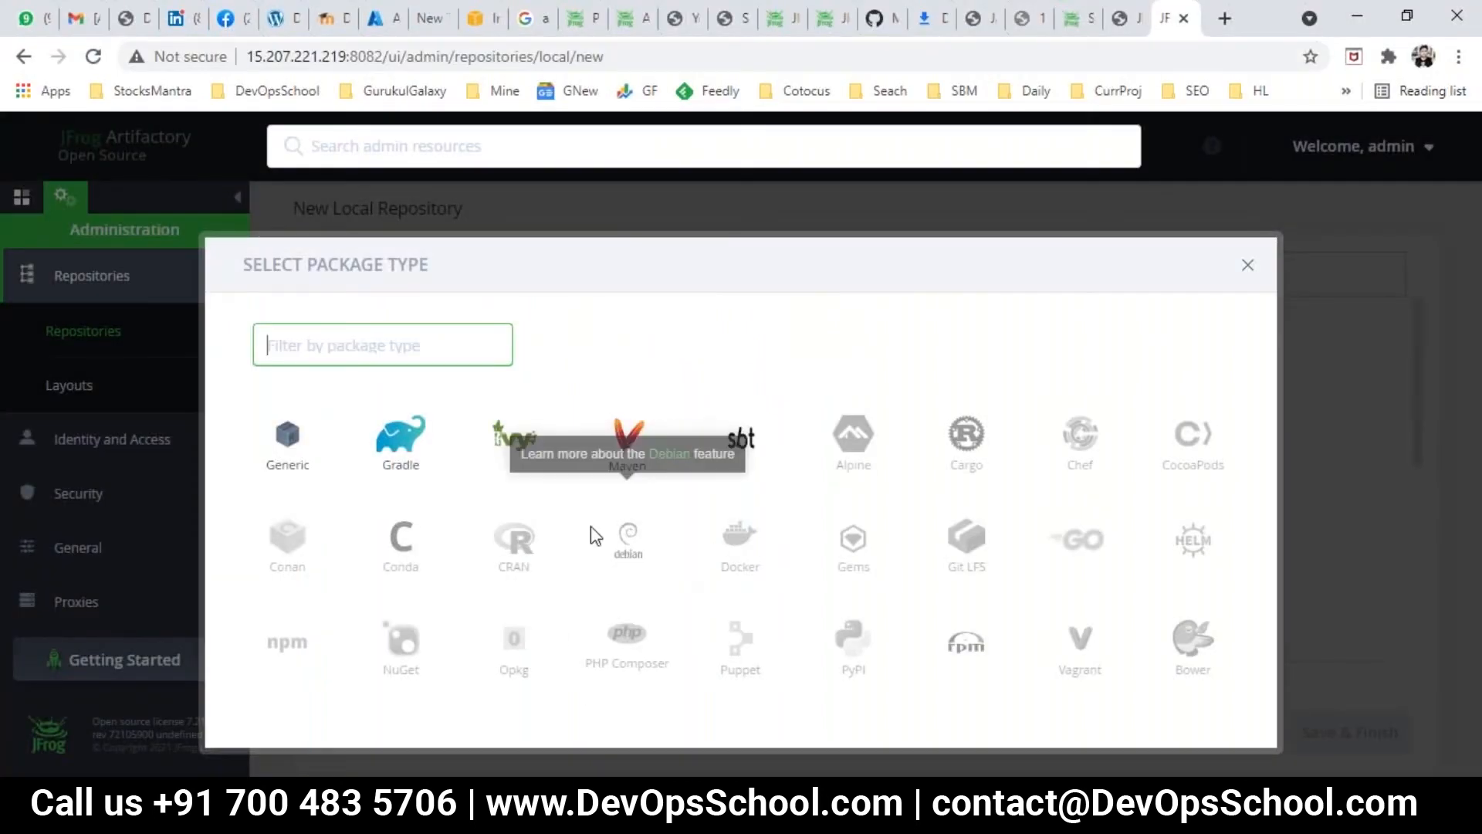
# Switch to the Notepad notes and review the Local, remote and Group entries under Step 1.
pyautogui.hotkey('alt', 'Tab')
pyautogui.moveTo(112, 225); pyautogui.dragTo(267, 274)
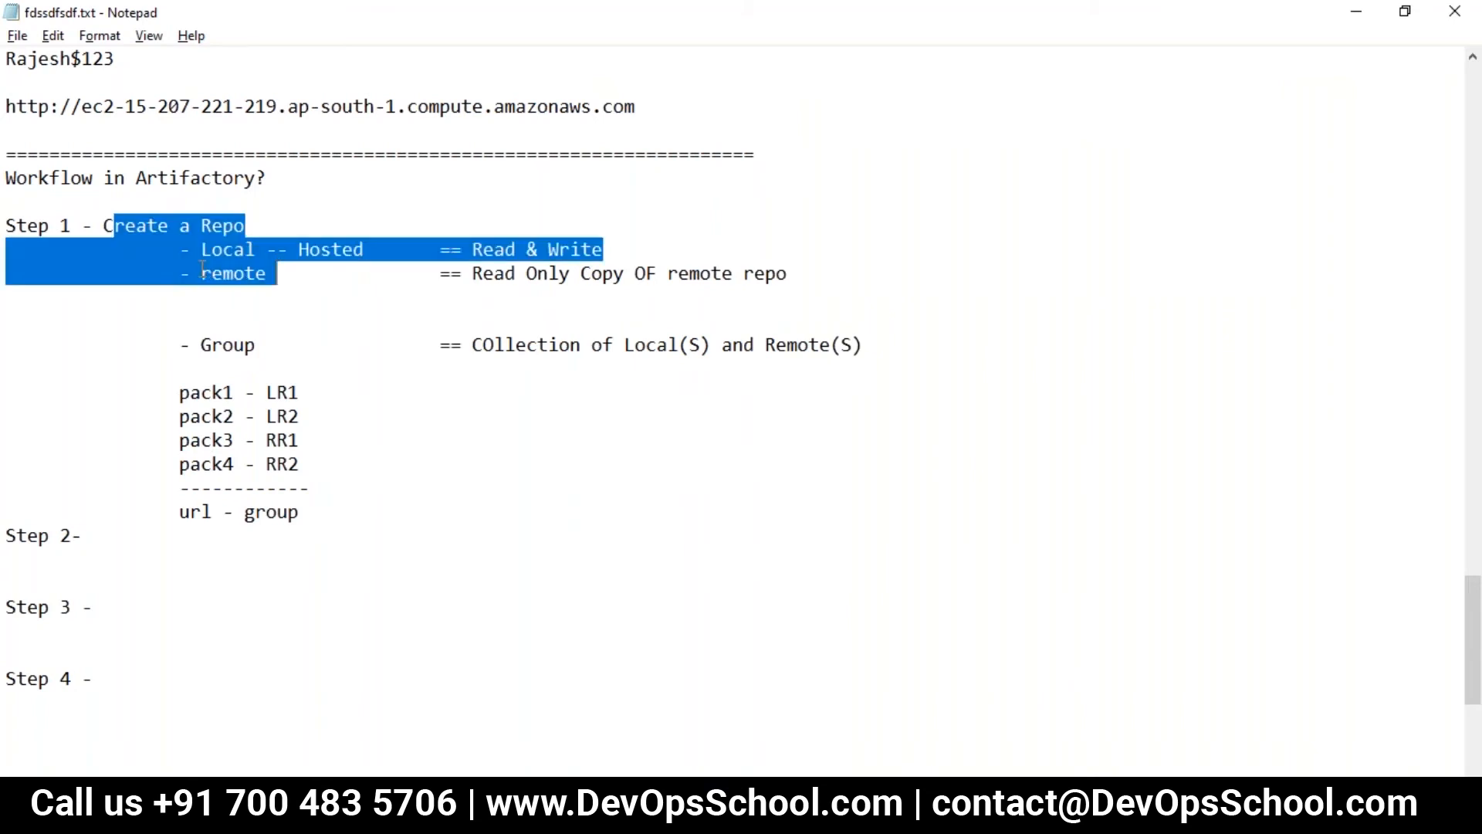
pyautogui.click(203, 273)
pyautogui.doubleClick(227, 273)
pyautogui.click(224, 323)
pyautogui.doubleClick(233, 343)
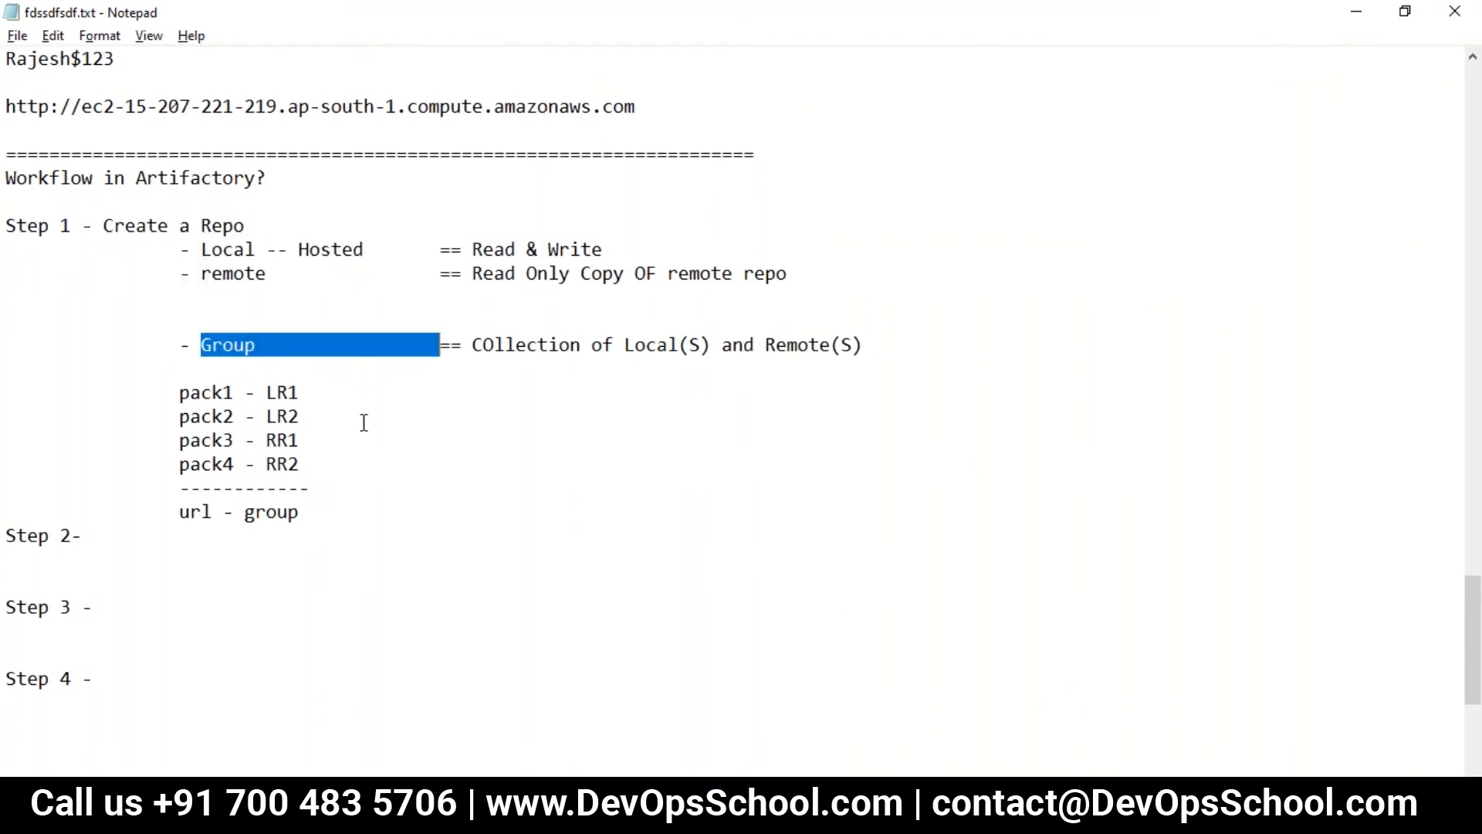
# Switch to Chrome and choose Maven as the package type for the new local repository.
pyautogui.hotkey('alt', 'Tab')
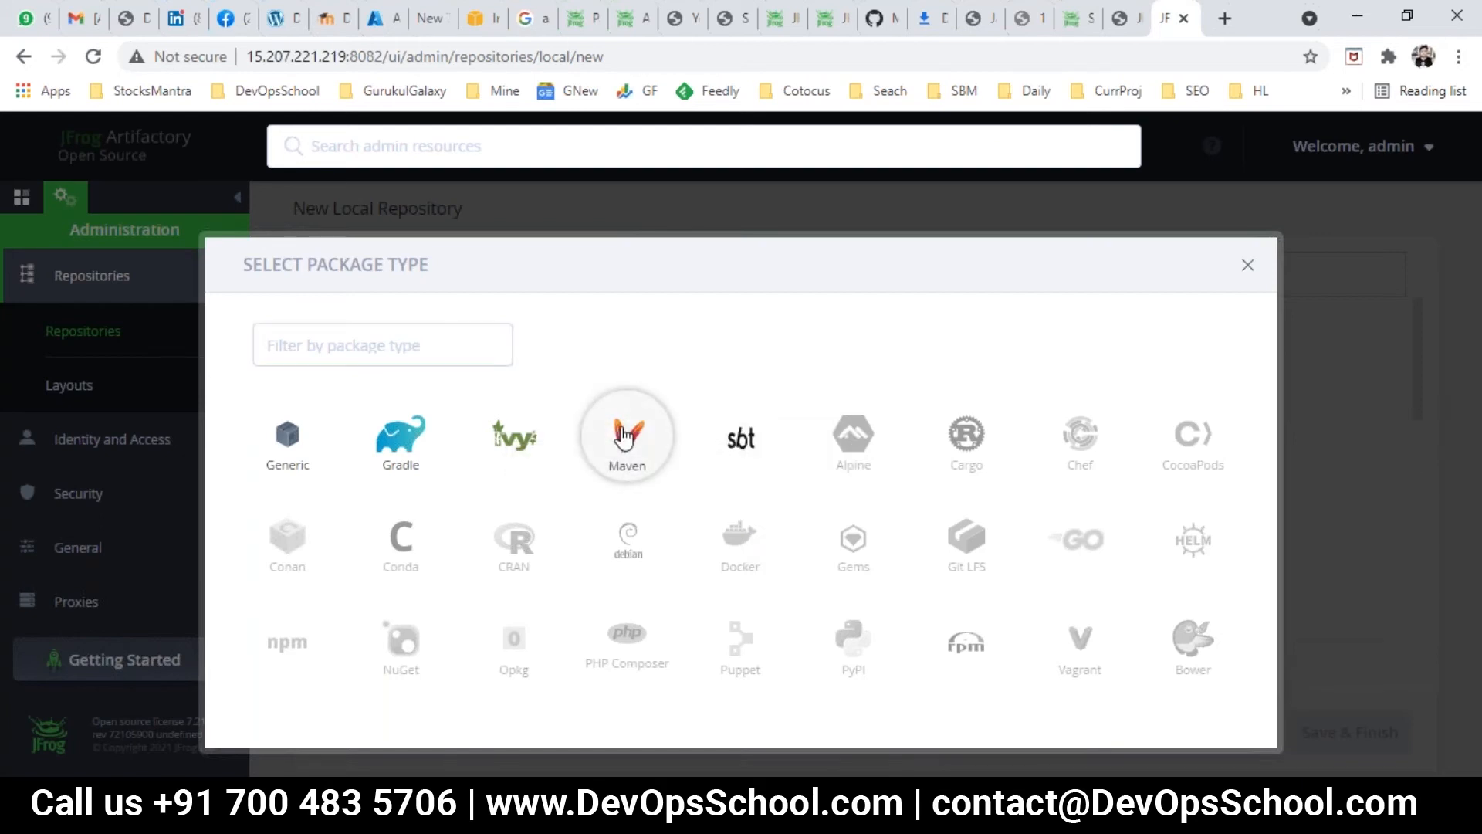
pyautogui.click(624, 438)
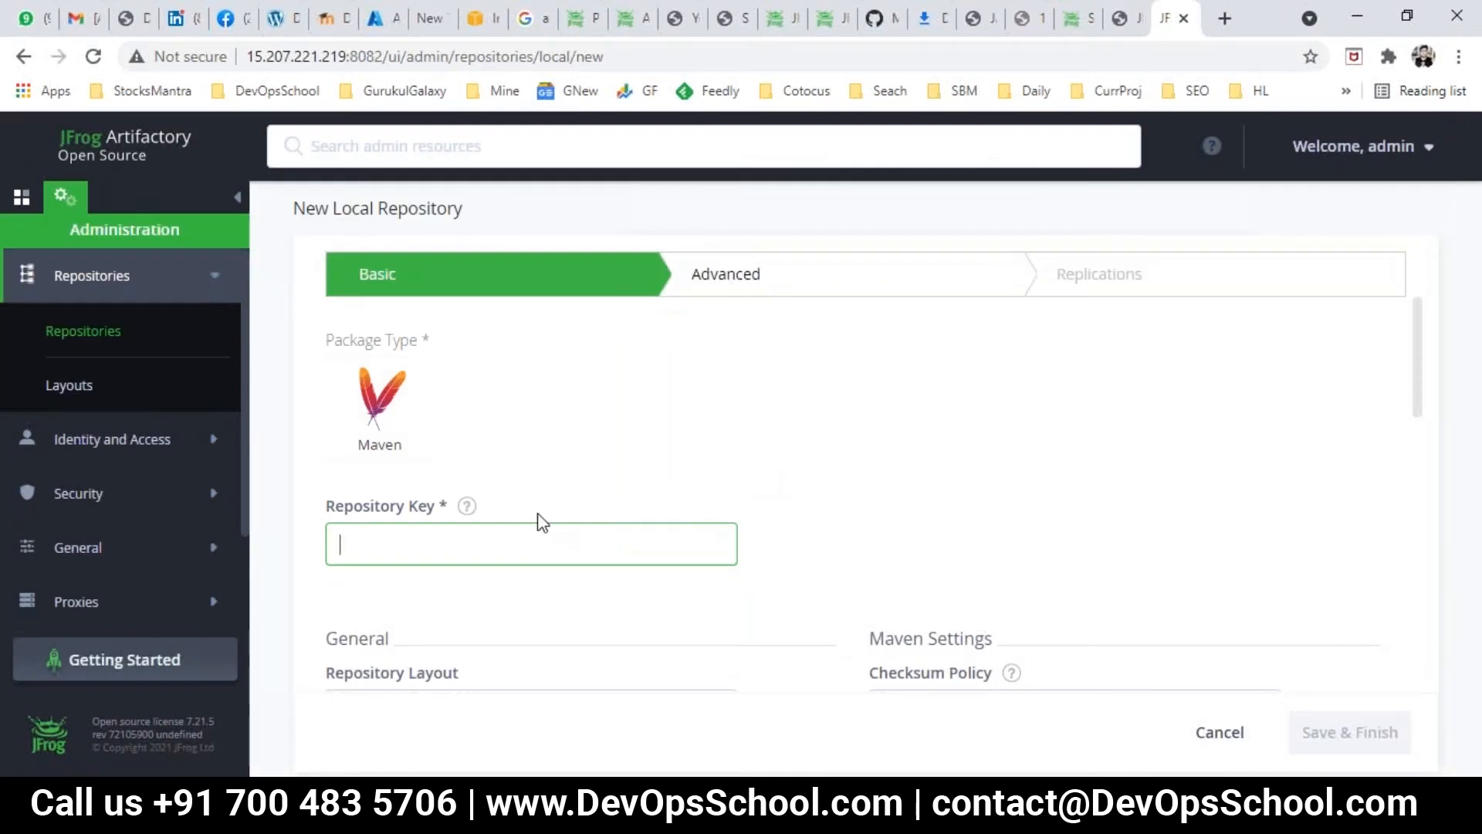
# Return to the Notepad notes and review the "Create a Repo" line and its Local -- Hosted entry.
pyautogui.hotkey('alt', 'Tab')
pyautogui.click(332, 360)
pyautogui.scroll(2, 132, 205)
pyautogui.moveTo(104, 225); pyautogui.dragTo(248, 227)
pyautogui.moveTo(181, 266); pyautogui.dragTo(363, 250)
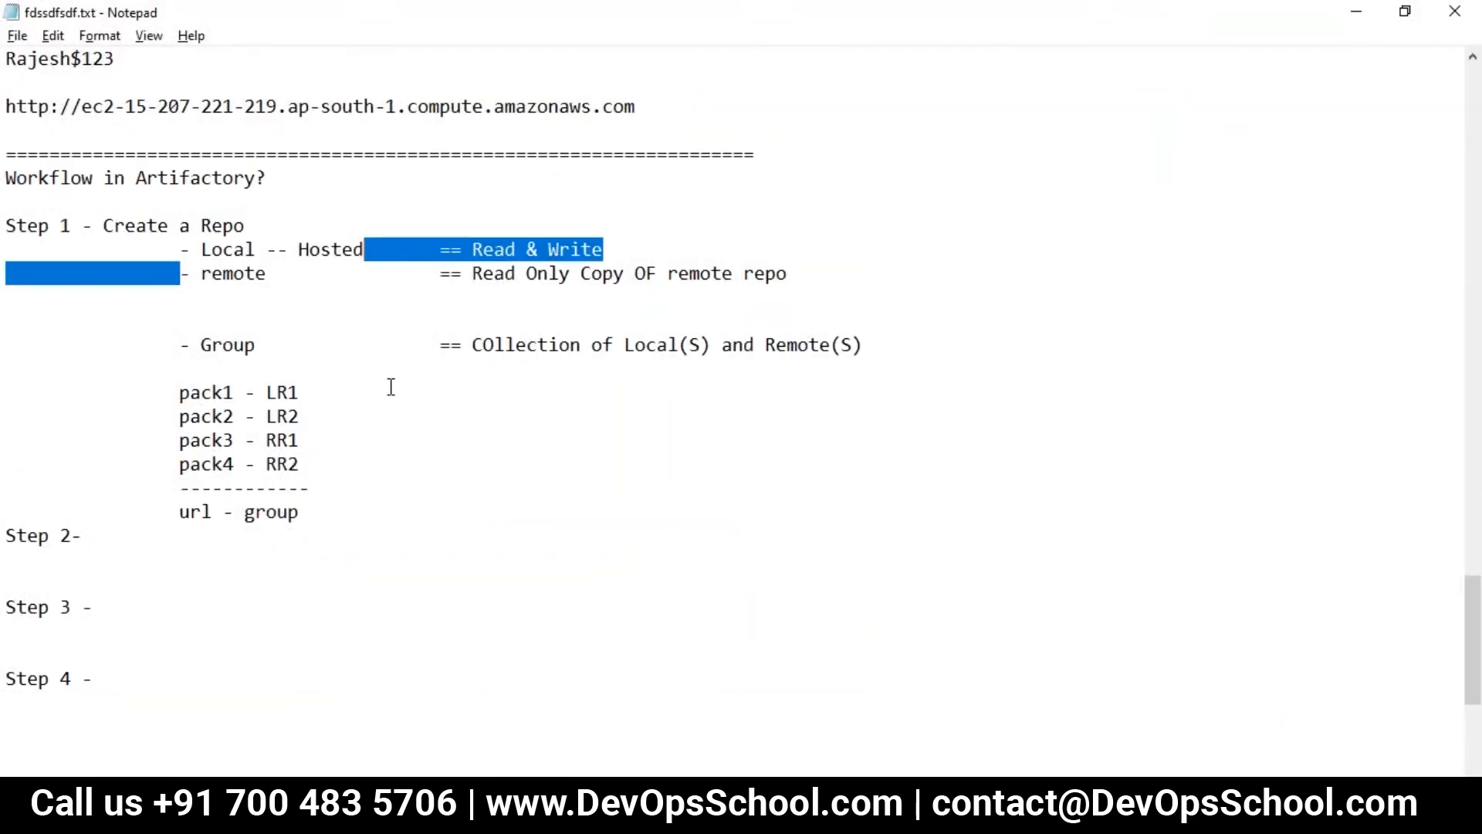
# Insert blank lines below "url - group" and add an indented "Maven" heading with a dashed line under it.
pyautogui.click(371, 533)
pyautogui.press('Return')
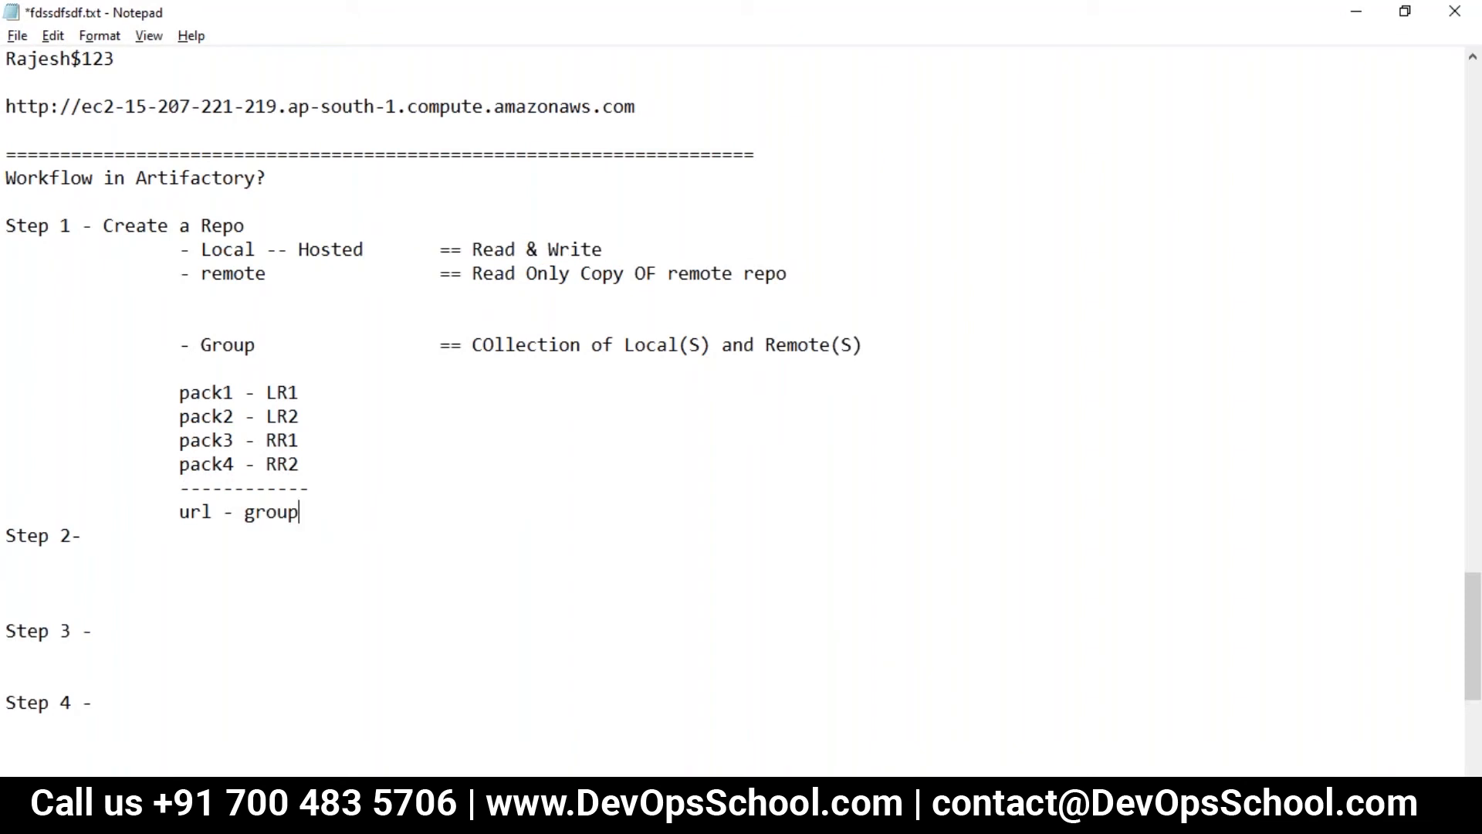
pyautogui.press('Return')
pyautogui.press('Return')
pyautogui.press('Return')
pyautogui.press('Return')
pyautogui.press('Return')
pyautogui.press('Up')
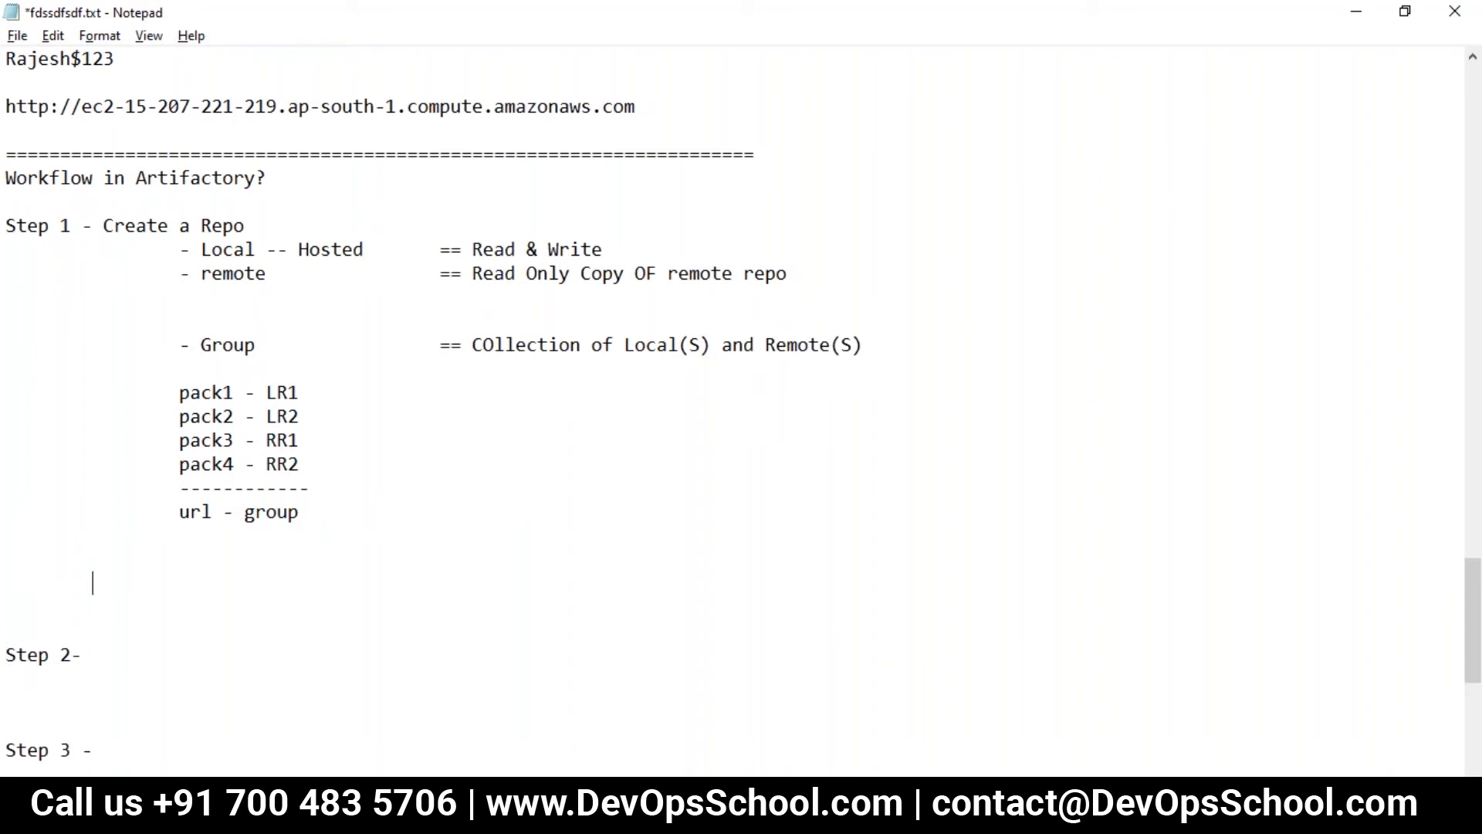
pyautogui.write('Maven')
pyautogui.press('Return')
pyautogui.press('Tab')
pyautogui.press('Tab')
pyautogui.write('-----------')
# Extend the Maven heading to read "Maven Release Type" and save the notes.
pyautogui.click(279, 573)
pyautogui.write('Relea')
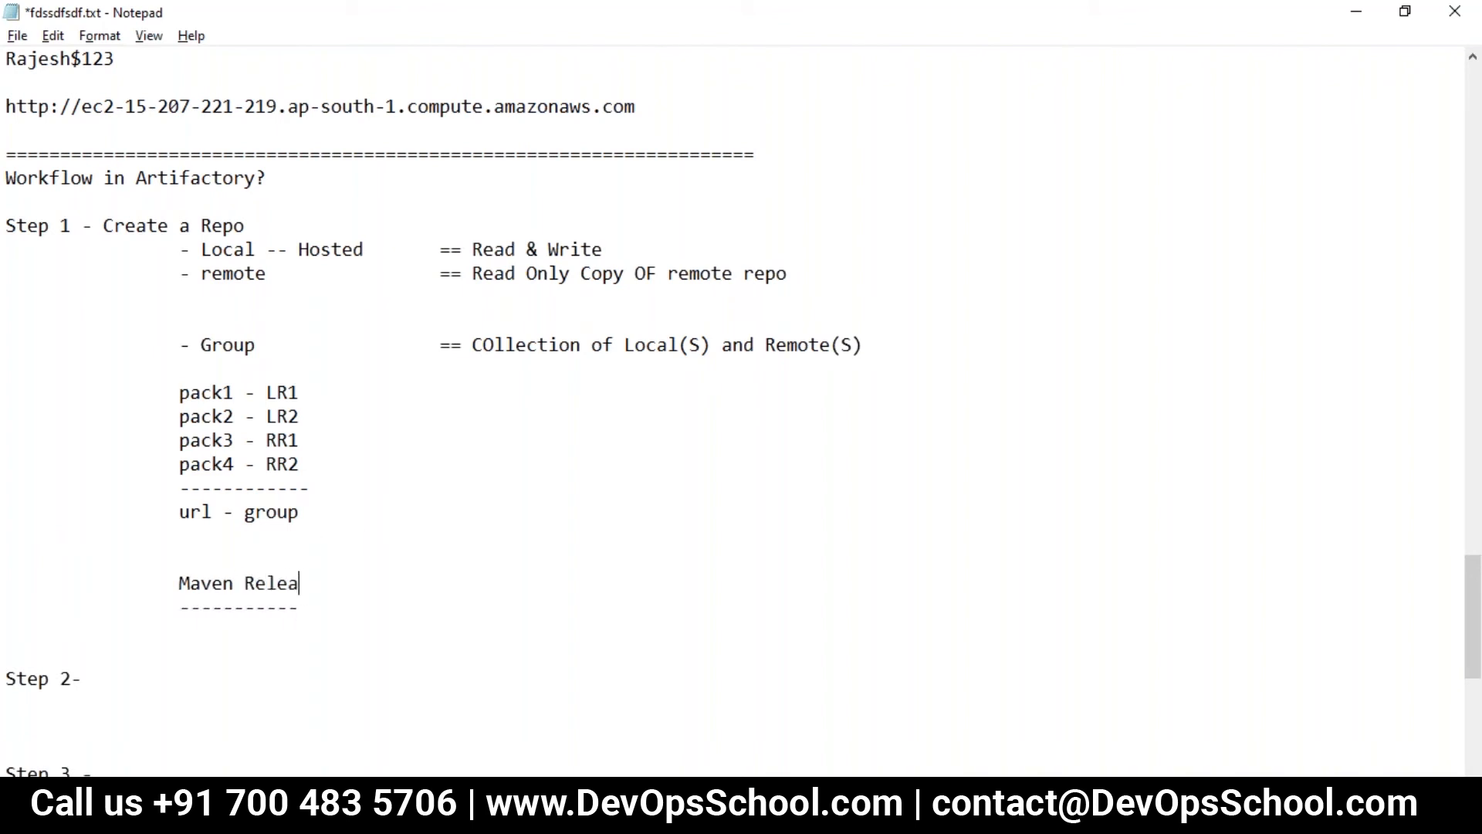
pyautogui.write('se Type')
pyautogui.hotkey('ctrl', 's')
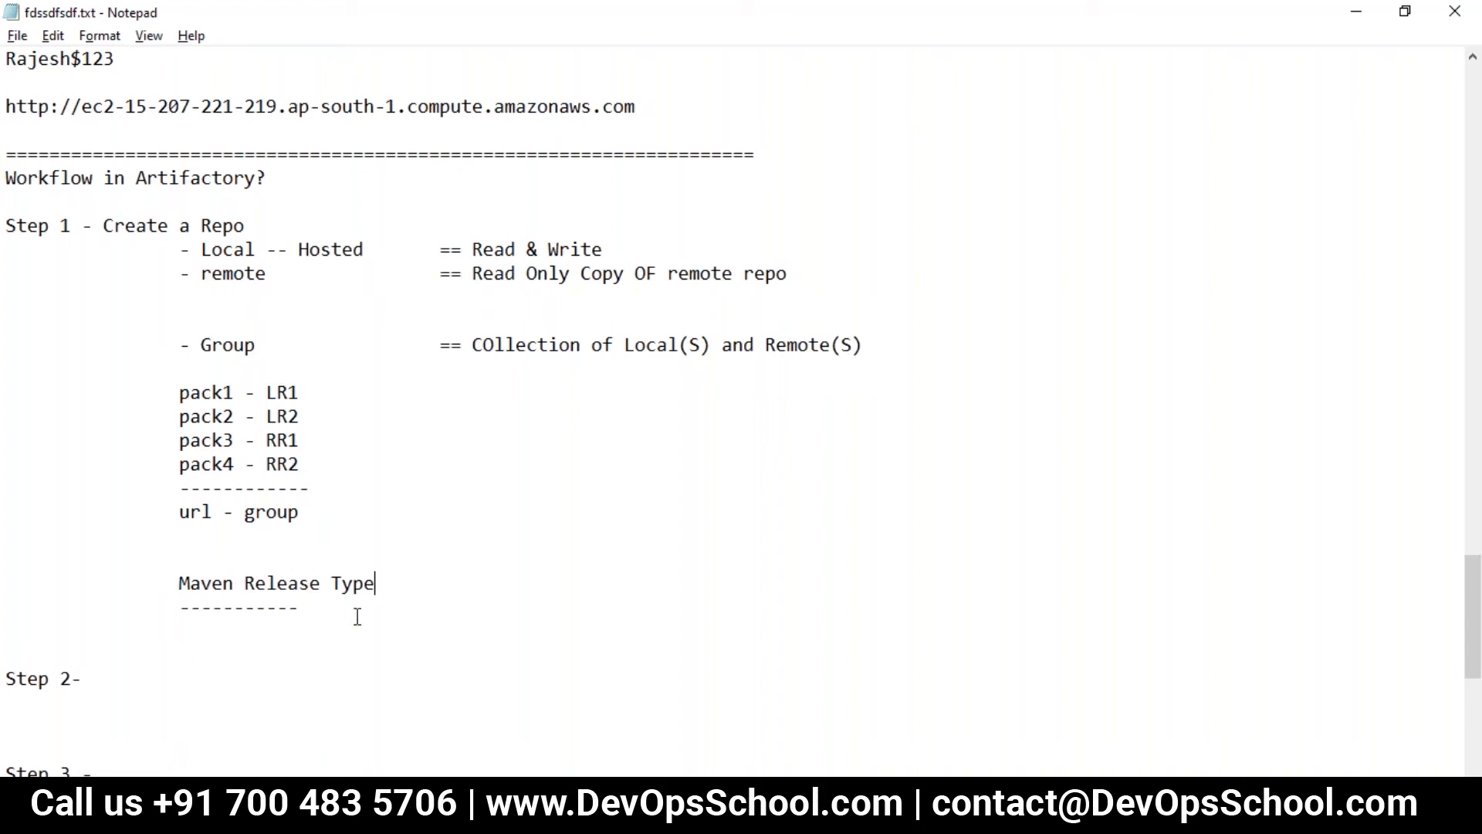
# Add an indented "- Release" item below the dashed line of the Maven Release Type heading.
pyautogui.click(357, 616)
pyautogui.press('Return')
pyautogui.press('Tab')
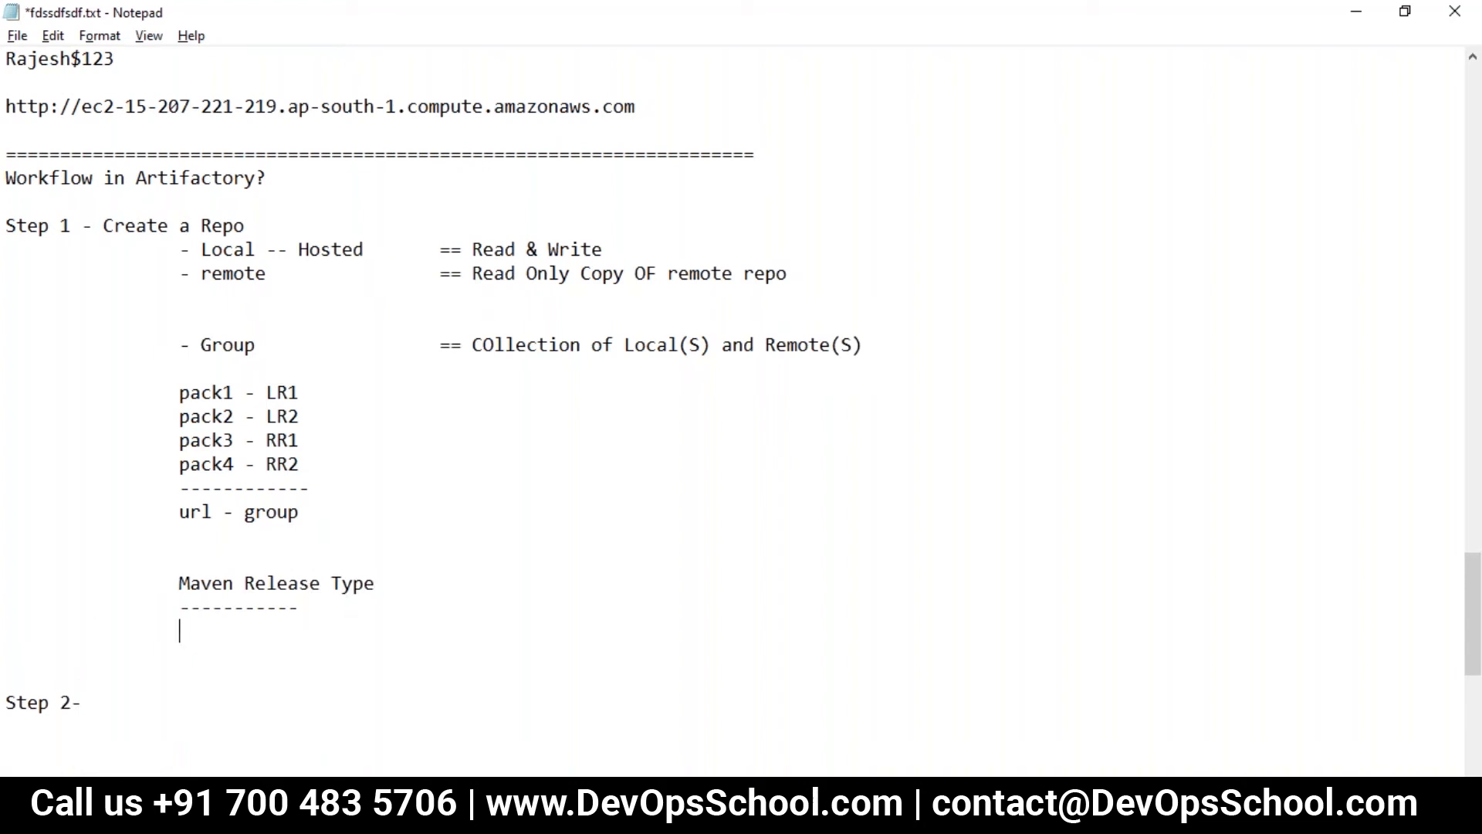
pyautogui.write('-')
pyautogui.hotkey('ctrl', 's')
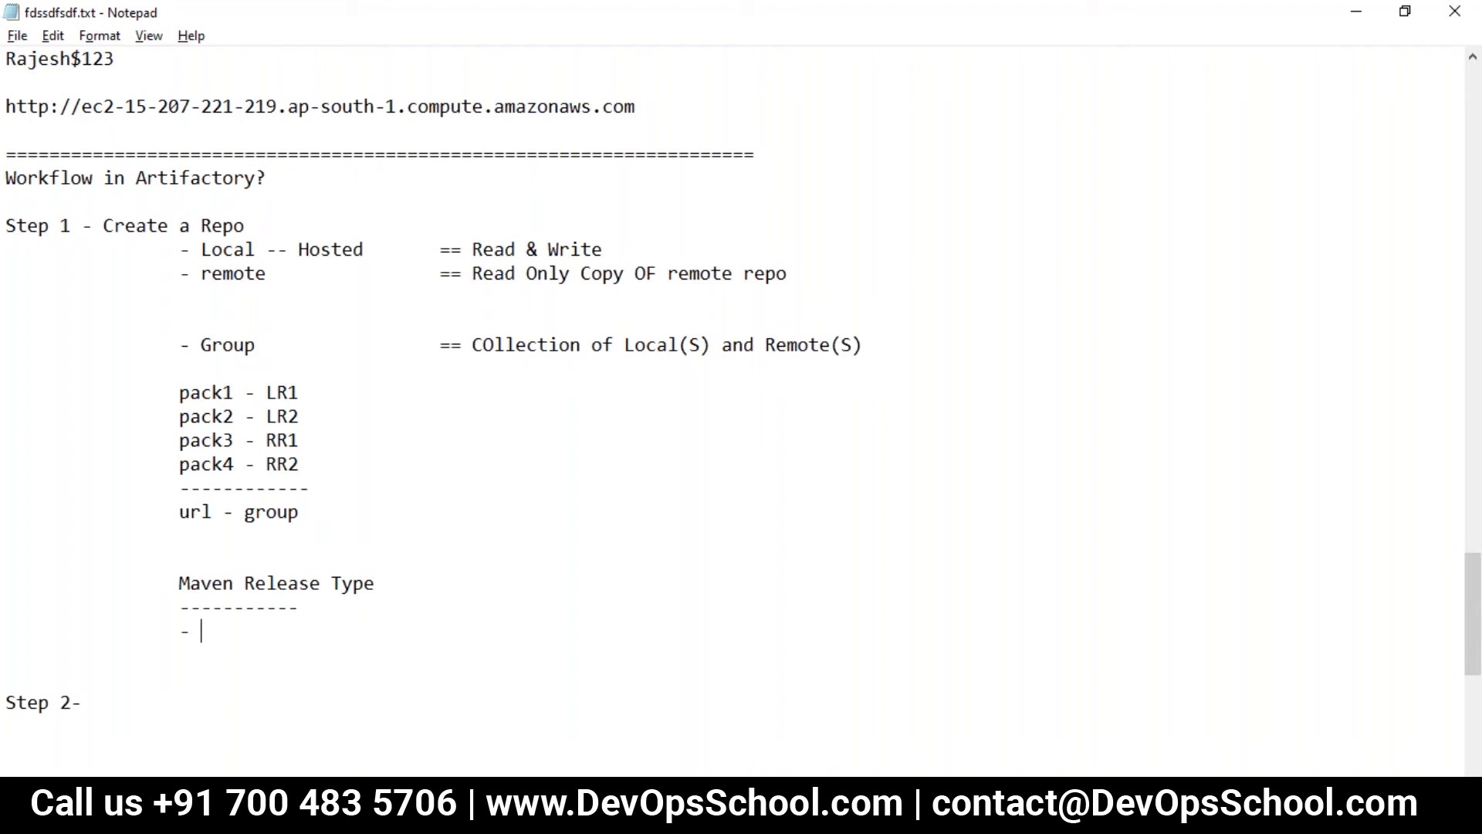
pyautogui.write('Release')
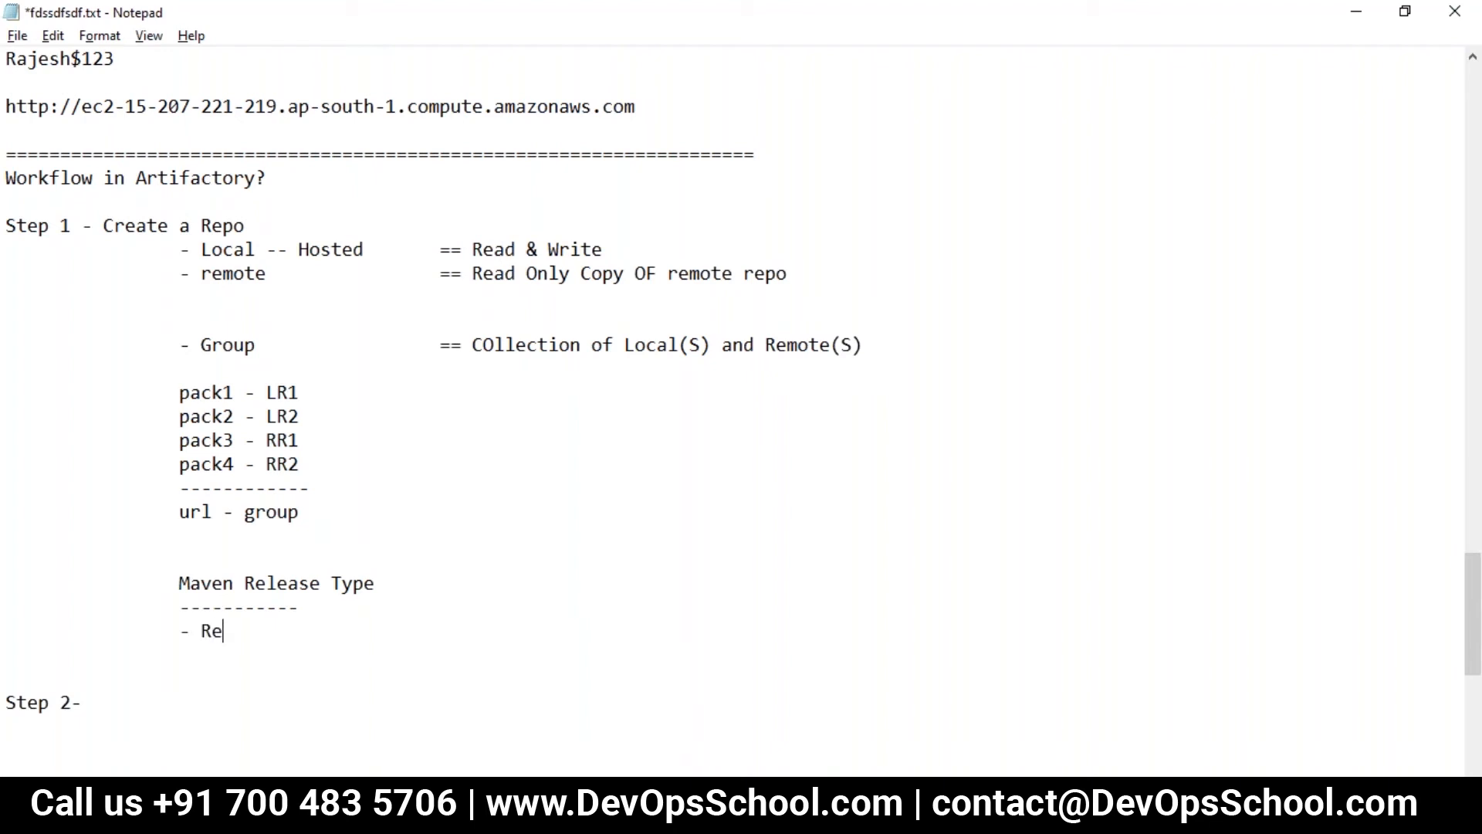
# Add a second release type item reading "- Snapshot" below Release, and save the notes.
pyautogui.press('Return')
pyautogui.write('- Snapshot')
pyautogui.hotkey('ctrl', 's')
pyautogui.press('BackSpace')
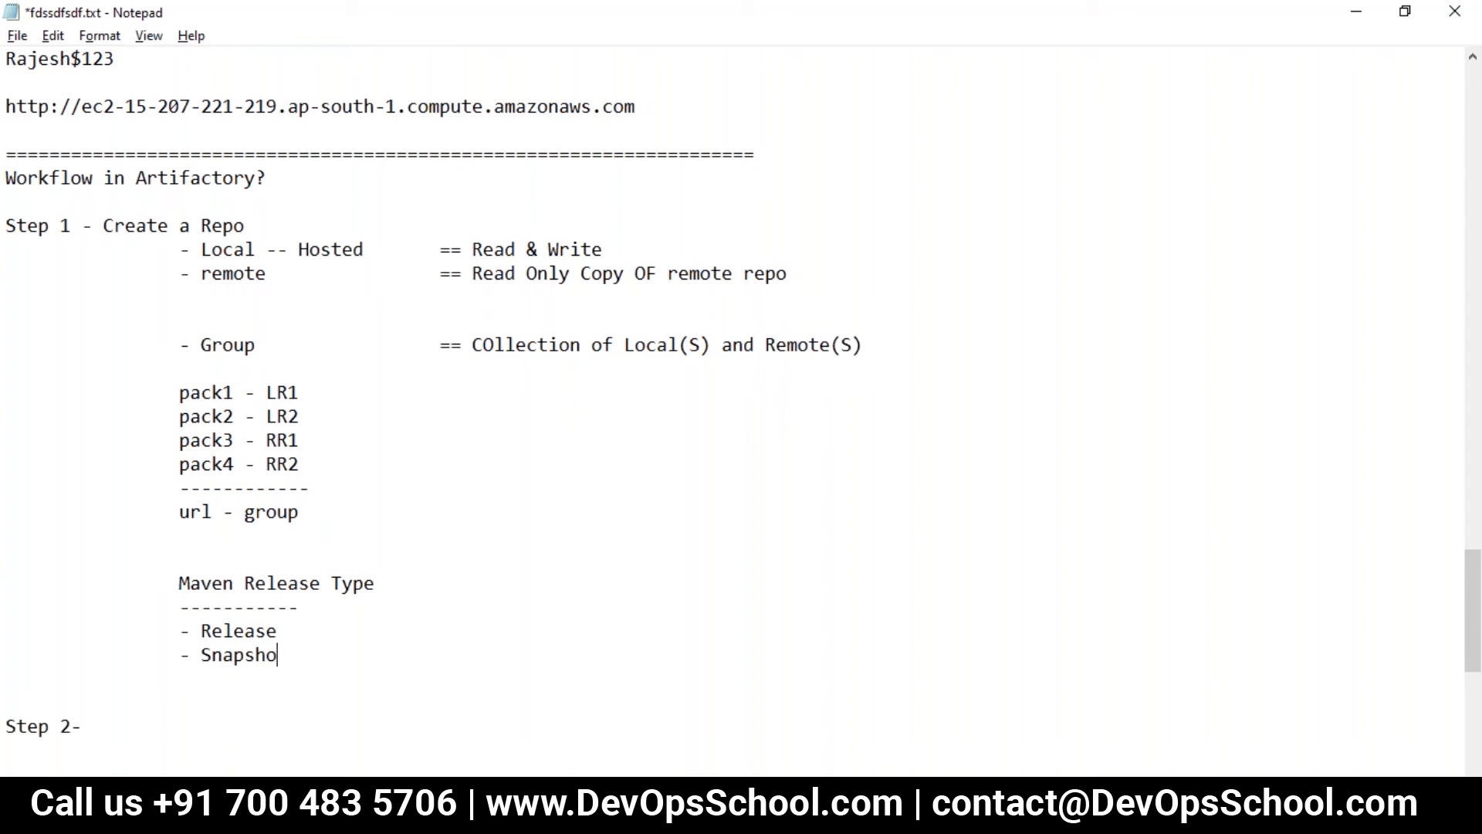
pyautogui.hotkey('ctrl', 's')
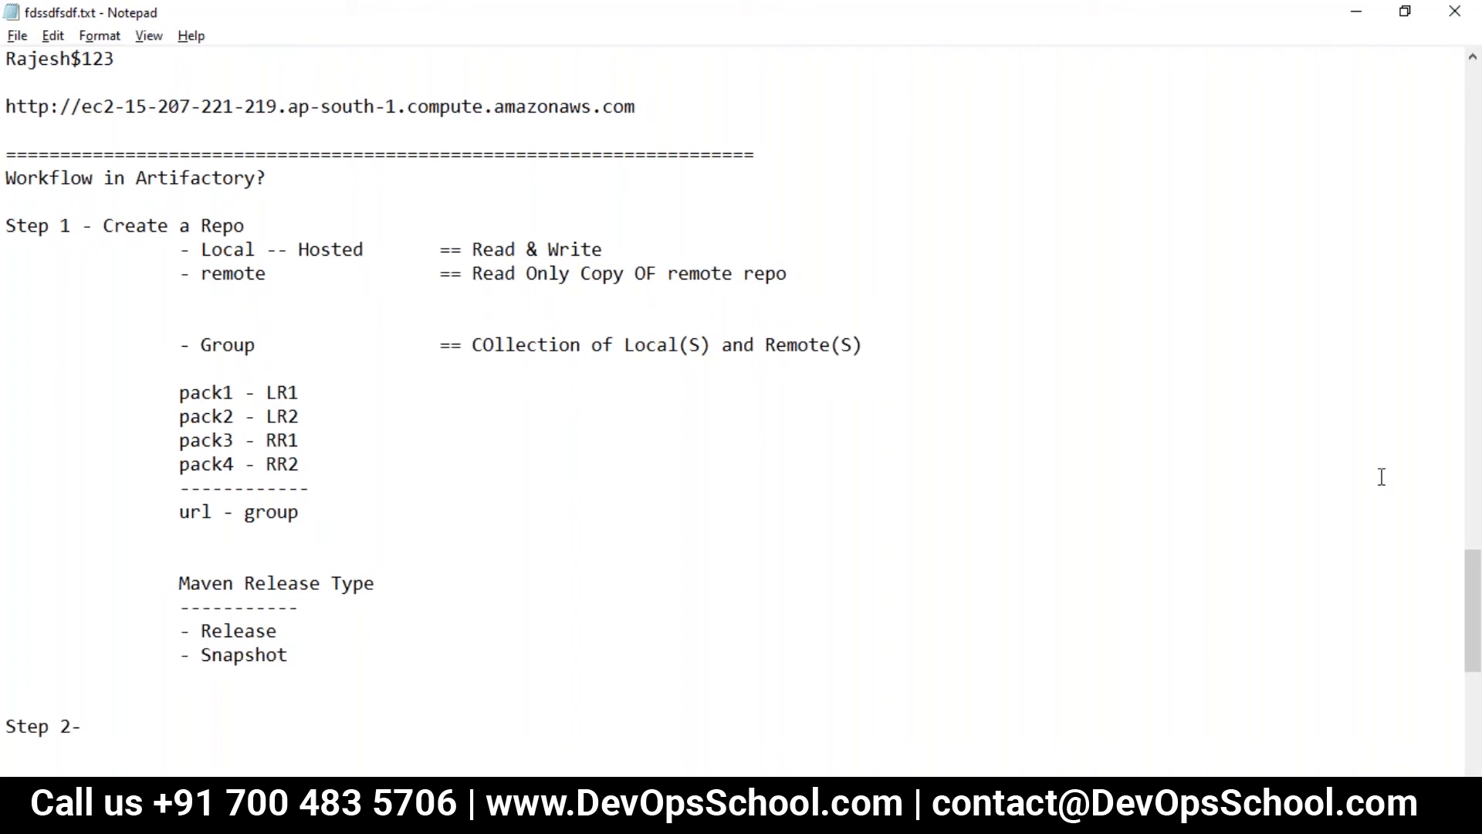
# Review the Maven Release Type section and its Release and Snapshot items.
pyautogui.click(1445, 366)
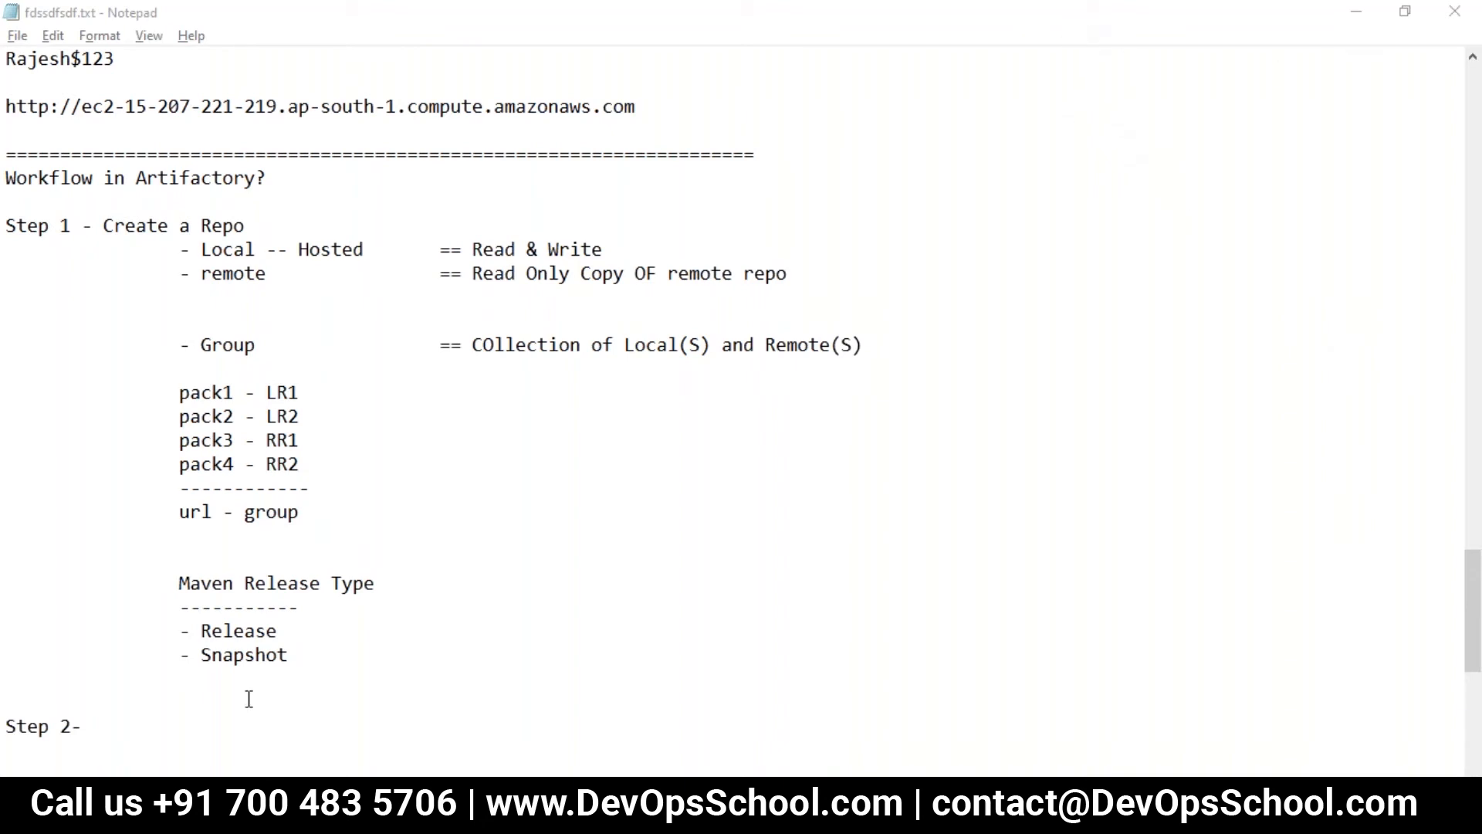
pyautogui.moveTo(288, 655); pyautogui.dragTo(9, 583)
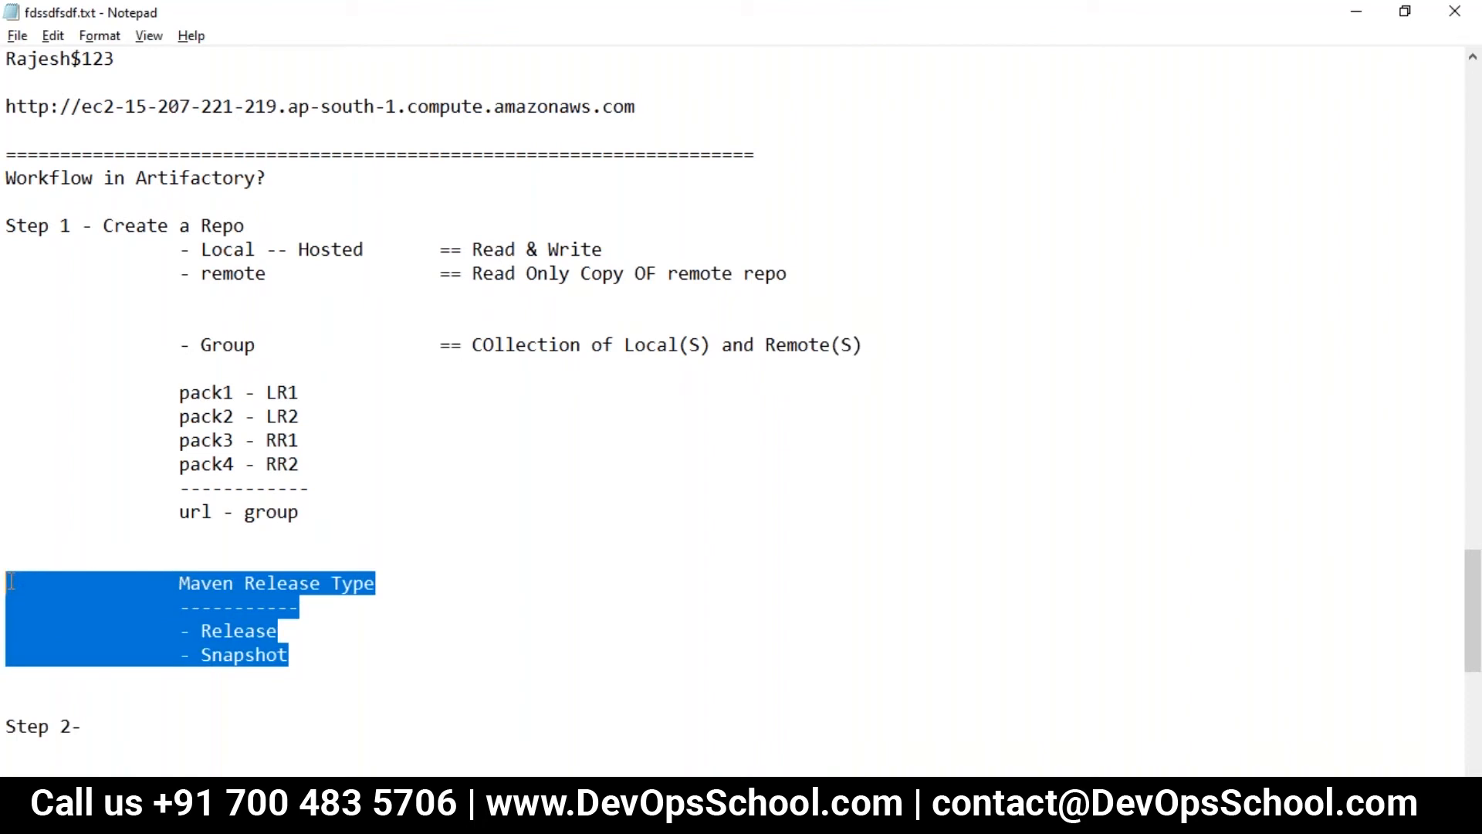
pyautogui.click(348, 615)
pyautogui.moveTo(169, 587); pyautogui.dragTo(391, 651)
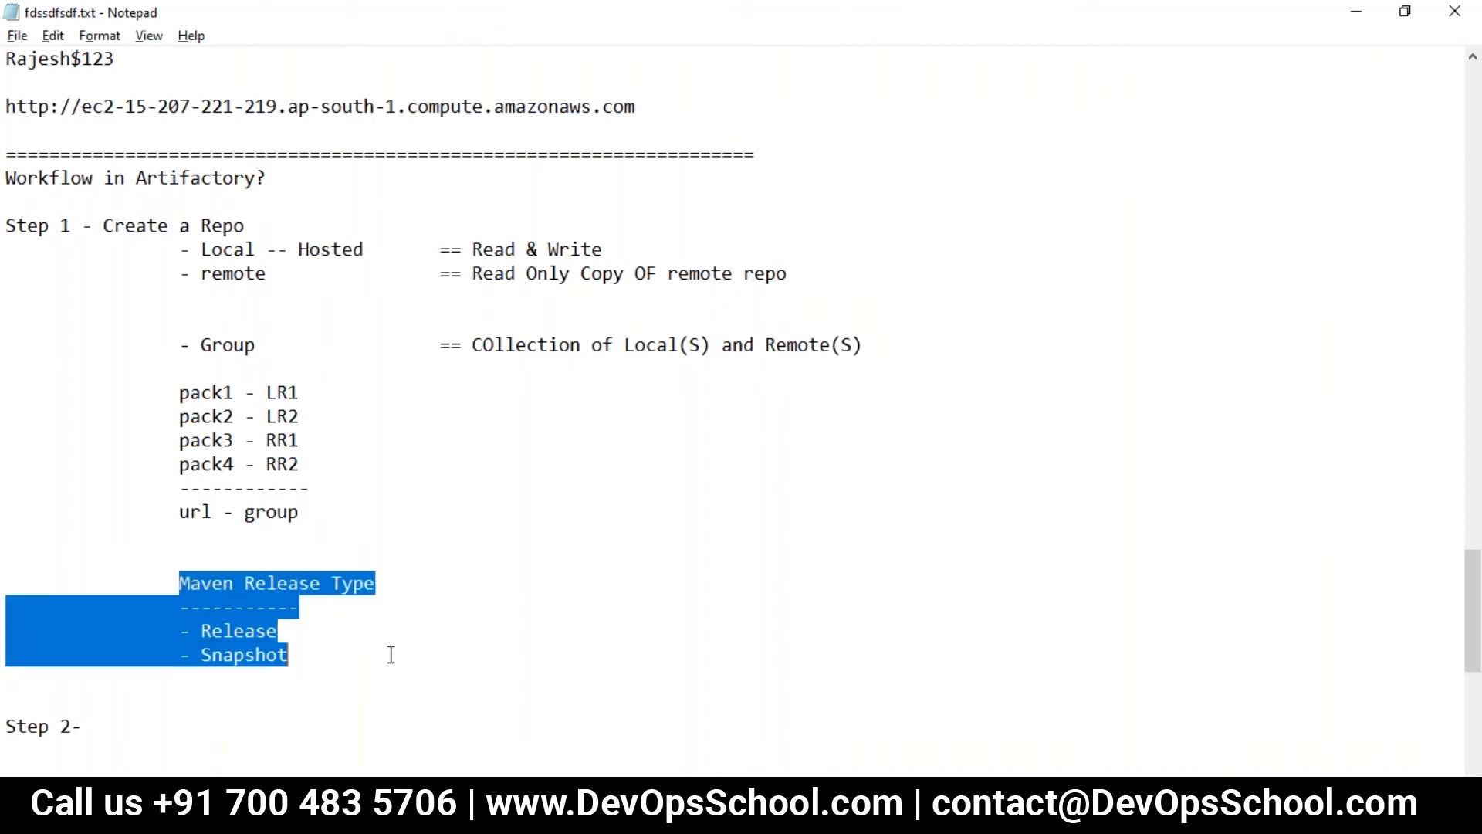
pyautogui.click(297, 645)
pyautogui.doubleClick(241, 629)
pyautogui.click(308, 651)
pyautogui.keyDown('shift'); pyautogui.click(144, 621); pyautogui.keyUp('shift')
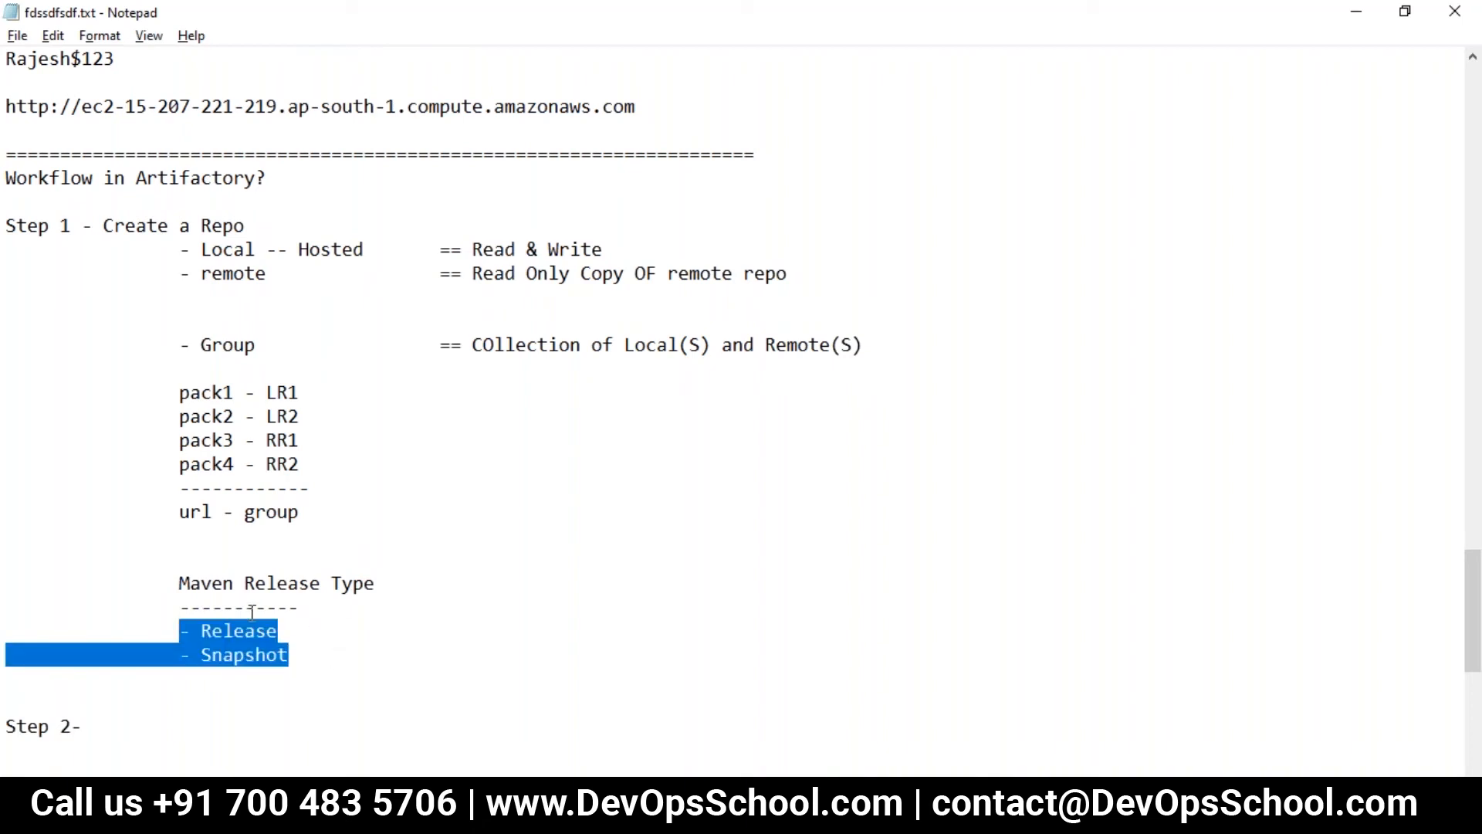
pyautogui.click(304, 648)
pyautogui.keyDown('shift'); pyautogui.click(163, 580); pyautogui.keyUp('shift')
# Look back through the earlier notes, including the "Integration with DevOps Tools" line and the installation section.
pyautogui.moveTo(249, 511); pyautogui.dragTo(14, 155)
pyautogui.click(542, 679)
pyautogui.scroll(20, 542, 679)
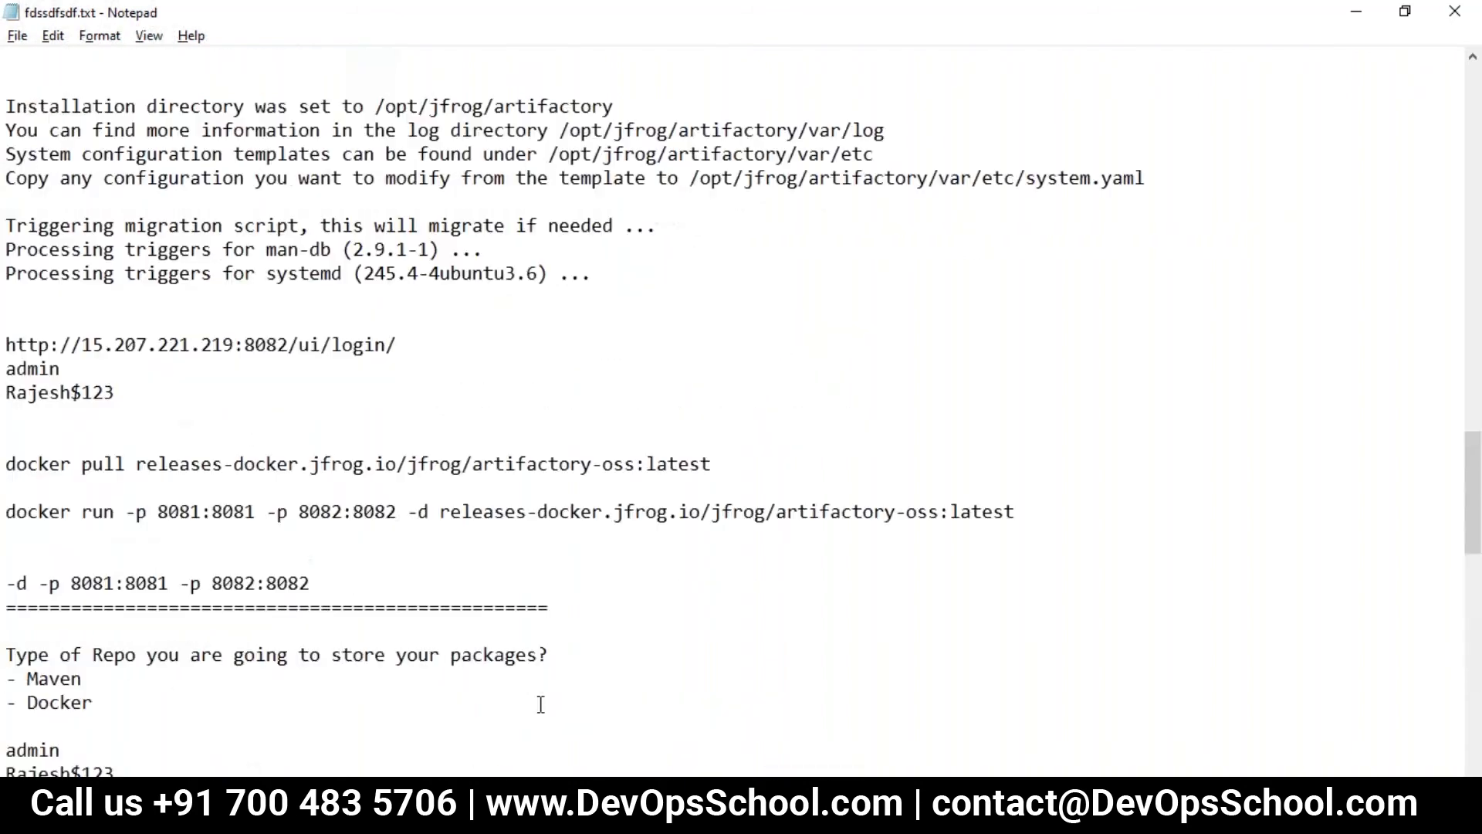
pyautogui.scroll(5, 541, 704)
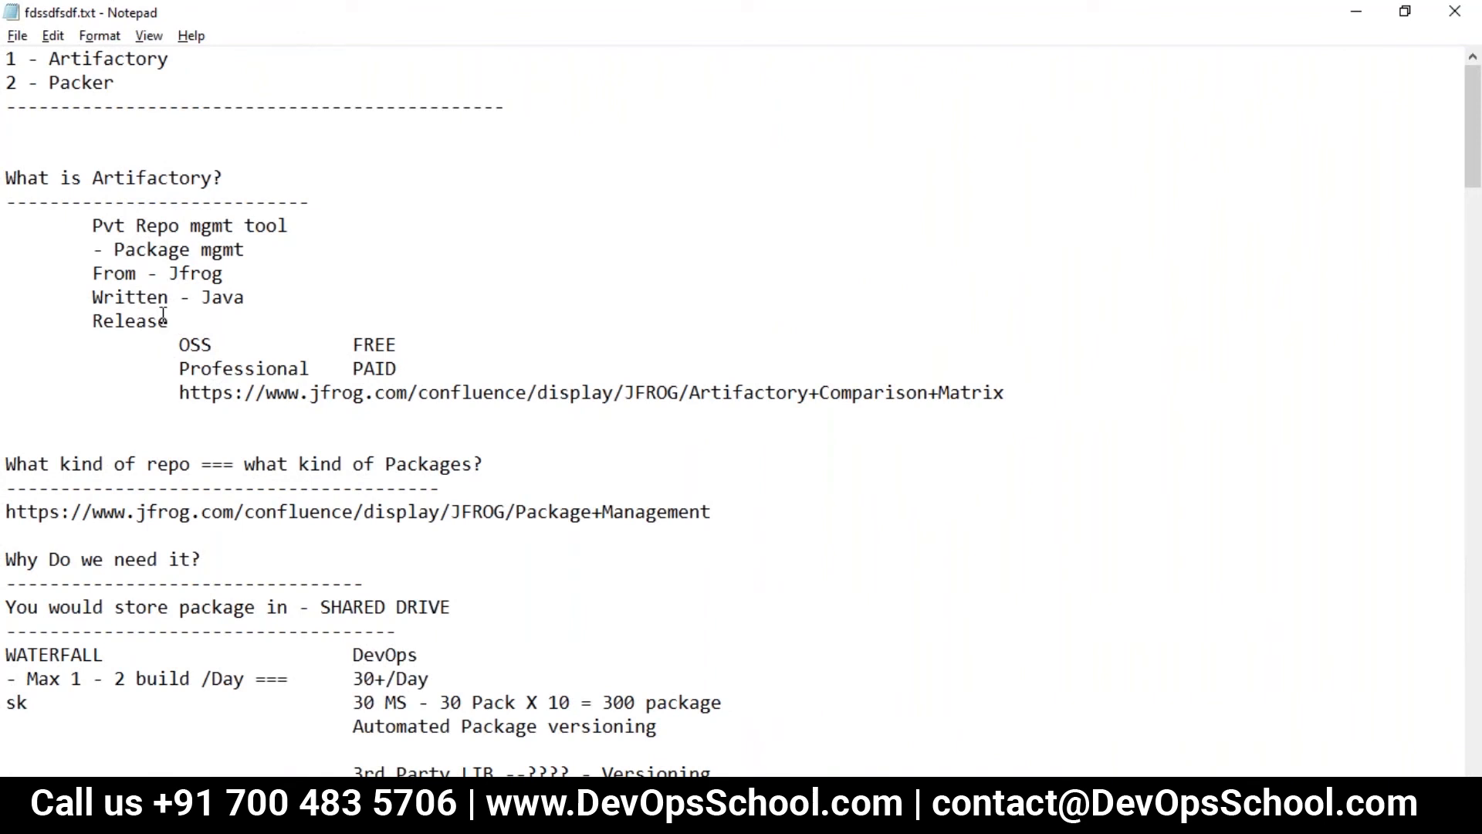
pyautogui.scroll(-7, 163, 317)
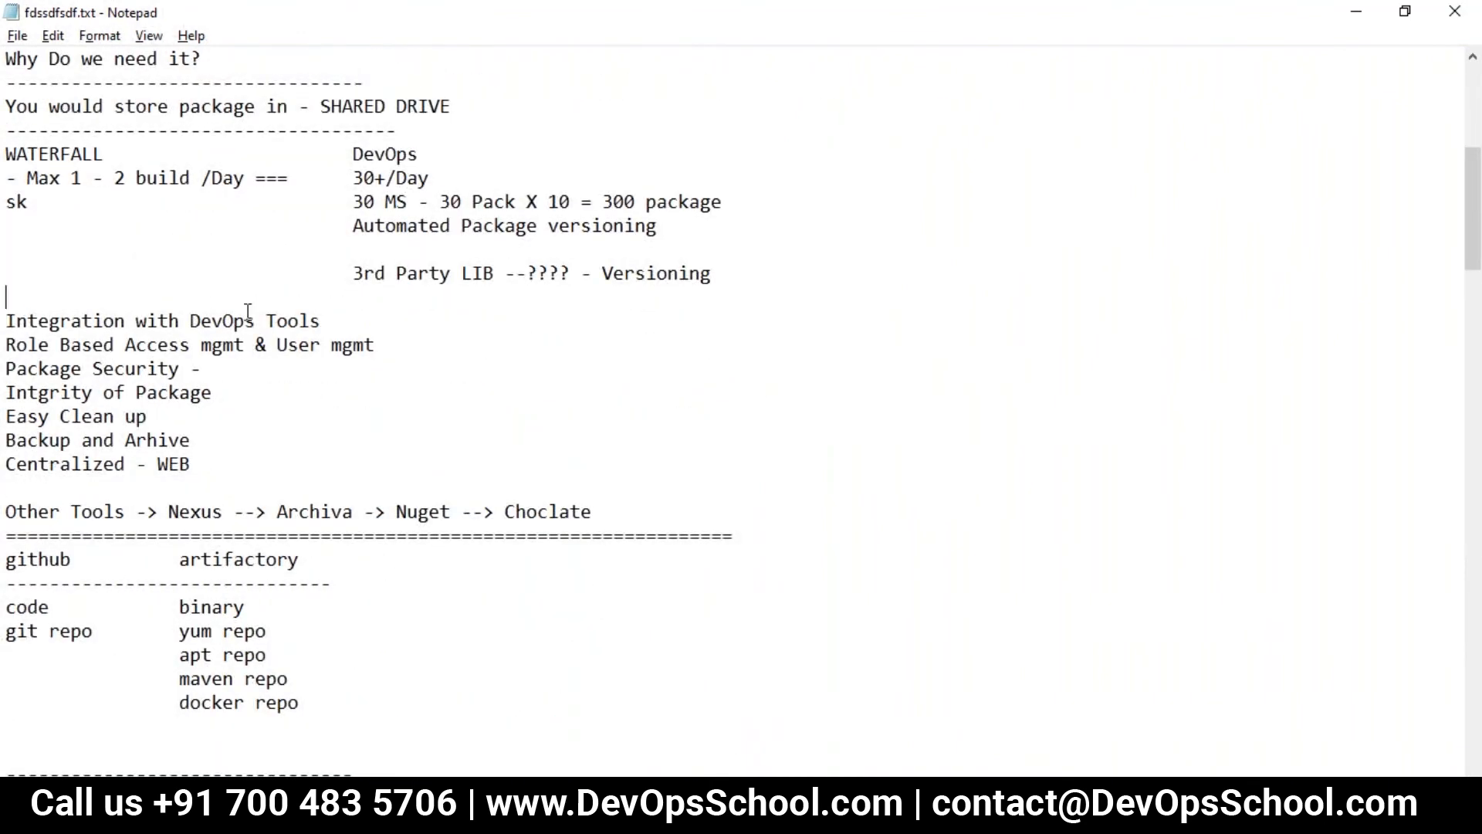
pyautogui.moveTo(6, 321); pyautogui.dragTo(323, 328)
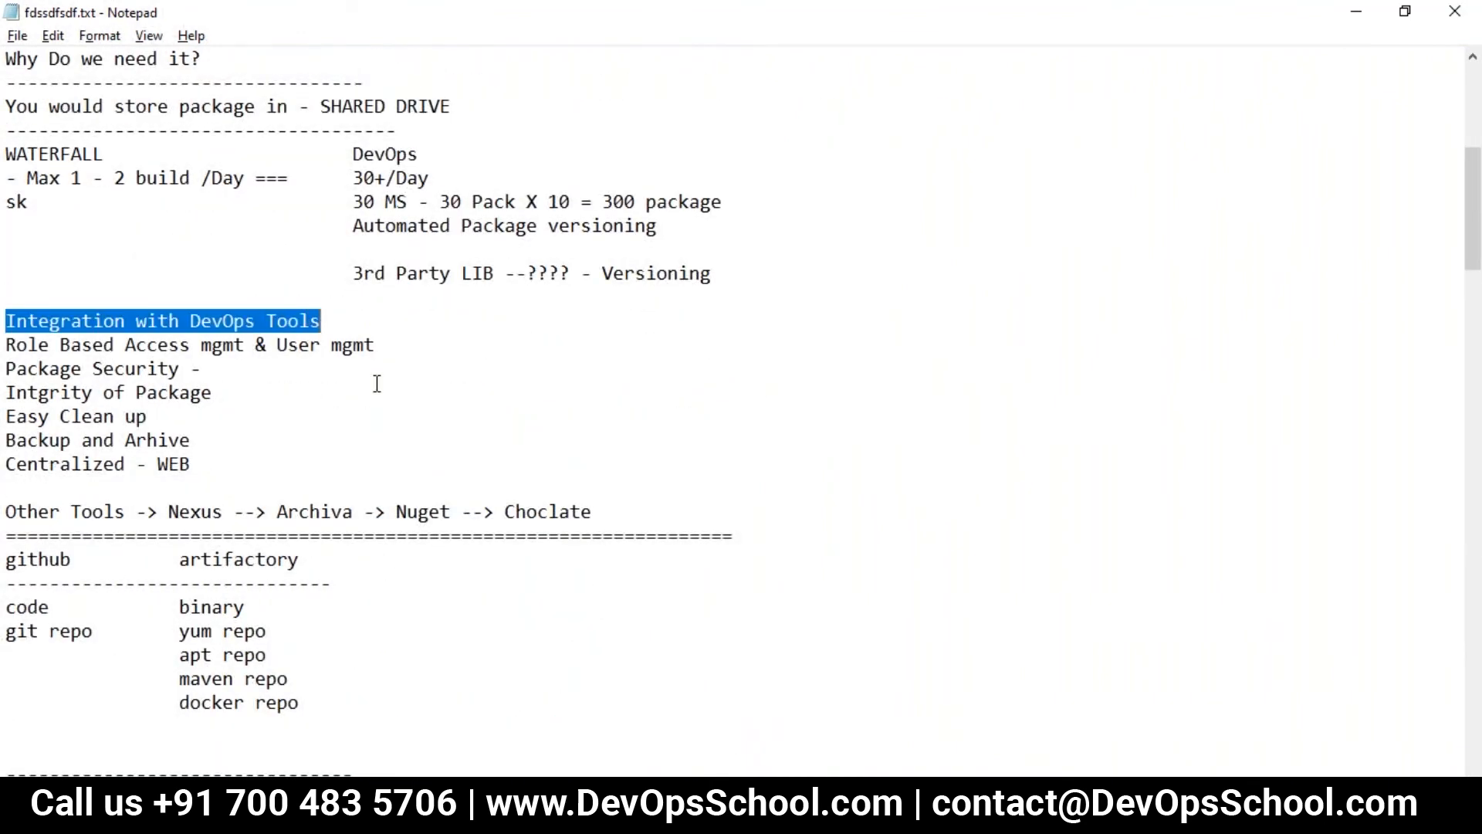
pyautogui.scroll(-20, 482, 438)
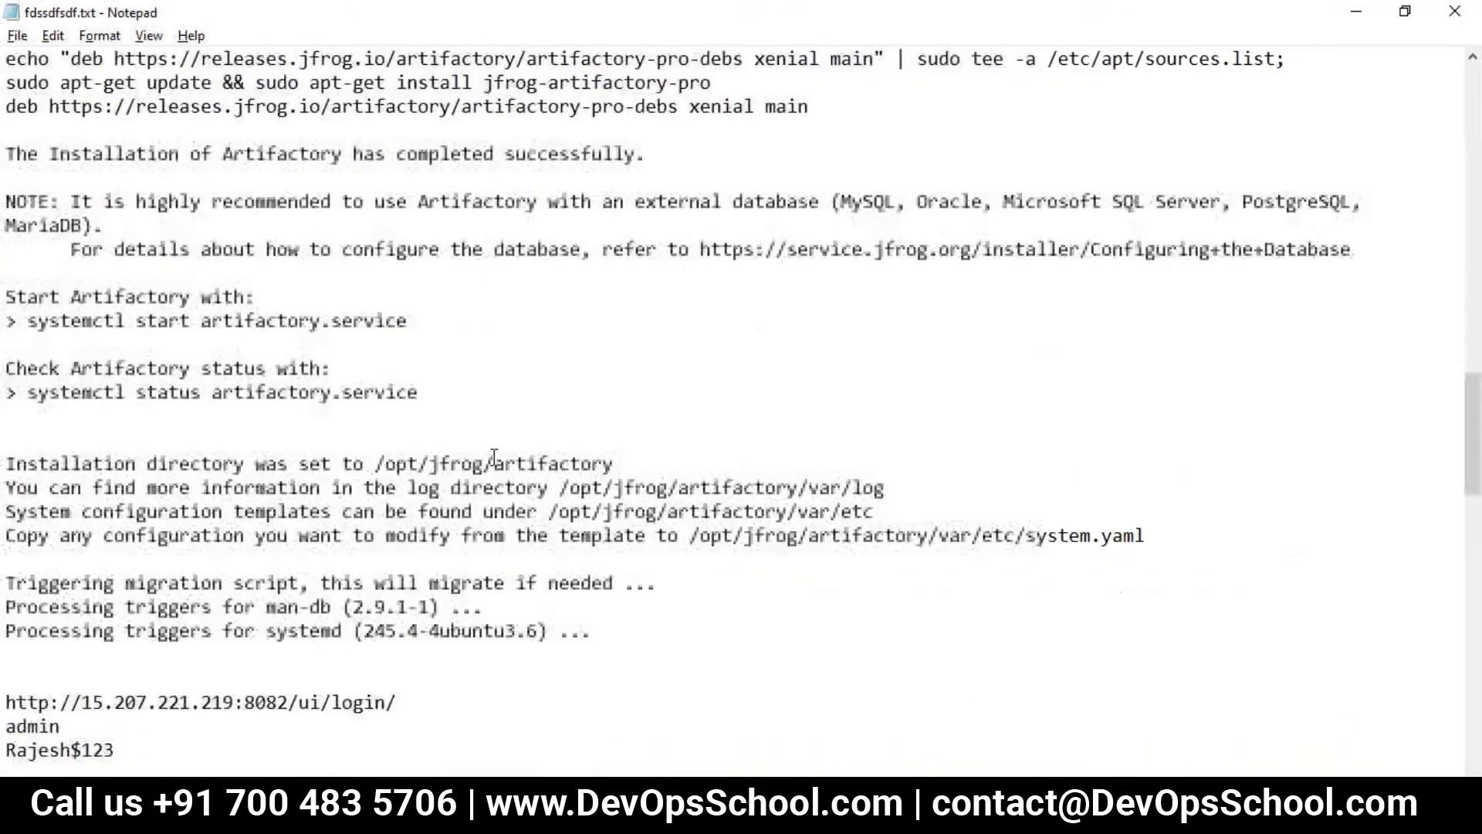
pyautogui.scroll(8, 506, 466)
# Switch to Chrome and enter "devopsschool-local" as the repository key of the new local Maven repository.
pyautogui.hotkey('alt', 'Tab')
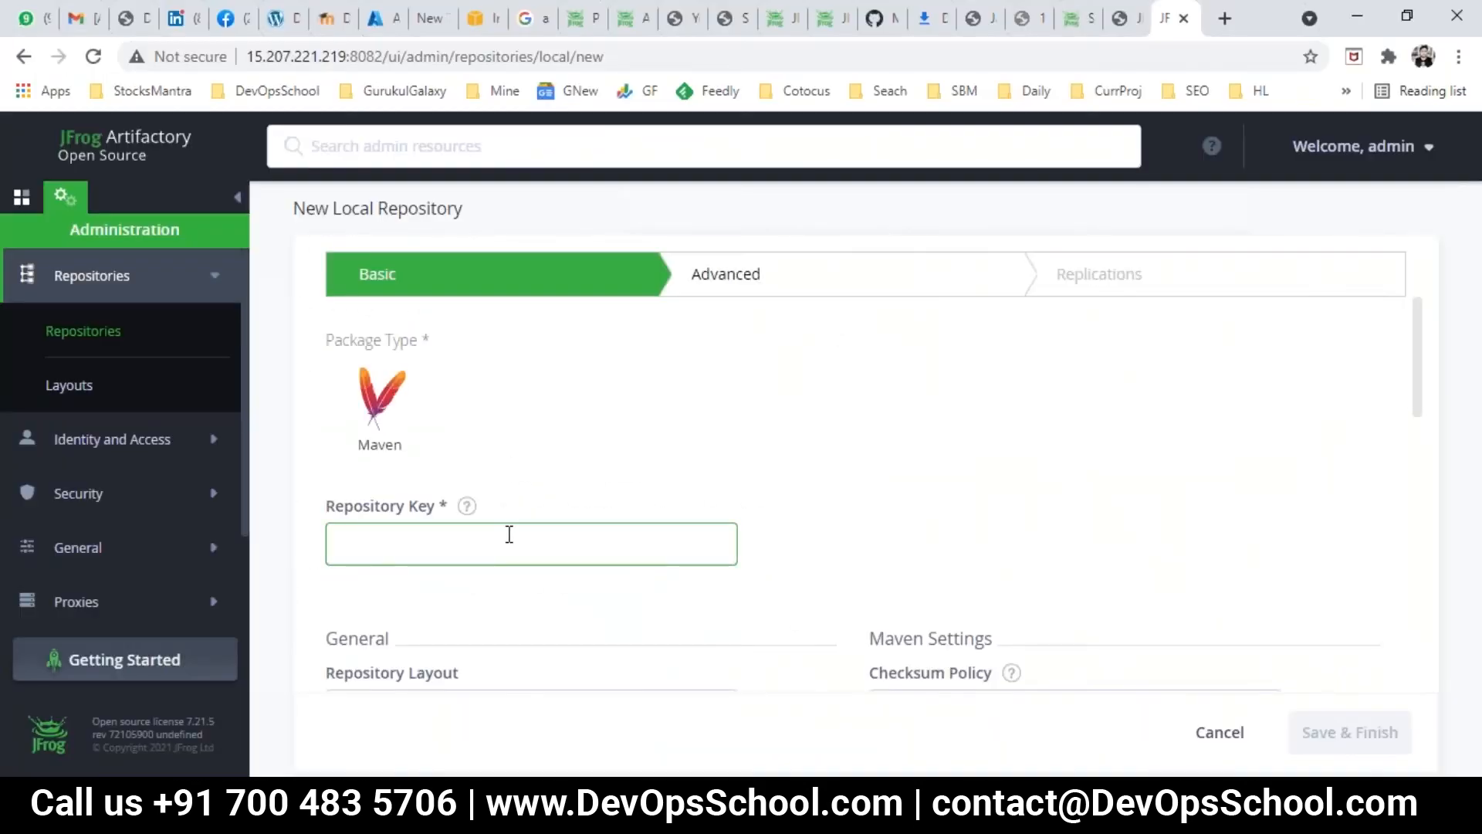
pyautogui.write('devopsschool-')
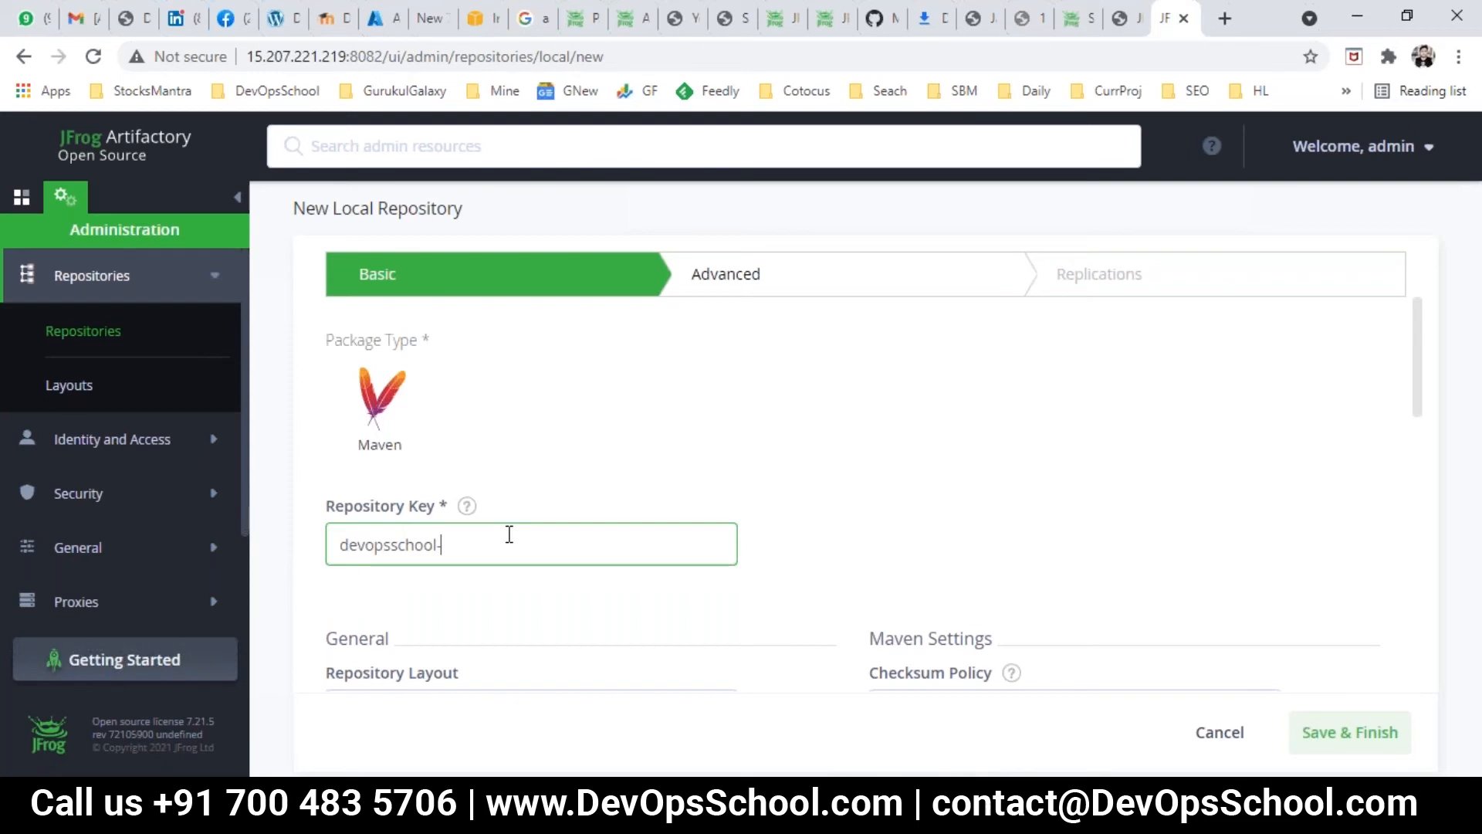
pyautogui.hotkey('alt', 'Tab')
pyautogui.hotkey('alt', 'Tab')
pyautogui.write('local')
pyautogui.hotkey('ctrl', 'a')
# Disable Handle Snapshots in the Maven settings of the new local repository.
pyautogui.scroll(-1, 567, 540)
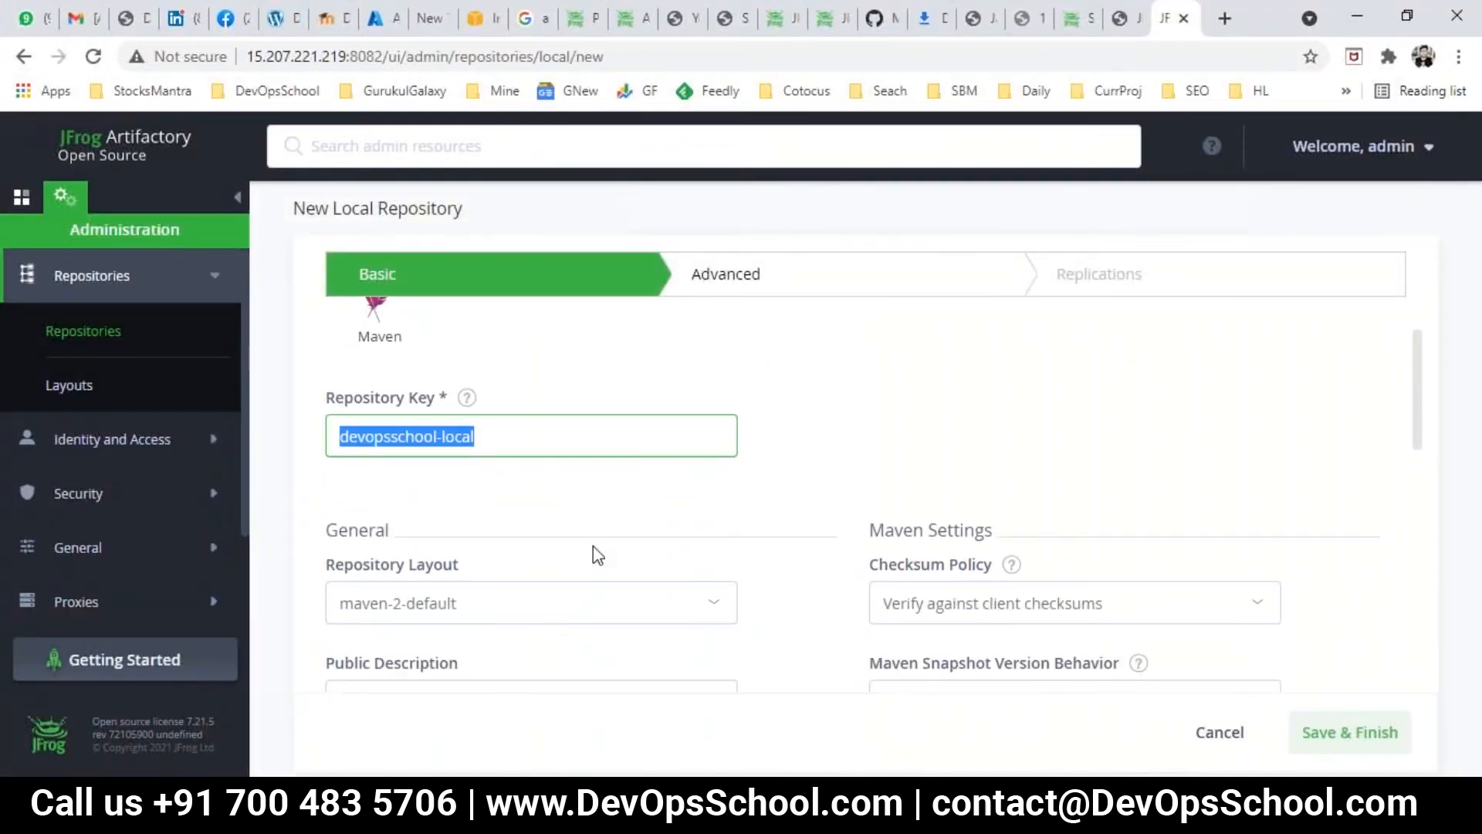
pyautogui.scroll(-1, 597, 554)
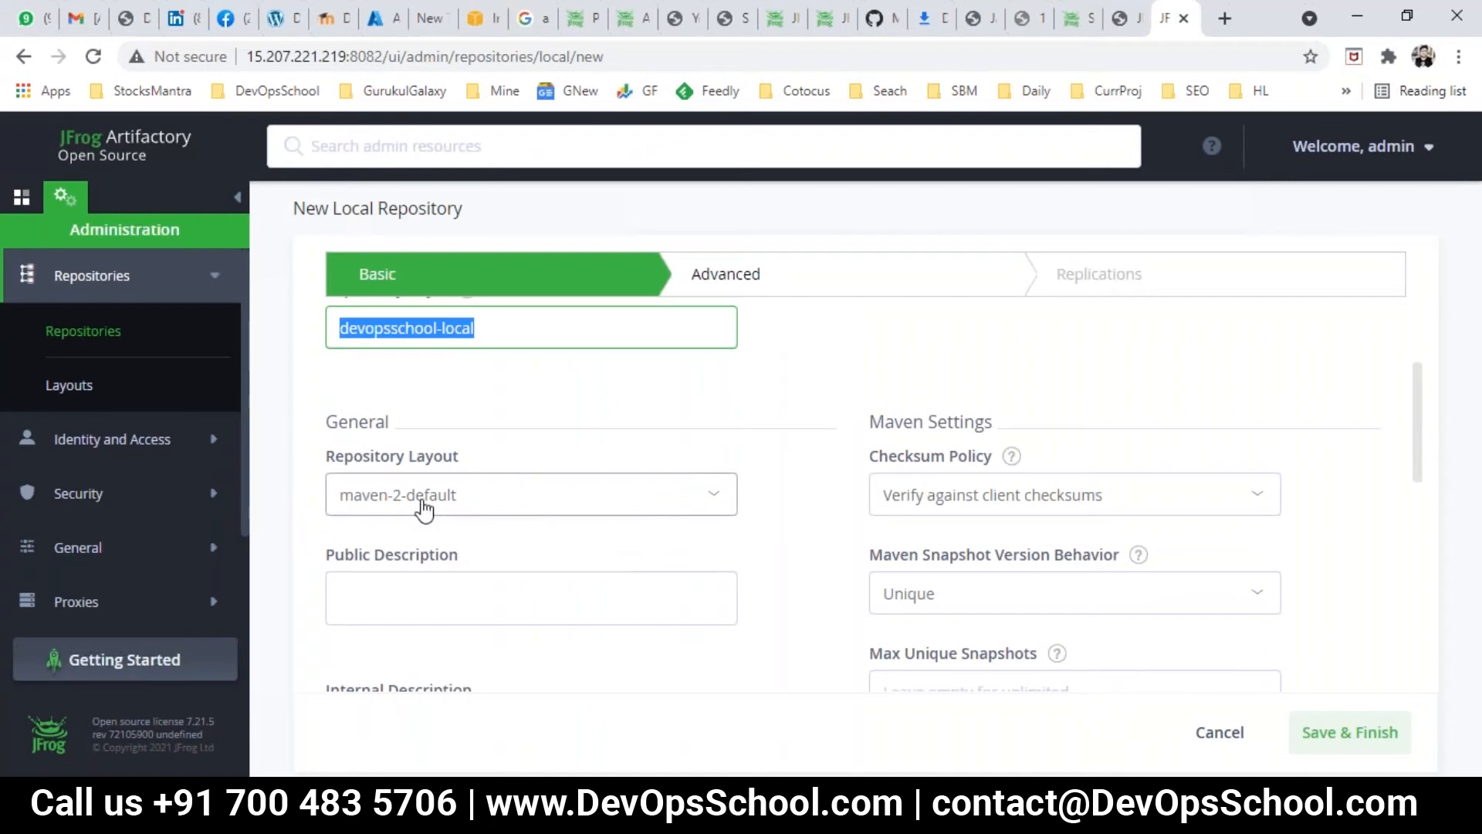
pyautogui.scroll(-1, 496, 546)
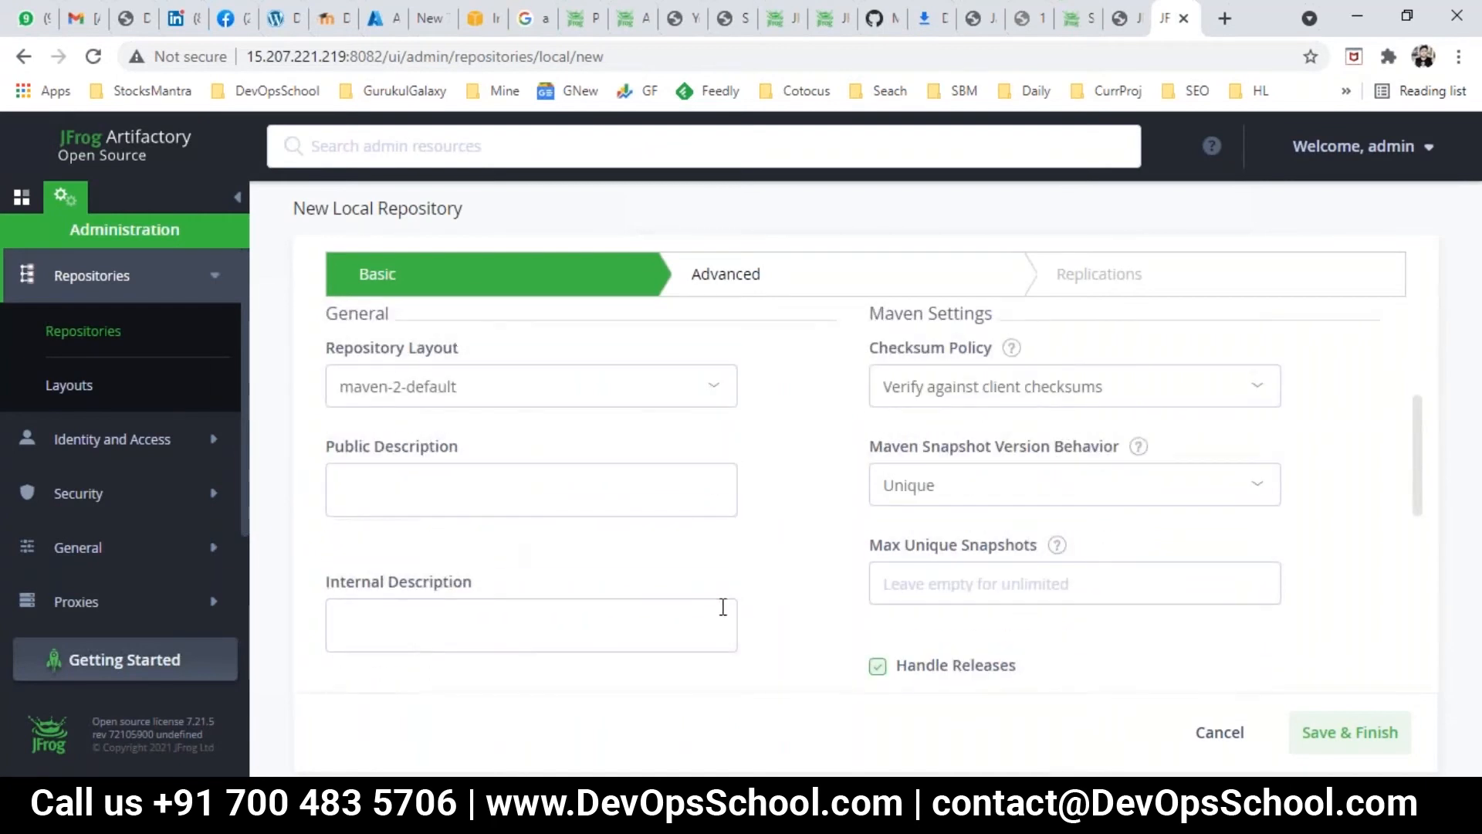
pyautogui.scroll(-2, 724, 607)
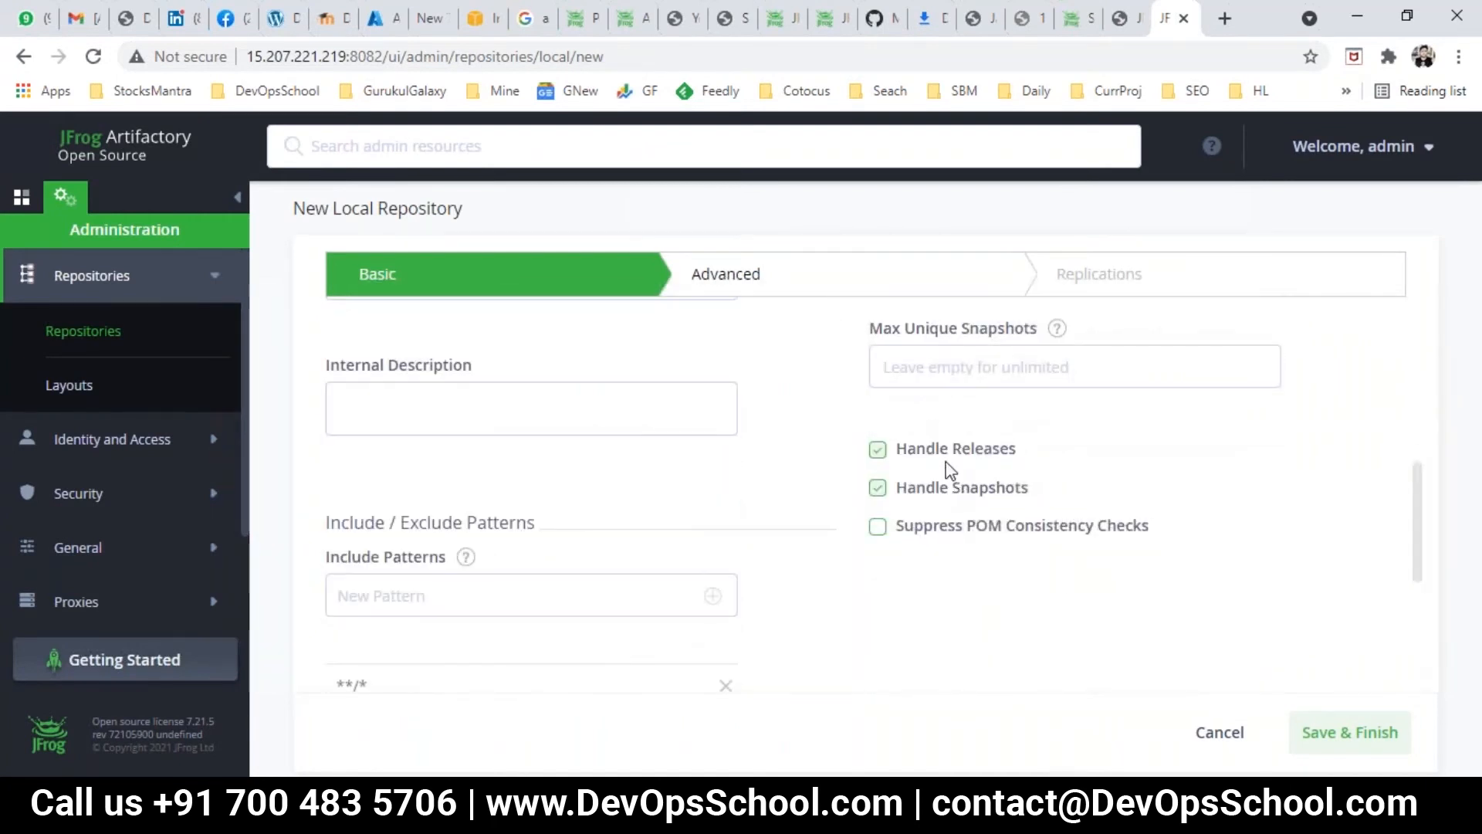
pyautogui.moveTo(1032, 452); pyautogui.dragTo(906, 450)
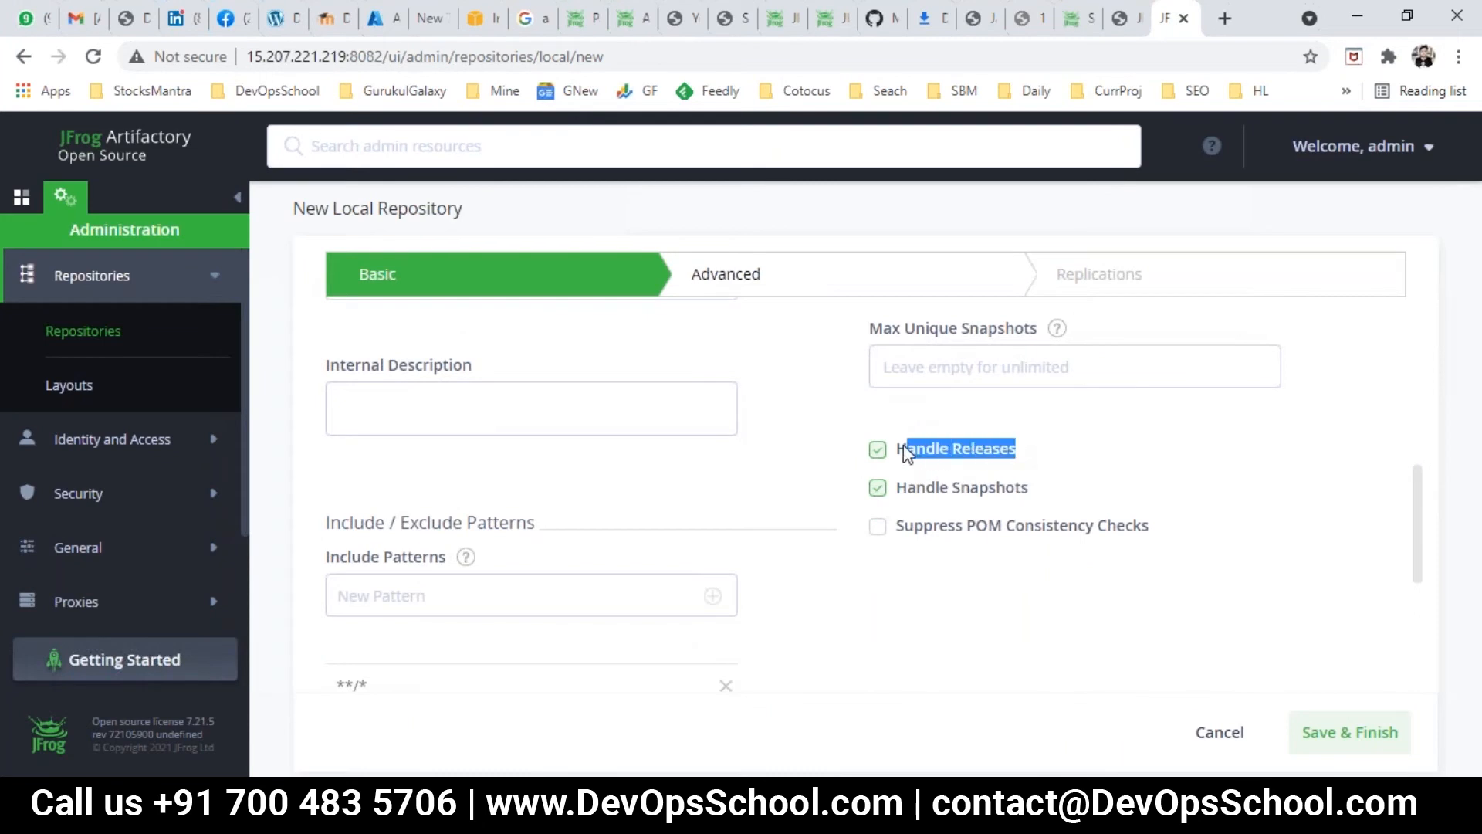
pyautogui.click(1035, 455)
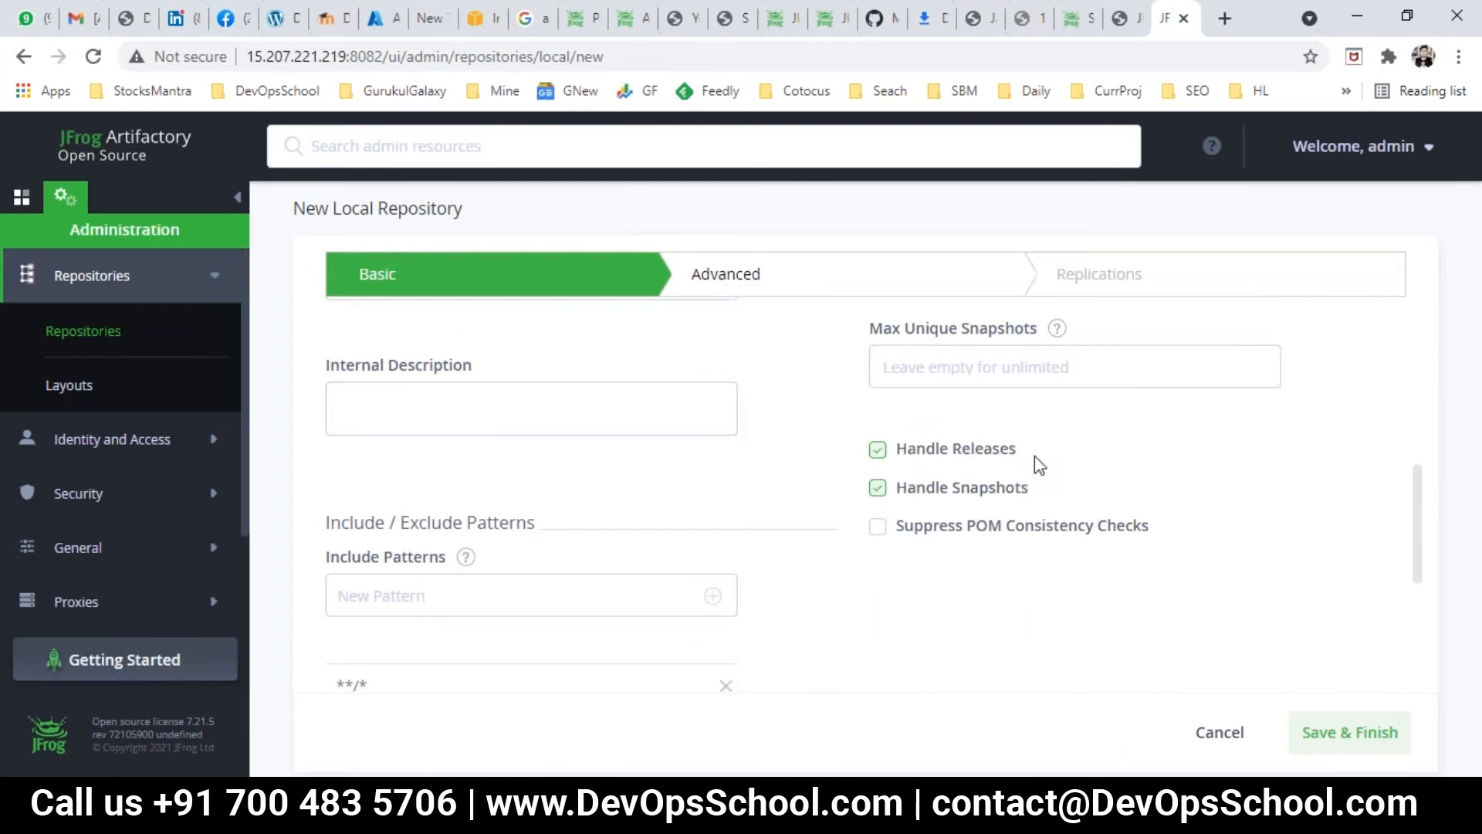
pyautogui.moveTo(1015, 443); pyautogui.dragTo(925, 439)
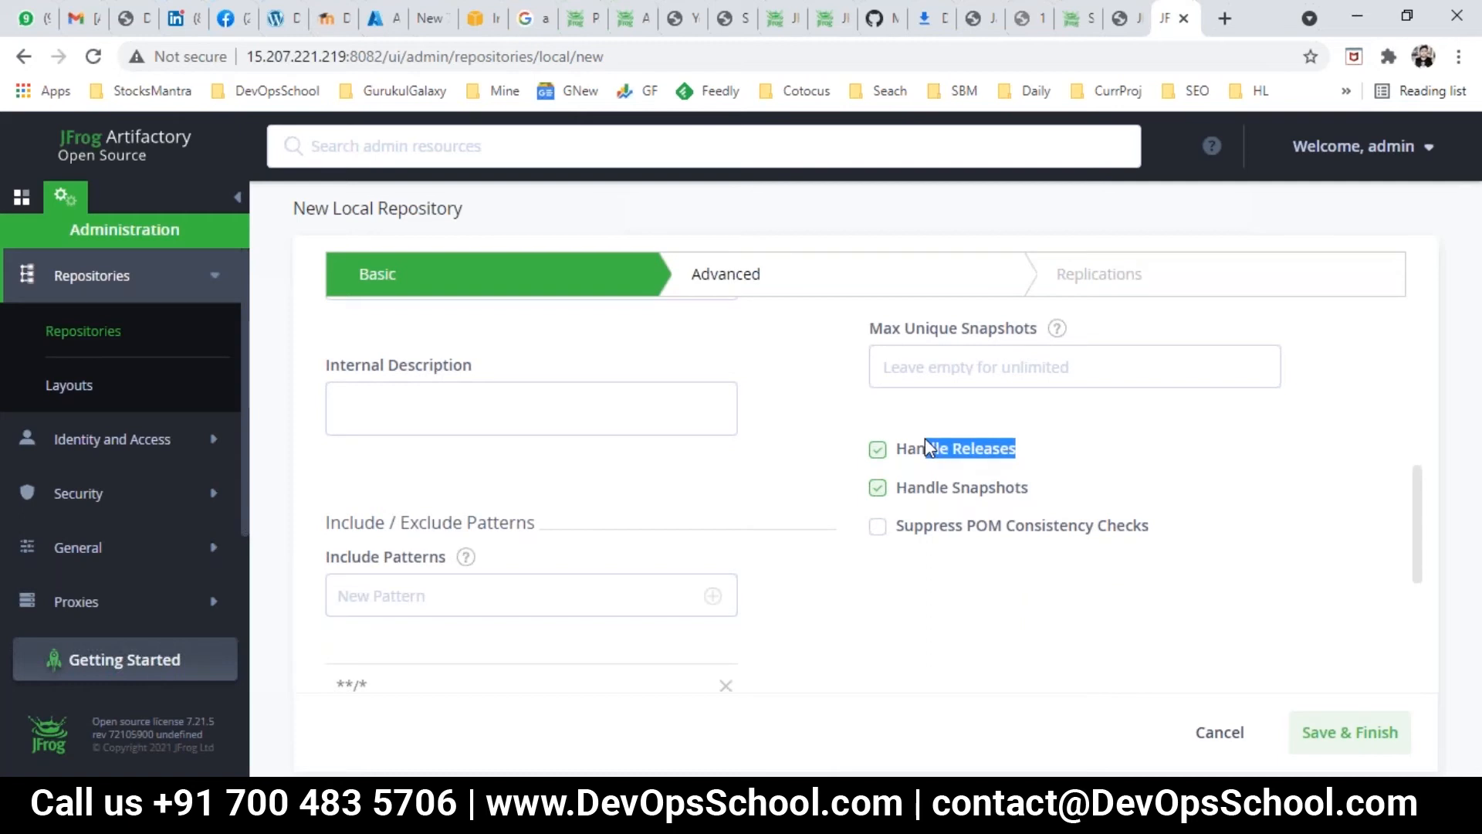
pyautogui.click(943, 491)
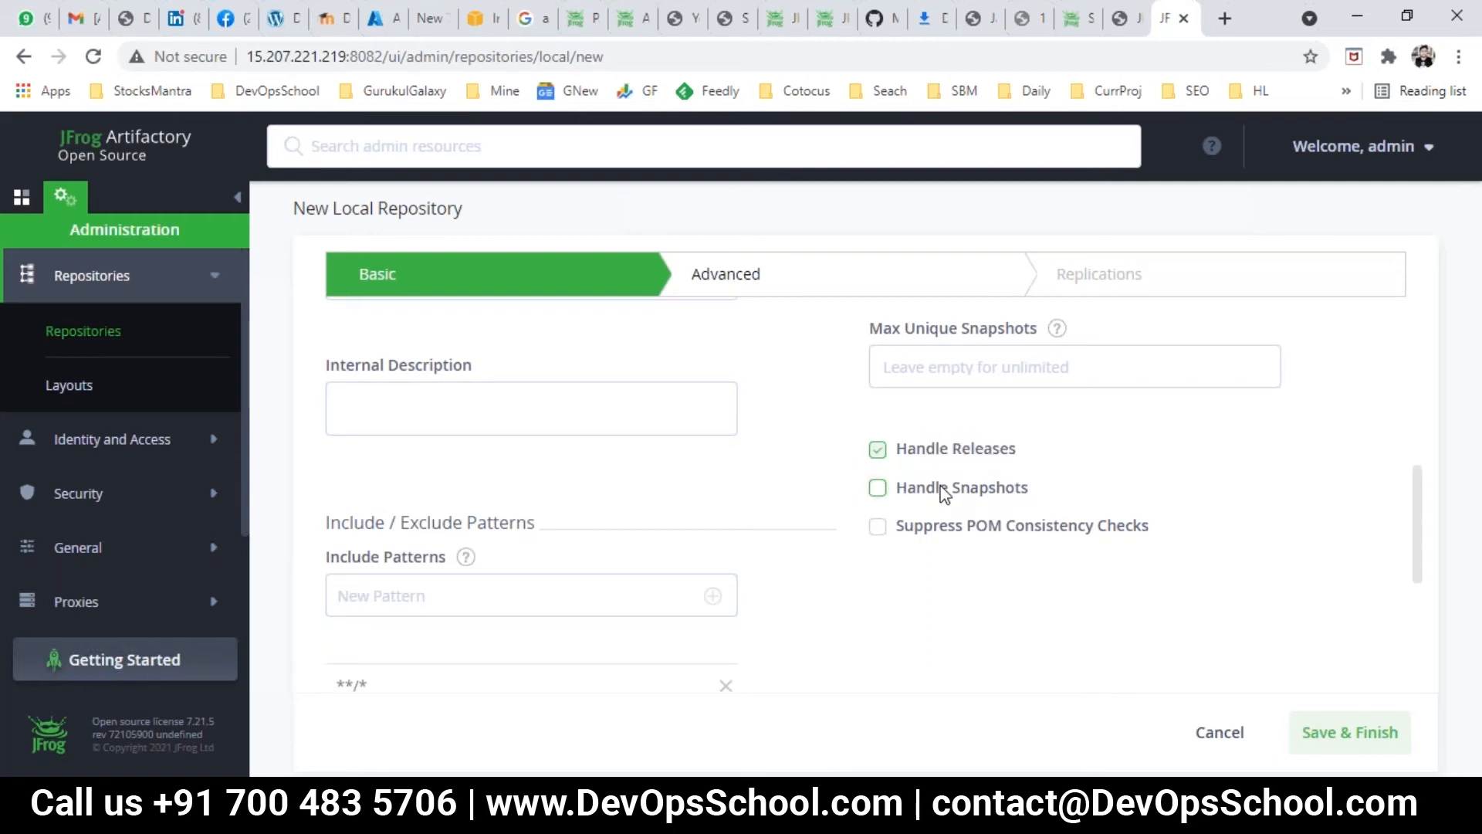
pyautogui.hotkey('alt', 'Tab')
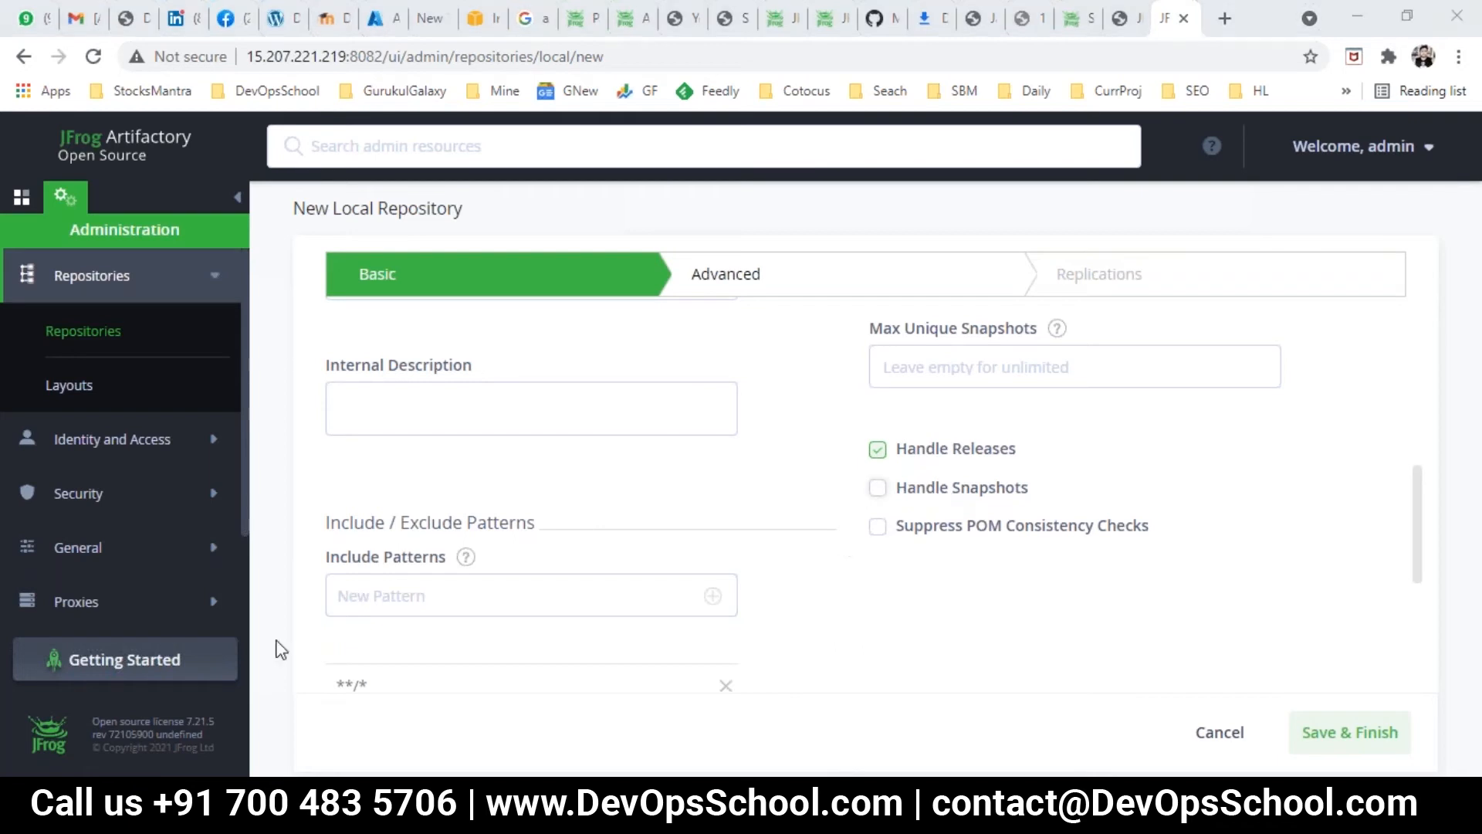
pyautogui.hotkey('alt', 'Tab')
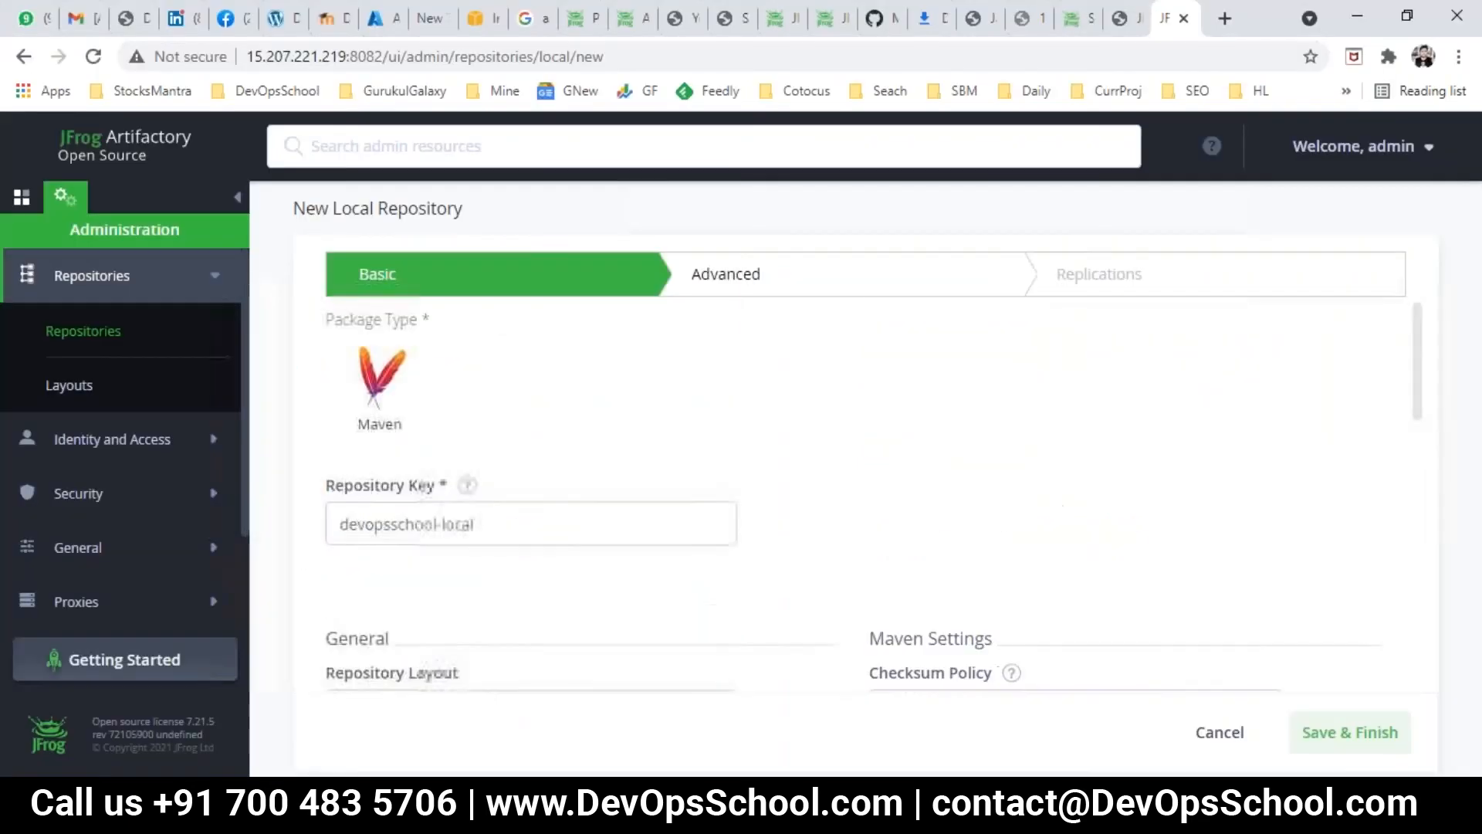
# Complete the new Maven repository's key as "devopsschool-local-release", copy the key, and save the repository.
pyautogui.click(493, 549)
pyautogui.write('-release')
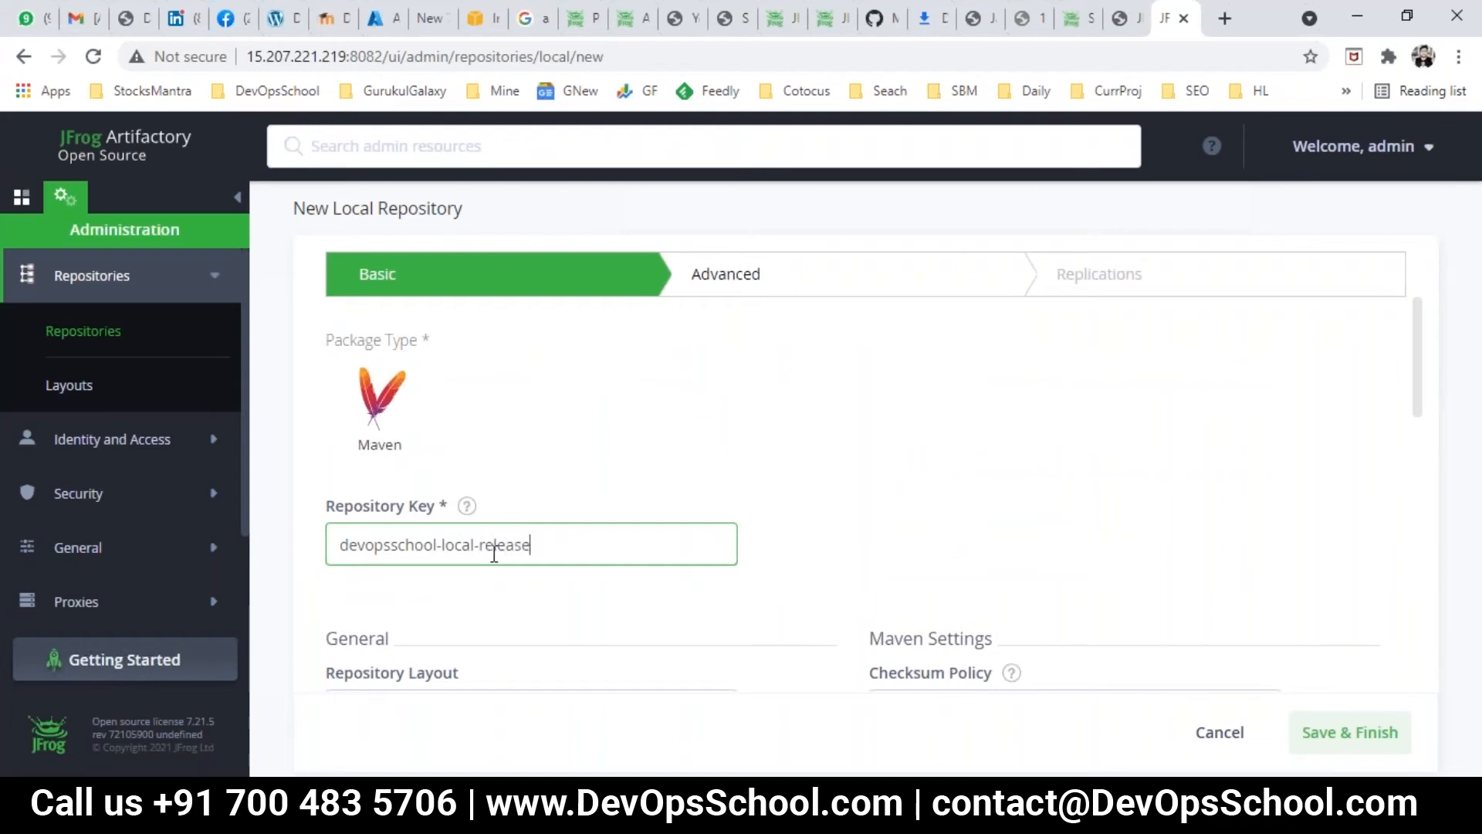
pyautogui.hotkey('ctrl', 'a')
pyautogui.scroll(-3, 495, 561)
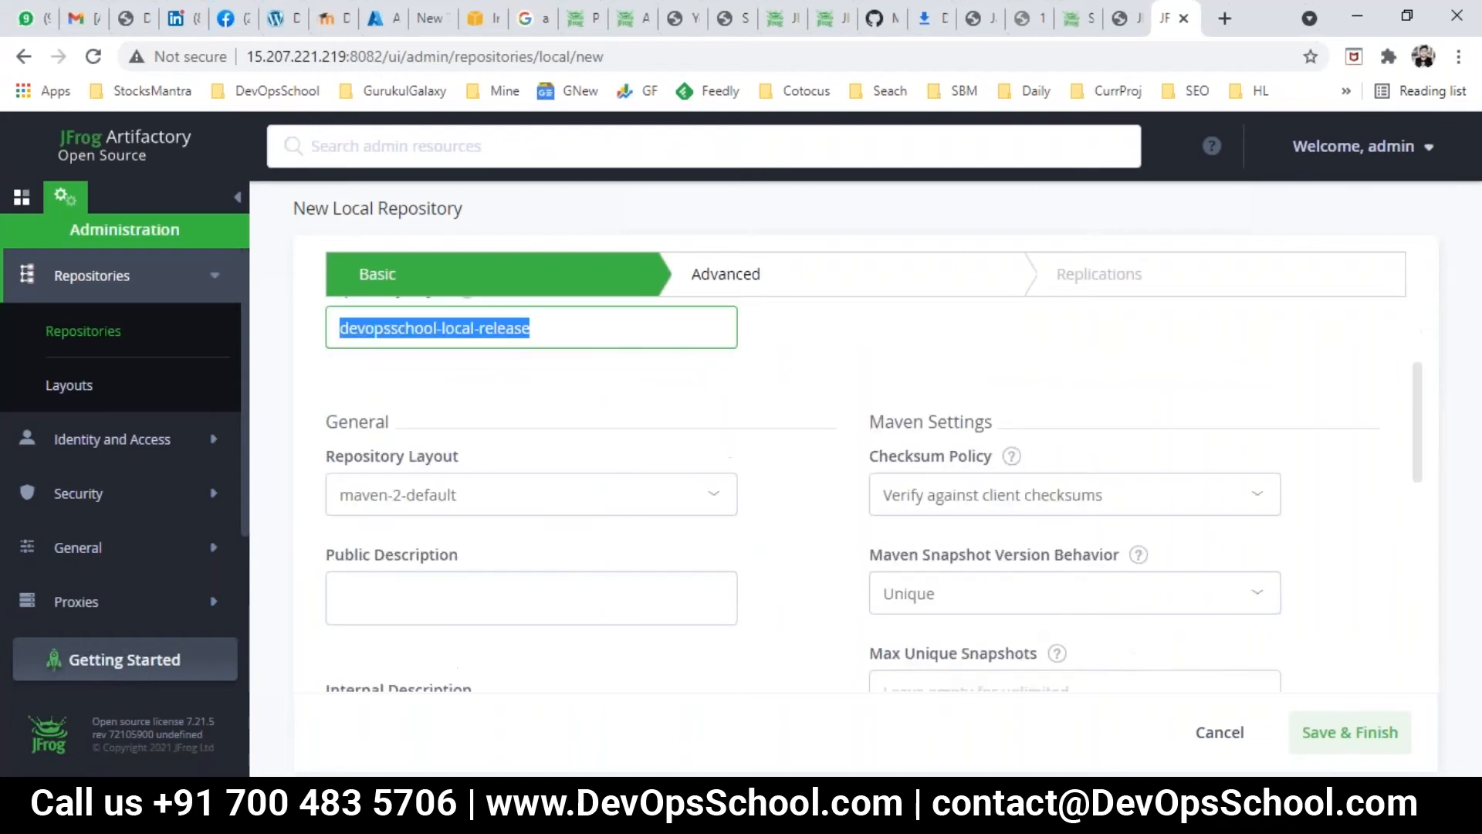
pyautogui.scroll(-1, 1016, 637)
pyautogui.scroll(-4, 1016, 637)
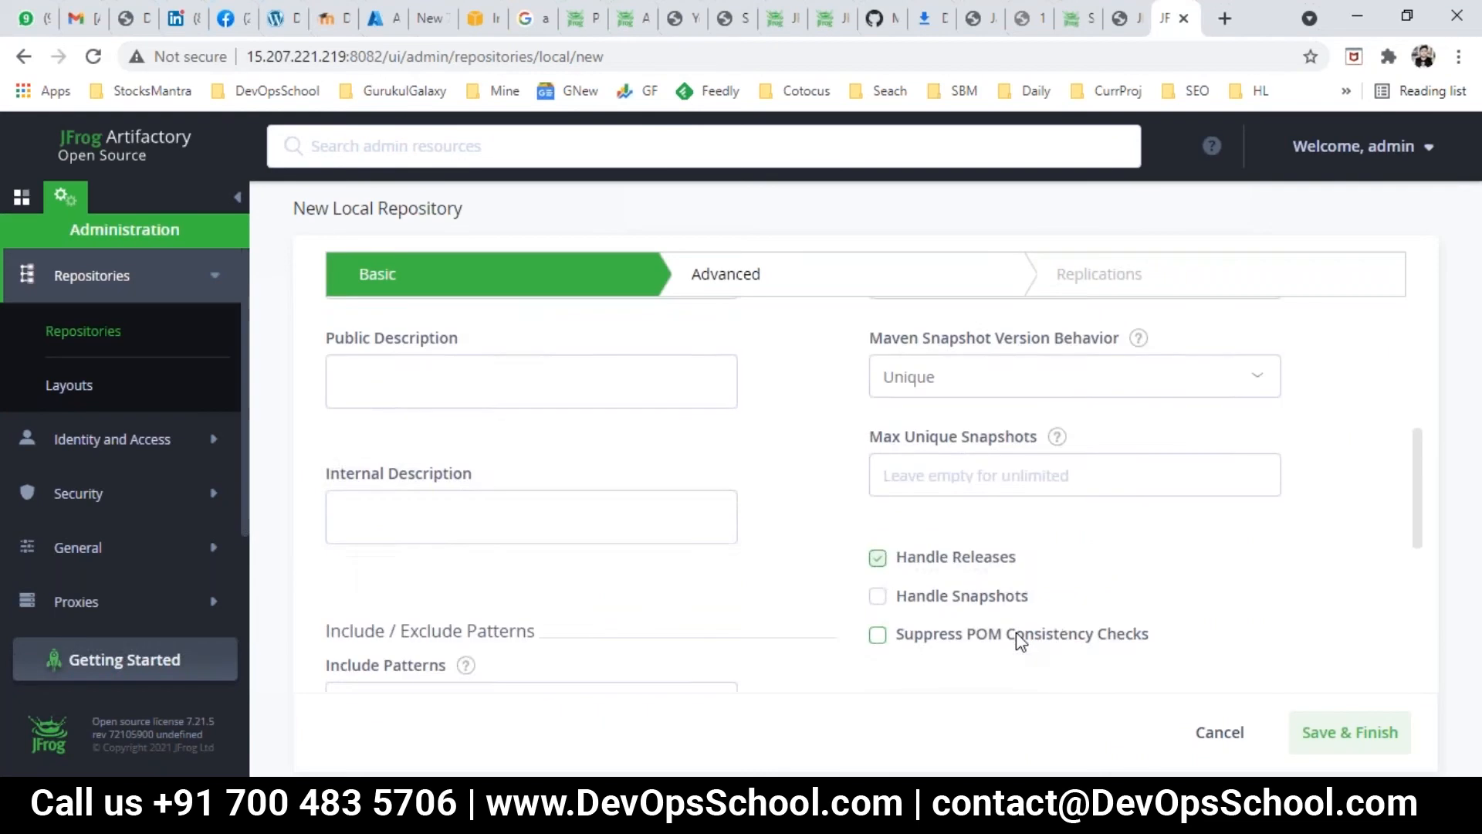
pyautogui.click(1325, 739)
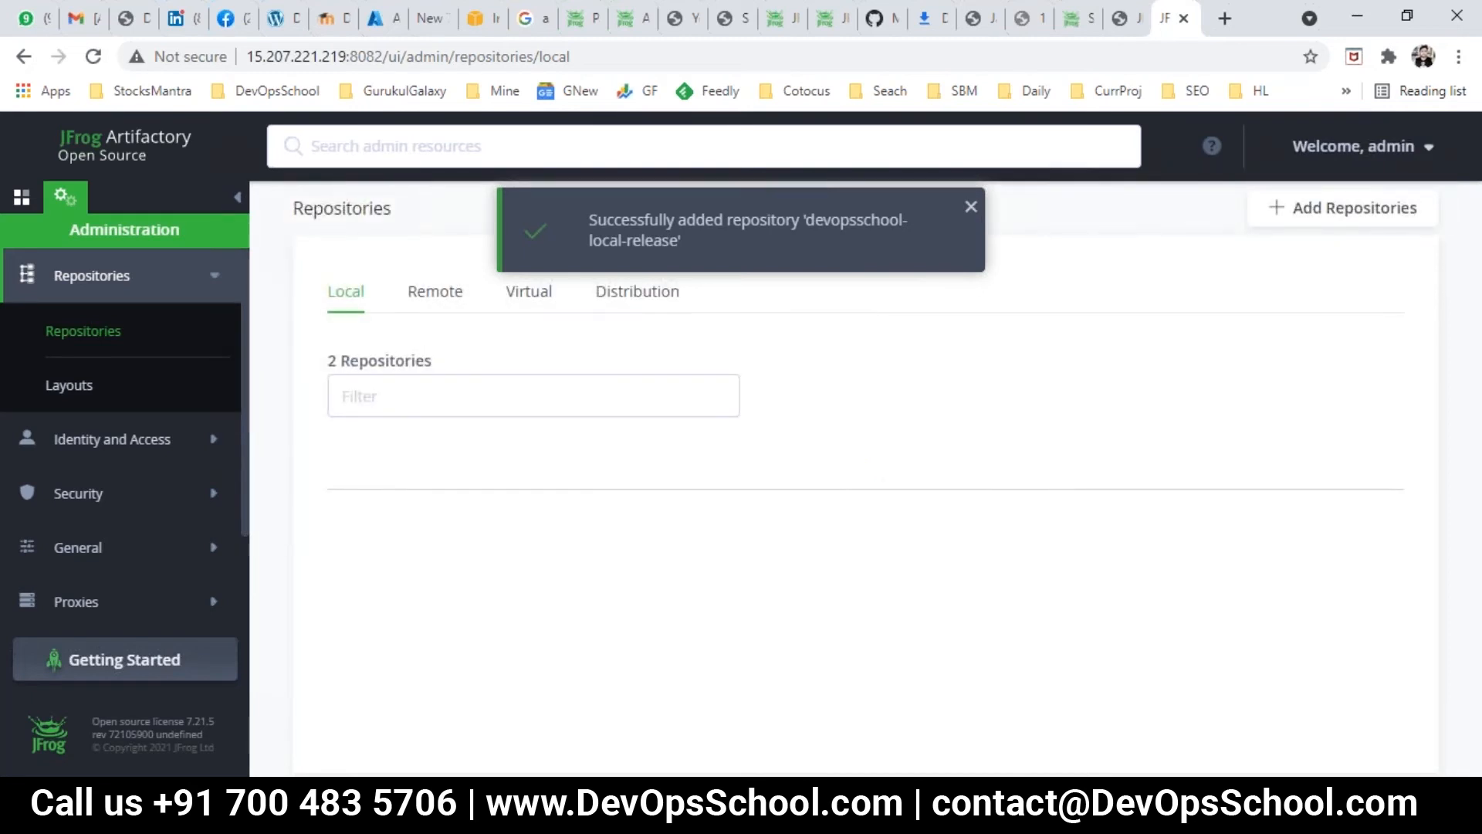
pyautogui.click(971, 206)
pyautogui.click(539, 395)
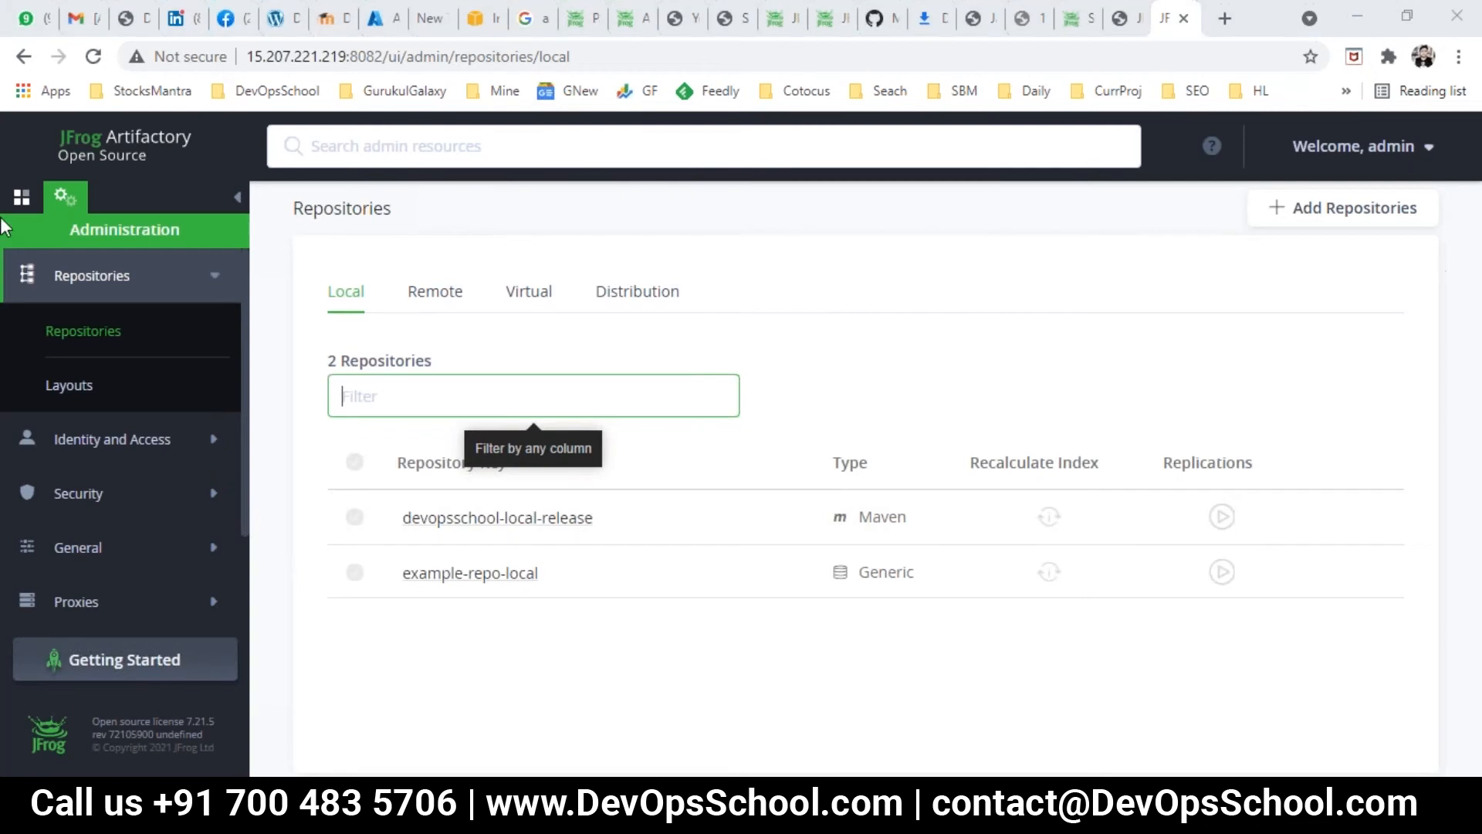
# Start another new local repository and choose Maven as its package type.
pyautogui.click(1315, 209)
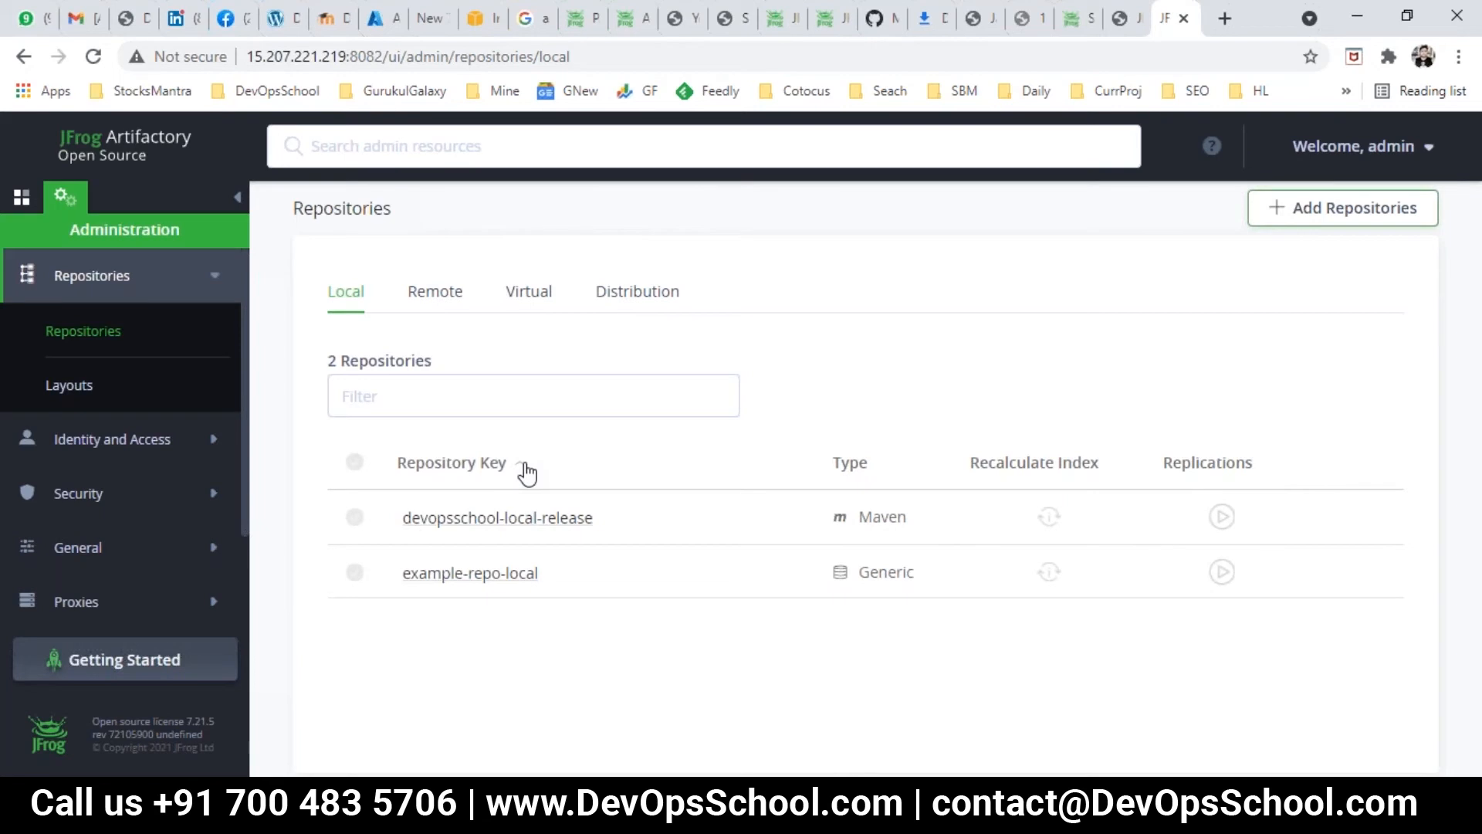
pyautogui.moveTo(1353, 216)
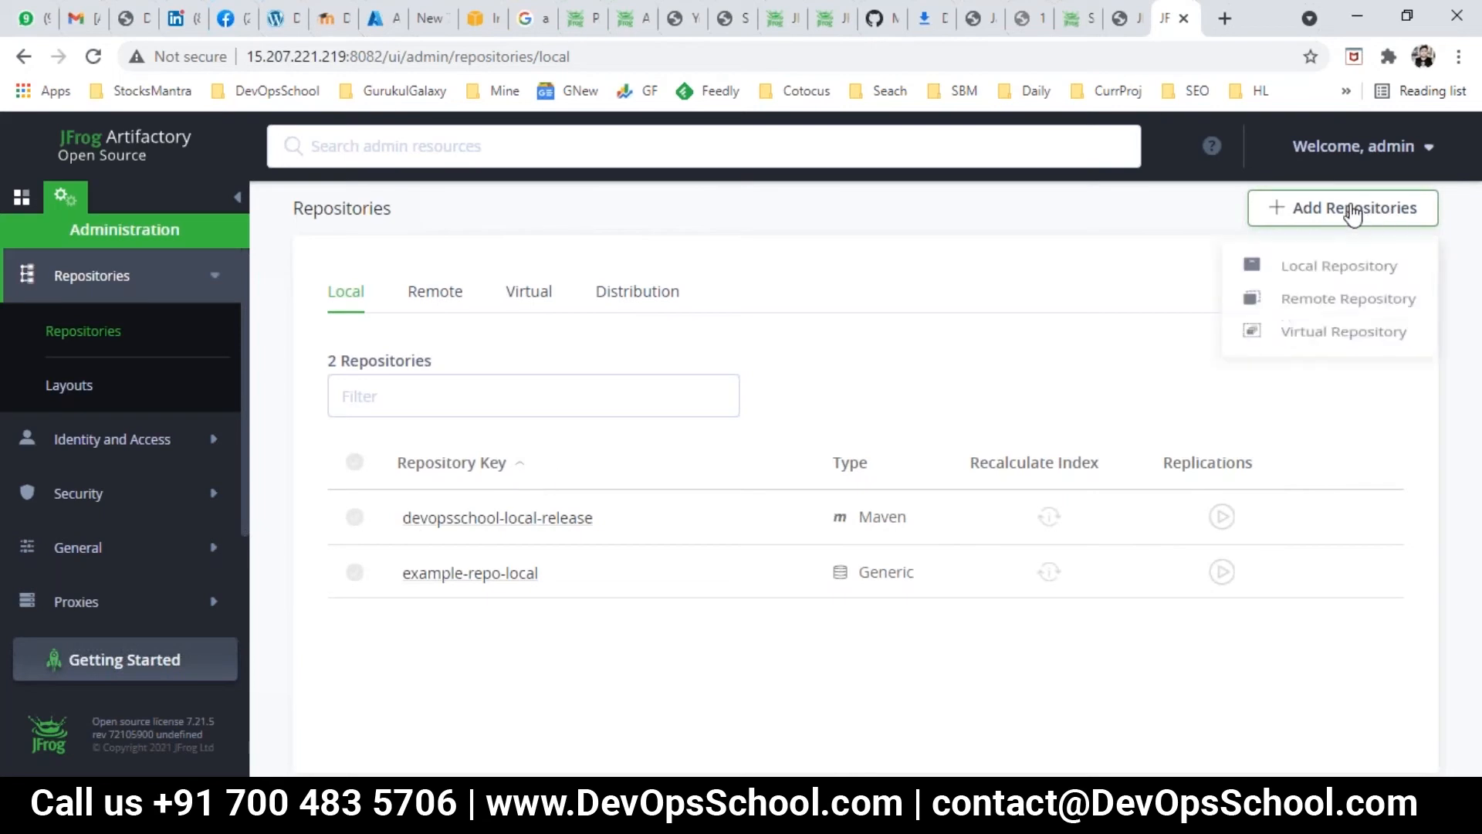
pyautogui.click(1328, 274)
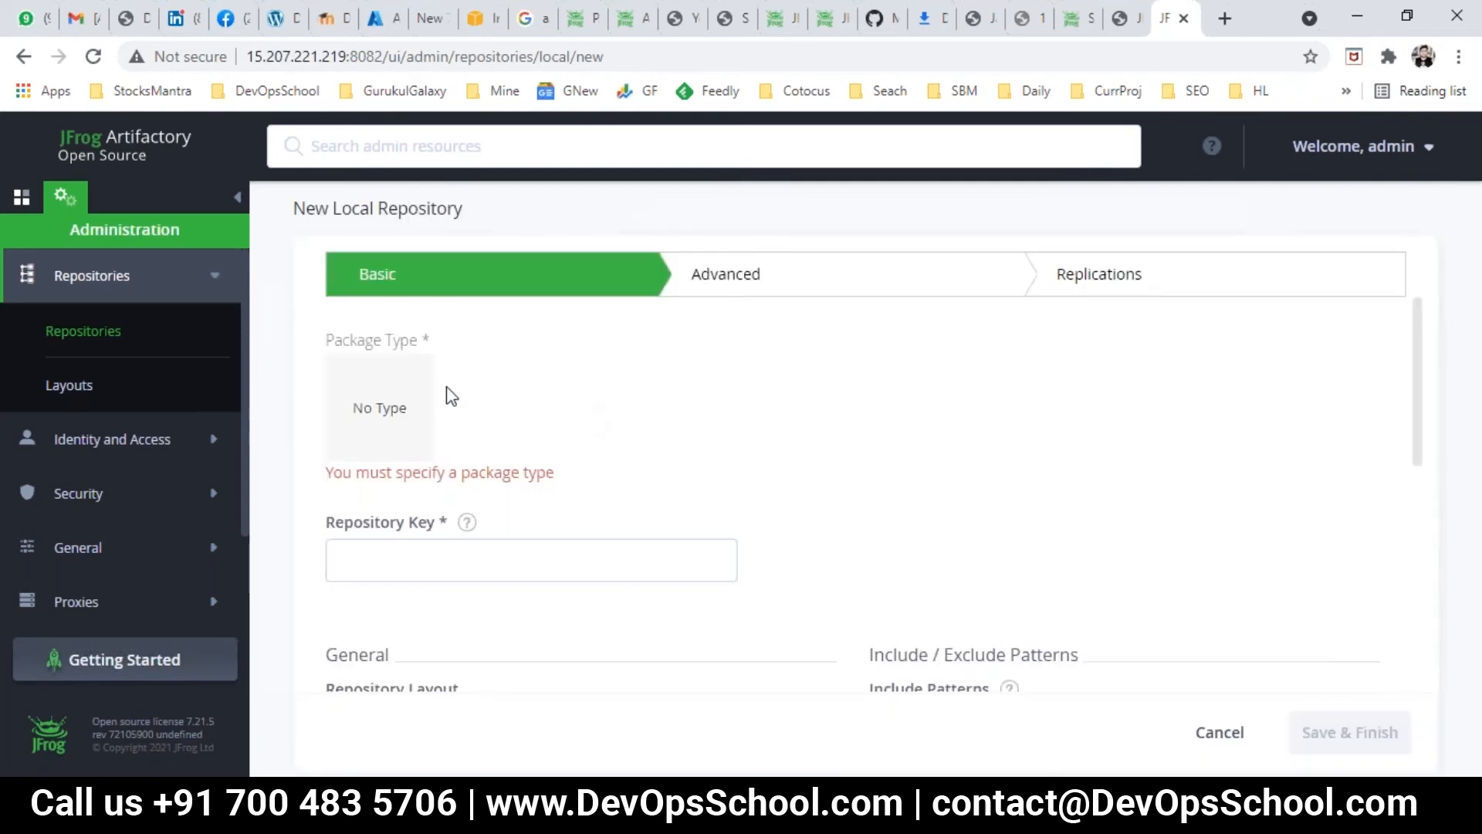
pyautogui.click(421, 424)
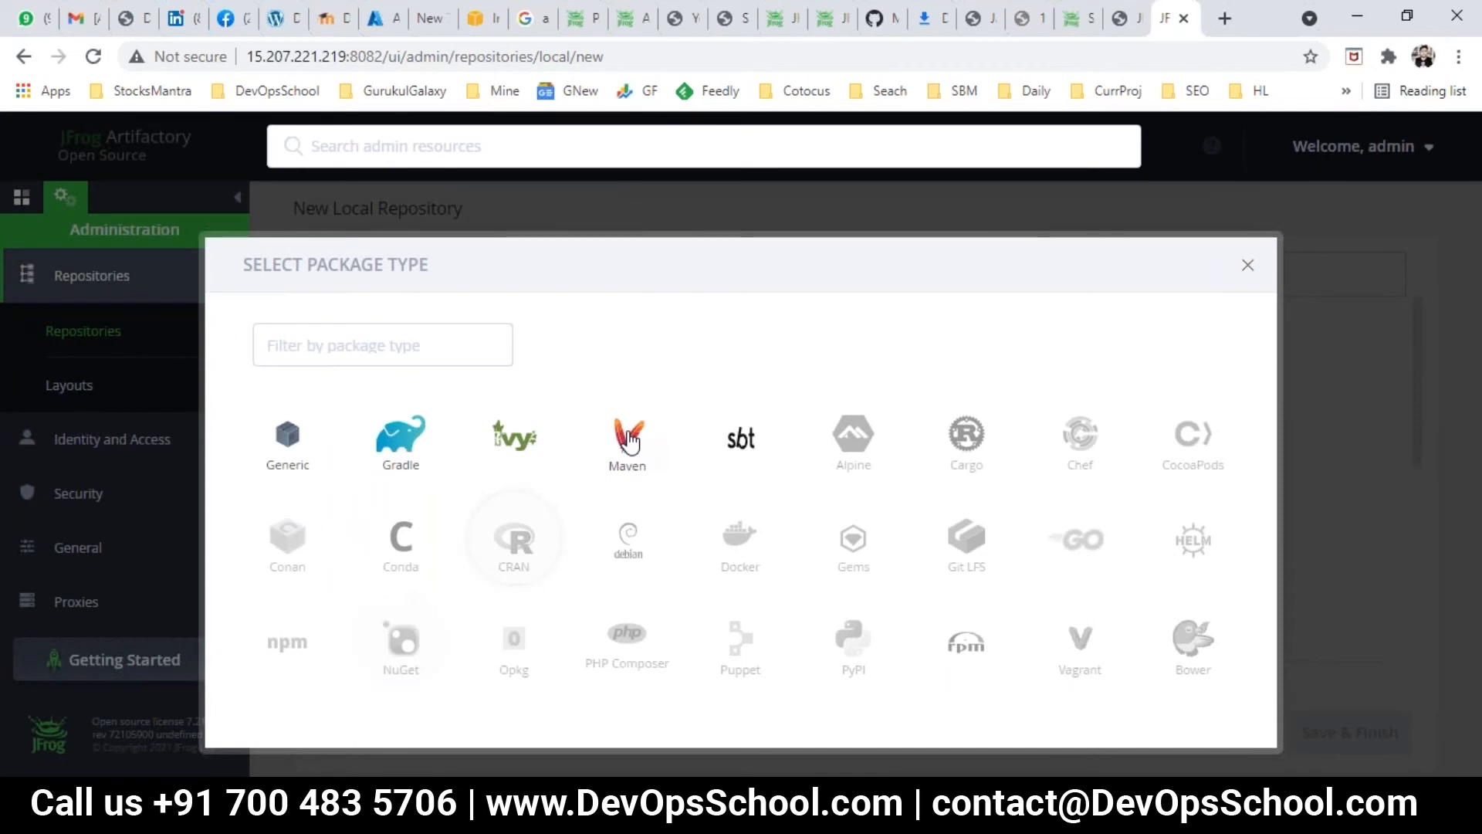
pyautogui.click(630, 440)
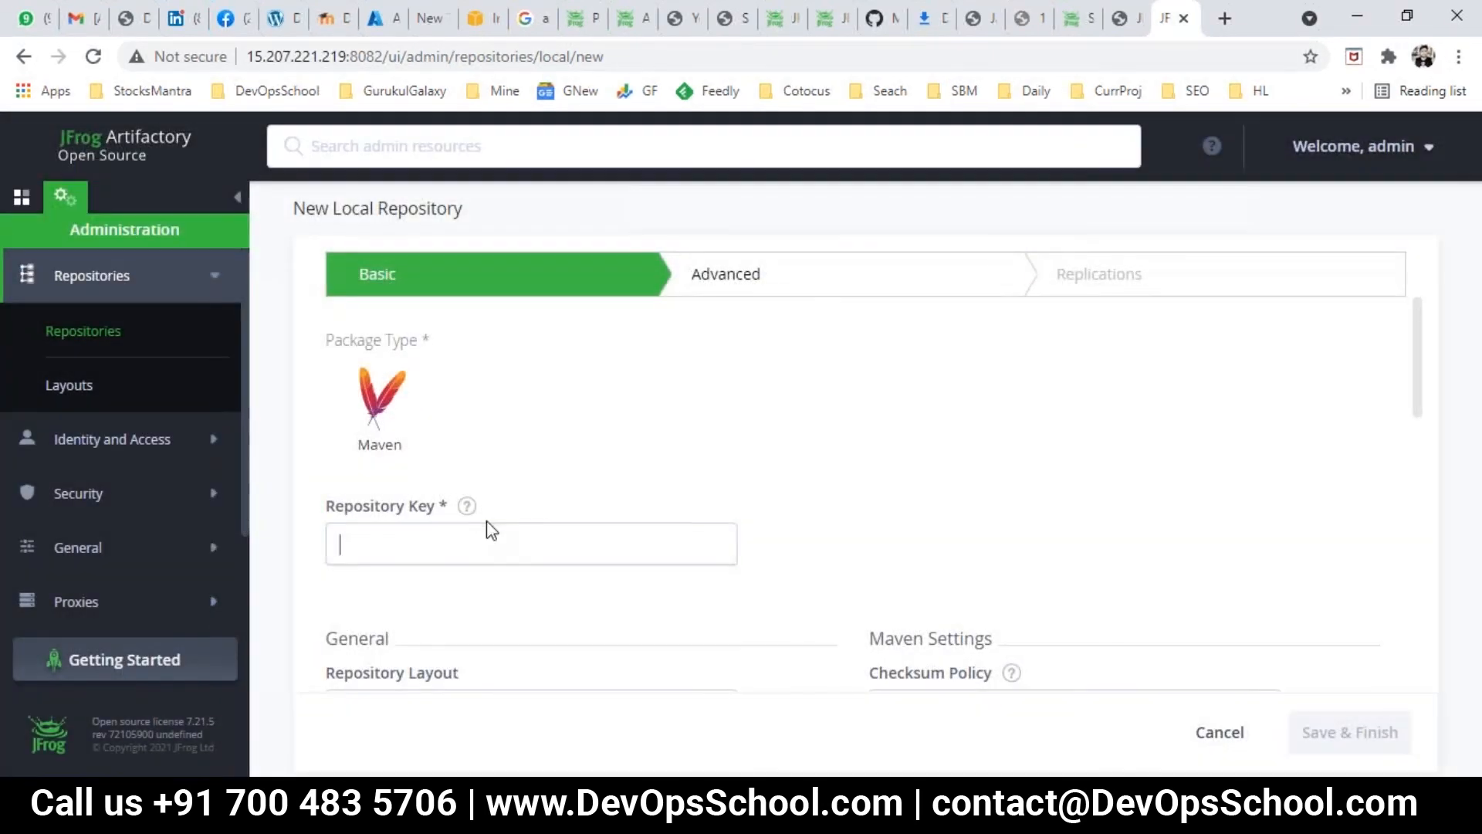
# Reuse the copied release key and change its ending so the repository key reads "devopsschool-local-snapshot".
pyautogui.click(486, 541)
pyautogui.write('devopsschool-local-release')
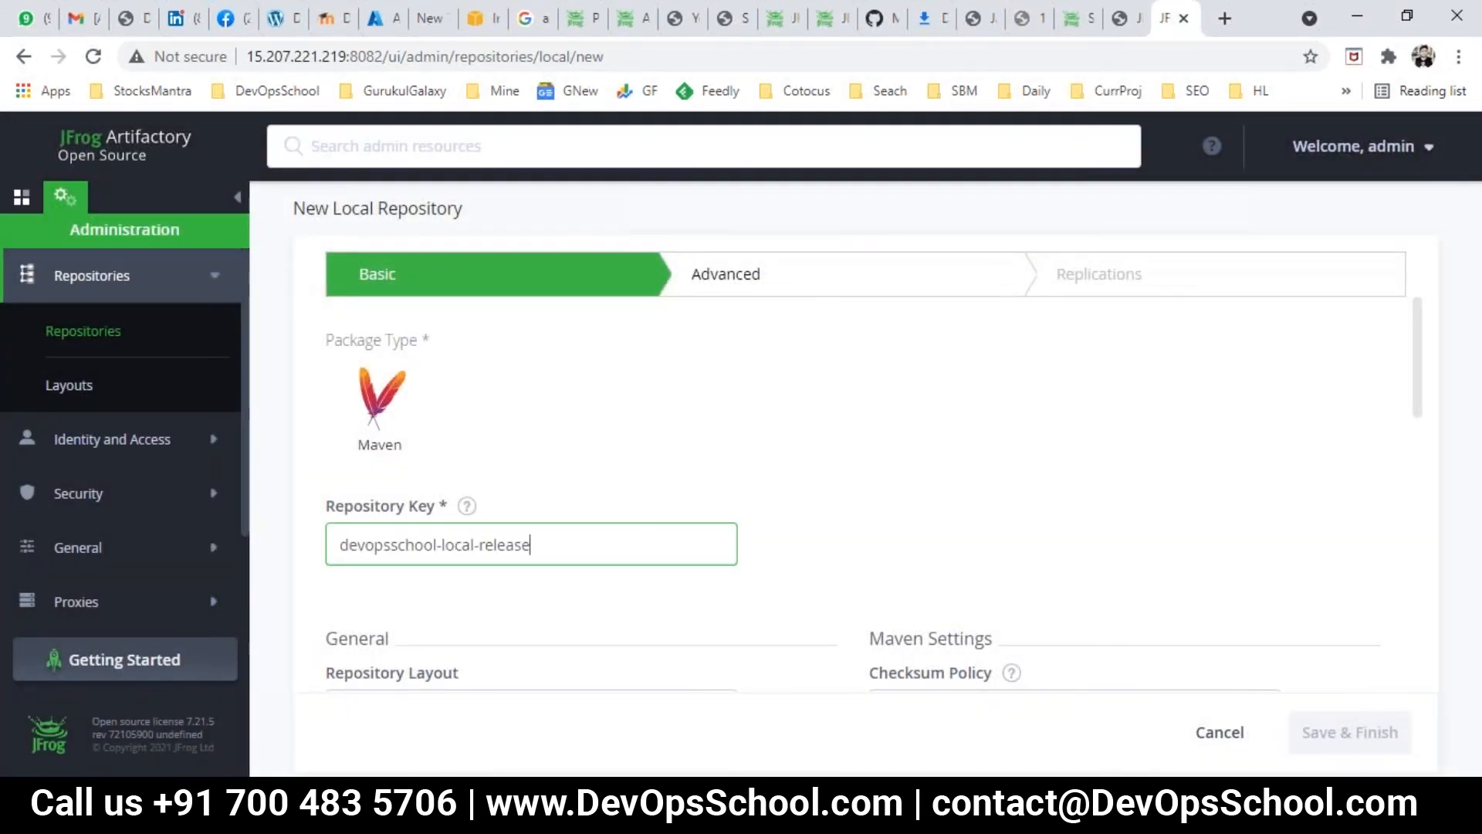
pyautogui.press('BackSpace')
pyautogui.press('BackSpace')
pyautogui.press('BackSpace')
pyautogui.press('BackSpace')
pyautogui.press('BackSpace')
pyautogui.press('BackSpace')
pyautogui.write('snapshot')
pyautogui.tripleClick(653, 562)
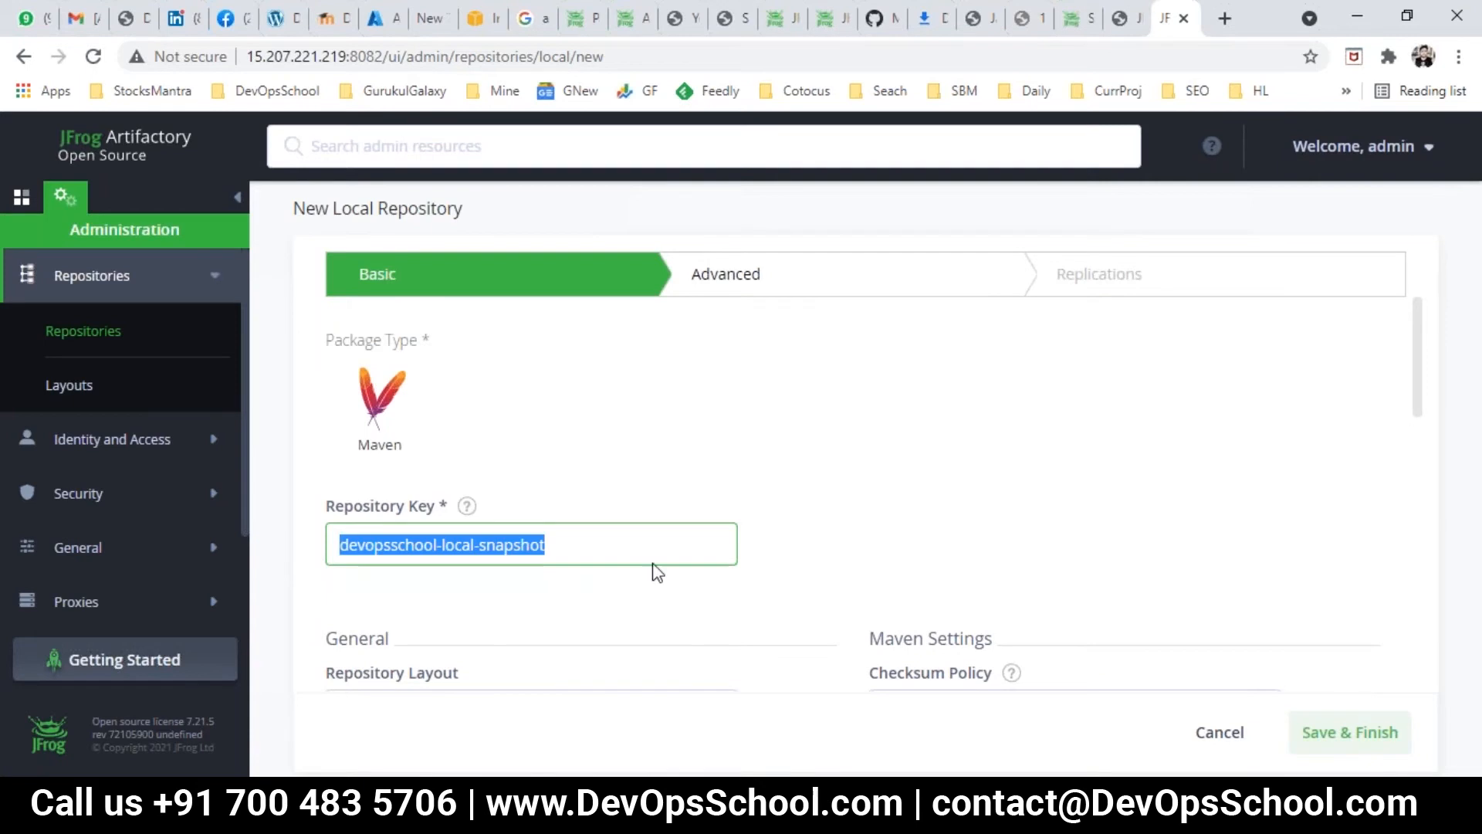
# Disable Handle Releases in the snapshot repository's Maven settings and save the repository.
pyautogui.scroll(-6, 853, 622)
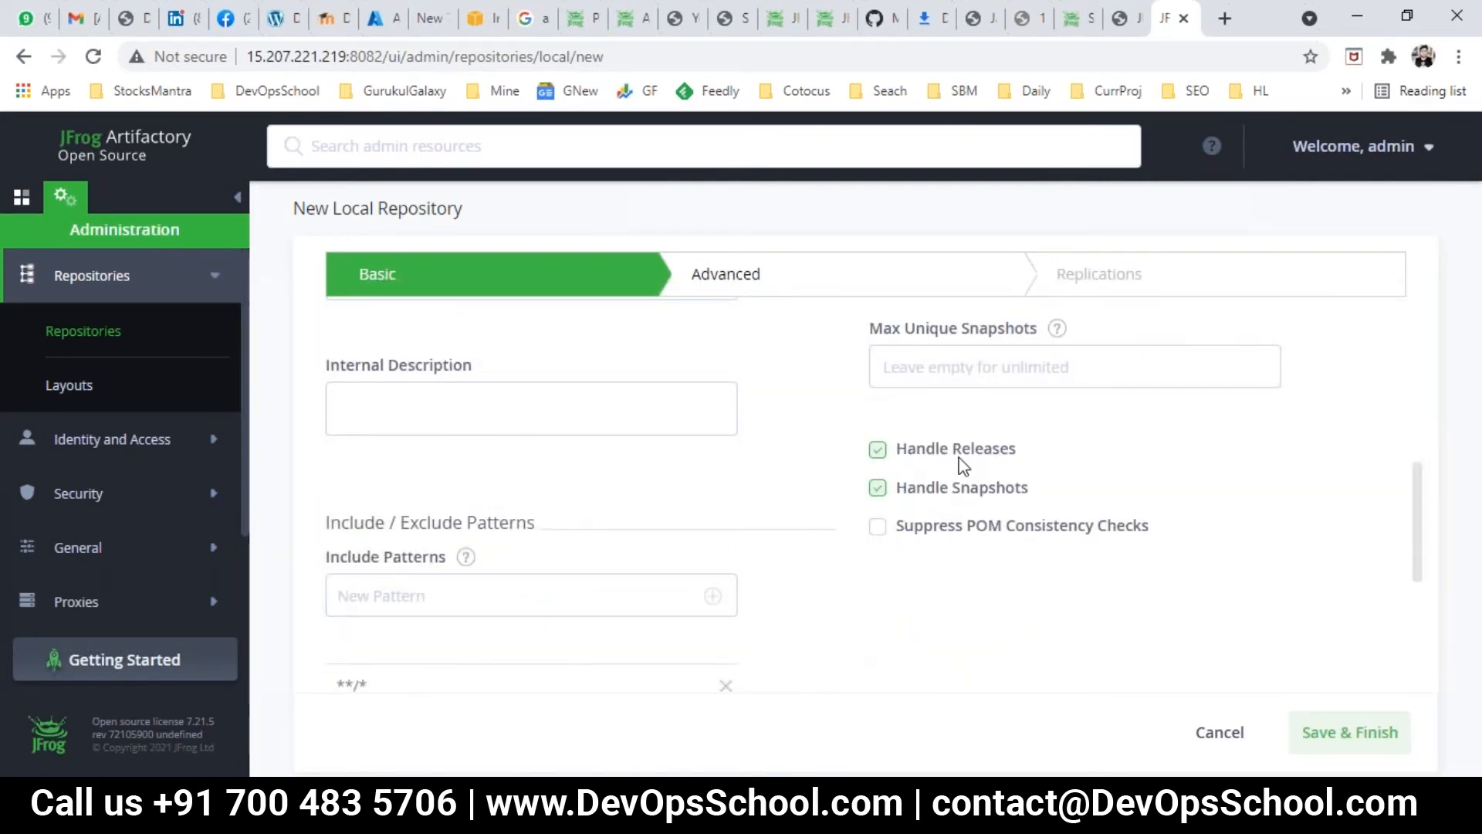
pyautogui.click(925, 451)
pyautogui.click(1357, 755)
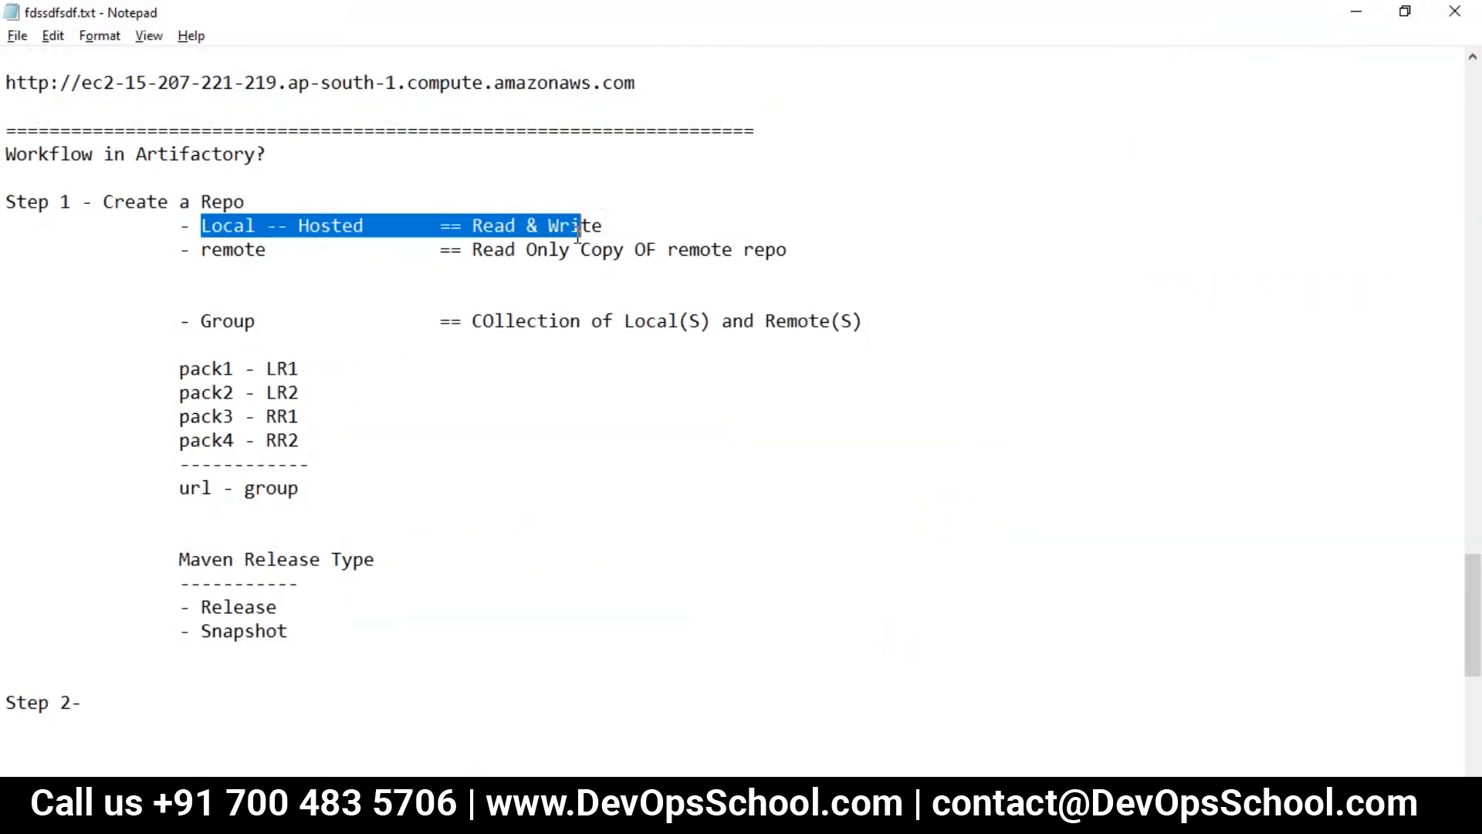
# Switch to Notepad, add an indented "Remote -" line below the Snapshot item of Maven Release Type, and return to Chrome.
pyautogui.moveTo(159, 248); pyautogui.dragTo(2, 265)
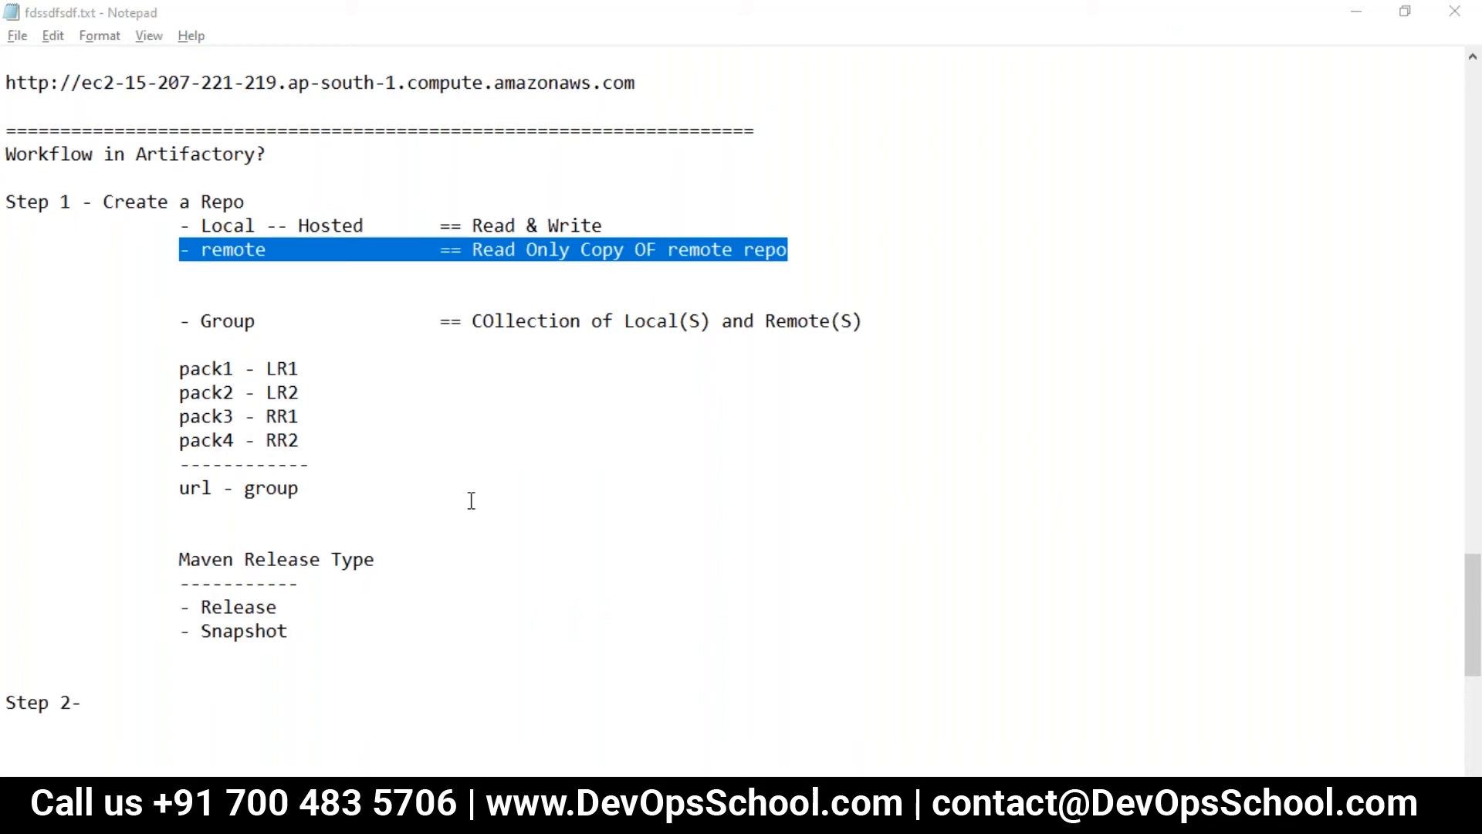
pyautogui.click(188, 252)
pyautogui.press('Return')
pyautogui.press('Return')
pyautogui.press('Tab')
pyautogui.press('Tab')
pyautogui.write('Remo')
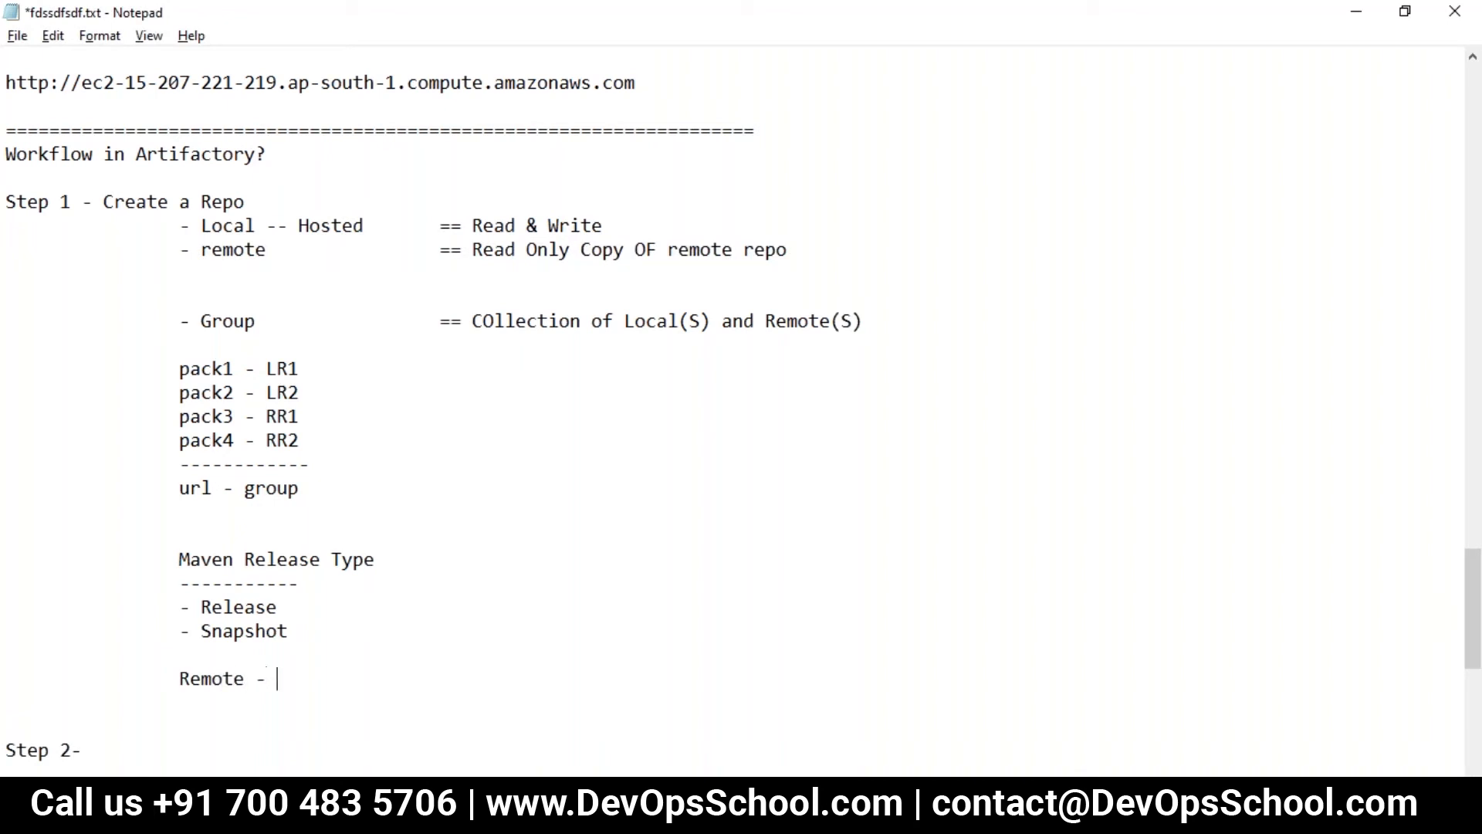
pyautogui.hotkey('alt', 'Tab')
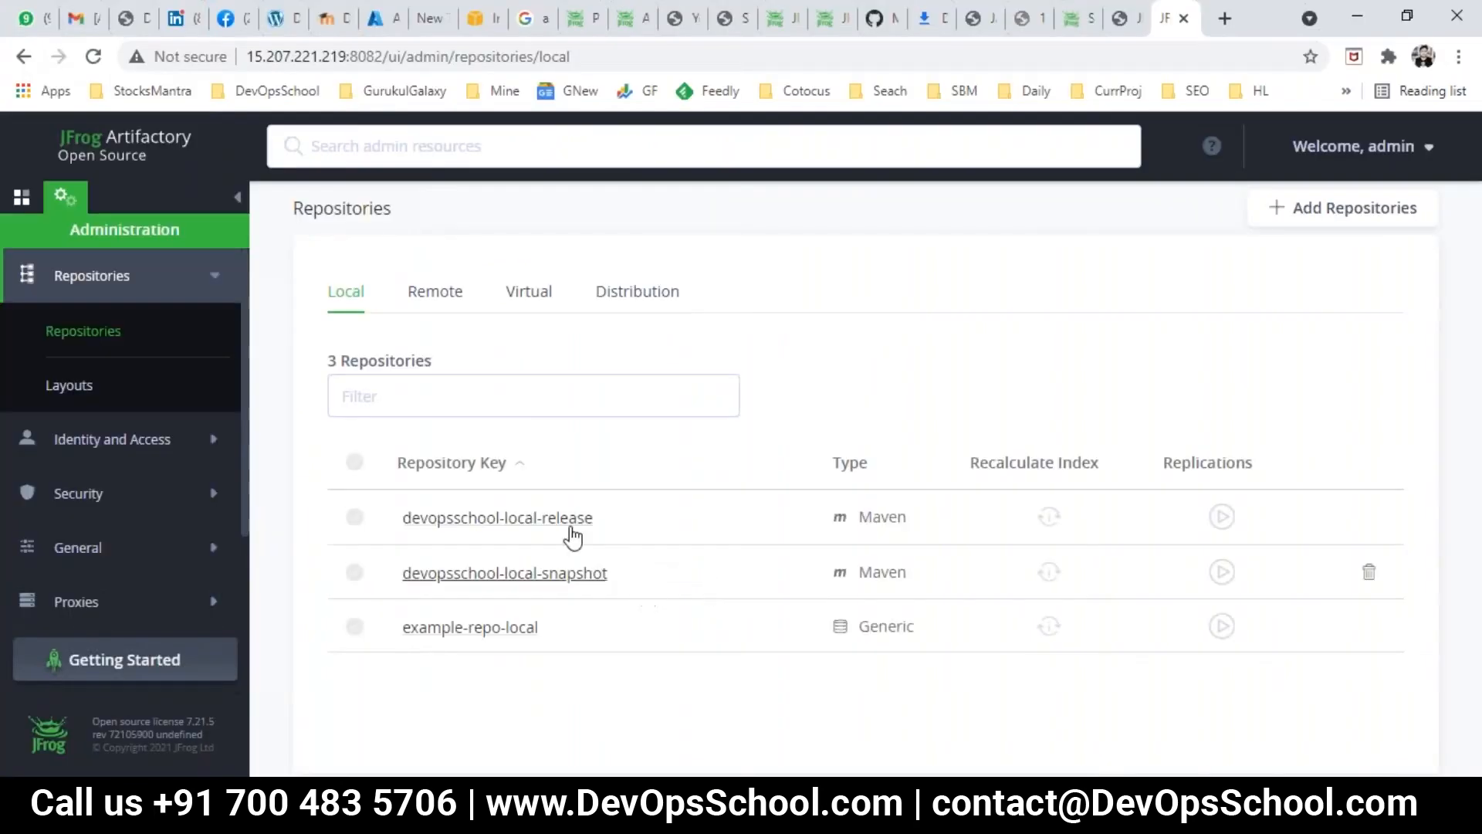
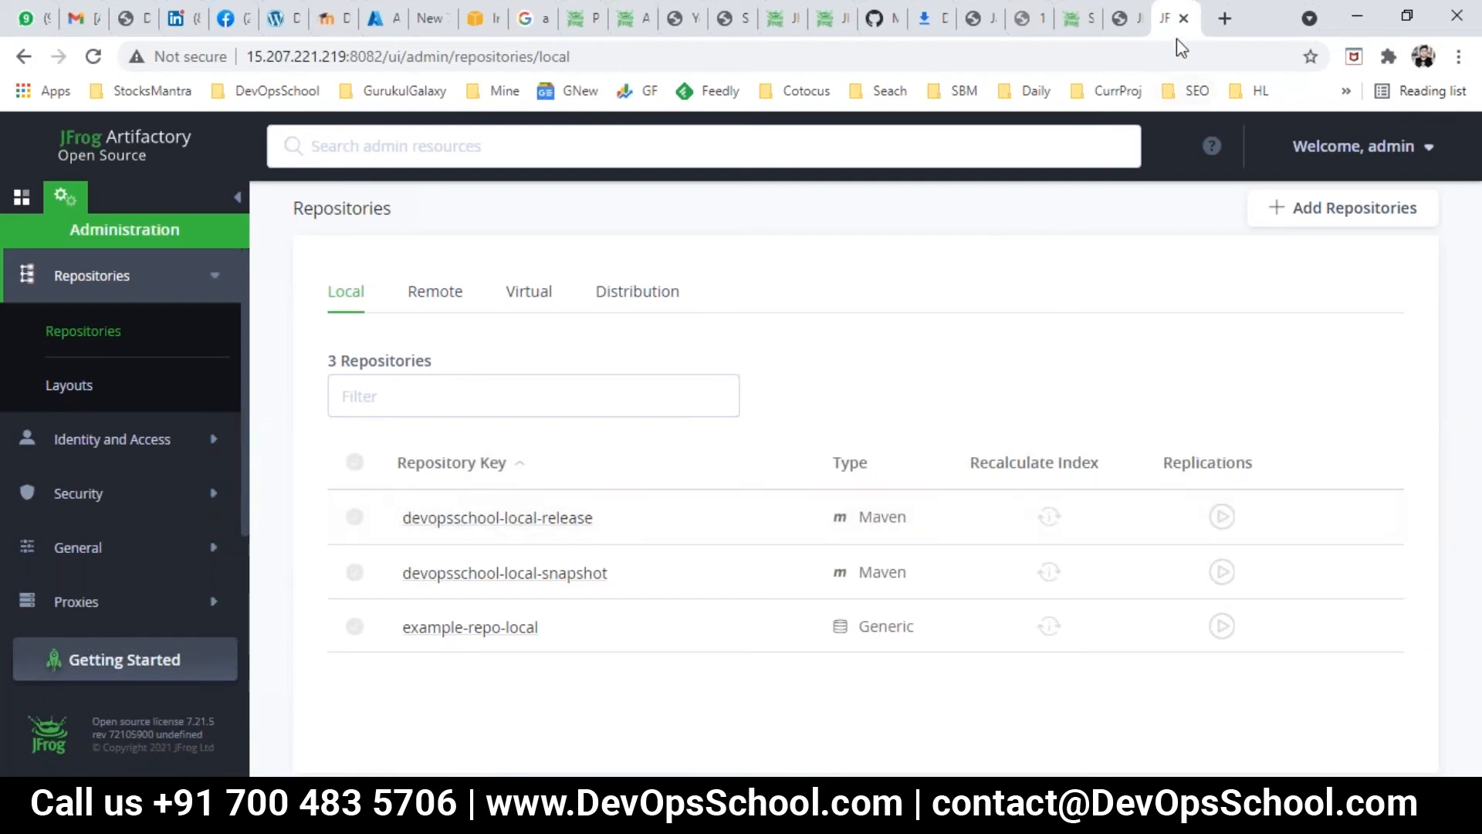
# Search the web for "repo.maven.apache" in a new tab and open the Maven Central Repository listing.
pyautogui.click(1225, 19)
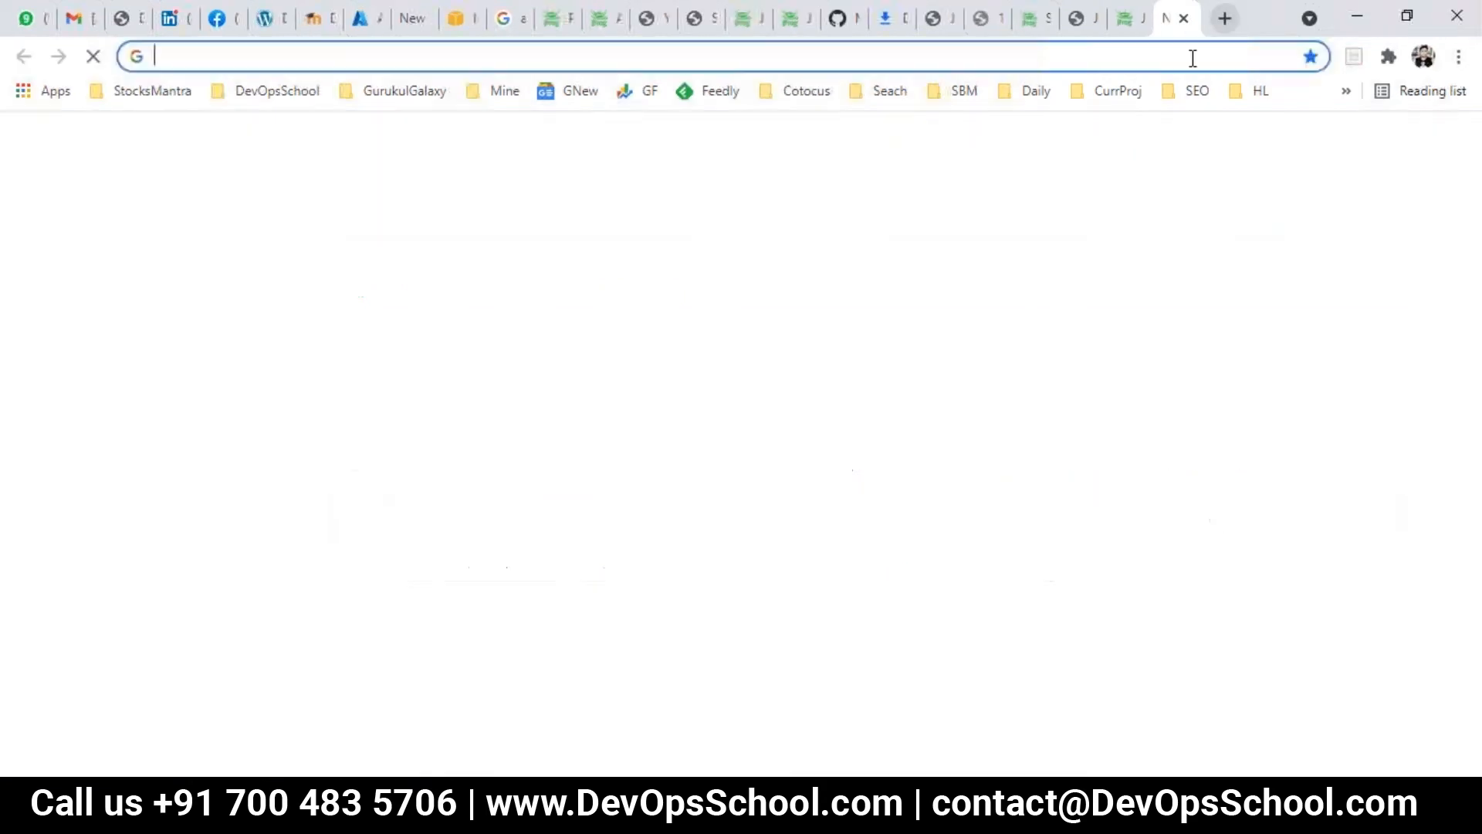
pyautogui.write('repo.mn')
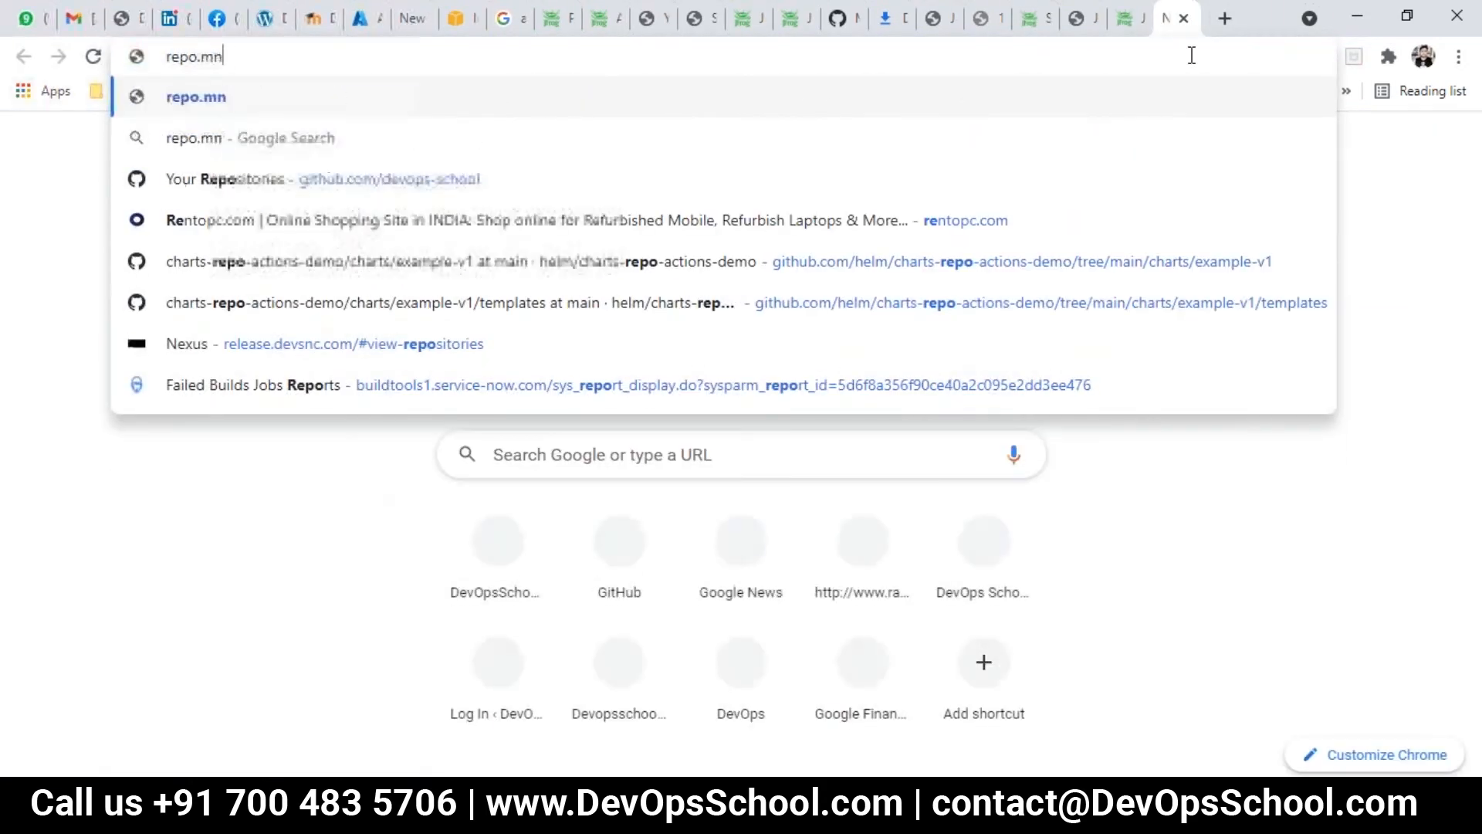
pyautogui.write('mabe')
pyautogui.press('Down')
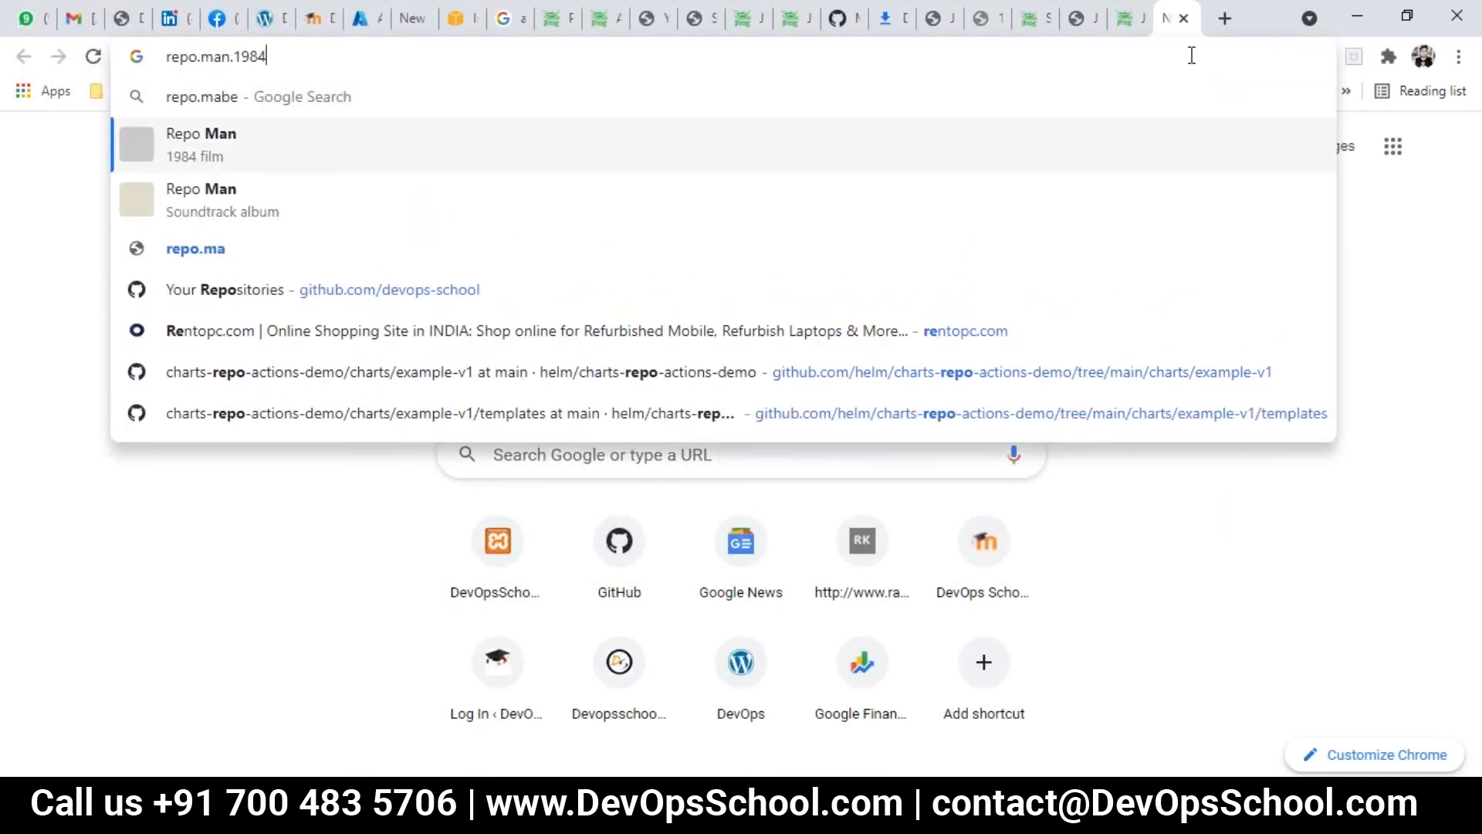
pyautogui.press('BackSpace')
pyautogui.press('BackSpace')
pyautogui.press('BackSpace')
pyautogui.press('BackSpace')
pyautogui.press('BackSpace')
pyautogui.press('BackSpace')
pyautogui.write('ve')
pyautogui.press('Down')
pyautogui.press('Down')
pyautogui.press('Up')
pyautogui.press('Return')
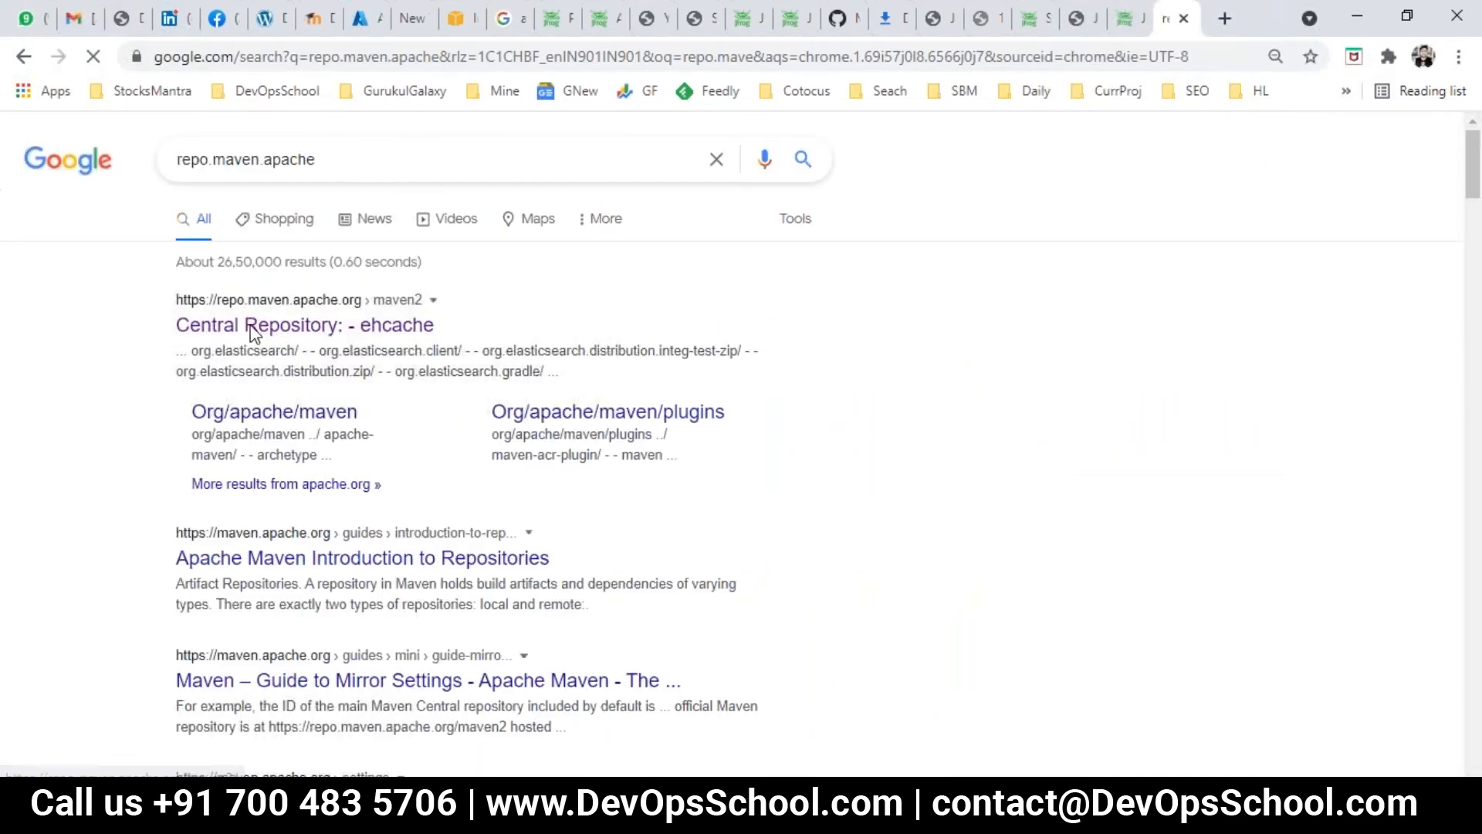
pyautogui.click(251, 324)
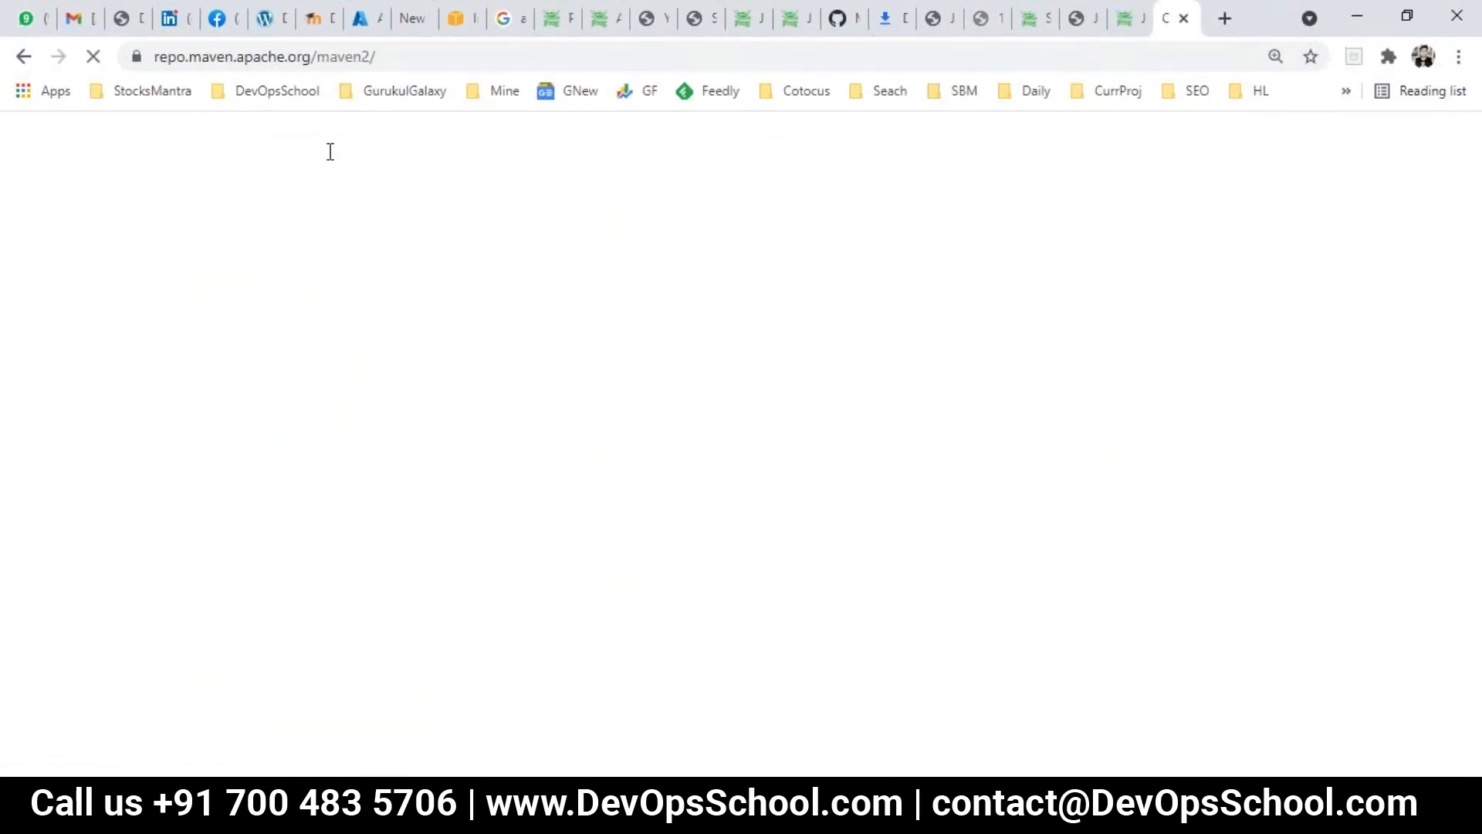
# Copy the Maven repository's web address, paste it after "Remote -" in the Notepad notes, and return to Chrome.
pyautogui.click(303, 67)
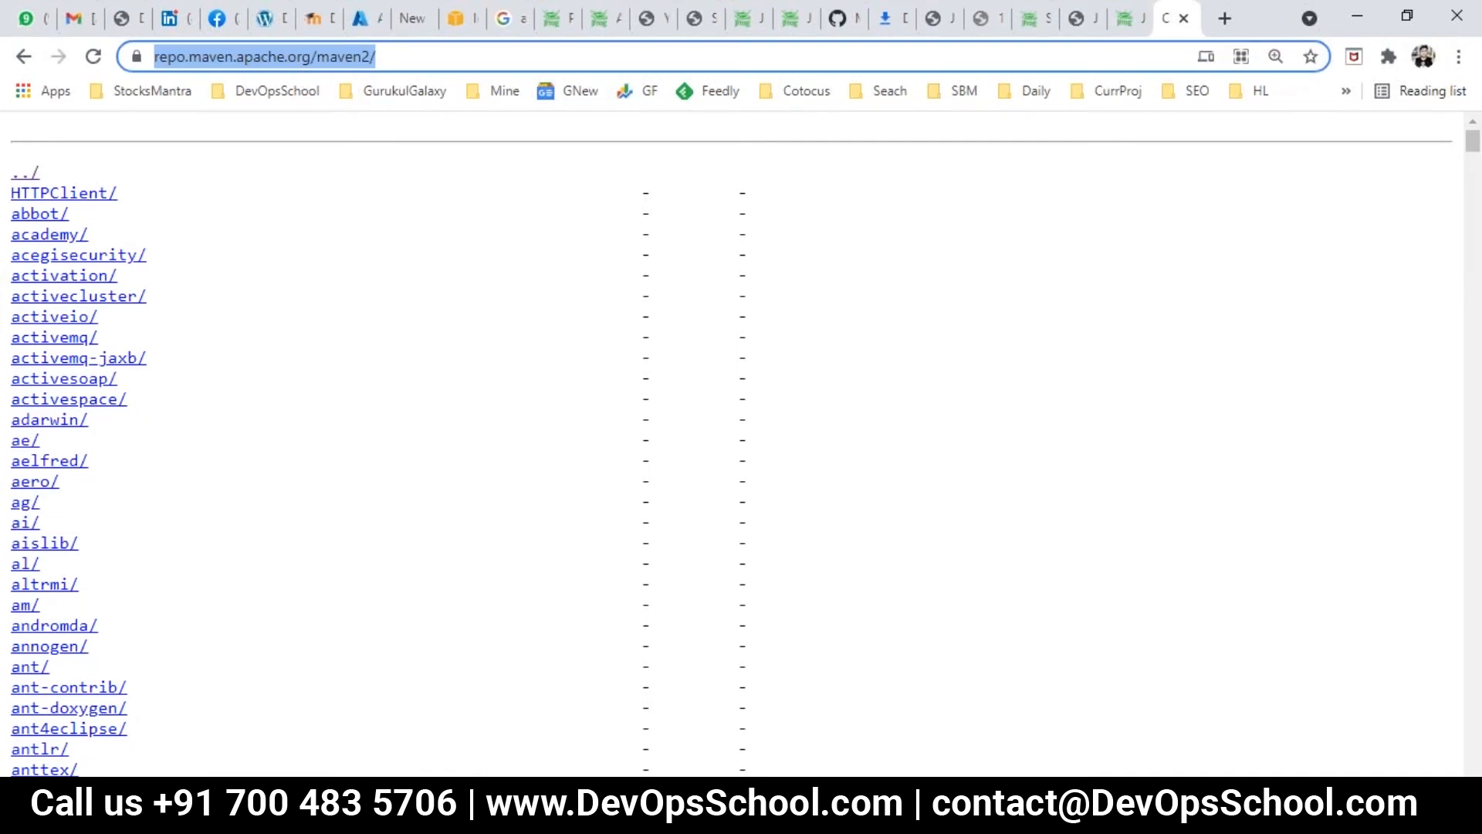
pyautogui.hotkey('ctrl', 'c')
pyautogui.hotkey('alt', 'Tab')
pyautogui.scroll(-3, 386, 579)
pyautogui.click(291, 466)
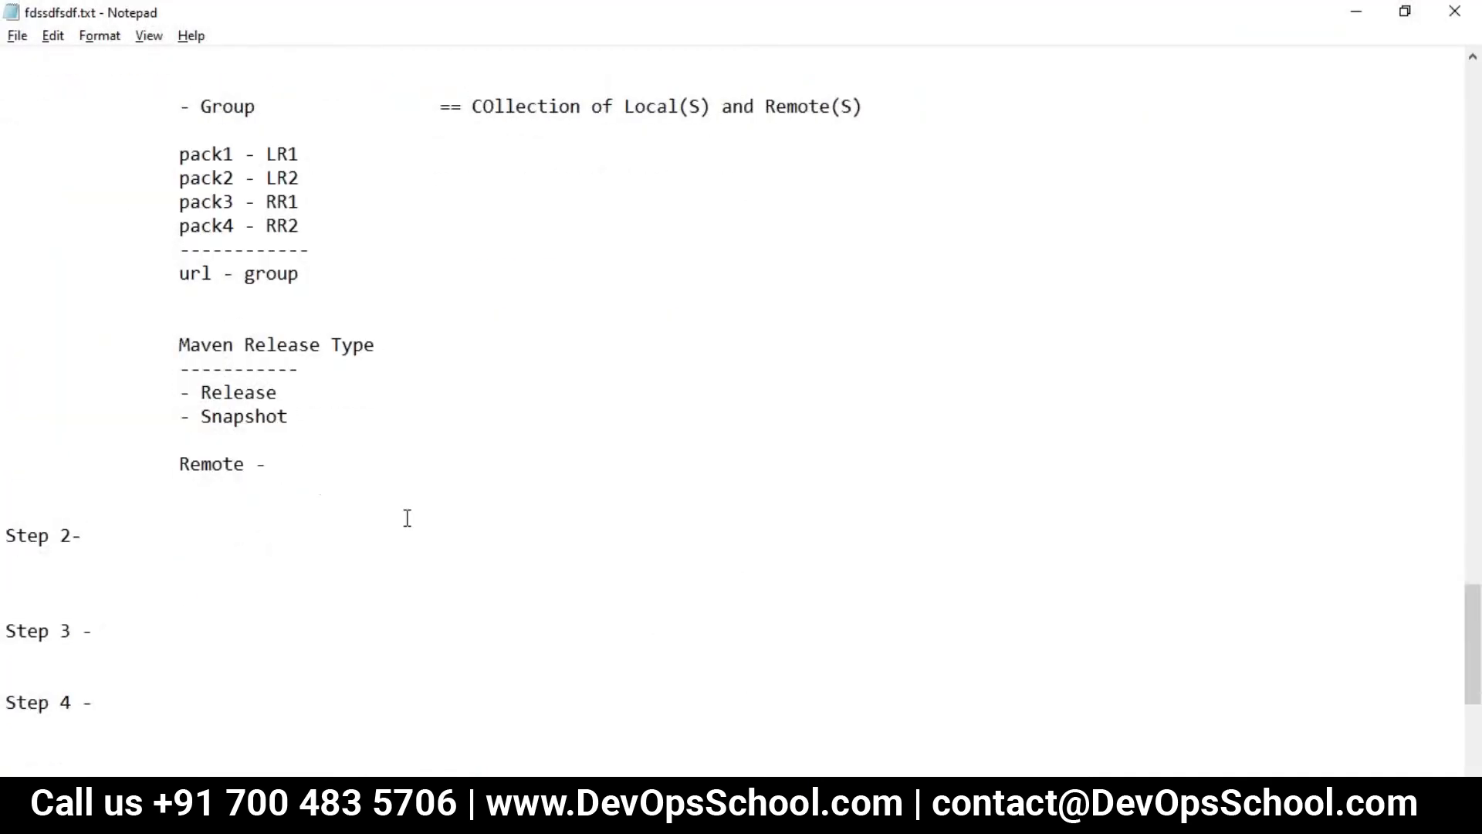
pyautogui.hotkey('ctrl', 'v')
pyautogui.hotkey('alt', 'Tab')
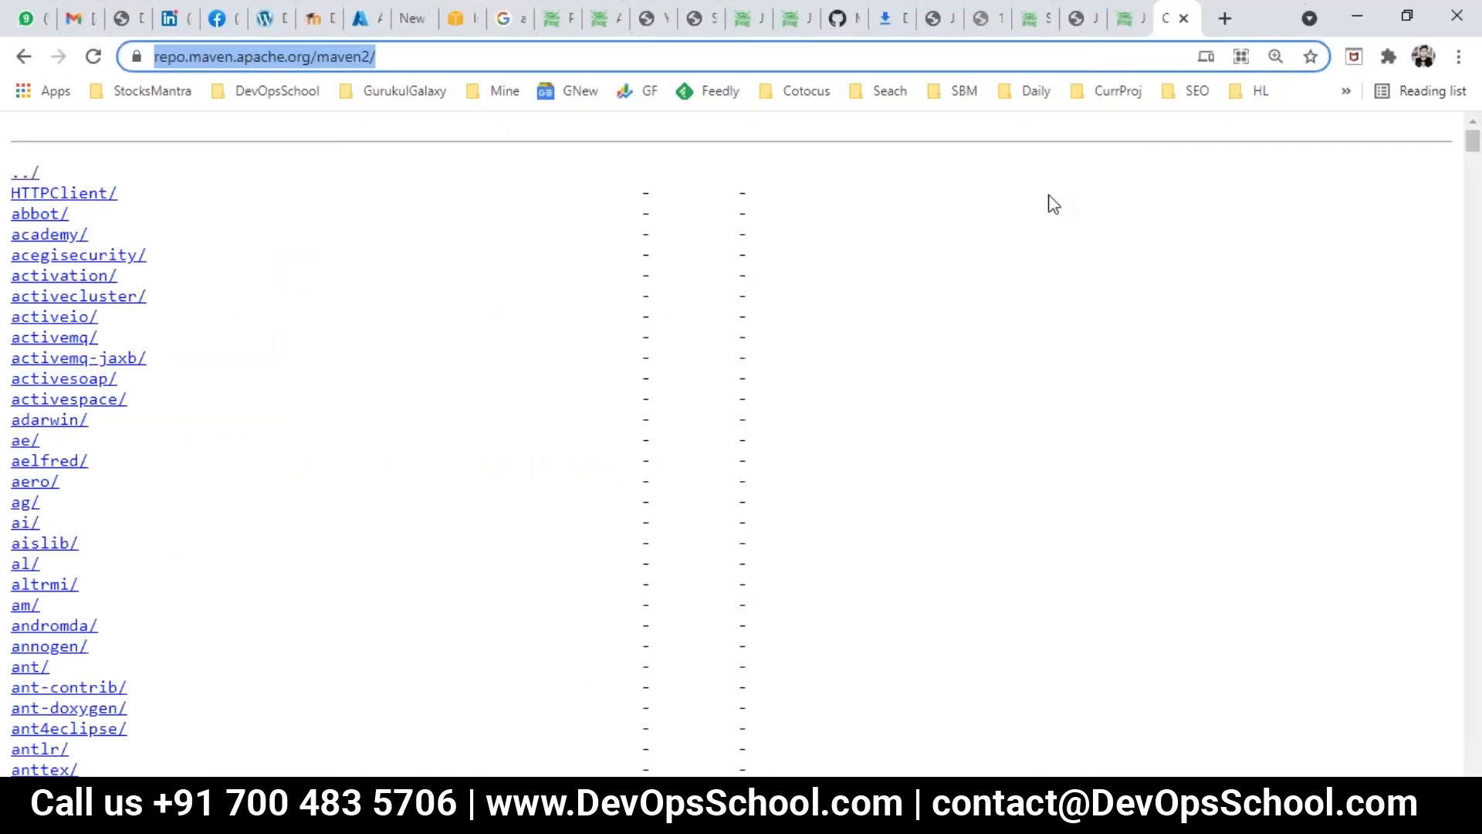
# Go back to Artifactory's repository list, start a new remote repository and choose Maven as its package type.
pyautogui.click(1128, 17)
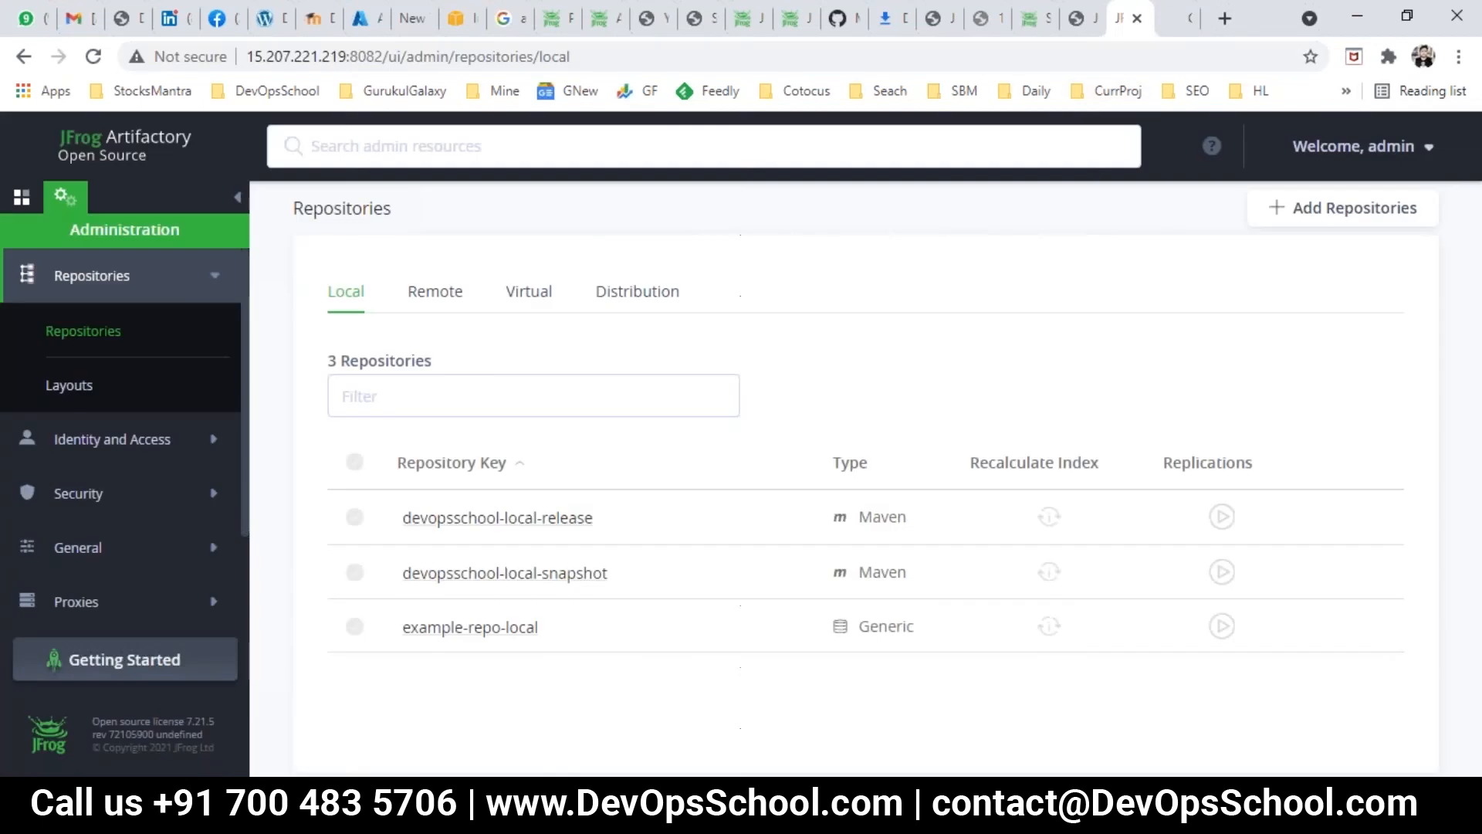
pyautogui.click(1308, 210)
pyautogui.click(1312, 313)
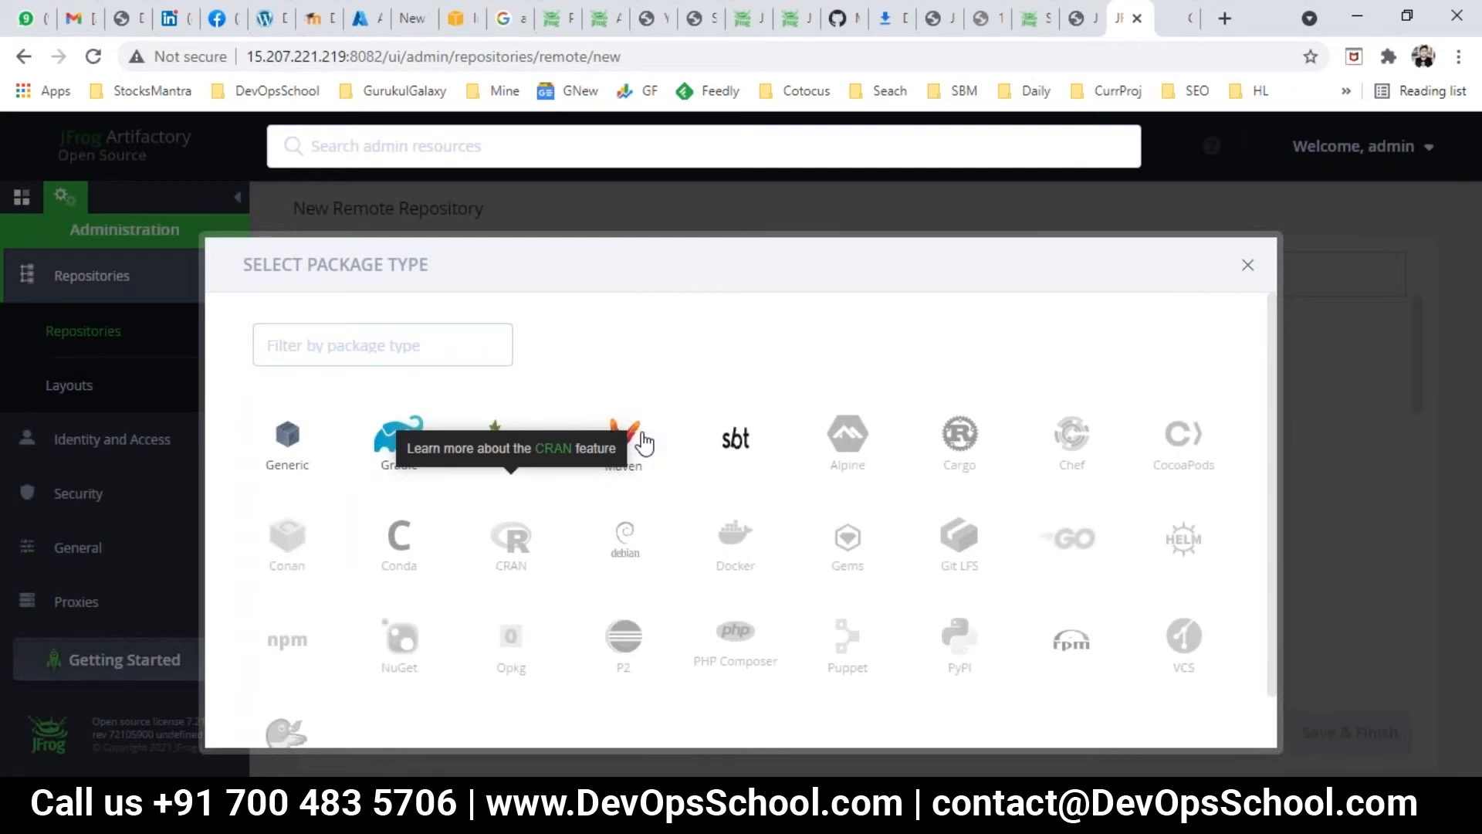
pyautogui.click(643, 442)
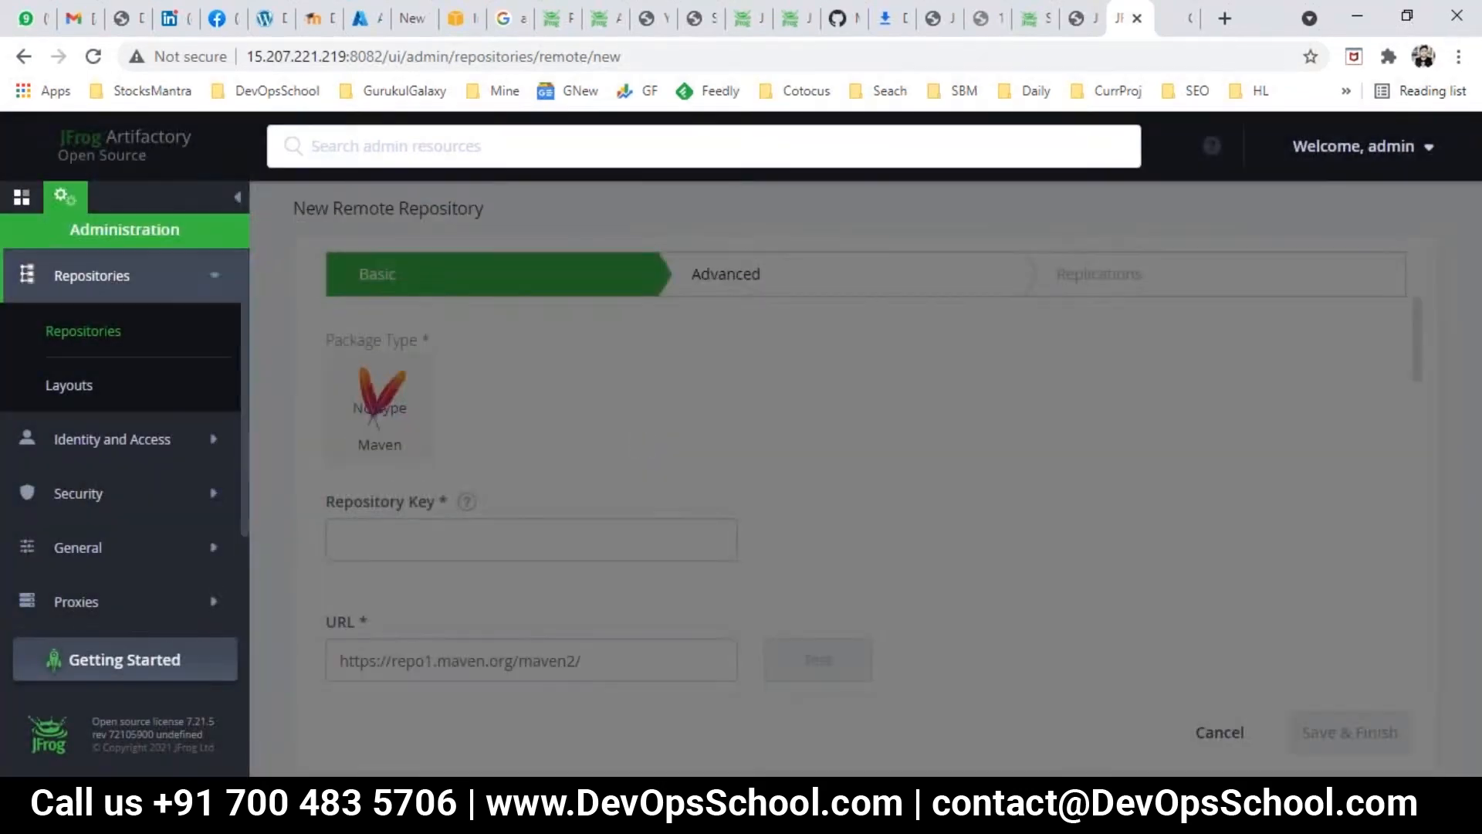
pyautogui.scroll(-3, 661, 480)
pyautogui.hotkey('alt', 'Tab')
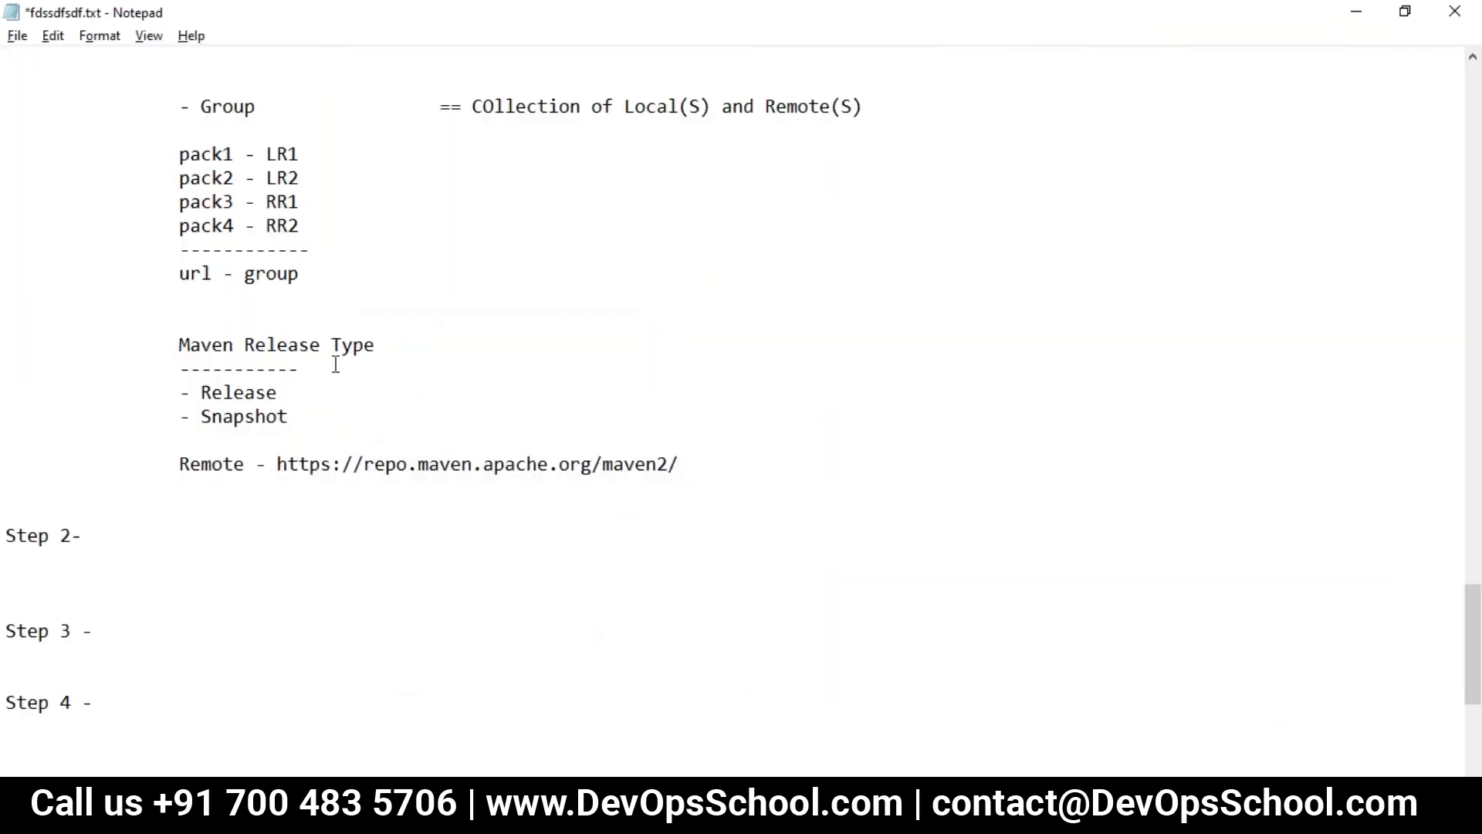
pyautogui.scroll(1, 452, 484)
pyautogui.hotkey('alt', 'Tab')
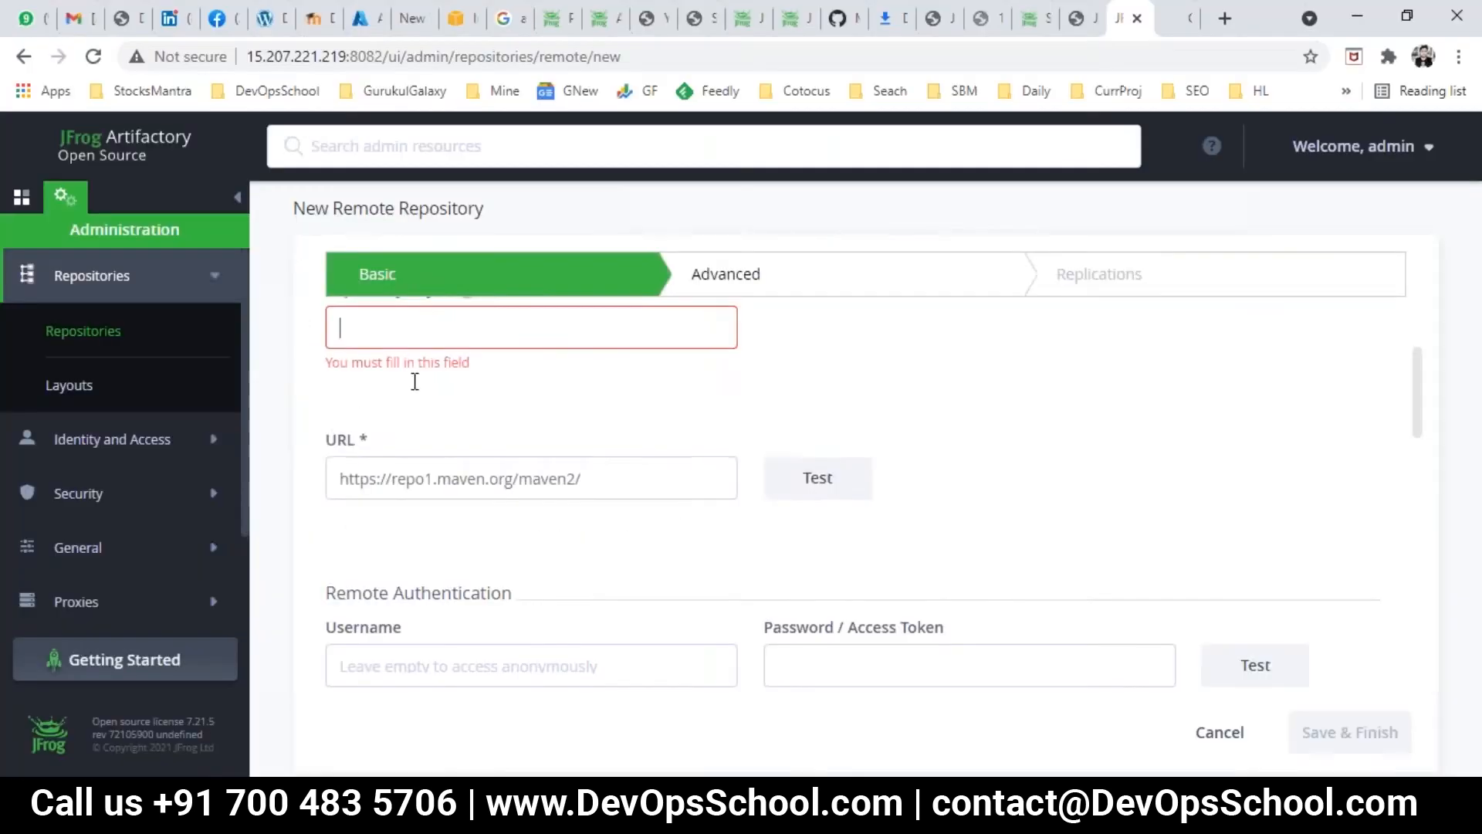
# Set the remote repository's key to "devopsschool-remote-repo".
pyautogui.click(400, 345)
pyautogui.moveTo(612, 447); pyautogui.dragTo(322, 434)
pyautogui.click(403, 344)
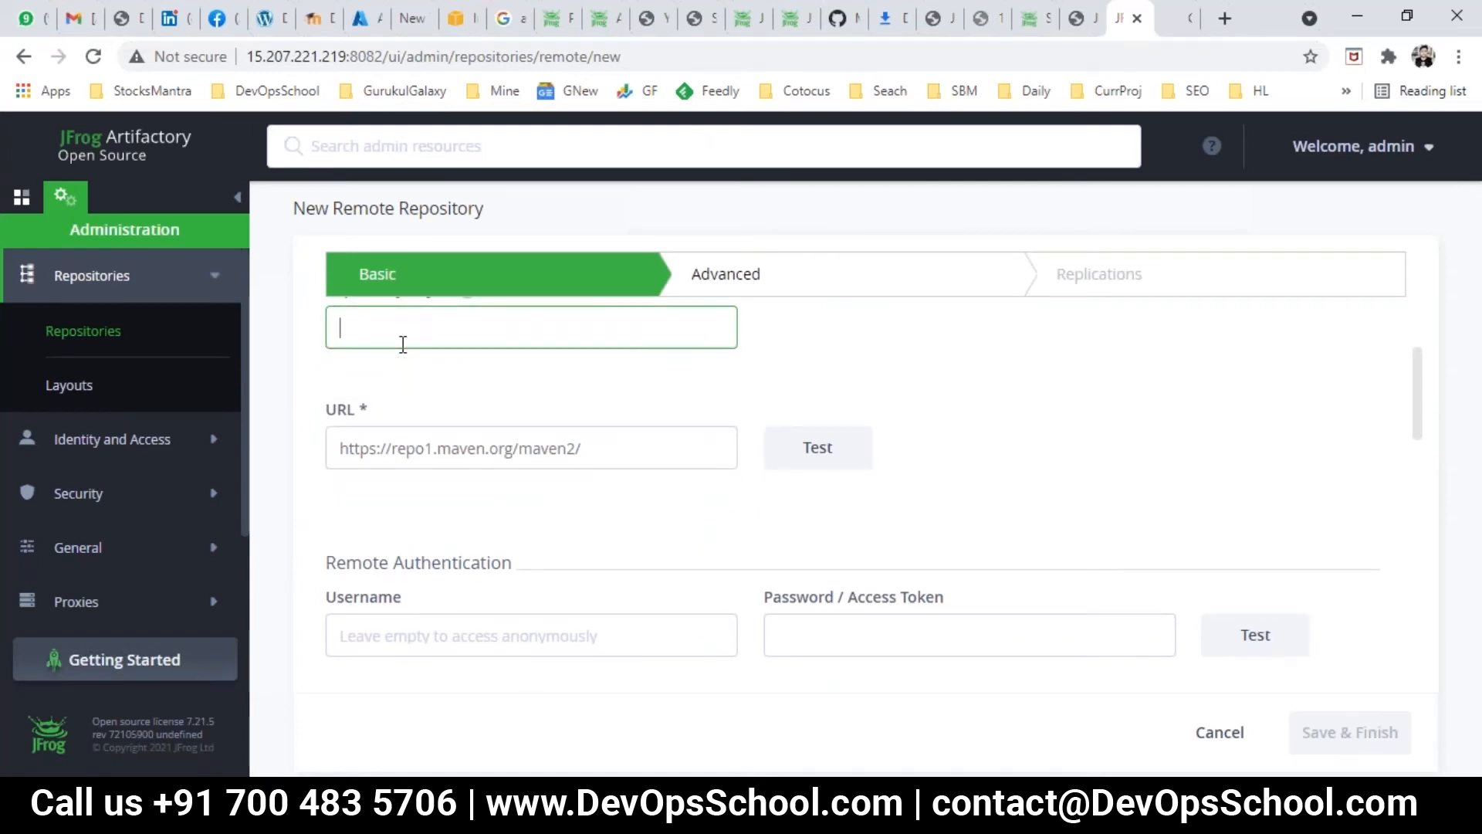
pyautogui.write('devo')
pyautogui.write('v')
pyautogui.write('ops')
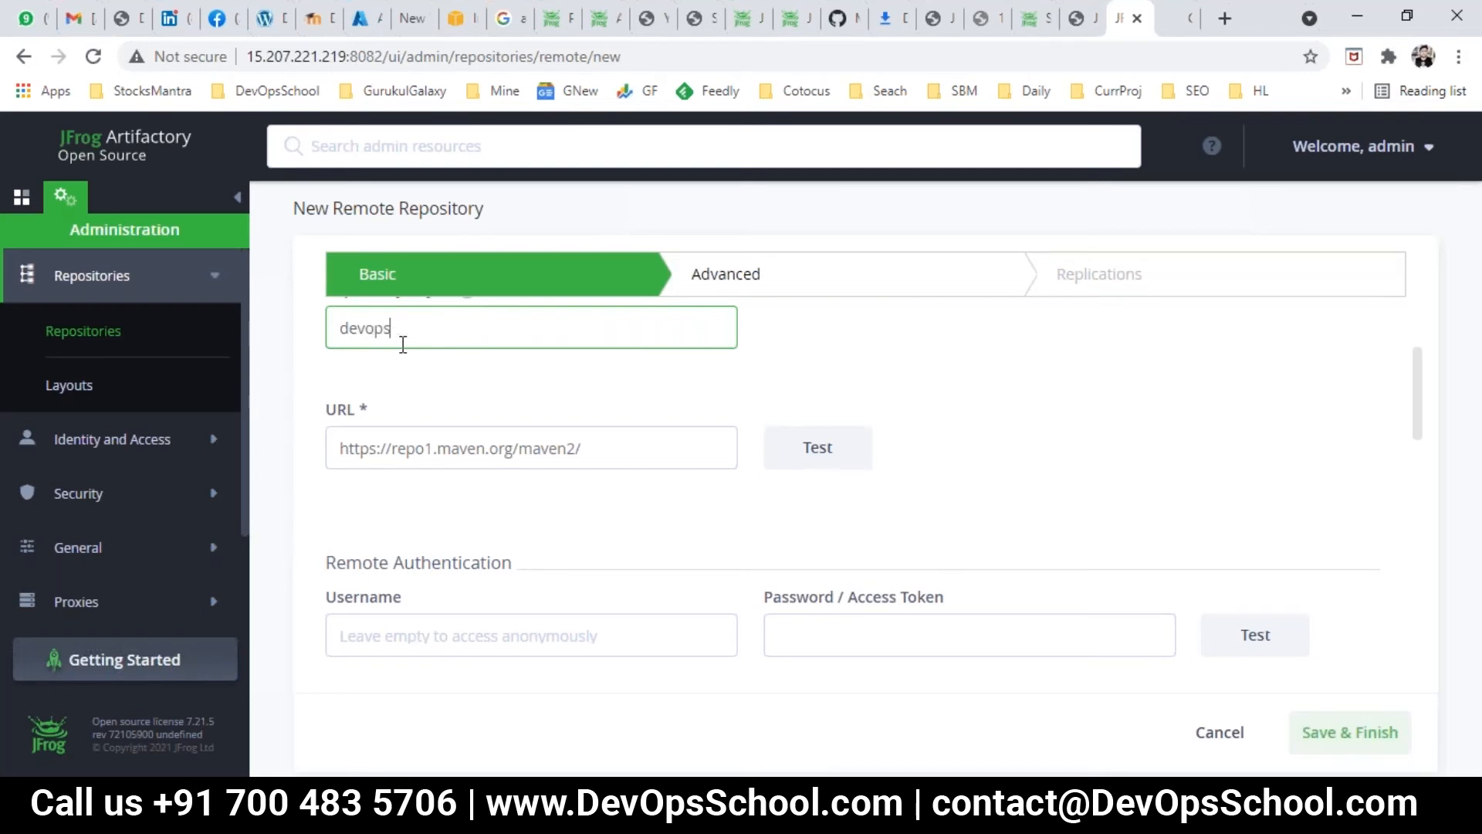
pyautogui.write('-schoremote-repo')
pyautogui.hotkey('ctrl', 'a')
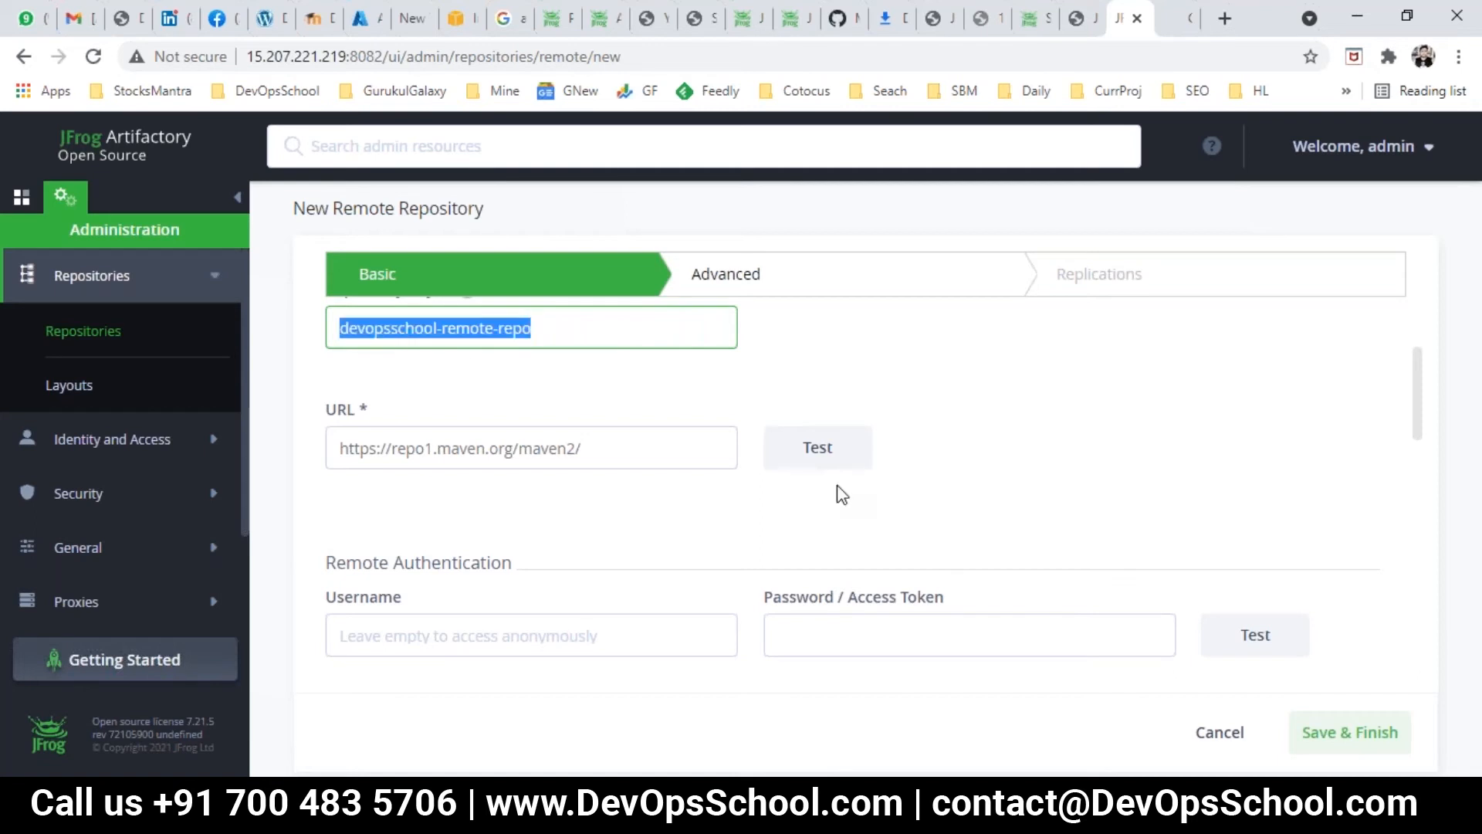
# Test the connection to the prefilled remote URL and save the remote repository.
pyautogui.click(817, 457)
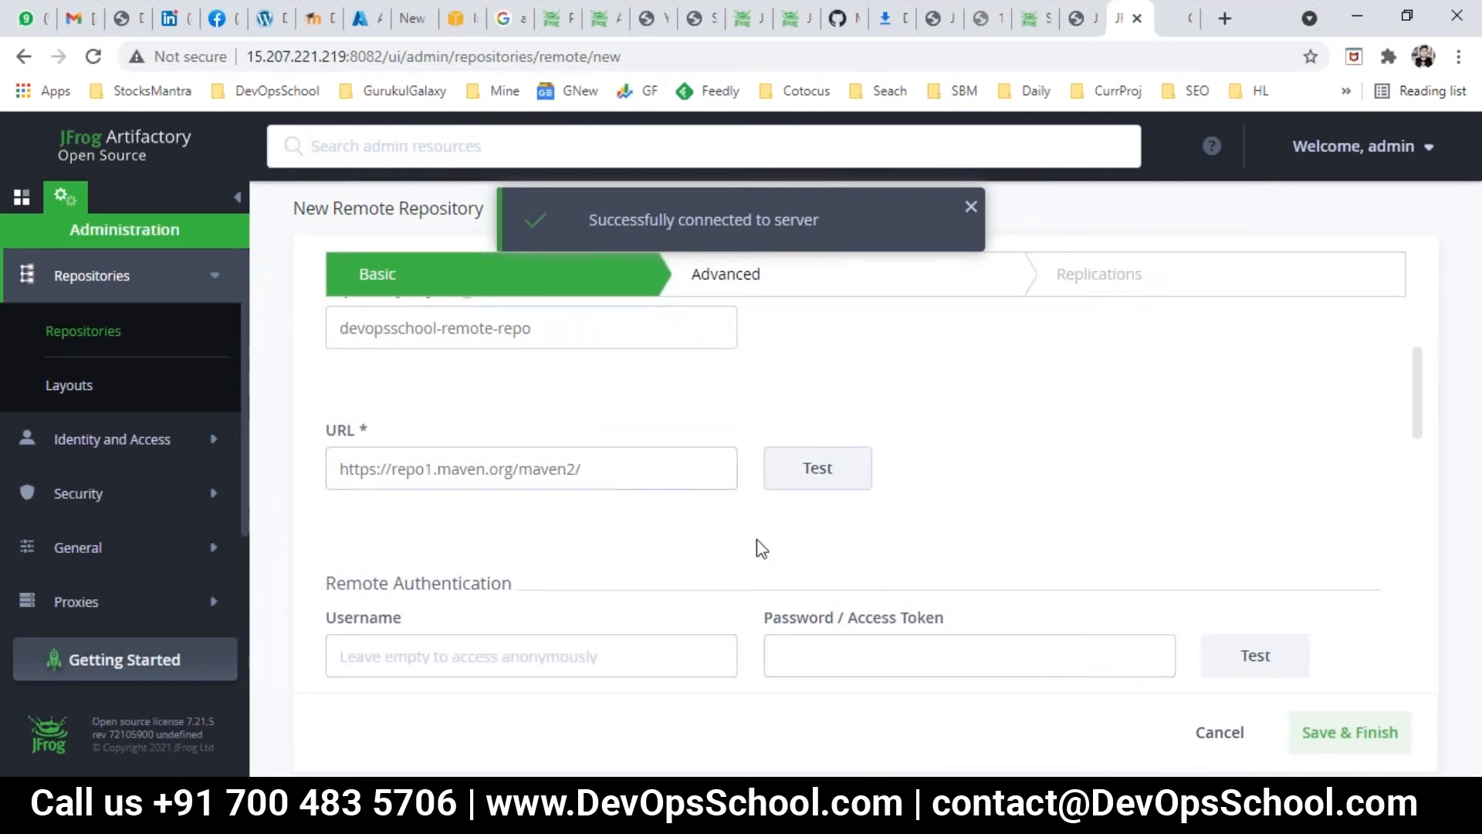
pyautogui.scroll(-3, 1235, 641)
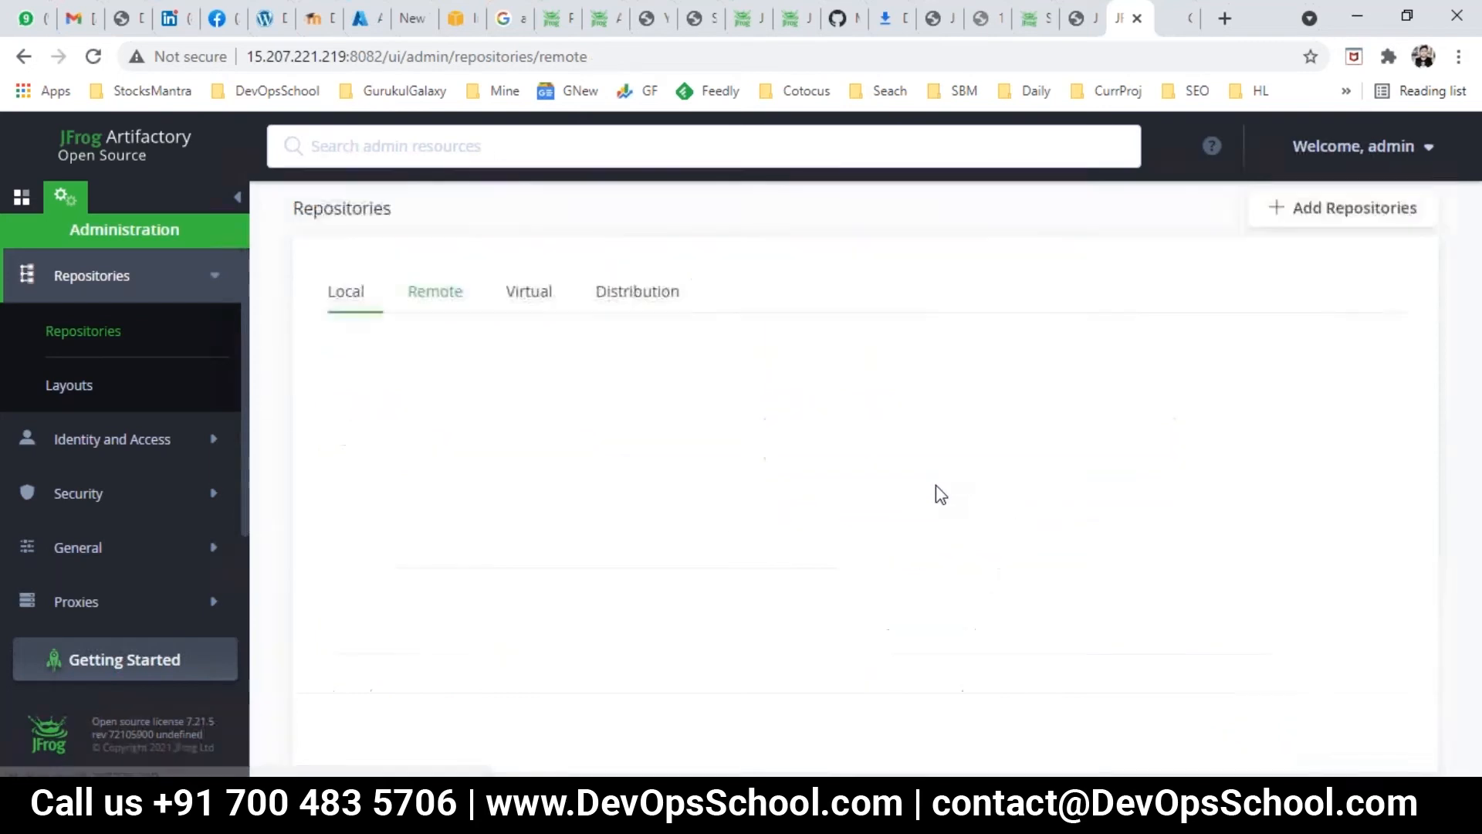
# Review the local, remote and Group entries under Step 1 in Notepad, and return to Chrome.
pyautogui.hotkey('alt', 'Tab')
pyautogui.scroll(2, 346, 230)
pyautogui.moveTo(200, 232); pyautogui.dragTo(270, 258)
pyautogui.click(183, 341)
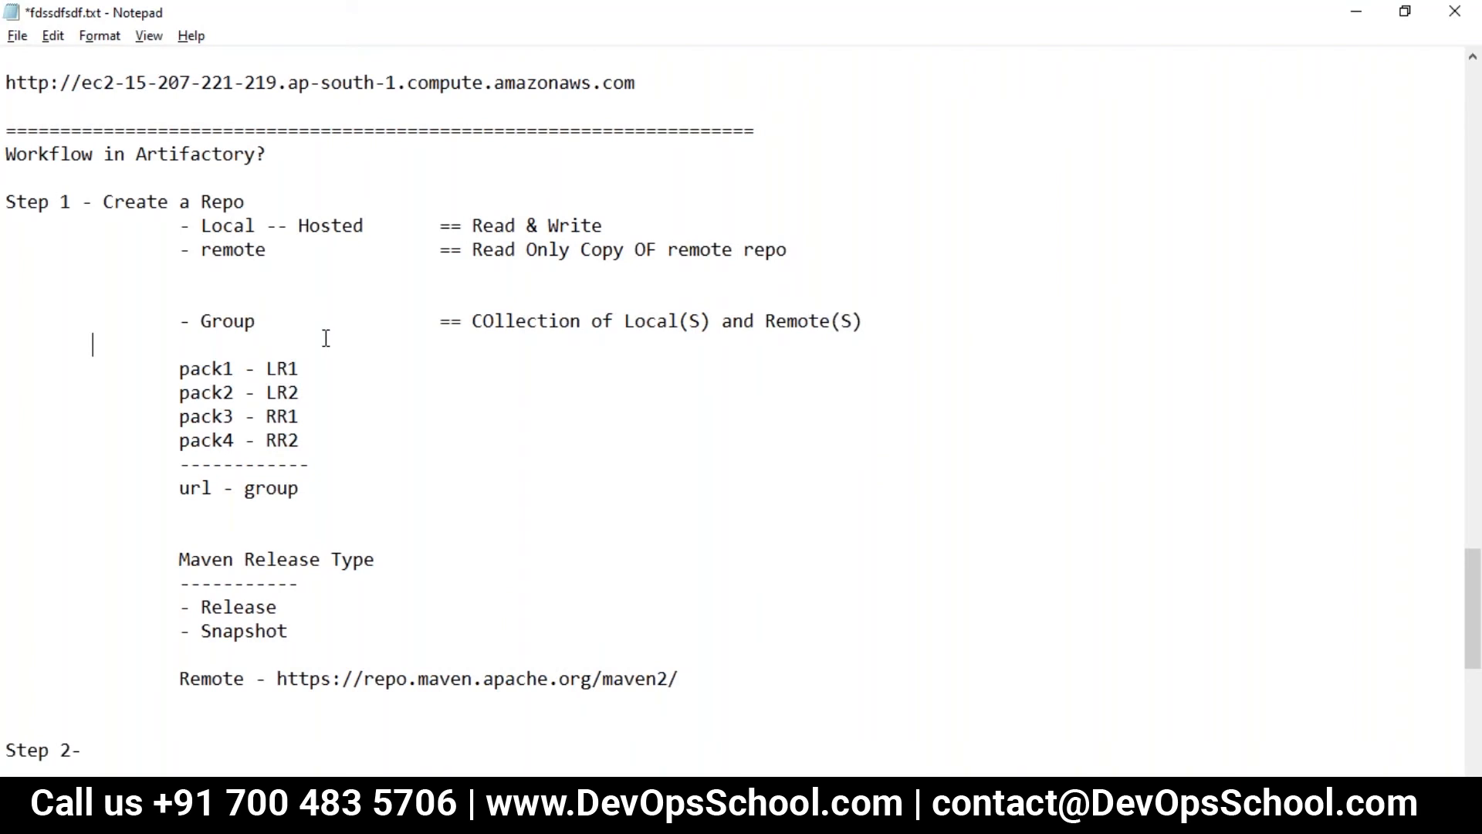
pyautogui.hotkey('alt', 'Tab')
pyautogui.click(969, 206)
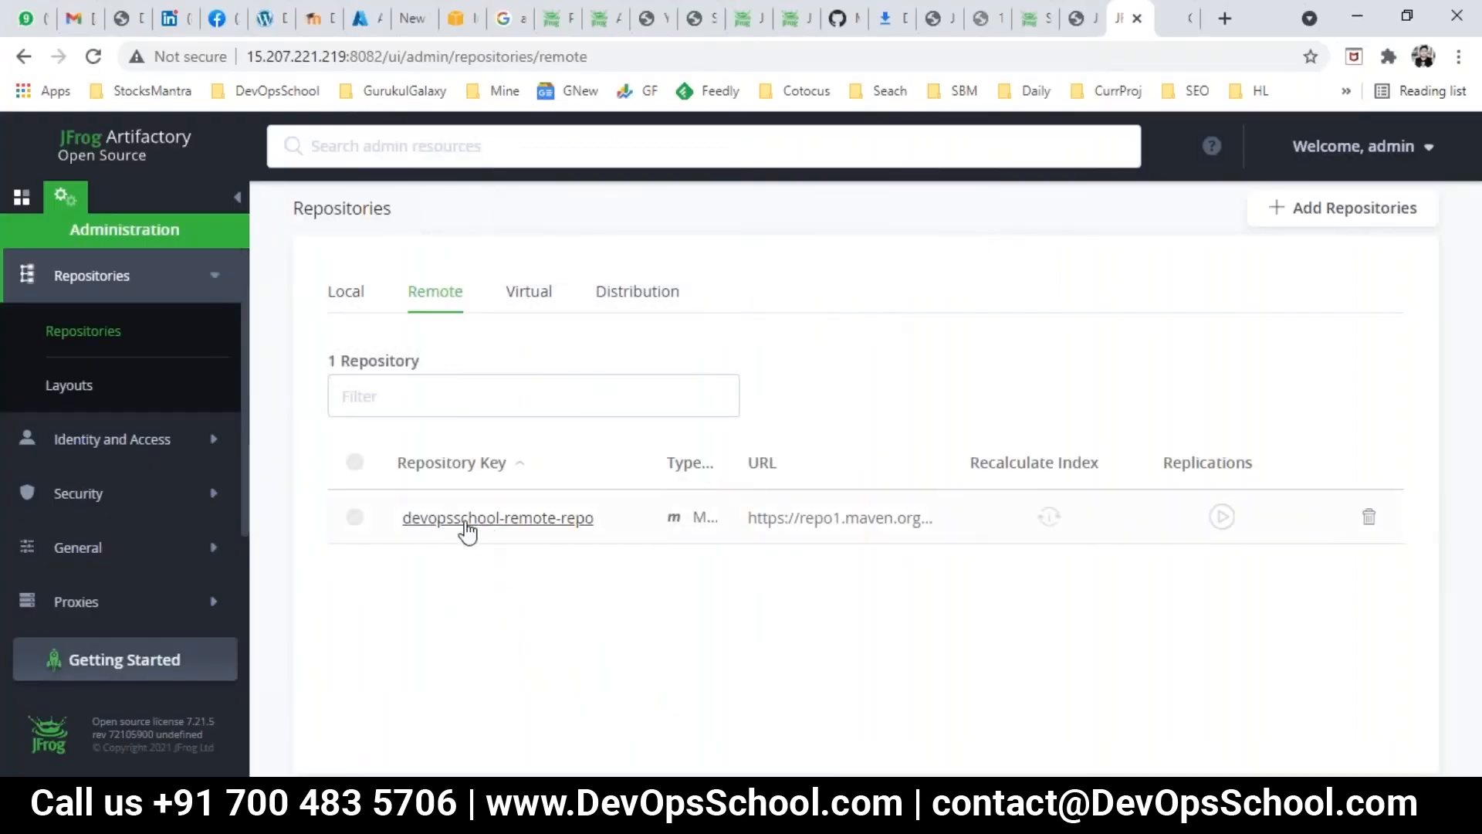
# Start a new virtual repository and choose Maven as its package type.
pyautogui.click(534, 294)
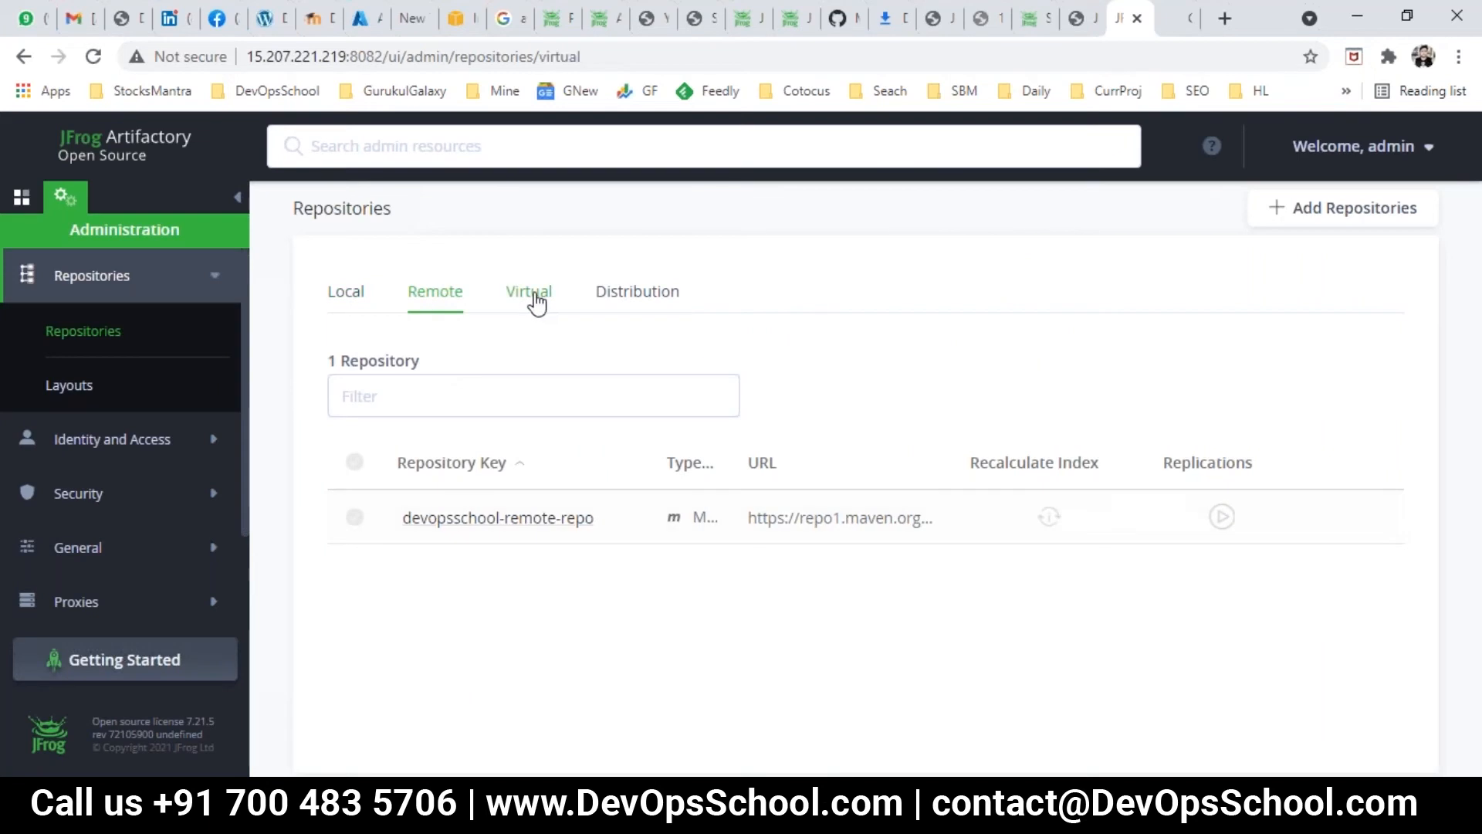
pyautogui.click(1326, 210)
pyautogui.click(1310, 348)
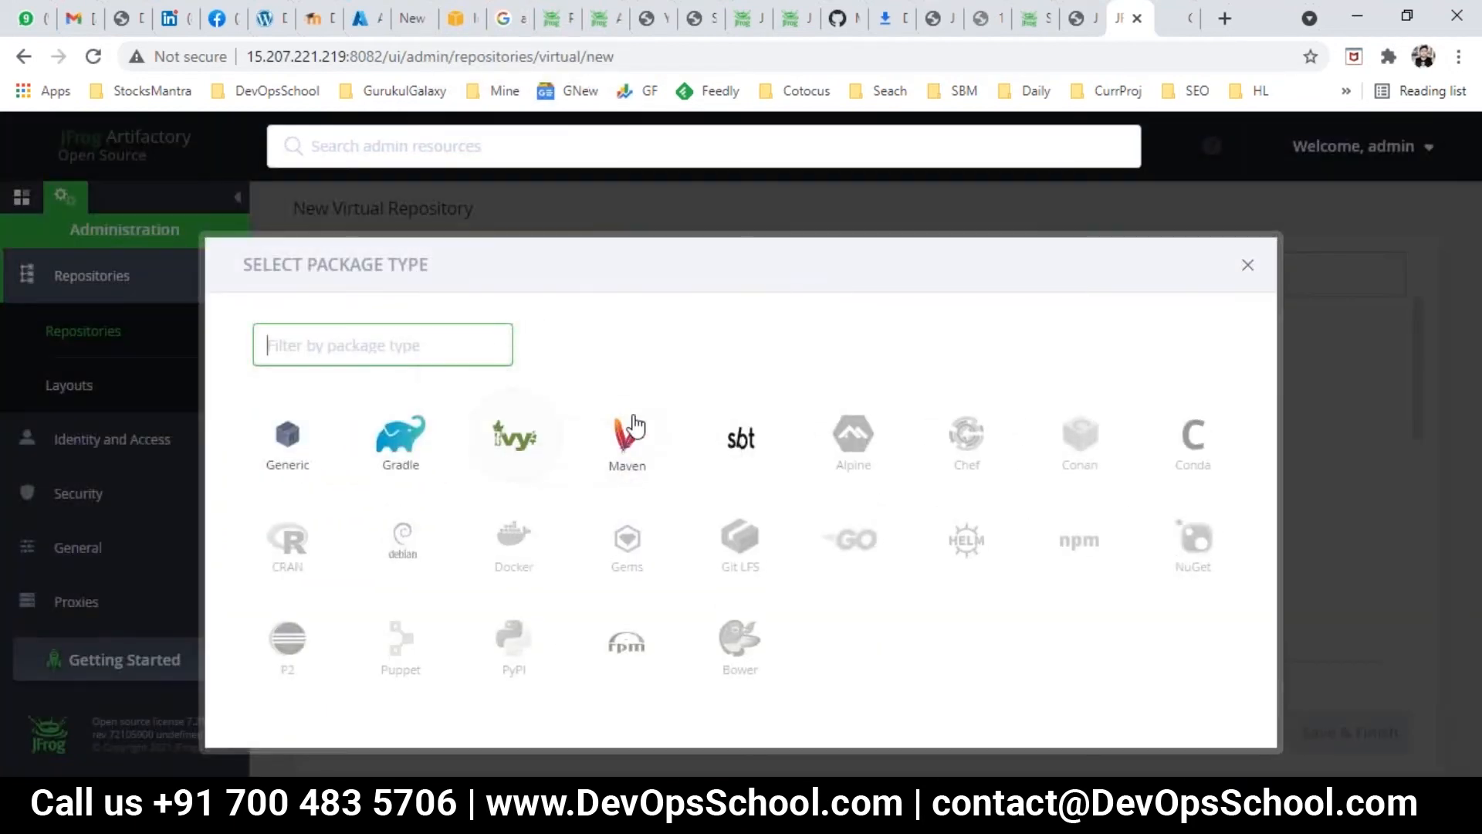
pyautogui.click(629, 435)
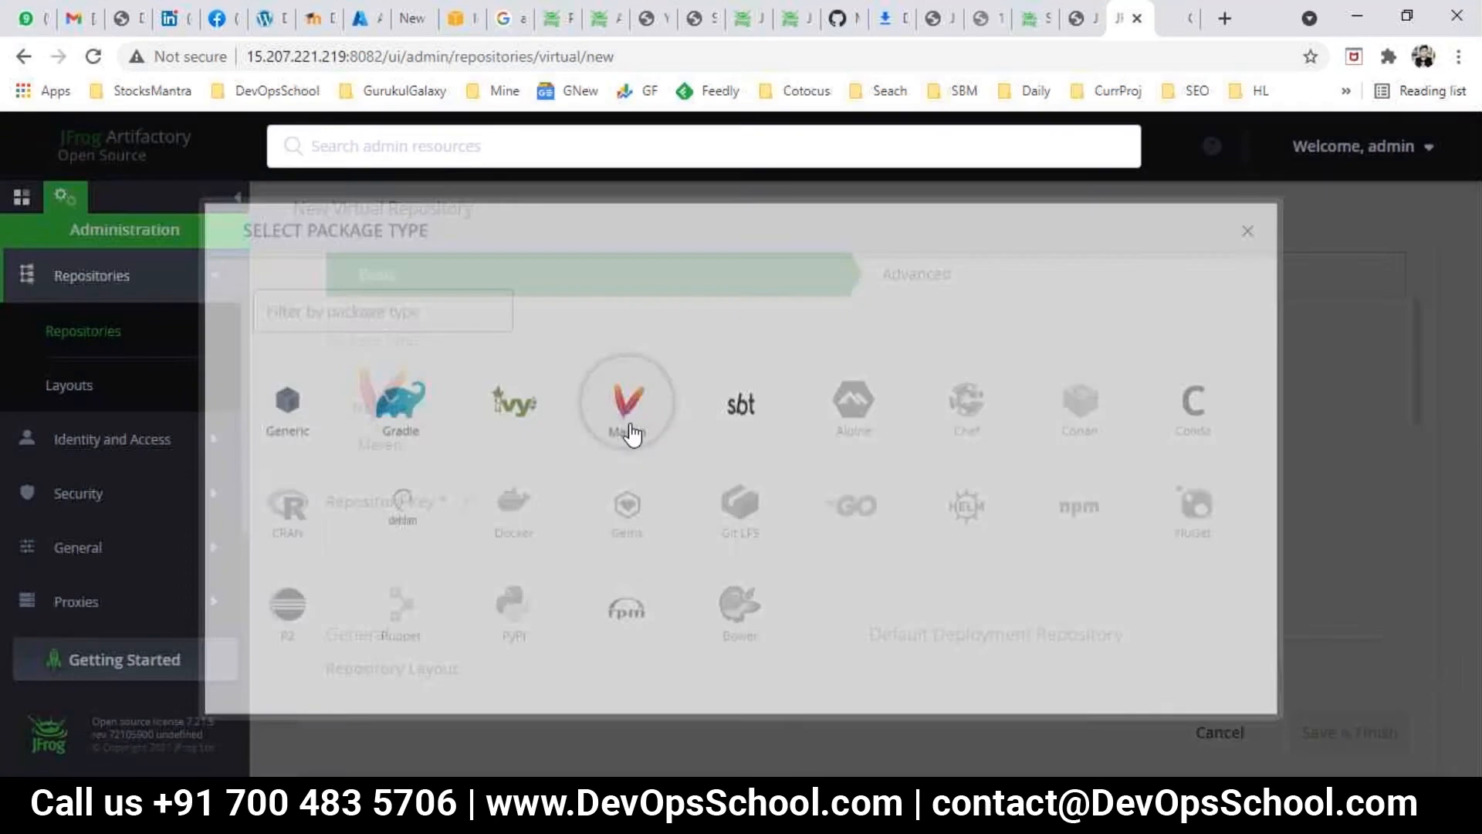
# Set the virtual repository's key to "devops-school-group".
pyautogui.write('devops-scjho')
pyautogui.write('hool')
pyautogui.write('-group')
pyautogui.scroll(-7, 734, 466)
pyautogui.scroll(2, 824, 556)
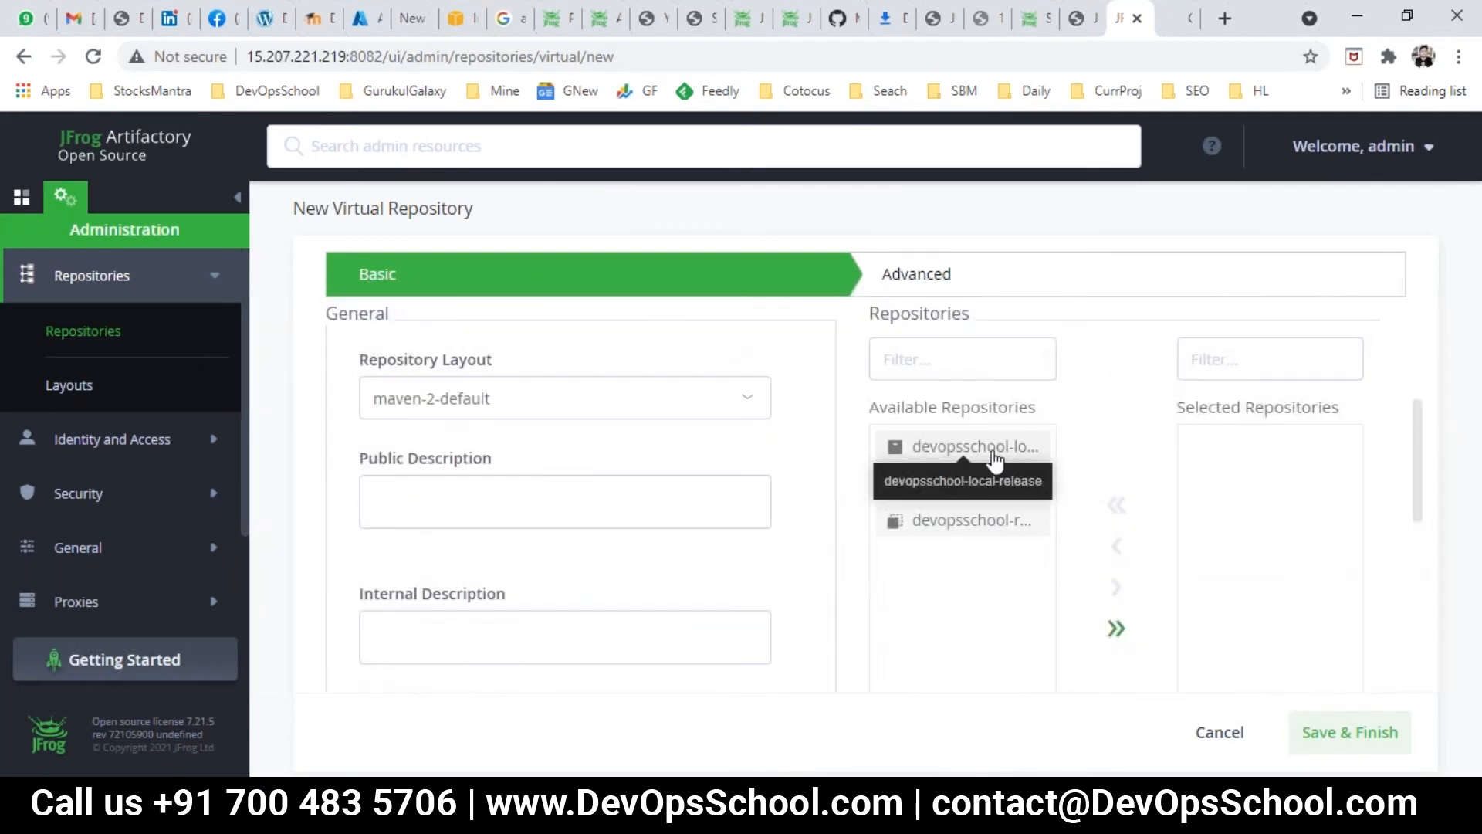
# Include all available repositories in the virtual repository and save it.
pyautogui.click(1117, 635)
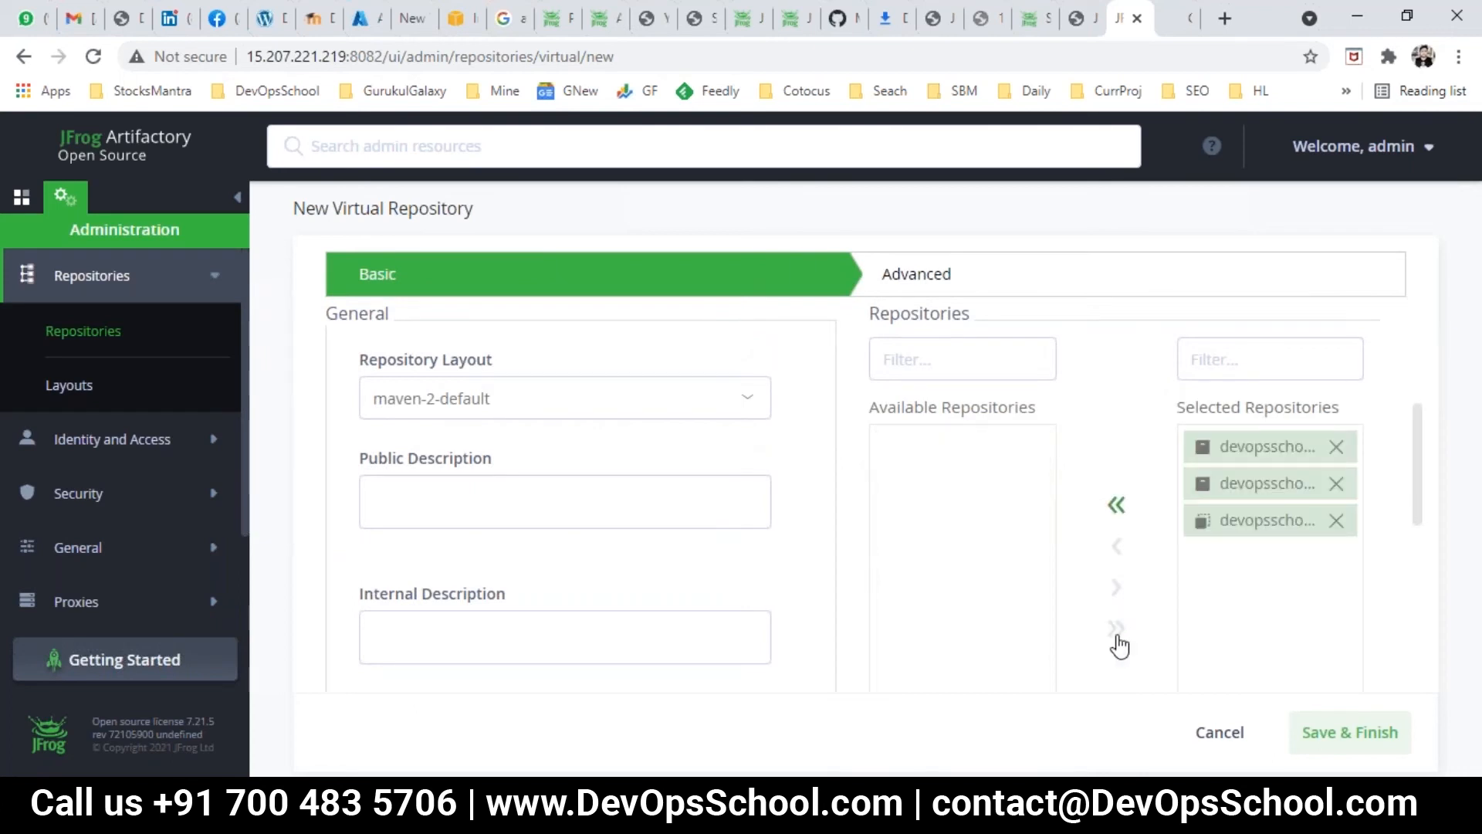
pyautogui.click(1372, 734)
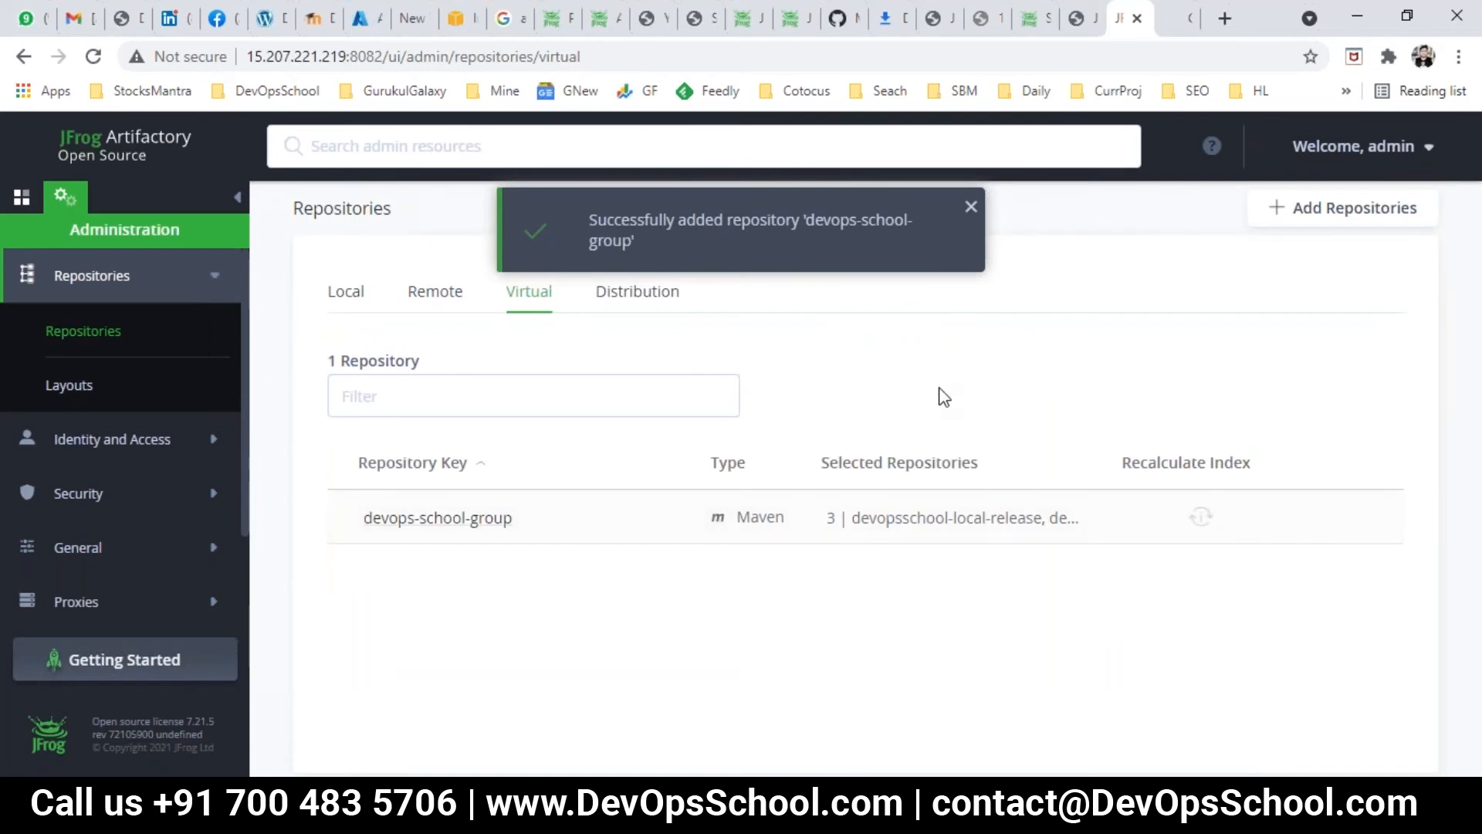
pyautogui.click(970, 207)
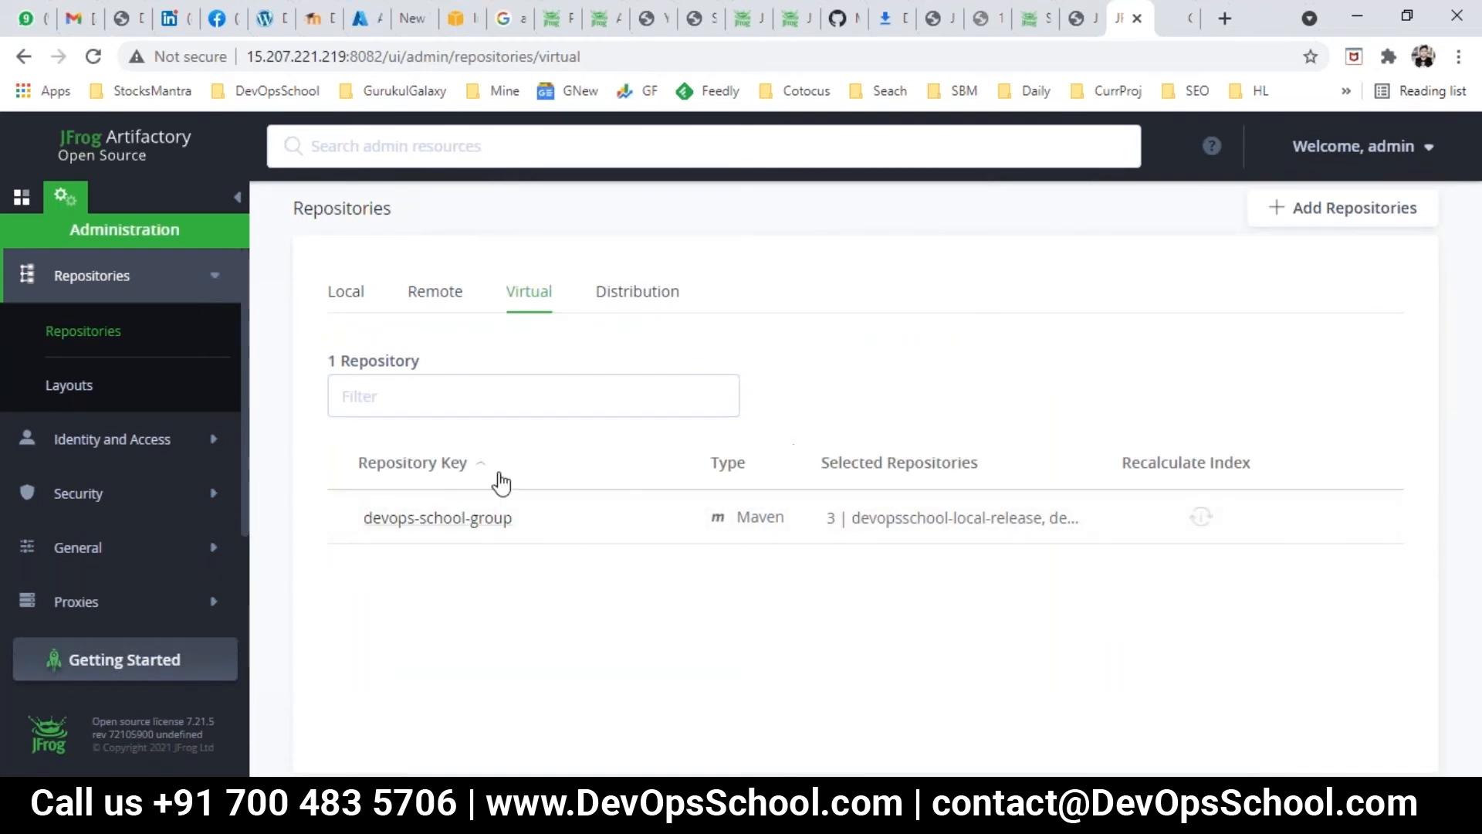
# Switch to Notepad, add the lines "User" and "Roles" beneath Step 2, and save the file.
pyautogui.hotkey('alt', 'Tab')
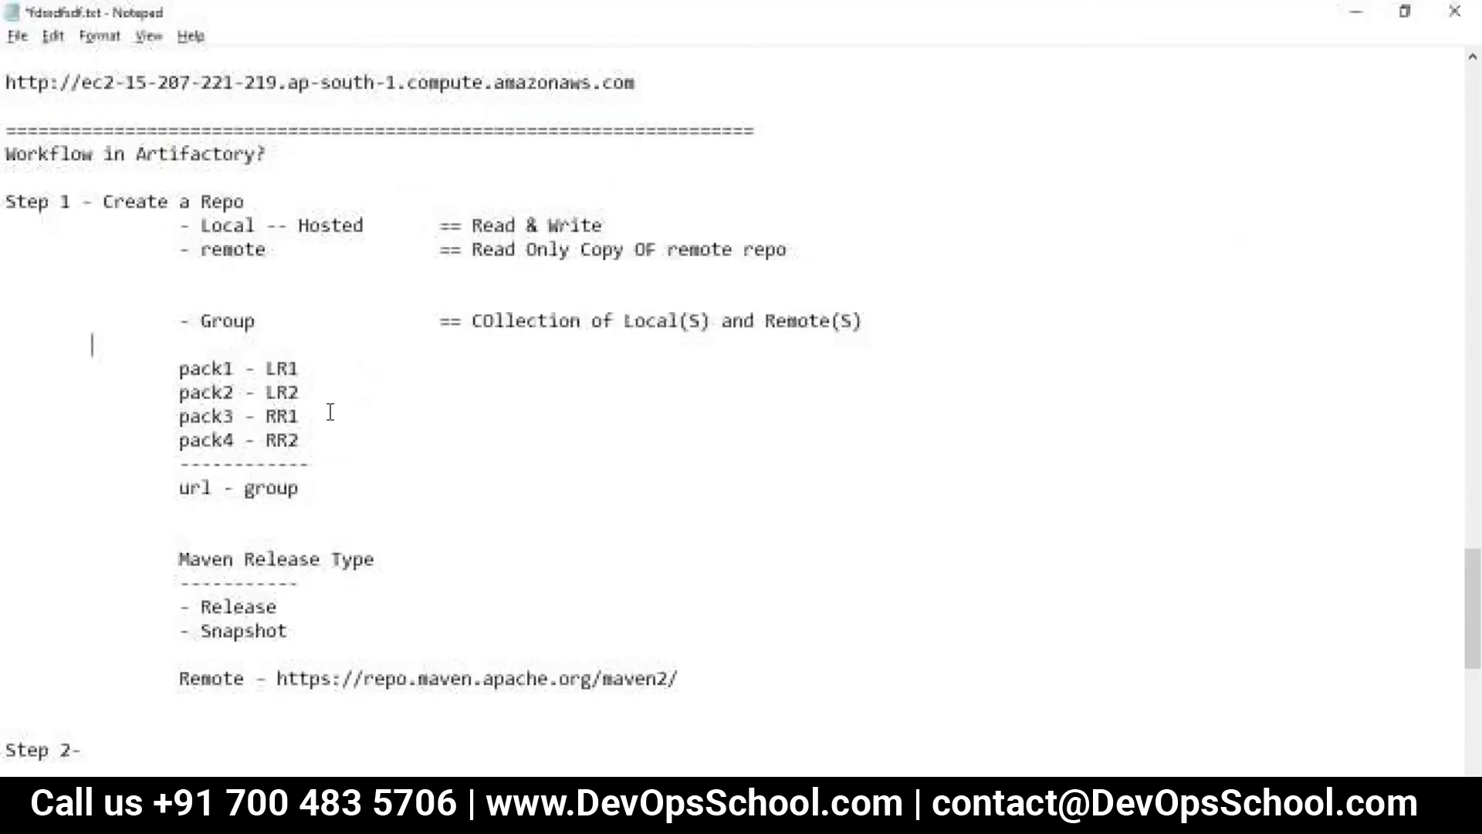
pyautogui.moveTo(17, 202); pyautogui.dragTo(506, 660)
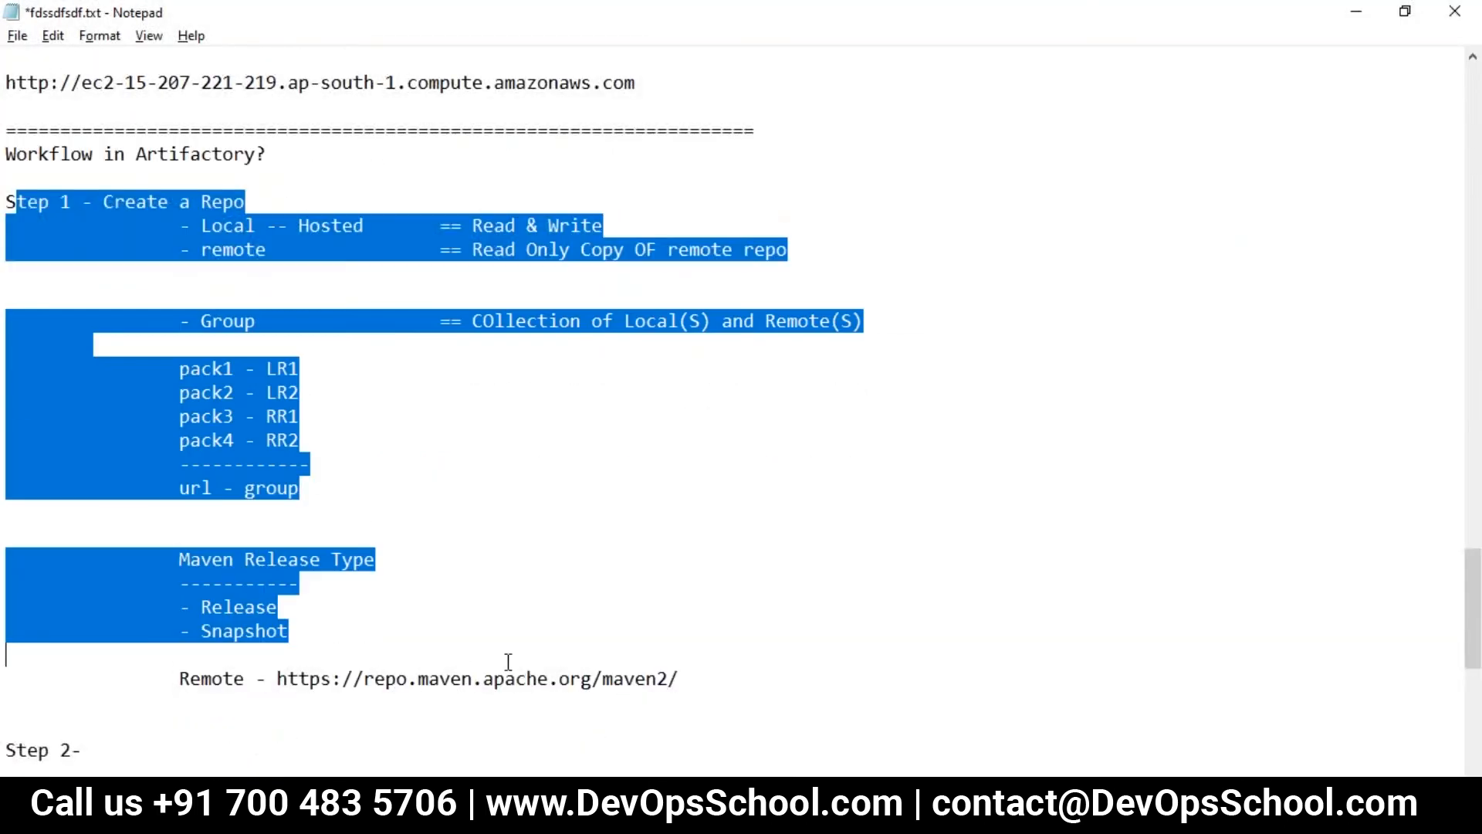
pyautogui.scroll(-3, 538, 645)
pyautogui.click(155, 534)
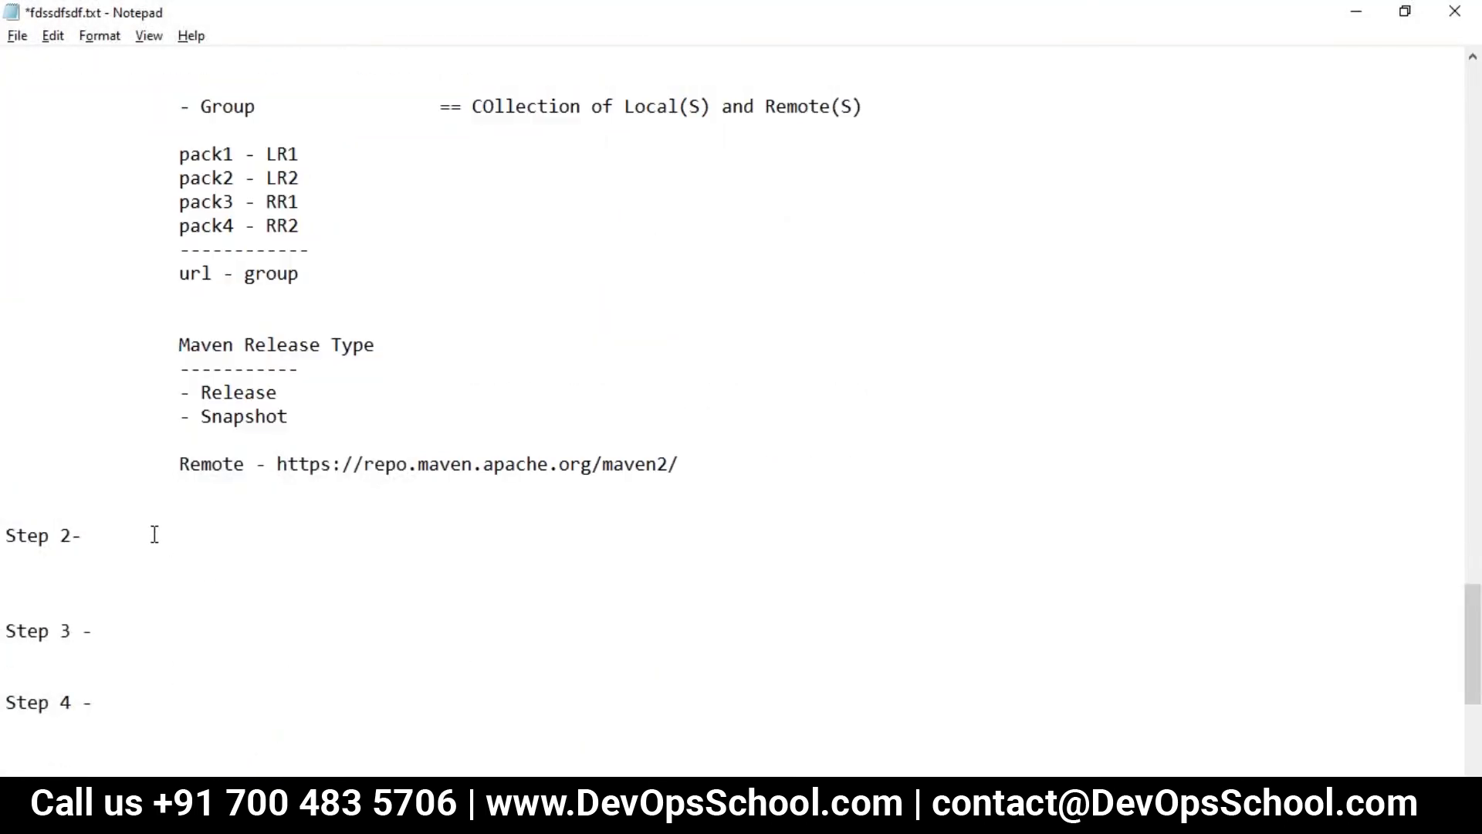
pyautogui.press('Return')
pyautogui.press('Return')
pyautogui.write('User')
pyautogui.press('Return')
pyautogui.write('REo')
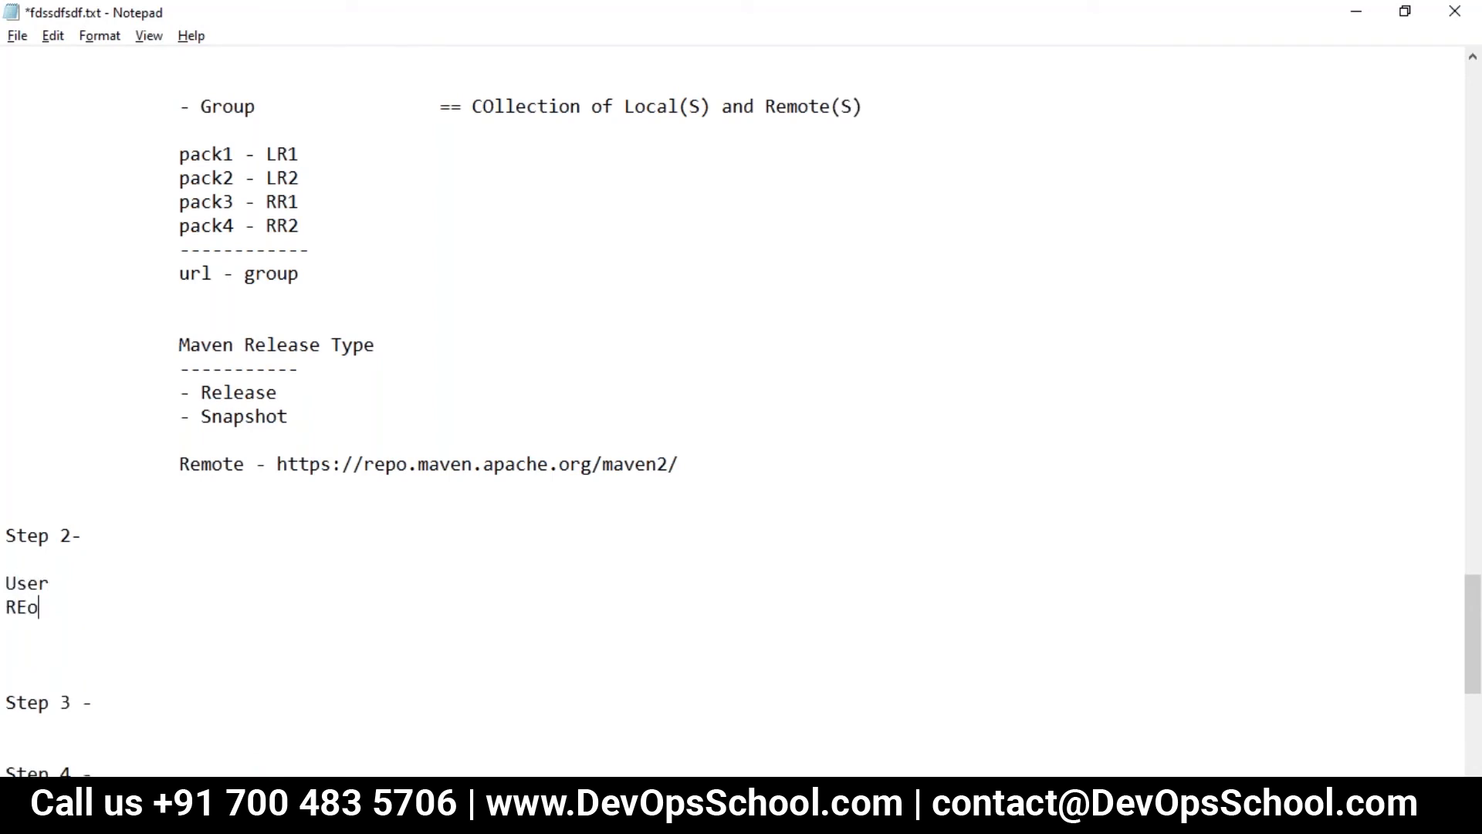
pyautogui.hotkey('ctrl', 's')
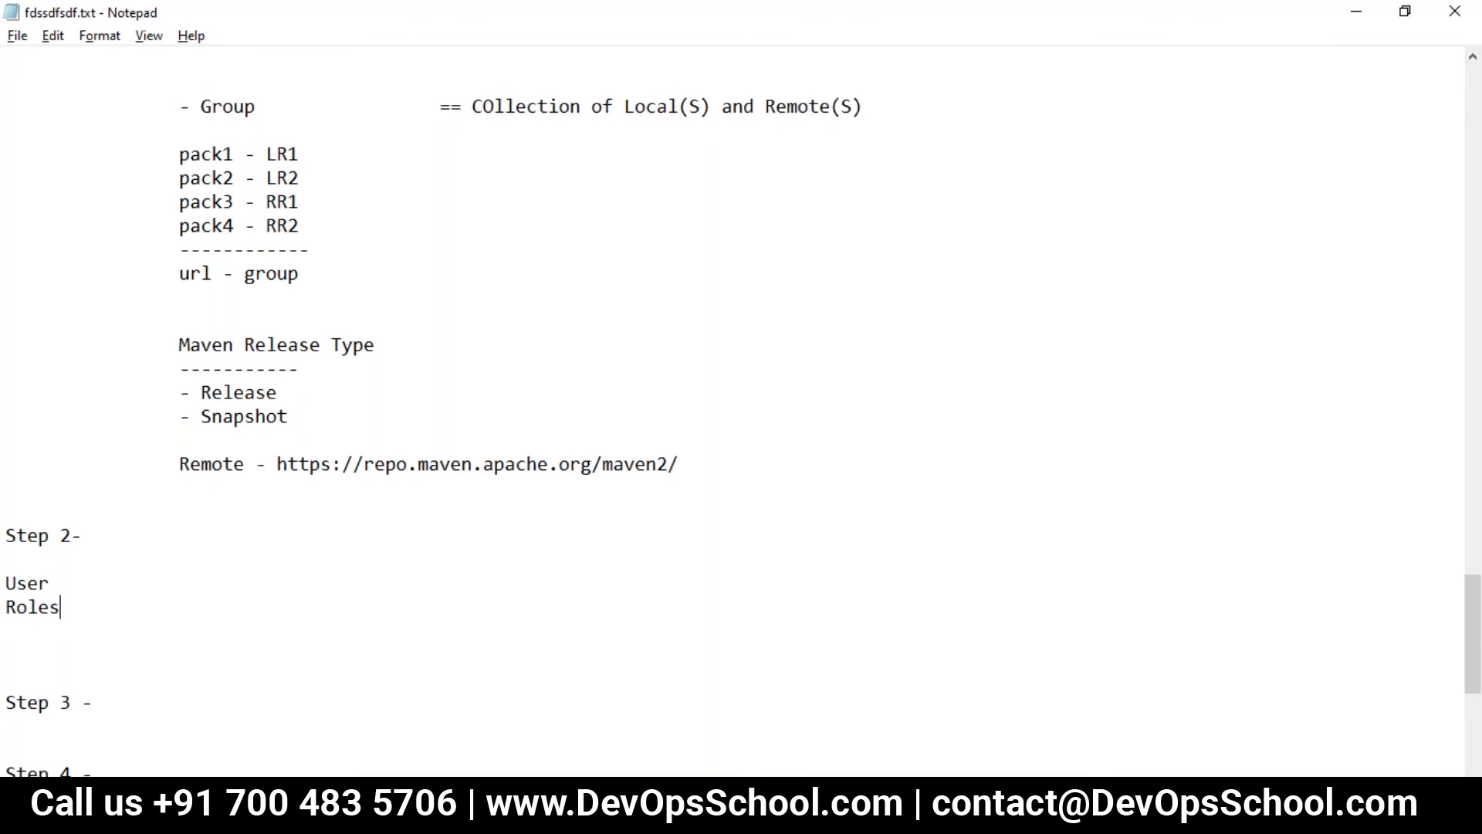
# Highlight the User and Roles lines beneath Step 2 in the notes.
pyautogui.scroll(3, 109, 516)
pyautogui.scroll(-4, 159, 486)
pyautogui.moveTo(101, 564); pyautogui.dragTo(11, 495)
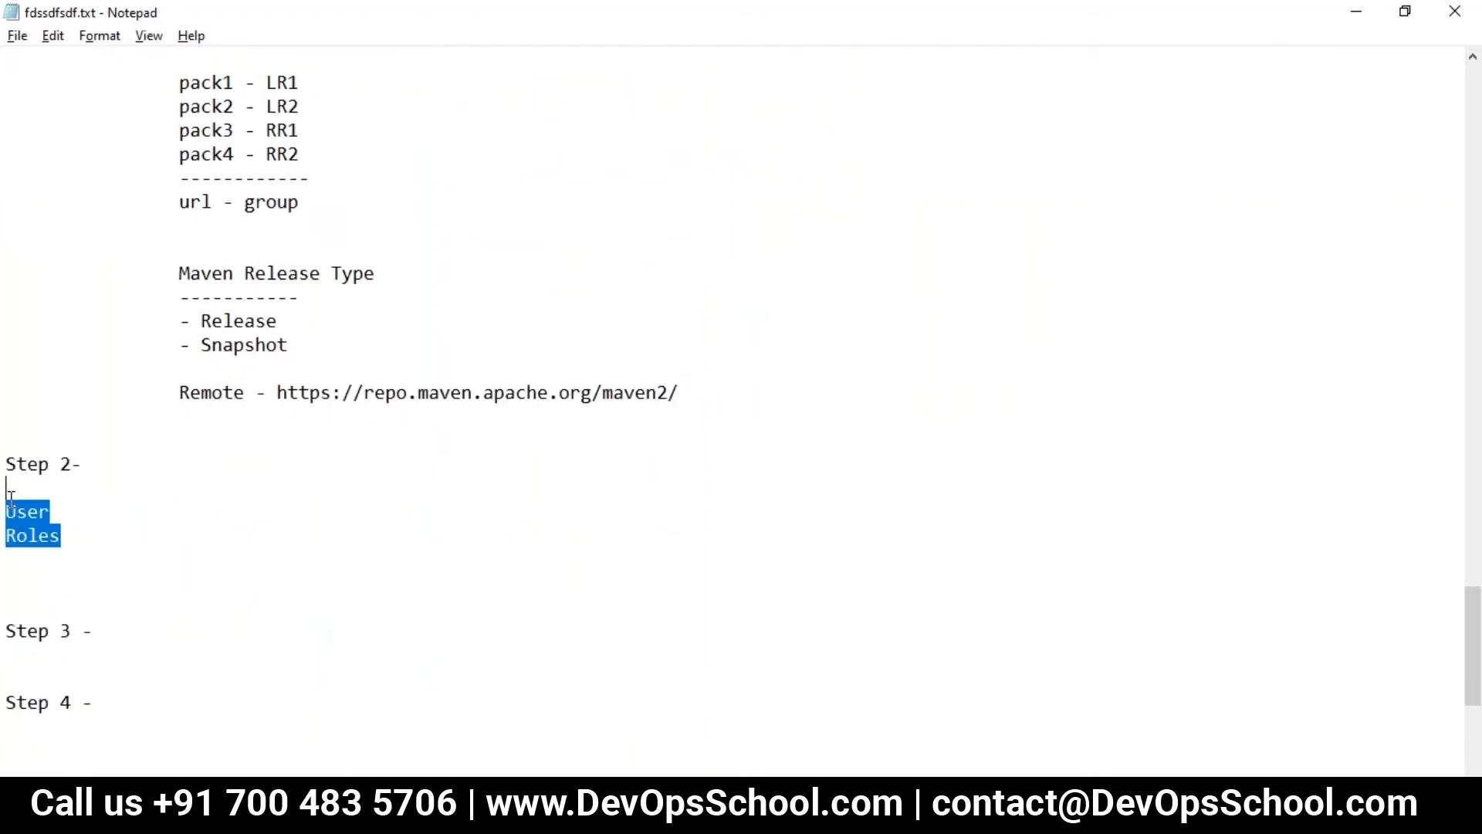
pyautogui.moveTo(105, 546); pyautogui.dragTo(11, 494)
# Copy the admin username and password lines from above the workflow section and paste them two lines below Roles in Step 2.
pyautogui.scroll(7, 95, 476)
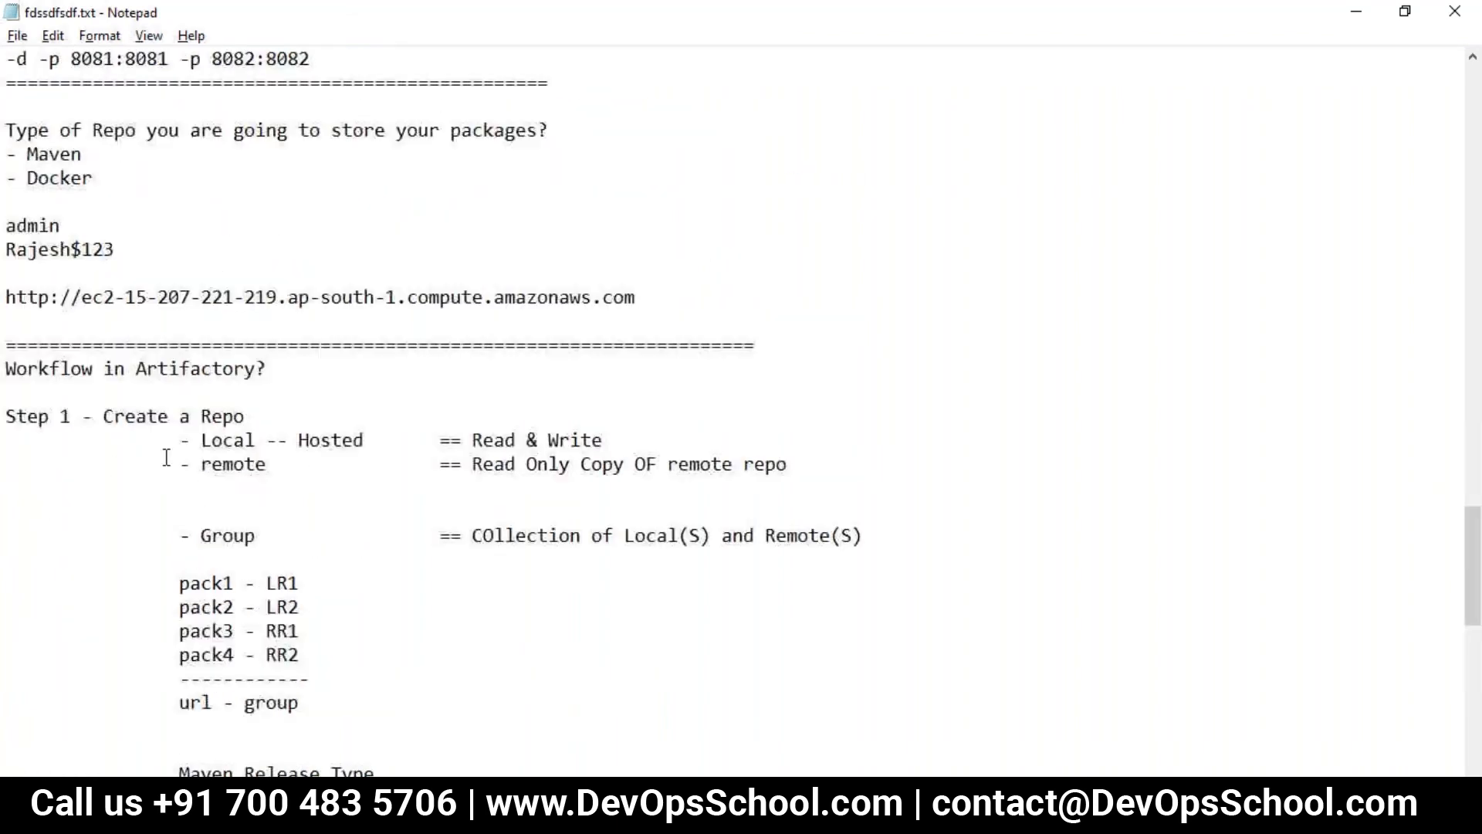
pyautogui.moveTo(117, 254); pyautogui.dragTo(9, 228)
pyautogui.hotkey('ctrl', 'c')
pyautogui.scroll(-6, 220, 464)
pyautogui.click(38, 508)
pyautogui.moveTo(90, 603); pyautogui.dragTo(90, 589)
pyautogui.press('Return')
pyautogui.hotkey('ctrl', 'z')
pyautogui.click(111, 622)
pyautogui.press('Return')
pyautogui.press('Return')
pyautogui.hotkey('ctrl', 'v')
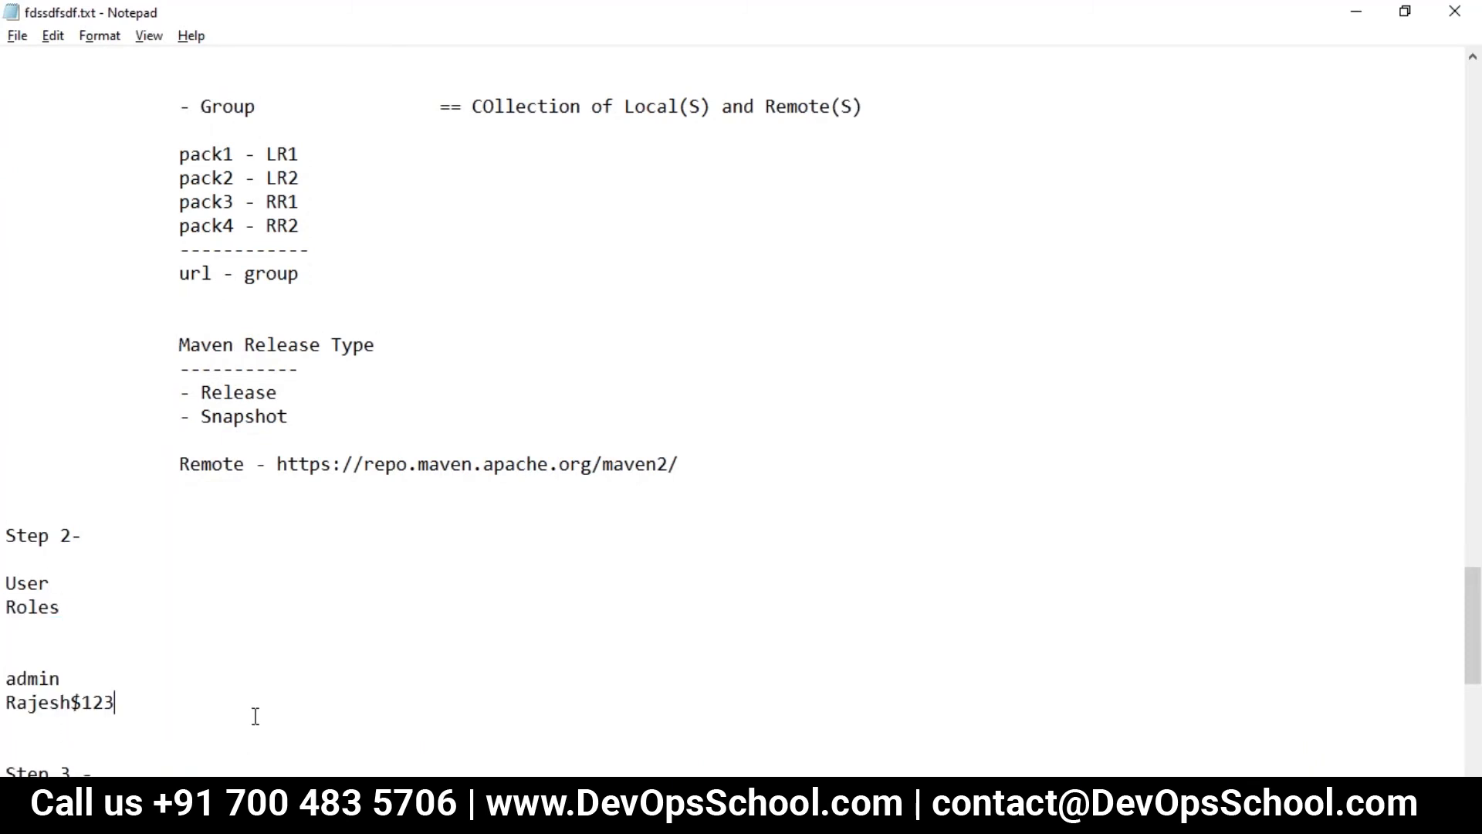
# Switch to Artifactory in the browser and review its users and groups under Identity and Access.
pyautogui.hotkey('alt', 'Tab')
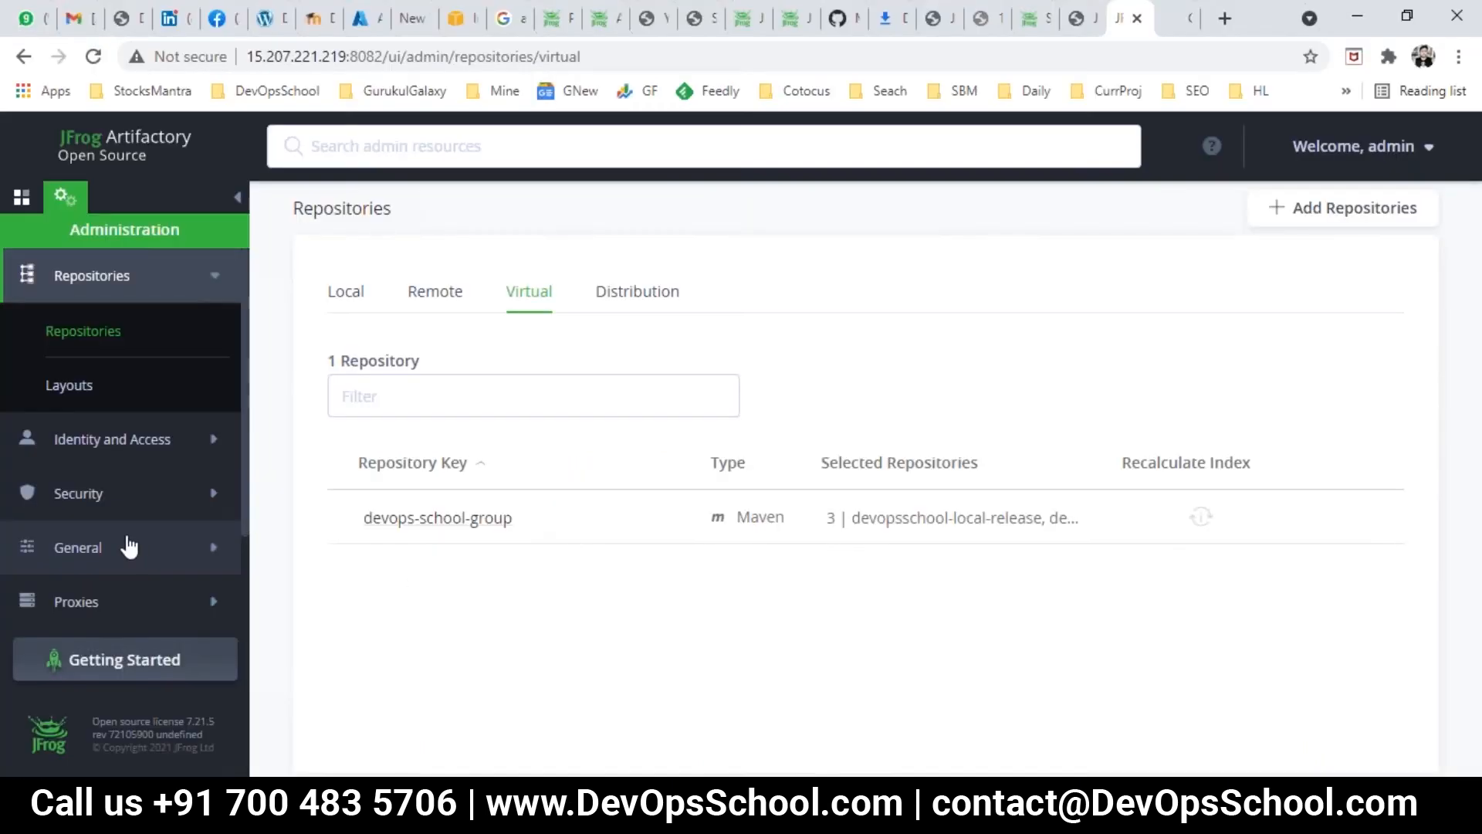
pyautogui.click(83, 500)
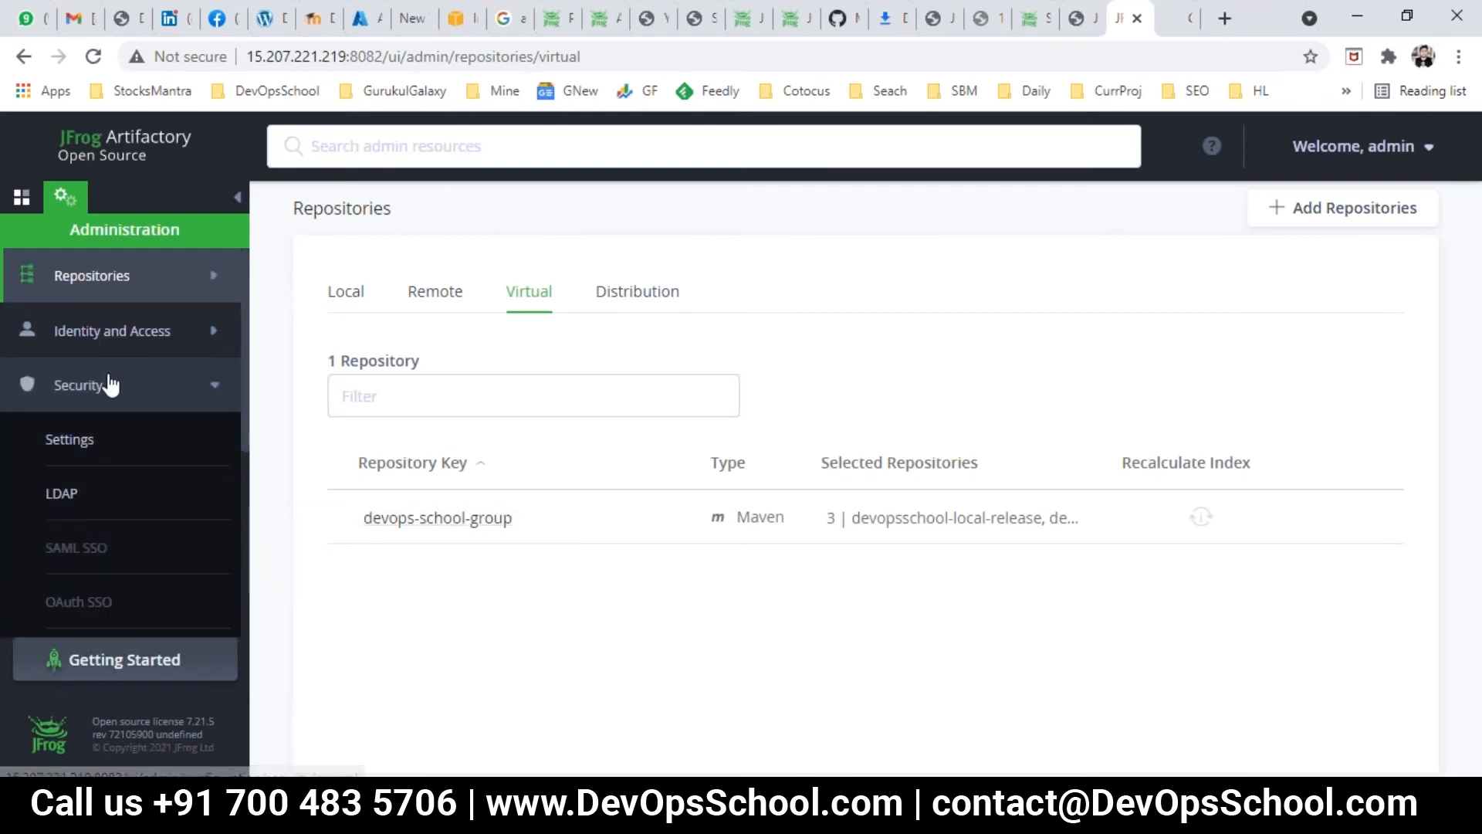
pyautogui.click(160, 368)
pyautogui.click(124, 334)
pyautogui.click(62, 384)
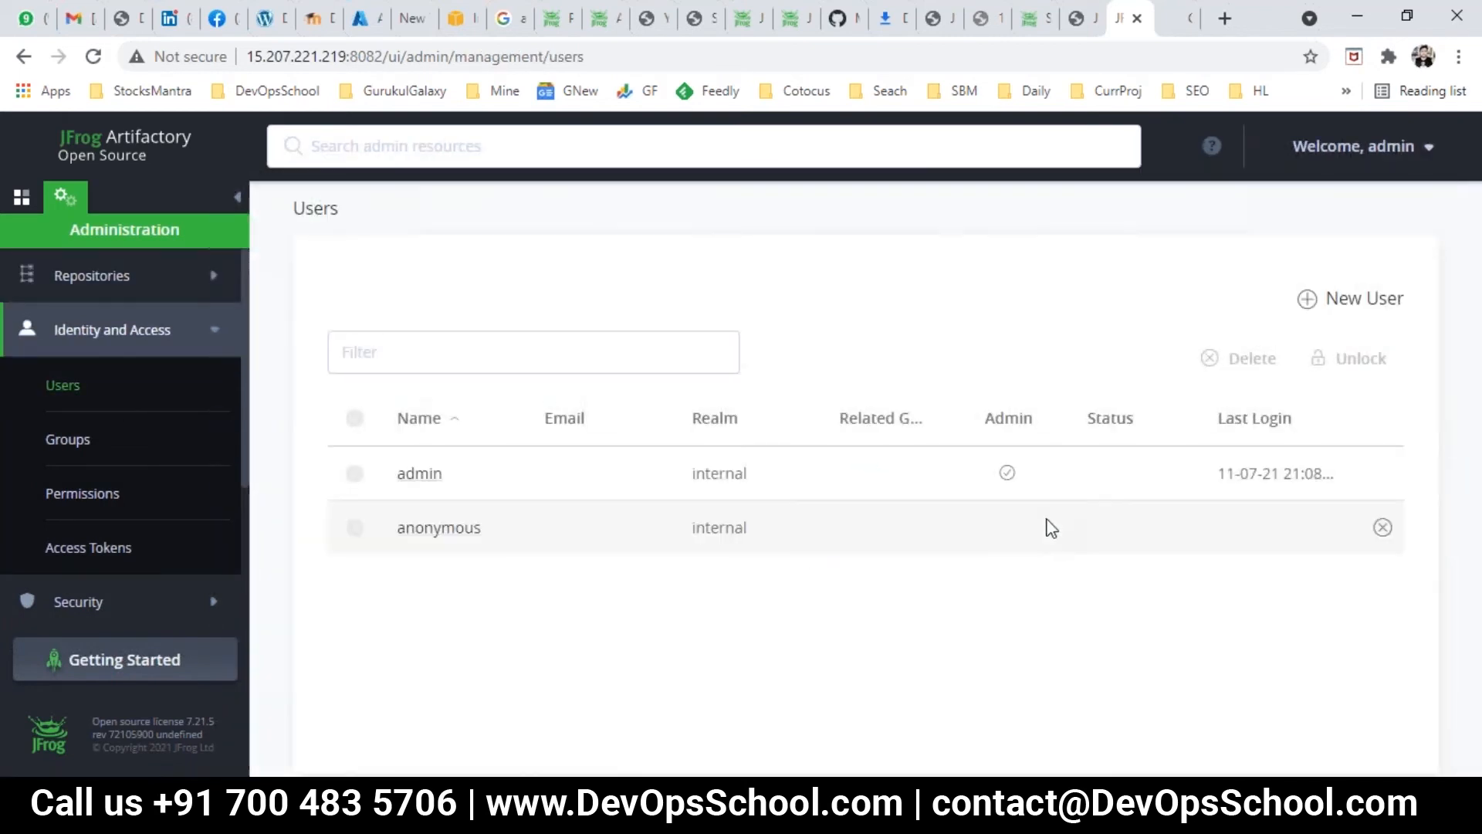
pyautogui.click(120, 441)
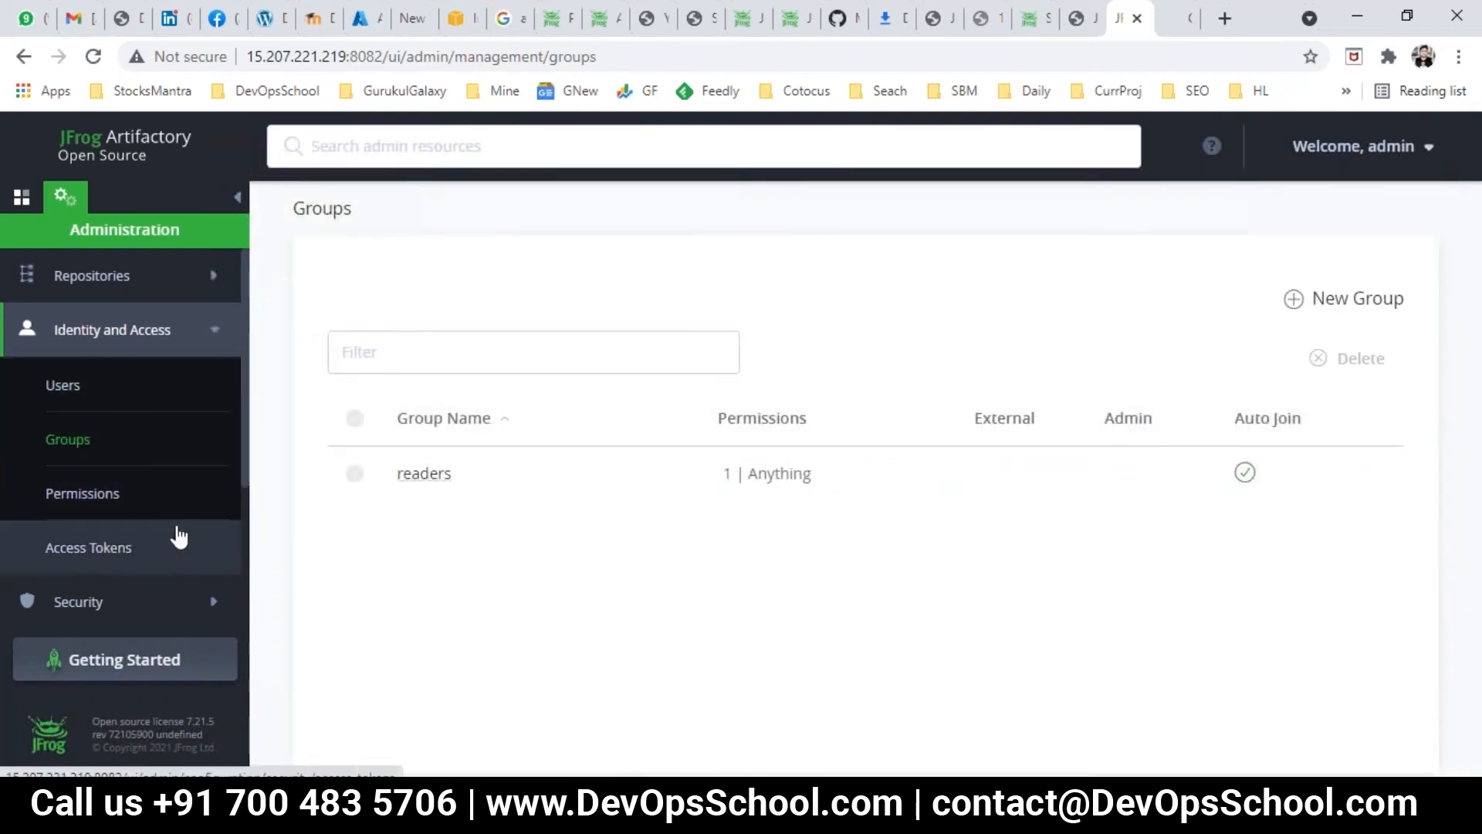
pyautogui.click(207, 338)
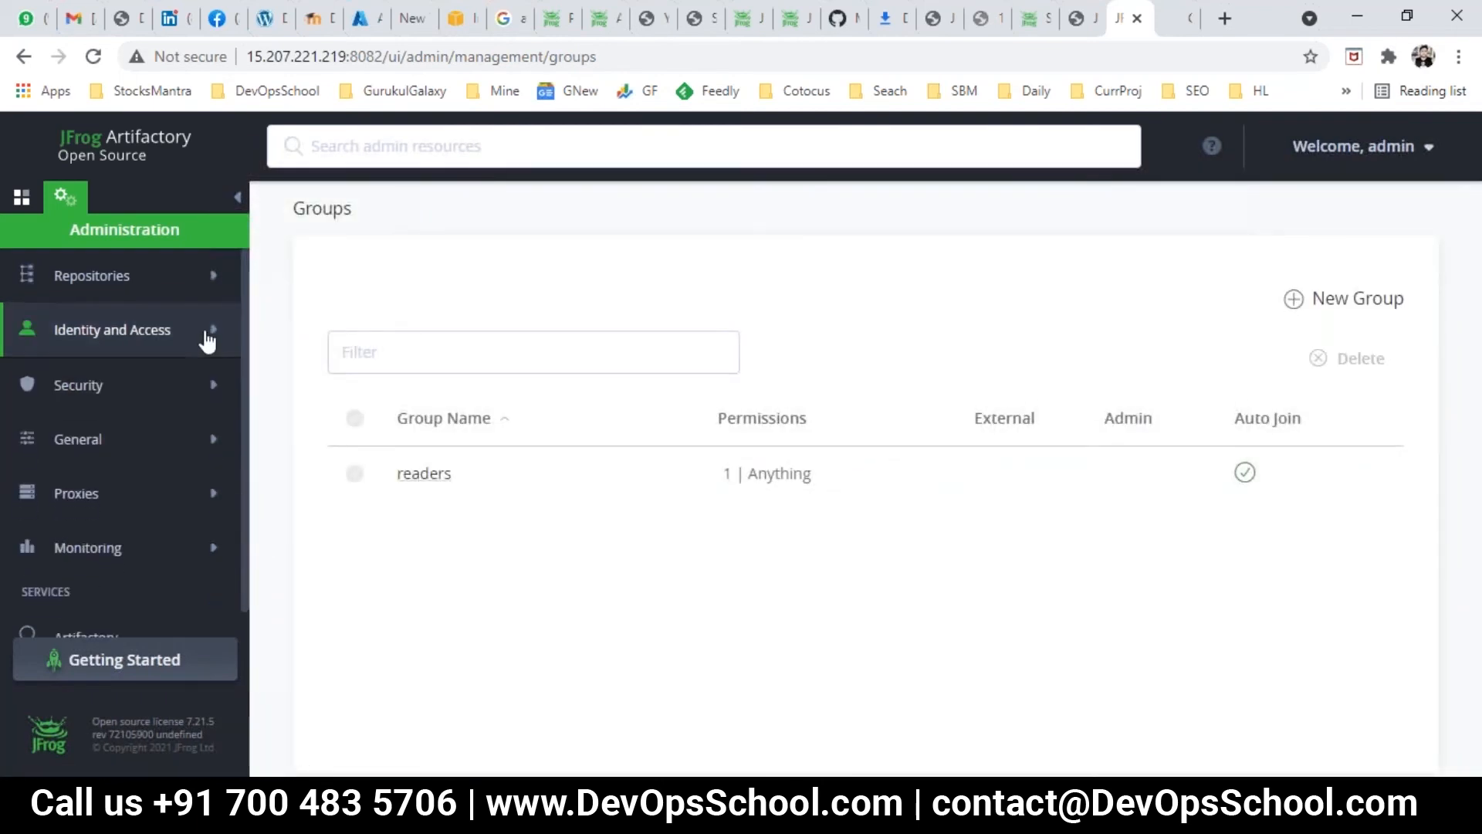
# Check the Step 3 and Step 4 placeholders in the notes, then return to Artifactory and open the Artifacts repository tree.
pyautogui.hotkey('alt', 'Tab')
pyautogui.scroll(-2, 231, 618)
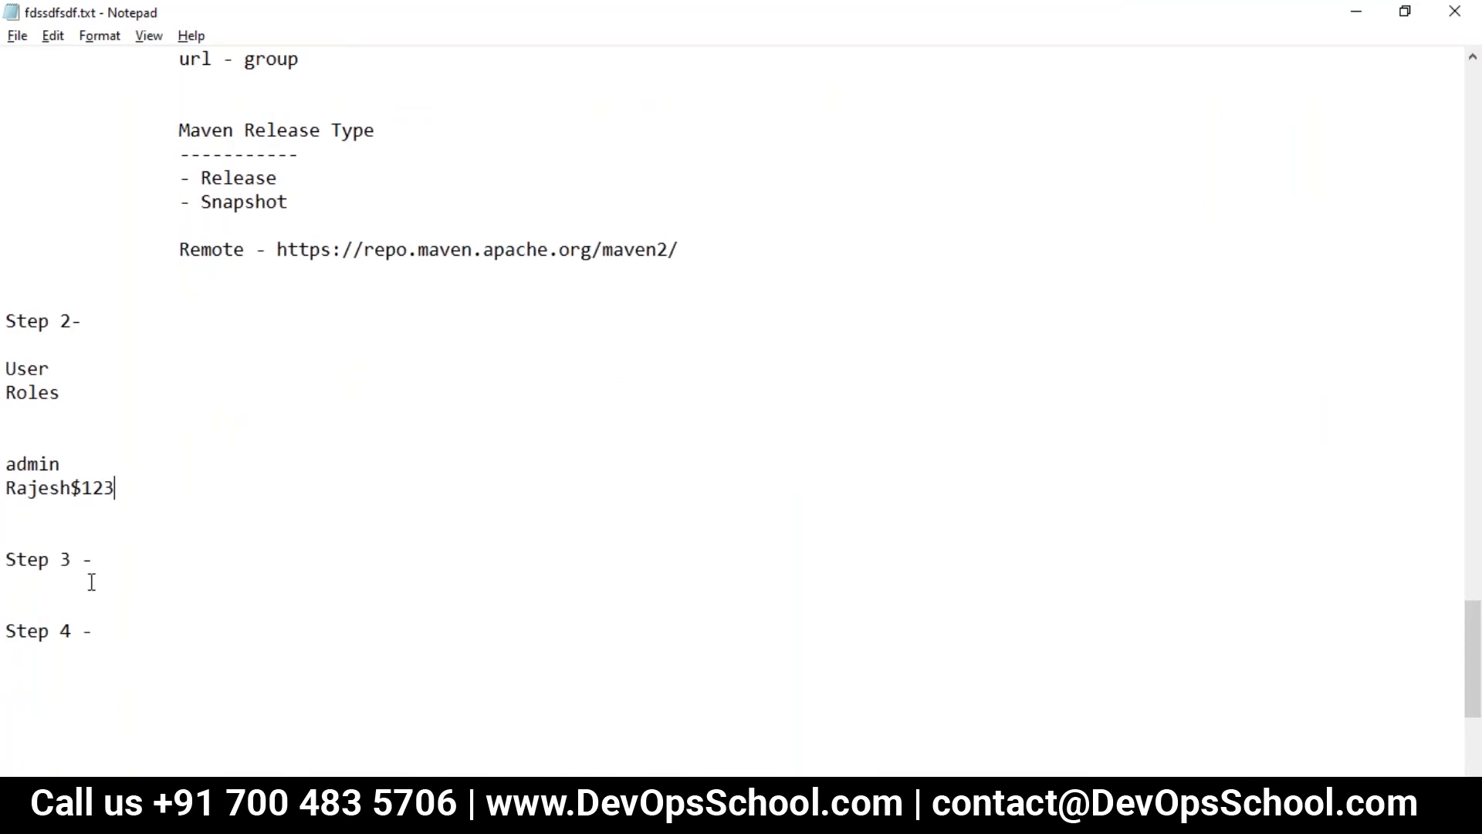
pyautogui.hotkey('alt', 'Tab')
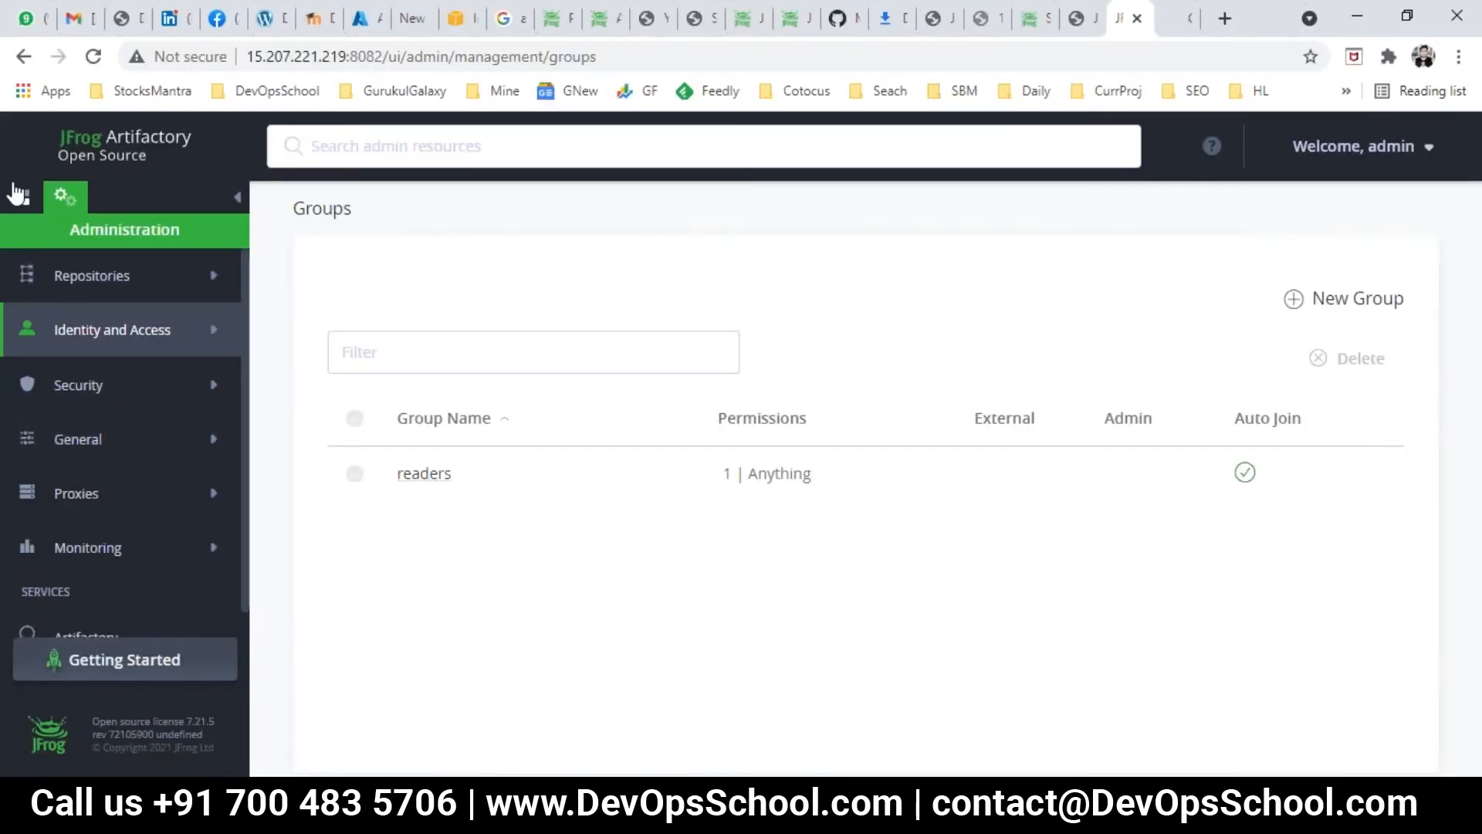
pyautogui.click(18, 196)
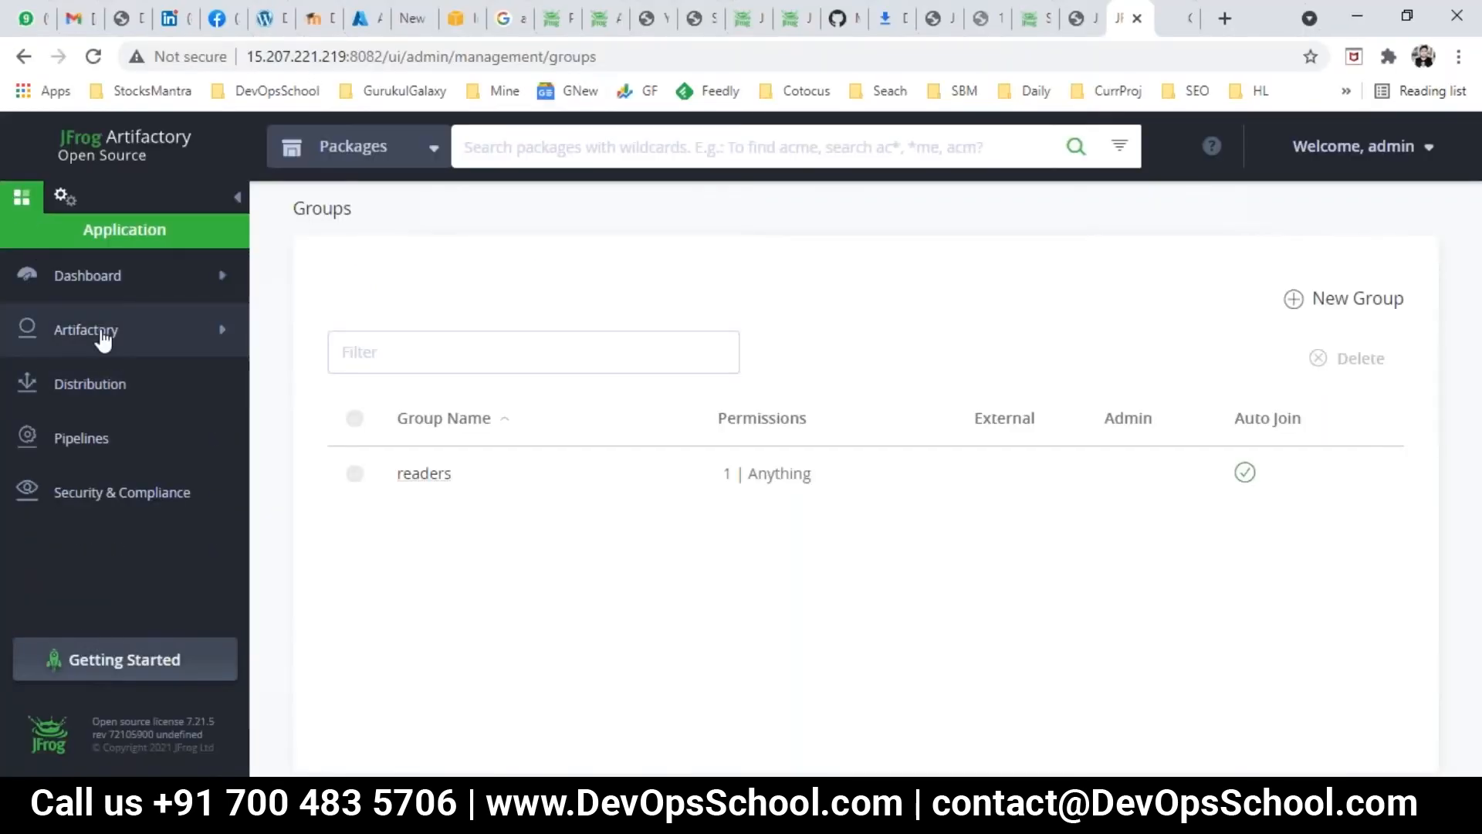
pyautogui.click(100, 286)
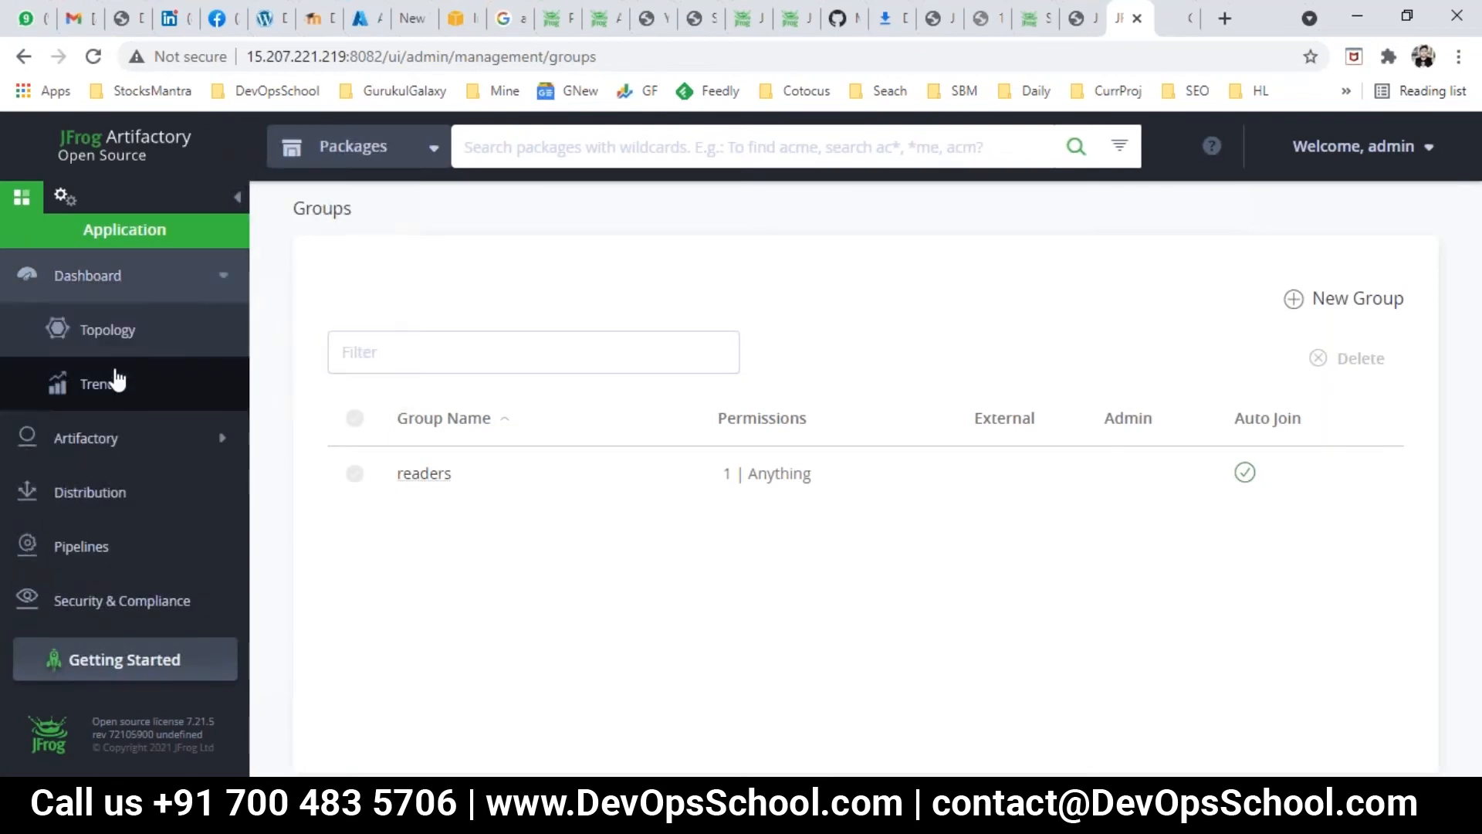
pyautogui.click(98, 448)
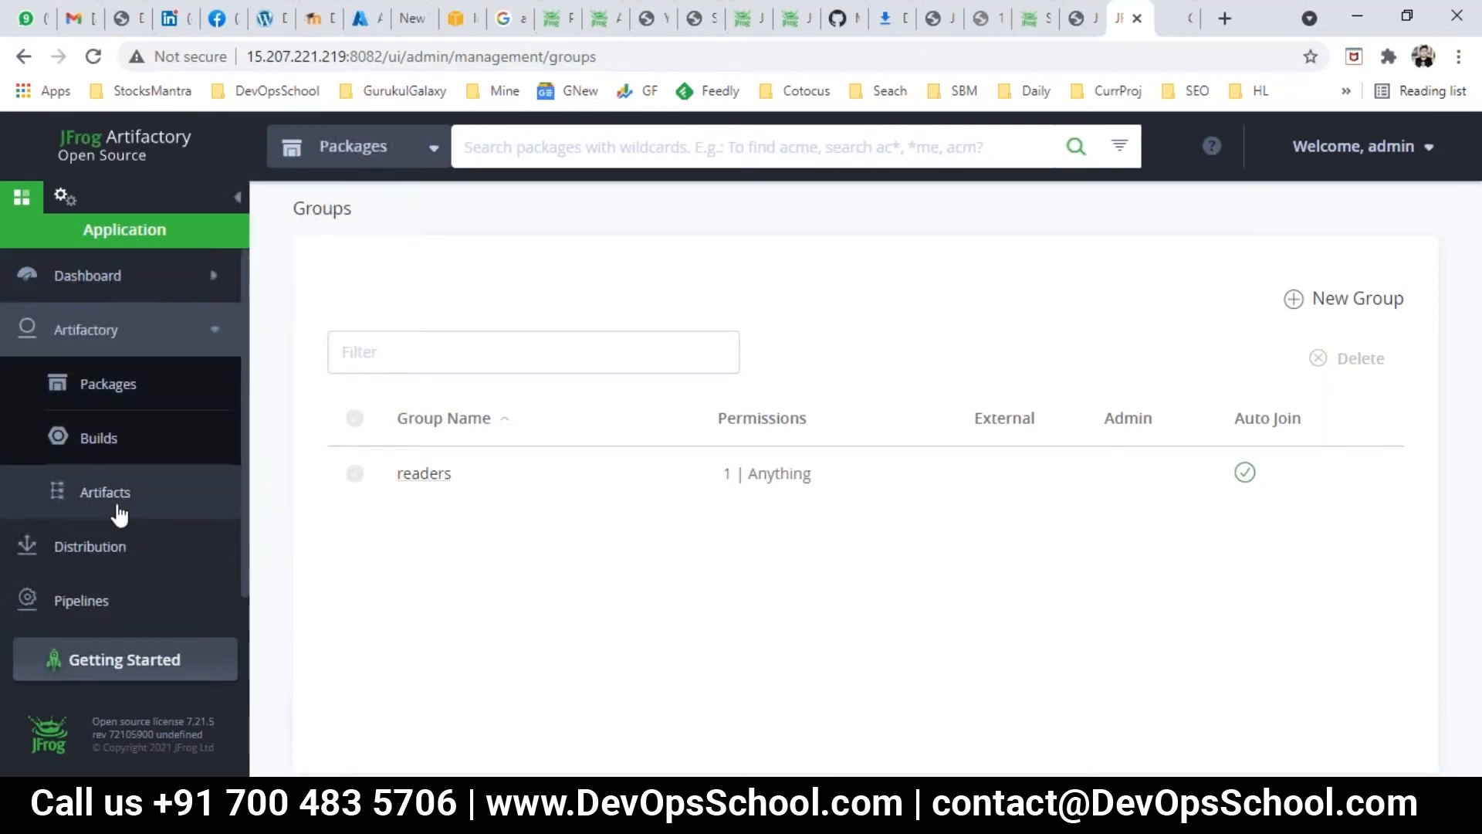
pyautogui.click(118, 507)
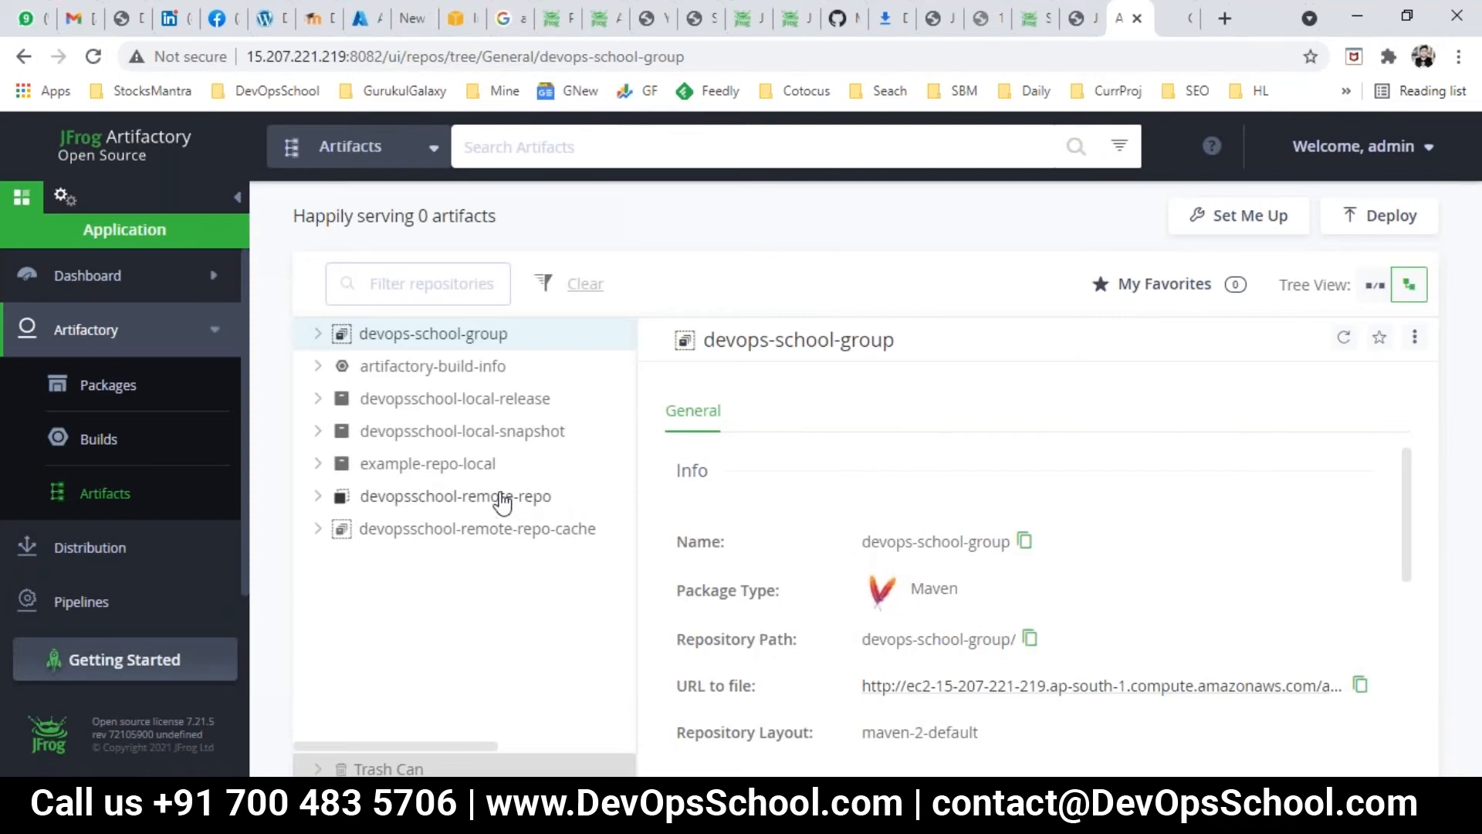
# Open the details of the devopsschool-local-snapshot repository and copy its URL to file.
pyautogui.click(419, 441)
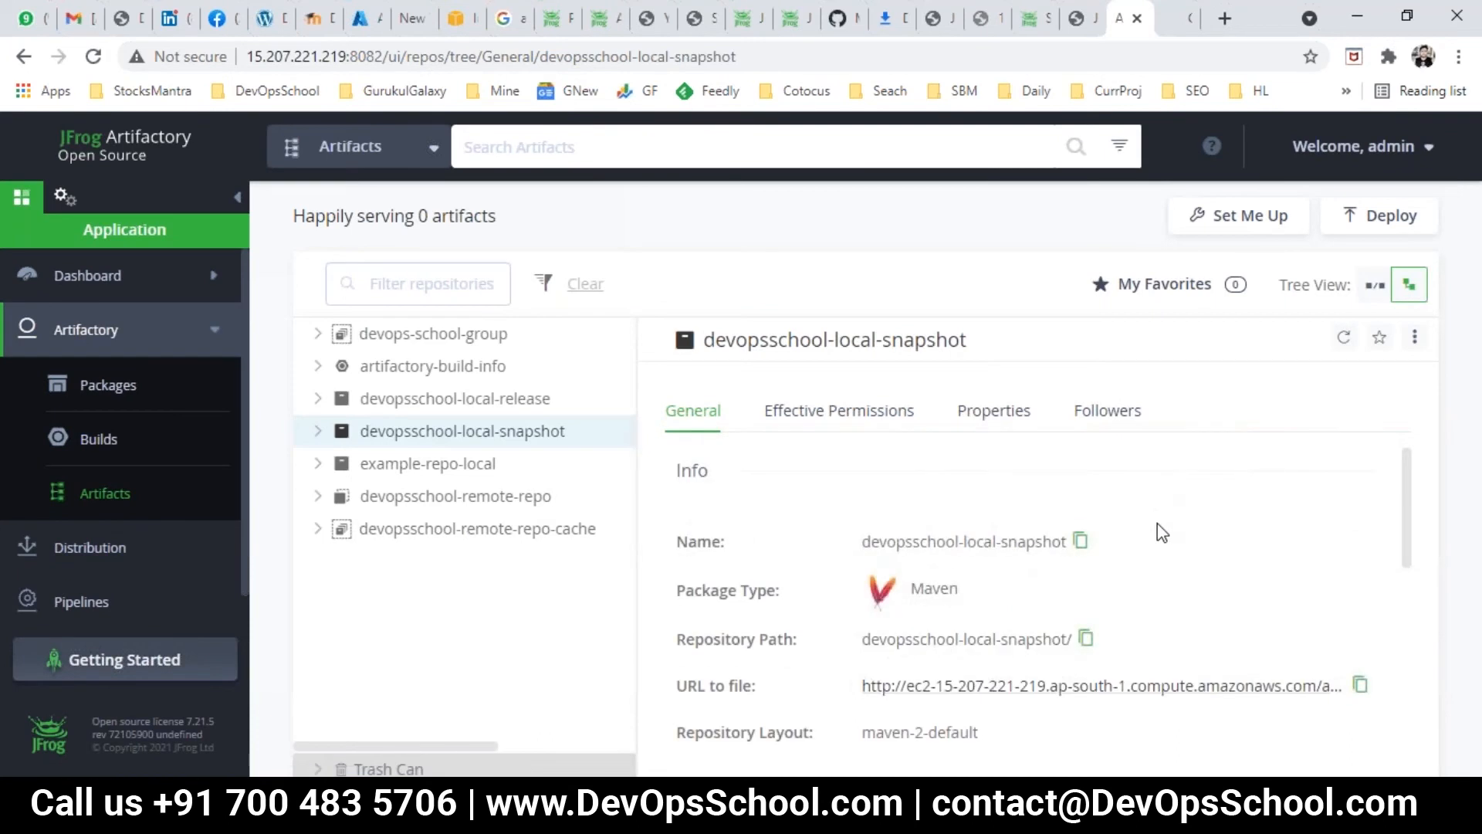
pyautogui.scroll(-2, 1205, 571)
pyautogui.moveTo(688, 577); pyautogui.dragTo(755, 580)
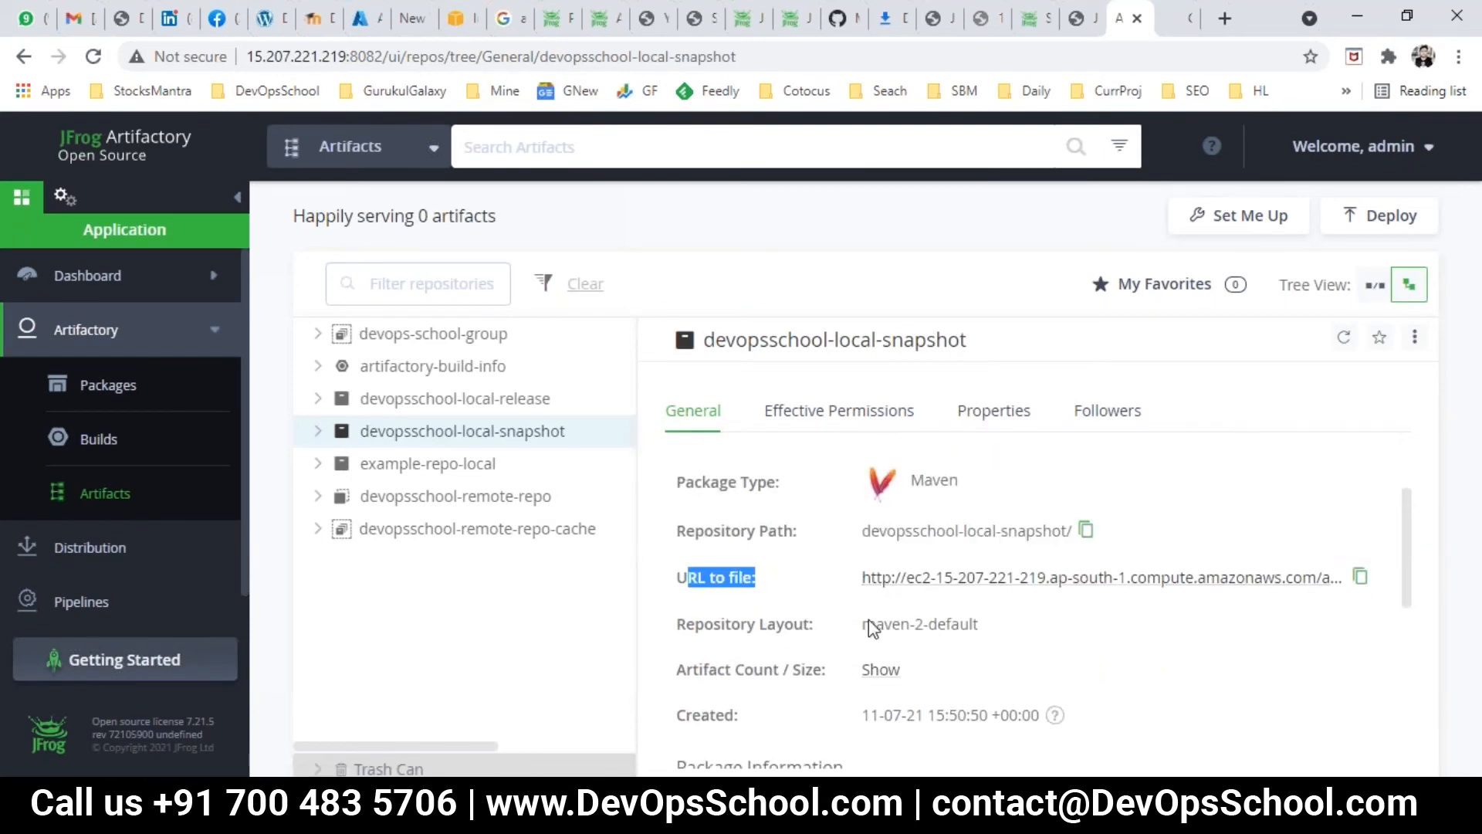
pyautogui.click(1360, 576)
# Switch to Notepad, paste the snapshot repository URL indented below the Remote line with blank lines after it, and save the file.
pyautogui.hotkey('alt', 'Tab')
pyautogui.scroll(6, 245, 427)
pyautogui.scroll(-3, 369, 536)
pyautogui.click(198, 516)
pyautogui.press('Tab')
pyautogui.hotkey('ctrl', 'v')
pyautogui.press('Return')
pyautogui.press('Return')
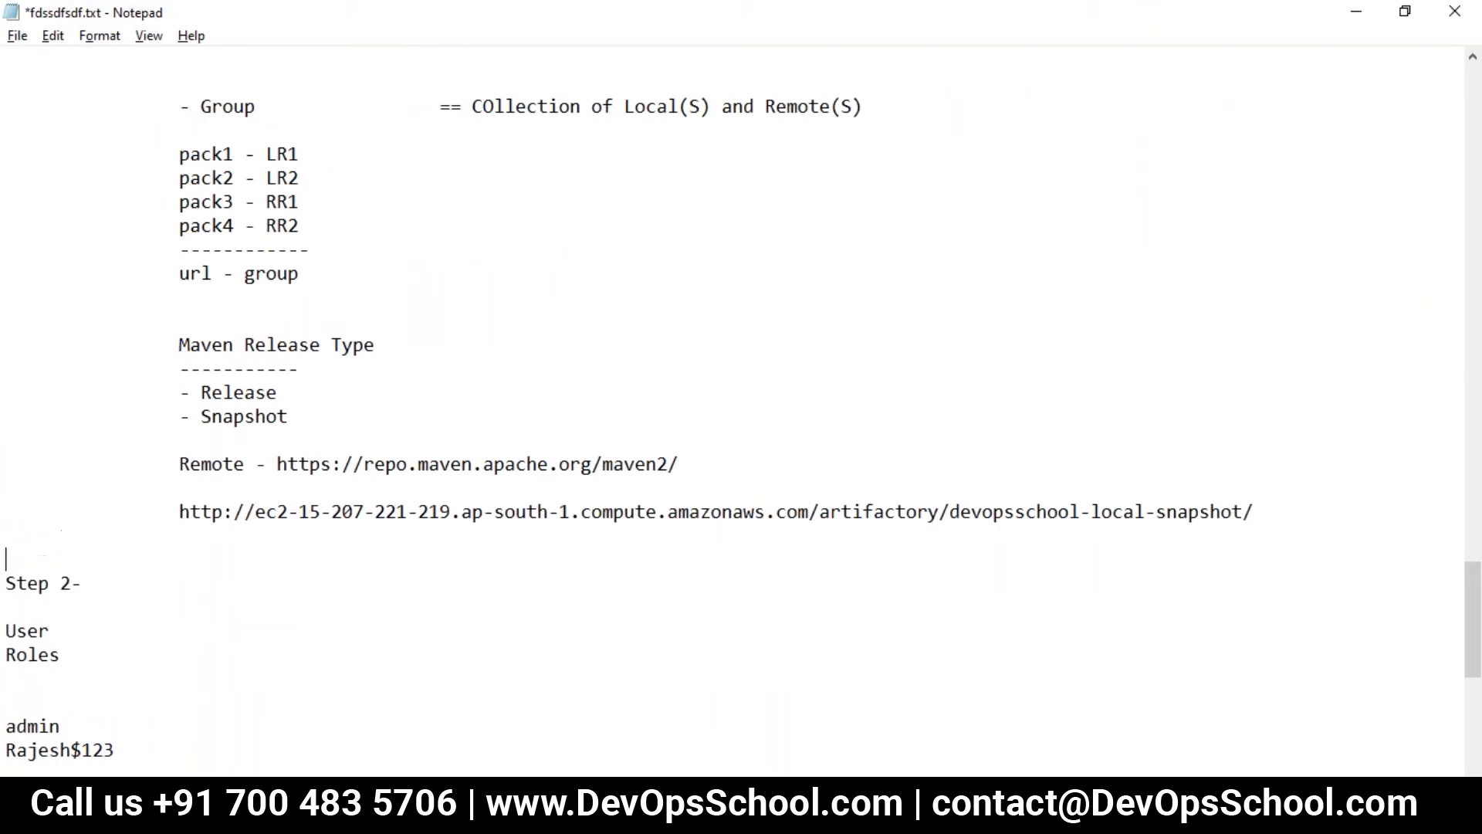
pyautogui.tripleClick(1235, 510)
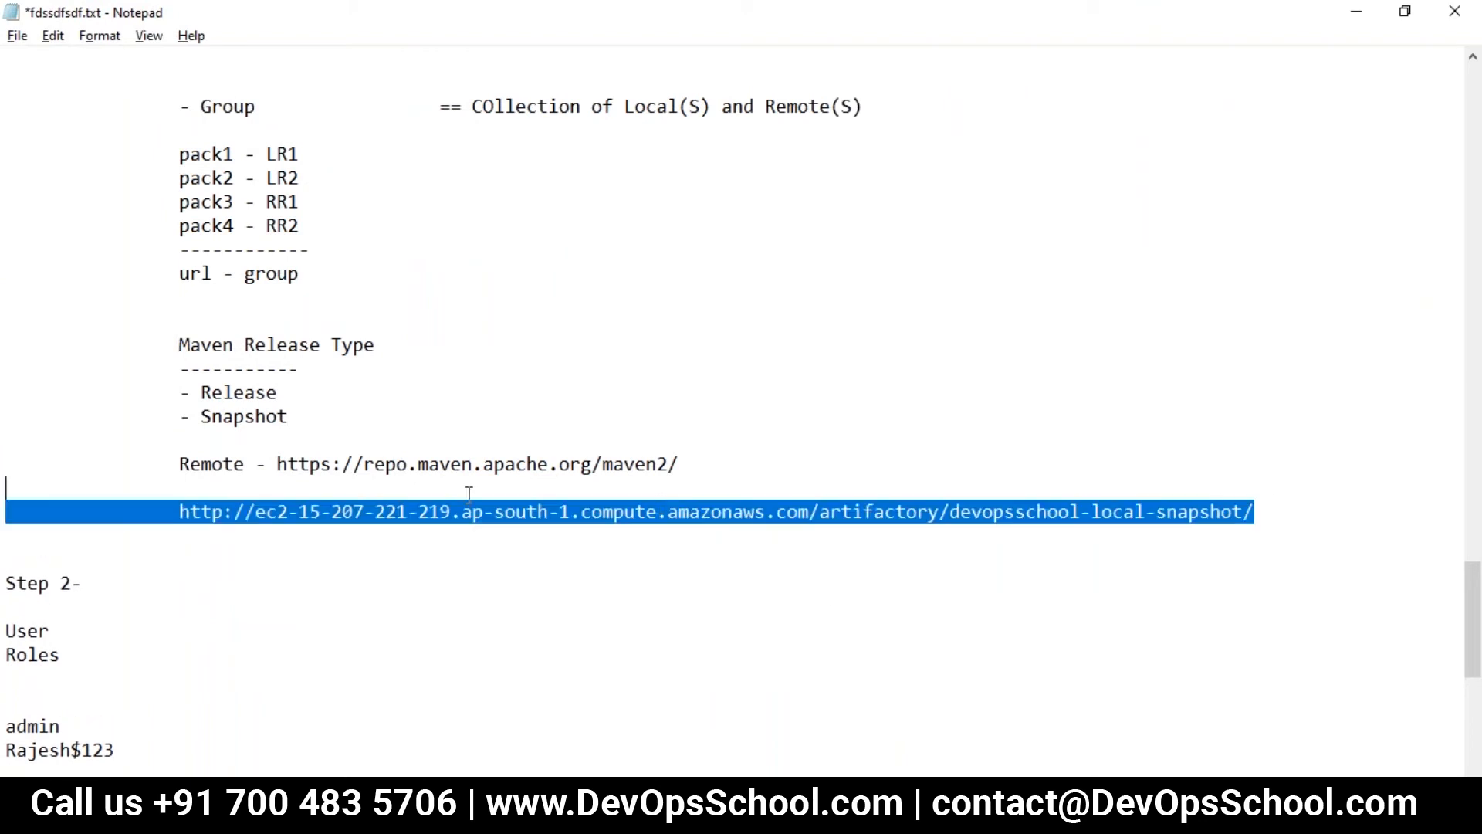
pyautogui.moveTo(224, 511); pyautogui.dragTo(180, 510)
pyautogui.hotkey('ctrl', 's')
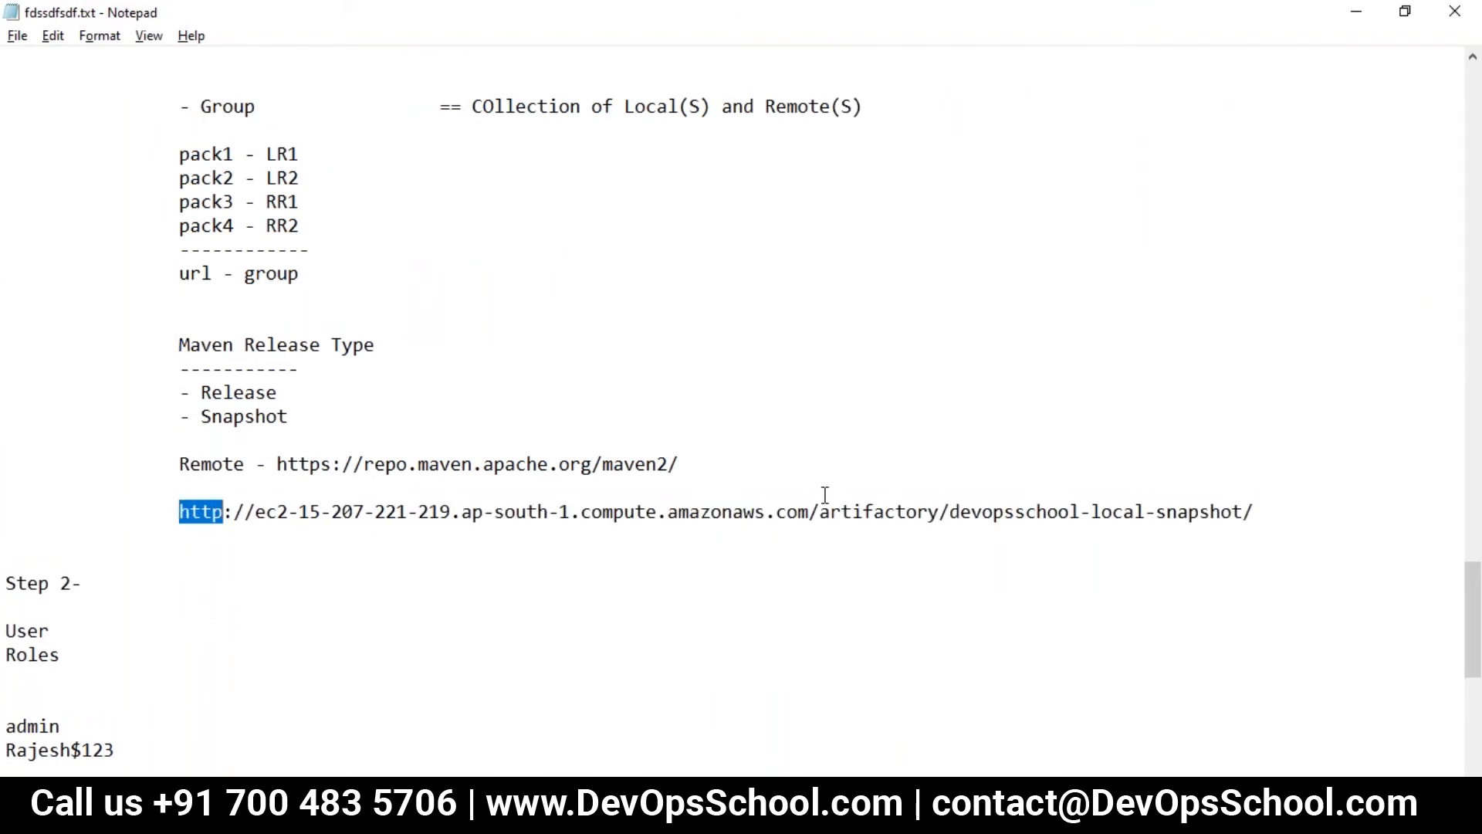
# Select the snapshot repository URL in the notes and load that address in a new browser tab.
pyautogui.doubleClick(867, 512)
pyautogui.moveTo(948, 491); pyautogui.dragTo(172, 507)
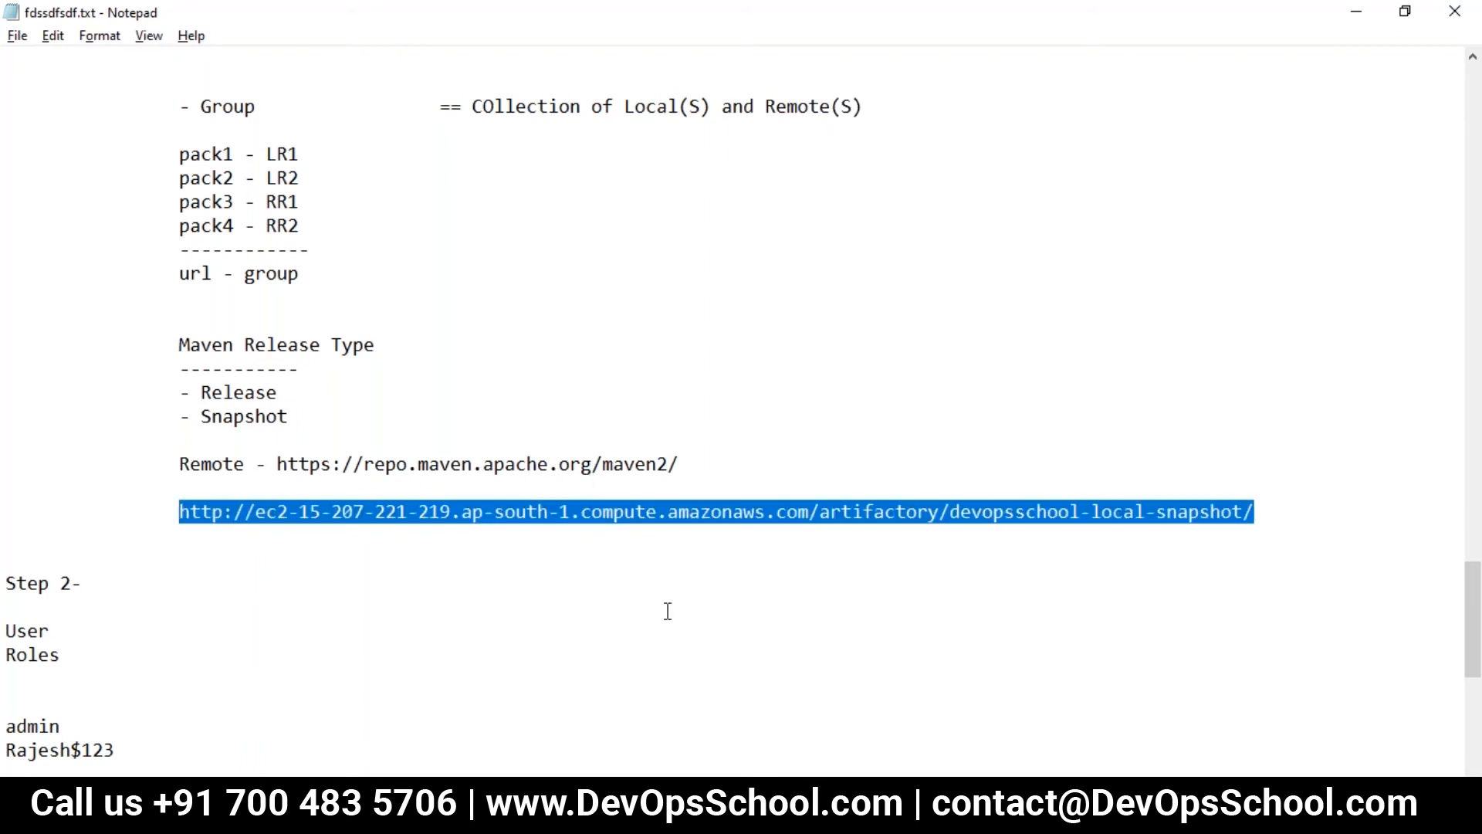
pyautogui.hotkey('alt', 'Tab')
pyautogui.click(1225, 19)
pyautogui.hotkey('ctrl', 'v')
pyautogui.press('Return')
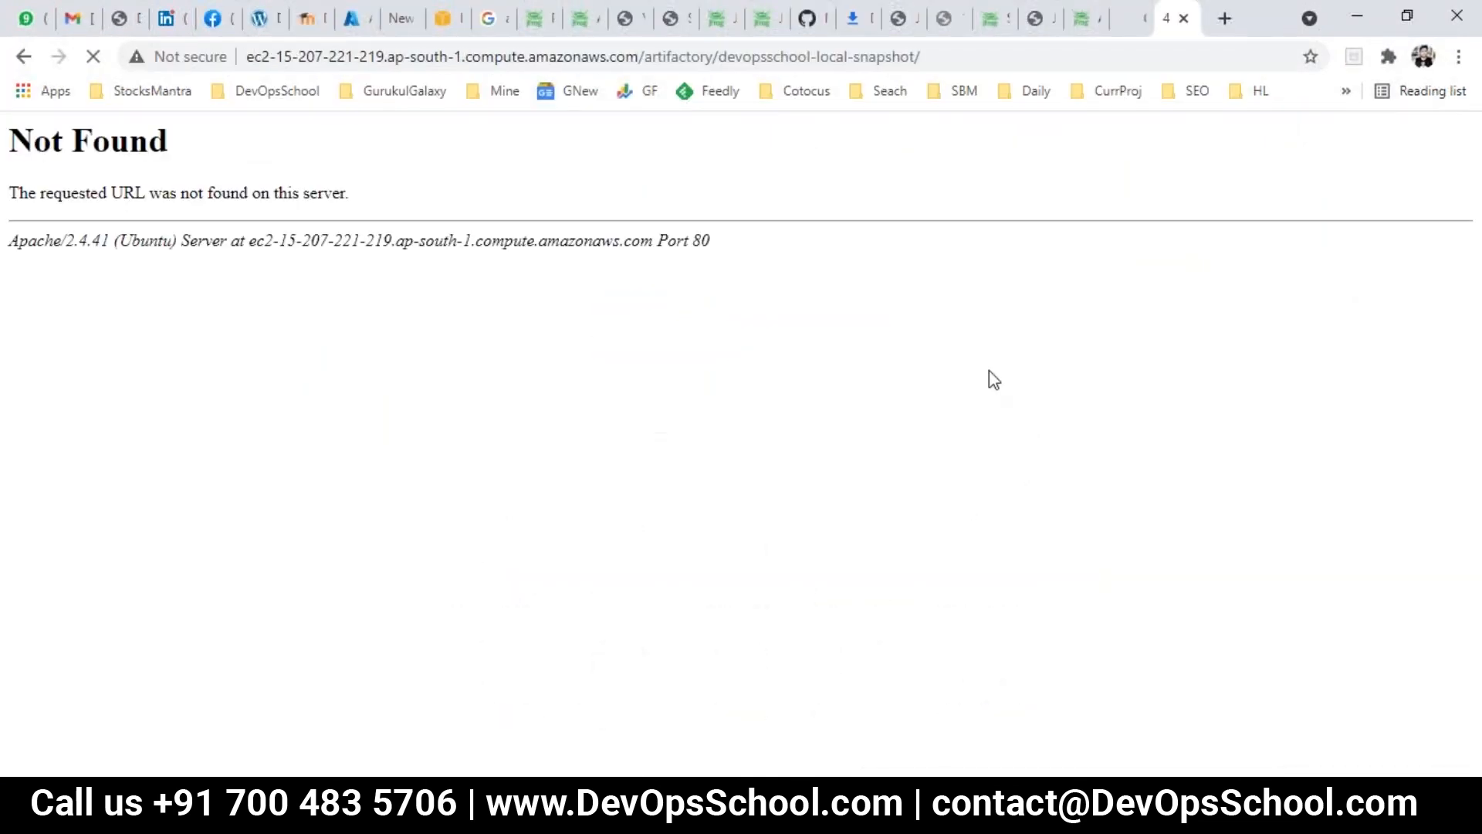
# Return to Artifactory, copy the devopsschool-local-release repository's URL to file, and load it in a new browser tab.
pyautogui.click(1126, 23)
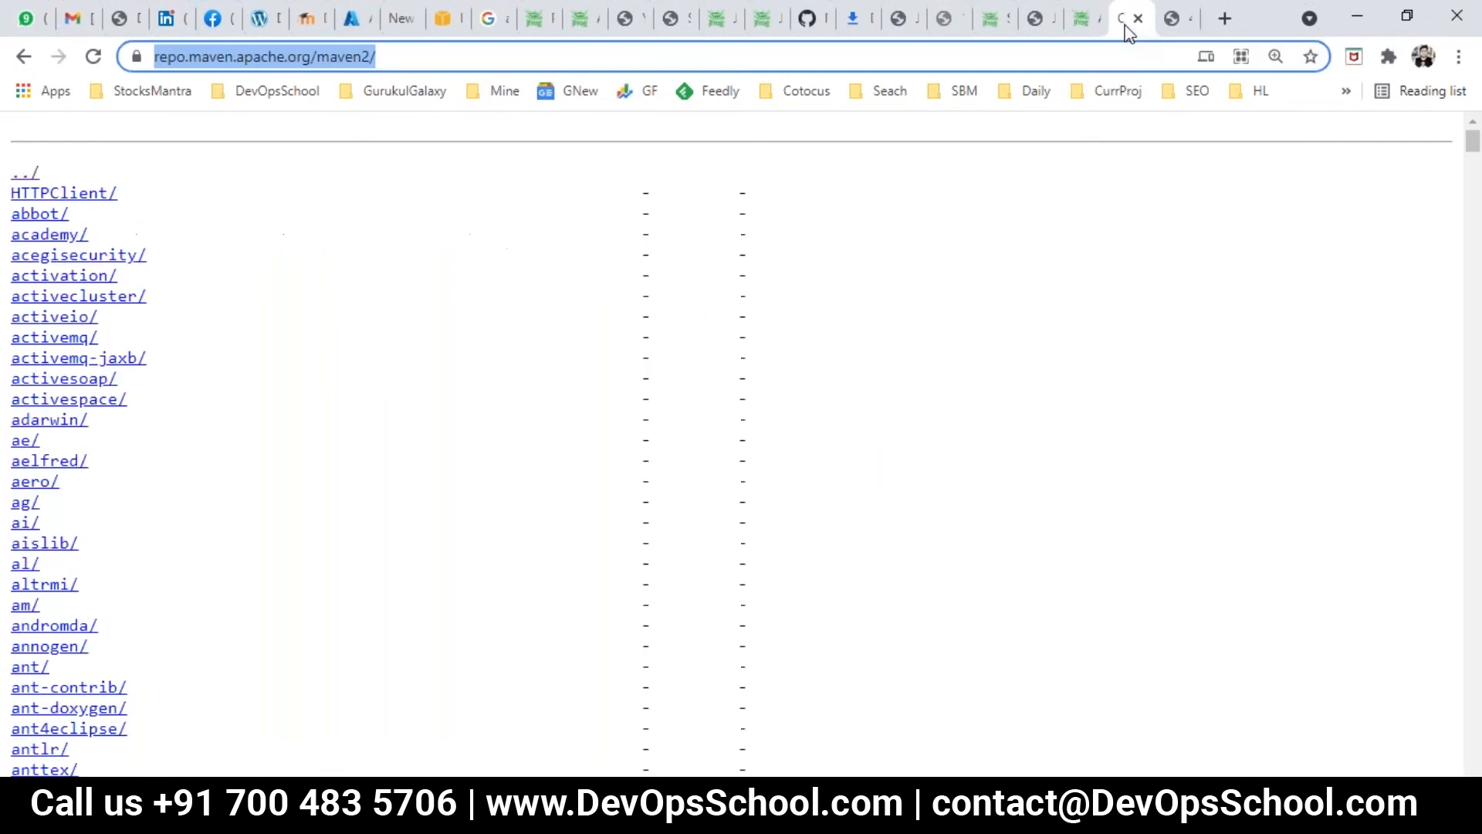
pyautogui.click(1081, 21)
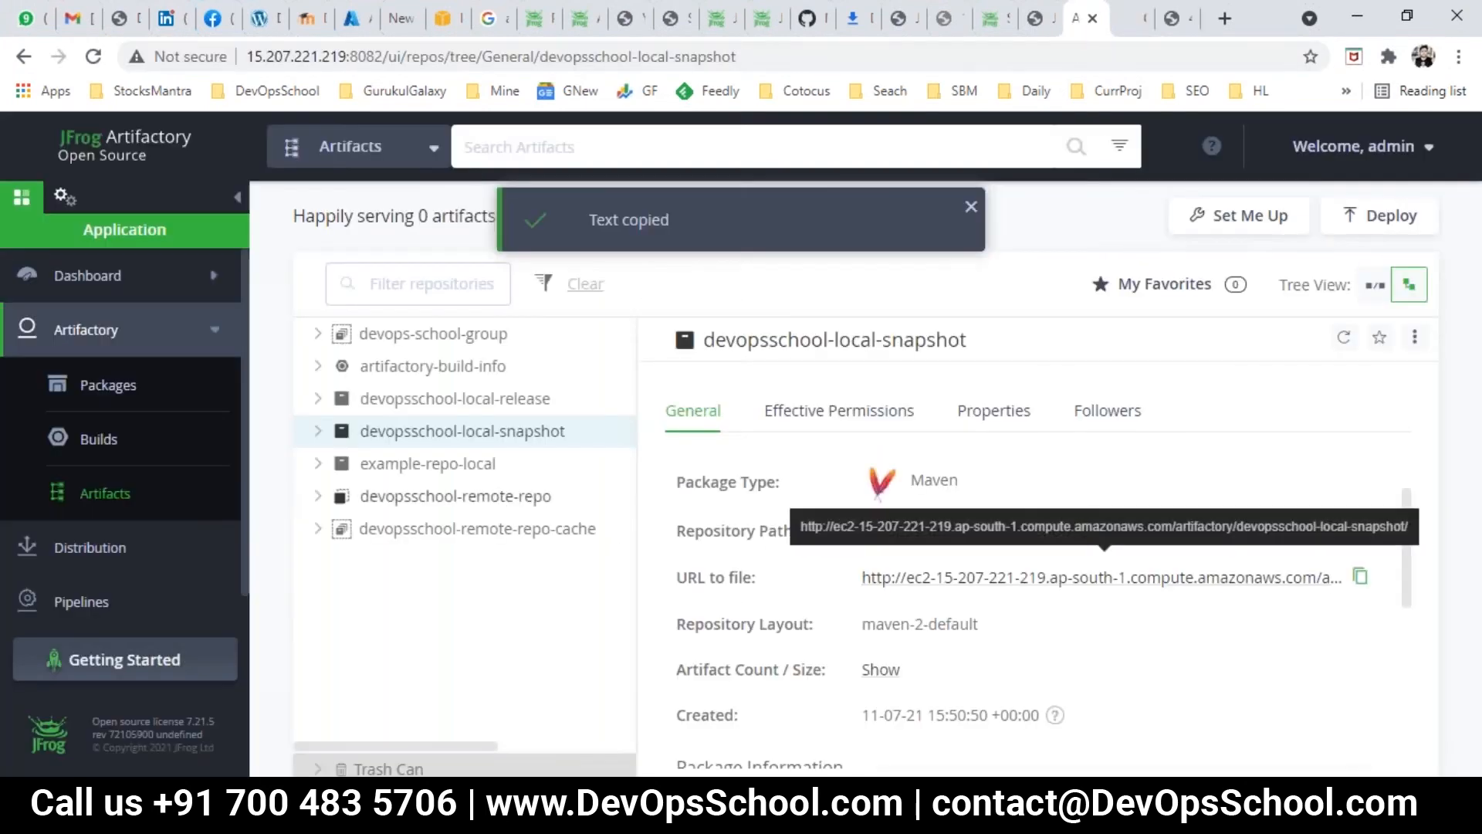
pyautogui.click(492, 403)
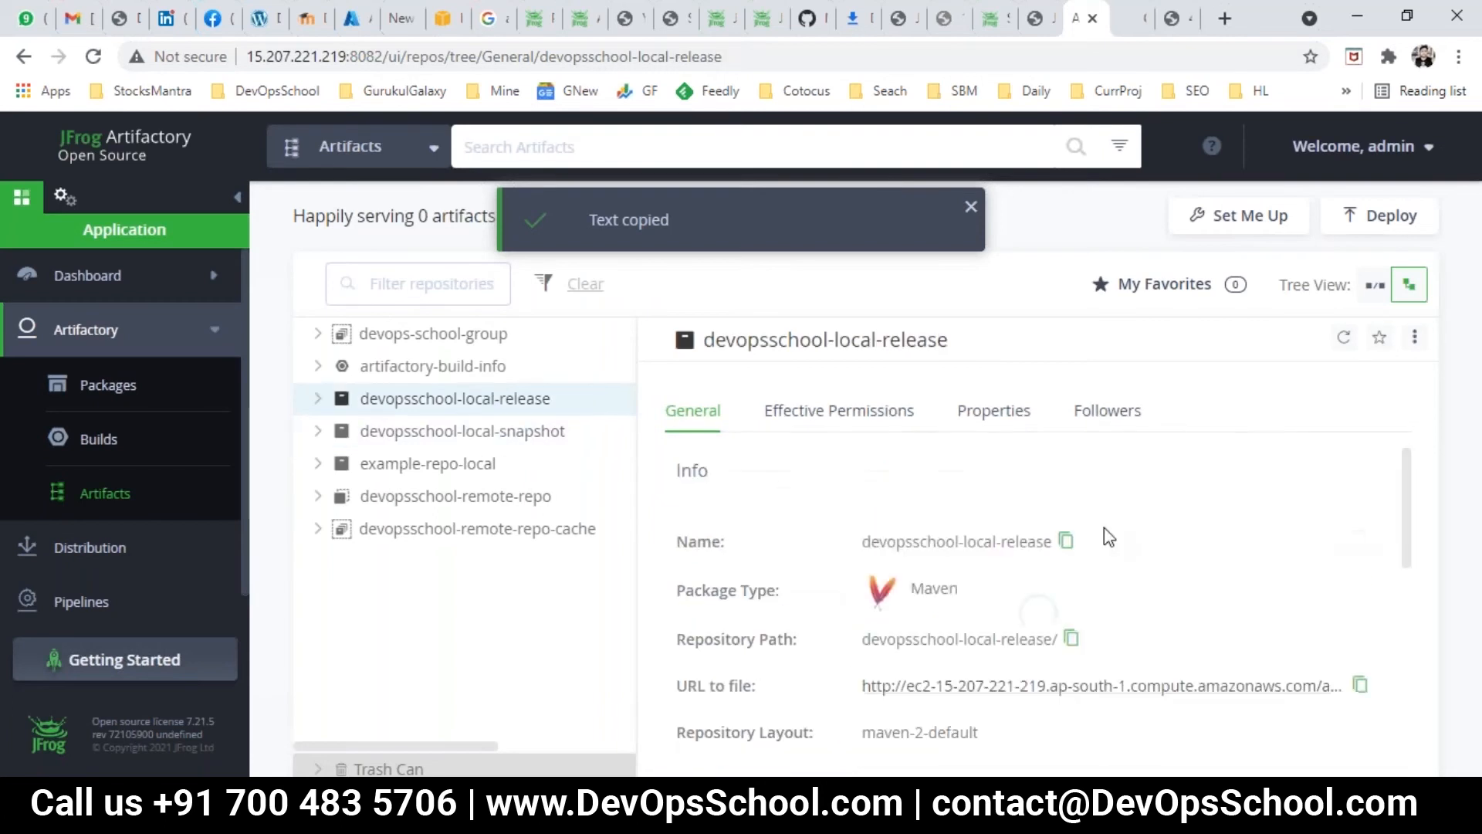
pyautogui.click(1361, 689)
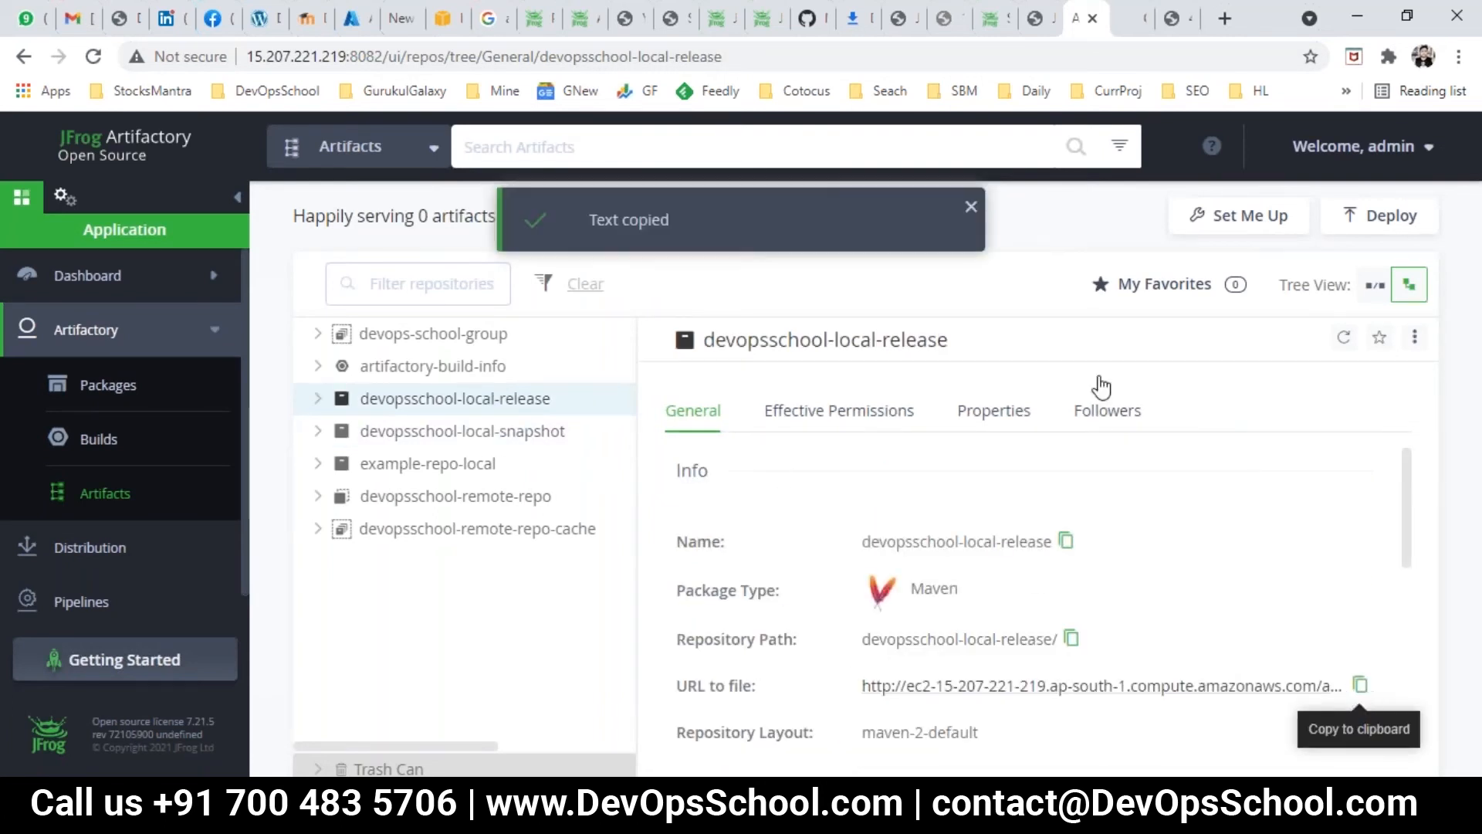
pyautogui.click(1172, 20)
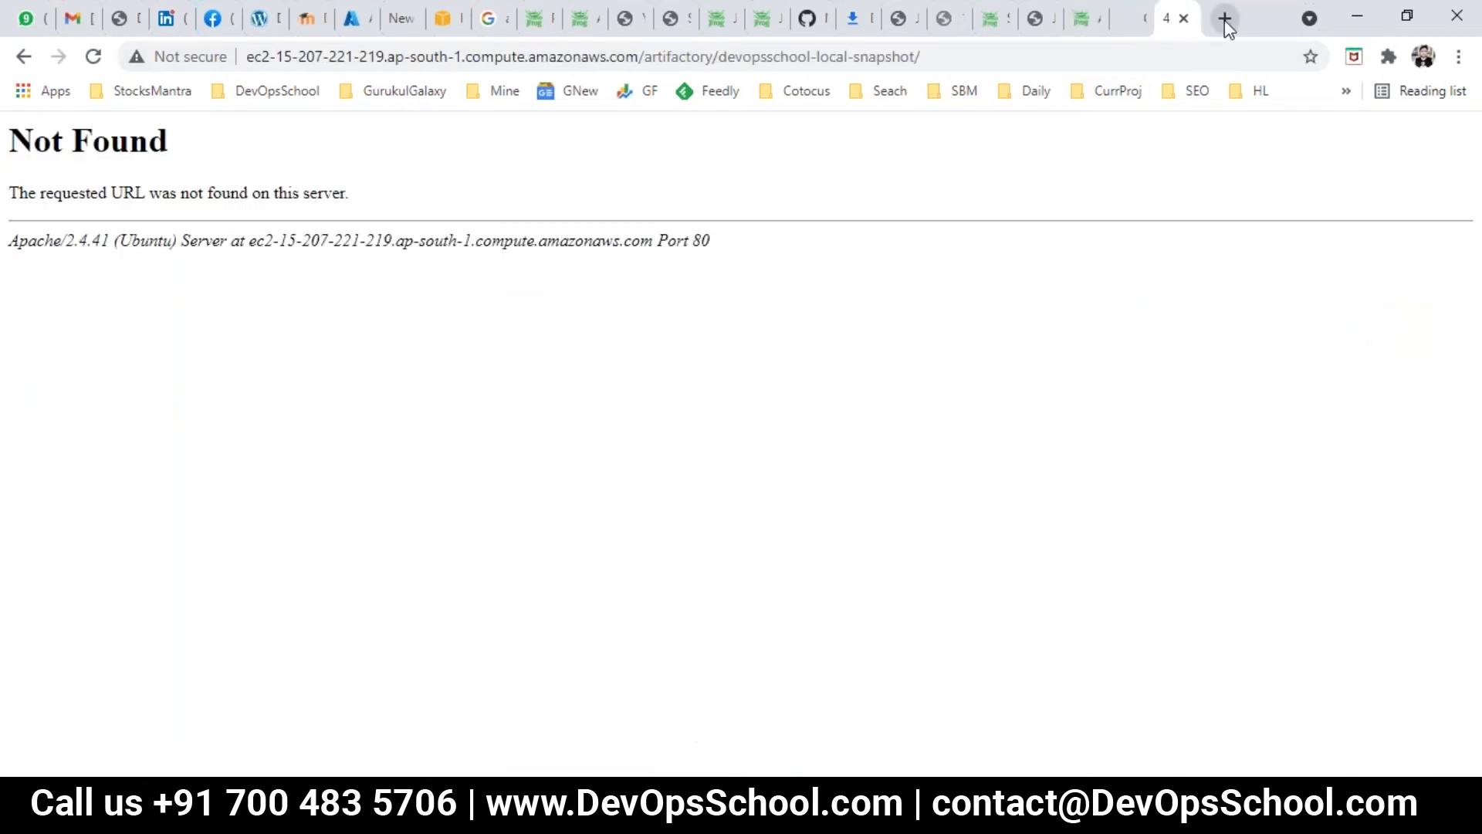
pyautogui.click(1225, 20)
pyautogui.hotkey('ctrl', 'v')
pyautogui.press('Return')
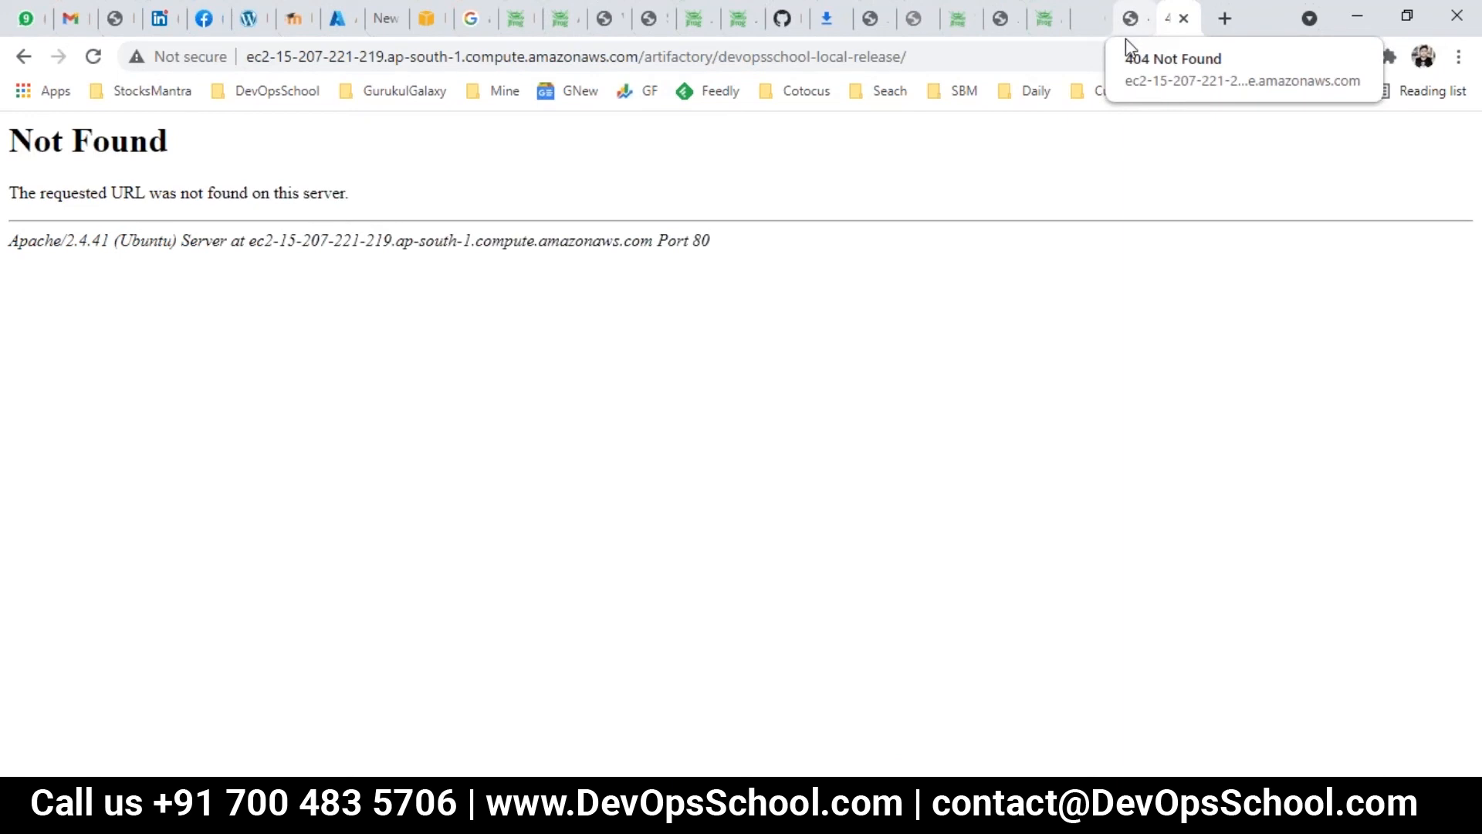
# Switch to Notepad, paste the release repository URL indented beneath the snapshot URL, and save the file.
pyautogui.hotkey('alt', 'Tab')
pyautogui.click(170, 513)
pyautogui.press('Tab')
pyautogui.hotkey('ctrl', 'v')
pyautogui.hotkey('ctrl', 's')
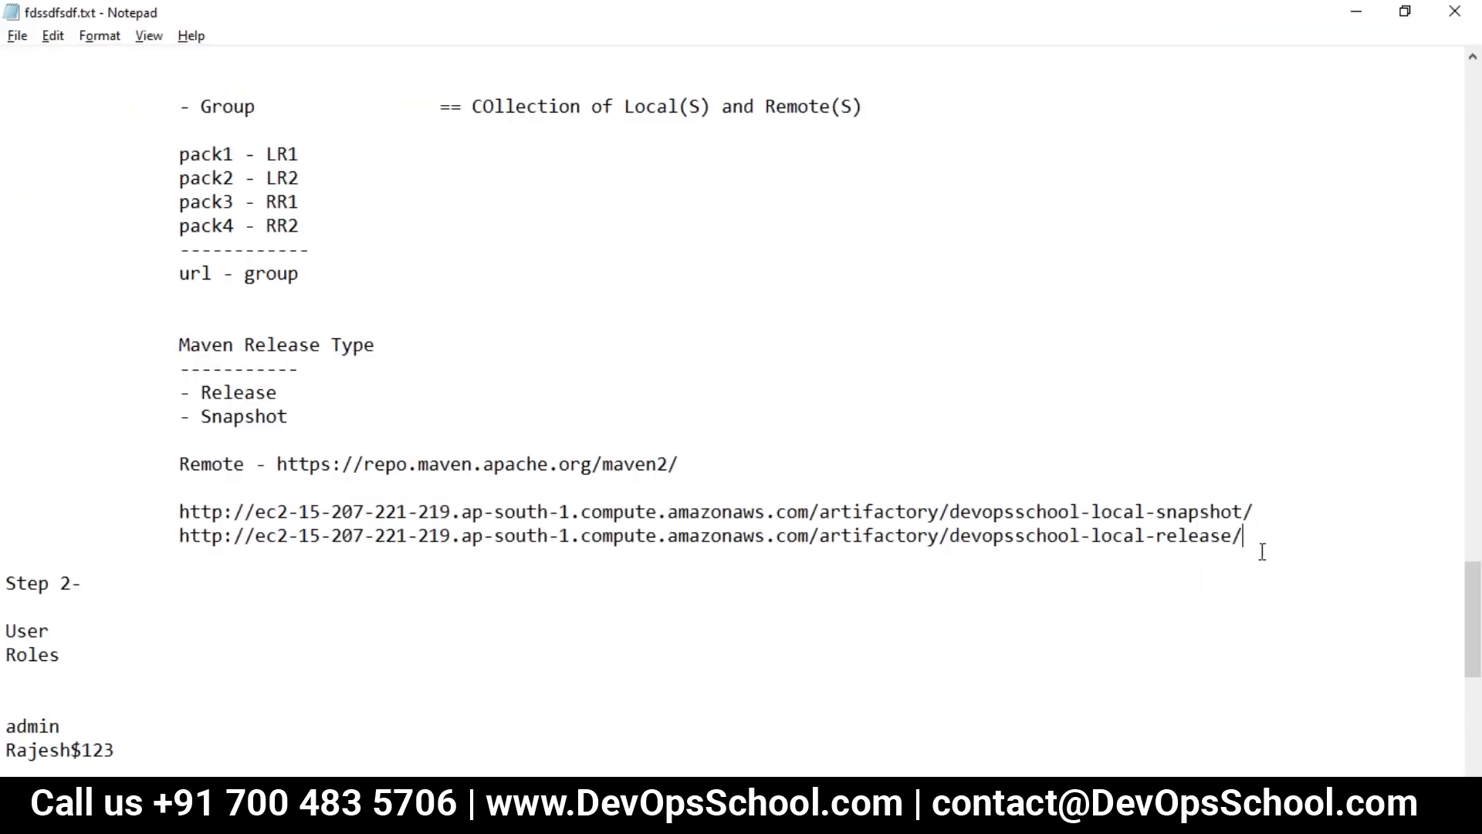
# Copy the devopsschool-remote-repo URL from Artifactory and paste it indented beneath the release URL in the notes.
pyautogui.hotkey('alt', 'Tab')
pyautogui.click(1102, 21)
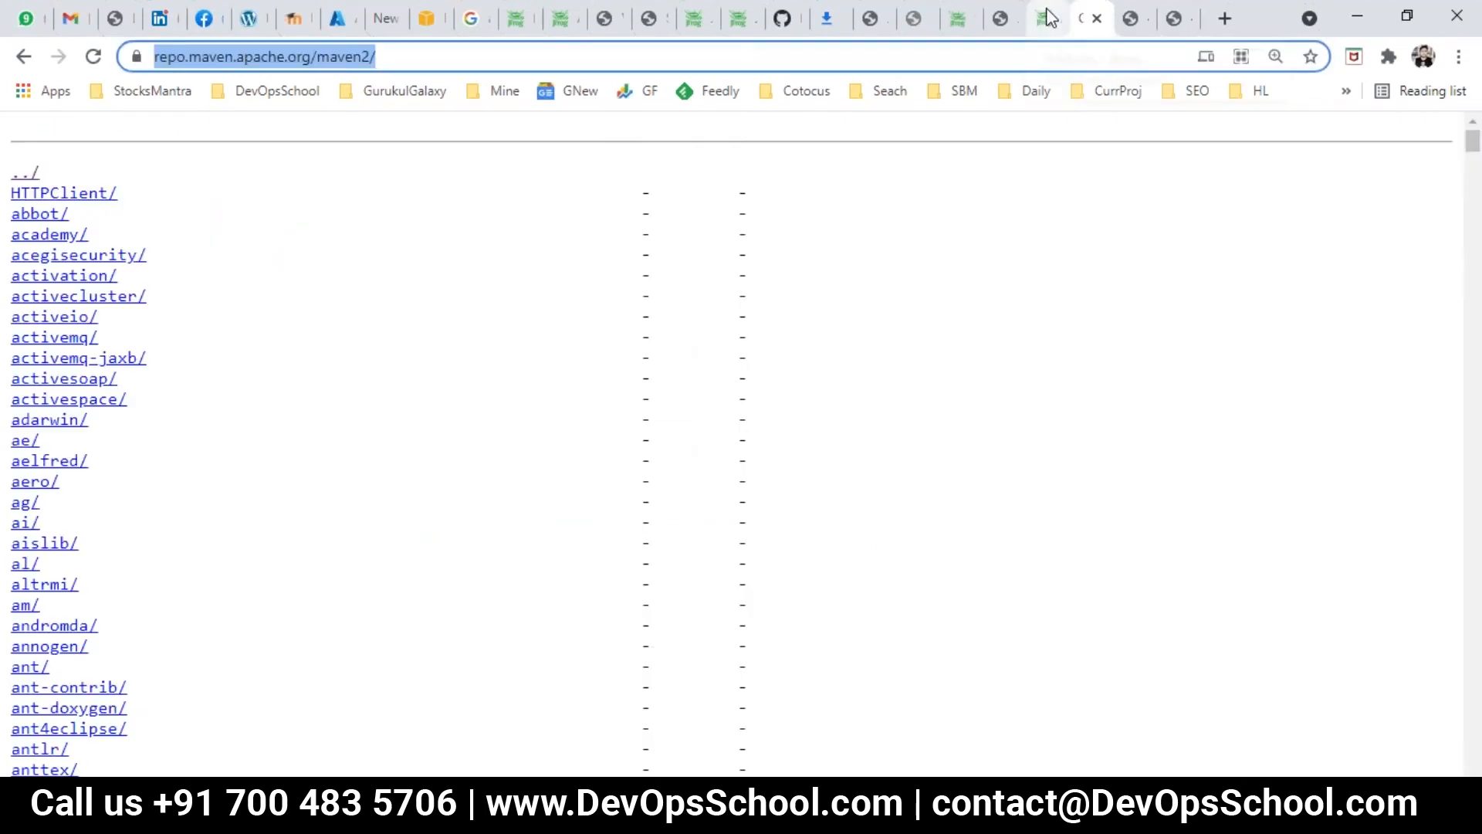
pyautogui.click(1046, 19)
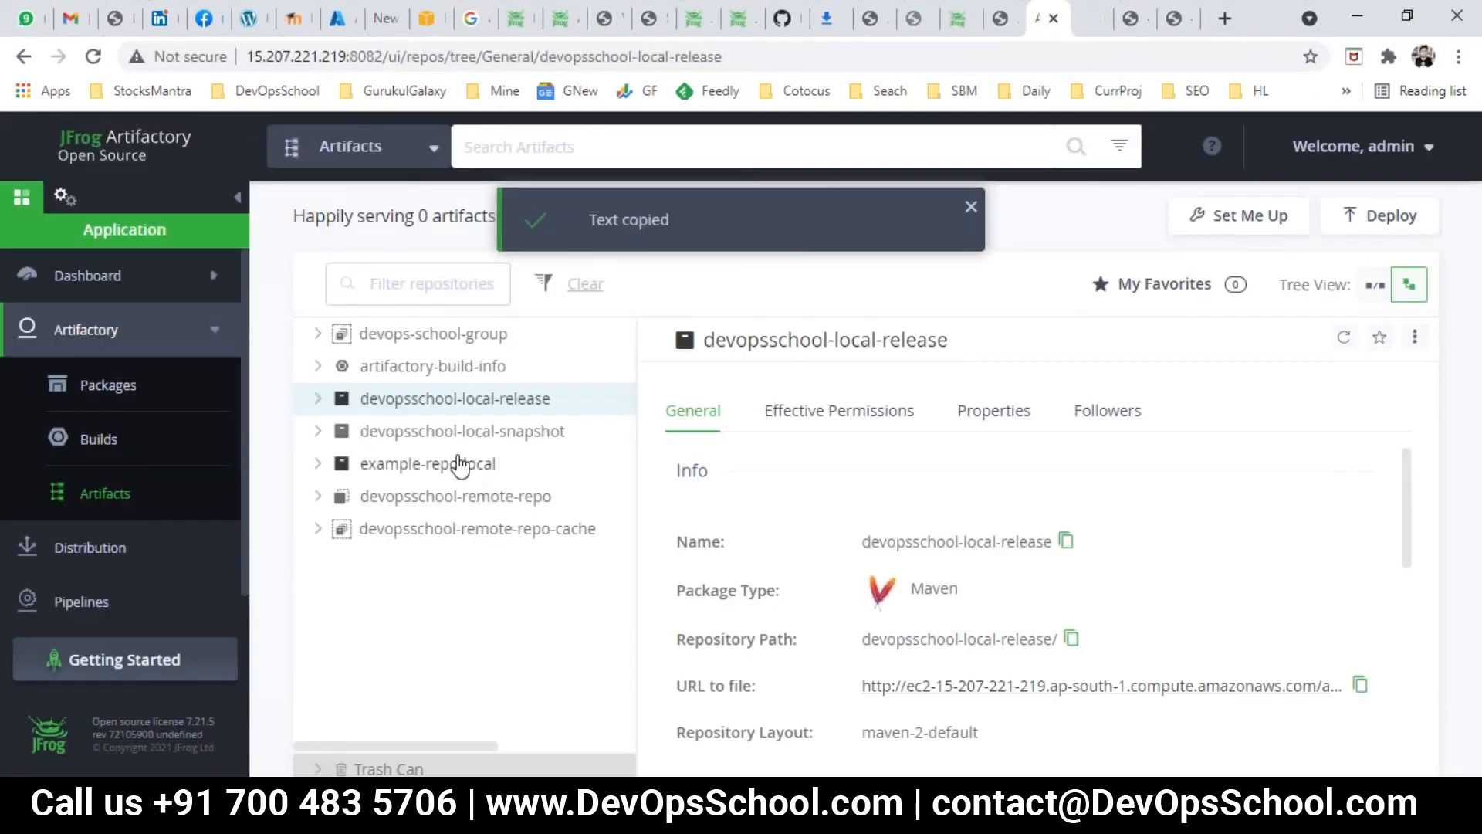
pyautogui.click(456, 497)
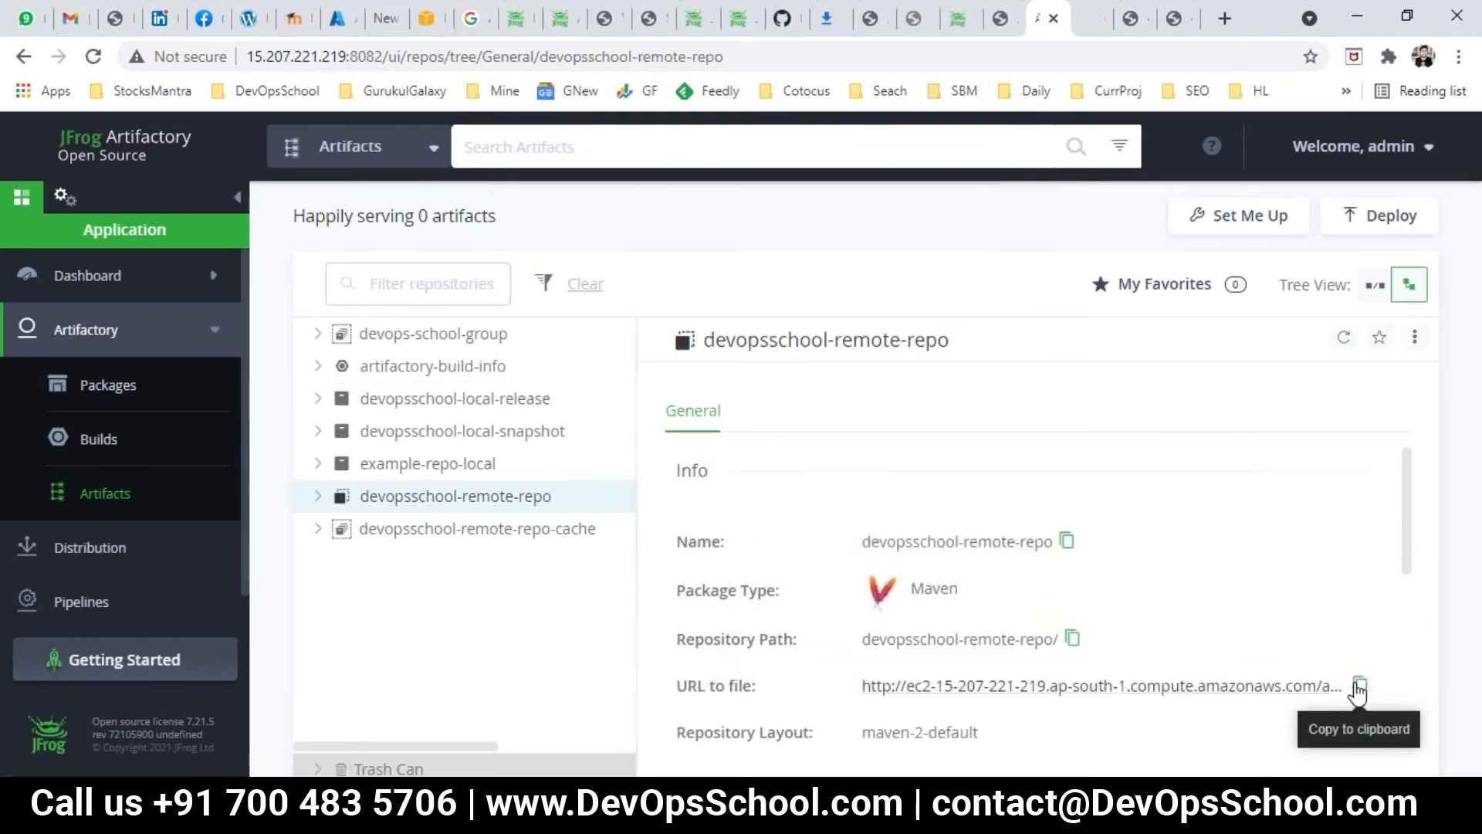
pyautogui.hotkey('alt', 'Tab')
pyautogui.click(61, 569)
pyautogui.press('Tab')
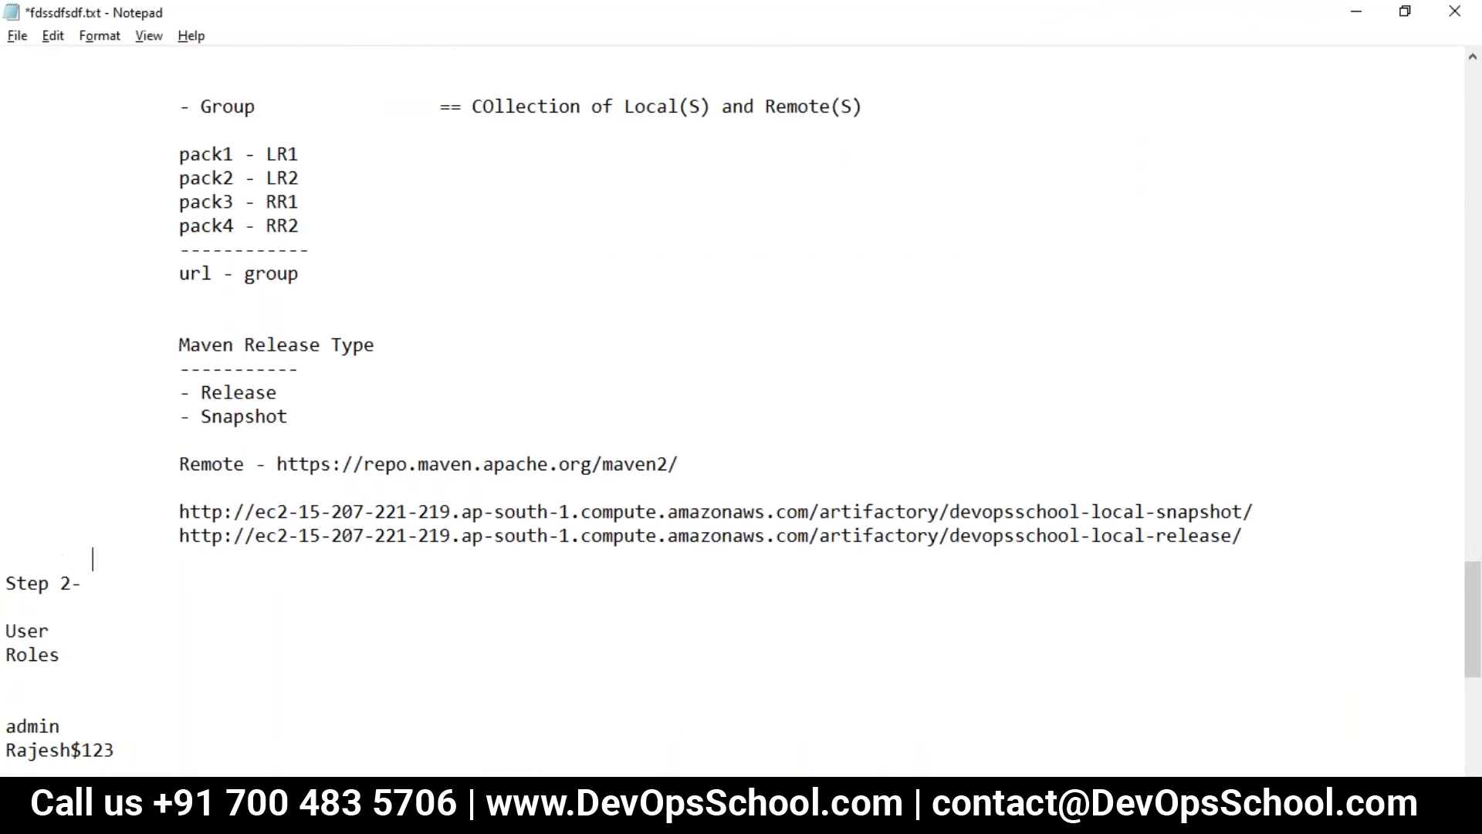
pyautogui.hotkey('ctrl', 'v')
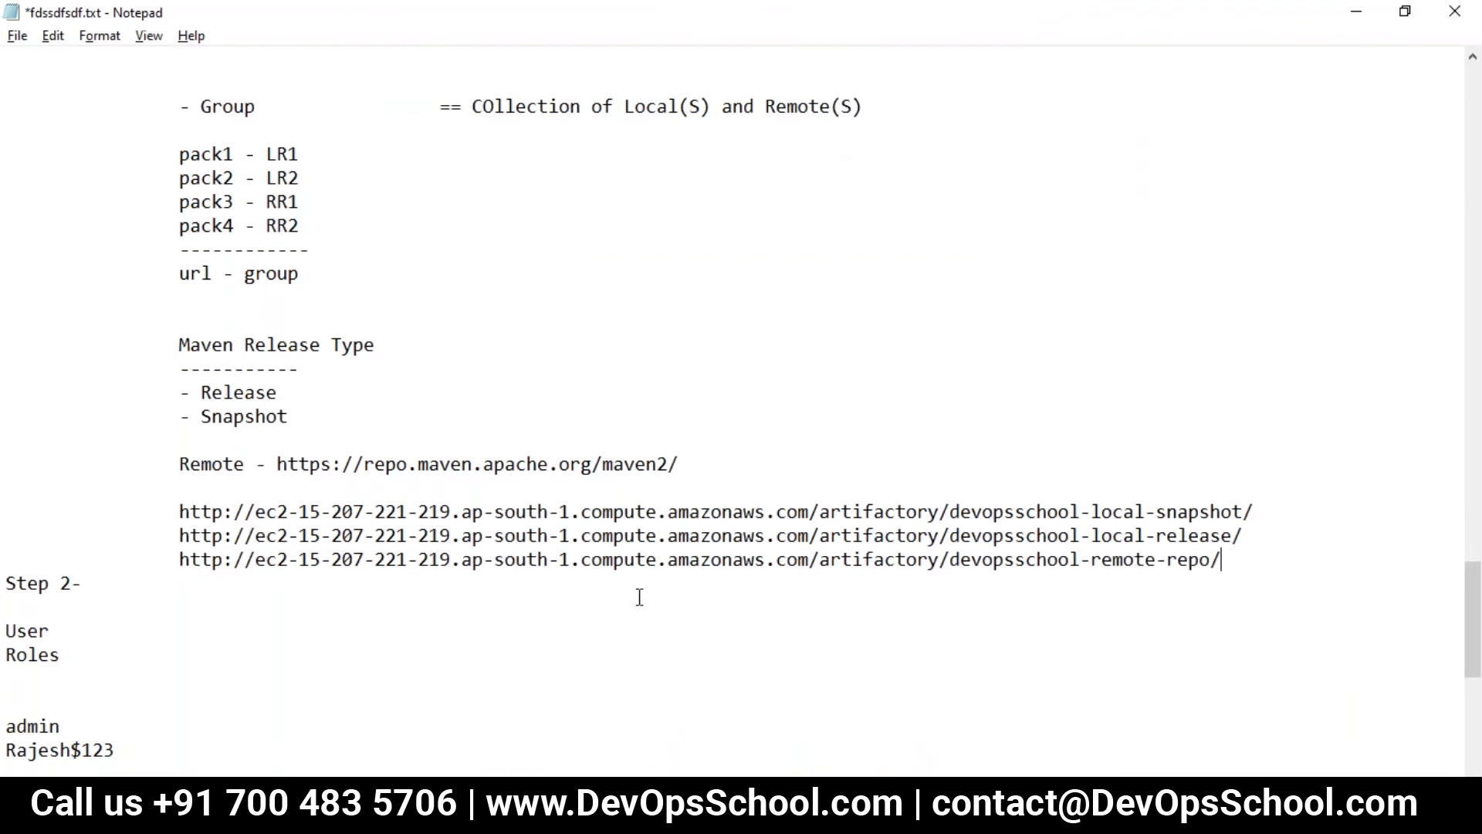
# Copy the devops-school-group URL from Artifactory, paste it on a new indented line below the remote repository URL, and save the notes.
pyautogui.hotkey('alt', 'Tab')
pyautogui.click(410, 343)
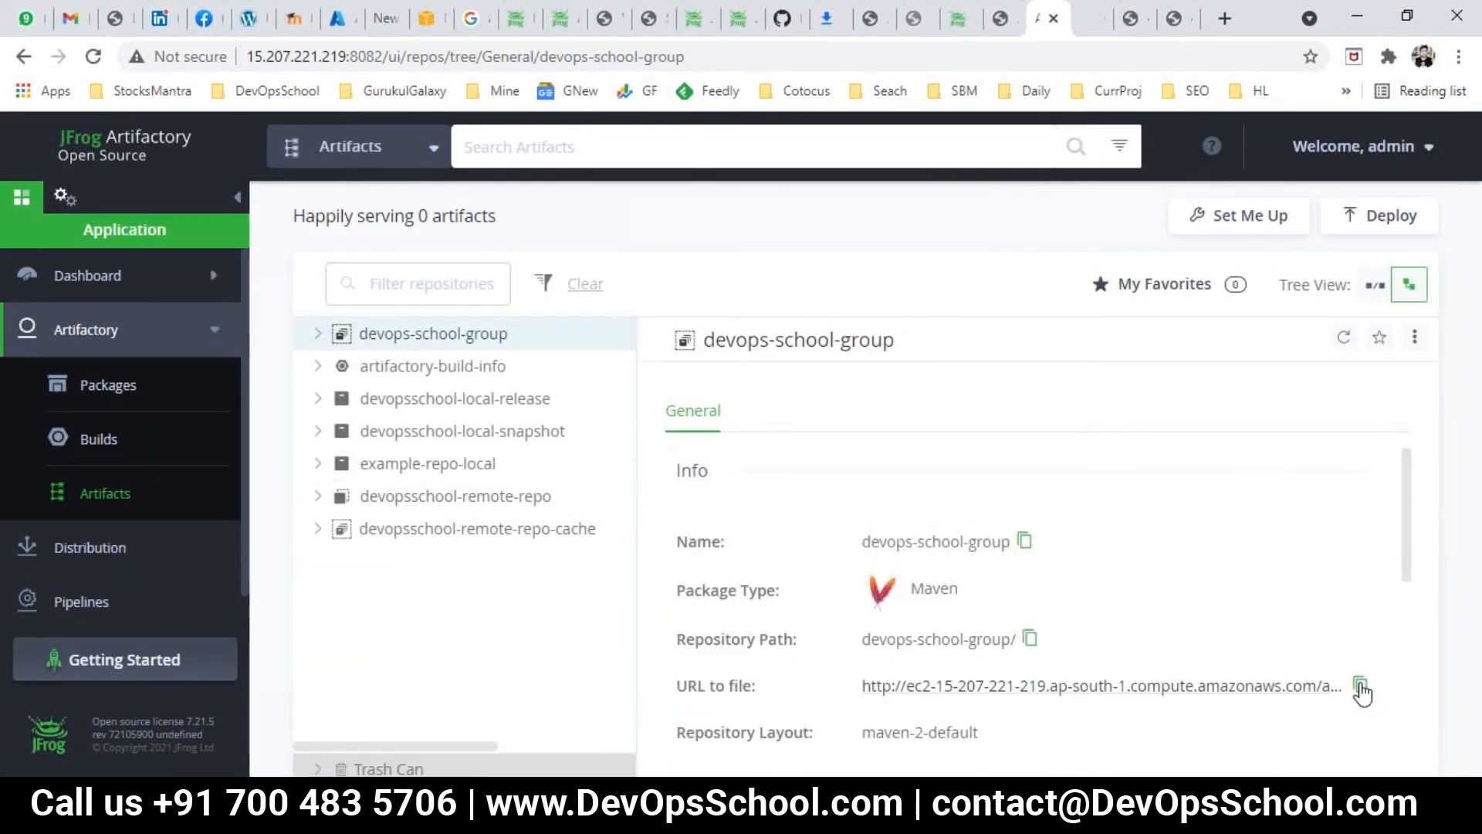
pyautogui.hotkey('alt', 'Tab')
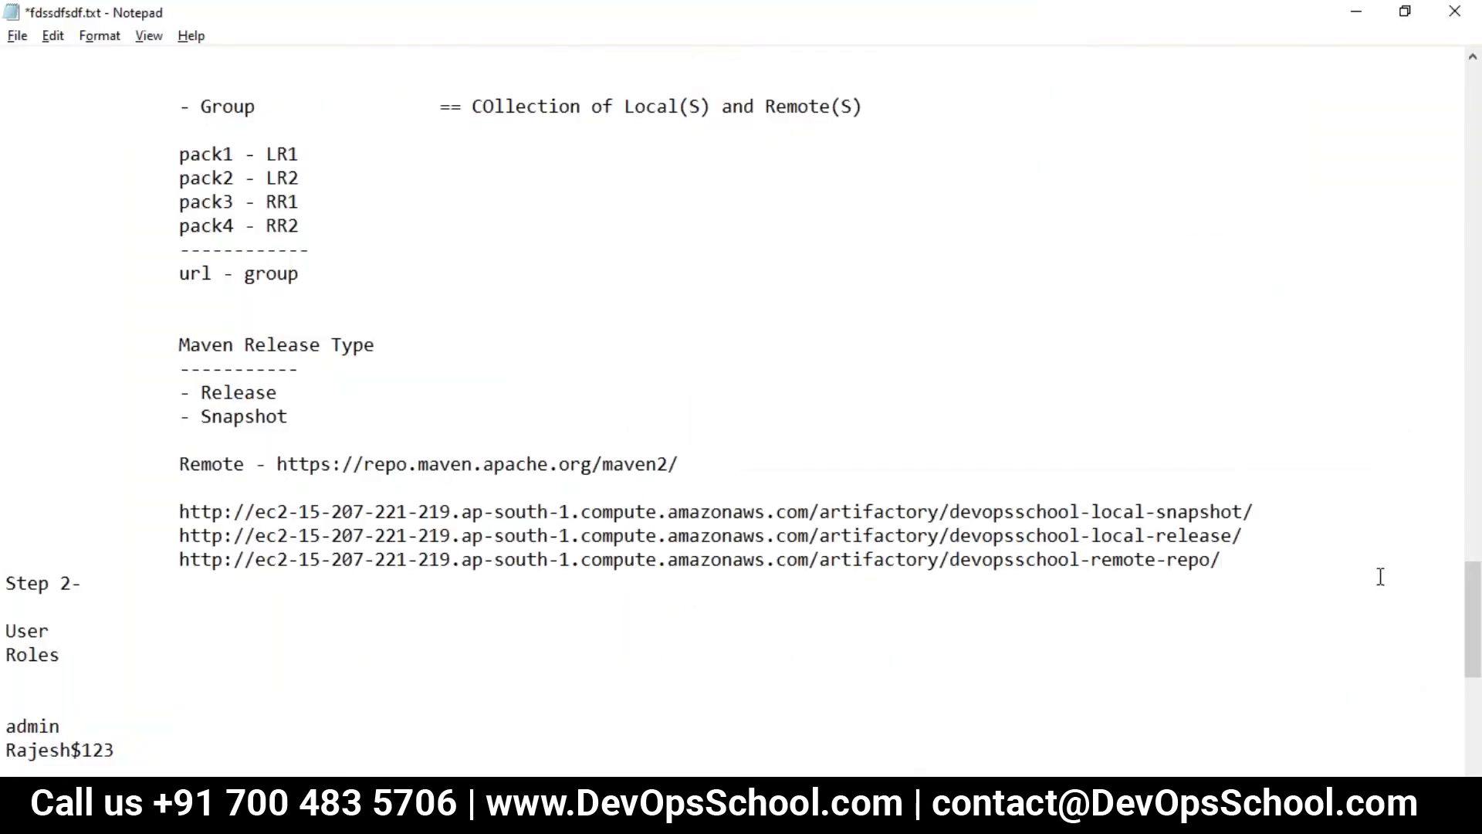
pyautogui.press('Return')
pyautogui.press('Tab')
pyautogui.hotkey('ctrl', 'v')
pyautogui.moveTo(1177, 593); pyautogui.dragTo(53, 497)
pyautogui.hotkey('ctrl', 's')
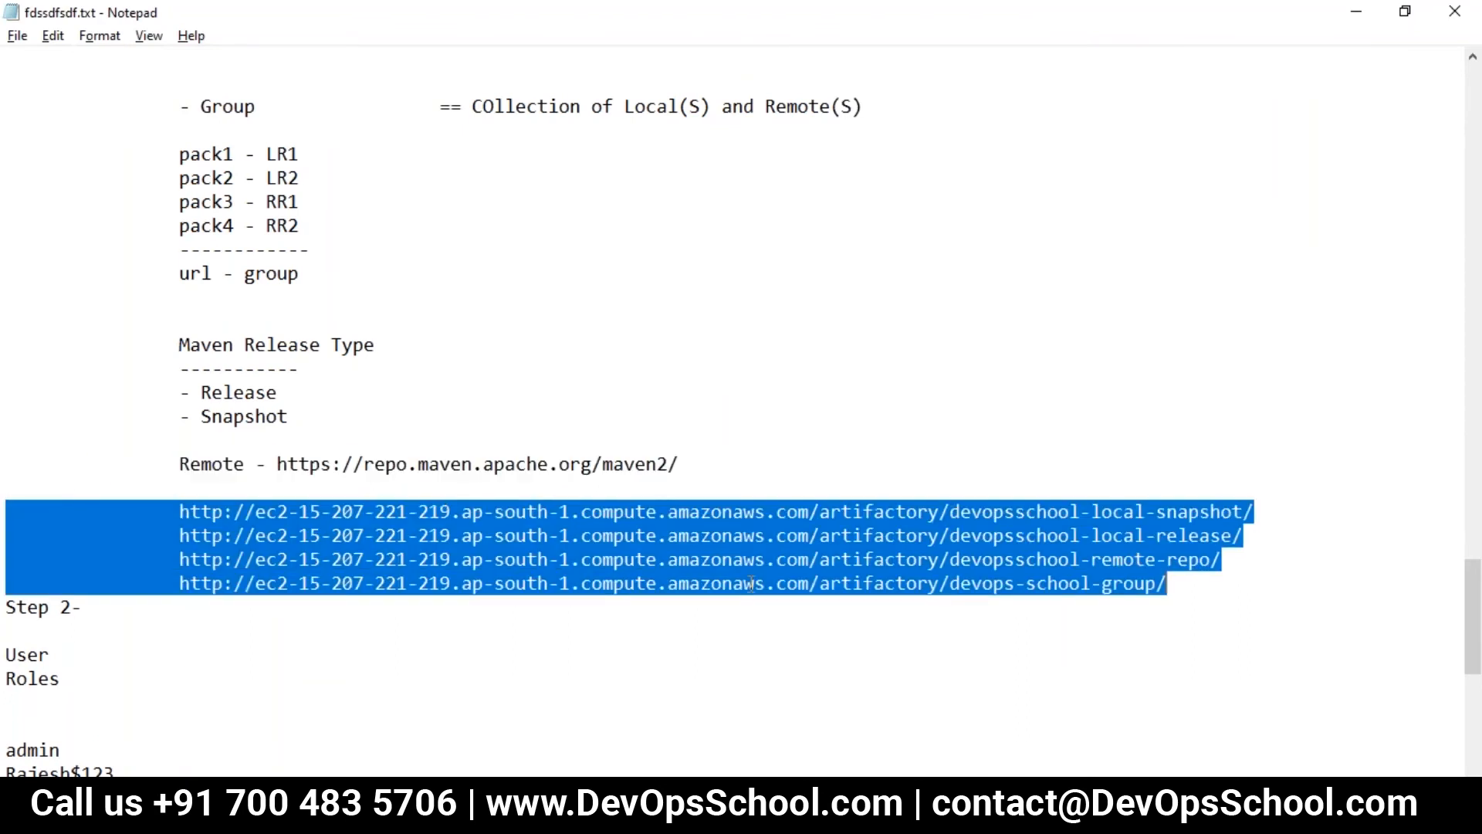
# Switch to Artifactory and generate the Maven settings for the devopsschool-local-release repository using Set Me Up.
pyautogui.hotkey('alt', 'Tab')
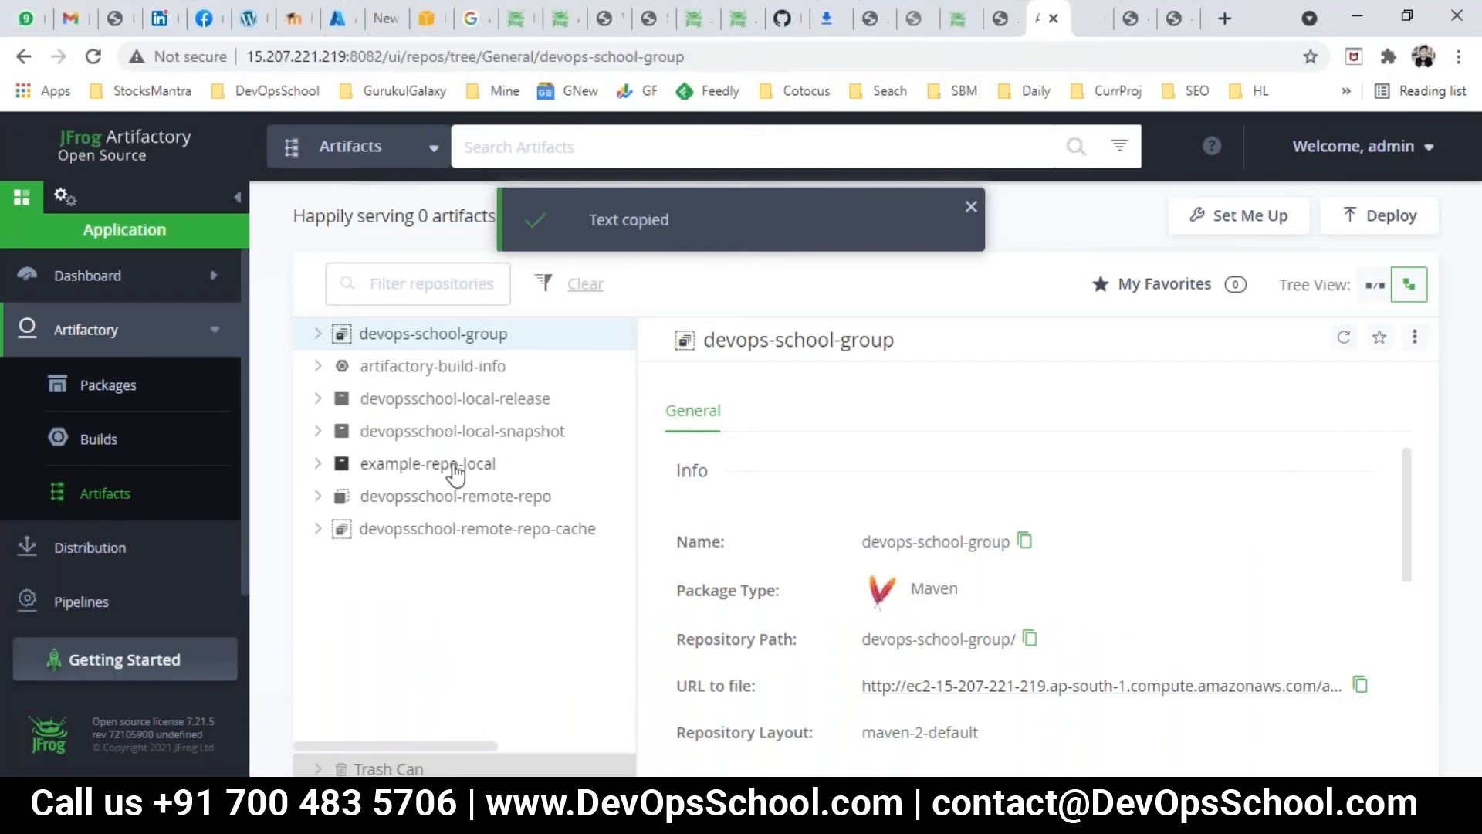
pyautogui.click(458, 409)
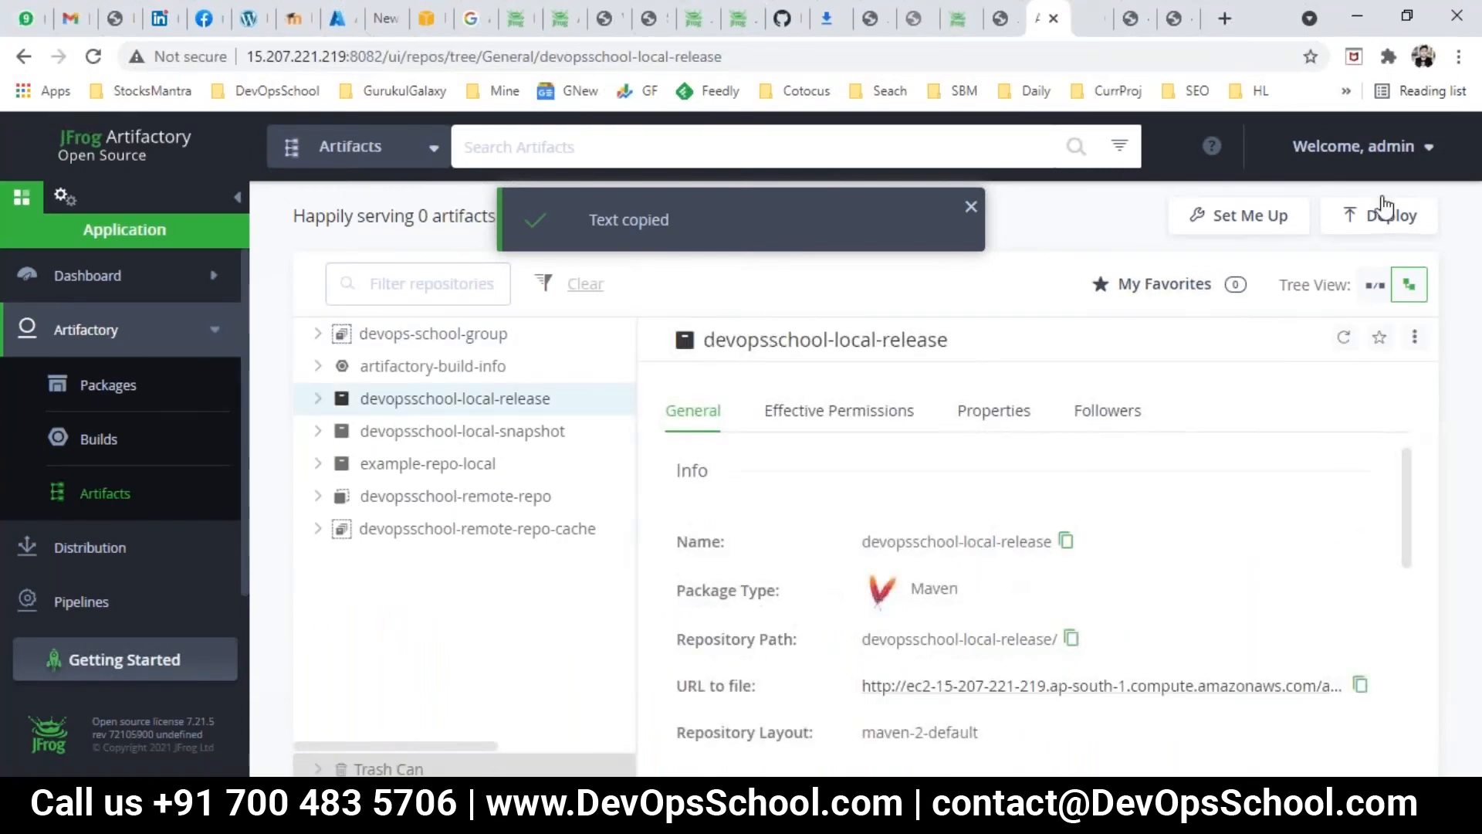
pyautogui.hotkey('alt', 'Tab')
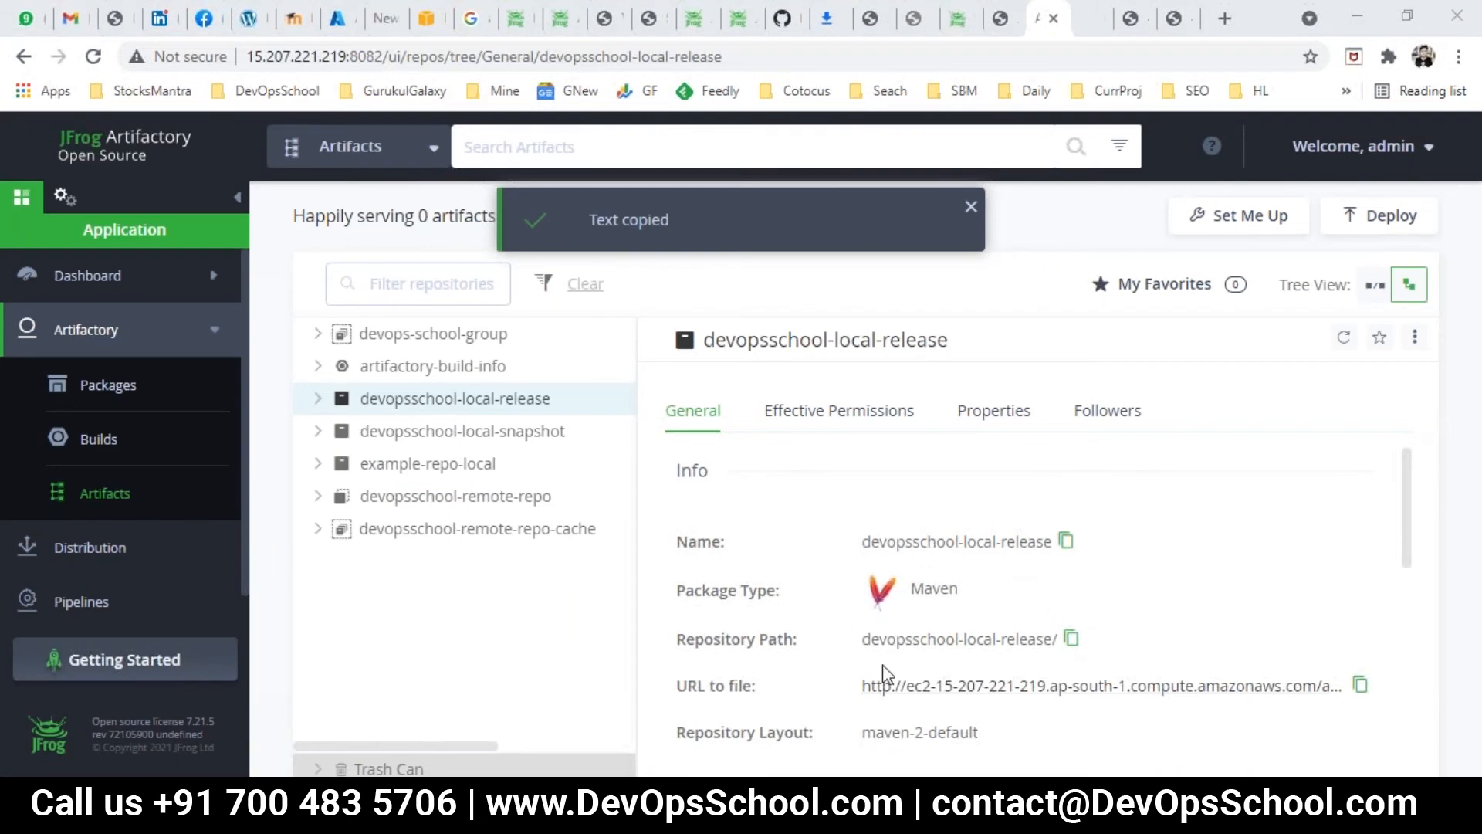
pyautogui.scroll(-1, 1035, 693)
pyautogui.scroll(1, 1039, 687)
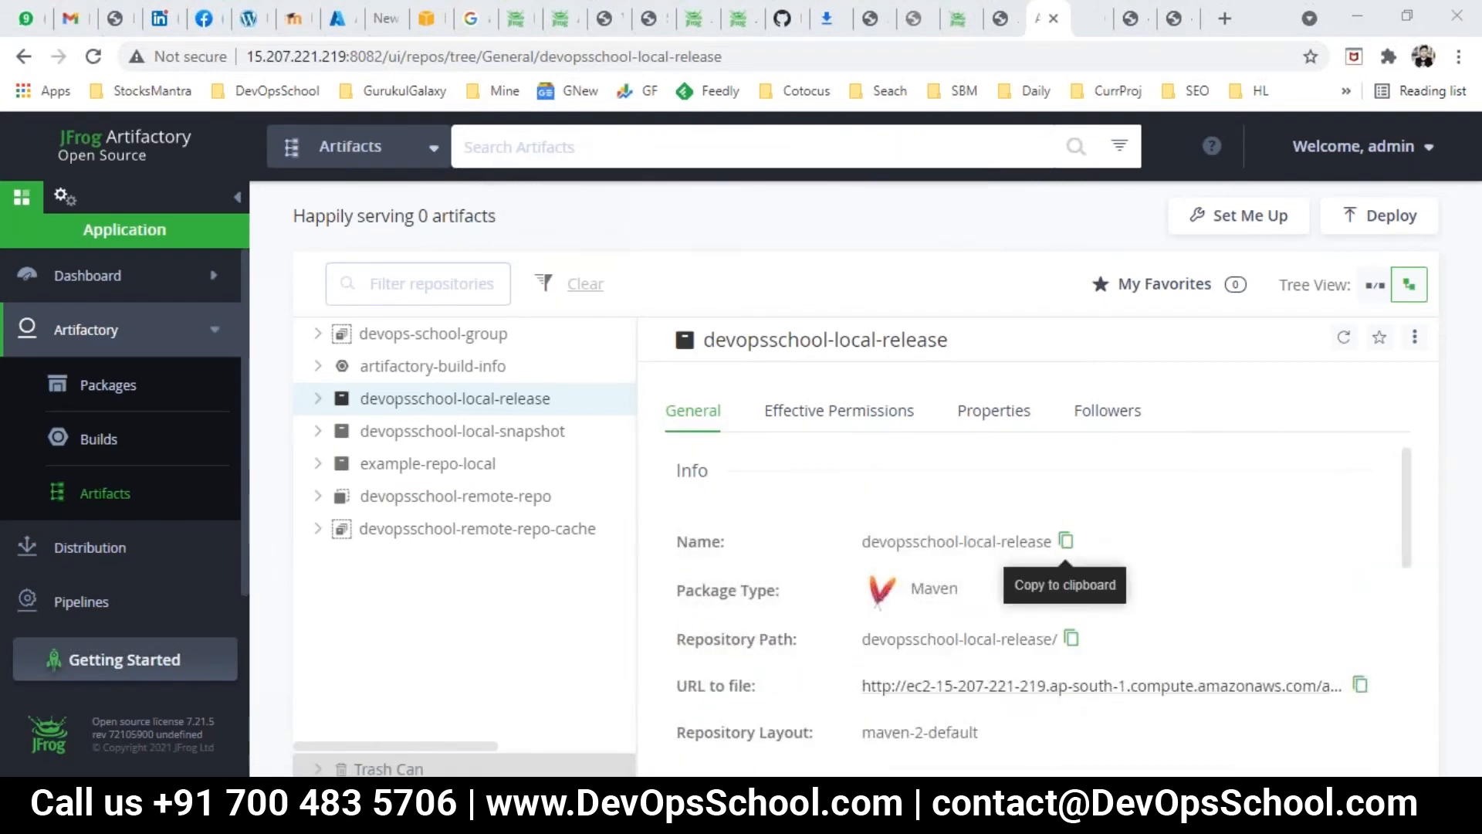
pyautogui.click(1223, 220)
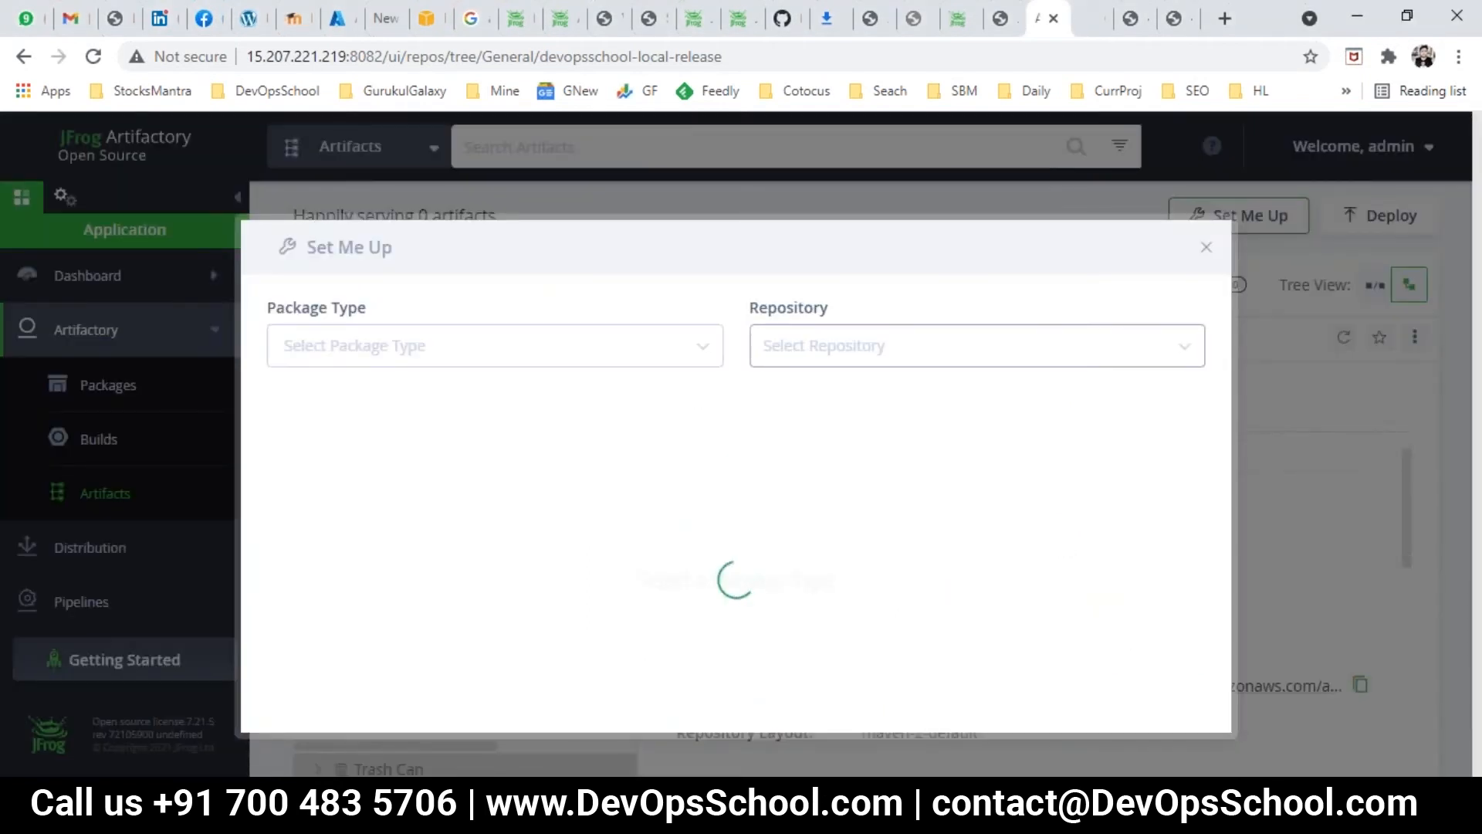
pyautogui.scroll(-3, 622, 562)
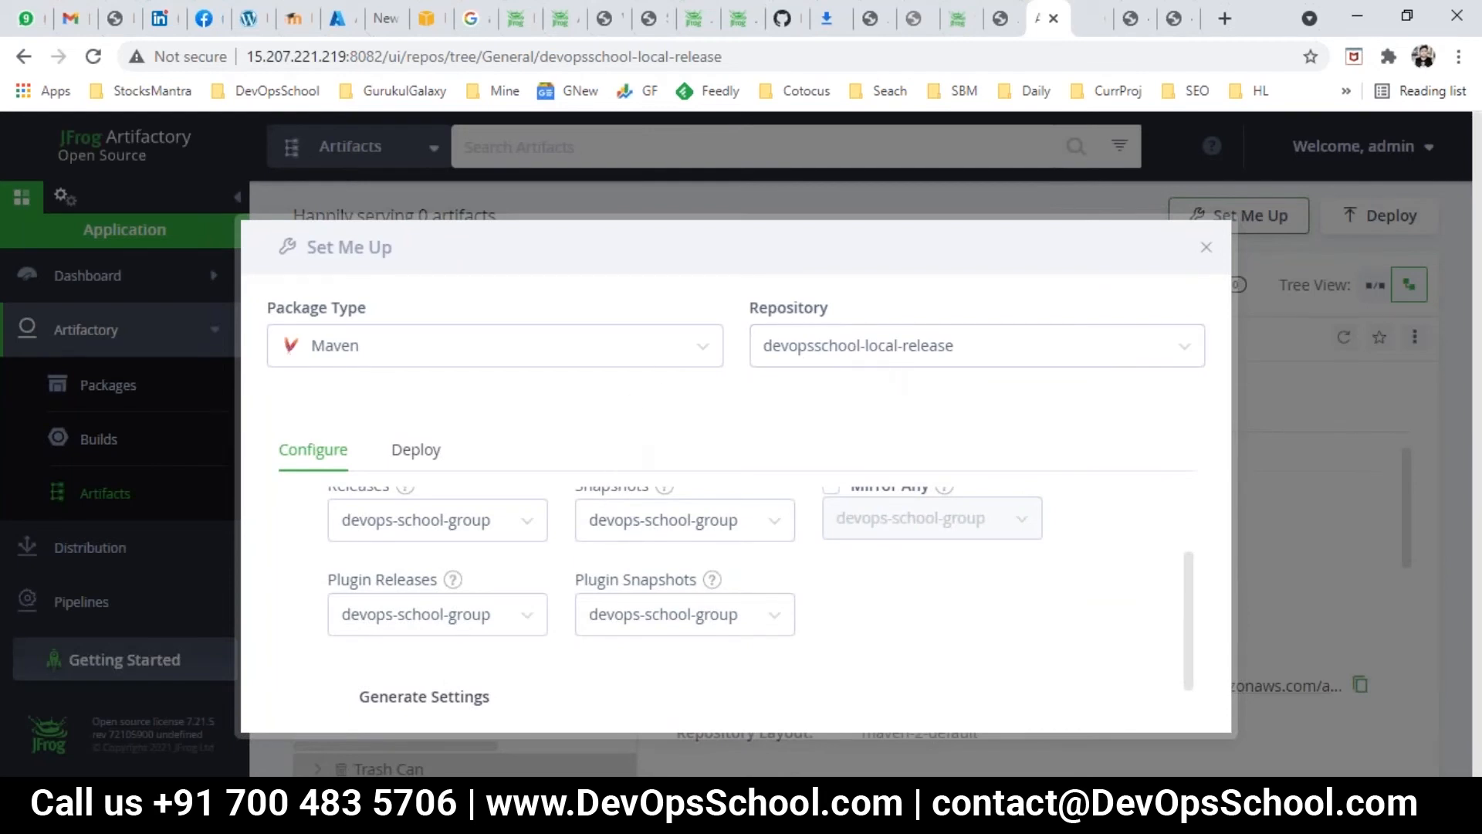
pyautogui.scroll(-1, 833, 567)
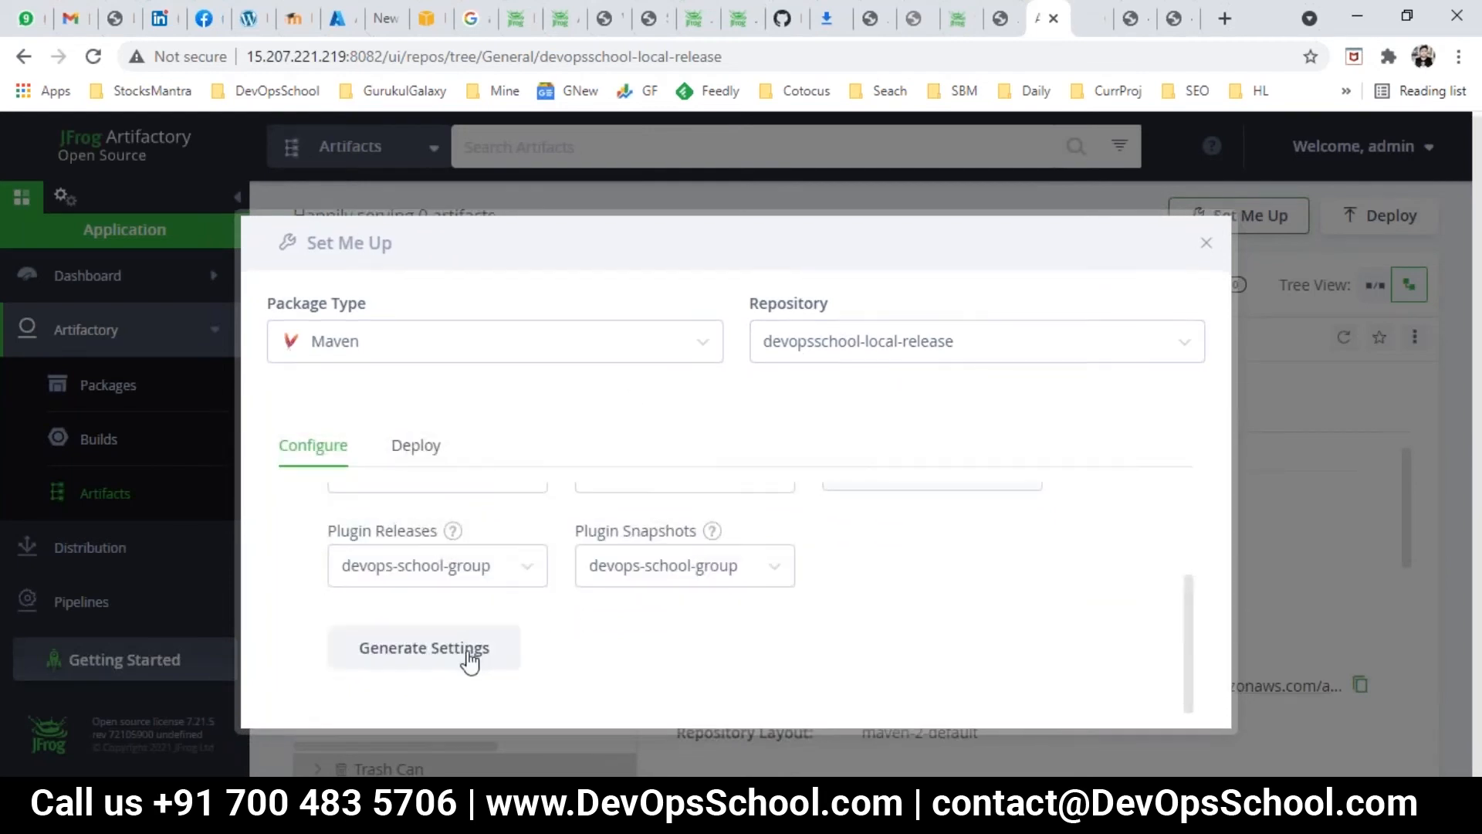
pyautogui.click(438, 646)
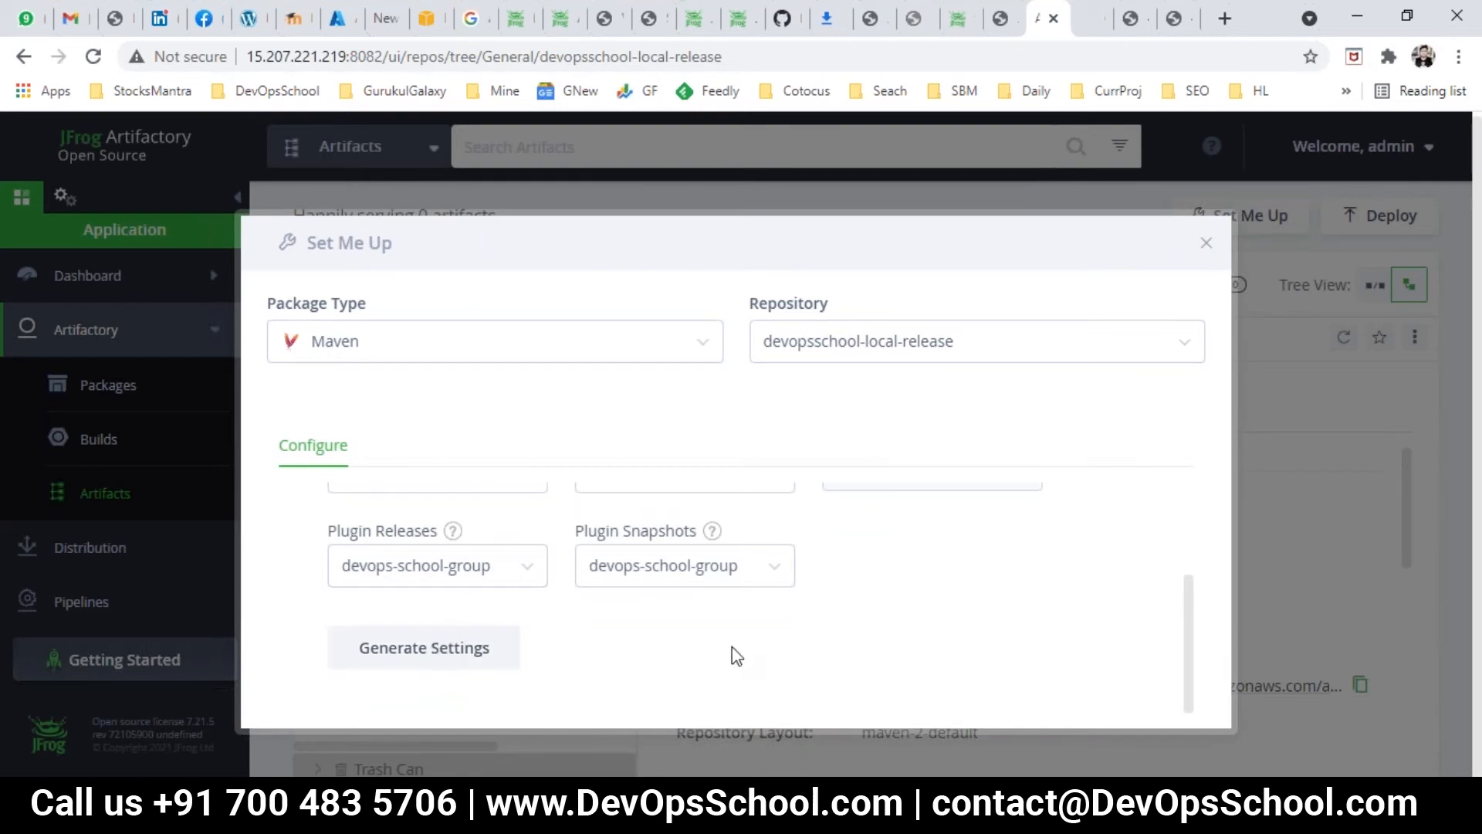
# Examine the generated Maven settings snippet, including its server credentials and repository entries, and close the Set Me Up dialog.
pyautogui.scroll(-5, 733, 654)
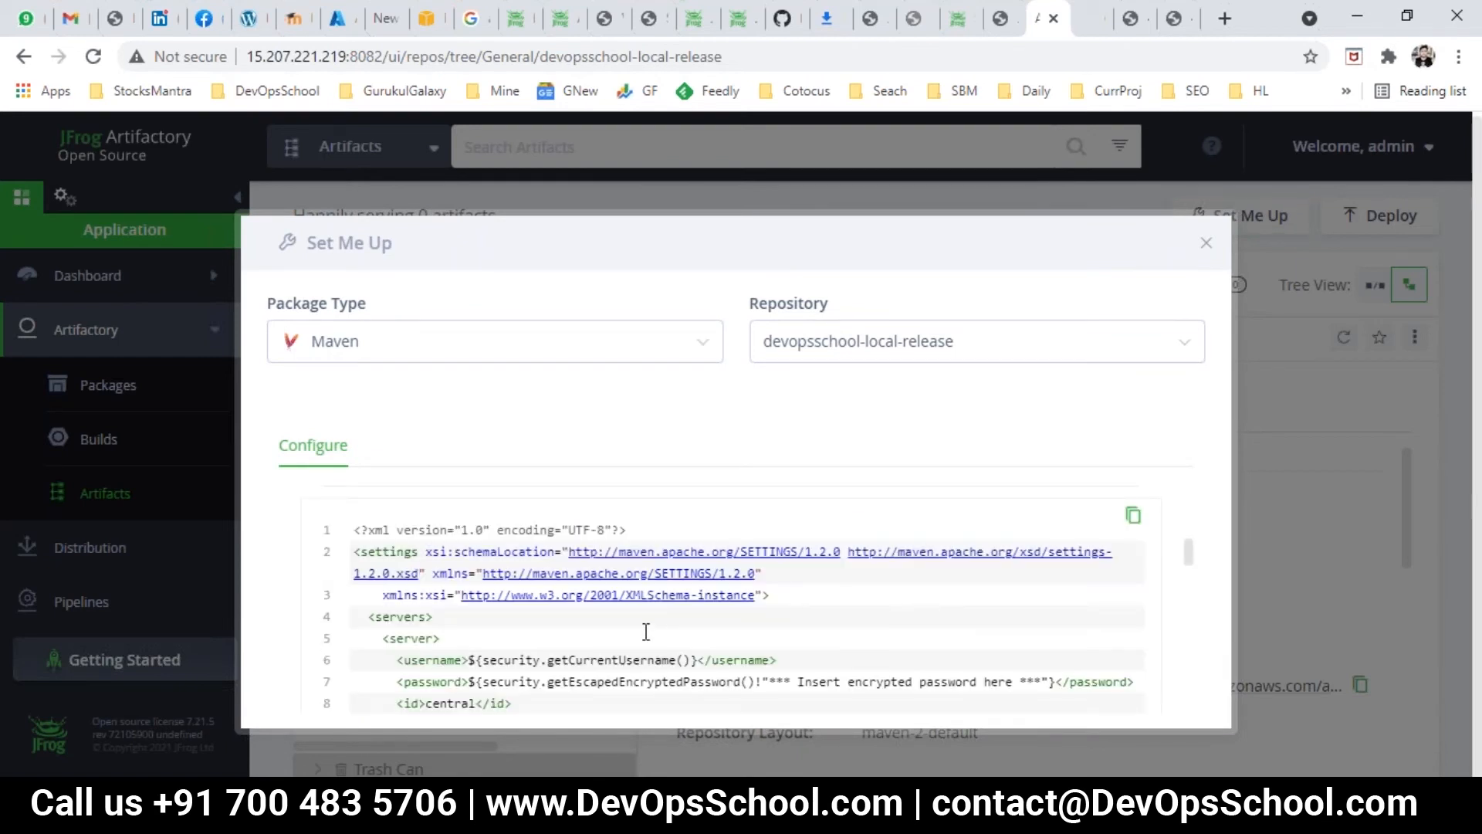
pyautogui.scroll(-10, 645, 631)
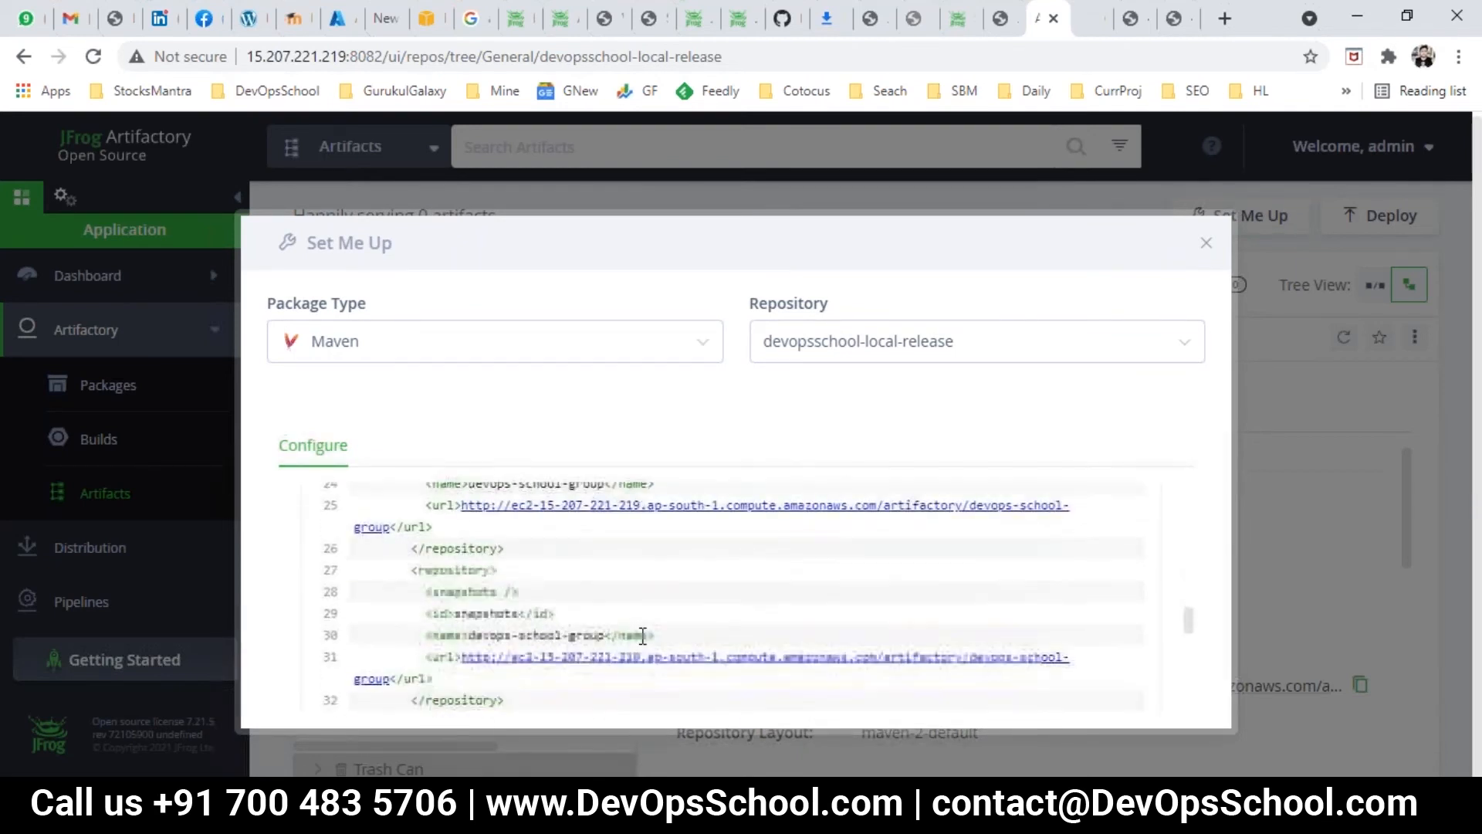
pyautogui.scroll(3, 643, 636)
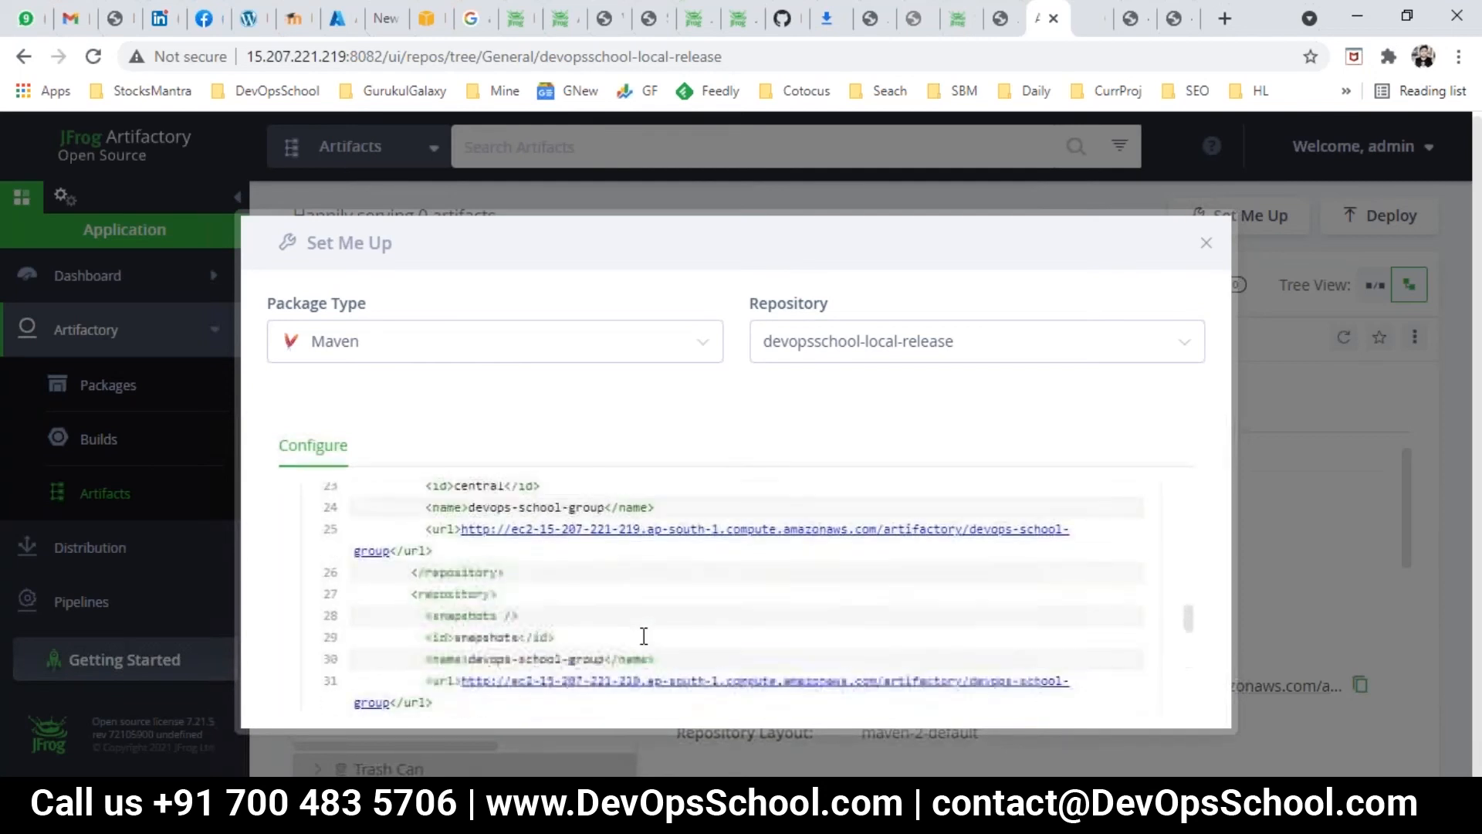
pyautogui.scroll(5, 644, 635)
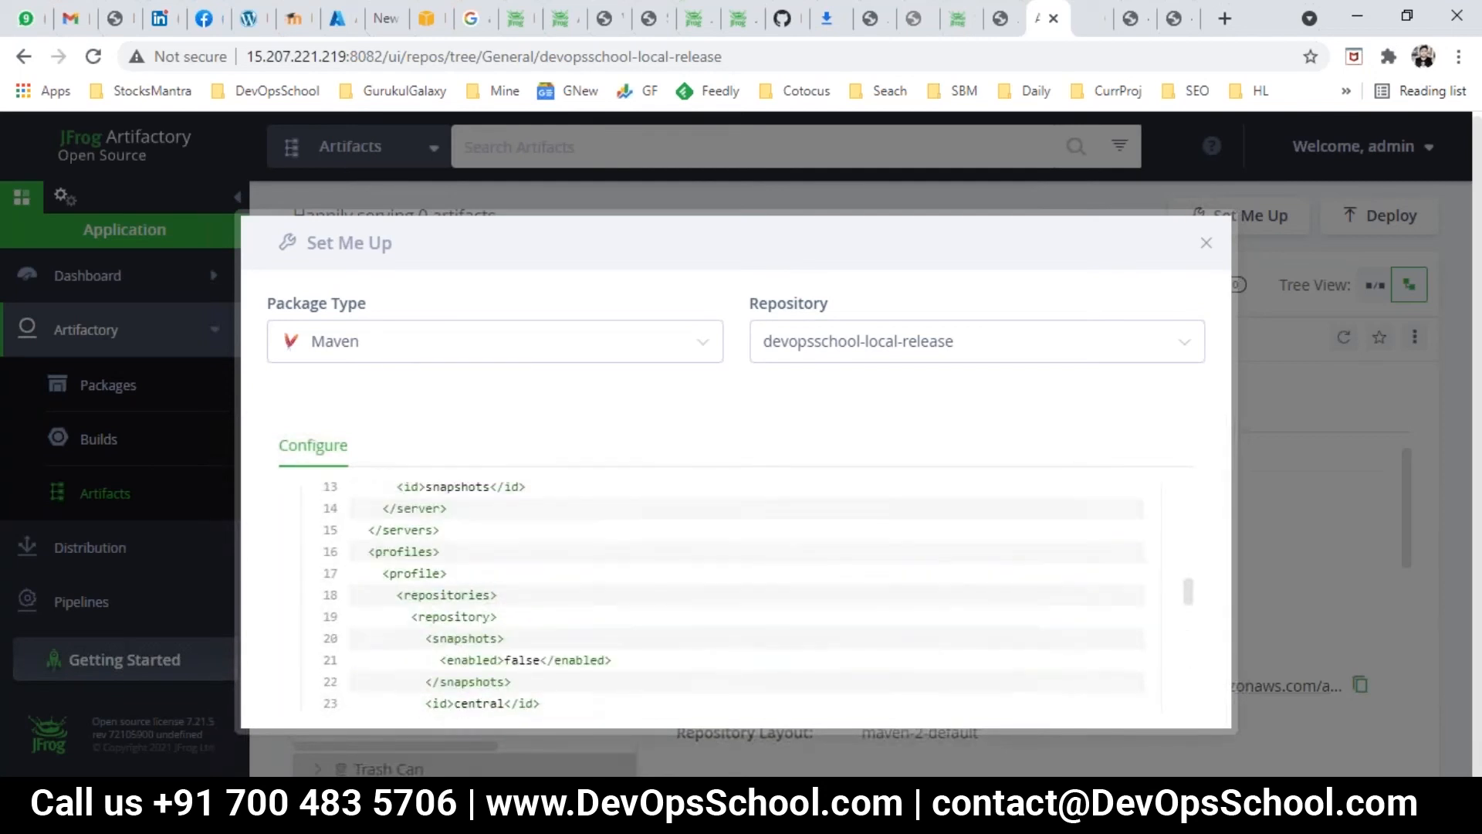
pyautogui.scroll(6, 644, 636)
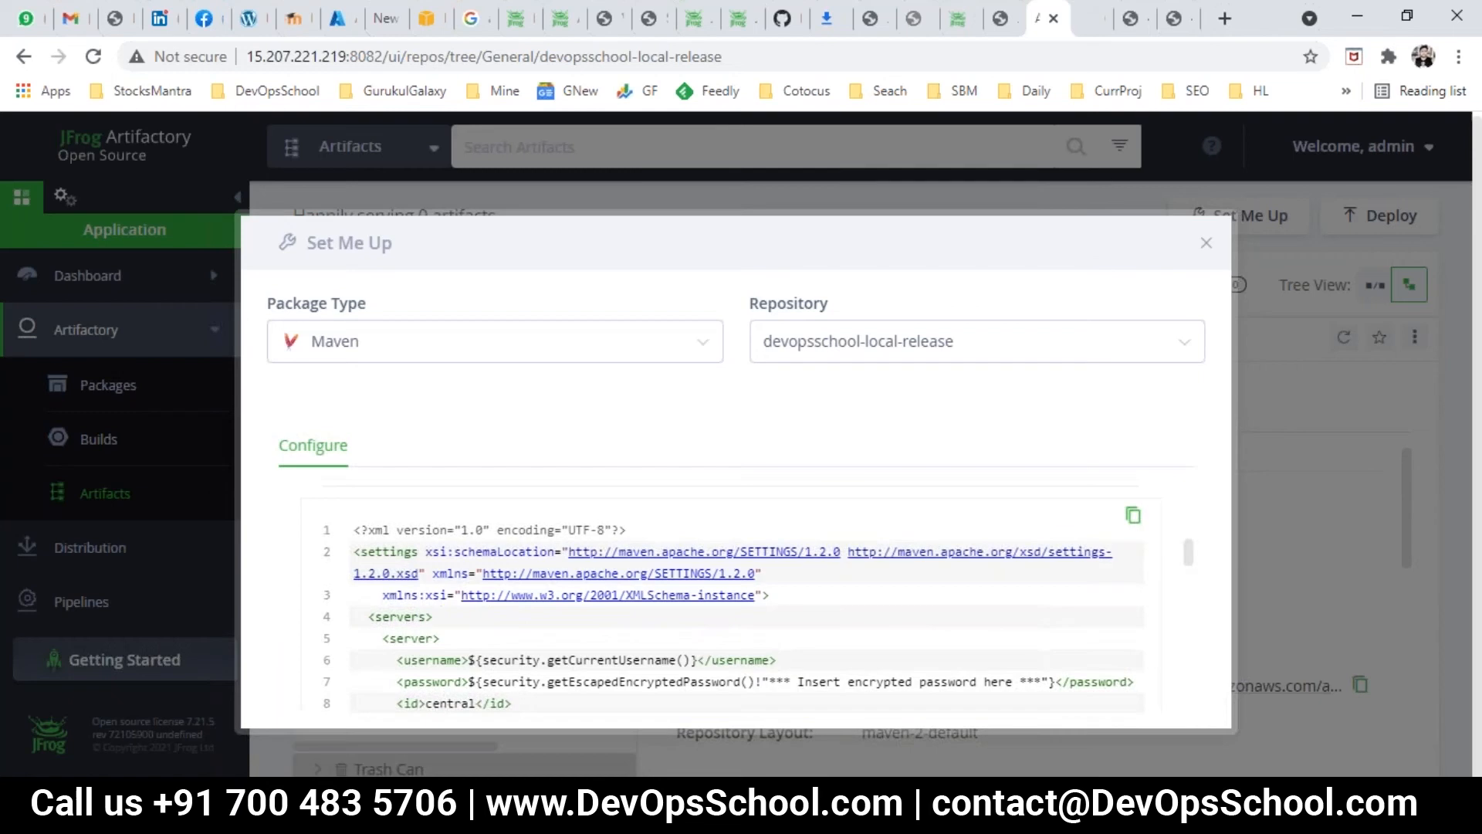
pyautogui.scroll(-6, 667, 663)
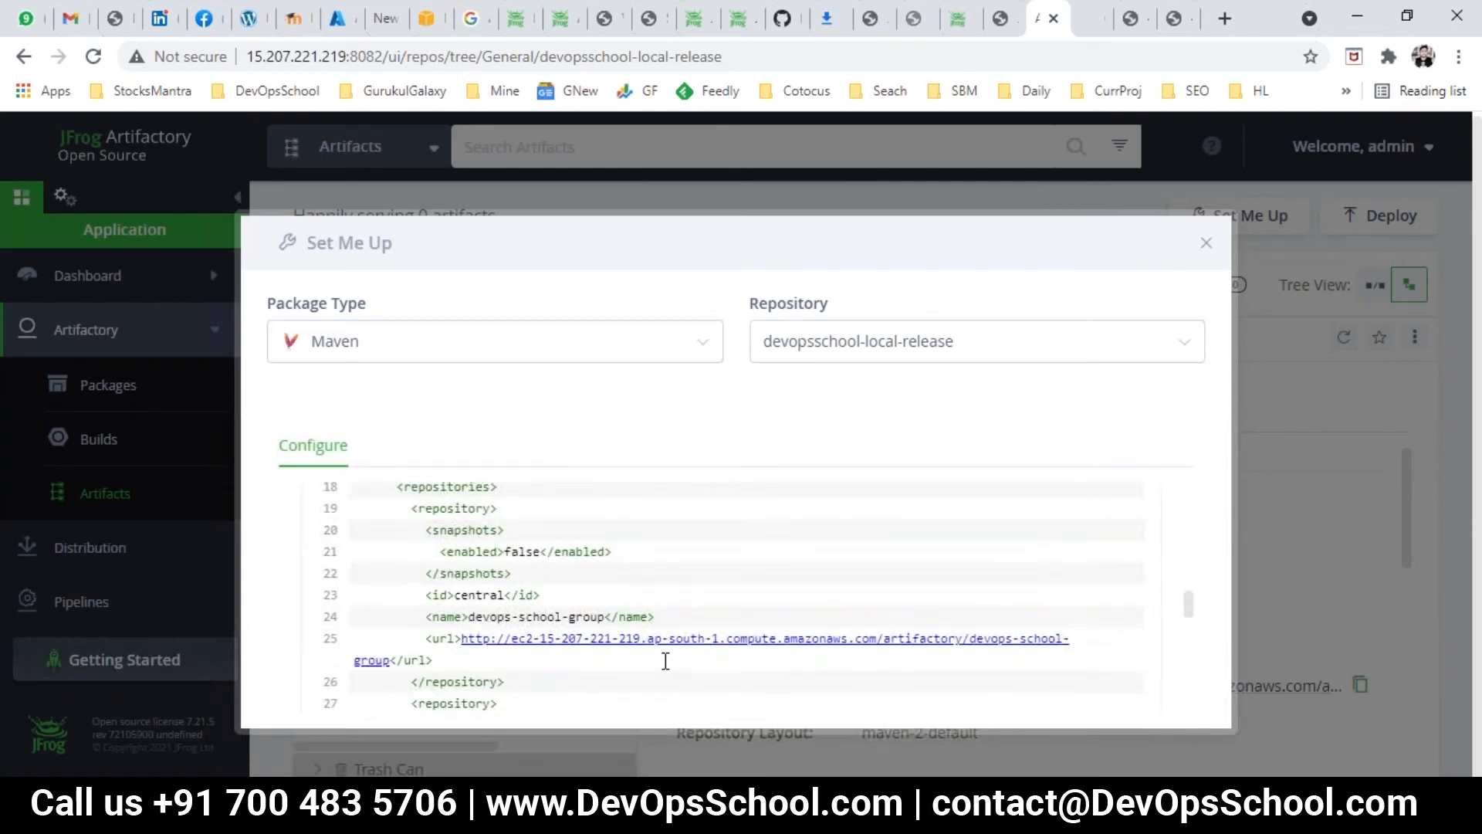
pyautogui.scroll(-10, 666, 661)
pyautogui.scroll(6, 608, 588)
pyautogui.scroll(6, 609, 588)
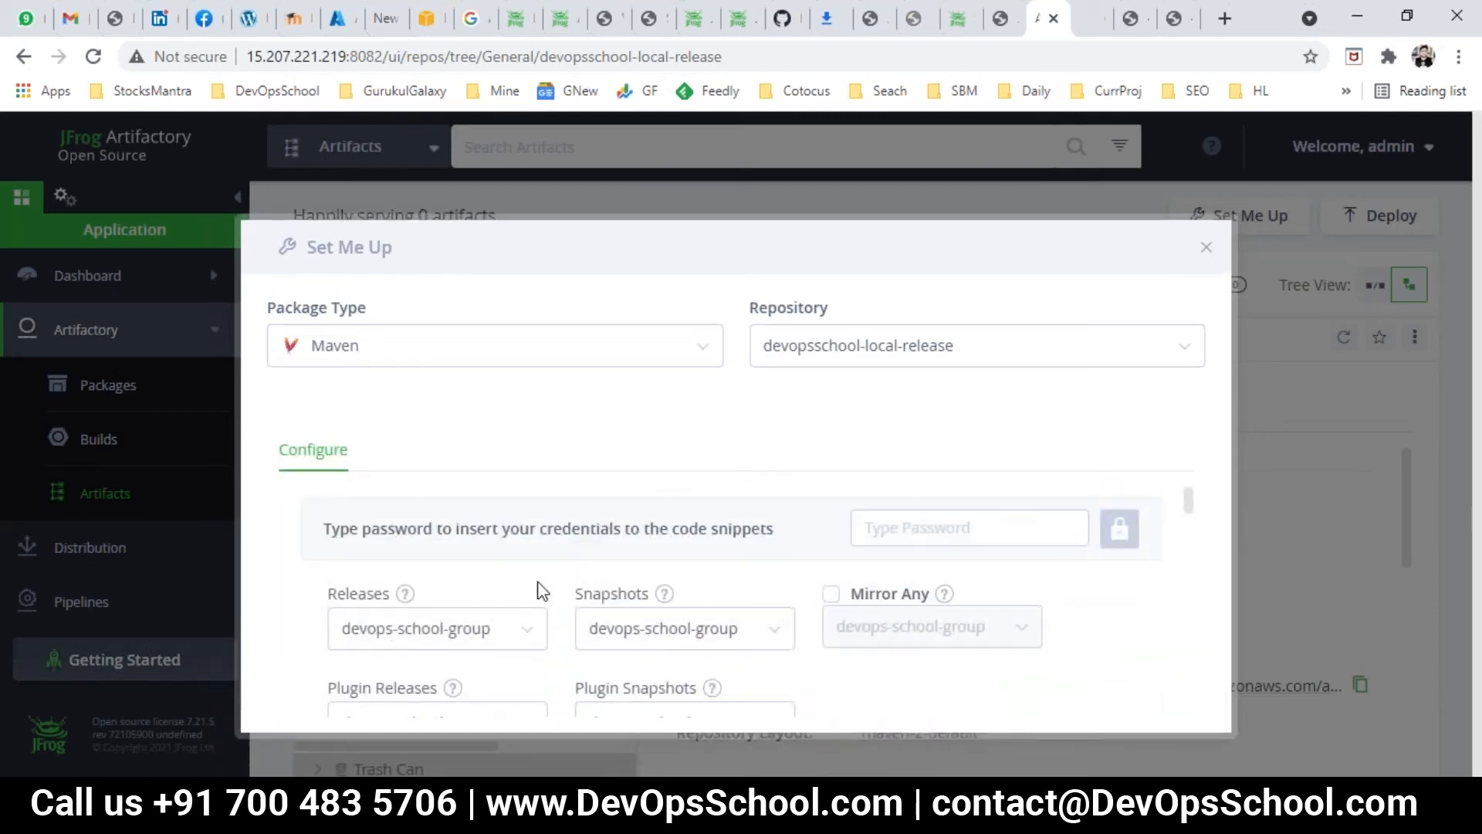
pyautogui.scroll(-3, 575, 678)
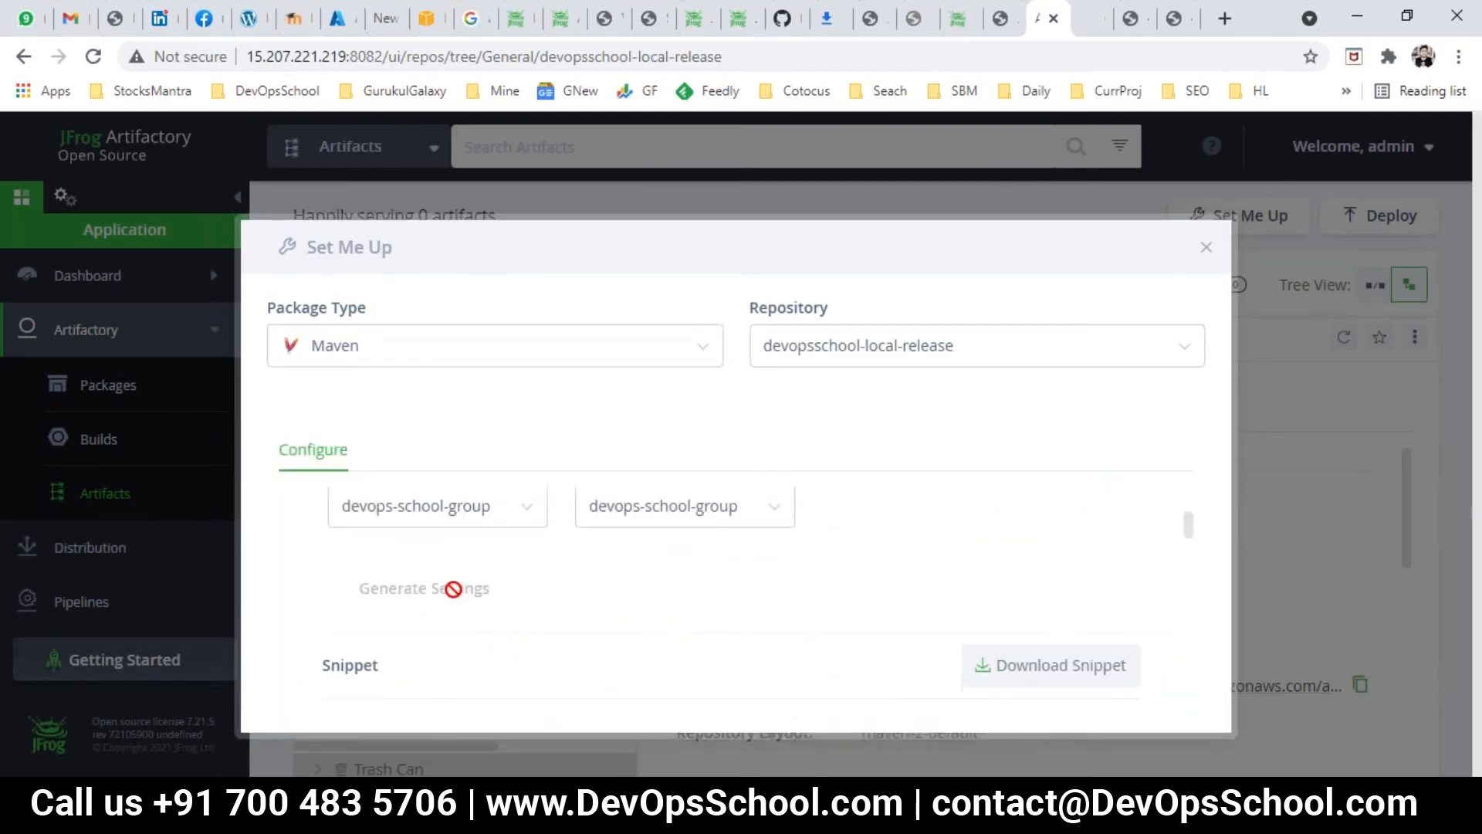
pyautogui.click(1329, 479)
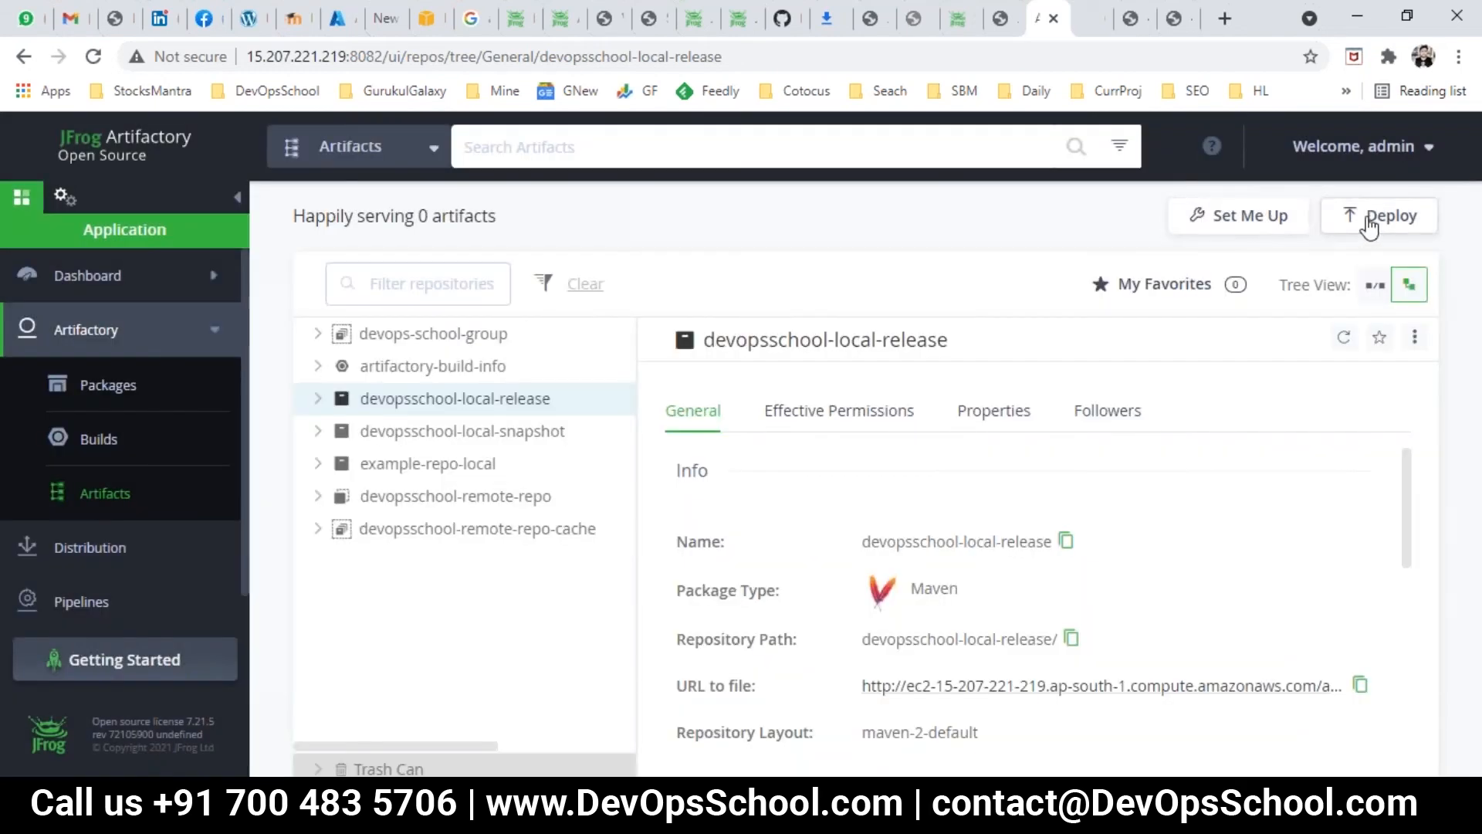
# Review the Deploy dialog's target repository, layout, single-deploy file area and target path for devopsschool-local-release, and close it.
pyautogui.click(1370, 225)
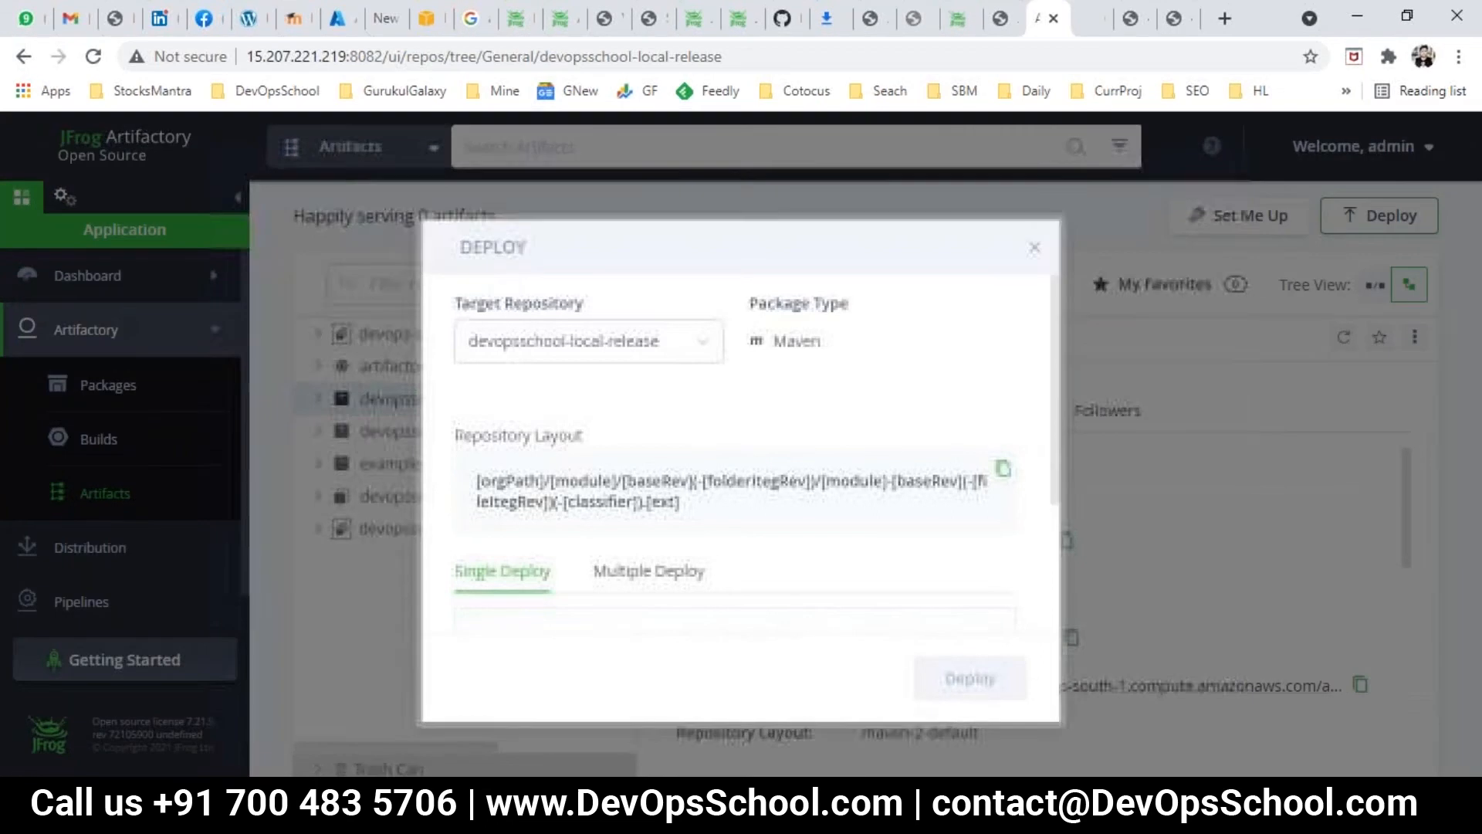
pyautogui.scroll(-3, 615, 621)
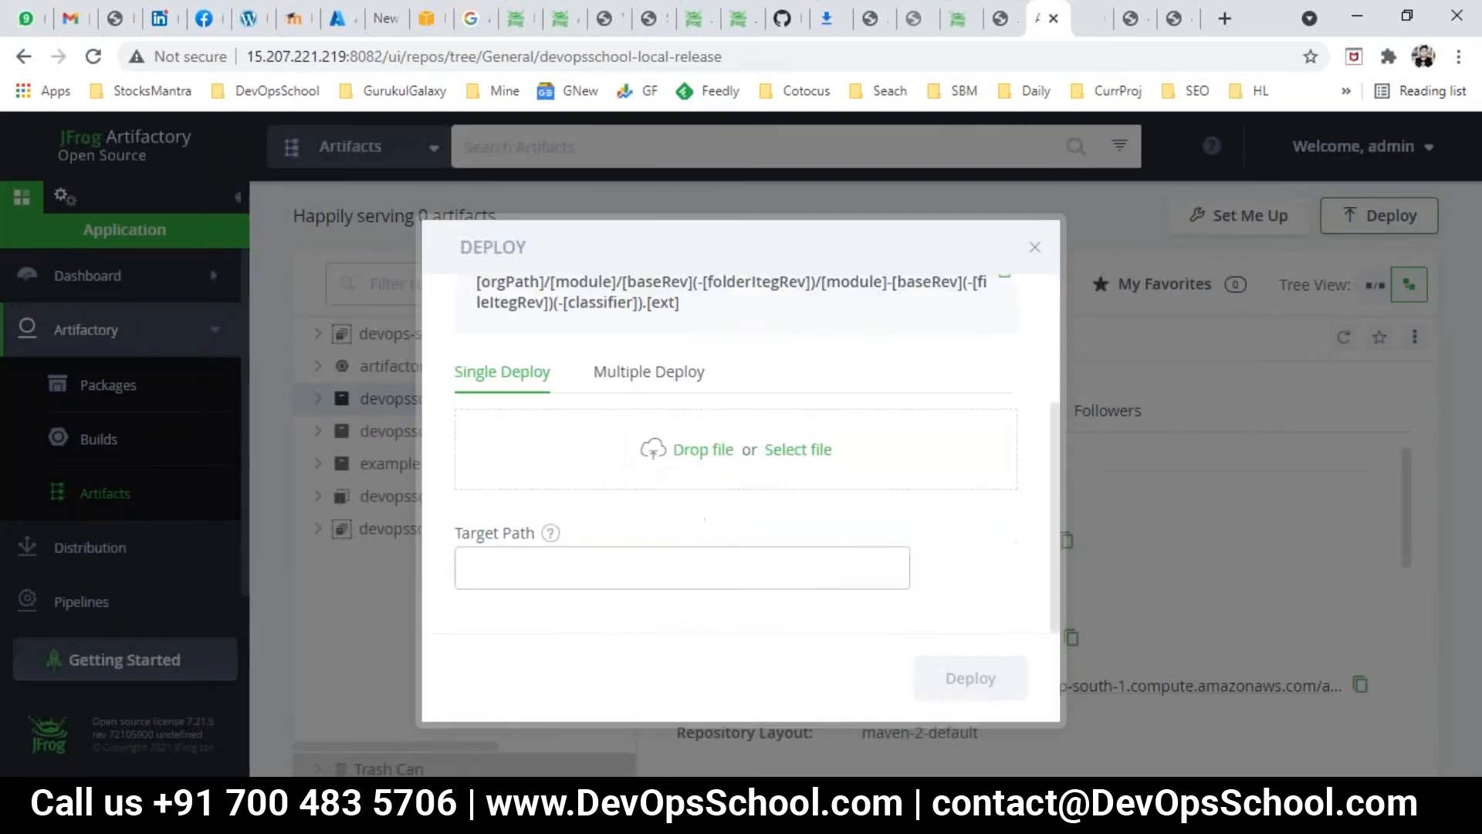
pyautogui.click(553, 554)
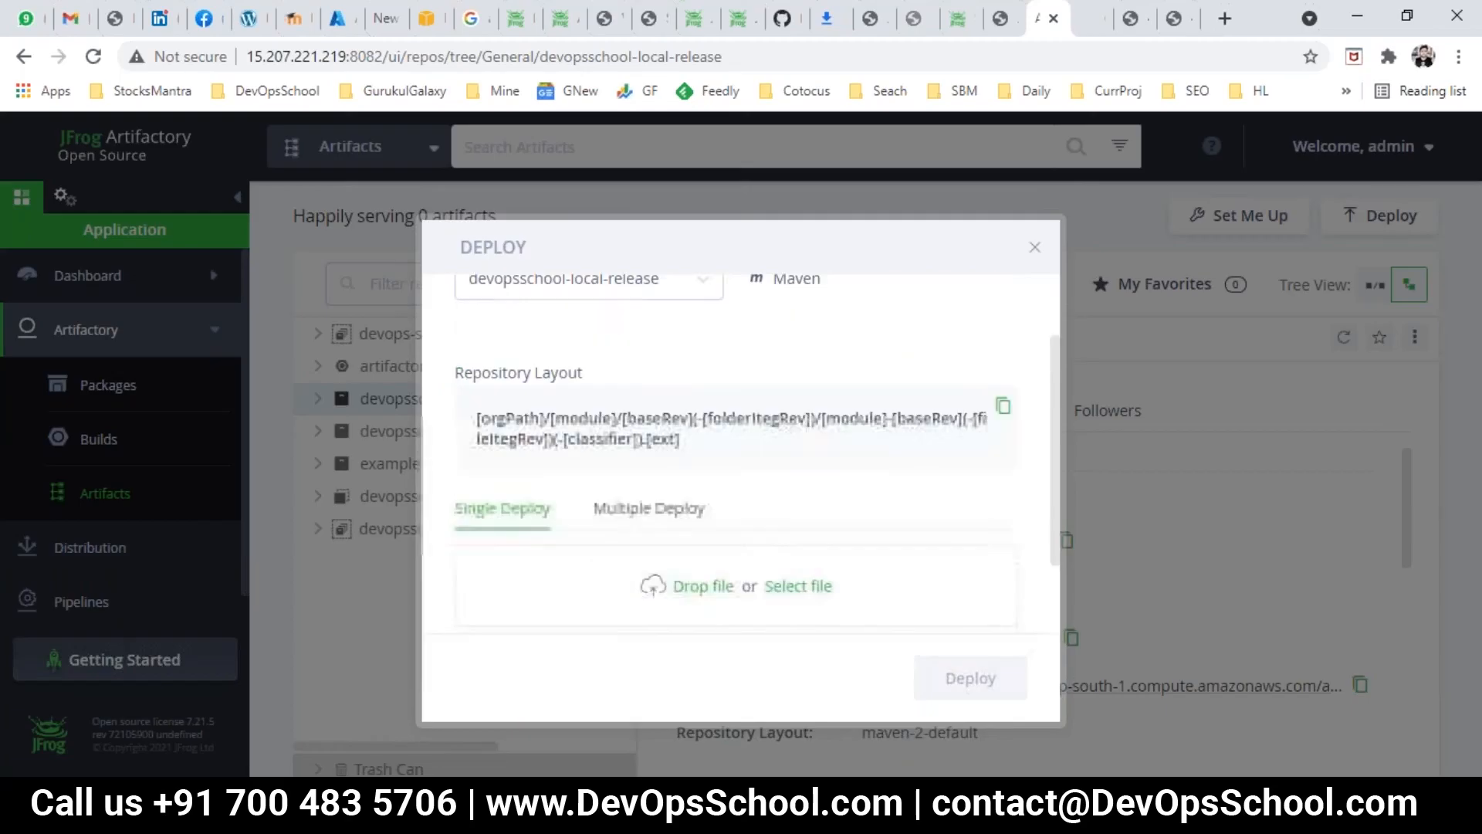
pyautogui.scroll(1, 737, 386)
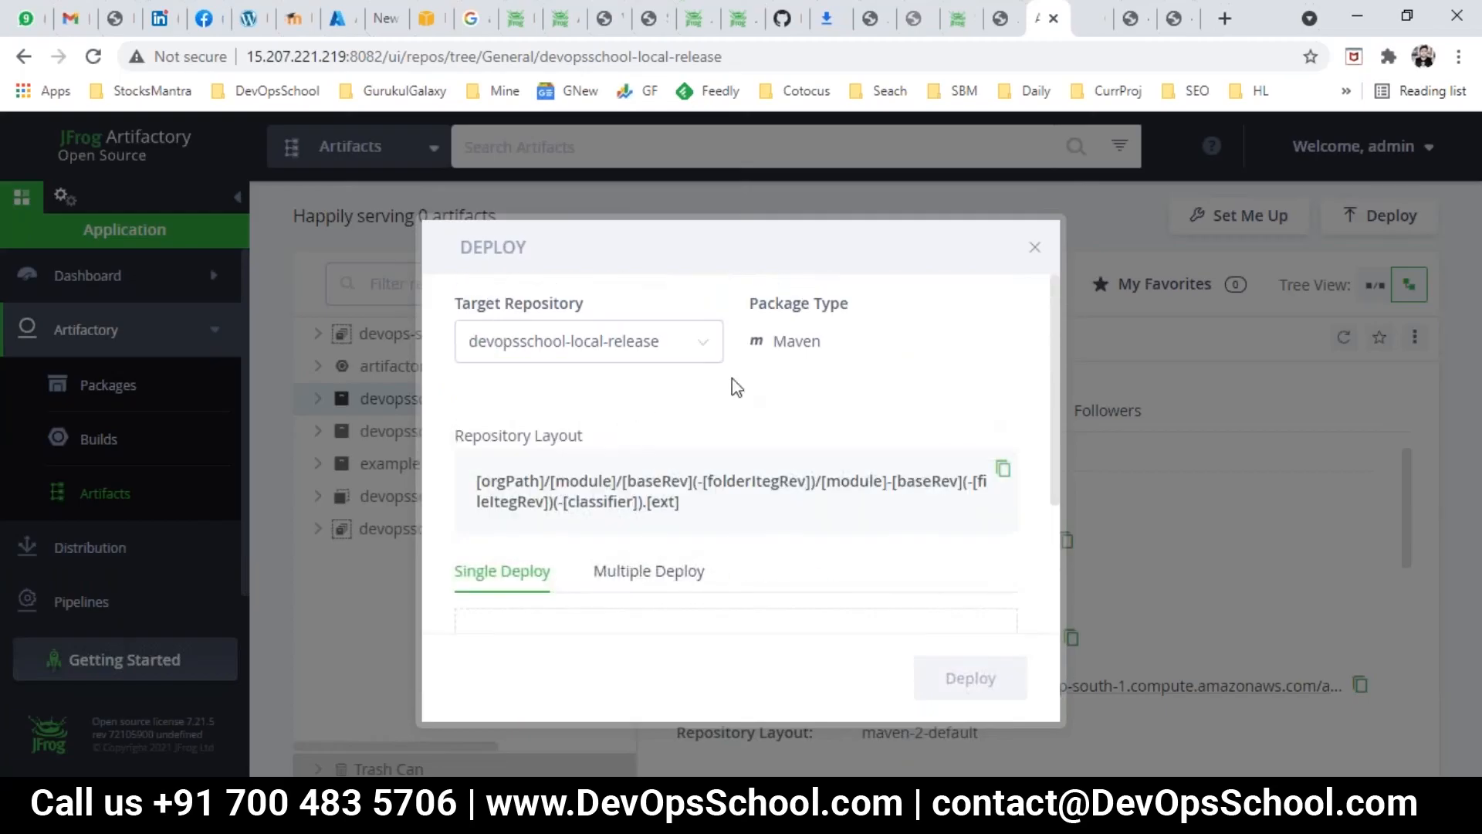
pyautogui.scroll(-3, 913, 615)
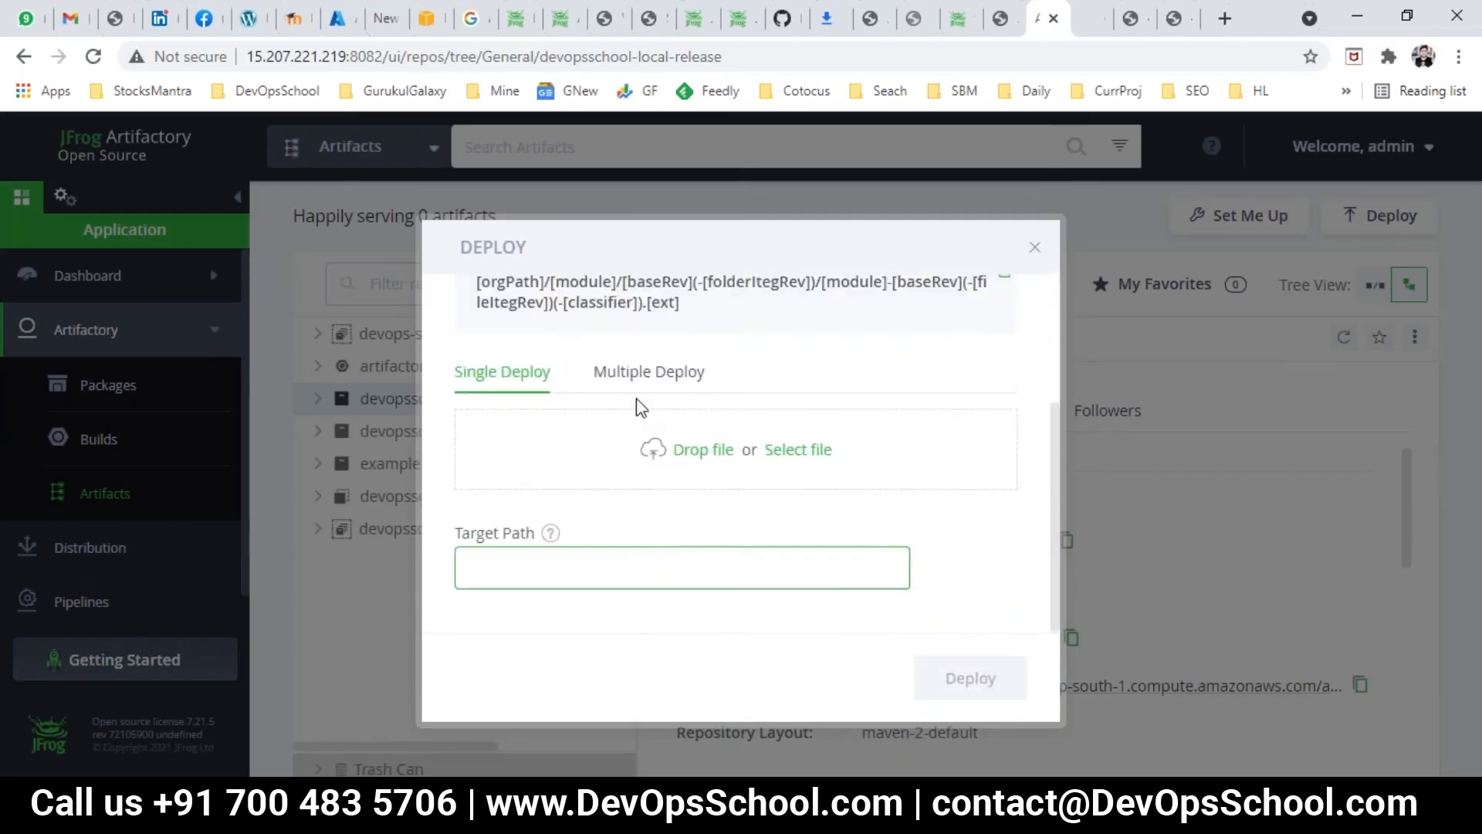
pyautogui.click(632, 399)
pyautogui.click(513, 387)
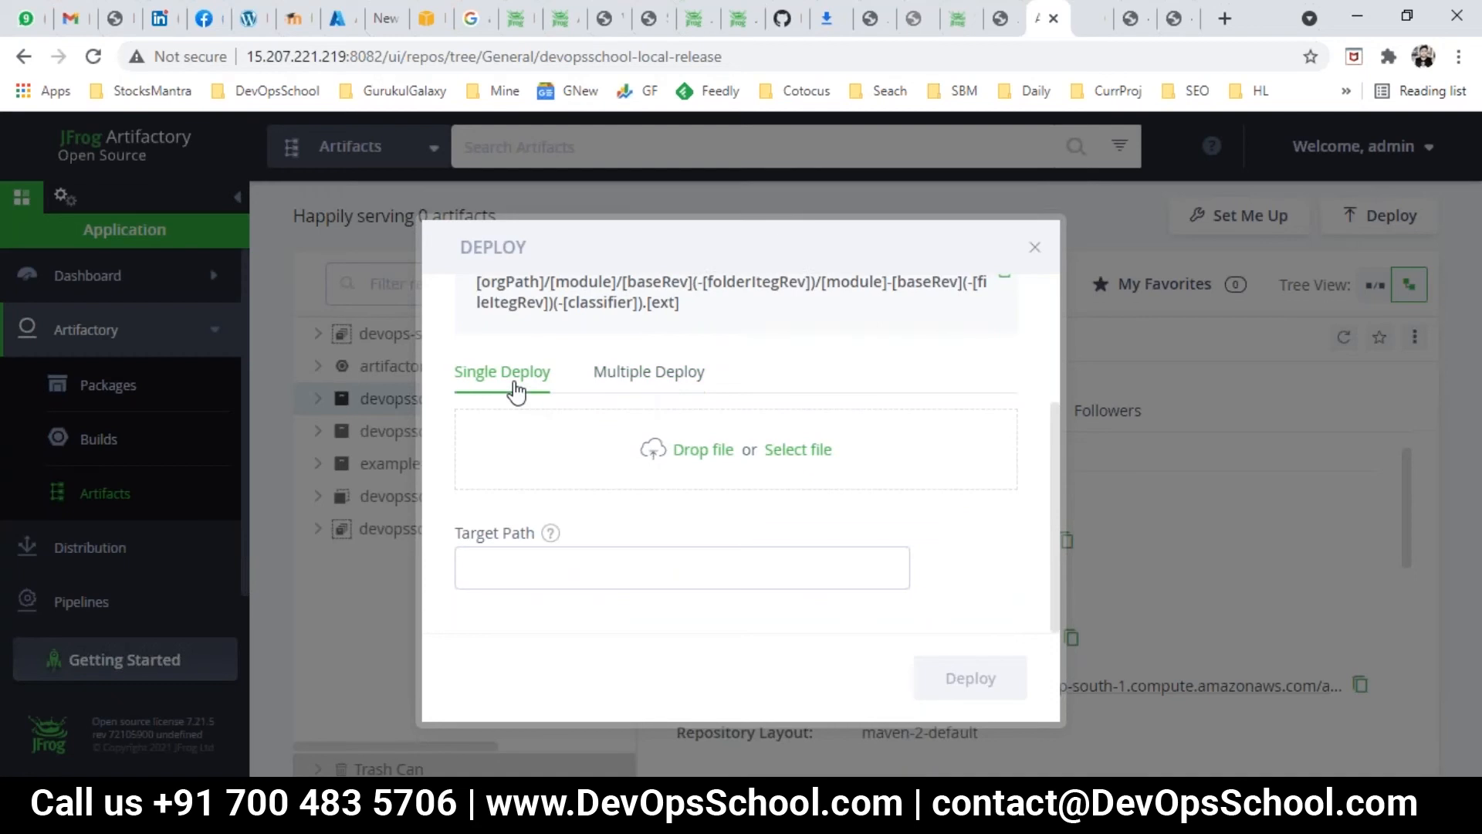
pyautogui.scroll(1, 584, 435)
pyautogui.scroll(2, 585, 435)
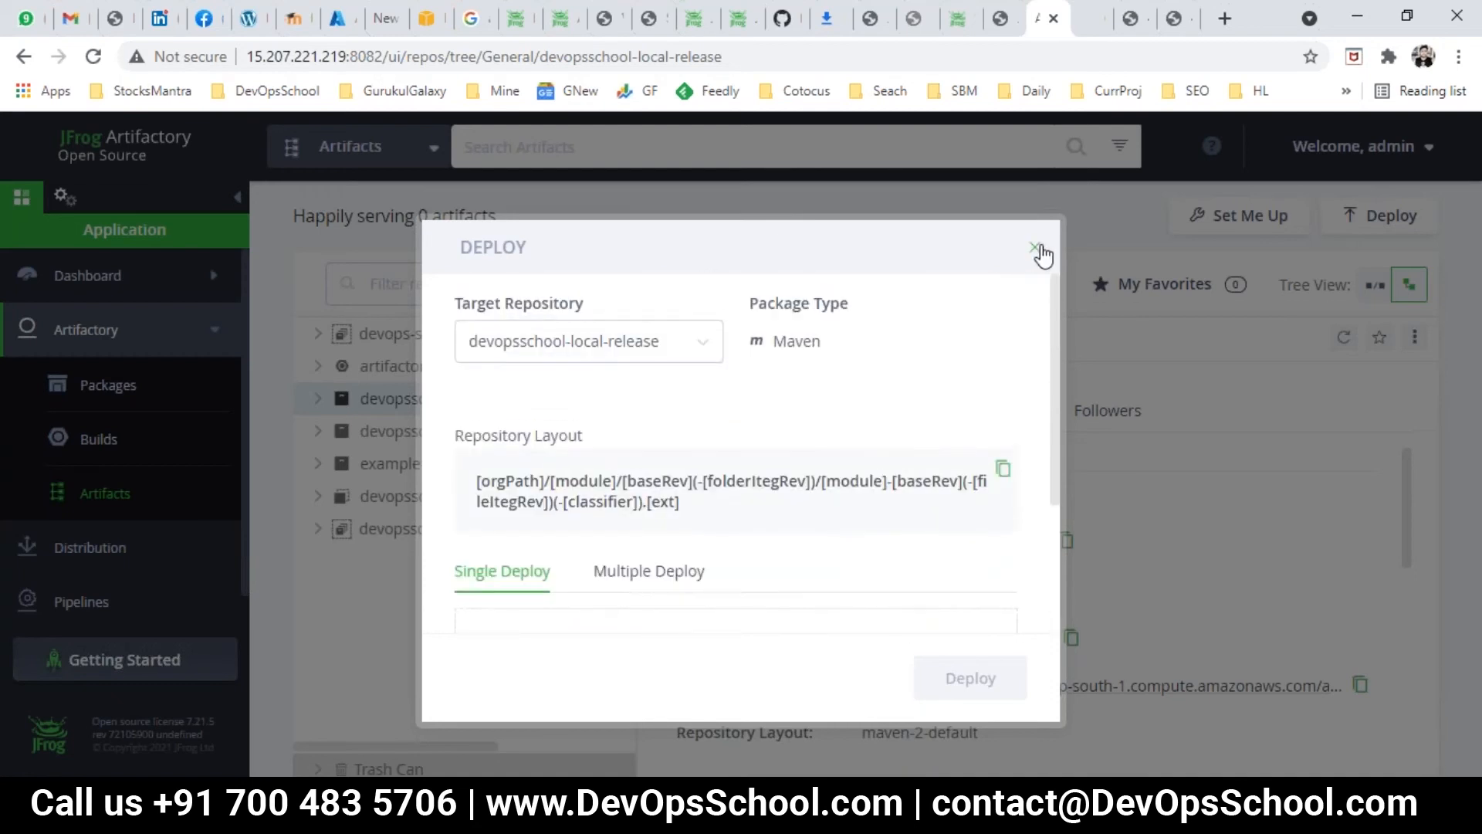
pyautogui.click(1036, 249)
# Reopen Set Me Up for devopsschool-local-release, show its deploy instructions and highlight the distributionManagement snippet.
pyautogui.click(1239, 215)
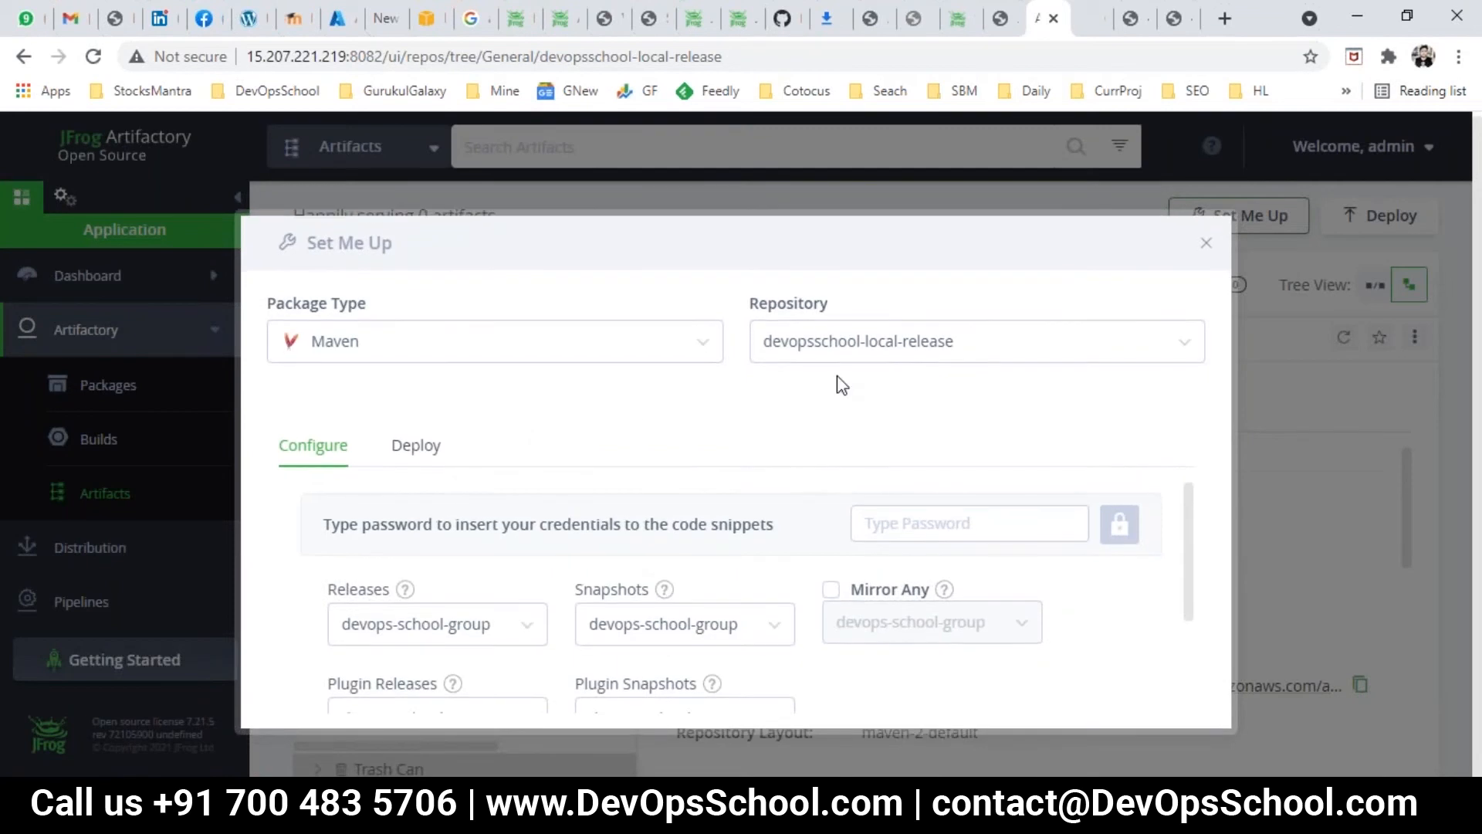
pyautogui.scroll(-2, 729, 568)
pyautogui.scroll(2, 718, 586)
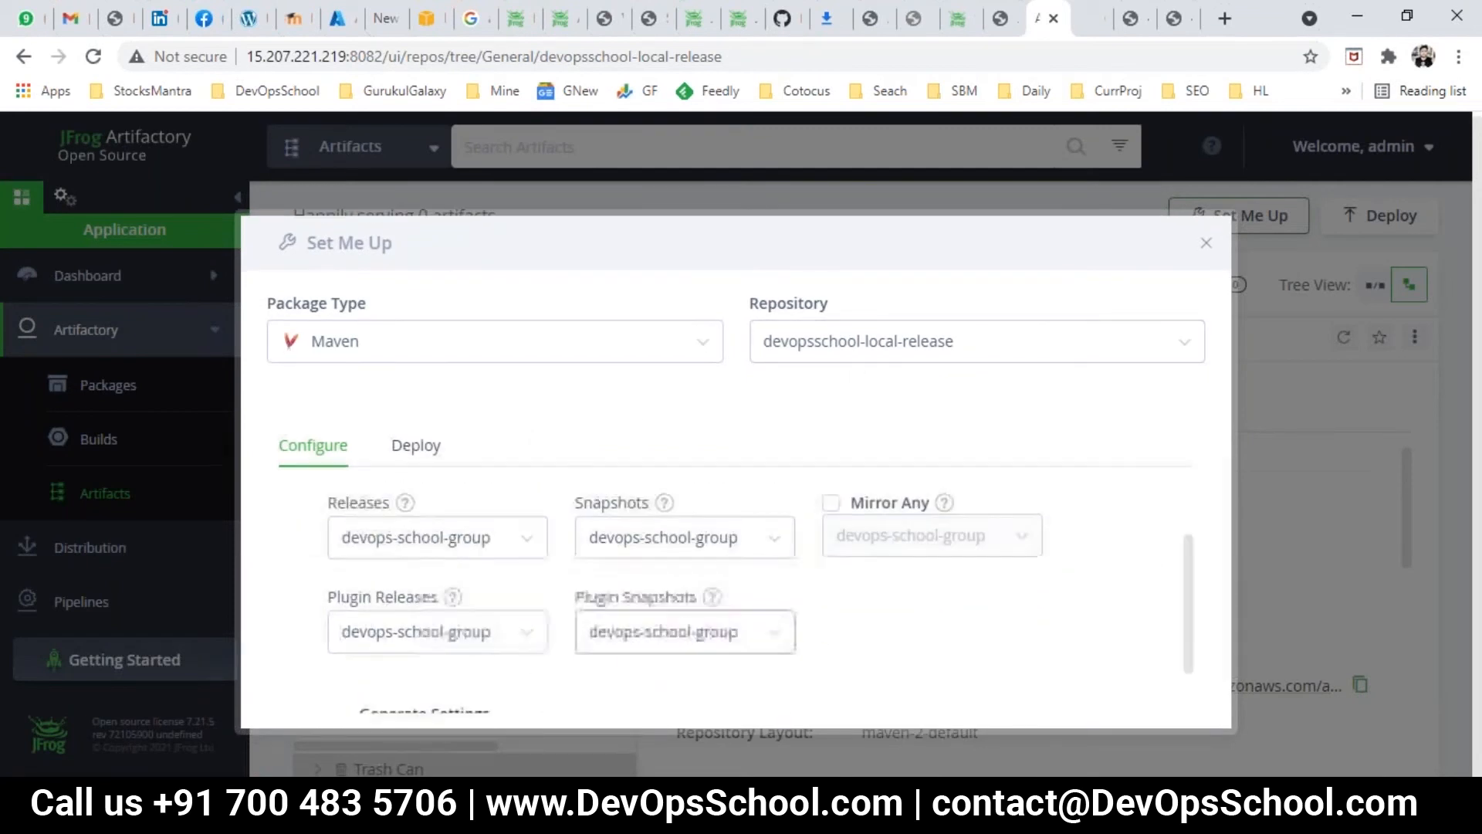
pyautogui.scroll(-3, 708, 606)
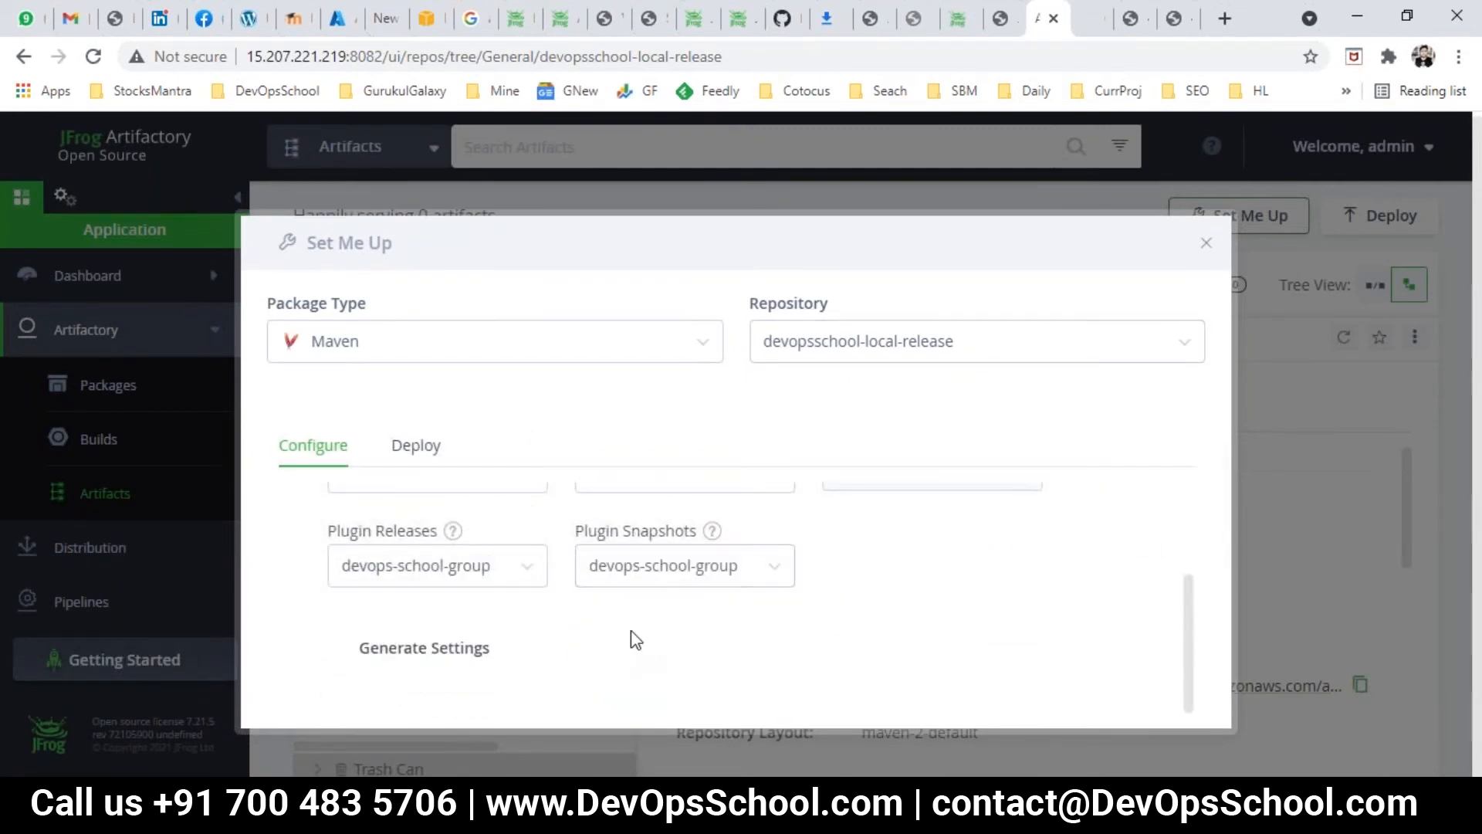
pyautogui.scroll(3, 695, 639)
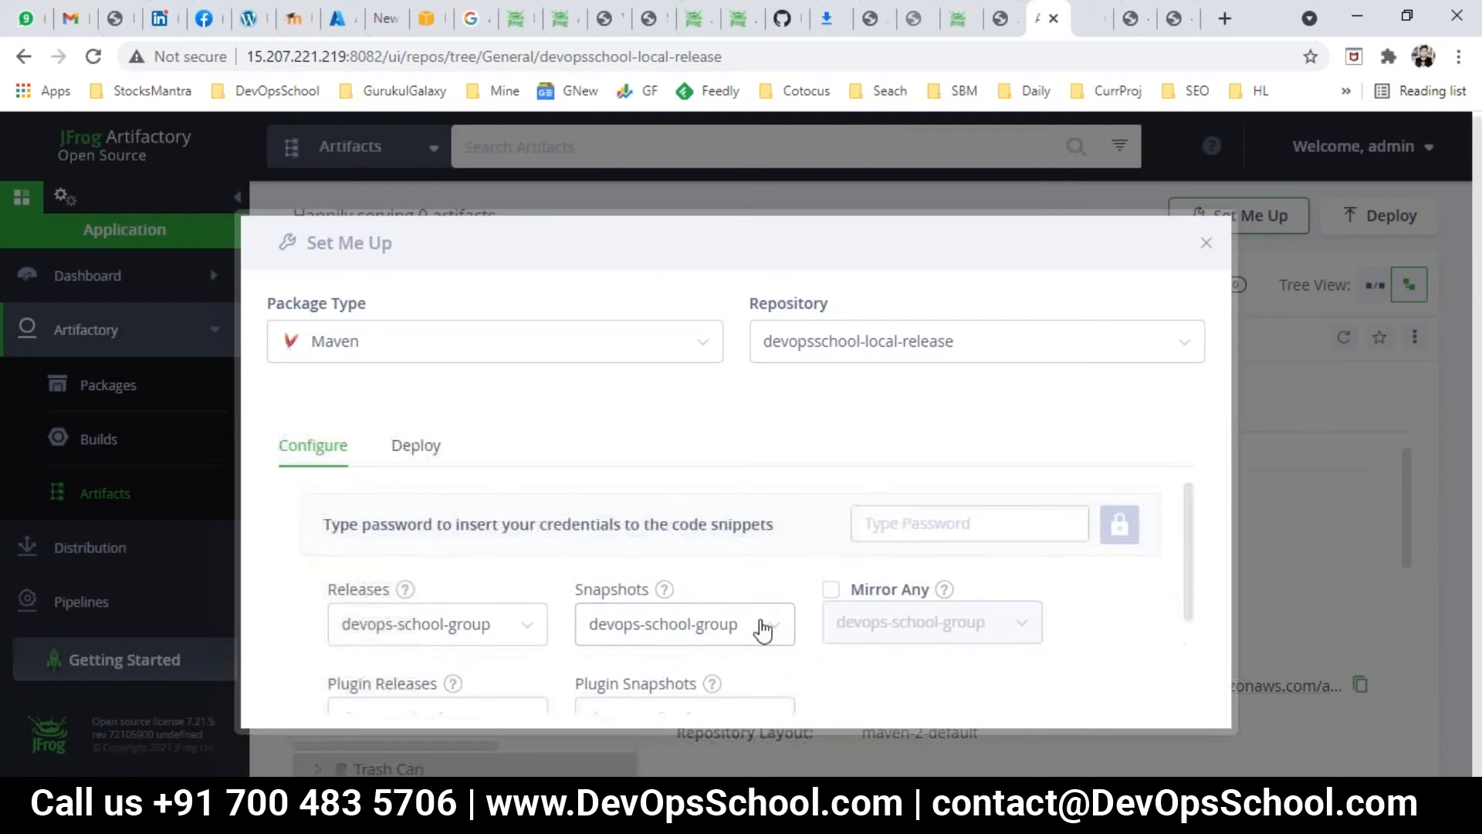
pyautogui.click(414, 454)
pyautogui.scroll(-2, 514, 651)
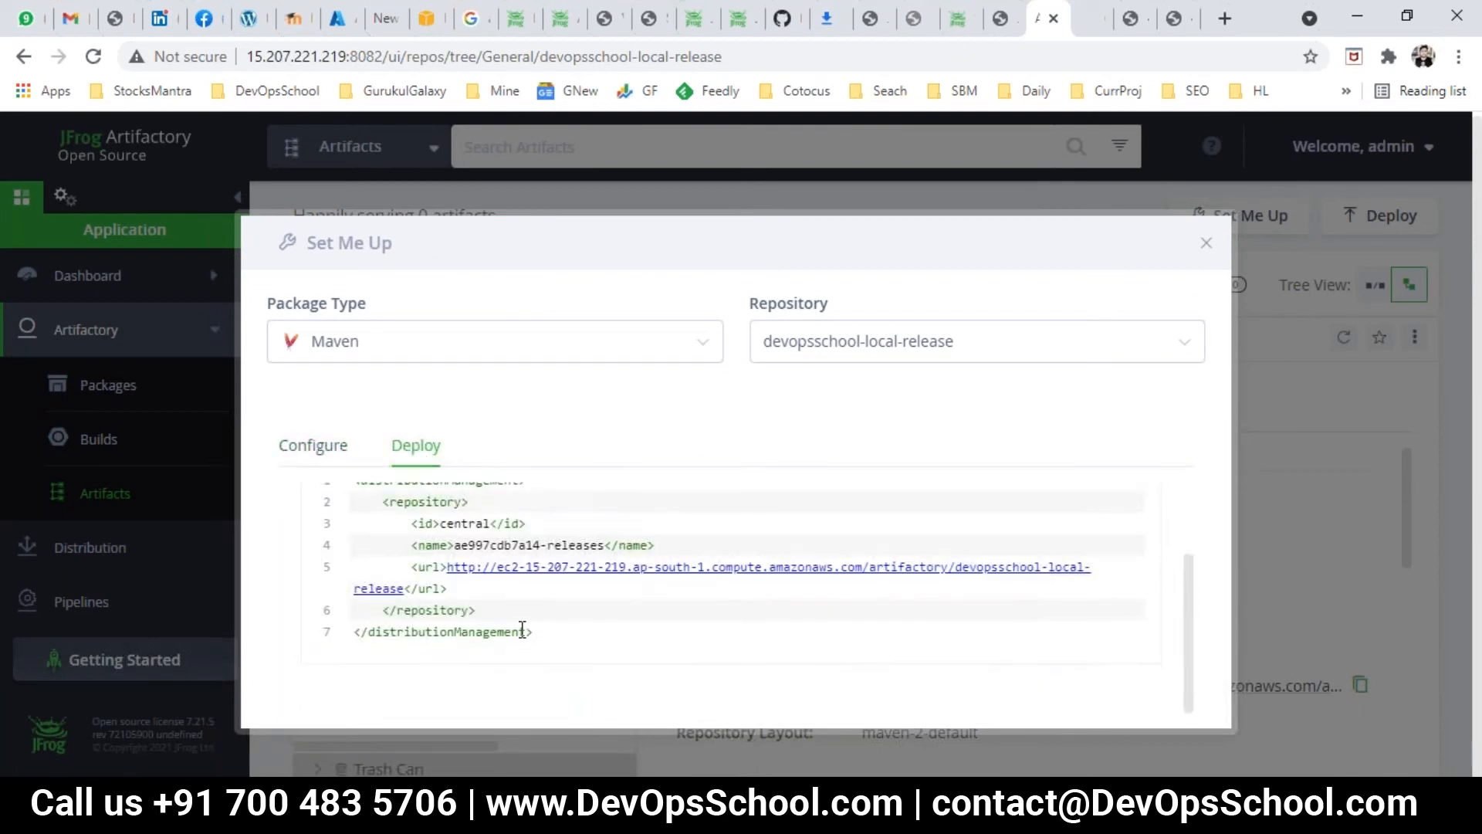
pyautogui.moveTo(534, 633); pyautogui.dragTo(397, 503)
# Switch to the Notepad notes, complete the Step 2 heading with "Create User and Password", and save the file.
pyautogui.hotkey('alt', 'Tab')
pyautogui.scroll(-4, 539, 605)
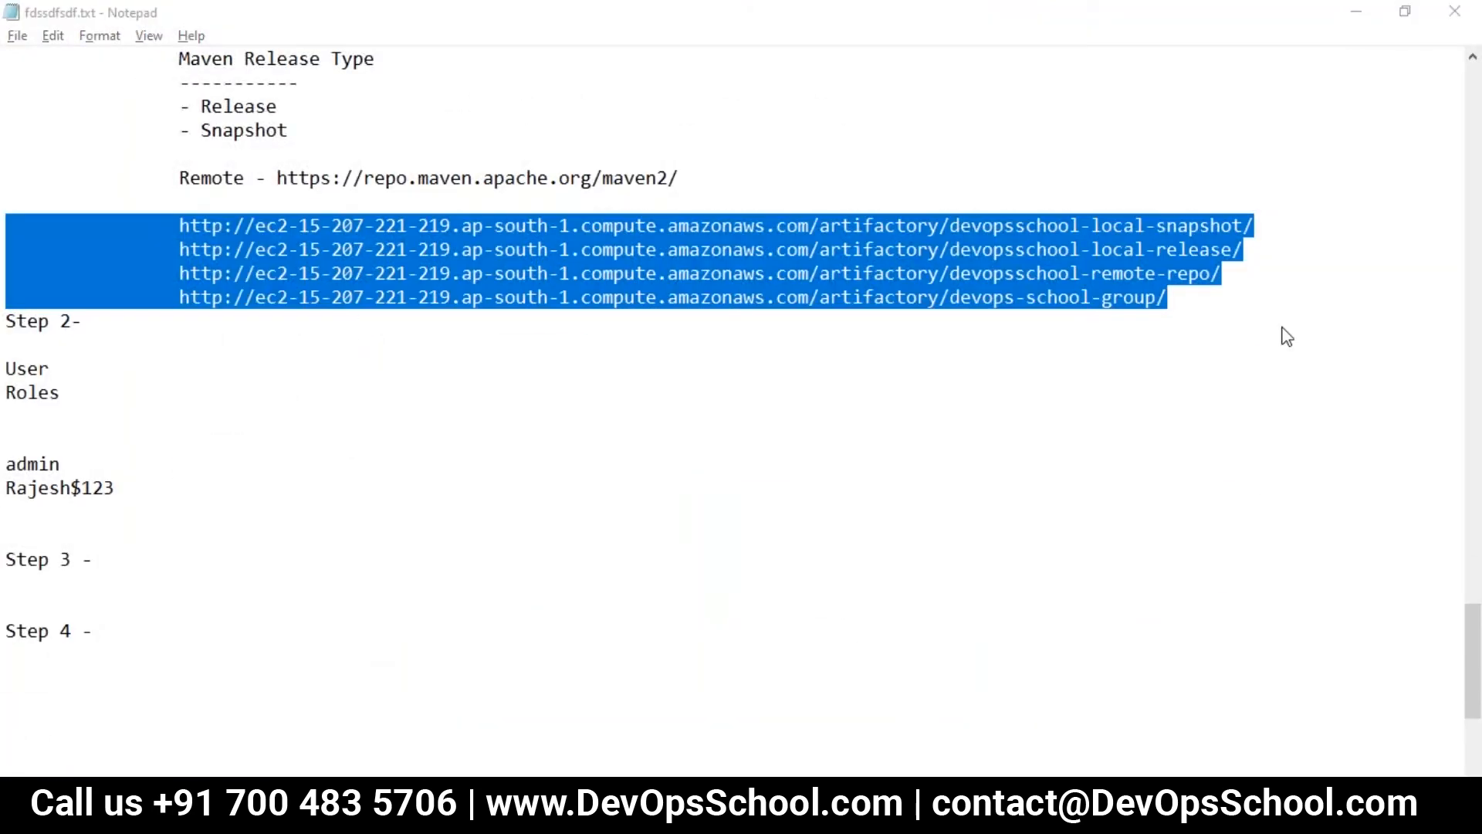
pyautogui.click(540, 440)
pyautogui.scroll(-4, 132, 608)
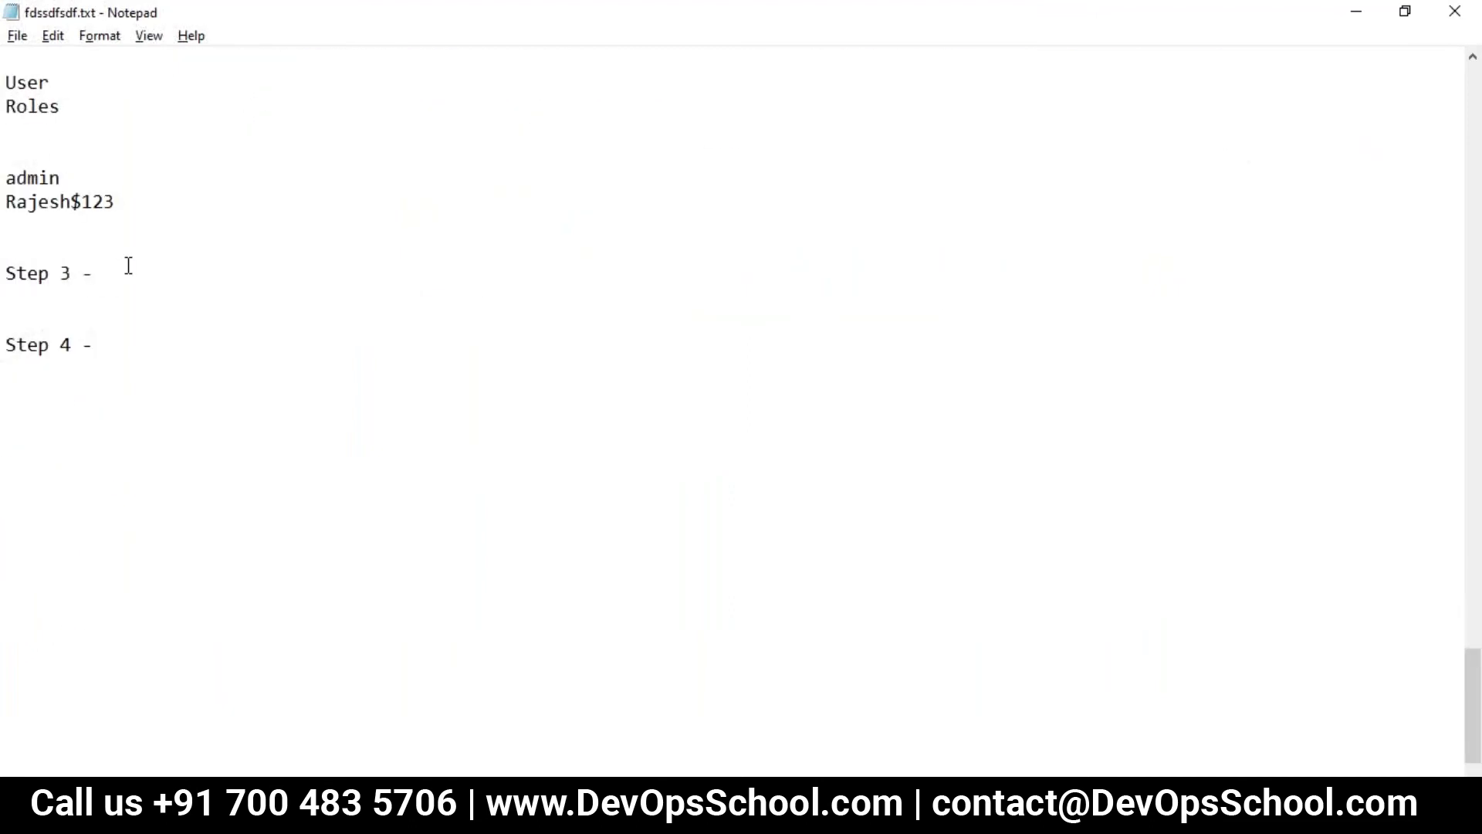
pyautogui.scroll(2, 128, 266)
pyautogui.click(128, 181)
pyautogui.write('Create User and Password')
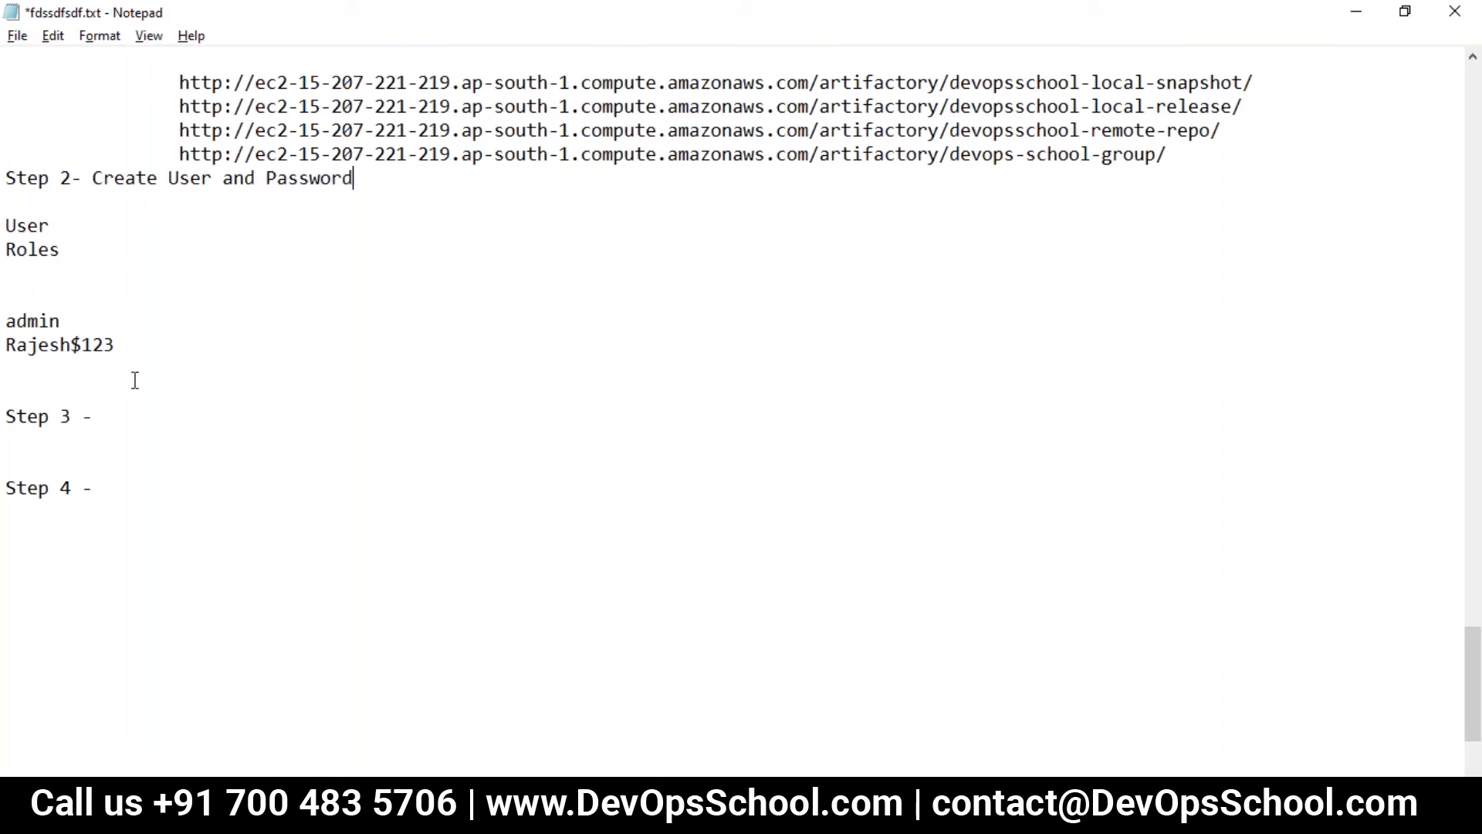
pyautogui.moveTo(114, 345); pyautogui.dragTo(5, 319)
pyautogui.click(159, 402)
pyautogui.hotkey('ctrl', 's')
# Complete the Step 3 heading with "Modify pom.xml and add Distribution Element" and save the notes.
pyautogui.click(165, 419)
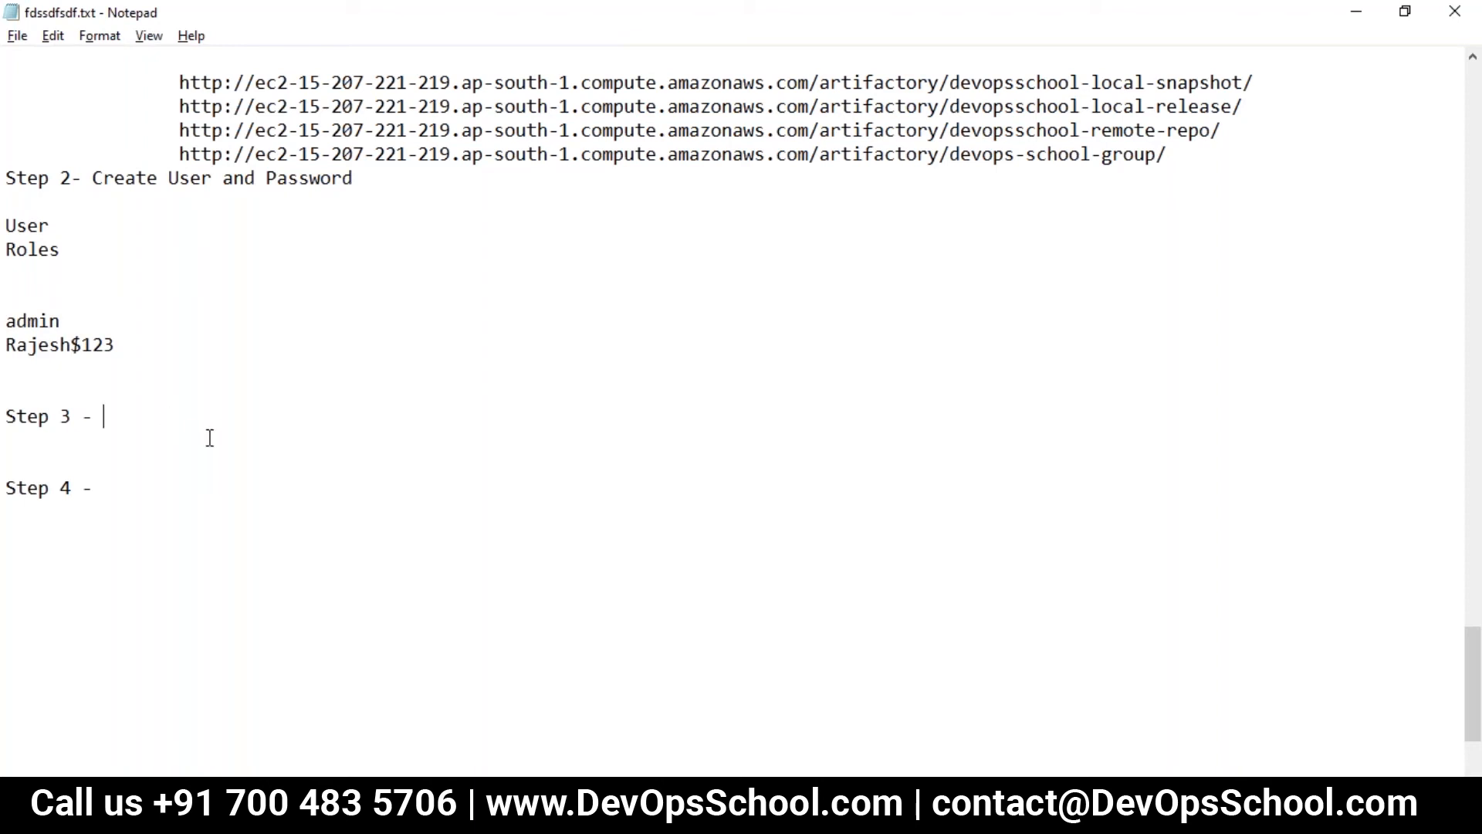
pyautogui.write('M')
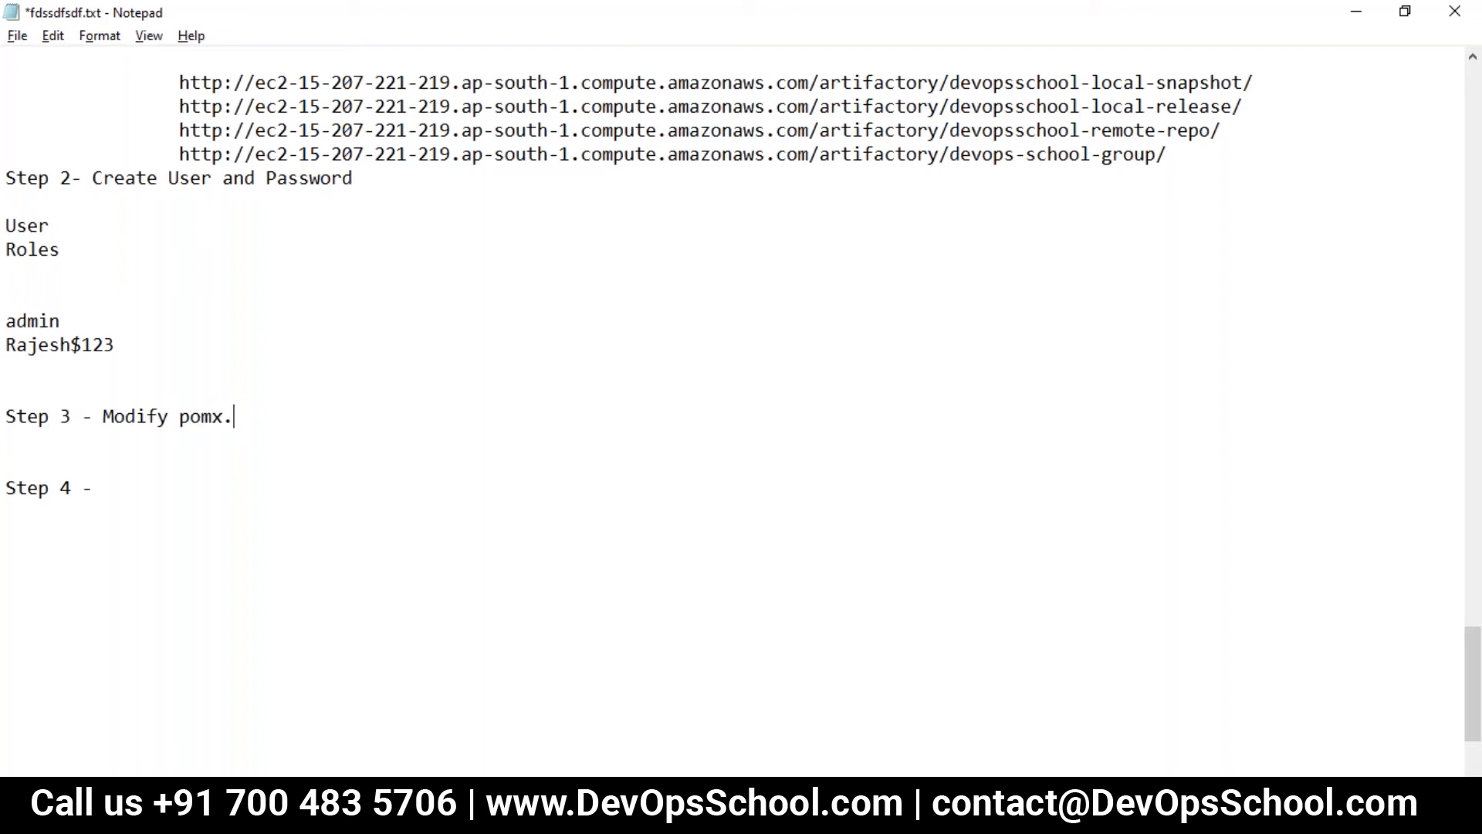
pyautogui.write('odify pom.xml and add')
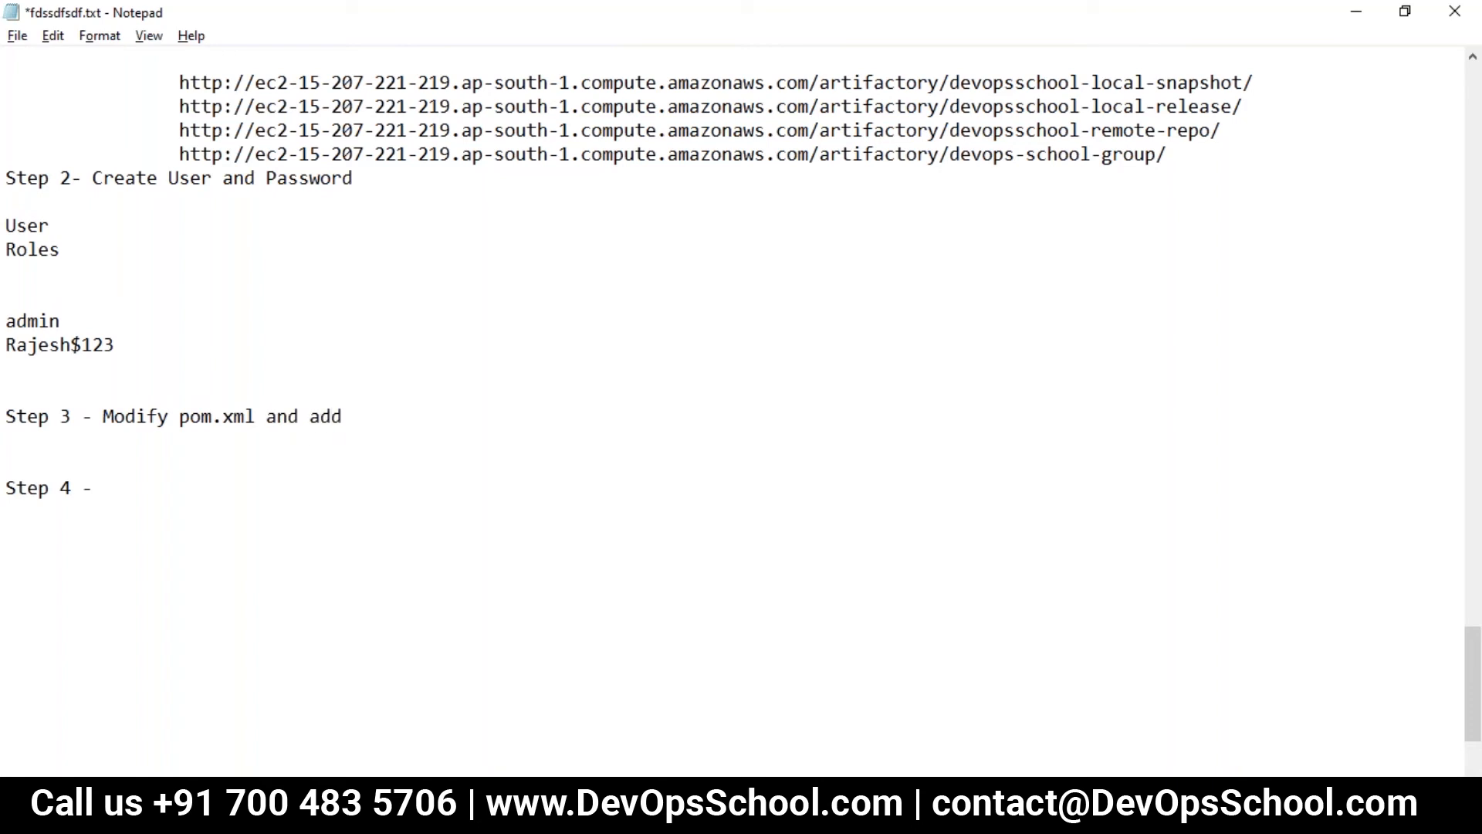
pyautogui.scroll(1, 205, 424)
pyautogui.write('Distribution Element')
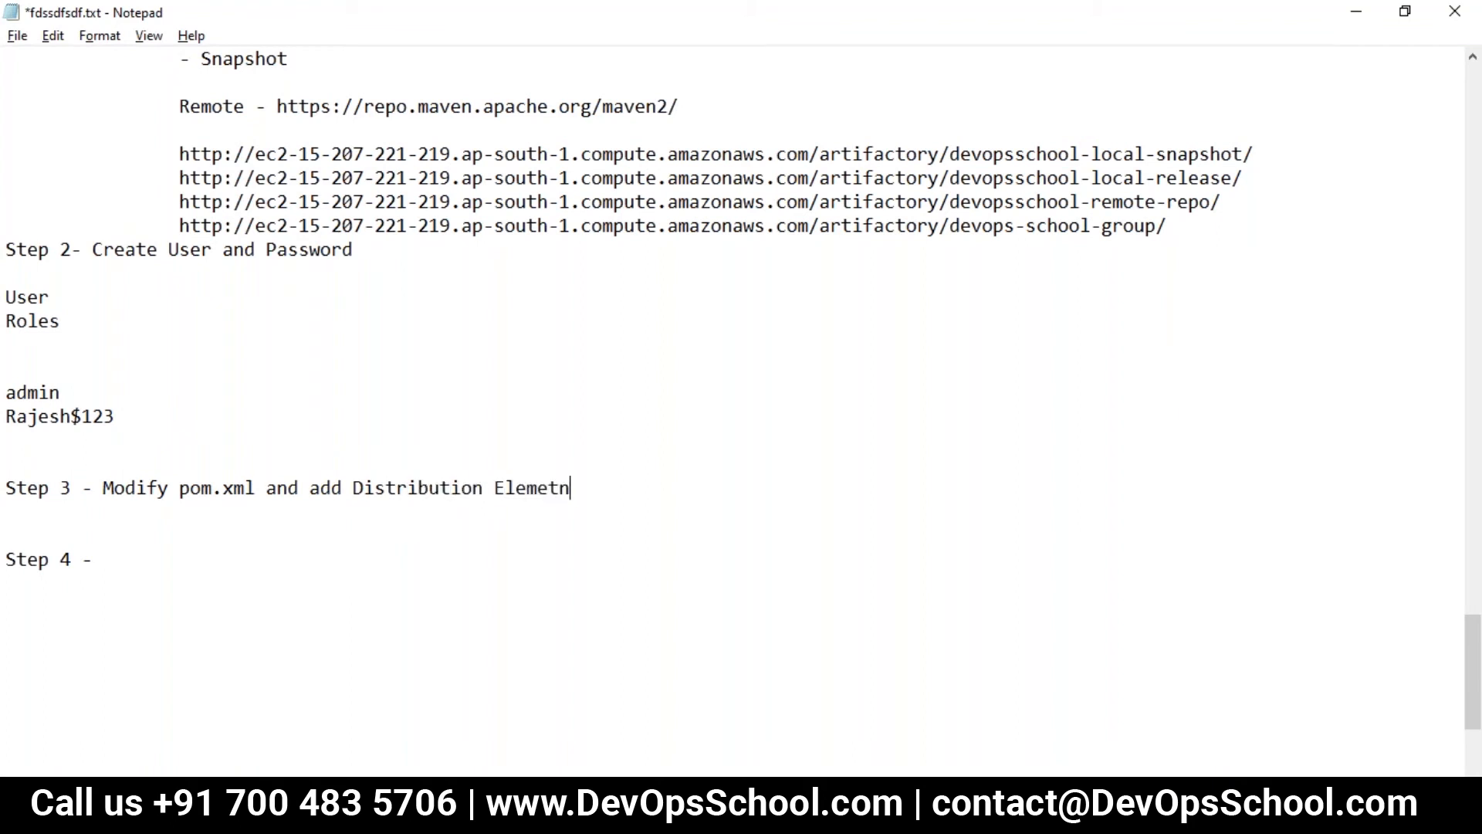
pyautogui.hotkey('ctrl', 's')
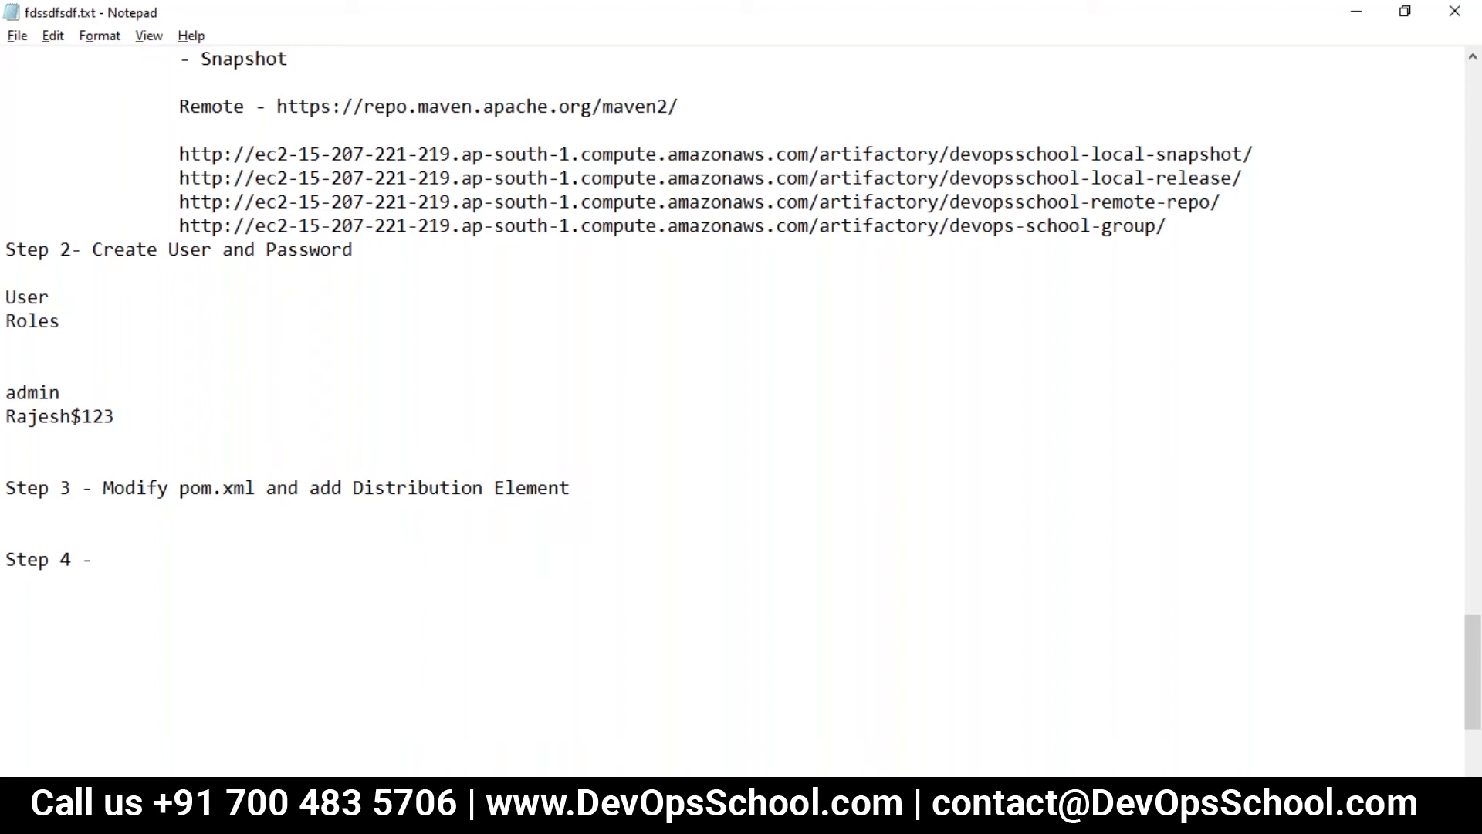
# Switch to File Explorer and open the maven folder on Local Disk (E:).
pyautogui.moveTo(616, 810)
pyautogui.click(708, 753)
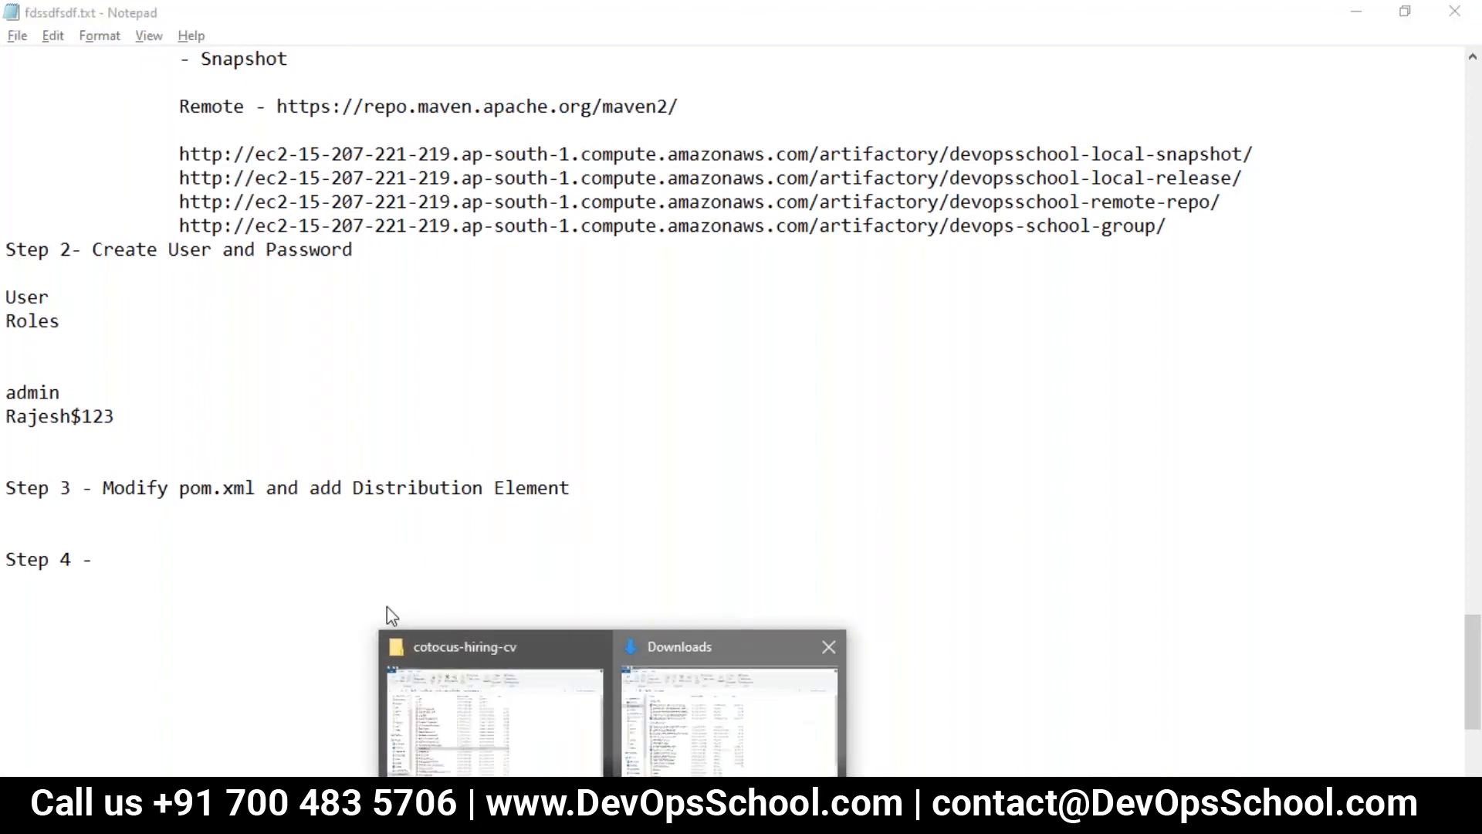
pyautogui.scroll(-2, 77, 617)
pyautogui.click(108, 694)
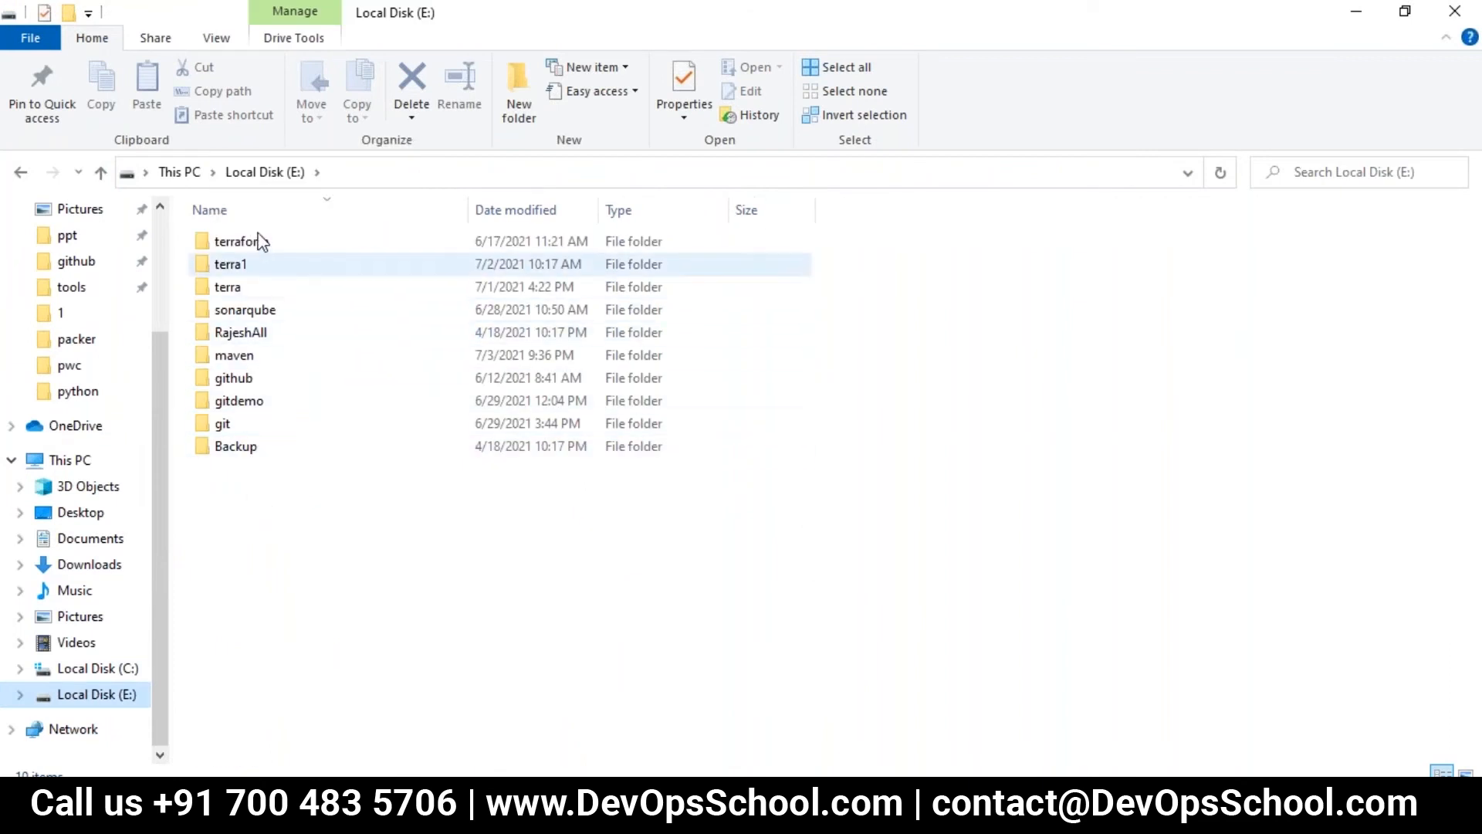
pyautogui.click(246, 378)
pyautogui.press('Return')
pyautogui.click(264, 172)
pyautogui.doubleClick(233, 356)
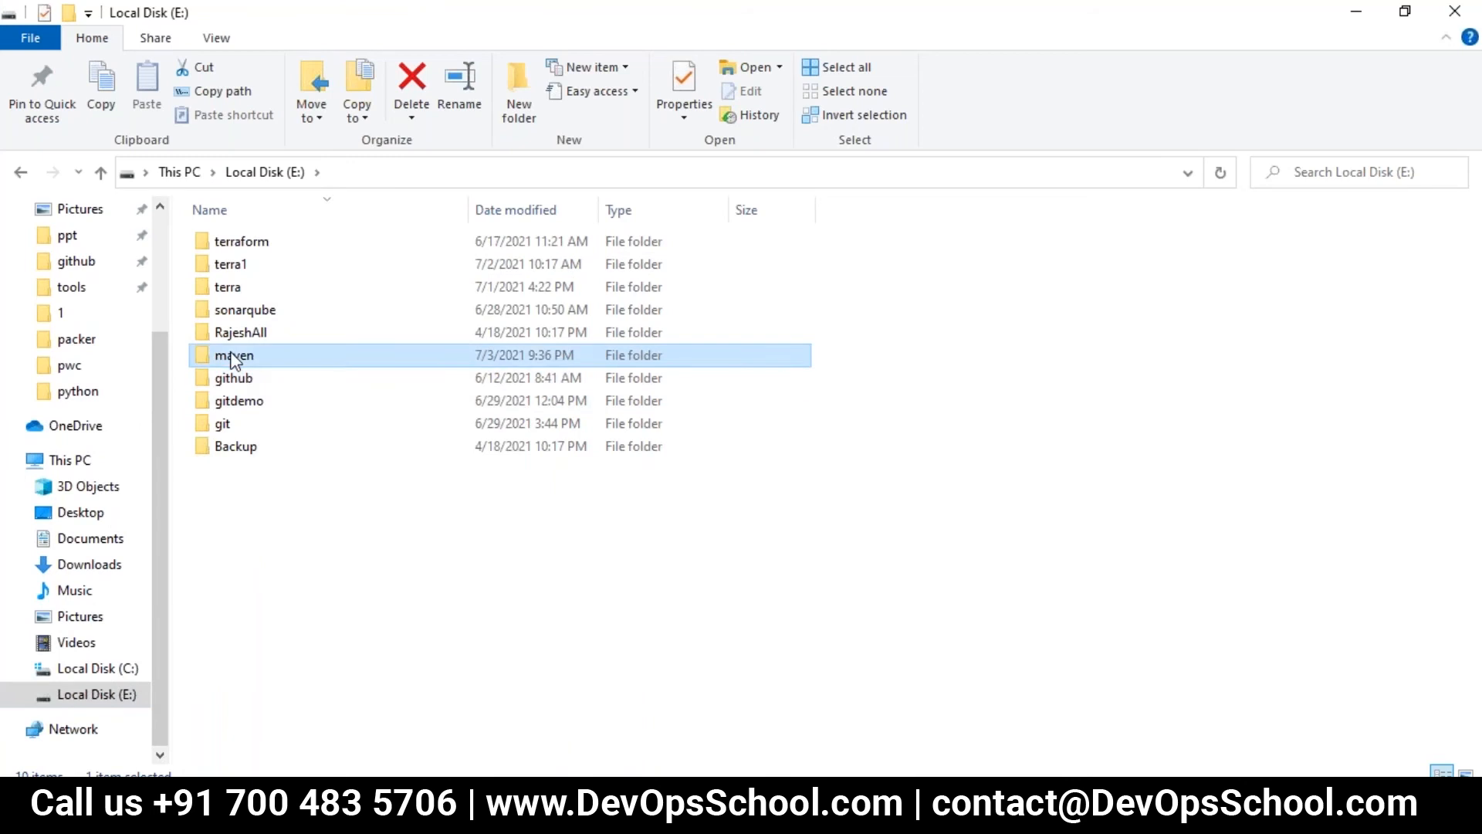
# Open the pom.xml file from the nested chat\chat folder in Notepad++.
pyautogui.doubleClick(224, 243)
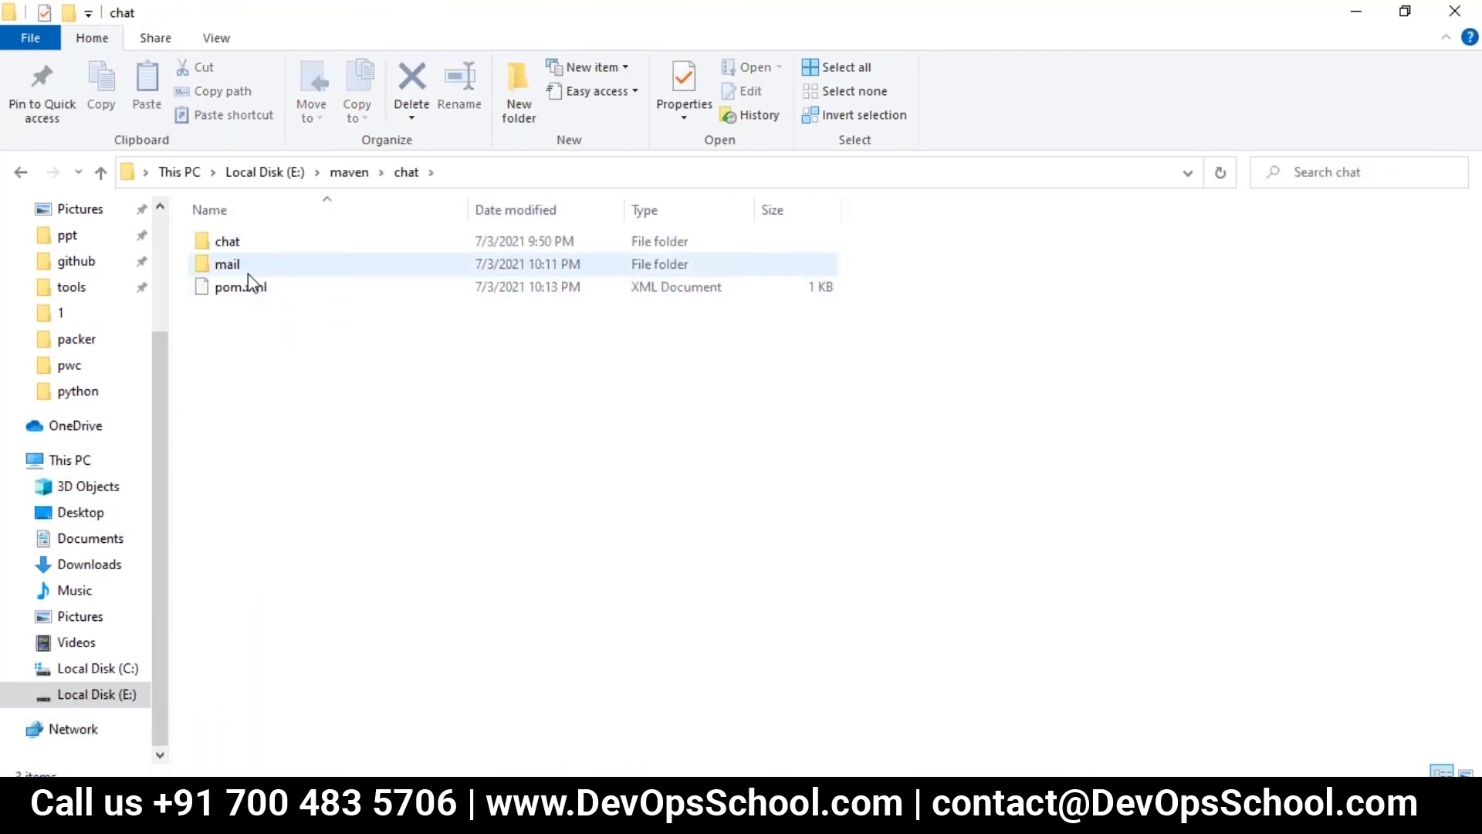
pyautogui.click(226, 244)
pyautogui.doubleClick(227, 244)
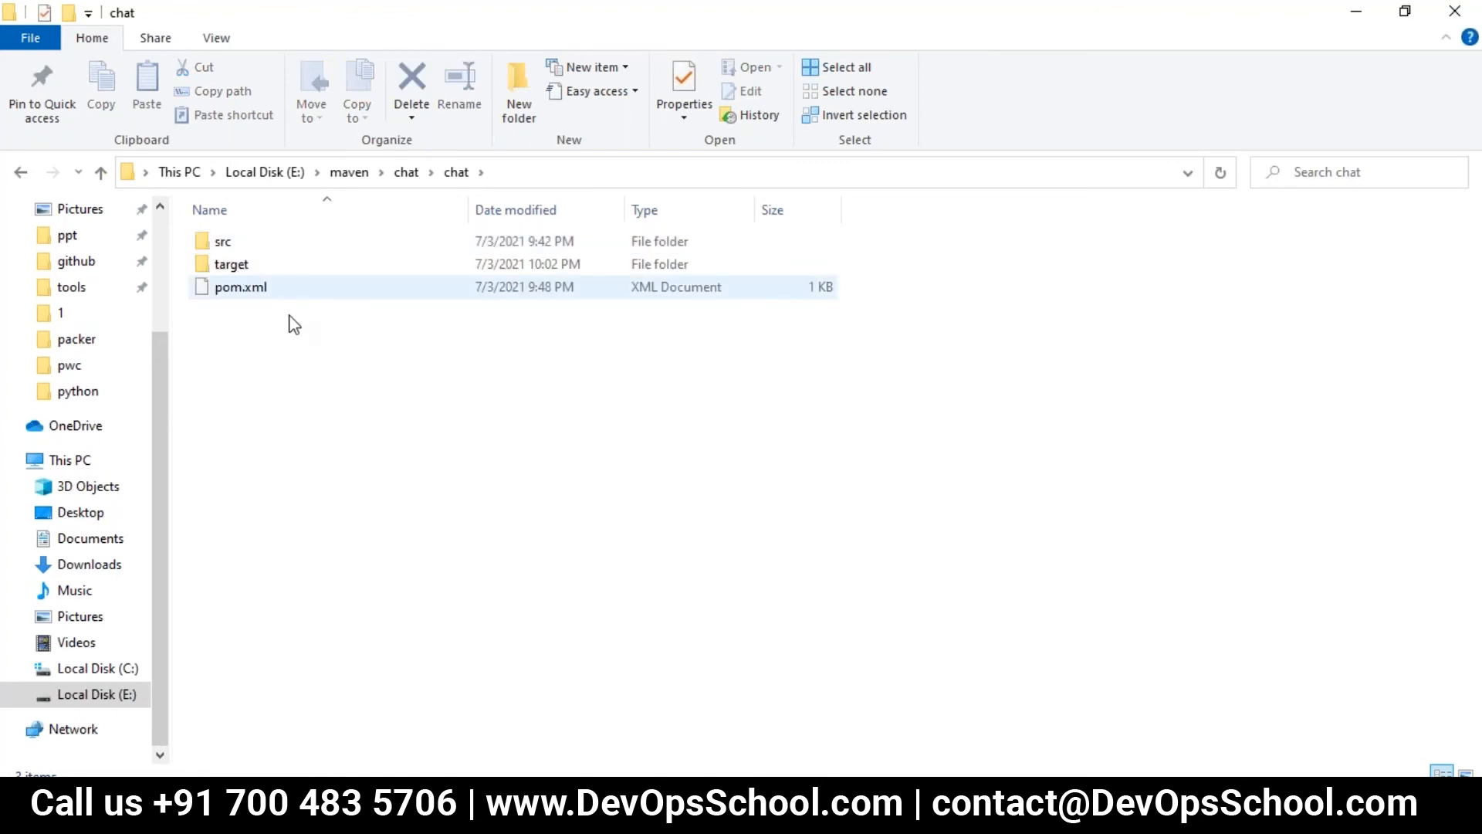
pyautogui.click(252, 293)
pyautogui.rightClick(253, 294)
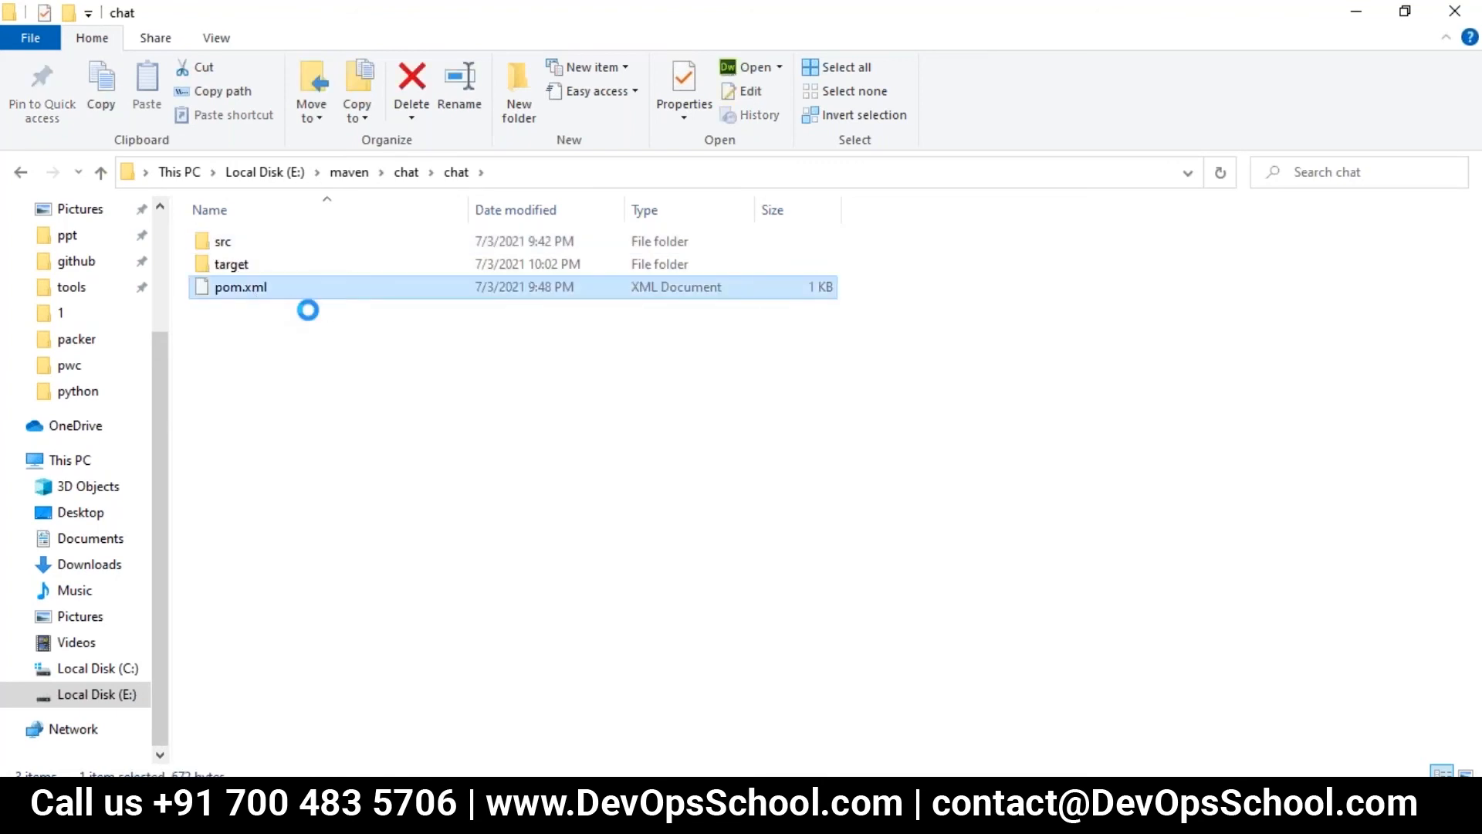
pyautogui.click(325, 344)
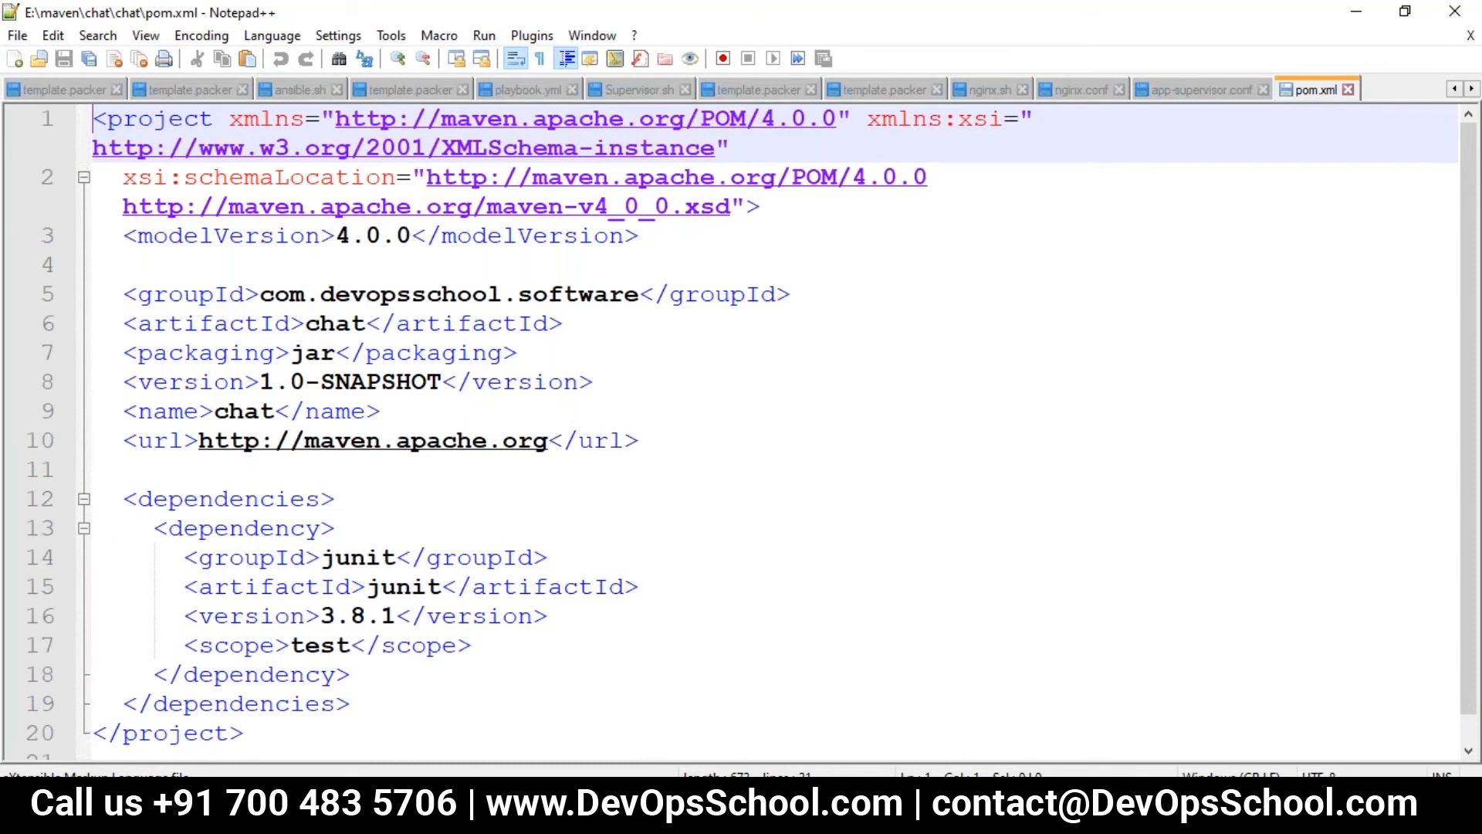
# Return to the Notepad notes, extend the Step 3 line with "which contains a add of Repo to be deployed", and save.
pyautogui.hotkey('alt', 'Tab')
pyautogui.click(180, 487)
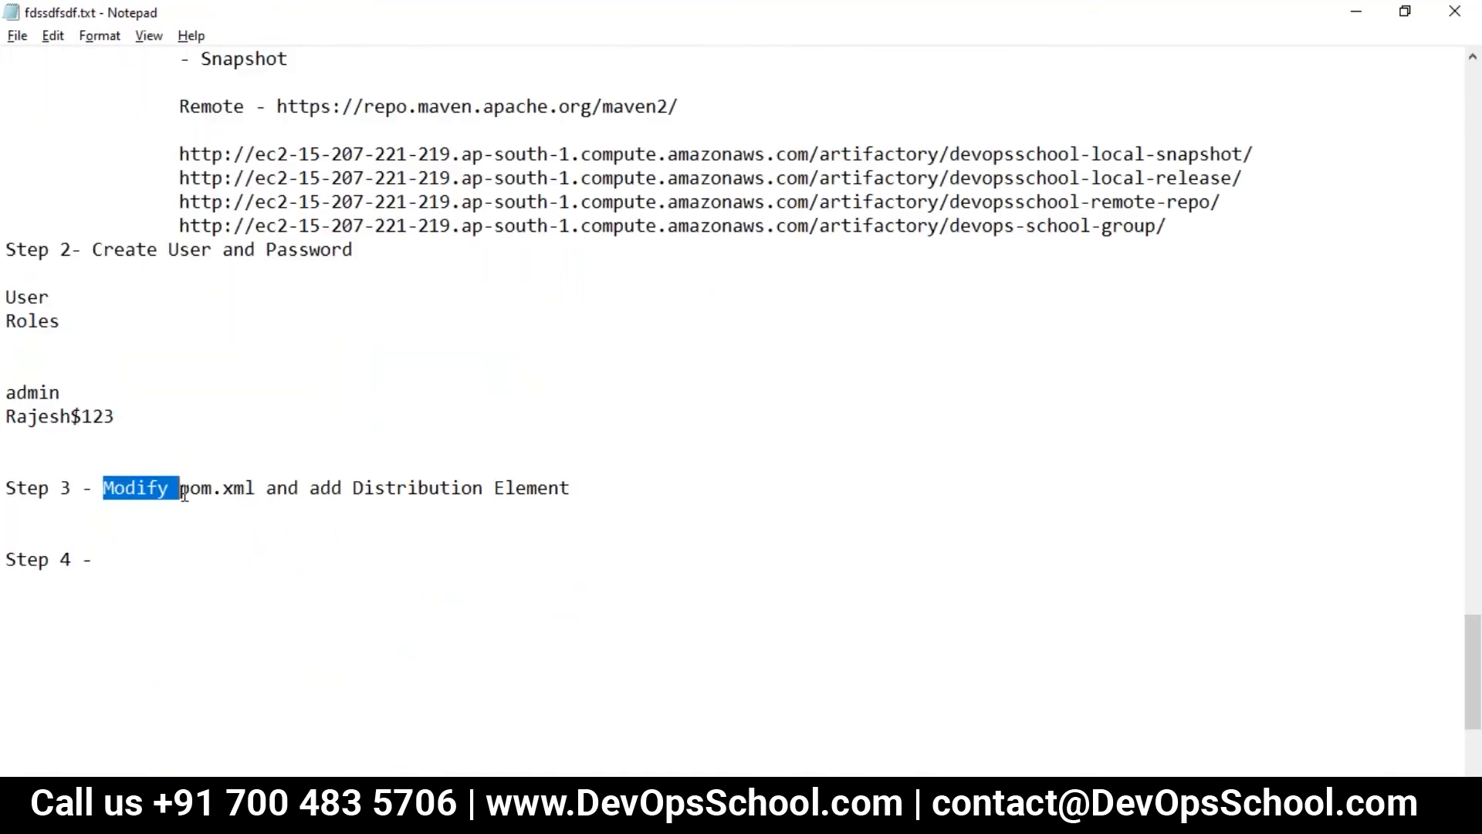
pyautogui.doubleClick(250, 488)
pyautogui.doubleClick(411, 494)
pyautogui.click(574, 479)
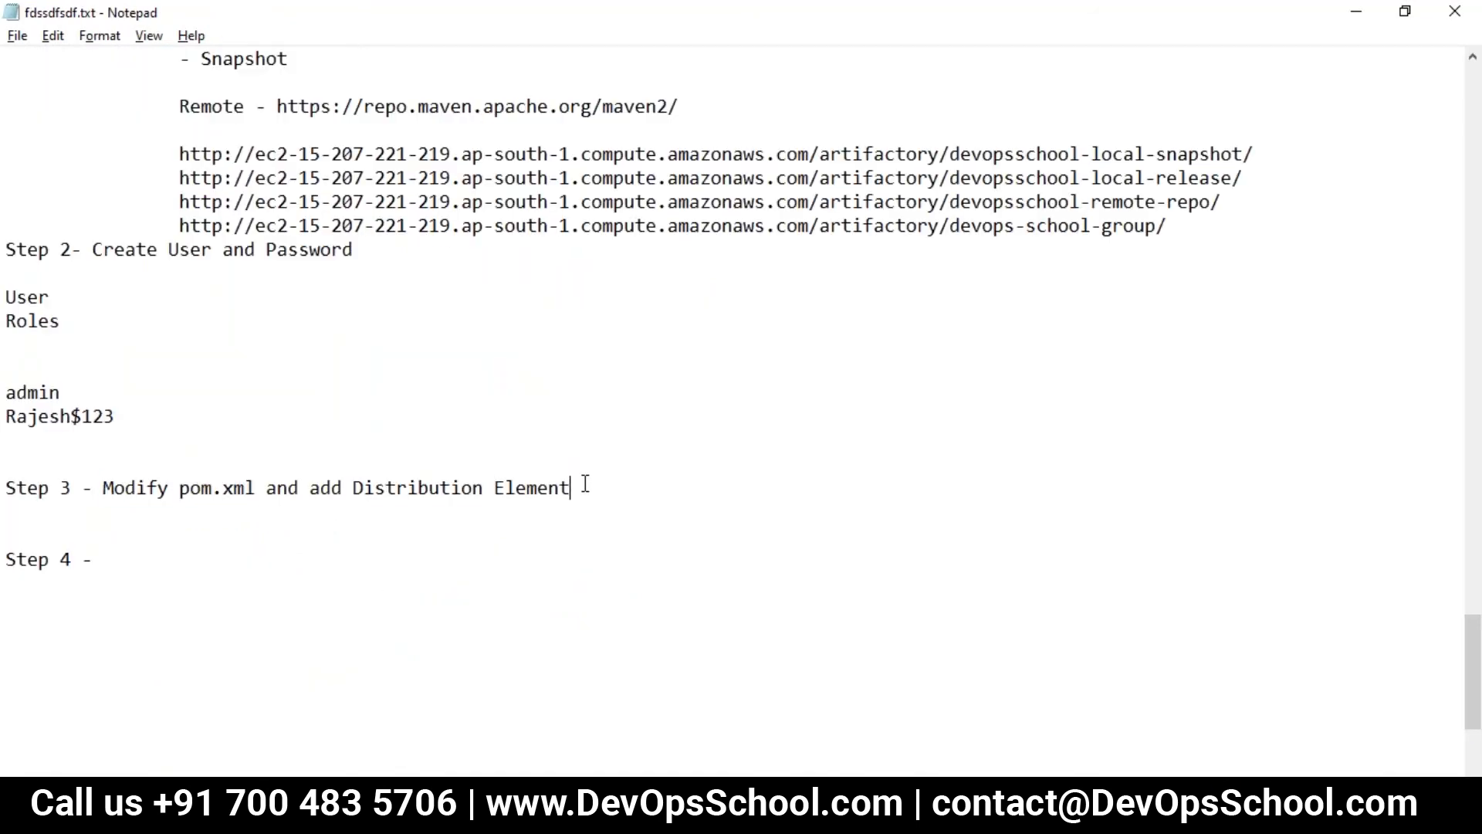
pyautogui.write('which cont')
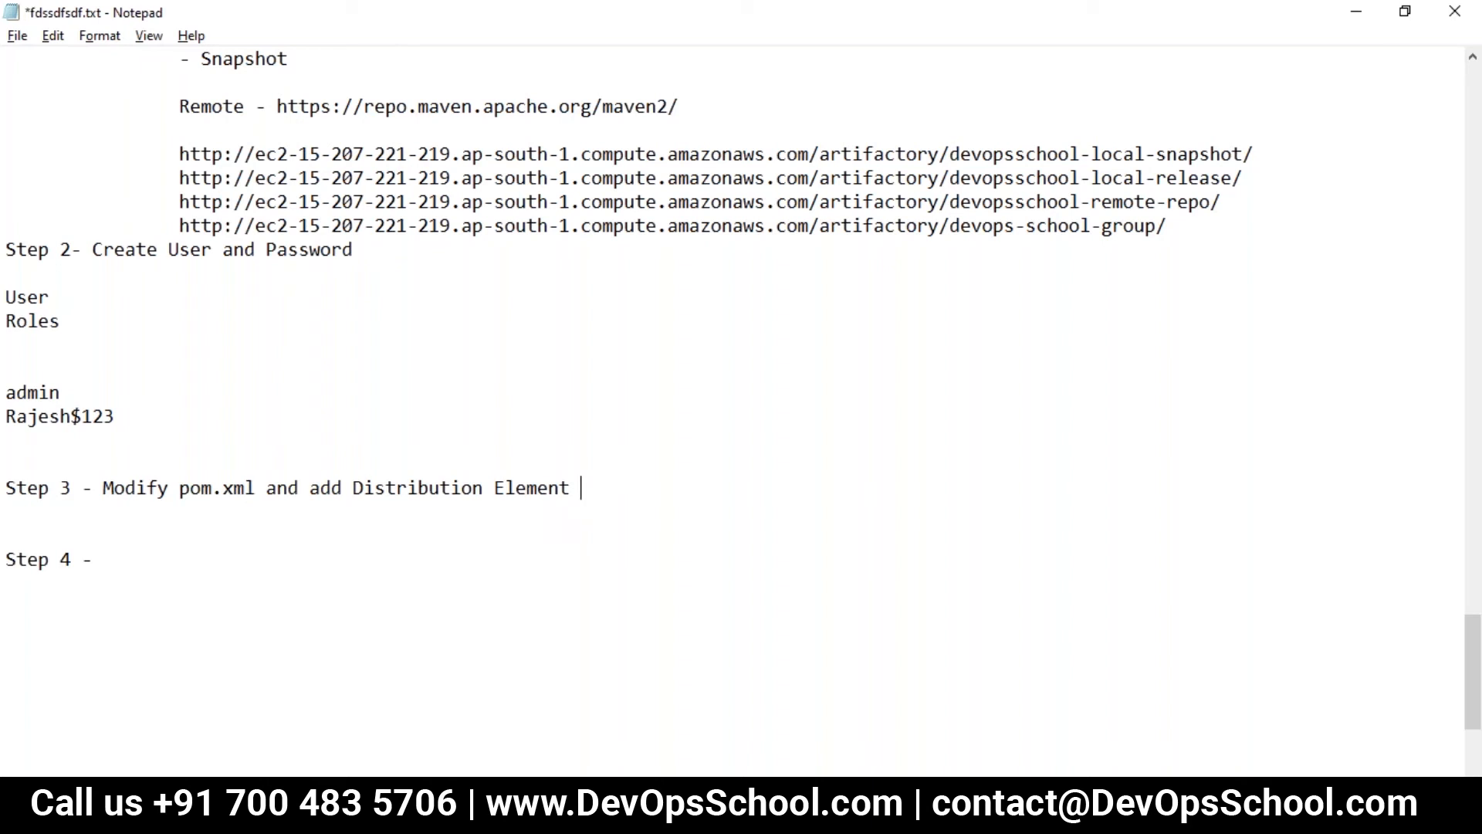
pyautogui.write('ai')
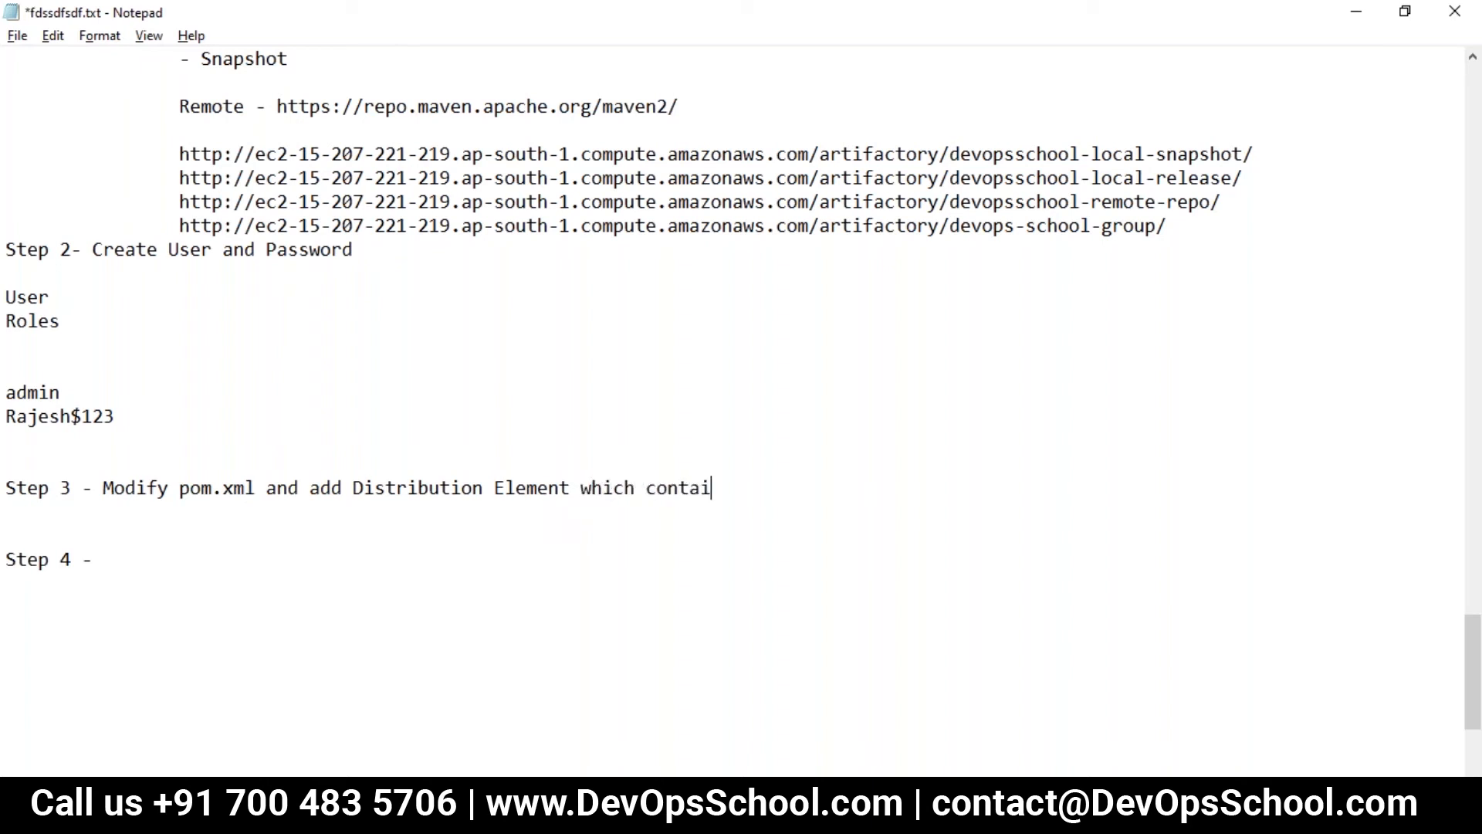
pyautogui.write('ns a add or Repo ')
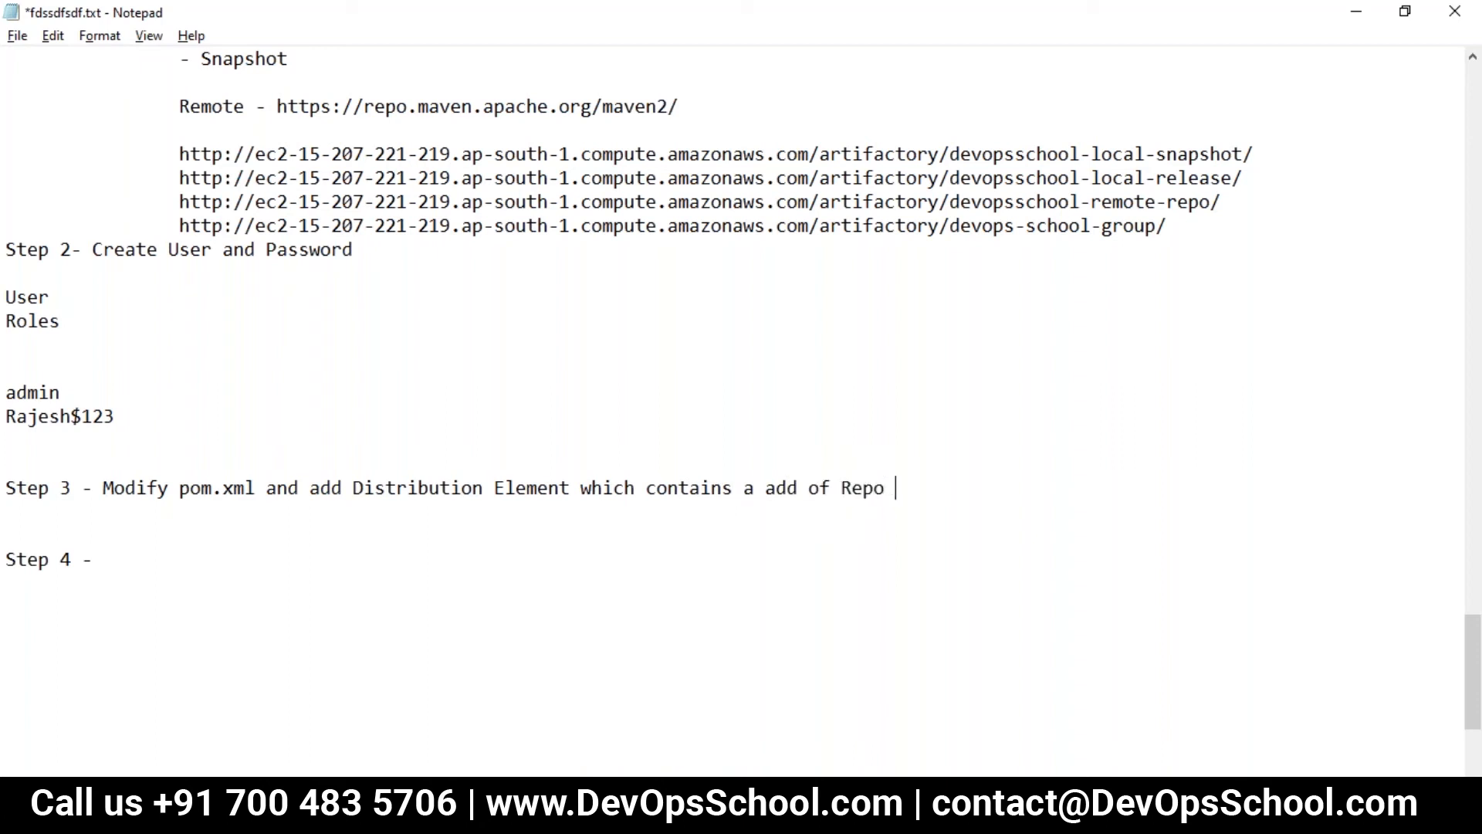
pyautogui.write('to be deployed')
pyautogui.hotkey('ctrl', 's')
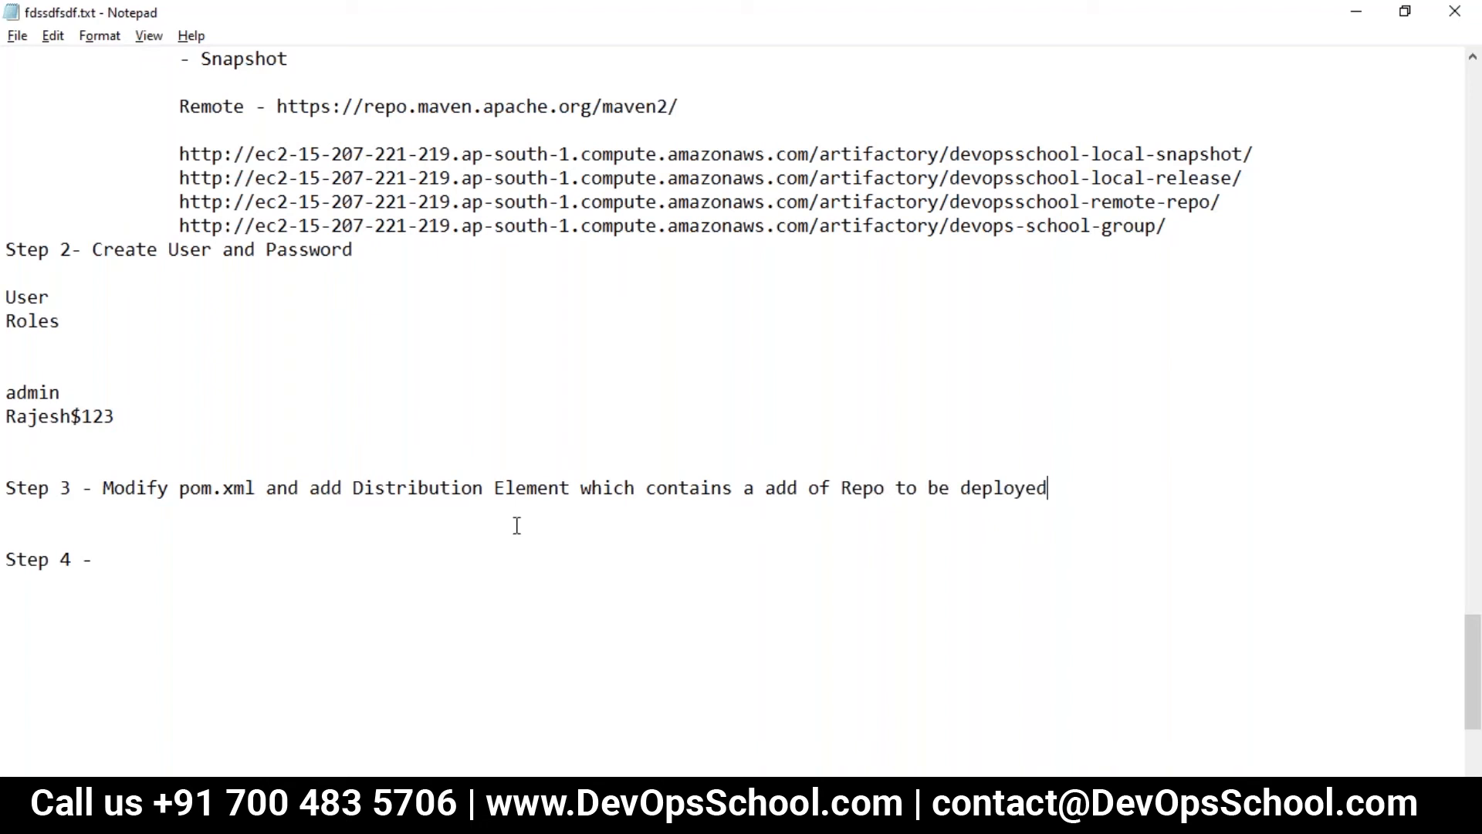
# Copy the Step 3 description into the Step 4 line and change its file name to setting.xml.
pyautogui.keyDown('shift'); pyautogui.click(100, 484); pyautogui.keyUp('shift')
pyautogui.hotkey('ctrl', 'c')
pyautogui.click(116, 558)
pyautogui.press('Return')
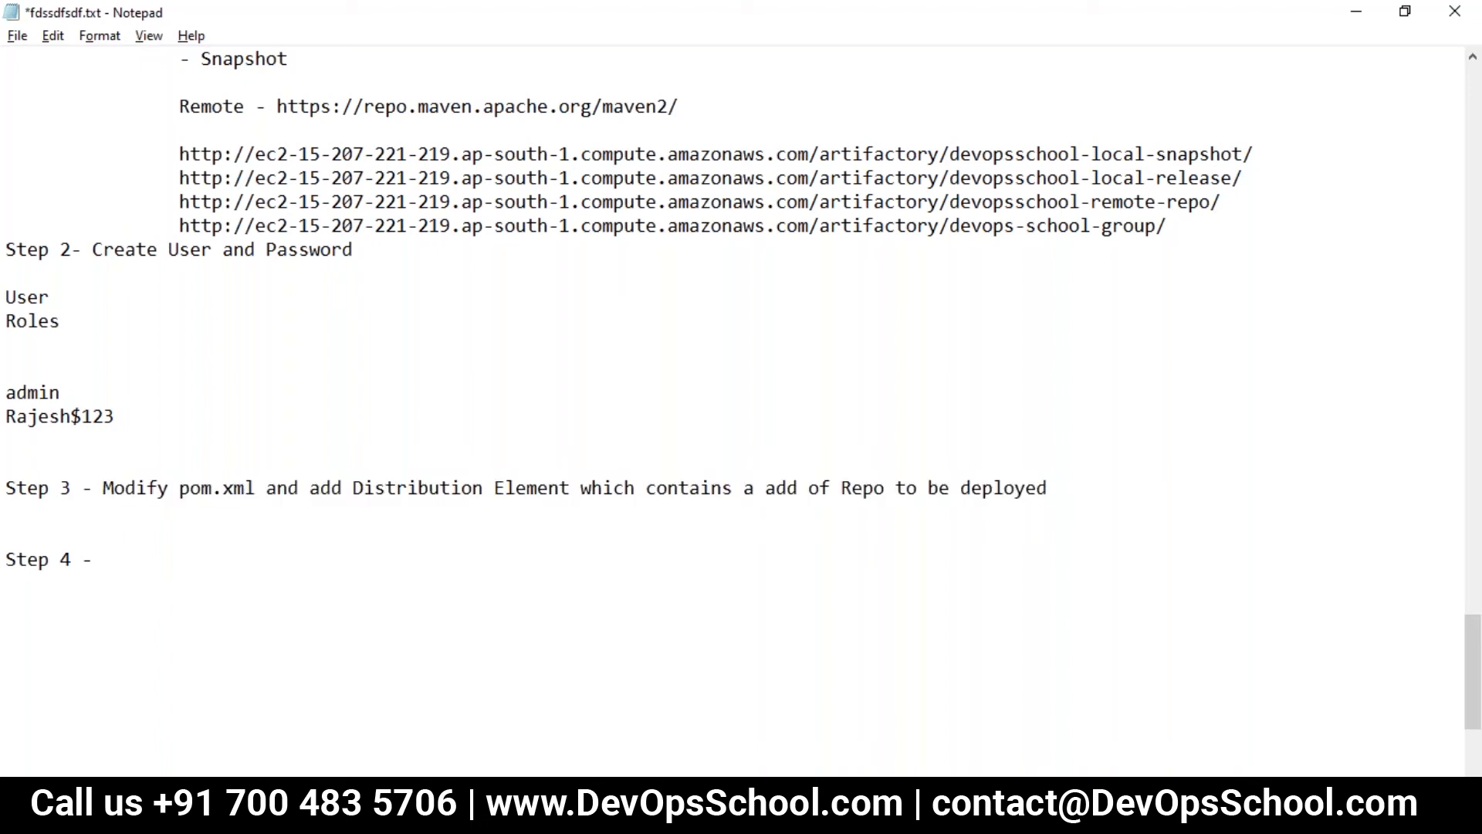
pyautogui.hotkey('ctrl', 'v')
pyautogui.moveTo(214, 561); pyautogui.dragTo(179, 561)
pyautogui.write('settoing')
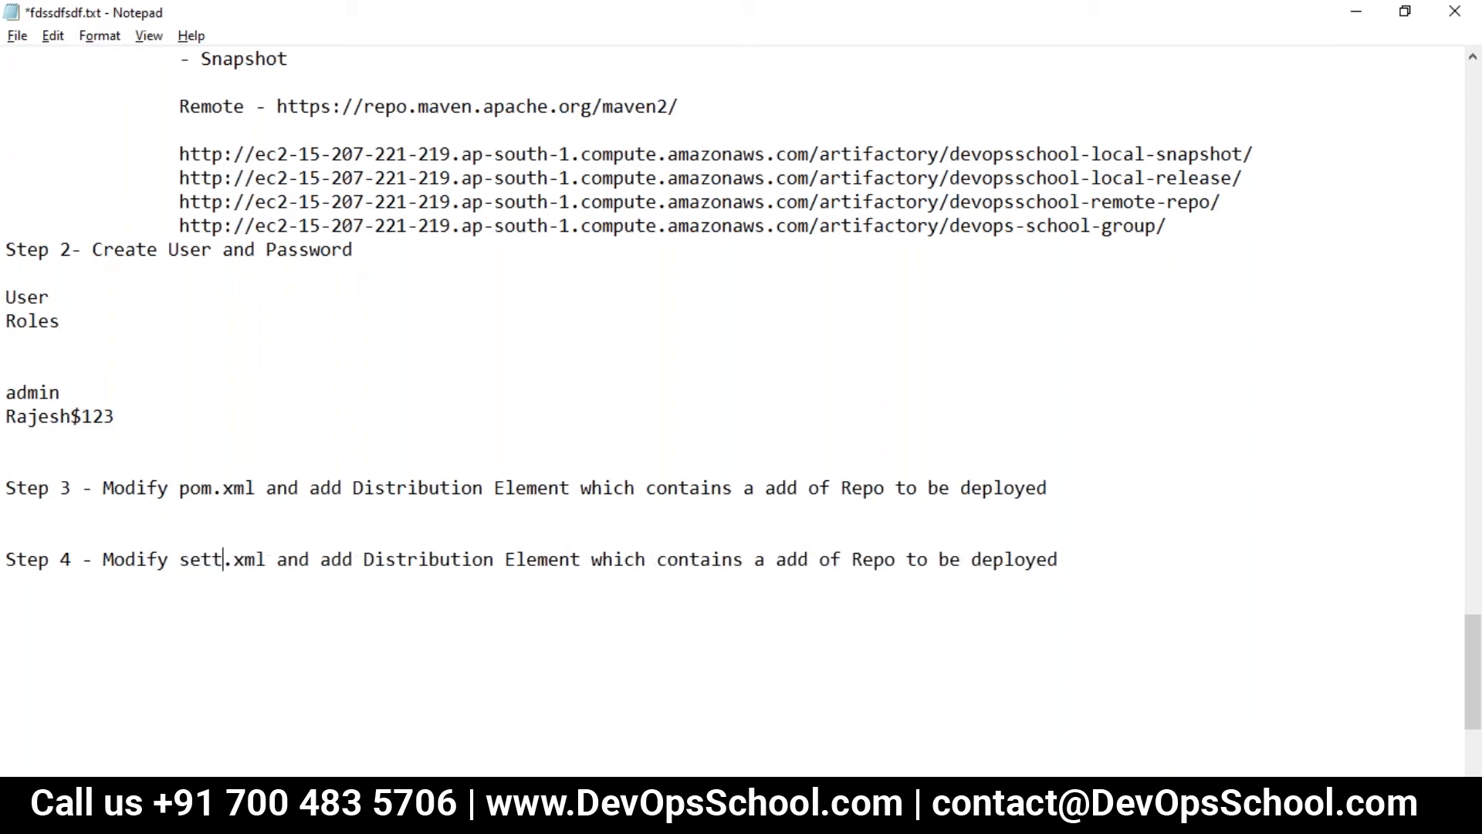
pyautogui.press('BackSpace')
pyautogui.press('BackSpace')
pyautogui.press('BackSpace')
pyautogui.press('BackSpace')
pyautogui.write('ing')
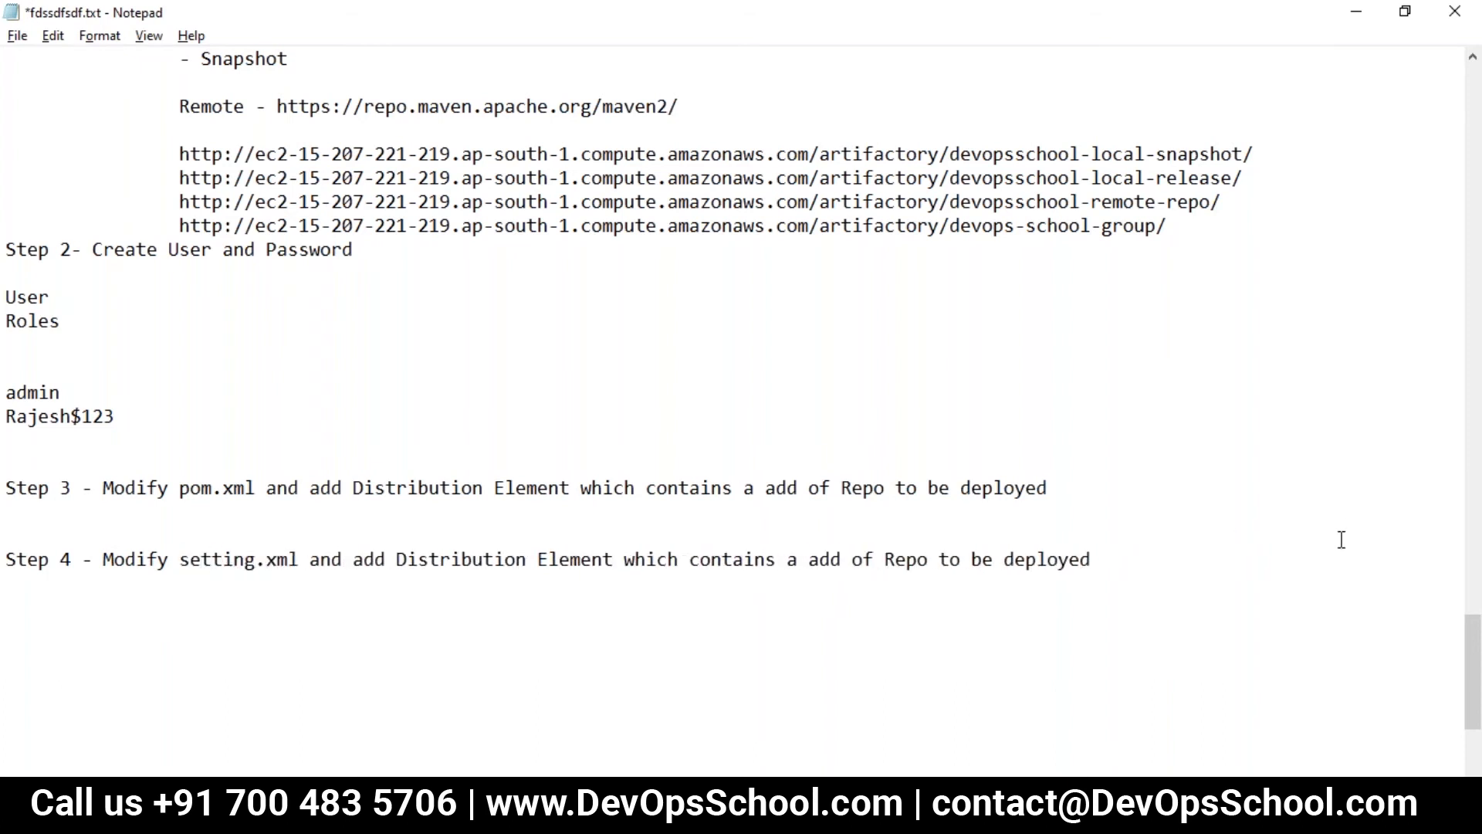
# Replace the end of the Step 4 line with "add server element of Accessing a repo", save, and highlight the credentials under Step 2.
pyautogui.moveTo(1179, 557); pyautogui.dragTo(353, 557)
pyautogui.write('add server element')
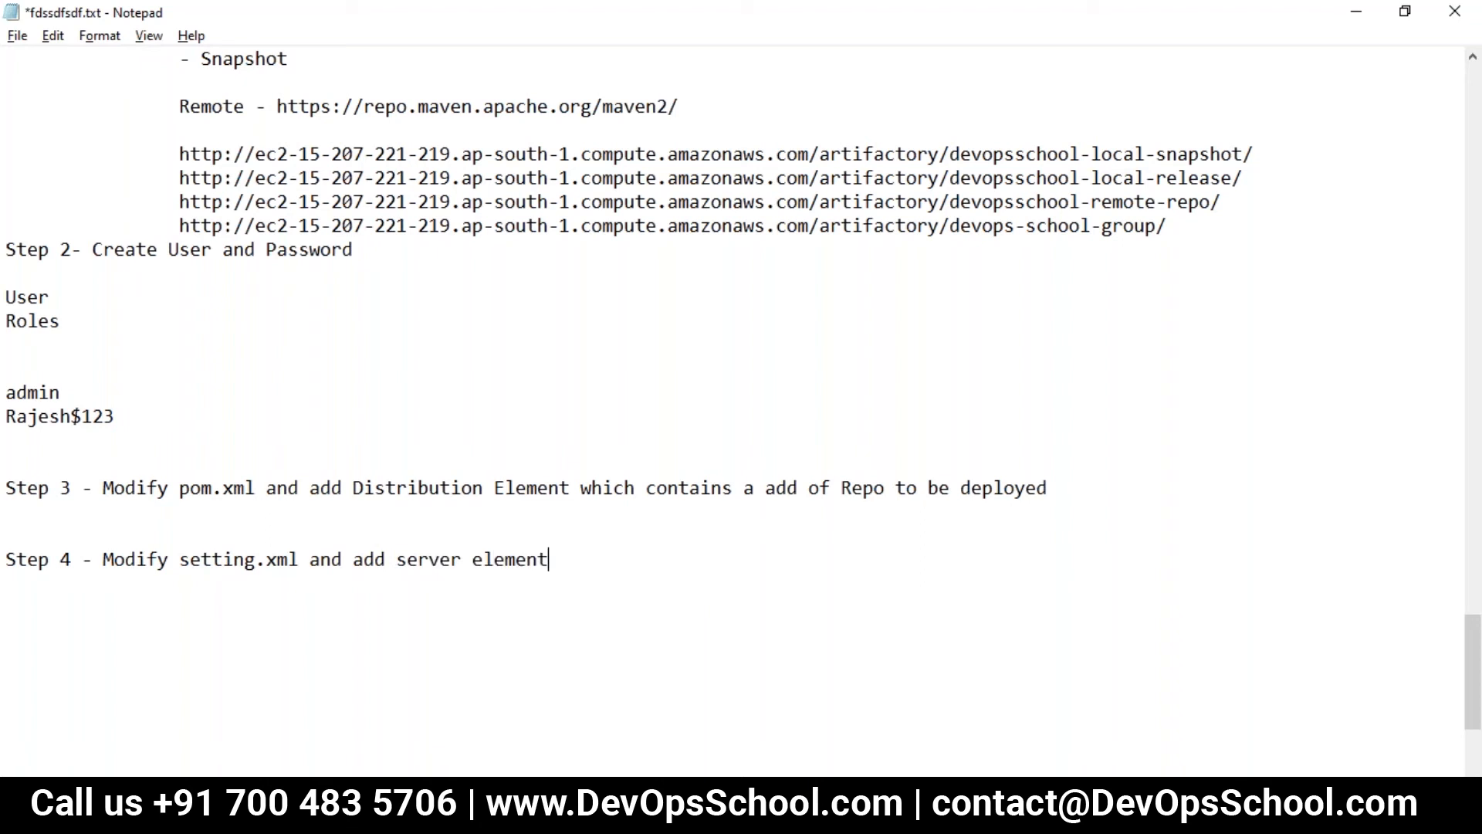
pyautogui.write(' of Accessing a repo')
pyautogui.hotkey('ctrl', 's')
pyautogui.click(107, 397)
pyautogui.moveTo(126, 418); pyautogui.dragTo(11, 378)
# Add the line "Step 5 - mvn deploy" below Step 4 and save the notes.
pyautogui.click(67, 589)
pyautogui.press('Return')
pyautogui.write('Step 5 -')
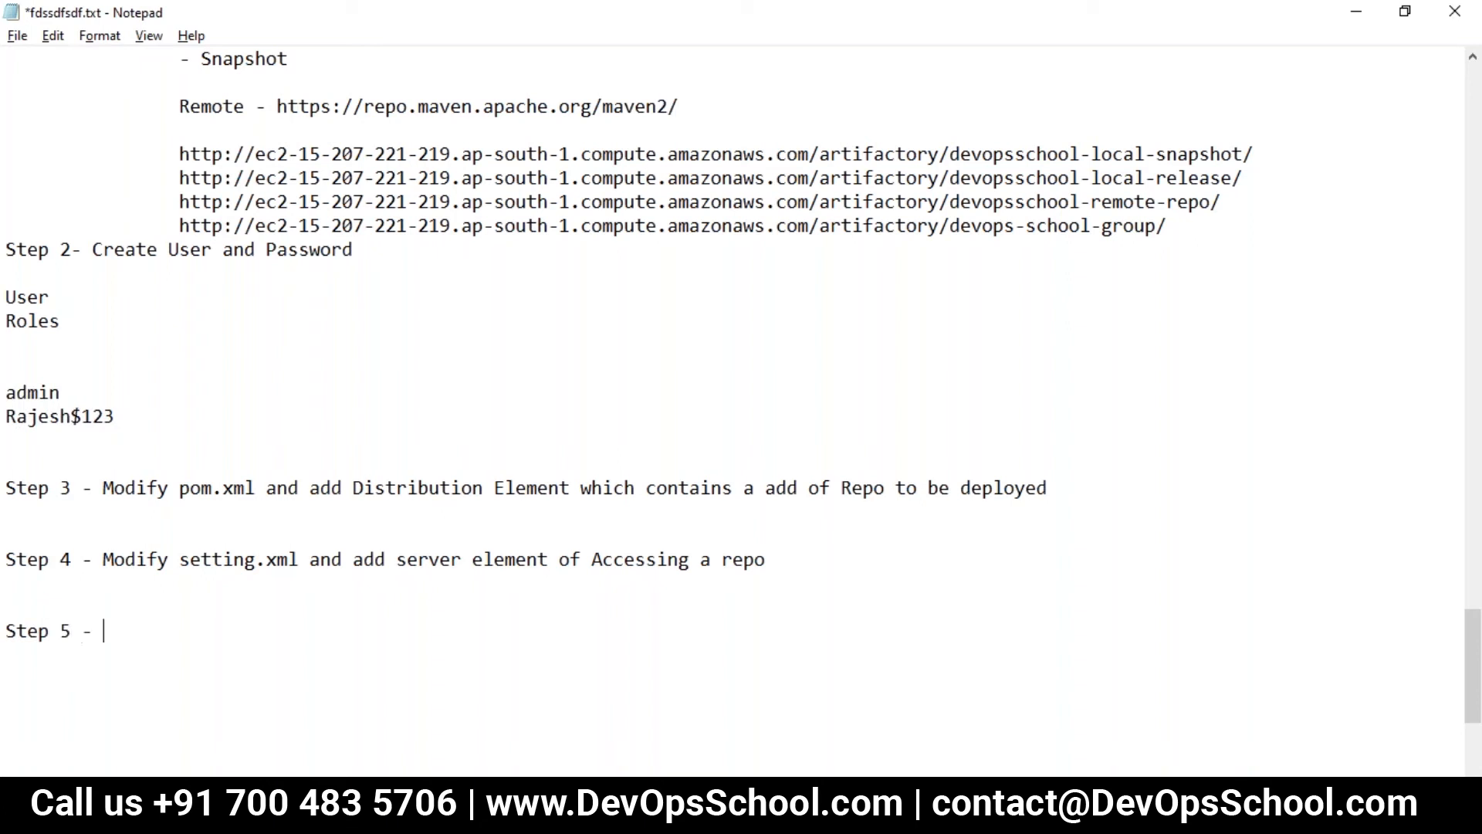
pyautogui.hotkey('ctrl', 's')
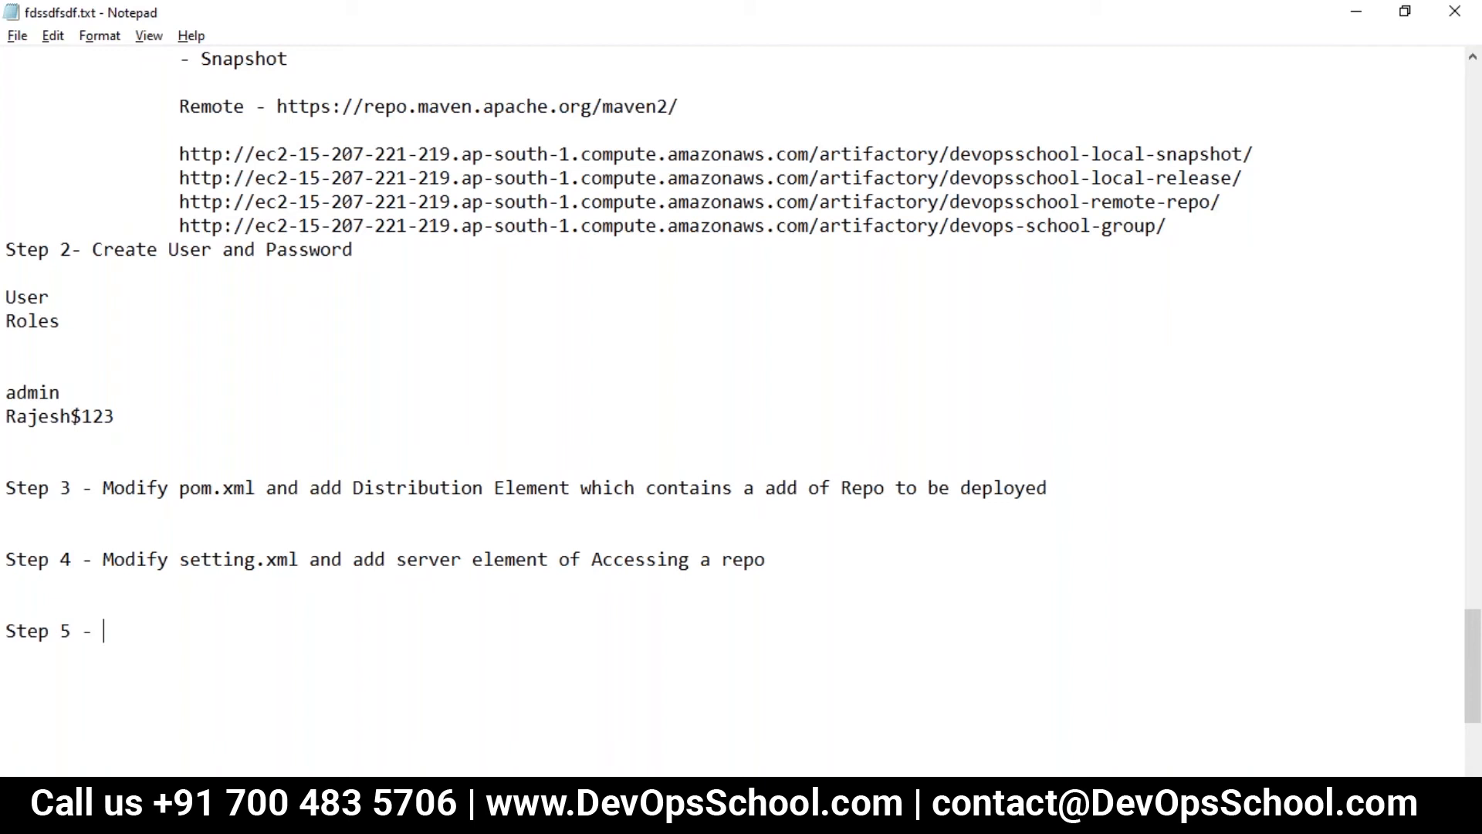
pyautogui.write('- mvn')
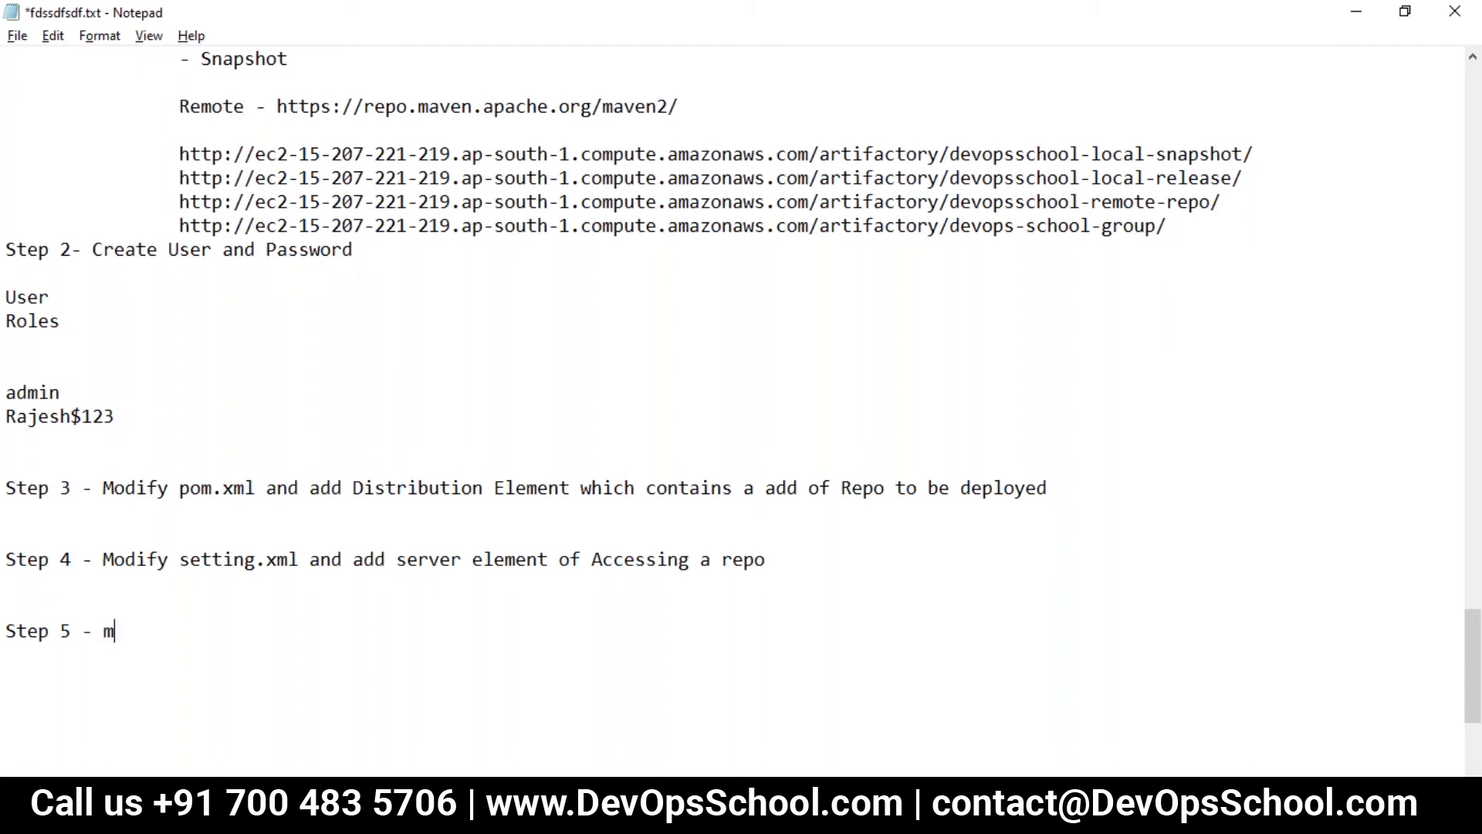
pyautogui.press('BackSpace')
pyautogui.press('BackSpace')
pyautogui.write('vn deploy')
pyautogui.hotkey('ctrl', 's')
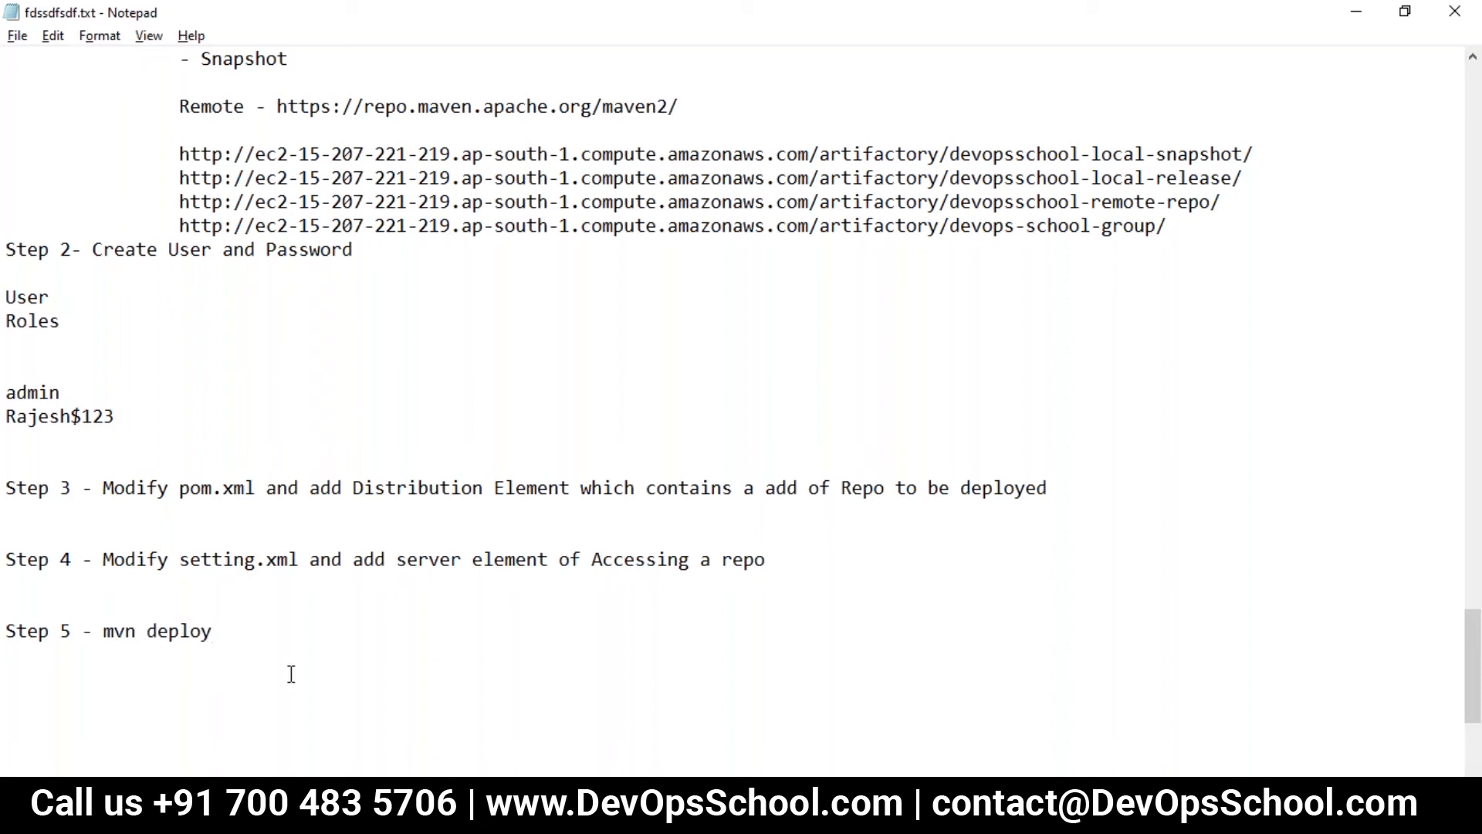
# Review the mvn deploy command in Step 5 together with the pom.xml and setting.xml references in Steps 3 and 4.
pyautogui.click(108, 646)
pyautogui.click(102, 637)
pyautogui.hotkey('shift', 'End')
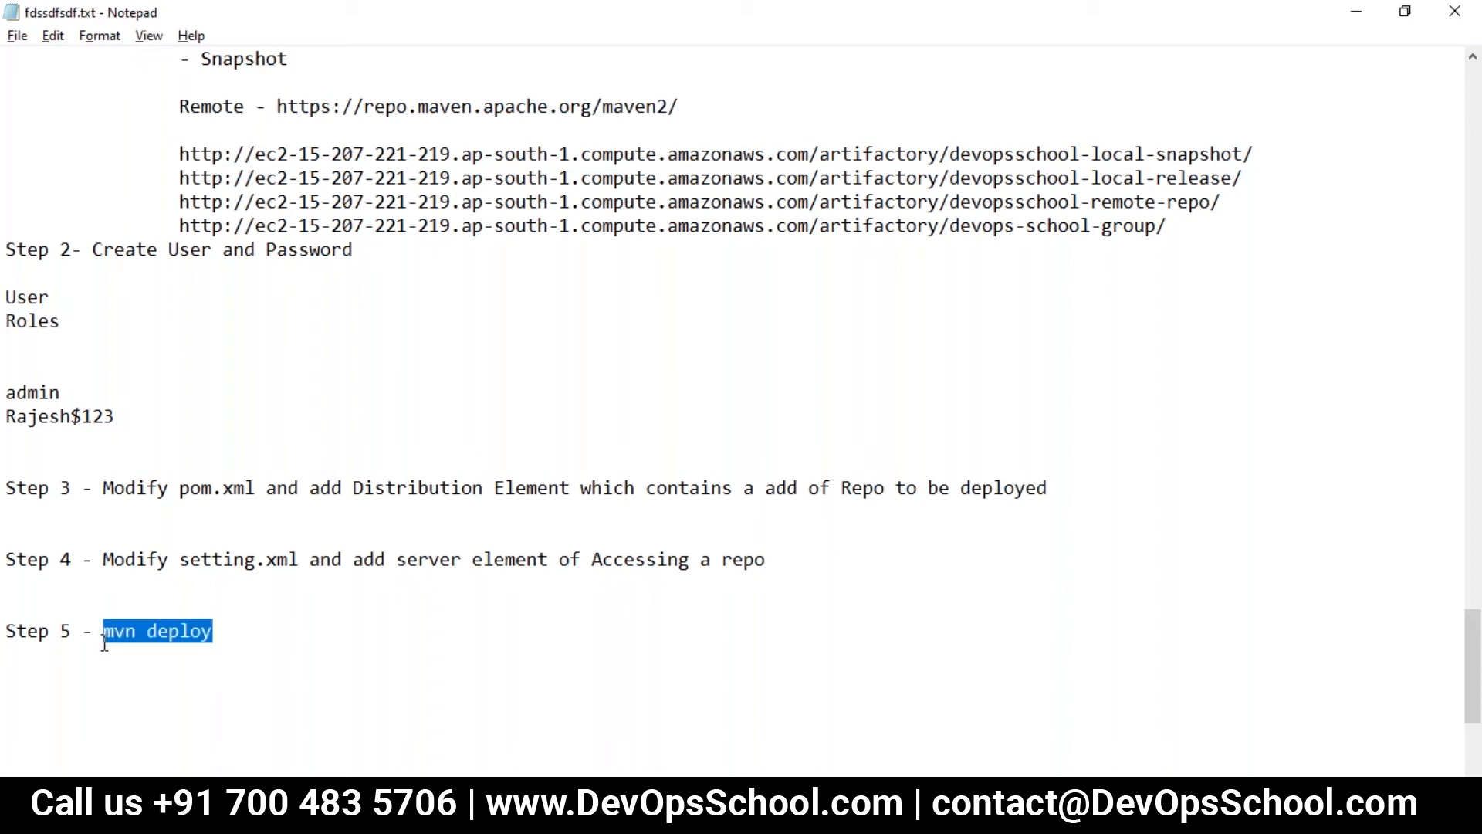
pyautogui.click(213, 636)
pyautogui.click(101, 633)
pyautogui.hotkey('shift', 'End')
pyautogui.moveTo(210, 629); pyautogui.dragTo(103, 631)
pyautogui.moveTo(176, 487); pyautogui.dragTo(283, 490)
pyautogui.moveTo(189, 488); pyautogui.dragTo(280, 489)
pyautogui.moveTo(189, 488); pyautogui.dragTo(260, 486)
pyautogui.moveTo(172, 559); pyautogui.dragTo(321, 559)
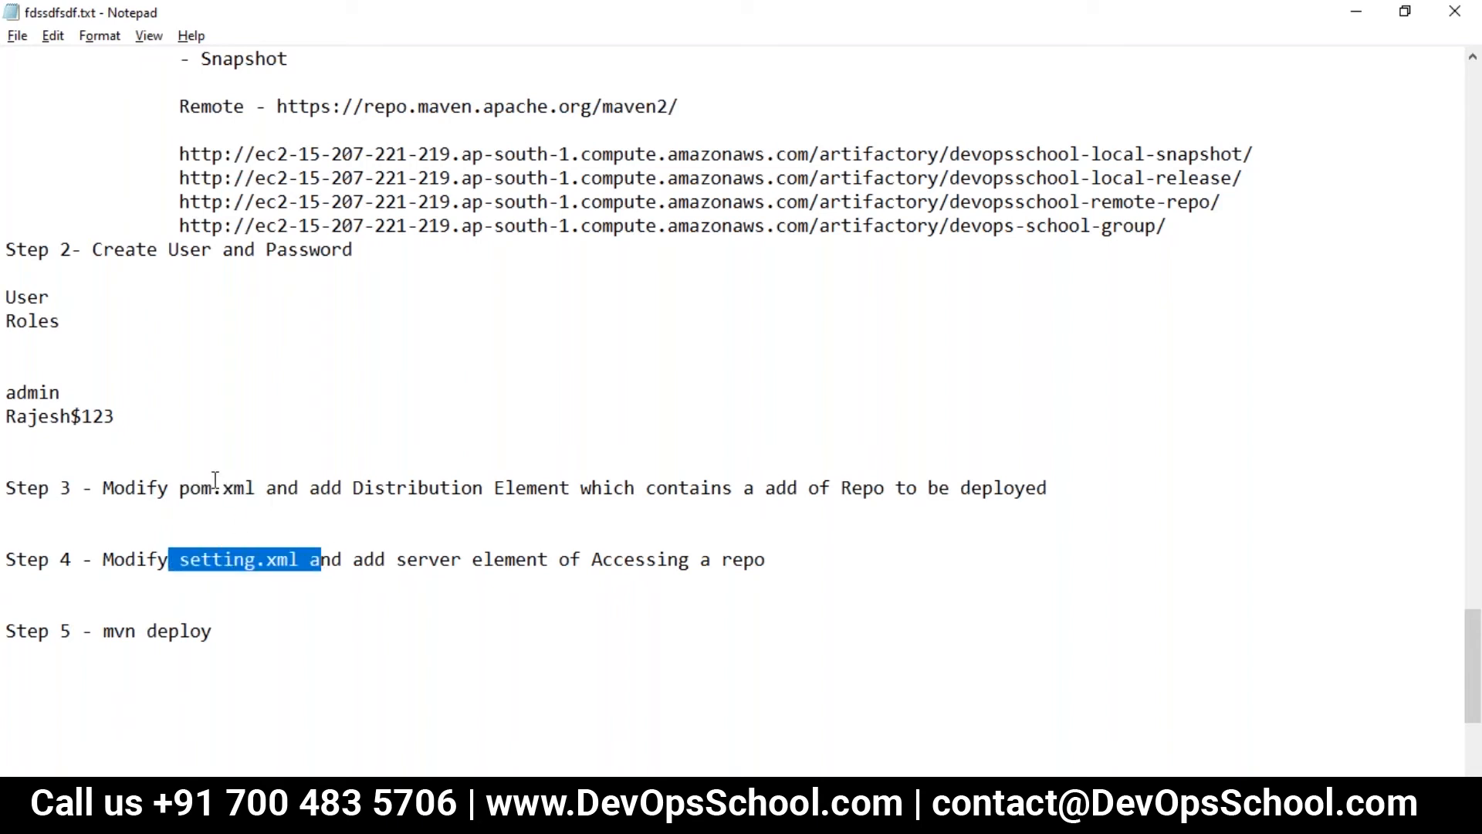
pyautogui.moveTo(213, 486); pyautogui.dragTo(466, 522)
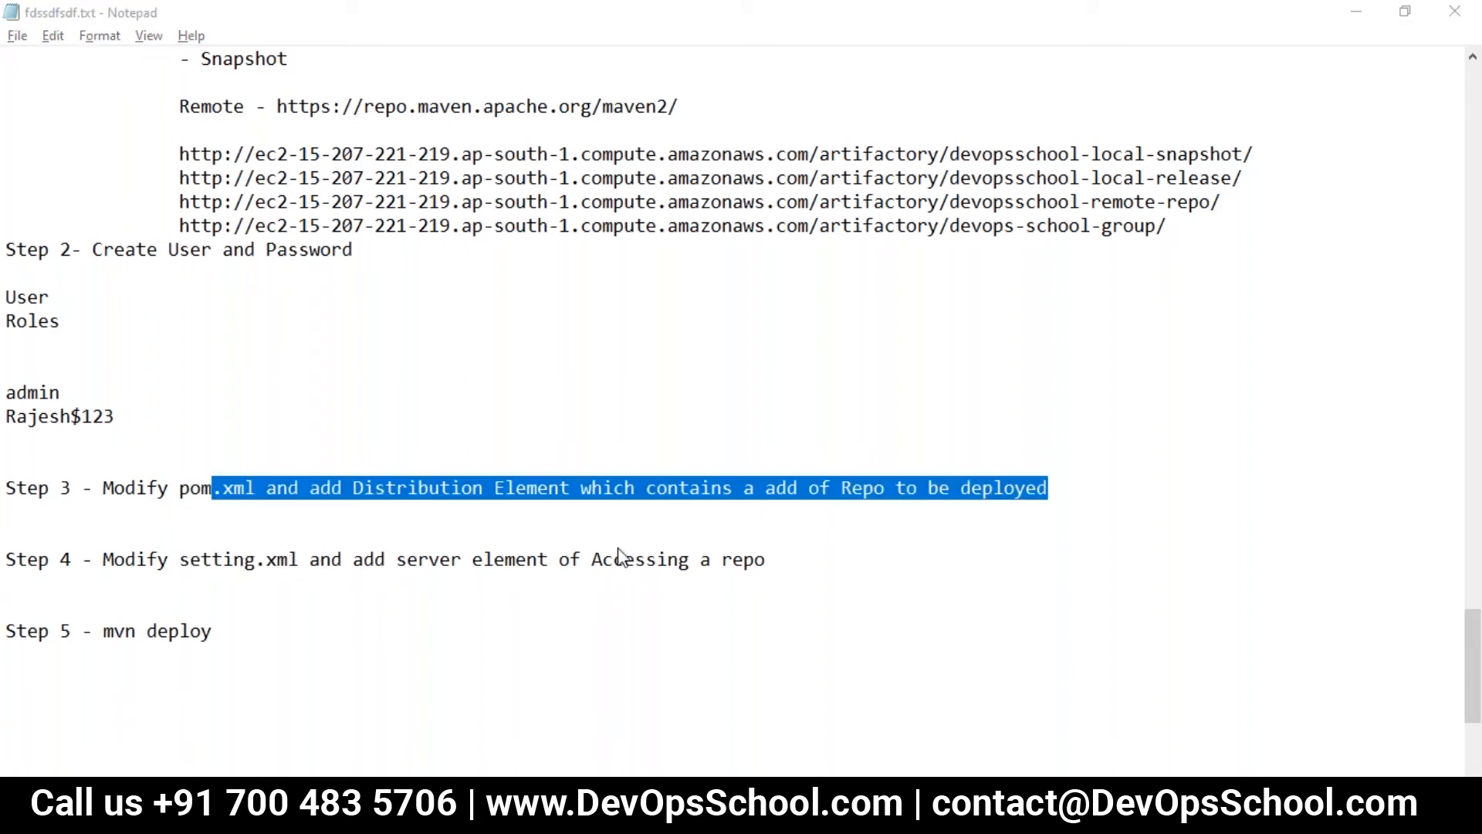
# Switch to Chrome and open github.com in a new tab.
pyautogui.hotkey('alt', 'Tab')
pyautogui.hotkey('ctrl', 't')
pyautogui.write('git')
pyautogui.press('BackSpace')
pyautogui.press('BackSpace')
pyautogui.press('BackSpace')
pyautogui.press('BackSpace')
pyautogui.write('git')
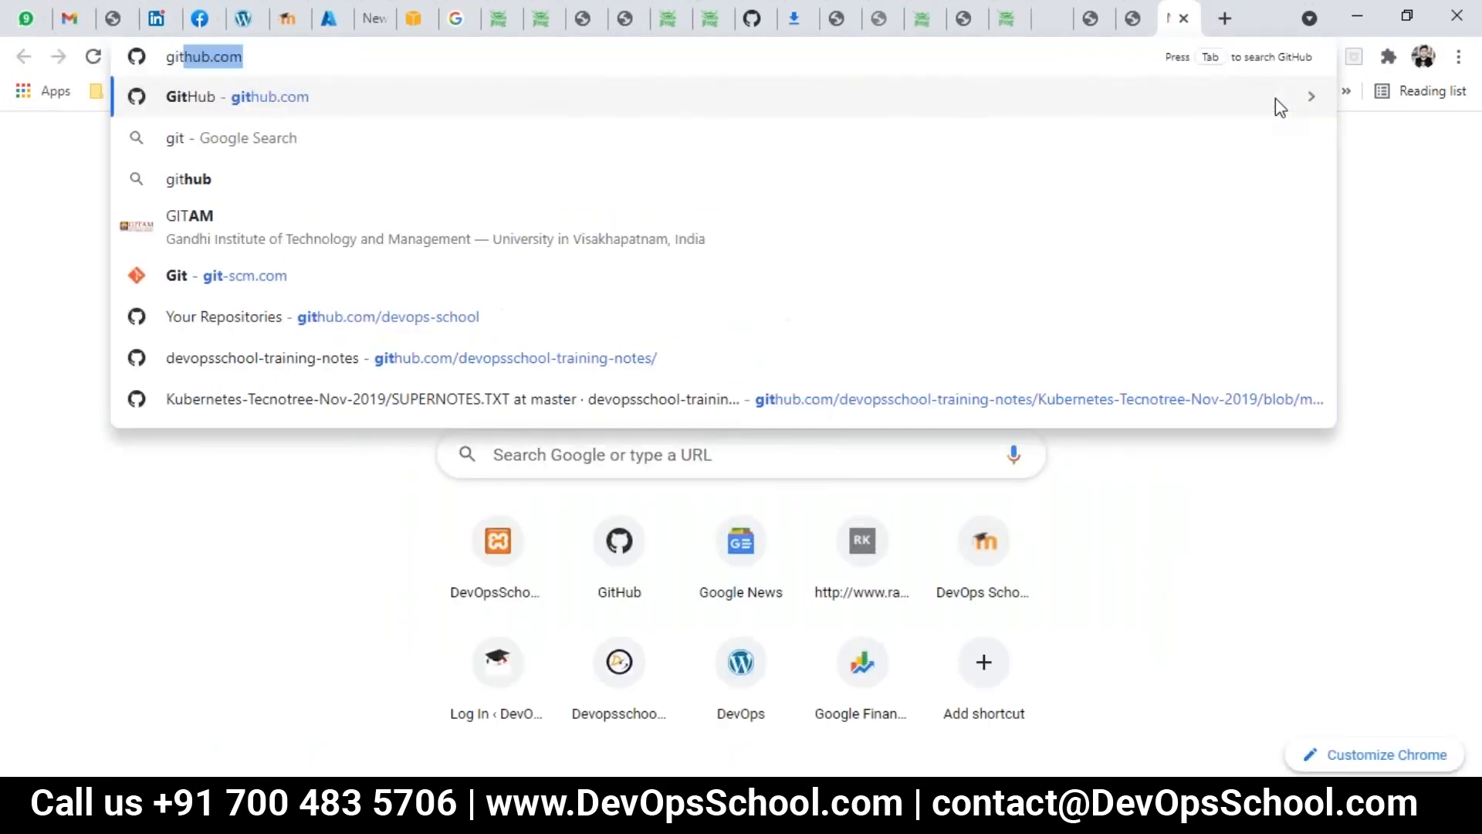
pyautogui.press('Return')
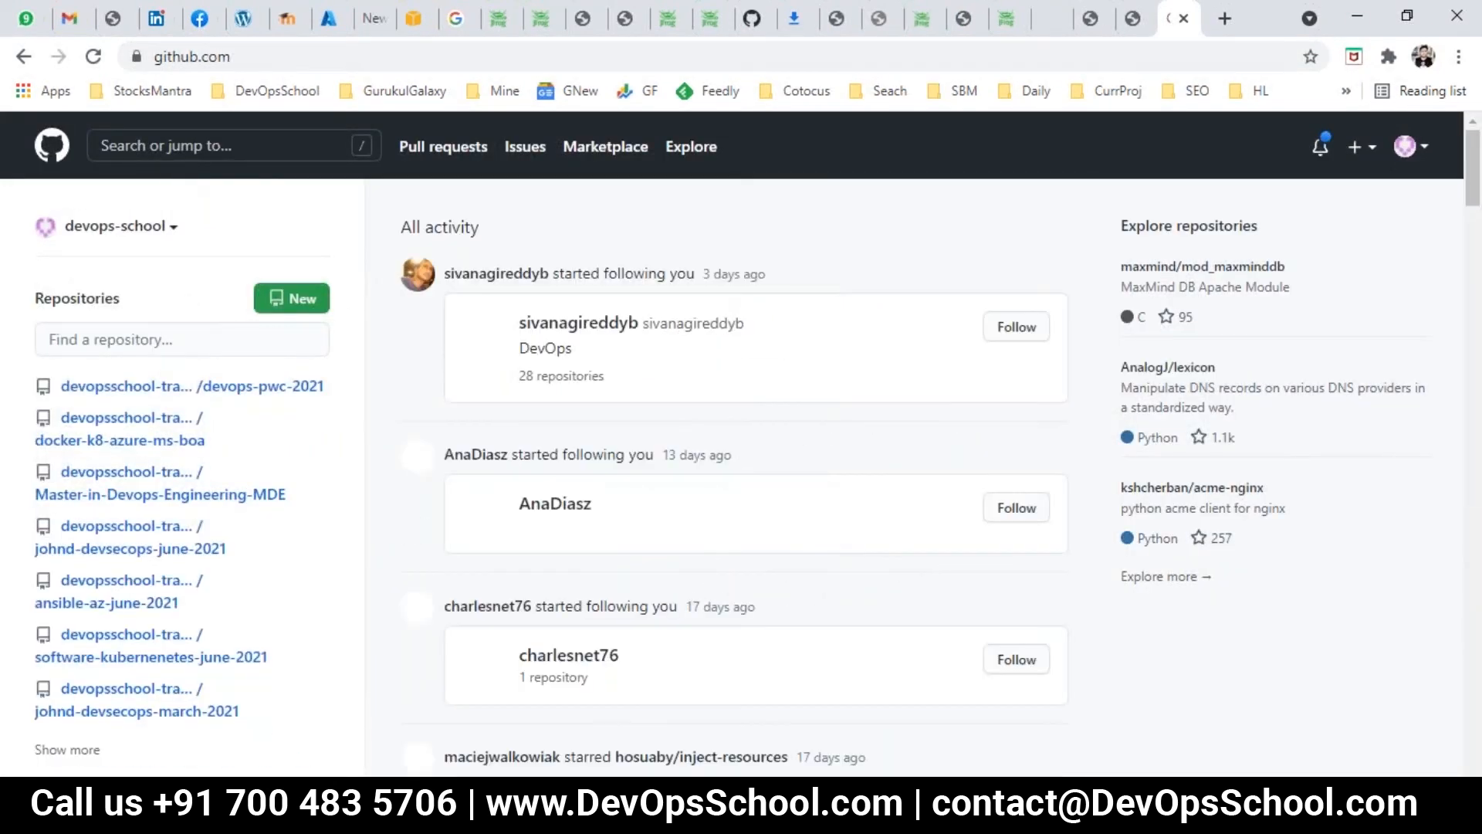
# Filter the GitHub repositories by "maven" and open devops-school/helloworld-java-maven.
pyautogui.click(133, 337)
pyautogui.write('ma')
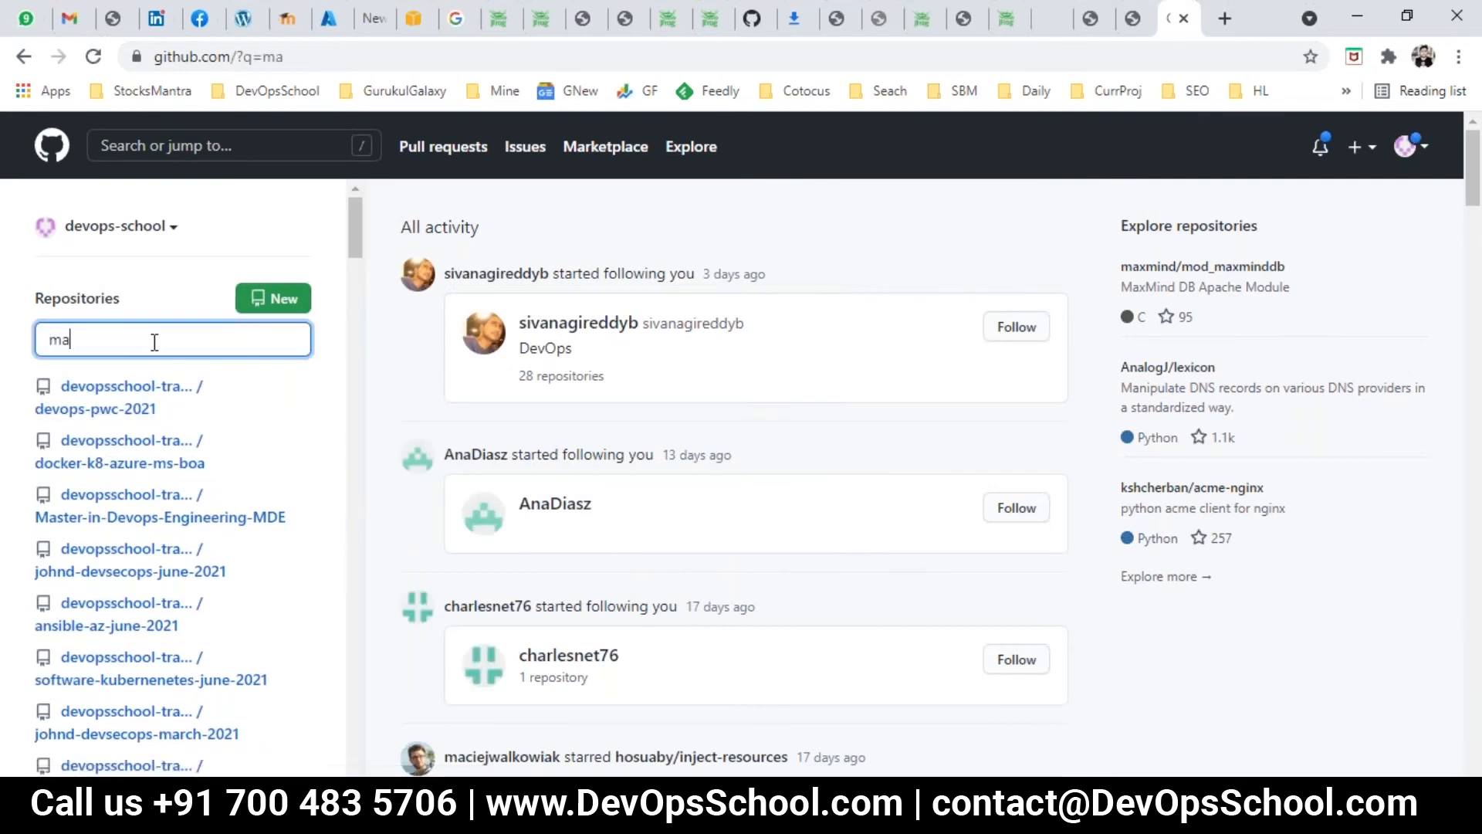
pyautogui.write('ven')
pyautogui.click(109, 388)
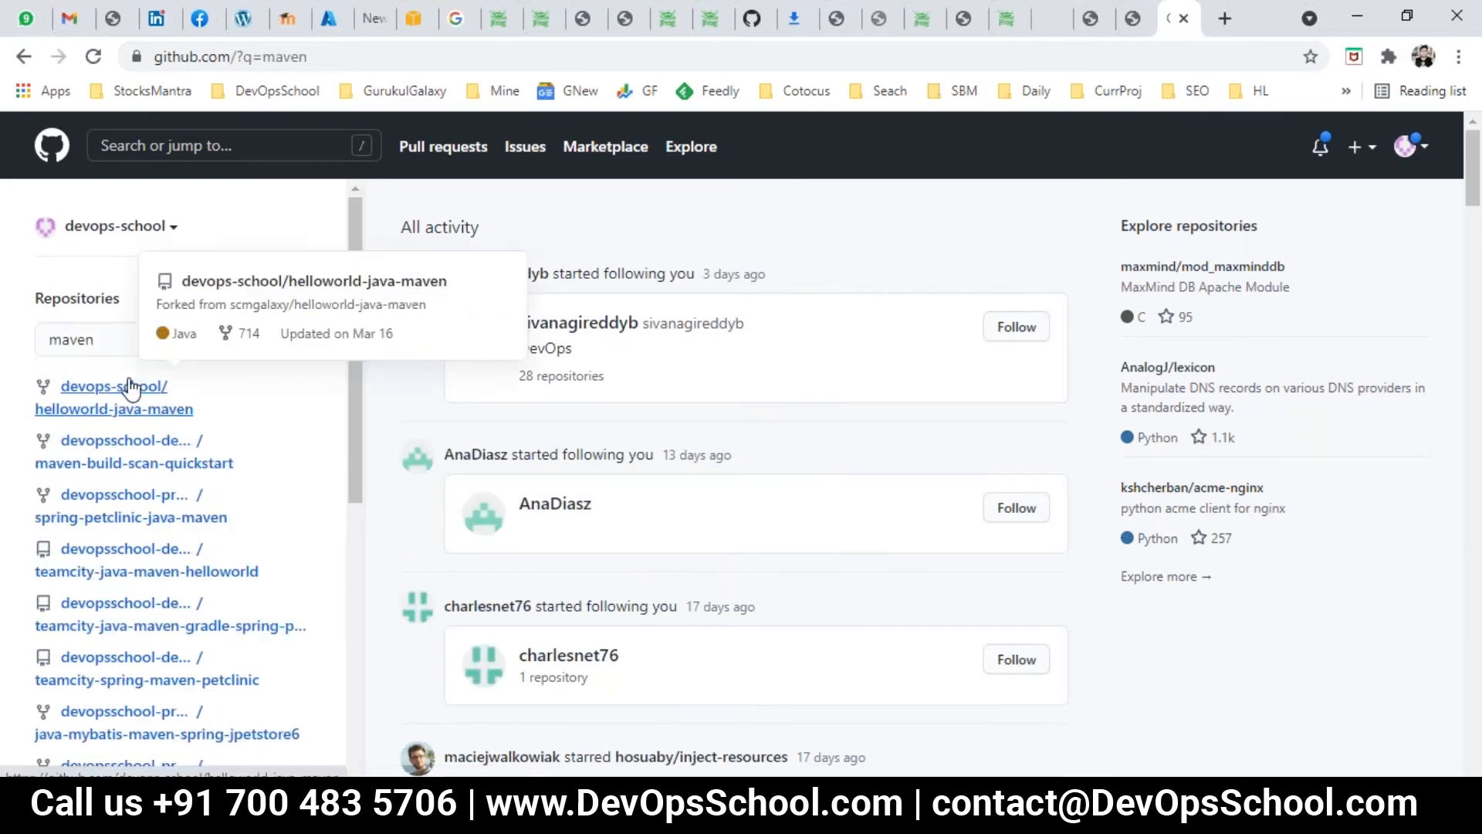
# Copy the helloworld-java-maven repository URL and paste it beneath Step 3 in the Notepad notes.
pyautogui.click(372, 59)
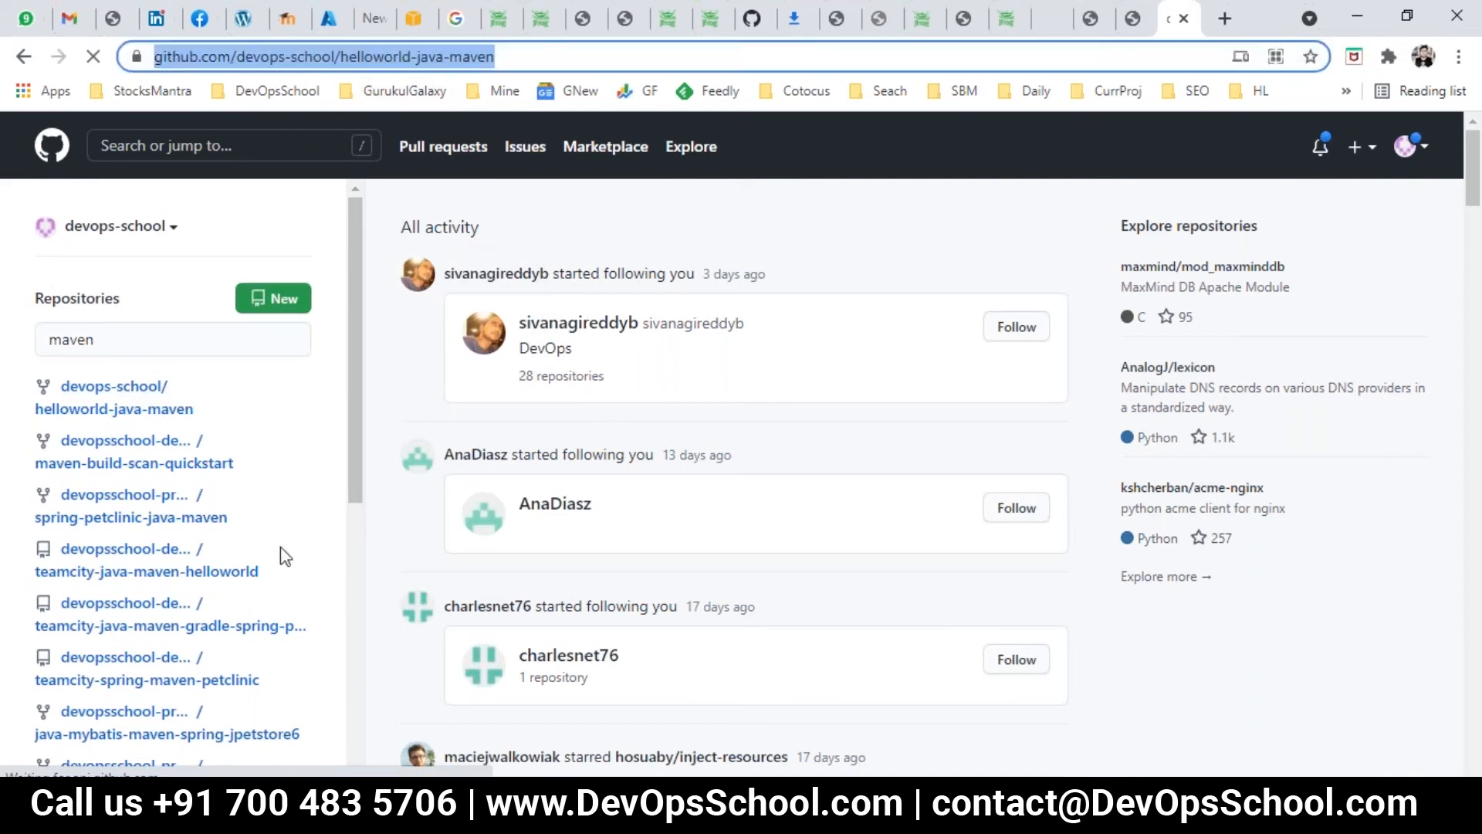
pyautogui.hotkey('alt', 'Tab')
pyautogui.click(98, 515)
pyautogui.write('https://github.com/devops-school/helloworld-java-maven')
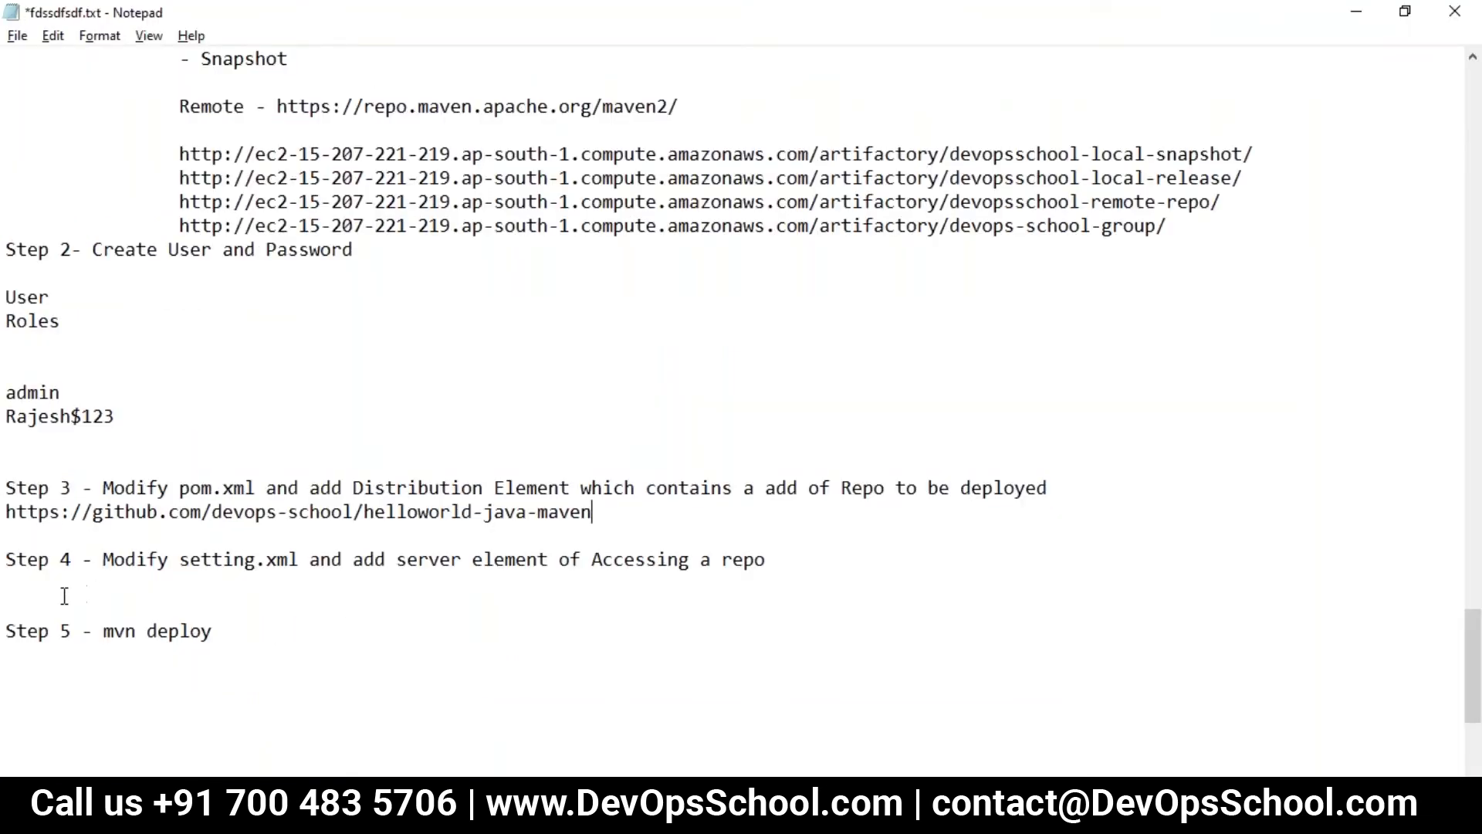
# Paste the helloworld-java-maven repository URL beneath Step 4 with blank lines after it, and save the notes.
pyautogui.write('https://github.com/devops-school/helloworld-java-maven')
pyautogui.press('Return')
pyautogui.press('Return')
pyautogui.press('Return')
pyautogui.hotkey('ctrl', 's')
# Switch to Chrome and copy the distributionManagement block under ARTIFACTORY in the helloworld-java-maven readme.
pyautogui.hotkey('alt', 'Tab')
pyautogui.scroll(-15, 552, 552)
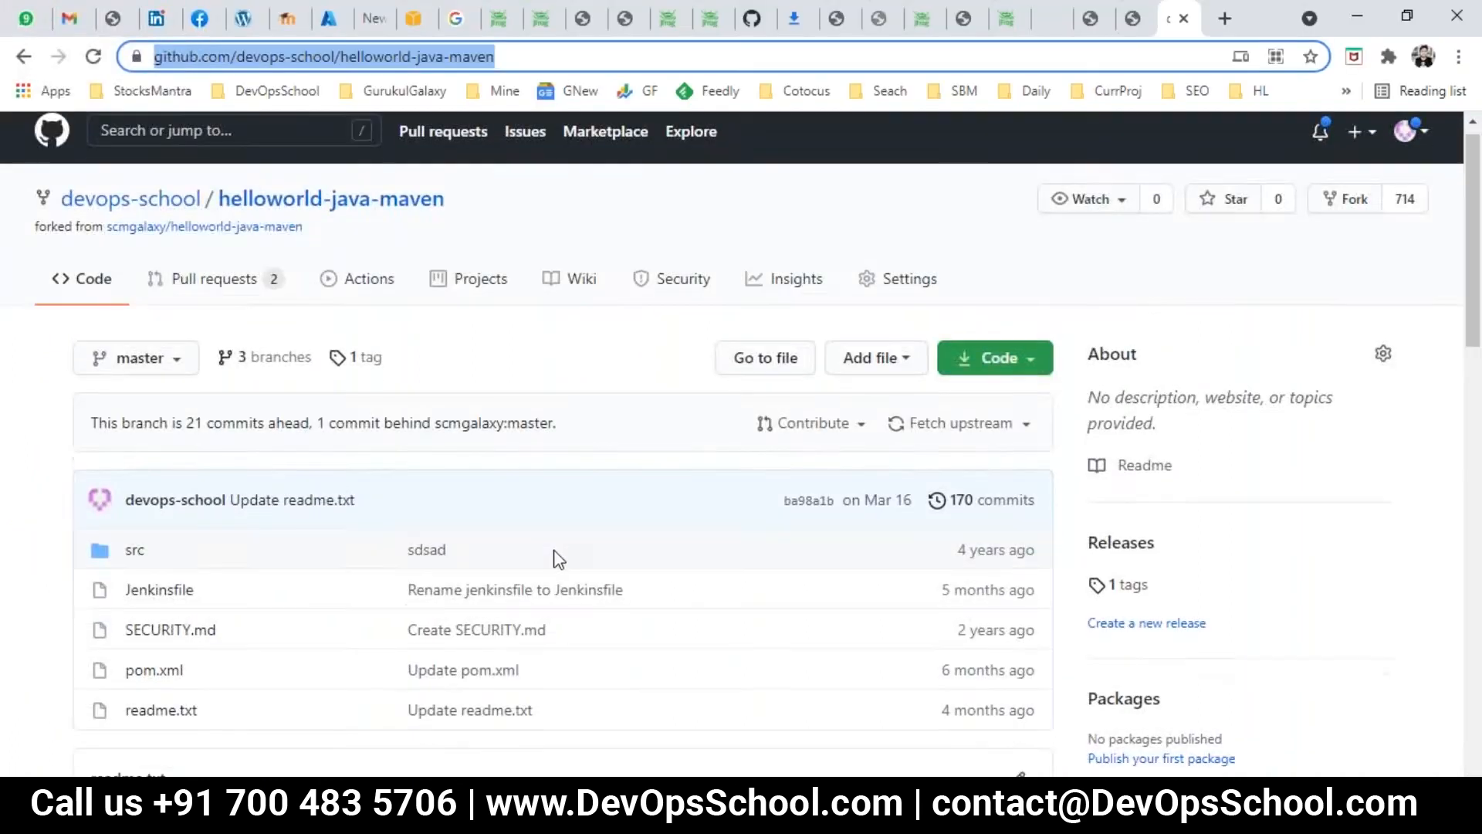
pyautogui.scroll(1, 458, 466)
pyautogui.scroll(-3, 295, 488)
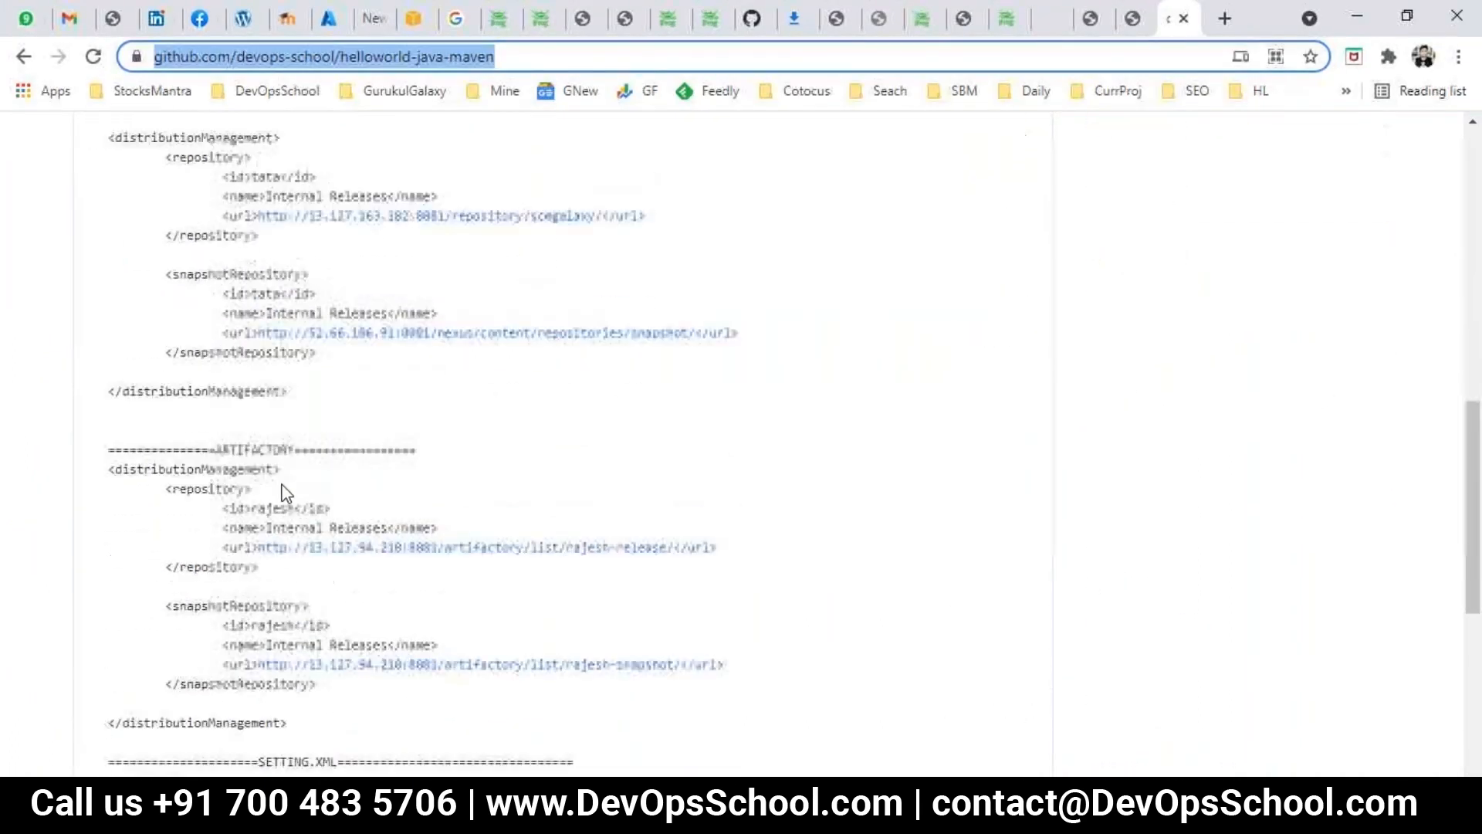
pyautogui.scroll(-1, 284, 492)
pyautogui.moveTo(293, 613); pyautogui.dragTo(109, 360)
pyautogui.hotkey('ctrl', 'c')
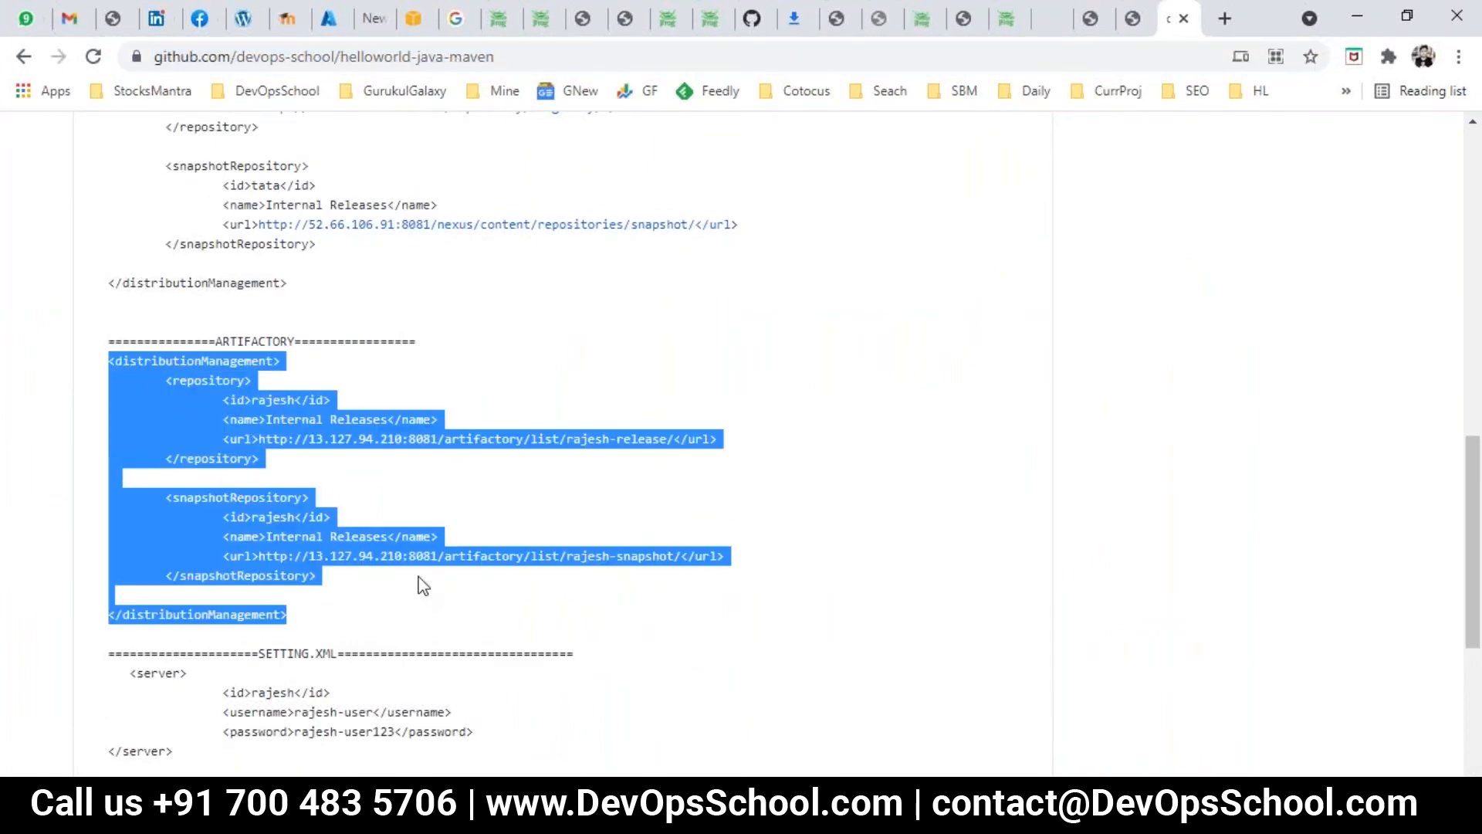
# Paste the distributionManagement block beneath the Step 3 link in Notepad, remove the blank line before its closing tag, and save.
pyautogui.hotkey('alt', 'Tab')
pyautogui.scroll(-3, 189, 562)
pyautogui.click(62, 370)
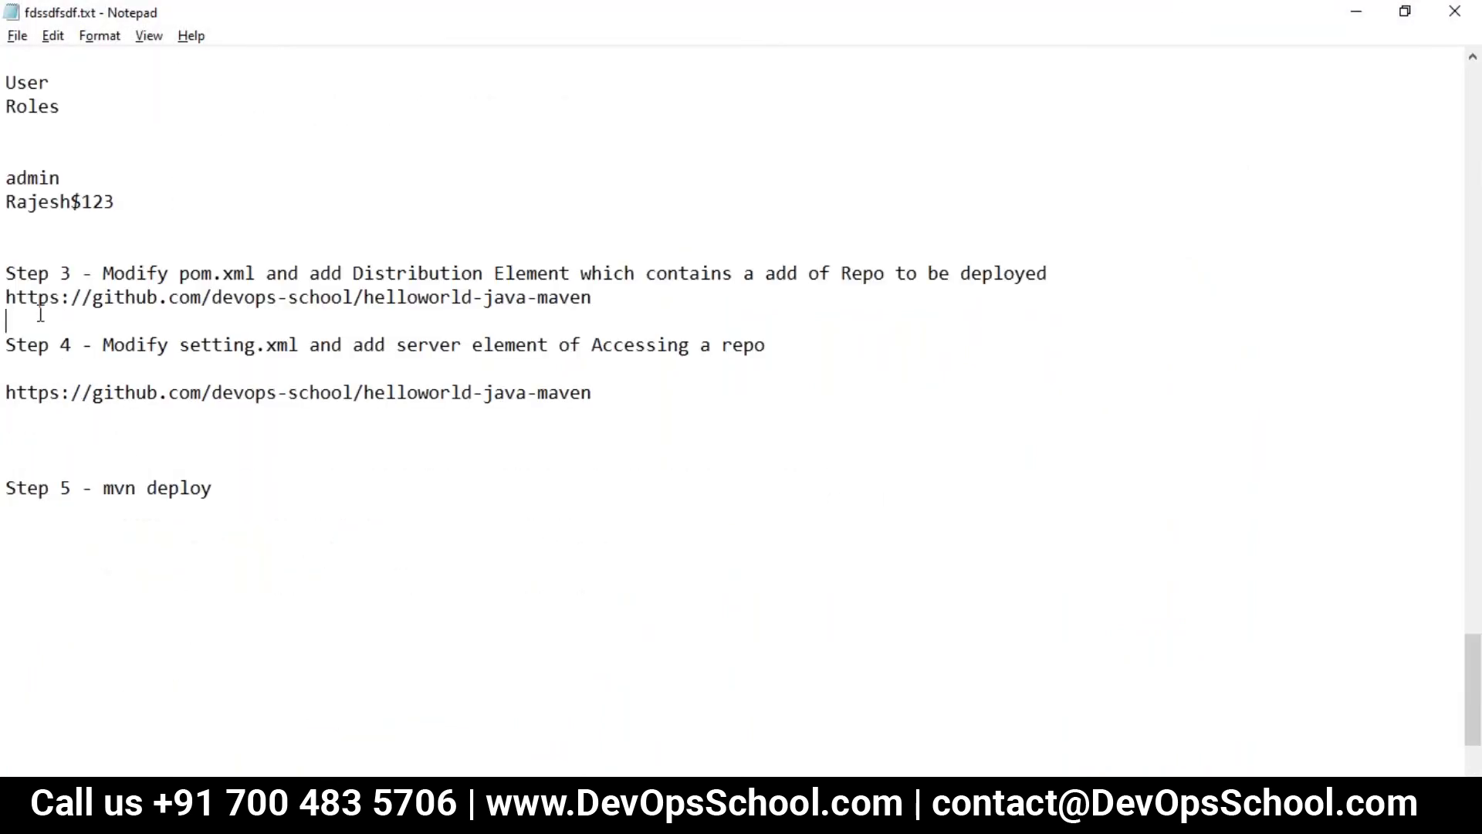
pyautogui.press('Return')
pyautogui.press('Return')
pyautogui.press('Return')
pyautogui.press('Return')
pyautogui.press('Return')
pyautogui.press('Return')
pyautogui.press('Return')
pyautogui.press('Return')
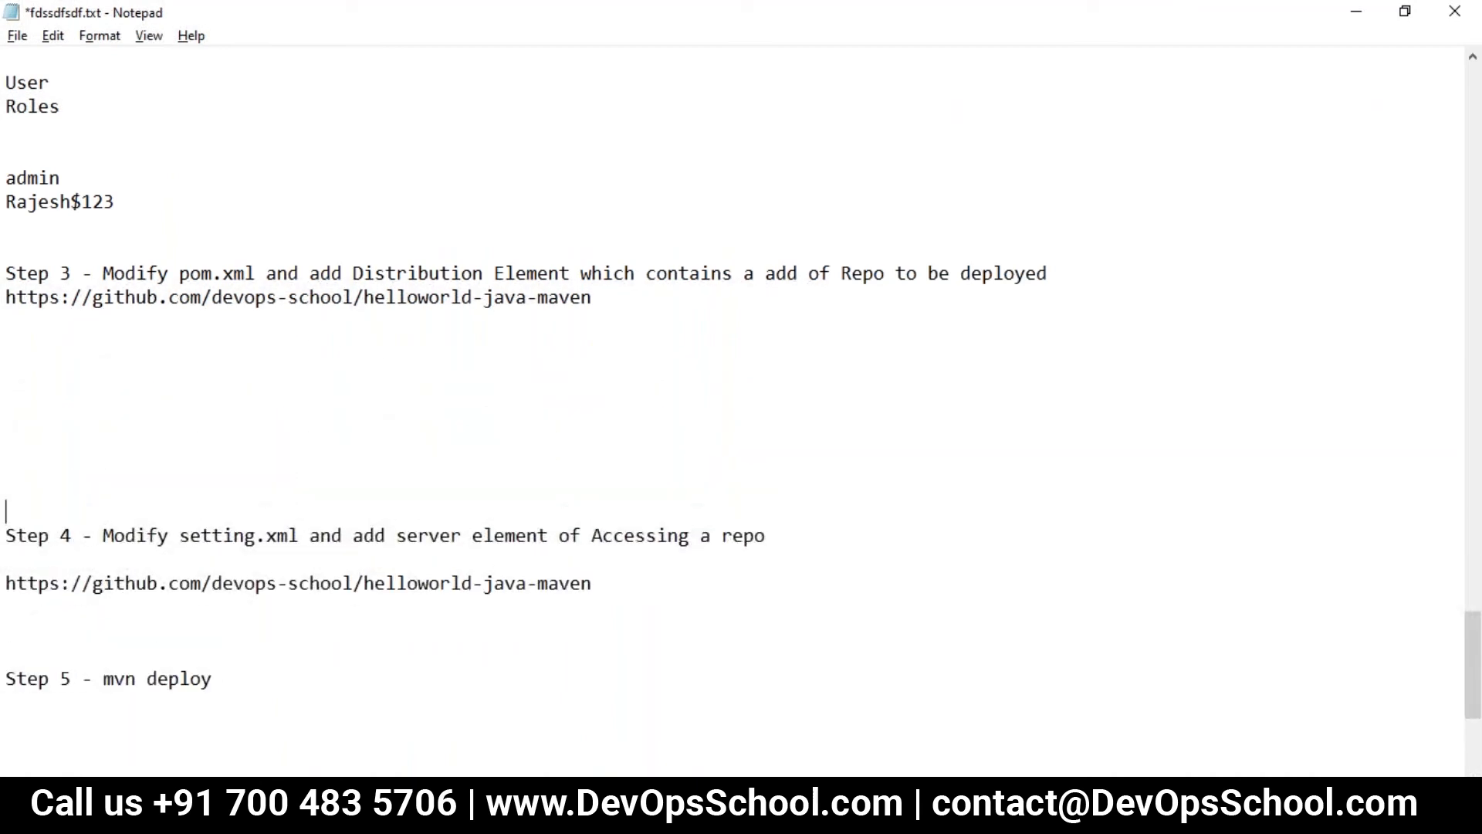
pyautogui.hotkey('ctrl', 'v')
pyautogui.hotkey('ctrl', 's')
pyautogui.click(103, 644)
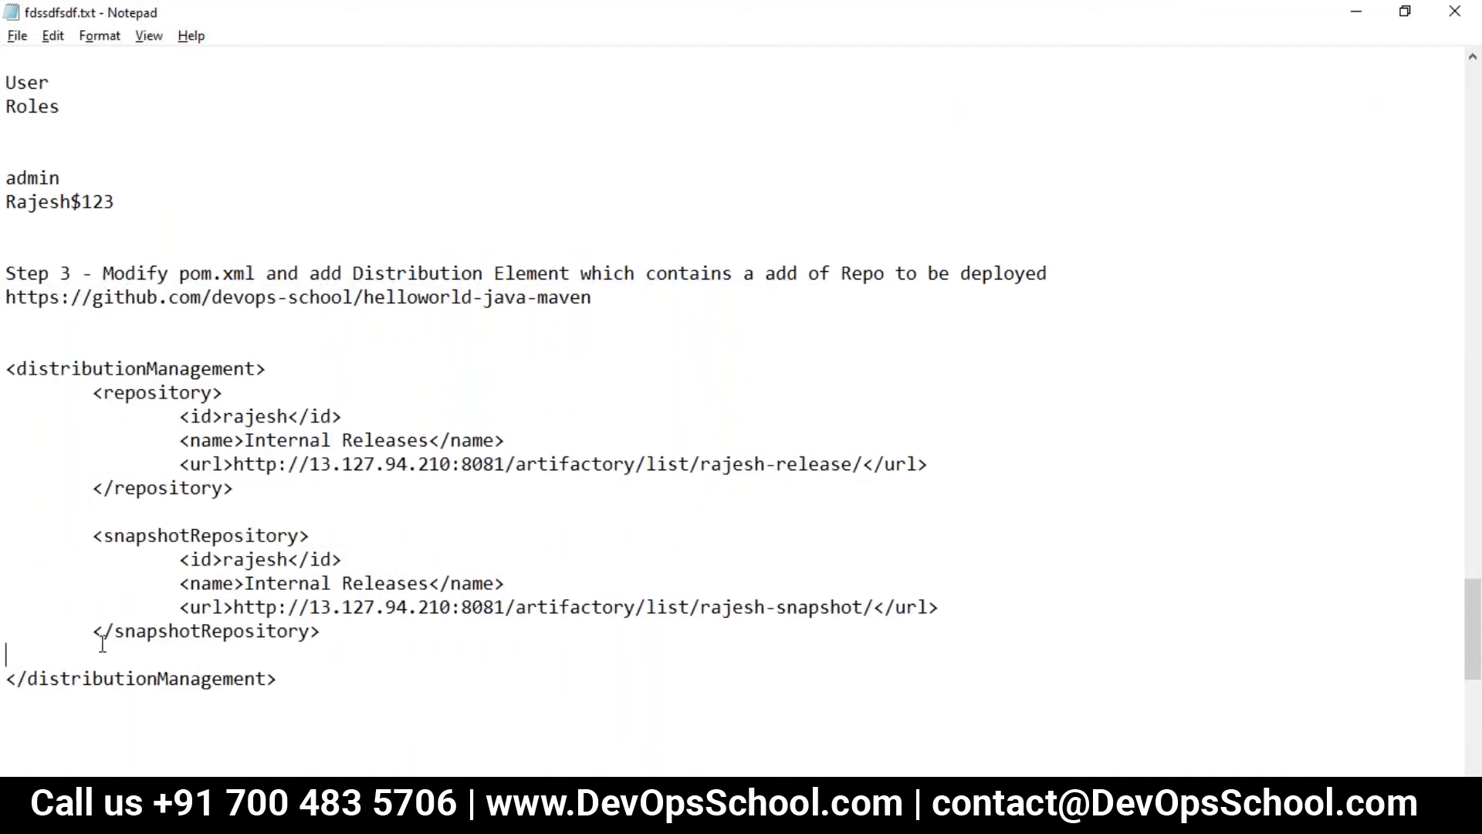
pyautogui.press('BackSpace')
pyautogui.hotkey('ctrl', 's')
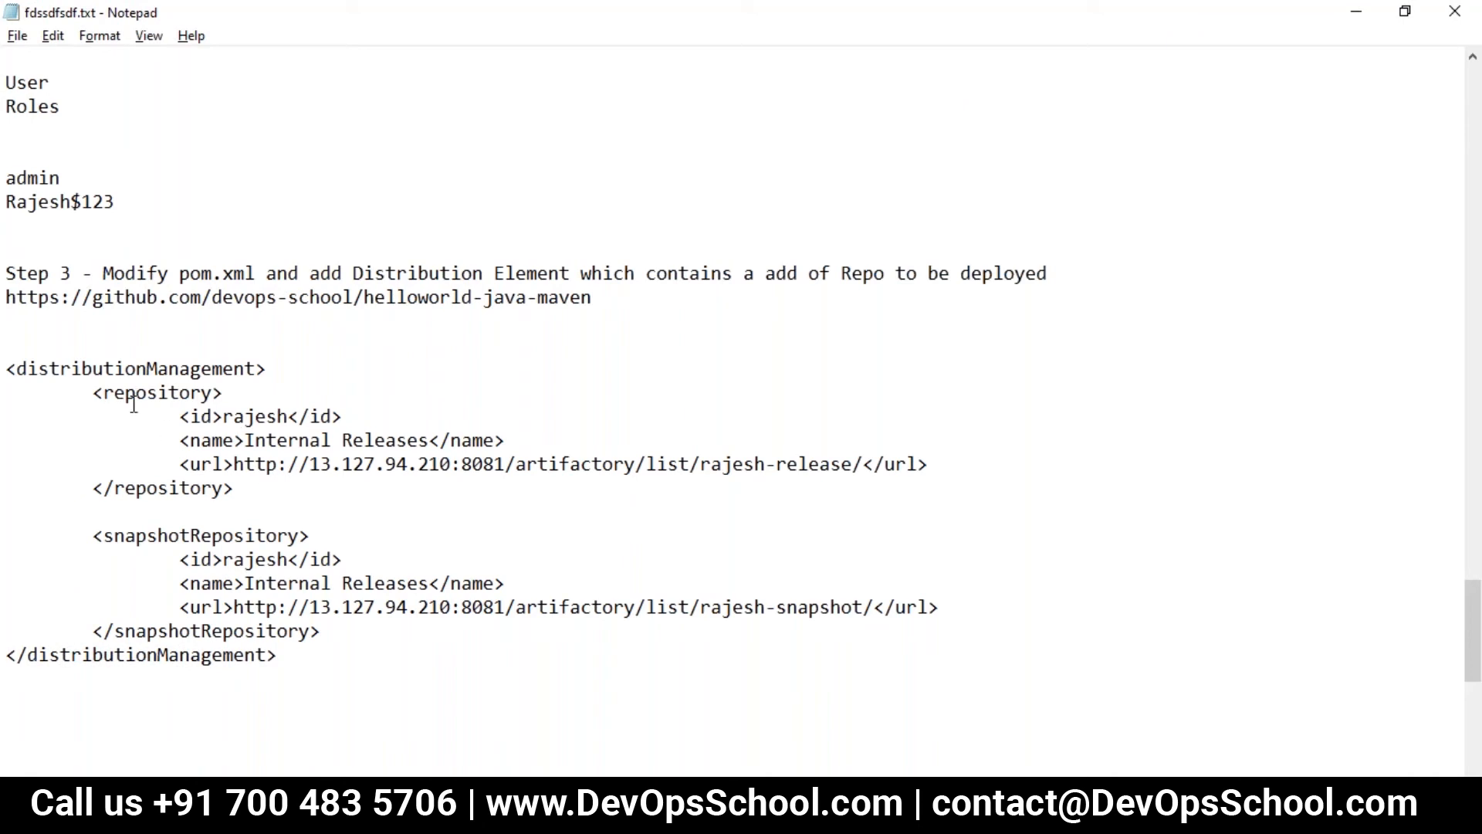
# Review the distributionManagement block, the port in its release URL, and the devops-school-group URL in the repository list.
pyautogui.moveTo(7, 361); pyautogui.dragTo(356, 656)
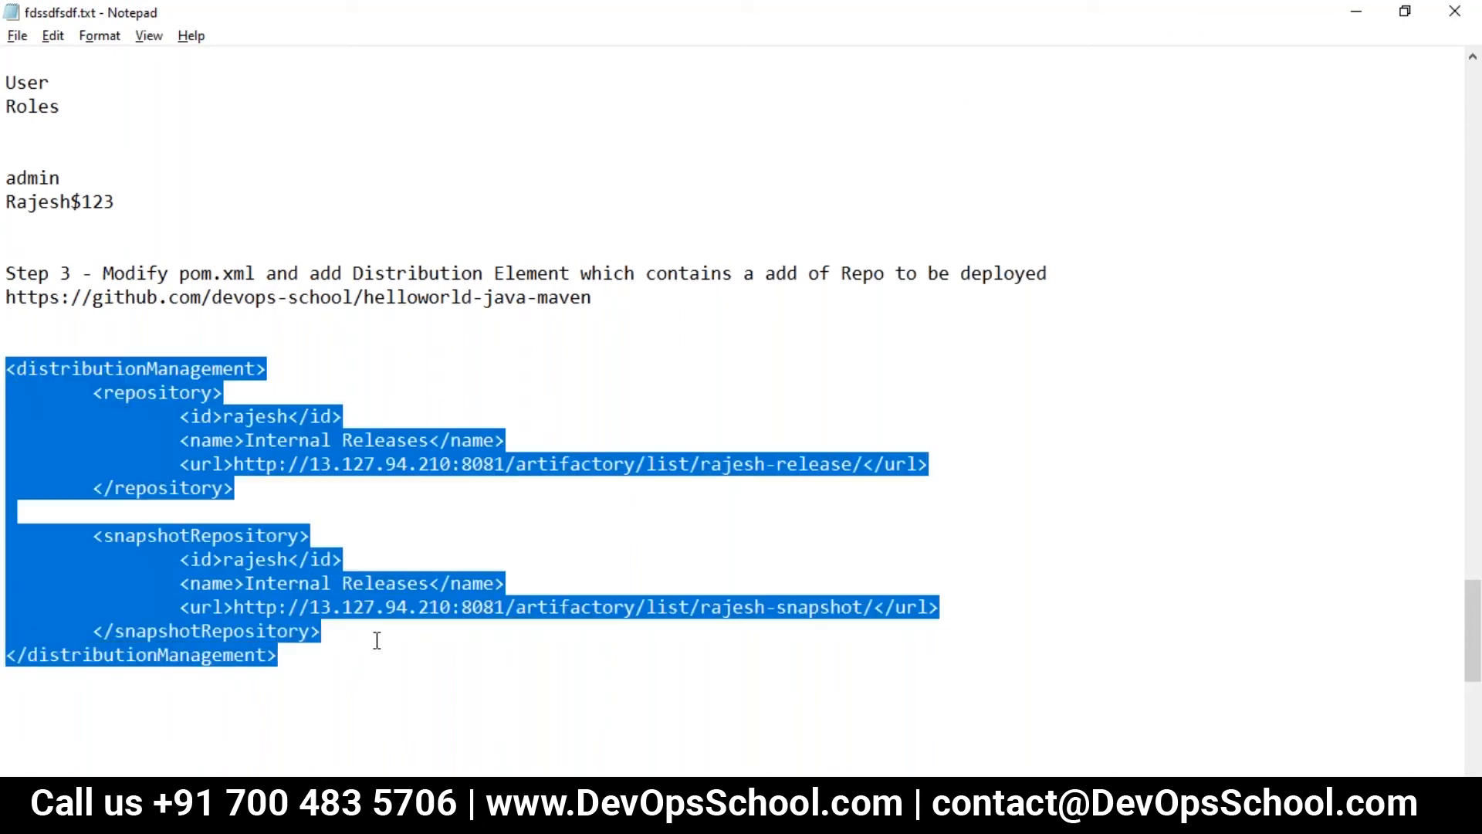
pyautogui.click(395, 613)
pyautogui.moveTo(506, 464); pyautogui.dragTo(465, 457)
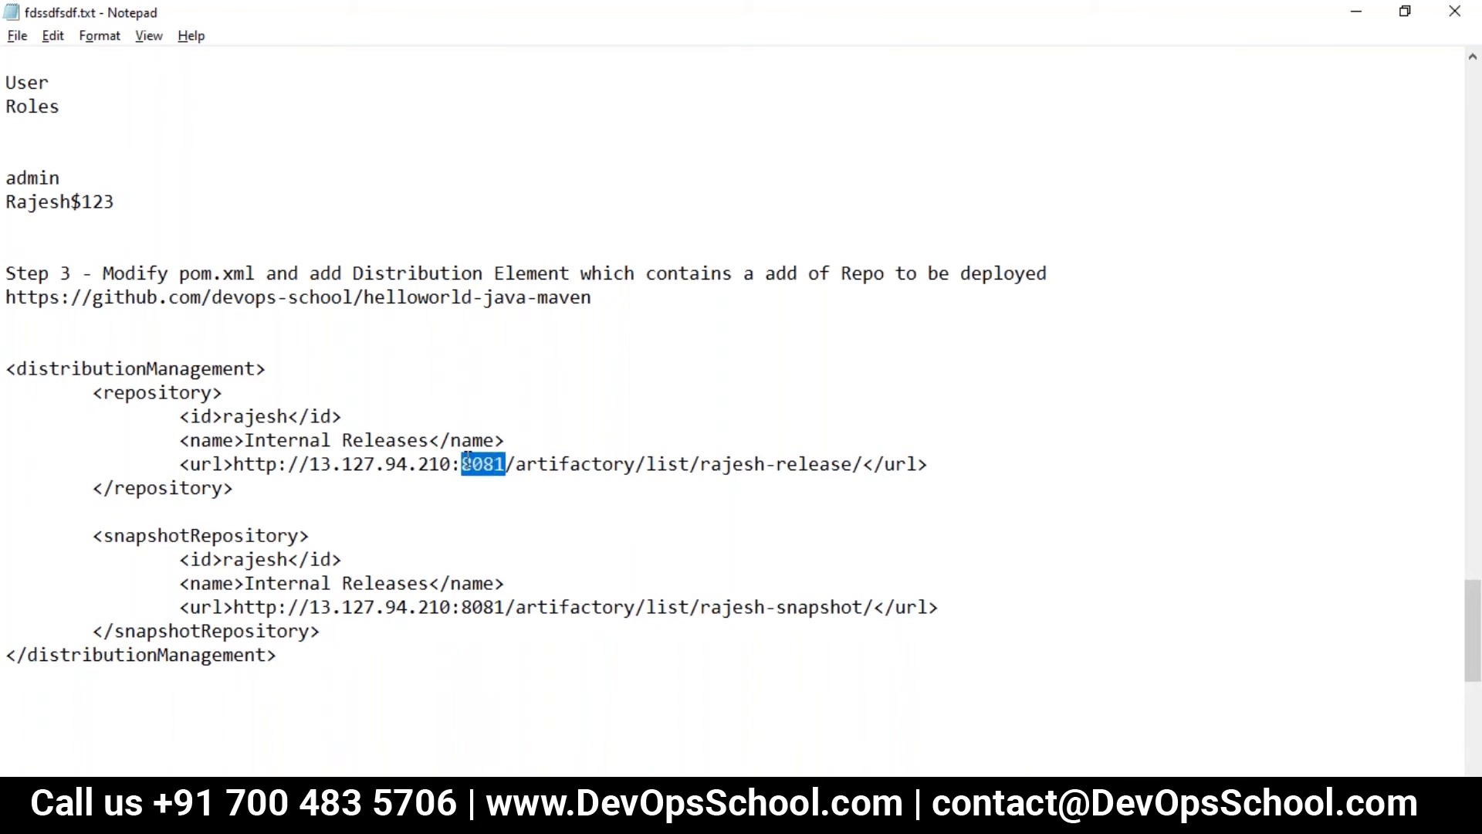
pyautogui.hotkey('alt', 'Tab')
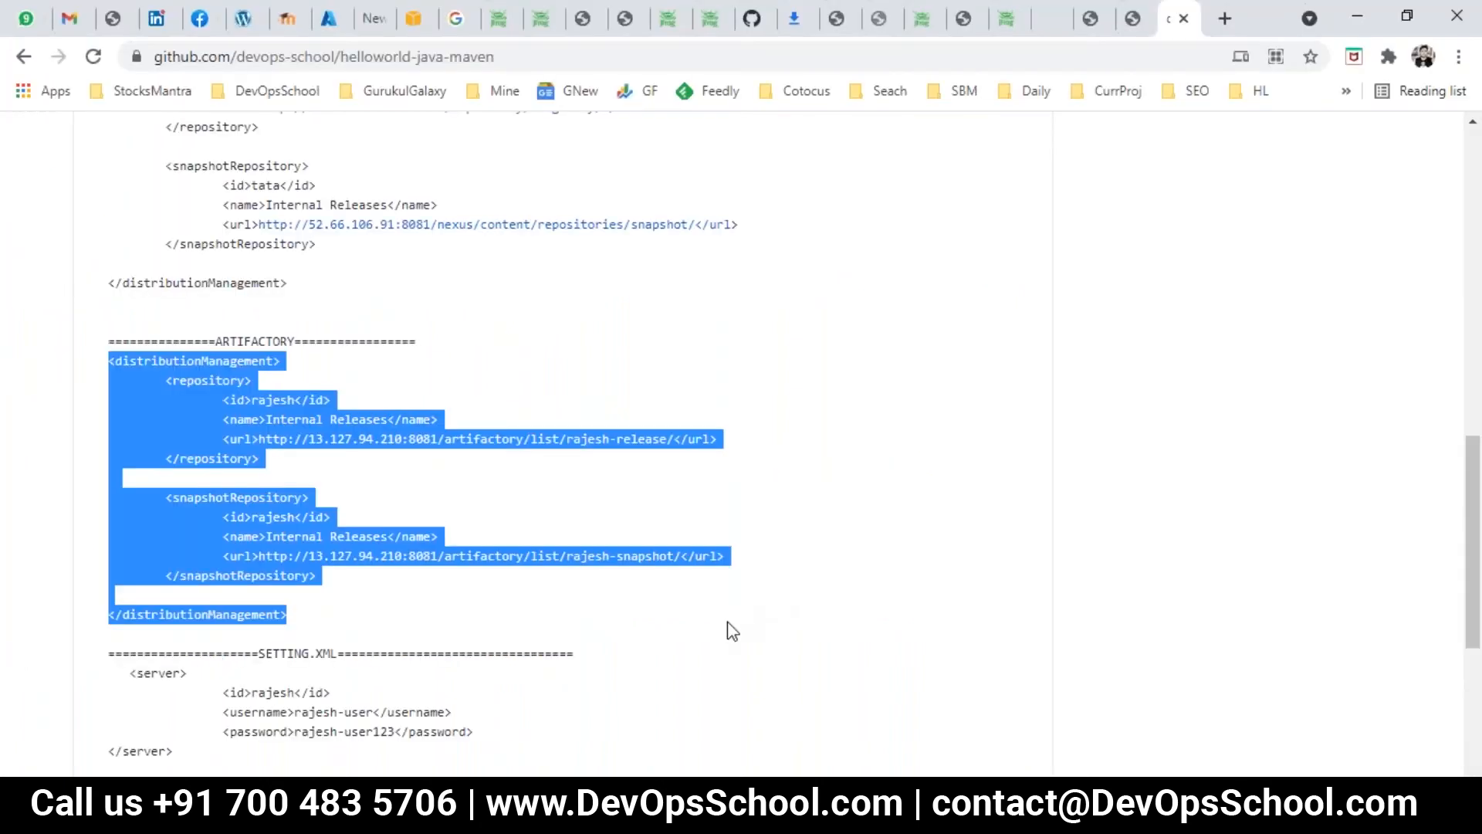
pyautogui.hotkey('alt', 'Tab')
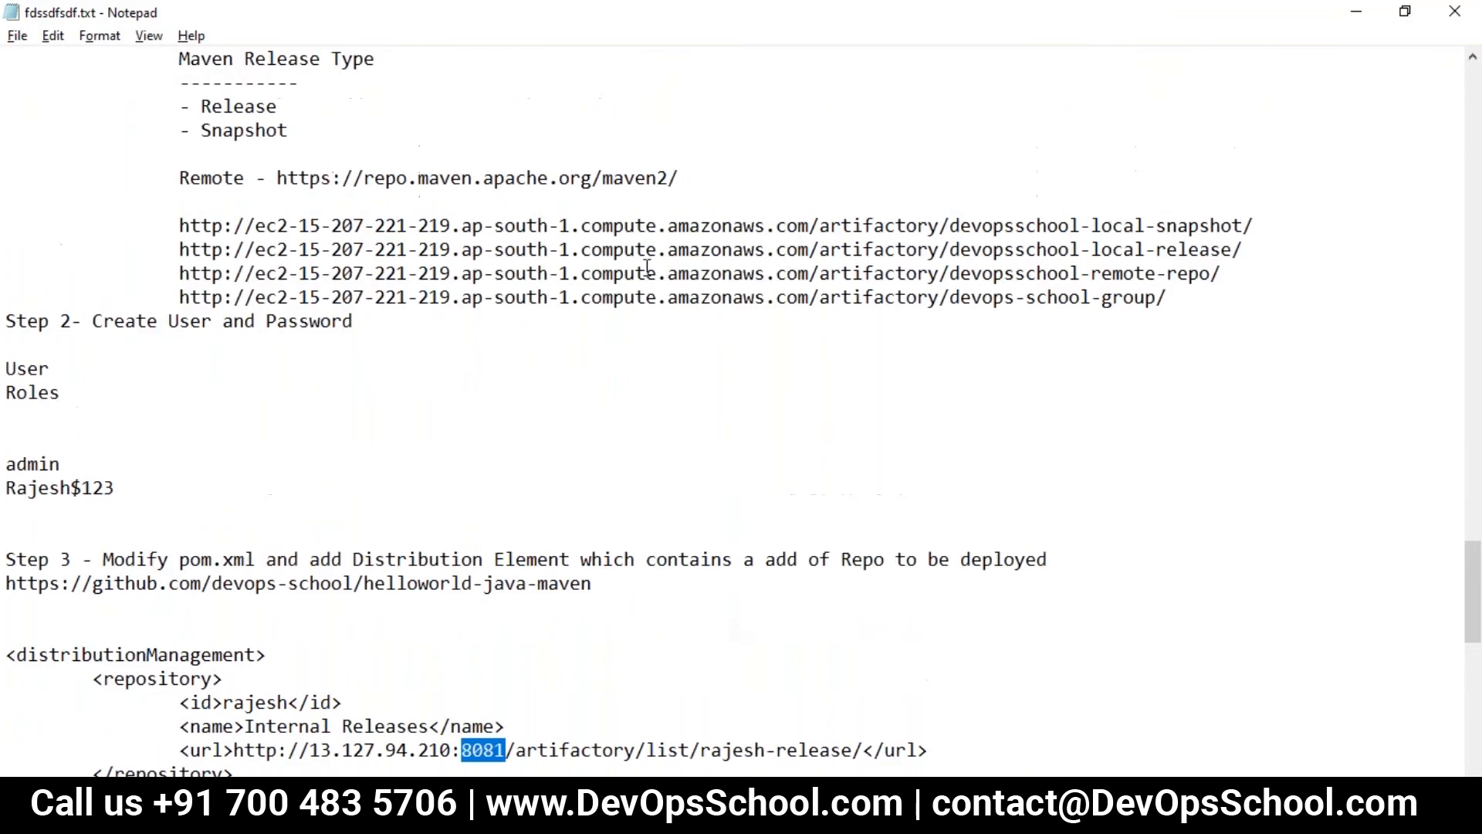
pyautogui.moveTo(1169, 299); pyautogui.dragTo(177, 297)
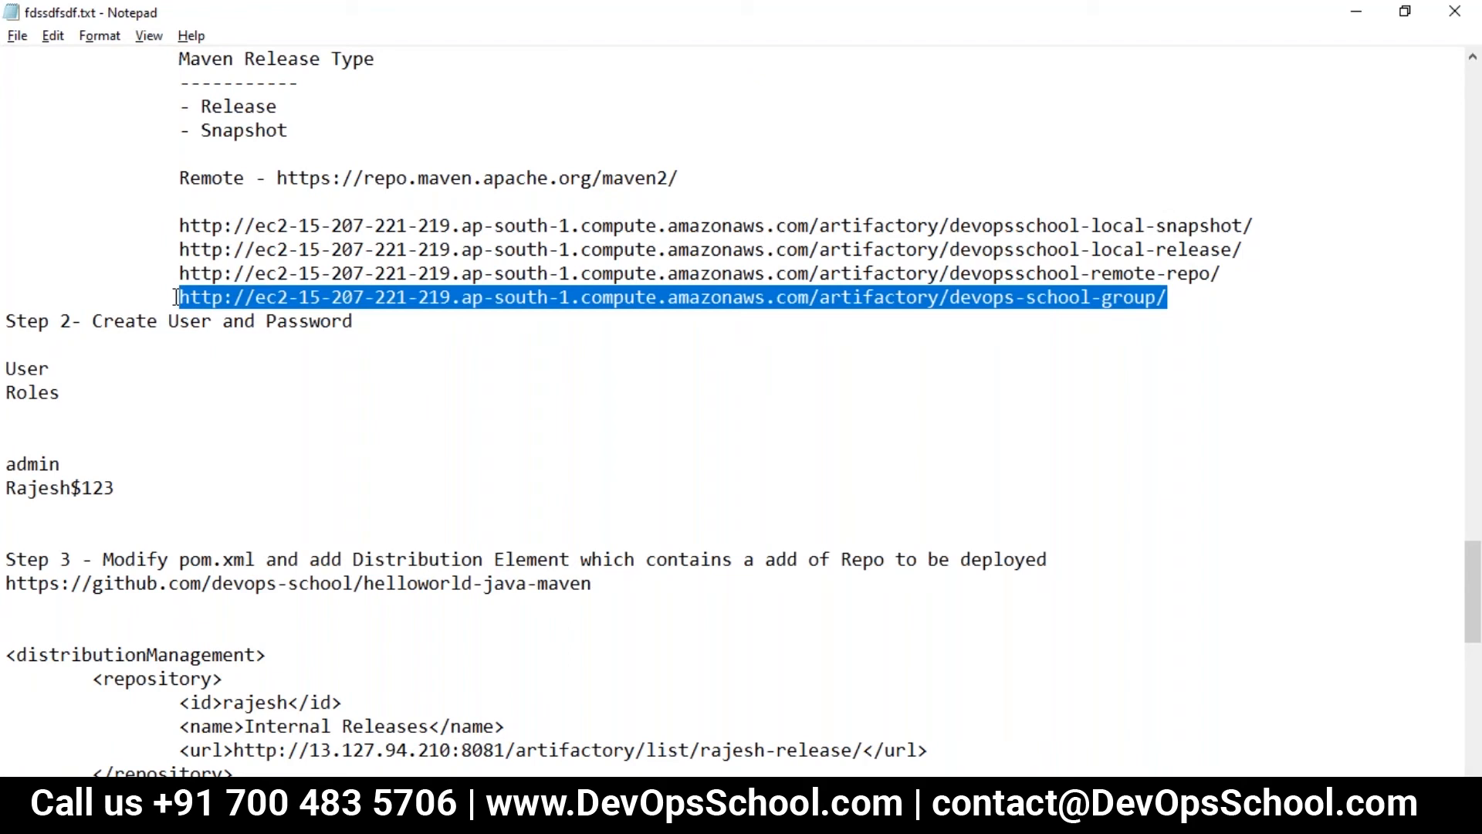
# Try replacing the release URL in the distributionManagement block with the devopsschool-local-release address, and undo the replacement.
pyautogui.moveTo(1251, 250); pyautogui.dragTo(178, 253)
pyautogui.hotkey('ctrl', 'c')
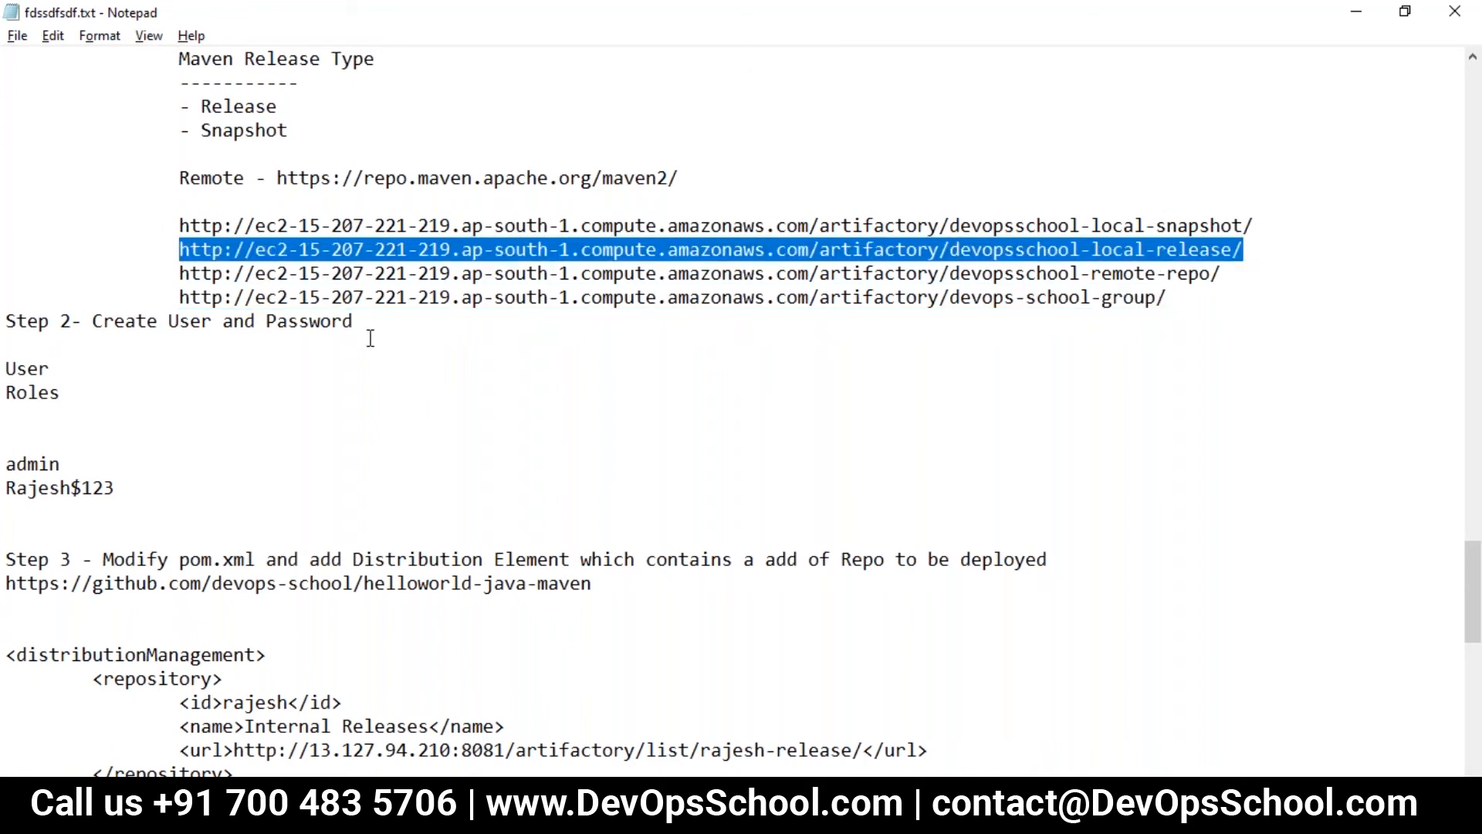
pyautogui.scroll(-7, 367, 335)
pyautogui.moveTo(863, 253); pyautogui.dragTo(237, 245)
pyautogui.hotkey('ctrl', 'v')
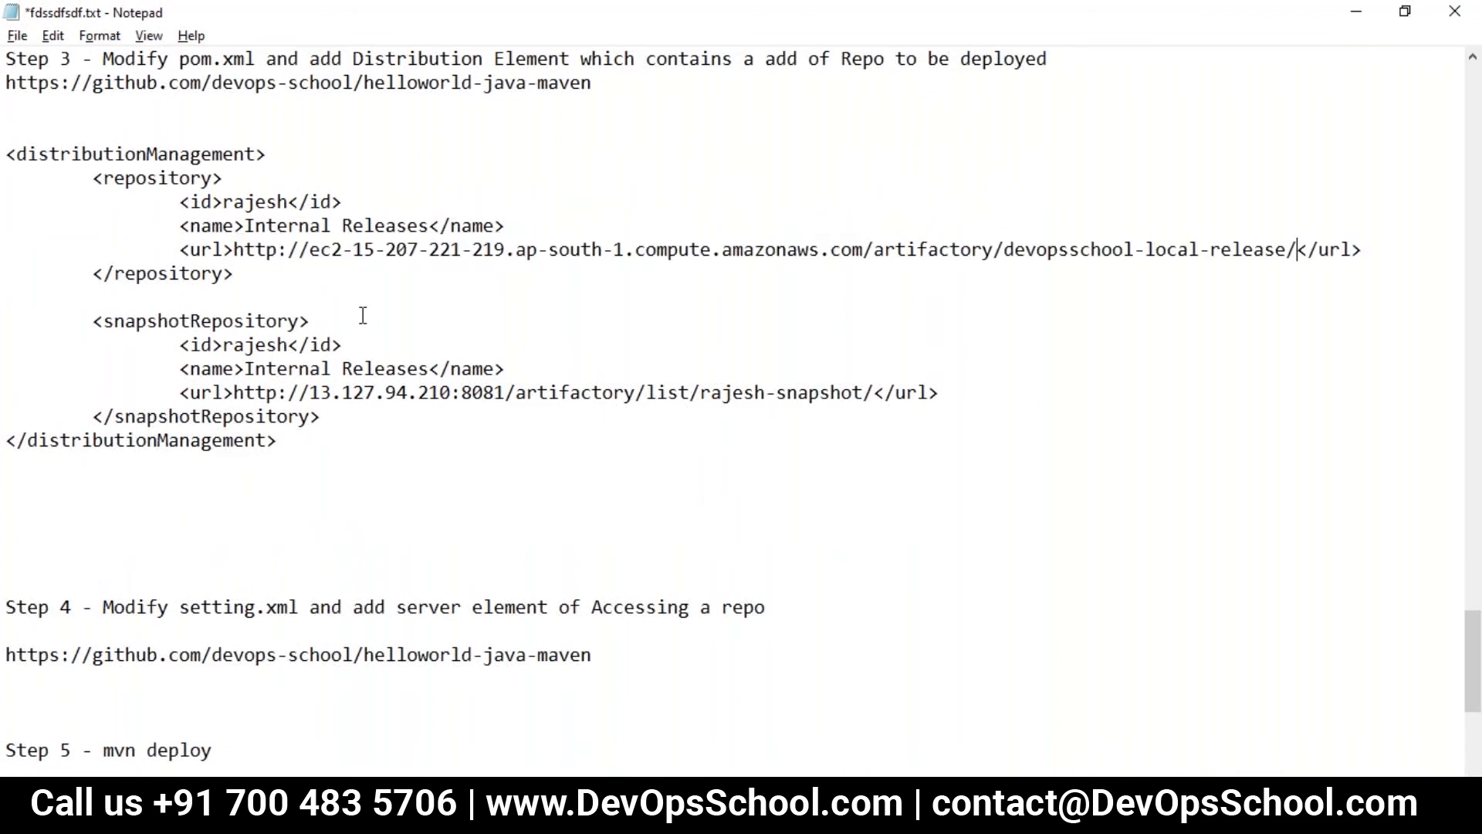
pyautogui.hotkey('ctrl', 'z')
pyautogui.click(543, 311)
pyautogui.hotkey('ctrl', 's')
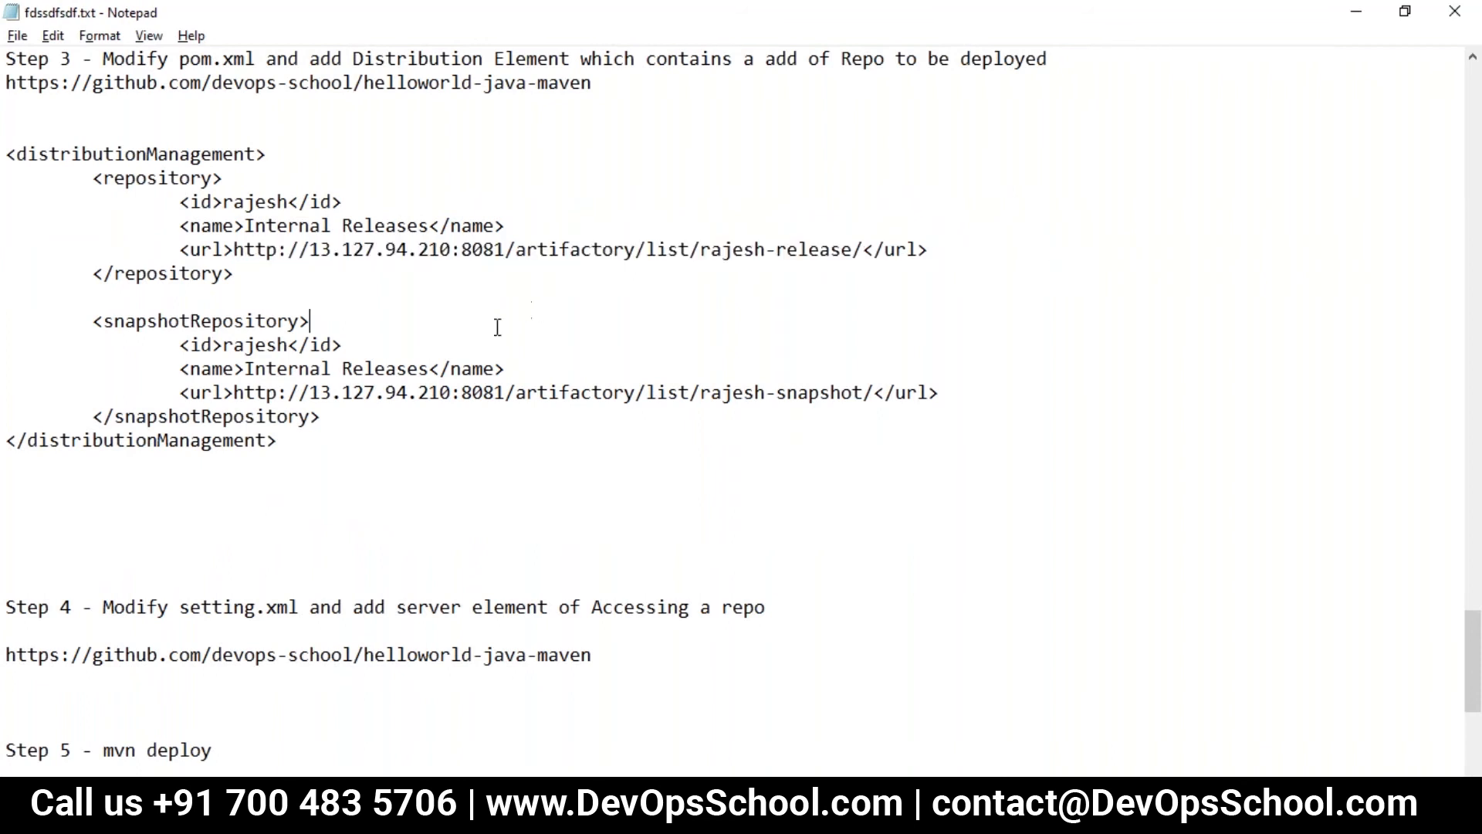
# Open ec2-15-207-221-219.ap-south-1.compute.amazonaws.com on port 81 in a new Chrome tab.
pyautogui.moveTo(507, 249); pyautogui.dragTo(812, 223)
pyautogui.hotkey('ctrl', 'c')
pyautogui.scroll(6, 447, 354)
pyautogui.hotkey('alt', 'Tab')
pyautogui.click(1225, 19)
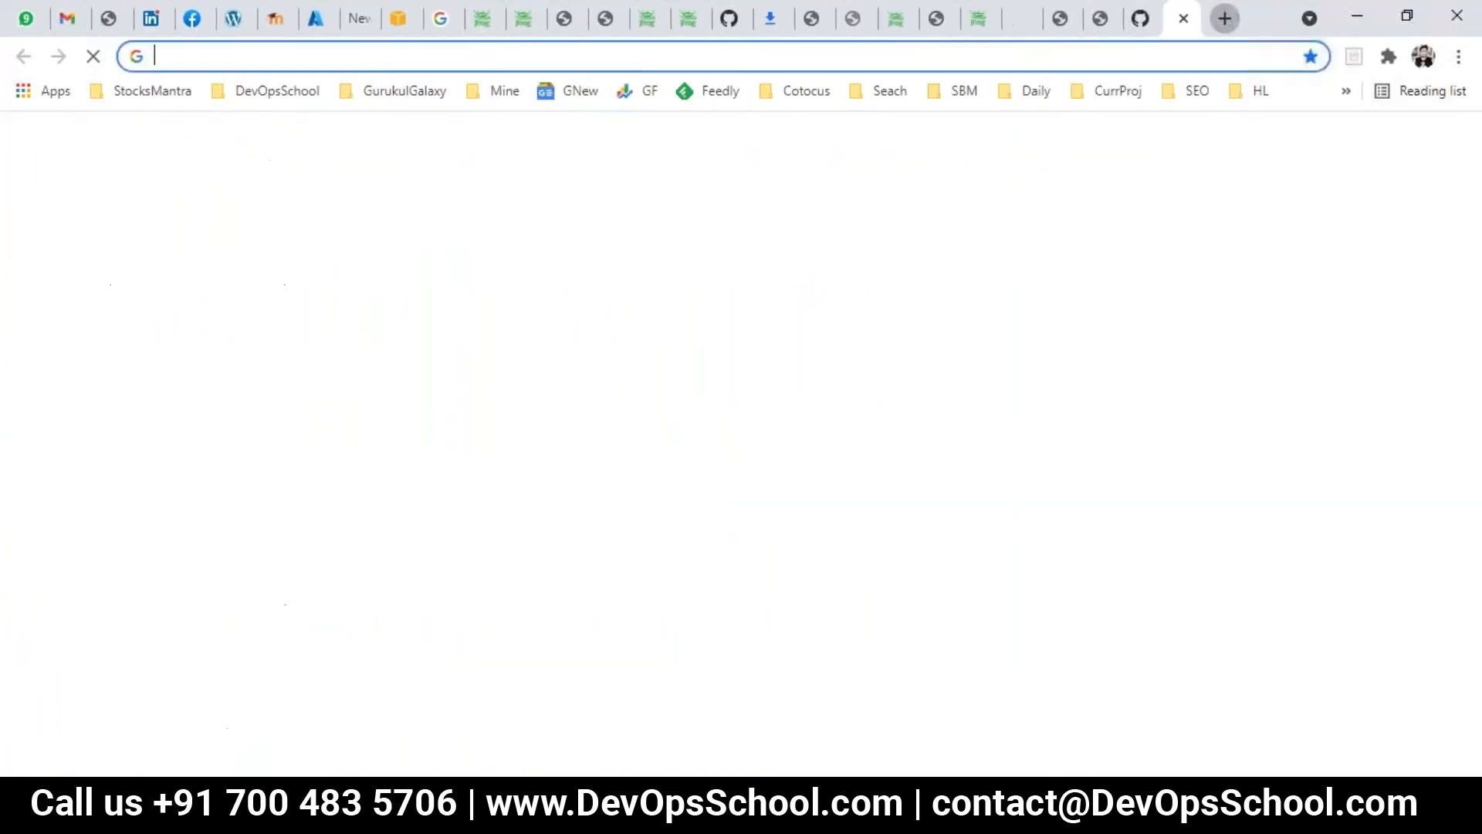
pyautogui.hotkey('ctrl', 'v')
pyautogui.write(':81')
pyautogui.press('Return')
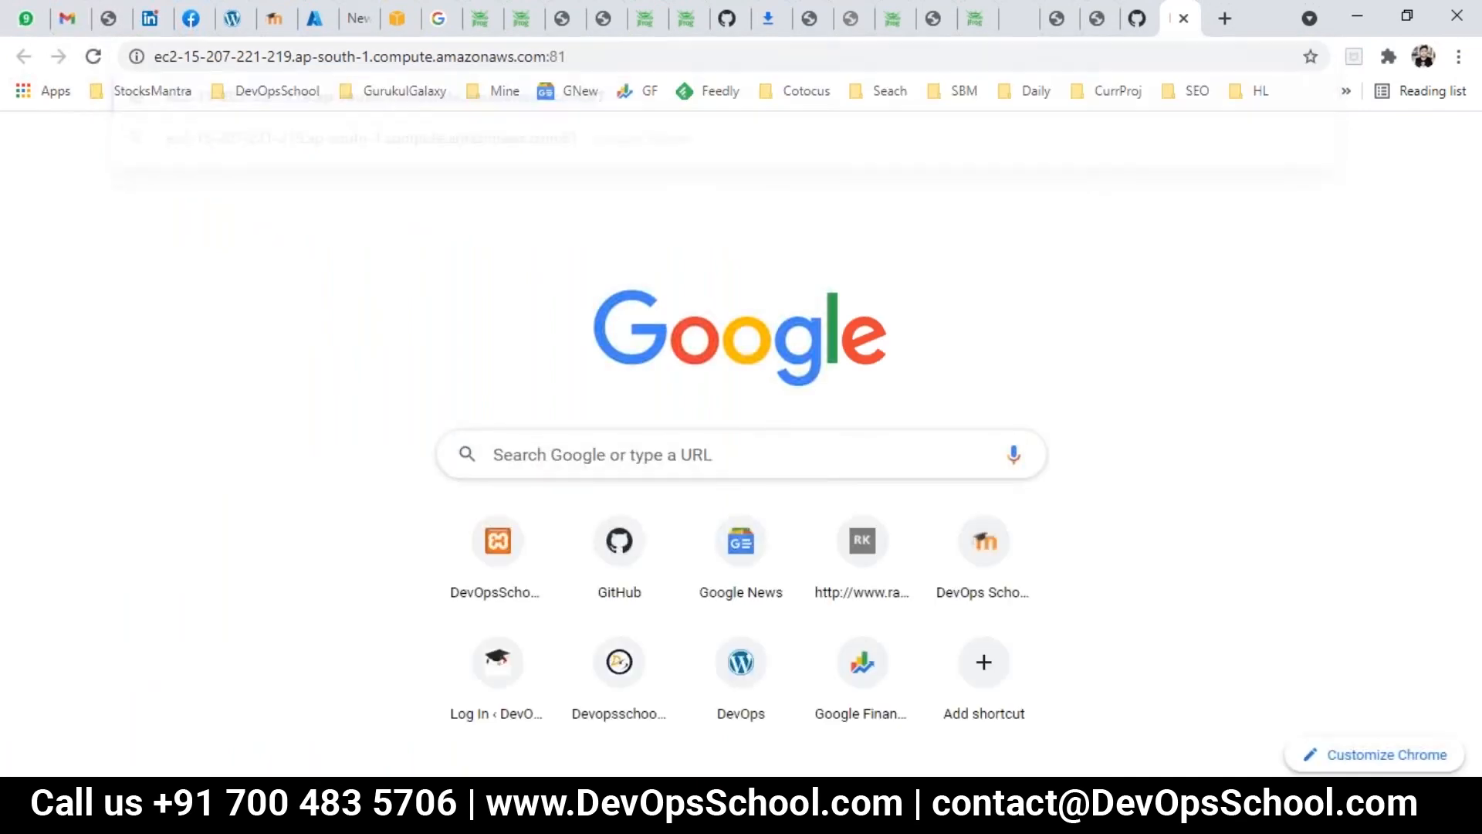
# Load the same EC2 host on port 8081 and check the address it leads to.
pyautogui.click(654, 56)
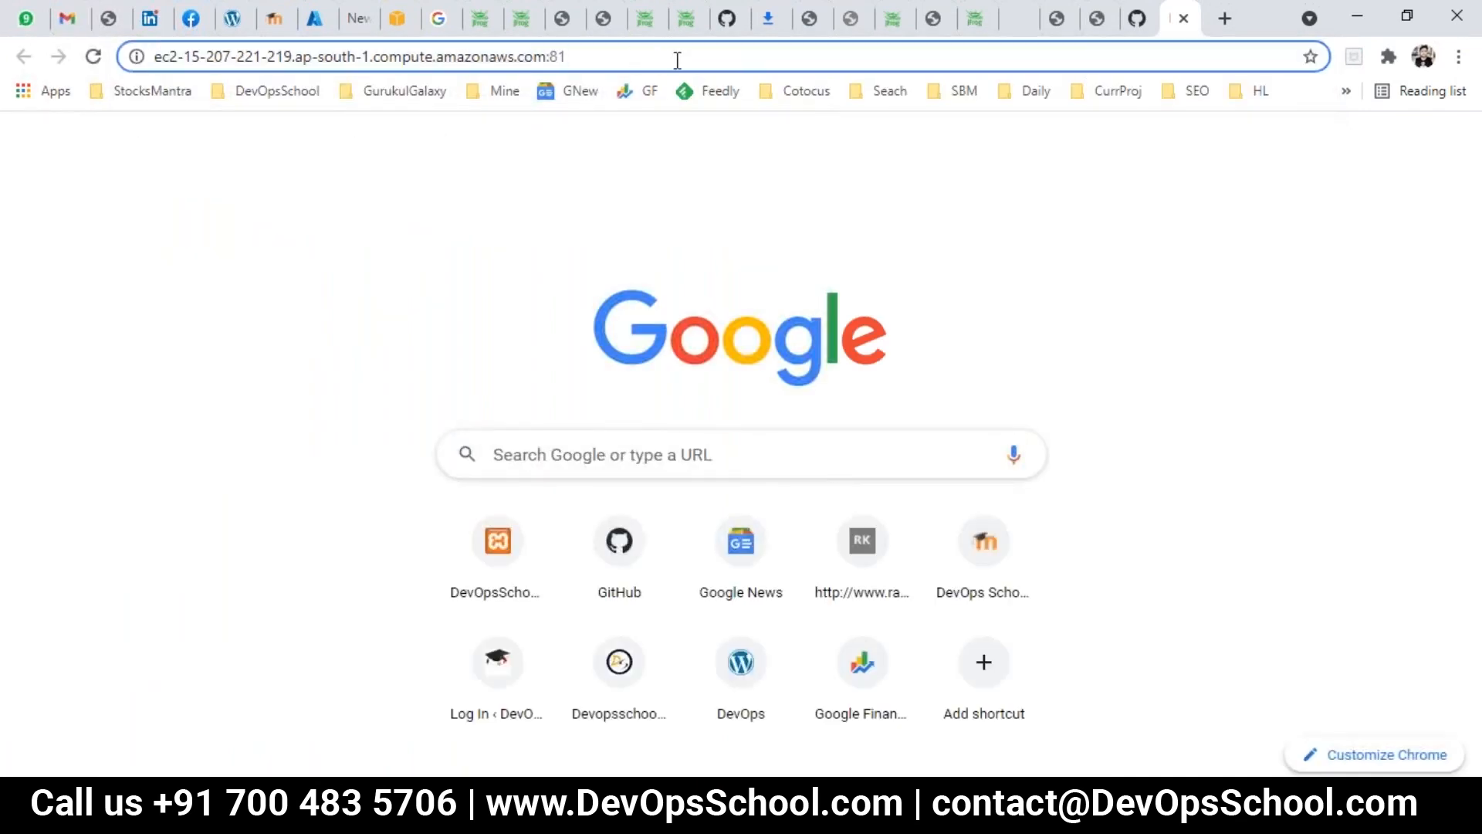
pyautogui.press('BackSpace')
pyautogui.write('081')
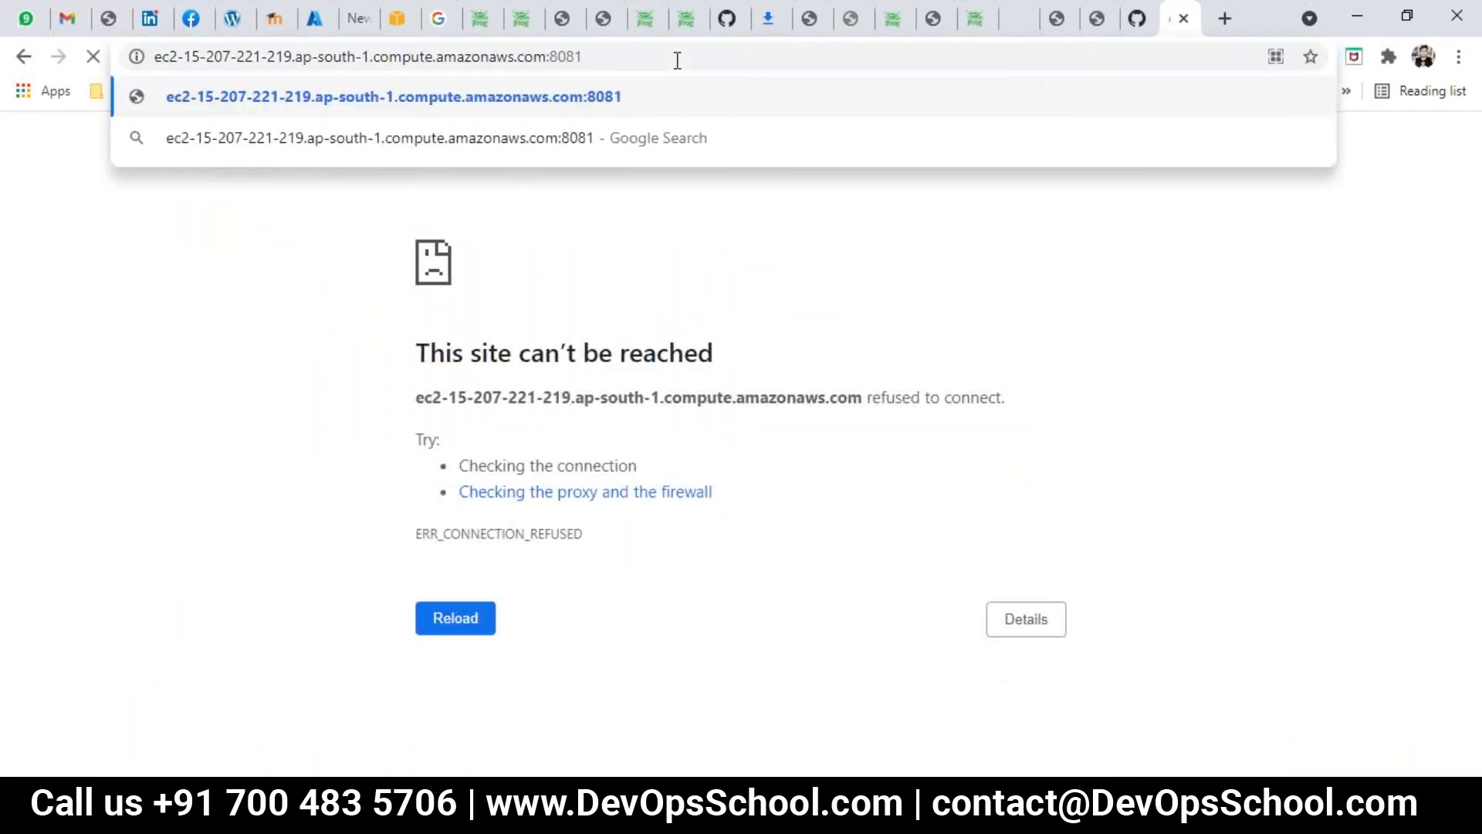
pyautogui.press('Return')
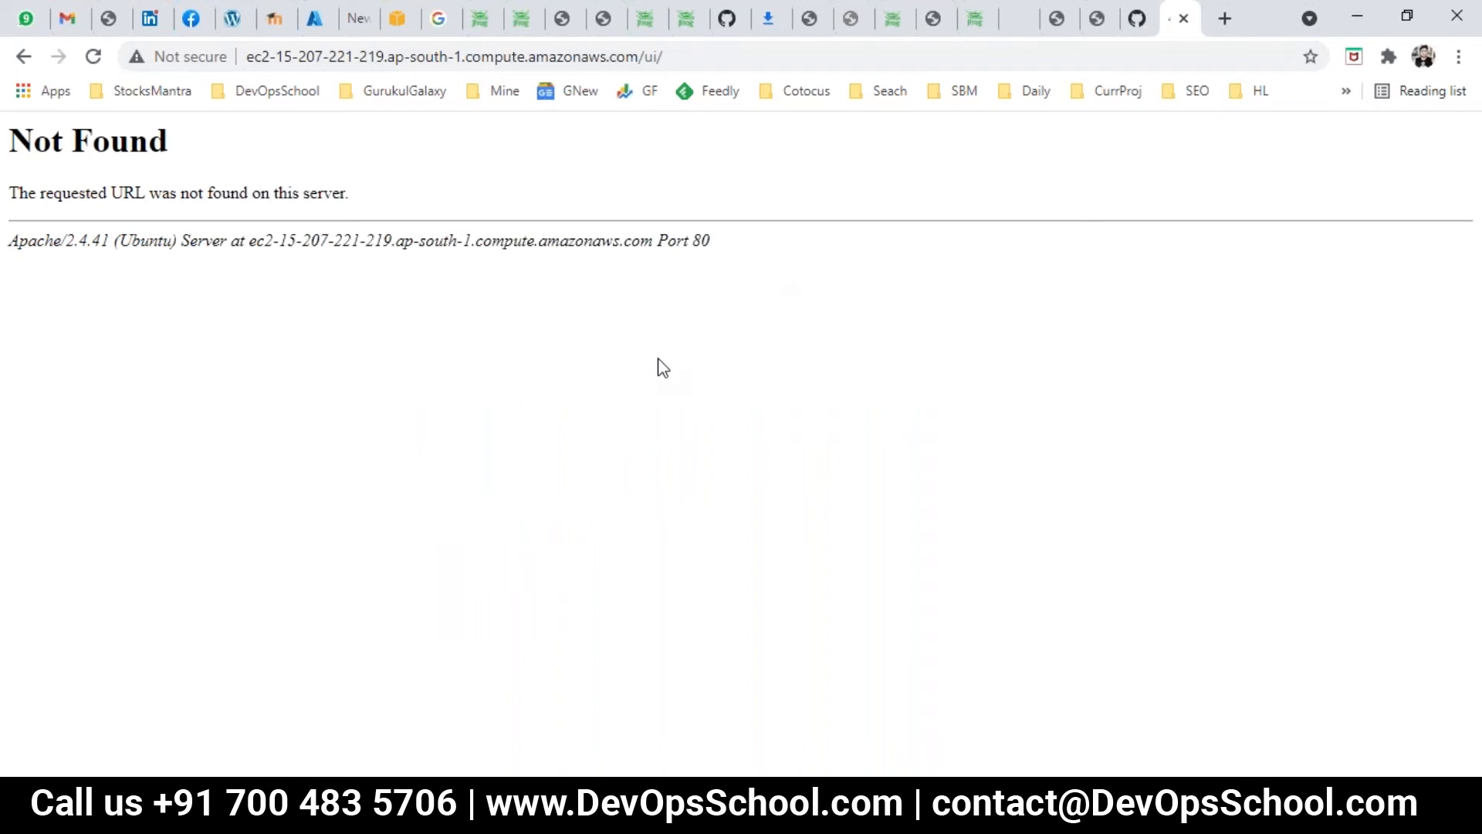
pyautogui.click(658, 61)
pyautogui.click(670, 58)
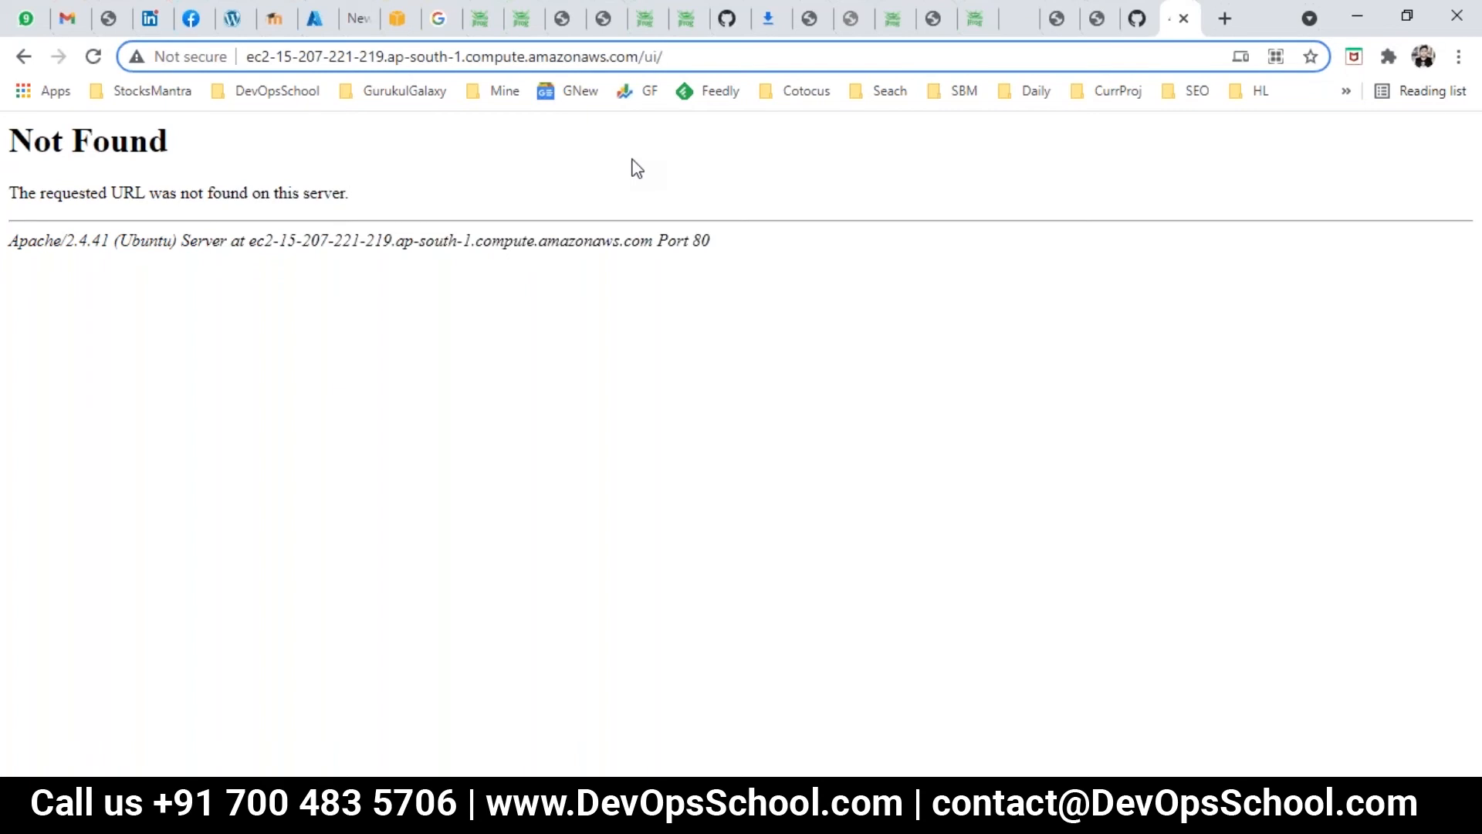
# Switch back to Notepad, duplicate the distributionManagement block below the original in Step 3, and save the notes.
pyautogui.hotkey('alt', 'Tab')
pyautogui.scroll(-3, 615, 437)
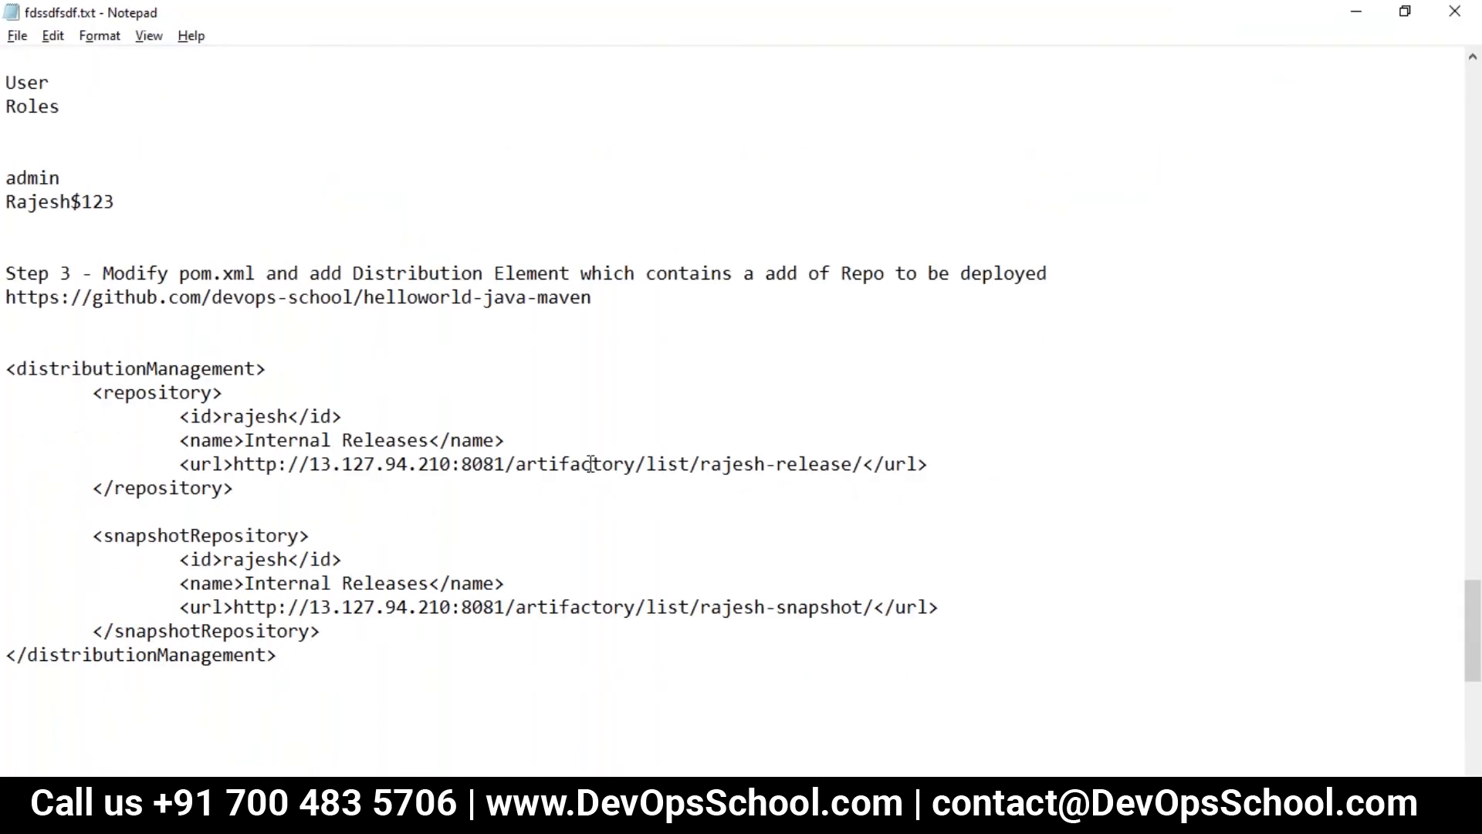
pyautogui.scroll(3, 591, 463)
pyautogui.click(725, 350)
pyautogui.scroll(-3, 725, 351)
pyautogui.moveTo(344, 647); pyautogui.dragTo(6, 369)
pyautogui.hotkey('ctrl', 'c')
pyautogui.scroll(-1, 142, 571)
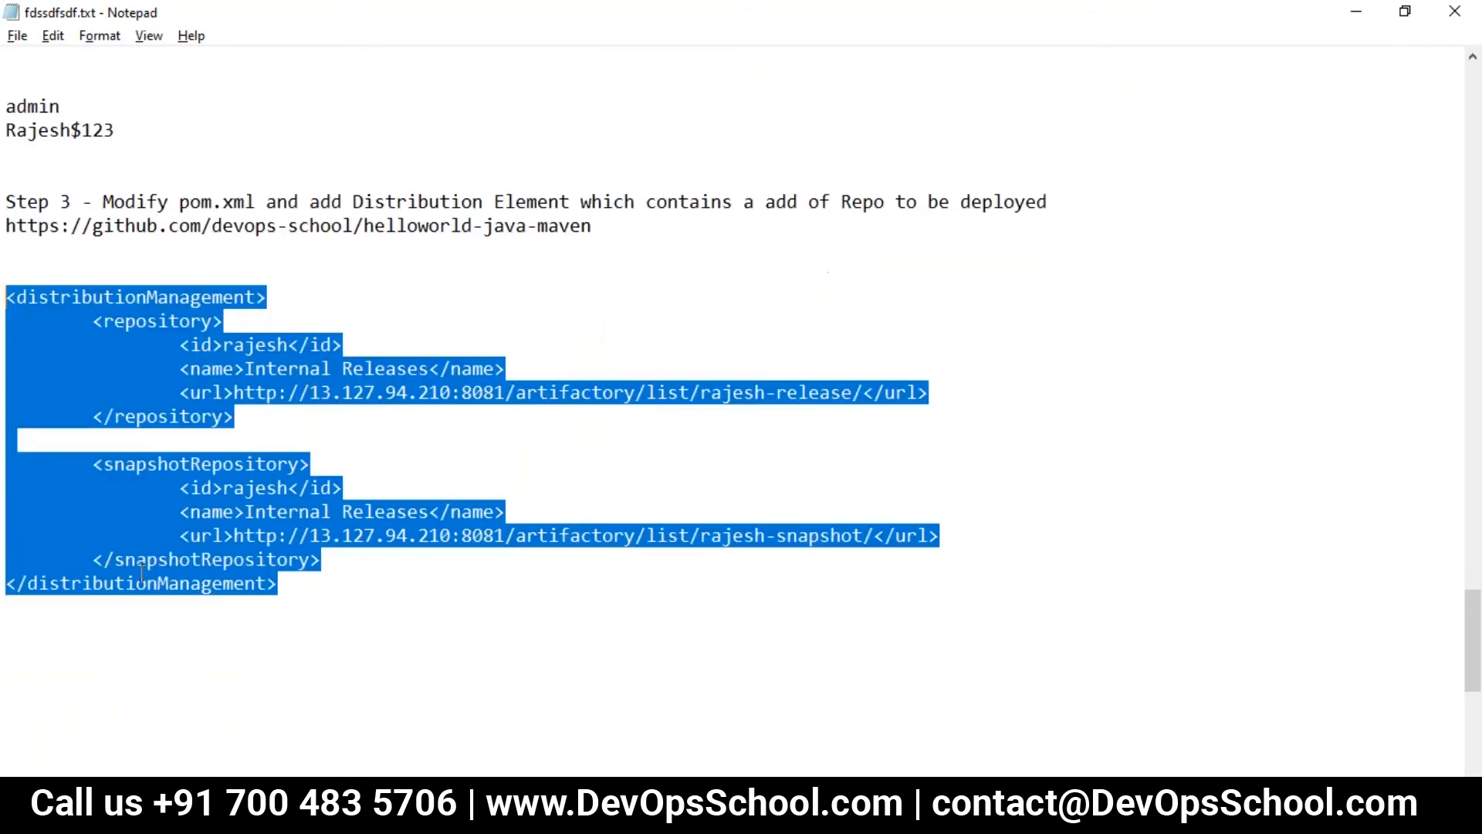
pyautogui.scroll(-3, 142, 572)
pyautogui.click(26, 437)
pyautogui.hotkey('ctrl', 'v')
pyautogui.hotkey('ctrl', 's')
# Replace the release repository URL in the second distributionManagement block with the devopsschool-local-release URL from the repository list, and save.
pyautogui.scroll(6, 758, 483)
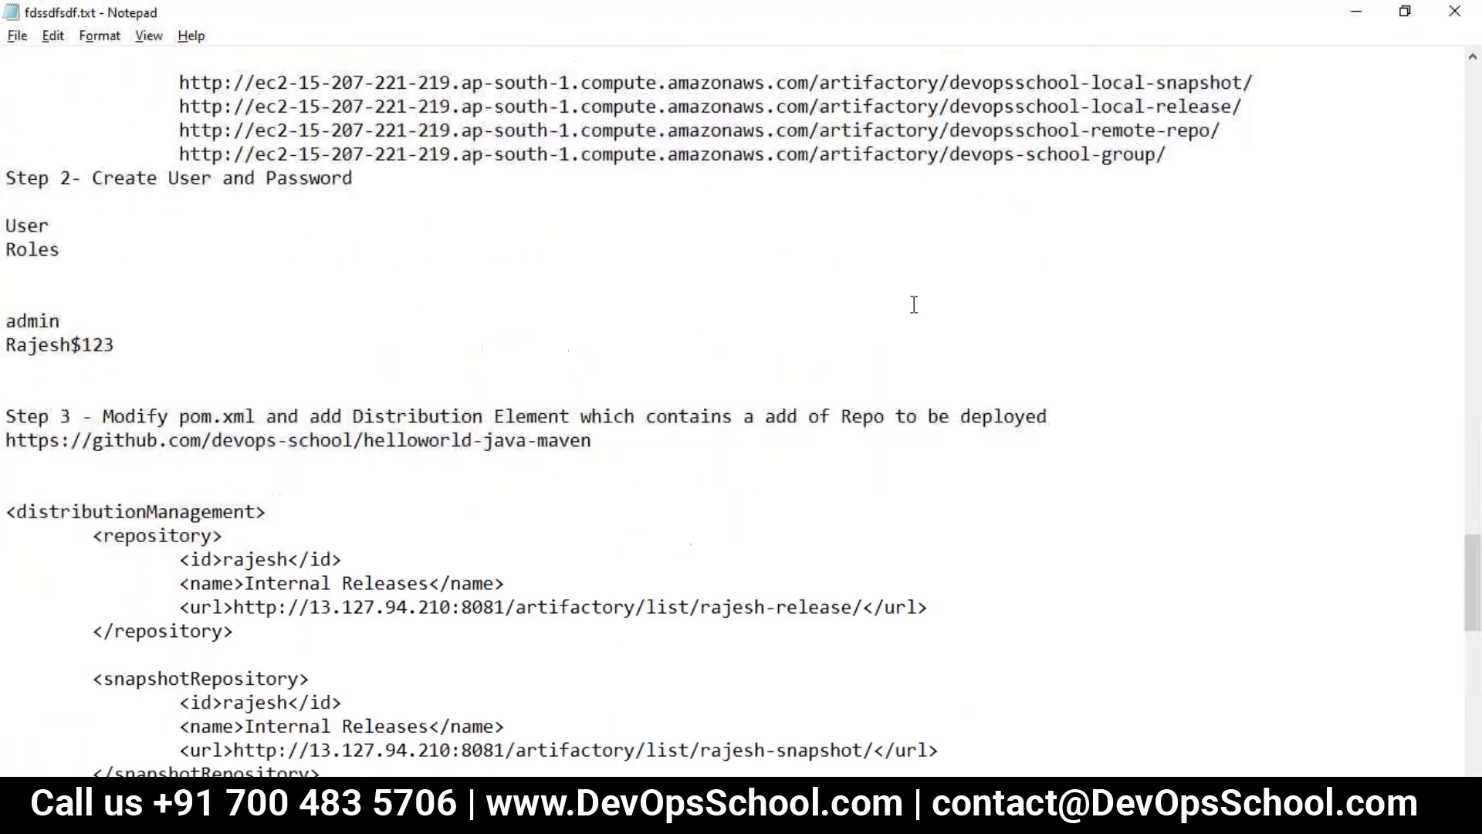
pyautogui.scroll(2, 914, 304)
pyautogui.moveTo(1260, 250); pyautogui.dragTo(179, 249)
pyautogui.hotkey('ctrl', 'c')
pyautogui.scroll(-2, 406, 538)
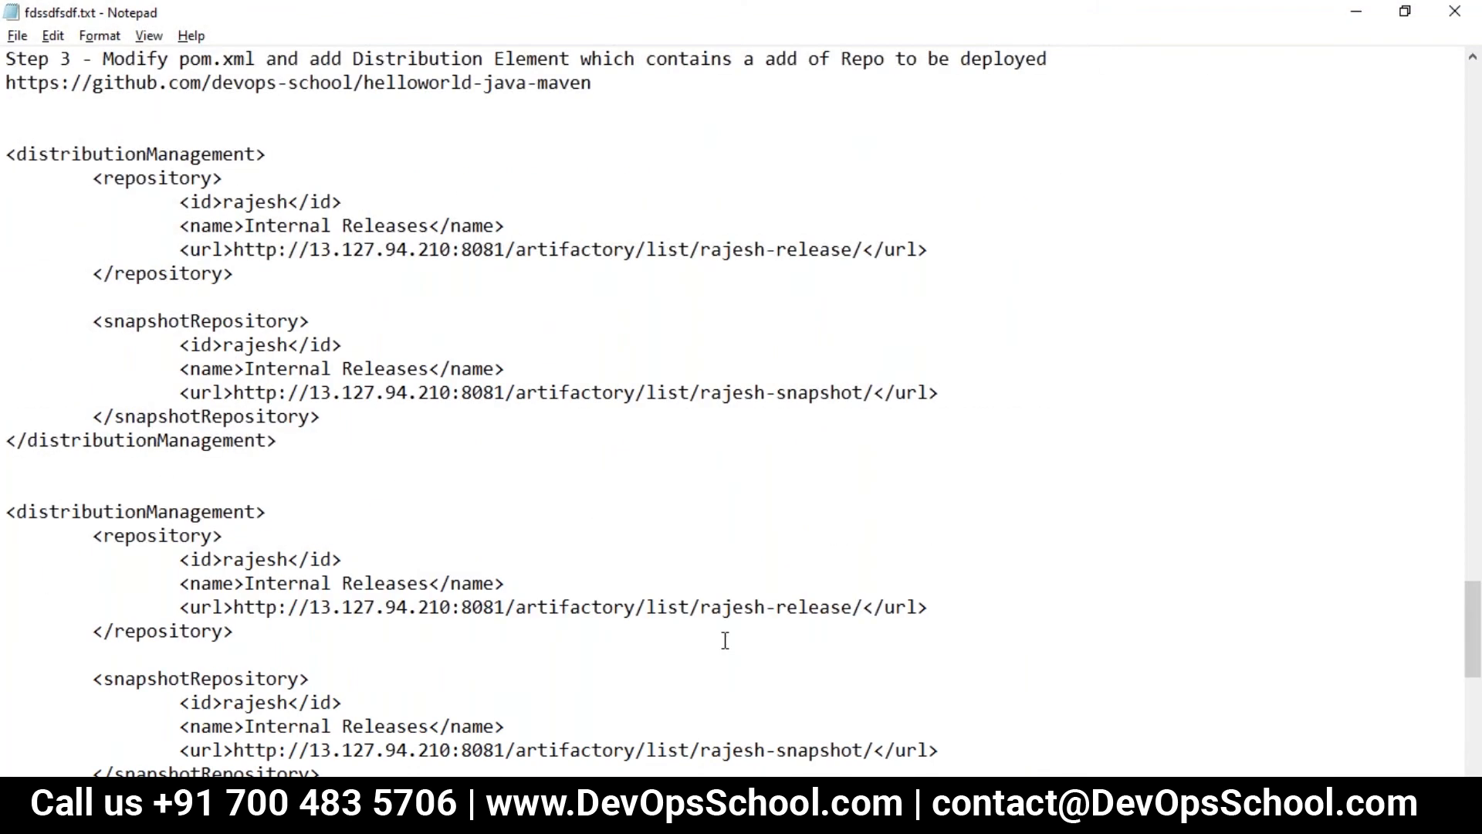
pyautogui.scroll(-3, 272, 460)
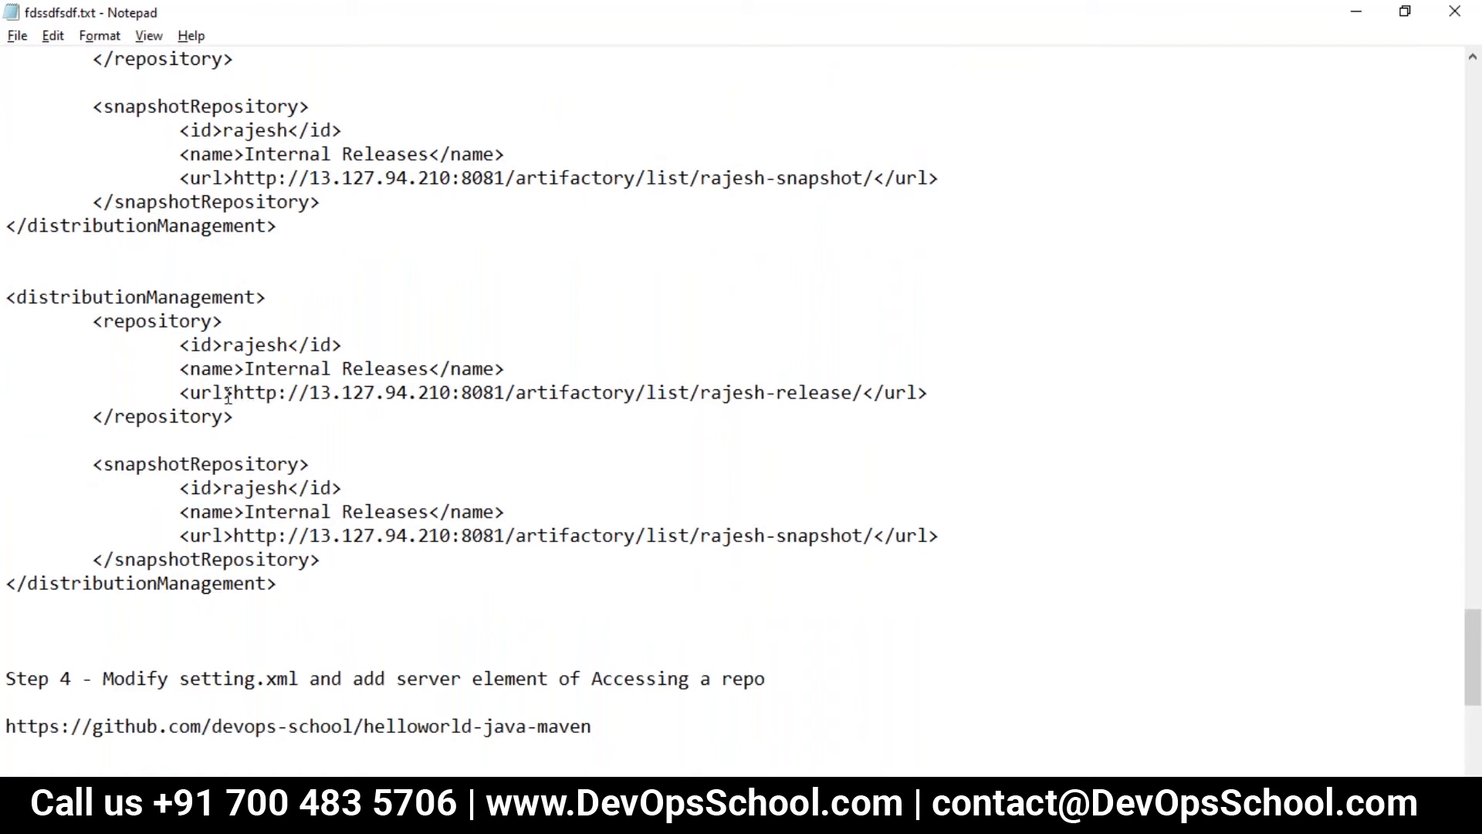
pyautogui.moveTo(136, 309); pyautogui.dragTo(325, 560)
pyautogui.click(731, 425)
pyautogui.moveTo(863, 393); pyautogui.dragTo(802, 417)
pyautogui.hotkey('ctrl', 'v')
pyautogui.hotkey('ctrl', 's')
# Replace the snapshotRepository URL in the second distributionManagement block with the devopsschool-local-snapshot URL from the repository list.
pyautogui.scroll(6, 861, 313)
pyautogui.scroll(4, 862, 313)
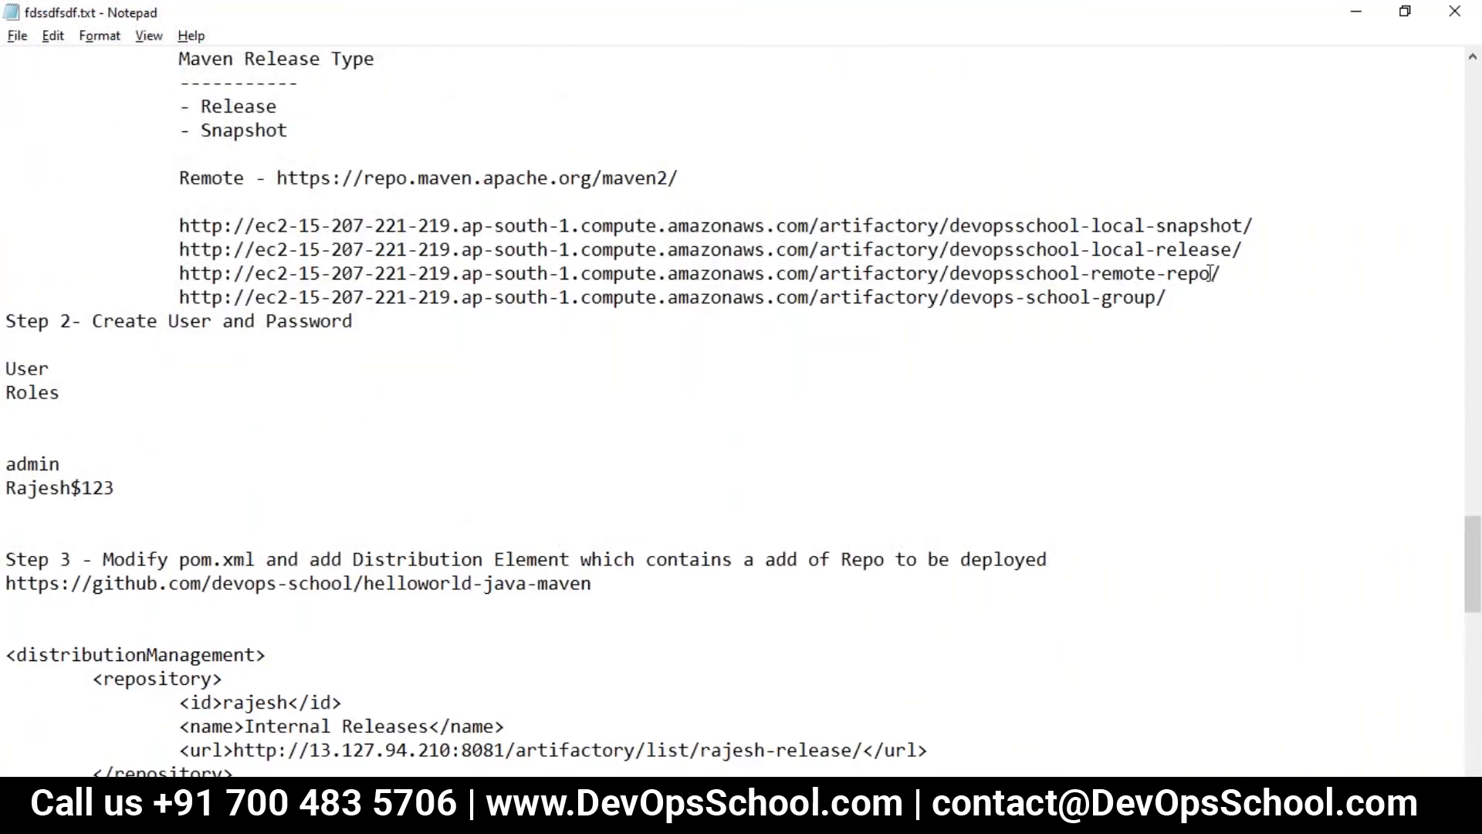
pyautogui.moveTo(1241, 250); pyautogui.dragTo(1113, 240)
pyautogui.moveTo(1258, 227); pyautogui.dragTo(182, 238)
pyautogui.hotkey('ctrl', 'c')
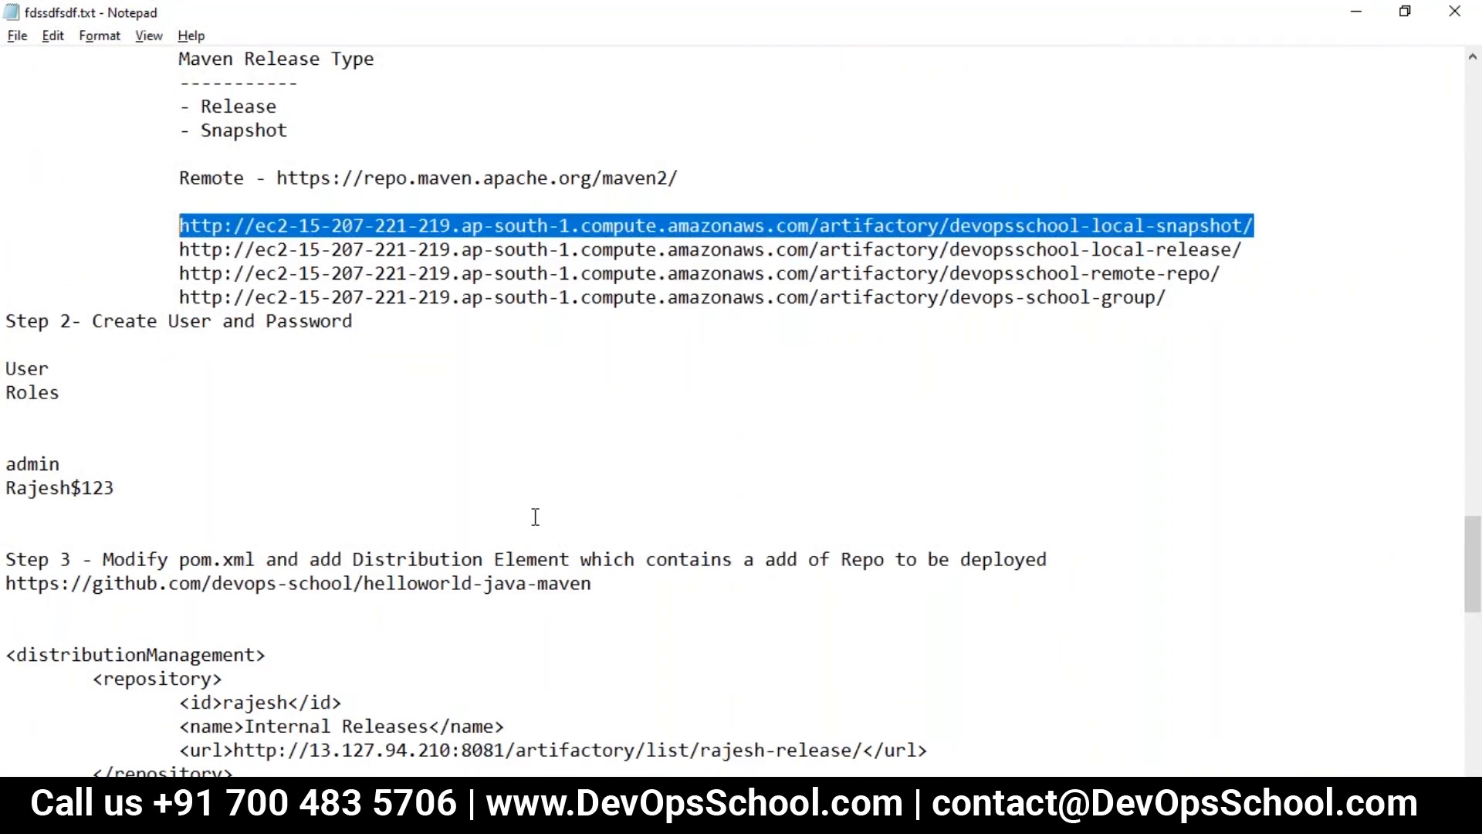
pyautogui.scroll(-12, 533, 529)
pyautogui.moveTo(881, 392); pyautogui.dragTo(539, 393)
pyautogui.moveTo(875, 392); pyautogui.dragTo(233, 394)
pyautogui.hotkey('ctrl', 'v')
pyautogui.hotkey('ctrl', '-')
pyautogui.hotkey('ctrl', '+')
# Set the id of both the repository and snapshotRepository elements in the second block to artifact.
pyautogui.moveTo(278, 442); pyautogui.dragTo(6, 153)
pyautogui.click(260, 186)
pyautogui.moveTo(296, 201); pyautogui.dragTo(223, 201)
pyautogui.click(255, 202)
pyautogui.write('artifact')
pyautogui.moveTo(309, 202); pyautogui.dragTo(223, 200)
pyautogui.hotkey('ctrl', 'c')
pyautogui.moveTo(288, 345); pyautogui.dragTo(223, 344)
pyautogui.hotkey('ctrl', 'v')
# Copy the edited distributionManagement block into pom.xml in Notepad++ after the closing dependencies tag, and save the file.
pyautogui.moveTo(333, 455); pyautogui.dragTo(10, 139)
pyautogui.hotkey('ctrl', 'c')
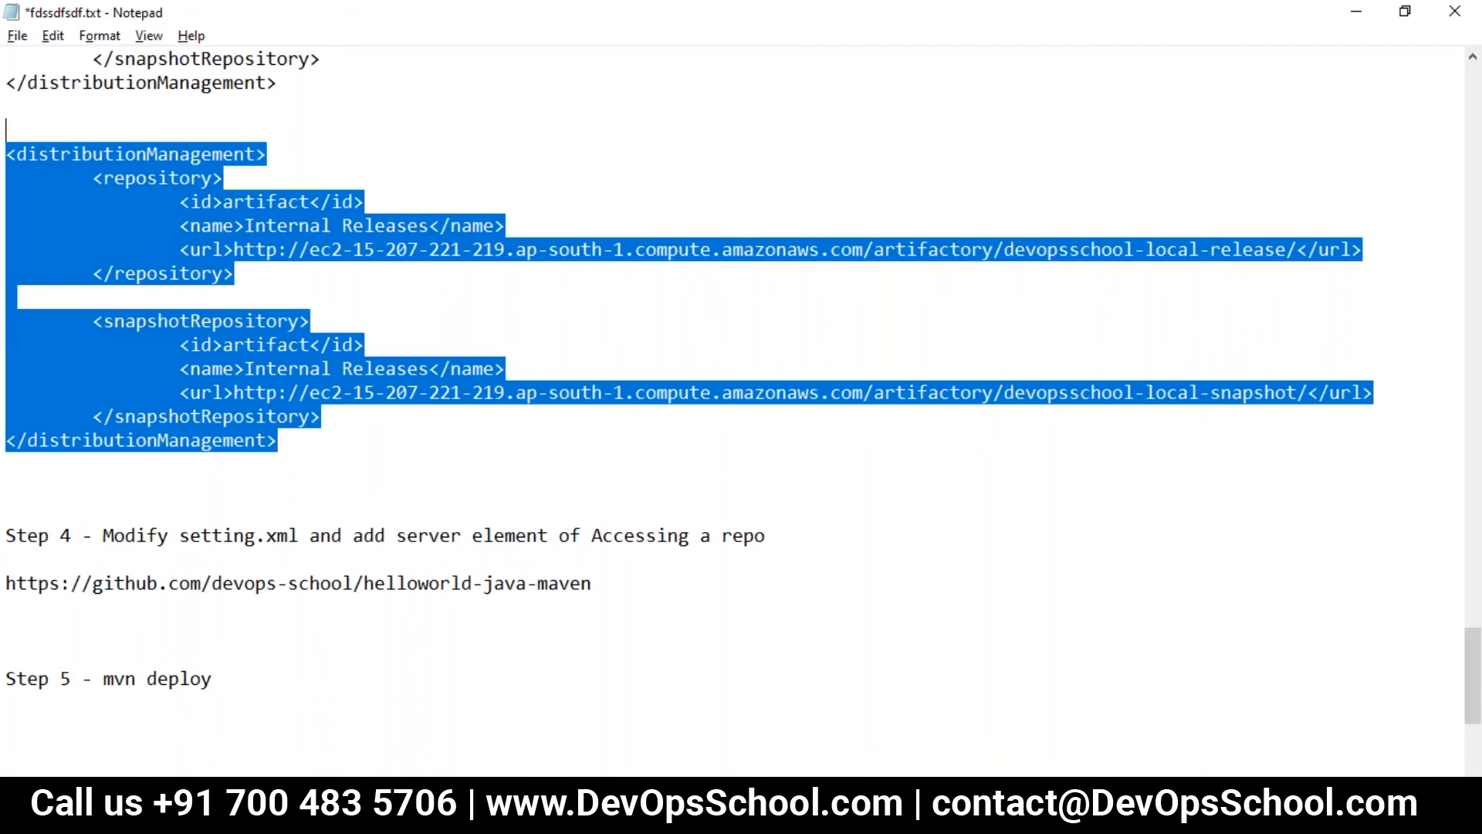
pyautogui.hotkey('alt', 'Tab')
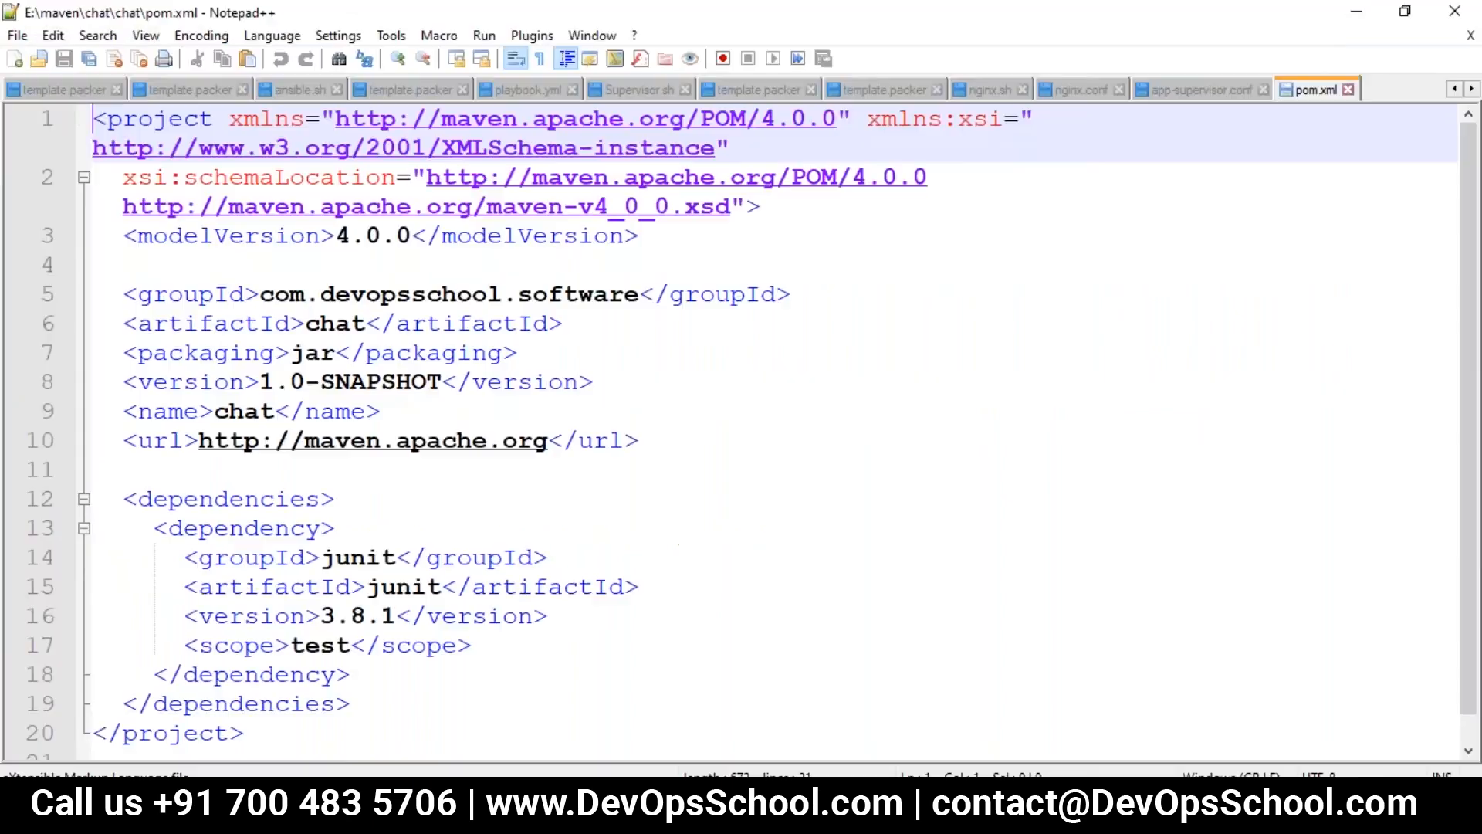
pyautogui.scroll(-1, 359, 672)
pyautogui.click(358, 673)
pyautogui.press('Return')
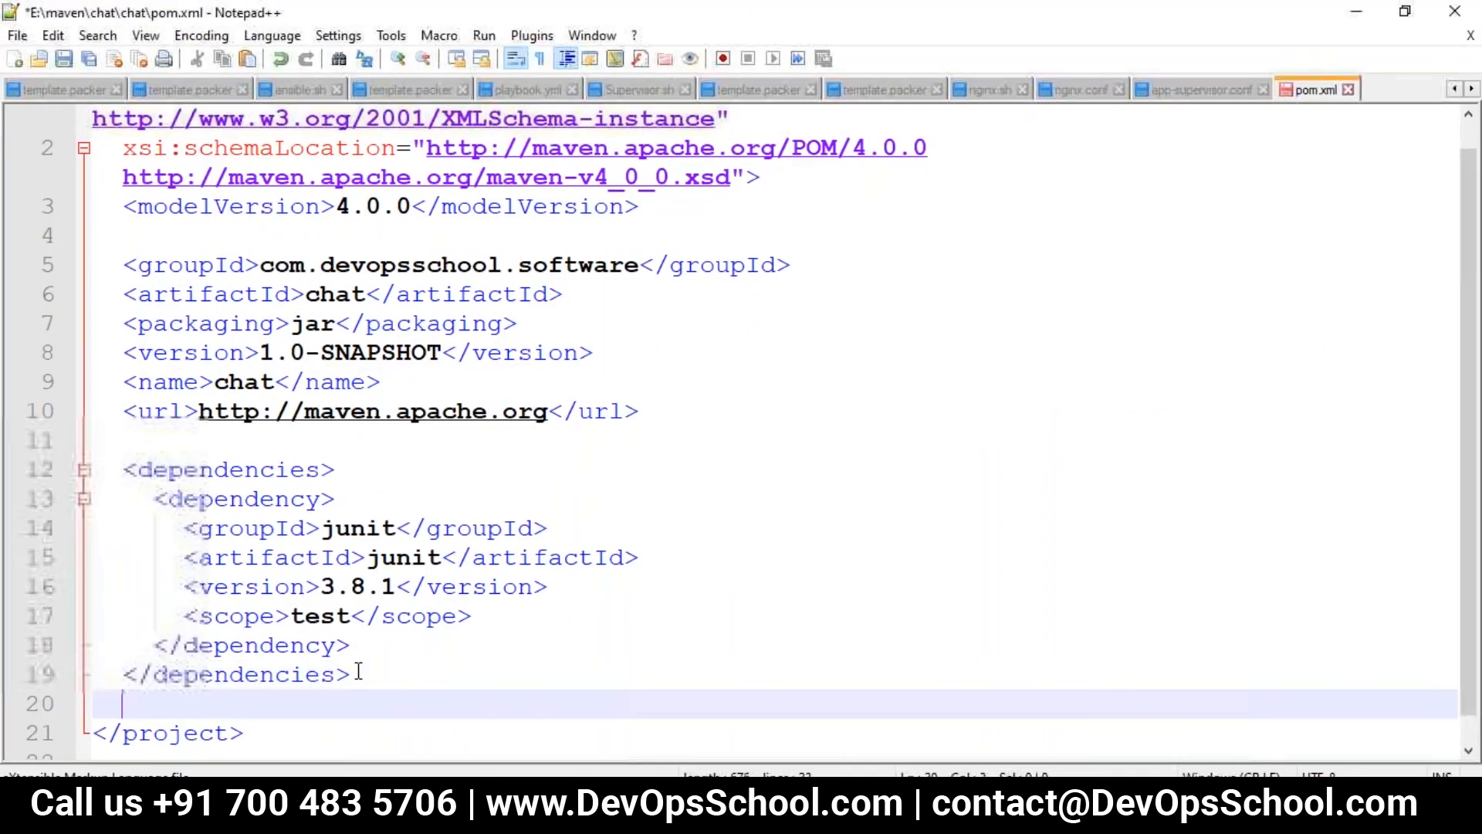
pyautogui.hotkey('ctrl', 'v')
pyautogui.hotkey('ctrl', 's')
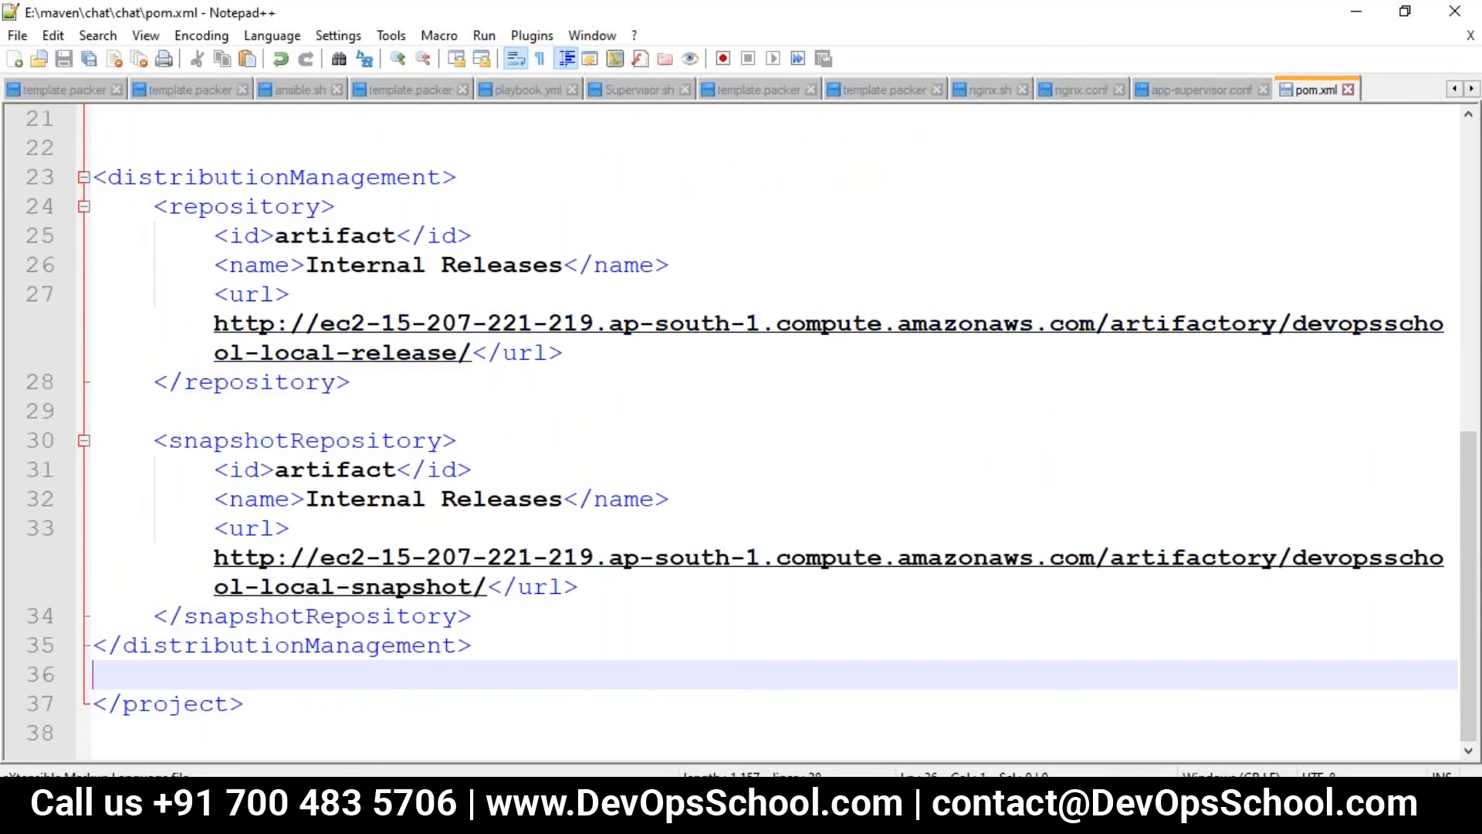
# Review the distributionManagement block in pom.xml, and compare it with Step 3 and Step 4 in the Notepad notes.
pyautogui.moveTo(513, 644); pyautogui.dragTo(92, 177)
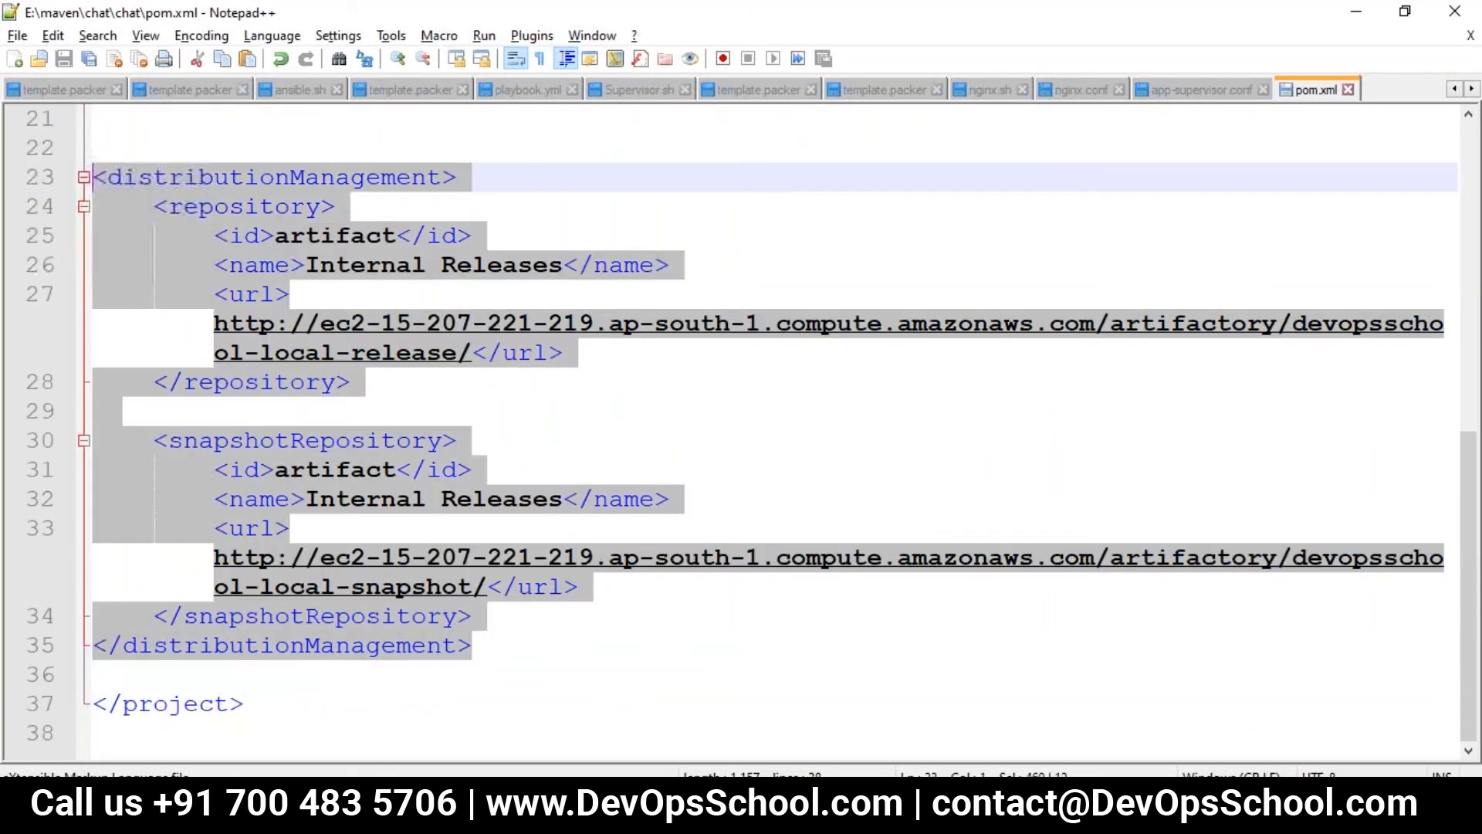
pyautogui.hotkey('alt', 'Tab')
pyautogui.scroll(10, 115, 402)
pyautogui.moveTo(7, 344); pyautogui.dragTo(398, 369)
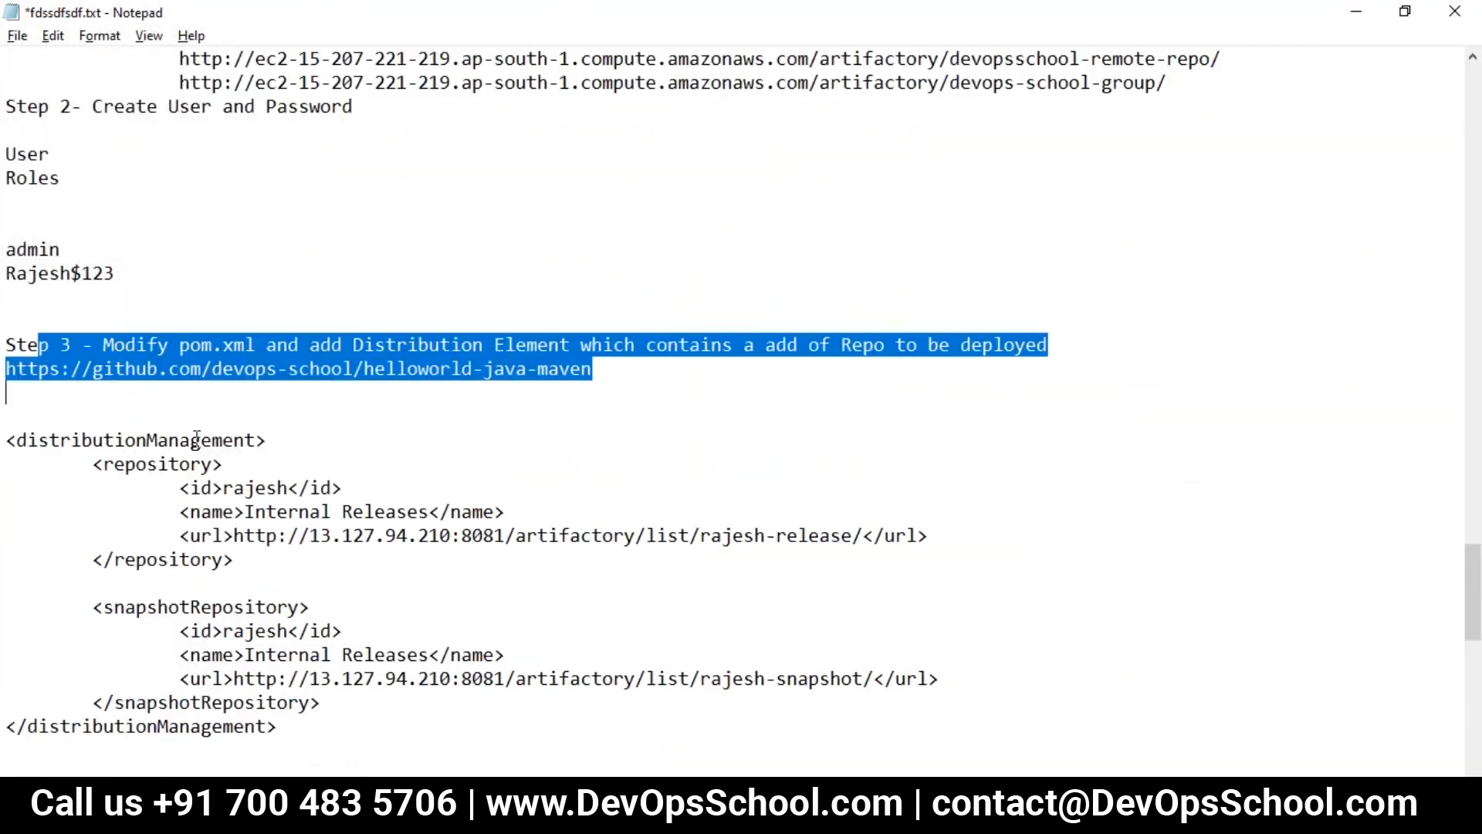
pyautogui.scroll(-6, 243, 501)
pyautogui.scroll(-7, 244, 500)
pyautogui.moveTo(39, 321); pyautogui.dragTo(382, 345)
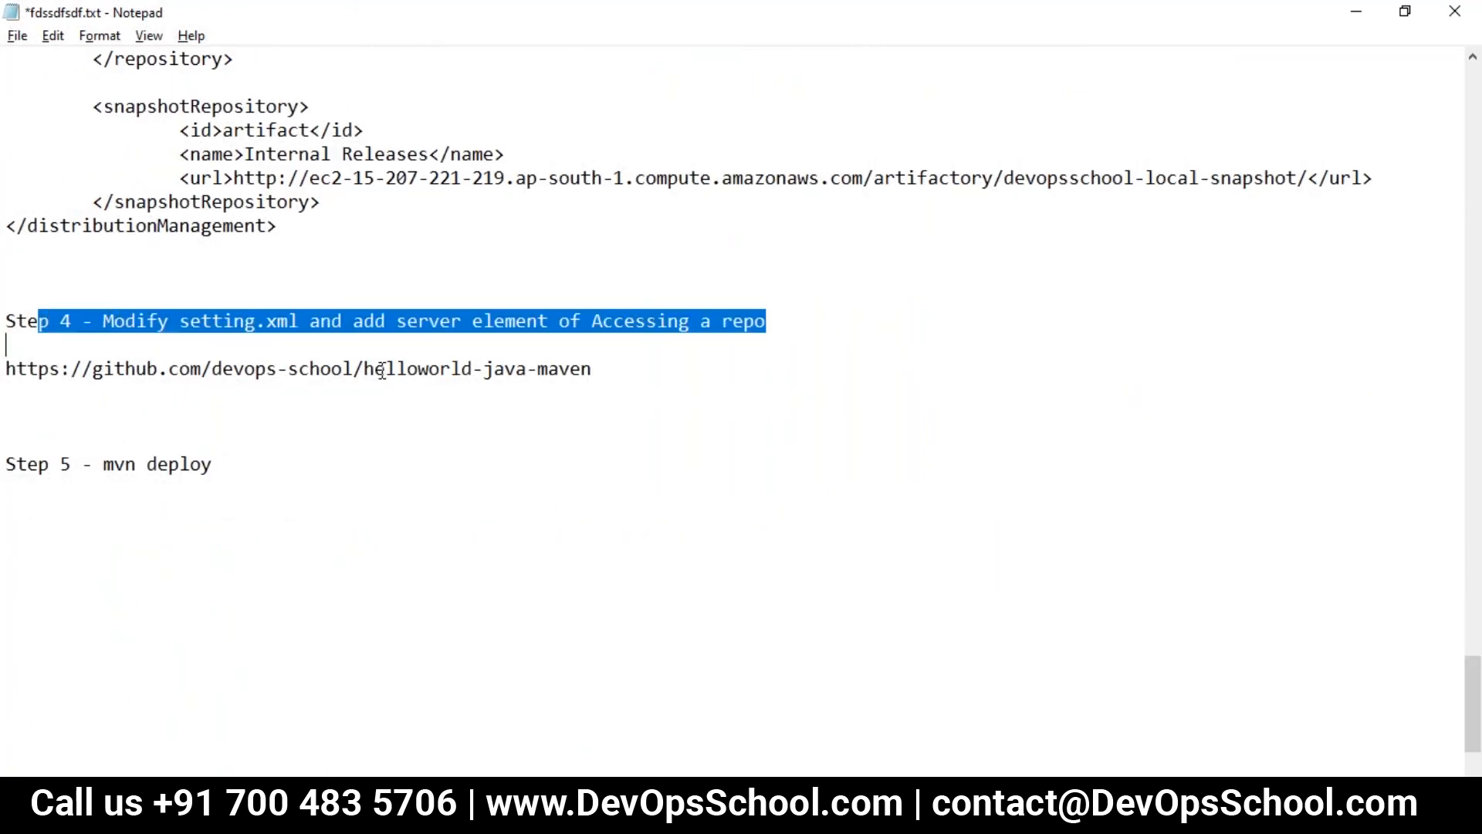
# Save the notes file and highlight setting.xml in the Step 4 heading.
pyautogui.hotkey('ctrl', 's')
pyautogui.click(727, 366)
pyautogui.press('Up')
pyautogui.moveTo(503, 332); pyautogui.dragTo(119, 312)
pyautogui.doubleClick(276, 325)
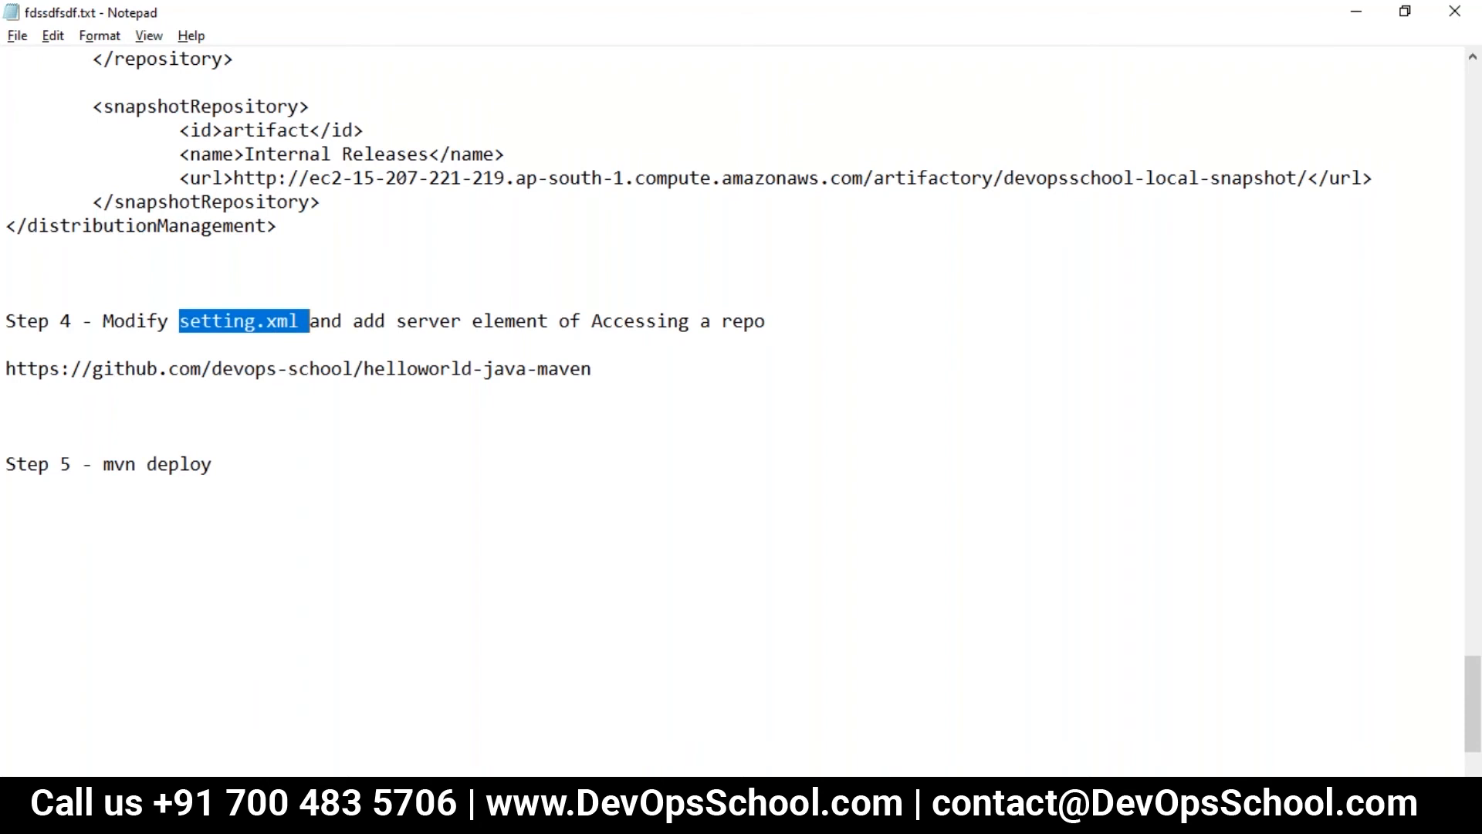
# Copy the sample server element, including its password field, from the GitHub README's SETTING.XML section into Step 4 of the Notepad notes, and save.
pyautogui.hotkey('alt', 'Tab')
pyautogui.click(1135, 20)
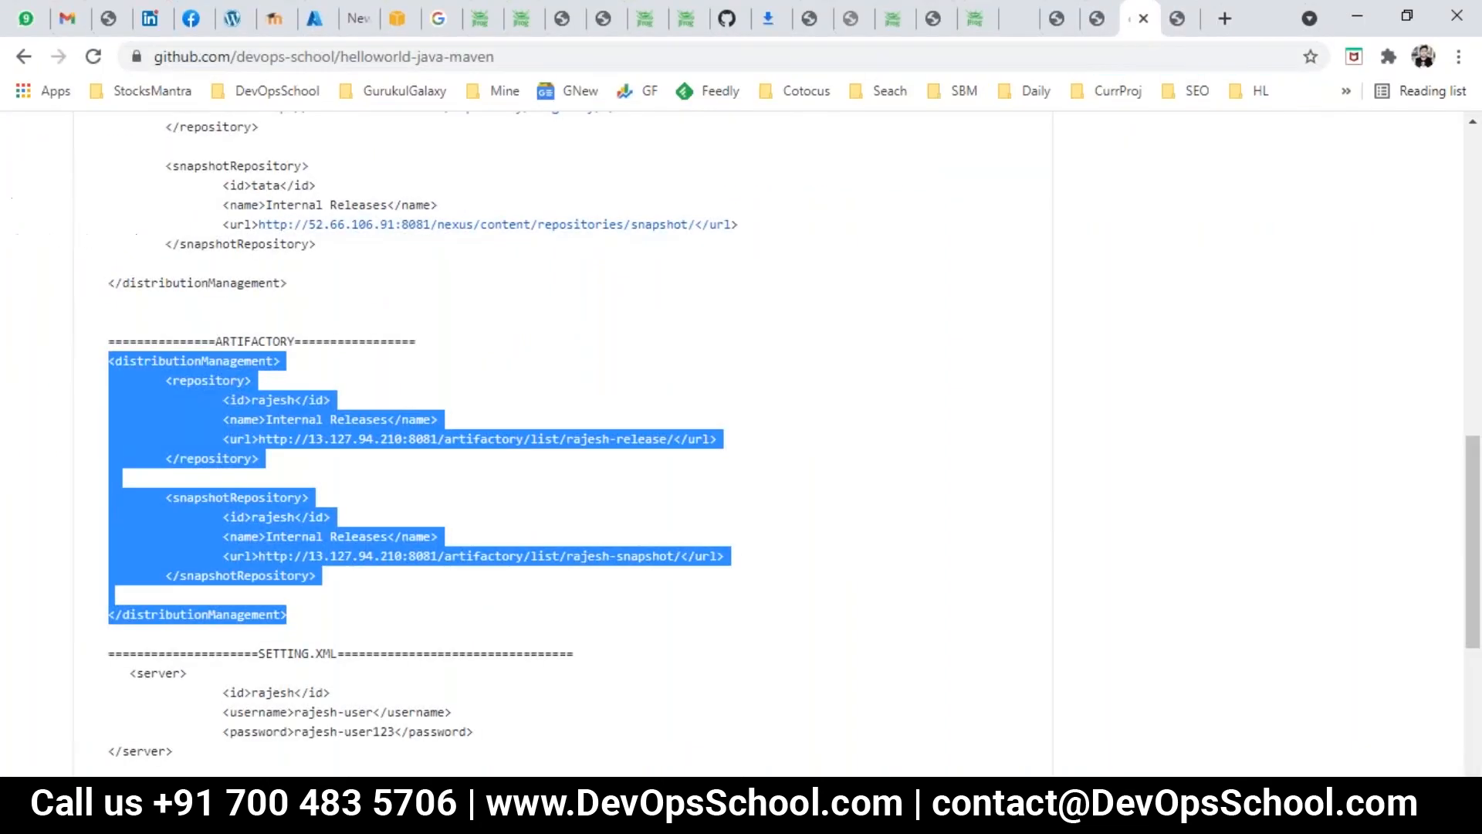
pyautogui.scroll(-4, 363, 463)
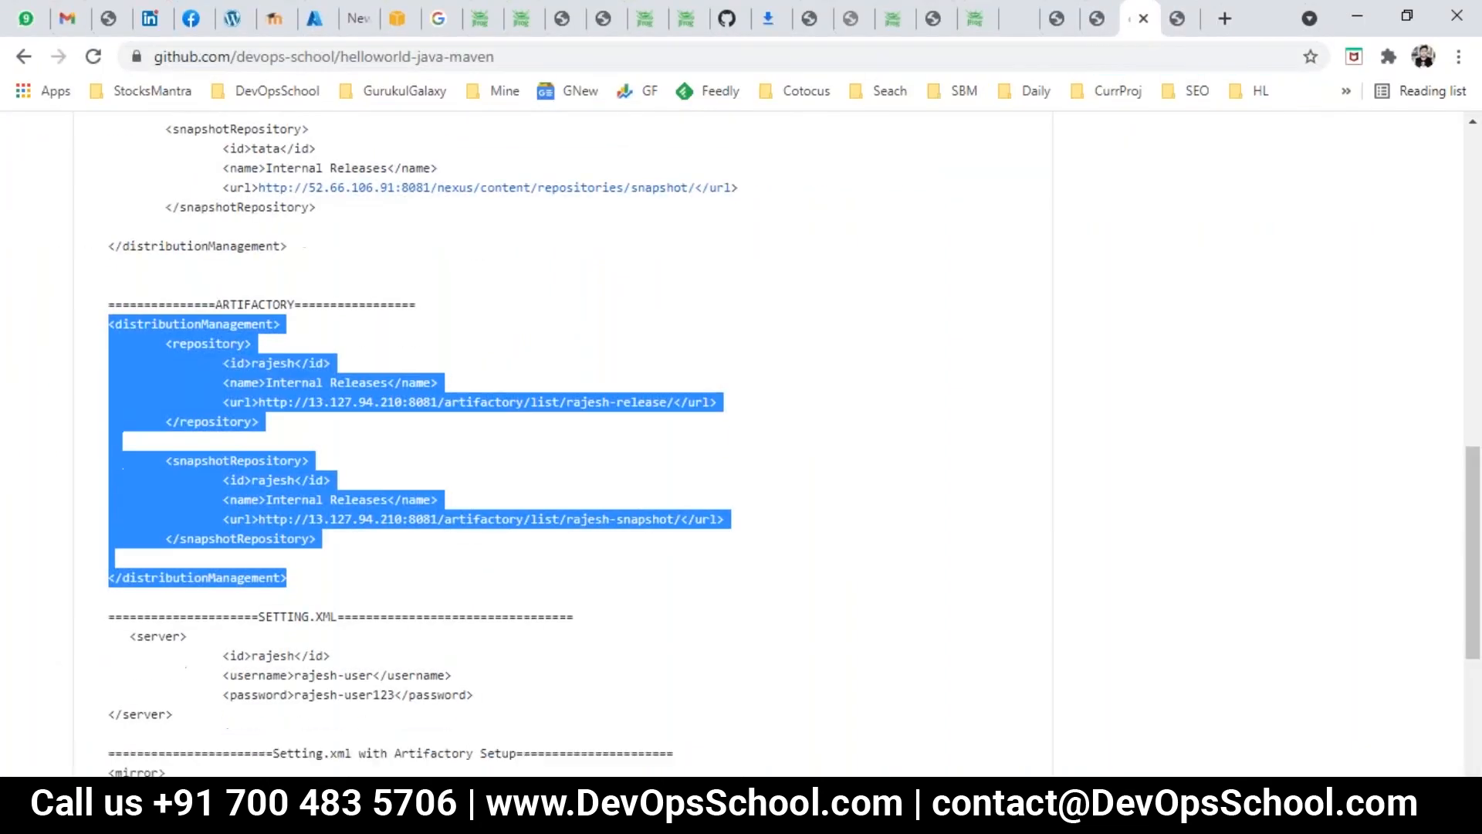
pyautogui.moveTo(110, 284); pyautogui.dragTo(179, 361)
pyautogui.hotkey('ctrl', 'c')
pyautogui.hotkey('alt', 'Tab')
pyautogui.click(120, 248)
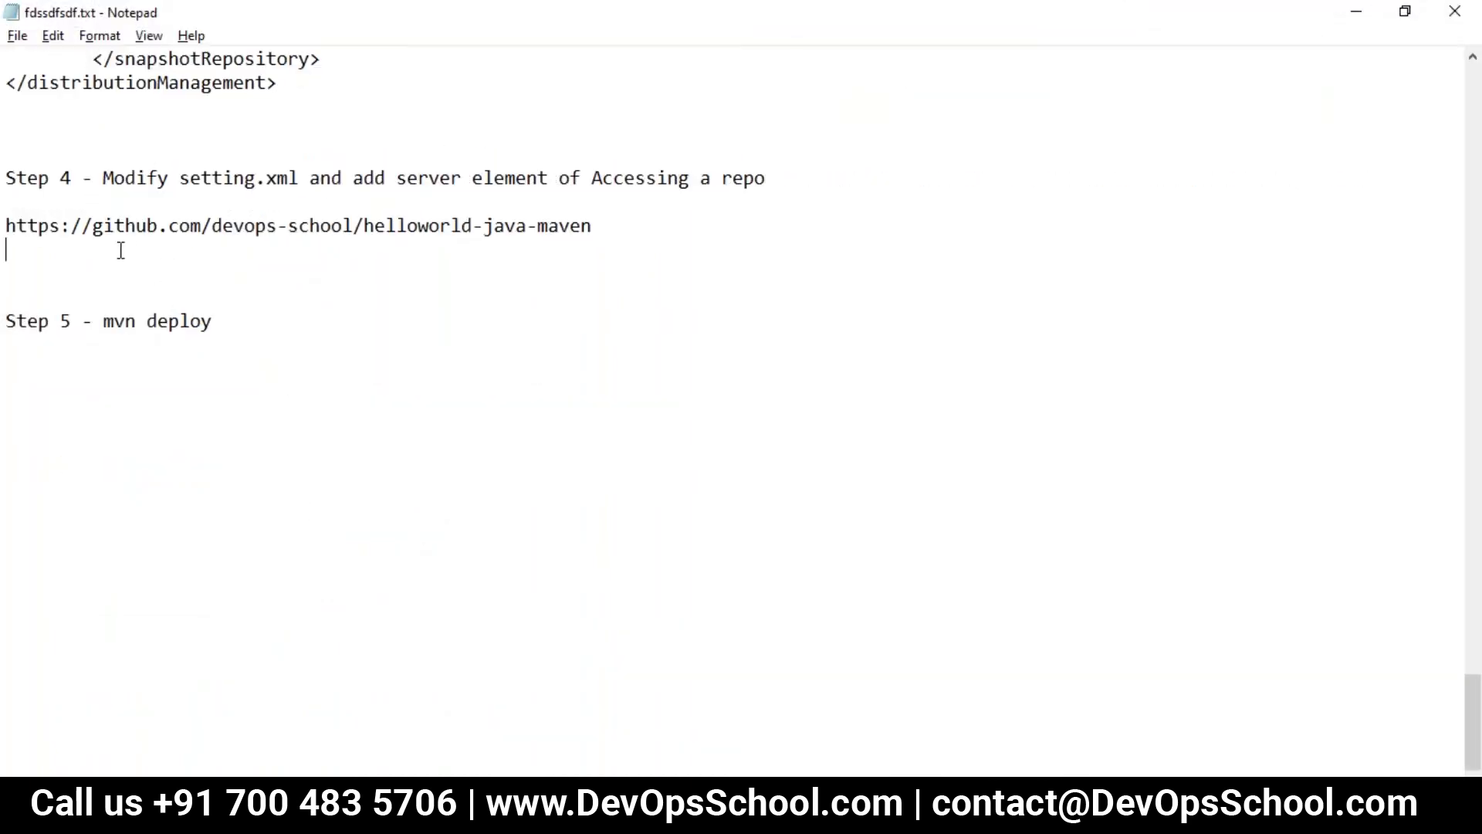
pyautogui.hotkey('ctrl', 'v')
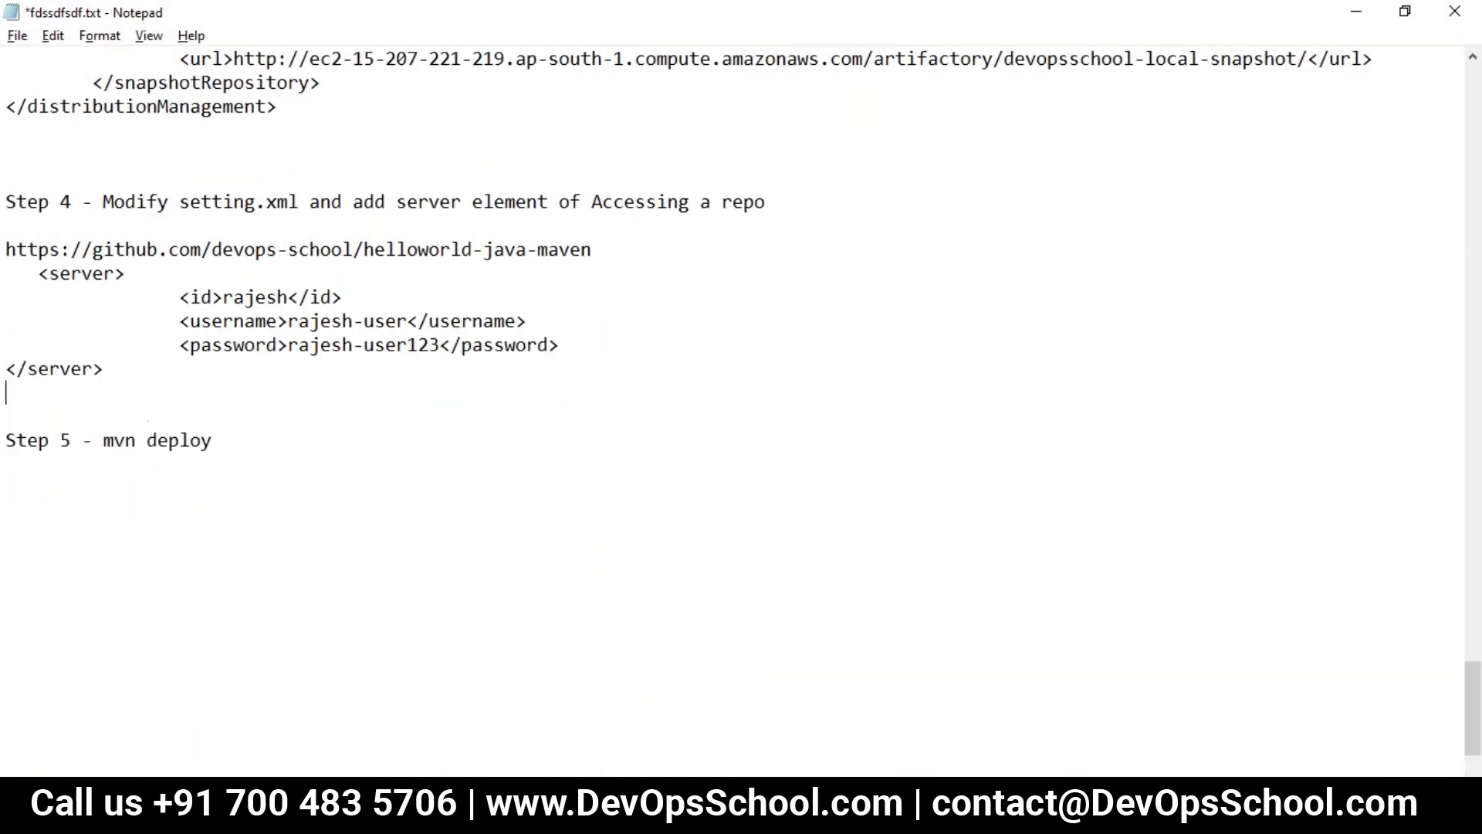
pyautogui.click(594, 249)
pyautogui.press('Return')
pyautogui.hotkey('ctrl', 's')
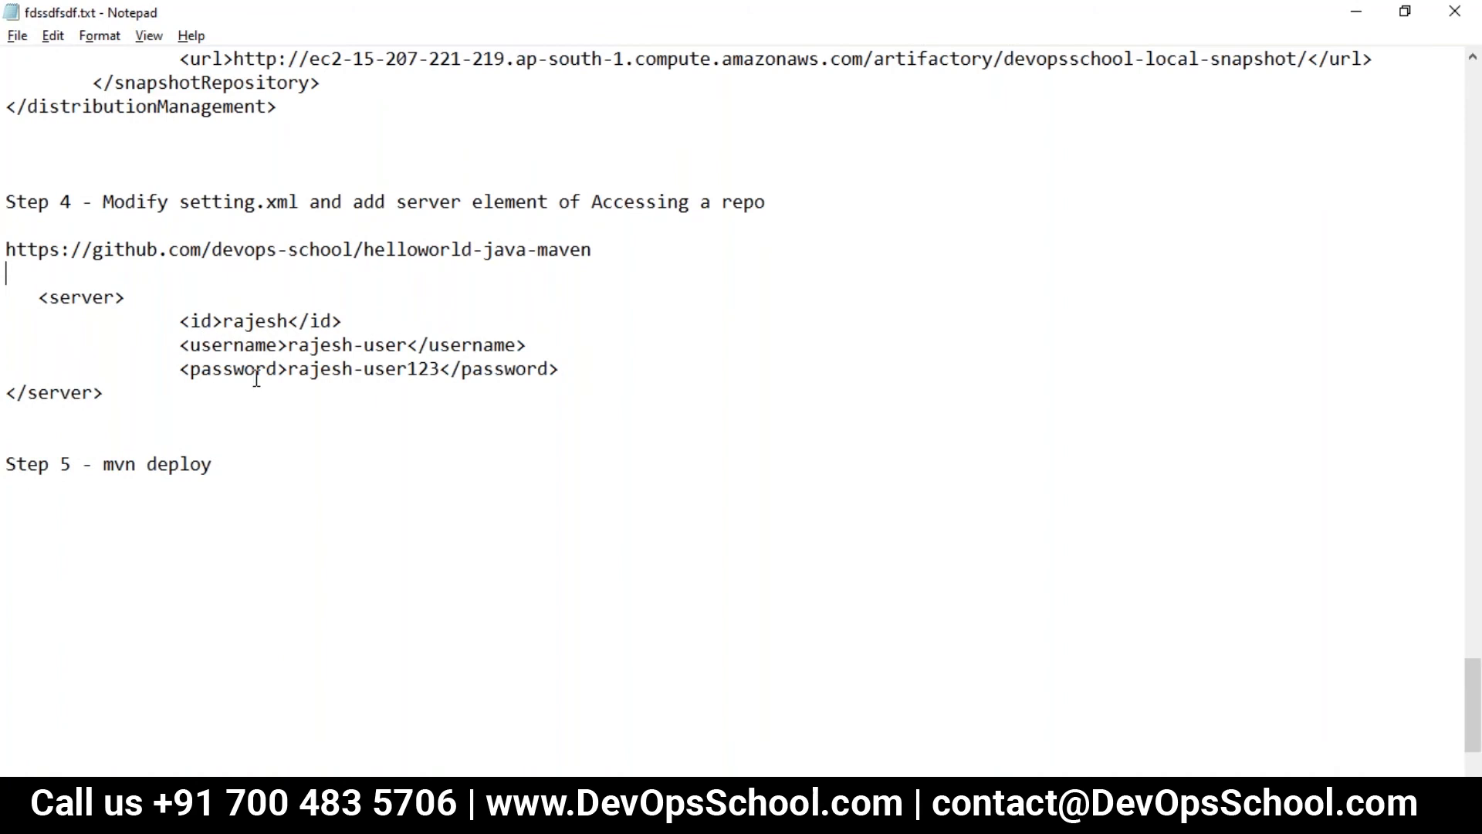
# Replace the id in the Step 4 server element with artifact, copied from the repository element.
pyautogui.scroll(8, 264, 319)
pyautogui.moveTo(313, 442); pyautogui.dragTo(224, 440)
pyautogui.hotkey('ctrl', 'c')
pyautogui.scroll(-4, 288, 599)
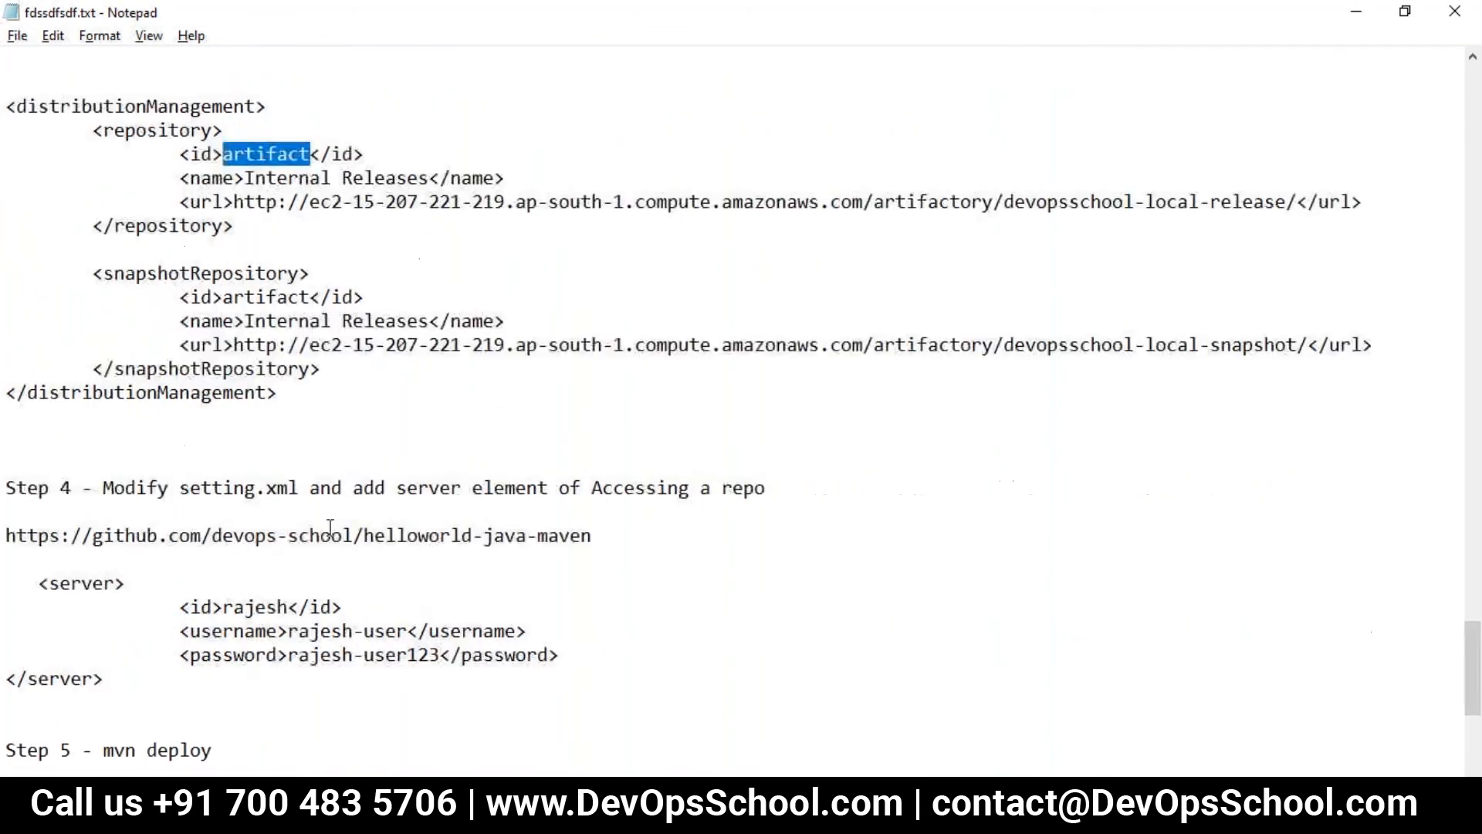
pyautogui.moveTo(288, 606); pyautogui.dragTo(223, 607)
pyautogui.hotkey('ctrl', 'v')
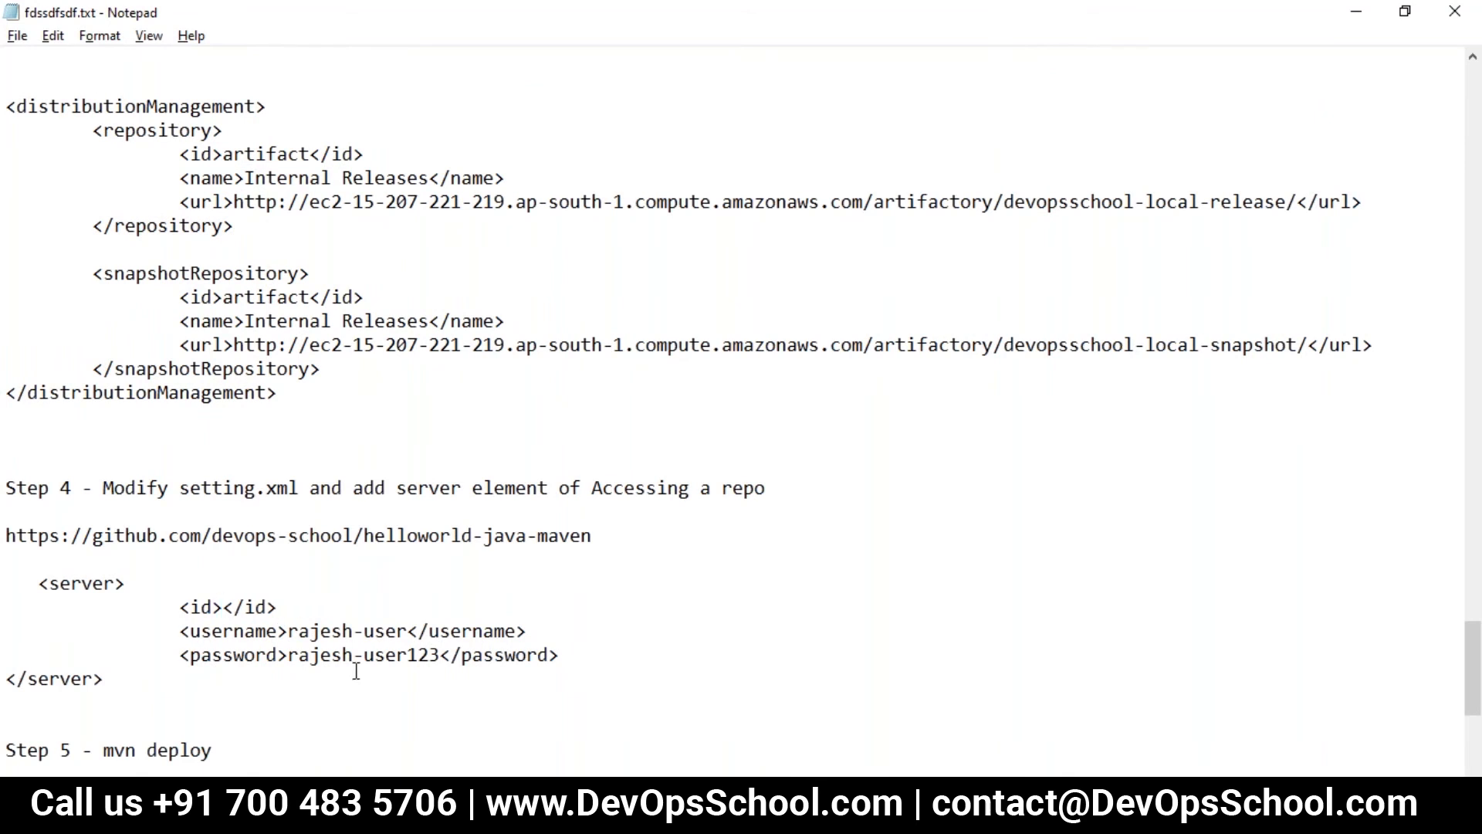
# Move the admin username and password lines from Step 2 to below the server element in Step 4.
pyautogui.scroll(4, 146, 426)
pyautogui.scroll(-6, 154, 478)
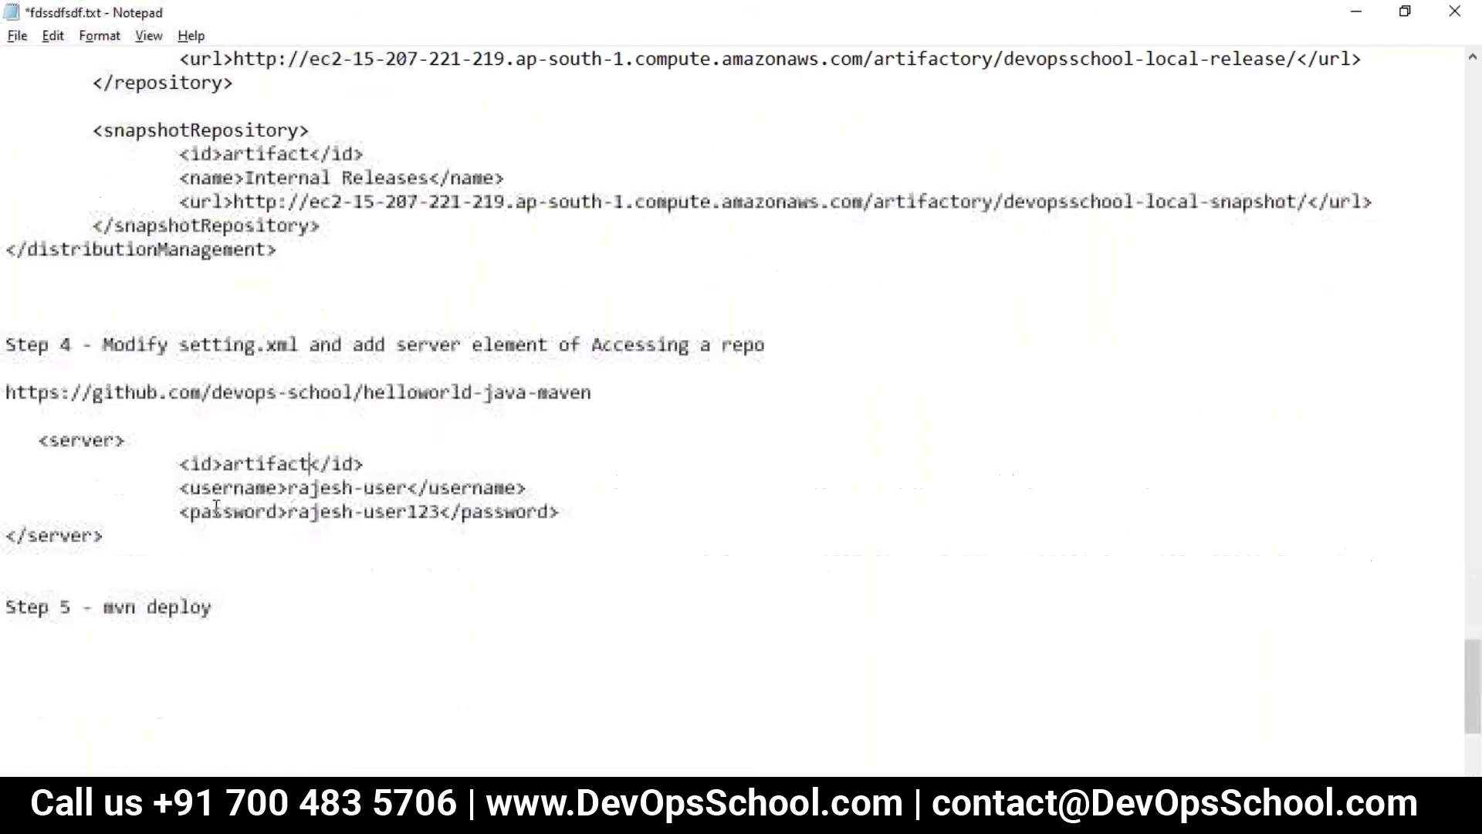
pyautogui.scroll(10, 165, 516)
pyautogui.moveTo(115, 512); pyautogui.dragTo(11, 482)
pyautogui.hotkey('ctrl', 'c')
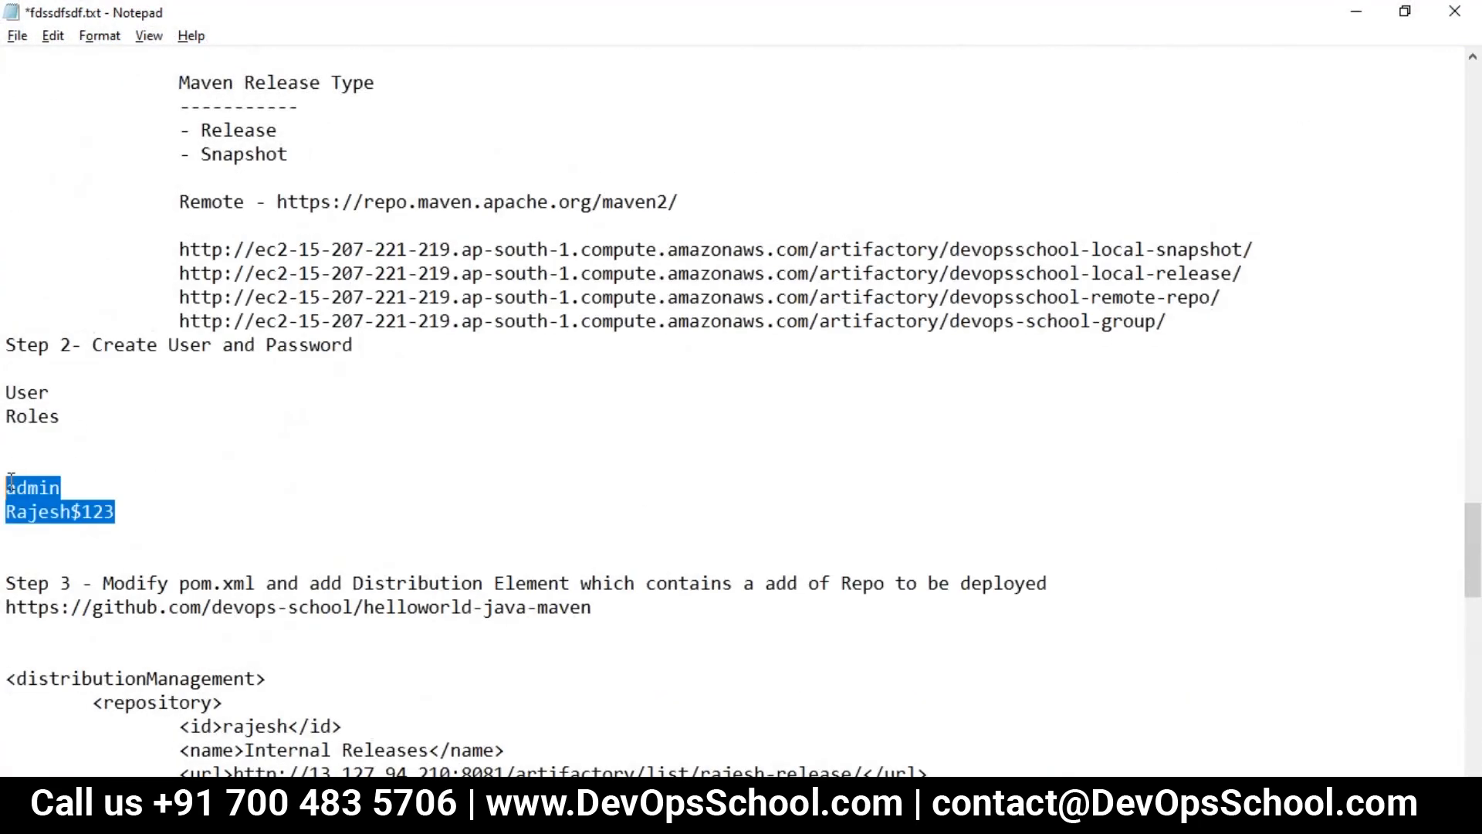
pyautogui.scroll(-18, 166, 553)
pyautogui.click(57, 378)
pyautogui.hotkey('ctrl', 'v')
pyautogui.press('Return')
pyautogui.press('Return')
# Set the server element's username to admin and its password to the account password from the lines below it.
pyautogui.doubleClick(65, 369)
pyautogui.hotkey('ctrl', 'c')
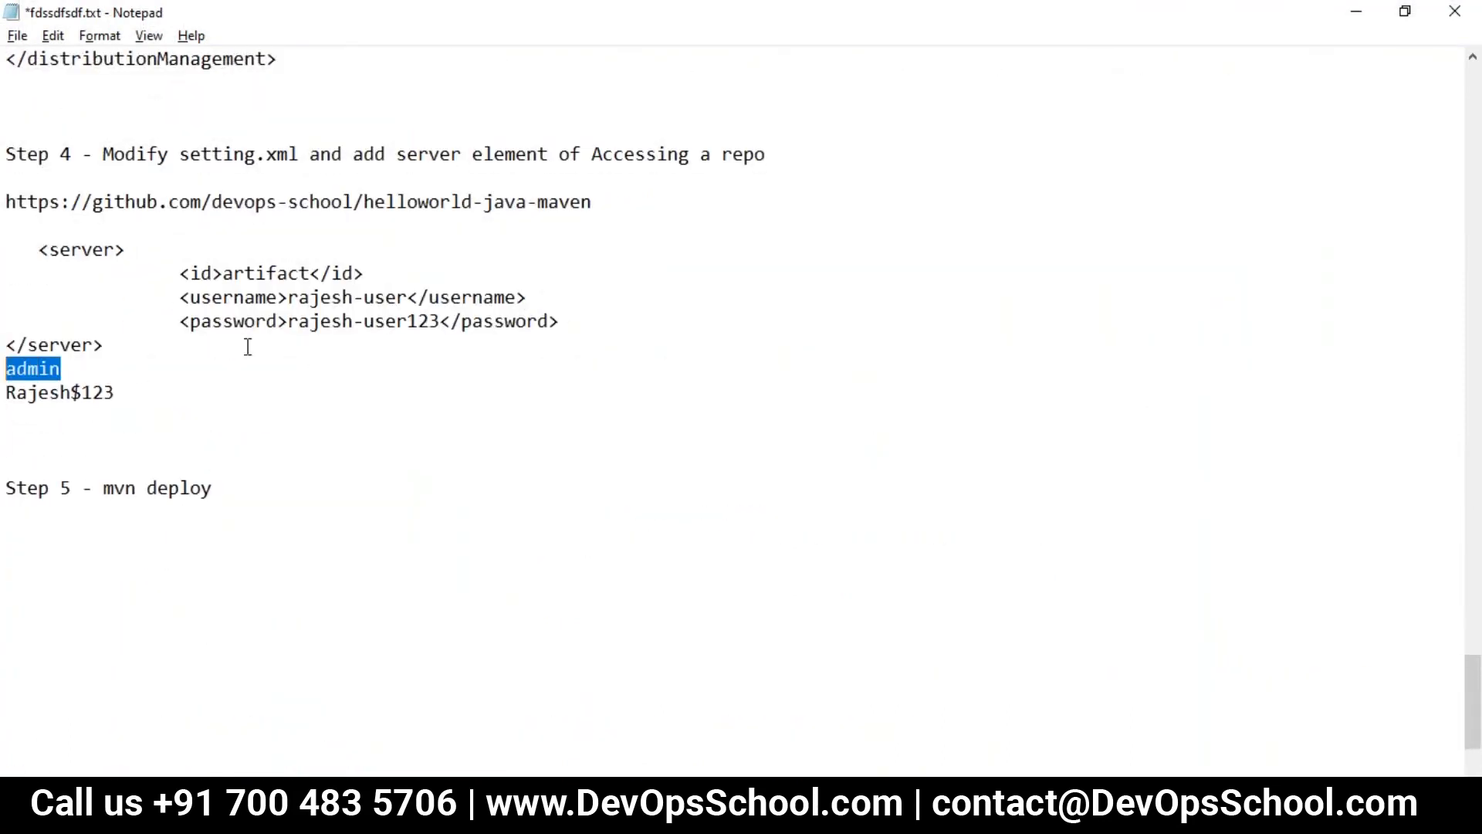
pyautogui.moveTo(407, 297); pyautogui.dragTo(289, 297)
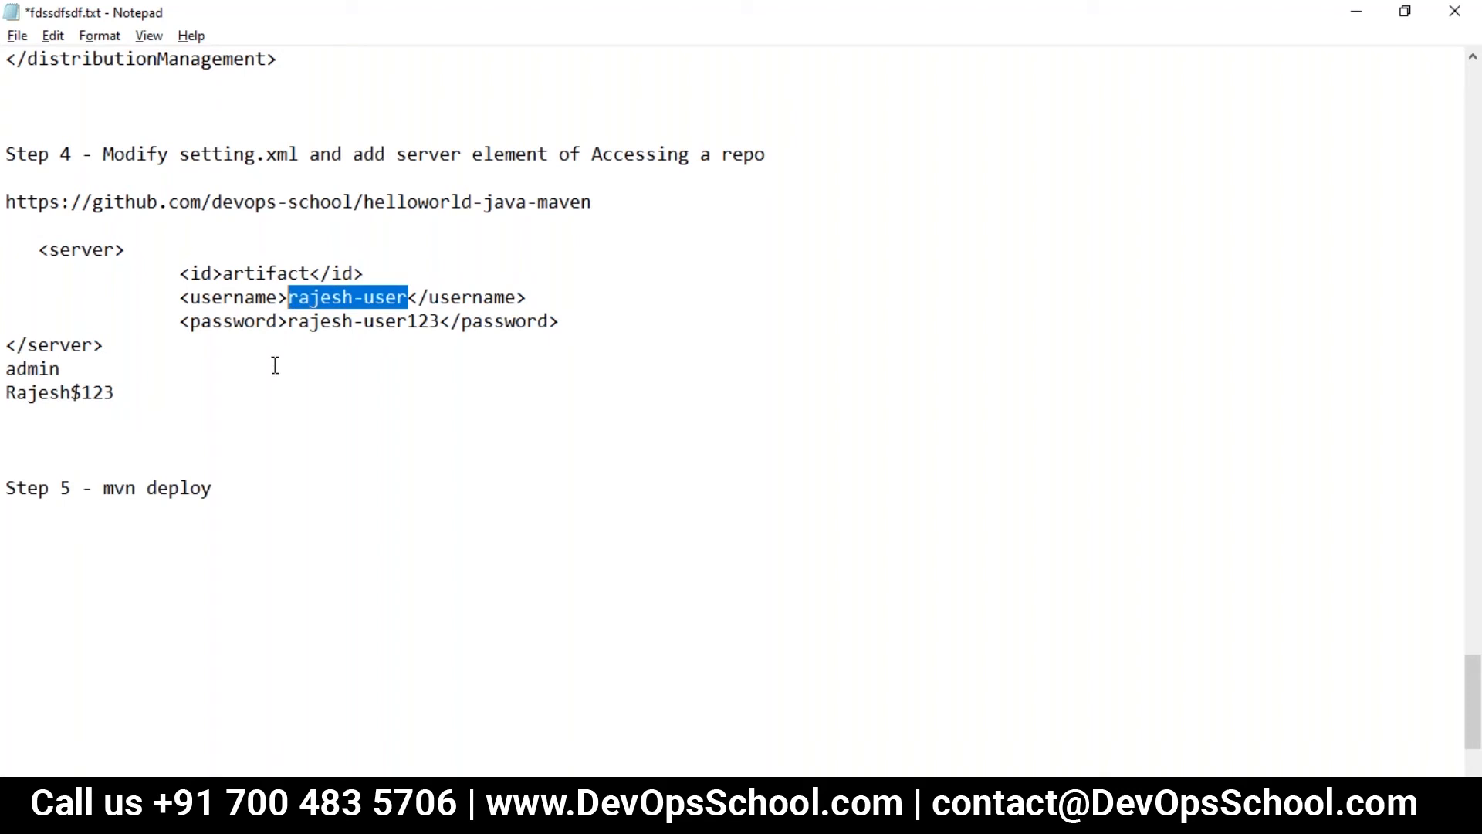
pyautogui.hotkey('ctrl', 'v')
pyautogui.moveTo(116, 393); pyautogui.dragTo(7, 392)
pyautogui.moveTo(439, 321); pyautogui.dragTo(287, 321)
pyautogui.hotkey('ctrl', 'v')
# Insert blank lines between the closing server tag and the credential lines, and save the notes.
pyautogui.moveTo(116, 393); pyautogui.dragTo(6, 393)
pyautogui.click(136, 343)
pyautogui.press('Return')
pyautogui.press('Return')
pyautogui.hotkey('ctrl', 's')
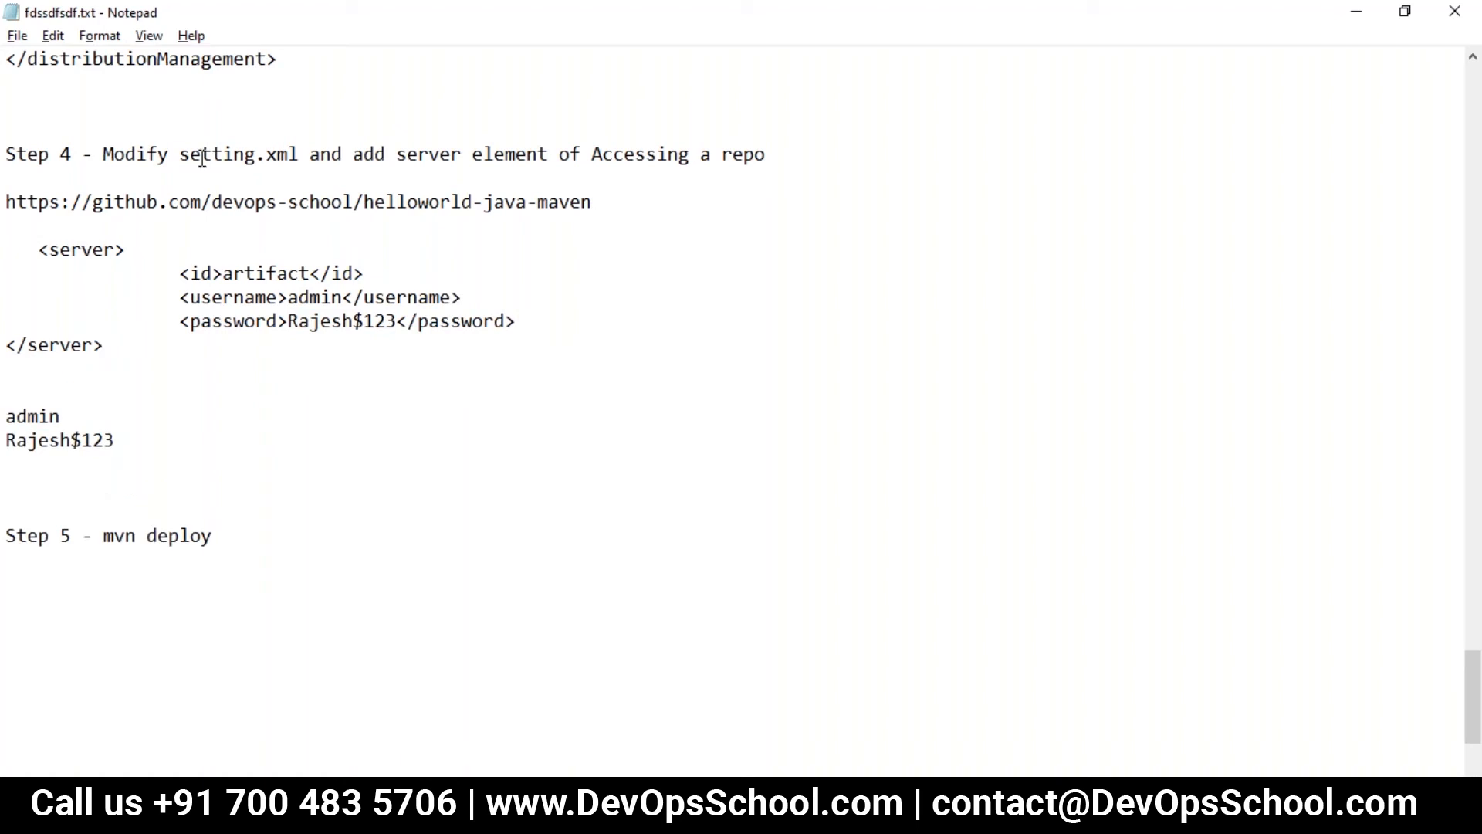
# Indent the closing server tag to line up with the opening server tag in Step 4.
pyautogui.moveTo(202, 155); pyautogui.dragTo(278, 154)
pyautogui.click(11, 343)
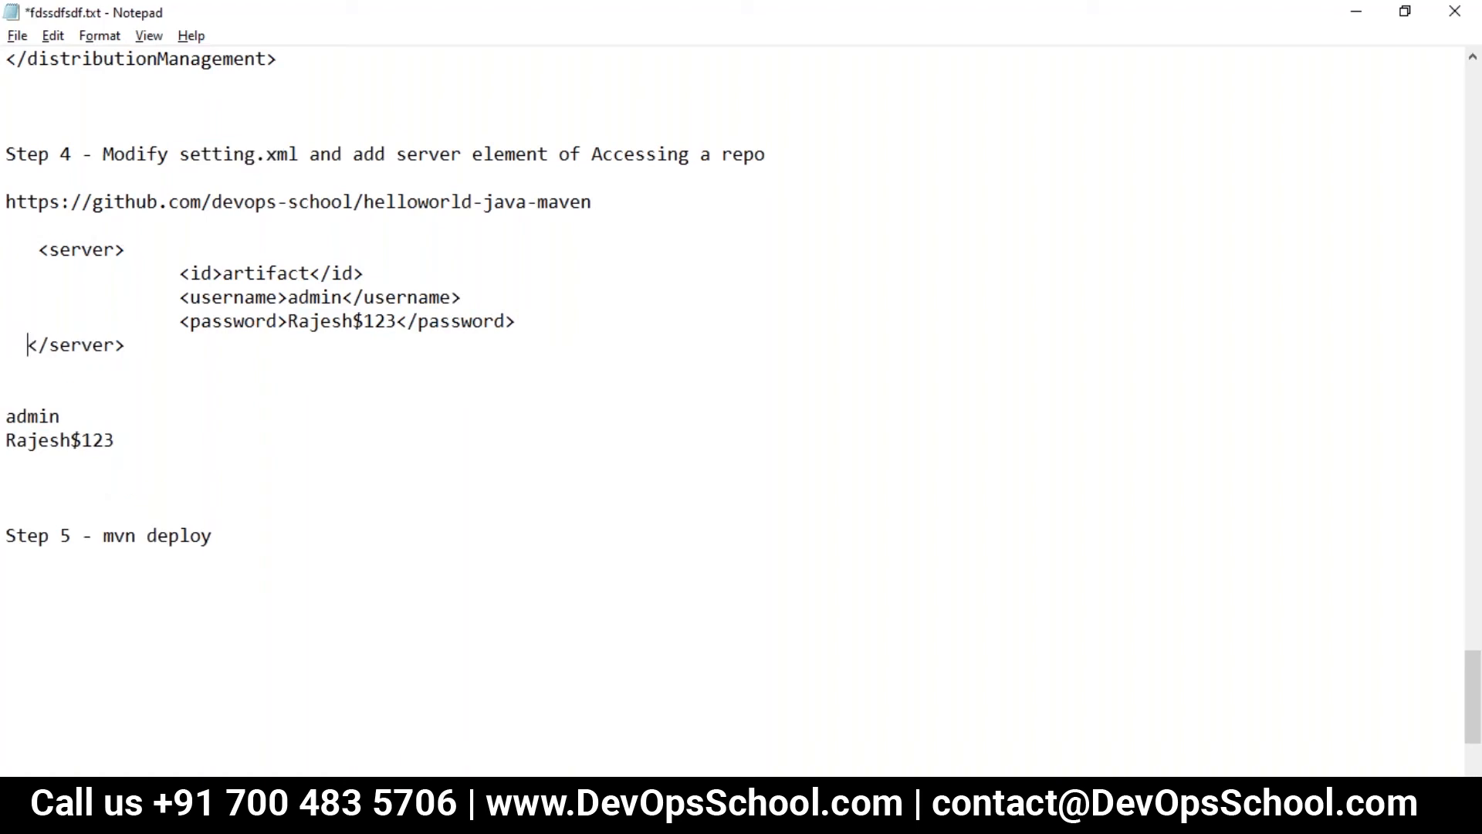
pyautogui.moveTo(202, 354); pyautogui.dragTo(7, 249)
pyautogui.click(274, 340)
# Compare the id and credentials in the Step 4 server element with the repository ids in the second distributionManagement block.
pyautogui.moveTo(310, 274); pyautogui.dragTo(222, 267)
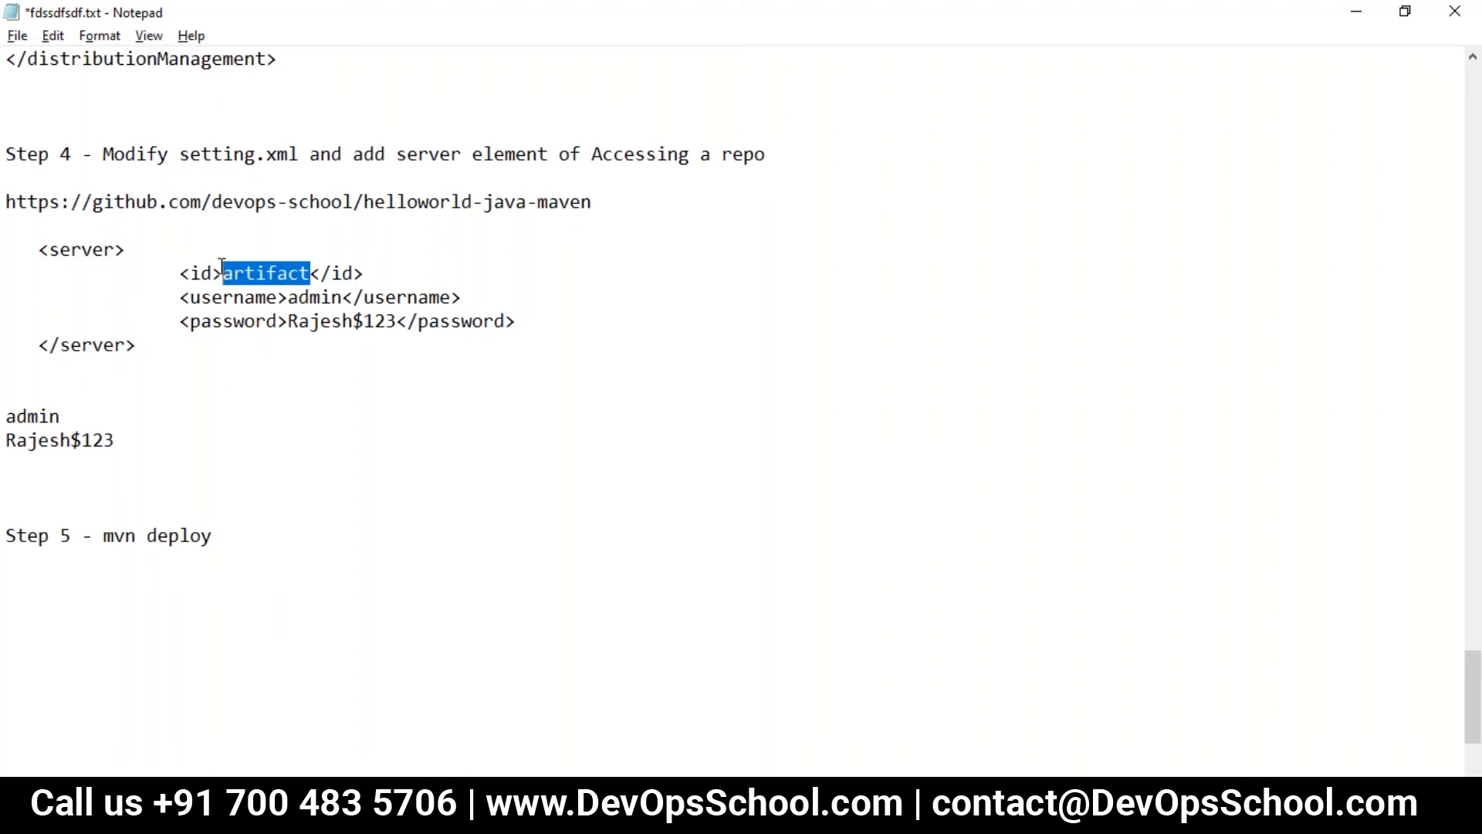
pyautogui.scroll(1, 302, 421)
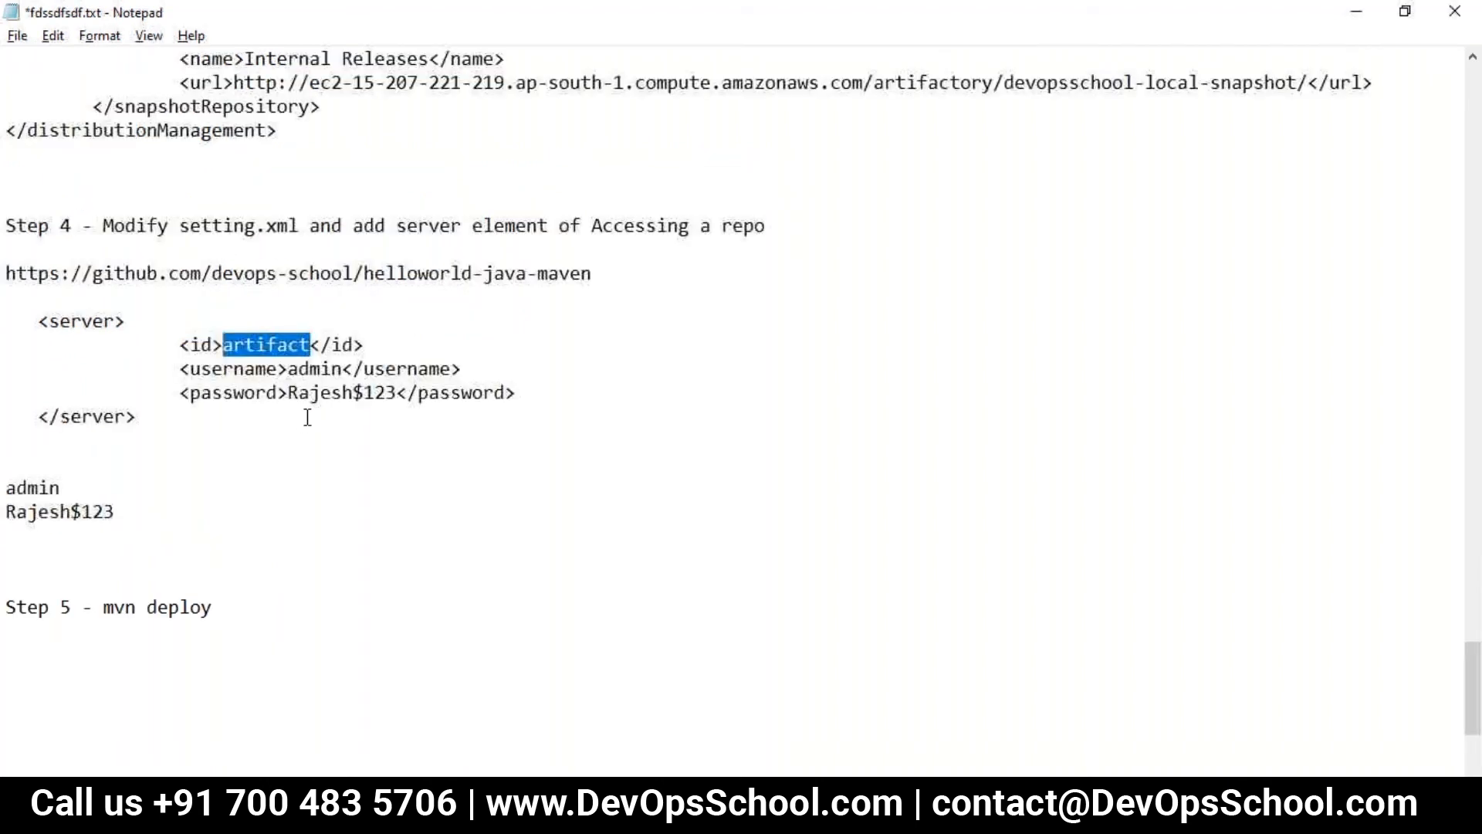
pyautogui.scroll(8, 307, 417)
pyautogui.scroll(-5, 302, 543)
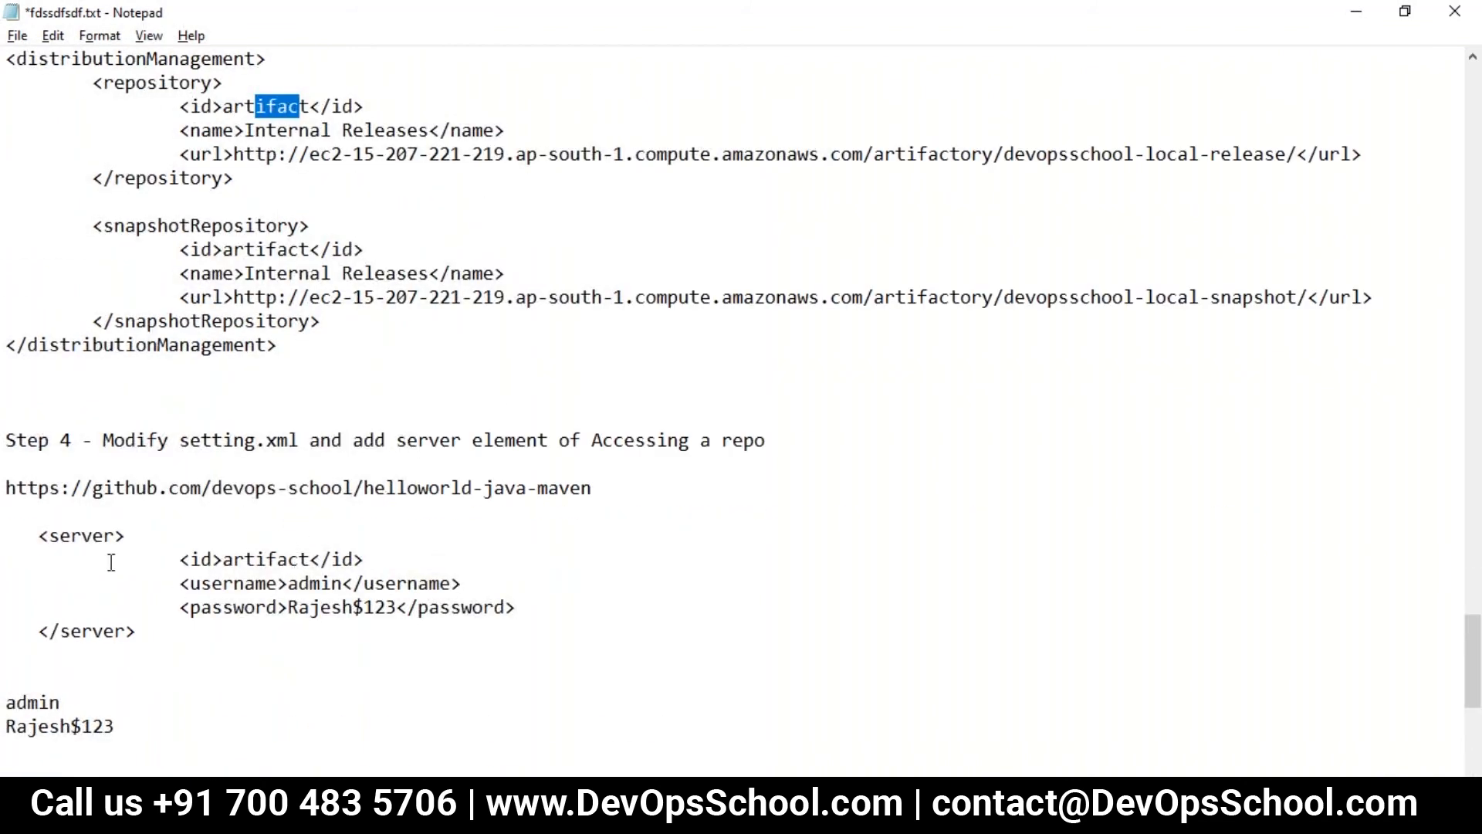
pyautogui.moveTo(191, 444); pyautogui.dragTo(292, 441)
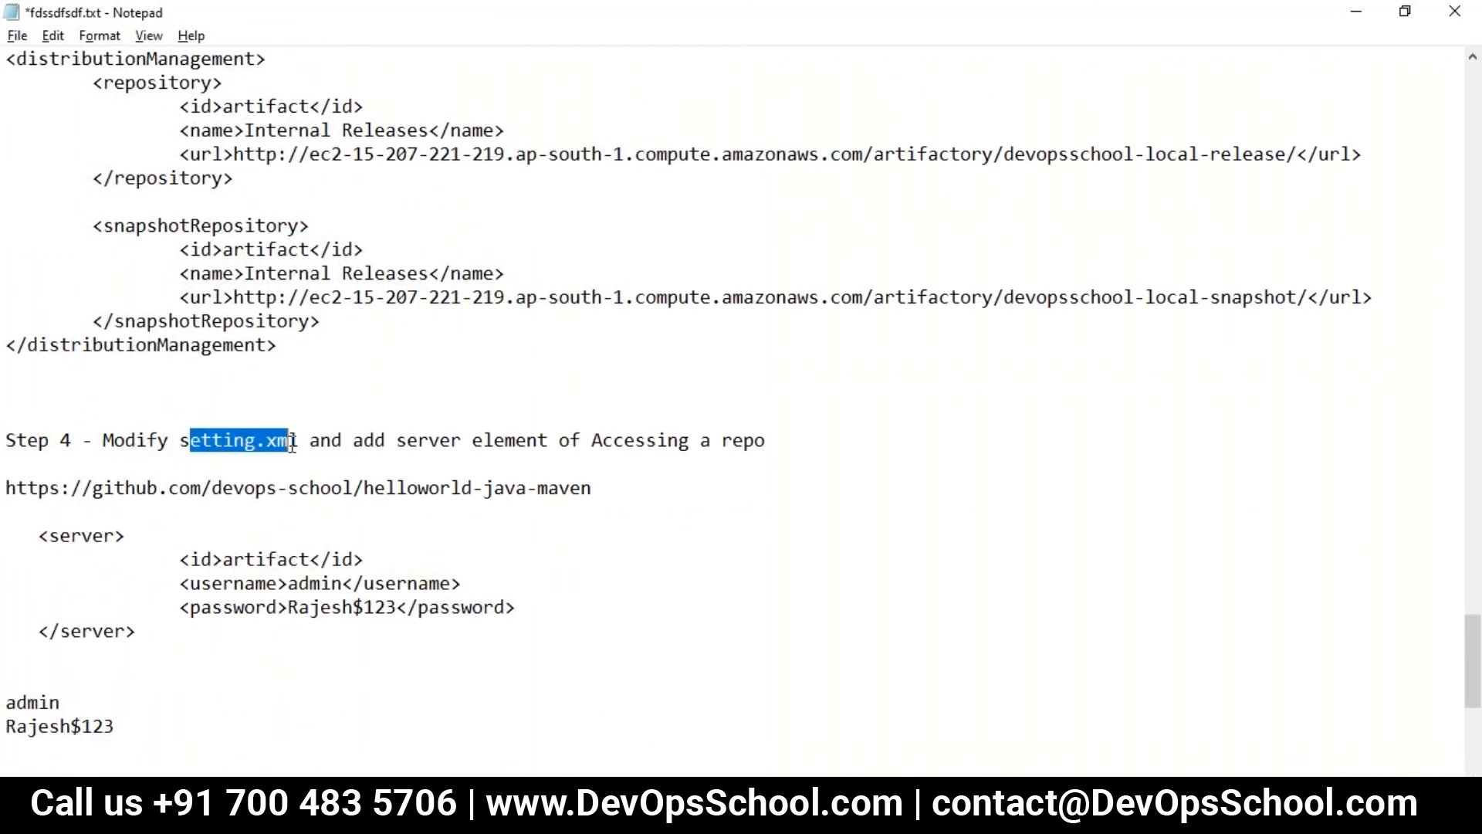
pyautogui.moveTo(228, 561); pyautogui.dragTo(378, 607)
pyautogui.scroll(2, 254, 249)
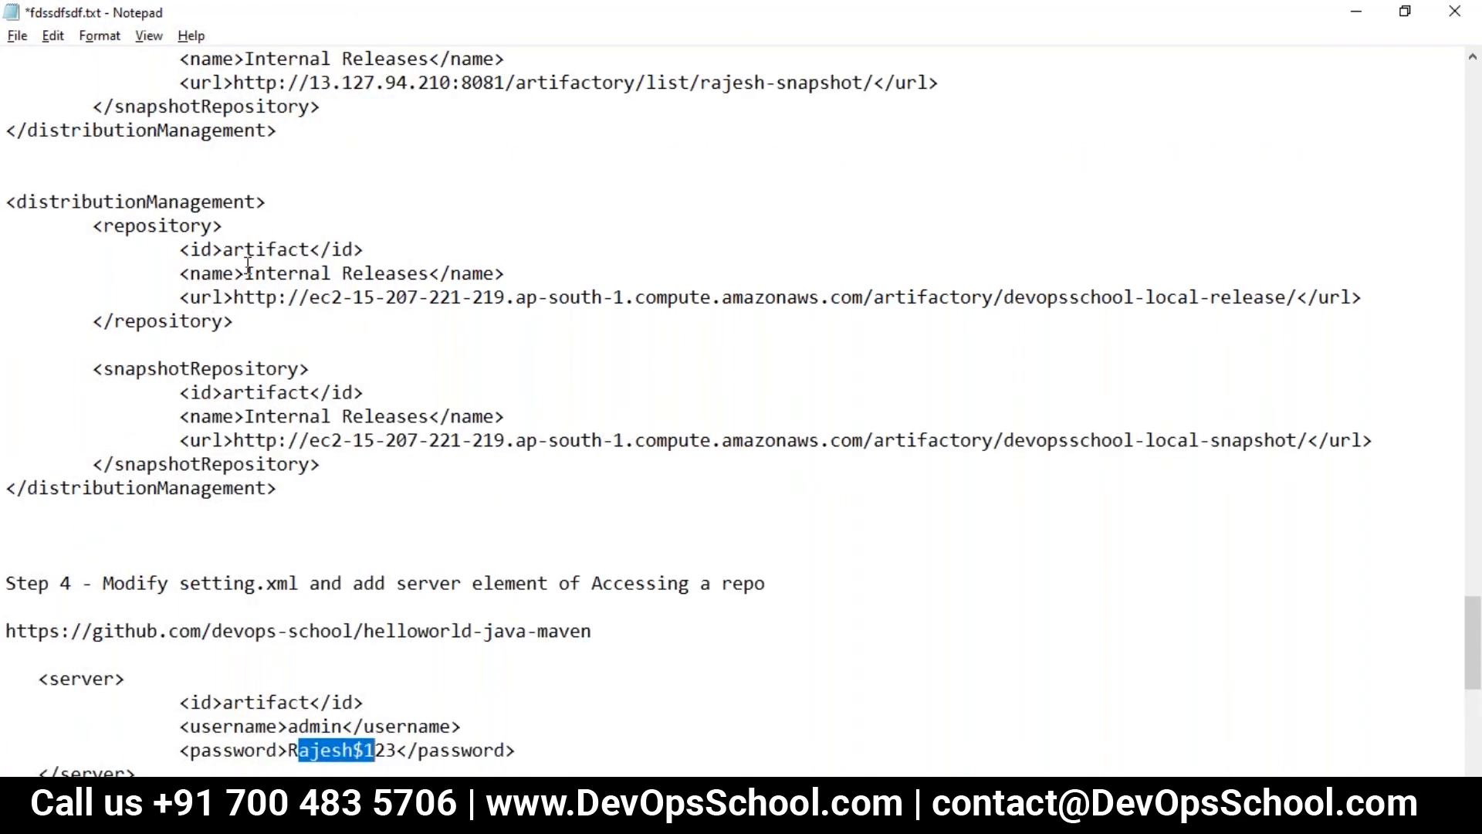
pyautogui.moveTo(244, 274); pyautogui.dragTo(233, 321)
pyautogui.moveTo(222, 417); pyautogui.dragTo(292, 512)
pyautogui.scroll(-3, 348, 464)
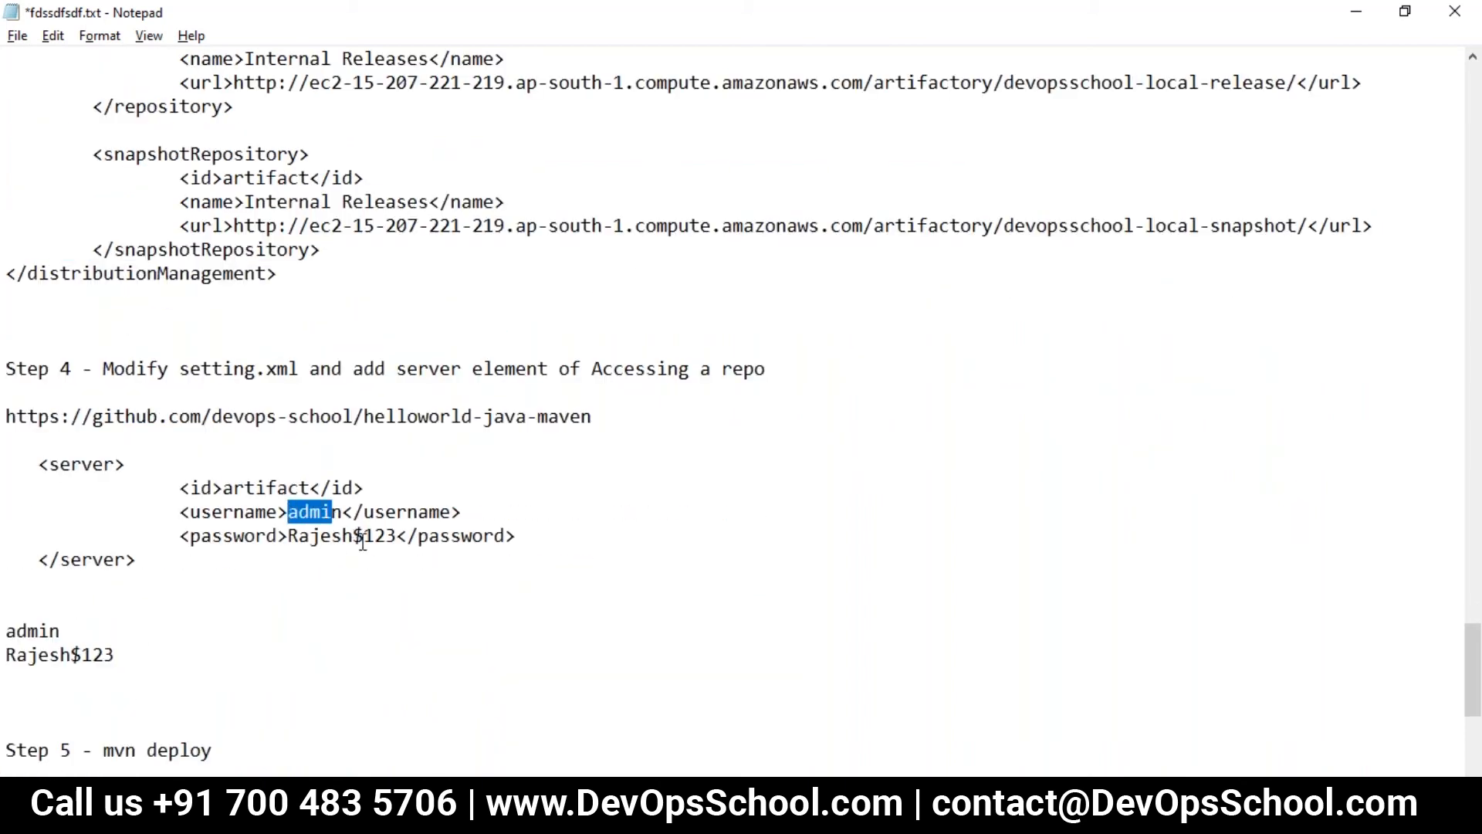
pyautogui.moveTo(390, 533); pyautogui.dragTo(287, 535)
# Copy the Step 4 server block, and open settings.xml from C:\tools\maven\conf in Notepad++.
pyautogui.moveTo(159, 563); pyautogui.dragTo(11, 464)
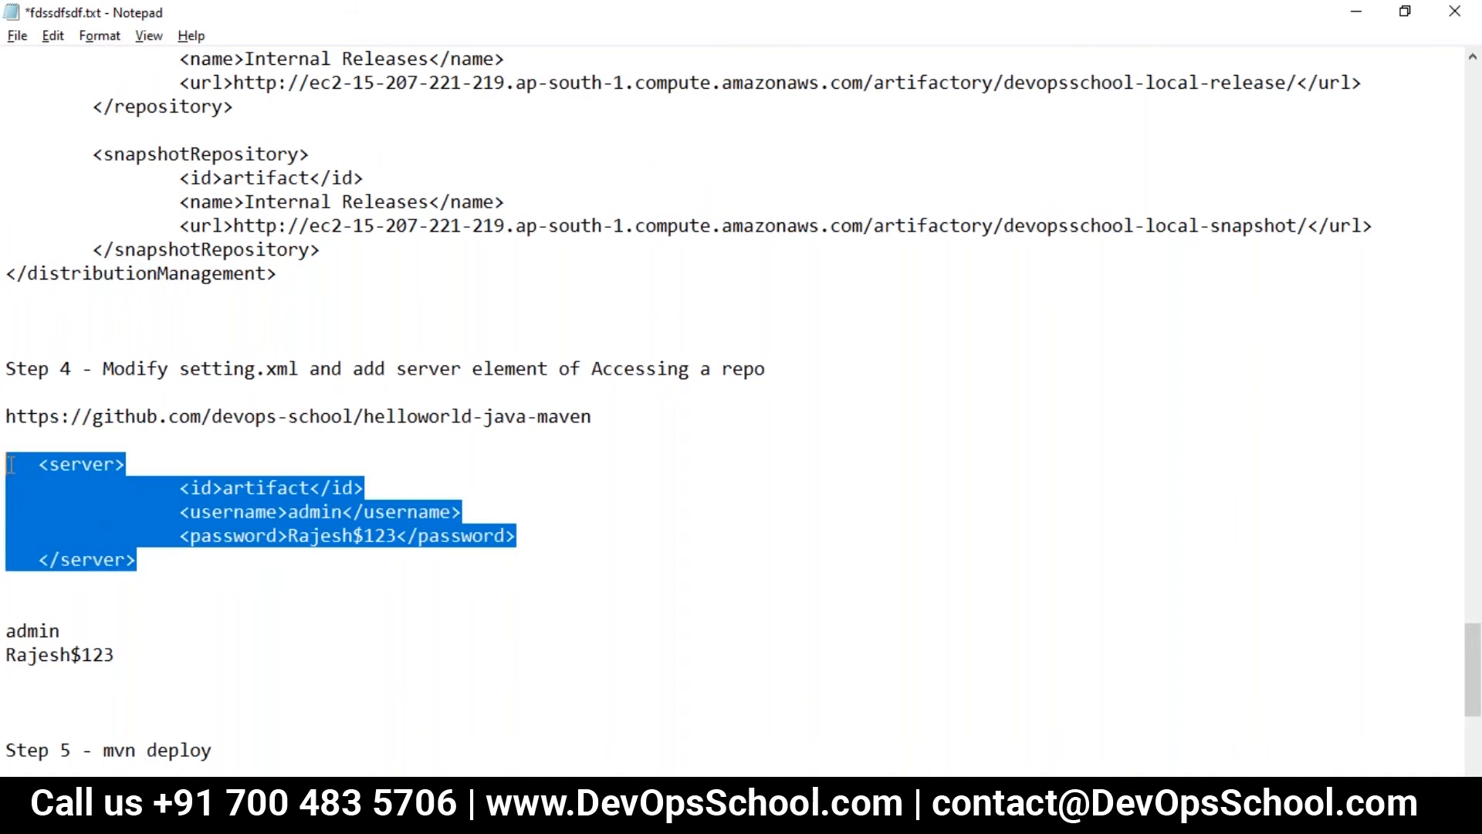
pyautogui.click(604, 816)
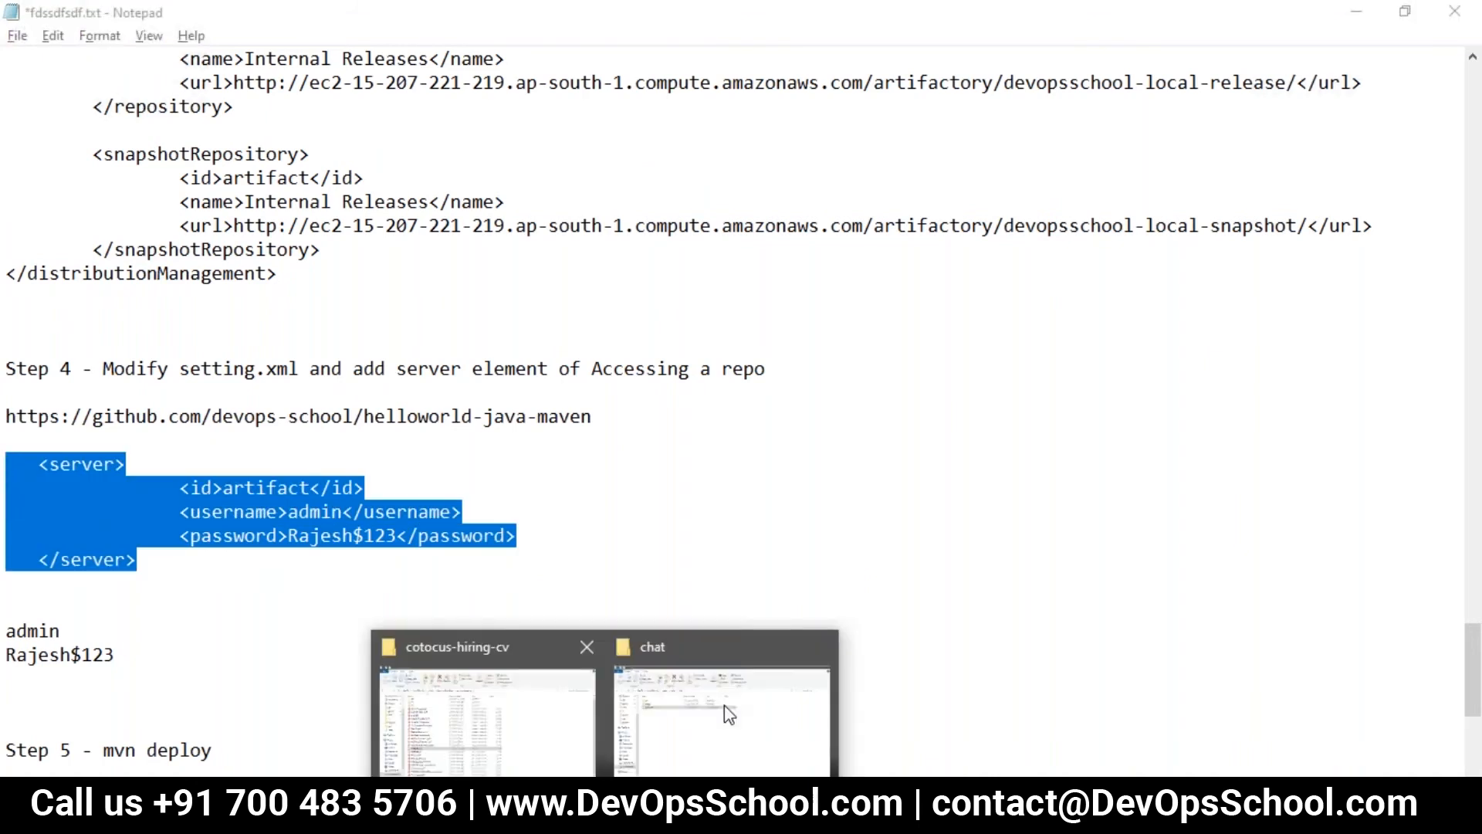
pyautogui.click(583, 741)
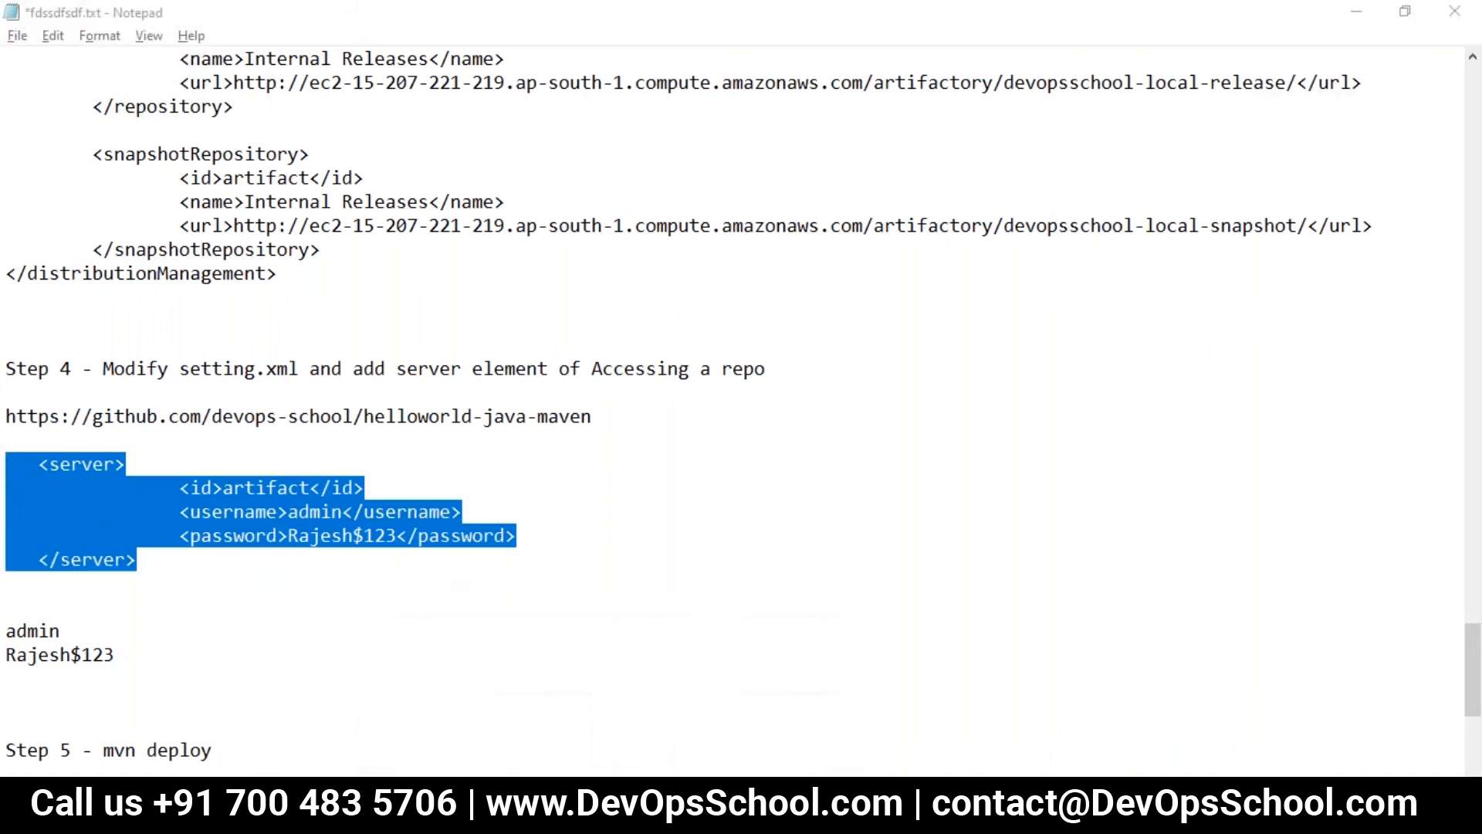
pyautogui.click(117, 668)
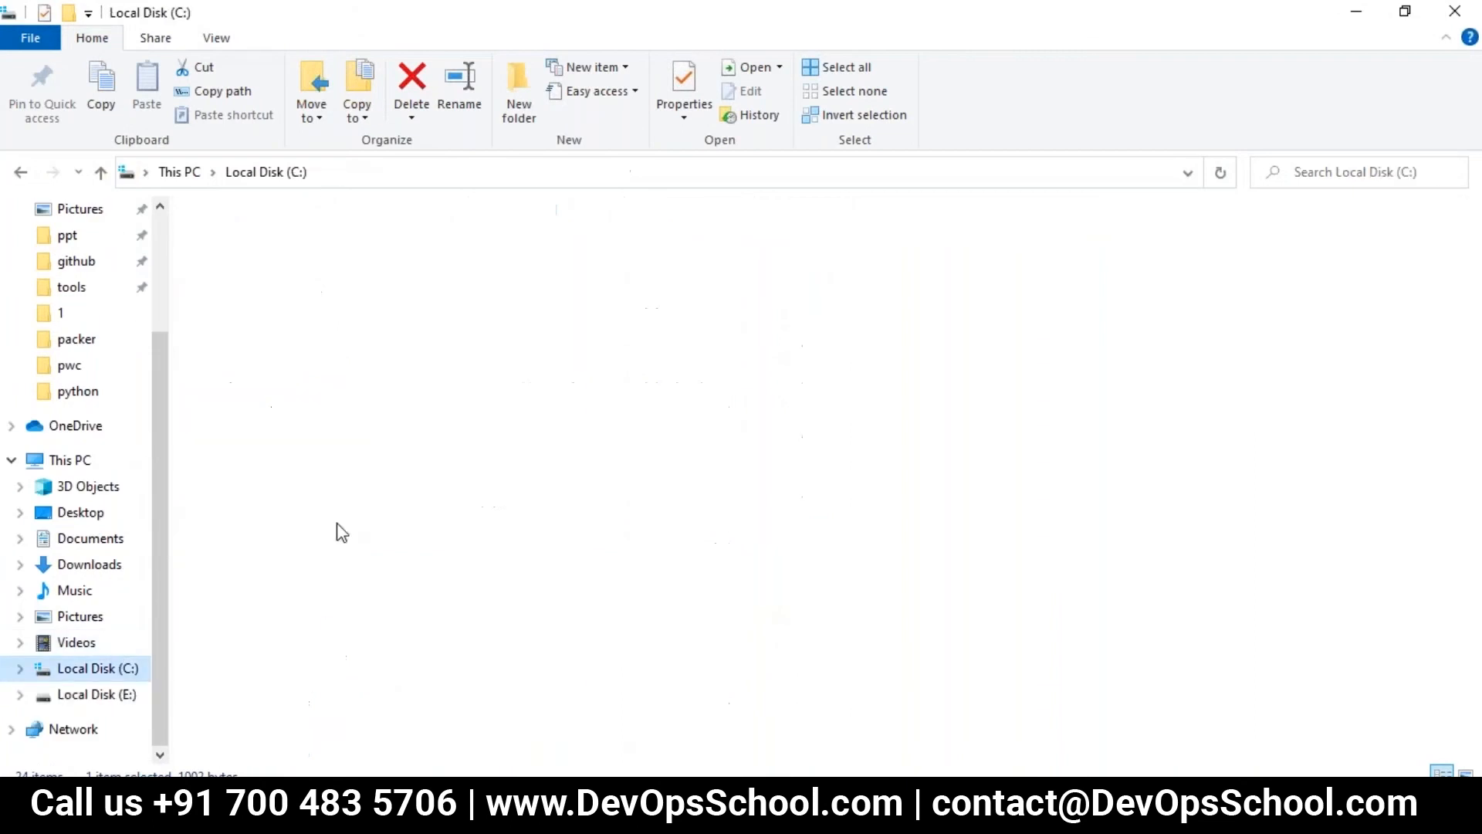
pyautogui.click(248, 562)
pyautogui.doubleClick(248, 562)
pyautogui.doubleClick(236, 436)
pyautogui.doubleClick(232, 288)
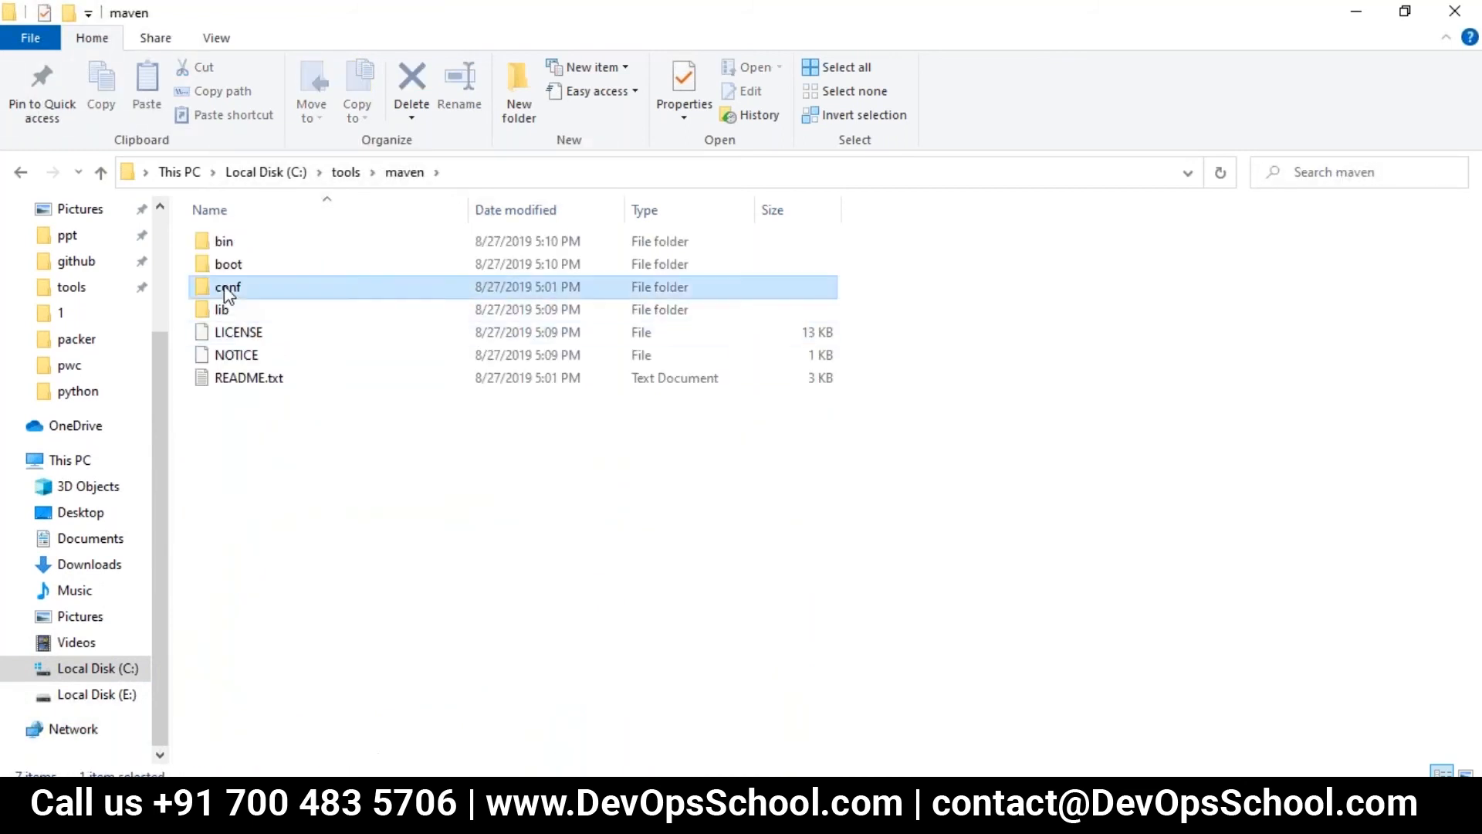
pyautogui.doubleClick(242, 264)
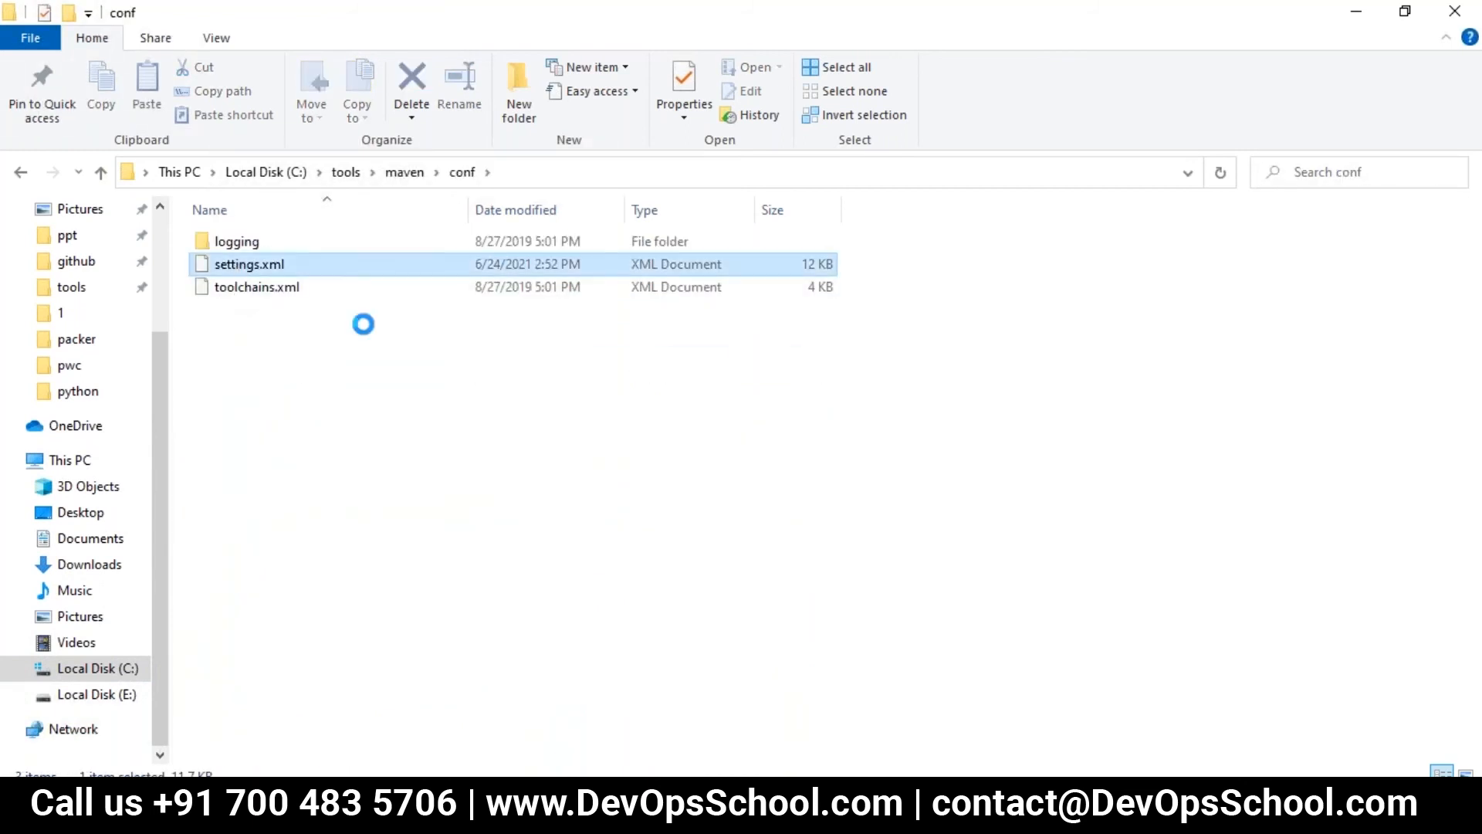
pyautogui.rightClick(237, 264)
pyautogui.click(313, 342)
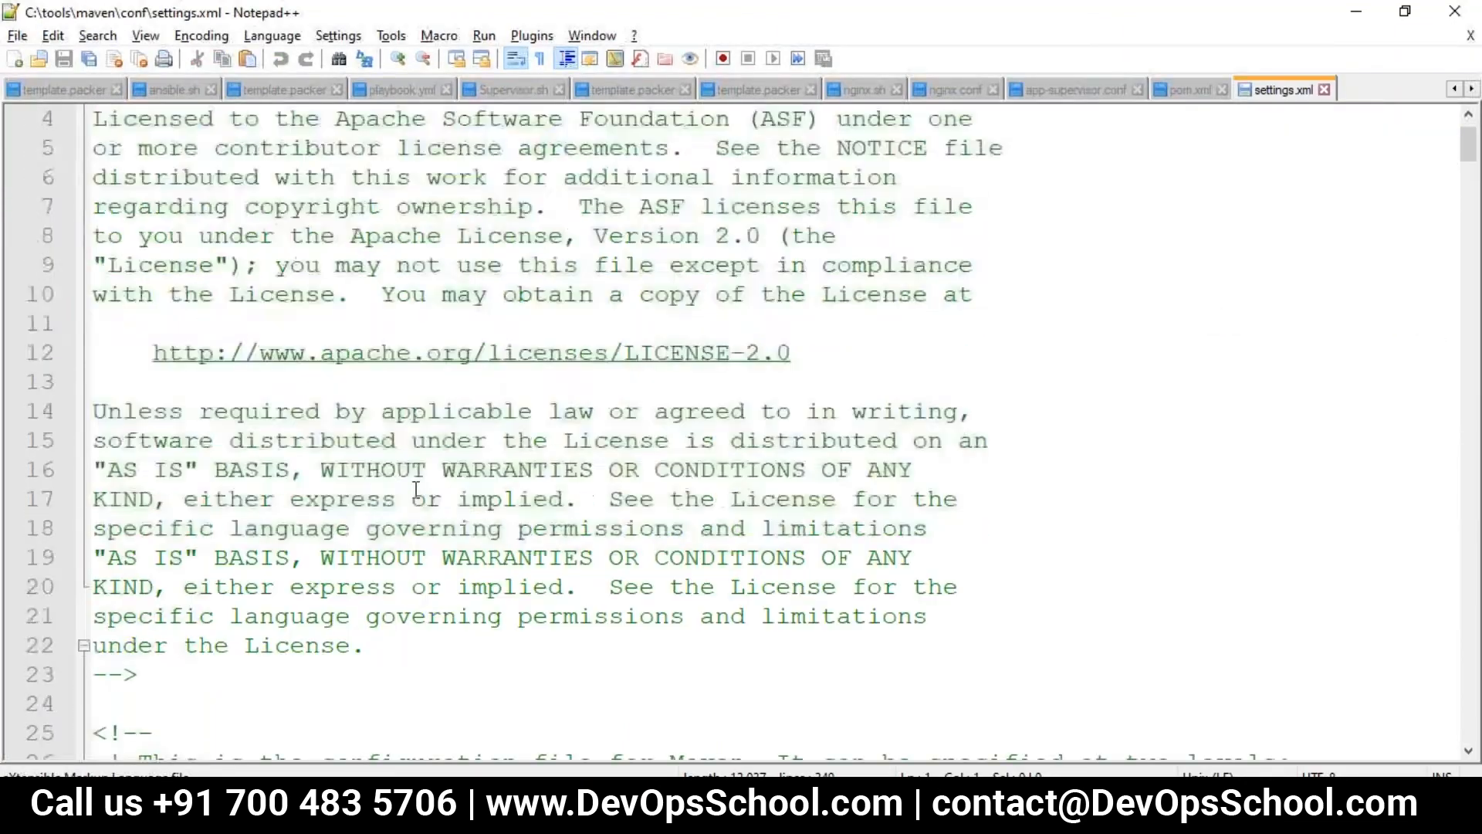
# Paste the server block with its id, username and password fields directly below the opening servers tag in settings.xml.
pyautogui.scroll(-20, 411, 515)
pyautogui.scroll(-13, 412, 515)
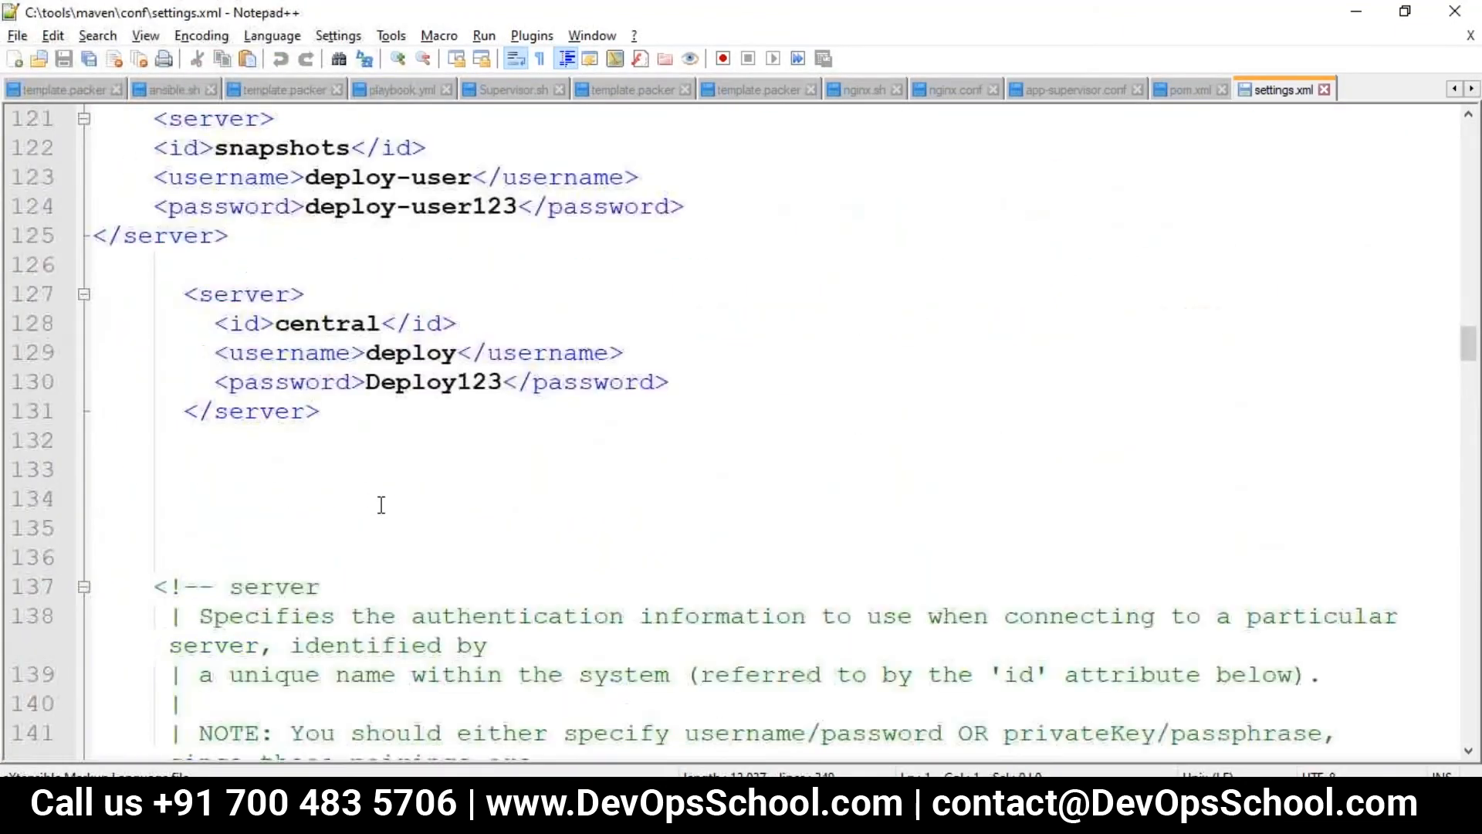
pyautogui.scroll(3, 381, 506)
pyautogui.scroll(2, 324, 484)
pyautogui.click(270, 325)
pyautogui.hotkey('ctrl', 'v')
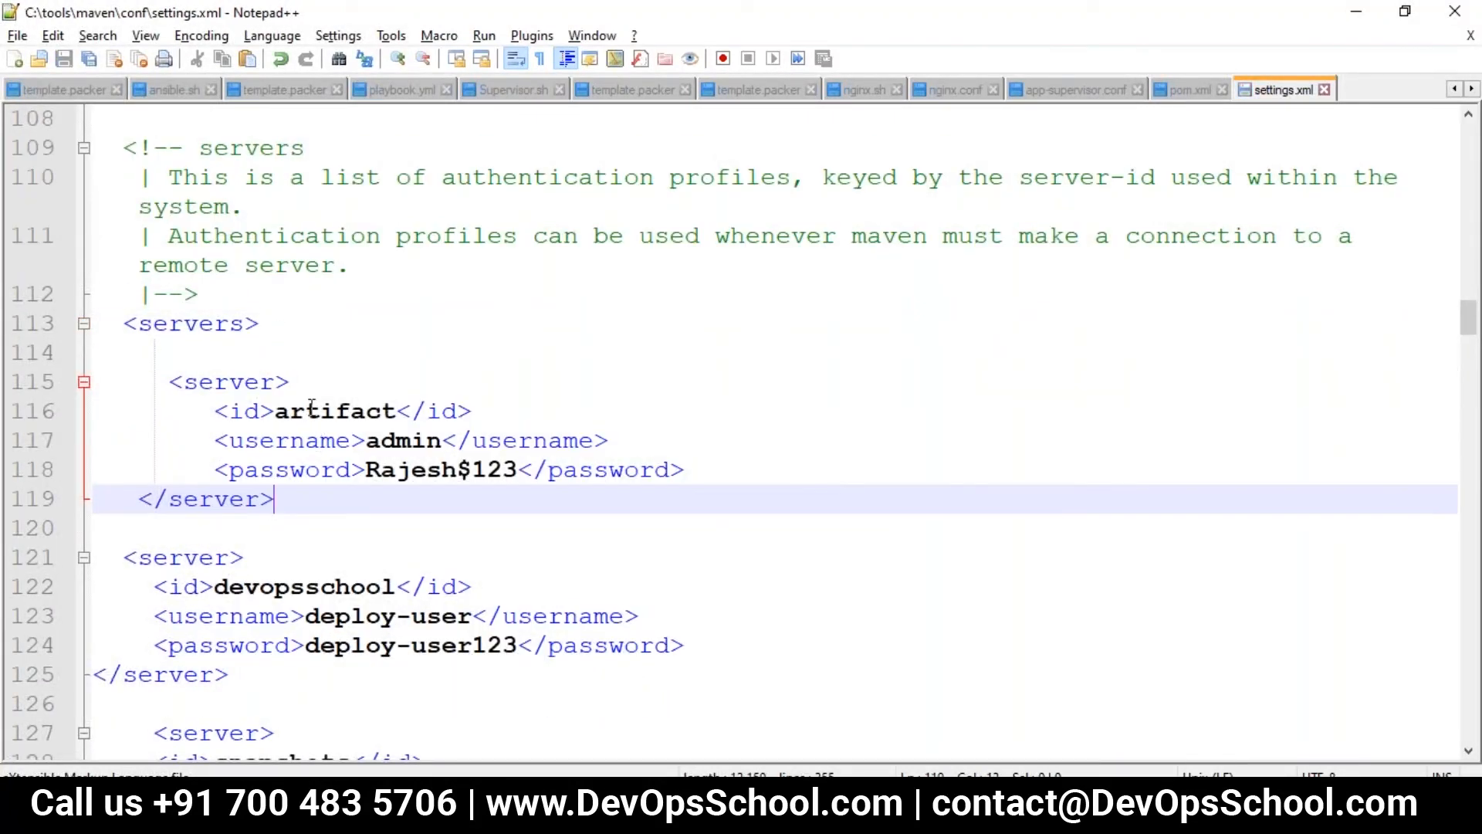
pyautogui.doubleClick(311, 407)
pyautogui.doubleClick(403, 440)
pyautogui.click(457, 469)
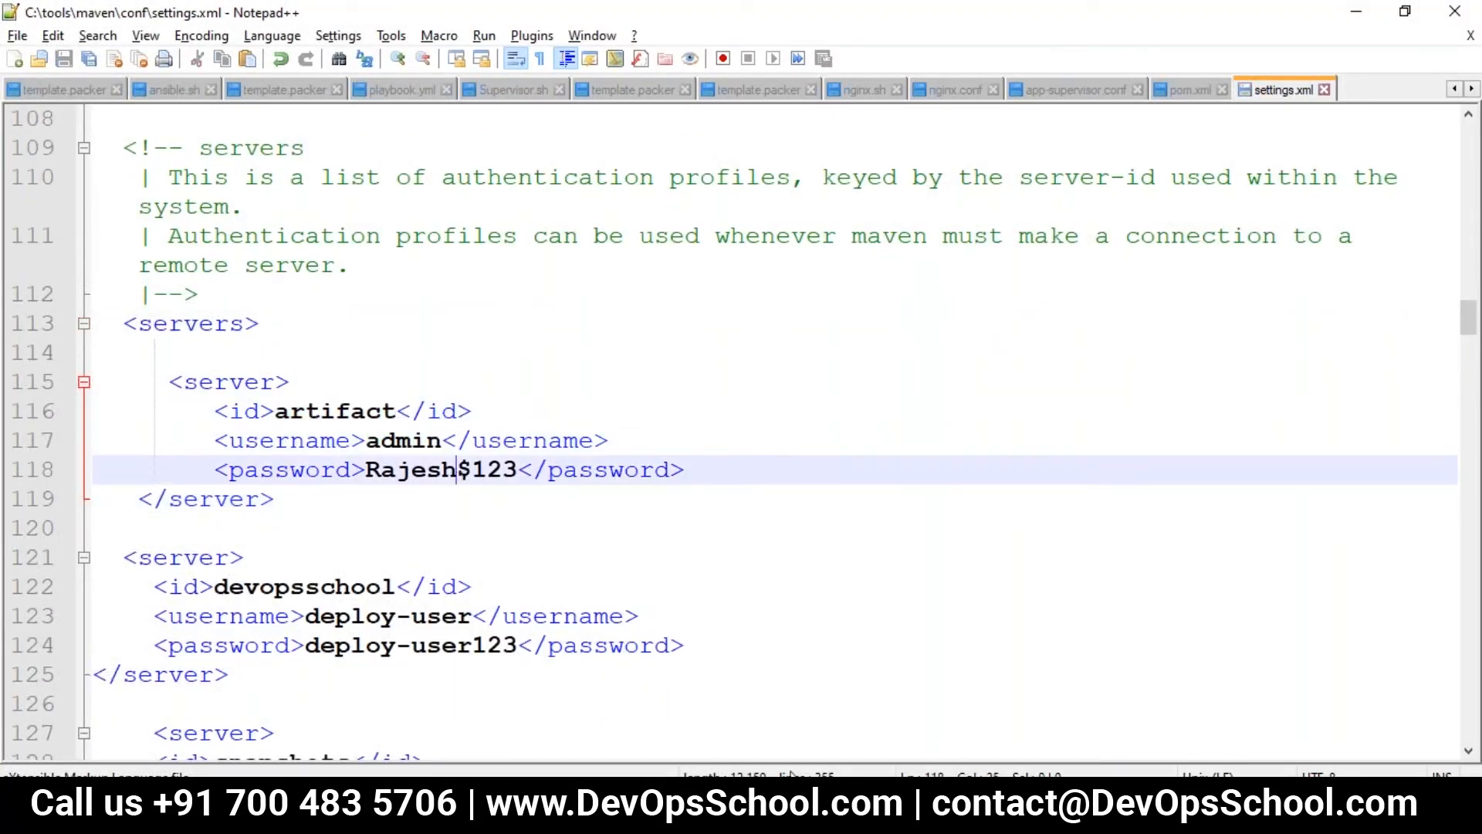
# Review the Artifactory workflow in the Notepad notes, going from Step 4 back through Steps 3 and 2 to Step 1.
pyautogui.hotkey('alt', 'Tab')
pyautogui.scroll(-4, 358, 500)
pyautogui.scroll(3, 213, 382)
pyautogui.moveTo(39, 271); pyautogui.dragTo(238, 516)
pyautogui.scroll(2, 240, 518)
pyautogui.scroll(2, 240, 518)
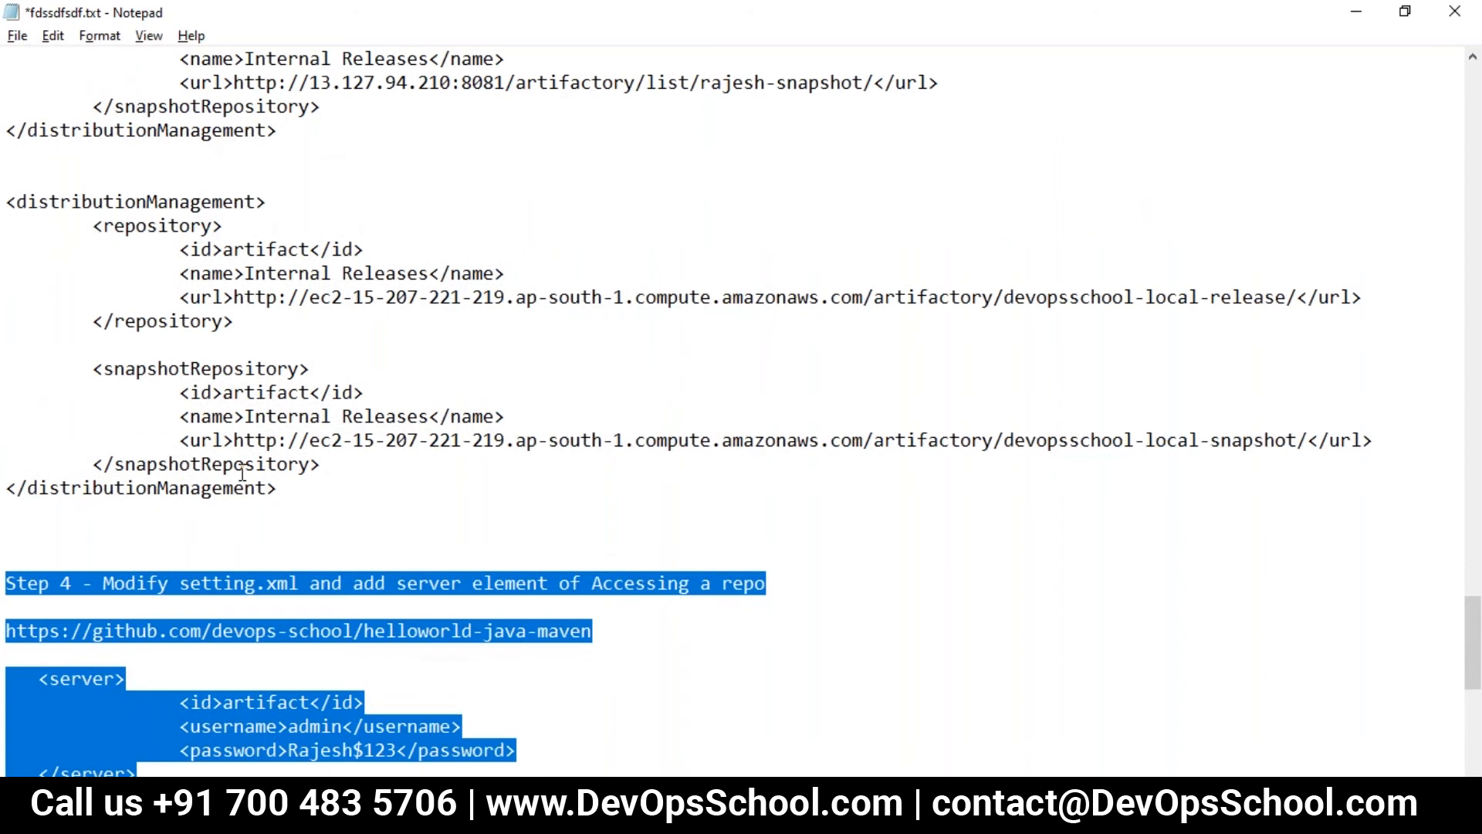
pyautogui.scroll(4, 242, 472)
pyautogui.moveTo(7, 130); pyautogui.dragTo(255, 417)
pyautogui.scroll(5, 270, 415)
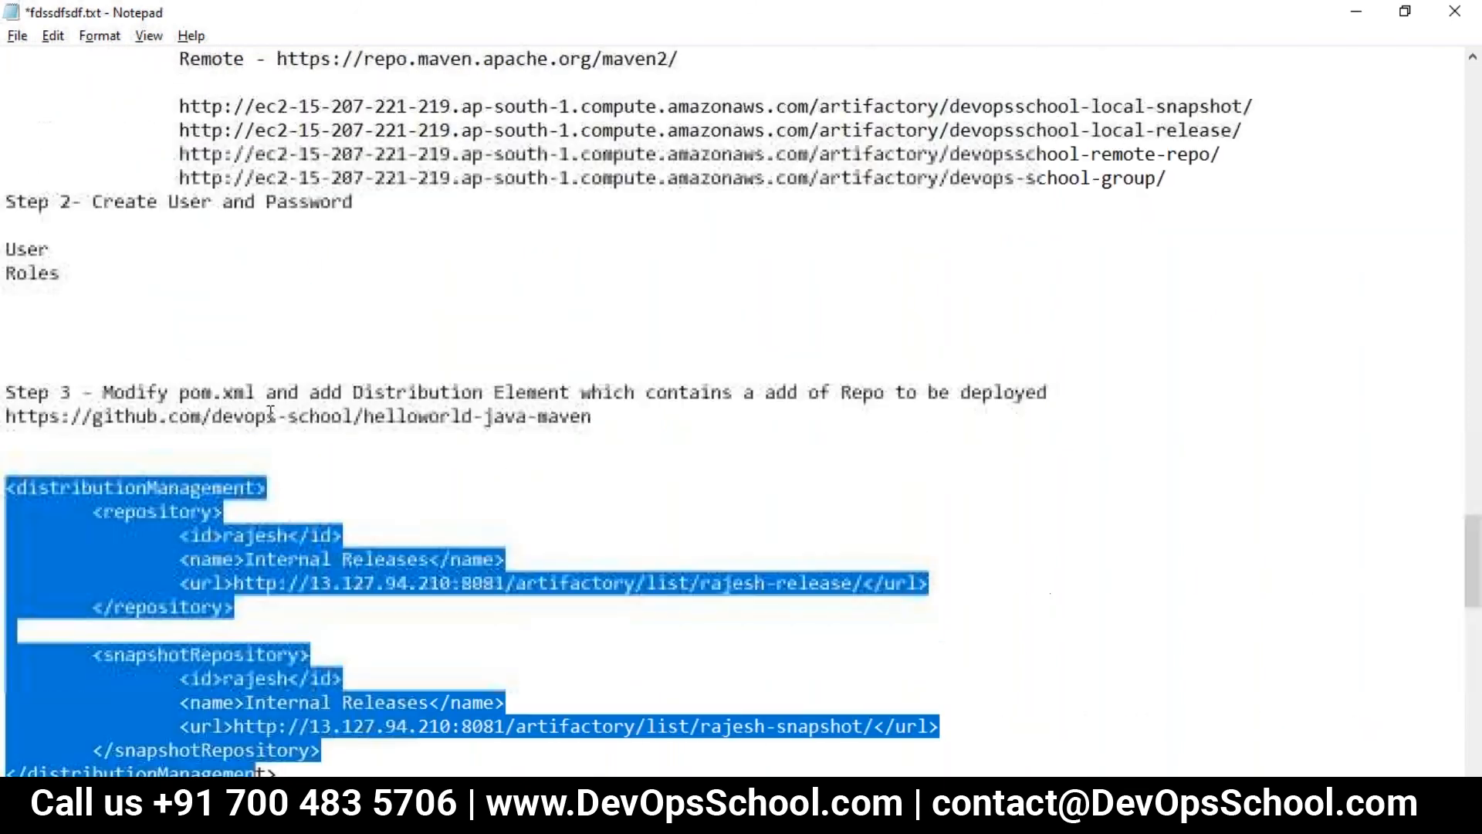
pyautogui.scroll(4, 270, 415)
pyautogui.moveTo(355, 488); pyautogui.dragTo(10, 340)
pyautogui.scroll(2, 172, 549)
pyautogui.scroll(-2, 172, 549)
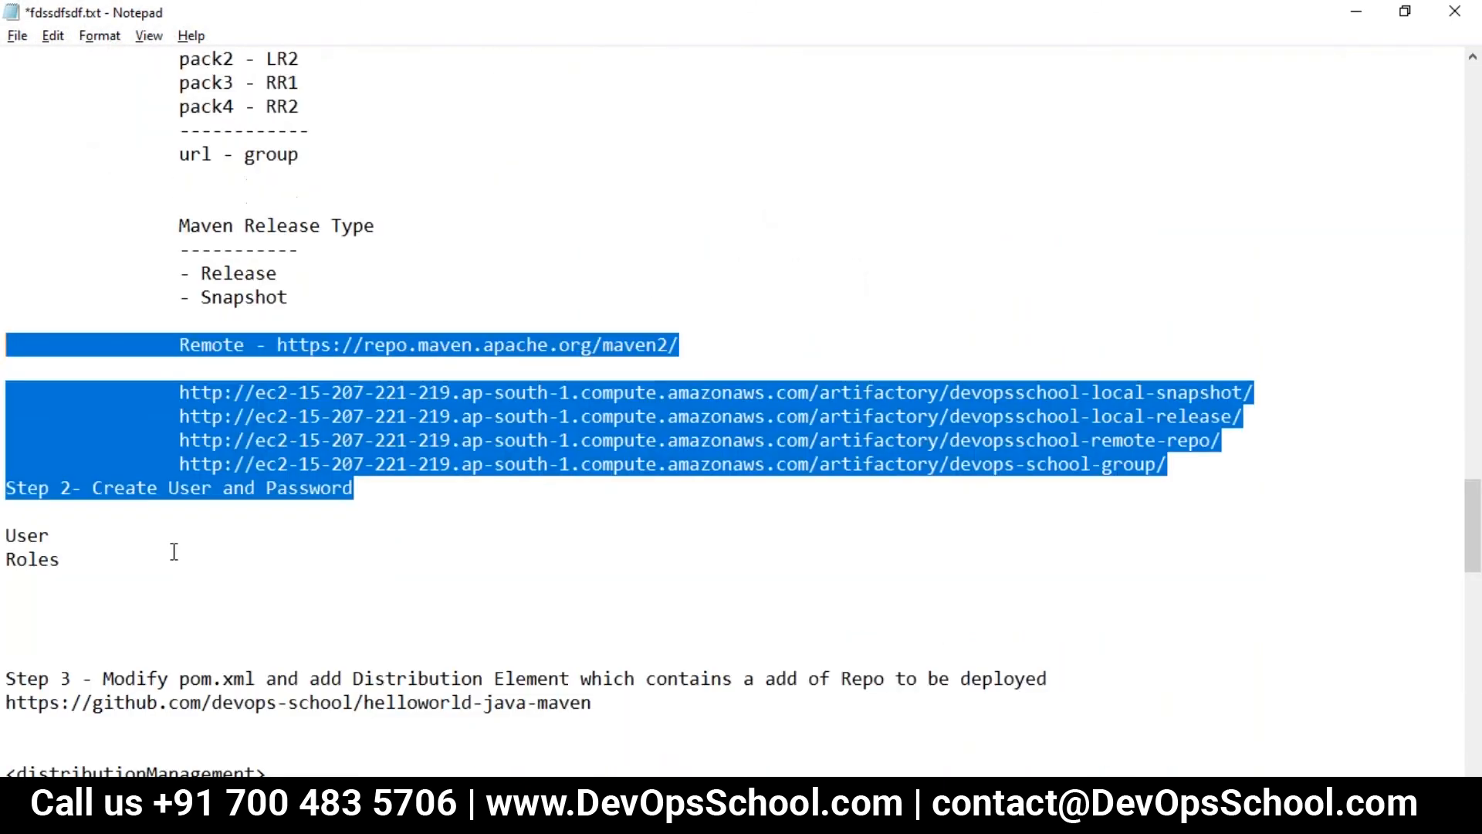
pyautogui.click(174, 551)
pyautogui.moveTo(78, 553); pyautogui.dragTo(10, 484)
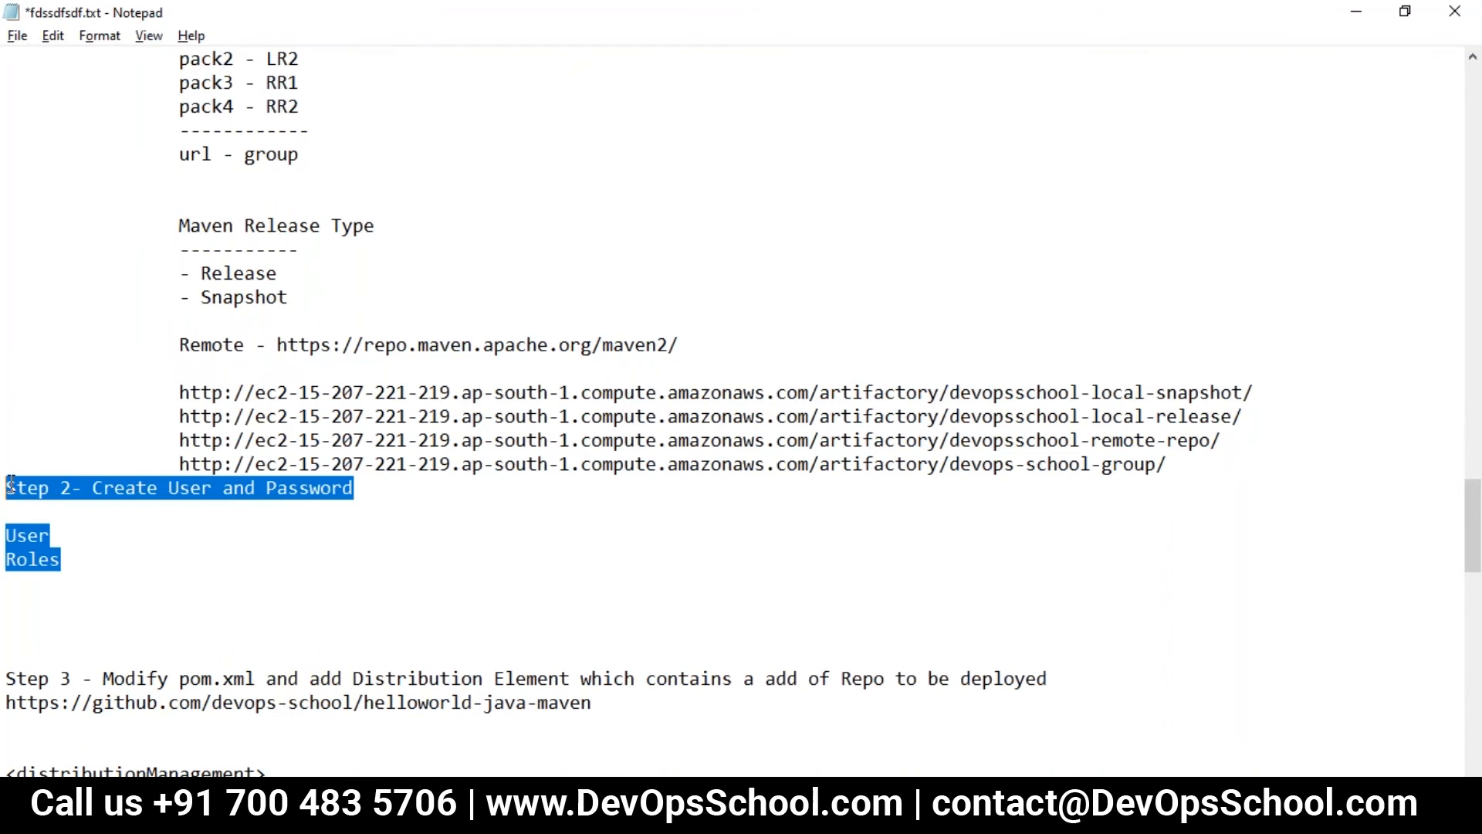
pyautogui.scroll(6, 144, 503)
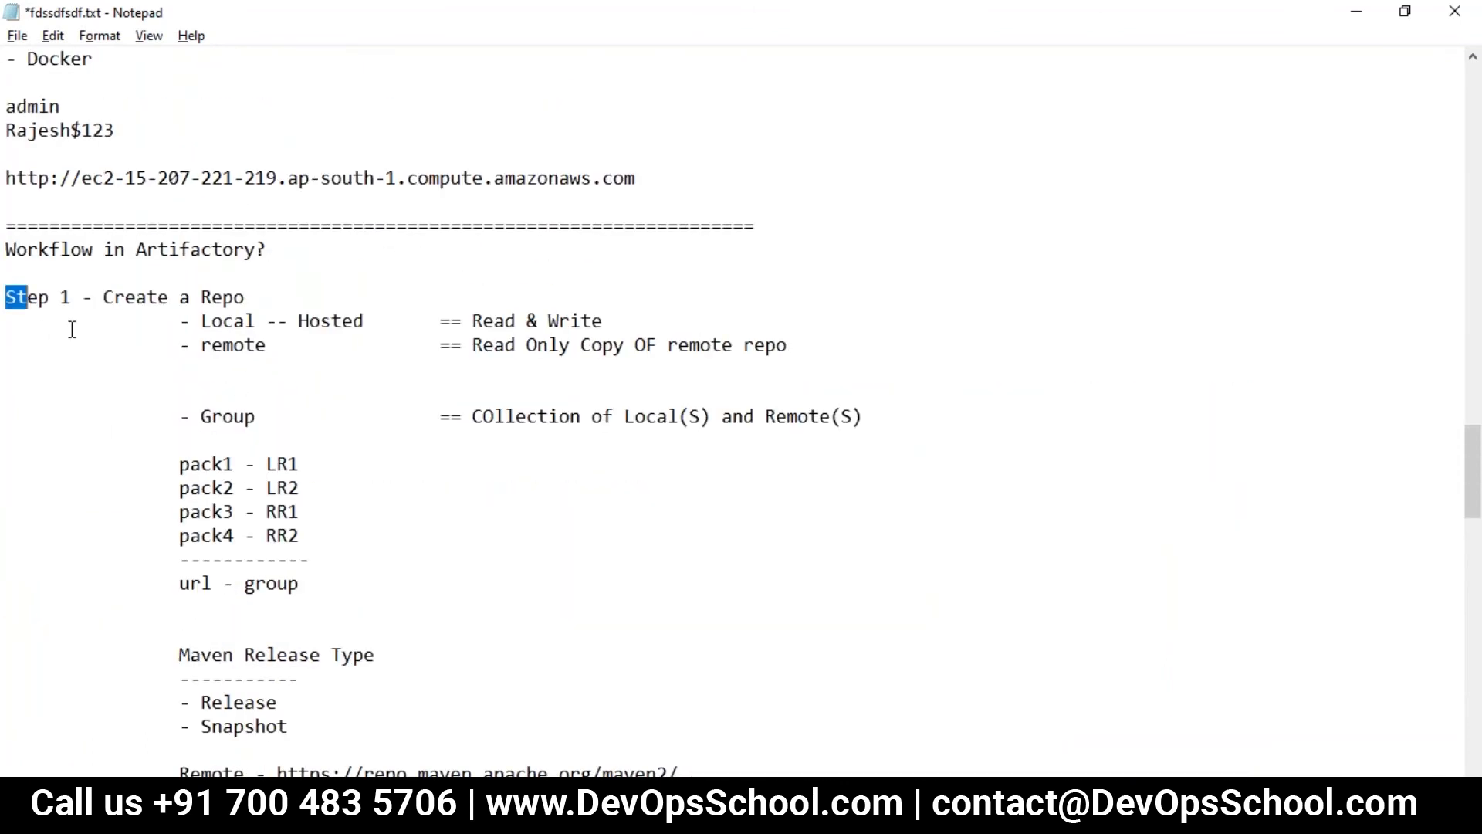
# Go through the Artifactory workflow notes from Step 1 to Step 5 and save the Notepad file.
pyautogui.moveTo(10, 294); pyautogui.dragTo(384, 529)
pyautogui.scroll(-18, 384, 529)
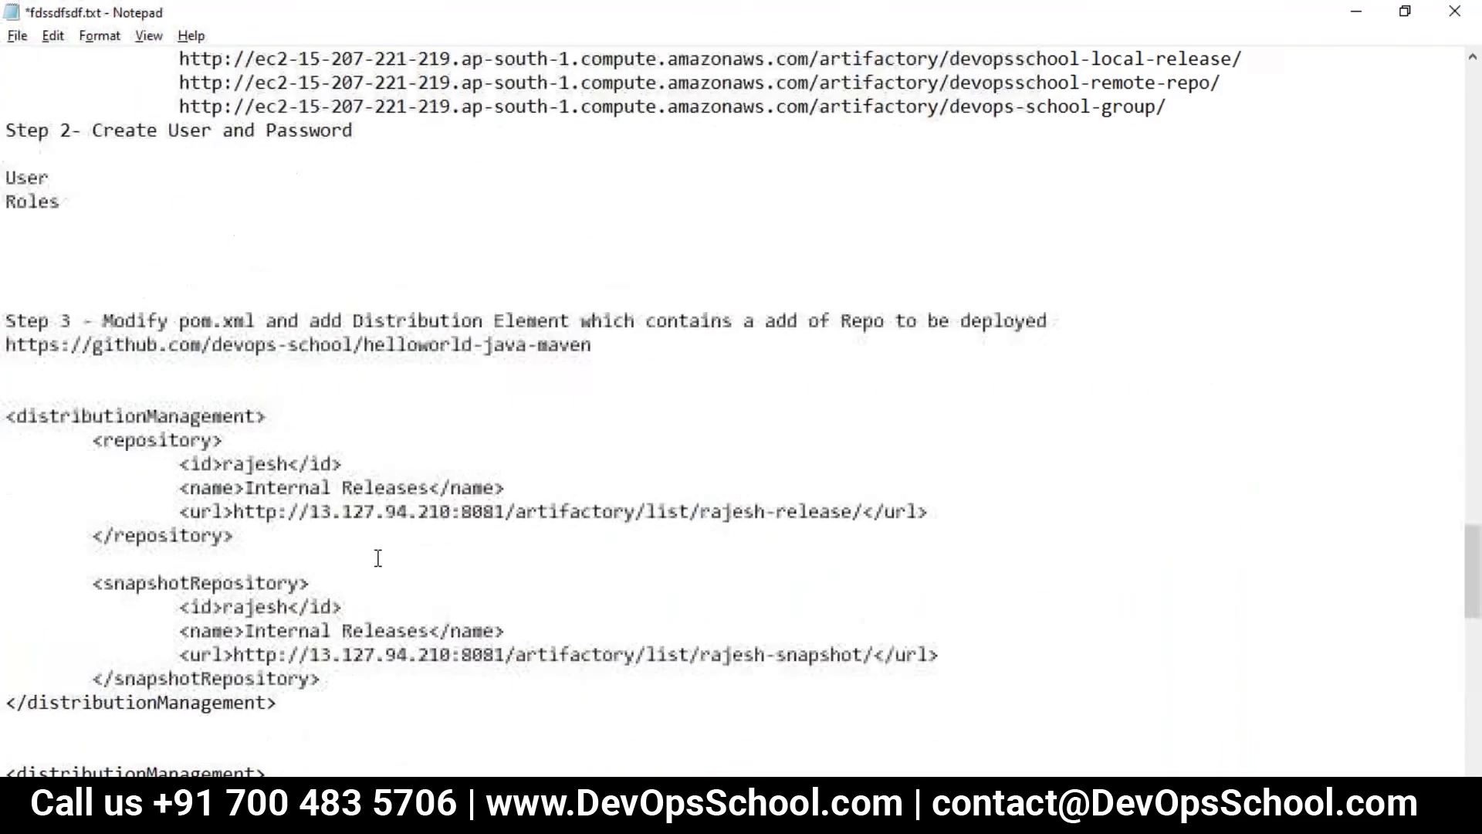
pyautogui.scroll(-5, 366, 567)
pyautogui.hotkey('ctrl', 's')
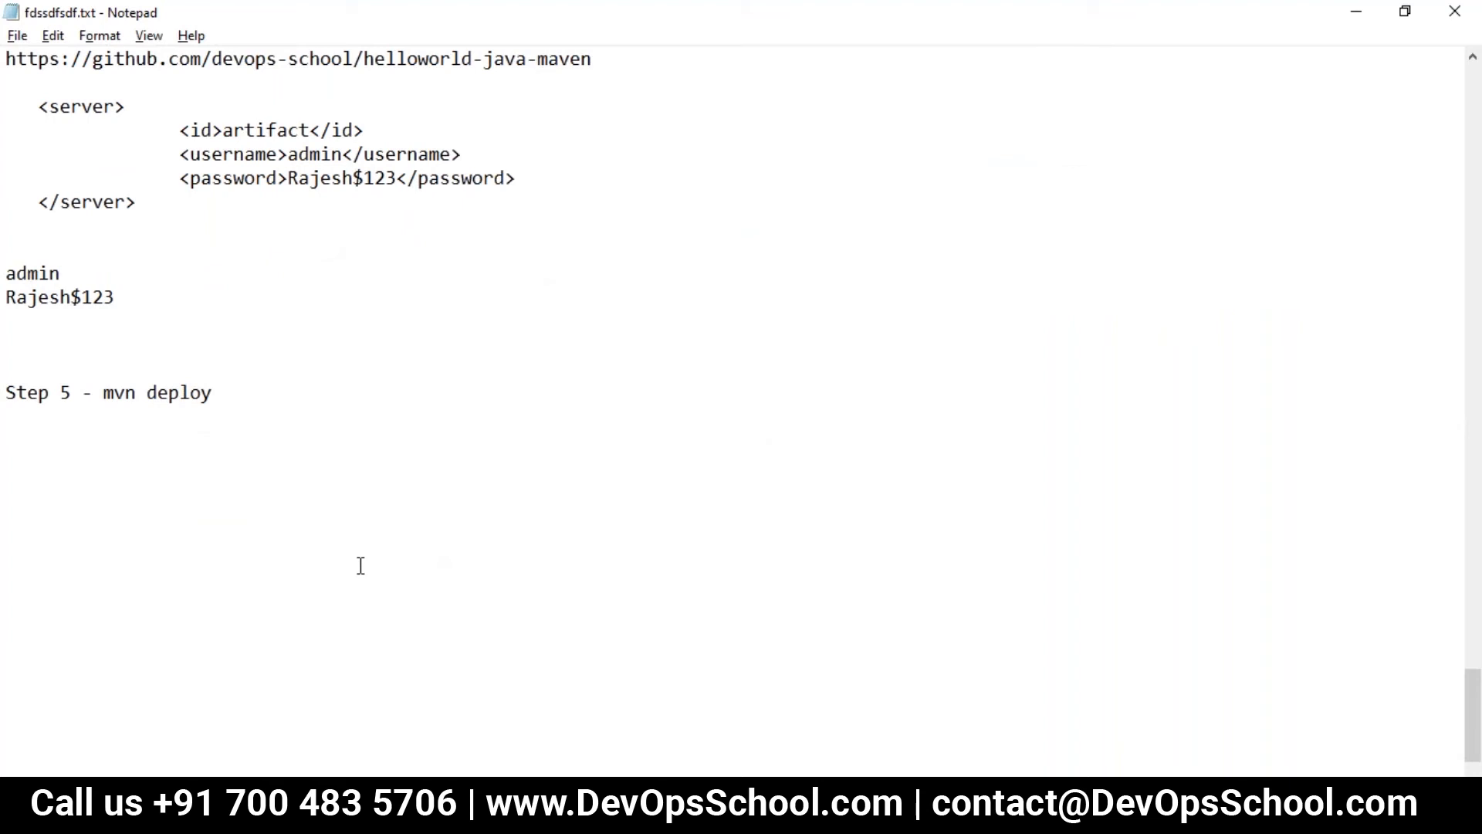
# Review the Step 3 pom.xml instruction and both distributionManagement blocks in the notes.
pyautogui.scroll(15, 361, 565)
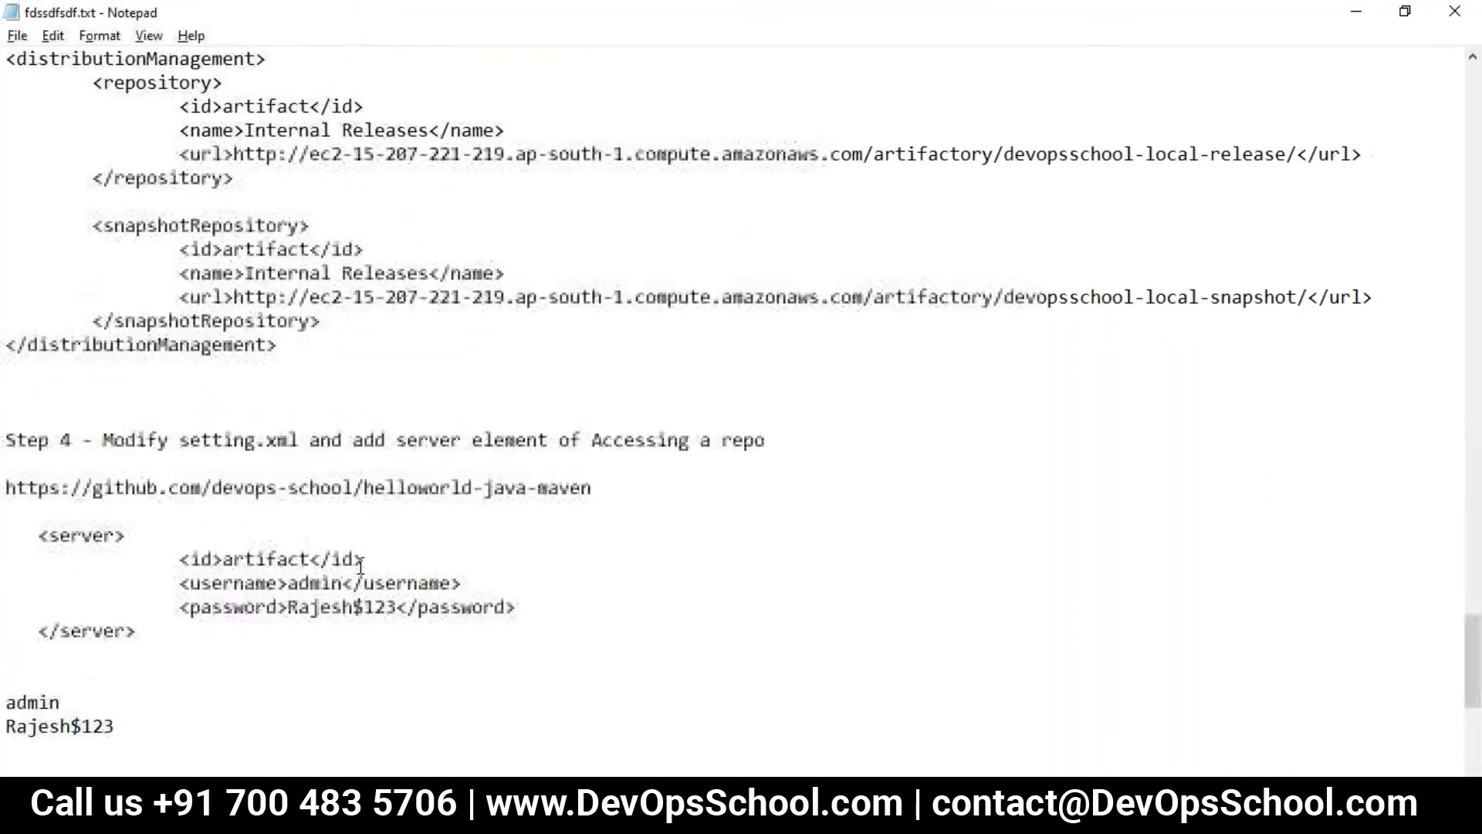
pyautogui.moveTo(17, 249); pyautogui.dragTo(191, 274)
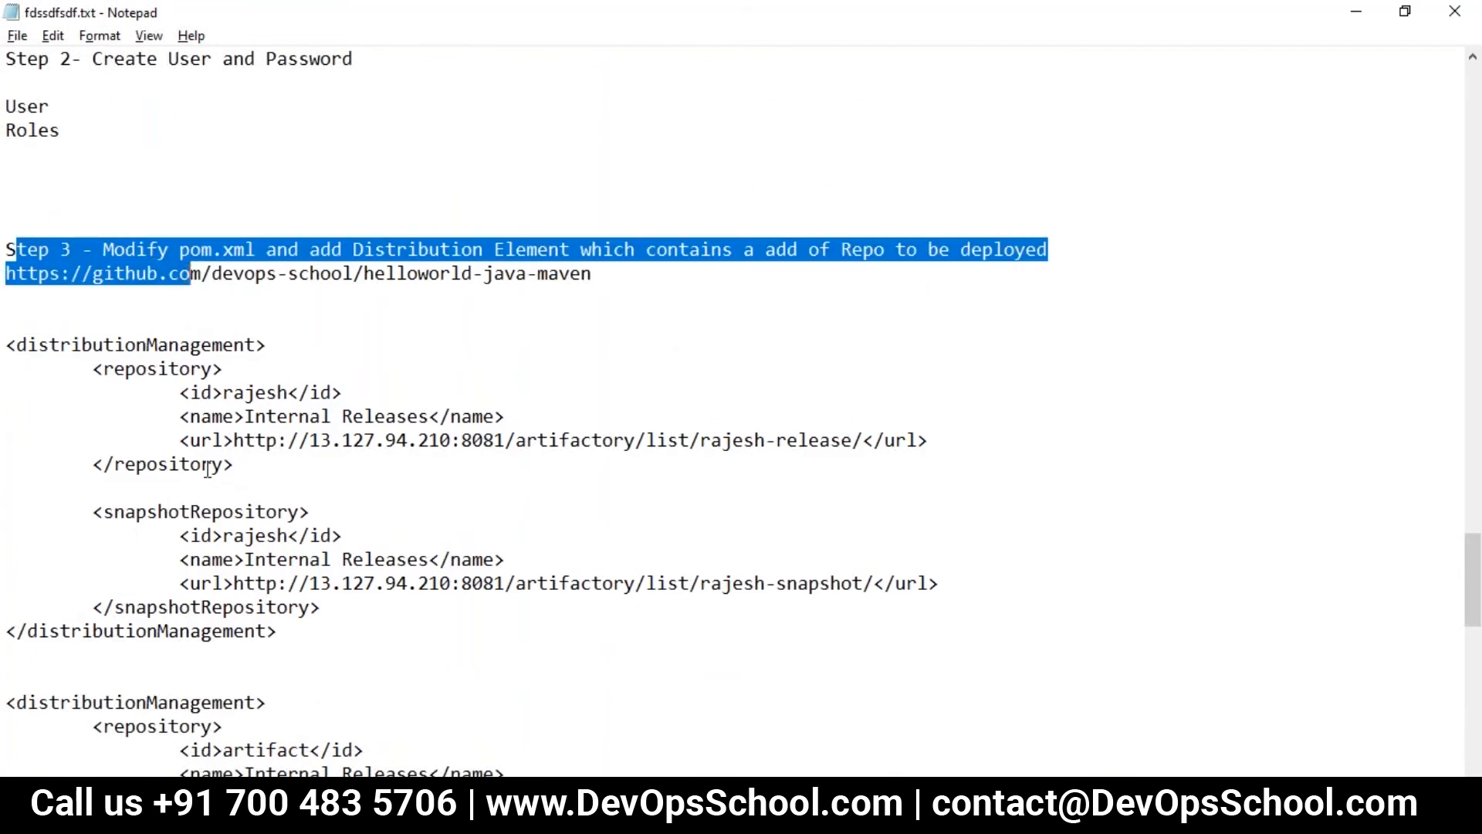
pyautogui.moveTo(307, 625); pyautogui.dragTo(7, 344)
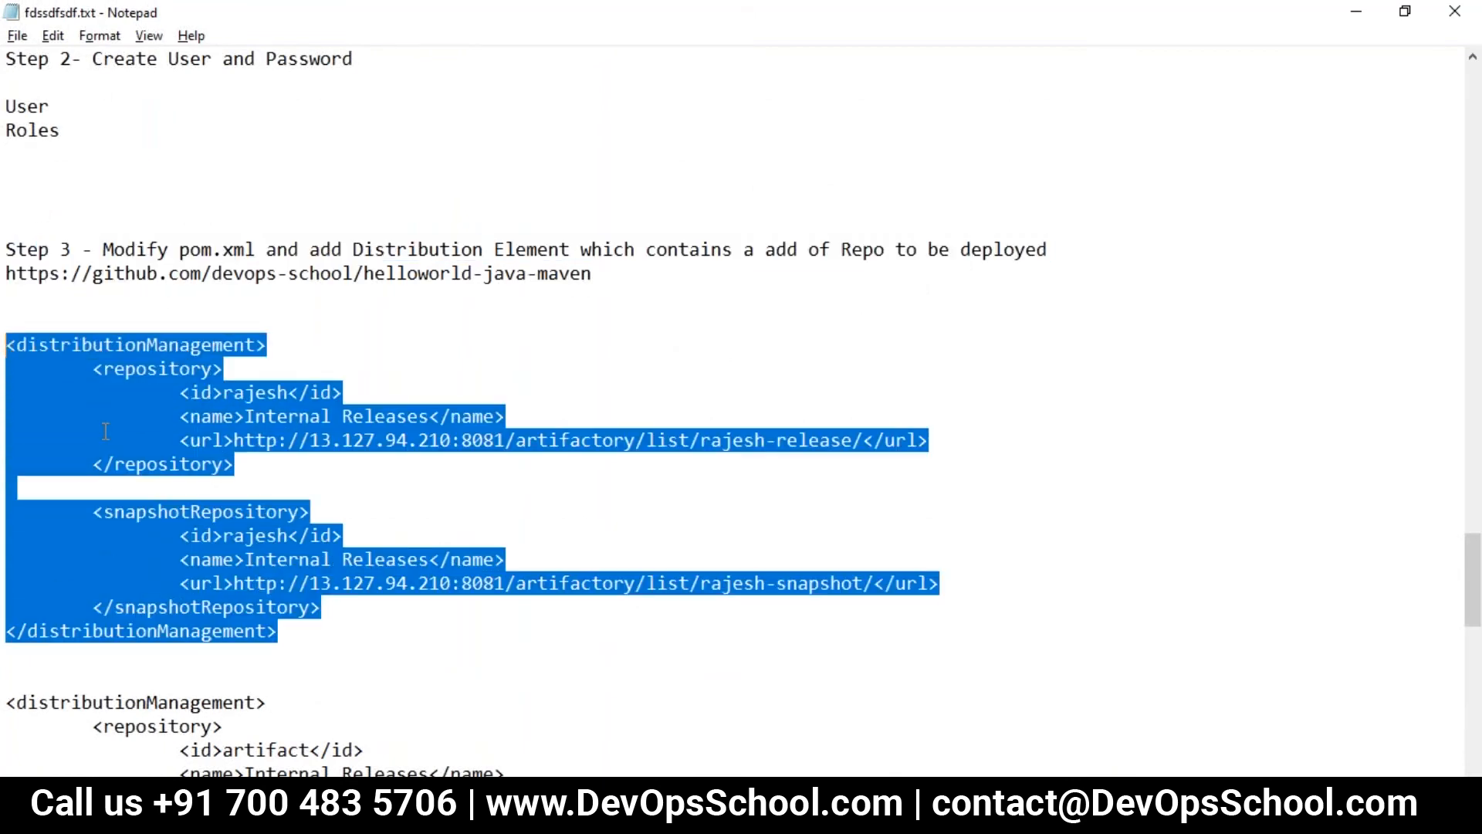
pyautogui.scroll(-4, 239, 525)
pyautogui.moveTo(297, 708); pyautogui.dragTo(8, 417)
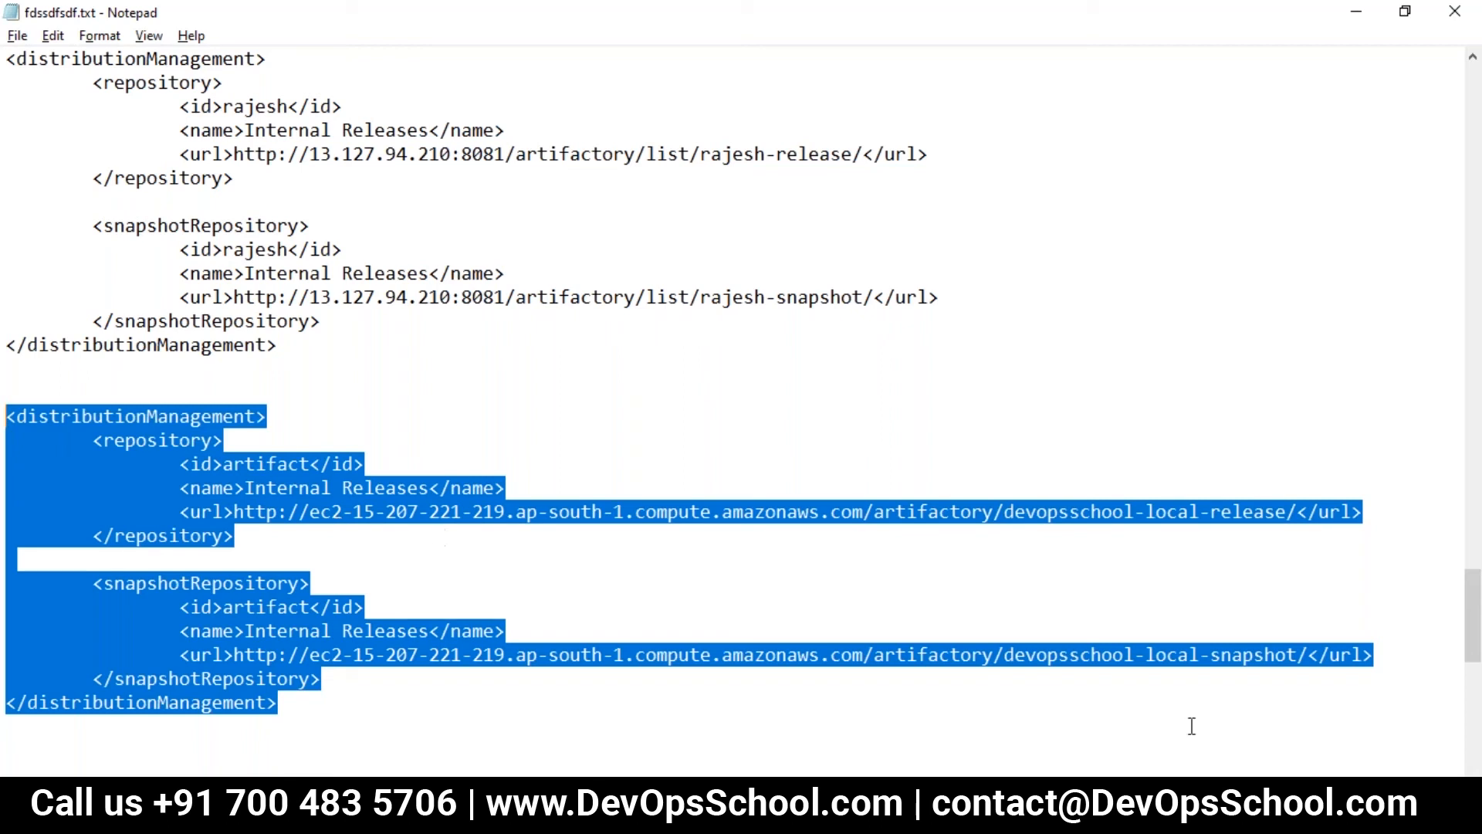
# Bring up the start of pom.xml in Notepad++ to examine its project details, and return to the Notepad notes.
pyautogui.hotkey('alt', 'Tab')
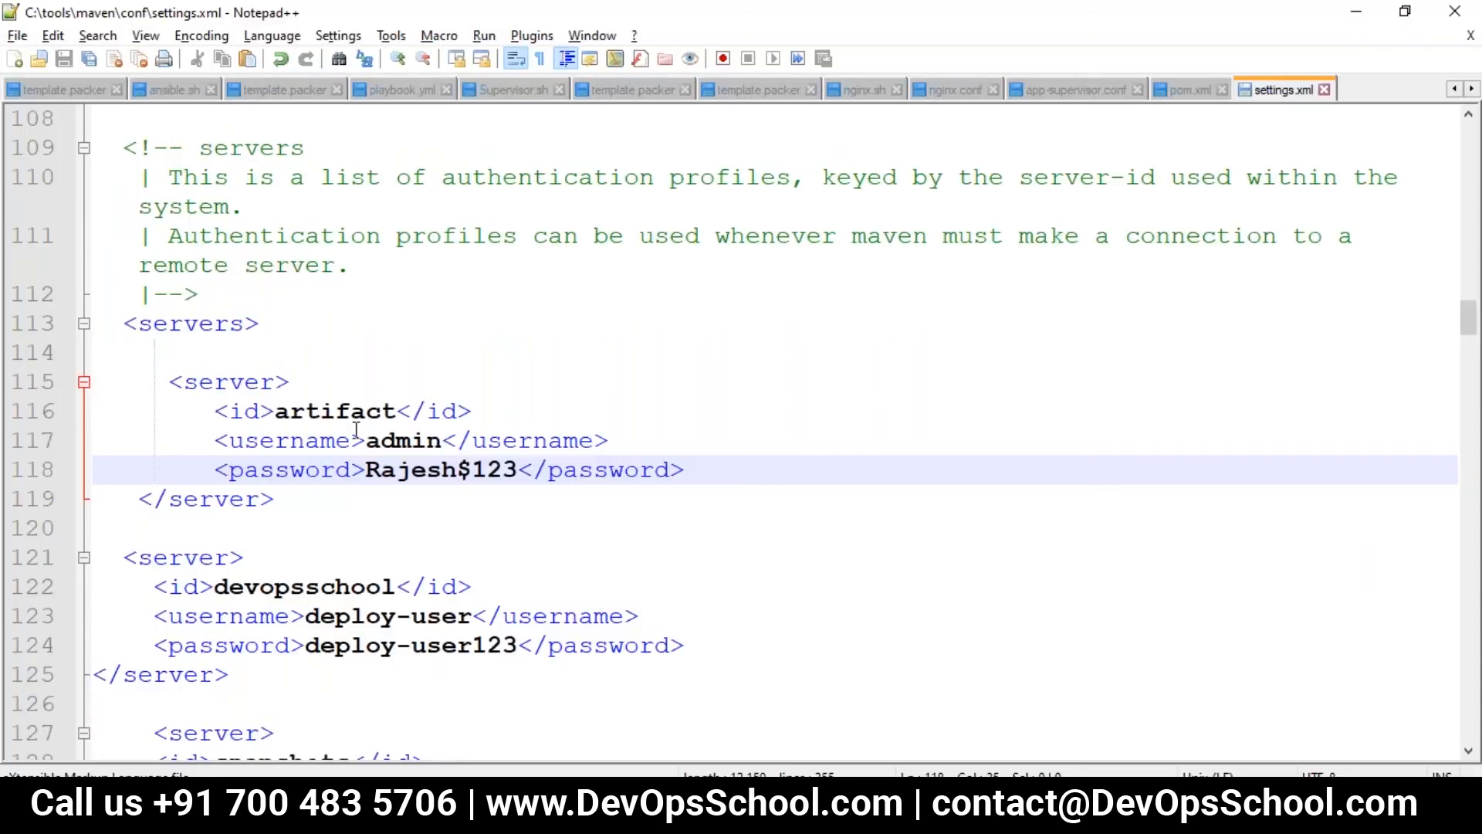
pyautogui.scroll(5, 356, 430)
pyautogui.scroll(2, 357, 430)
pyautogui.click(1188, 90)
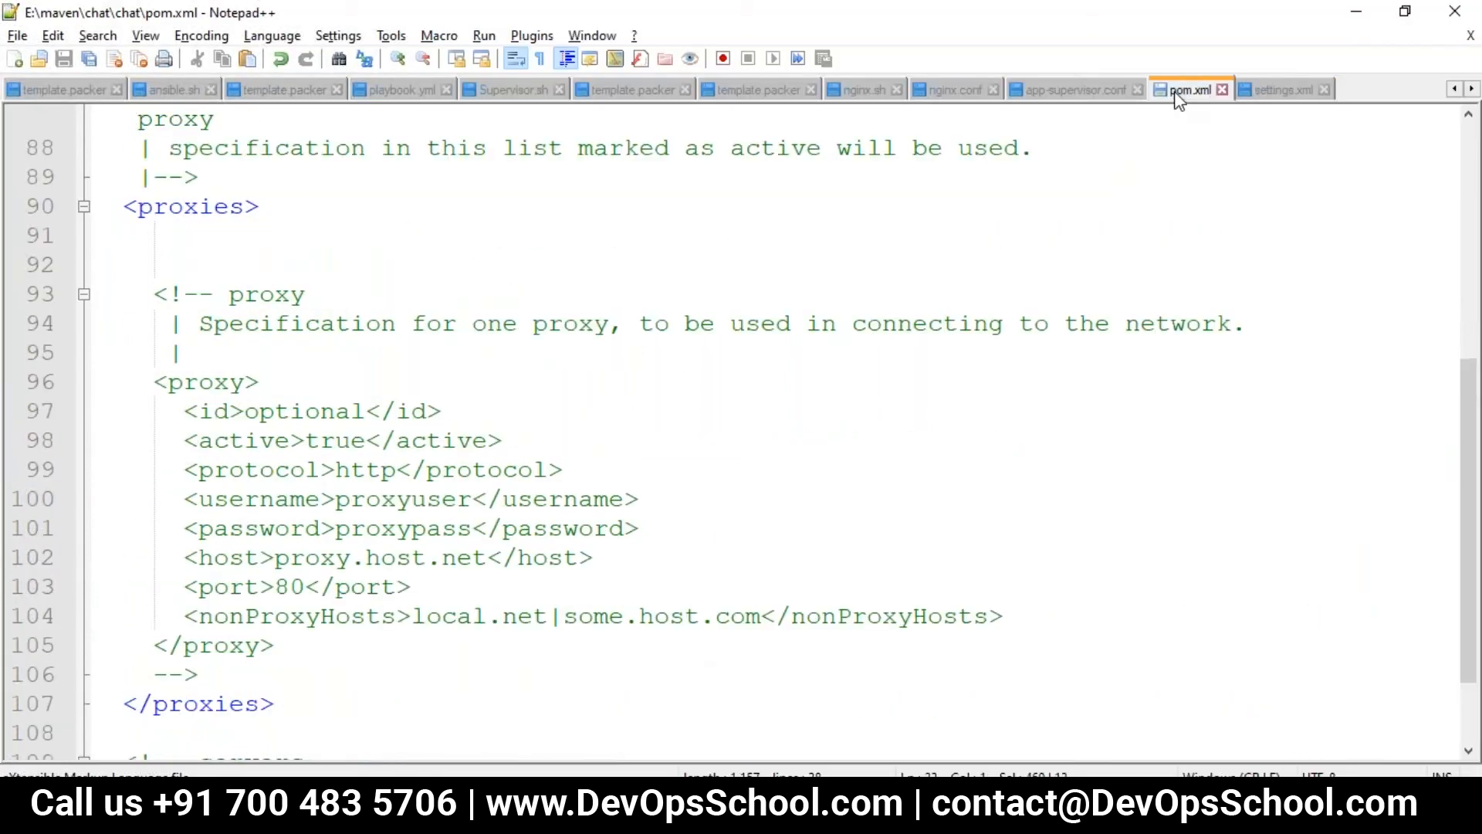
pyautogui.scroll(7, 665, 401)
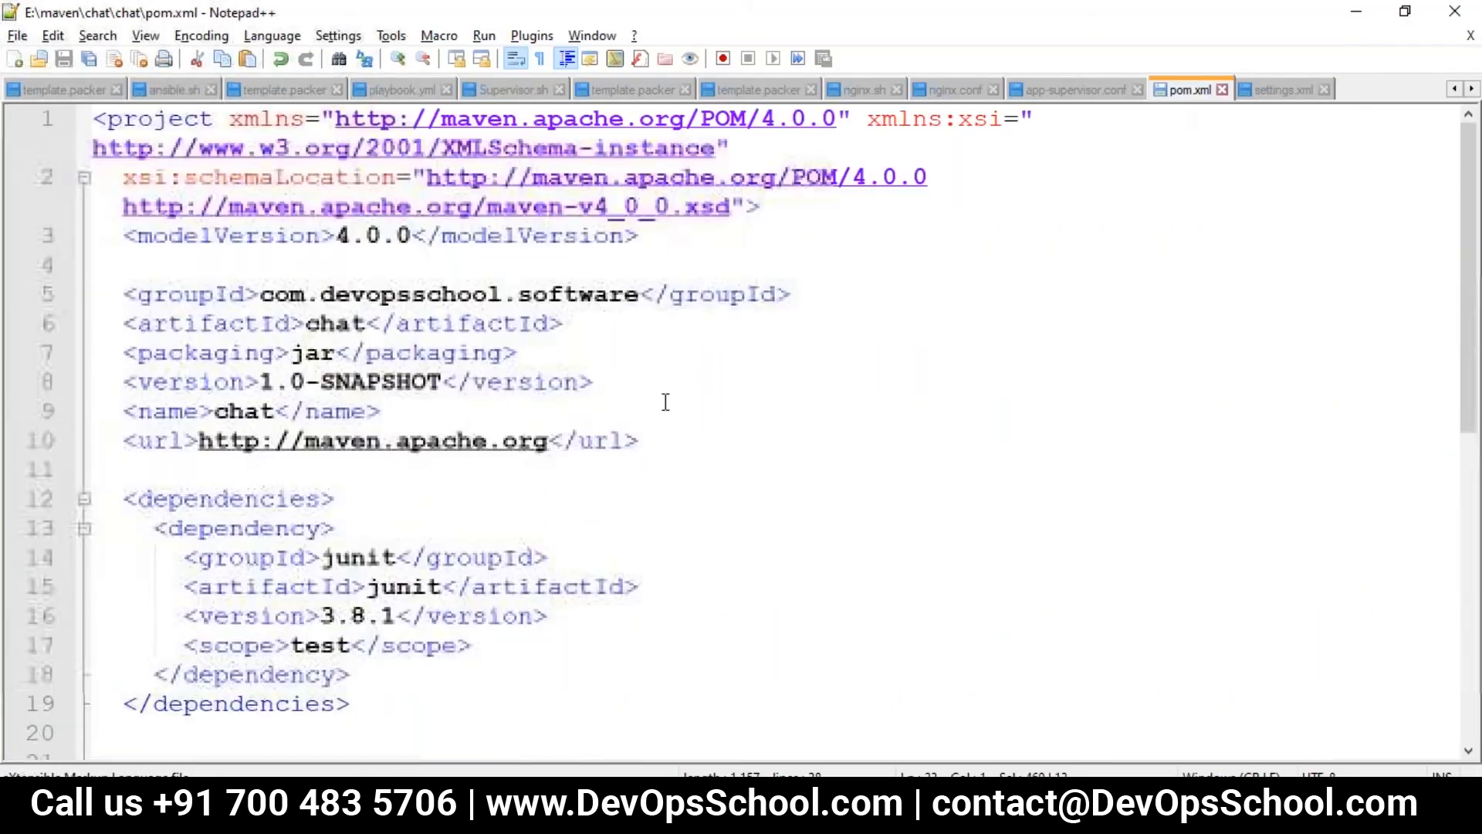
pyautogui.click(542, 414)
pyautogui.hotkey('alt', 'Tab')
pyautogui.click(527, 406)
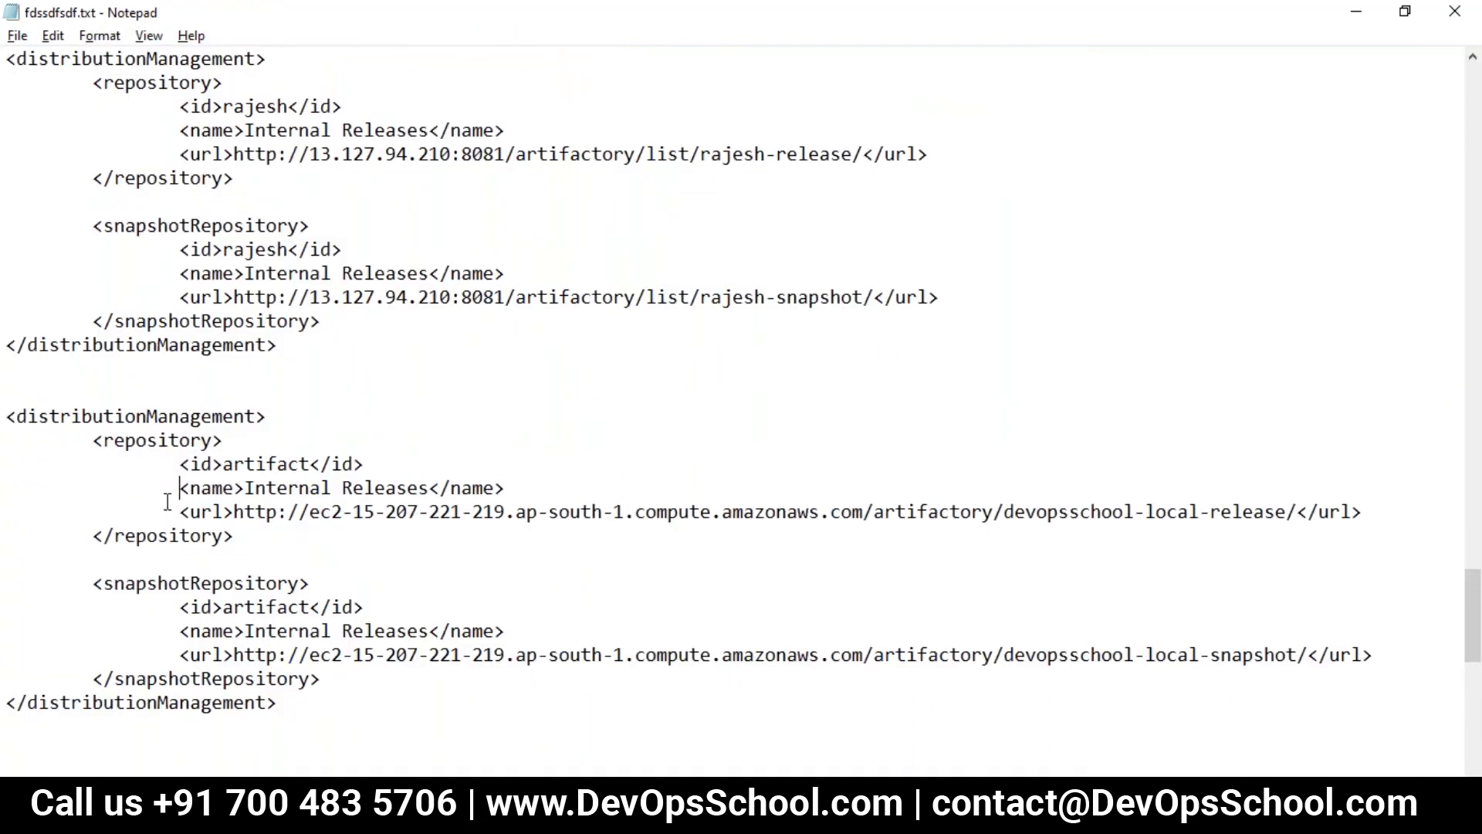
# Compare the repository and snapshotRepository elements and their URLs in the second distributionManagement block.
pyautogui.scroll(-2, 167, 502)
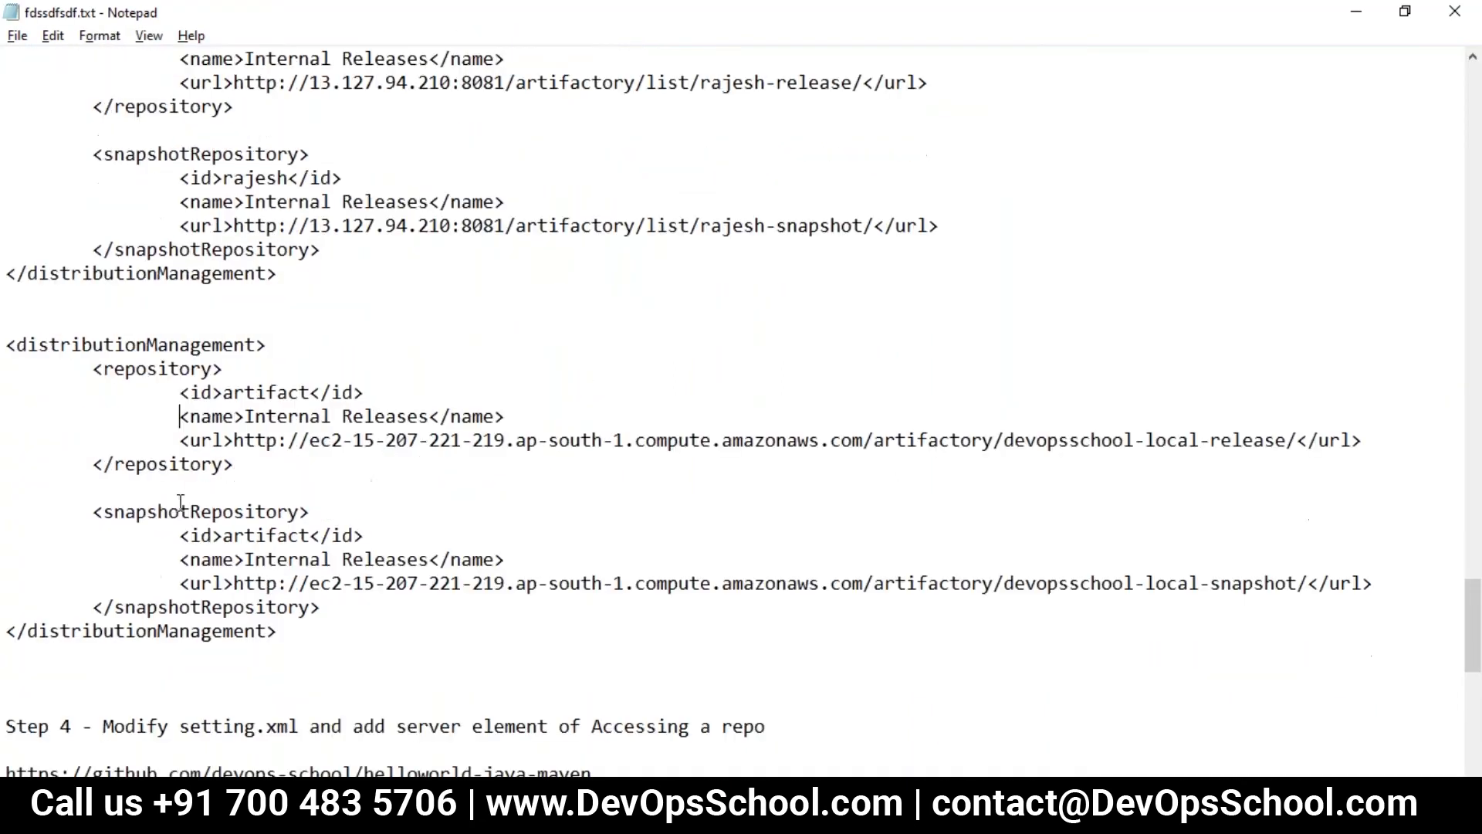
pyautogui.moveTo(17, 275); pyautogui.dragTo(277, 265)
pyautogui.doubleClick(137, 297)
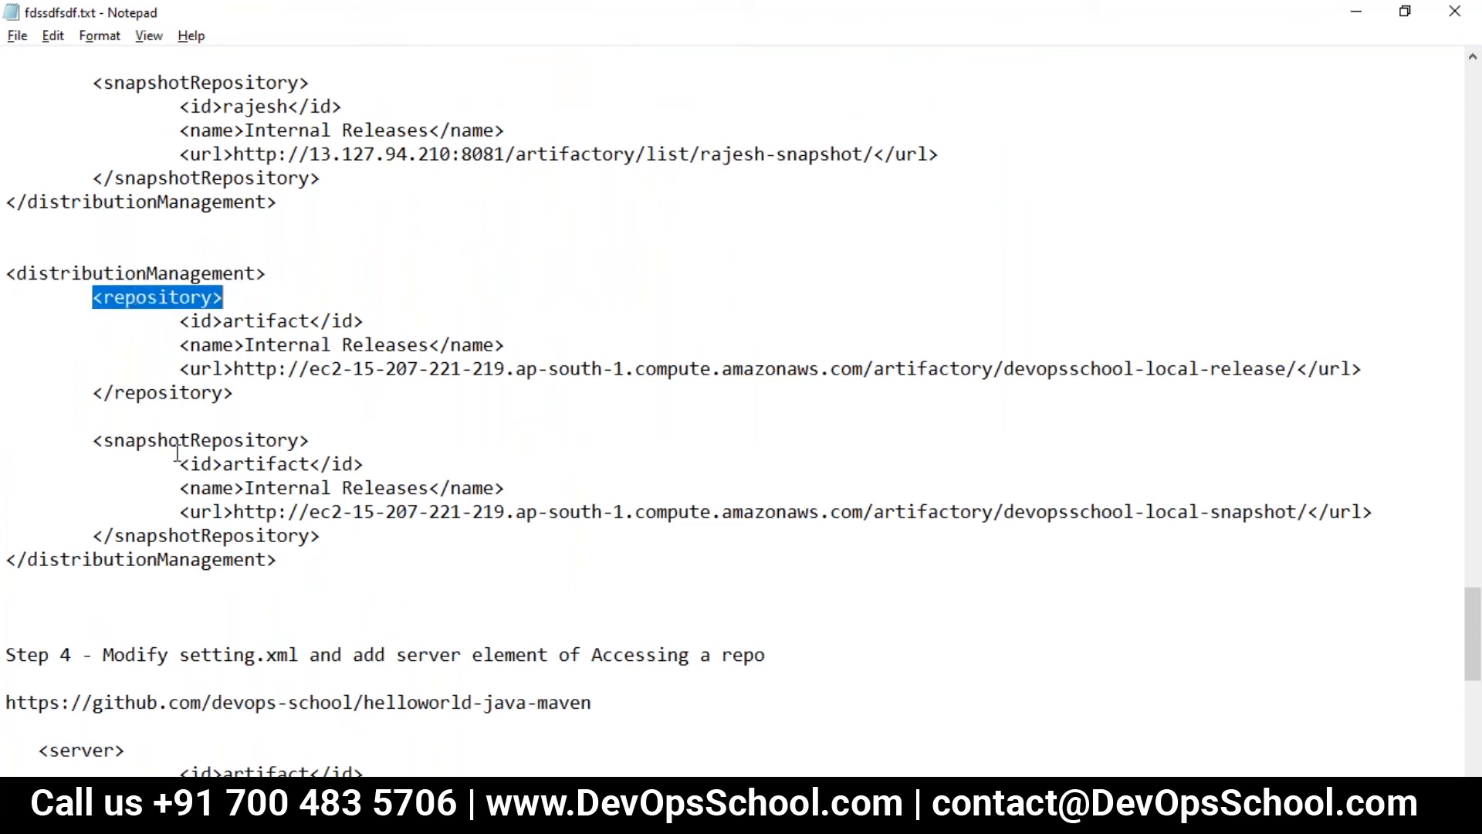
pyautogui.doubleClick(171, 442)
pyautogui.doubleClick(165, 297)
pyautogui.doubleClick(198, 442)
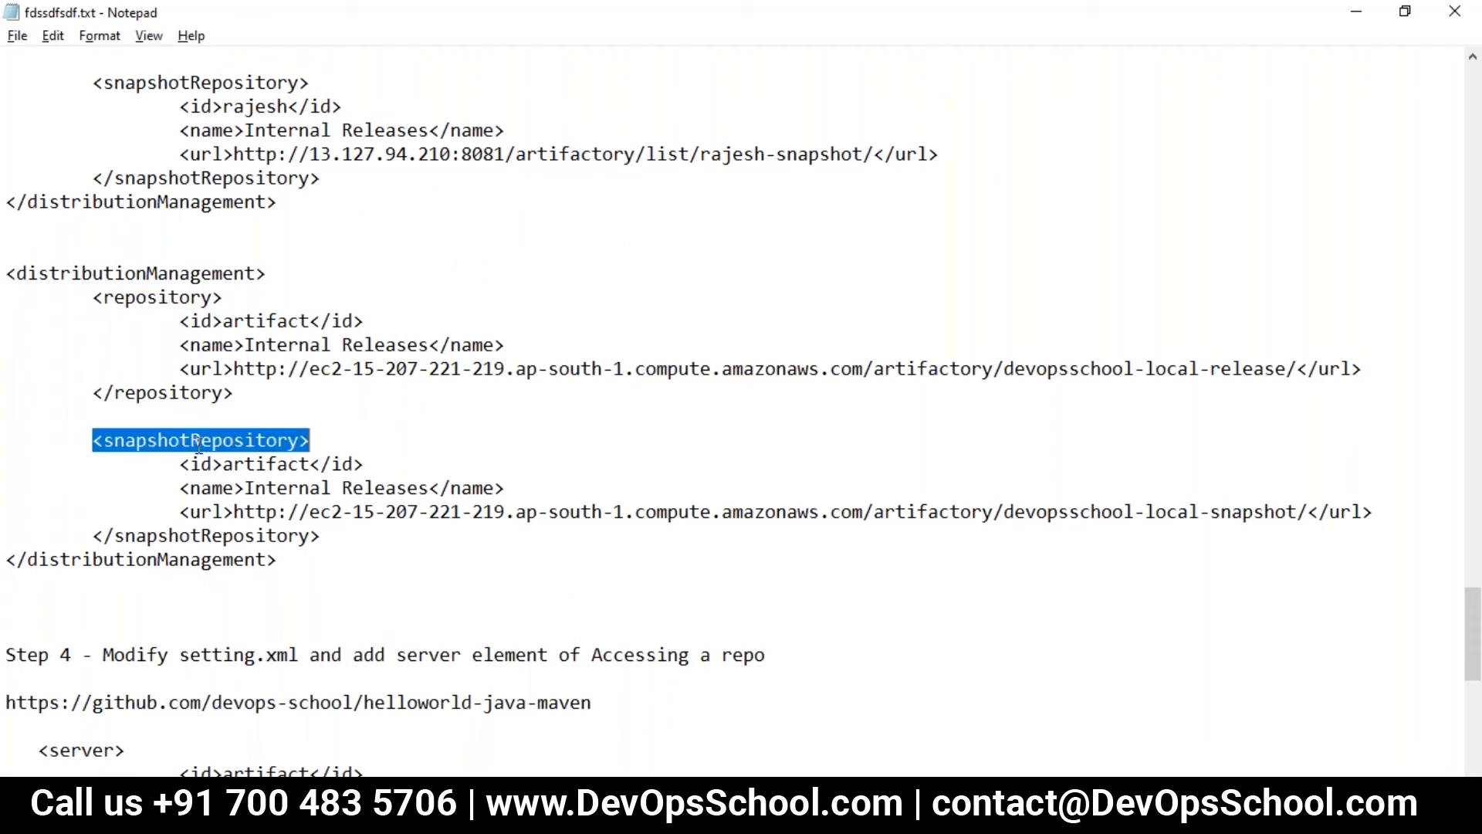
pyautogui.click(316, 535)
pyautogui.moveTo(320, 534); pyautogui.dragTo(10, 274)
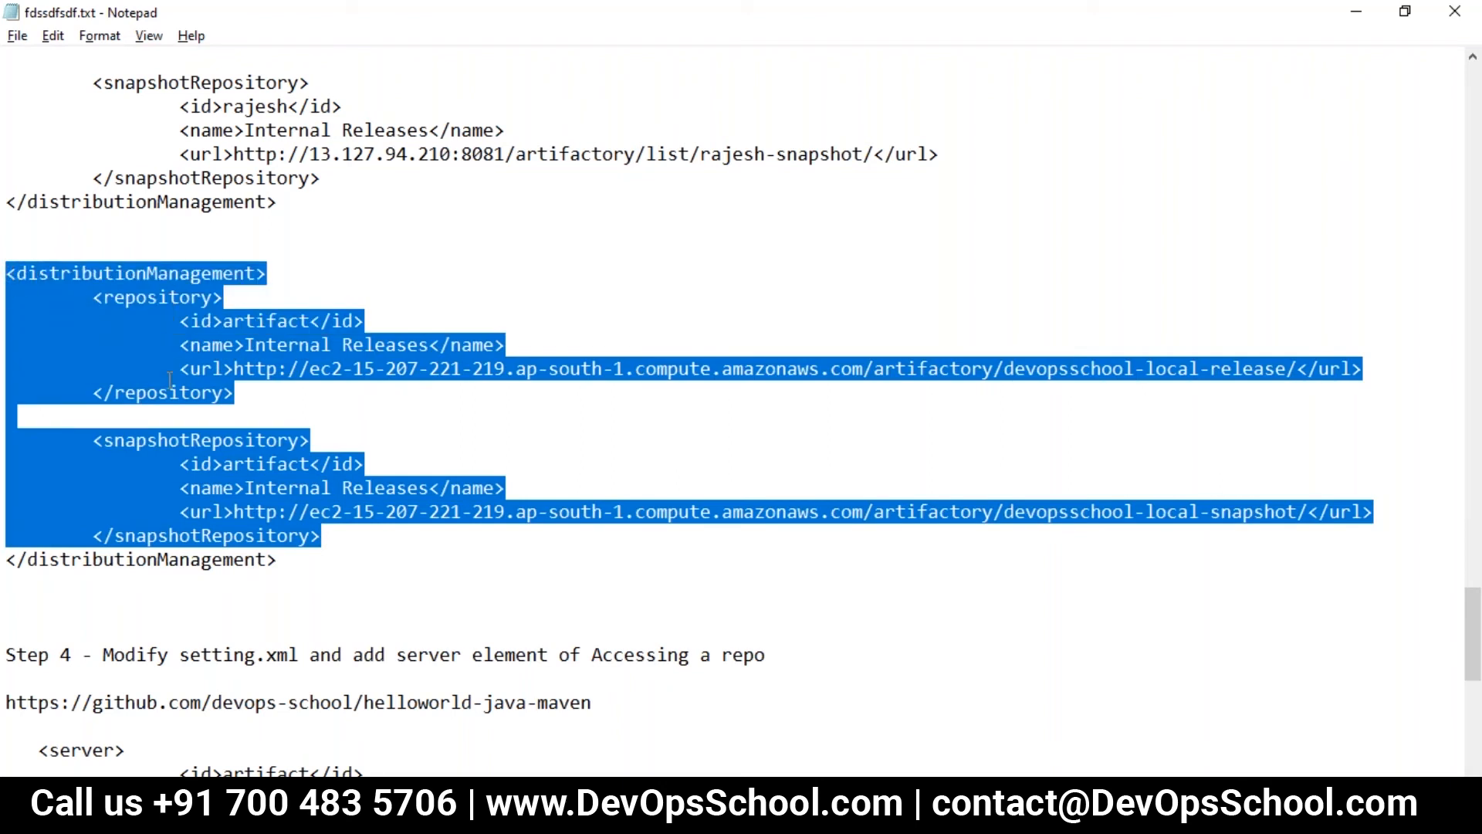
pyautogui.click(278, 395)
pyautogui.moveTo(1279, 363); pyautogui.dragTo(194, 340)
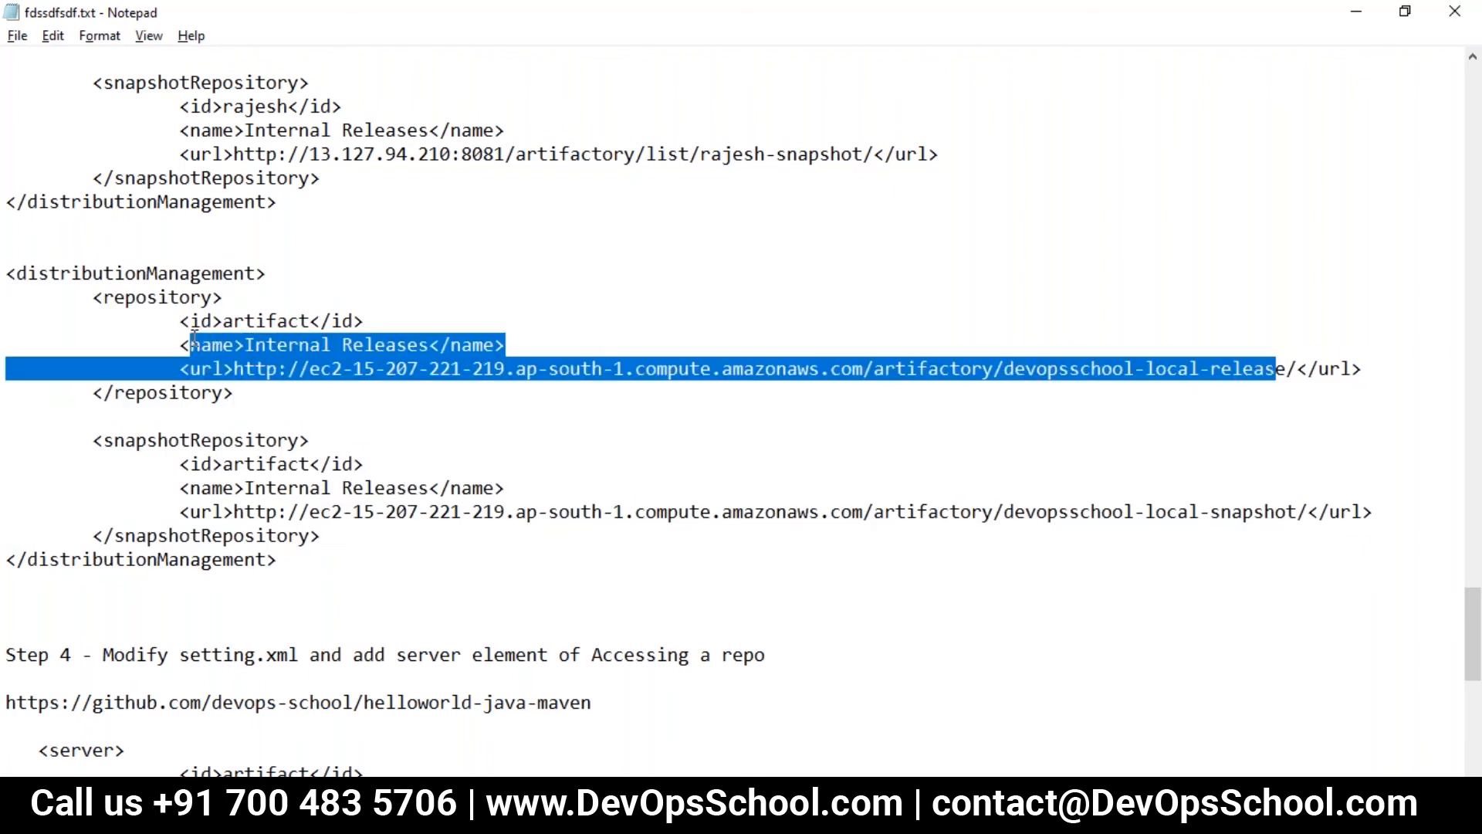
pyautogui.doubleClick(168, 443)
pyautogui.moveTo(1265, 513); pyautogui.dragTo(970, 513)
# Check the project version in pom.xml against the snapshotRepository element of the second distributionManagement block in the notes.
pyautogui.hotkey('alt', 'Tab')
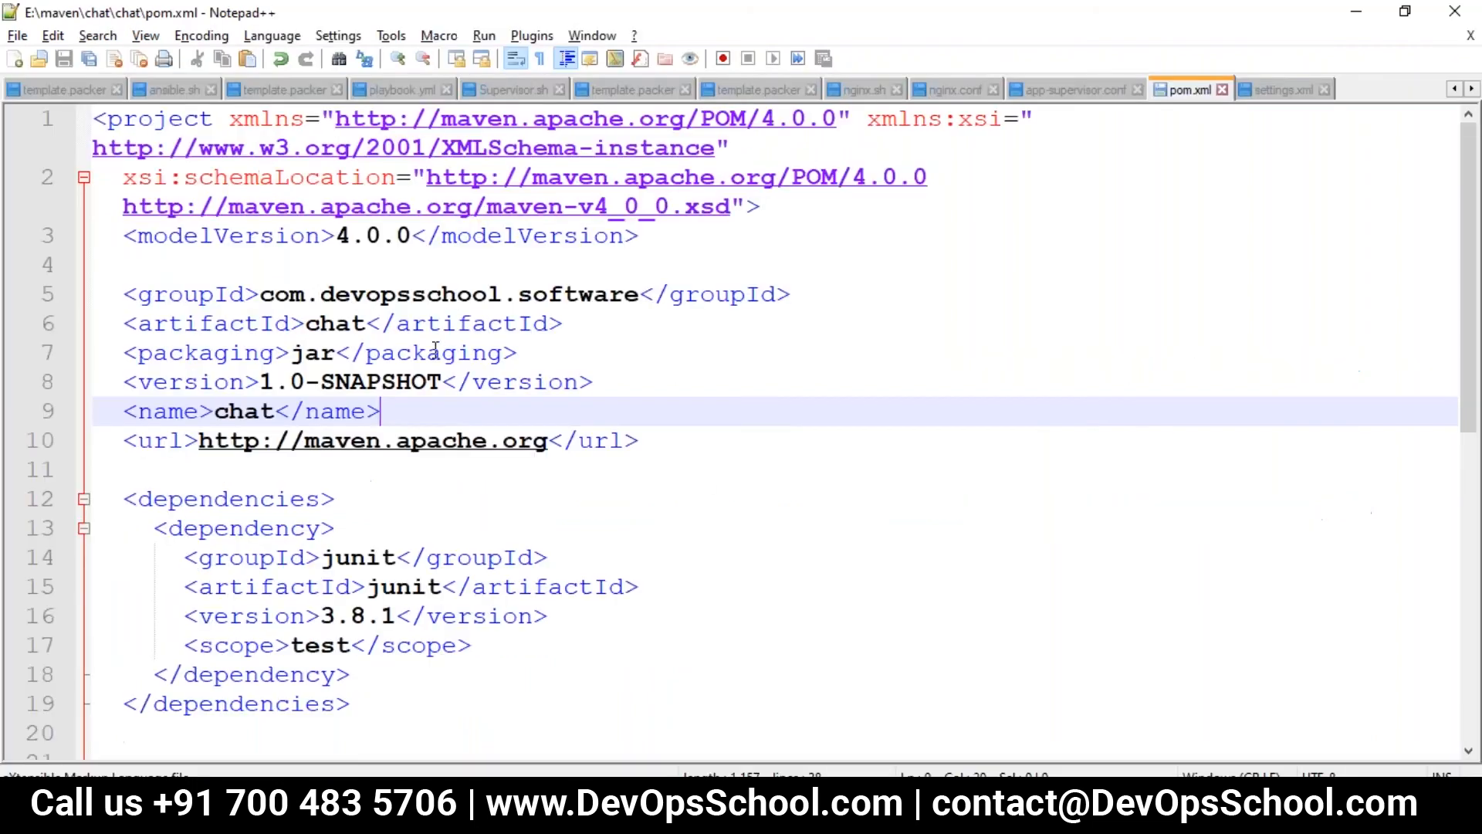
pyautogui.moveTo(443, 381); pyautogui.dragTo(258, 376)
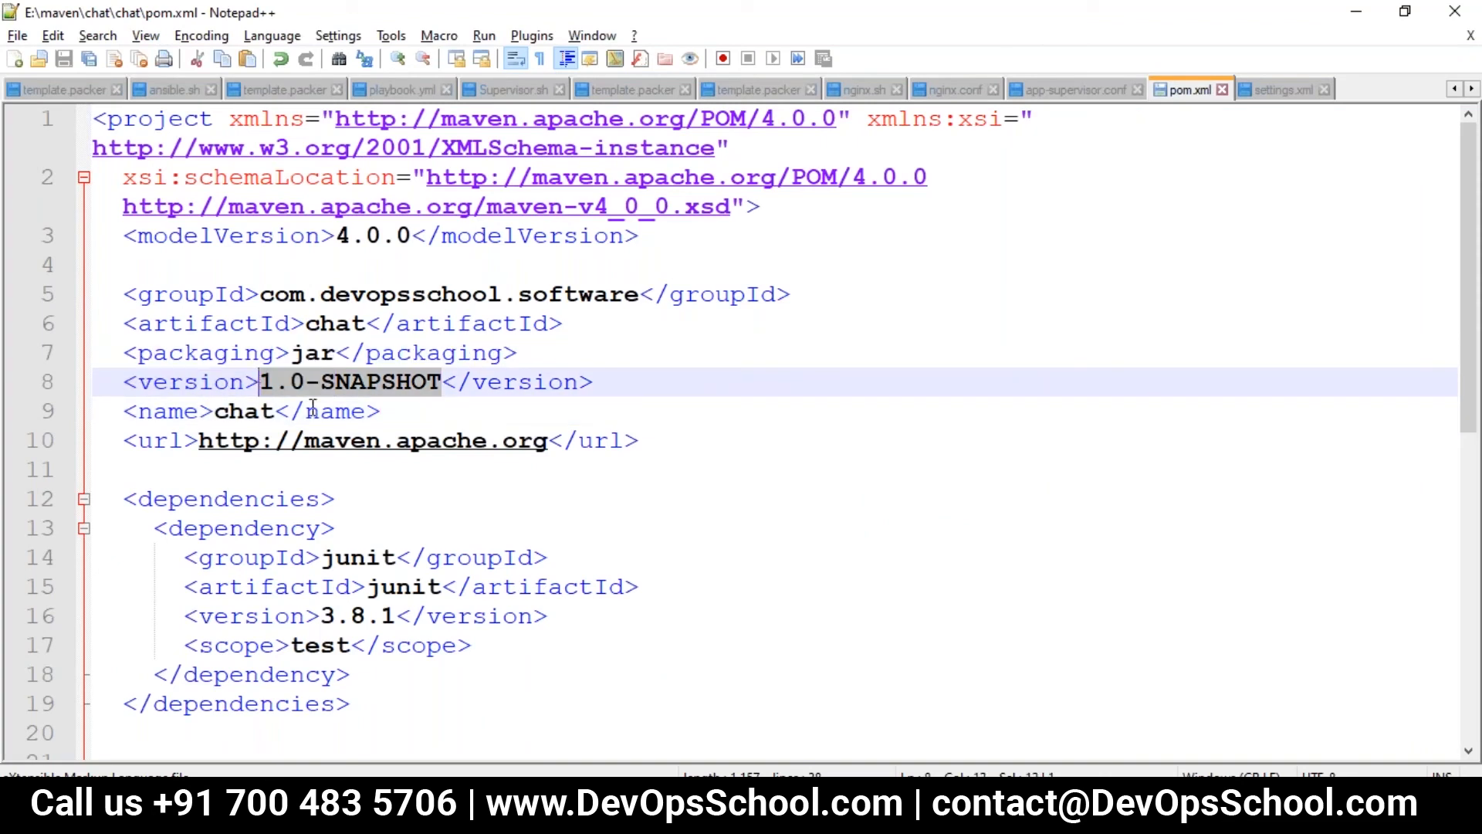
pyautogui.click(441, 382)
pyautogui.moveTo(439, 382); pyautogui.dragTo(260, 379)
pyautogui.hotkey('alt', 'Tab')
pyautogui.keyDown('shift'); pyautogui.click(1194, 533); pyautogui.keyUp('shift')
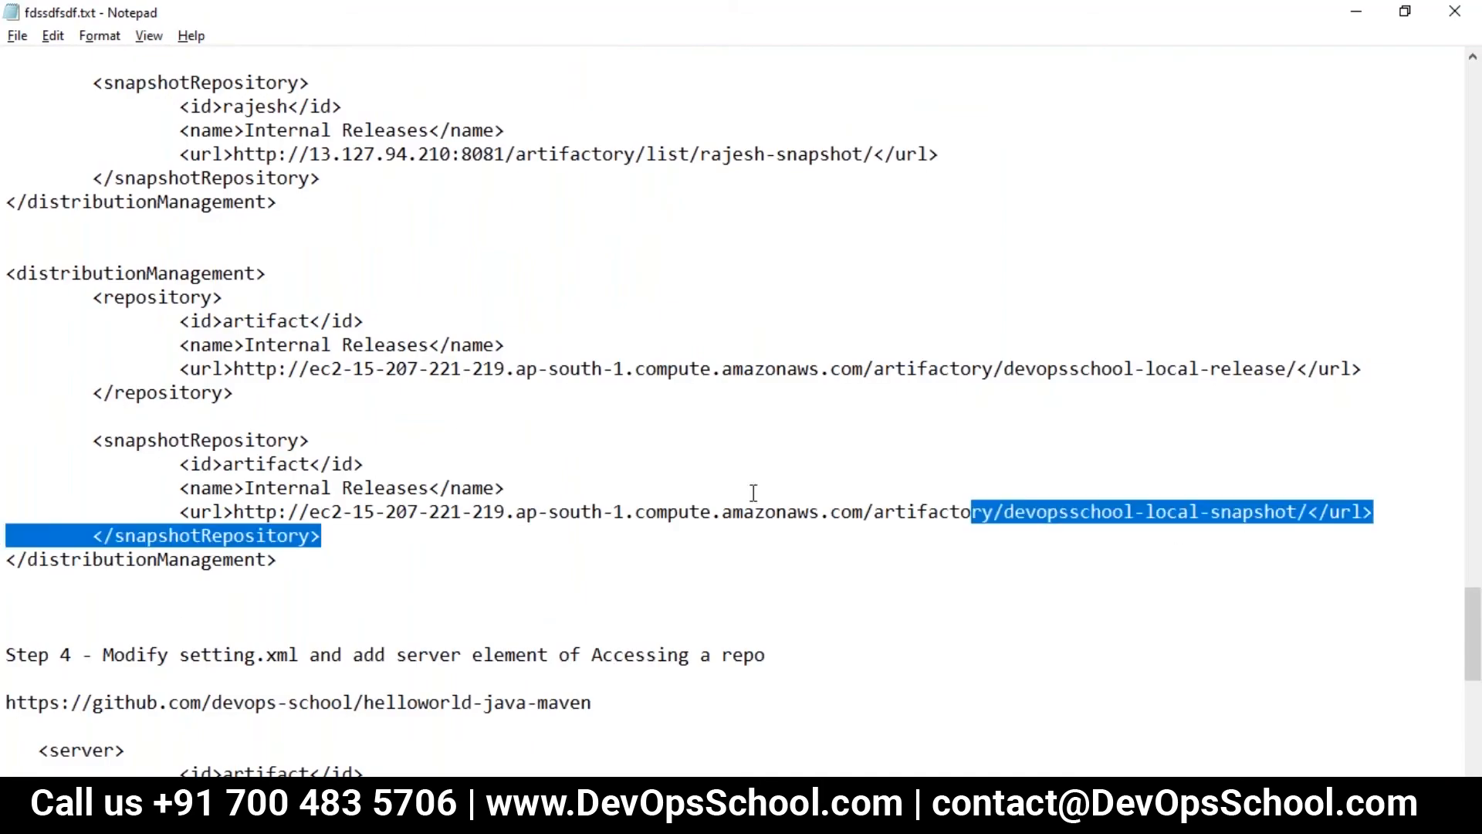
pyautogui.keyDown('shift'); pyautogui.click(344, 446); pyautogui.keyUp('shift')
pyautogui.hotkey('alt', 'Tab')
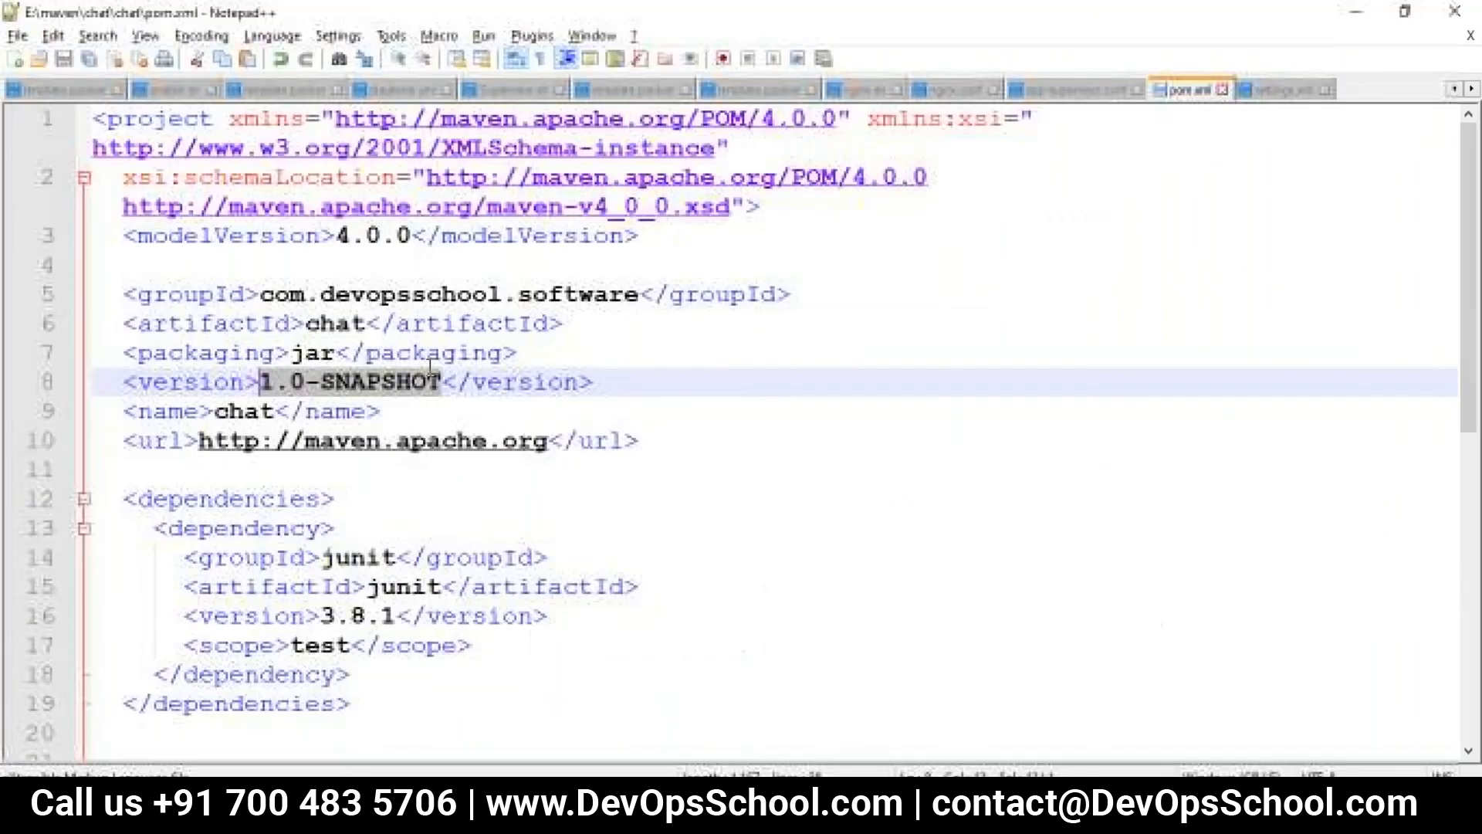
# Try changing the 1.0-SNAPSHOT version in pom.xml while checking the release repository element in the notes.
pyautogui.press('BackSpace')
pyautogui.write('s')
pyautogui.press('BackSpace')
pyautogui.hotkey('alt', 'Tab')
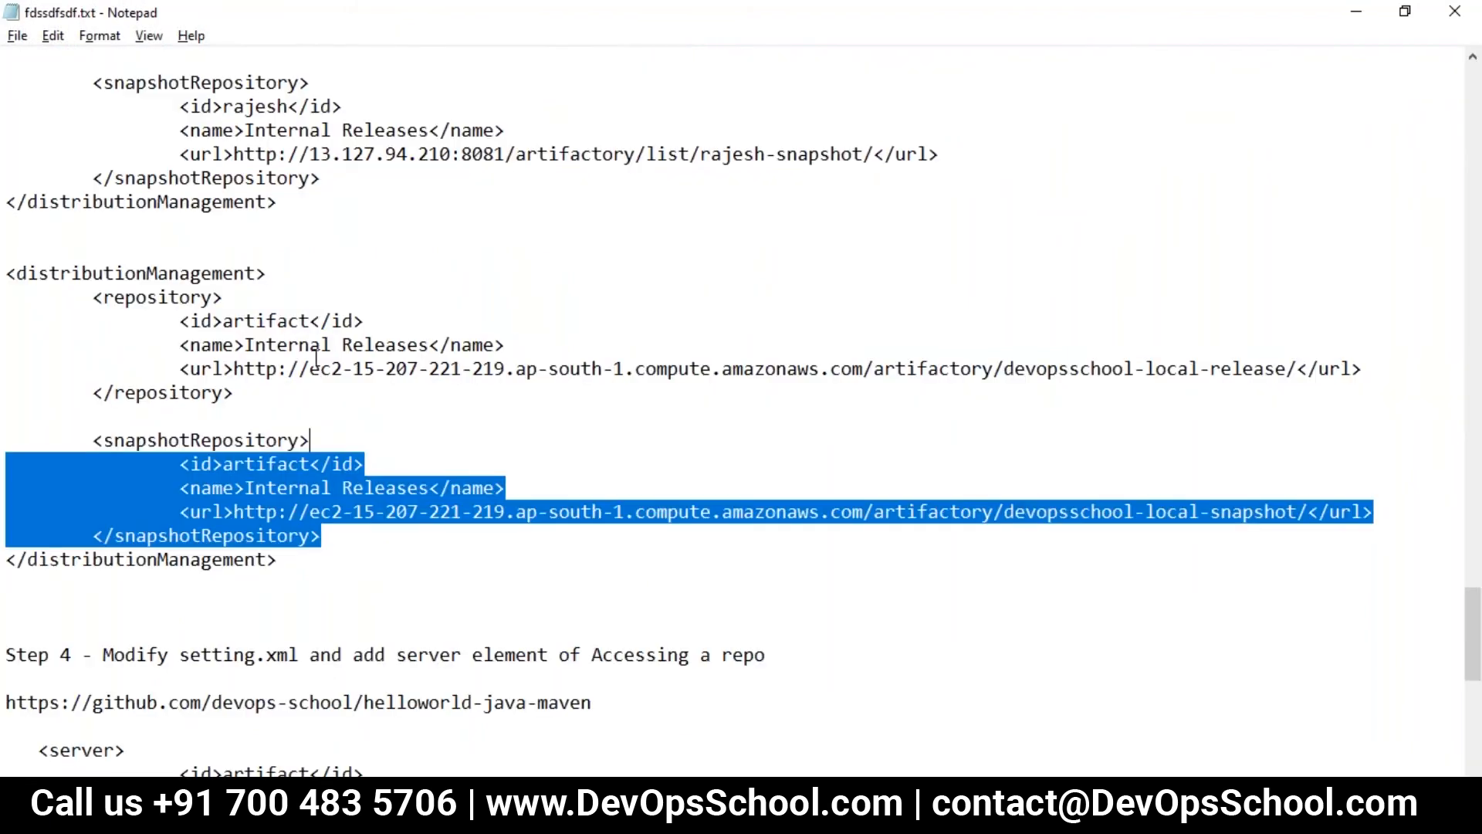
pyautogui.moveTo(234, 394); pyautogui.dragTo(145, 297)
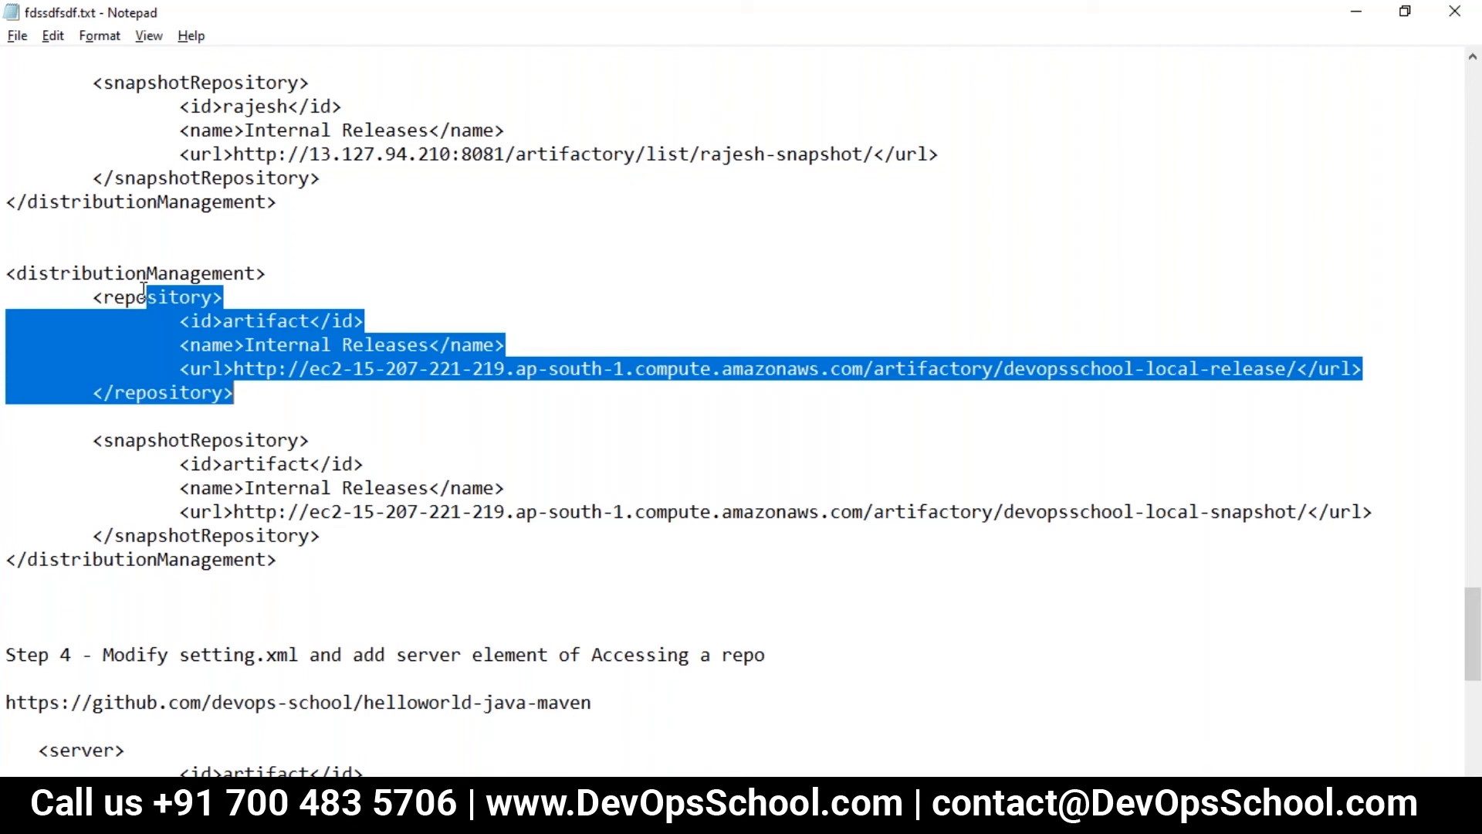
pyautogui.hotkey('alt', 'Tab')
pyautogui.write('s')
pyautogui.press('BackSpace')
pyautogui.write('-SNAPSHOT')
pyautogui.hotkey('ctrl', 's')
# Match the SNAPSHOT suffix of the pom.xml version to the snapshotRepository element in the notes.
pyautogui.doubleClick(331, 392)
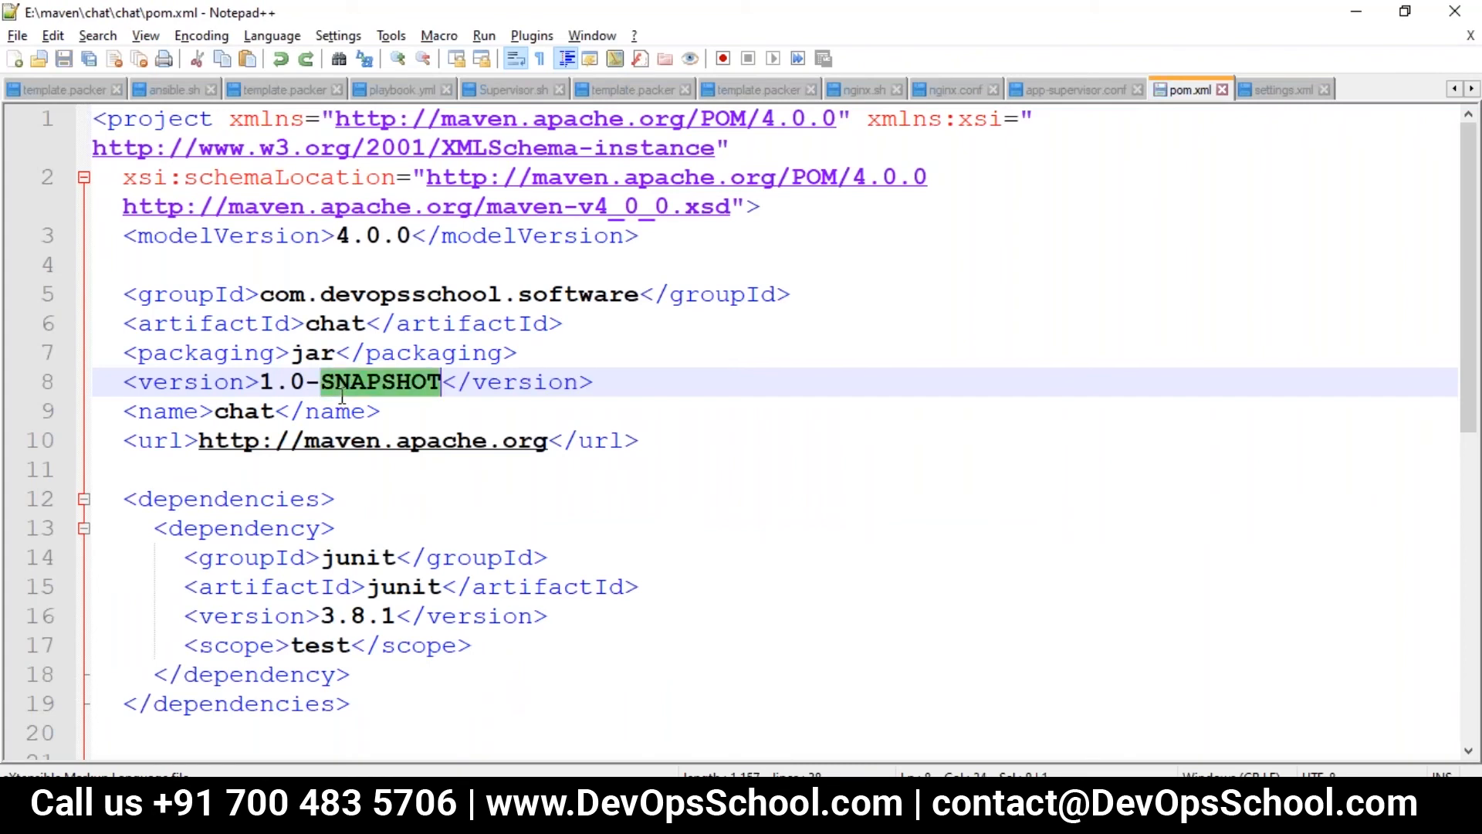
pyautogui.hotkey('alt', 'Tab')
pyautogui.moveTo(334, 557); pyautogui.dragTo(169, 446)
pyautogui.click(329, 390)
pyautogui.moveTo(324, 558); pyautogui.dragTo(149, 441)
pyautogui.click(382, 553)
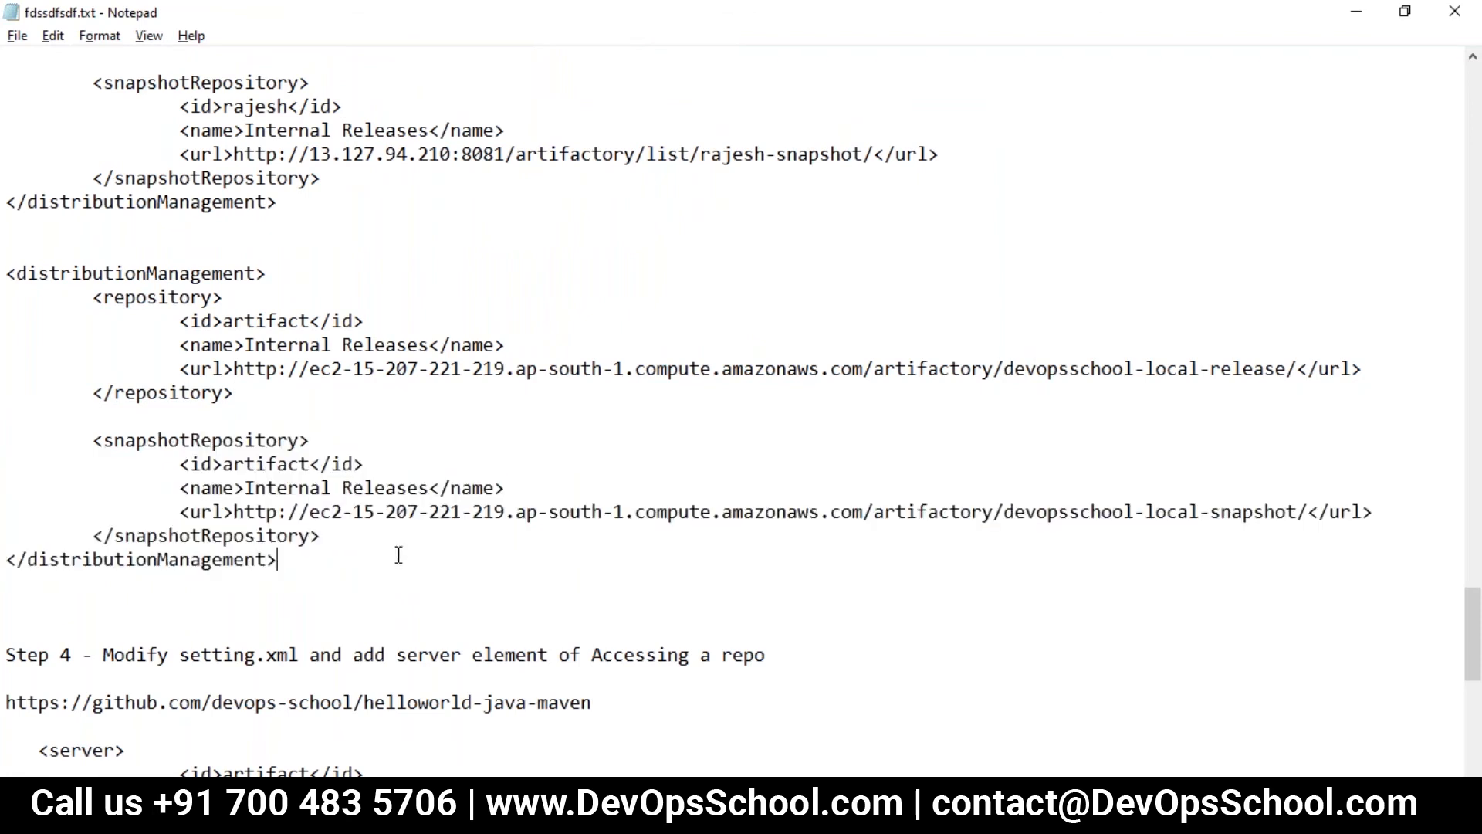
# Look up the Step 5 deploy command in the notes and open a command prompt in E:\maven\chat\chat from File Explorer.
pyautogui.scroll(-10, 563, 516)
pyautogui.moveTo(214, 321); pyautogui.dragTo(92, 305)
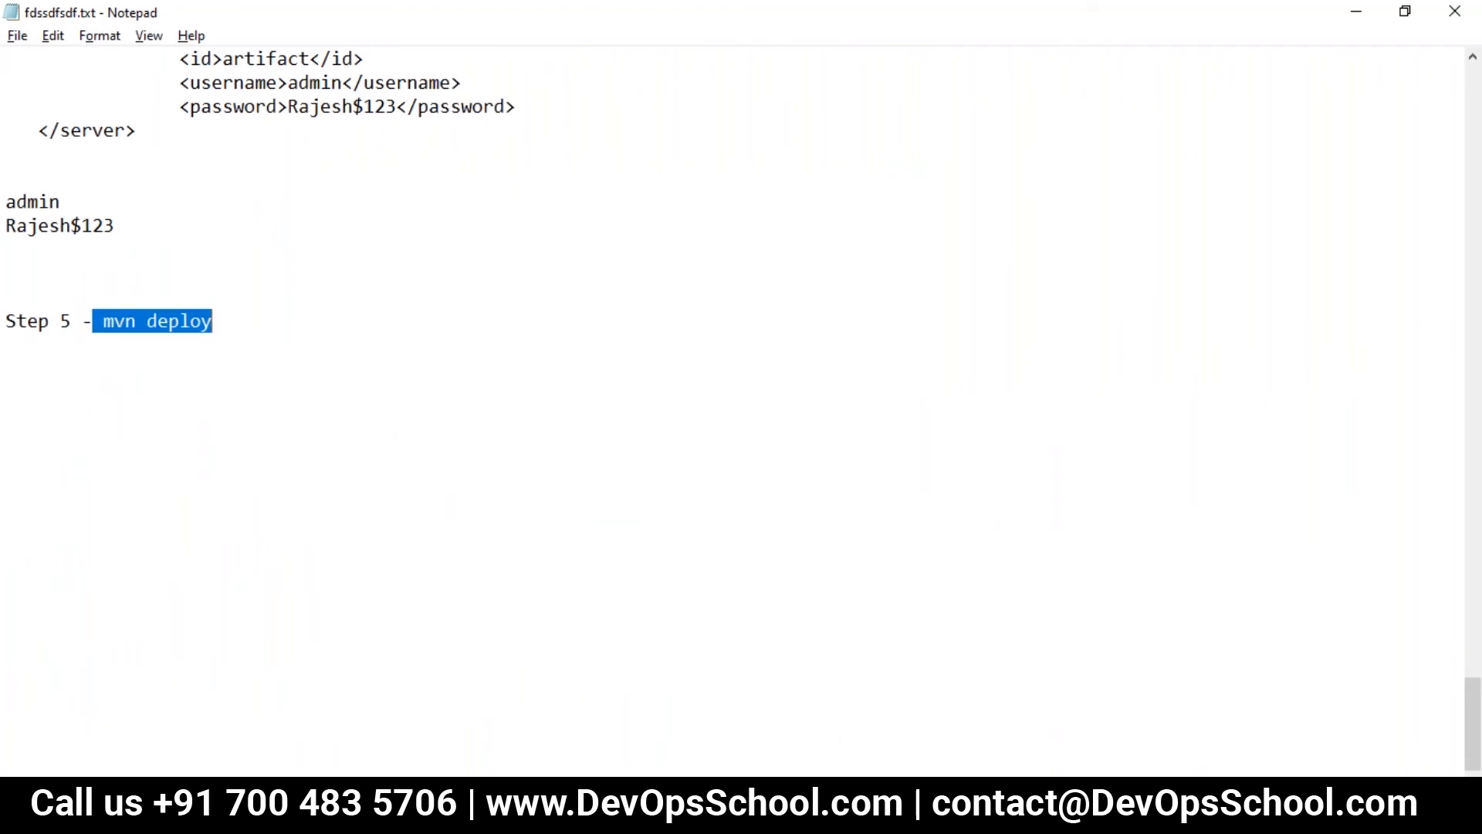
pyautogui.click(1047, 819)
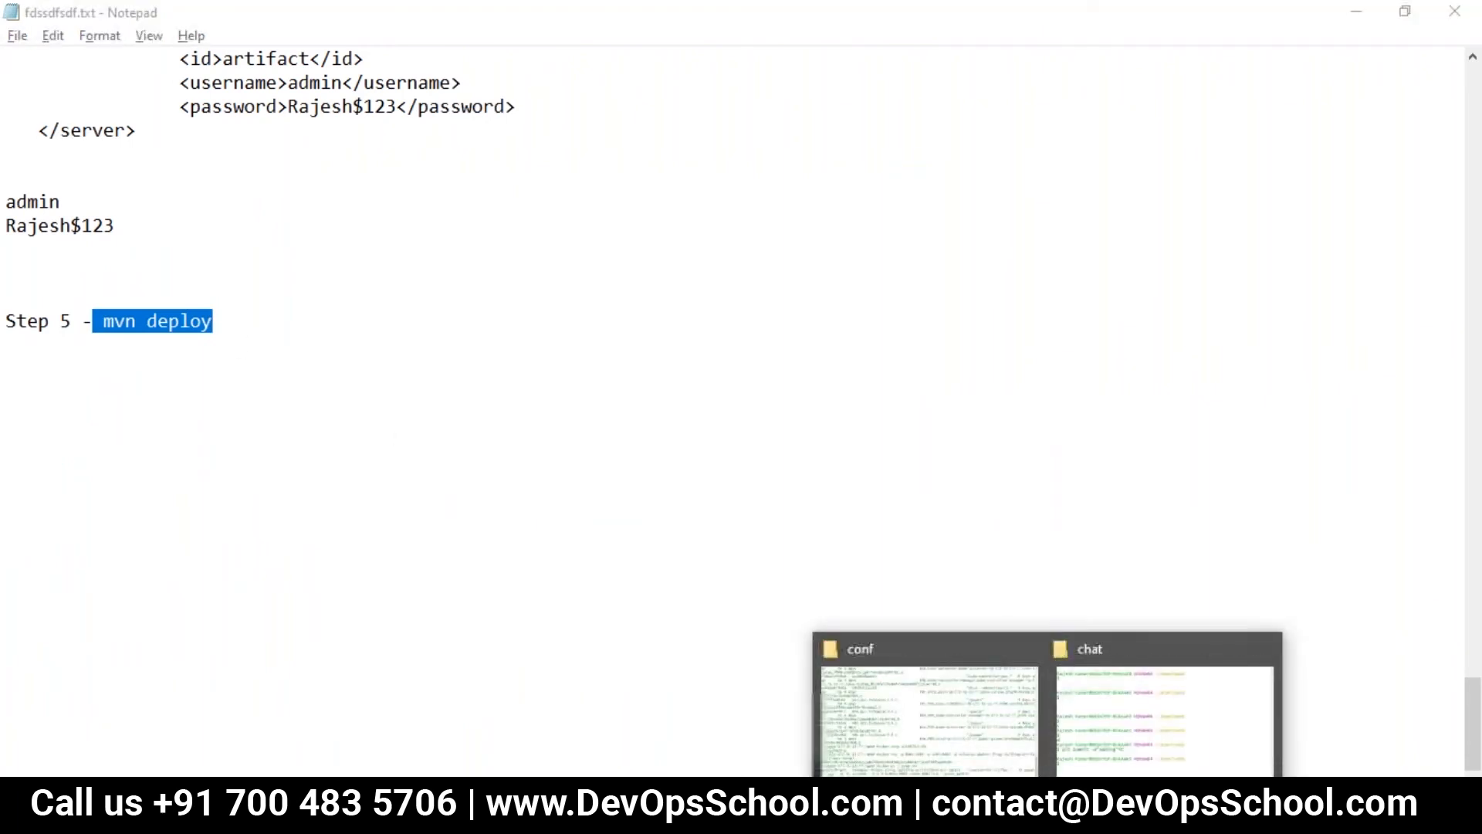
pyautogui.click(730, 737)
pyautogui.click(543, 170)
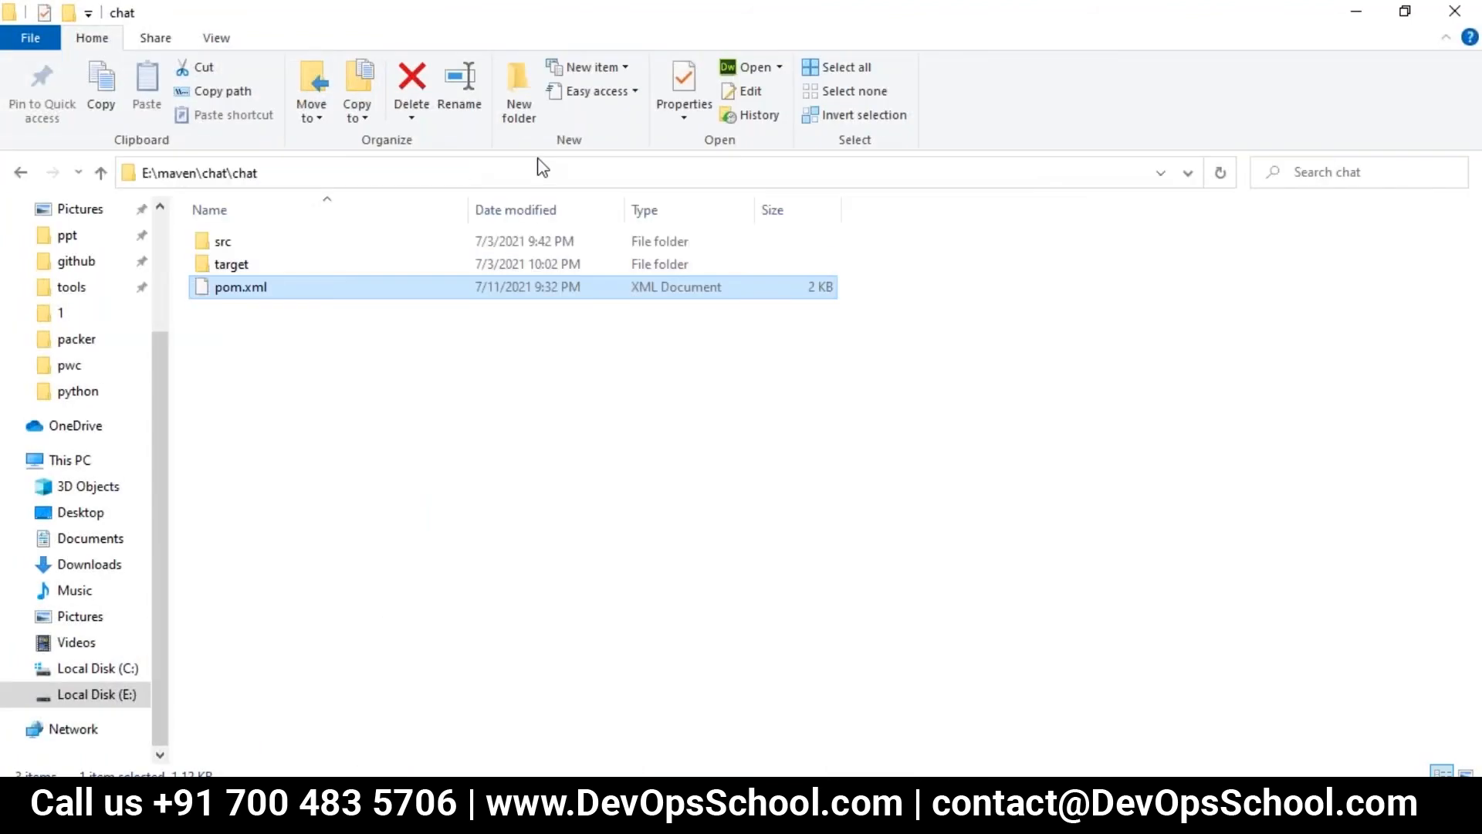
pyautogui.write('cmd')
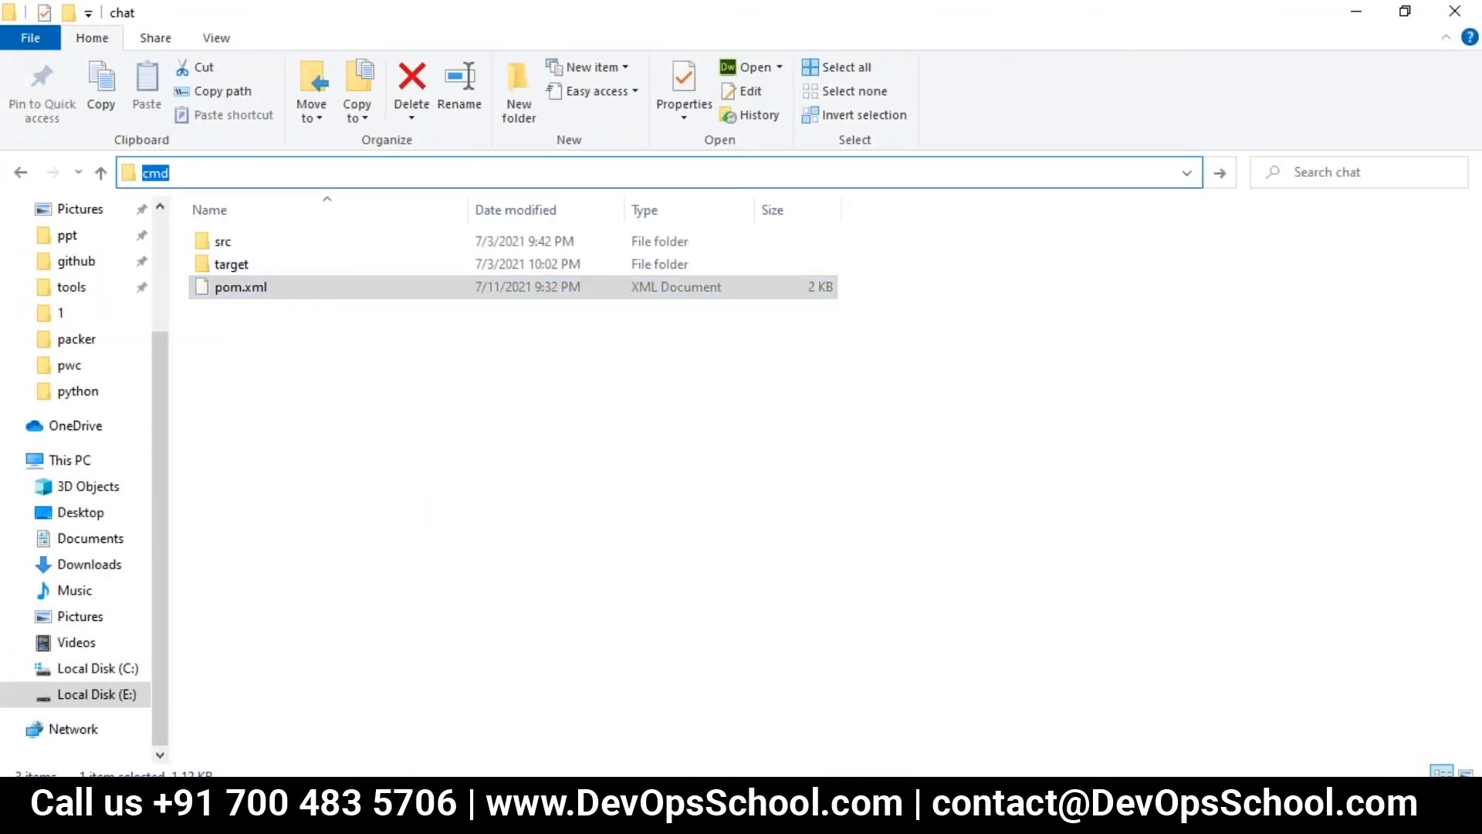
pyautogui.press('Return')
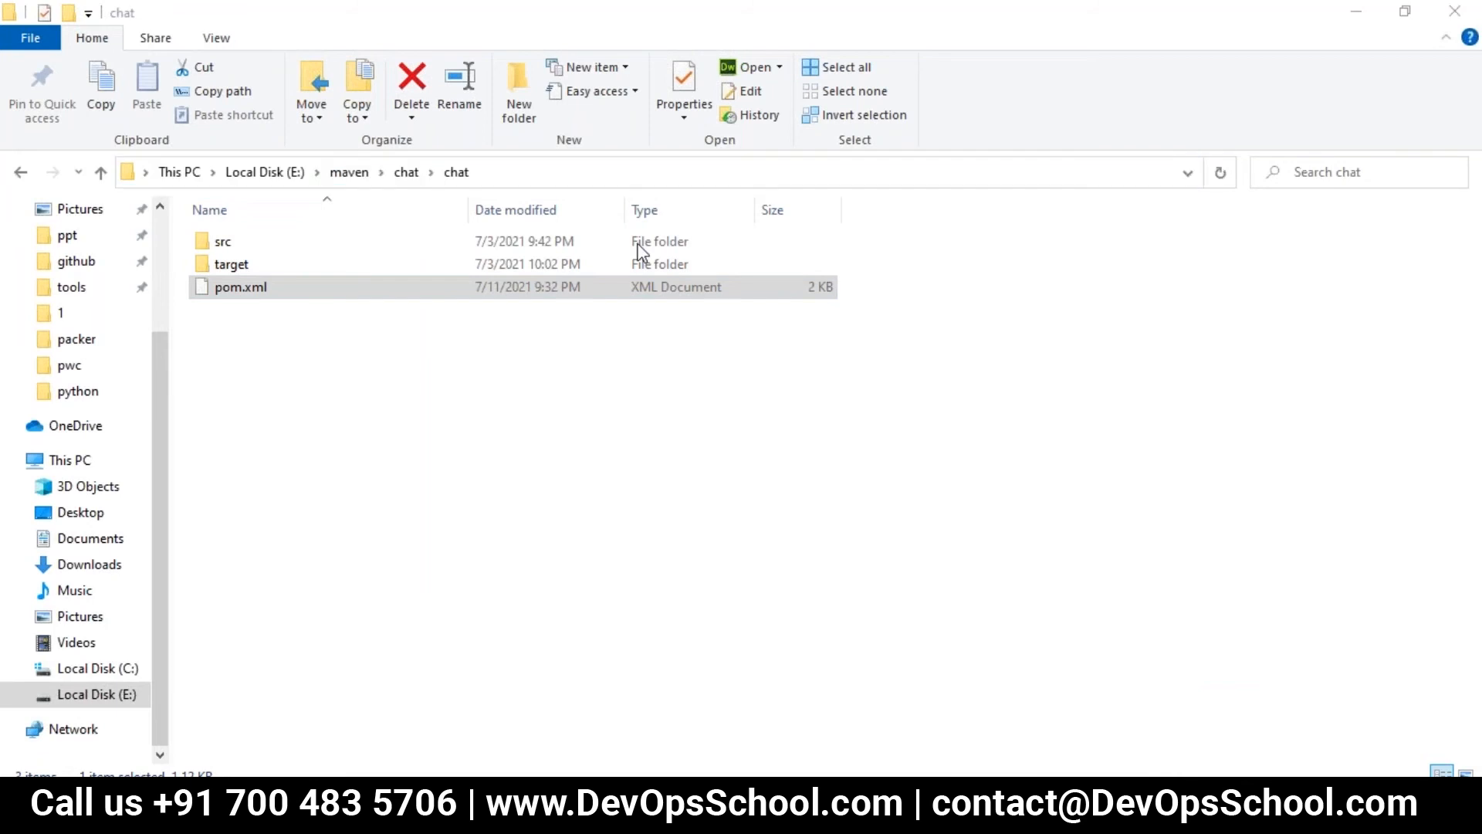
# Run mvn deploy in the chat project folder and reposition the command prompt window so its output is readable.
pyautogui.doubleClick(388, 70)
pyautogui.write('mvn deploy')
pyautogui.press('Return')
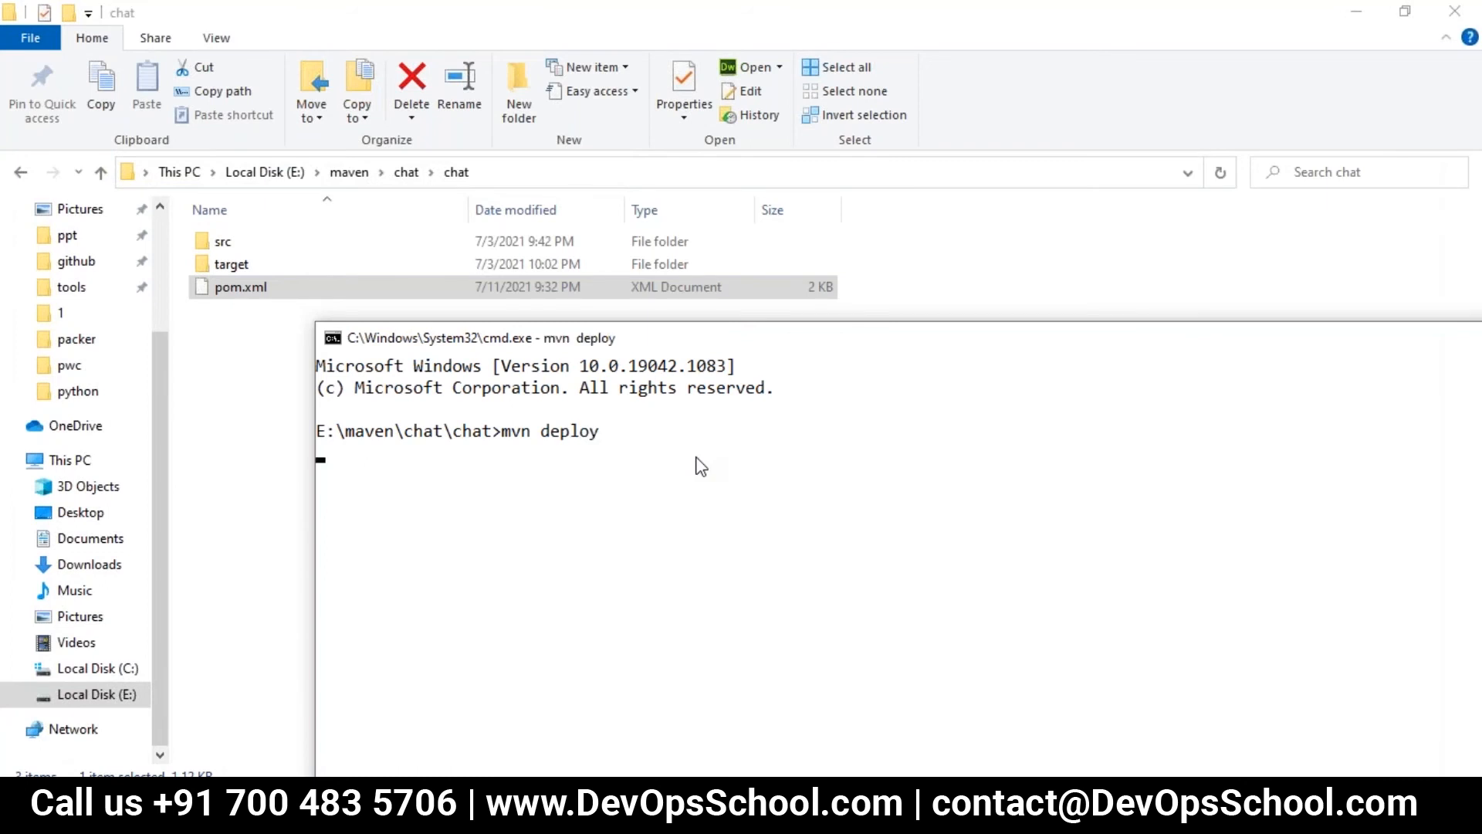
pyautogui.moveTo(747, 344); pyautogui.dragTo(576, 165)
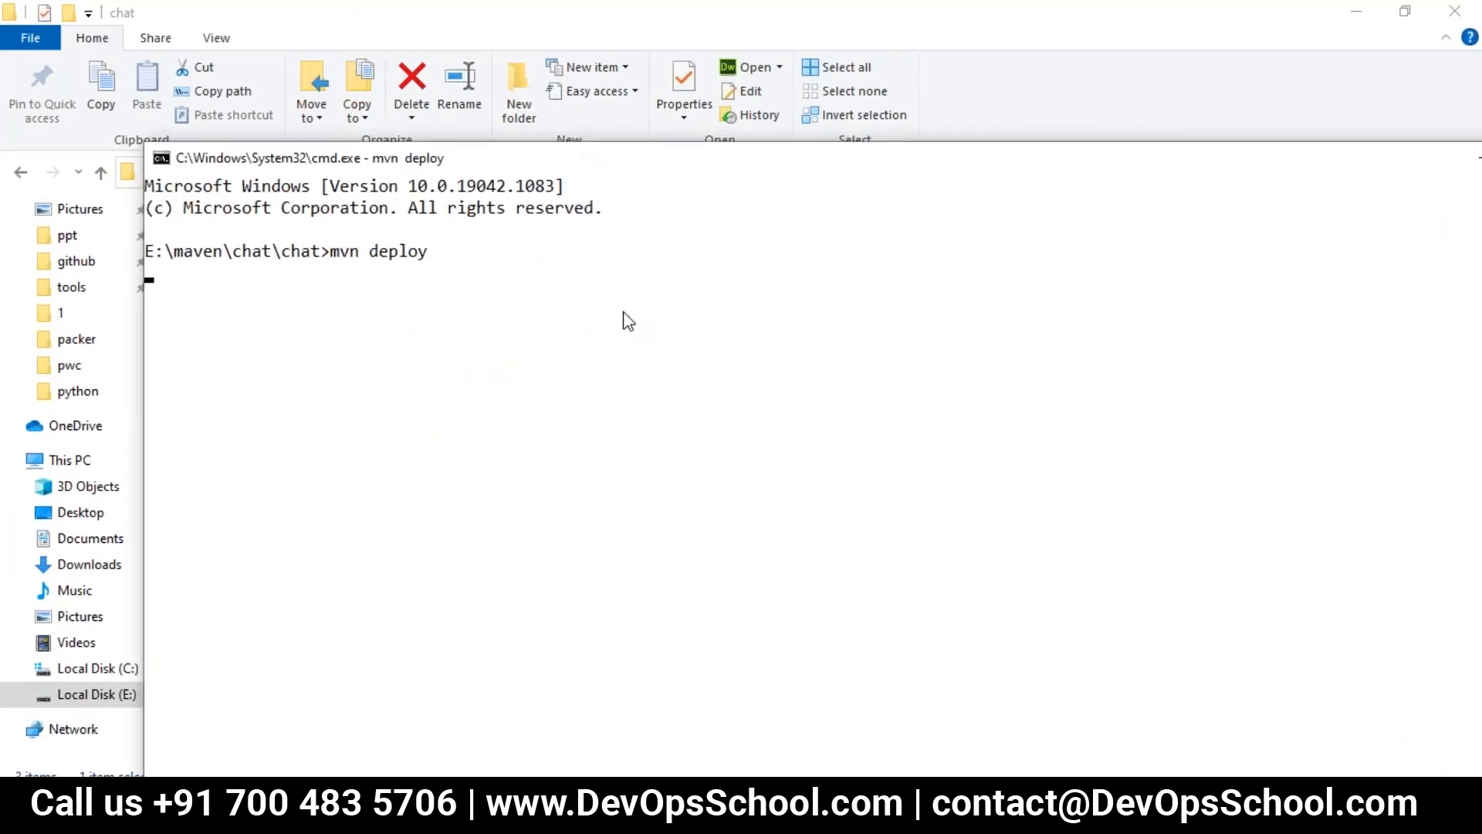
# Check the host in the release repository URL in the notes, and return to the command prompt to follow the mvn deploy output.
pyautogui.click(1042, 810)
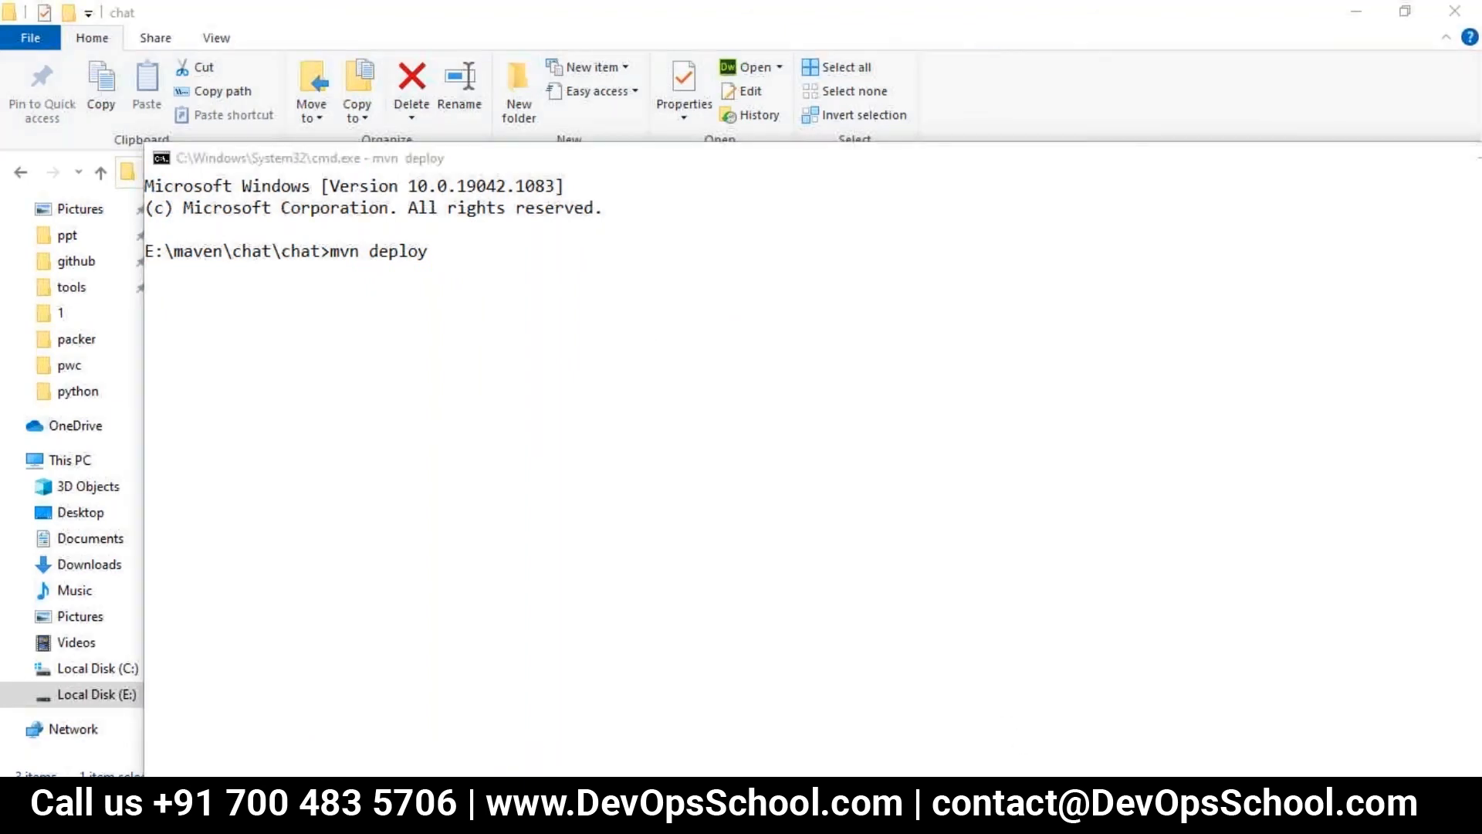
pyautogui.click(1131, 810)
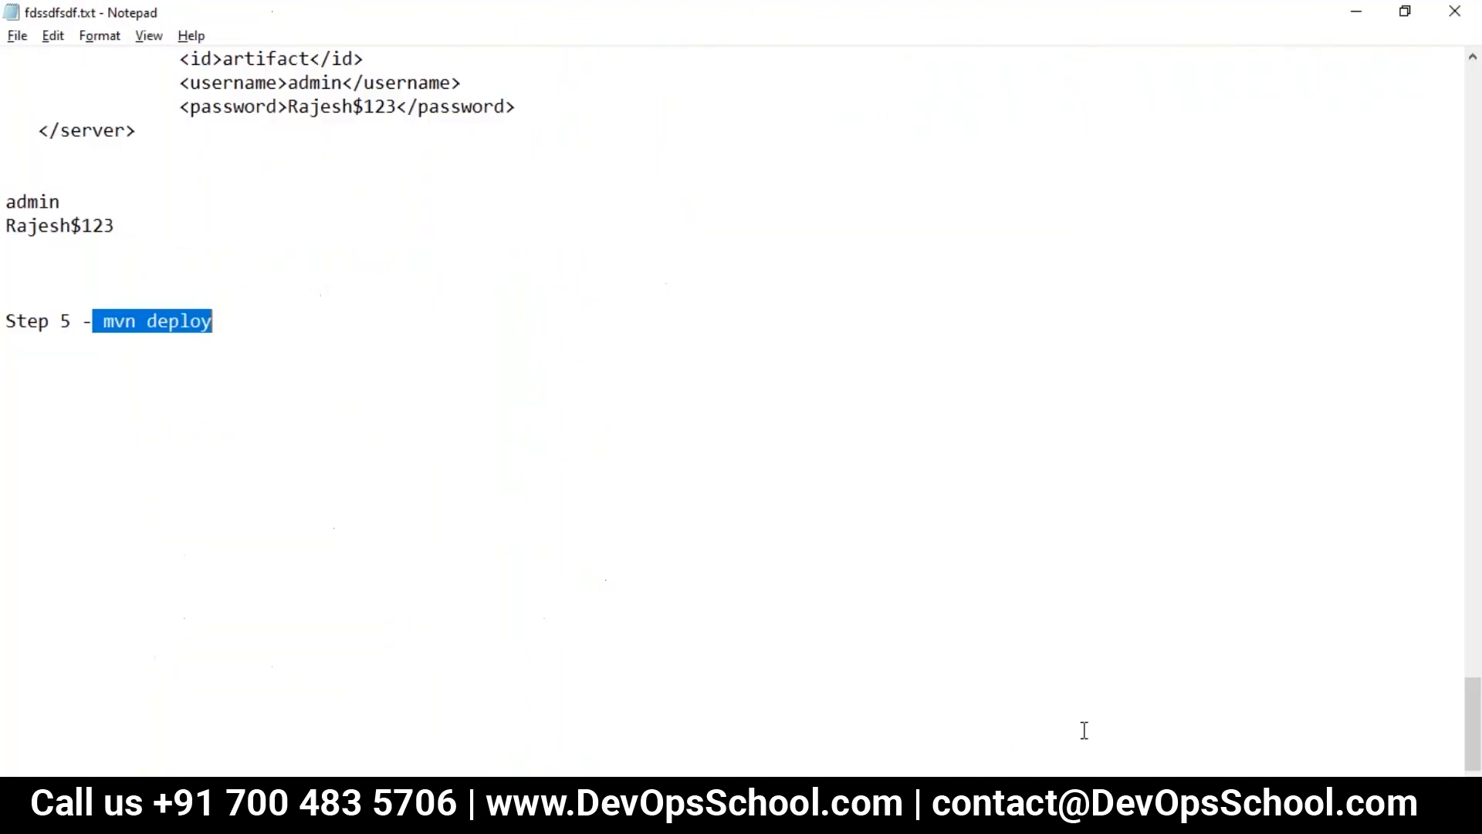
pyautogui.scroll(10, 496, 510)
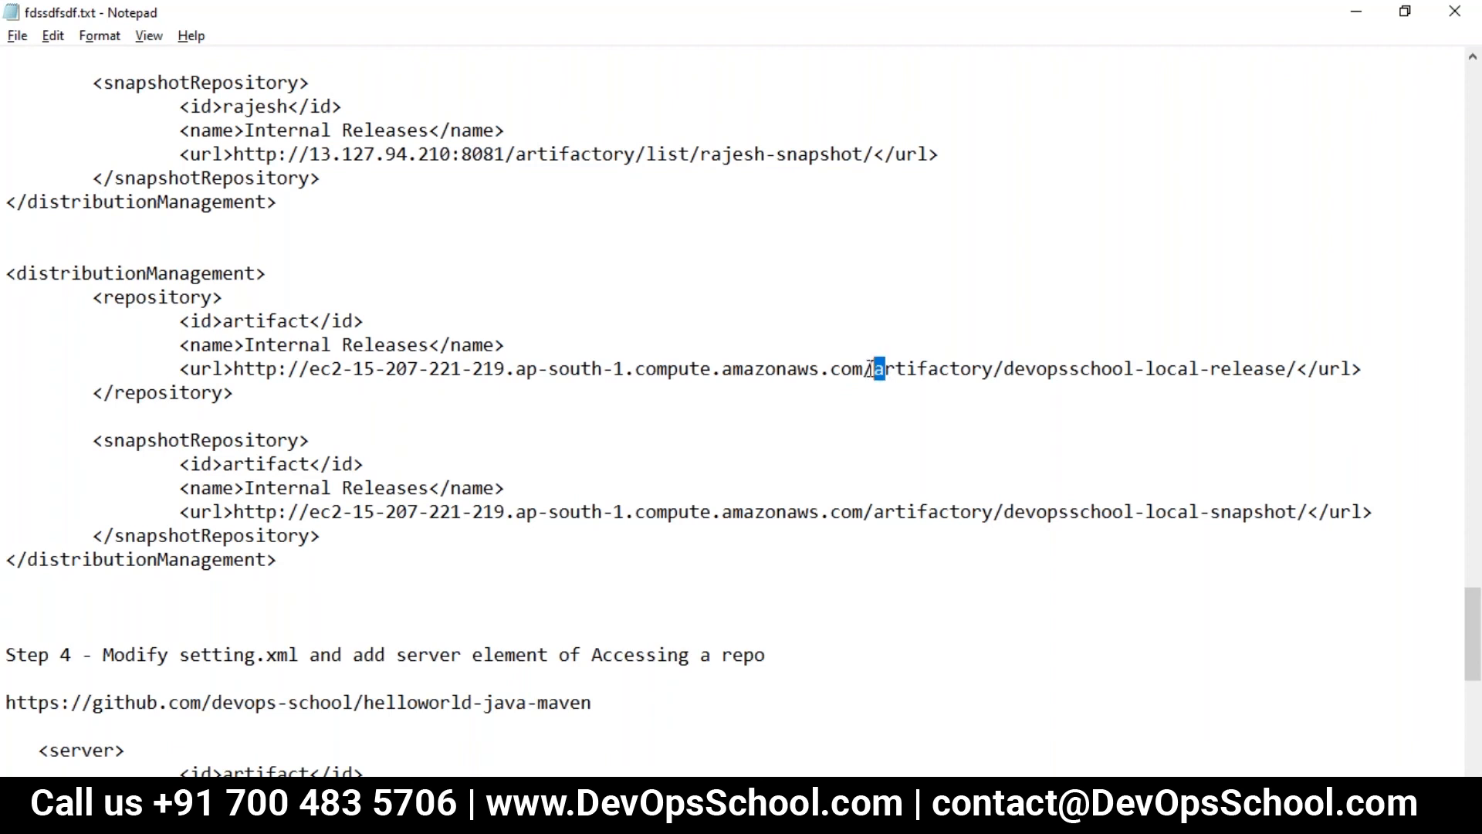
pyautogui.moveTo(885, 369); pyautogui.dragTo(658, 371)
pyautogui.click(1079, 811)
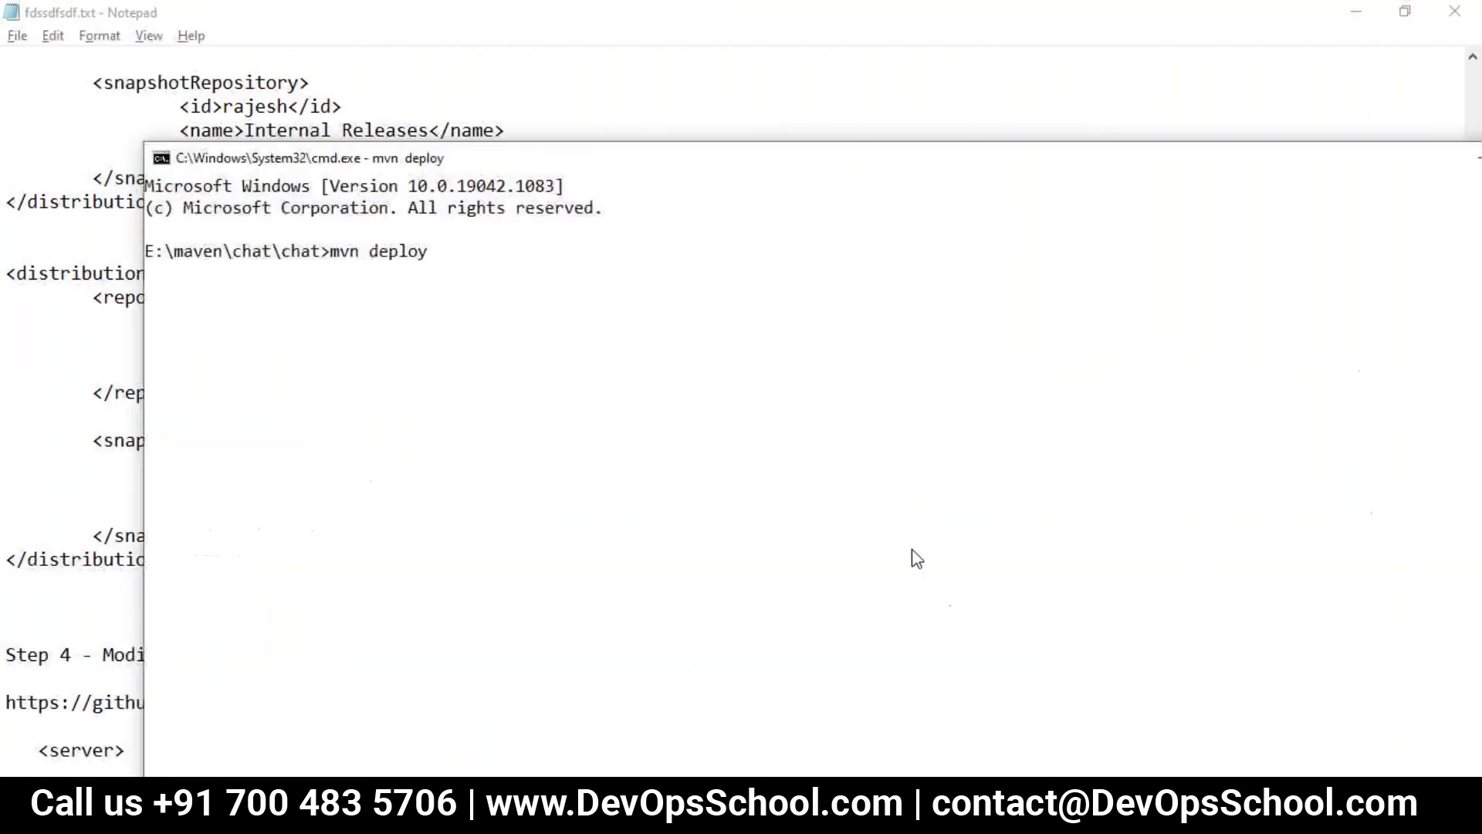
pyautogui.moveTo(691, 158); pyautogui.dragTo(600, 115)
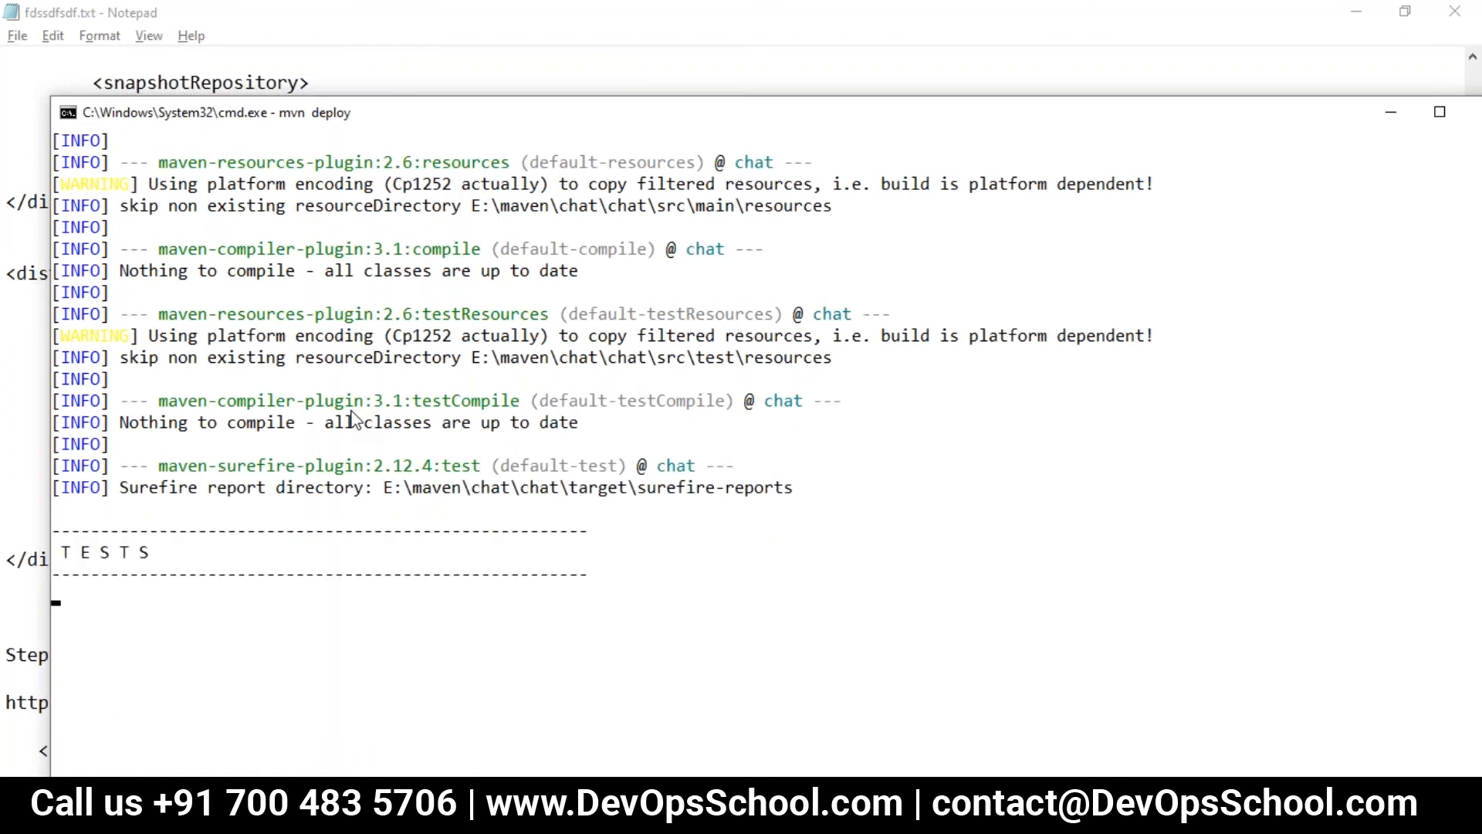
# Follow the mvn deploy output through the test, jar and install phases until the build ends.
pyautogui.scroll(-2, 354, 419)
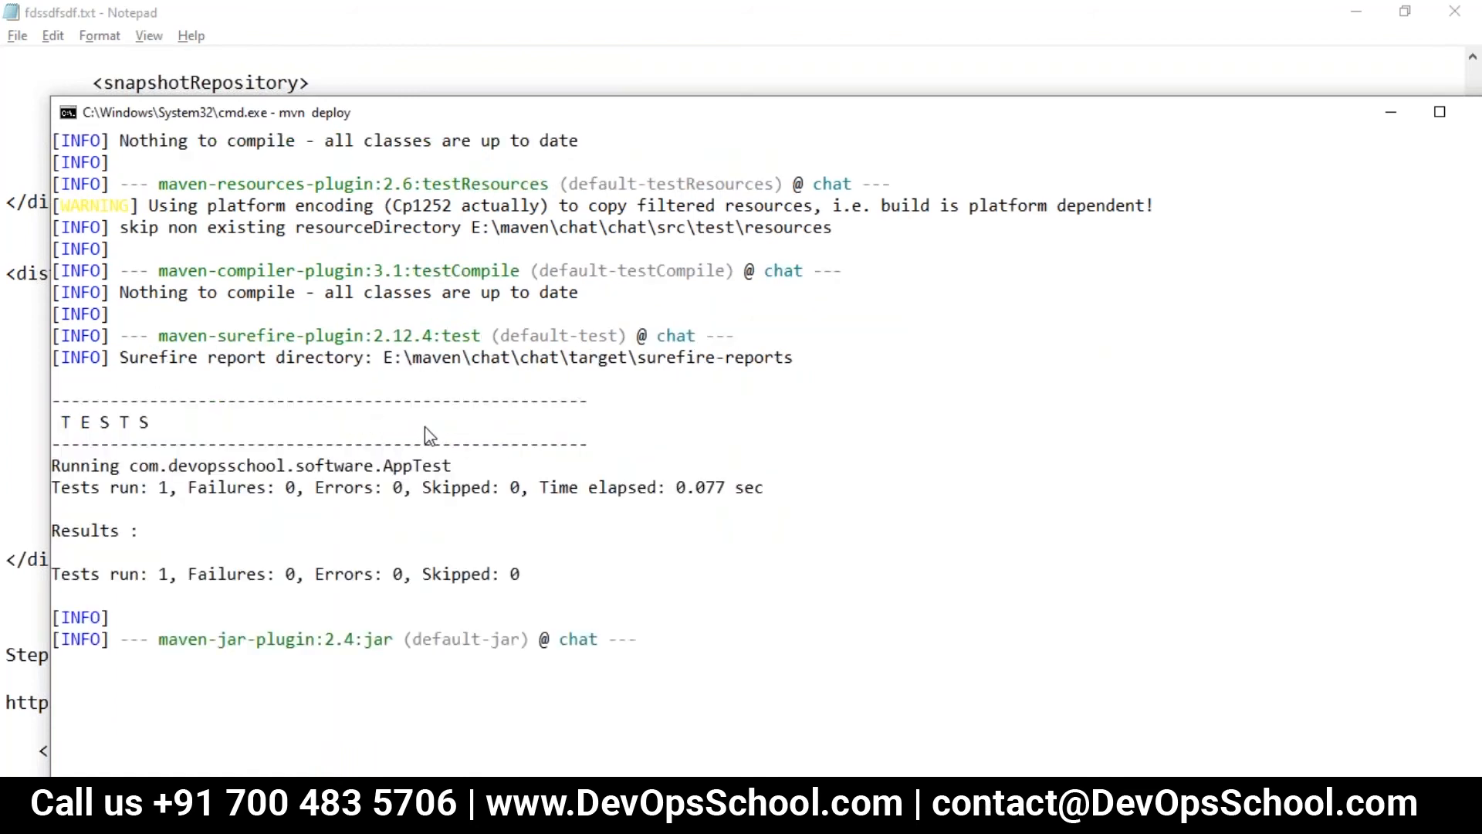
pyautogui.scroll(-2, 426, 431)
pyautogui.scroll(-1, 429, 436)
pyautogui.moveTo(305, 448); pyautogui.dragTo(431, 471)
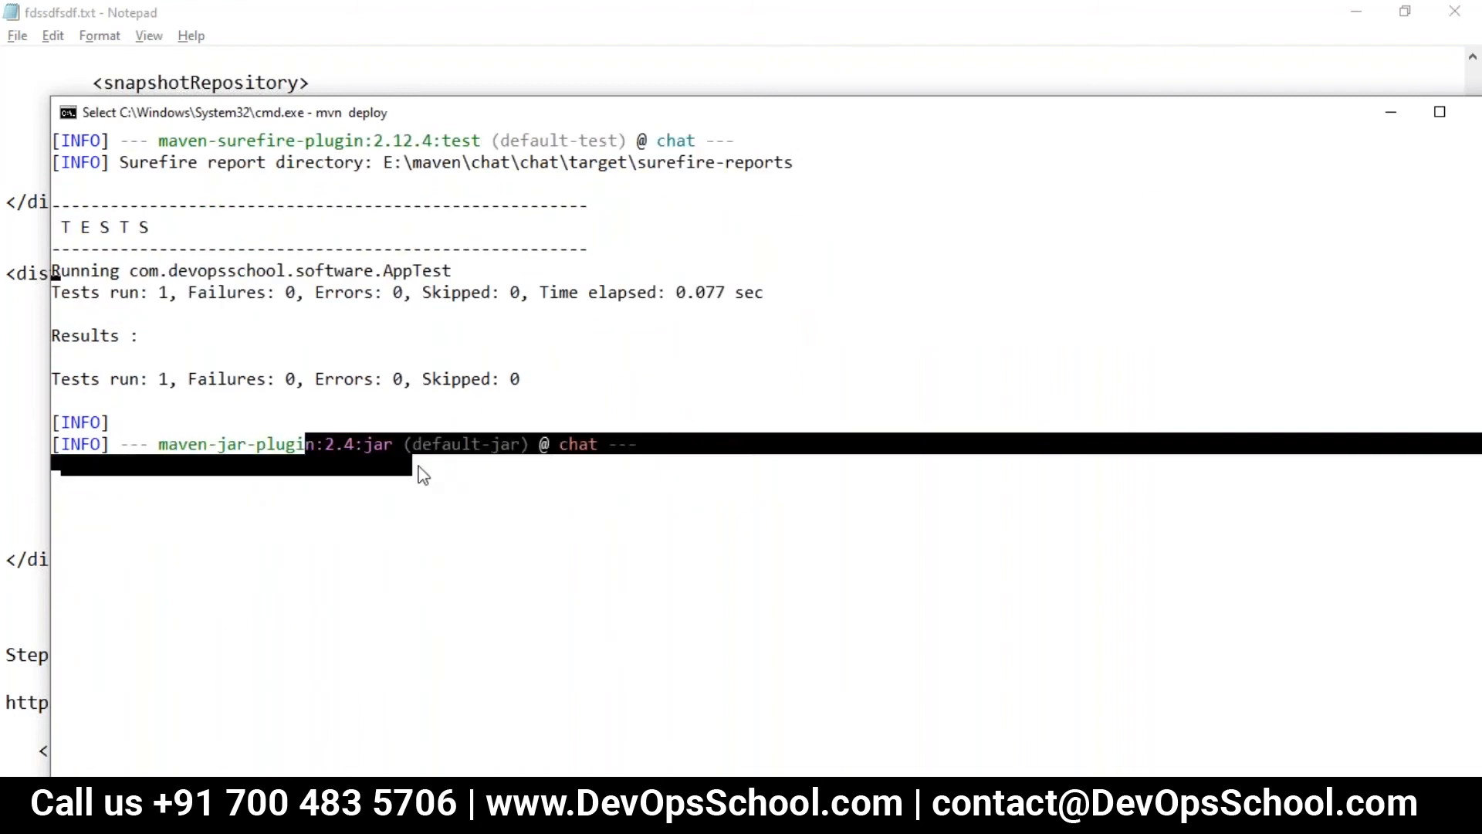
pyautogui.scroll(-1, 503, 510)
pyautogui.scroll(-1, 503, 510)
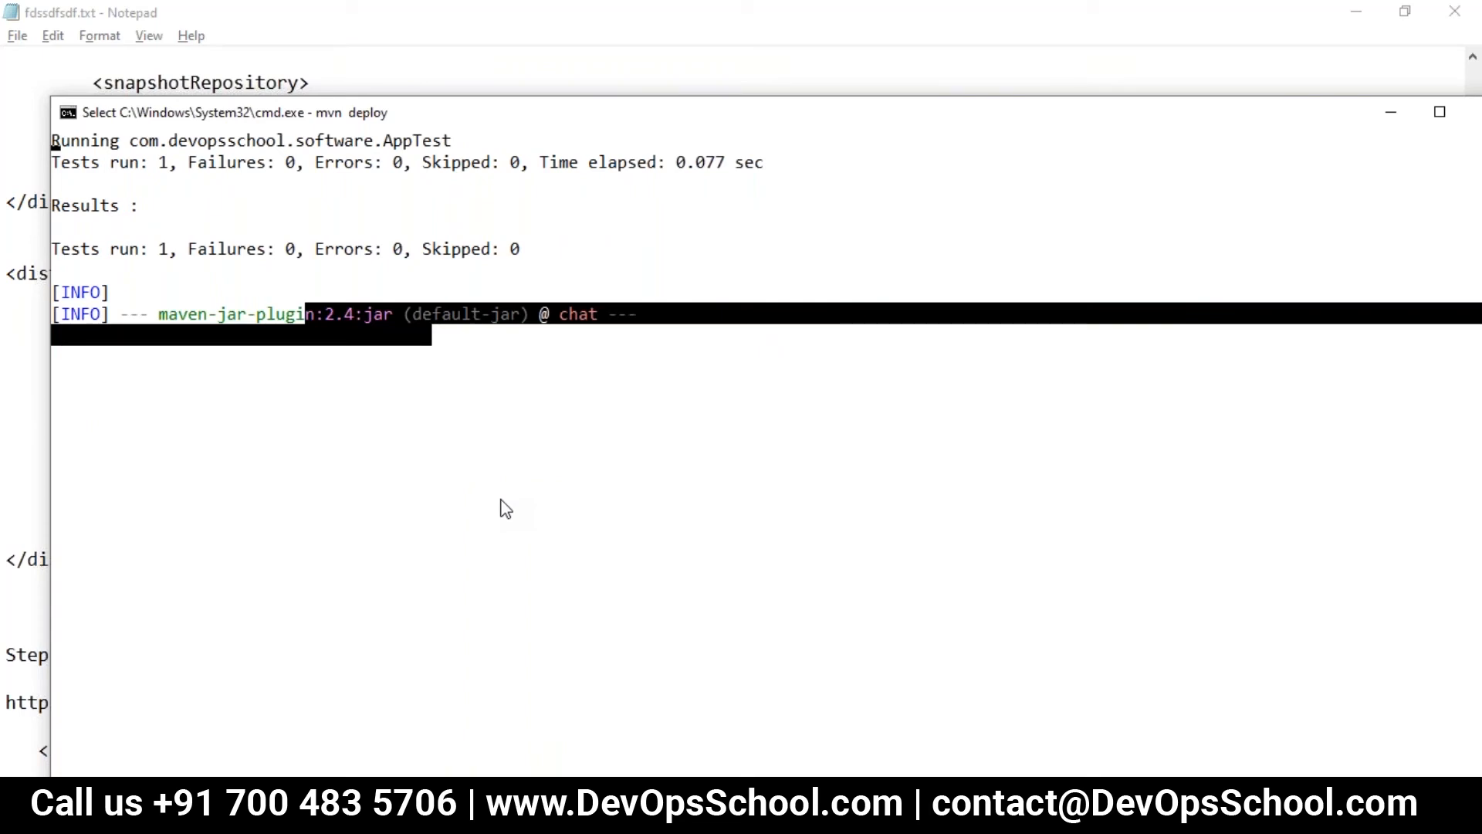
pyautogui.press('Return')
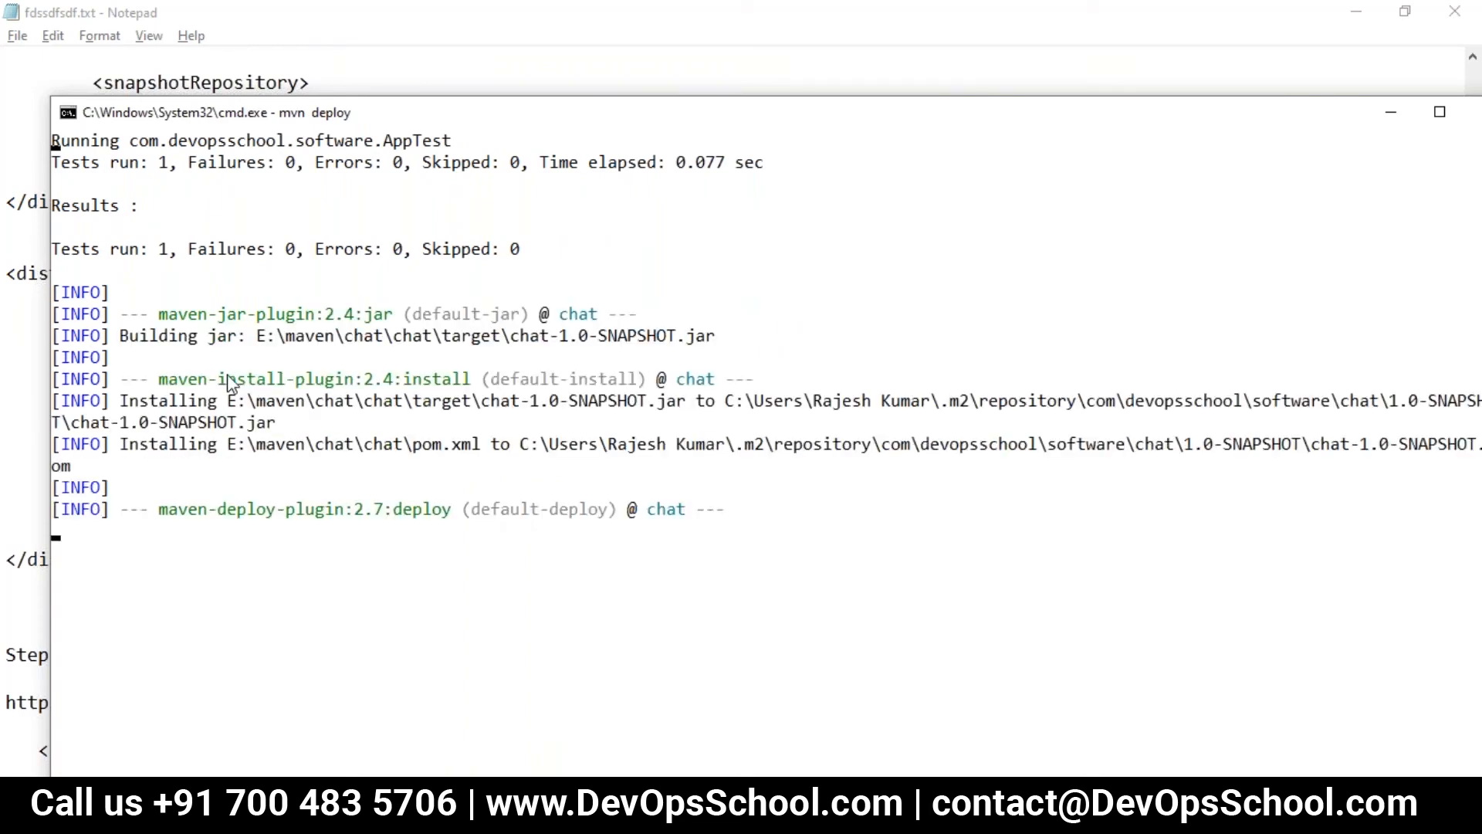
pyautogui.moveTo(179, 382); pyautogui.dragTo(447, 392)
pyautogui.press('Return')
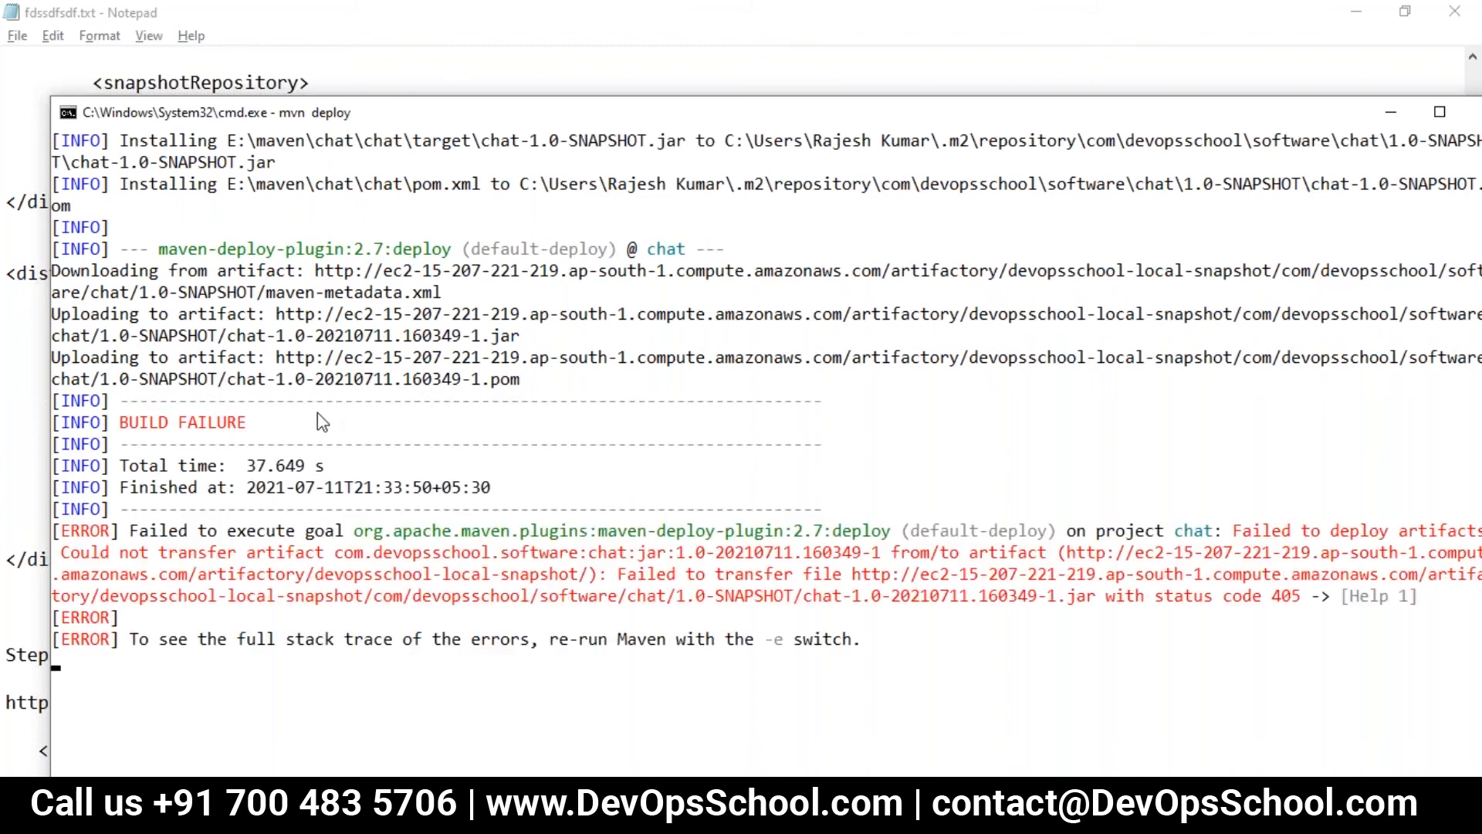
# Examine the upload lines and the deploy error, including the transfer message and its status code.
pyautogui.moveTo(51, 270); pyautogui.dragTo(173, 306)
pyautogui.click(260, 378)
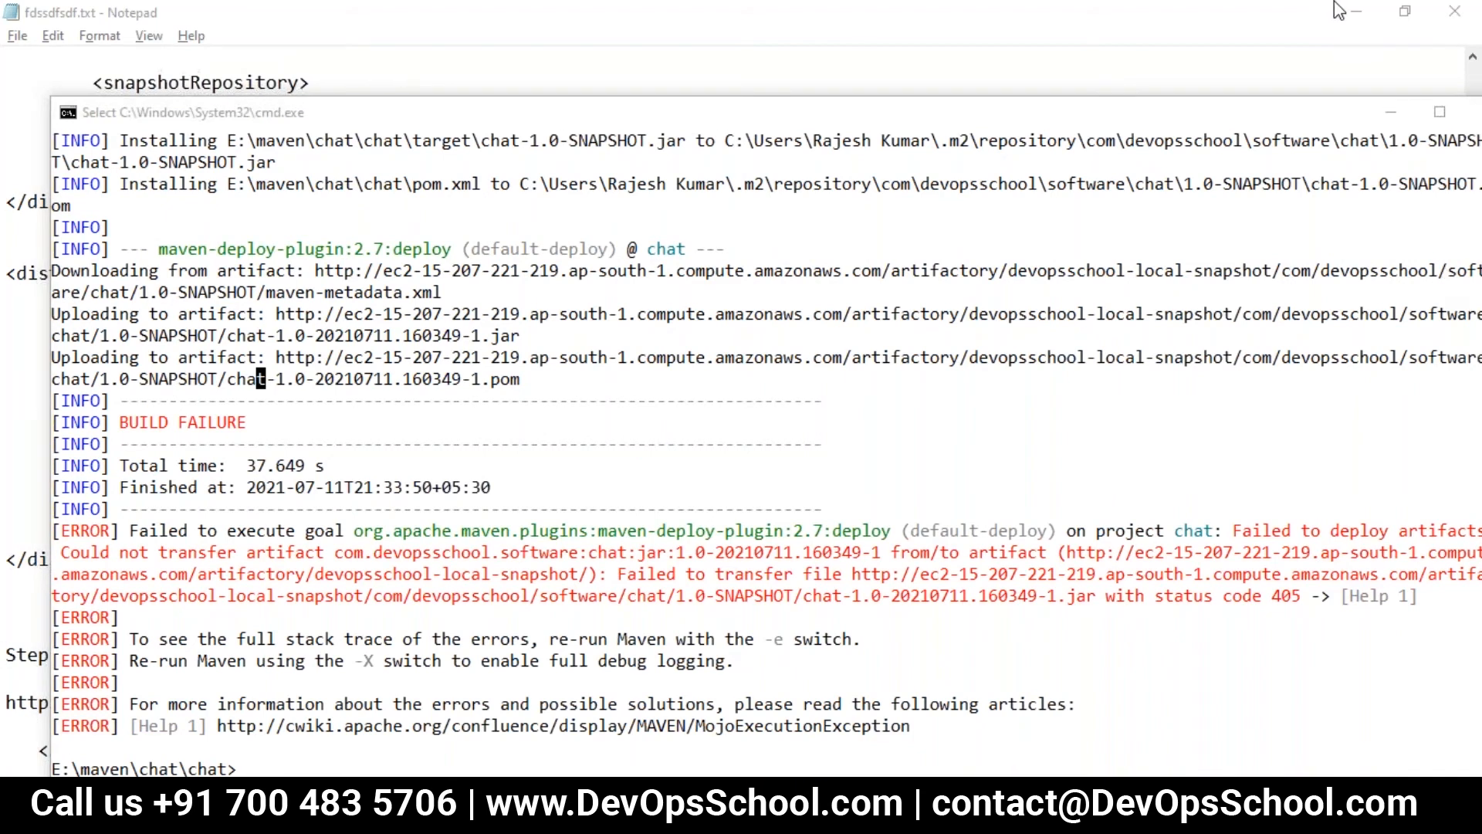
pyautogui.click(127, 552)
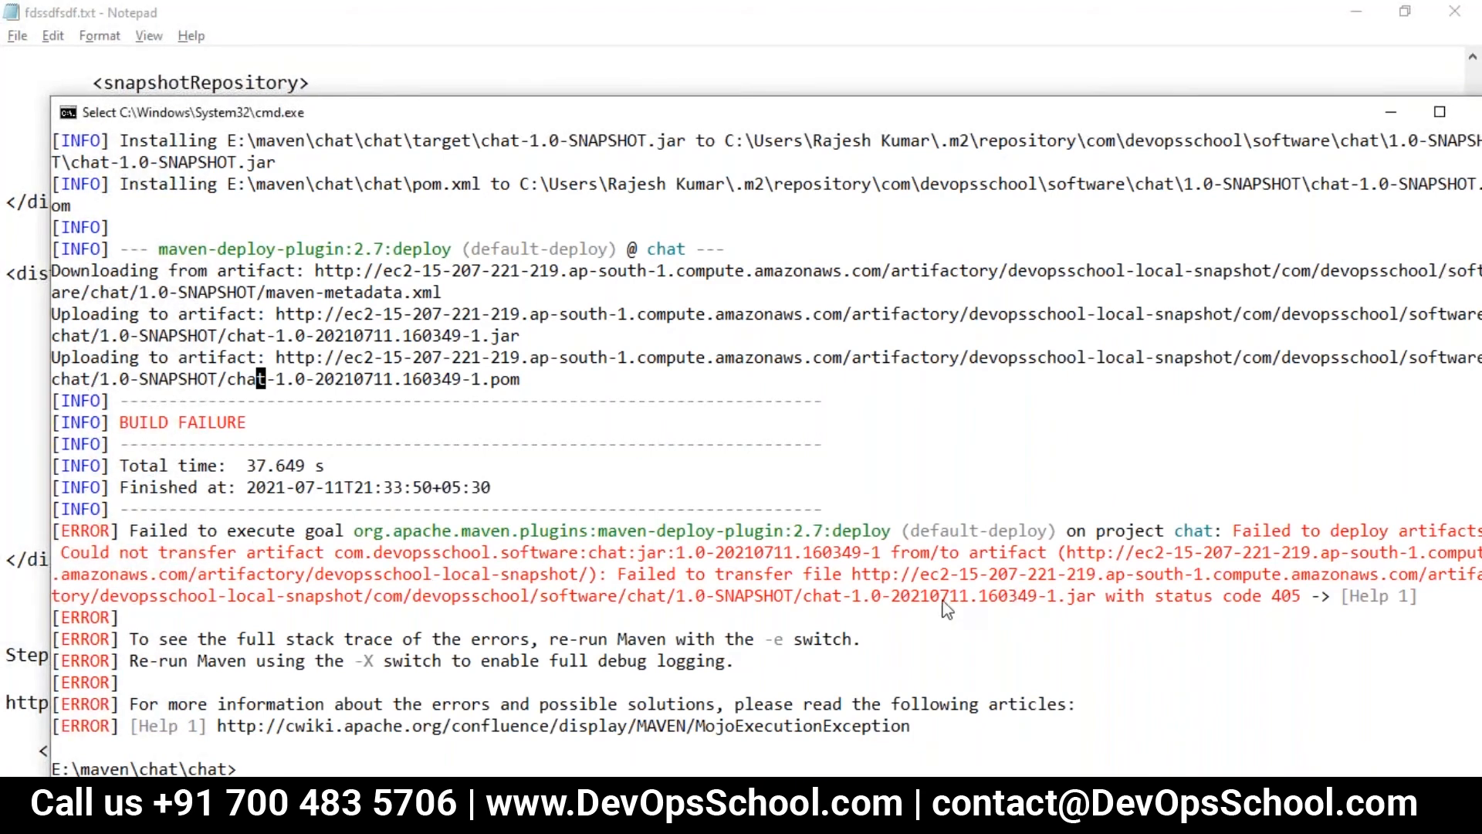
pyautogui.moveTo(1302, 601); pyautogui.dragTo(1165, 609)
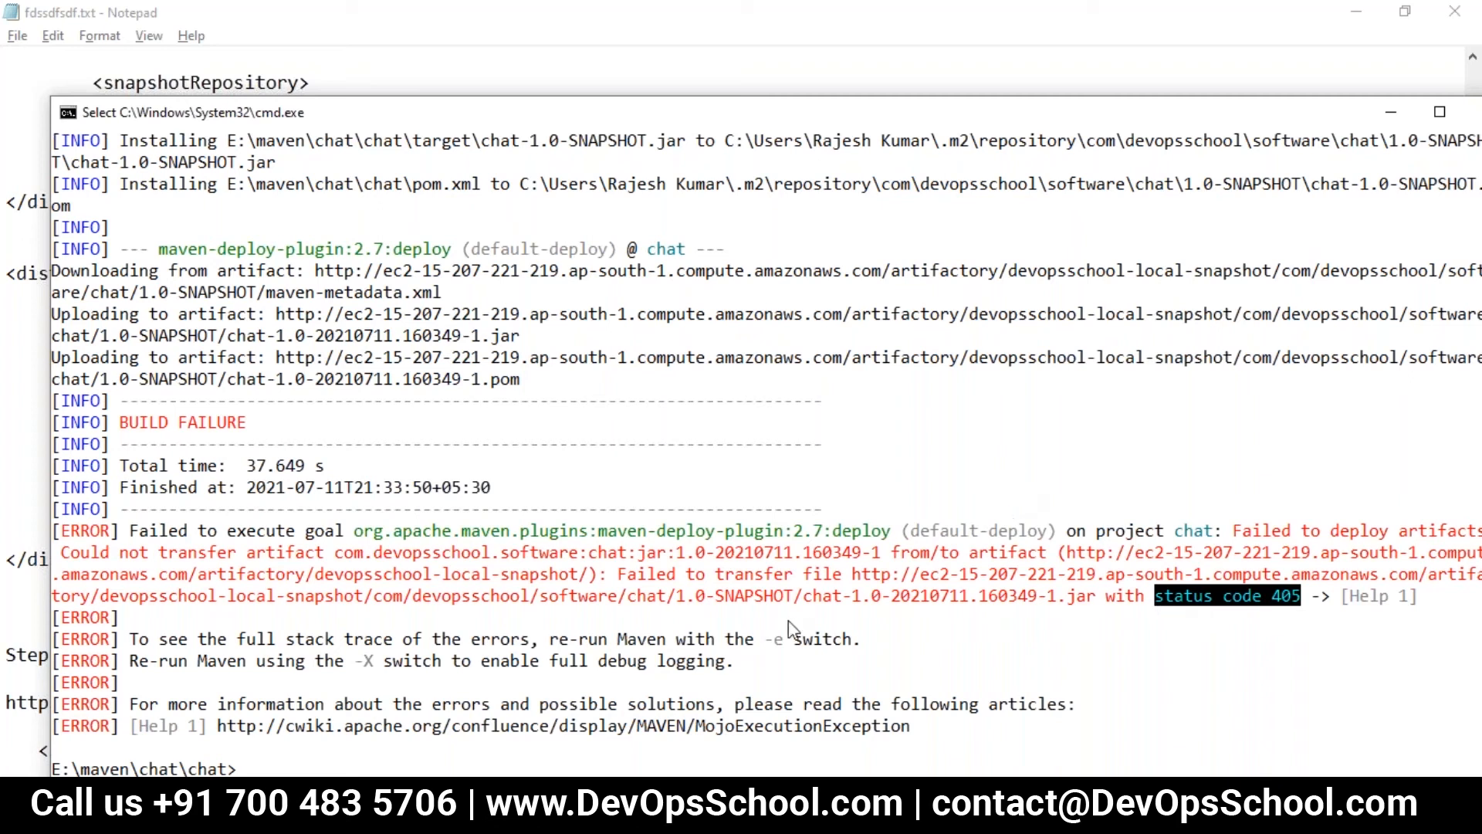
pyautogui.moveTo(639, 578); pyautogui.dragTo(802, 580)
# Check the host part of the release repository URL in the notes' second distributionManagement block.
pyautogui.click(1049, 40)
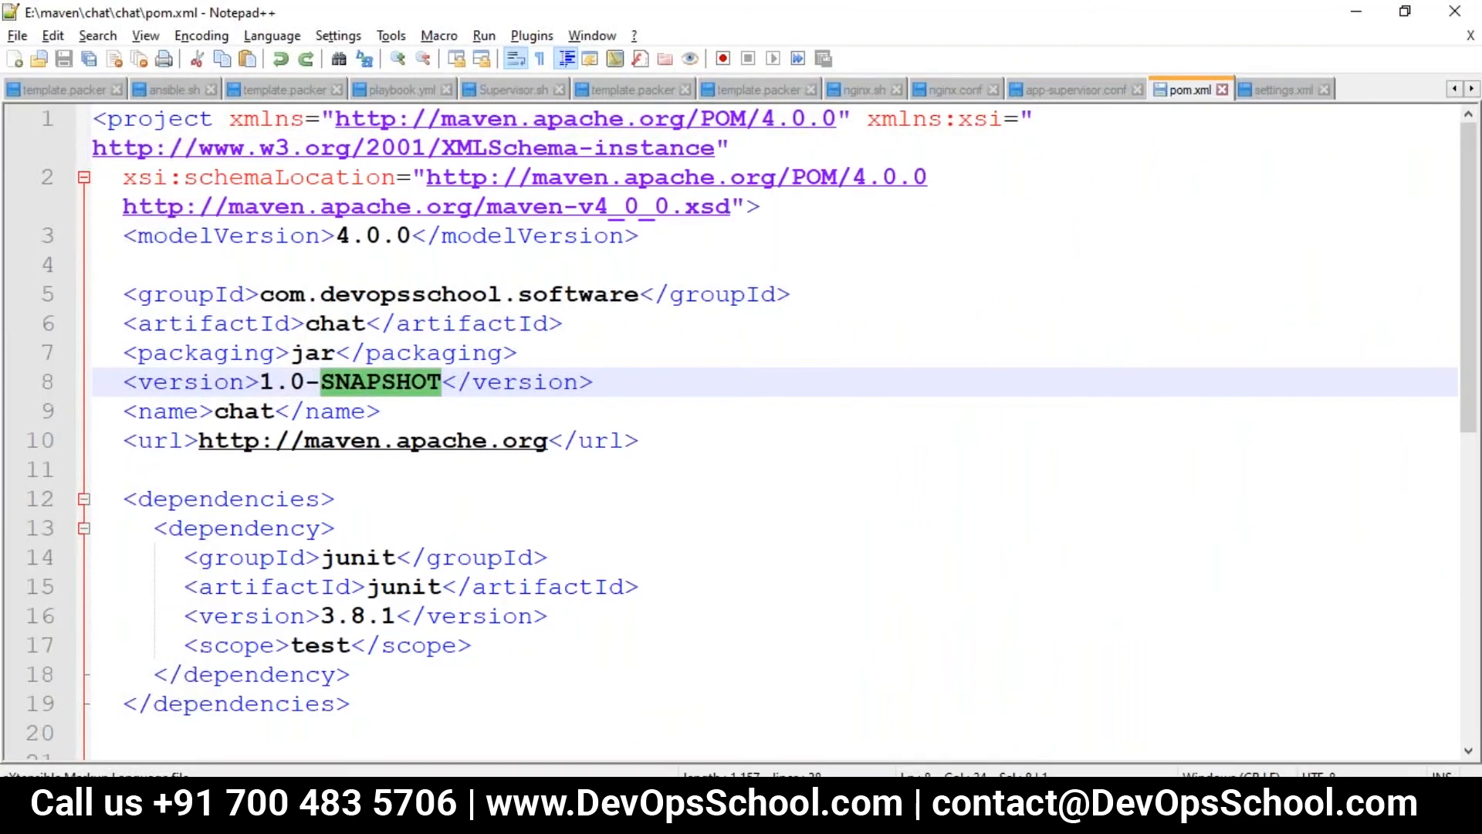
pyautogui.hotkey('alt', 'Tab')
pyautogui.click(429, 425)
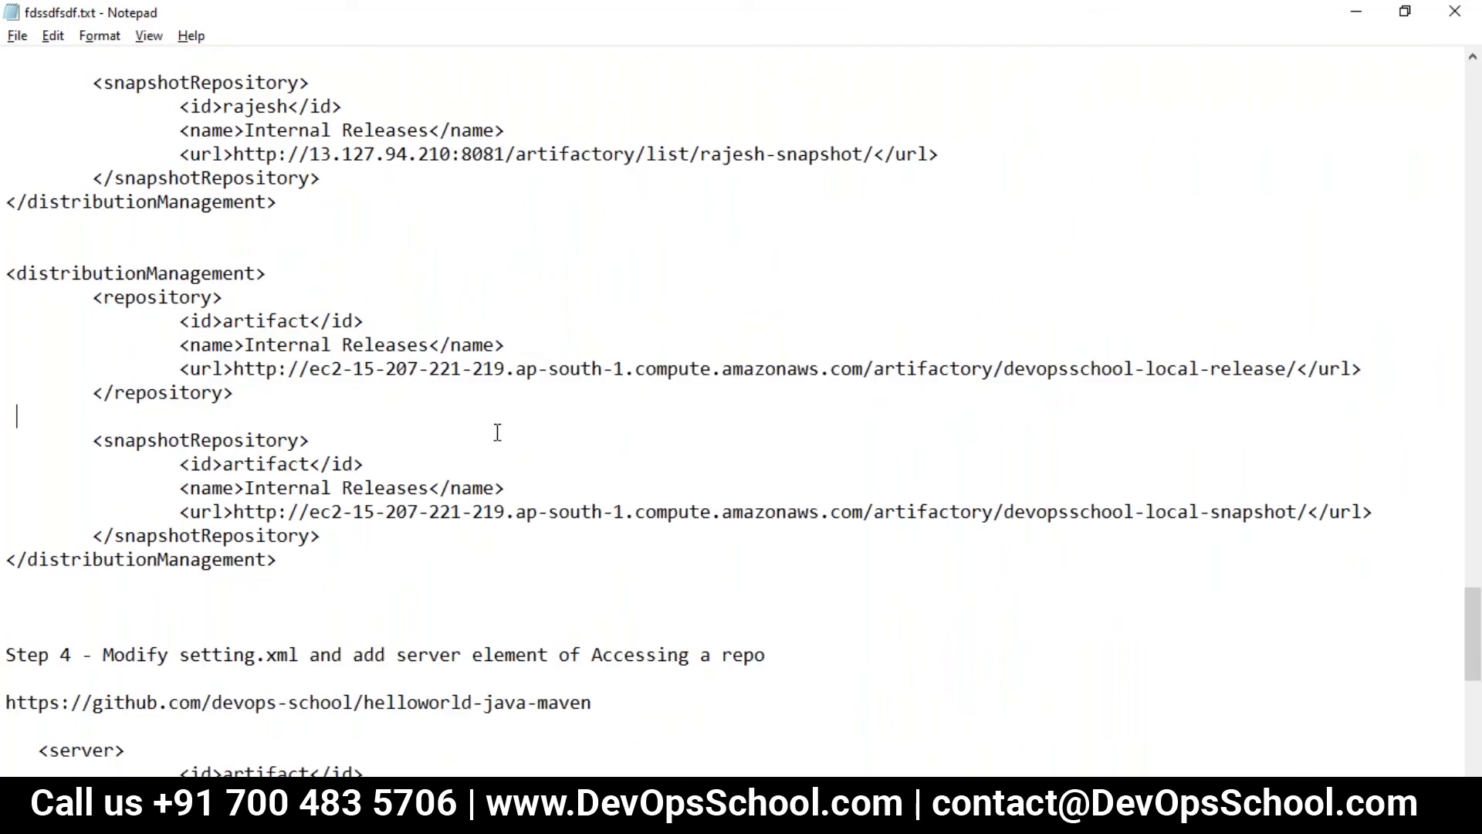
pyautogui.moveTo(864, 368); pyautogui.dragTo(299, 372)
pyautogui.scroll(2, 391, 437)
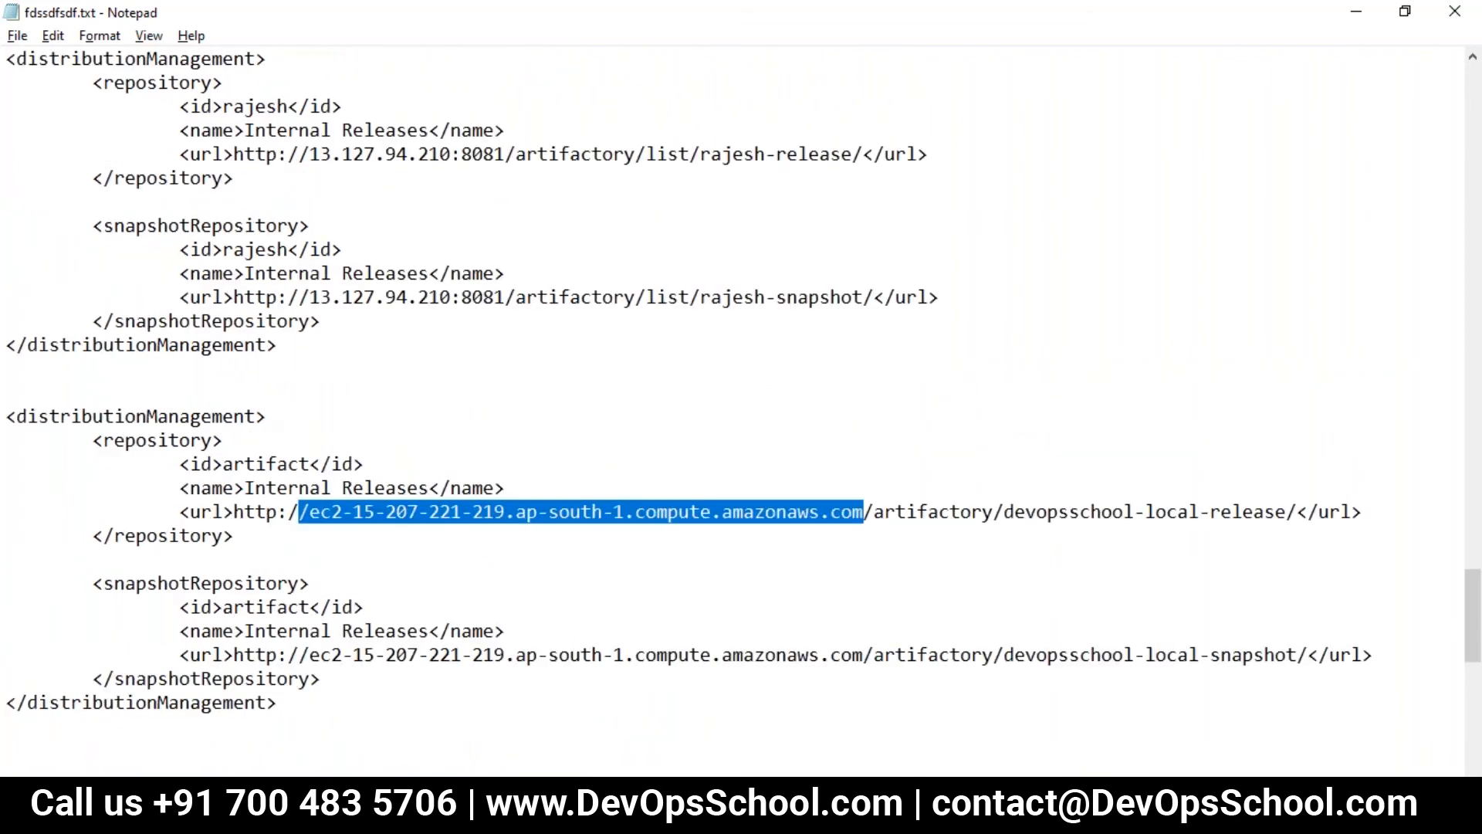
# Switch to the browser and copy the Artifactory server's public IP address from the running instances in the EC2 console.
pyautogui.hotkey('alt', 'Tab')
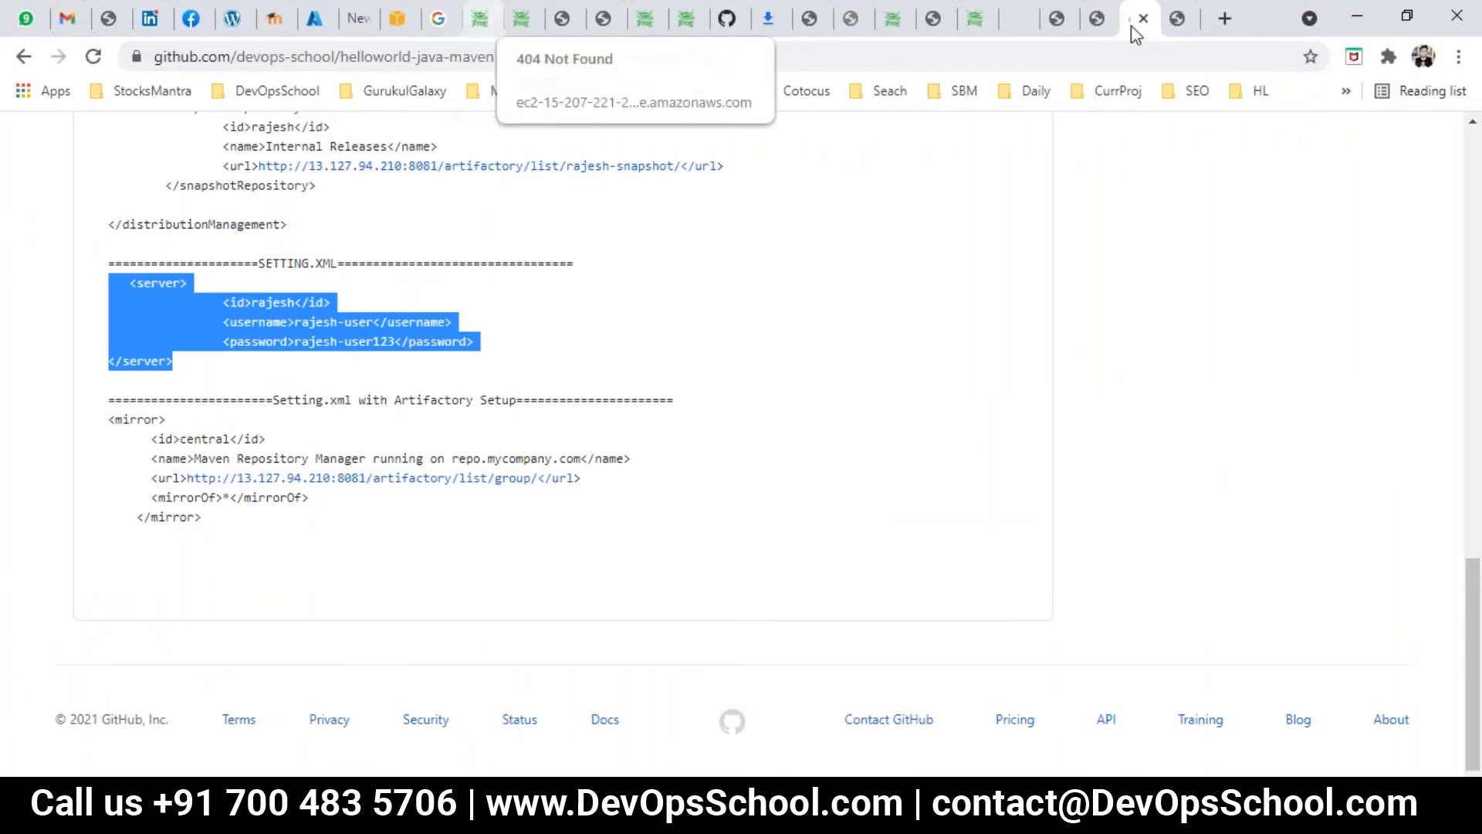
pyautogui.click(1017, 18)
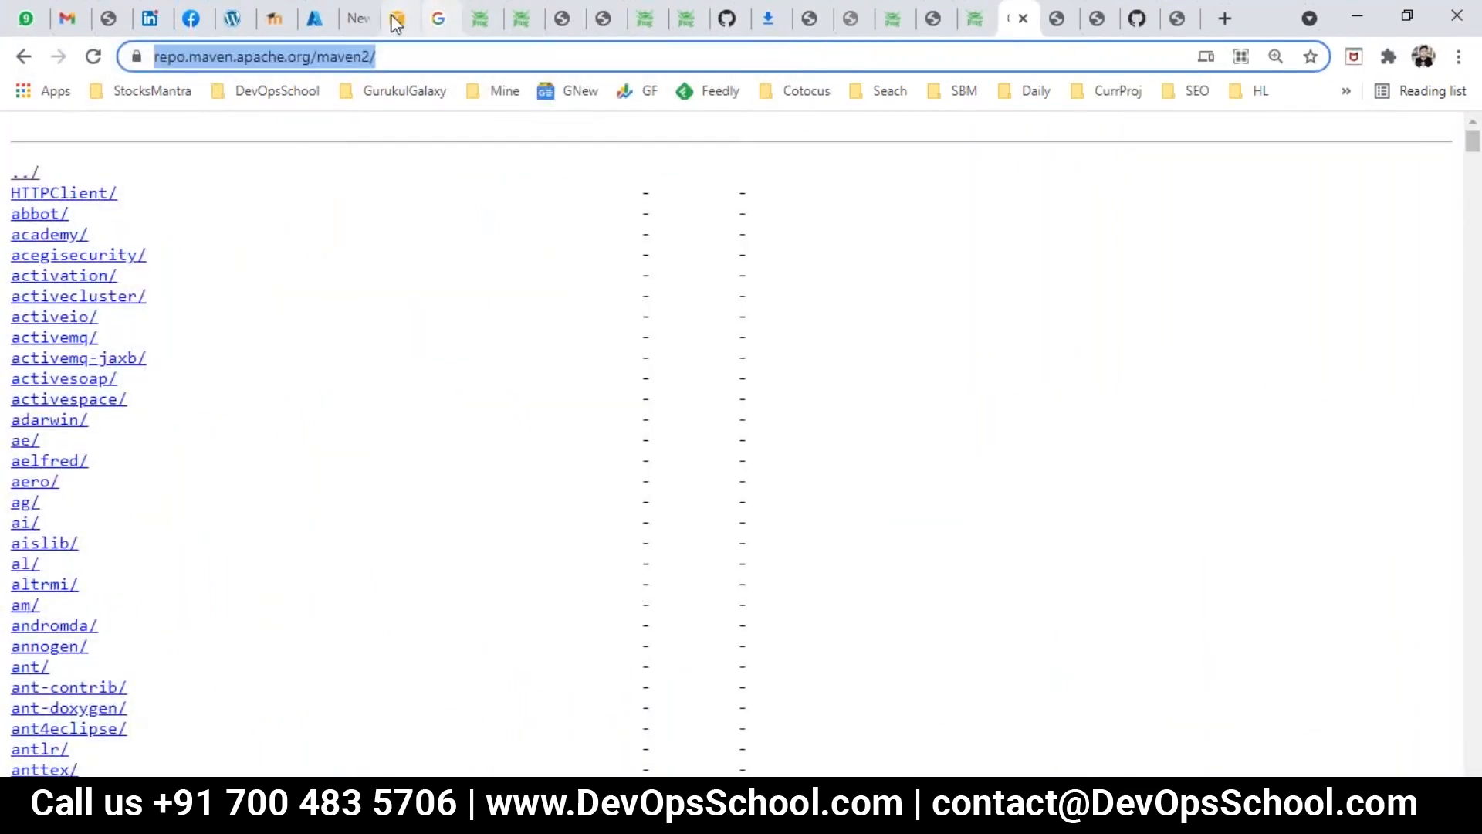
pyautogui.click(432, 20)
pyautogui.click(406, 17)
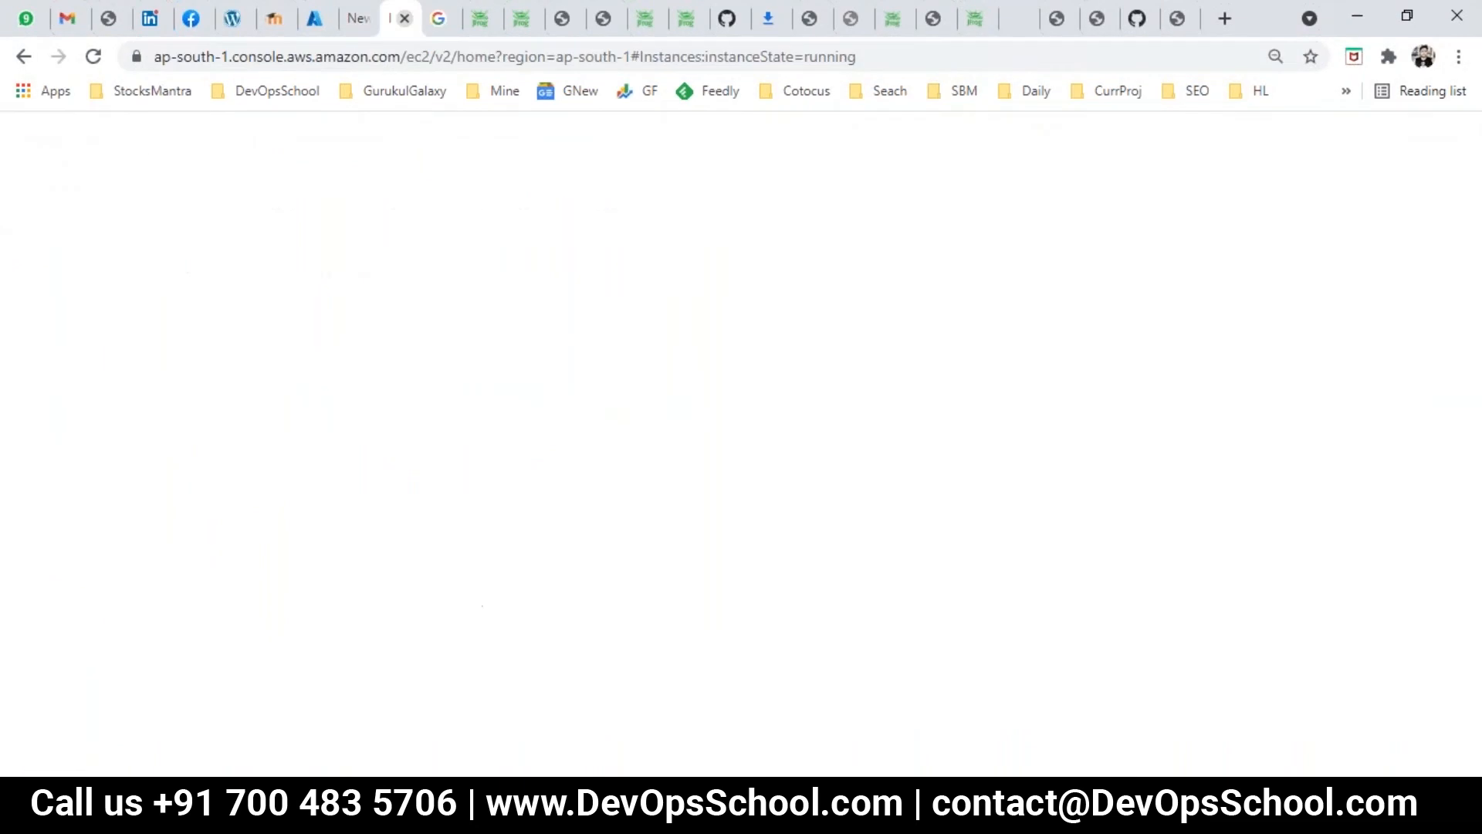
pyautogui.click(677, 567)
pyautogui.hotkey('alt', 'Tab')
# Replace the protocol and host of the release URL in the notes' first distributionManagement block with 15.207.221.219, and save the notes.
pyautogui.click(807, 553)
pyautogui.moveTo(862, 511); pyautogui.dragTo(830, 512)
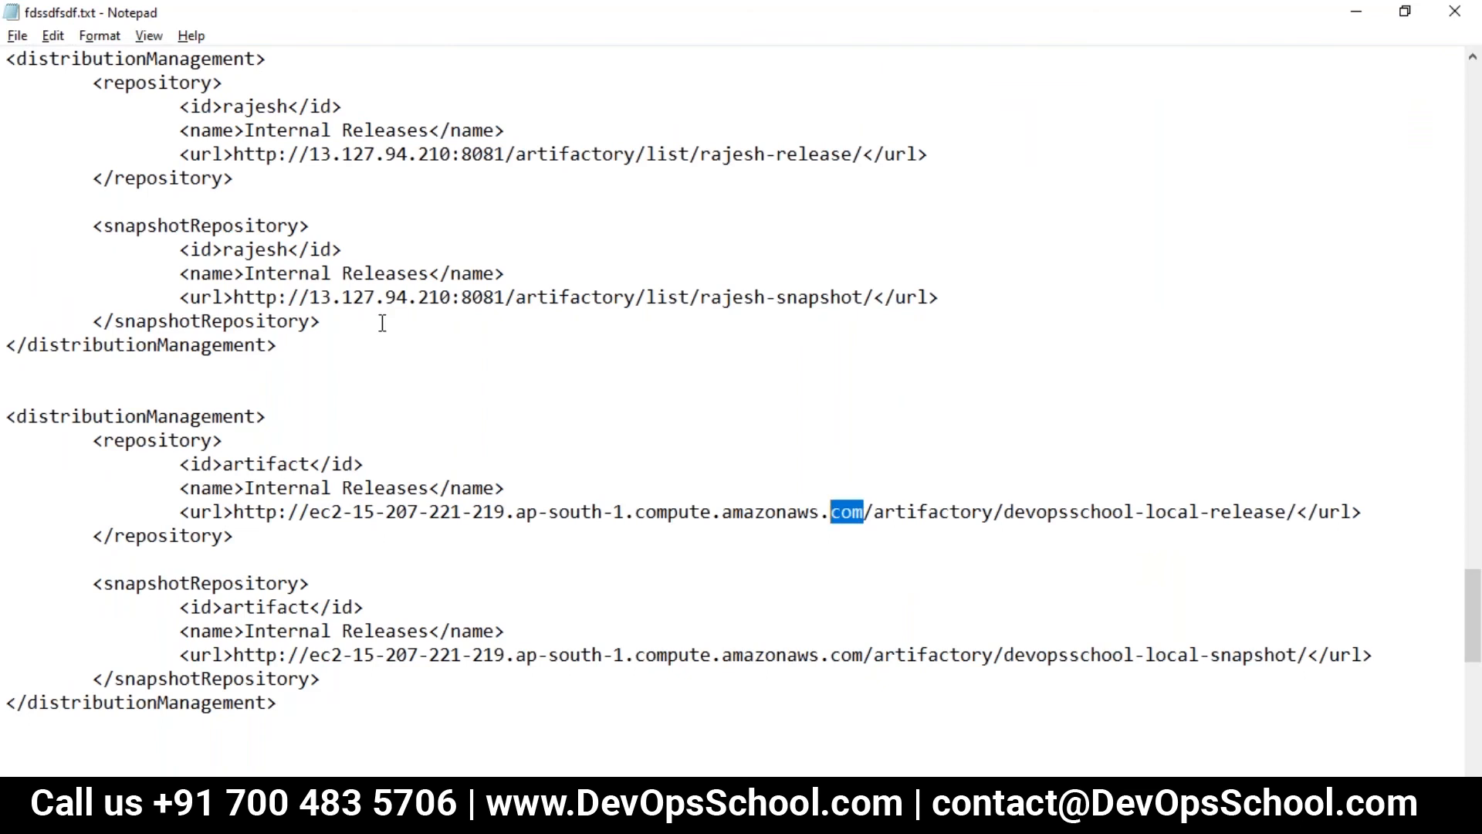
pyautogui.scroll(1, 382, 323)
pyautogui.scroll(3, 386, 323)
pyautogui.moveTo(233, 297); pyautogui.dragTo(461, 297)
pyautogui.hotkey('ctrl', 'v')
pyautogui.hotkey('ctrl', 's')
pyautogui.doubleClick(518, 295)
pyautogui.click(609, 306)
pyautogui.click(387, 298)
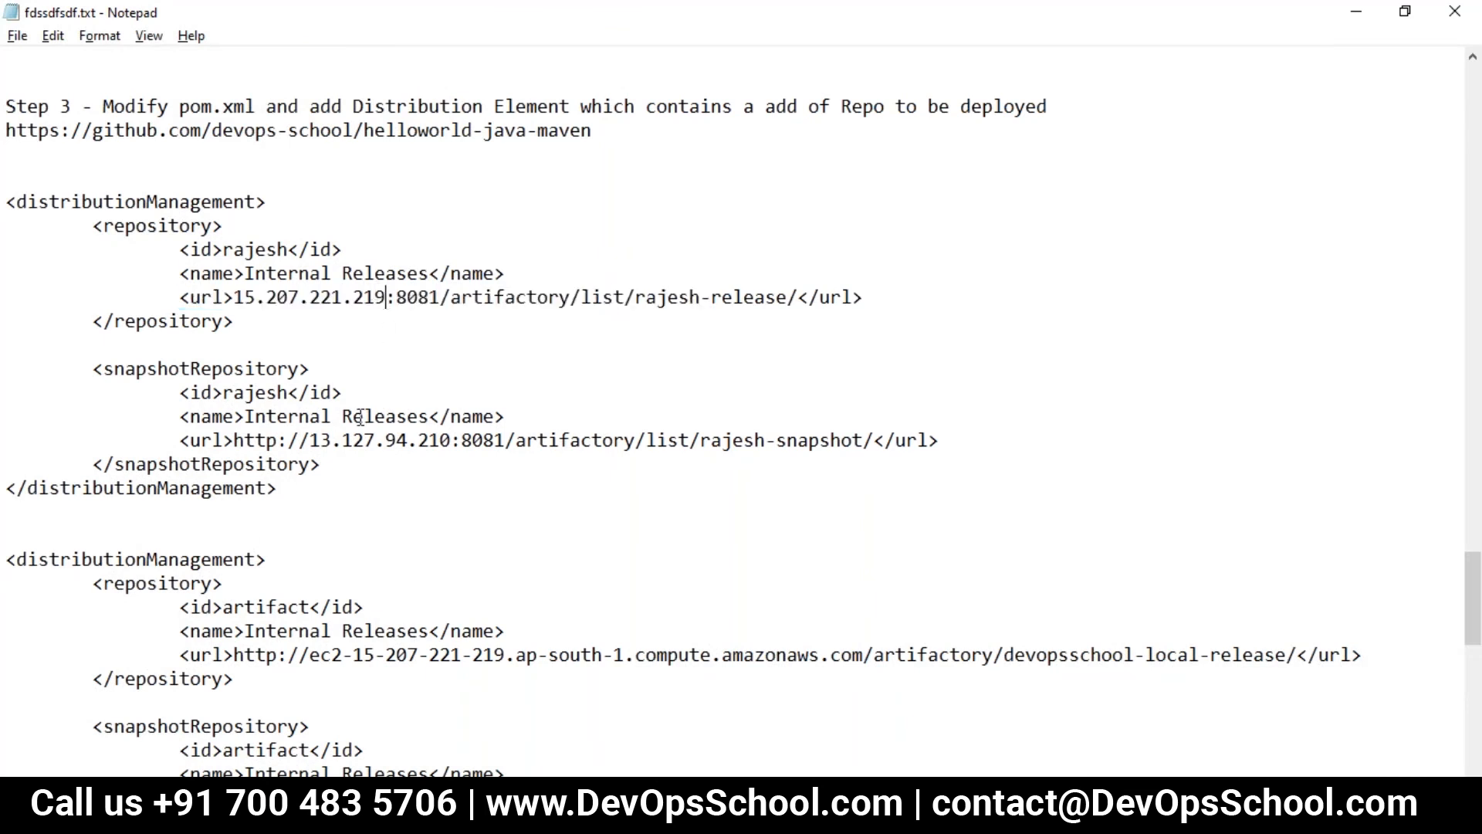
# Replace the protocol and host of the snapshot URL in the first distributionManagement block with 15.207.221.219.
pyautogui.moveTo(452, 440); pyautogui.dragTo(283, 435)
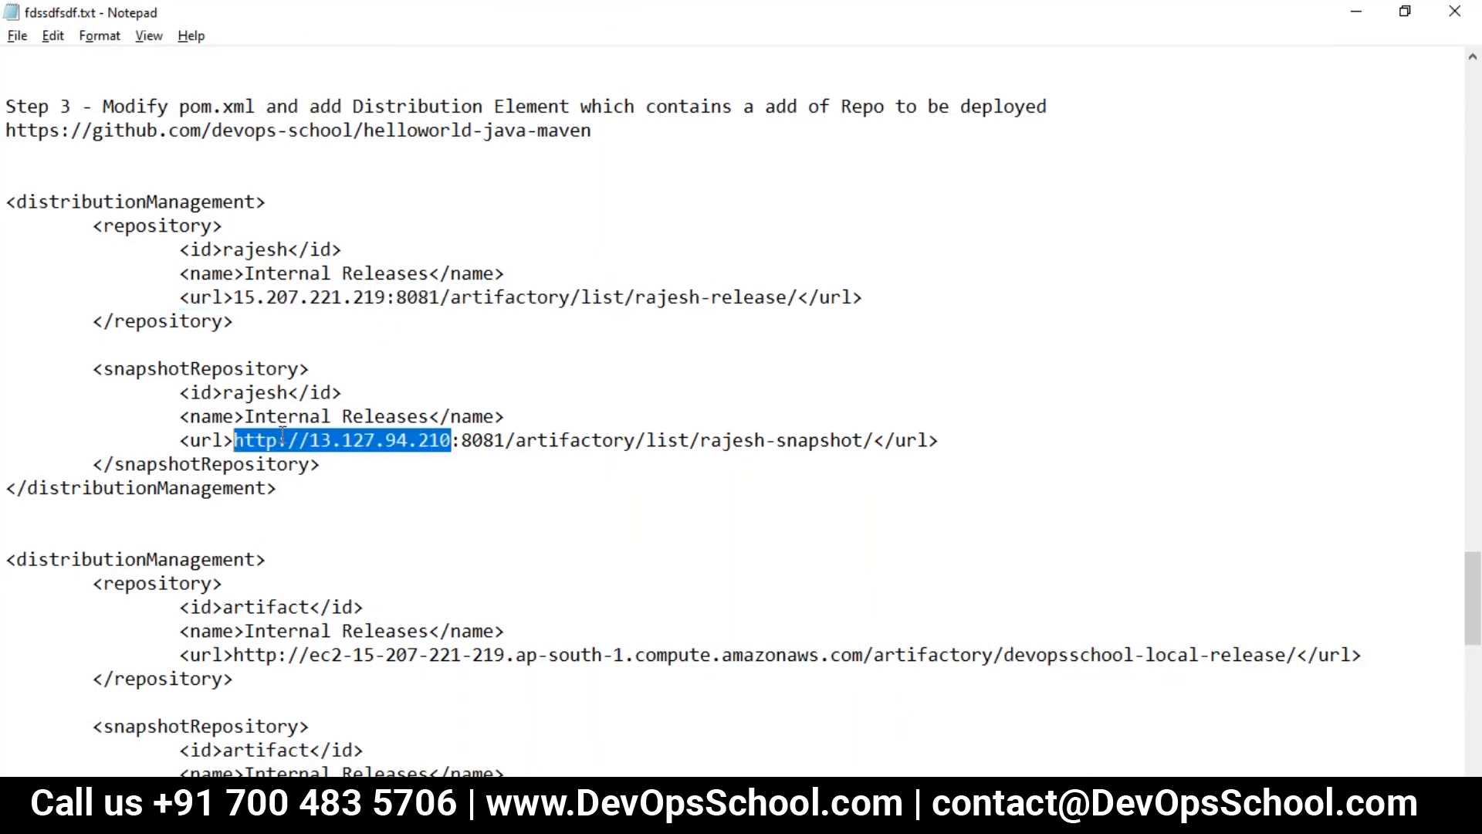
pyautogui.hotkey('ctrl', 'v')
pyautogui.doubleClick(591, 298)
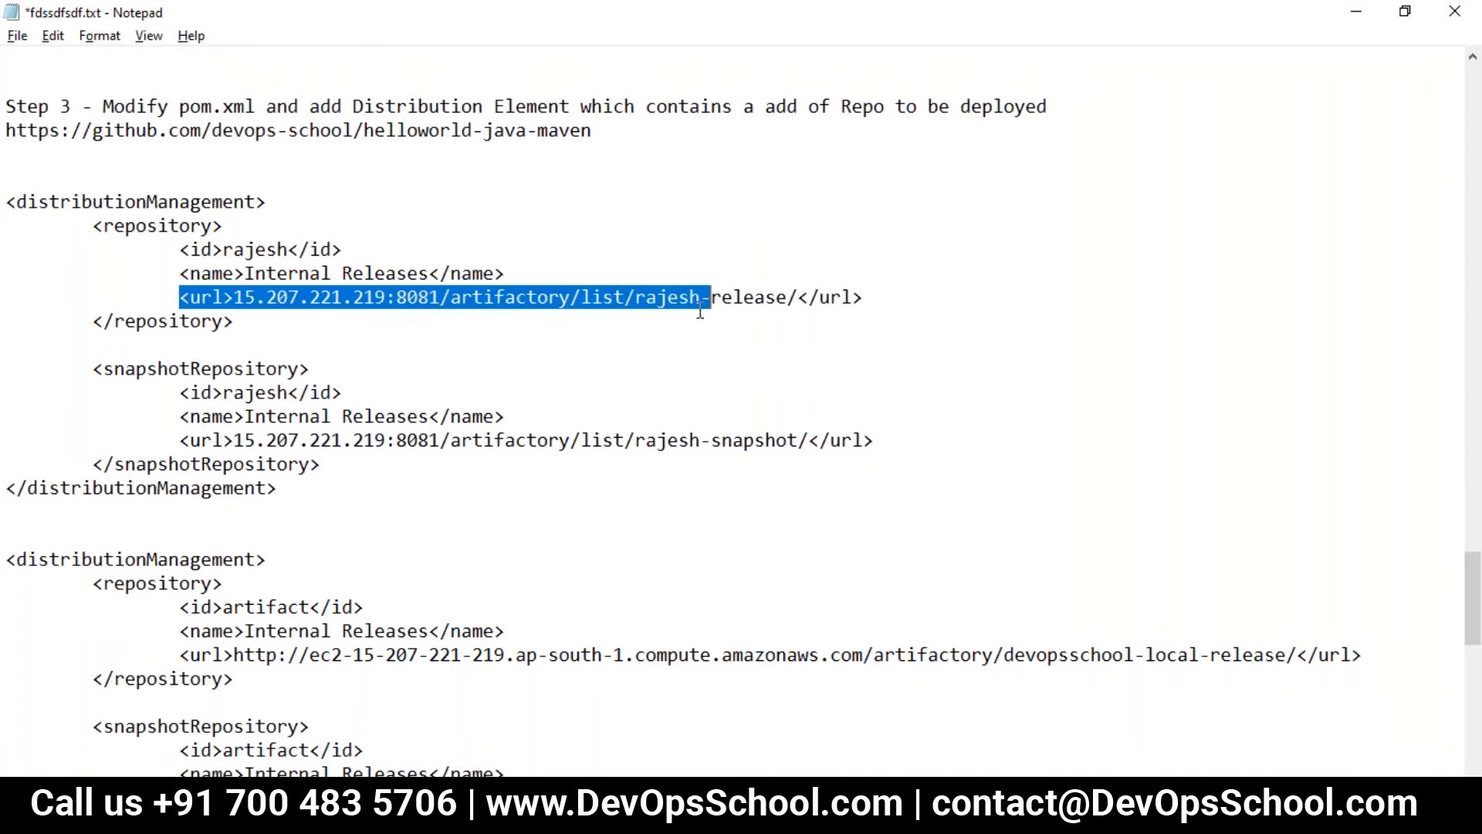
# Set the repository names in the first block's URLs to devopsschool-local-release and devopsschool-local-snapshot, copied from the second block.
pyautogui.moveTo(1287, 655); pyautogui.dragTo(1006, 667)
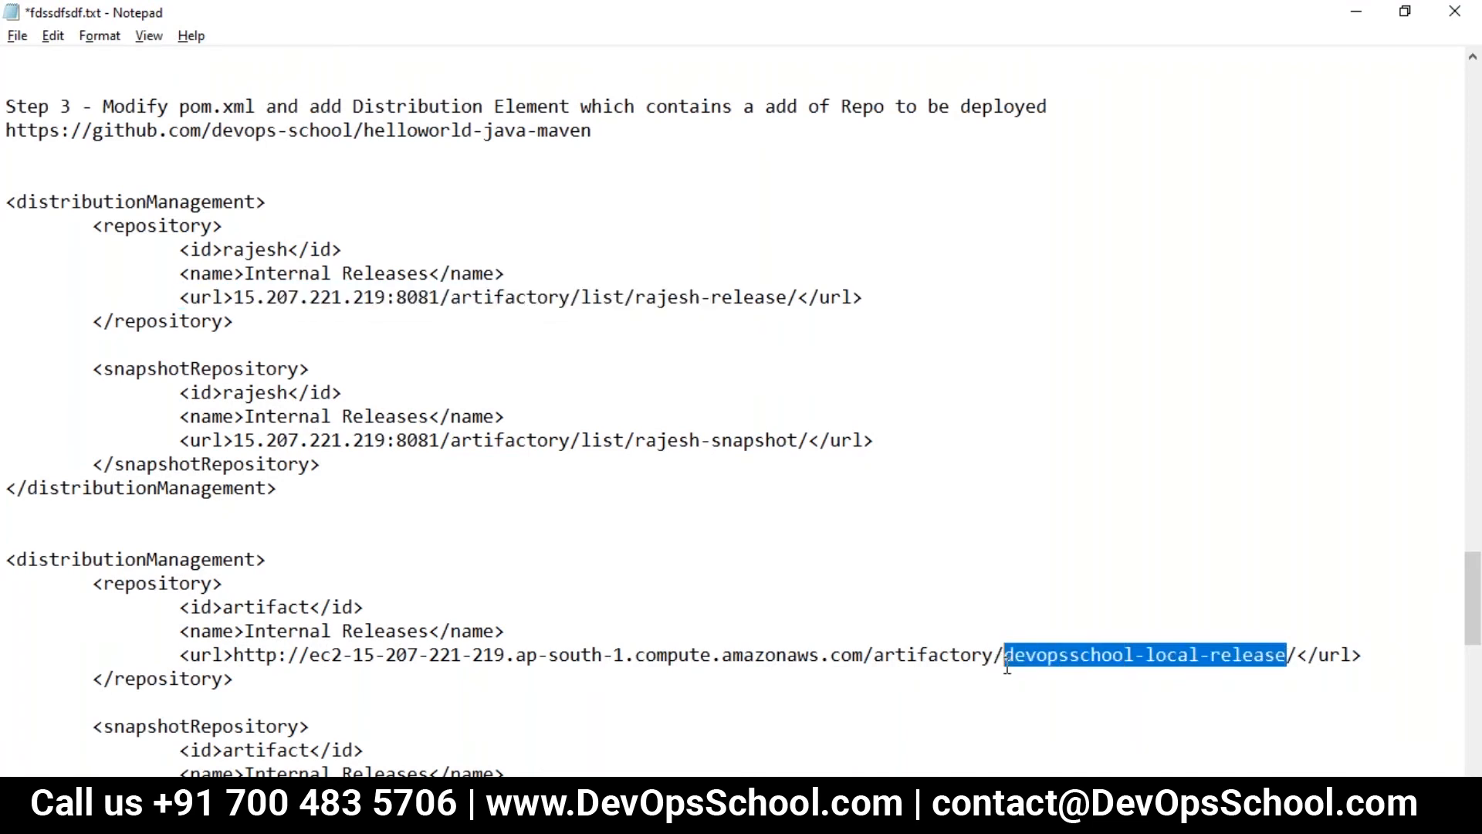
pyautogui.hotkey('ctrl', 'c')
pyautogui.moveTo(794, 298); pyautogui.dragTo(634, 298)
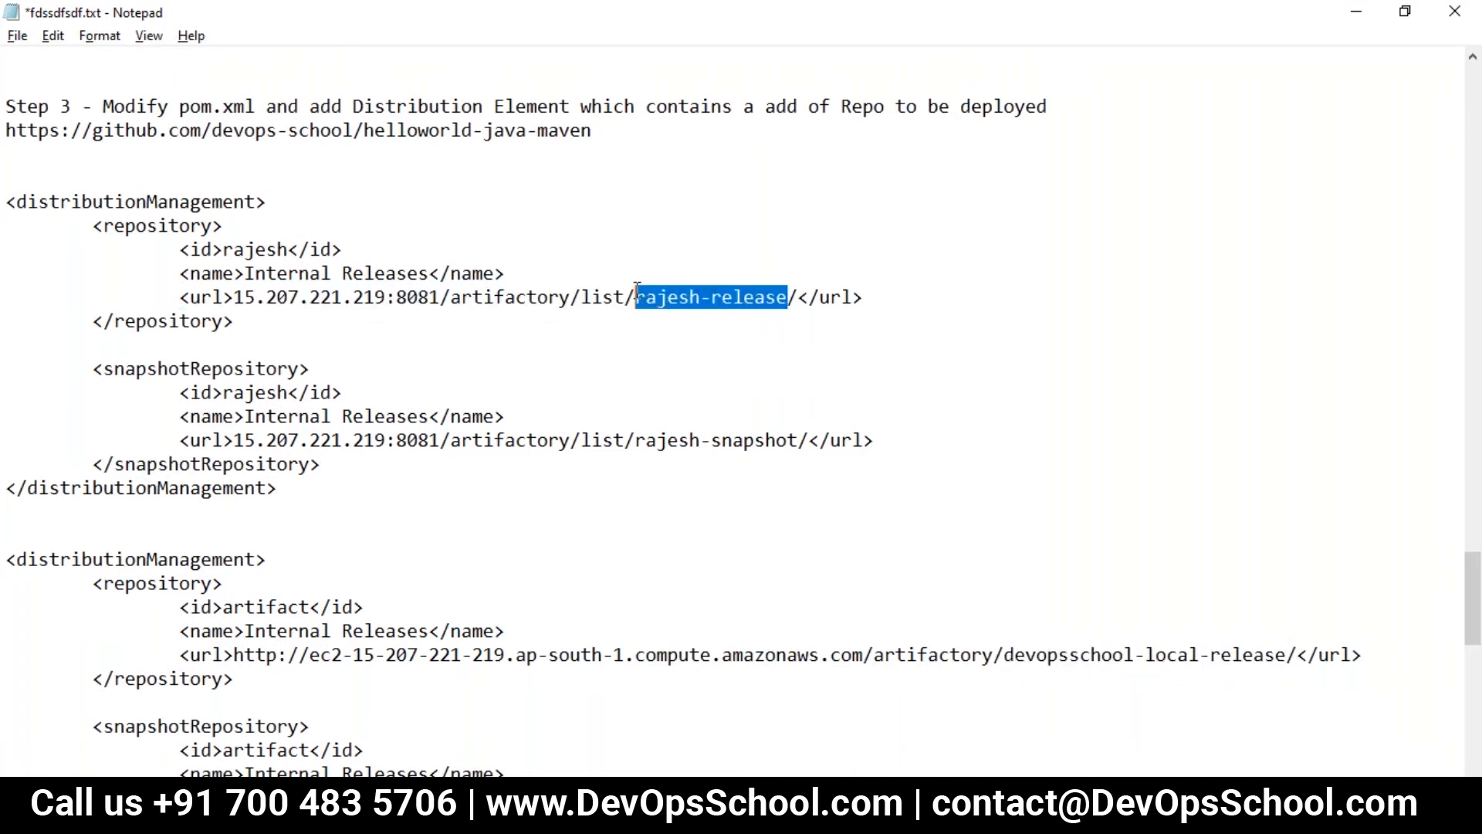
pyautogui.hotkey('ctrl', 'v')
pyautogui.scroll(-3, 715, 599)
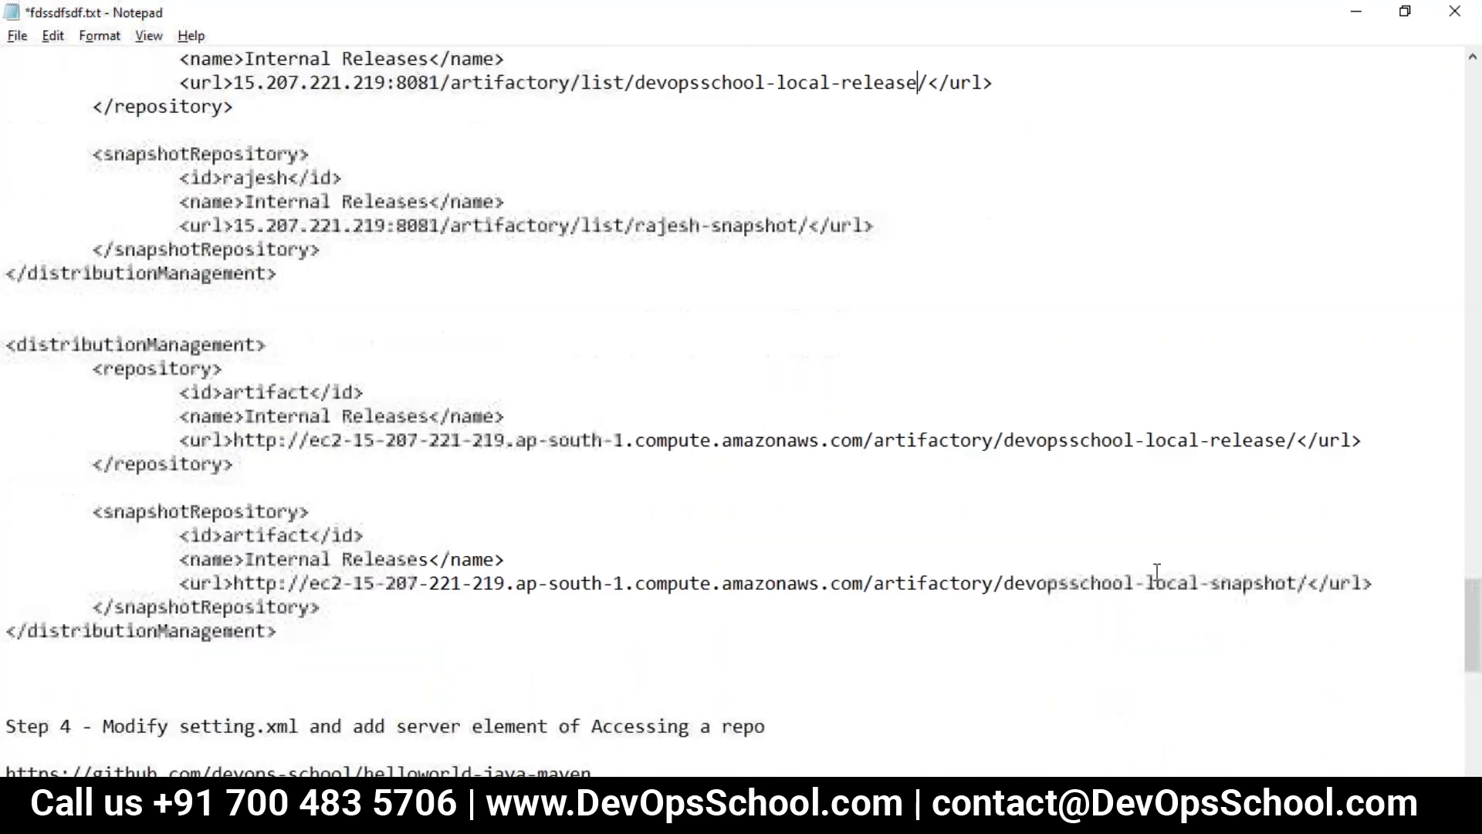
pyautogui.moveTo(1298, 584); pyautogui.dragTo(1006, 569)
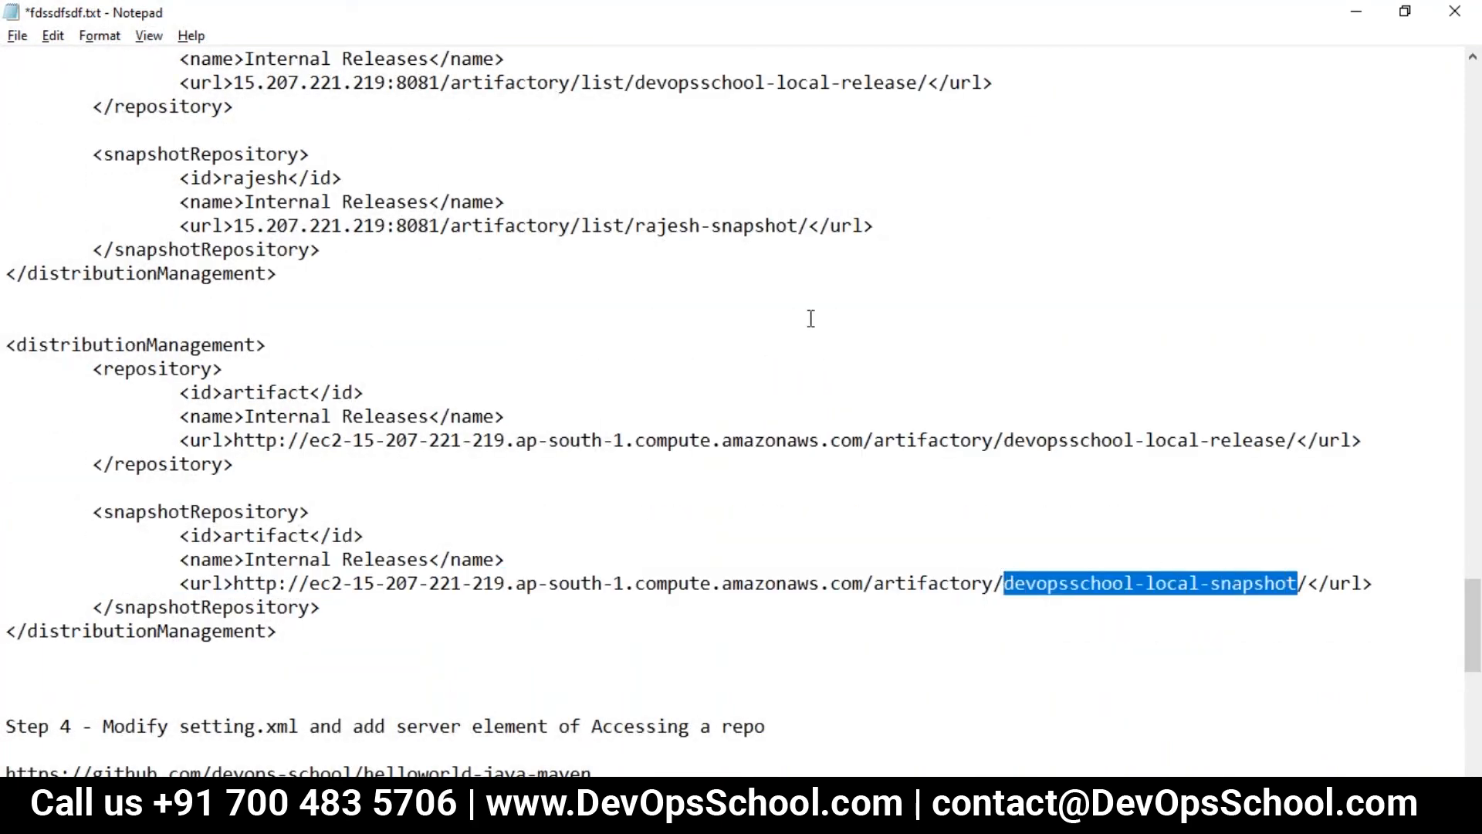
pyautogui.moveTo(798, 225); pyautogui.dragTo(637, 226)
pyautogui.hotkey('ctrl', 'v')
# Save the notes, replace the distributionManagement element in pom.xml with the first block from the notes, and save pom.xml.
pyautogui.scroll(3, 298, 503)
pyautogui.moveTo(277, 488); pyautogui.dragTo(8, 202)
pyautogui.hotkey('ctrl', 's')
pyautogui.hotkey('alt', 'Tab')
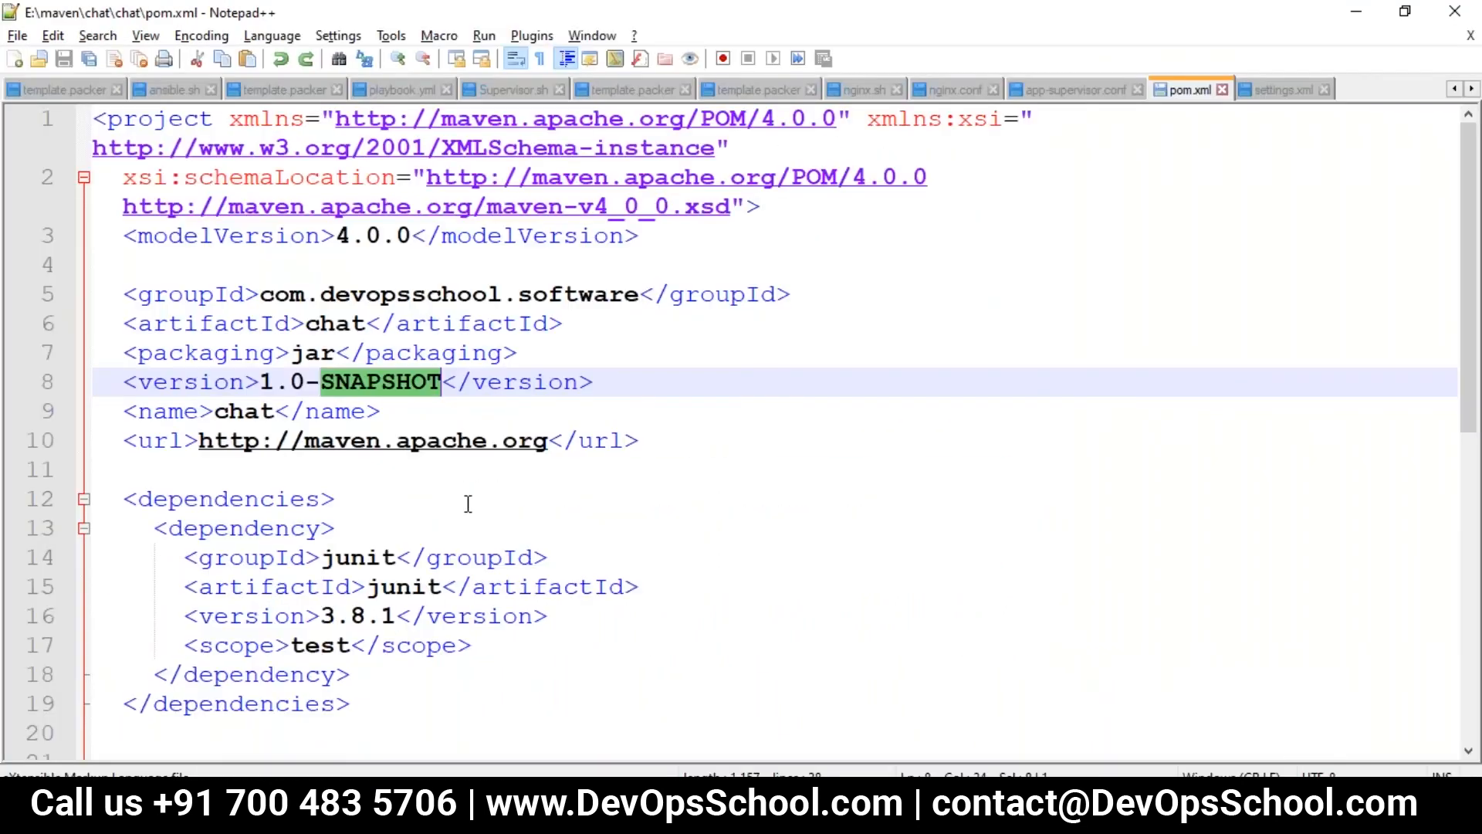
pyautogui.scroll(-7, 533, 563)
pyautogui.moveTo(544, 647); pyautogui.dragTo(91, 522)
pyautogui.hotkey('ctrl', 'v')
pyautogui.hotkey('ctrl', 's')
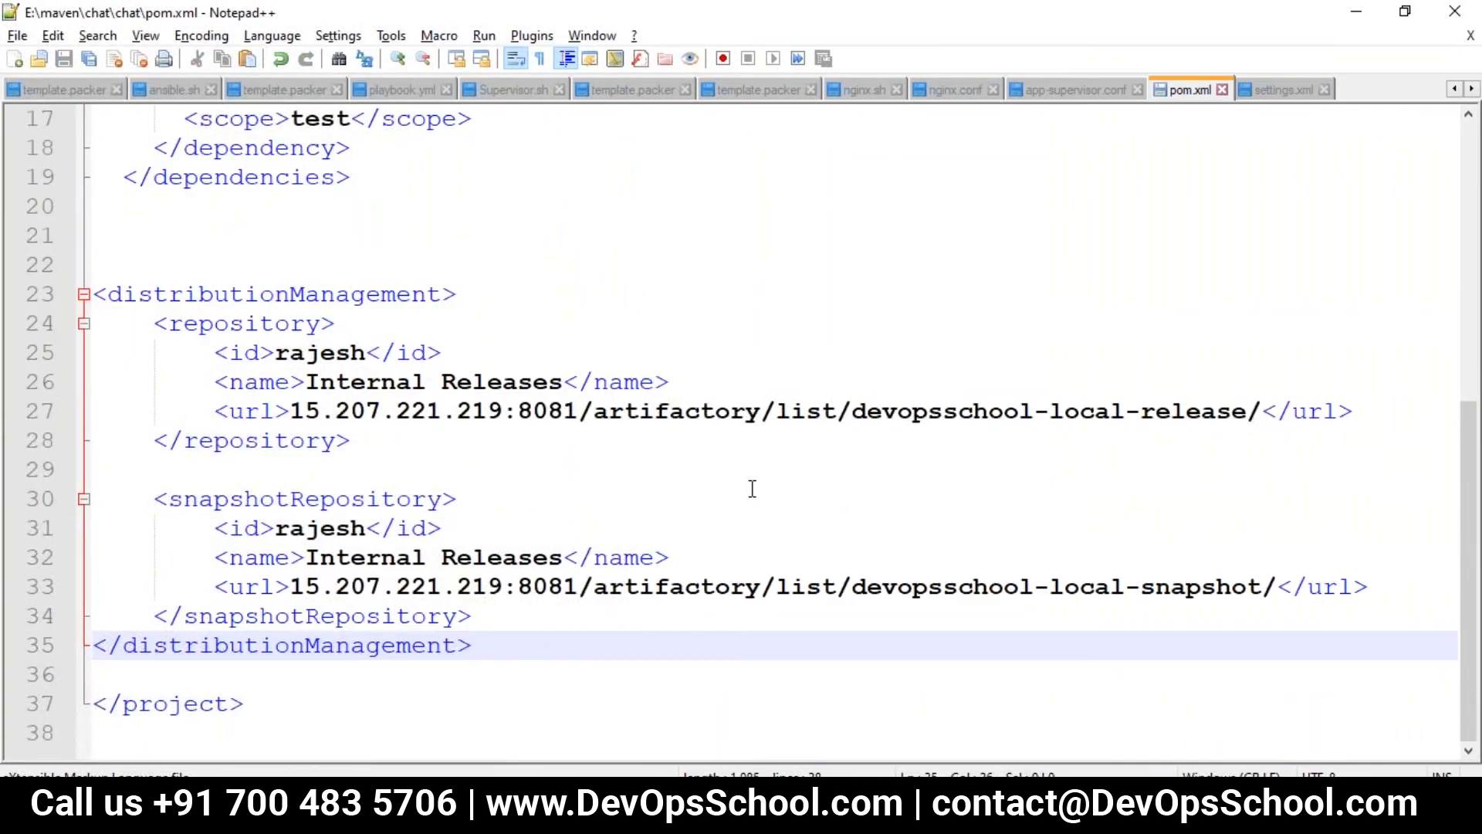
# Check the host, port, path and repository names of both URLs in pom.xml, and return to the command prompt.
pyautogui.click(493, 410)
pyautogui.doubleClick(539, 411)
pyautogui.click(689, 420)
pyautogui.doubleClick(692, 421)
pyautogui.click(799, 415)
pyautogui.click(988, 430)
pyautogui.doubleClick(1014, 411)
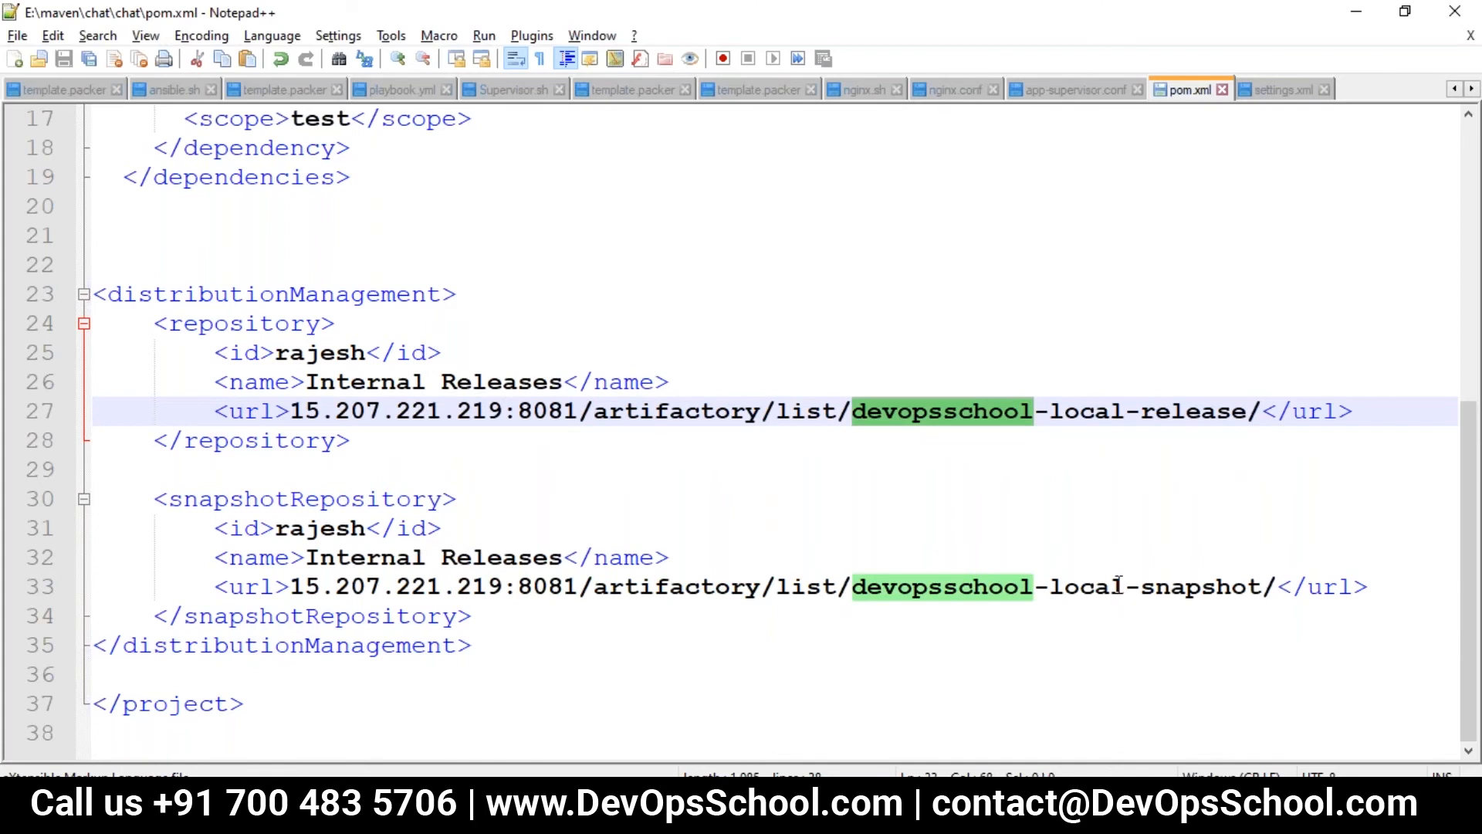
pyautogui.doubleClick(1119, 586)
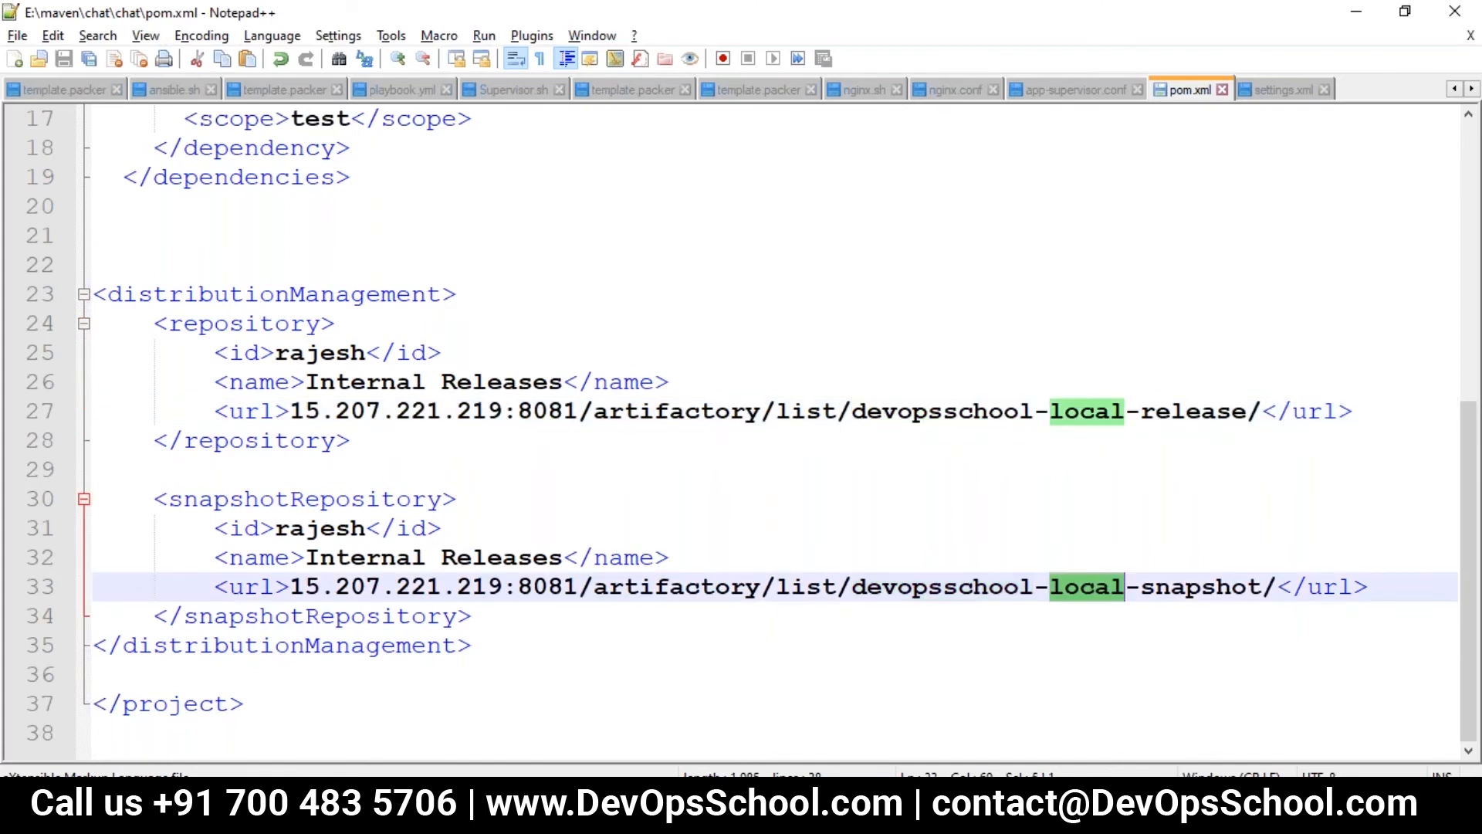
pyautogui.hotkey('alt', 'Tab')
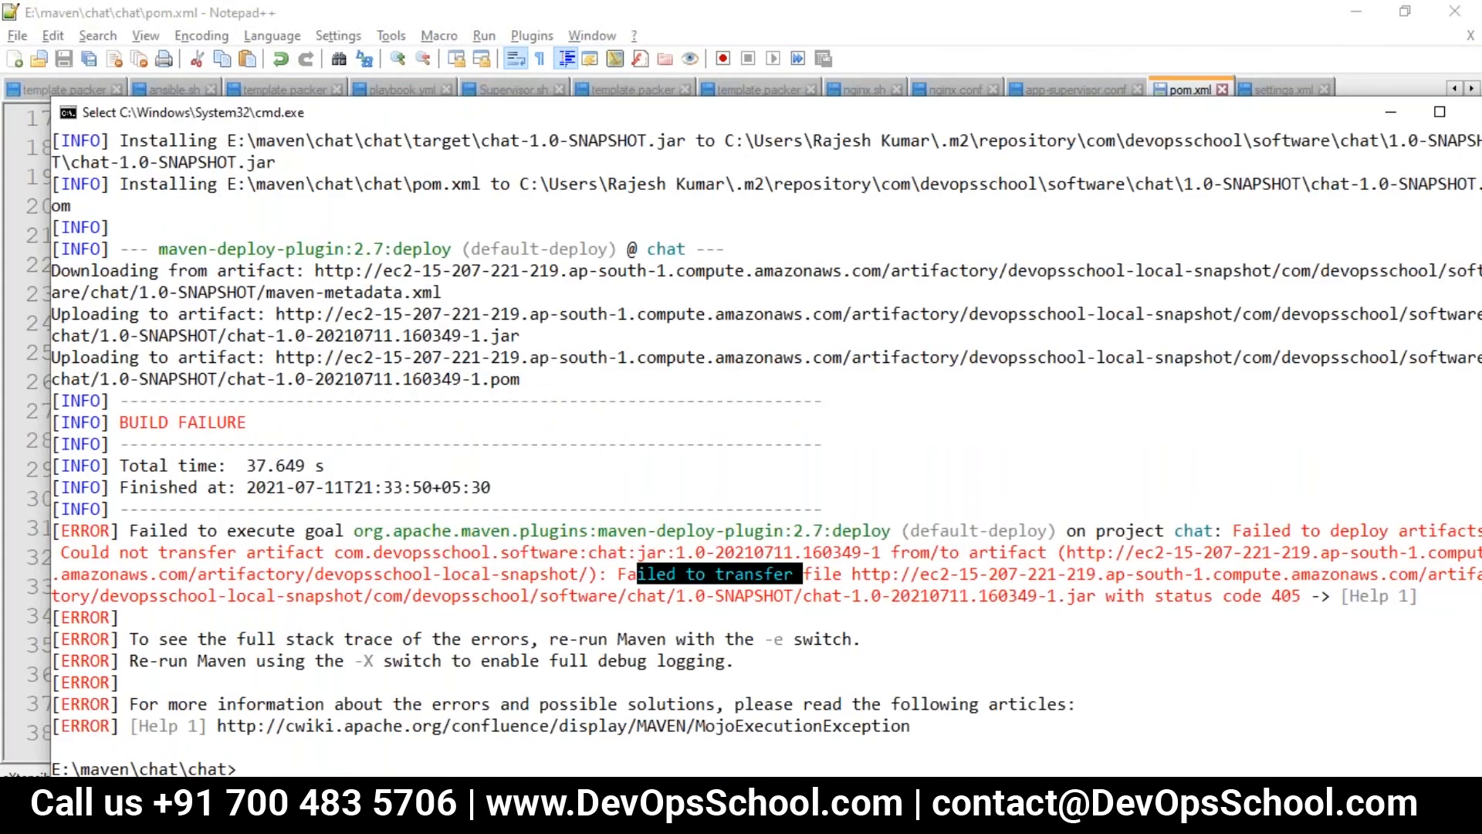
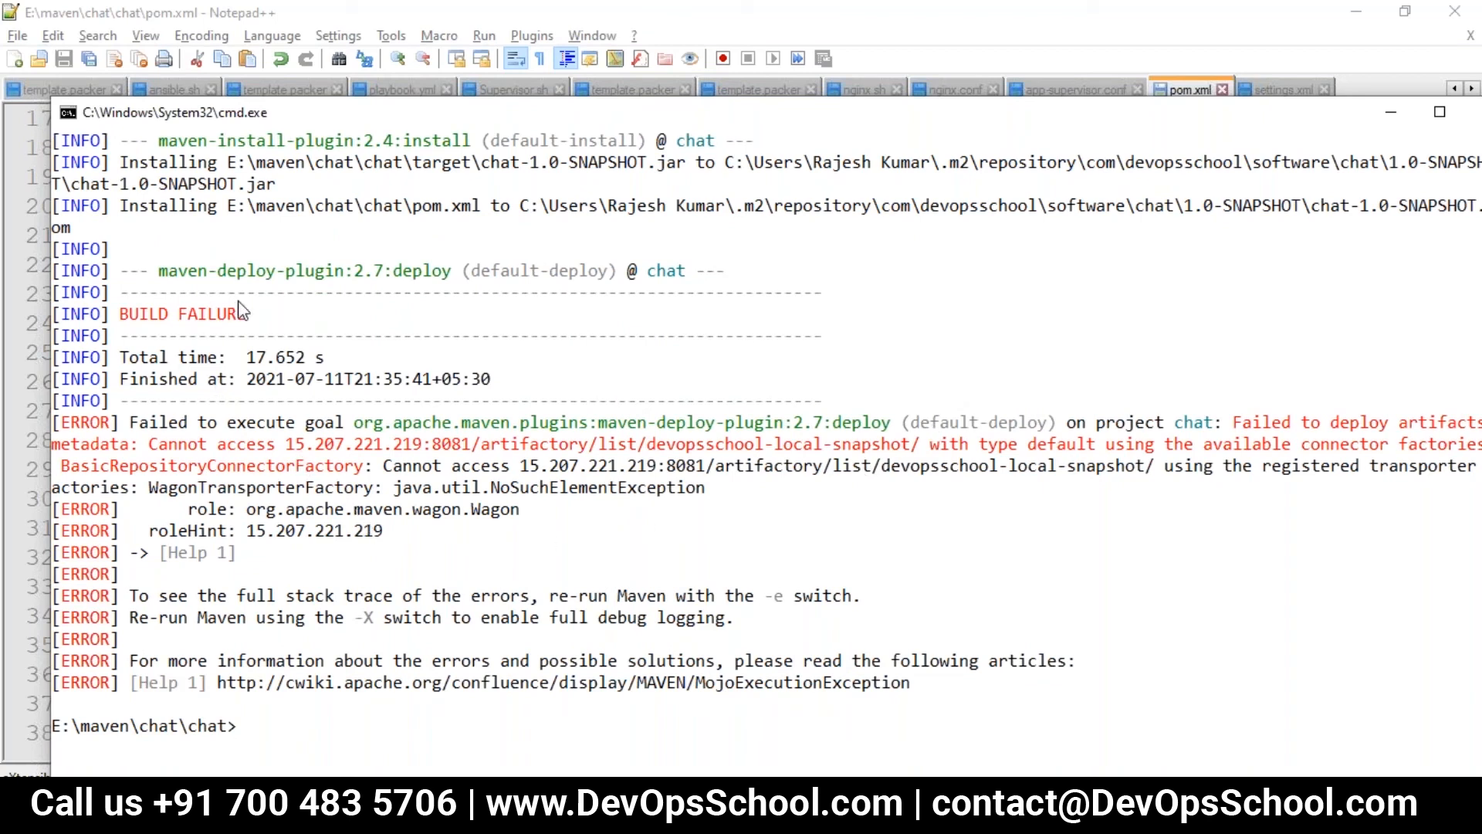
# Compare the snapshot repository URL in the failed Maven deploy output with the distributionManagement entry in the Notepad notes.
pyautogui.click(1422, 370)
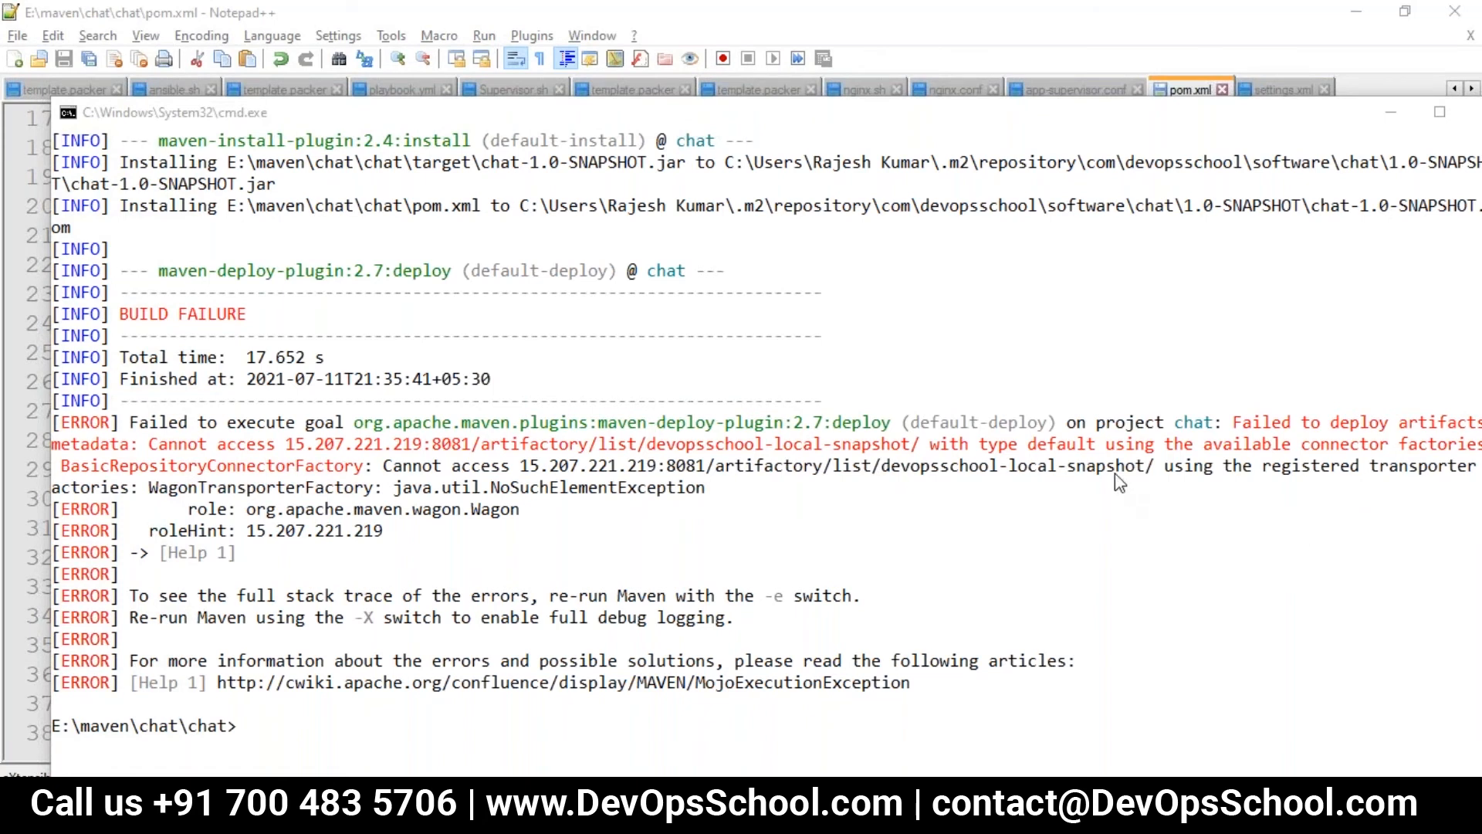
pyautogui.scroll(-2, 1120, 483)
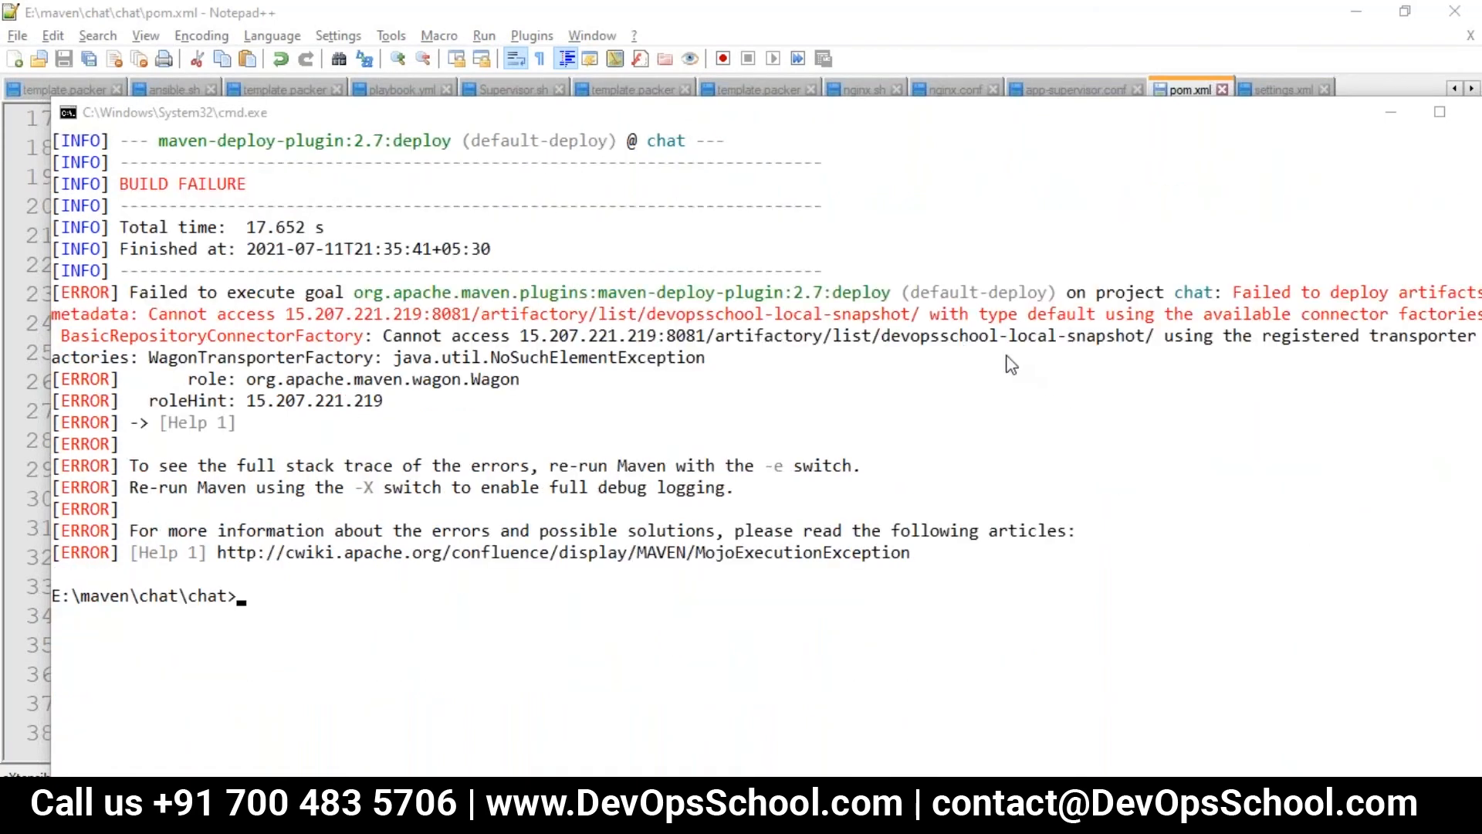
pyautogui.click(541, 342)
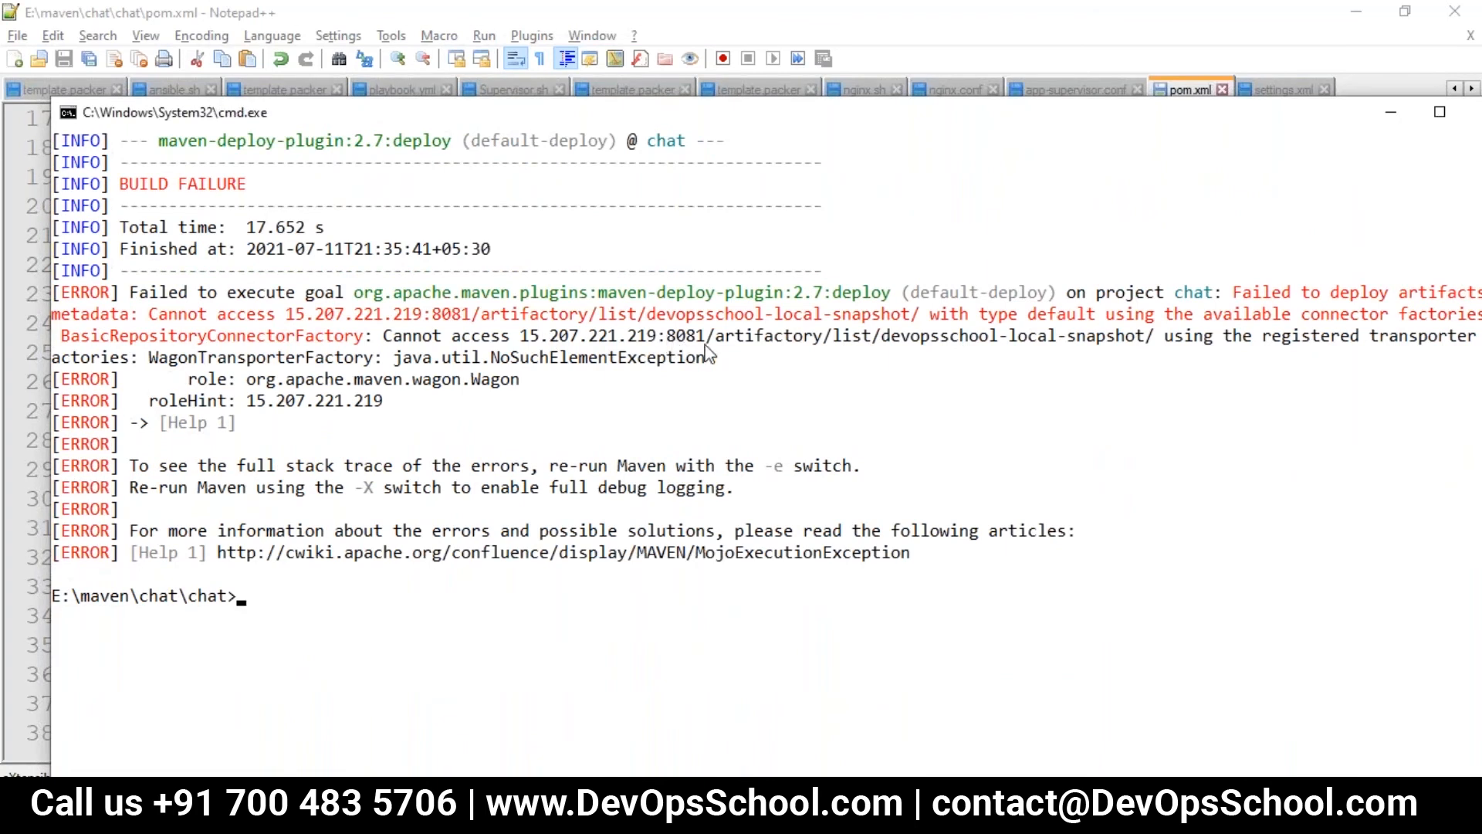
pyautogui.click(1119, 339)
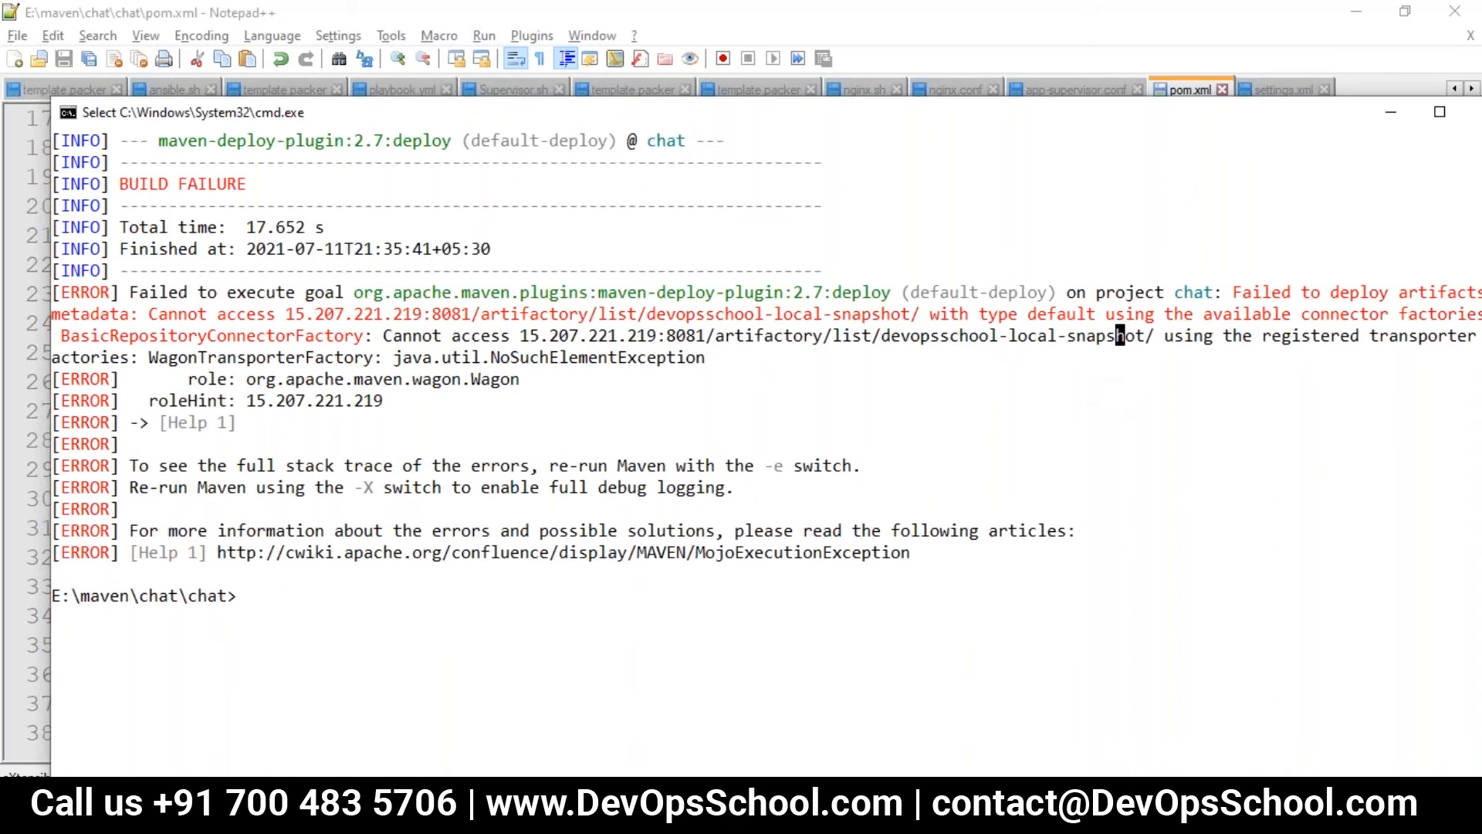
pyautogui.click(494, 810)
pyautogui.click(366, 396)
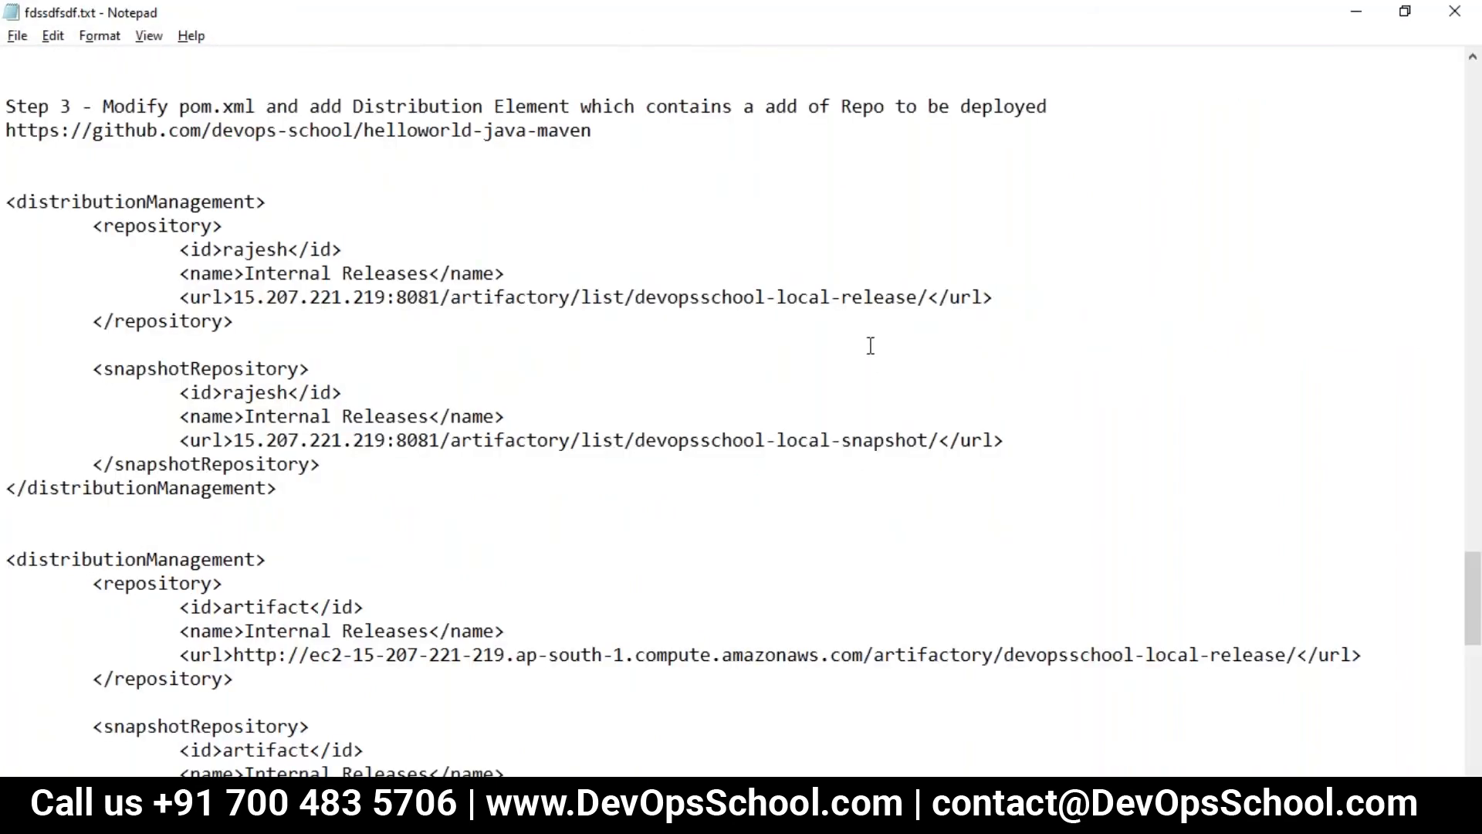
pyautogui.moveTo(917, 443); pyautogui.dragTo(636, 446)
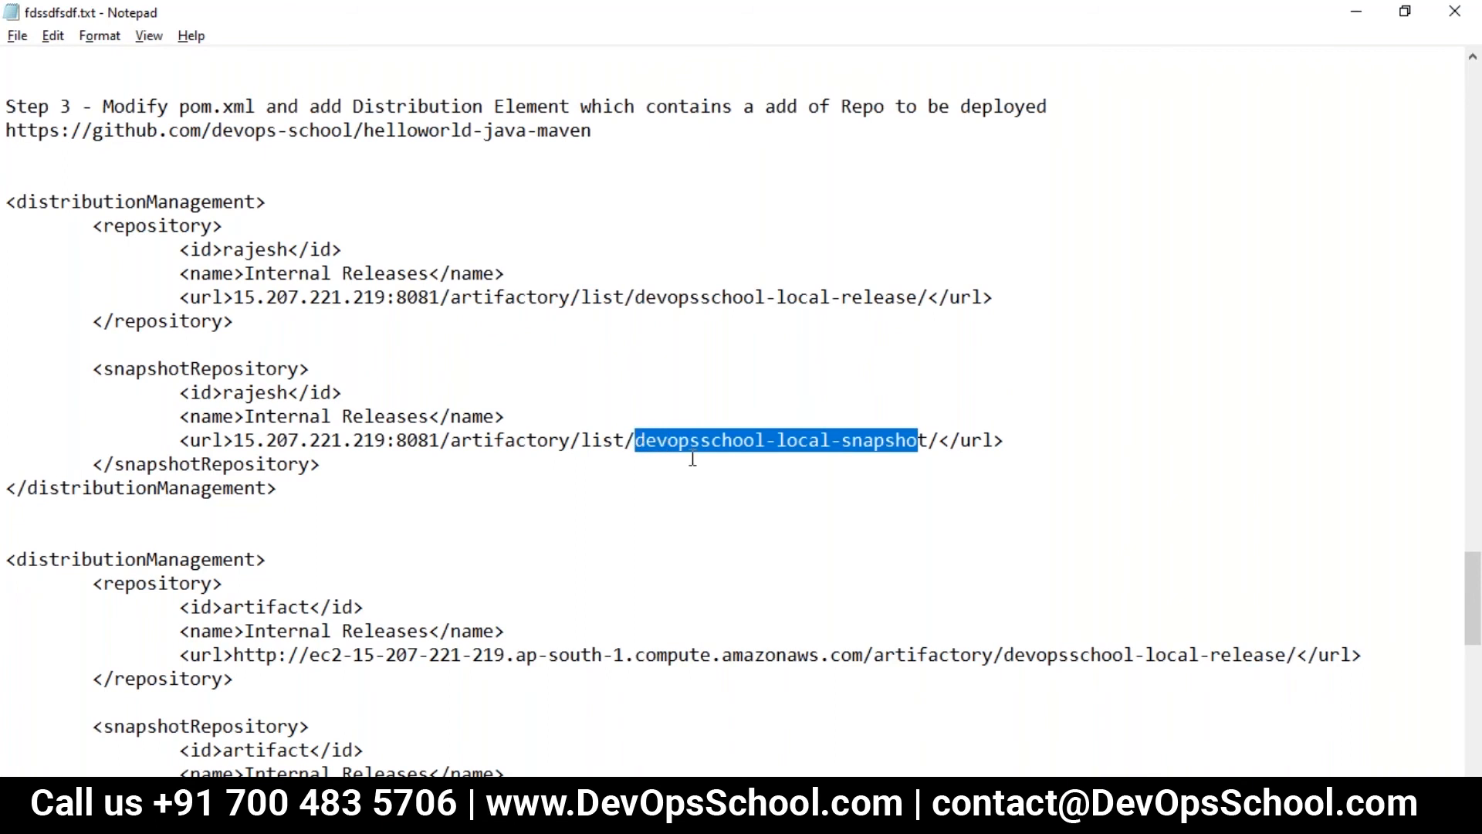
pyautogui.hotkey('alt', 'Tab')
pyautogui.moveTo(1106, 339); pyautogui.dragTo(872, 339)
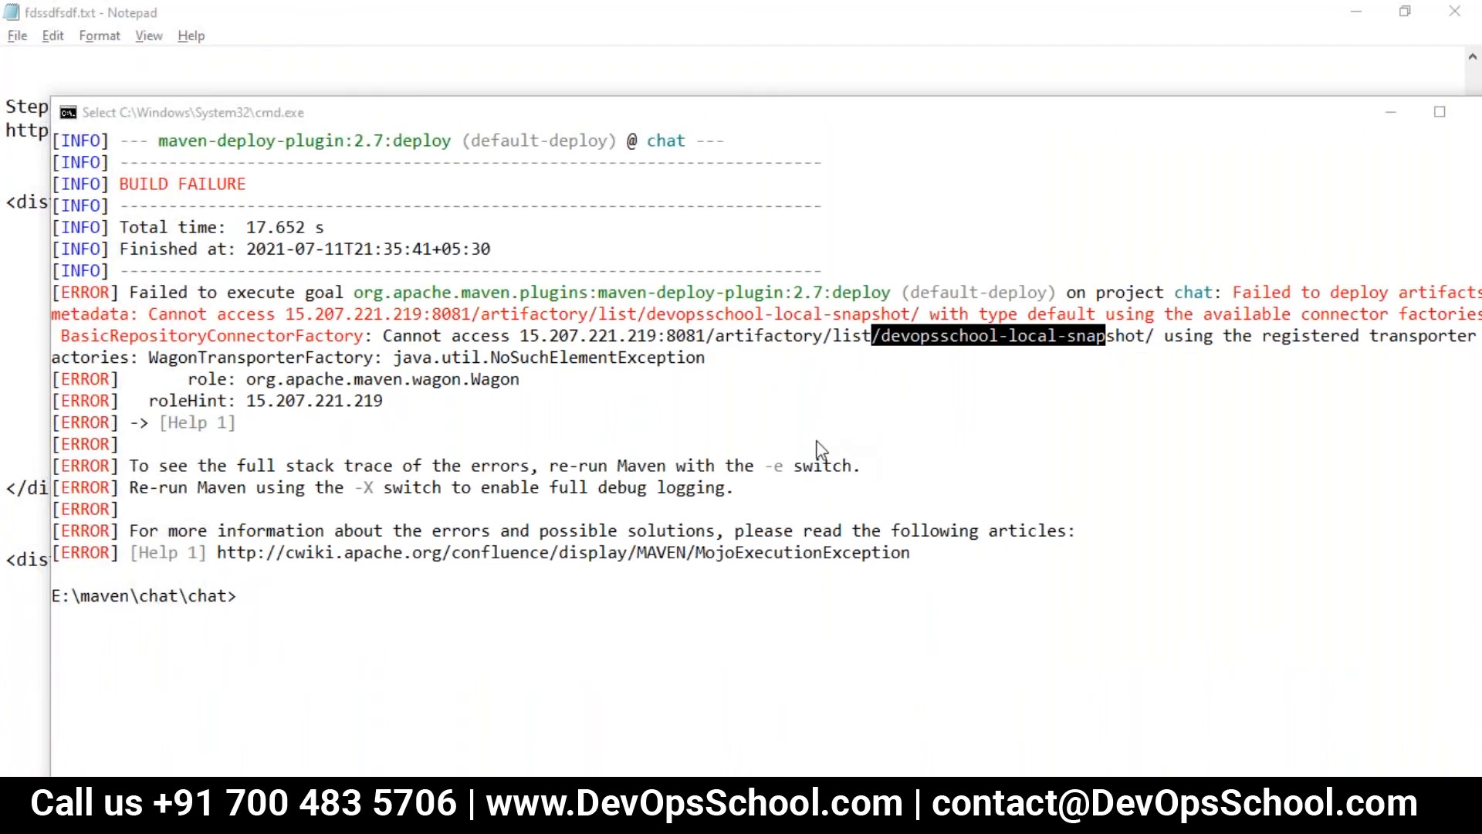
pyautogui.click(457, 338)
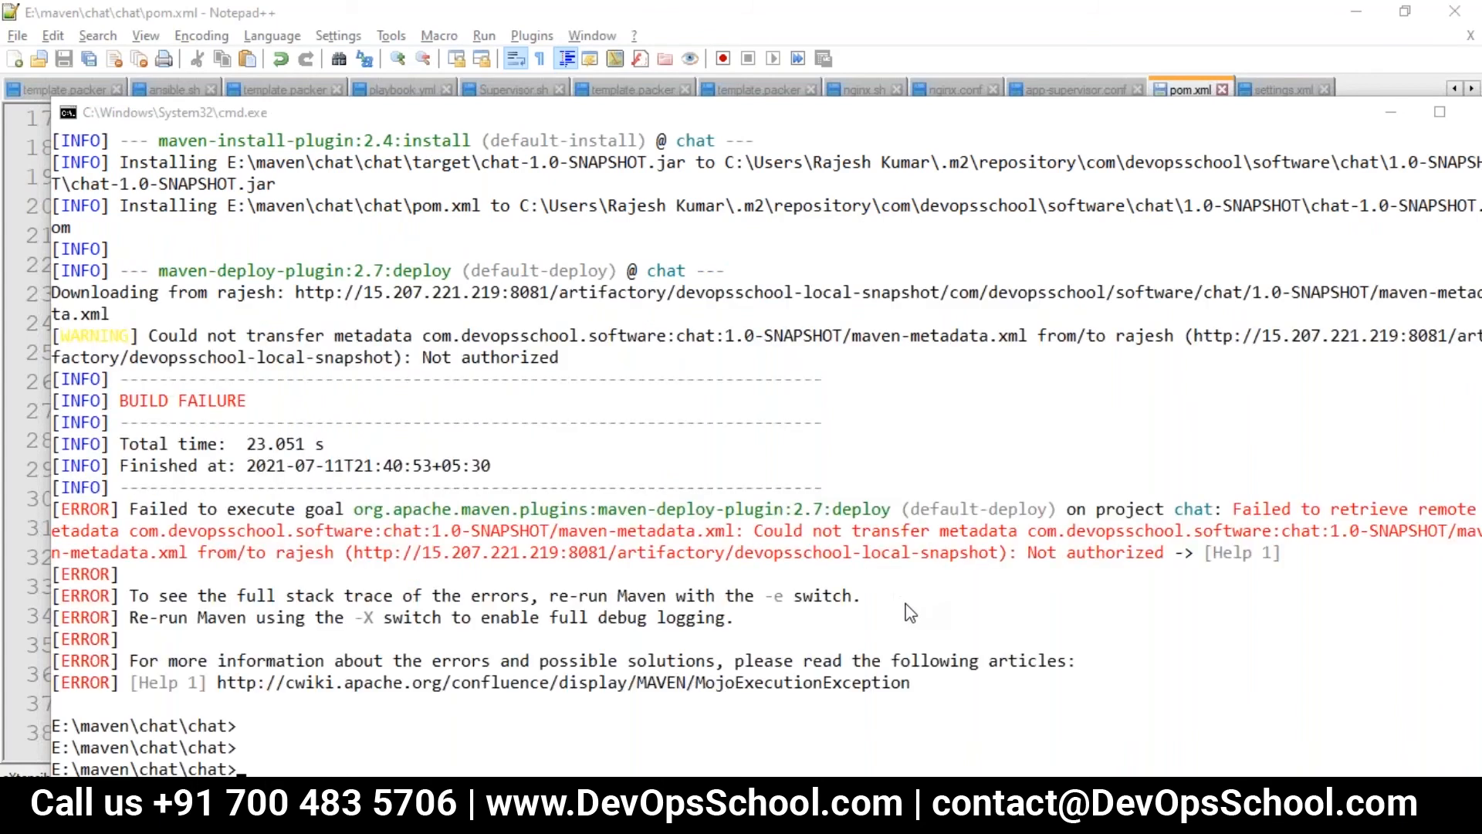
# Examine the authorization error in the second Maven deploy output and the release and snapshot repository ids in pom.xml.
pyautogui.scroll(-2, 868, 602)
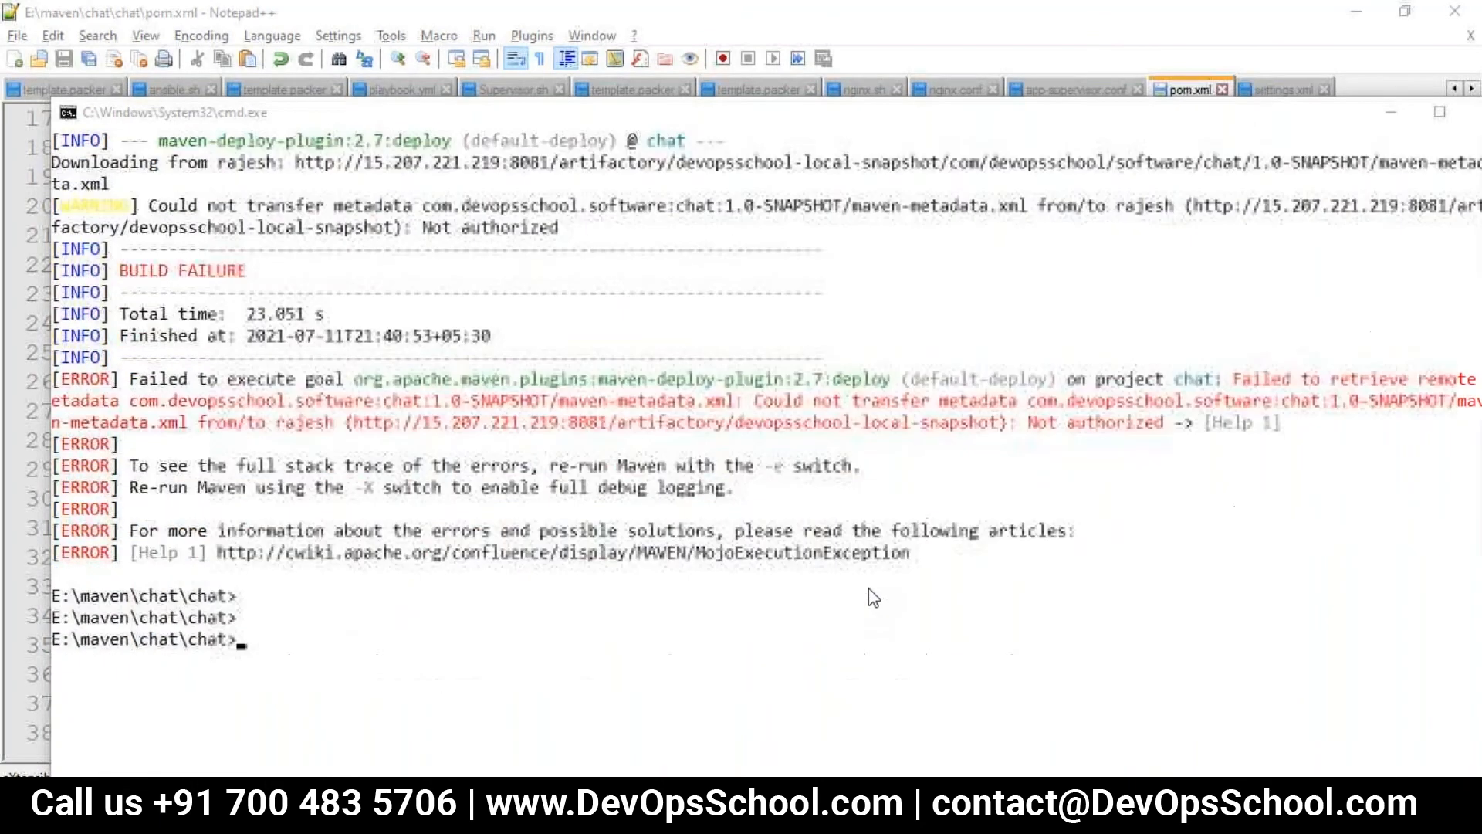
pyautogui.click(428, 233)
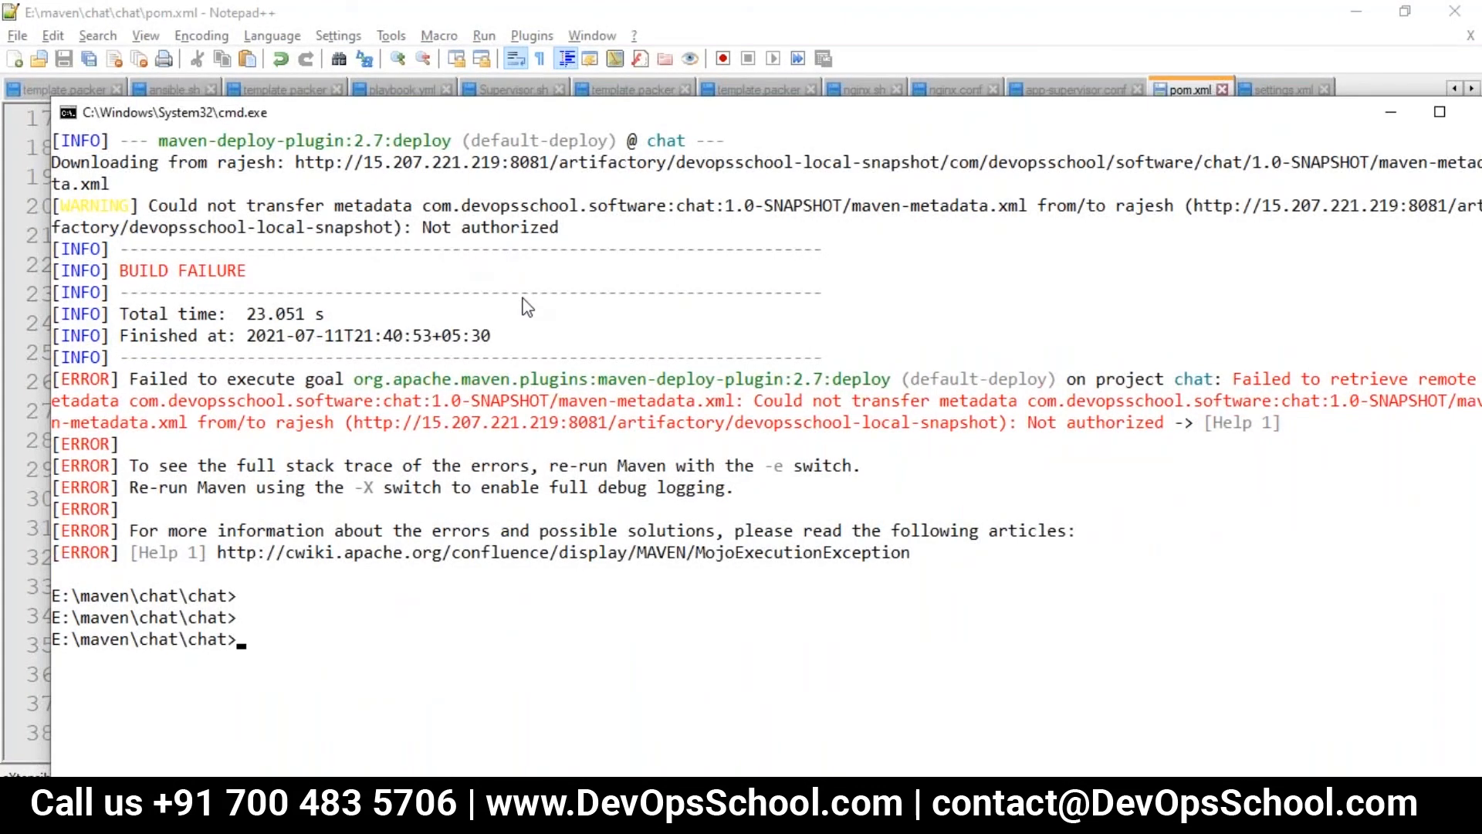
pyautogui.scroll(1, 527, 307)
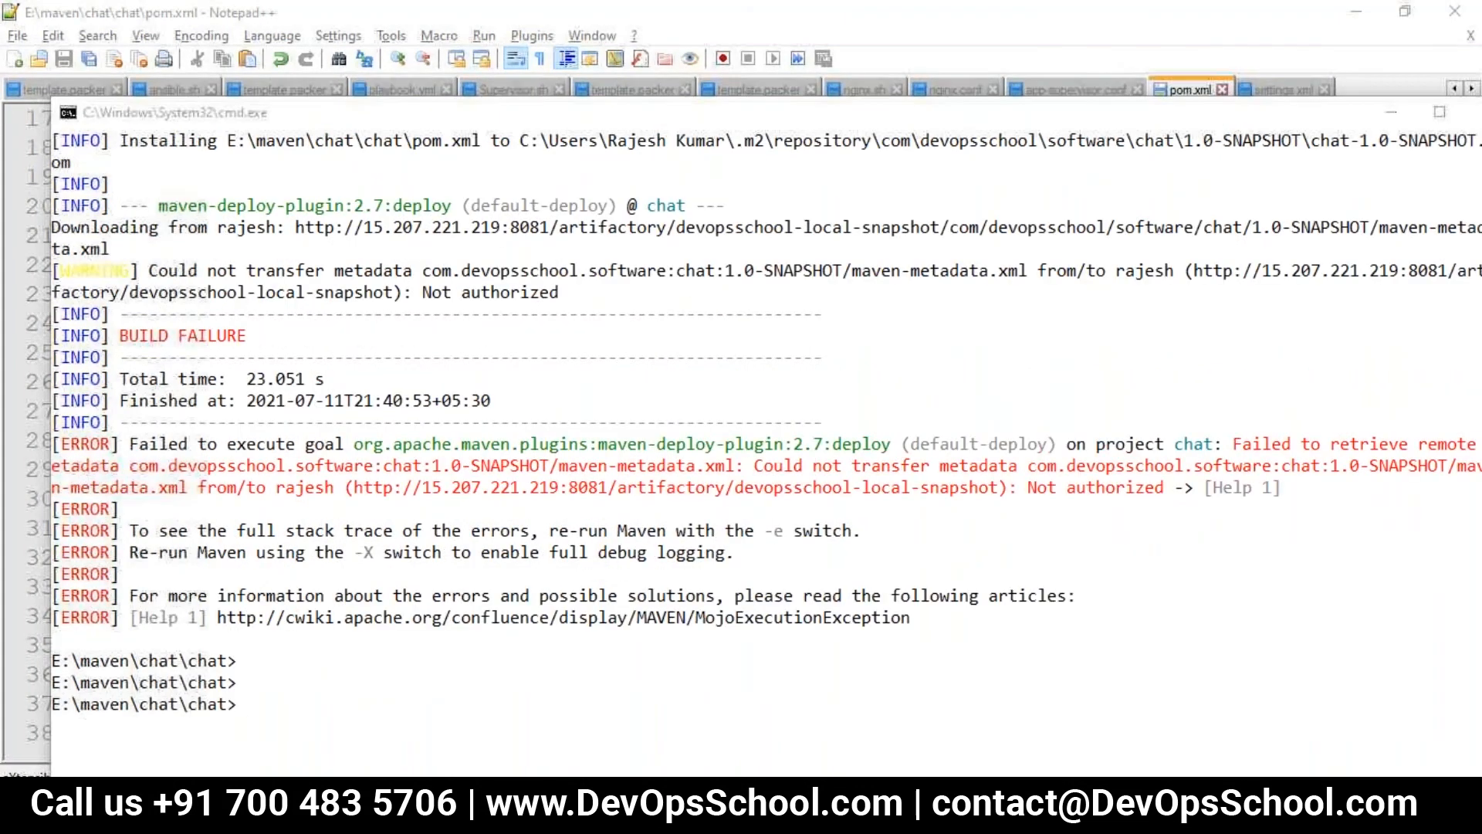
pyautogui.hotkey('alt', 'Tab')
pyautogui.click(535, 486)
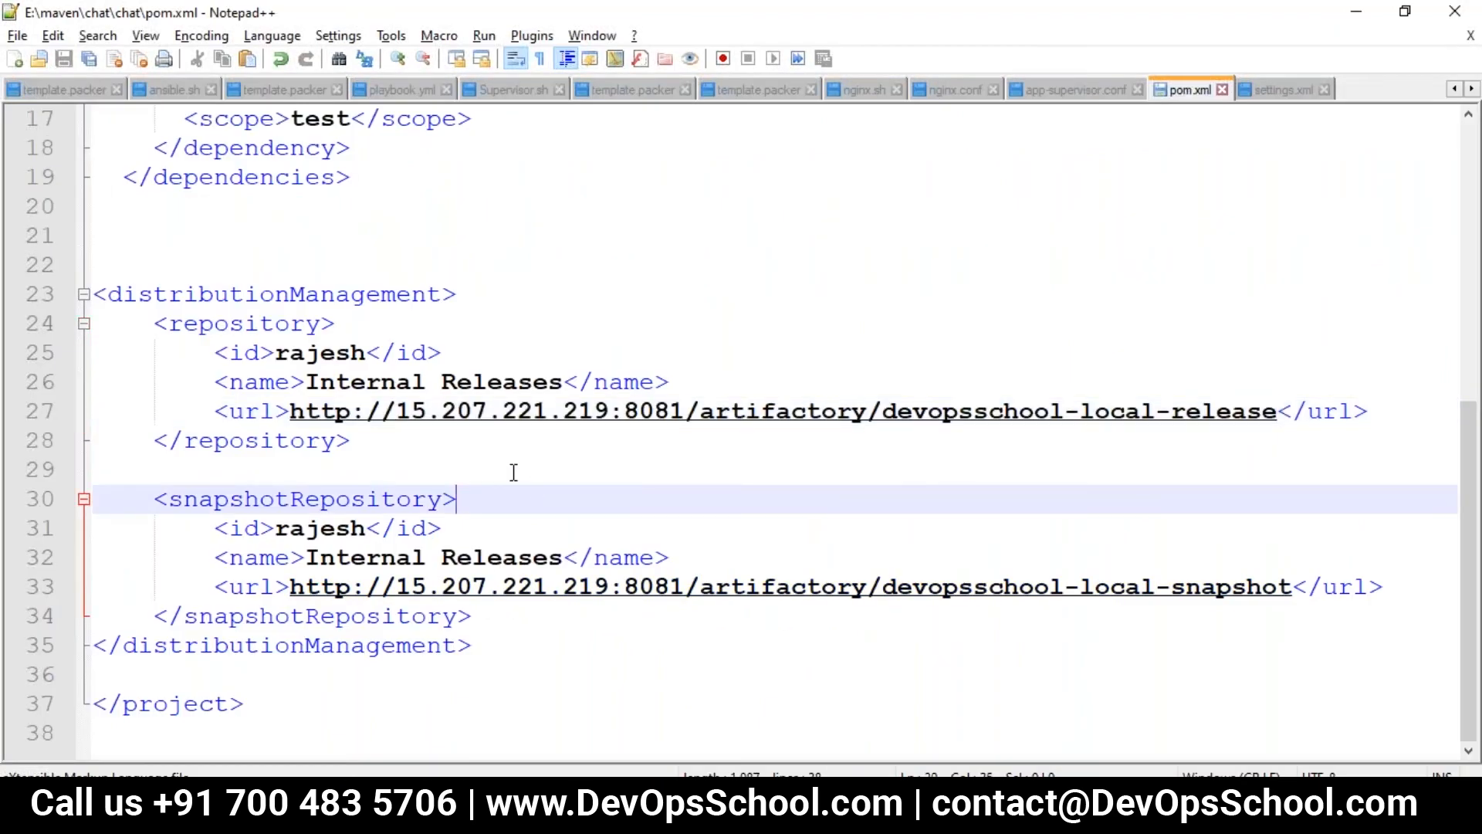
pyautogui.doubleClick(337, 349)
pyautogui.click(312, 525)
pyautogui.doubleClick(312, 526)
pyautogui.hotkey('alt', 'Tab')
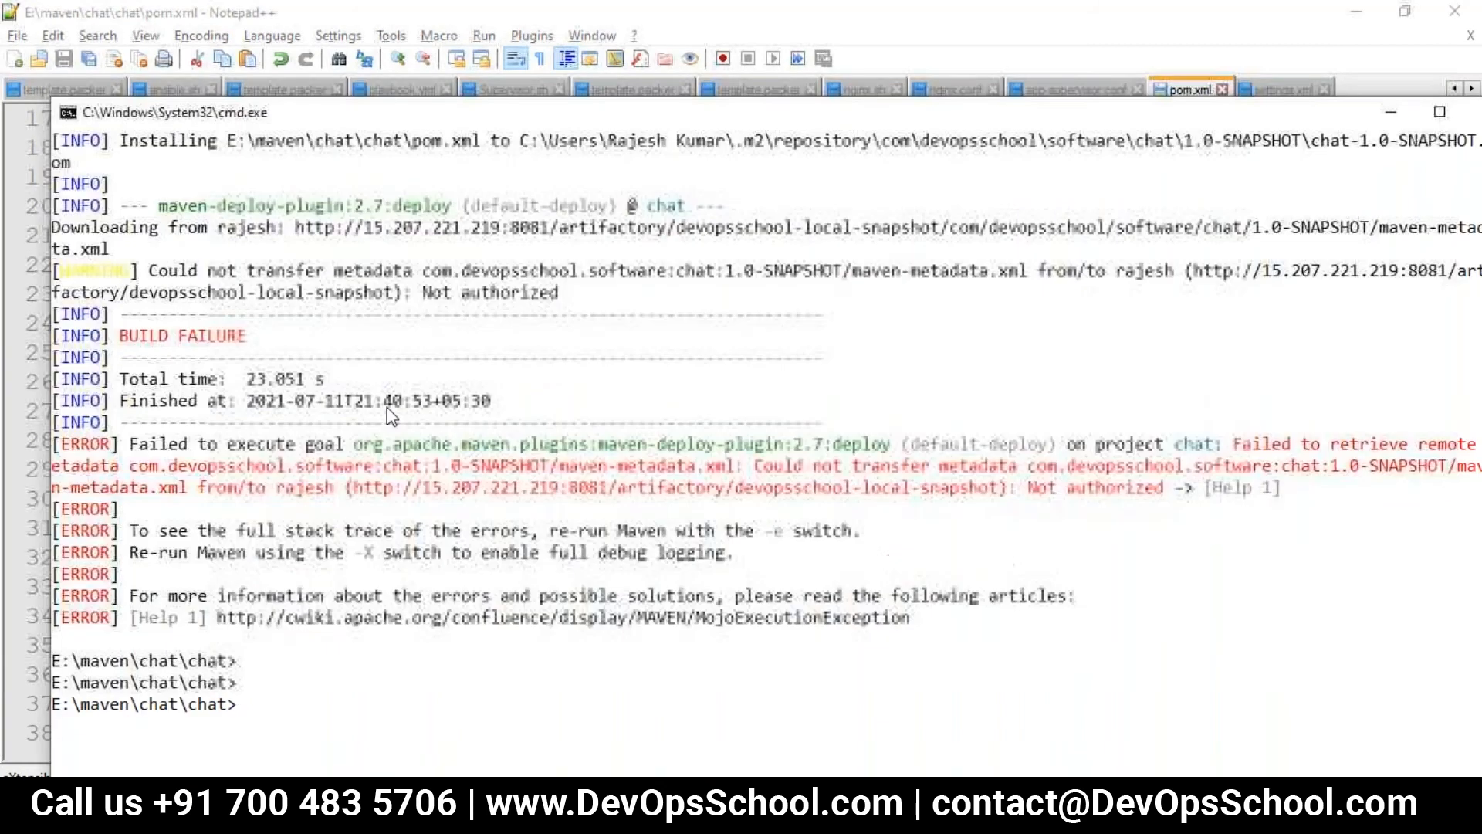
pyautogui.moveTo(402, 293); pyautogui.dragTo(557, 314)
pyautogui.moveTo(1021, 487); pyautogui.dragTo(1161, 496)
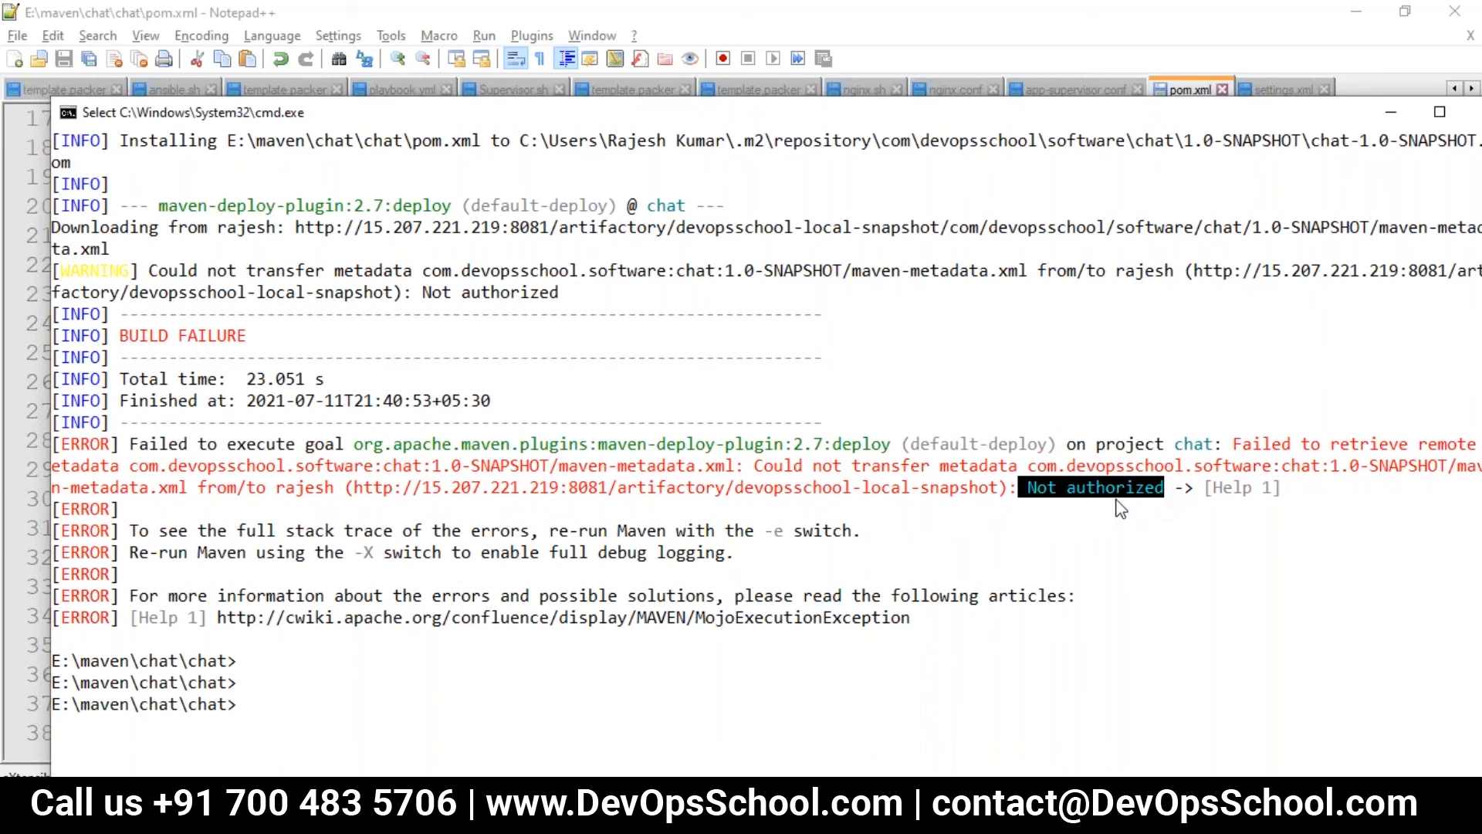
# Replace the id of the first server entry in settings.xml with the repository id copied from pom.xml and save the file.
pyautogui.hotkey('alt', 'Tab')
pyautogui.doubleClick(320, 353)
pyautogui.click(1272, 90)
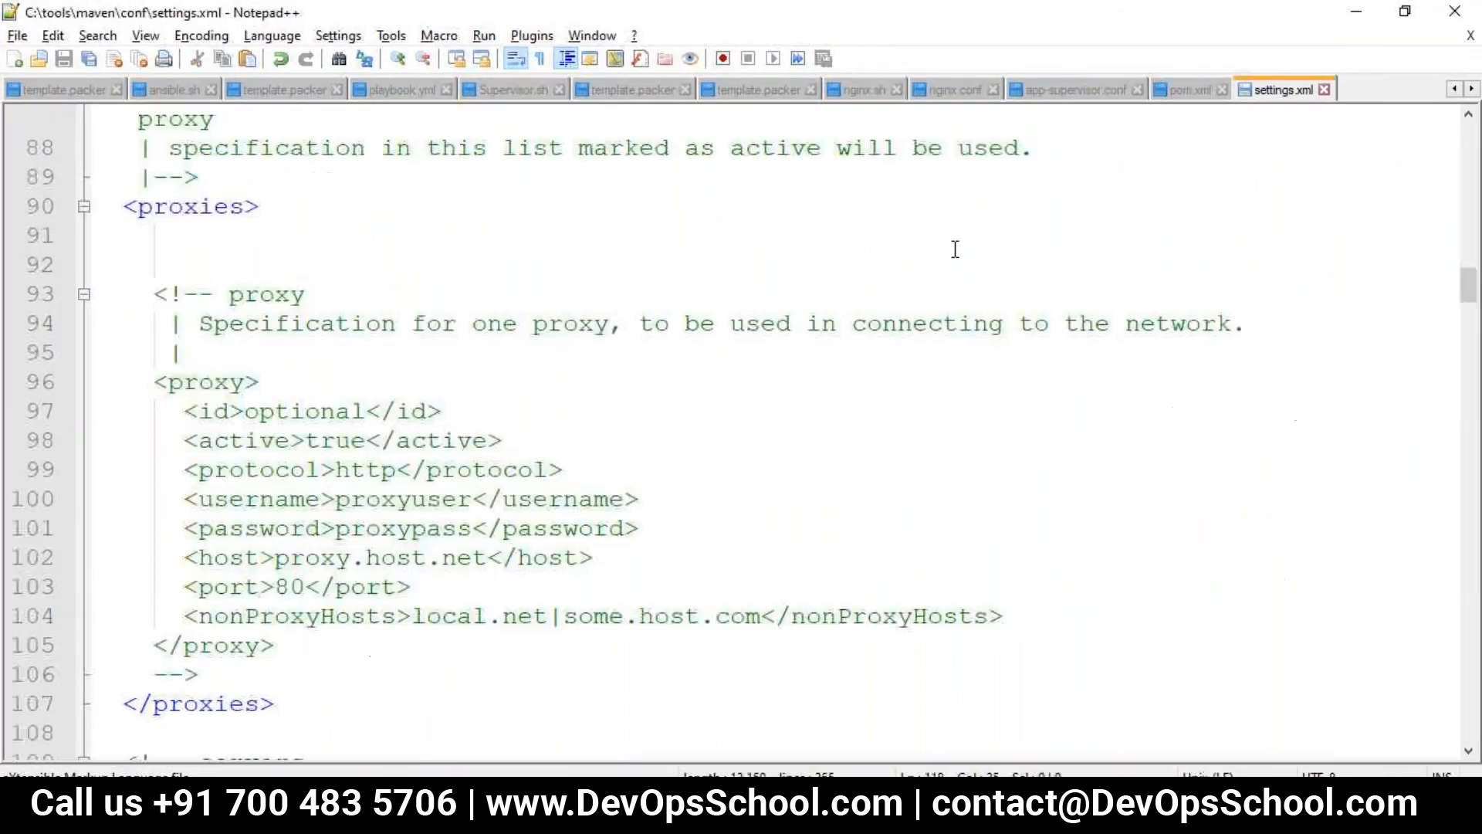
pyautogui.scroll(7, 430, 373)
pyautogui.scroll(20, 433, 467)
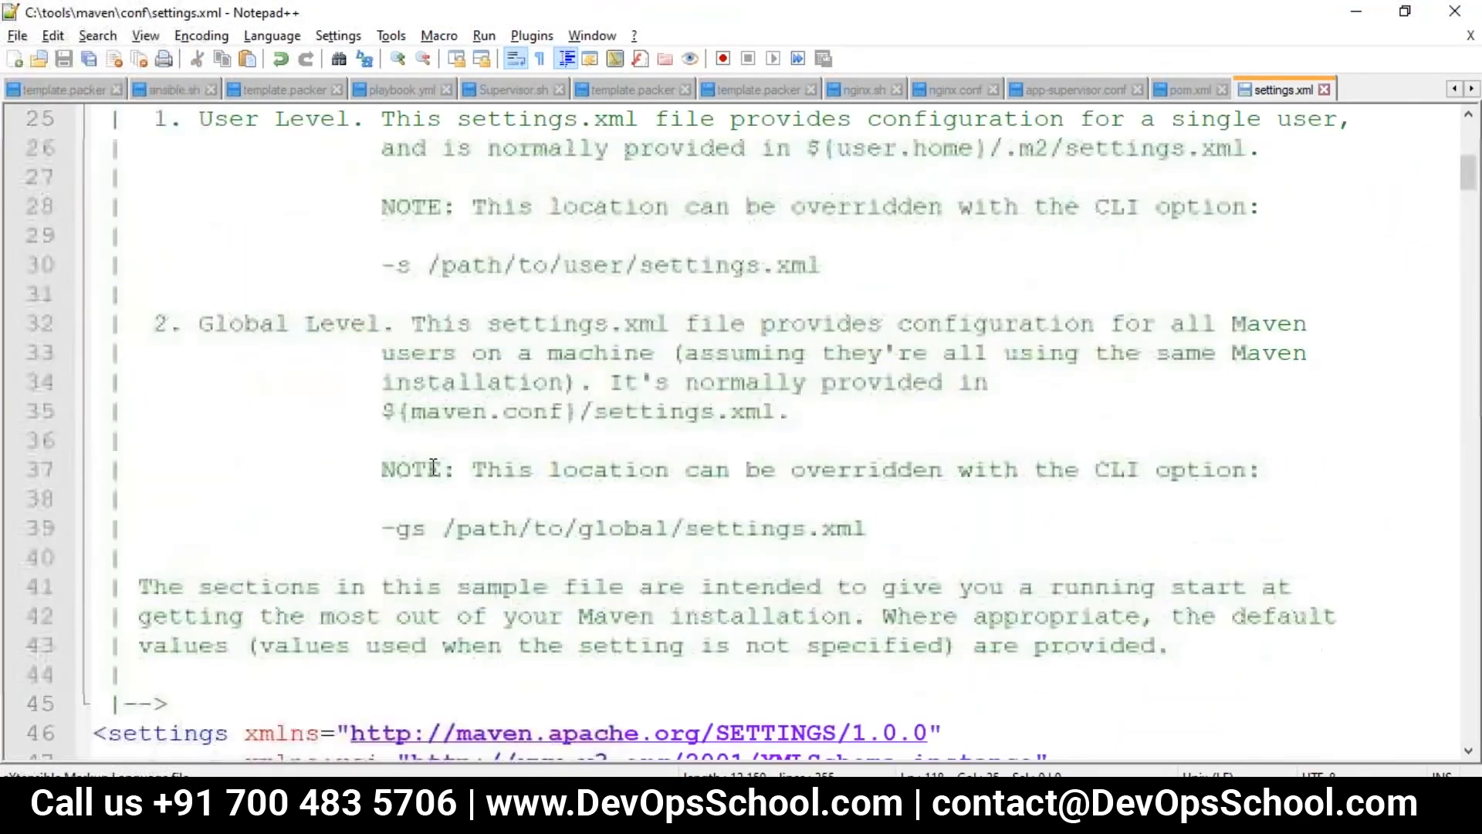
pyautogui.scroll(-1, 446, 484)
pyautogui.scroll(-20, 446, 484)
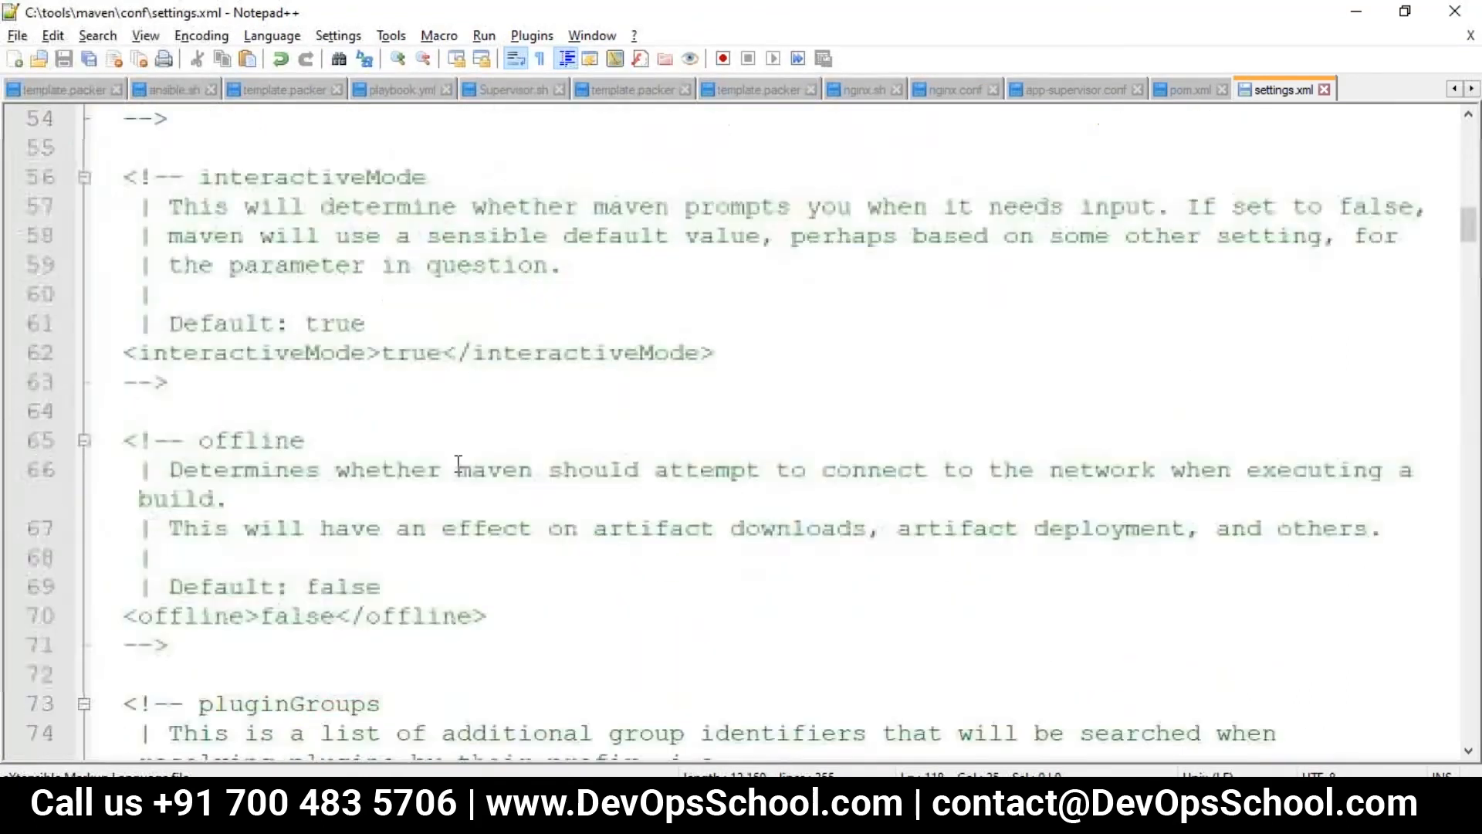
pyautogui.scroll(5, 407, 442)
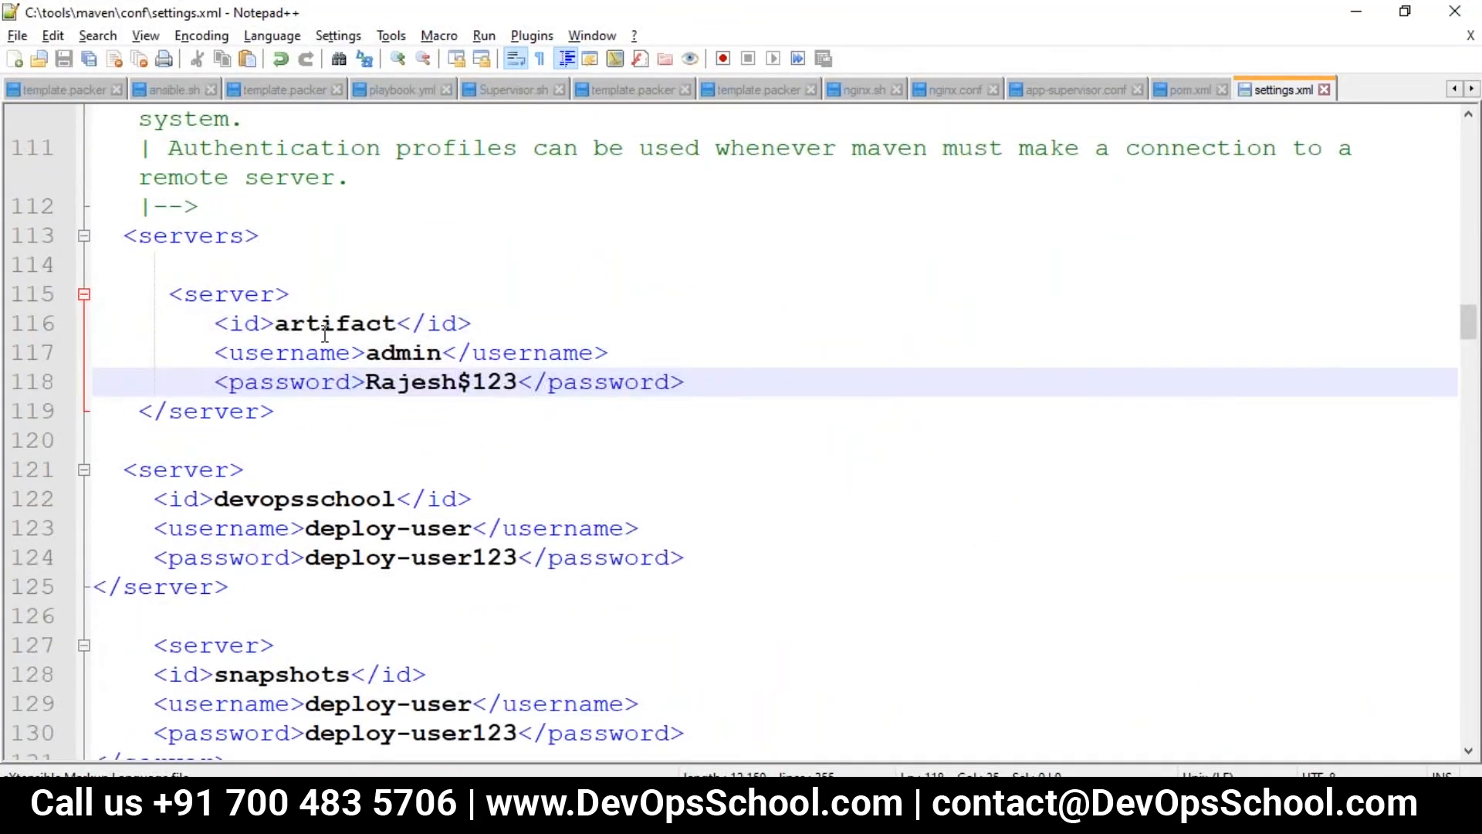
pyautogui.doubleClick(334, 323)
pyautogui.click(1189, 90)
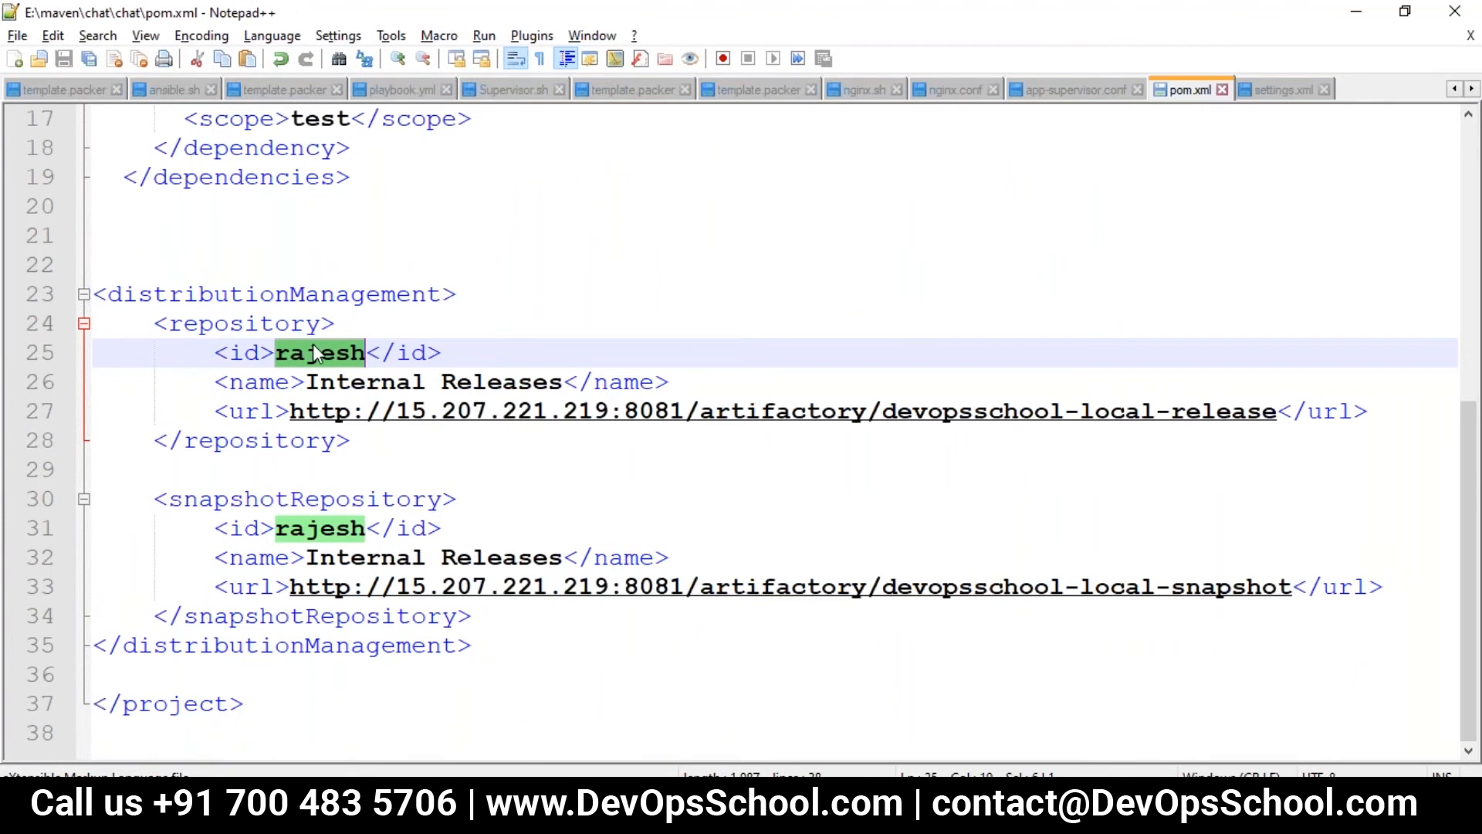
pyautogui.click(1272, 92)
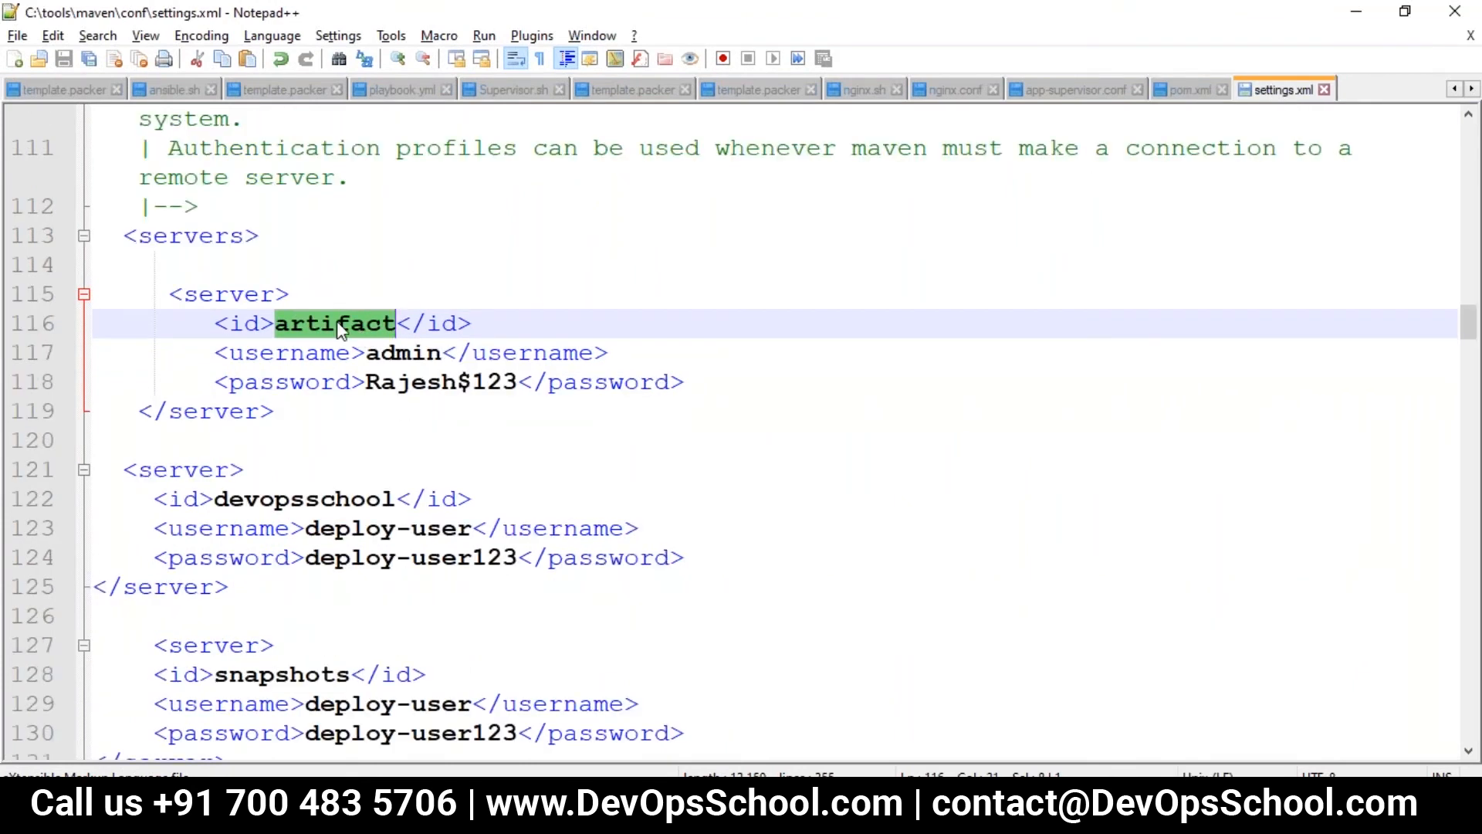
pyautogui.hotkey('ctrl', 's')
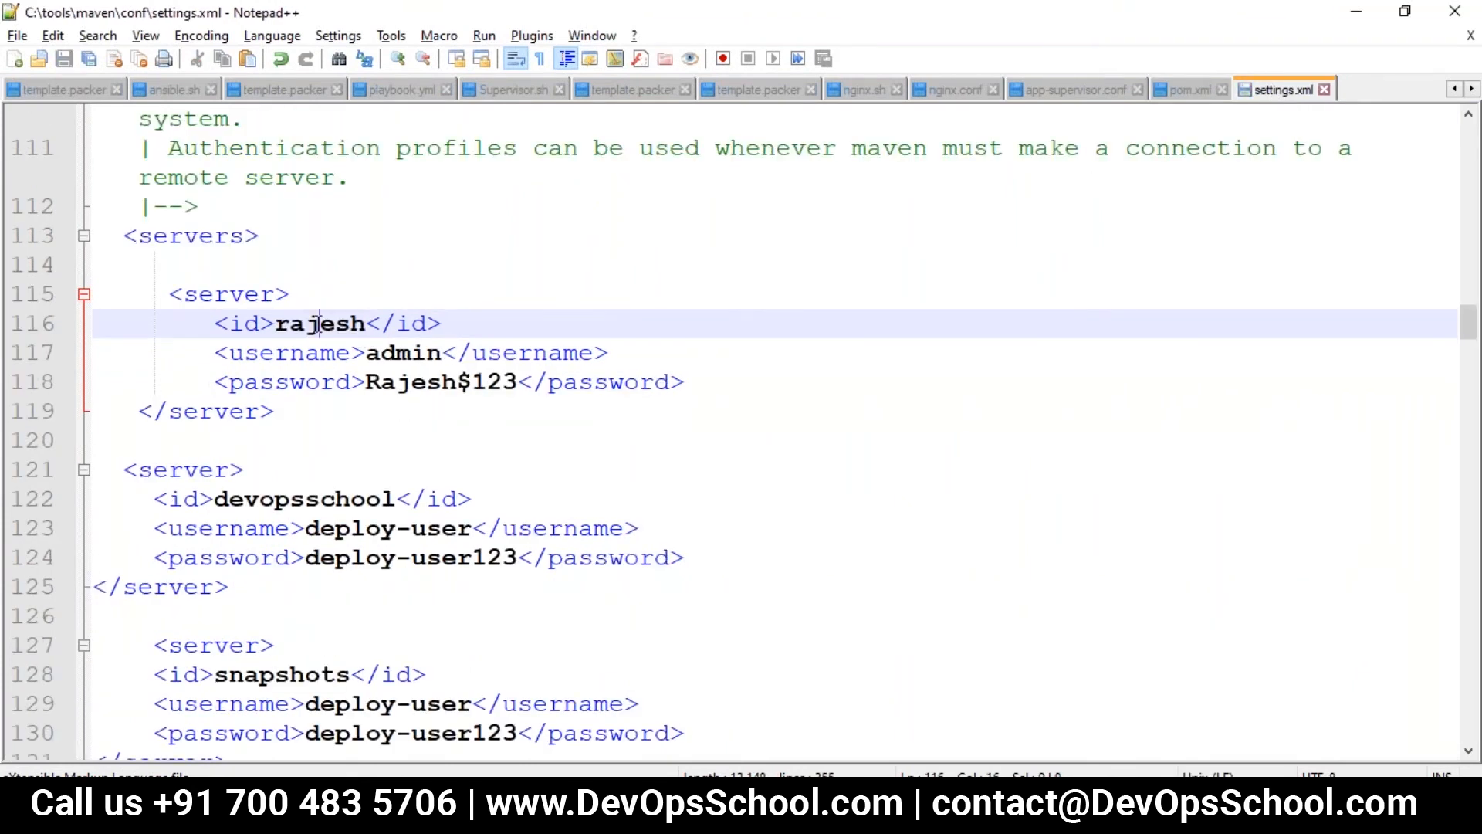
# Check the first server entry's id in settings.xml against the release repository id in pom.xml and review its credentials block.
pyautogui.doubleClick(317, 325)
pyautogui.click(1189, 90)
pyautogui.click(278, 352)
pyautogui.click(1273, 90)
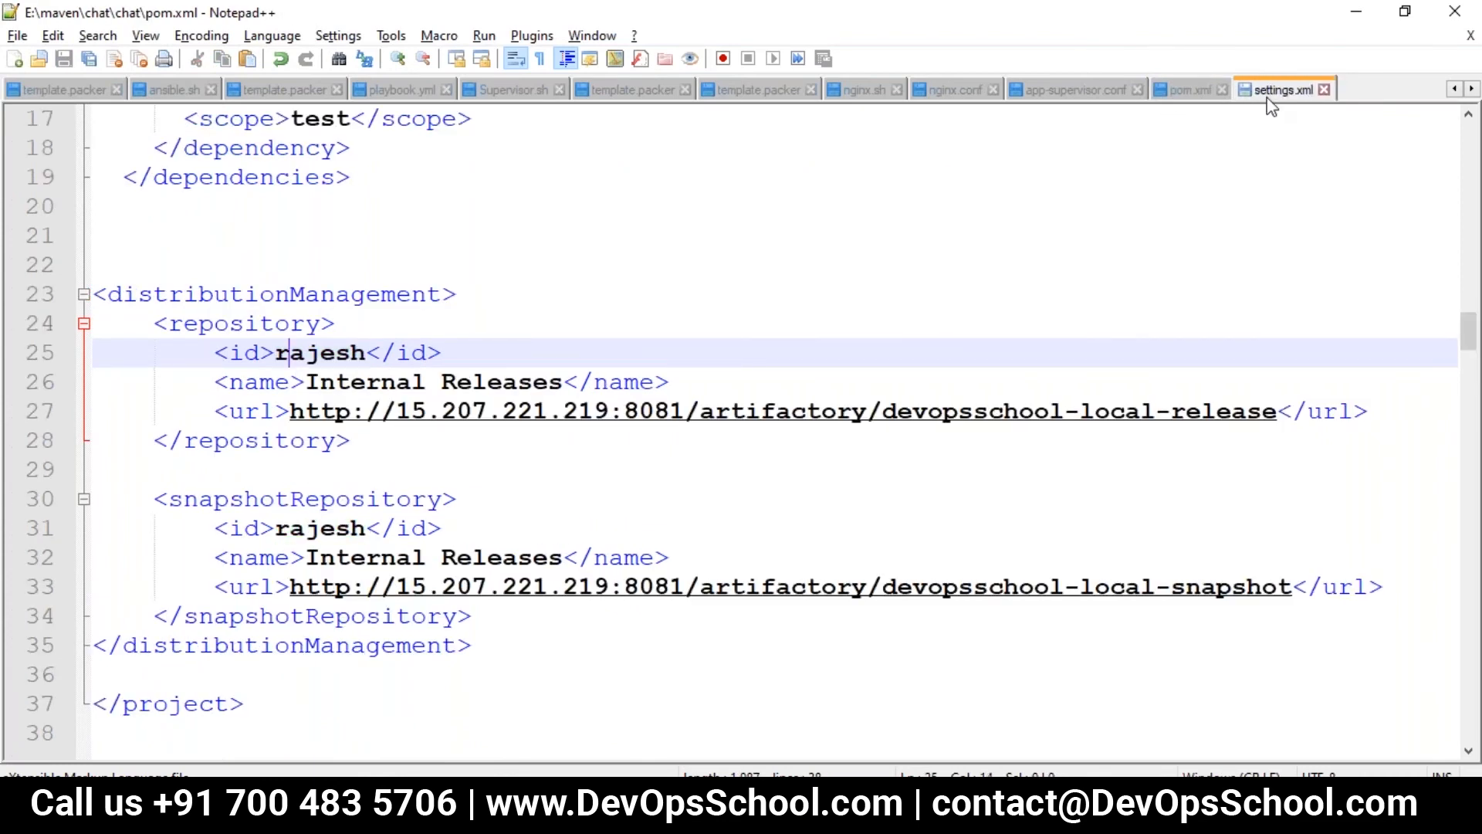
pyautogui.moveTo(512, 407); pyautogui.dragTo(158, 294)
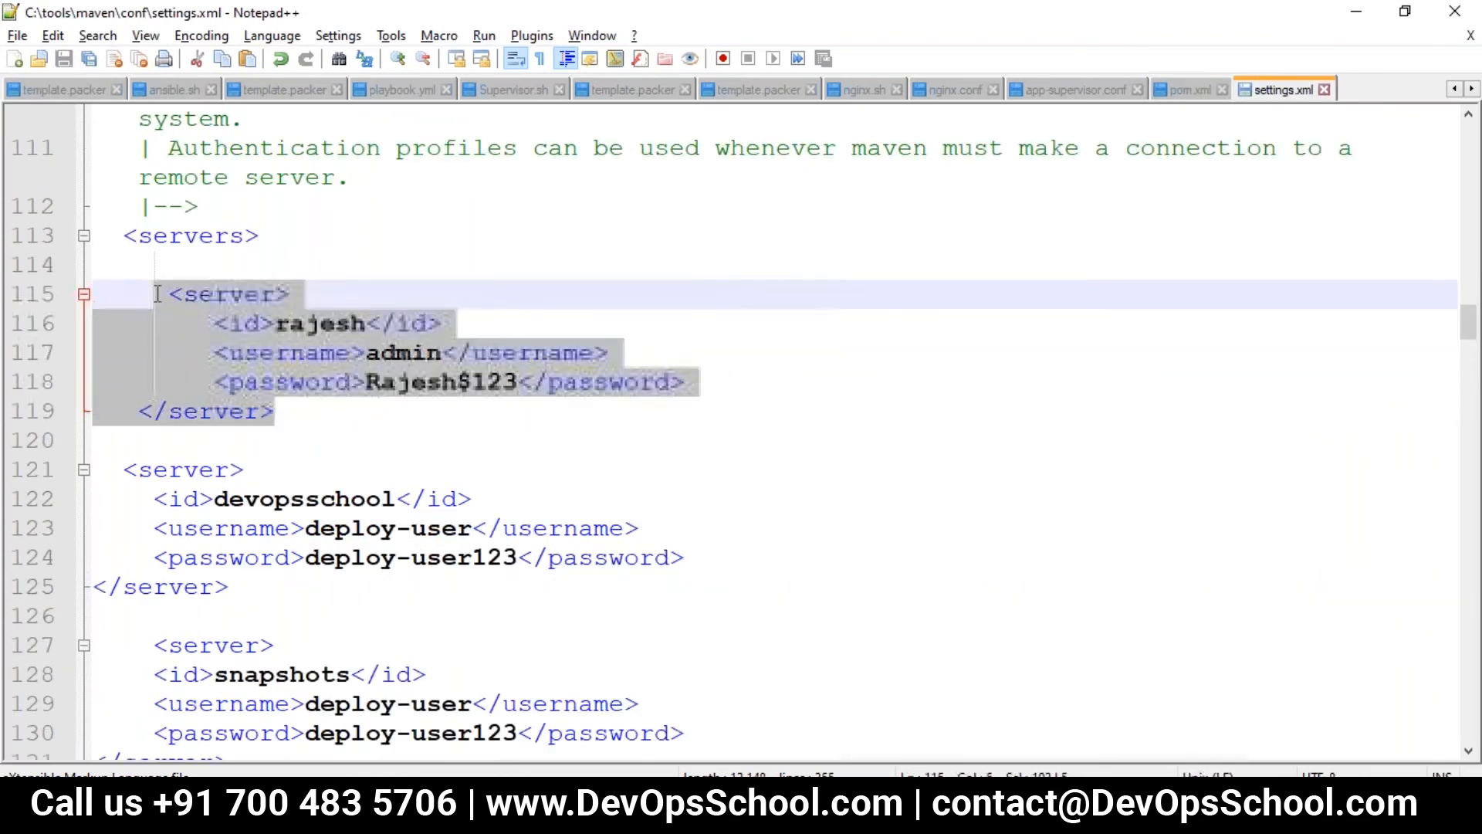
pyautogui.click(413, 353)
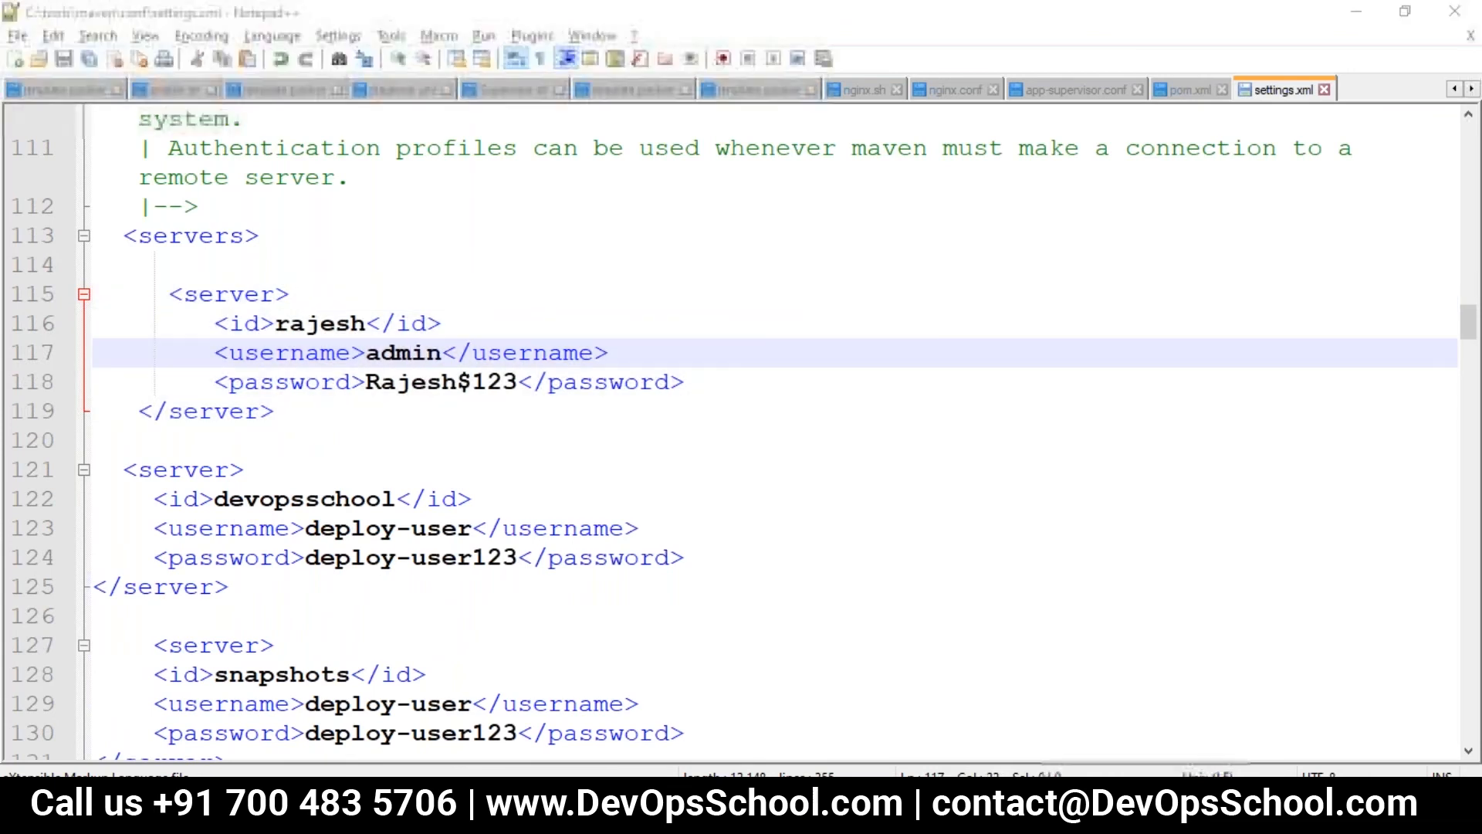
# Switch to the command prompt, clear its output and run mvn deploy in E:\maven\chat\chat.
pyautogui.hotkey('alt', 'Tab')
pyautogui.write('cls')
pyautogui.press('Return')
pyautogui.write('mvn deploy')
pyautogui.press('Return')
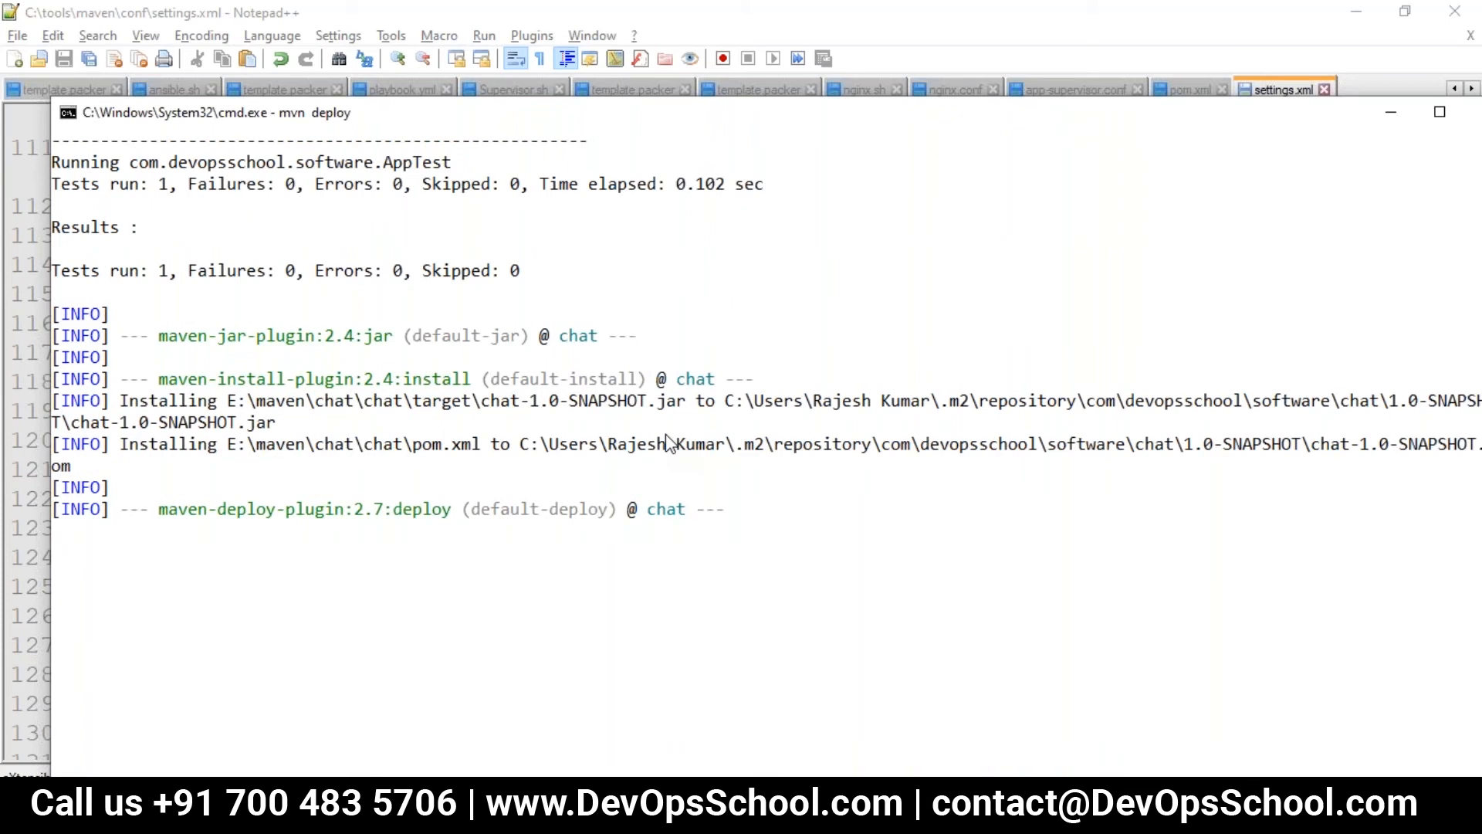
pyautogui.scroll(-4, 669, 444)
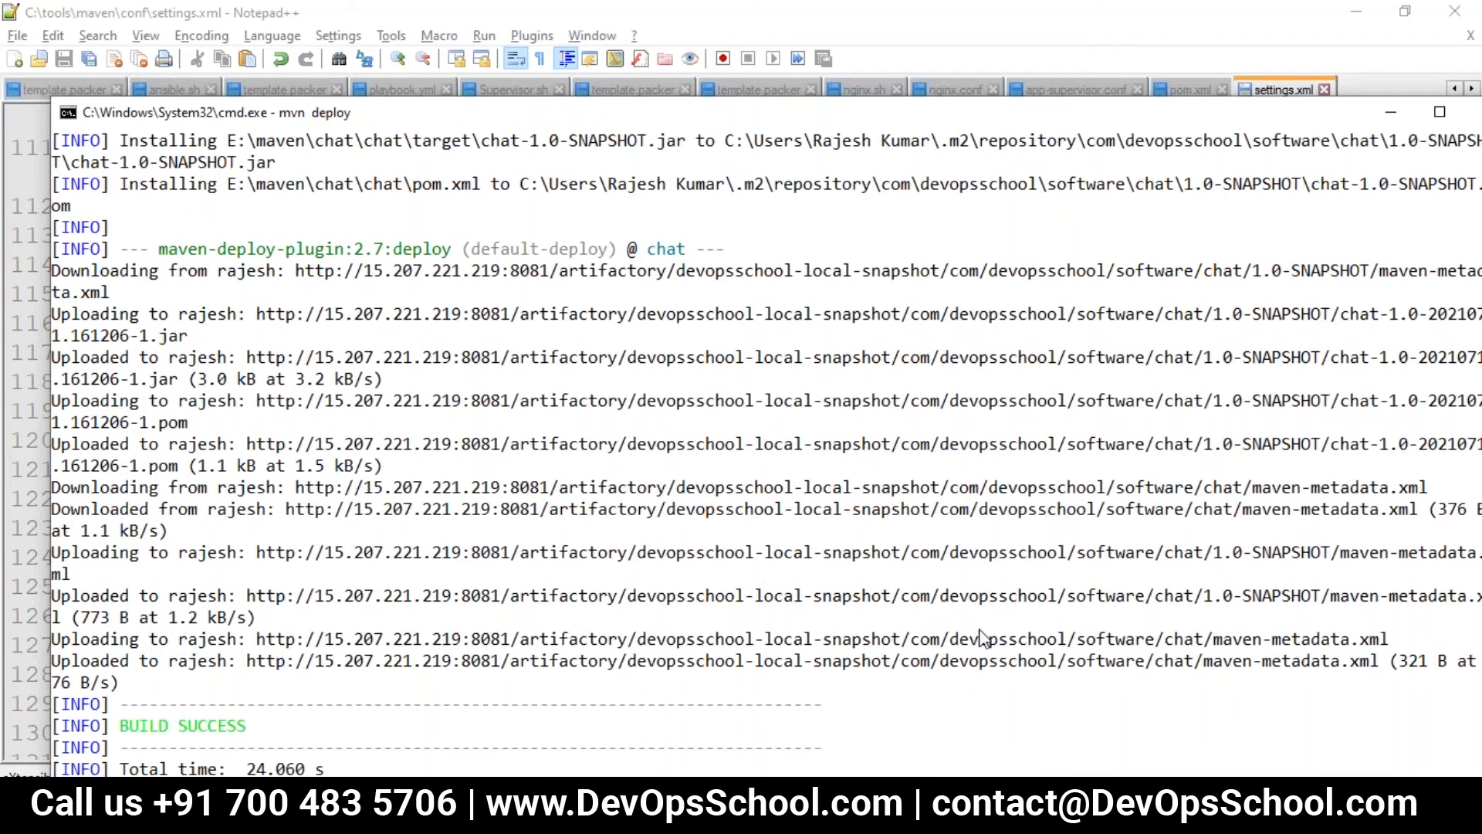
pyautogui.press('Return')
pyautogui.press('Return')
pyautogui.press('Return')
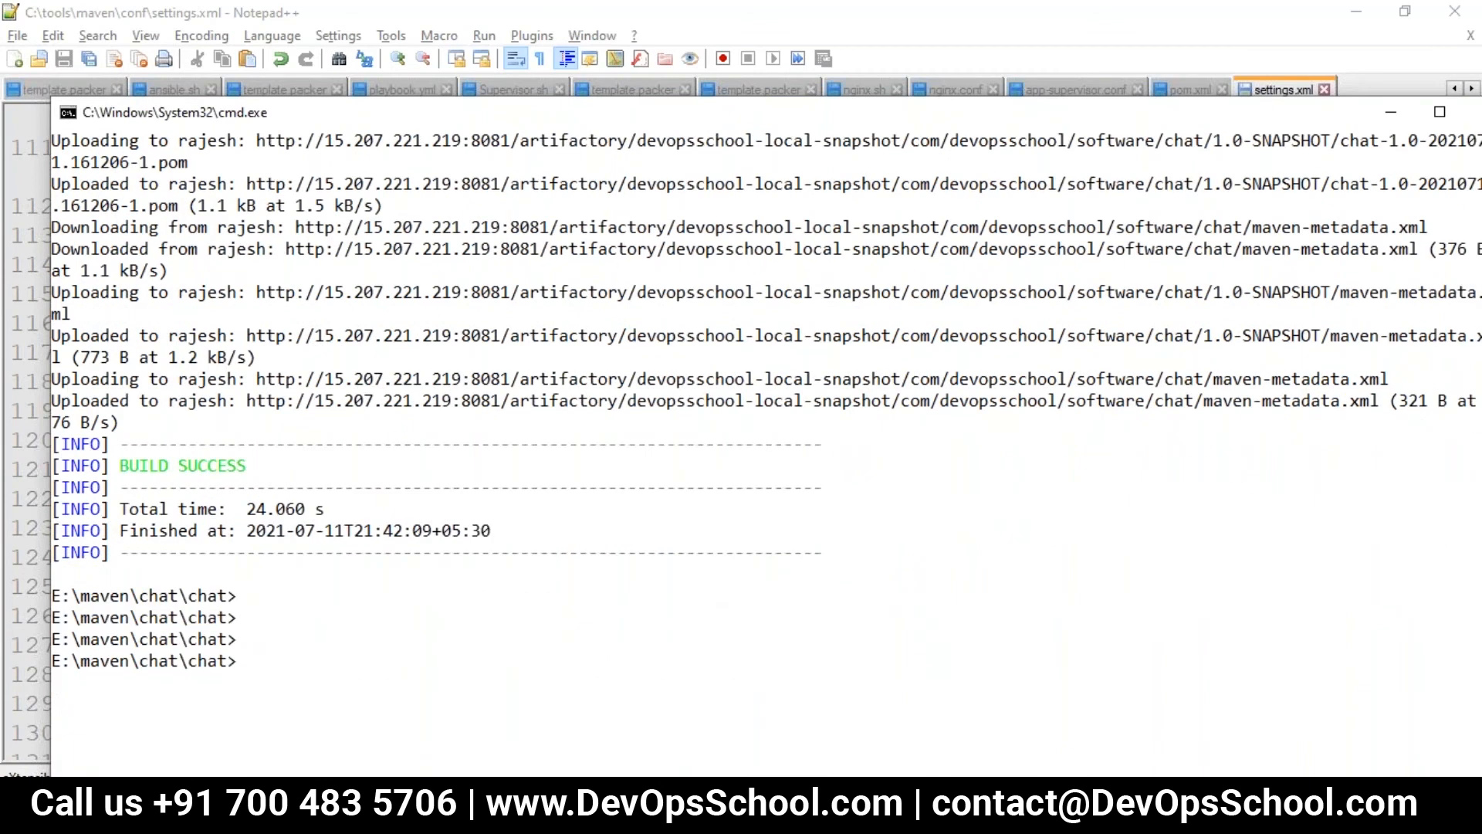
# Add a separator line of equals signs followed by blank lines at the end of the Notepad notes and save the file.
pyautogui.hotkey('alt', 'Tab')
pyautogui.click(285, 658)
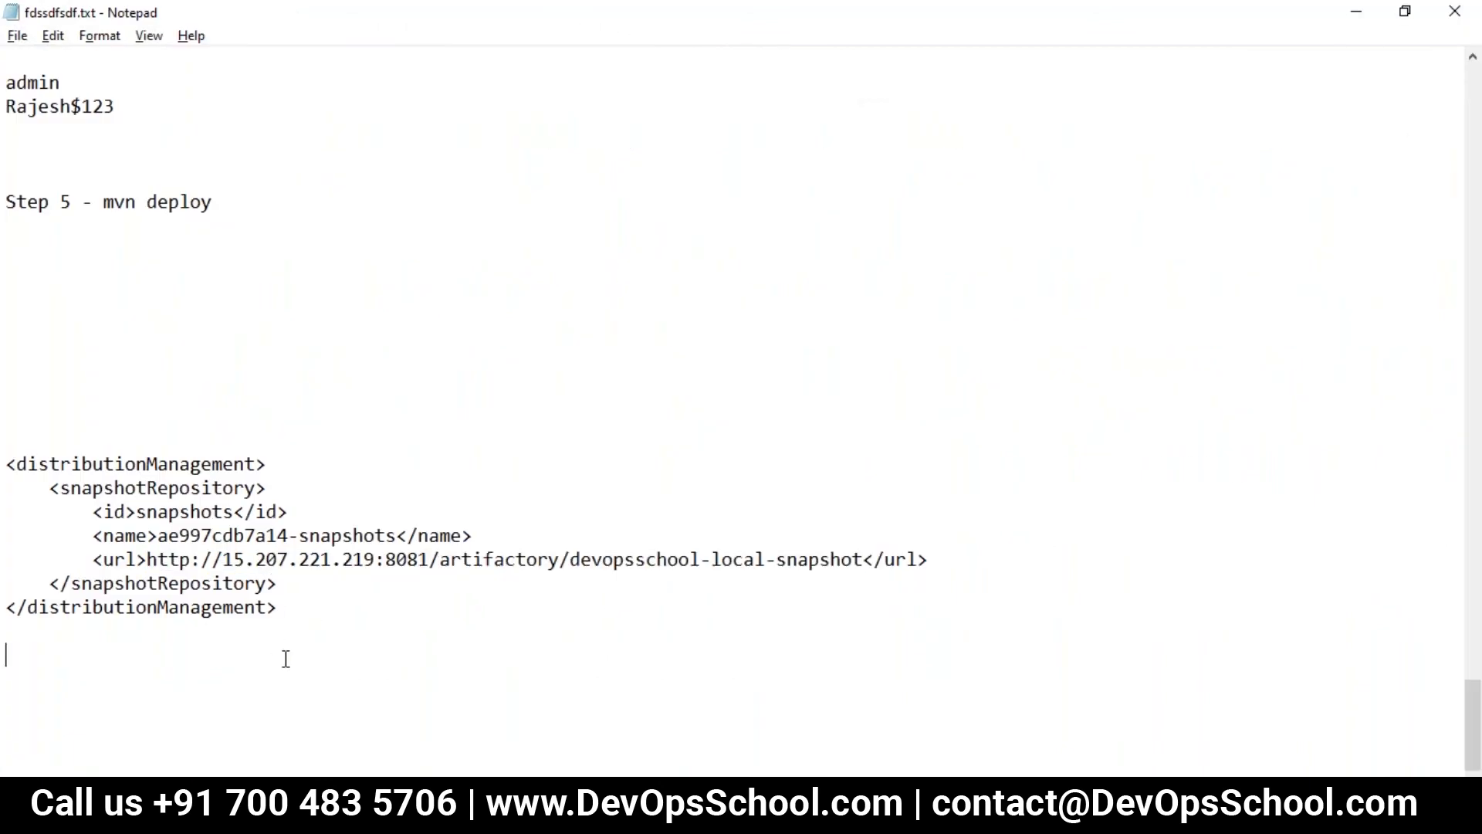
pyautogui.write('===============')
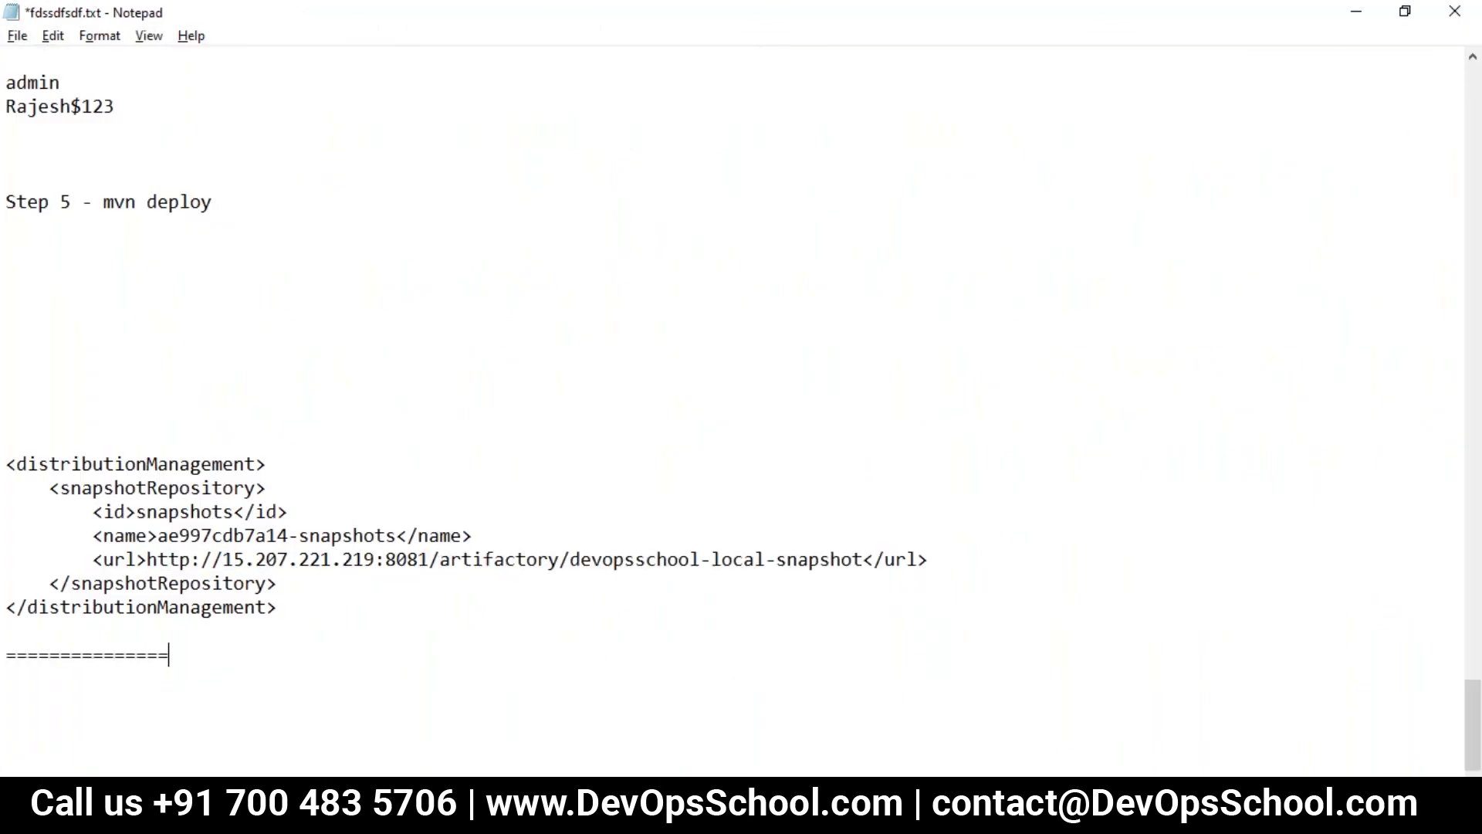
pyautogui.write('==================================================')
pyautogui.press('Return')
pyautogui.press('Return')
pyautogui.press('Return')
pyautogui.press('Return')
pyautogui.press('Return')
pyautogui.press('Return')
pyautogui.press('Return')
pyautogui.press('Return')
pyautogui.press('Return')
pyautogui.press('Return')
pyautogui.press('Return')
pyautogui.press('Return')
pyautogui.press('Return')
pyautogui.press('Return')
pyautogui.press('Return')
pyautogui.press('Return')
pyautogui.press('Return')
pyautogui.press('Return')
pyautogui.press('Return')
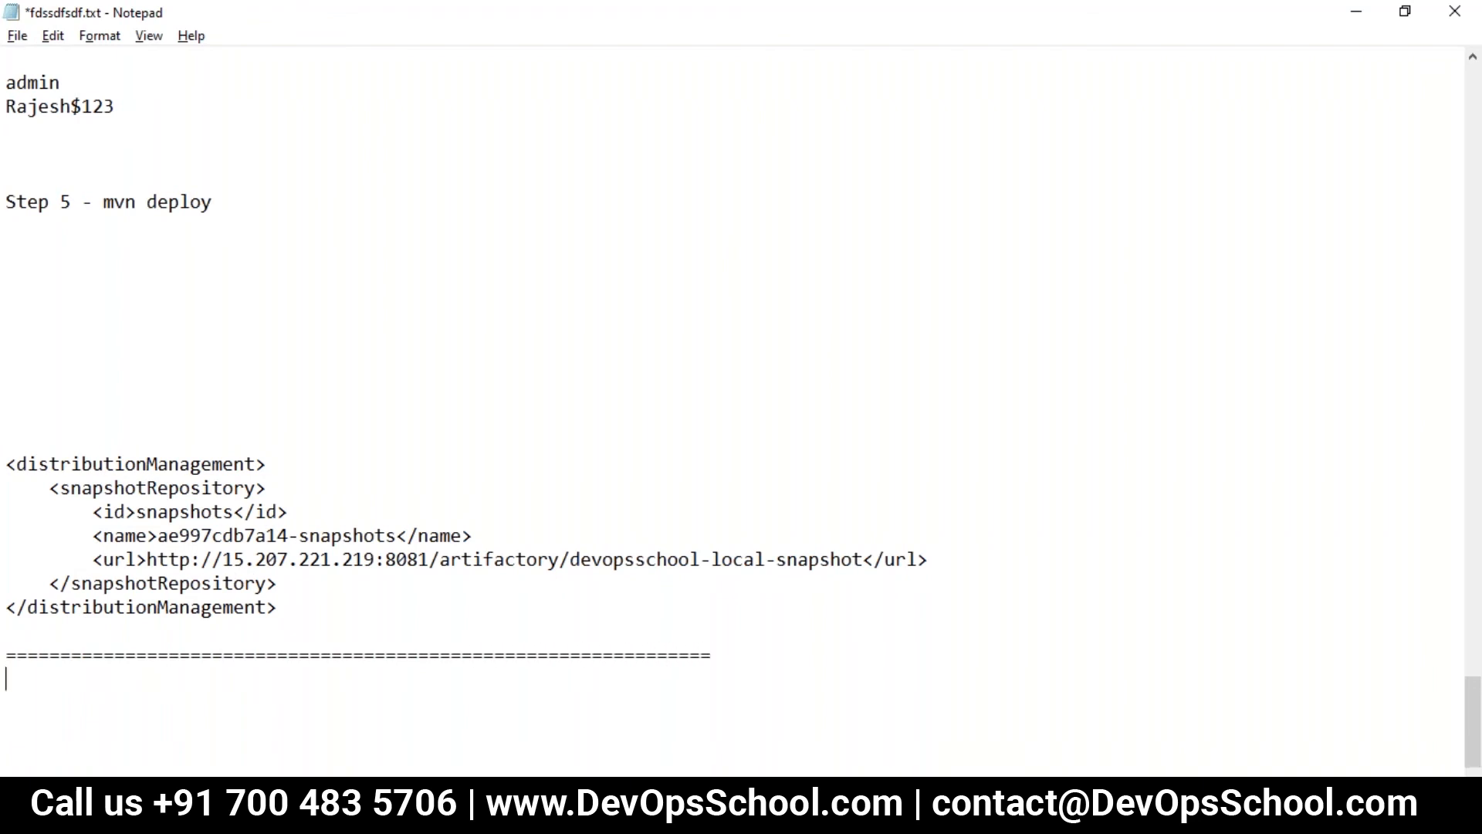
pyautogui.press('Return')
pyautogui.press('Return')
pyautogui.press('Return')
pyautogui.press('Return')
pyautogui.press('Return')
pyautogui.click(56, 228)
pyautogui.hotkey('ctrl', 's')
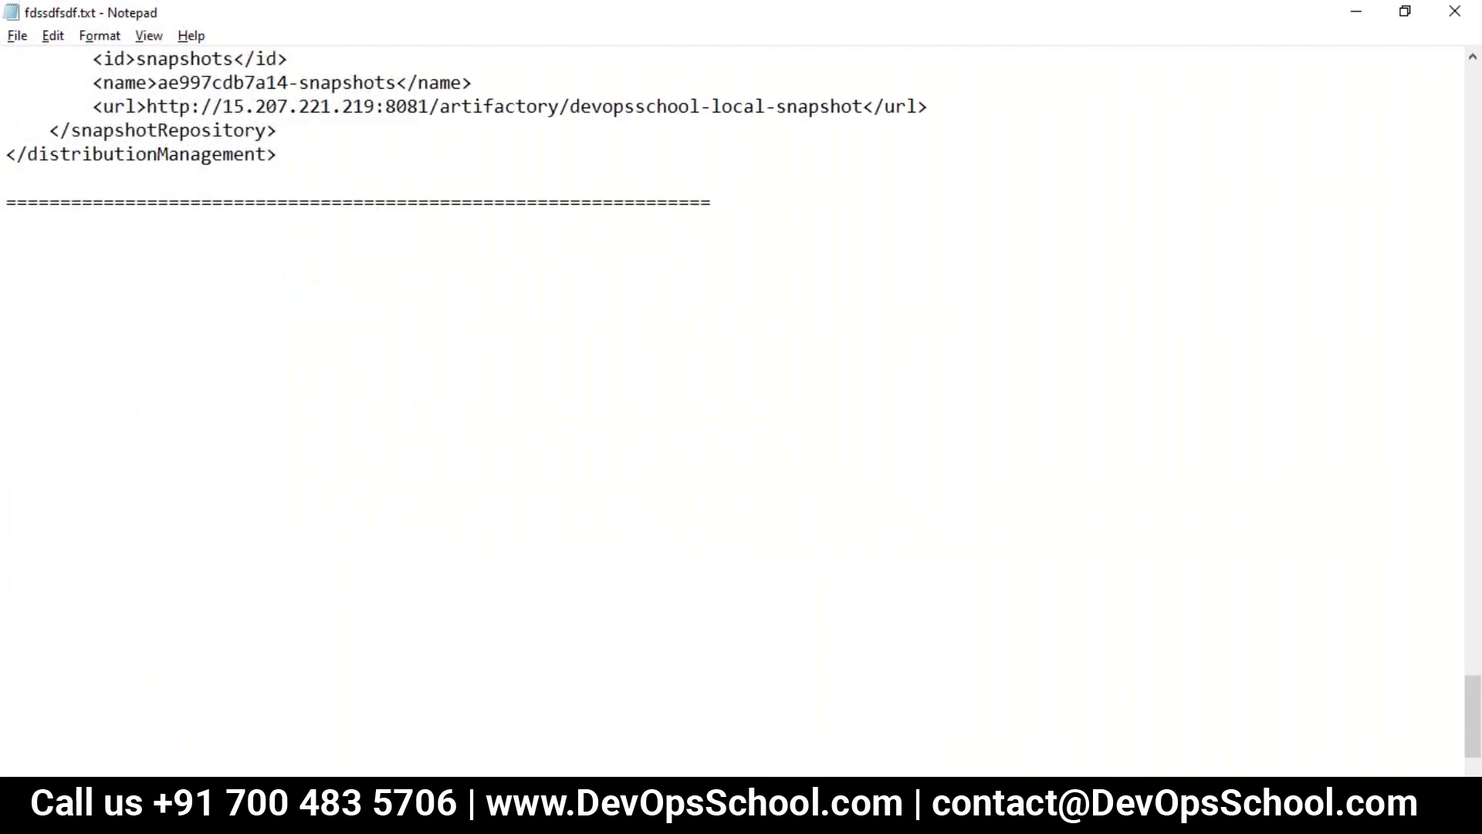
# Switch to JFrog Artifactory in the browser, close the Set Me Up dialog and open the administration's General Settings page.
pyautogui.hotkey('alt', 'Tab')
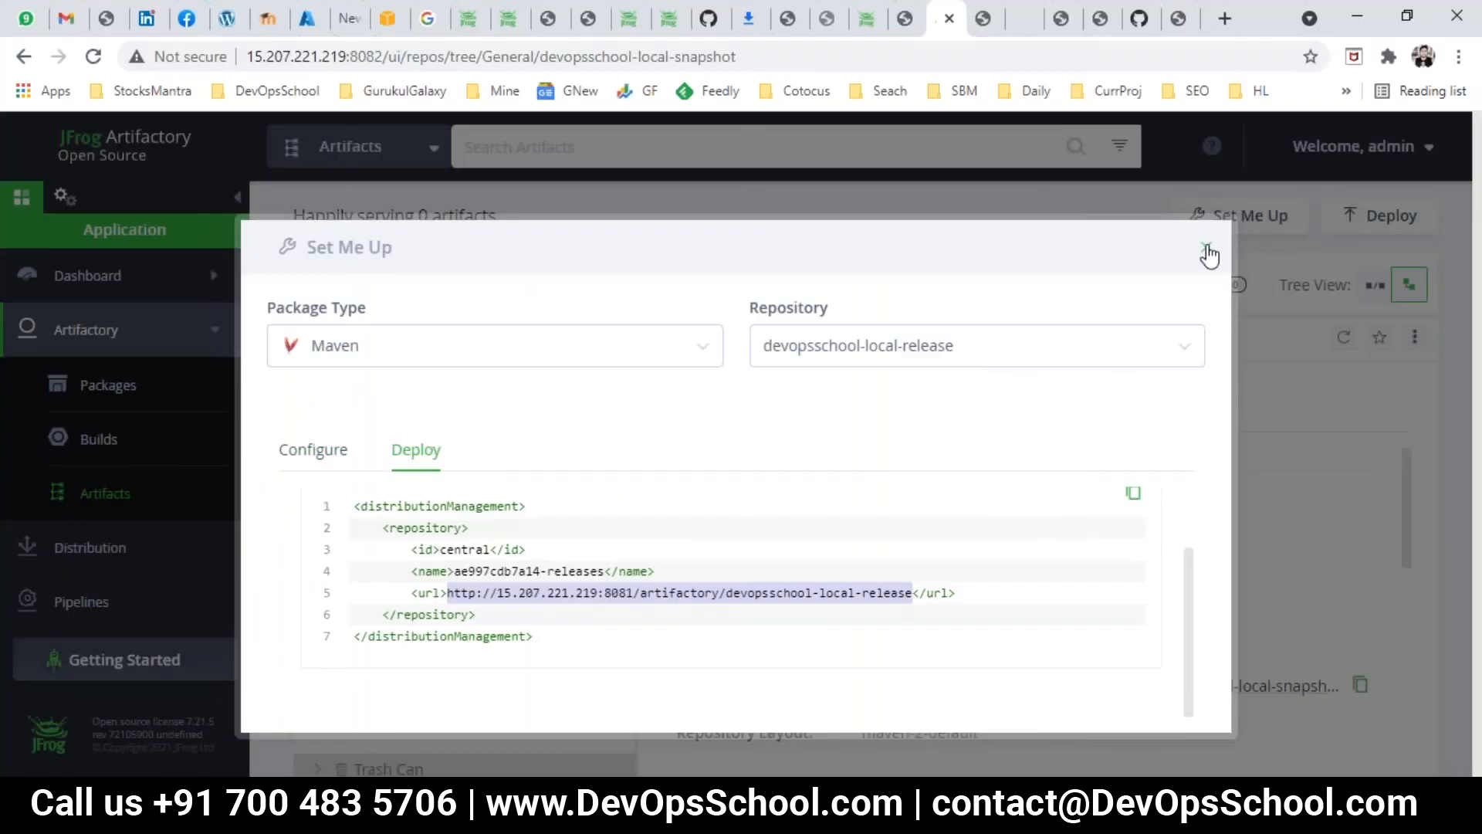
pyautogui.click(27, 447)
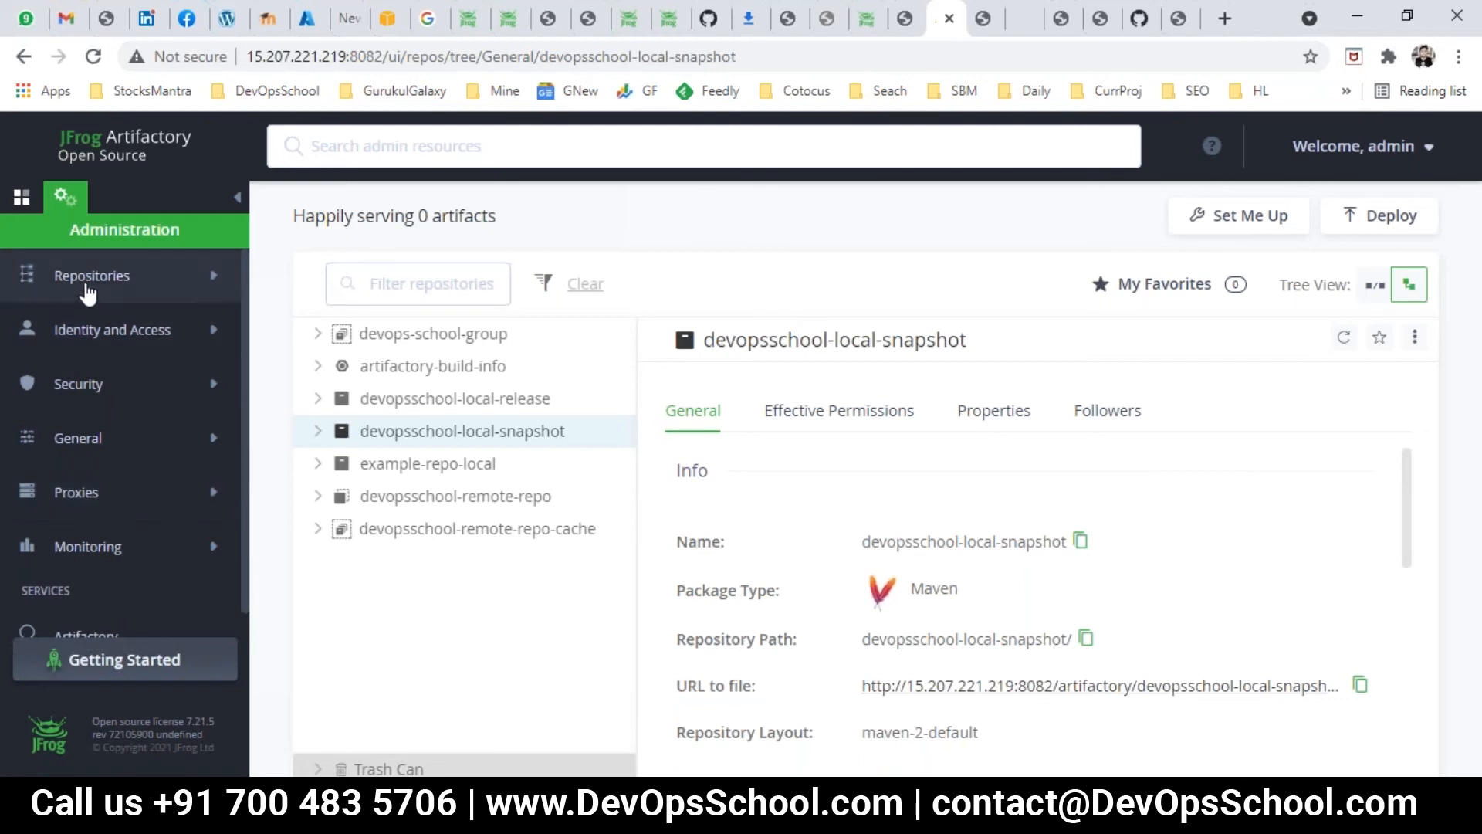
pyautogui.click(199, 455)
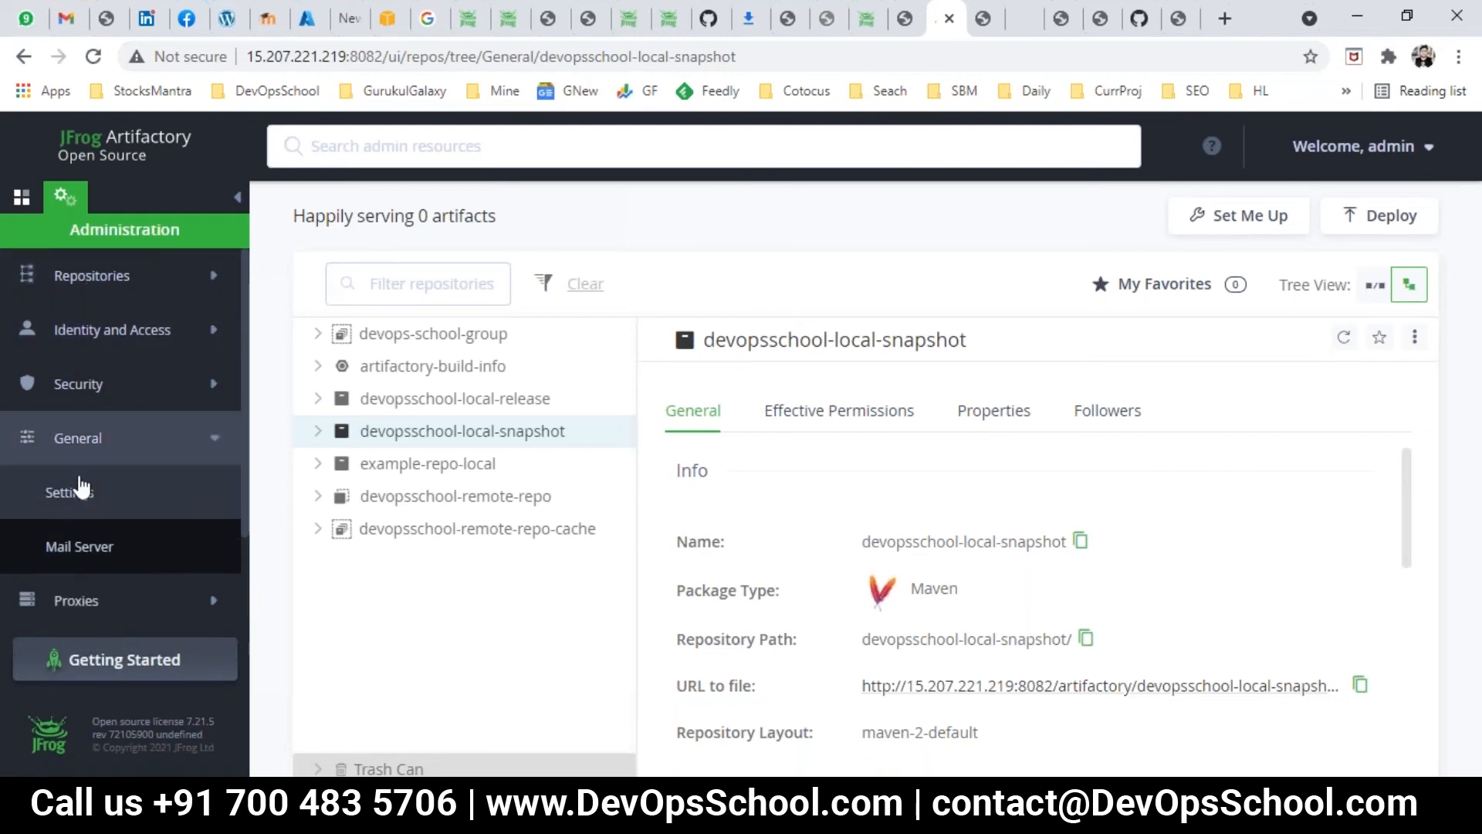
pyautogui.click(80, 489)
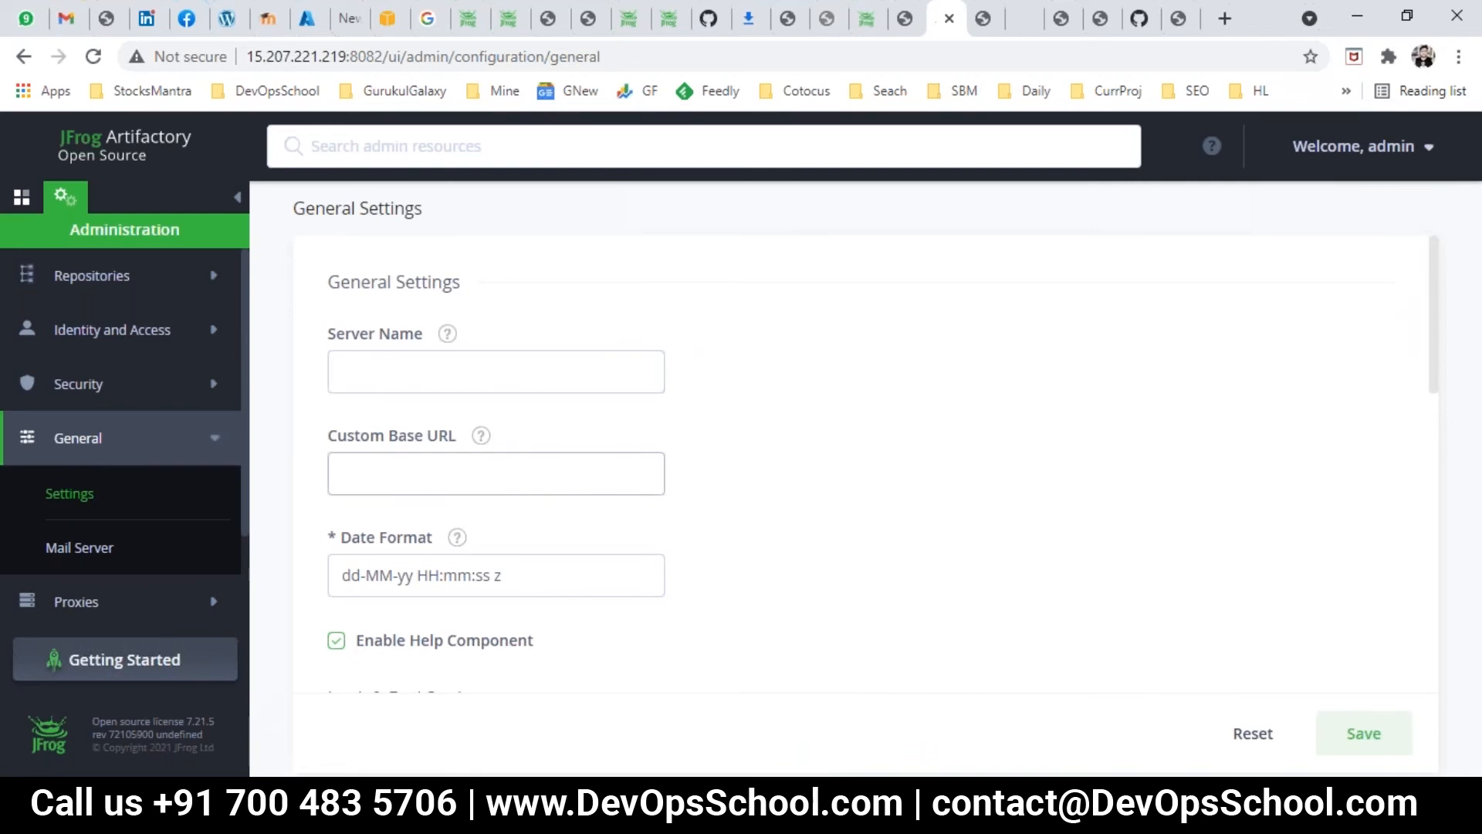
# Switch to the Notepad notes, add the line "Avoid - Custom Base URL" under the separator and save the file.
pyautogui.moveTo(325, 434); pyautogui.dragTo(453, 447)
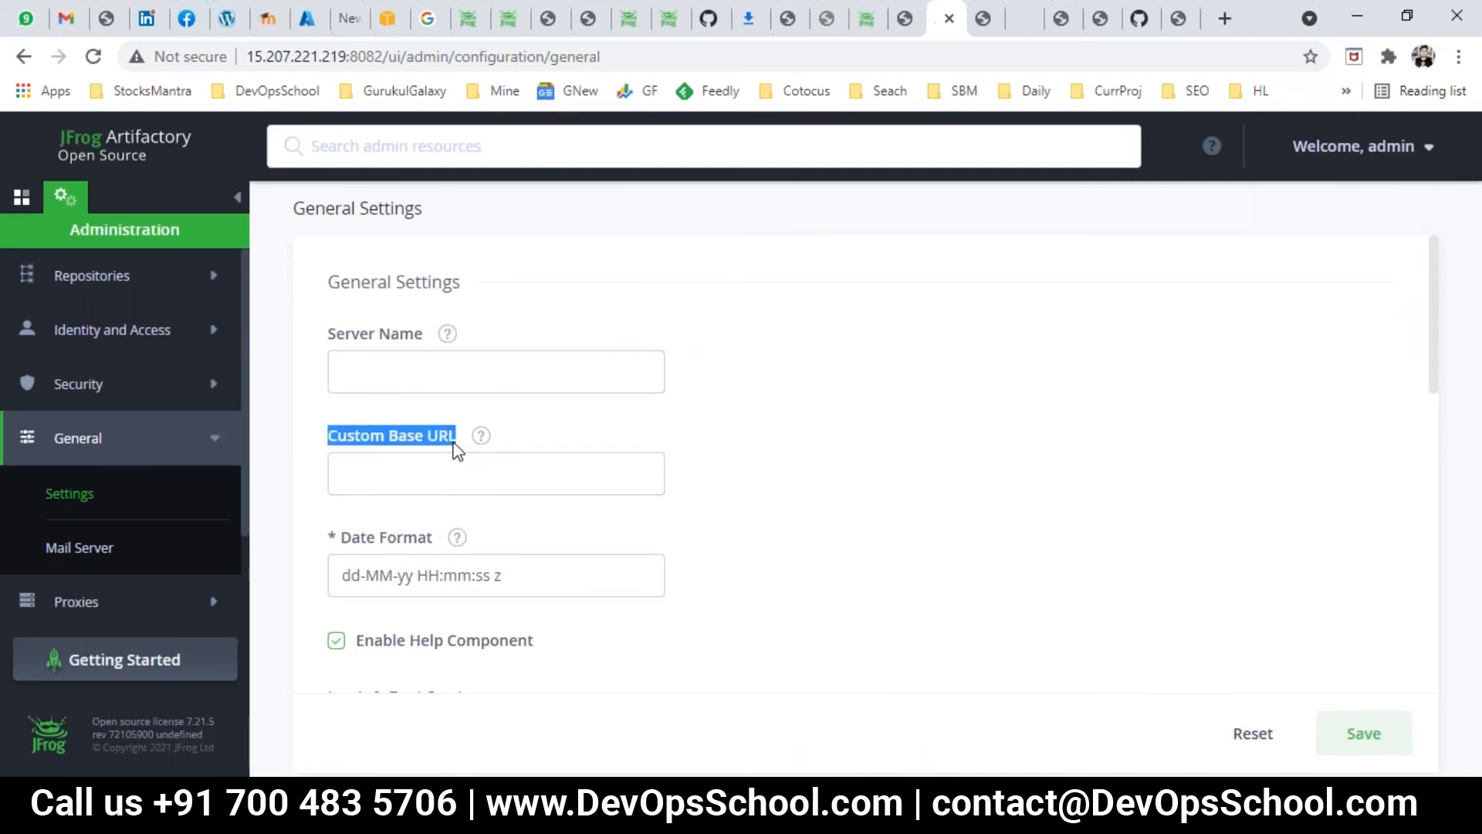
pyautogui.hotkey('alt', 'Tab')
pyautogui.click(74, 219)
pyautogui.write('Avoiud - - Custom Base URL')
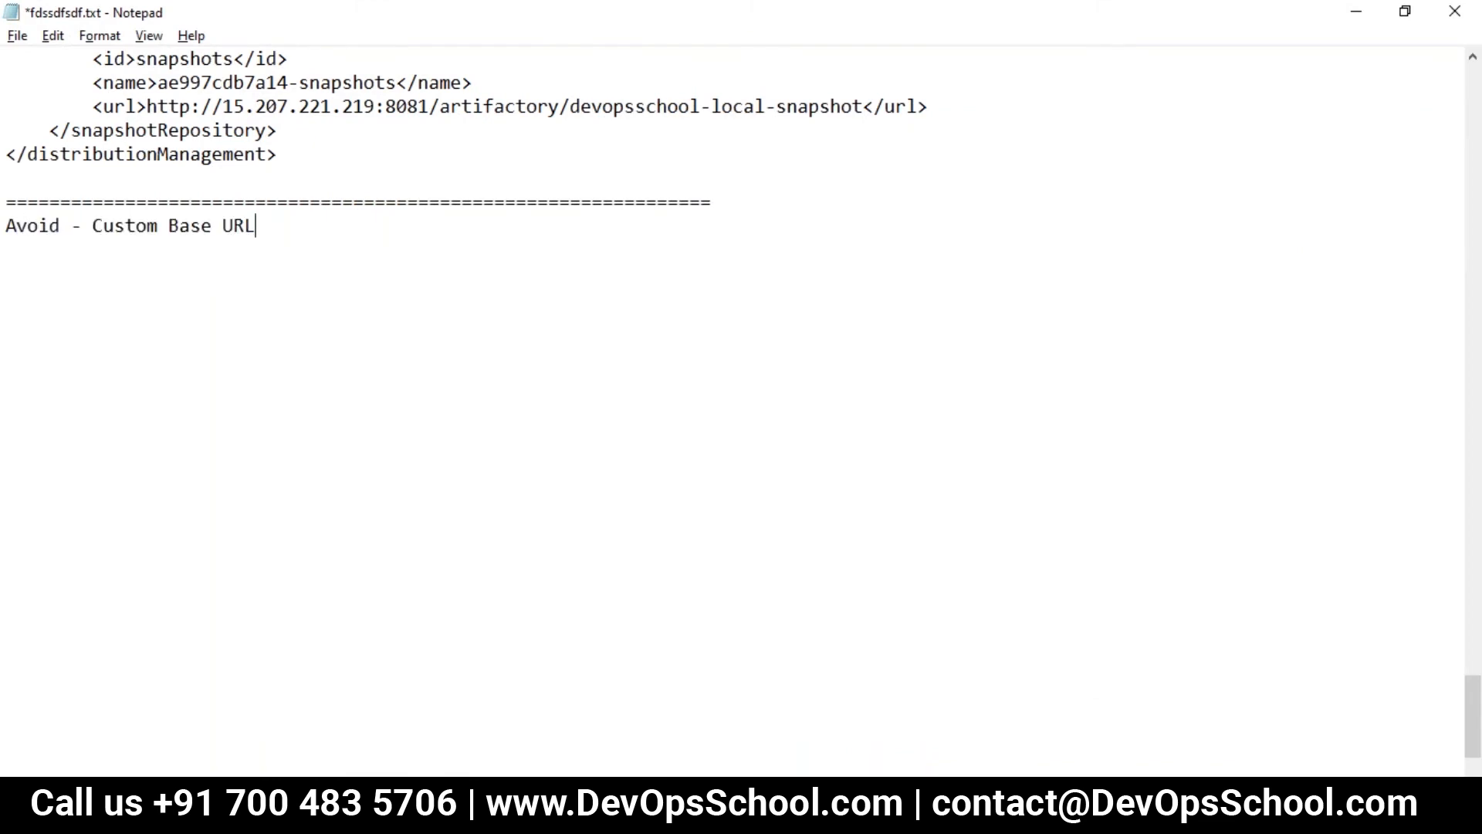
pyautogui.hotkey('ctrl', 's')
# Add an "OLD" heading underlined with dashes below the note, followed by the column line "WEB UI PORR | Upload PORT".
pyautogui.moveTo(10, 249); pyautogui.dragTo(12, 221)
pyautogui.click(340, 213)
pyautogui.press('Return')
pyautogui.press('Return')
pyautogui.write('OLD ')
pyautogui.write('------------')
pyautogui.press('Return')
pyautogui.write('WEB UI PORR')
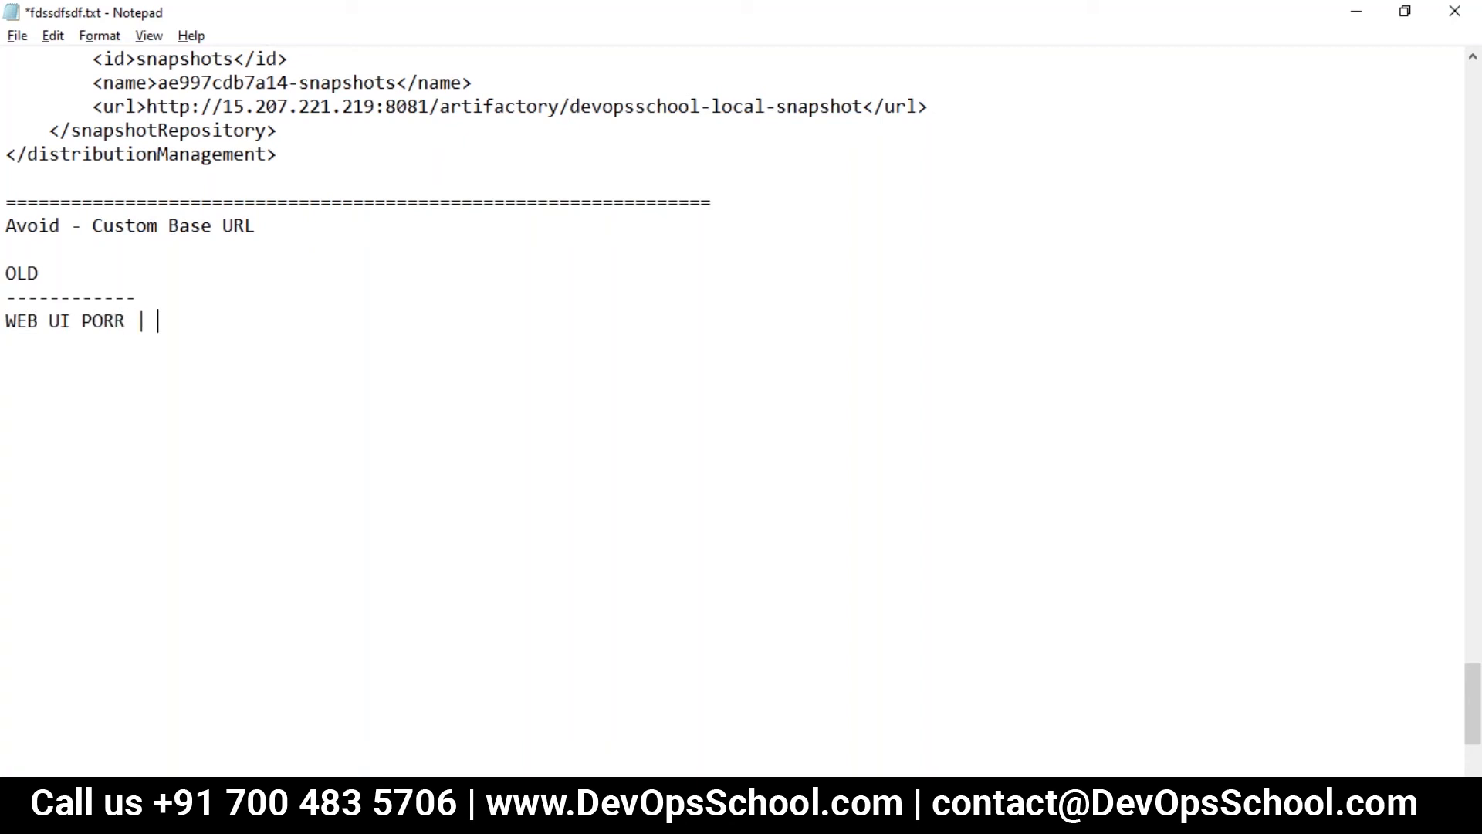
pyautogui.write(' | Upload PORT')
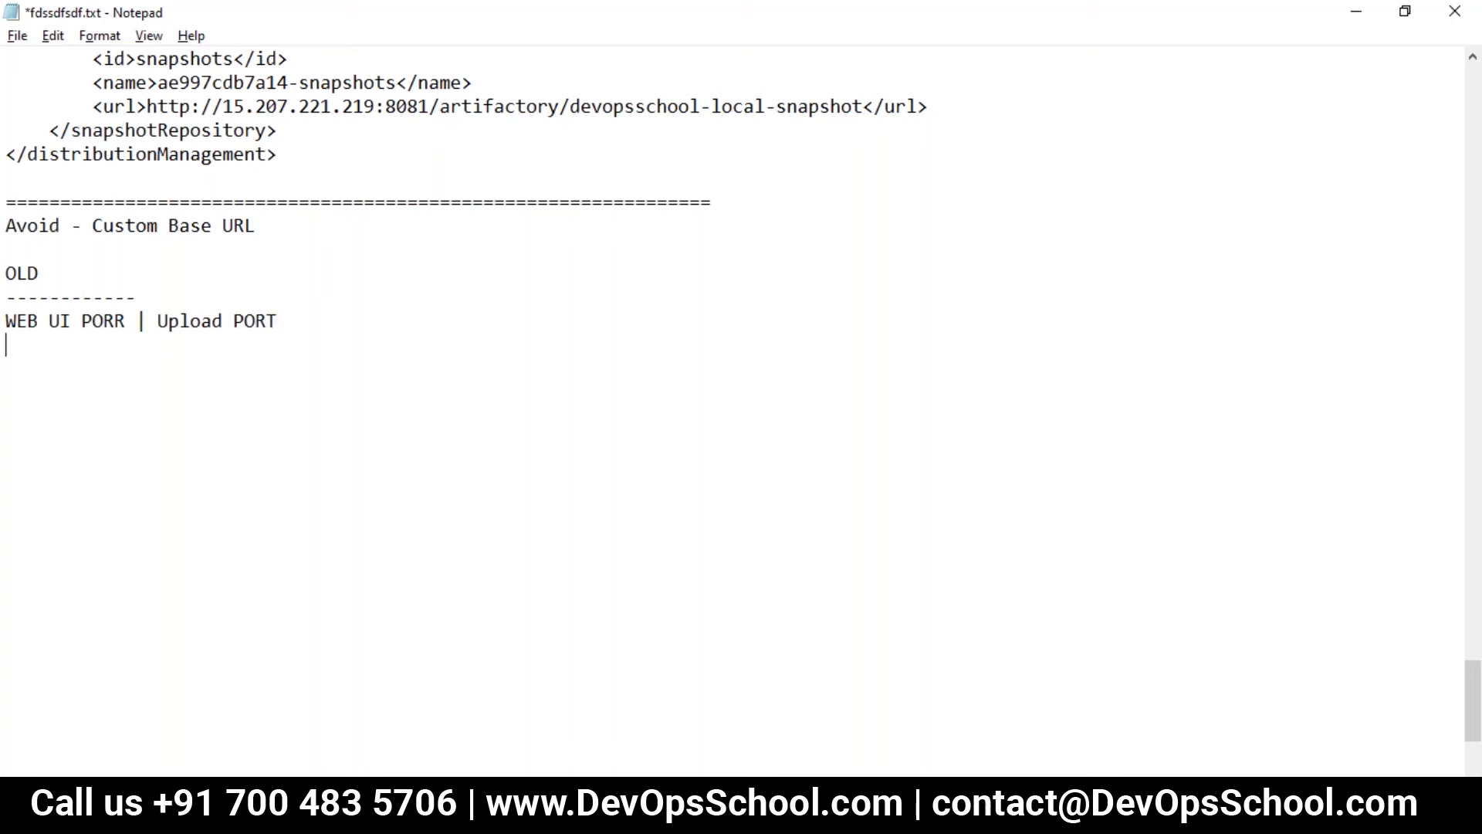
pyautogui.write('------------------------------')
pyautogui.write('81')
pyautogui.write('81')
# Underline the port columns with a dashed line and enter 81081 beneath the OLD columns.
pyautogui.press('BackSpace')
pyautogui.press('BackSpace')
pyautogui.write('081')
# Add a "NEW" heading beside OLD, copy the two port column titles under it and extend the dashed line across.
pyautogui.moveTo(277, 322); pyautogui.dragTo(9, 324)
pyautogui.click(390, 321)
pyautogui.write('NEW')
pyautogui.moveTo(499, 340); pyautogui.dragTo(21, 294)
pyautogui.click(487, 339)
pyautogui.moveTo(486, 340); pyautogui.dragTo(9, 324)
pyautogui.click(440, 345)
pyautogui.moveTo(328, 317); pyautogui.dragTo(7, 338)
pyautogui.click(275, 323)
pyautogui.moveTo(275, 322); pyautogui.dragTo(6, 322)
pyautogui.hotkey('ctrl', 'c')
pyautogui.click(315, 325)
pyautogui.press('Tab')
pyautogui.hotkey('ctrl', 'v')
pyautogui.click(552, 355)
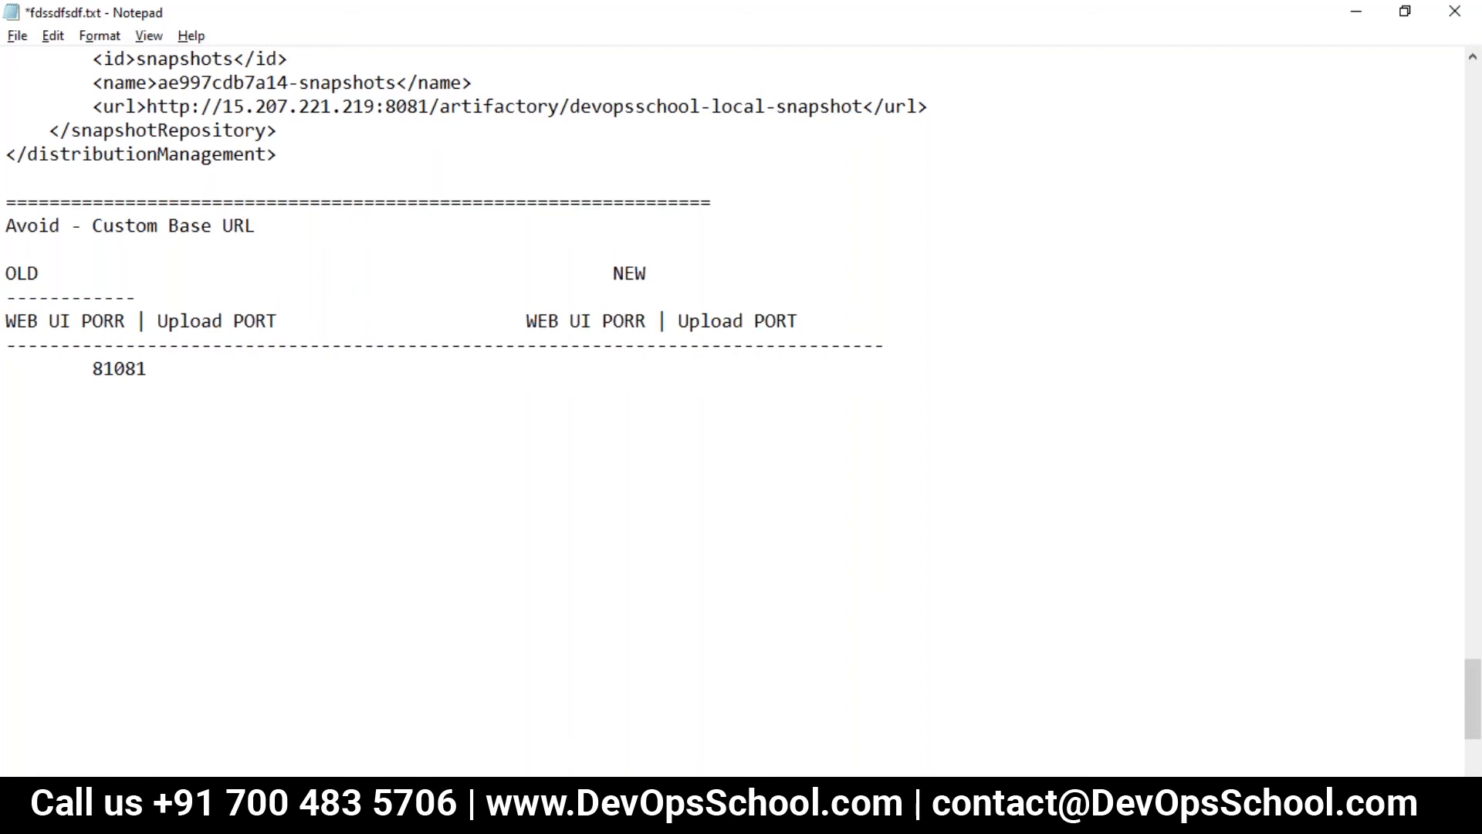
# Correct the port under the OLD columns to 8081, space across towards the NEW columns and save the notes.
pyautogui.click(368, 367)
pyautogui.press('BackSpace')
pyautogui.press('BackSpace')
pyautogui.press('BackSpace')
pyautogui.write('081')
pyautogui.press('Tab')
pyautogui.press('Tab')
pyautogui.press('Tab')
pyautogui.press('Tab')
pyautogui.press('Tab')
pyautogui.press('Tab')
pyautogui.hotkey('ctrl', 's')
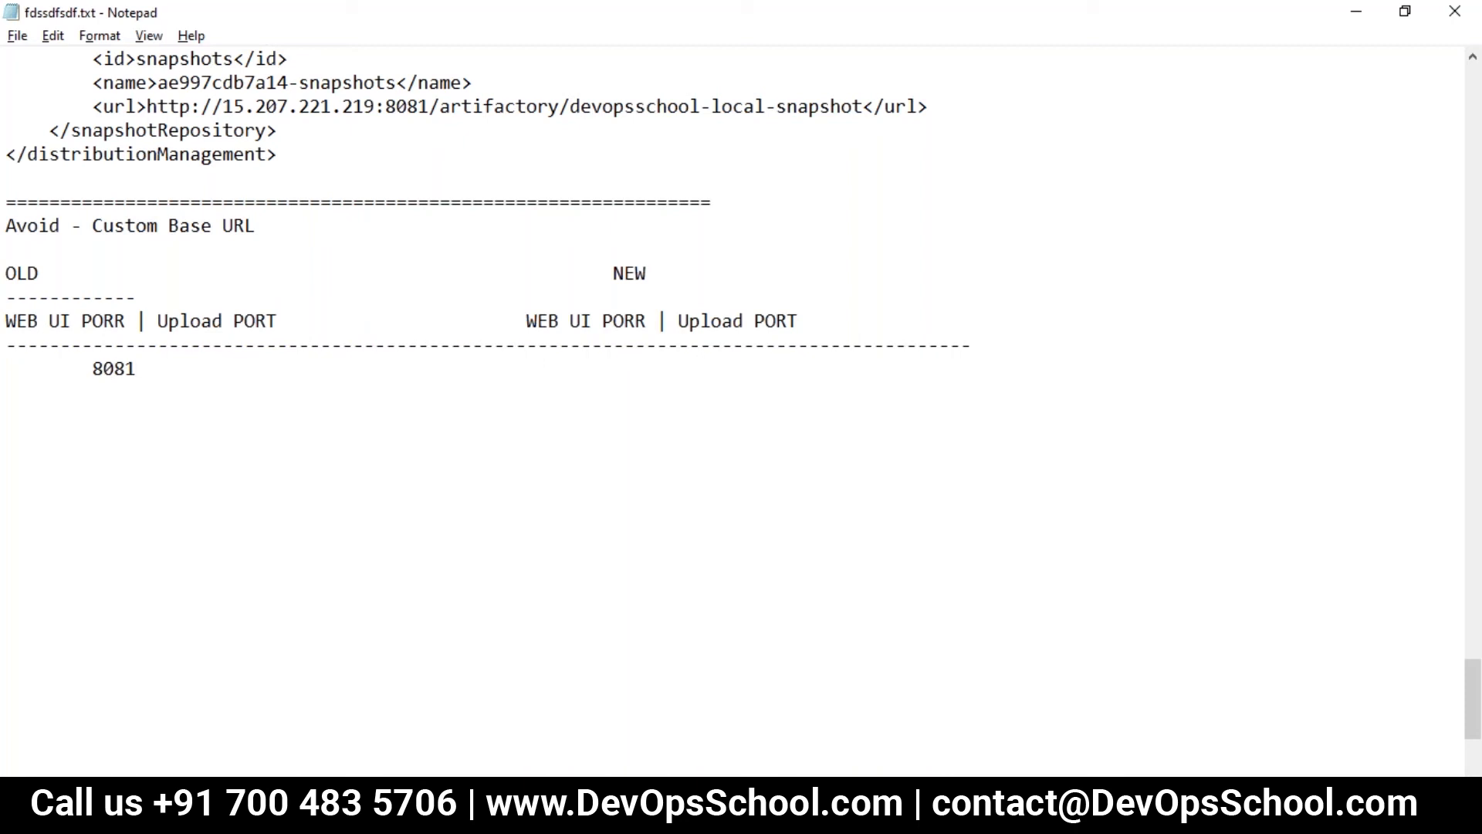
# Enter 8082 as the web UI port and 8081 as the upload port under NEW and save the notes.
pyautogui.press('BackSpace')
pyautogui.write('8082')
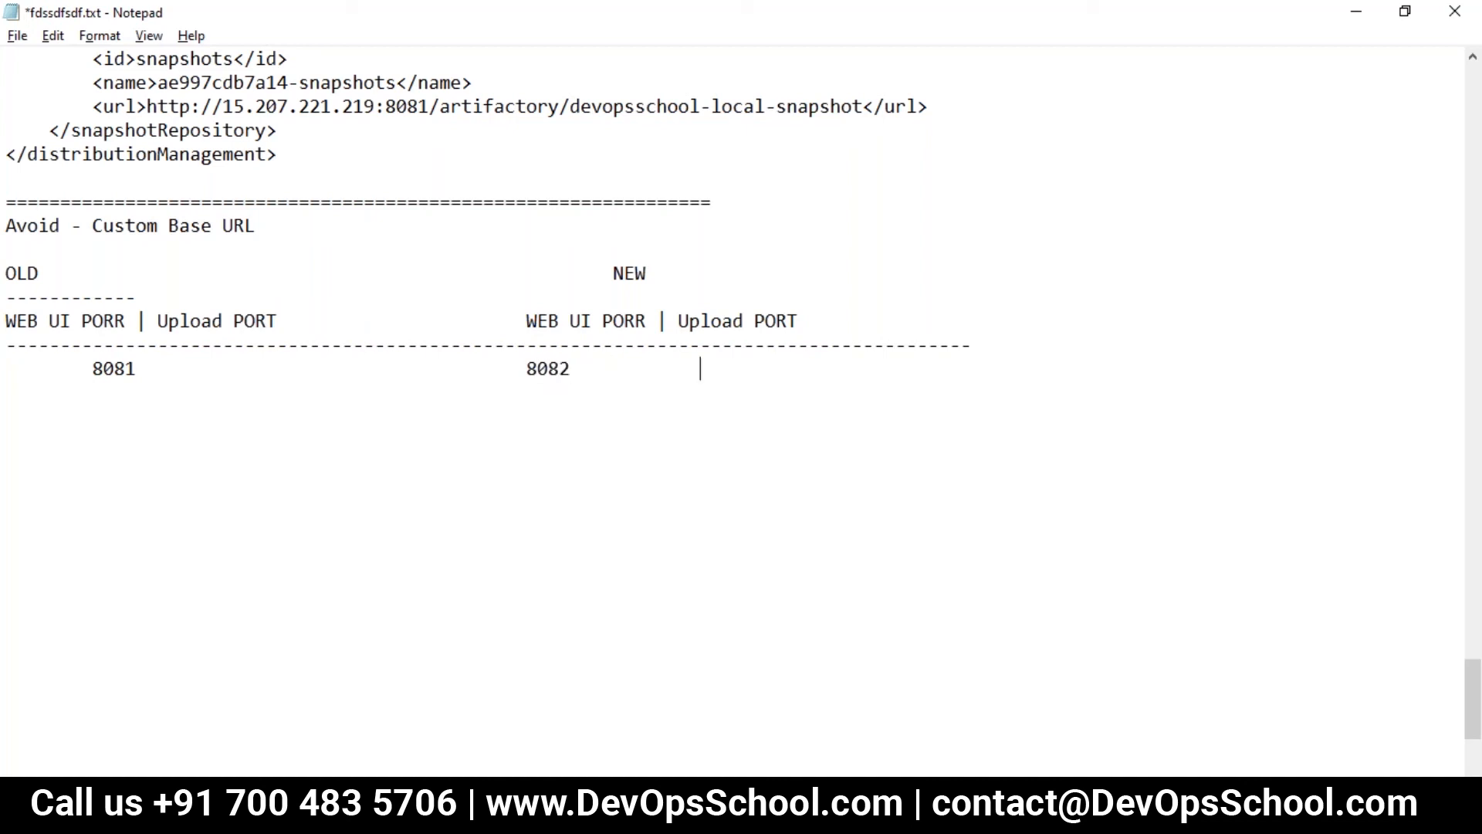
pyautogui.write('\t\t8081')
pyautogui.hotkey('ctrl', 's')
# Correct "PORR" to "PORT" in both the NEW and OLD column titles and save the notes.
pyautogui.moveTo(640, 320); pyautogui.dragTo(647, 320)
pyautogui.write('T')
pyautogui.moveTo(126, 321); pyautogui.dragTo(114, 321)
pyautogui.write('T')
pyautogui.hotkey('ctrl', 's')
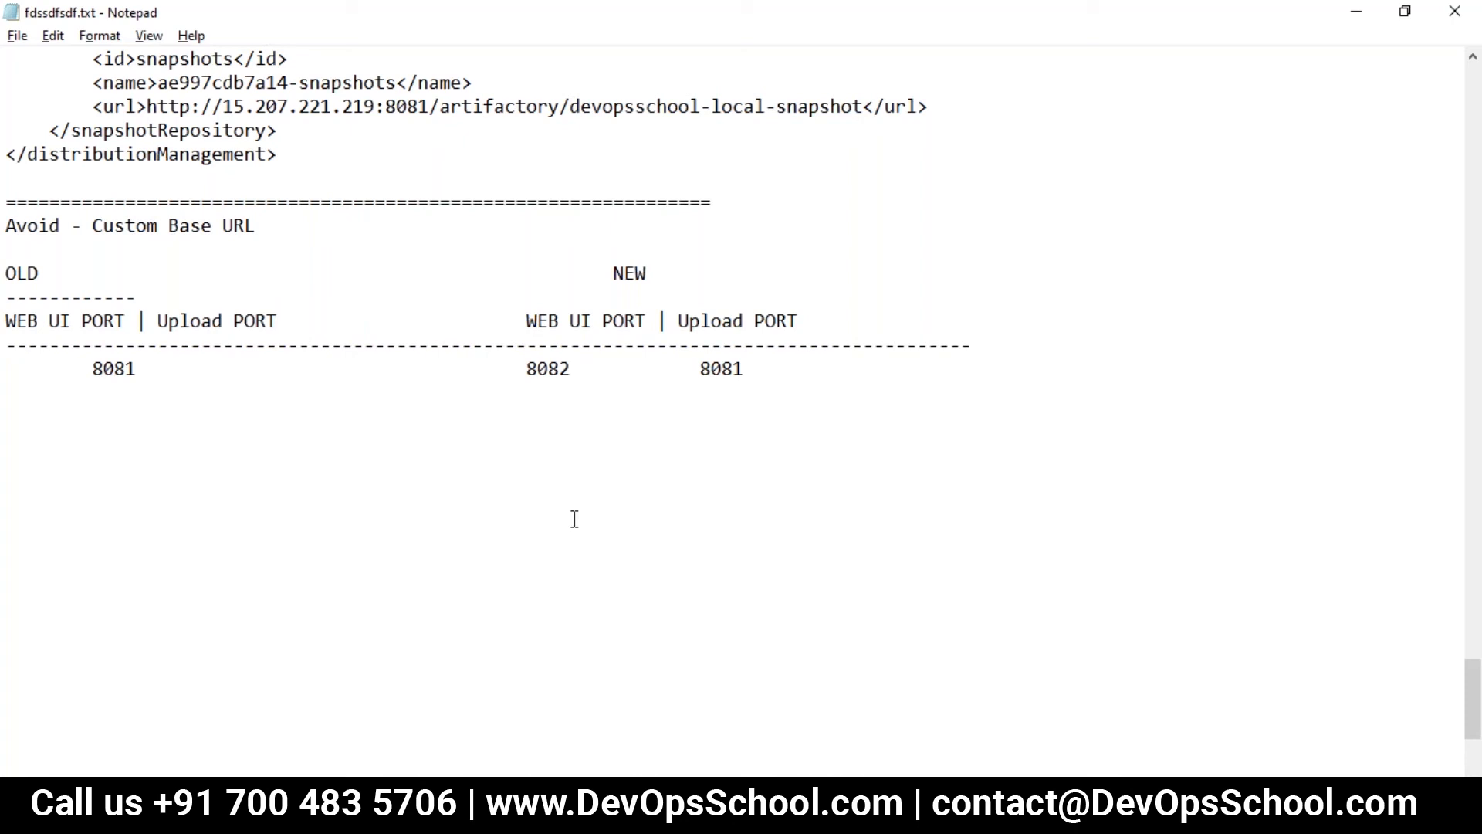
# Add a separator line of equals signs below the port table and save the notes.
pyautogui.write('===============================================================')
pyautogui.hotkey('ctrl', 's')
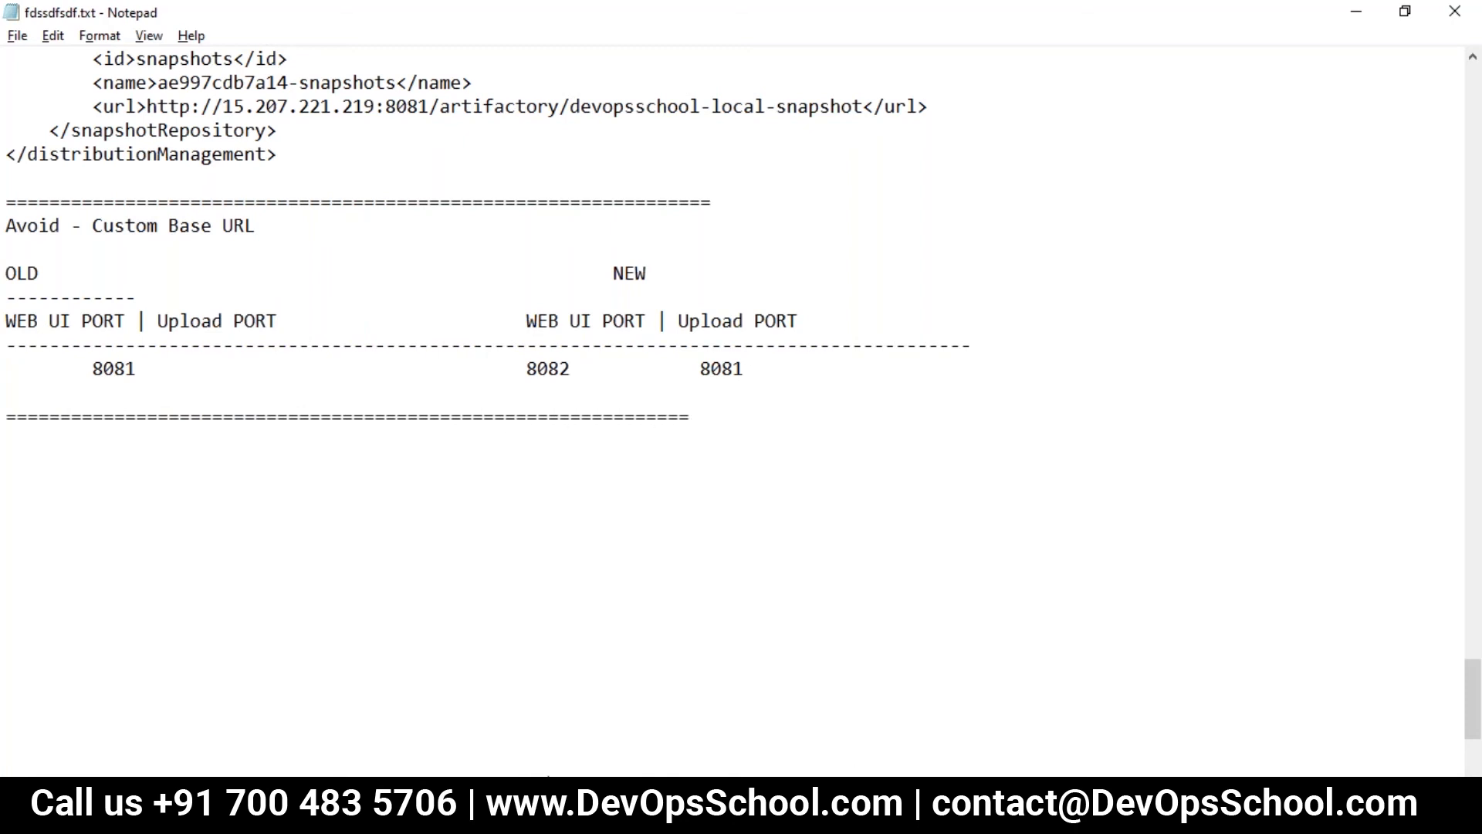
# Switch Artifactory to its Application area and review the artifactId, packaging and version in pom.xml in Notepad++.
pyautogui.hotkey('alt', 'Tab')
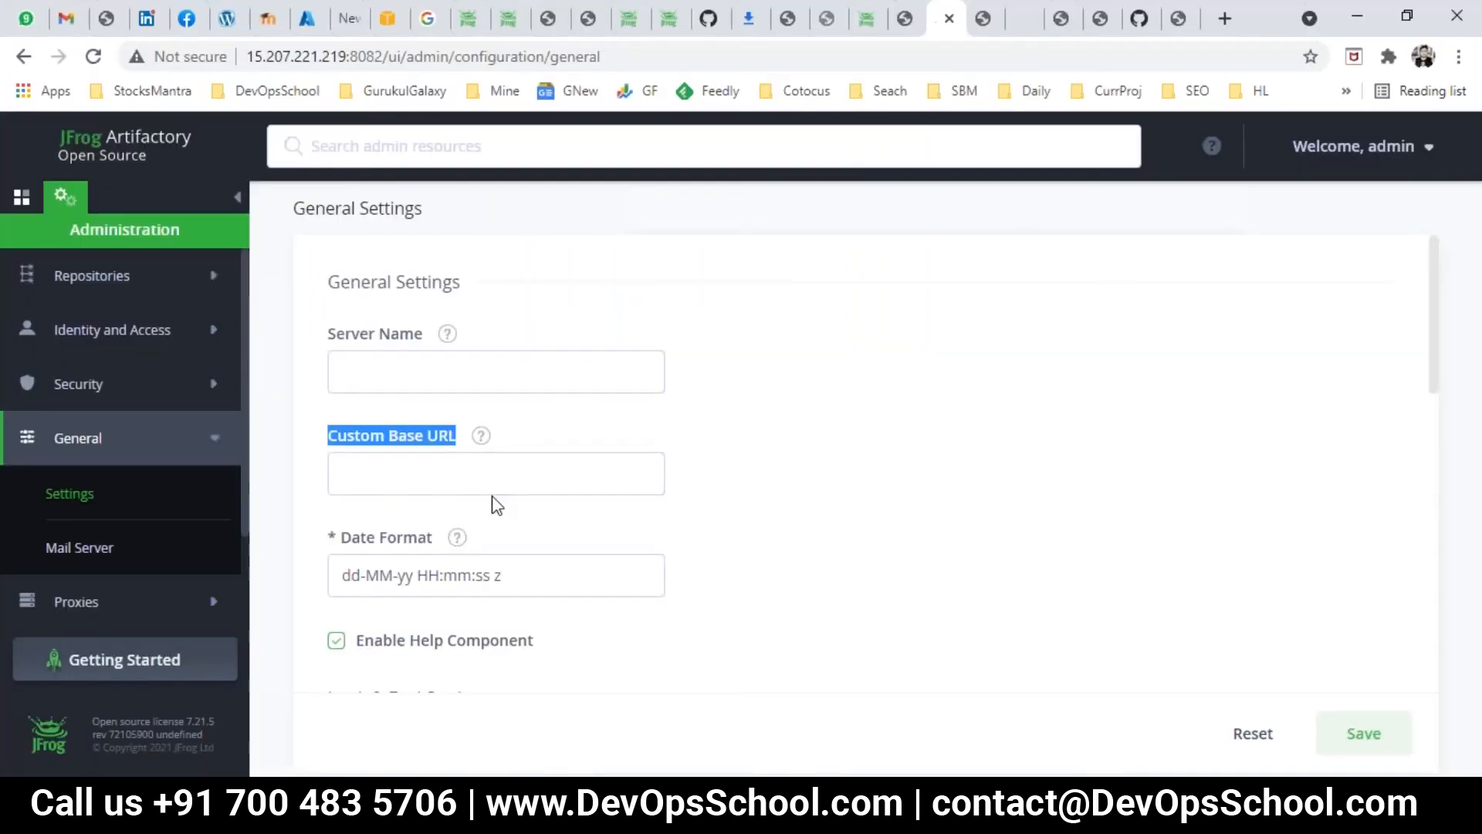
pyautogui.click(22, 203)
pyautogui.hotkey('alt', 'Tab')
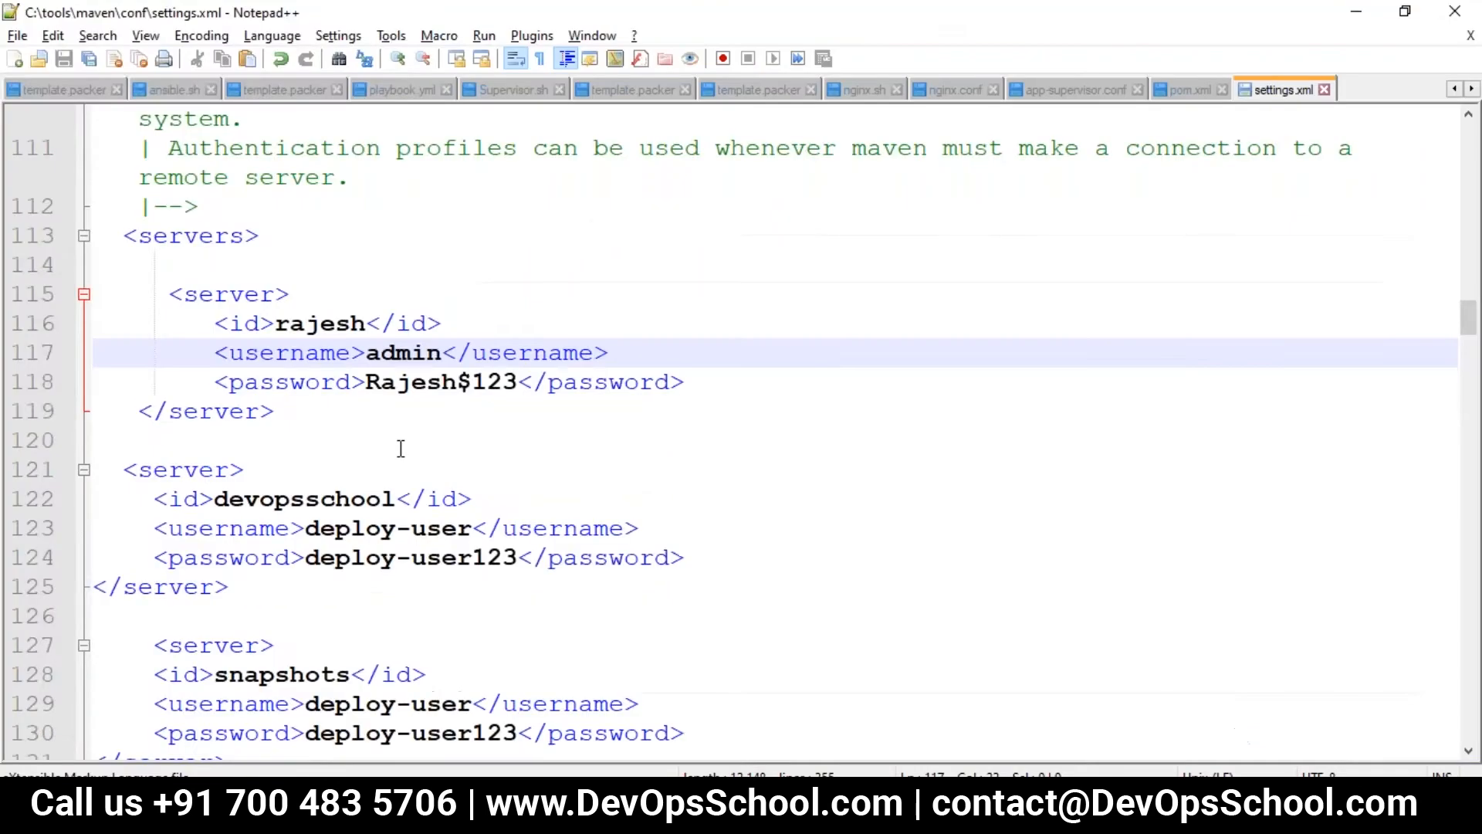
pyautogui.scroll(7, 1213, 142)
pyautogui.click(1189, 89)
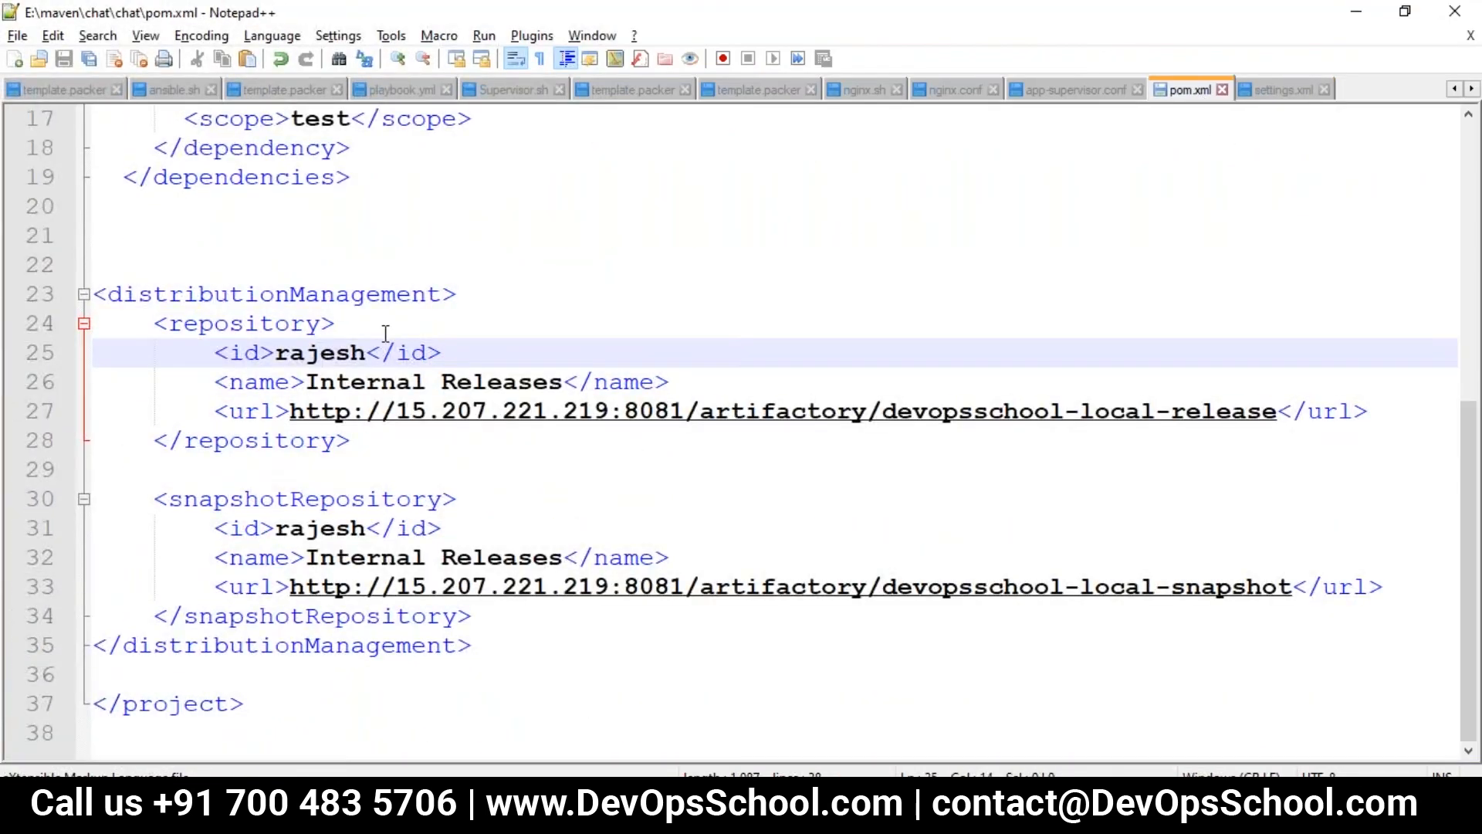
pyautogui.scroll(6, 388, 334)
pyautogui.doubleClick(334, 323)
pyautogui.doubleClick(313, 352)
pyautogui.doubleClick(282, 383)
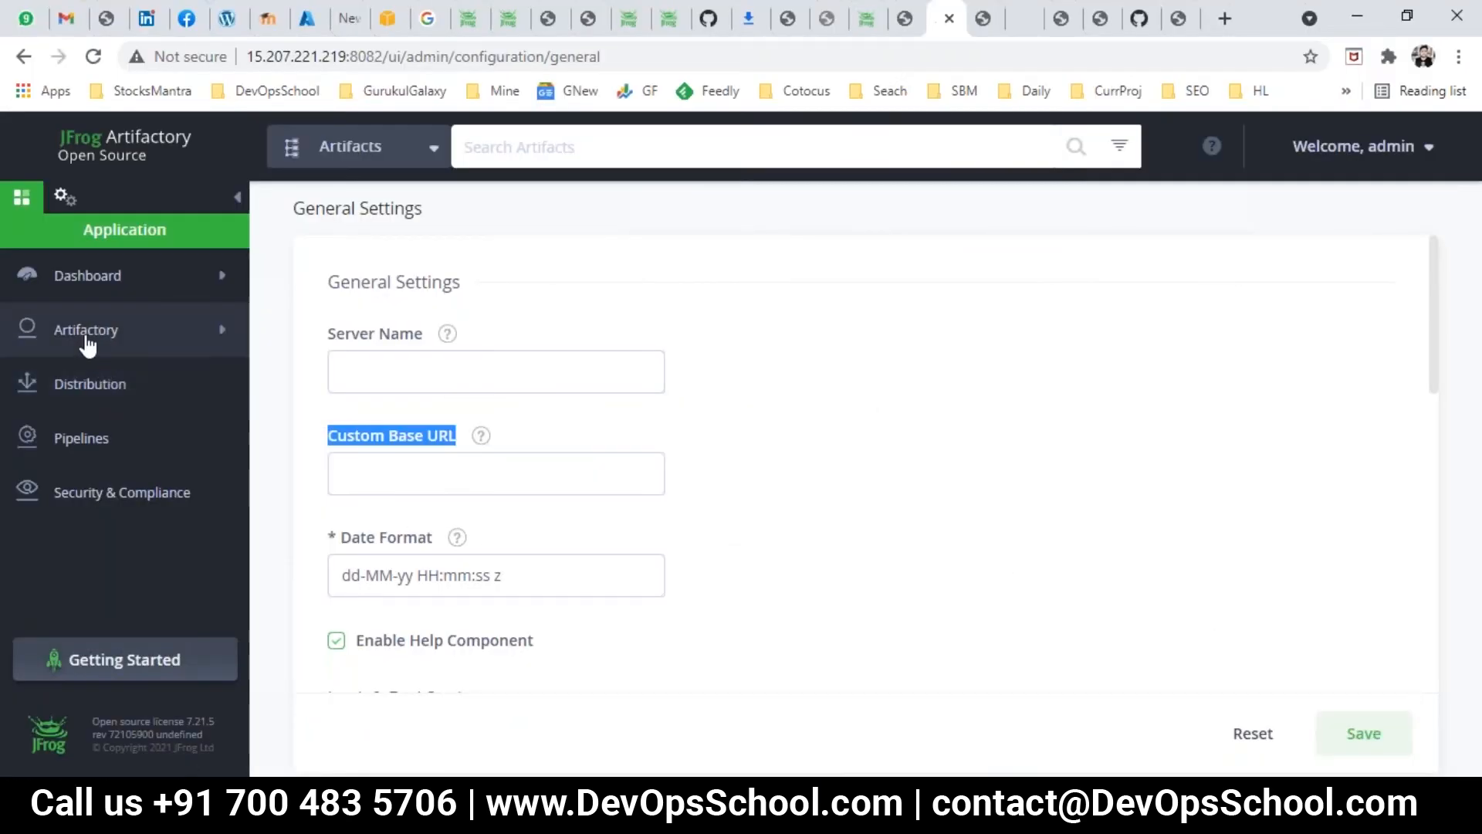
# Open Artifactory's Artifacts browser in the web browser and expand devopsschool-local-snapshot down to the com folder.
pyautogui.click(85, 332)
pyautogui.click(98, 395)
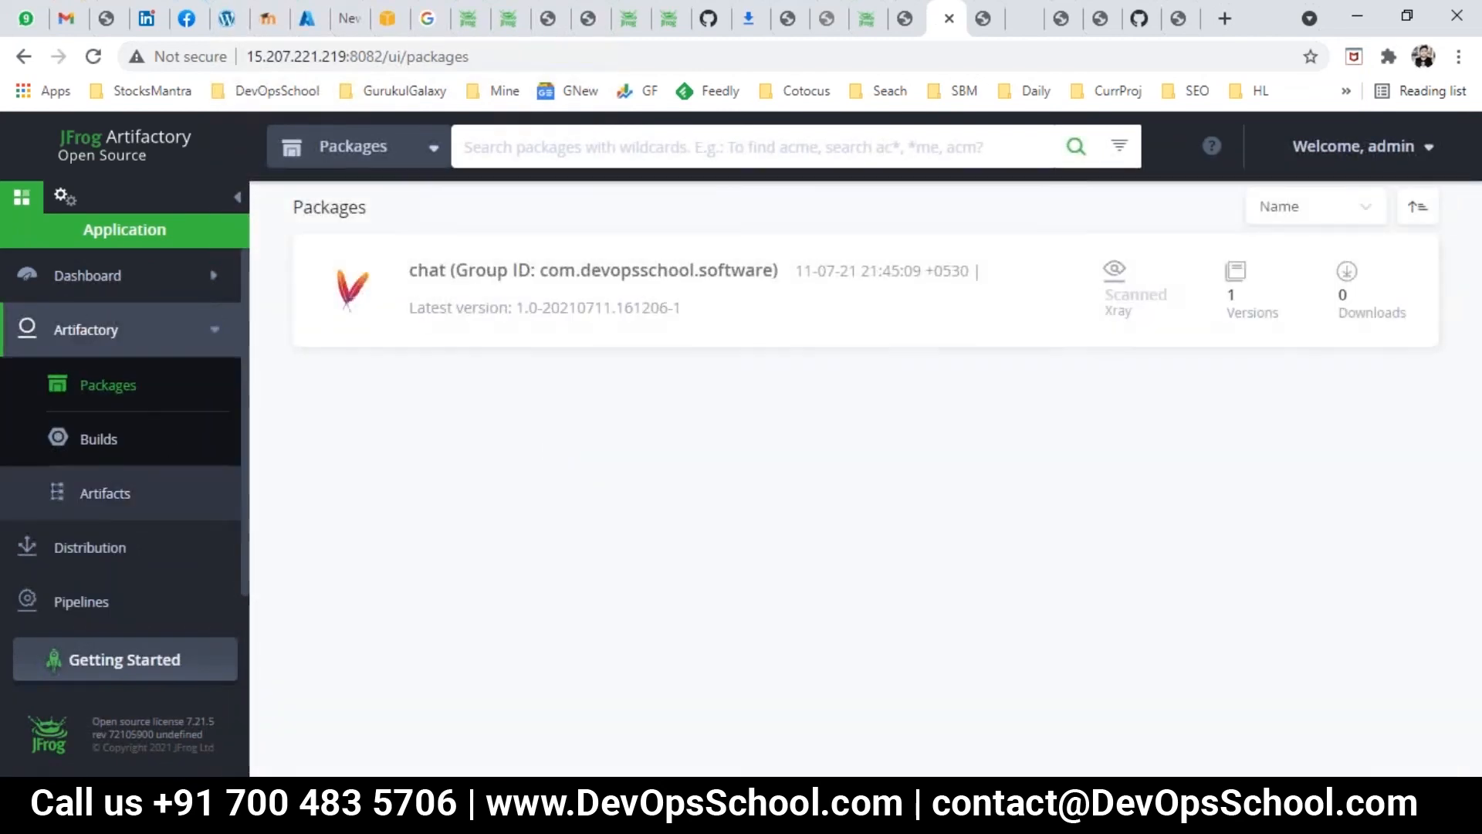
pyautogui.click(108, 496)
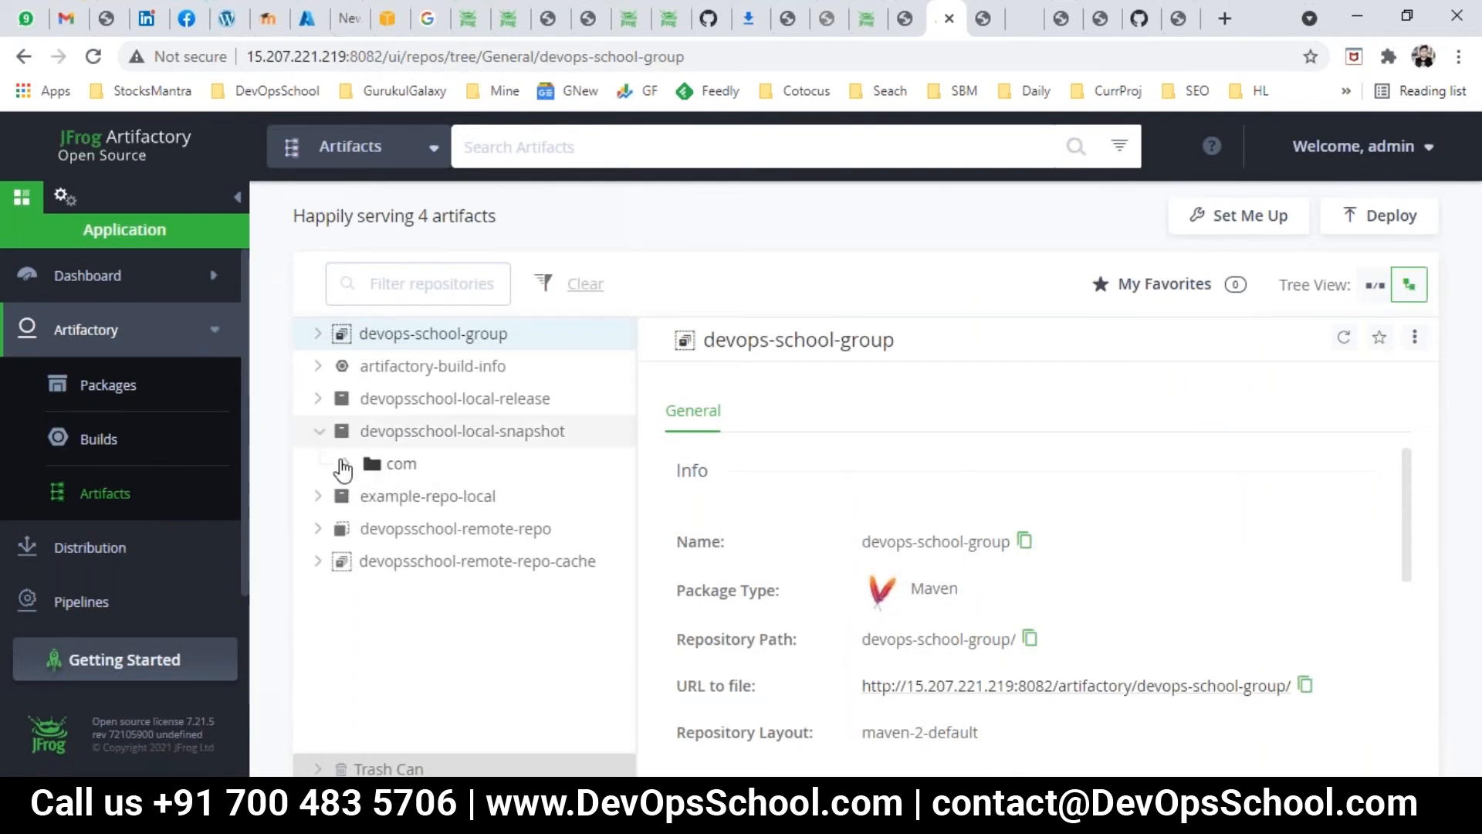
pyautogui.click(343, 467)
pyautogui.click(345, 464)
# Switch to pom.xml in Notepad++ and check the com, devopsschool and software parts of the project's groupId.
pyautogui.click(1034, 798)
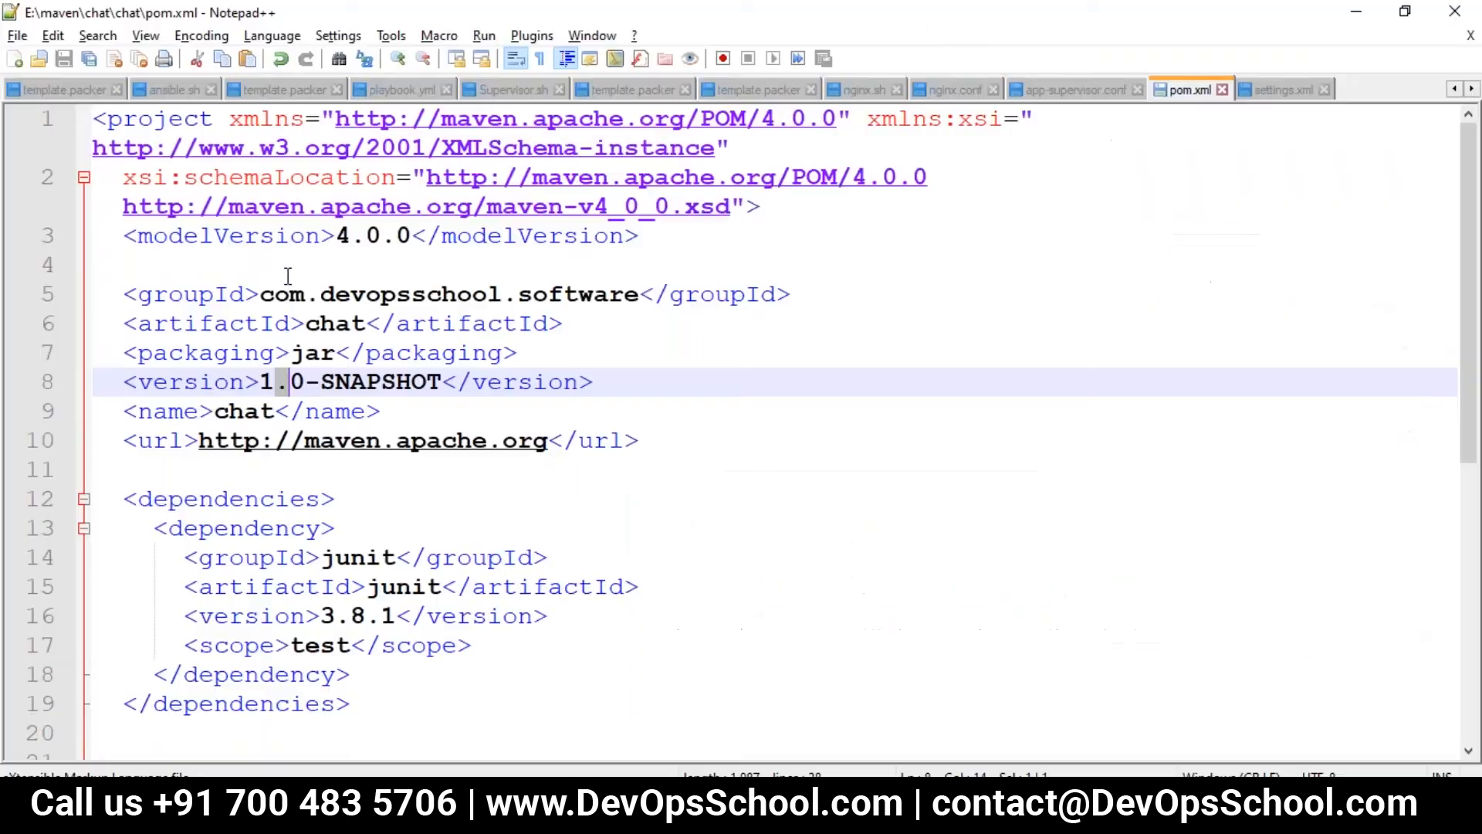
pyautogui.doubleClick(287, 294)
pyautogui.doubleClick(374, 294)
pyautogui.click(606, 293)
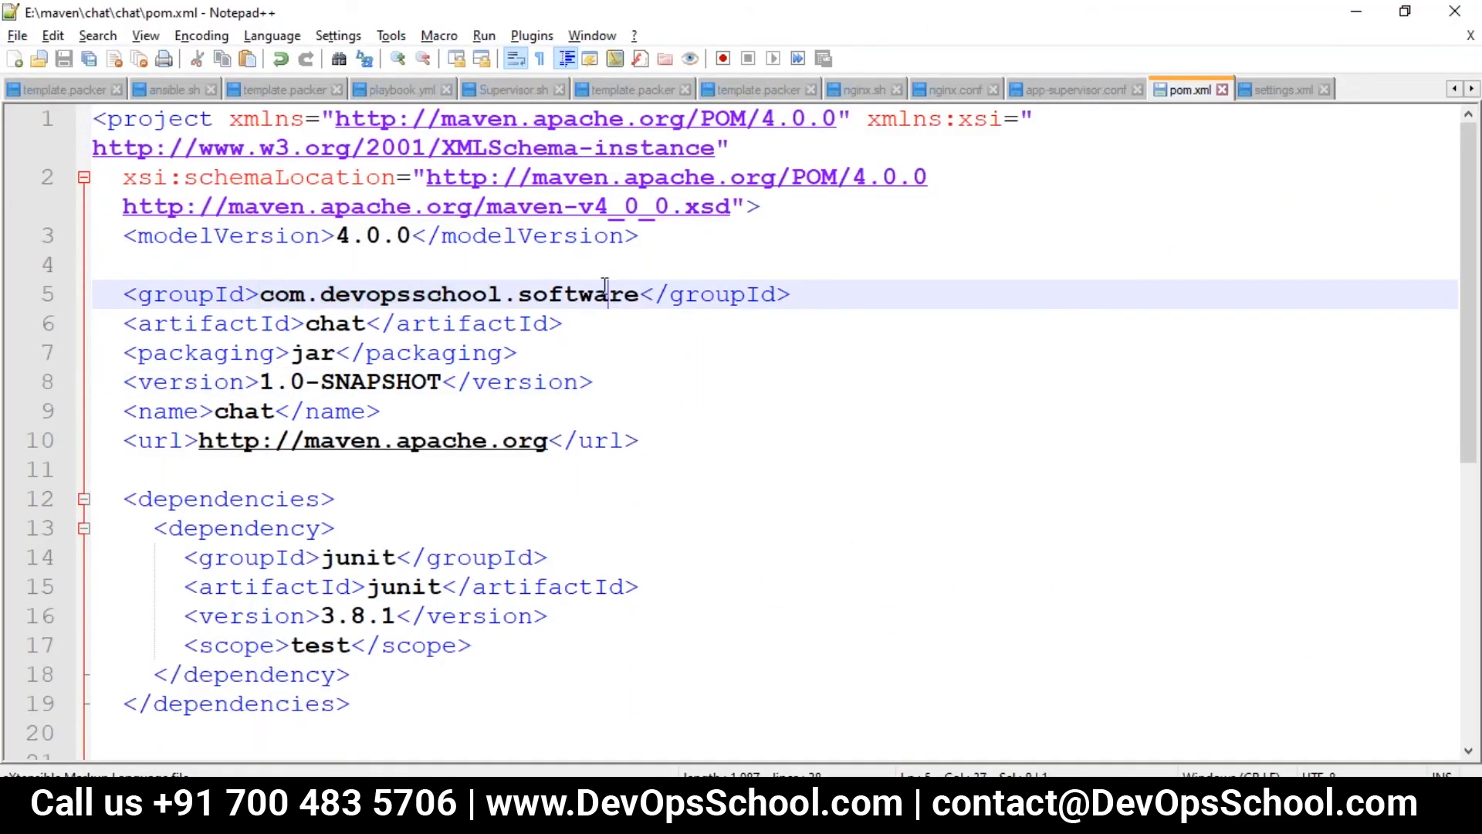
pyautogui.doubleClick(605, 293)
# Return to Artifactory, expand devopsschool, software, chat and 1.0-SNAPSHOT, and open the details of the deployed chat jar.
pyautogui.hotkey('alt', 'Tab')
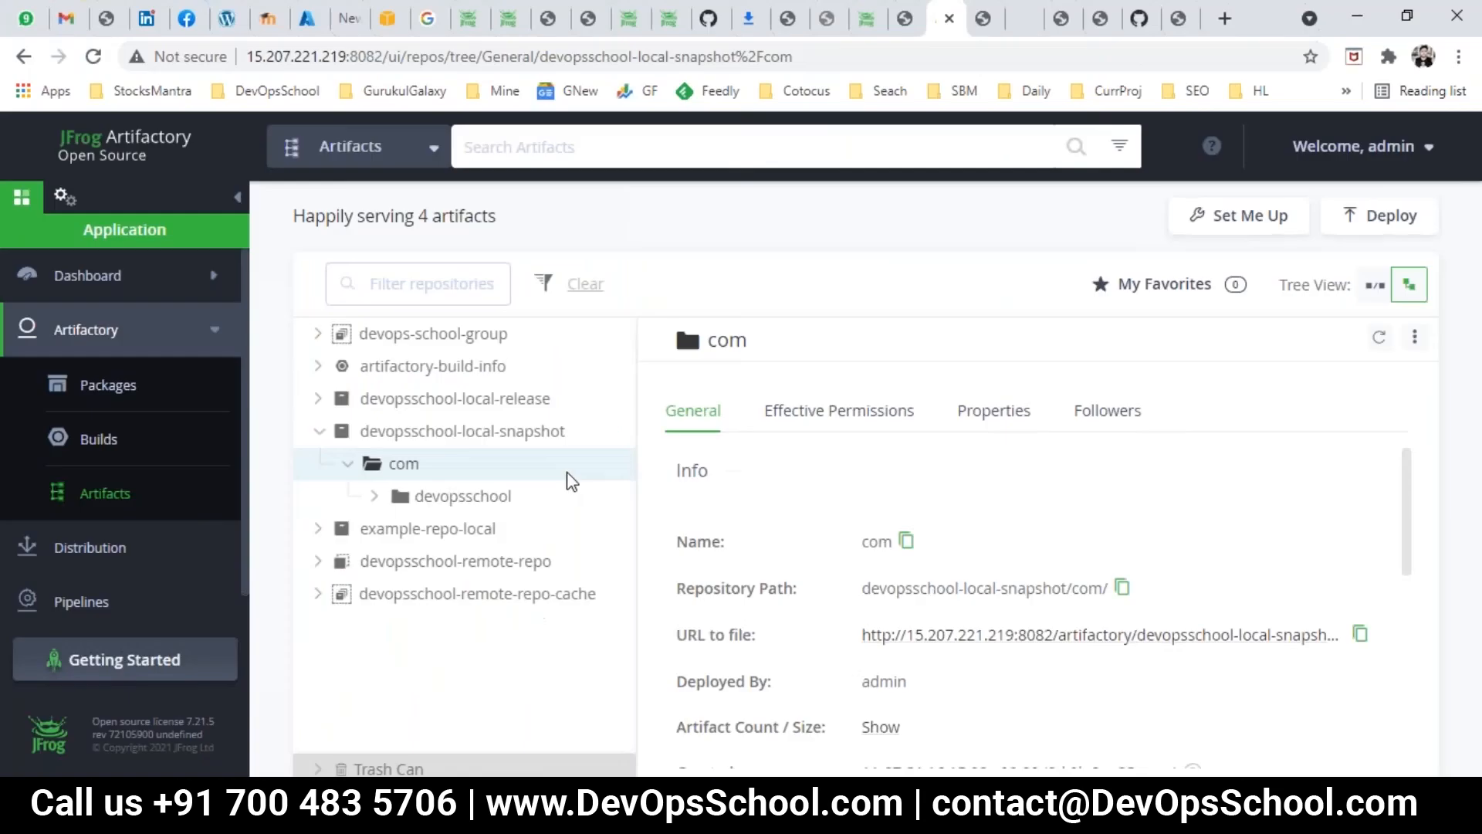
pyautogui.click(403, 528)
pyautogui.click(430, 563)
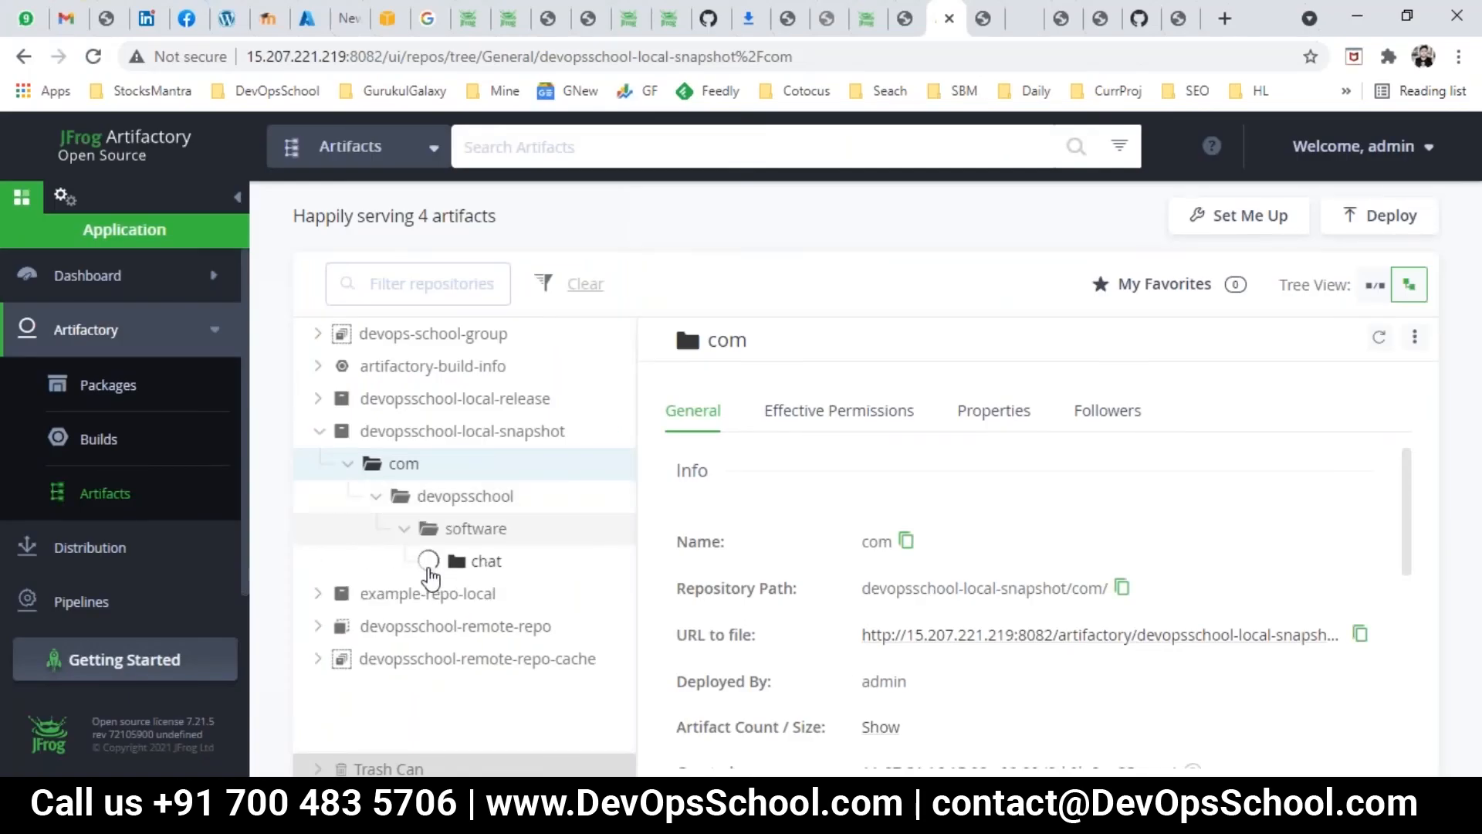
pyautogui.click(460, 596)
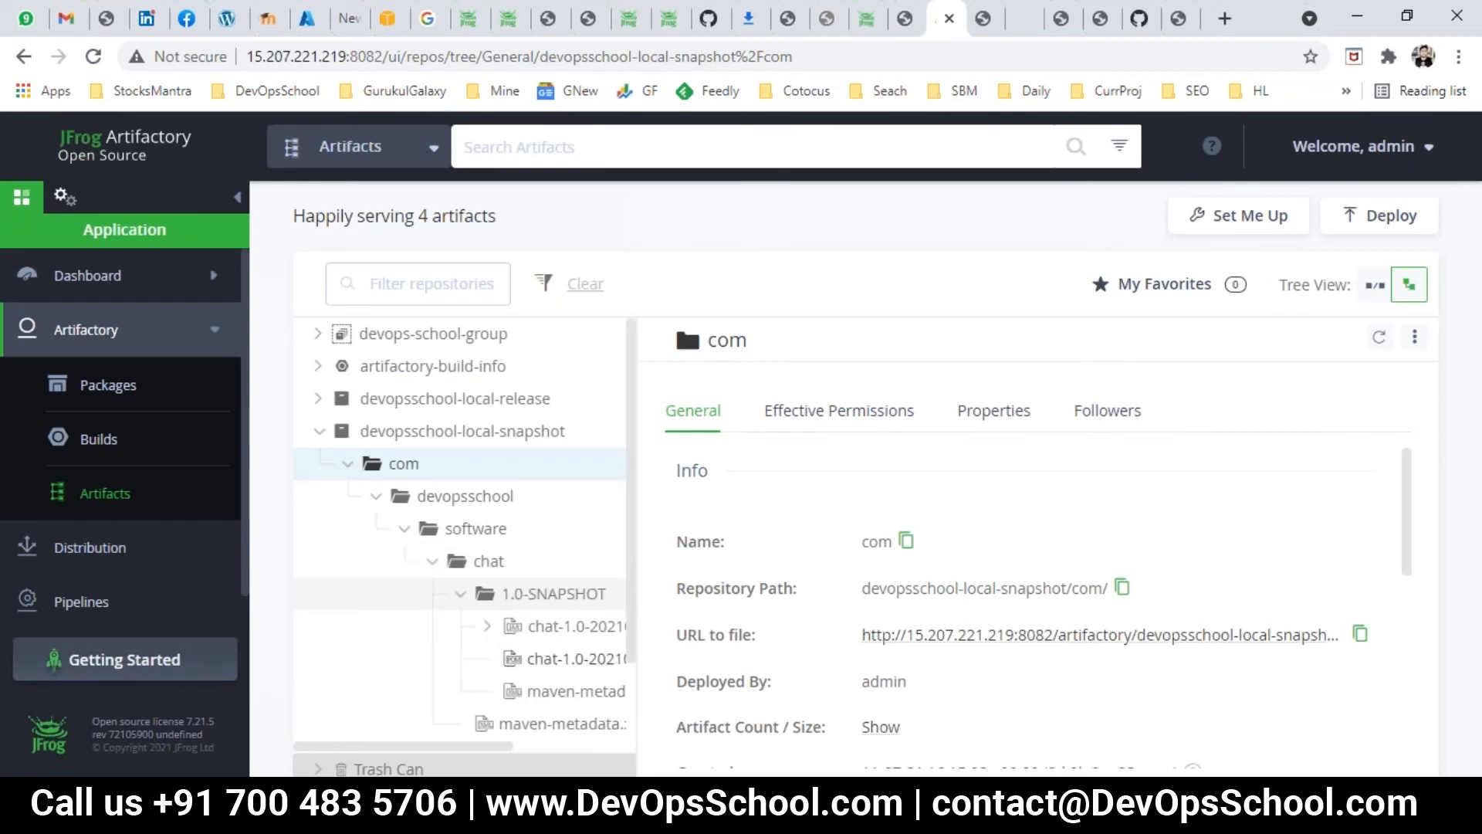
pyautogui.scroll(-2, 571, 609)
pyautogui.click(572, 533)
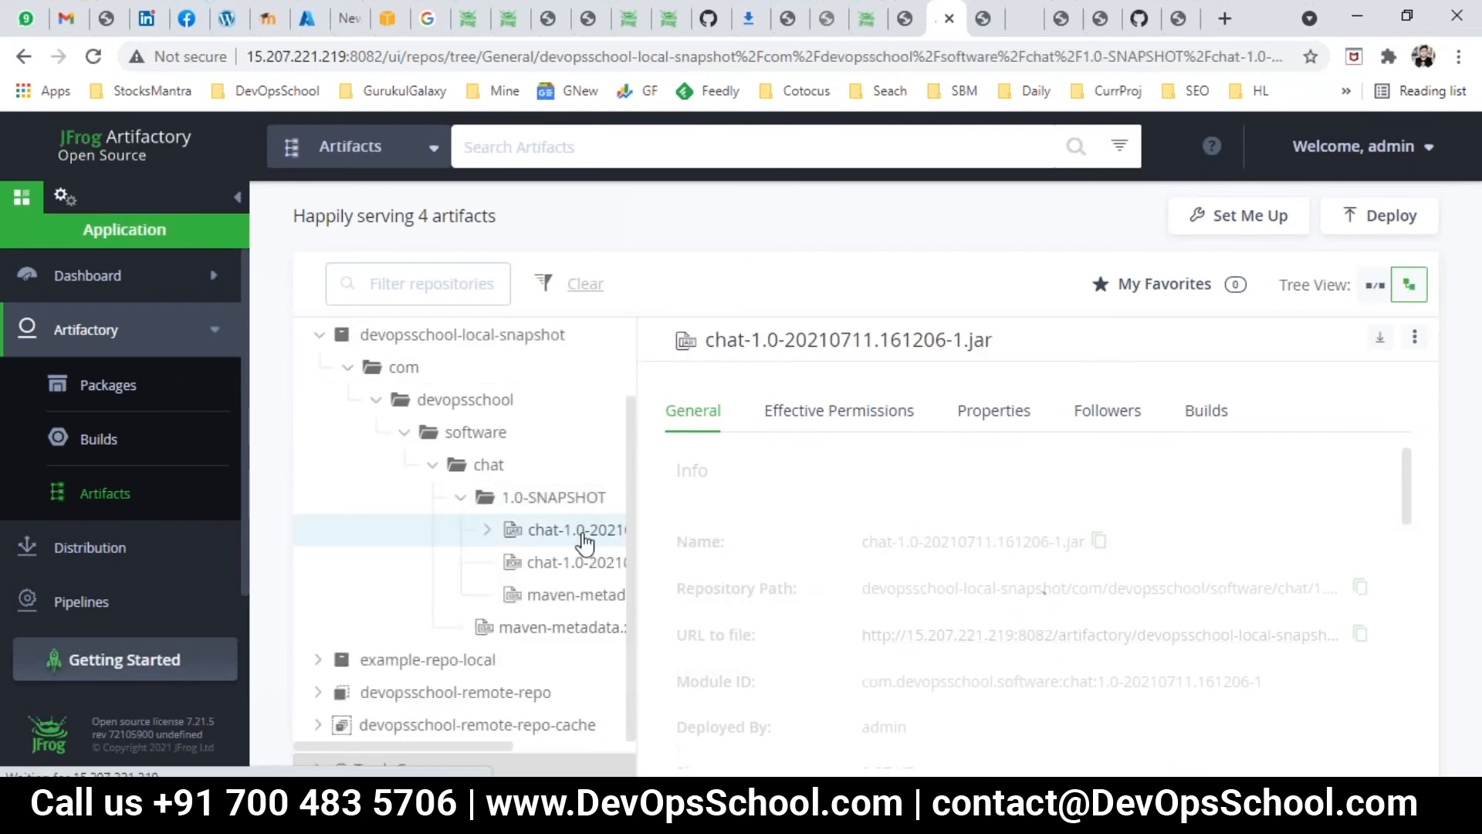
# Switch to the command prompt and run mvn deploy again in E:\maven\chat\chat.
pyautogui.hotkey('alt', 'Tab')
pyautogui.press('Up')
pyautogui.press('Up')
pyautogui.press('Down')
pyautogui.press('Return')
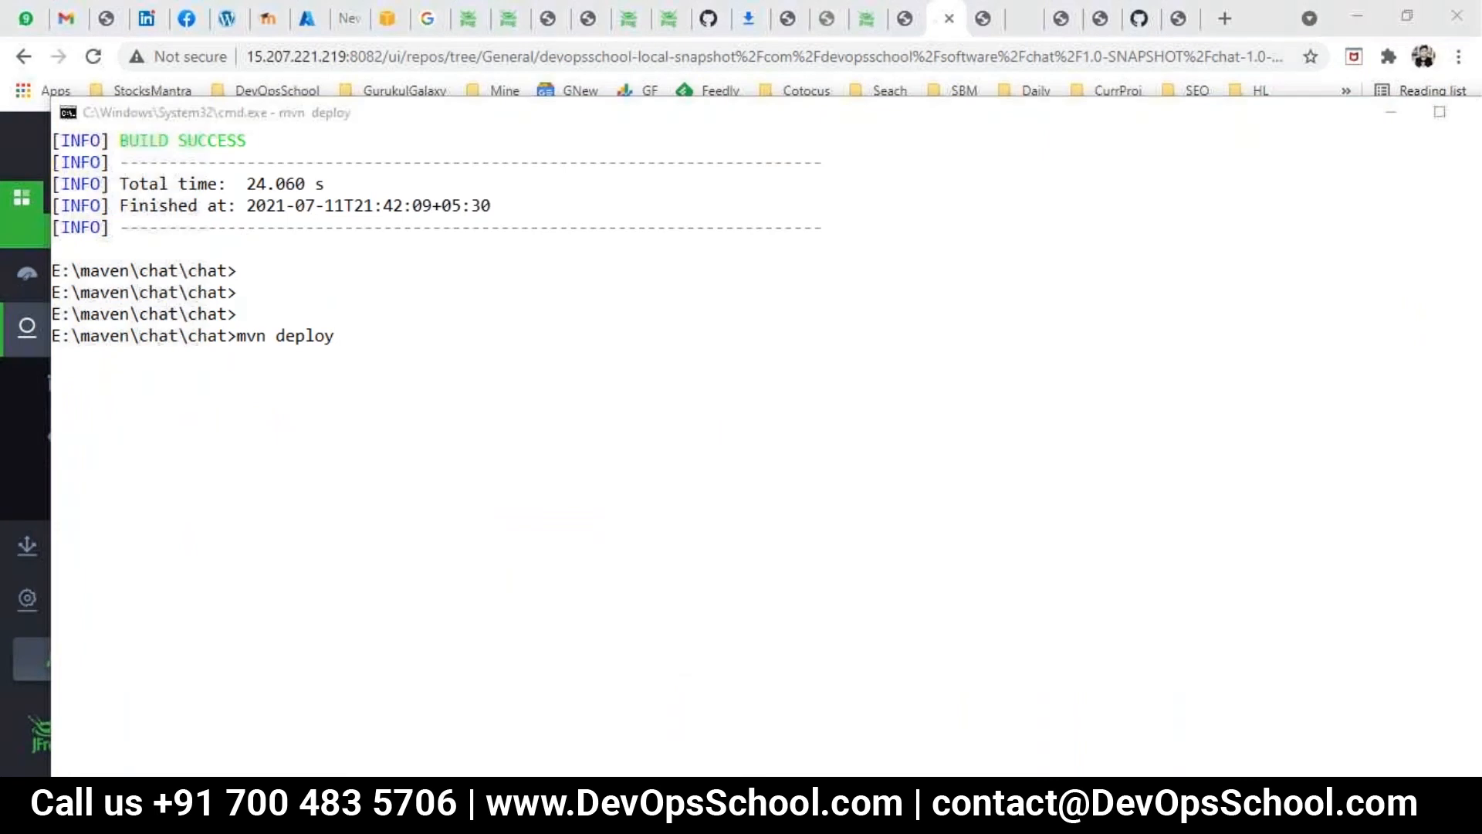
# Widen the artifact tree to read the full file names and check the deploy progress in the command prompt.
pyautogui.hotkey('alt', 'Tab')
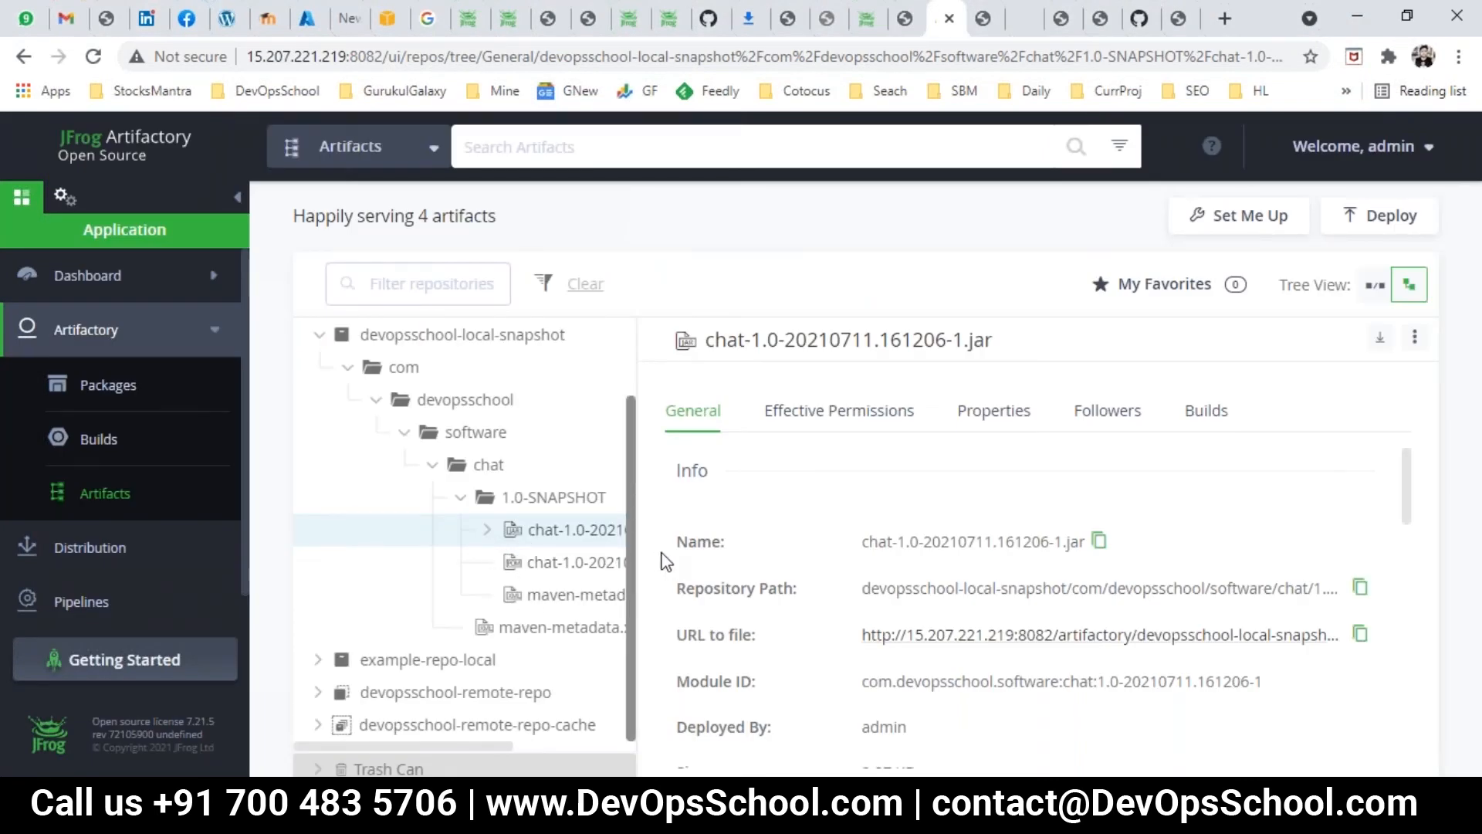
pyautogui.moveTo(642, 395); pyautogui.dragTo(942, 388)
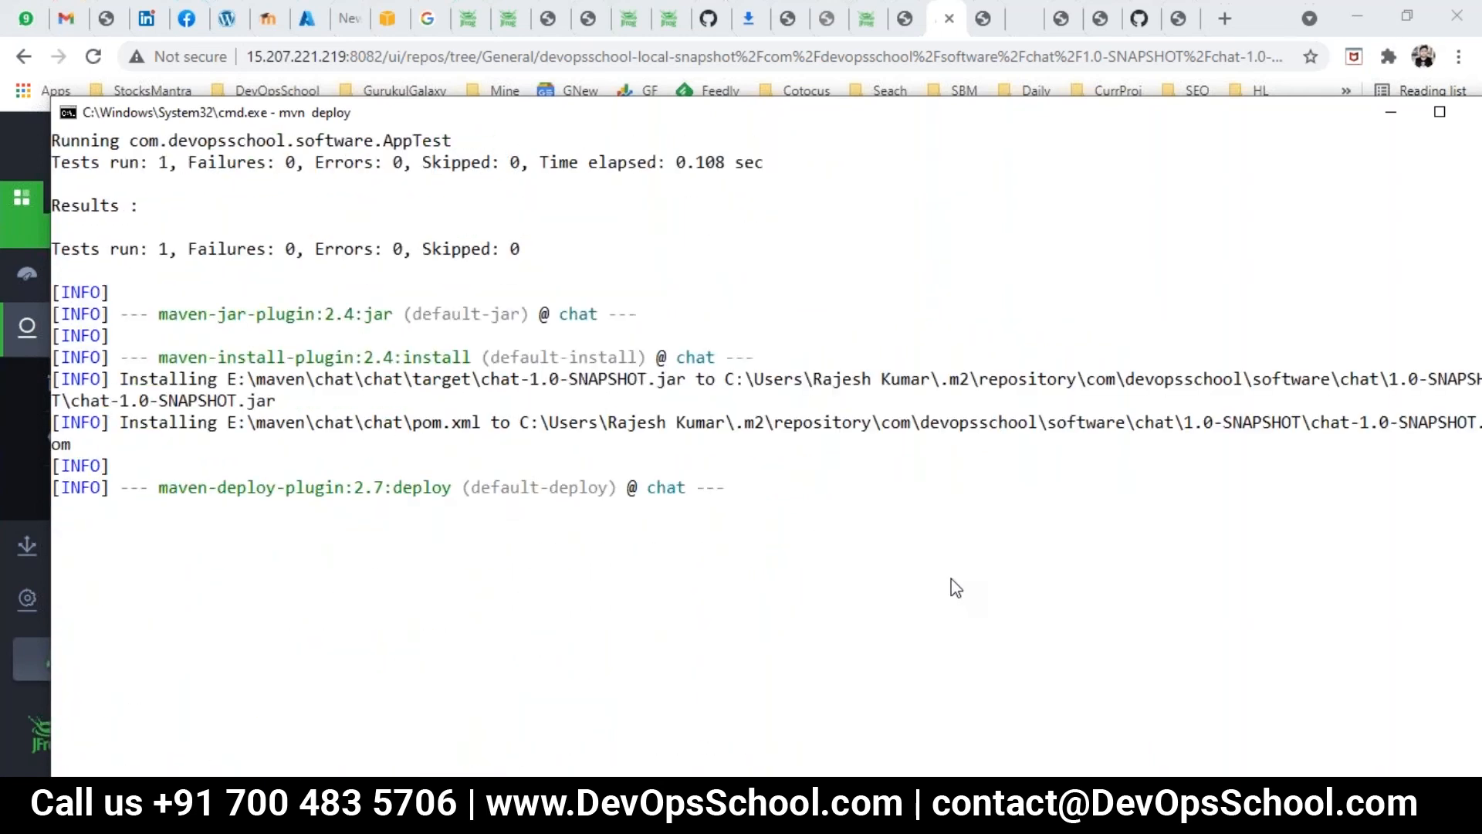
pyautogui.scroll(-4, 997, 594)
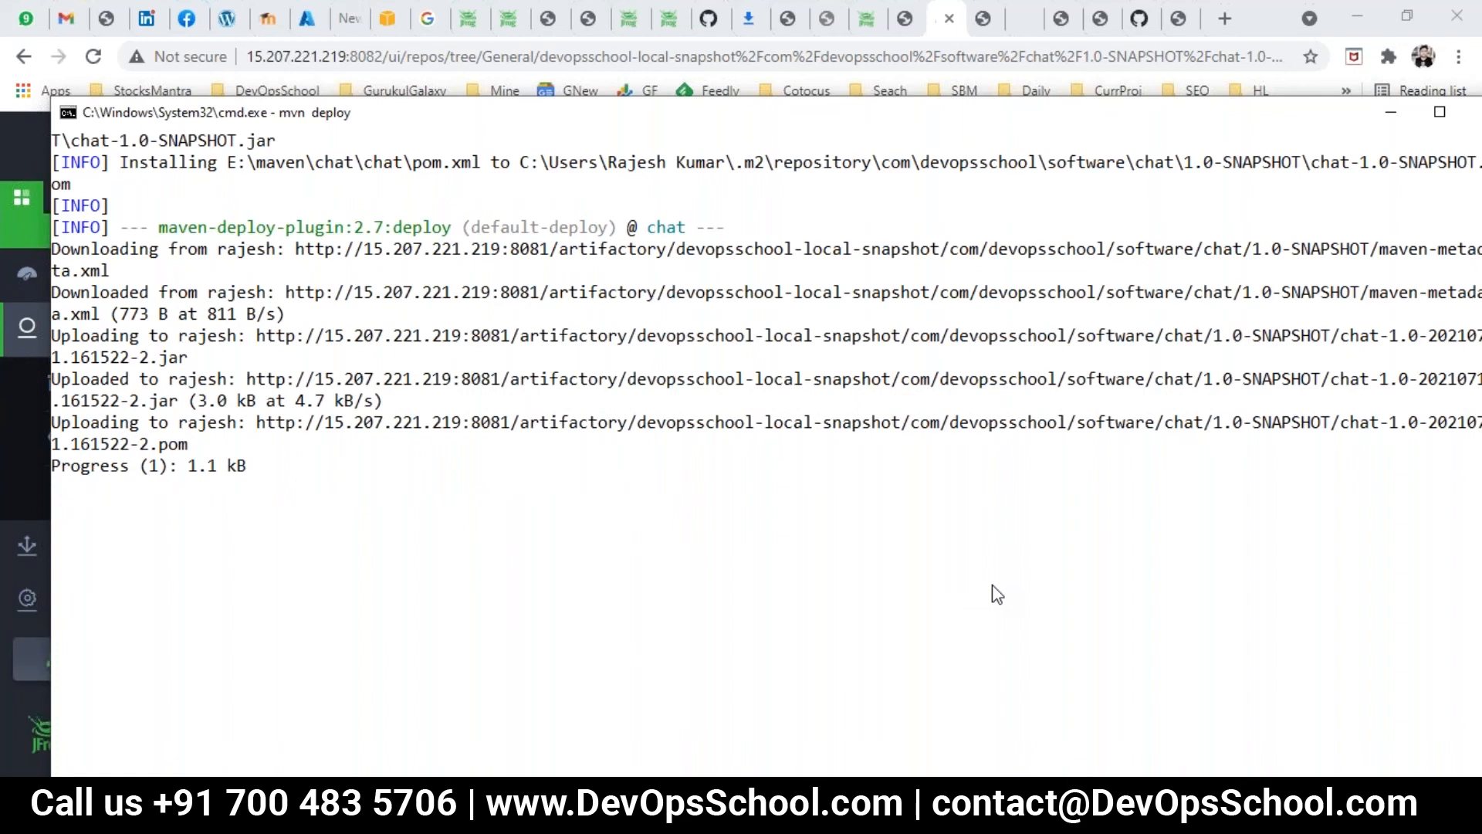
# Reload Artifactory's artifact page and widen the tree to examine the files under 1.0-SNAPSHOT.
pyautogui.hotkey('alt', 'Tab')
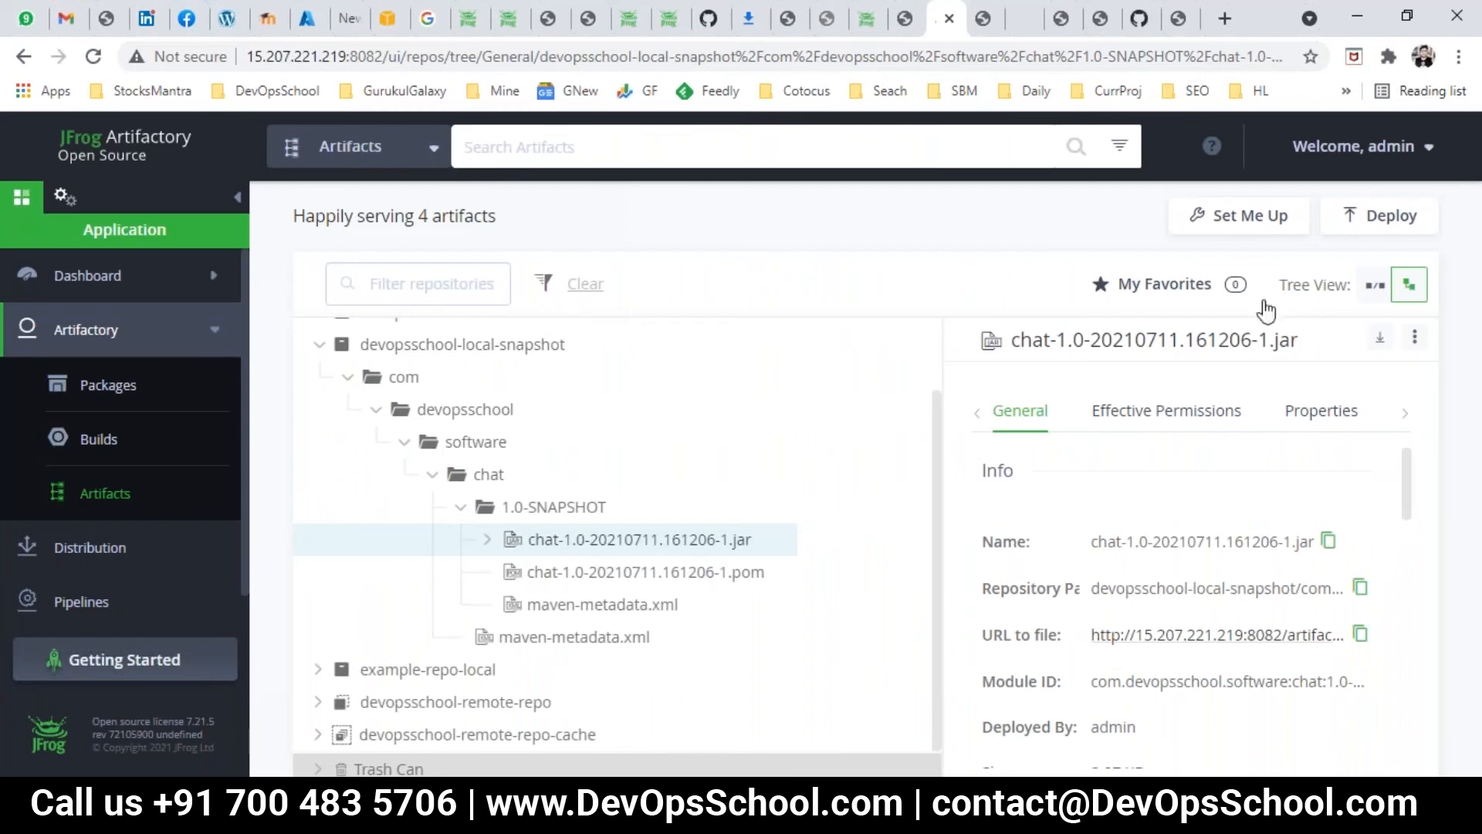
pyautogui.click(1415, 337)
pyautogui.scroll(2, 524, 400)
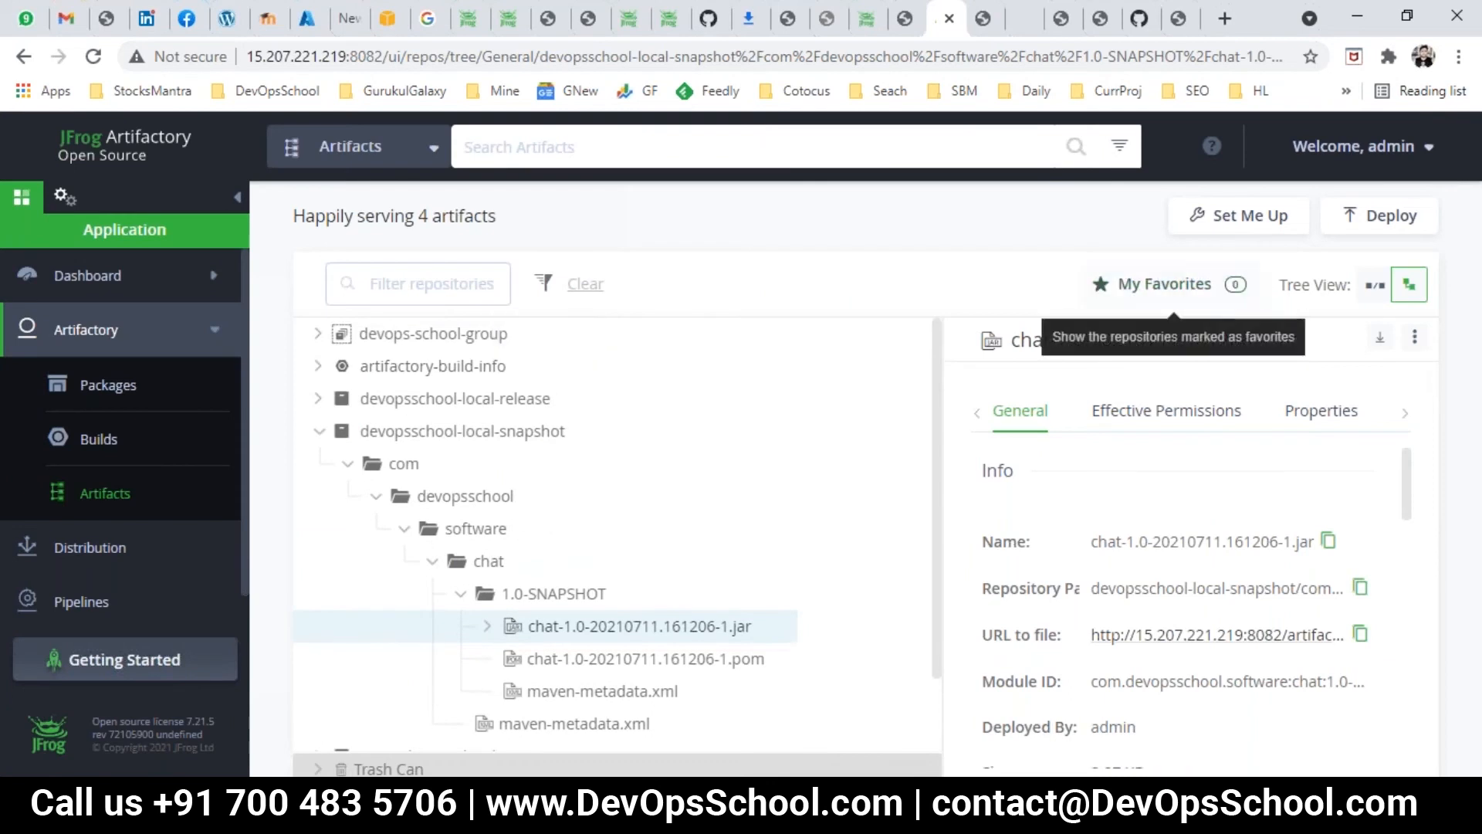
pyautogui.click(93, 56)
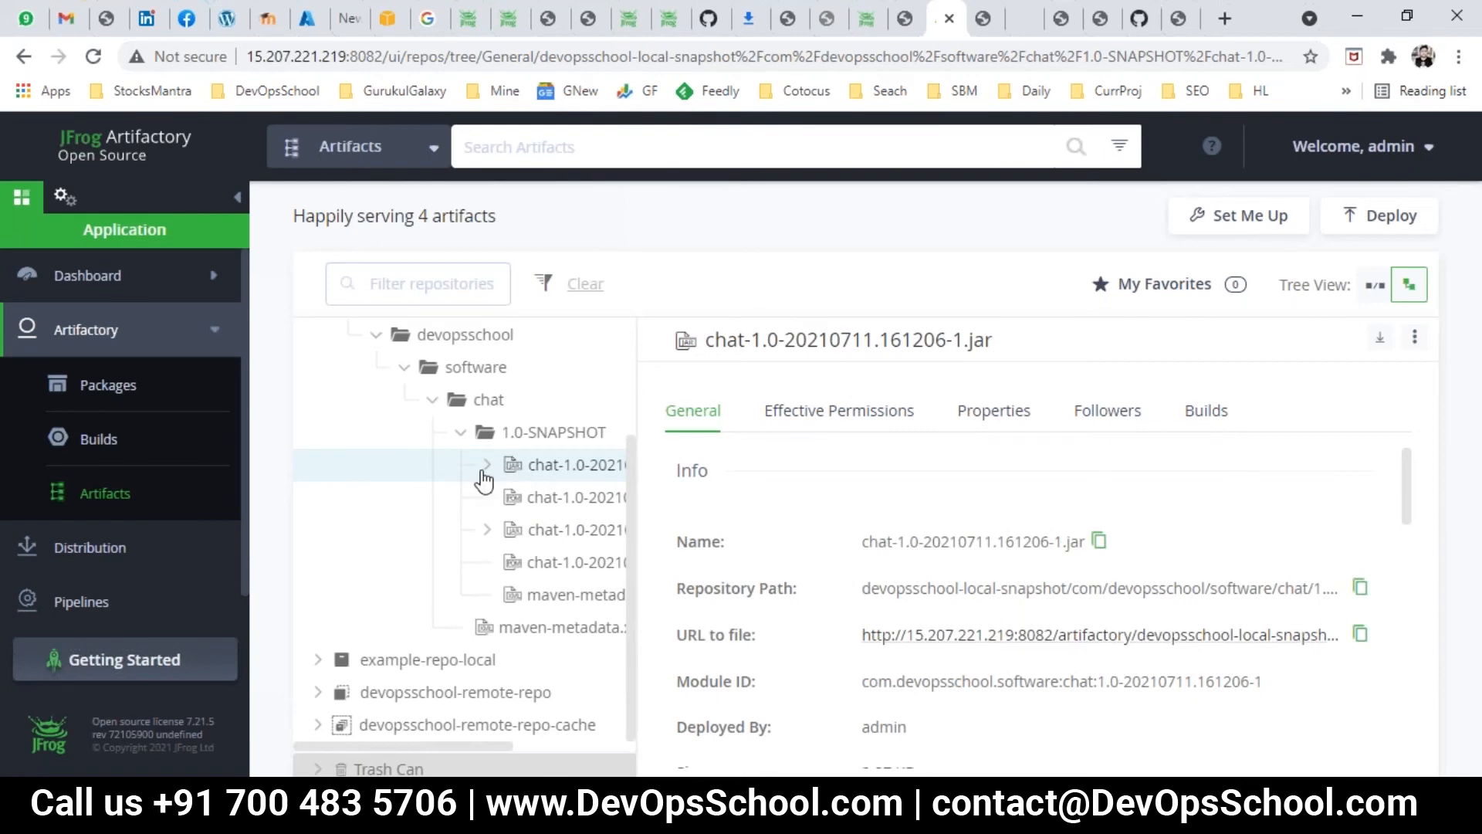
pyautogui.moveTo(637, 479); pyautogui.dragTo(839, 476)
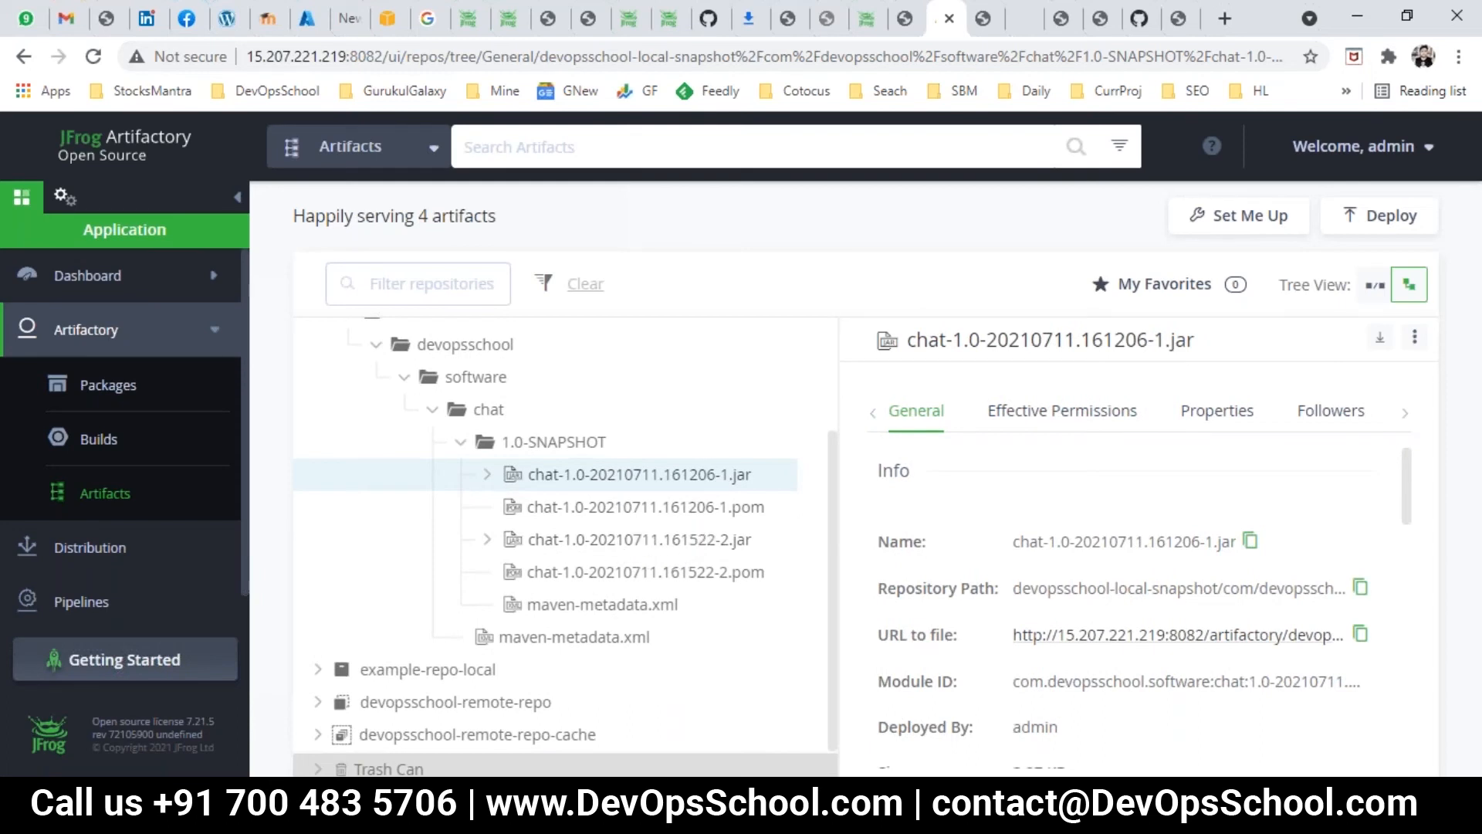
# Remove the -SNAPSHOT suffix in pom.xml so the project version is 1.0 and save the file.
pyautogui.hotkey('alt', 'Tab')
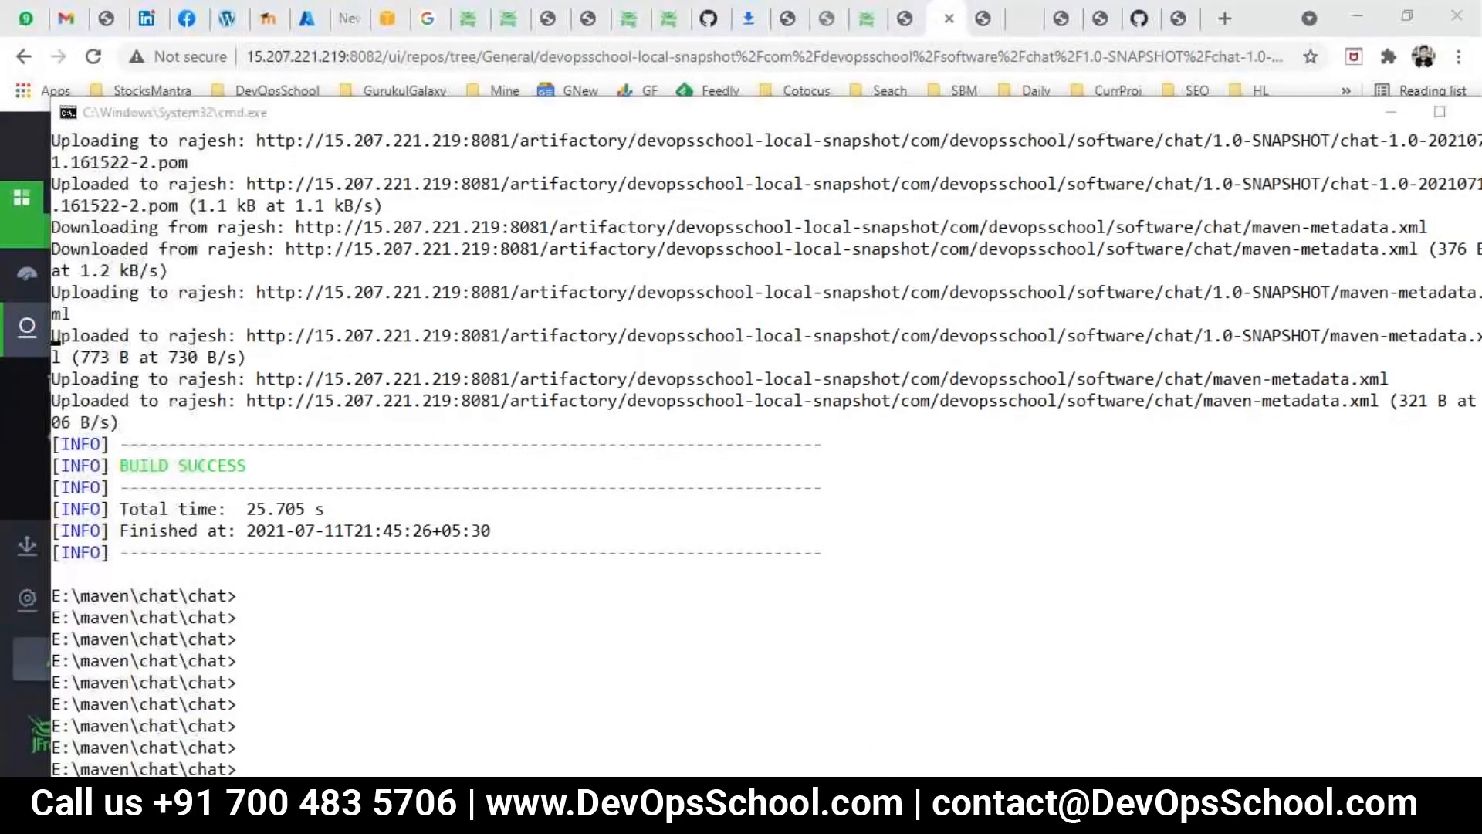
pyautogui.hotkey('alt', 'Tab')
pyautogui.click(443, 381)
pyautogui.moveTo(442, 382); pyautogui.dragTo(313, 384)
pyautogui.press('BackSpace')
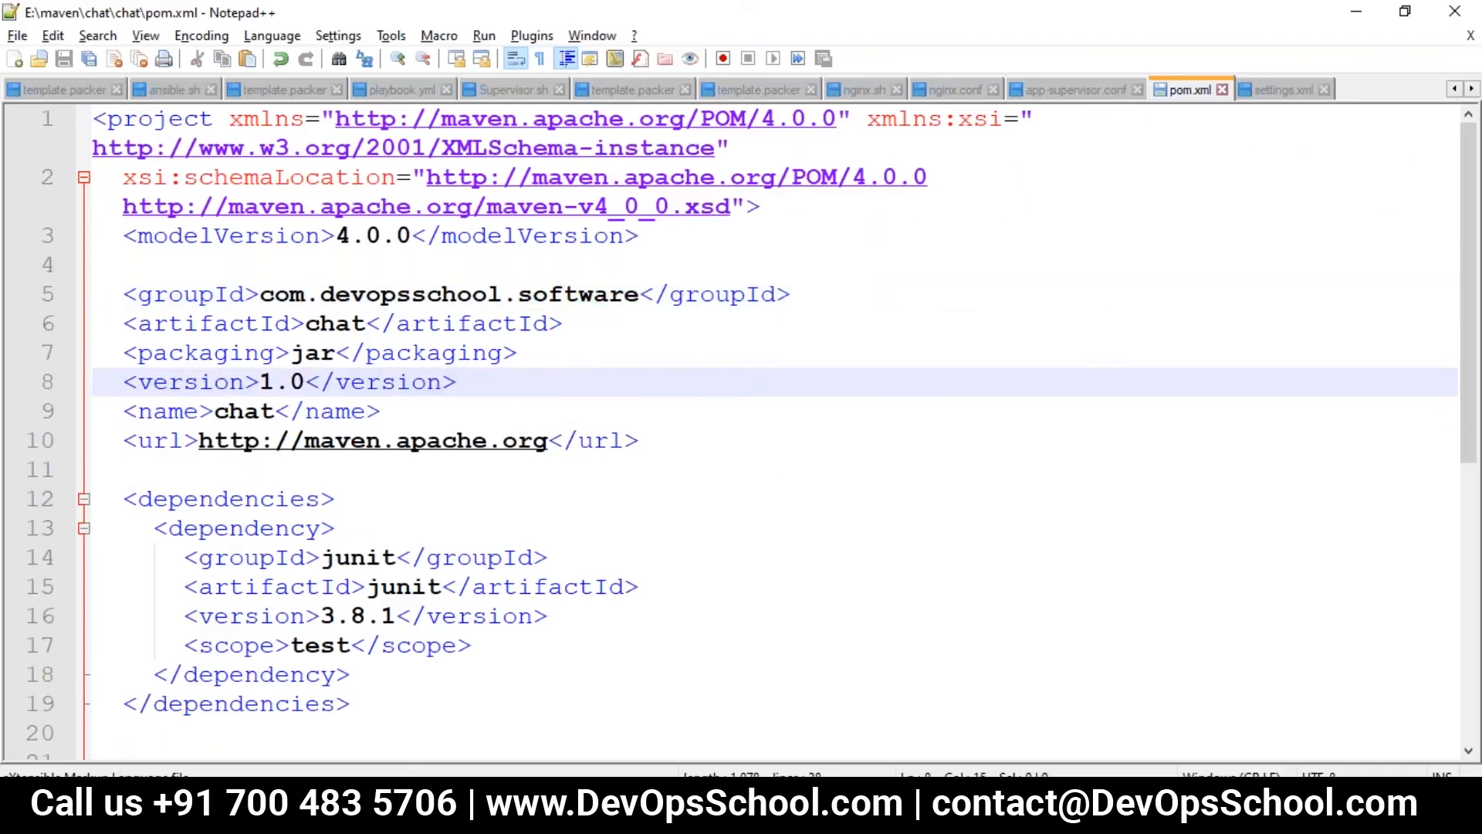
# Switch to the command prompt, clear its output, run mvn deploy for the release version and follow the build output.
pyautogui.hotkey('alt', 'Tab')
pyautogui.write('cls')
pyautogui.press('Return')
pyautogui.write('mvn deploy')
pyautogui.press('Return')
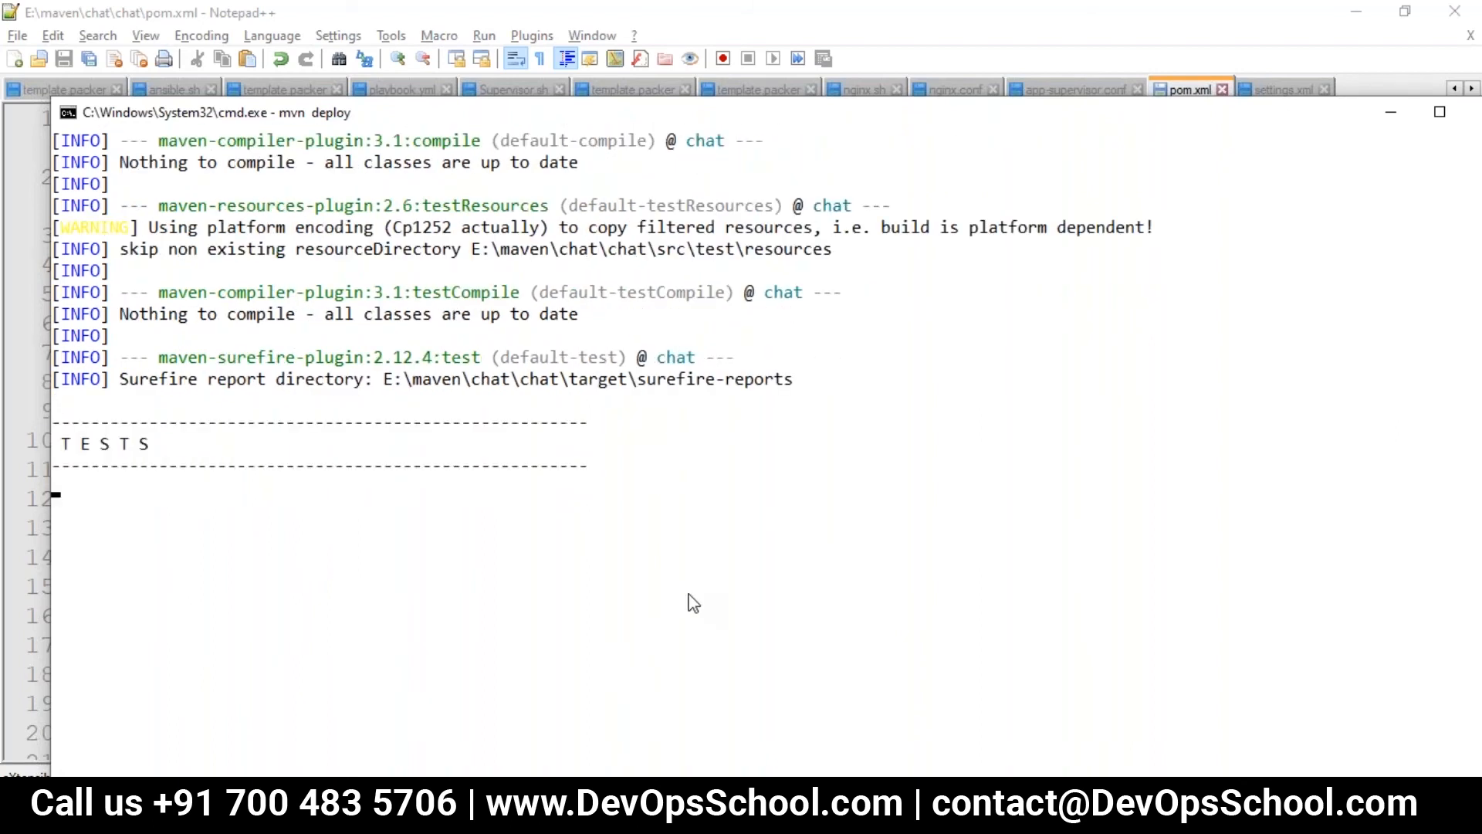
pyautogui.scroll(-4, 688, 592)
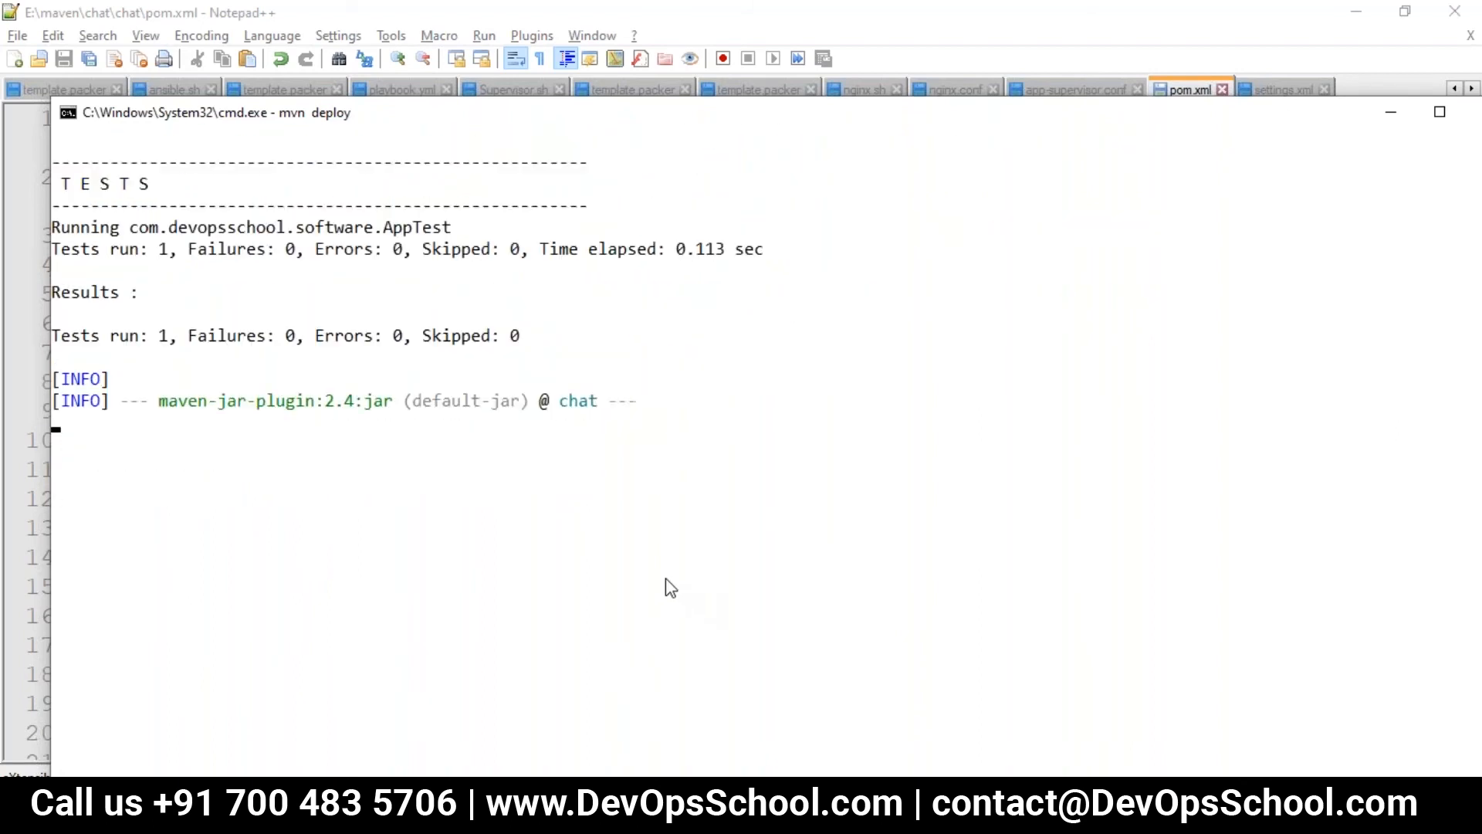
pyautogui.scroll(-2, 663, 577)
pyautogui.scroll(1, 664, 577)
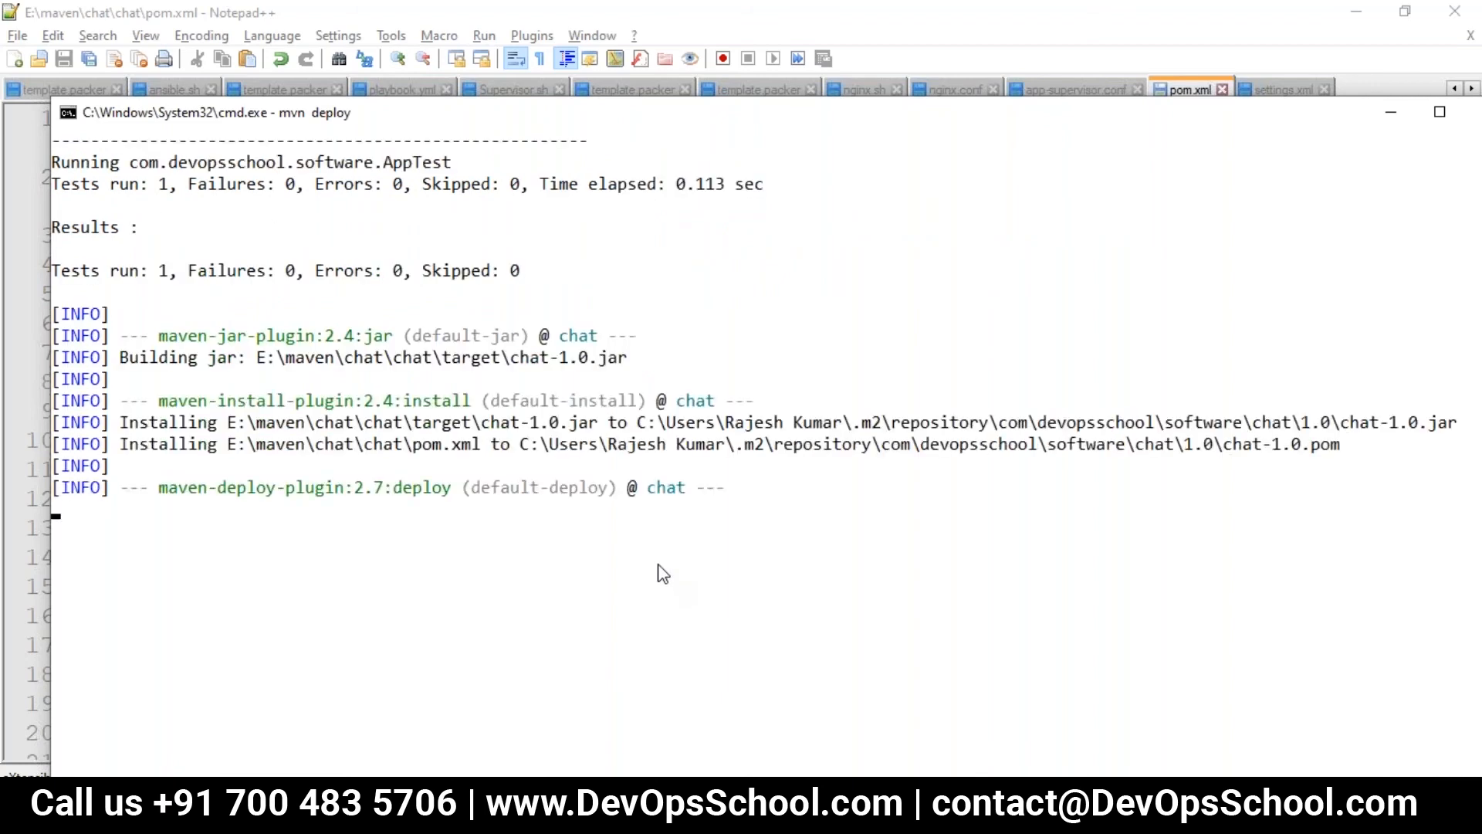
pyautogui.scroll(-1, 663, 573)
pyautogui.scroll(-3, 661, 571)
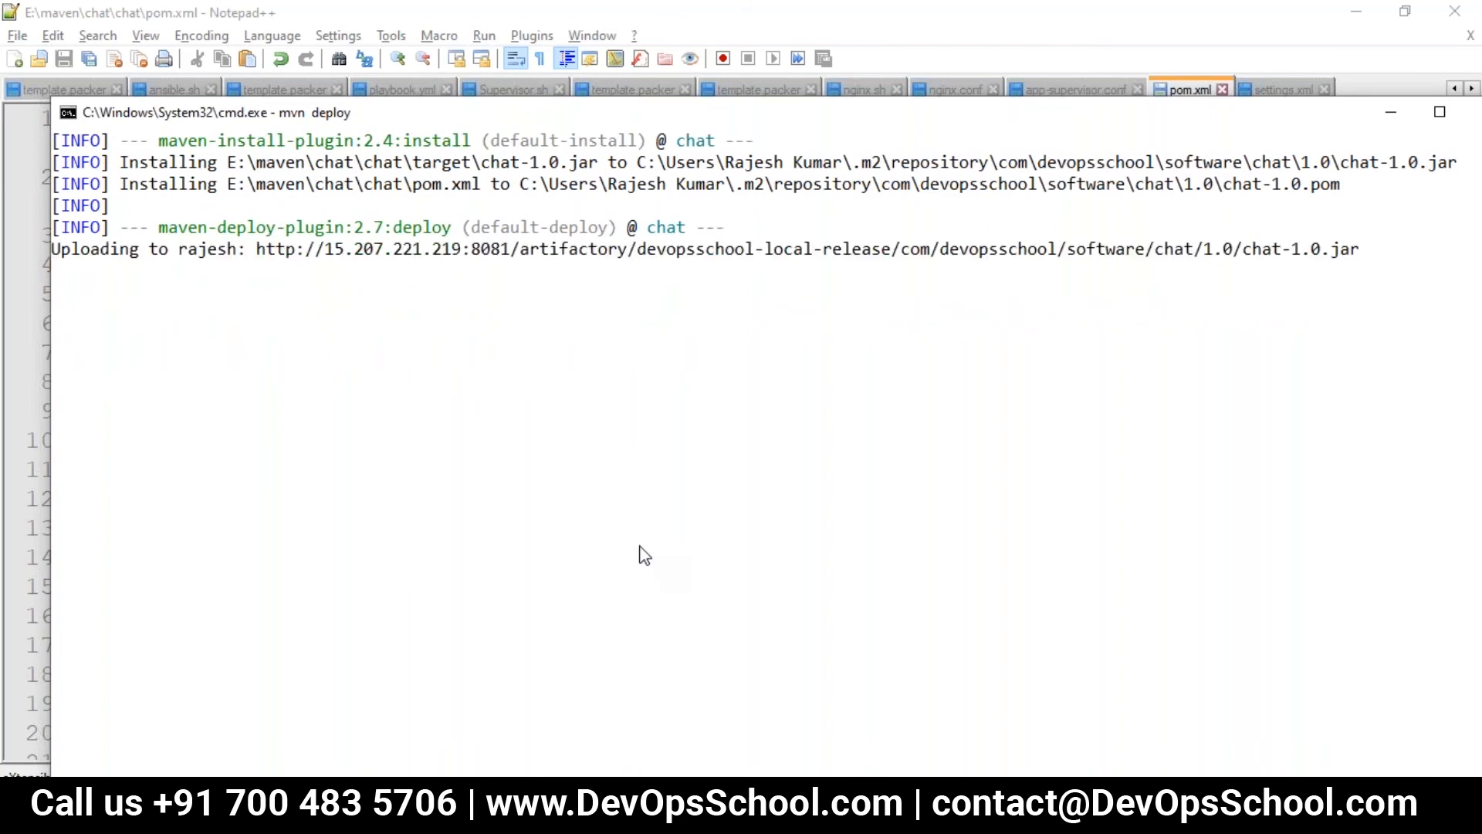
# Examine the chat-1.0 upload lines in the command prompt and let the paused deploy output continue to the end.
pyautogui.moveTo(81, 248); pyautogui.dragTo(294, 291)
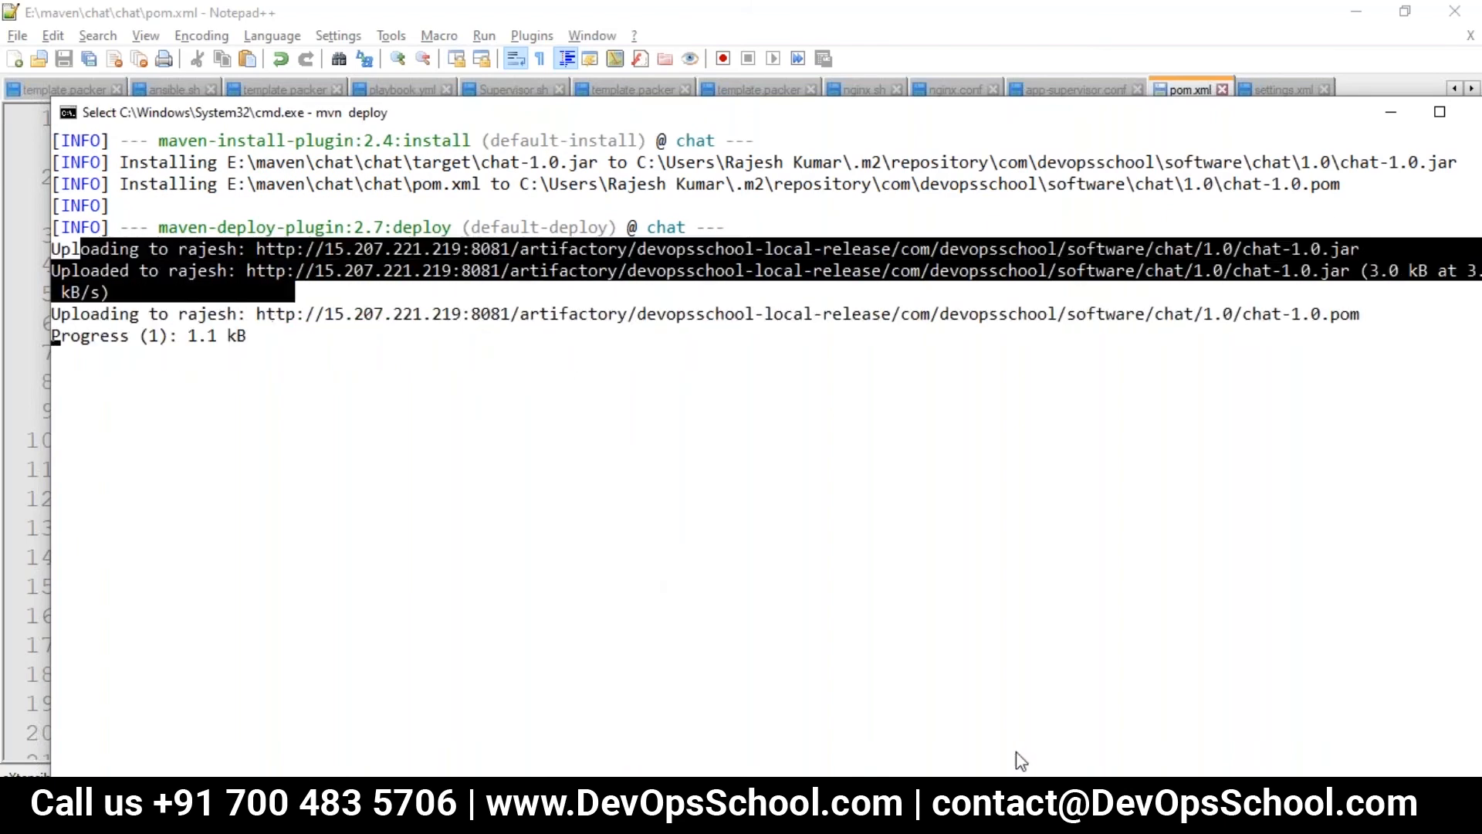
pyautogui.hotkey('alt', 'Tab')
pyautogui.moveTo(366, 354); pyautogui.dragTo(251, 352)
pyautogui.click(309, 393)
pyautogui.hotkey('alt', 'Tab')
pyautogui.scroll(-3, 564, 519)
pyautogui.scroll(1, 564, 519)
pyautogui.press('Return')
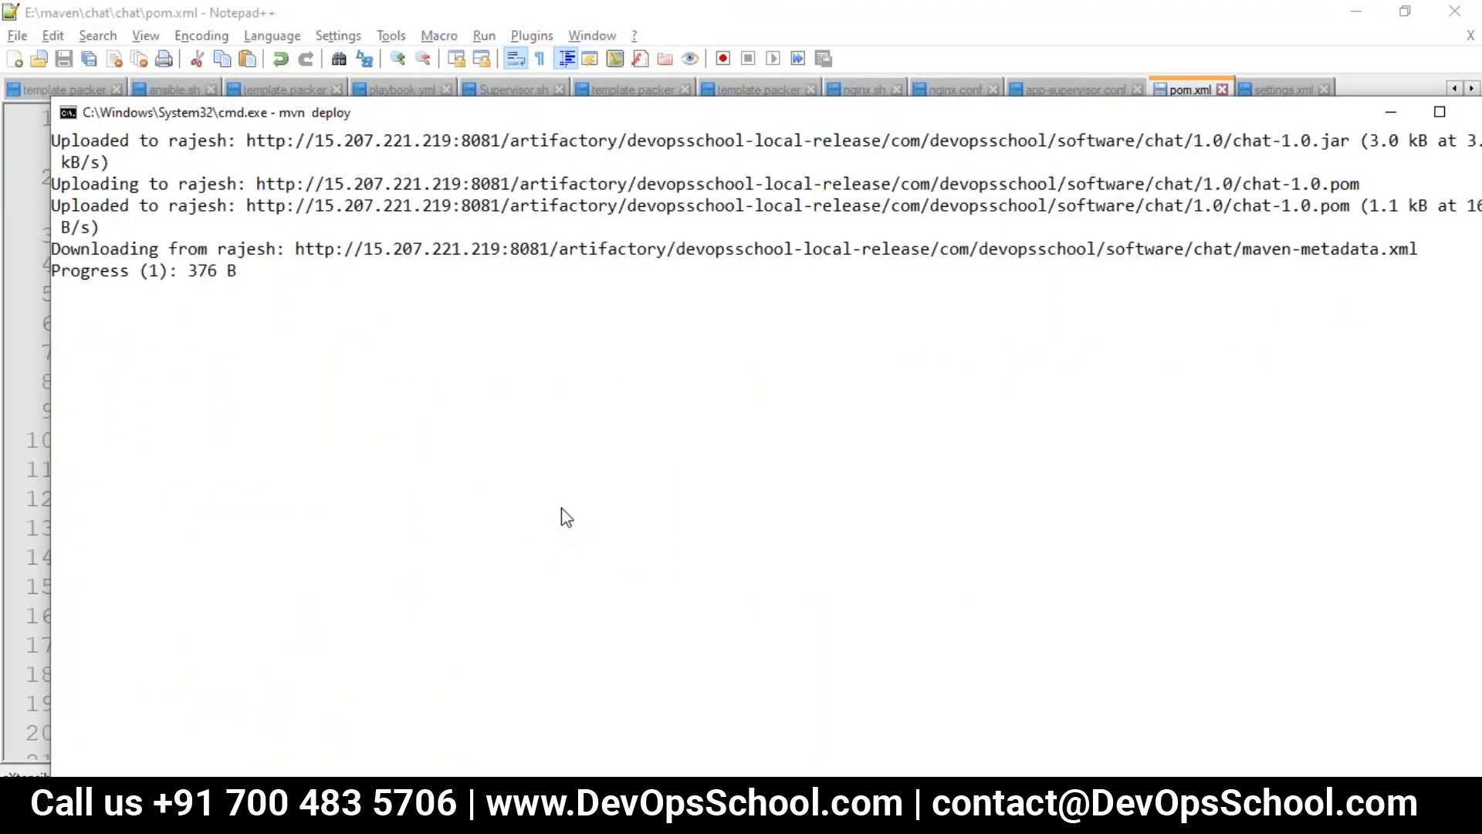
pyautogui.press('Return')
pyautogui.press('Return')
pyautogui.press('Return')
pyautogui.press('Return')
pyautogui.press('Return')
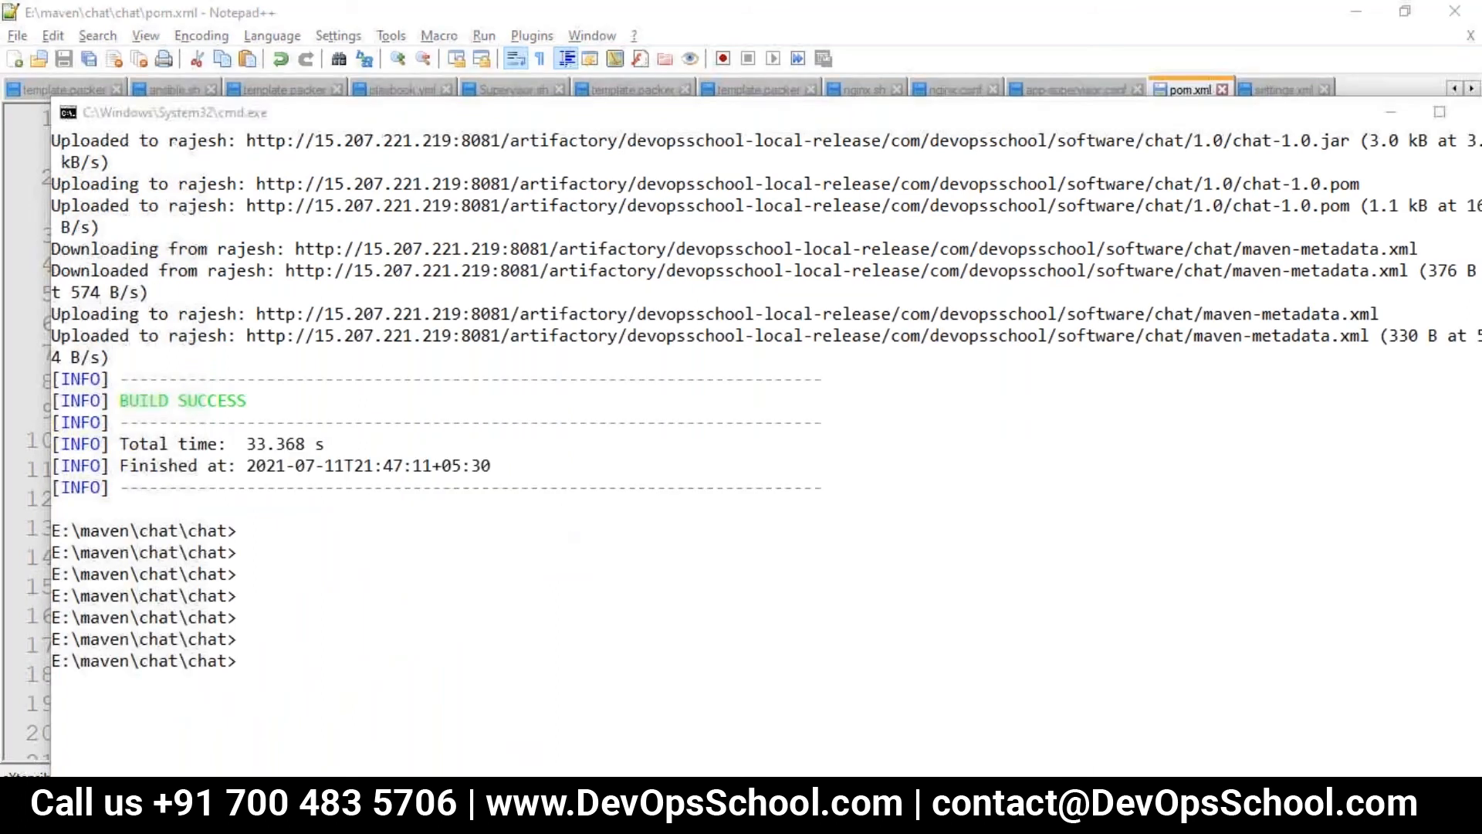
# Switch to Artifactory, collapse devopsschool-local-snapshot and expand devopsschool-local-release down to the chat 1.0 folder to examine its files.
pyautogui.hotkey('alt', 'Tab')
pyautogui.scroll(3, 433, 444)
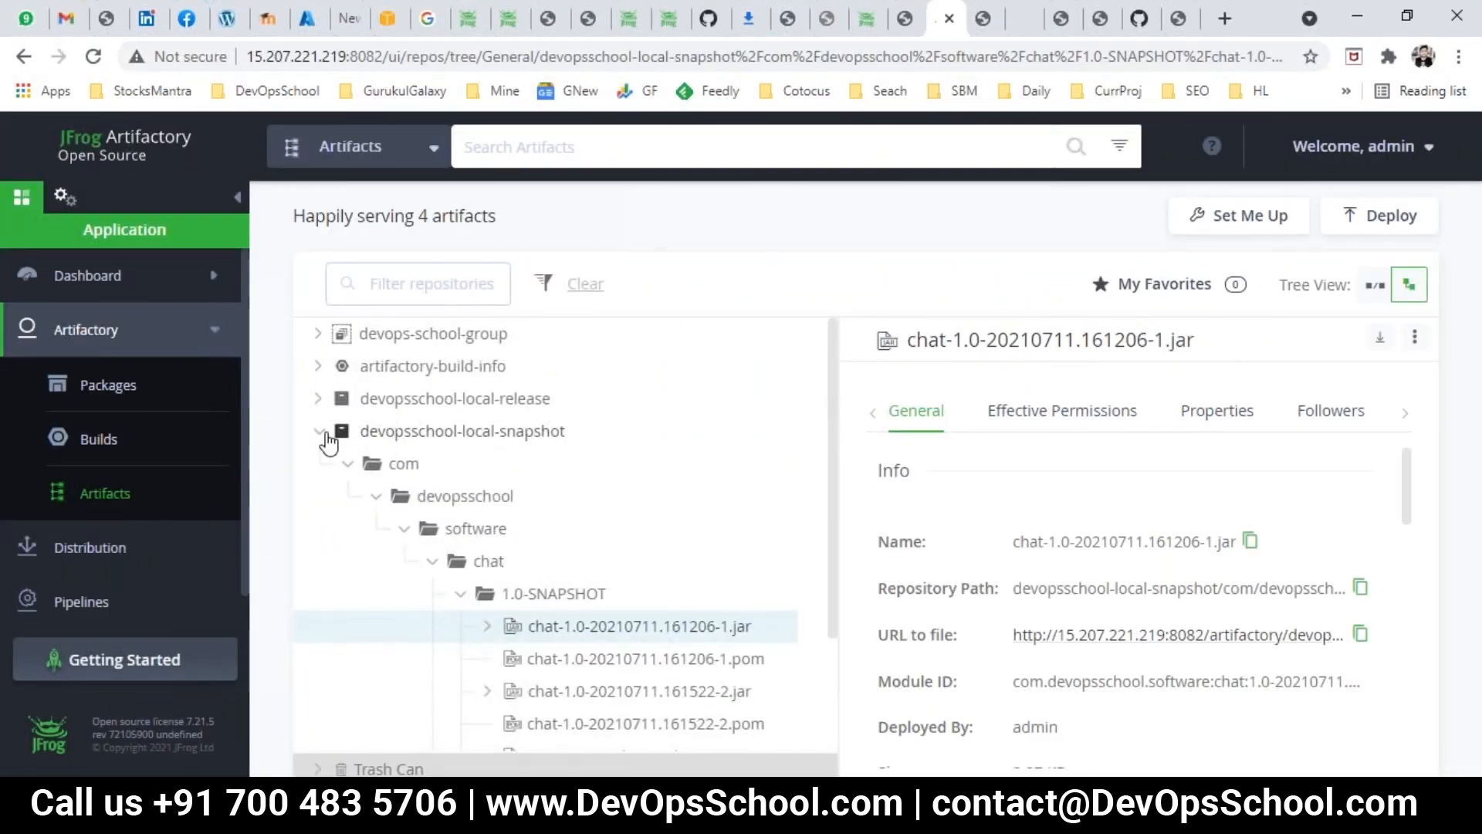
pyautogui.click(315, 423)
pyautogui.click(316, 400)
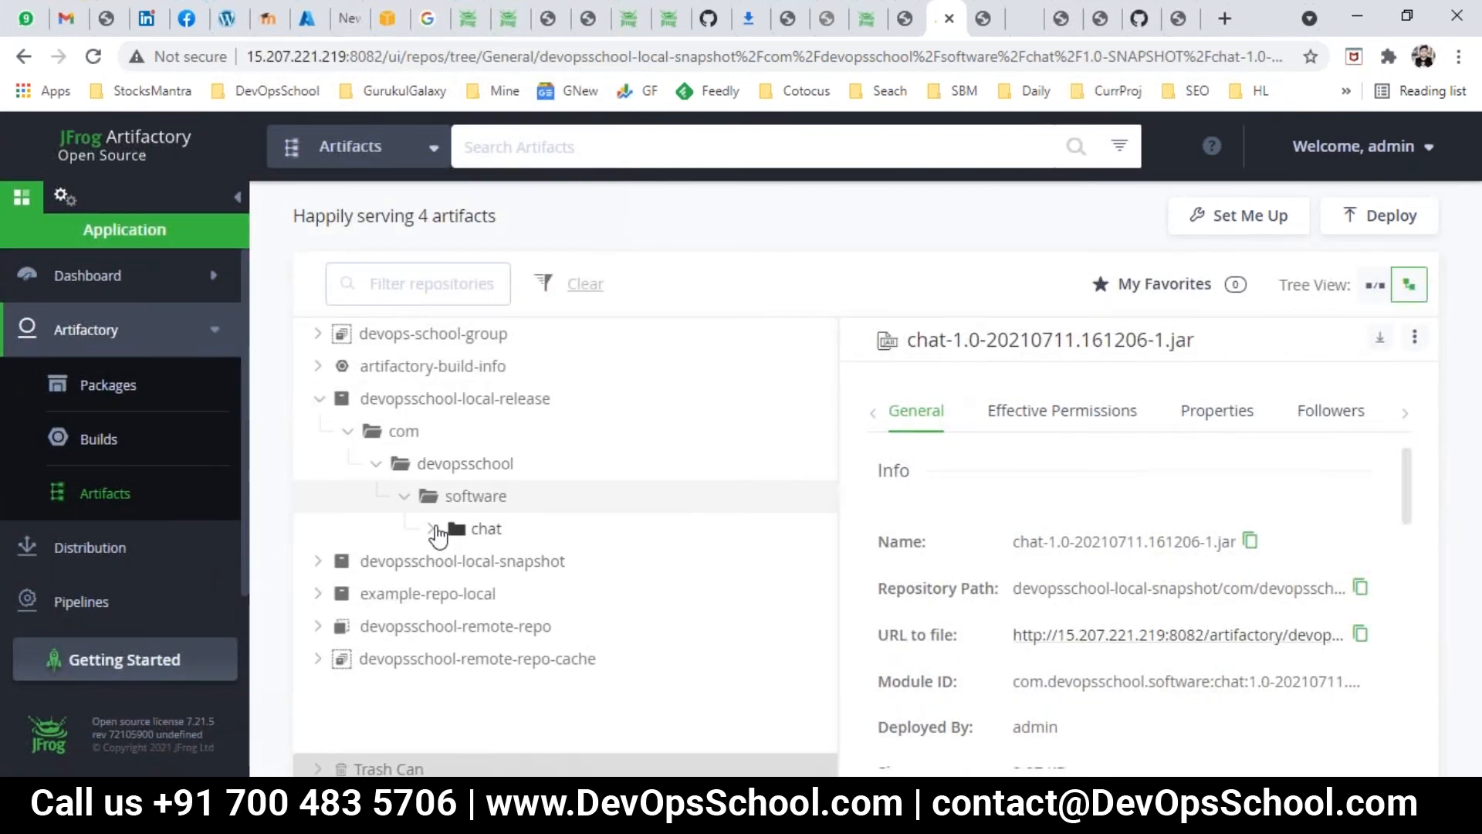
pyautogui.click(435, 531)
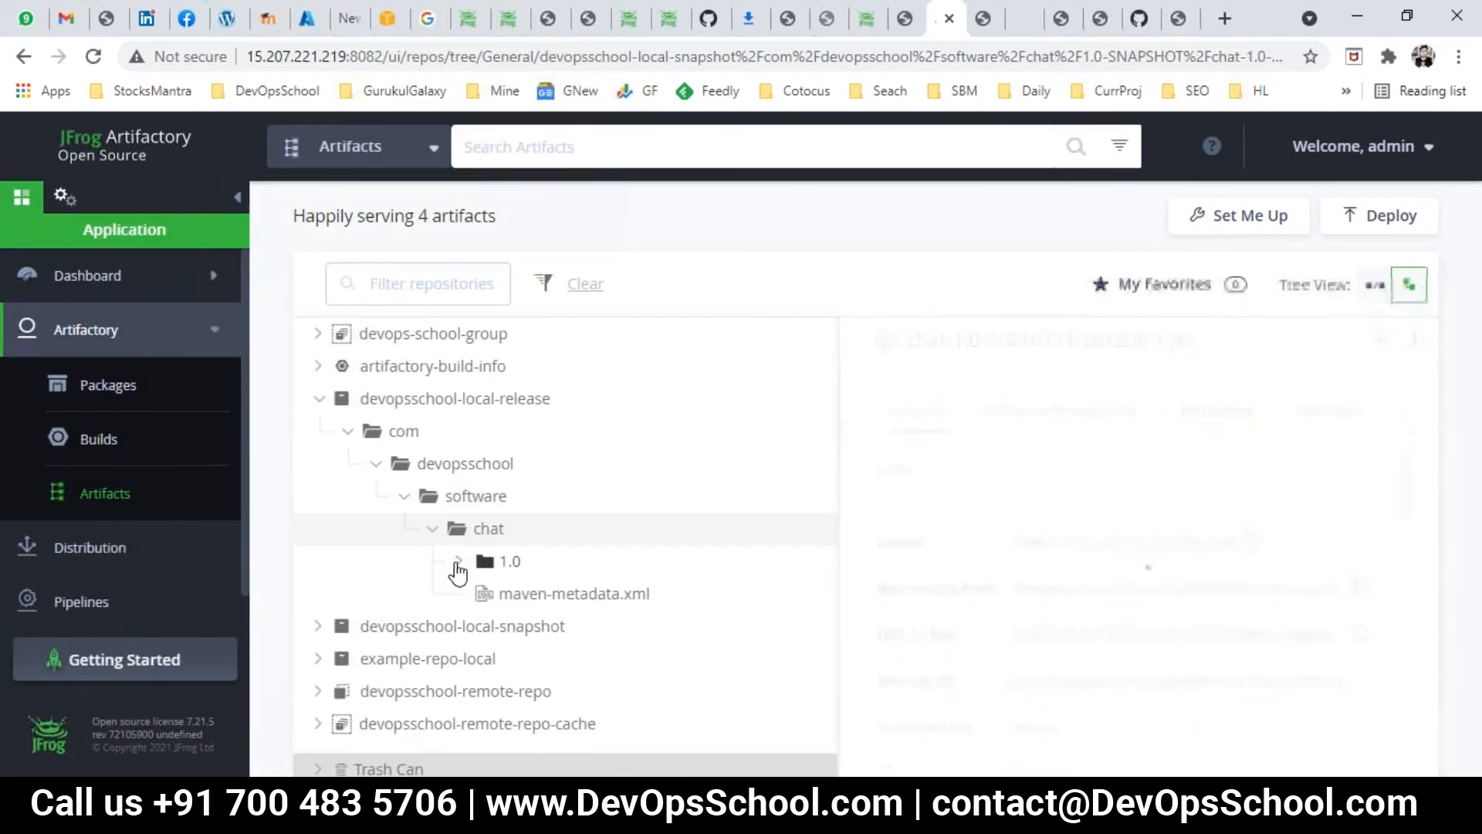
pyautogui.click(459, 563)
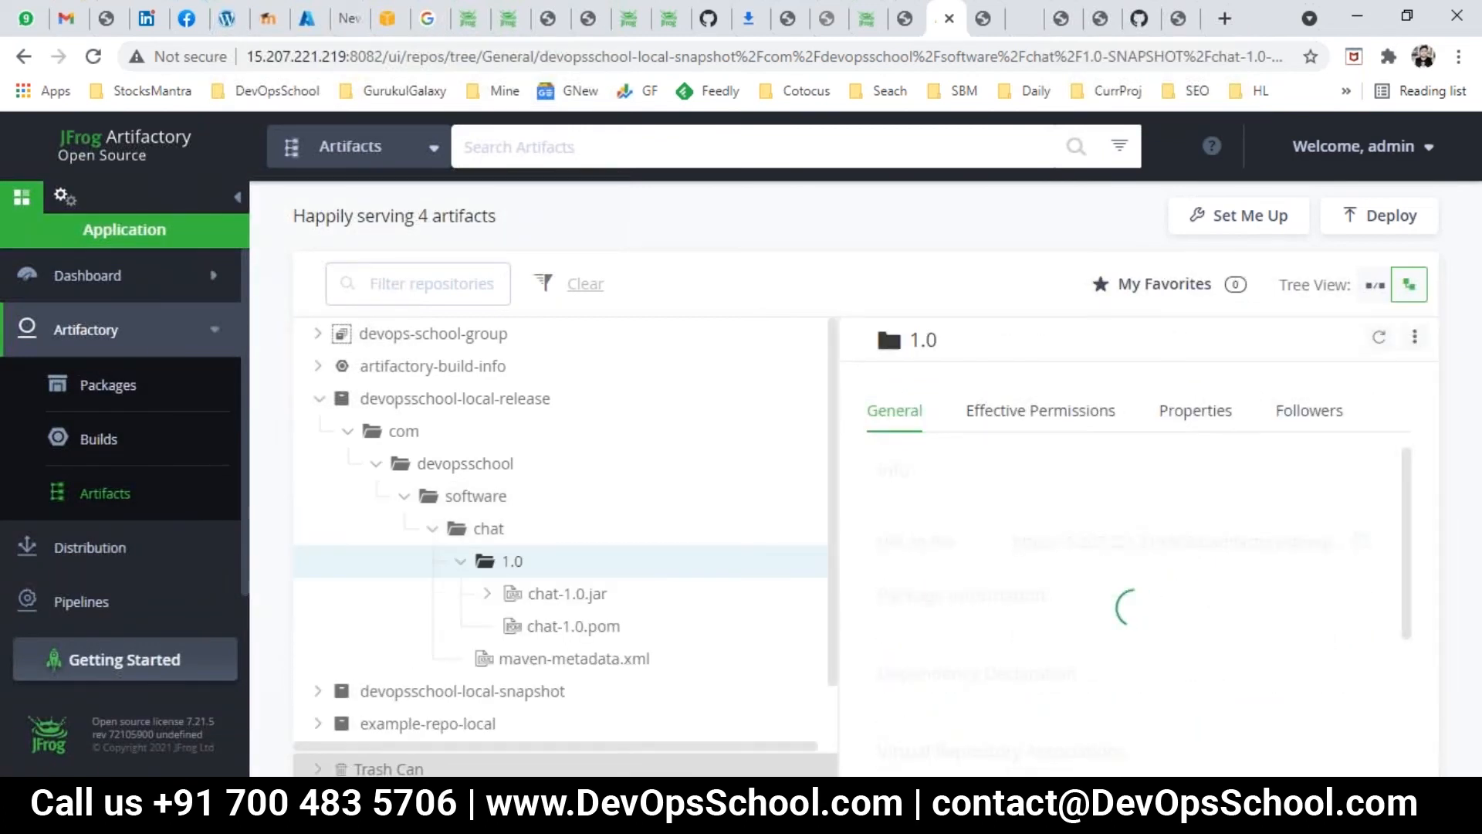
# Switch to the command prompt, run mvn deploy again for version 1.0 and highlight the deploy plugin's upload output.
pyautogui.hotkey('alt', 'Tab')
pyautogui.write('mvn deploy')
pyautogui.press('Return')
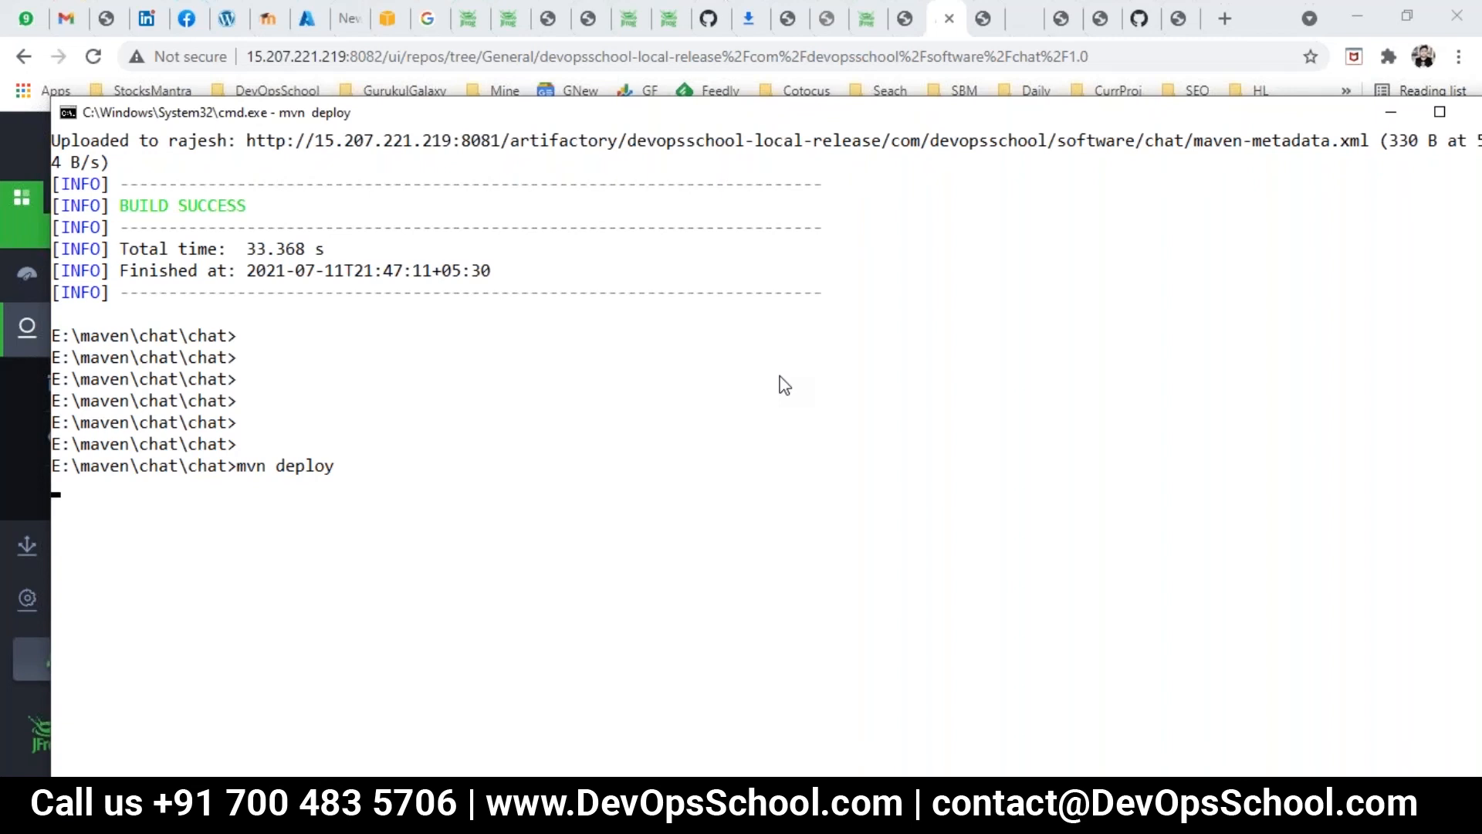
pyautogui.scroll(-1, 768, 413)
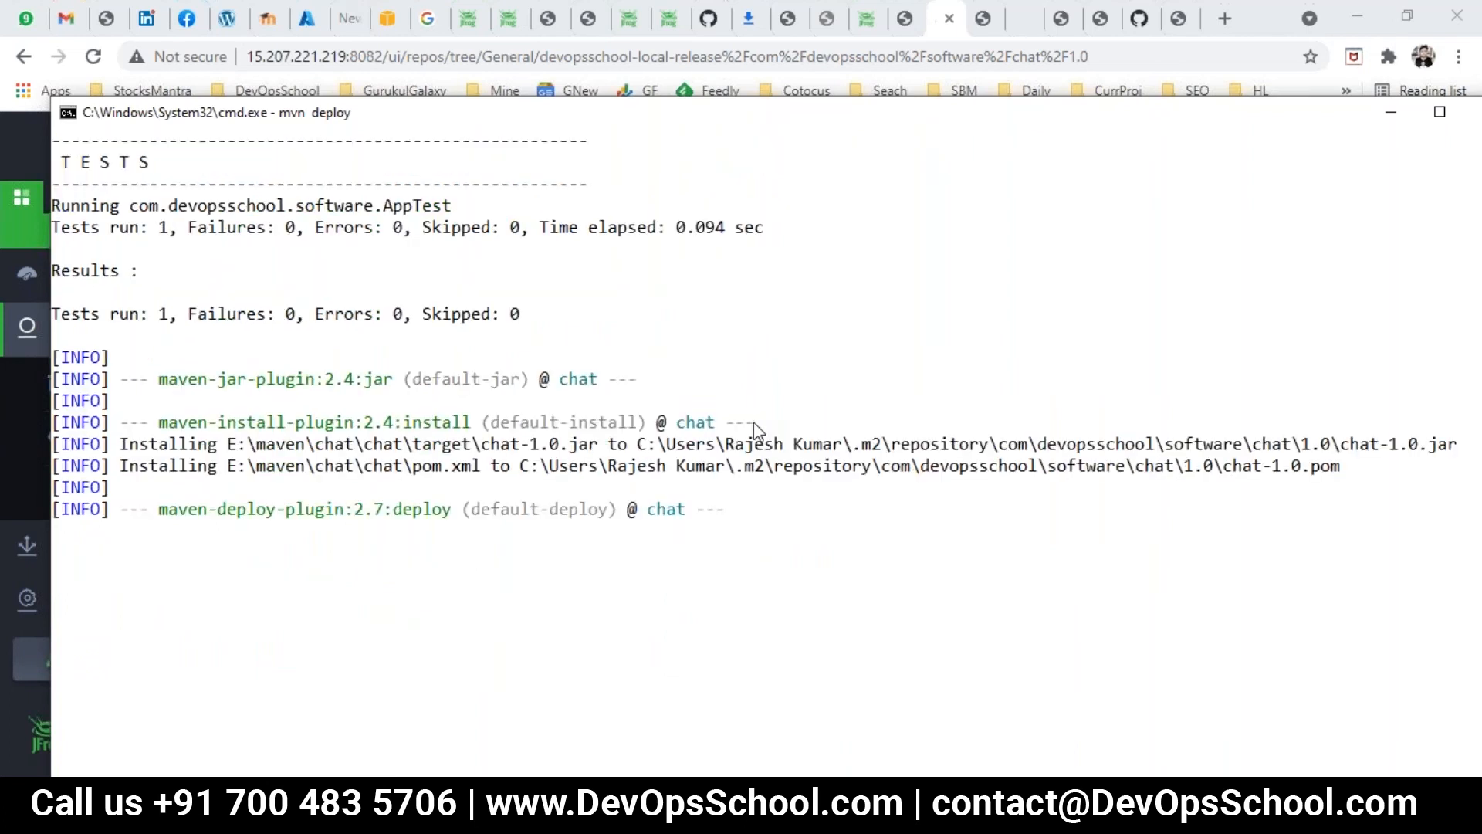
pyautogui.scroll(-3, 747, 426)
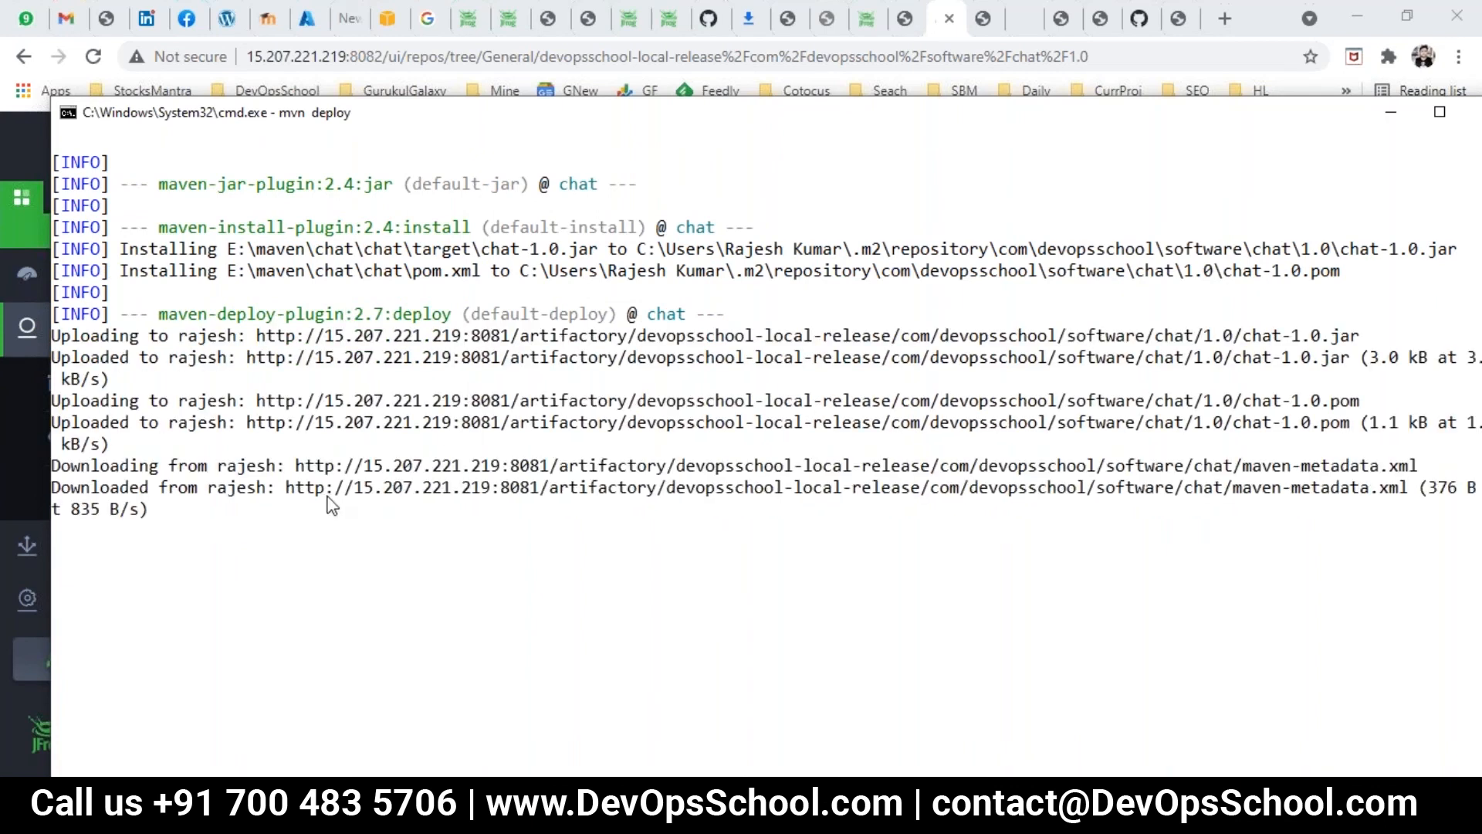
pyautogui.moveTo(120, 292); pyautogui.dragTo(534, 555)
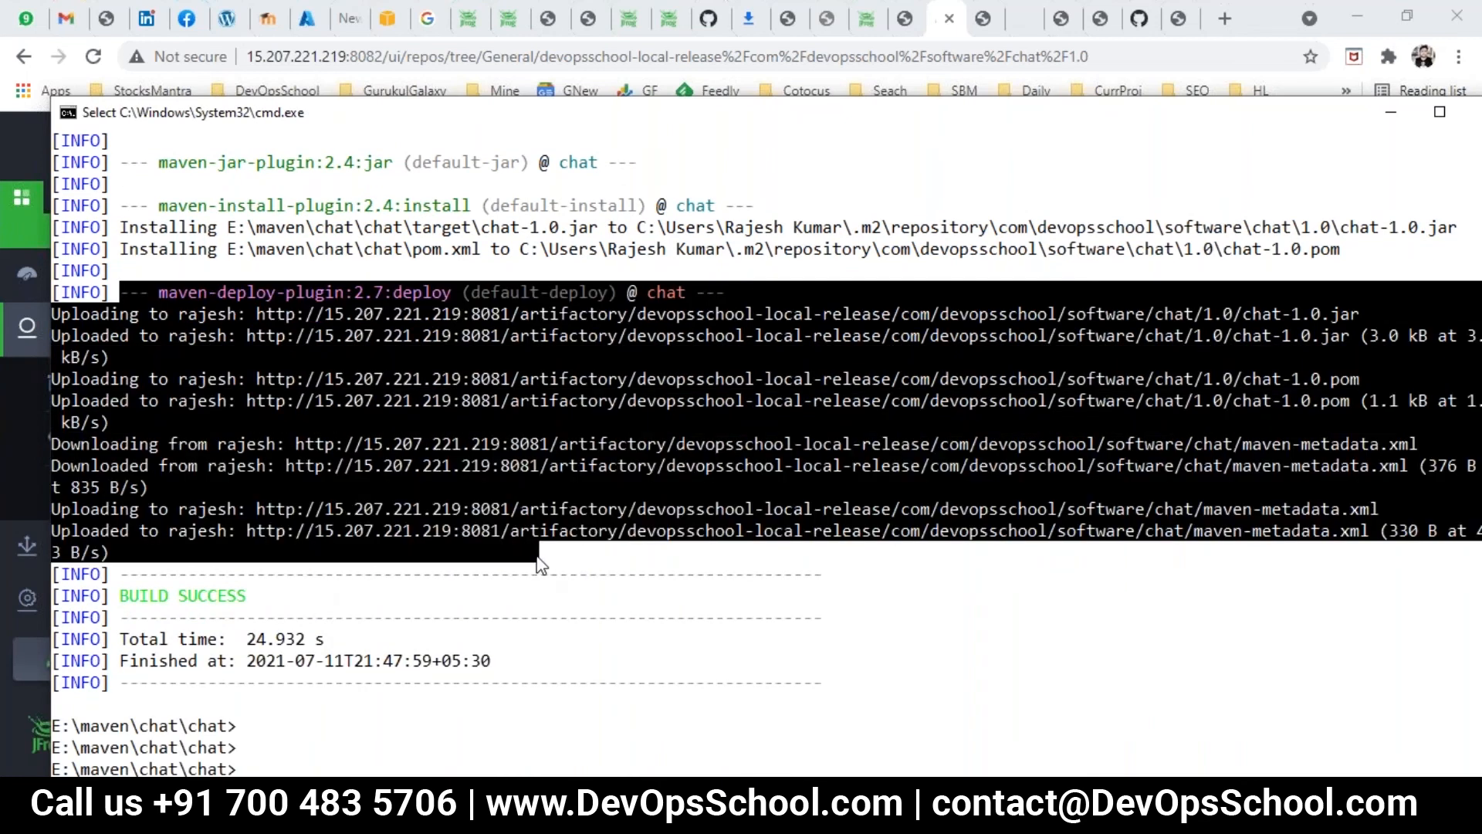
# Return to Artifactory and open the devopsschool-local-release repository's settings from the local repositories in Administration.
pyautogui.hotkey('alt', 'Tab')
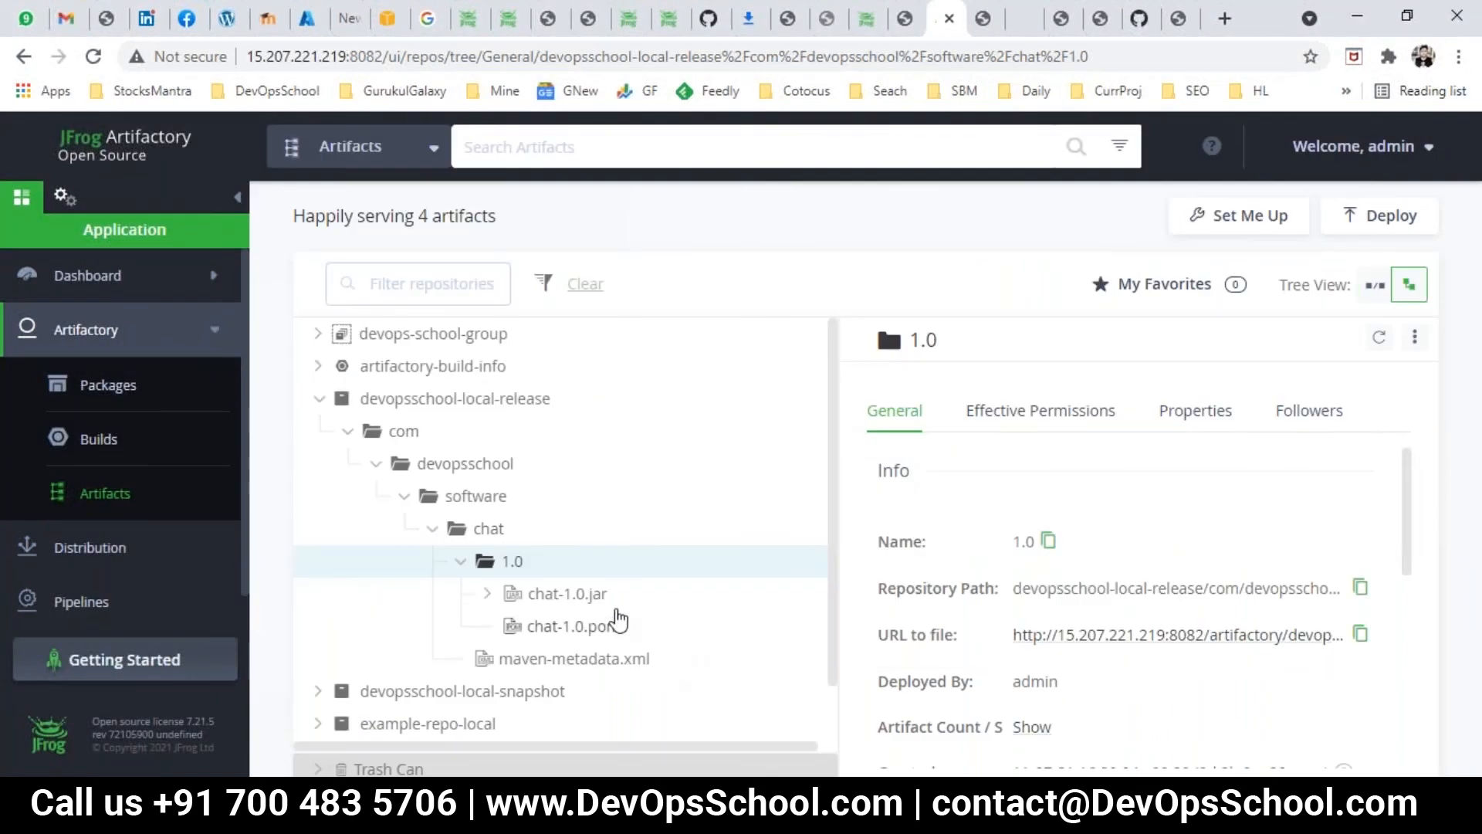
pyautogui.scroll(-1, 602, 602)
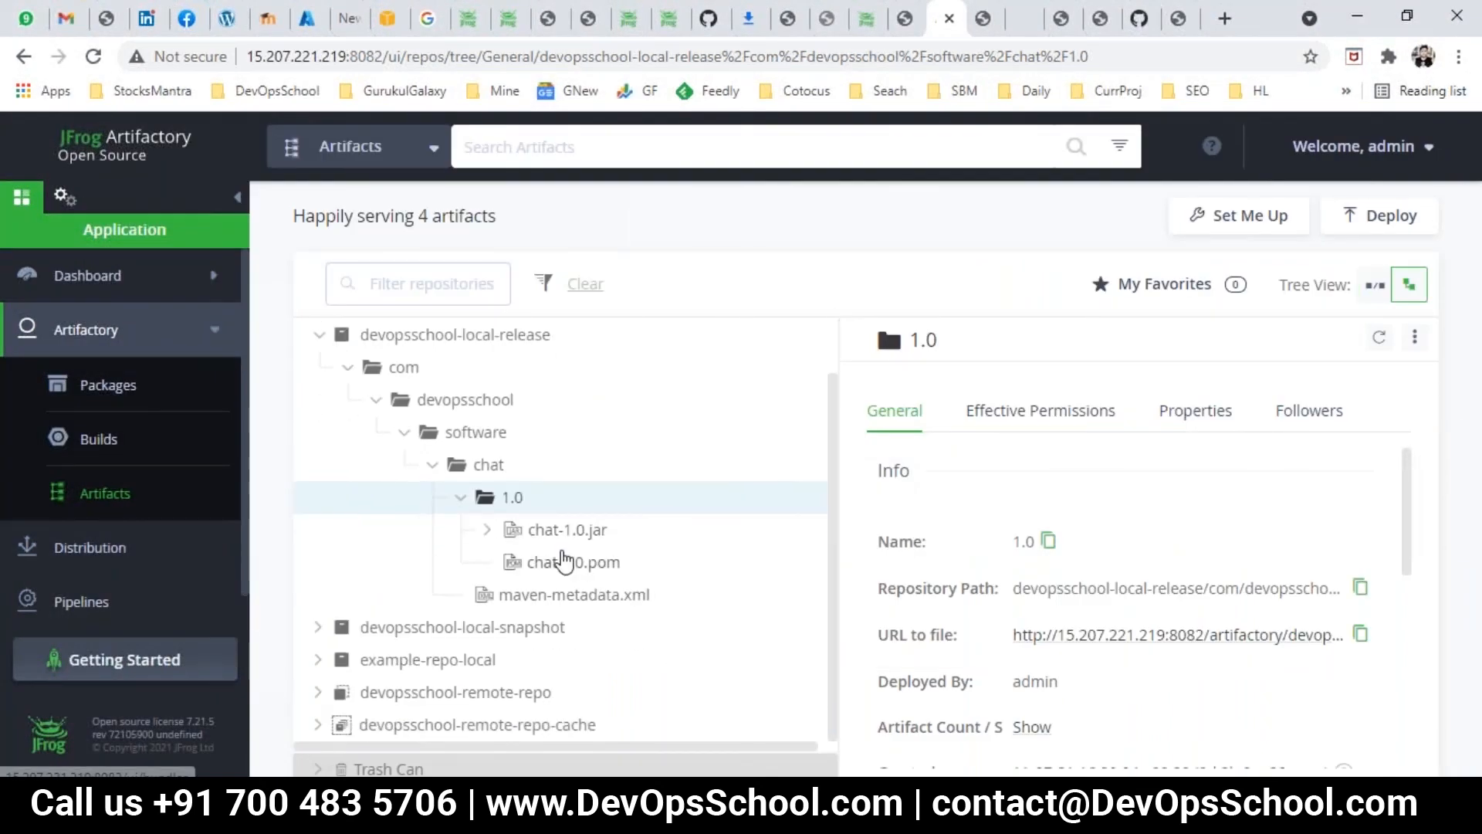
pyautogui.click(58, 197)
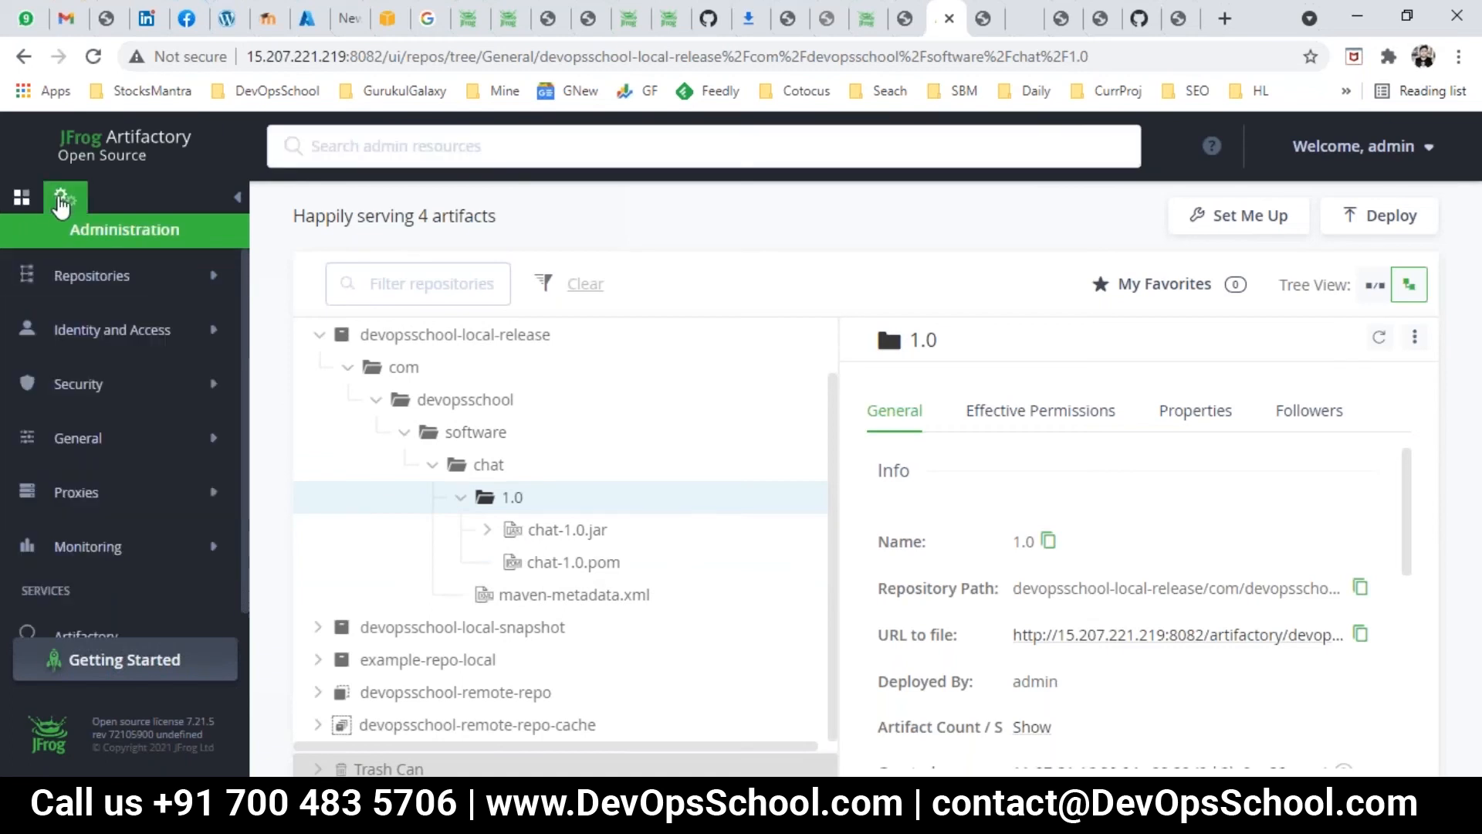
pyautogui.click(72, 288)
pyautogui.click(80, 332)
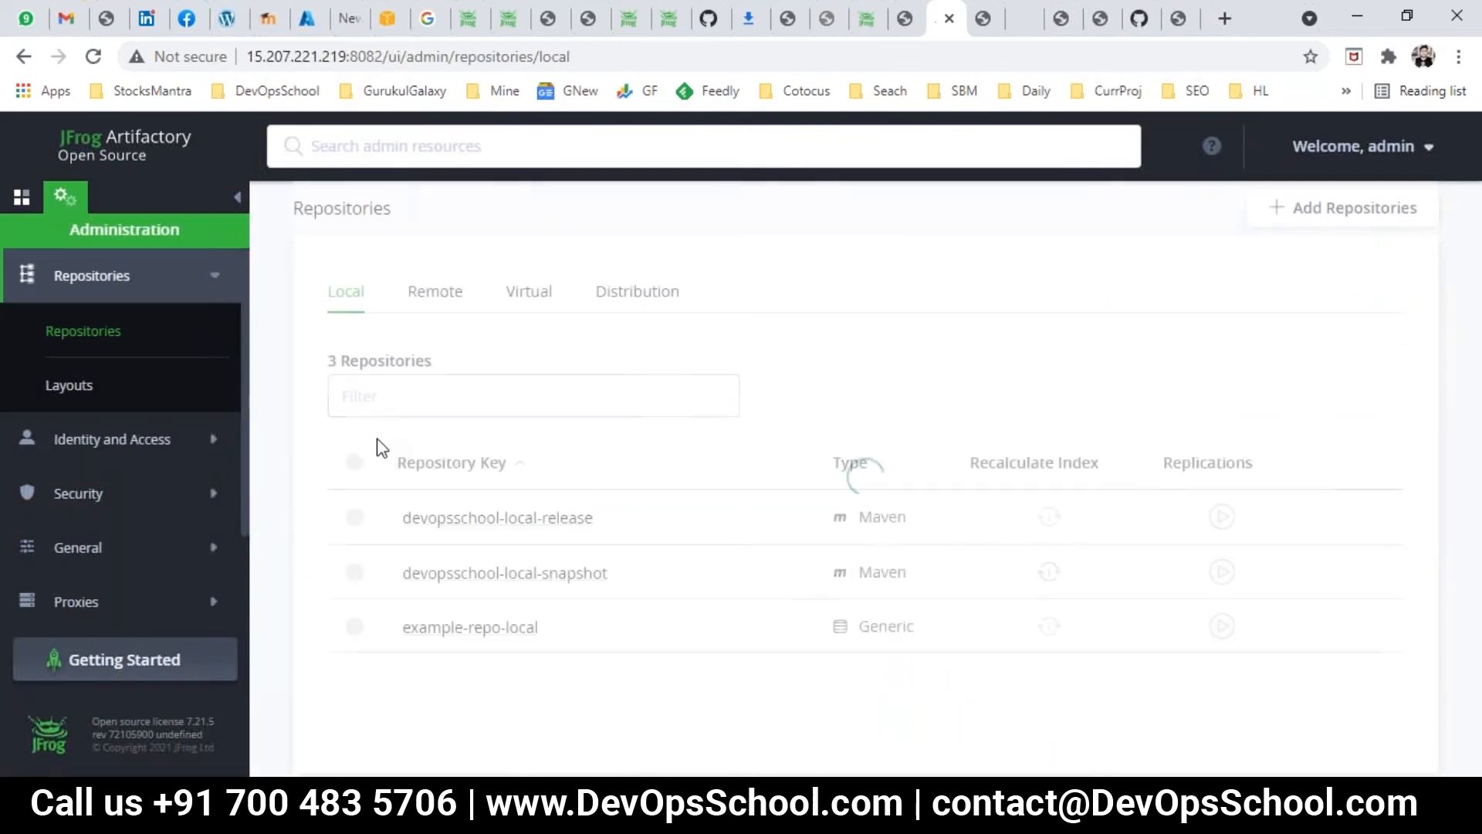
pyautogui.click(519, 524)
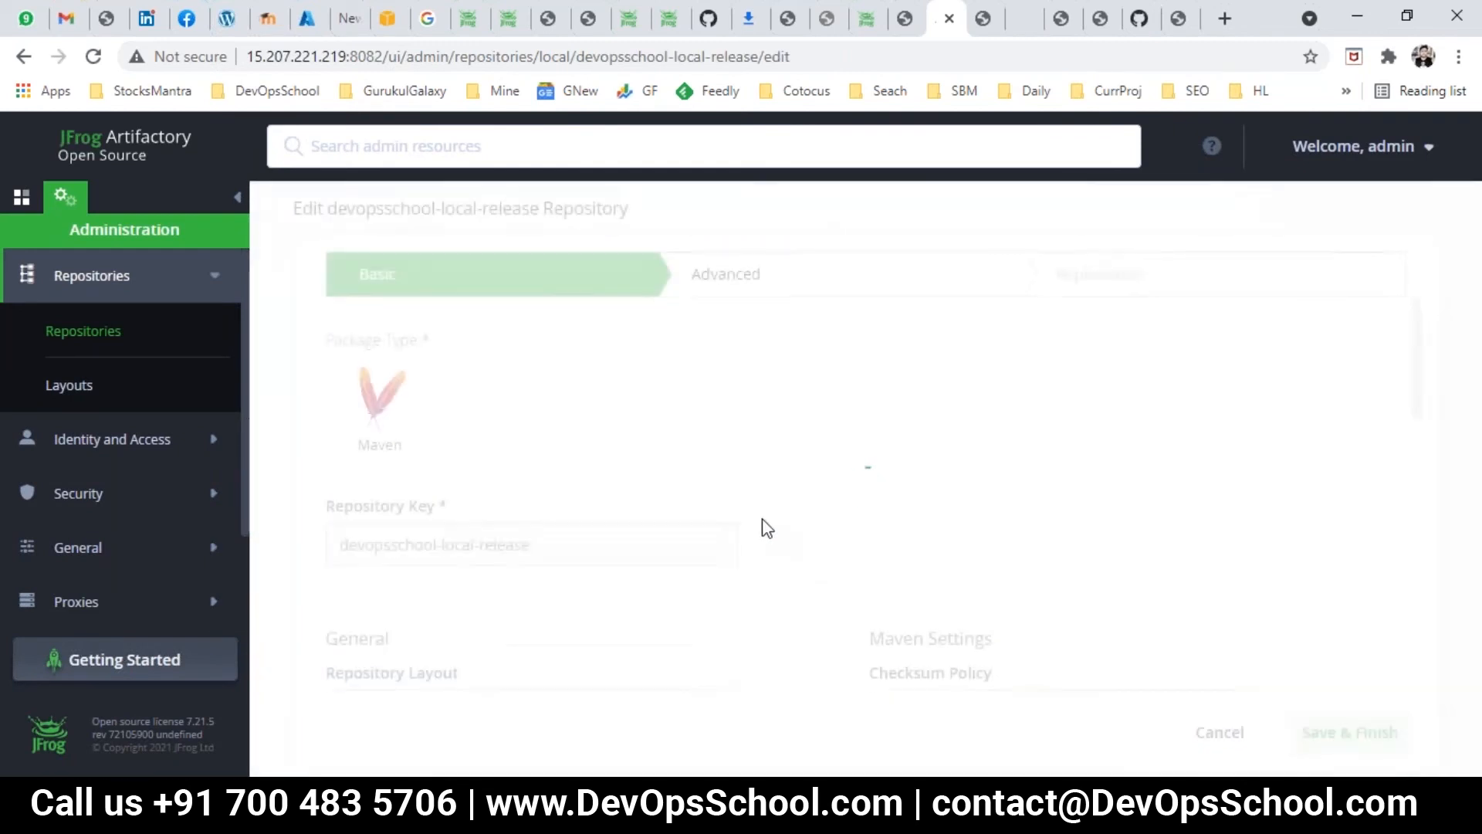
# Examine the release repository's basic settings, including the Maven Snapshot Version Behavior choices and the release and snapshot handling options.
pyautogui.scroll(-4, 767, 528)
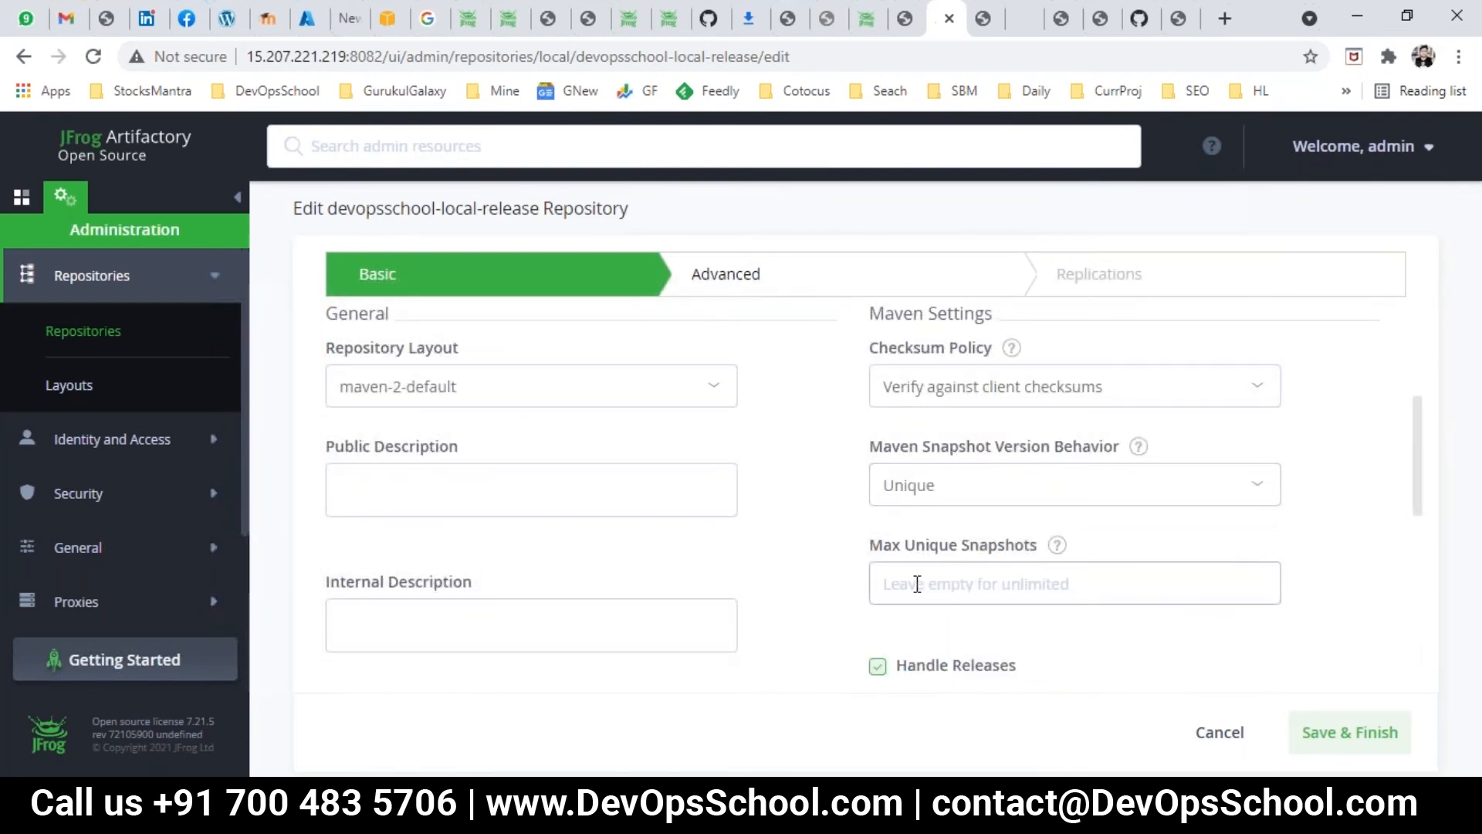
pyautogui.scroll(-1, 857, 572)
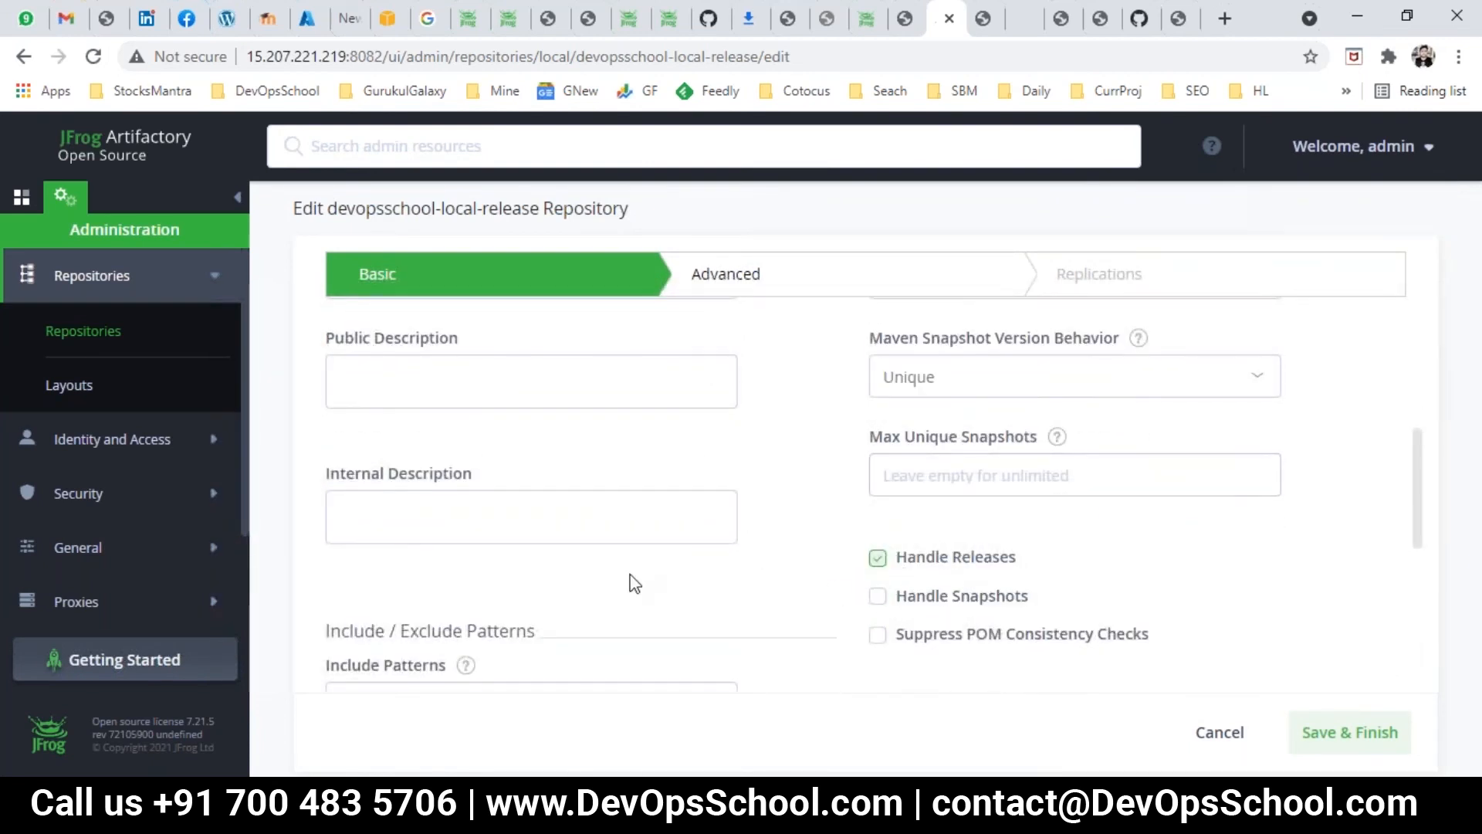
pyautogui.scroll(2, 635, 585)
pyautogui.scroll(-1, 822, 620)
pyautogui.scroll(-1, 822, 619)
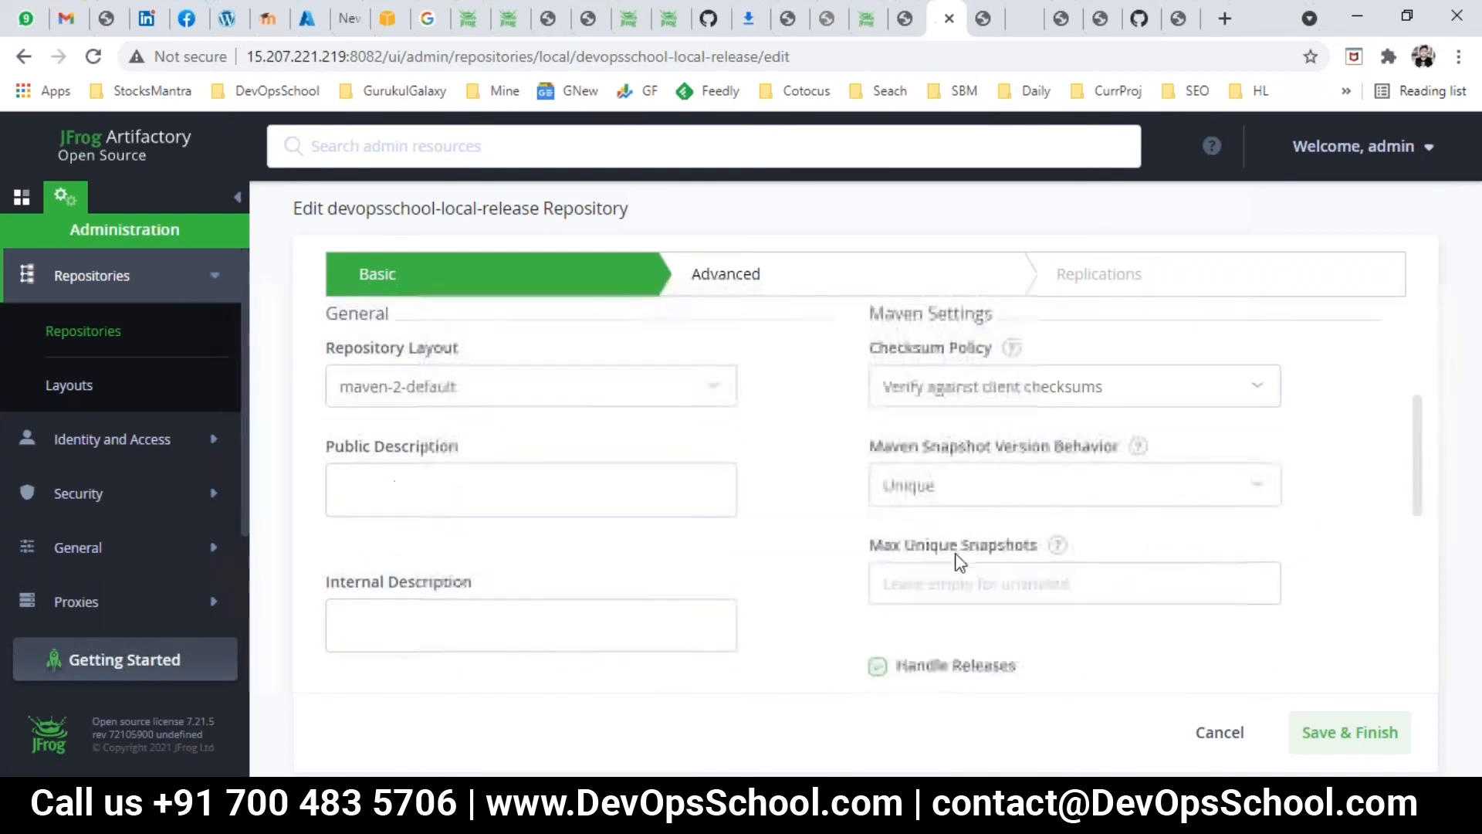
pyautogui.click(952, 498)
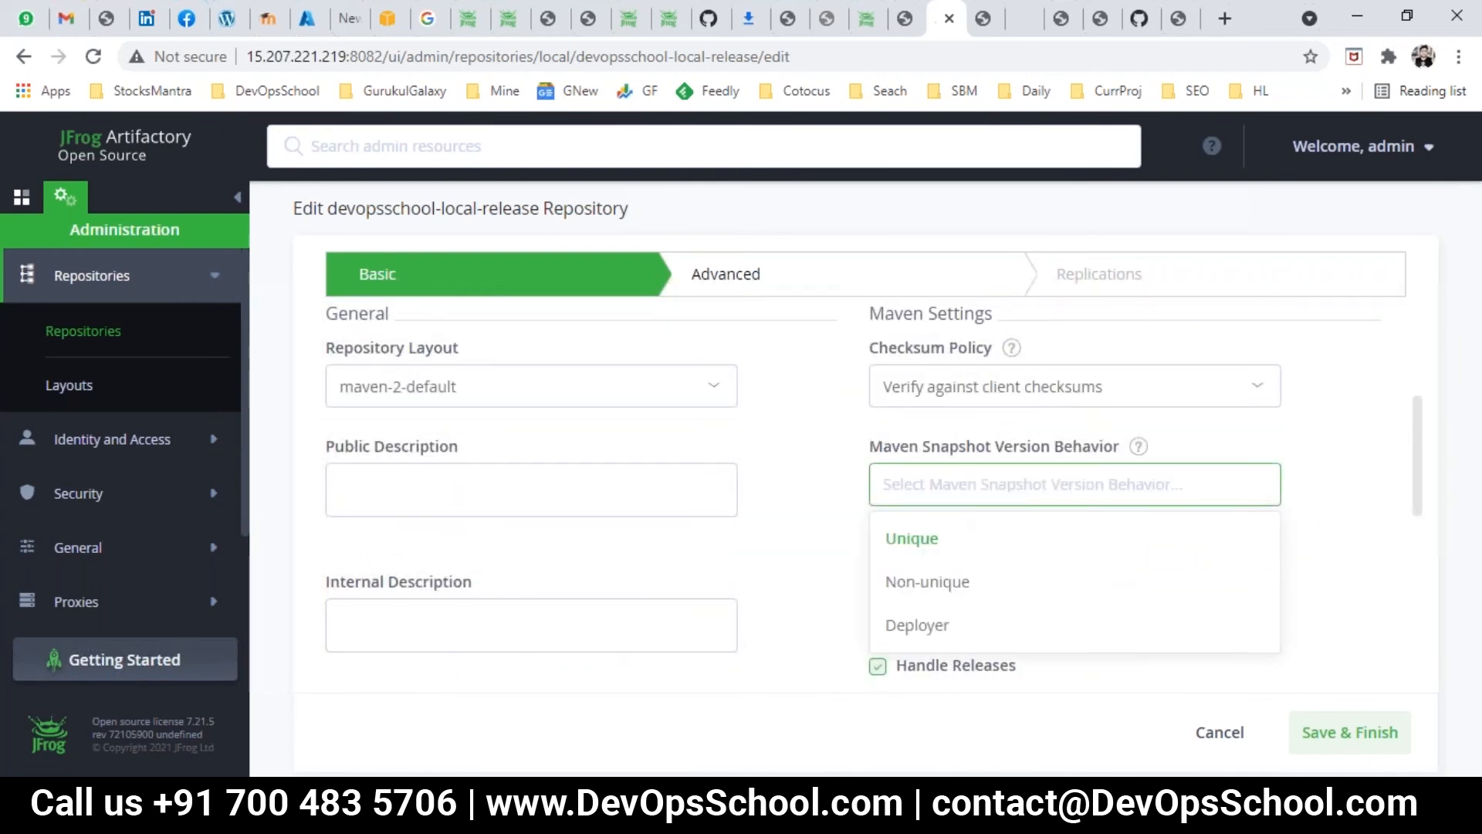
pyautogui.click(829, 512)
pyautogui.scroll(-3, 840, 519)
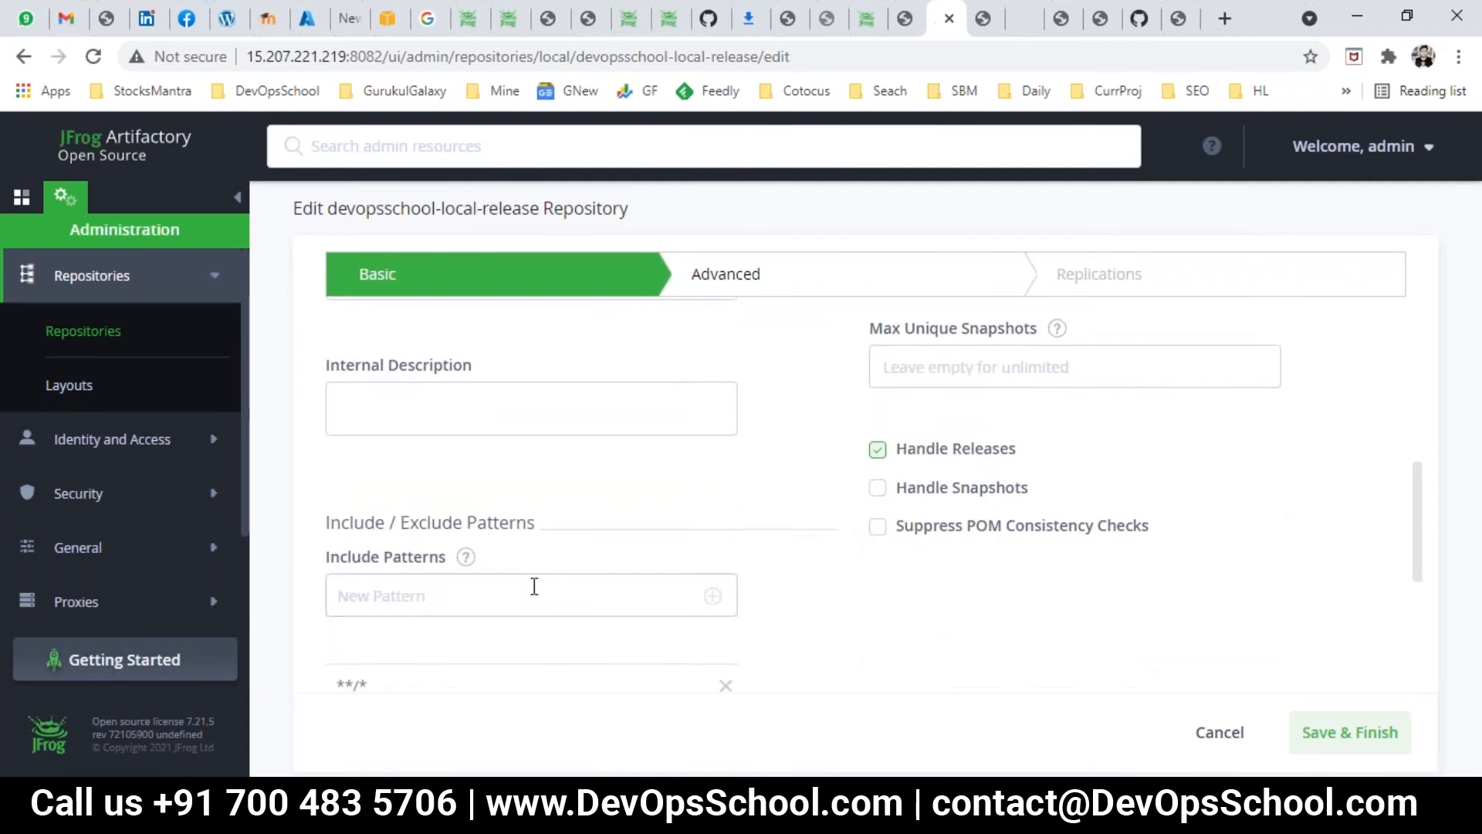
pyautogui.scroll(3, 953, 571)
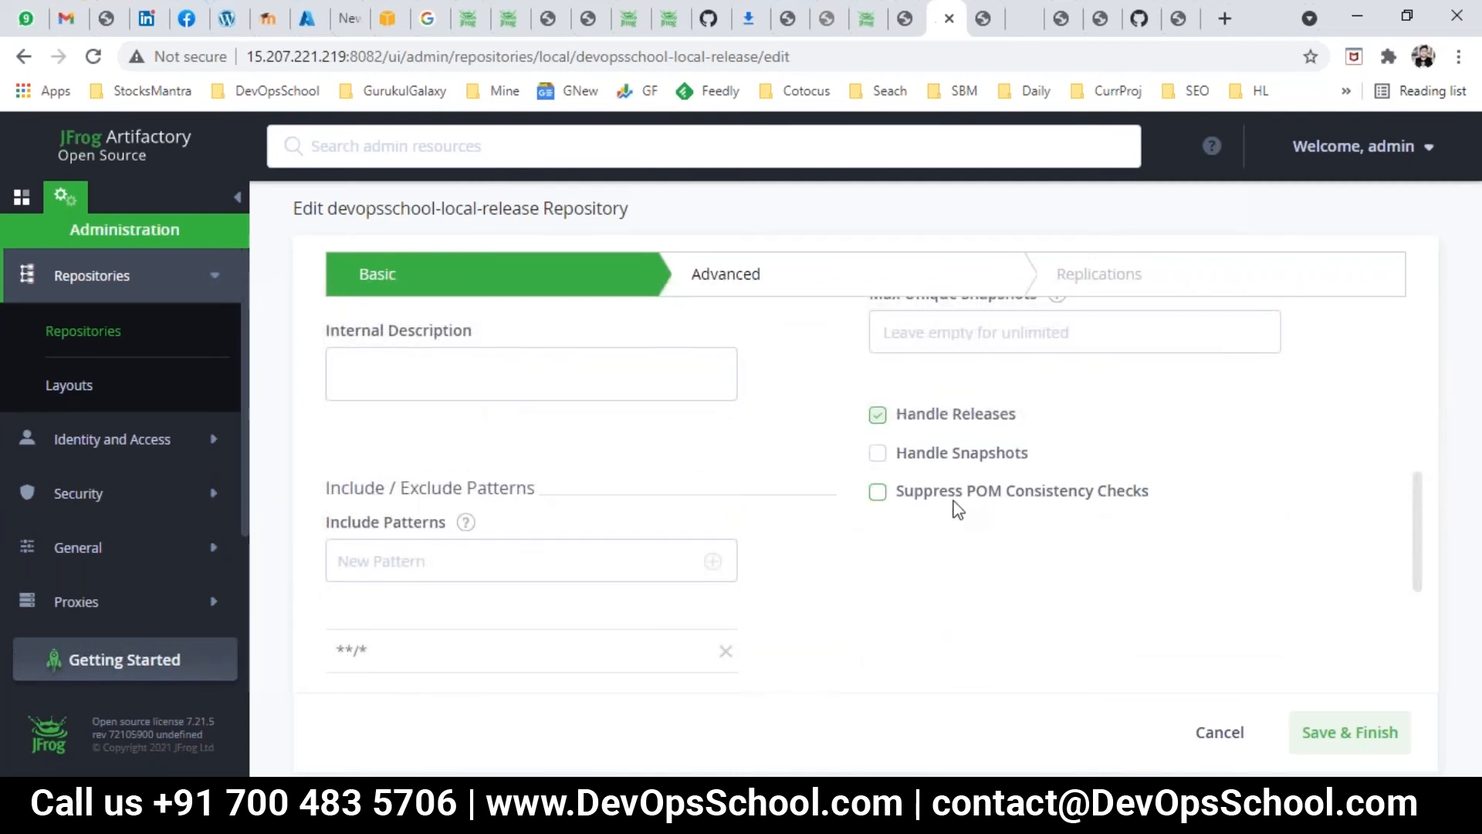
pyautogui.scroll(-4, 960, 532)
pyautogui.scroll(3, 961, 540)
pyautogui.scroll(5, 961, 542)
pyautogui.scroll(5, 940, 564)
# Review the release repository's advanced settings and return to its basic settings.
pyautogui.click(721, 277)
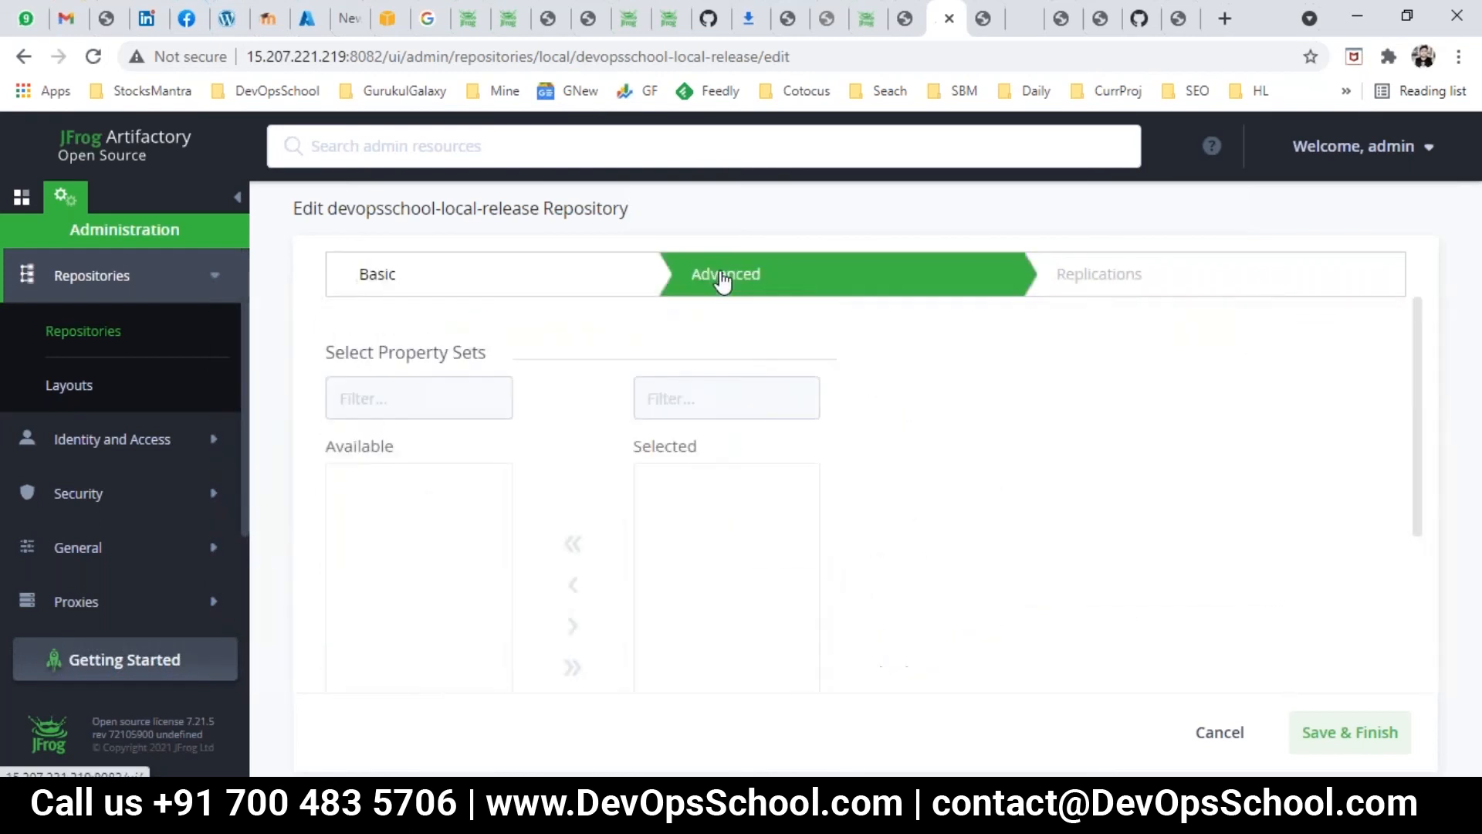
pyautogui.scroll(-3, 837, 528)
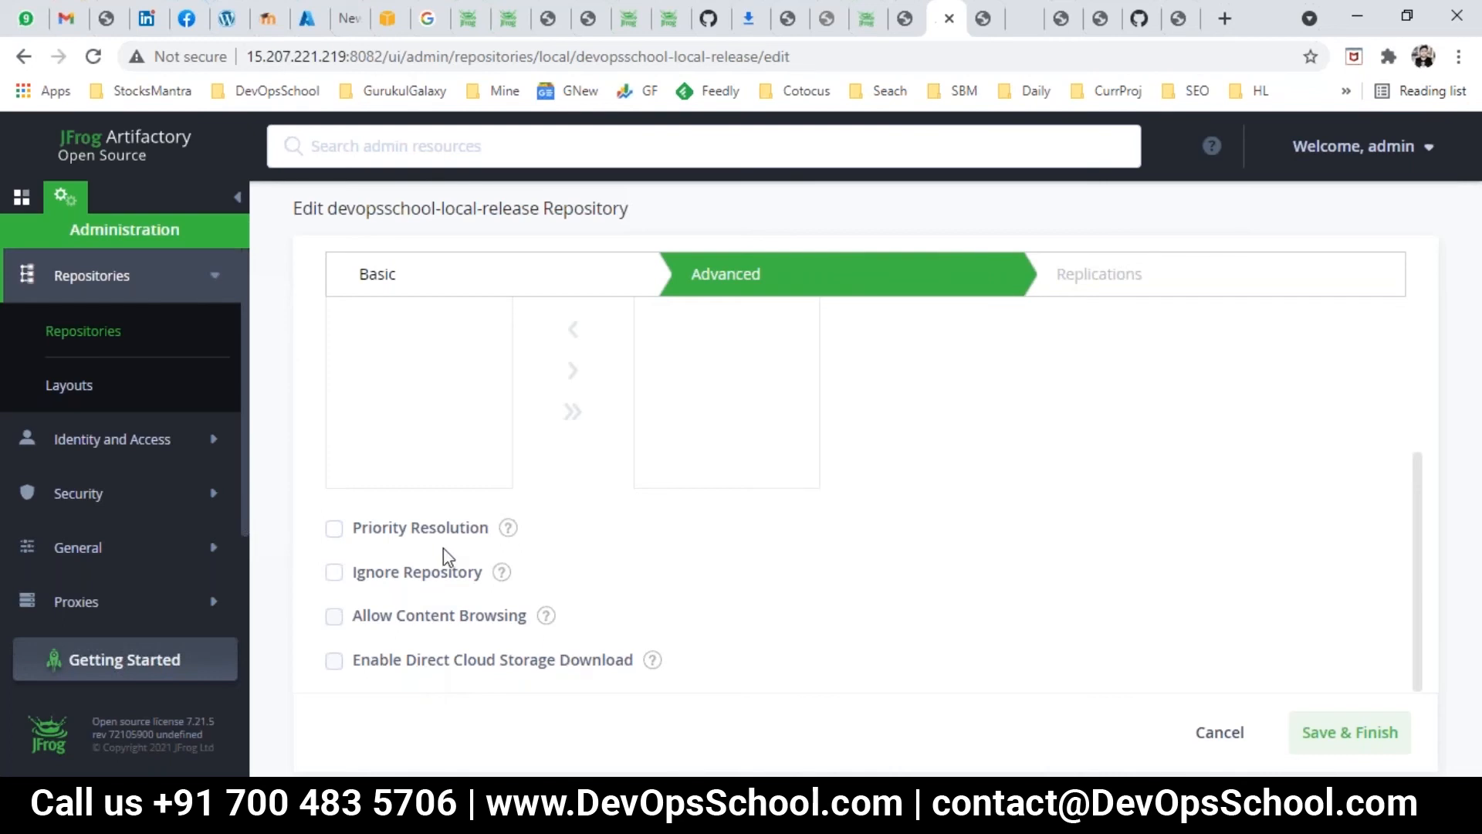
pyautogui.scroll(3, 441, 575)
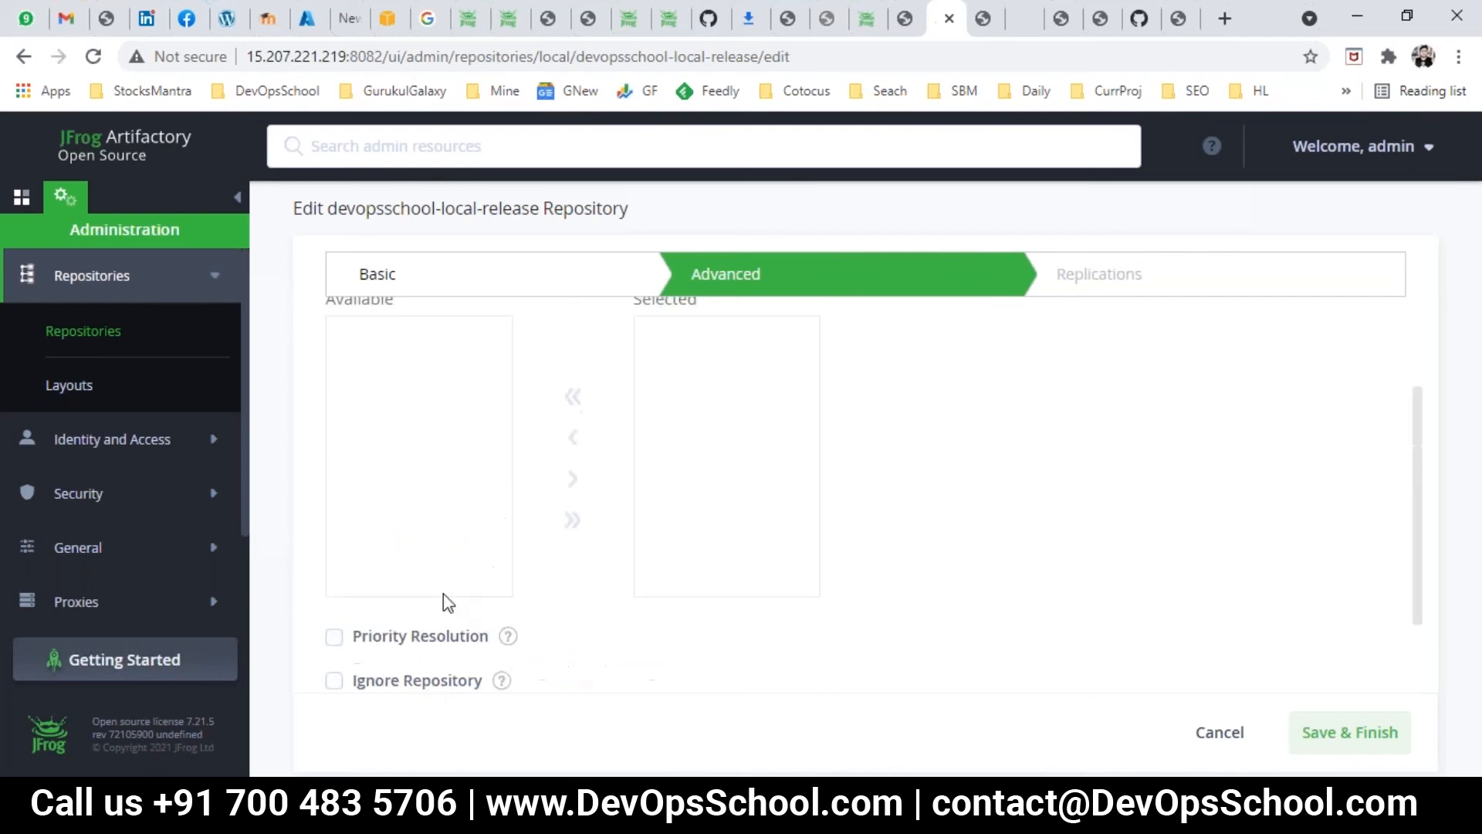
pyautogui.click(367, 270)
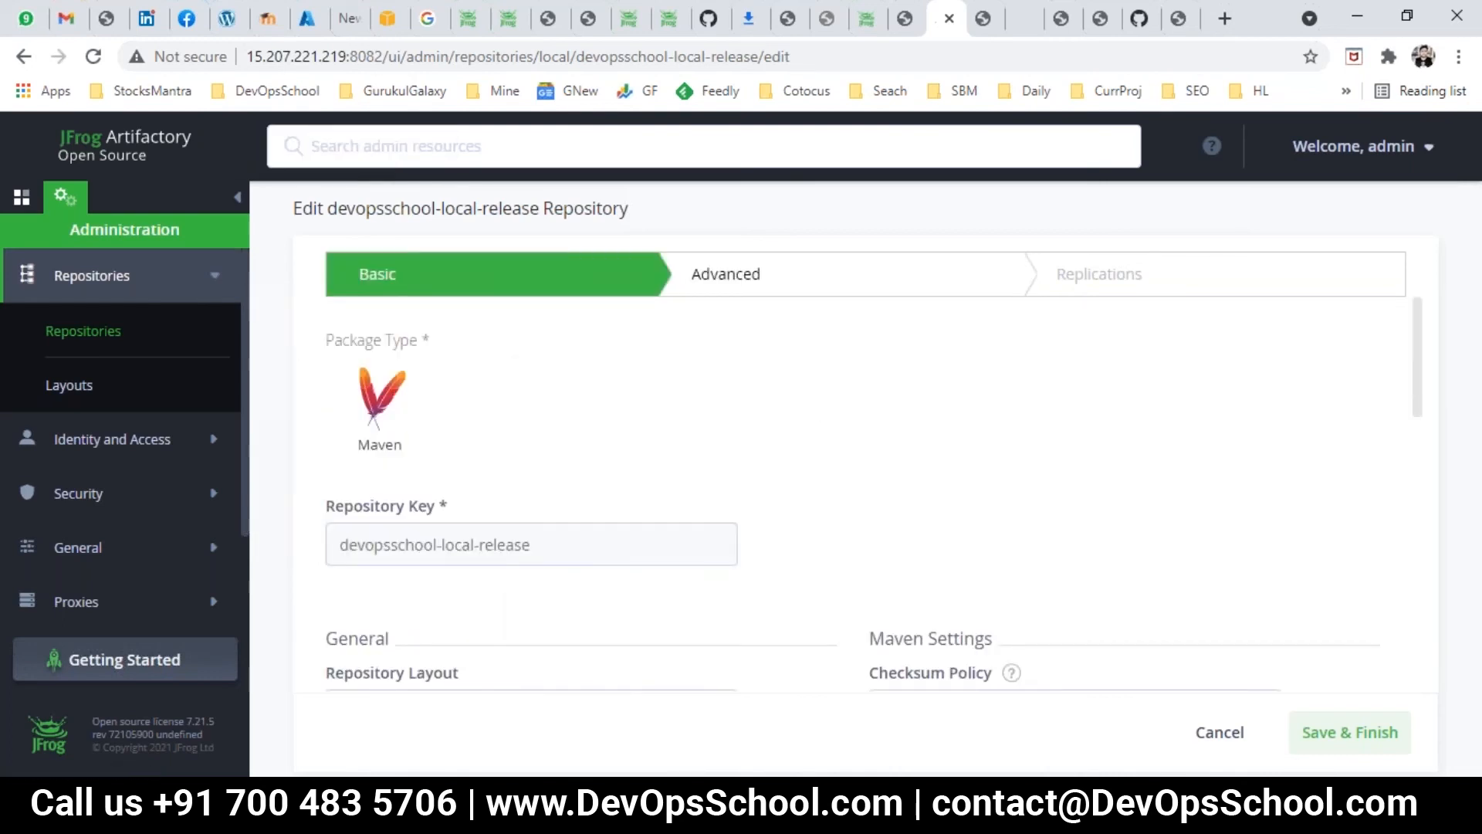
# Switch to the command prompt and review the end of the latest deploy output.
pyautogui.hotkey('alt', 'Tab')
pyautogui.click(909, 703)
pyautogui.scroll(-2, 740, 488)
pyautogui.click(738, 487)
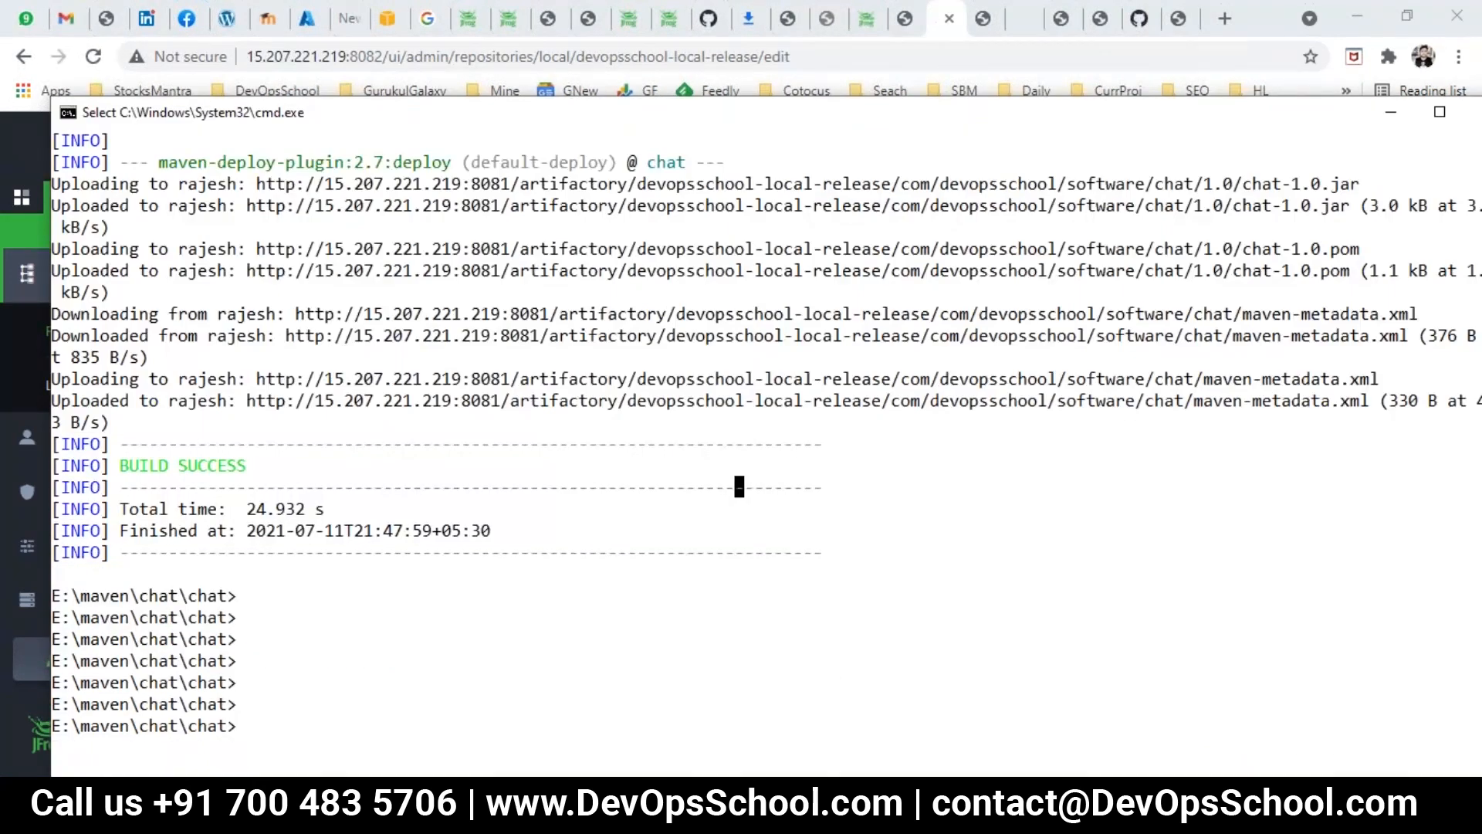
# Switch to the Notepad notes and add the line "mvn install" below the port comparison section.
pyautogui.hotkey('alt', 'Tab')
pyautogui.scroll(-4, 403, 354)
pyautogui.scroll(2, 385, 241)
pyautogui.click(277, 296)
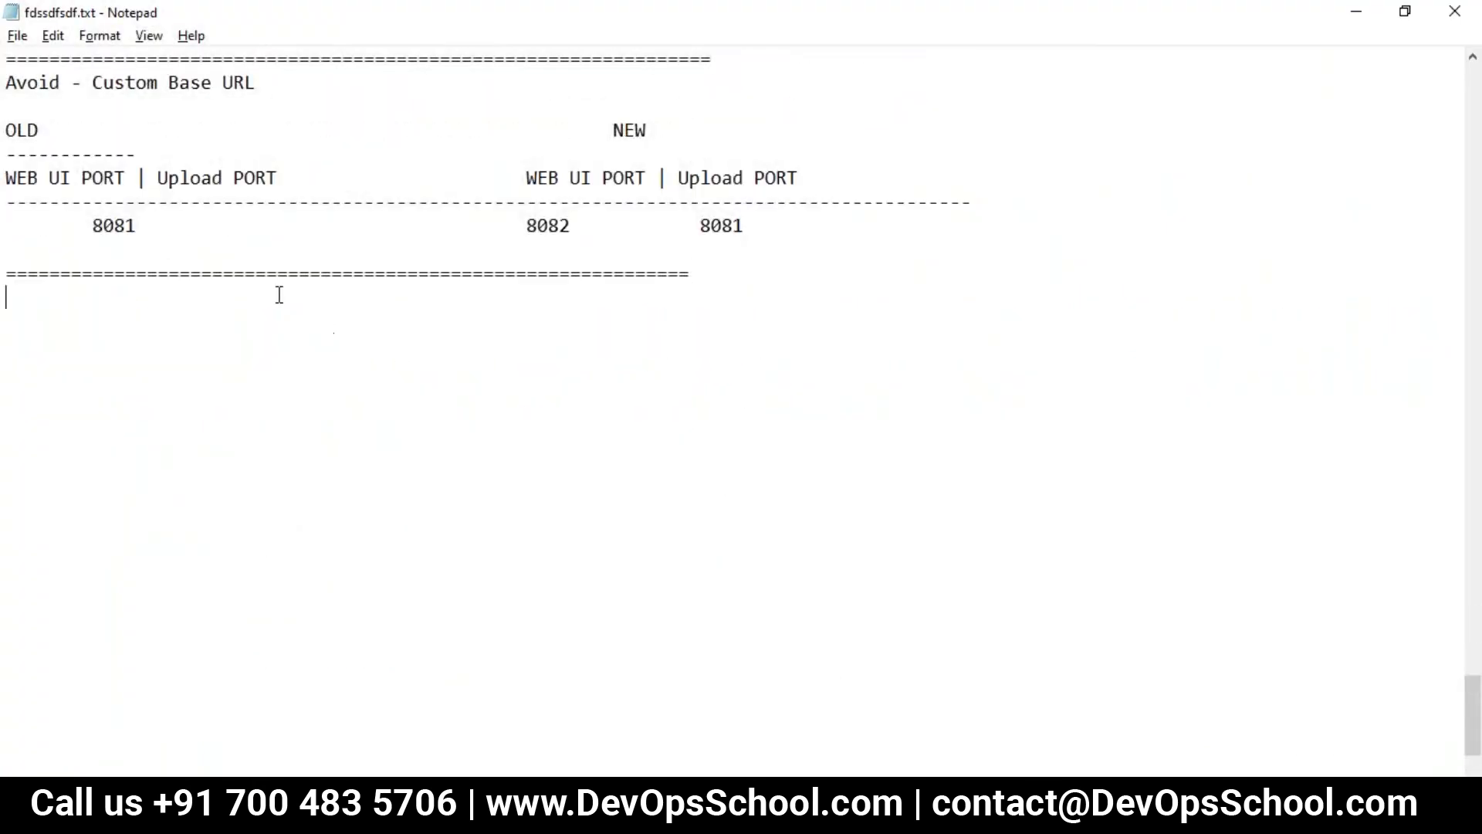
pyautogui.write('mvn instsal')
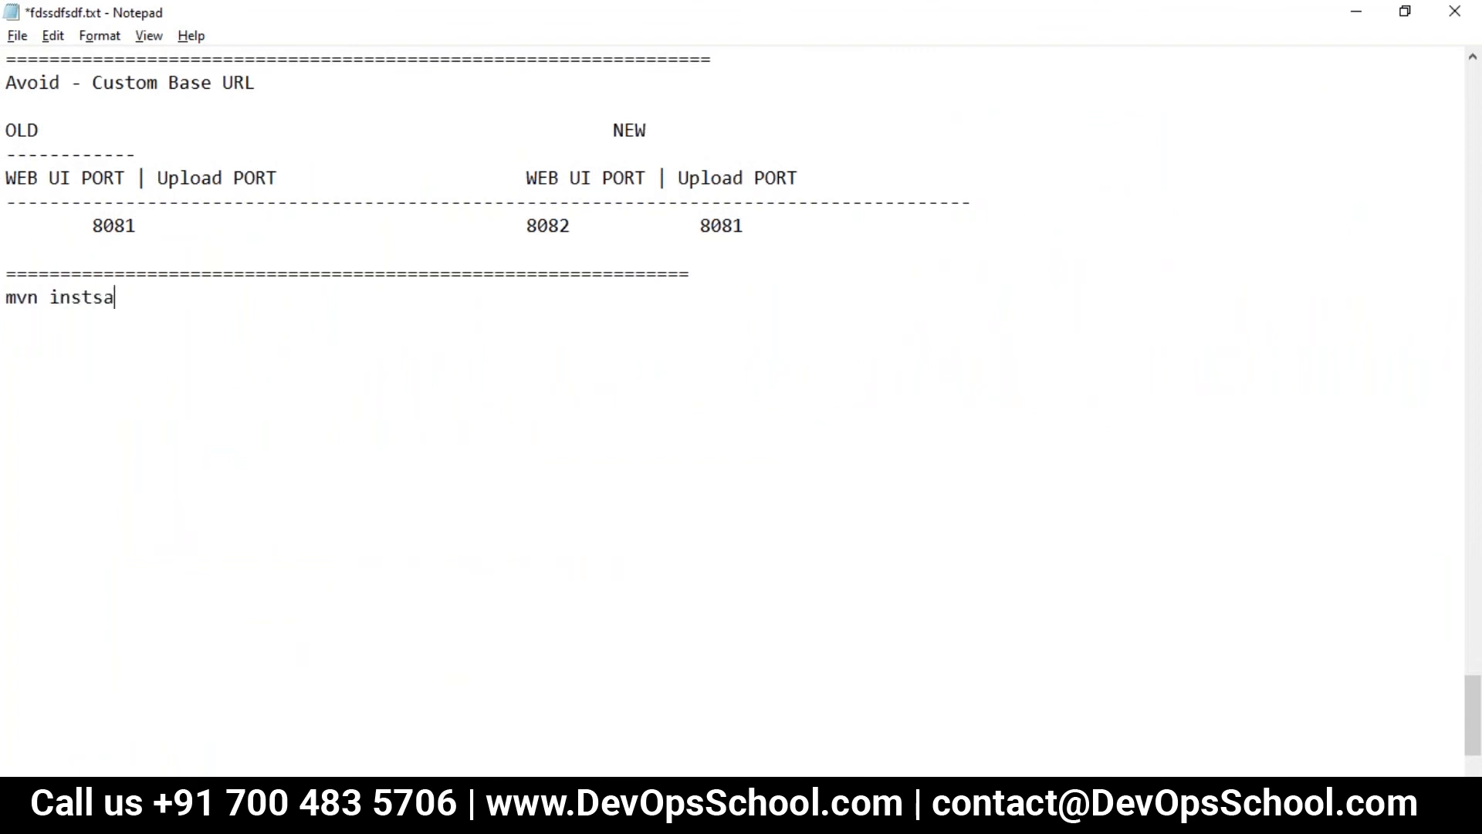
pyautogui.press('BackSpace')
pyautogui.press('BackSpace')
pyautogui.press('BackSpace')
pyautogui.write('all')
pyautogui.press('Return')
# Add "mvn deploy" under the mvn install line, save the notes and close the section with a row of equals signs.
pyautogui.write('mvn de')
pyautogui.press('BackSpace')
pyautogui.write('y')
pyautogui.hotkey('ctrl', 's')
pyautogui.press('Return')
pyautogui.write('============================================')
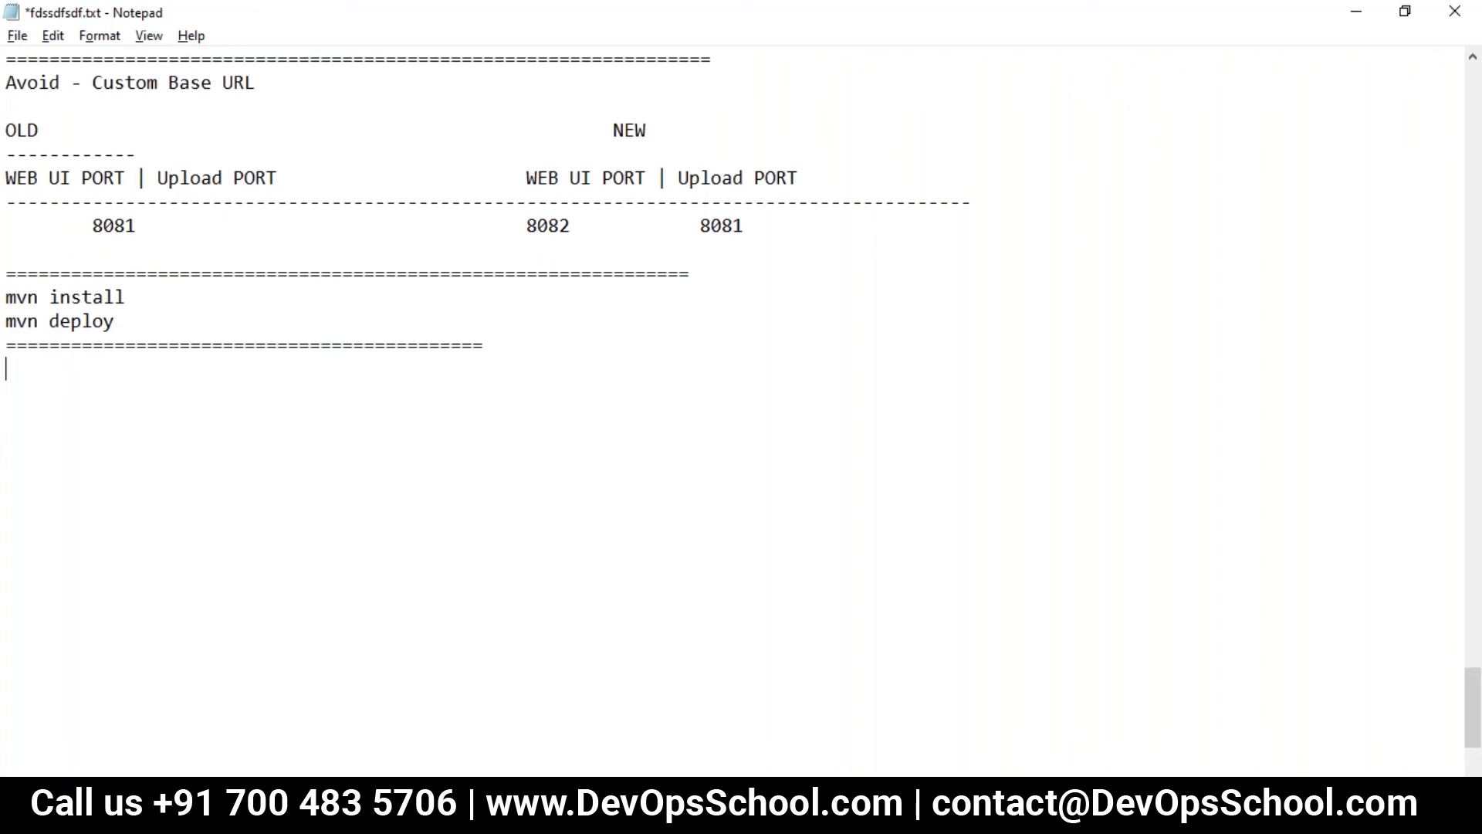
# Leave blank lines below the separator and add the line "mvn -> pom.xml" to the notes.
pyautogui.press('Return')
pyautogui.press('Return')
pyautogui.write('mvn -> pomx')
pyautogui.press('BackSpace')
pyautogui.write(',')
pyautogui.write('.xml')
pyautogui.press('Return')
pyautogui.press('Tab')
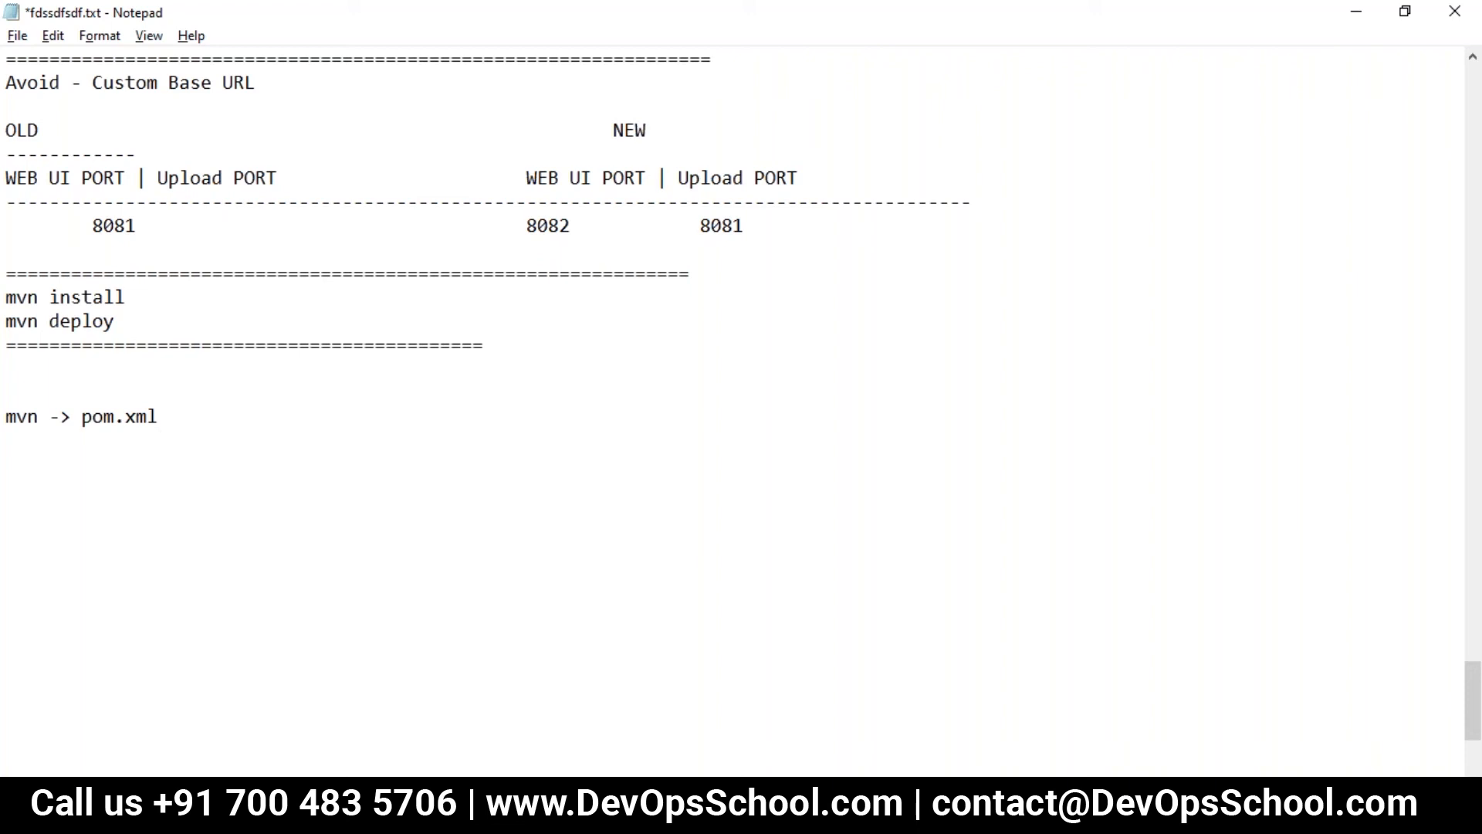
# Add an indented line "DOWNLOAD A PACKAGE" beneath "mvn -> pom.xml".
pyautogui.write('DOWNLOAD A PACKAGE')
pyautogui.press('Return')
pyautogui.press('Tab')
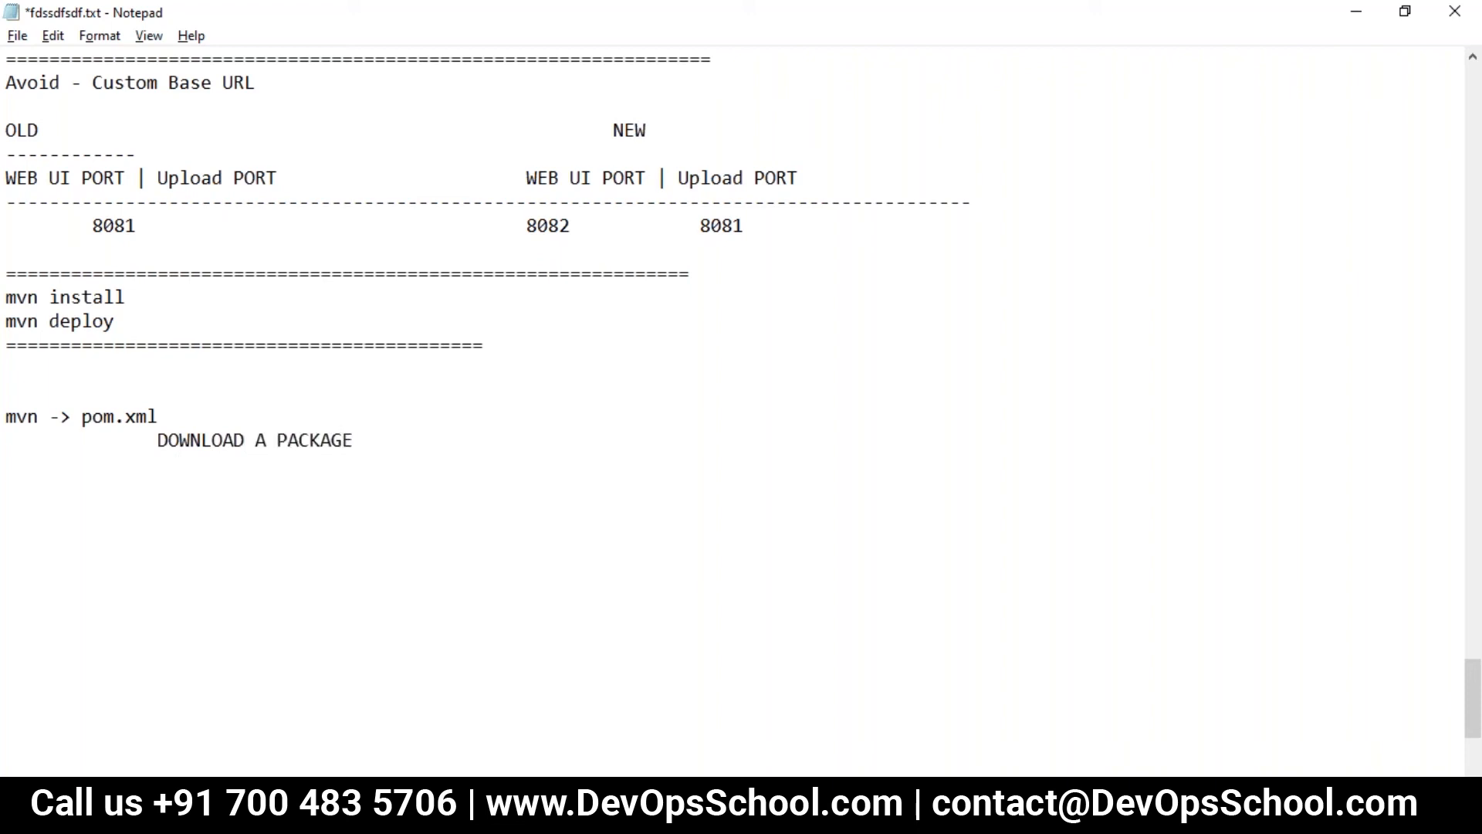
# Add "UPLOAD A PACK" on the following line, align the DOWNLOAD line's indent with it and save the notes.
pyautogui.press('Tab')
pyautogui.write('UPLOADE')
pyautogui.press('BackSpace')
pyautogui.write('A PACK')
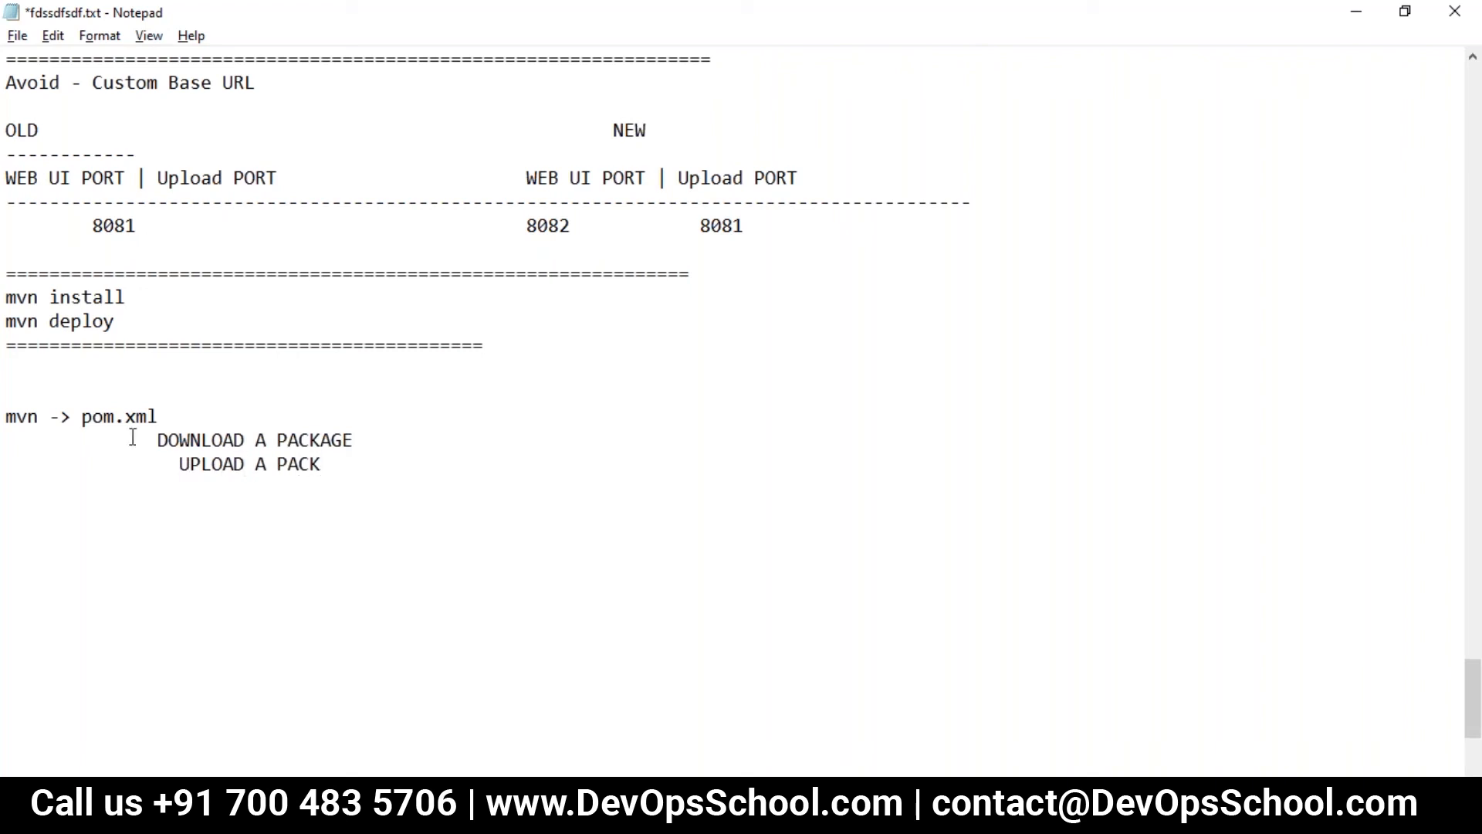
pyautogui.click(156, 439)
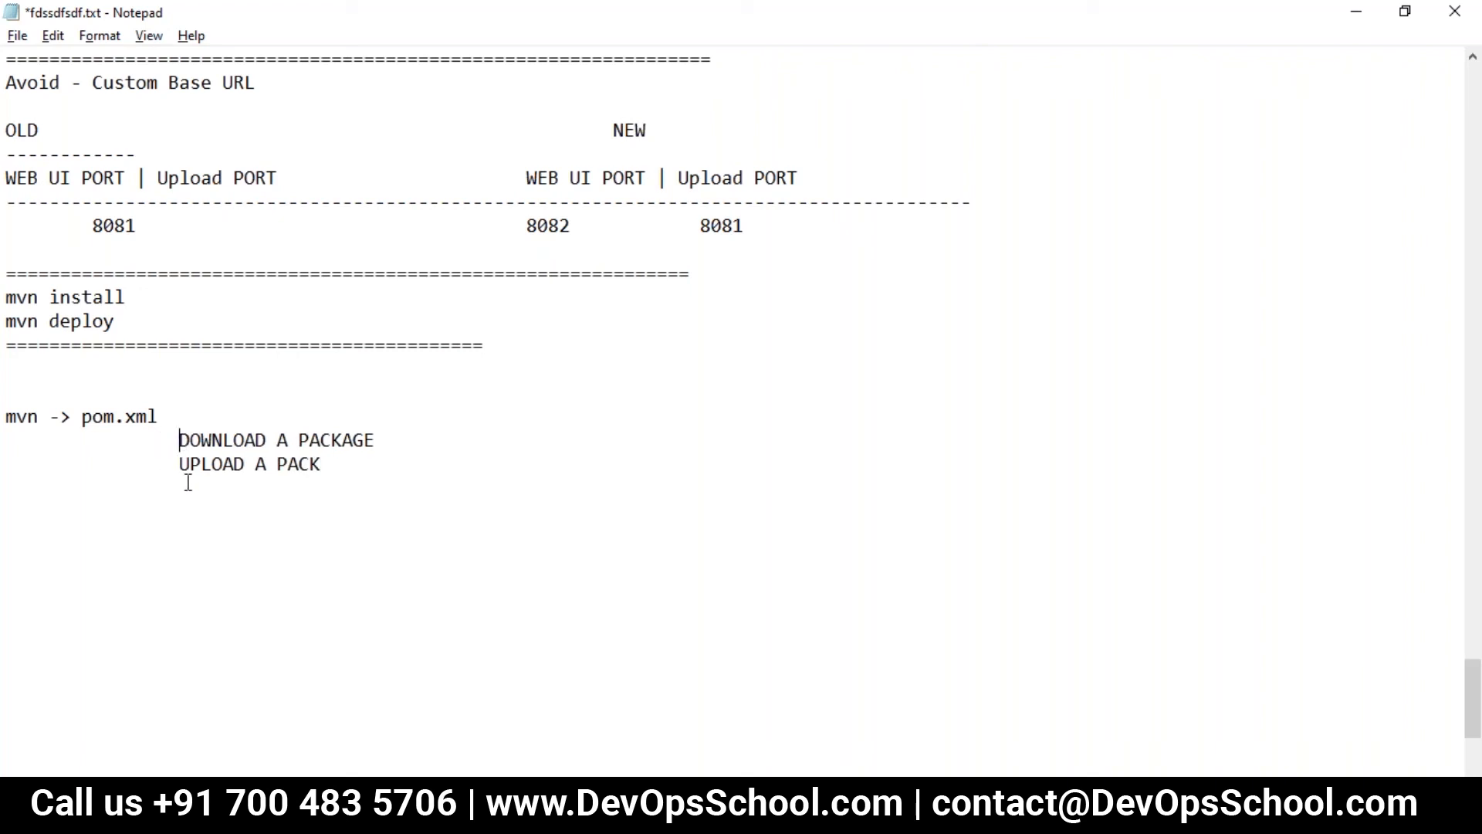
pyautogui.hotkey('ctrl', 's')
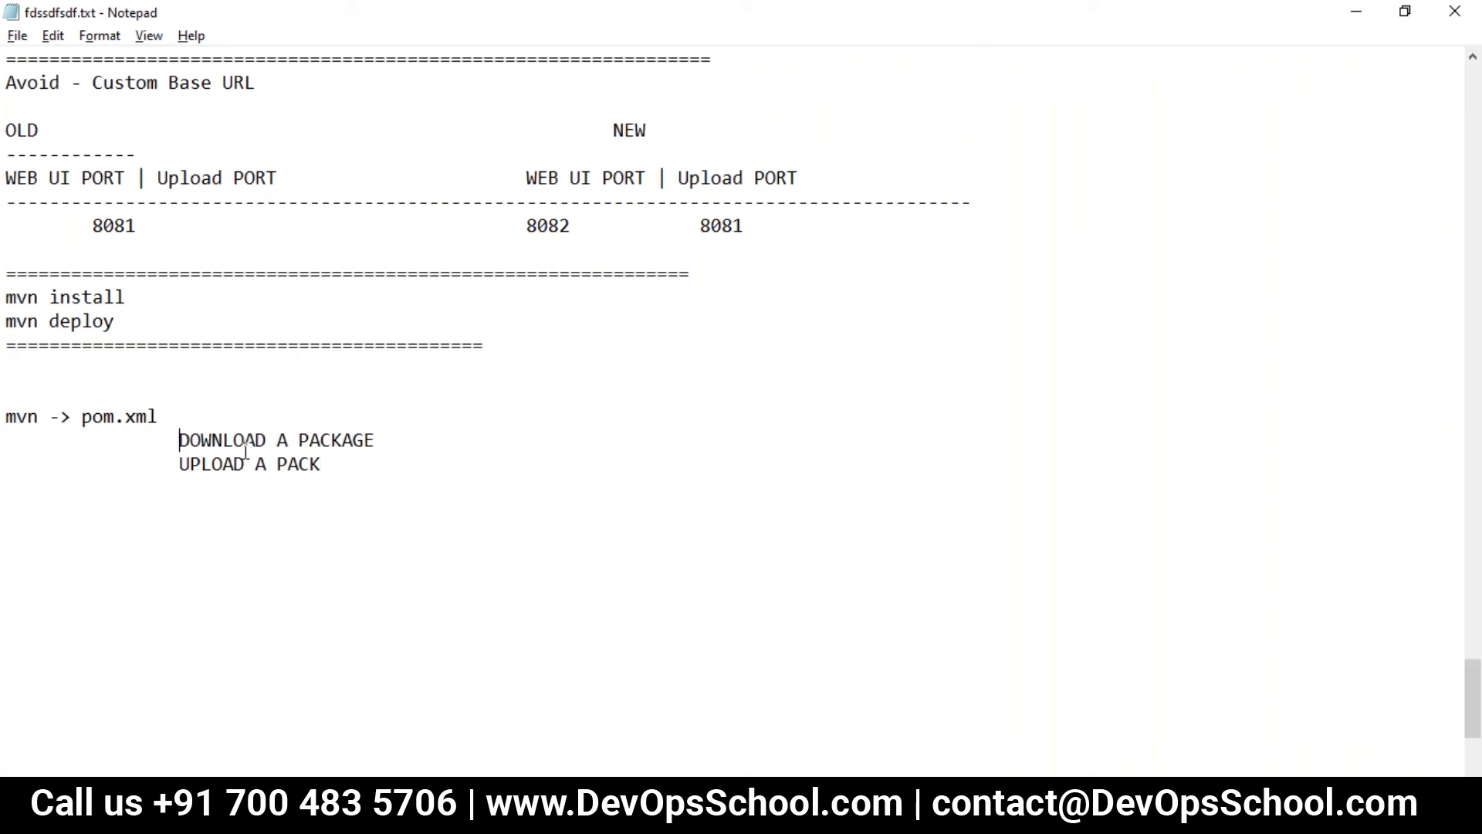
# Append "---> setting.xml(mirror)" to the DOWNLOAD A PACKAGE line and save the notes.
pyautogui.doubleClick(206, 438)
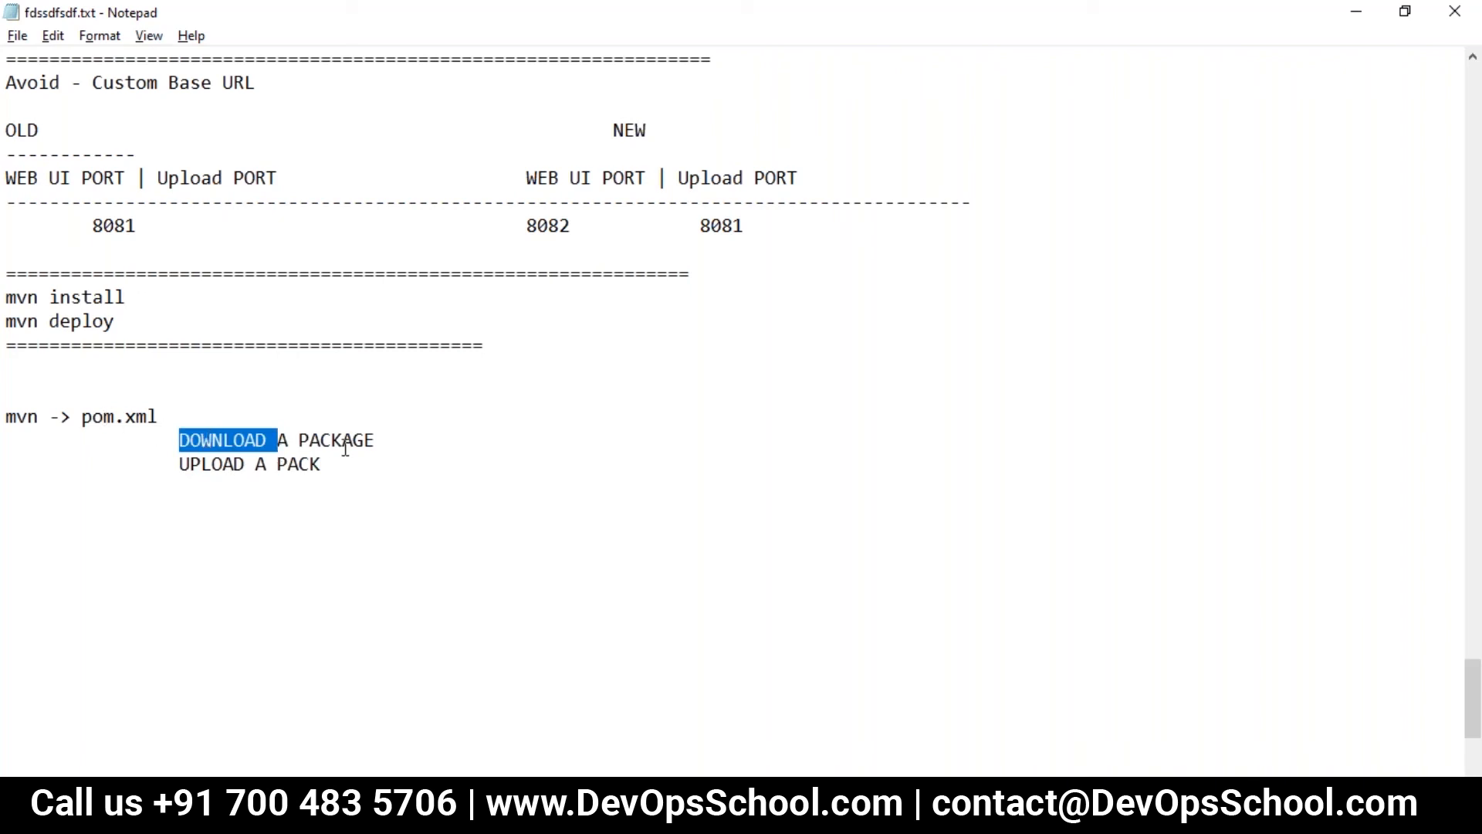
pyautogui.click(304, 446)
pyautogui.click(381, 440)
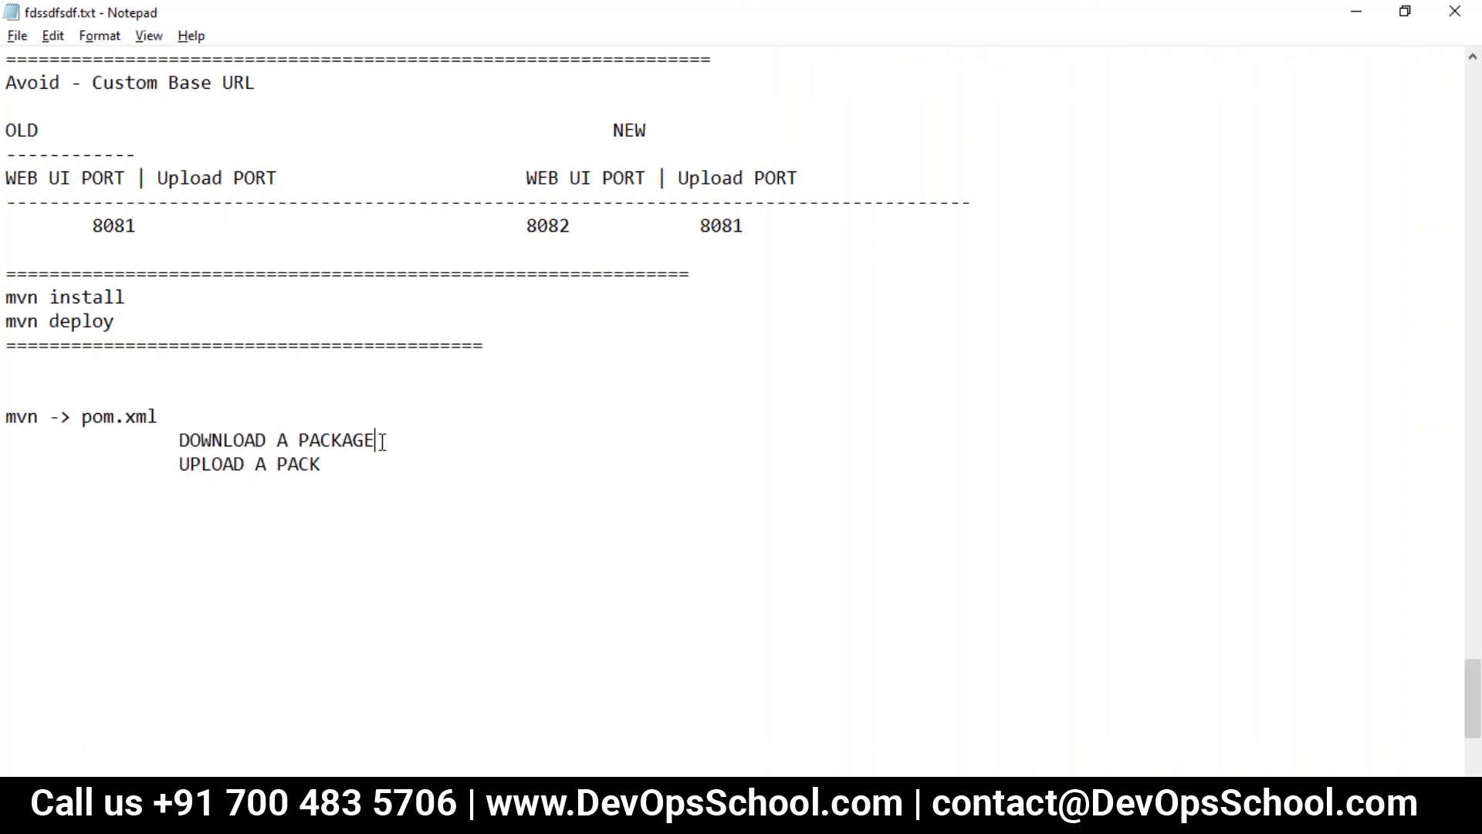
pyautogui.write('---> setting.')
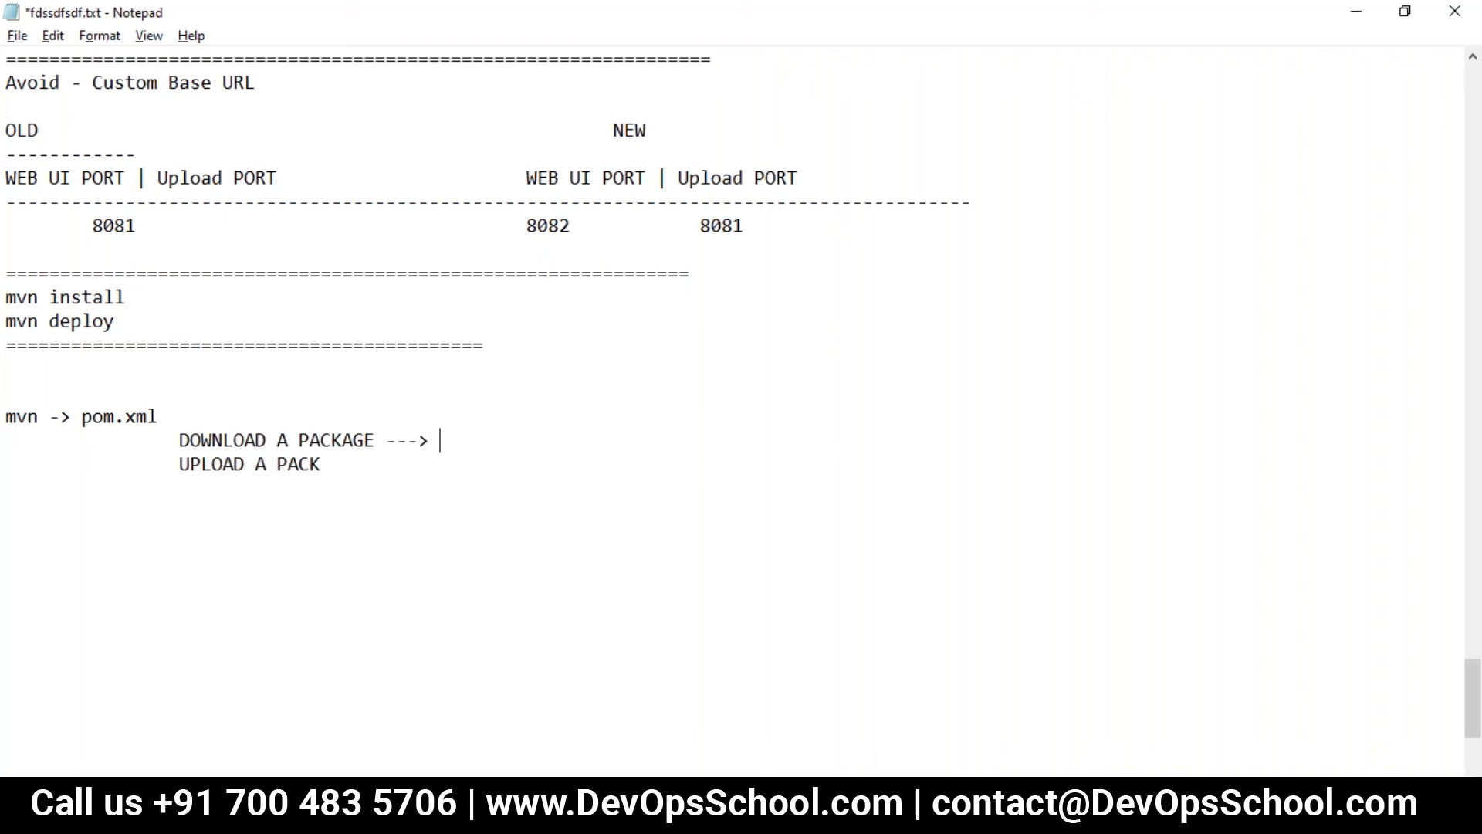
pyautogui.write('xml')
pyautogui.hotkey('ctrl', 's')
pyautogui.write('(mirror')
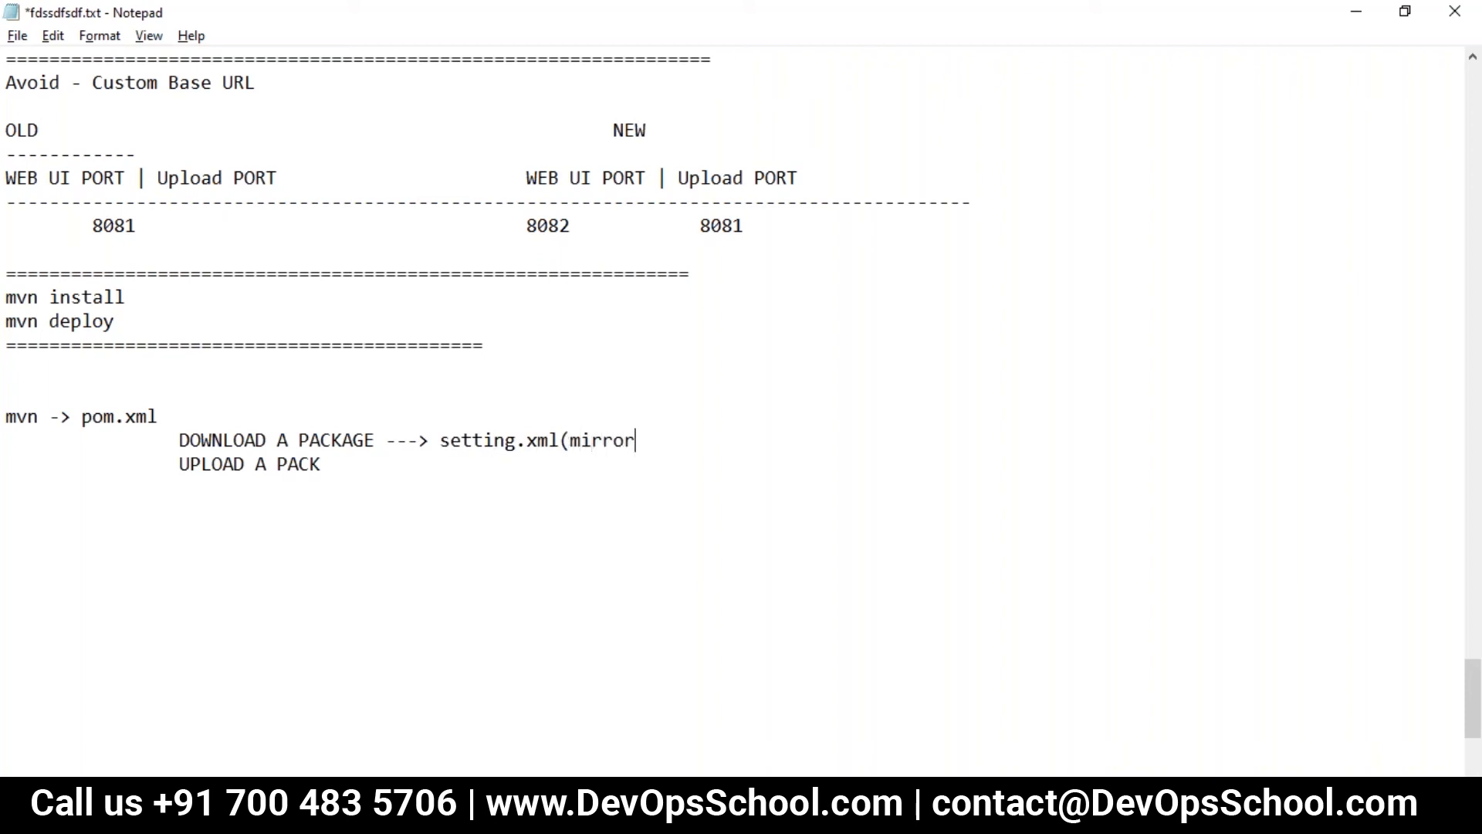
pyautogui.press('BackSpace')
pyautogui.write('r)')
pyautogui.hotkey('ctrl', 's')
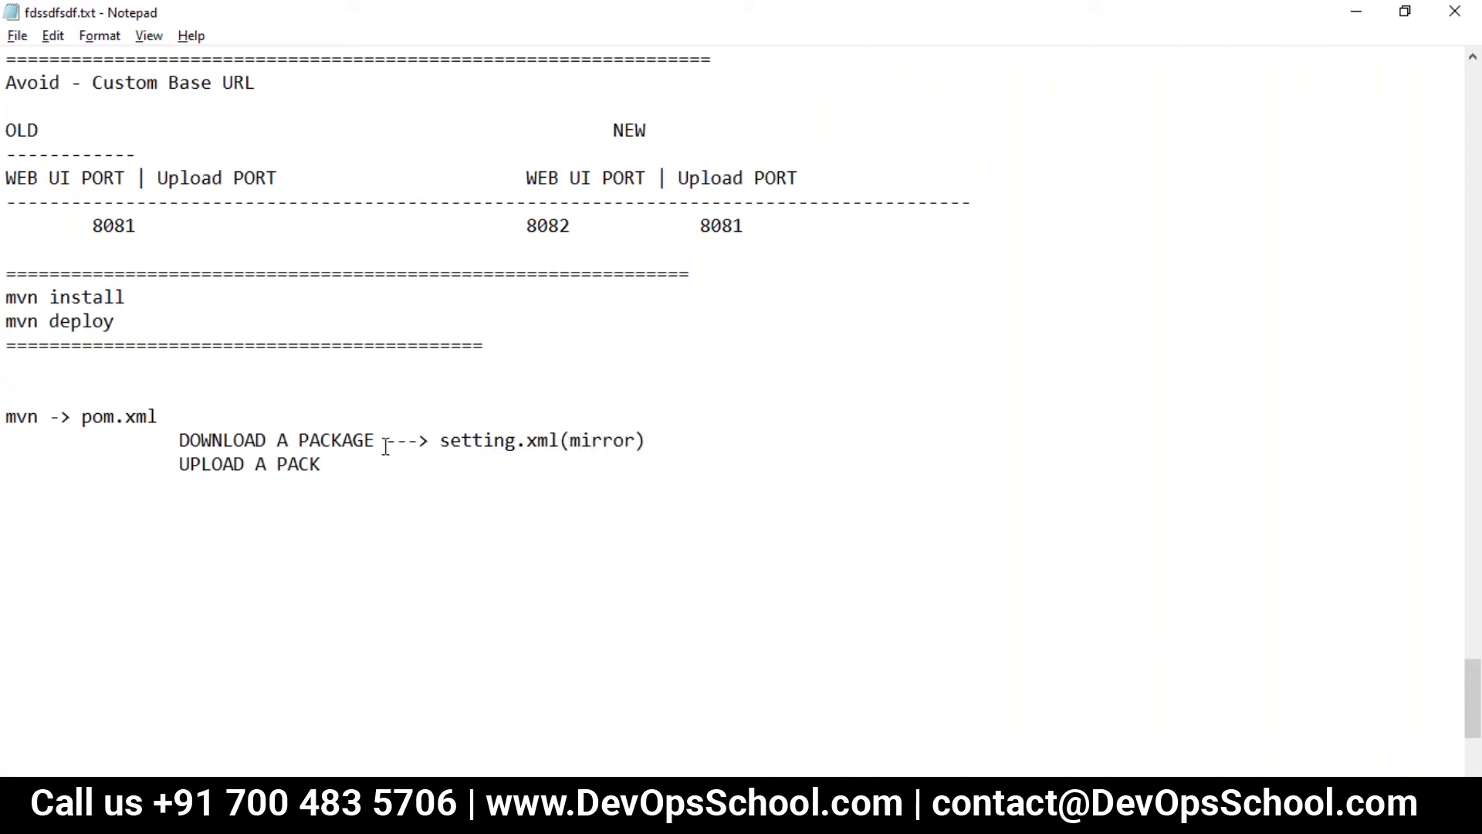
# Append "----> pom.xml" to the UPLOAD A PACK line and save the notes.
pyautogui.click(322, 466)
pyautogui.write('----> ')
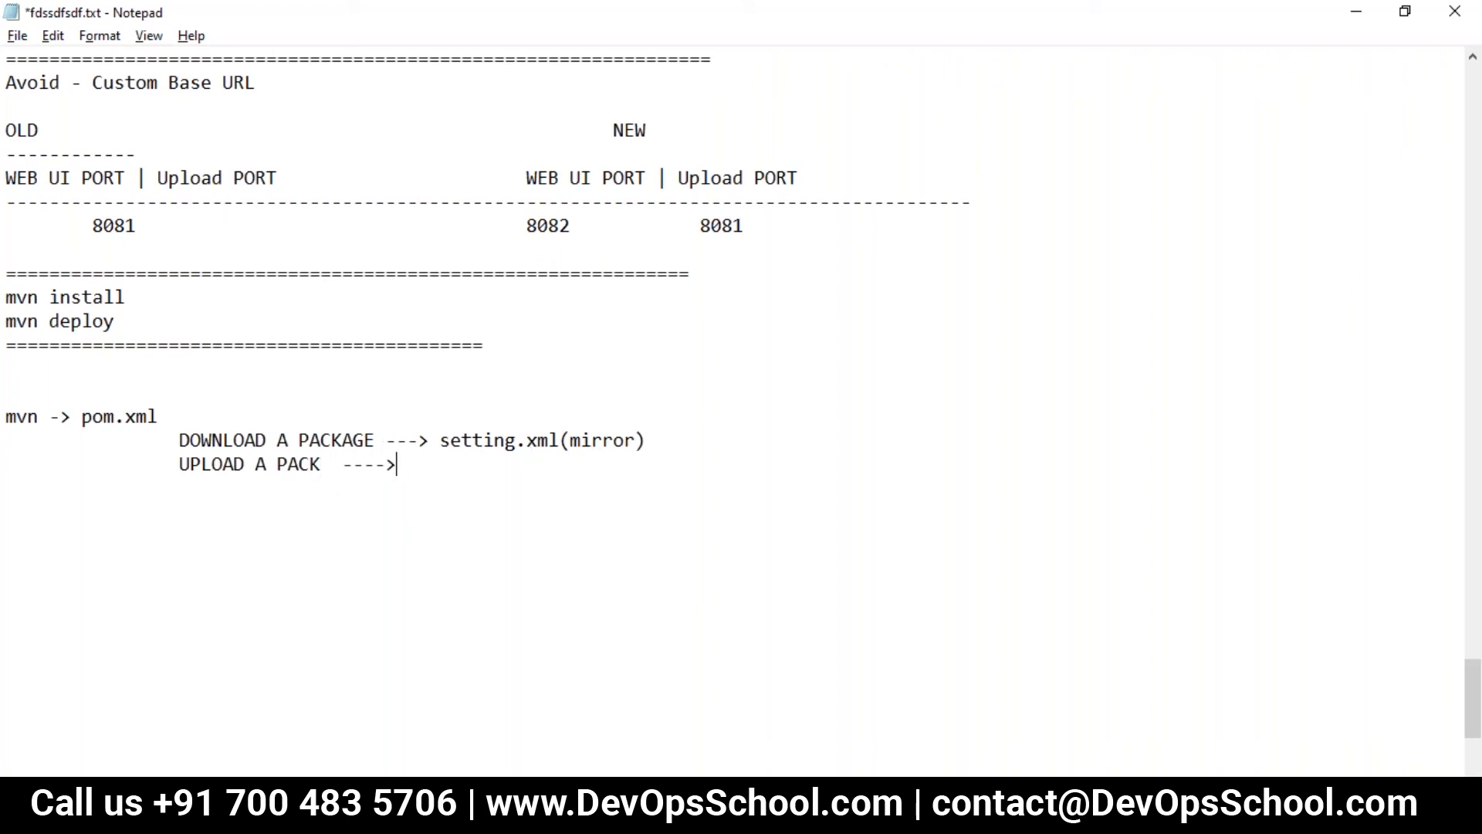
pyautogui.write('pom.xml')
pyautogui.hotkey('ctrl', 's')
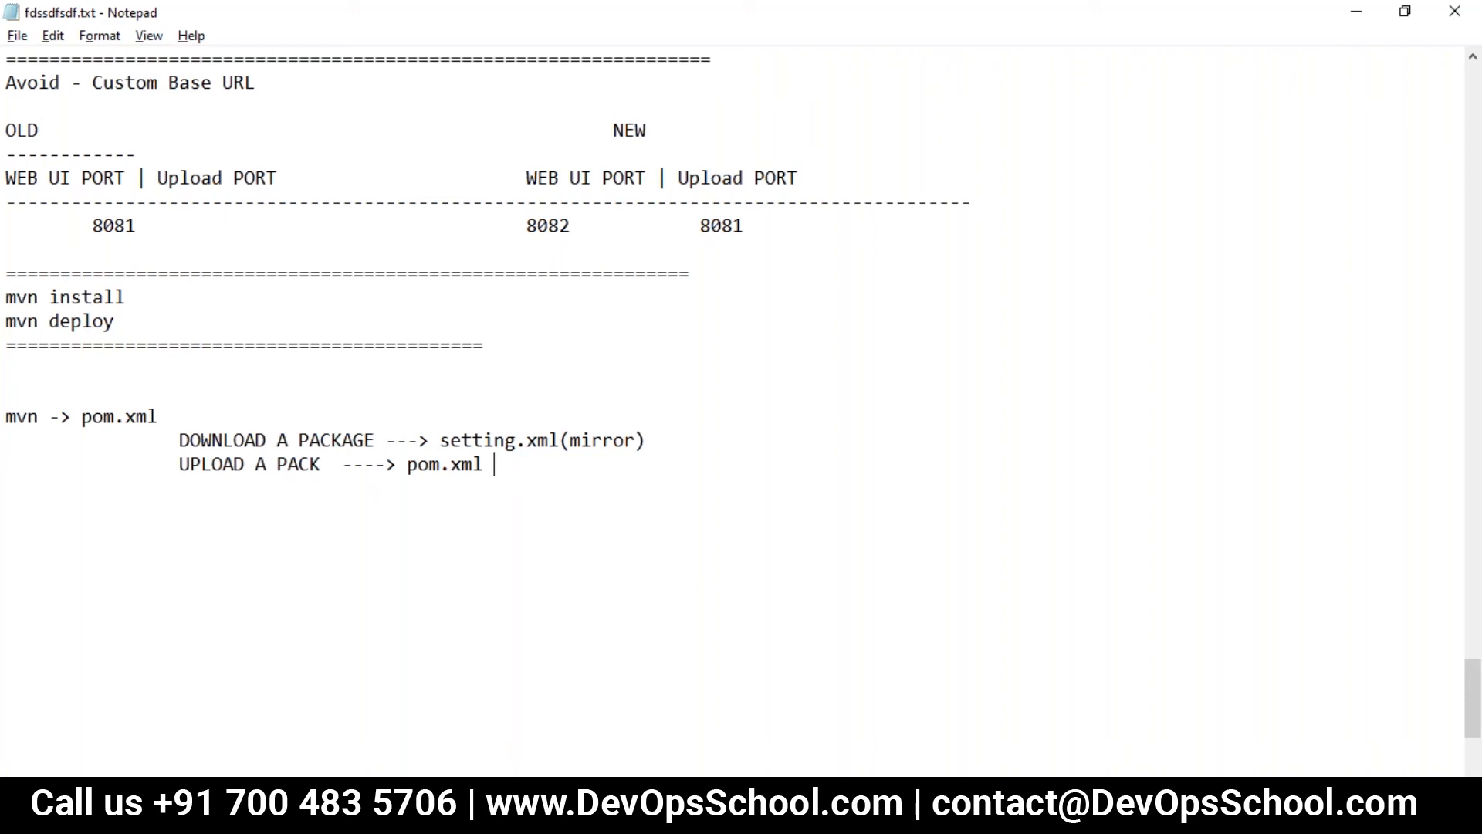
# Copy the distributionManagement tag name from pom.xml in Notepad++, add it in parentheses to the UPLOAD line in Notepad and save the notes.
pyautogui.doubleClick(423, 465)
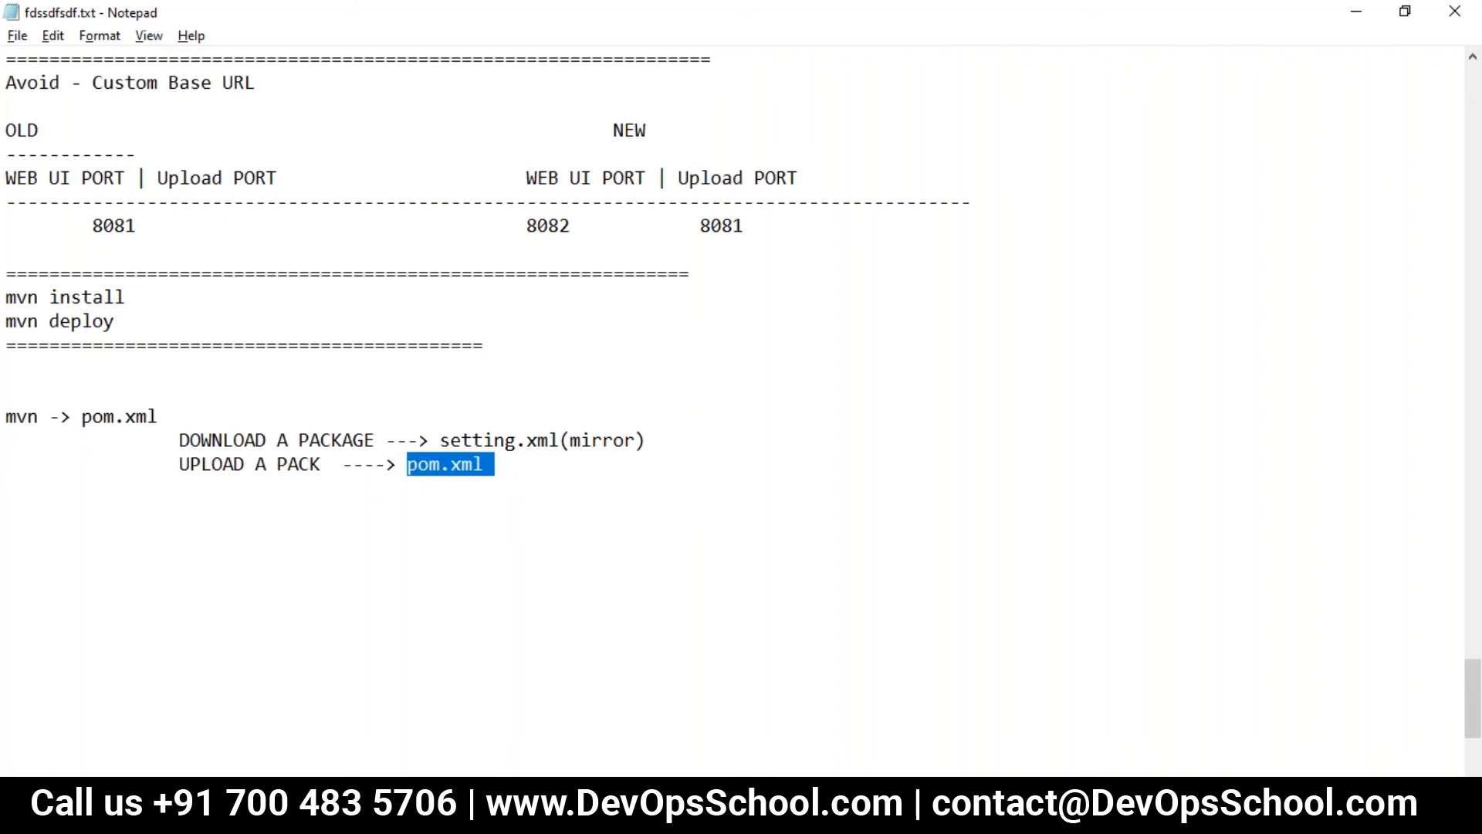
pyautogui.hotkey('alt', 'Tab')
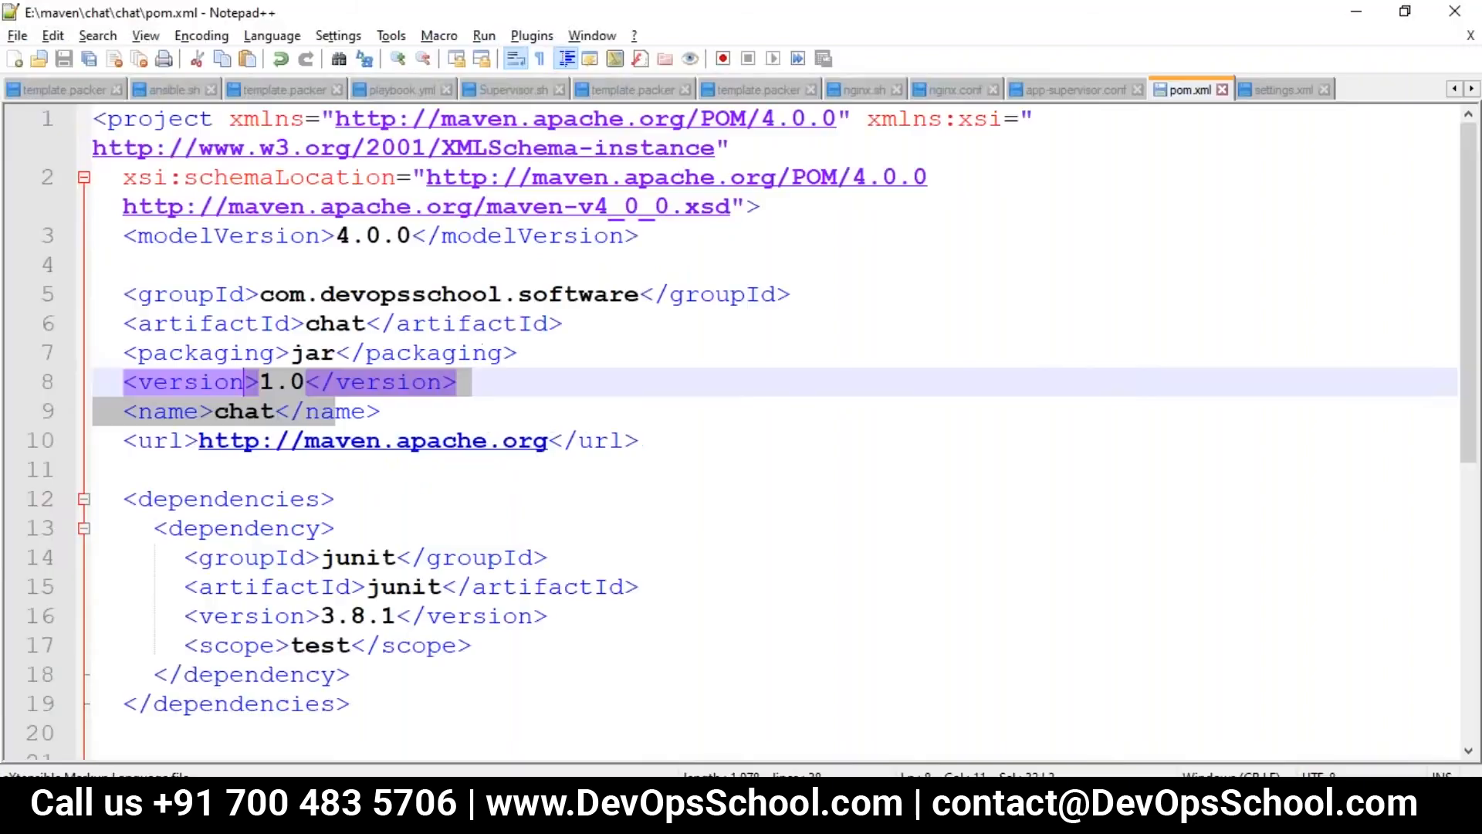
pyautogui.scroll(-5, 266, 469)
pyautogui.doubleClick(270, 383)
pyautogui.hotkey('ctrl', 'c')
pyautogui.hotkey('alt', 'Tab')
pyautogui.click(569, 480)
pyautogui.click(550, 459)
pyautogui.write('(')
pyautogui.hotkey('ctrl', 'v')
pyautogui.write(')')
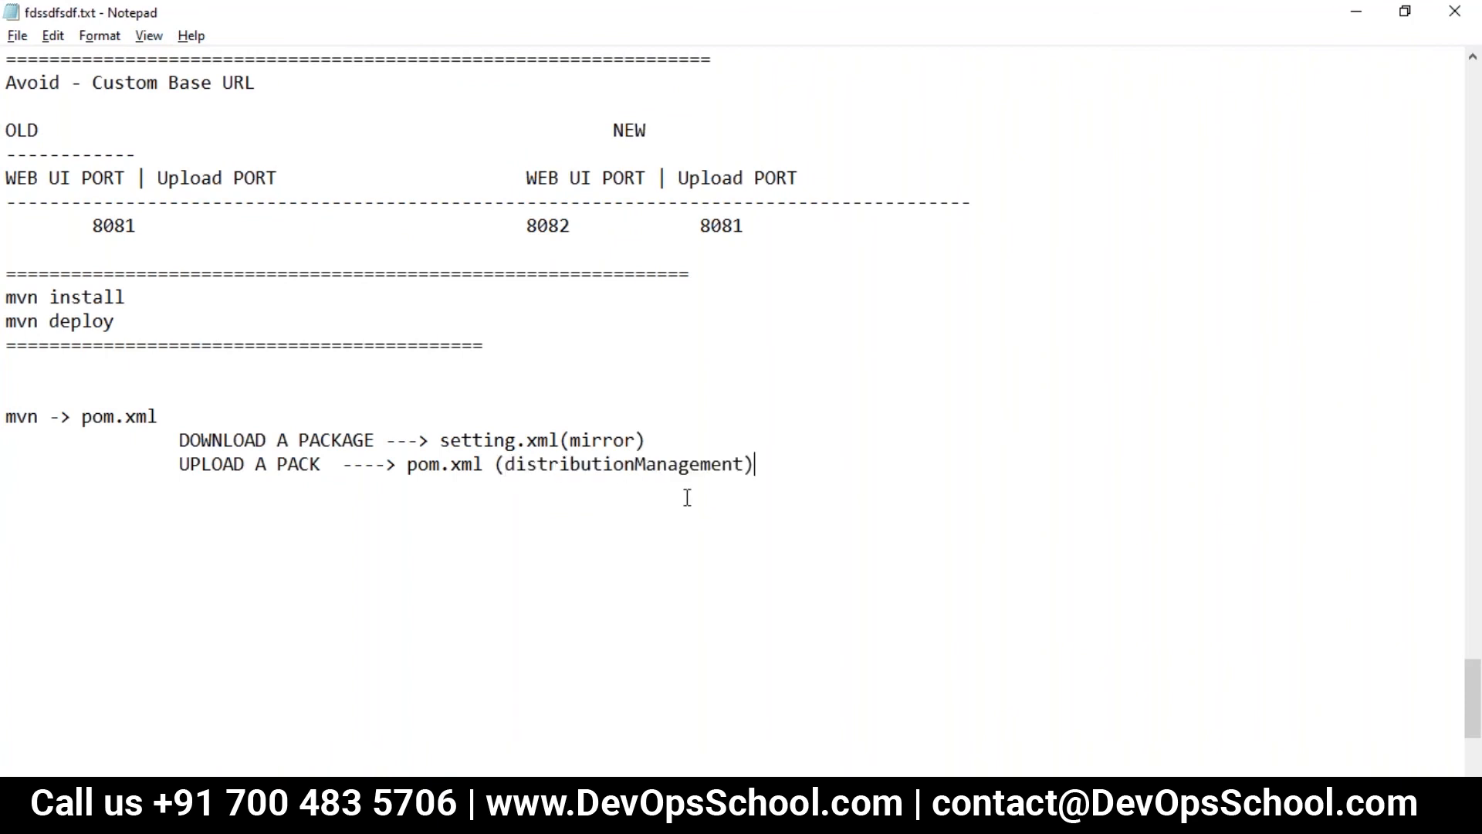
pyautogui.press('Return')
pyautogui.press('Return')
pyautogui.hotkey('ctrl', 's')
# Below the upload line, add "mvn install" and under it "compile -> test -> package --> copy to Local repo".
pyautogui.moveTo(148, 416); pyautogui.dragTo(103, 416)
pyautogui.click(191, 561)
pyautogui.write('mvn install')
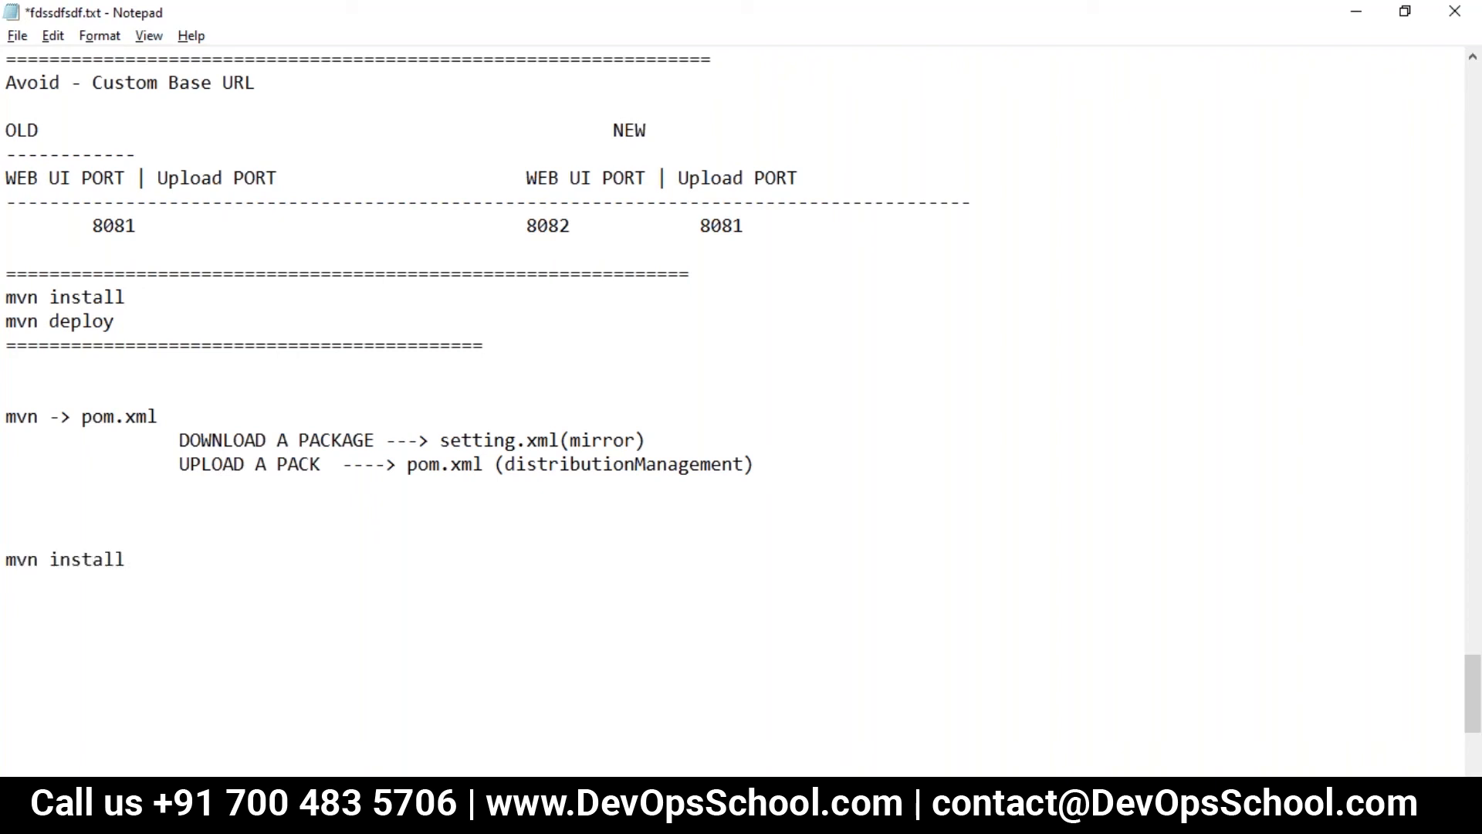
pyautogui.press('Return')
pyautogui.write('compile ->')
pyautogui.write('test -> pa')
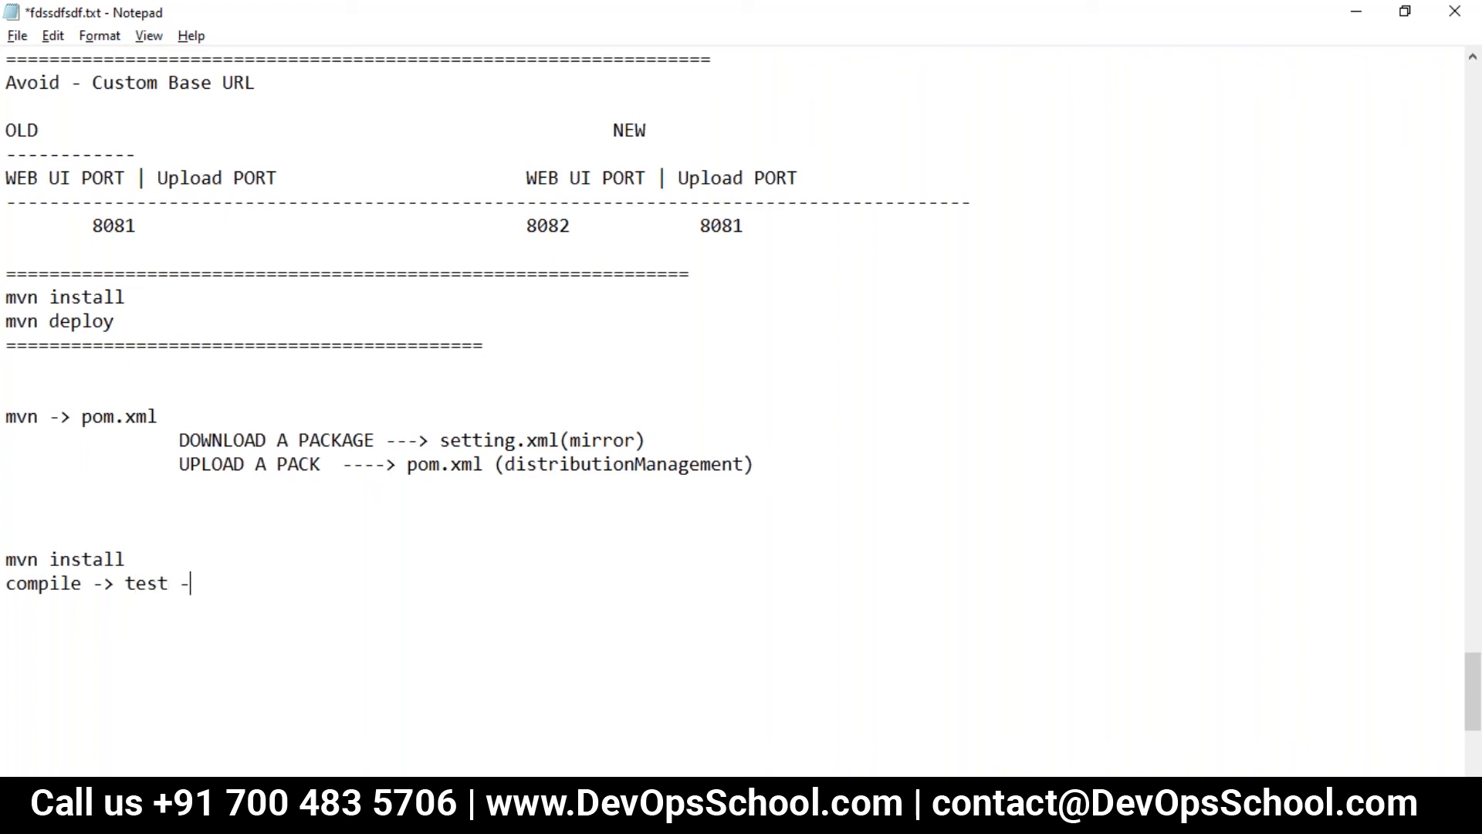
pyautogui.write('ckage --> copy to Local repo')
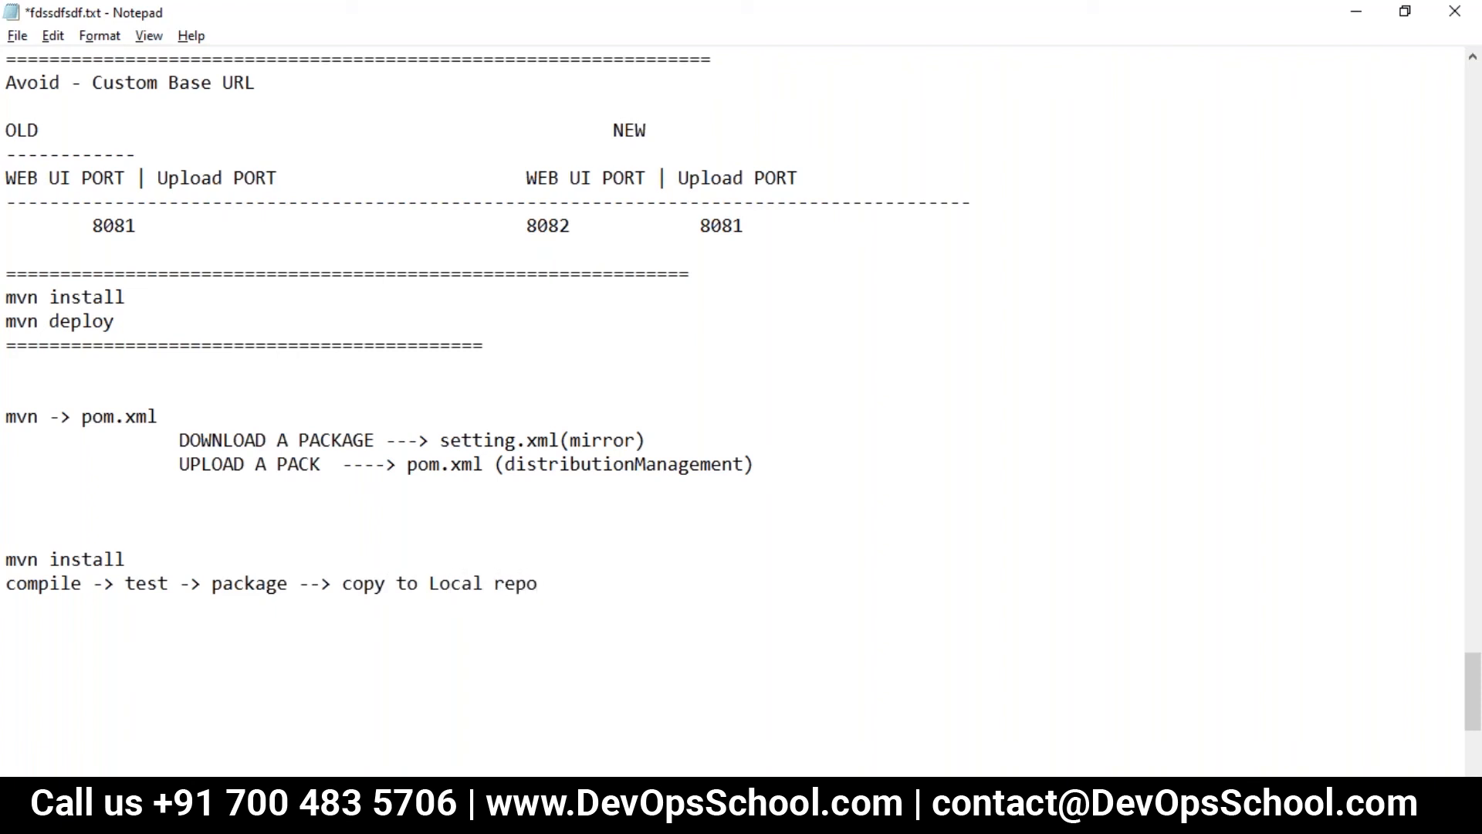
# Underline "copy to Local repo" with a row of dashes, add "install" beneath it and save the notes.
pyautogui.press('Return')
pyautogui.press('Tab')
pyautogui.press('Tab')
pyautogui.press('Tab')
pyautogui.press('Tab')
pyautogui.write('-----------------')
pyautogui.press('Return')
pyautogui.write('install')
pyautogui.hotkey('ctrl', 's')
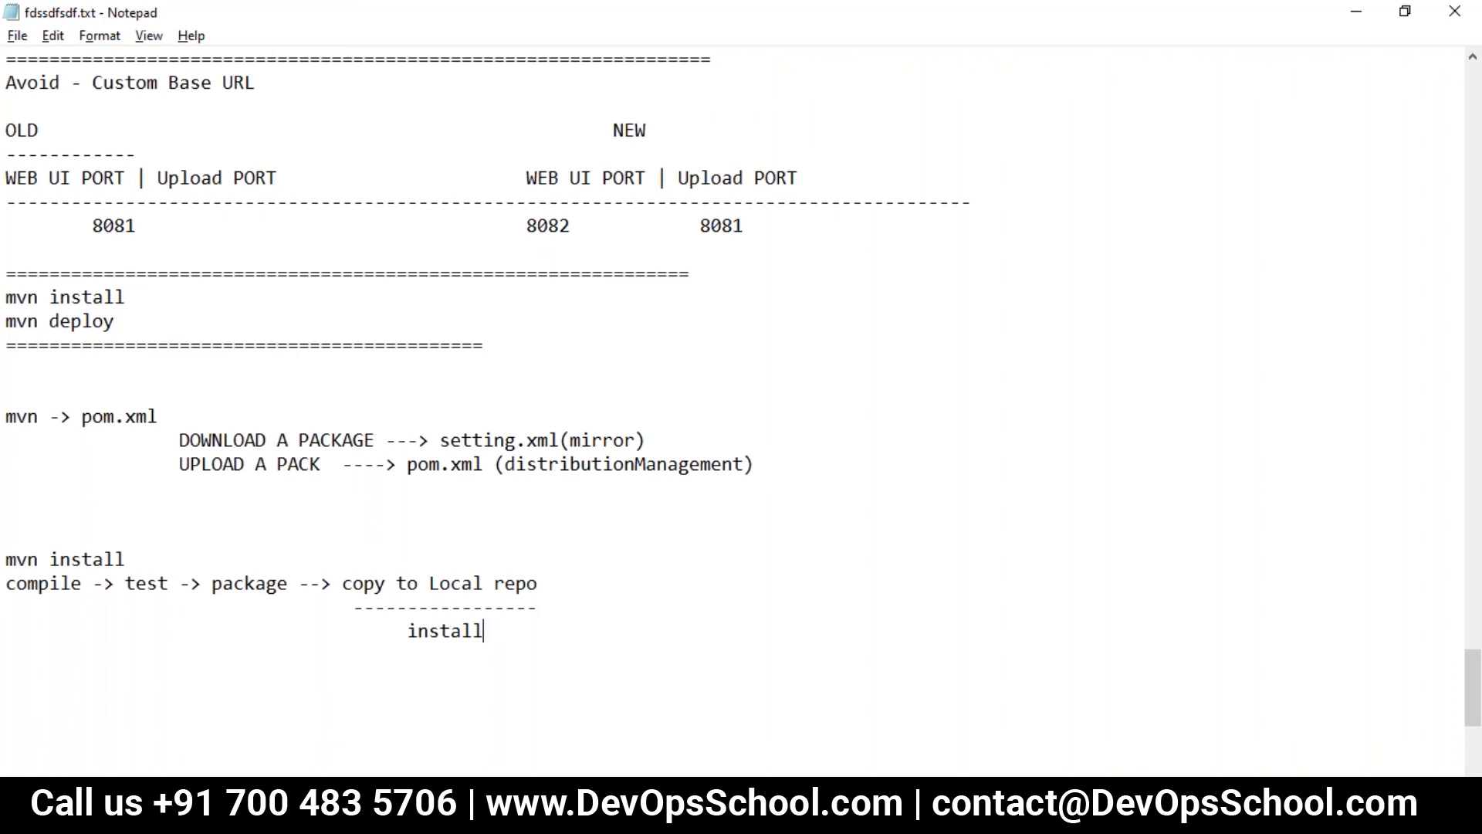
# Append "(.m2)" directly after "copy to Local repo" and save the notes.
pyautogui.scroll(-2, 185, 579)
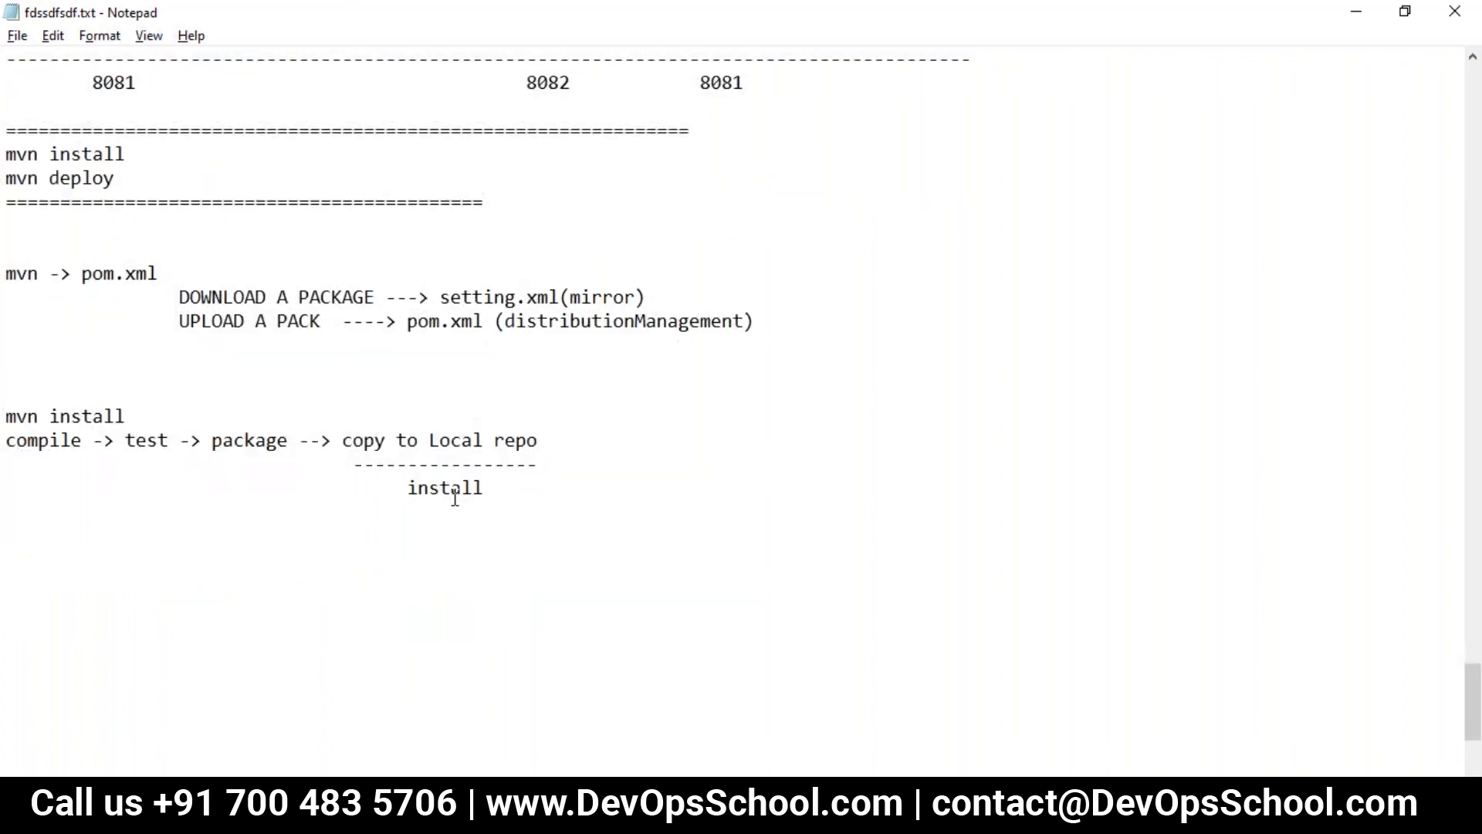
pyautogui.click(562, 427)
pyautogui.click(539, 440)
pyautogui.write('(/')
pyautogui.press('BackSpace')
pyautogui.write(',')
pyautogui.press('BackSpace')
pyautogui.write('.m2)')
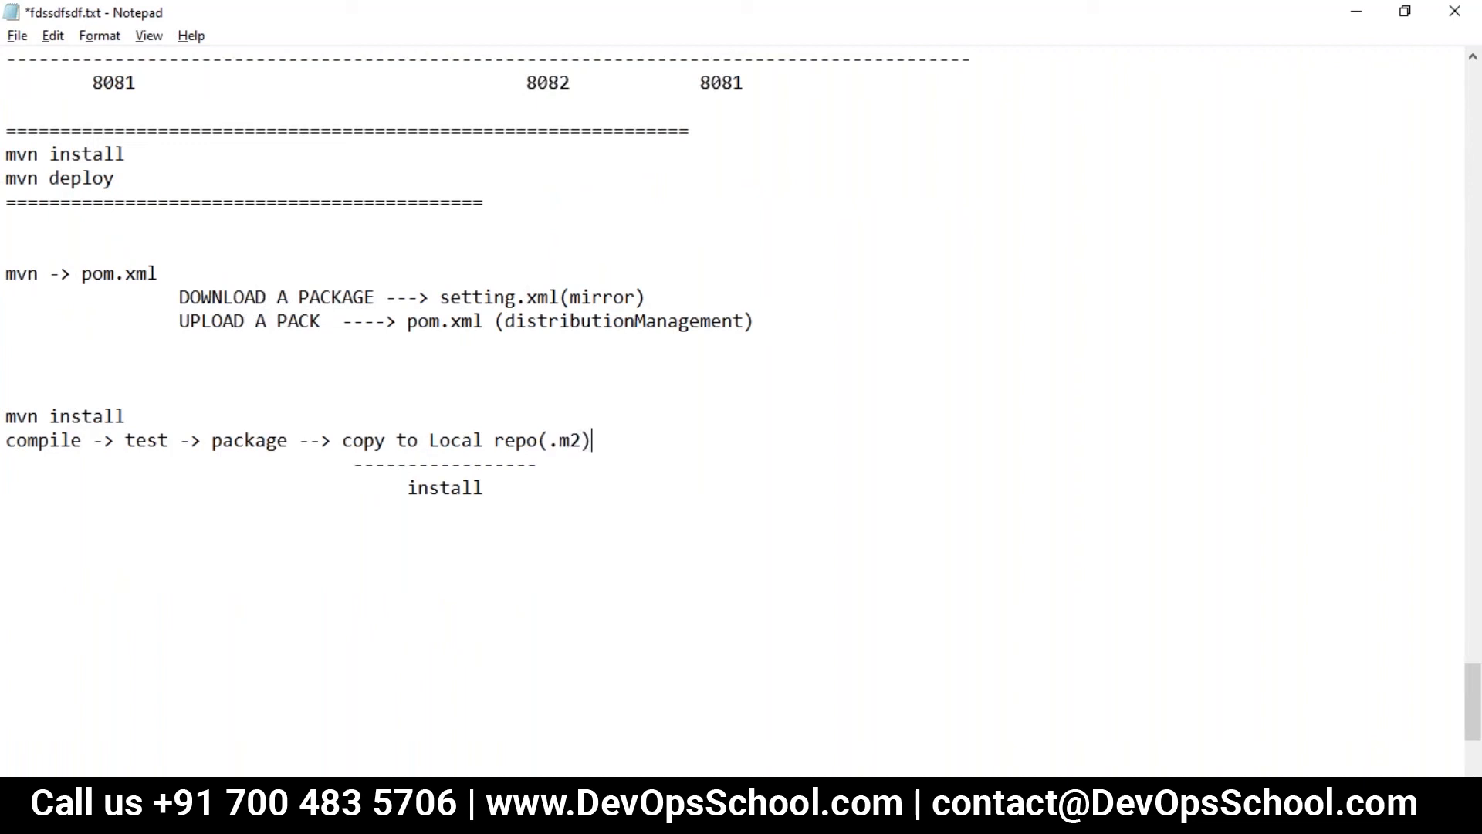
pyautogui.hotkey('ctrl', 's')
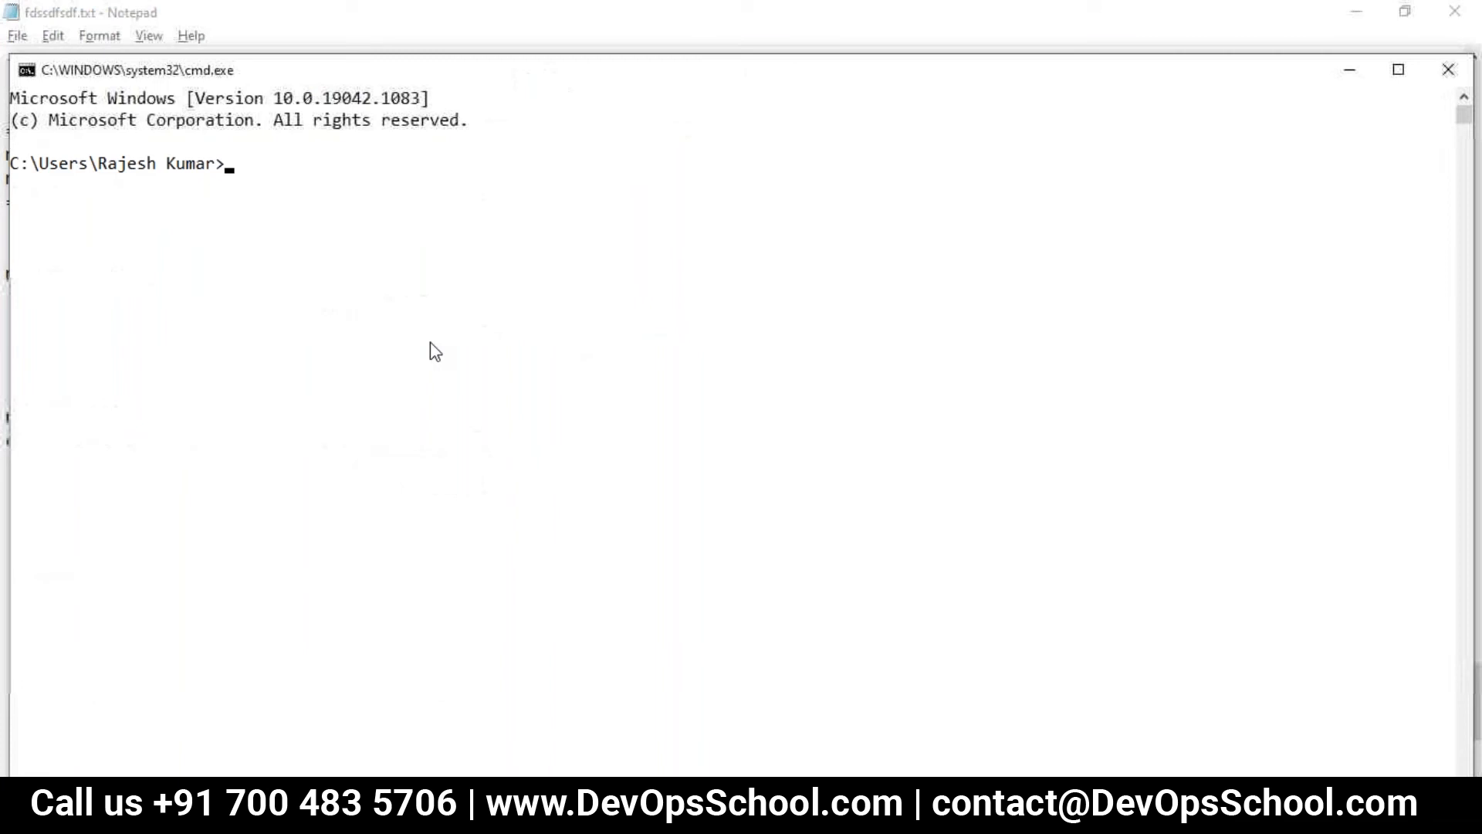
# Open the user home folder from Command Prompt with "start ." and check the groupId and artifactId in pom.xml.
pyautogui.write('start .')
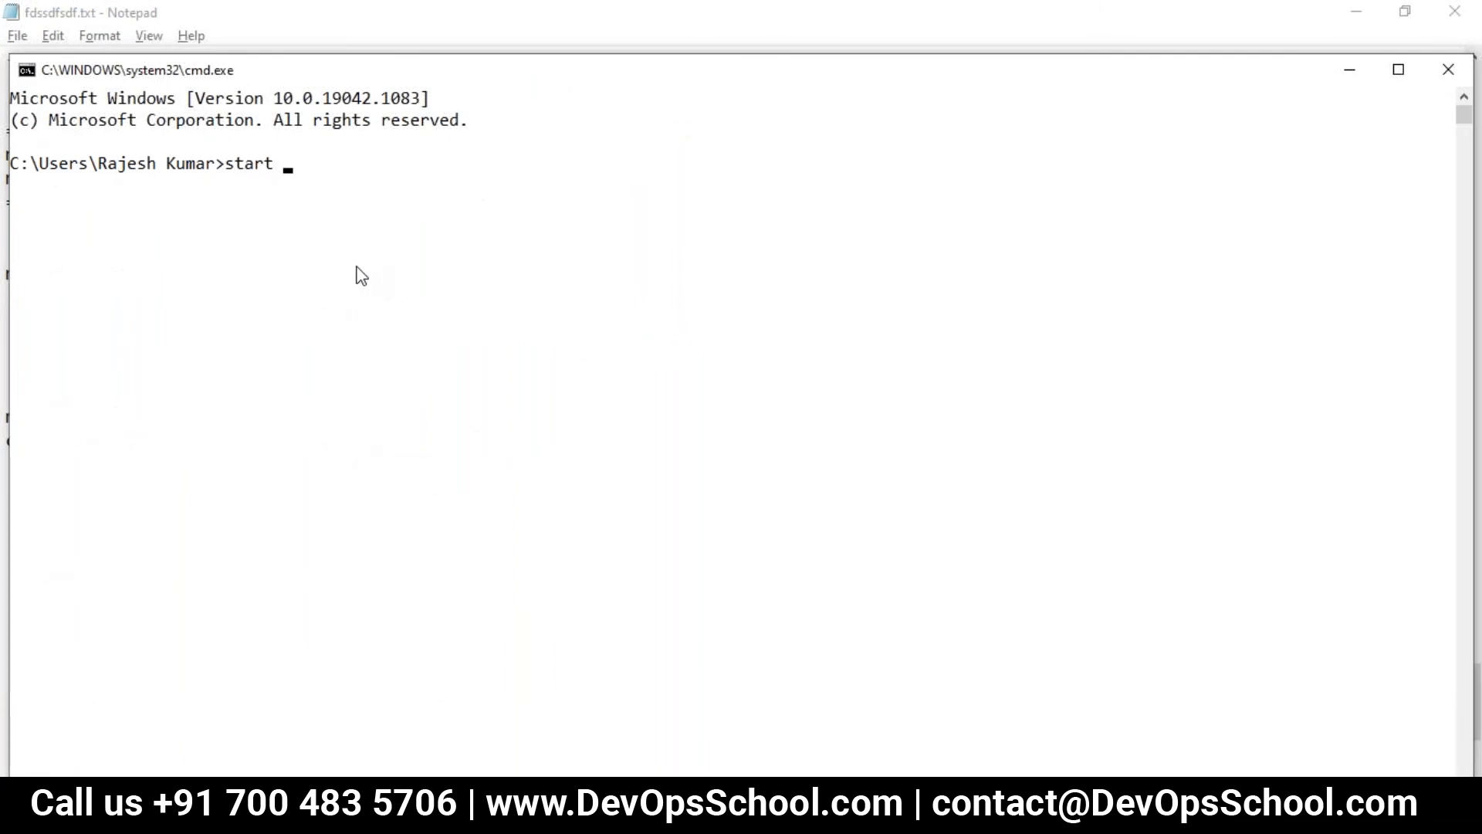
pyautogui.press('Return')
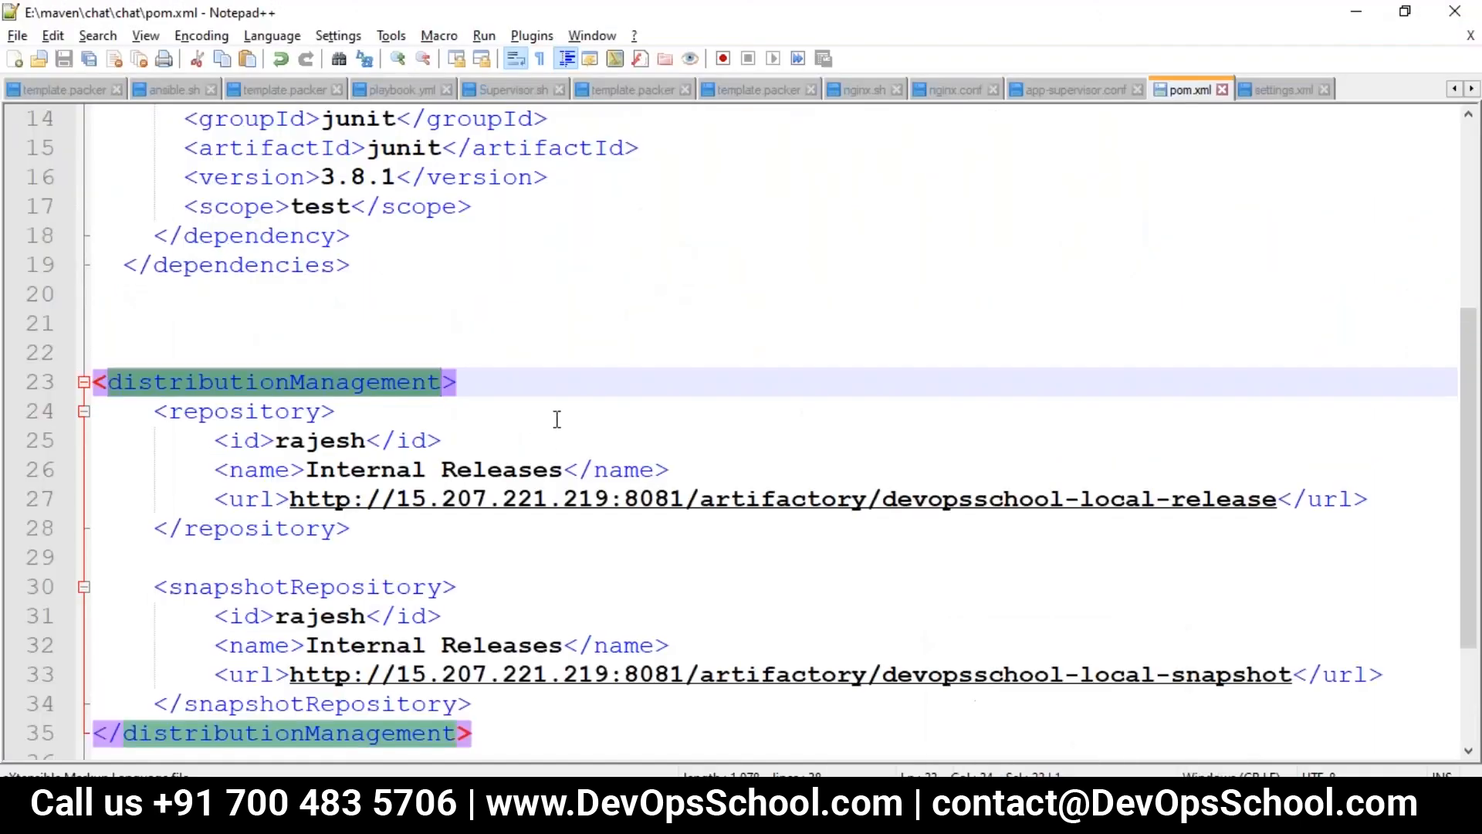
pyautogui.scroll(5, 556, 420)
pyautogui.click(329, 298)
pyautogui.click(552, 313)
pyautogui.click(584, 293)
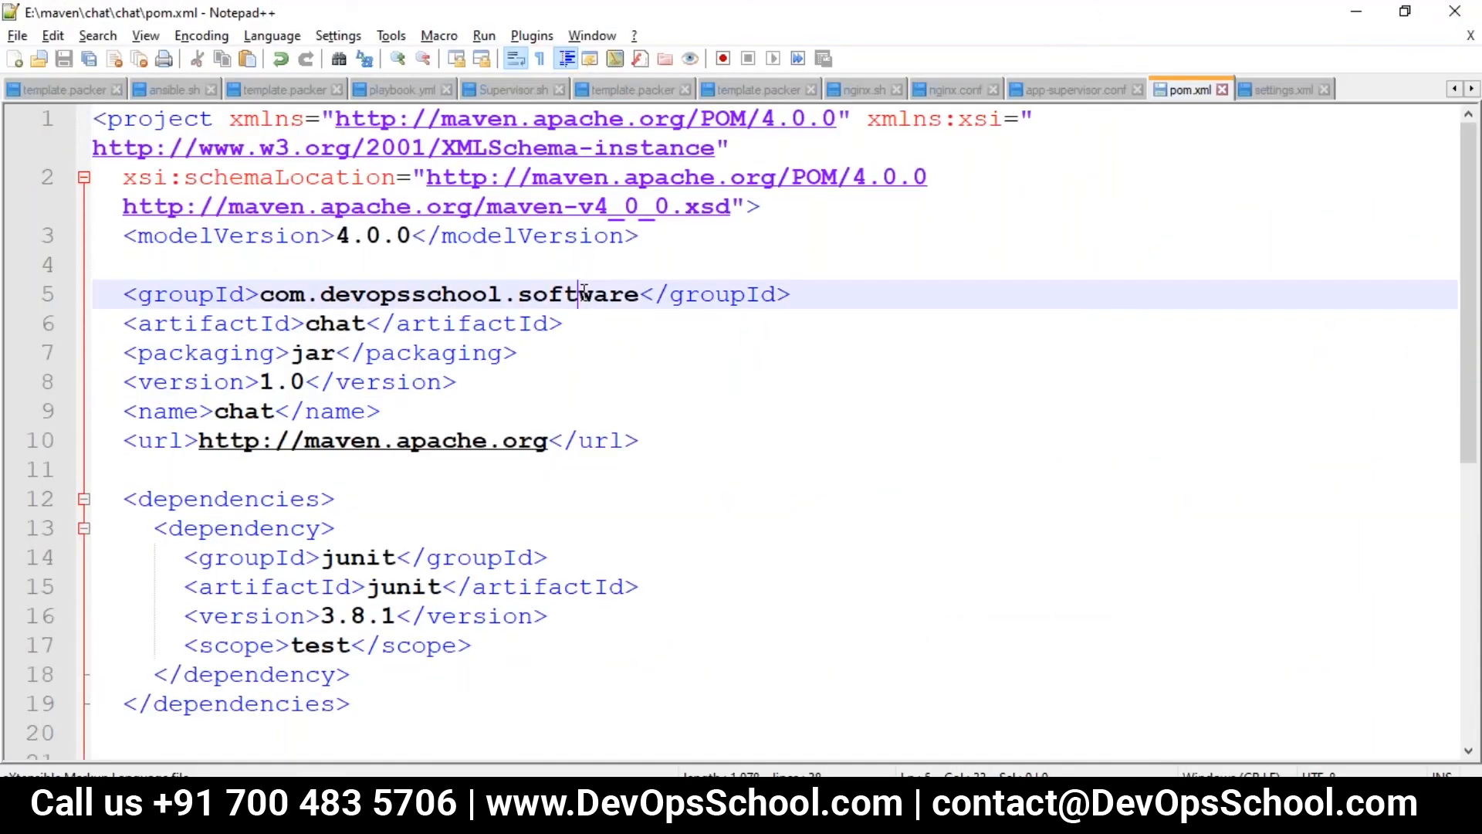
pyautogui.doubleClick(332, 331)
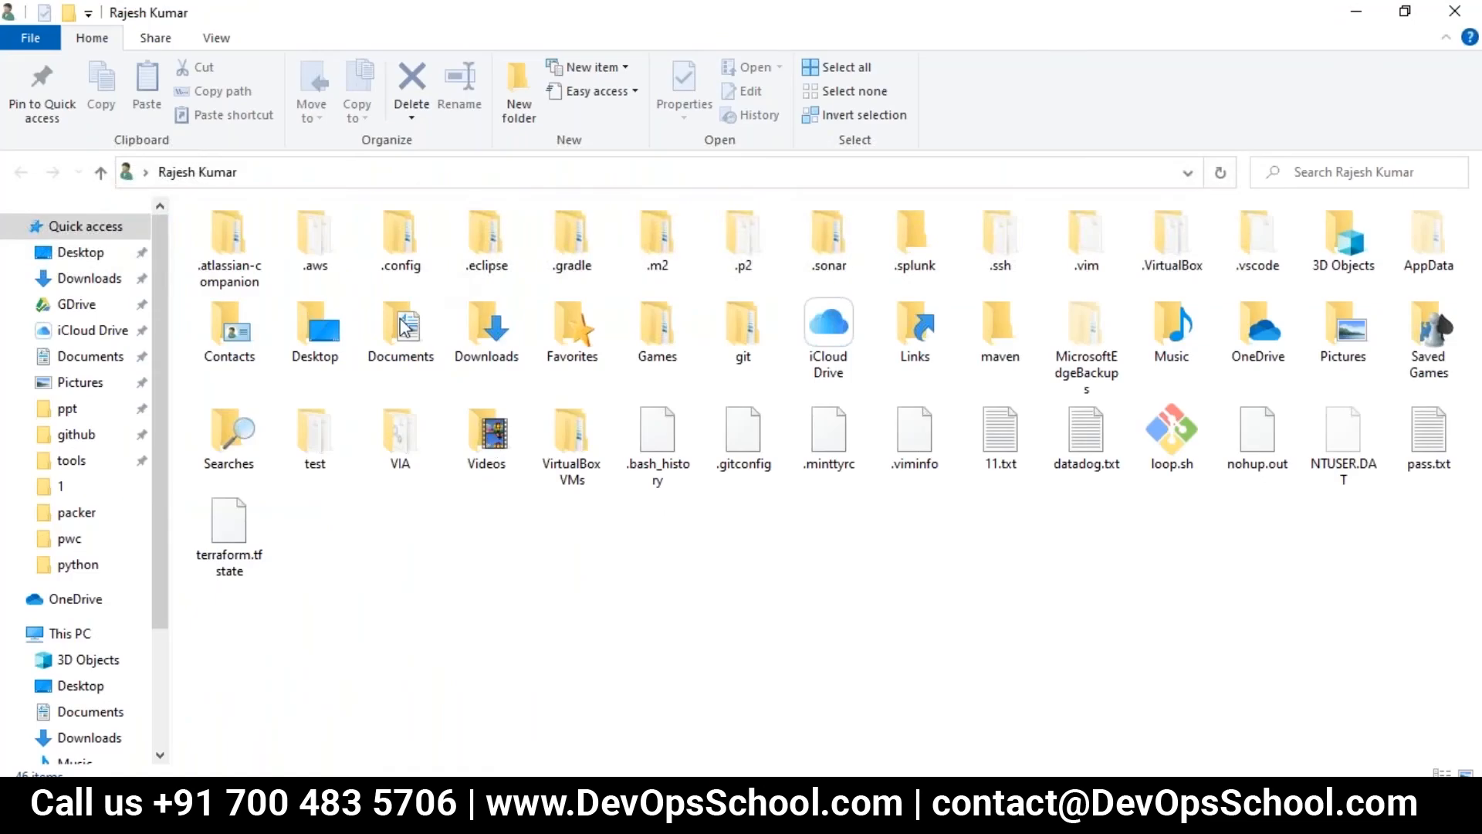
# In File Explorer, browse to .m2\repository\com\devopsschool\software\chat and inspect the 1.0 and 1.0-SNAPSHOT folders.
pyautogui.doubleClick(687, 230)
pyautogui.doubleClick(242, 245)
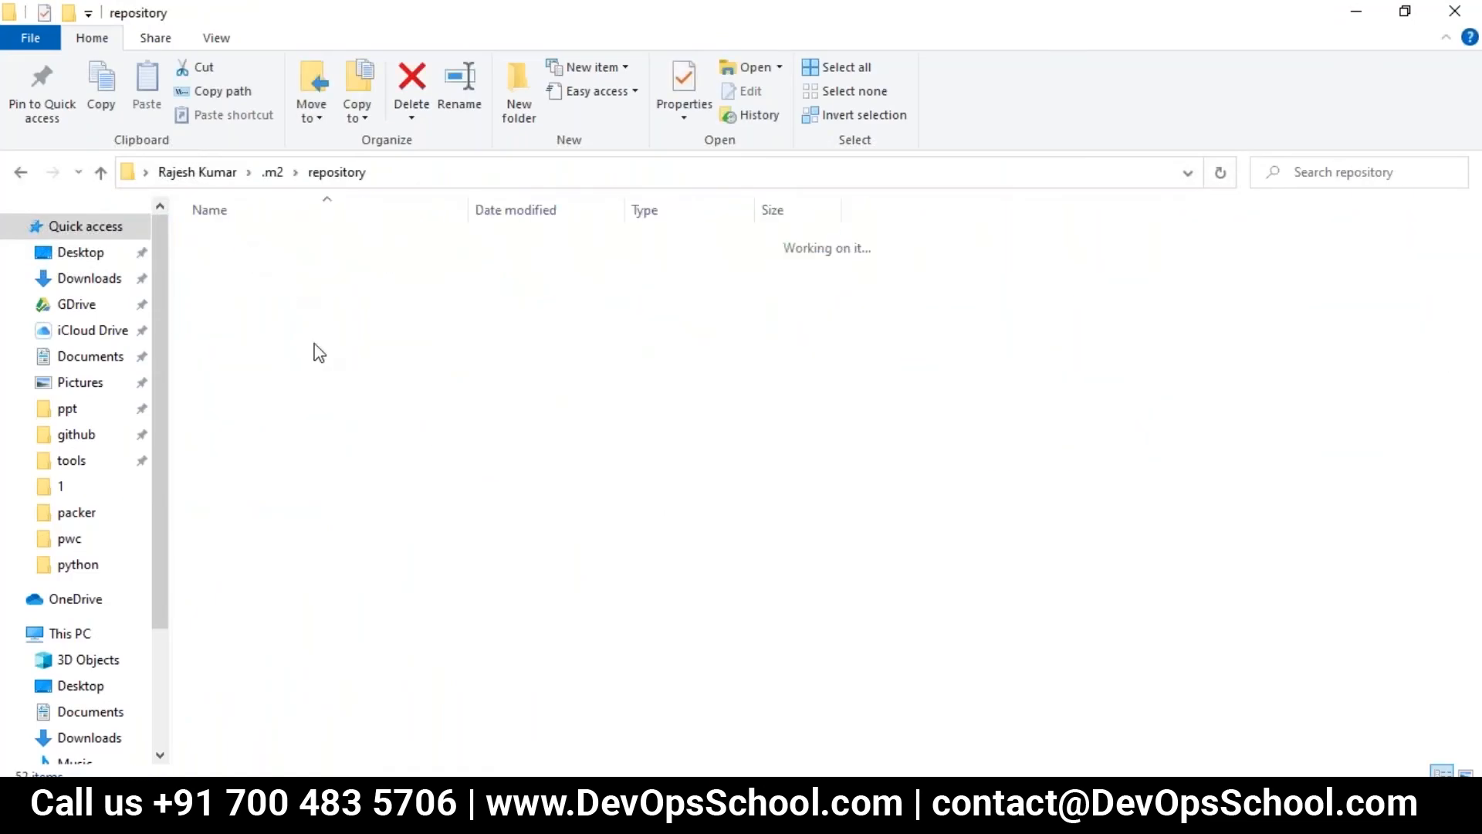
pyautogui.click(230, 453)
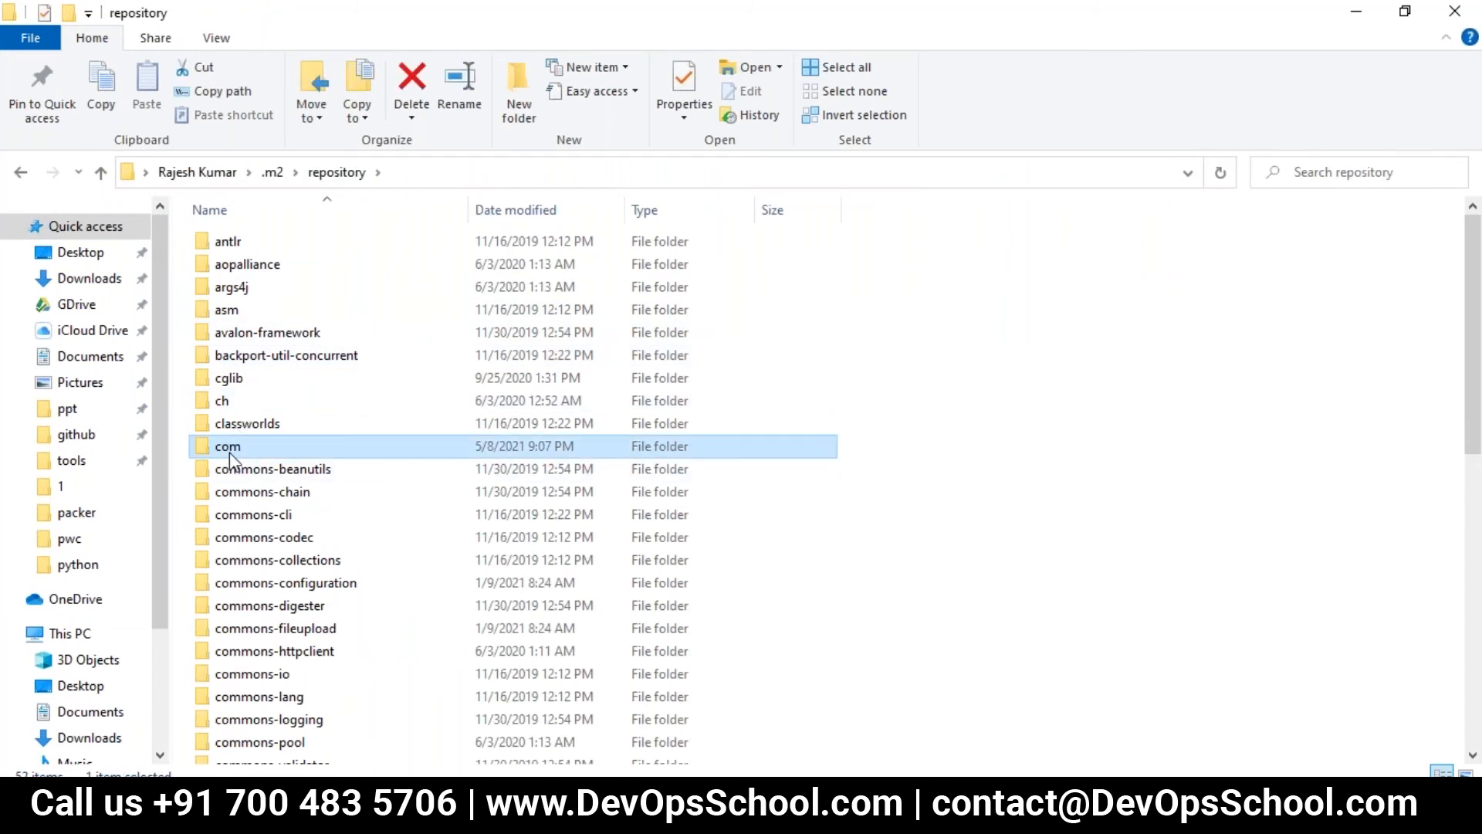
pyautogui.click(230, 455)
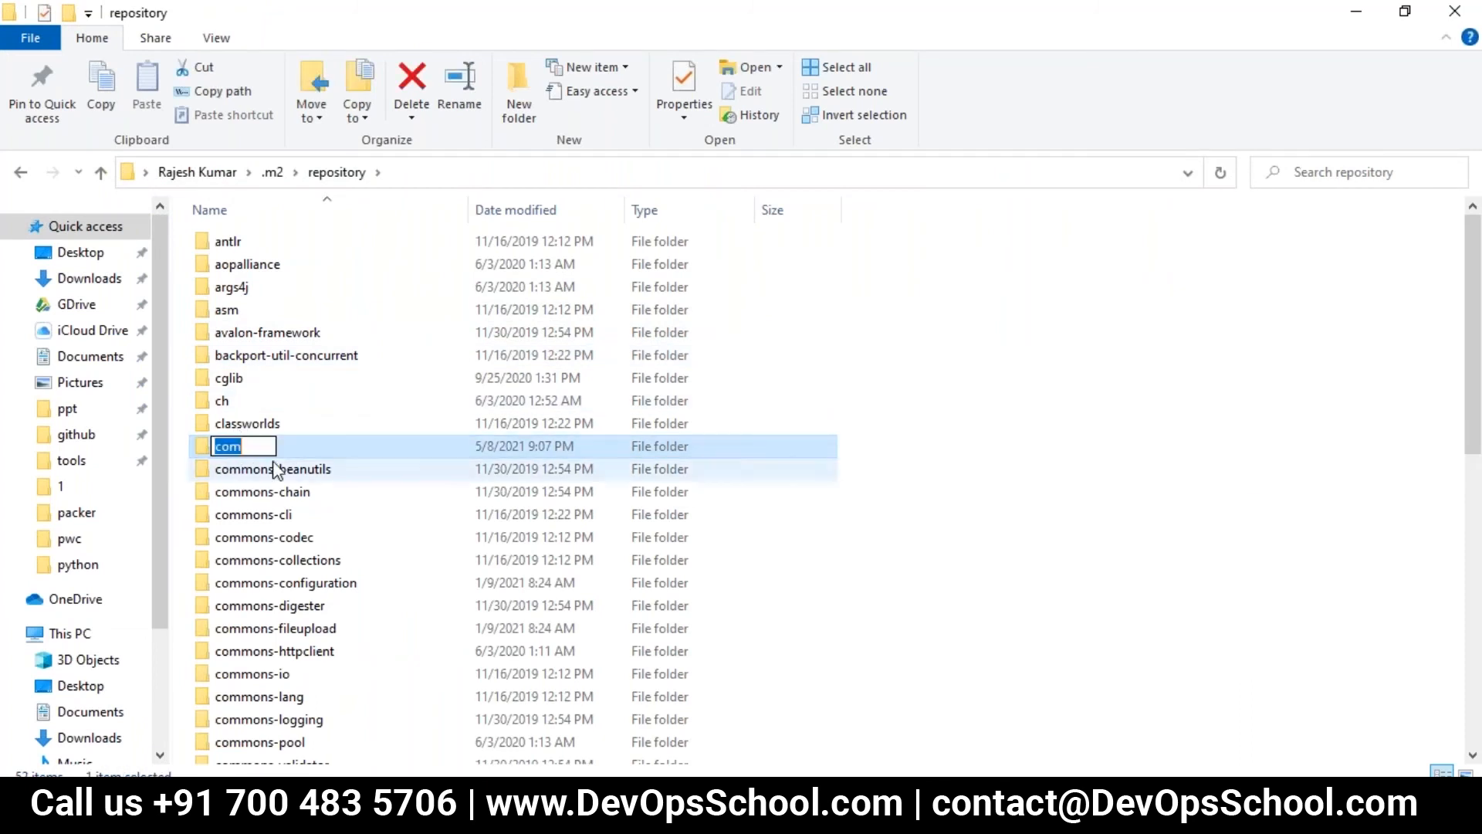
pyautogui.doubleClick(207, 447)
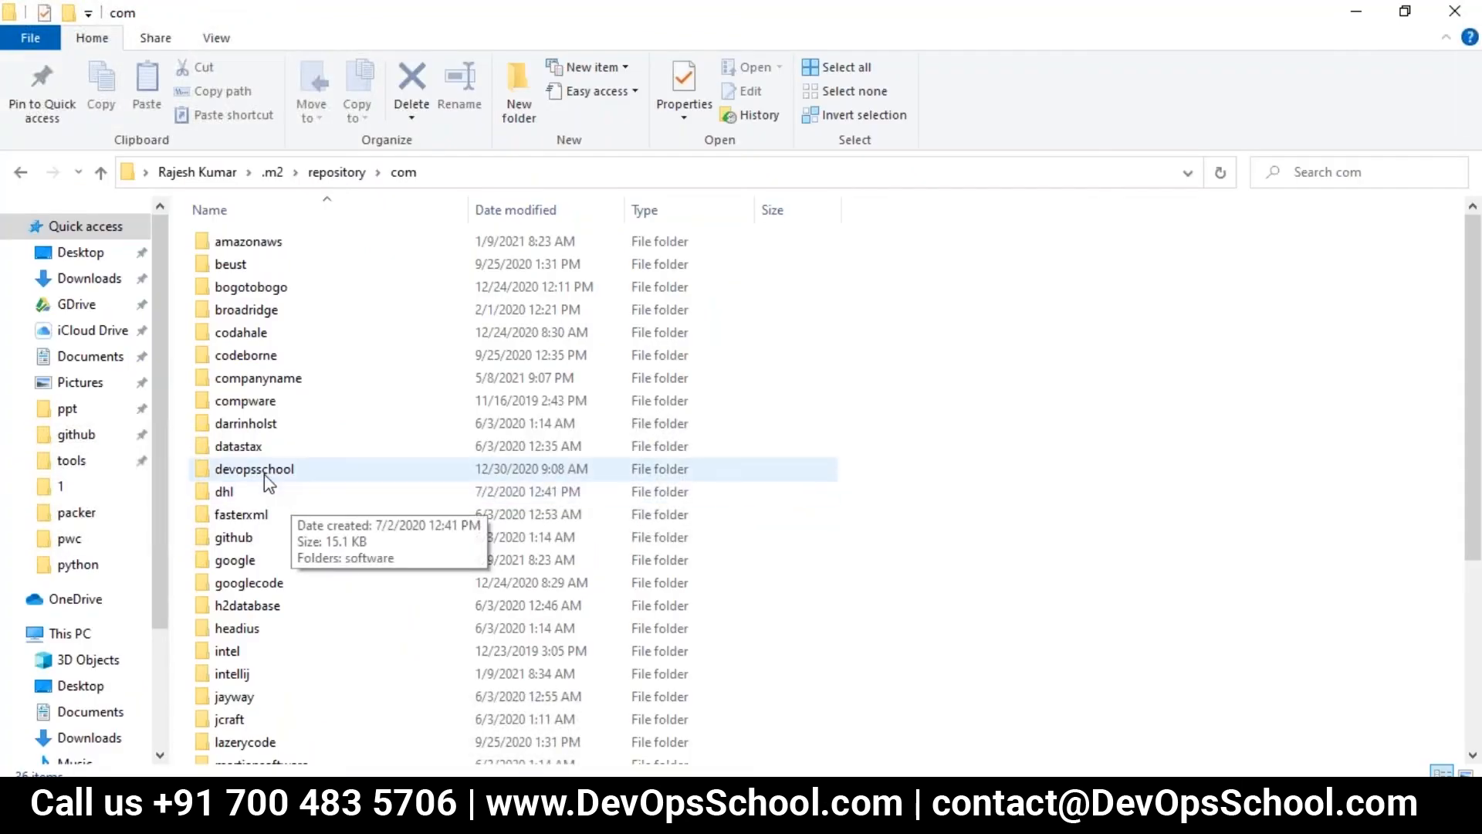
pyautogui.doubleClick(264, 472)
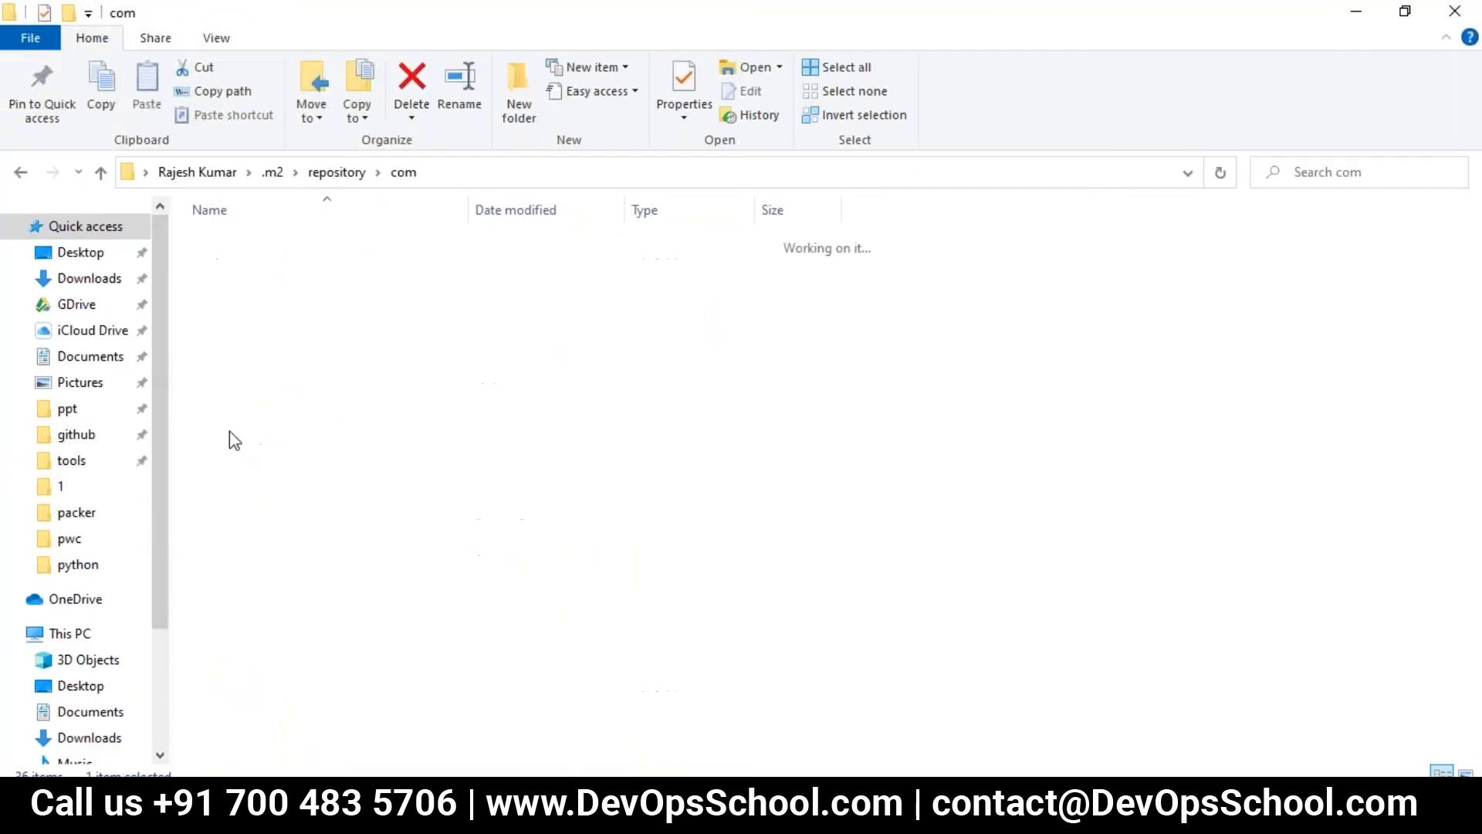
pyautogui.doubleClick(230, 265)
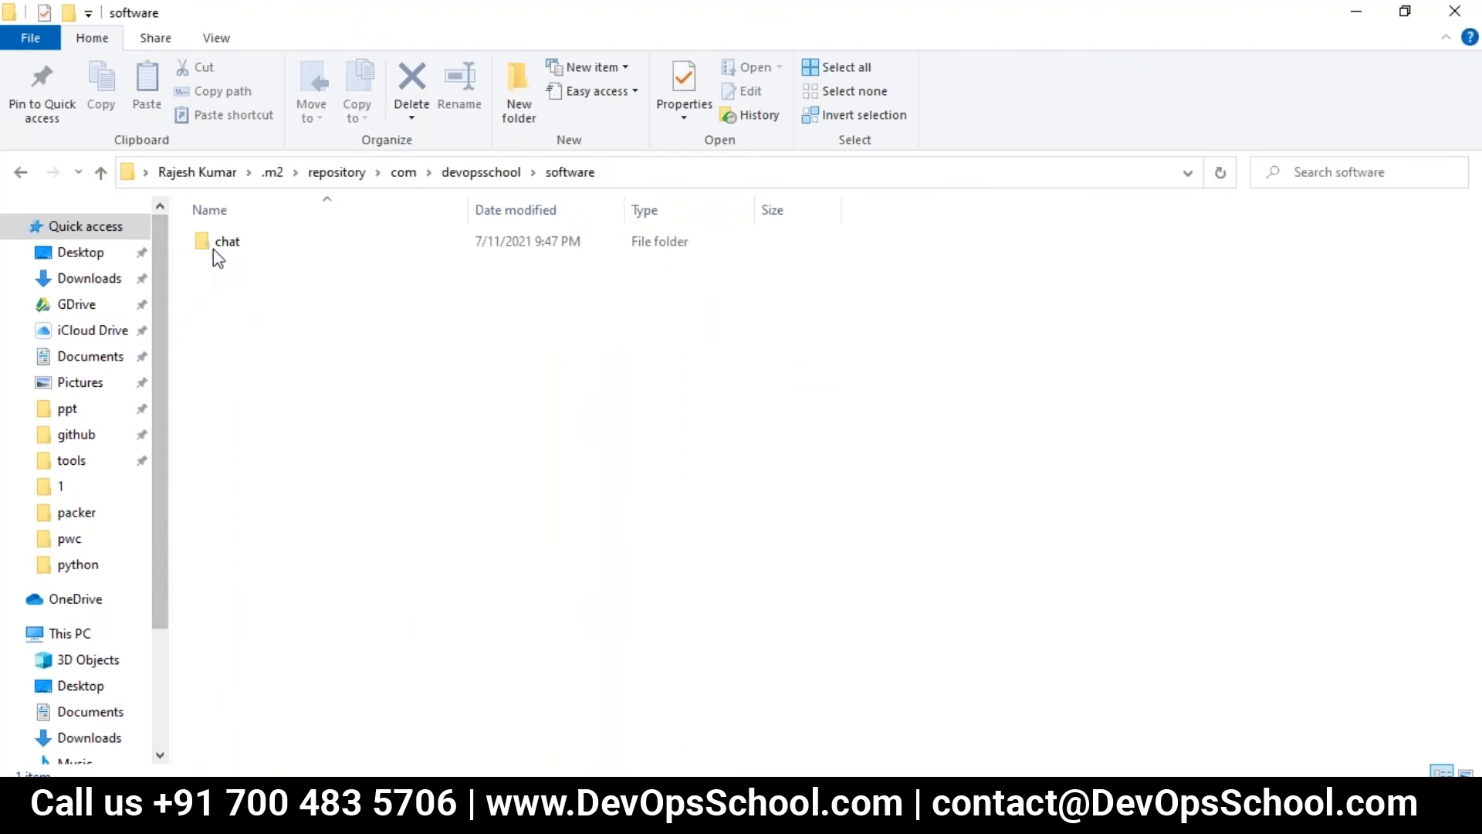
pyautogui.click(215, 249)
pyautogui.press('Delete')
pyautogui.click(229, 243)
pyautogui.click(242, 266)
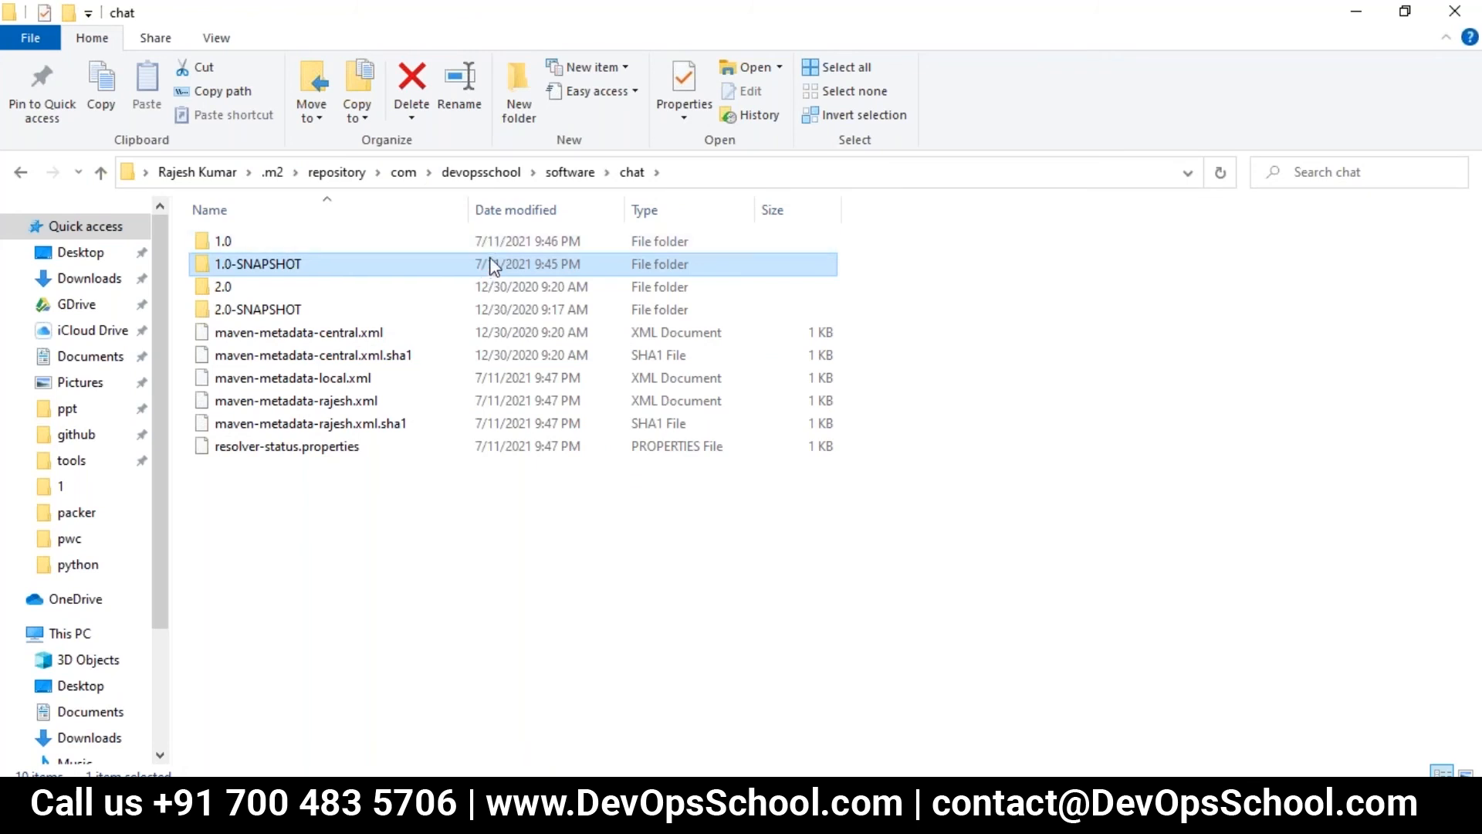
# Return to the notes in Notepad, add a second dashed line beside the install one with "deploy" beneath it, and save.
pyautogui.hotkey('alt', 'Tab')
pyautogui.click(241, 466)
pyautogui.click(610, 442)
pyautogui.click(524, 495)
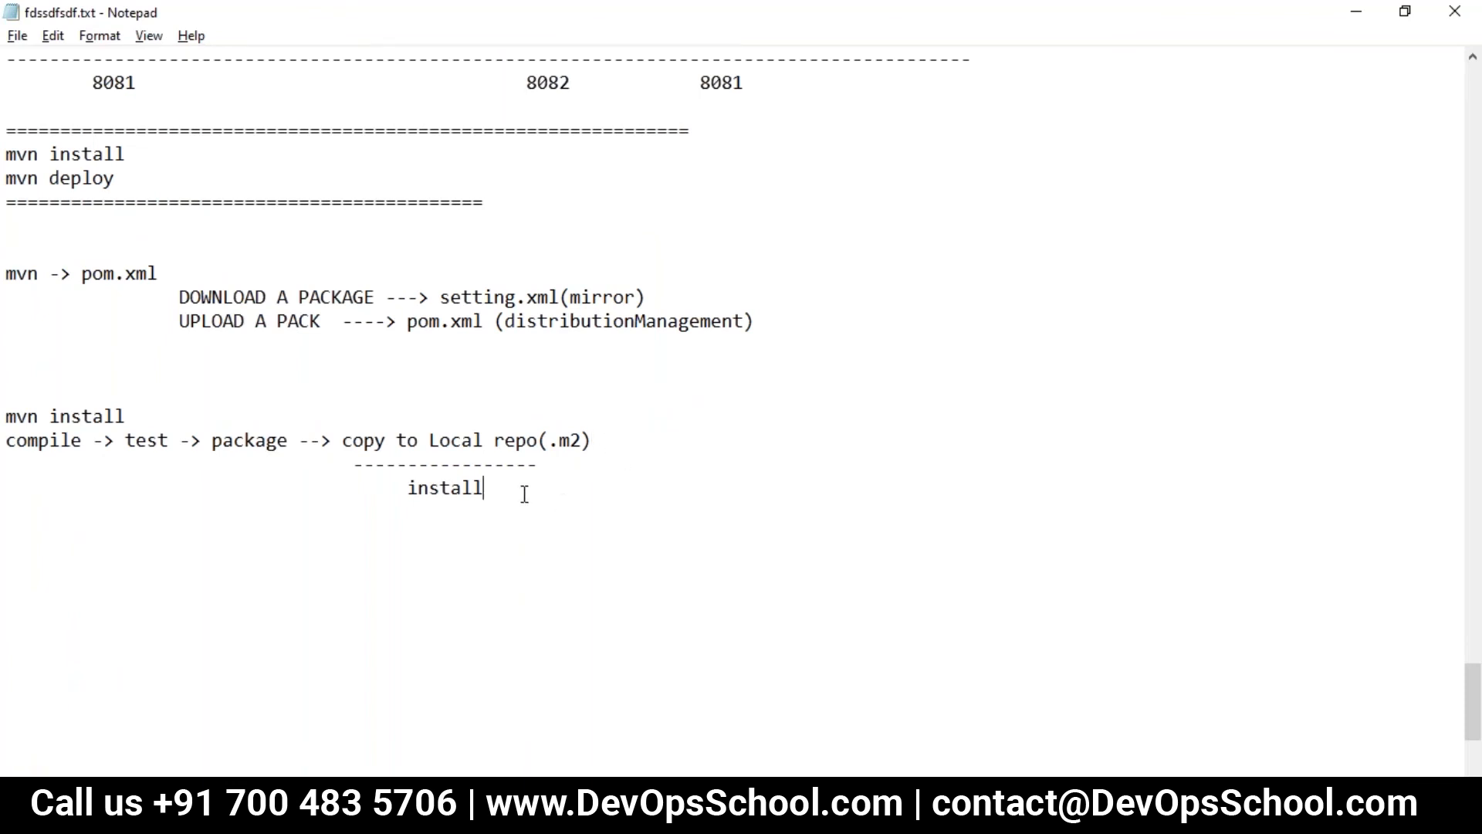
pyautogui.click(553, 468)
pyautogui.press('Tab')
pyautogui.press('Tab')
pyautogui.write('------------------------')
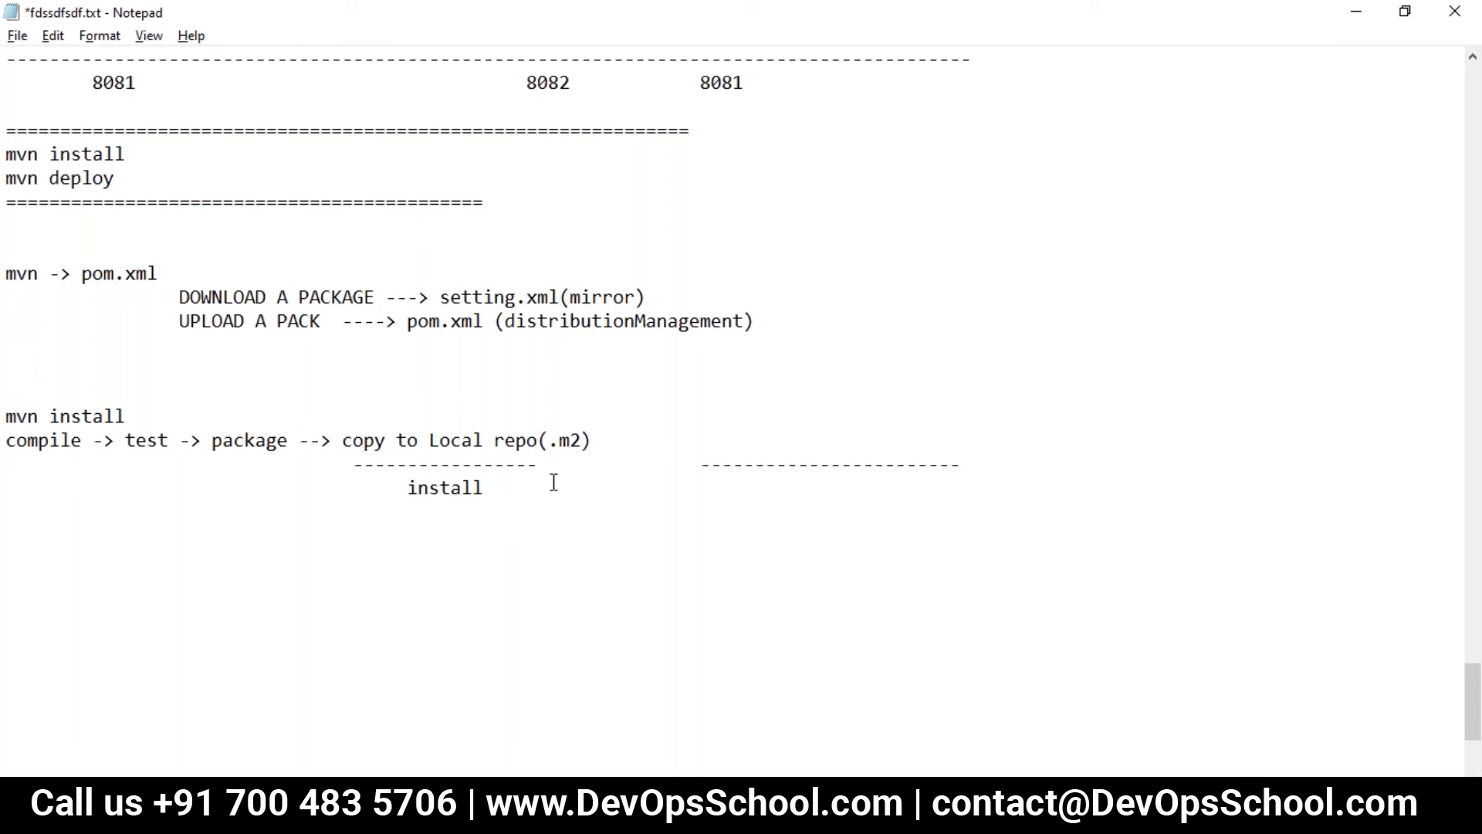
pyautogui.press('Tab')
pyautogui.press('Tab')
pyautogui.write('deploy')
pyautogui.hotkey('ctrl', 's')
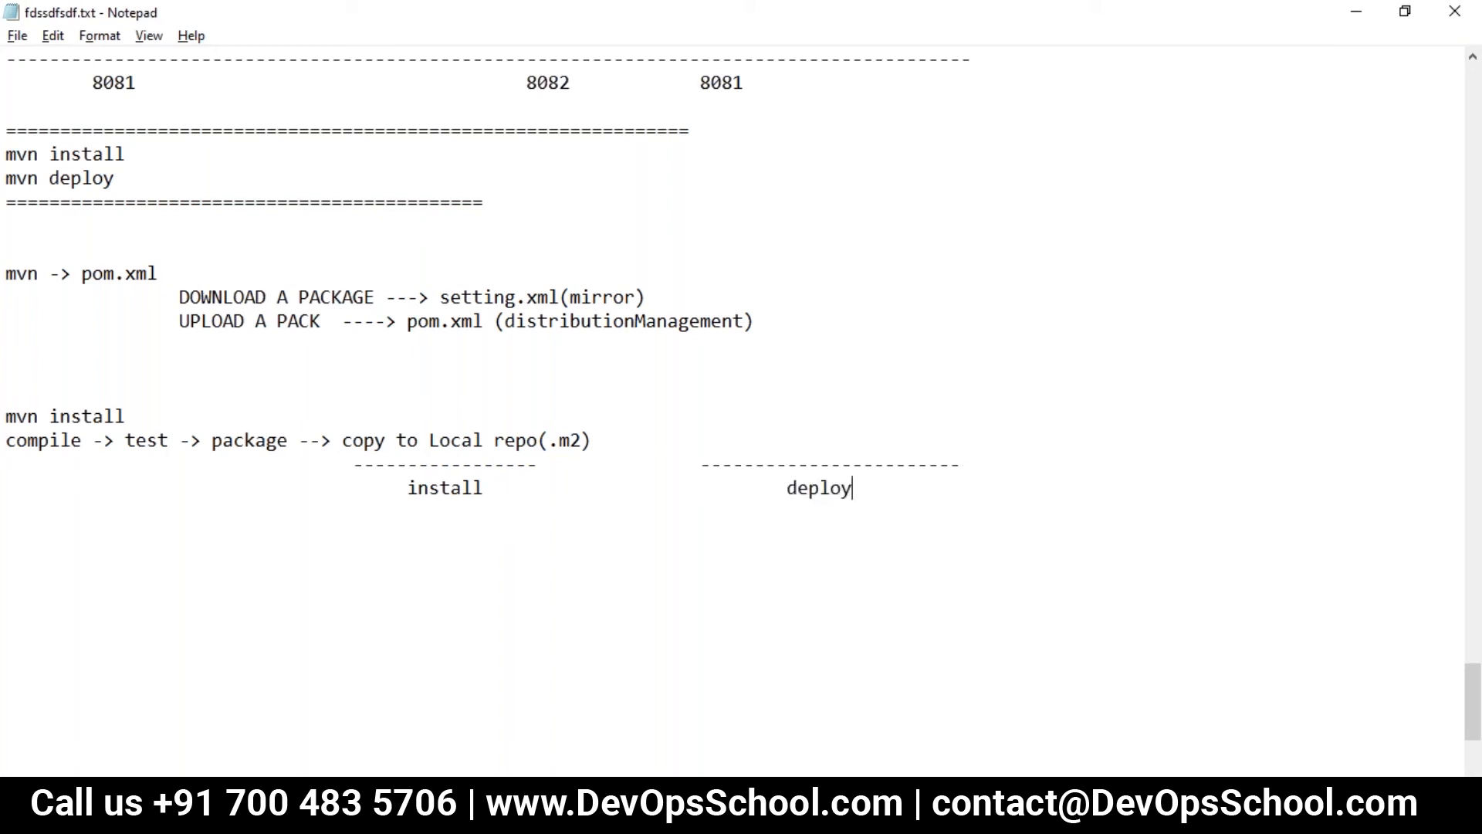
# Duplicate "copy to Local repo" above the deploy dashes and change the duplicate to "copy from Local repo".
pyautogui.click(672, 441)
pyautogui.press('Tab')
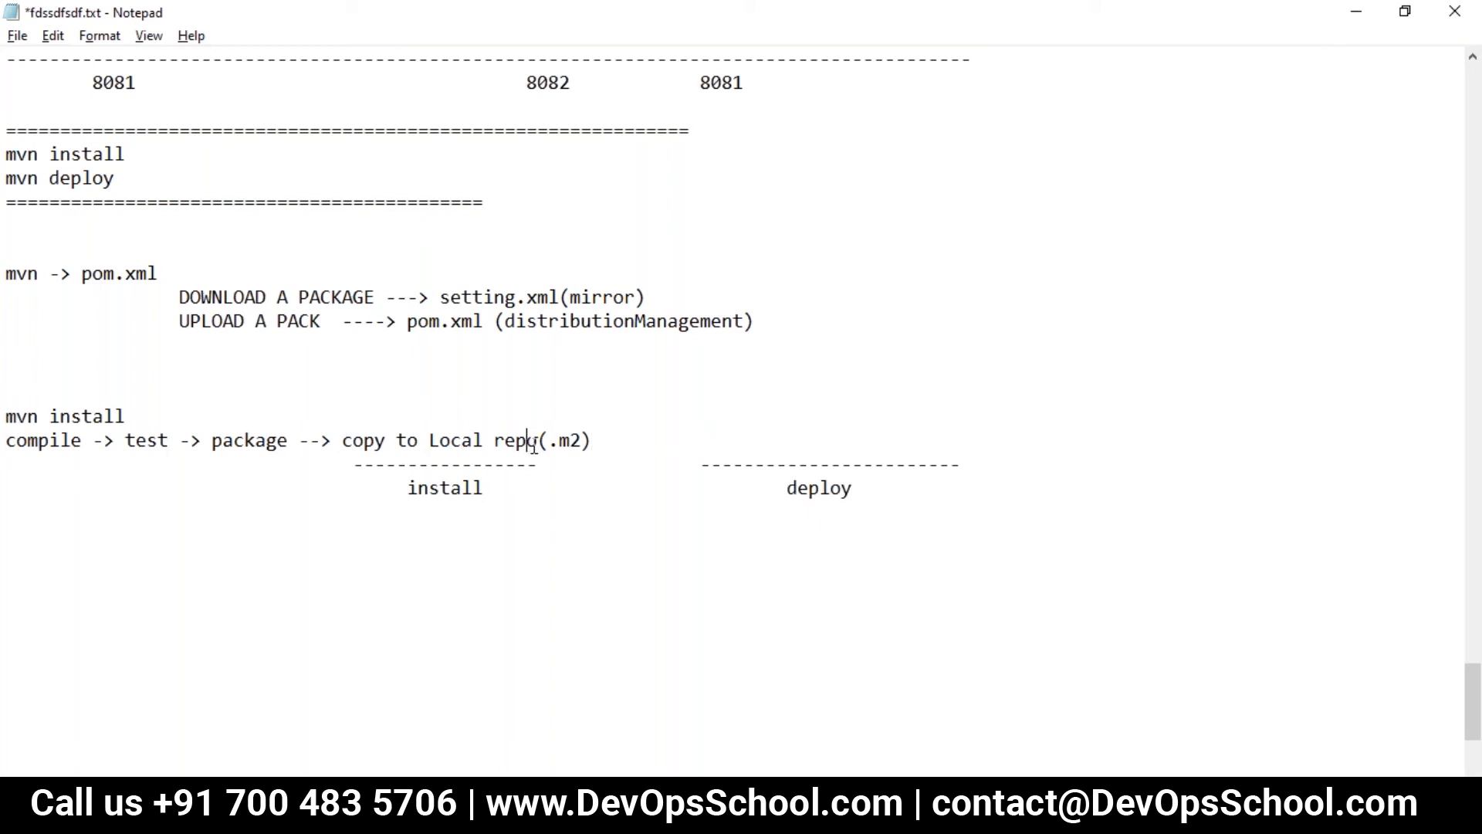
pyautogui.moveTo(531, 443); pyautogui.dragTo(340, 440)
pyautogui.hotkey('ctrl', 'c')
pyautogui.click(778, 434)
pyautogui.click(707, 441)
pyautogui.hotkey('ctrl', 'v')
pyautogui.moveTo(787, 441); pyautogui.dragTo(771, 441)
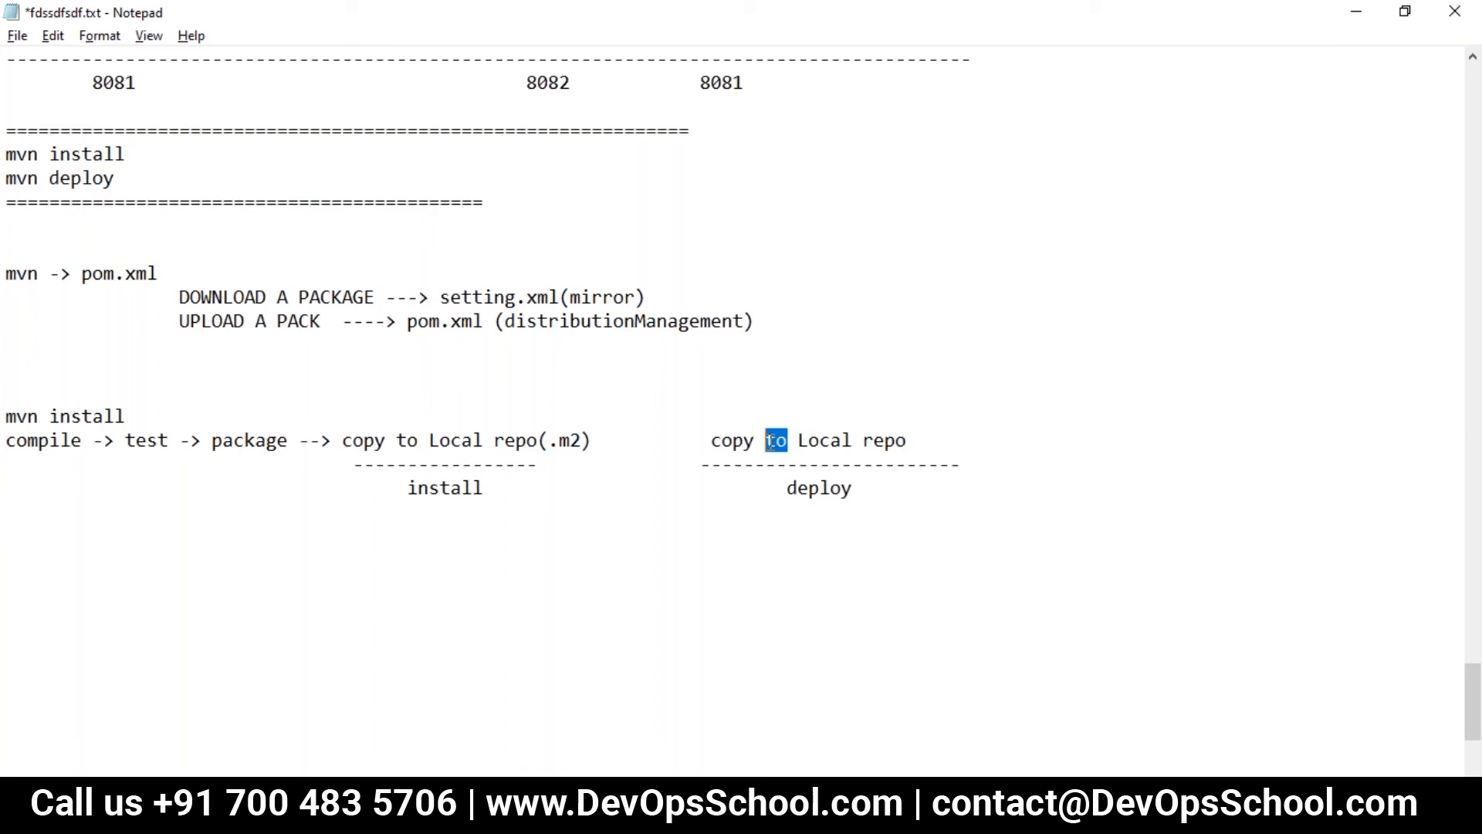
pyautogui.write('from')
# Complete the phrase above deploy with "to remote repo" and save the notes.
pyautogui.click(944, 432)
pyautogui.write('to repo')
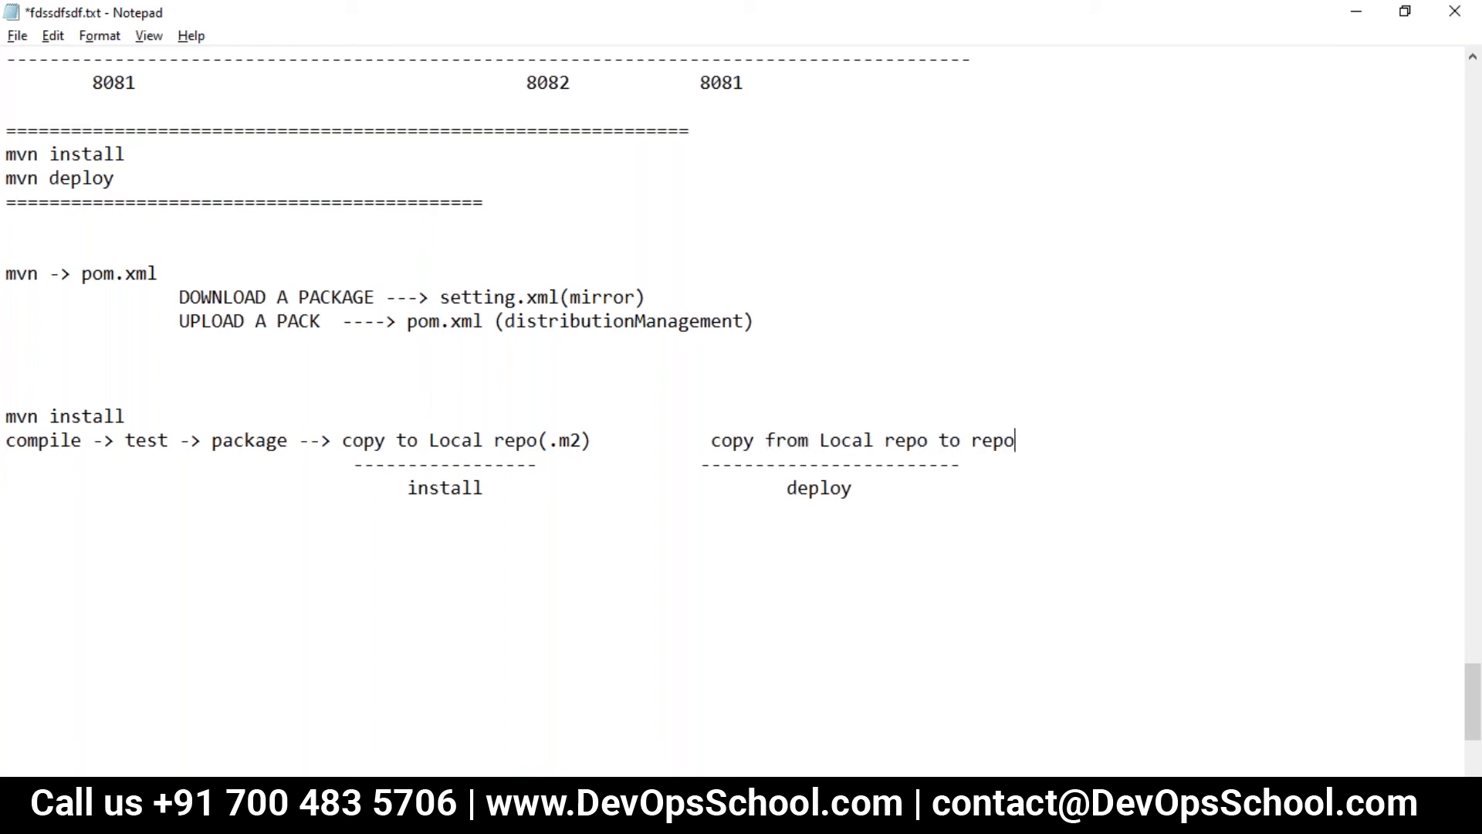
pyautogui.press('BackSpace')
pyautogui.press('BackSpace')
pyautogui.write('mote rrepo')
pyautogui.press('BackSpace')
pyautogui.press('BackSpace')
pyautogui.press('BackSpace')
pyautogui.write('po')
pyautogui.hotkey('ctrl', 's')
pyautogui.keyDown('shift'); pyautogui.click(966, 440); pyautogui.keyUp('shift')
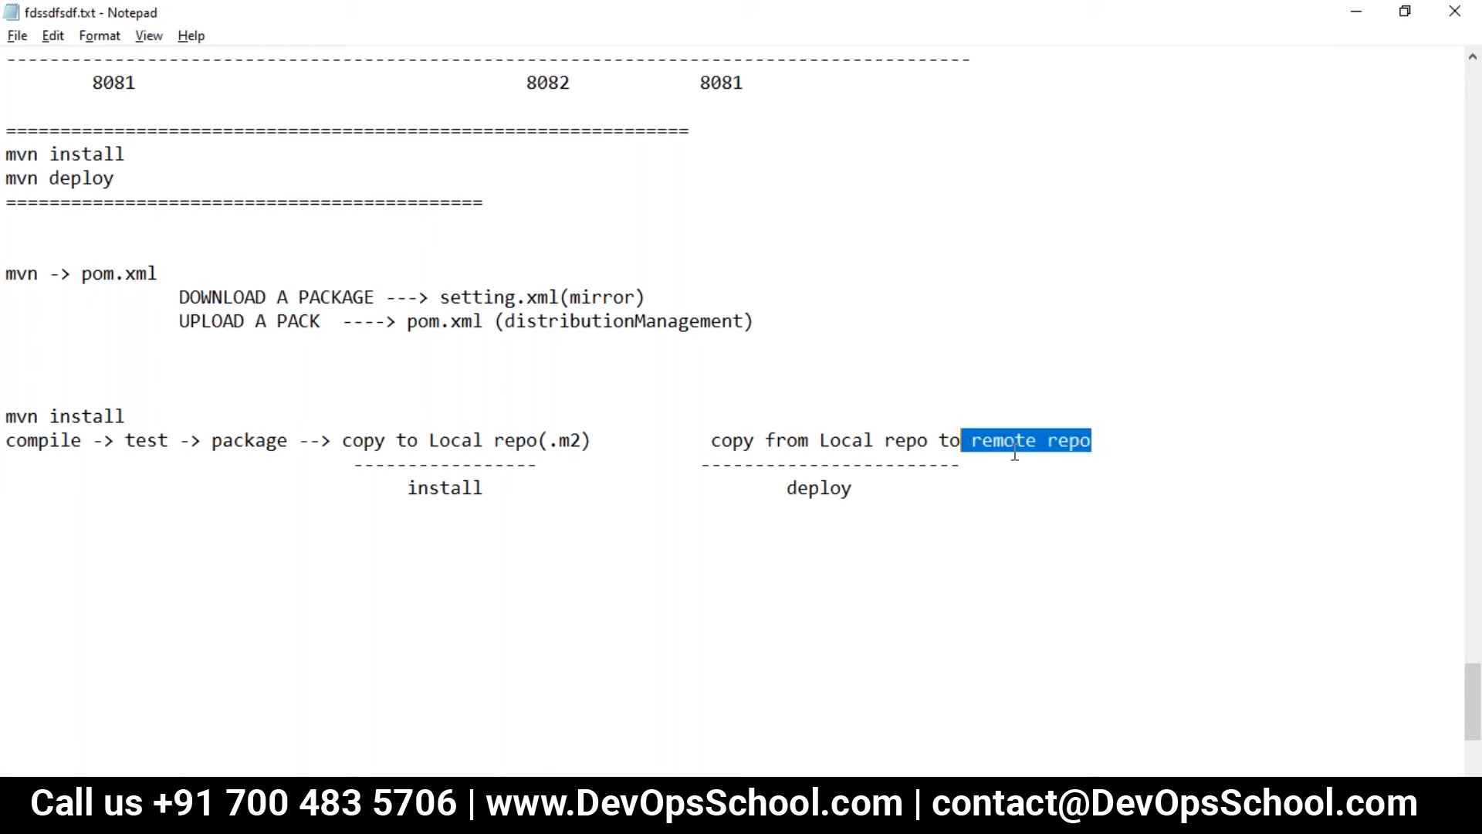
# Append "(pom.xml)" after "remote repo" in the deploy phrase and save the notes.
pyautogui.click(1107, 437)
pyautogui.write('(p')
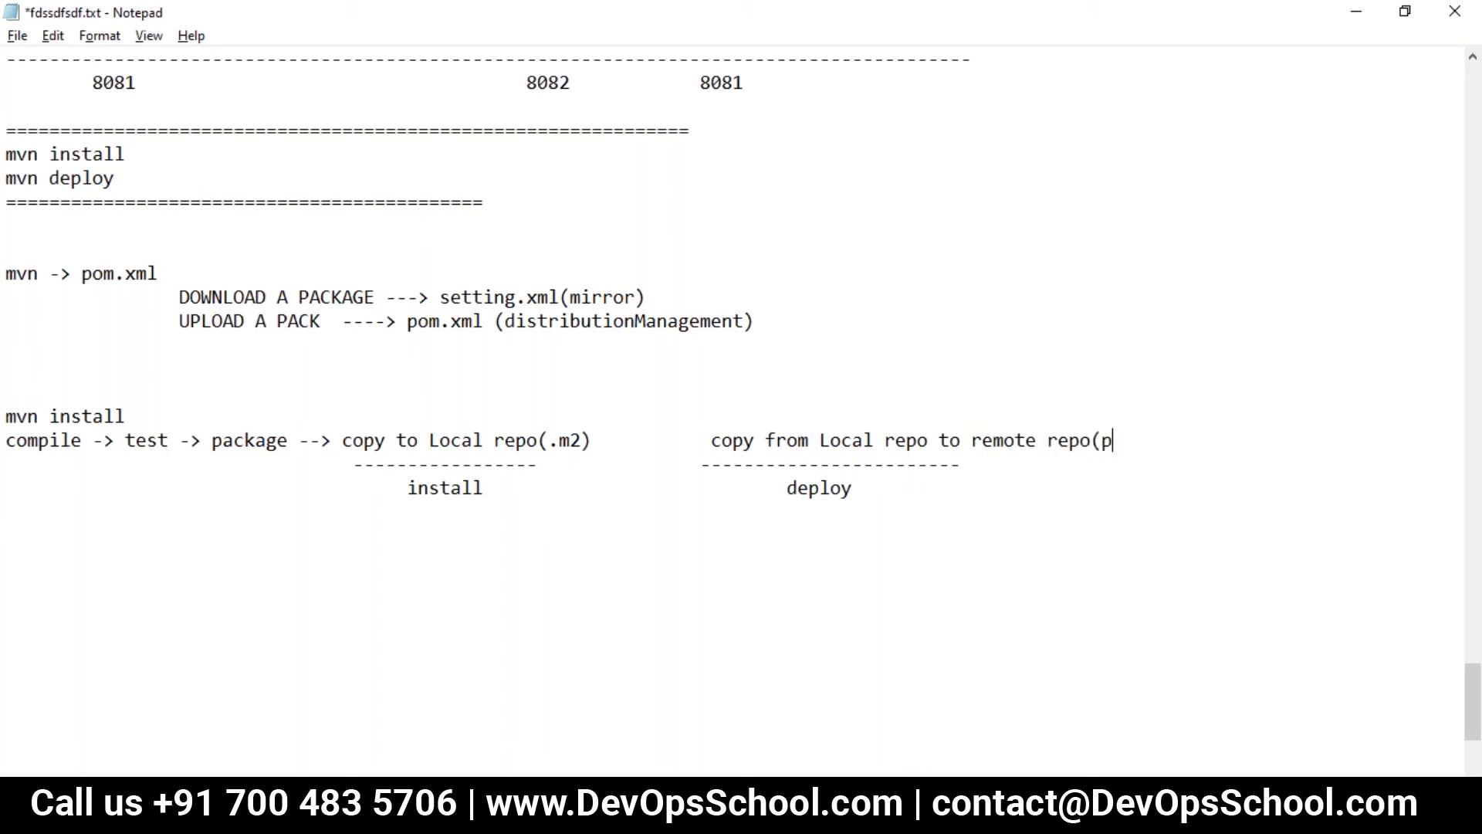
pyautogui.write('om.xml)')
pyautogui.hotkey('ctrl', 's')
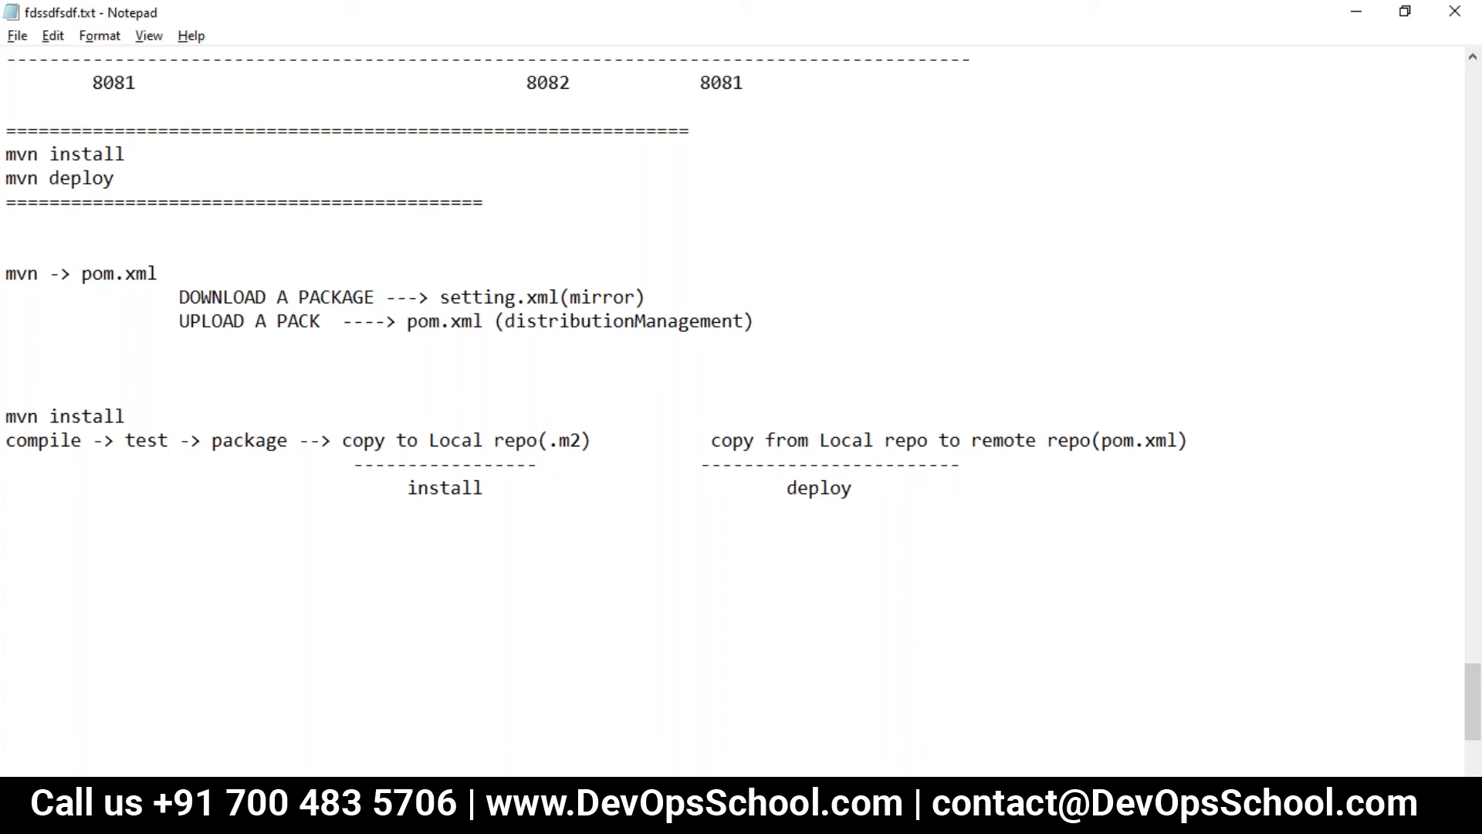
# Switch to pom.xml in Notepad++, highlight the block below the dependencies, and return to the notes in Notepad.
pyautogui.hotkey('alt', 'Tab')
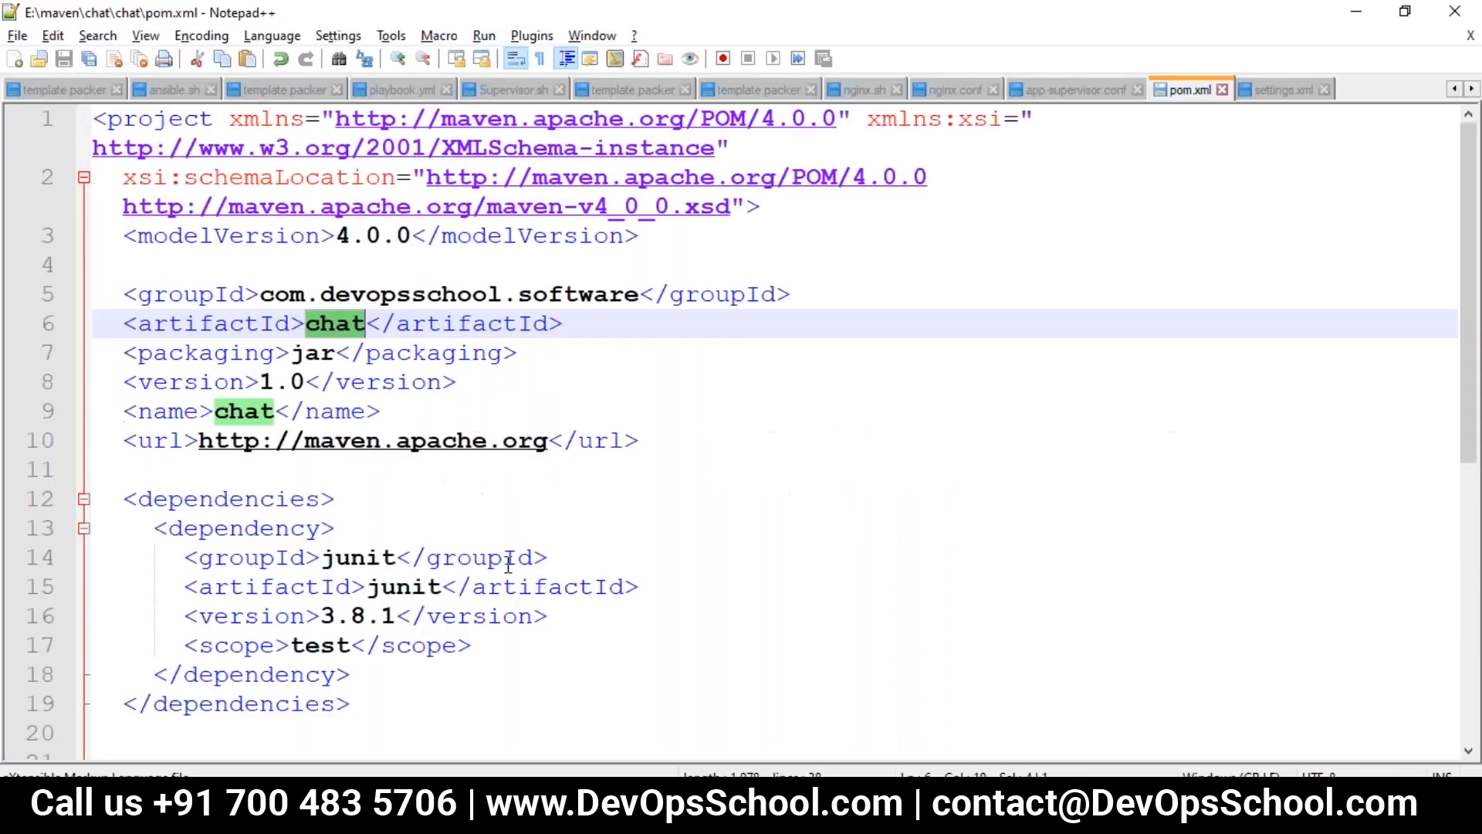
pyautogui.scroll(-5, 496, 370)
pyautogui.moveTo(130, 289); pyautogui.dragTo(506, 653)
pyautogui.hotkey('alt', 'Tab')
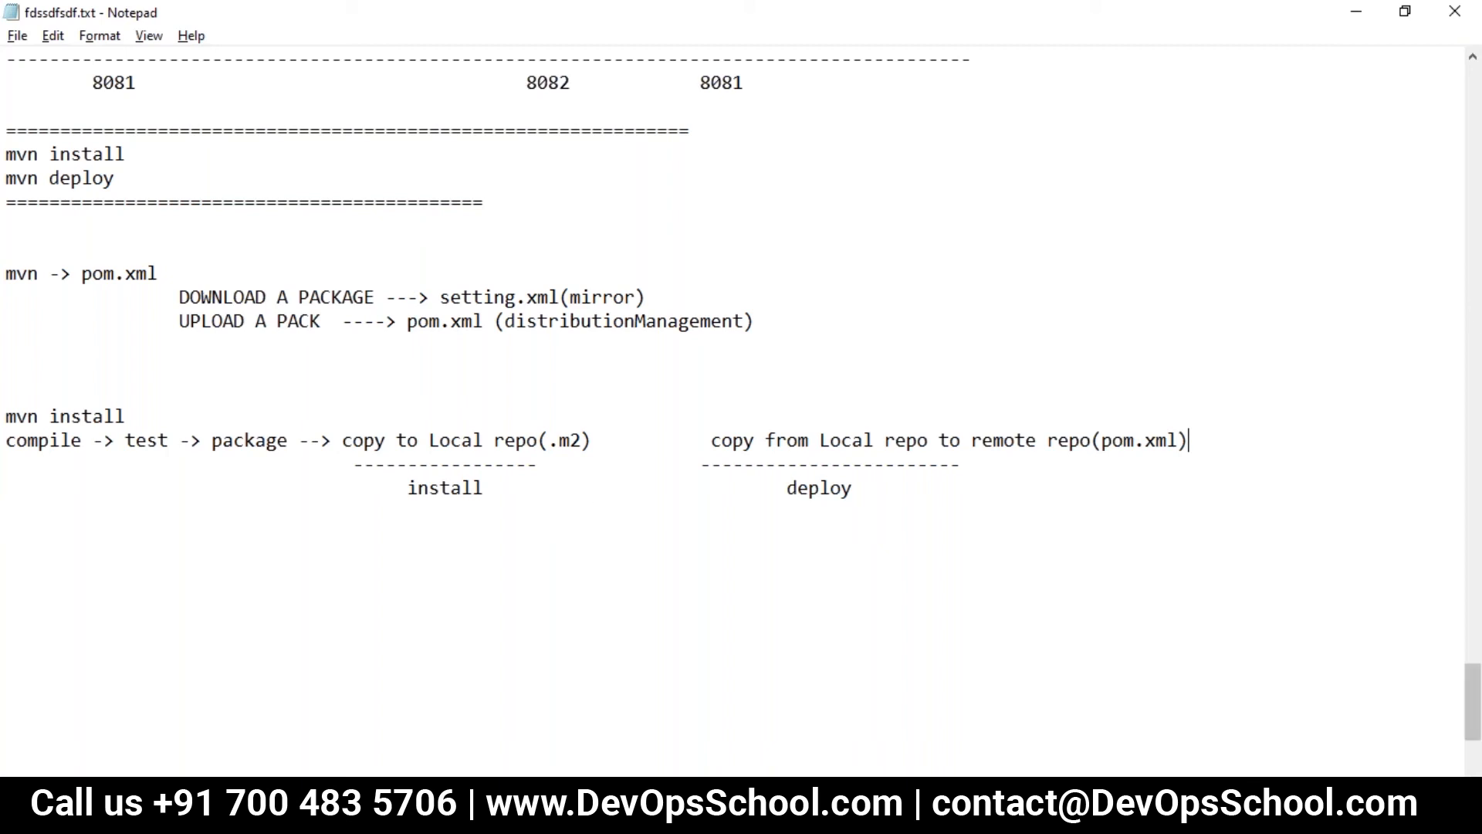
pyautogui.click(1451, 411)
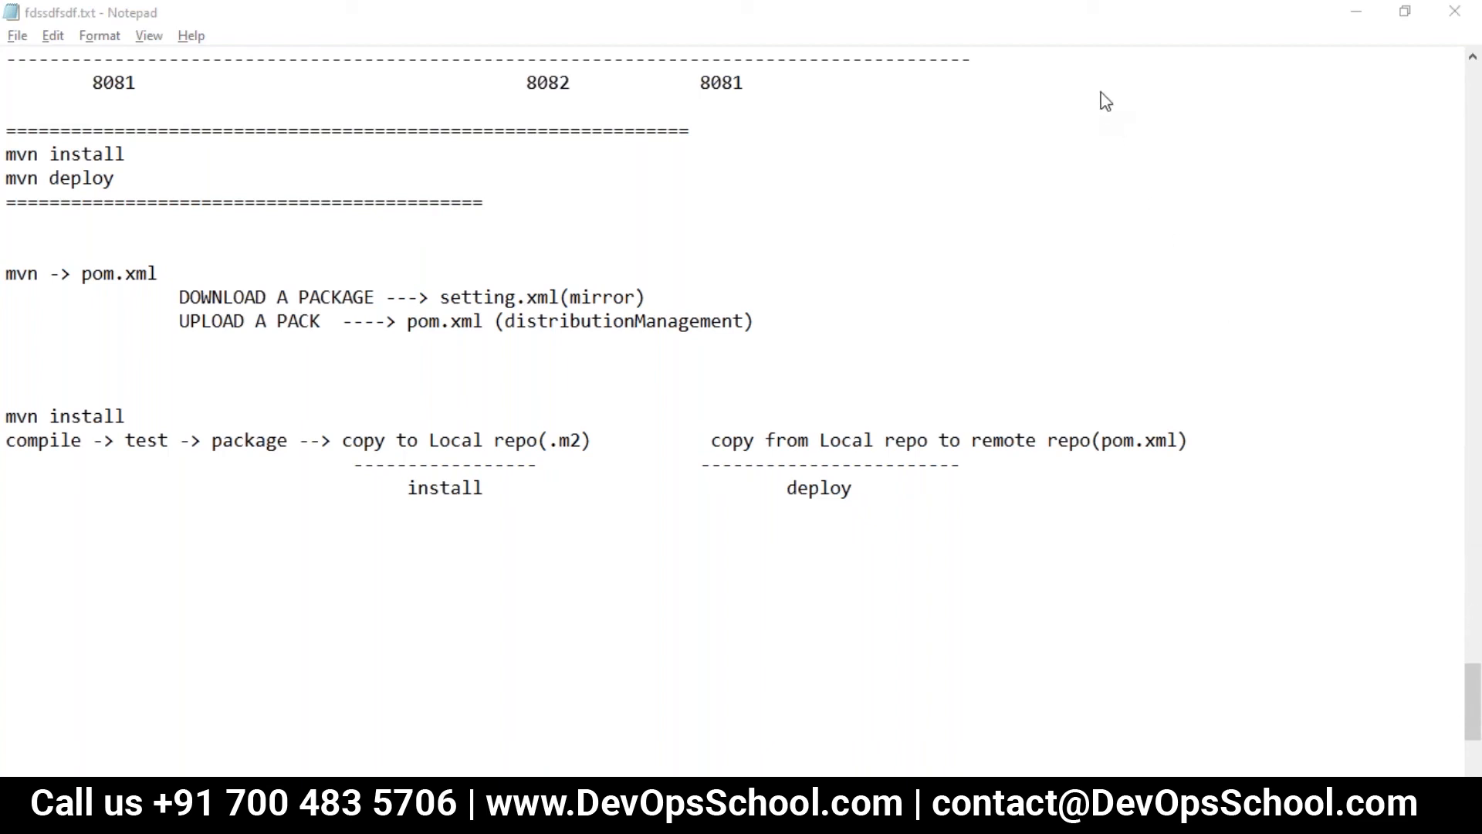
# Add the heading "How to download package using Artifactory in Maven?" on a new line below the install and deploy notes.
pyautogui.click(878, 513)
pyautogui.press('Return')
pyautogui.press('Return')
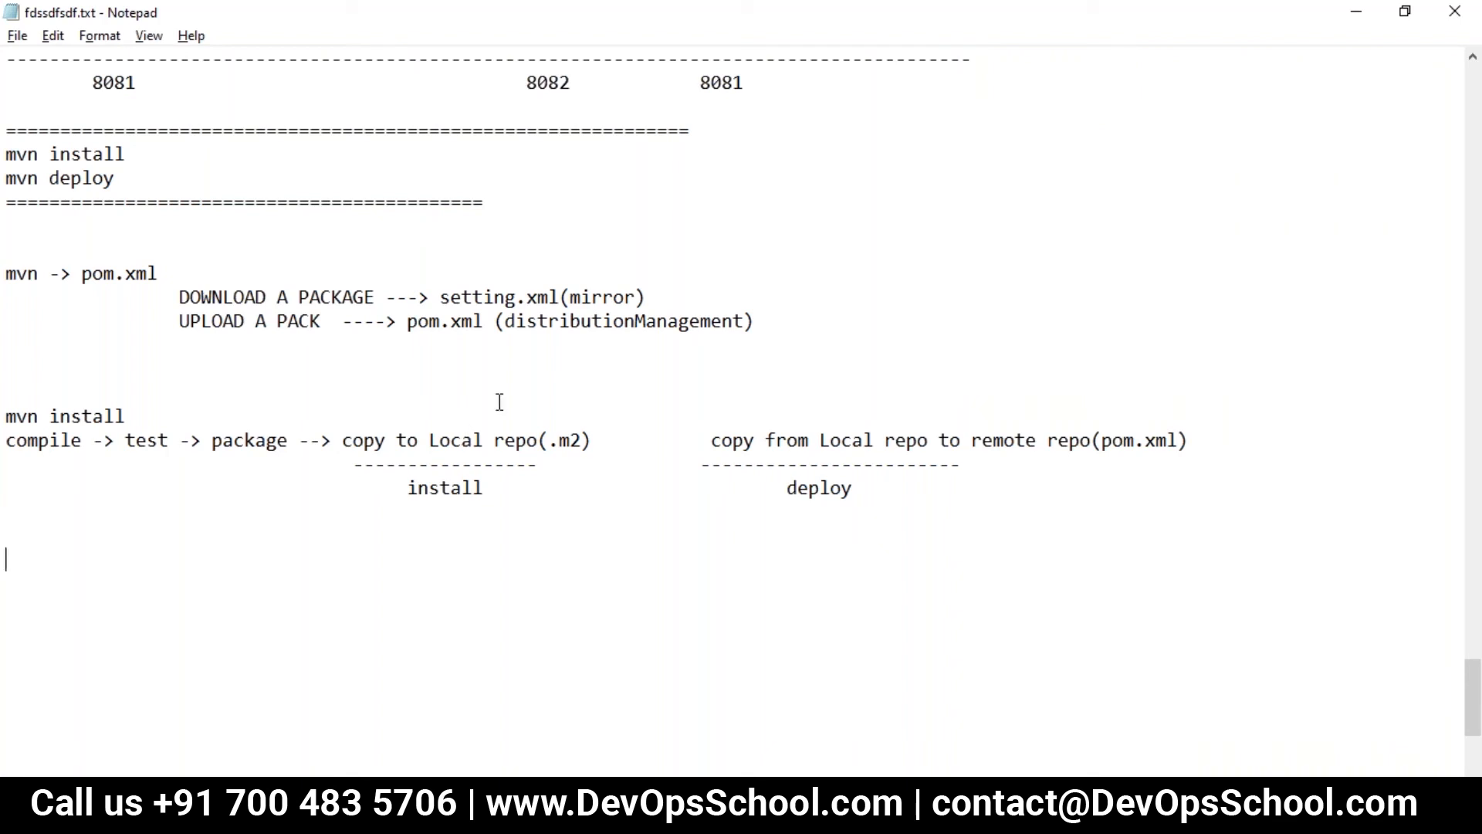
pyautogui.click(1052, 34)
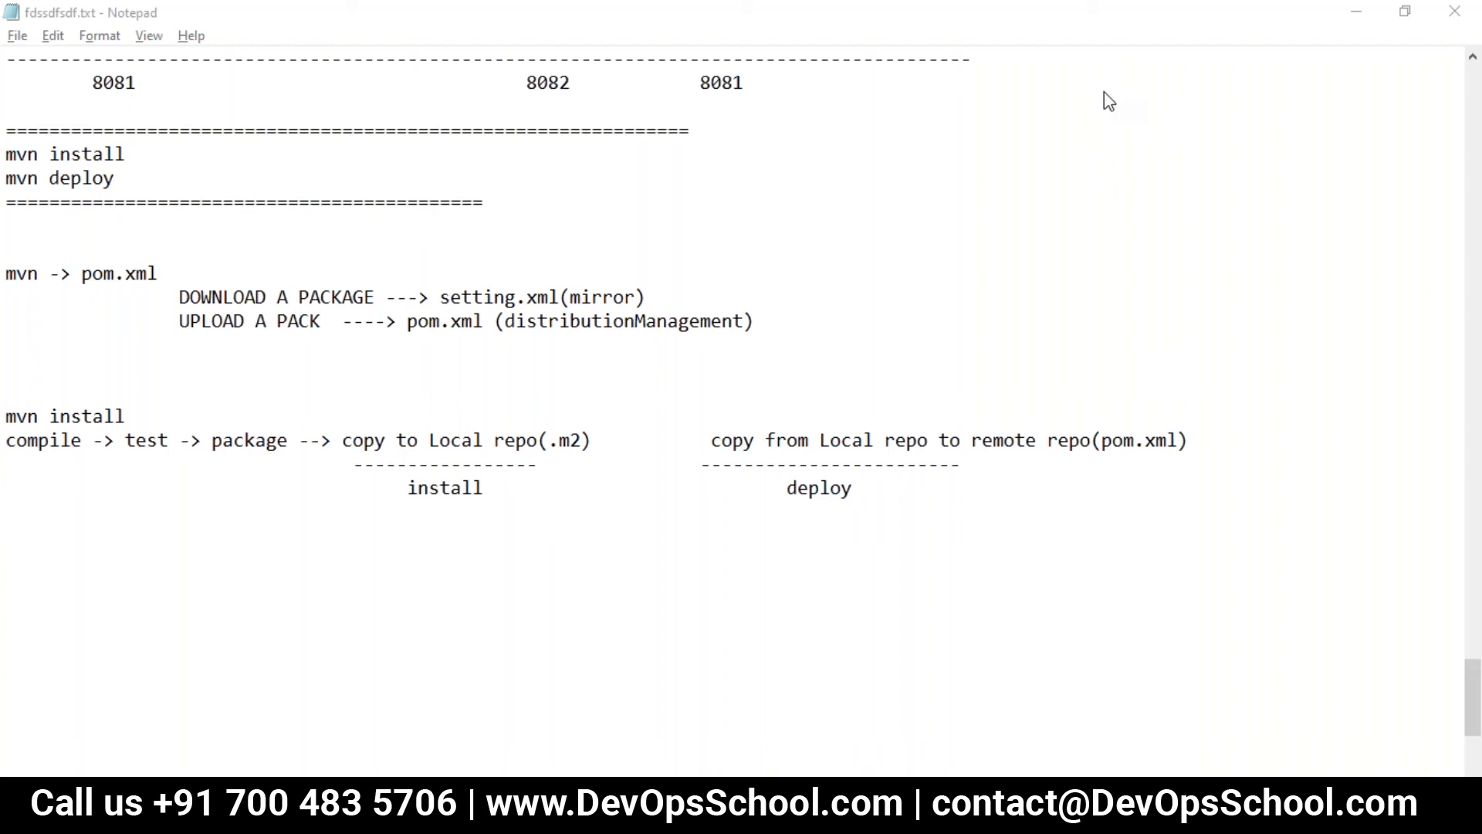
pyautogui.click(318, 569)
pyautogui.write('How to download pa')
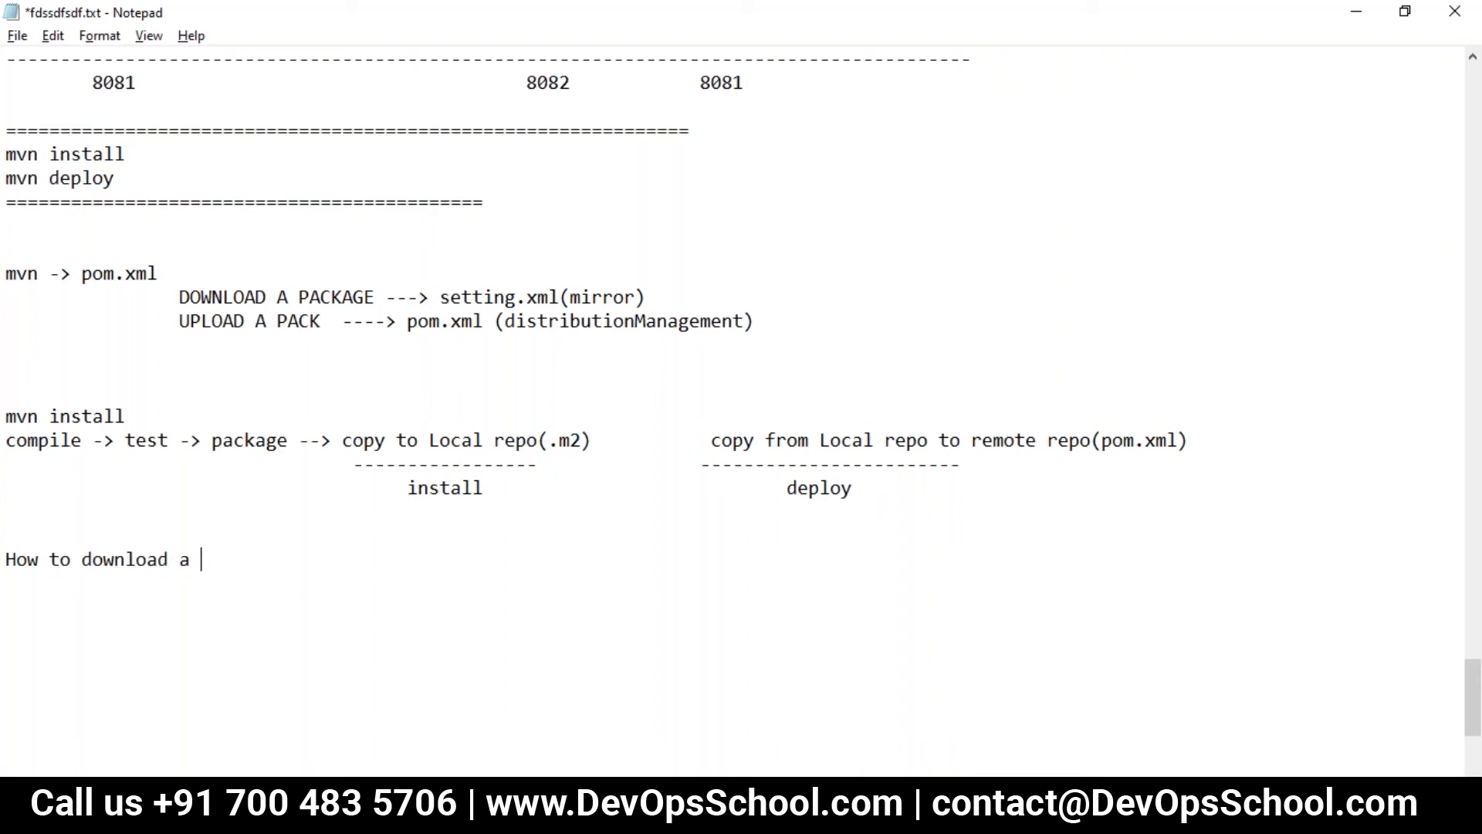
pyautogui.press('BackSpace')
pyautogui.write('package using Artifactory ')
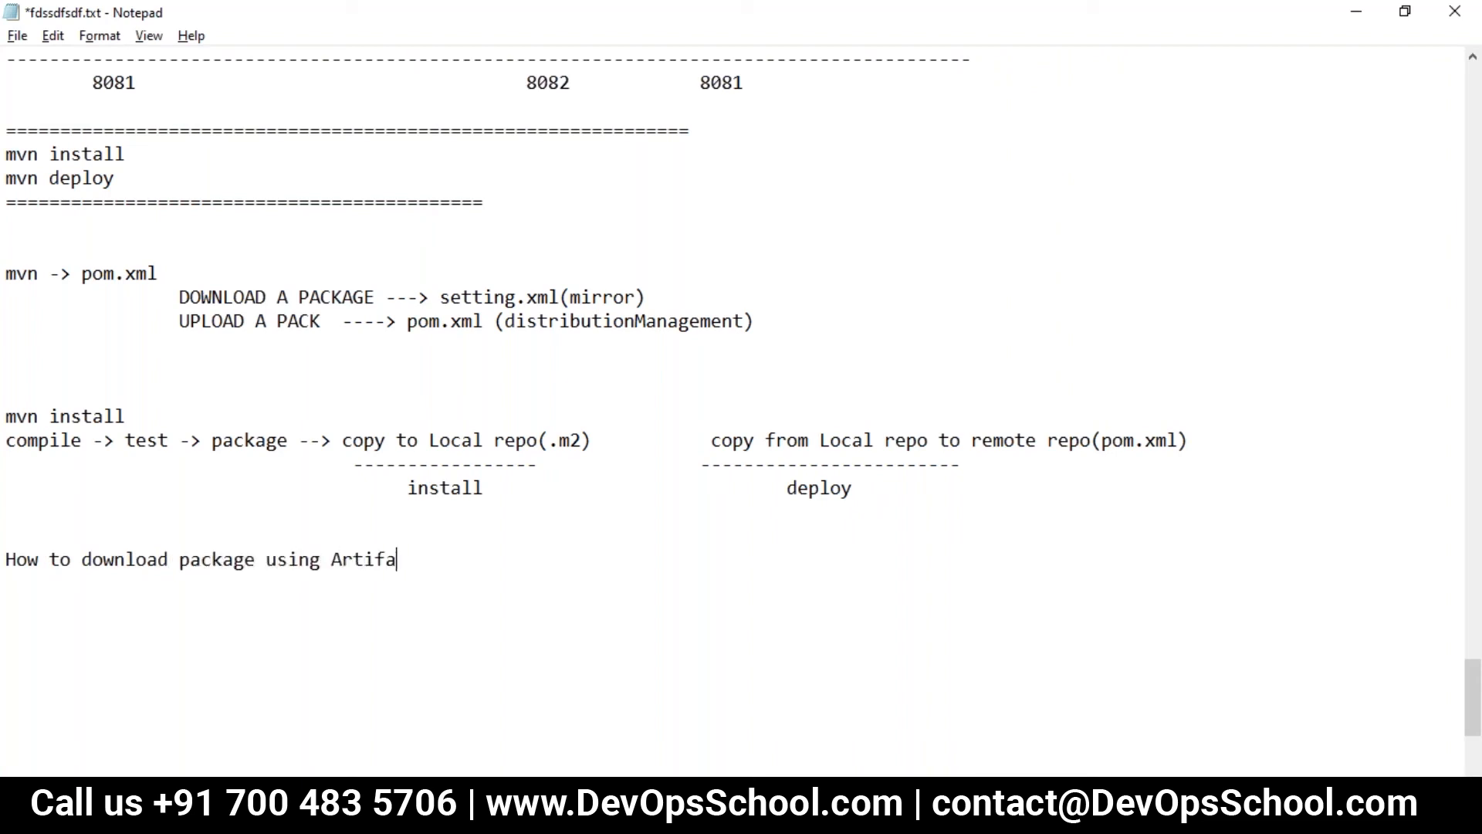
pyautogui.write('in Maven?')
# Underline the new heading with a row of equals signs, start a "Step 1 - " line beneath it, and save.
pyautogui.press('Return')
pyautogui.write('=========')
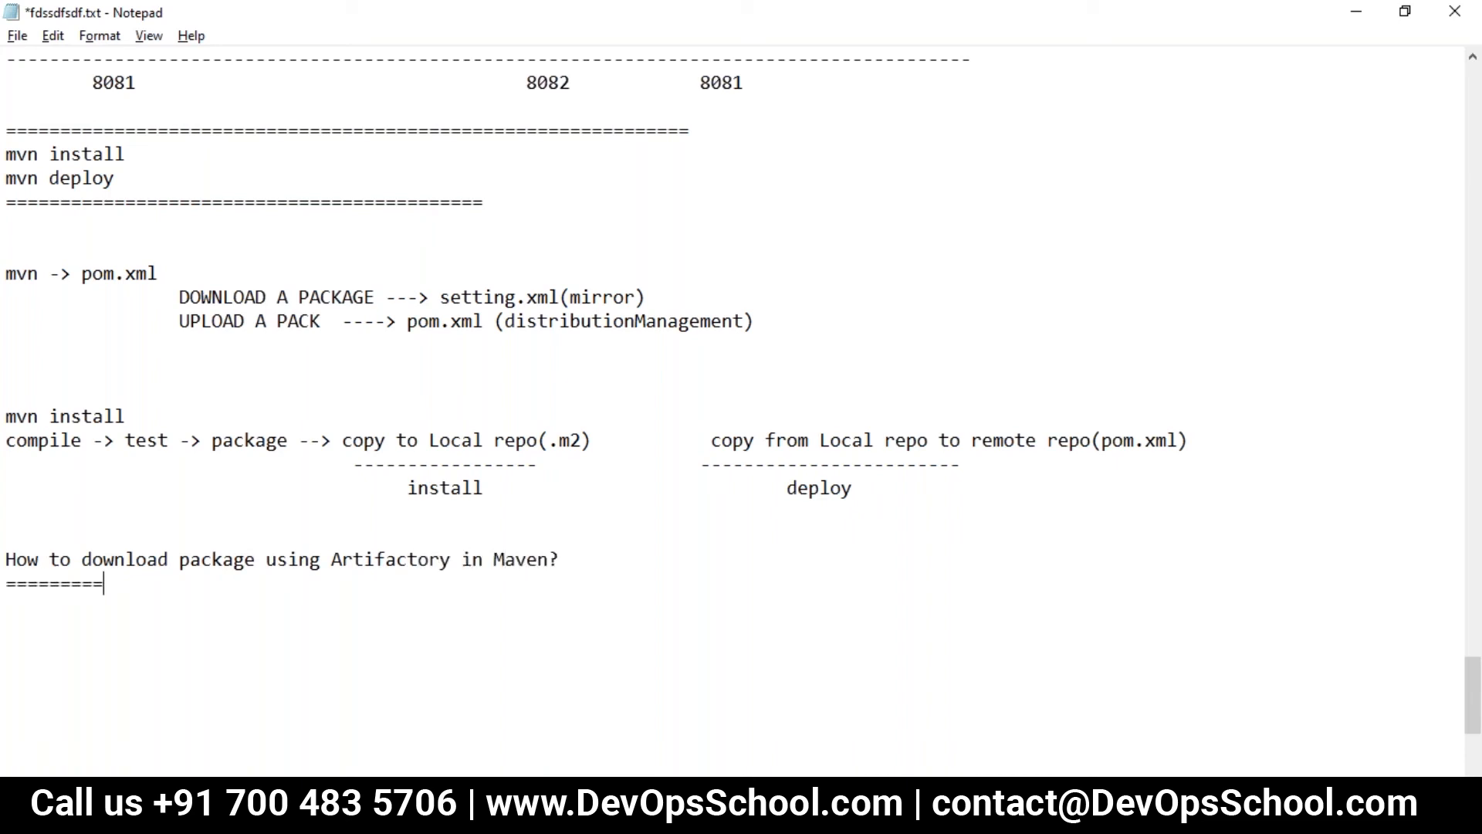
pyautogui.write('================================================')
pyautogui.press('Return')
pyautogui.write('Step 1 -')
pyautogui.hotkey('ctrl', 's')
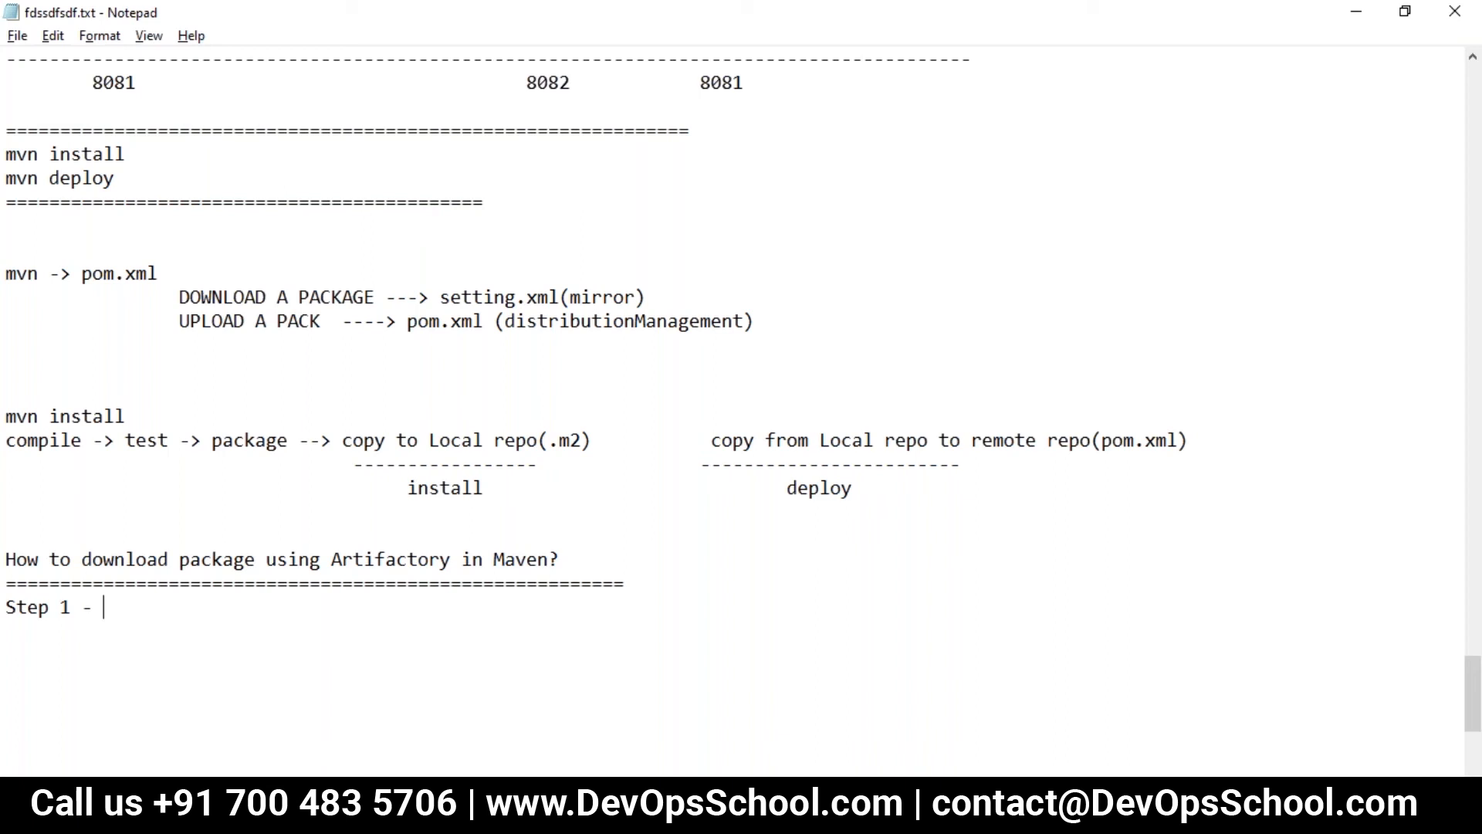
# Write "Create a Group repo which contains all the repo" as the Step 1 text and save the notes.
pyautogui.write('Create a Groupa rep')
pyautogui.press('BackSpace')
pyautogui.press('BackSpace')
pyautogui.press('BackSpace')
pyautogui.press('BackSpace')
pyautogui.press('BackSpace')
pyautogui.write('repo which contains all the repo')
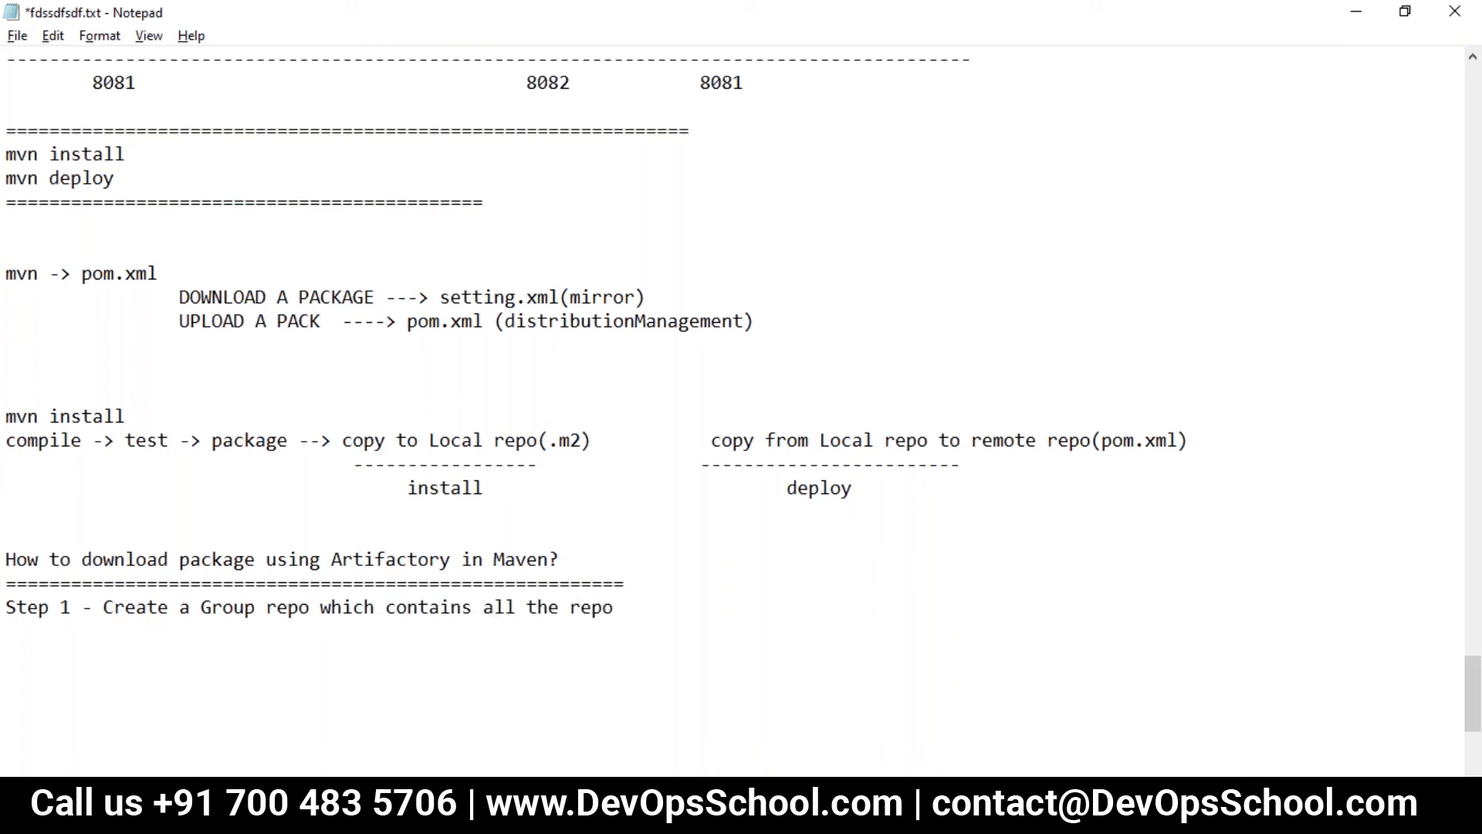
pyautogui.hotkey('ctrl', 's')
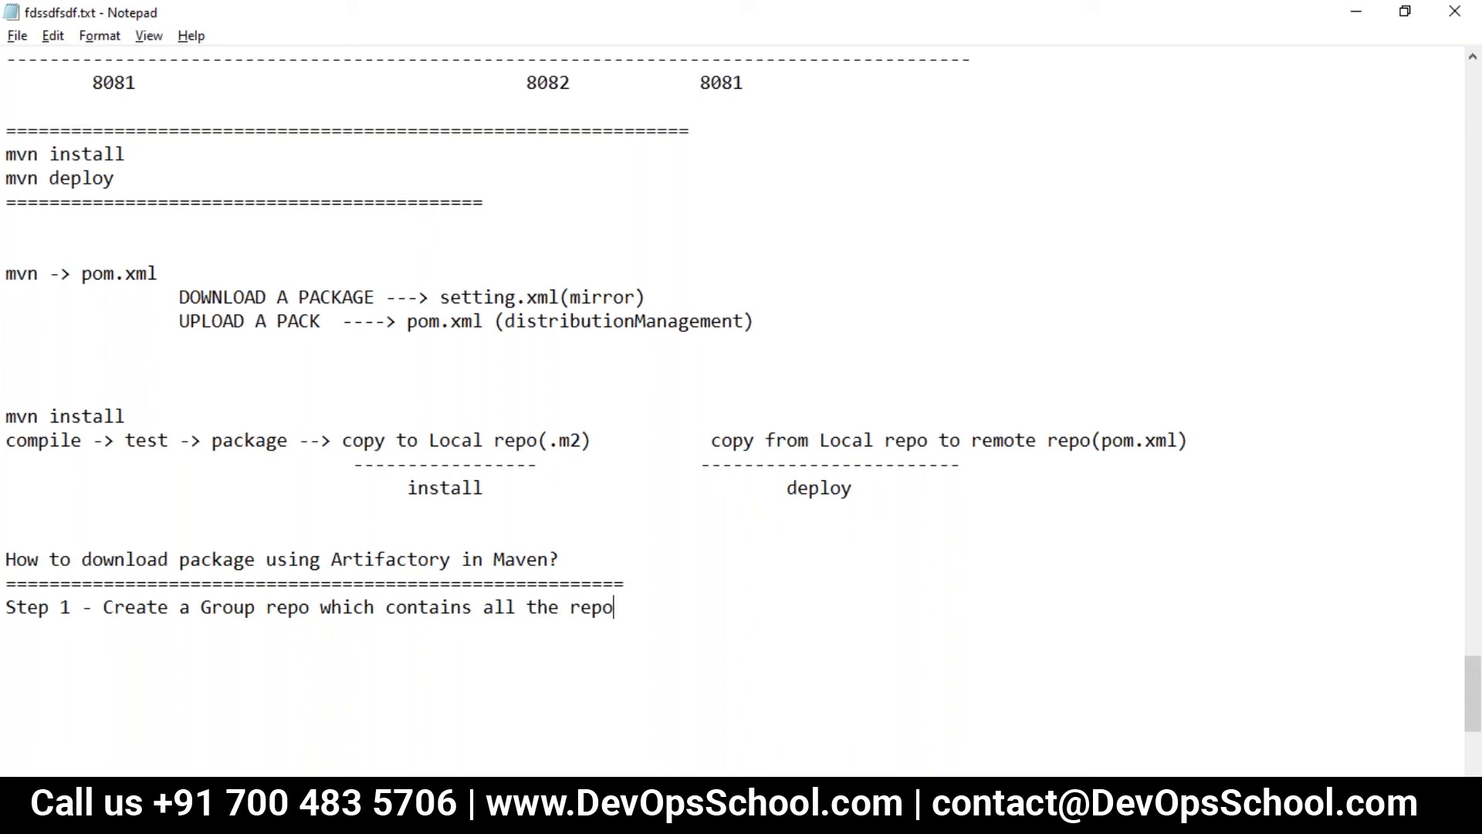
# Extend the Step 1 sentence with "from where you are downling a packeg" and save the notes.
pyautogui.write('from whe')
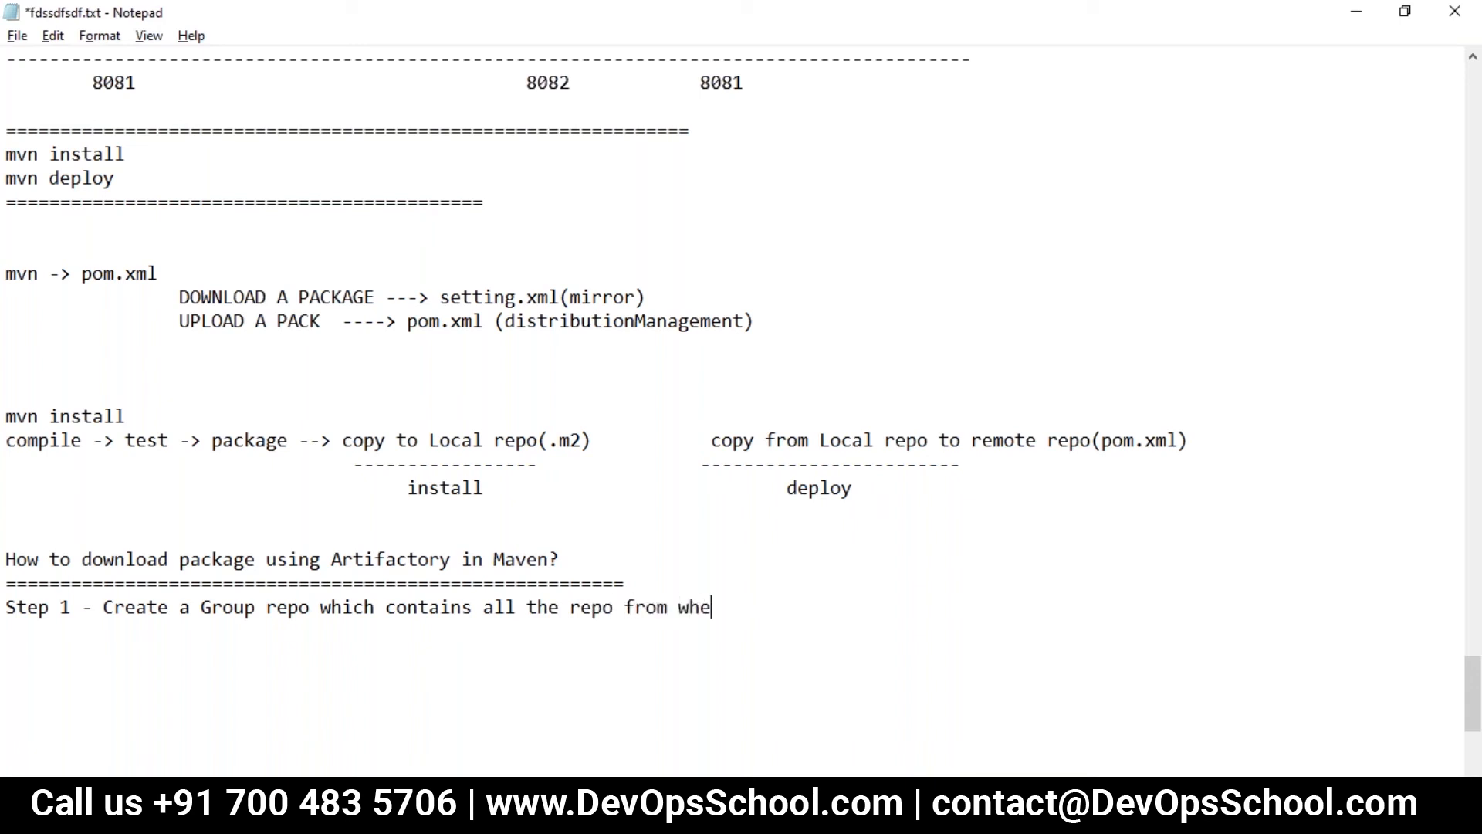
pyautogui.write('re you are downloa')
pyautogui.press('BackSpace')
pyautogui.press('BackSpace')
pyautogui.press('BackSpace')
pyautogui.write('loa')
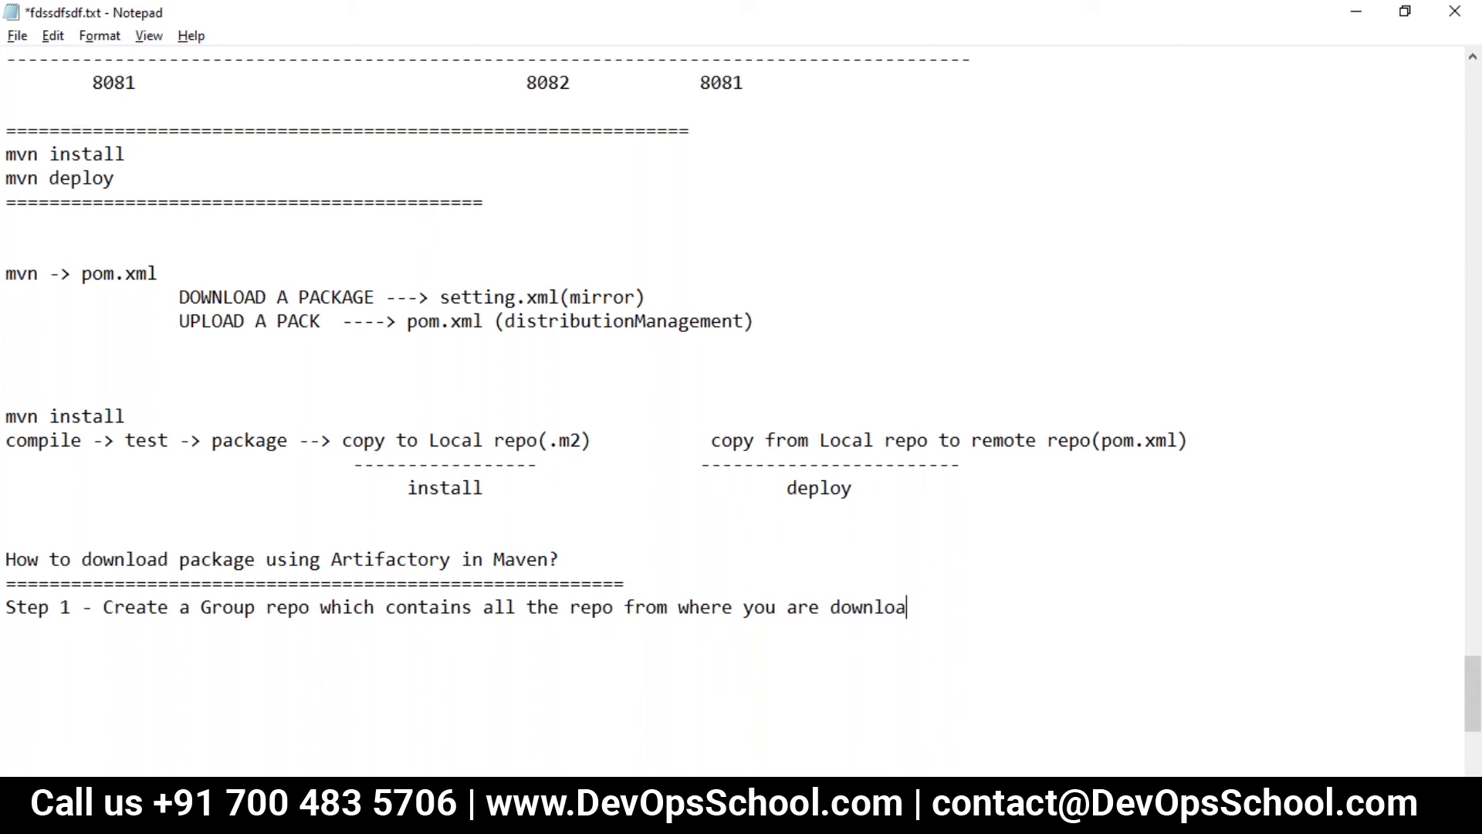
pyautogui.press('BackSpace')
pyautogui.press('BackSpace')
pyautogui.write('oing')
pyautogui.press('BackSpace')
pyautogui.press('BackSpace')
pyautogui.press('BackSpace')
pyautogui.press('BackSpace')
pyautogui.write('ing appackeg')
pyautogui.hotkey('ctrl', 's')
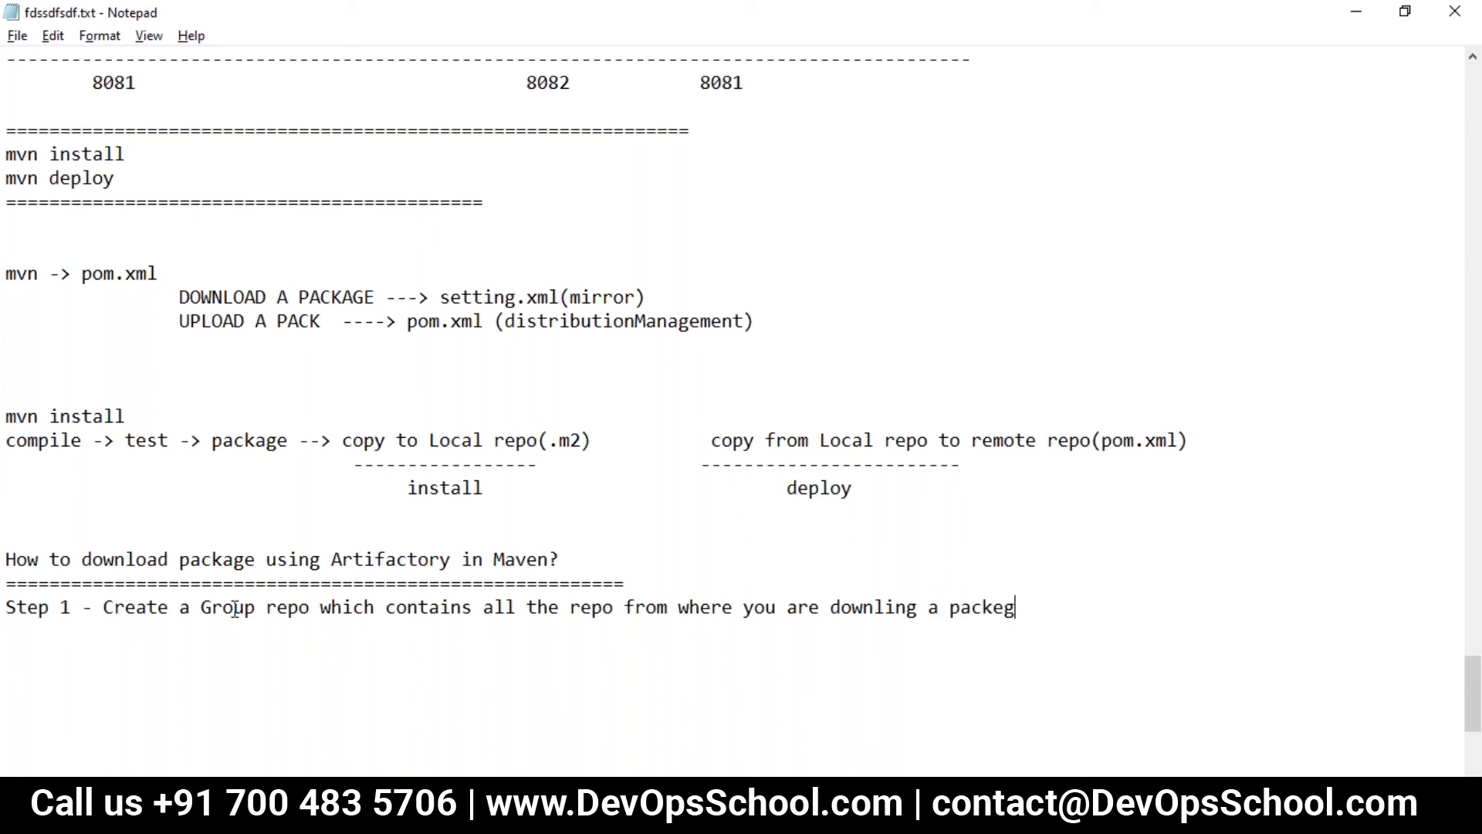
# Highlight "Group repo" in Step 1, then locate and highlight the devops-school-group URL in the earlier repository list of the notes.
pyautogui.moveTo(211, 608); pyautogui.dragTo(452, 608)
pyautogui.scroll(20, 506, 586)
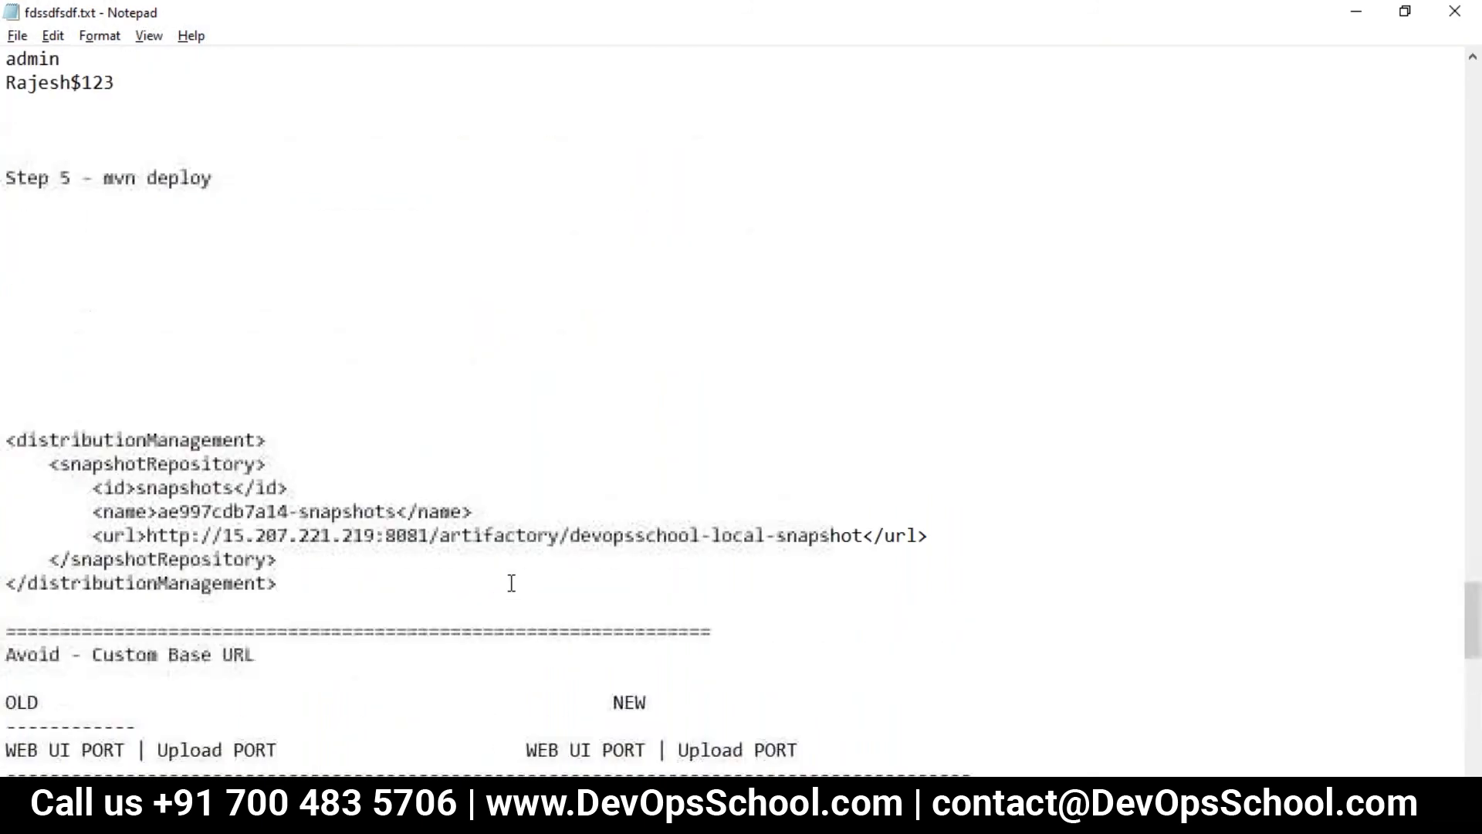
pyautogui.scroll(-2, 319, 566)
pyautogui.scroll(14, 314, 556)
pyautogui.moveTo(1169, 404); pyautogui.dragTo(198, 397)
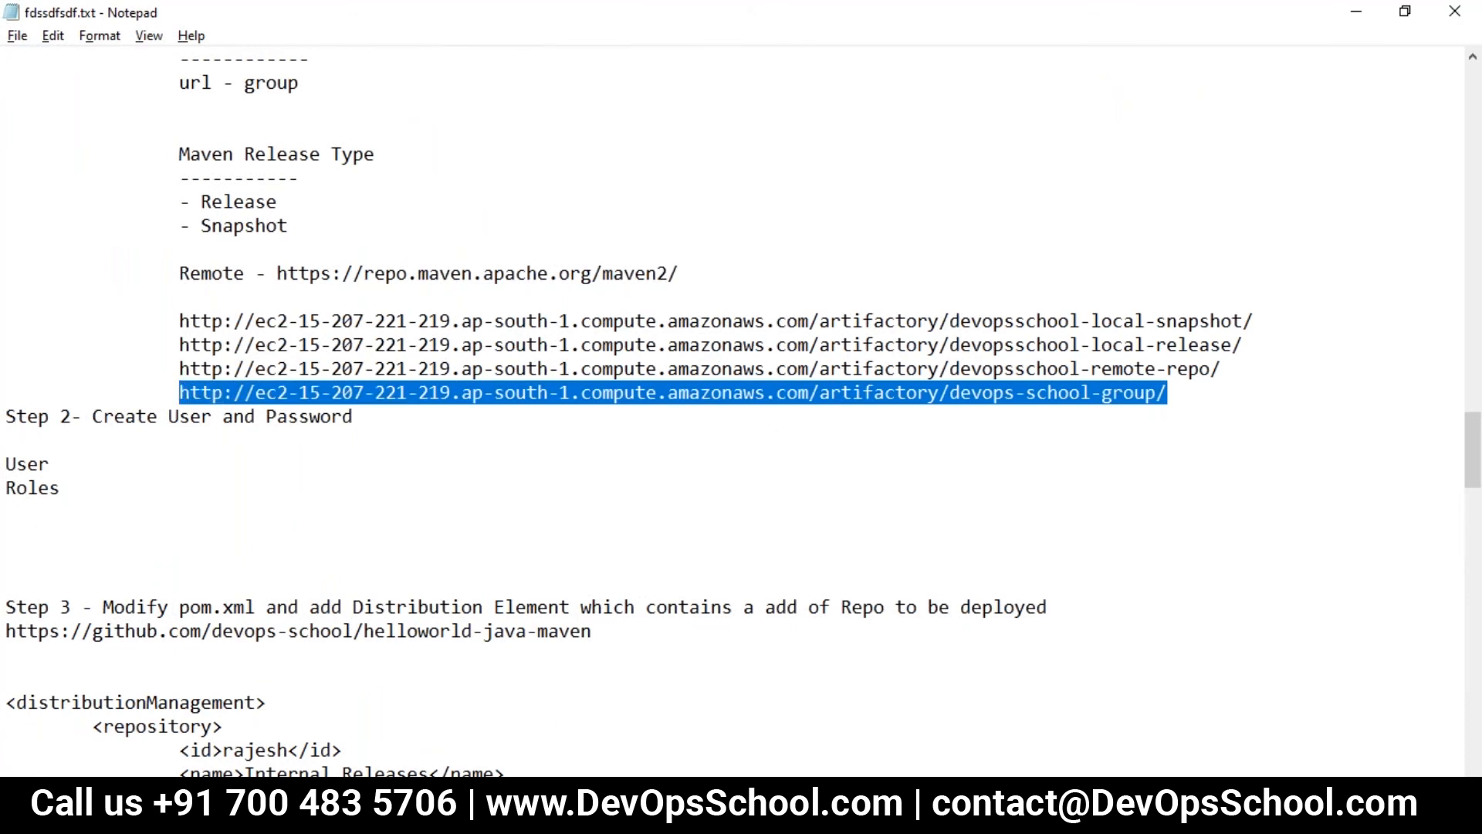
# Switch to JFrog Artifactory in the browser and display the list of virtual repositories in its administration area.
pyautogui.hotkey('alt', 'Tab')
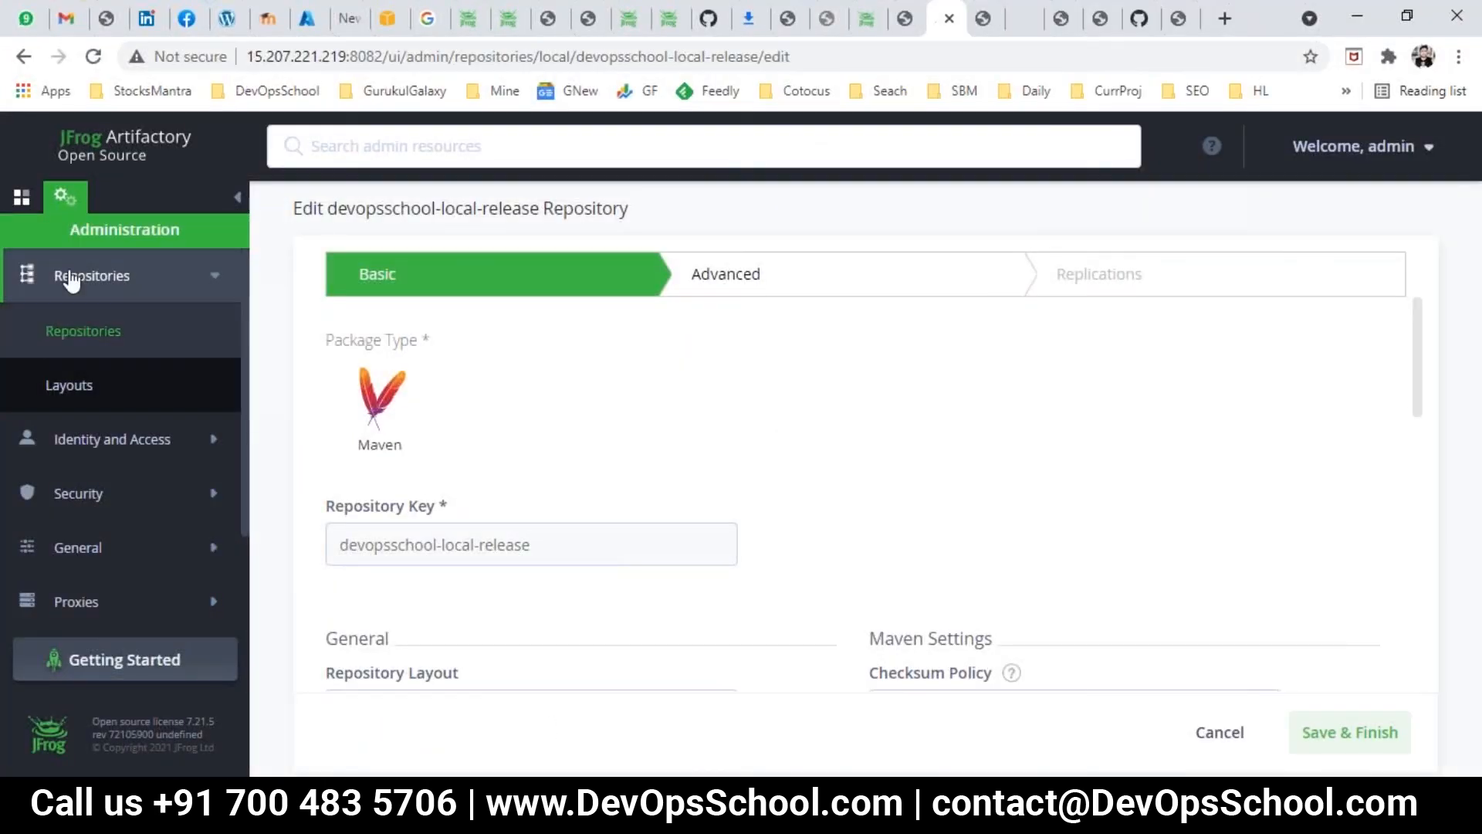
pyautogui.click(23, 197)
pyautogui.click(81, 339)
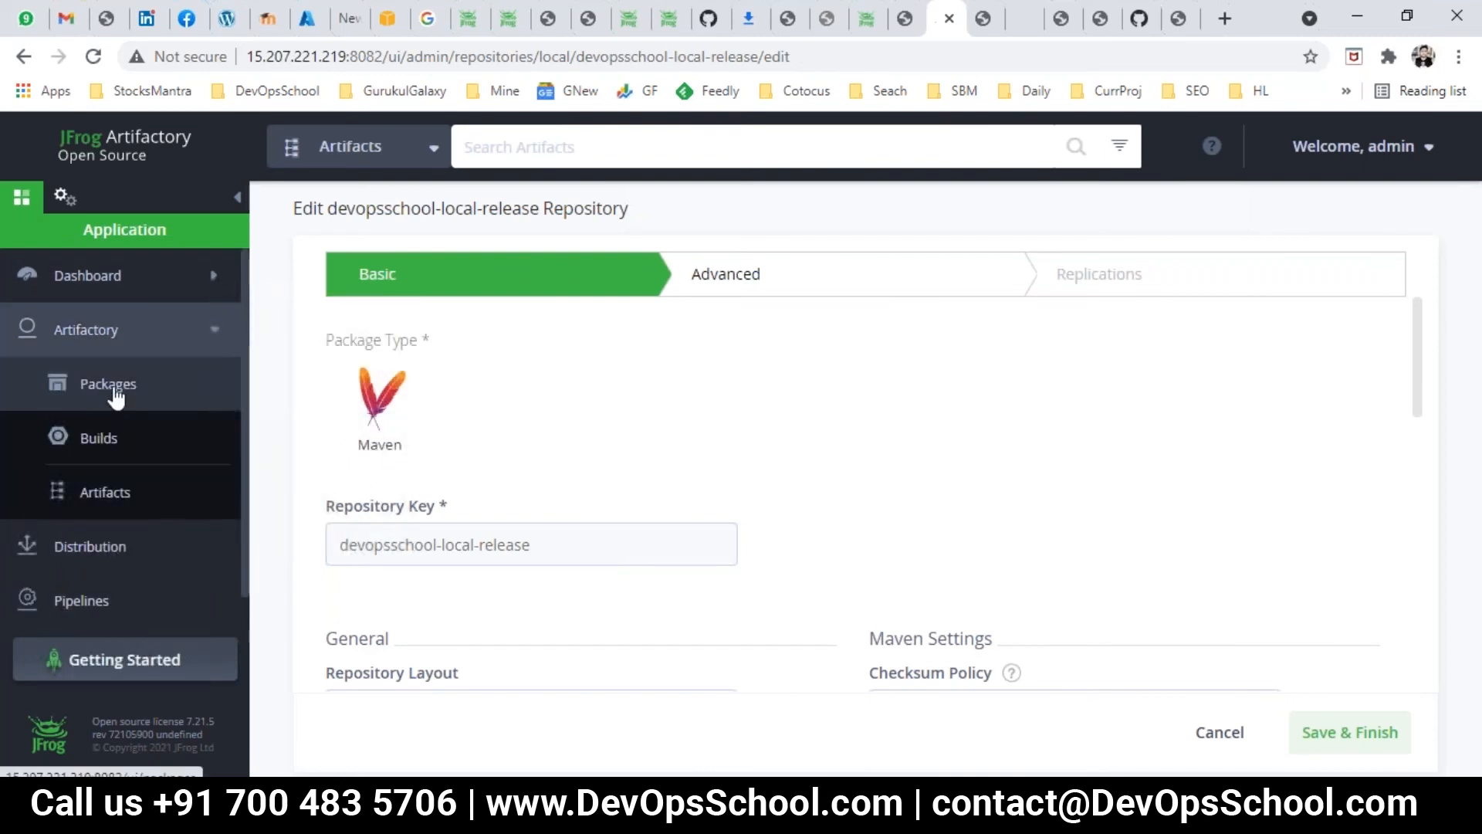
pyautogui.click(61, 198)
pyautogui.click(87, 333)
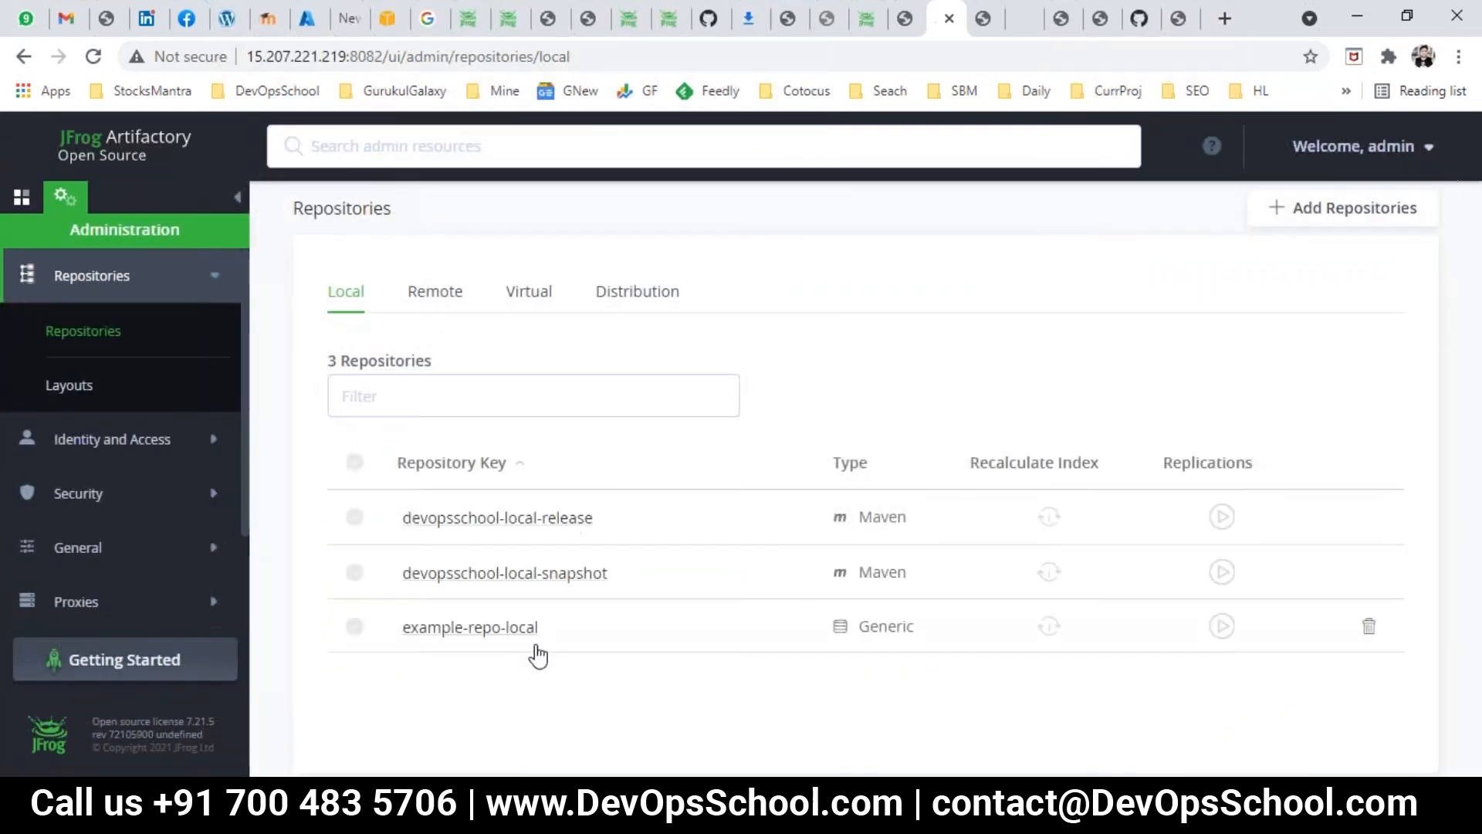
pyautogui.click(496, 627)
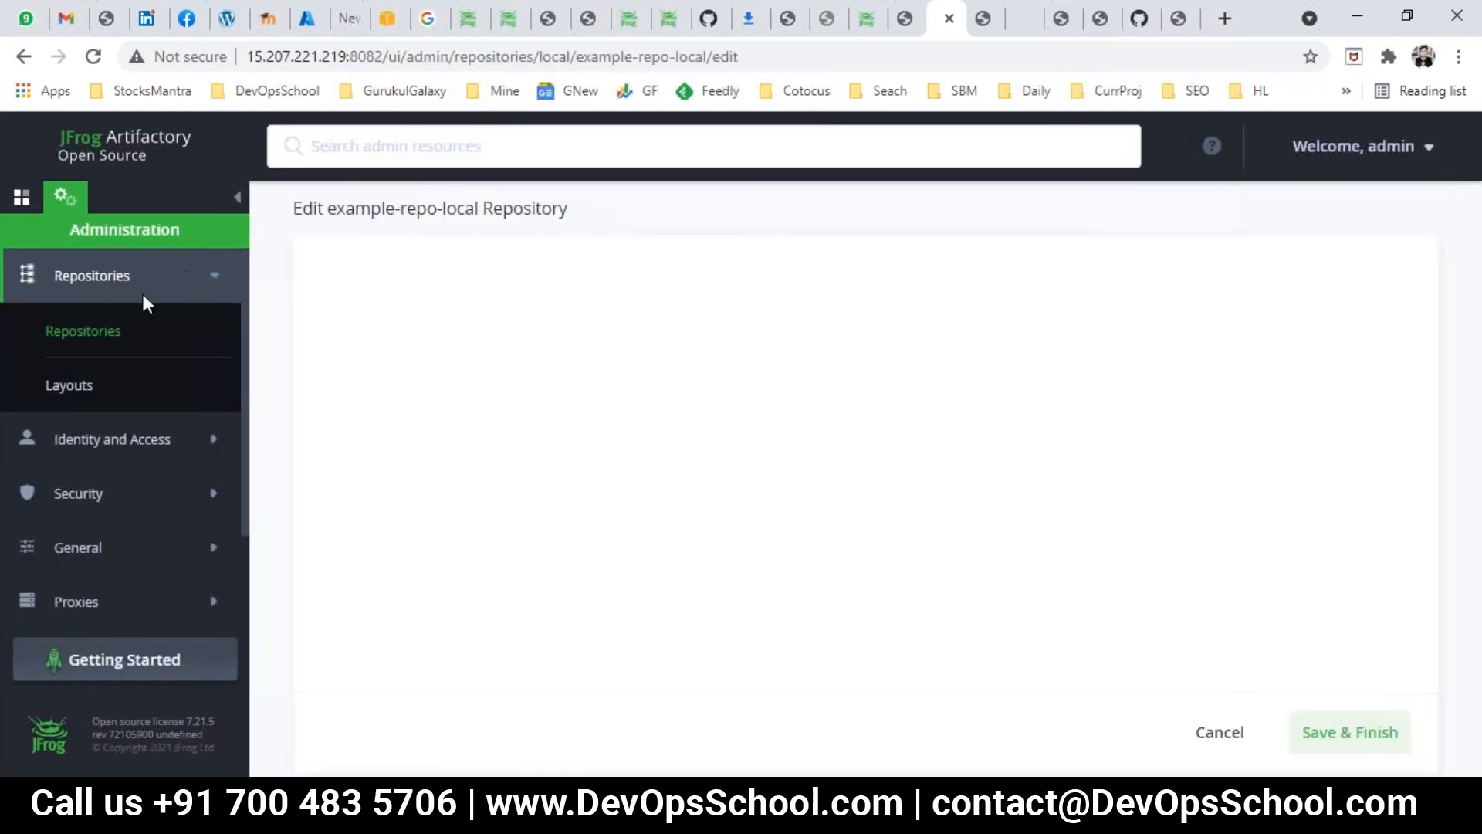
pyautogui.click(91, 331)
pyautogui.click(533, 295)
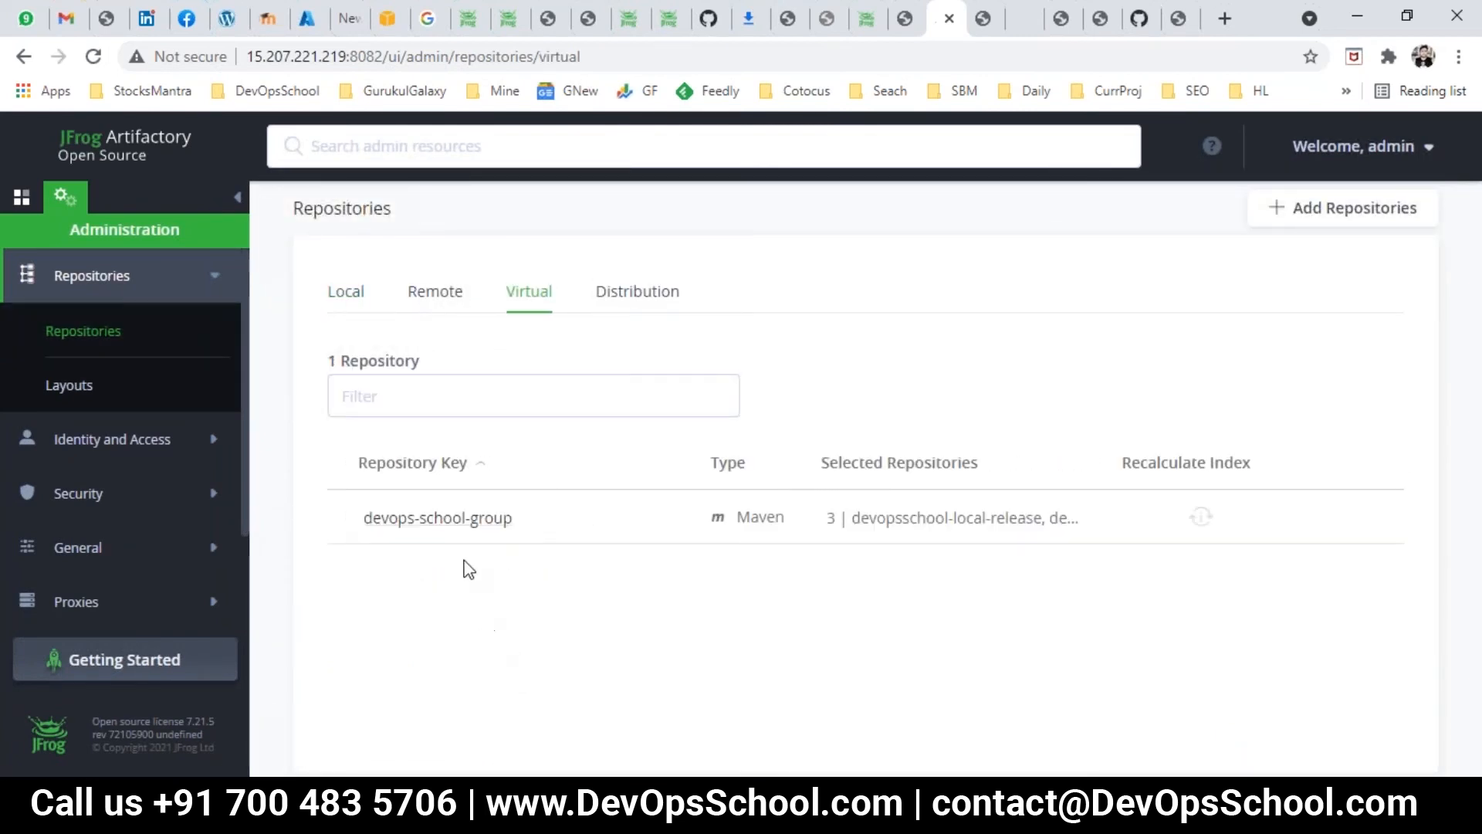
# Open the devops-school-group virtual repository and examine its selected and included repositories.
pyautogui.click(445, 519)
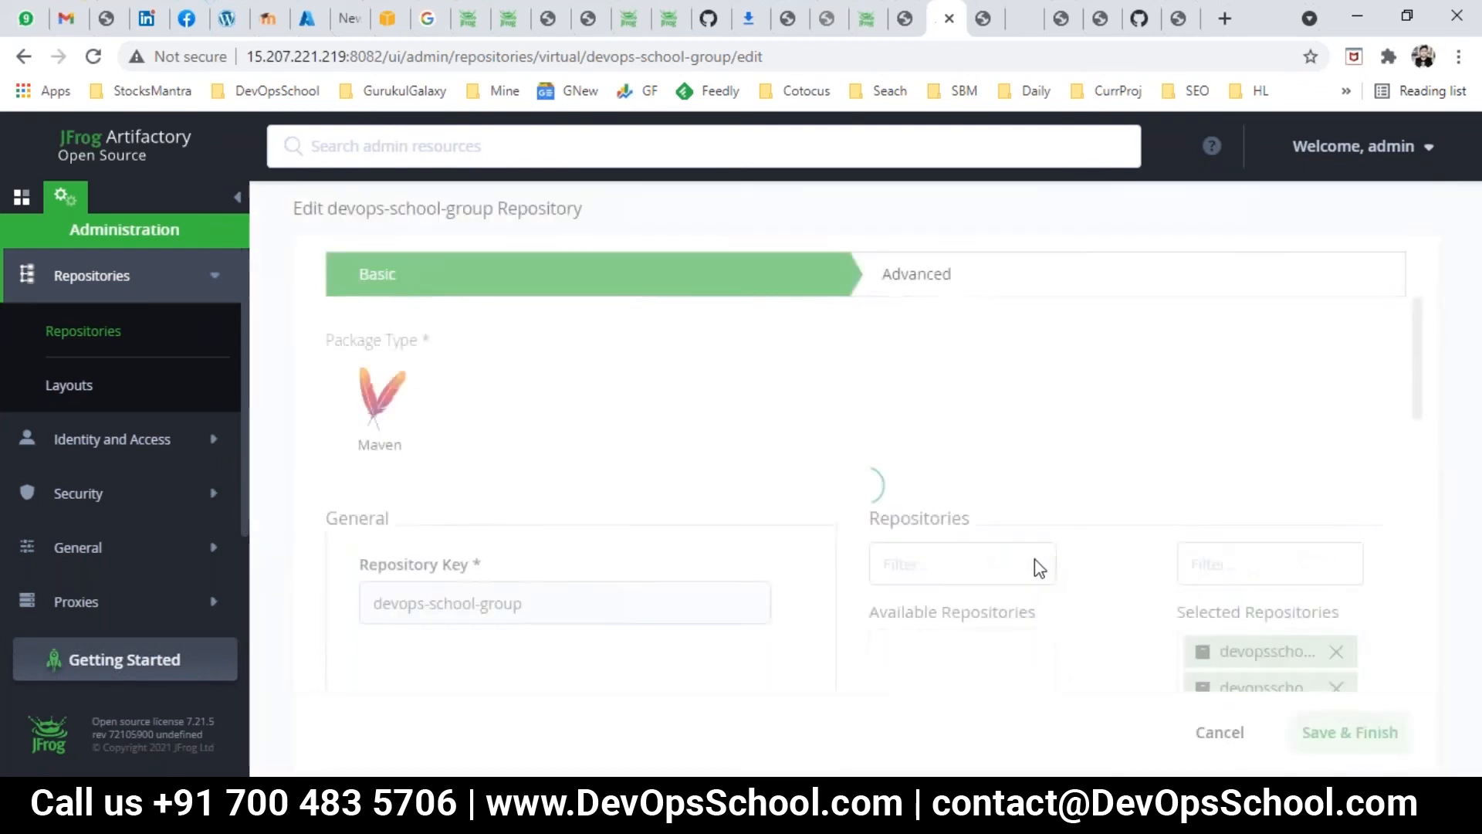
pyautogui.scroll(-6, 1250, 609)
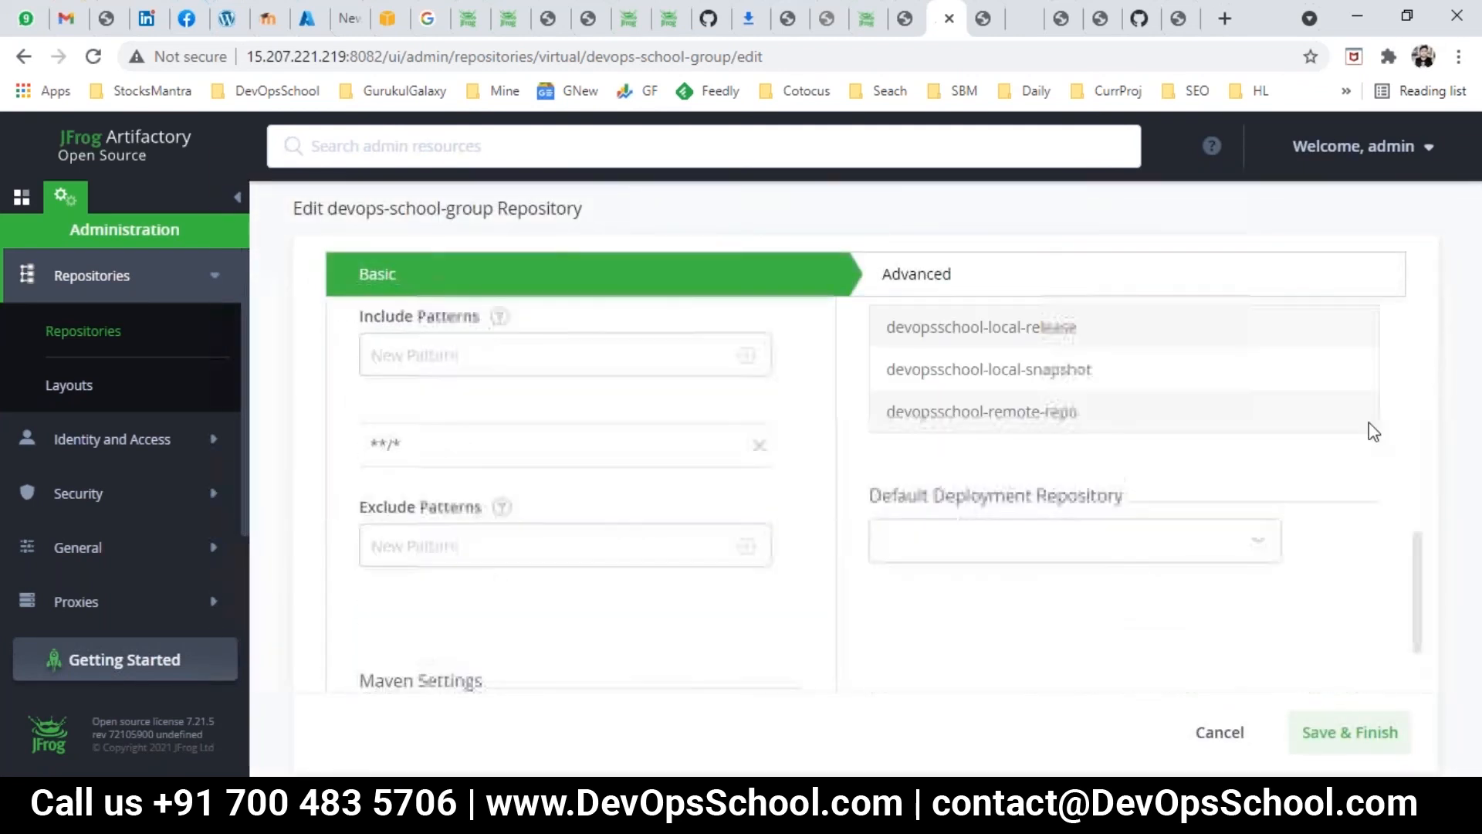
pyautogui.scroll(4, 1353, 420)
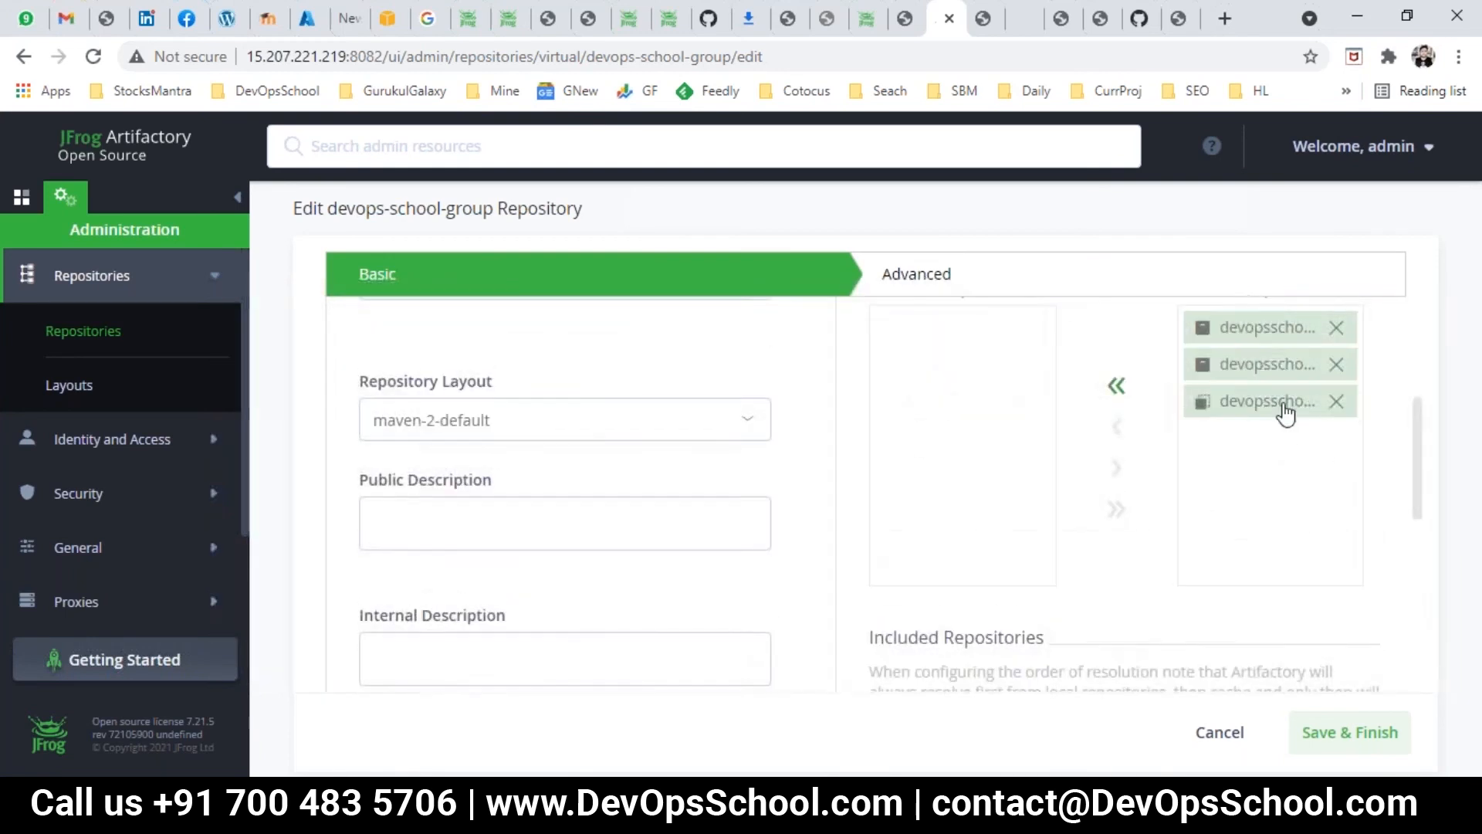
pyautogui.scroll(1, 1279, 401)
pyautogui.scroll(3, 1277, 395)
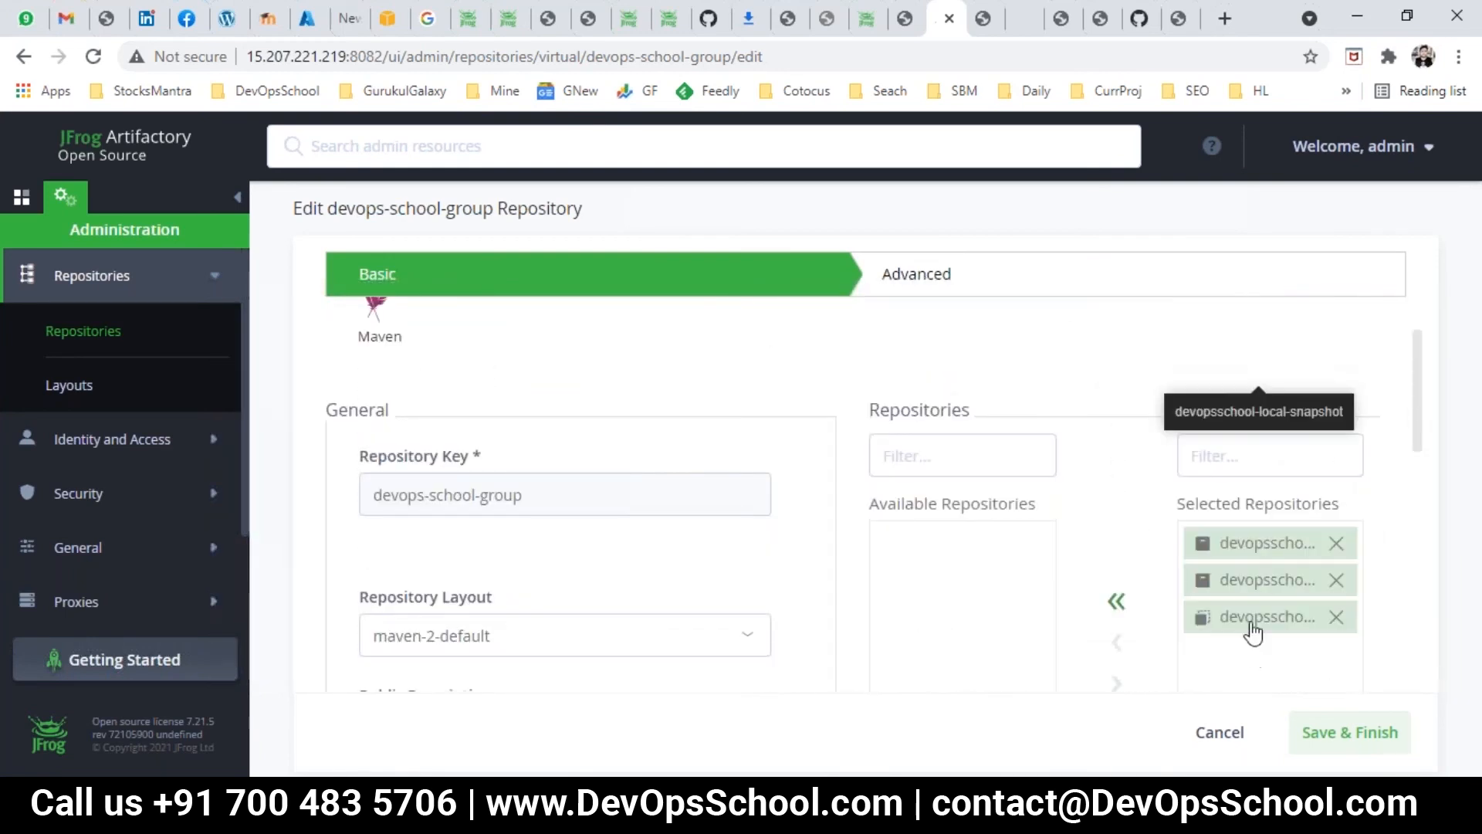
# Return to the notes in Notepad and go to the Step 1 line of the download section.
pyautogui.hotkey('alt', 'Tab')
pyautogui.hotkey('alt', 'Tab')
pyautogui.scroll(-10, 646, 625)
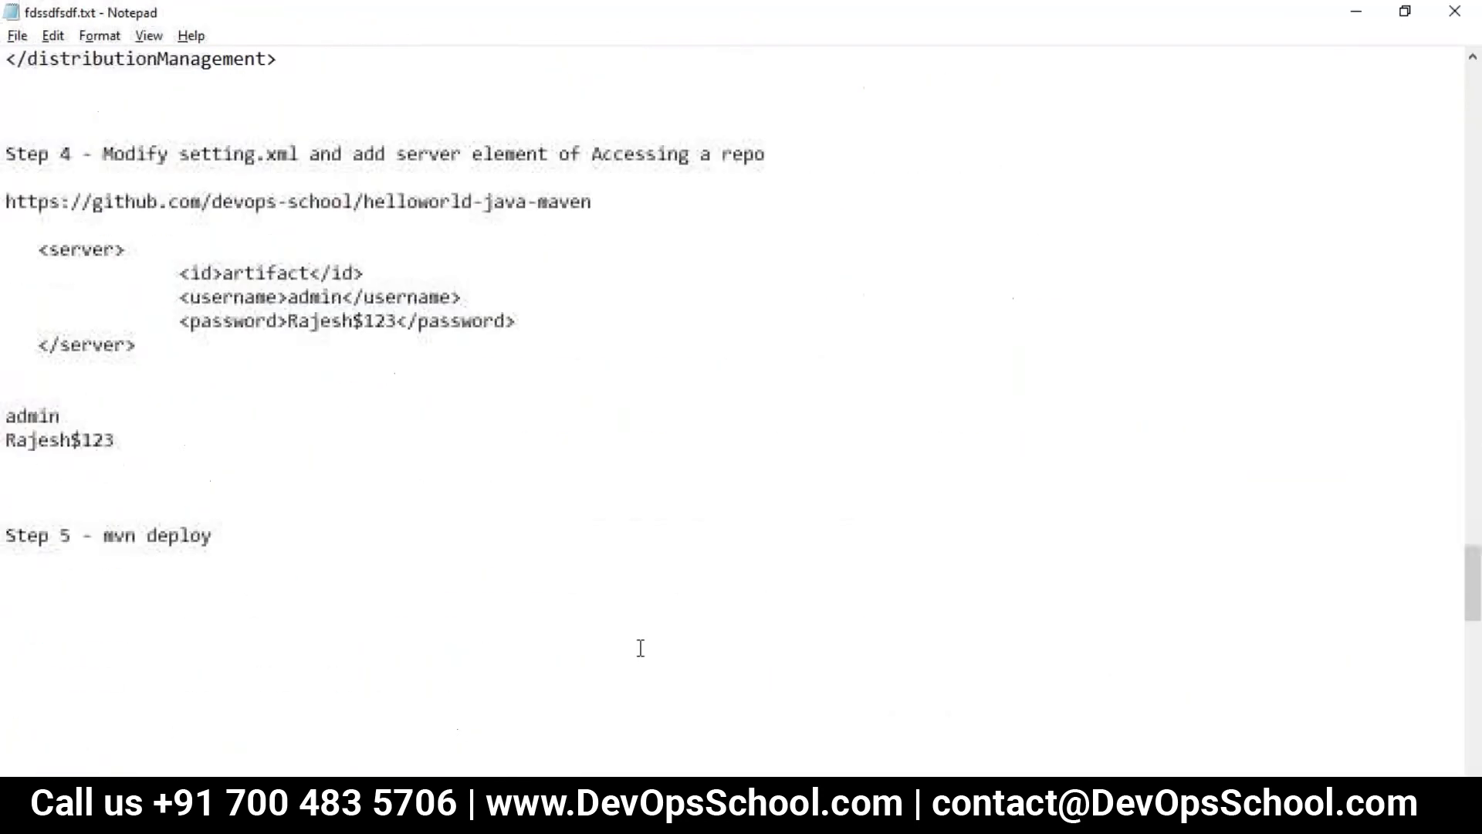
pyautogui.scroll(-20, 640, 648)
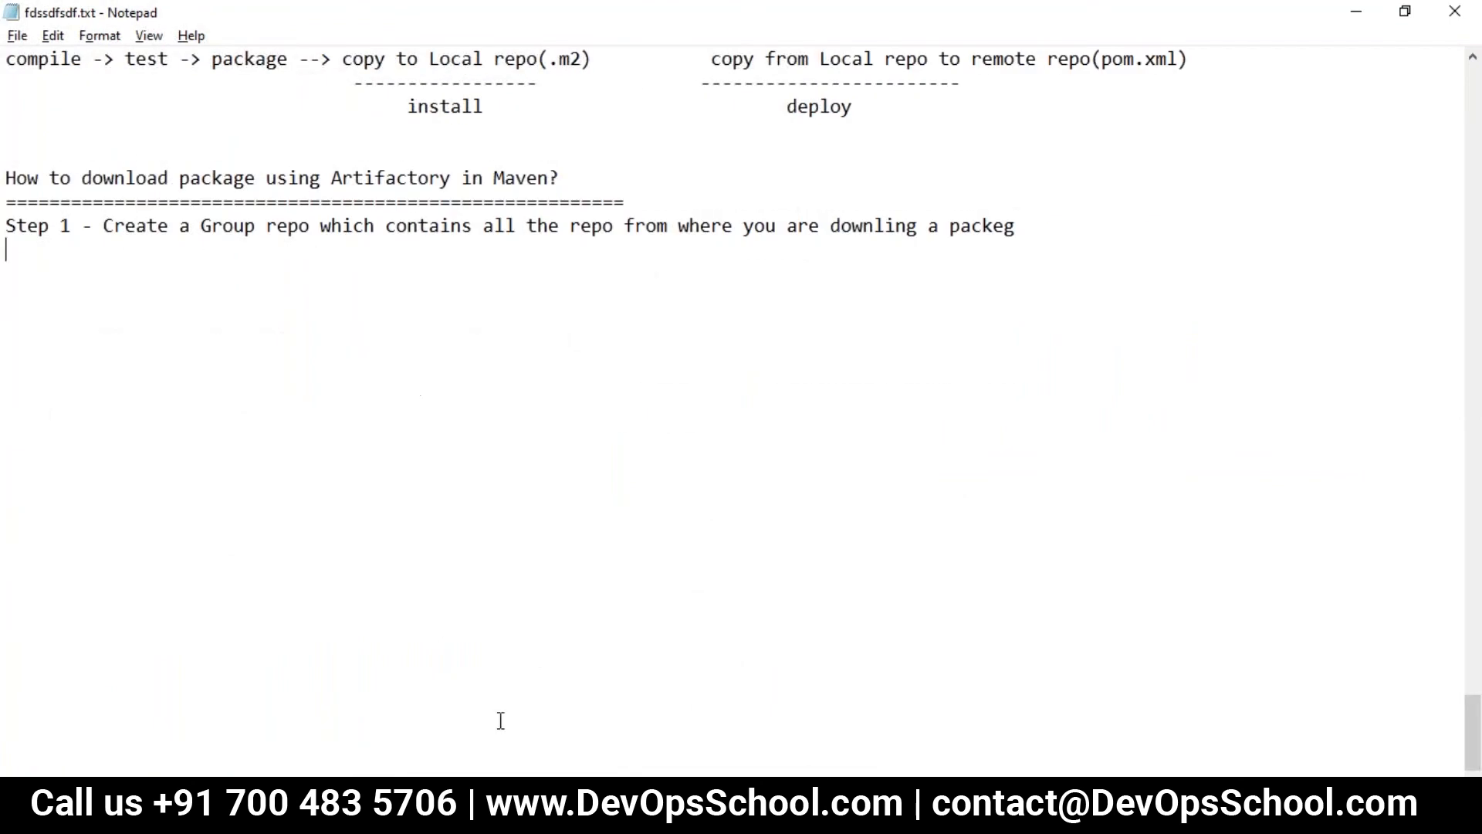
# Switch back to Artifactory, show the devops-school-group details among the artifacts, and copy its URL to file.
pyautogui.hotkey('alt', 'Tab')
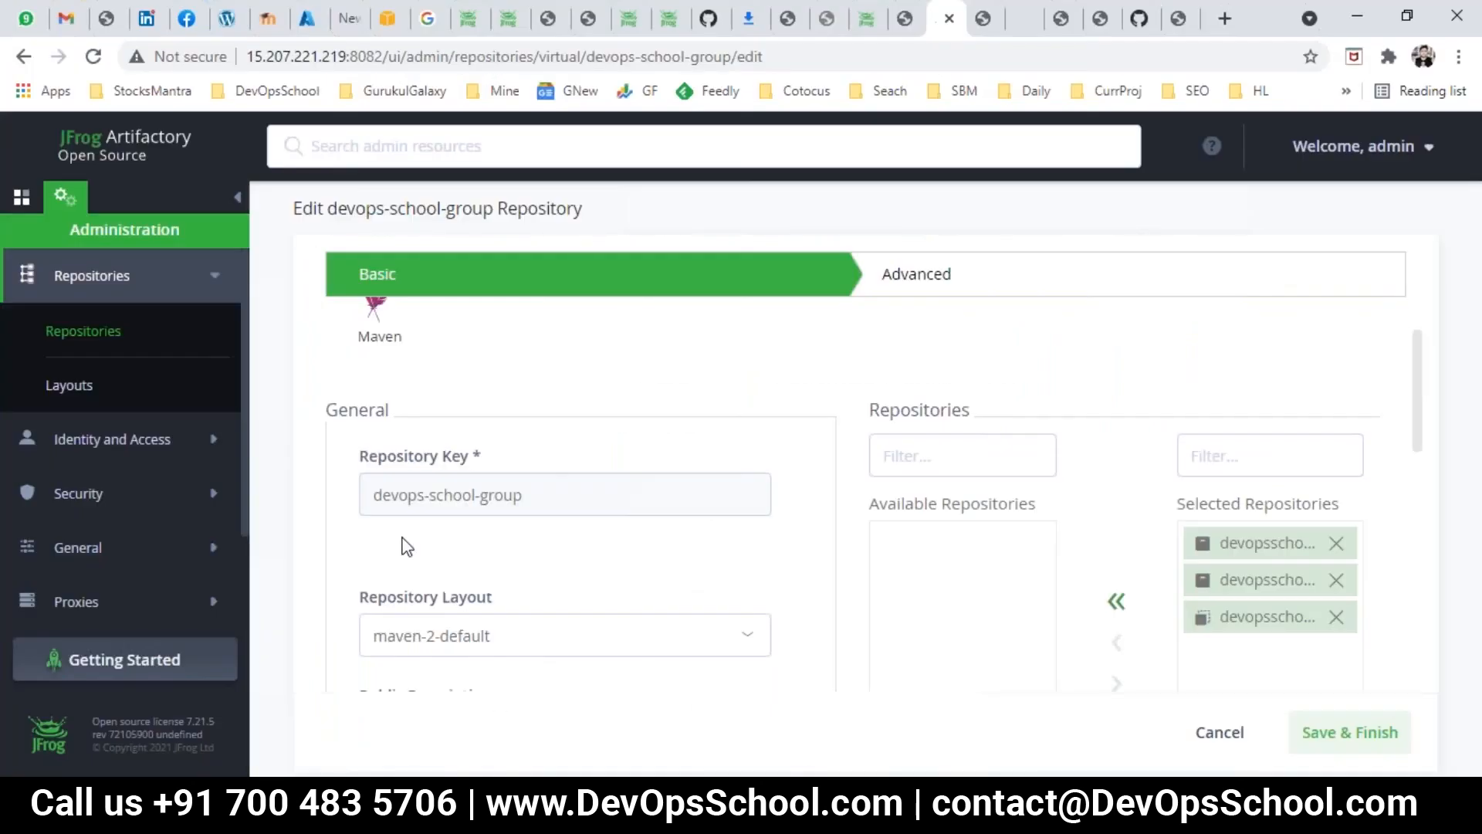
pyautogui.click(20, 199)
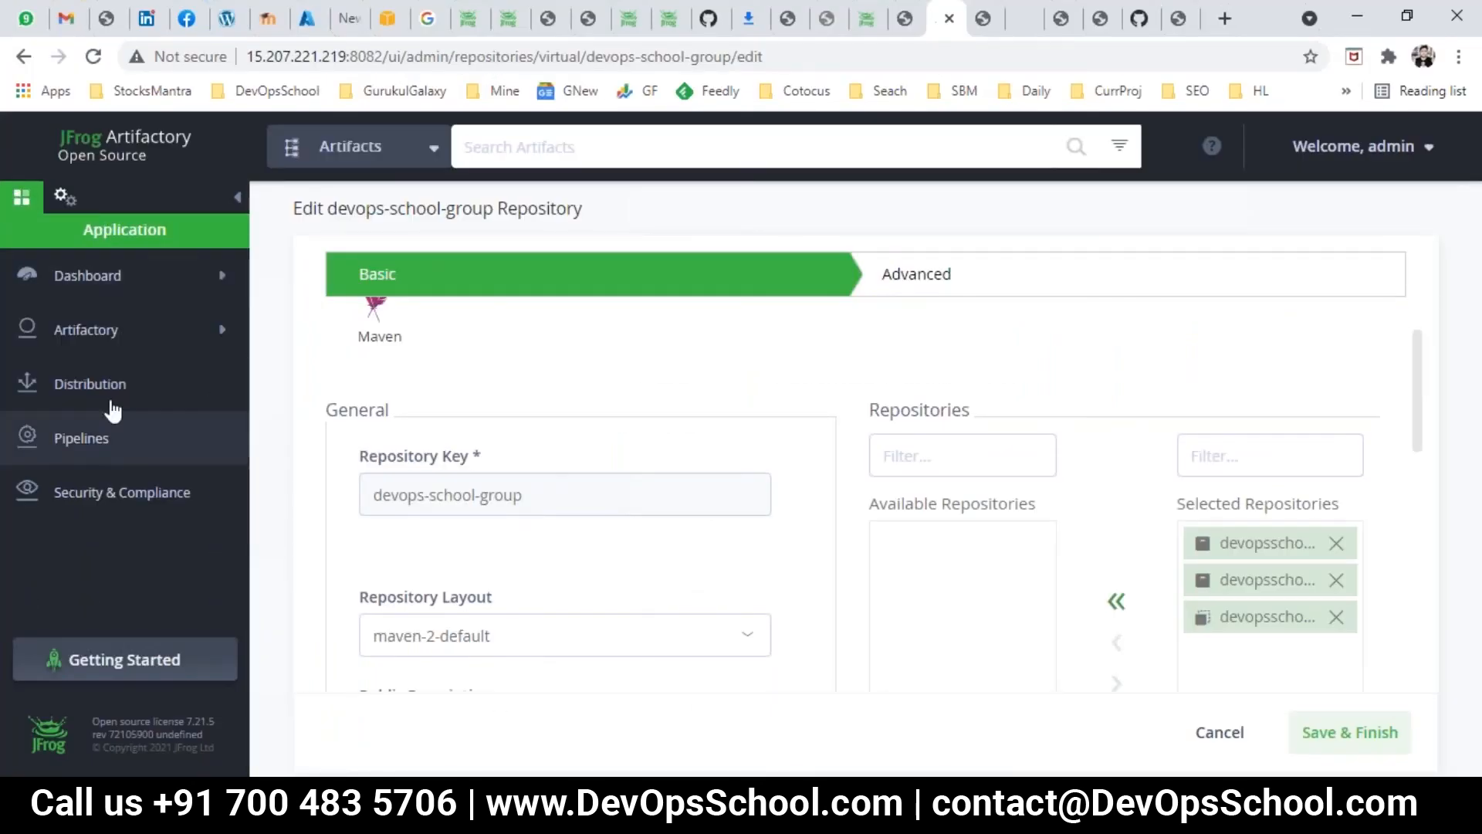
pyautogui.click(68, 333)
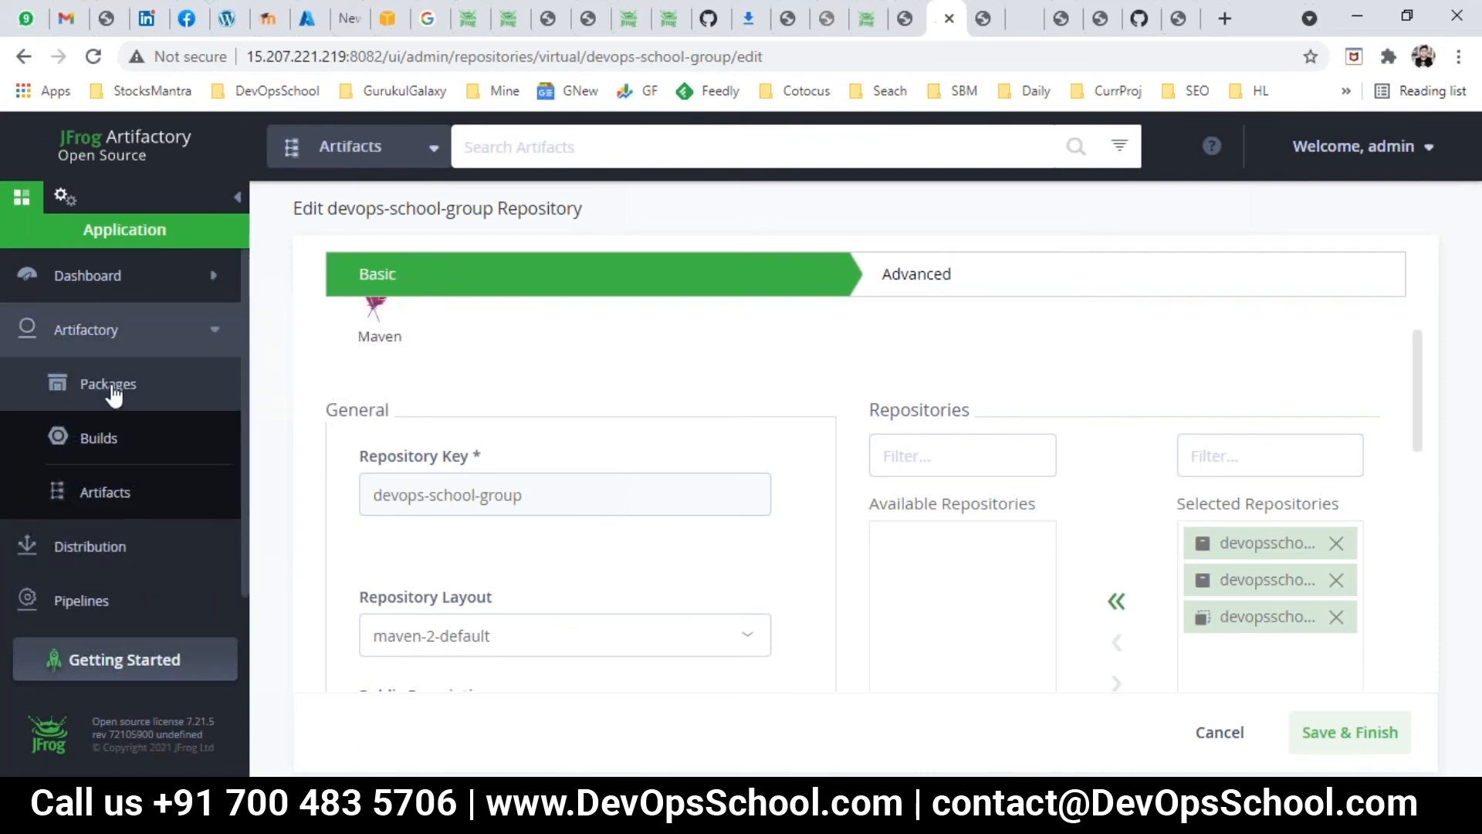
pyautogui.click(113, 492)
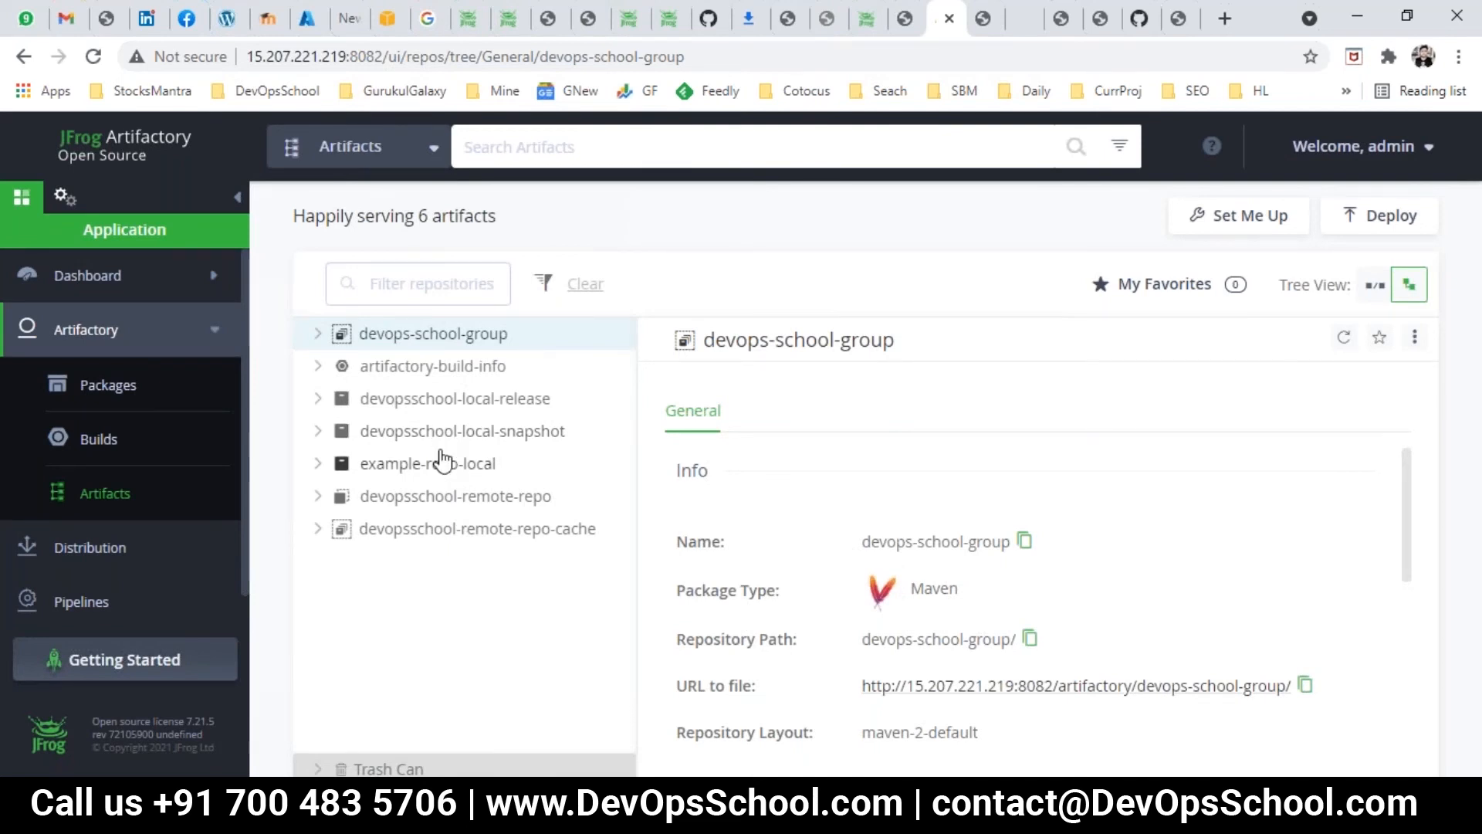
pyautogui.click(1305, 685)
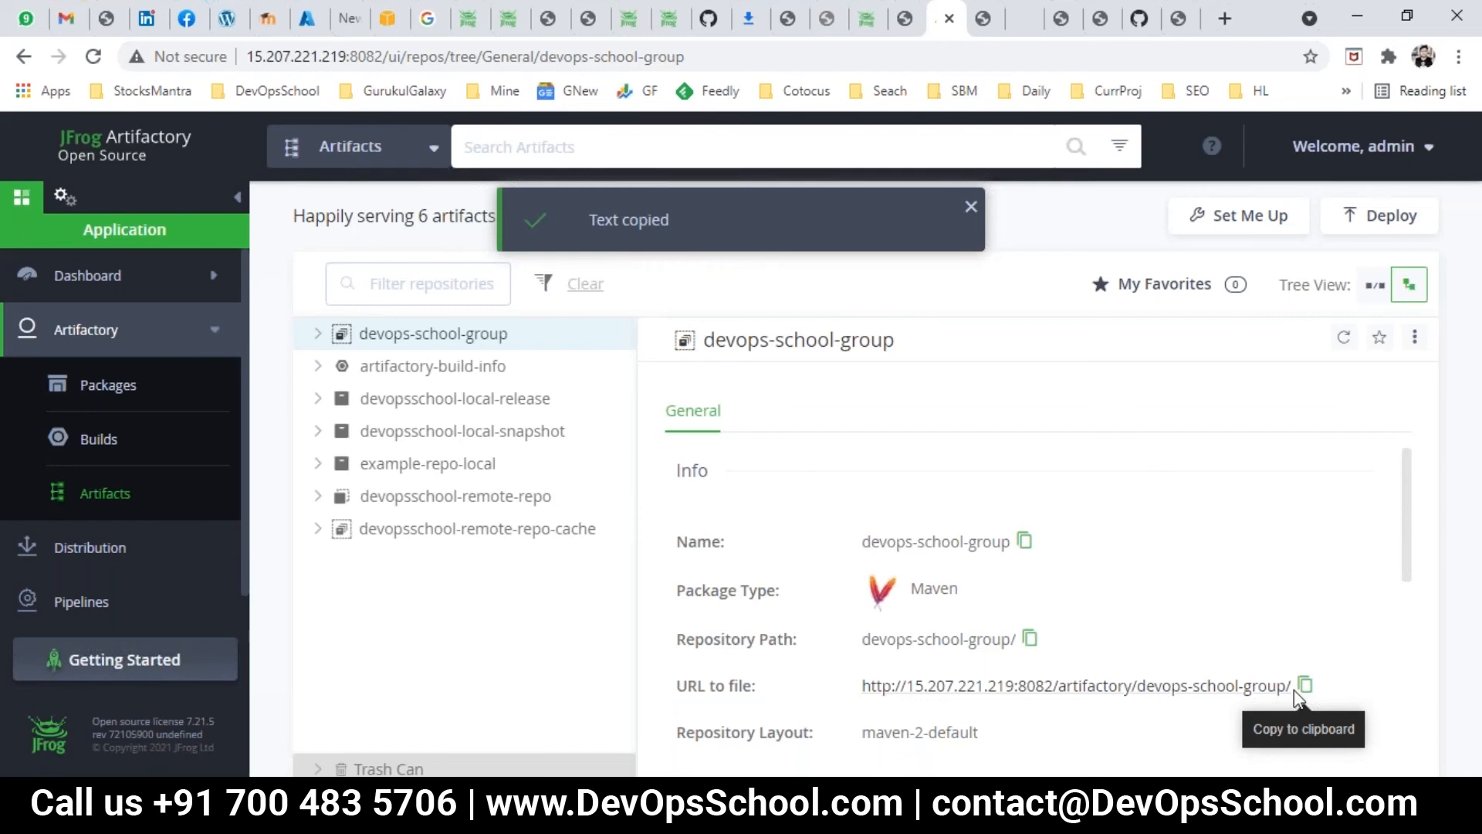
pyautogui.scroll(-2, 1285, 683)
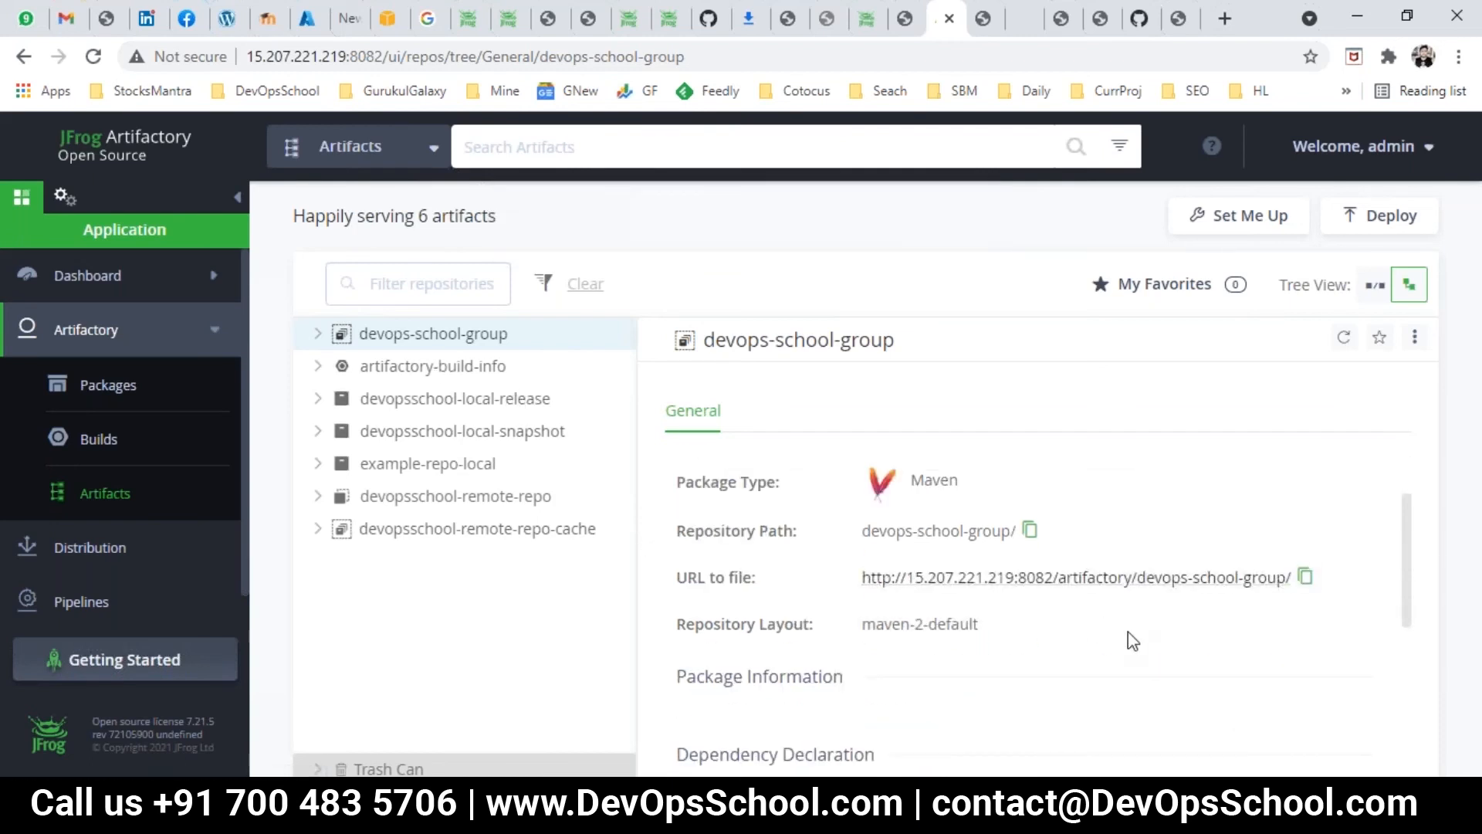
# Open the Set Me Up instructions for the devops-school-group Maven repository and check the repositories offered for selection.
pyautogui.scroll(2, 1148, 655)
pyautogui.scroll(-2, 1155, 662)
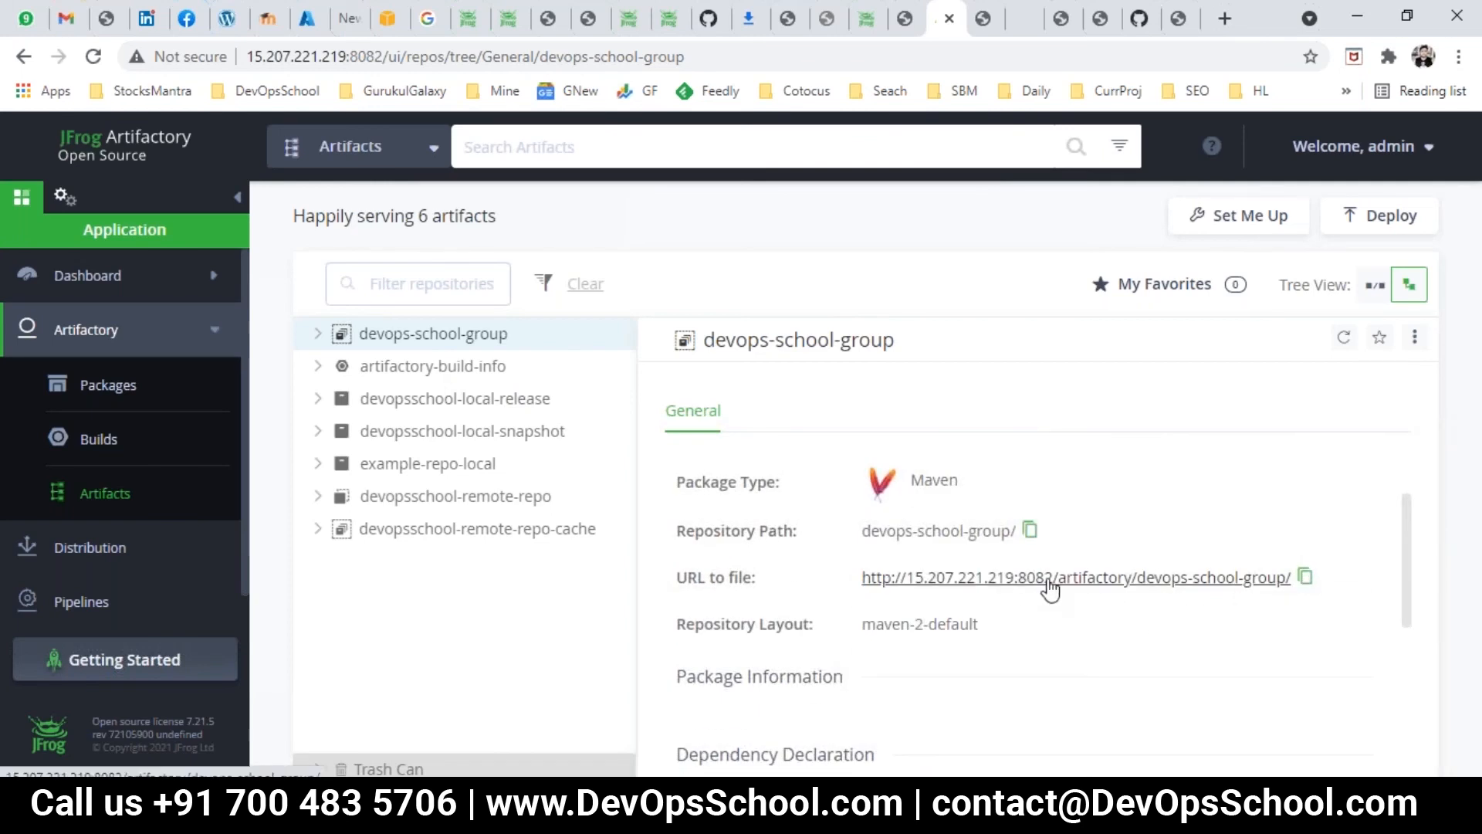
pyautogui.scroll(2, 1050, 589)
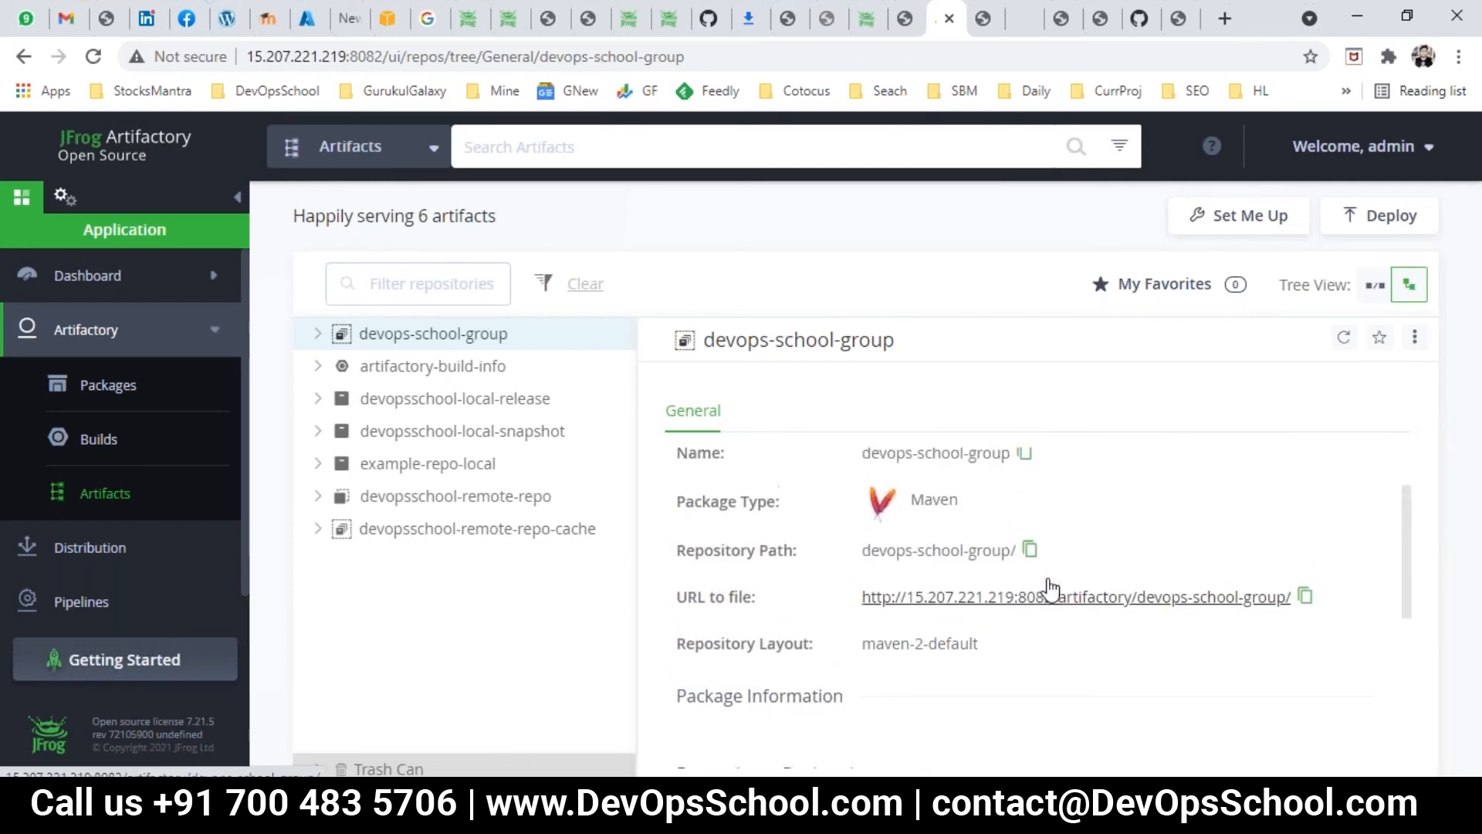
pyautogui.click(1211, 208)
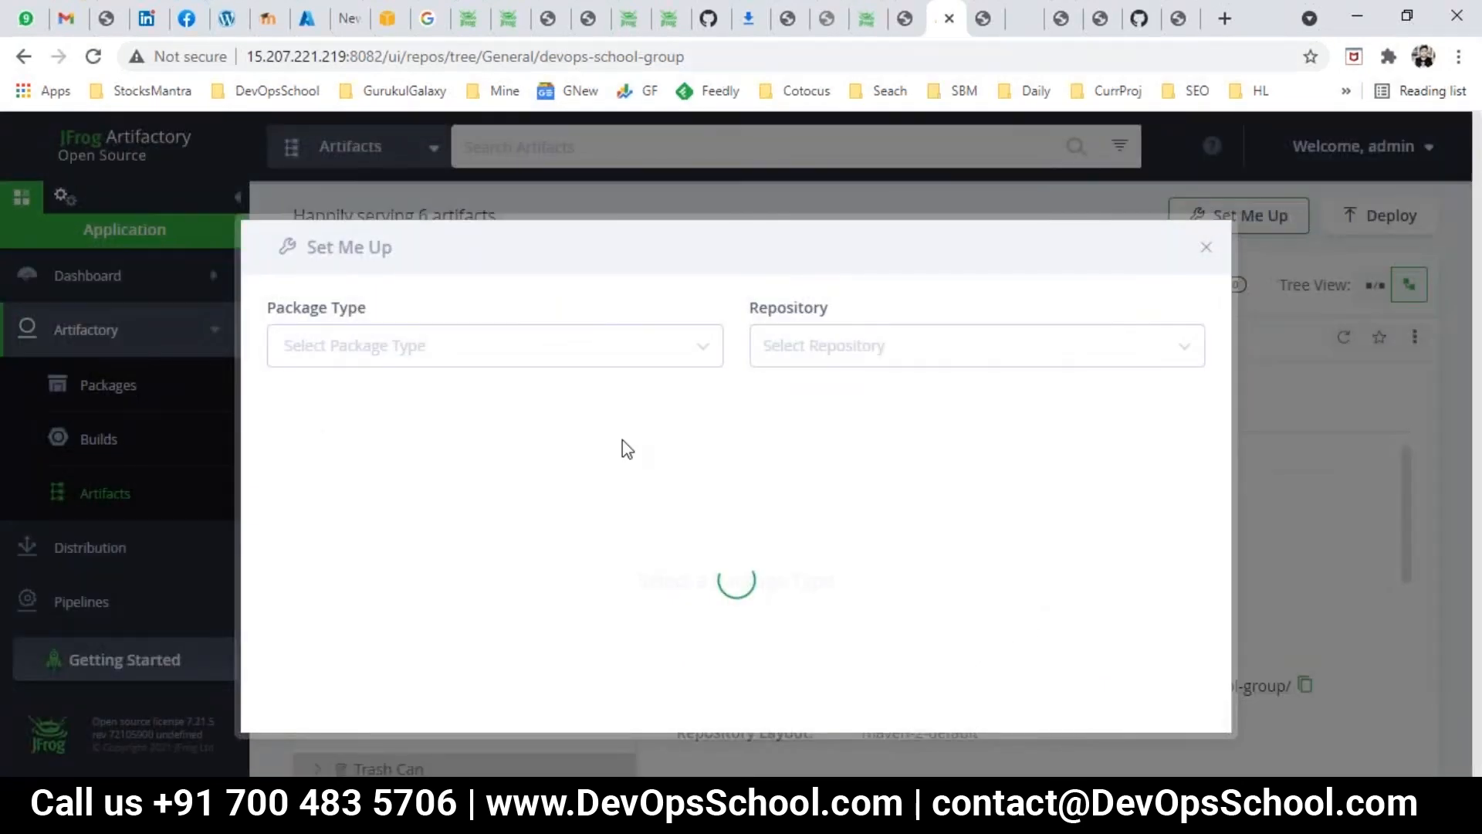
pyautogui.click(824, 355)
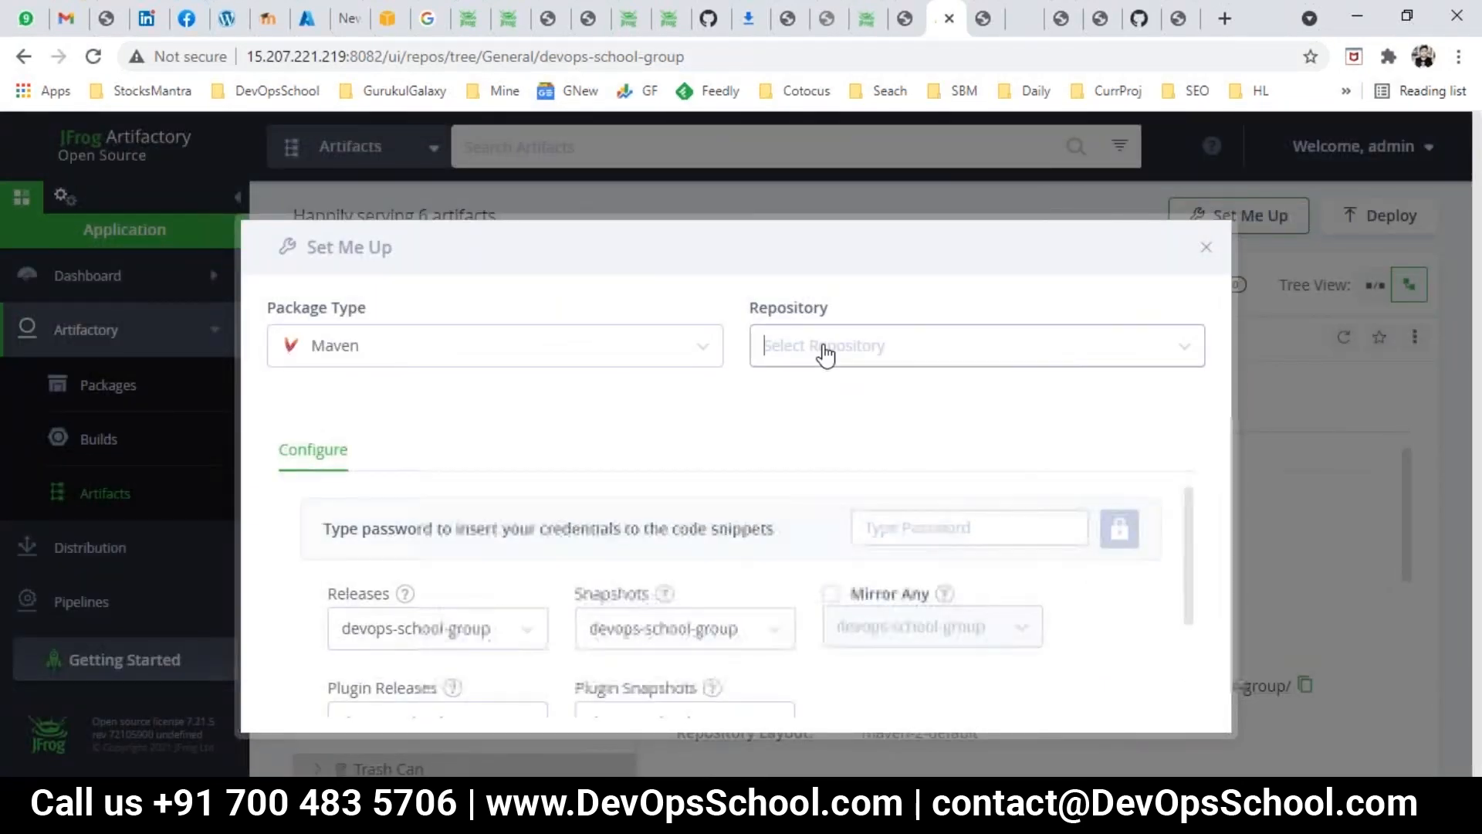
pyautogui.click(706, 415)
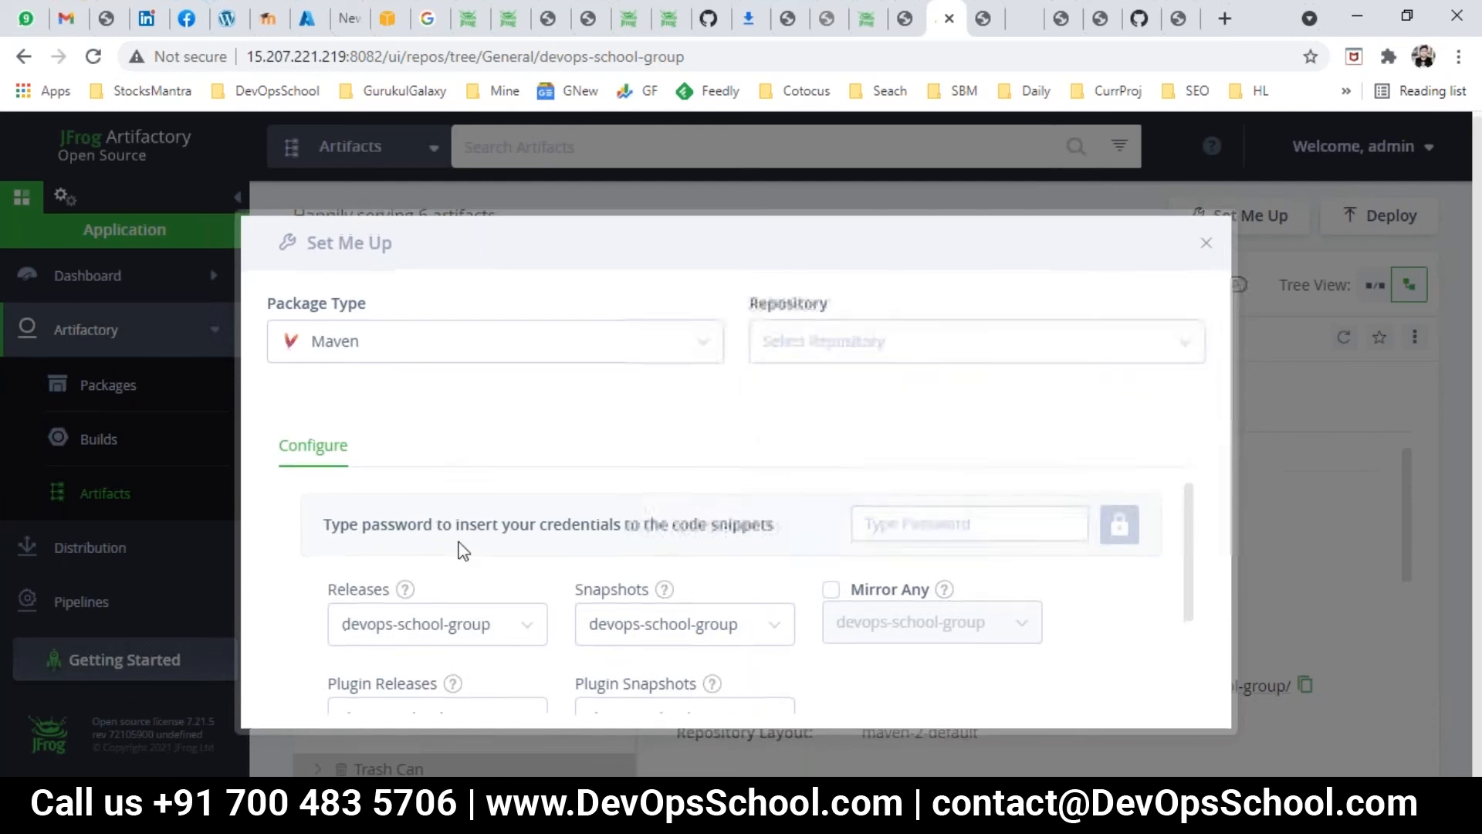
pyautogui.scroll(-2, 443, 539)
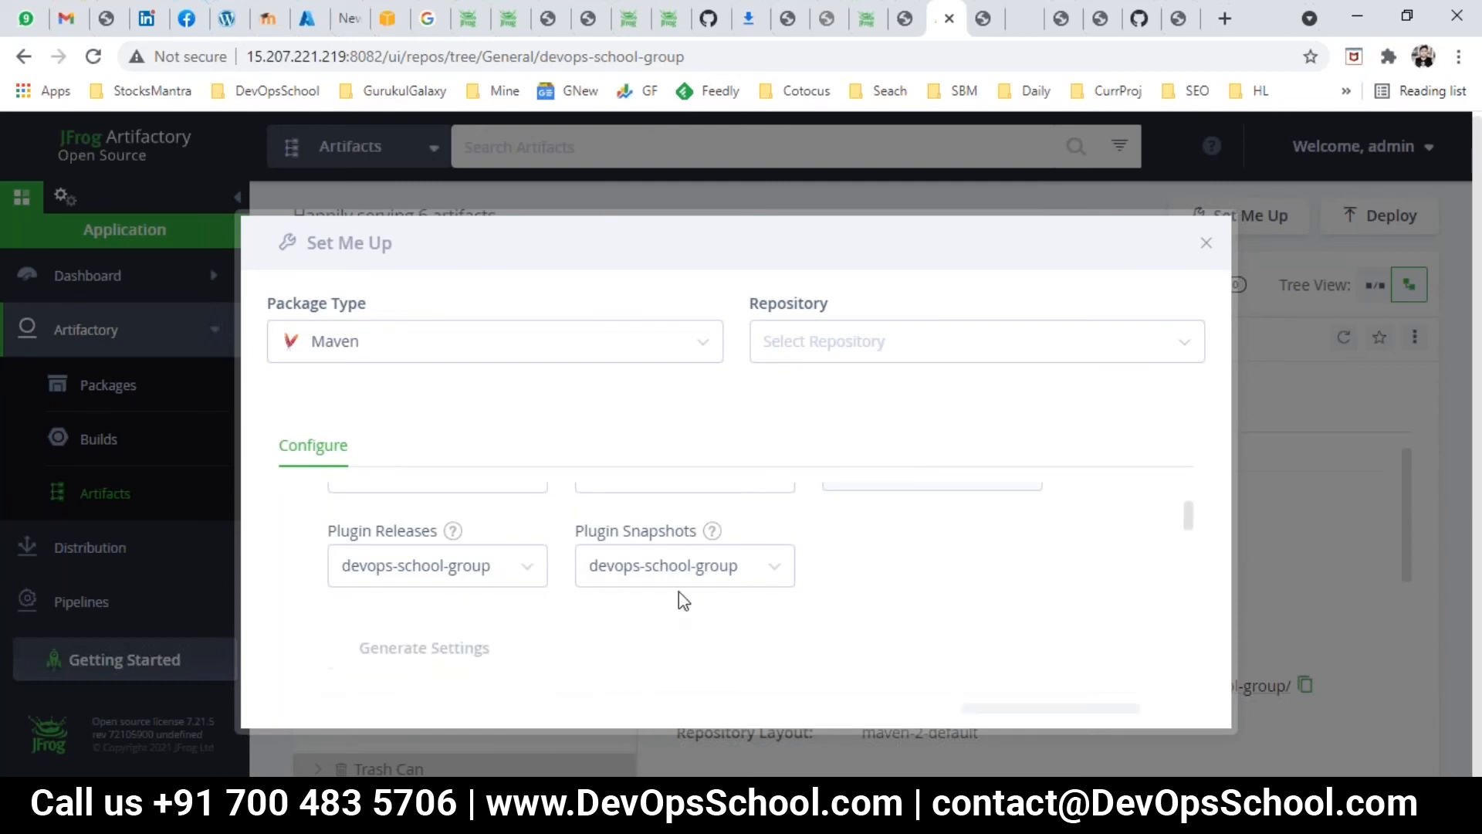
pyautogui.scroll(-10, 810, 561)
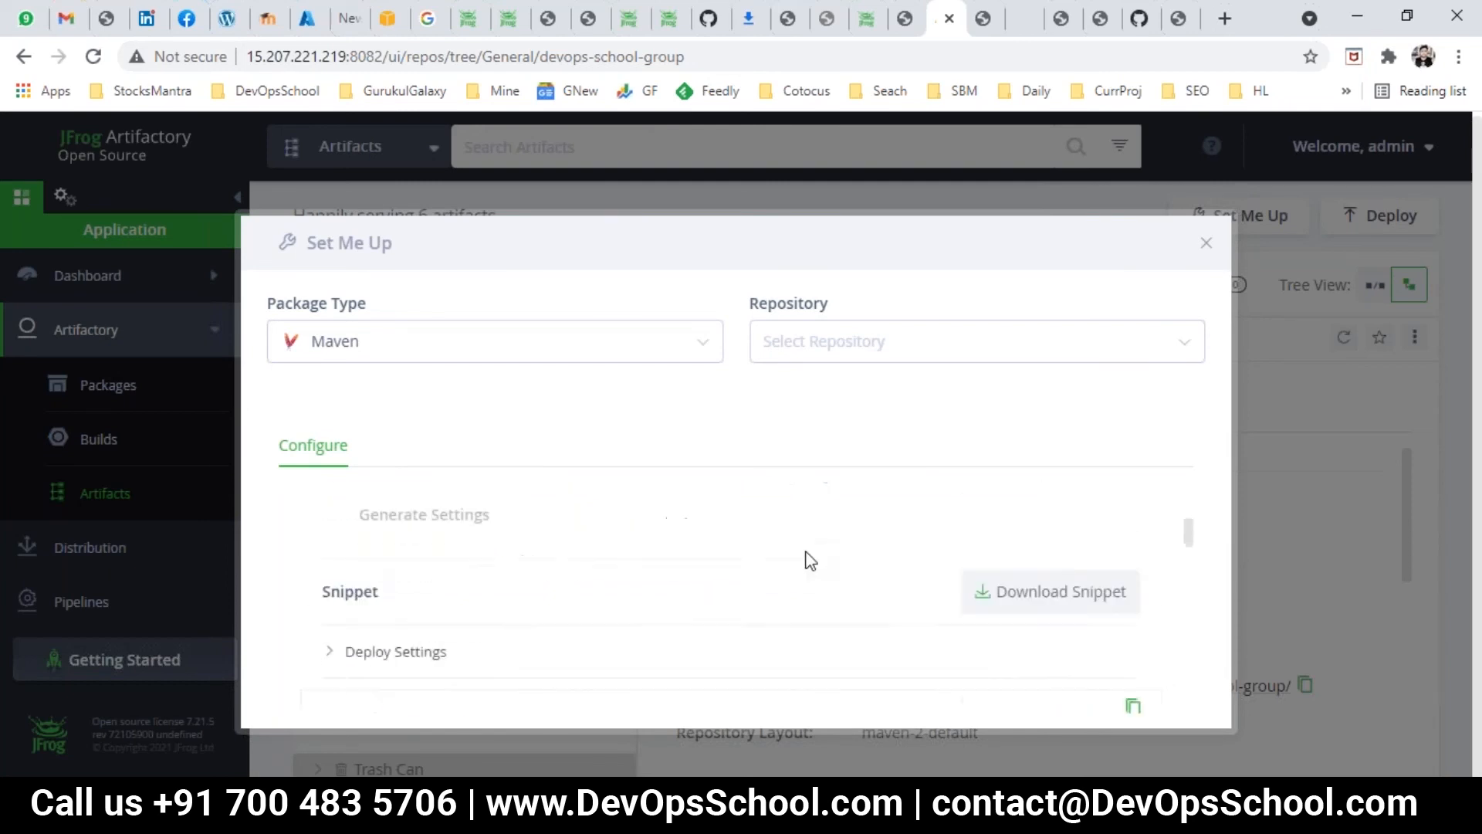
pyautogui.scroll(-3, 770, 594)
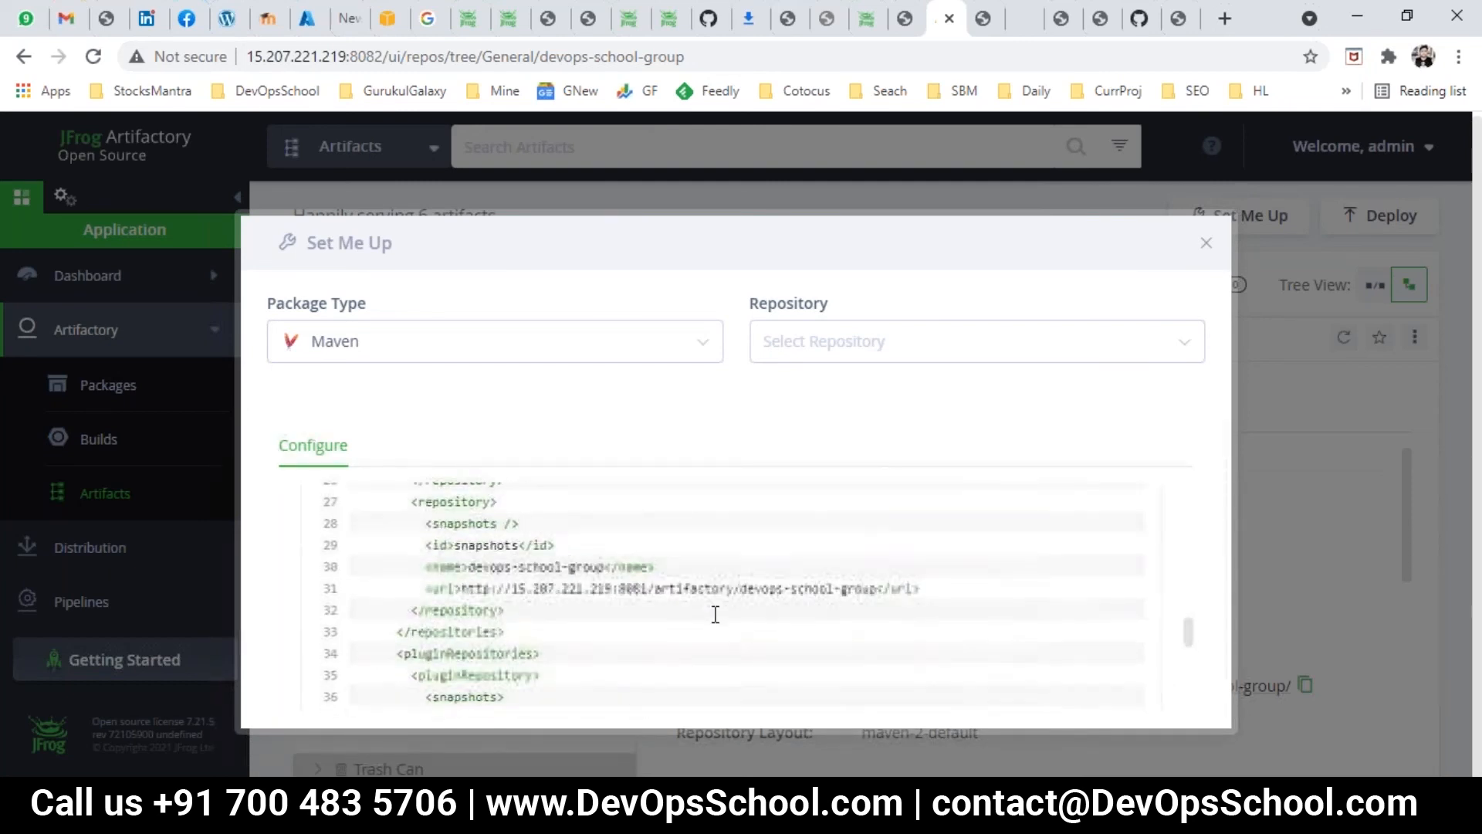
pyautogui.moveTo(871, 551); pyautogui.dragTo(463, 547)
pyautogui.hotkey('ctrl', 'c')
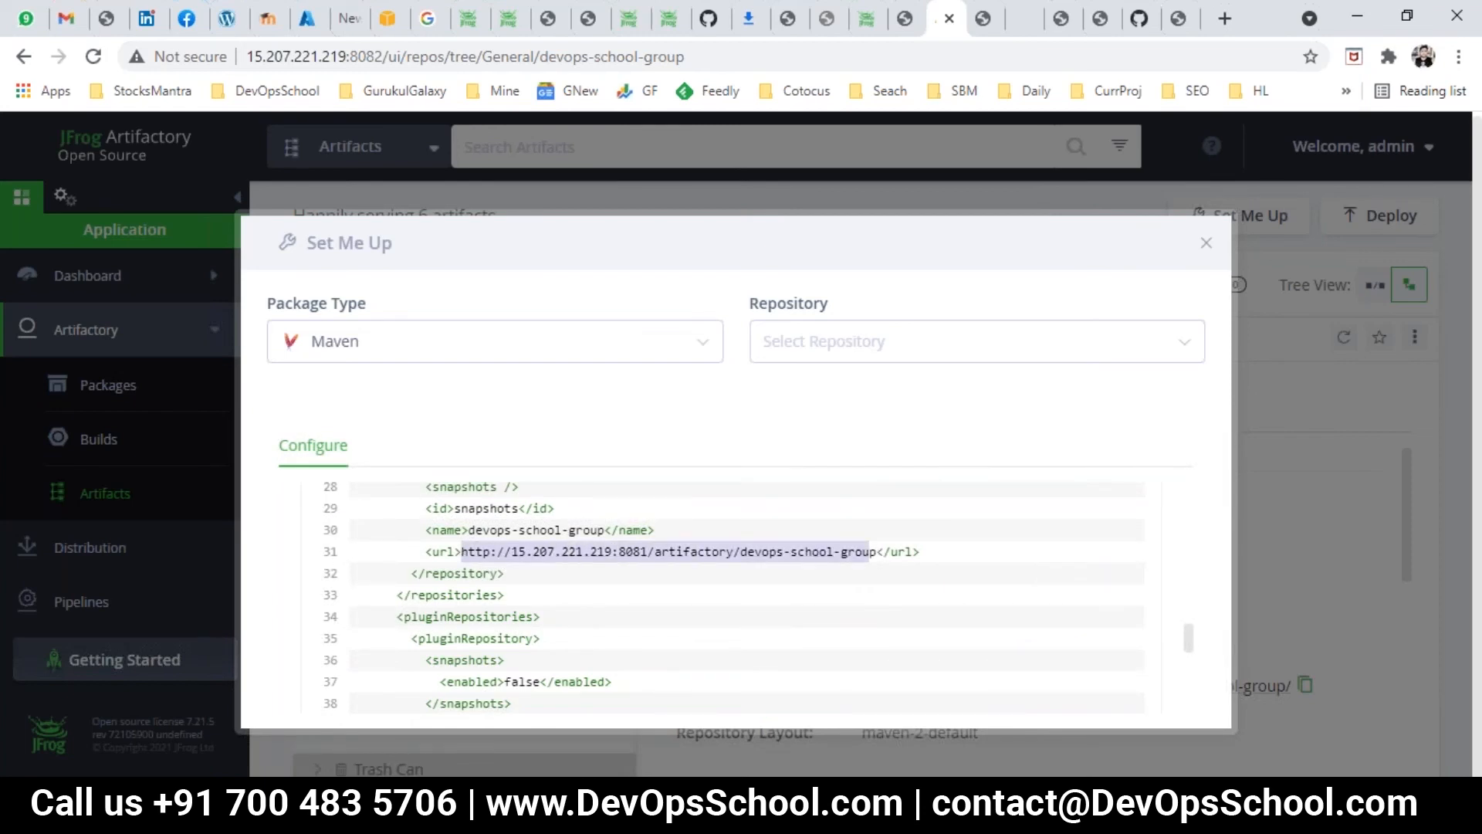
pyautogui.hotkey('alt', 'Tab')
pyautogui.hotkey('ctrl', 'v')
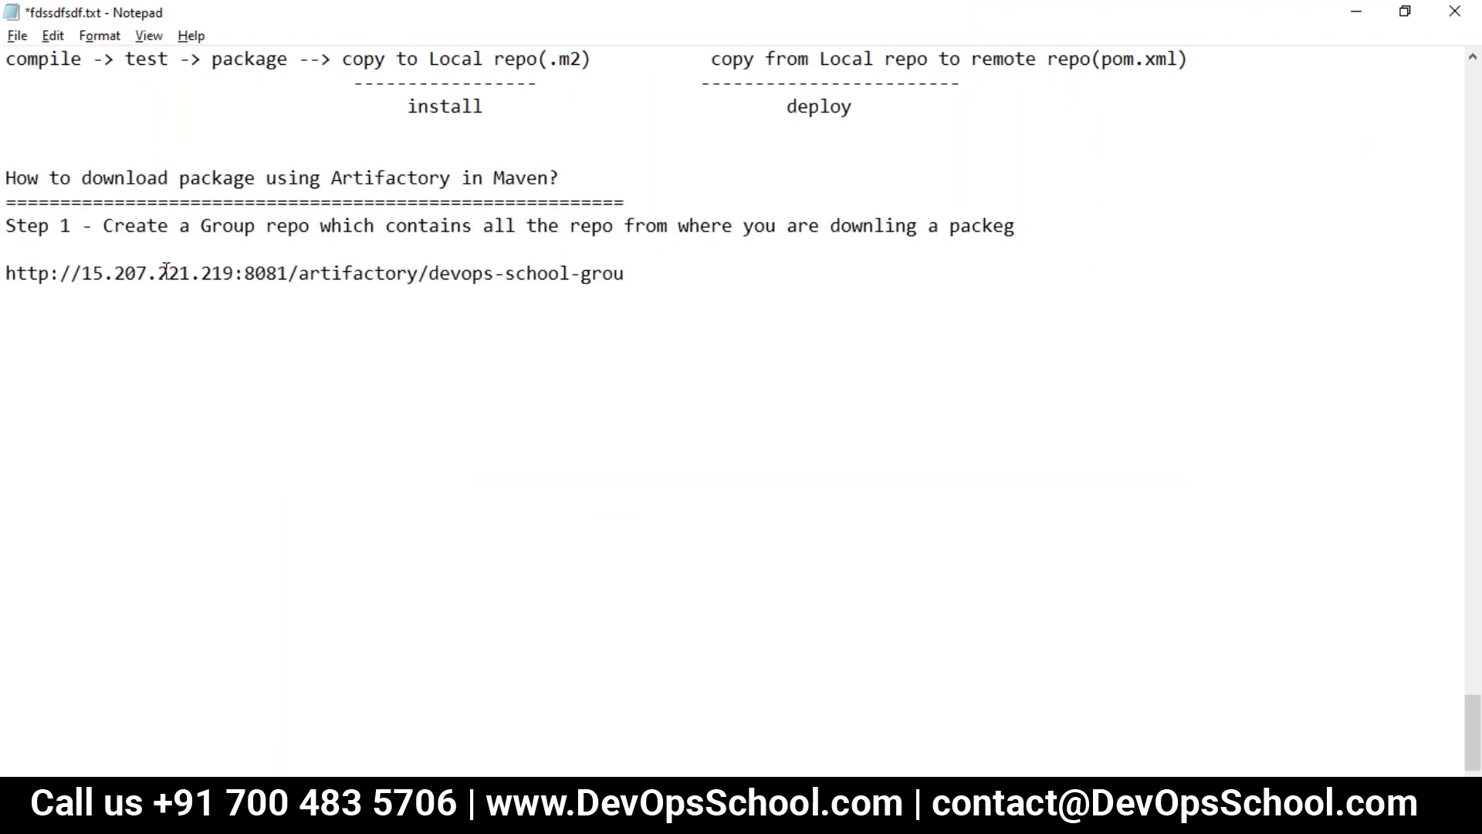
pyautogui.write('p')
# Check the Artifactory settings snippet again, return to the URL in the notes, and save the file.
pyautogui.hotkey('alt', 'Tab')
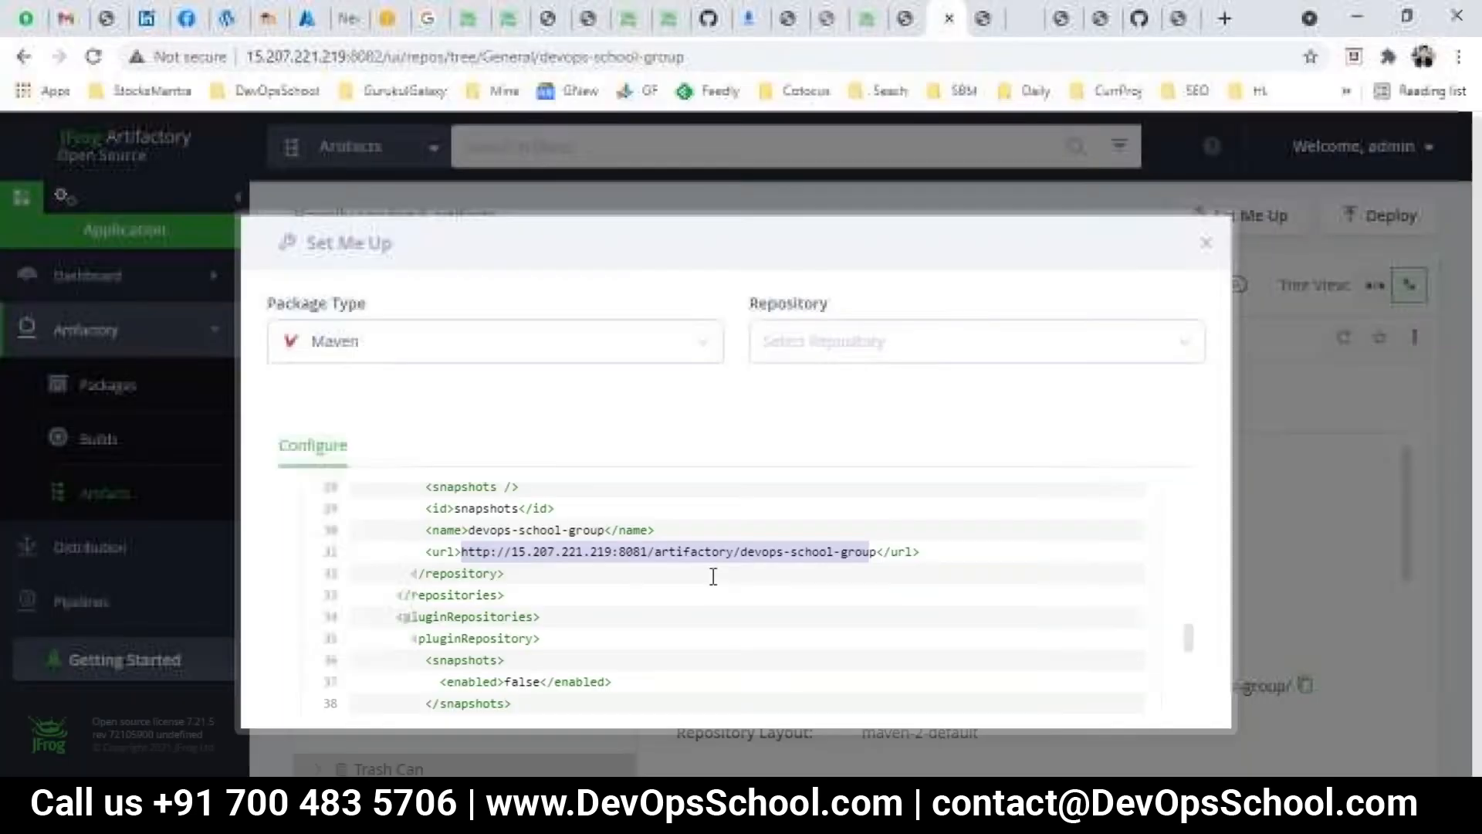
pyautogui.hotkey('alt', 'Tab')
pyautogui.hotkey('alt', 'Tab')
pyautogui.scroll(3, 554, 592)
pyautogui.scroll(1, 554, 592)
pyautogui.hotkey('alt', 'Tab')
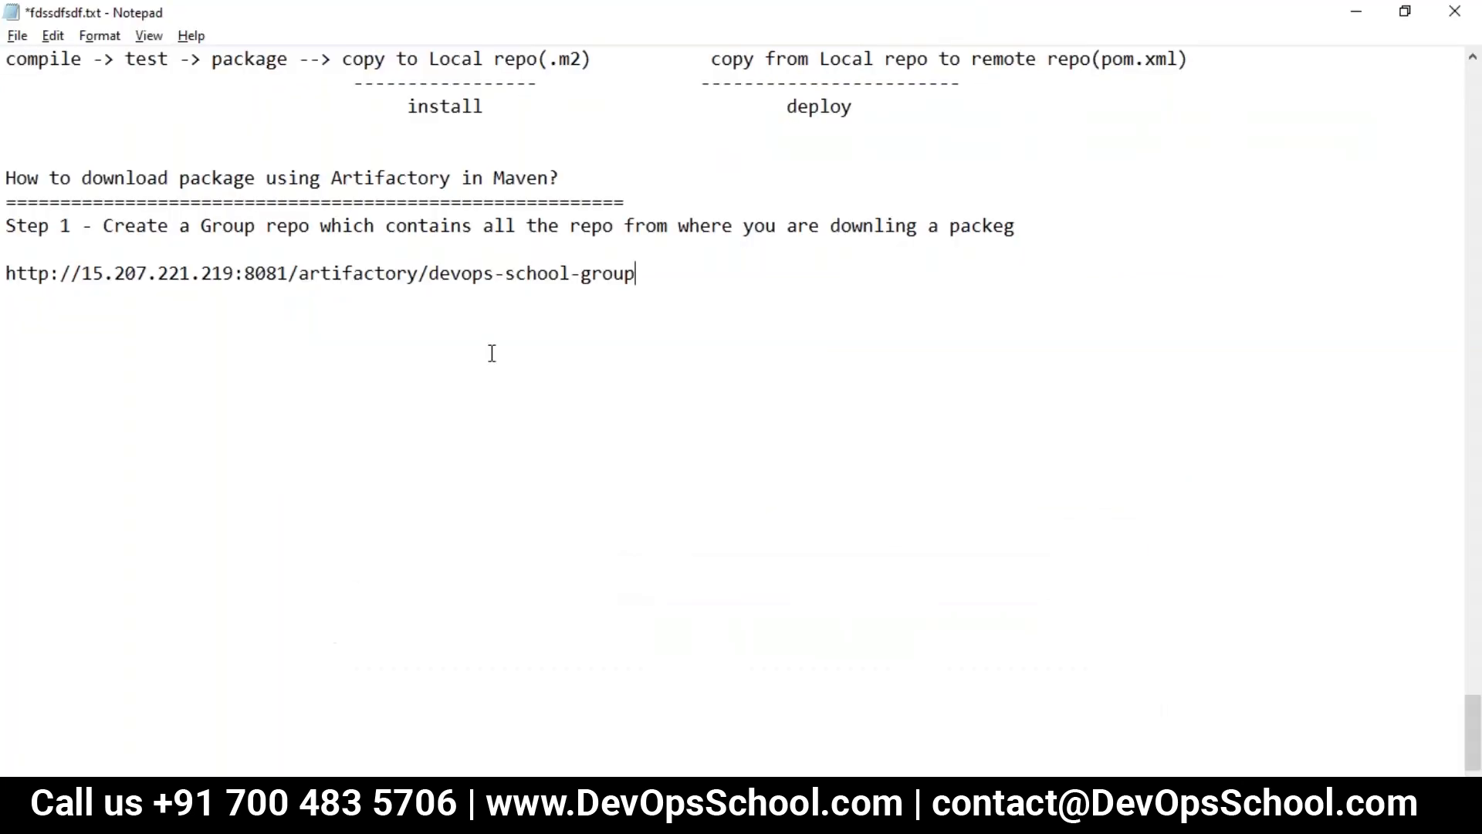
pyautogui.moveTo(652, 277); pyautogui.dragTo(9, 278)
pyautogui.hotkey('ctrl', 's')
# Add the indented lines "local" and "remote" beneath the group repository URL and save the notes.
pyautogui.click(664, 279)
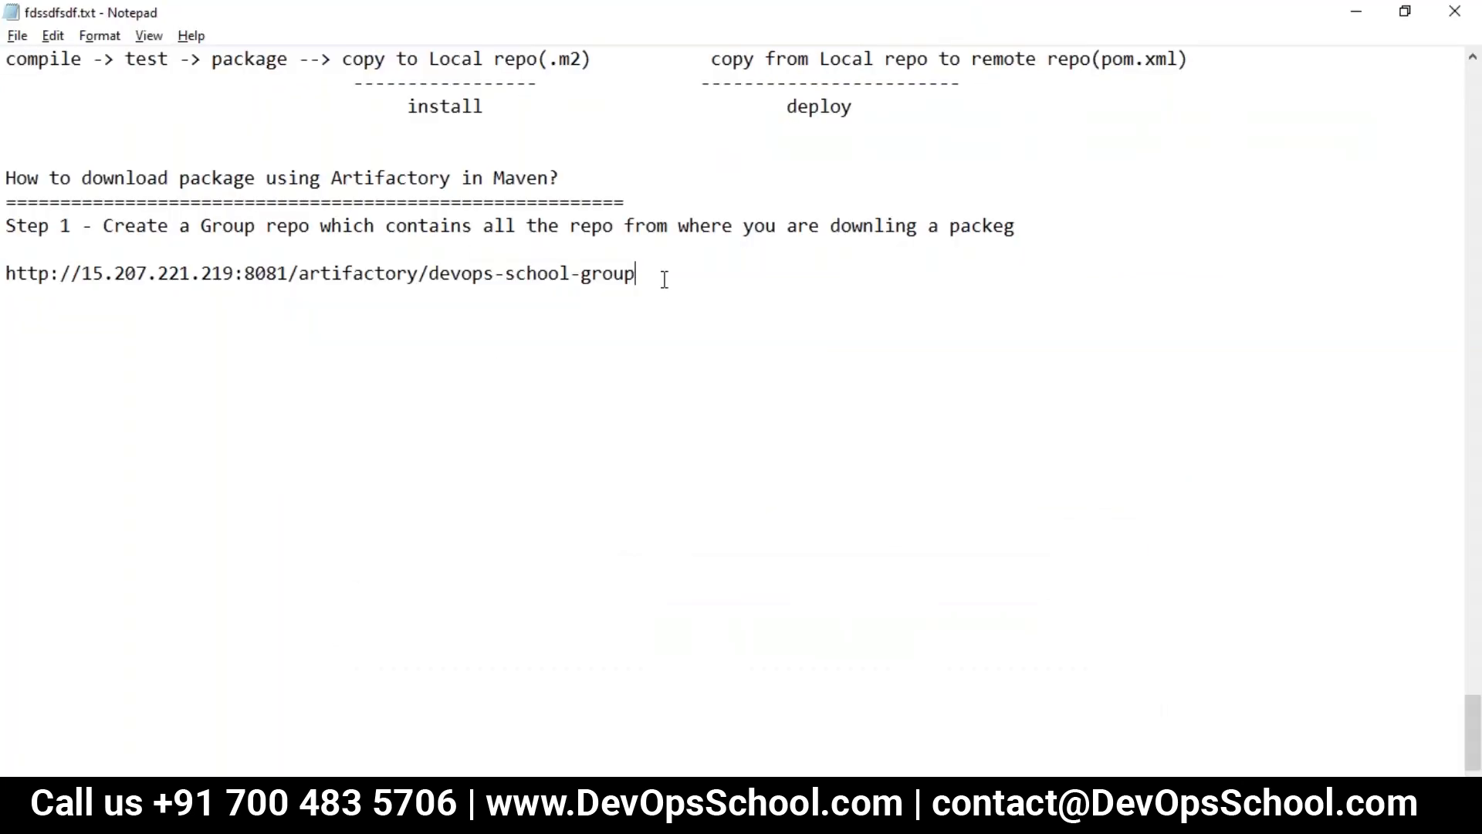
pyautogui.press('Return')
pyautogui.press('Tab')
pyautogui.press('Tab')
pyautogui.write('local')
pyautogui.press('Return')
pyautogui.press('Tab')
pyautogui.write('remote')
pyautogui.hotkey('ctrl', 's')
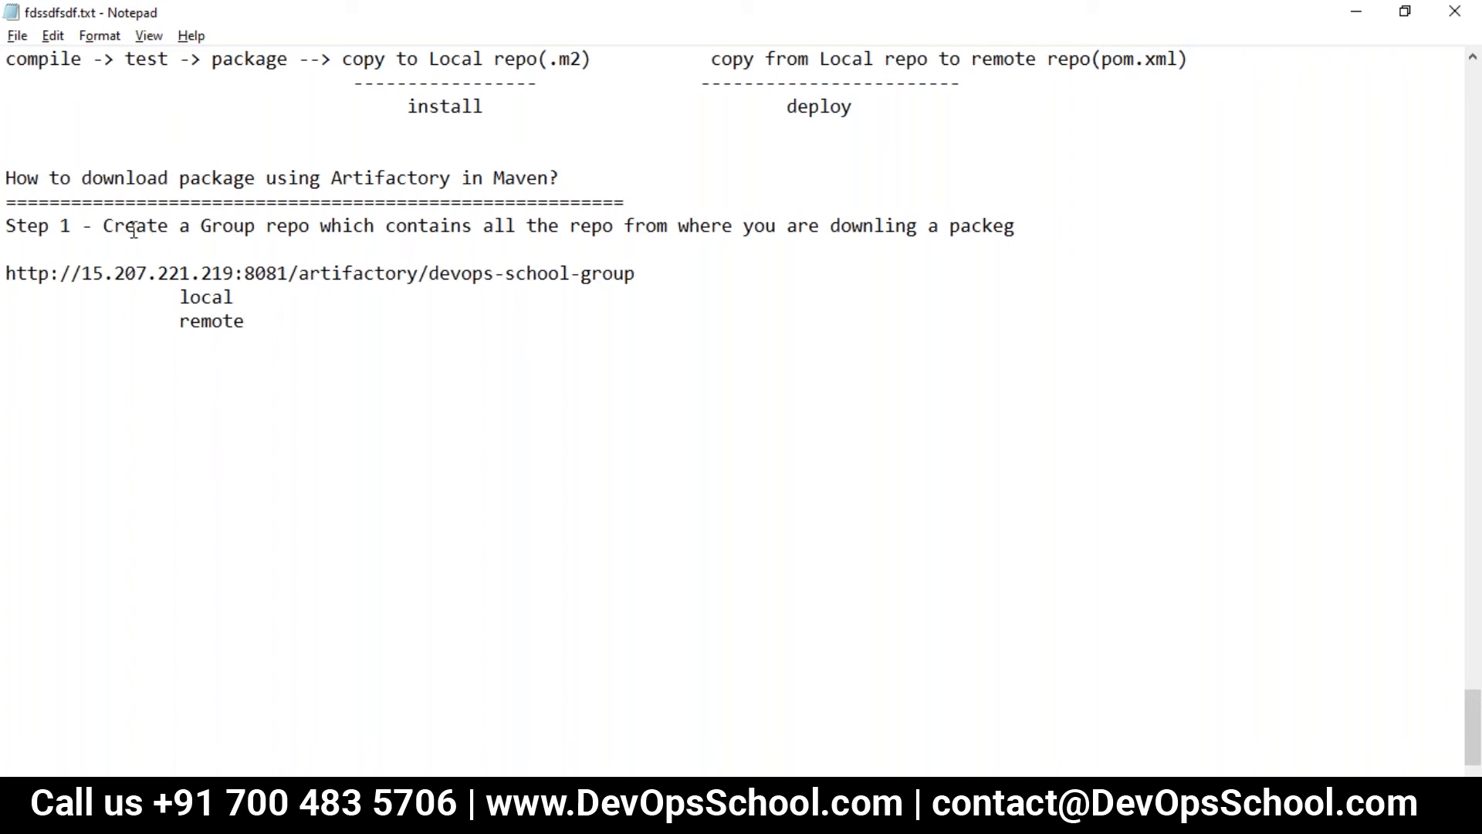
# Copy the "Step 1 -" label below the local and remote lines and renumber the copy as Step 2.
pyautogui.moveTo(135, 231); pyautogui.dragTo(245, 263)
pyautogui.moveTo(108, 235); pyautogui.dragTo(10, 234)
pyautogui.click(289, 330)
pyautogui.press('Return')
pyautogui.press('Return')
pyautogui.write('Step 1 -')
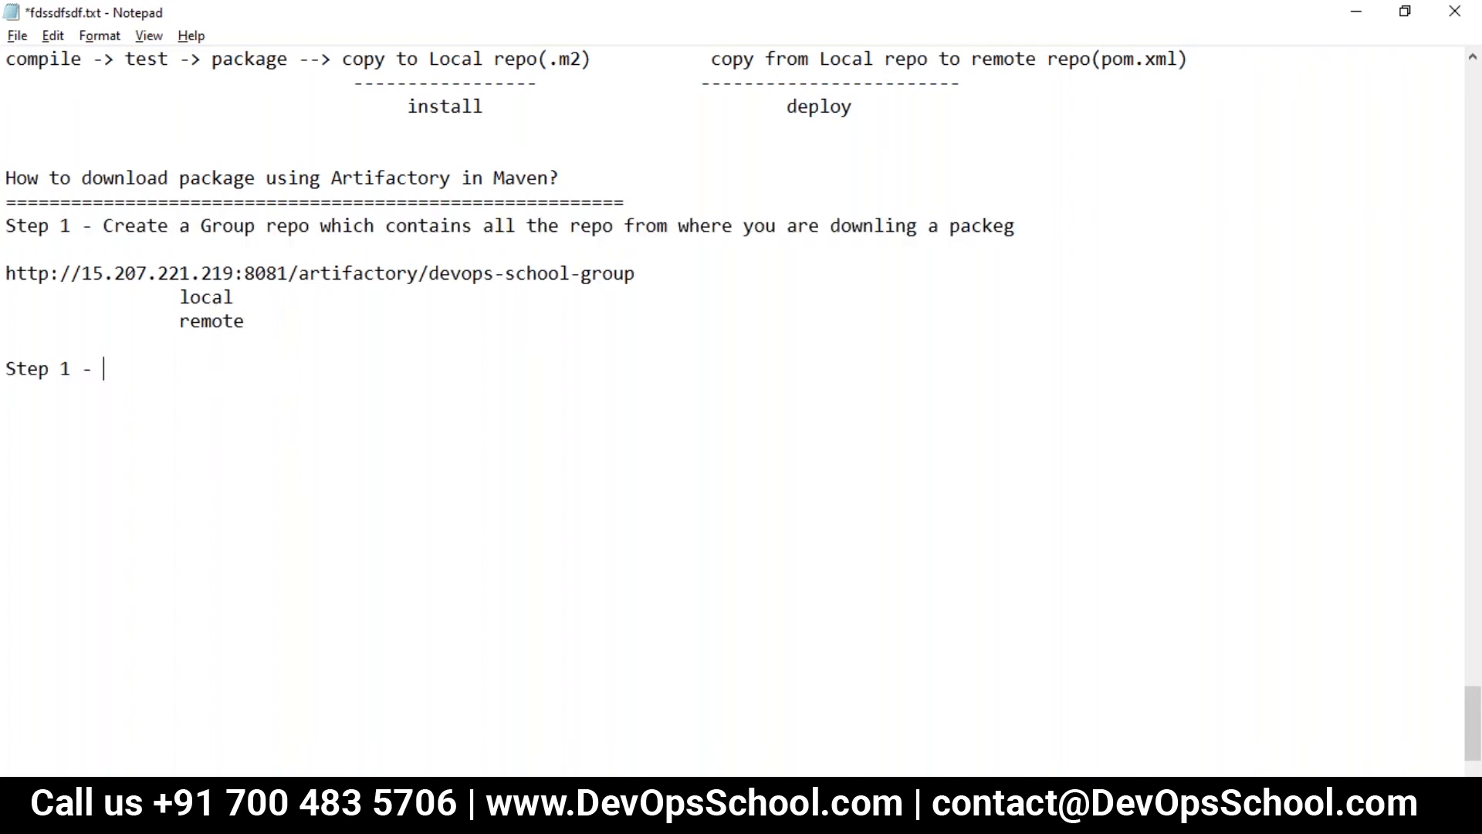
pyautogui.write('-')
pyautogui.hotkey('ctrl', 's')
pyautogui.moveTo(71, 368); pyautogui.dragTo(59, 364)
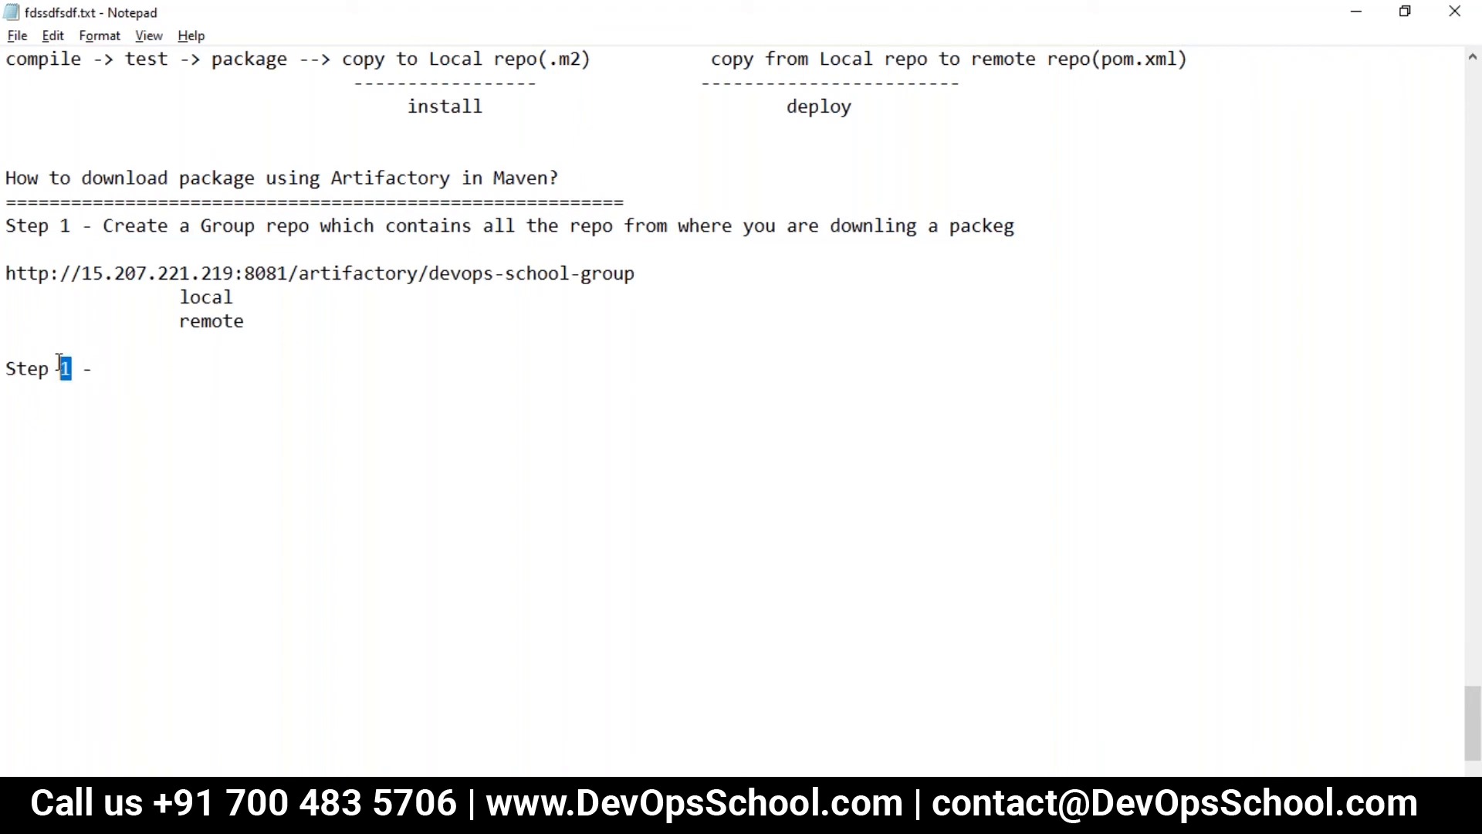
pyautogui.write('2')
pyautogui.write('Dud')
# Write "Did u locate which package you want to download?" as the Step 2 text and save the notes.
pyautogui.press('BackSpace')
pyautogui.press('BackSpace')
pyautogui.write('id u loa')
pyautogui.press('BackSpace')
pyautogui.write('cate w')
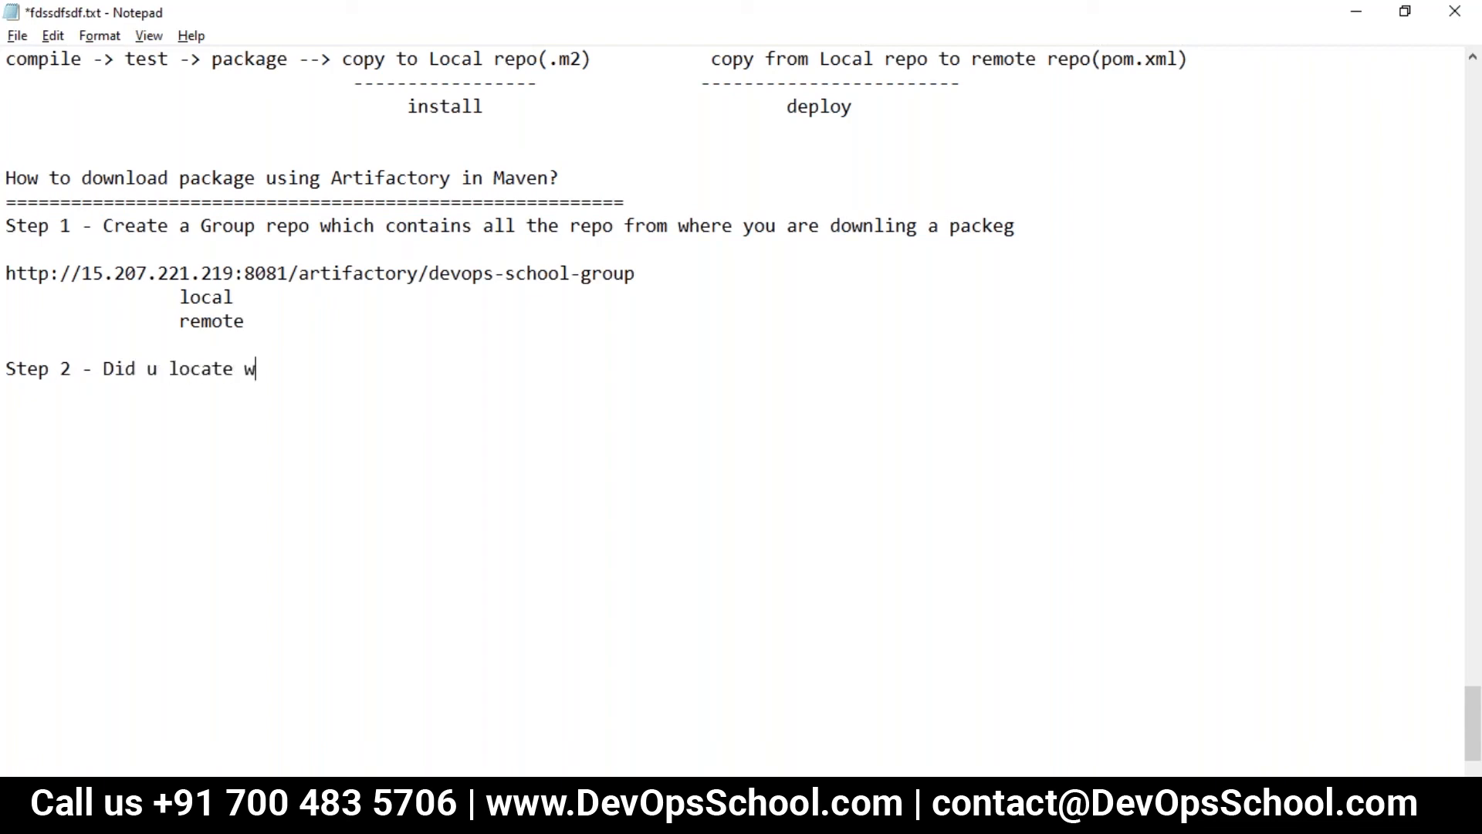
pyautogui.write('hich package y')
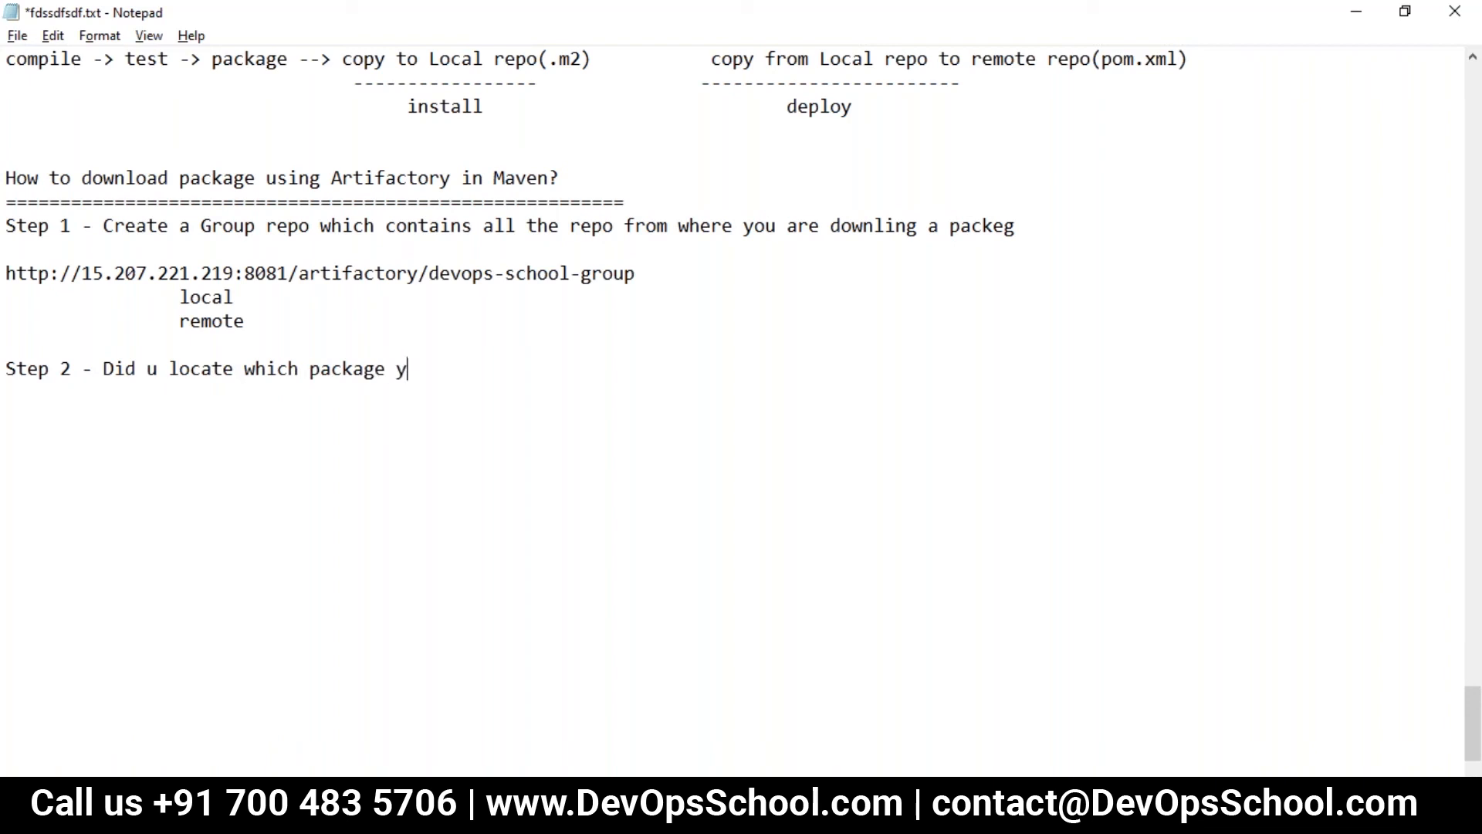
pyautogui.write('ou want to down;po')
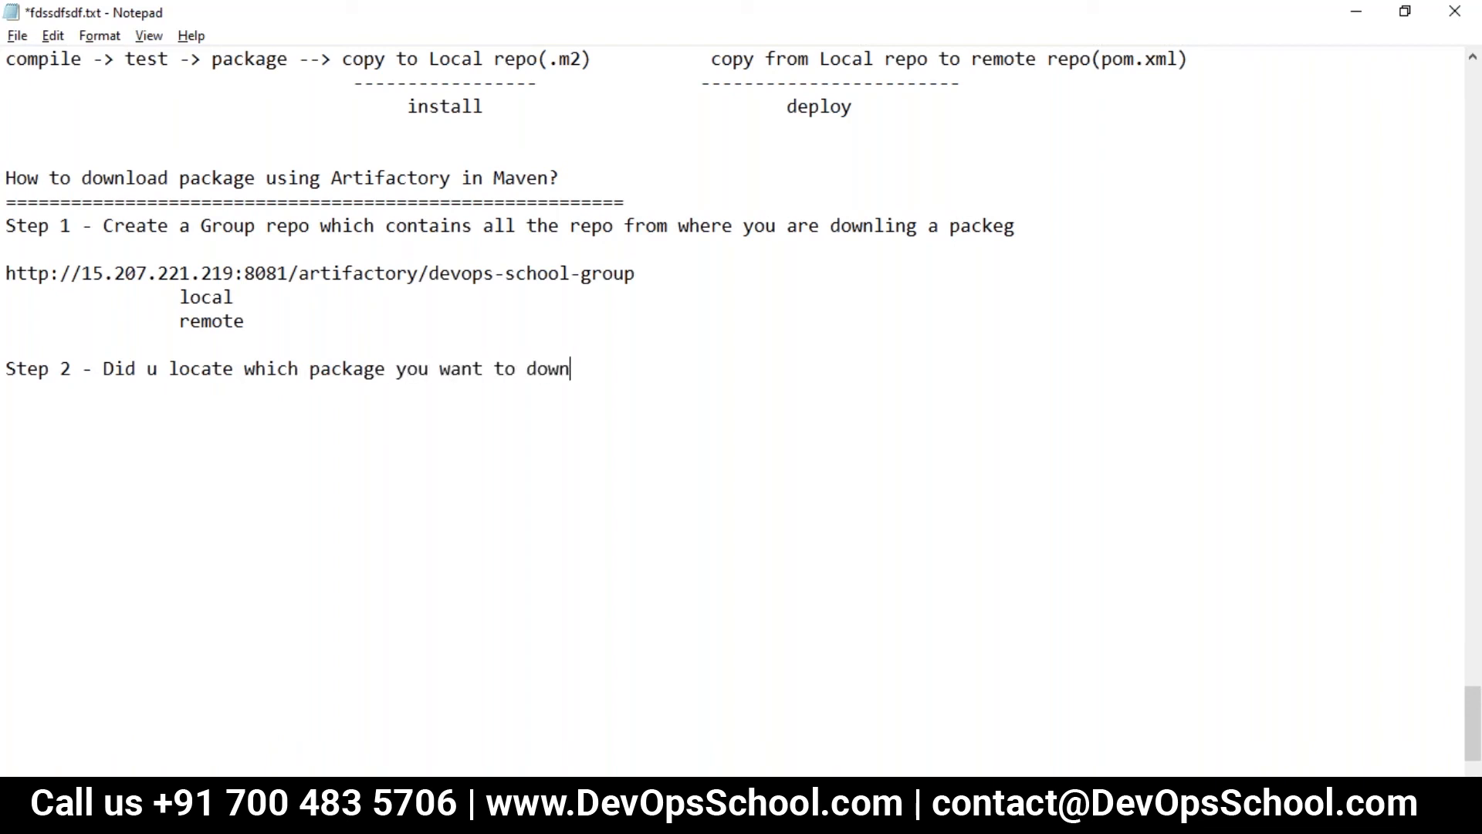
pyautogui.press('BackSpace')
pyautogui.write('load?')
pyautogui.hotkey('ctrl', 's')
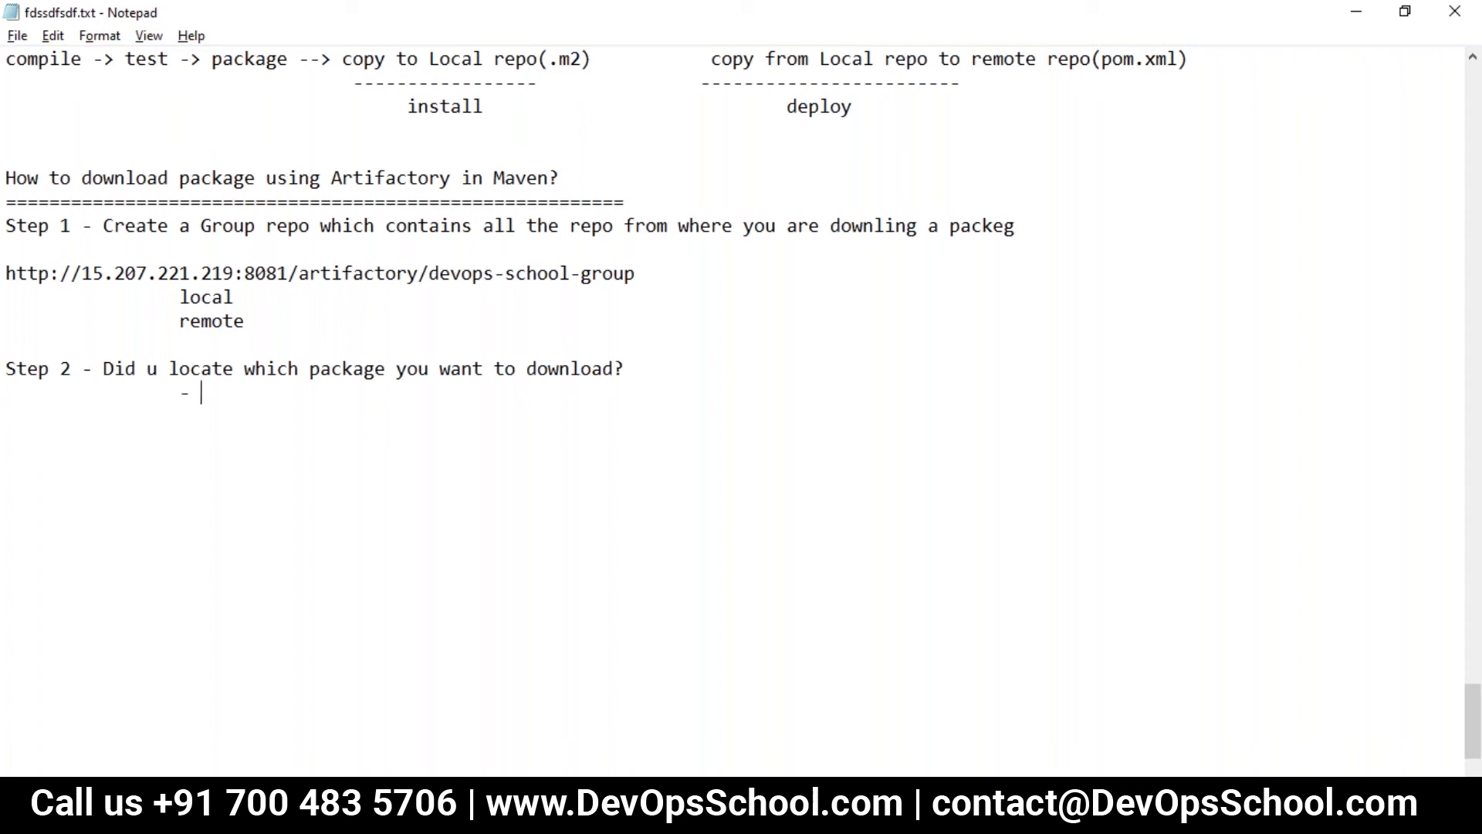
# List "- Remote package" and "- Local Package" as indented items under Step 2 and save the notes.
pyautogui.write('Remote pacjag')
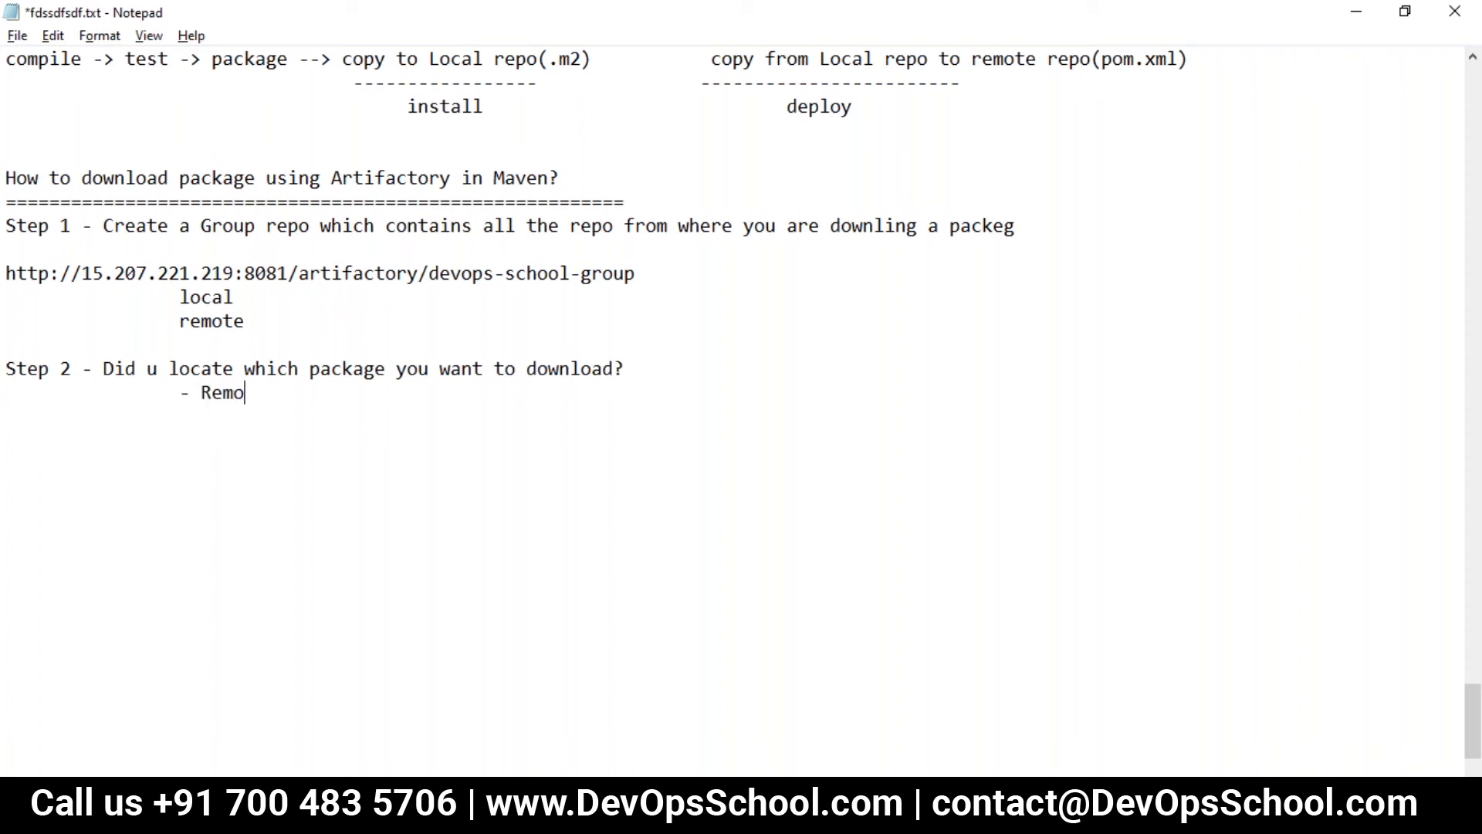
pyautogui.press('BackSpace')
pyautogui.press('BackSpace')
pyautogui.press('BackSpace')
pyautogui.write('kage')
pyautogui.press('Return')
pyautogui.press('Tab')
pyautogui.press('Tab')
pyautogui.write('- Local Package')
pyautogui.hotkey('ctrl', 's')
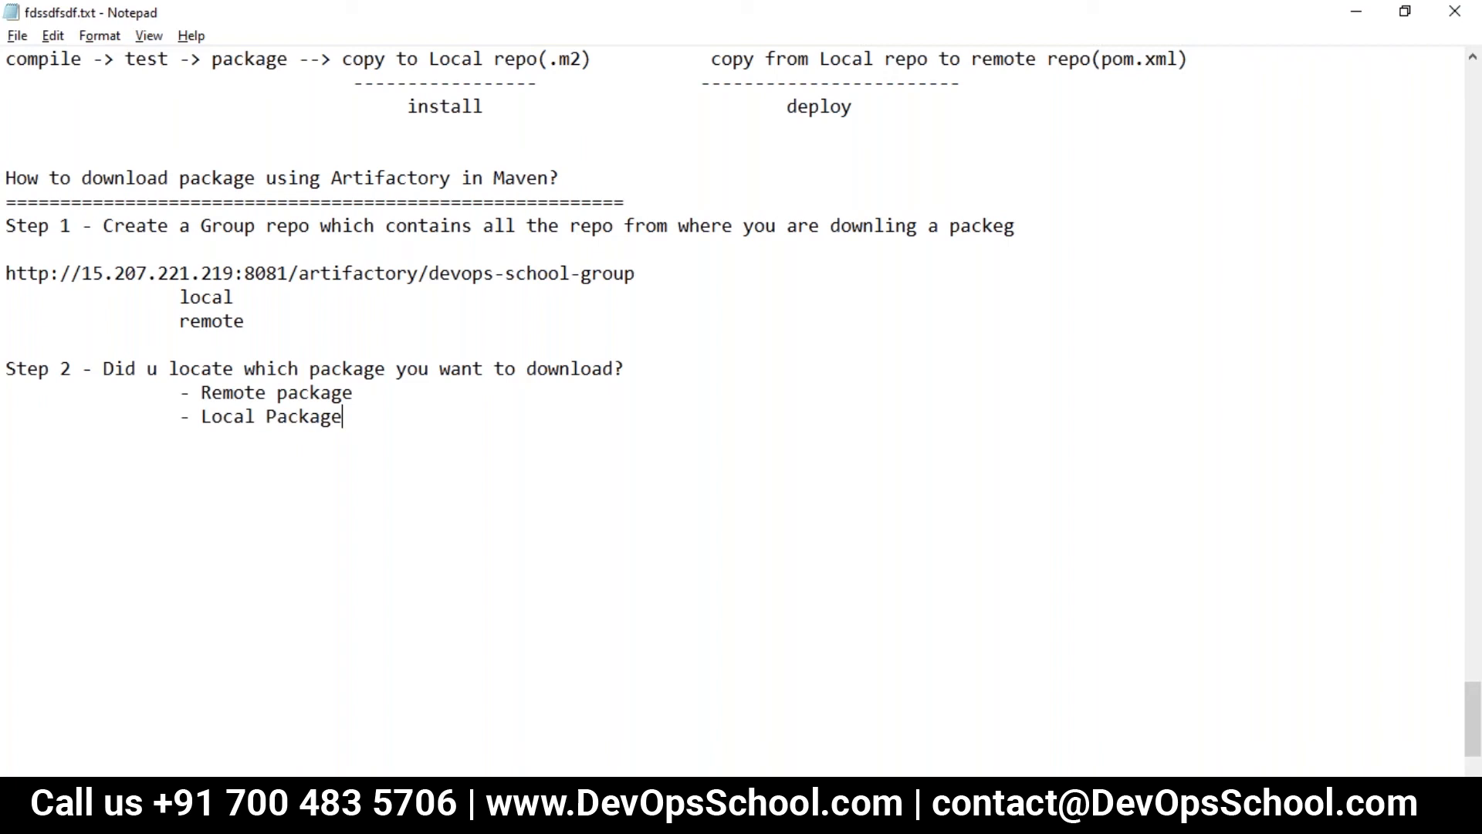
# Switch to the chat project window in File Explorer and go up to the parent chat folder inside maven.
pyautogui.click(598, 811)
pyautogui.click(797, 718)
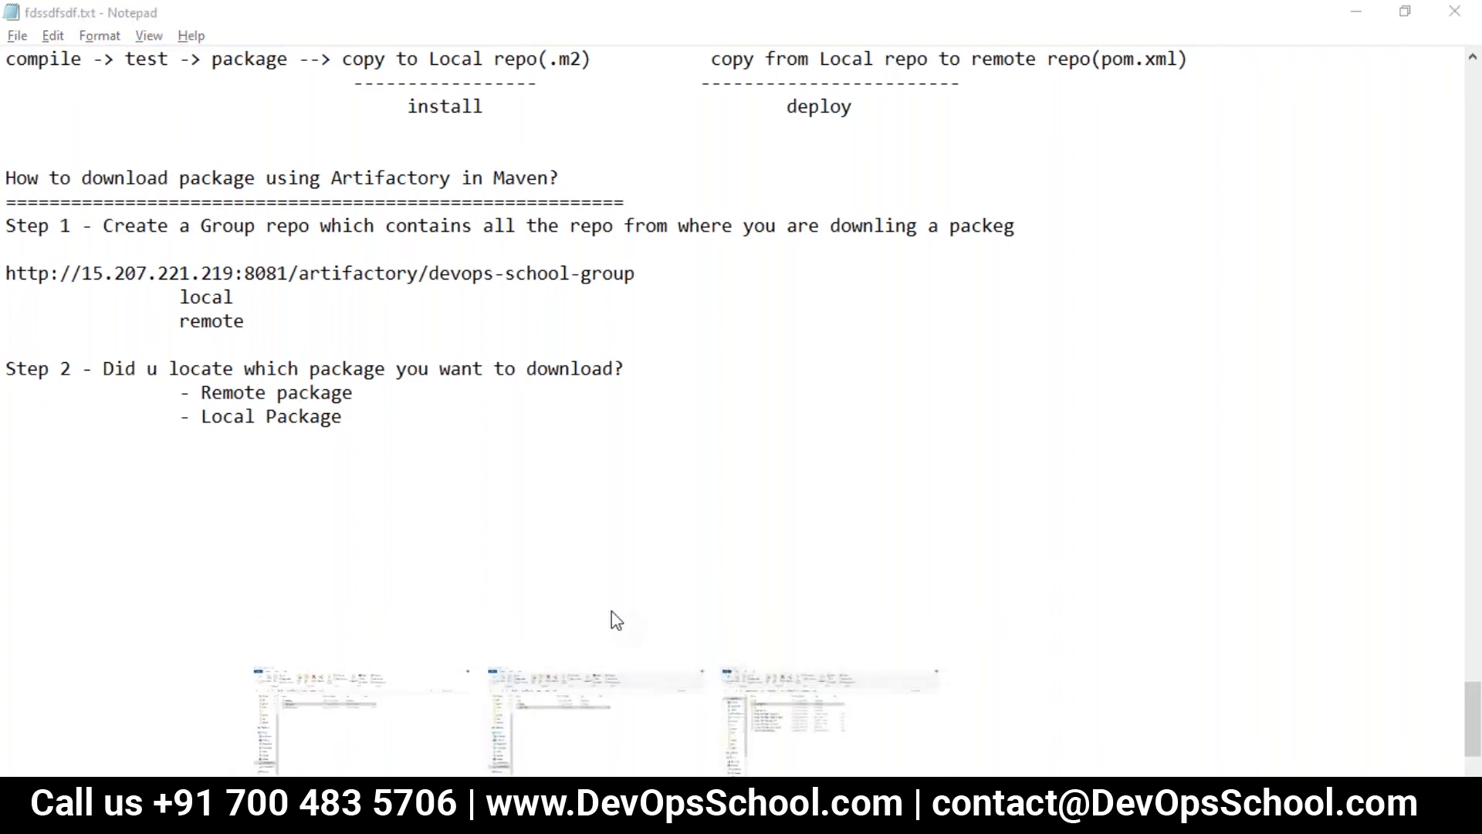
pyautogui.click(568, 173)
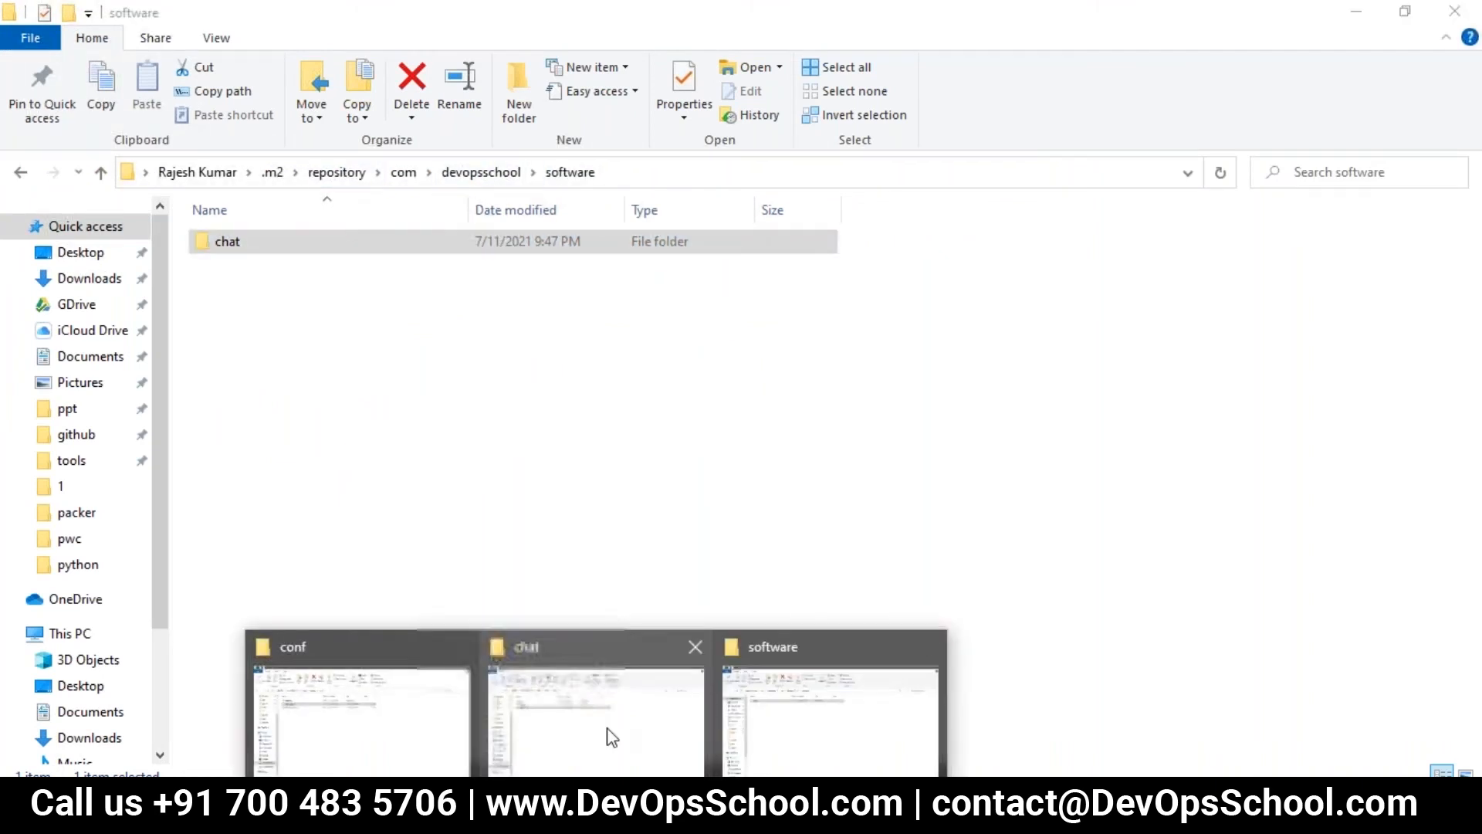
pyautogui.click(605, 734)
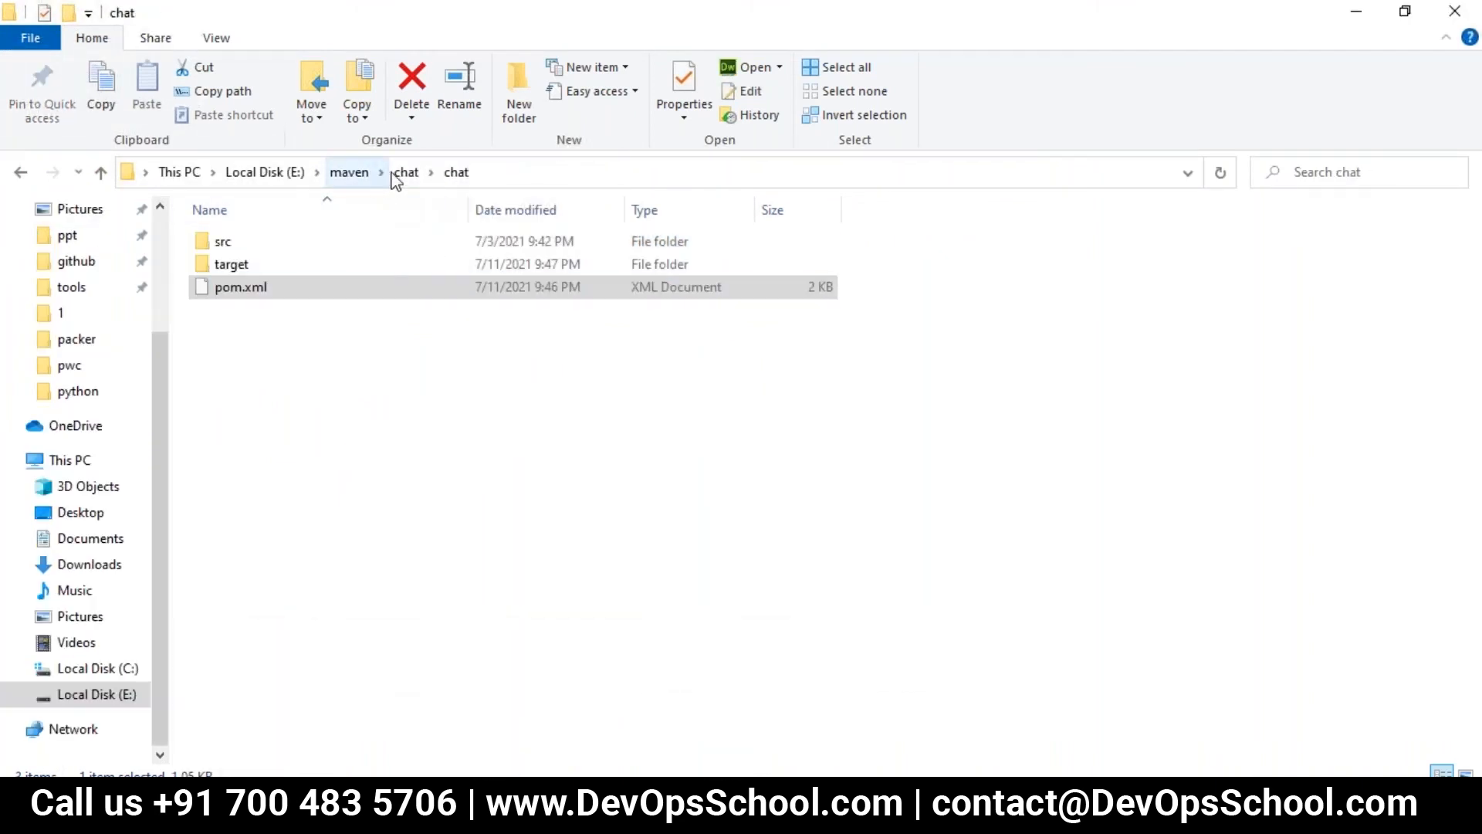
pyautogui.click(406, 173)
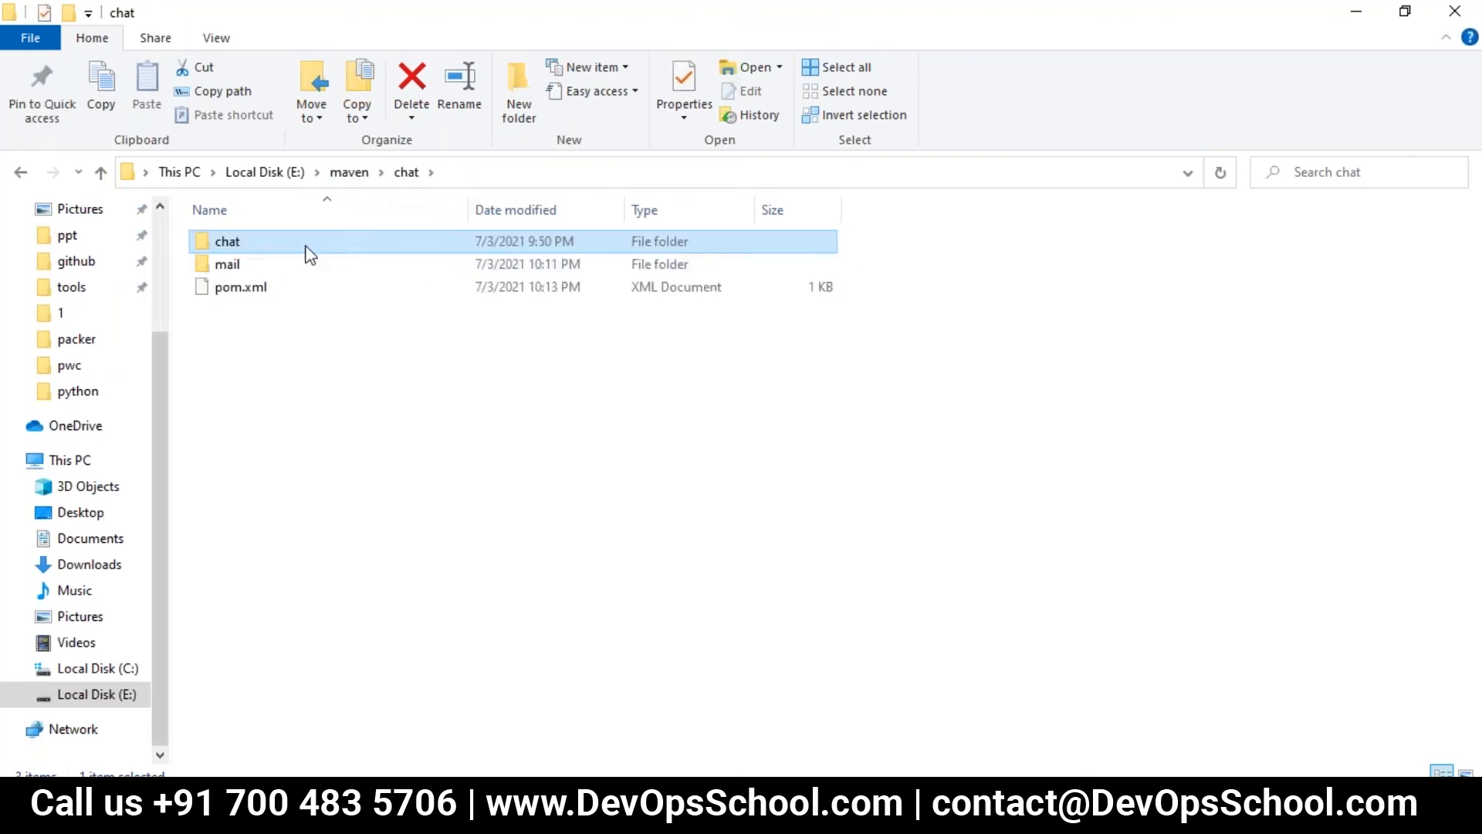
# Look at the contents of the mail project folder and return to the parent chat folder.
pyautogui.doubleClick(225, 265)
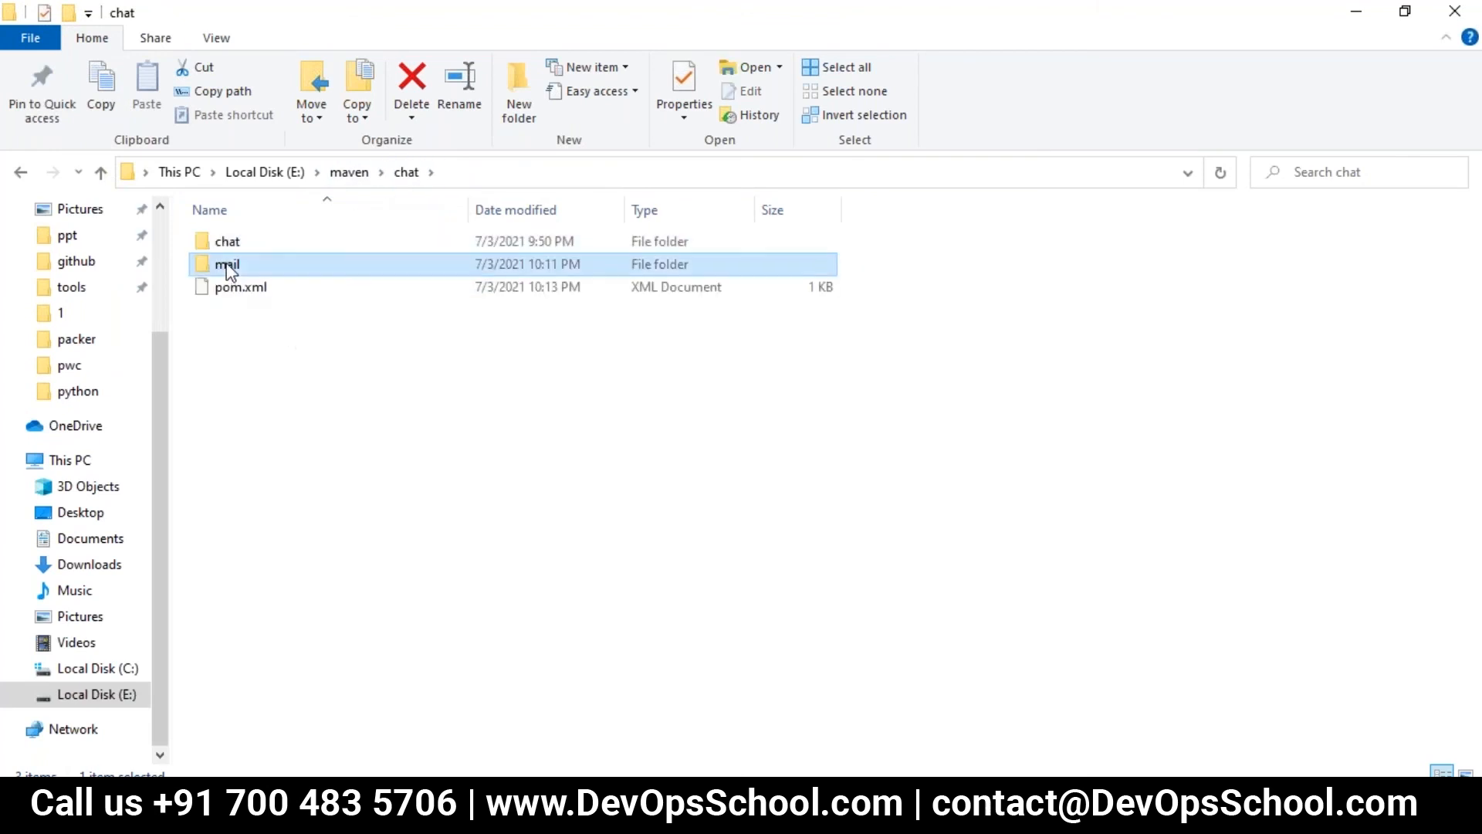
pyautogui.click(406, 172)
pyautogui.click(334, 430)
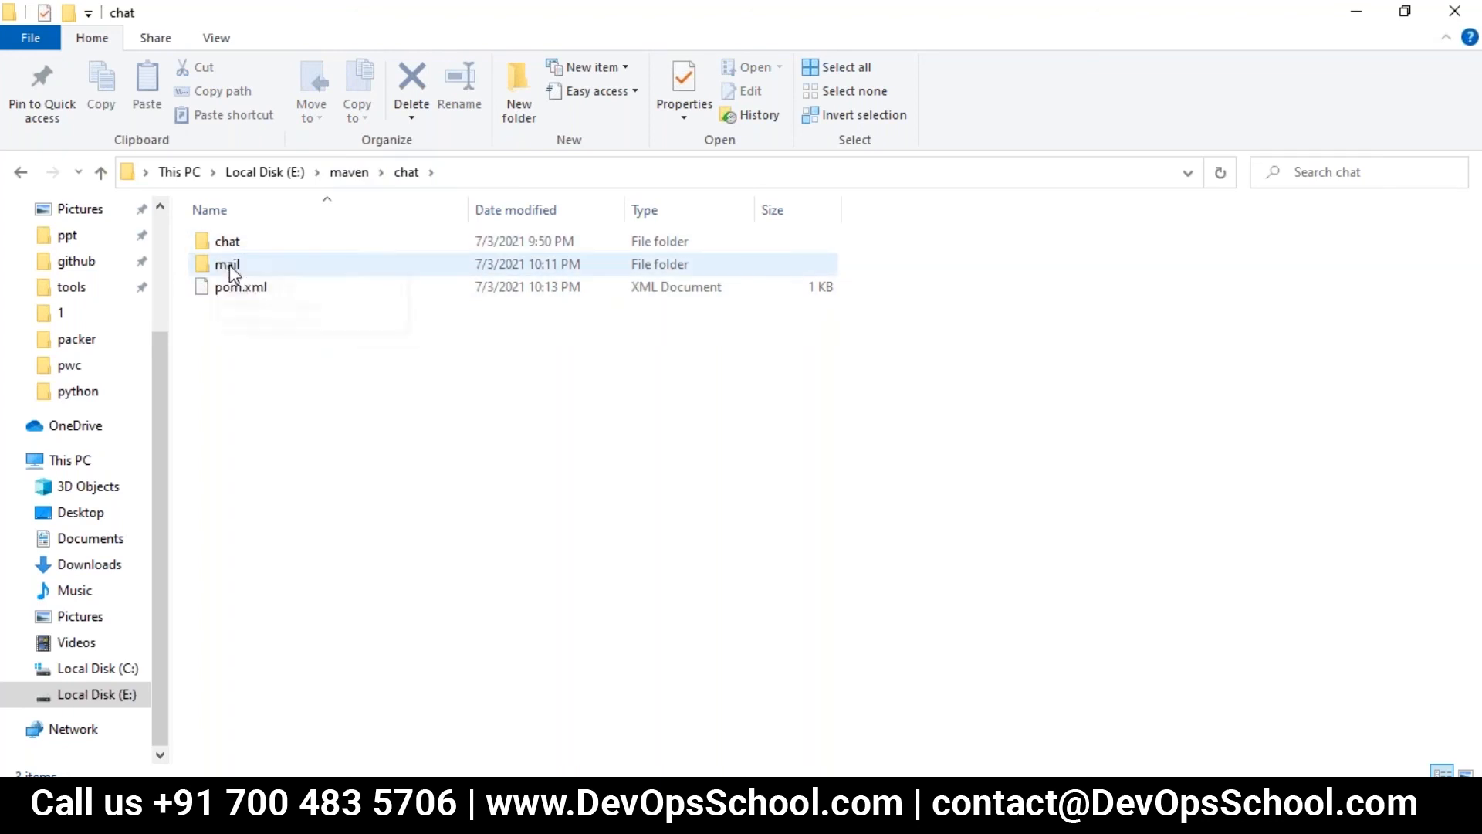
pyautogui.click(229, 270)
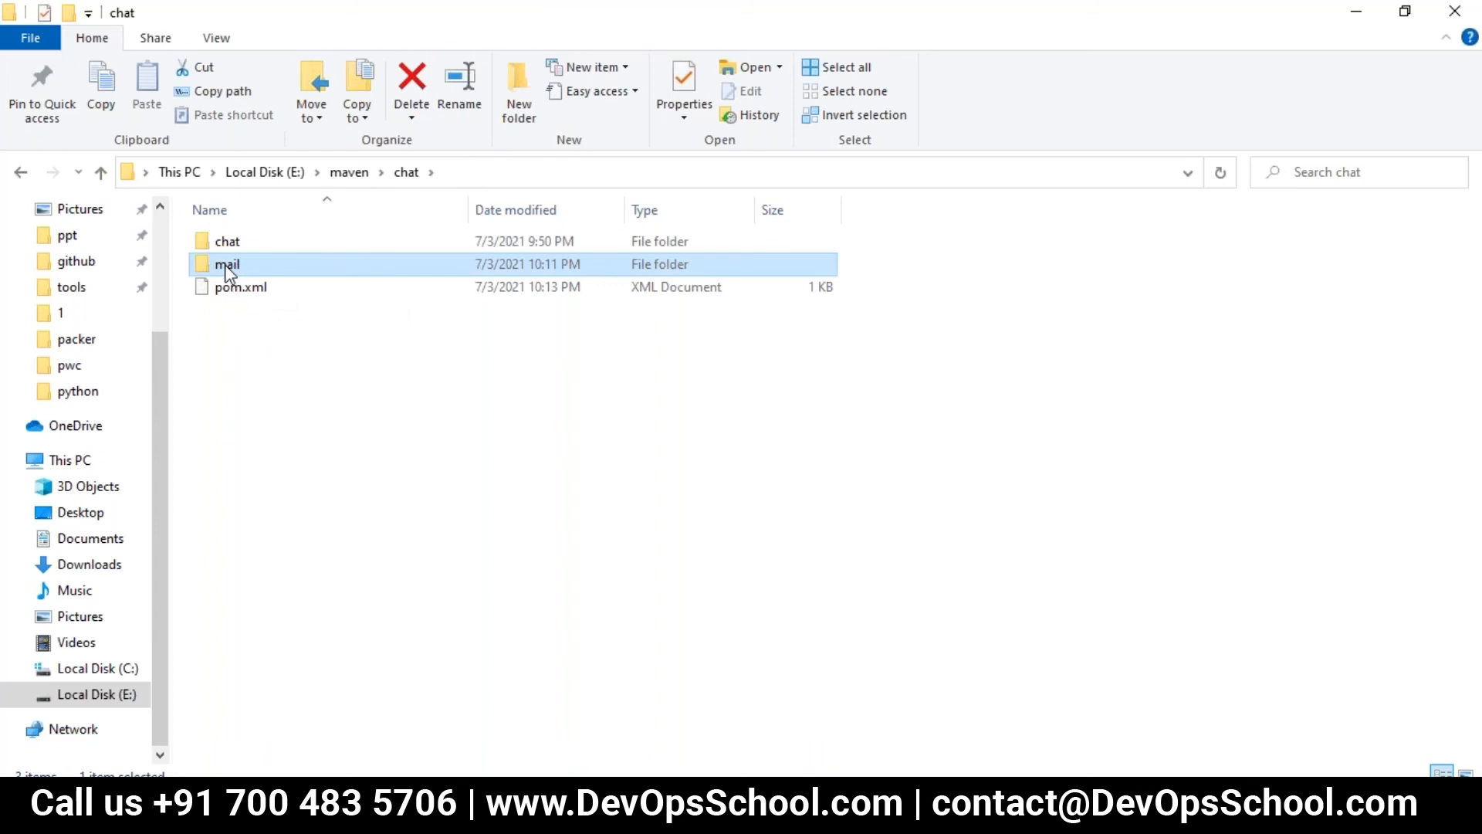
pyautogui.click(255, 365)
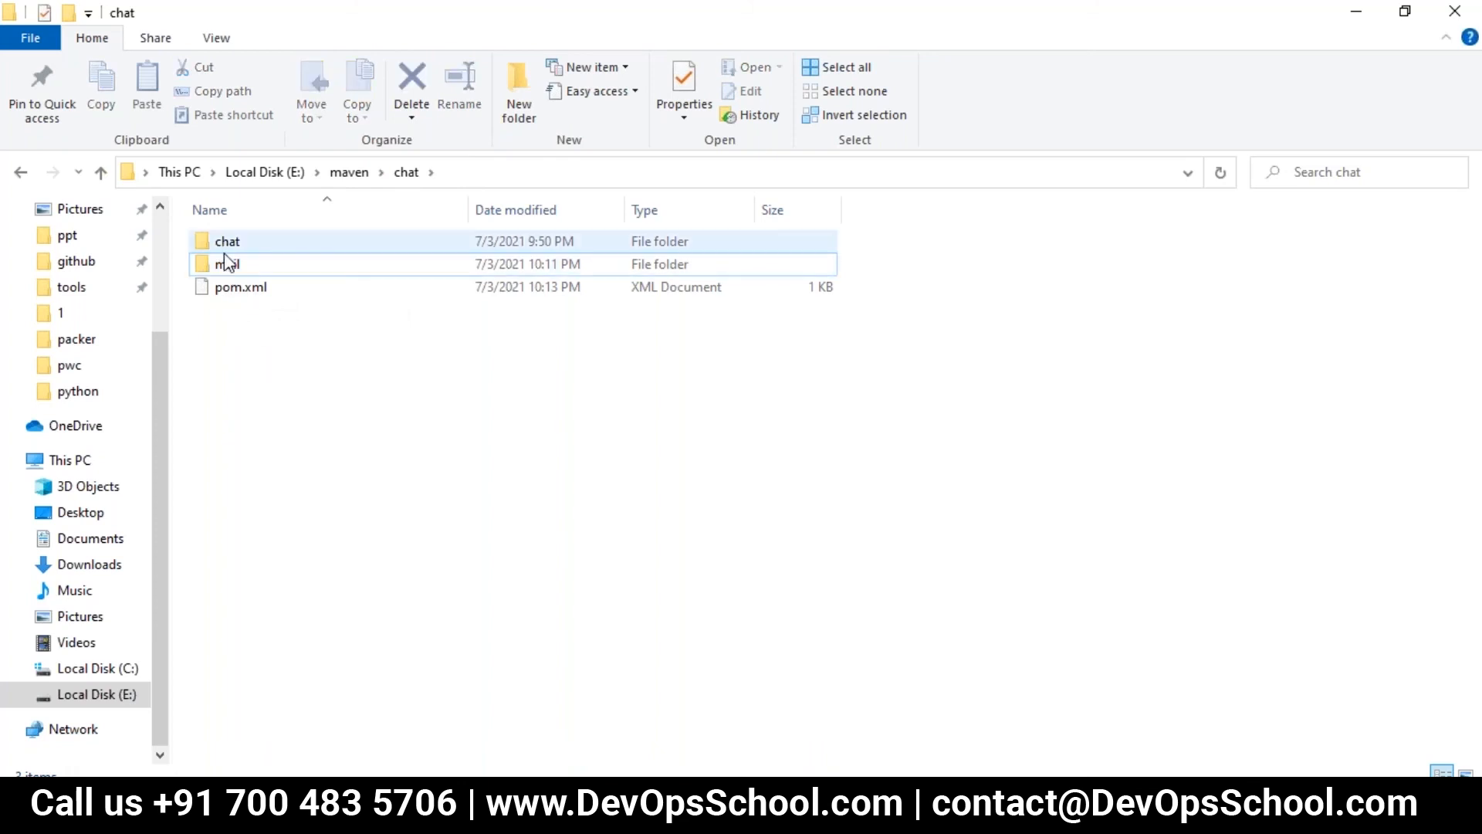
# Open the mail project folder and show the available actions for its pom.xml.
pyautogui.doubleClick(229, 264)
pyautogui.doubleClick(232, 290)
pyautogui.rightClick(228, 288)
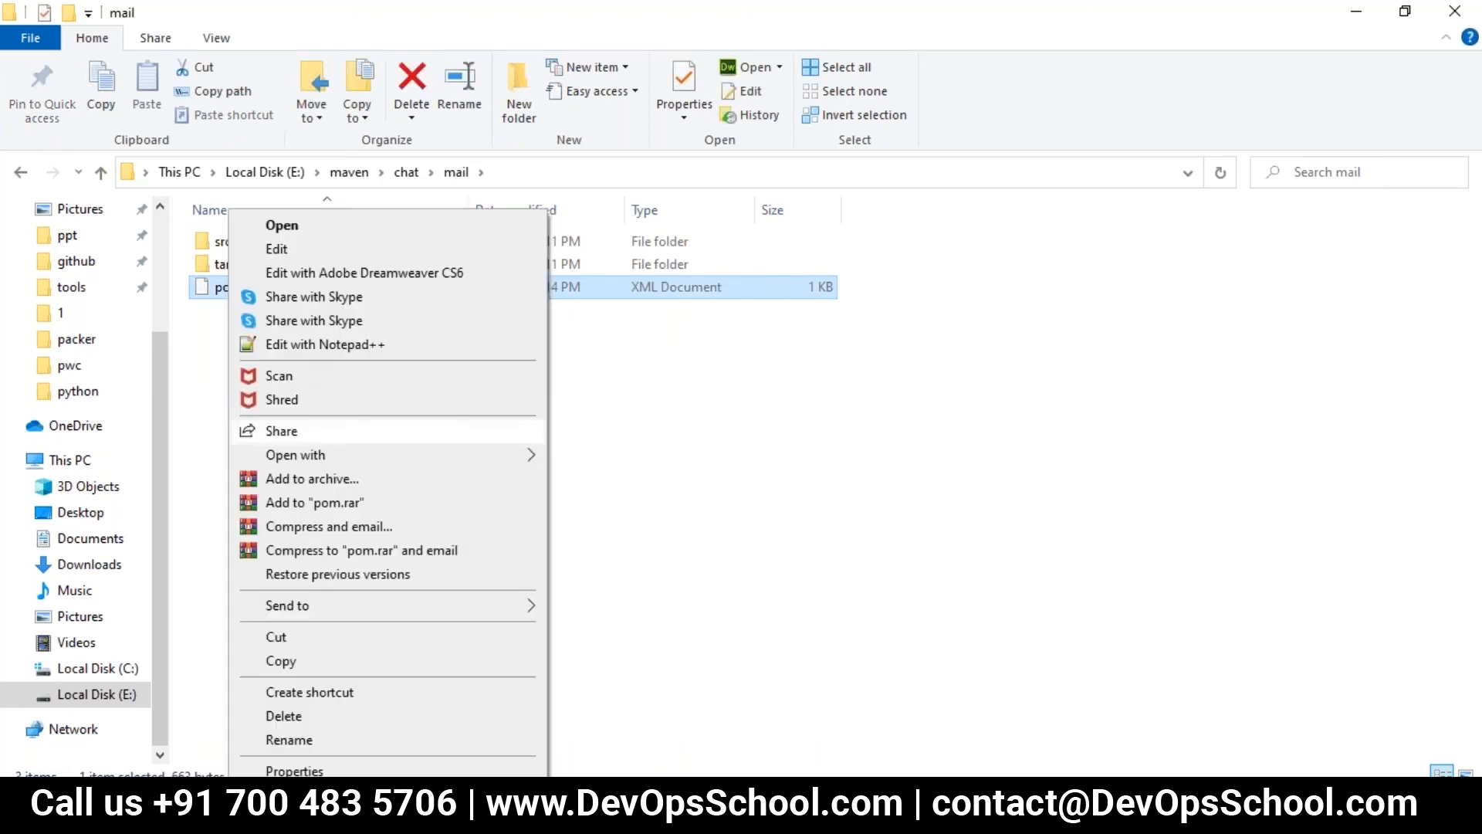
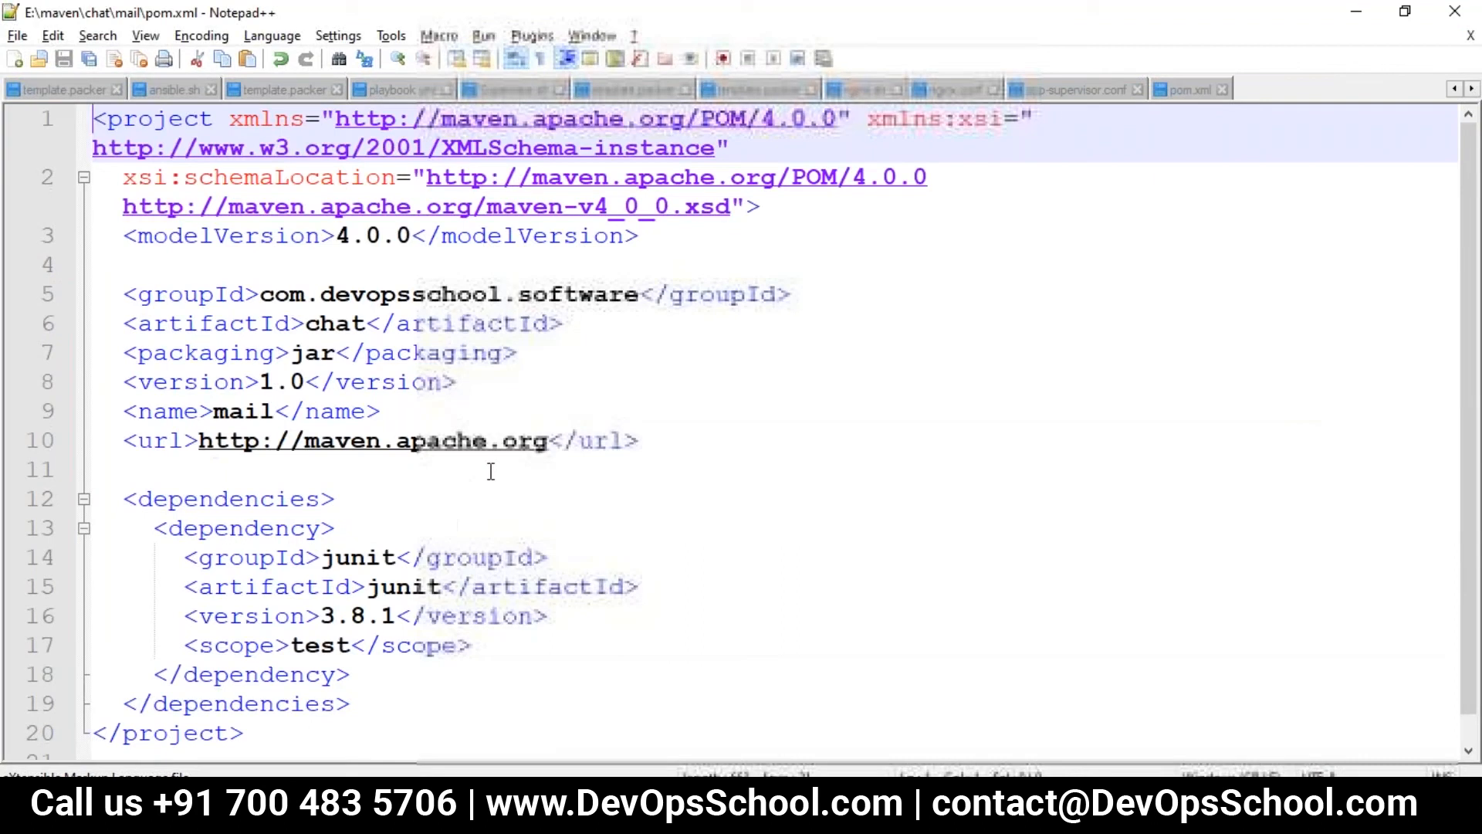
# Open the mail project's pom.xml in Notepad++ and insert two blank lines below the url element.
pyautogui.scroll(-1, 650, 409)
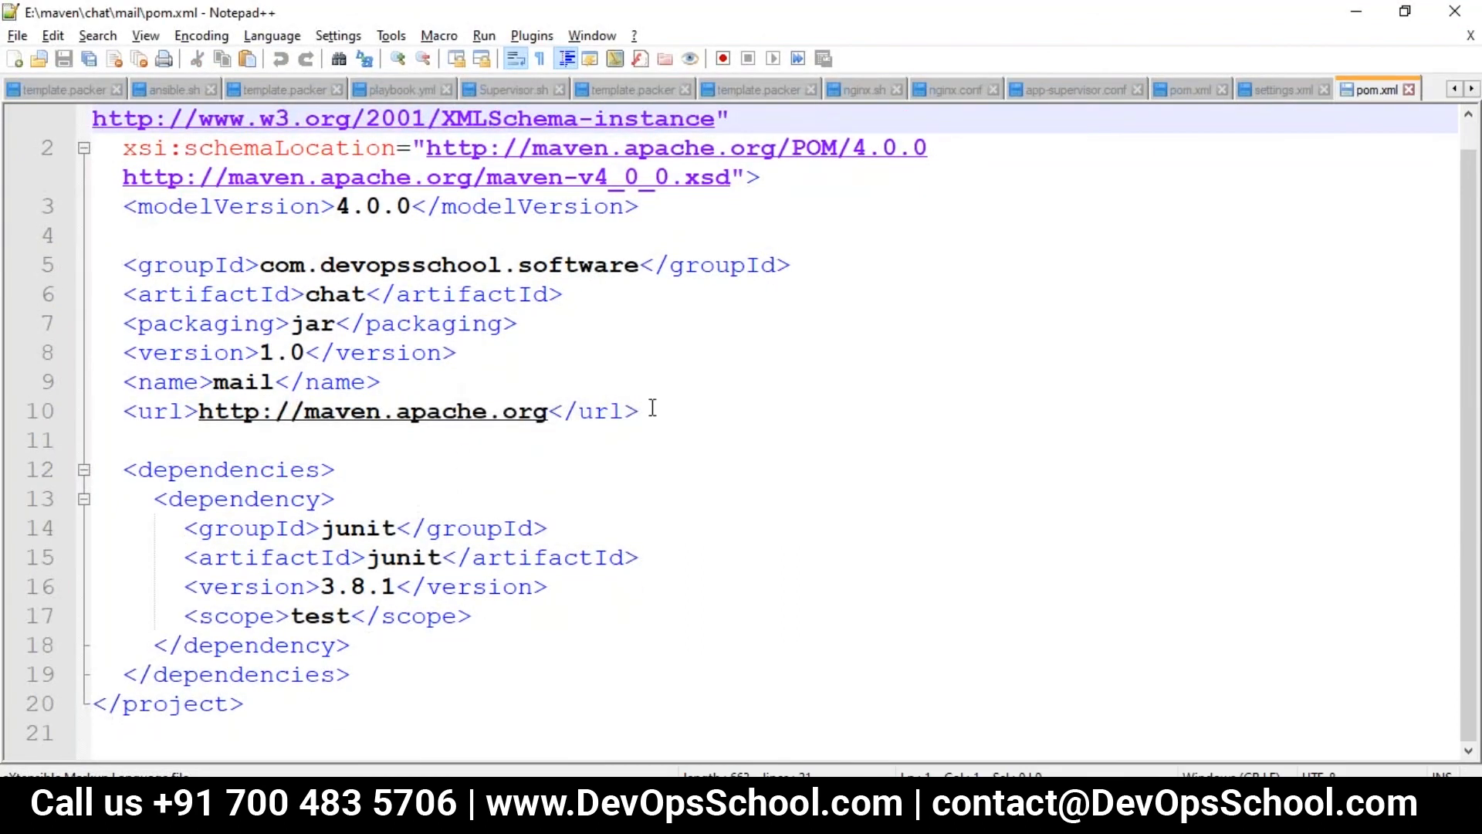
pyautogui.click(653, 409)
pyautogui.press('Return')
pyautogui.press('Return')
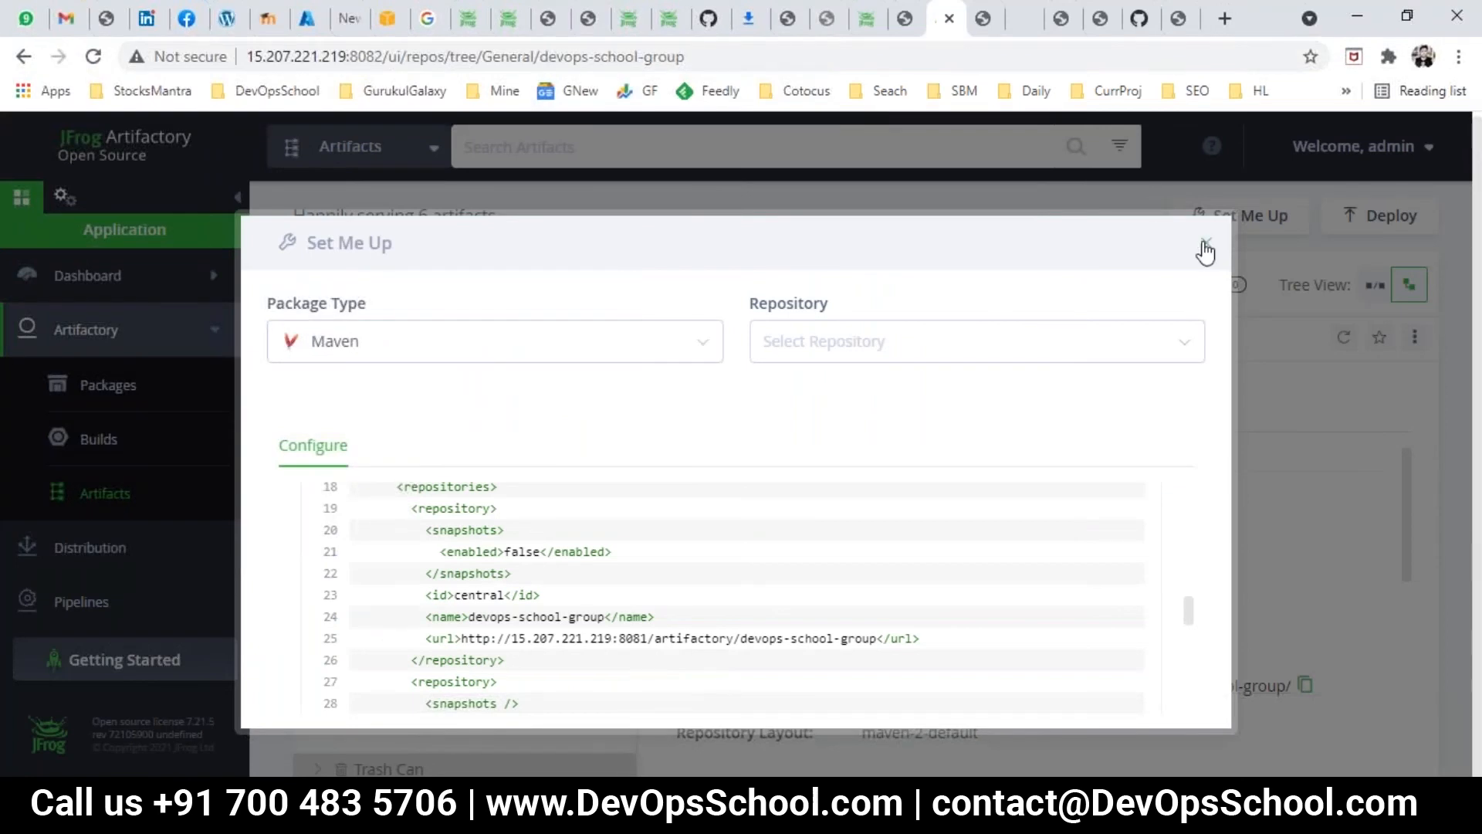
# Switch to Artifactory in the browser and dismiss the Set Me Up dialog.
pyautogui.click(1205, 251)
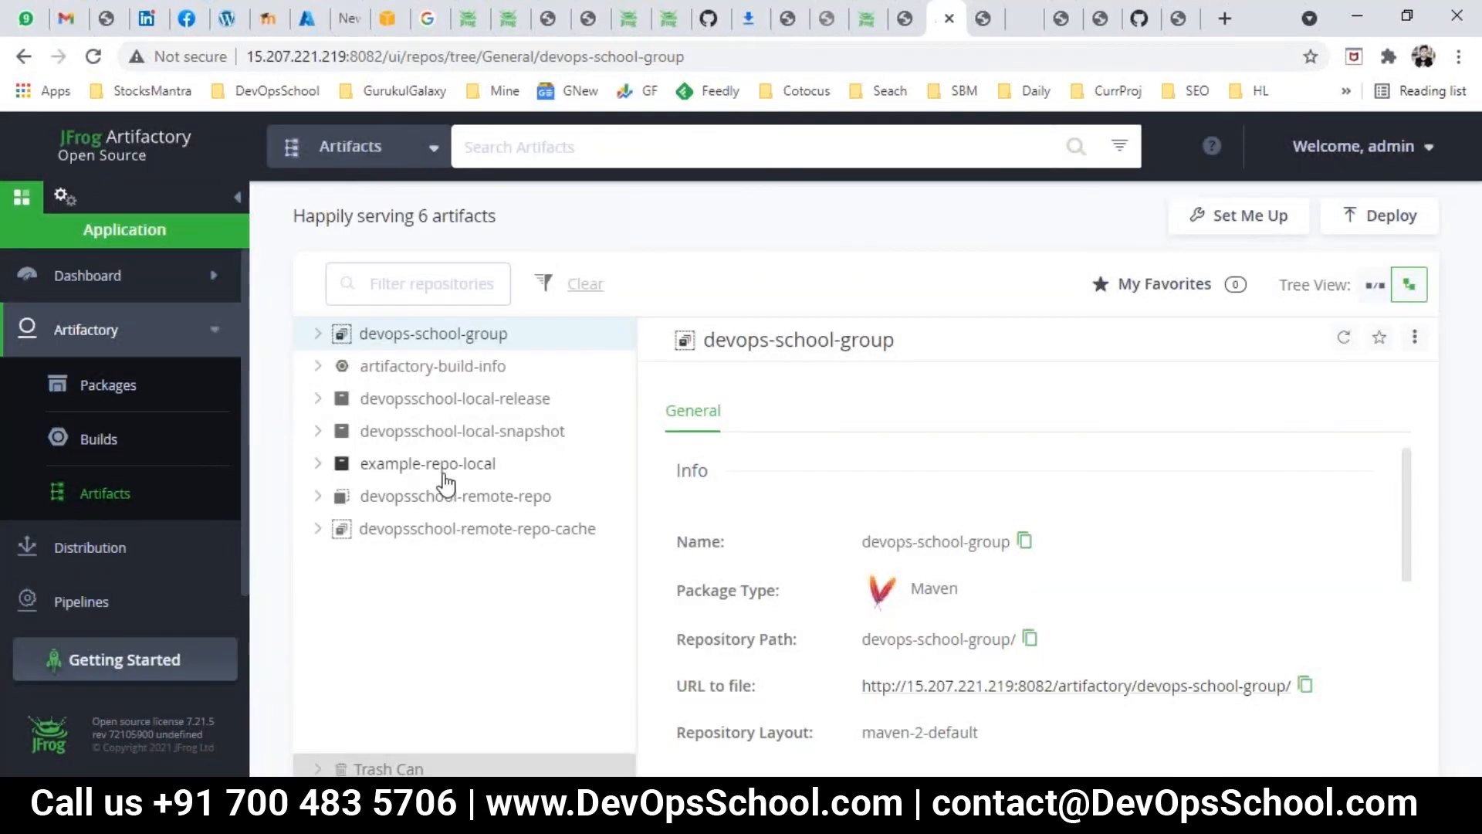
pyautogui.click(1251, 219)
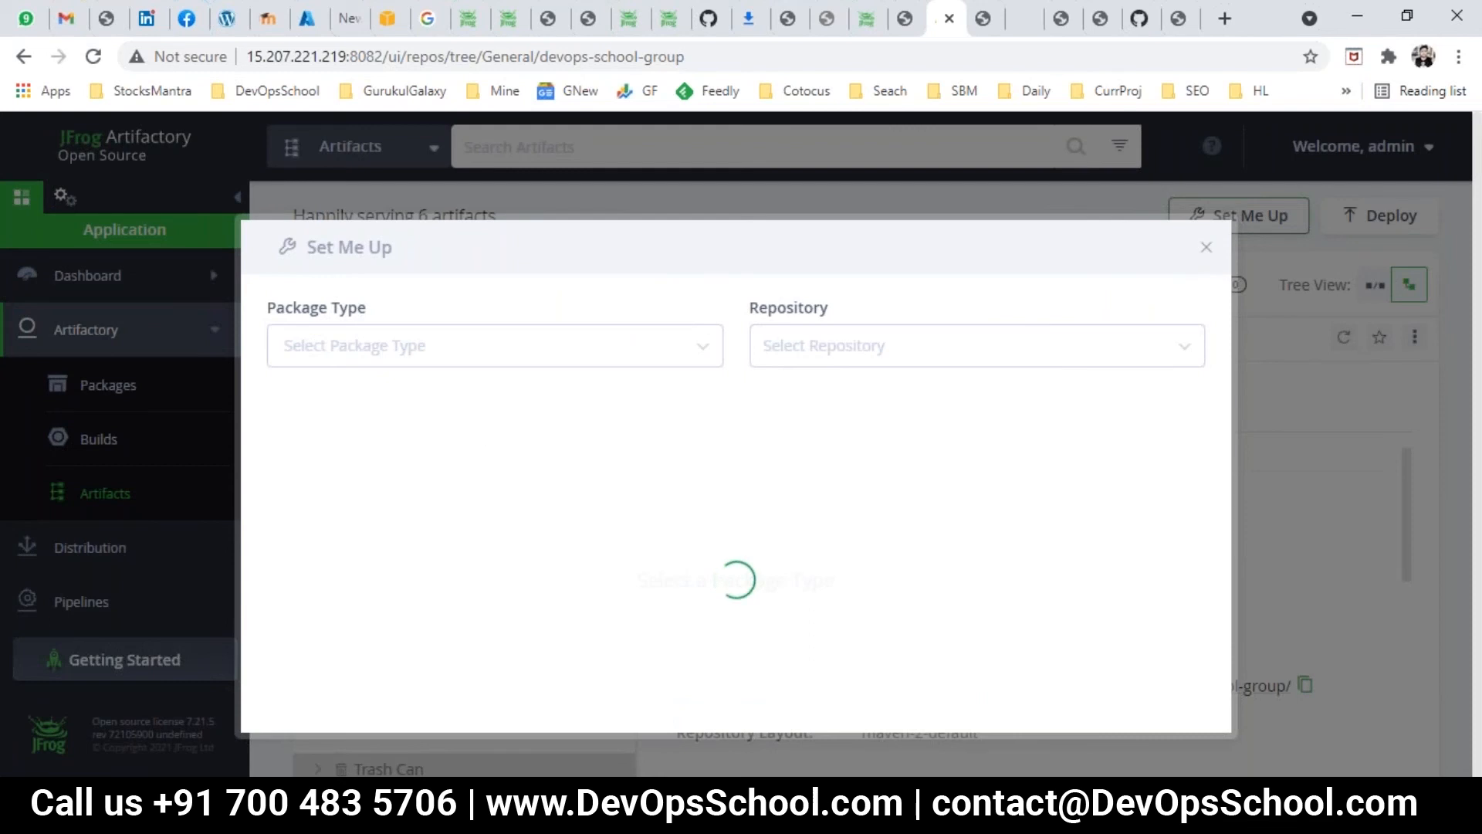
pyautogui.click(1206, 248)
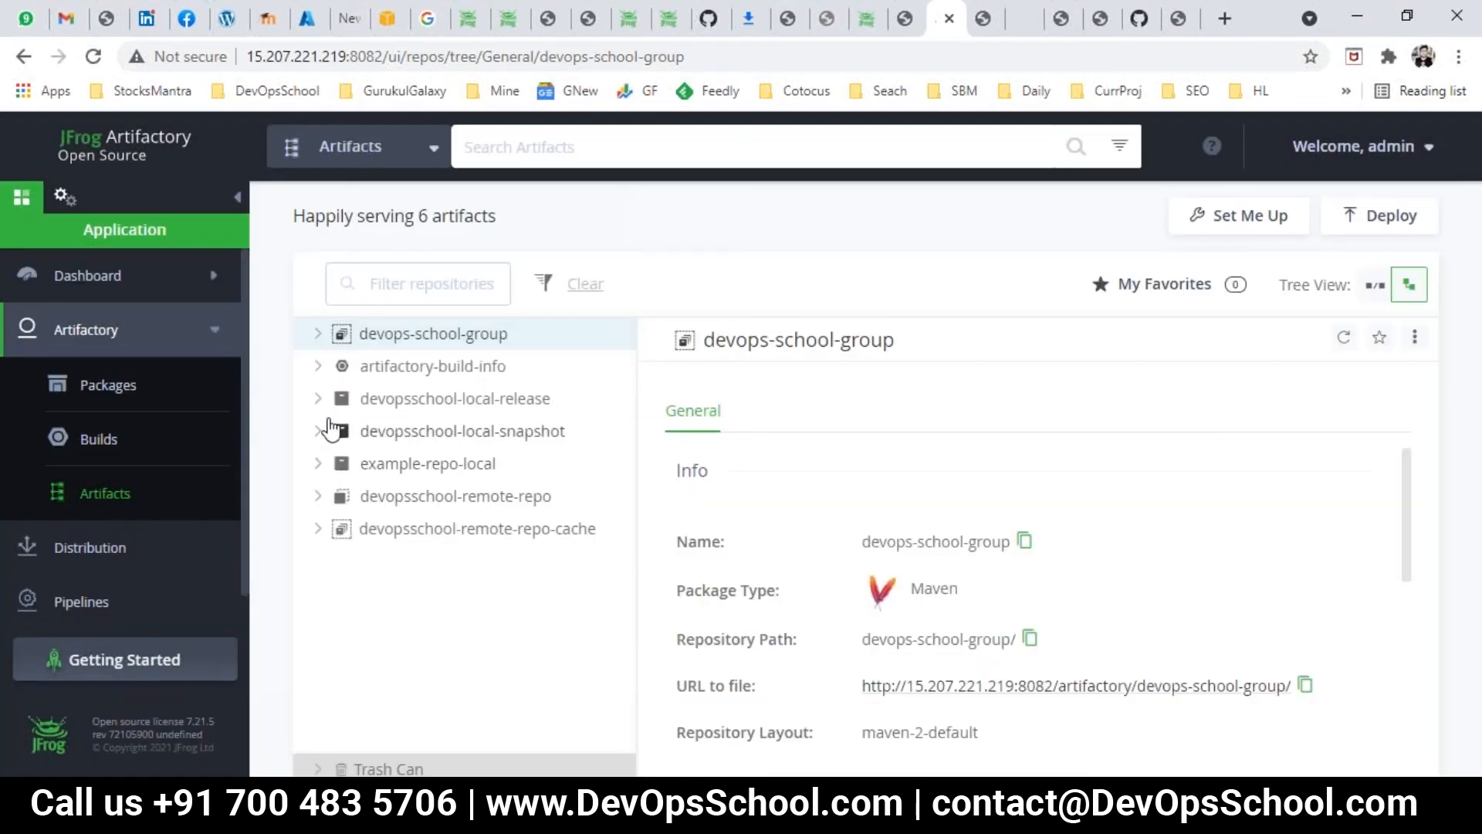
# Expand devopsschool-local-release through com, devopsschool, software, chat and 1.0, and open the details of chat-1.0.jar.
pyautogui.click(319, 399)
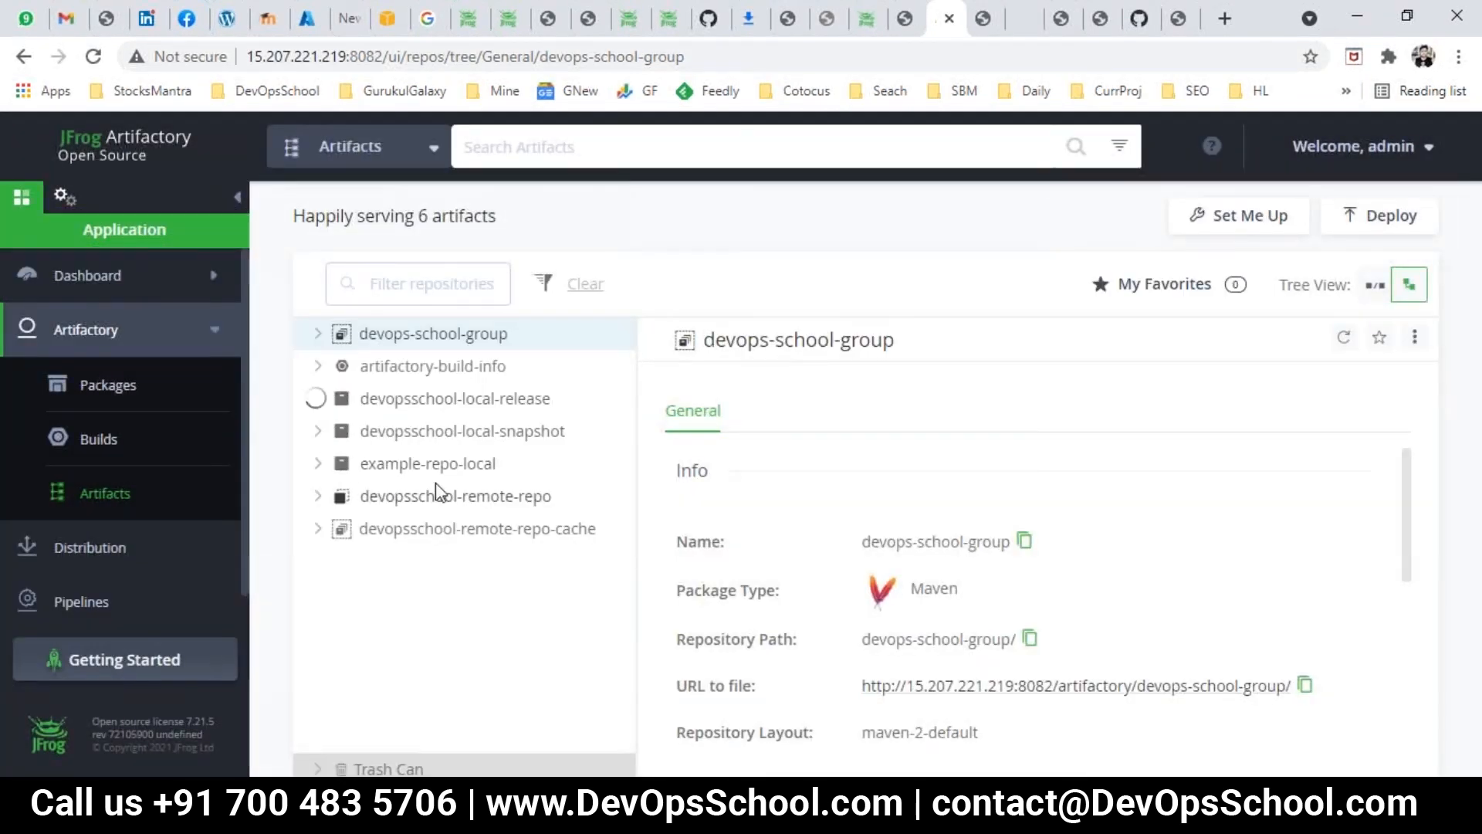
pyautogui.click(347, 431)
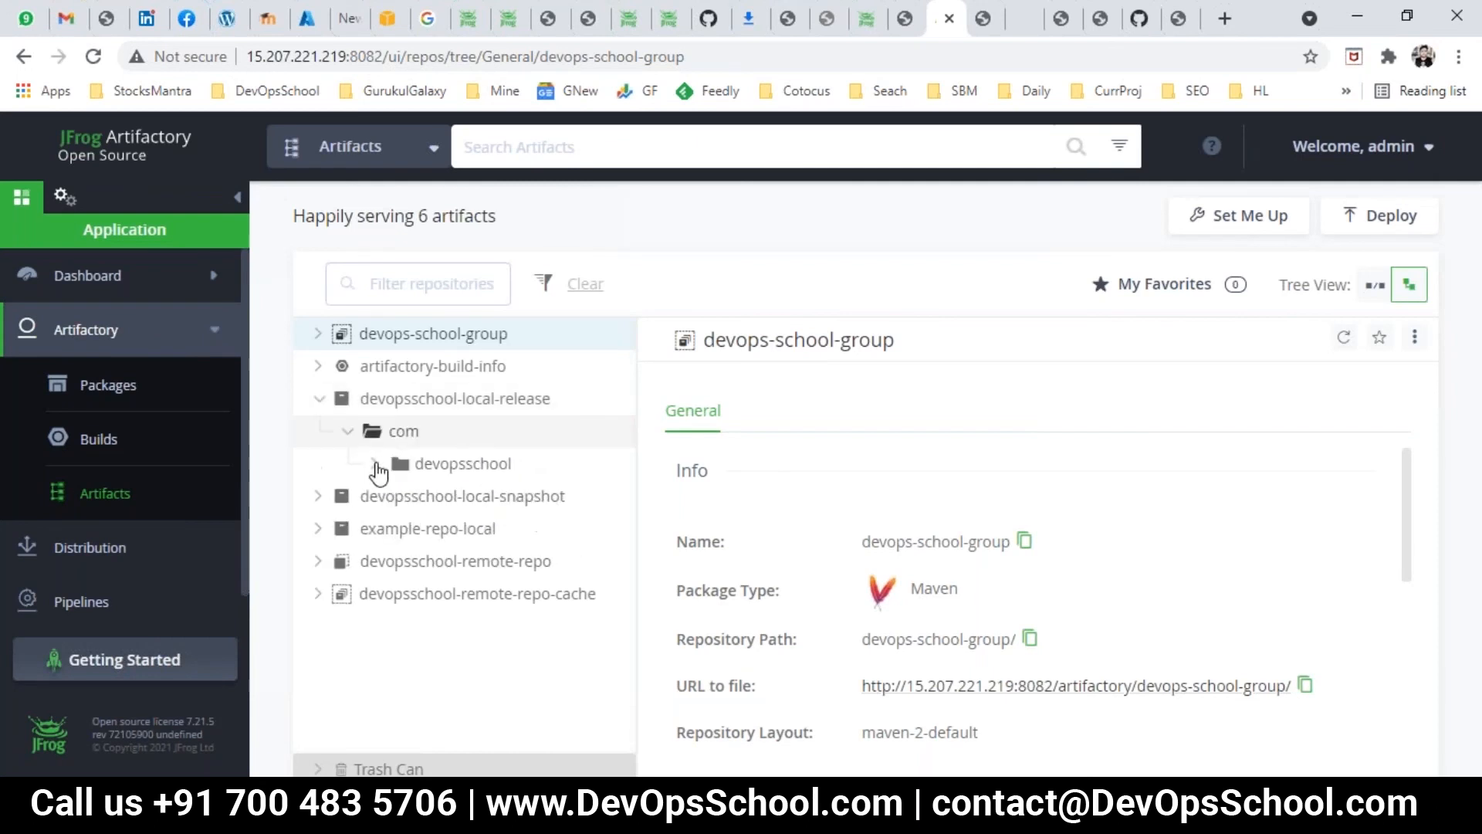
pyautogui.click(374, 463)
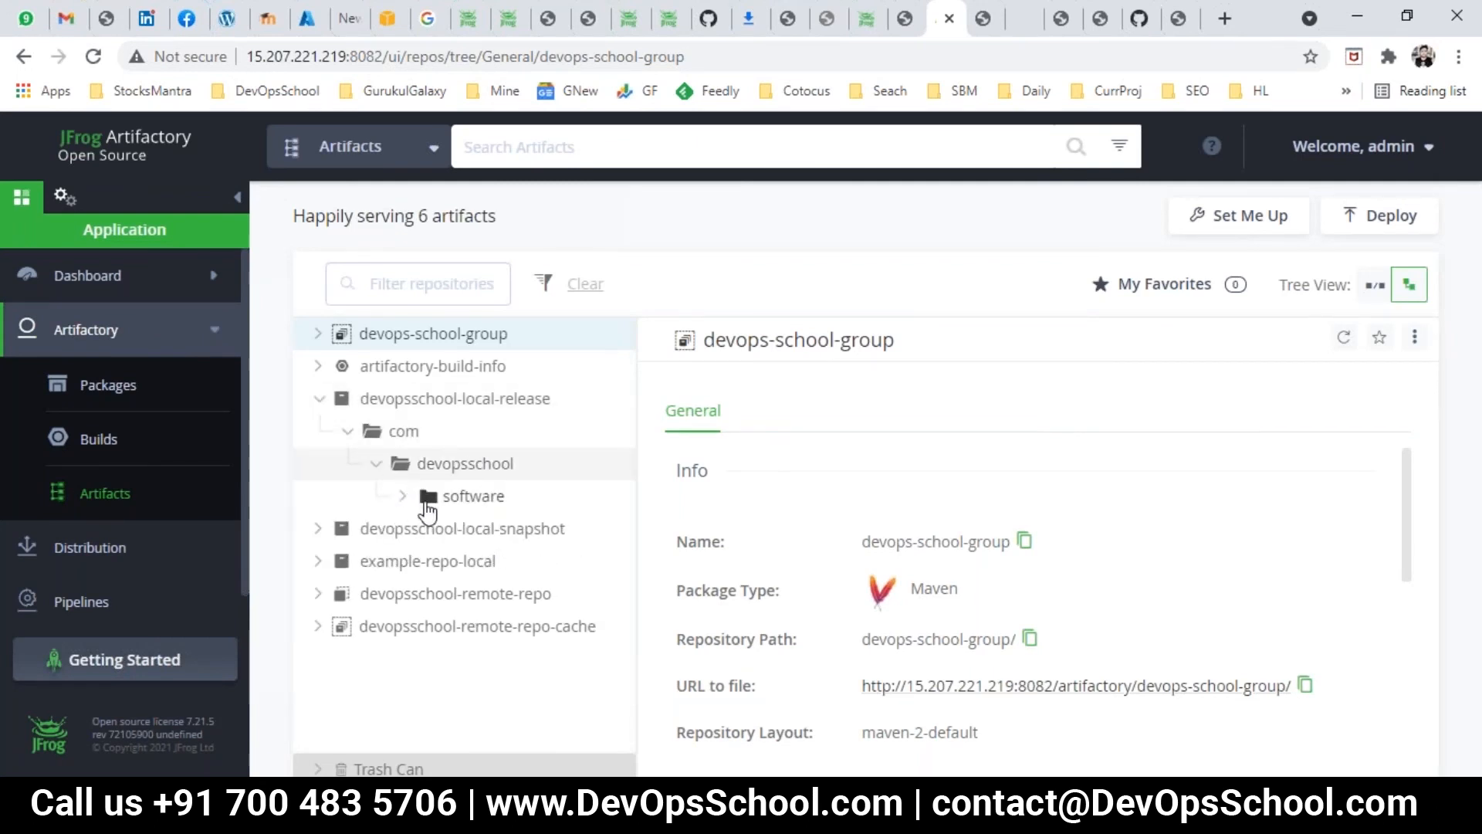
pyautogui.click(402, 496)
pyautogui.click(432, 528)
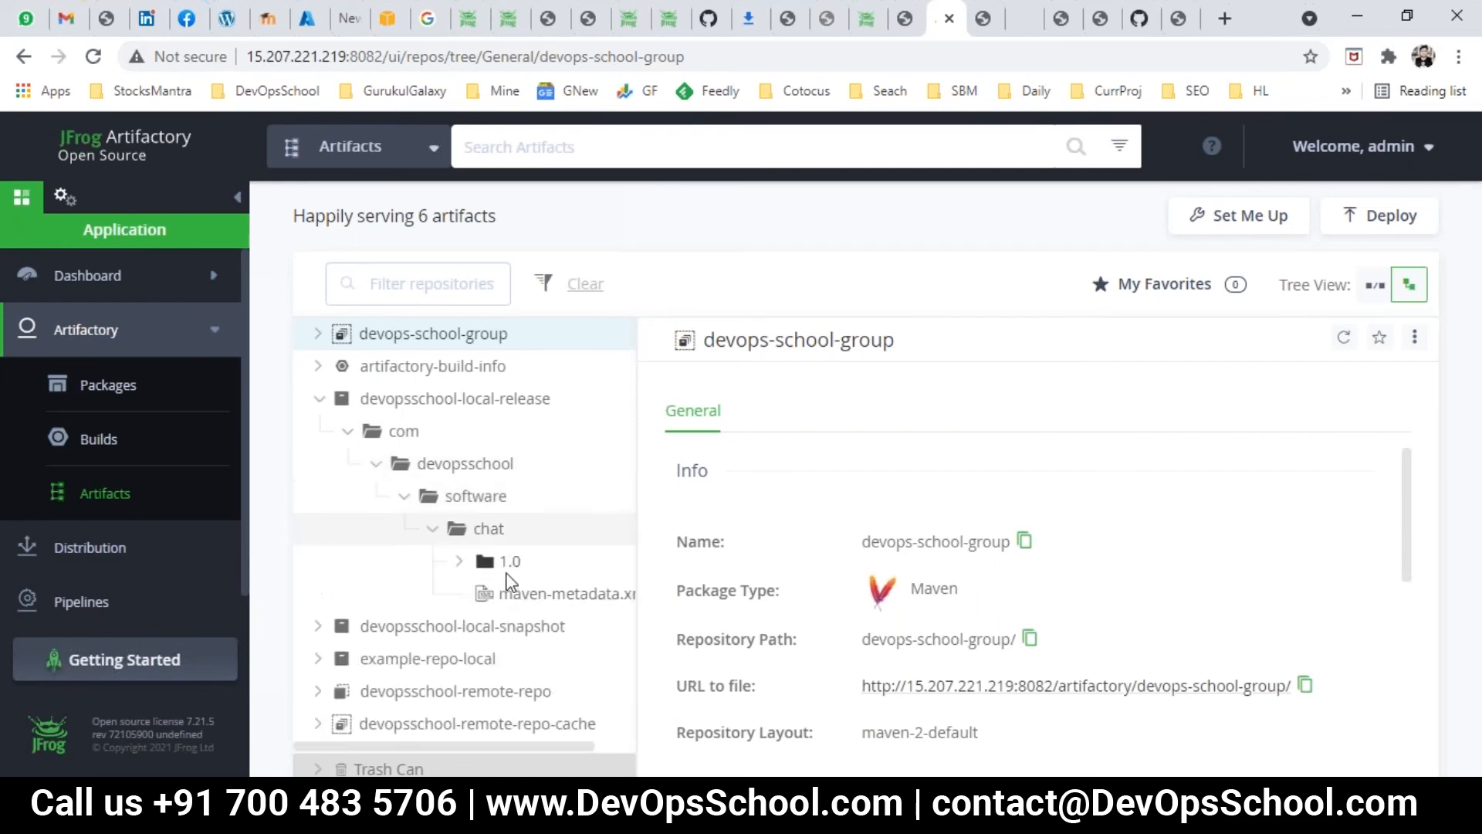
pyautogui.click(460, 562)
pyautogui.scroll(-1, 563, 549)
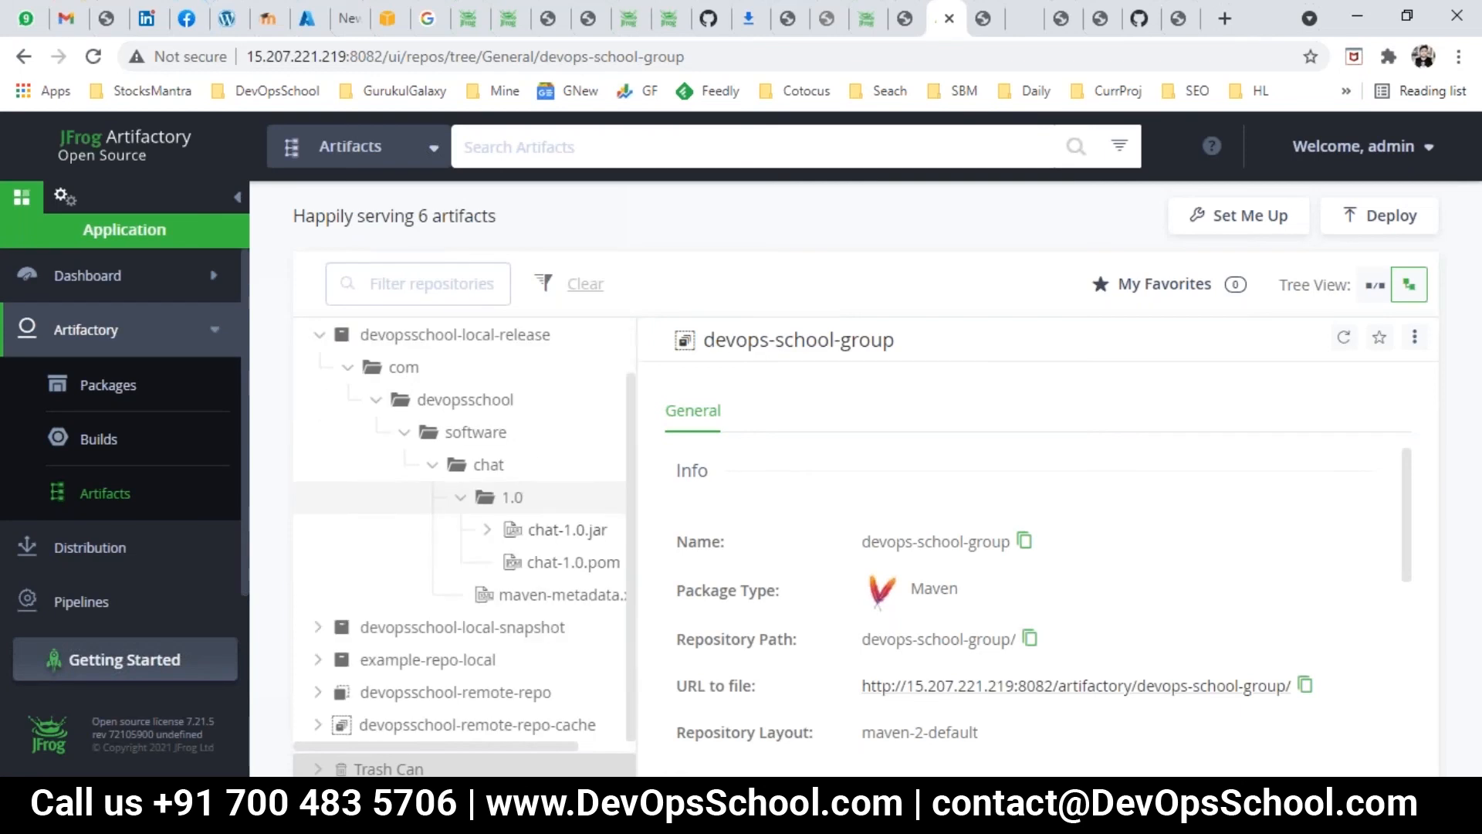
pyautogui.click(568, 530)
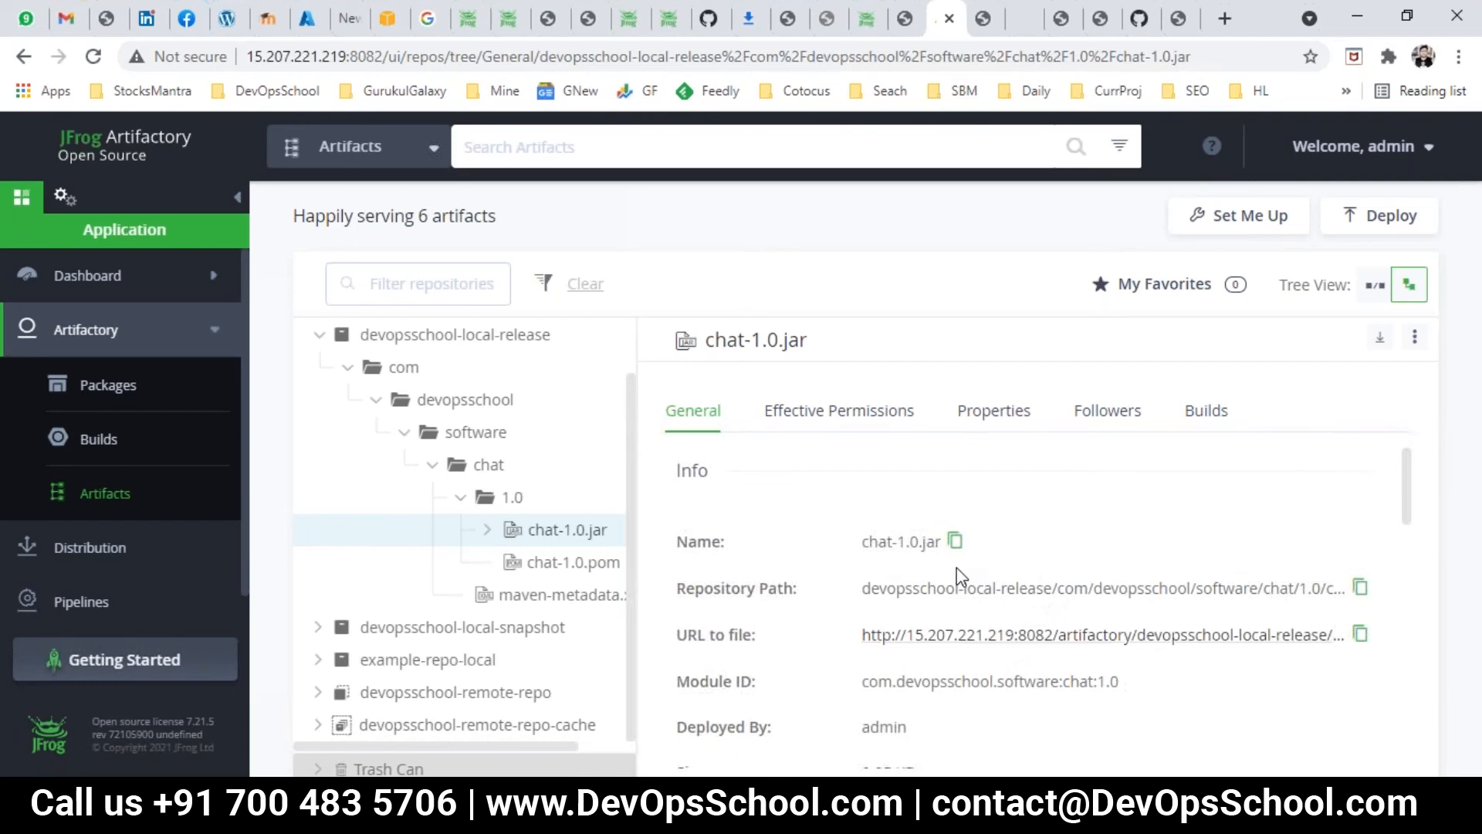
# Look through the general information of chat-1.0.jar to find its Maven dependency declaration.
pyautogui.scroll(-1, 1173, 610)
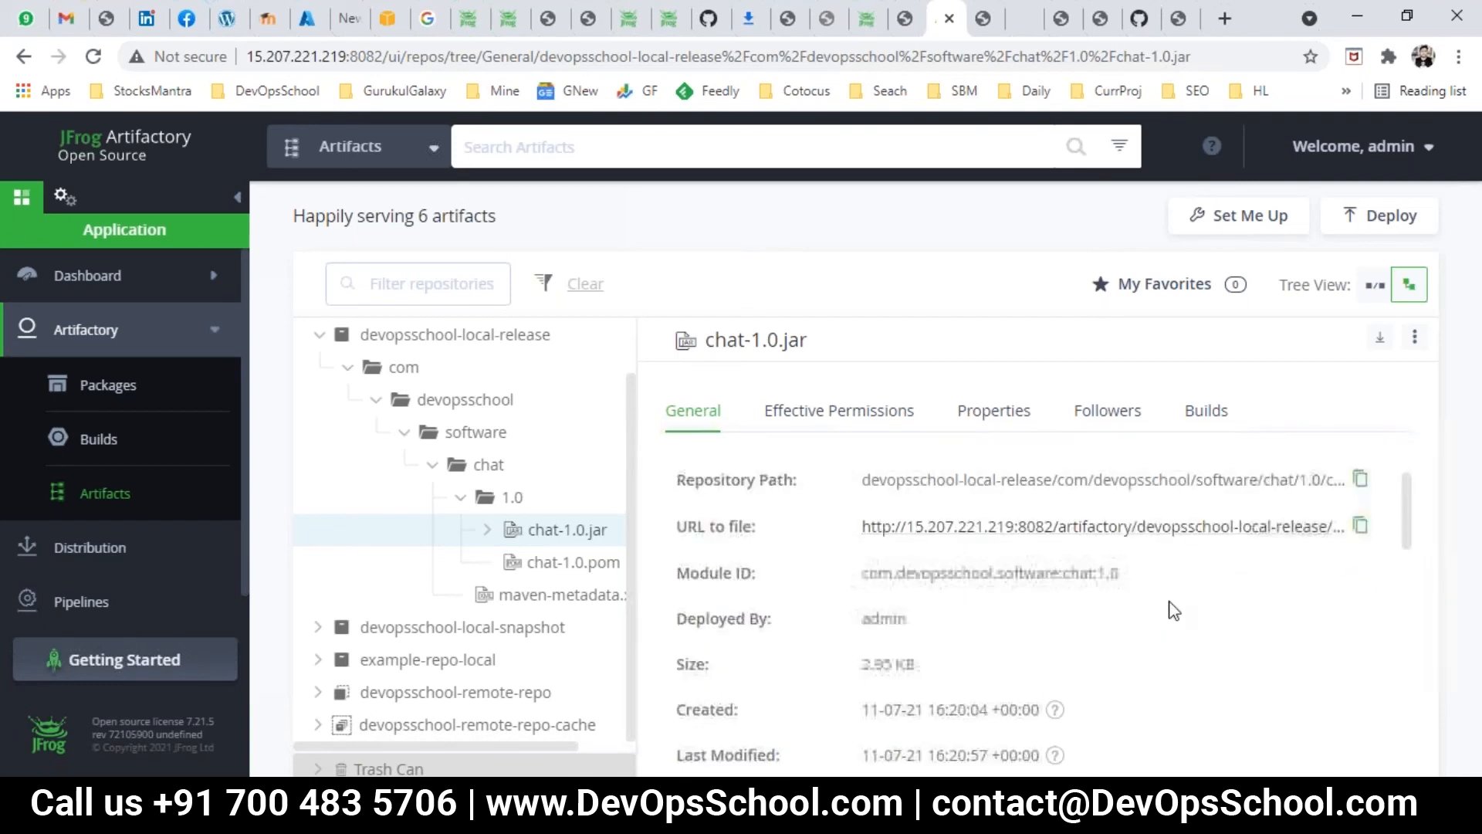
pyautogui.scroll(-5, 1193, 615)
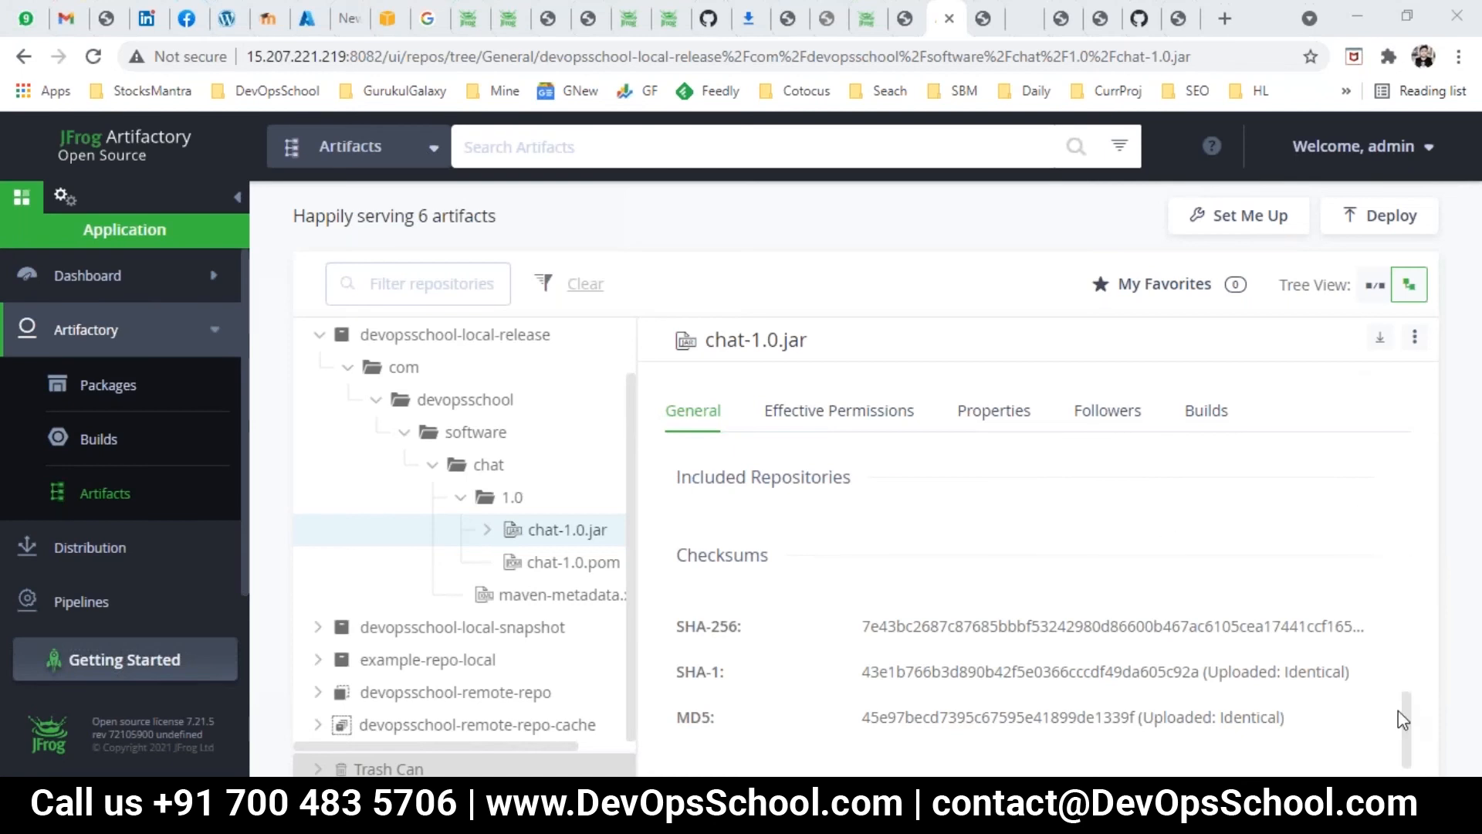
pyautogui.scroll(8, 1205, 627)
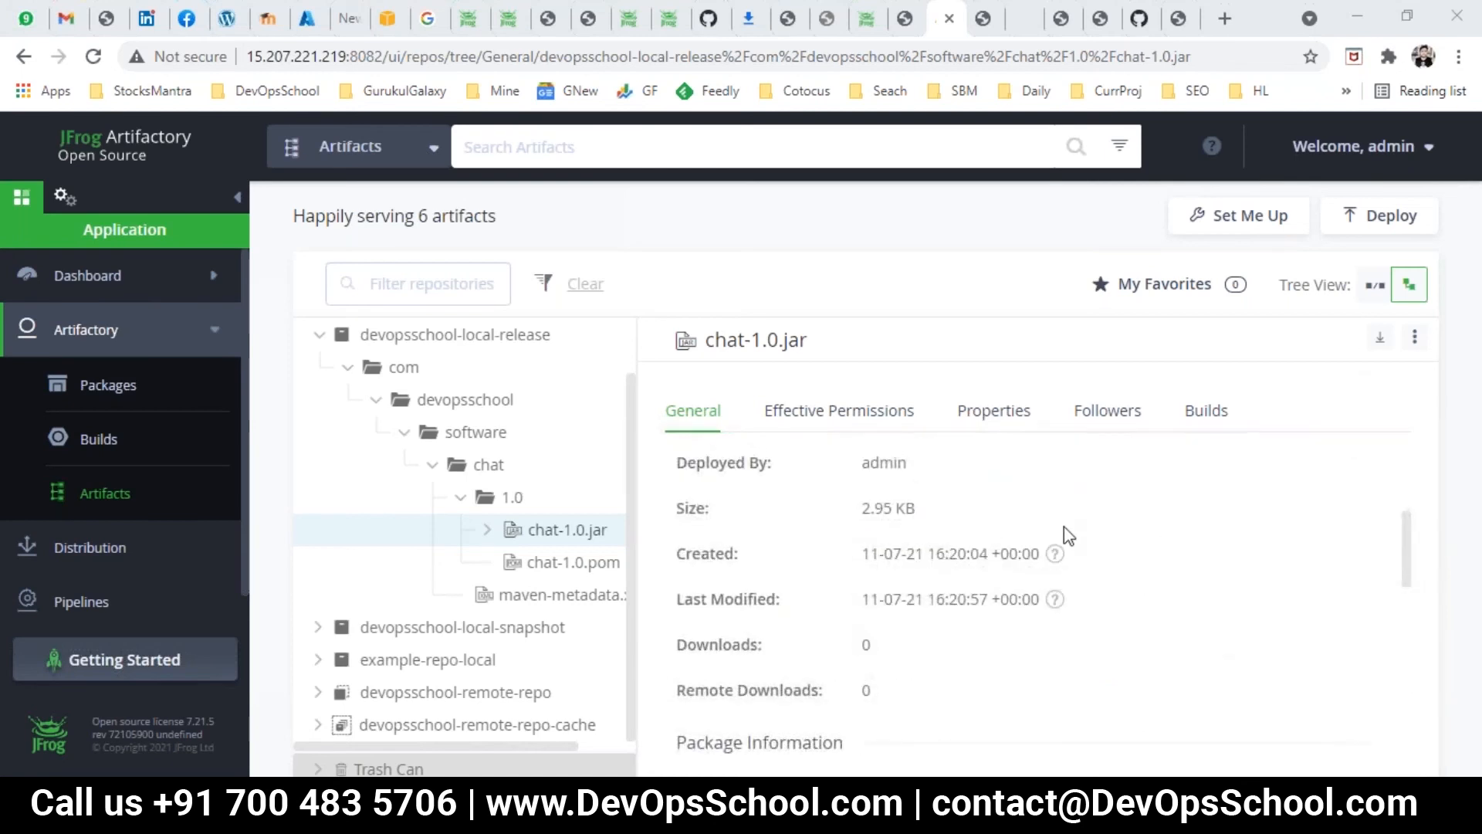
pyautogui.scroll(-3, 1063, 526)
pyautogui.scroll(-3, 1083, 572)
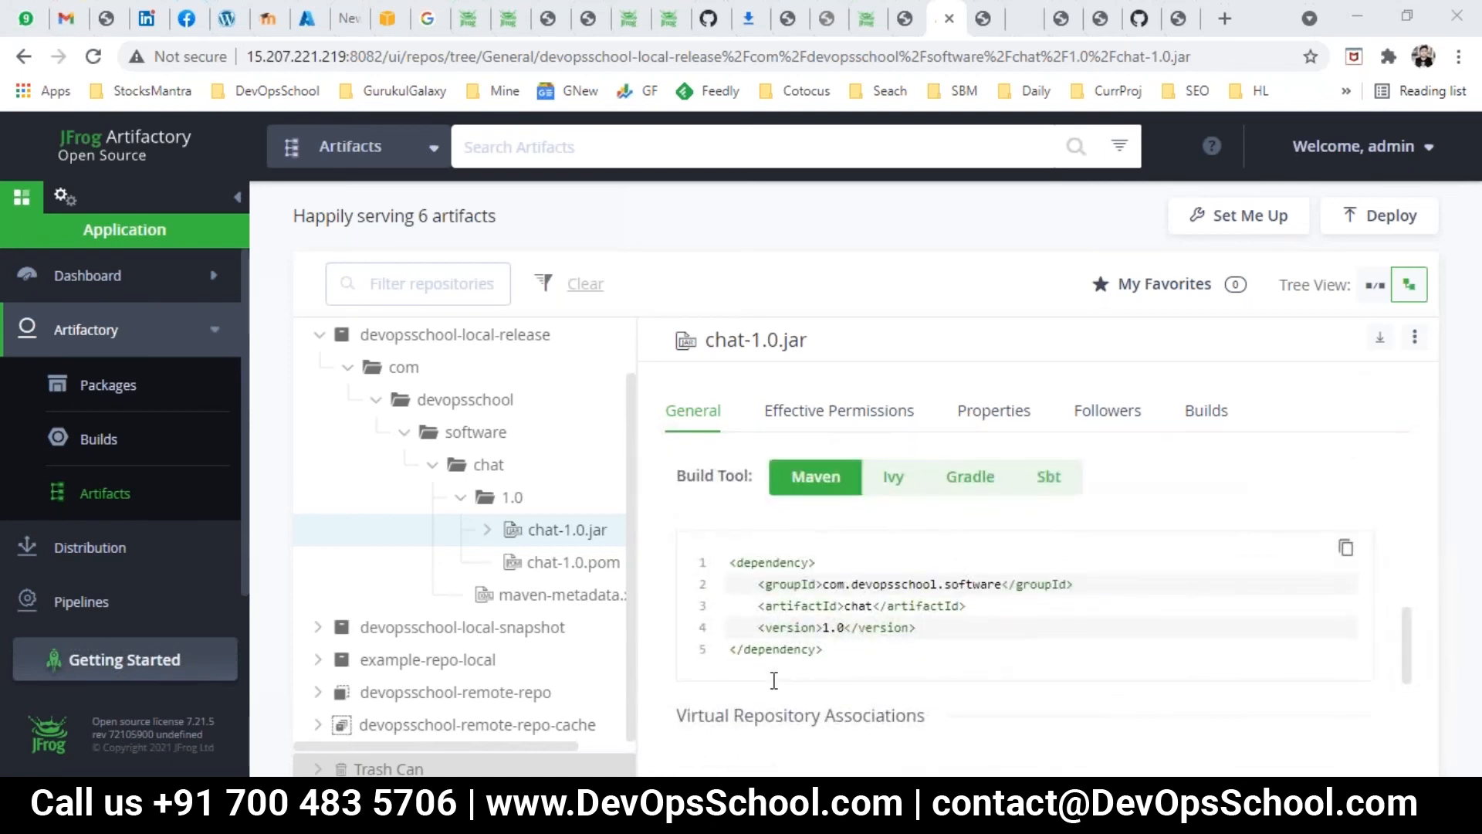
pyautogui.scroll(1, 823, 653)
pyautogui.scroll(-1, 1076, 656)
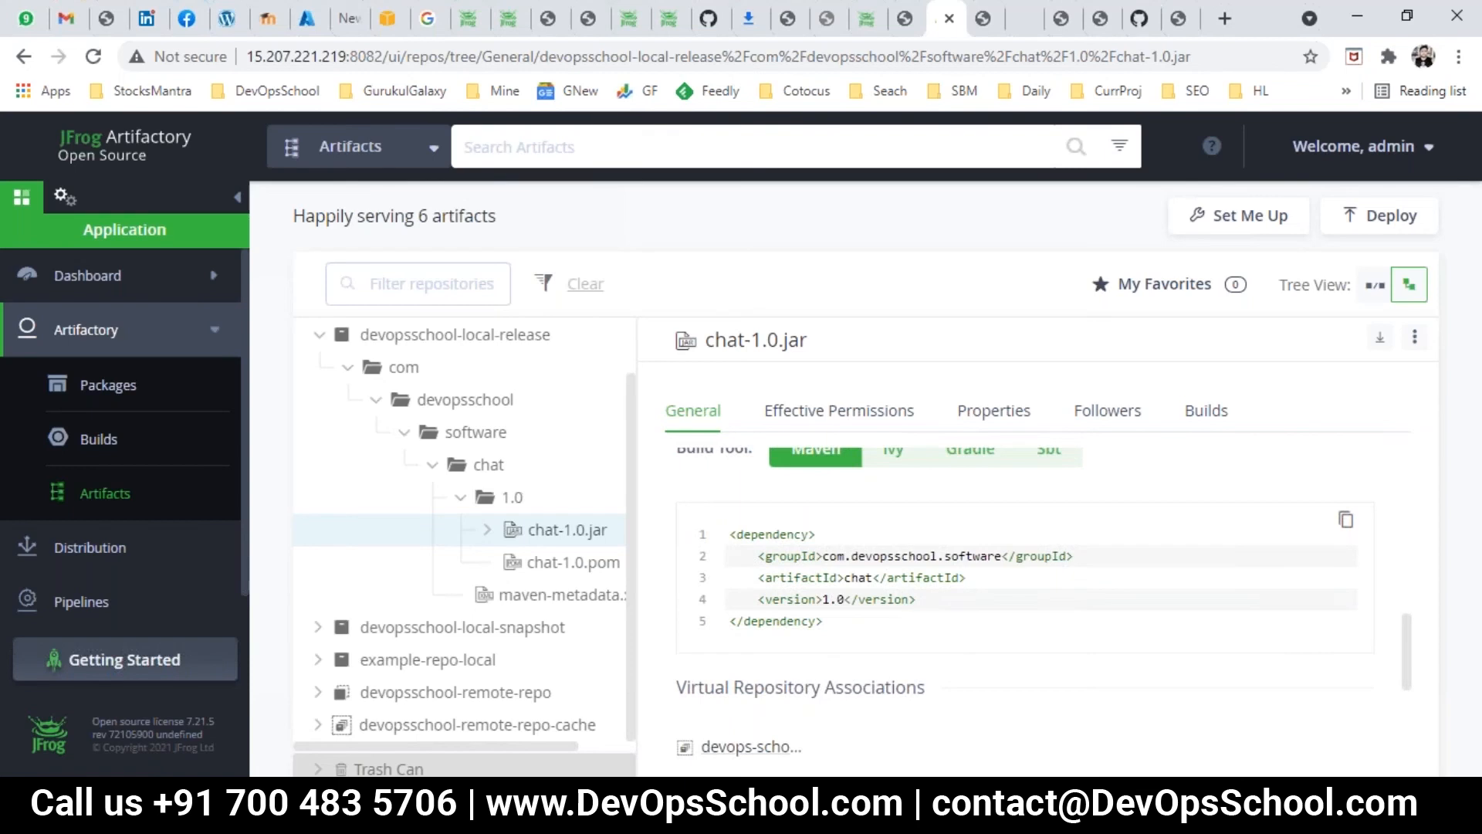
pyautogui.hotkey('alt', 'Tab')
pyautogui.write('http://15.207.221.219:8082/artifactory/devops-school-group/')
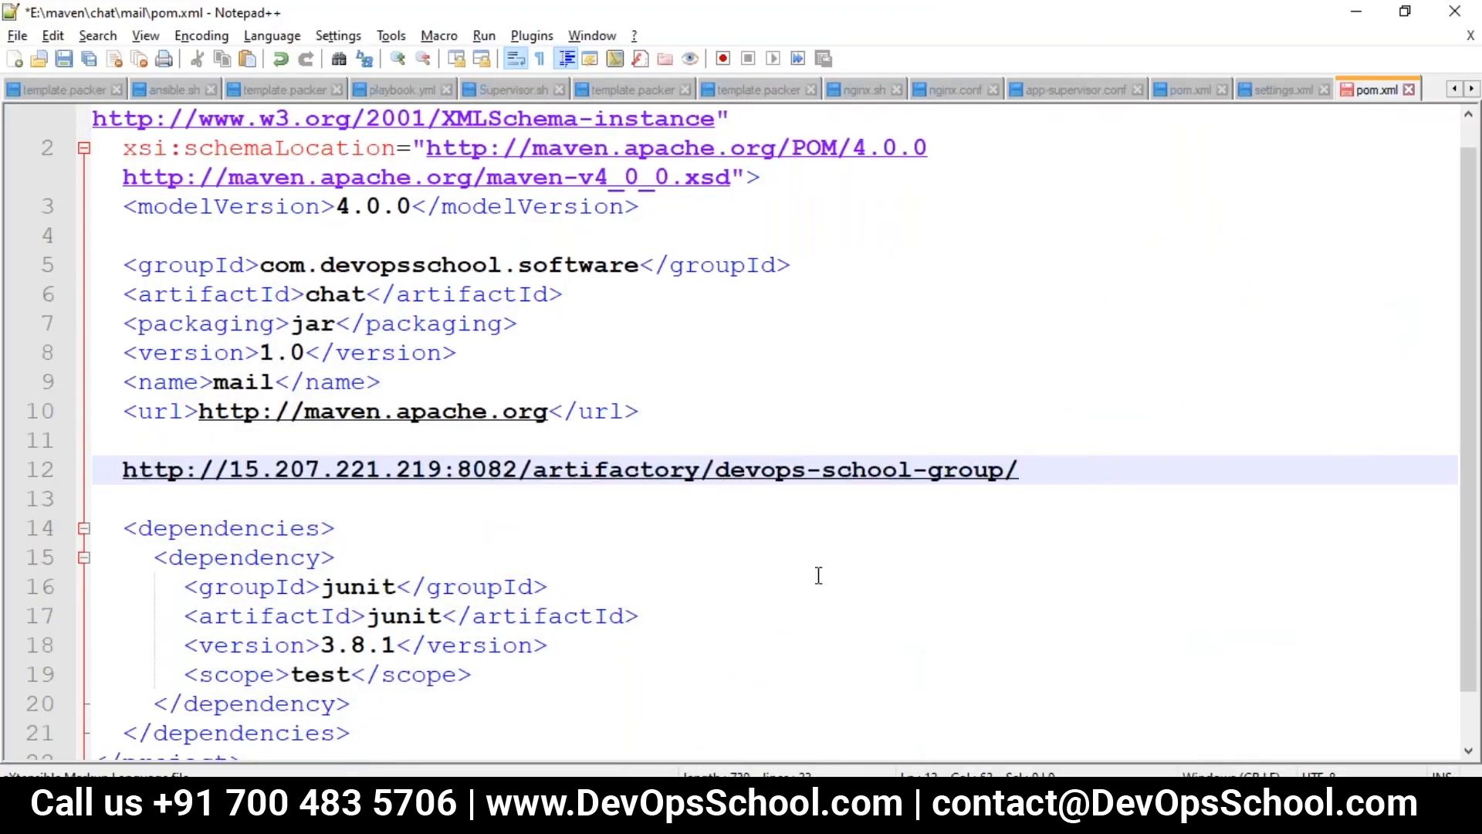
pyautogui.hotkey('ctrl', 'z')
pyautogui.hotkey('alt', 'Tab')
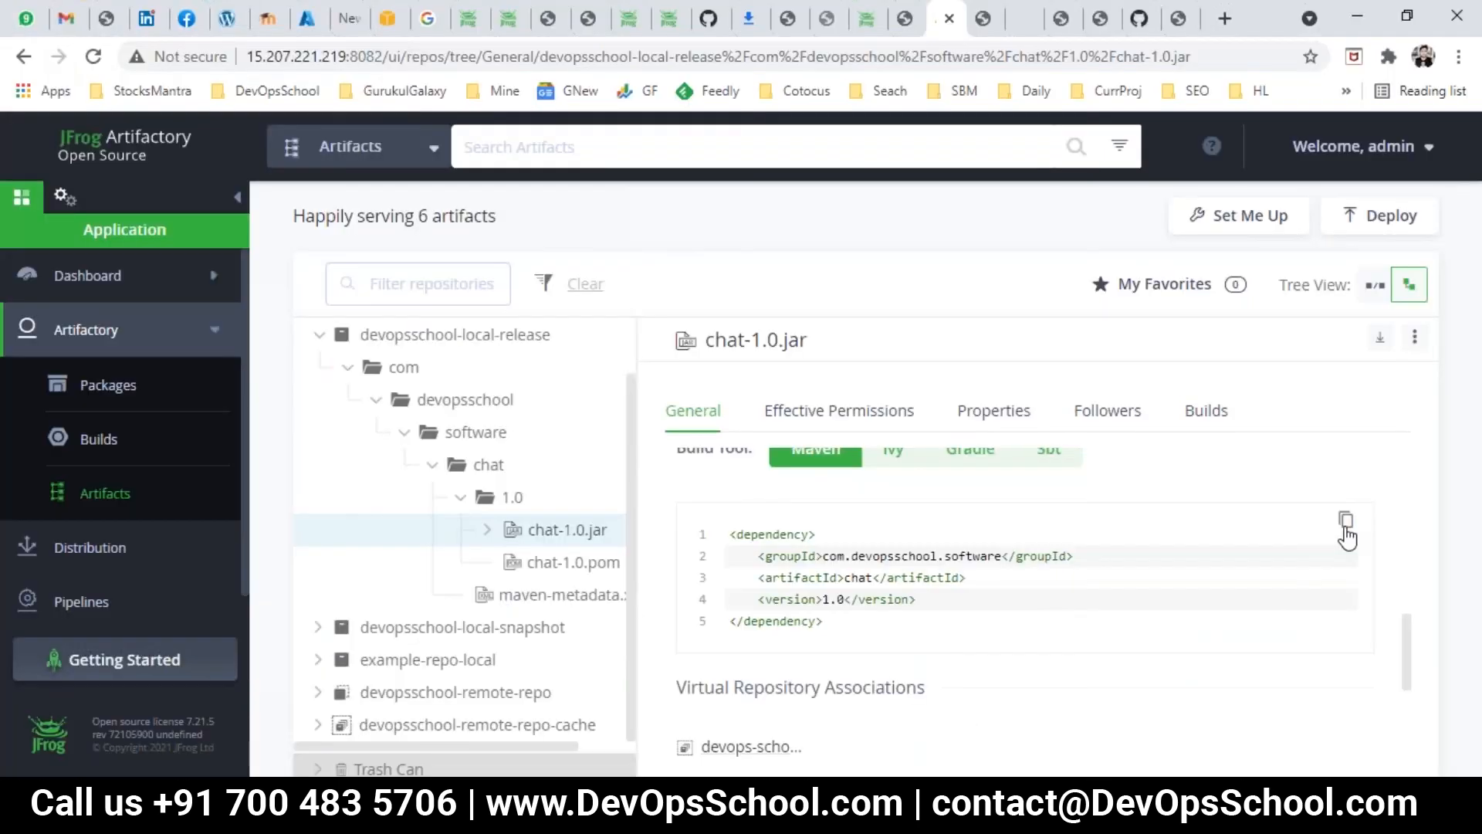
# Copy the Maven dependency snippet of chat-1.0.jar and paste it below the url element in the mail pom.xml.
pyautogui.click(1346, 531)
pyautogui.hotkey('alt', 'Tab')
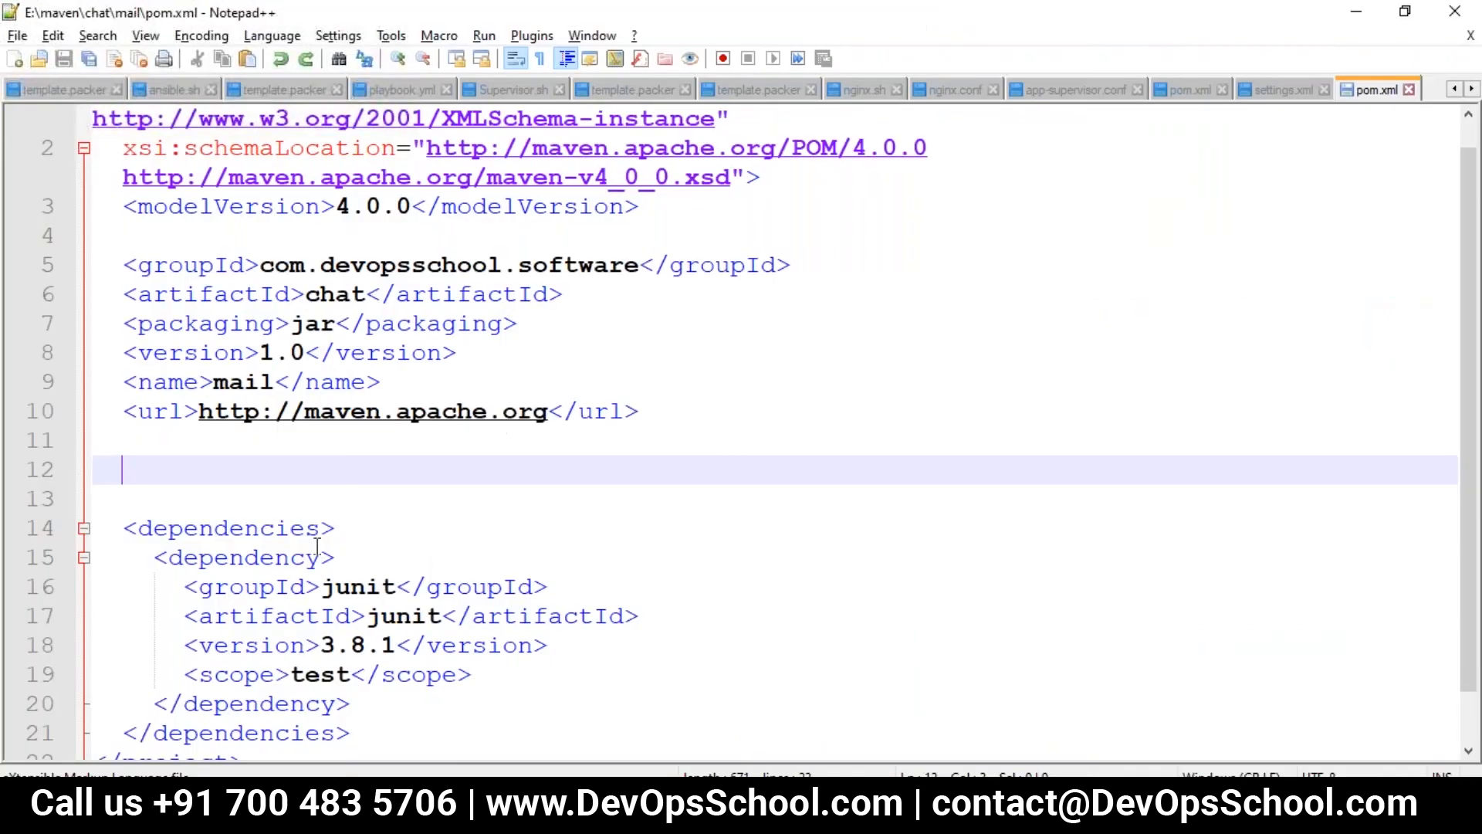
pyautogui.hotkey('ctrl', 'v')
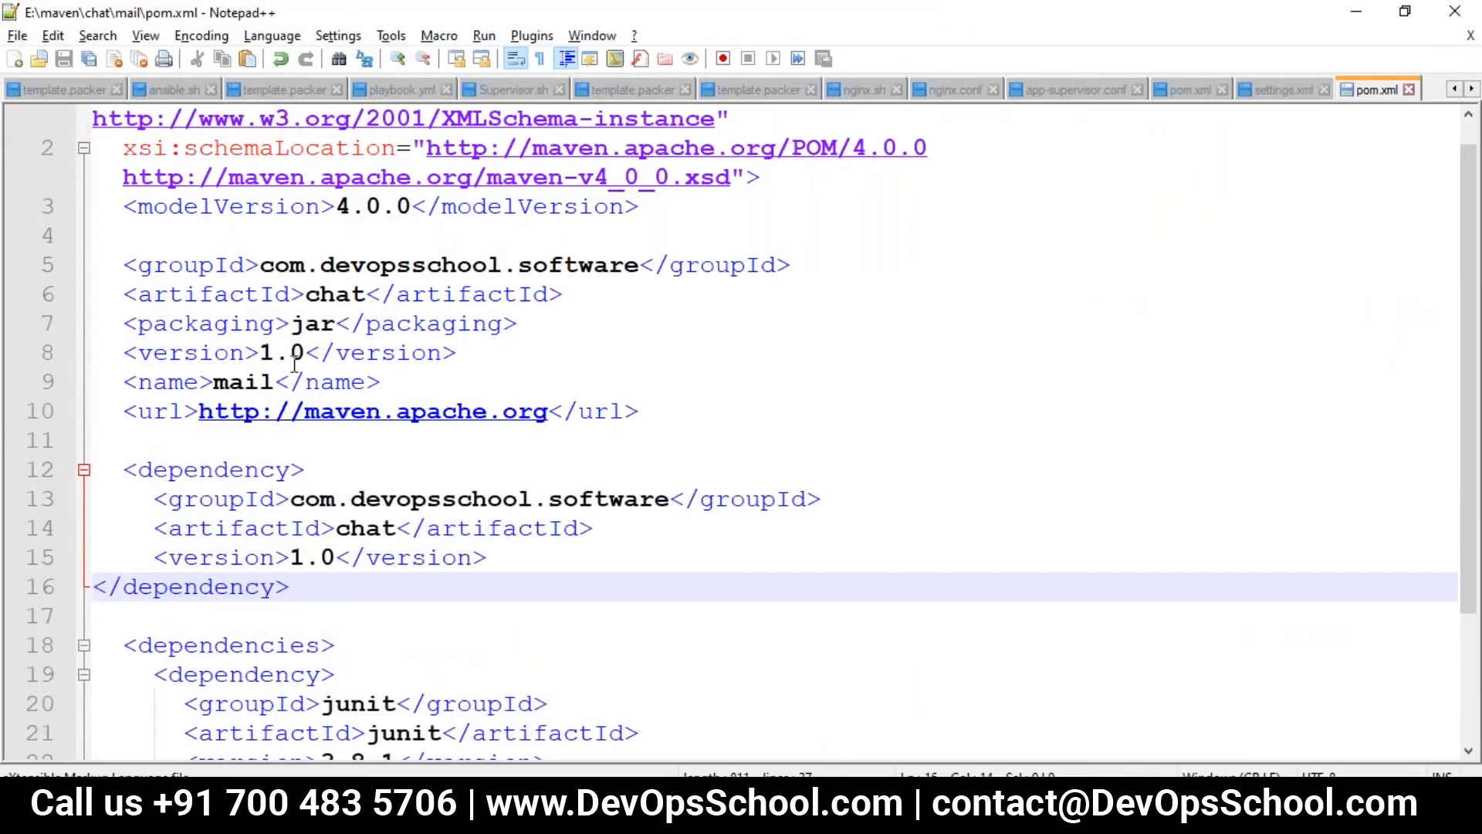
# Review the pasted dependency's artifact ID and version against the Local Package item in the notes and the existing junit dependency.
pyautogui.doubleClick(354, 533)
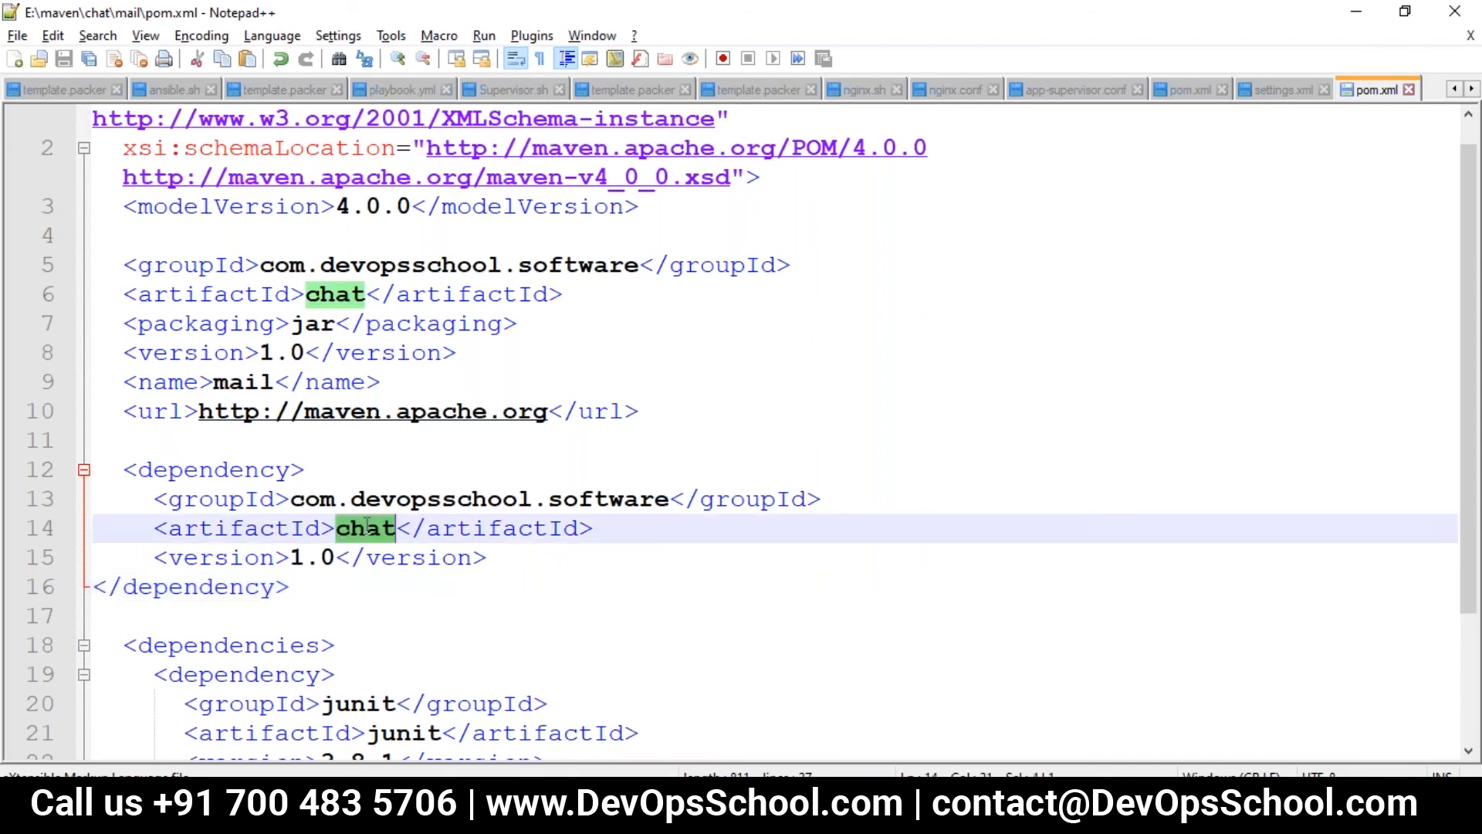
pyautogui.moveTo(335, 556); pyautogui.dragTo(294, 556)
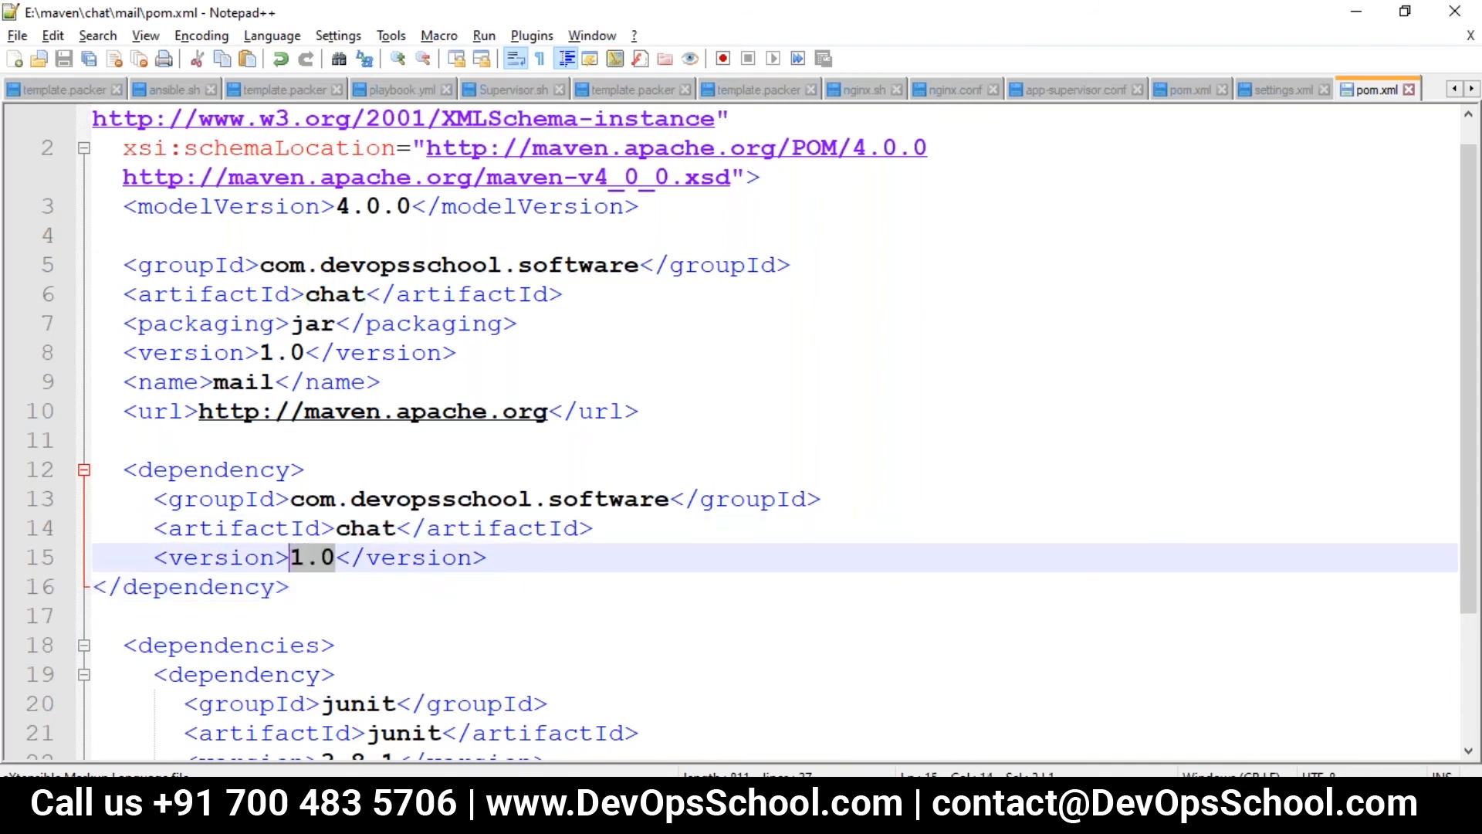
pyautogui.hotkey('alt', 'Tab')
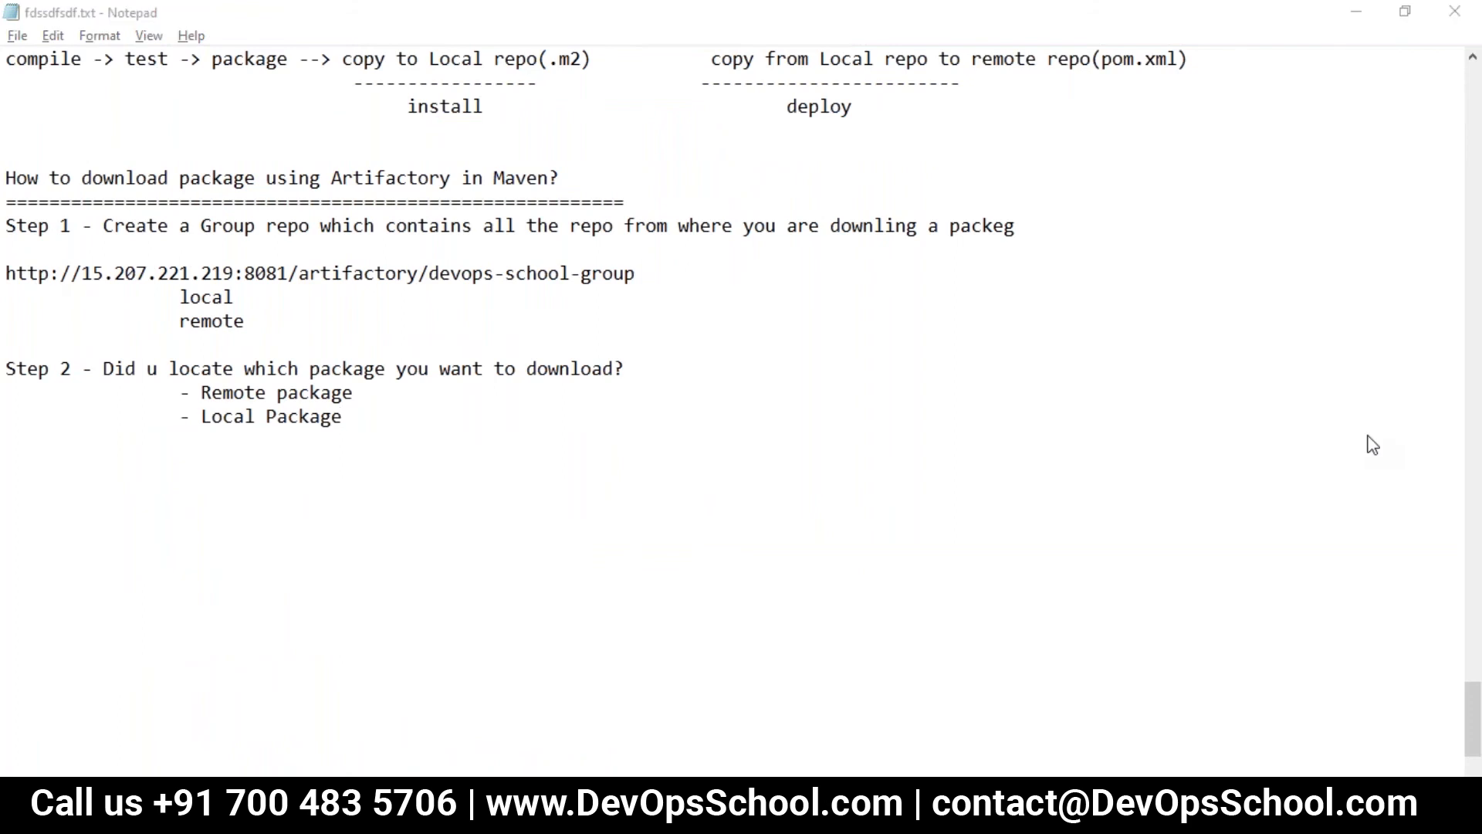
pyautogui.moveTo(351, 417); pyautogui.dragTo(211, 417)
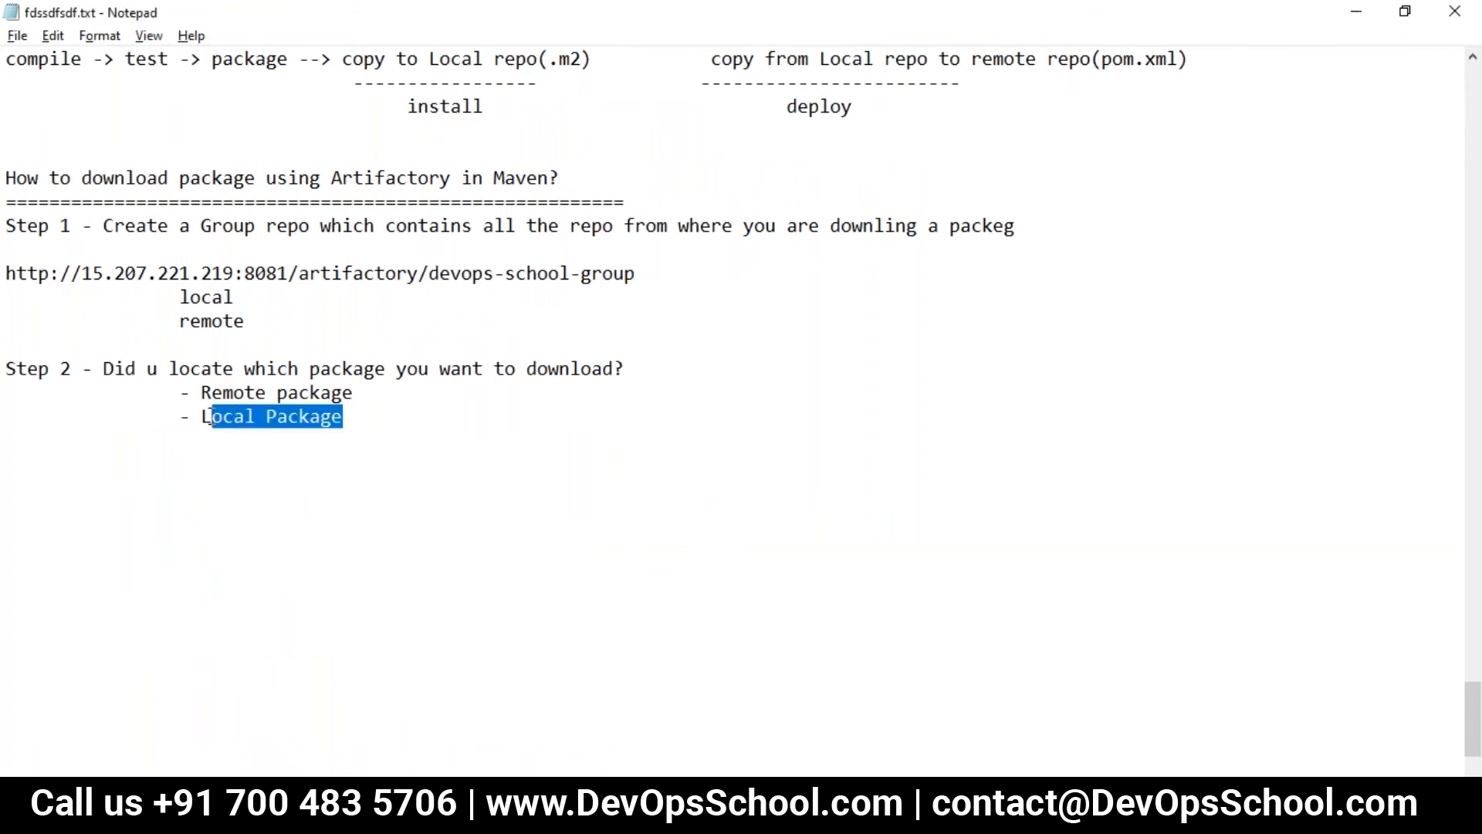
pyautogui.hotkey('alt', 'Tab')
pyautogui.scroll(-2, 413, 533)
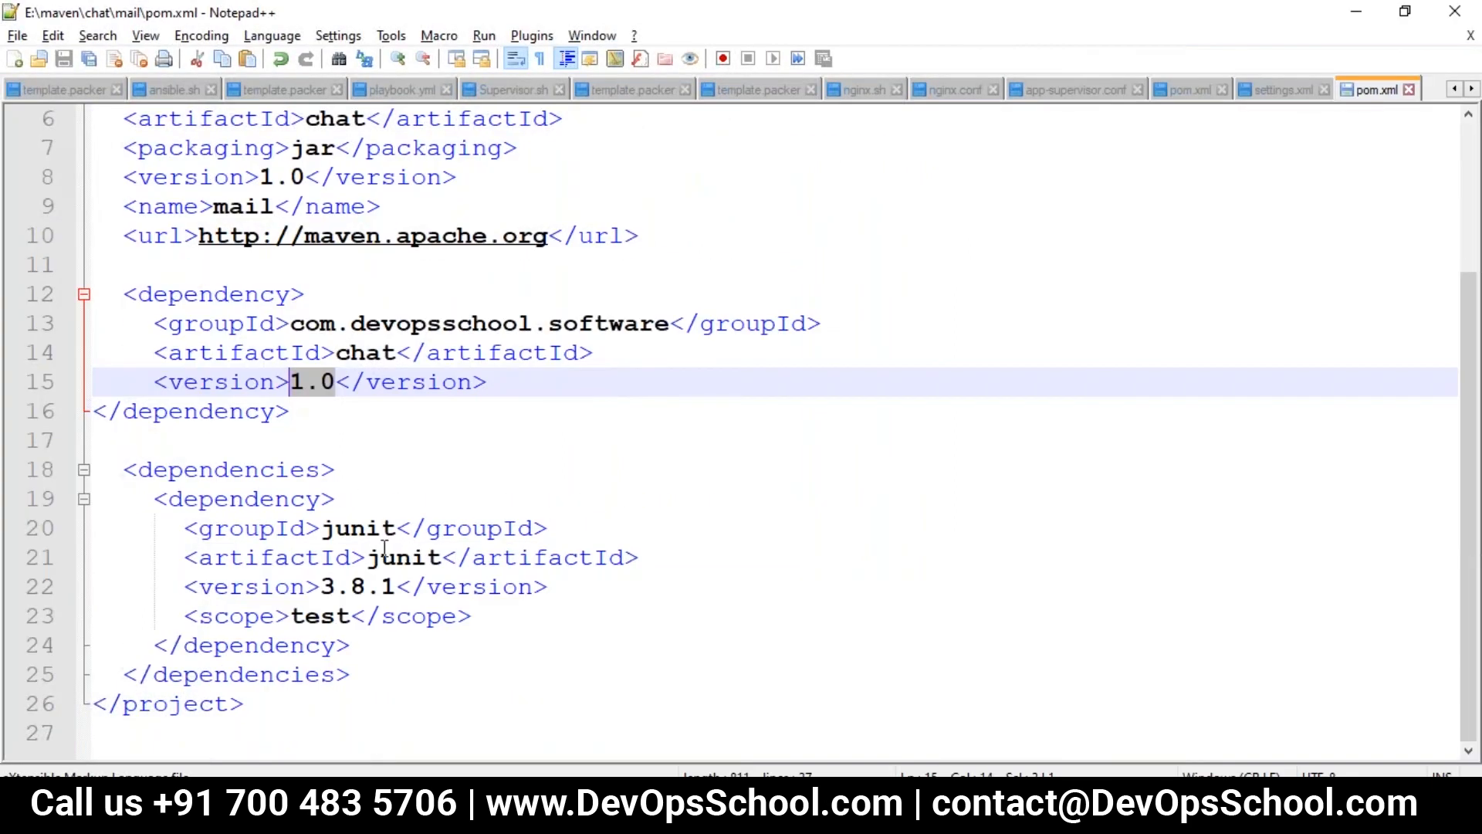
pyautogui.moveTo(424, 590); pyautogui.dragTo(274, 499)
# Move the chat dependency block from below the url element into the dependencies section, ahead of the junit dependency.
pyautogui.click(309, 409)
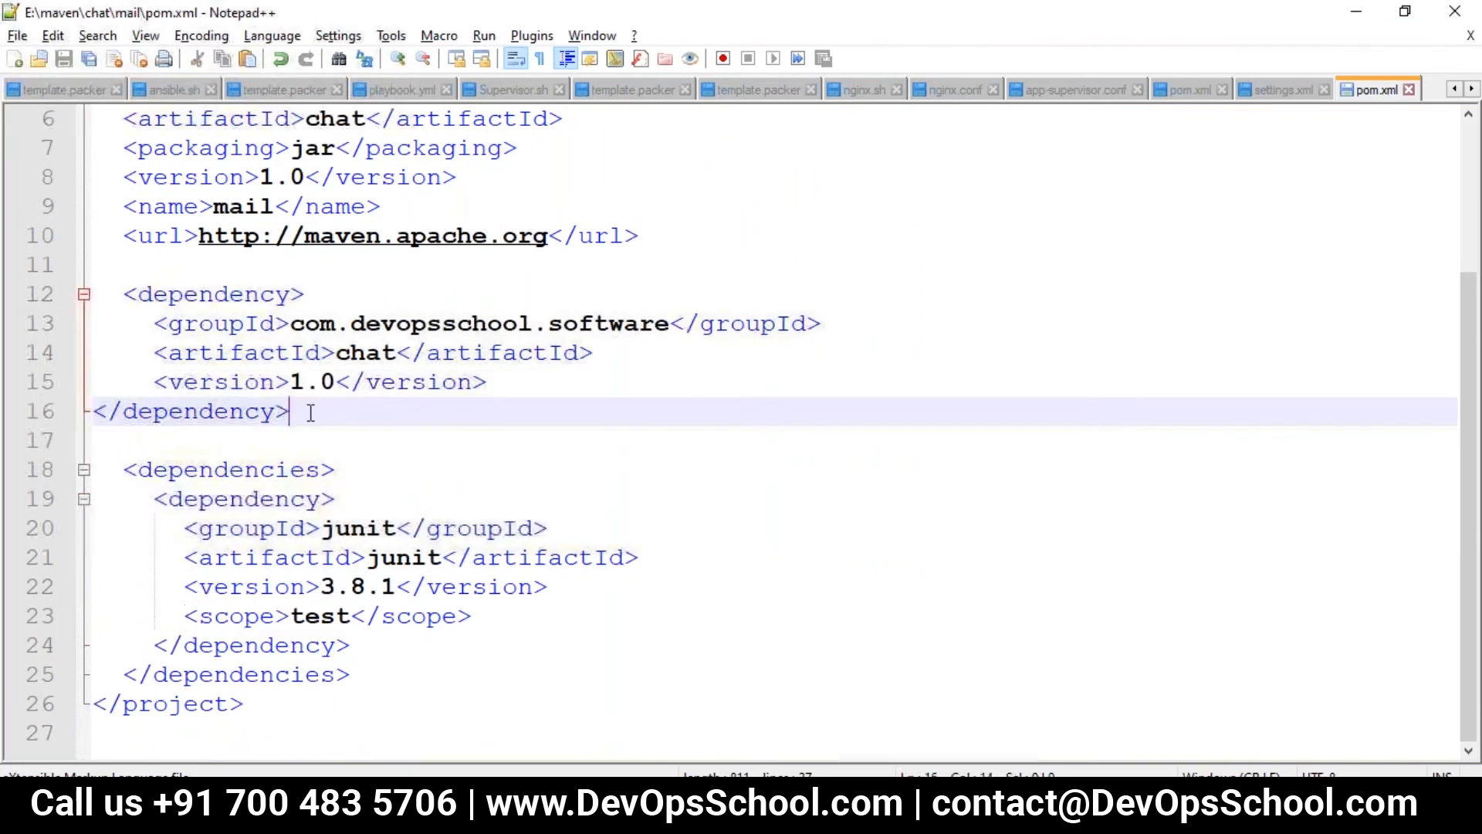
pyautogui.moveTo(309, 410); pyautogui.dragTo(123, 294)
pyautogui.hotkey('ctrl', 'c')
pyautogui.press('Delete')
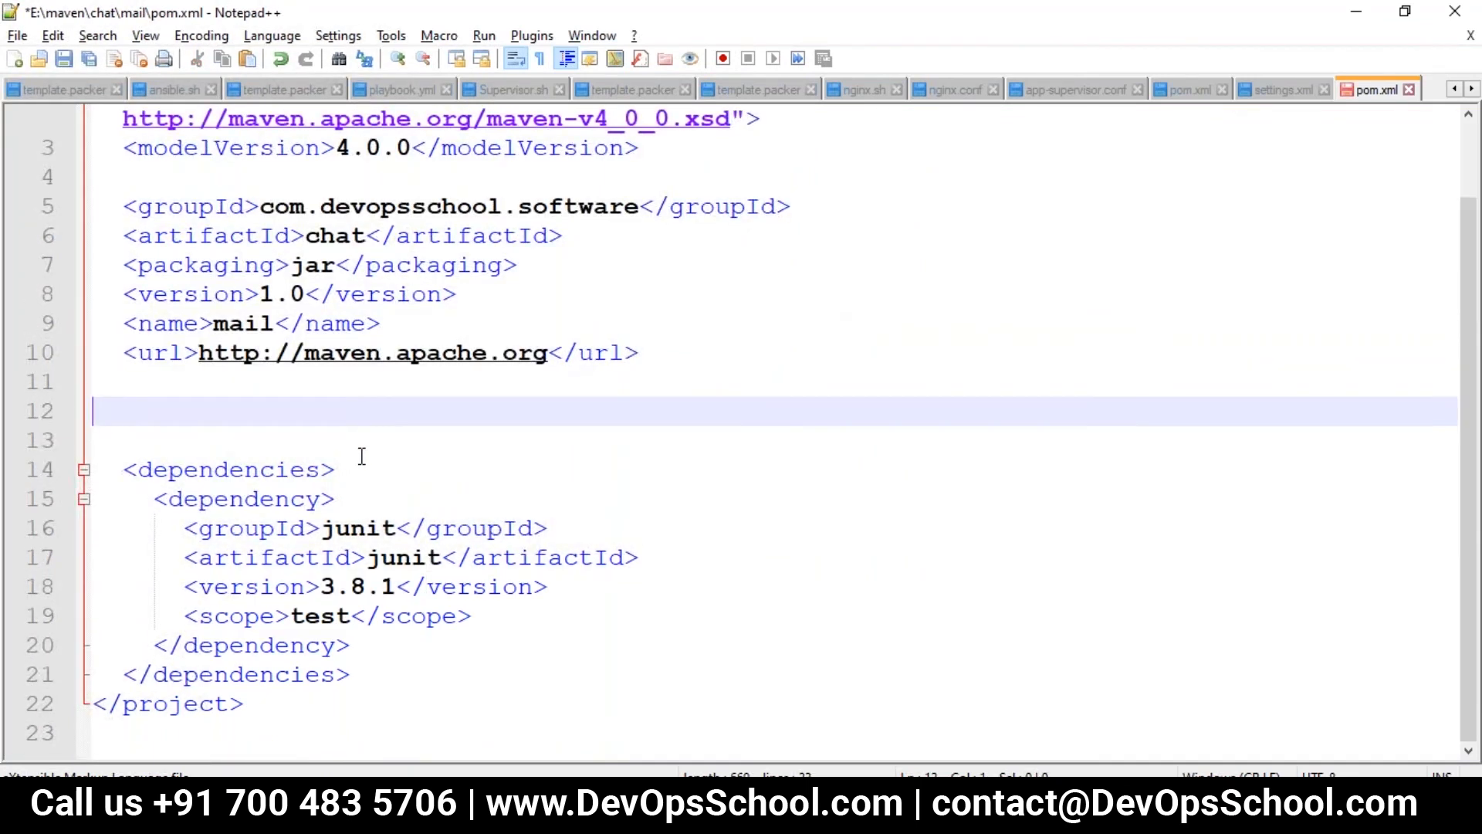
pyautogui.click(361, 463)
pyautogui.press('Return')
pyautogui.hotkey('ctrl', 'v')
pyautogui.scroll(-1, 134, 522)
# Indent the groupId, artifactId and version lines of the chat dependency and save pom.xml.
pyautogui.press('Home')
pyautogui.press('Tab')
pyautogui.click(153, 455)
pyautogui.press('Tab')
pyautogui.click(149, 470)
pyautogui.press('Tab')
pyautogui.click(147, 499)
pyautogui.press('Tab')
pyautogui.hotkey('ctrl', 's')
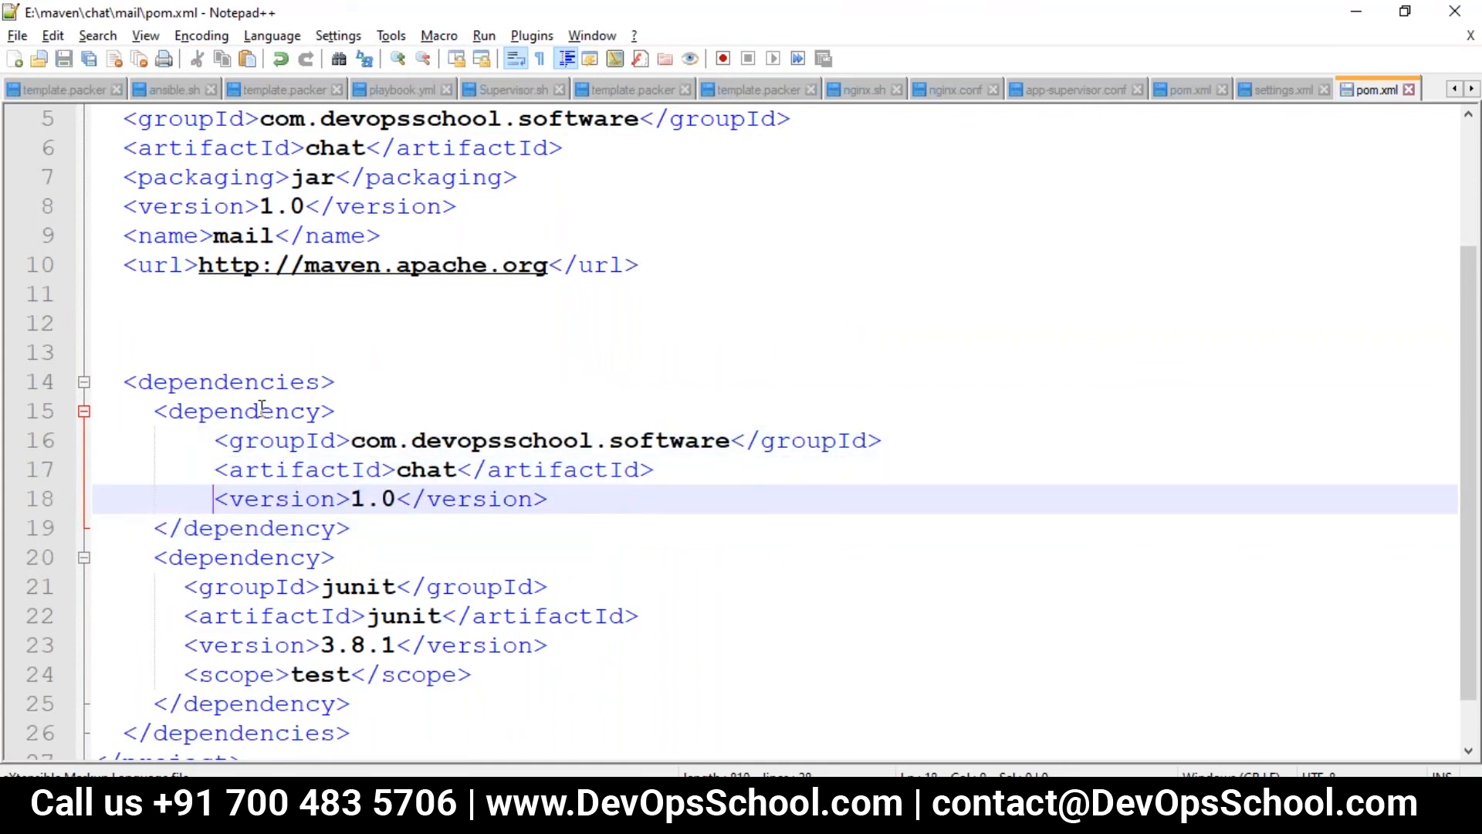
# Review the chat and junit dependencies in pom.xml and the package types listed under Step 2 in the notes.
pyautogui.moveTo(380, 440); pyautogui.dragTo(495, 509)
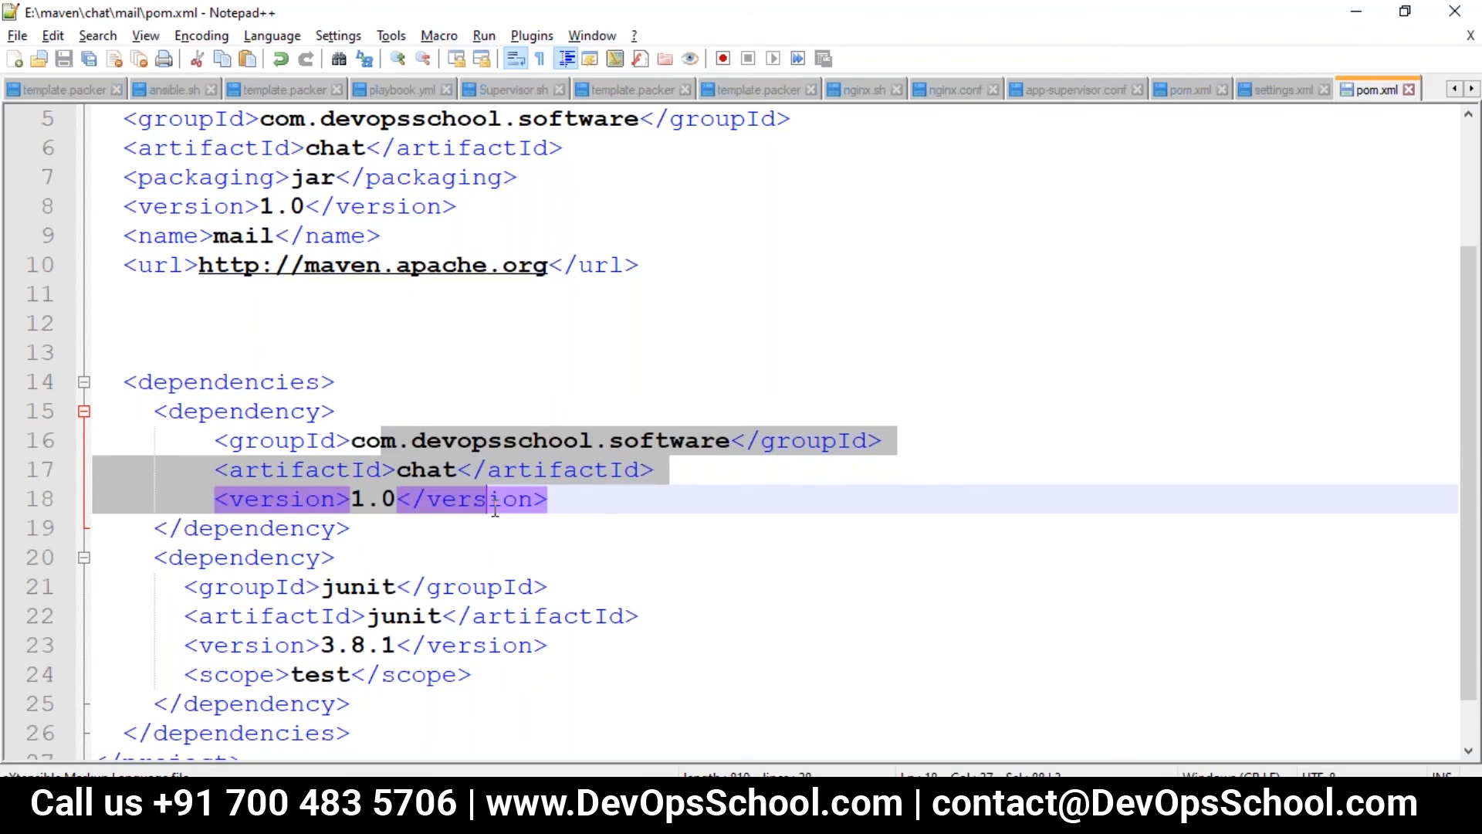
pyautogui.scroll(-1, 495, 510)
pyautogui.moveTo(409, 616); pyautogui.dragTo(284, 514)
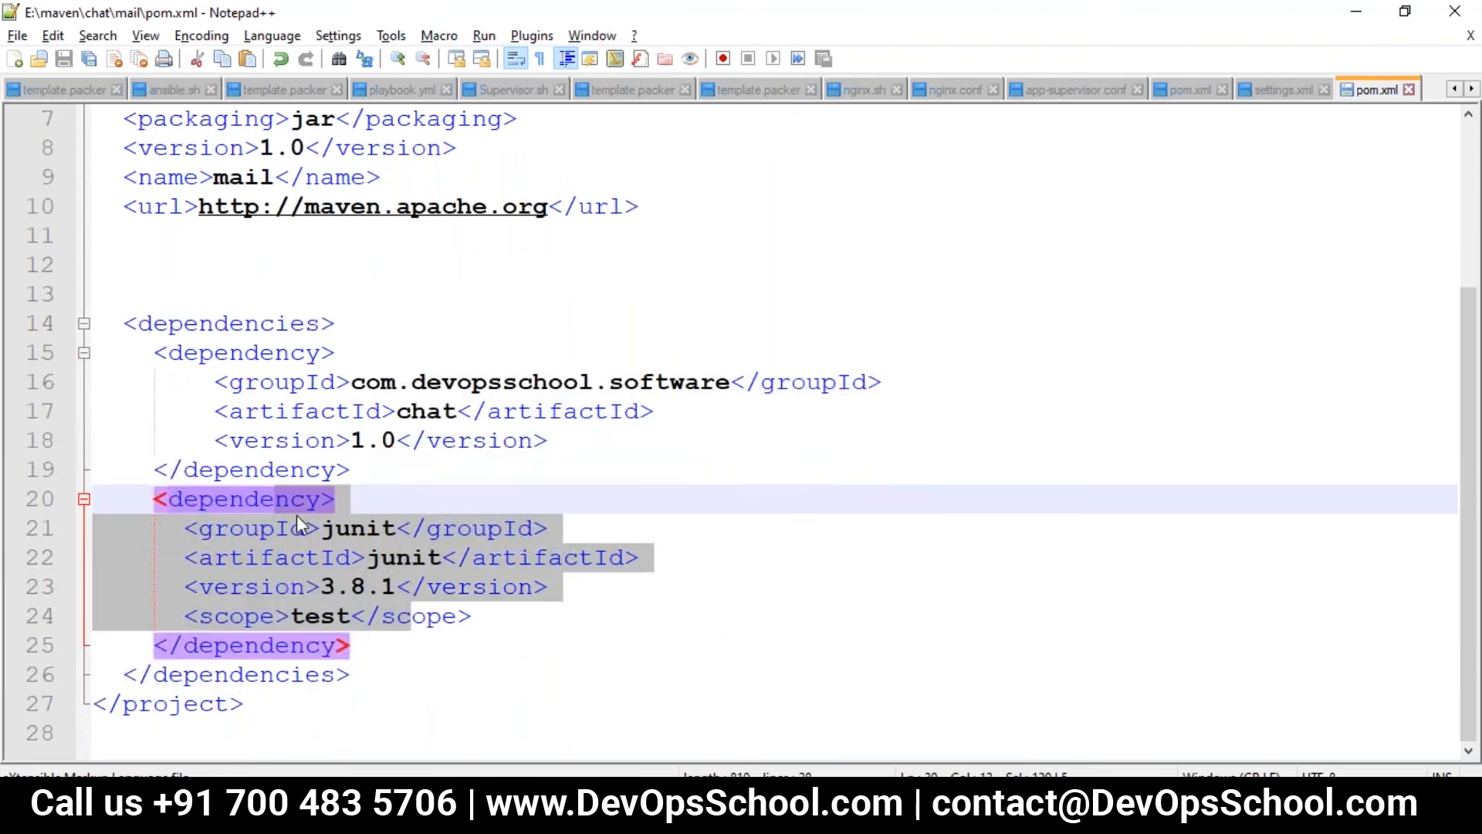
pyautogui.hotkey('alt', 'Tab')
pyautogui.moveTo(386, 440); pyautogui.dragTo(10, 353)
pyautogui.hotkey('alt', 'Tab')
pyautogui.click(317, 590)
# Copy the whole dependencies section from pom.xml into the notes below Step 2, add blank lines after it, and save.
pyautogui.moveTo(370, 670); pyautogui.dragTo(91, 322)
pyautogui.hotkey('ctrl', 'c')
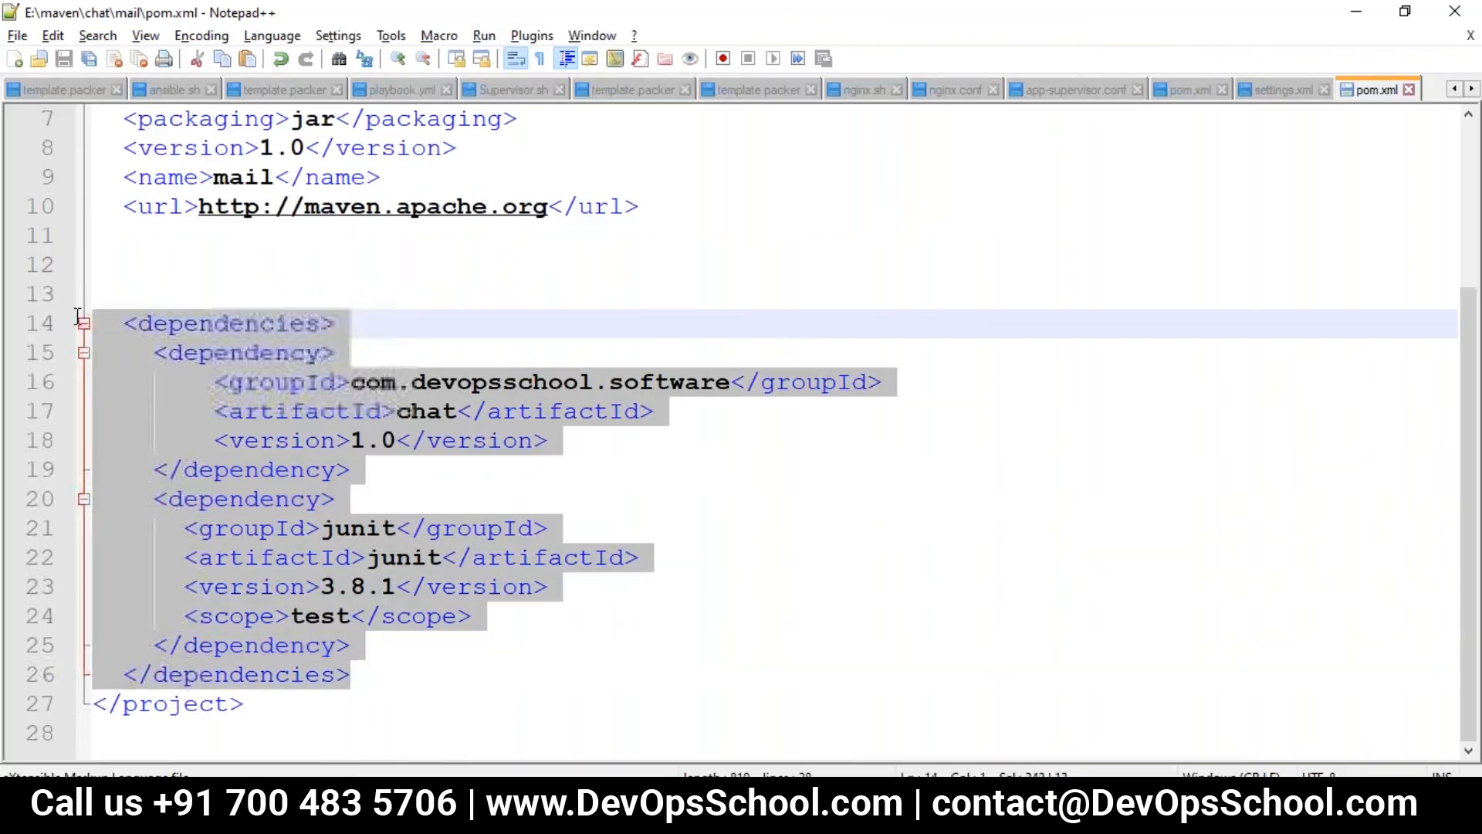
pyautogui.hotkey('alt', 'Tab')
pyautogui.click(151, 466)
pyautogui.hotkey('ctrl', 'v')
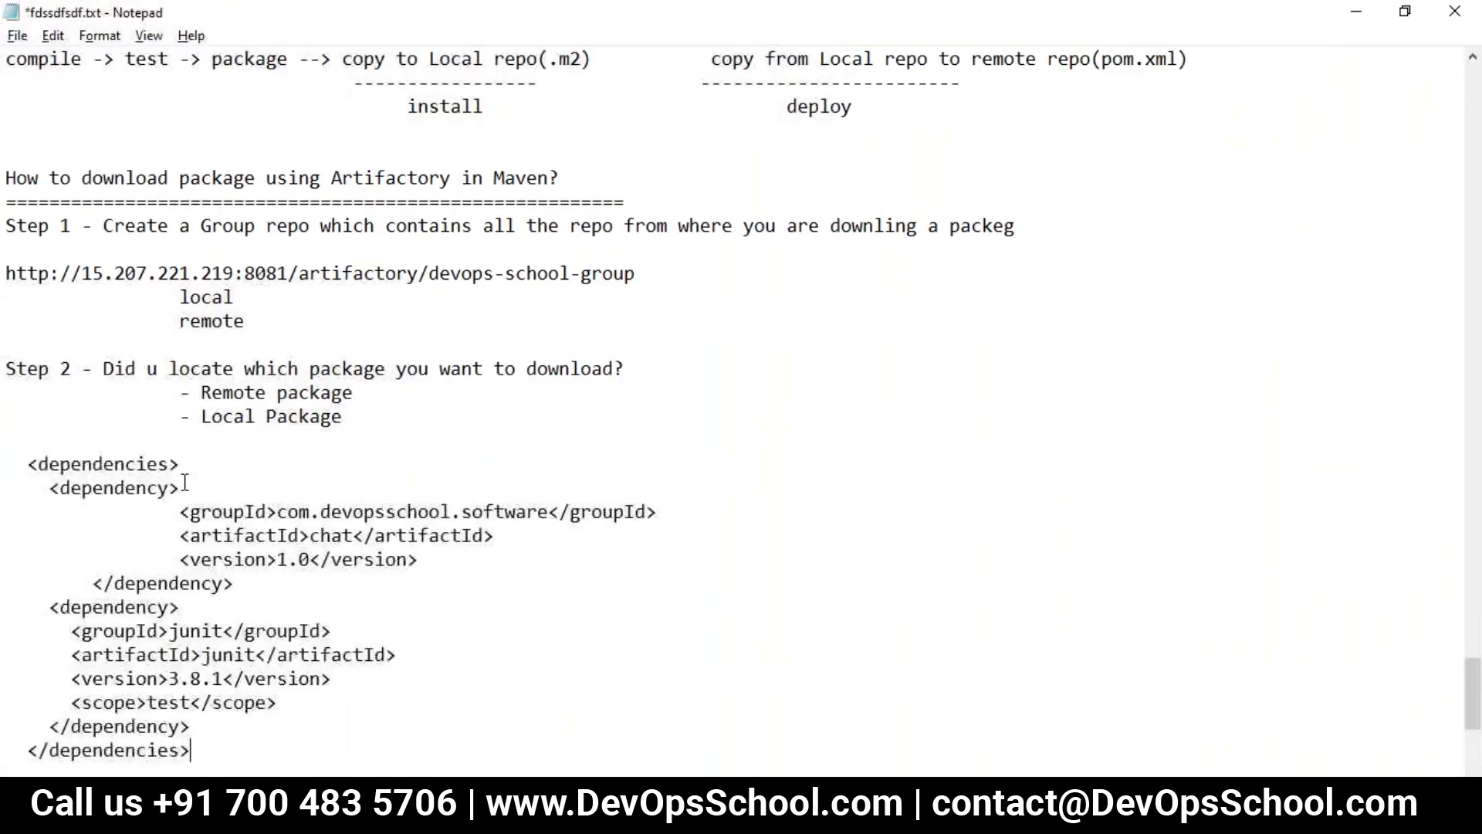
pyautogui.scroll(-4, 348, 531)
pyautogui.press('Return')
pyautogui.press('Return')
pyautogui.press('Return')
pyautogui.hotkey('ctrl', 's')
# Highlight the Step 2 notes from the heading through the closing dependencies tag to review them.
pyautogui.scroll(3, 293, 417)
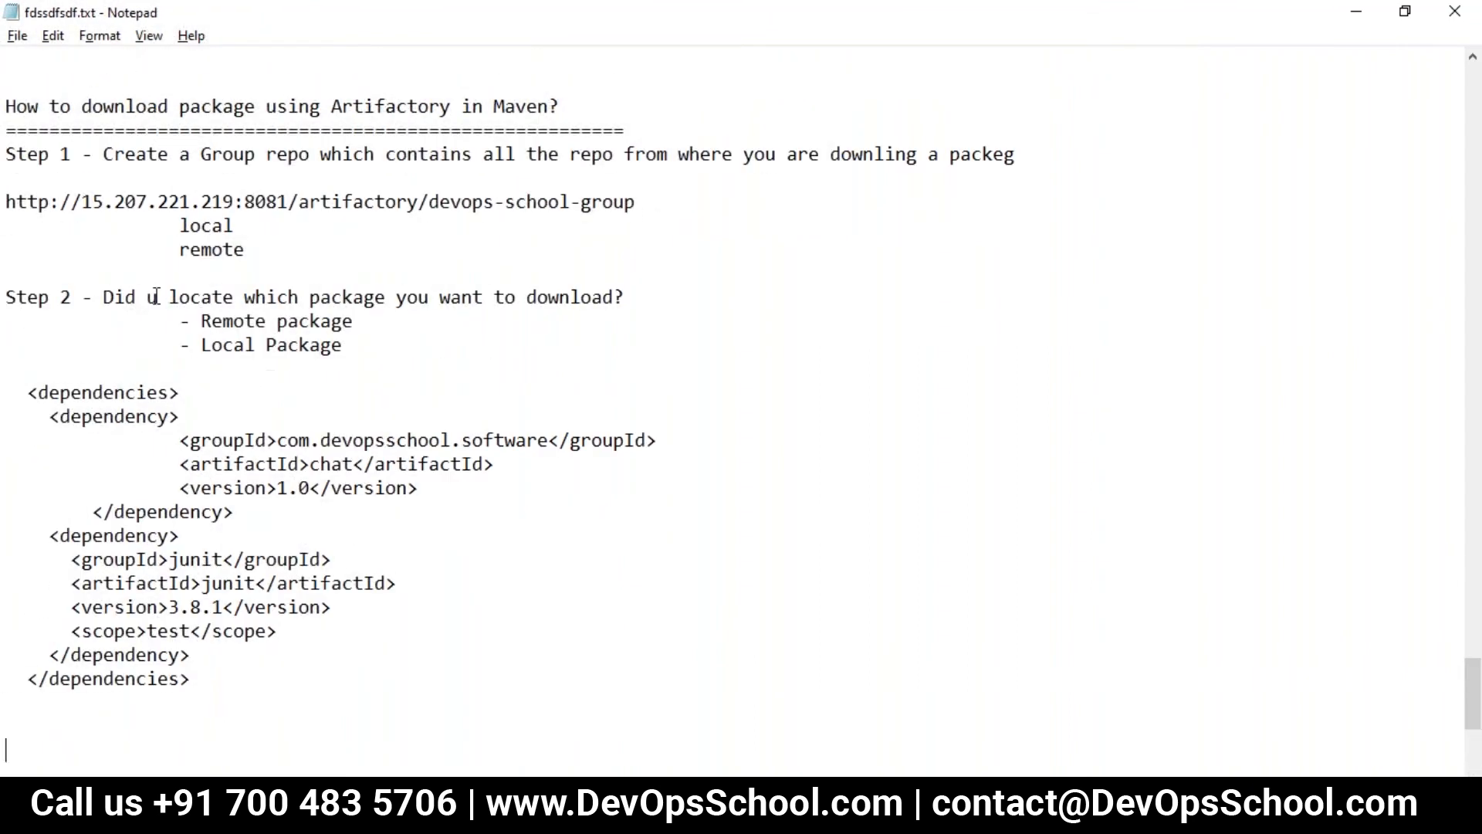
pyautogui.moveTo(93, 297); pyautogui.dragTo(8, 302)
pyautogui.click(11, 304)
pyautogui.moveTo(117, 297); pyautogui.dragTo(11, 281)
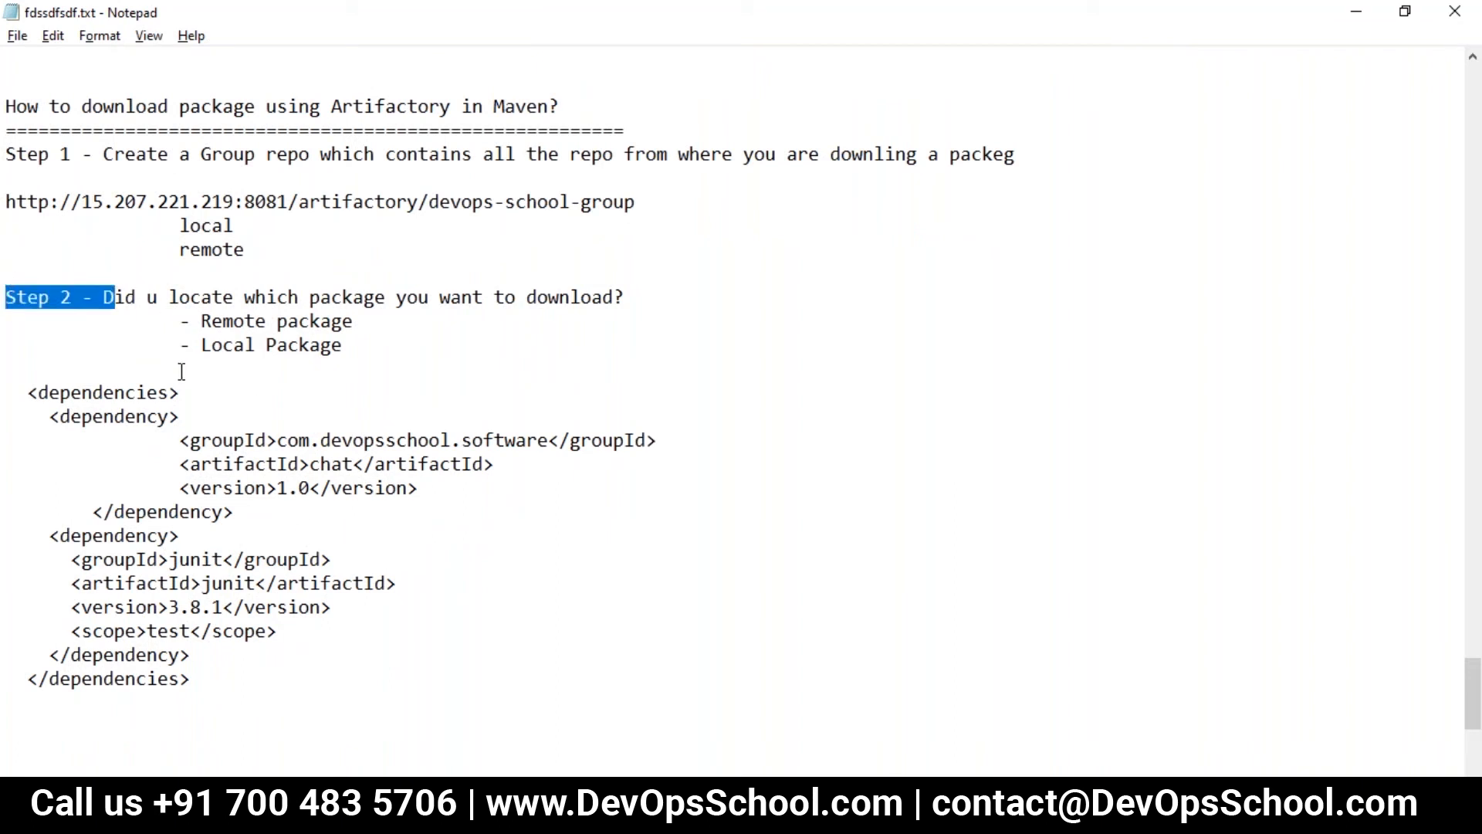
pyautogui.moveTo(243, 712); pyautogui.dragTo(10, 274)
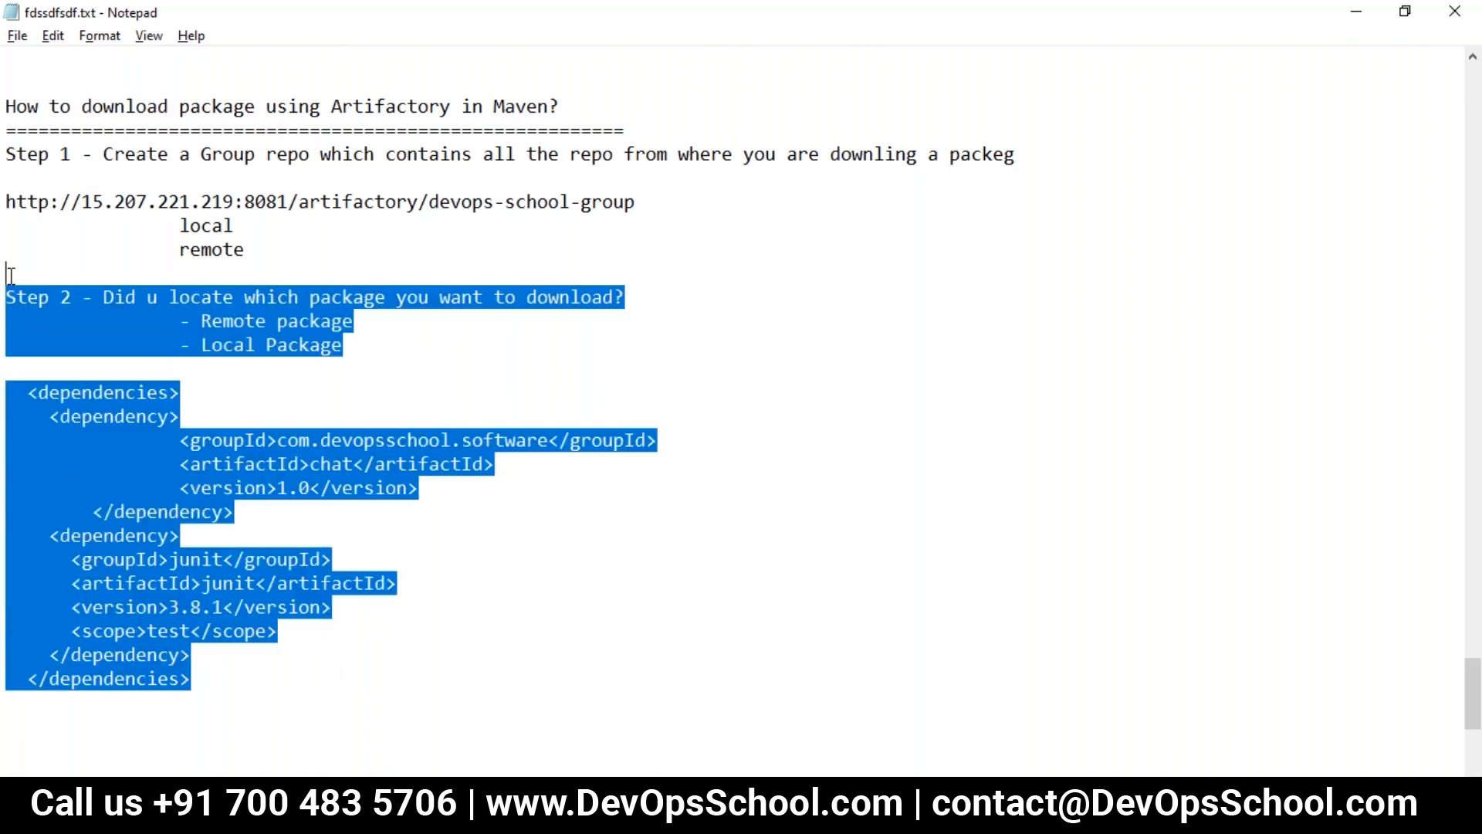
# Add the line "Step 3 - Delete from the local maven repo" below the dependencies block in the notes and save.
pyautogui.click(141, 728)
pyautogui.write('S')
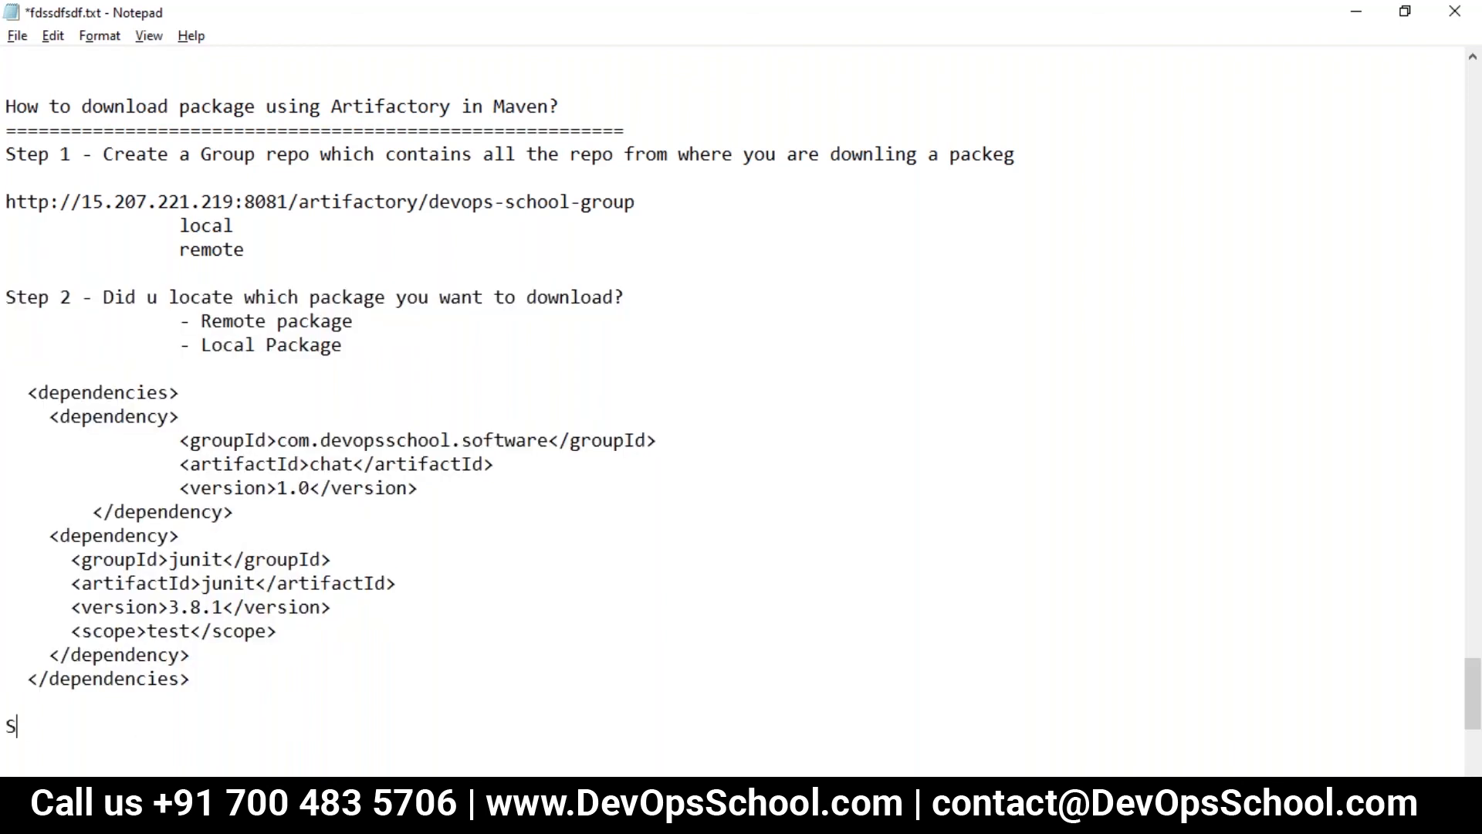
pyautogui.write('tep 3 - Delete from the local re')
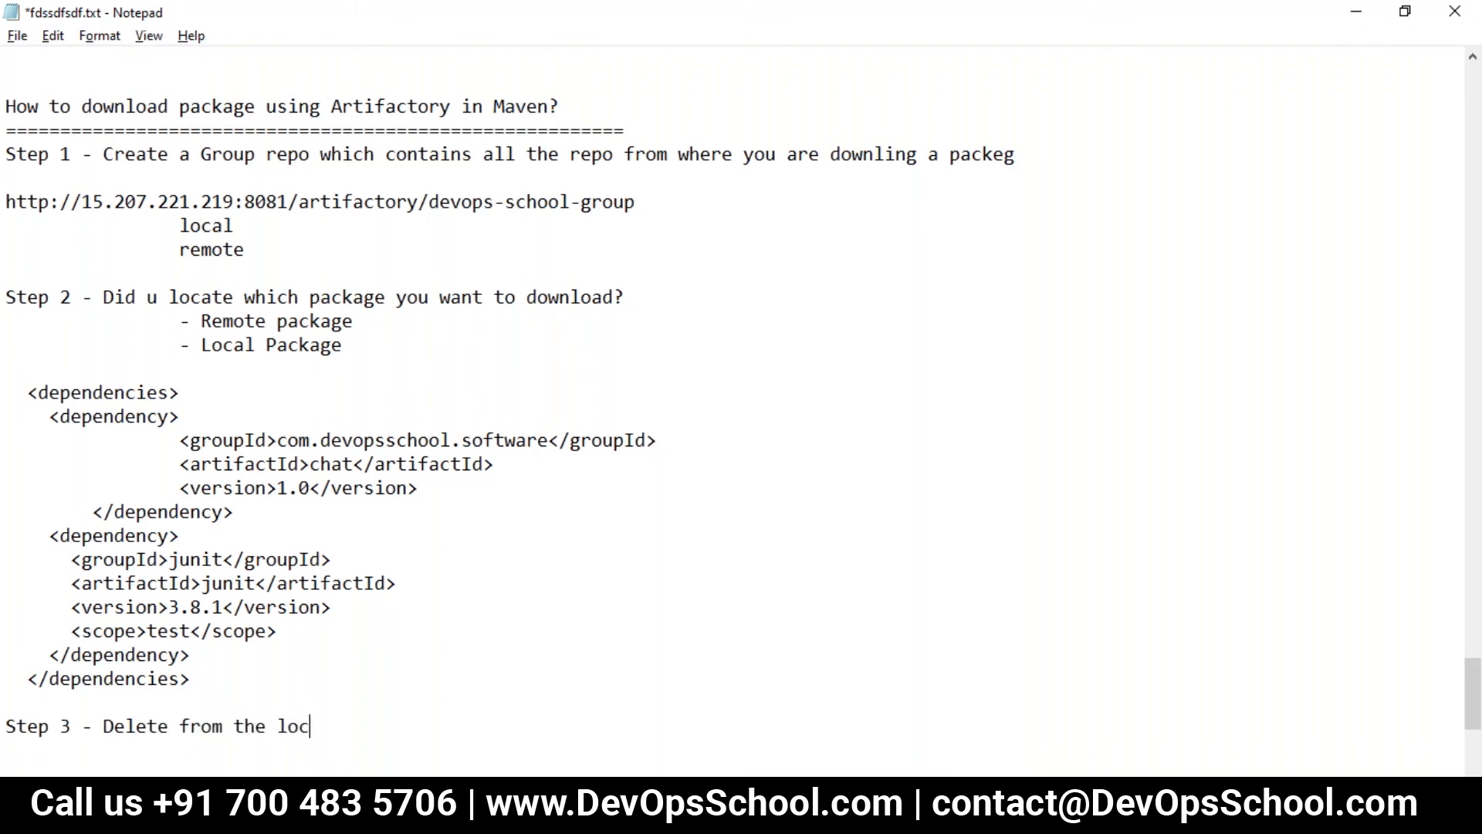
pyautogui.press('BackSpace')
pyautogui.press('BackSpace')
pyautogui.press('BackSpace')
pyautogui.write('maven lo')
pyautogui.press('BackSpace')
pyautogui.press('BackSpace')
pyautogui.write('repo')
pyautogui.hotkey('ctrl', 's')
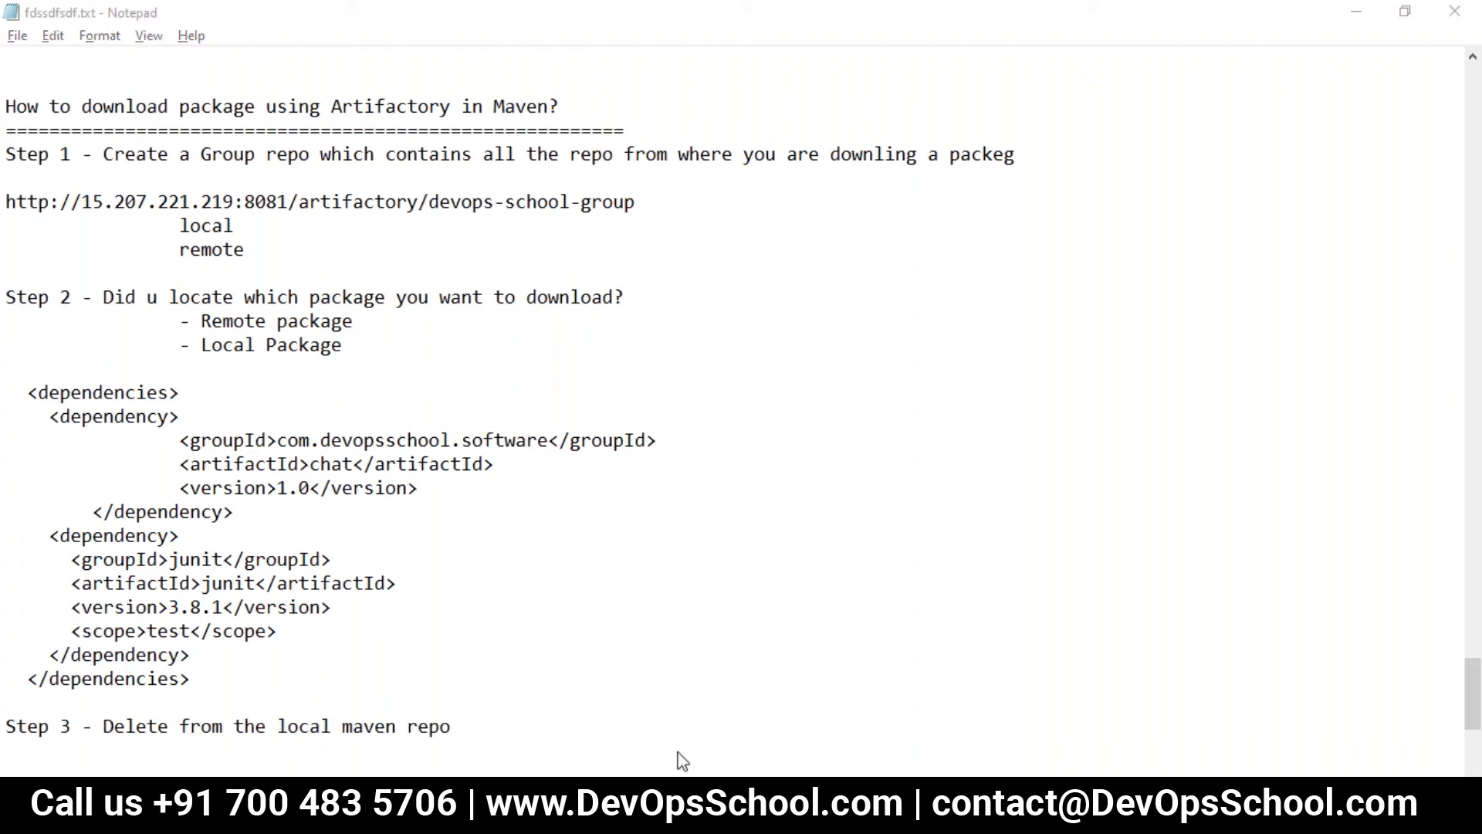
# Switch to File Explorer and delete everything inside the com/devopsschool/software/chat folder of the local .m2 repository.
pyautogui.moveTo(678, 758)
pyautogui.click(837, 731)
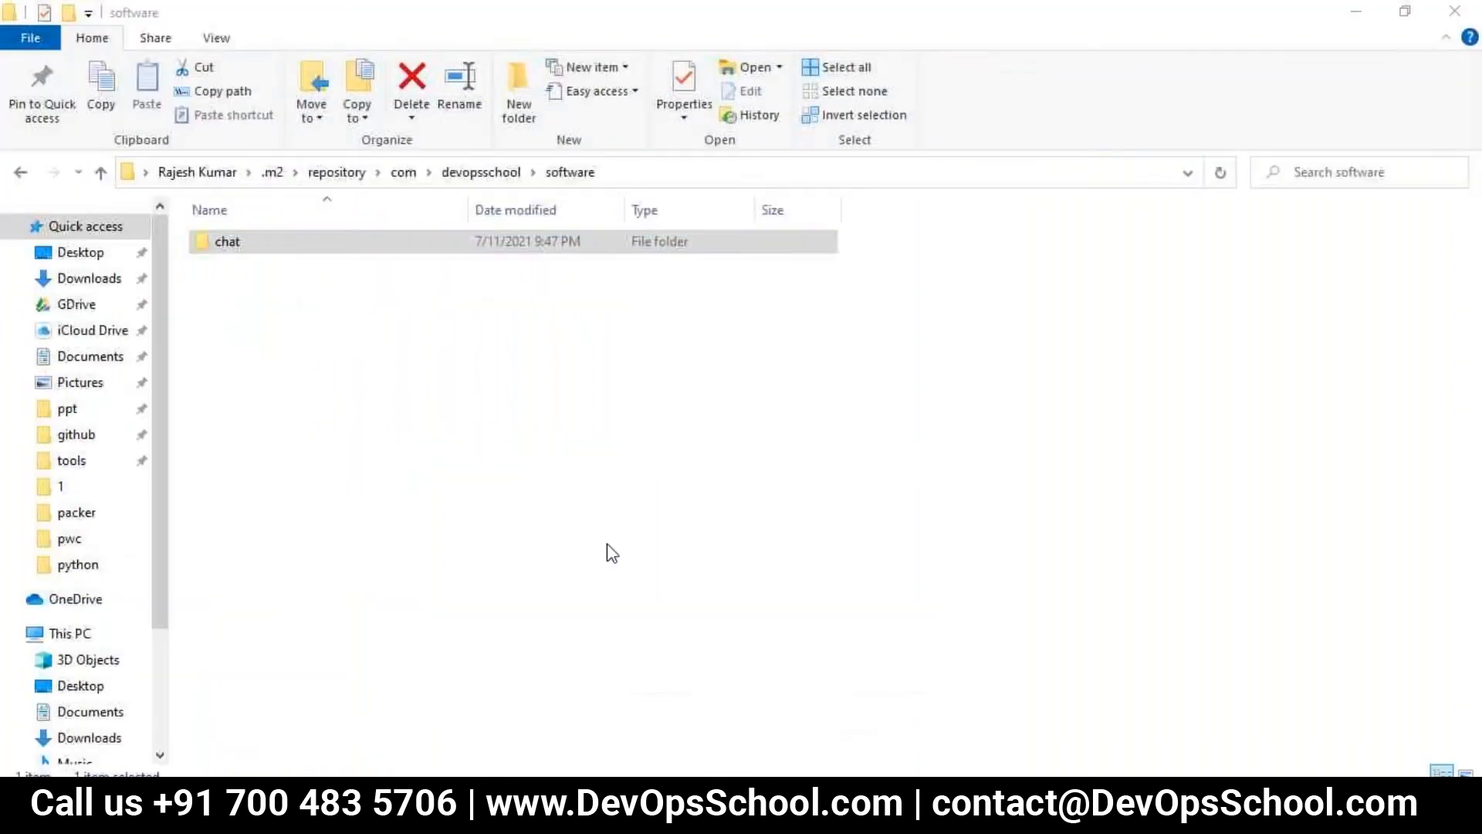
pyautogui.doubleClick(223, 251)
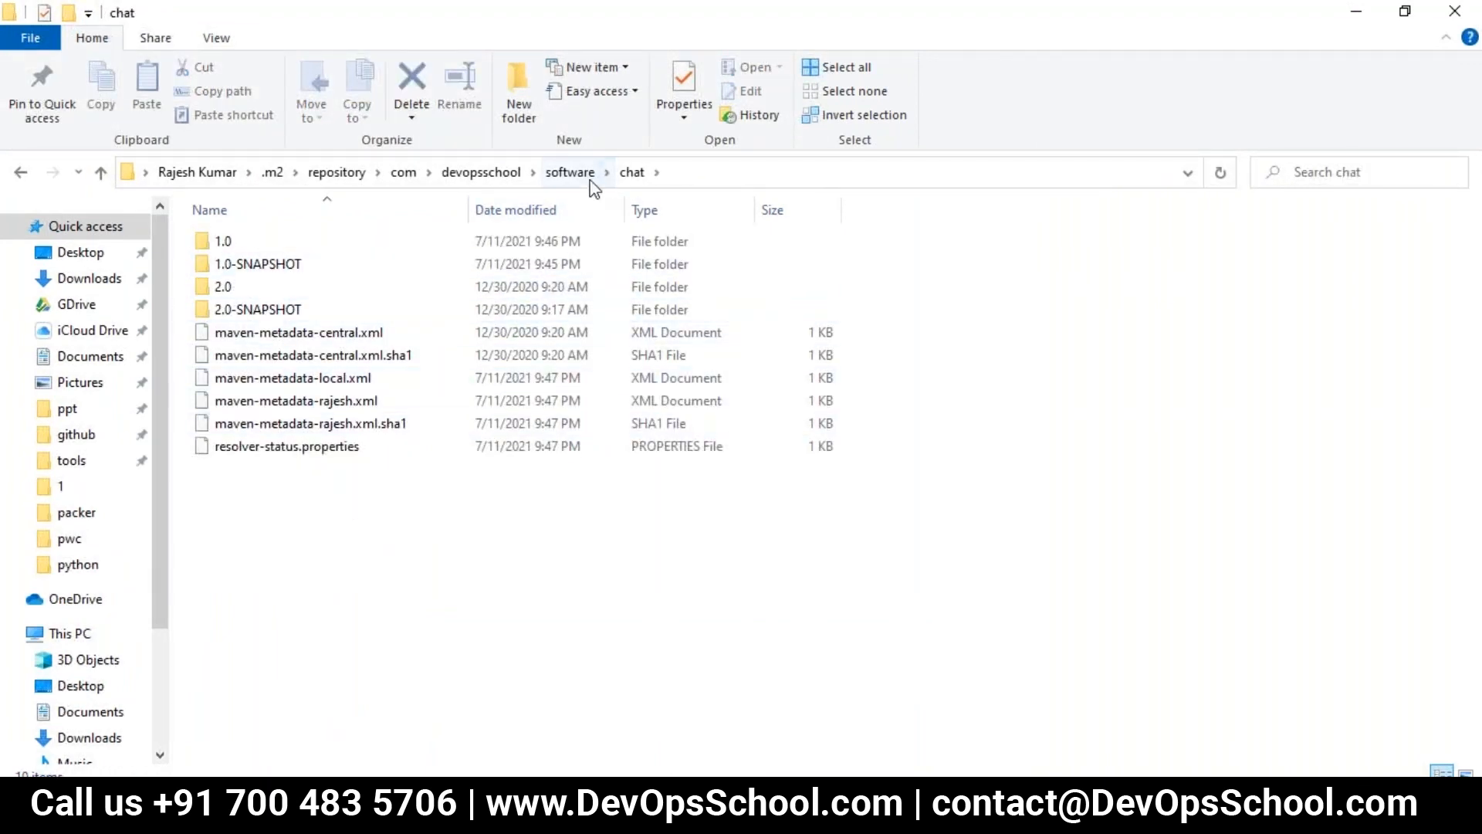
pyautogui.hotkey('ctrl', 'a')
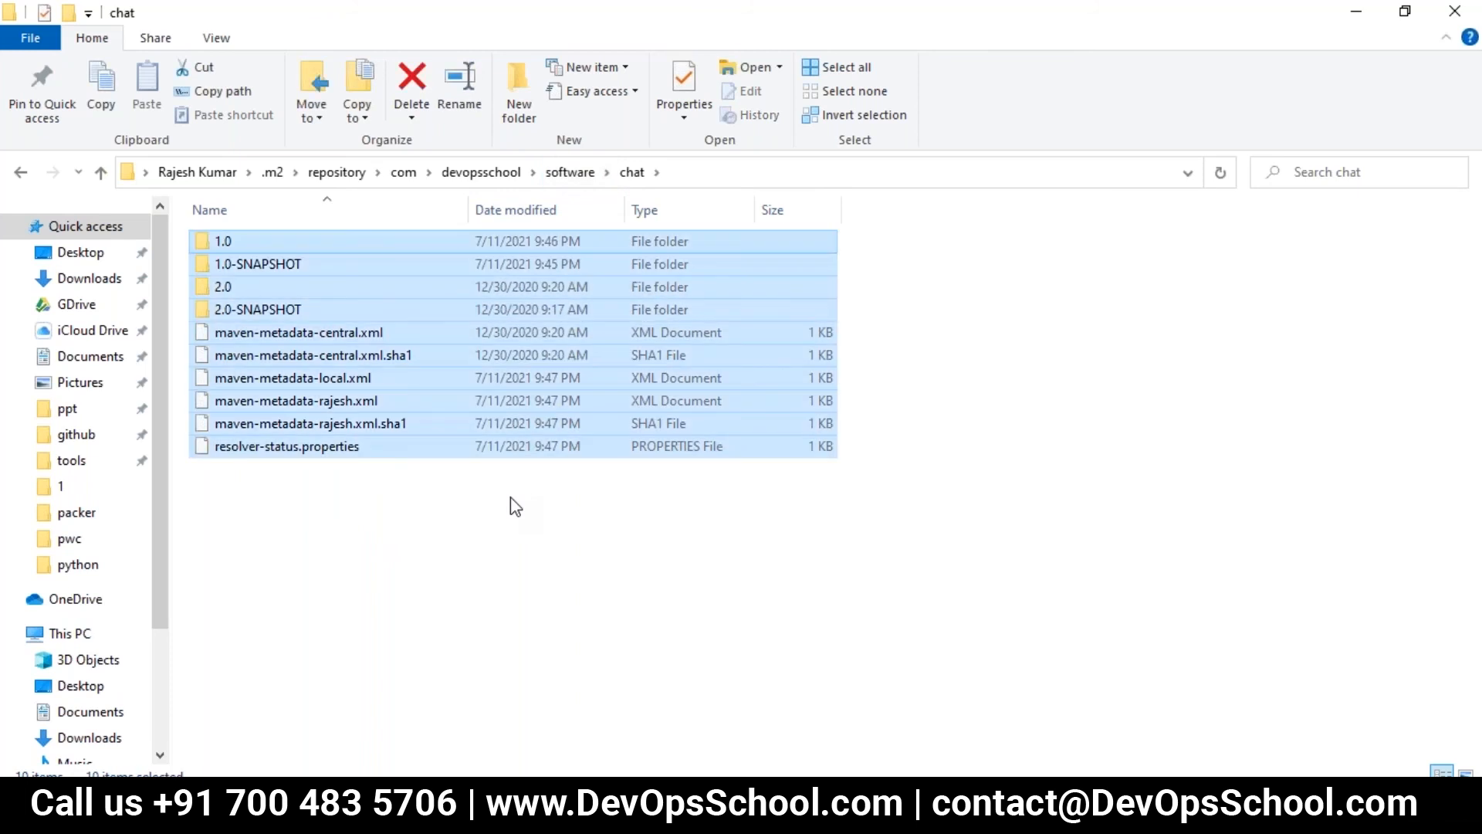
pyautogui.press('Delete')
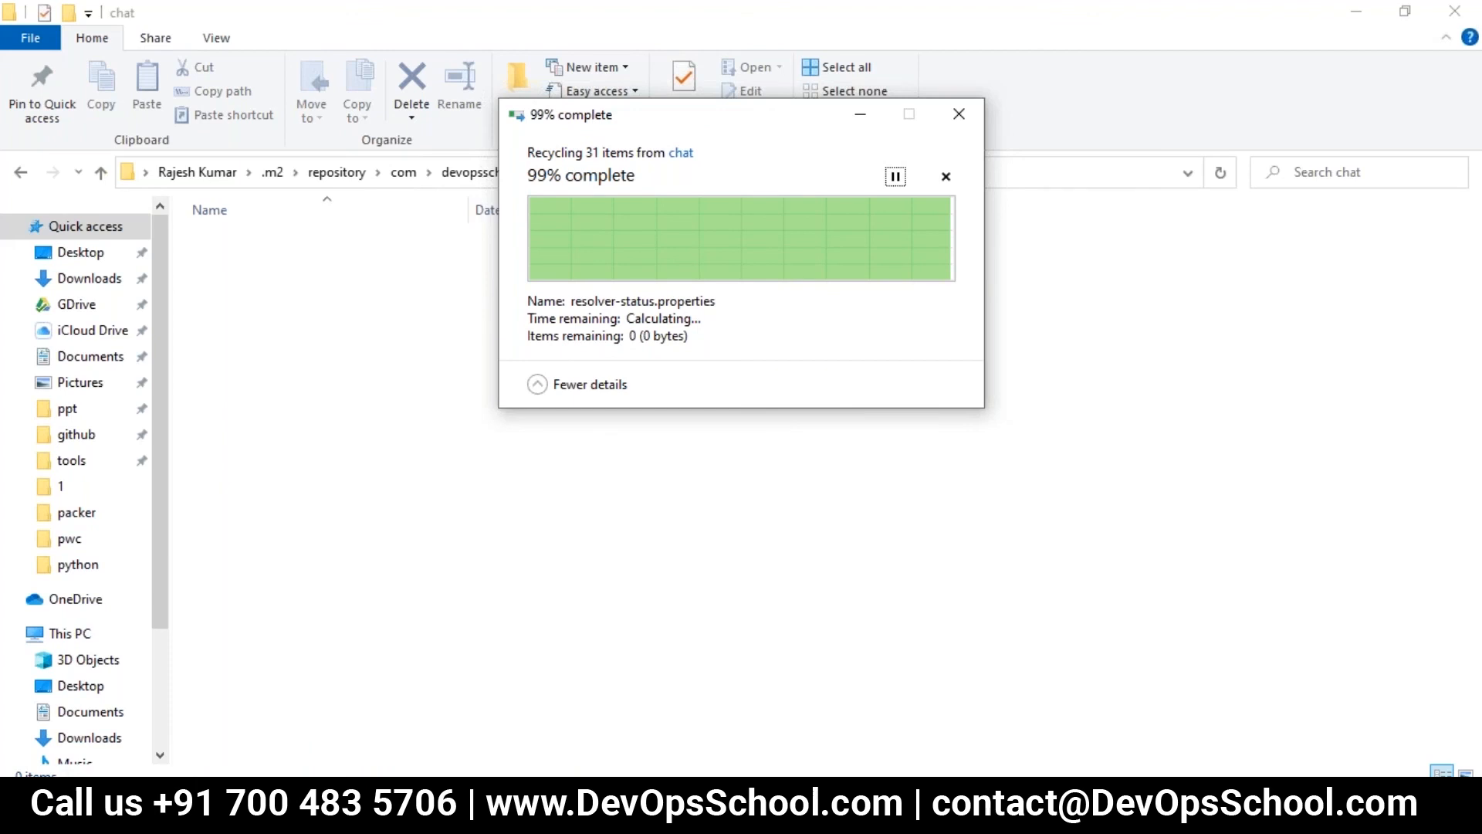
# Check the junit dependency in the notes and delete the inner junit folder from the local .m2 repository's junit directory.
pyautogui.hotkey('alt', 'Tab')
pyautogui.scroll(-4, 172, 618)
pyautogui.scroll(3, 162, 398)
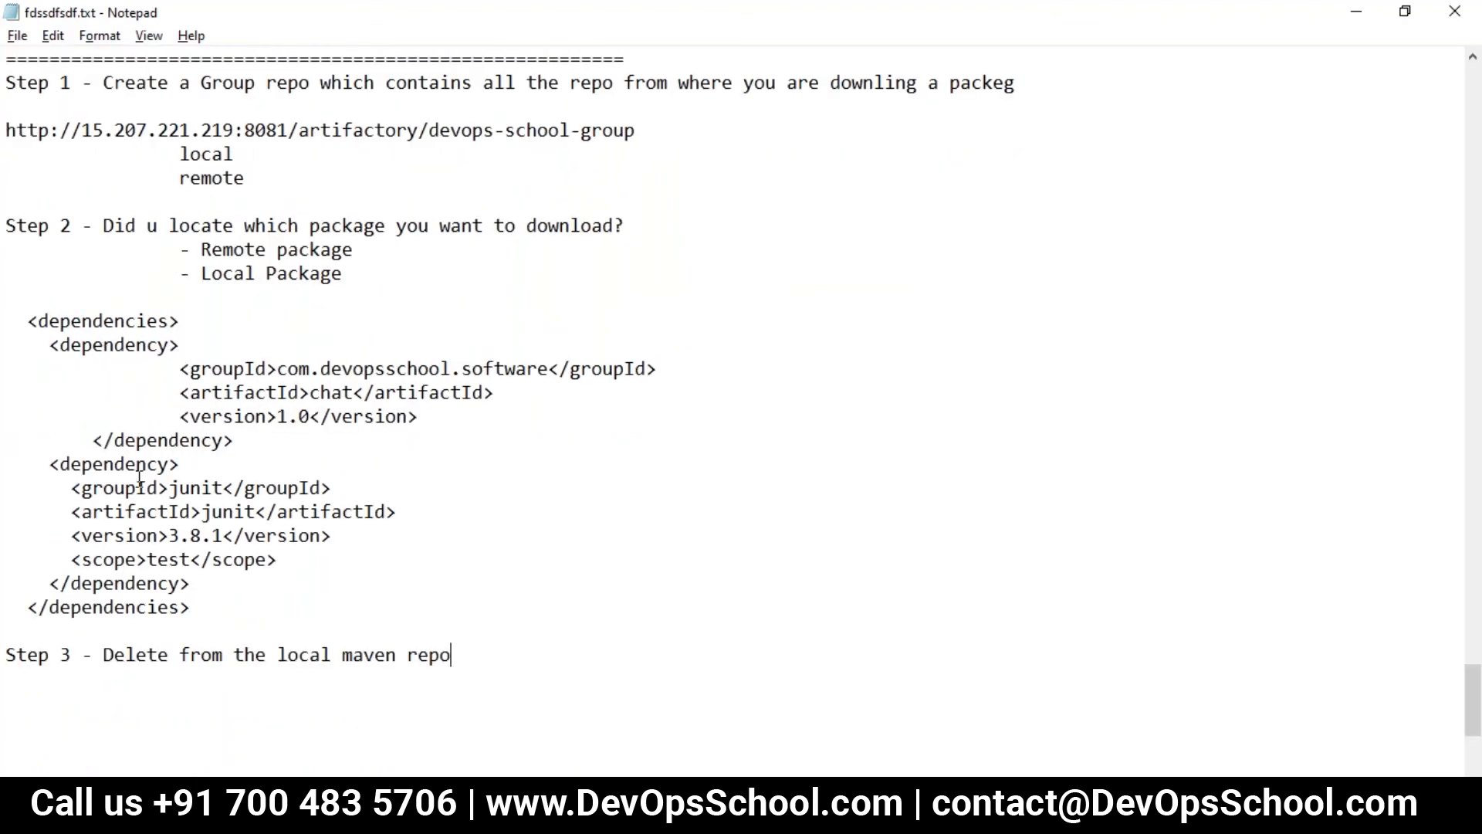
pyautogui.moveTo(138, 486); pyautogui.dragTo(192, 611)
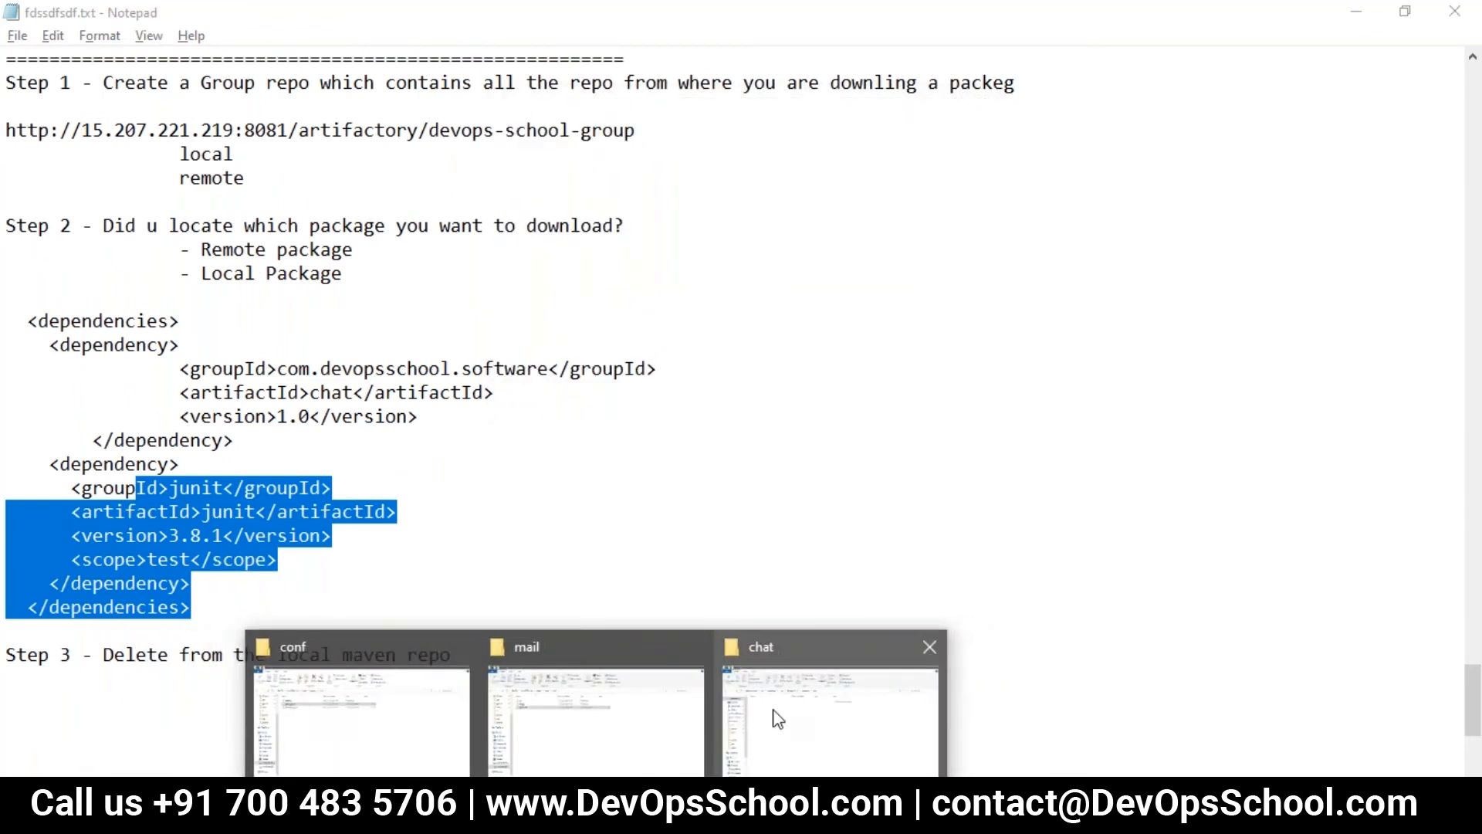
pyautogui.click(768, 711)
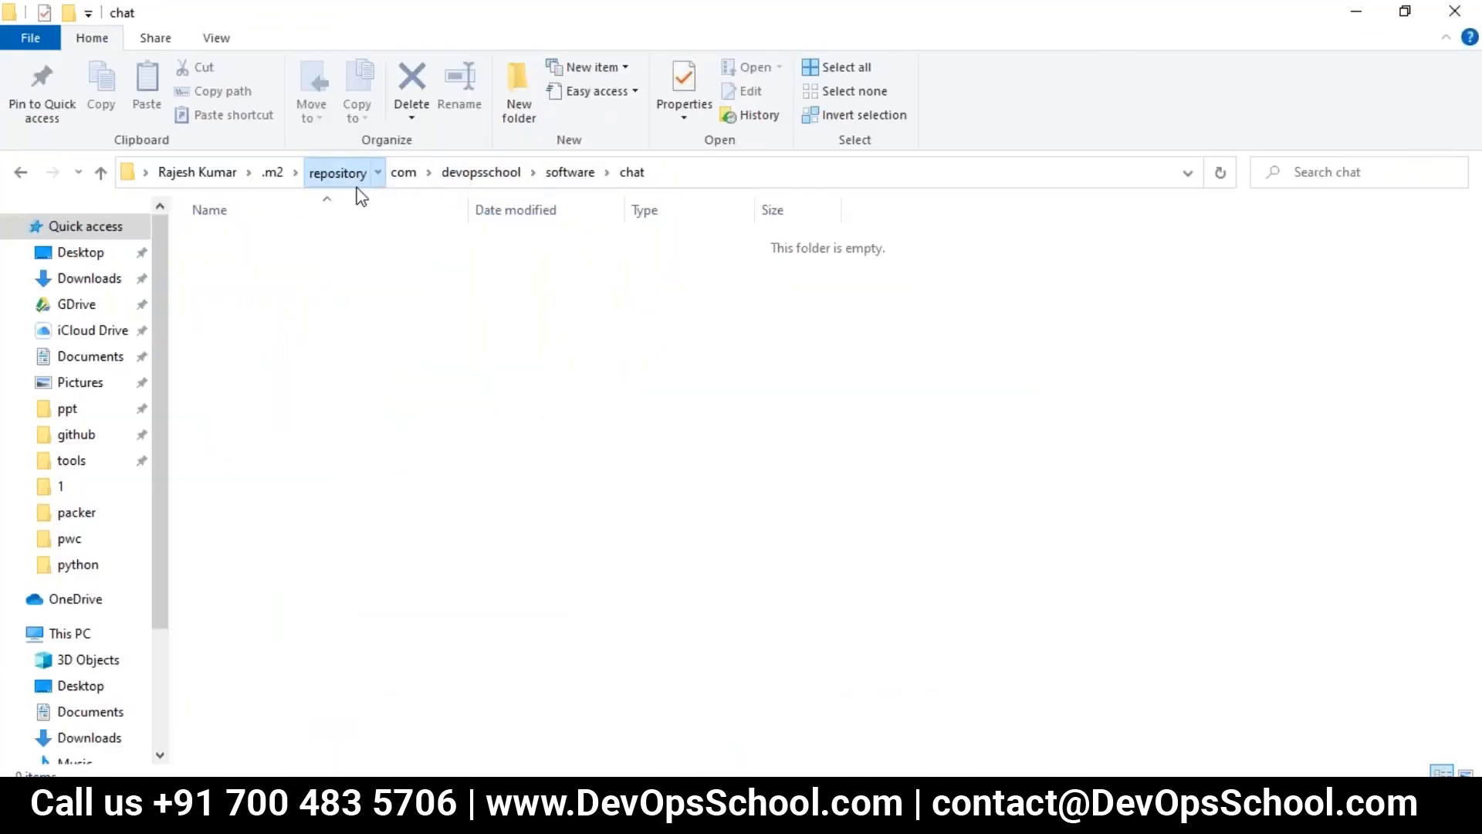
pyautogui.click(340, 171)
pyautogui.scroll(-6, 231, 428)
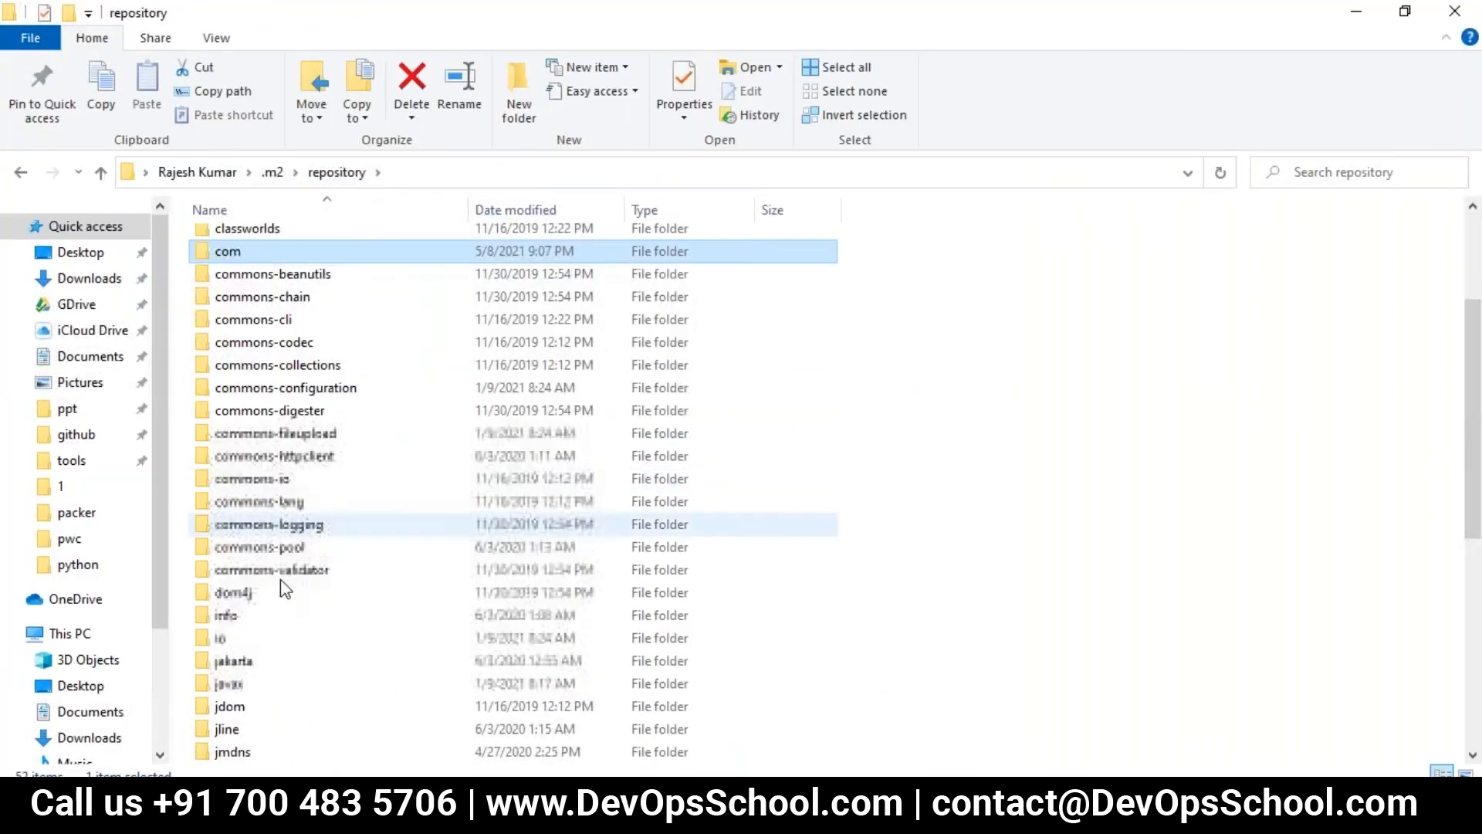
pyautogui.click(243, 528)
pyautogui.doubleClick(243, 527)
pyautogui.click(229, 247)
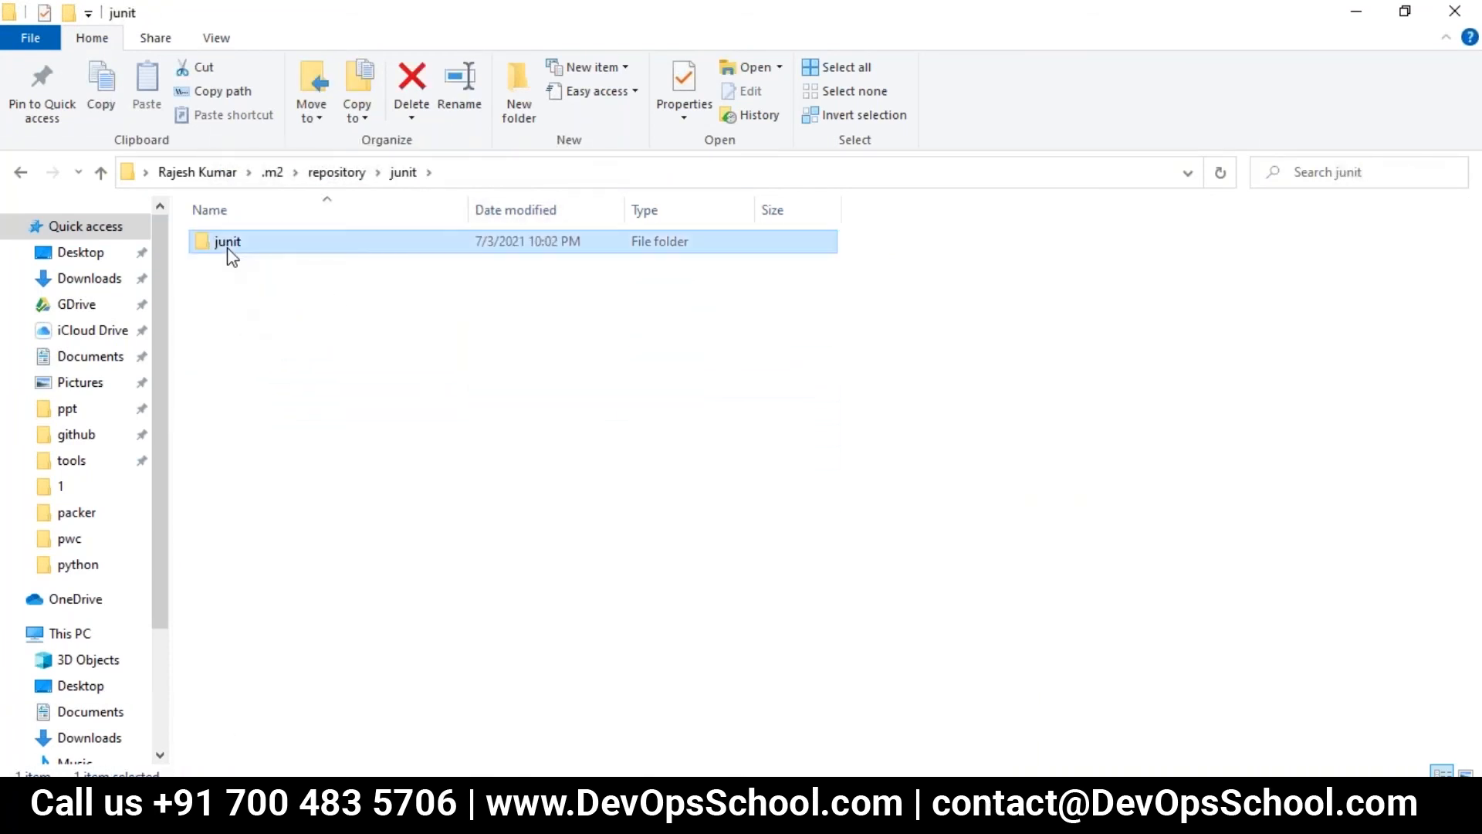
pyautogui.press('Delete')
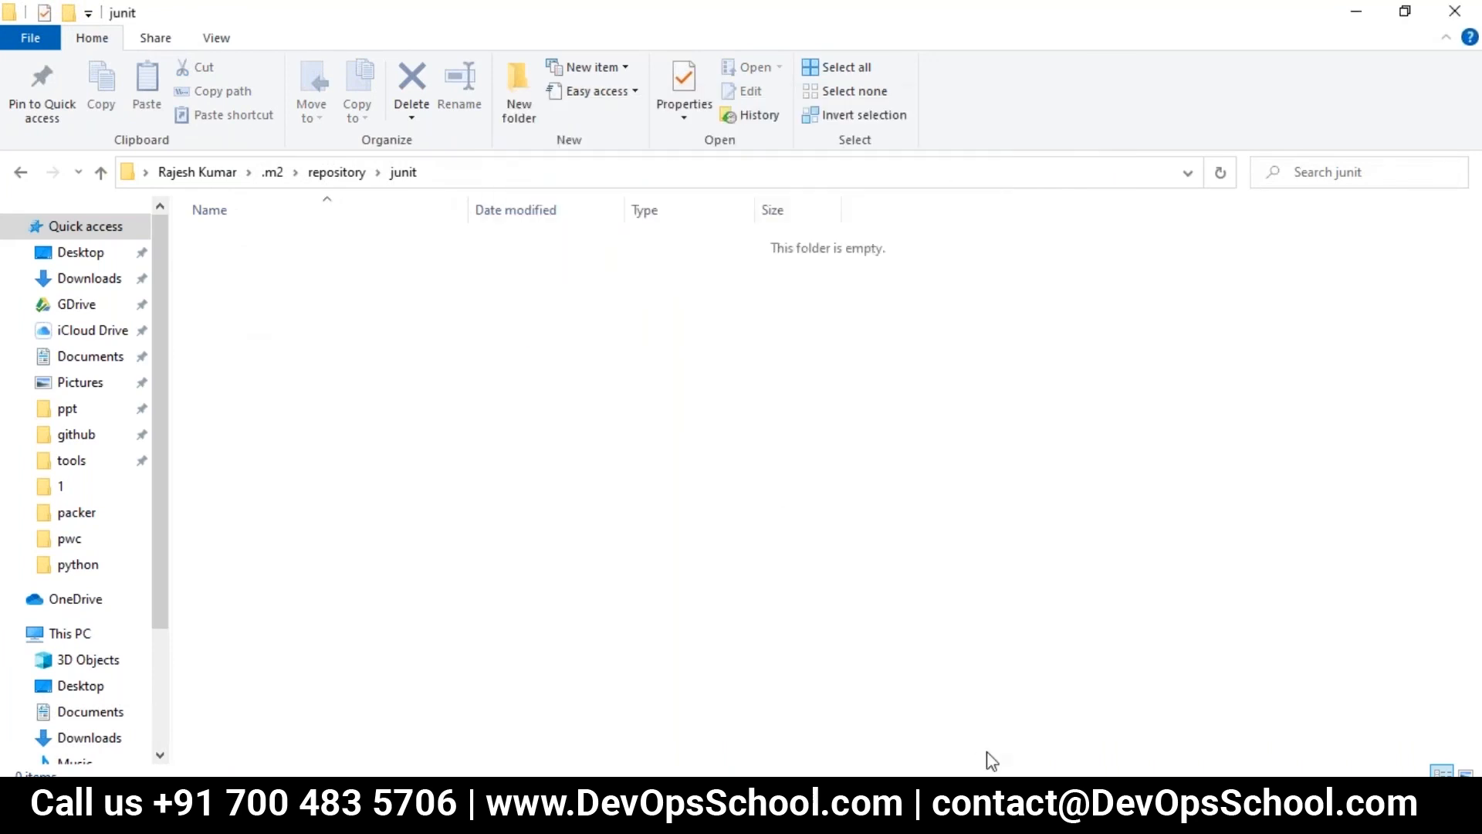
# Add the explanation "Why ? Maven would download from art." below the Step 3 heading in the notes.
pyautogui.hotkey('alt', 'Tab')
pyautogui.scroll(-4, 316, 614)
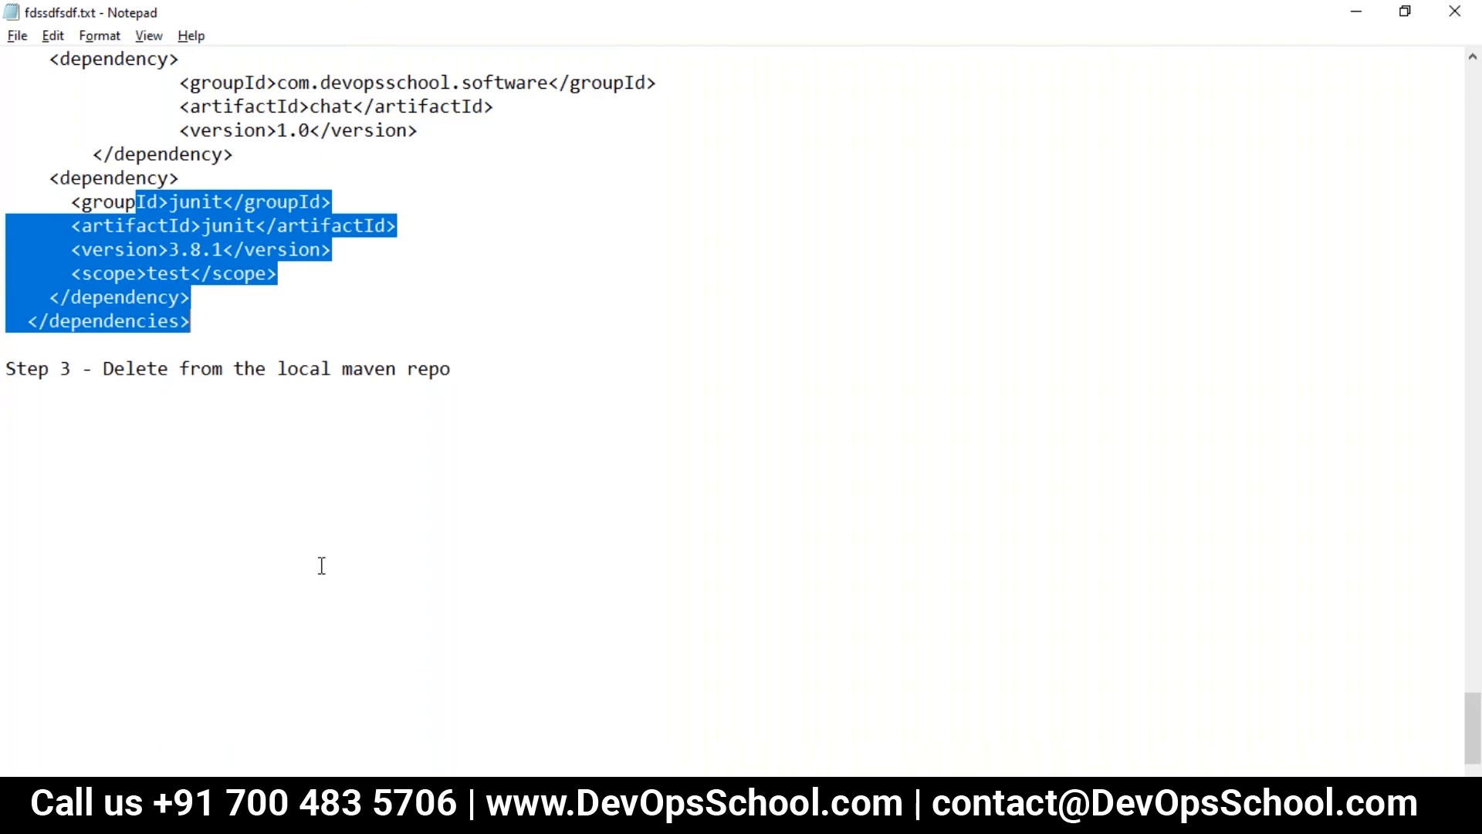
pyautogui.scroll(3, 118, 374)
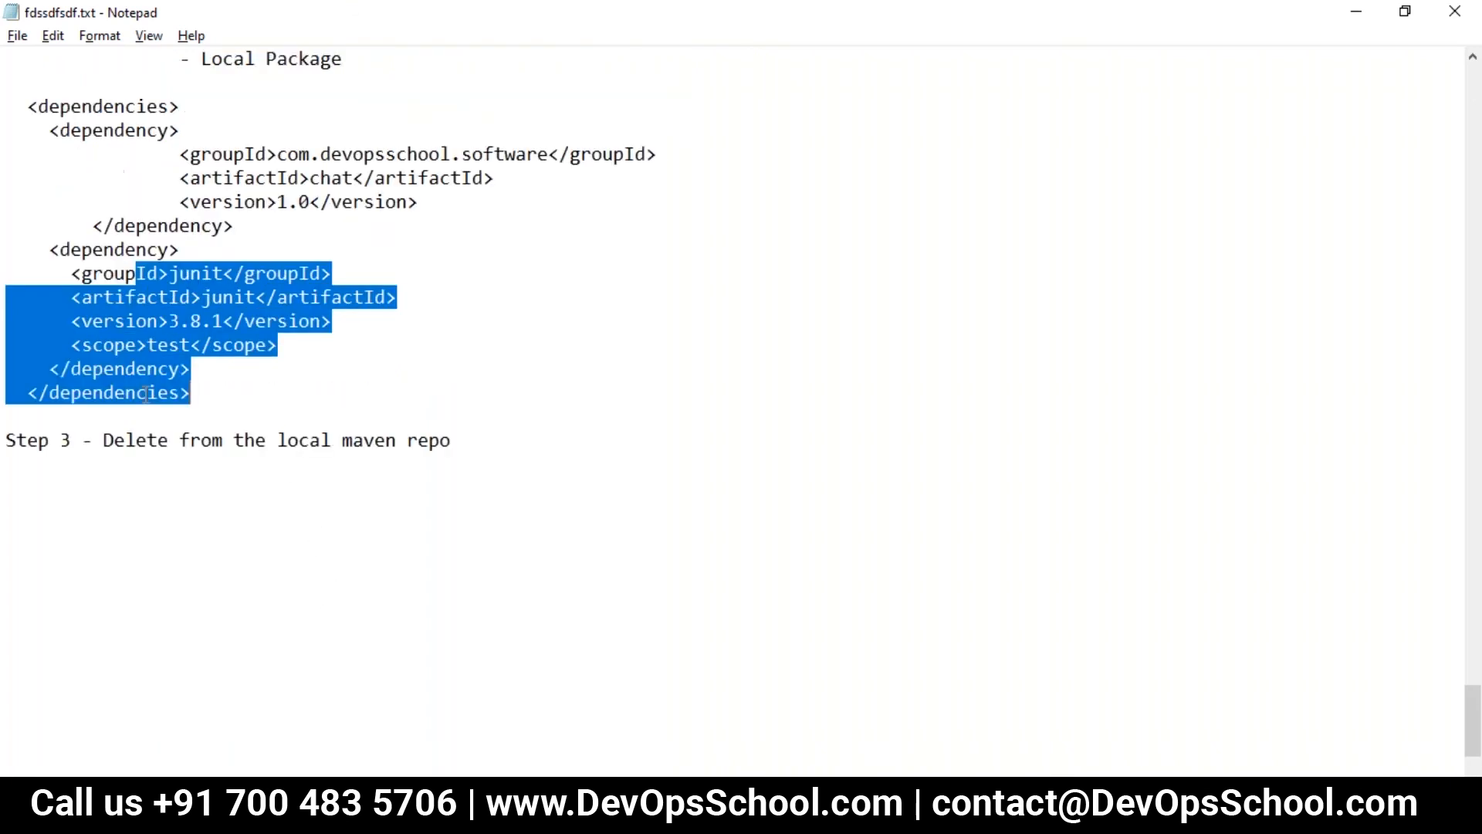
pyautogui.scroll(-1, 341, 566)
pyautogui.click(92, 513)
pyautogui.click(104, 545)
pyautogui.write('Why')
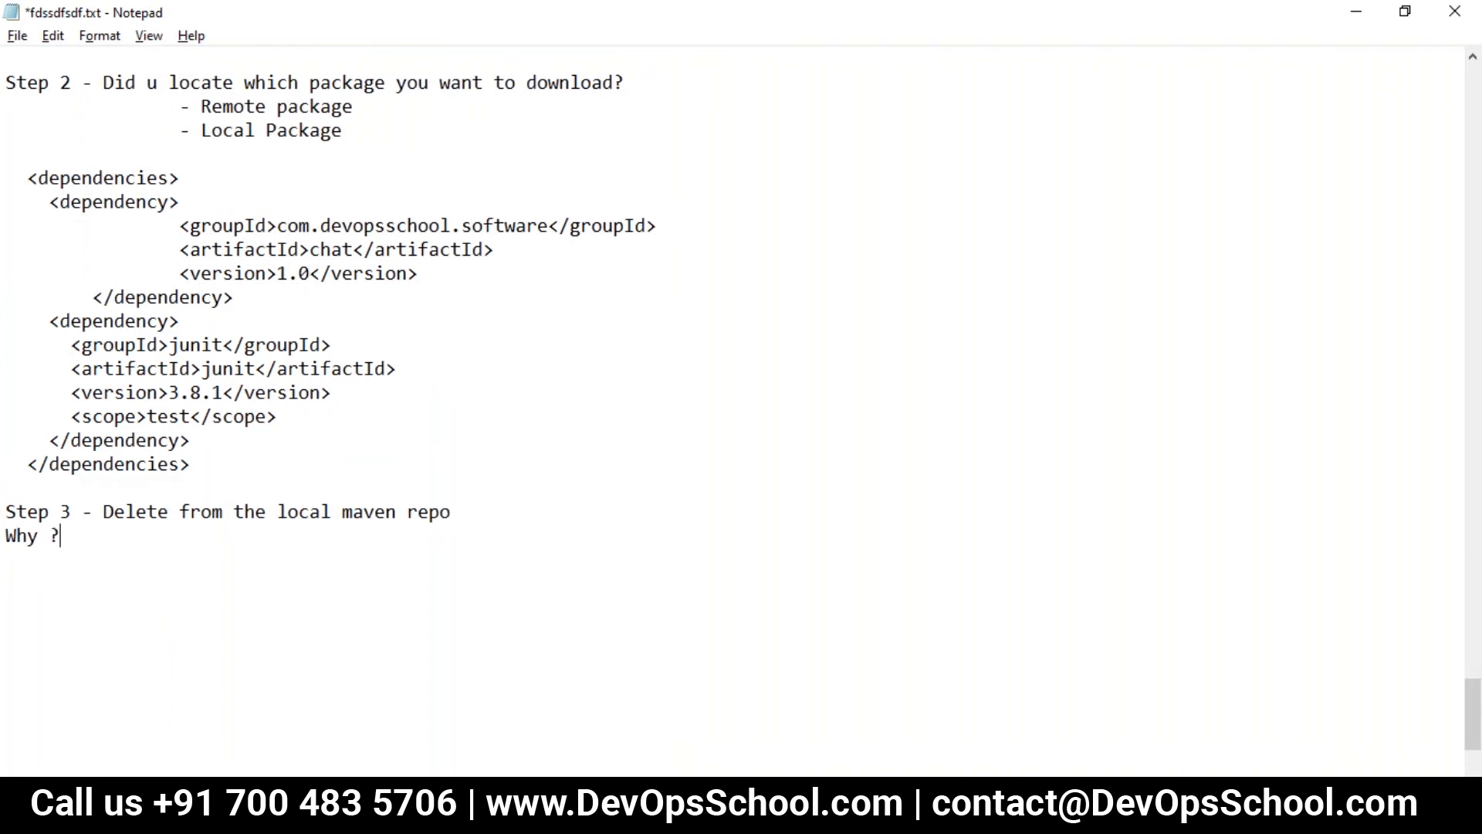
pyautogui.write(' ? It would')
pyautogui.press('BackSpace')
pyautogui.press('BackSpace')
pyautogui.press('BackSpace')
pyautogui.press('BackSpace')
pyautogui.press('BackSpace')
pyautogui.press('BackSpace')
pyautogui.press('BackSpace')
pyautogui.press('BackSpace')
pyautogui.write('Maven wopu')
pyautogui.press('BackSpace')
pyautogui.press('BackSpace')
pyautogui.write('ould')
pyautogui.press('BackSpace')
pyautogui.press('BackSpace')
pyautogui.press('BackSpace')
pyautogui.write('uld do')
pyautogui.press('BackSpace')
pyautogui.press('BackSpace')
pyautogui.write('wnload from art.   ')
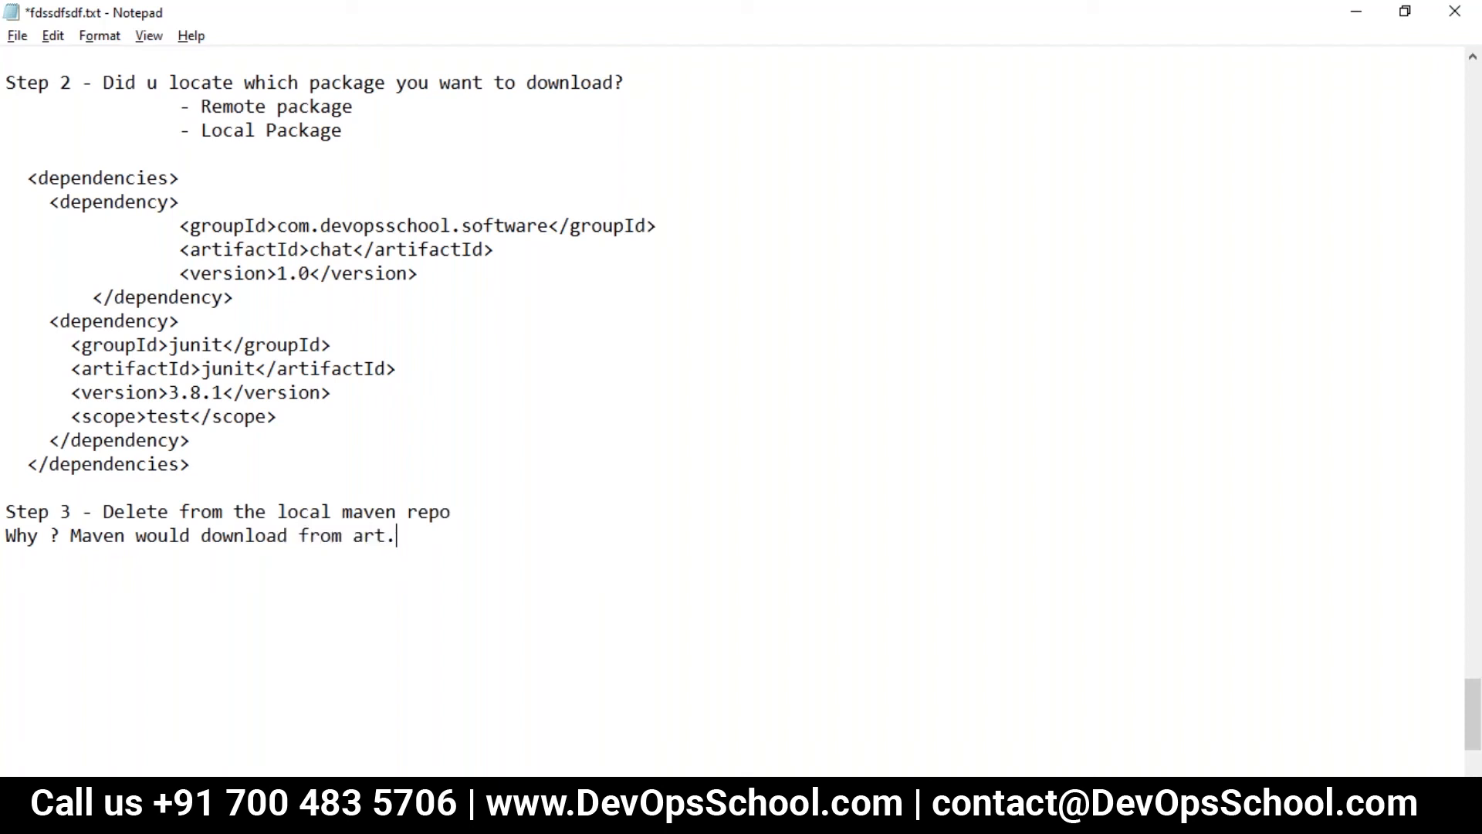
pyautogui.write('Step 4 - Mo')
# Add a Step 4 heading reusing "Modify setting.xml and add server element of Accessing a repo" from the earlier deployment notes, and save.
pyautogui.scroll(20, 160, 407)
pyautogui.scroll(11, 159, 408)
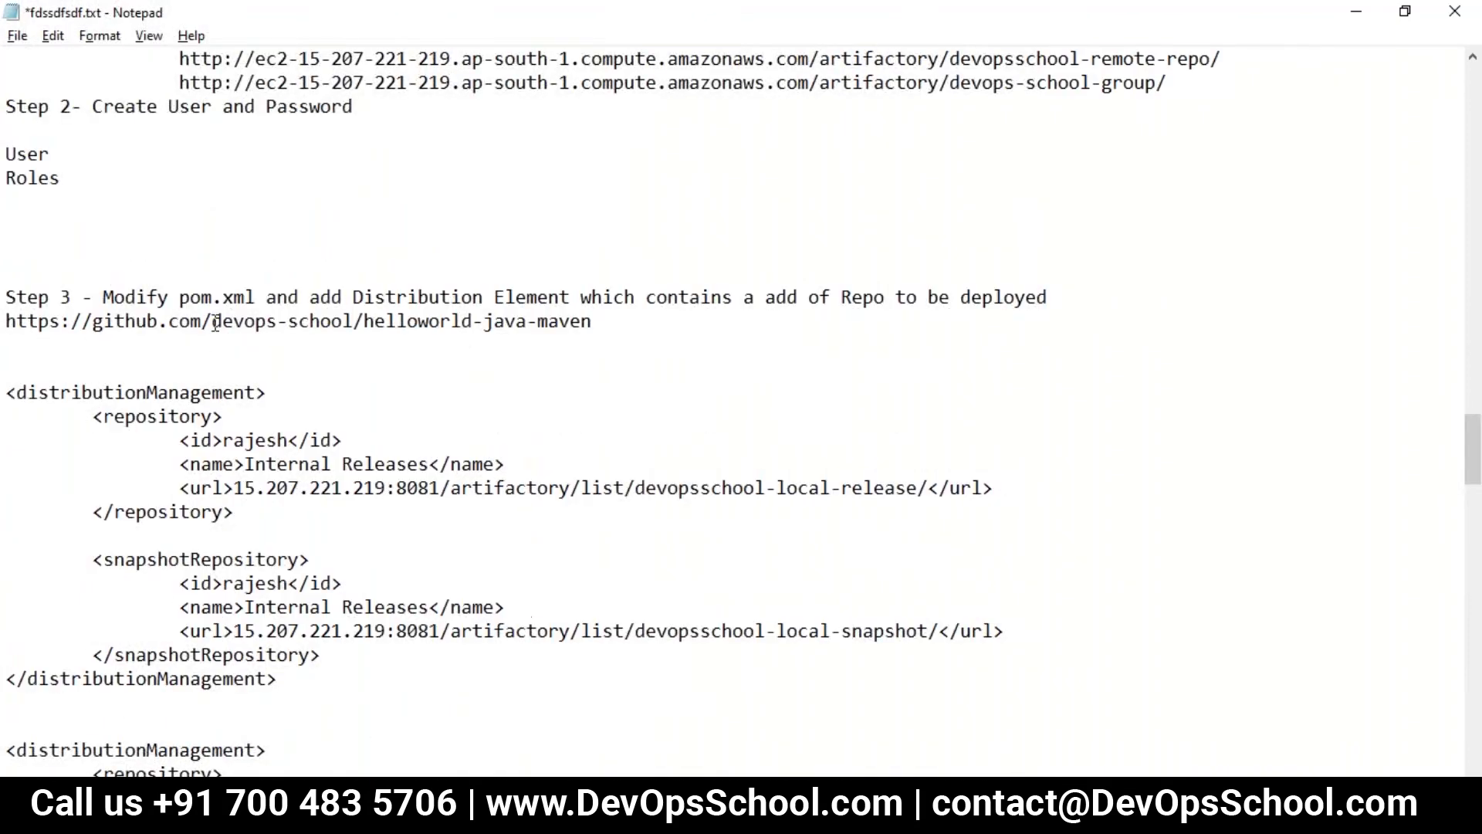
pyautogui.scroll(-11, 237, 503)
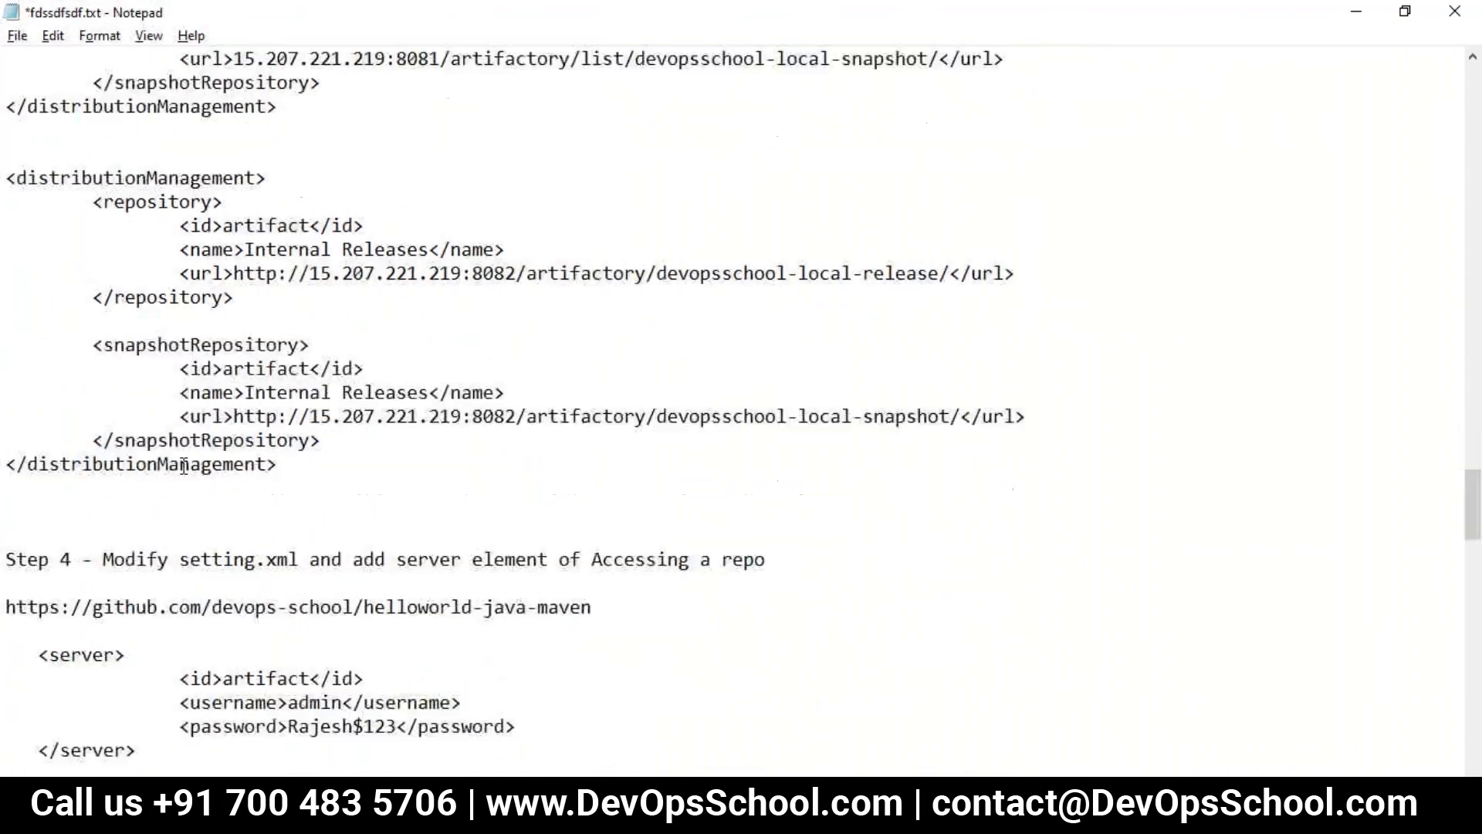
pyautogui.click(525, 457)
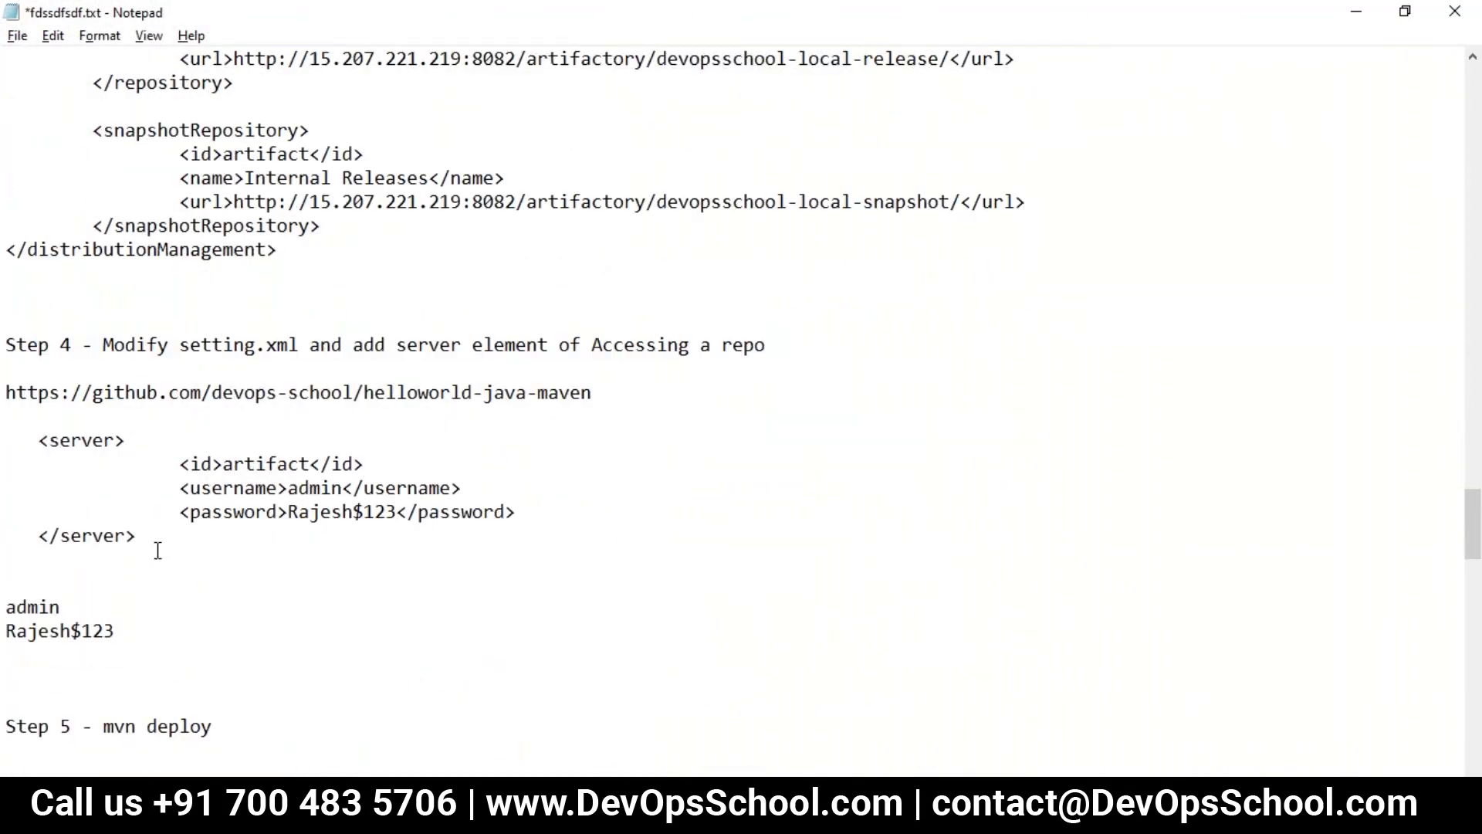
pyautogui.moveTo(105, 345); pyautogui.dragTo(493, 360)
pyautogui.hotkey('ctrl', 'c')
pyautogui.scroll(-20, 623, 554)
pyautogui.moveTo(126, 321); pyautogui.dragTo(101, 321)
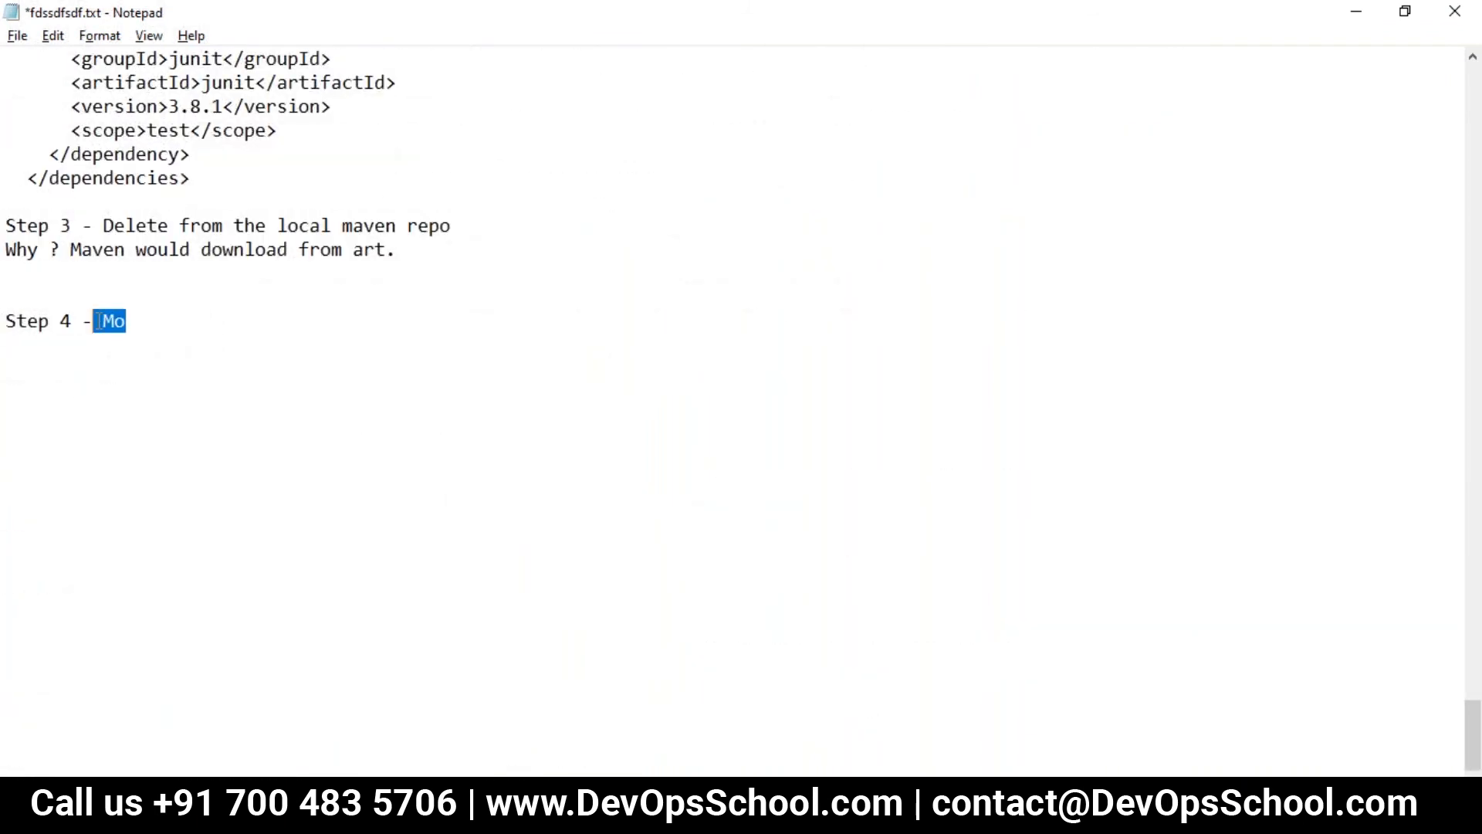
pyautogui.hotkey('ctrl', 'v')
pyautogui.click(101, 321)
pyautogui.hotkey('ctrl', 's')
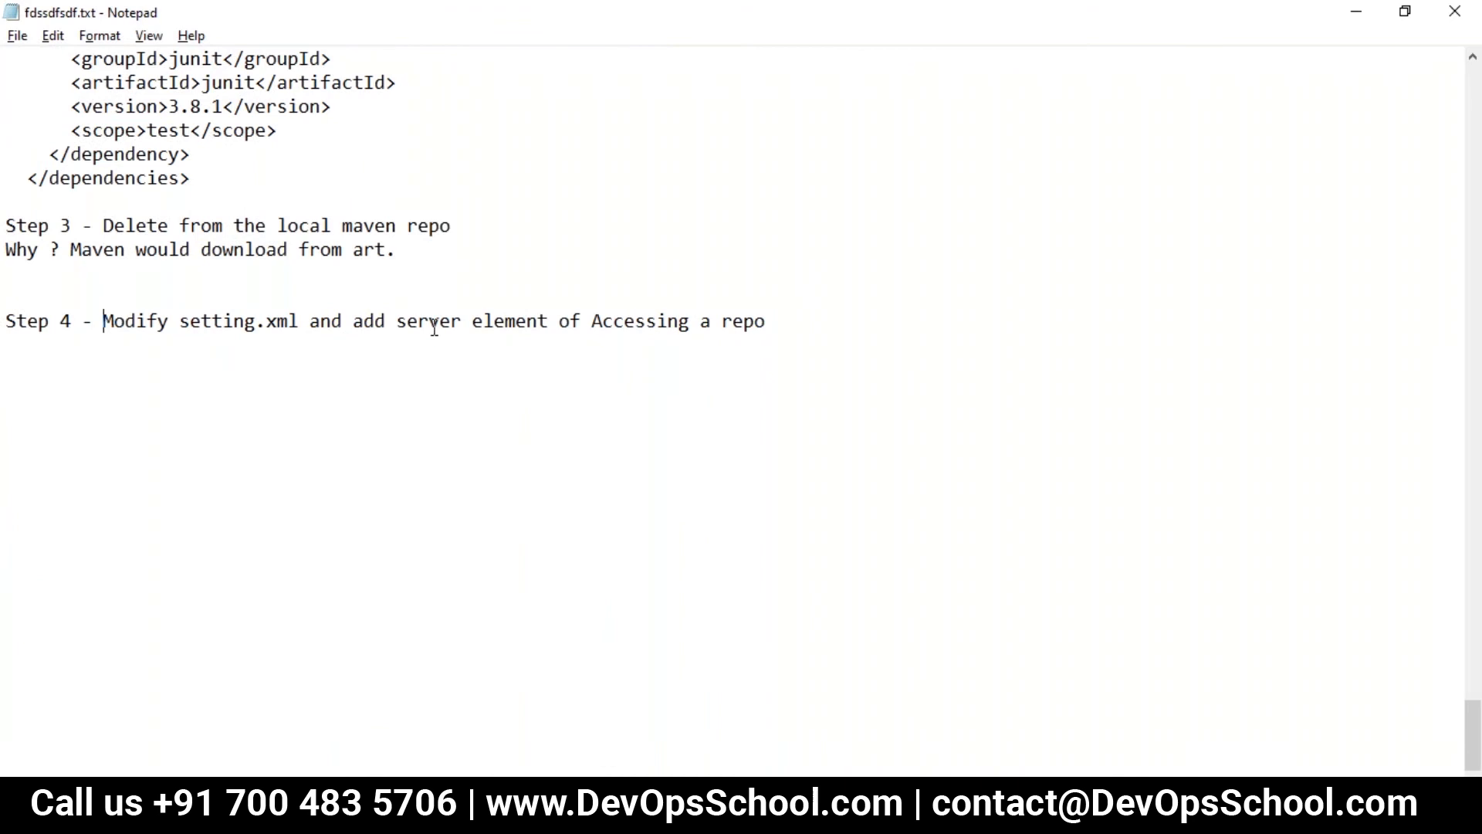
# Replace the word "server" with "mirror" in the new Step 4 heading and save the notes.
pyautogui.moveTo(396, 321); pyautogui.dragTo(6, 321)
pyautogui.doubleClick(440, 322)
pyautogui.write('mirr')
pyautogui.press('BackSpace')
pyautogui.press('BackSpace')
pyautogui.press('BackSpace')
pyautogui.write('irror')
pyautogui.hotkey('ctrl', 's')
# Replace the end of the Step 4 heading after "element" with "with GROUP repo", add blank lines below it, and save.
pyautogui.click(864, 321)
pyautogui.keyDown('shift'); pyautogui.click(554, 321); pyautogui.keyUp('shift')
pyautogui.write('w')
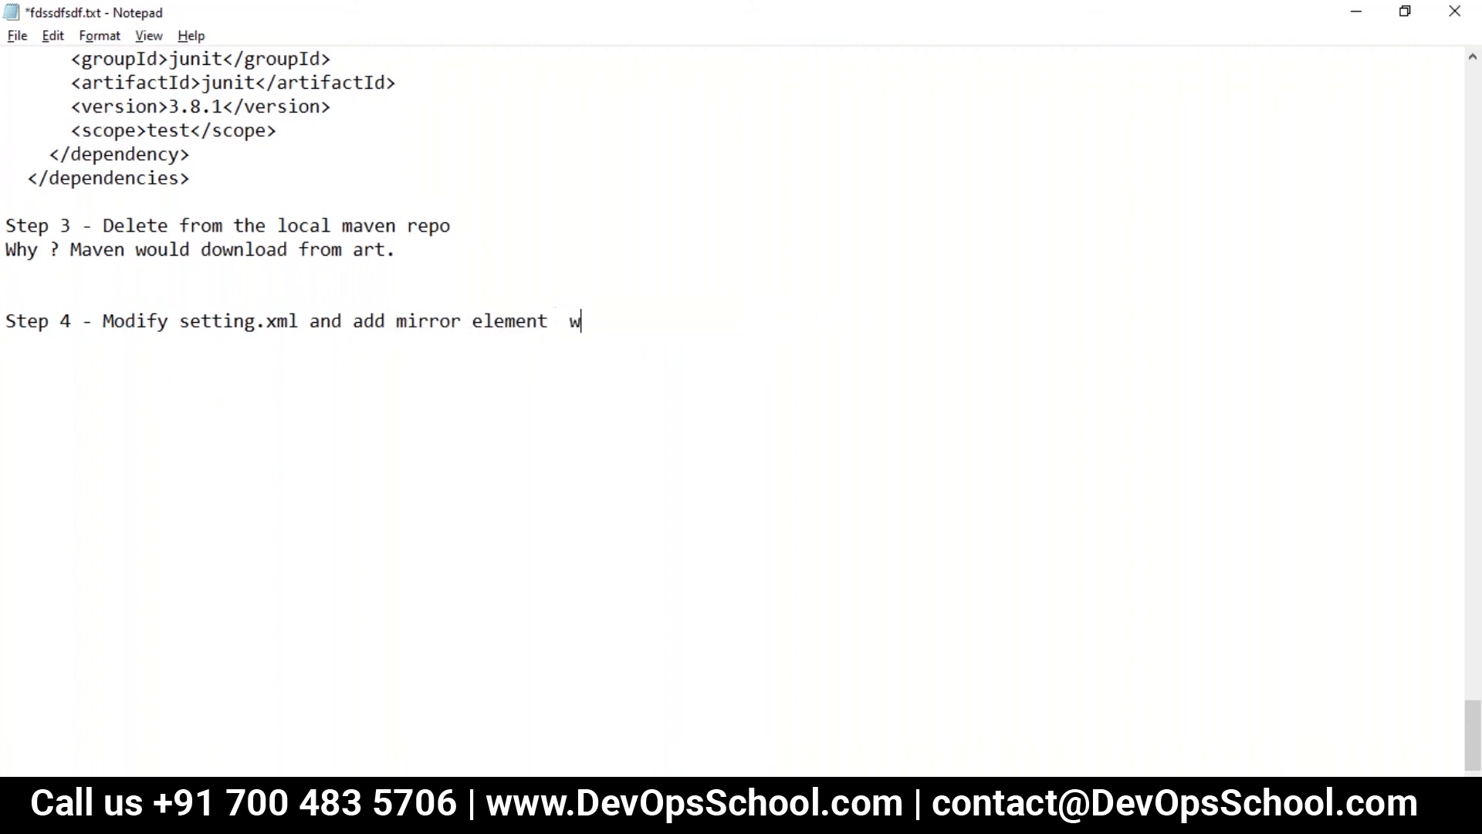
pyautogui.write('ith GROUP')
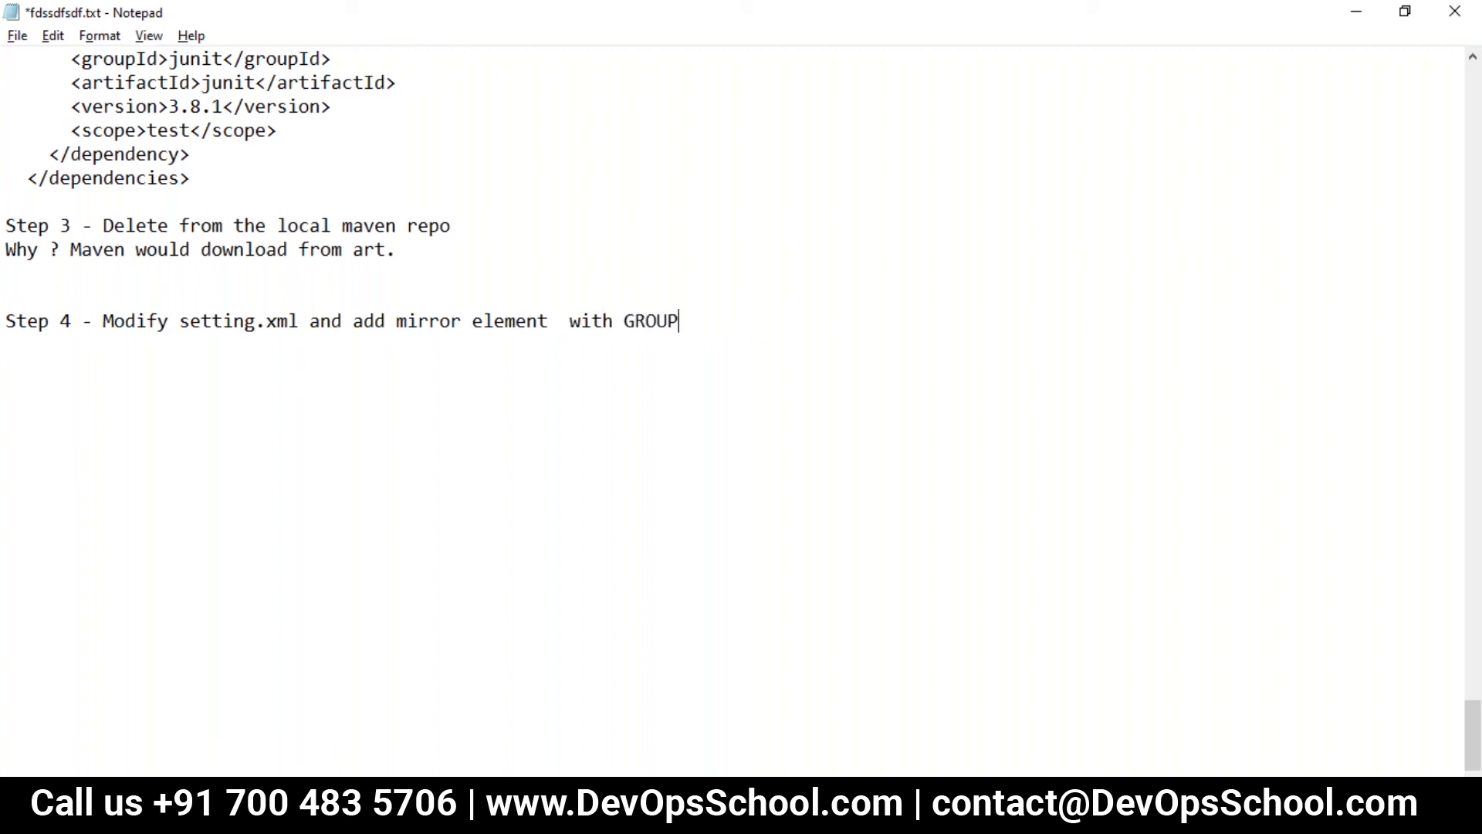
pyautogui.write(' repo')
pyautogui.hotkey('ctrl', 's')
pyautogui.press('Return')
pyautogui.press('Return')
pyautogui.press('Return')
pyautogui.hotkey('ctrl', 's')
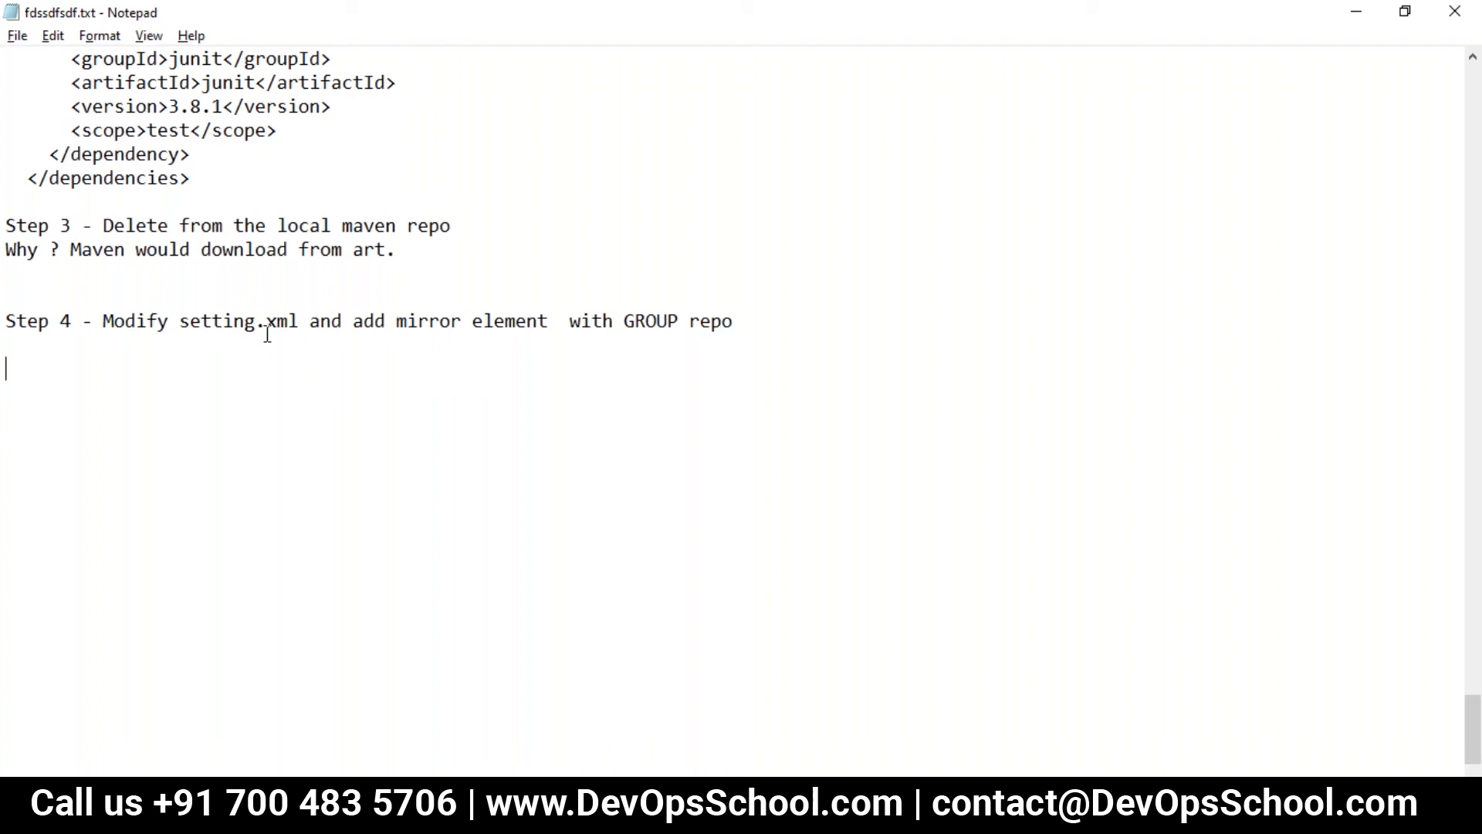
# Review the Step 4 wording, switch to Notepad++ and locate the mirrors section in Maven's conf/settings.xml.
pyautogui.doubleClick(439, 321)
pyautogui.doubleClick(512, 323)
pyautogui.click(723, 322)
pyautogui.hotkey('alt', 'Tab')
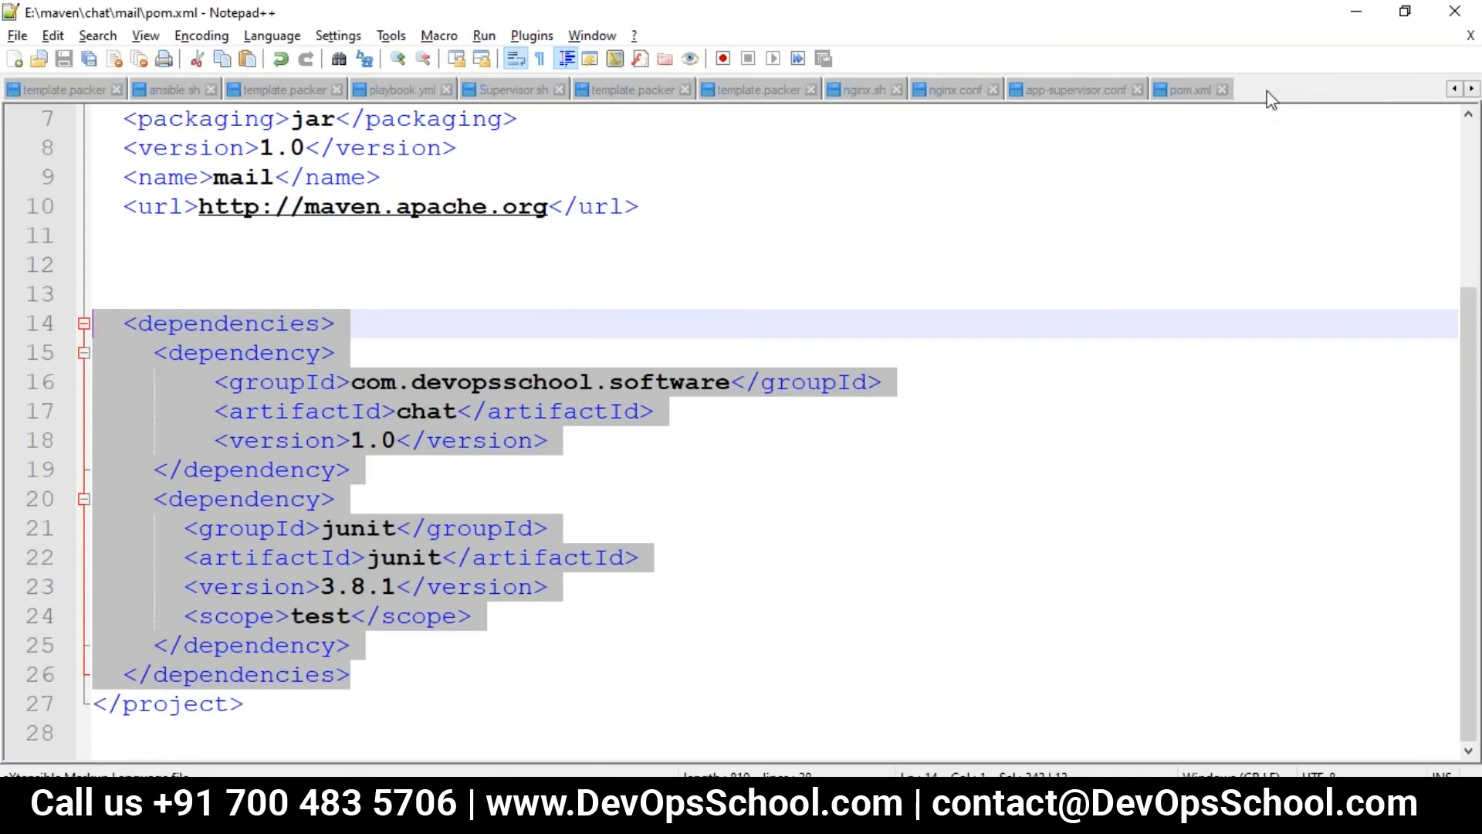
pyautogui.click(1270, 91)
pyautogui.scroll(5, 553, 404)
pyautogui.scroll(2, 553, 404)
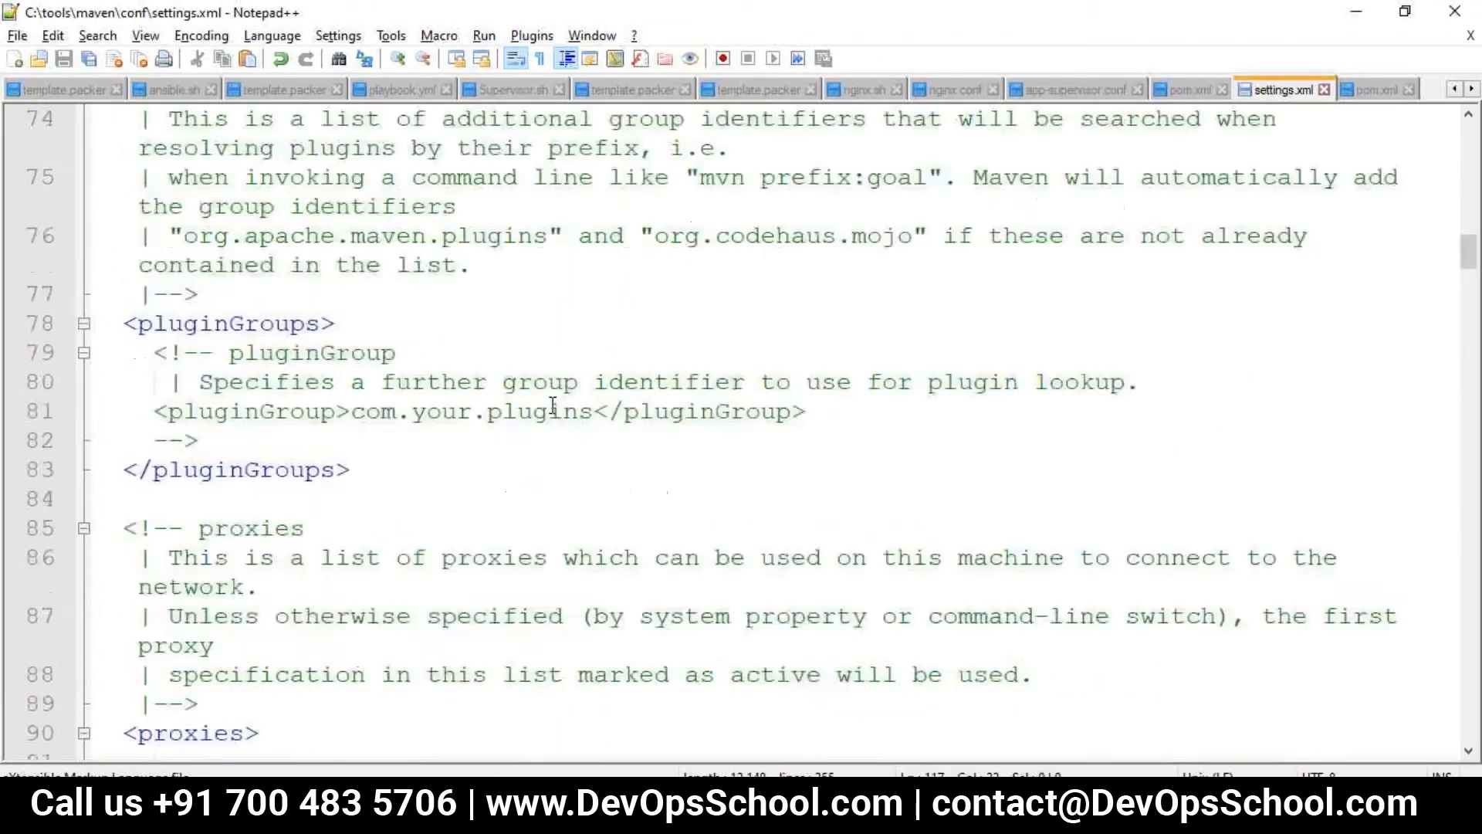
pyautogui.scroll(-20, 529, 409)
pyautogui.scroll(-12, 515, 416)
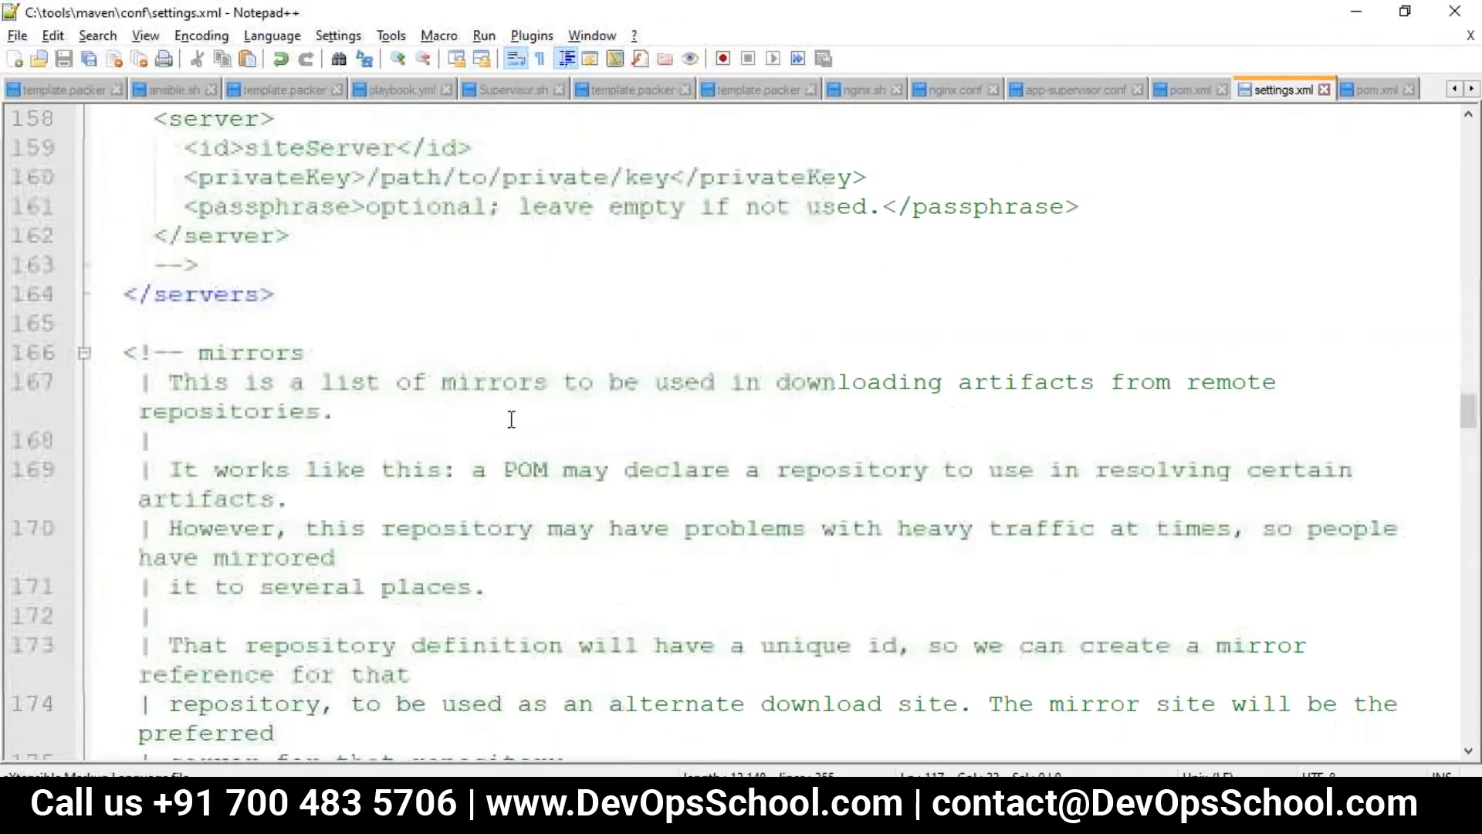
pyautogui.scroll(4, 464, 425)
pyautogui.scroll(-4, 341, 439)
pyautogui.scroll(-2, 342, 438)
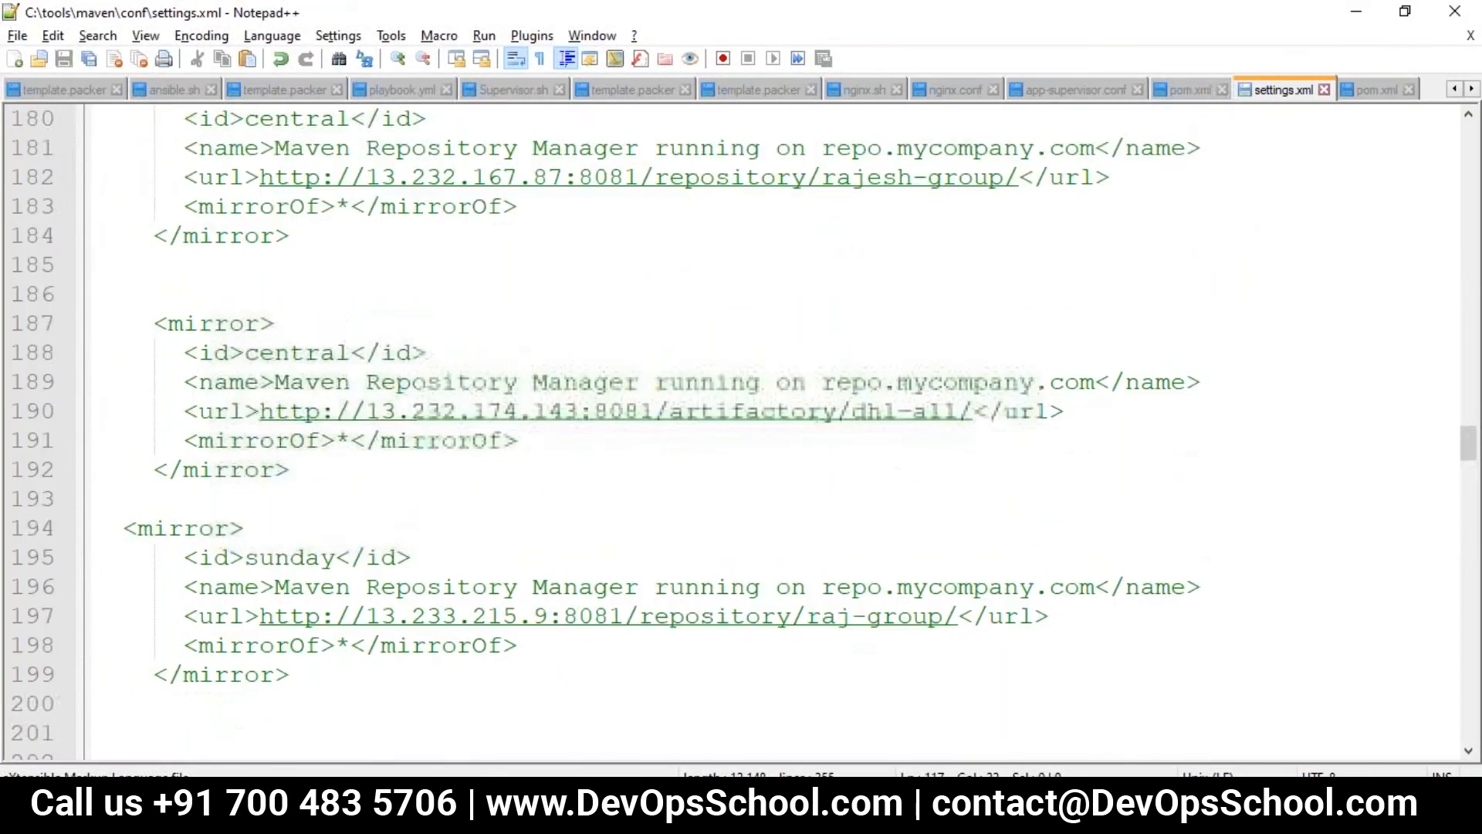
pyautogui.scroll(3, 358, 314)
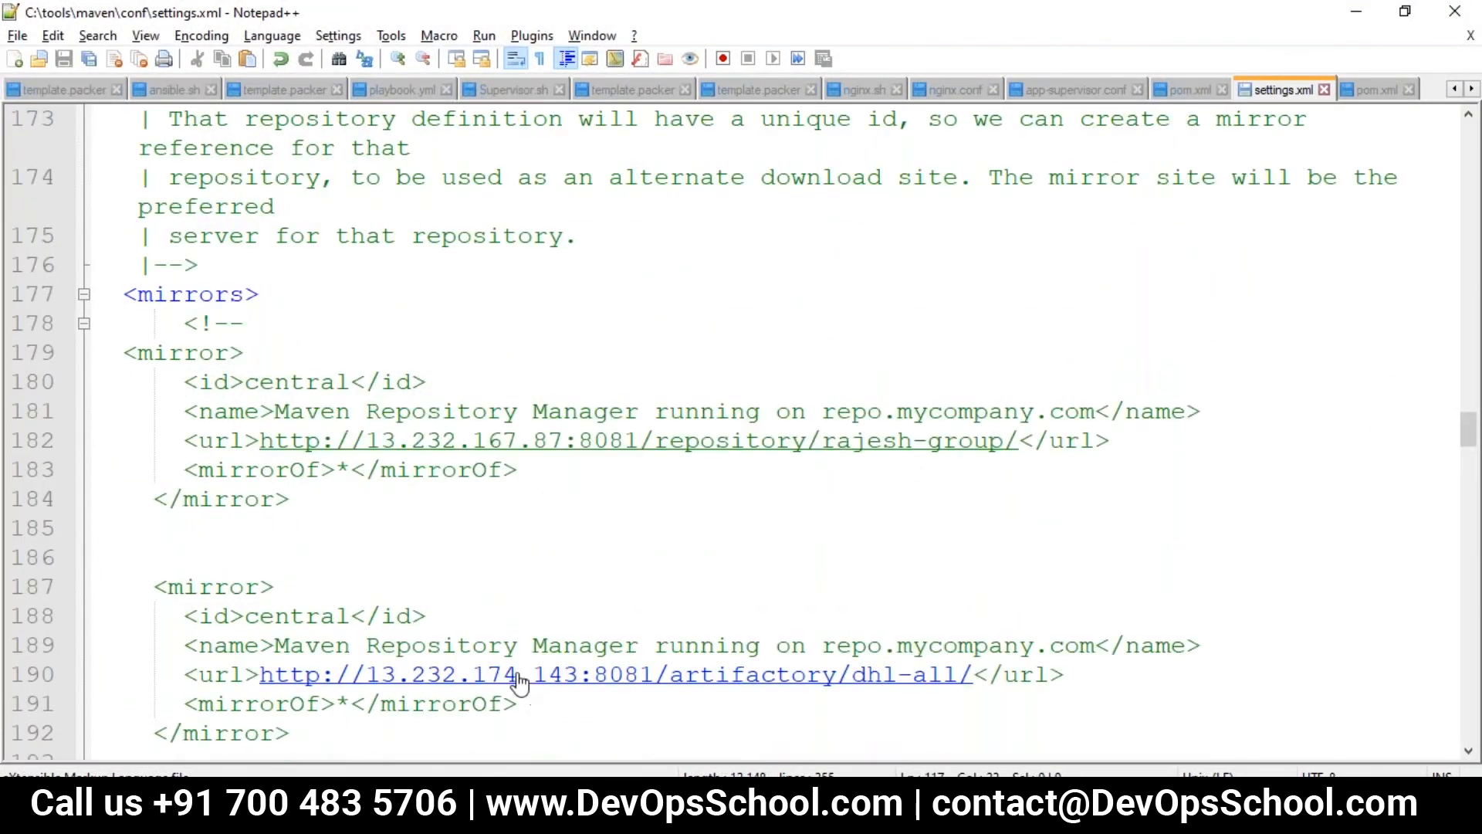
pyautogui.hotkey('alt', 'Tab')
pyautogui.hotkey('alt', 'Tab')
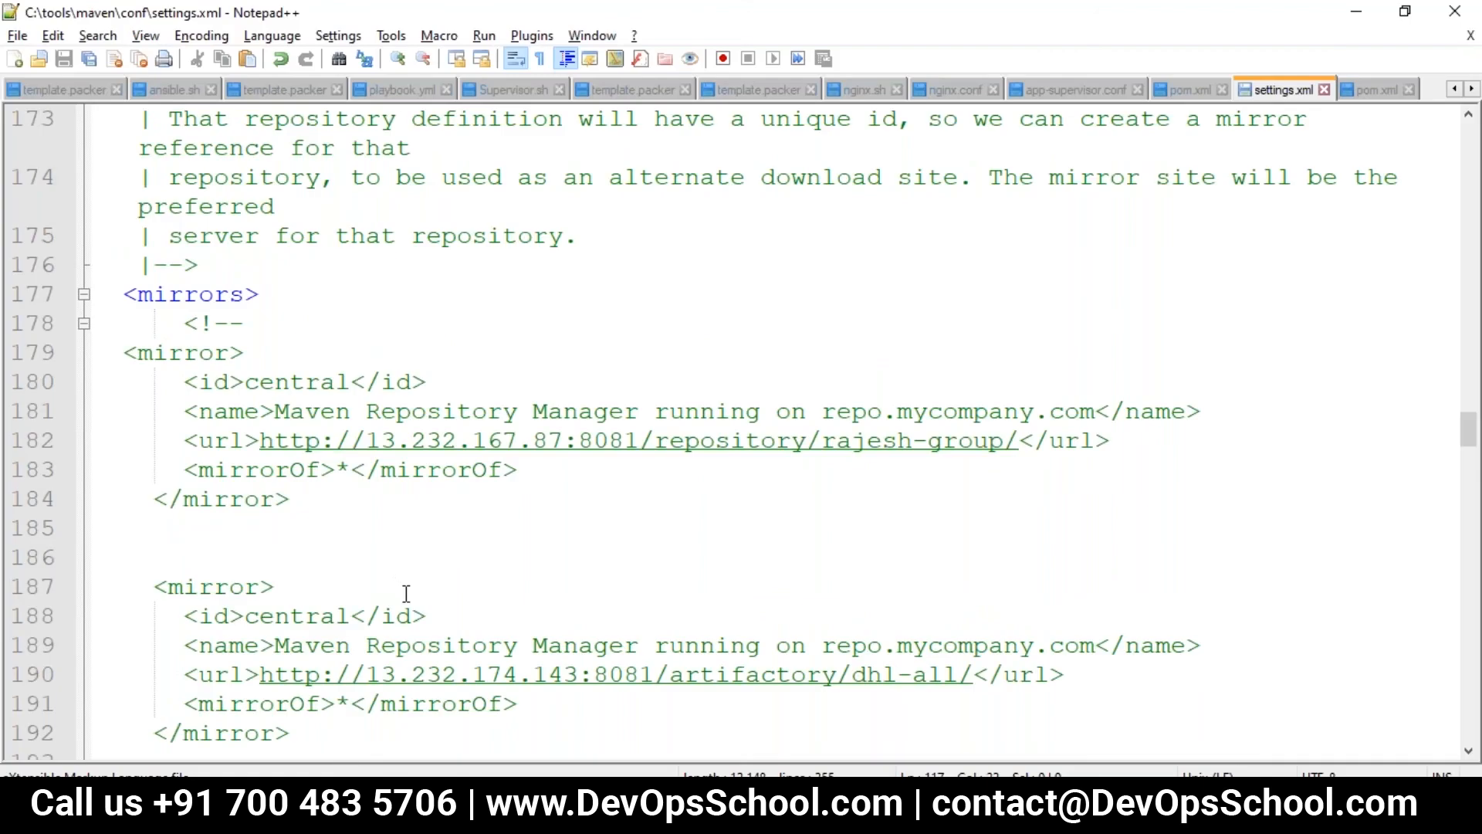
# Duplicate the first commented-out mirror block directly below the opening mirrors tag, outside the comment, with blank lines around it.
pyautogui.moveTo(293, 528); pyautogui.dragTo(94, 353)
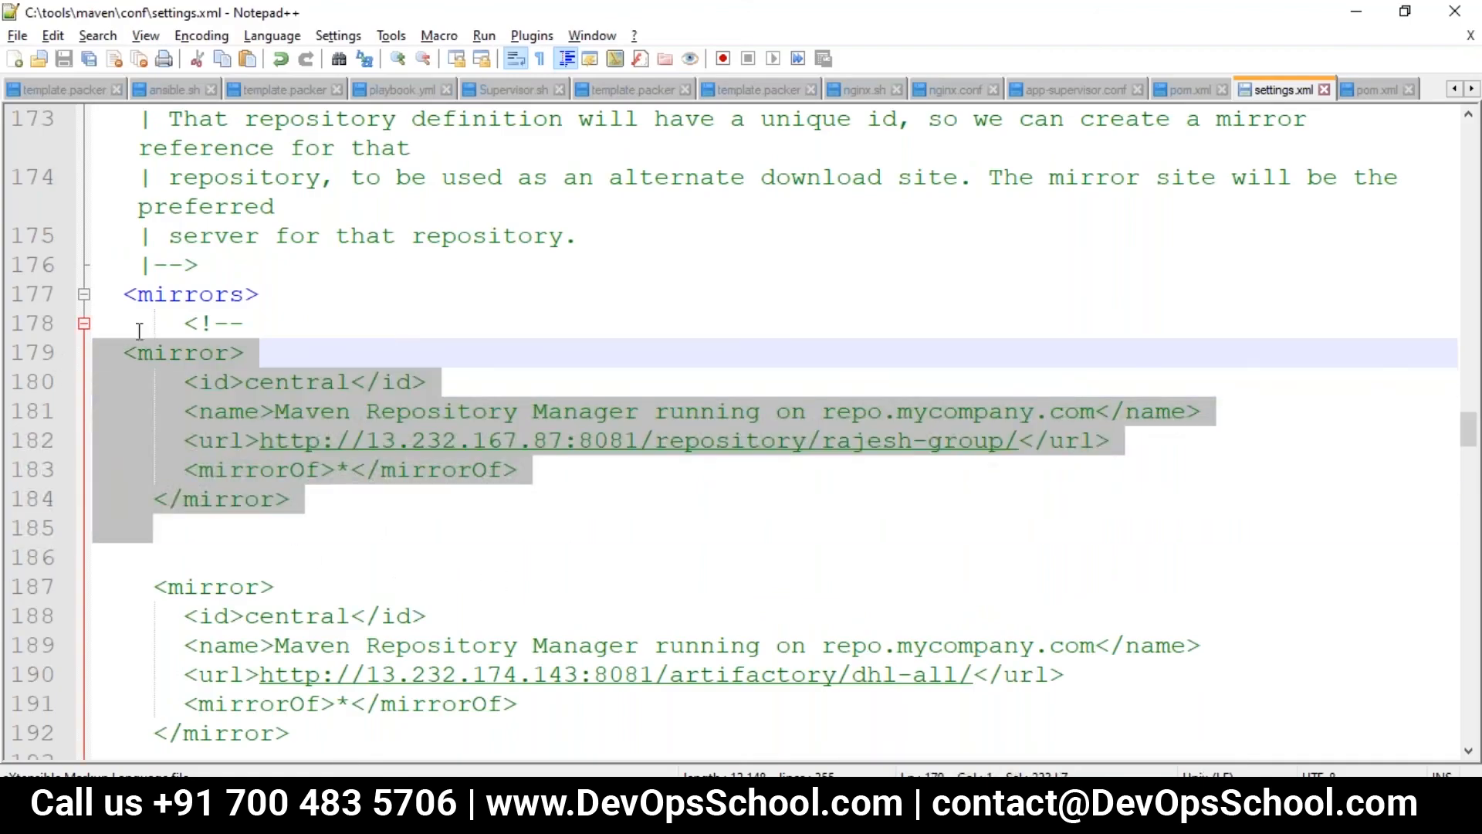
pyautogui.hotkey('ctrl', 'c')
pyautogui.click(293, 293)
pyautogui.press('Return')
pyautogui.press('Return')
pyautogui.hotkey('ctrl', 'v')
pyautogui.press('Return')
pyautogui.press('Return')
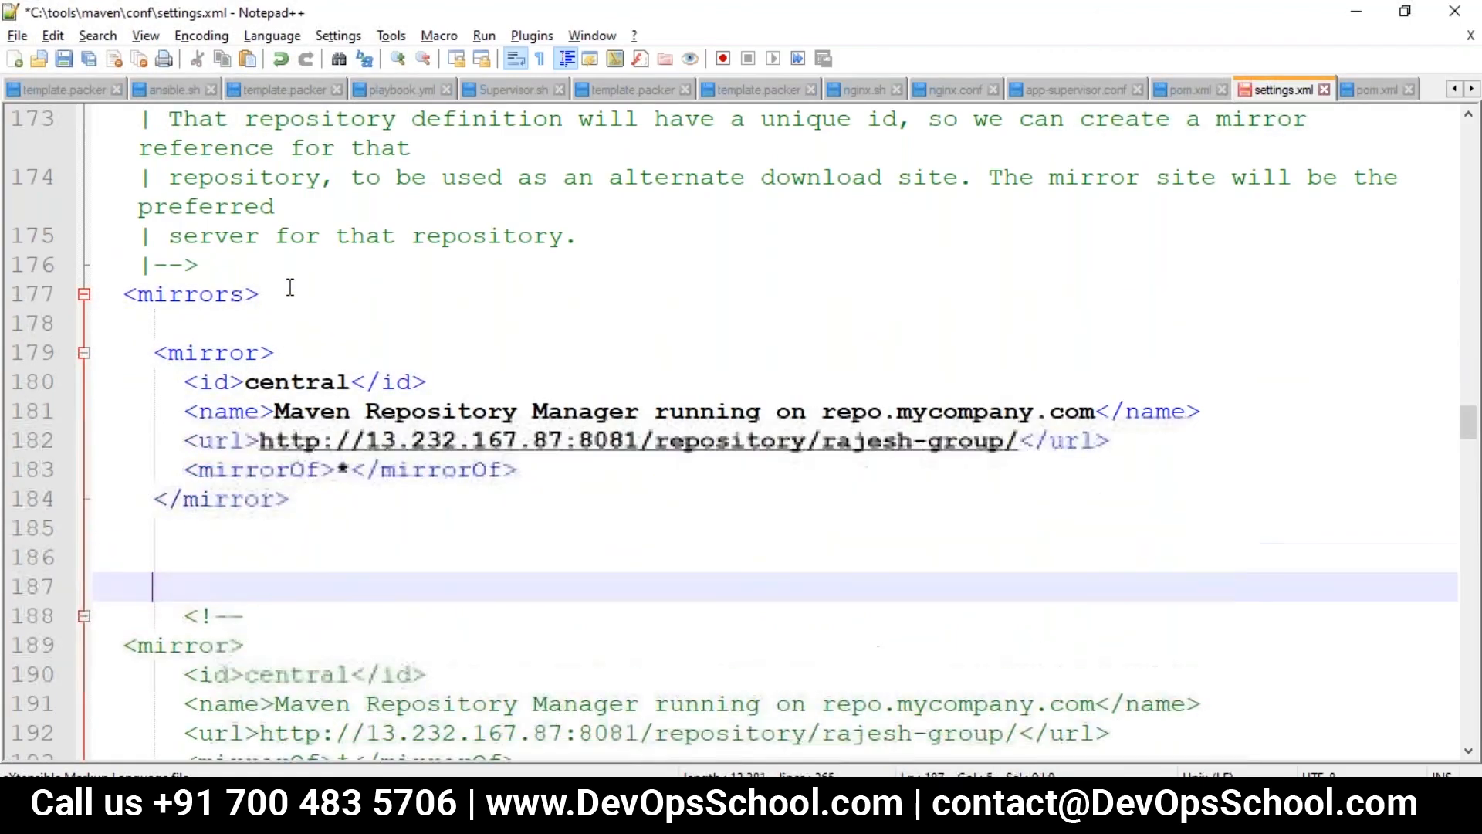
pyautogui.hotkey('alt', 'Tab')
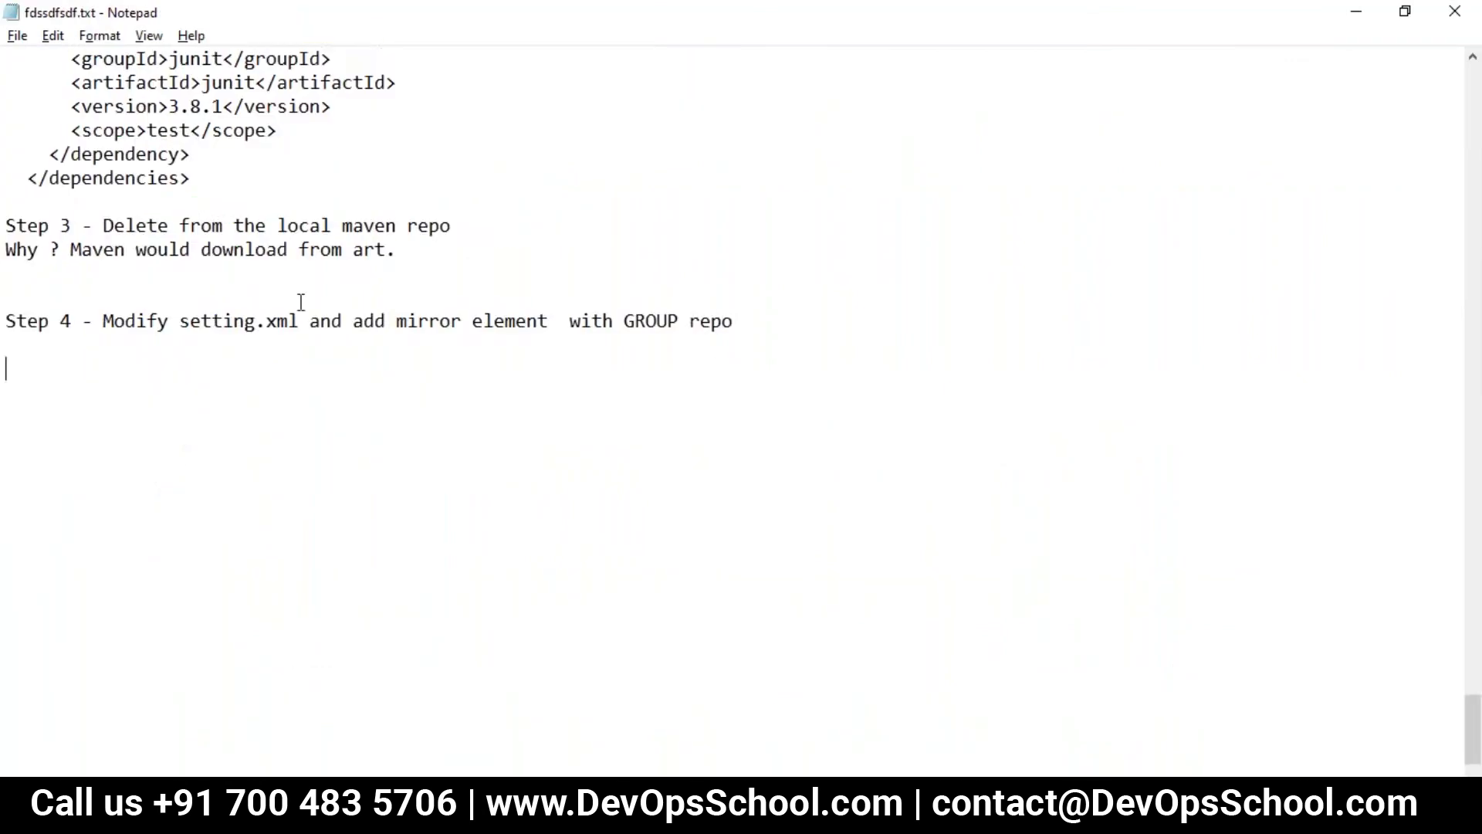
pyautogui.scroll(7, 312, 307)
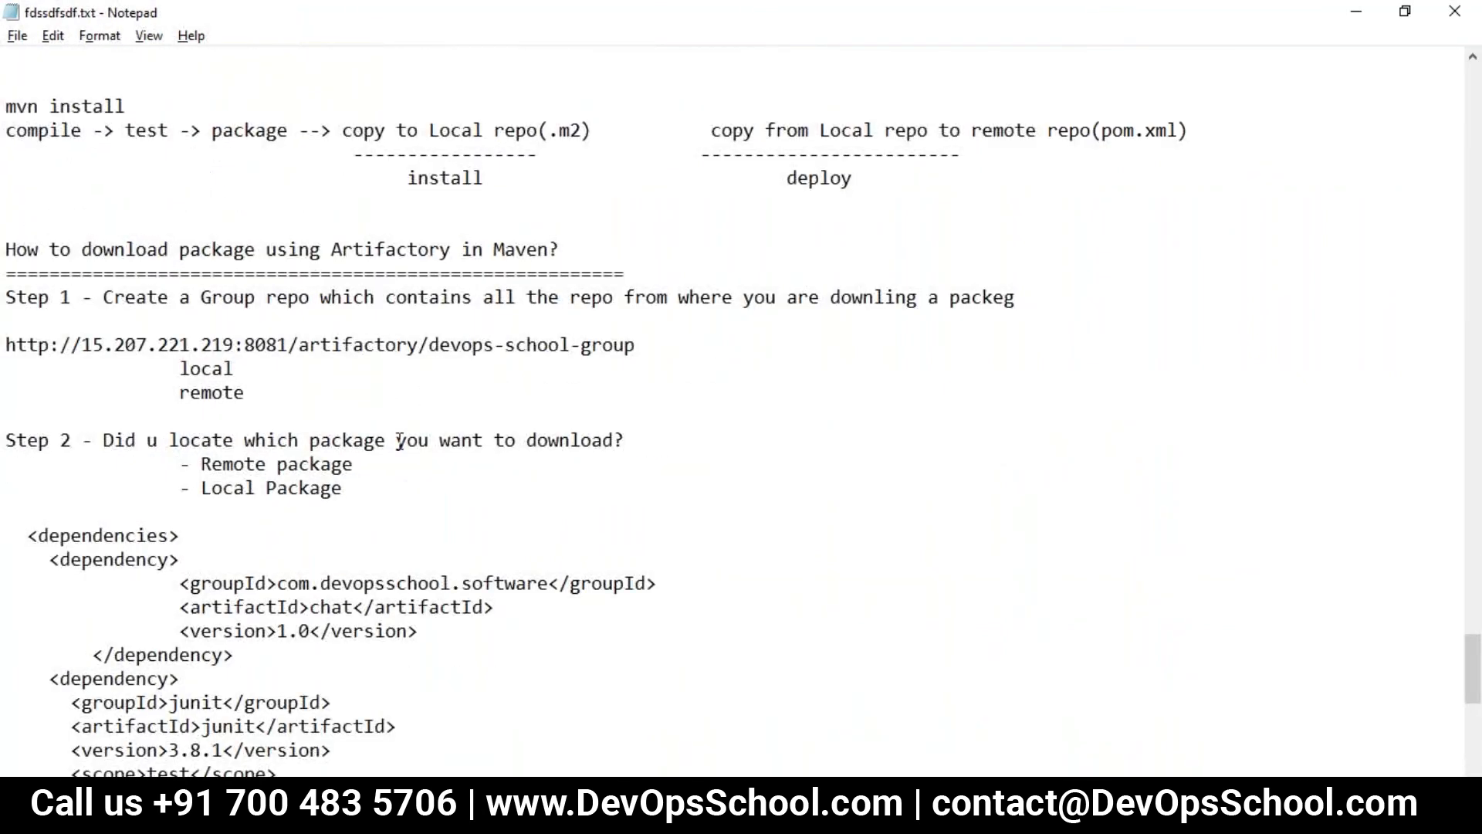
pyautogui.moveTo(634, 353); pyautogui.dragTo(5, 349)
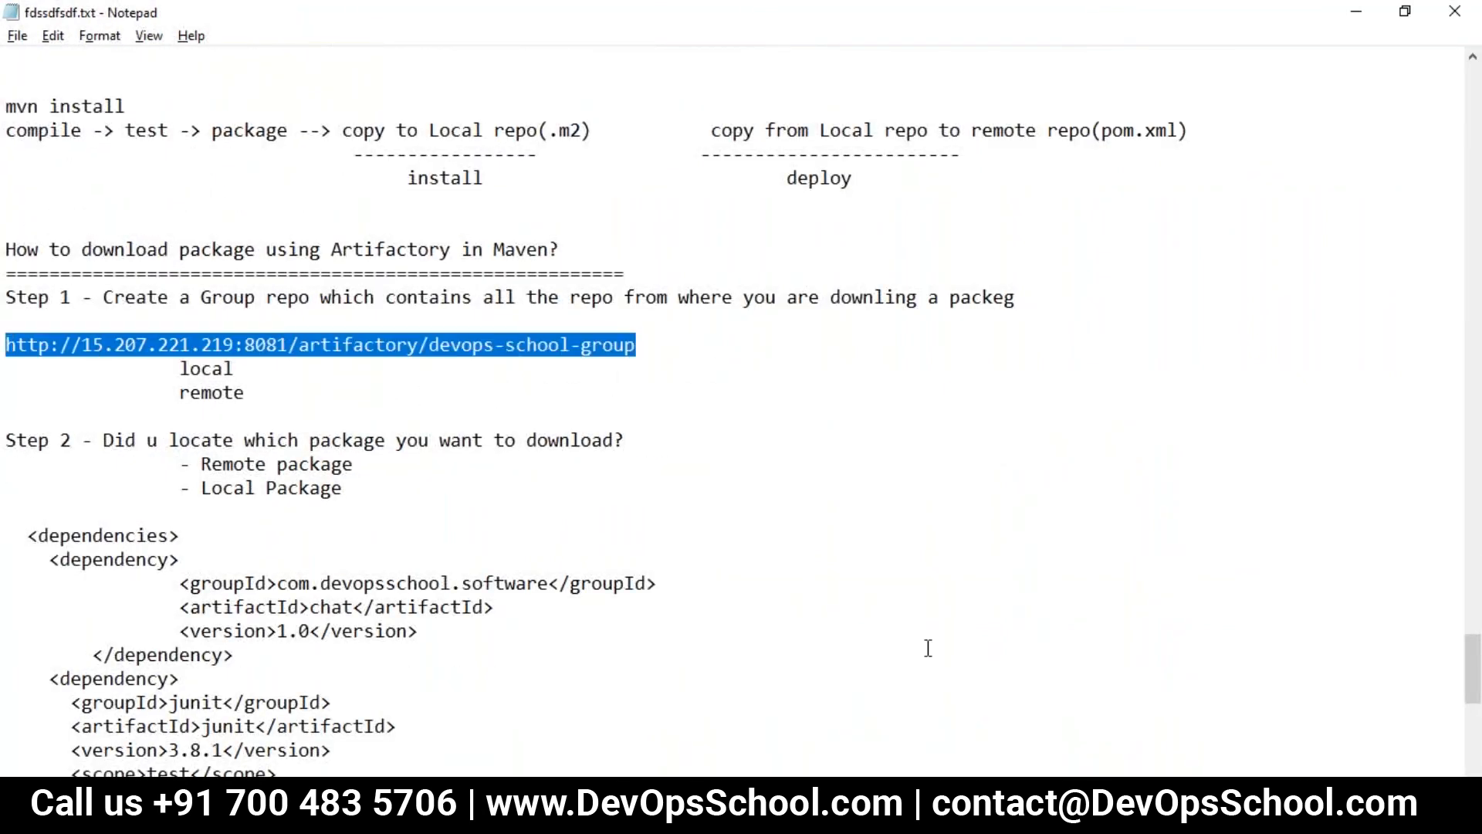
pyautogui.hotkey('alt', 'Tab')
pyautogui.moveTo(1019, 440); pyautogui.dragTo(255, 439)
pyautogui.hotkey('ctrl', 'v')
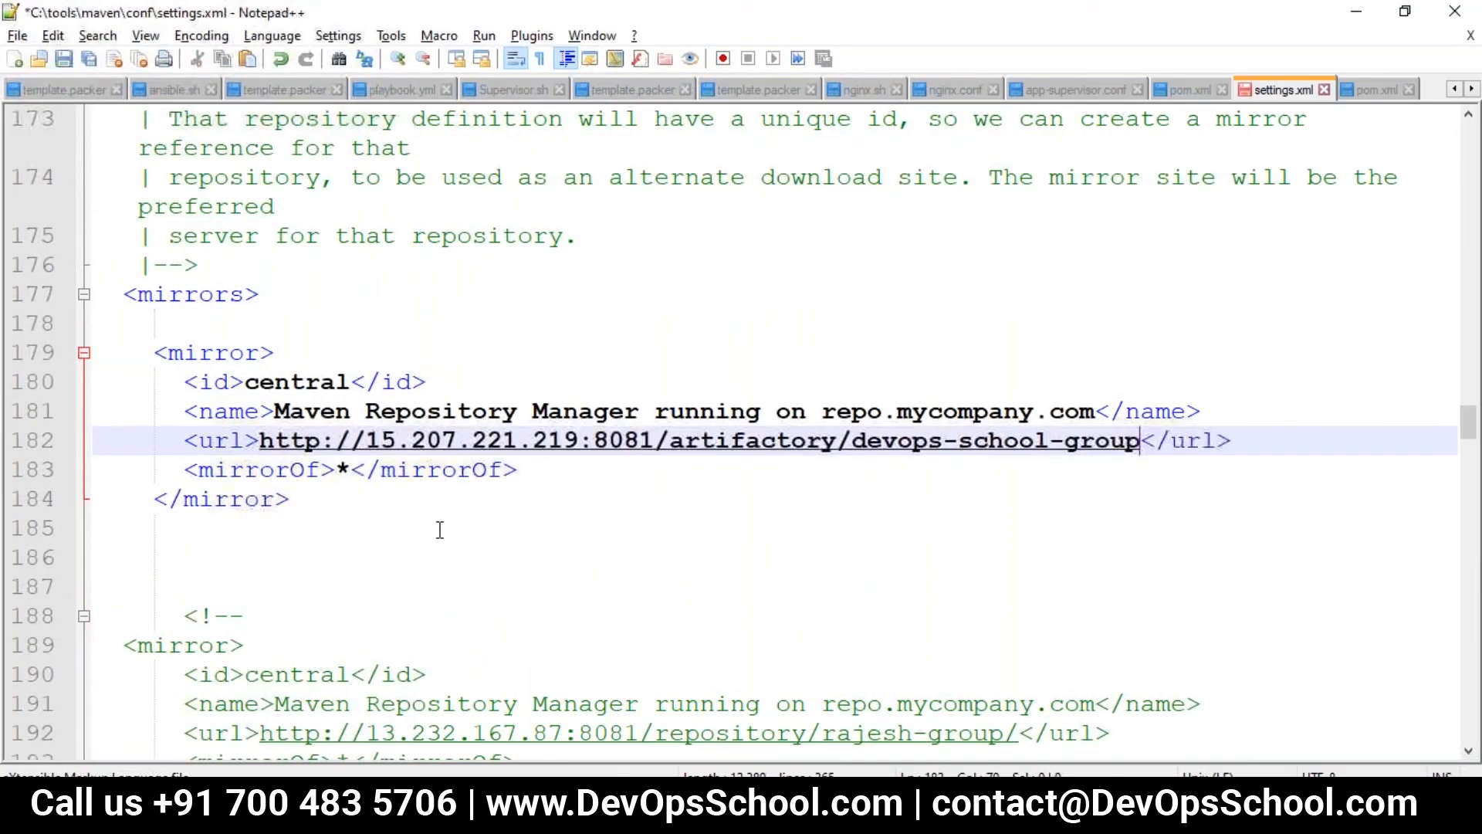
# Replace the new mirror's id "central" with the server id copied from the servers section, and save settings.xml.
pyautogui.click(286, 378)
pyautogui.doubleClick(286, 379)
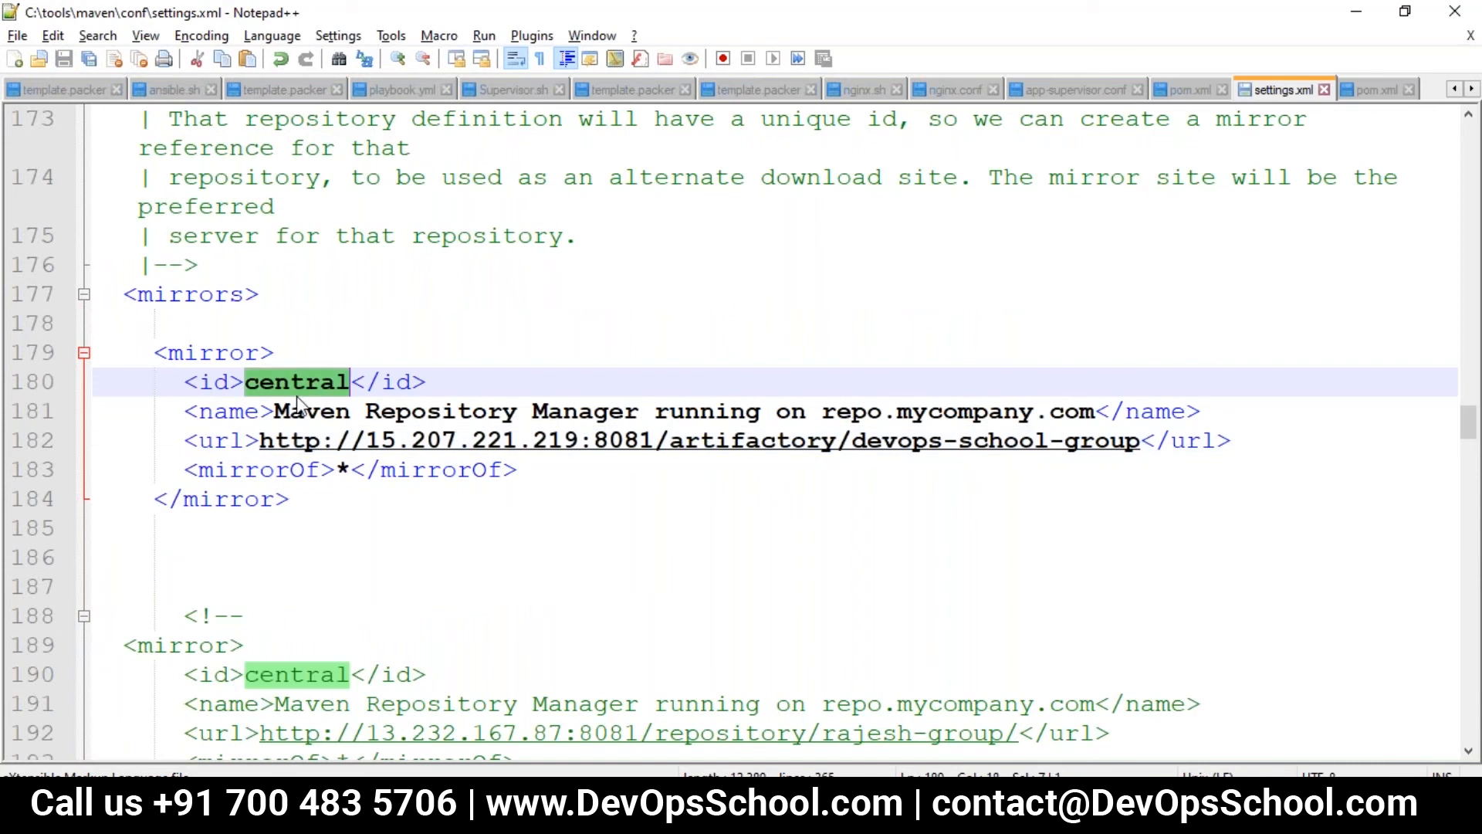
pyautogui.scroll(20, 431, 540)
pyautogui.scroll(13, 431, 531)
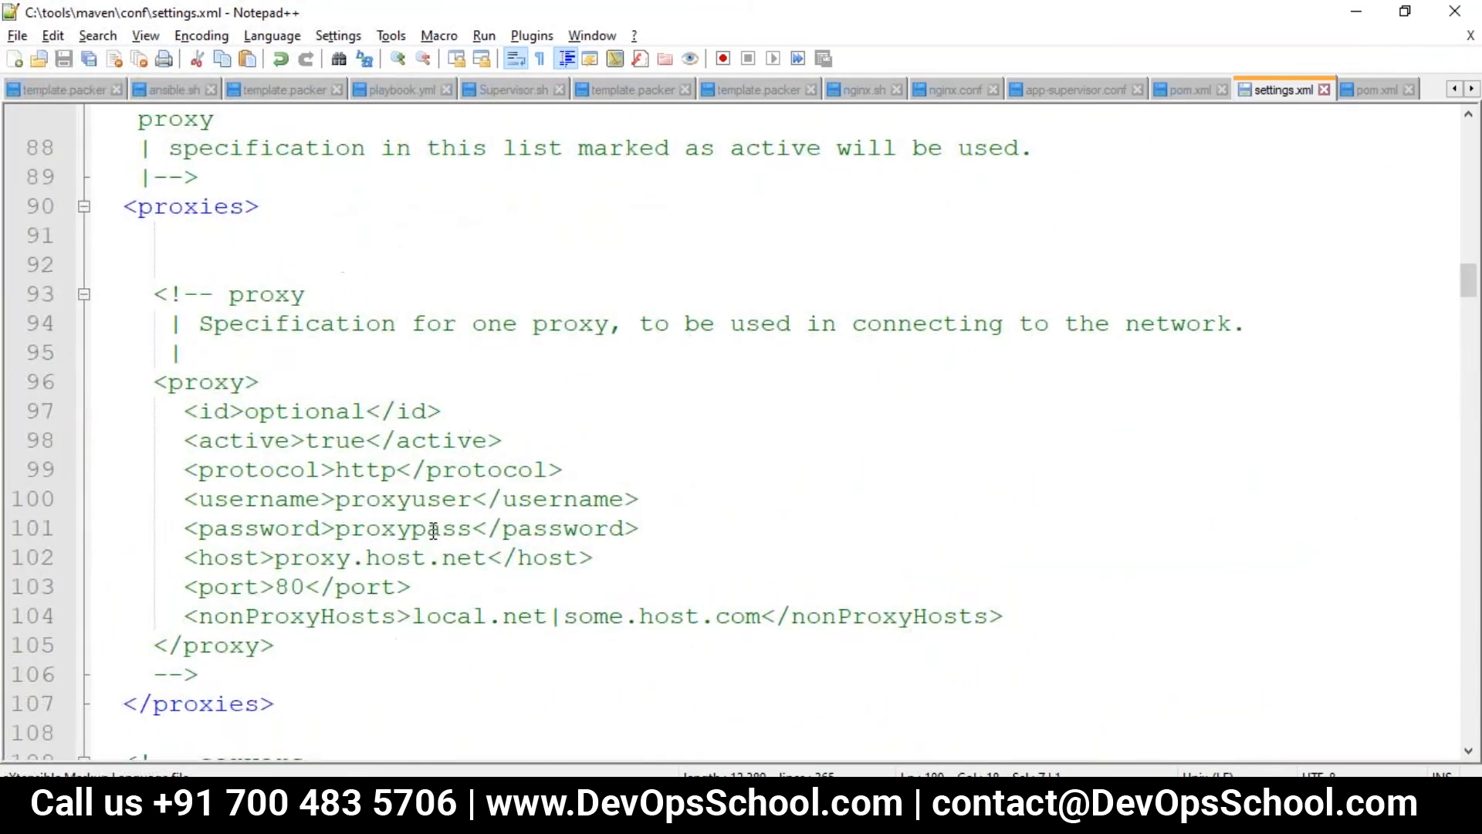
pyautogui.scroll(-11, 430, 529)
pyautogui.click(332, 585)
pyautogui.doubleClick(332, 585)
pyautogui.hotkey('ctrl', 'c')
pyautogui.scroll(-18, 409, 586)
pyautogui.scroll(-11, 424, 575)
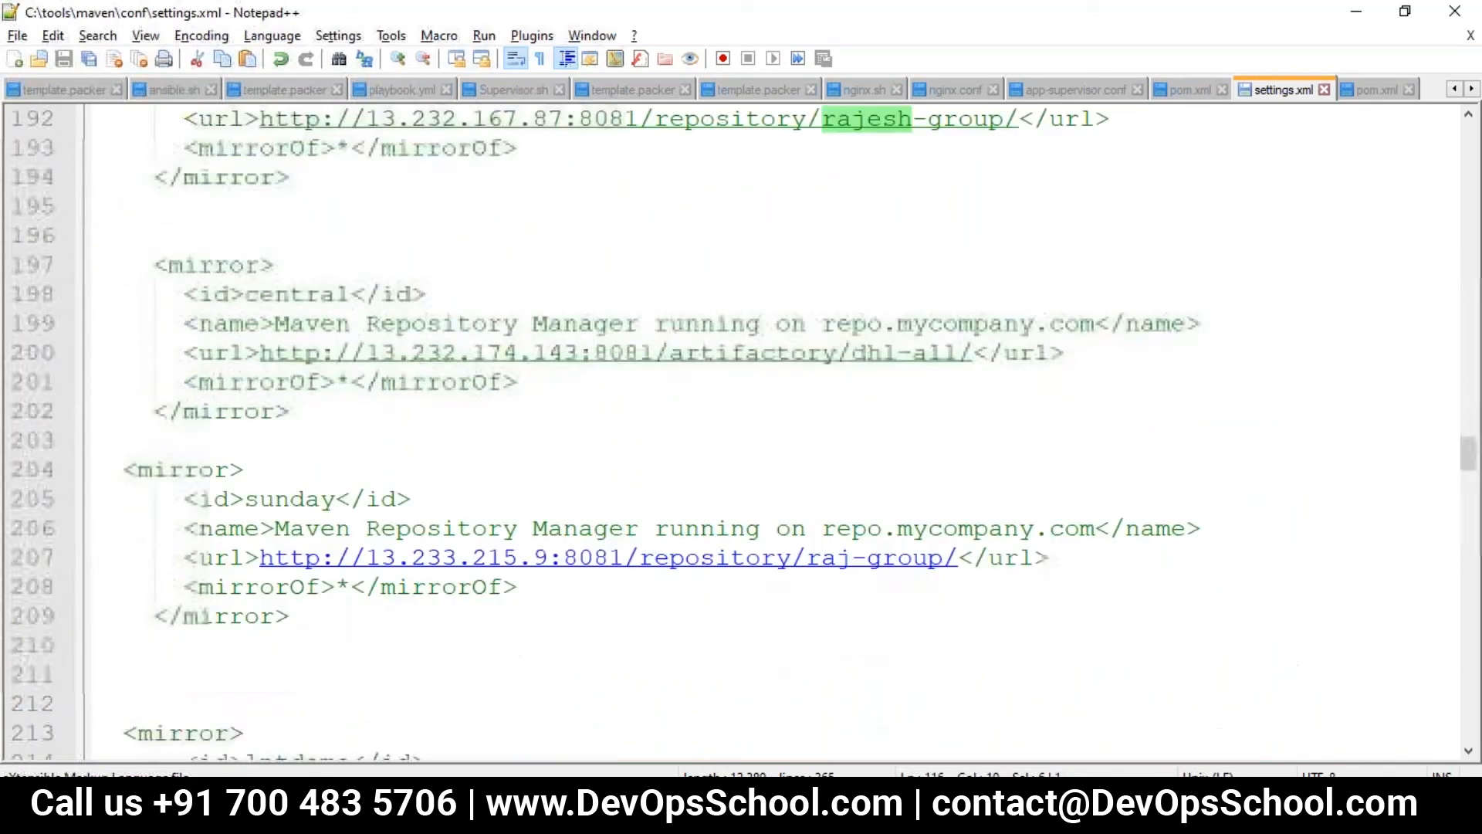
pyautogui.scroll(6, 386, 540)
pyautogui.doubleClick(287, 382)
pyautogui.hotkey('ctrl', 'v')
pyautogui.hotkey('ctrl', 's')
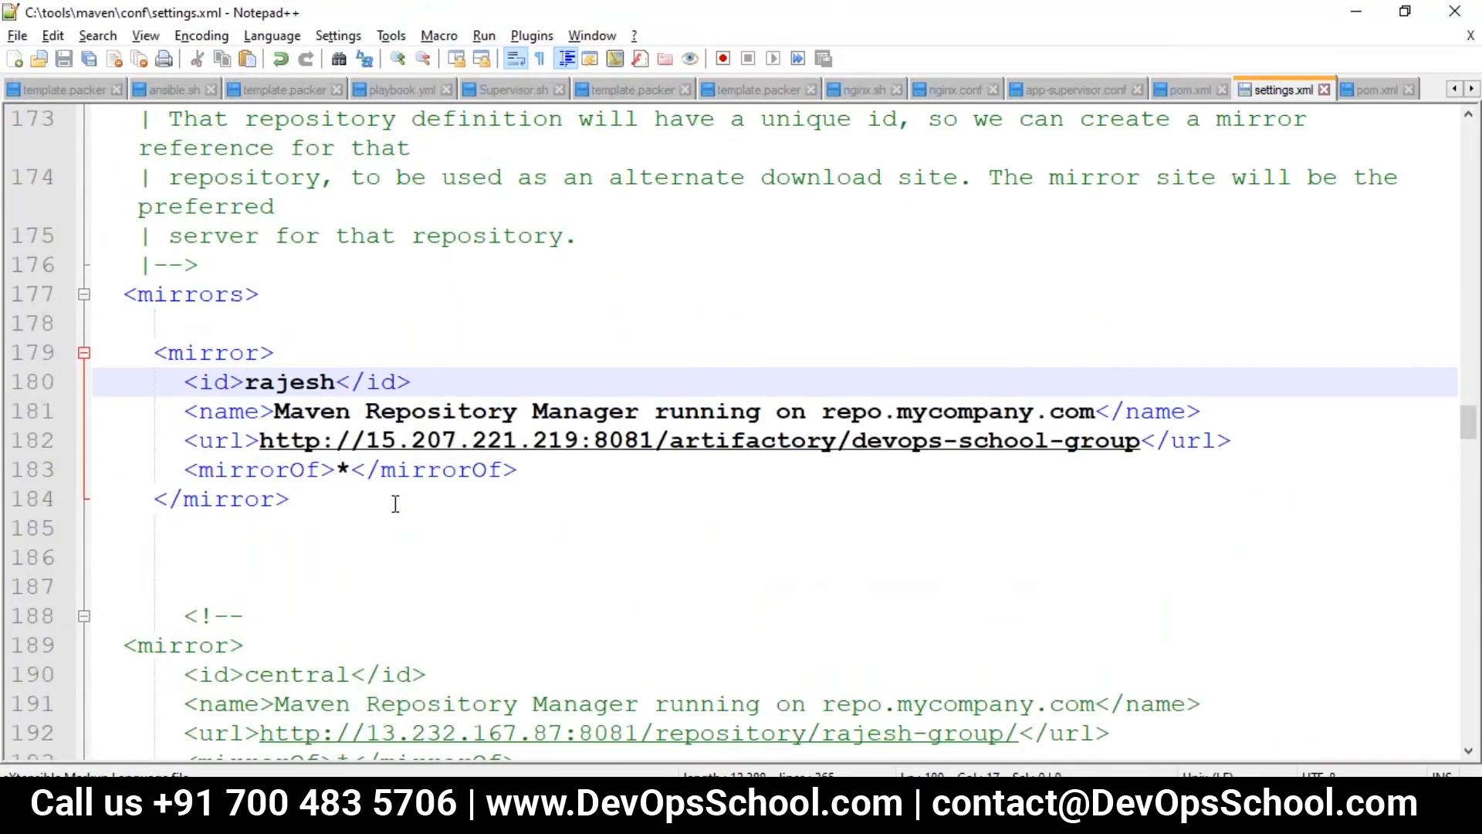
# Copy the finished mirror block from settings.xml into the Notepad notes below the Step 4 heading.
pyautogui.moveTo(323, 529); pyautogui.dragTo(94, 353)
pyautogui.hotkey('ctrl', 'c')
pyautogui.hotkey('alt', 'Tab')
pyautogui.scroll(-7, 258, 572)
pyautogui.click(162, 403)
pyautogui.hotkey('ctrl', 'v')
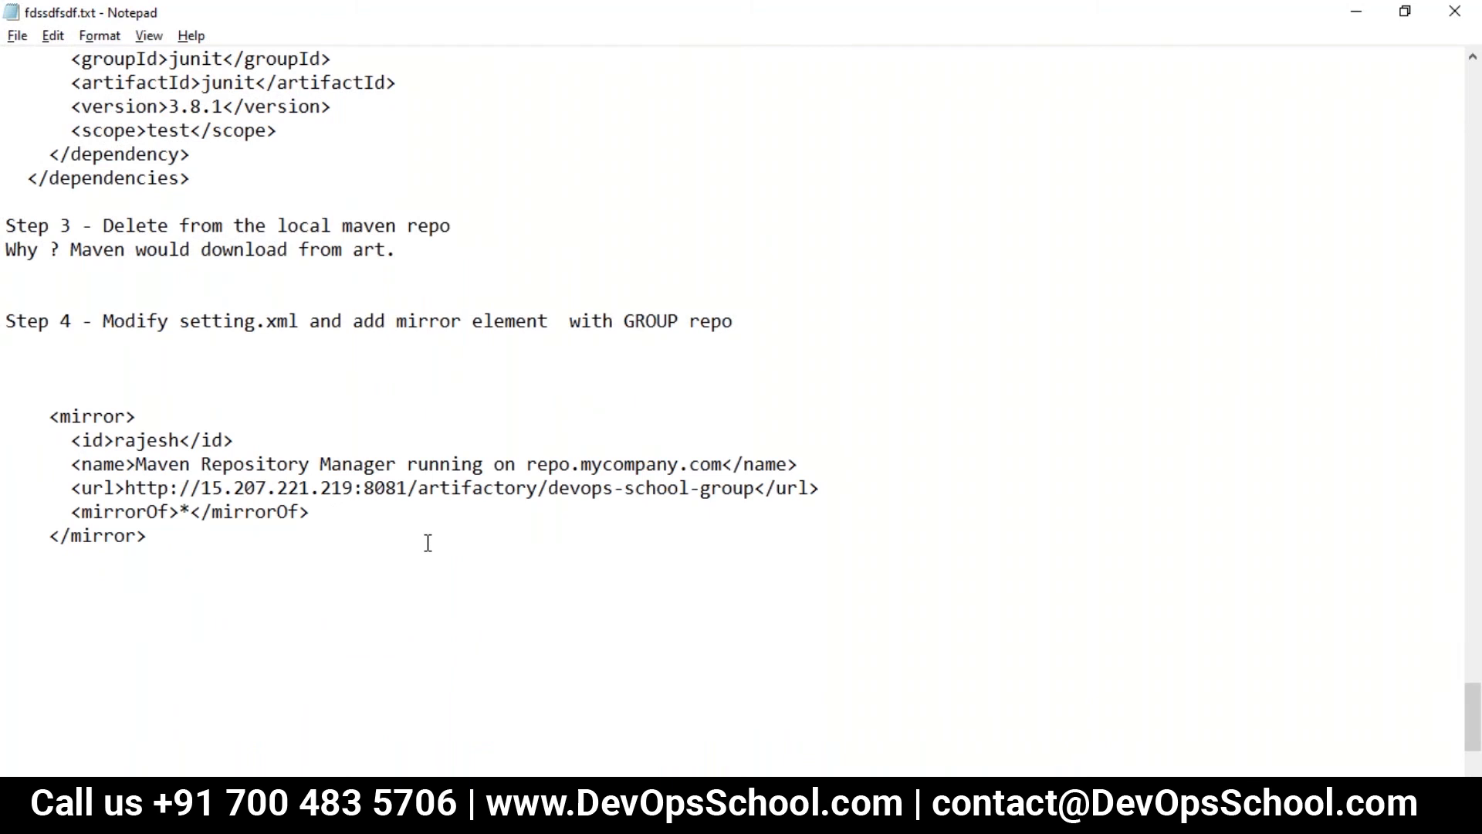
# Review Steps 1 to 4 of the "How to download package using Artifactory in Maven?" notes.
pyautogui.scroll(6, 409, 533)
pyautogui.scroll(1, 172, 189)
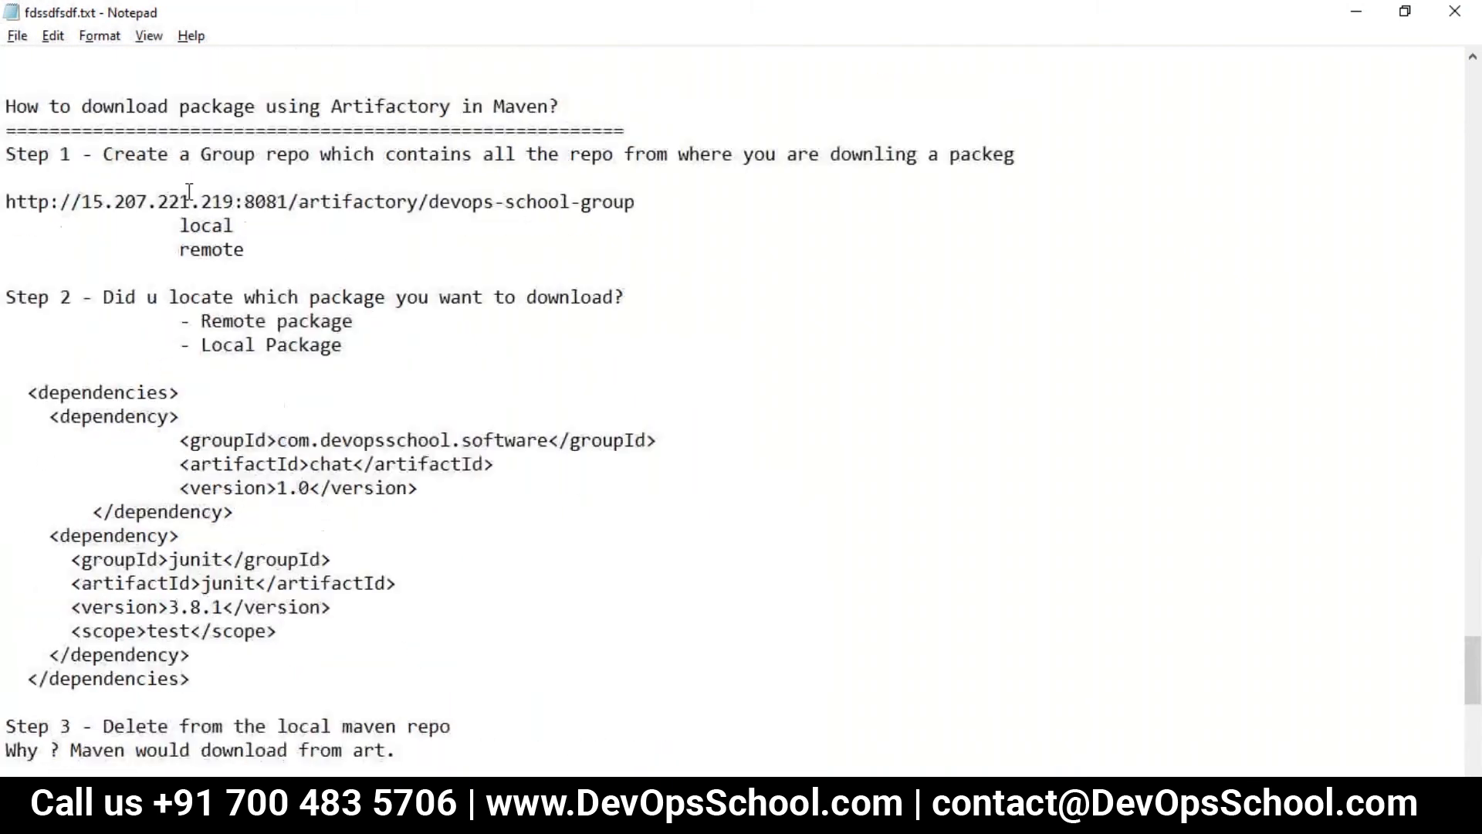
pyautogui.moveTo(6, 106); pyautogui.dragTo(484, 100)
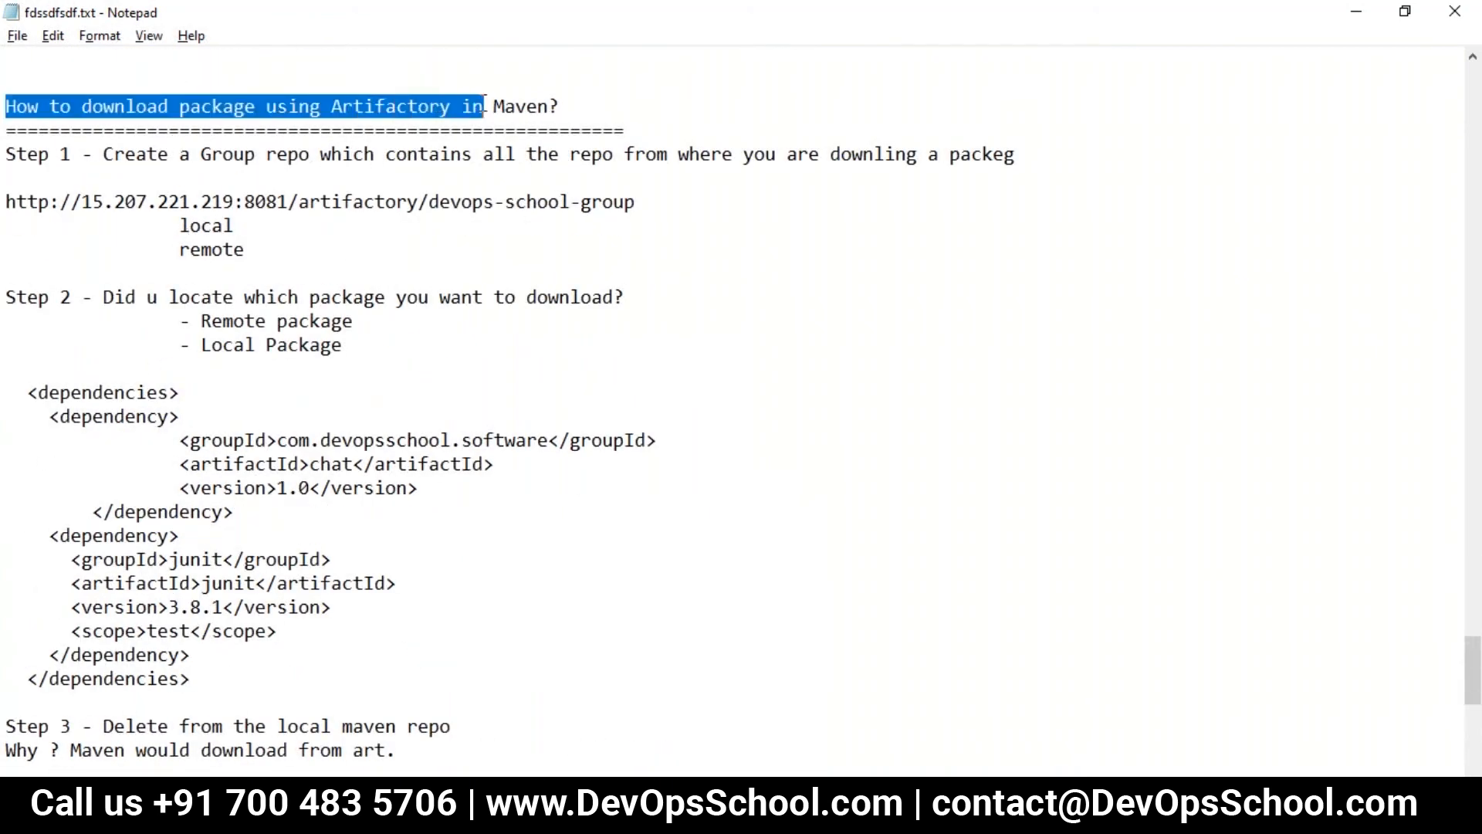
pyautogui.doubleClick(311, 125)
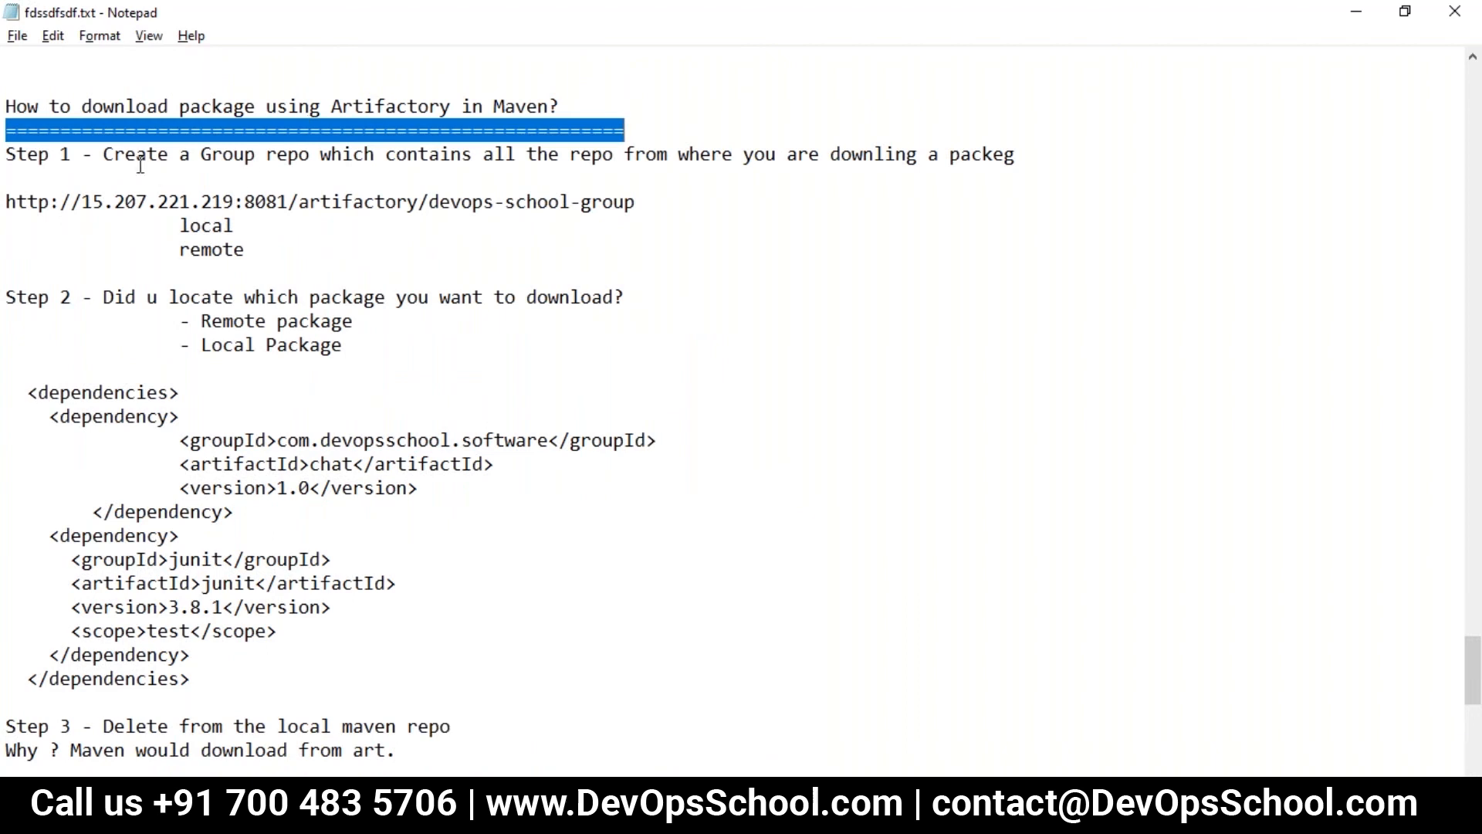
pyautogui.moveTo(136, 158); pyautogui.dragTo(252, 258)
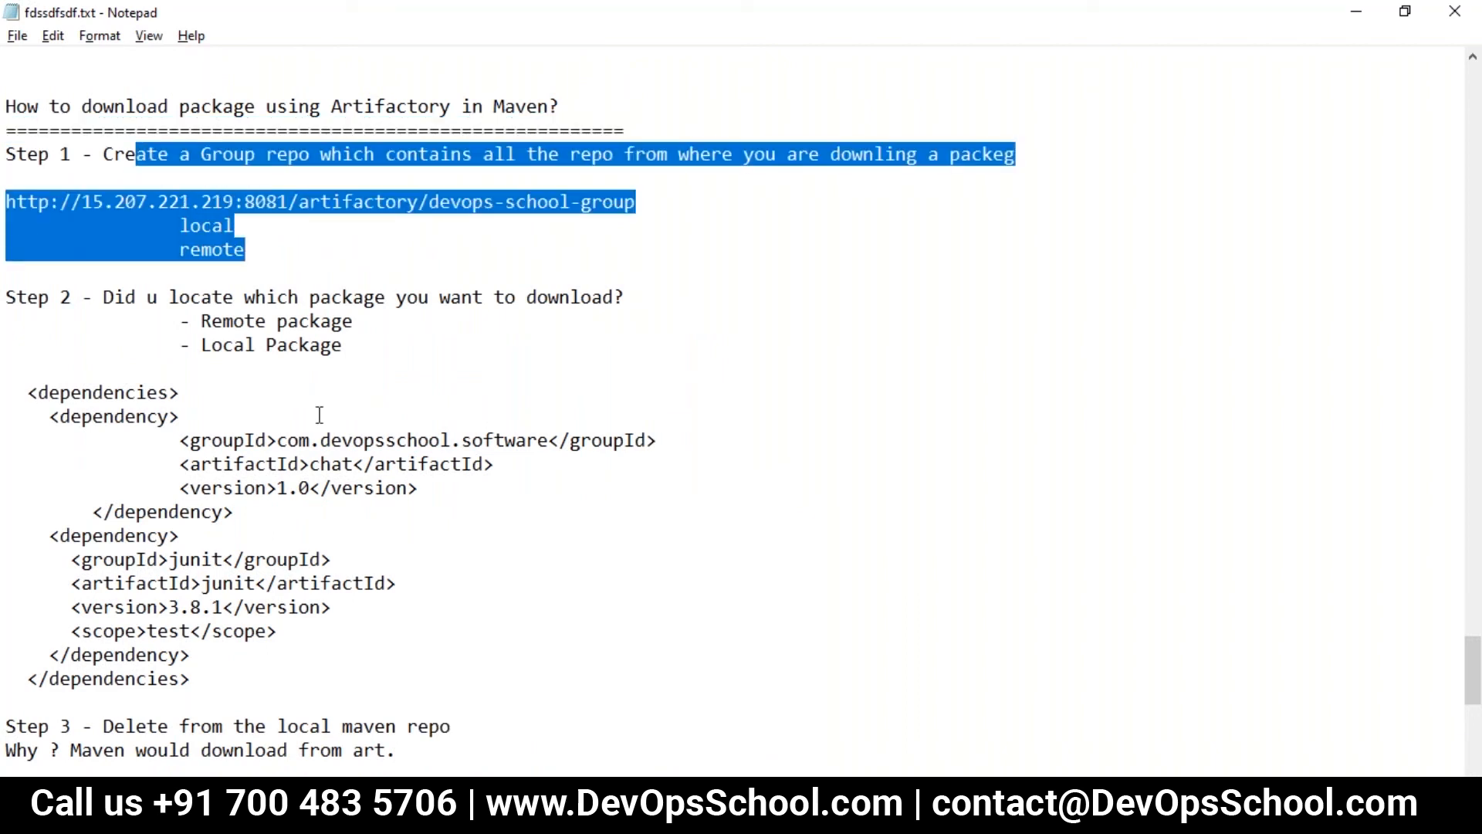
pyautogui.scroll(-1, 318, 413)
pyautogui.moveTo(7, 223); pyautogui.dragTo(382, 609)
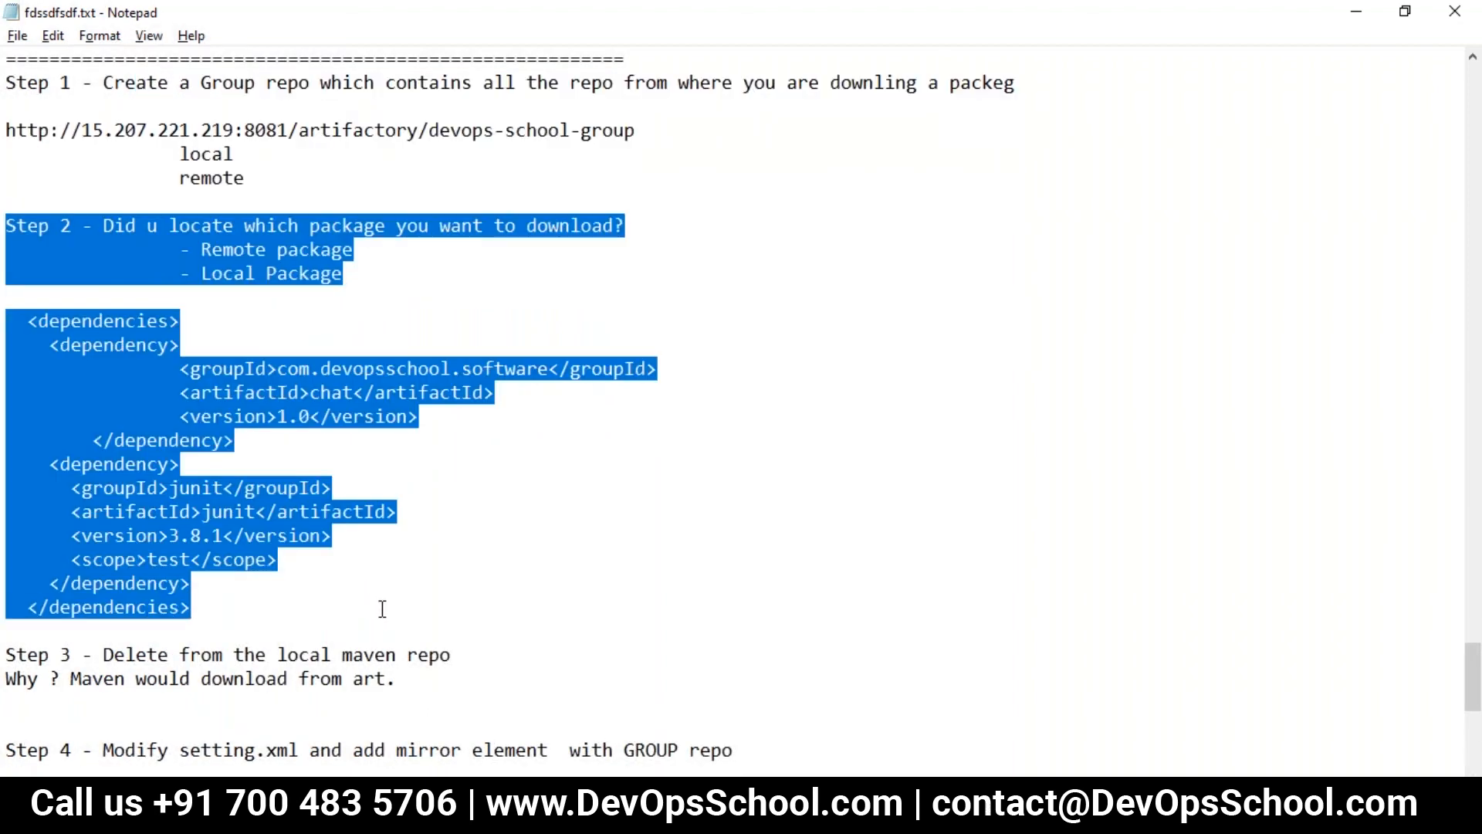
pyautogui.scroll(-3, 373, 589)
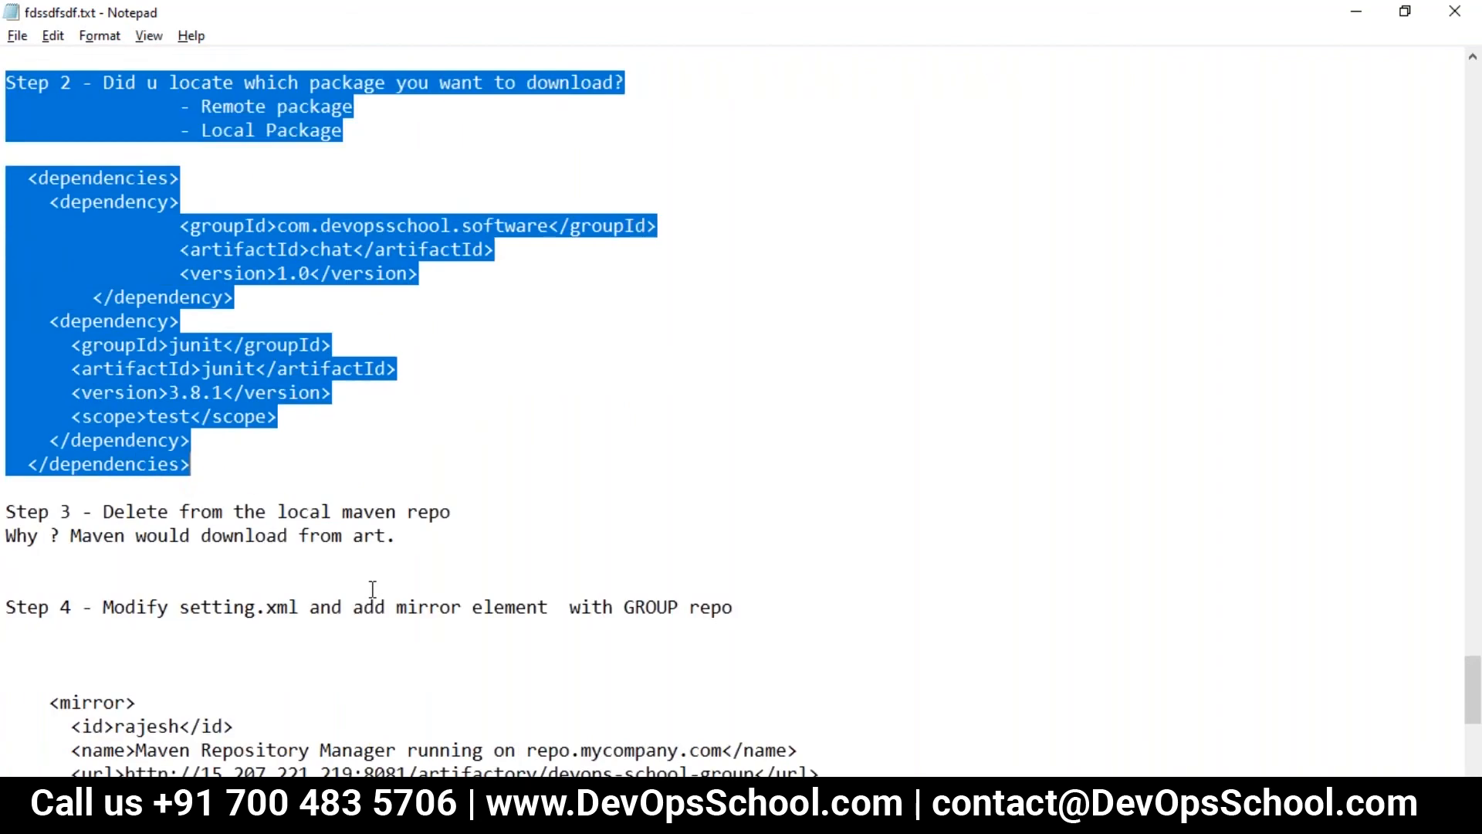
pyautogui.moveTo(74, 441); pyautogui.dragTo(446, 482)
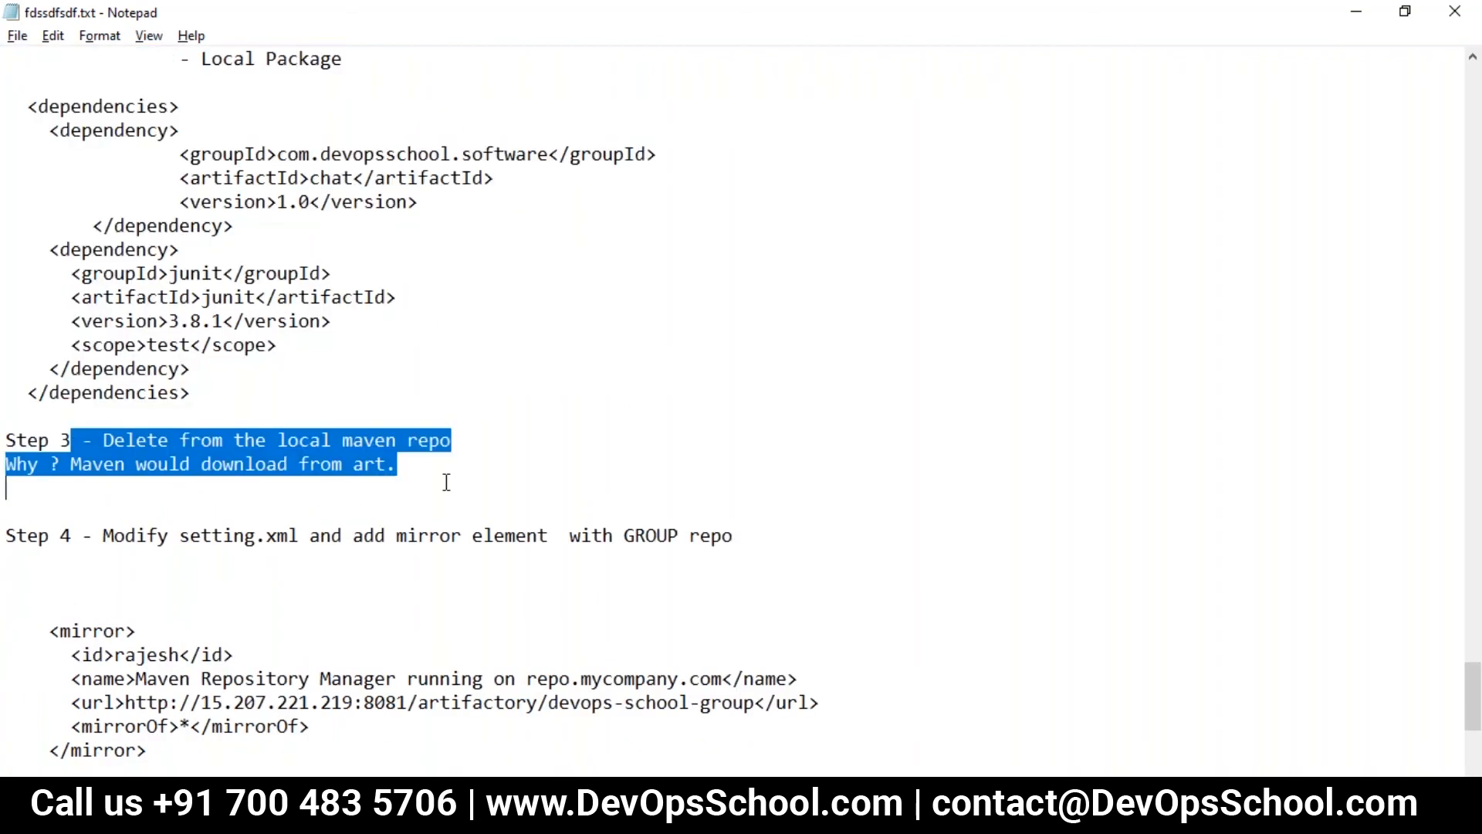
pyautogui.scroll(-4, 448, 494)
pyautogui.moveTo(154, 490); pyautogui.dragTo(11, 257)
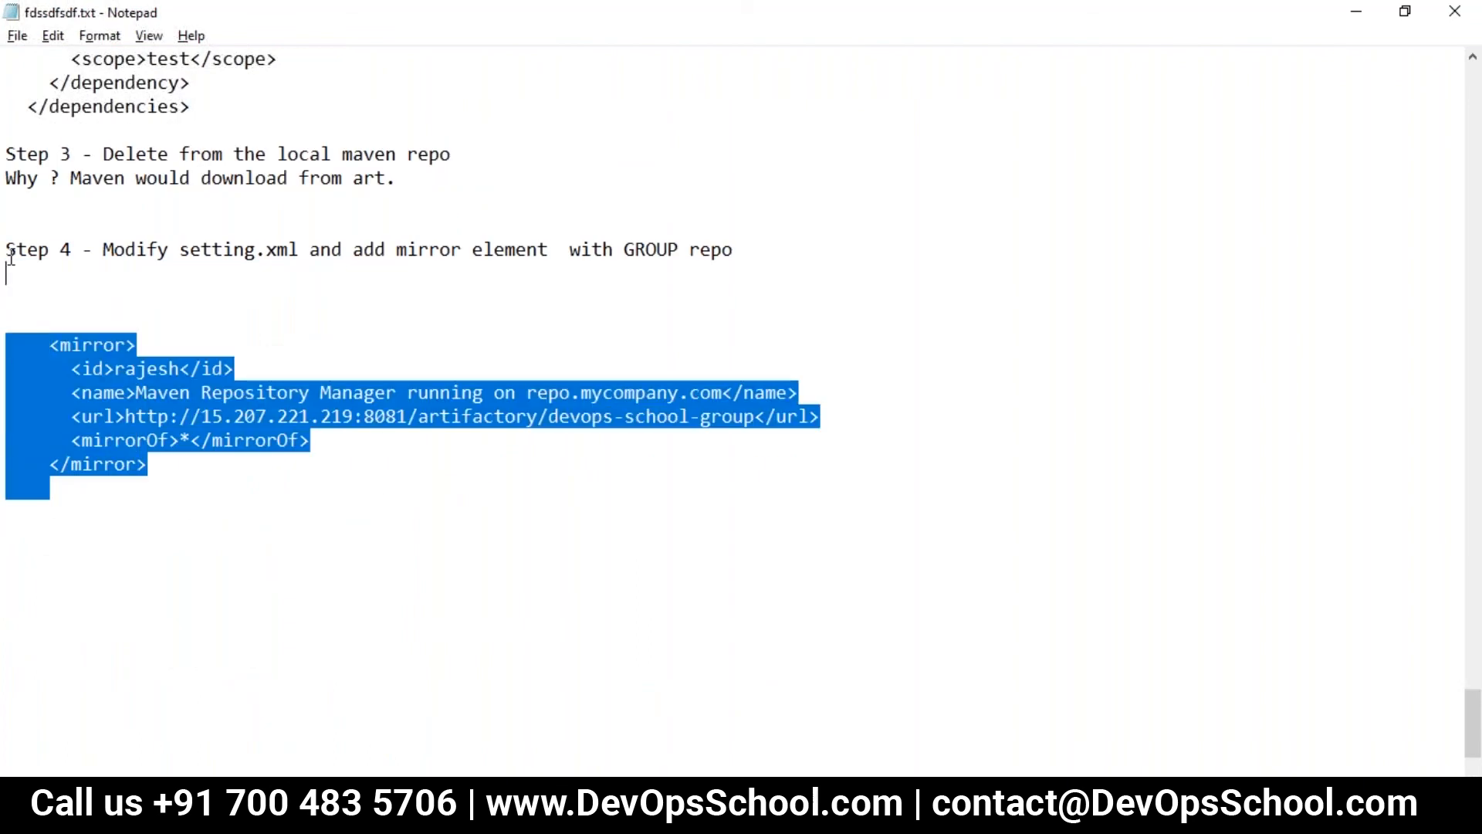
# Add a "Step 5" heading below the mirror block with "mvn package" on the following line, and save the notes.
pyautogui.click(124, 502)
pyautogui.write('Step 5')
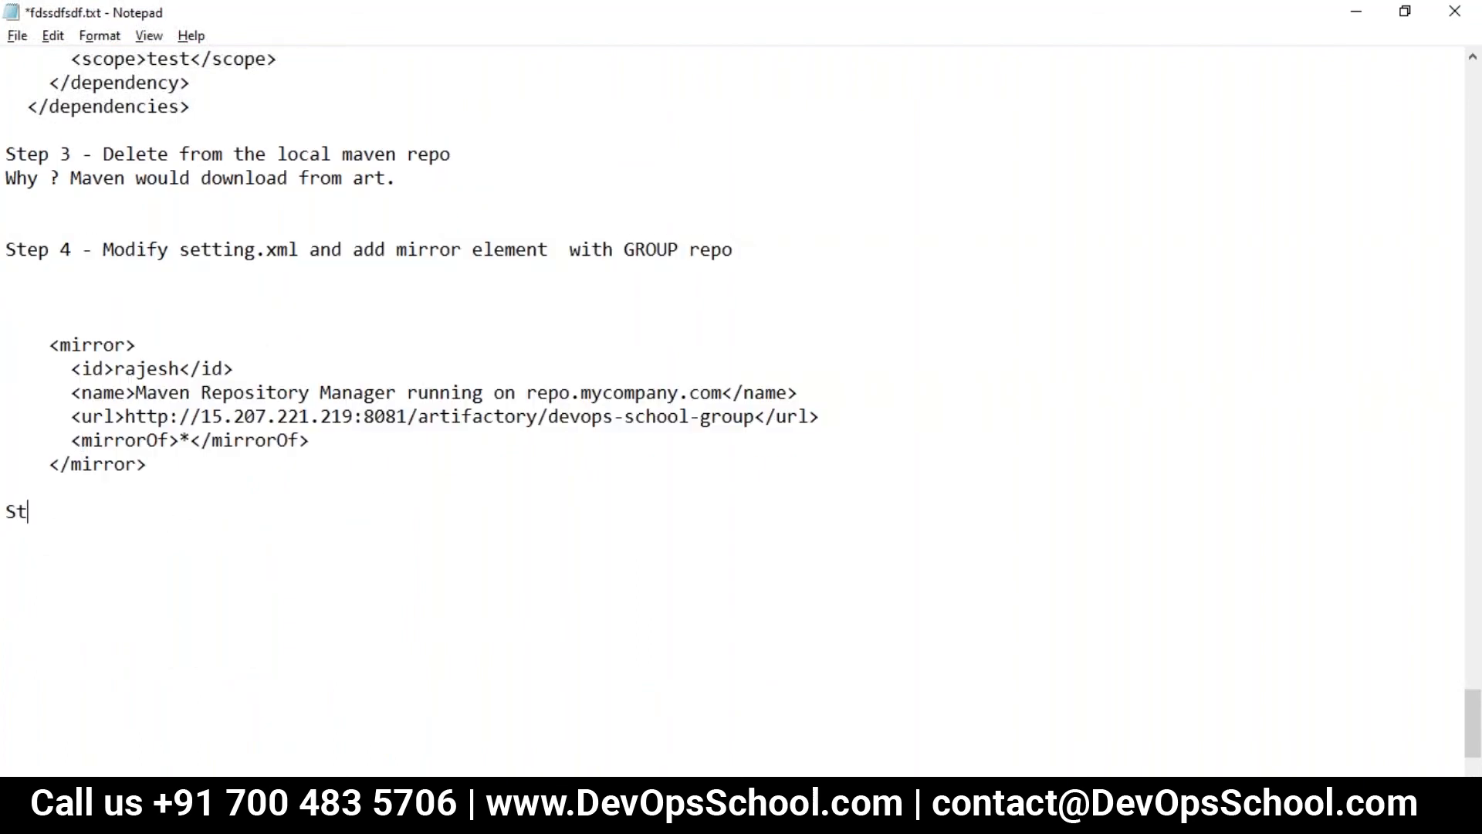
pyautogui.press('Return')
pyautogui.write('mvn package')
pyautogui.hotkey('ctrl', 's')
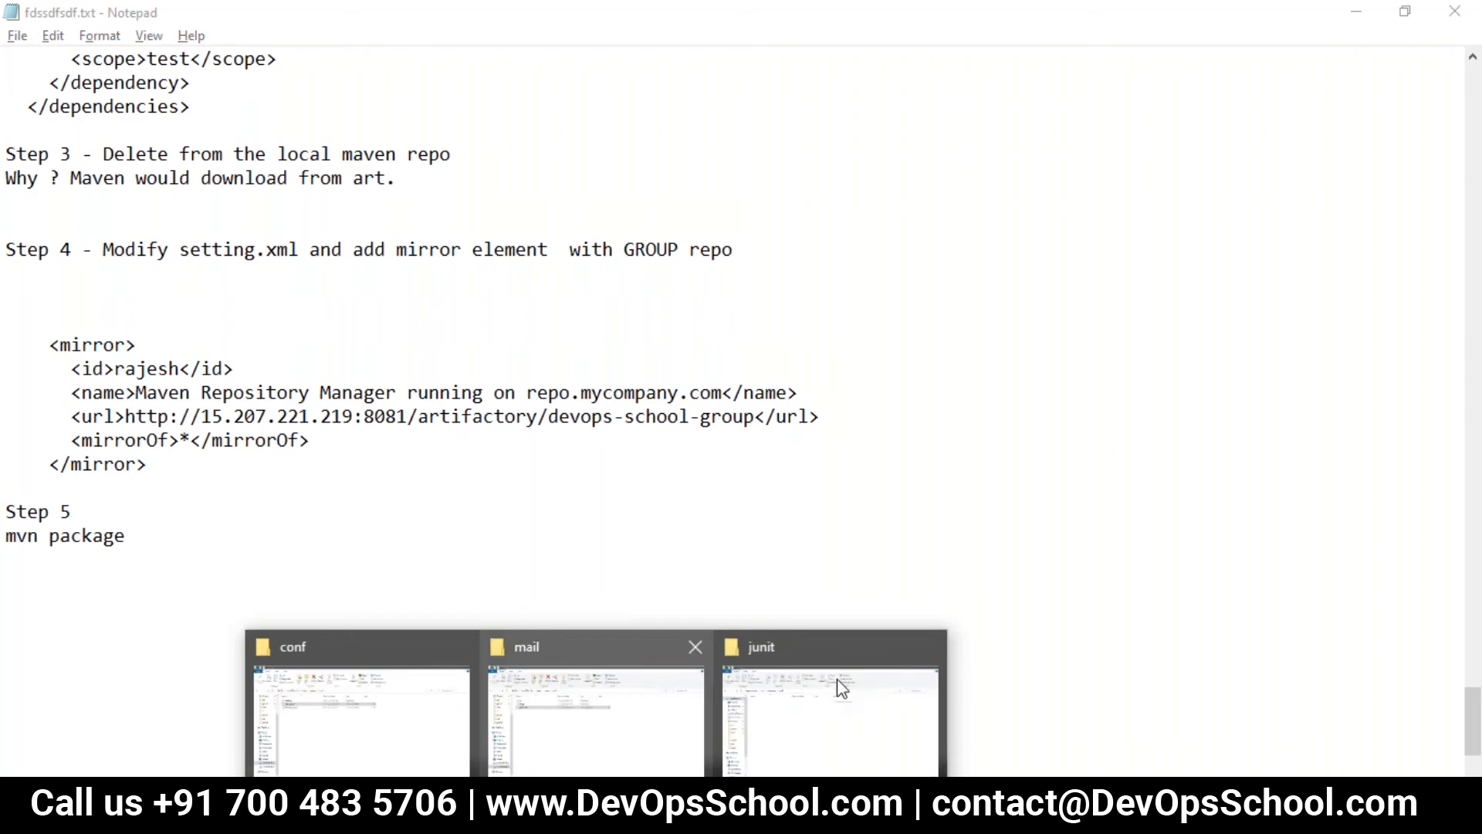
# Open a command prompt in E:\maven\chat\mail, run "mvn package" and examine the build output.
pyautogui.click(565, 753)
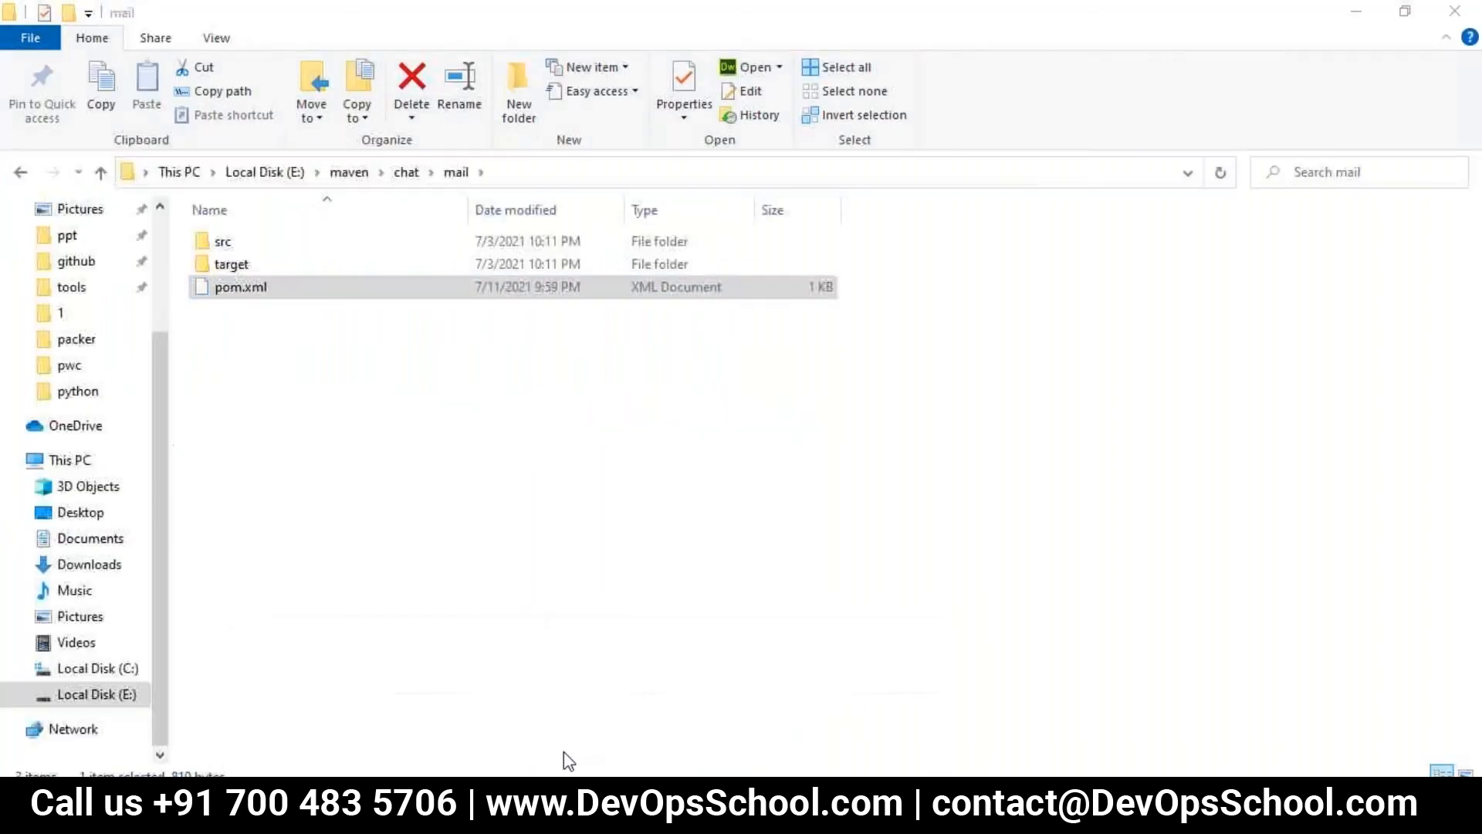
pyautogui.rightClick(507, 540)
pyautogui.click(569, 185)
pyautogui.click(571, 173)
pyautogui.write('cmd')
pyautogui.press('Return')
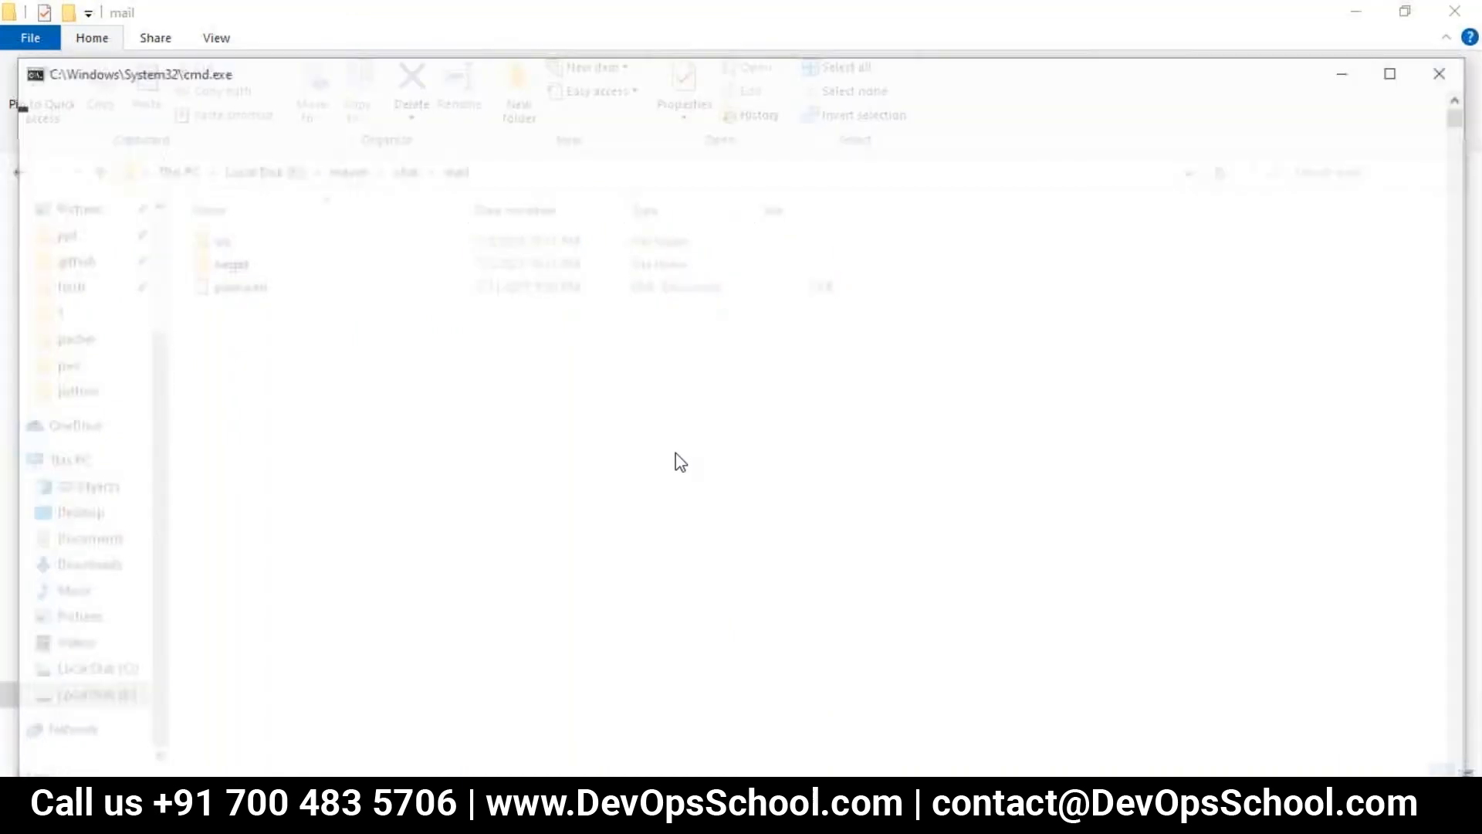
pyautogui.write('mvn package')
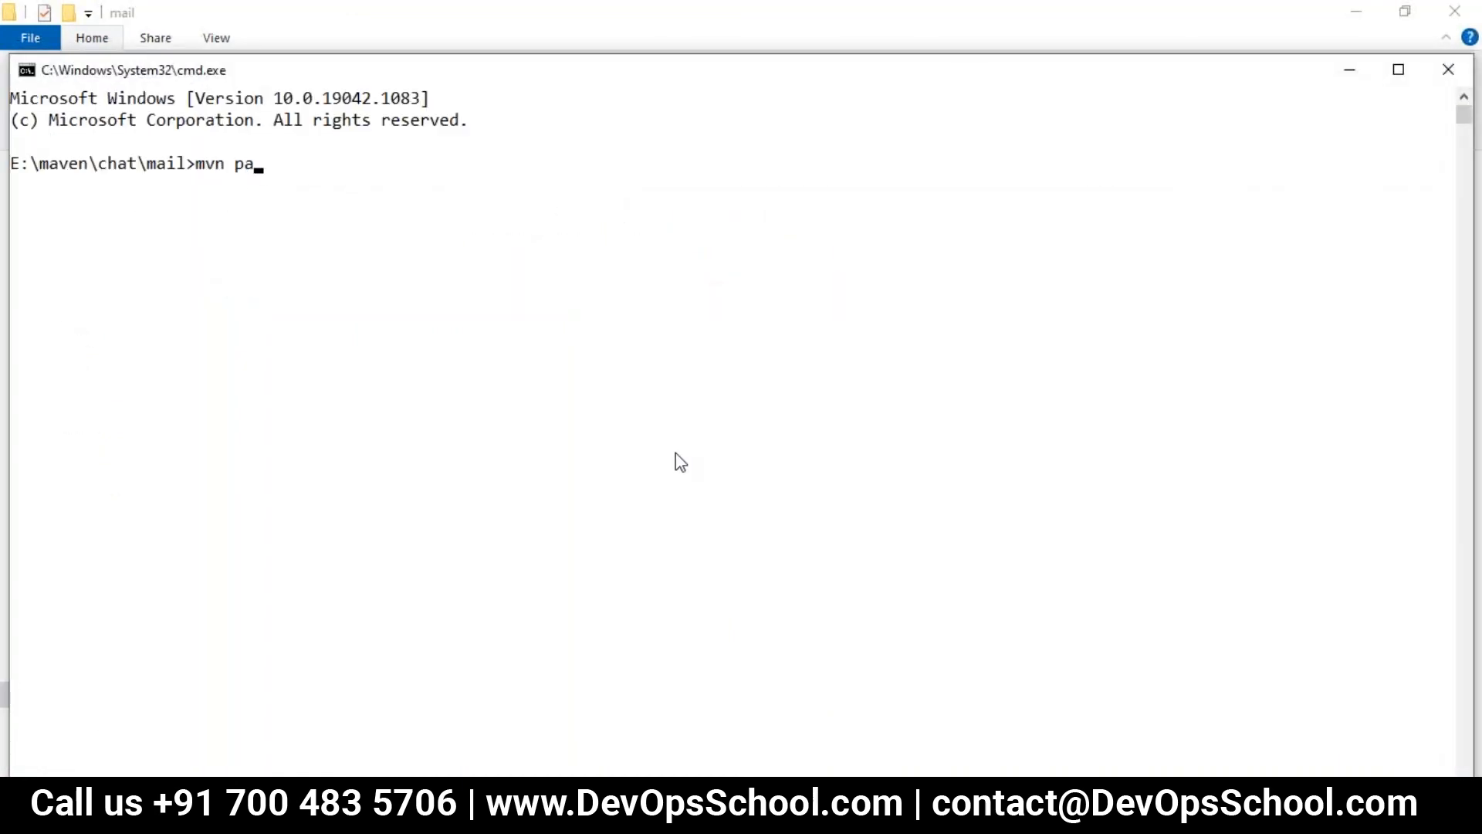
pyautogui.press('Return')
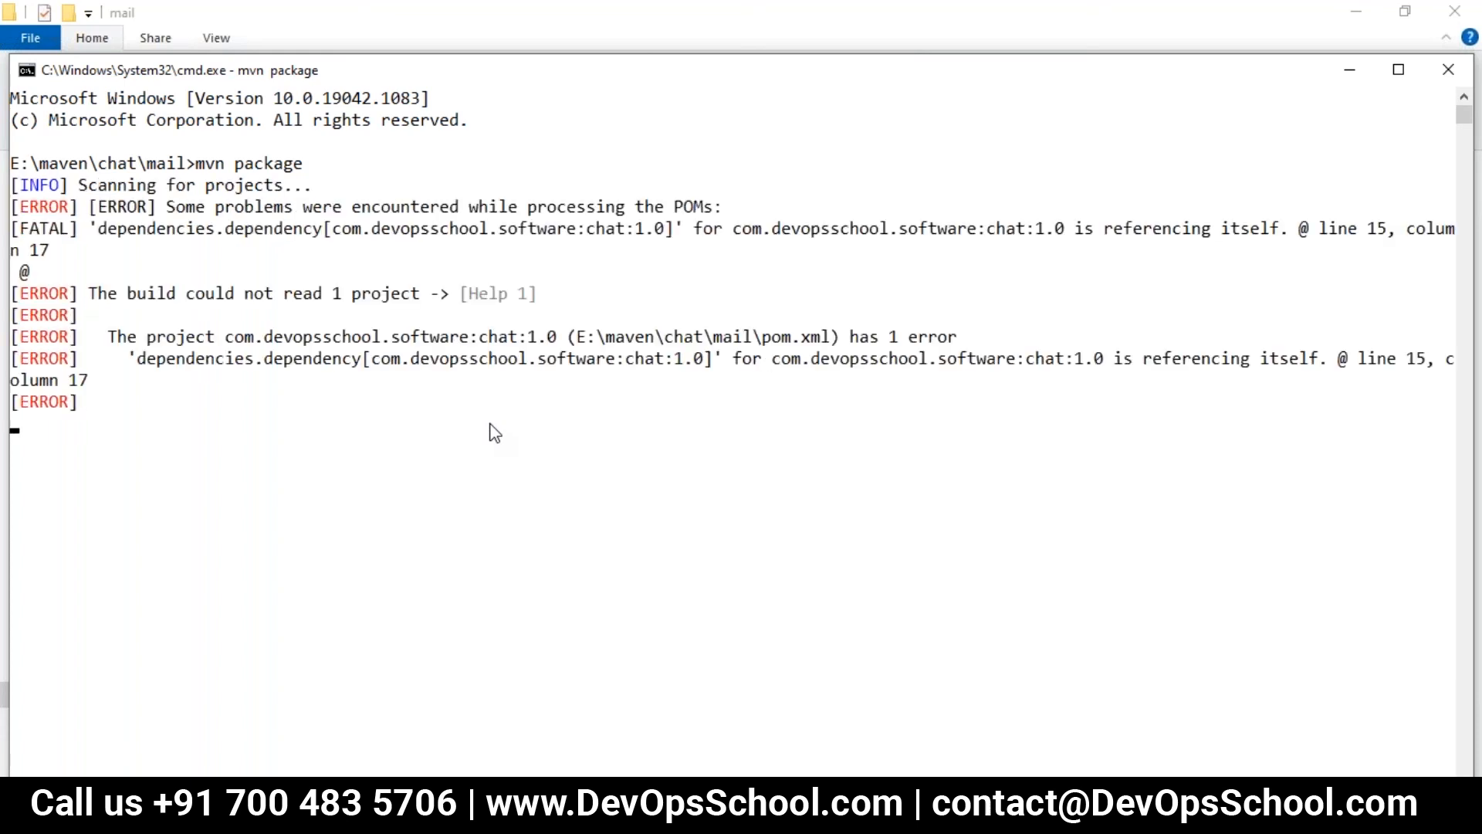
pyautogui.press('Return')
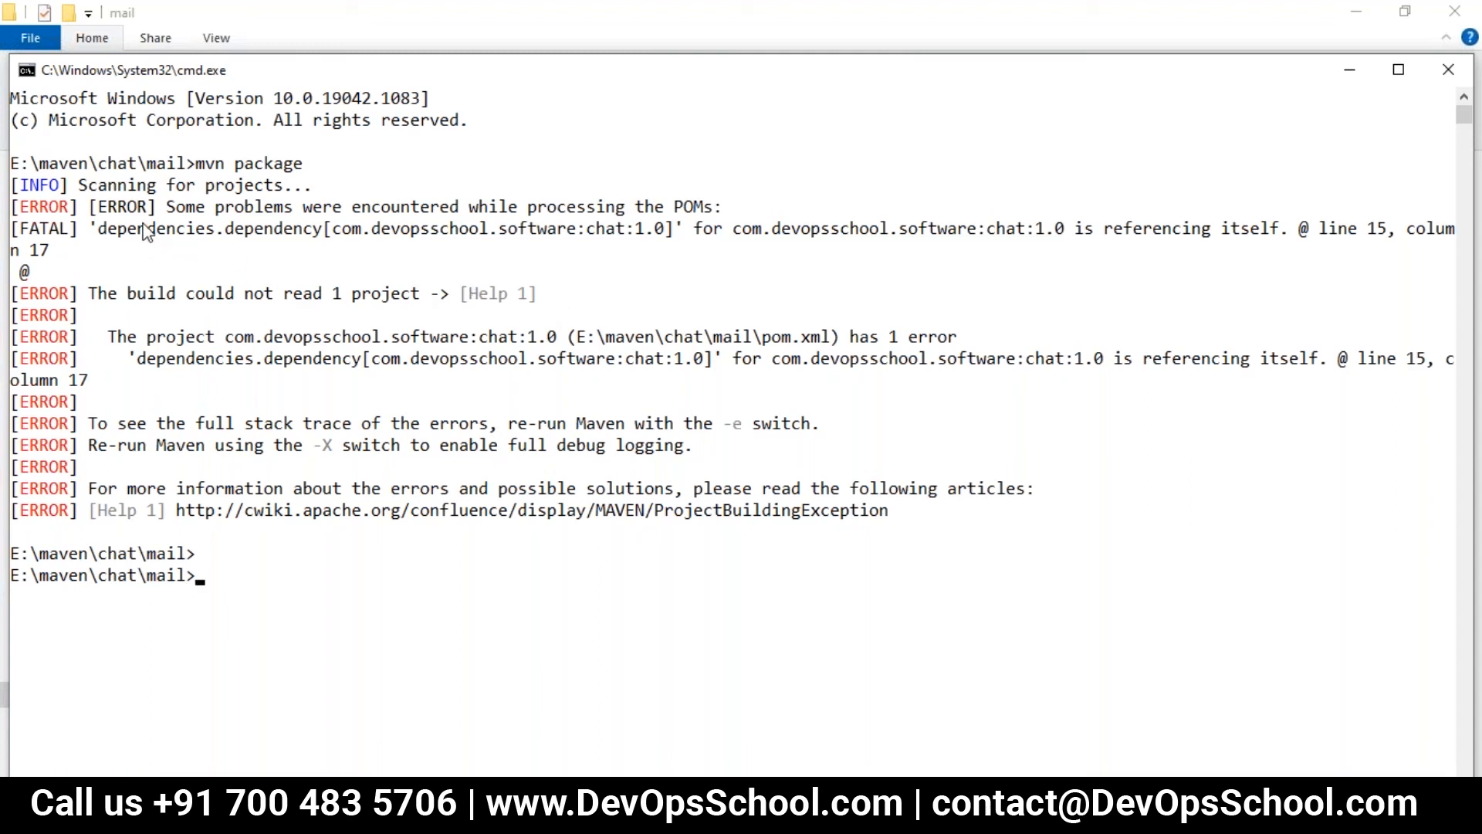
pyautogui.moveTo(352, 207); pyautogui.dragTo(695, 206)
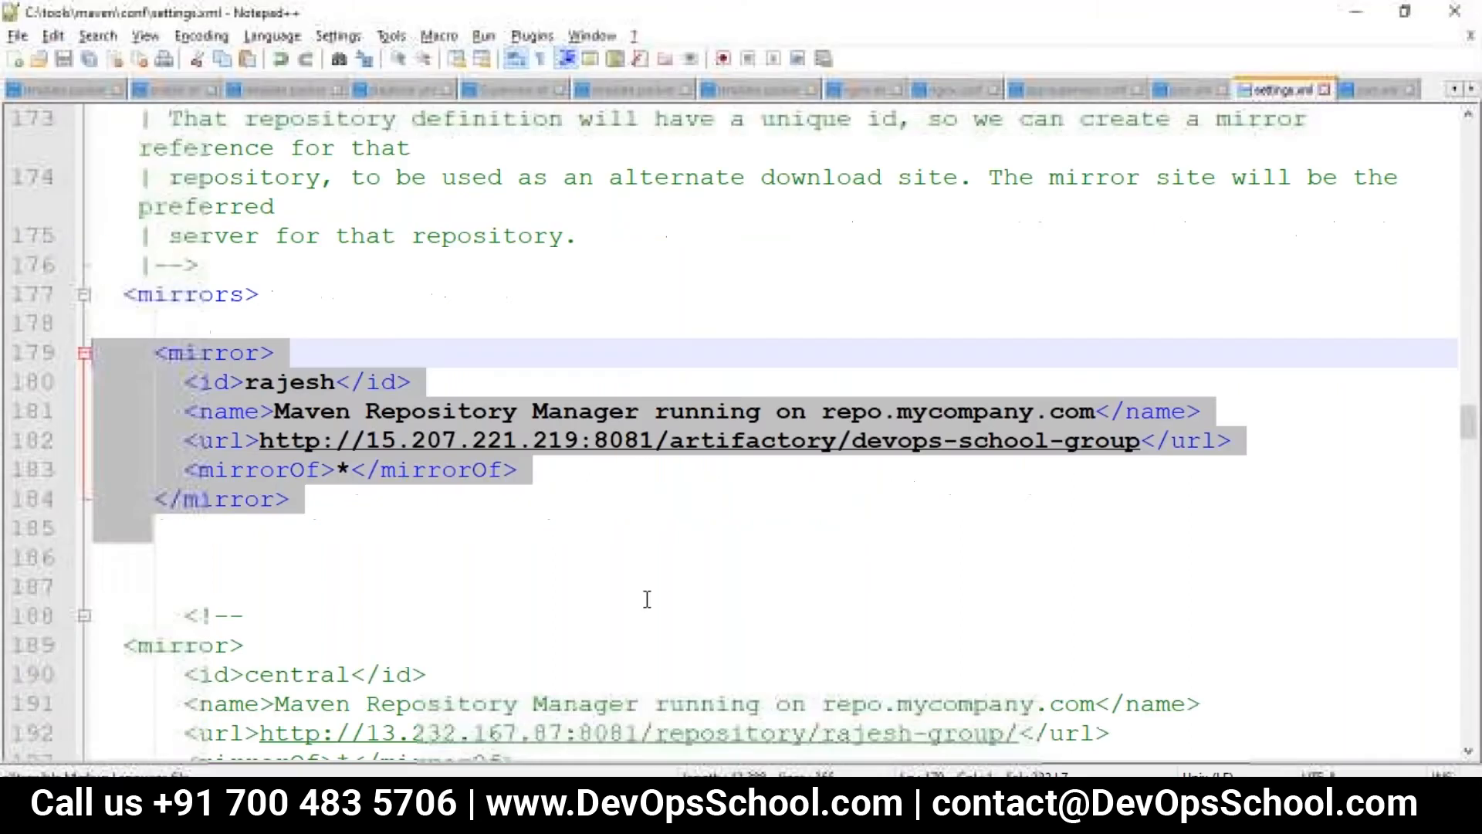
# Switch to Notepad++ and compare the project coordinates and dependencies in the mail and chat pom.xml files.
pyautogui.click(646, 588)
pyautogui.click(1374, 89)
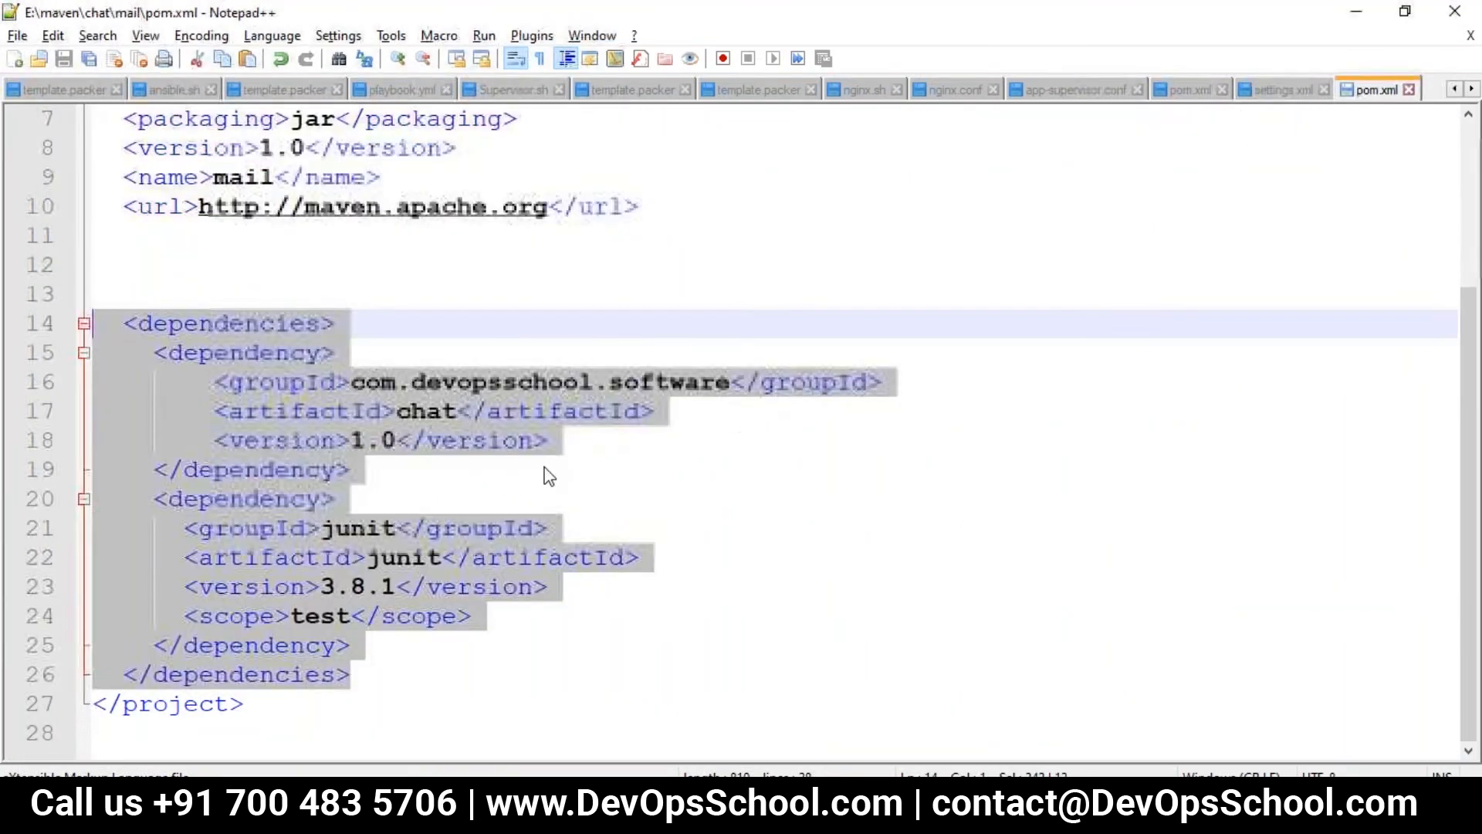
pyautogui.scroll(3, 545, 455)
pyautogui.doubleClick(320, 352)
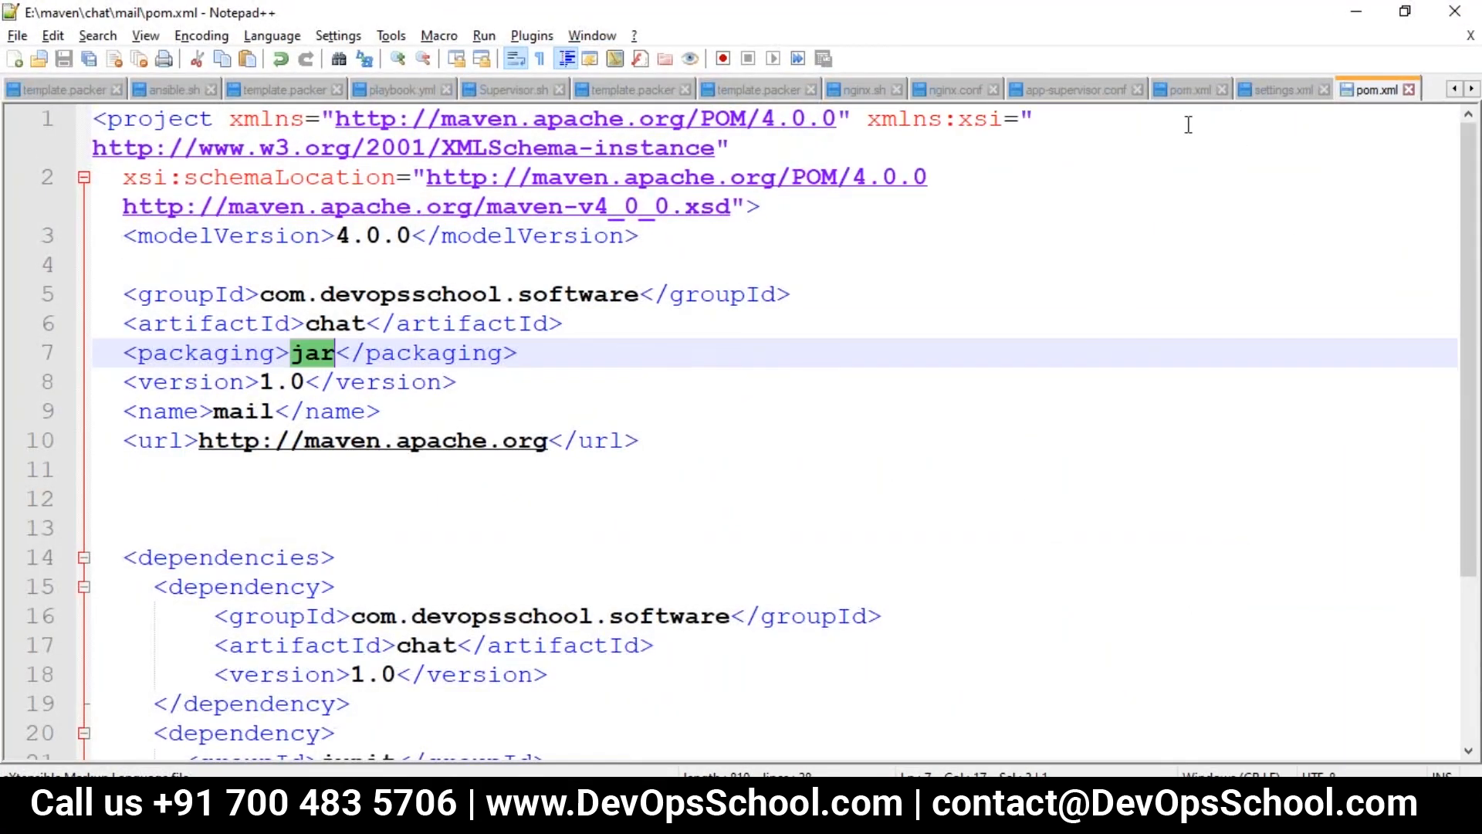
pyautogui.scroll(-2, 976, 309)
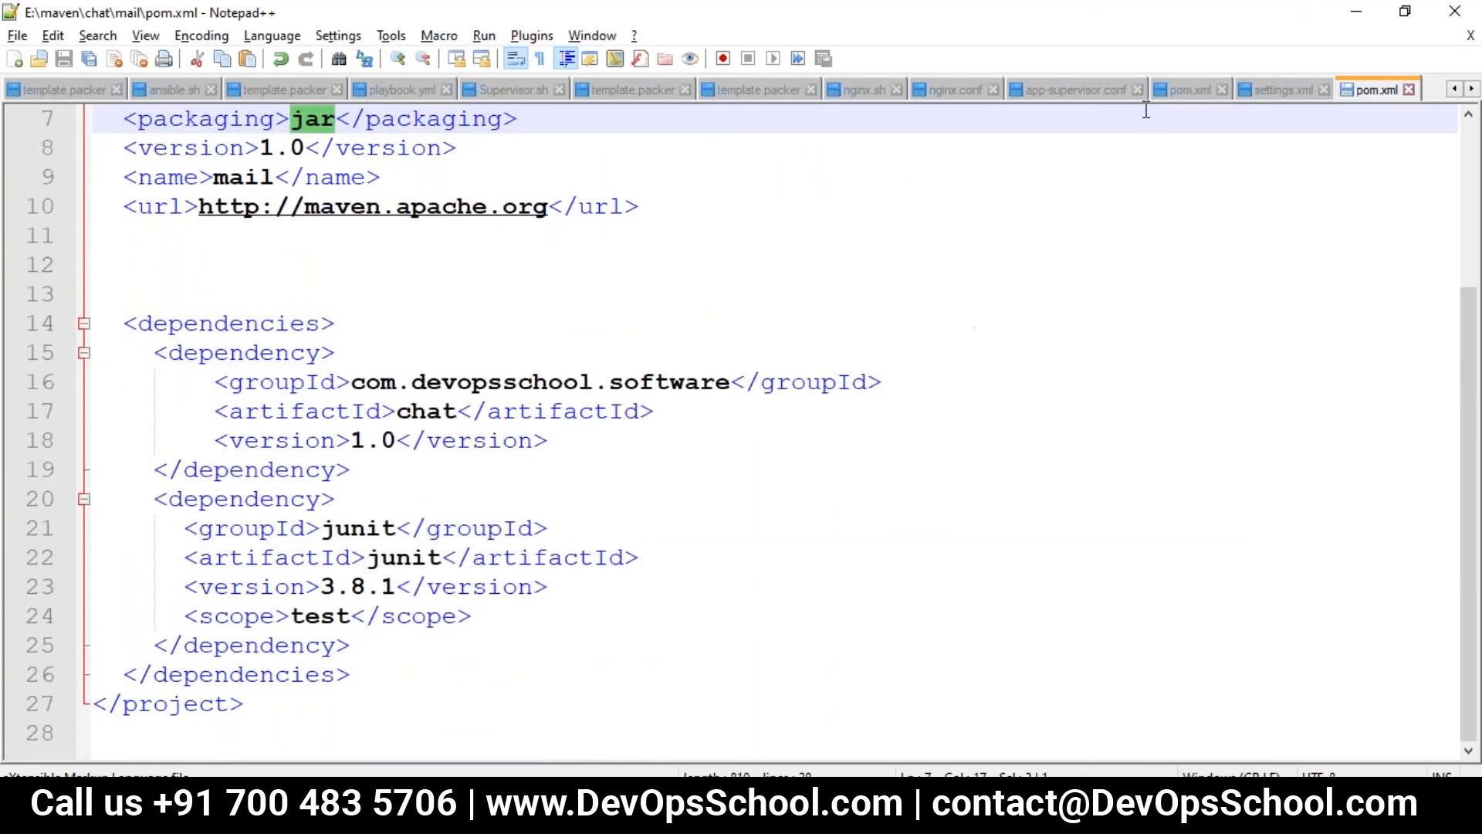
pyautogui.click(1184, 89)
pyautogui.scroll(5, 601, 435)
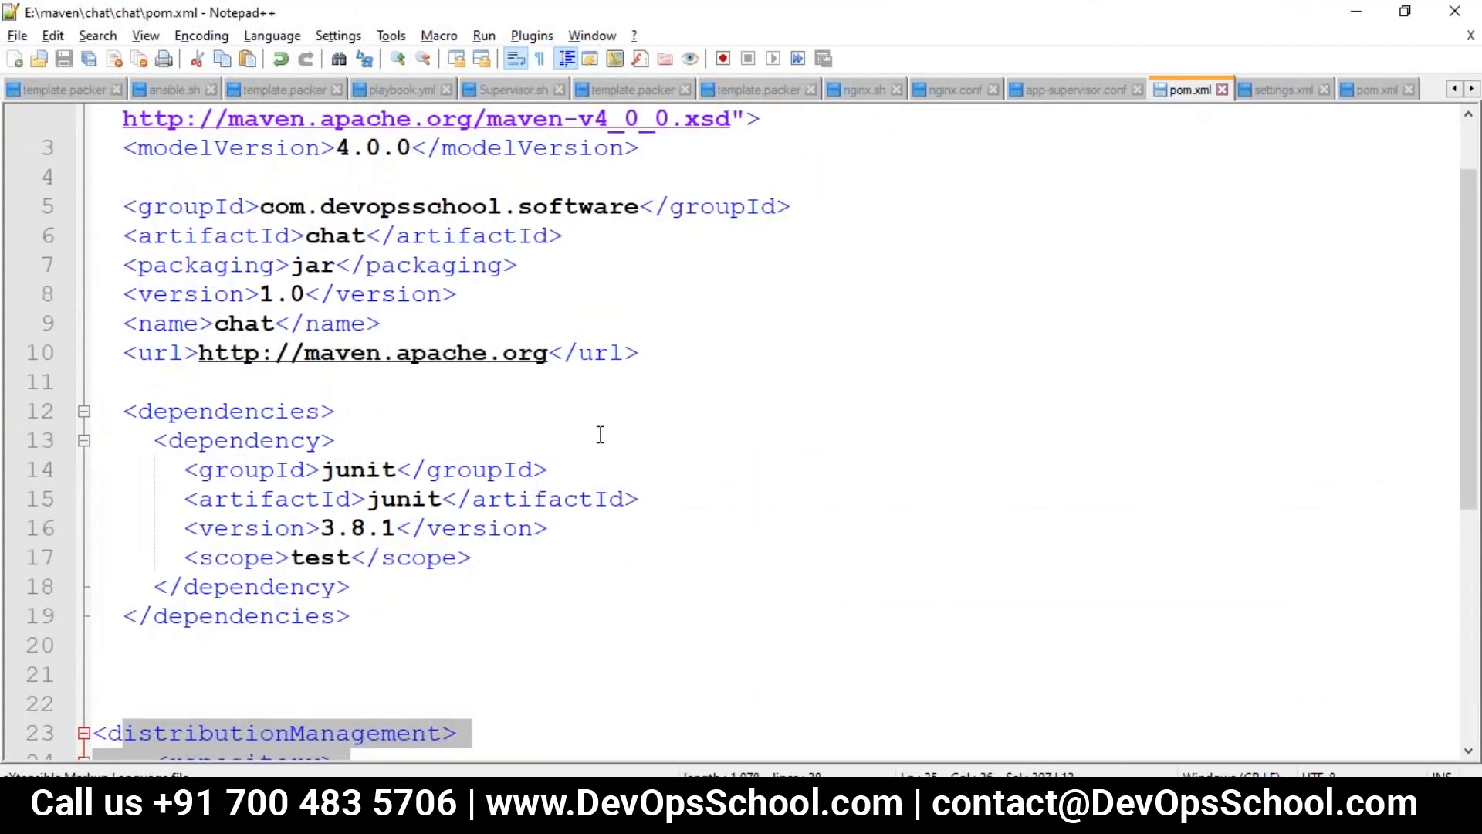
pyautogui.scroll(1, 601, 434)
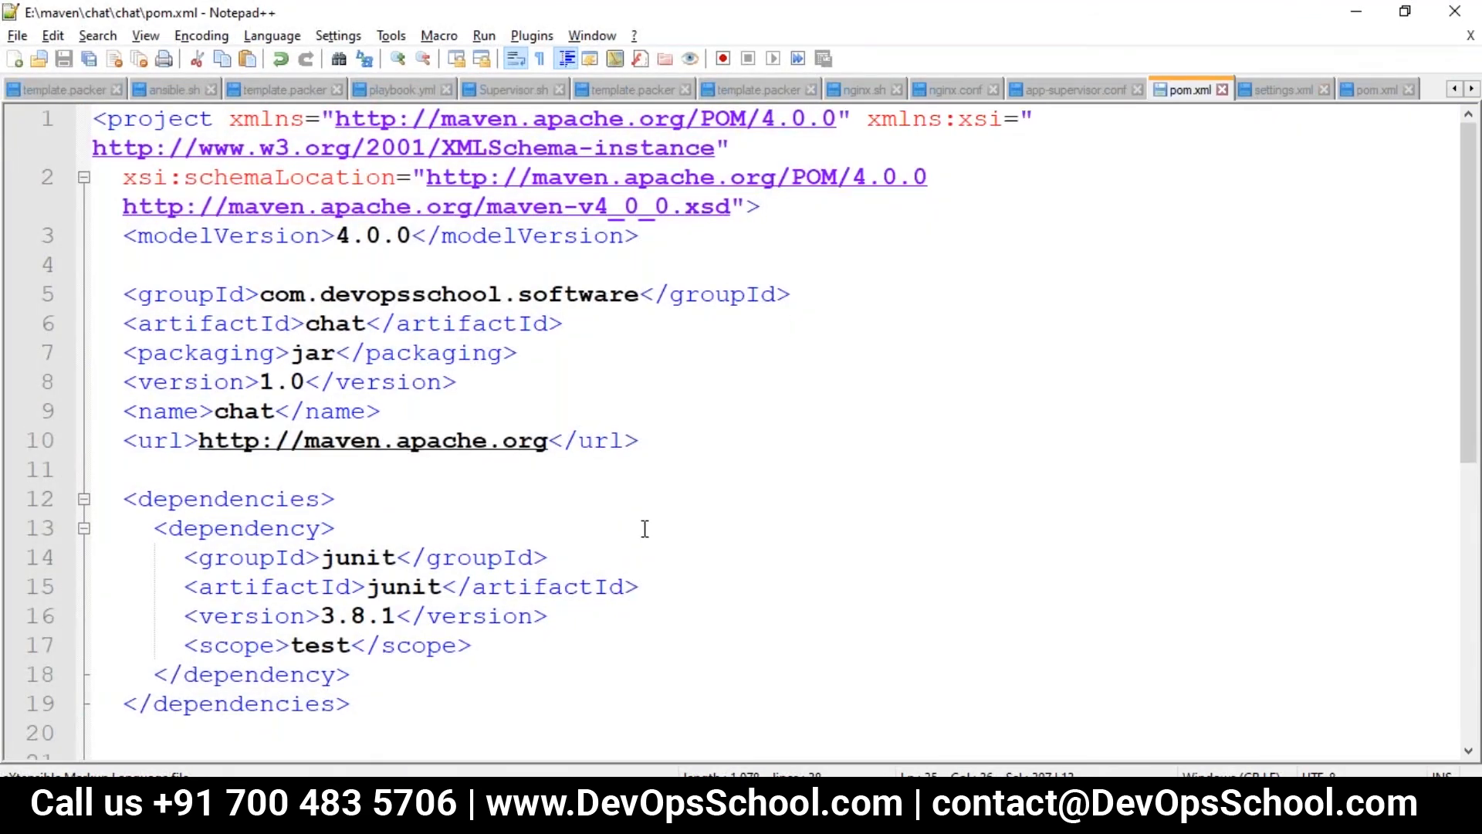
# Return to the mail project's pom.xml and check its coordinates and dependency blocks for the self-reference.
pyautogui.click(1378, 89)
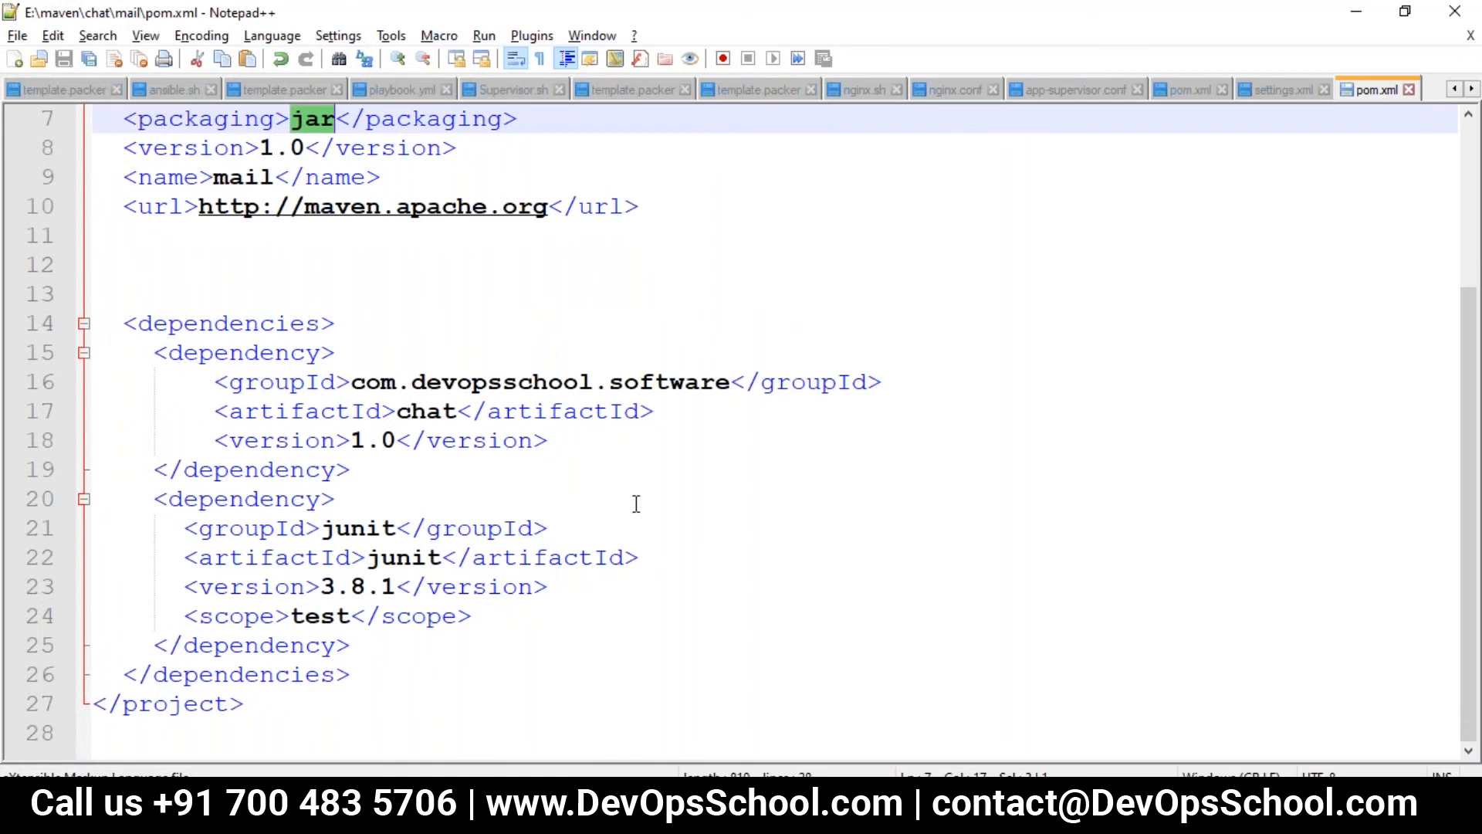
pyautogui.scroll(2, 644, 502)
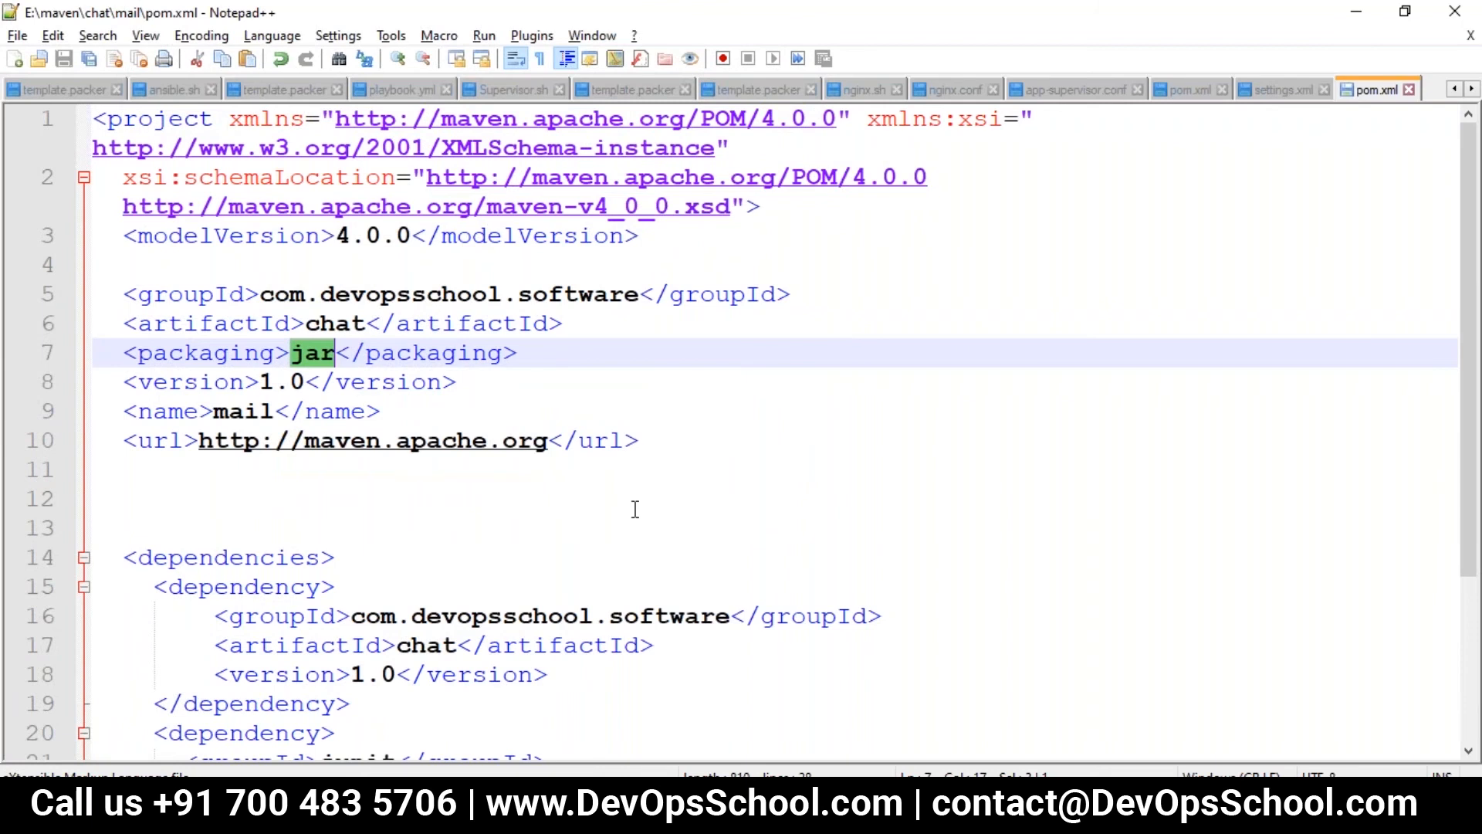
pyautogui.scroll(-2, 635, 509)
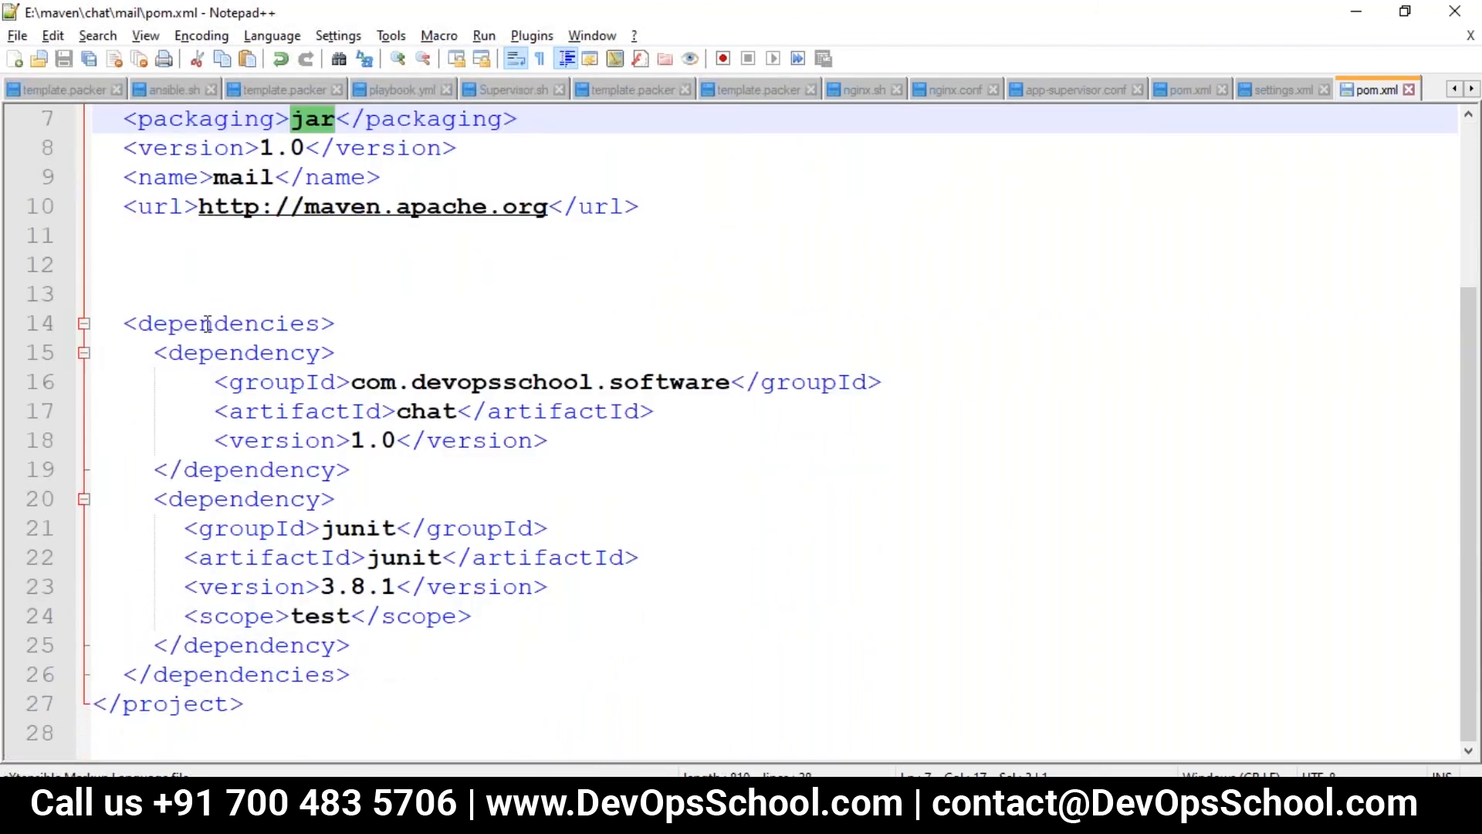
pyautogui.click(207, 325)
pyautogui.click(253, 467)
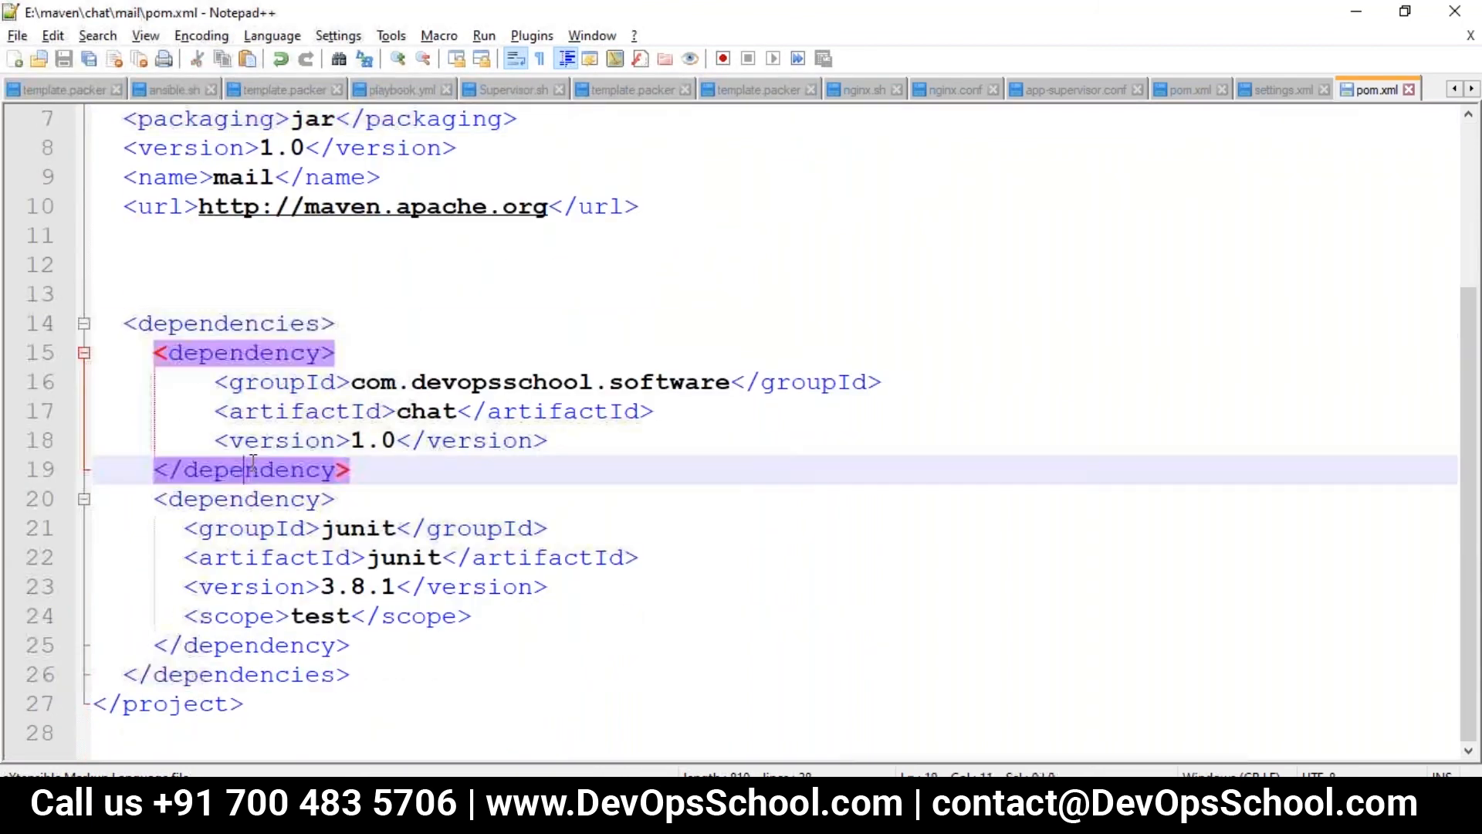
pyautogui.doubleClick(253, 467)
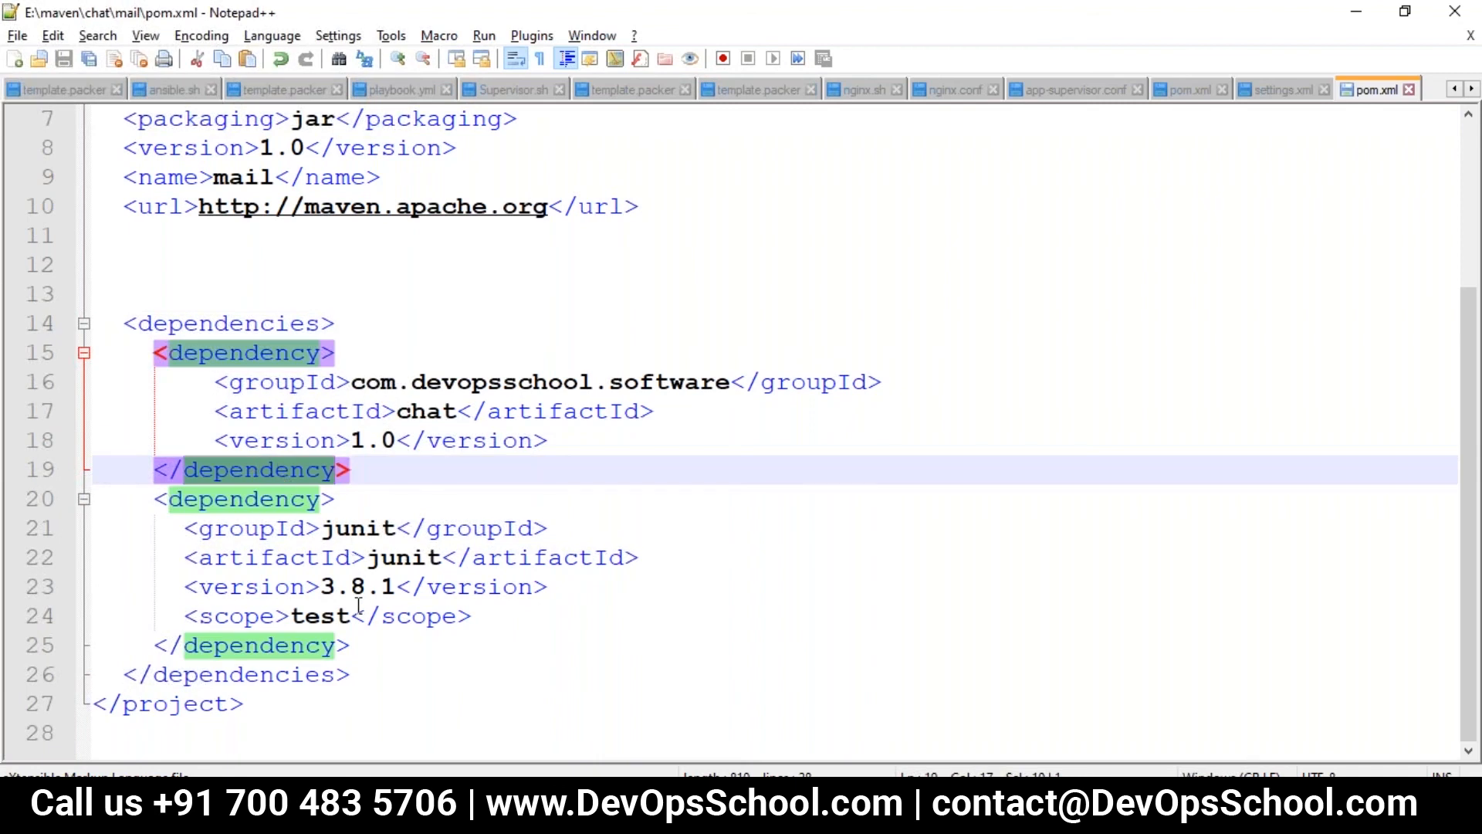
# Switch to the command prompt and open the E:\maven\chat\mail folder with "start .".
pyautogui.click(363, 644)
pyautogui.scroll(3, 166, 424)
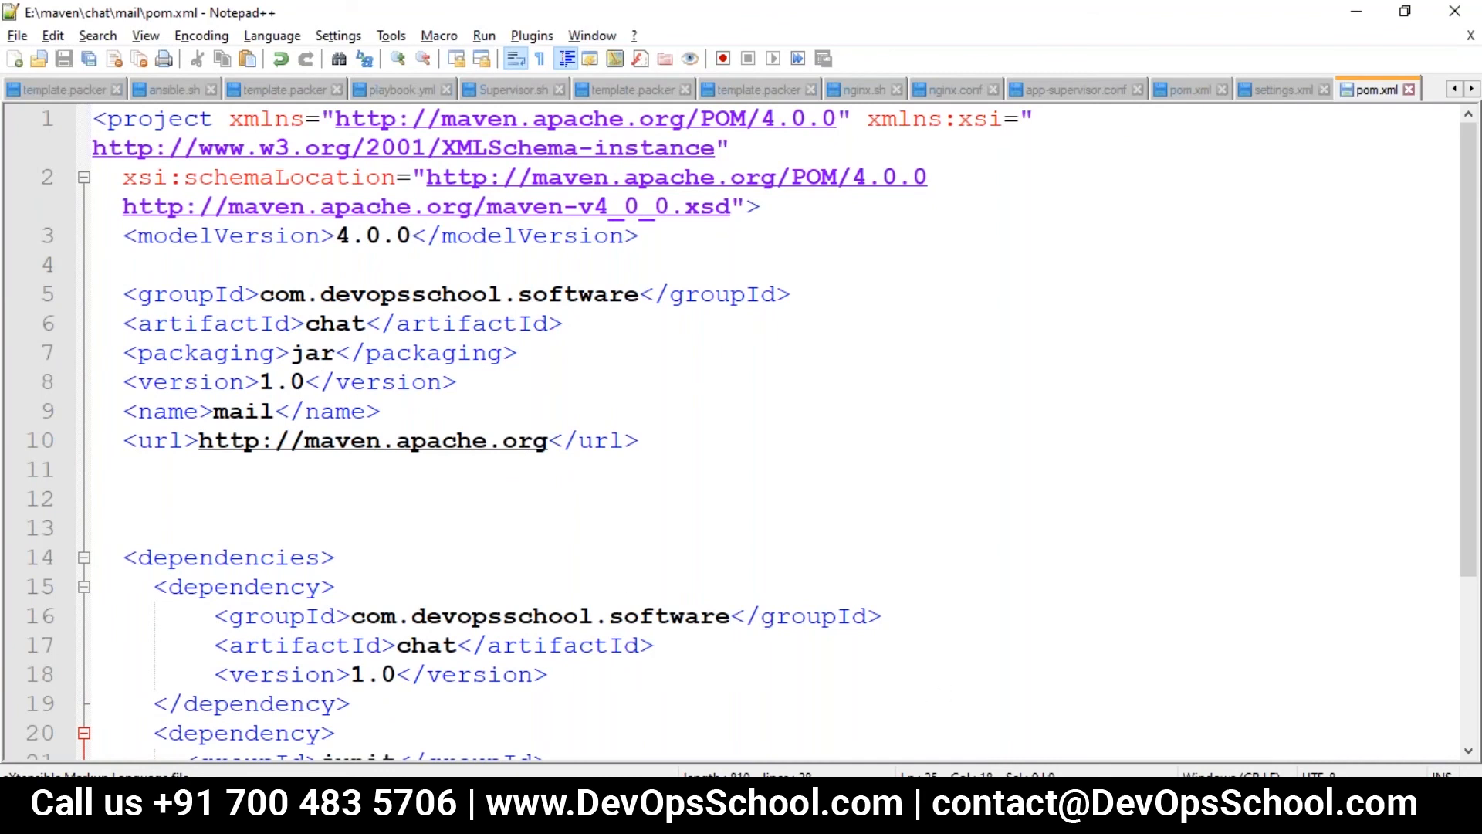
pyautogui.hotkey('alt', 'Tab')
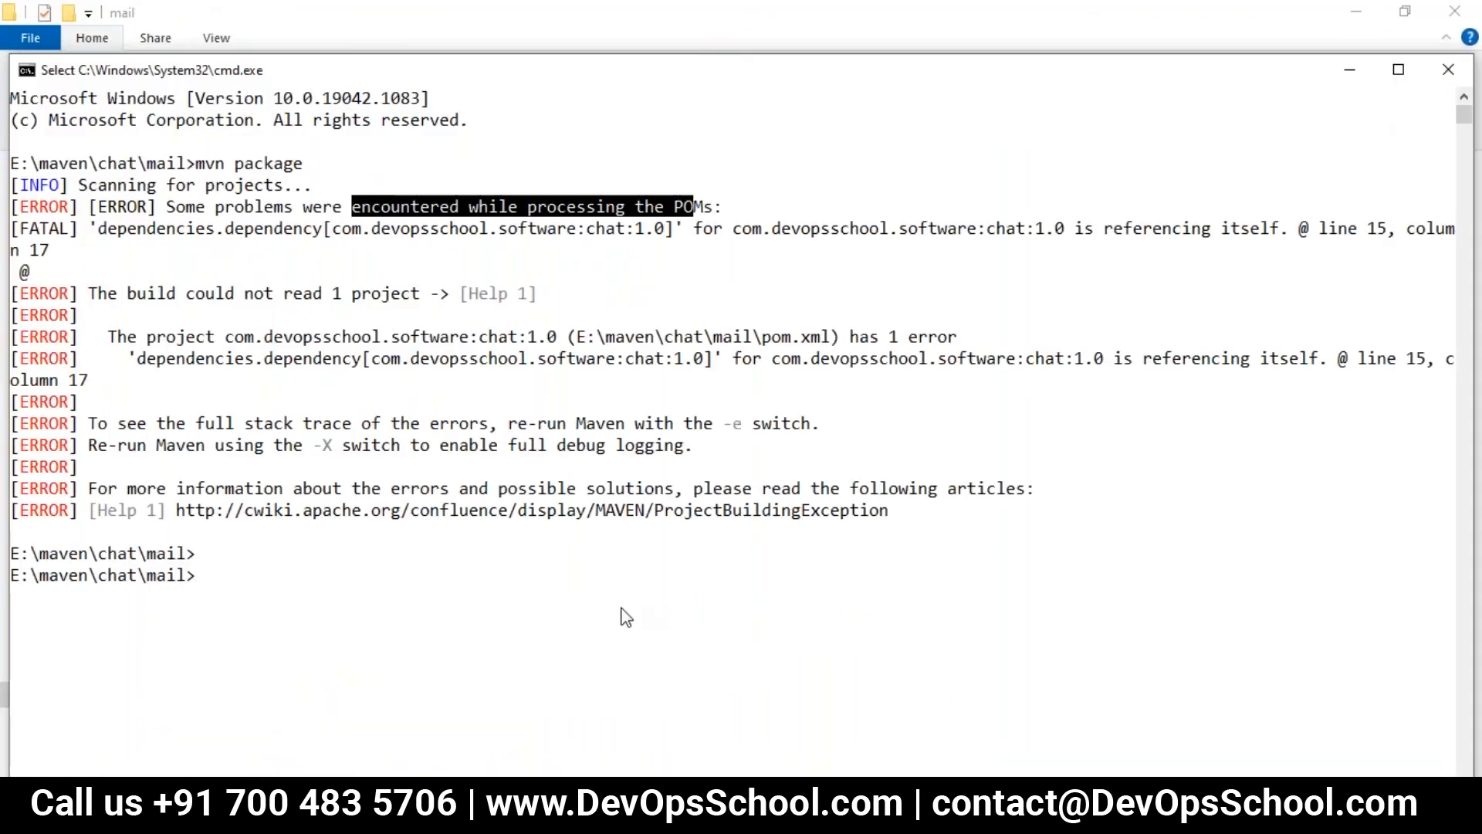
pyautogui.click(467, 621)
pyautogui.write('start .')
pyautogui.press('Return')
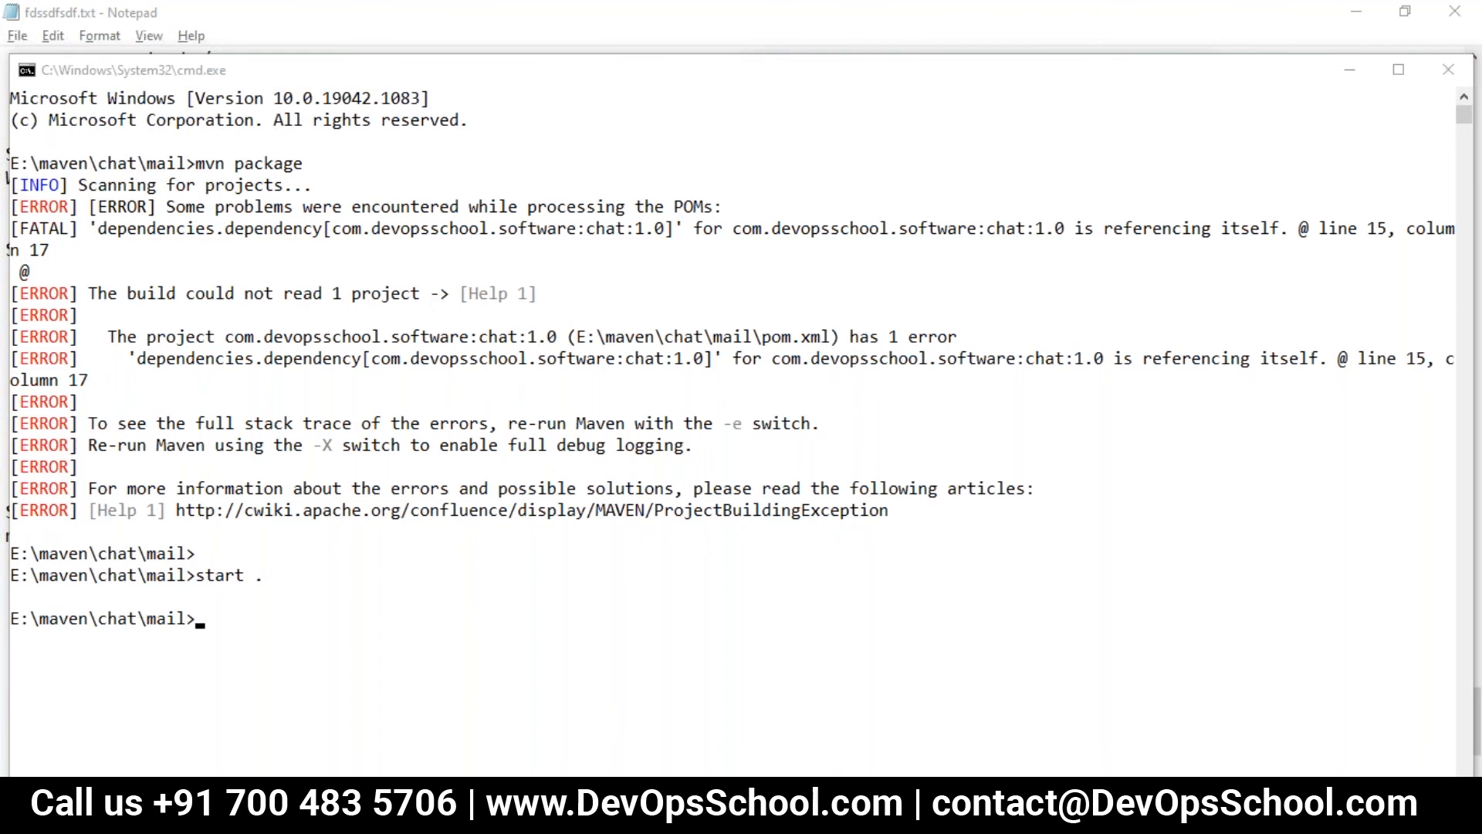
pyautogui.moveTo(596, 810)
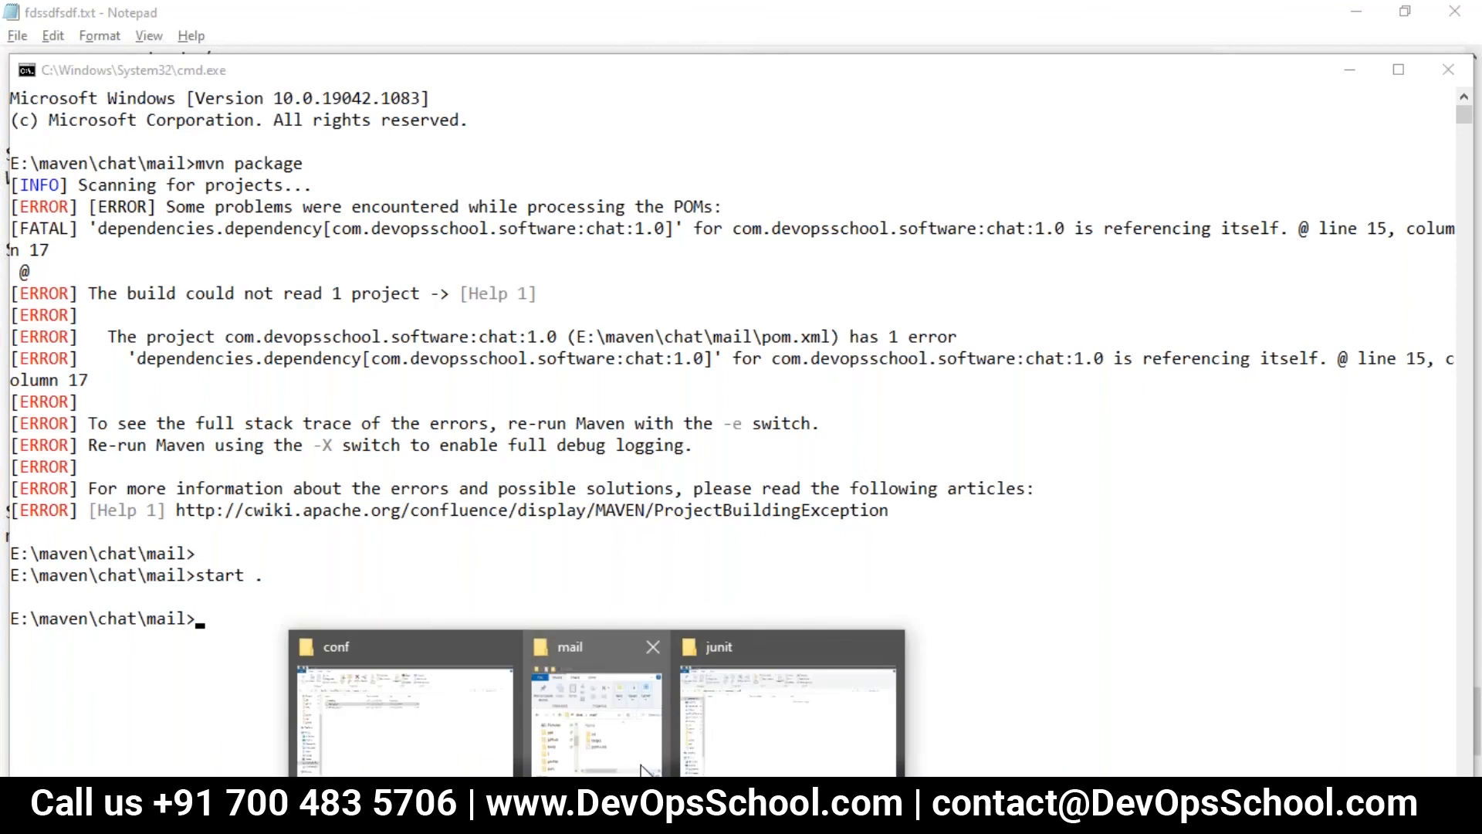
pyautogui.hotkey('alt', 'Tab')
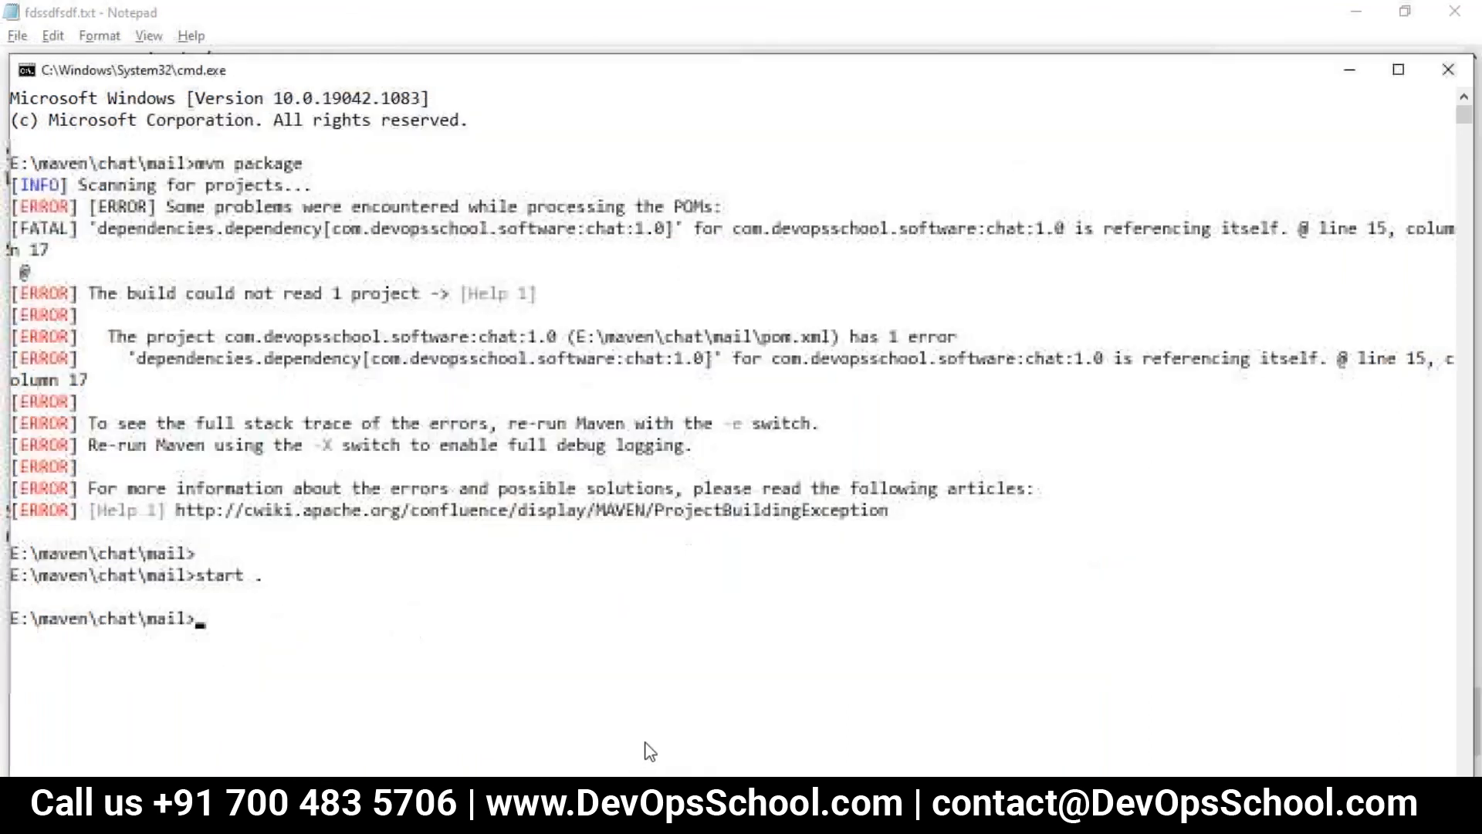
# Minimize the command prompt, maximize the mail folder window and open its pom.xml in Notepad++.
pyautogui.click(1336, 76)
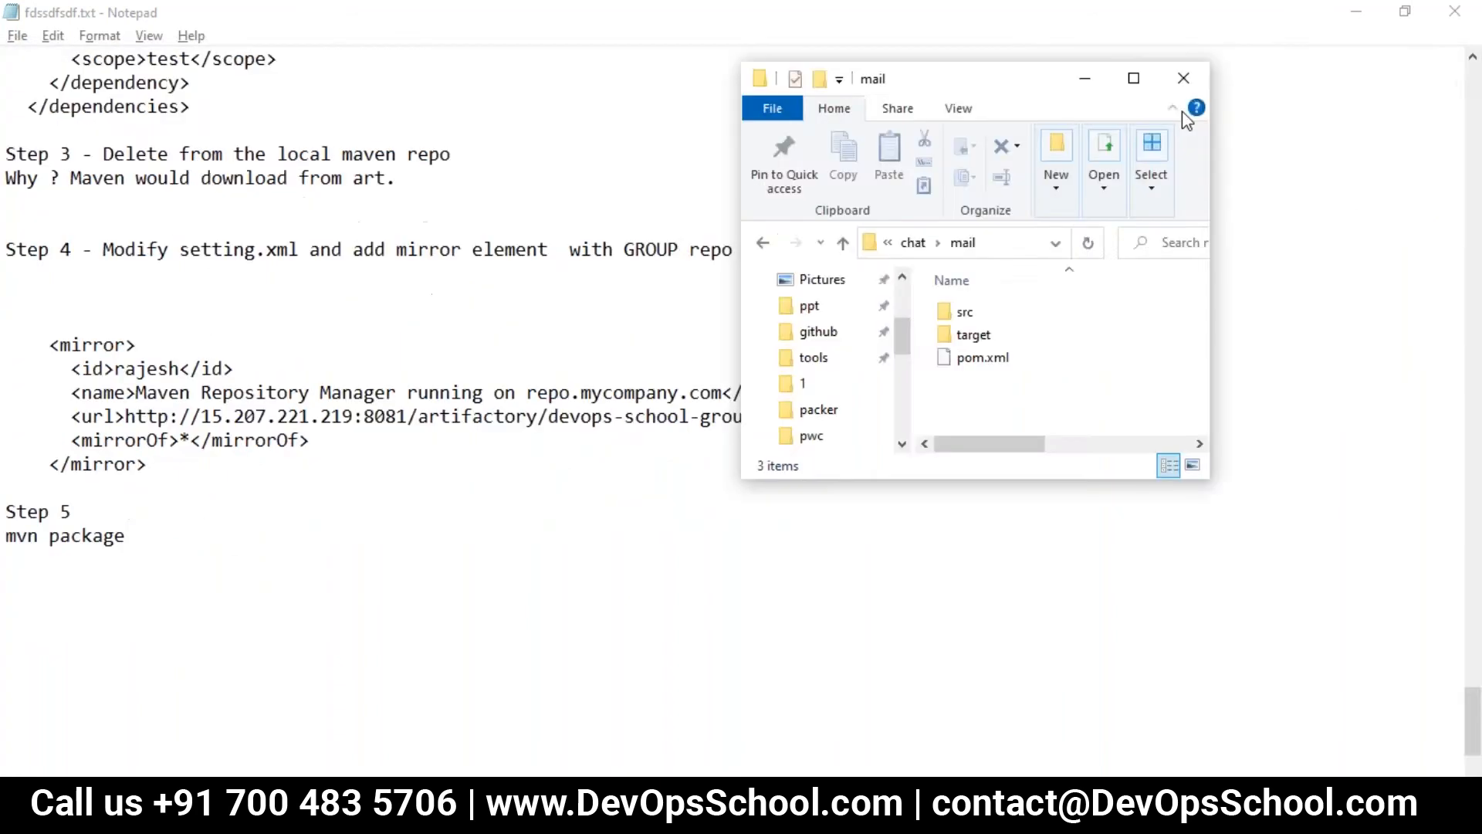
pyautogui.click(1138, 75)
pyautogui.rightClick(309, 289)
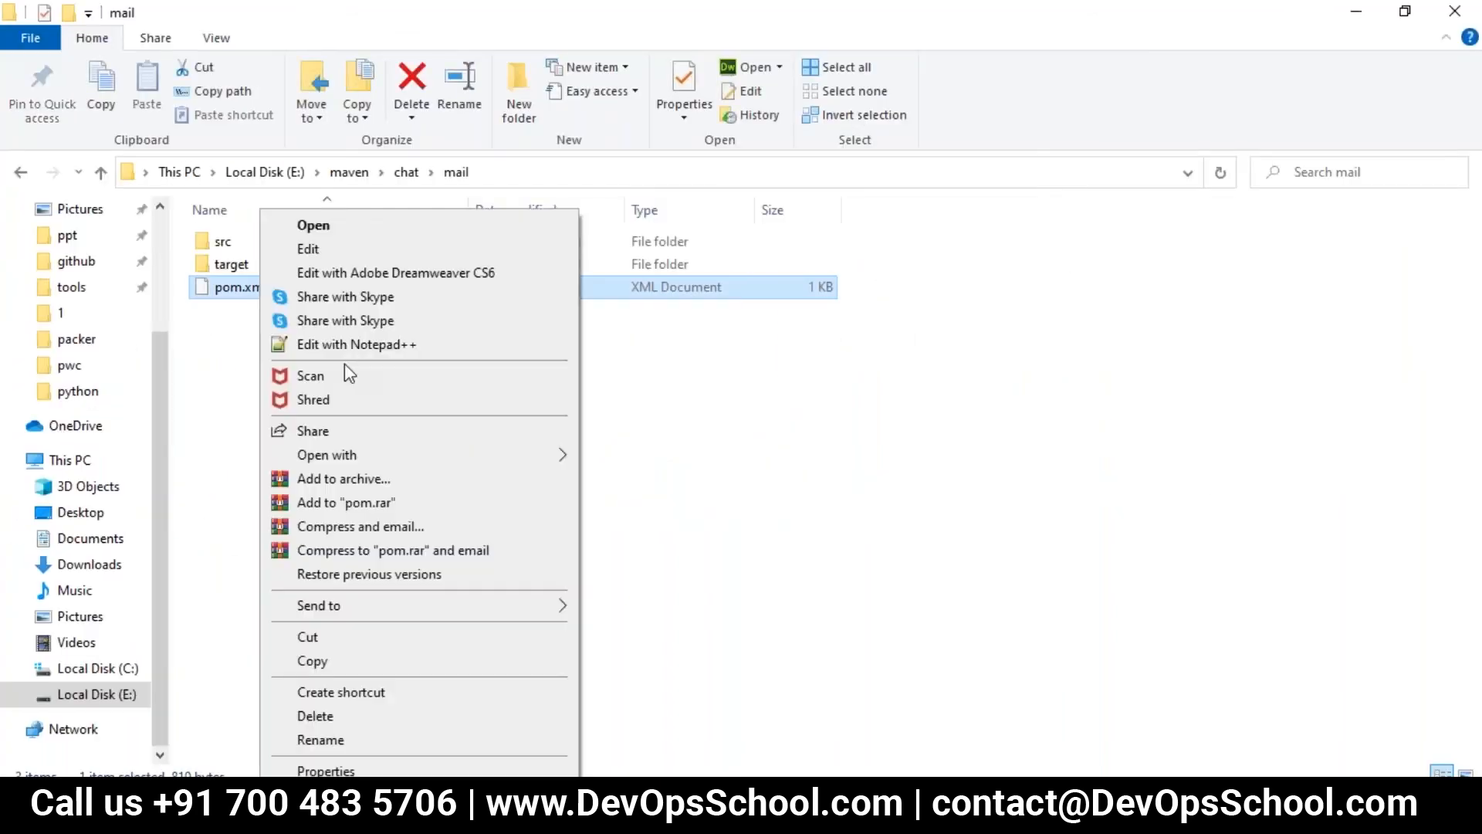
pyautogui.click(328, 345)
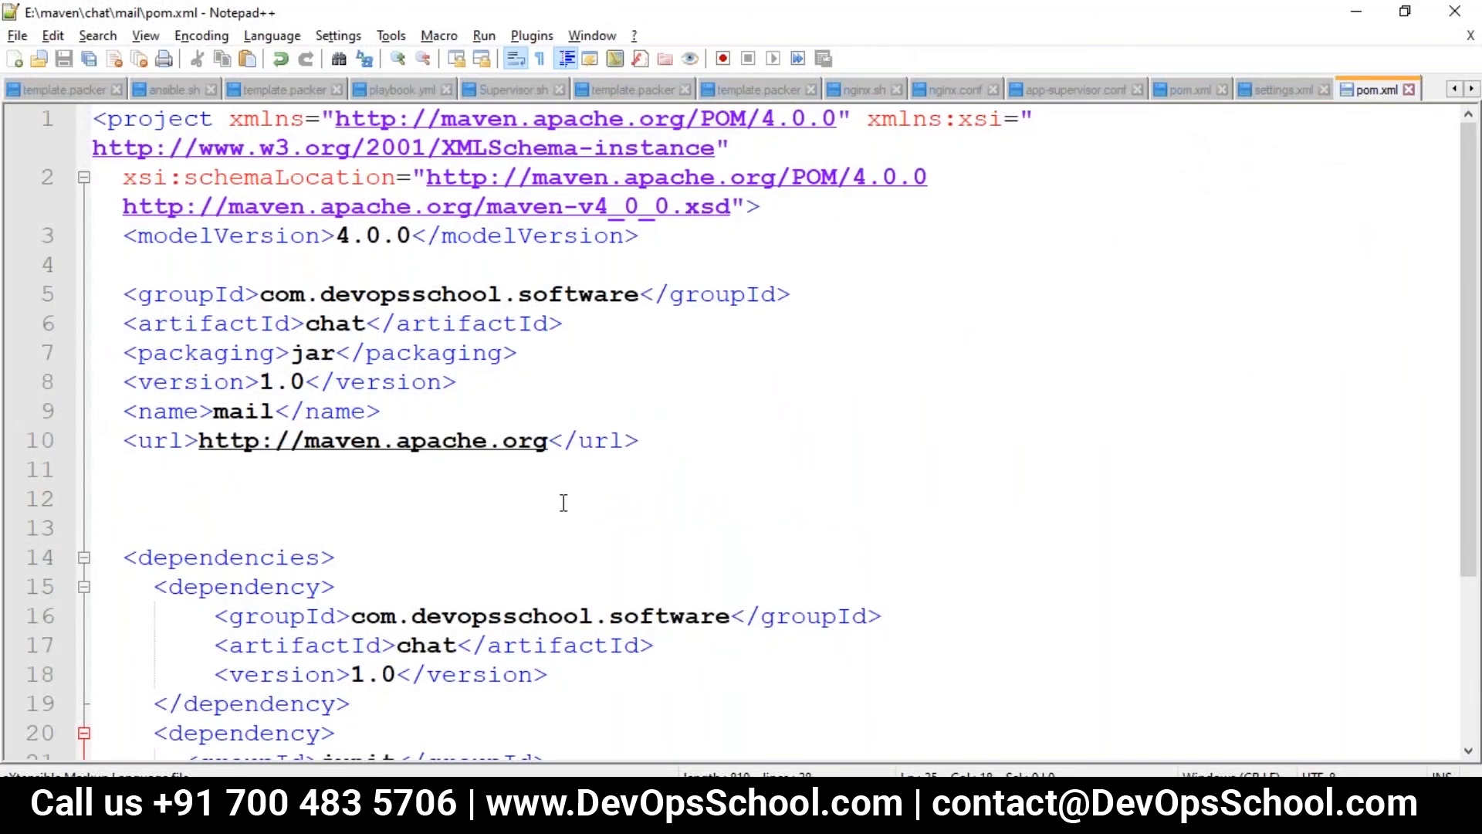
# Compare the project artifactId and dependencies in the mail pom.xml with the self-reference error in the command prompt.
pyautogui.doubleClick(336, 327)
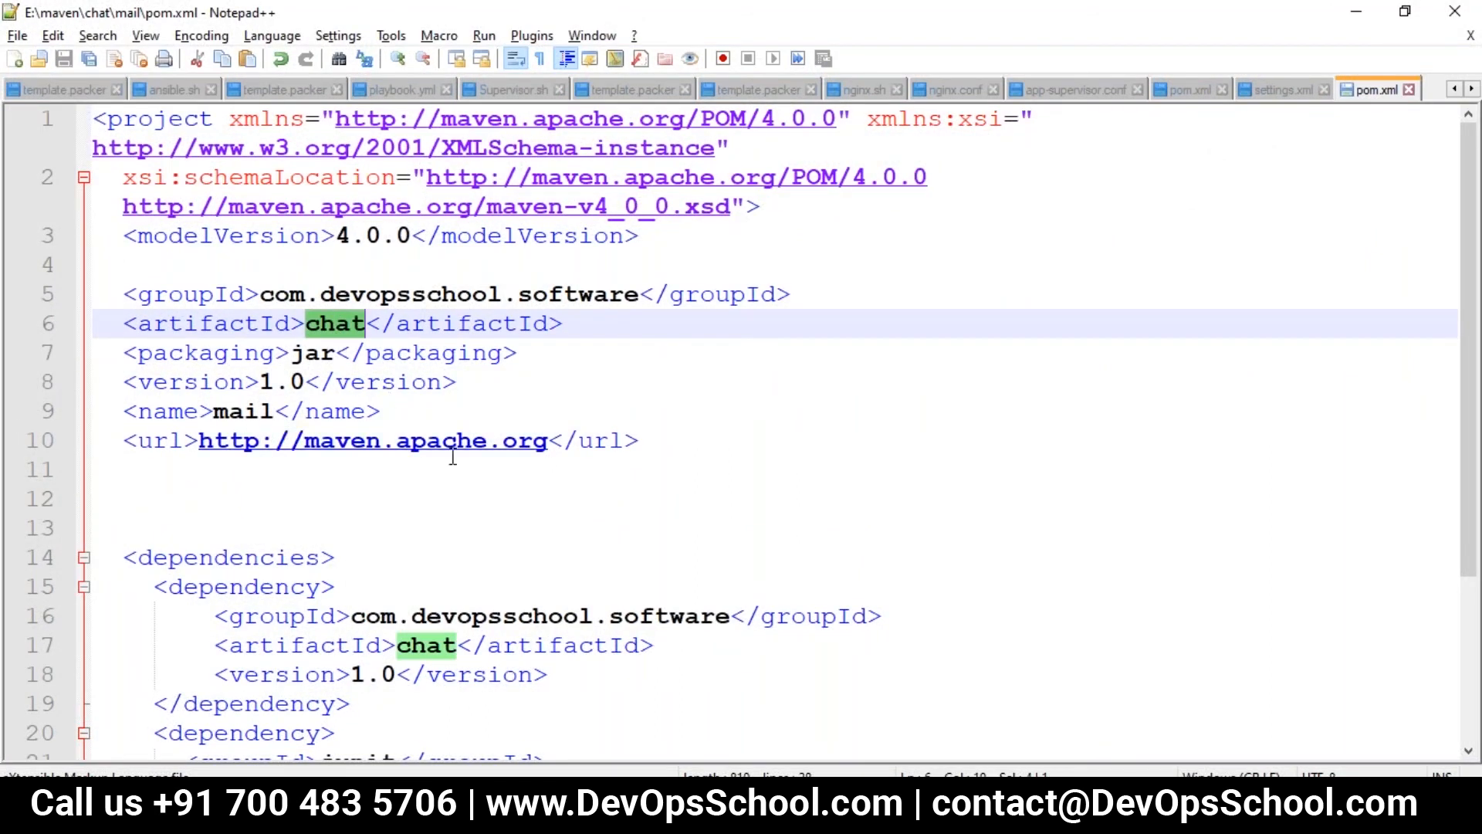
pyautogui.scroll(-3, 513, 494)
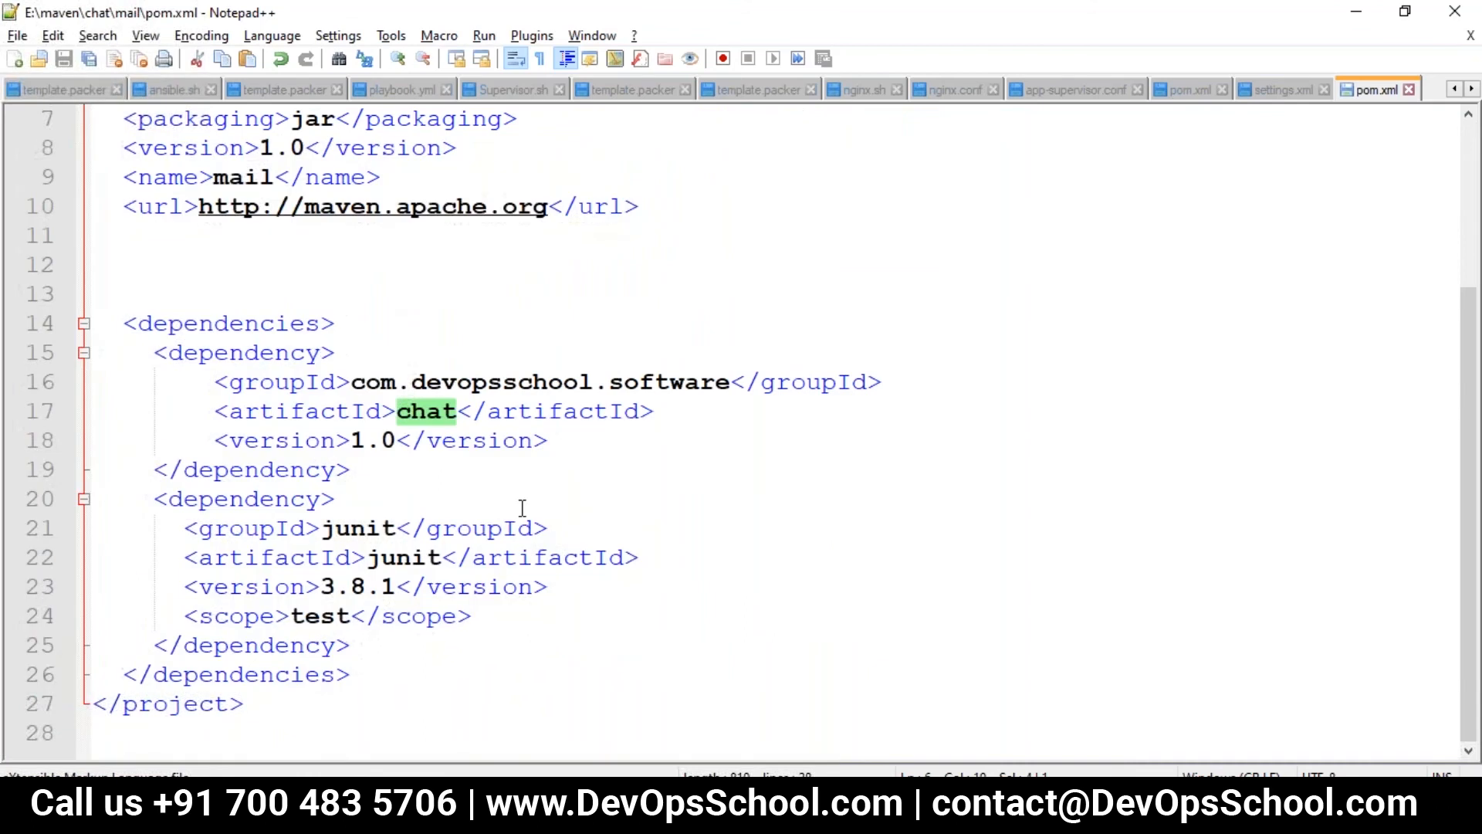
pyautogui.scroll(2, 521, 507)
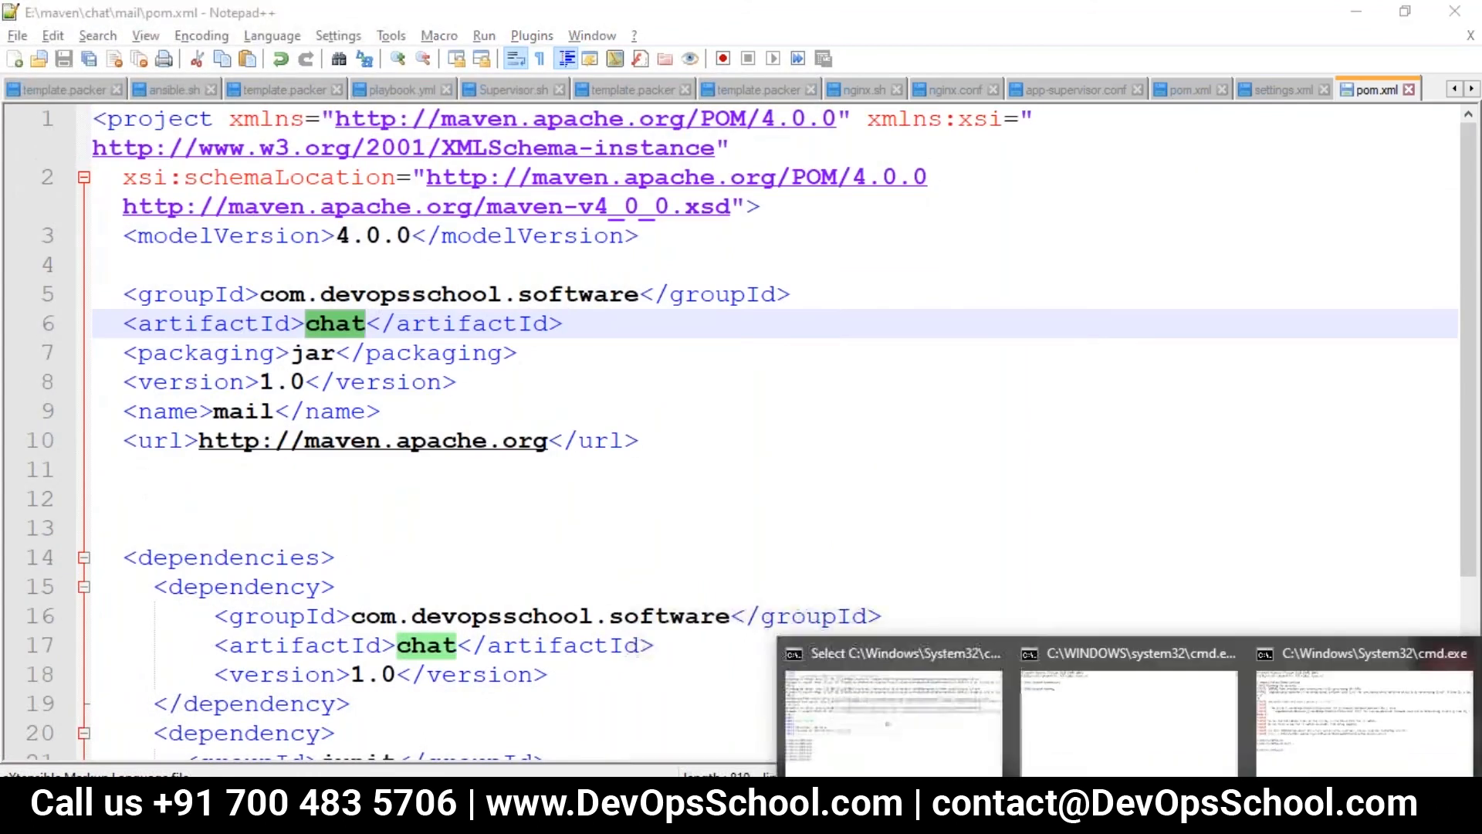
pyautogui.click(1096, 741)
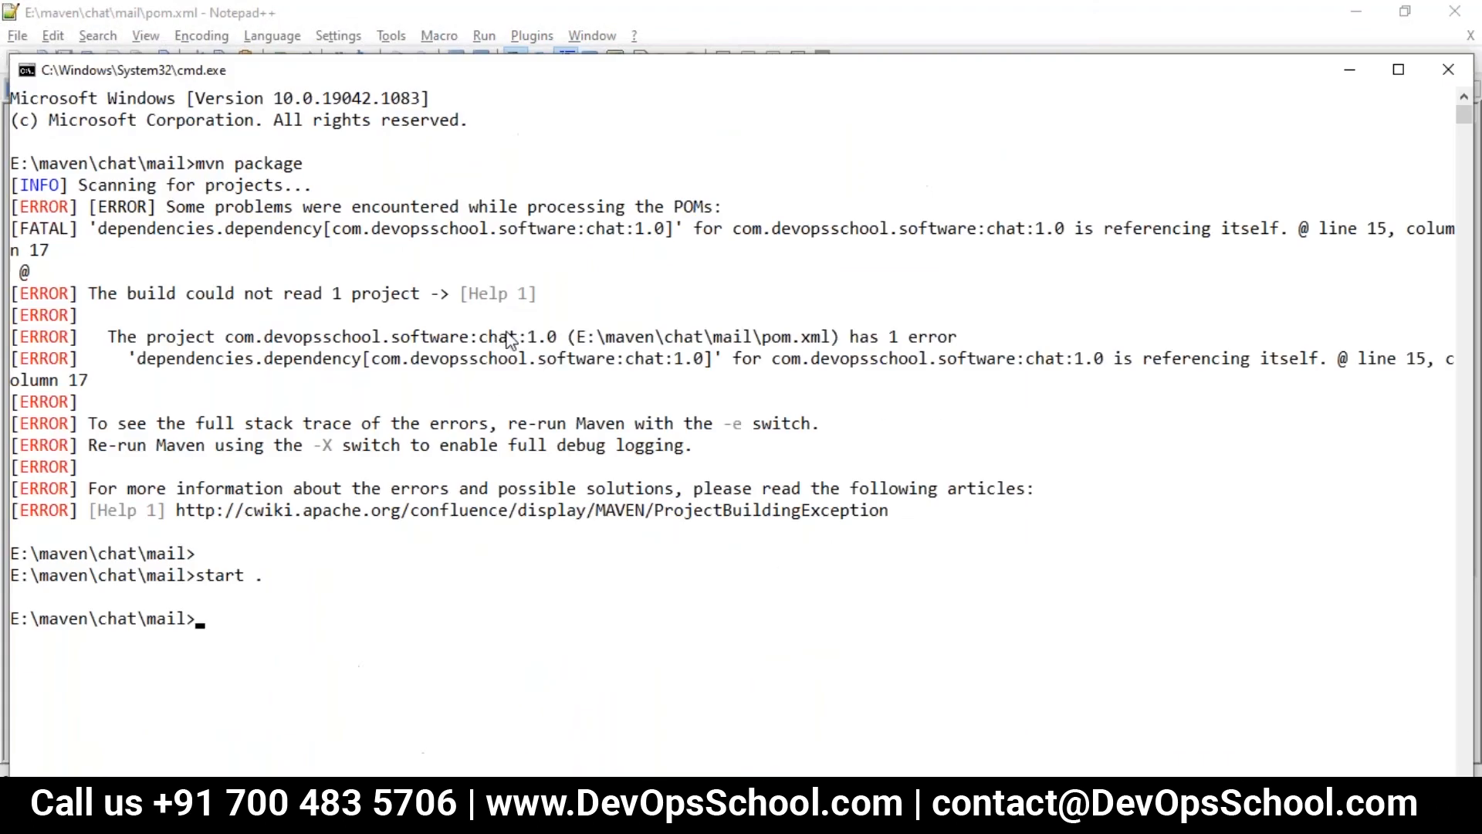
pyautogui.moveTo(498, 336); pyautogui.dragTo(714, 369)
pyautogui.moveTo(1083, 358); pyautogui.dragTo(957, 370)
pyautogui.moveTo(345, 404); pyautogui.dragTo(594, 520)
# Return to the mail pom.xml, change the project's artifactId to "mail" and save, leaving the chat dependency as it is.
pyautogui.hotkey('alt', 'Tab')
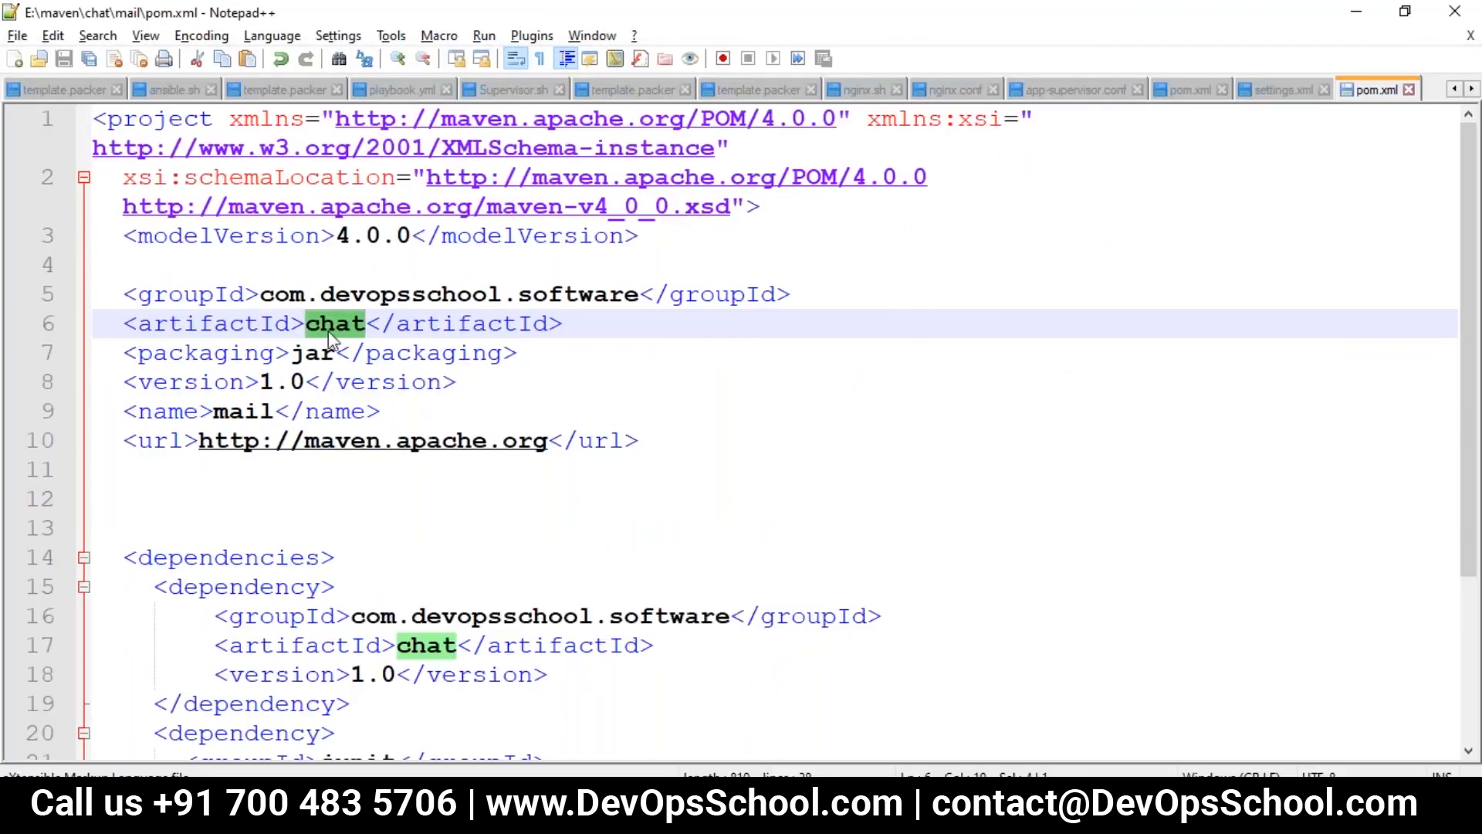
pyautogui.write('mail')
pyautogui.click(254, 493)
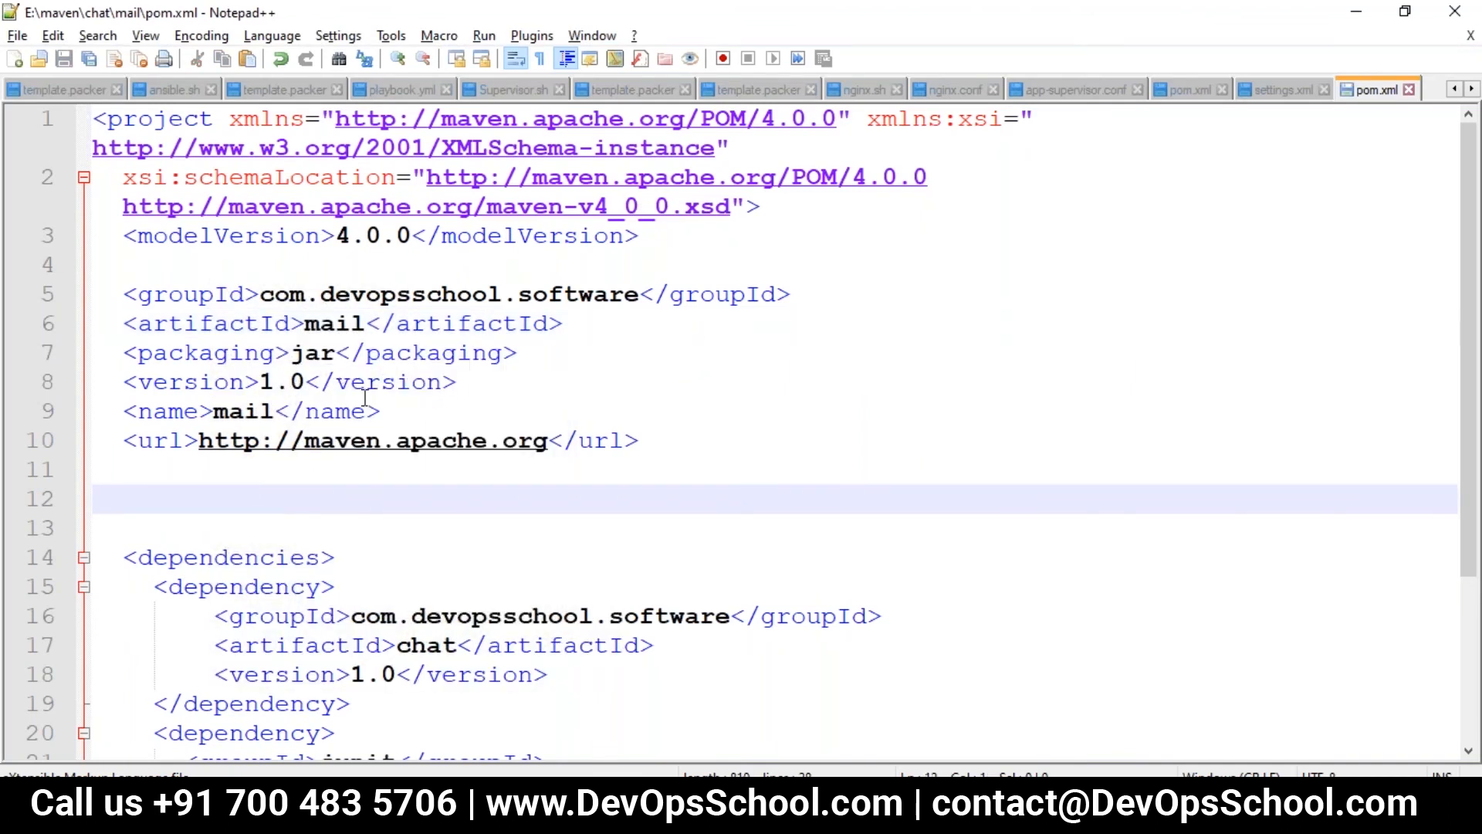
pyautogui.scroll(-3, 424, 463)
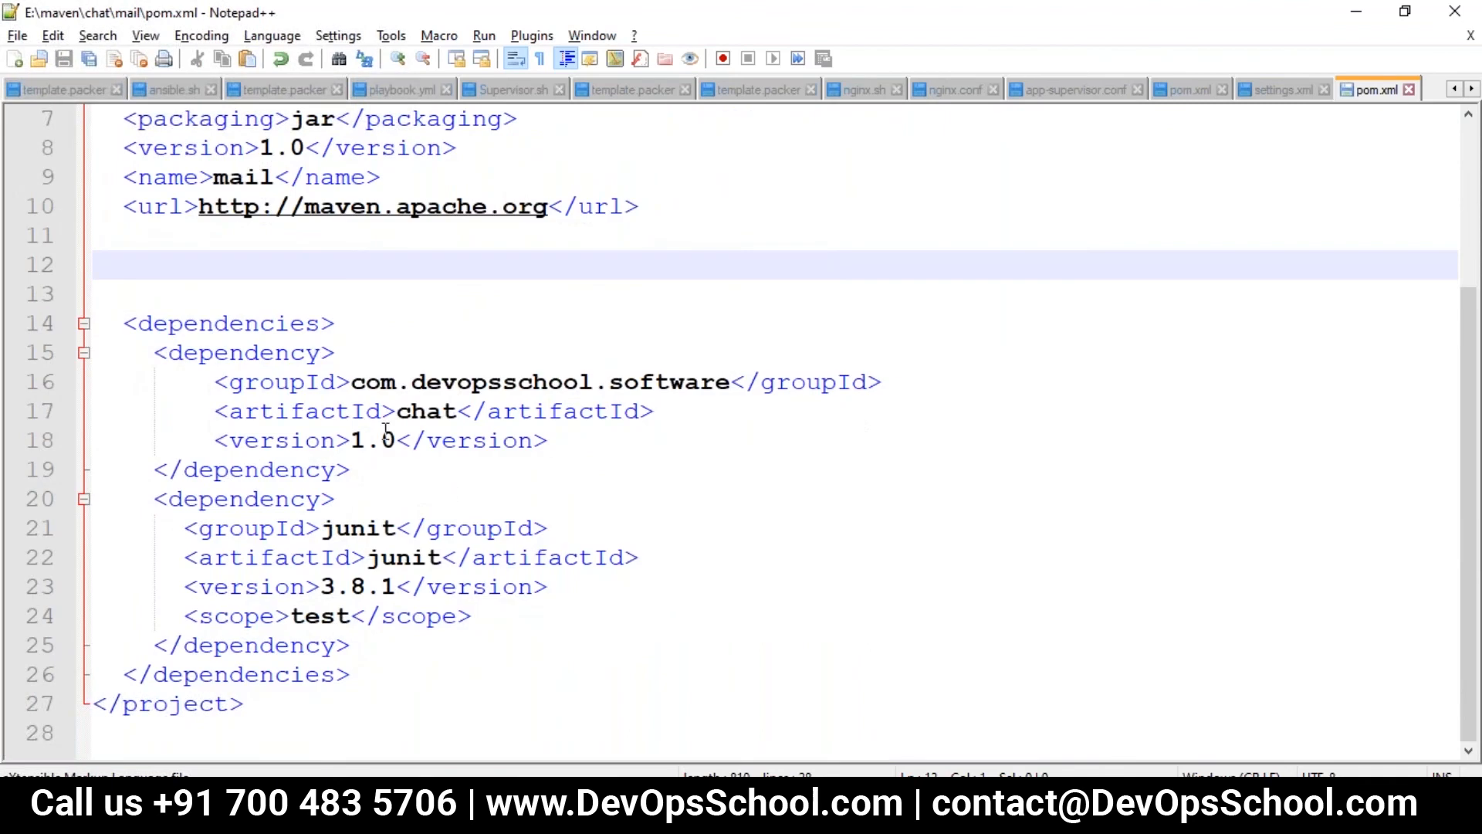
pyautogui.doubleClick(212, 318)
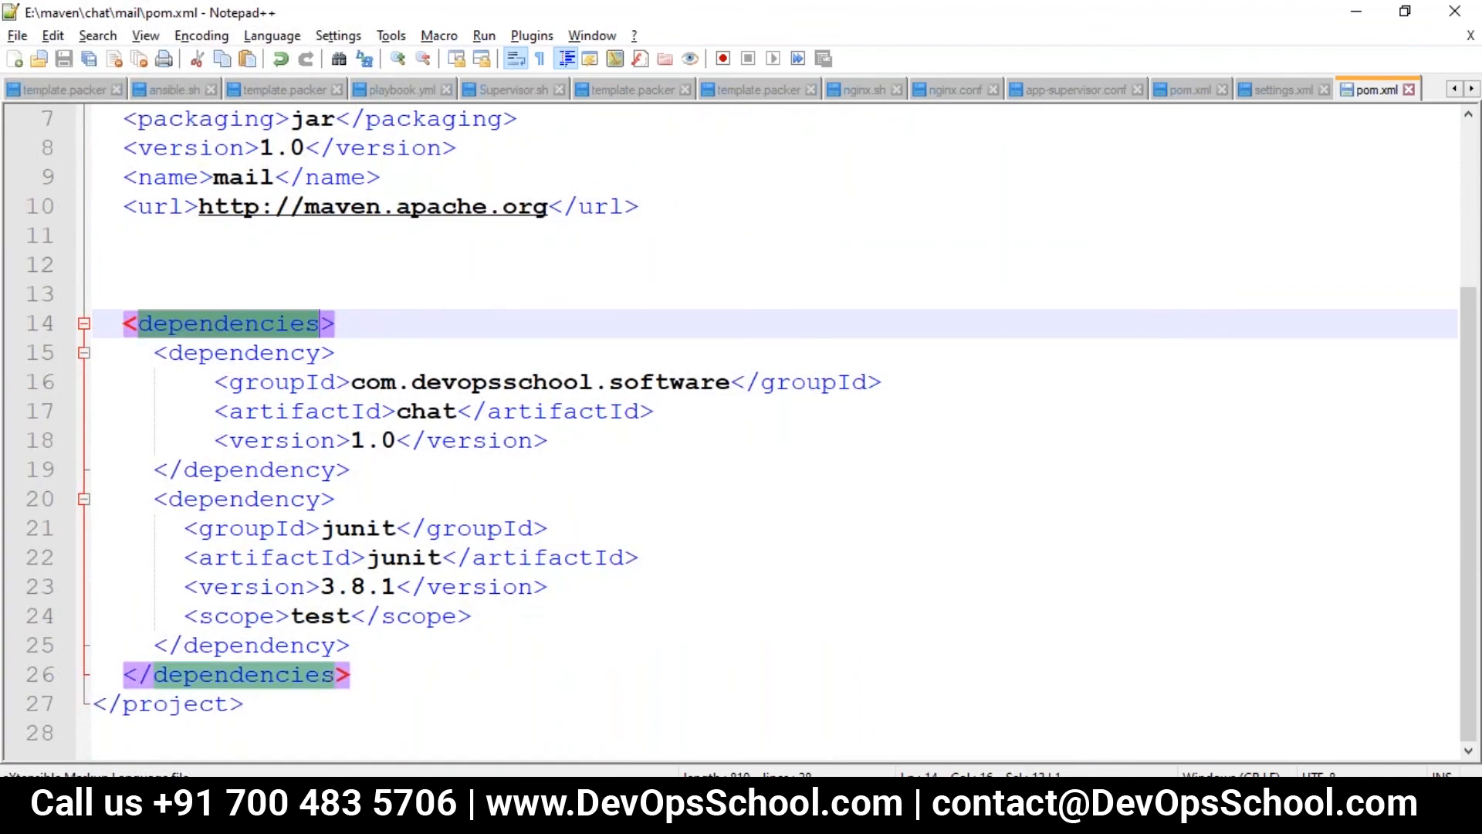
# Go back to the command prompt in E:\maven\chat\mail, clear the screen and rerun "mvn package".
pyautogui.hotkey('alt', 'Tab')
pyautogui.write('cls')
pyautogui.press('Return')
pyautogui.write('start .')
pyautogui.press('Up')
pyautogui.press('Return')
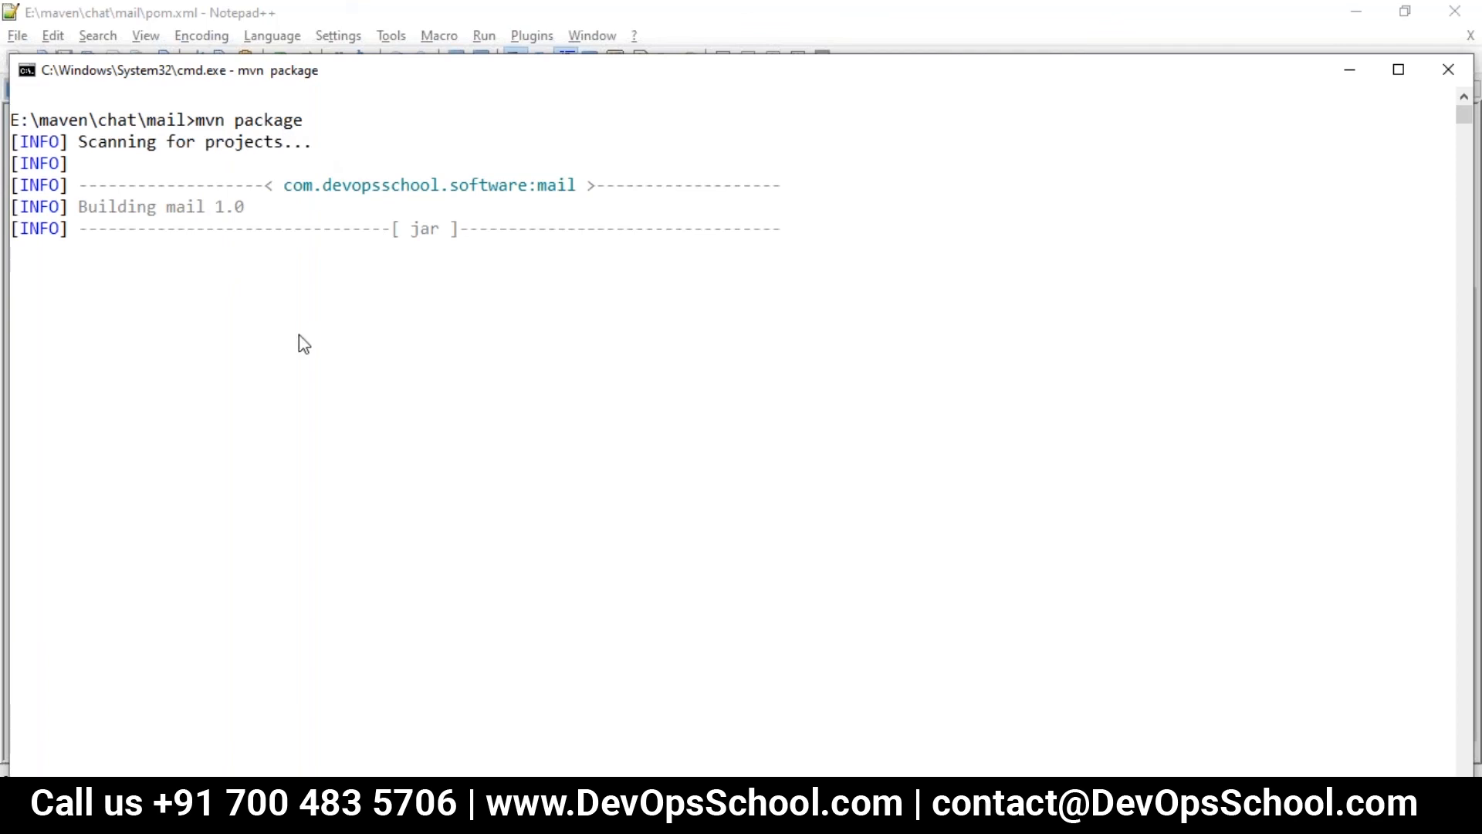
# Pause the build output to examine the devops-school-group download lines for the plugins, chat 1.0 and junit 3.8.1, then resume it.
pyautogui.moveTo(258, 250); pyautogui.dragTo(294, 273)
pyautogui.click(1167, 271)
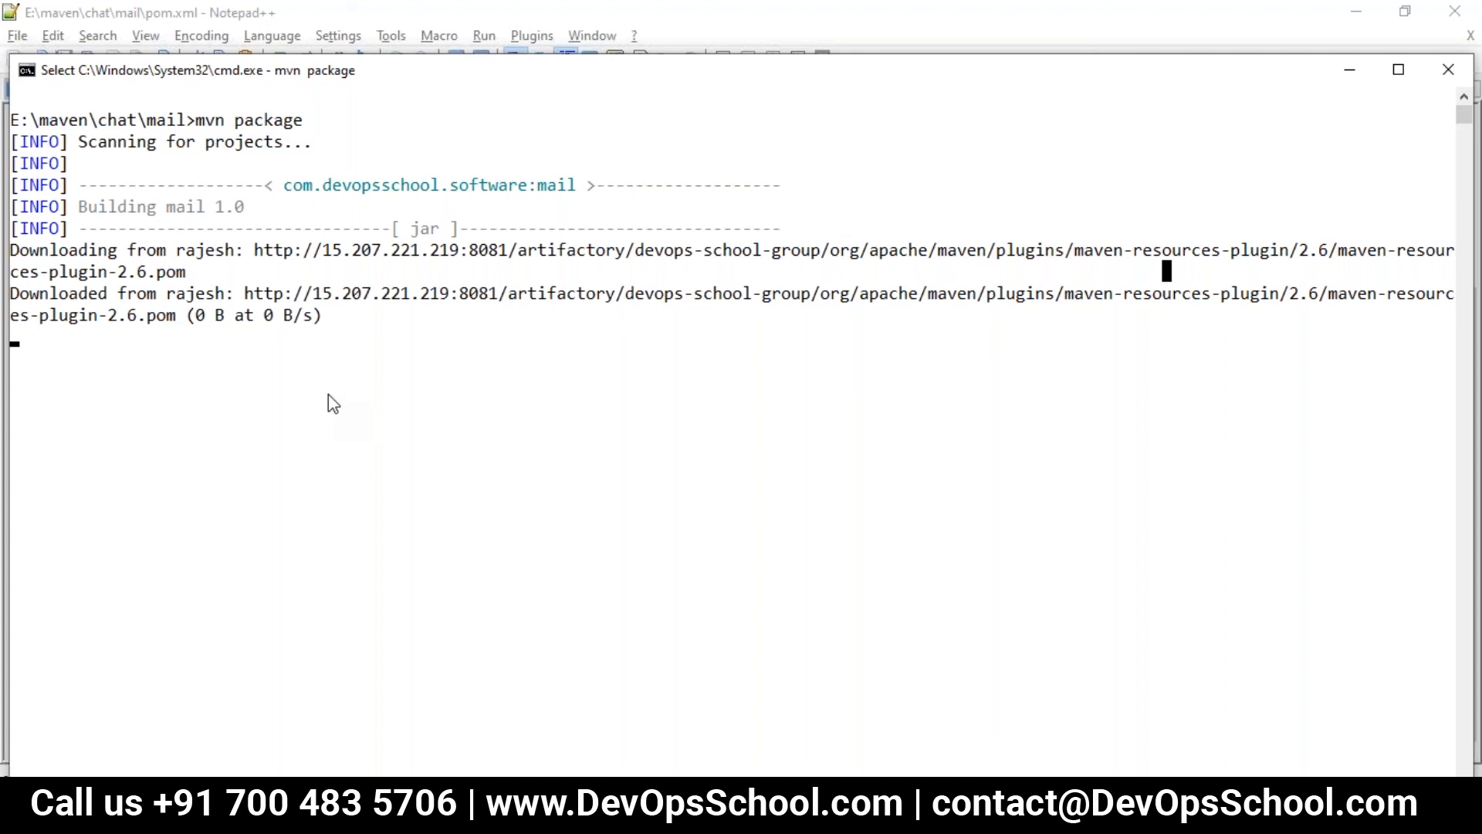
pyautogui.scroll(-1, 312, 386)
pyautogui.scroll(1, 303, 378)
pyautogui.press('Return')
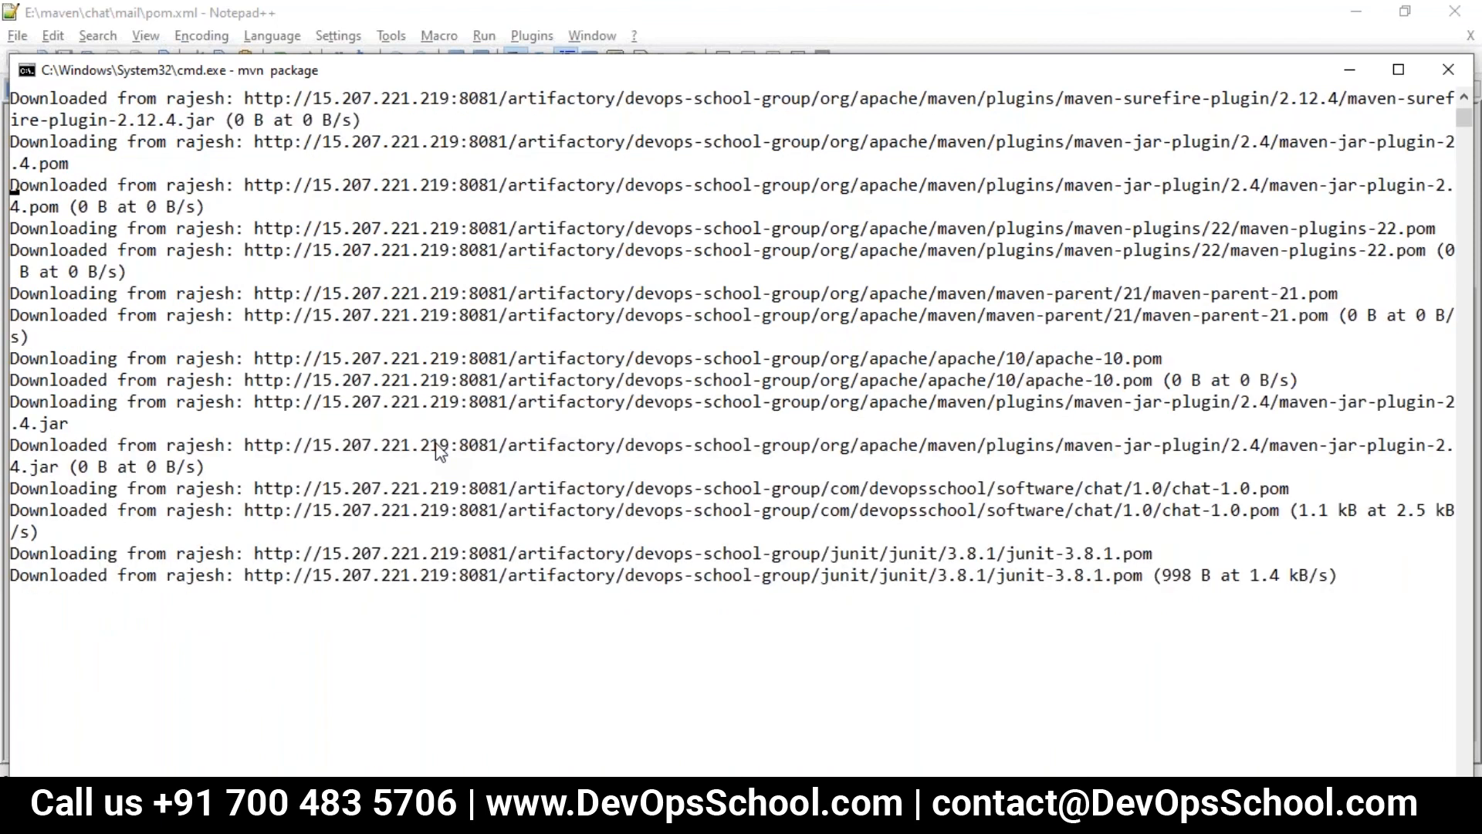
pyautogui.click(562, 425)
pyautogui.moveTo(582, 438); pyautogui.dragTo(1146, 517)
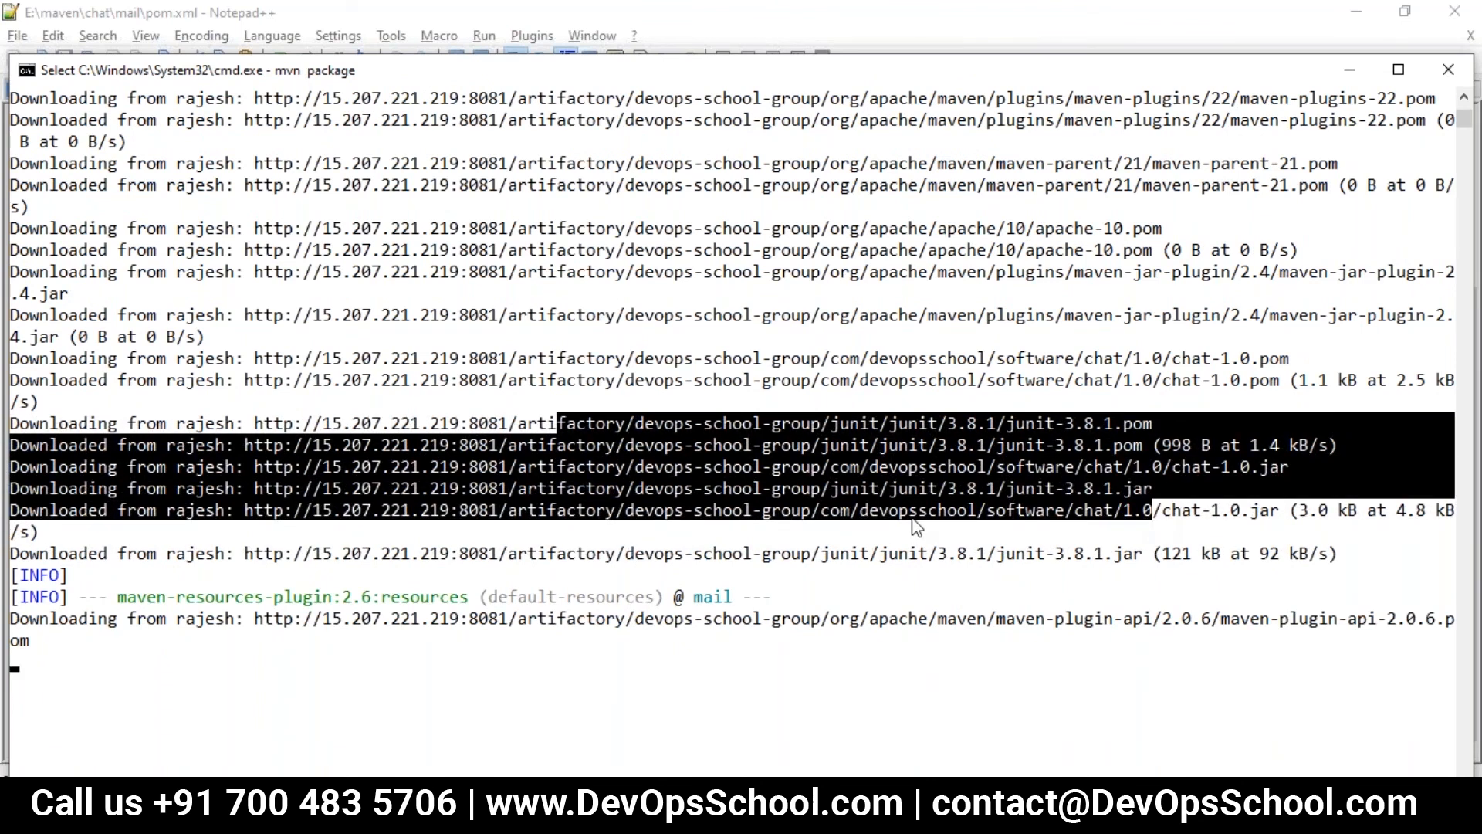
pyautogui.scroll(10, 914, 525)
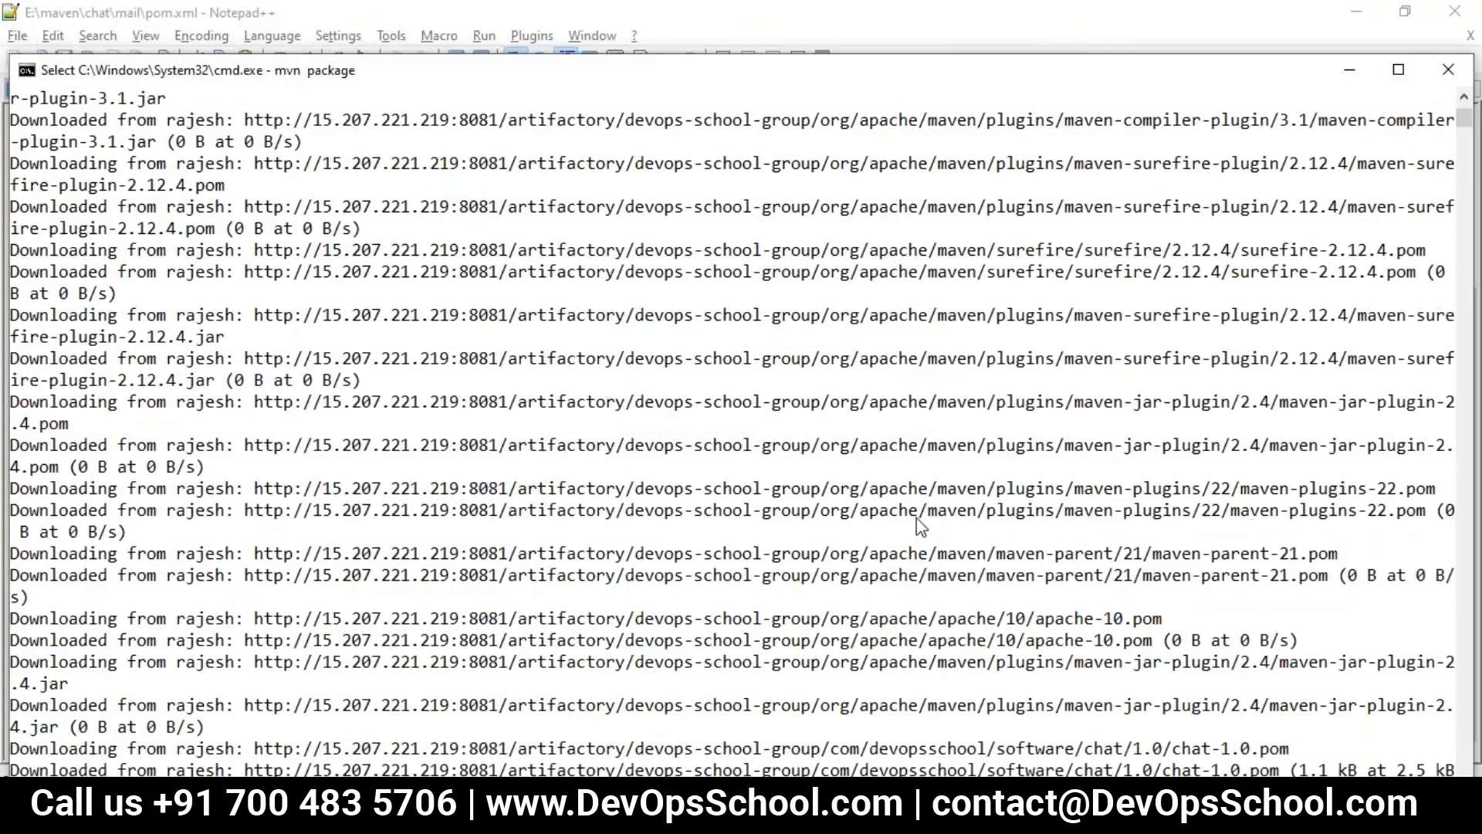
pyautogui.scroll(-10, 916, 525)
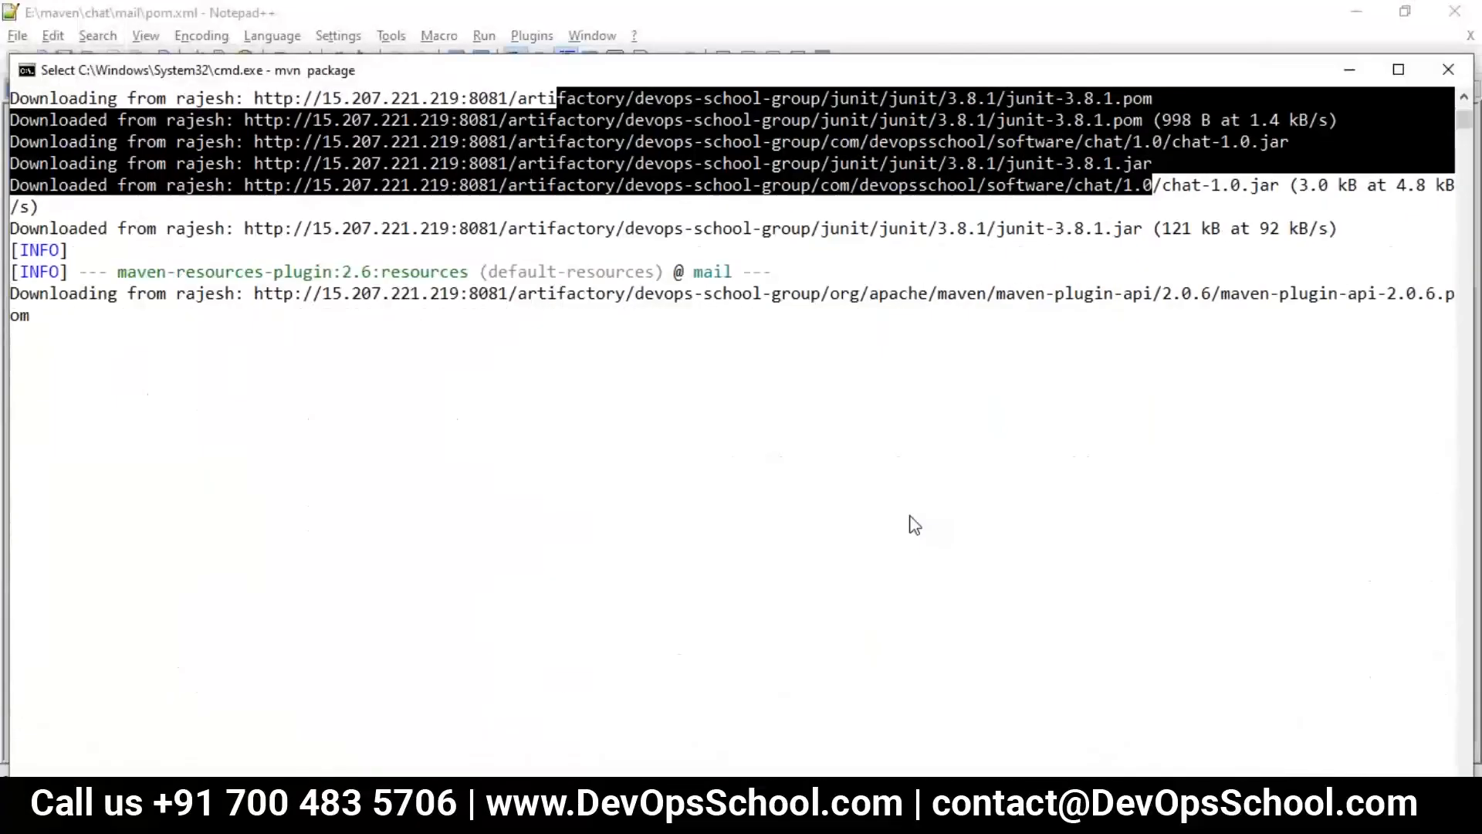
pyautogui.press('Return')
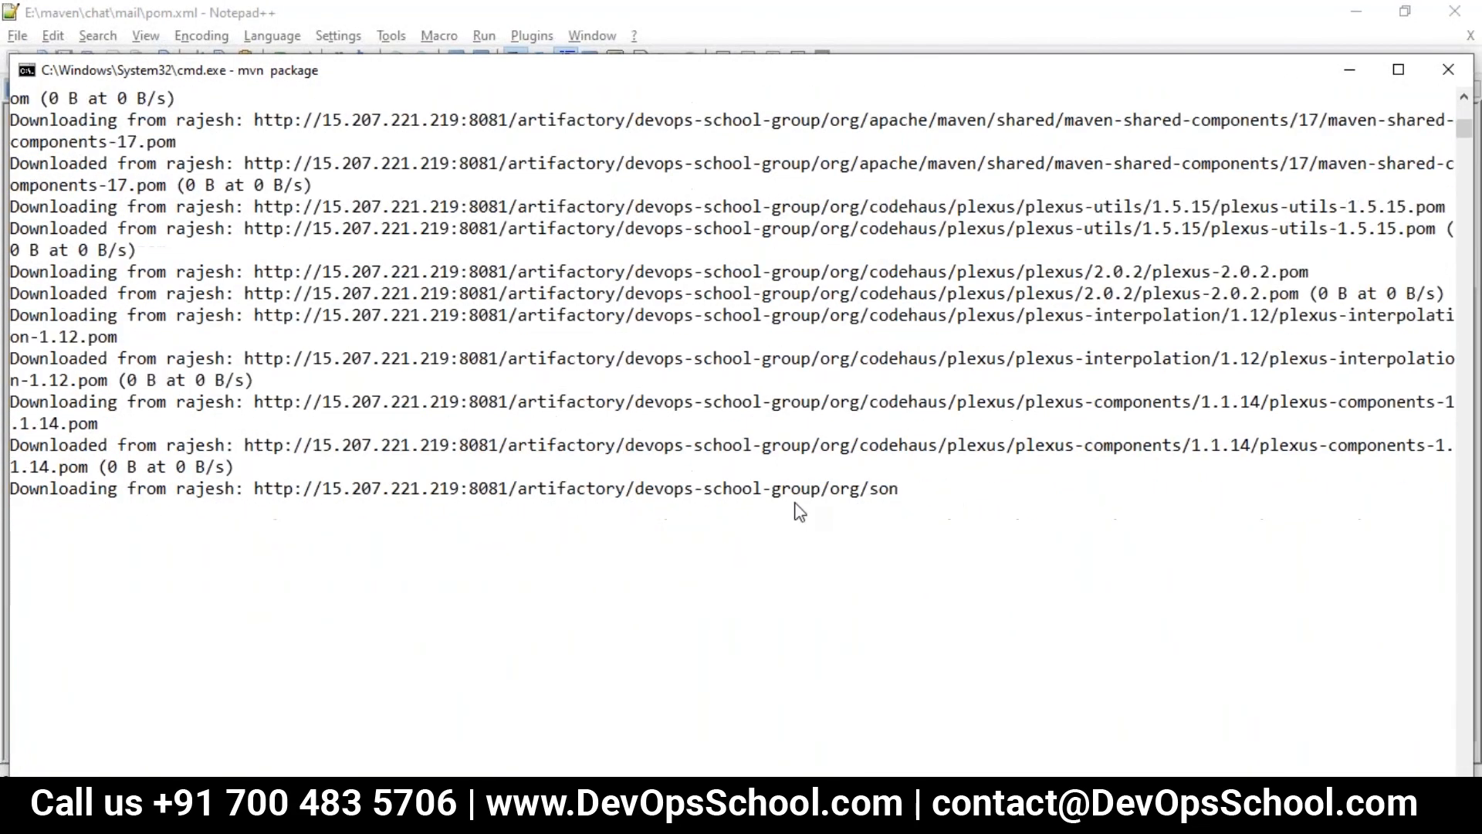
# Switch to the Notepad notes and review Steps 1 and 2 on the group repo and package dependencies.
pyautogui.hotkey('alt', 'Tab')
pyautogui.hotkey('alt', 'Tab')
pyautogui.scroll(14, 411, 569)
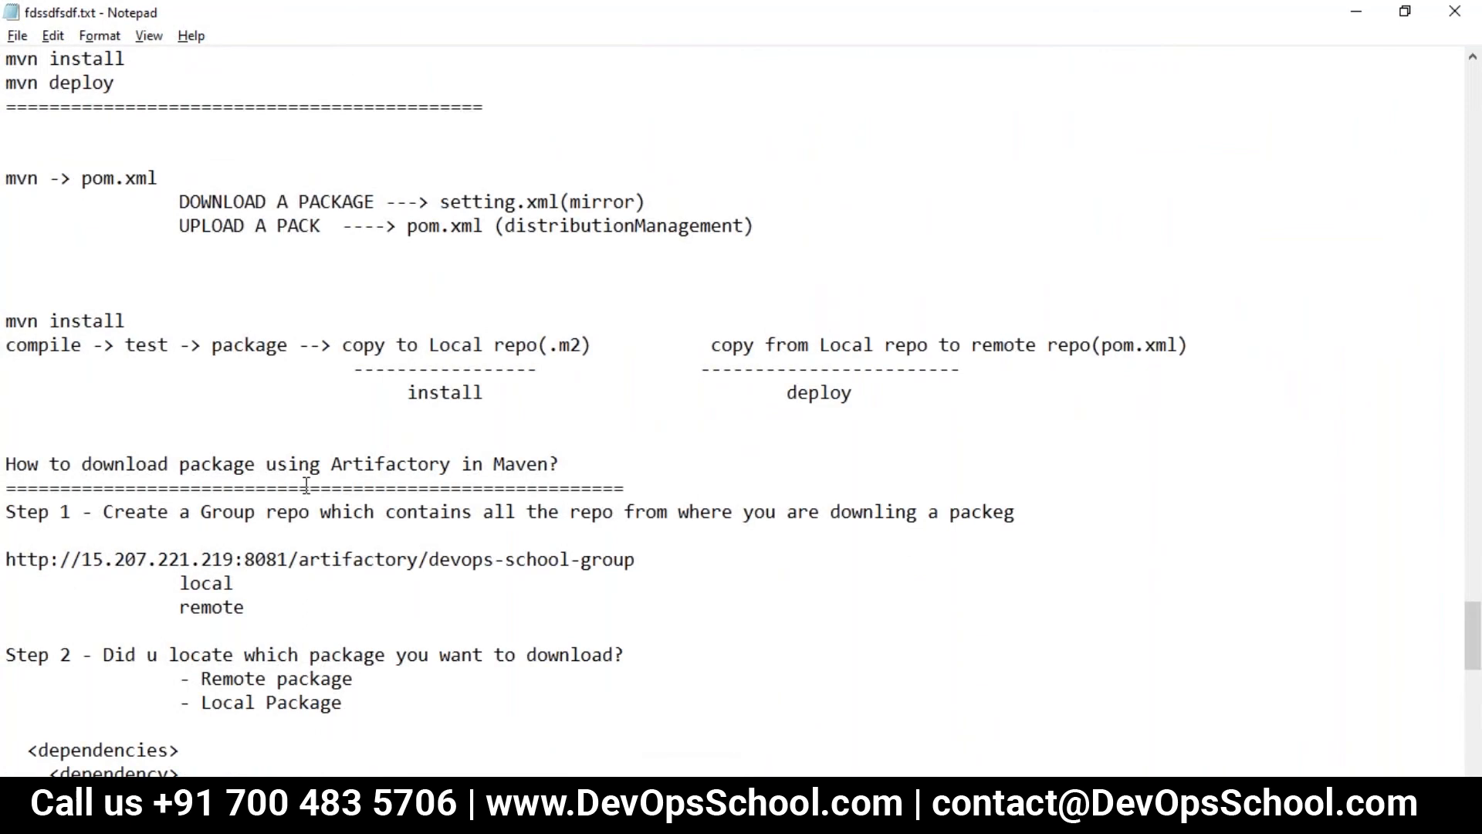
pyautogui.moveTo(345, 447); pyautogui.dragTo(569, 460)
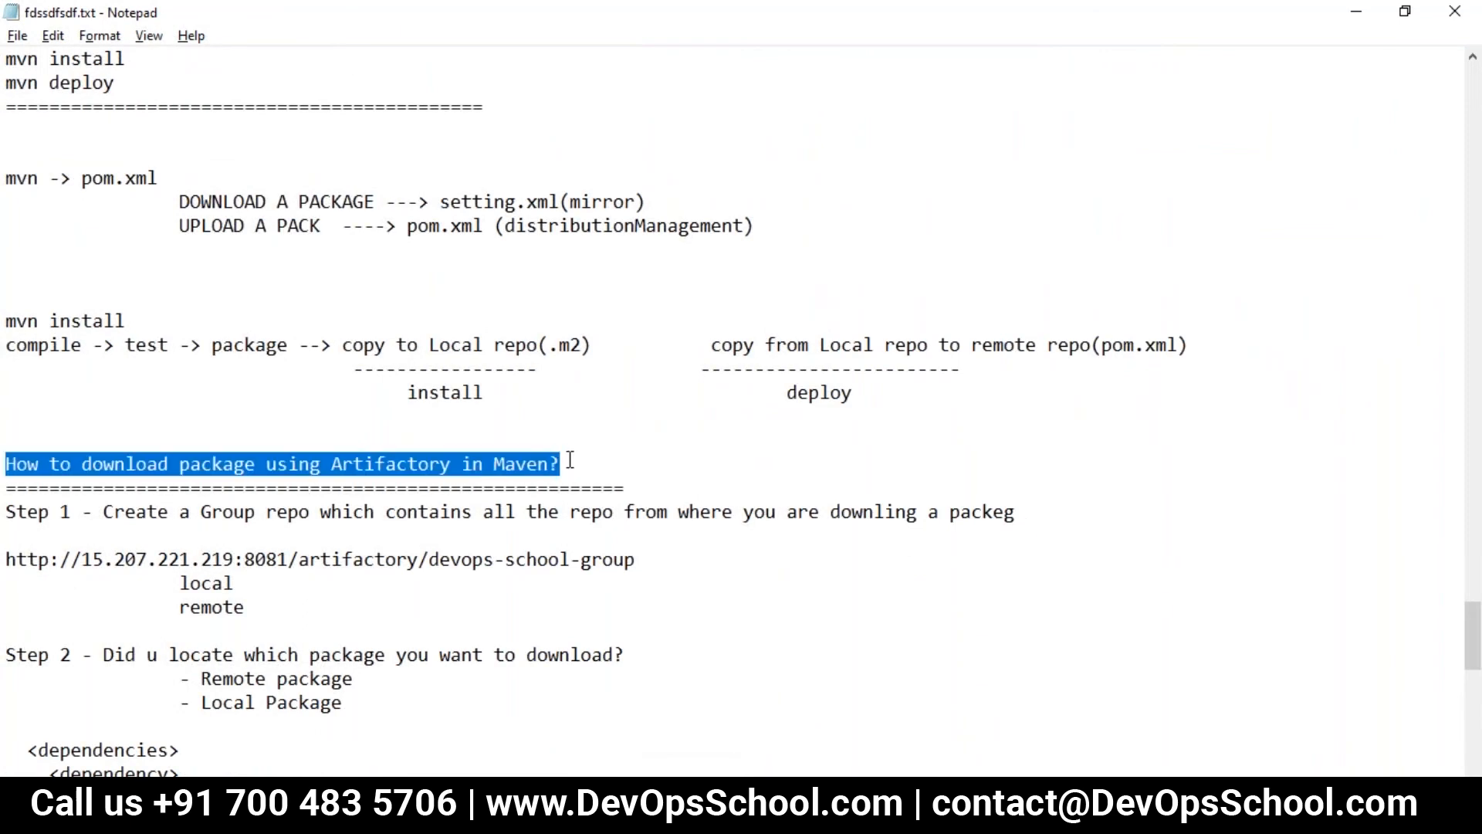
pyautogui.scroll(-3, 569, 461)
pyautogui.moveTo(203, 299); pyautogui.dragTo(391, 326)
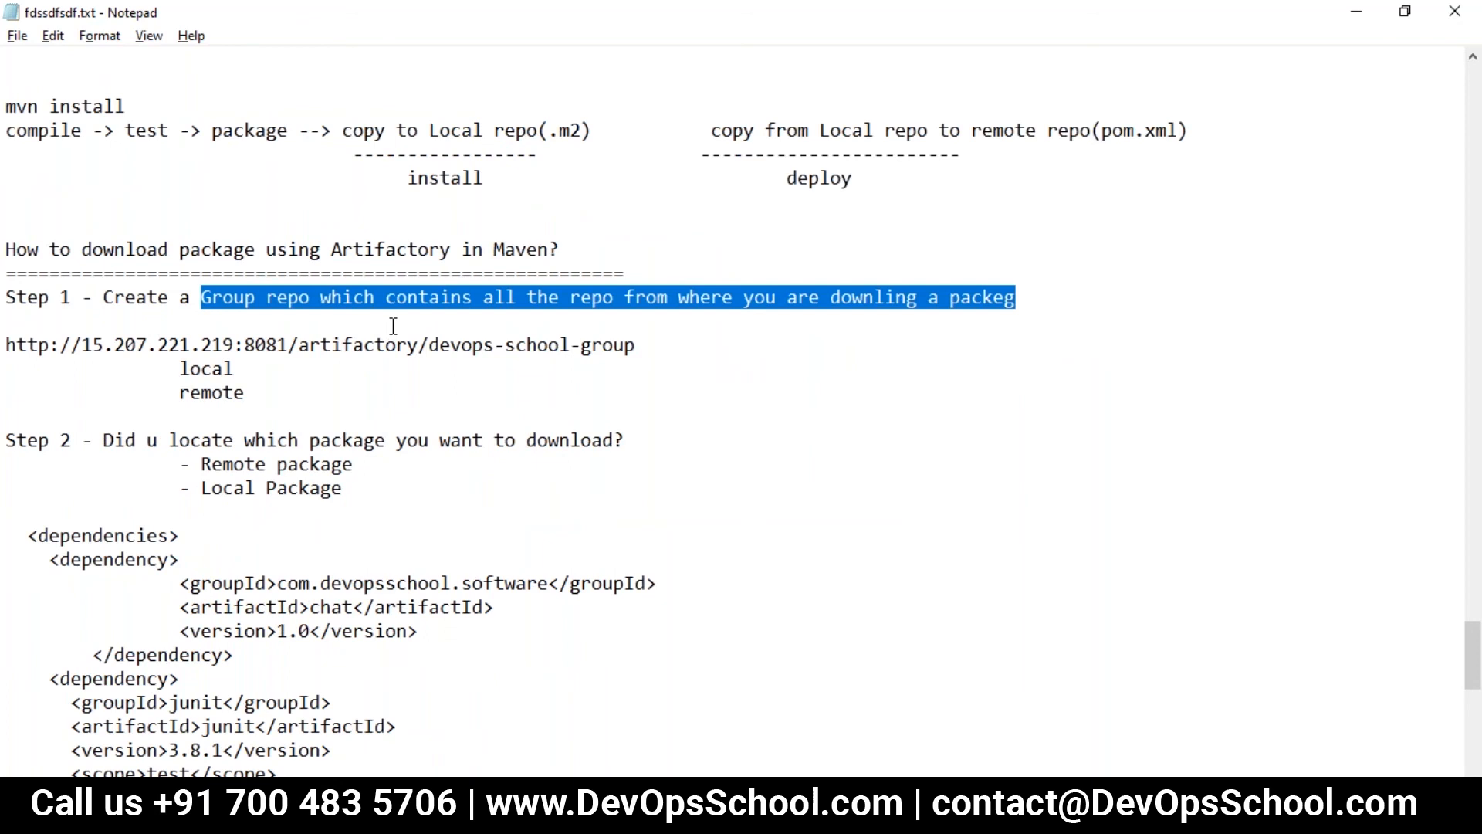
pyautogui.click(178, 395)
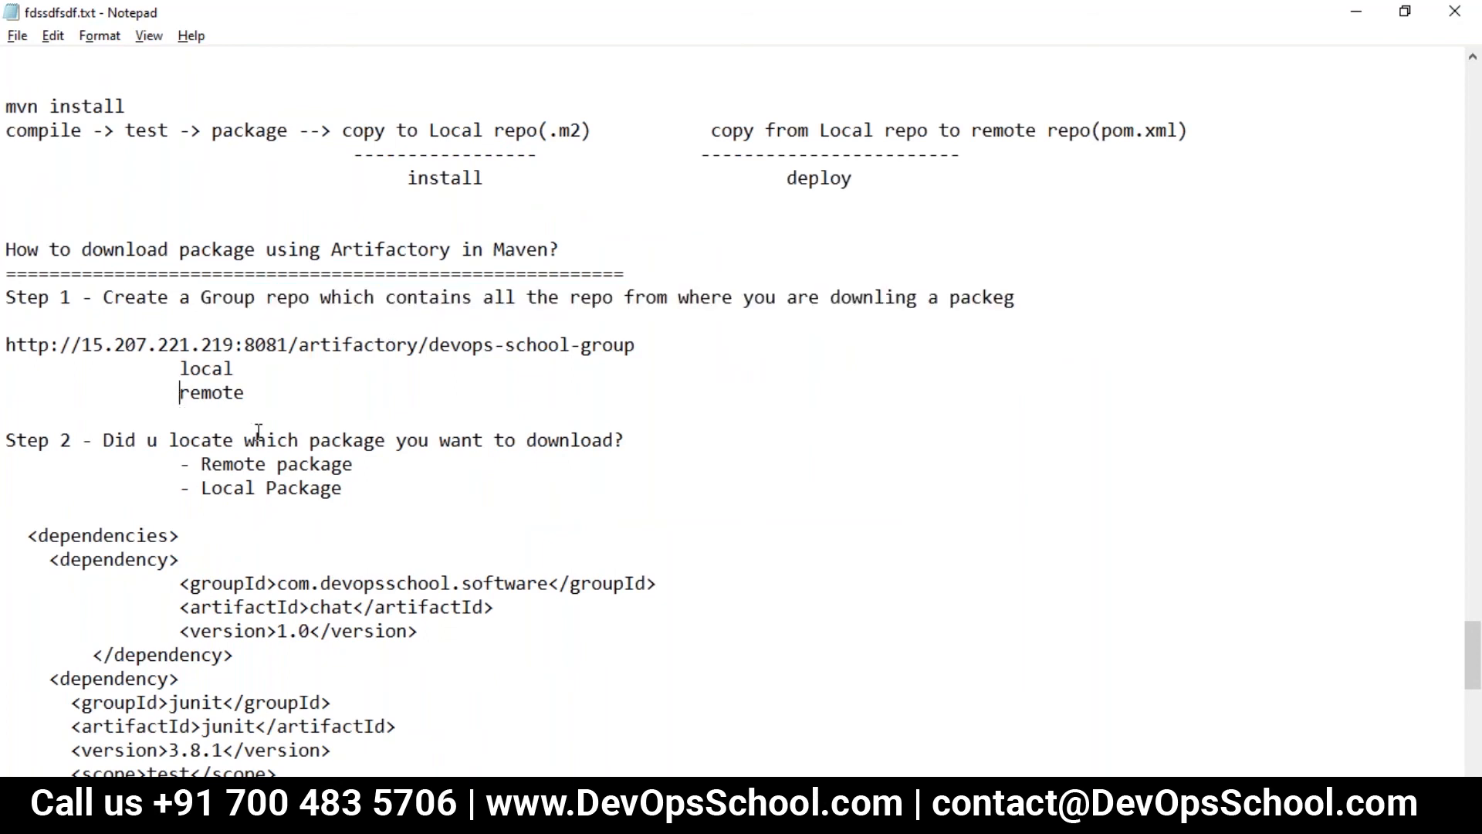
pyautogui.moveTo(19, 306); pyautogui.dragTo(224, 371)
pyautogui.scroll(-2, 139, 324)
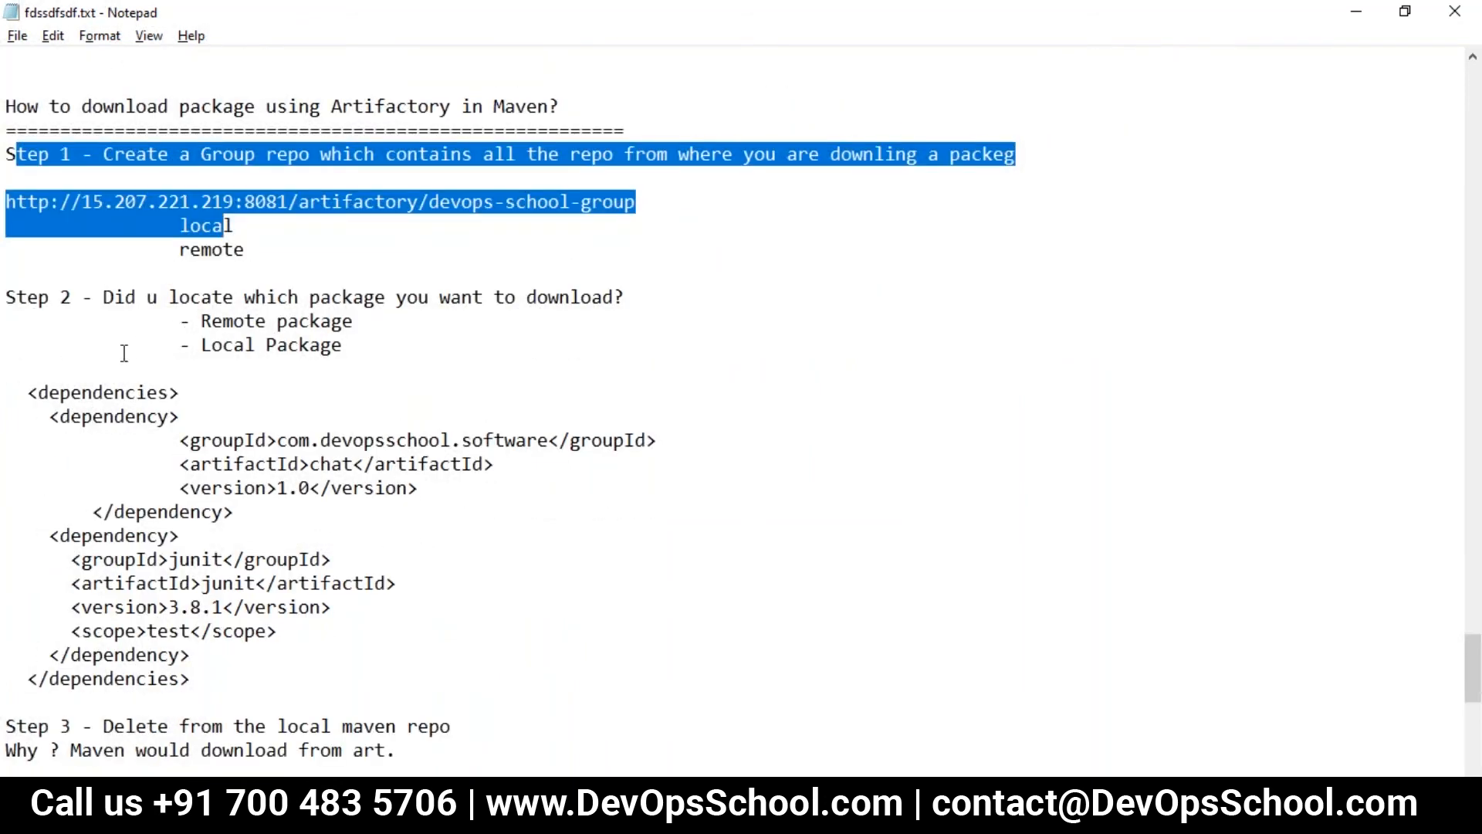
pyautogui.moveTo(246, 652); pyautogui.dragTo(10, 298)
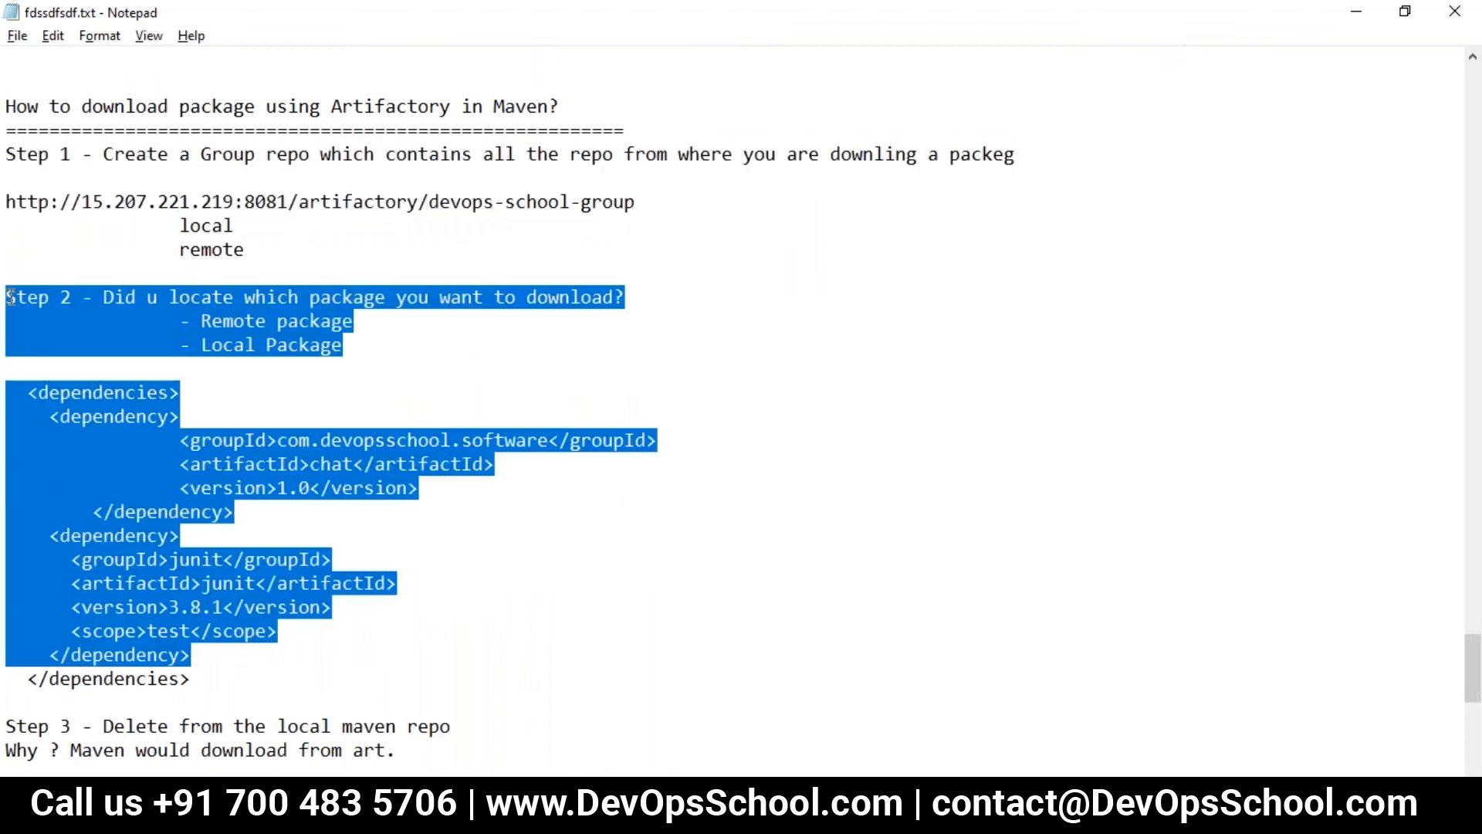
pyautogui.scroll(-3, 302, 471)
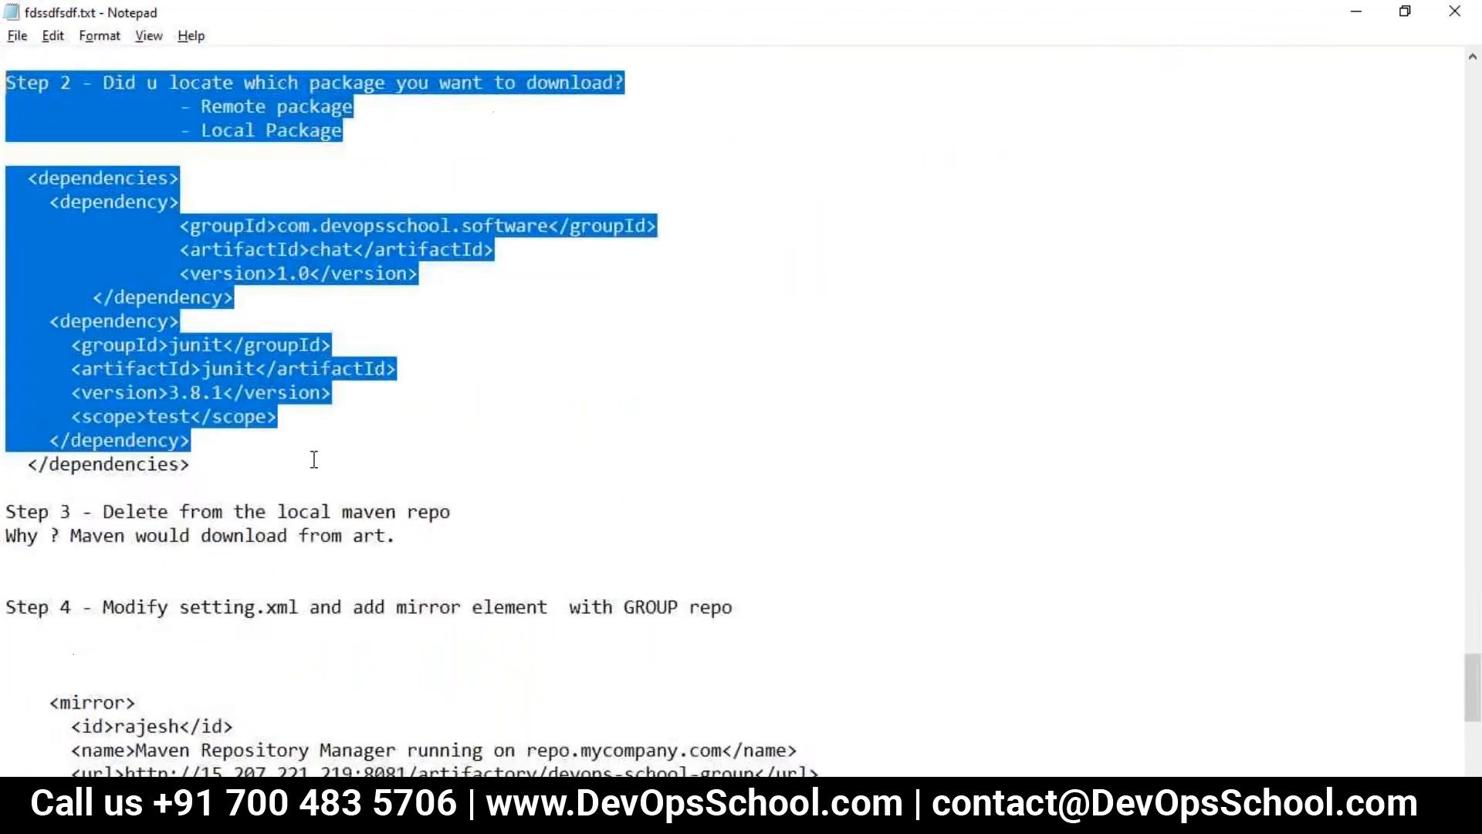
pyautogui.scroll(2, 314, 460)
pyautogui.click(403, 487)
# Review Steps 3 to 5 of the notes, covering local repo deletion, the settings mirror element and mvn package.
pyautogui.scroll(-3, 403, 483)
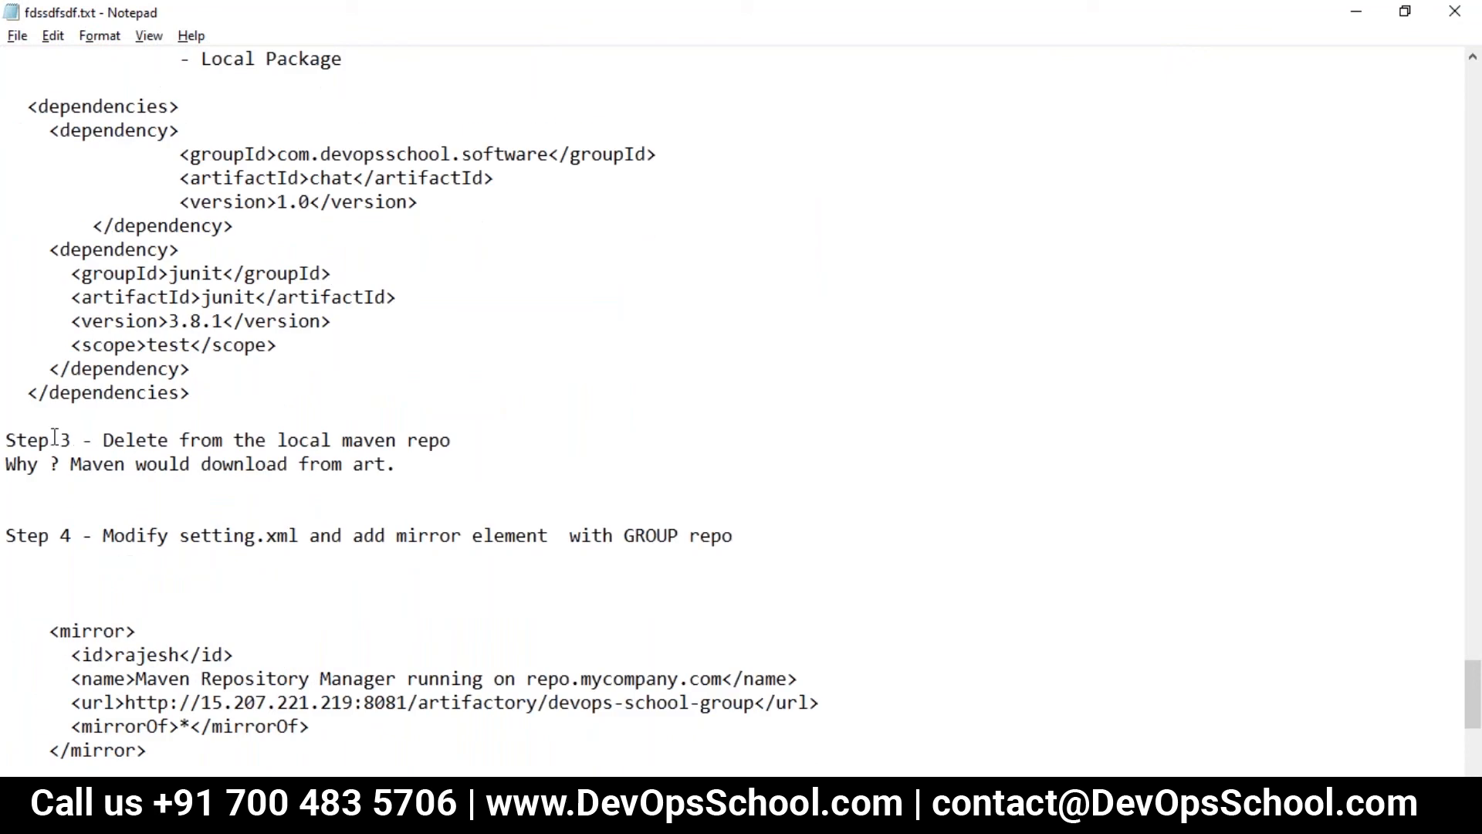
pyautogui.moveTo(31, 447)
pyautogui.mouseDown()
pyautogui.moveTo(393, 493)
pyautogui.moveTo(443, 460)
pyautogui.moveTo(39, 427)
pyautogui.moveTo(9, 439)
pyautogui.mouseUp()
pyautogui.click(443, 460)
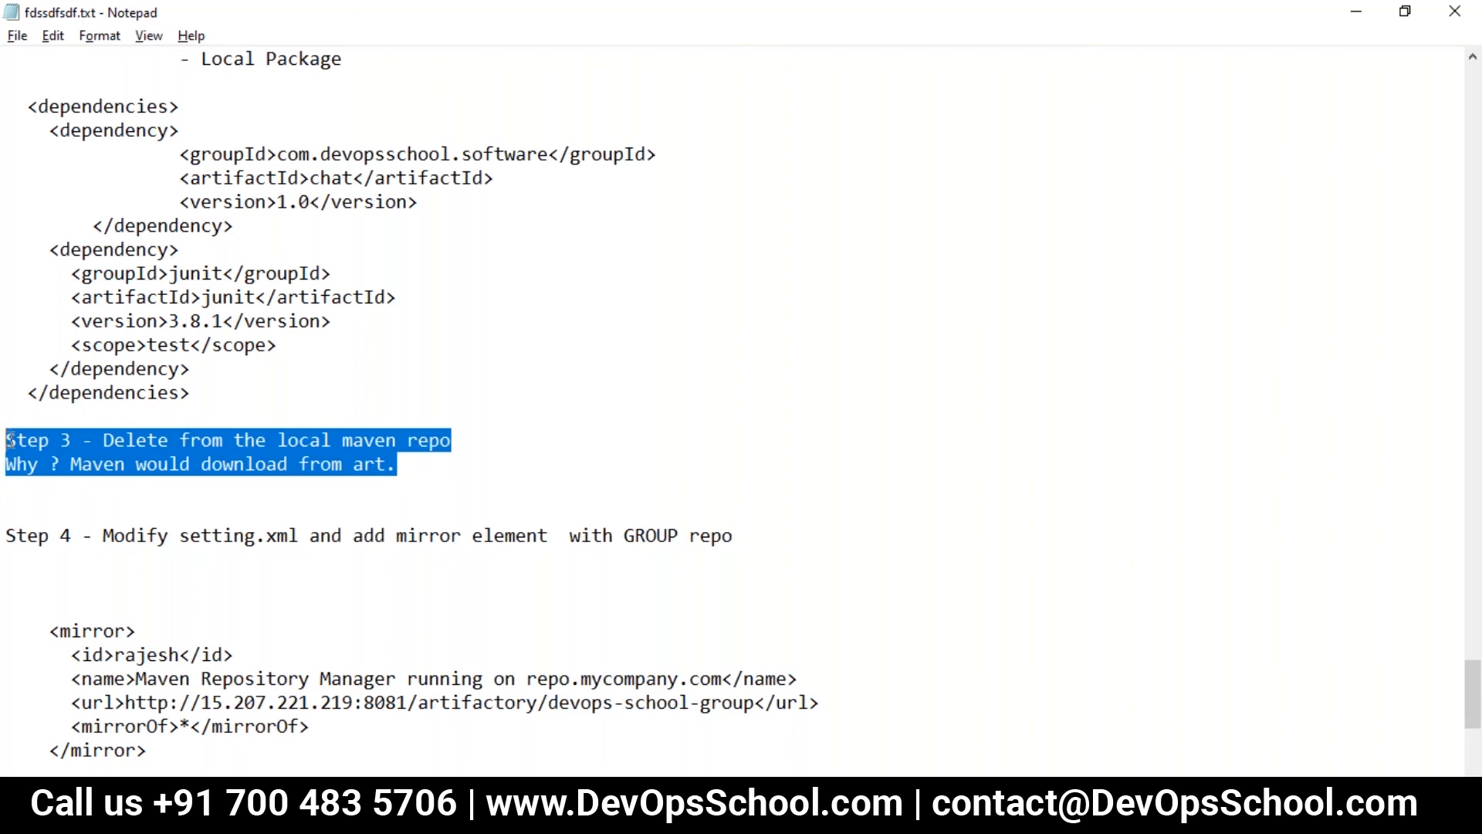
pyautogui.scroll(-4, 192, 567)
pyautogui.moveTo(10, 257); pyautogui.dragTo(229, 471)
pyautogui.click(229, 471)
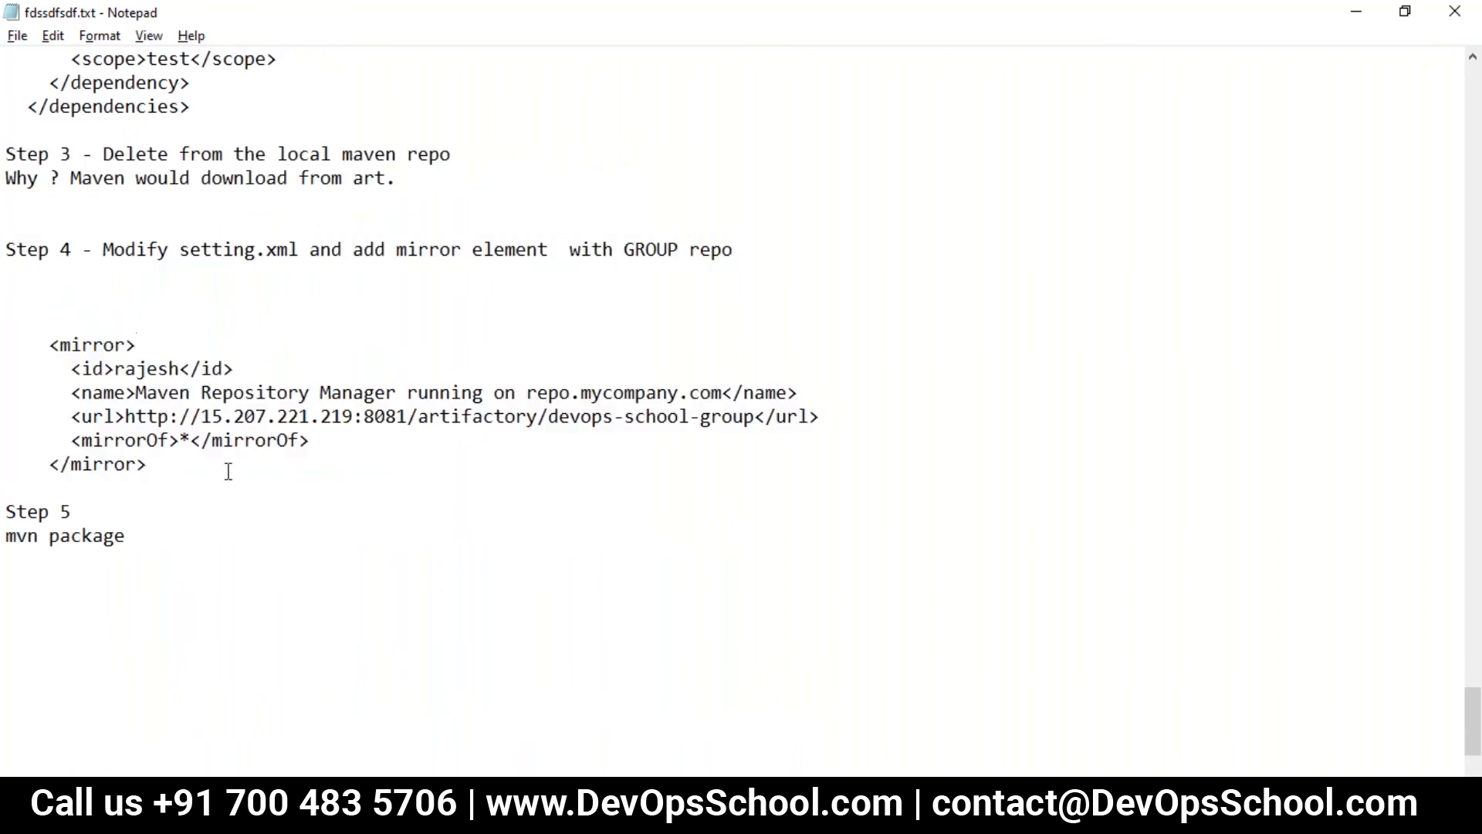
pyautogui.moveTo(229, 471); pyautogui.dragTo(11, 274)
pyautogui.moveTo(171, 539); pyautogui.dragTo(11, 506)
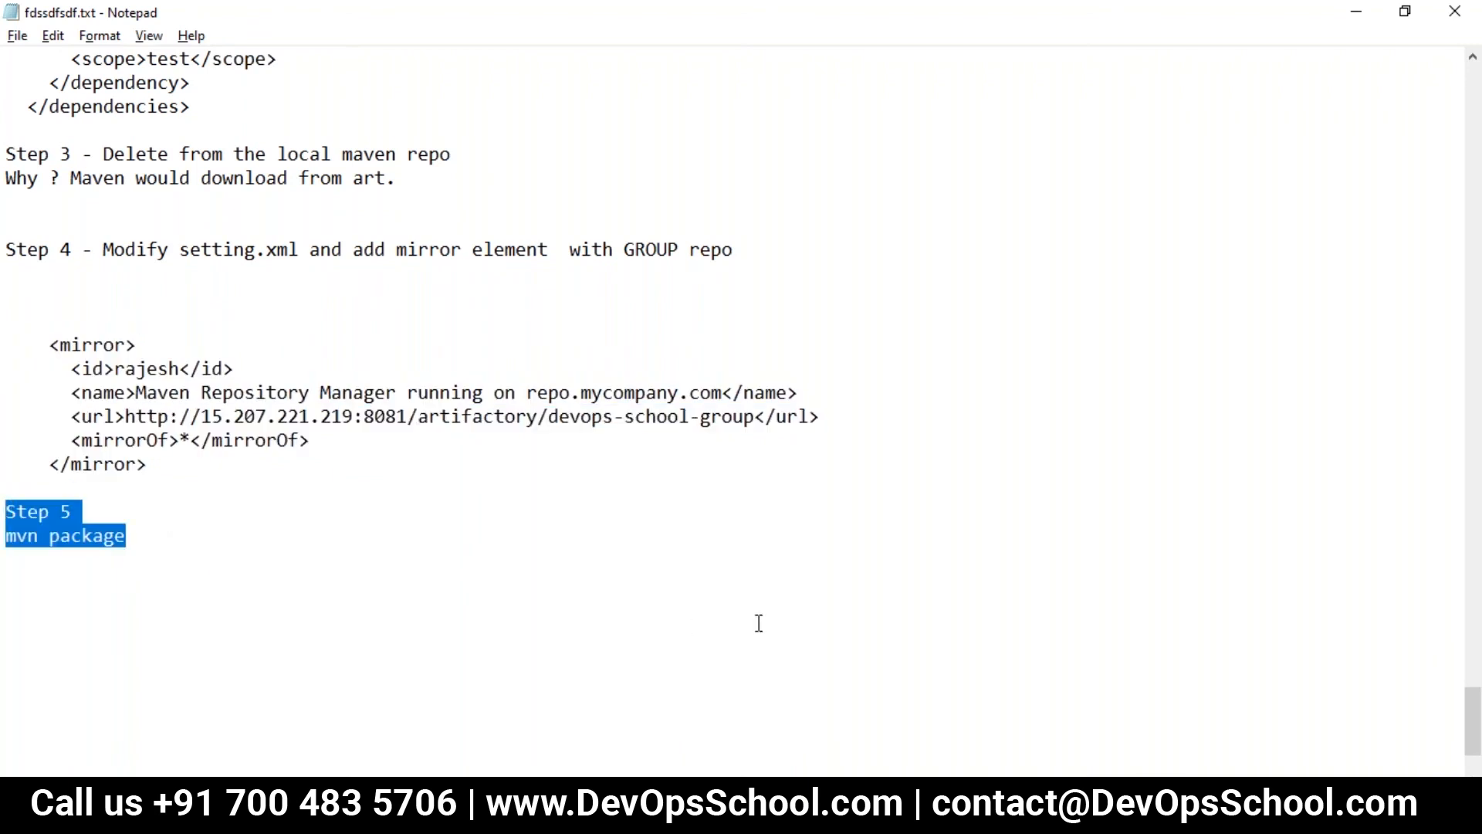
pyautogui.click(759, 818)
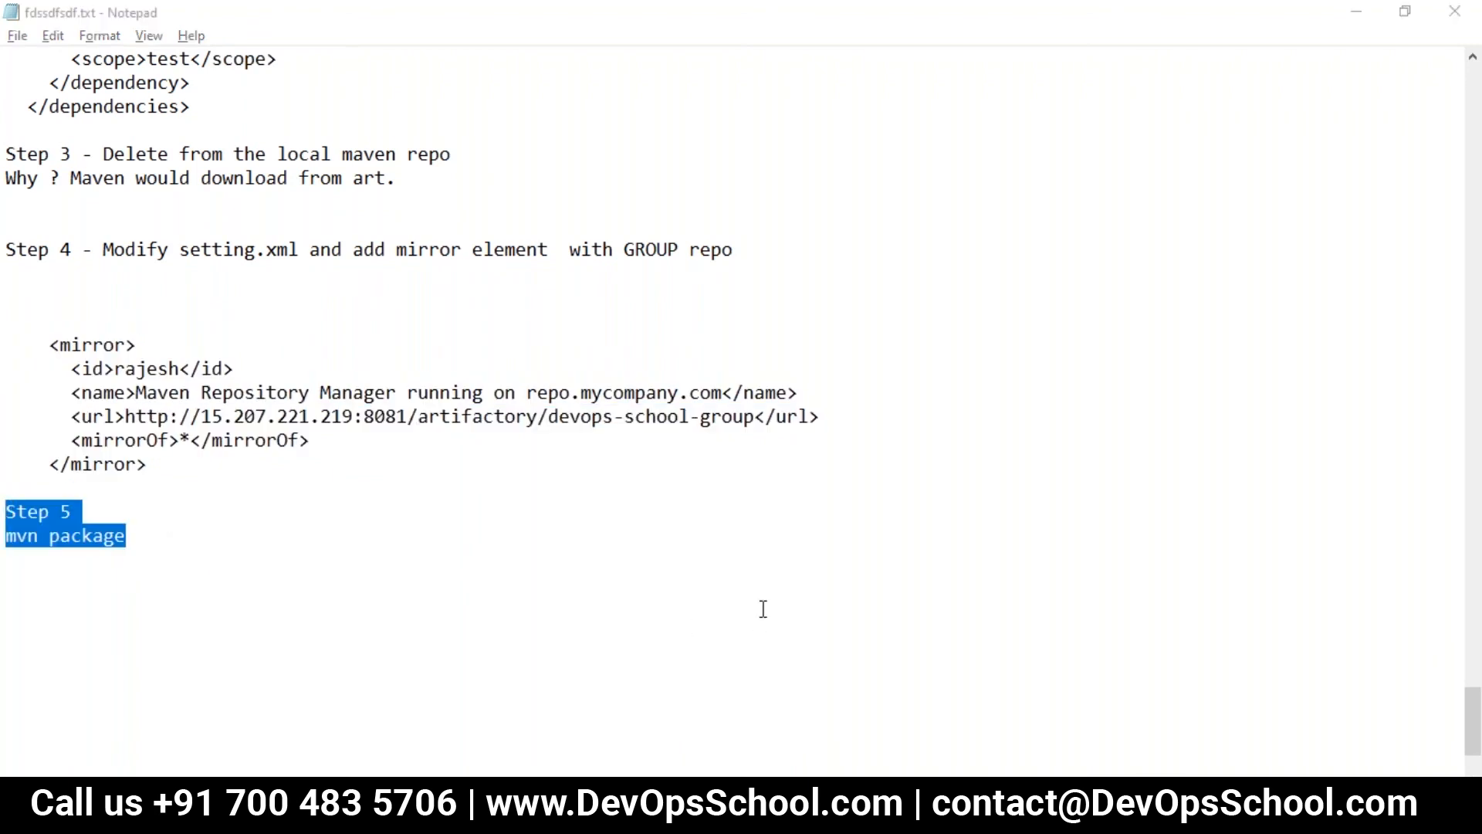
# Add a separator line of equals signs below "mvn package" at the end of the Notepad notes.
pyautogui.click(1235, 817)
pyautogui.click(1185, 735)
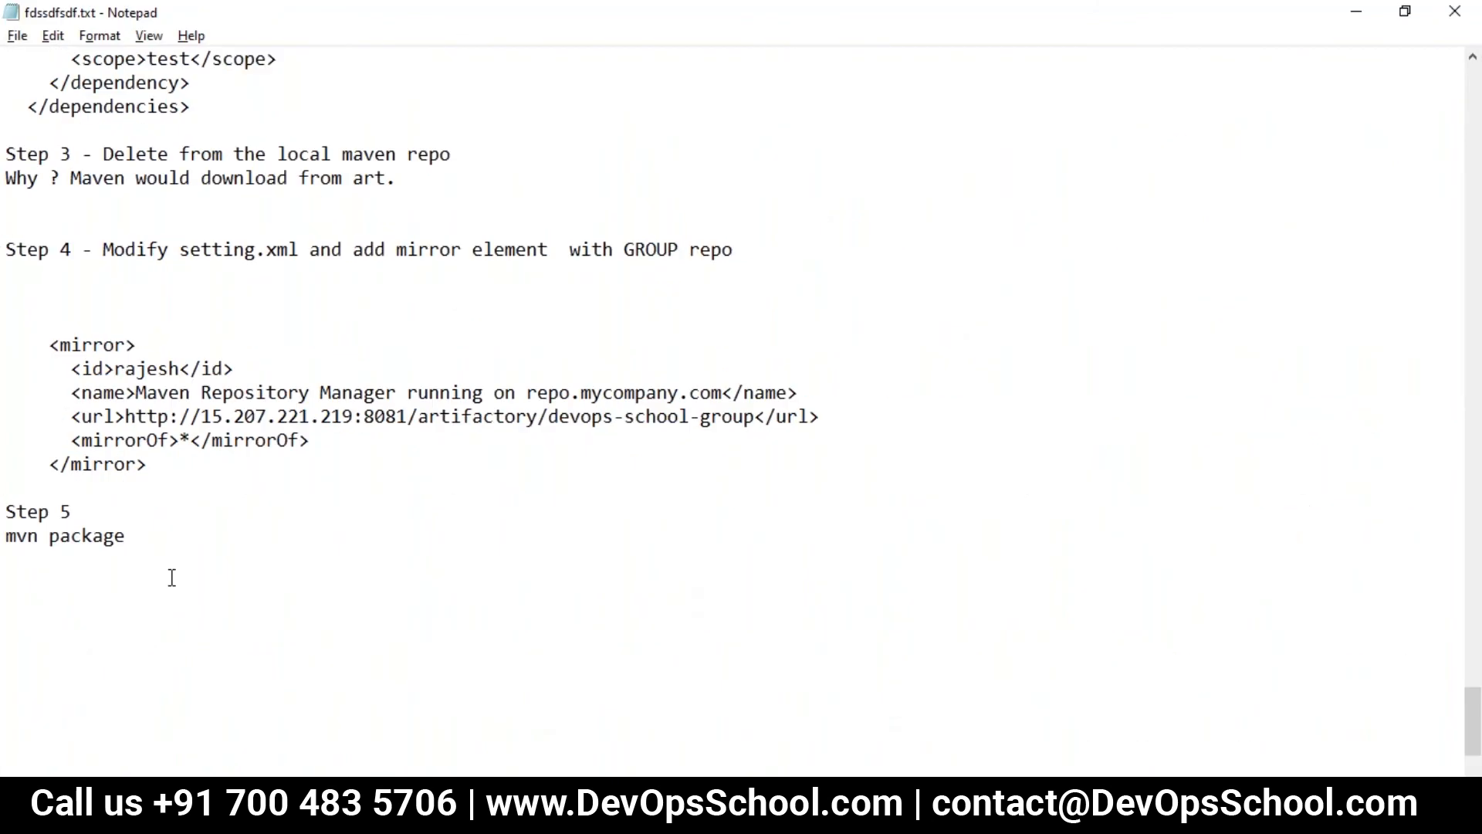
pyautogui.write('==============')
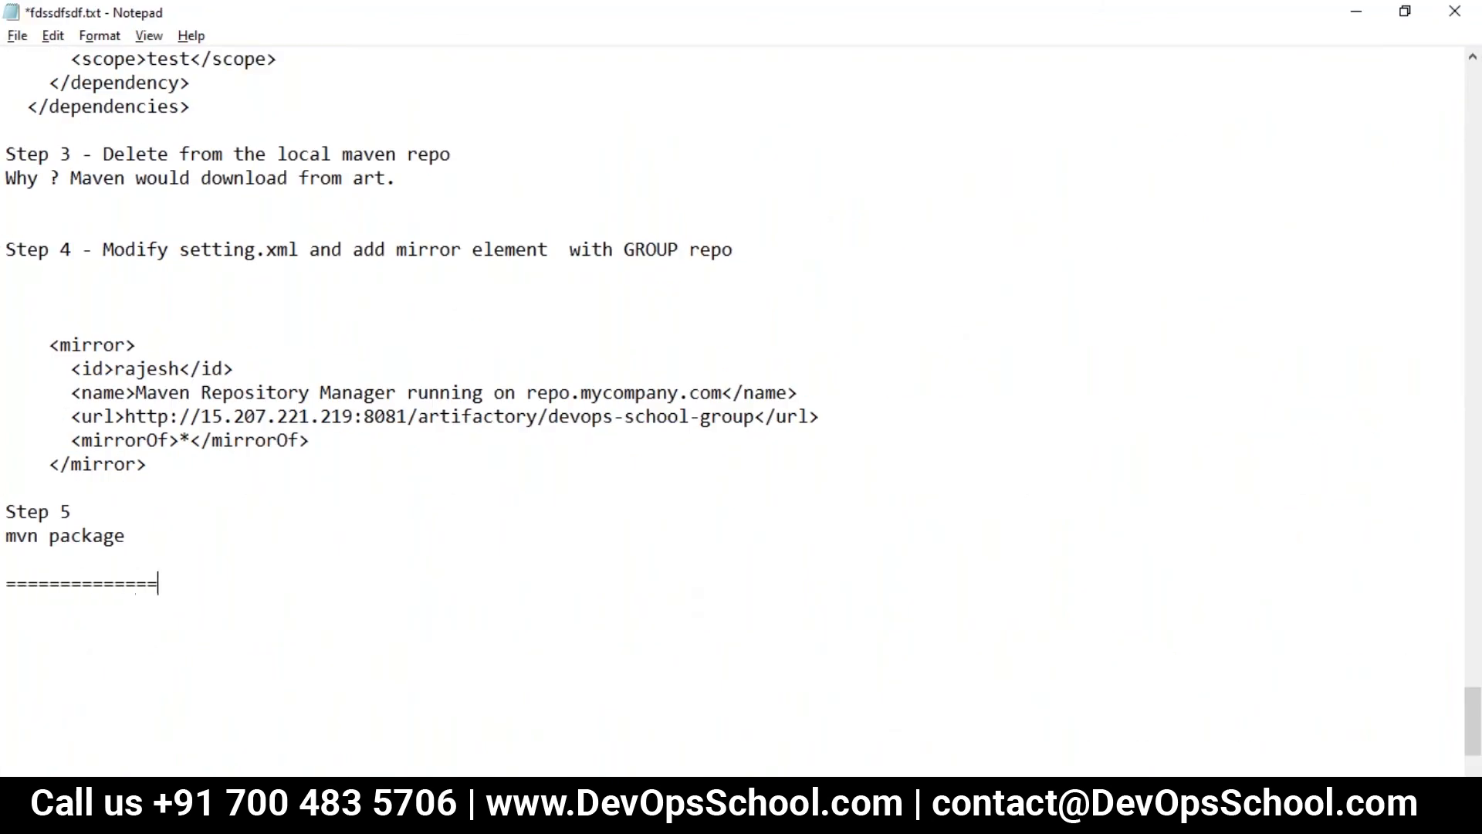
pyautogui.write('=====================================================================')
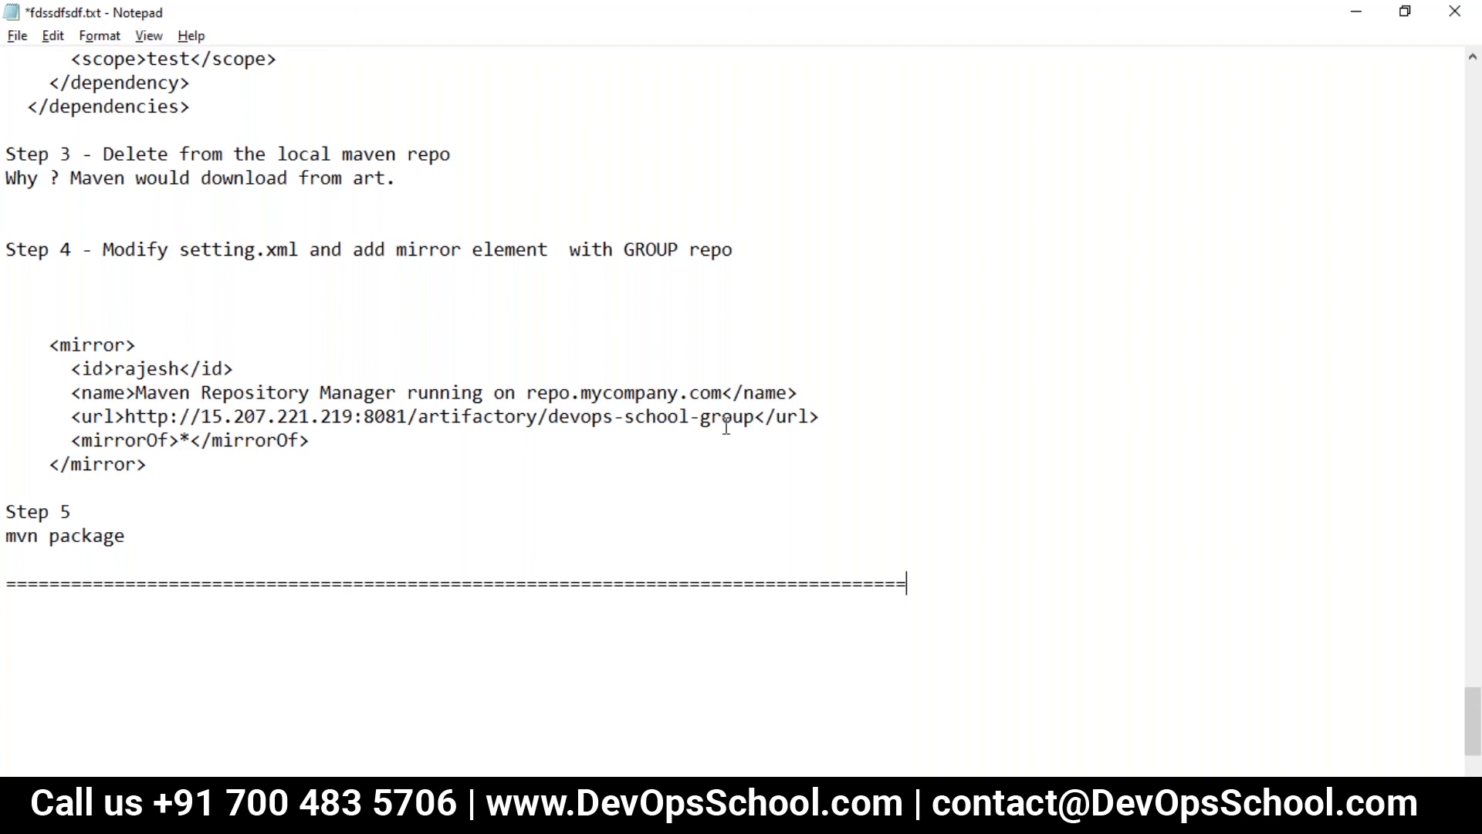
# Highlight the devops-school-group URL and then the whole mirror element in Step 4 of the notes to review them.
pyautogui.moveTo(747, 418); pyautogui.dragTo(128, 414)
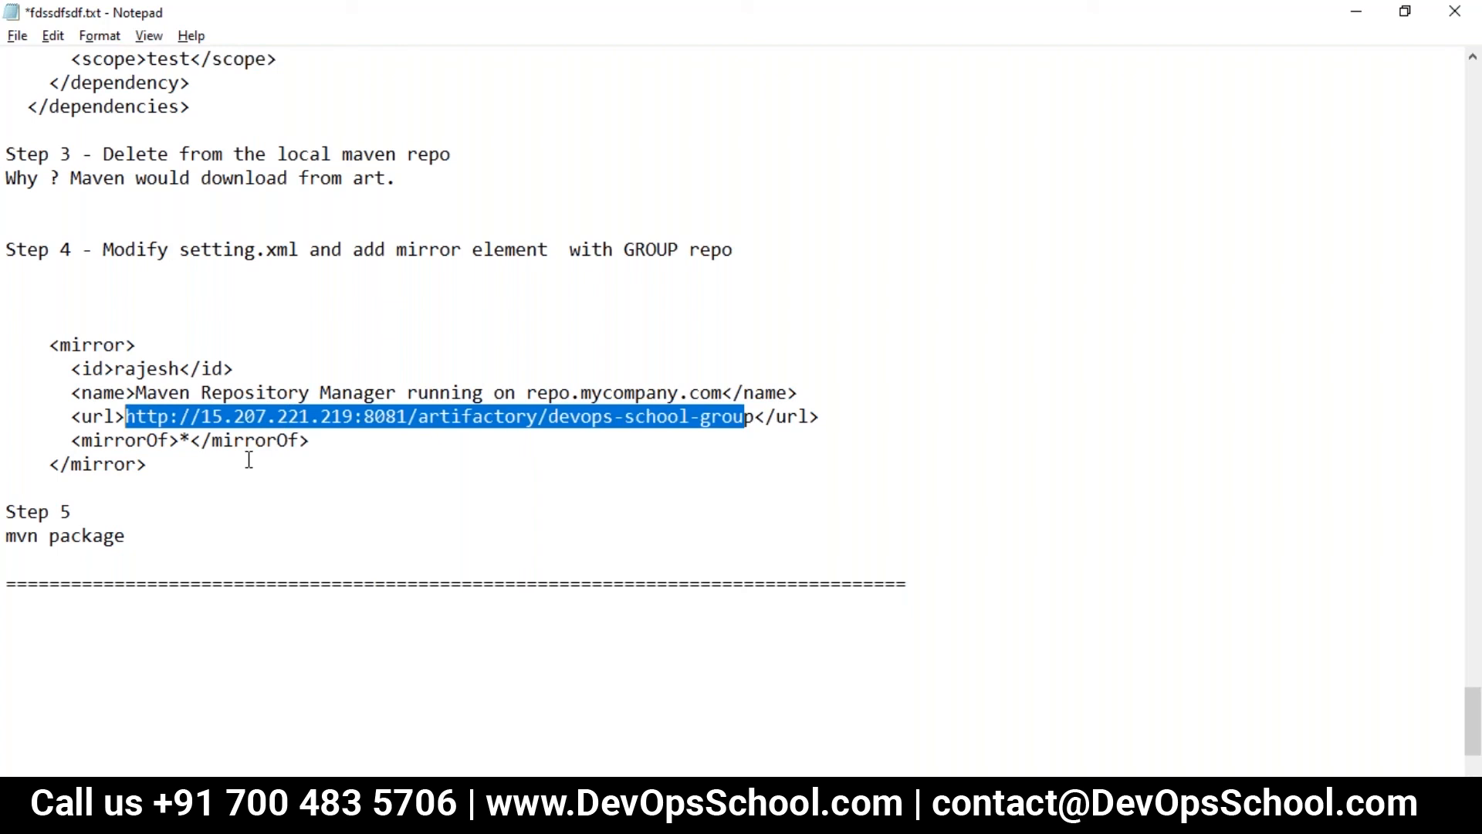
pyautogui.click(324, 434)
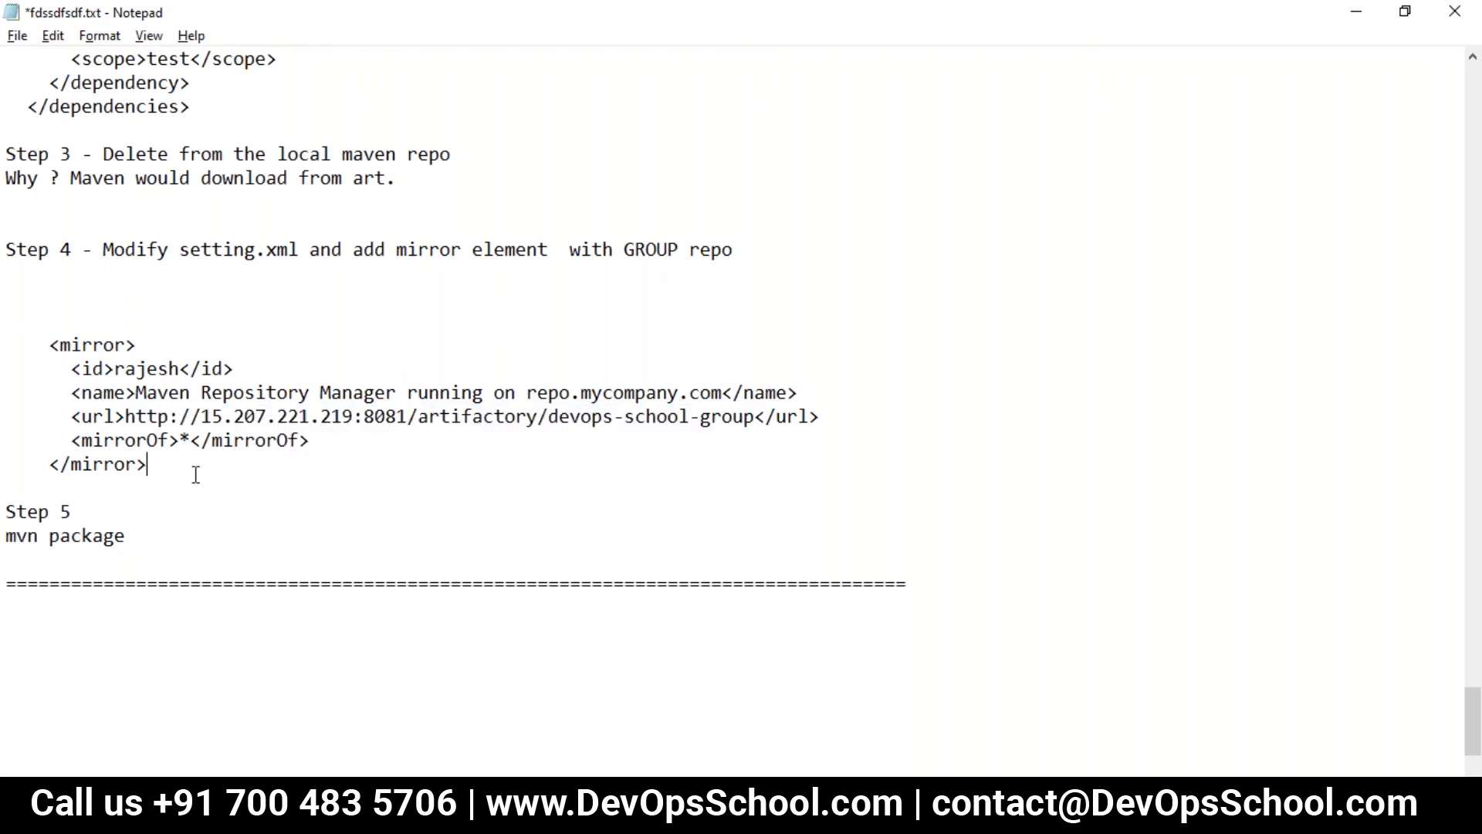
pyautogui.moveTo(195, 467); pyautogui.dragTo(31, 347)
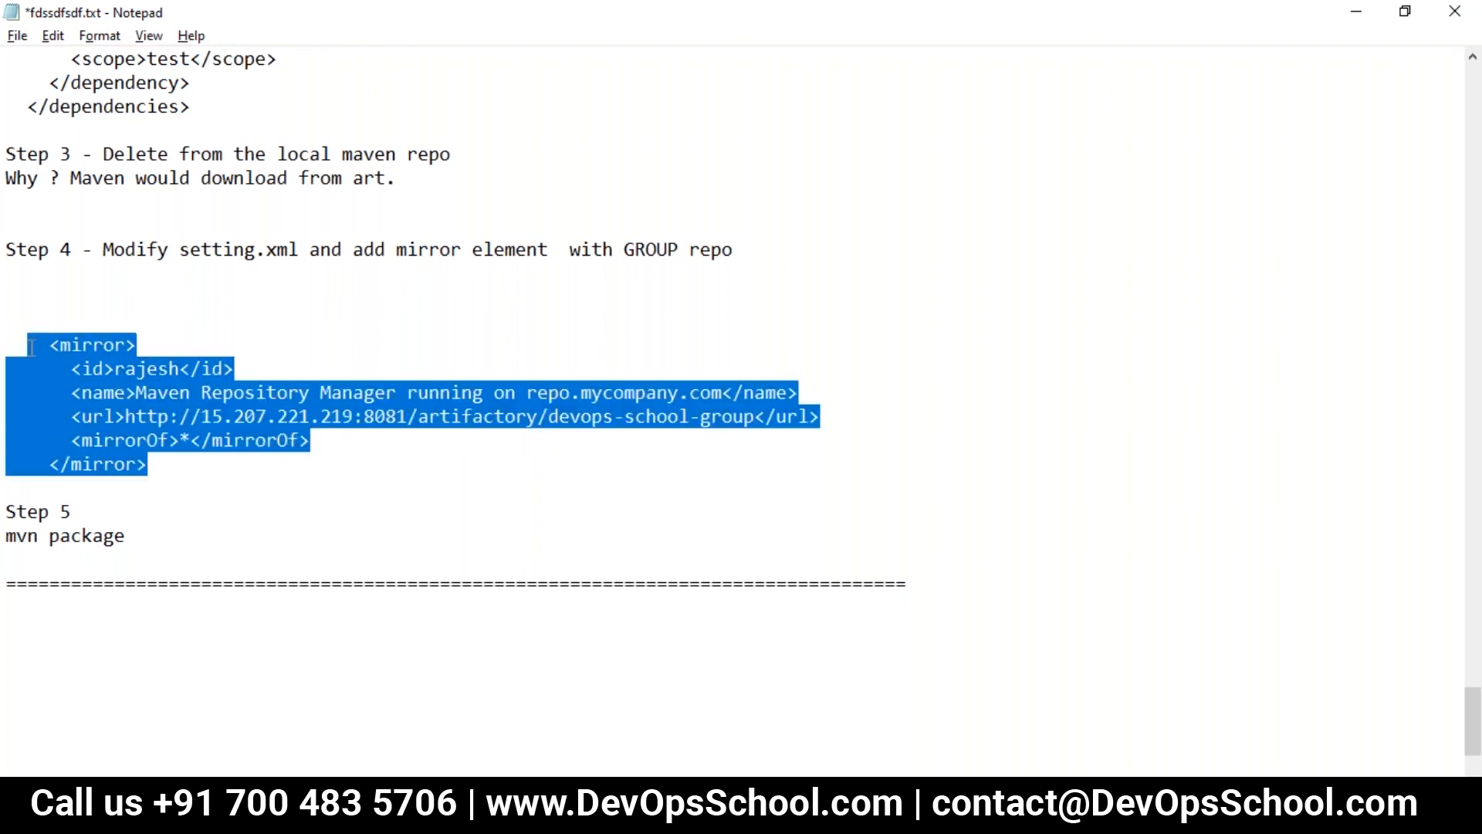
pyautogui.click(201, 299)
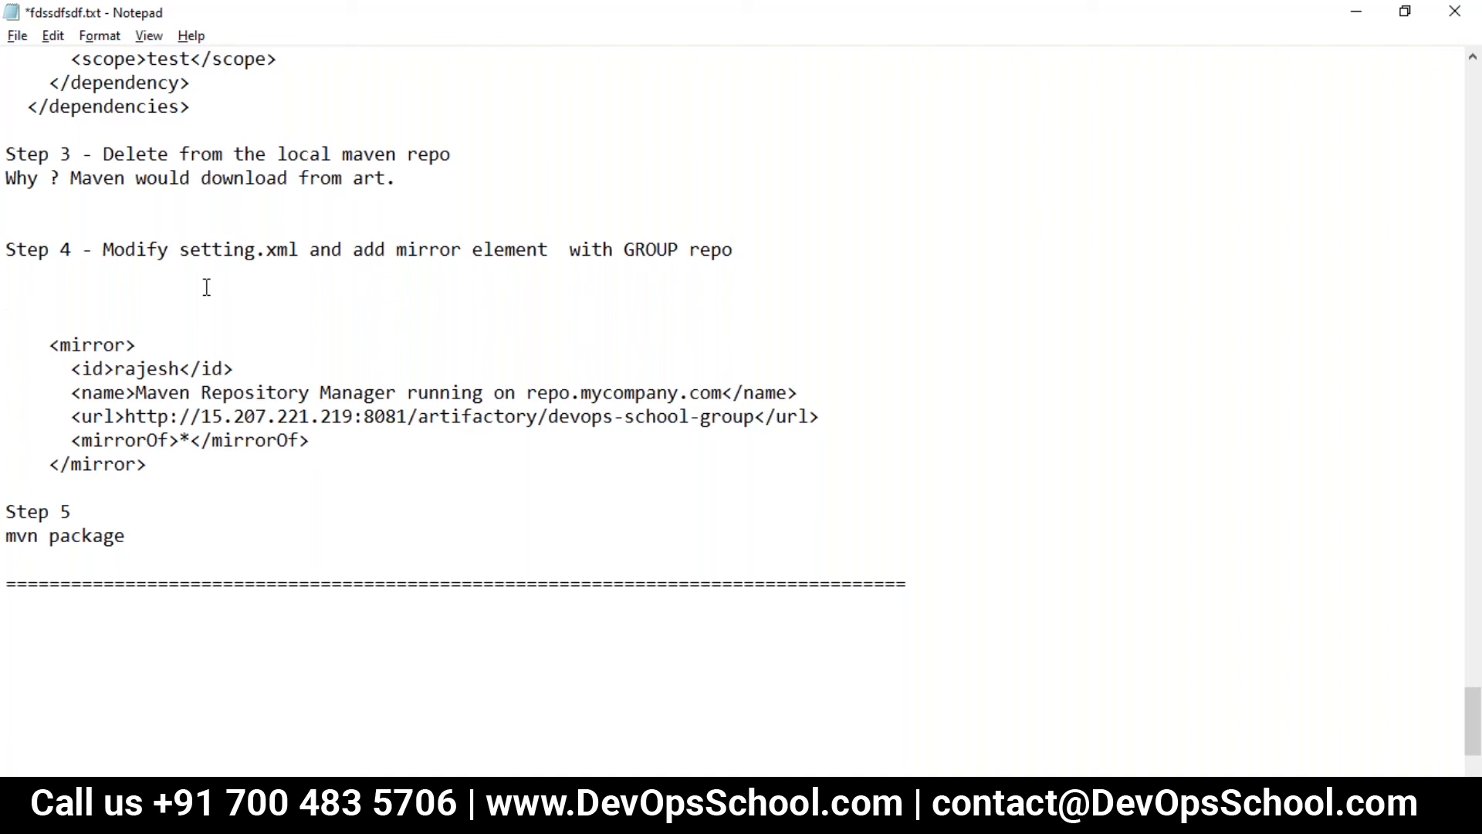
# Open Paint by running mspaint.
pyautogui.press('super+r')
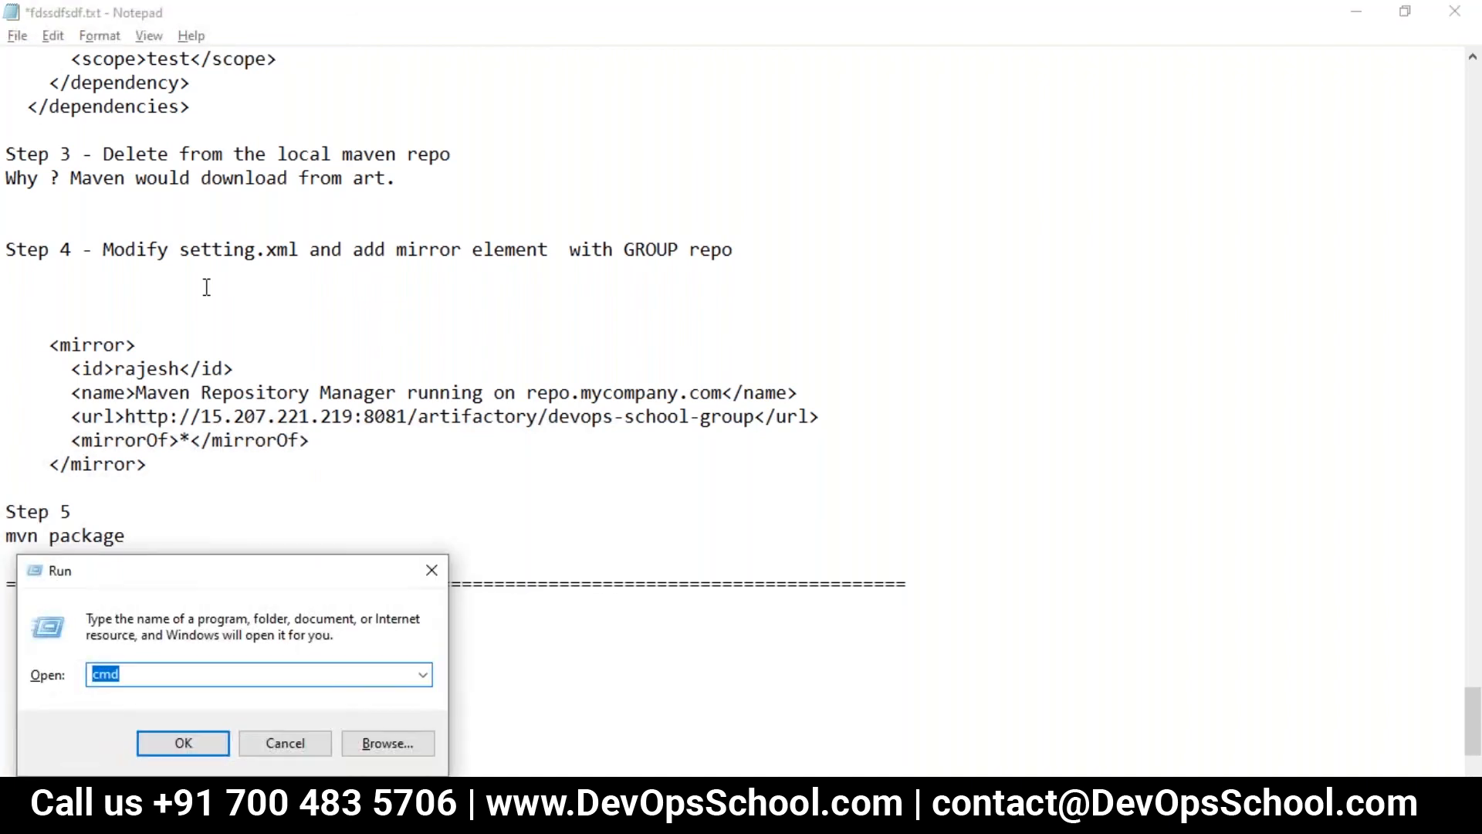
pyautogui.write('m')
pyautogui.press('Down')
pyautogui.press('Down')
pyautogui.press('Down')
pyautogui.press('Down')
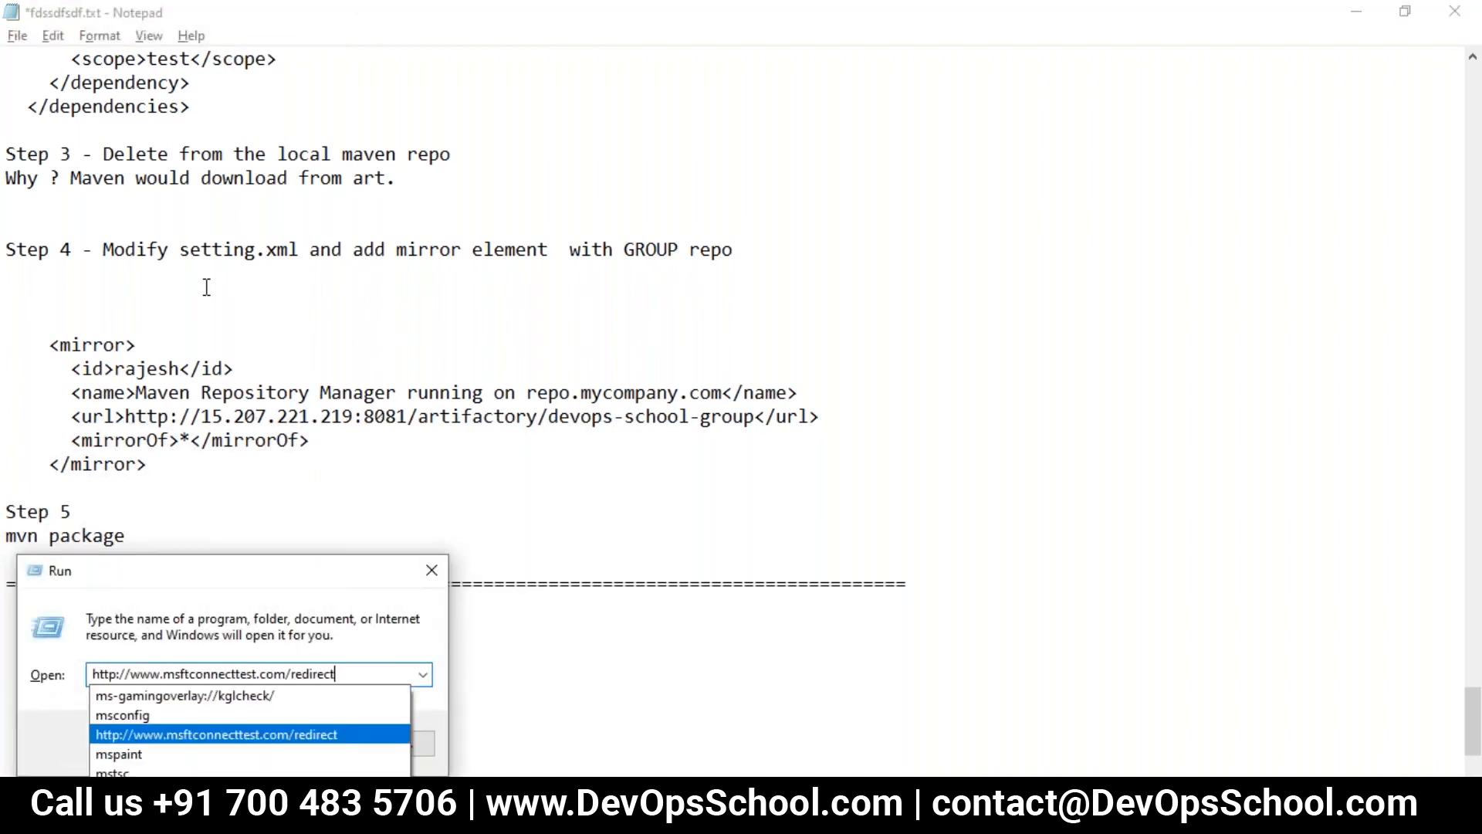
pyautogui.press('Return')
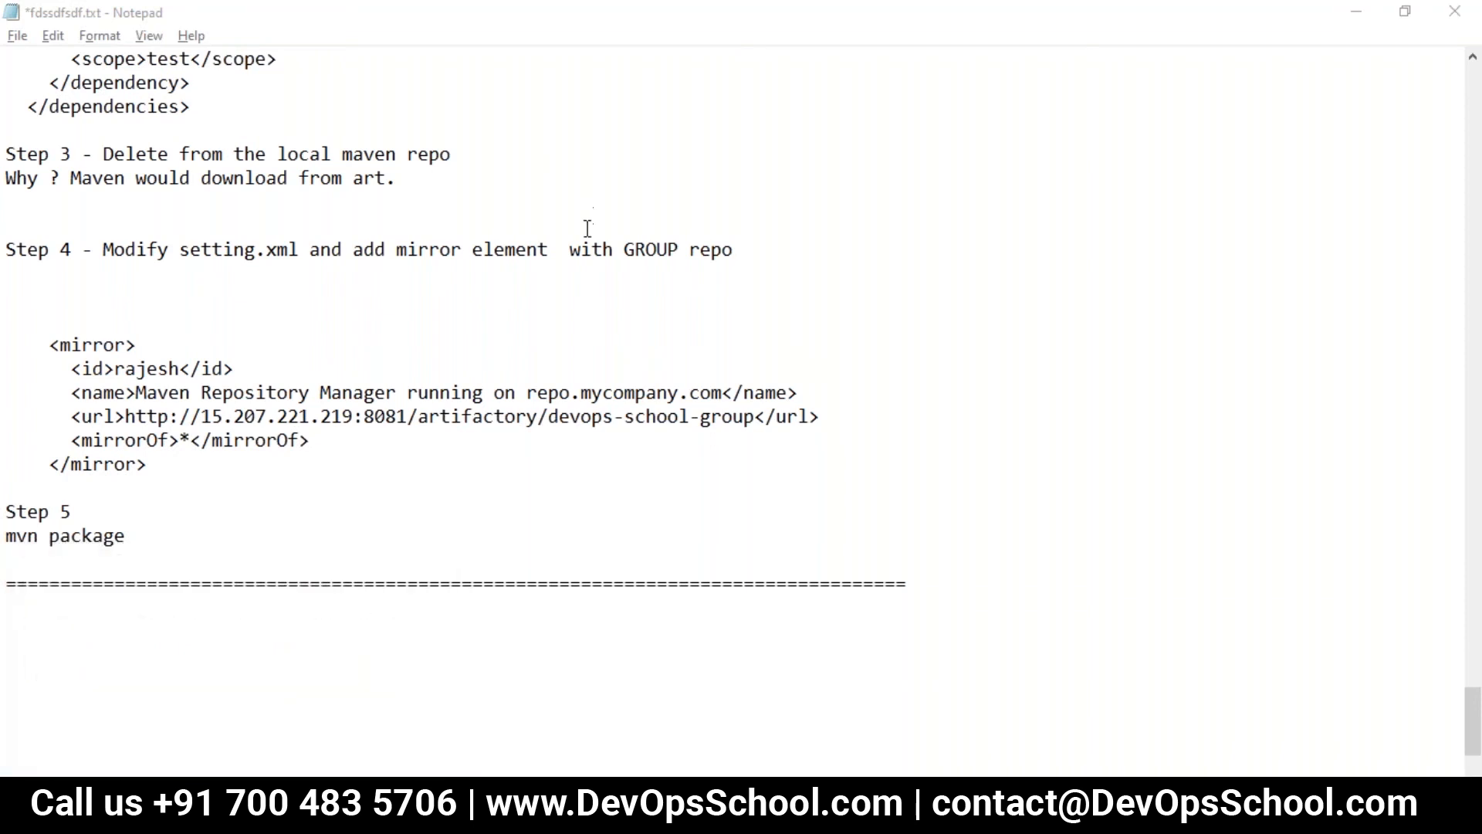
# With a thicker black pencil stroke, sketch an "M" and an arrow from it to the word "Pom" on the canvas.
pyautogui.click(265, 76)
pyautogui.click(690, 93)
pyautogui.click(724, 281)
pyautogui.moveTo(42, 317)
pyautogui.mouseDown()
pyautogui.moveTo(46, 393)
pyautogui.moveTo(66, 341)
pyautogui.moveTo(79, 349)
pyautogui.mouseUp()
pyautogui.moveTo(56, 368)
pyautogui.mouseDown()
pyautogui.moveTo(85, 309)
pyautogui.moveTo(111, 379)
pyautogui.moveTo(261, 283)
pyautogui.moveTo(263, 305)
pyautogui.moveTo(291, 231)
pyautogui.moveTo(280, 275)
pyautogui.moveTo(316, 279)
pyautogui.moveTo(327, 245)
pyautogui.mouseUp()
pyautogui.moveTo(334, 277)
pyautogui.mouseDown()
pyautogui.moveTo(347, 229)
pyautogui.moveTo(386, 266)
pyautogui.mouseUp()
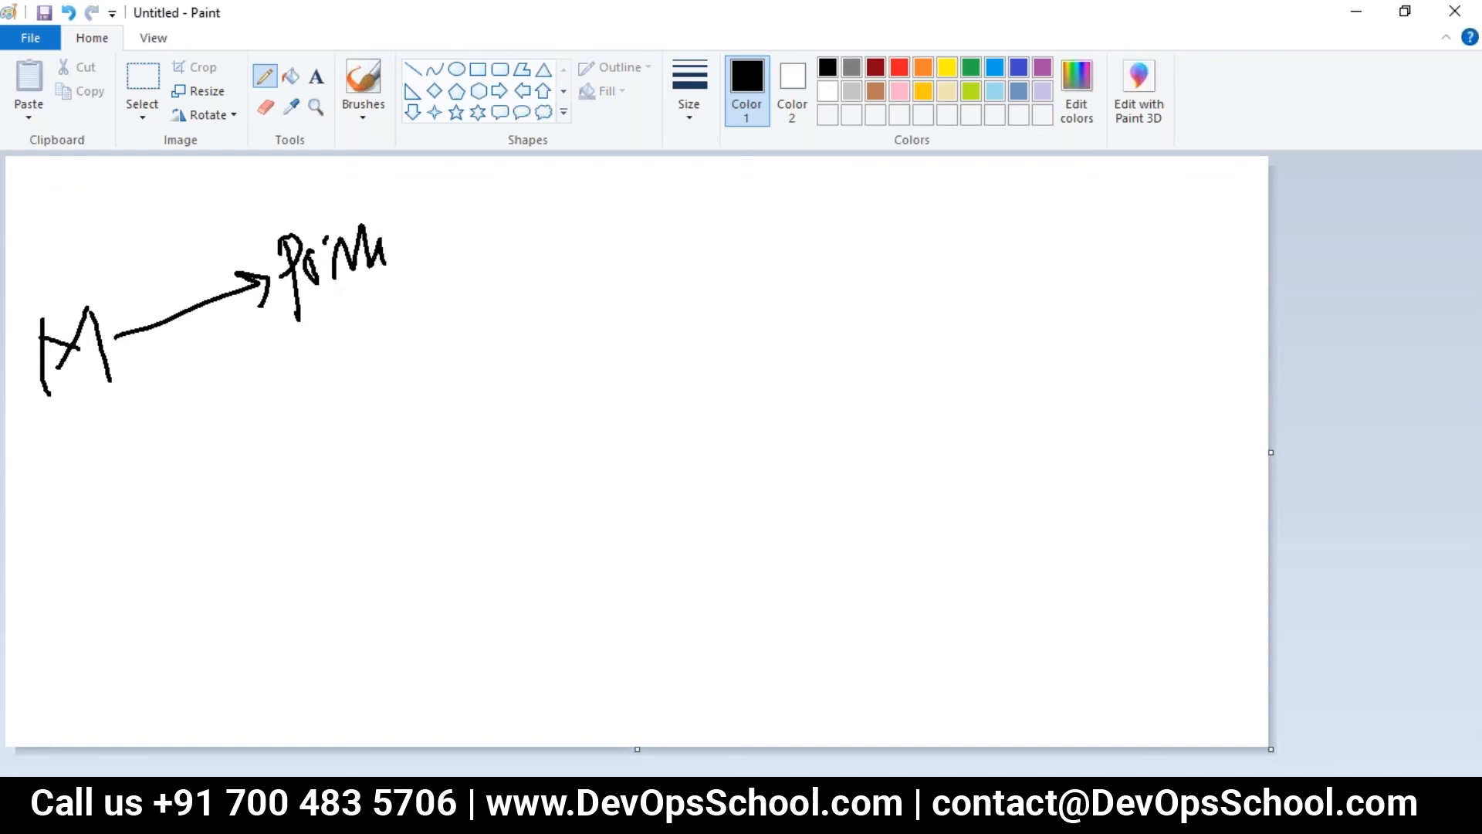
# Switch to the mail project's pom.xml in Notepad++ and review its chat 1.0 and junit 3.8.1 dependencies.
pyautogui.hotkey('alt', 'Tab')
pyautogui.scroll(3, 477, 537)
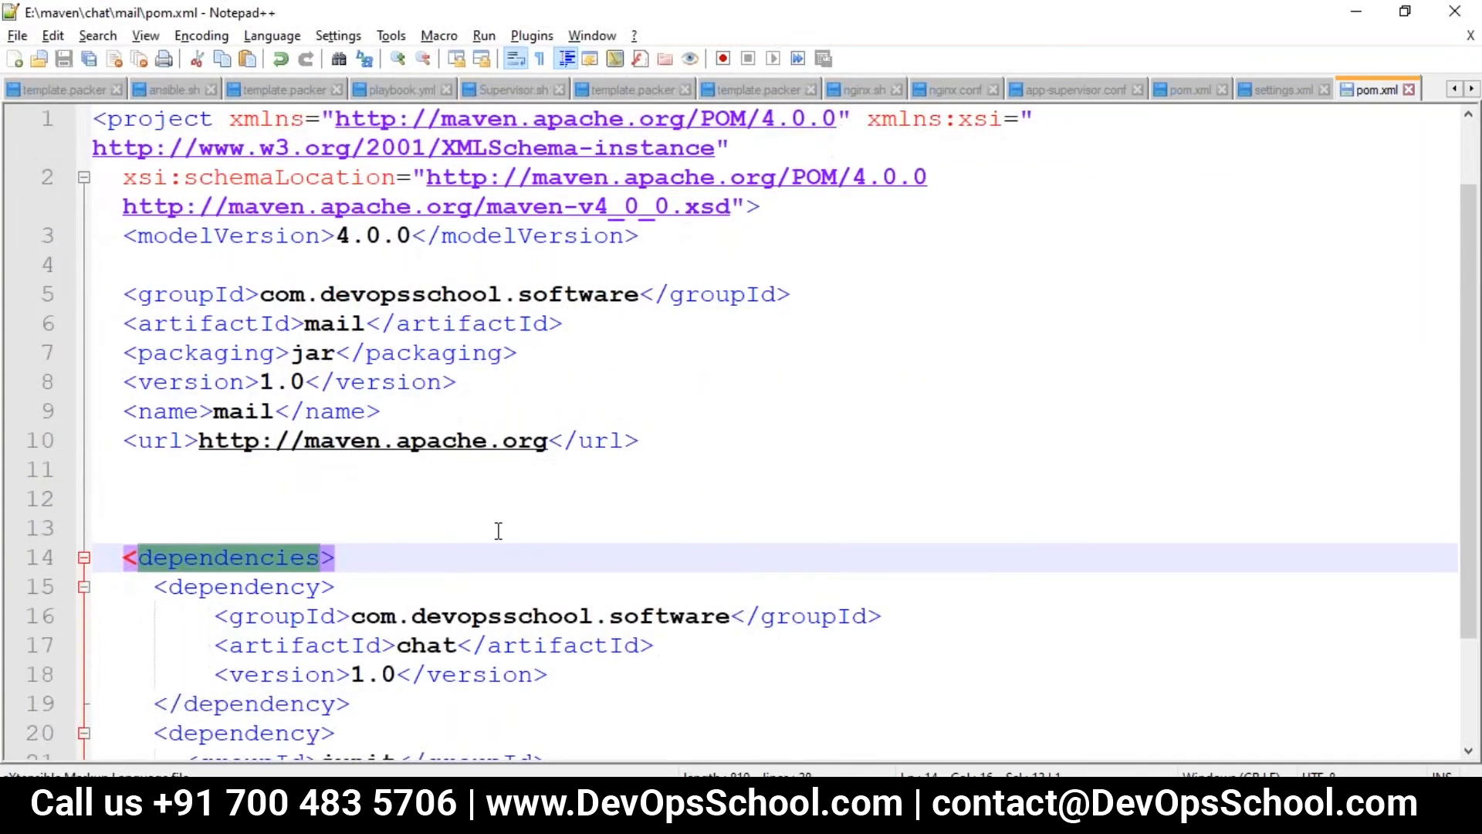
pyautogui.scroll(-2, 498, 530)
pyautogui.click(340, 439)
pyautogui.click(374, 382)
pyautogui.moveTo(354, 645); pyautogui.dragTo(414, 526)
pyautogui.moveTo(473, 478); pyautogui.dragTo(254, 382)
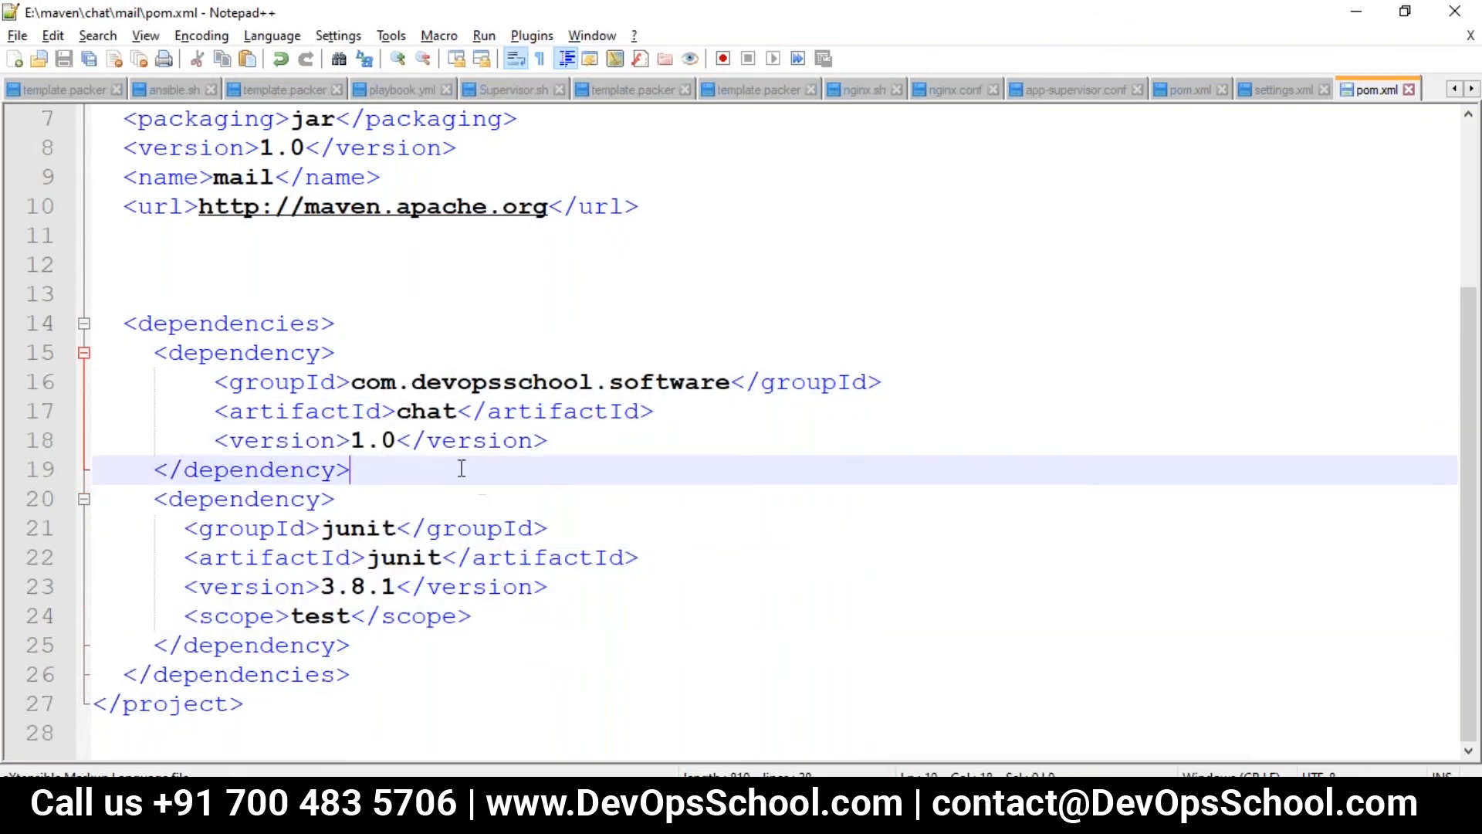
pyautogui.click(352, 645)
pyautogui.moveTo(352, 646); pyautogui.dragTo(266, 527)
# Back in Paint, draw a black line from "Pom" to "LR" and a red arrow from there to "CR".
pyautogui.hotkey('alt', 'Tab')
pyautogui.moveTo(395, 247); pyautogui.dragTo(541, 266)
pyautogui.moveTo(546, 215); pyautogui.dragTo(598, 304)
pyautogui.moveTo(584, 248)
pyautogui.mouseDown()
pyautogui.moveTo(583, 315)
pyautogui.moveTo(611, 257)
pyautogui.moveTo(641, 290)
pyautogui.mouseUp()
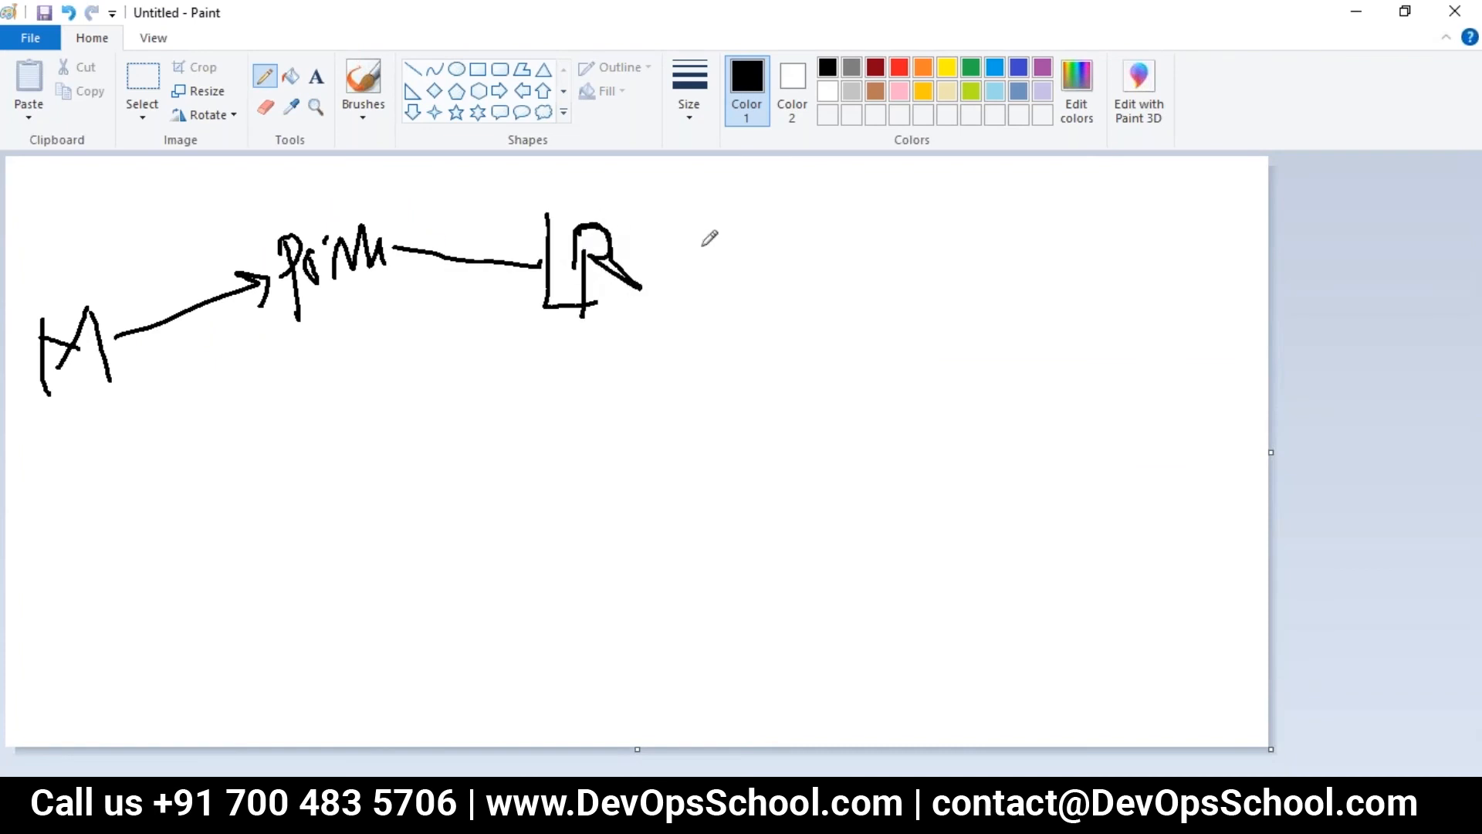
pyautogui.click(899, 68)
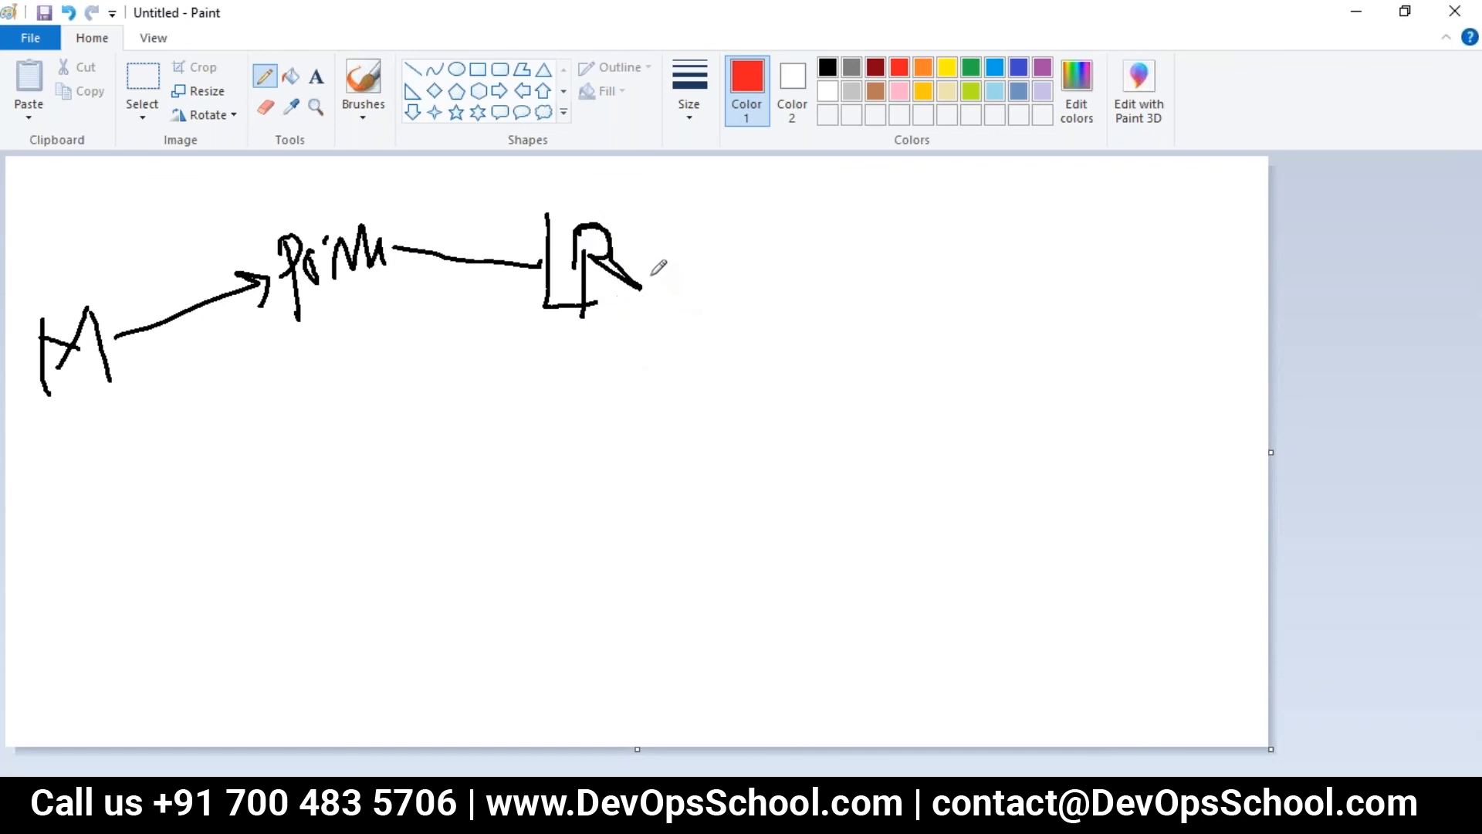
pyautogui.moveTo(643, 261)
pyautogui.mouseDown()
pyautogui.moveTo(897, 282)
pyautogui.moveTo(924, 299)
pyautogui.moveTo(875, 333)
pyautogui.mouseUp()
pyautogui.moveTo(991, 253)
pyautogui.mouseDown()
pyautogui.moveTo(996, 316)
pyautogui.moveTo(1025, 327)
pyautogui.moveTo(1048, 274)
pyautogui.moveTo(1095, 306)
pyautogui.mouseUp()
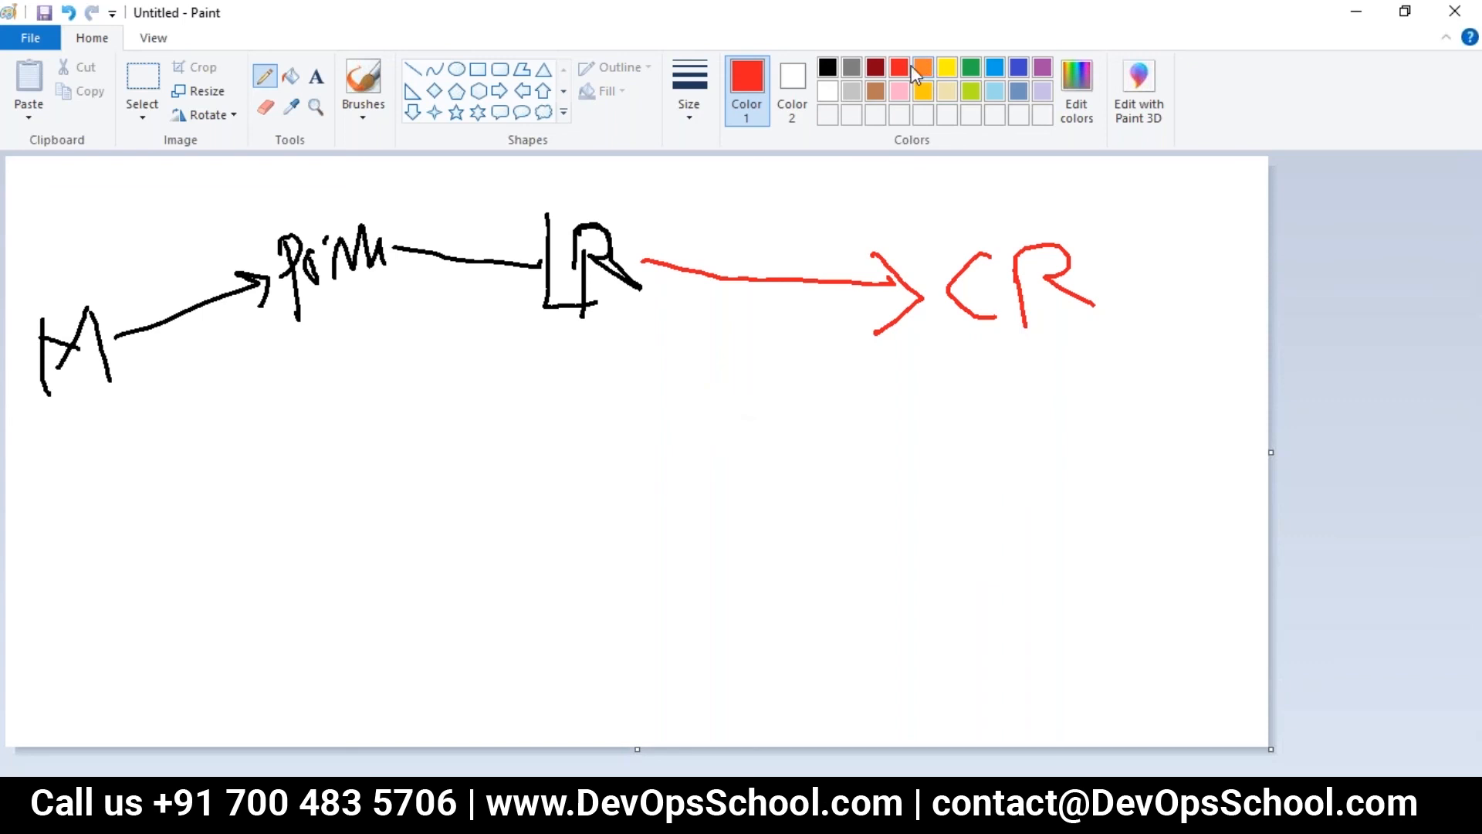
# In blue, circle "LR", cross out the red arrow to "CR" and draw an arrow down to a circled "A".
pyautogui.click(1019, 69)
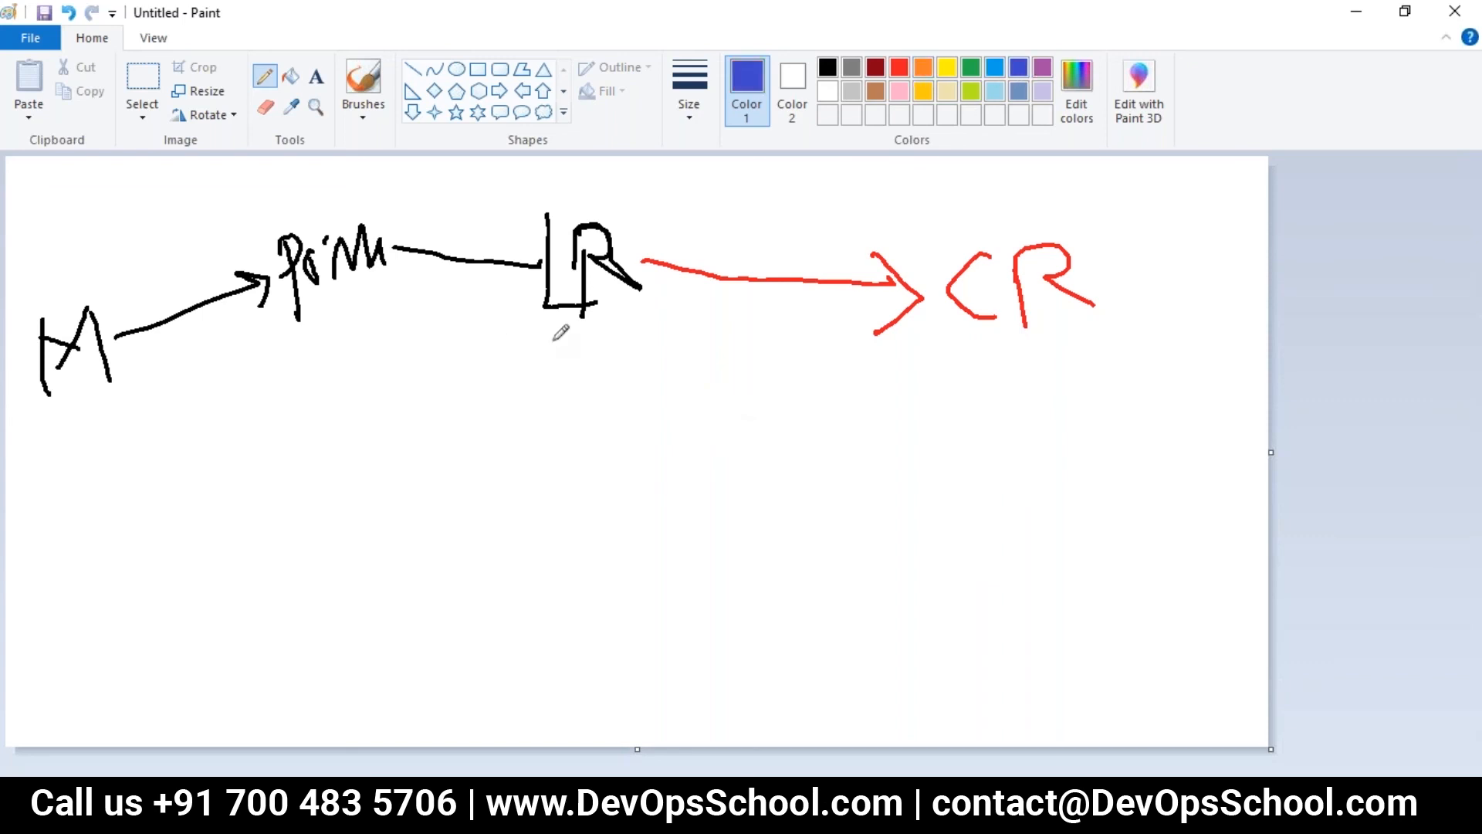
pyautogui.moveTo(650, 202)
pyautogui.mouseDown()
pyautogui.moveTo(624, 321)
pyautogui.moveTo(531, 213)
pyautogui.moveTo(650, 199)
pyautogui.mouseUp()
pyautogui.moveTo(622, 320)
pyautogui.mouseDown()
pyautogui.moveTo(689, 497)
pyautogui.moveTo(673, 560)
pyautogui.mouseUp()
pyautogui.moveTo(662, 515)
pyautogui.mouseDown()
pyautogui.moveTo(708, 492)
pyautogui.moveTo(715, 608)
pyautogui.moveTo(744, 593)
pyautogui.moveTo(749, 610)
pyautogui.moveTo(745, 585)
pyautogui.moveTo(714, 594)
pyautogui.mouseUp()
pyautogui.moveTo(784, 203); pyautogui.dragTo(730, 342)
pyautogui.moveTo(714, 226); pyautogui.dragTo(773, 333)
pyautogui.moveTo(656, 502)
pyautogui.mouseDown()
pyautogui.moveTo(674, 555)
pyautogui.moveTo(706, 515)
pyautogui.moveTo(691, 541)
pyautogui.mouseUp()
pyautogui.moveTo(696, 488)
pyautogui.mouseDown()
pyautogui.moveTo(728, 543)
pyautogui.moveTo(702, 553)
pyautogui.moveTo(741, 649)
pyautogui.moveTo(800, 595)
pyautogui.moveTo(737, 538)
pyautogui.mouseUp()
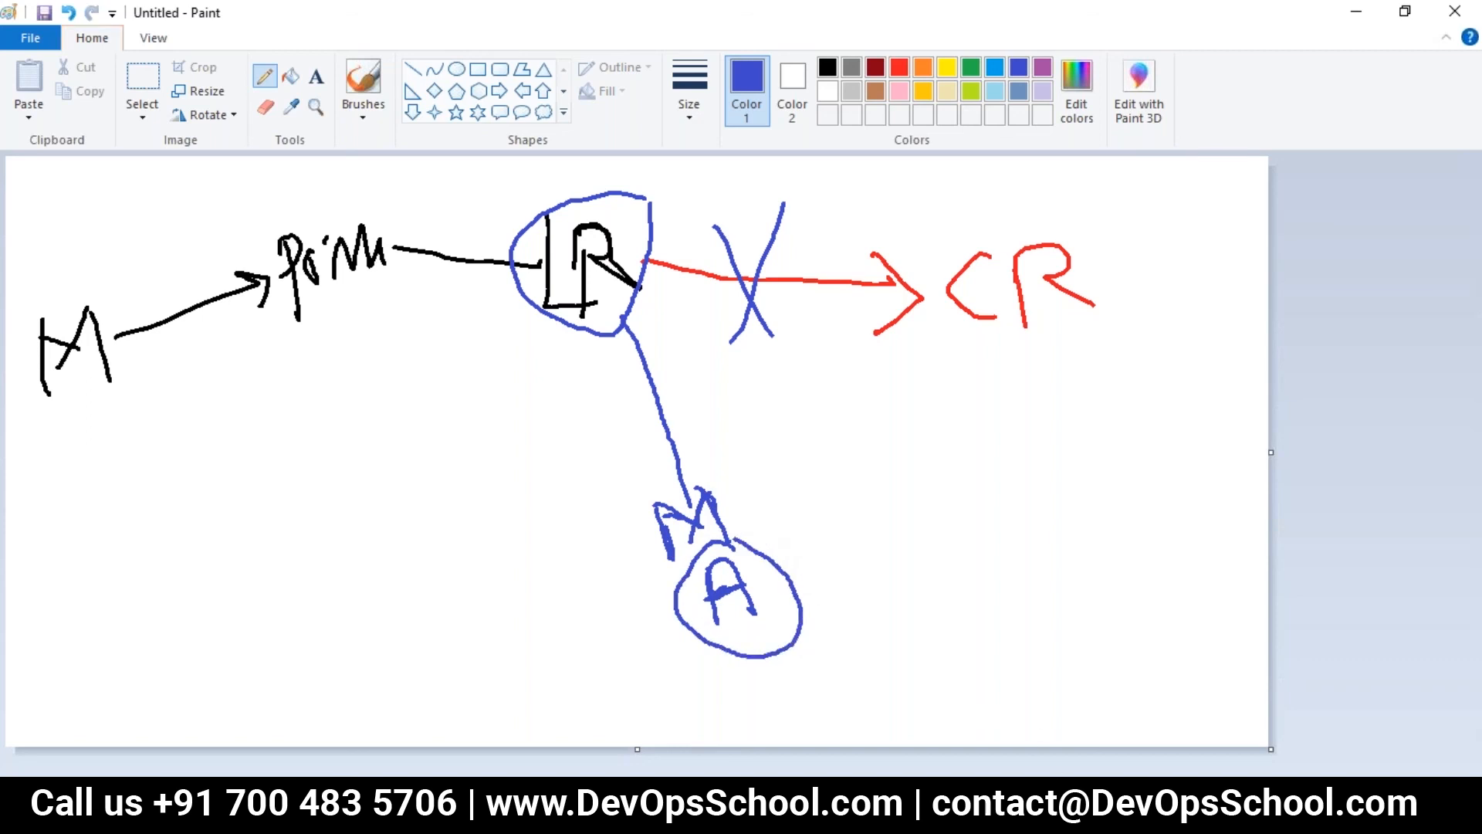
# Switch to settings.xml in Notepad++ and highlight the devops-school-group mirror URL.
pyautogui.hotkey('alt', 'Tab')
pyautogui.click(1278, 94)
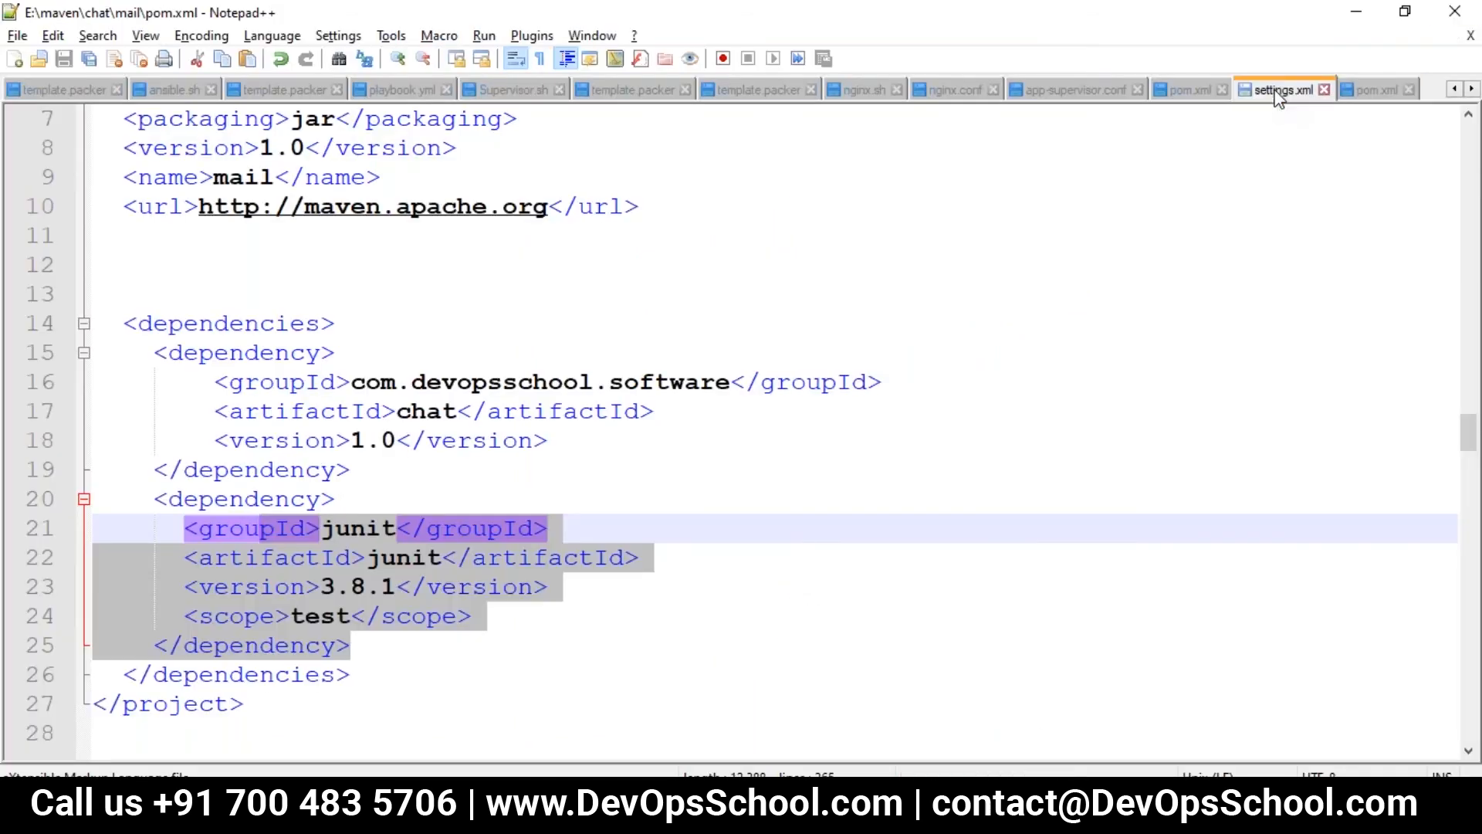
pyautogui.moveTo(1141, 440); pyautogui.dragTo(277, 436)
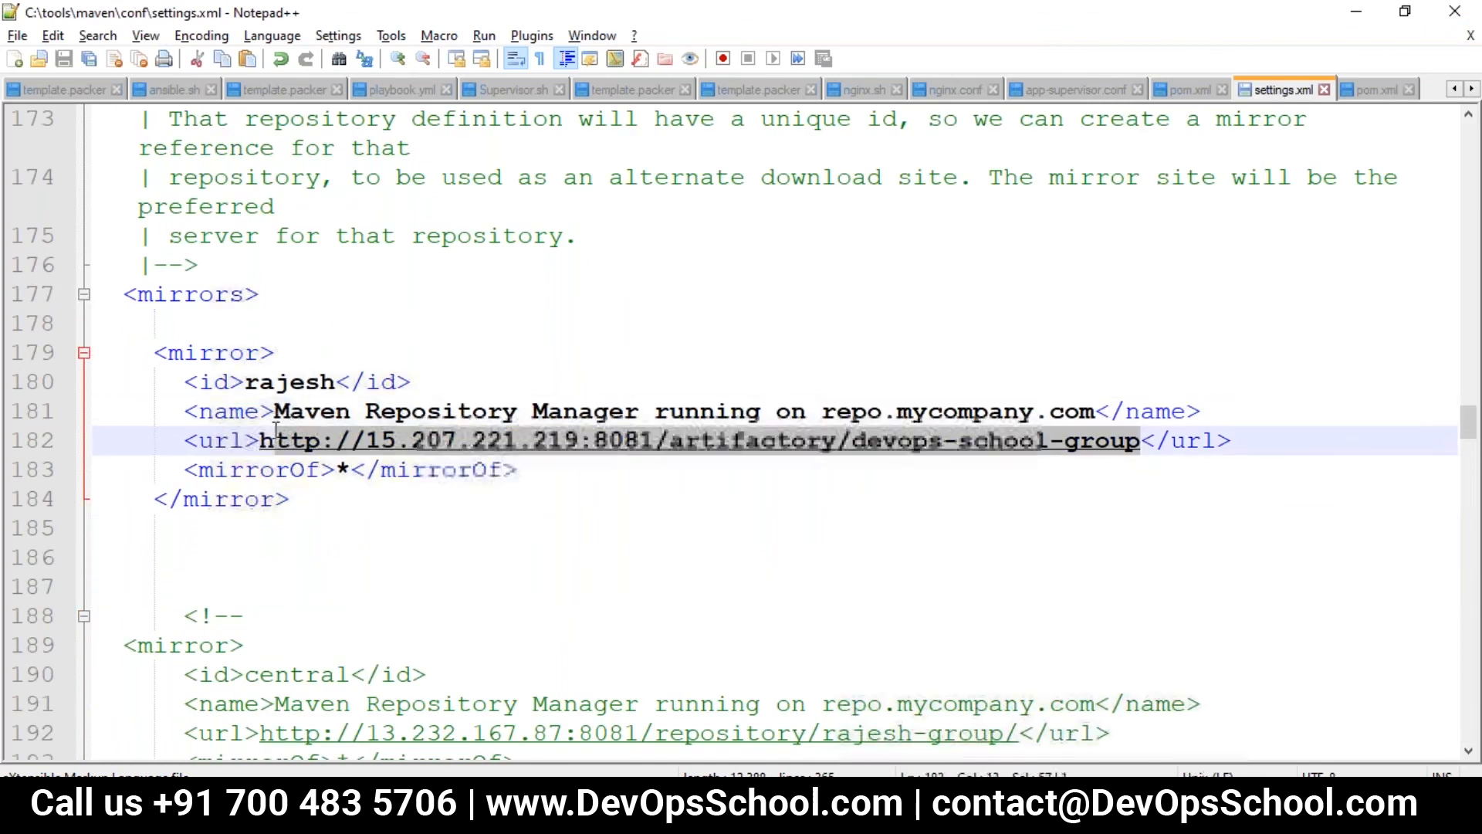
# Back in Paint, draw a blue arrow from "A" to a W-shaped mark, re-circle "A" and draw an arrow up to "CR".
pyautogui.hotkey('alt', 'Tab')
pyautogui.moveTo(777, 605)
pyautogui.mouseDown()
pyautogui.moveTo(885, 614)
pyautogui.moveTo(942, 654)
pyautogui.mouseUp()
pyautogui.moveTo(938, 594); pyautogui.dragTo(959, 509)
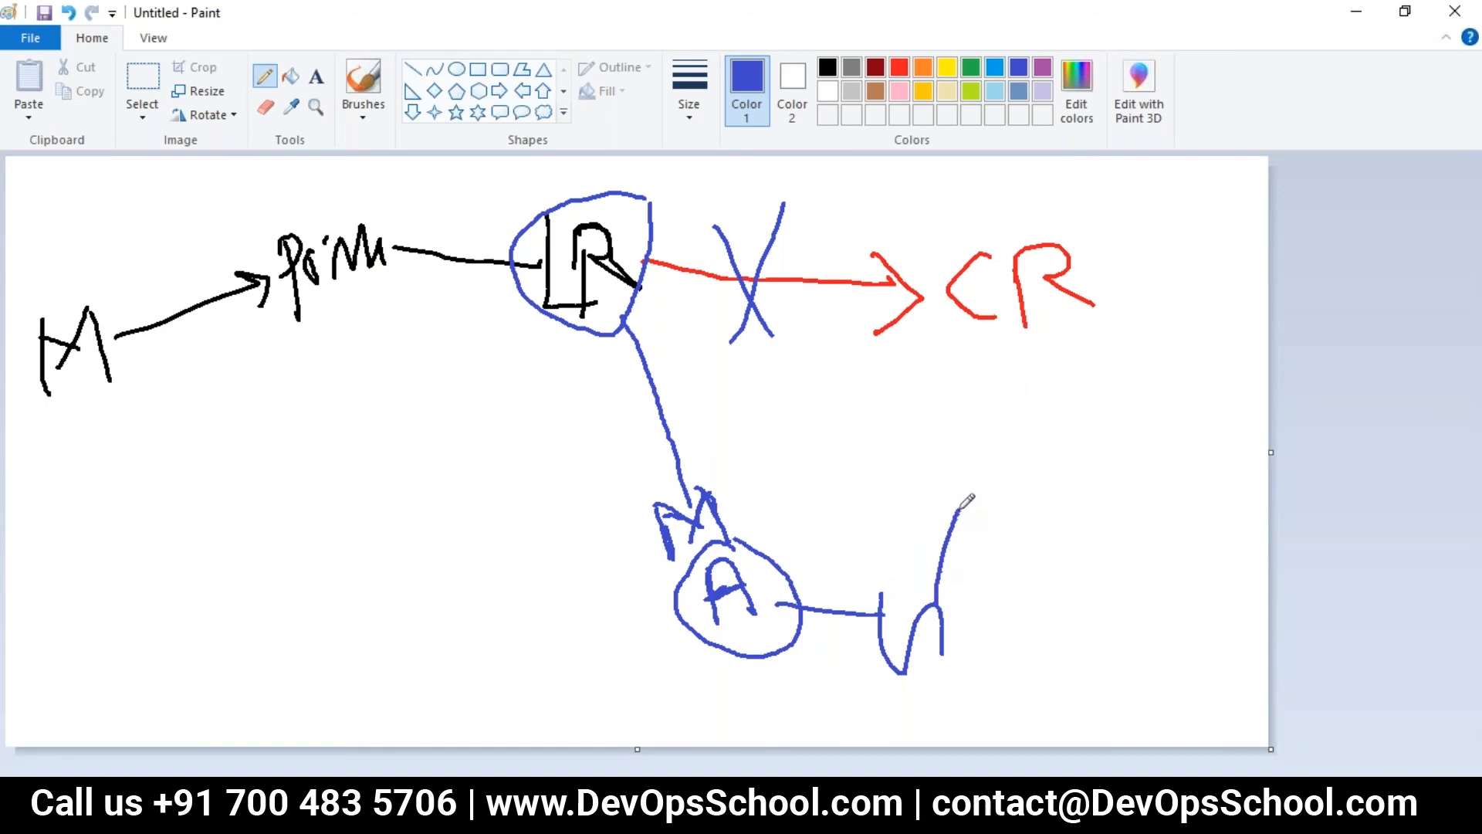
pyautogui.moveTo(878, 612)
pyautogui.mouseDown()
pyautogui.moveTo(853, 587)
pyautogui.moveTo(879, 613)
pyautogui.mouseUp()
pyautogui.moveTo(791, 543)
pyautogui.mouseDown()
pyautogui.moveTo(721, 550)
pyautogui.moveTo(765, 543)
pyautogui.mouseUp()
pyautogui.moveTo(938, 618)
pyautogui.mouseDown()
pyautogui.moveTo(936, 496)
pyautogui.moveTo(1027, 328)
pyautogui.moveTo(976, 320)
pyautogui.moveTo(1034, 409)
pyautogui.mouseUp()
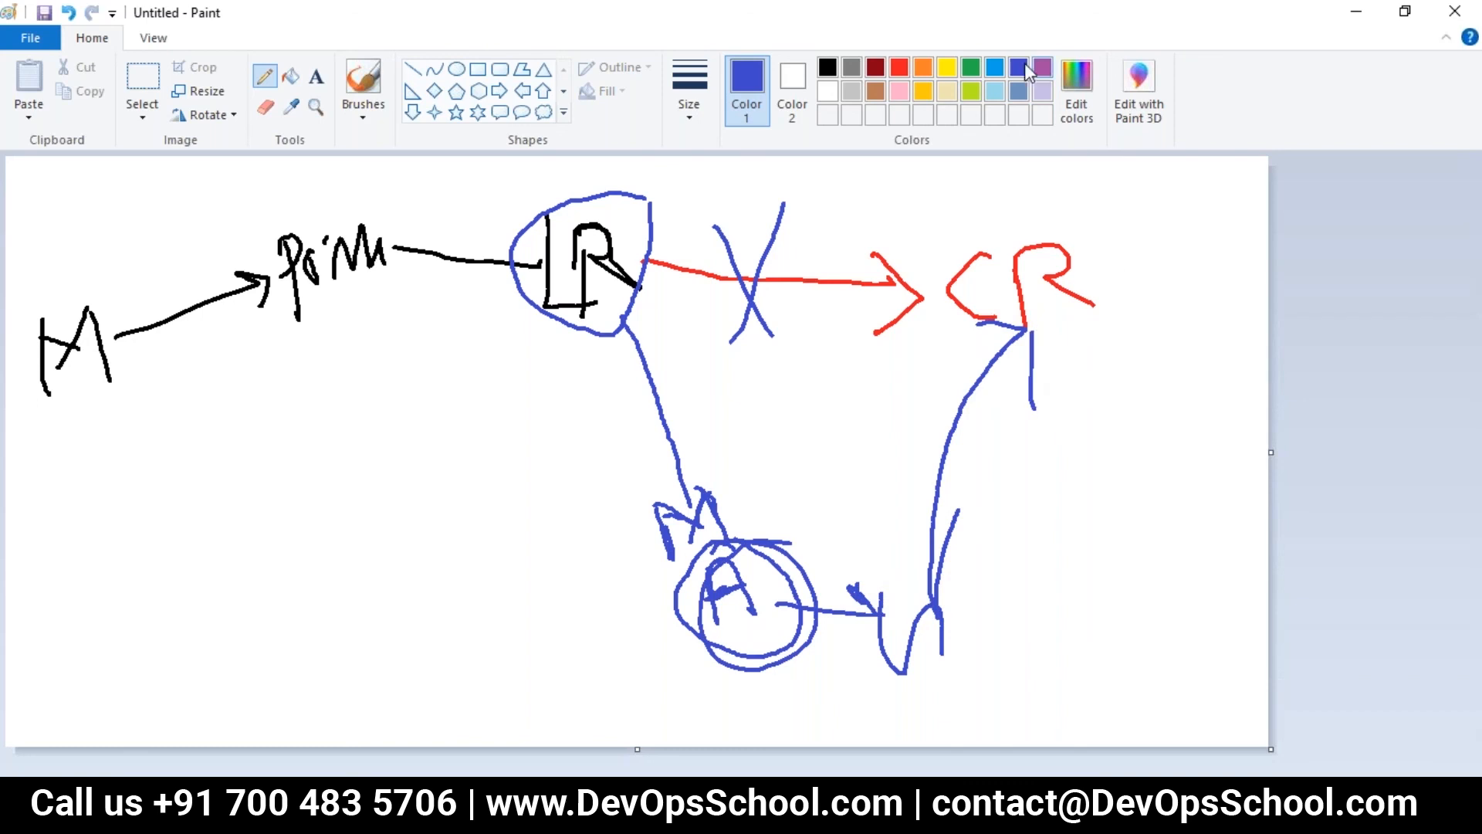
# Retrace the path from "M" through "Pom" and "LR" to "A" in black, circling "Pom", "LR" and "A".
pyautogui.click(827, 68)
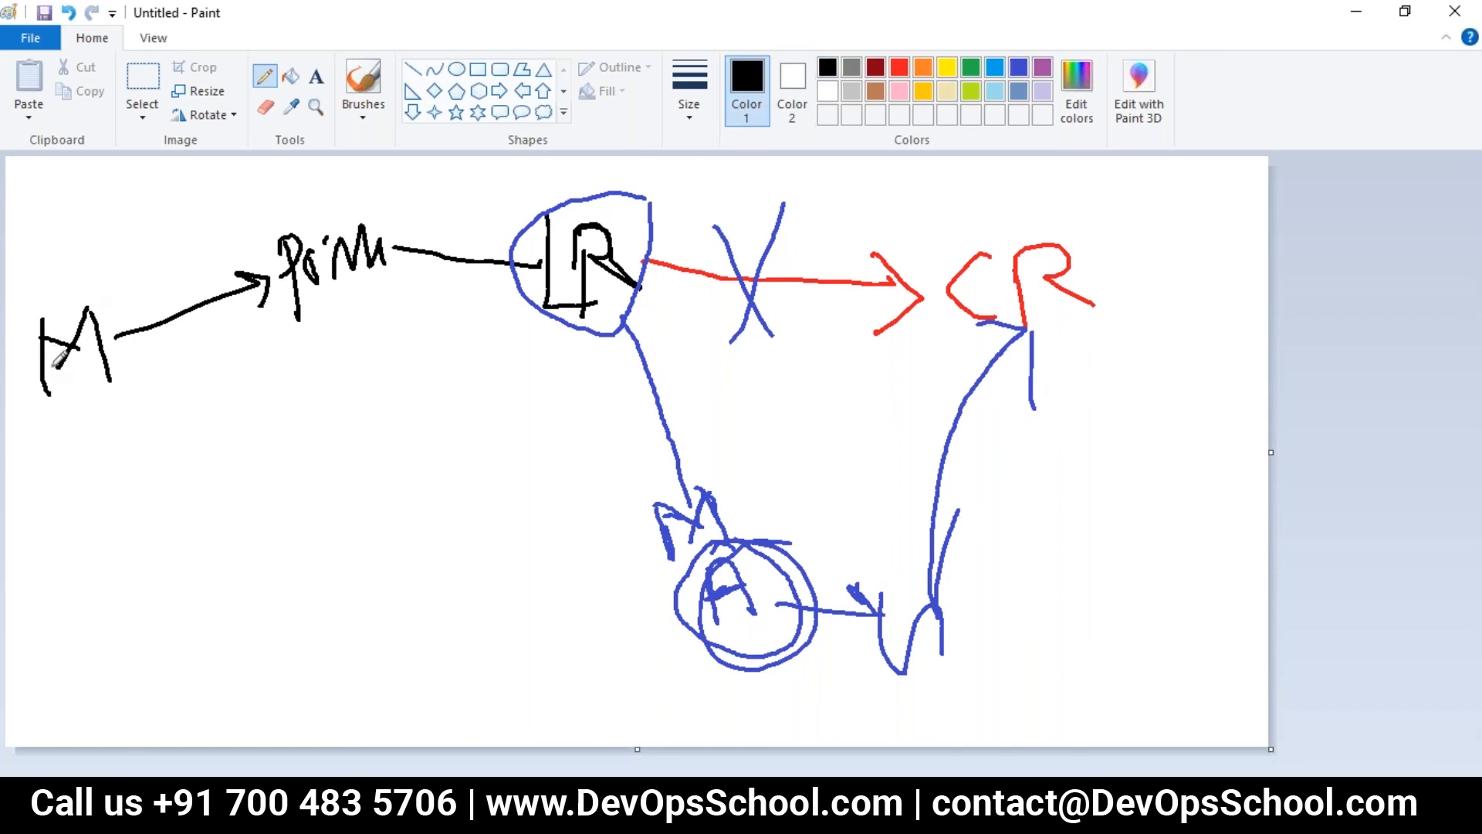
pyautogui.moveTo(65, 360)
pyautogui.mouseDown()
pyautogui.moveTo(266, 292)
pyautogui.moveTo(375, 222)
pyautogui.moveTo(288, 330)
pyautogui.moveTo(372, 198)
pyautogui.mouseUp()
pyautogui.moveTo(400, 255)
pyautogui.mouseDown()
pyautogui.moveTo(549, 269)
pyautogui.moveTo(606, 220)
pyautogui.moveTo(571, 202)
pyautogui.moveTo(526, 232)
pyautogui.moveTo(596, 321)
pyautogui.moveTo(635, 229)
pyautogui.mouseUp()
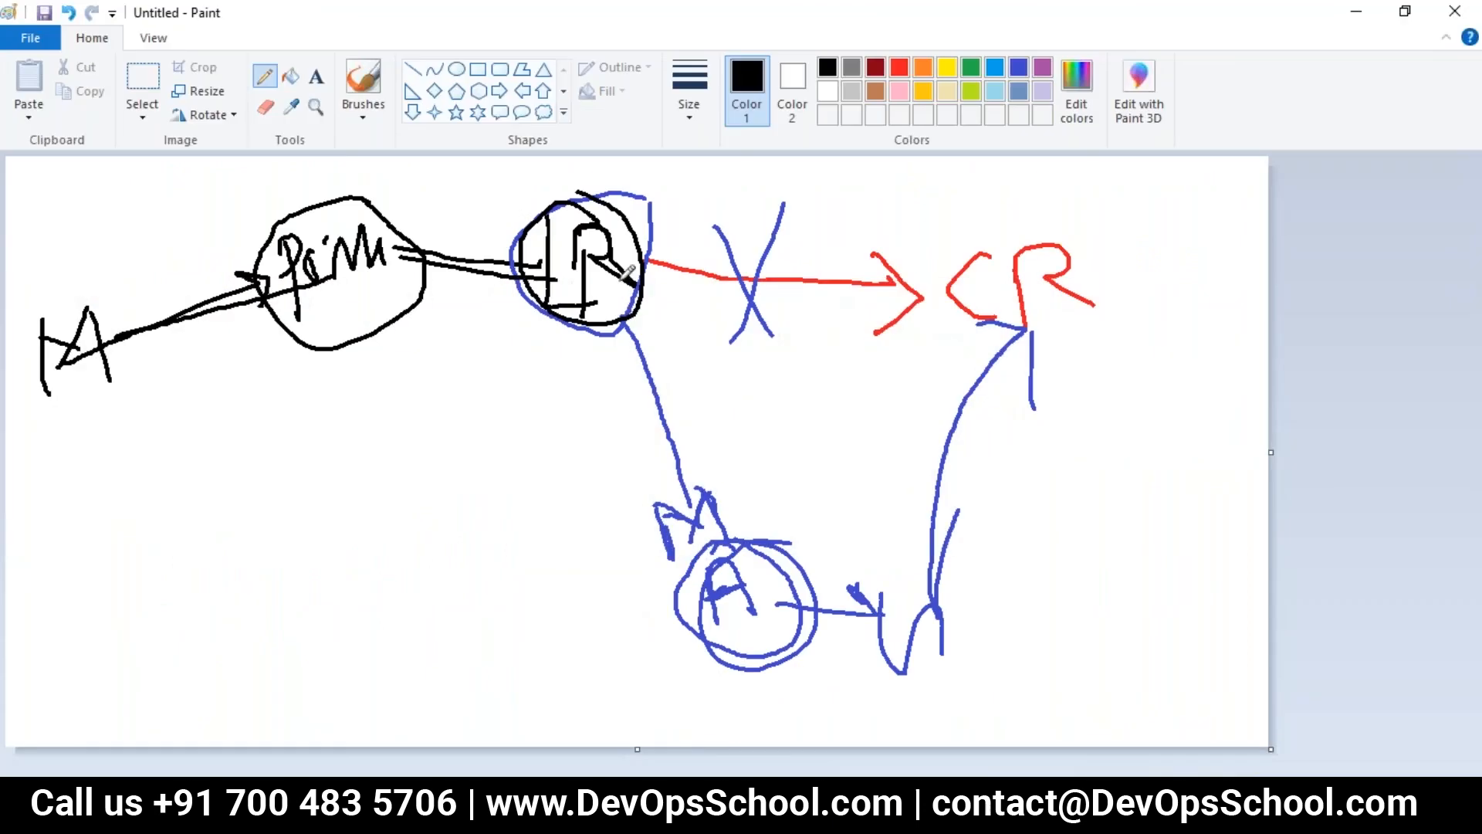
pyautogui.moveTo(621, 270)
pyautogui.mouseDown()
pyautogui.moveTo(725, 539)
pyautogui.moveTo(695, 666)
pyautogui.moveTo(814, 602)
pyautogui.moveTo(724, 540)
pyautogui.mouseUp()
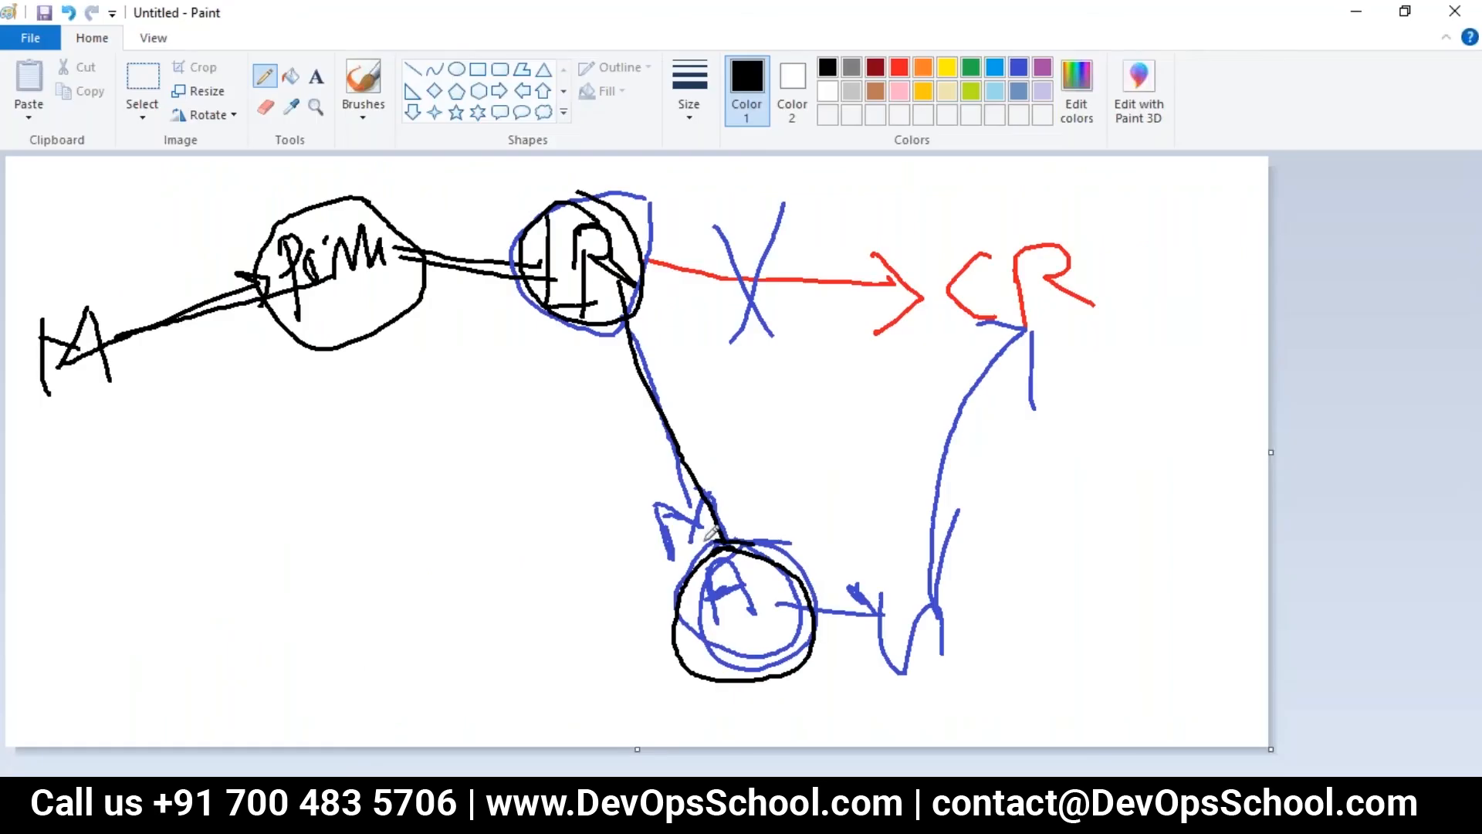
pyautogui.moveTo(710, 533)
pyautogui.mouseDown()
pyautogui.moveTo(803, 640)
pyautogui.moveTo(764, 544)
pyautogui.moveTo(745, 540)
pyautogui.mouseUp()
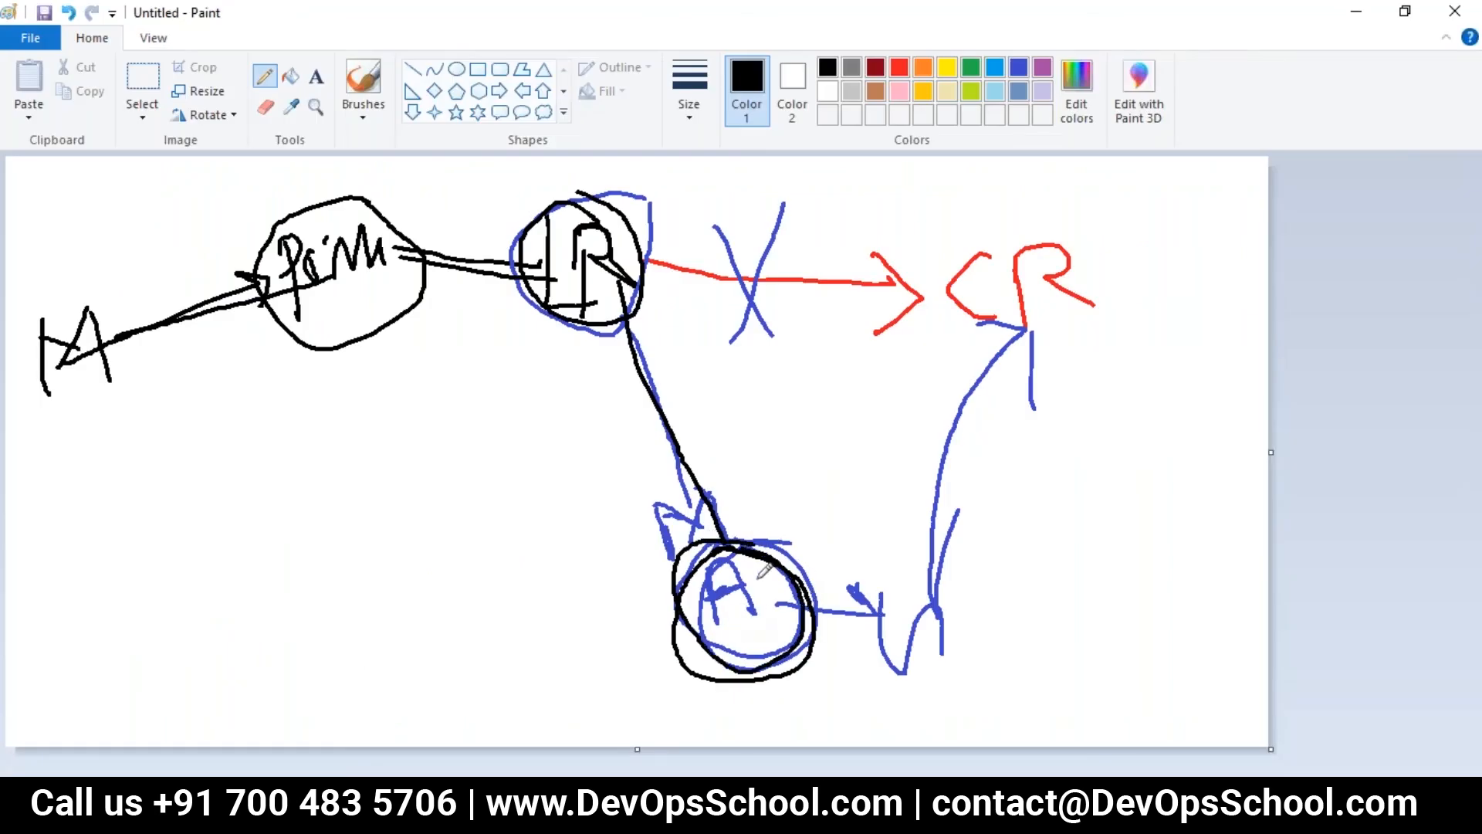
# Draw an "L" and a circled "R" beneath "A", link them to a circled "CR" and trace the path back to "Pom".
pyautogui.moveTo(610, 610)
pyautogui.mouseDown()
pyautogui.moveTo(629, 682)
pyautogui.moveTo(695, 678)
pyautogui.moveTo(757, 721)
pyautogui.moveTo(860, 724)
pyautogui.mouseUp()
pyautogui.moveTo(776, 673)
pyautogui.mouseDown()
pyautogui.moveTo(737, 695)
pyautogui.moveTo(833, 699)
pyautogui.moveTo(895, 598)
pyautogui.moveTo(1013, 293)
pyautogui.mouseUp()
pyautogui.moveTo(1040, 225)
pyautogui.mouseDown()
pyautogui.moveTo(1019, 334)
pyautogui.moveTo(1039, 270)
pyautogui.moveTo(926, 586)
pyautogui.moveTo(780, 706)
pyautogui.moveTo(722, 617)
pyautogui.moveTo(609, 274)
pyautogui.moveTo(638, 303)
pyautogui.moveTo(532, 251)
pyautogui.moveTo(404, 222)
pyautogui.moveTo(370, 240)
pyautogui.moveTo(562, 224)
pyautogui.moveTo(351, 274)
pyautogui.mouseUp()
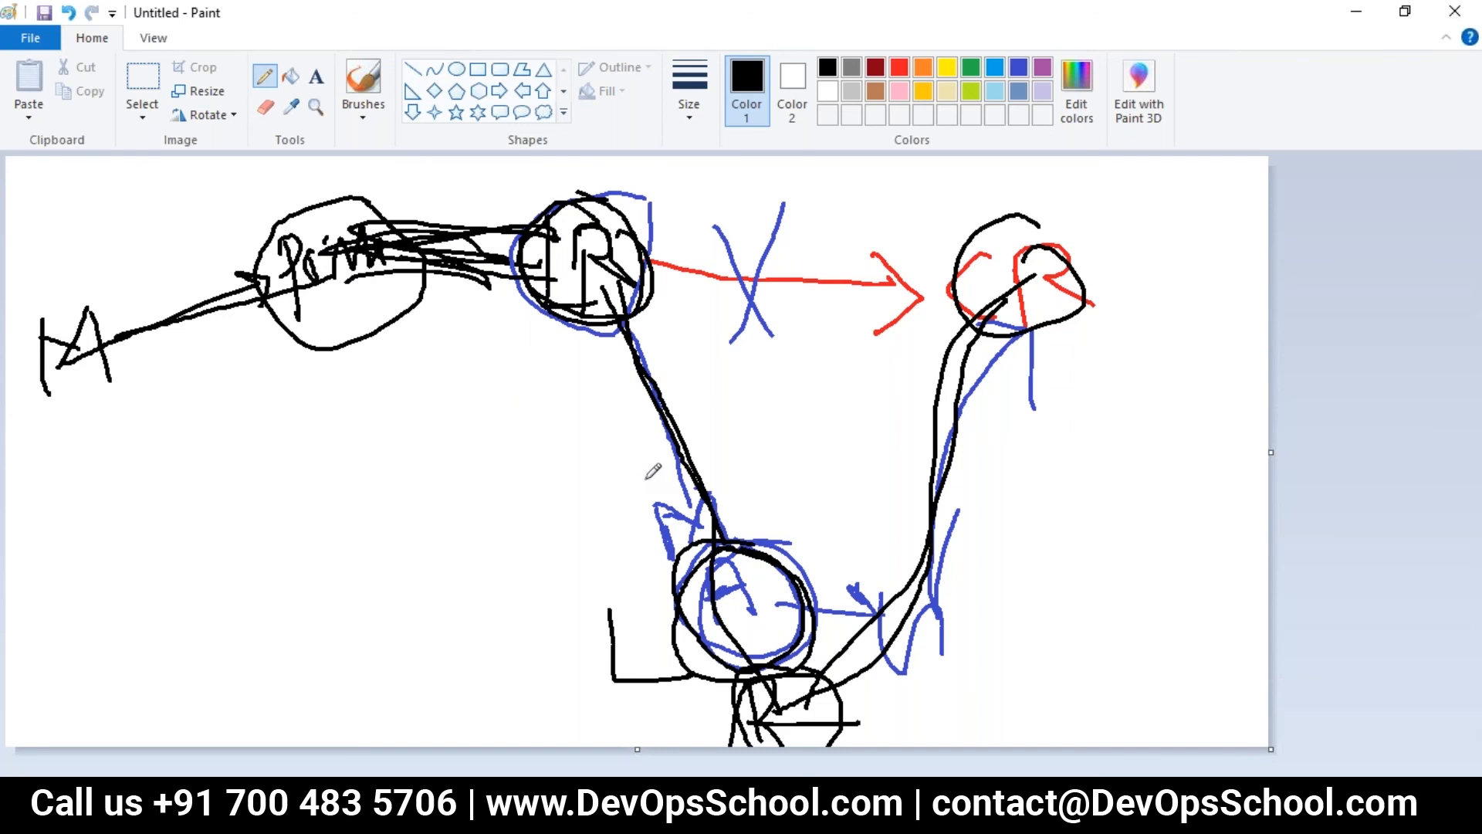
# Switch to the command prompt in E:\maven\chat\mail and clear the screen.
pyautogui.hotkey('alt', 'Tab')
pyautogui.hotkey('alt', 'Tab')
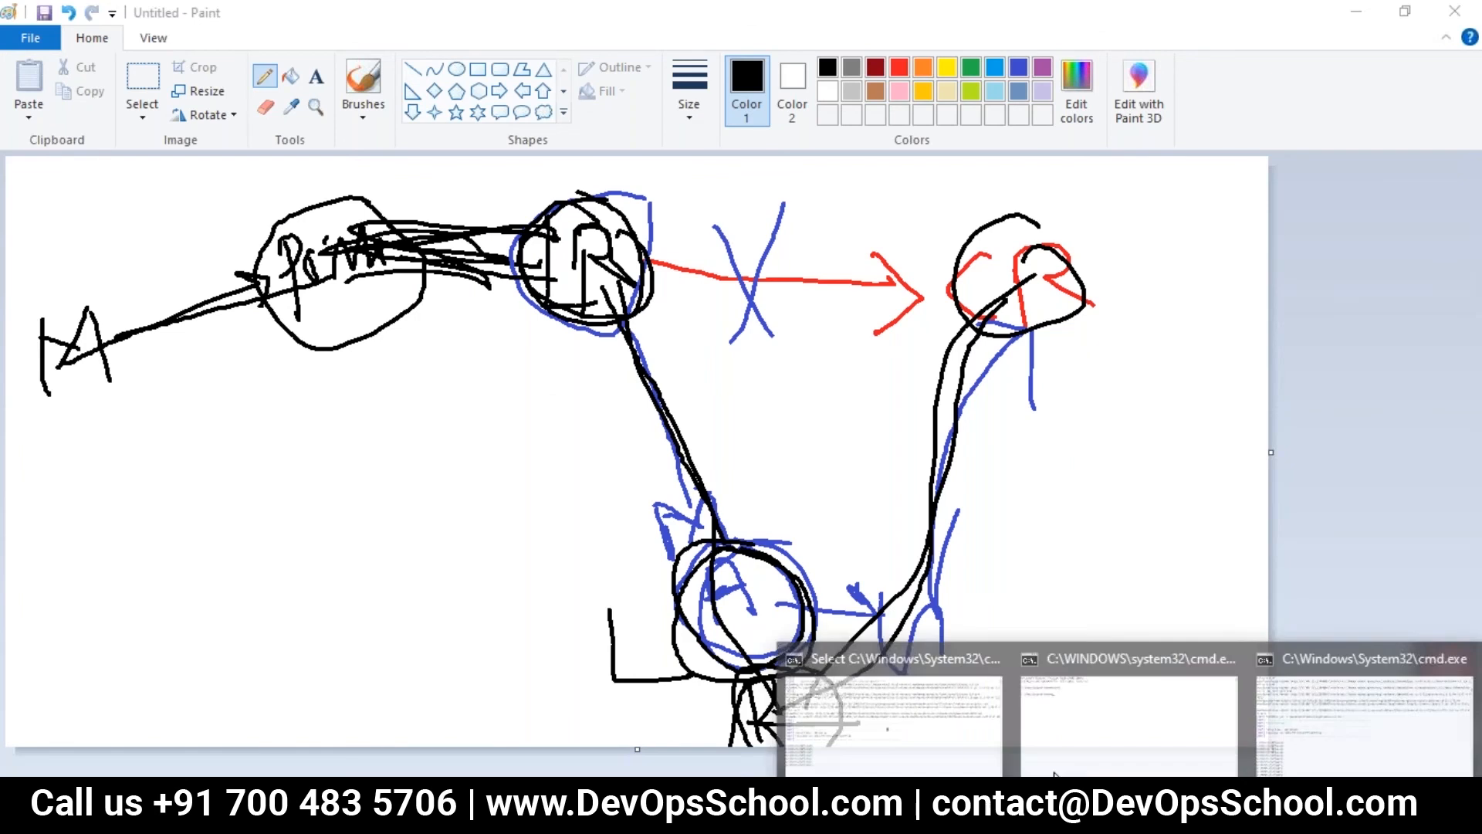
pyautogui.click(1262, 722)
pyautogui.scroll(-3, 998, 502)
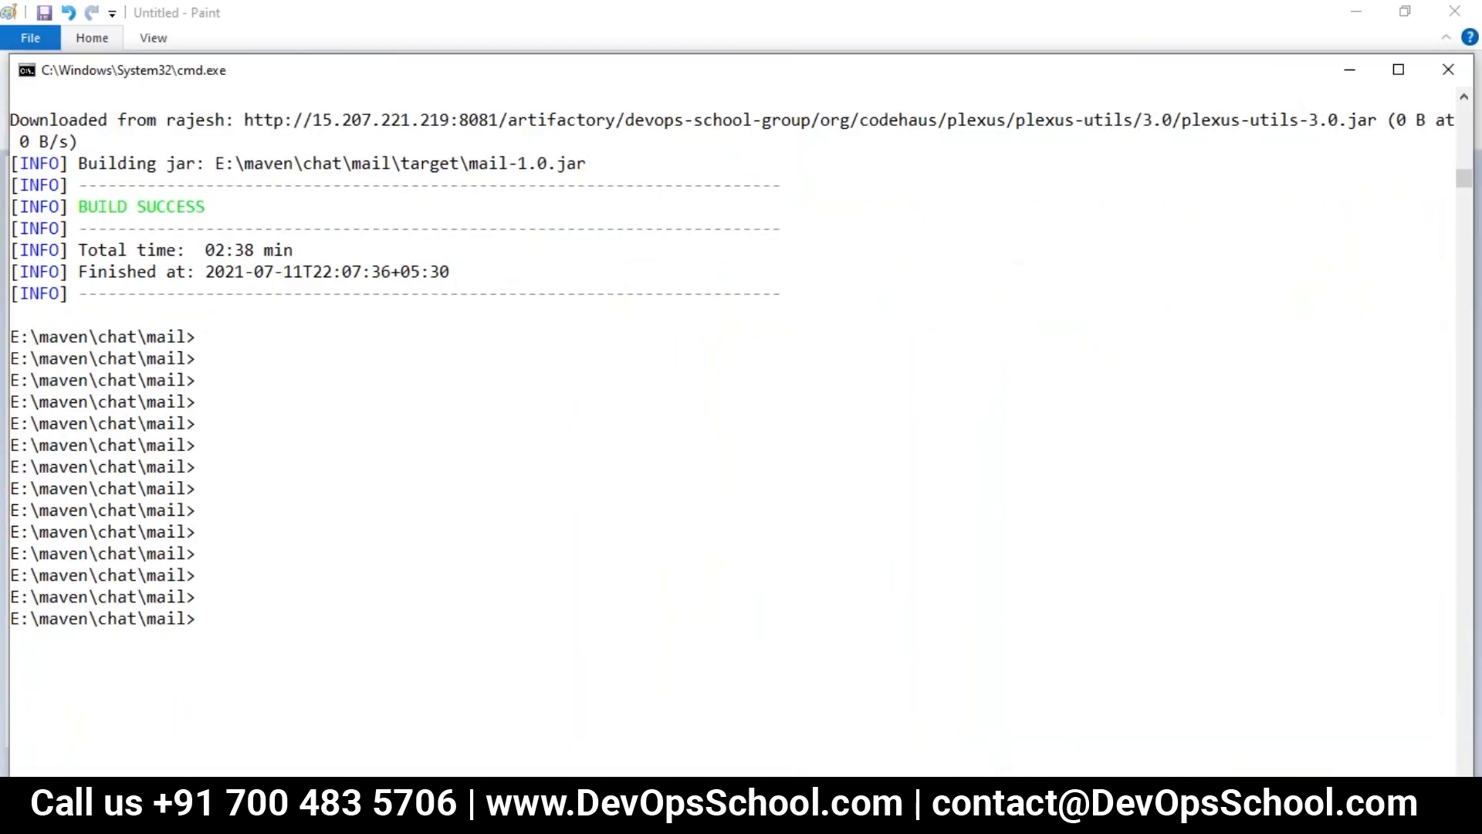
pyautogui.write('cls')
pyautogui.press('Return')
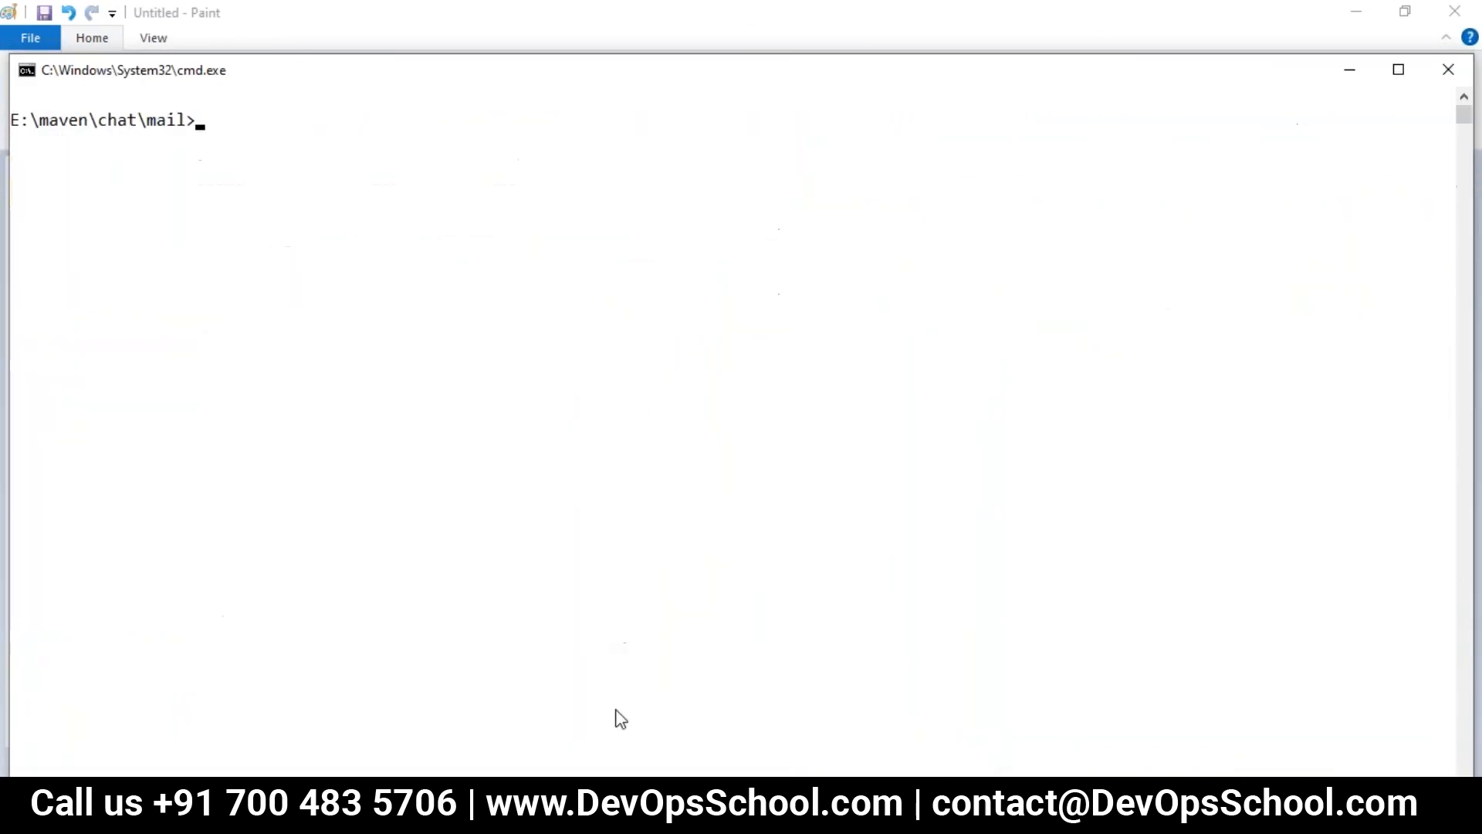
# In File Explorer, delete the junit subfolder inside .m2\repository\junit.
pyautogui.click(777, 738)
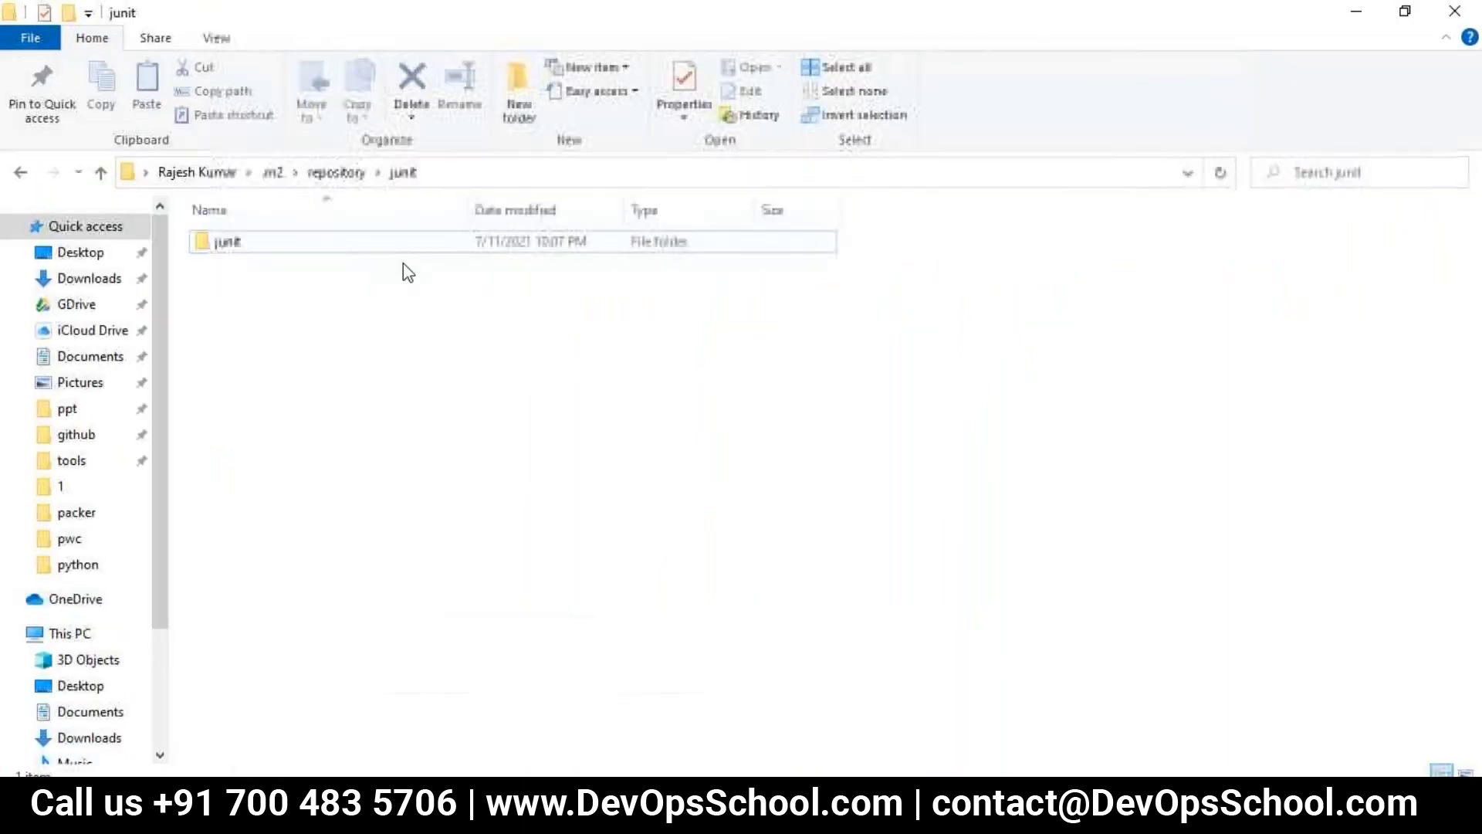
pyautogui.click(237, 246)
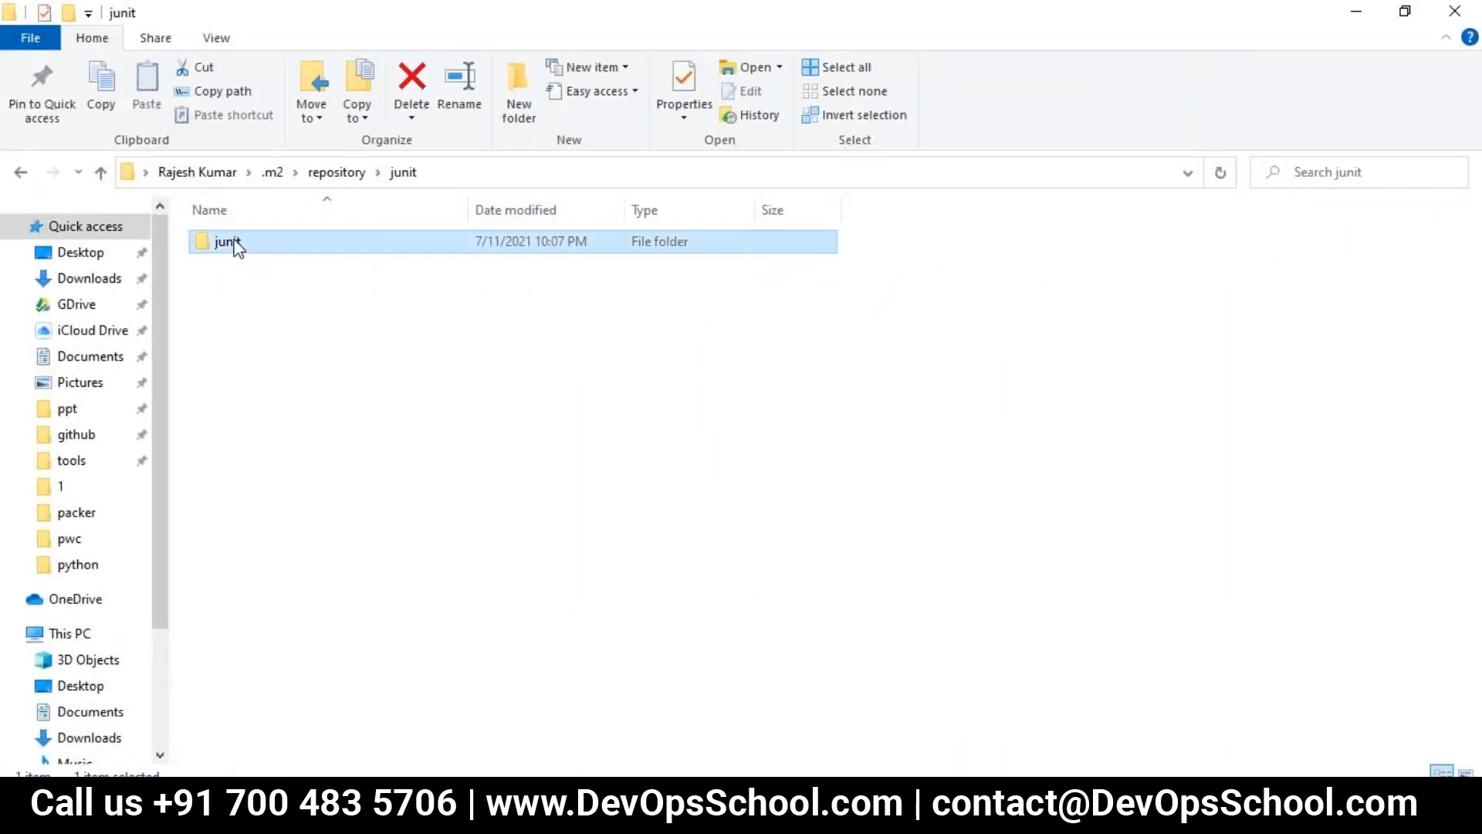
pyautogui.press('Delete')
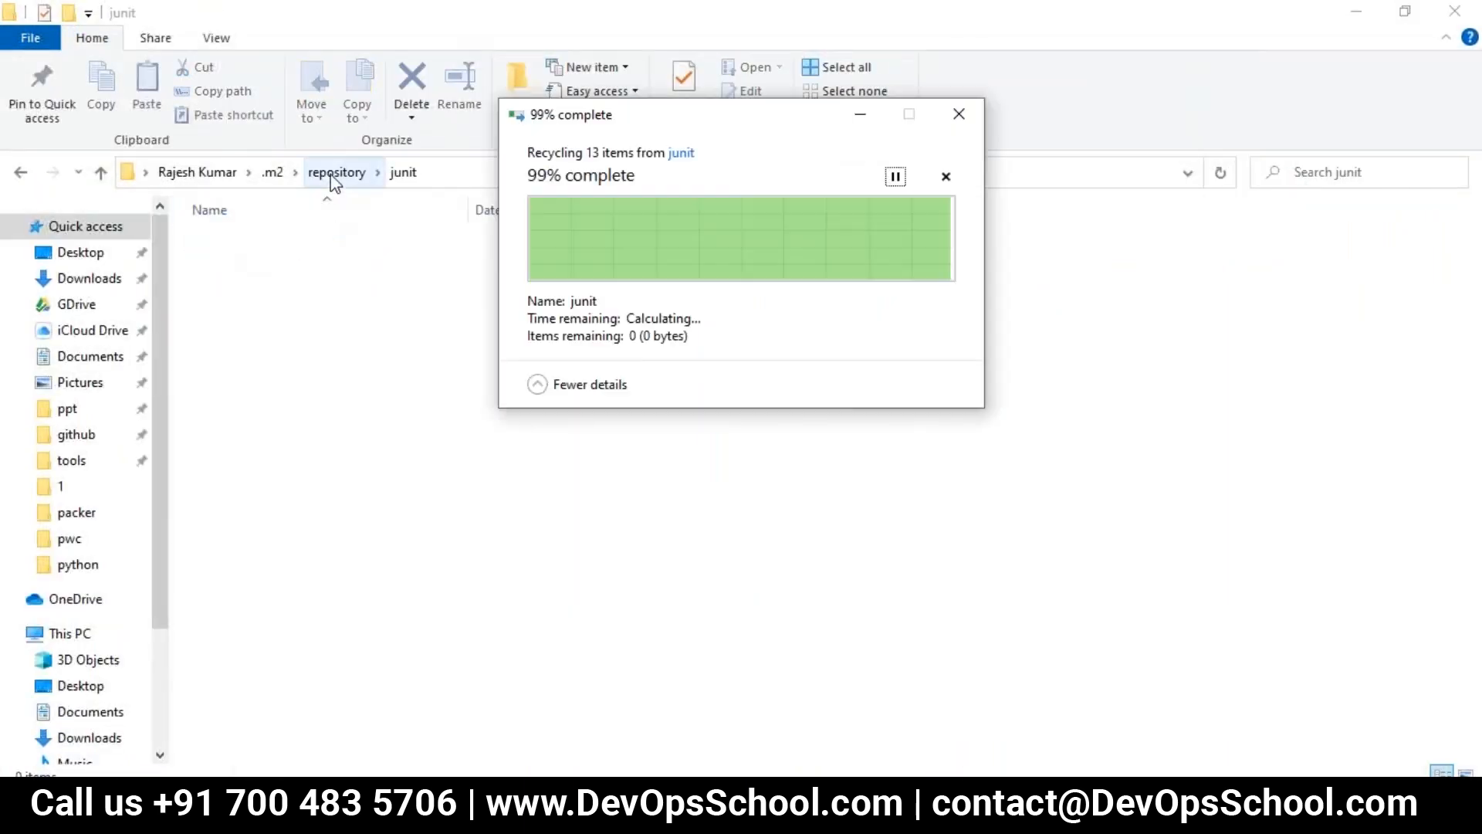
# Delete the devopsschool folder from .m2\repository\com.
pyautogui.click(333, 173)
pyautogui.scroll(4, 280, 305)
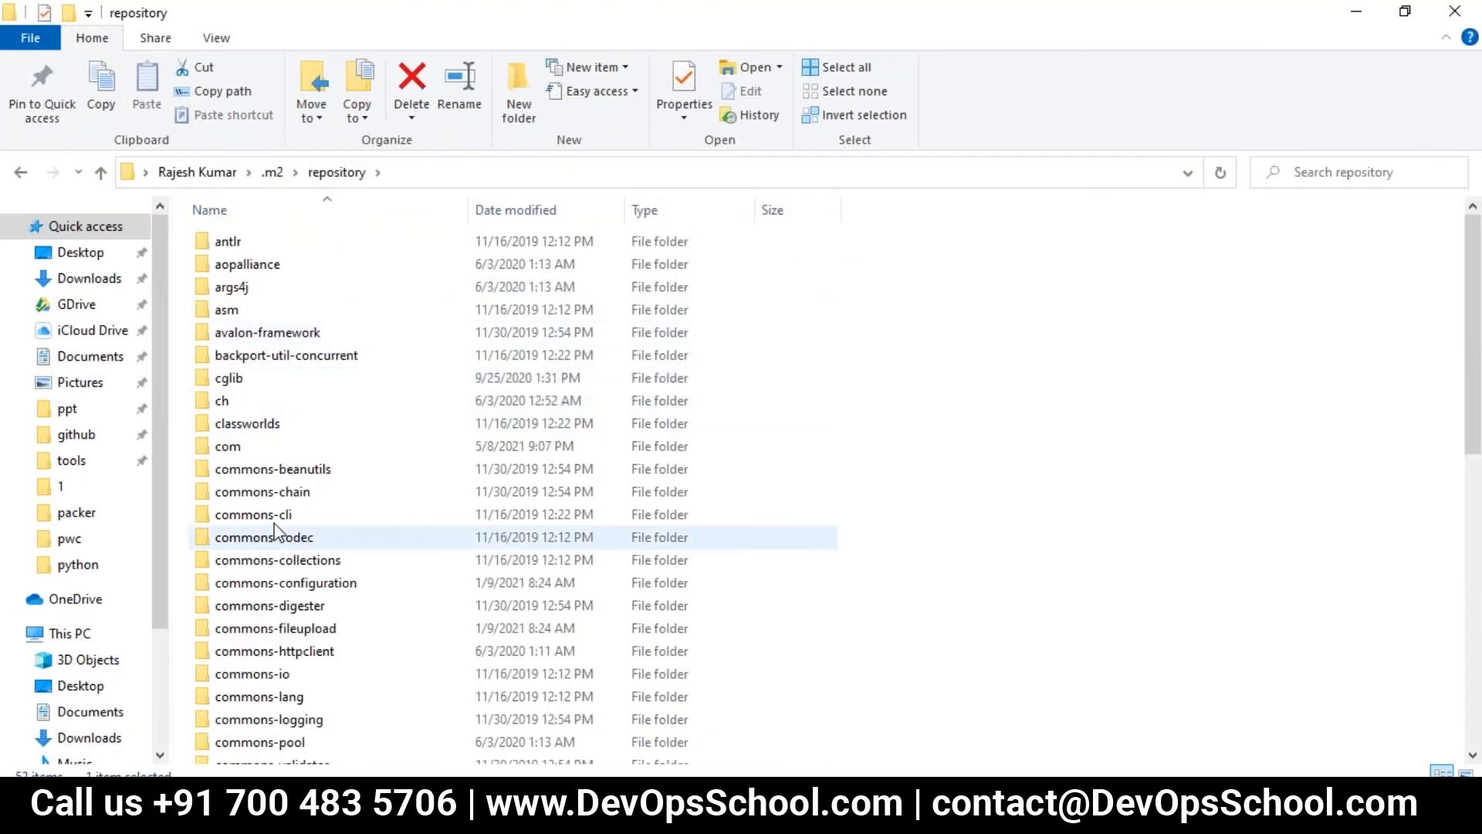
pyautogui.doubleClick(233, 448)
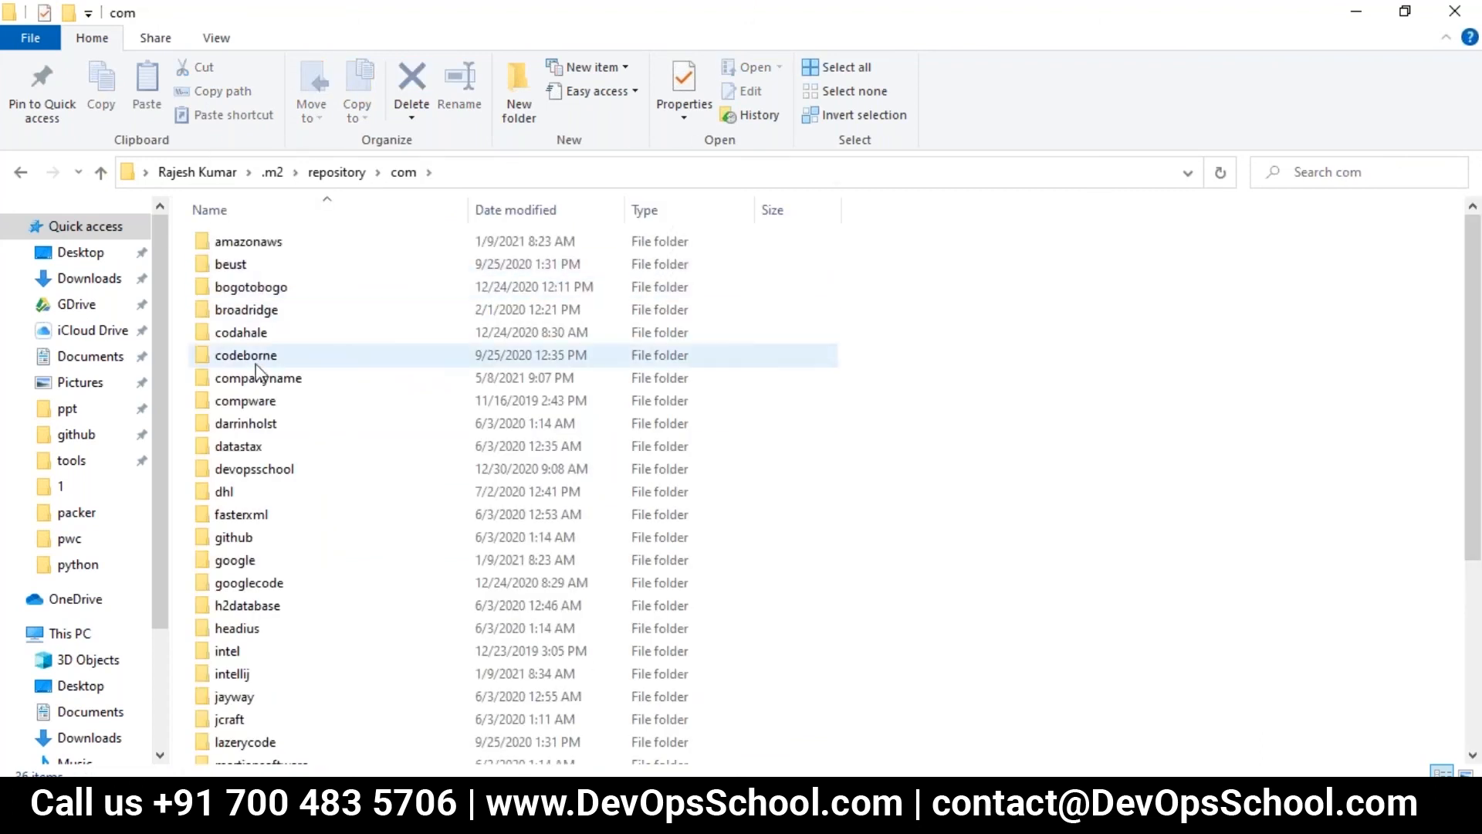
pyautogui.click(275, 470)
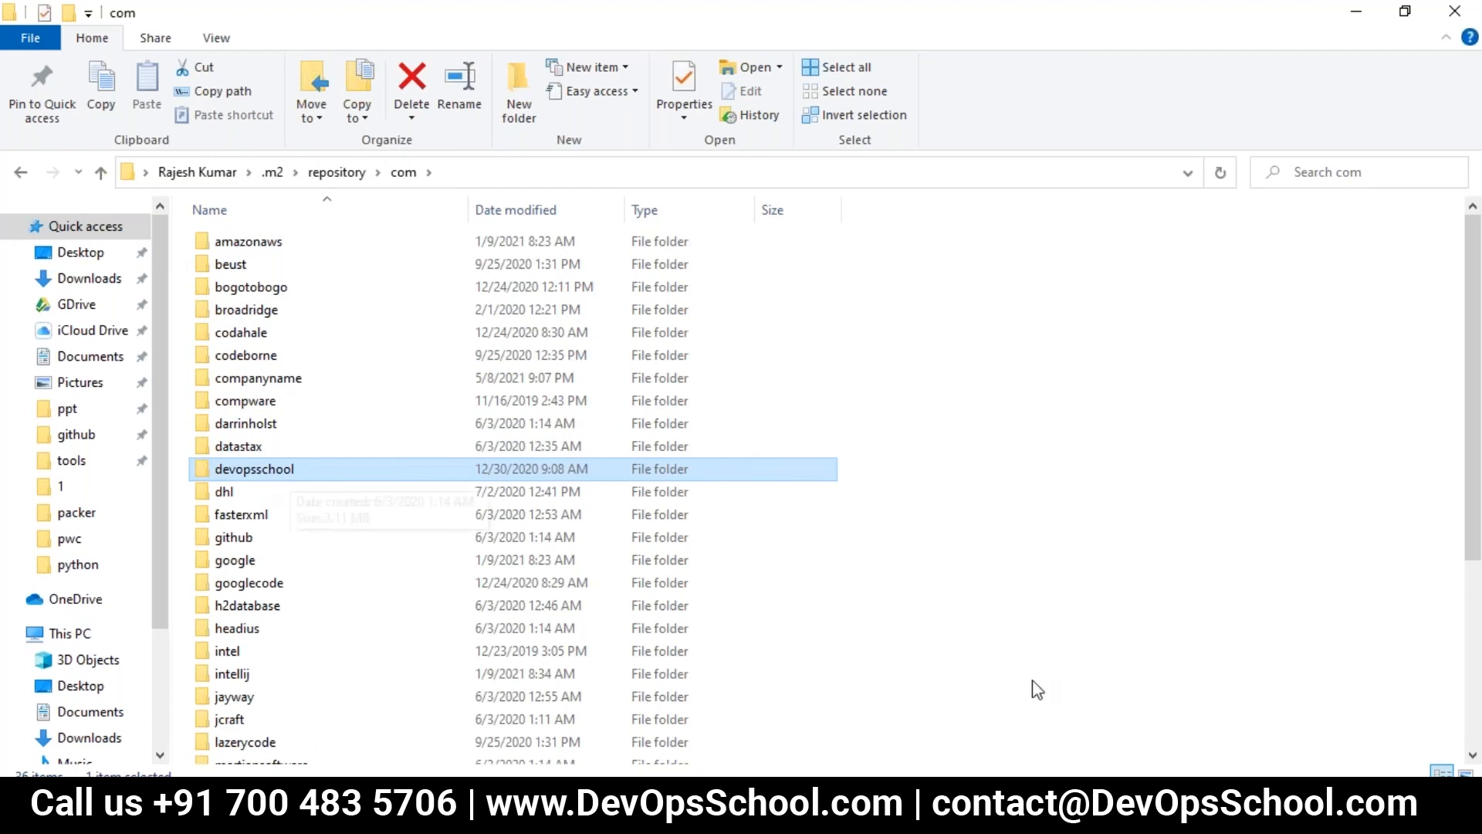
pyautogui.press('Delete')
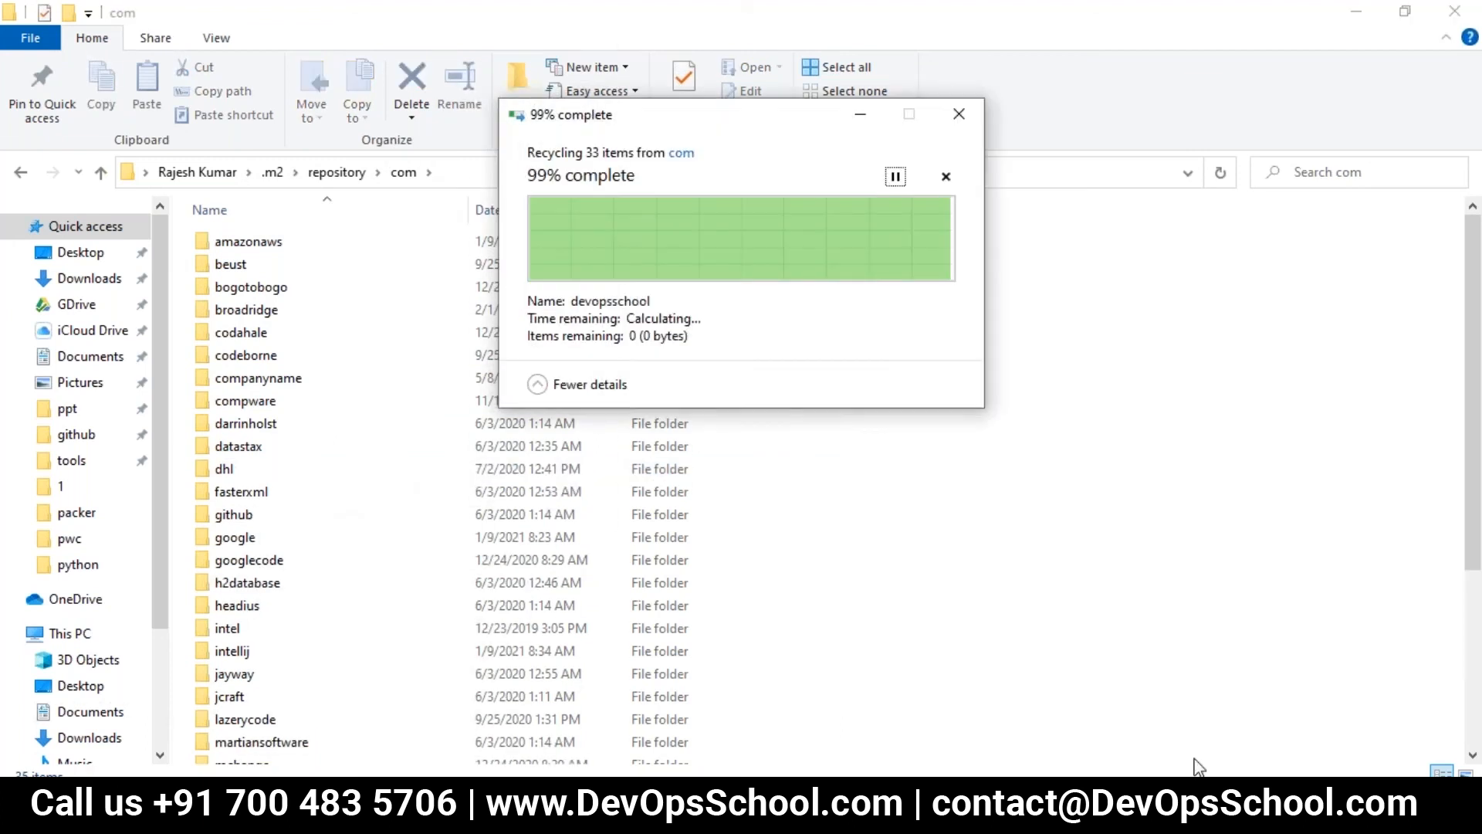
pyautogui.moveTo(1201, 814)
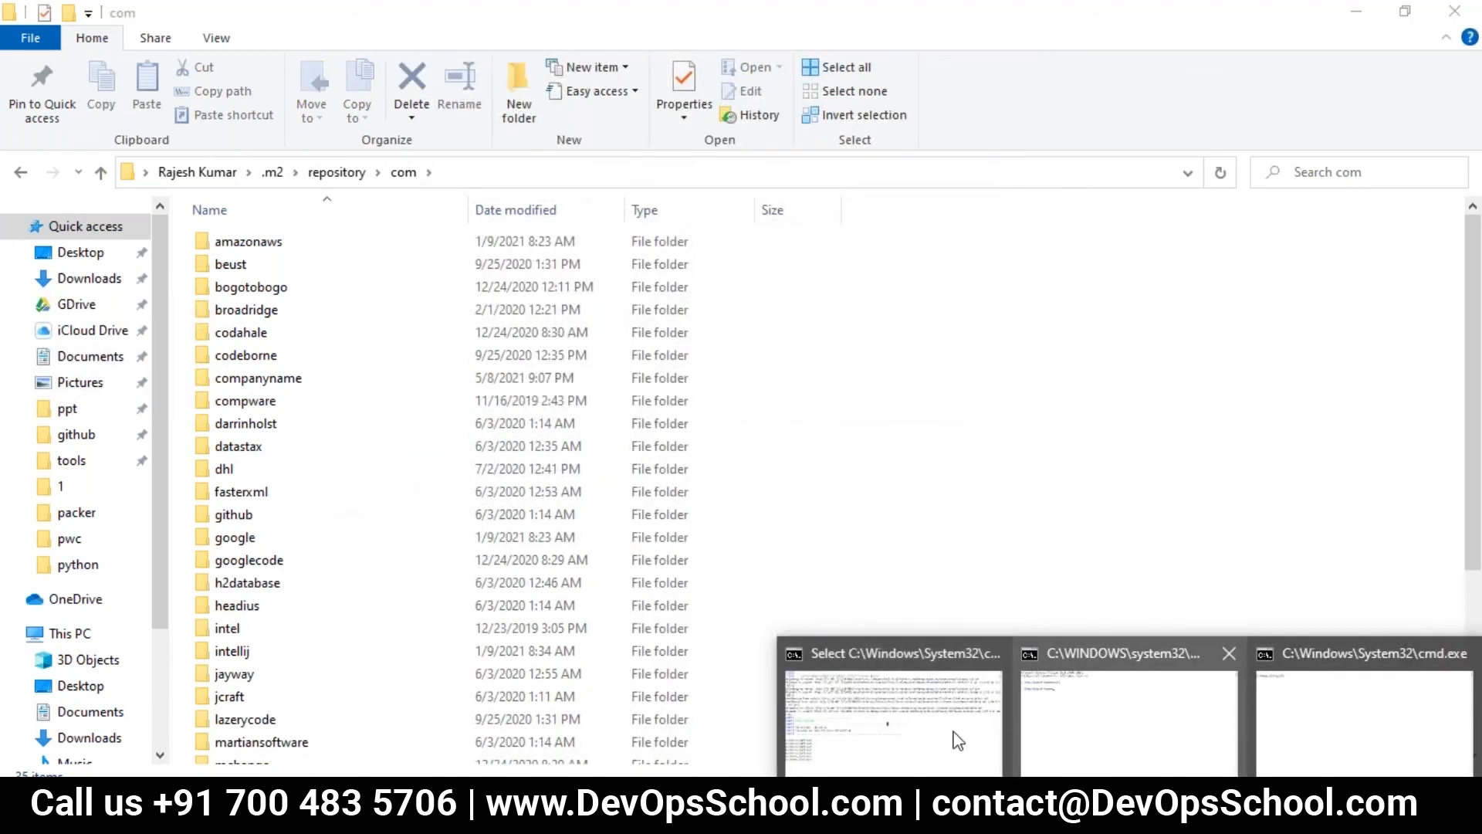
pyautogui.click(926, 729)
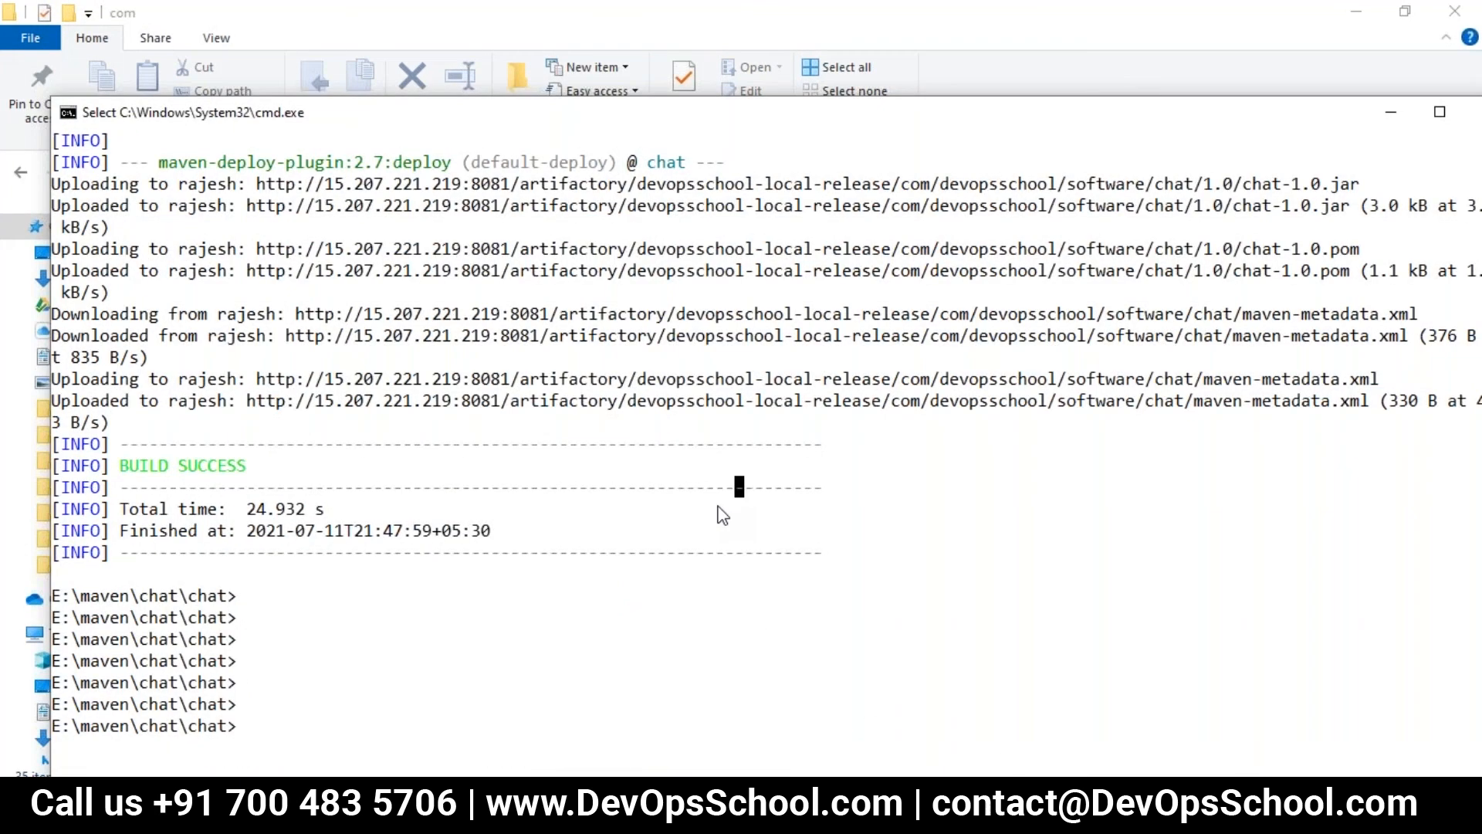
pyautogui.scroll(-5, 723, 515)
pyautogui.write('mvn deploy')
pyautogui.press('Return')
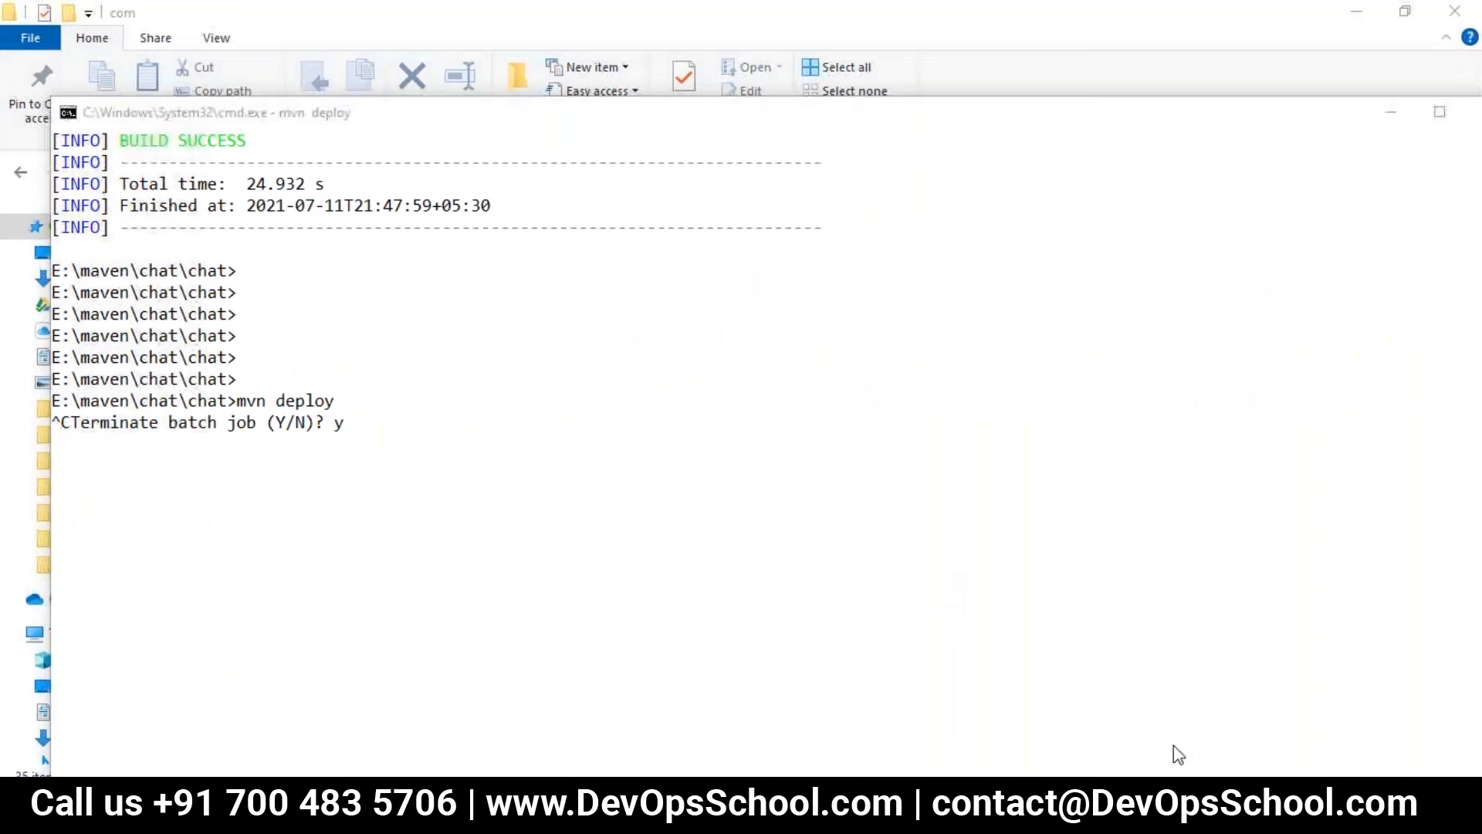
# Switch to the command prompt in E:\maven\chat\mail and run mvn package.
pyautogui.click(1119, 673)
pyautogui.click(1124, 807)
pyautogui.click(1277, 723)
pyautogui.click(744, 339)
pyautogui.press('Escape')
pyautogui.write('mvn package')
pyautogui.press('Return')
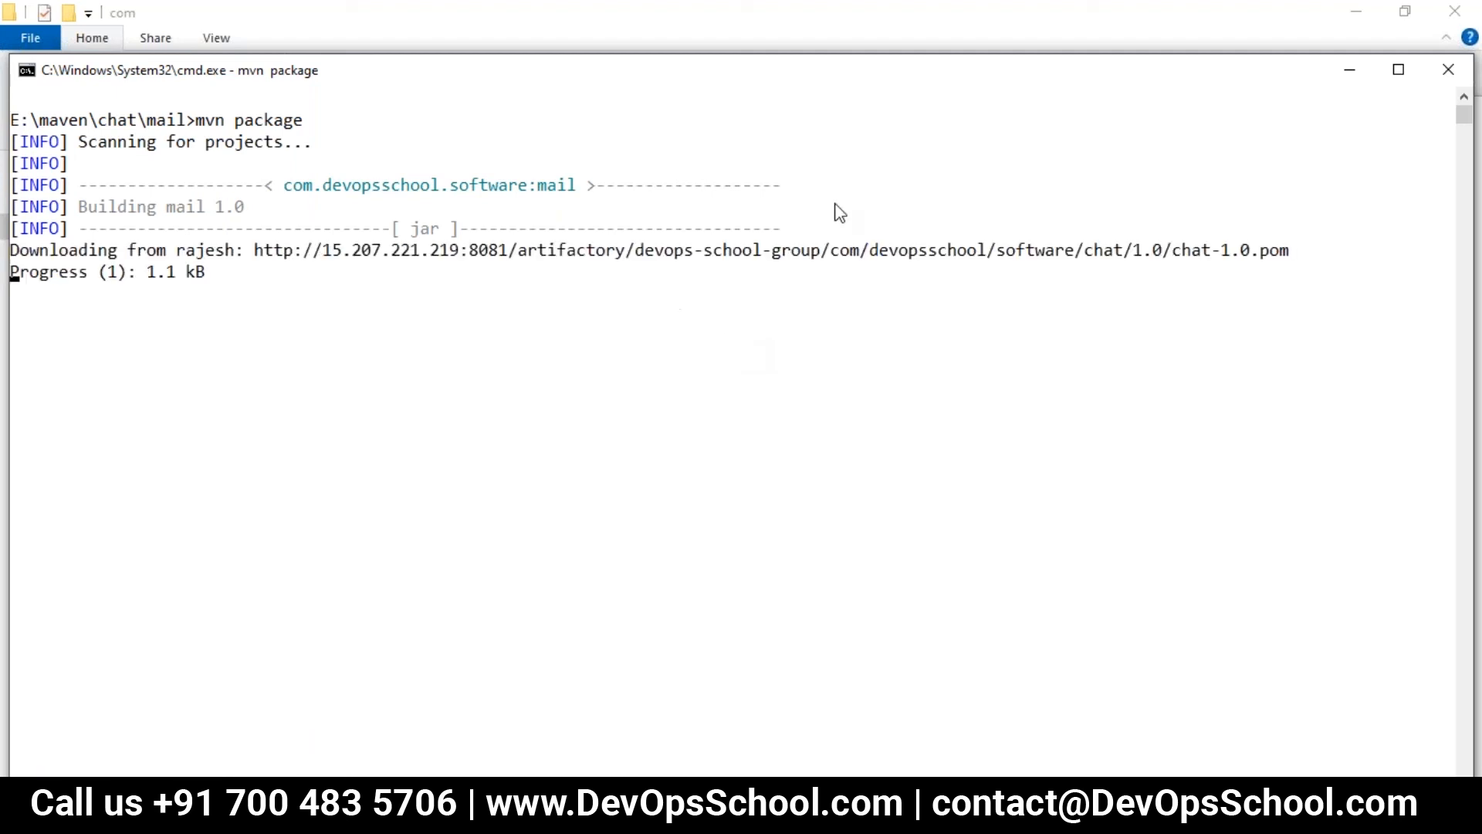
# Highlight the chat-1.0.pom and junit 3.8.1 download lines in the mail build output to examine their source repository.
pyautogui.moveTo(1266, 252); pyautogui.dragTo(930, 255)
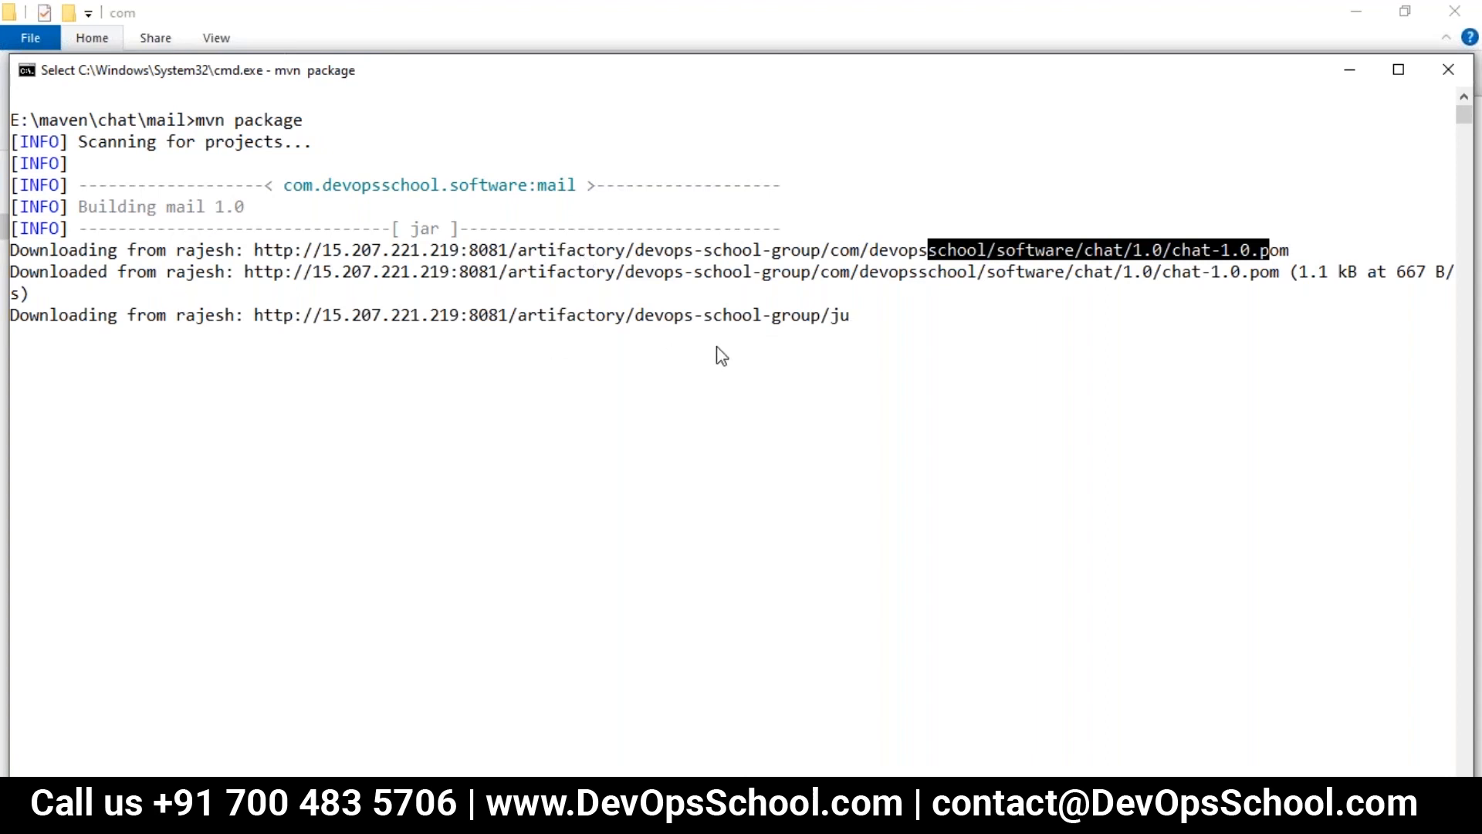
pyautogui.moveTo(865, 317); pyautogui.dragTo(711, 324)
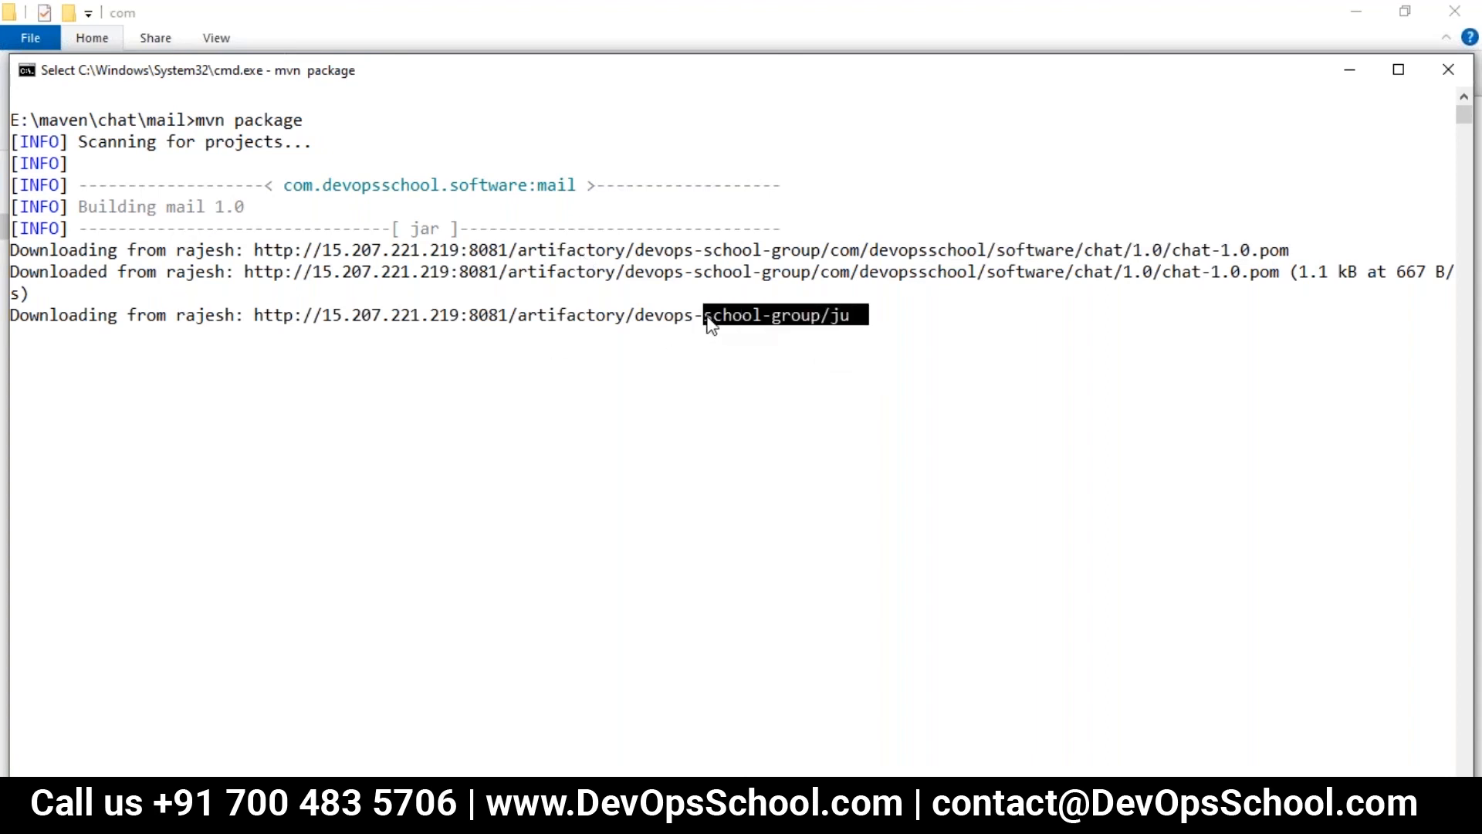
pyautogui.rightClick(827, 424)
pyautogui.moveTo(683, 317); pyautogui.dragTo(1125, 404)
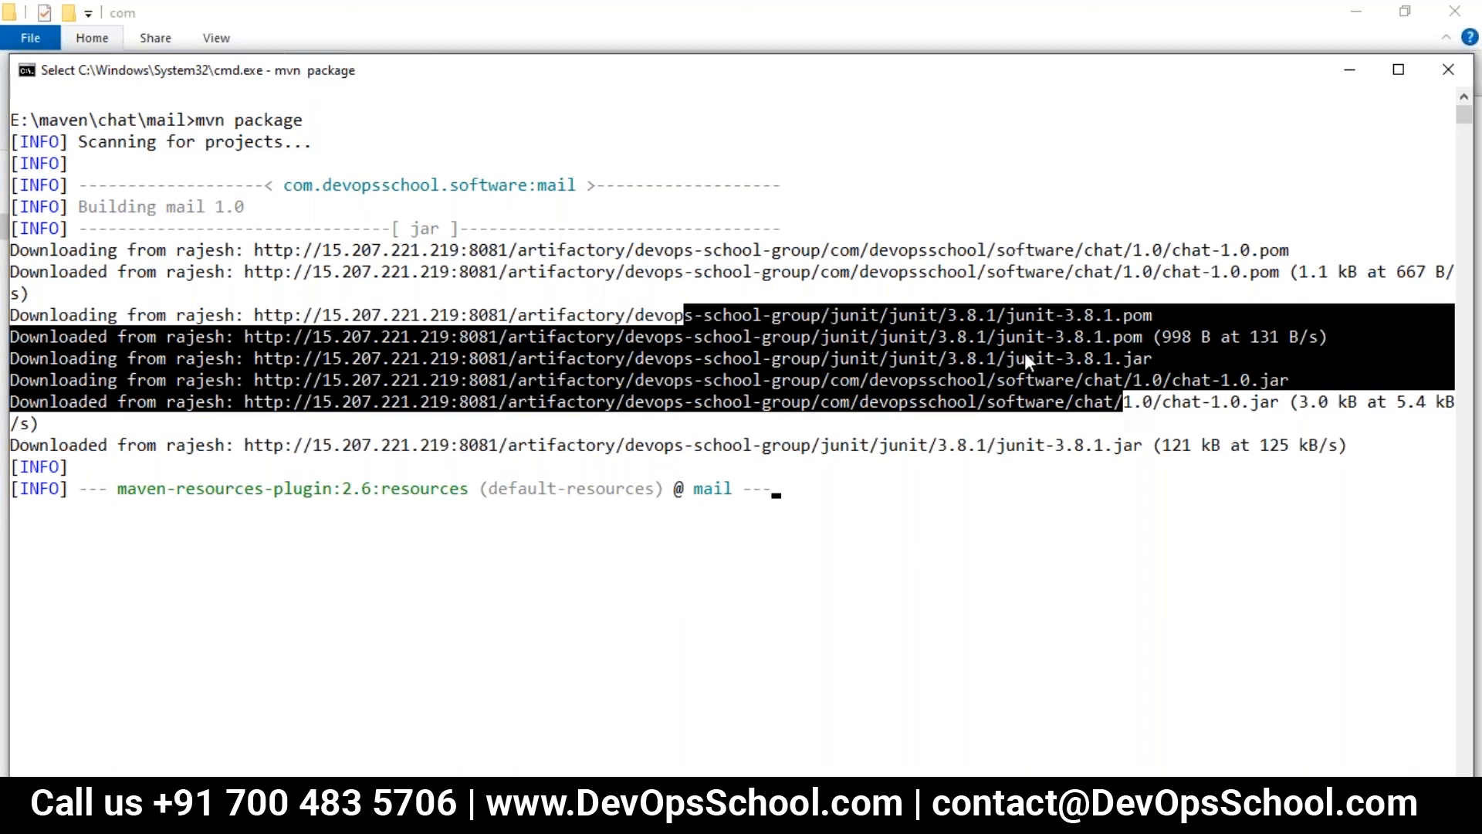
pyautogui.press('Return')
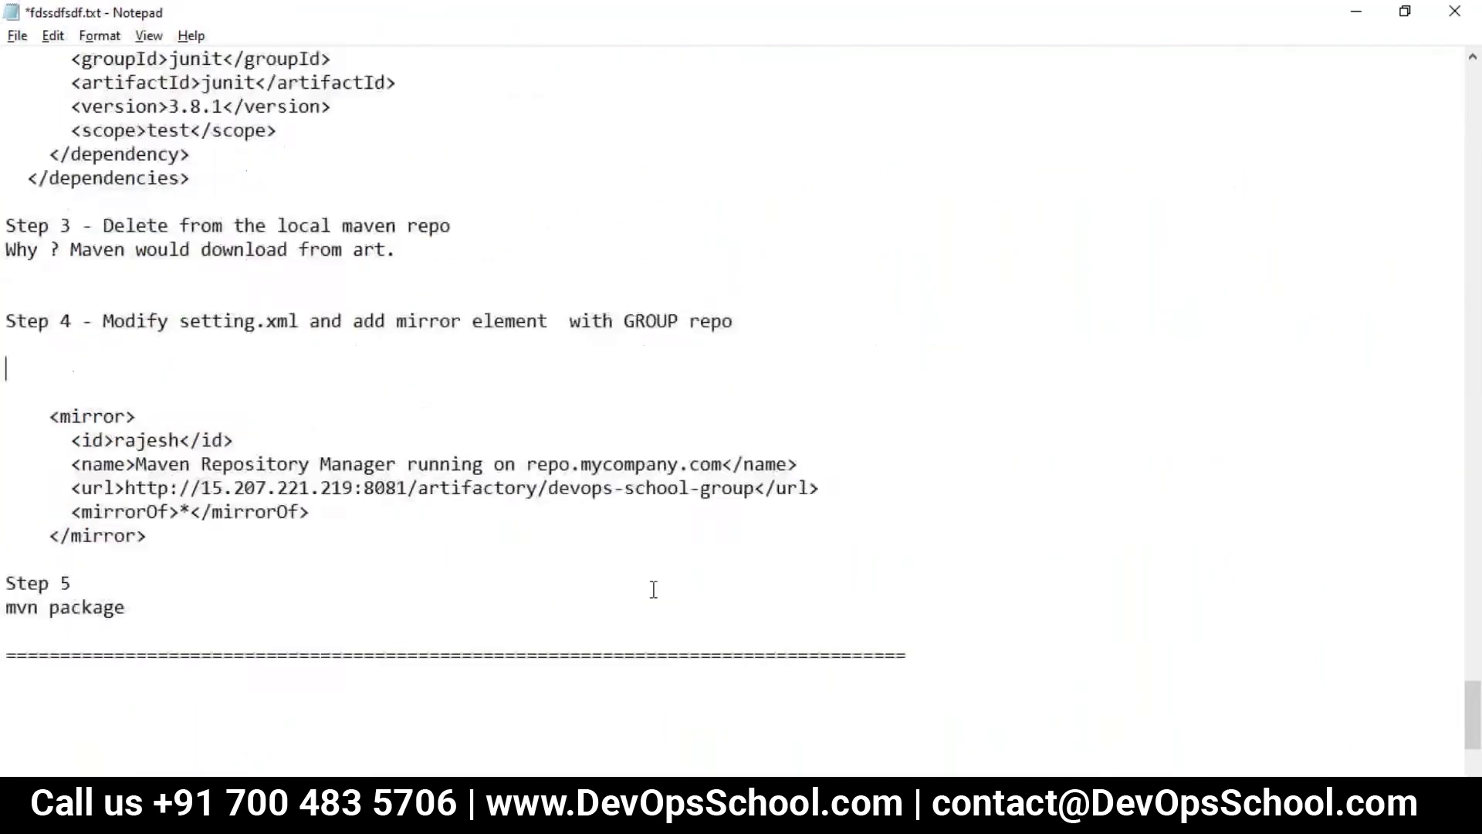
# Switch to the fdssdfsdf.txt notes in Notepad, go through the Artifactory notes and save the file.
pyautogui.scroll(20, 653, 589)
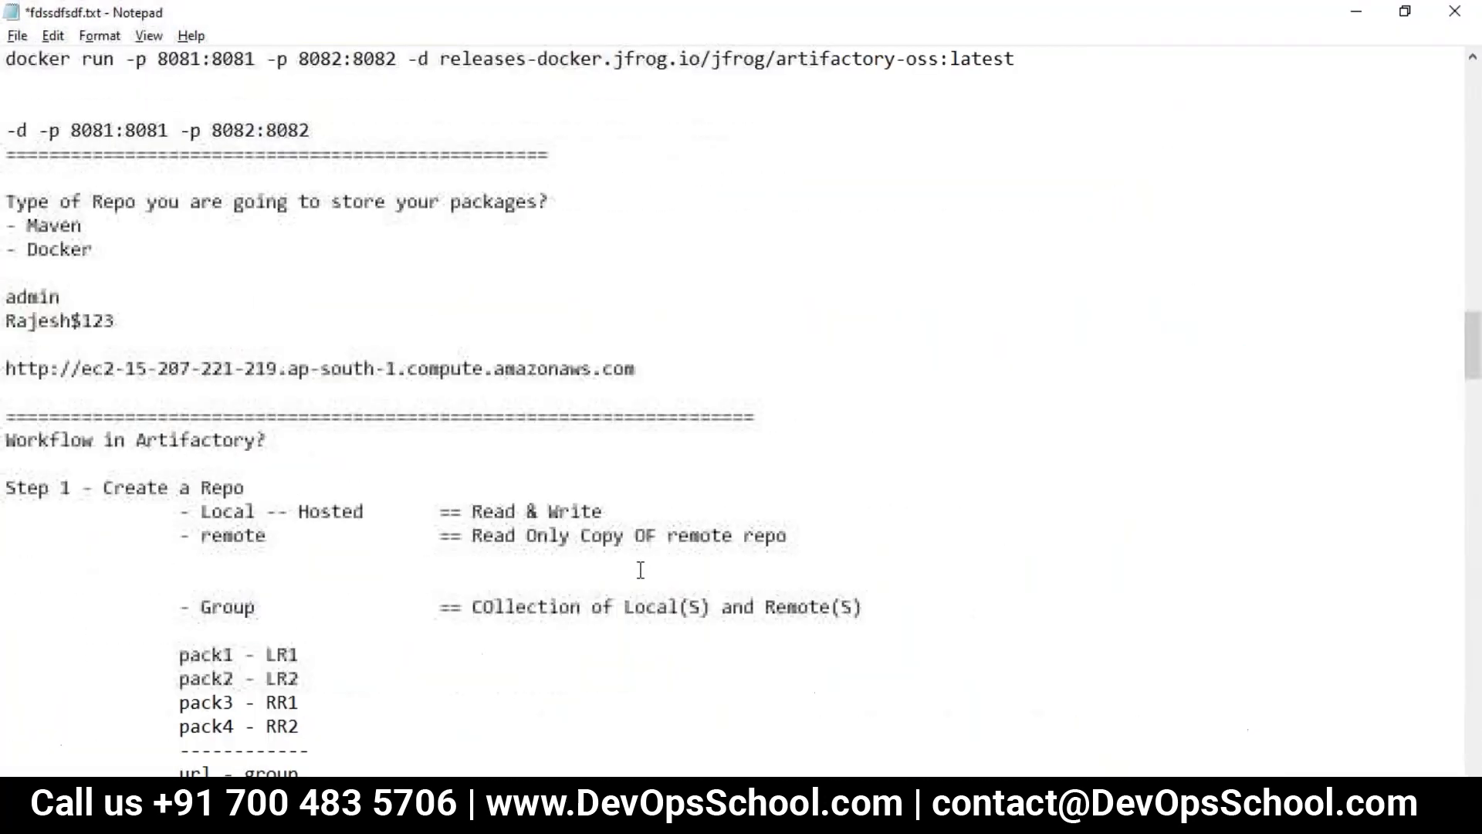
pyautogui.scroll(15, 641, 570)
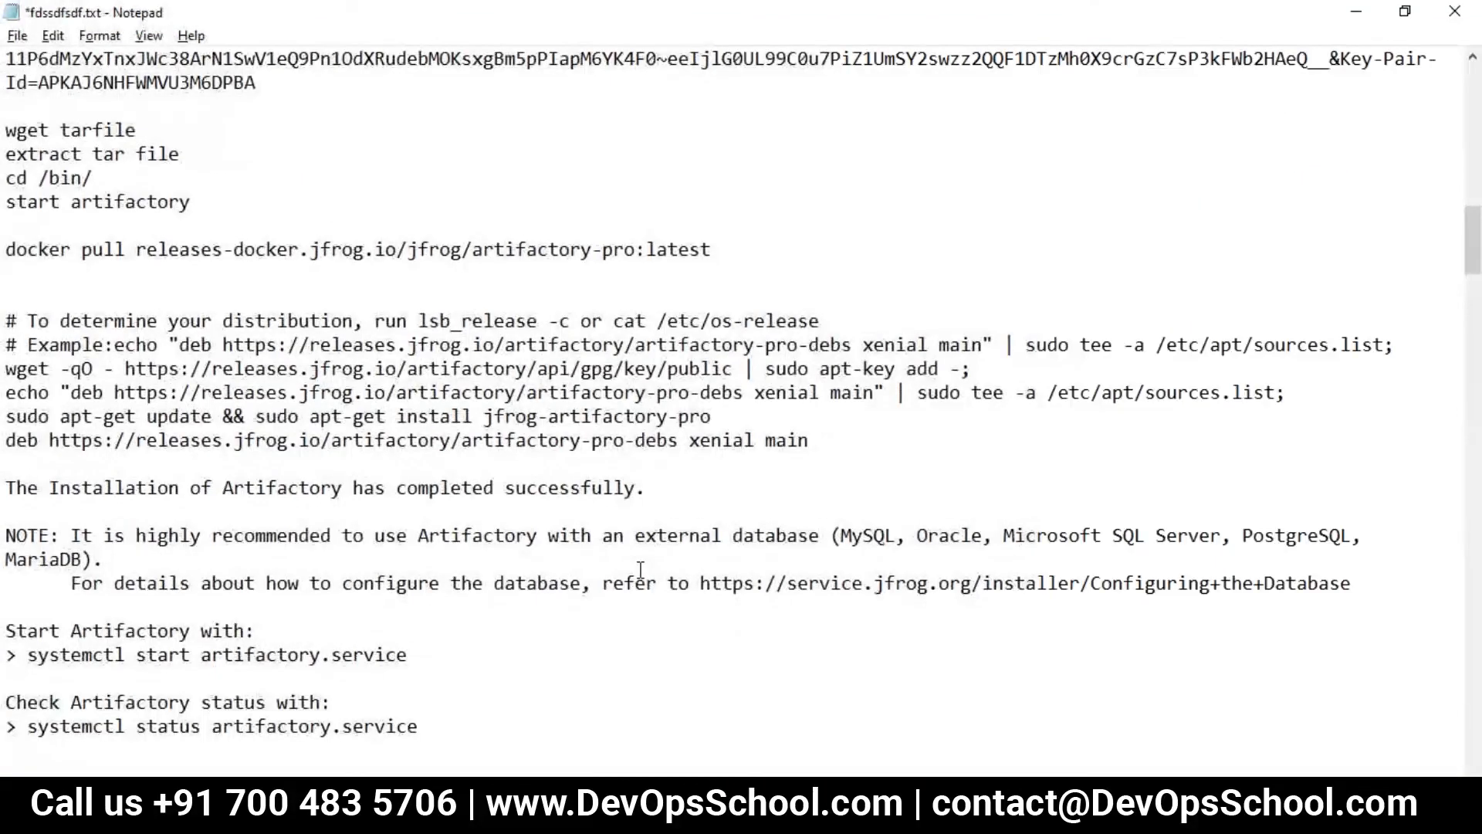
pyautogui.scroll(6, 641, 570)
pyautogui.scroll(7, 641, 569)
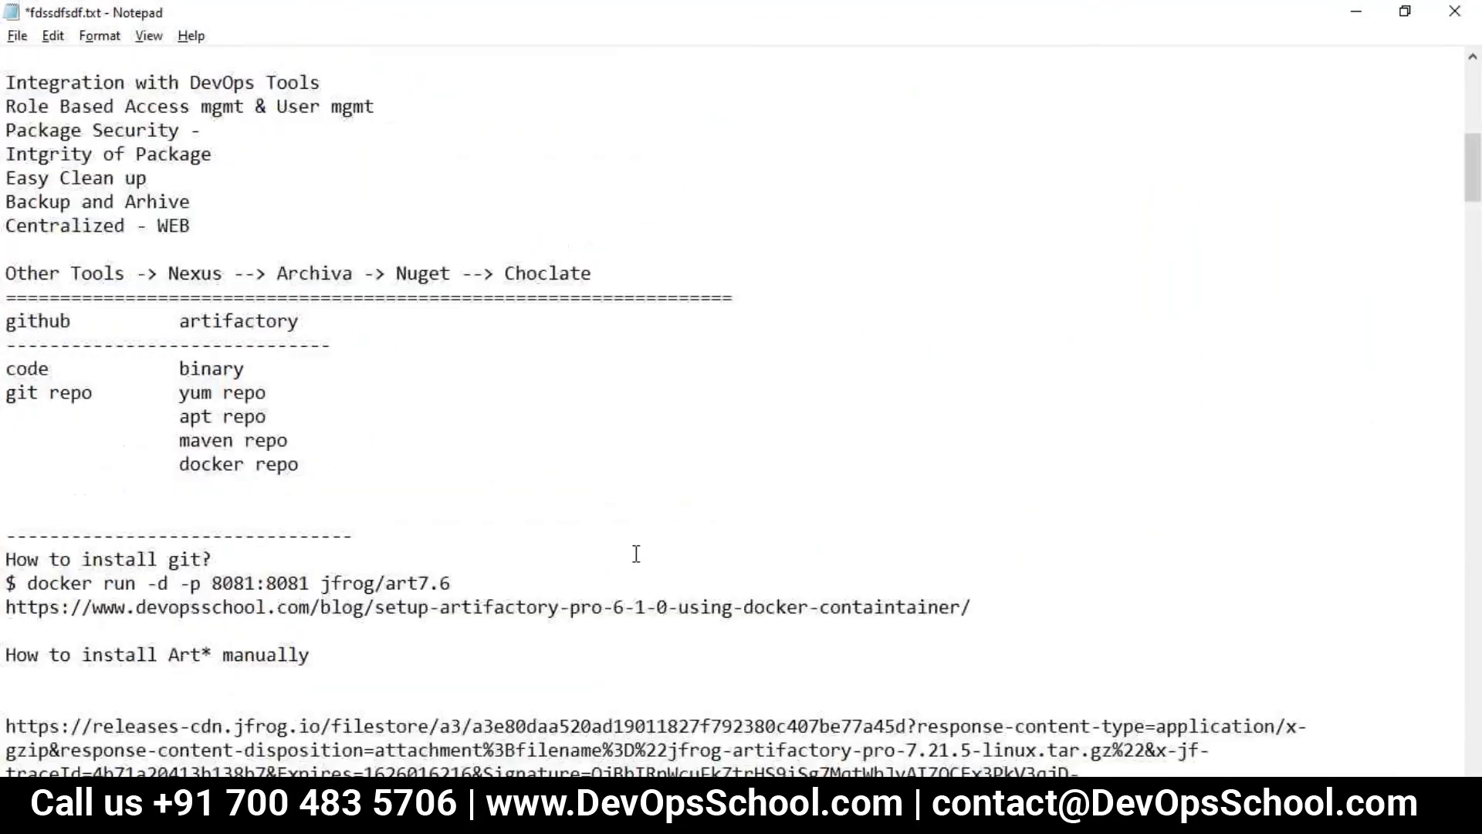
pyautogui.scroll(-20, 629, 555)
pyautogui.scroll(-4, 636, 555)
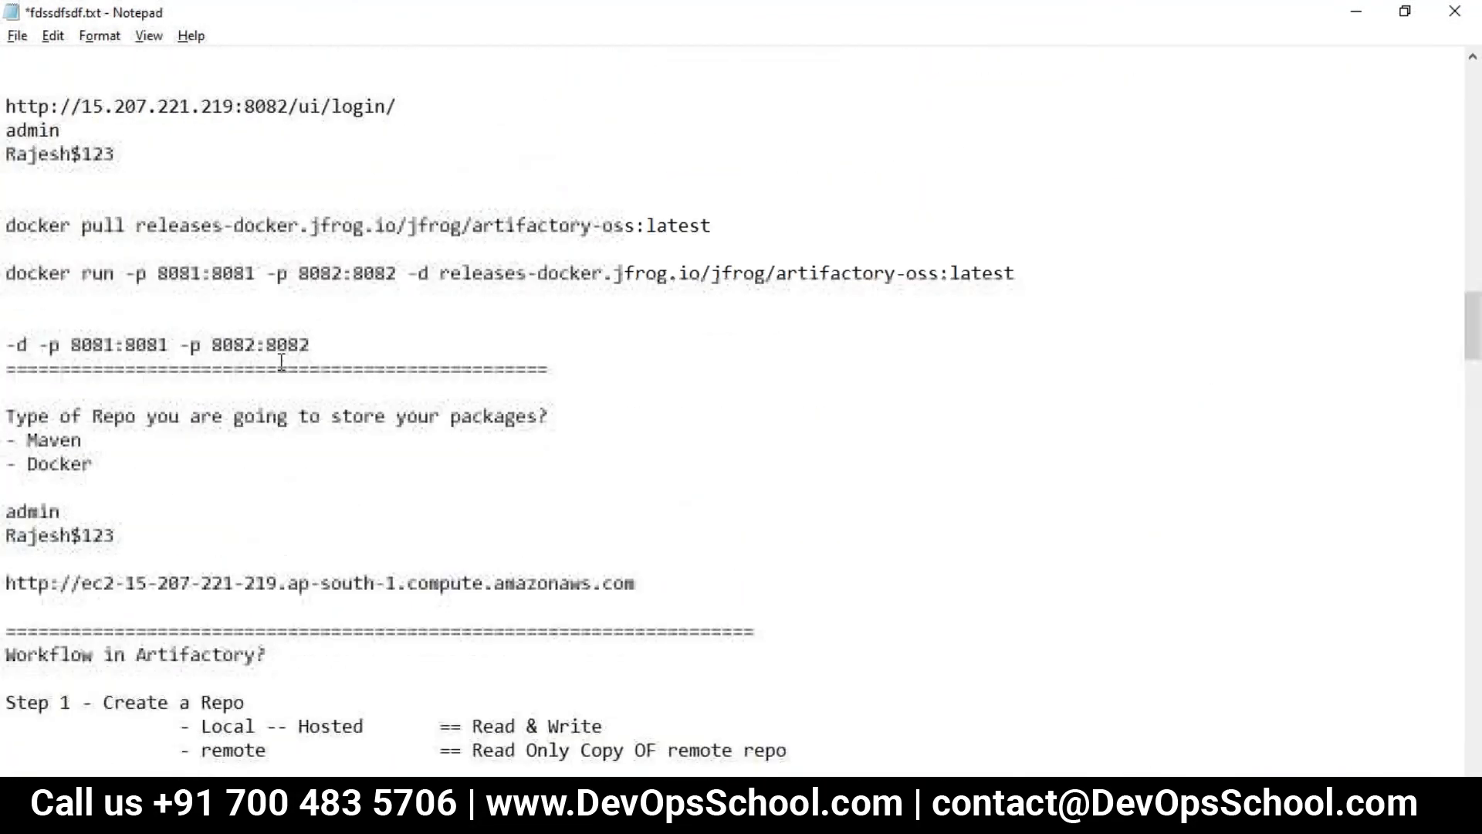
pyautogui.scroll(-7, 270, 498)
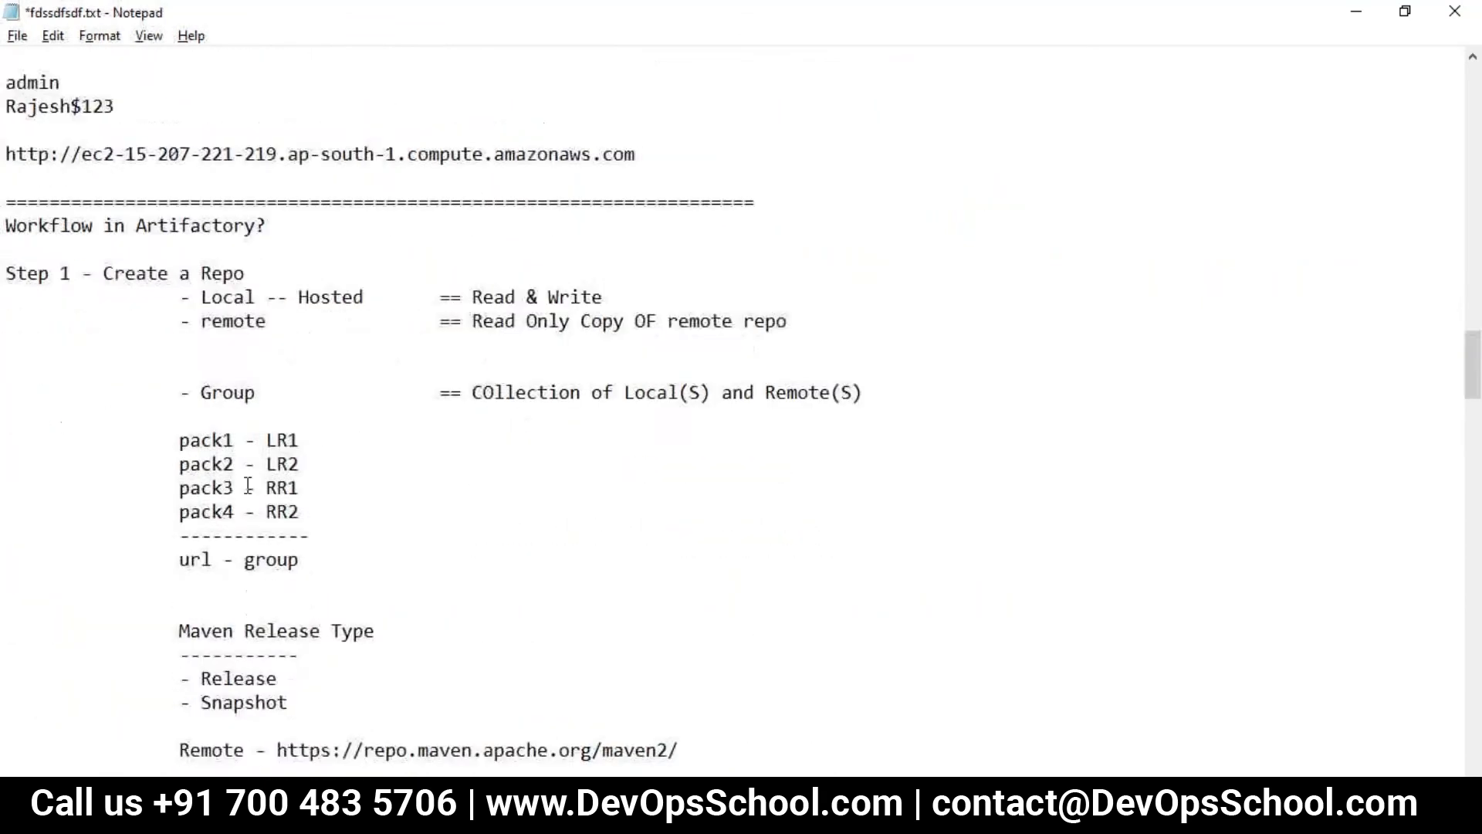
pyautogui.scroll(-3, 257, 479)
pyautogui.scroll(4, 257, 479)
pyautogui.hotkey('ctrl', 's')
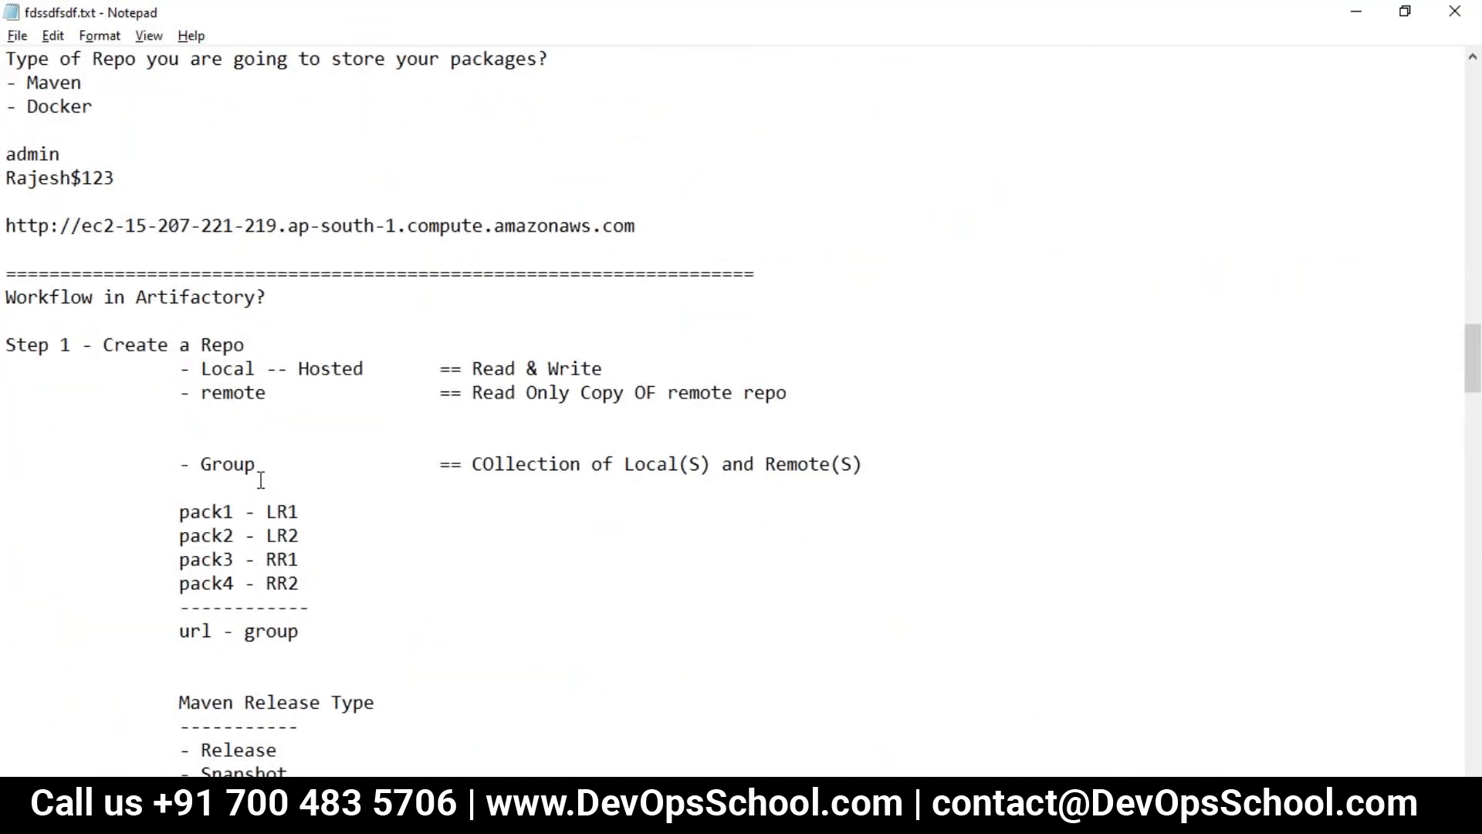
# Review the workflow notes by highlighting Step 1 with its local, remote and group repository types, and Step 2 on users.
pyautogui.scroll(-2, 261, 480)
pyautogui.scroll(-1, 260, 480)
pyautogui.scroll(2, 136, 304)
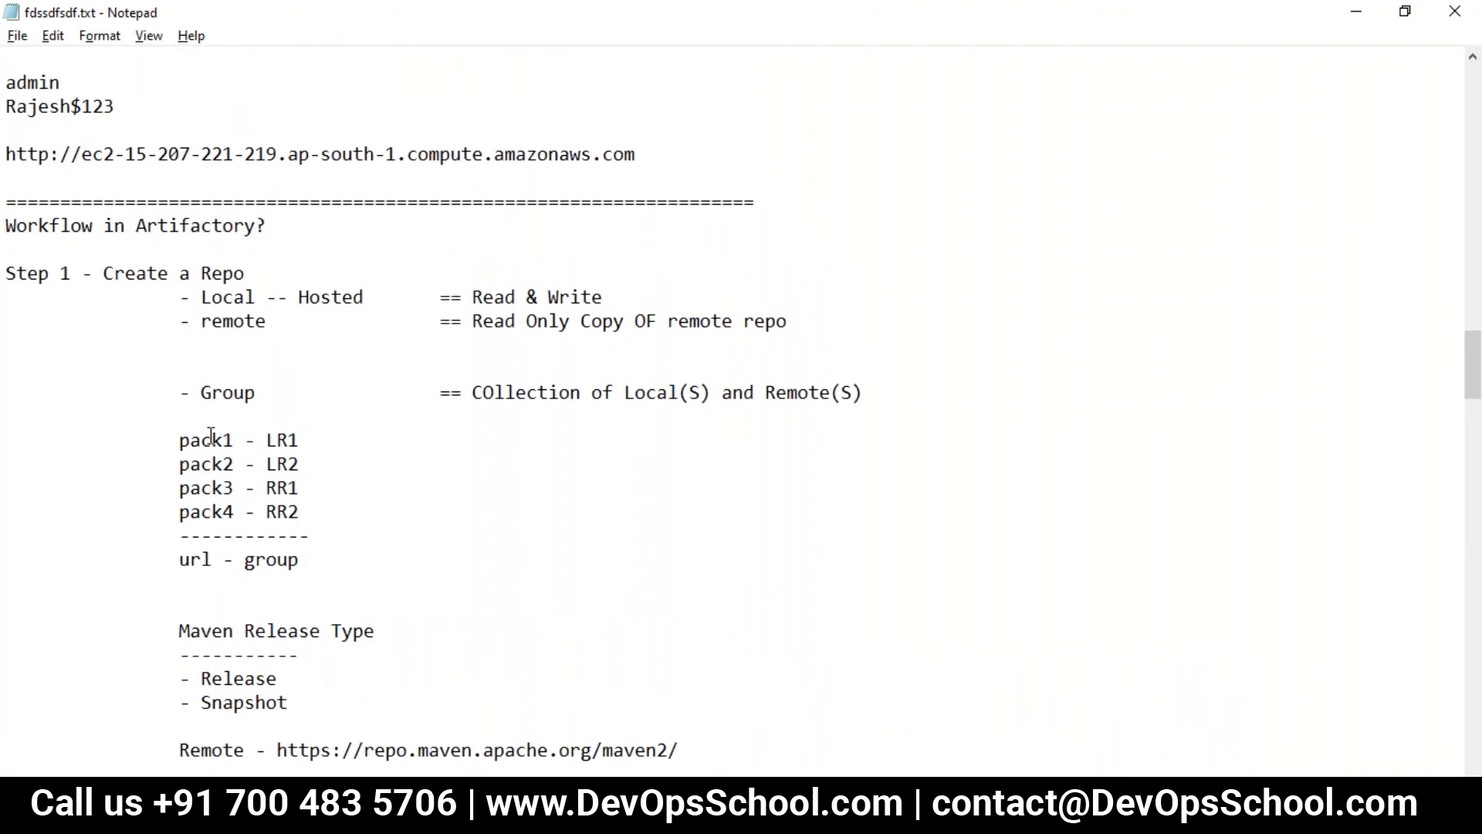
pyautogui.moveTo(16, 273); pyautogui.dragTo(269, 280)
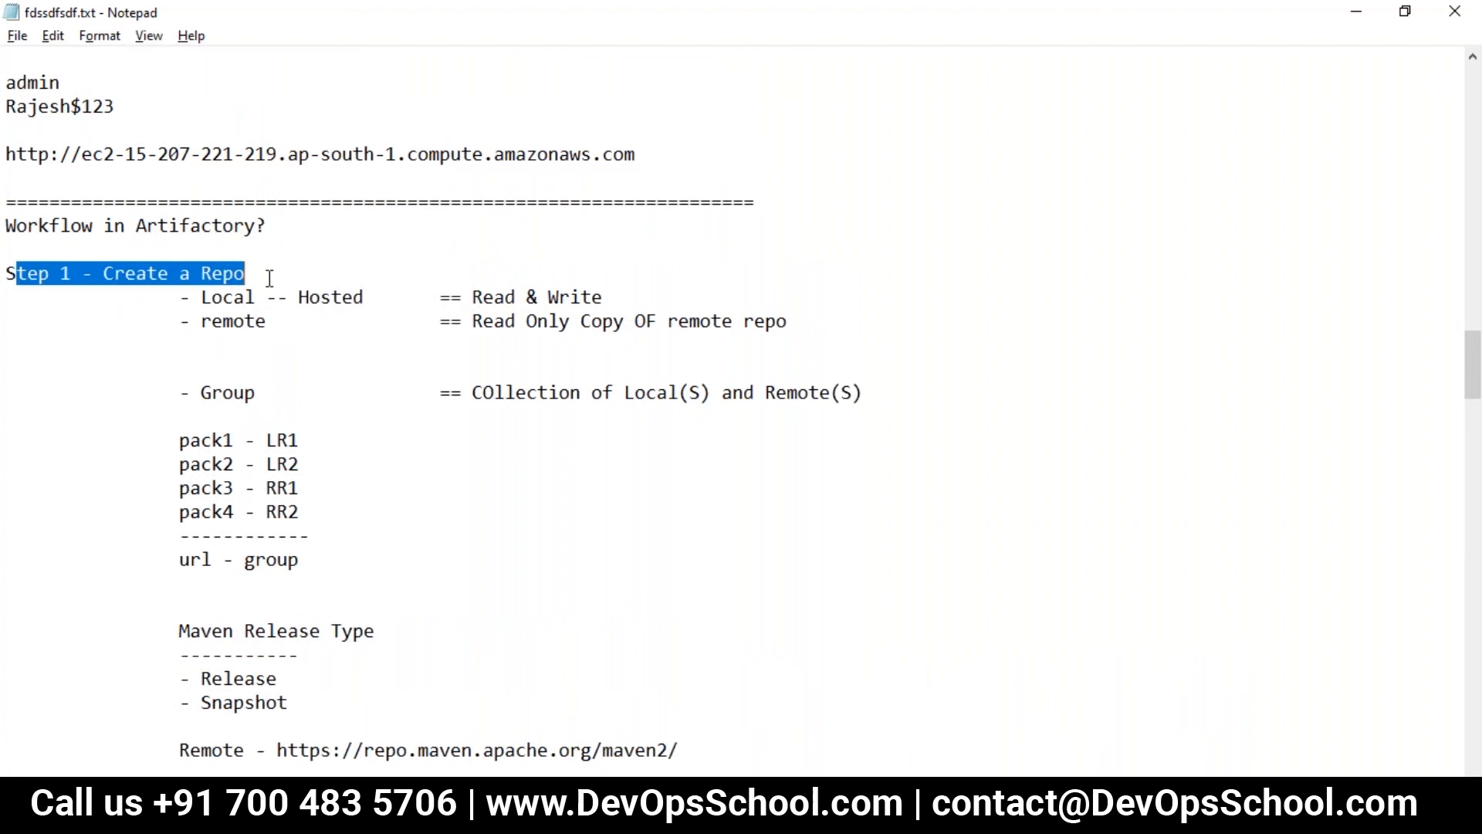
pyautogui.moveTo(203, 297); pyautogui.dragTo(537, 308)
pyautogui.moveTo(191, 322); pyautogui.dragTo(355, 329)
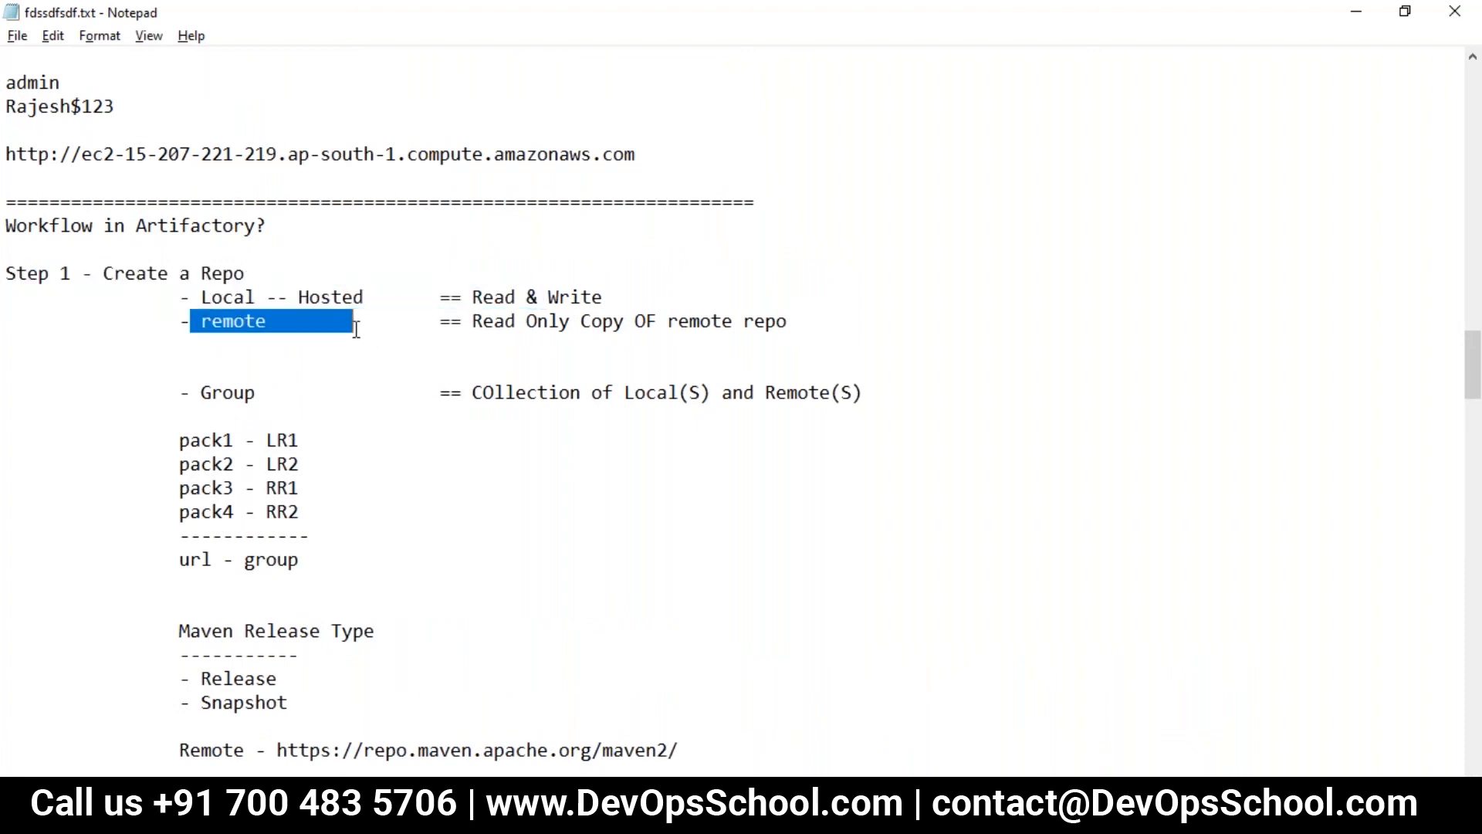
pyautogui.moveTo(222, 390); pyautogui.dragTo(495, 413)
pyautogui.scroll(-7, 562, 512)
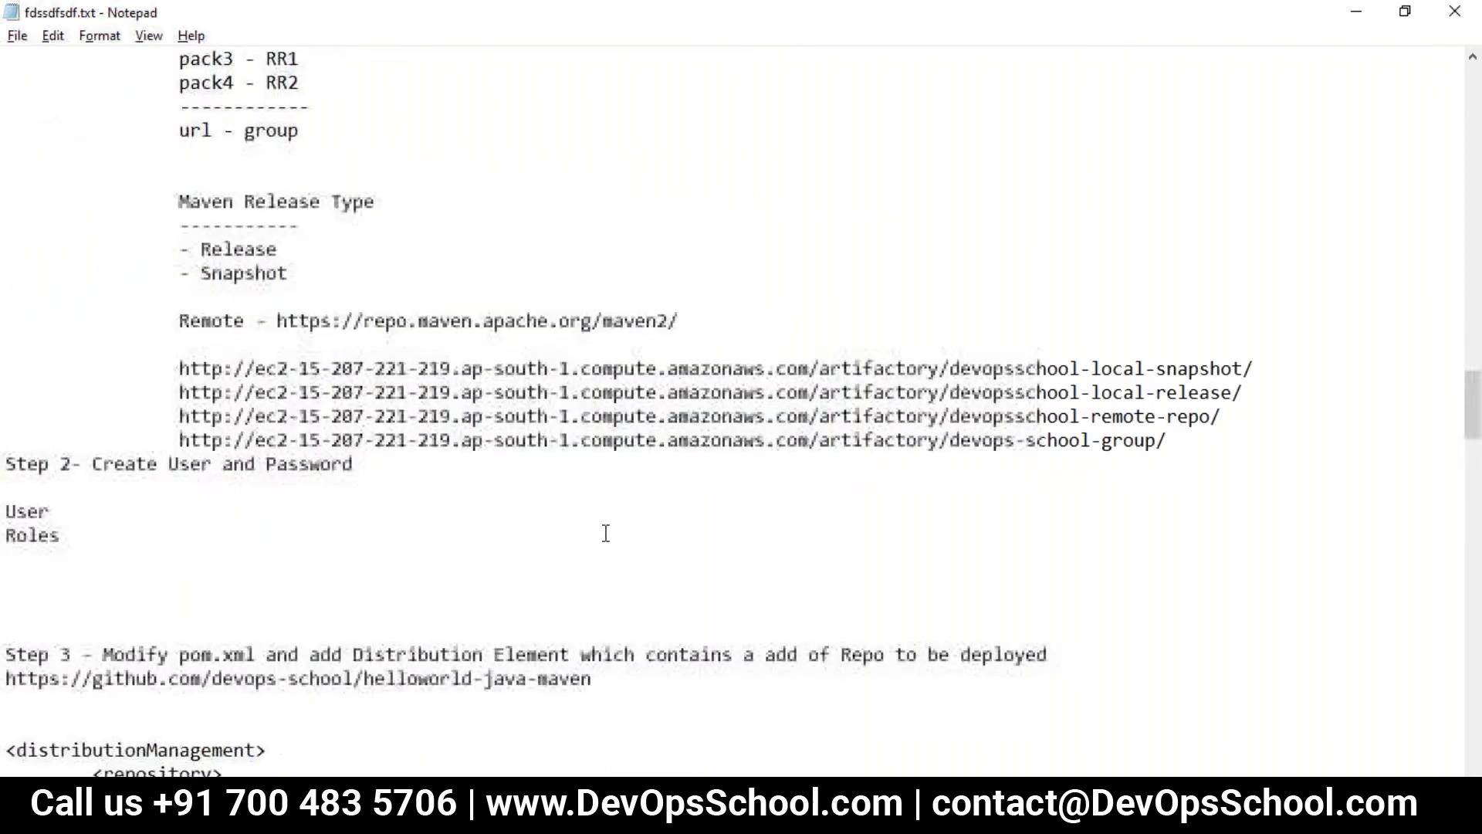
pyautogui.moveTo(21, 432); pyautogui.dragTo(10, 402)
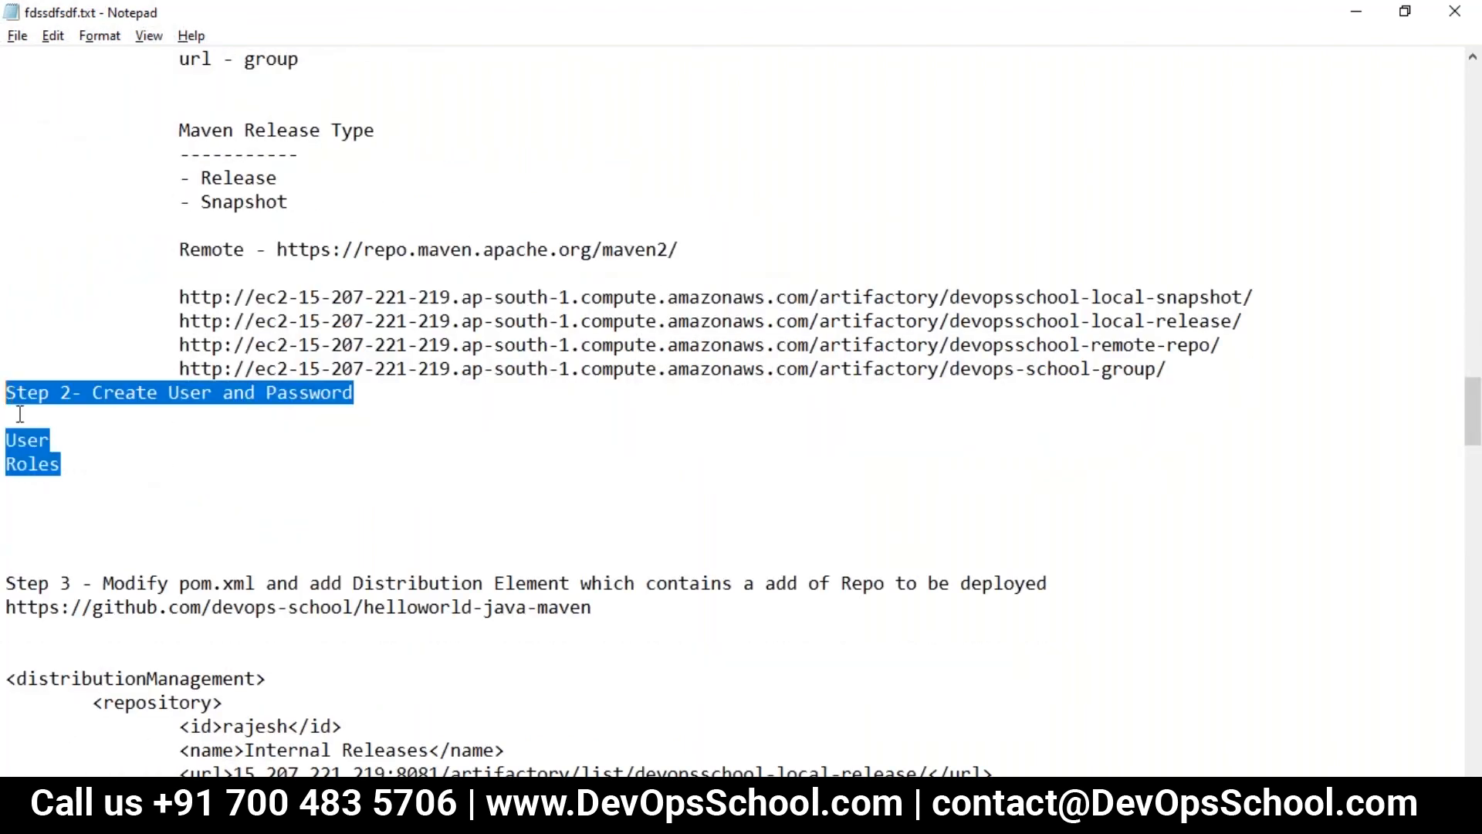
# Switch to JFrog Artifactory in the browser and open a new user form from the administration's user management.
pyautogui.click(115, 807)
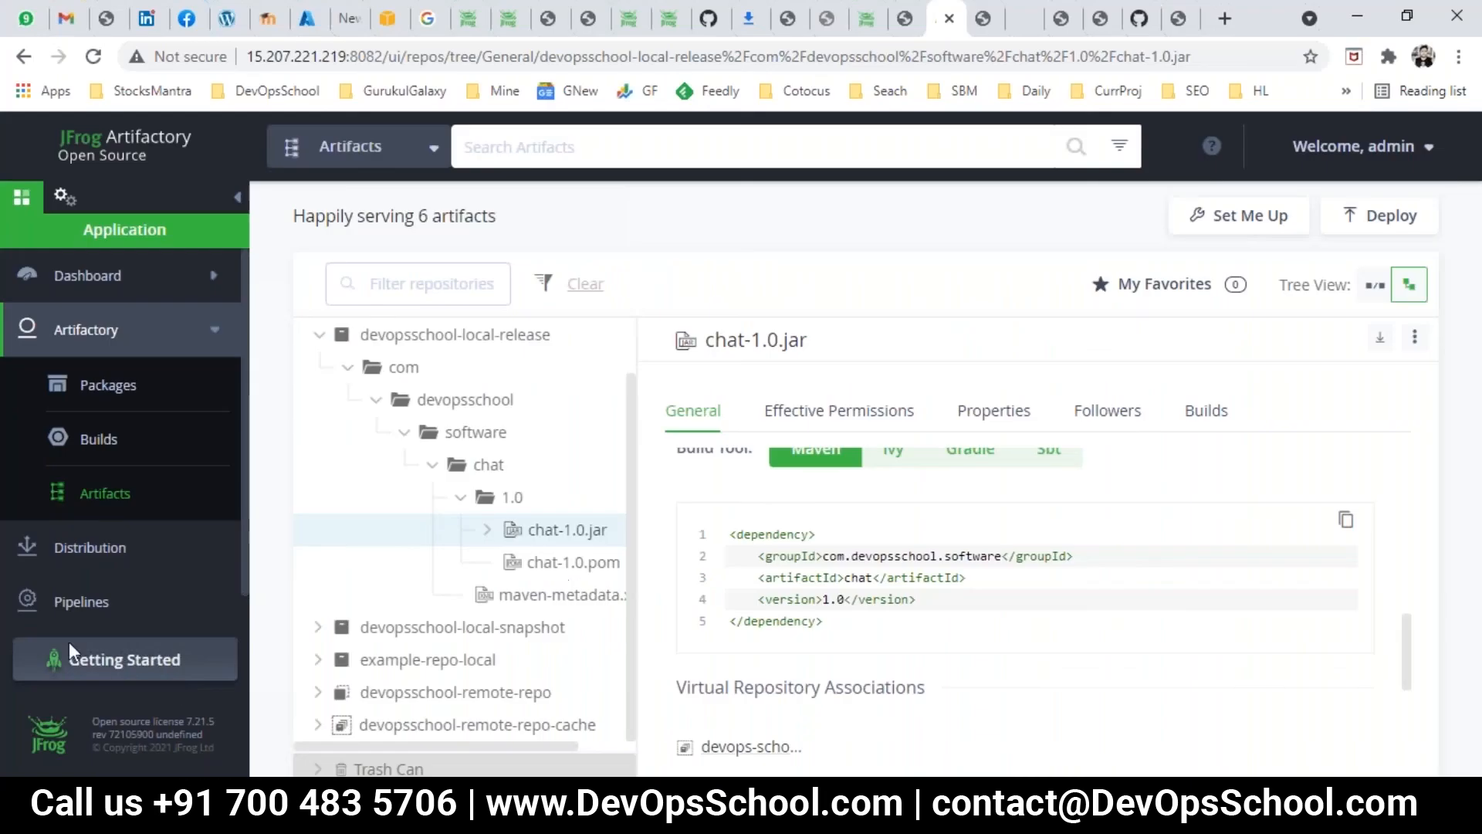
pyautogui.scroll(-1, 109, 537)
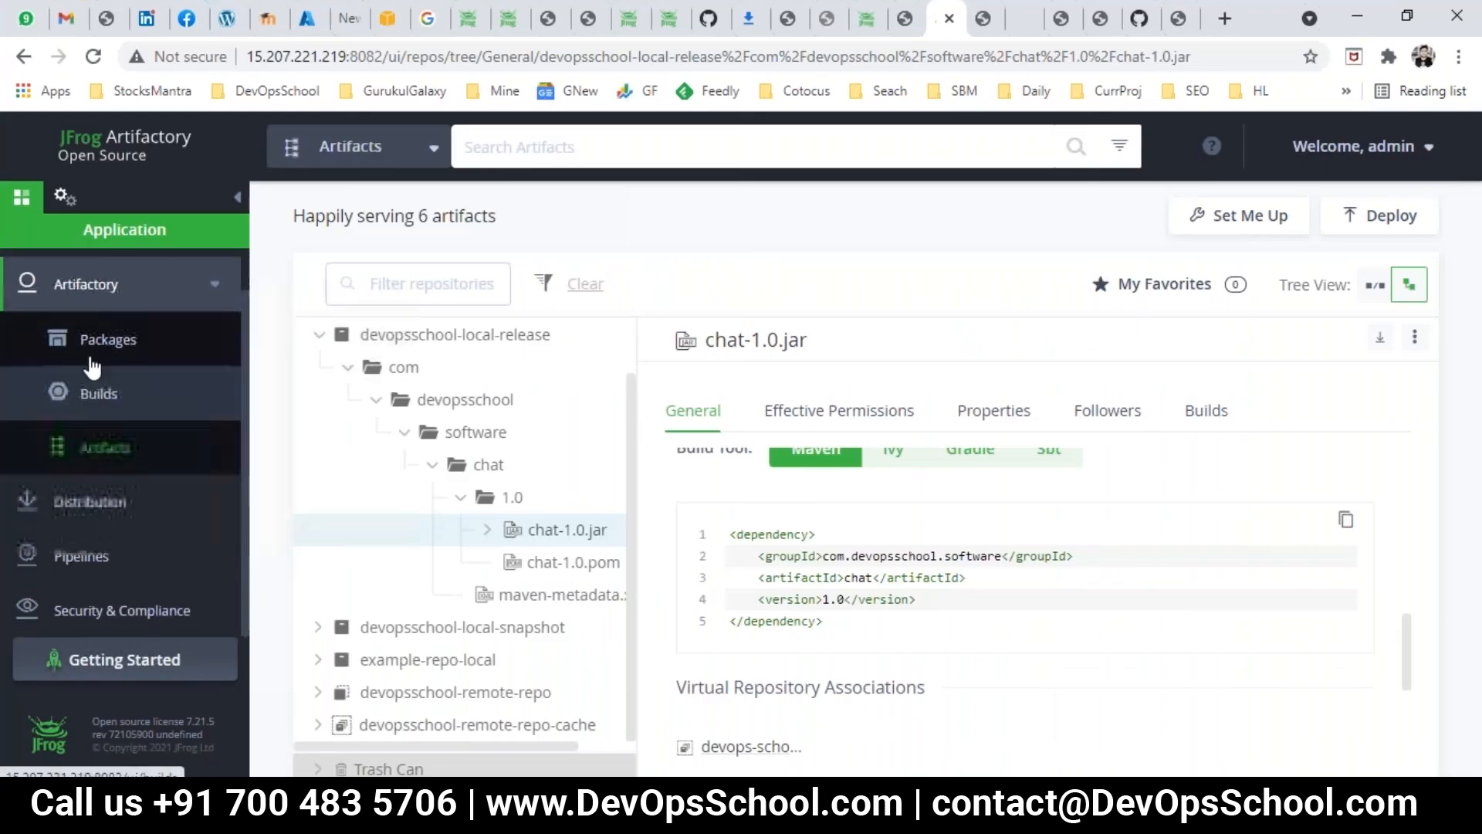
pyautogui.click(62, 200)
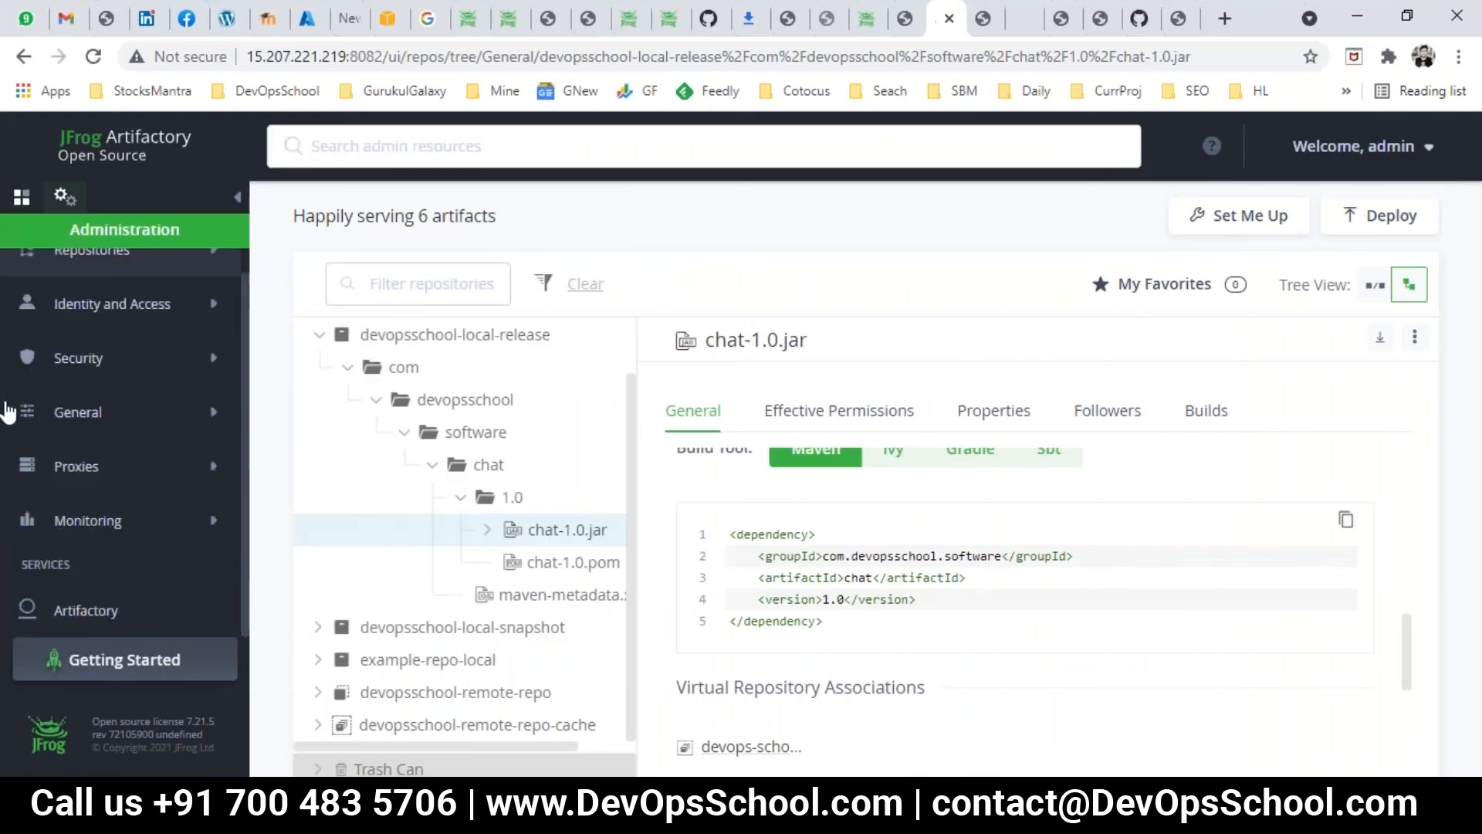
pyautogui.click(73, 364)
pyautogui.click(77, 303)
pyautogui.click(89, 369)
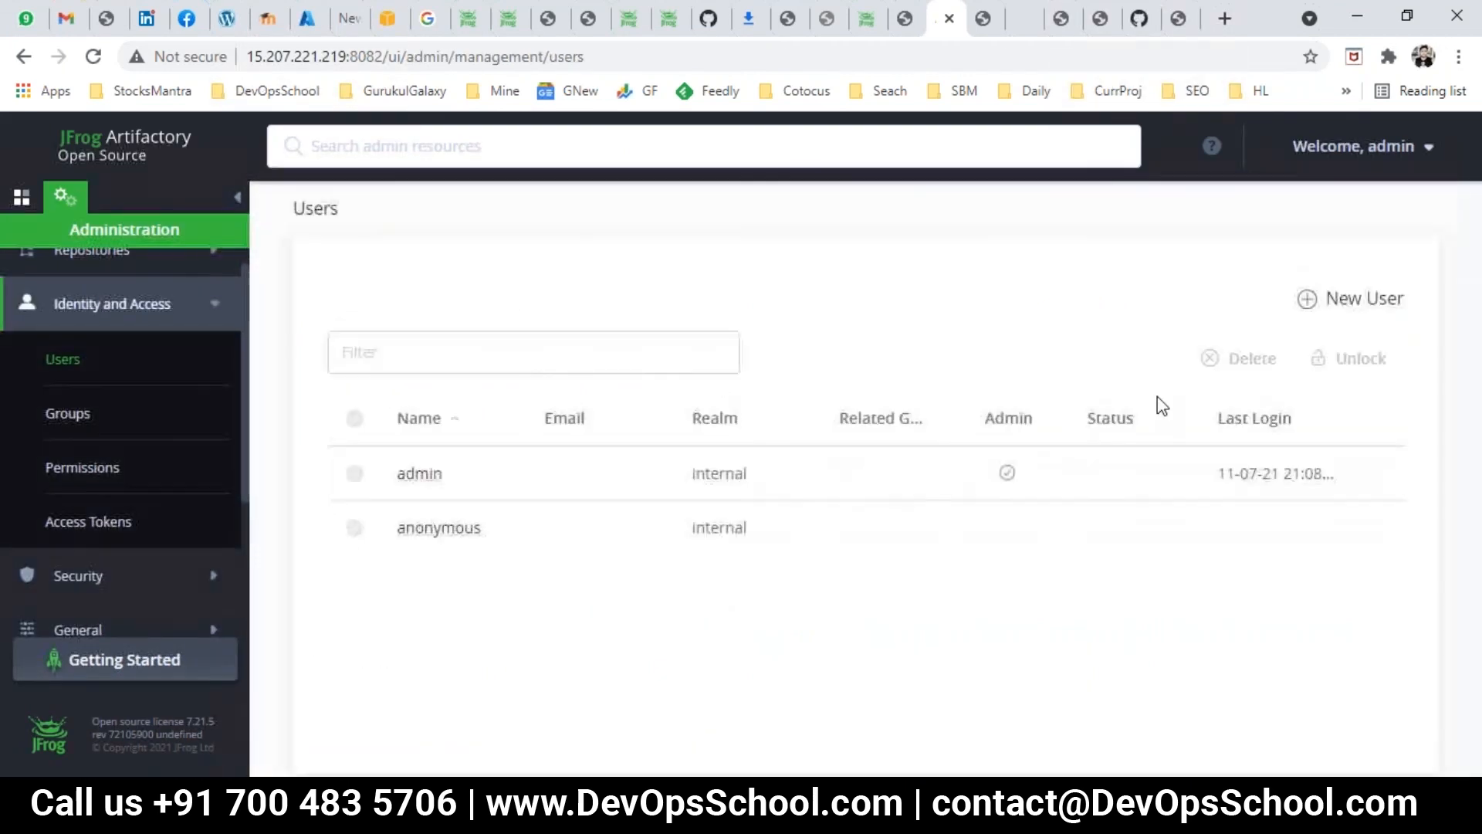
pyautogui.click(1349, 299)
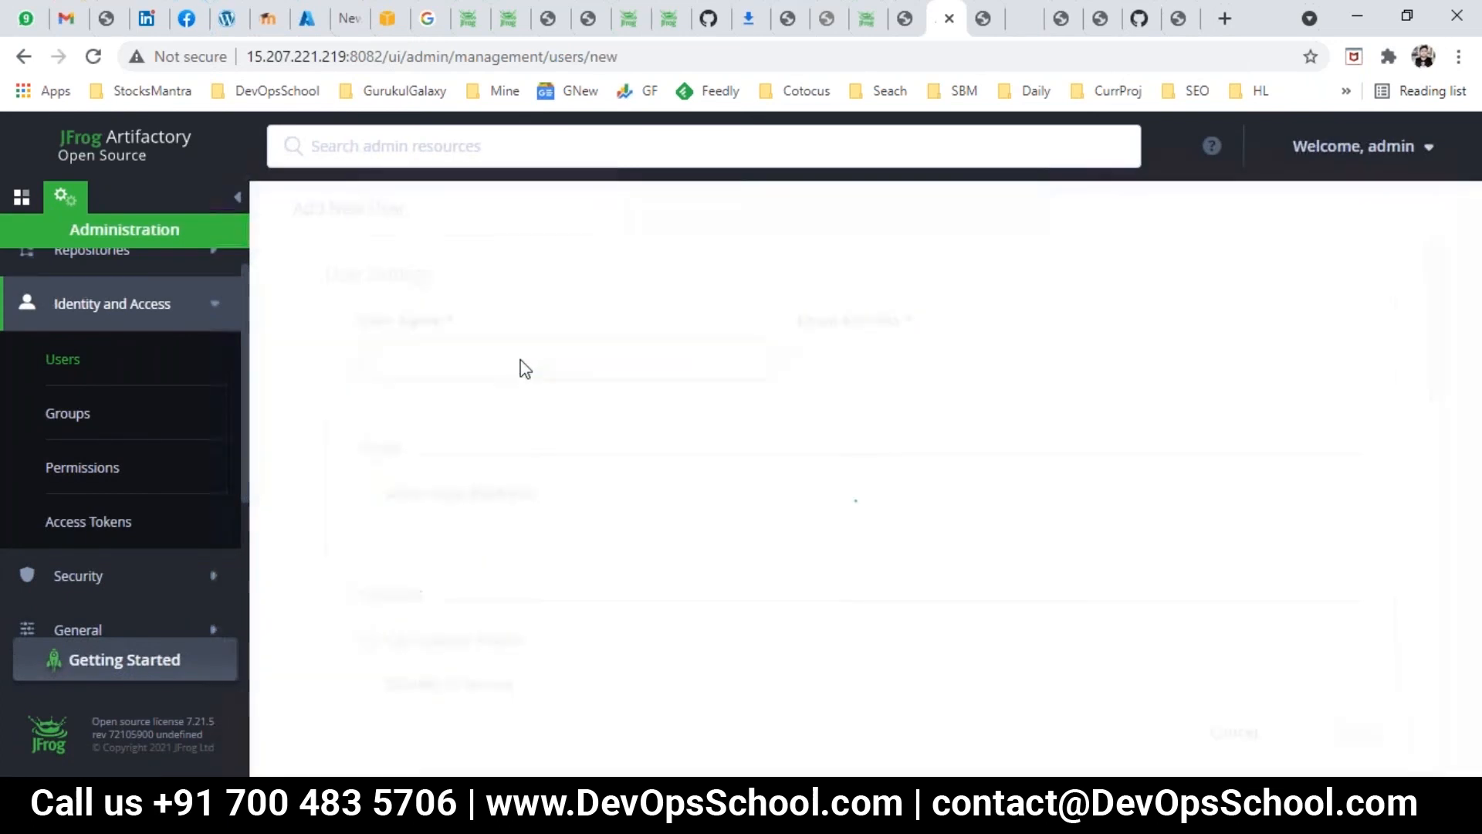
# Enter "deploy" as the new user's name and fill in the user's e-mail address.
pyautogui.click(480, 366)
pyautogui.write('deploy')
pyautogui.doubleClick(479, 360)
pyautogui.hotkey('ctrl', 'c')
pyautogui.click(804, 360)
pyautogui.hotkey('ctrl', 'v')
pyautogui.write('@')
pyautogui.hotkey('ctrl', 'v')
pyautogui.write('.com')
pyautogui.click(457, 545)
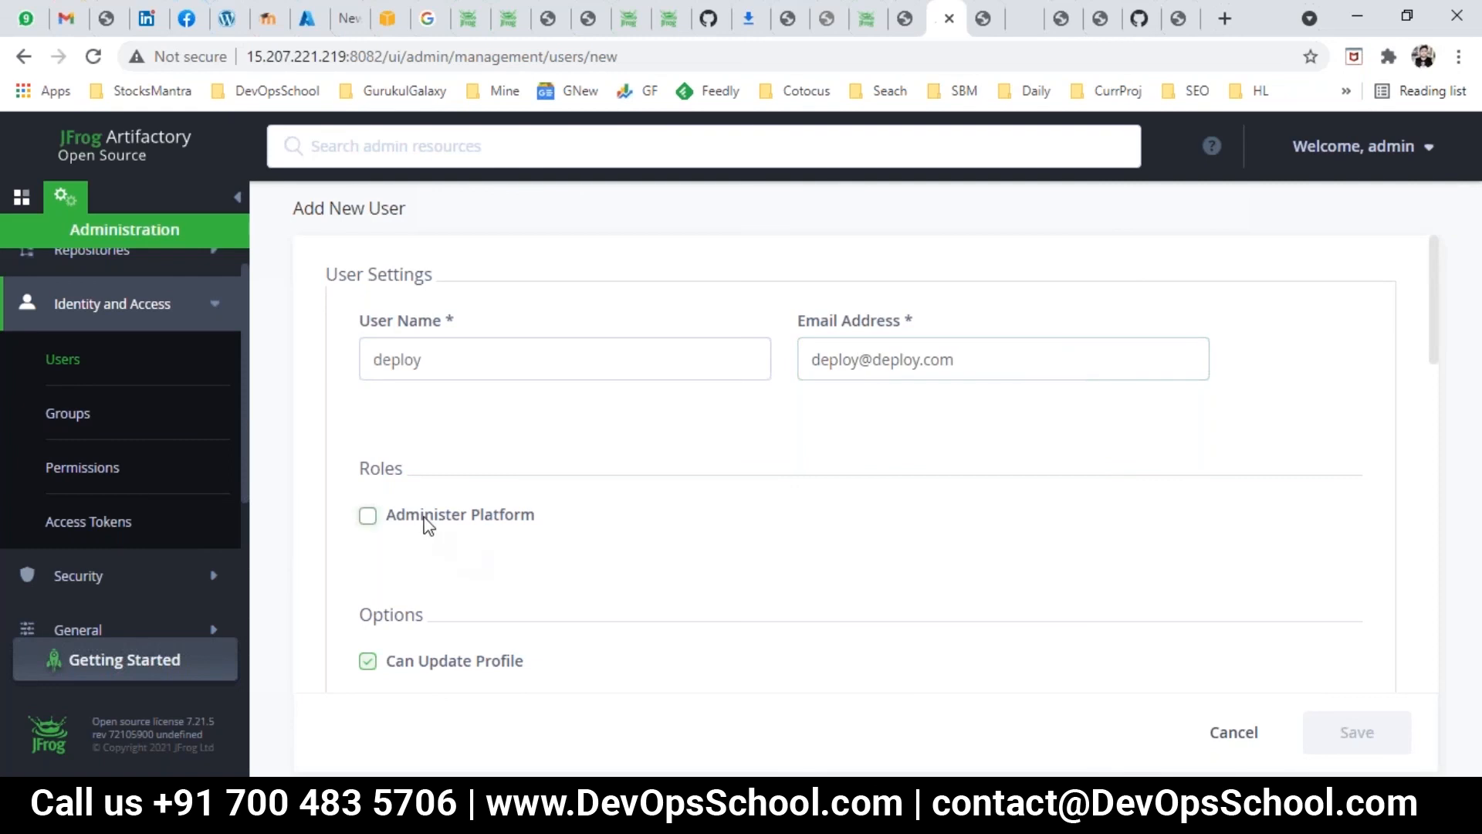
# Enter and retype the new user's password, try to save the user and dismiss the message.
pyautogui.scroll(-5, 546, 569)
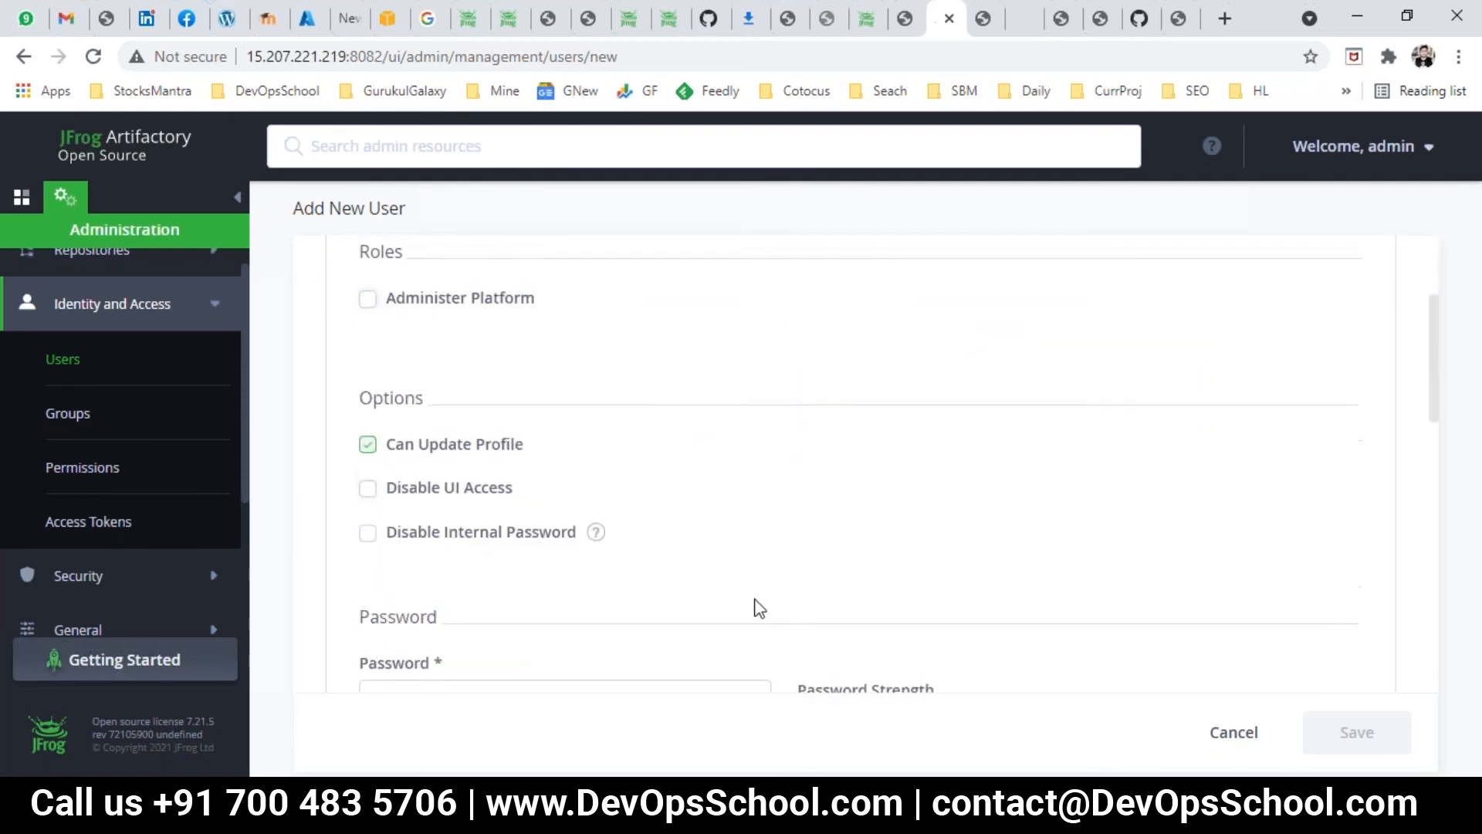
pyautogui.click(542, 489)
pyautogui.write('•••••••••')
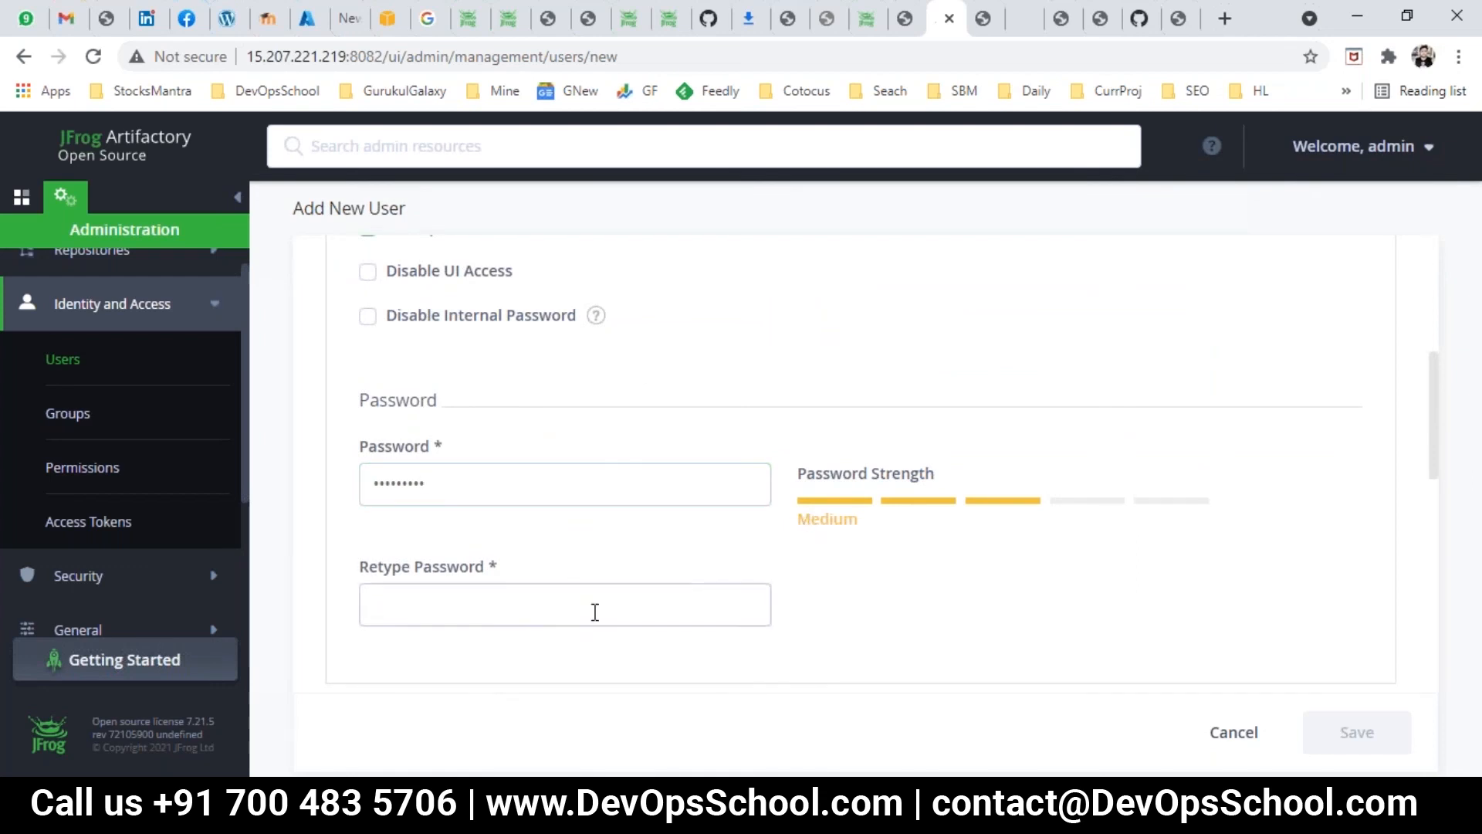
pyautogui.click(595, 611)
pyautogui.write('•••••••••')
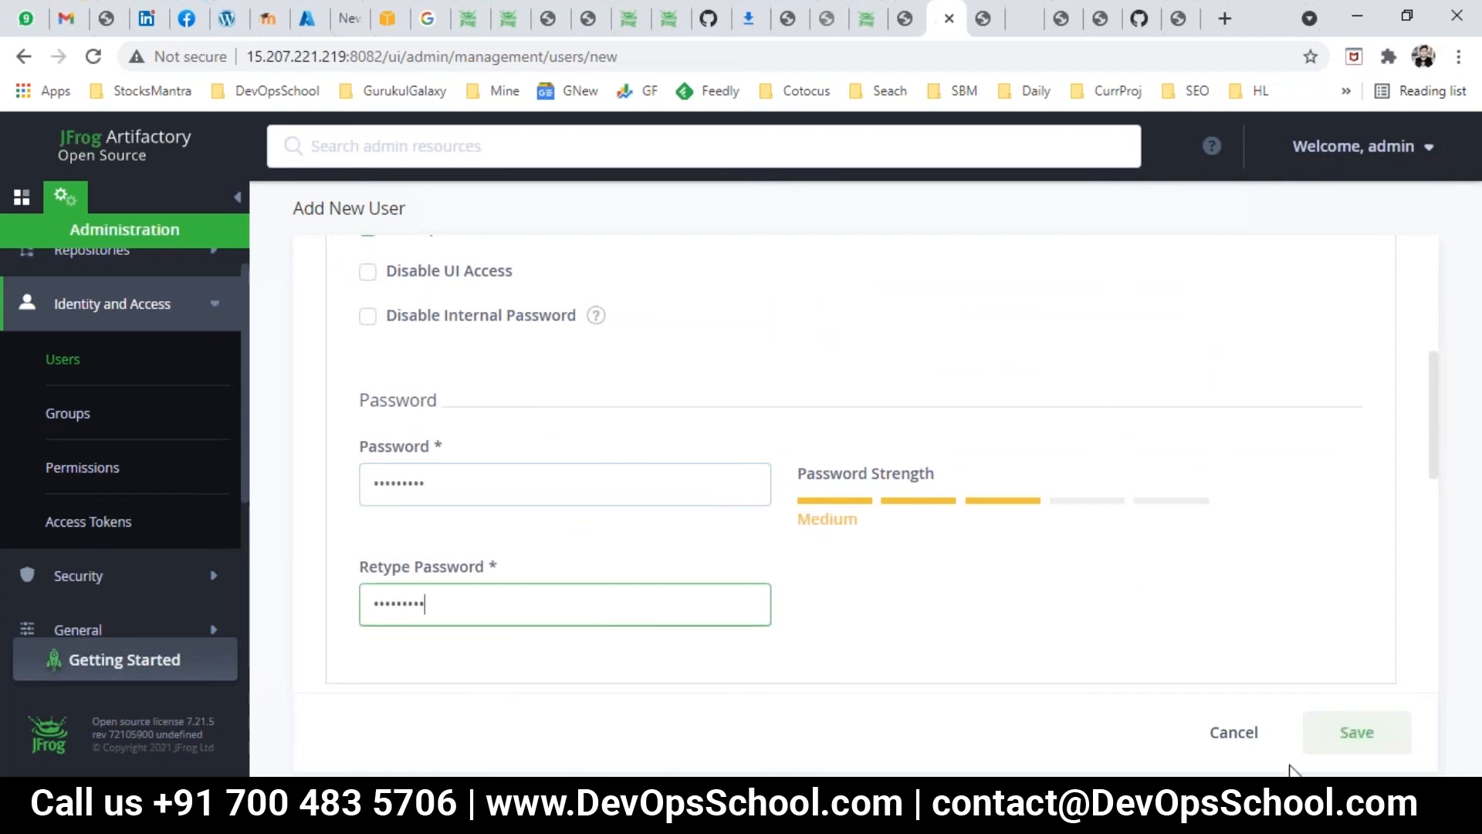
pyautogui.click(1352, 734)
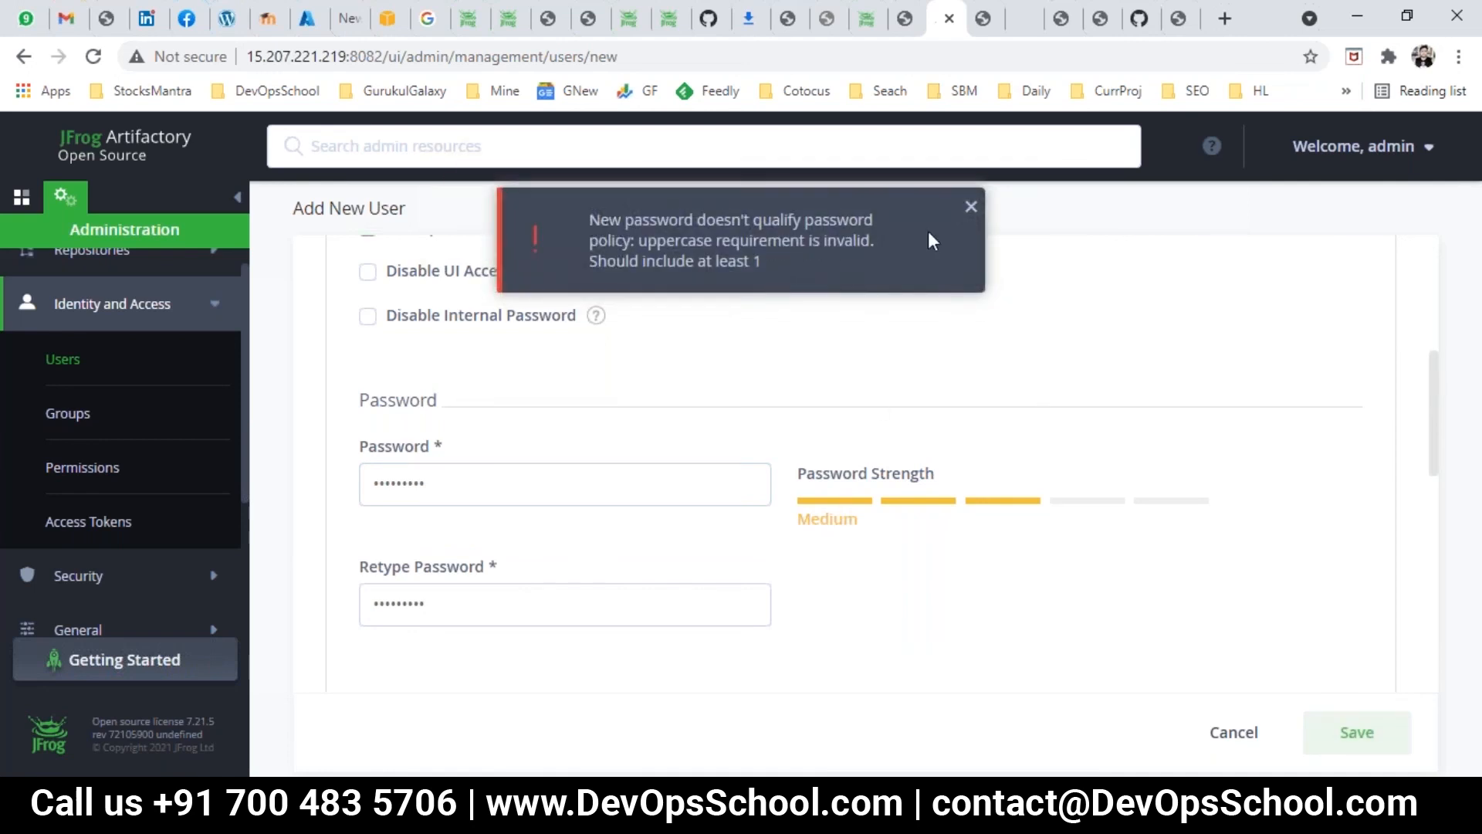
pyautogui.click(971, 207)
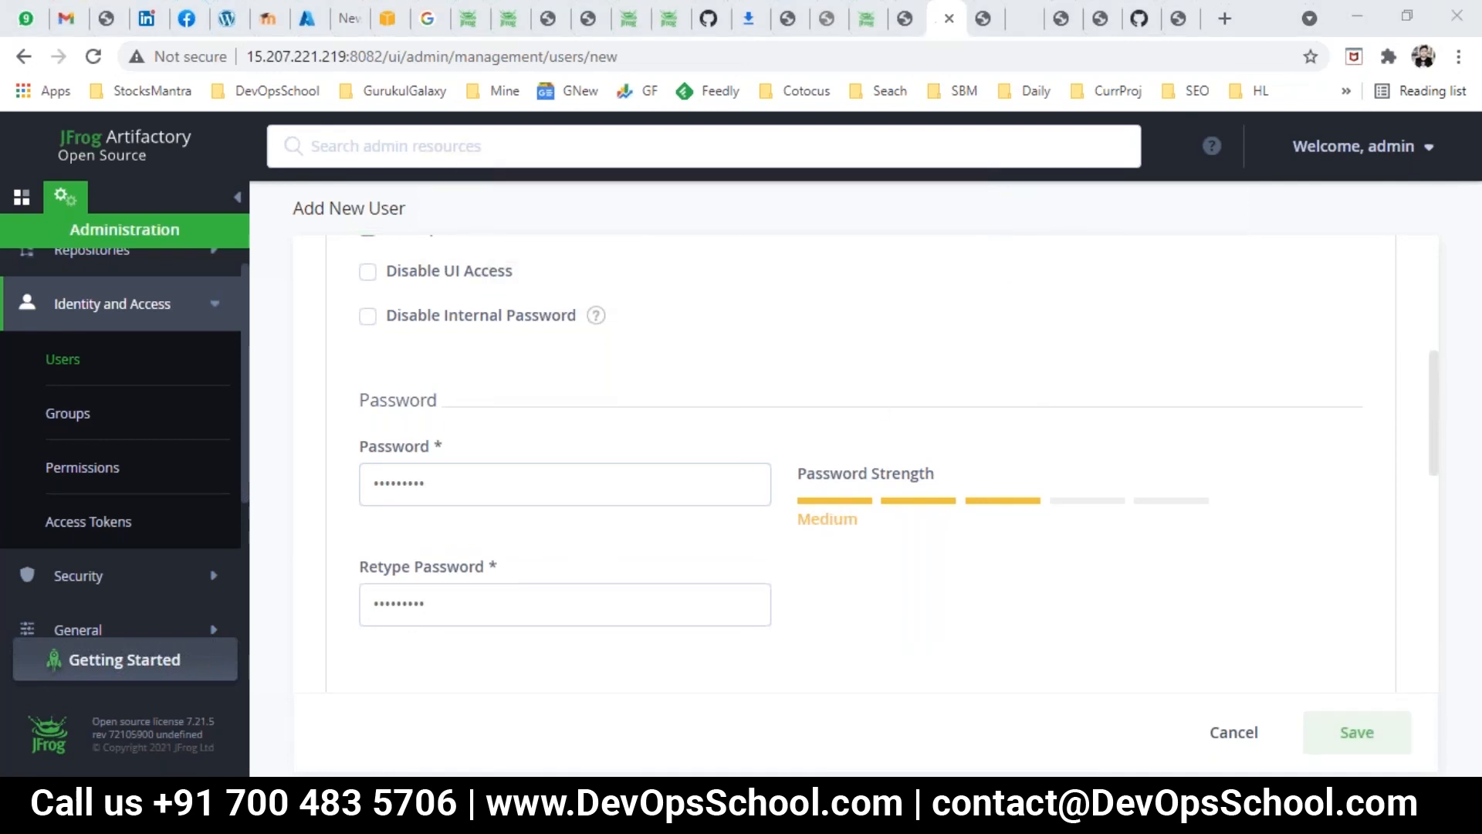
# Switch to the Notepad notes and copy the password listed under the admin account above the Artifactory workflow.
pyautogui.hotkey('alt', 'Tab')
pyautogui.scroll(-13, 206, 569)
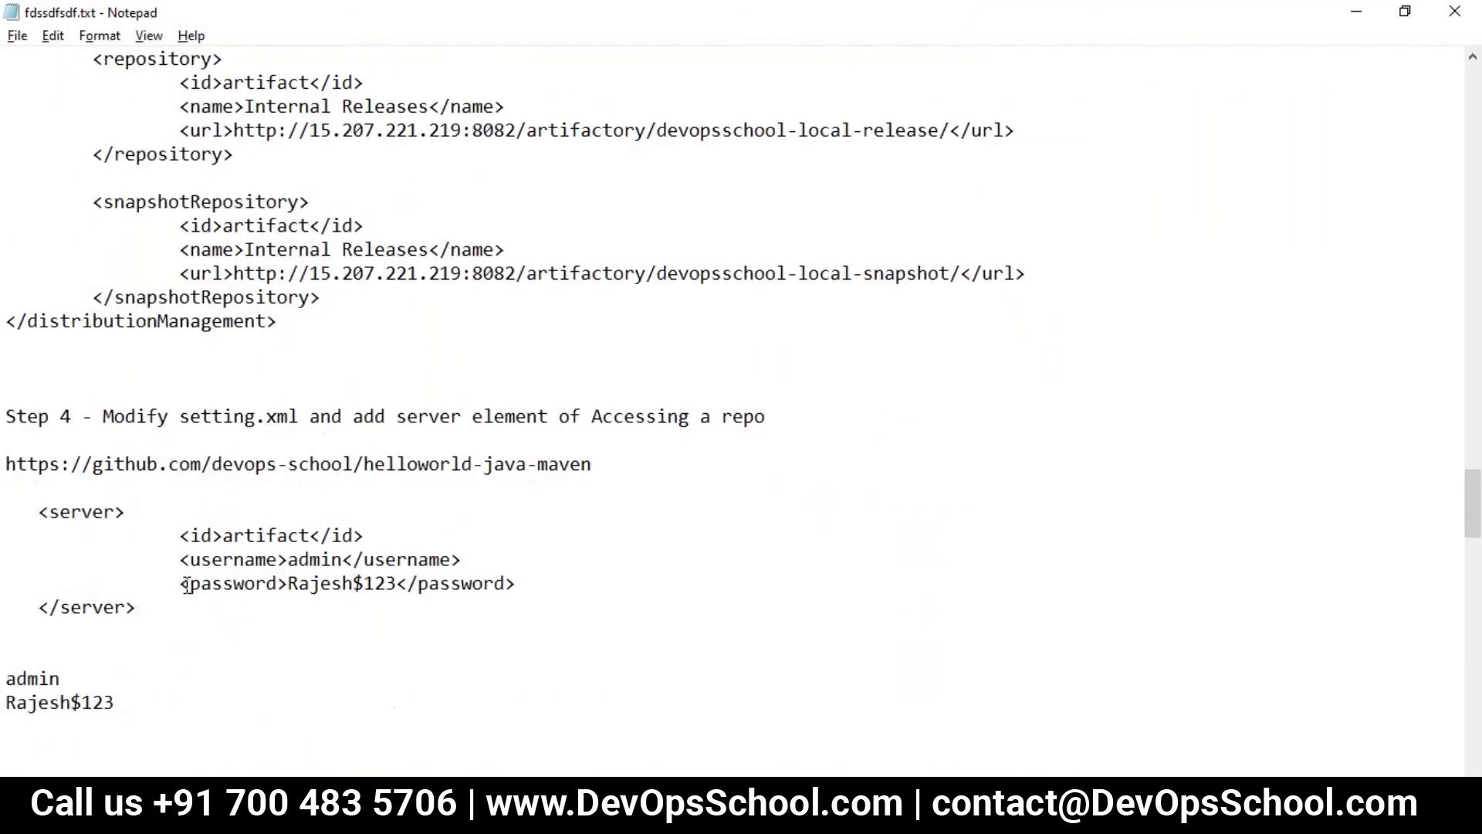
pyautogui.scroll(14, 125, 580)
pyautogui.scroll(10, 125, 579)
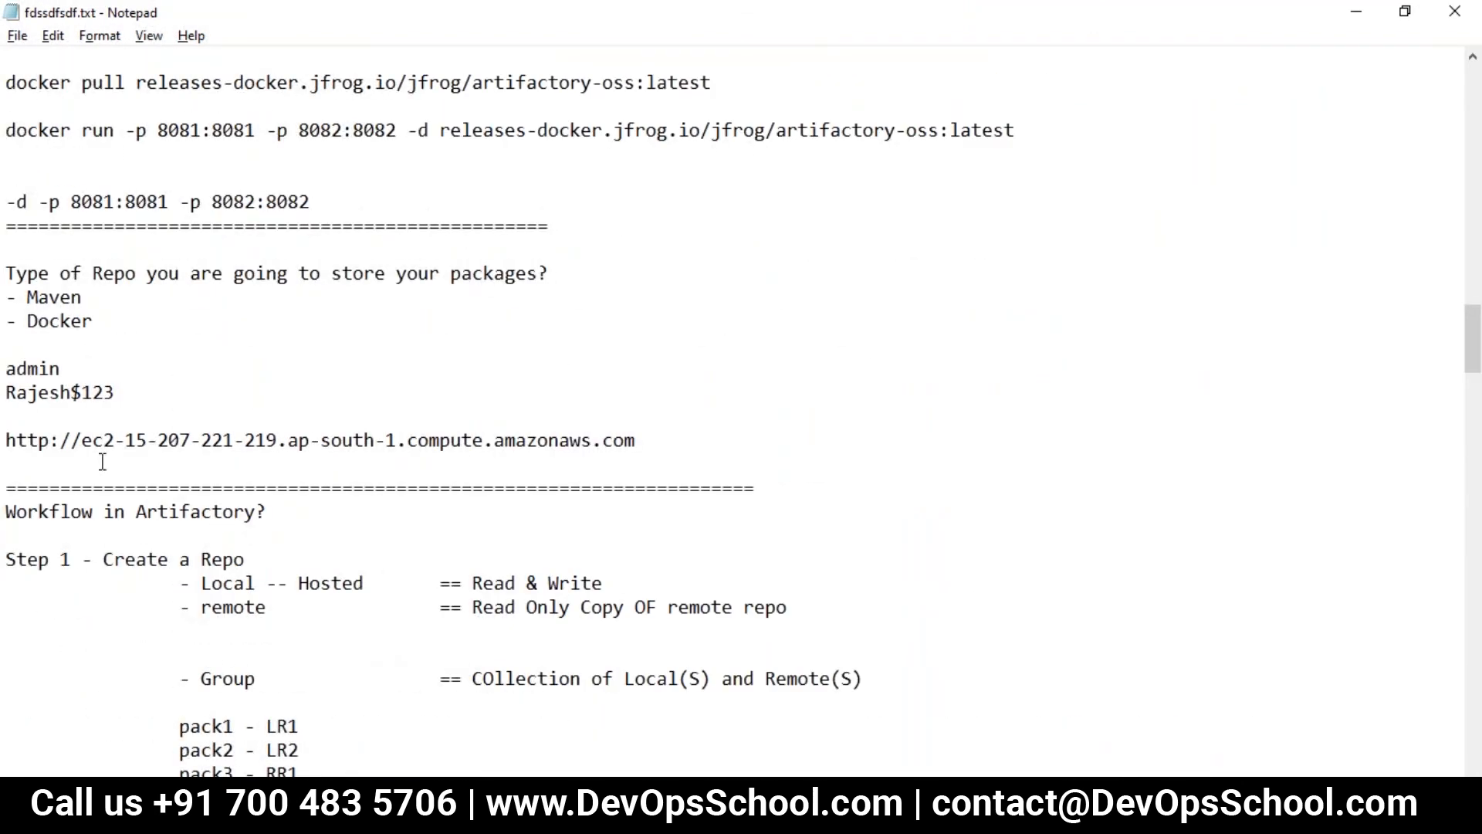
pyautogui.moveTo(115, 394); pyautogui.dragTo(10, 396)
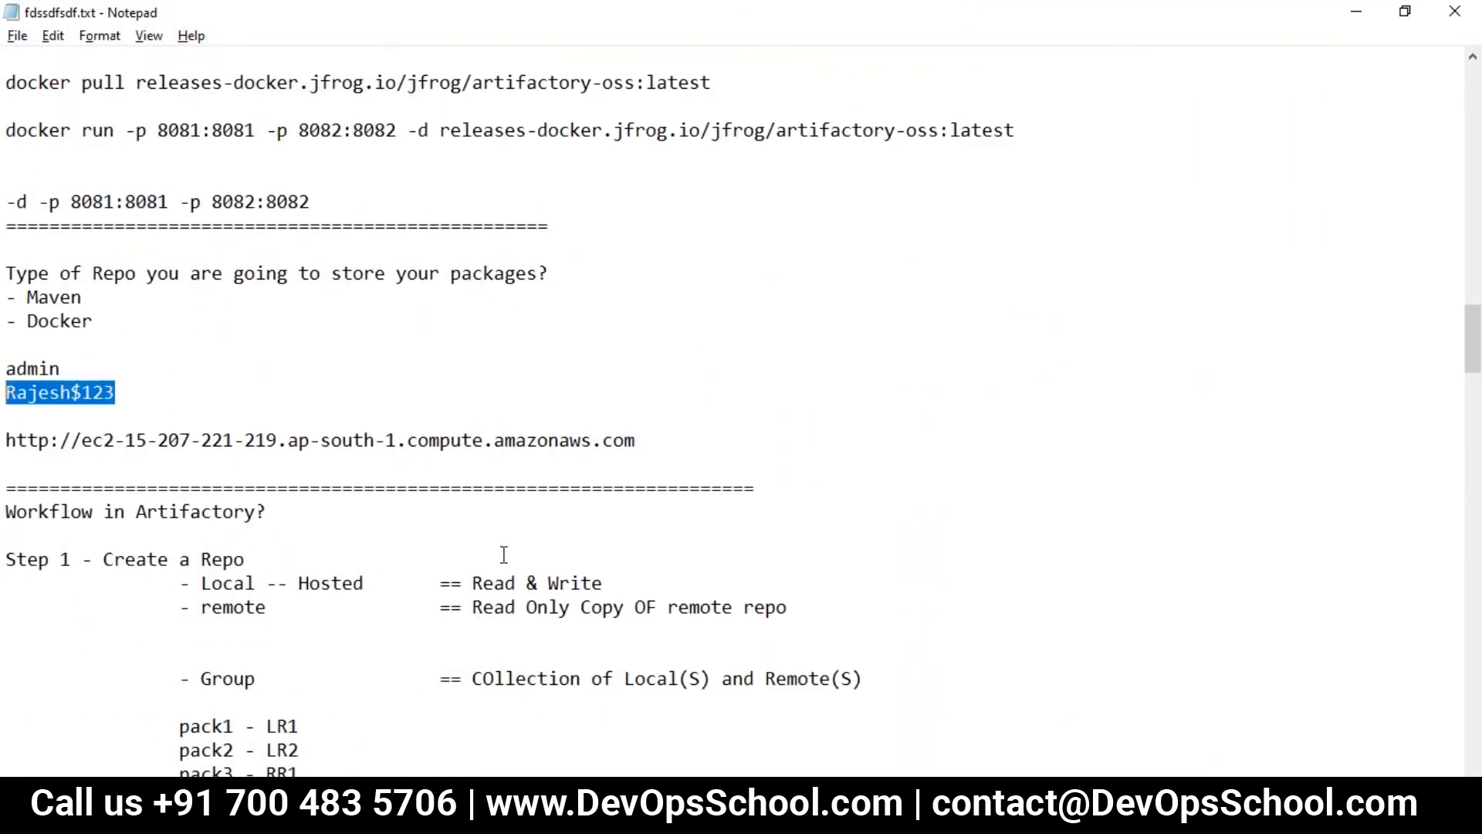
# Return to Artifactory's new user form, replace both password fields with the copied account password, and save the user.
pyautogui.hotkey('alt', 'Tab')
pyautogui.click(505, 466)
pyautogui.hotkey('ctrl', 'a')
pyautogui.hotkey('ctrl', 'v')
pyautogui.click(501, 588)
pyautogui.hotkey('ctrl', 'a')
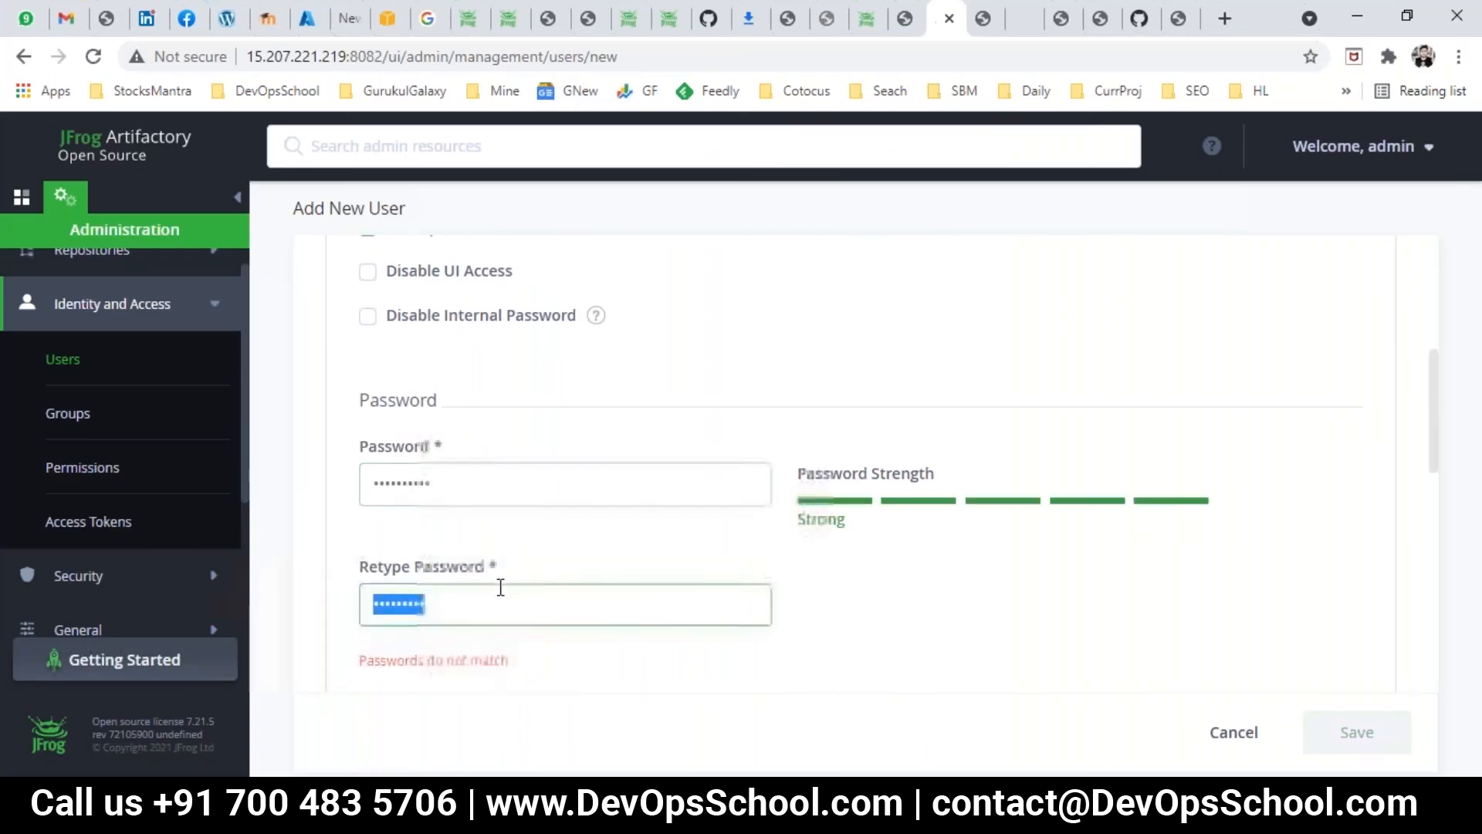
pyautogui.hotkey('ctrl', 'v')
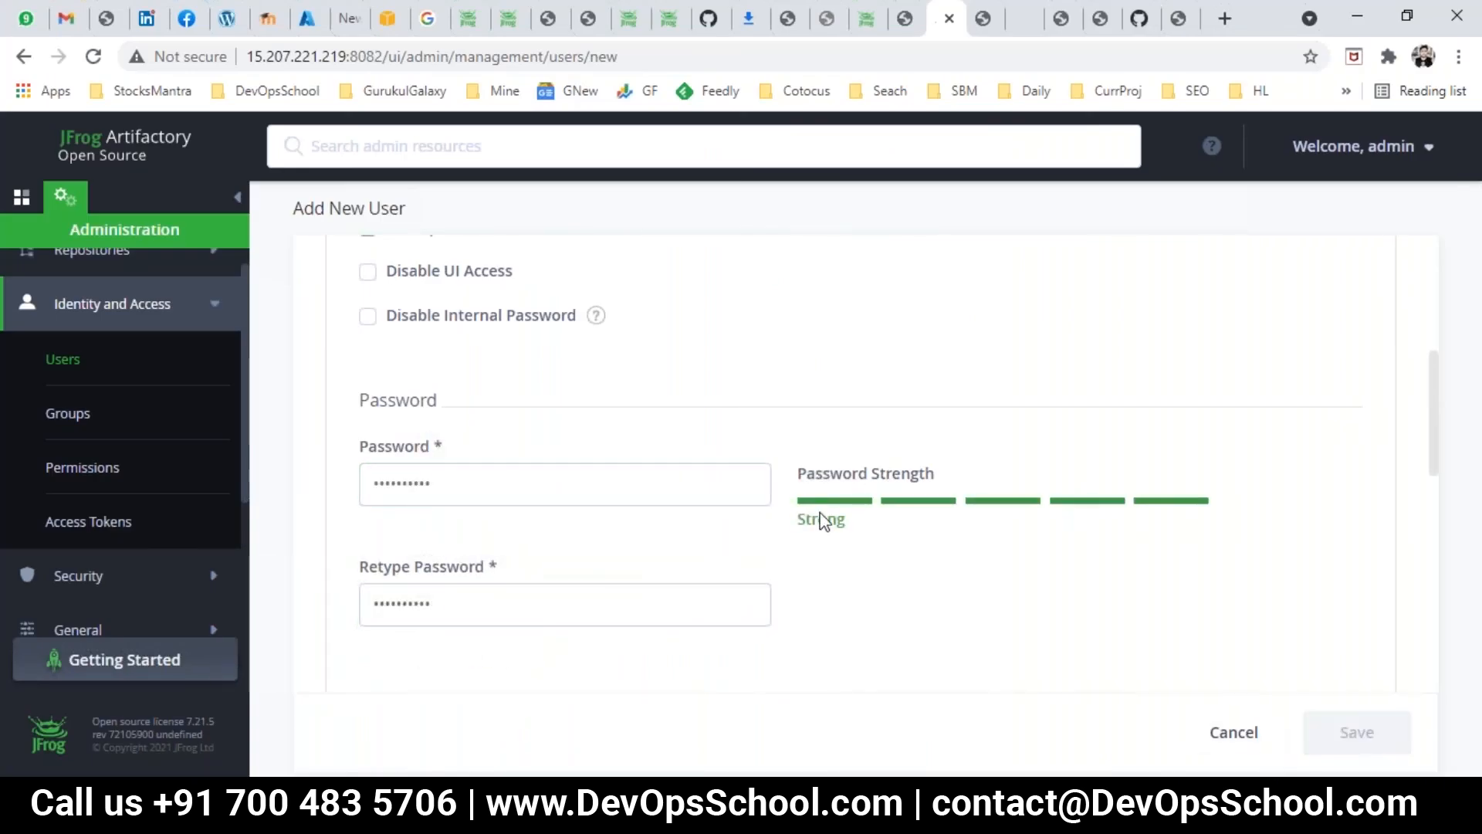
pyautogui.press('Return')
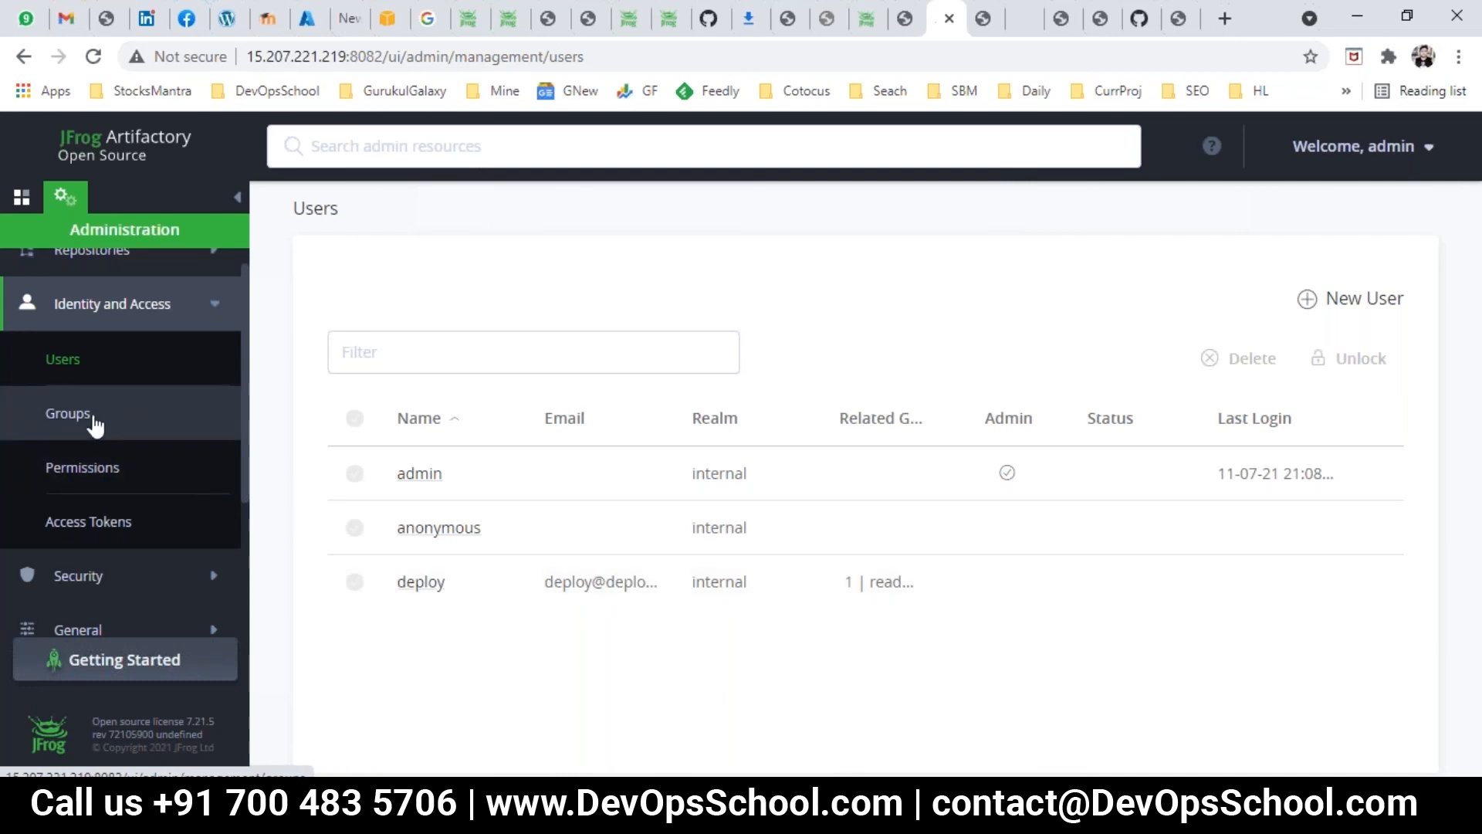
# Start a new group from the group management page and name it "deploy".
pyautogui.click(68, 416)
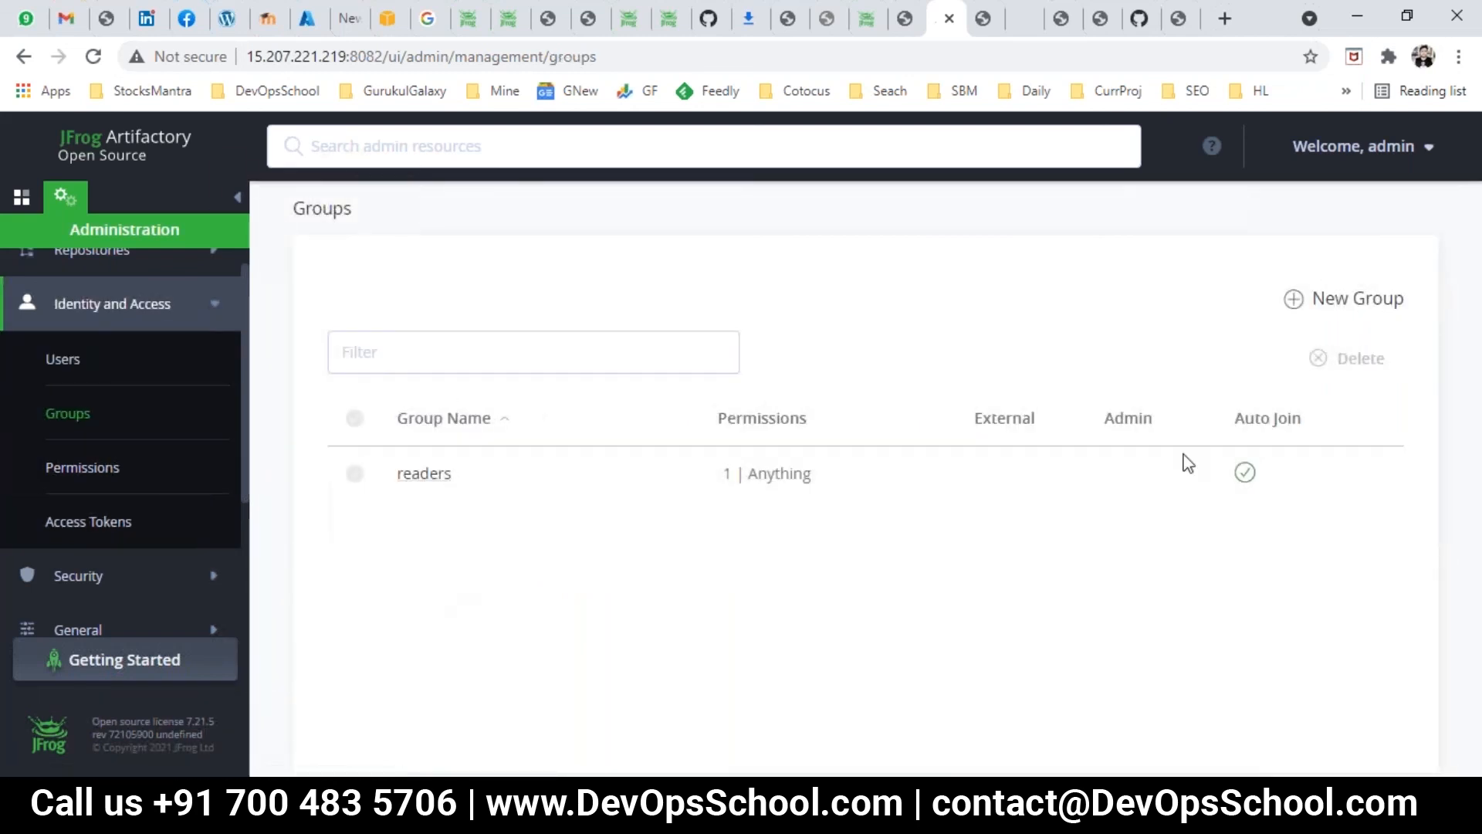
pyautogui.click(1358, 301)
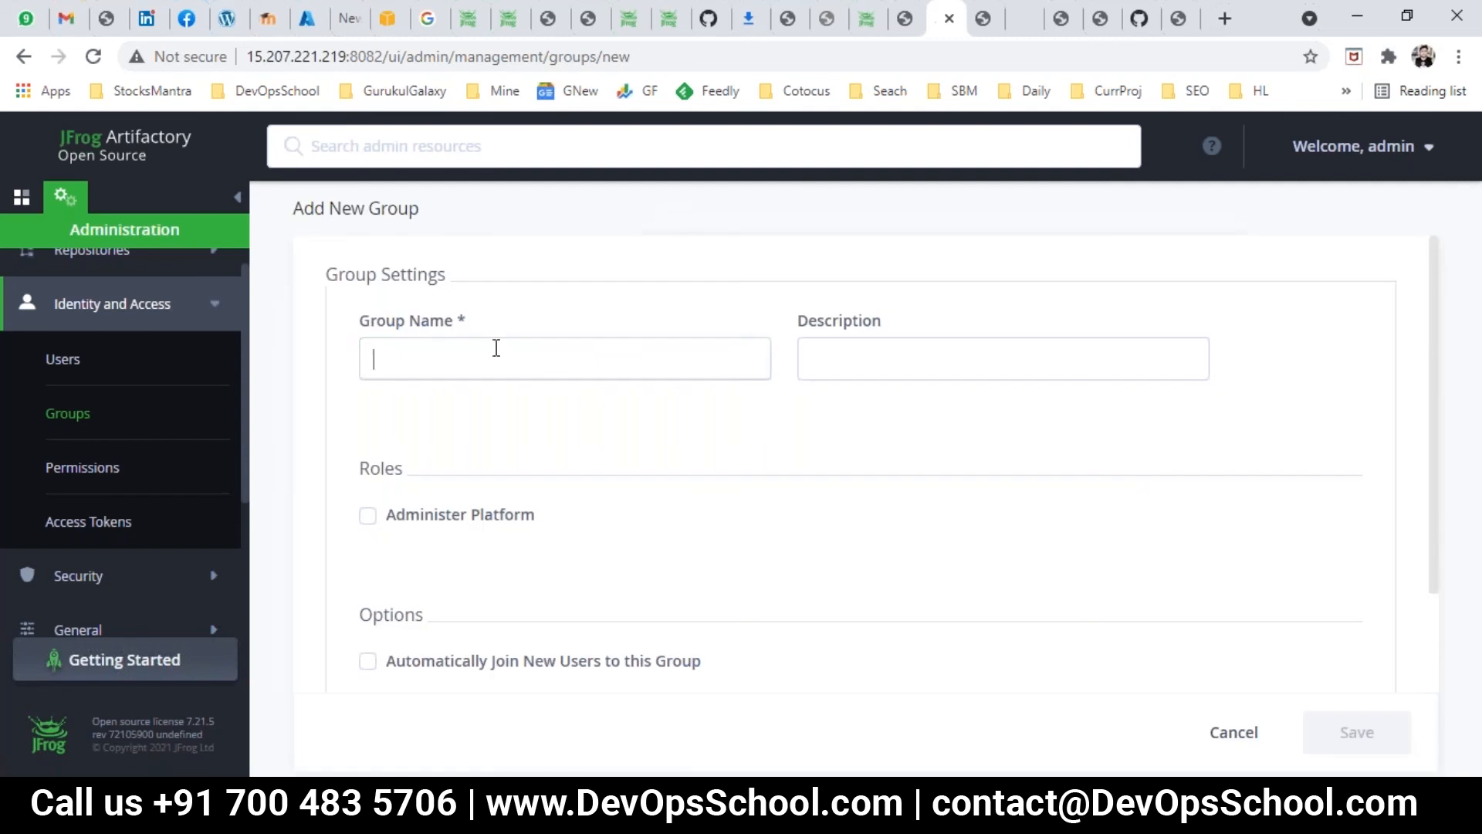
pyautogui.click(506, 366)
pyautogui.doubleClick(387, 371)
pyautogui.press('Tab')
# Add the deploy user to the new group's members and save the group.
pyautogui.scroll(-3, 645, 535)
pyautogui.scroll(-1, 587, 498)
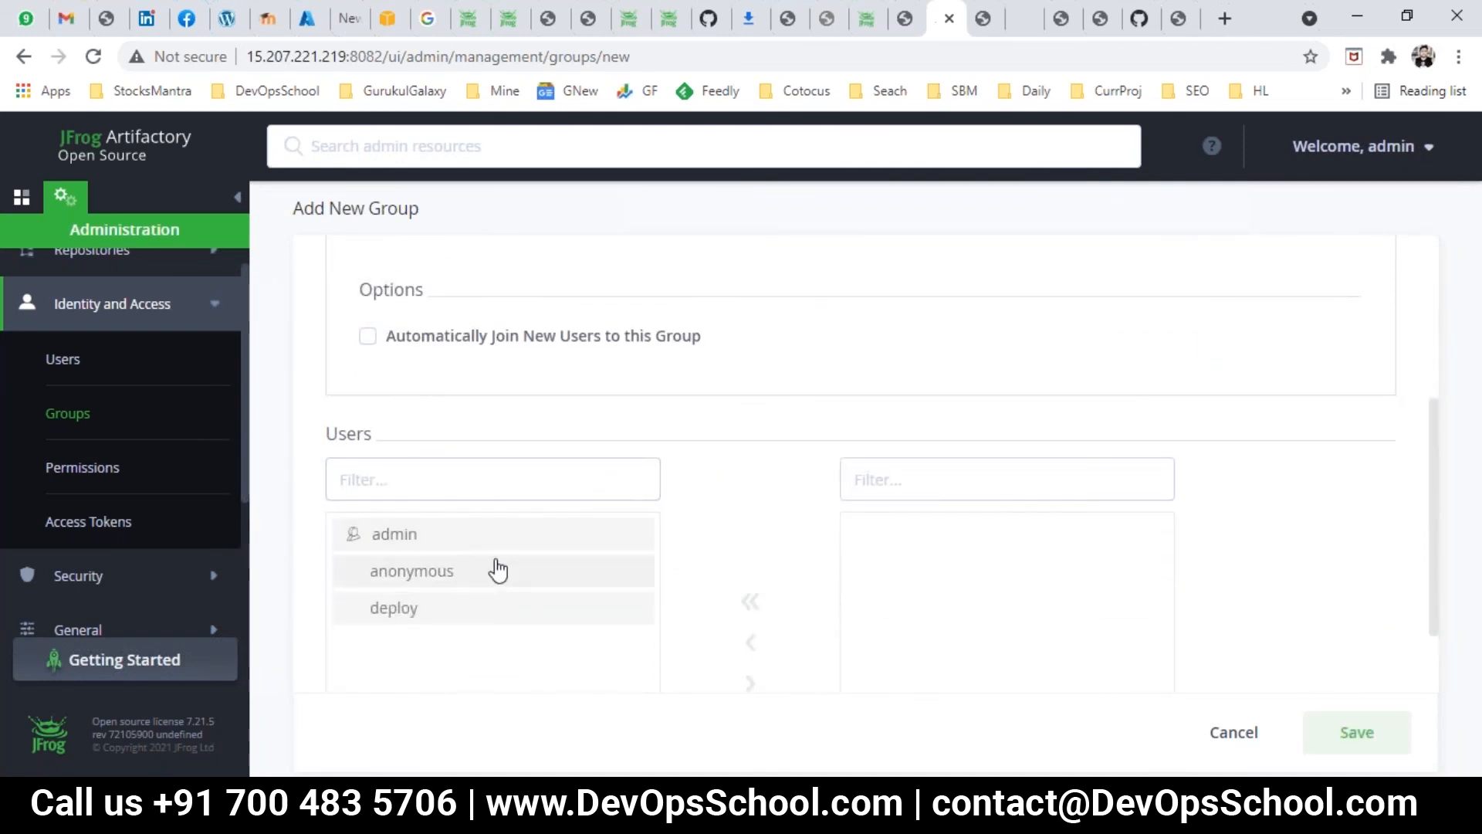
pyautogui.click(513, 614)
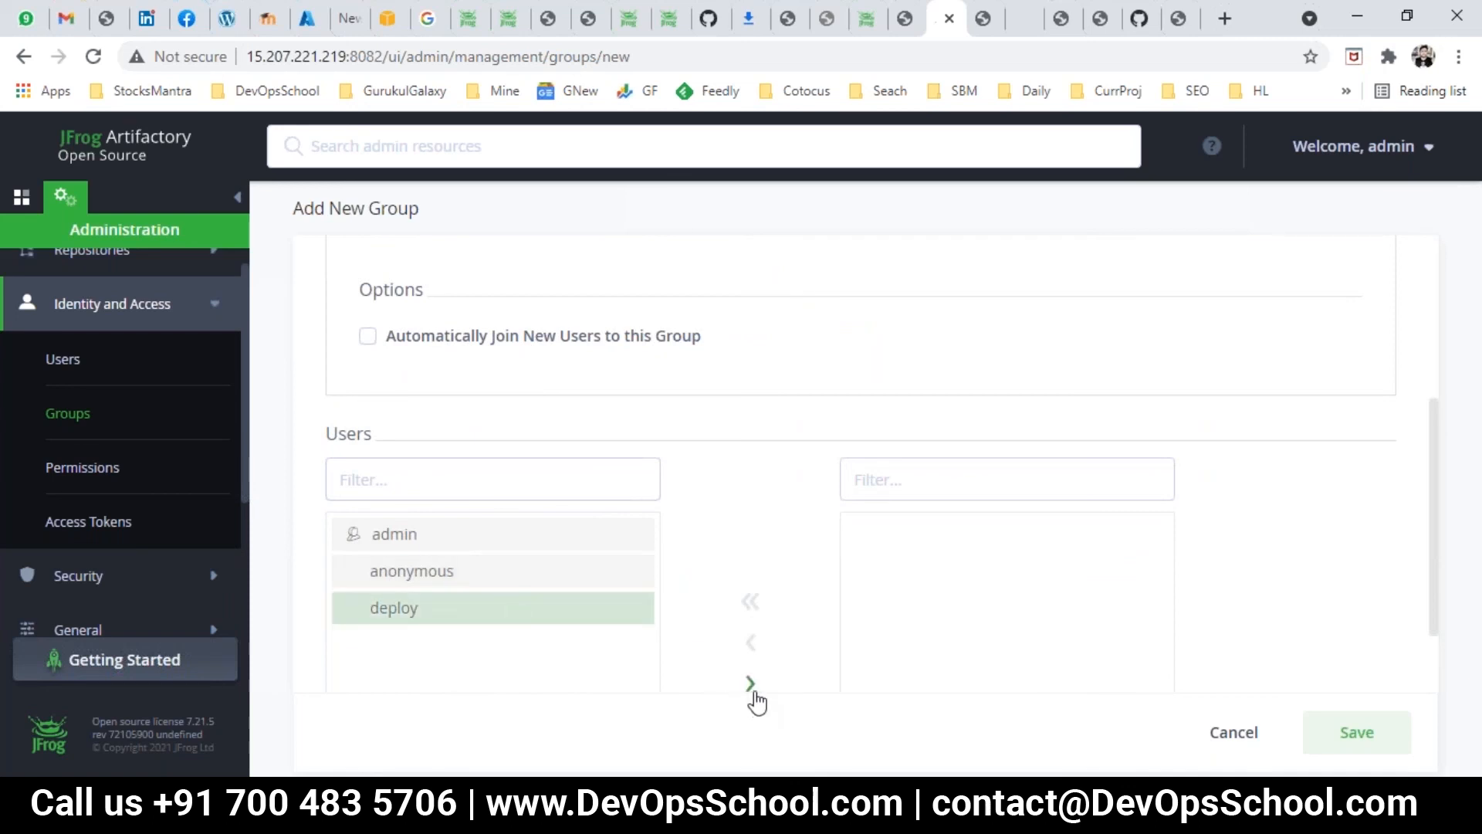
pyautogui.click(749, 687)
pyautogui.click(1371, 738)
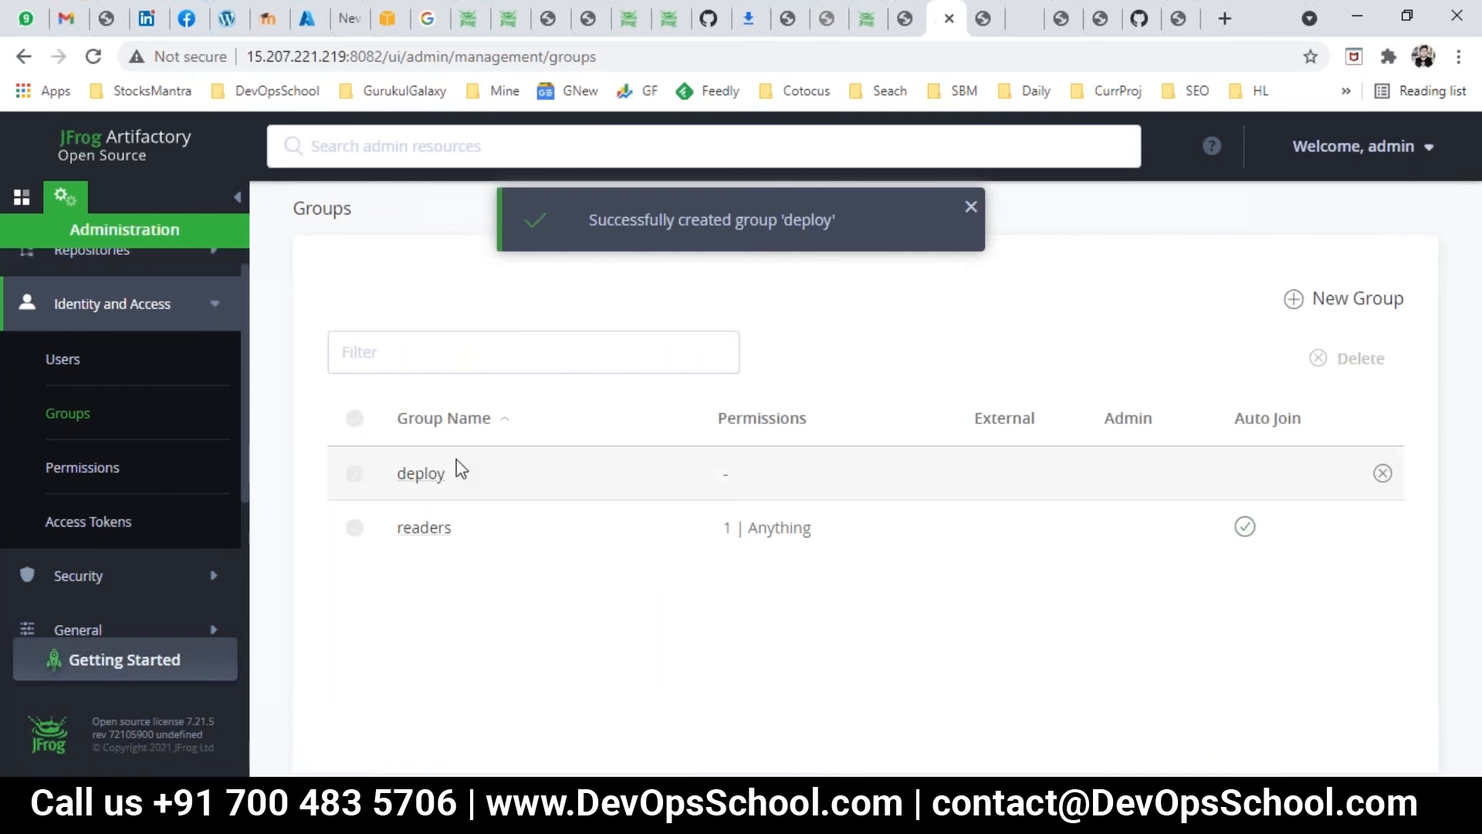
# Check the user list and open the permissions management page.
pyautogui.click(108, 382)
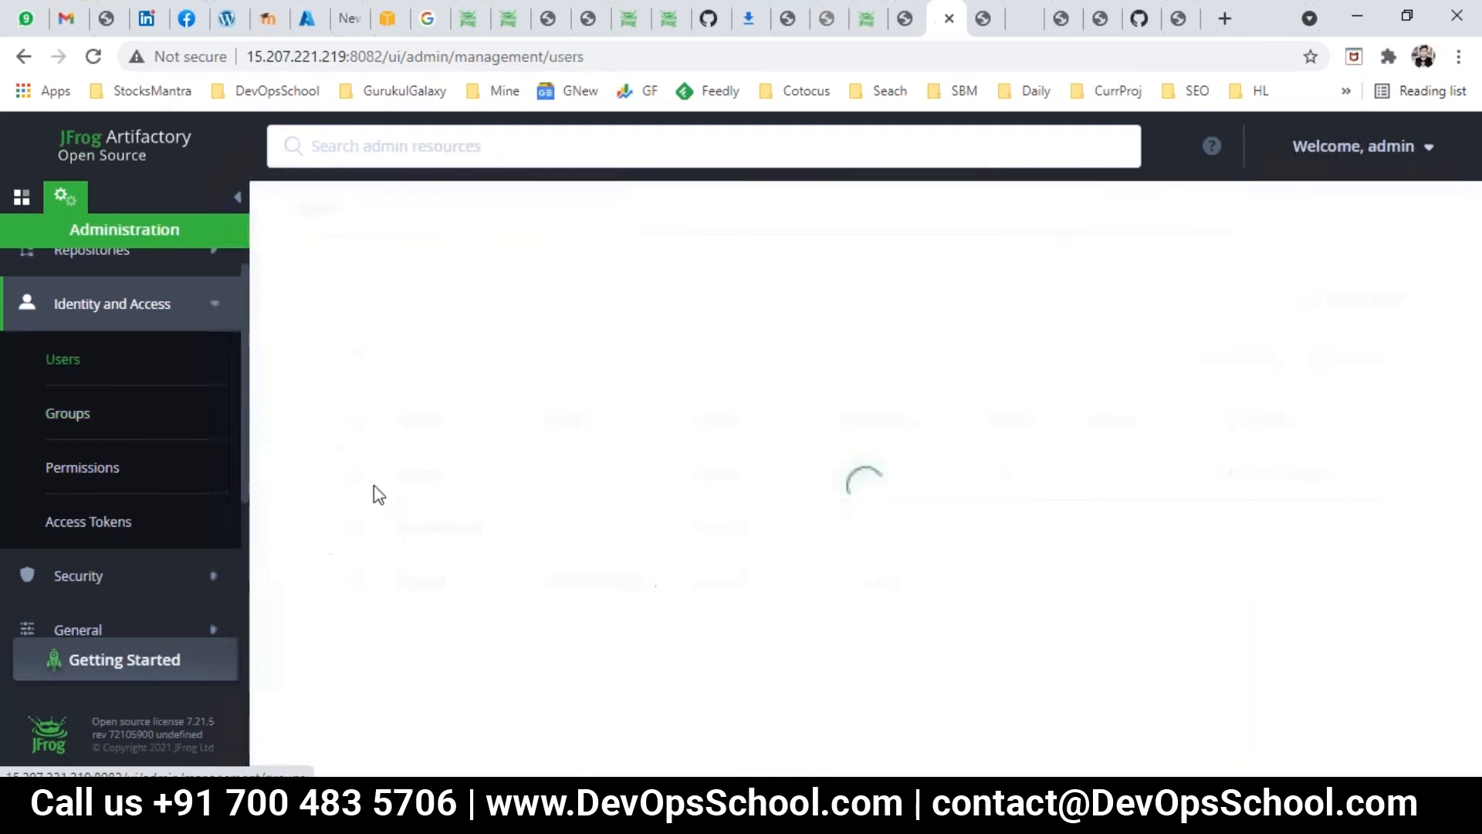
pyautogui.click(90, 471)
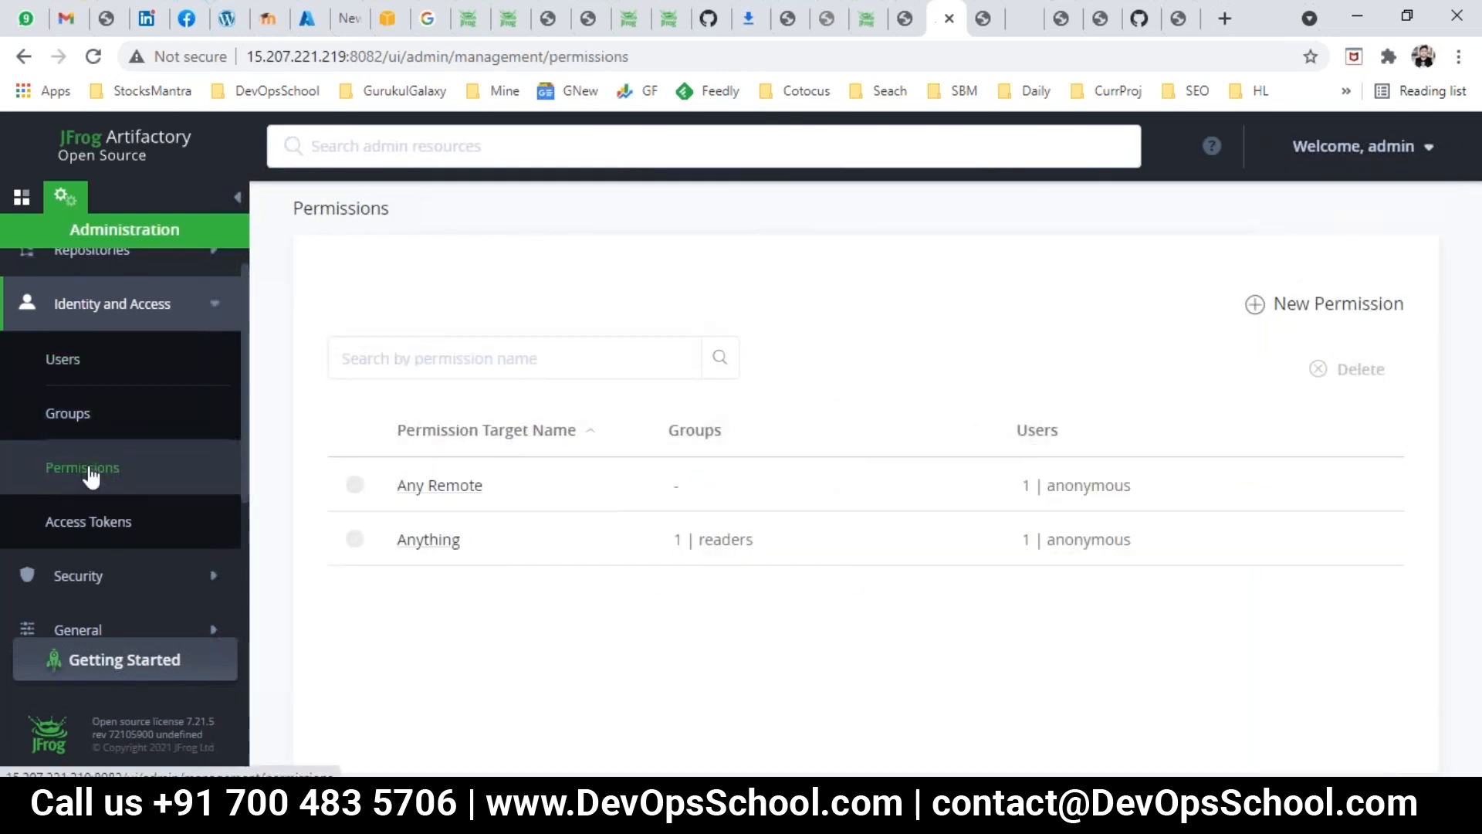
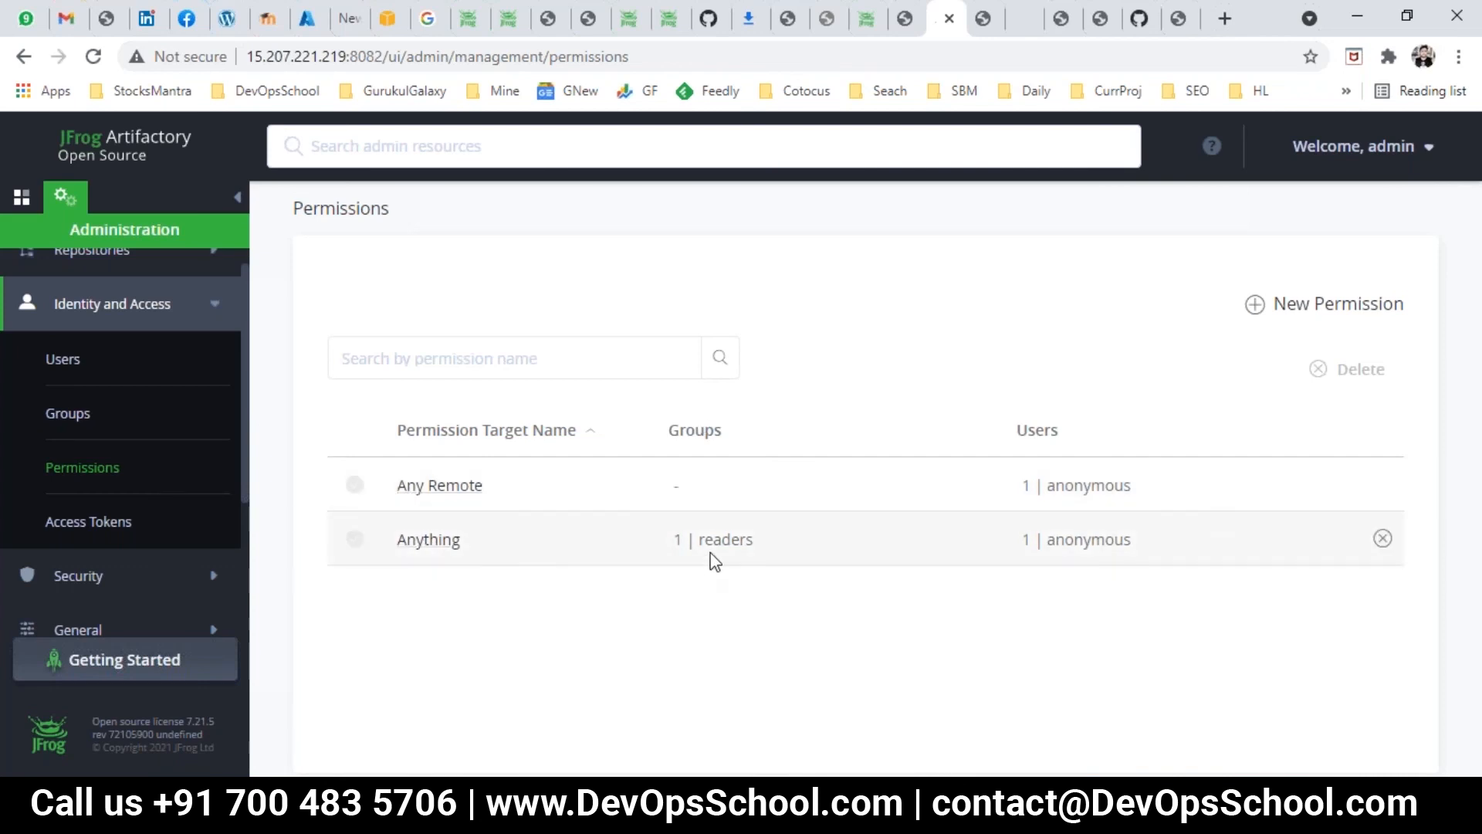
# Start a new permission from the permissions page and name it "deploy-pem".
pyautogui.moveTo(761, 551); pyautogui.dragTo(702, 533)
pyautogui.click(1332, 311)
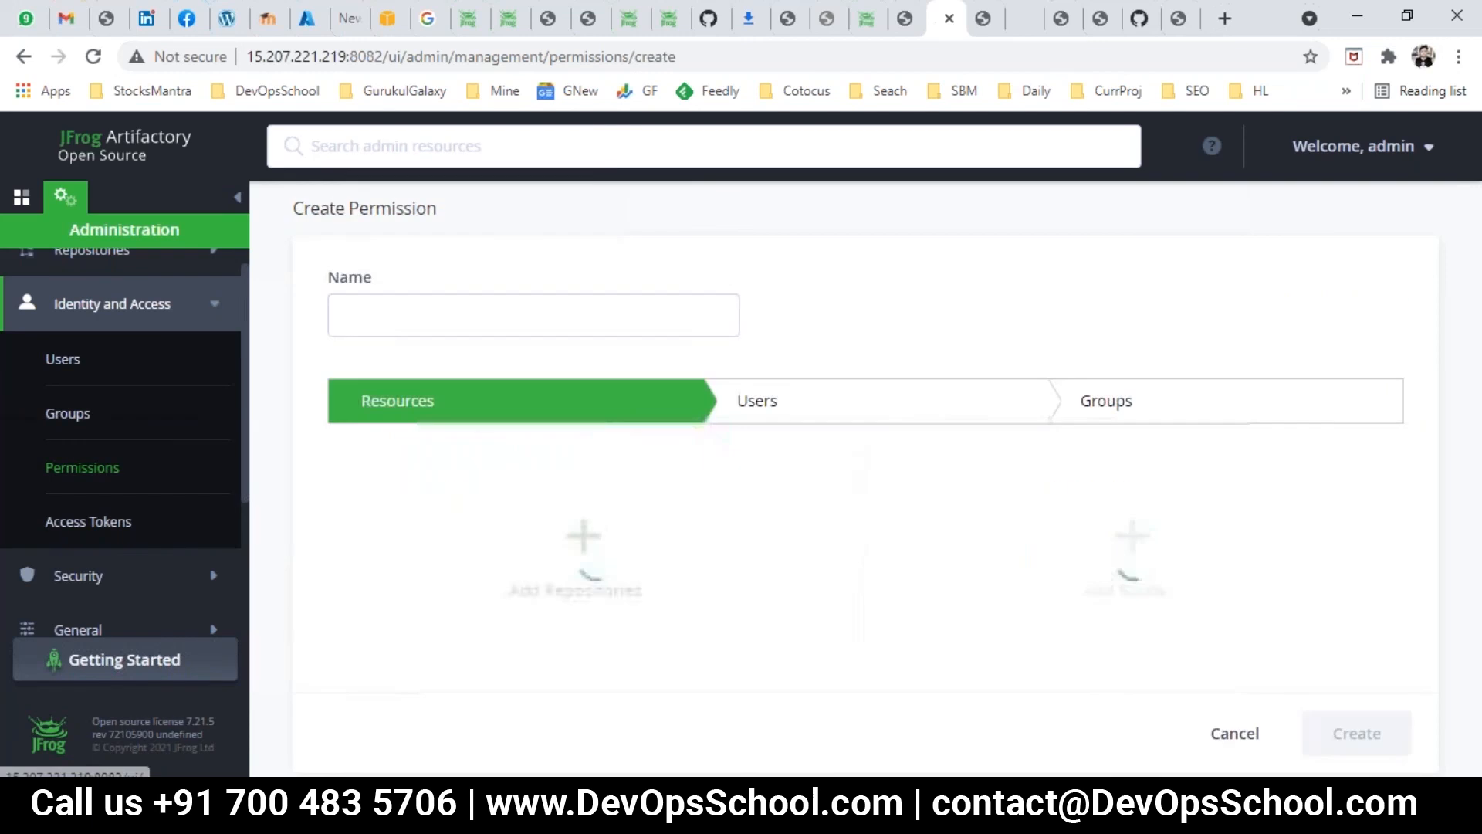
pyautogui.click(471, 320)
pyautogui.write('deploy-epm')
pyautogui.press('BackSpace')
pyautogui.press('BackSpace')
pyautogui.press('BackSpace')
pyautogui.write('pem')
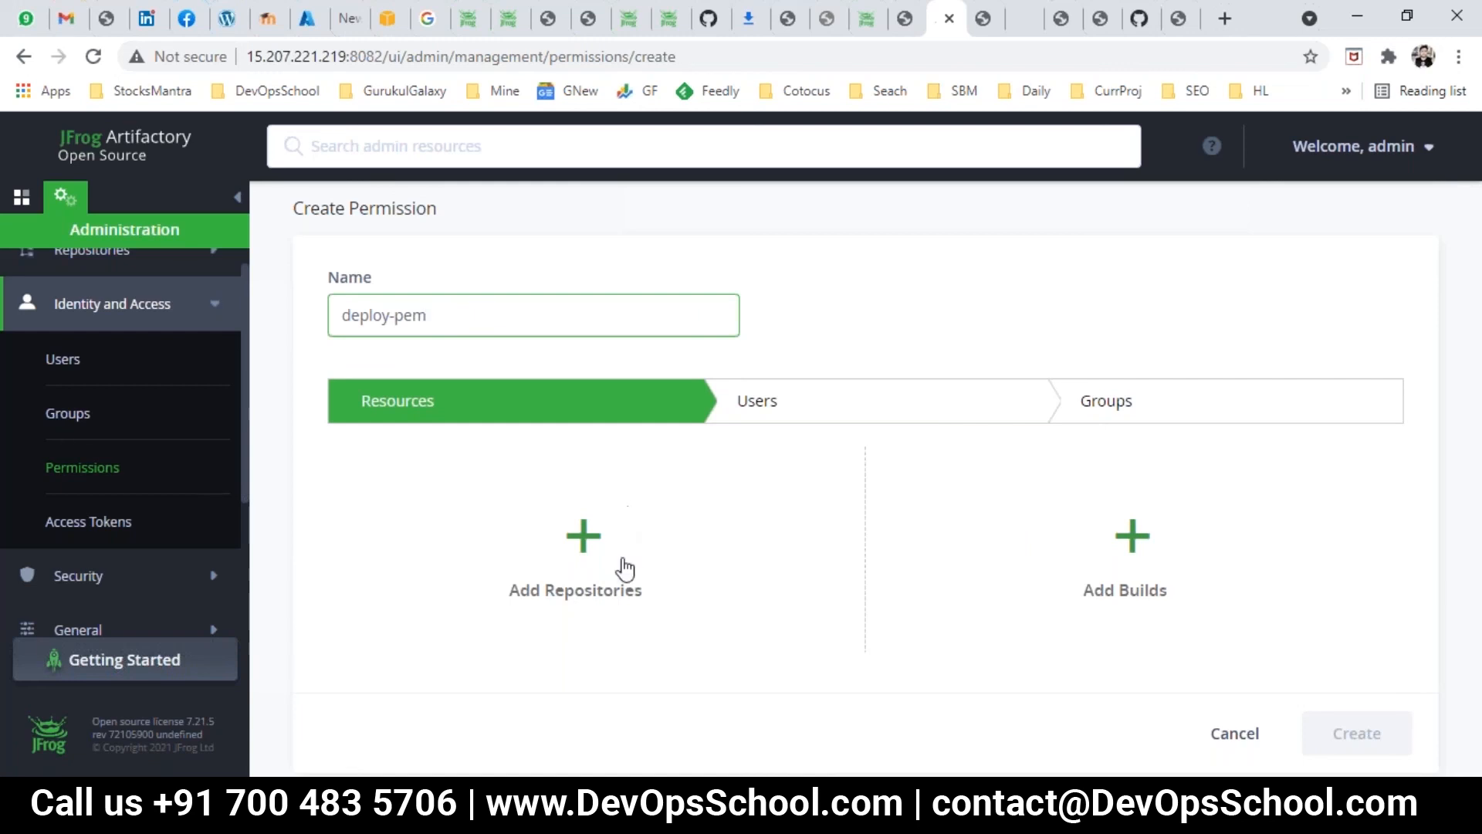
# Add three of the available repositories, including devopsschool-local-release, to the permission's resources, keeping the default include pattern.
pyautogui.click(590, 533)
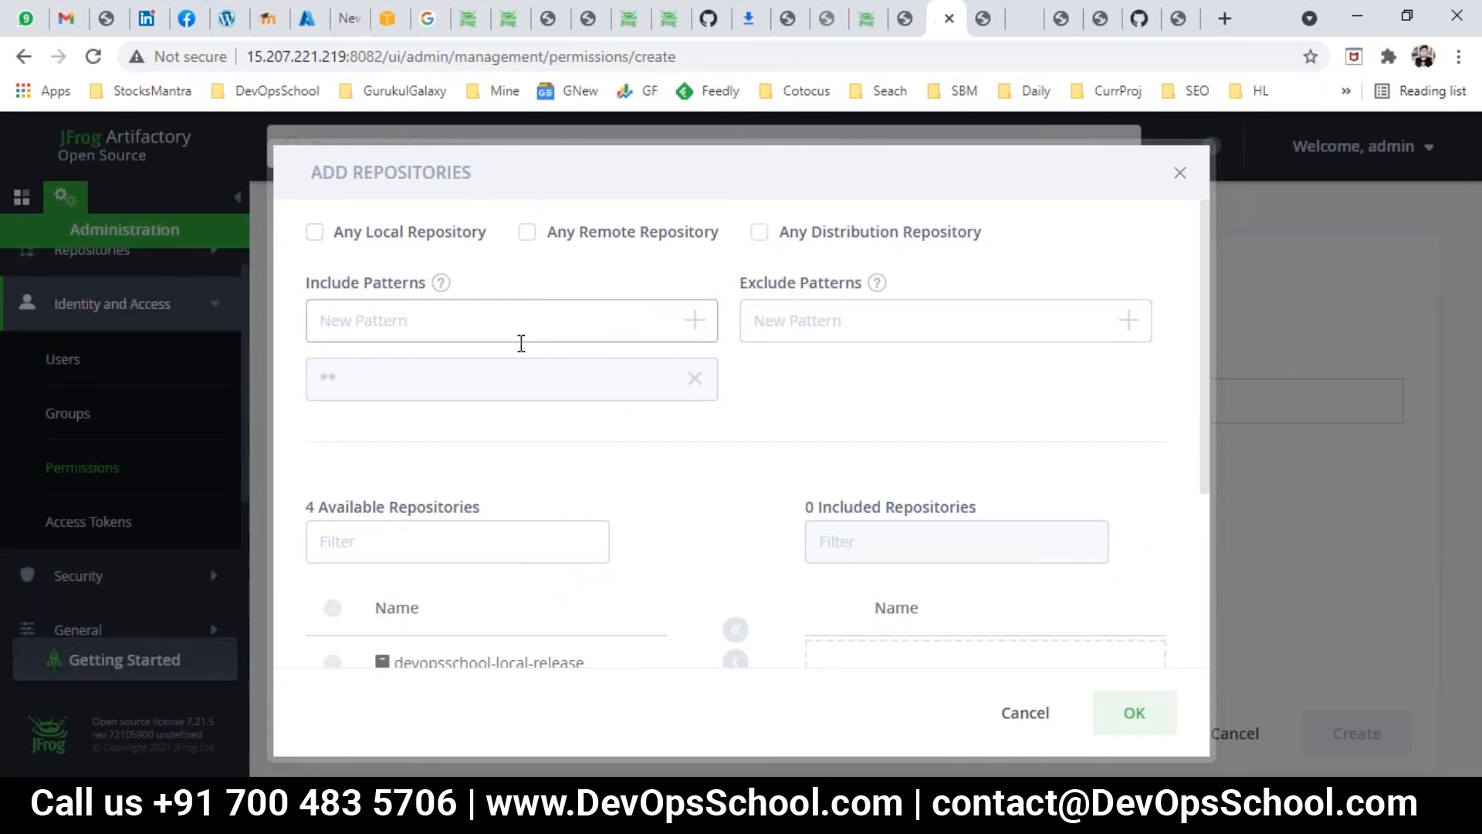
pyautogui.scroll(-2, 546, 598)
pyautogui.scroll(-2, 546, 598)
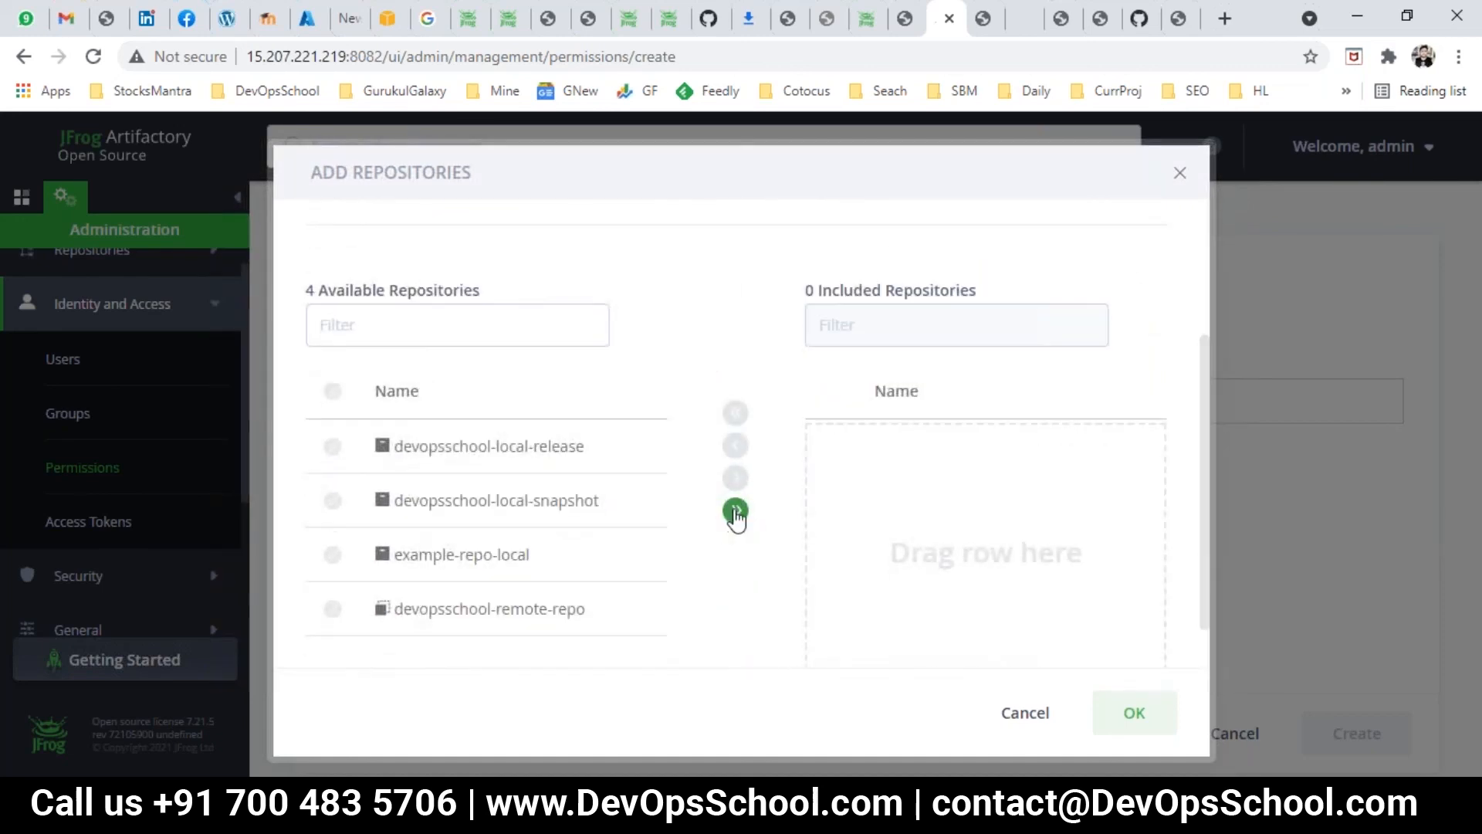
pyautogui.moveTo(503, 453); pyautogui.dragTo(807, 496)
pyautogui.moveTo(546, 475); pyautogui.dragTo(957, 494)
pyautogui.moveTo(530, 532); pyautogui.dragTo(1003, 602)
pyautogui.click(1134, 712)
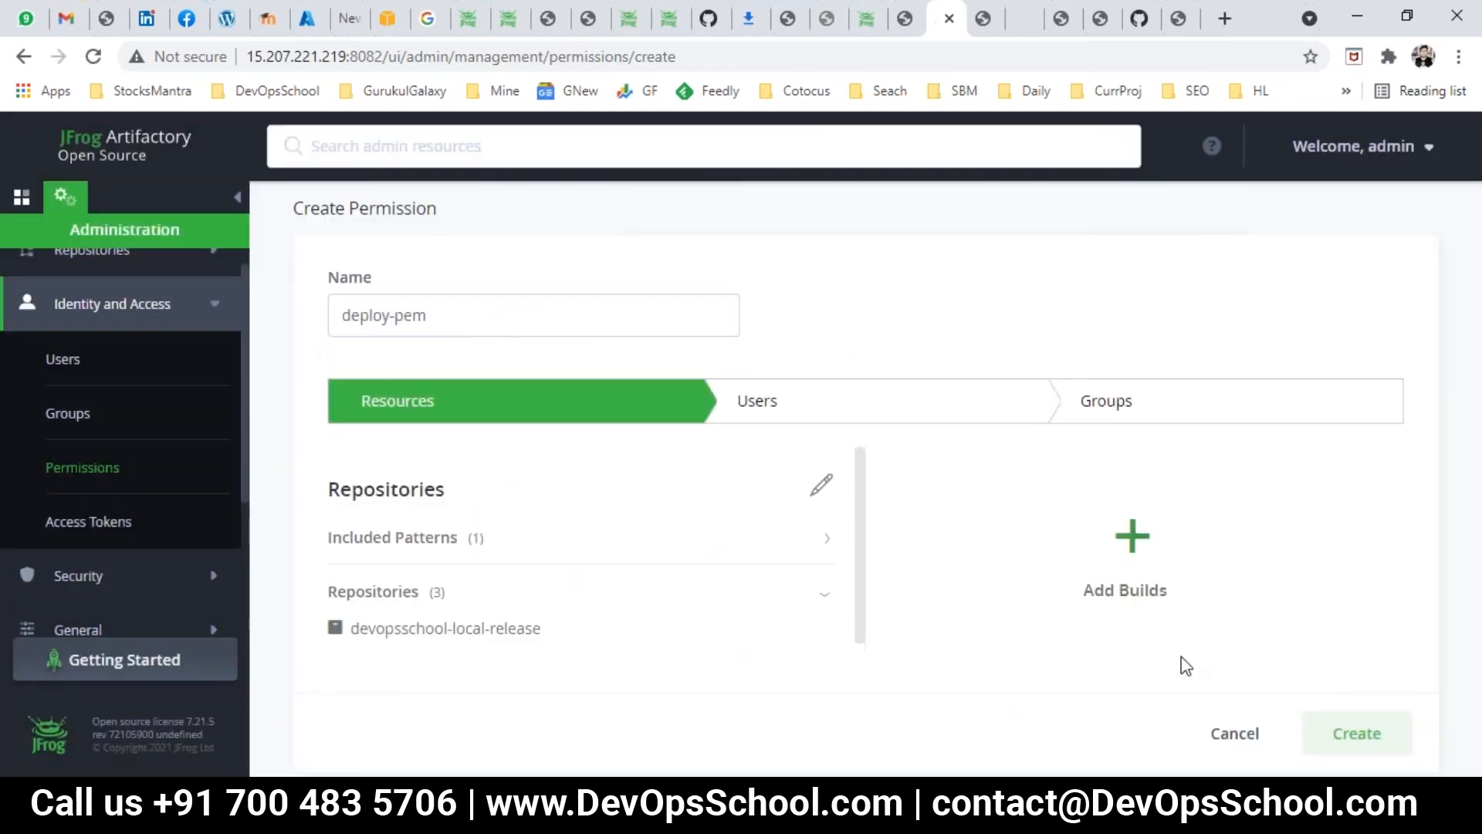
# Include the deploy group in the permission's selected groups, leaving the users selection empty.
pyautogui.click(753, 409)
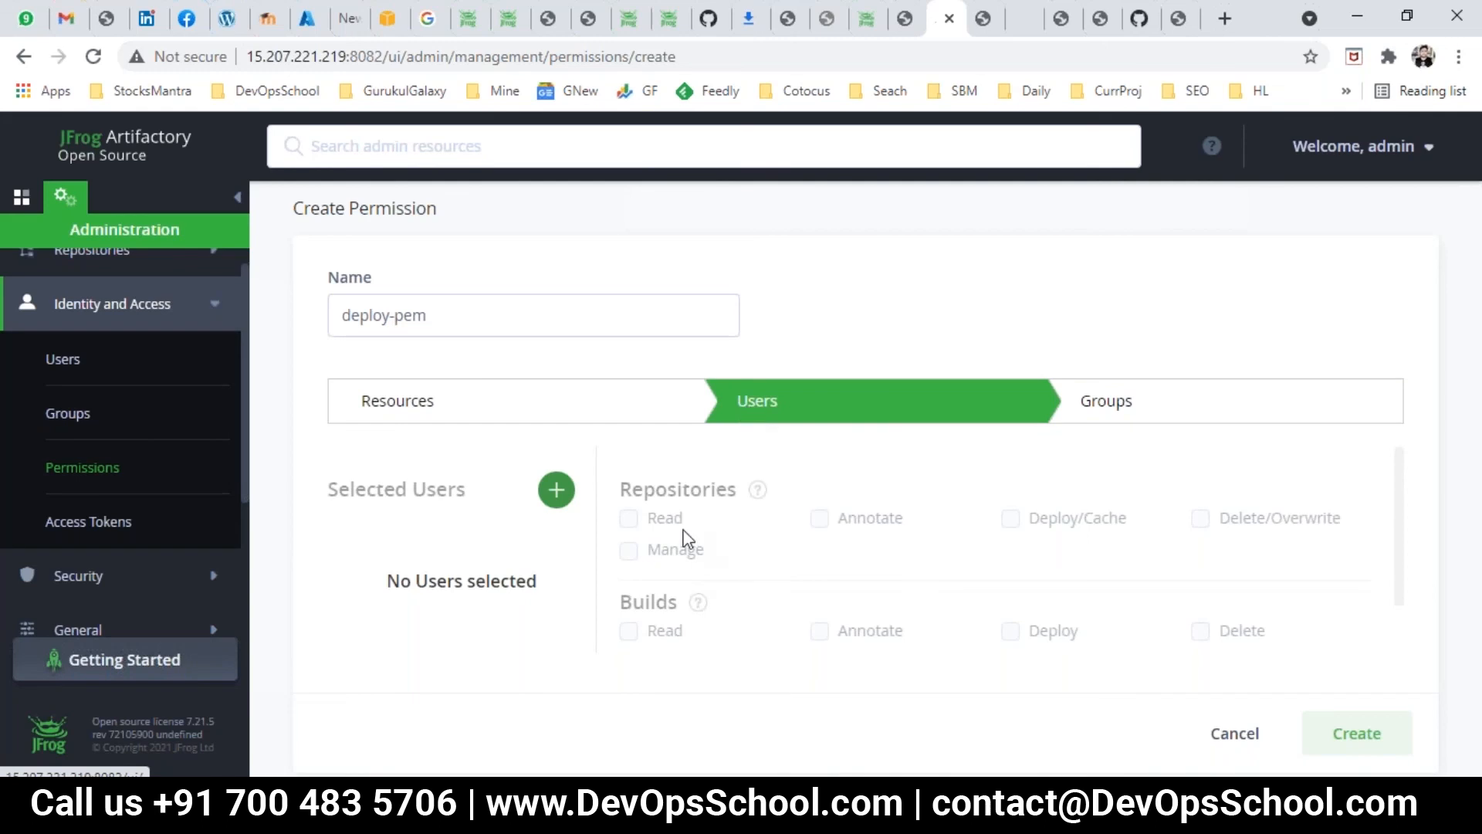
pyautogui.click(1156, 407)
pyautogui.scroll(-1, 772, 579)
pyautogui.scroll(1, 1003, 622)
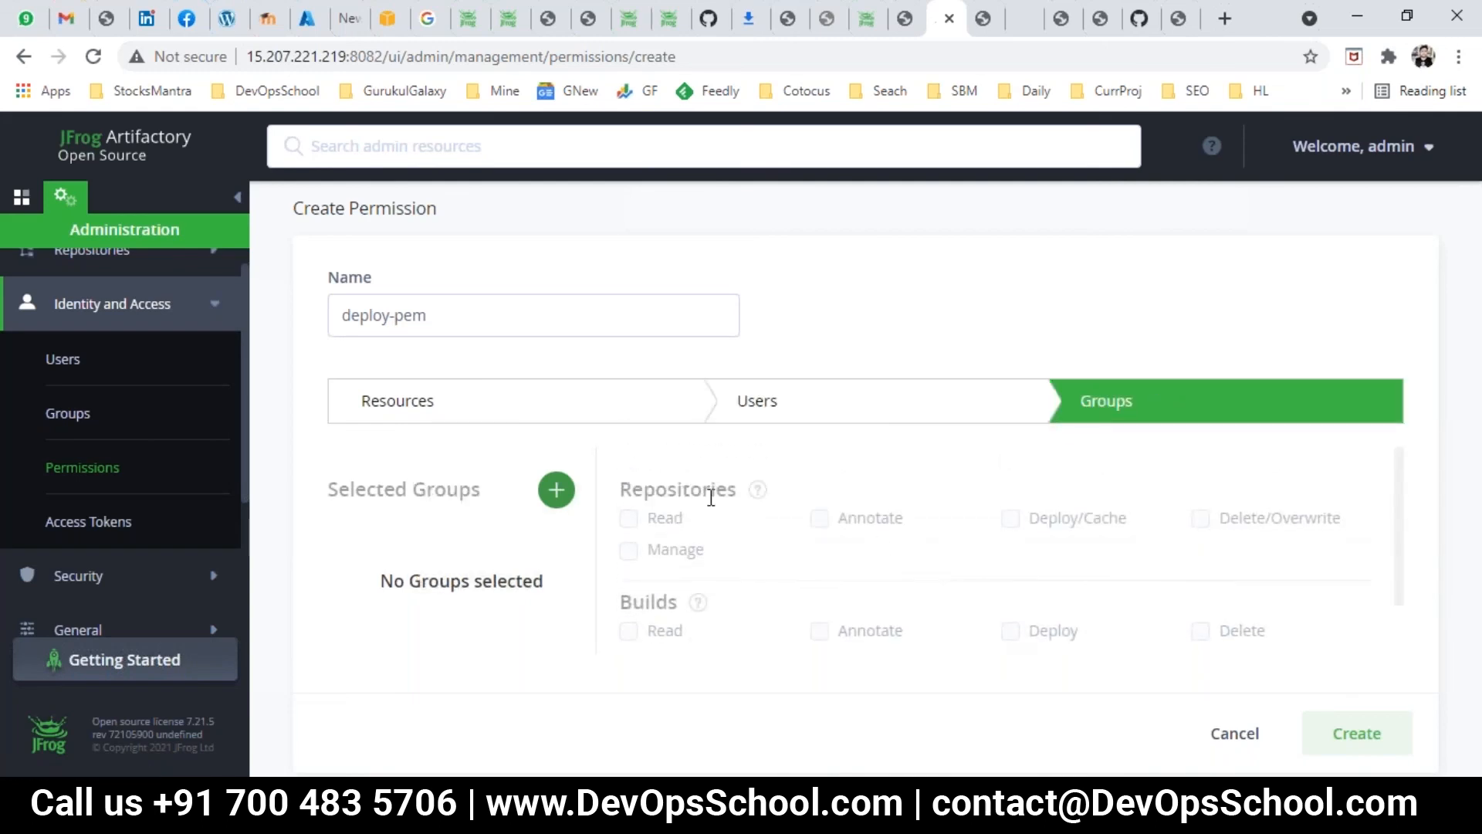
pyautogui.click(552, 494)
pyautogui.click(402, 475)
pyautogui.moveTo(401, 475); pyautogui.dragTo(958, 533)
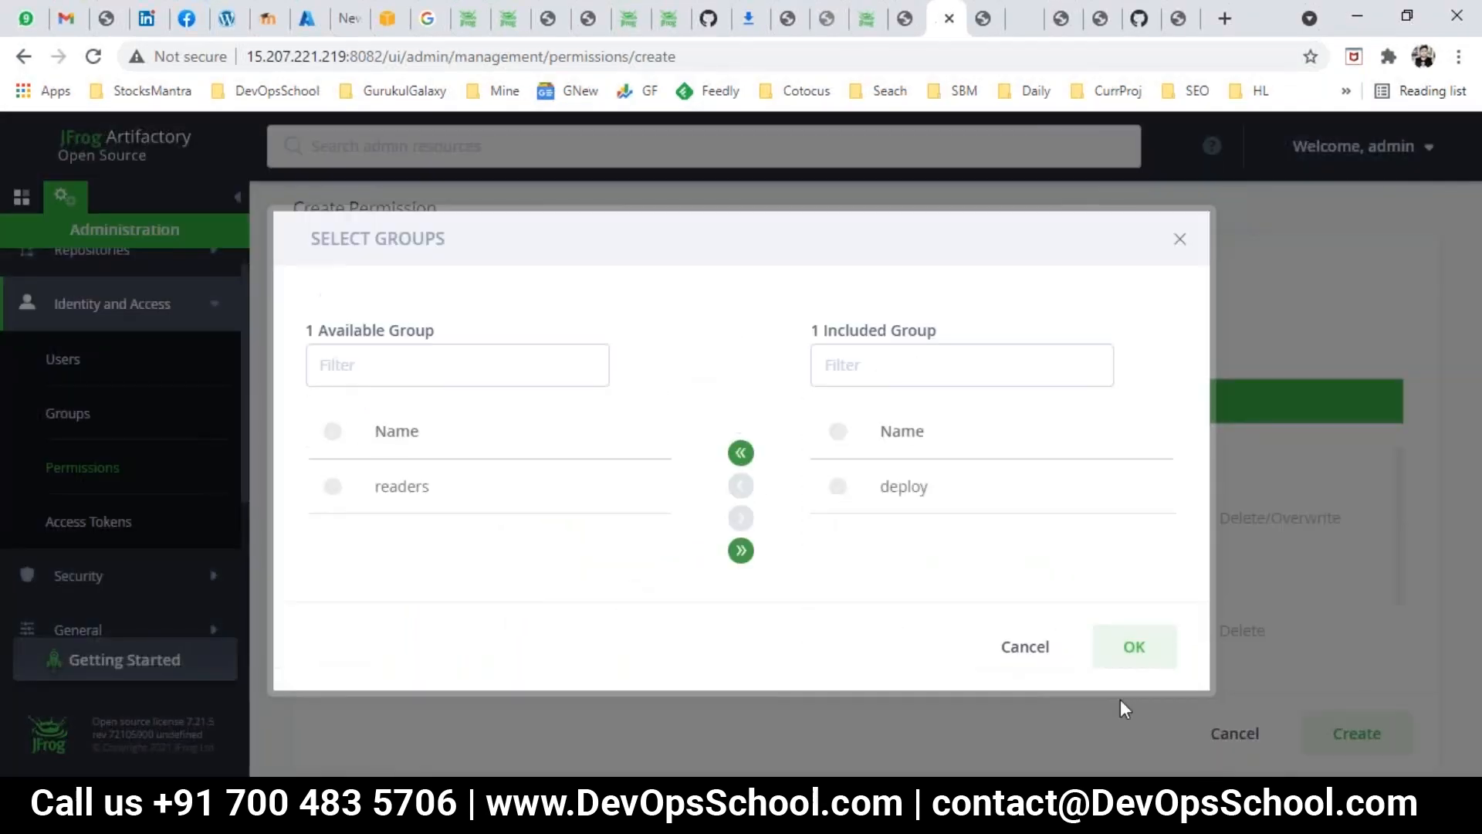
pyautogui.click(1133, 646)
# Grant the deploy group Read, Annotate, Deploy/Cache, Delete/Overwrite and Manage rights on the repositories, and create the permission.
pyautogui.click(628, 518)
pyautogui.click(819, 518)
pyautogui.click(629, 549)
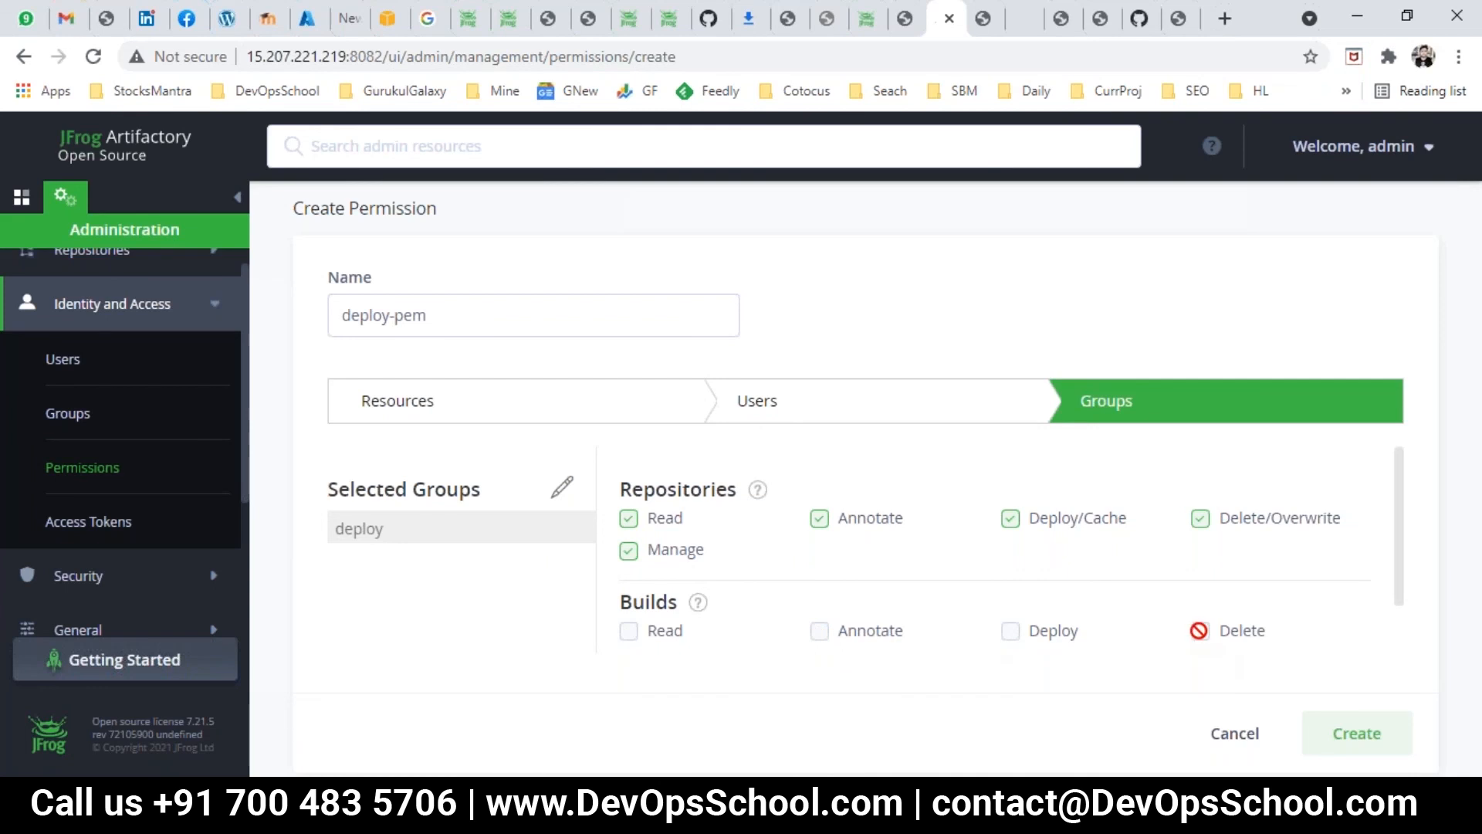
pyautogui.scroll(-1, 1277, 625)
pyautogui.click(1343, 750)
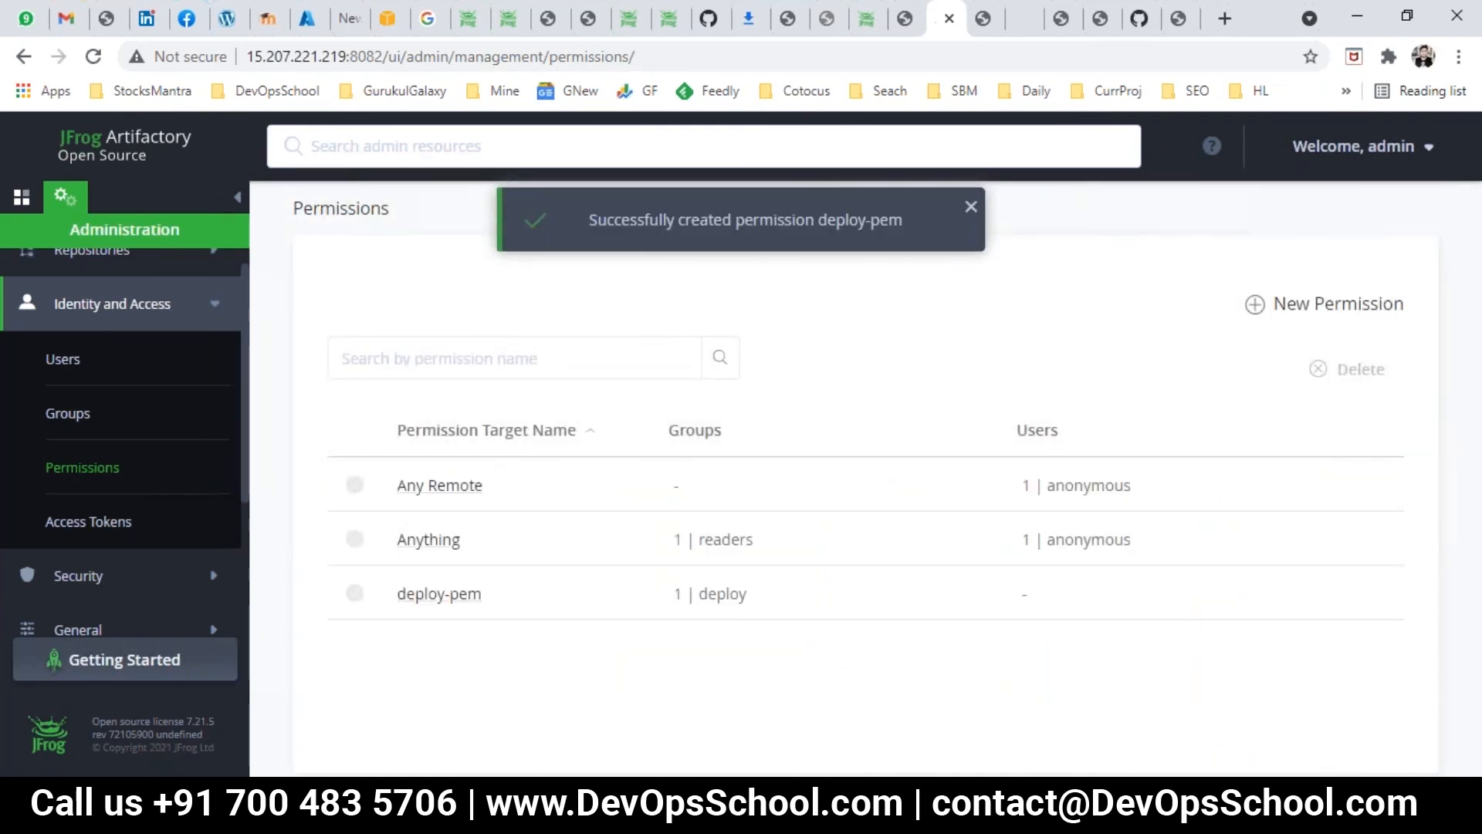
# Check the deploy user in the user list and return to the permissions list.
pyautogui.click(74, 407)
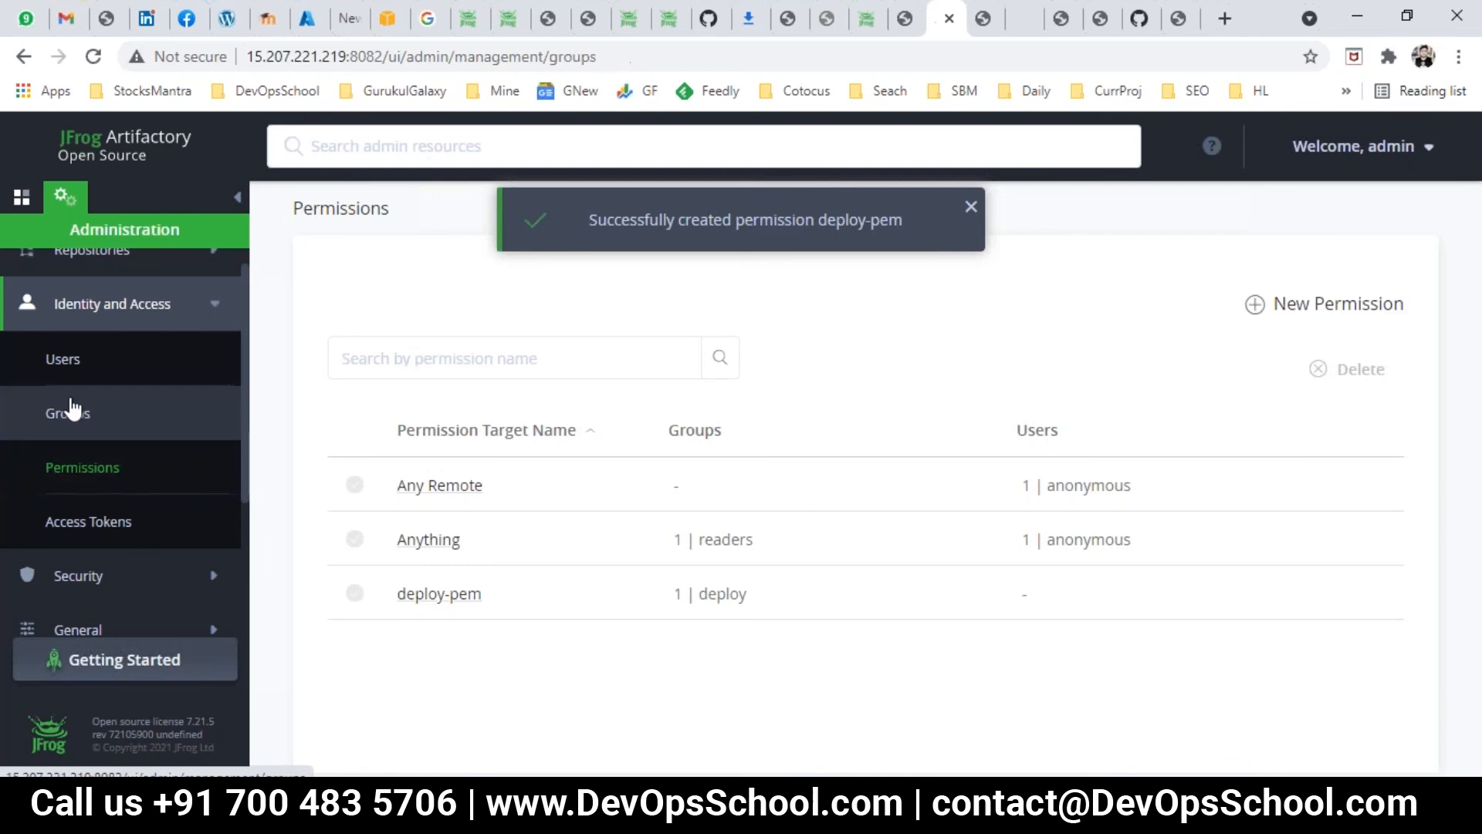
pyautogui.click(73, 369)
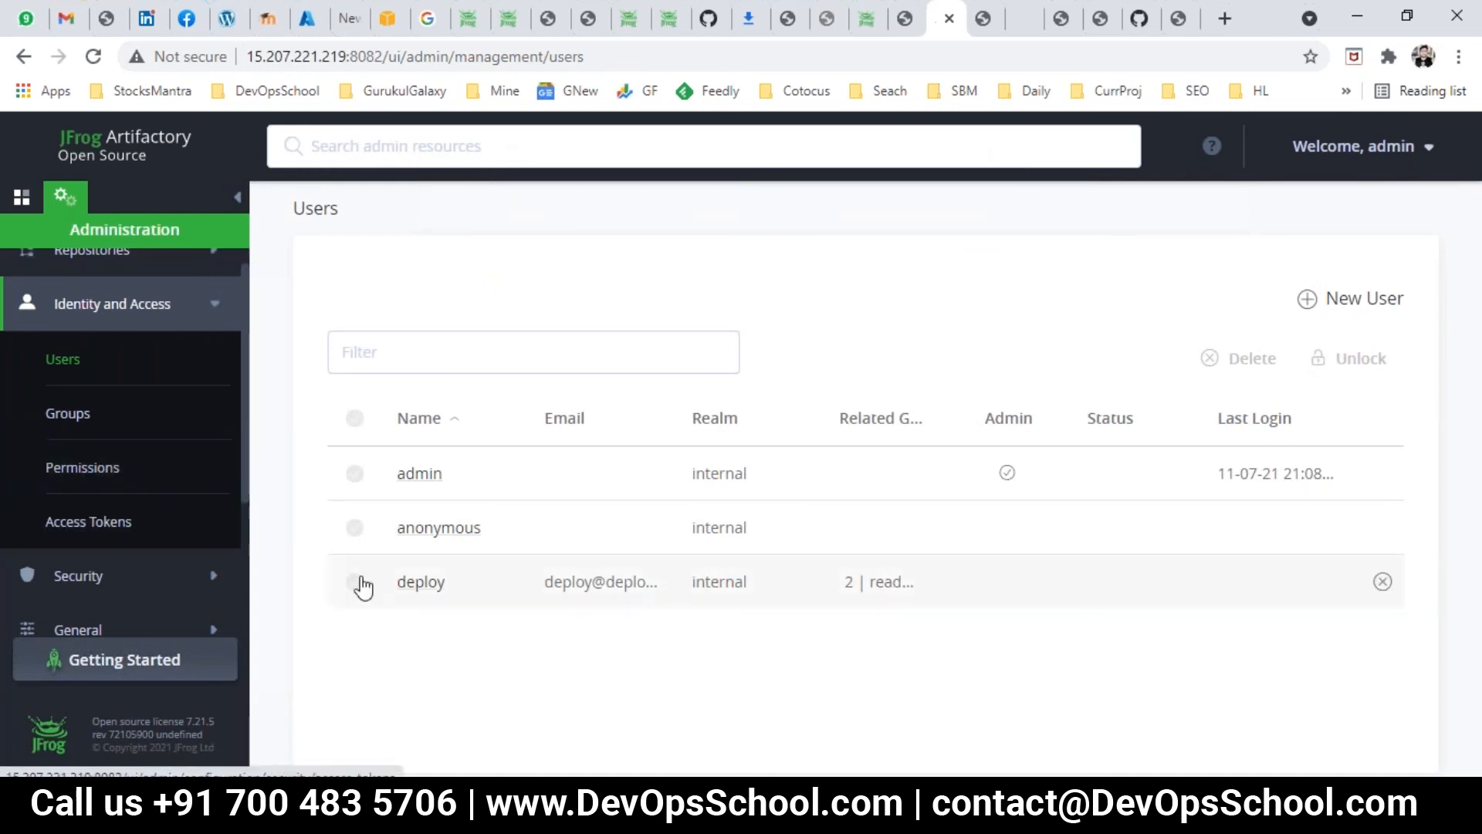
pyautogui.click(97, 467)
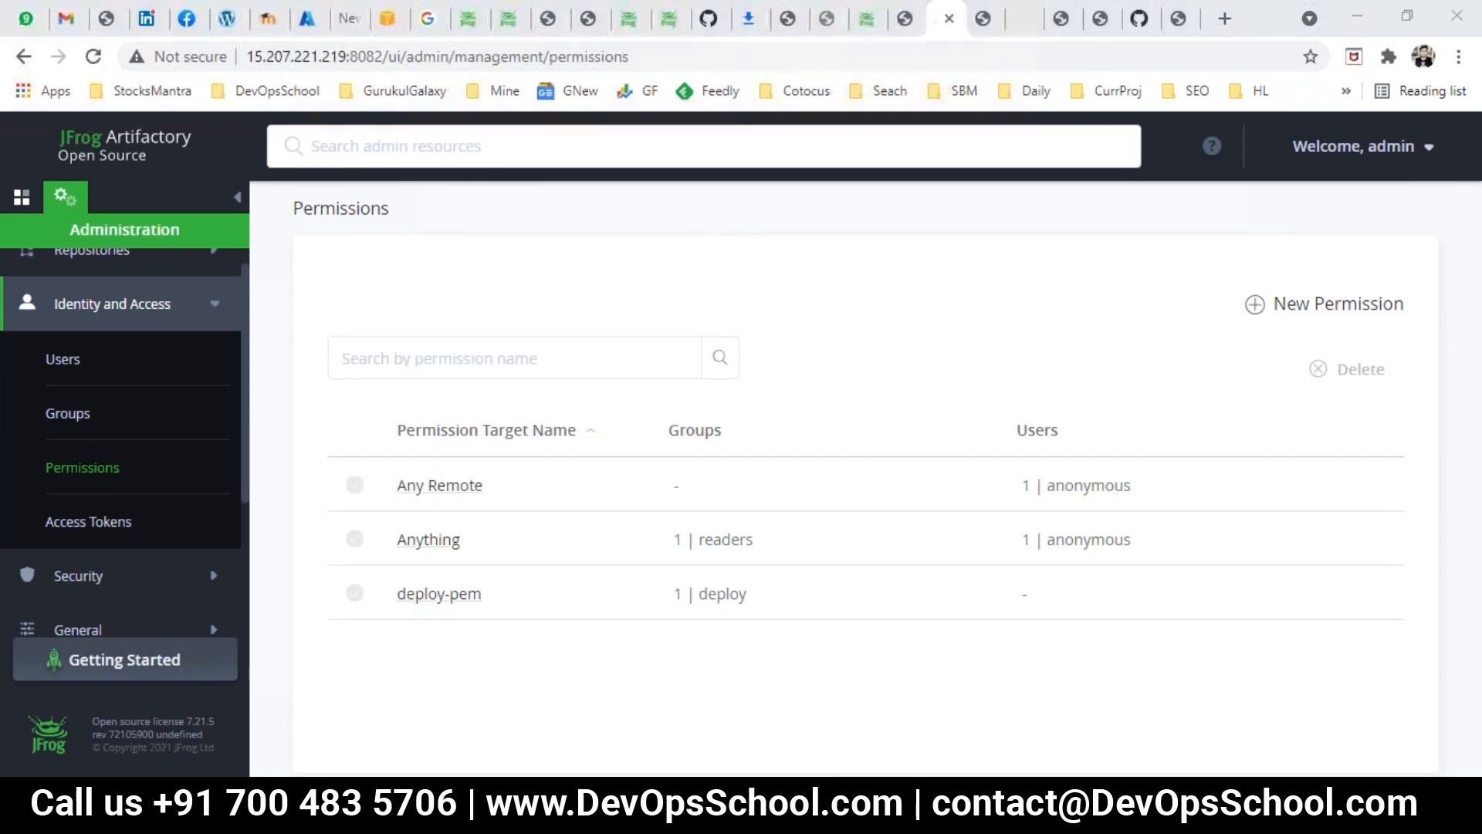
# Switch to the Notepad notes and review the Artifactory workflow steps, from creating a repo through pom.xml and setting.xml changes to mvn deploy.
pyautogui.hotkey('alt', 'Tab')
pyautogui.scroll(-10, 686, 537)
pyautogui.scroll(-18, 685, 541)
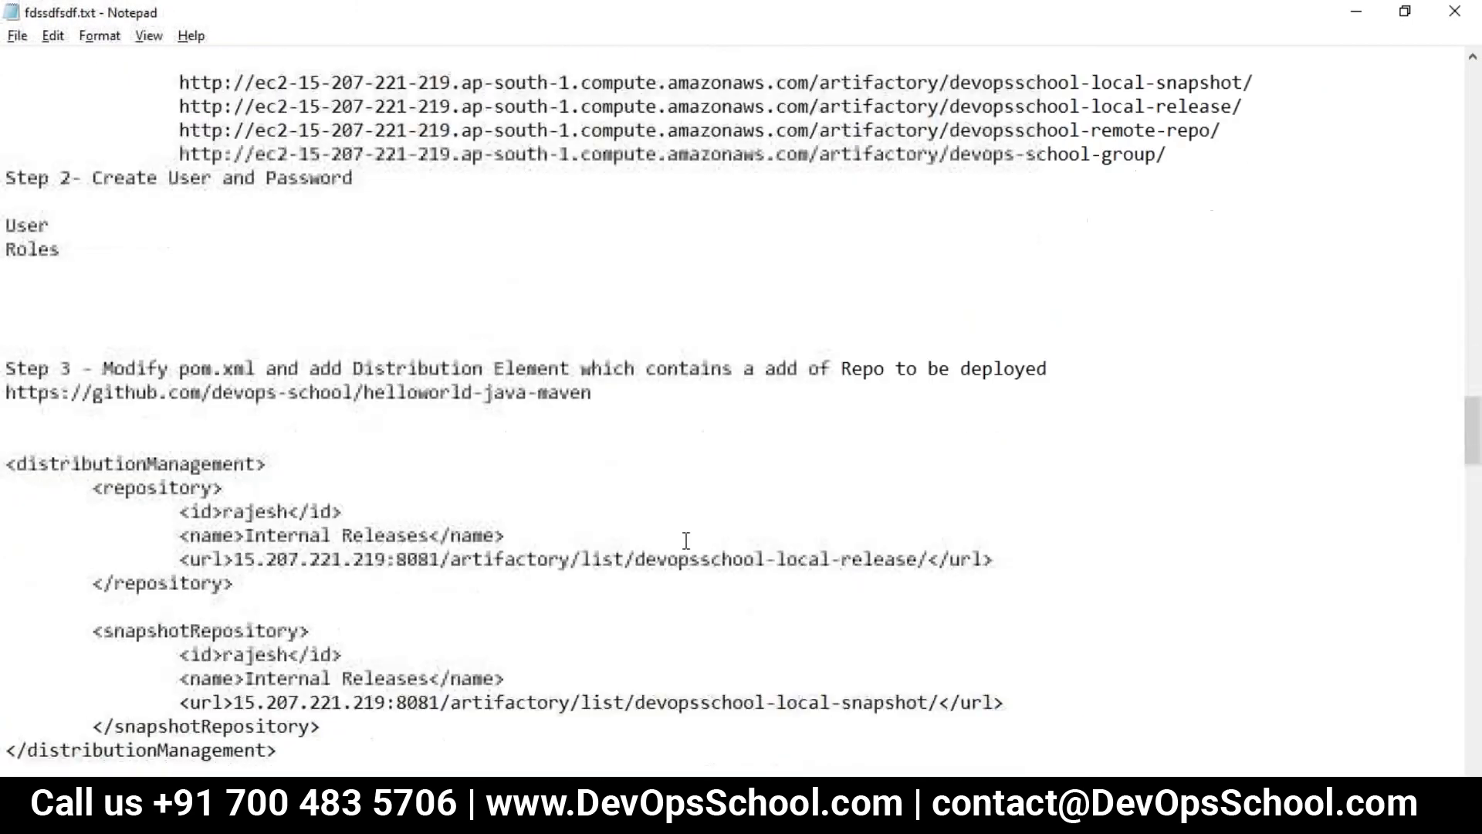
pyautogui.scroll(-5, 631, 476)
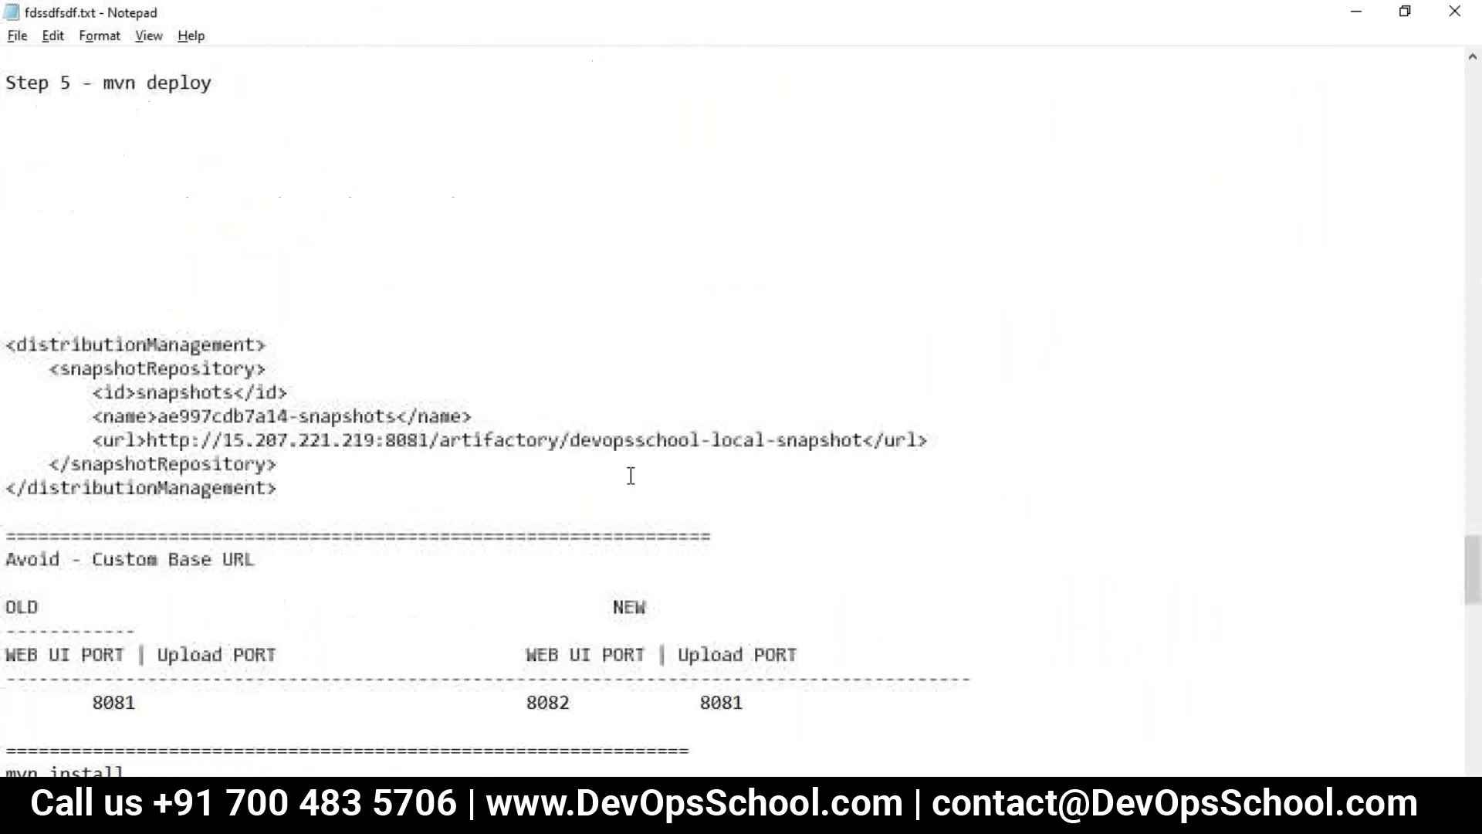
pyautogui.scroll(9, 630, 475)
pyautogui.scroll(3, 630, 476)
pyautogui.scroll(-6, 631, 475)
pyautogui.scroll(2, 629, 477)
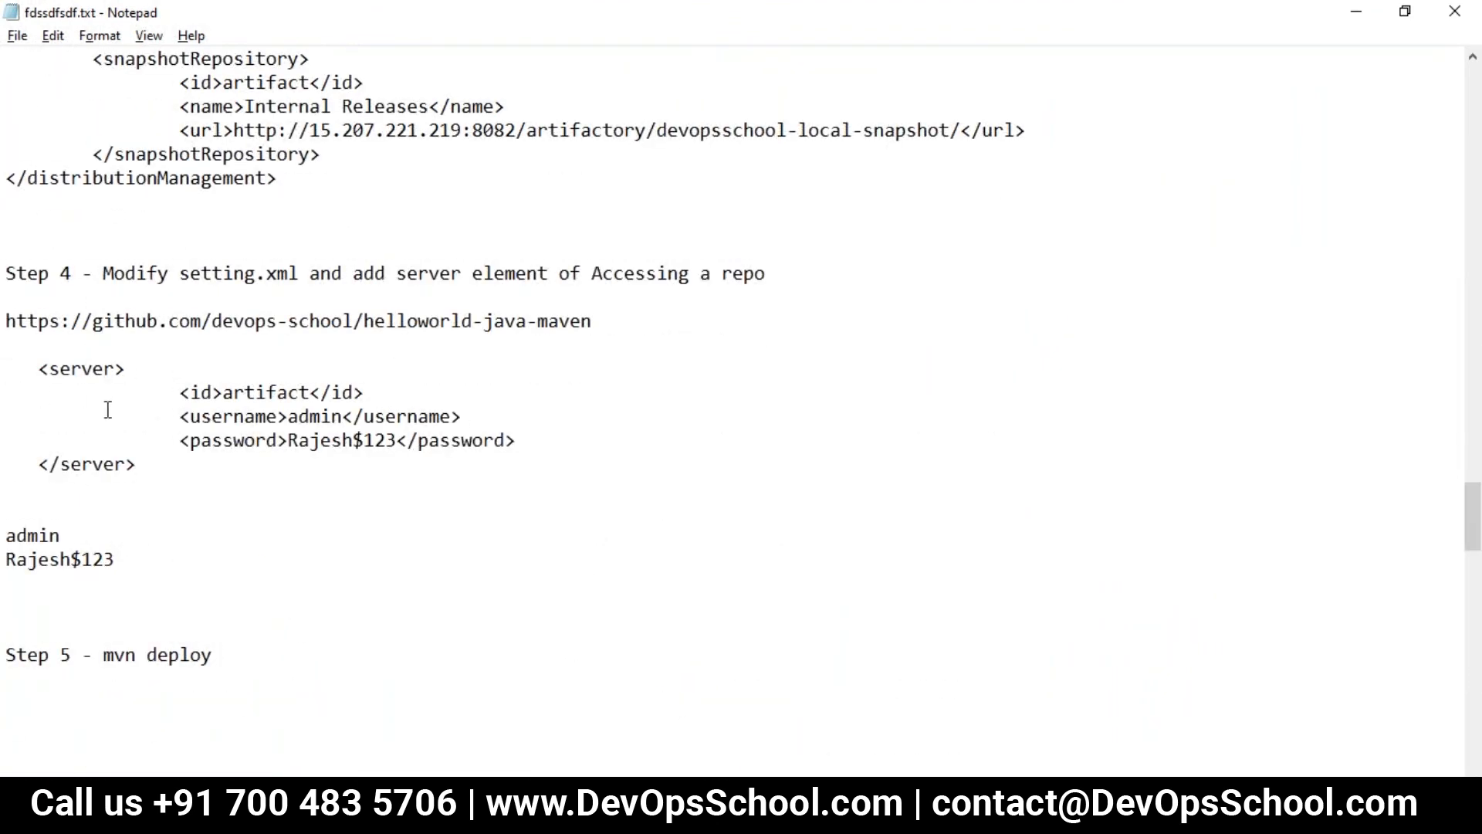
pyautogui.scroll(15, 108, 410)
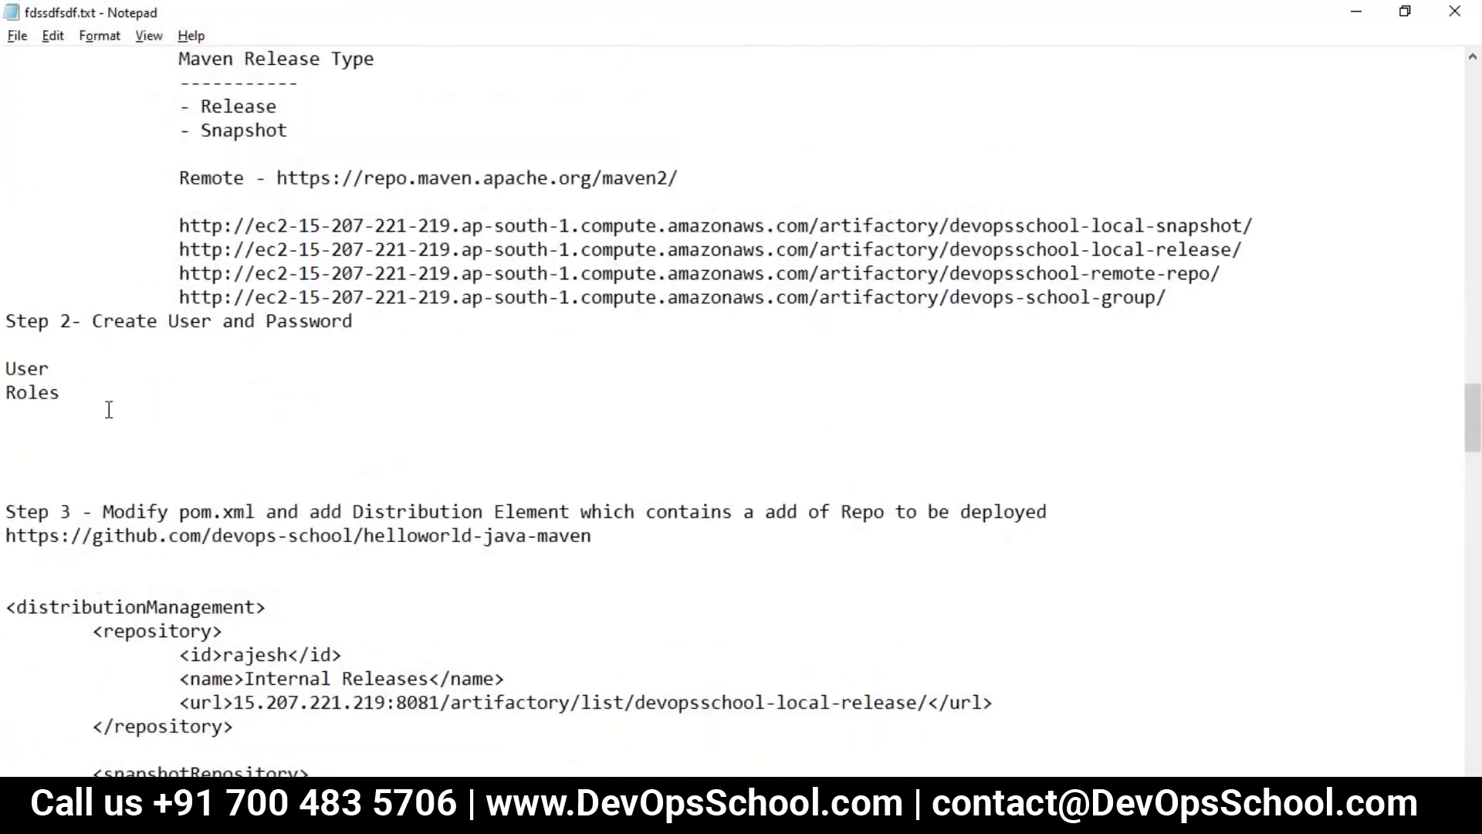
pyautogui.scroll(12, 108, 410)
pyautogui.scroll(-4, 124, 420)
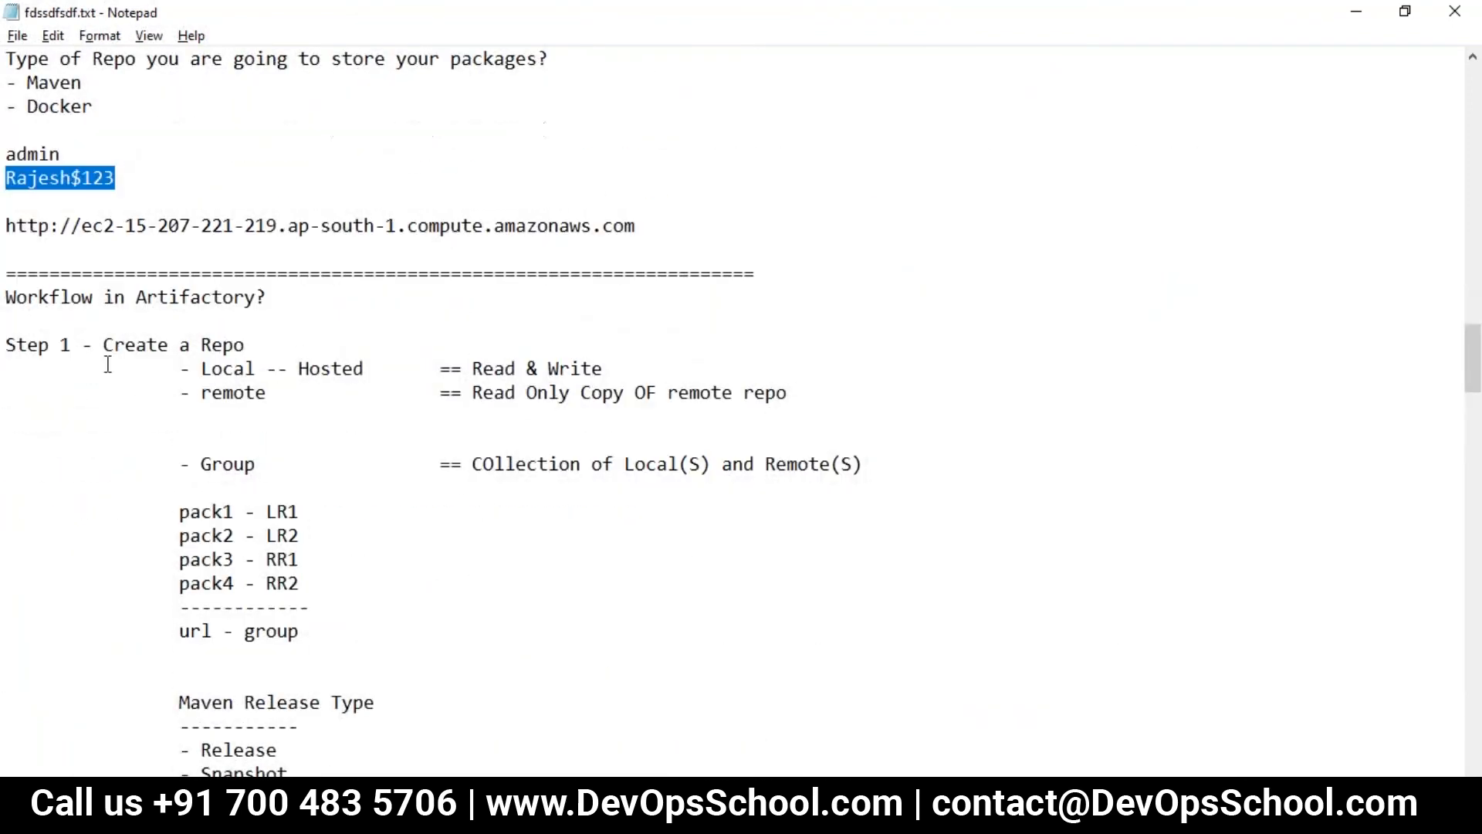
pyautogui.scroll(-20, 182, 428)
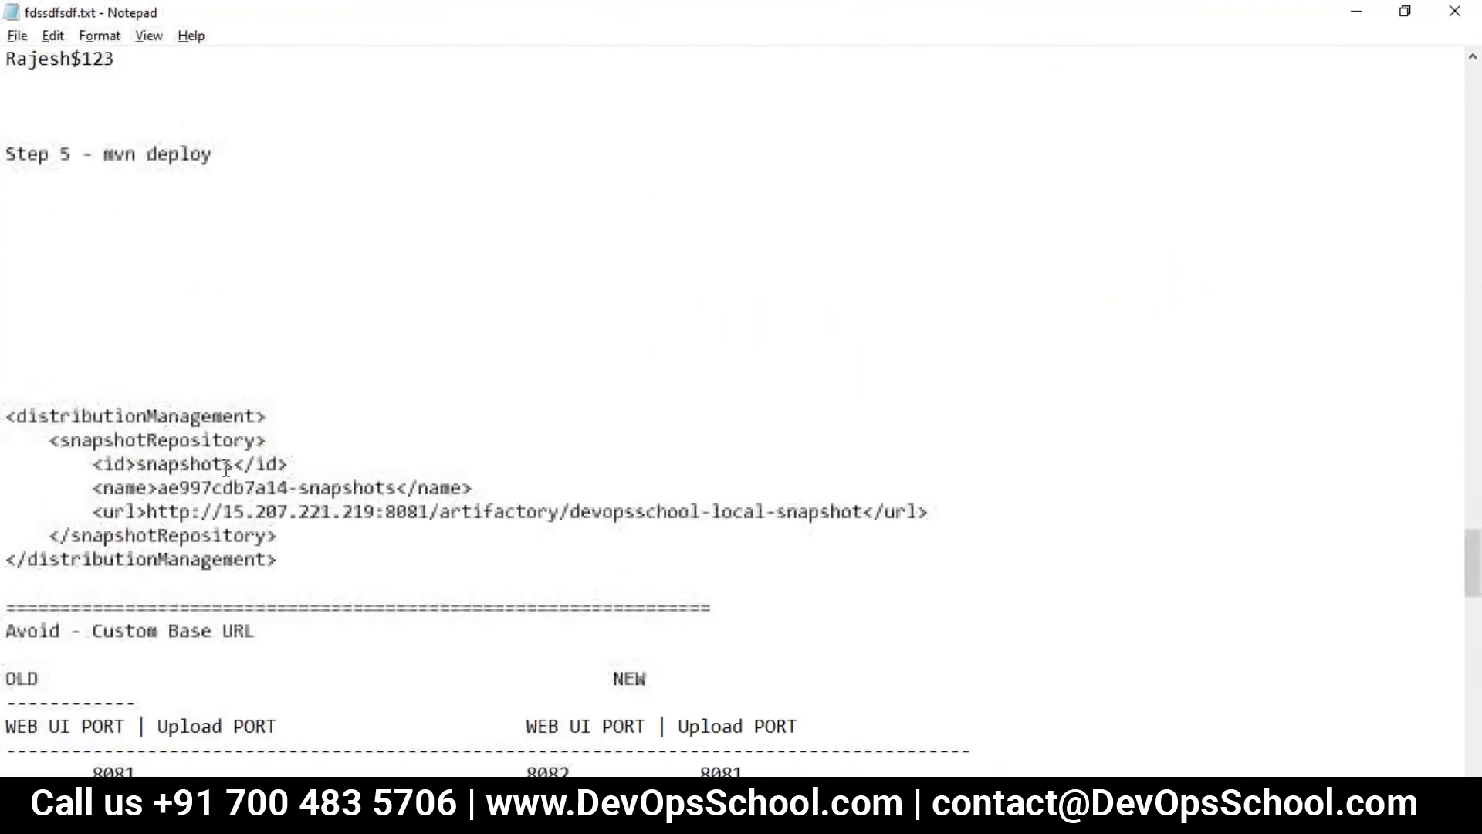
pyautogui.scroll(-12, 226, 468)
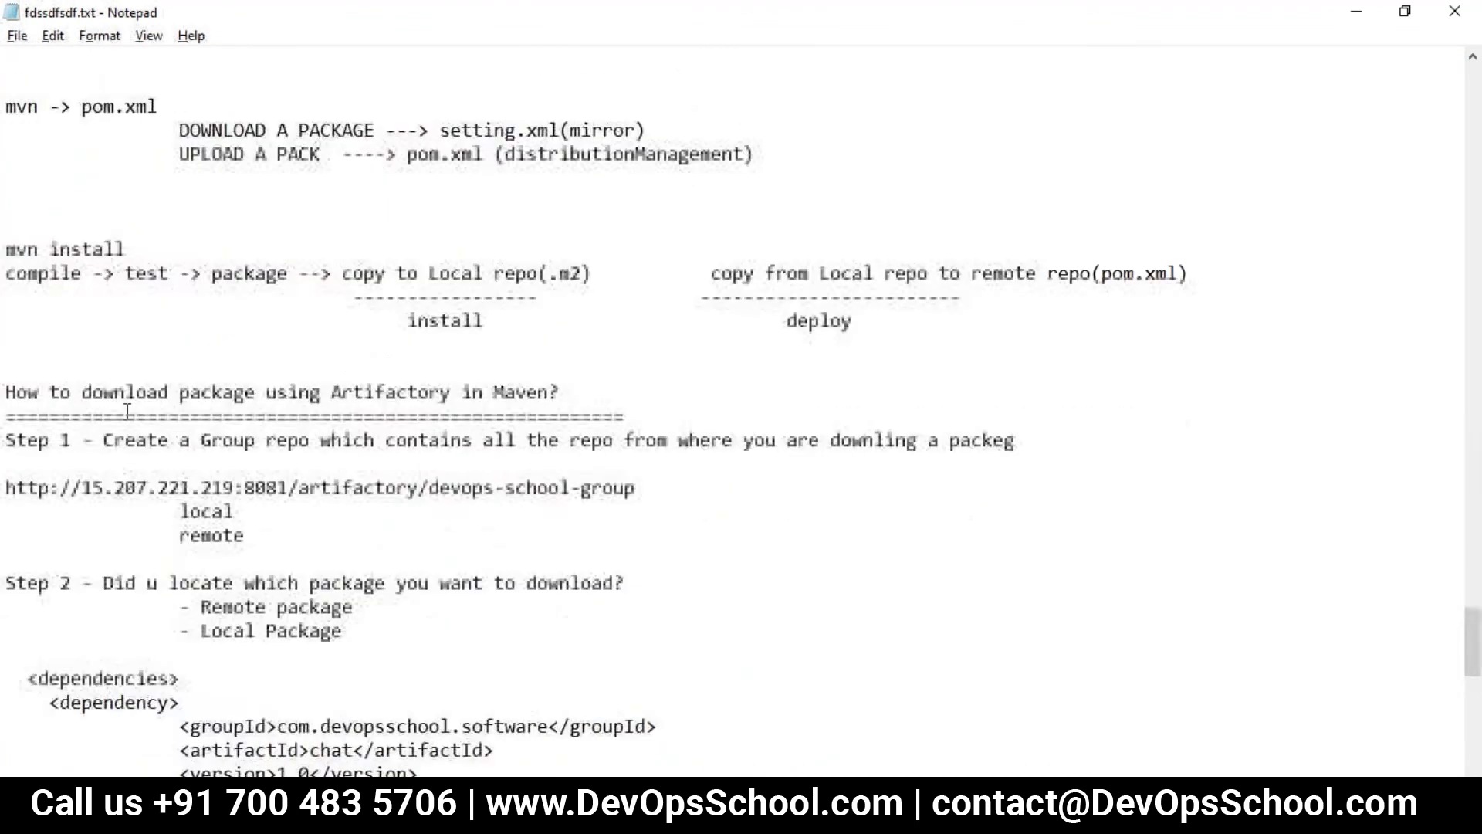
# Go through the notes on downloading packages using Artifactory in Maven, highlighting the steps from the group repo to mvn package.
pyautogui.scroll(-2, 128, 410)
pyautogui.moveTo(83, 297); pyautogui.dragTo(266, 394)
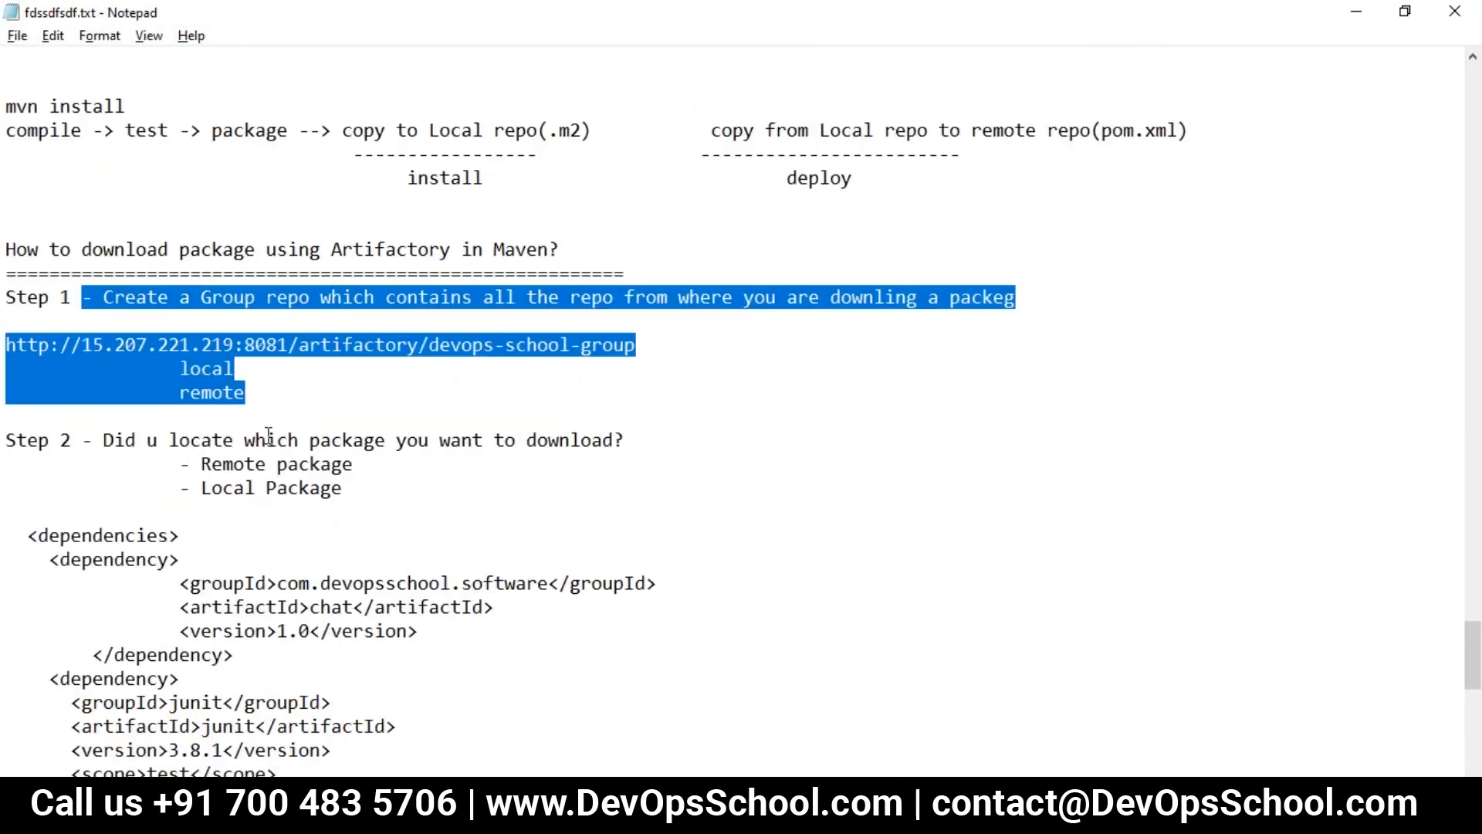
pyautogui.scroll(-2, 254, 425)
pyautogui.moveTo(73, 264); pyautogui.dragTo(425, 663)
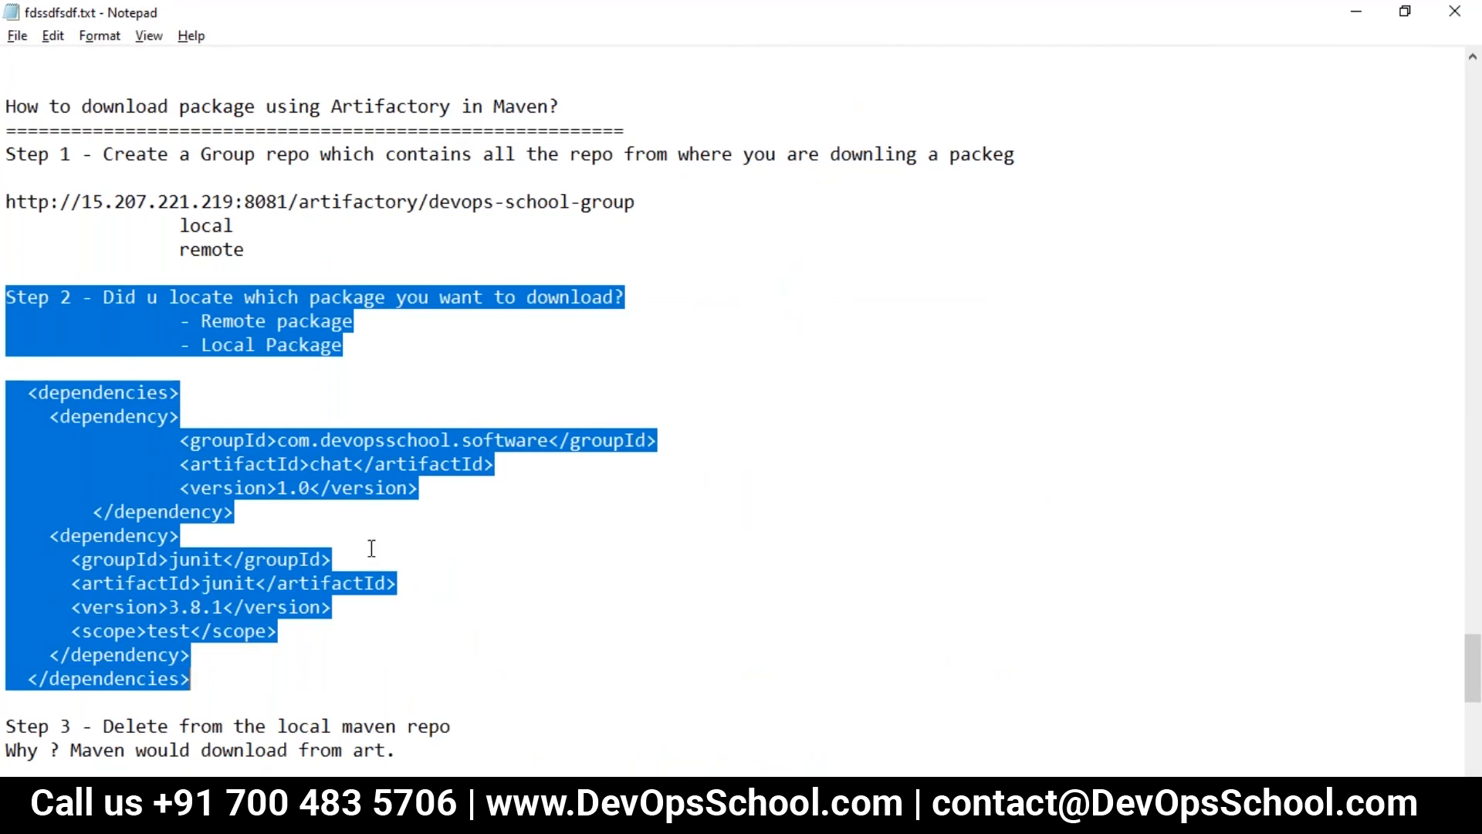
pyautogui.scroll(-5, 371, 548)
pyautogui.moveTo(54, 353); pyautogui.dragTo(388, 394)
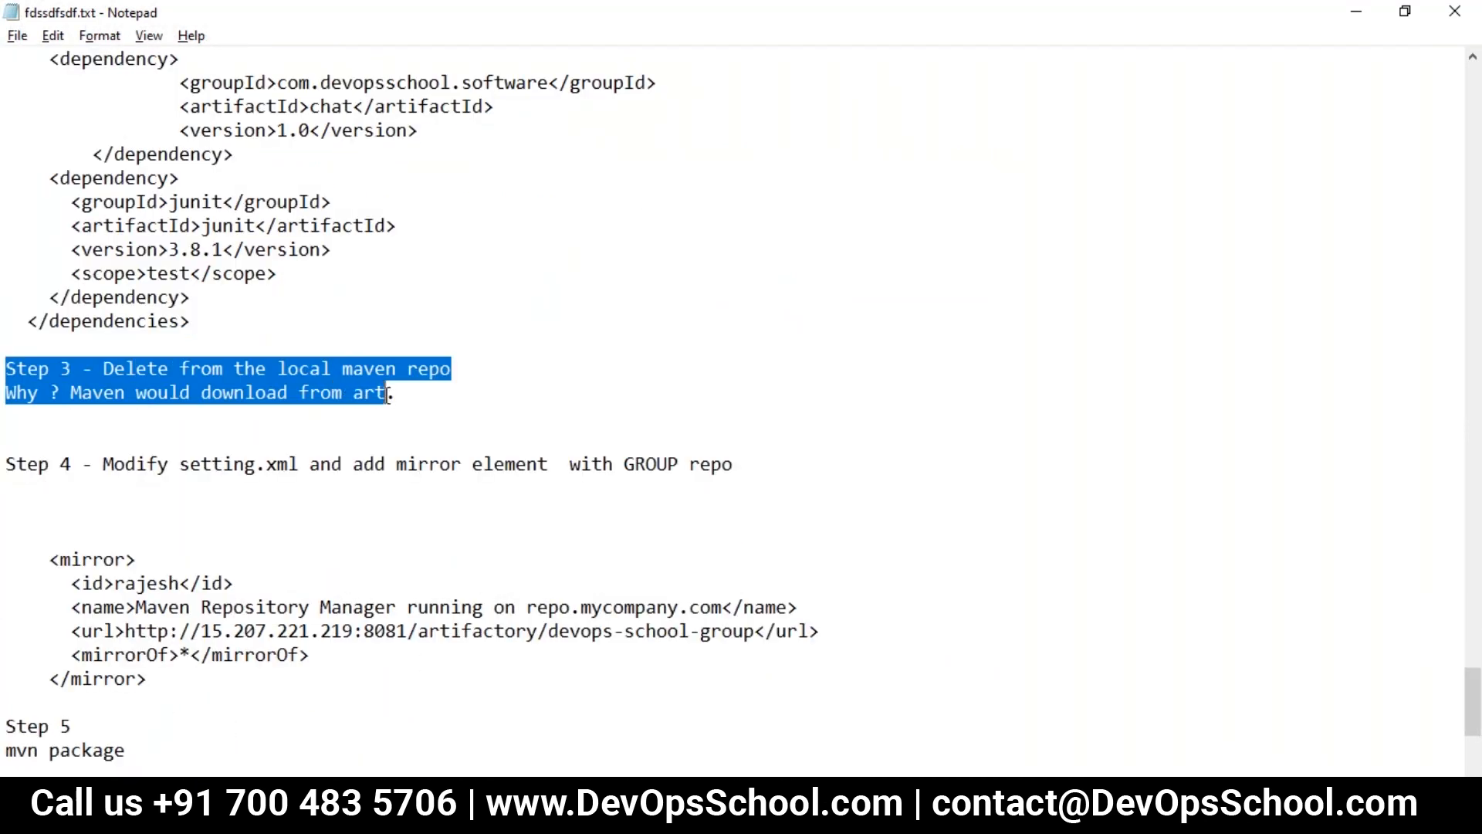
pyautogui.scroll(-5, 391, 397)
pyautogui.moveTo(14, 105); pyautogui.dragTo(11, 330)
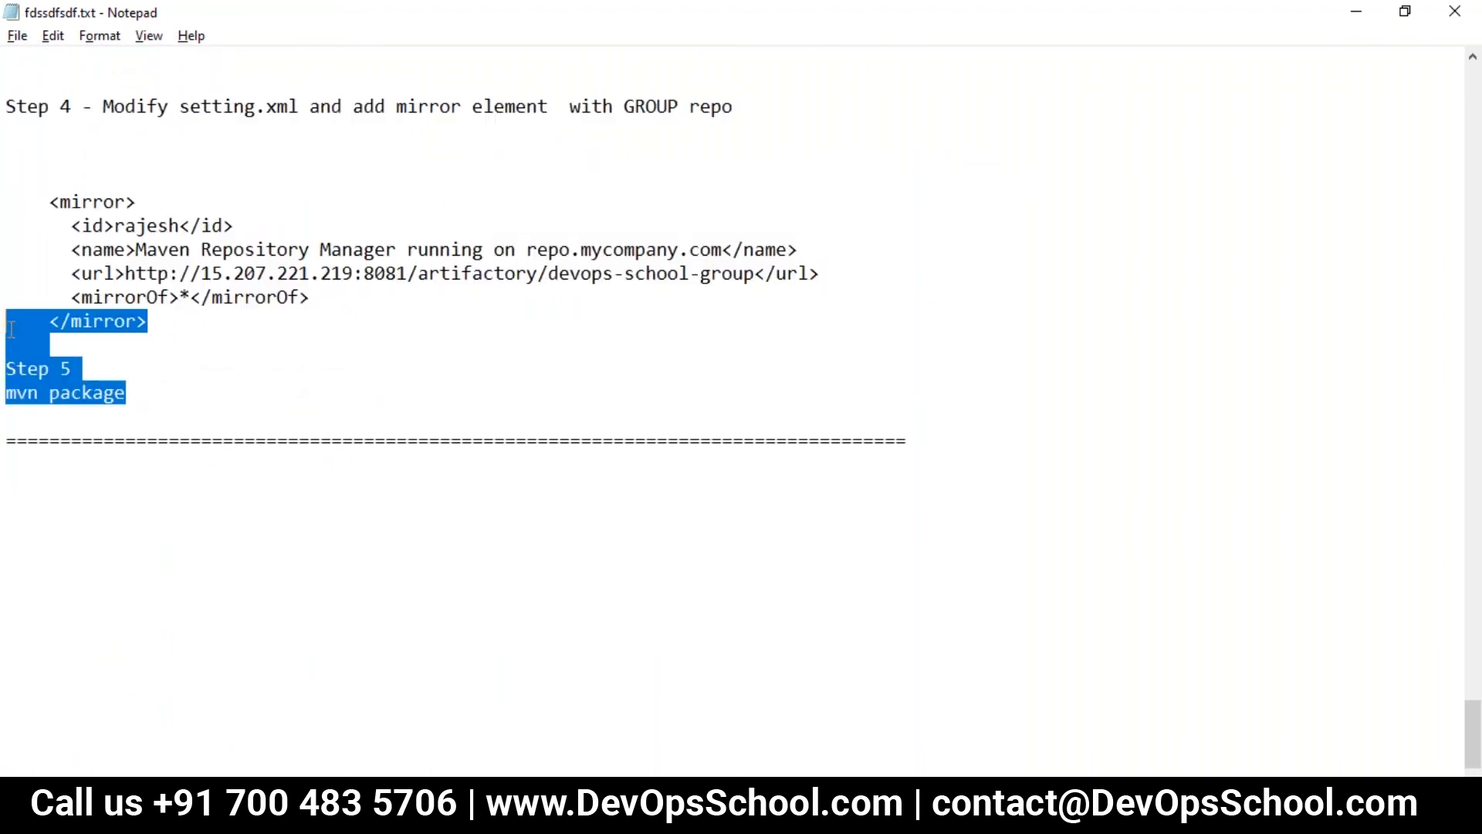
pyautogui.click(639, 599)
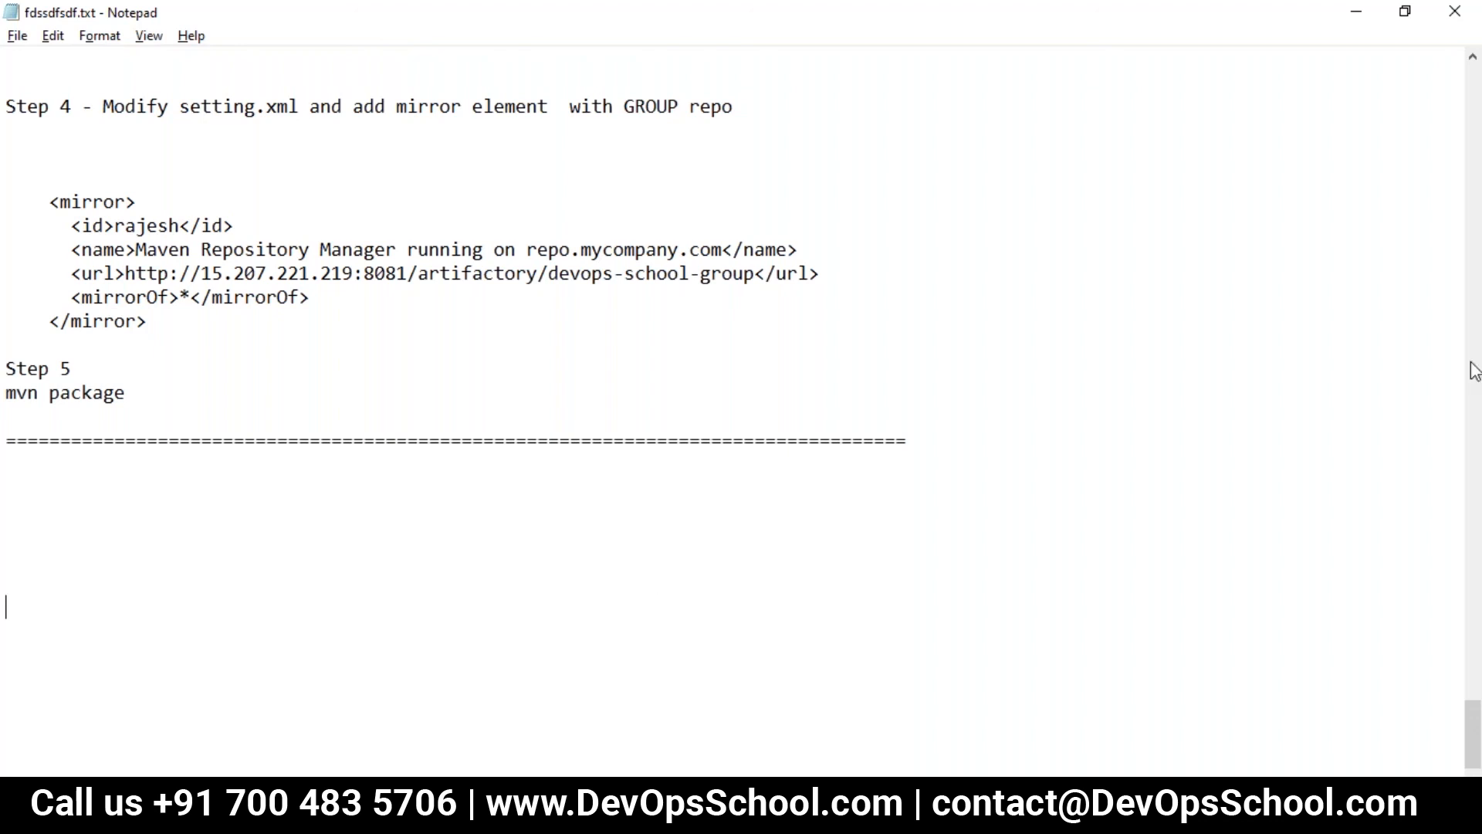
pyautogui.click(1445, 432)
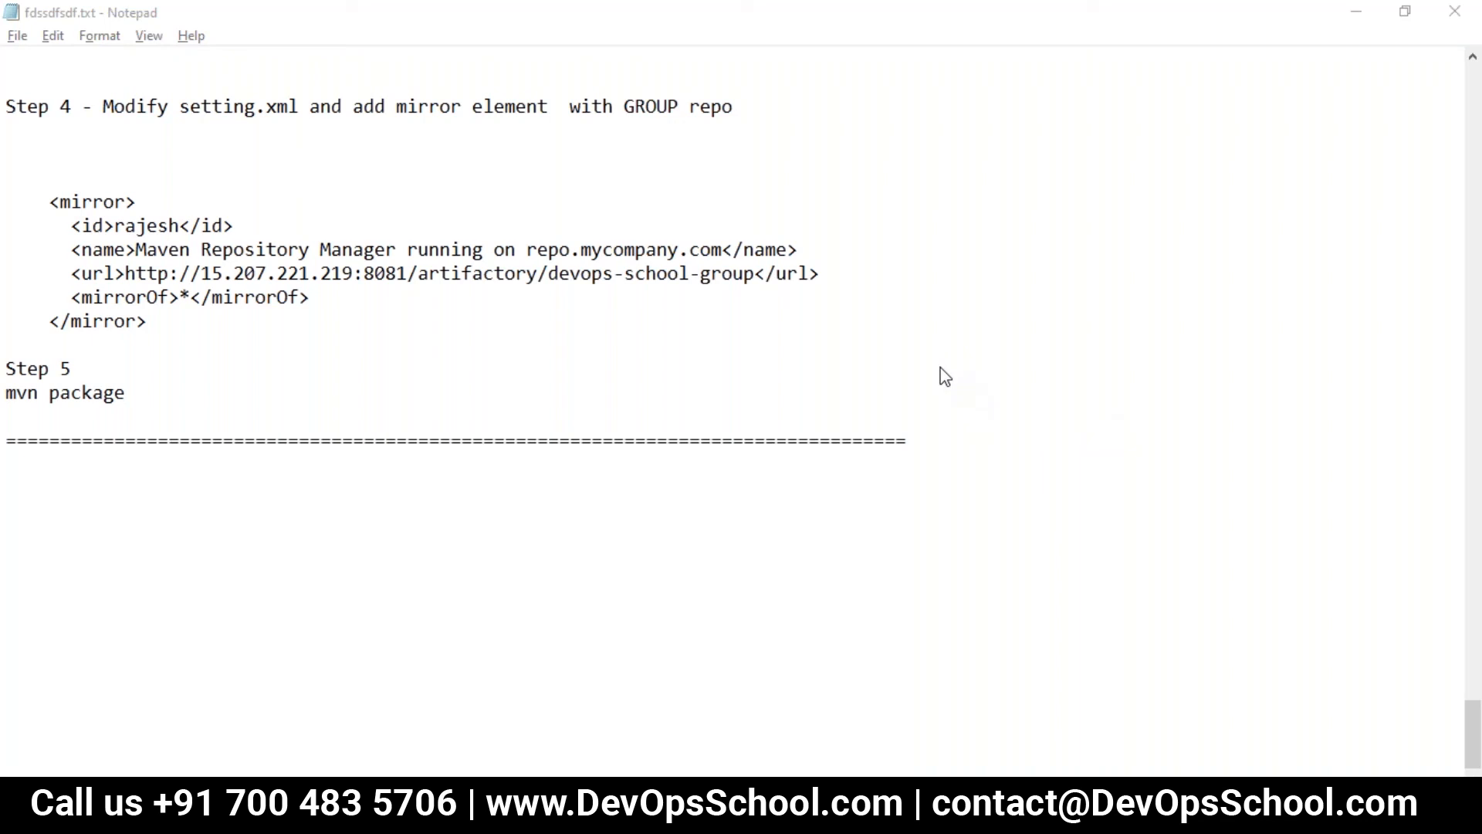
pyautogui.click(625, 318)
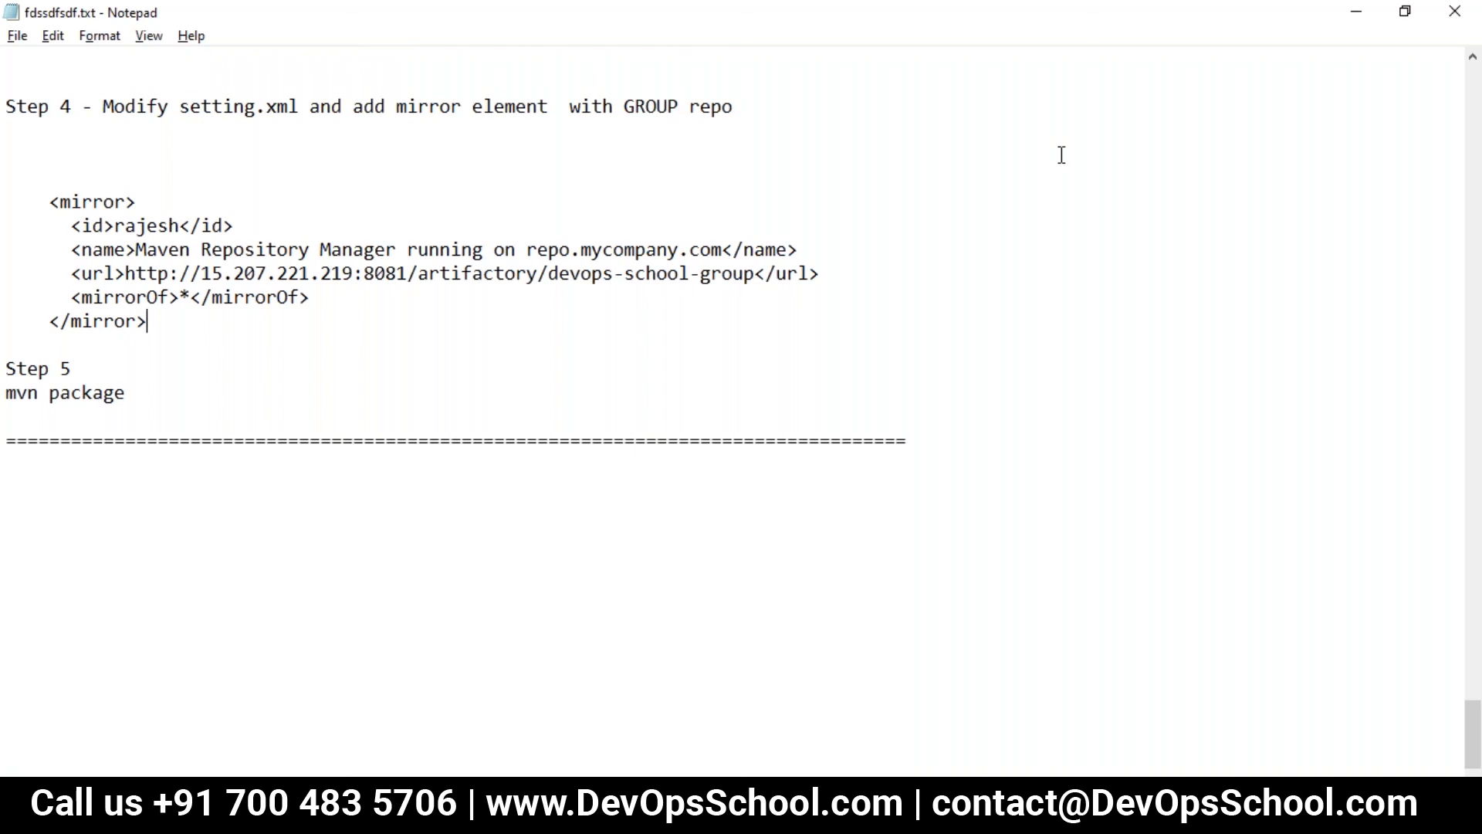
pyautogui.click(1100, 89)
# Switch back to the browser and look through the open Artifactory repository and Maven repository pages.
pyautogui.hotkey('alt', 'Tab')
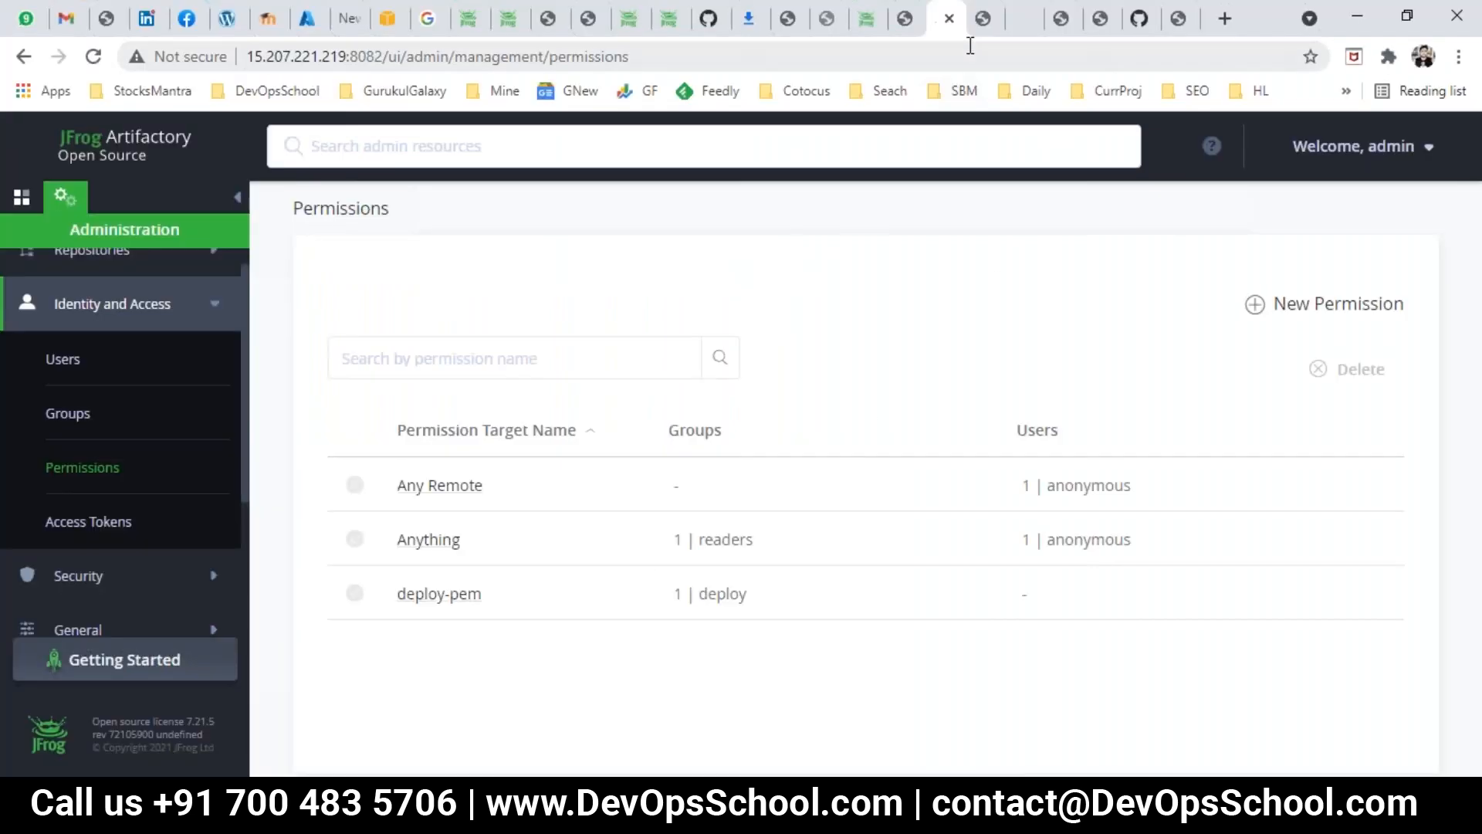
pyautogui.click(1178, 18)
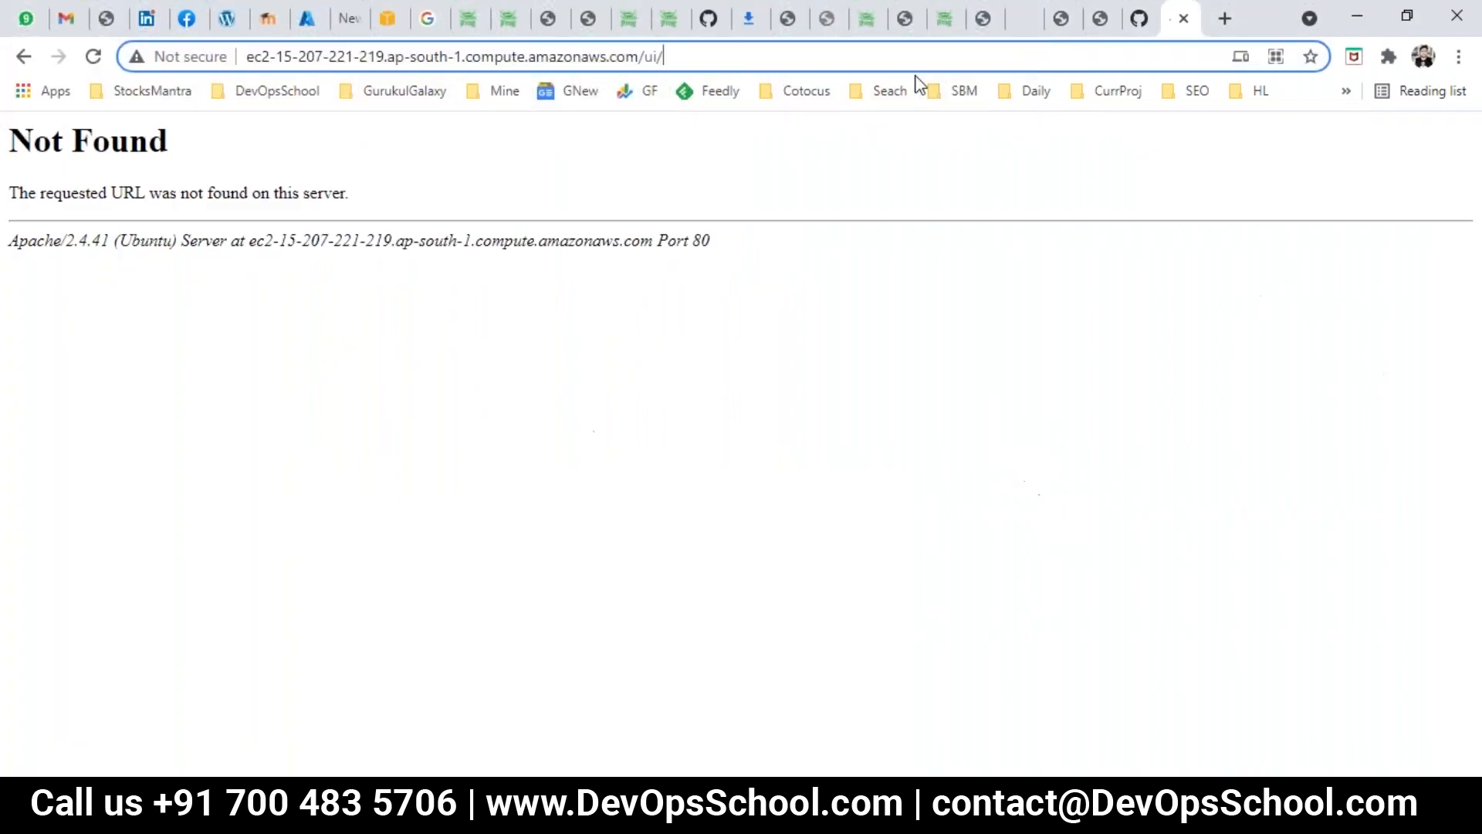
pyautogui.click(1113, 29)
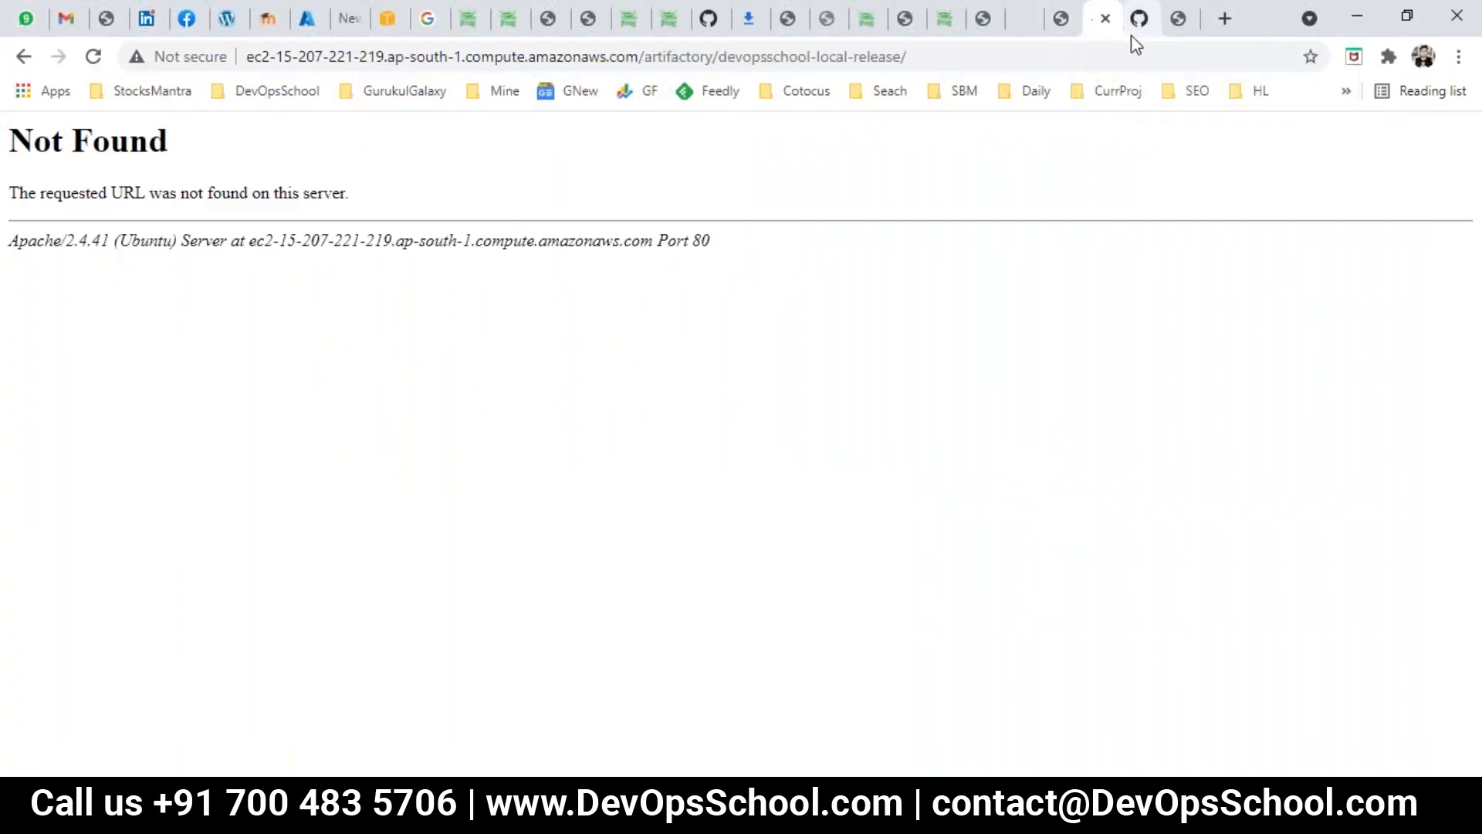
pyautogui.click(1026, 20)
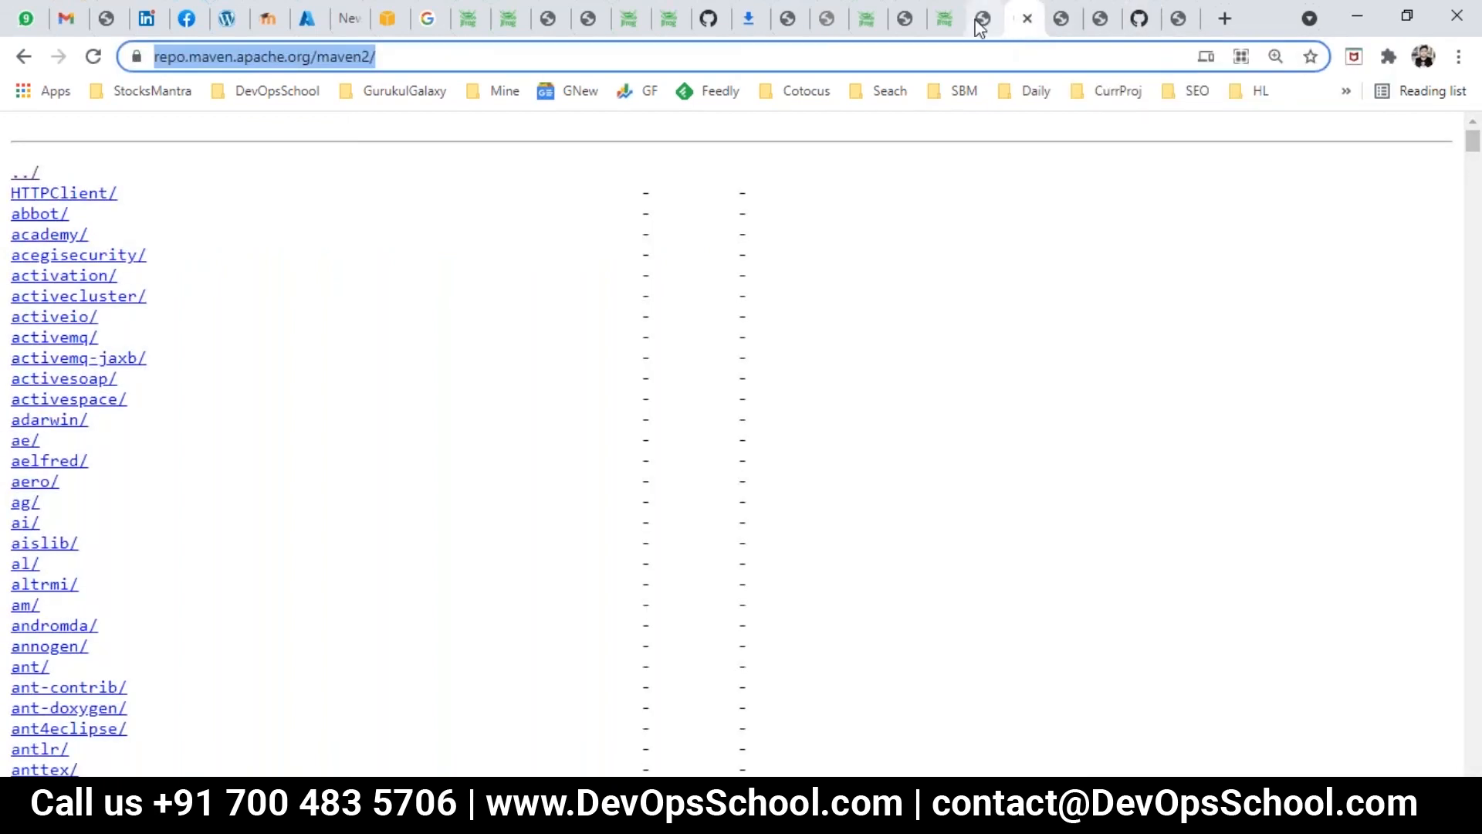
pyautogui.click(954, 14)
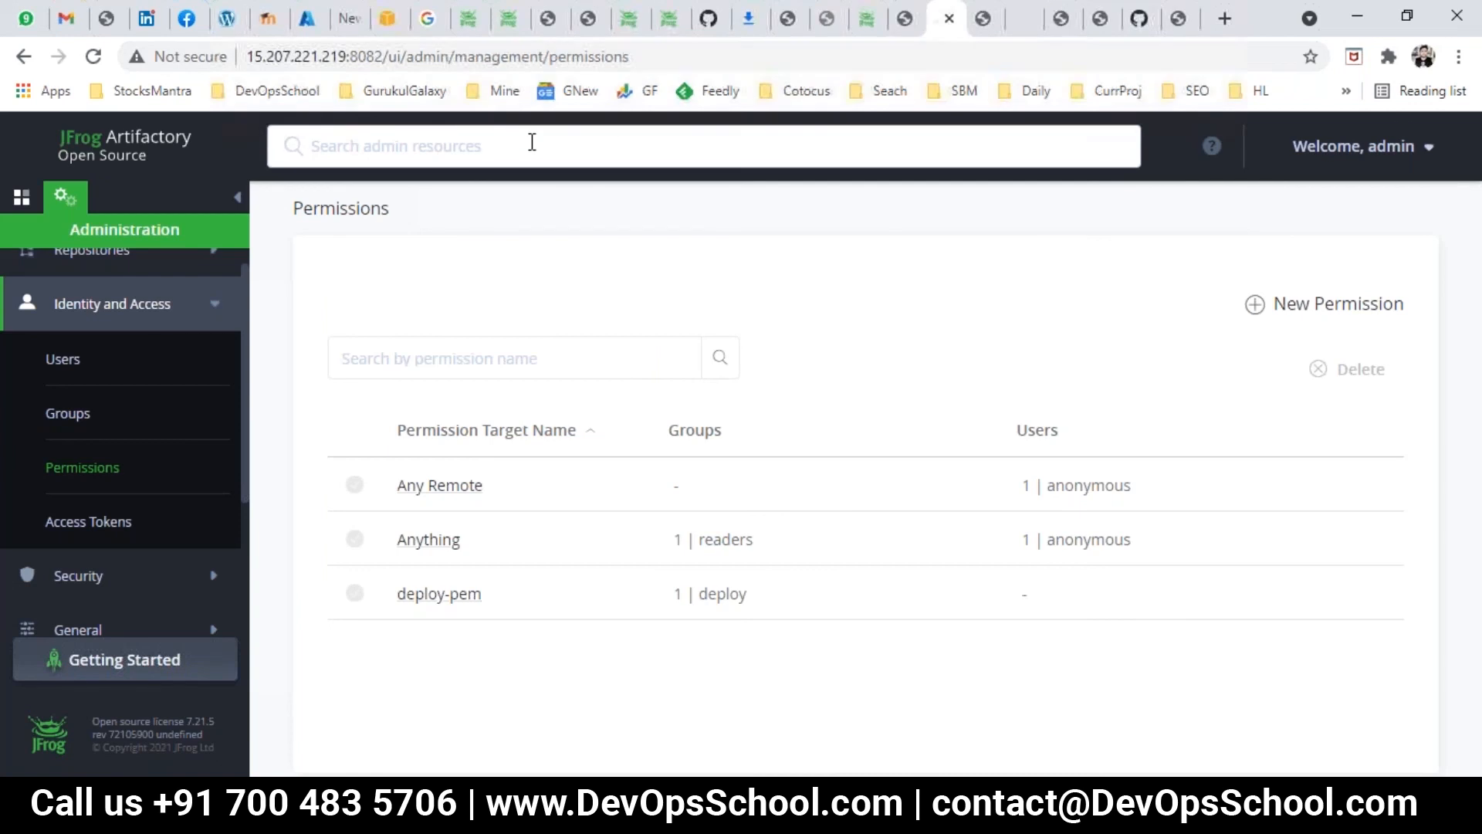
# Switch to the GitHub helloworld-java-maven page, visit the devops-school profile, and go on to the github.com home dashboard.
pyautogui.click(1140, 18)
pyautogui.scroll(14, 743, 190)
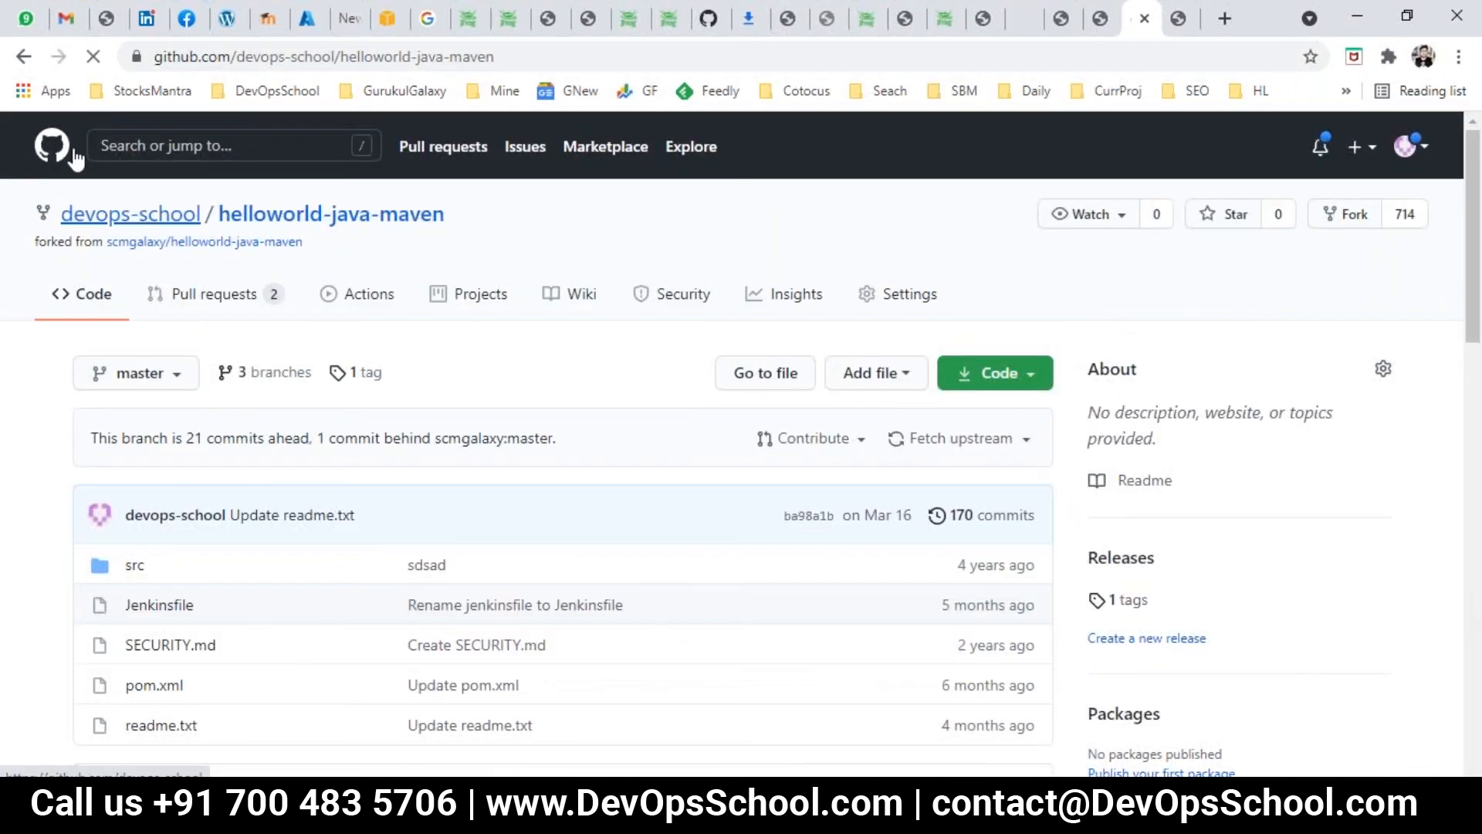
pyautogui.click(150, 226)
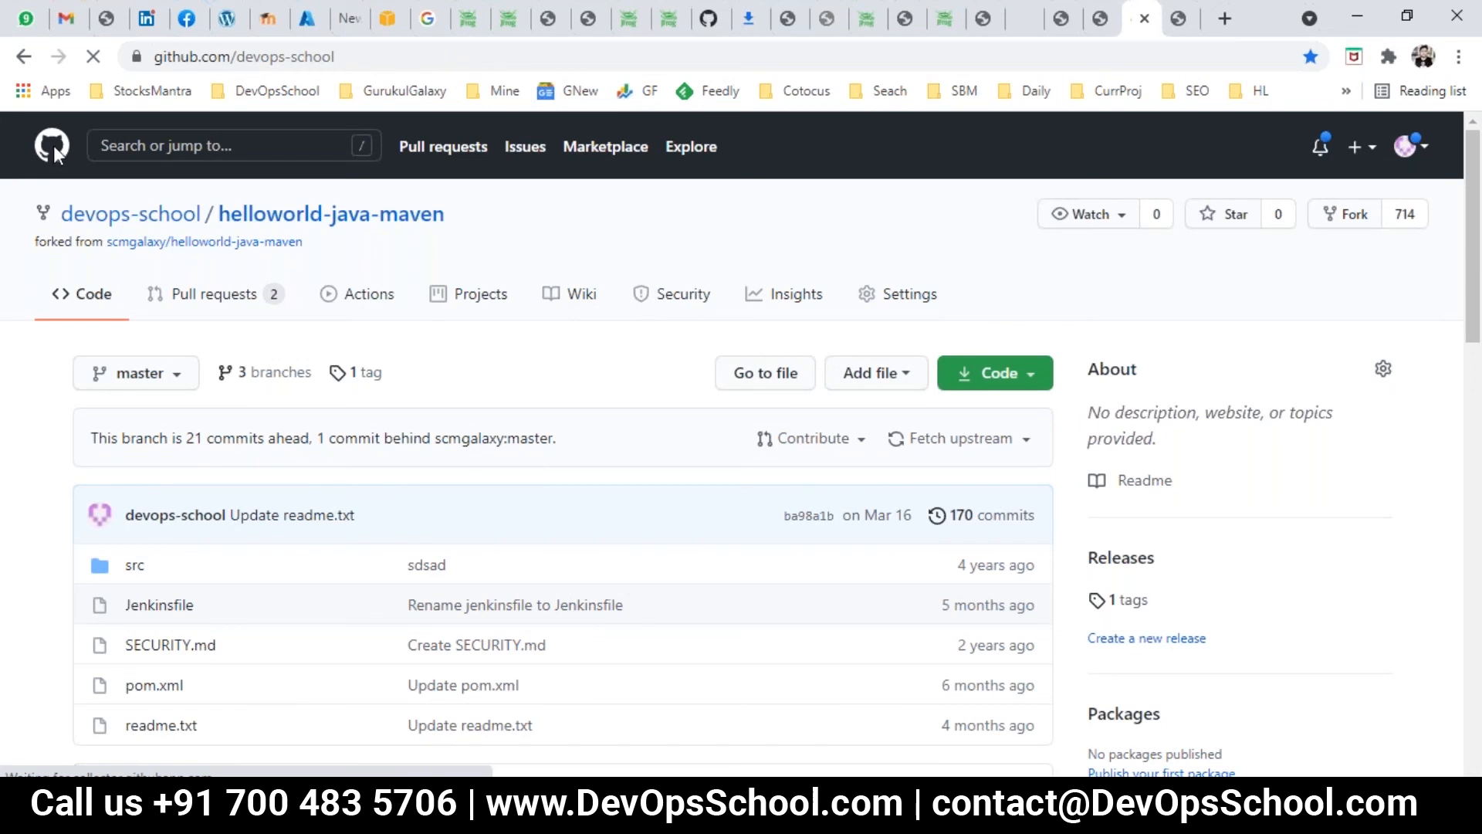
pyautogui.click(140, 155)
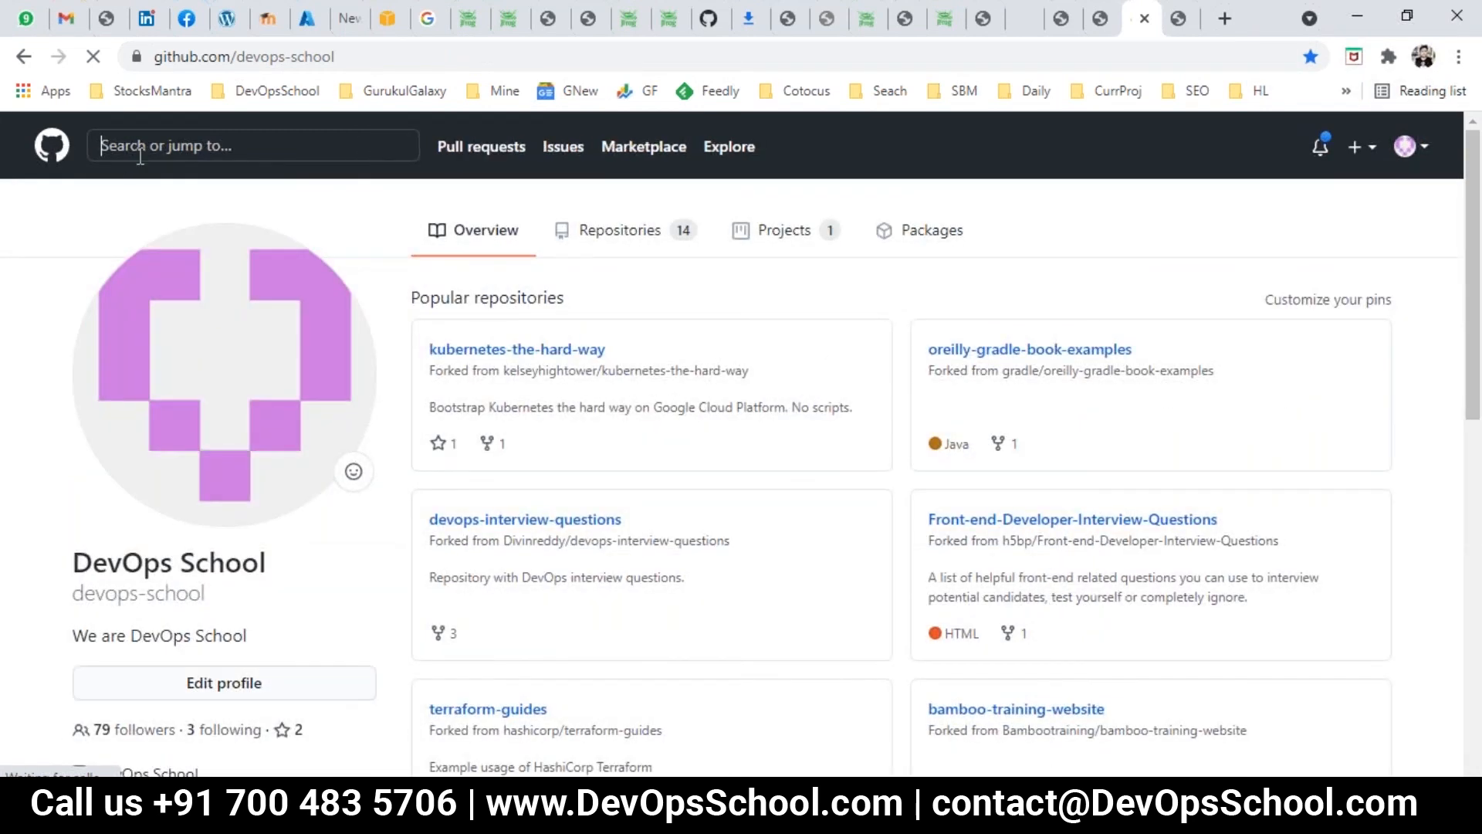
pyautogui.write('f')
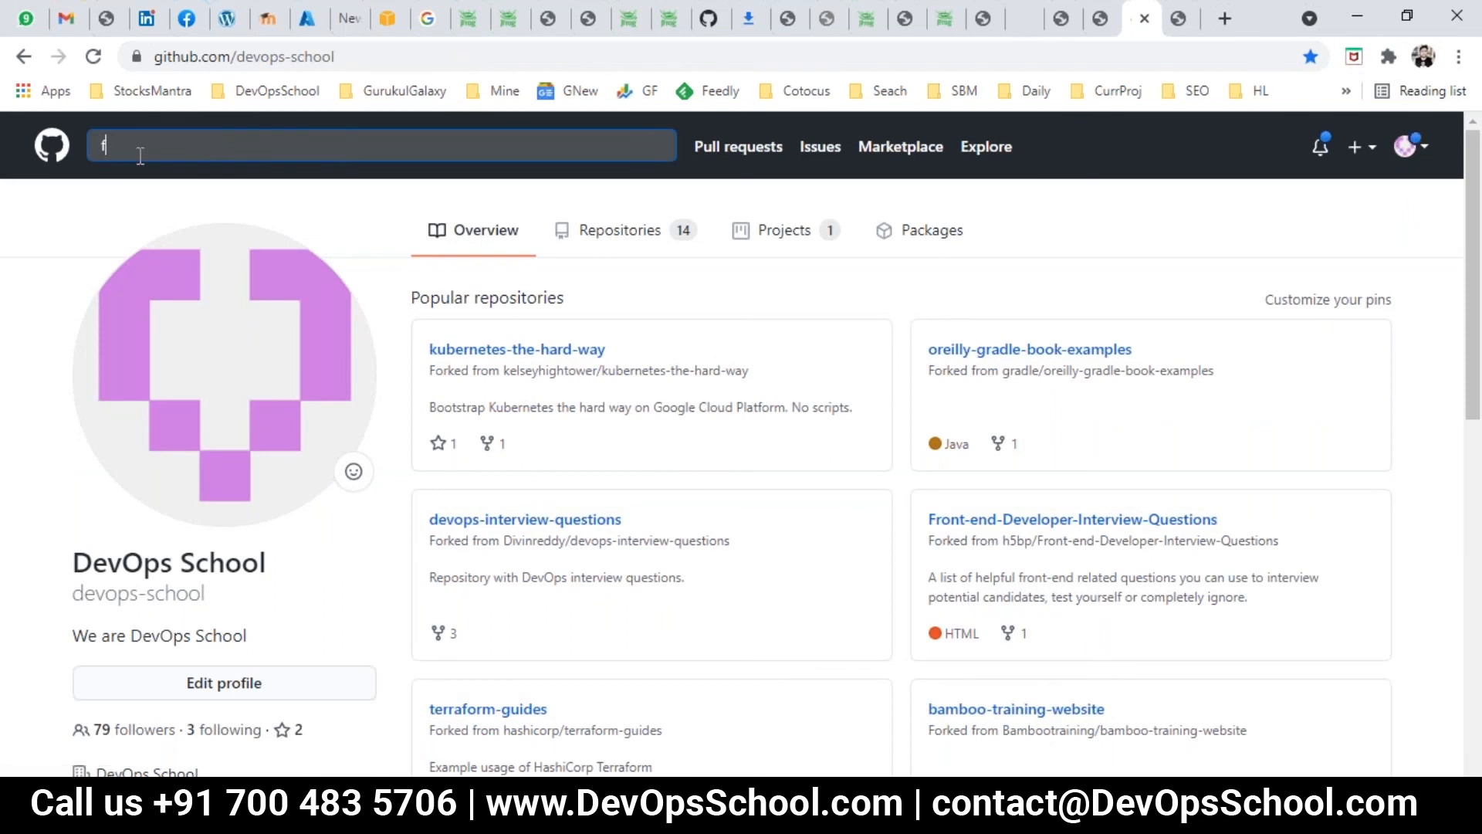
pyautogui.moveTo(236, 57); pyautogui.dragTo(337, 57)
pyautogui.press('BackSpace')
pyautogui.press('Return')
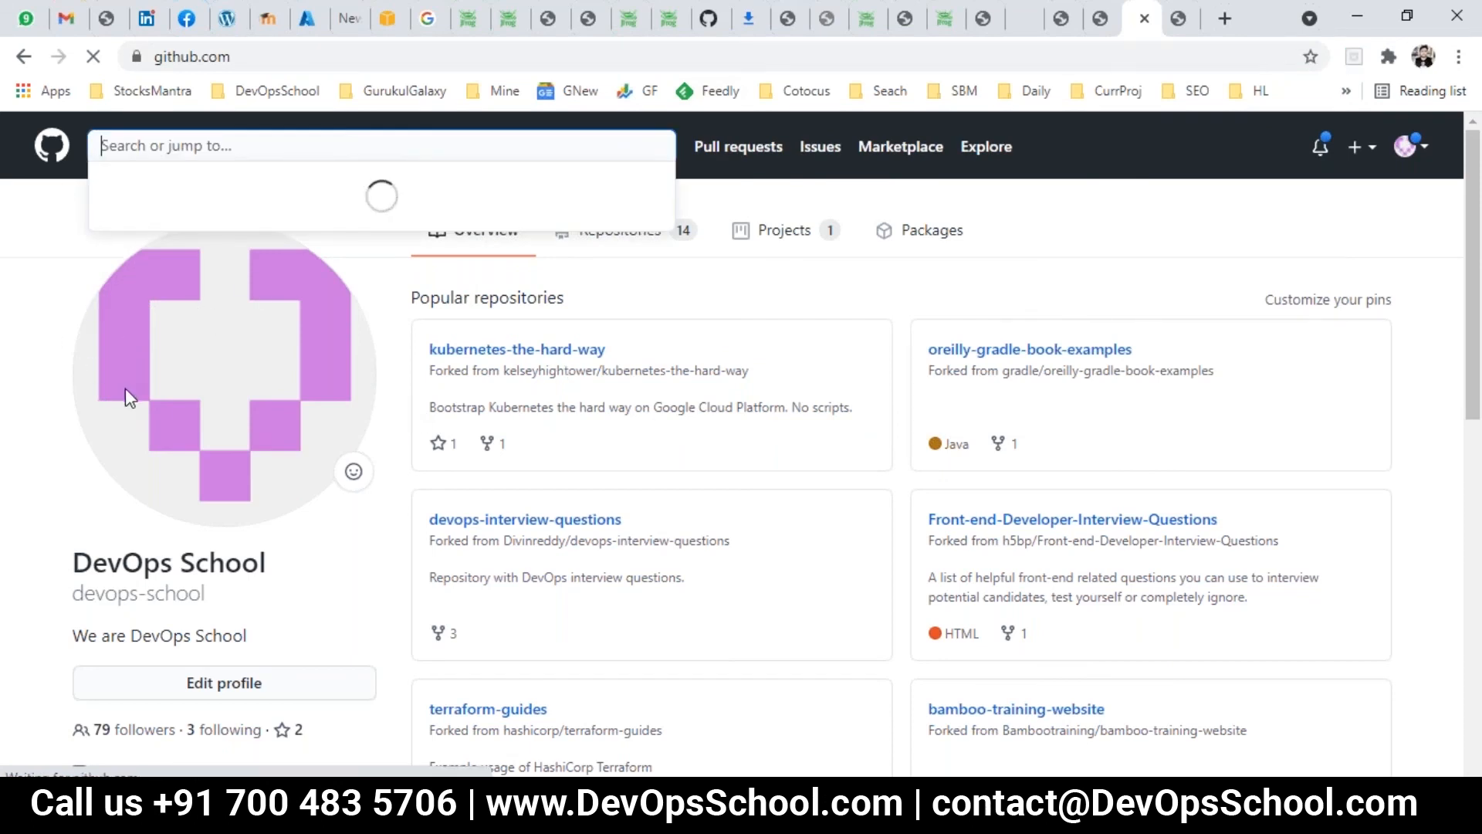
pyautogui.scroll(-4, 126, 389)
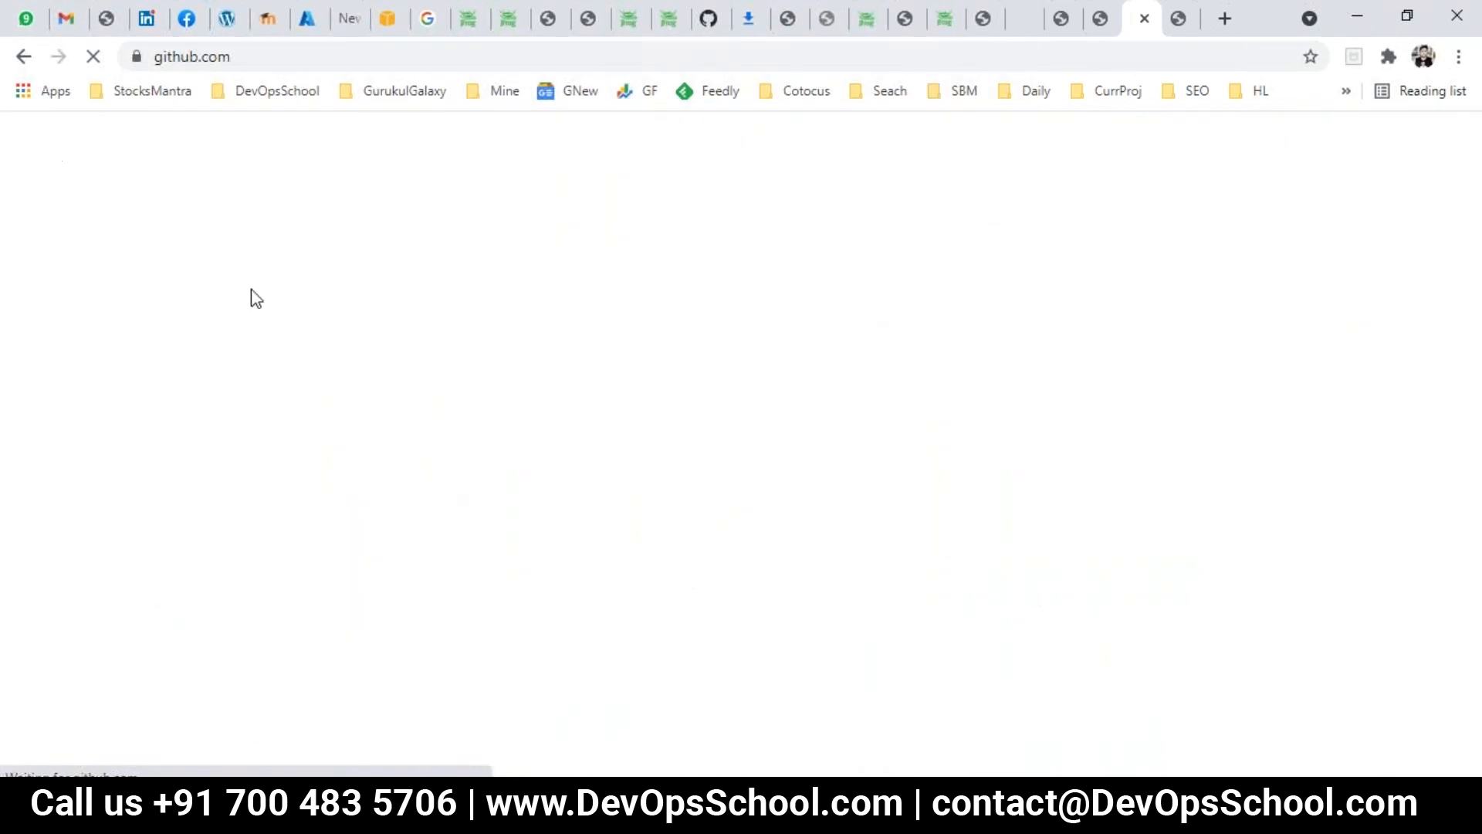
# Switch to the Notepad notes and add a "Gradle" heading with a dashed underline below the mvn package step.
pyautogui.hotkey('alt', 'Tab')
pyautogui.click(242, 443)
pyautogui.write('Gradle')
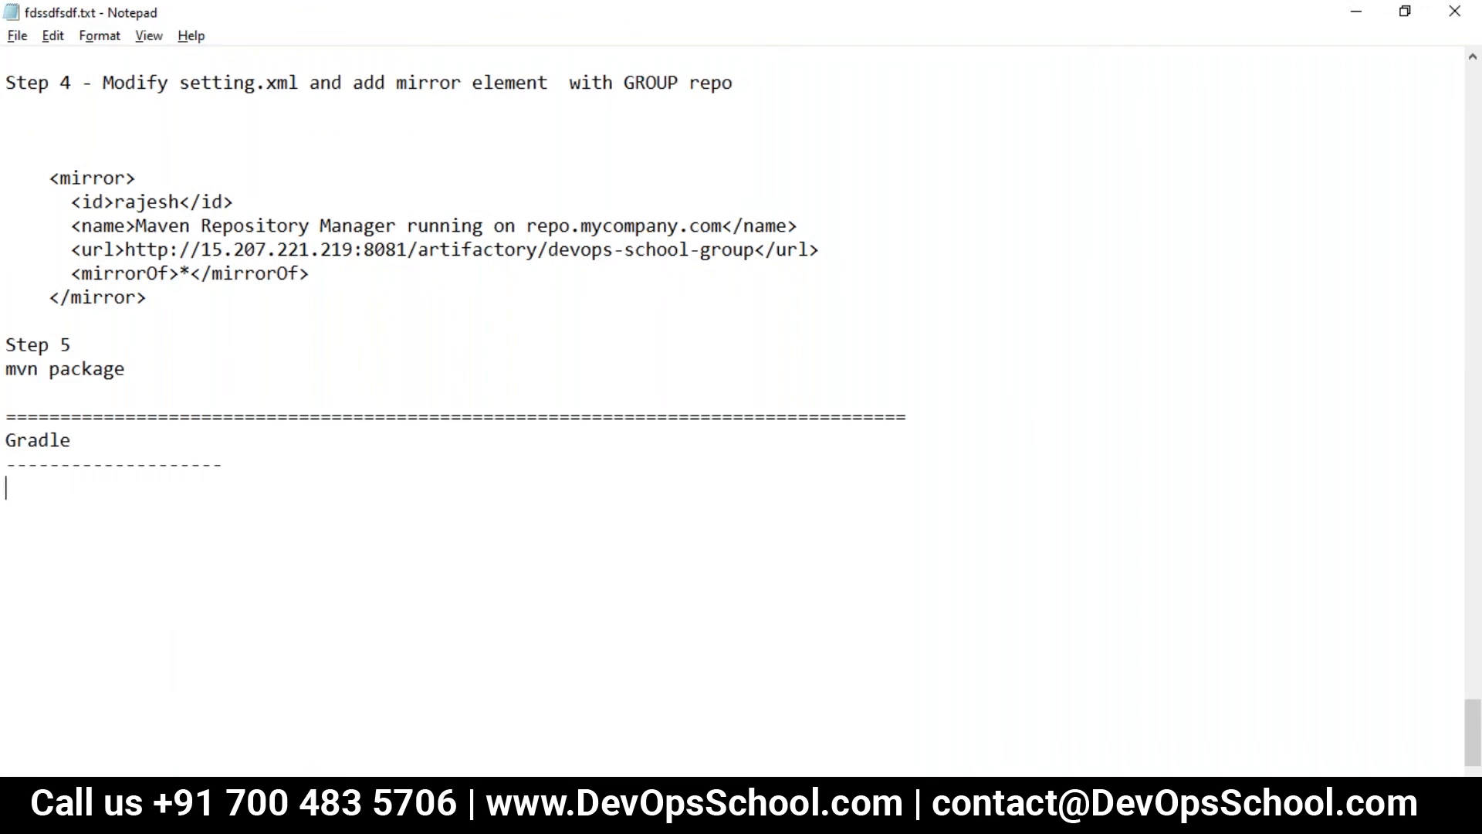
# Switch back to the browser and search the devops-school repositories on GitHub for "gradle" and for "artifactory".
pyautogui.hotkey('alt', 'Tab')
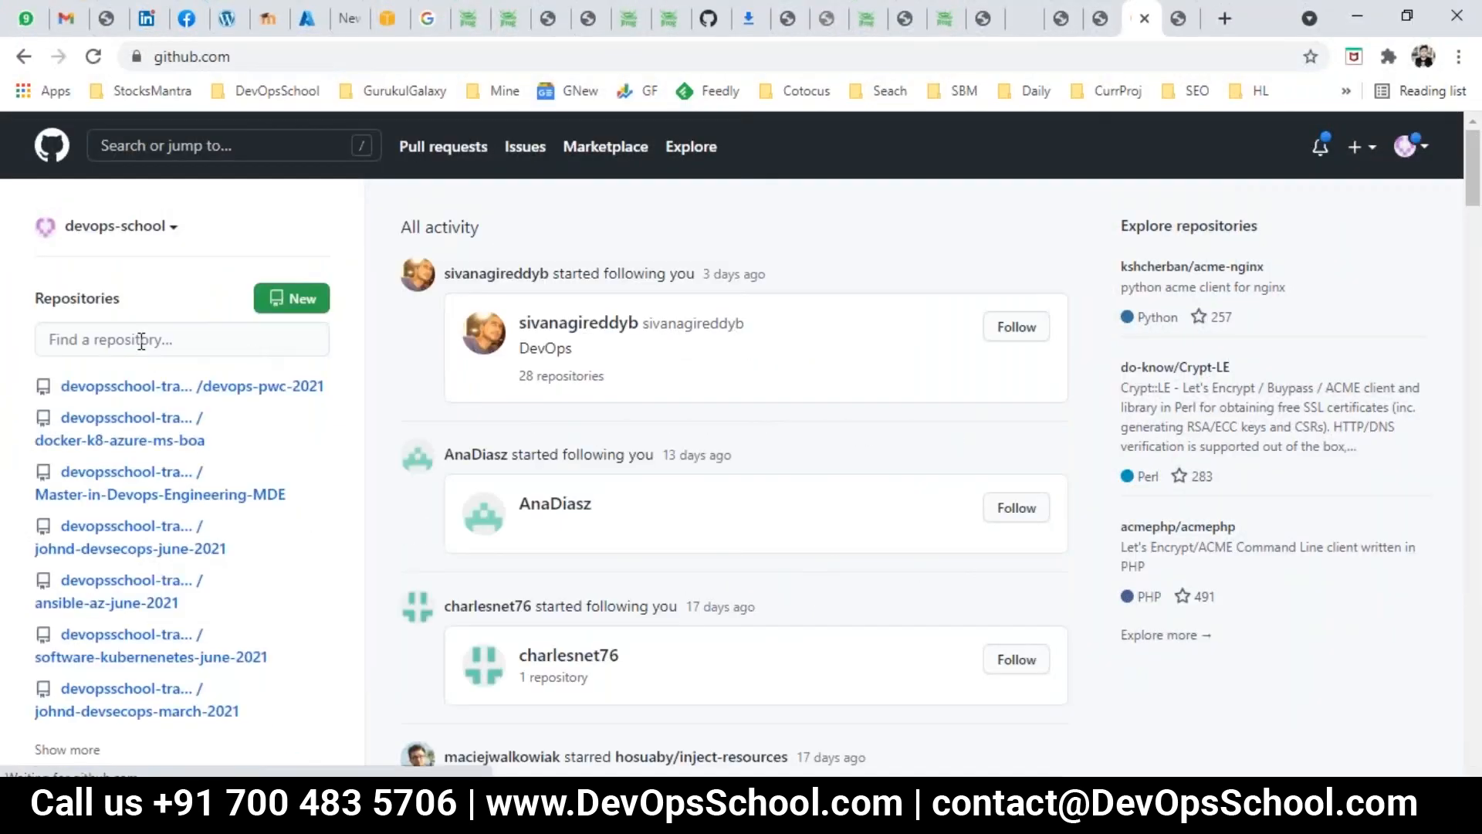
pyautogui.click(141, 341)
pyautogui.write('gradle')
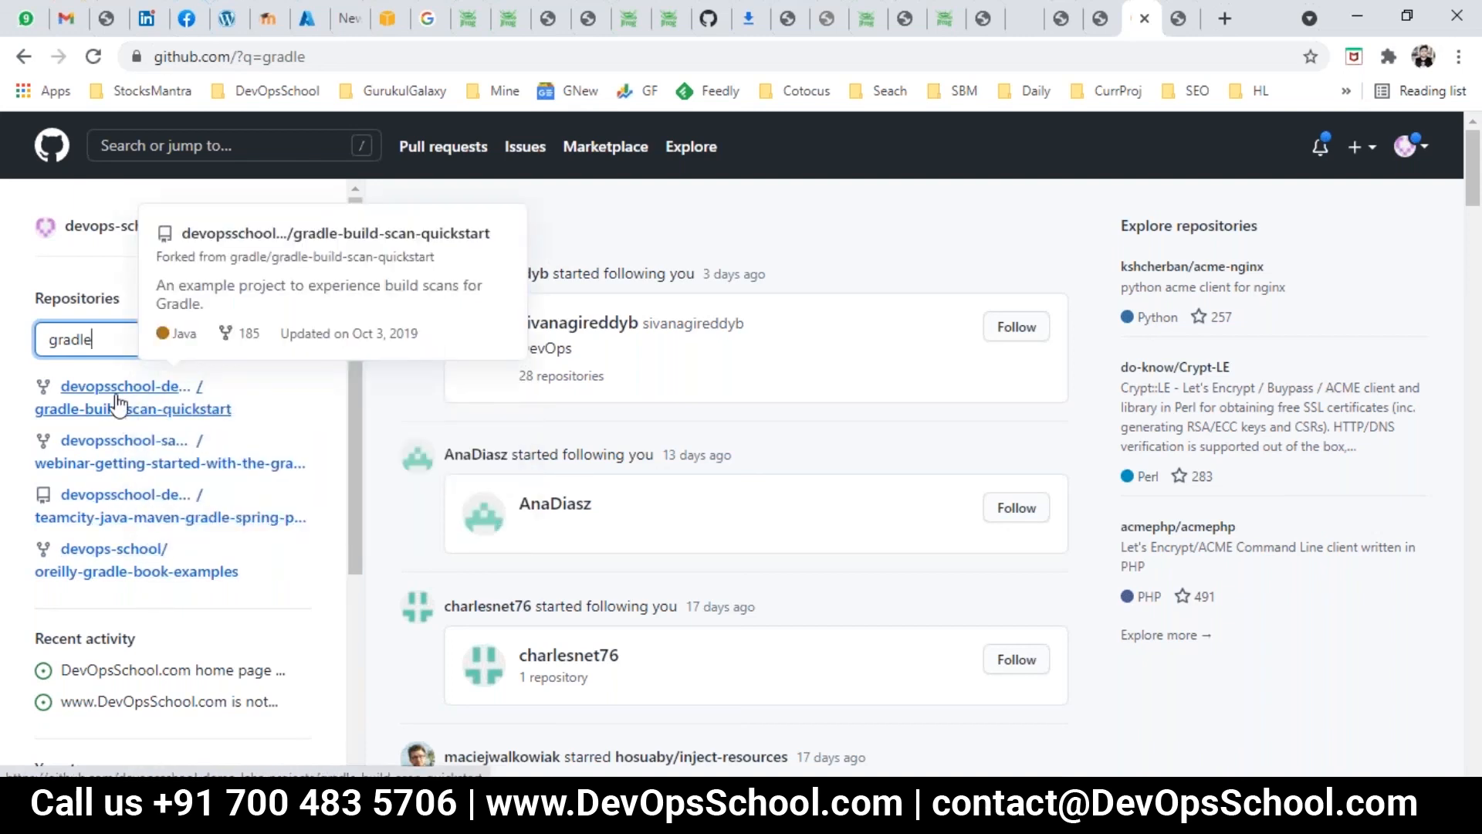
pyautogui.moveTo(103, 337); pyautogui.dragTo(10, 350)
pyautogui.write('arti')
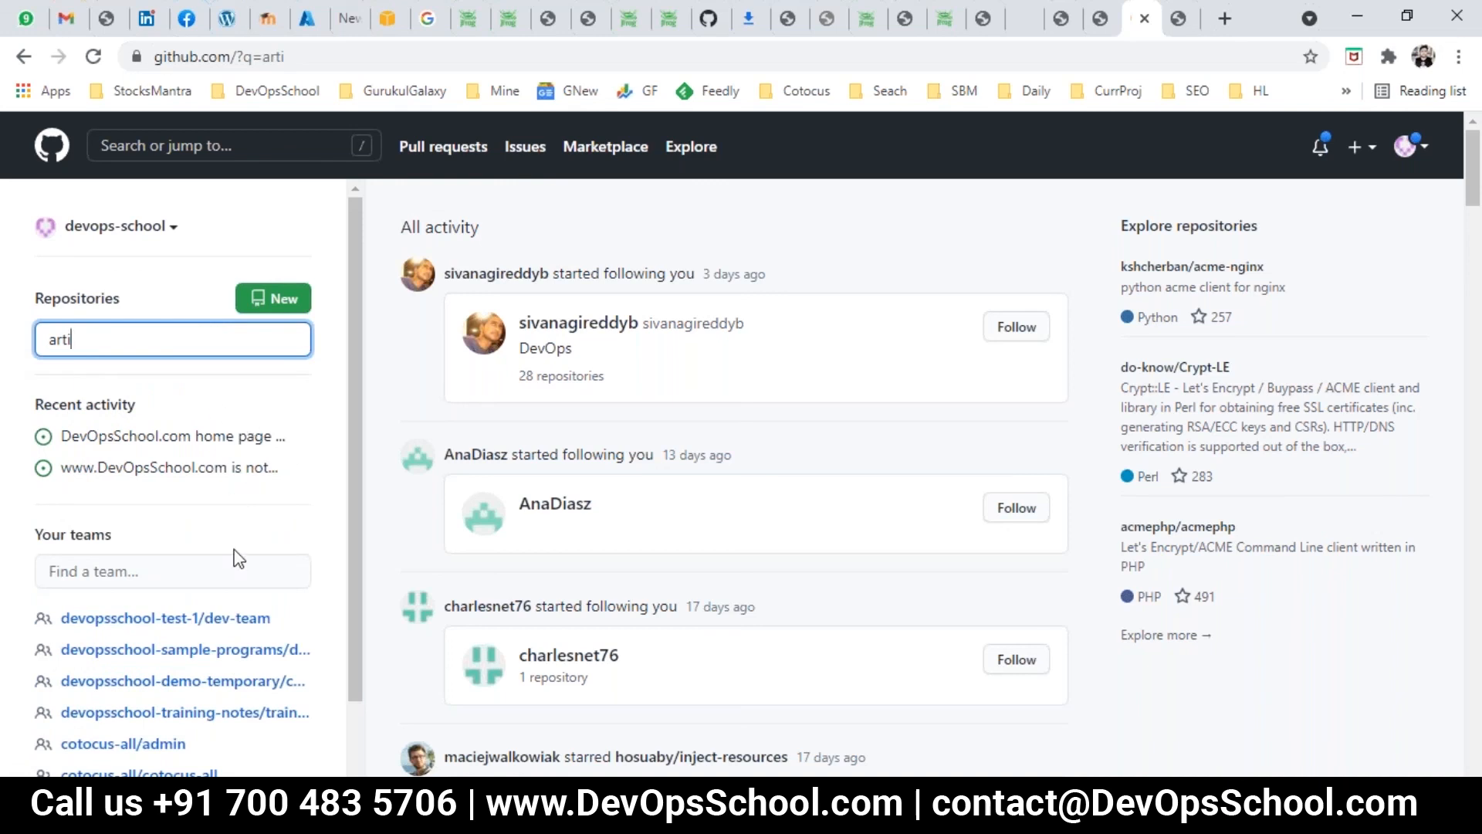
pyautogui.scroll(-1, 235, 556)
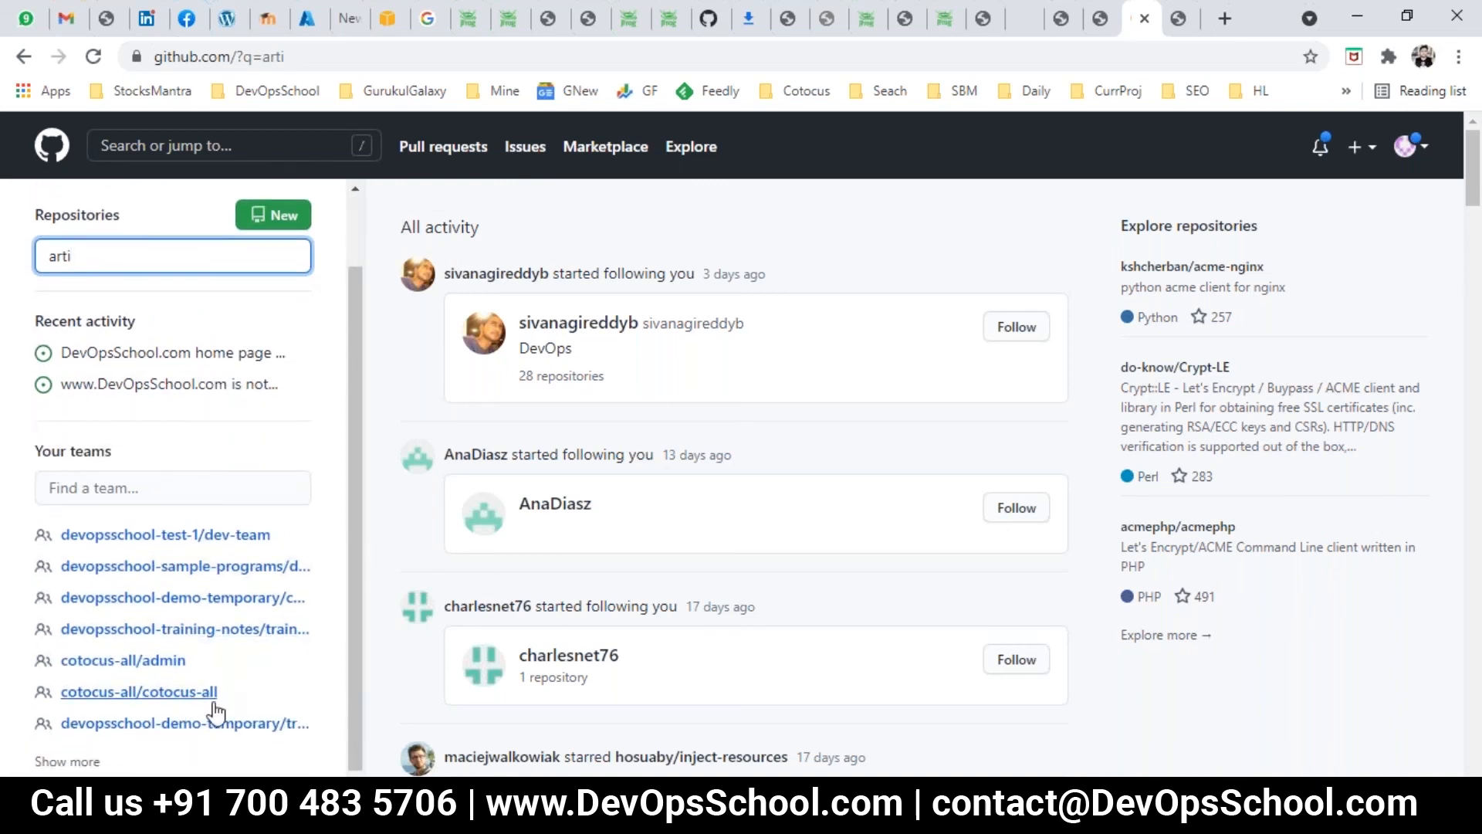
pyautogui.write('factory')
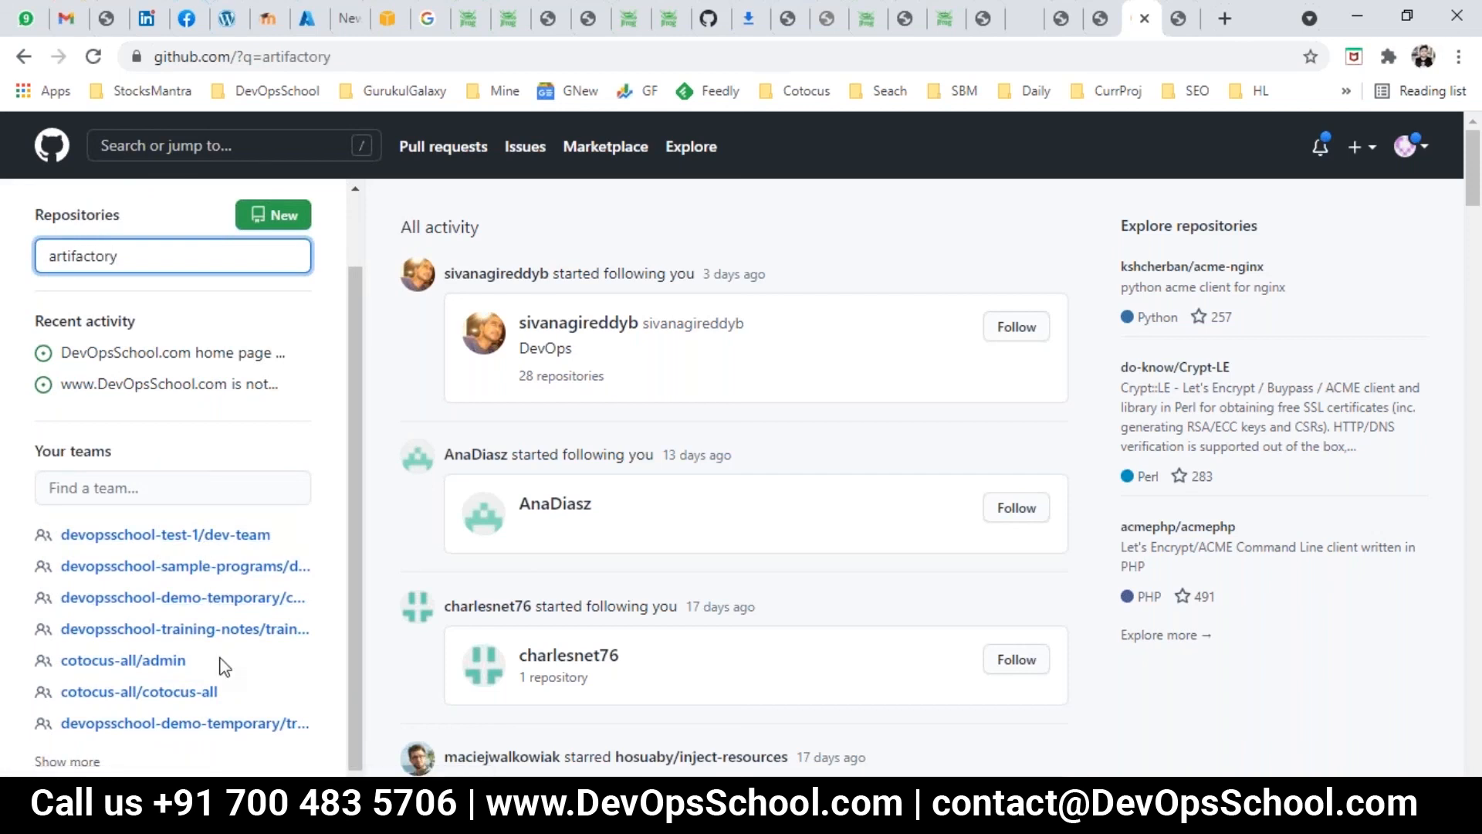
pyautogui.scroll(1, 124, 370)
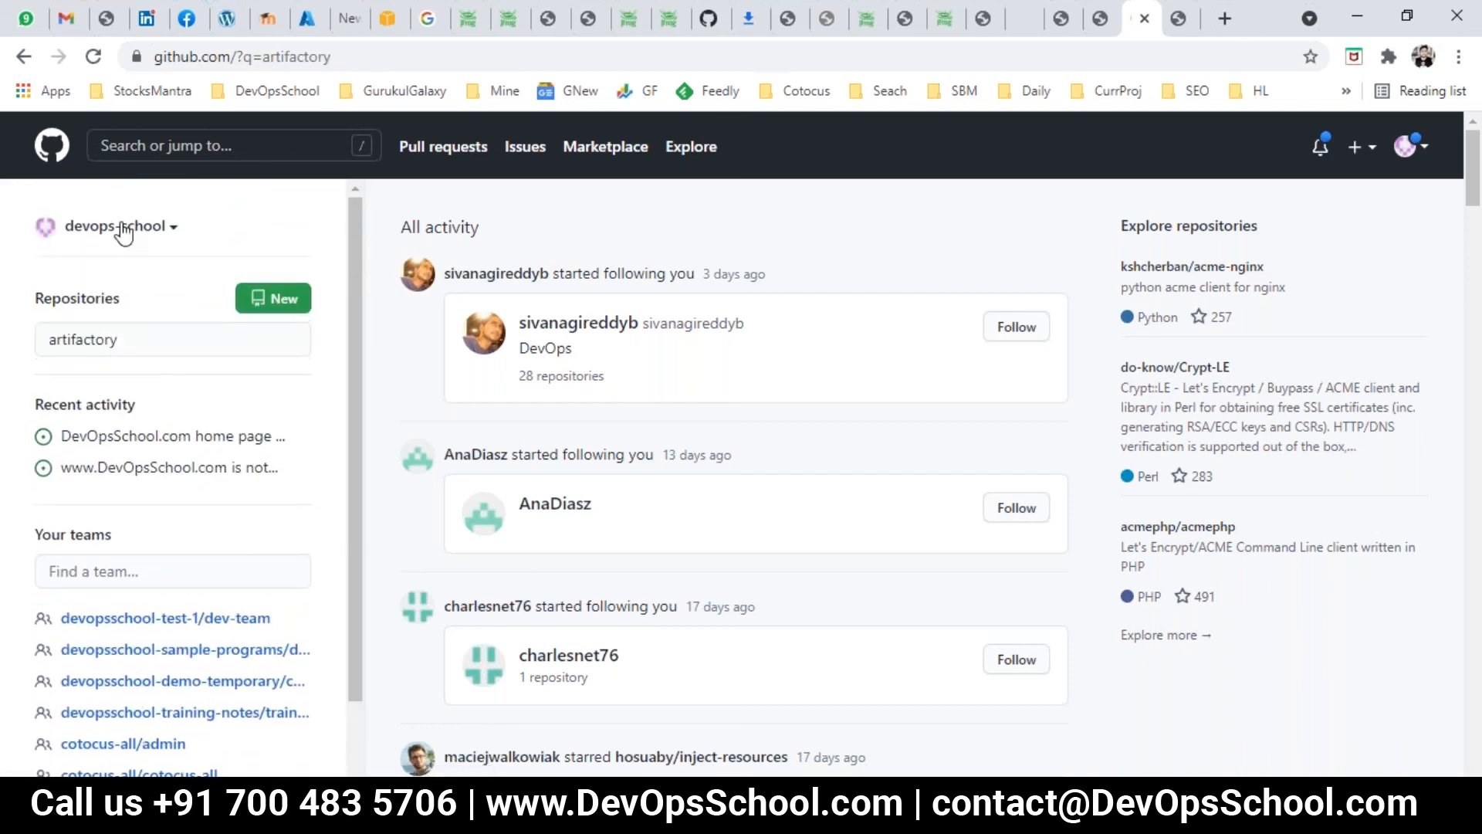
# Change the dashboard context to the devopsschool-demo-labs-projects organization and filter its repositories by "gradle".
pyautogui.click(124, 228)
pyautogui.scroll(-3, 186, 463)
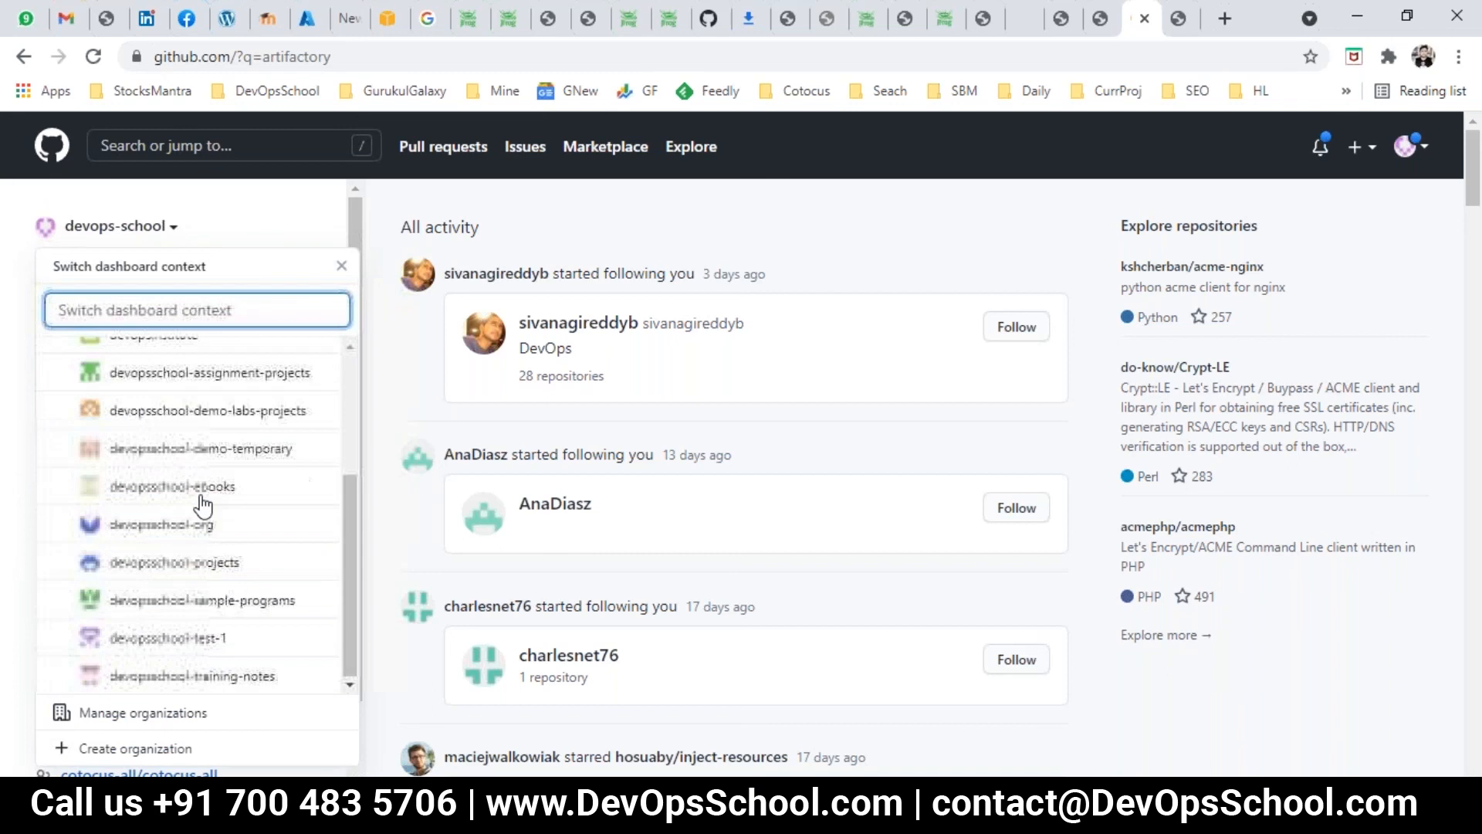
pyautogui.click(202, 410)
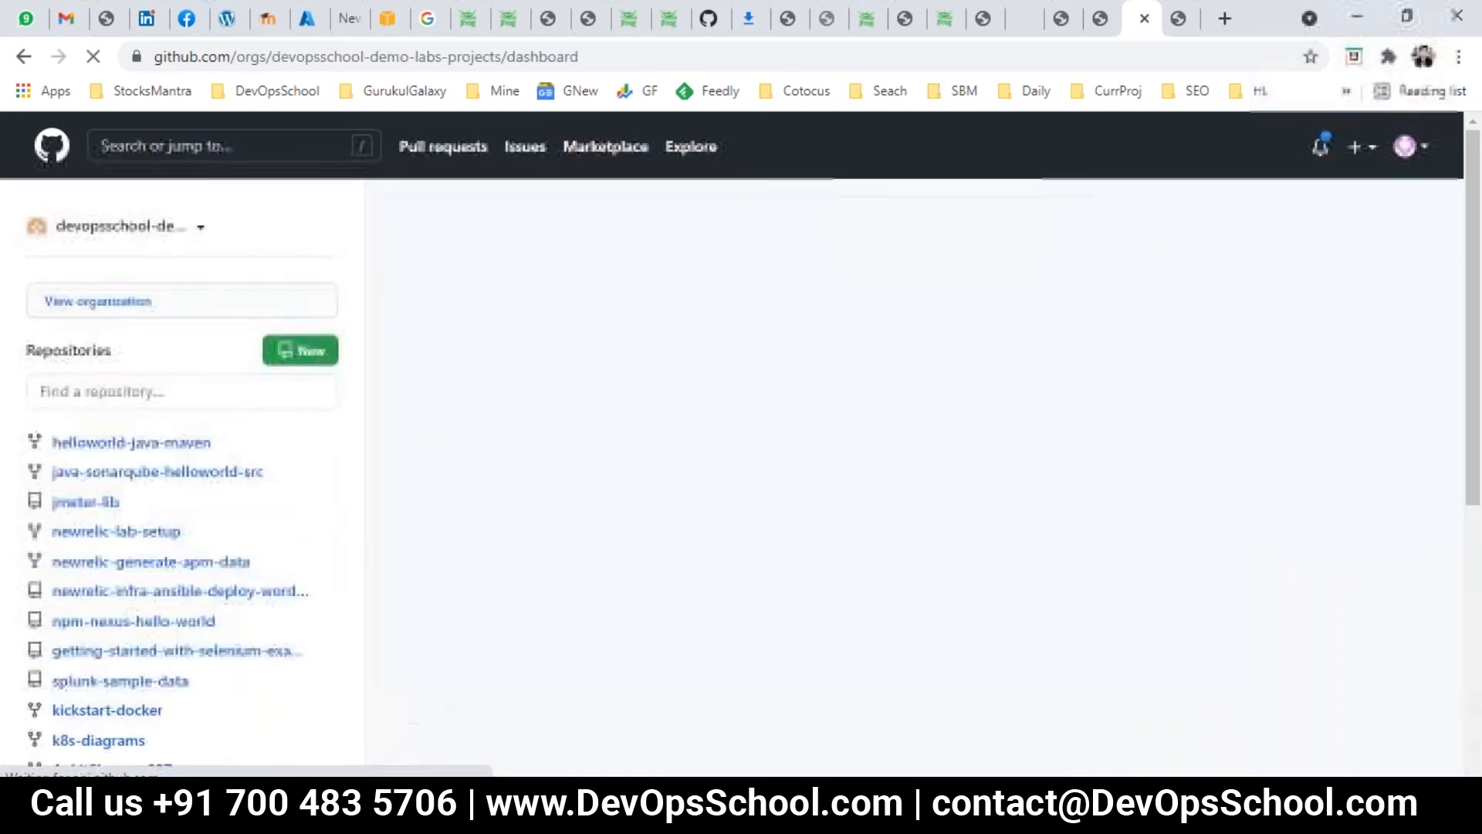
pyautogui.click(125, 396)
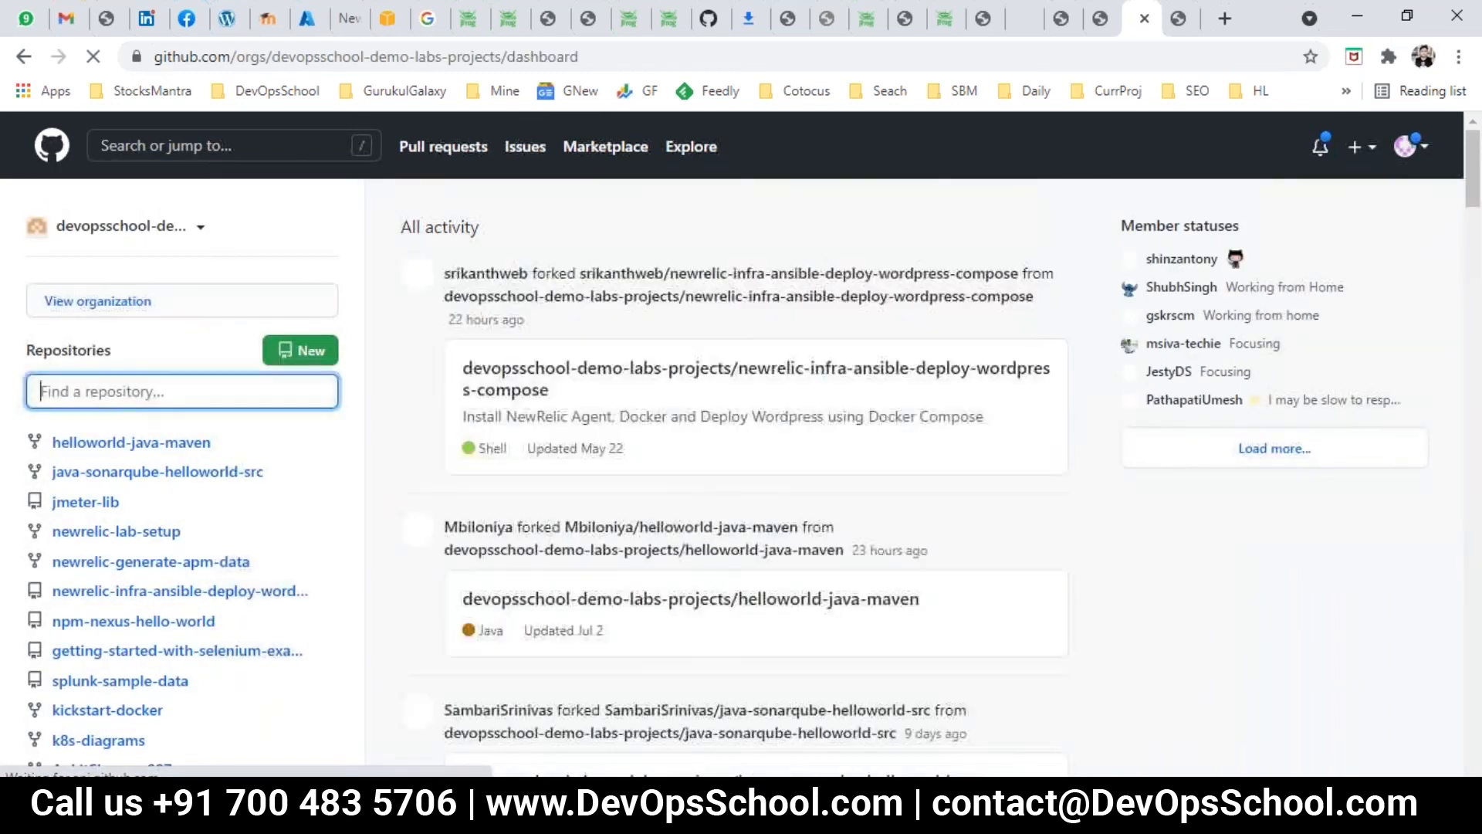
pyautogui.write('gradle')
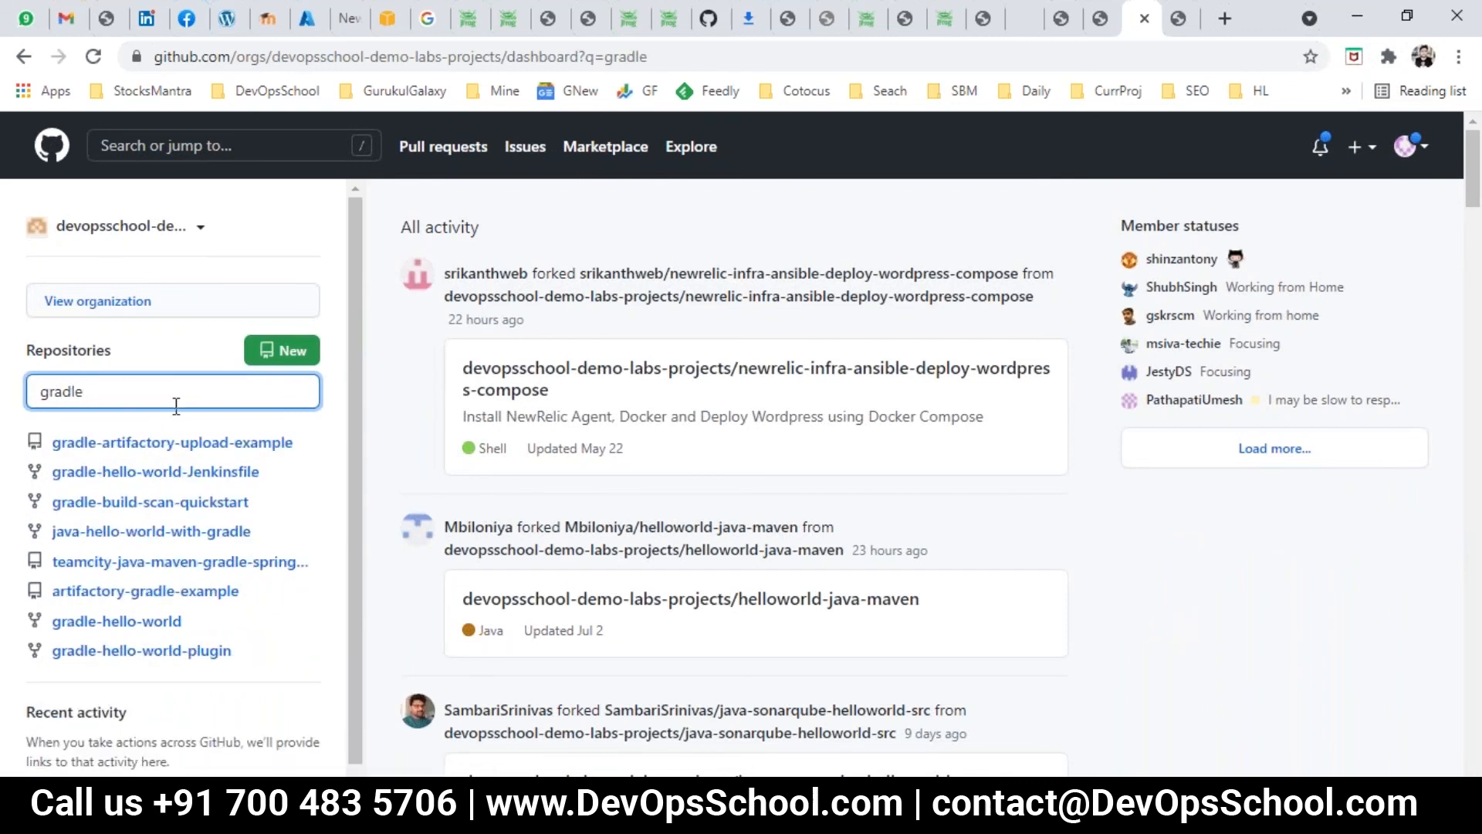
# Open the gradle-artifactory-upload-example repository in a new tab and copy its URL into the Notepad notes under the Gradle heading.
pyautogui.rightClick(246, 446)
pyautogui.click(275, 463)
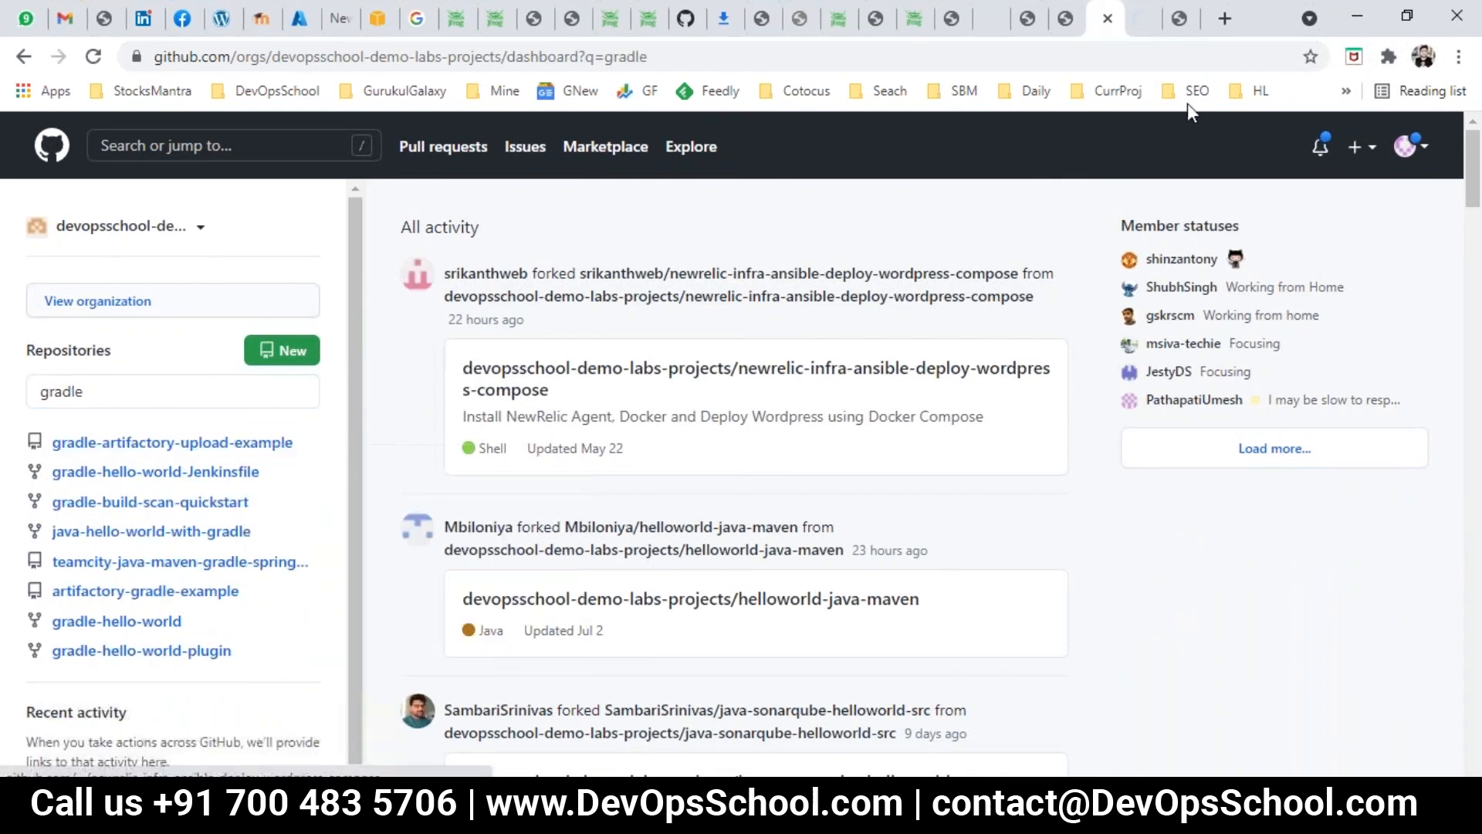
pyautogui.click(1133, 17)
pyautogui.hotkey('ctrl', 'c')
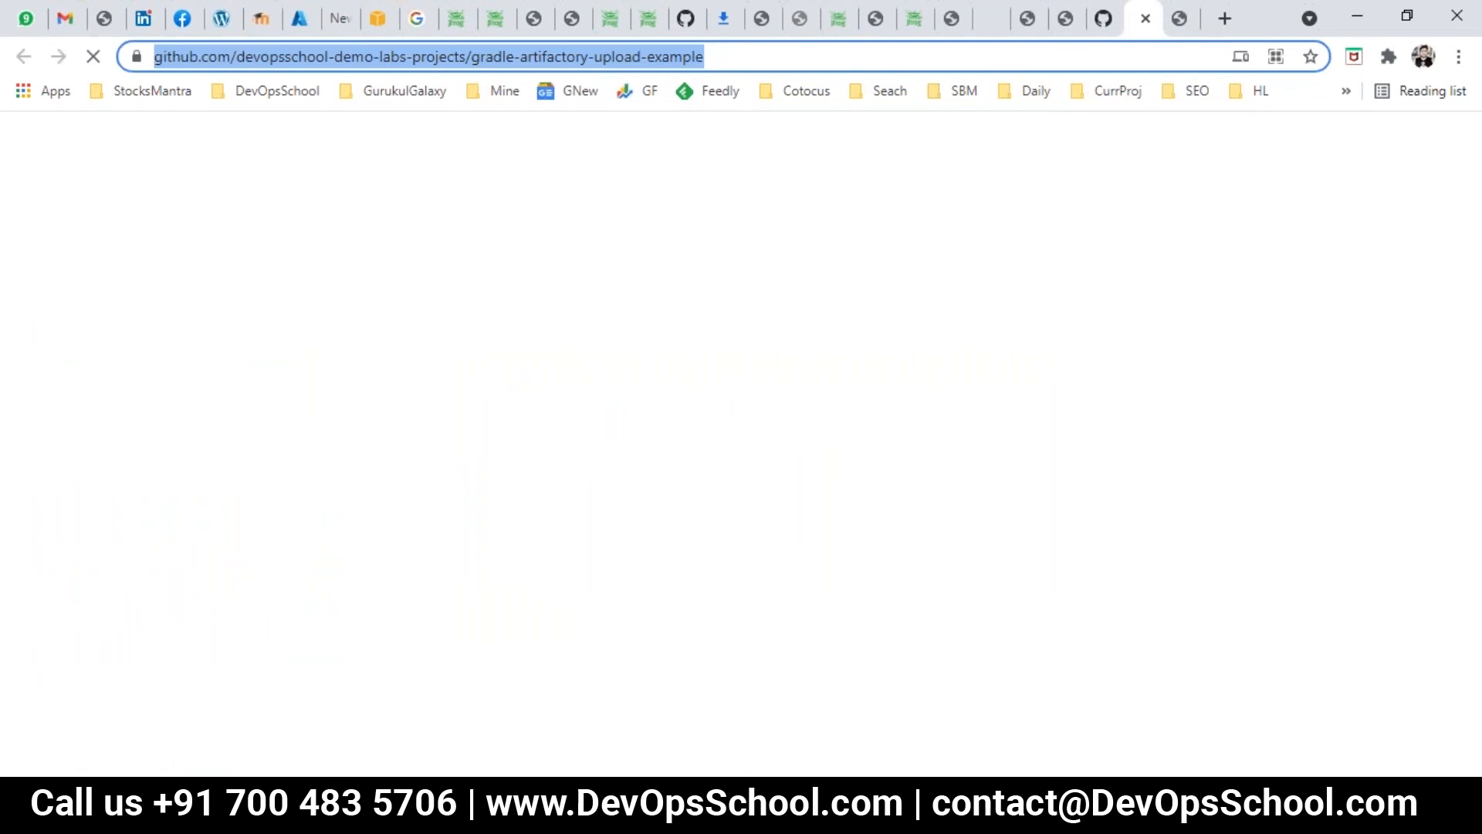
pyautogui.hotkey('alt', 'Tab')
pyautogui.hotkey('ctrl', 'v')
pyautogui.hotkey('alt', 'Tab')
# Open gradle.properties in the repository and examine the Artifactory user, password, context URL and currentVersion entries, highlighting each.
pyautogui.scroll(-5, 729, 633)
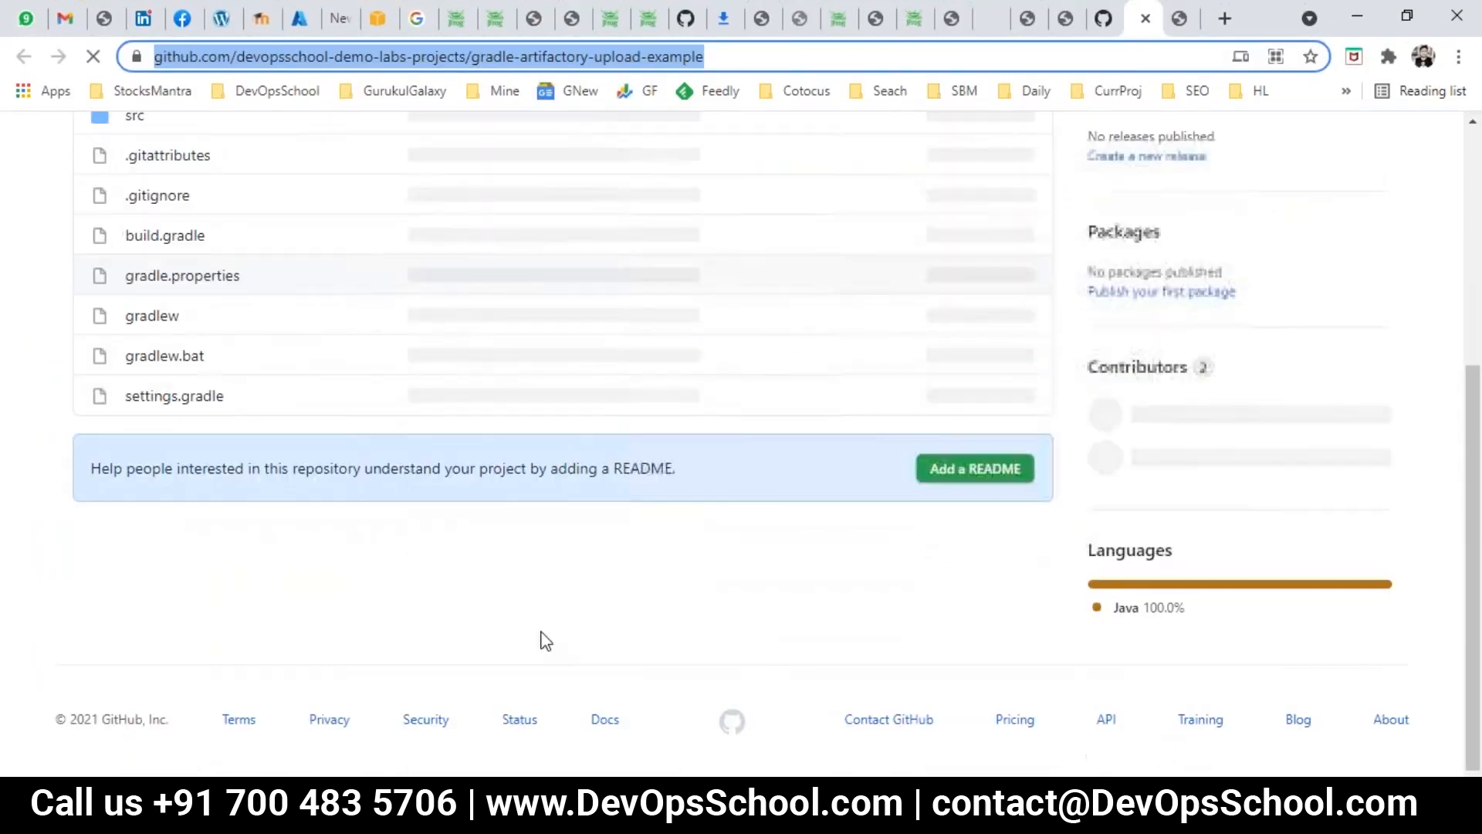
pyautogui.scroll(3, 400, 593)
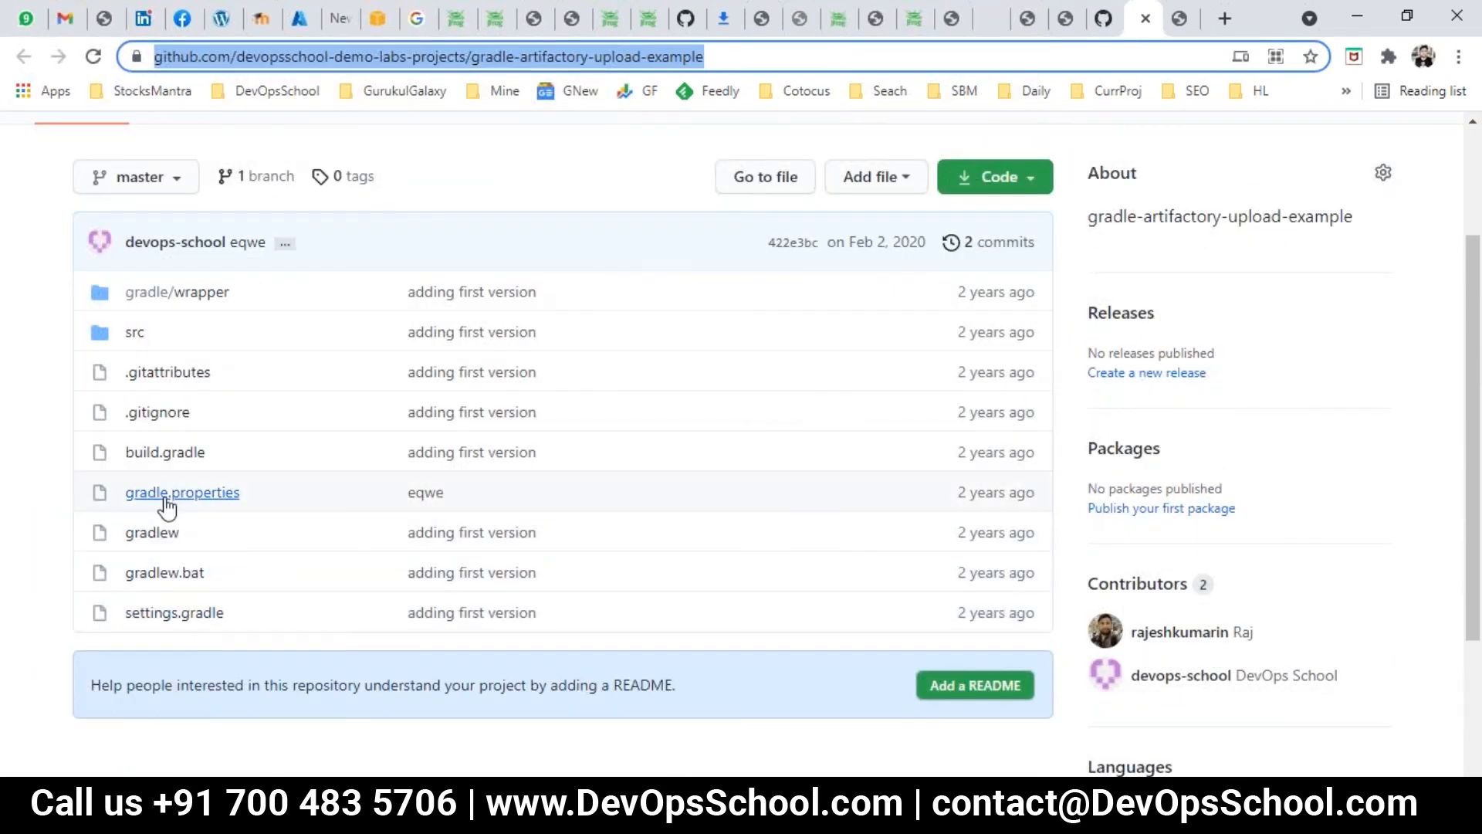
pyautogui.click(167, 506)
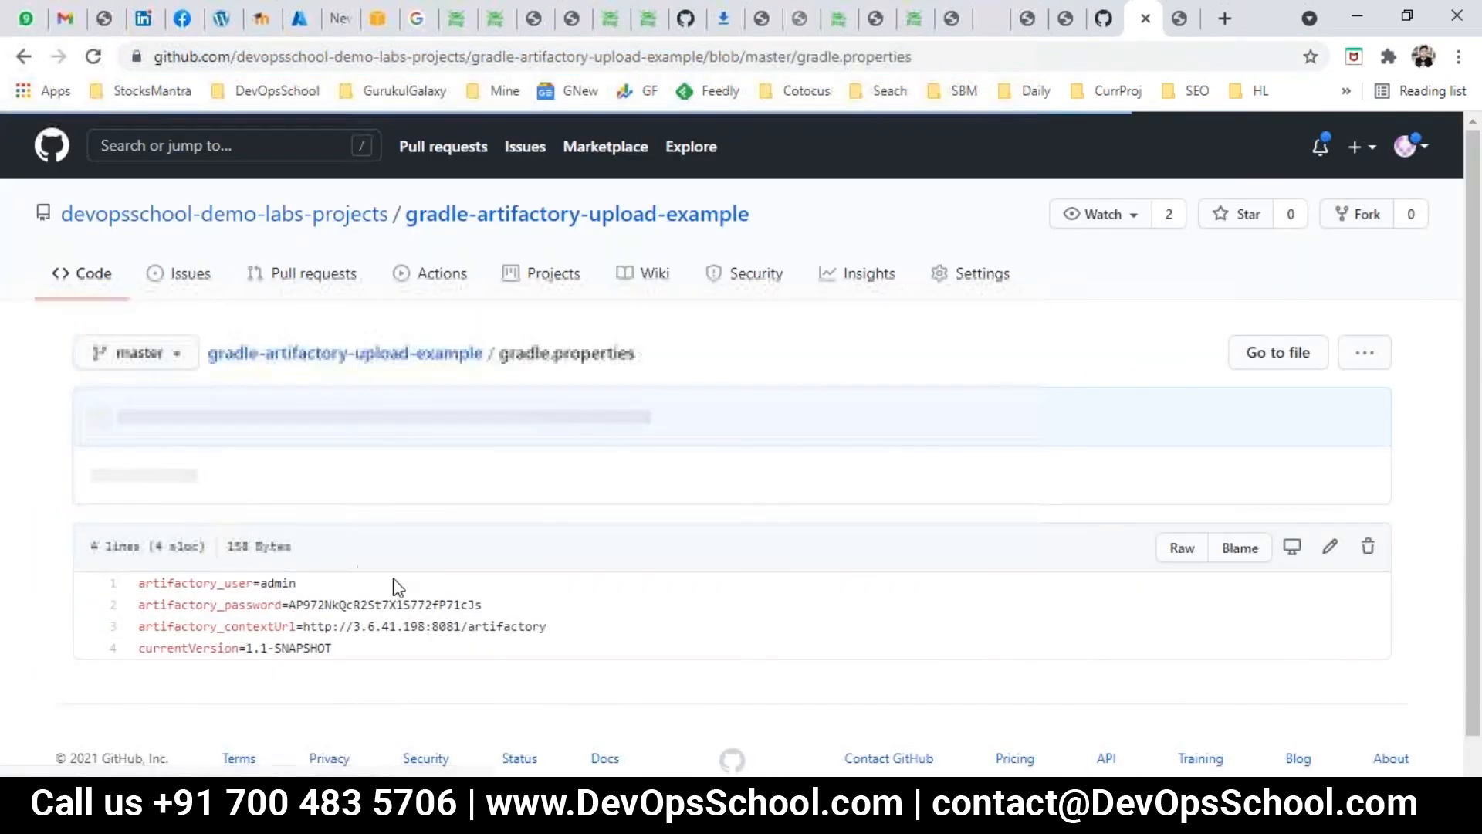
pyautogui.moveTo(307, 593); pyautogui.dragTo(542, 597)
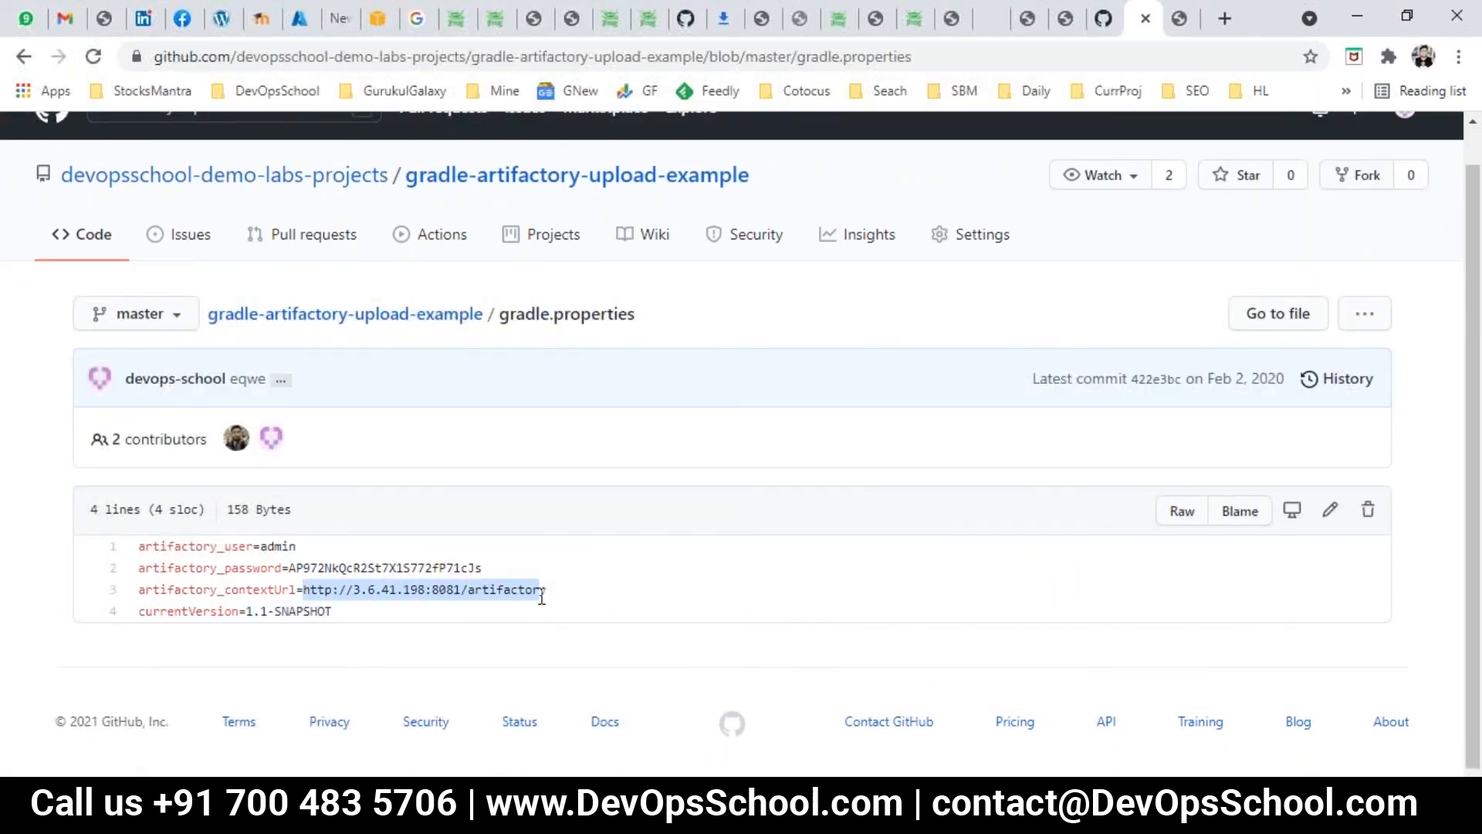
pyautogui.moveTo(332, 610); pyautogui.dragTo(232, 613)
pyautogui.moveTo(139, 546); pyautogui.dragTo(331, 557)
pyautogui.moveTo(203, 569); pyautogui.dragTo(351, 575)
pyautogui.moveTo(540, 588); pyautogui.dragTo(142, 540)
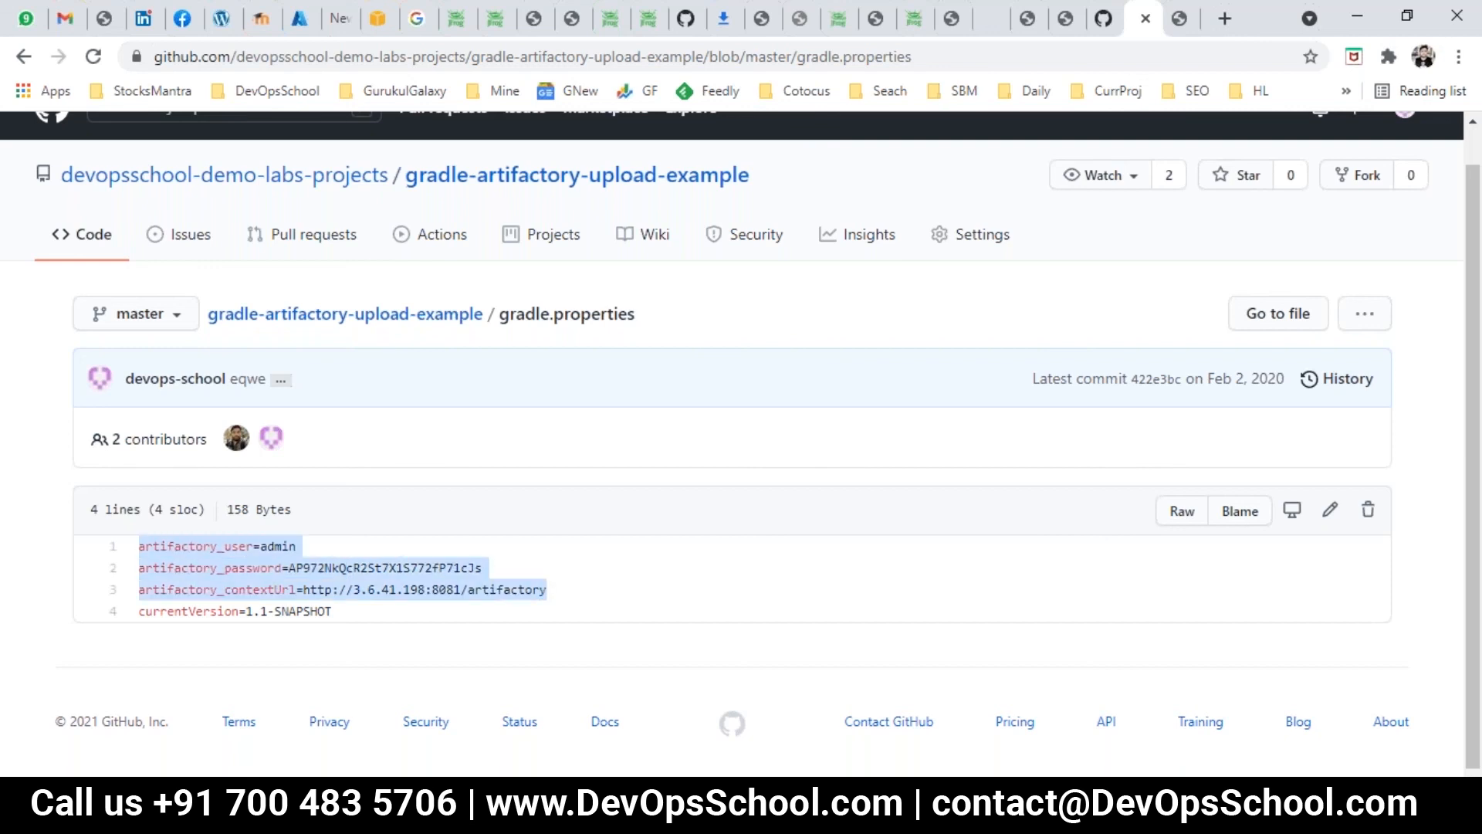
pyautogui.moveTo(639, 318); pyautogui.dragTo(518, 314)
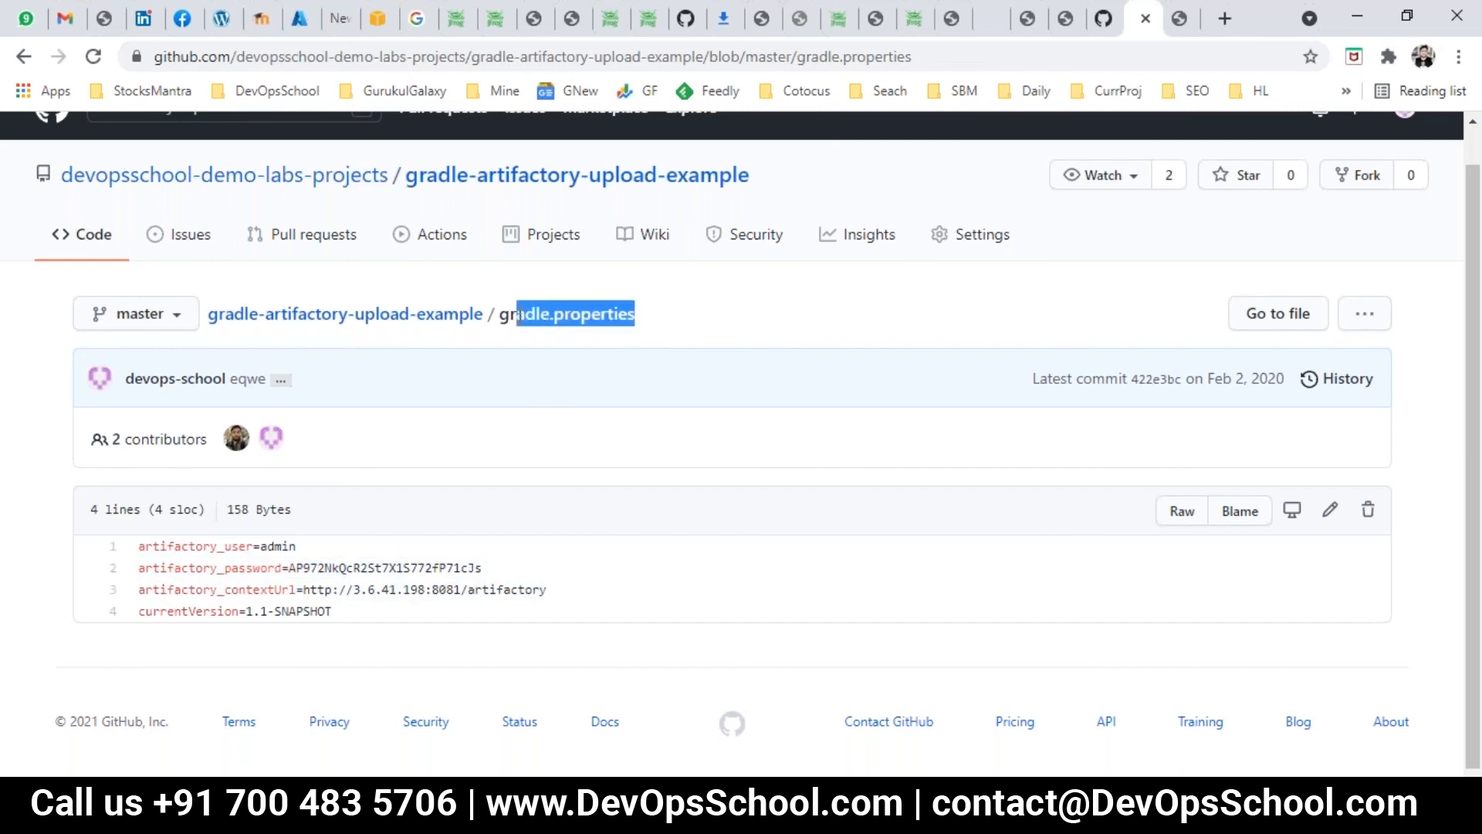
# Return to the repository's file list, open build.gradle and examine the allprojects block that applies the com.jfrog.artifactory plugin.
pyautogui.click(23, 61)
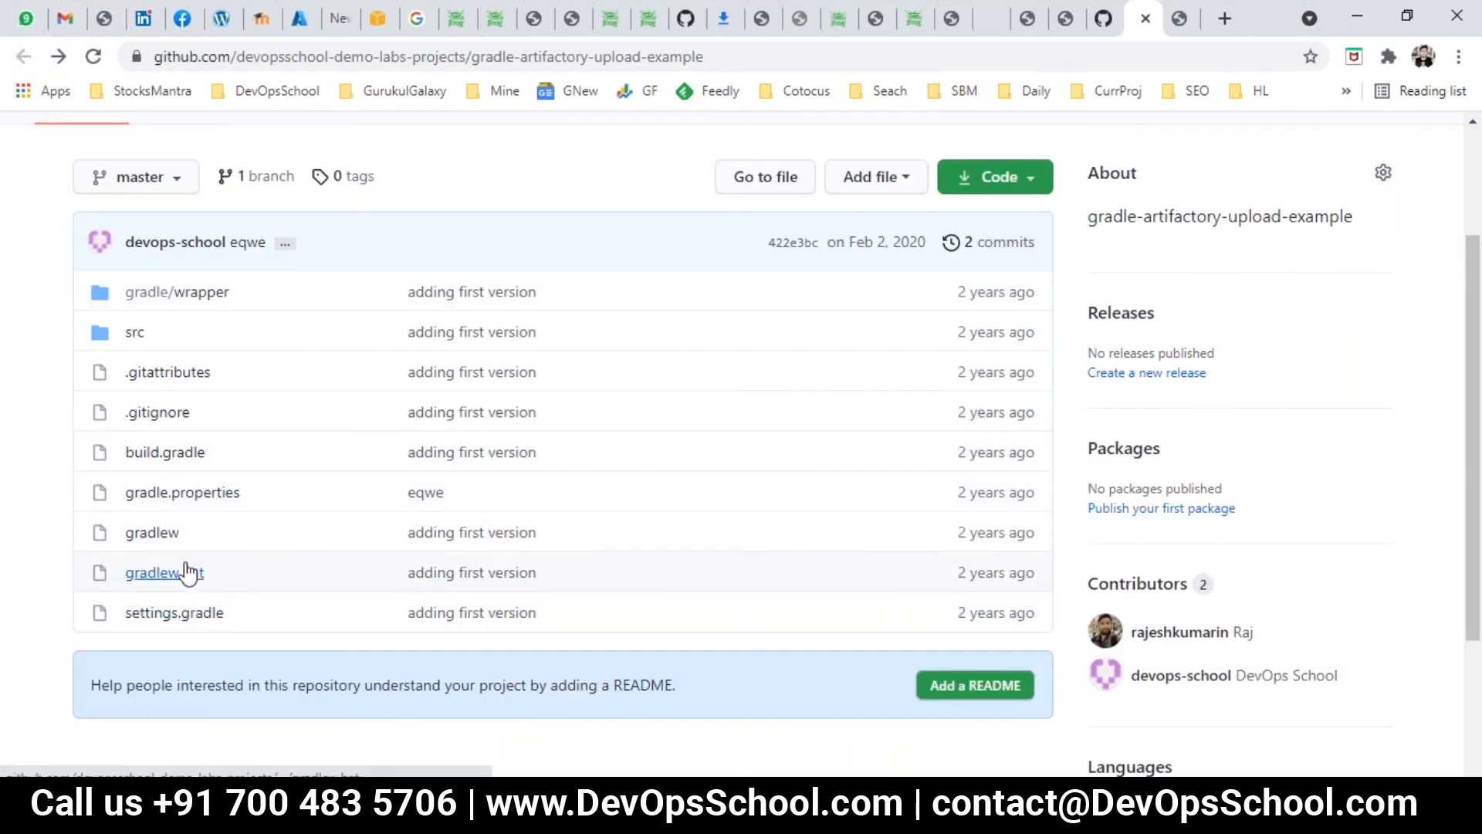
pyautogui.click(165, 454)
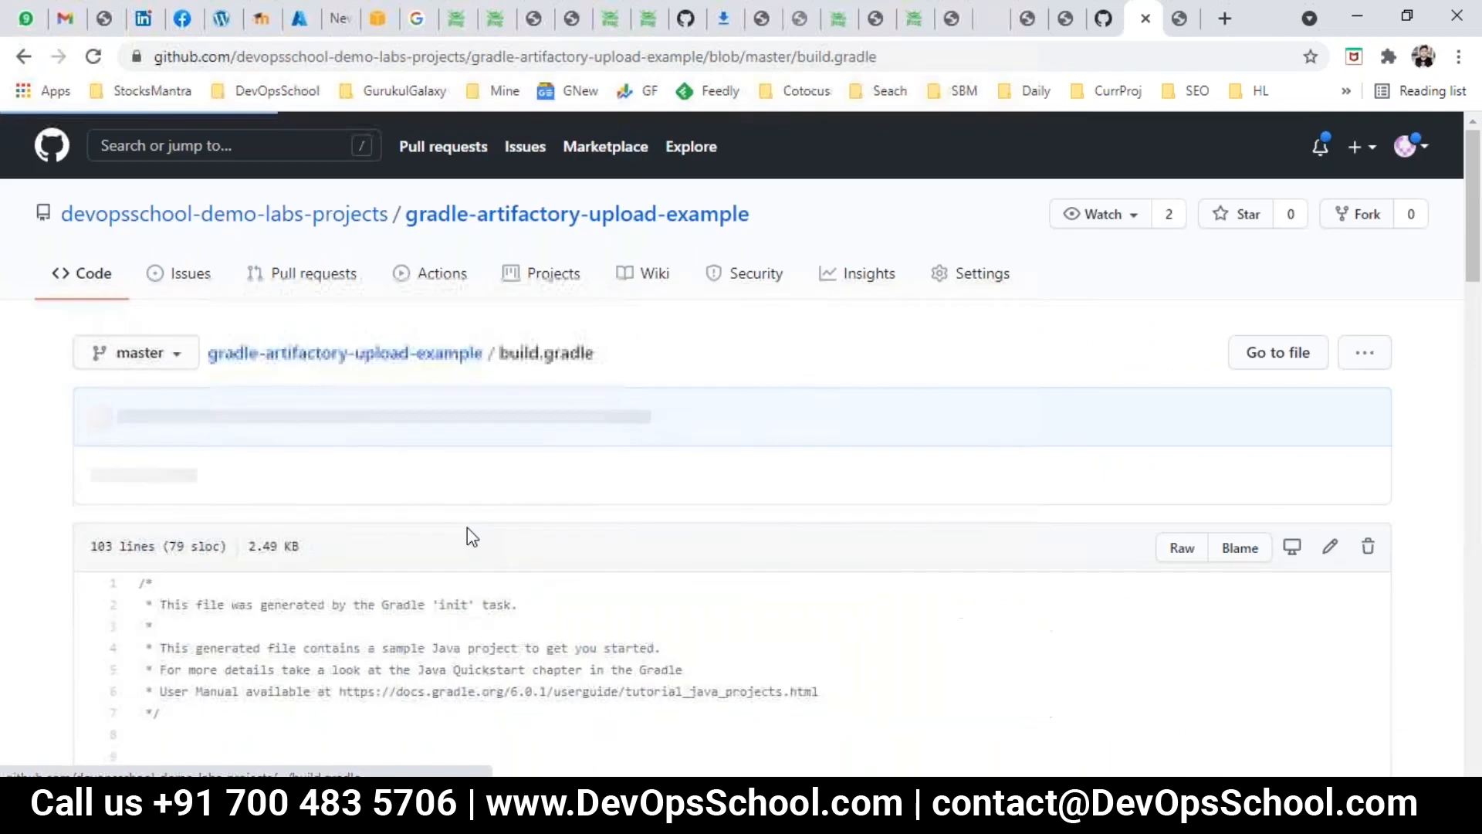
pyautogui.scroll(-8, 466, 535)
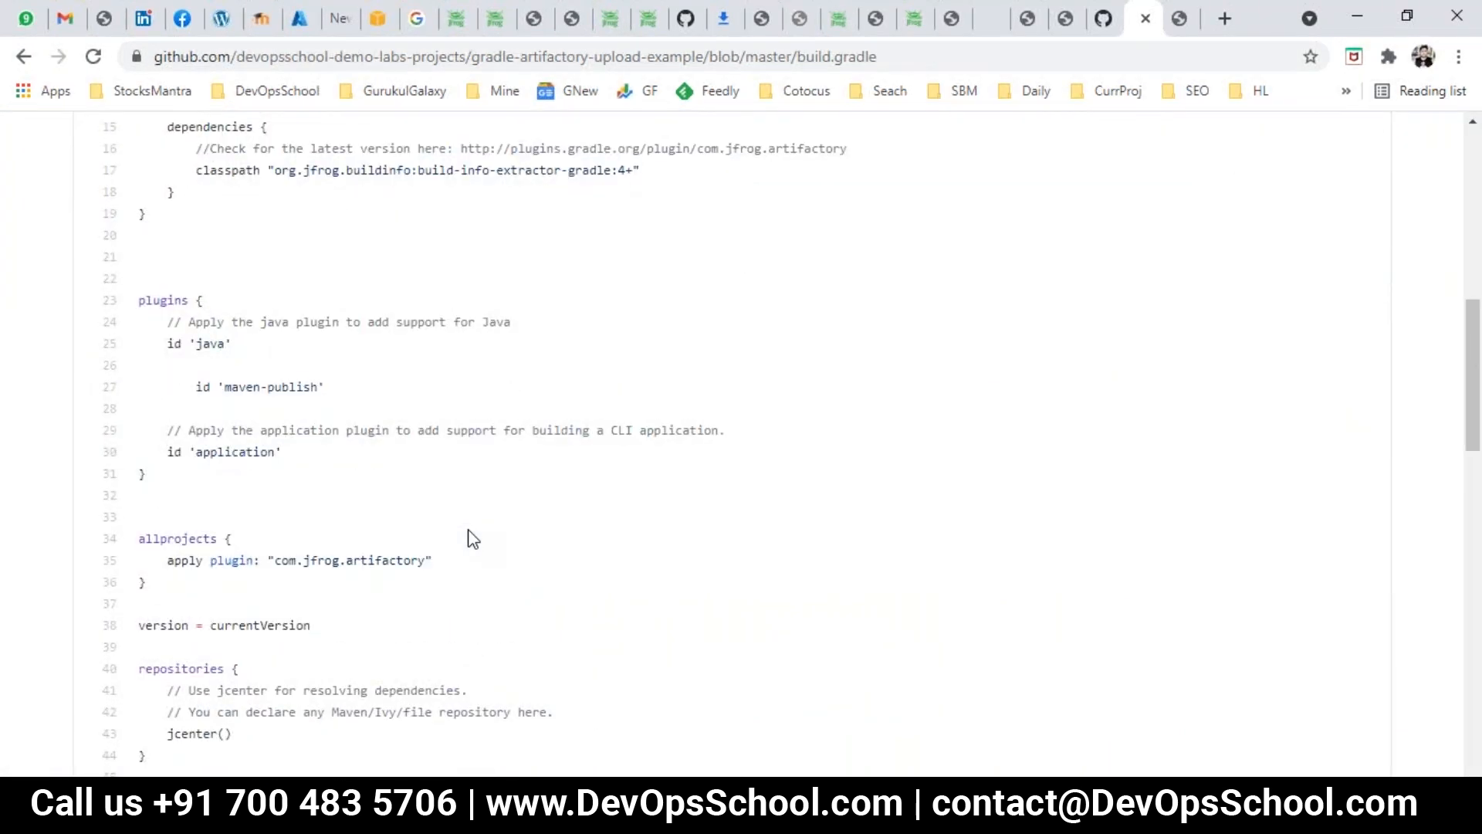
pyautogui.scroll(-2, 258, 486)
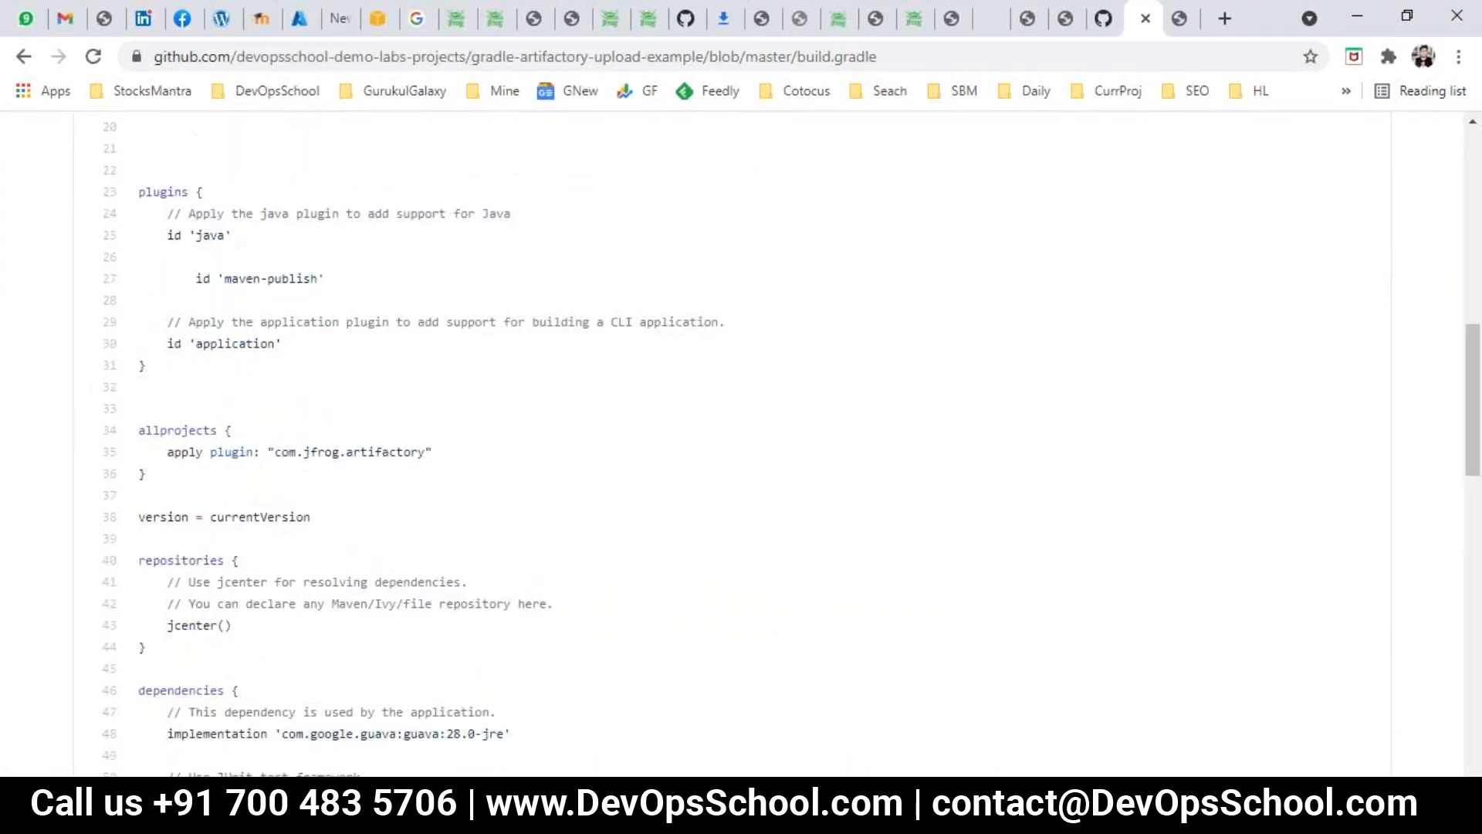
pyautogui.moveTo(137, 430); pyautogui.dragTo(219, 454)
pyautogui.click(292, 477)
pyautogui.moveTo(421, 471); pyautogui.dragTo(162, 425)
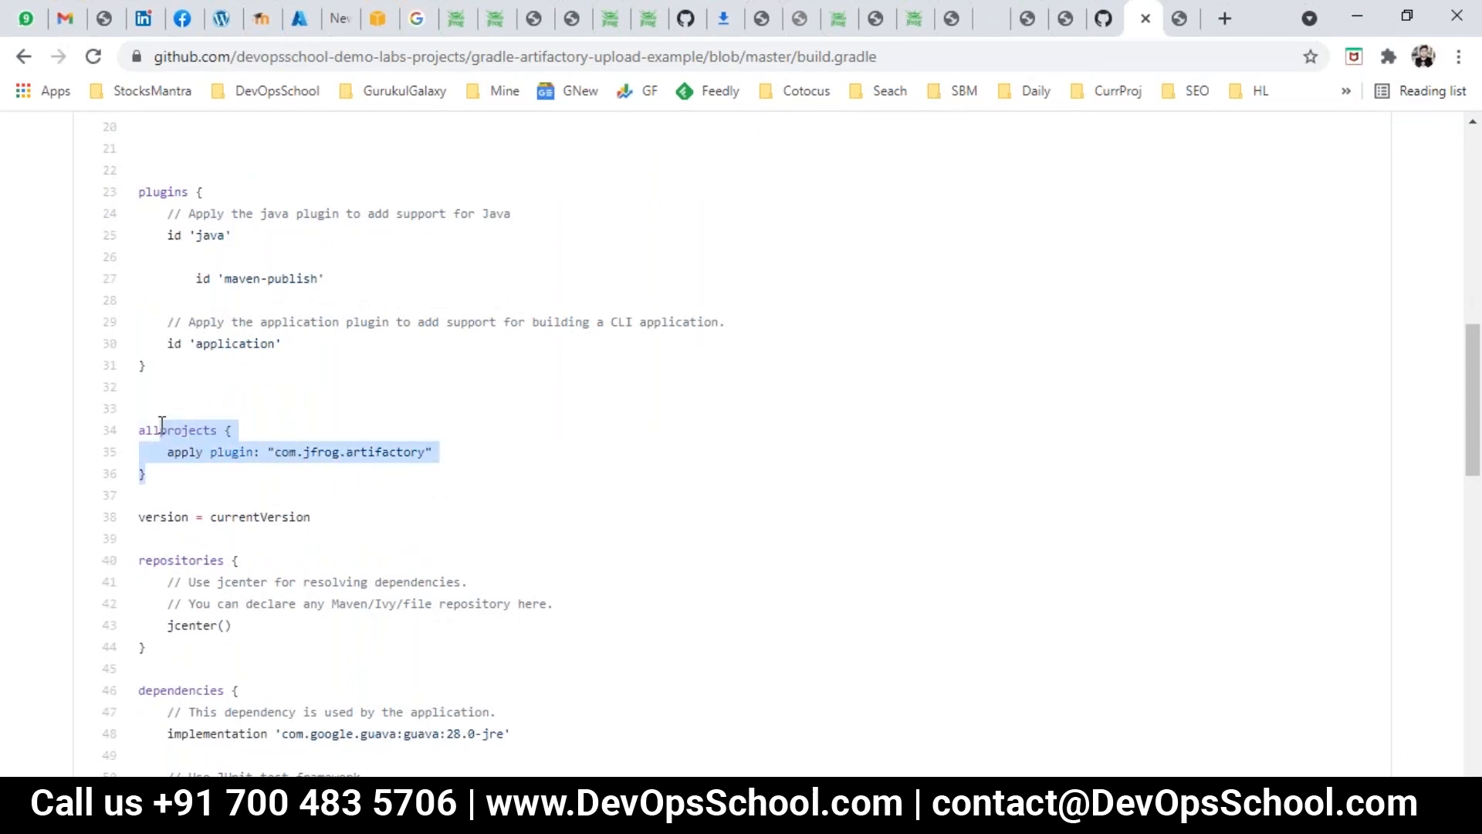
pyautogui.scroll(-3, 235, 474)
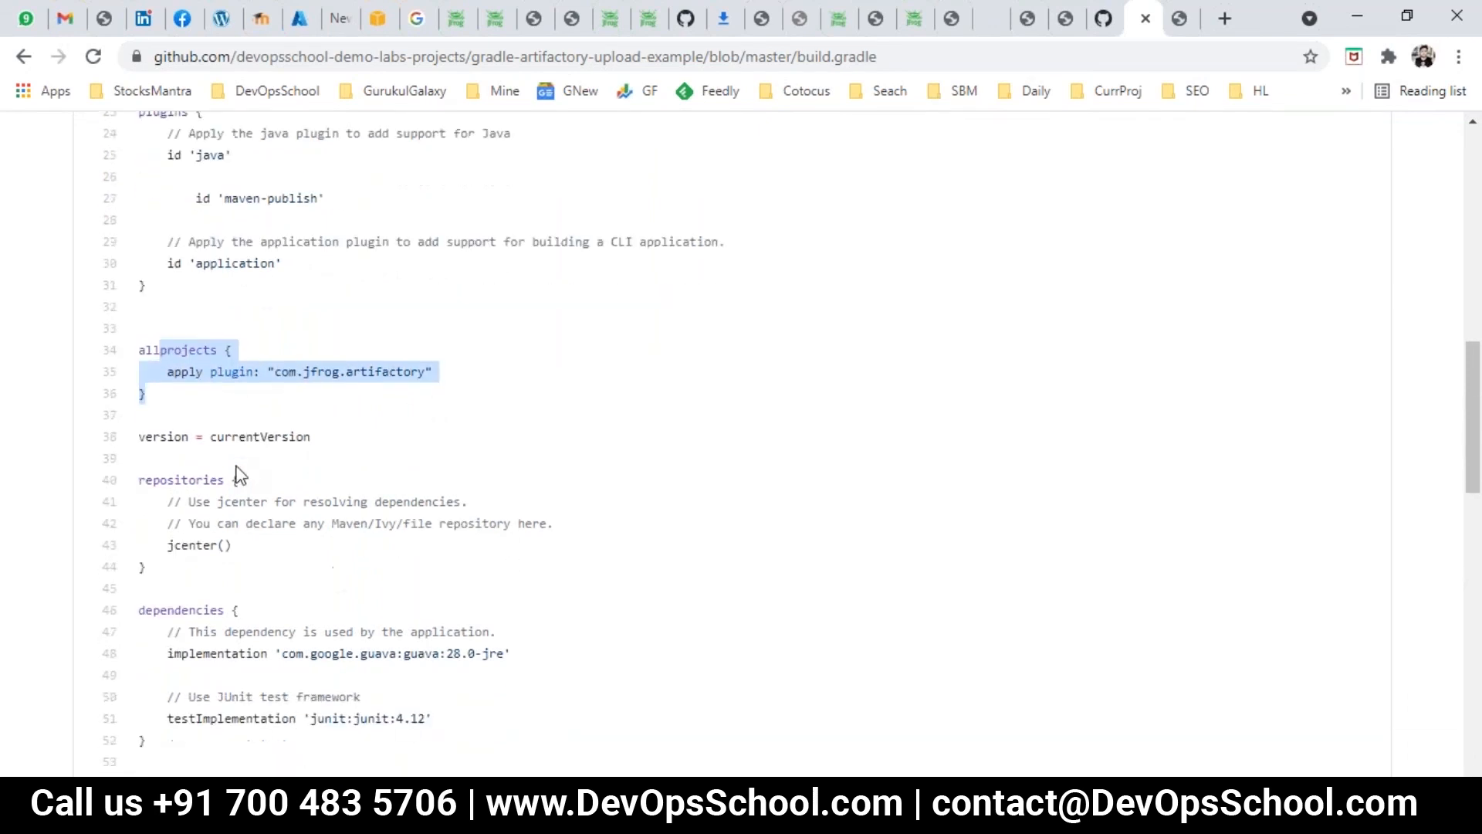
# Compare the allprojects plugin block in build.gradle with the surrounding plugins, version and repositories entries, highlighting the plugin lines again.
pyautogui.scroll(-2, 349, 540)
pyautogui.scroll(3, 349, 540)
pyautogui.click(322, 445)
pyautogui.moveTo(432, 344); pyautogui.dragTo(124, 340)
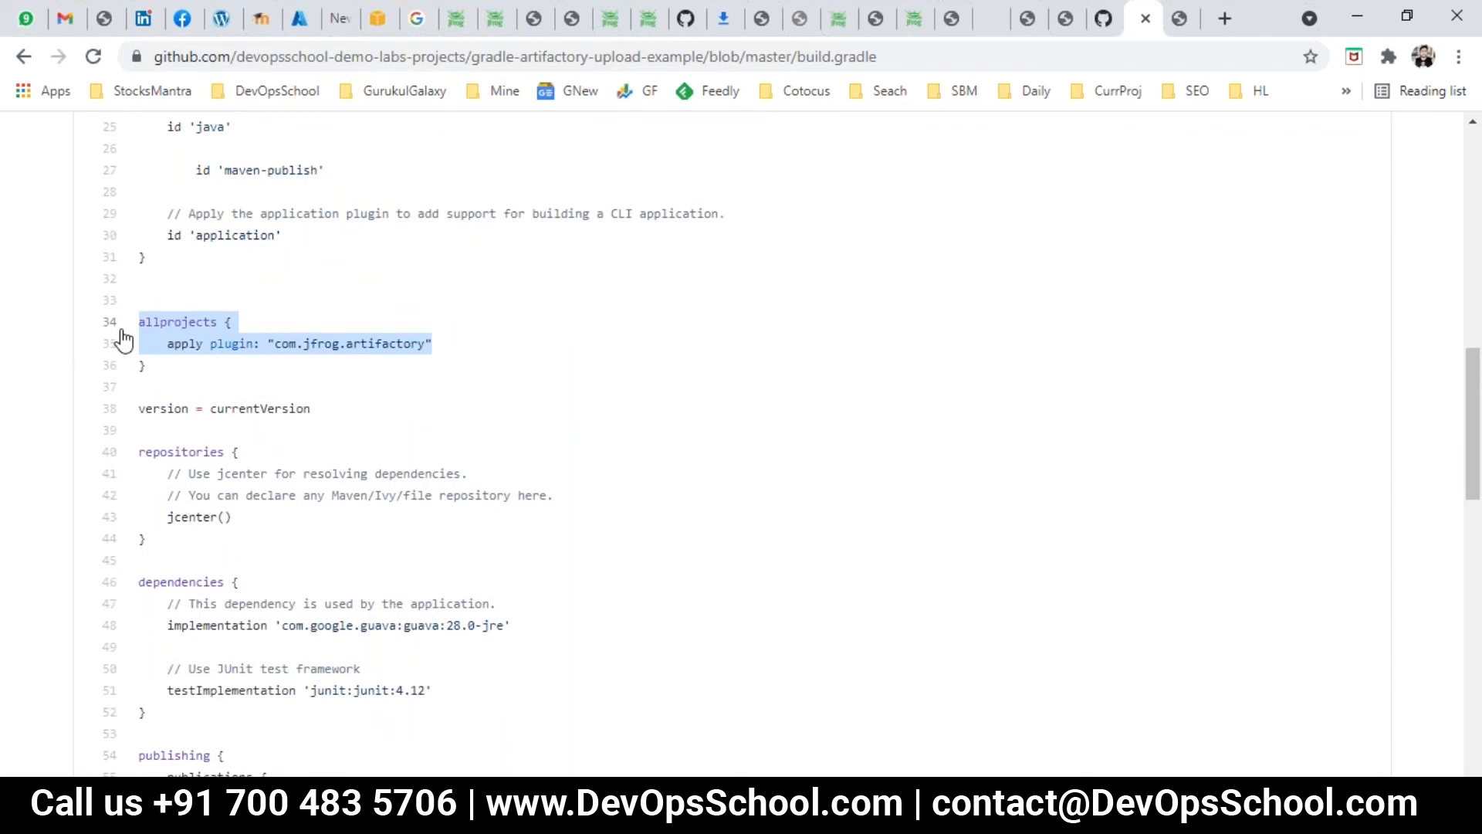
pyautogui.scroll(2, 271, 439)
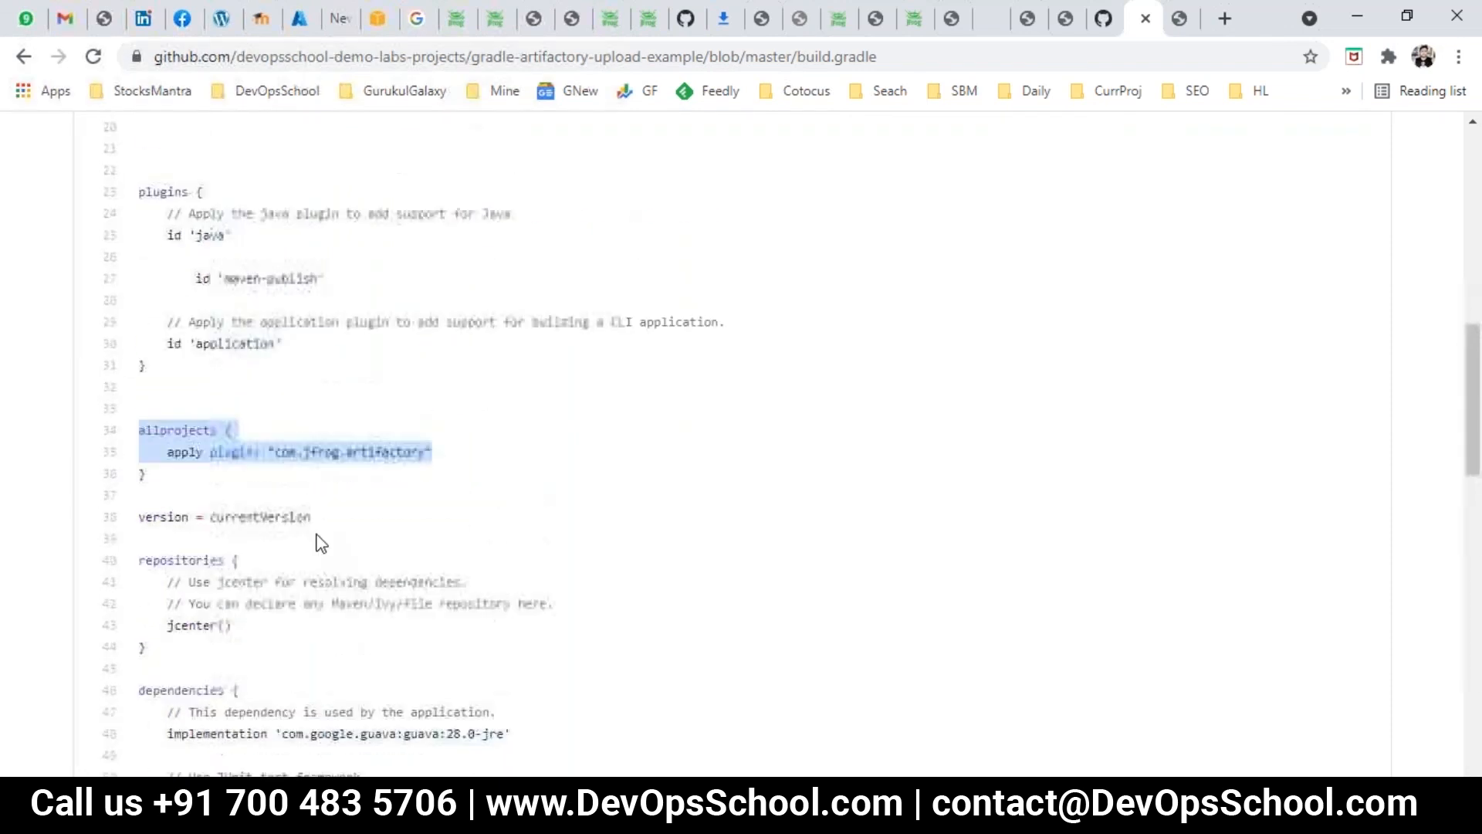
pyautogui.click(319, 518)
pyautogui.scroll(-3, 323, 524)
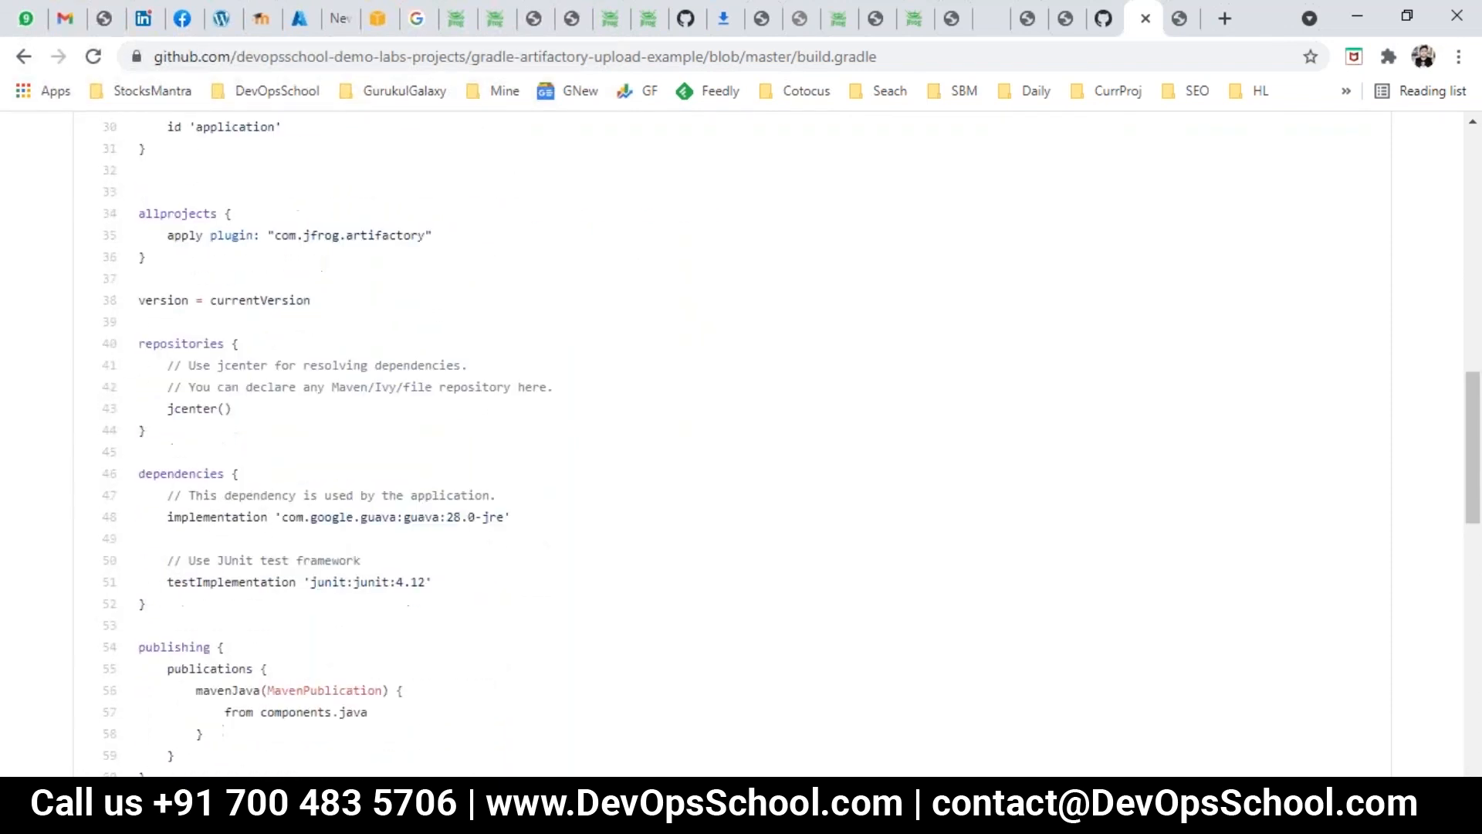
# Examine the artifactory block in build.gradle, highlighting its publish and defaults settings and the resolve repository section.
pyautogui.scroll(-6, 741, 444)
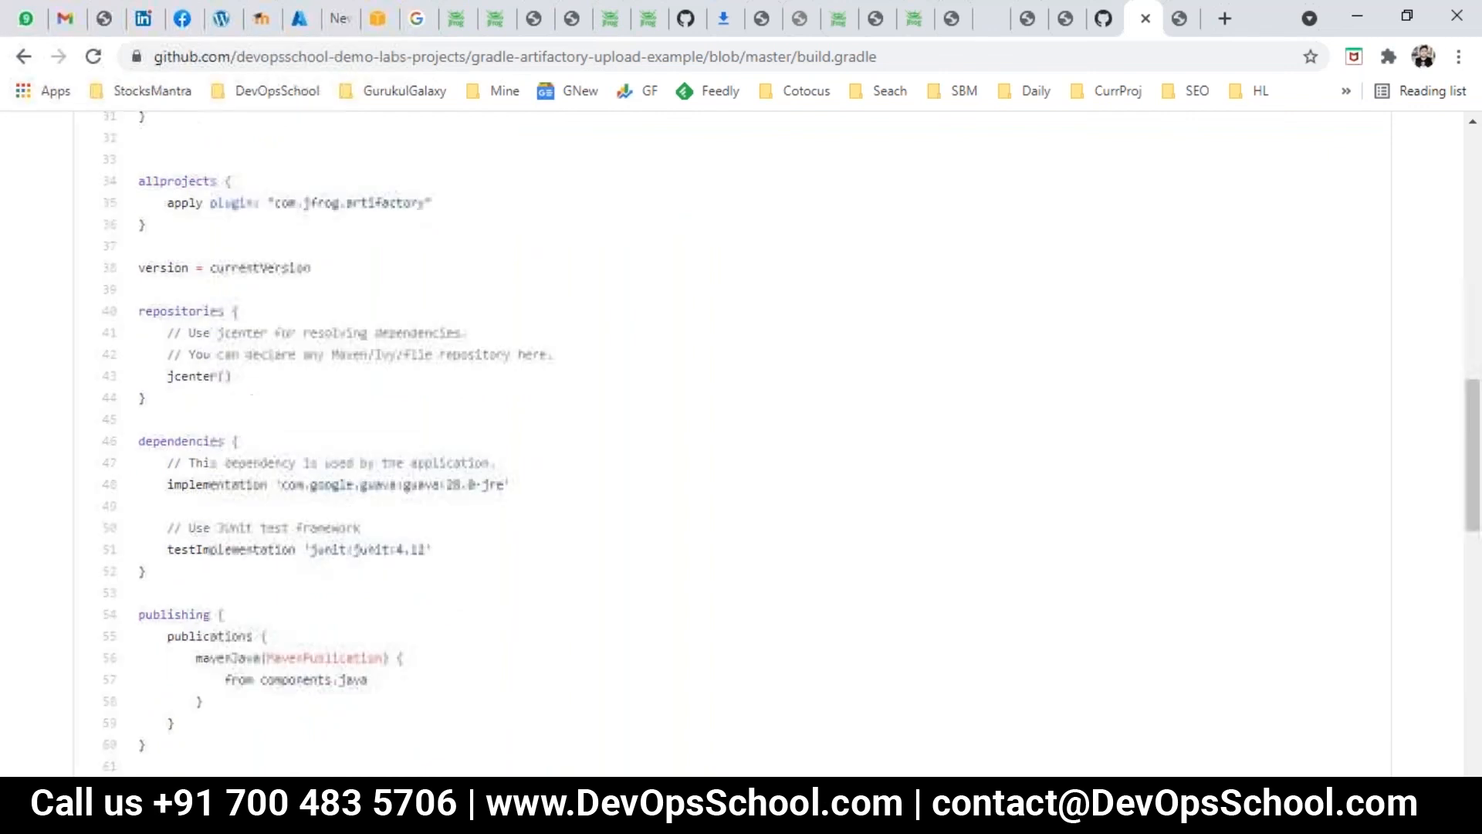
pyautogui.scroll(-1, 222, 499)
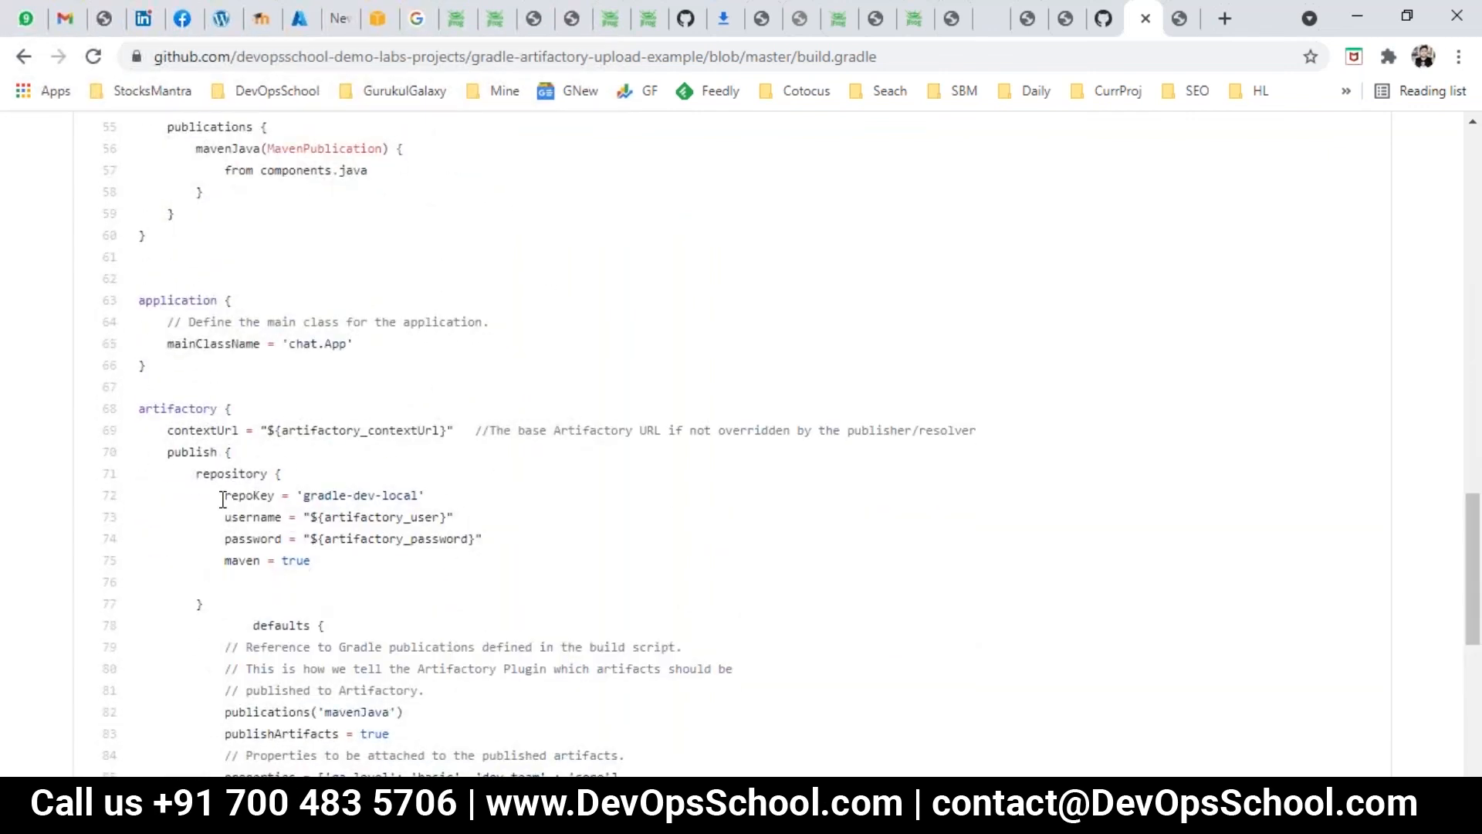
pyautogui.scroll(-3, 287, 538)
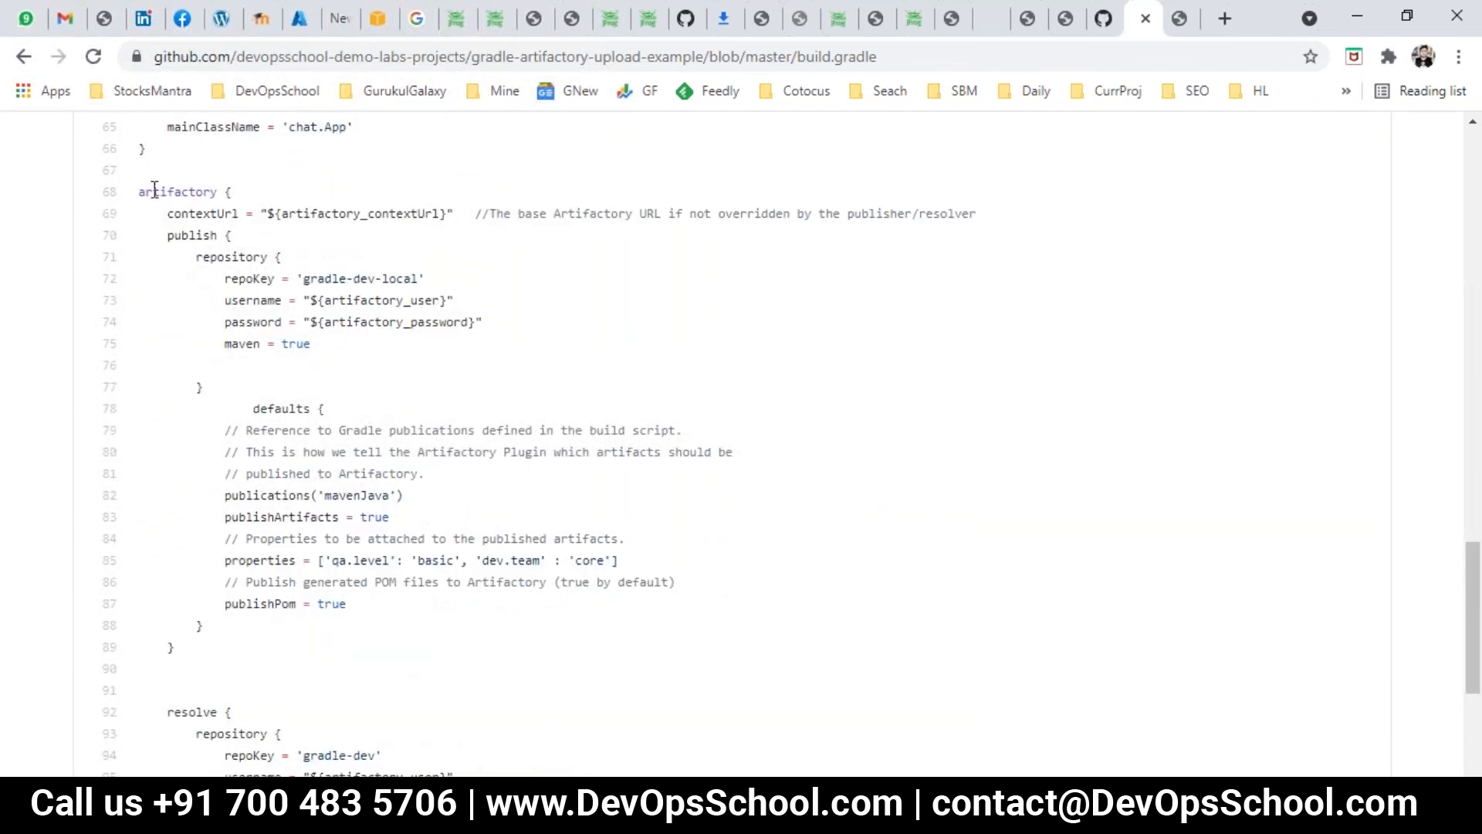
pyautogui.moveTo(139, 193); pyautogui.dragTo(348, 606)
pyautogui.scroll(-4, 392, 549)
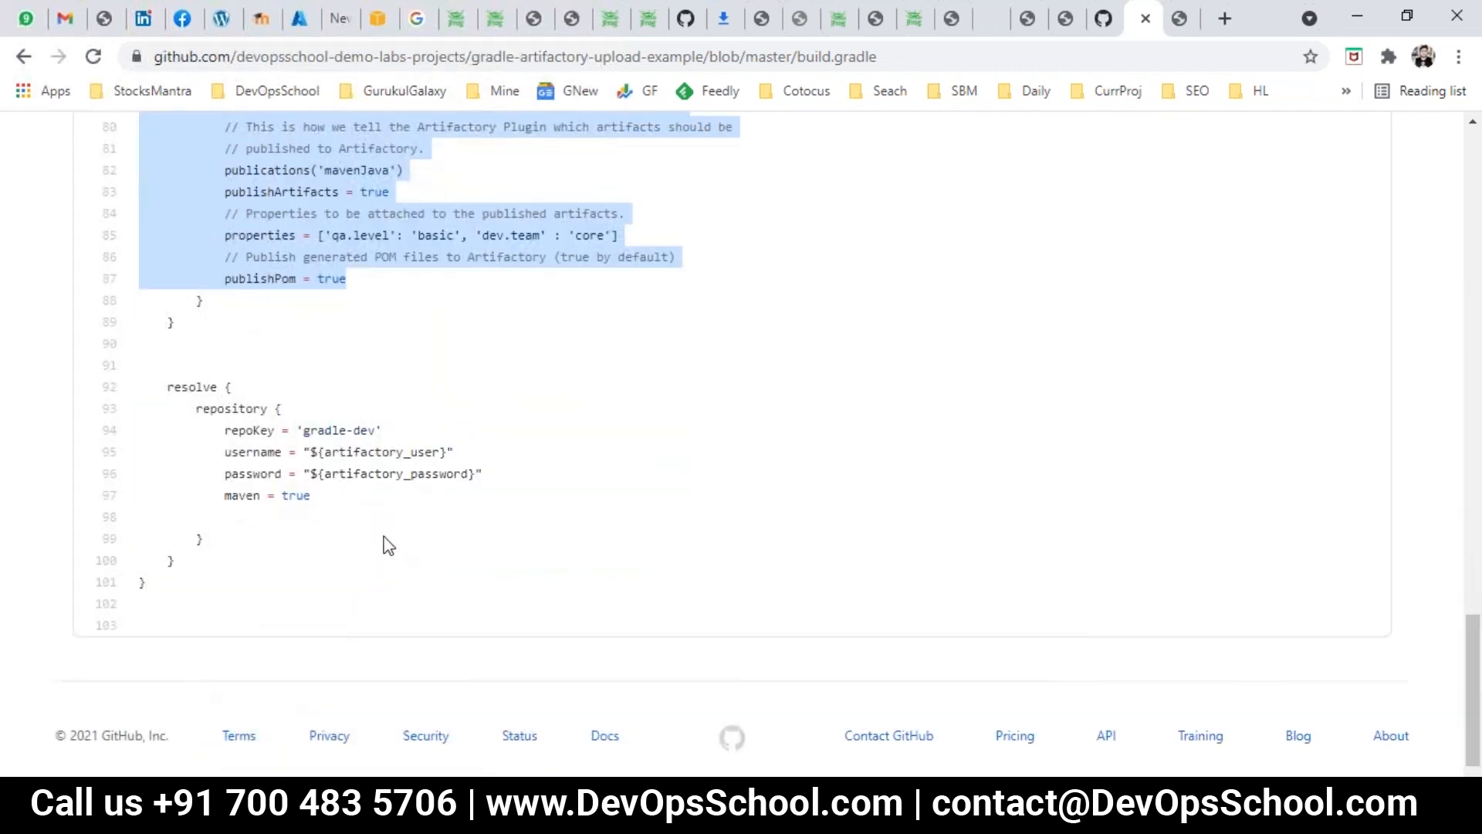
pyautogui.click(353, 545)
pyautogui.moveTo(165, 388); pyautogui.dragTo(343, 549)
pyautogui.click(343, 549)
pyautogui.moveTo(187, 417); pyautogui.dragTo(368, 516)
# Examine the publish section of the artifactory block, highlighting its repository key, username, password and maven settings.
pyautogui.scroll(8, 379, 587)
pyautogui.scroll(-2, 353, 605)
pyautogui.scroll(-2, 341, 662)
pyautogui.moveTo(228, 474); pyautogui.dragTo(150, 366)
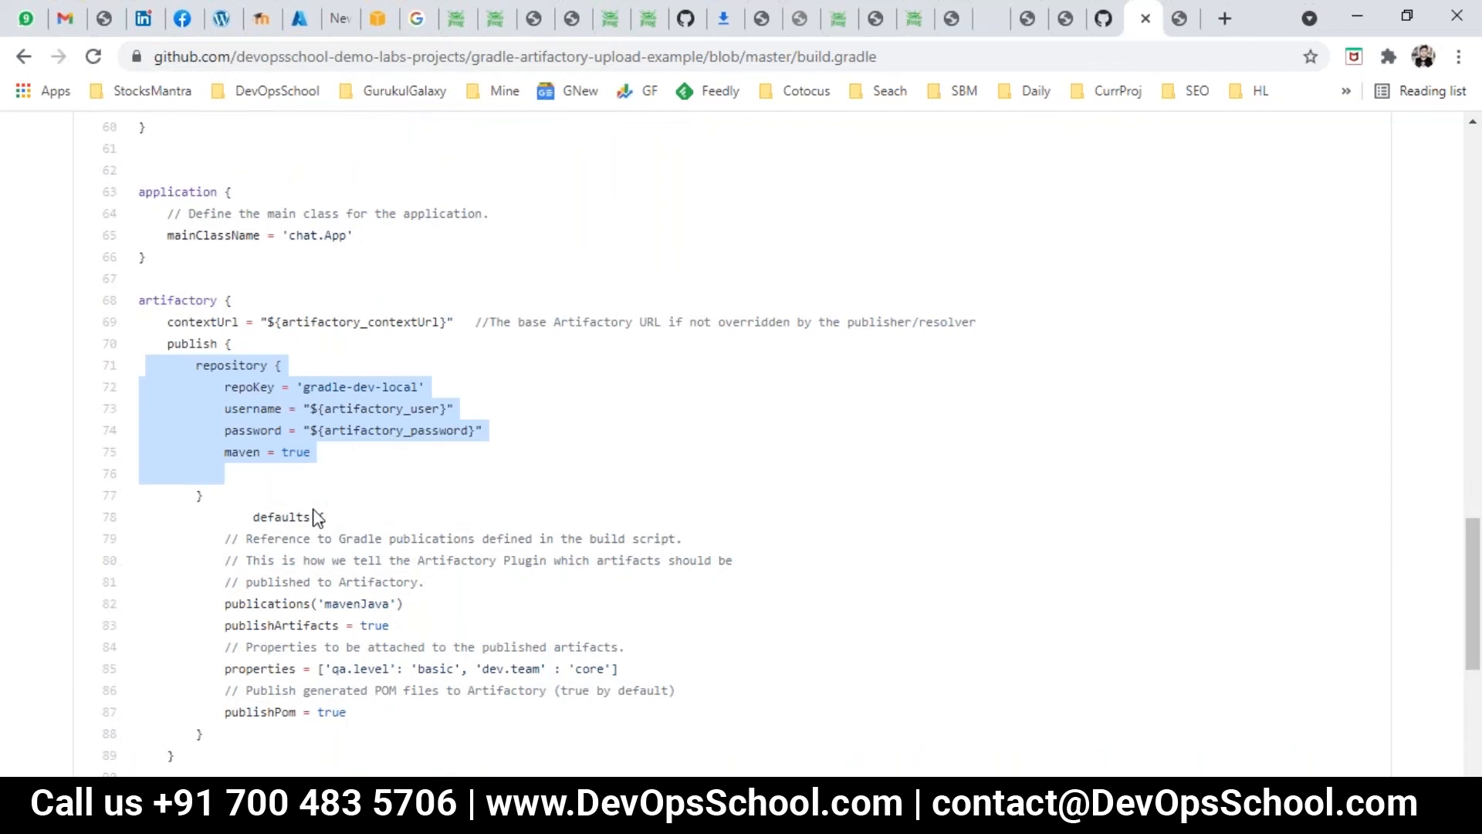
pyautogui.click(368, 465)
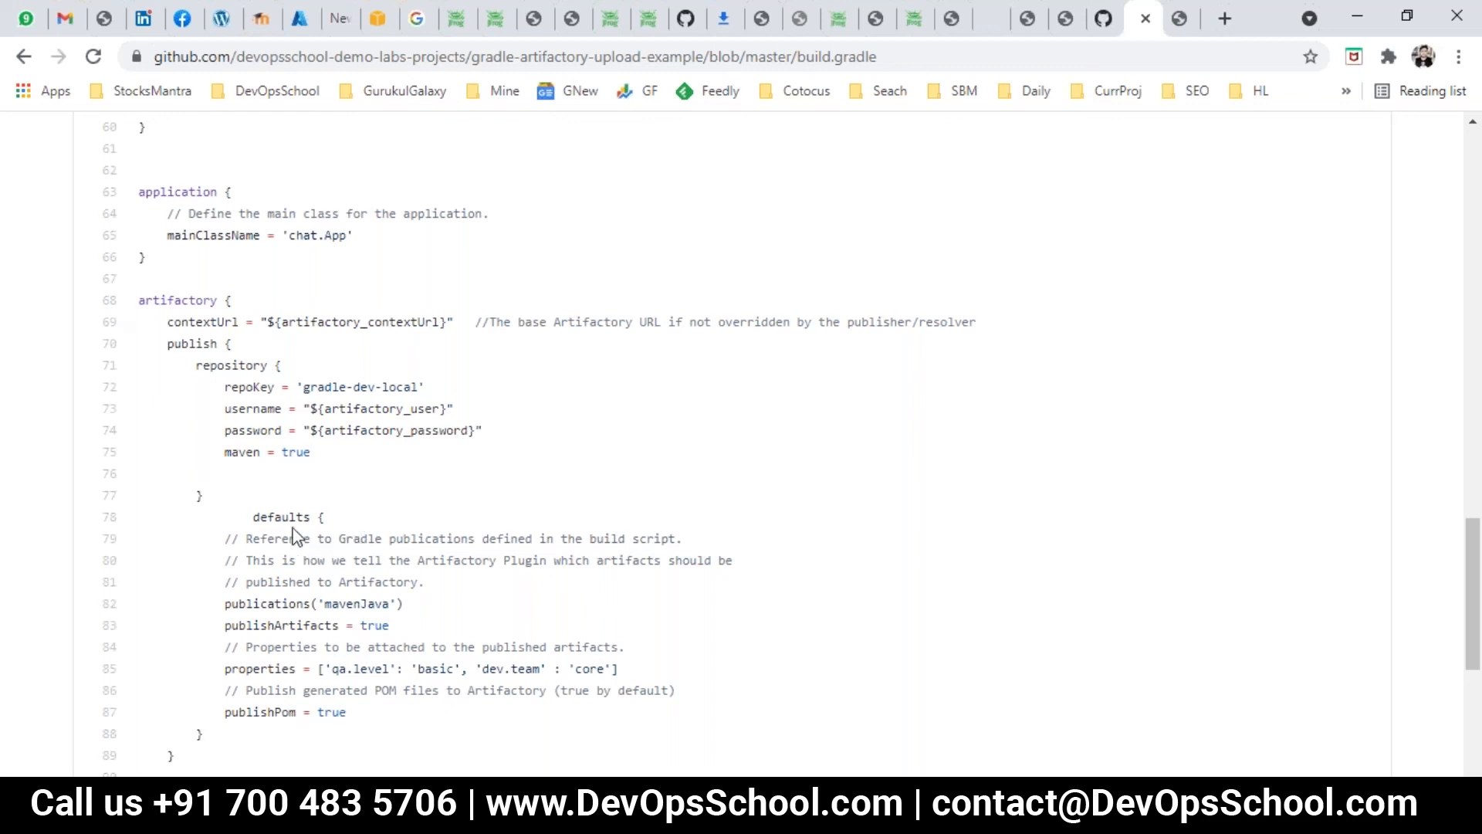
pyautogui.doubleClick(181, 345)
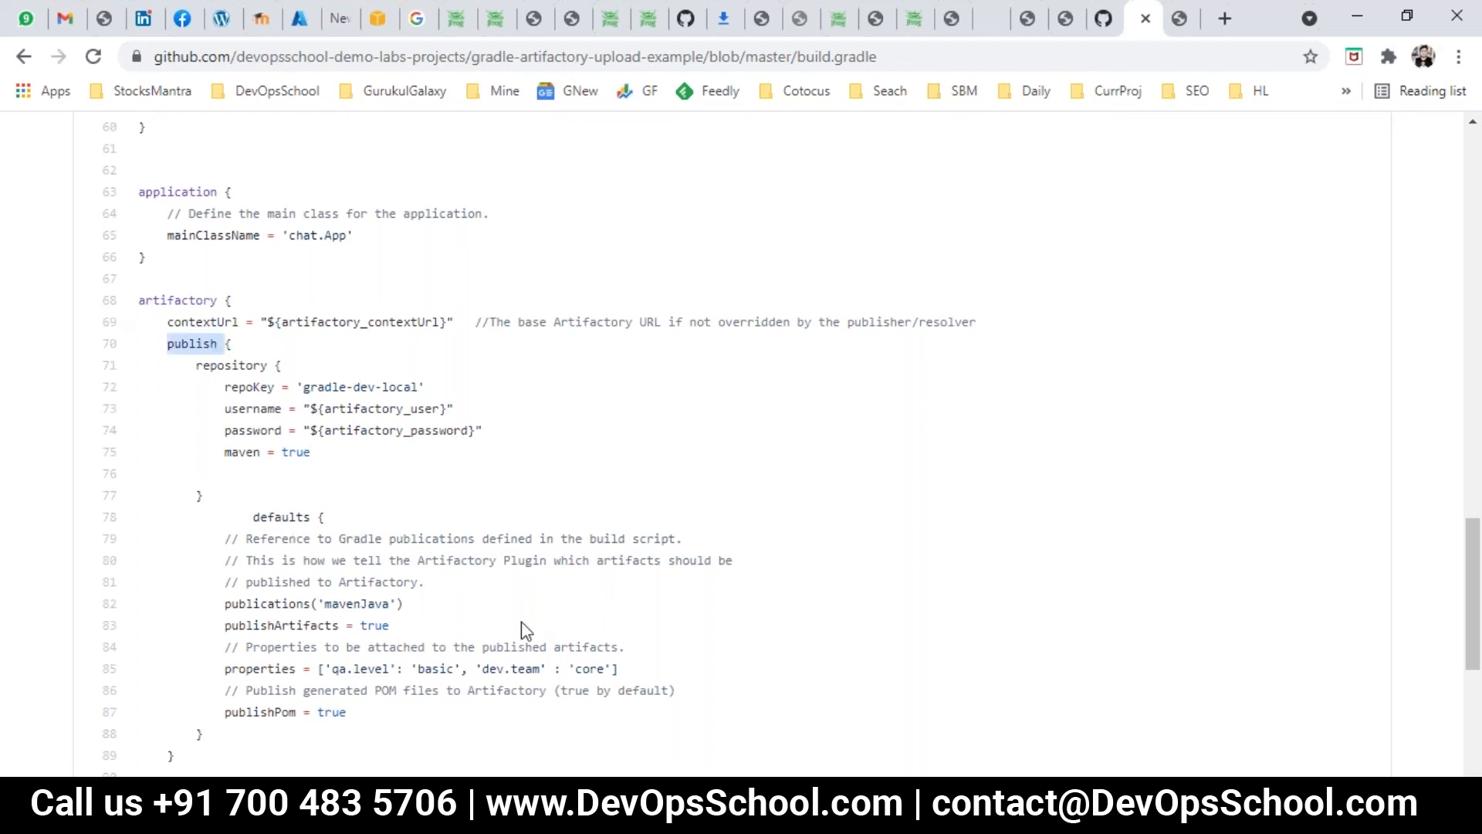
pyautogui.scroll(-3, 523, 627)
# Go back to the gradle-artifactory-upload-example repository page and paste its URL on a new line under Gradle in the Notepad notes.
pyautogui.scroll(15, 523, 627)
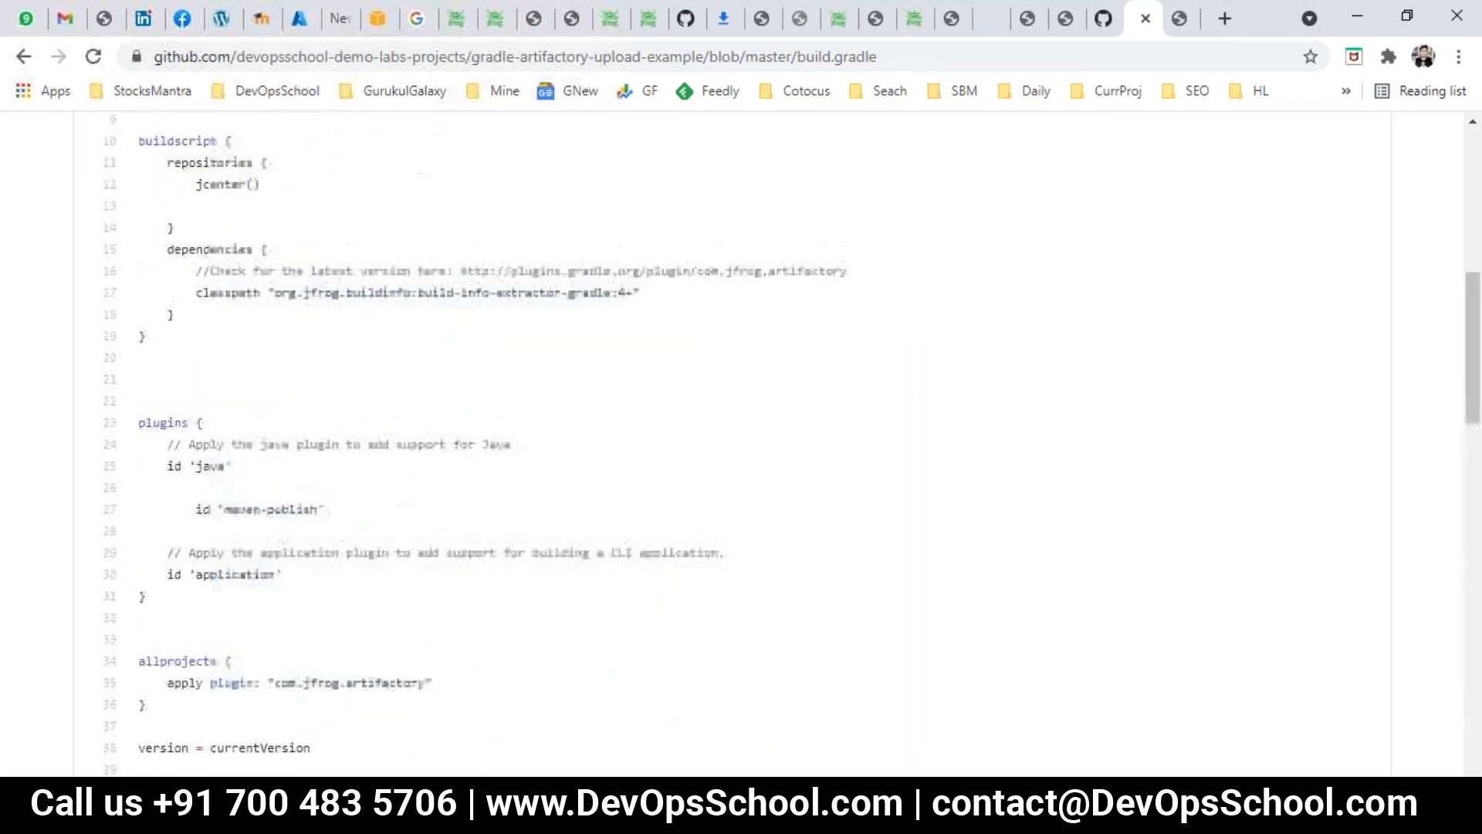
pyautogui.scroll(5, 463, 309)
pyautogui.click(463, 222)
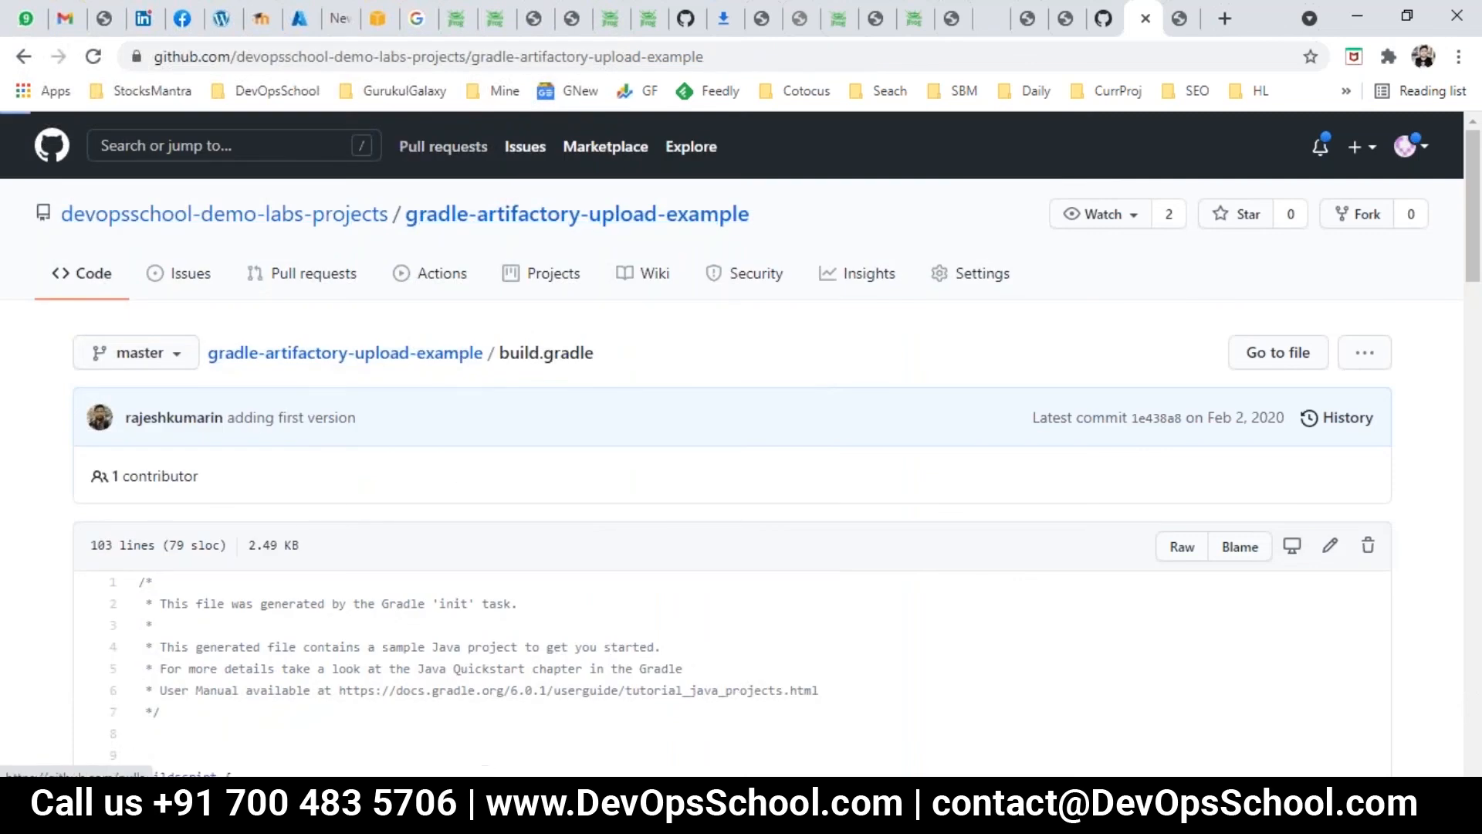
pyautogui.click(447, 57)
pyautogui.hotkey('ctrl', 'c')
pyautogui.hotkey('alt', 'Tab')
pyautogui.hotkey('ctrl', 'v')
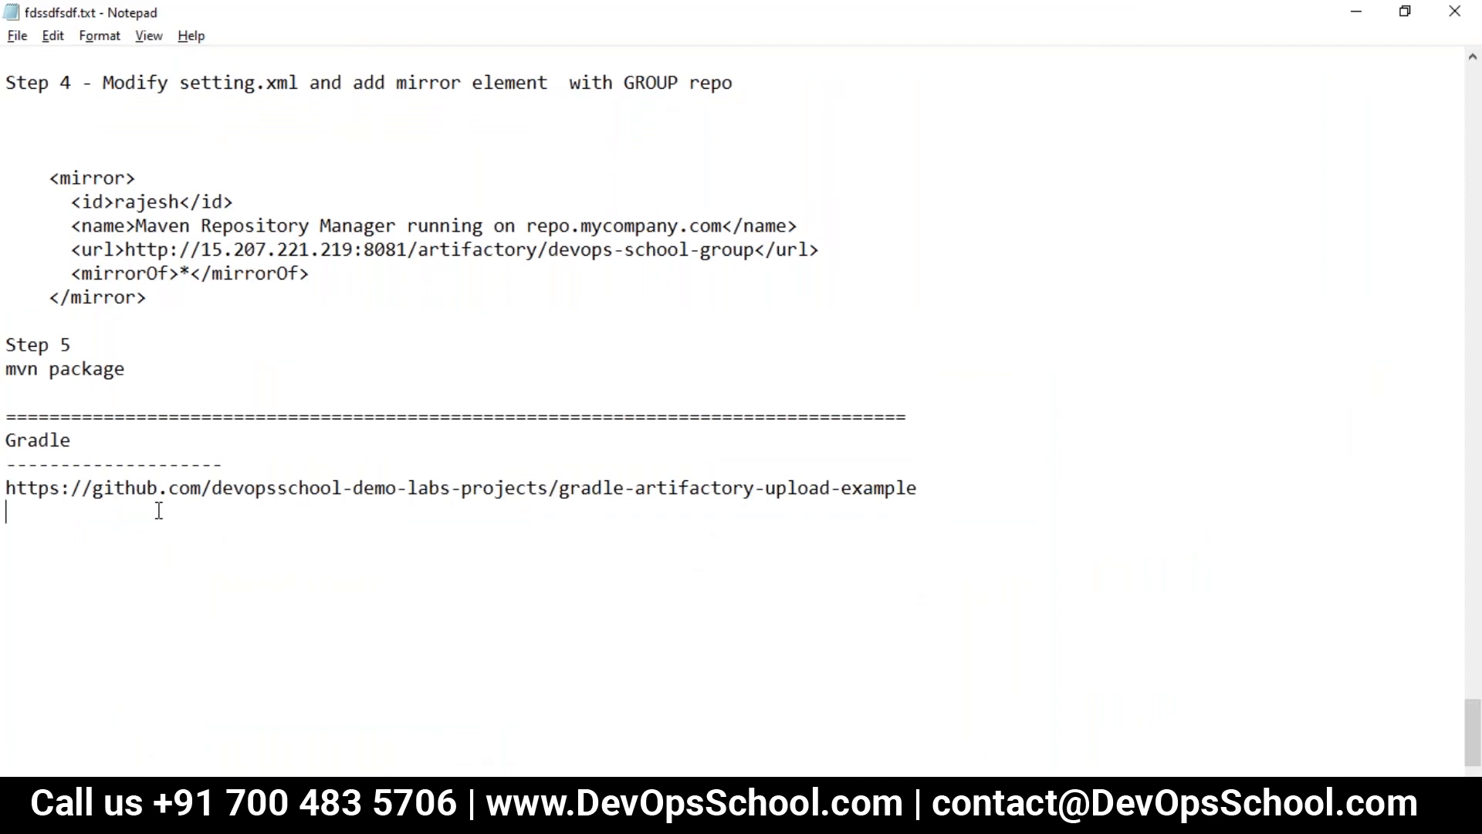
pyautogui.hotkey('ctrl', 'v')
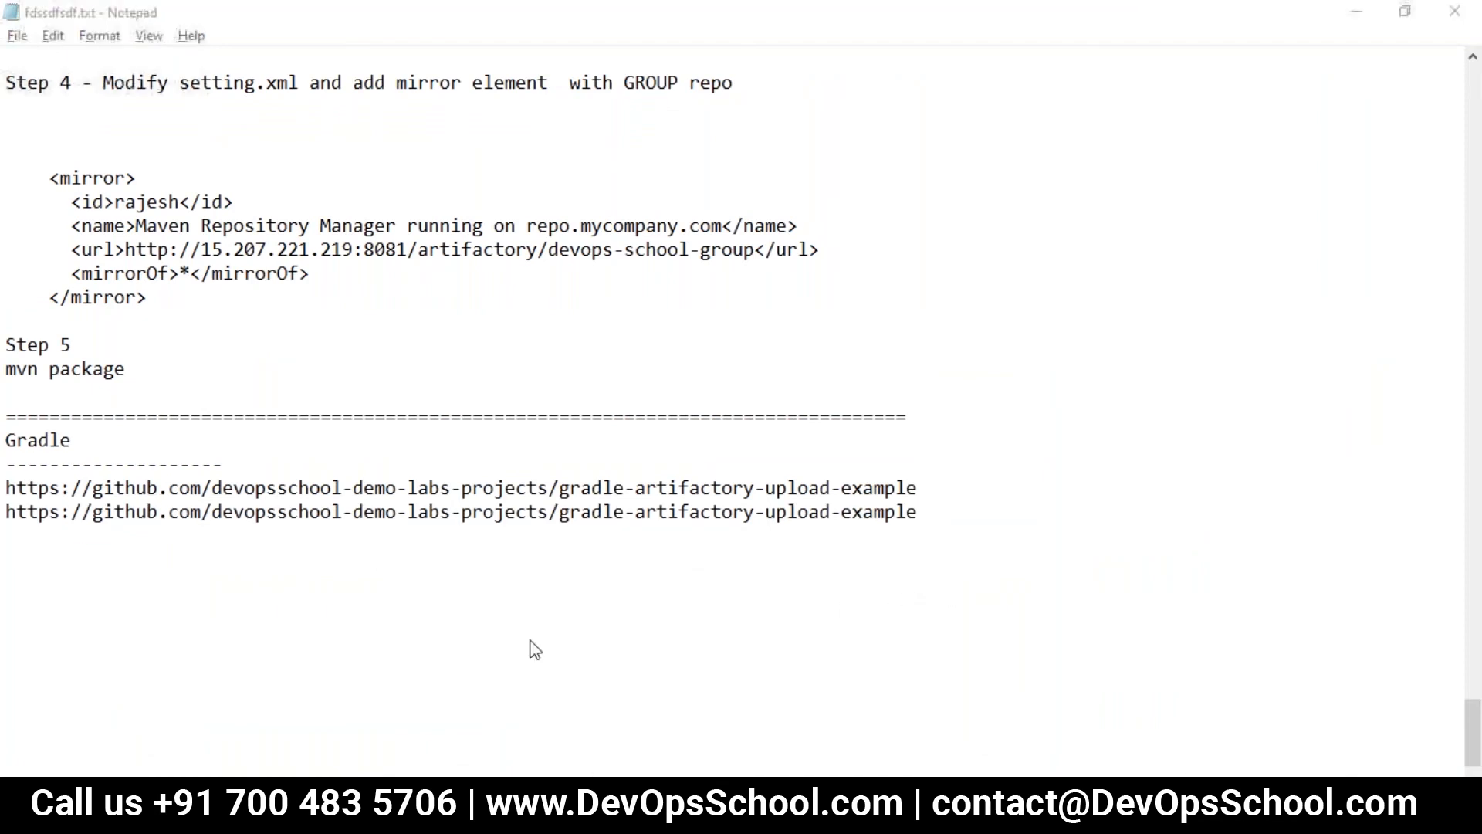
# Switch back to the browser and open devopsschool.com/blog in a new tab.
pyautogui.hotkey('alt', 'Tab')
pyautogui.click(1181, 23)
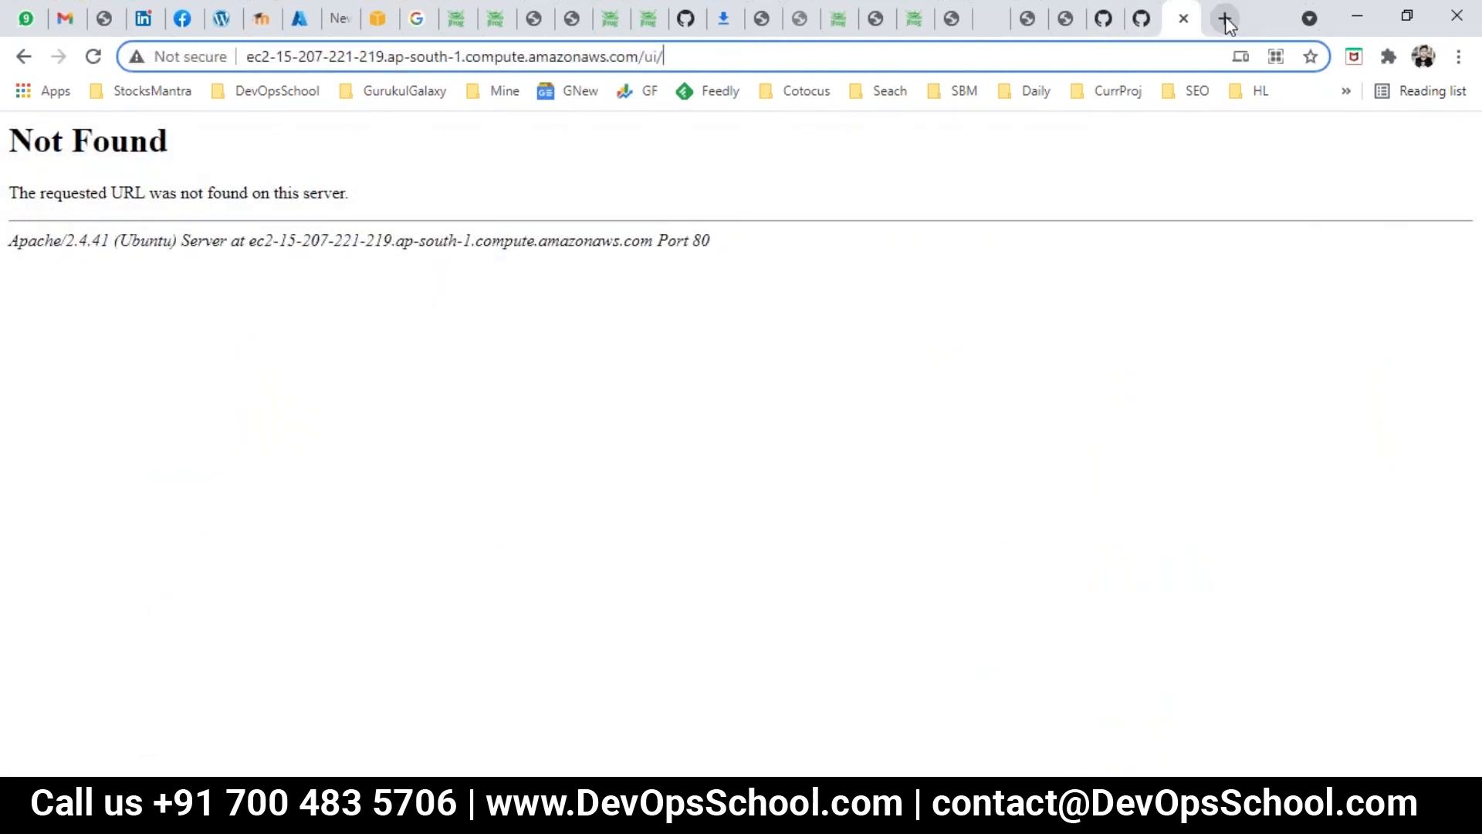
pyautogui.click(1225, 18)
pyautogui.write('d')
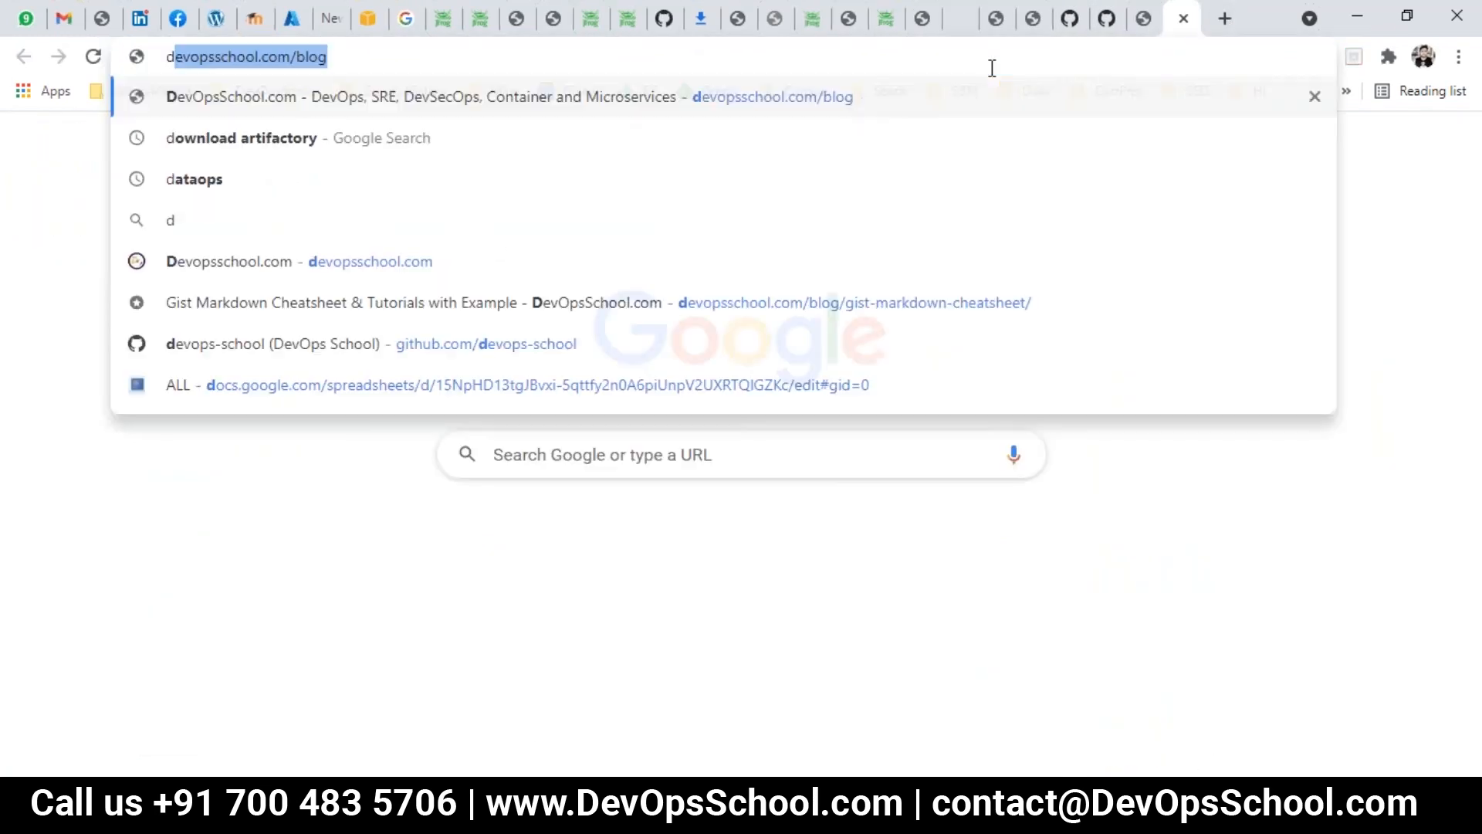
pyautogui.write('ev')
pyautogui.press('Down')
pyautogui.hotkey('ctrl', 'a')
pyautogui.write('de')
pyautogui.press('Return')
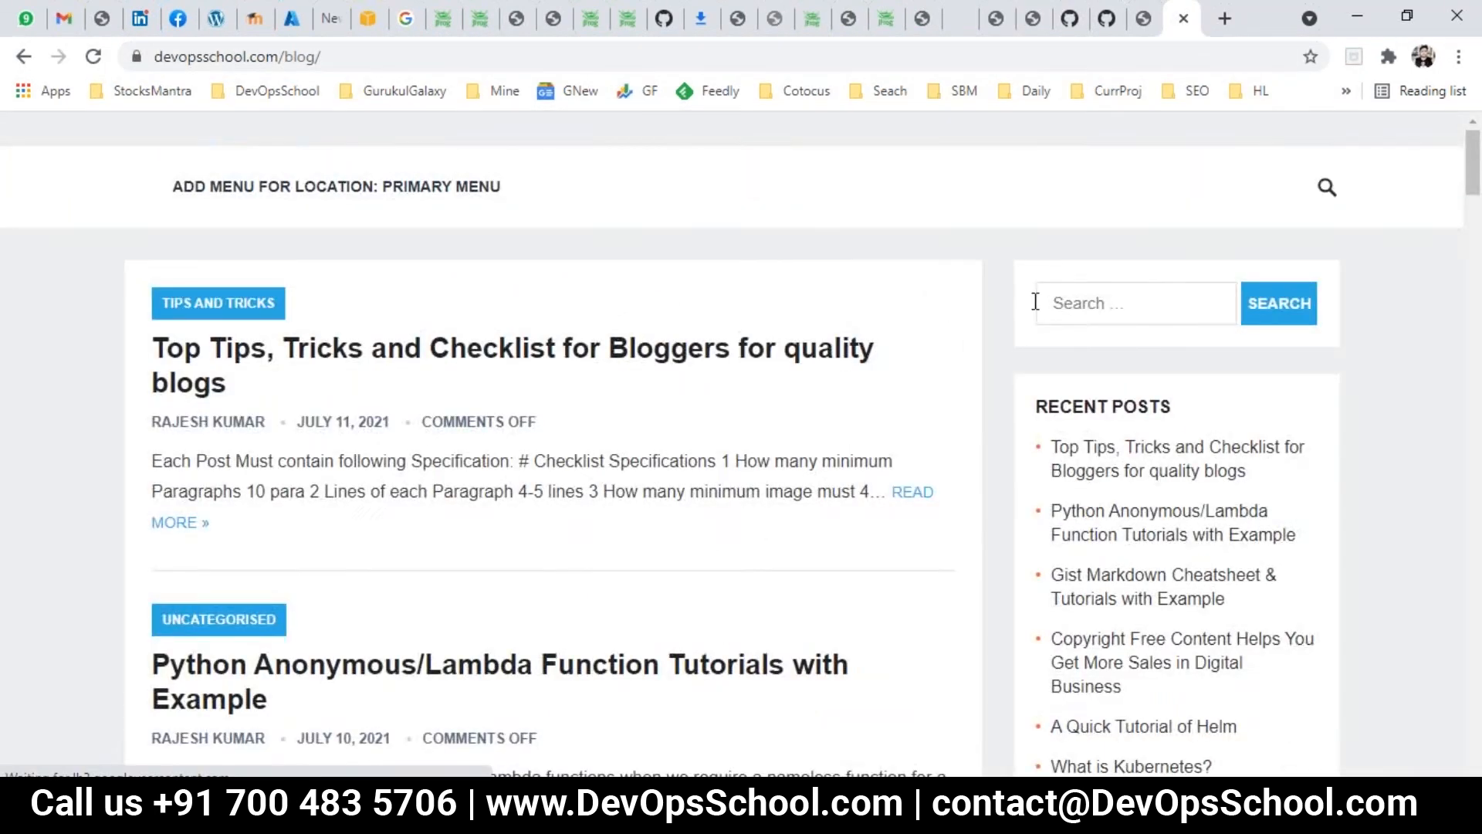
# Search the DevOpsSchool blog for "artifactory".
pyautogui.click(1069, 305)
pyautogui.write('artia')
pyautogui.press('BackSpace')
pyautogui.press('BackSpace')
pyautogui.press('BackSpace')
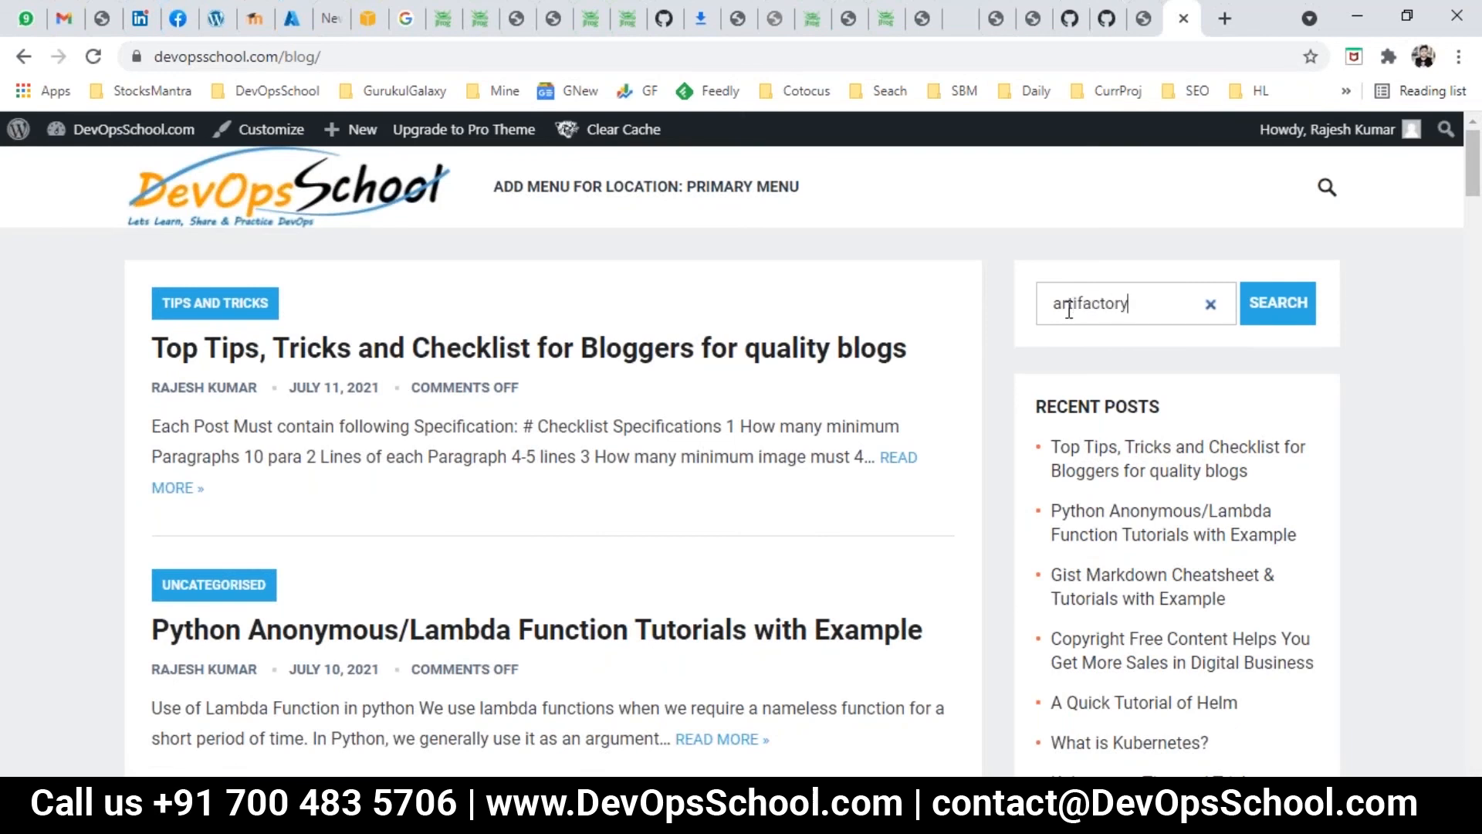
pyautogui.write('tifactory')
pyautogui.press('Return')
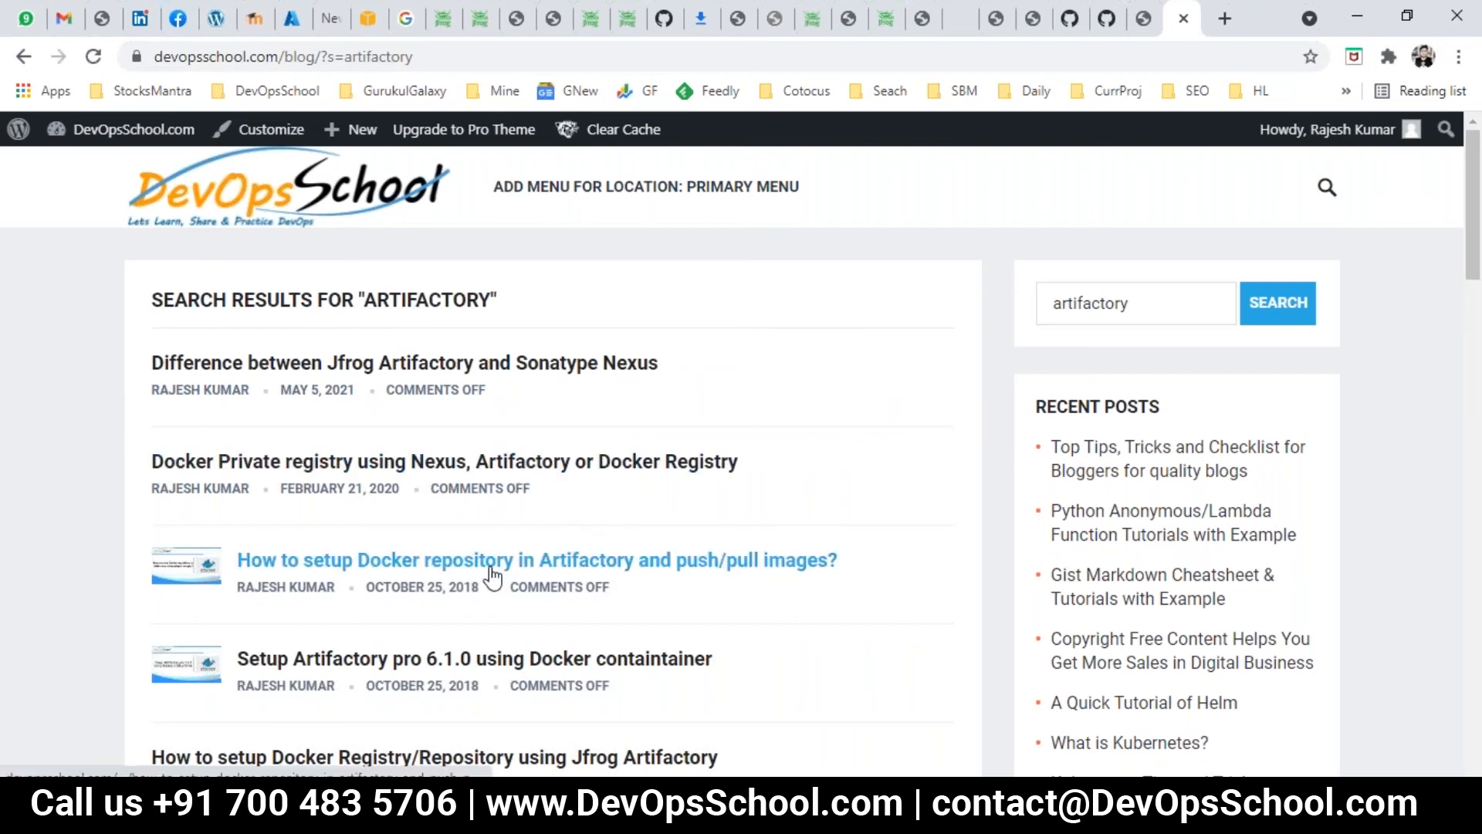
# Open the post "How to setup Docker repository in Artifactory and push/pull images?" and highlight the Step 5 docker tag, push and pull commands.
pyautogui.scroll(-2, 490, 575)
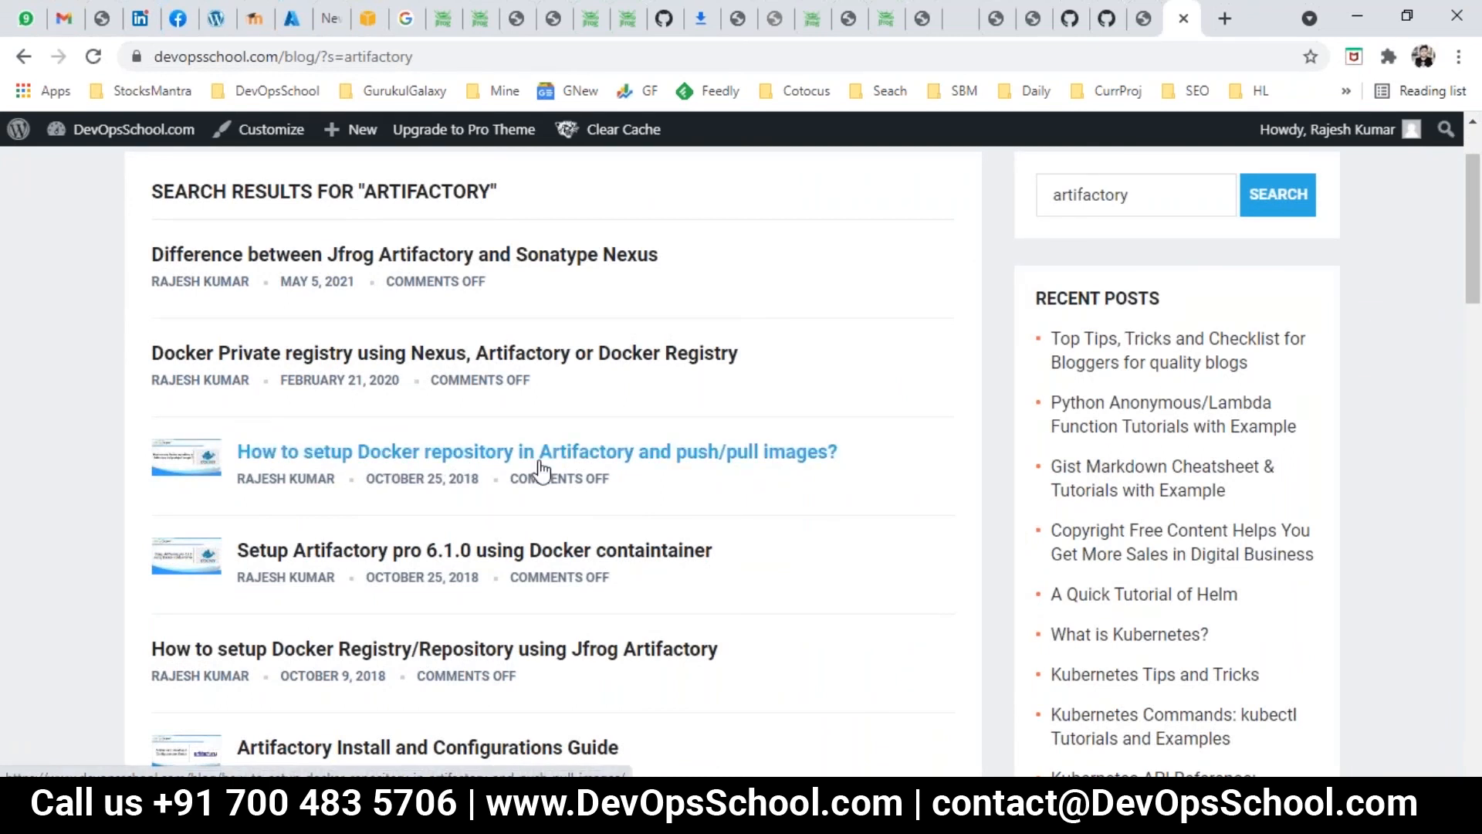
pyautogui.click(627, 464)
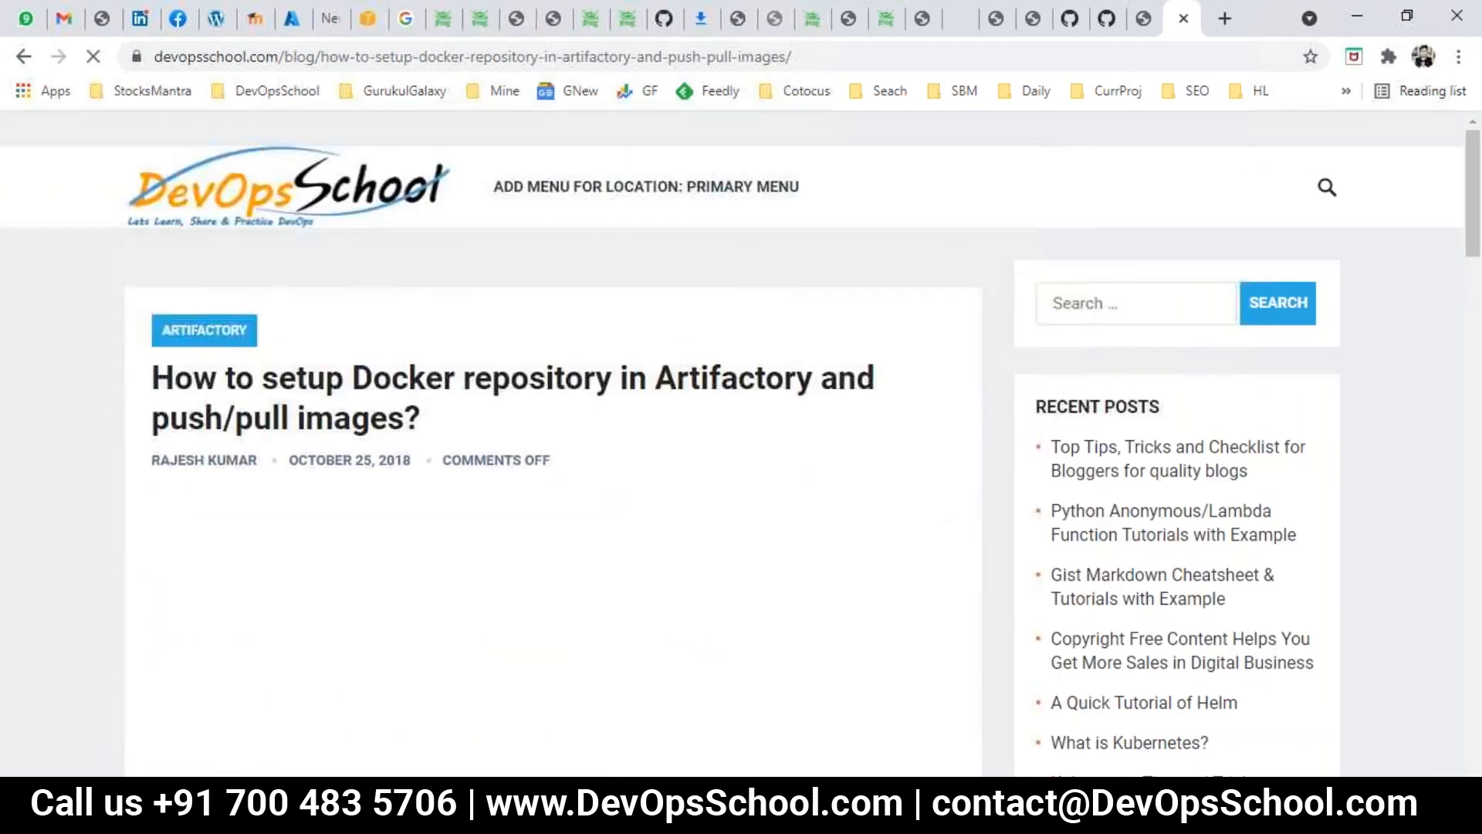
pyautogui.scroll(-8, 623, 489)
pyautogui.scroll(-15, 618, 486)
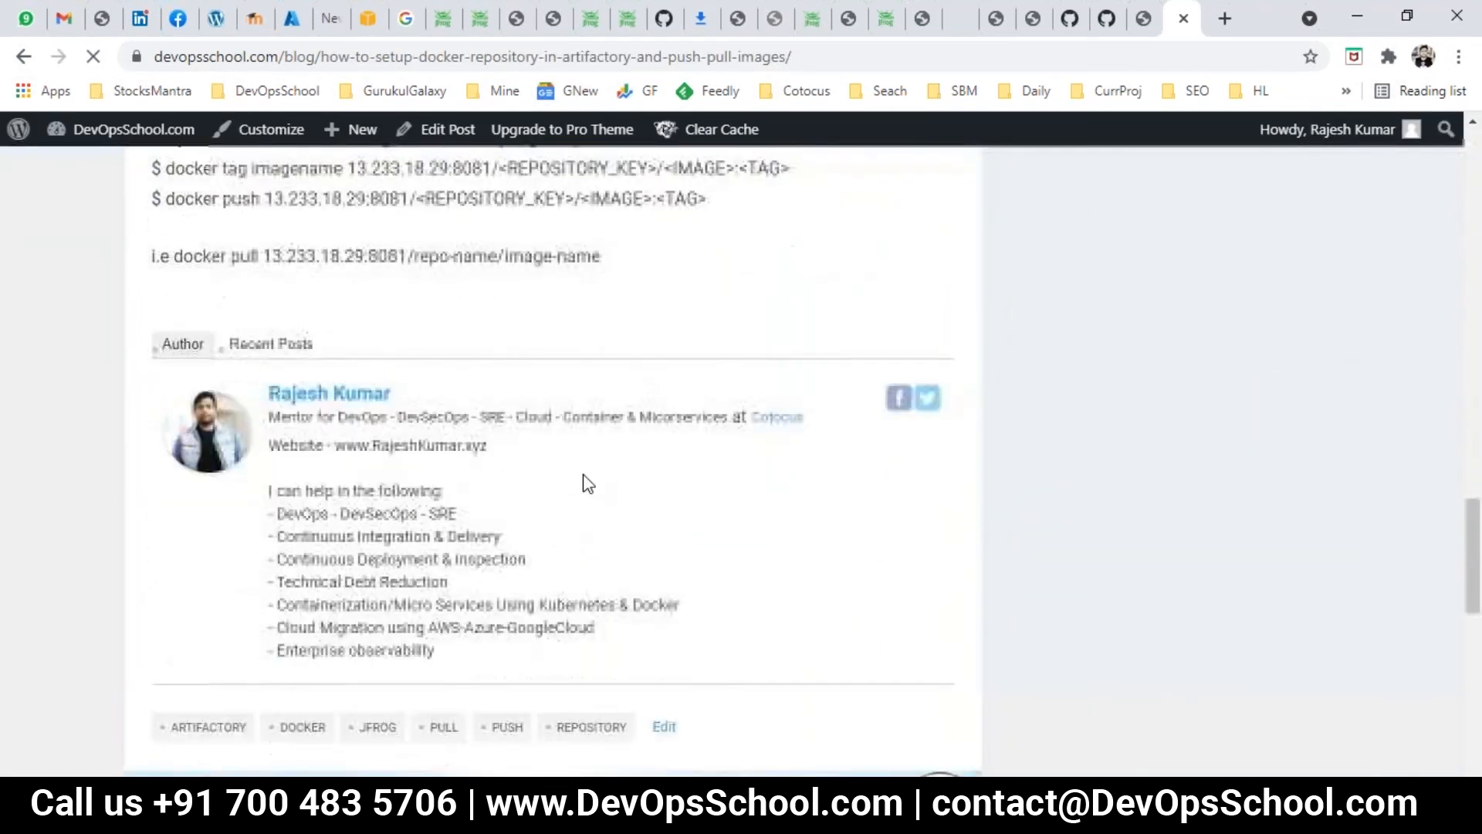
pyautogui.scroll(4, 610, 540)
pyautogui.moveTo(262, 463); pyautogui.dragTo(606, 585)
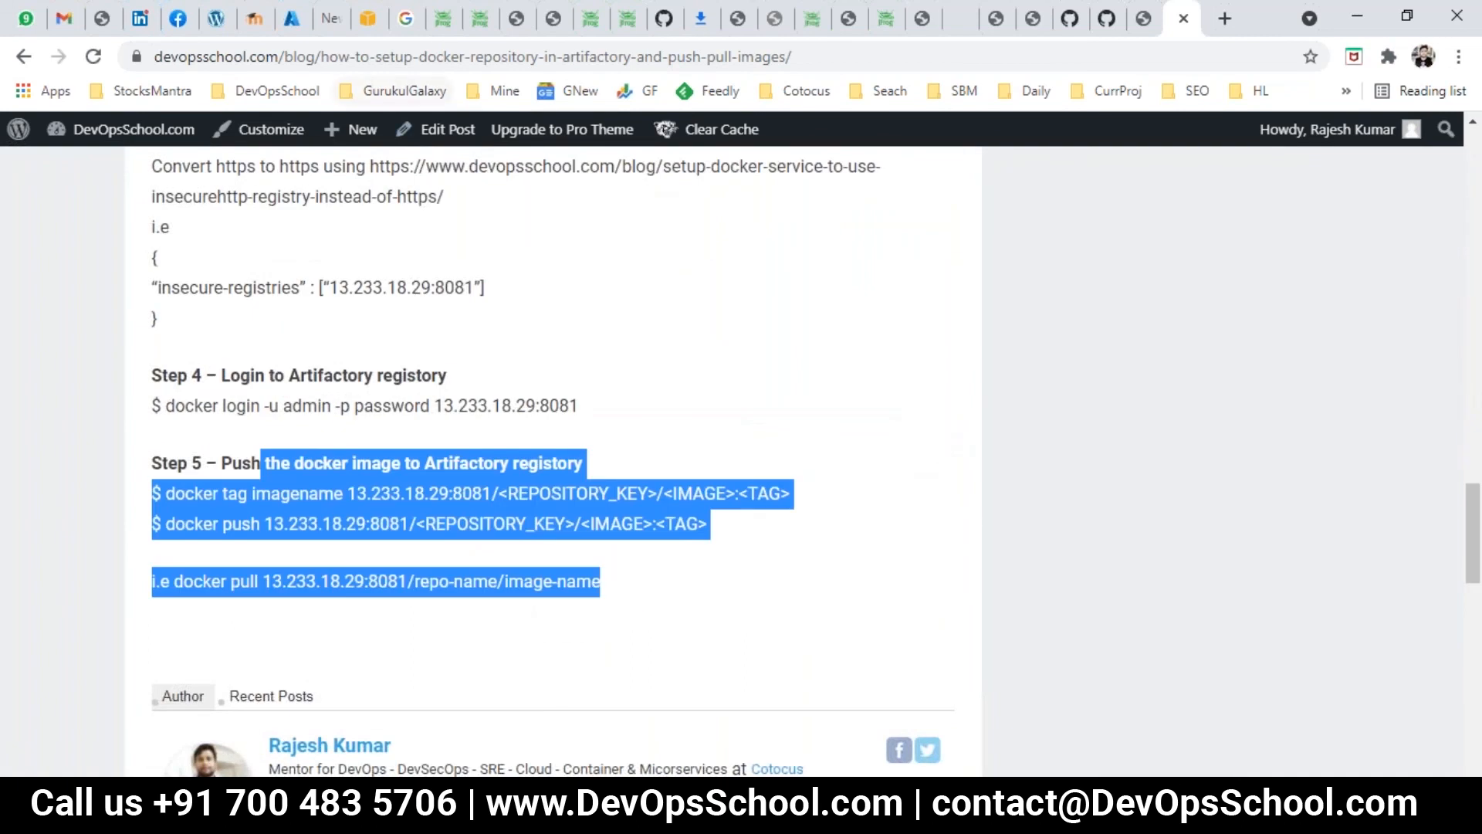
# Add an underlined "Docker" heading with the Docker repository post's URL beneath it to the Notepad notes, and save the file.
pyautogui.click(437, 57)
pyautogui.hotkey('ctrl', 'c')
pyautogui.hotkey('alt', 'Tab')
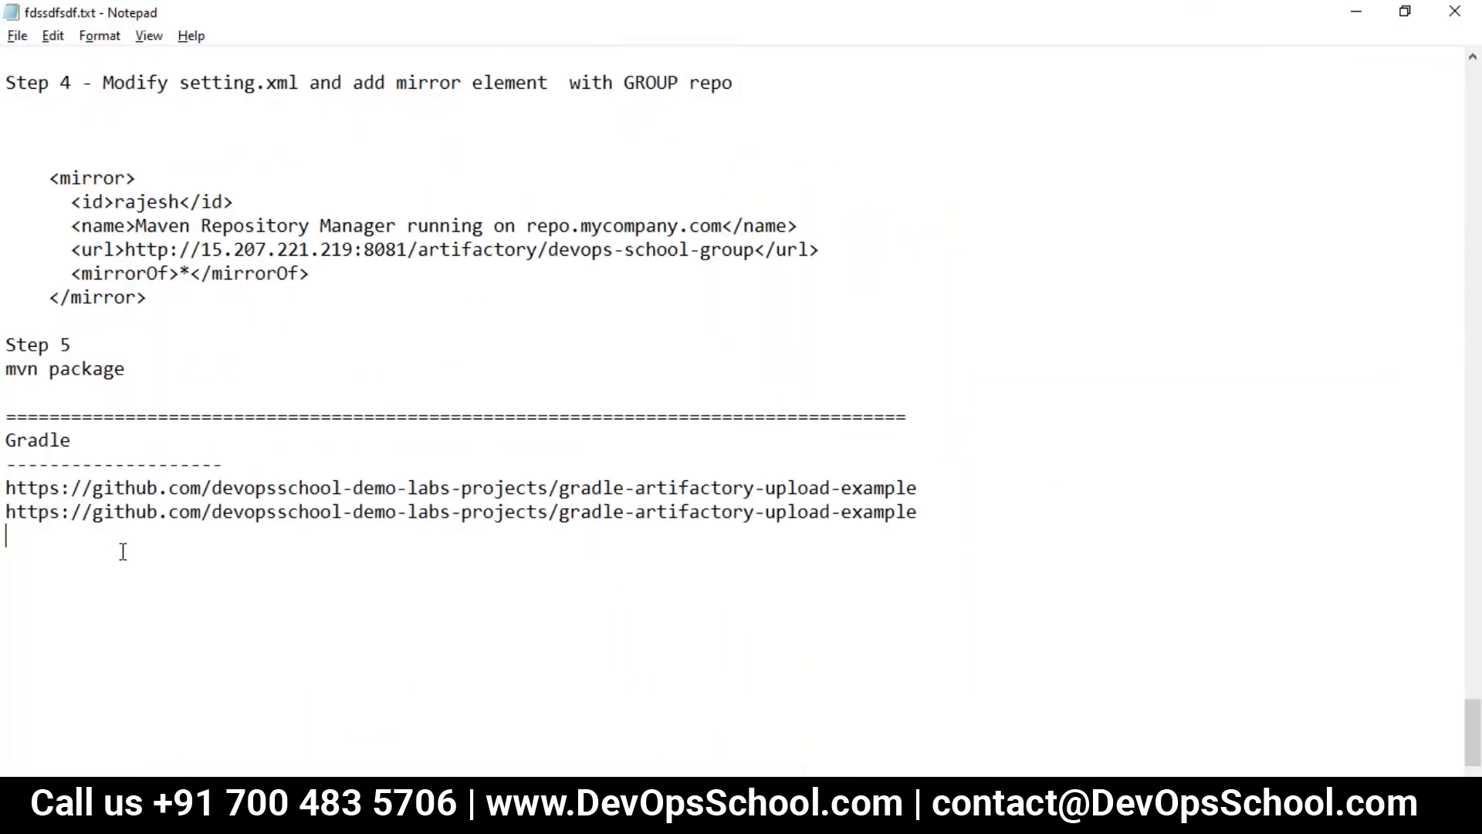
pyautogui.press('Return')
pyautogui.press('Return')
pyautogui.write('Docker')
pyautogui.press('Return')
pyautogui.write('=-')
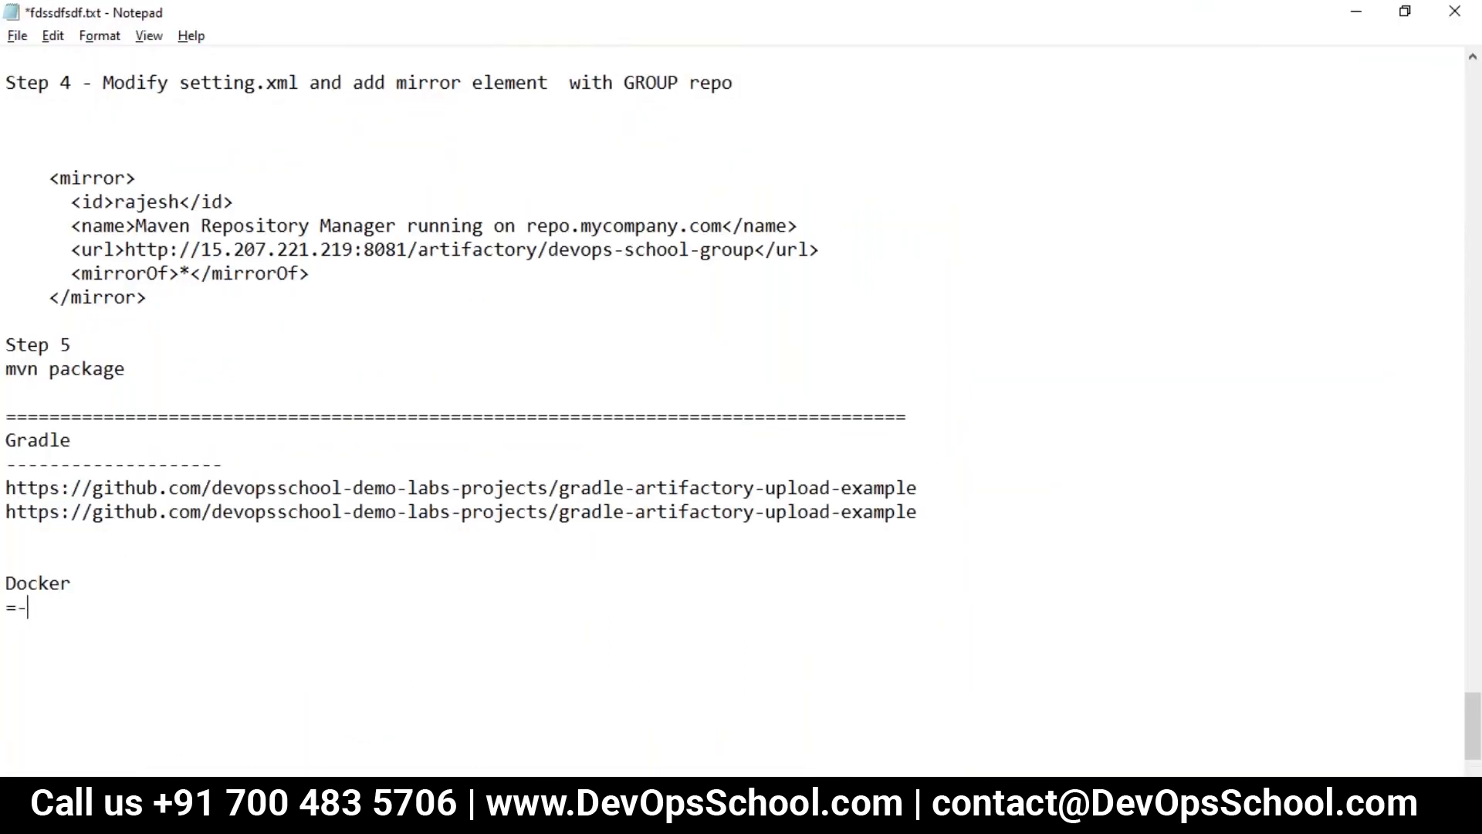
pyautogui.press('BackSpace')
pyautogui.press('BackSpace')
pyautogui.write('=======================================')
pyautogui.hotkey('ctrl', 'v')
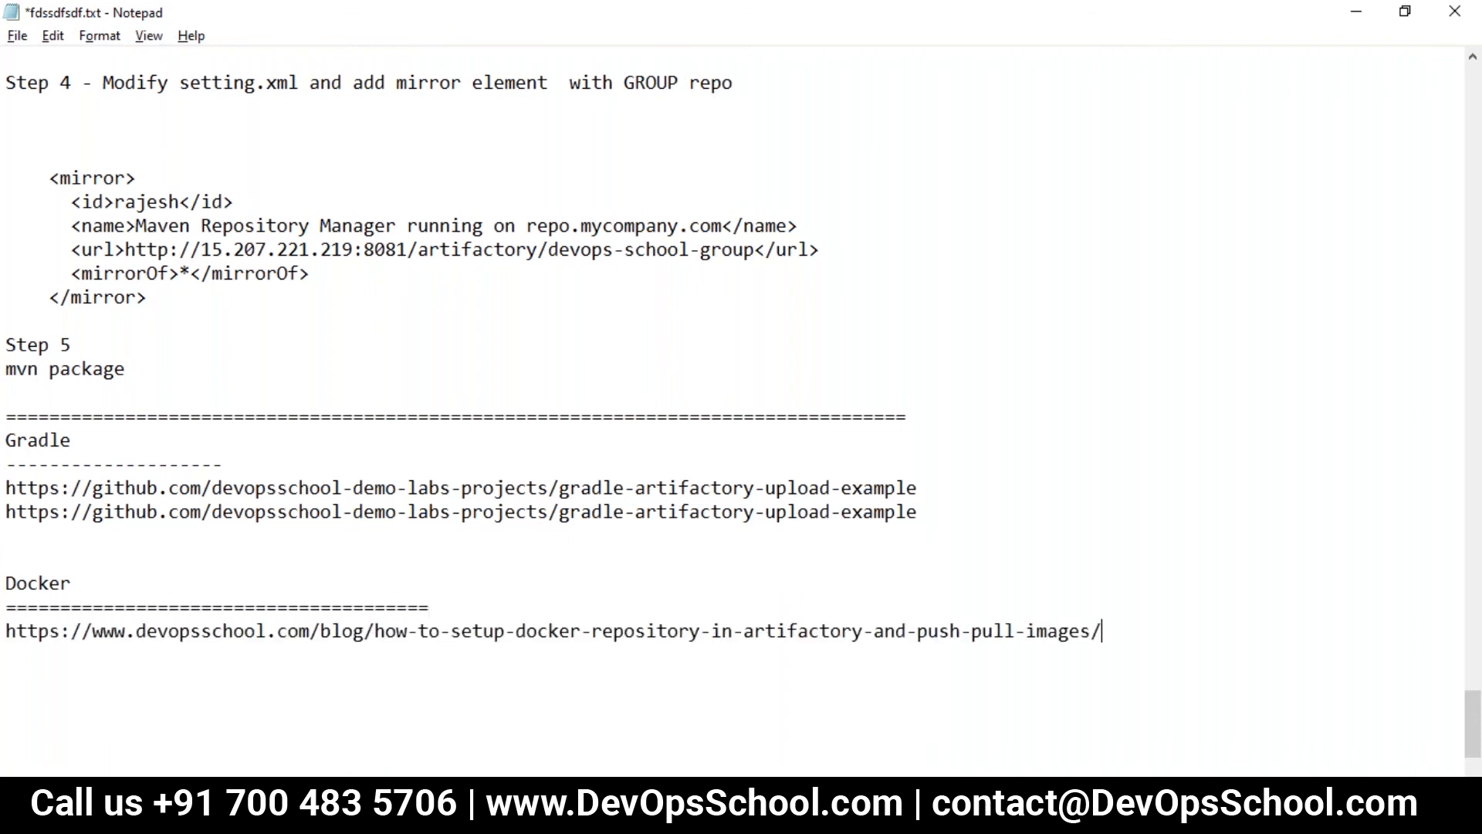
pyautogui.hotkey('ctrl', 's')
# Switch back to the browser and bring up the JFrog Artifactory Permissions administration page.
pyautogui.scroll(-2, 382, 99)
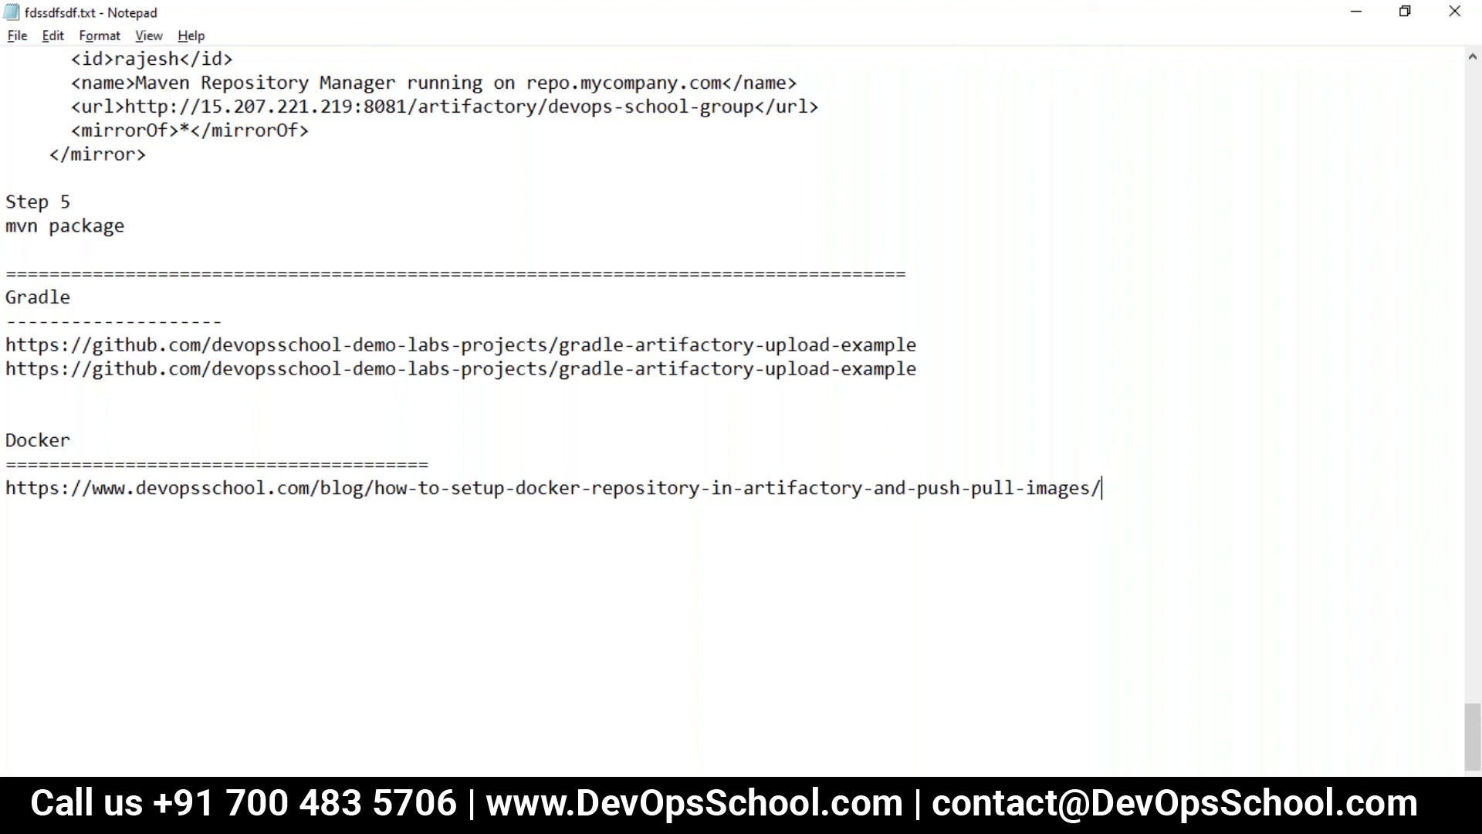
pyautogui.click(494, 809)
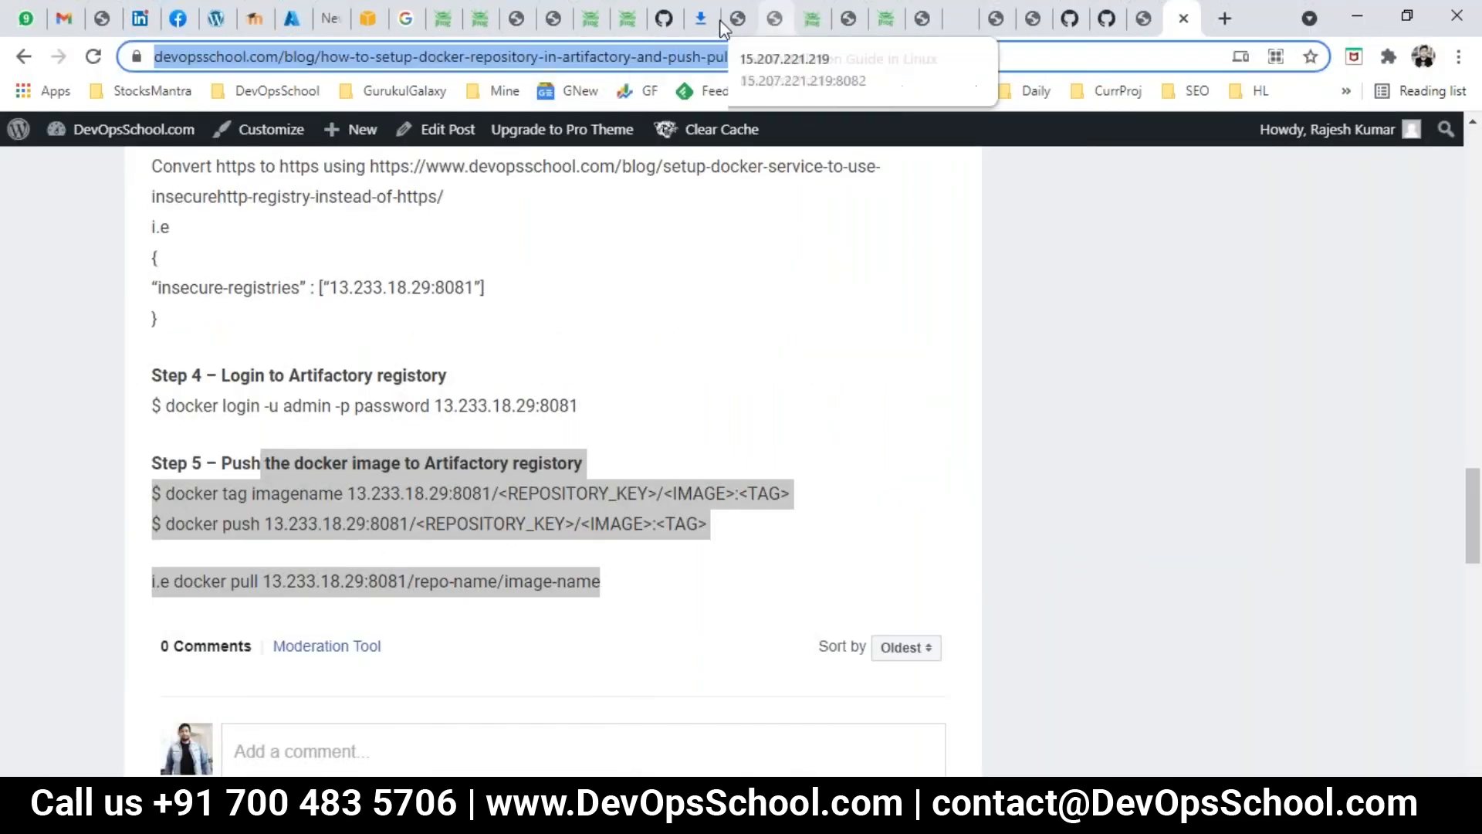
pyautogui.click(885, 18)
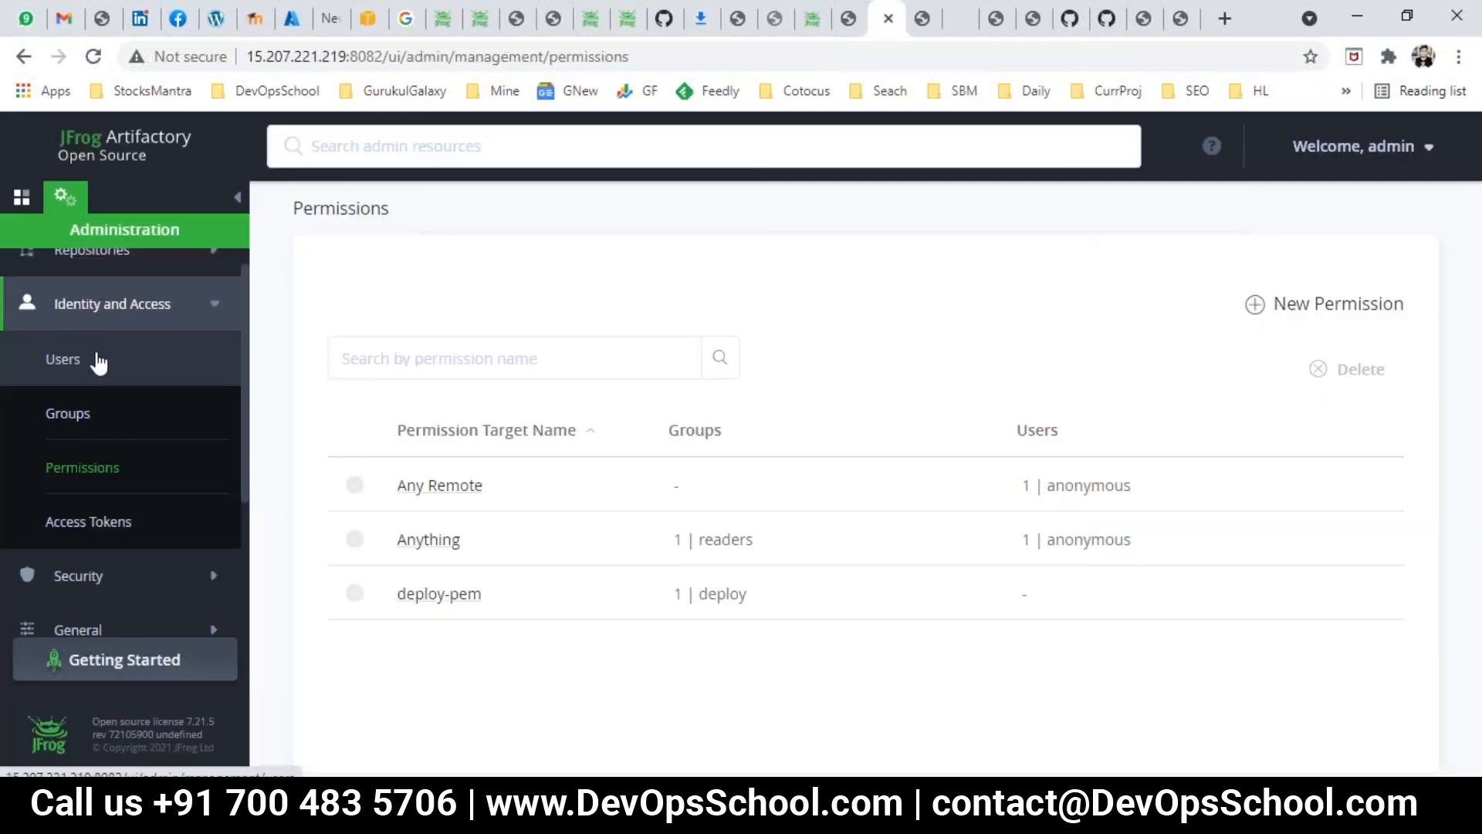
# Start a new local repository from the Repositories administration page and look over the available package types.
pyautogui.click(21, 197)
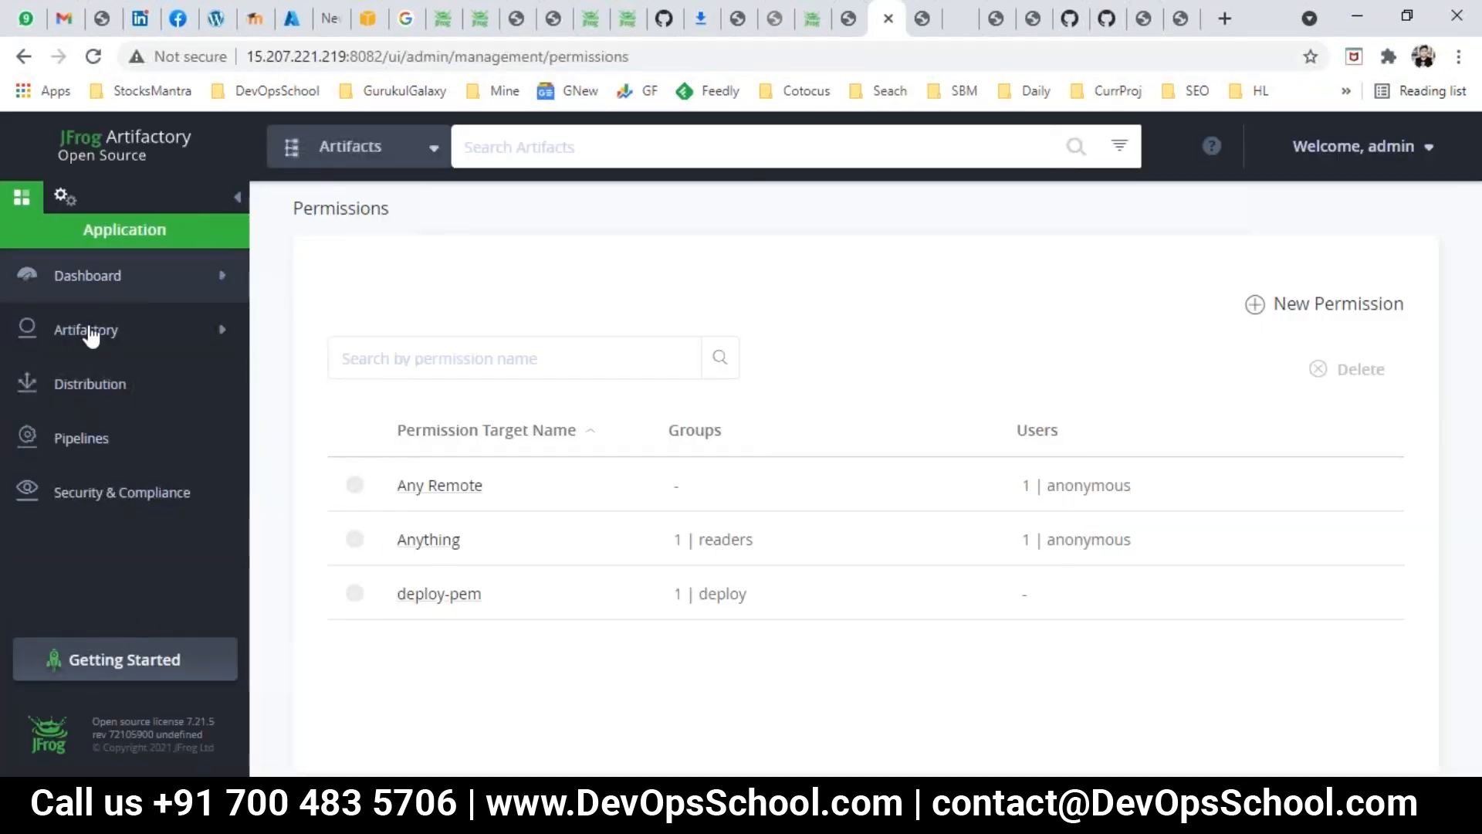
pyautogui.click(94, 330)
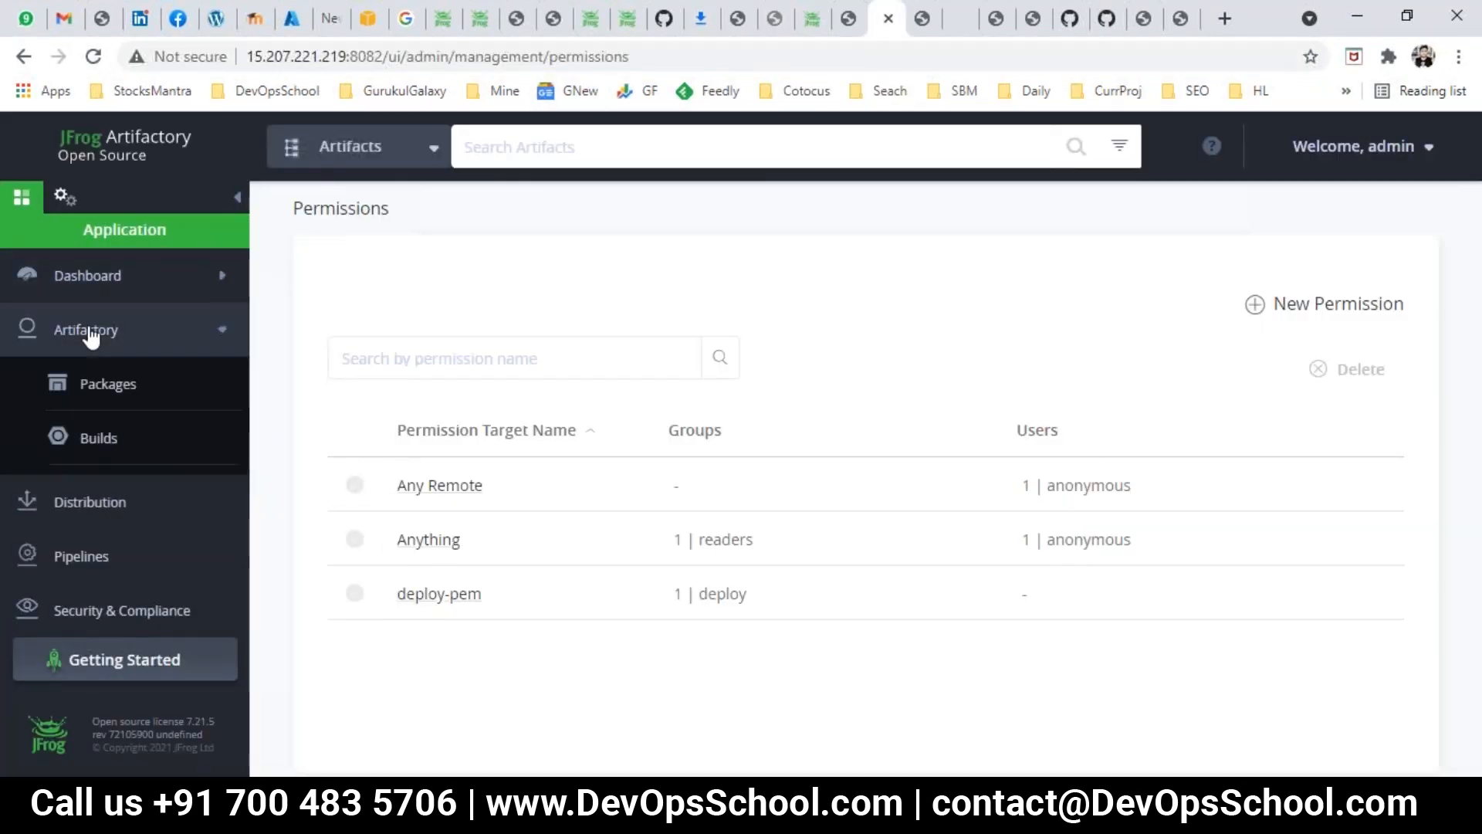
pyautogui.click(67, 199)
pyautogui.click(90, 287)
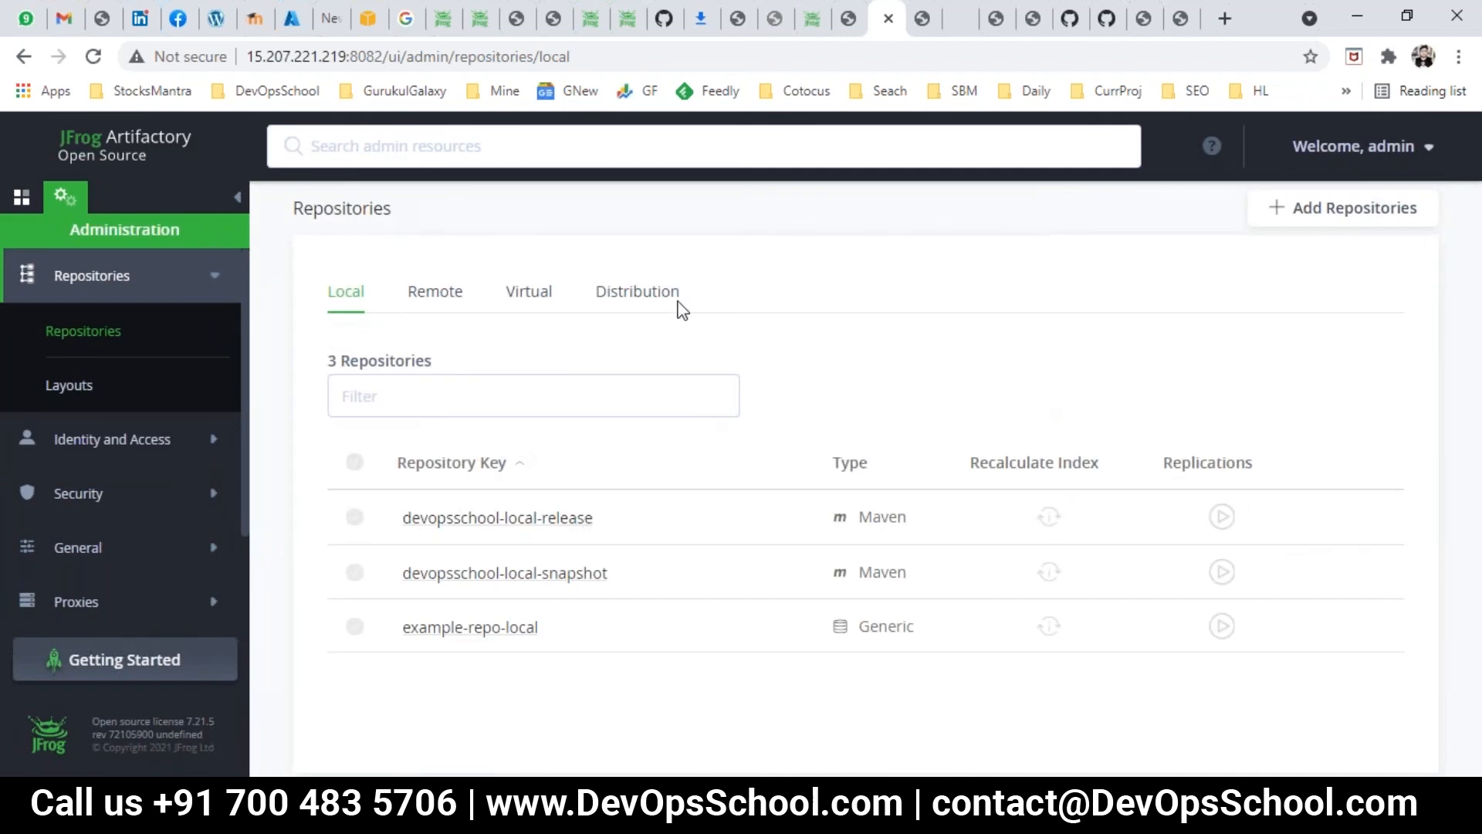
pyautogui.click(1317, 207)
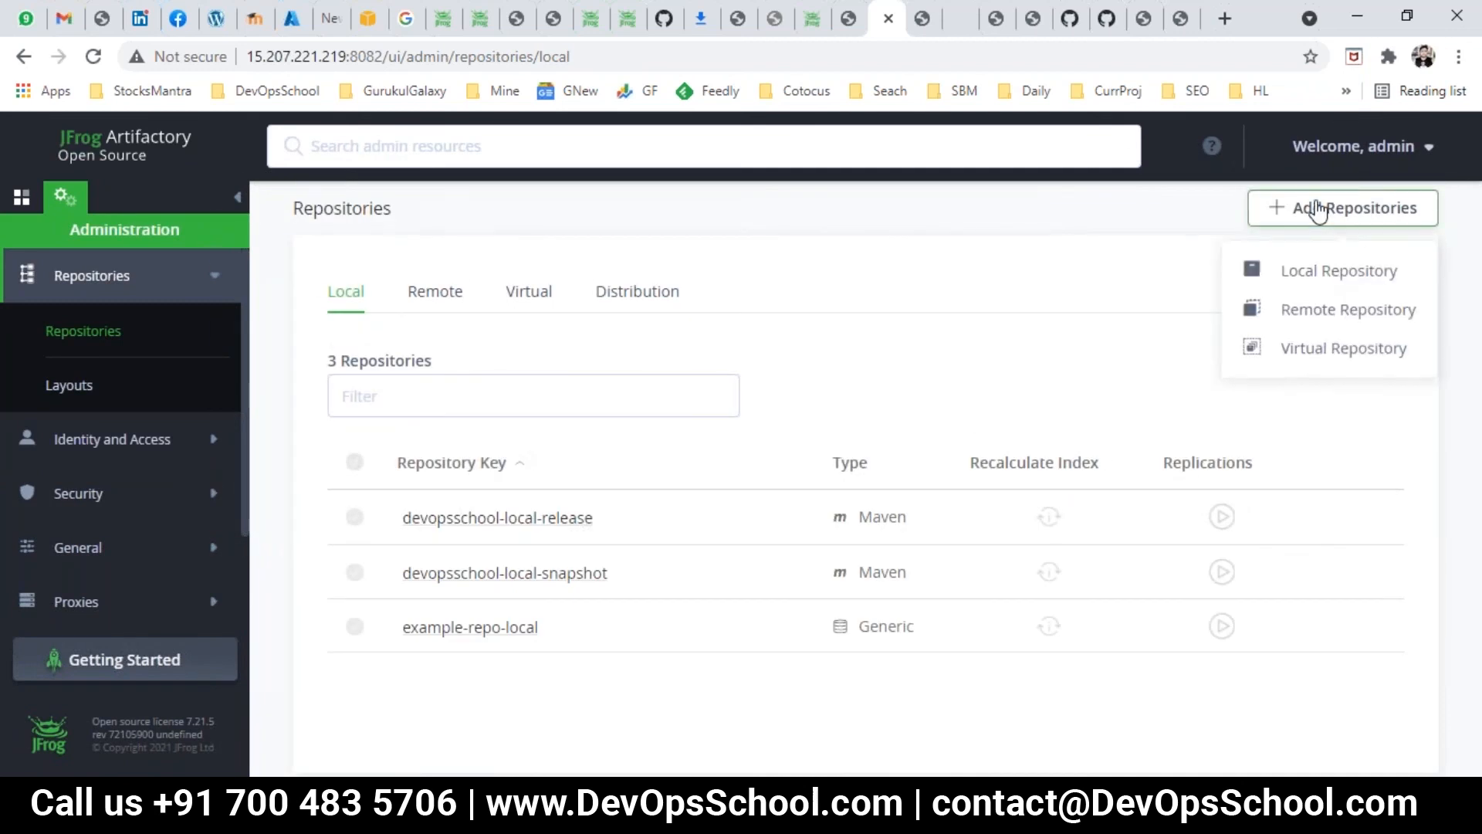
pyautogui.click(1322, 284)
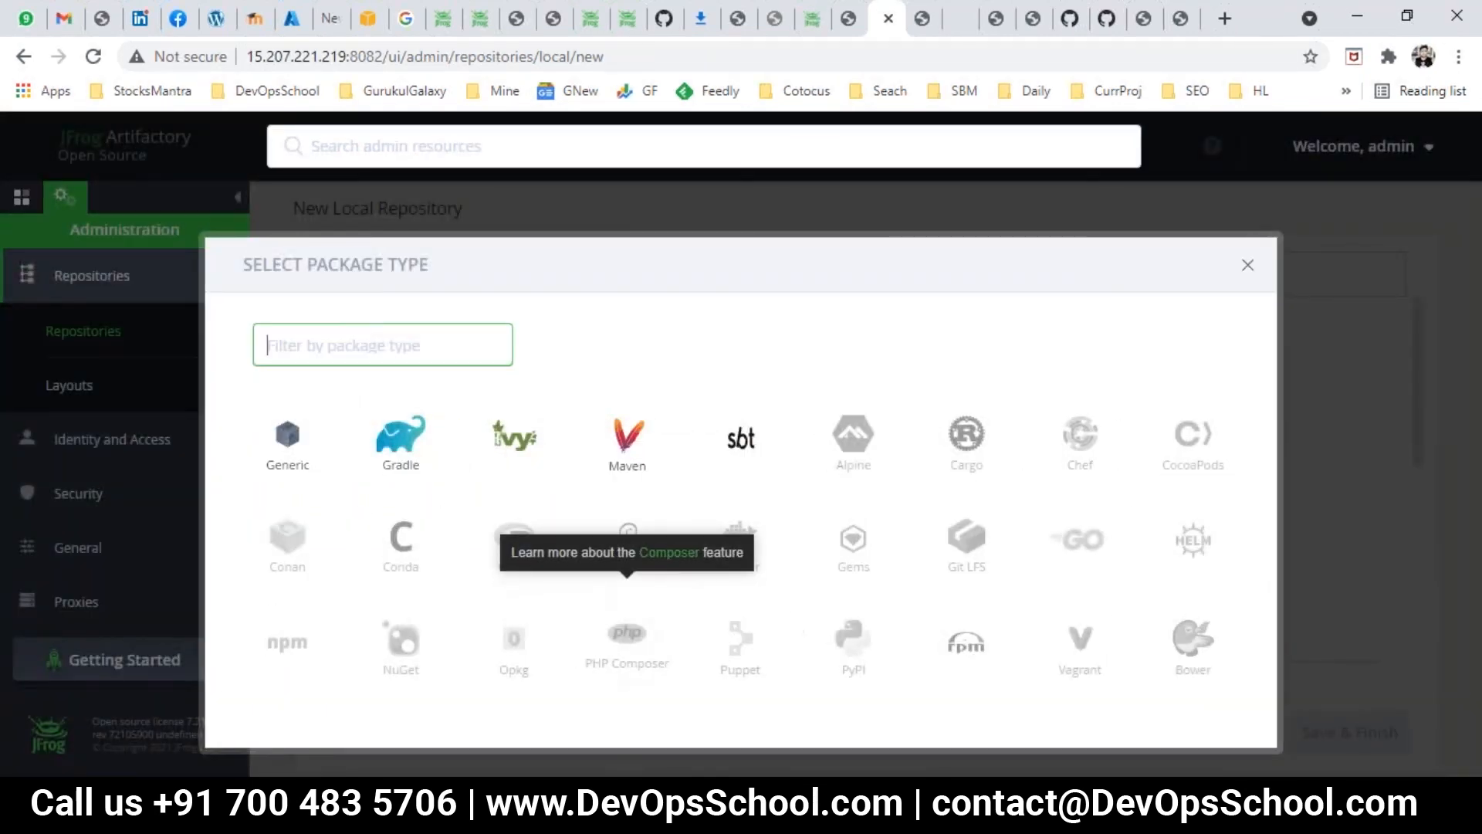
# Return to the Docker repository blog post and review Step 2 on creating a docker repo with its example pull, push and login commands.
pyautogui.click(1179, 18)
pyautogui.scroll(8, 469, 508)
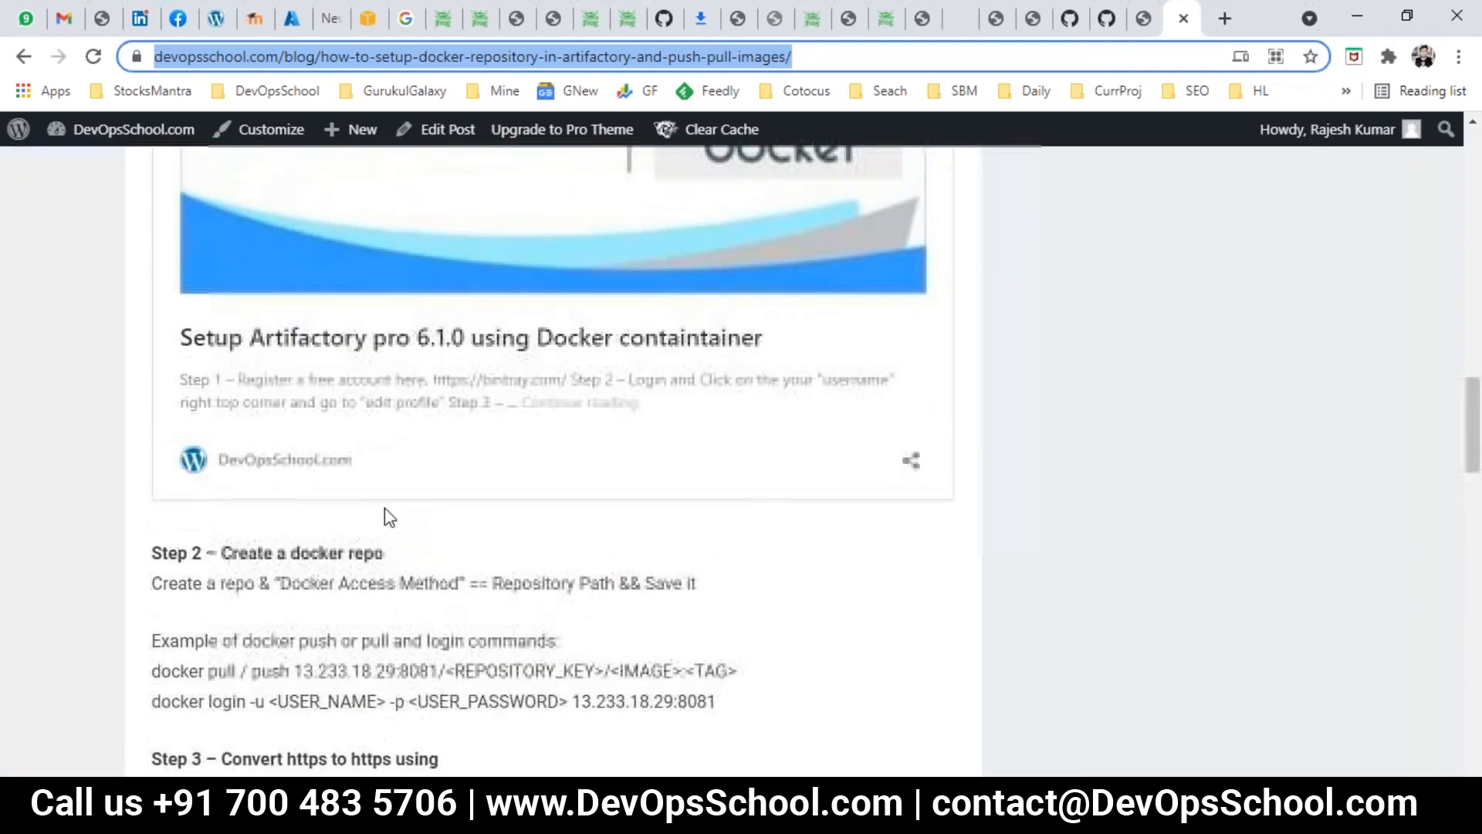
pyautogui.scroll(-4, 392, 512)
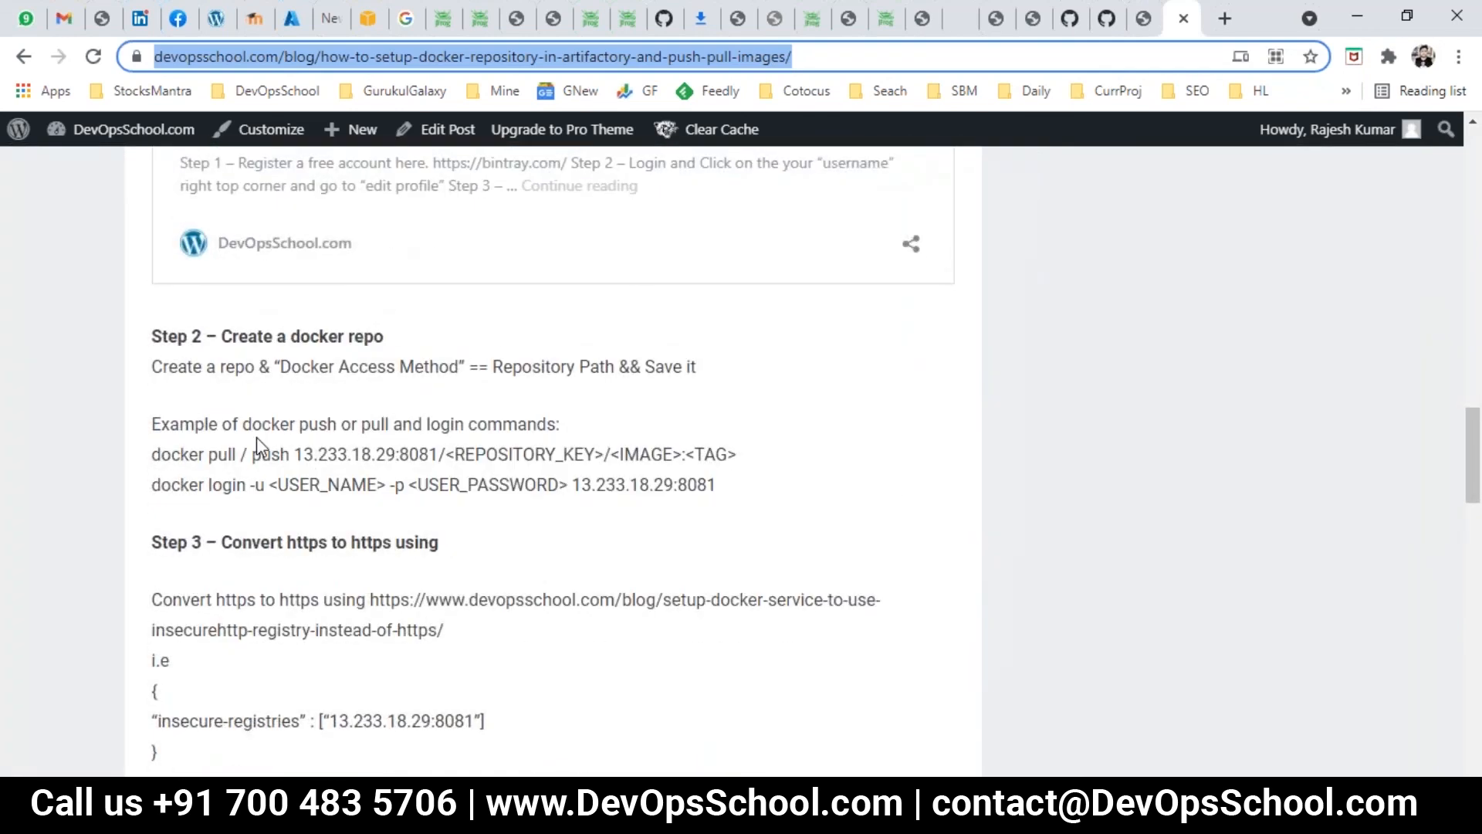
pyautogui.scroll(3, 258, 443)
pyautogui.scroll(-2, 237, 473)
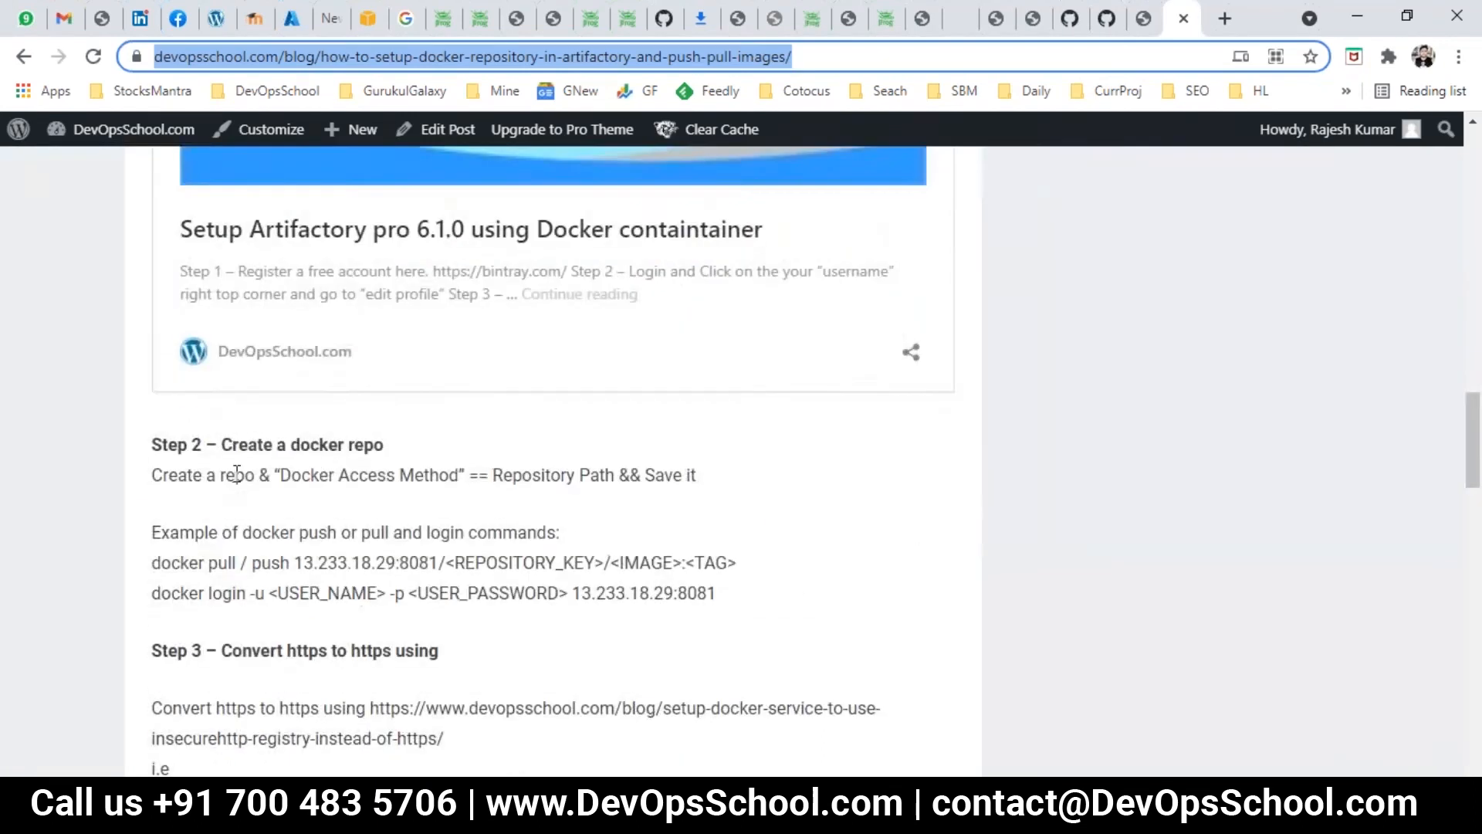
pyautogui.scroll(-2, 237, 473)
pyautogui.moveTo(193, 363); pyautogui.dragTo(410, 344)
pyautogui.moveTo(761, 517); pyautogui.dragTo(132, 334)
pyautogui.scroll(-2, 309, 450)
pyautogui.click(279, 457)
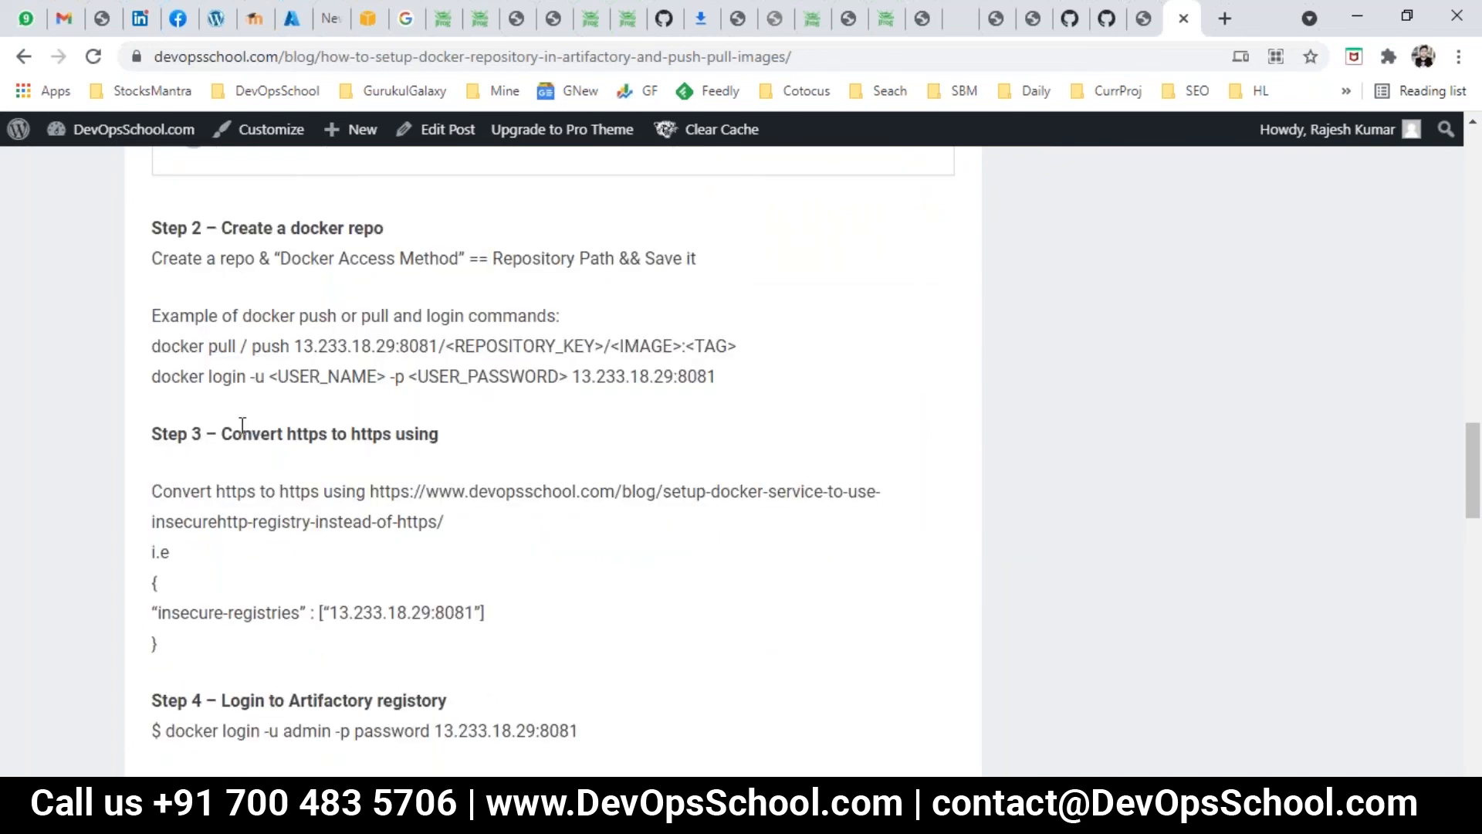
# Highlight the post's Step 3 section, from its "Convert https to https using" heading through the insecure-registries example.
pyautogui.moveTo(231, 430); pyautogui.dragTo(280, 494)
pyautogui.scroll(-2, 298, 545)
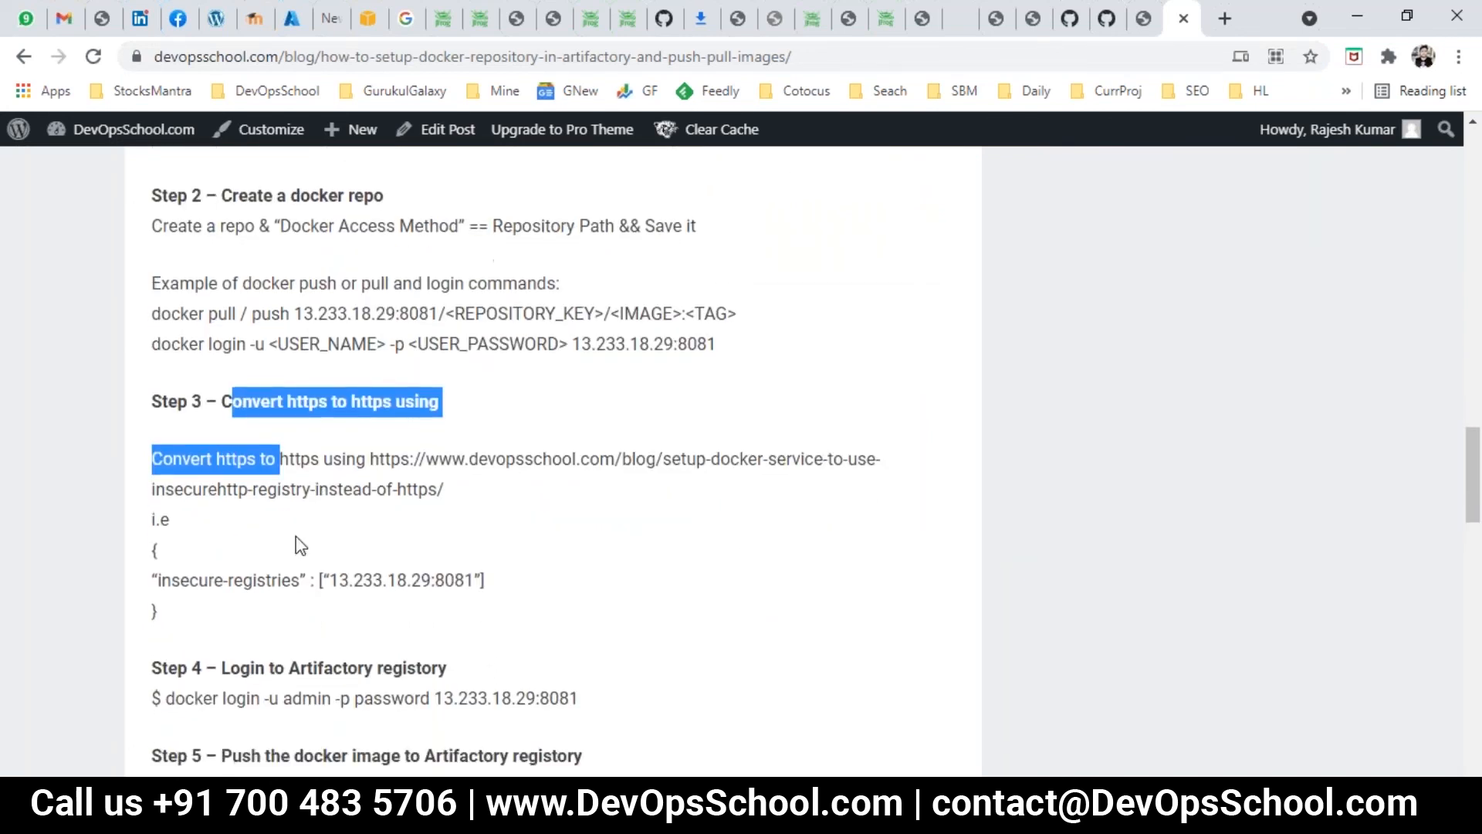
pyautogui.moveTo(208, 535); pyautogui.dragTo(131, 386)
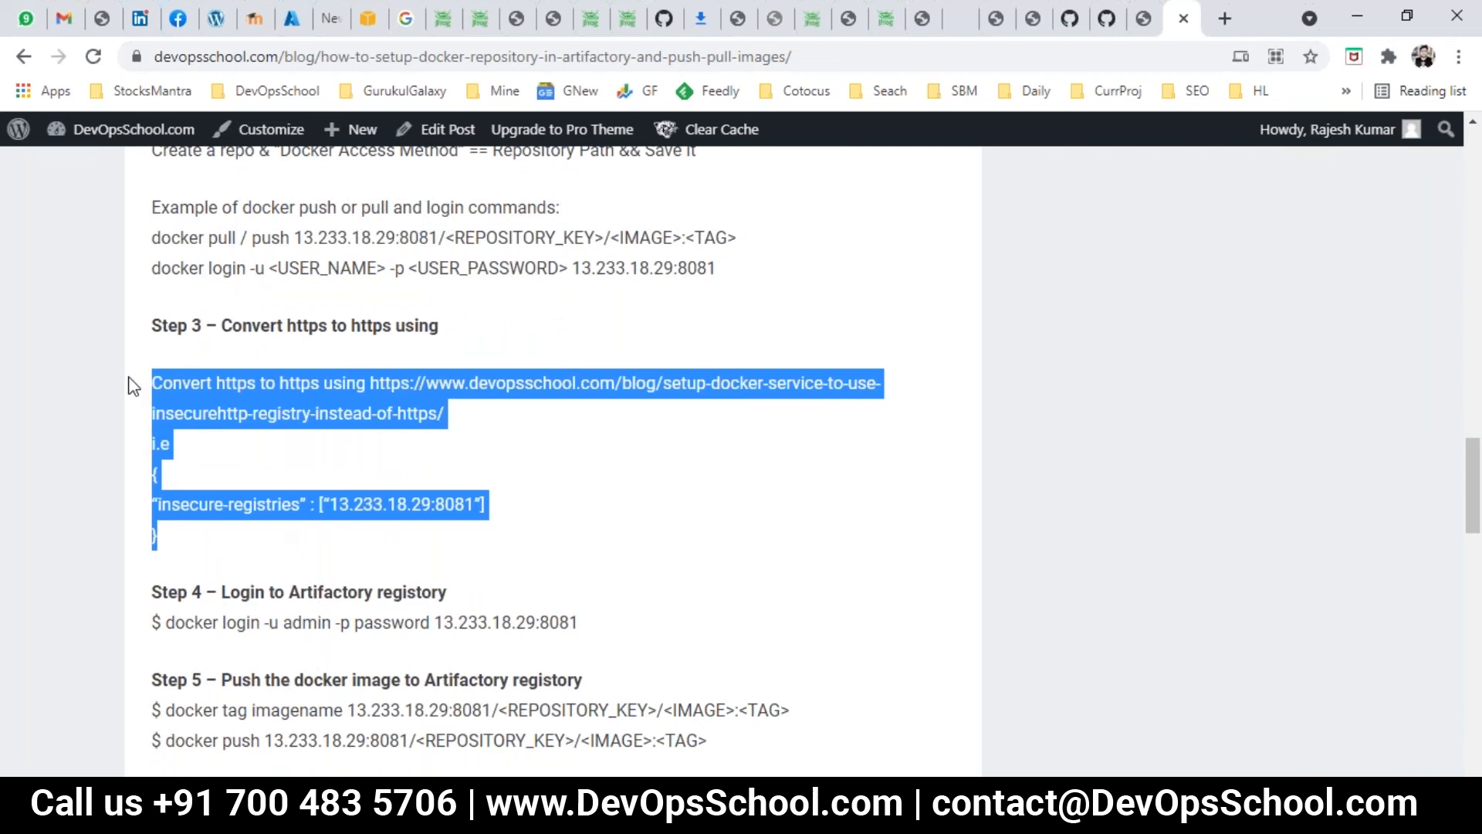
pyautogui.click(226, 351)
pyautogui.moveTo(219, 323); pyautogui.dragTo(437, 538)
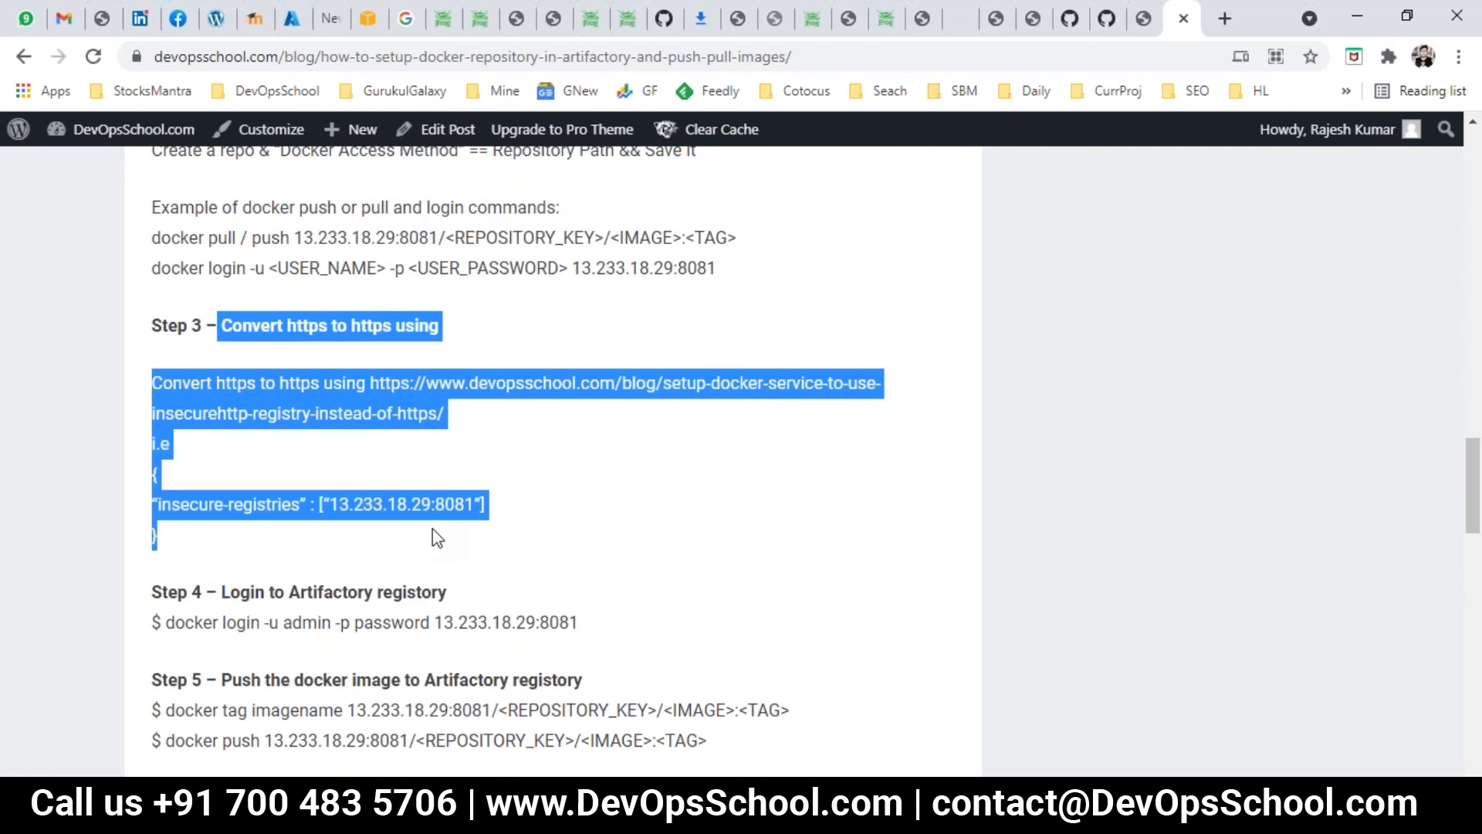
# Highlight the Step 4 docker login command, picking out its login keyword, credential options and registry address.
pyautogui.scroll(-3, 436, 539)
pyautogui.moveTo(166, 407); pyautogui.dragTo(595, 410)
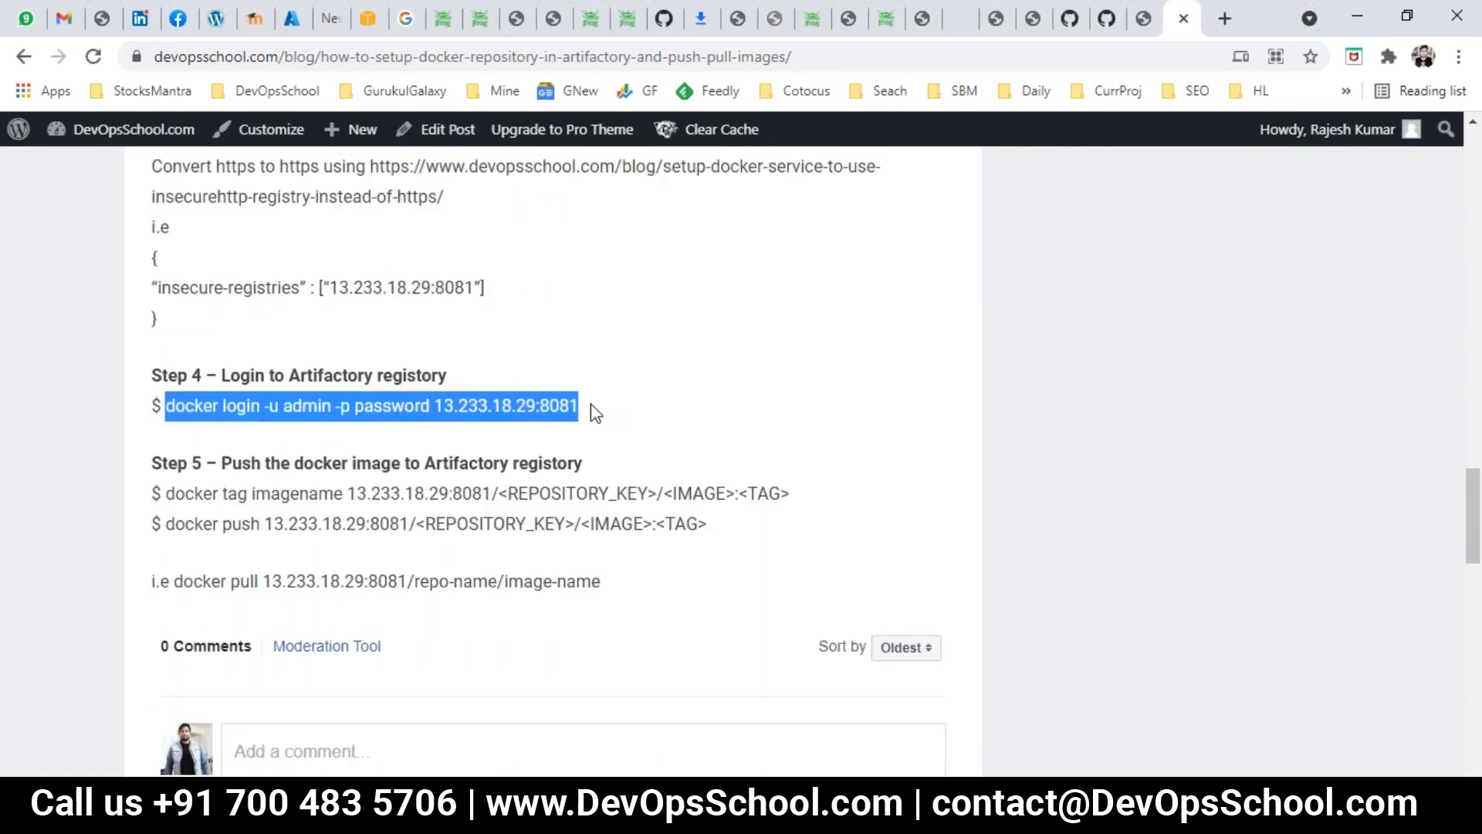
pyautogui.doubleClick(192, 408)
pyautogui.doubleClick(239, 407)
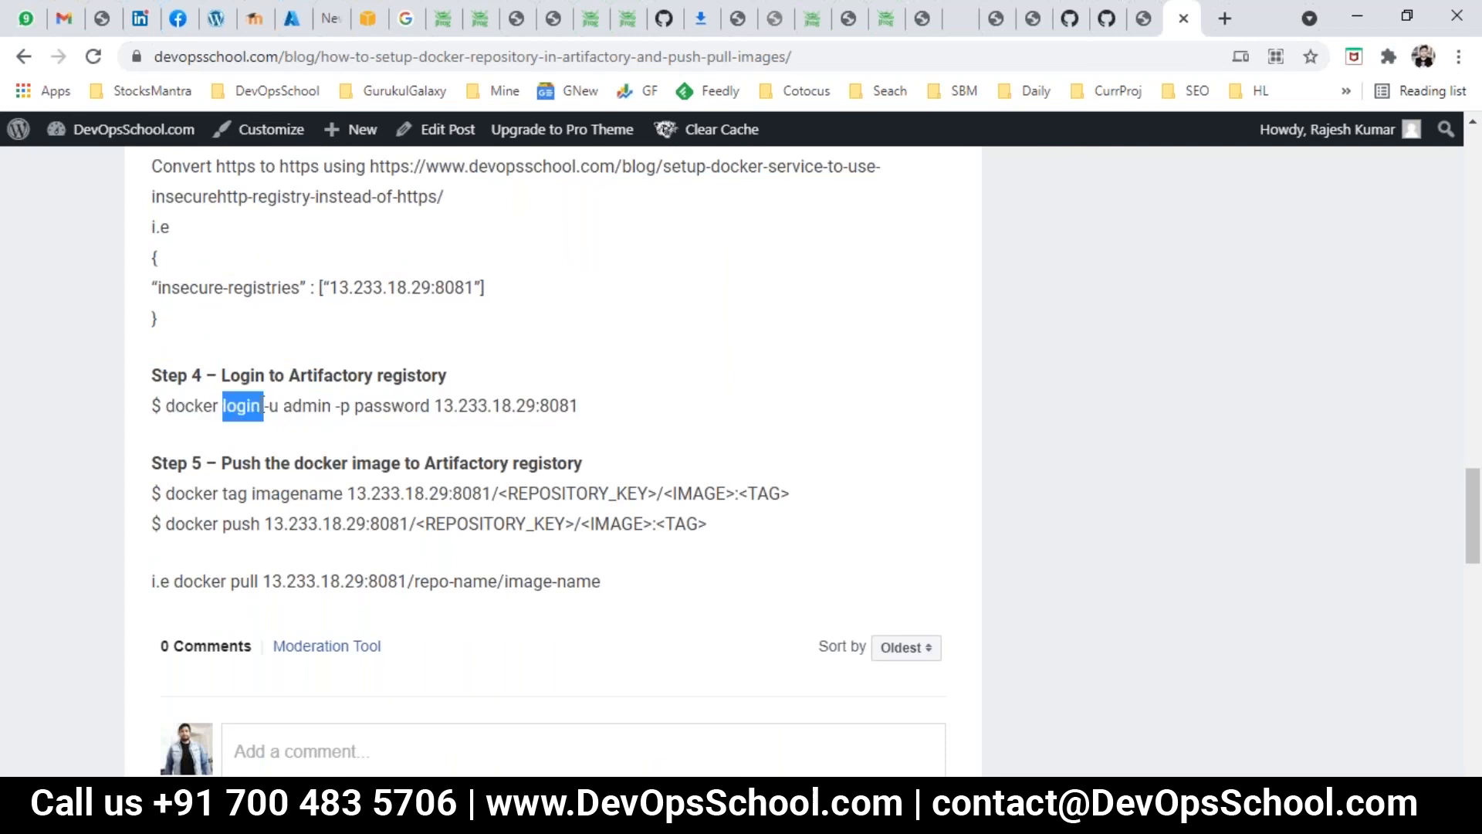
pyautogui.click(311, 407)
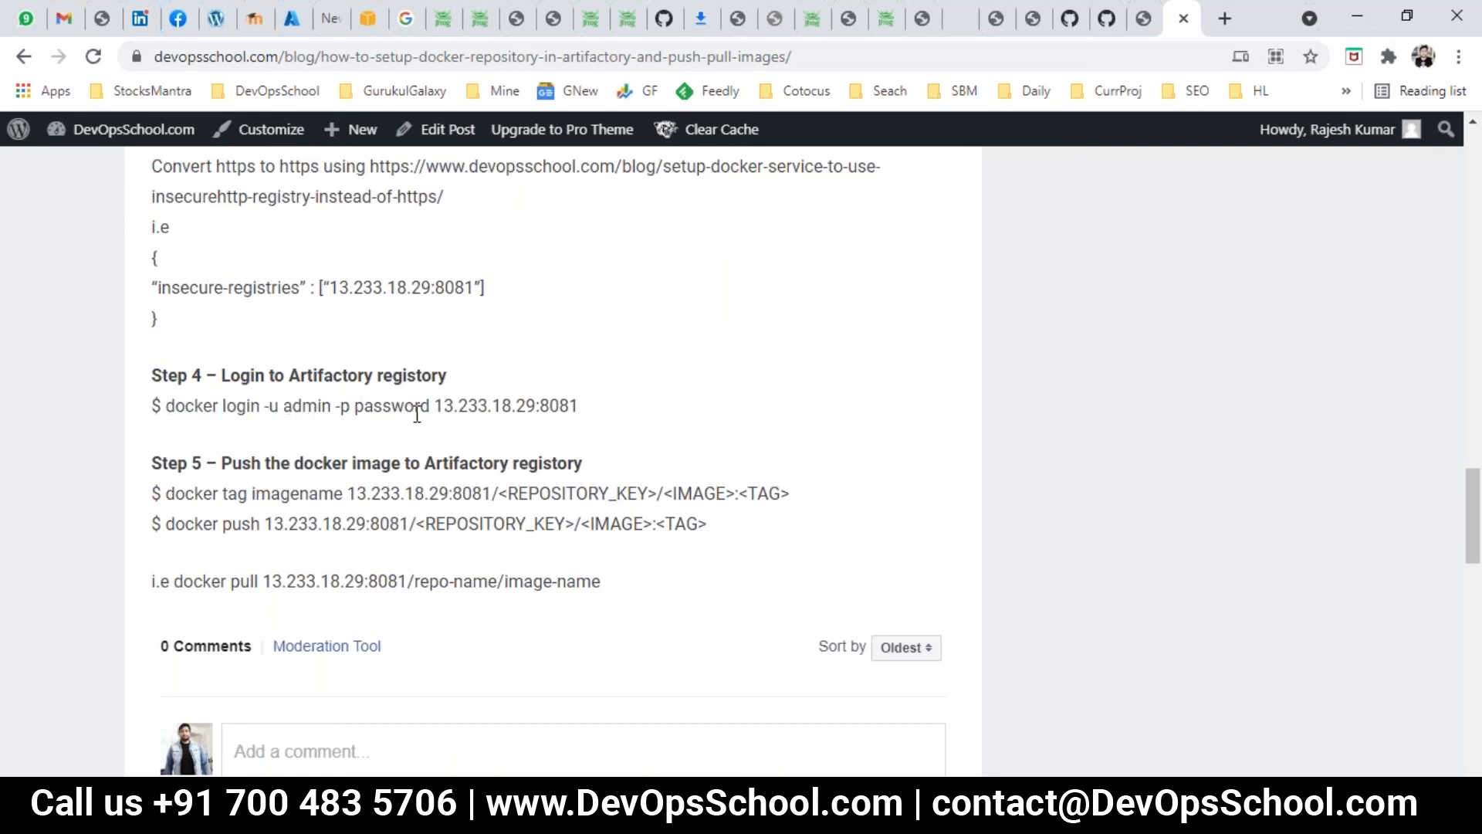
pyautogui.moveTo(420, 407); pyautogui.dragTo(301, 407)
pyautogui.click(368, 410)
pyautogui.moveTo(434, 406); pyautogui.dragTo(587, 415)
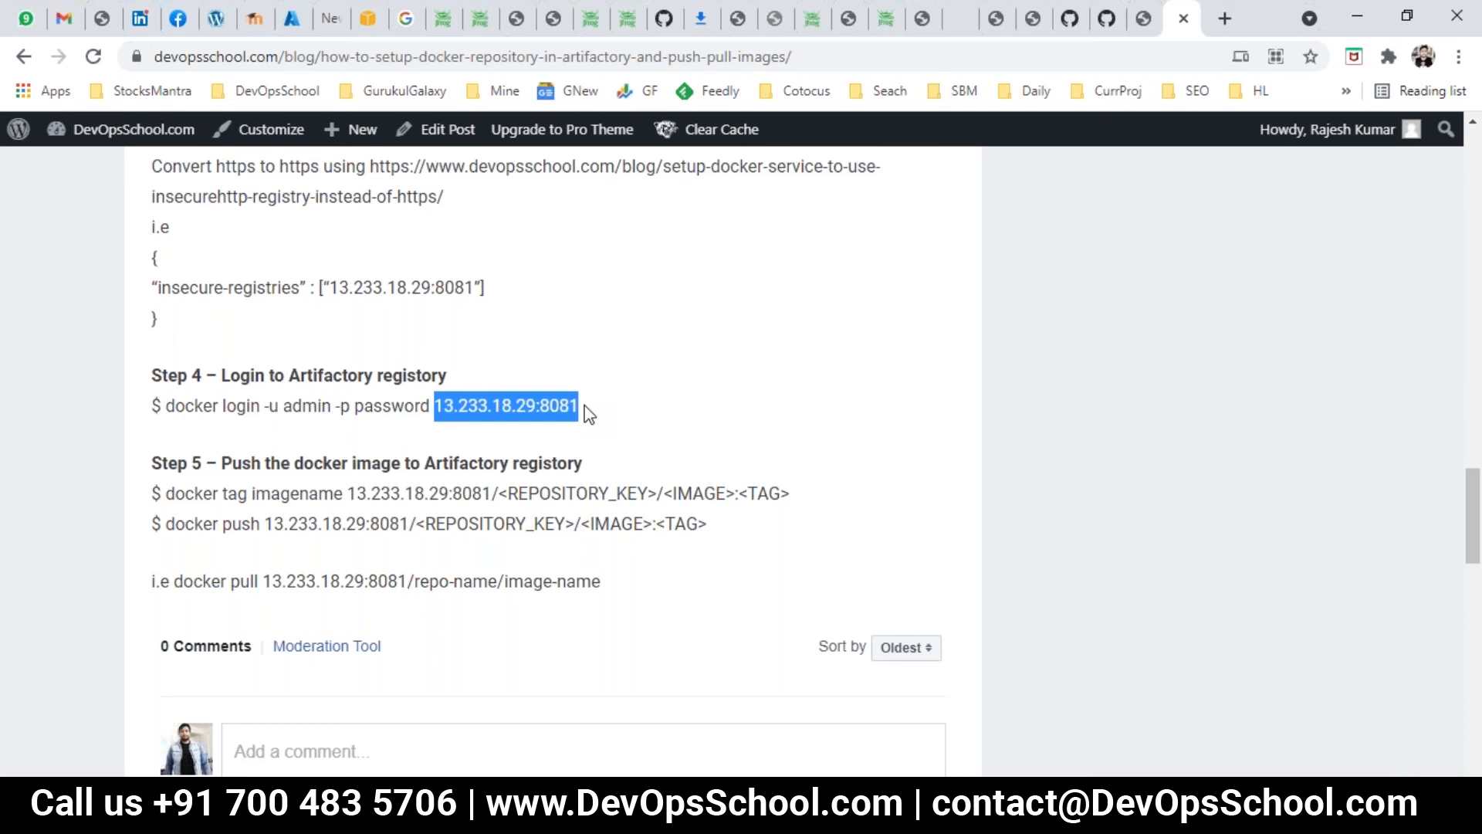
pyautogui.moveTo(587, 415); pyautogui.dragTo(395, 366)
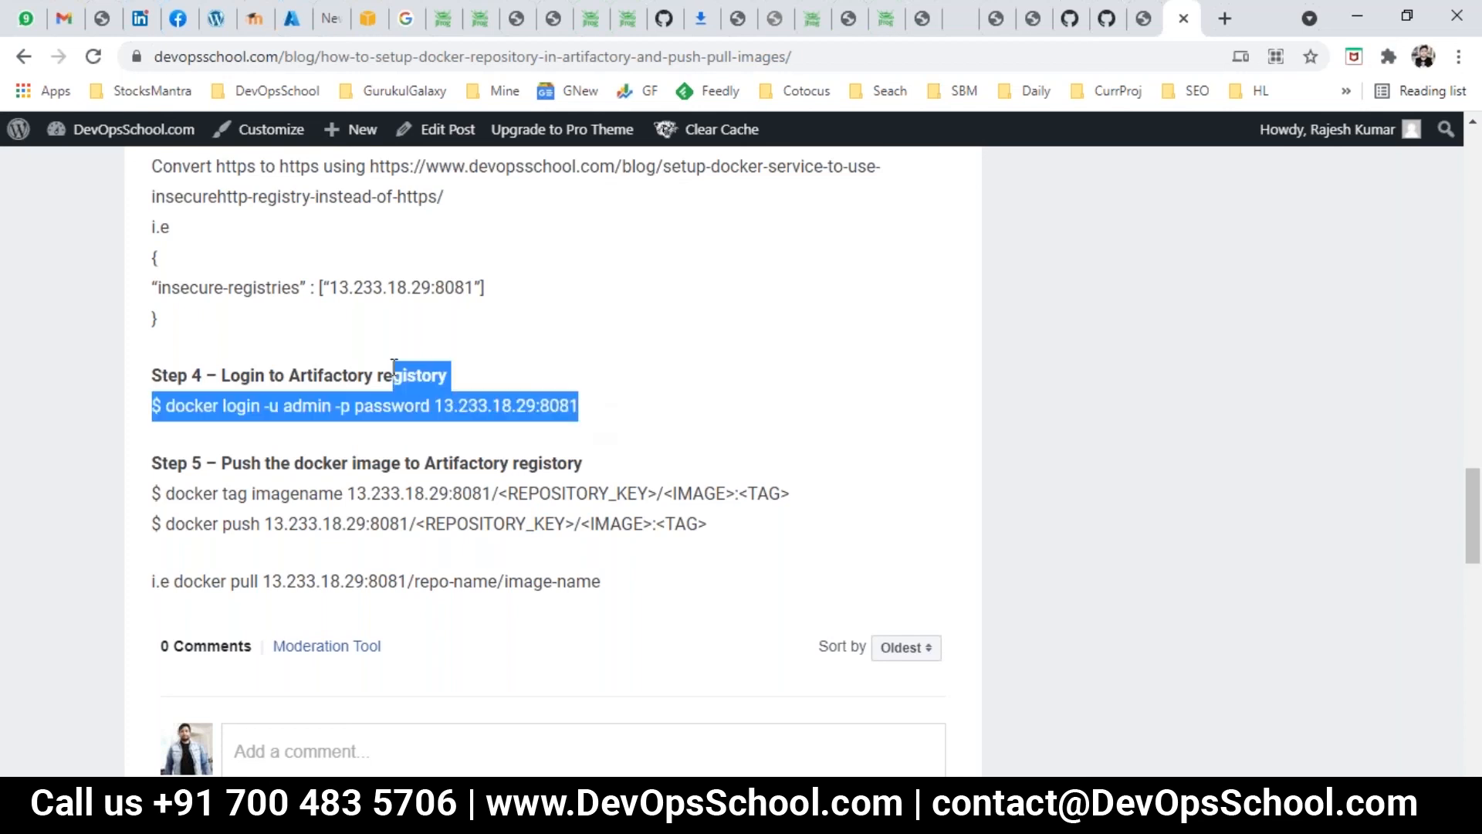
# Highlight the docker tag command and the docker push command with its repository path in Step 5.
pyautogui.scroll(-1, 414, 415)
pyautogui.moveTo(160, 387); pyautogui.dragTo(221, 392)
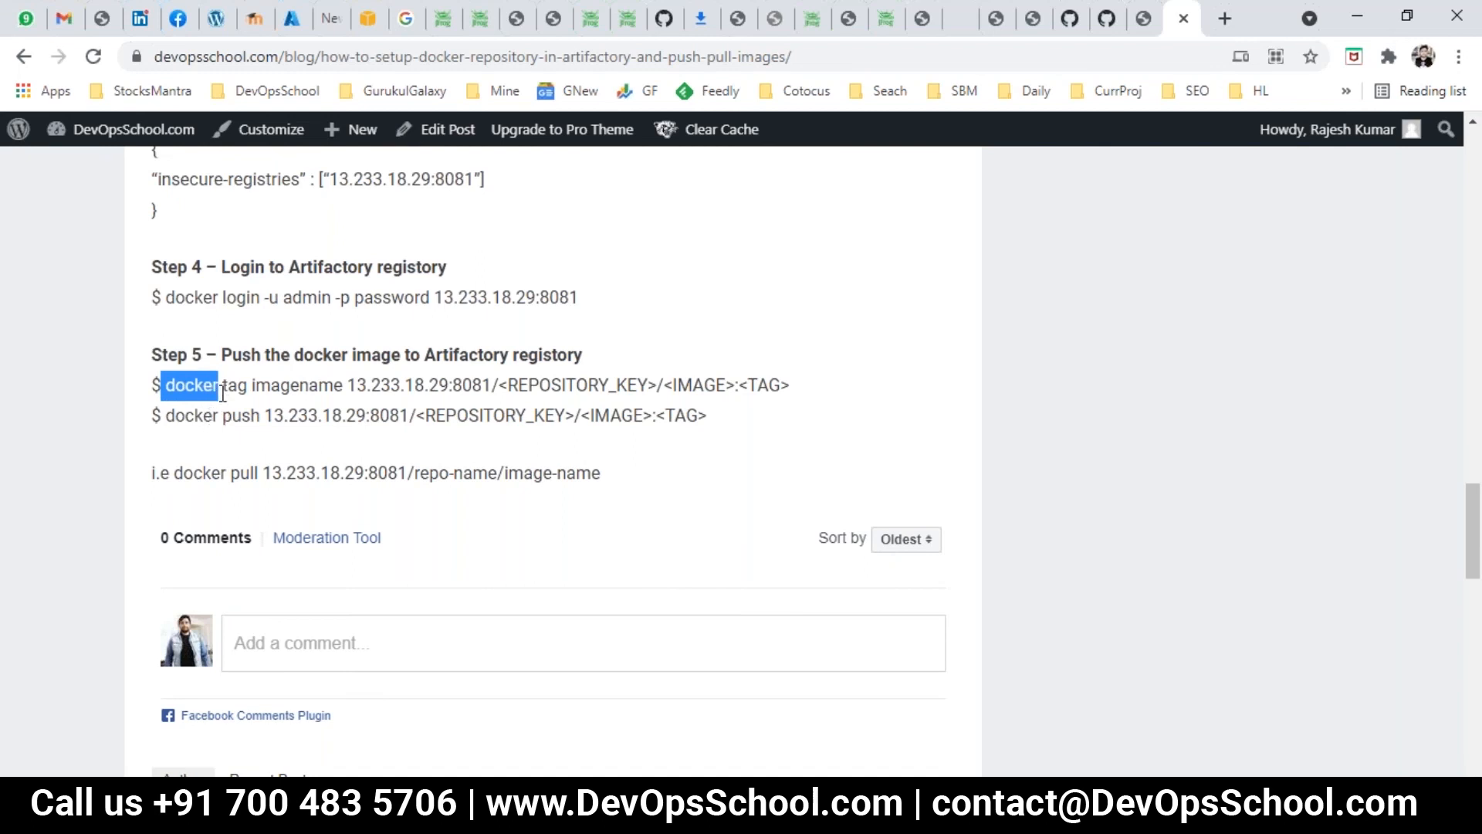
pyautogui.moveTo(508, 388); pyautogui.dragTo(302, 354)
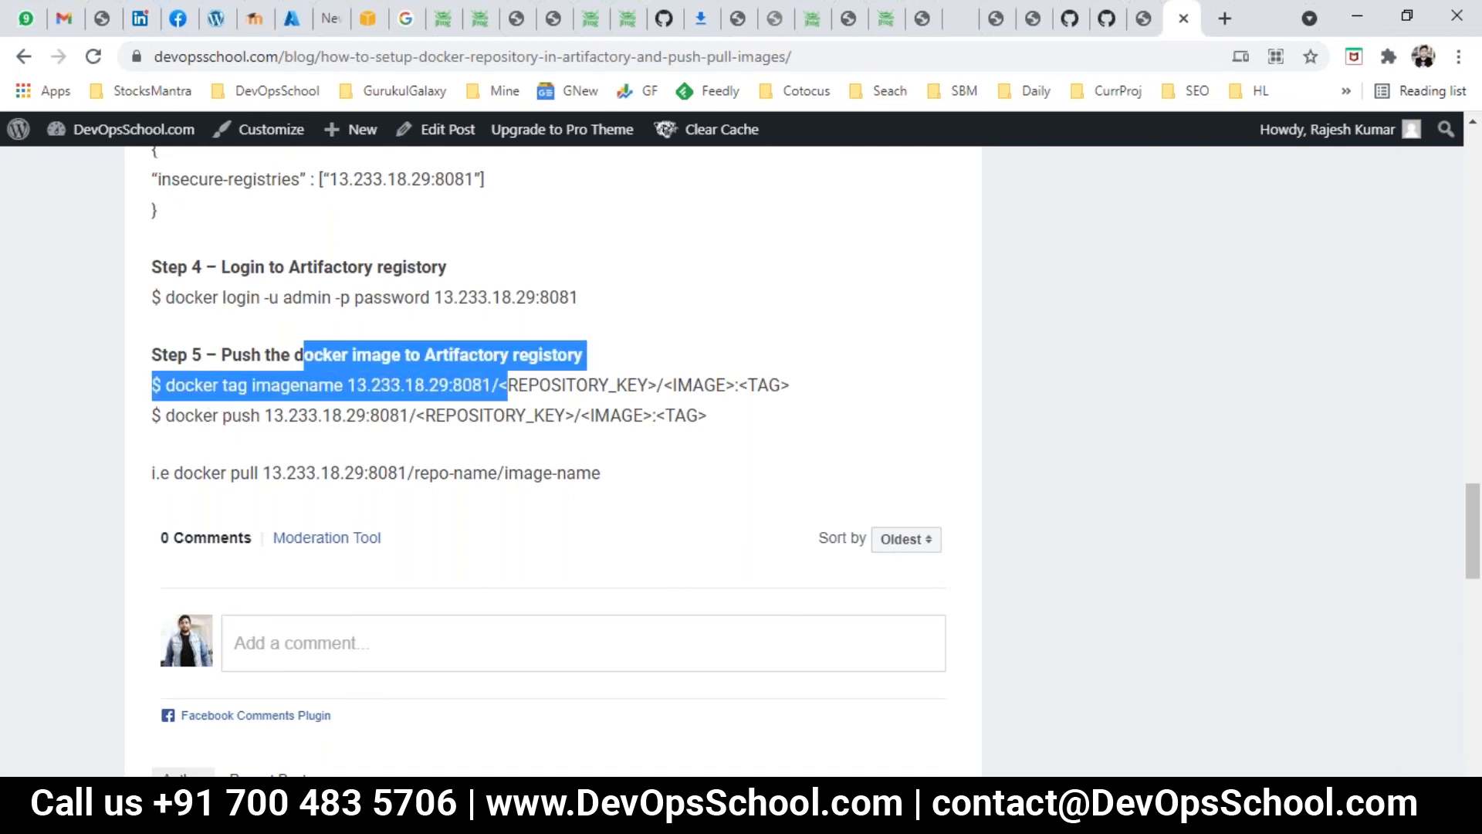
pyautogui.click(261, 415)
pyautogui.doubleClick(230, 415)
pyautogui.moveTo(308, 415); pyautogui.dragTo(707, 416)
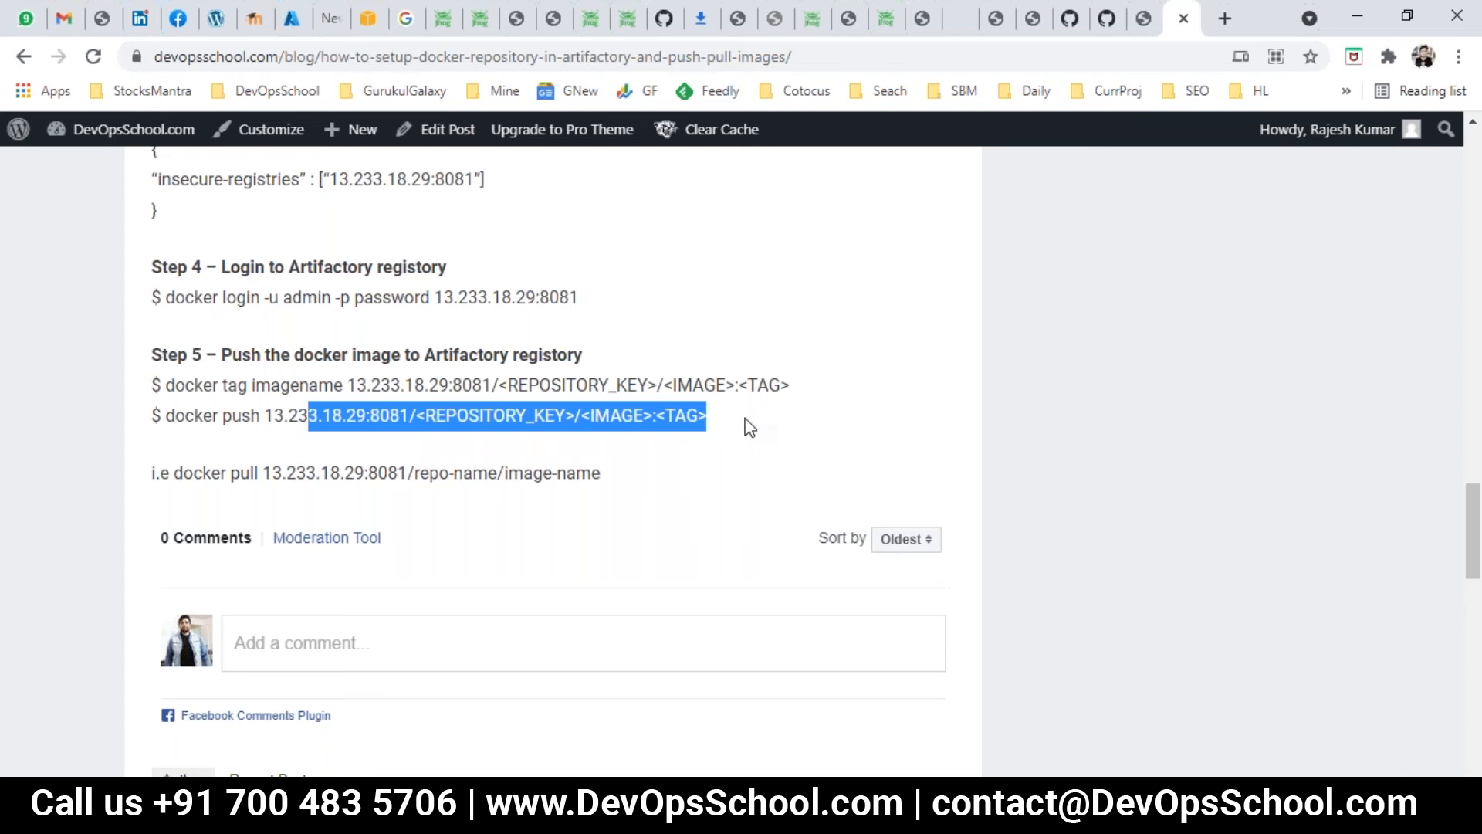
# Go back to Step 3 and highlight the full conversion instructions, including the setup link and the insecure-registries block.
pyautogui.scroll(3, 215, 421)
pyautogui.moveTo(216, 423); pyautogui.dragTo(150, 224)
pyautogui.click(291, 425)
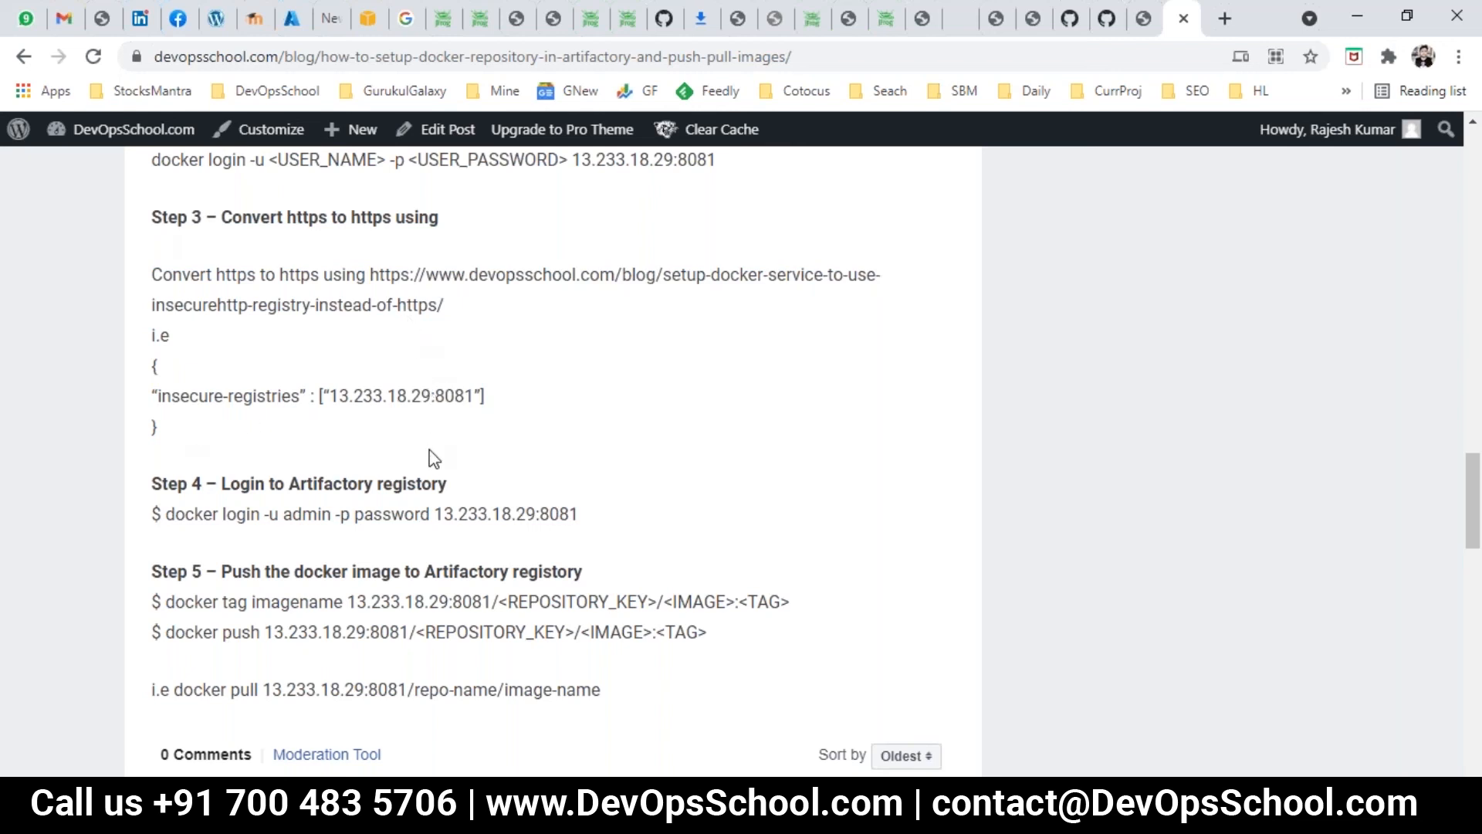
pyautogui.moveTo(152, 264)
pyautogui.mouseDown()
pyautogui.moveTo(232, 387)
pyautogui.moveTo(229, 433)
pyautogui.moveTo(141, 249)
pyautogui.mouseUp()
pyautogui.click(191, 420)
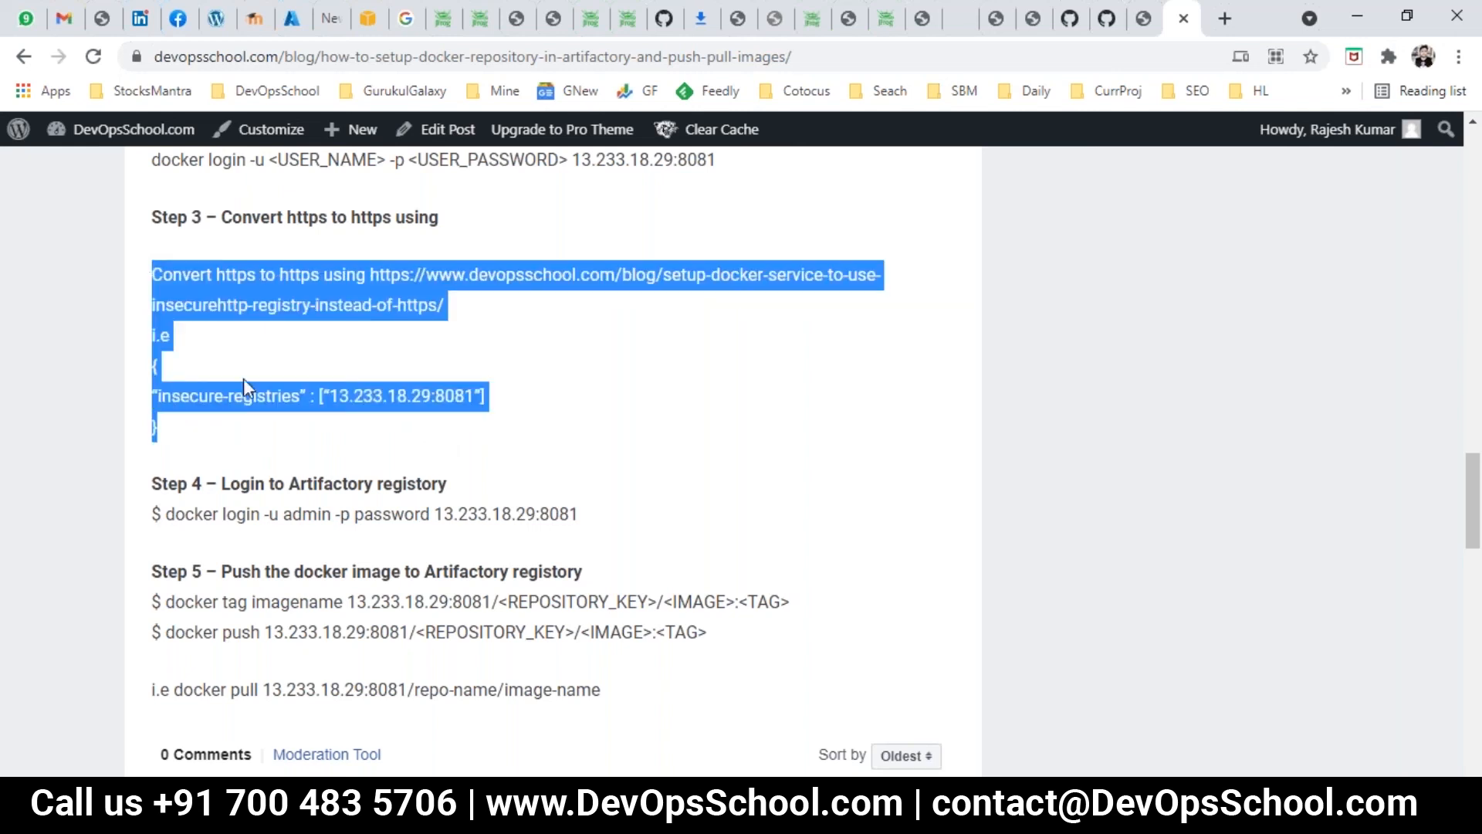
pyautogui.click(240, 357)
pyautogui.moveTo(180, 447); pyautogui.dragTo(150, 307)
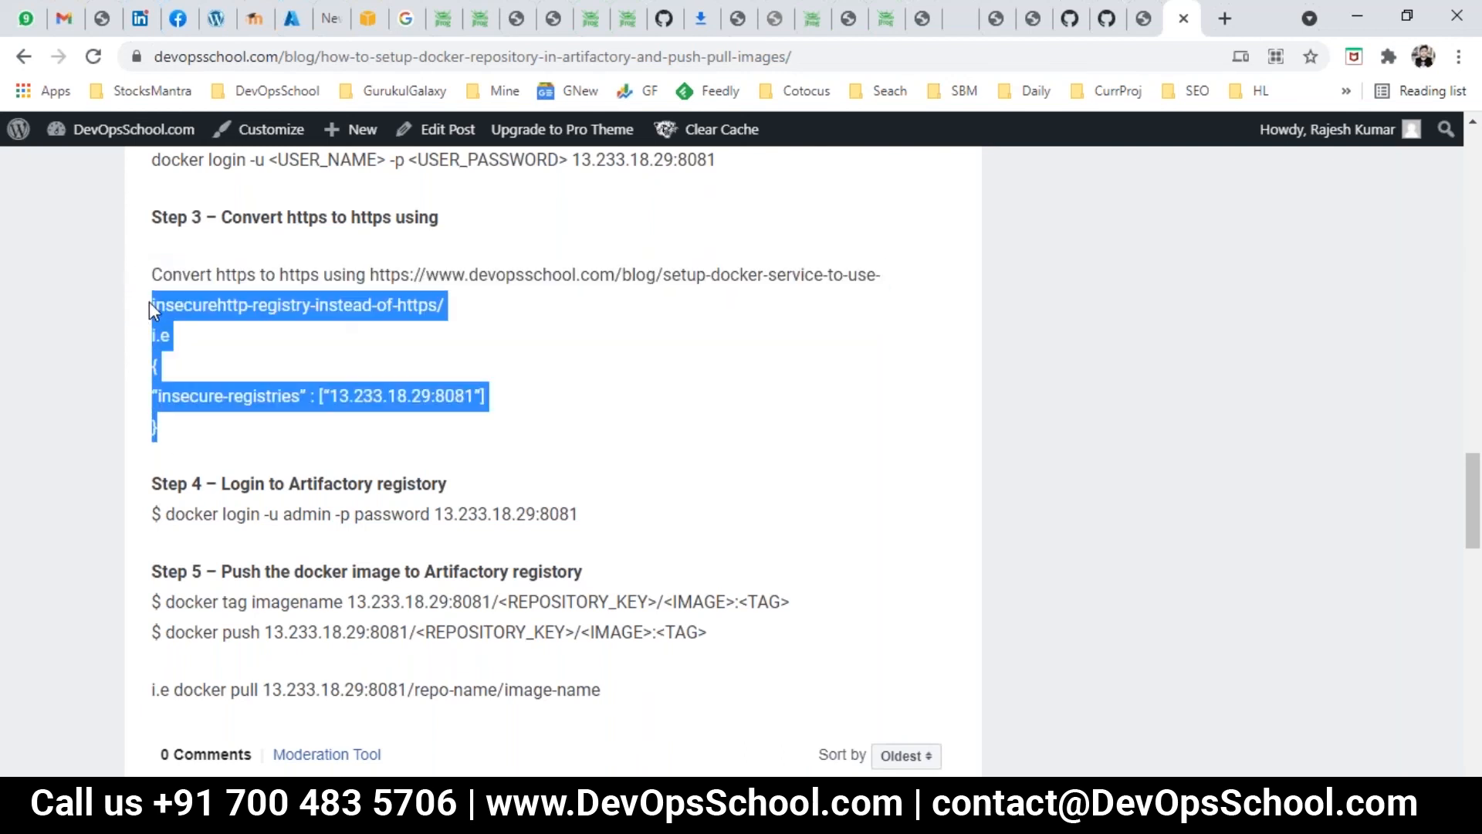
pyautogui.click(241, 357)
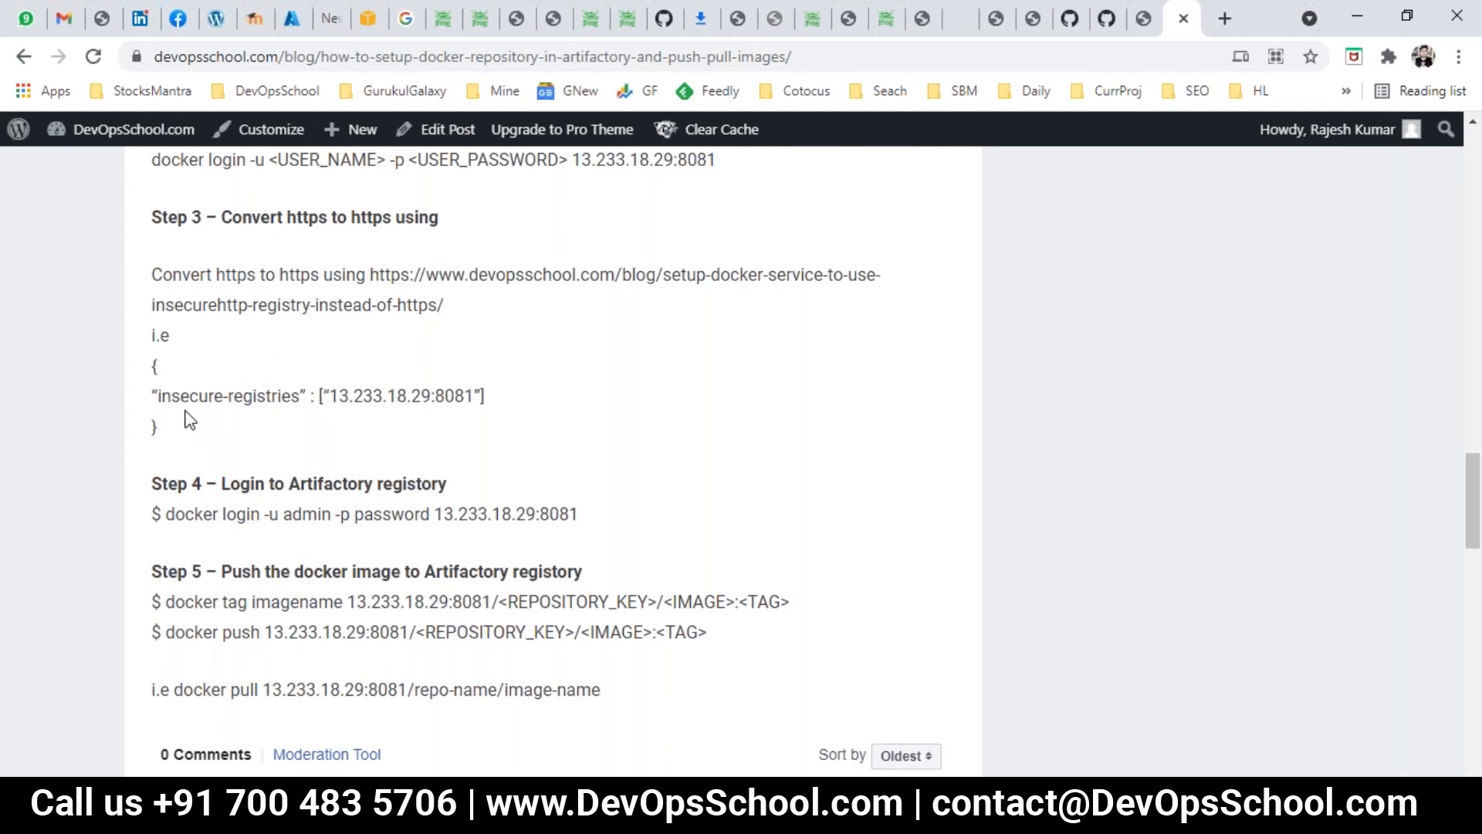
# Highlight Step 3's setup link and insecure-registries braces block separately, and "docker push" in Step 5.
pyautogui.moveTo(146, 335); pyautogui.dragTo(202, 430)
pyautogui.click(483, 301)
pyautogui.moveTo(483, 301); pyautogui.dragTo(286, 279)
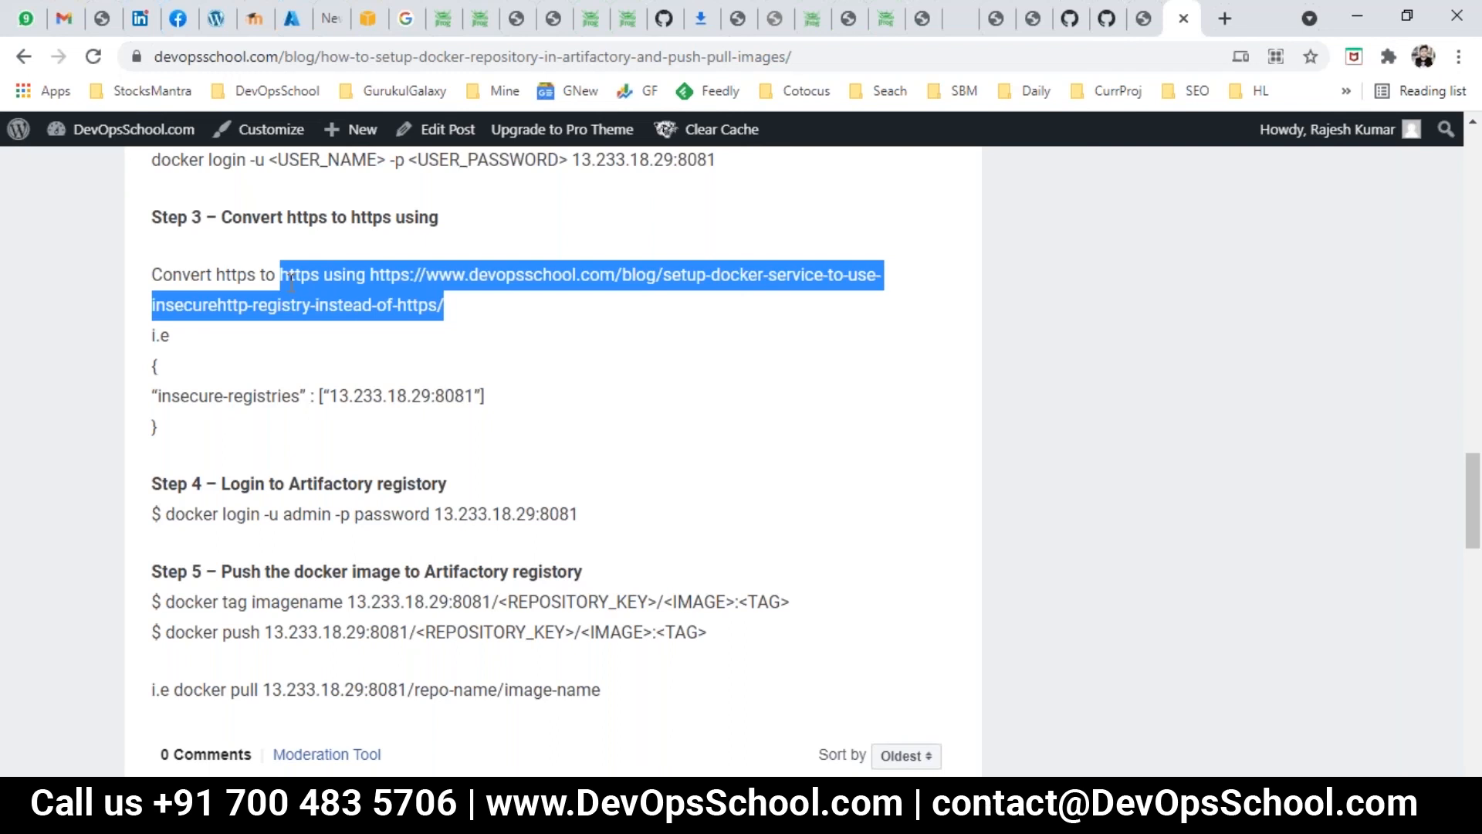
pyautogui.moveTo(166, 424); pyautogui.dragTo(138, 378)
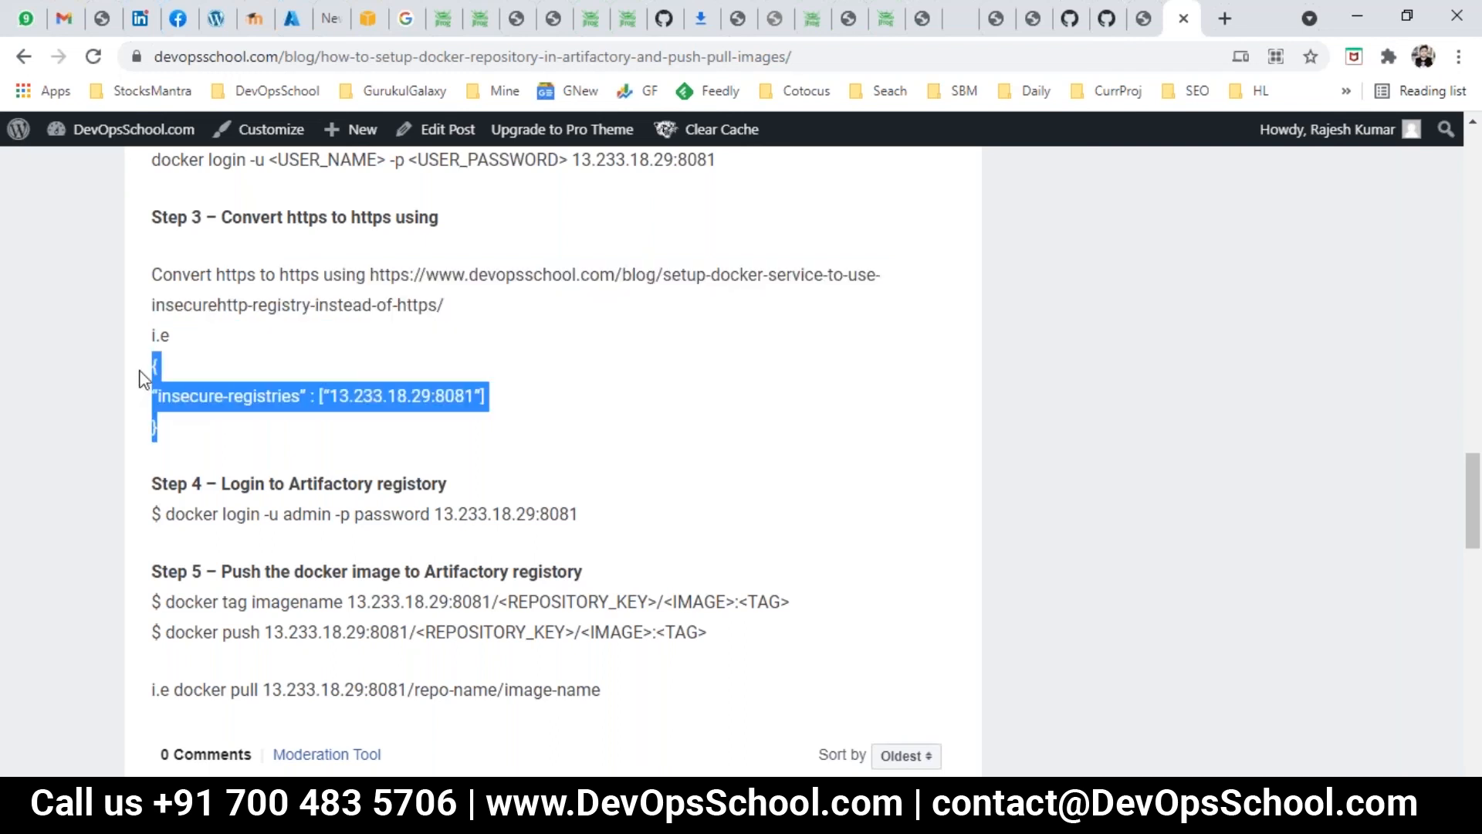
pyautogui.click(173, 410)
pyautogui.moveTo(166, 633); pyautogui.dragTo(252, 636)
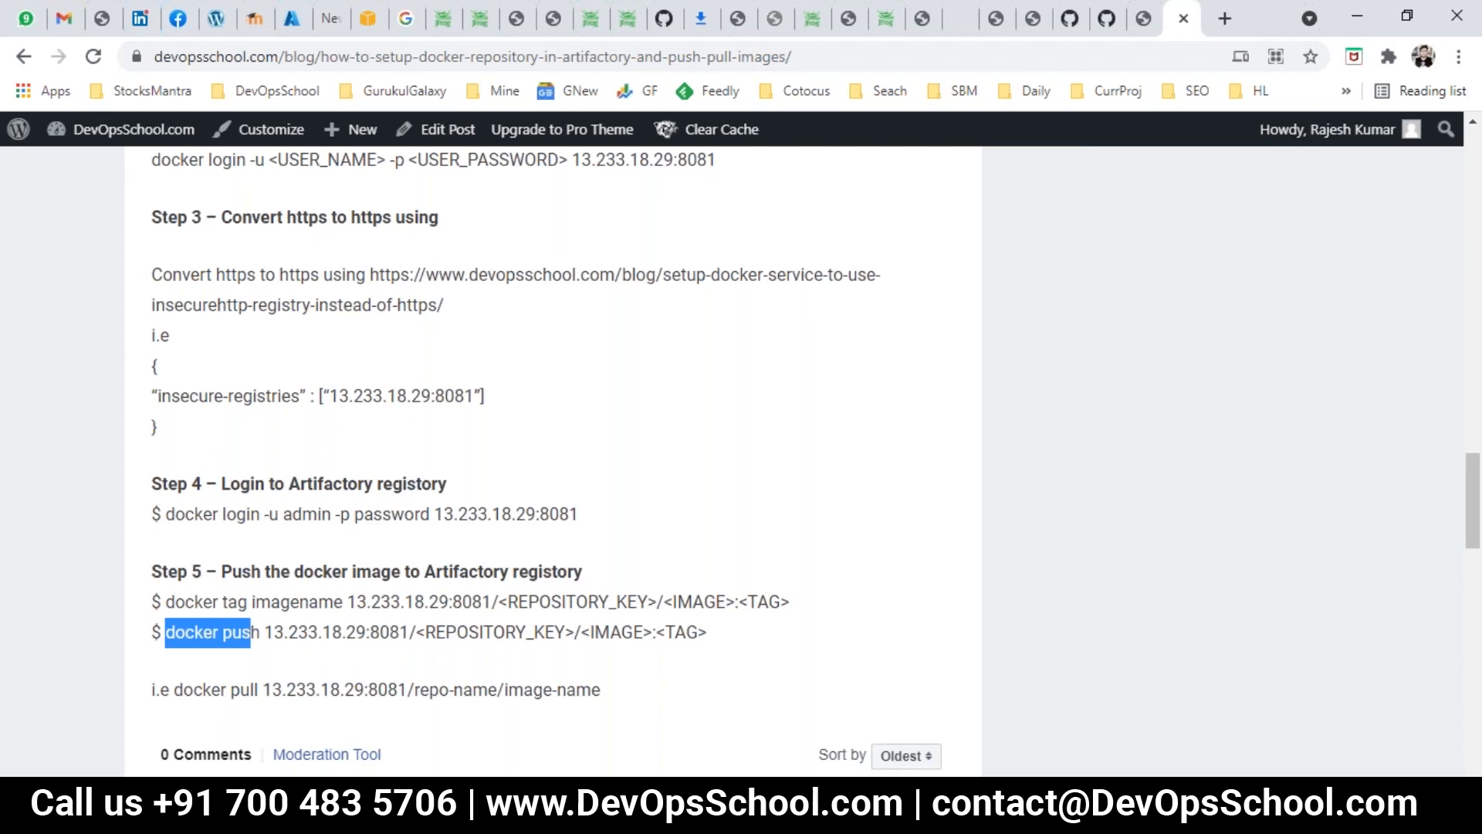
# Show the server's root terminal and the local Git Bash window, cancelling the stray input at the Git Bash prompt.
pyautogui.hotkey('alt', 'Tab')
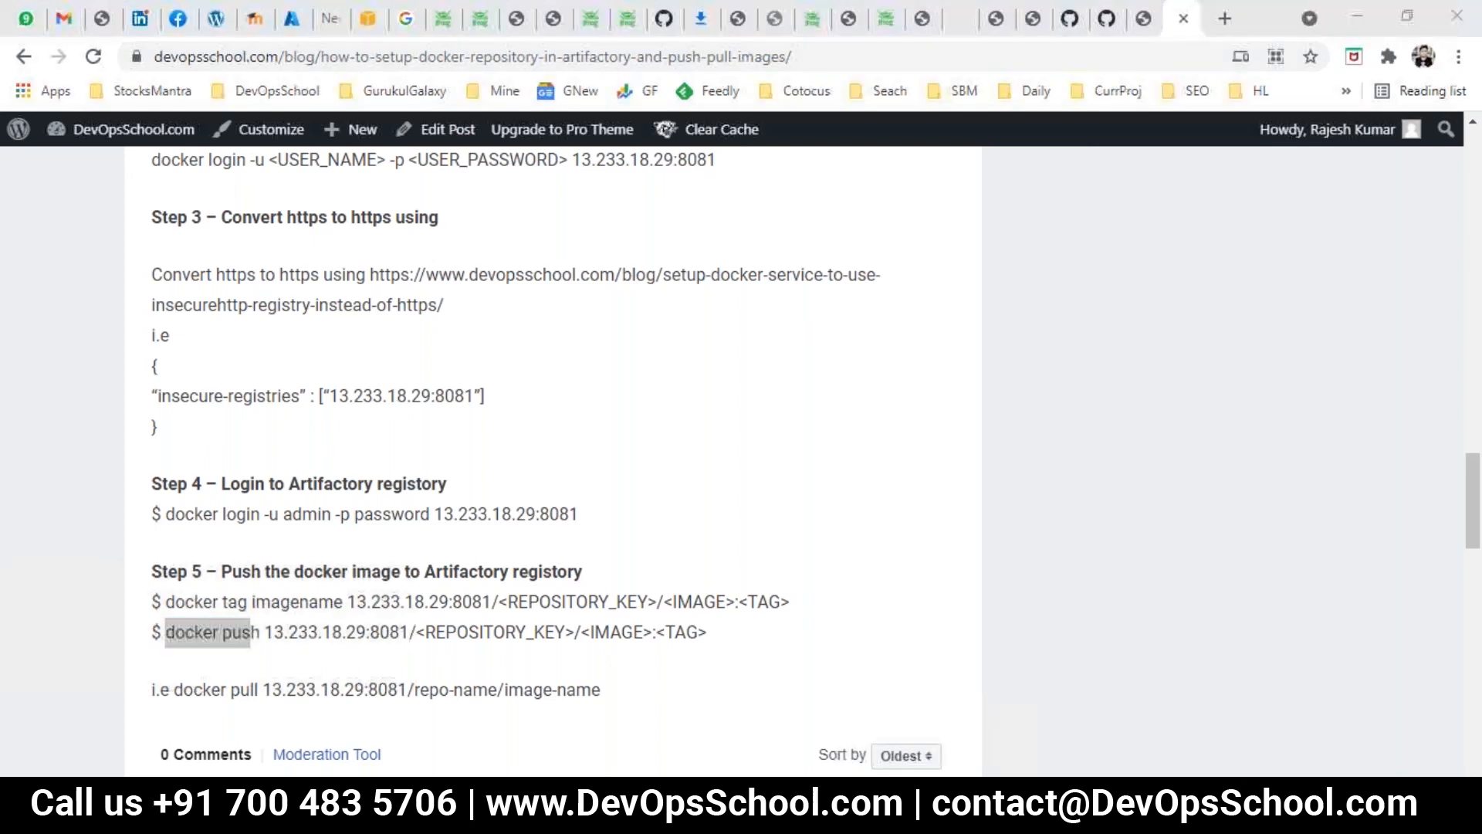
pyautogui.click(835, 682)
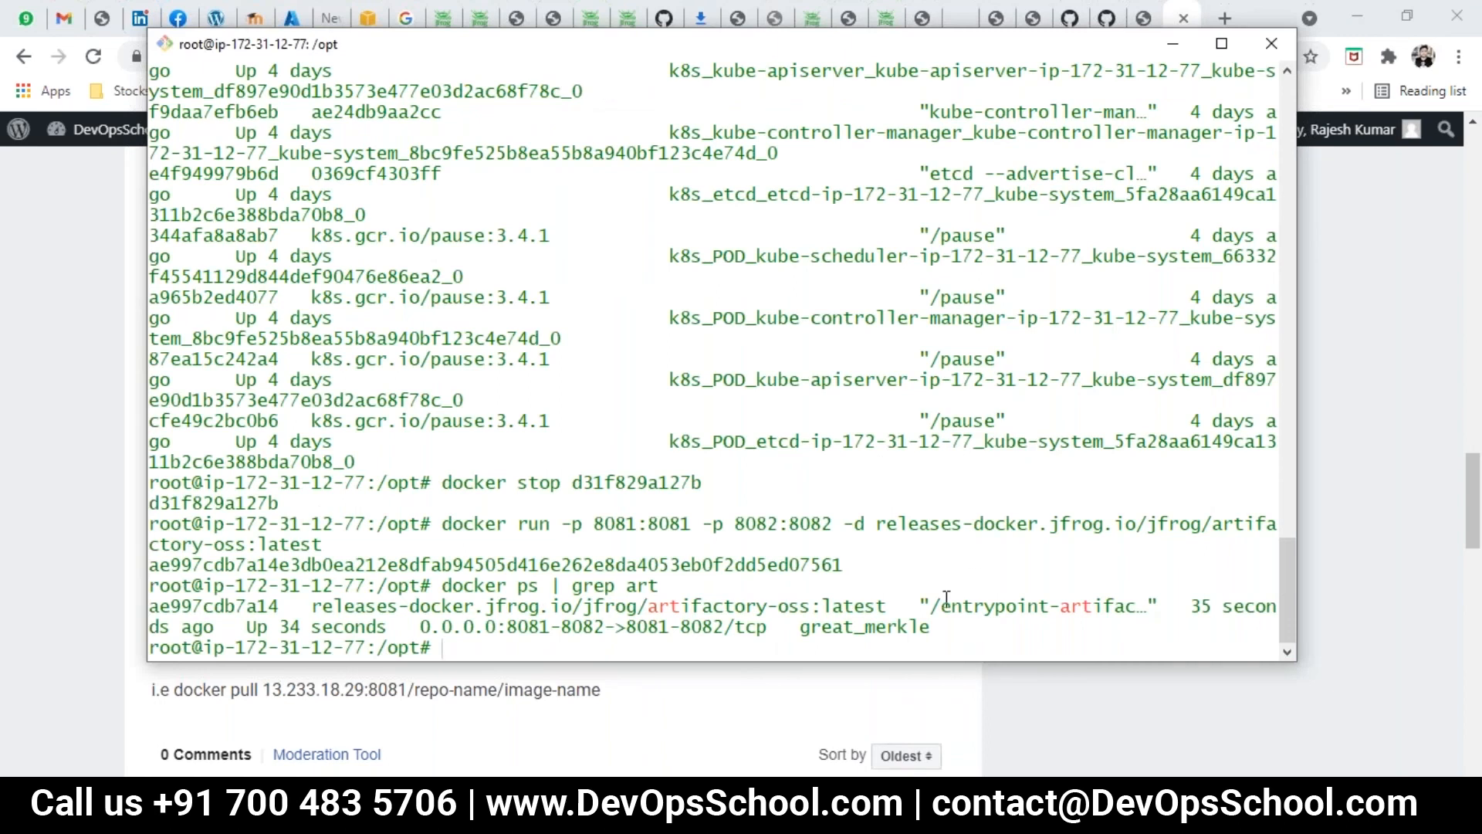
pyautogui.click(1009, 815)
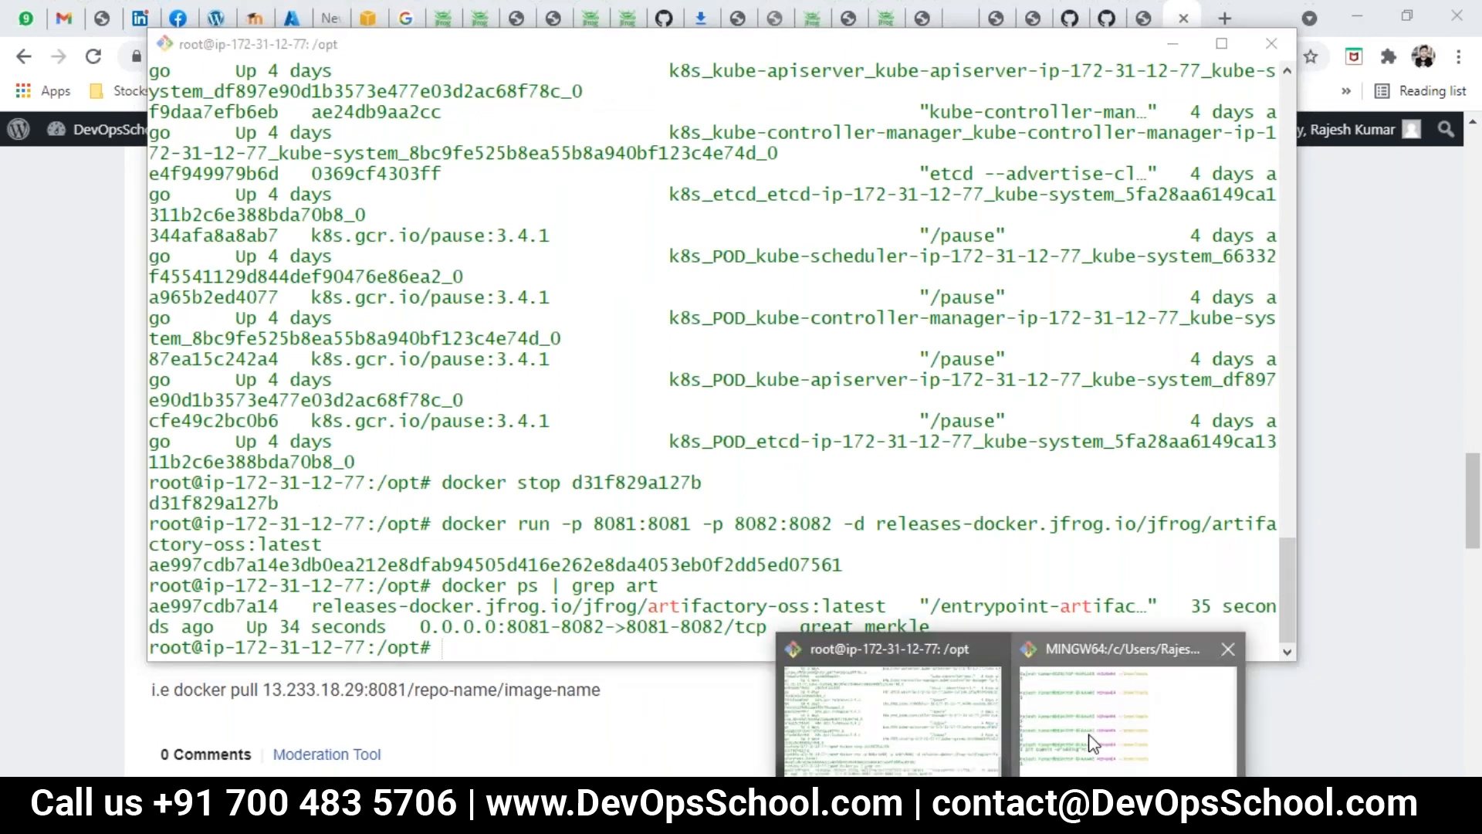
pyautogui.click(1093, 743)
pyautogui.write('\\')
pyautogui.press('Return')
pyautogui.hotkey('ctrl', 'c')
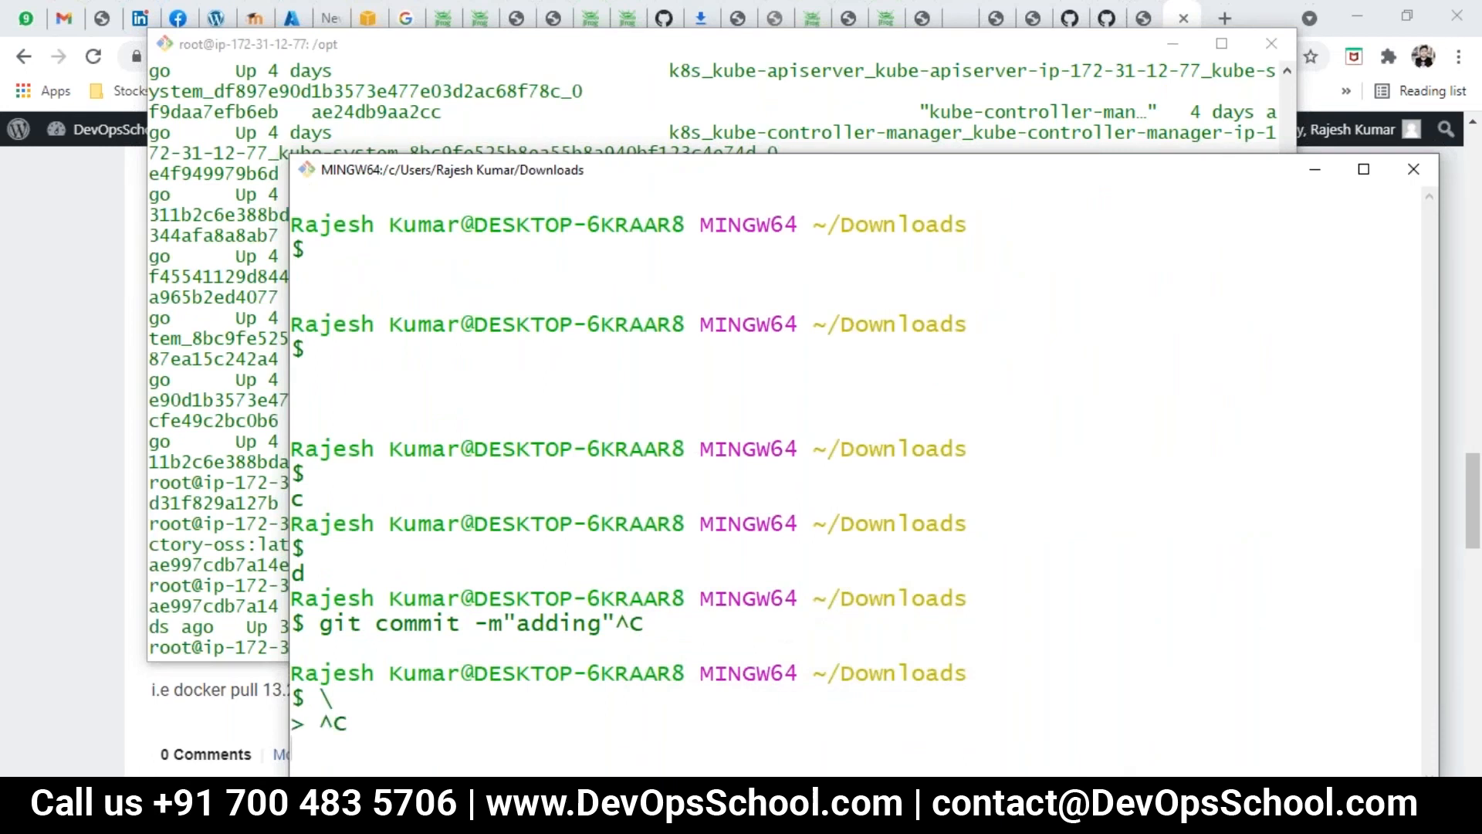
pyautogui.hotkey('ctrl', 'c')
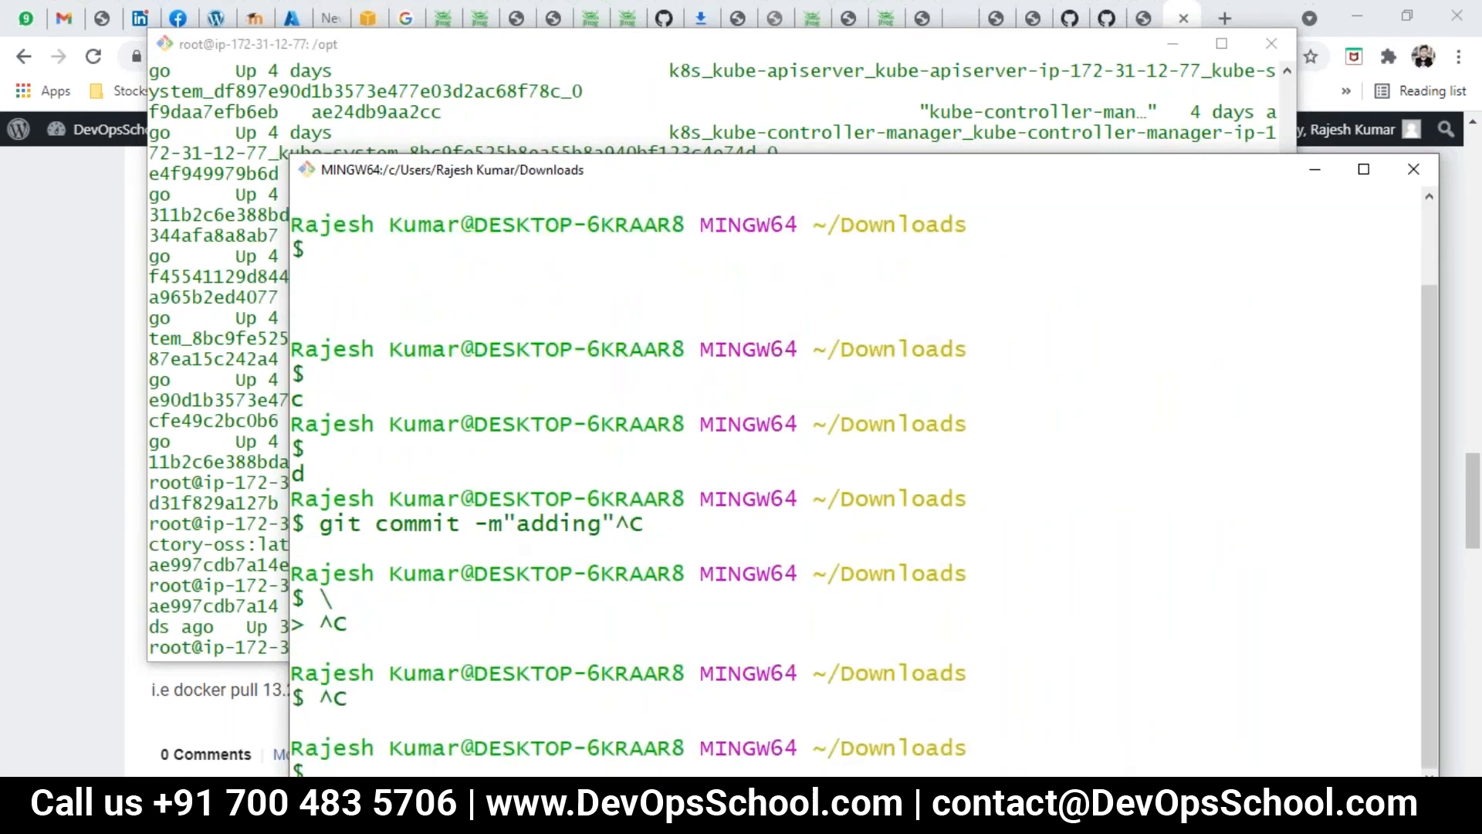
pyautogui.hotkey('alt', 'Tab')
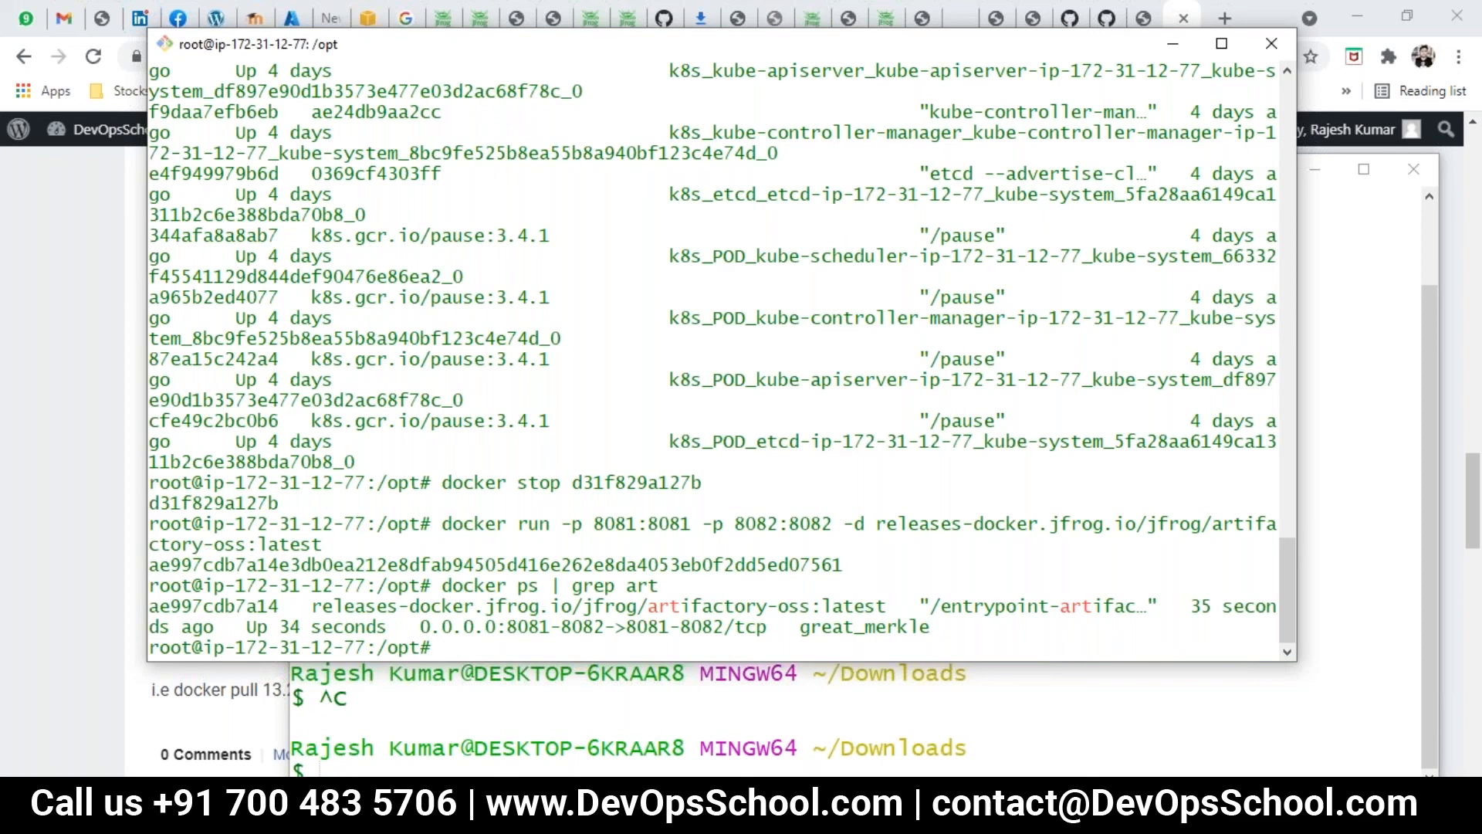
# Switch back to the blog post in the browser and highlight the registry address 13.233.18.29:8081 in the insecure-registries example.
pyautogui.click(5, 452)
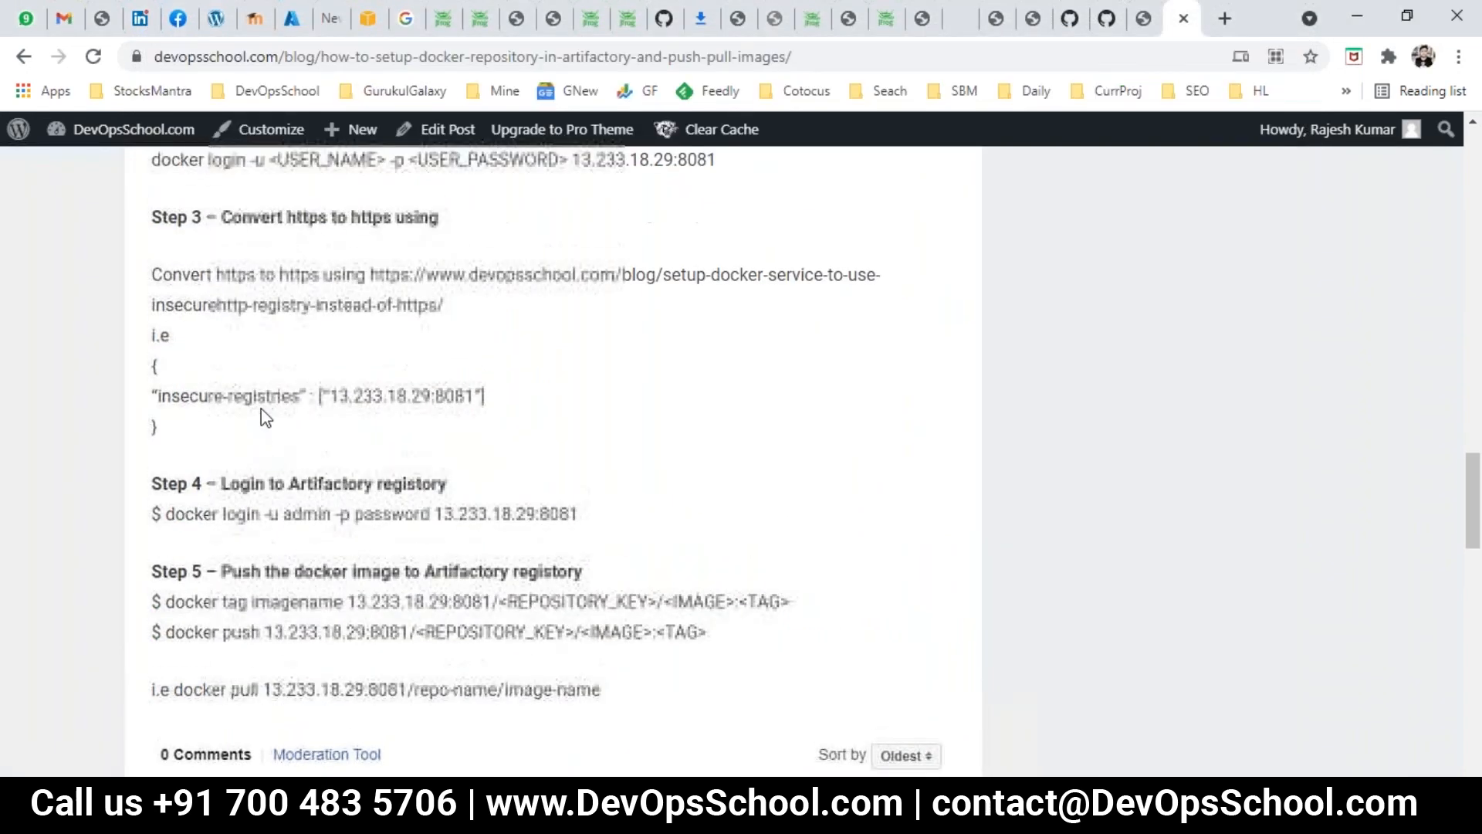
pyautogui.moveTo(333, 390)
pyautogui.mouseDown()
pyautogui.moveTo(481, 397)
pyautogui.moveTo(344, 407)
pyautogui.mouseUp()
pyautogui.click(331, 393)
pyautogui.moveTo(437, 403); pyautogui.dragTo(472, 400)
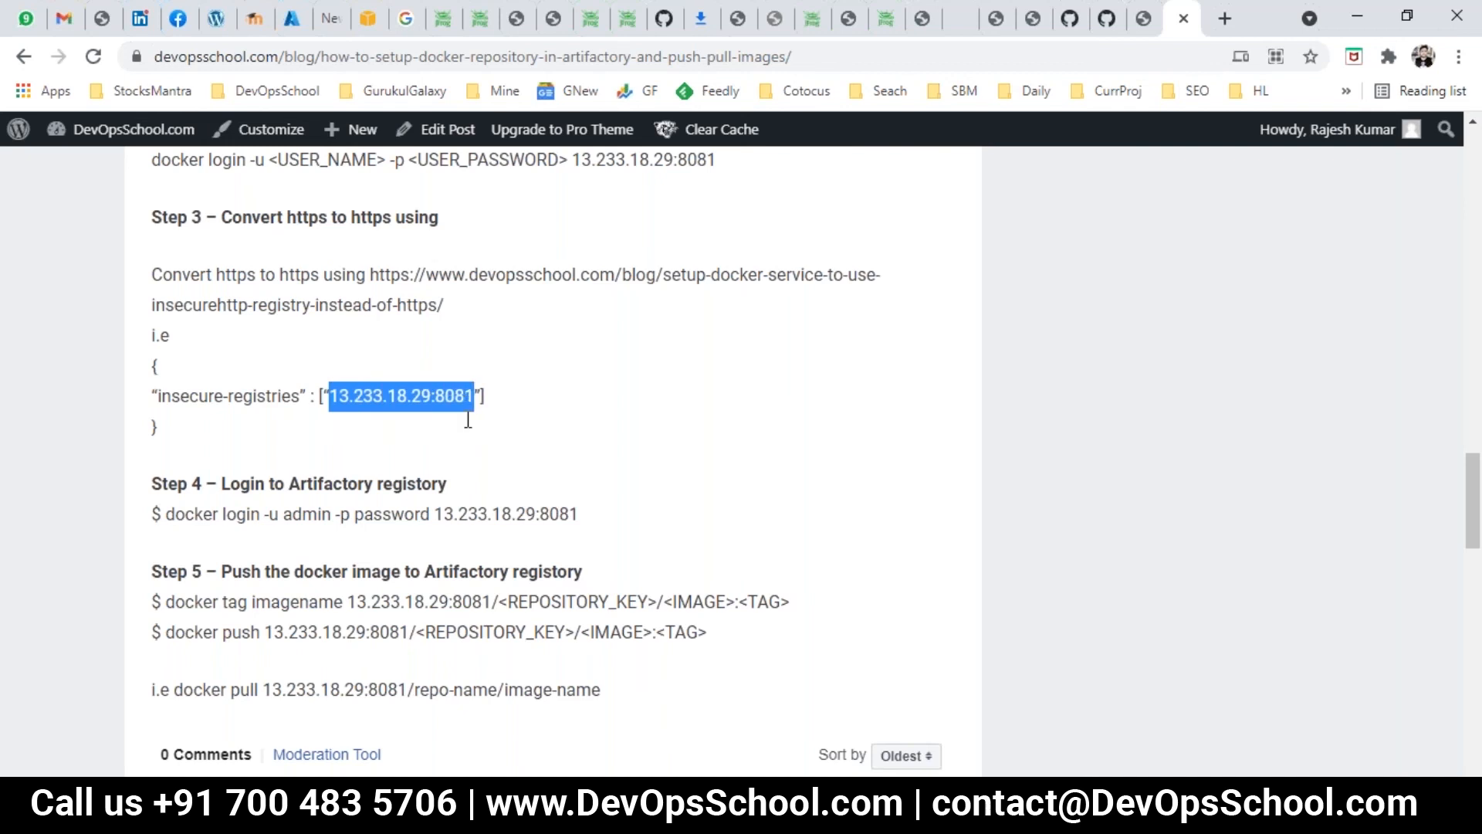
# Highlight the insecure-registries braces block in Step 3 repeatedly, picking out the registry address inside it.
pyautogui.click(469, 425)
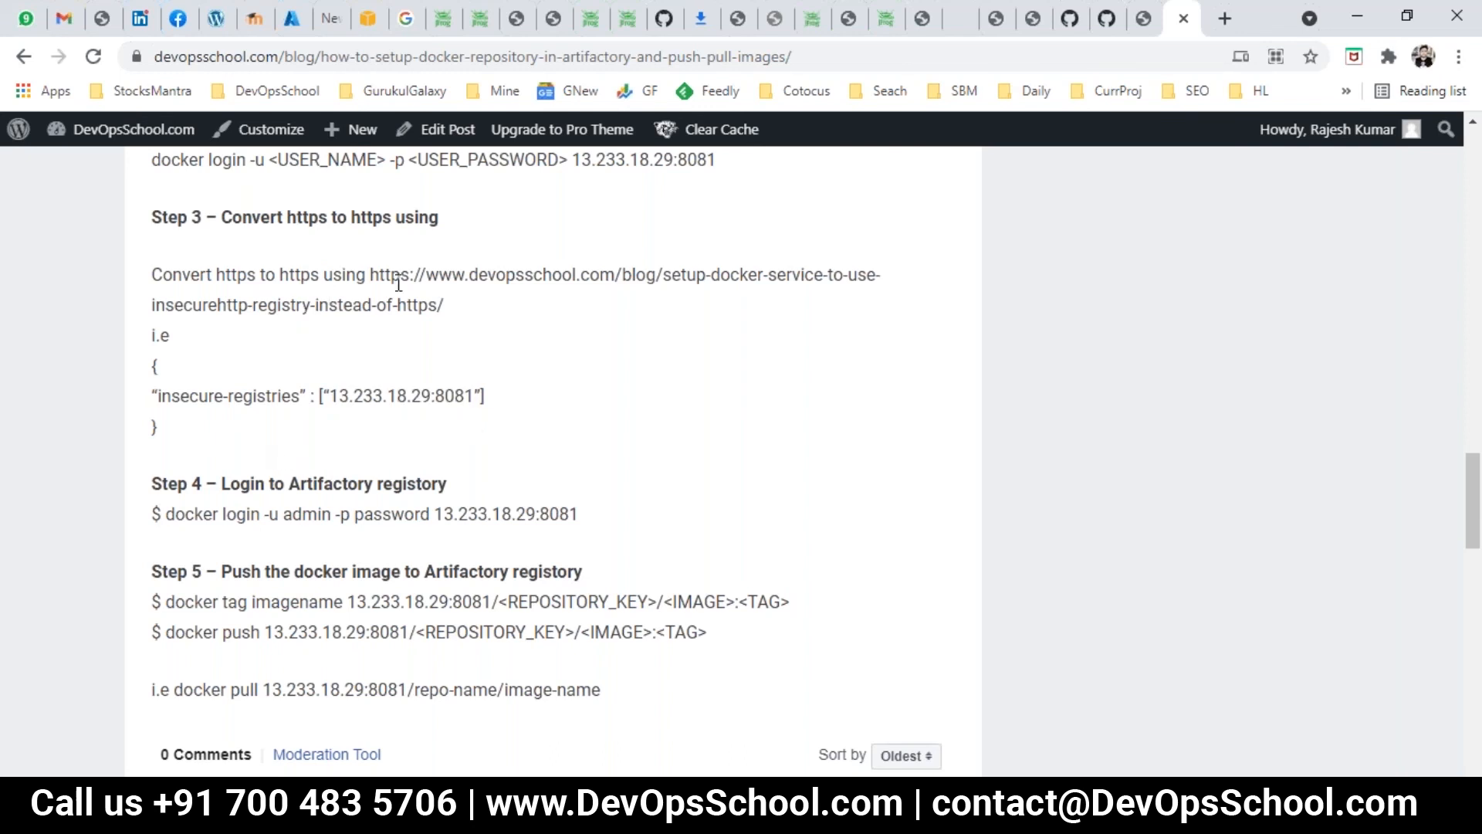
pyautogui.moveTo(165, 423); pyautogui.dragTo(152, 372)
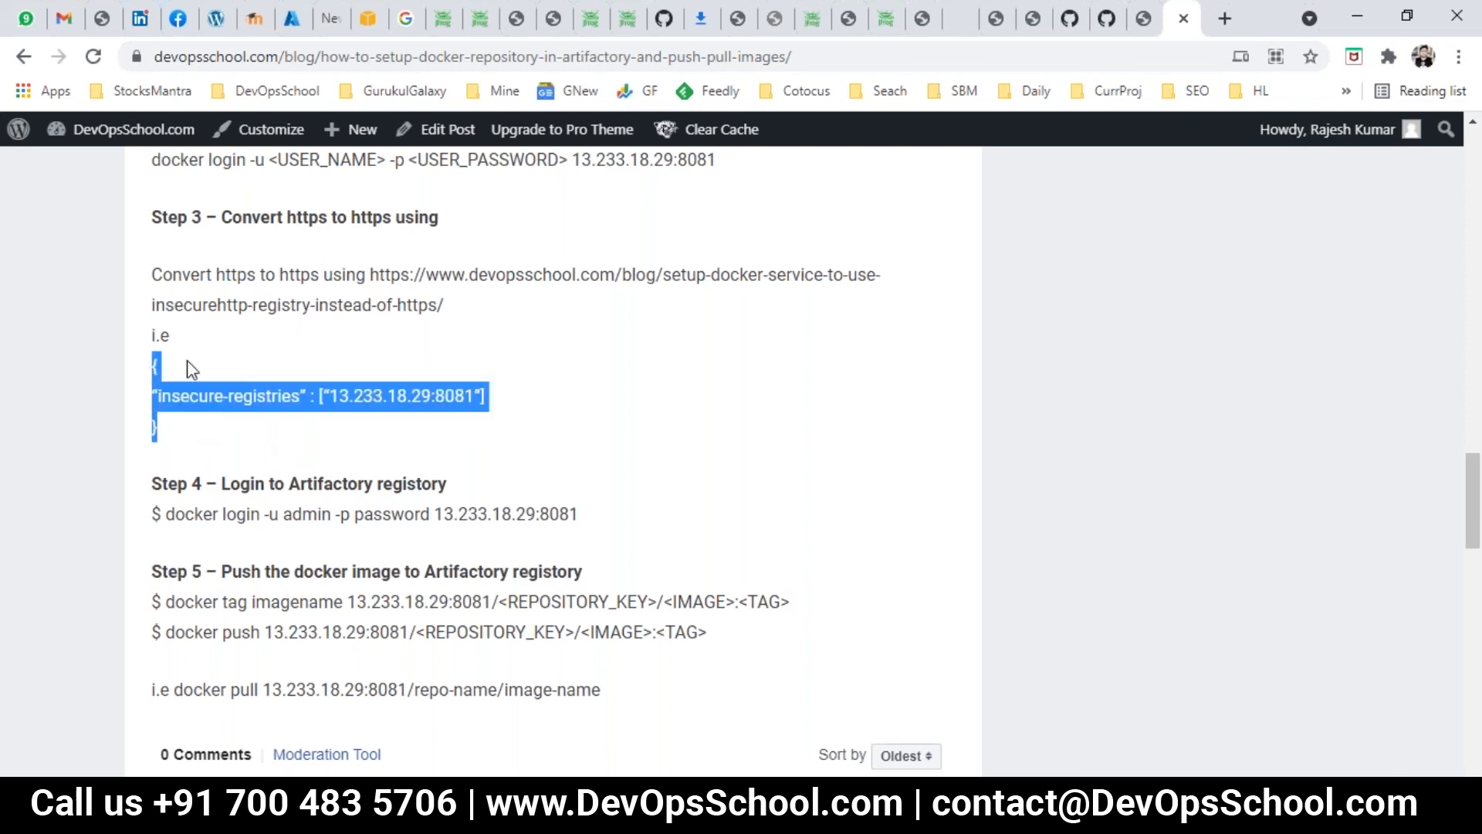
pyautogui.click(193, 438)
pyautogui.moveTo(165, 424); pyautogui.dragTo(152, 368)
pyautogui.click(381, 444)
pyautogui.moveTo(355, 398); pyautogui.dragTo(349, 398)
pyautogui.doubleClick(448, 398)
pyautogui.moveTo(224, 431); pyautogui.dragTo(109, 358)
# Highlight the registry address in Step 4's login command, Step 5's tag and push commands, and the REPOSITORY_KEY and IMAGE placeholders.
pyautogui.scroll(-1, 281, 364)
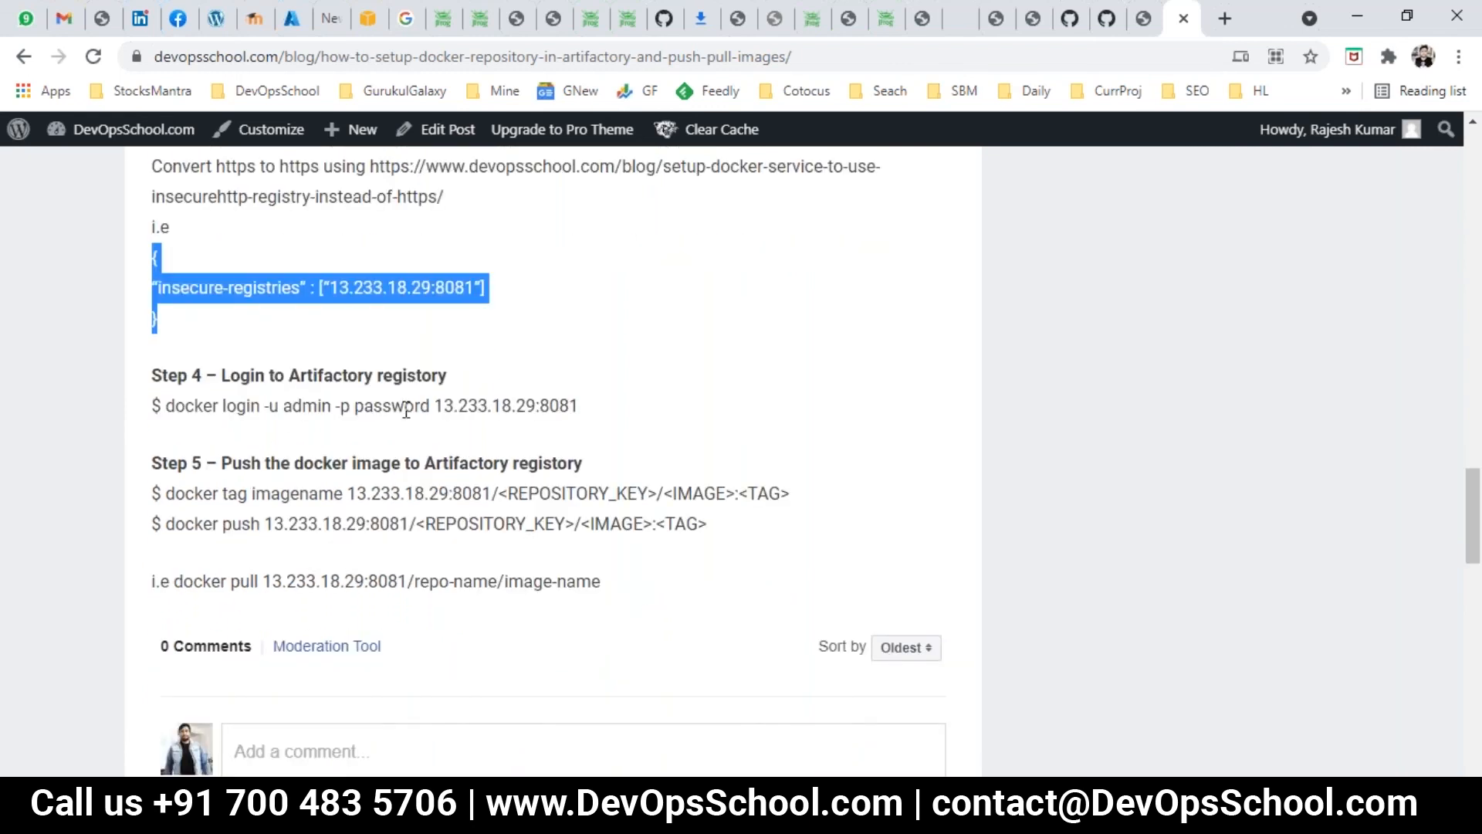
pyautogui.moveTo(439, 406); pyautogui.dragTo(580, 407)
pyautogui.moveTo(707, 524); pyautogui.dragTo(170, 506)
pyautogui.moveTo(506, 494); pyautogui.dragTo(653, 496)
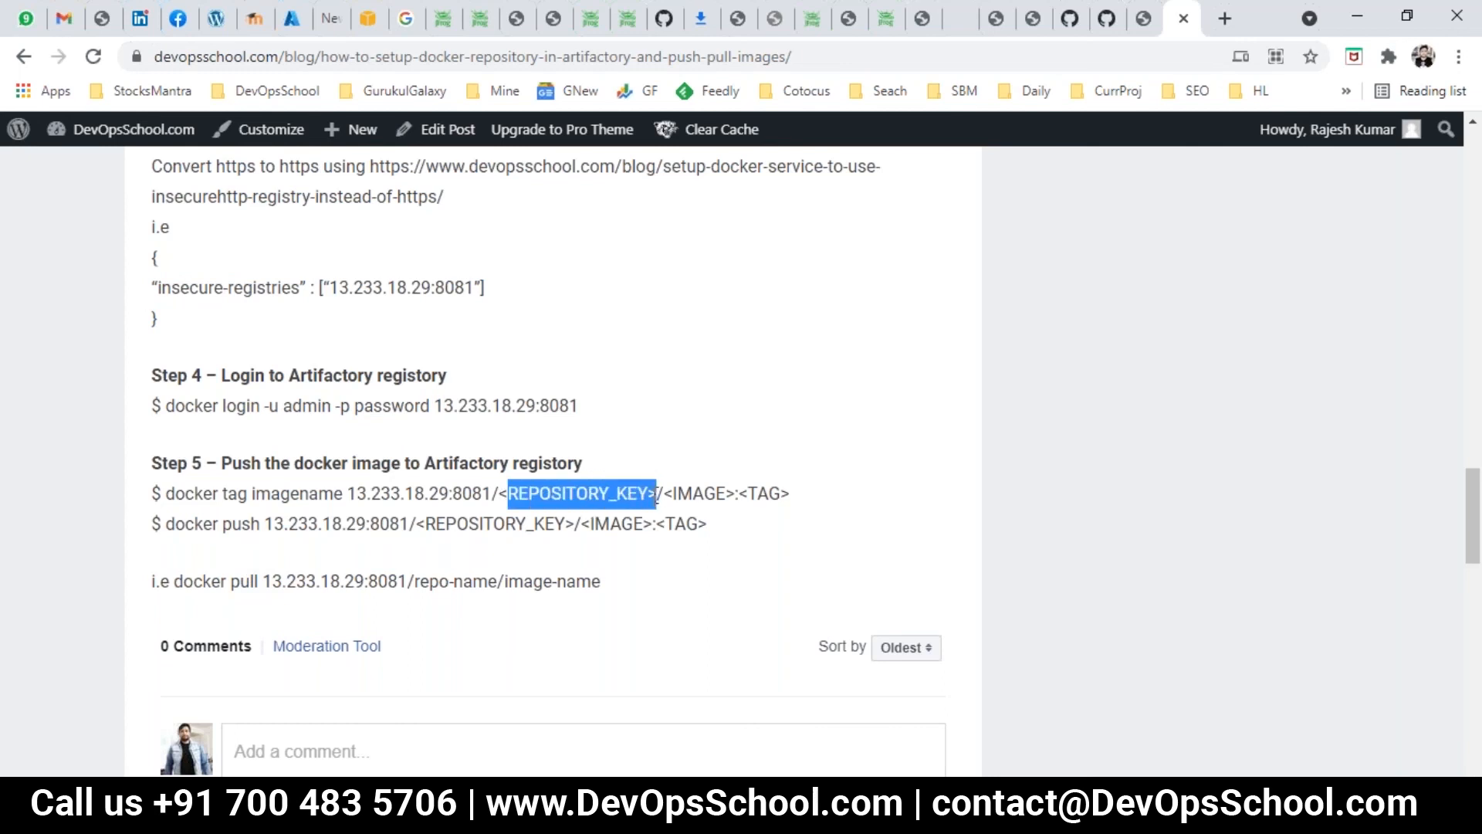
pyautogui.doubleClick(693, 494)
pyautogui.click(796, 495)
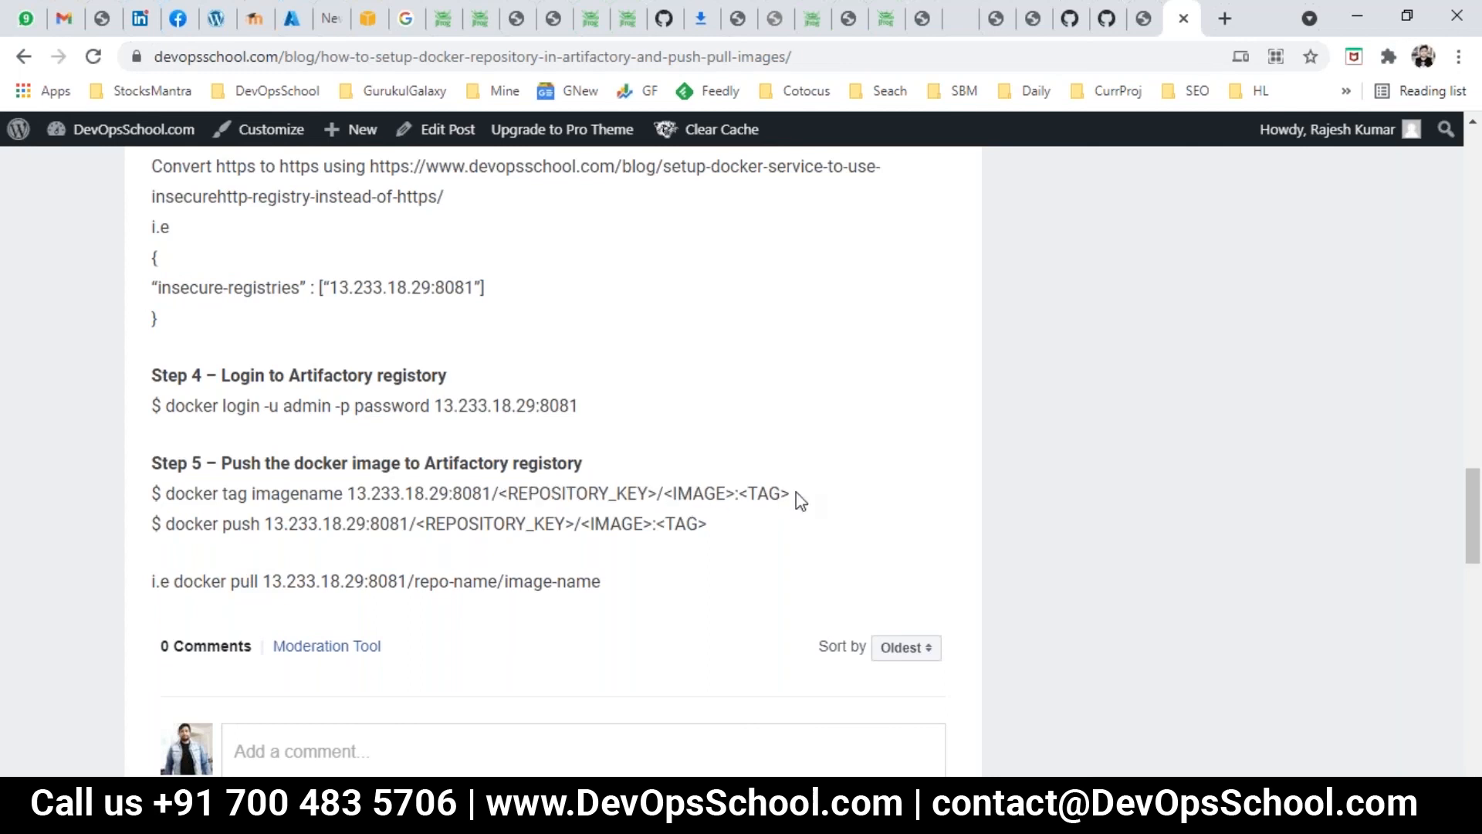
# Highlight <REPOSITORY_KEY>/<IMAGE>:<TAG> in Step 5's docker tag command, and <REPOSITORY_KEY> on its own.
pyautogui.moveTo(814, 502); pyautogui.dragTo(502, 493)
pyautogui.scroll(2, 502, 490)
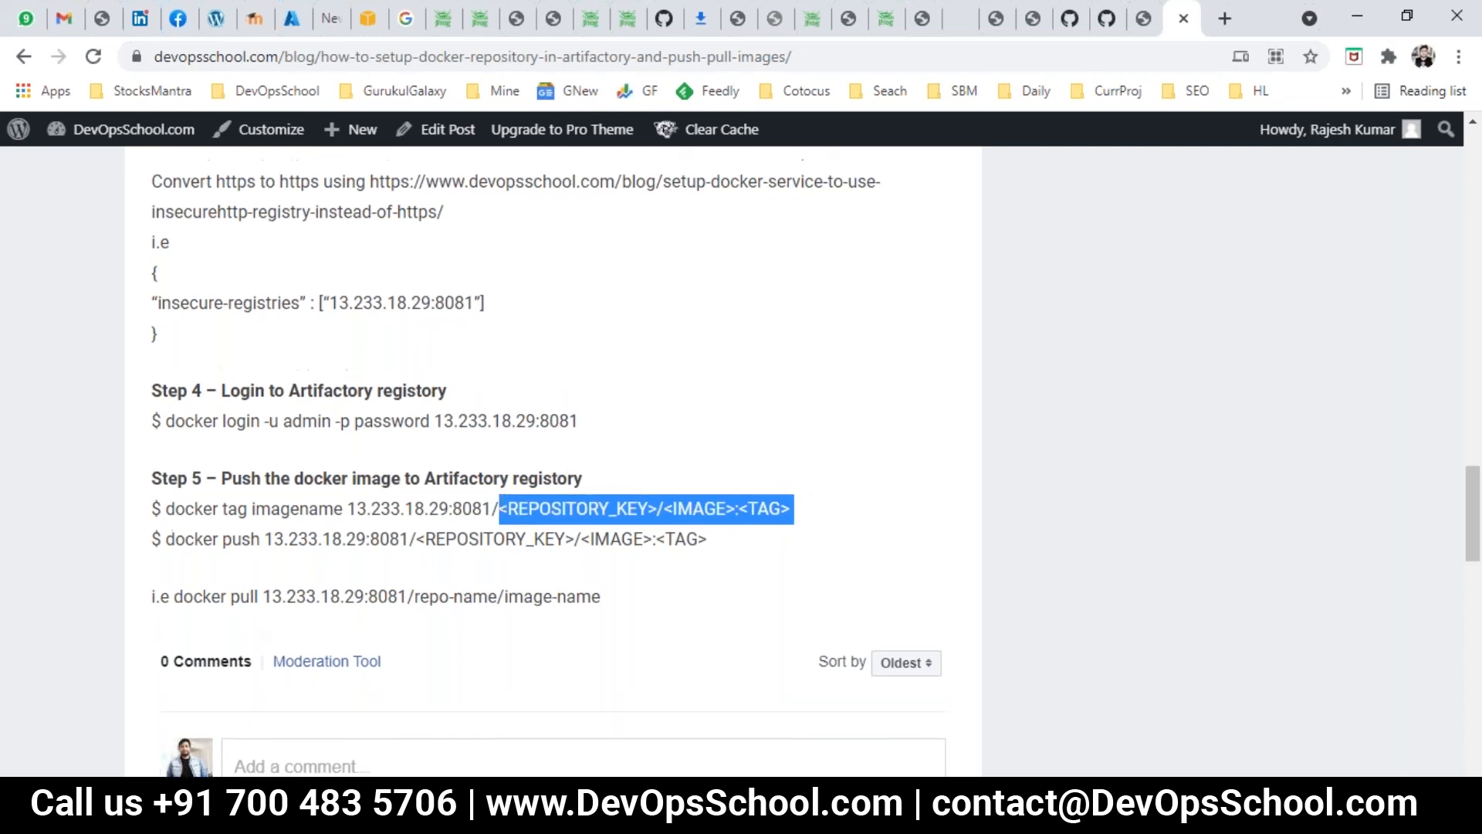
pyautogui.click(583, 571)
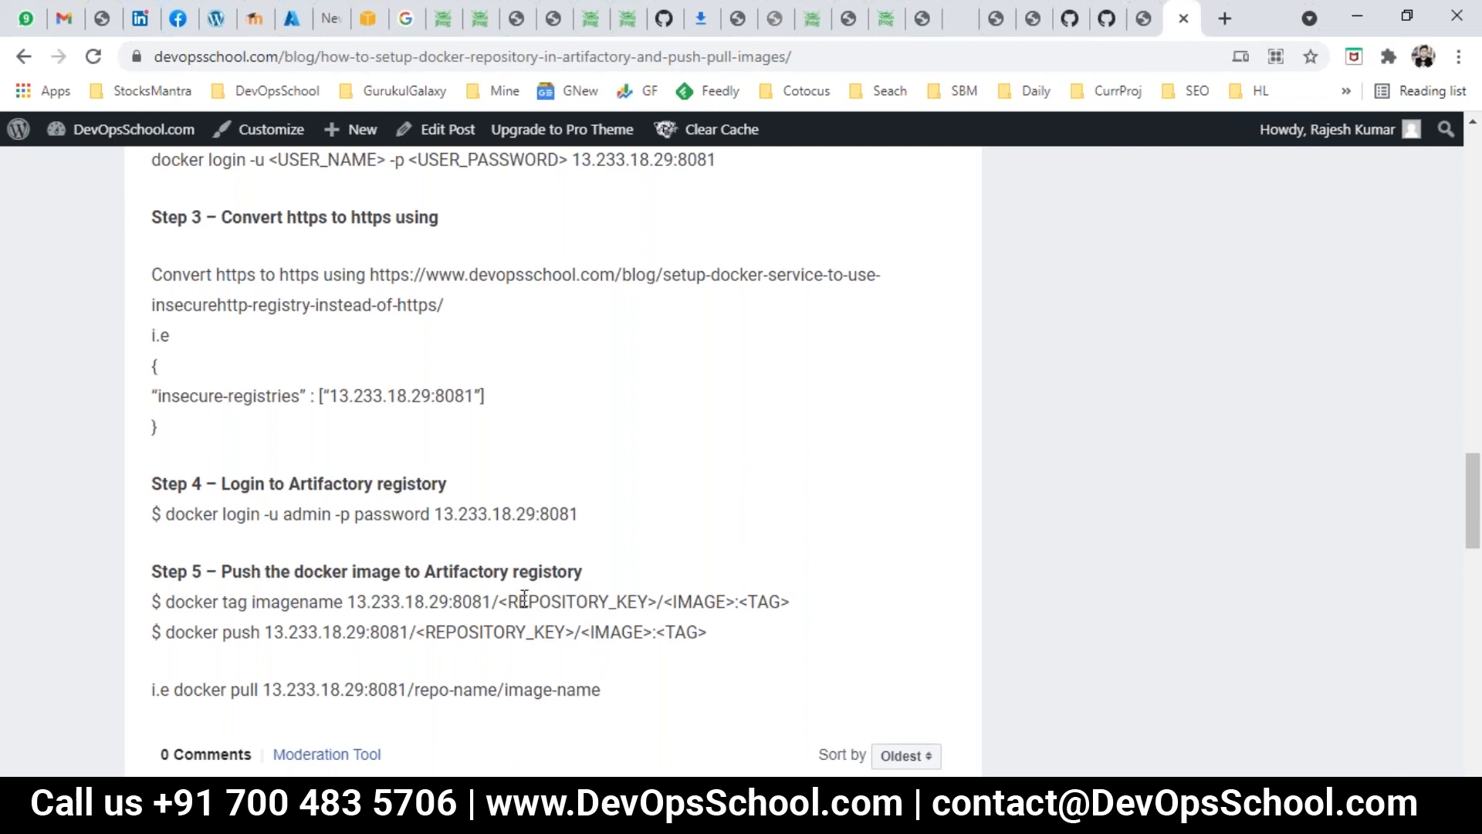
pyautogui.moveTo(500, 601); pyautogui.dragTo(656, 606)
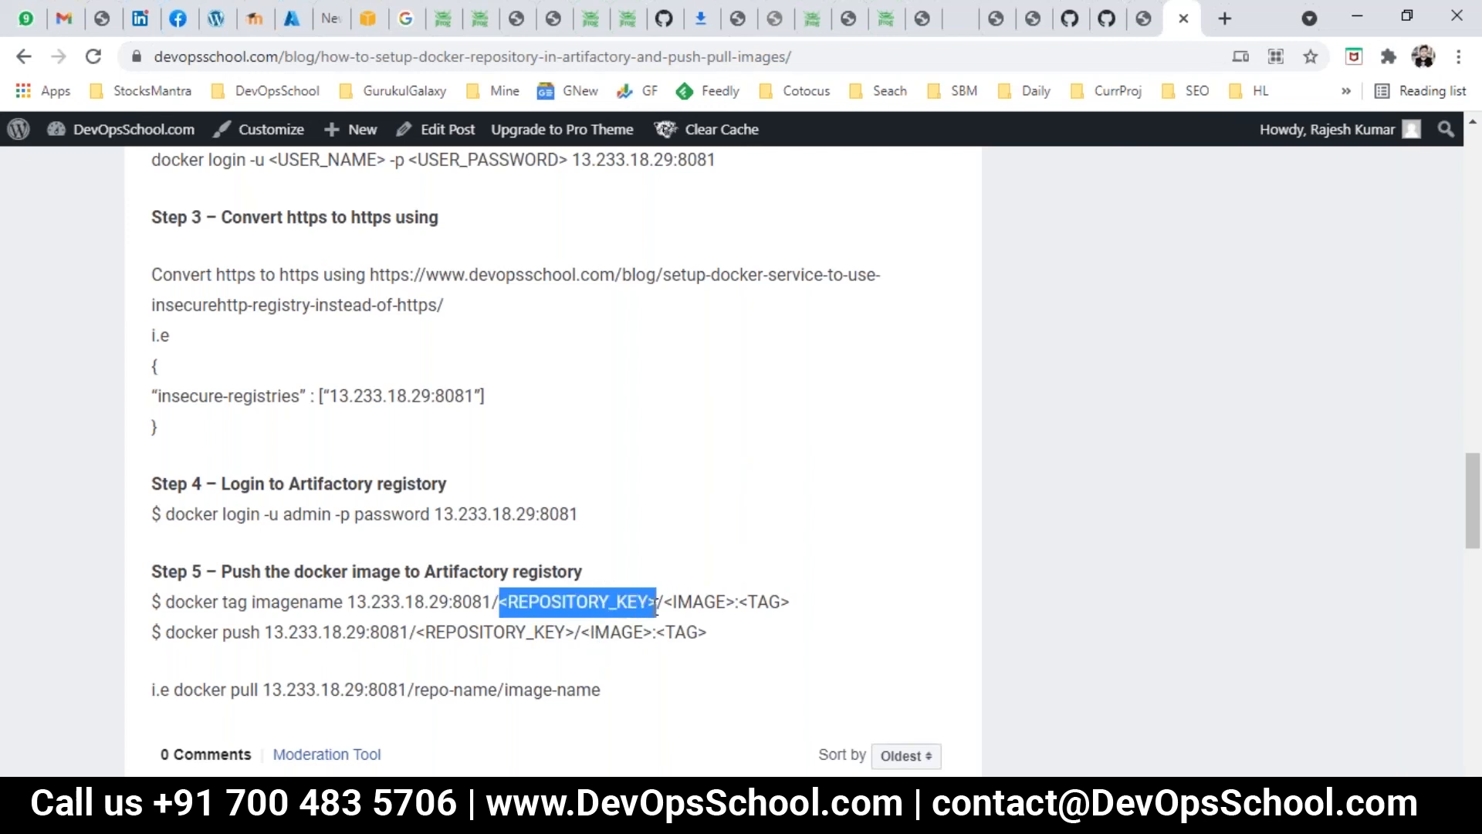
pyautogui.scroll(7, 655, 602)
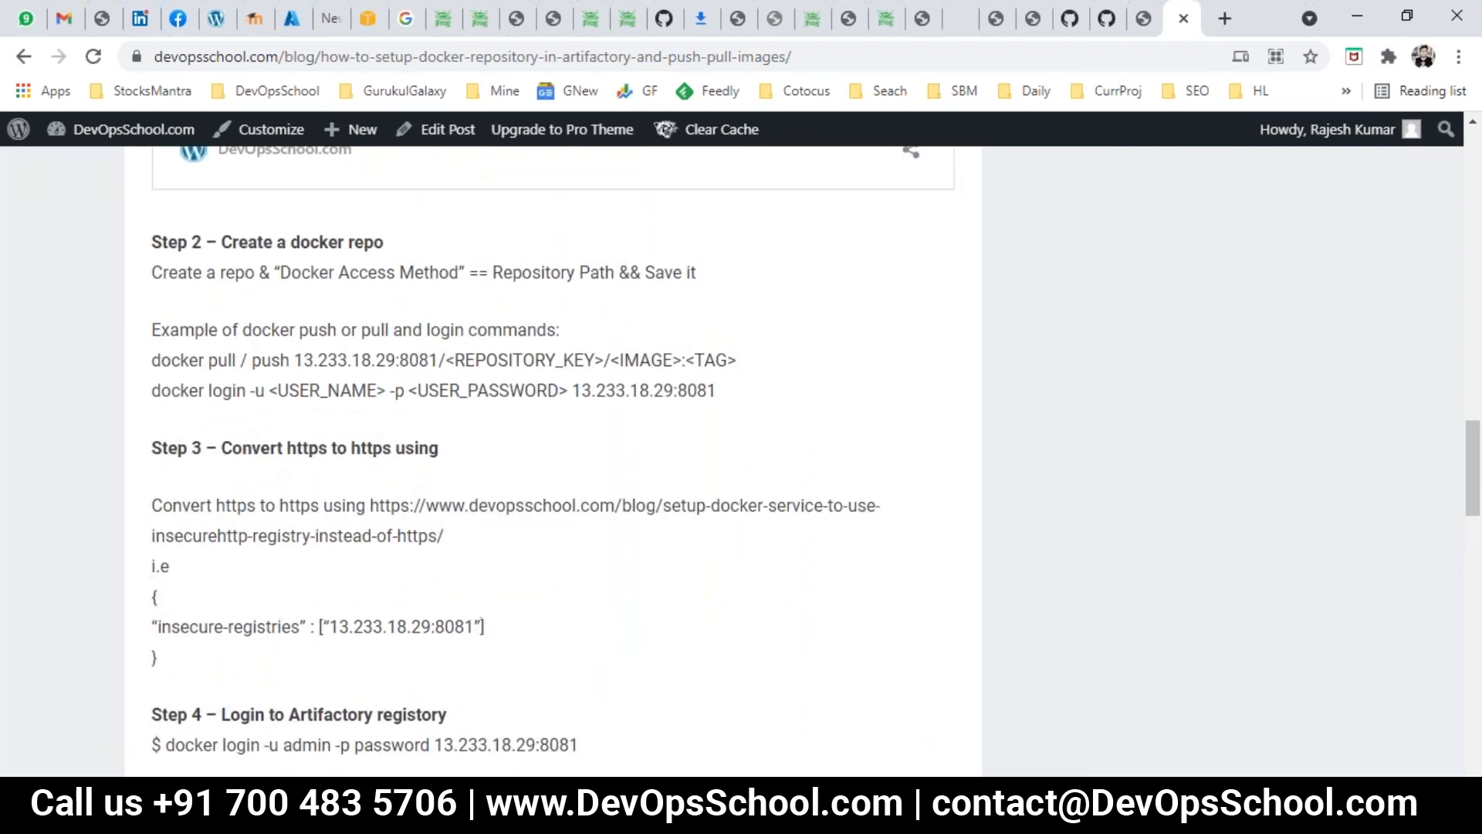
pyautogui.scroll(-11, 911, 189)
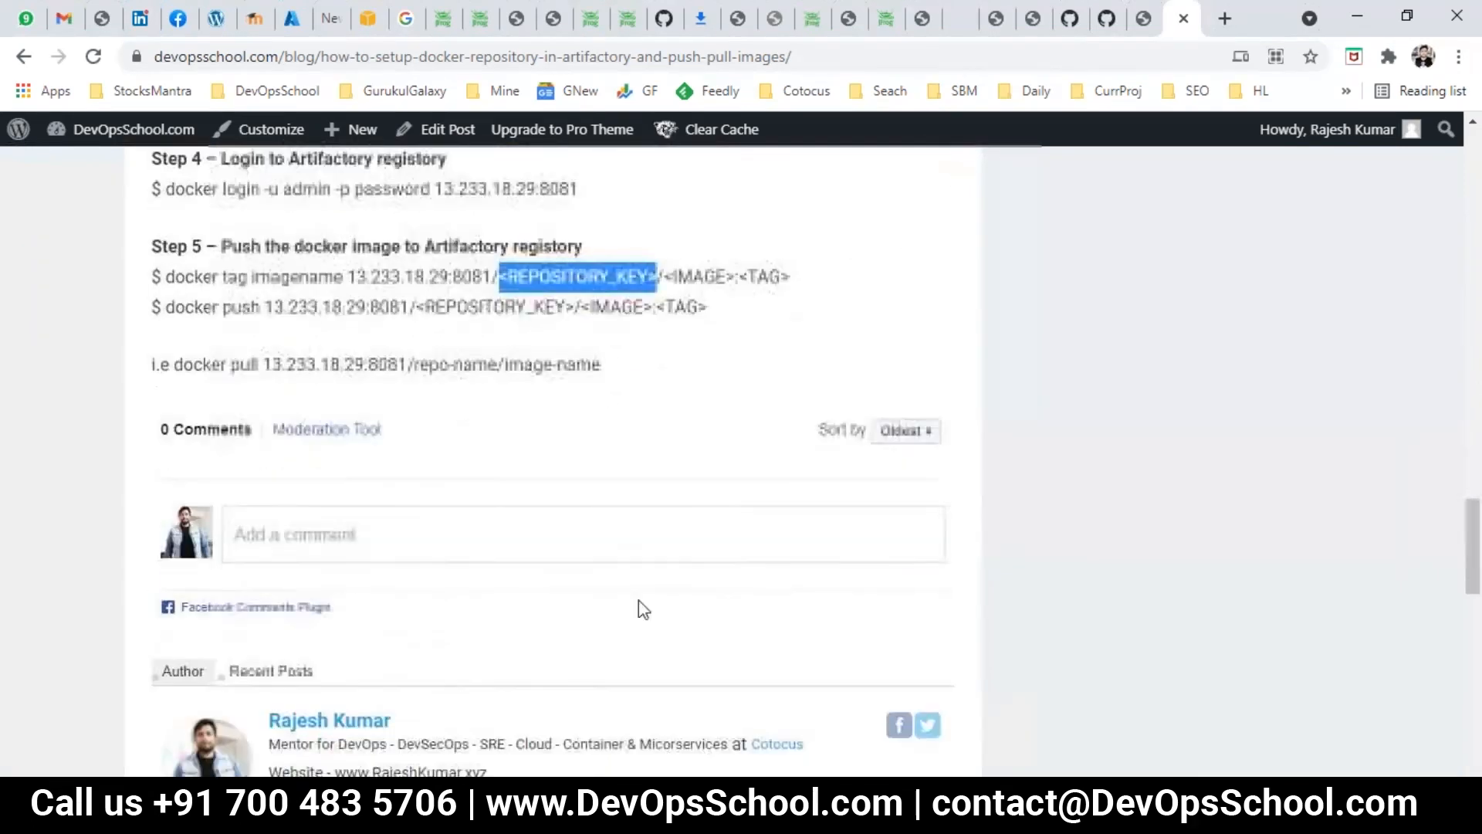
# Look through the open JFrog Package Management and Artifactory Comparison Matrix pages and return to the Docker repository blog post.
pyautogui.click(456, 9)
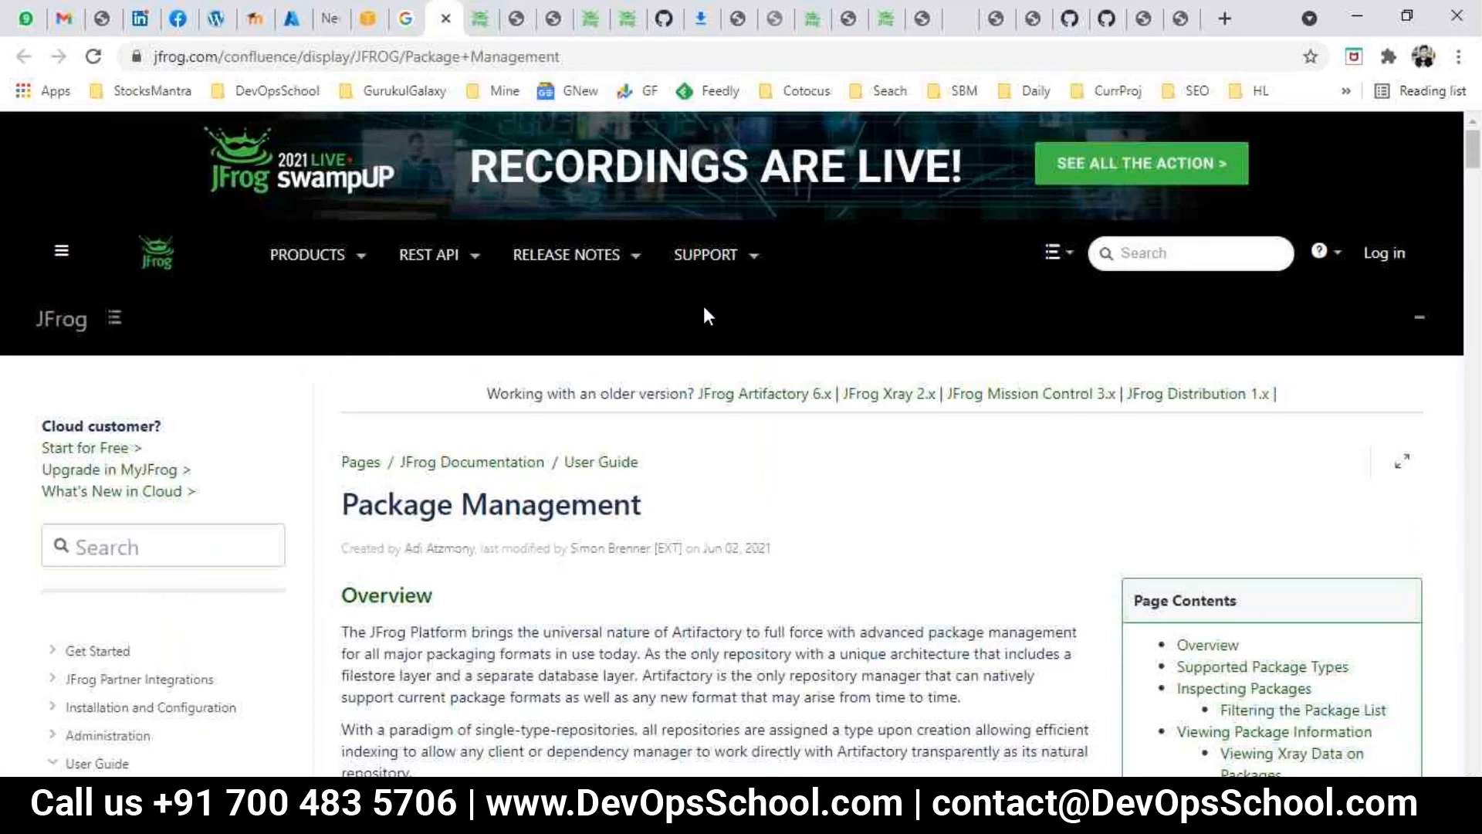
pyautogui.click(481, 11)
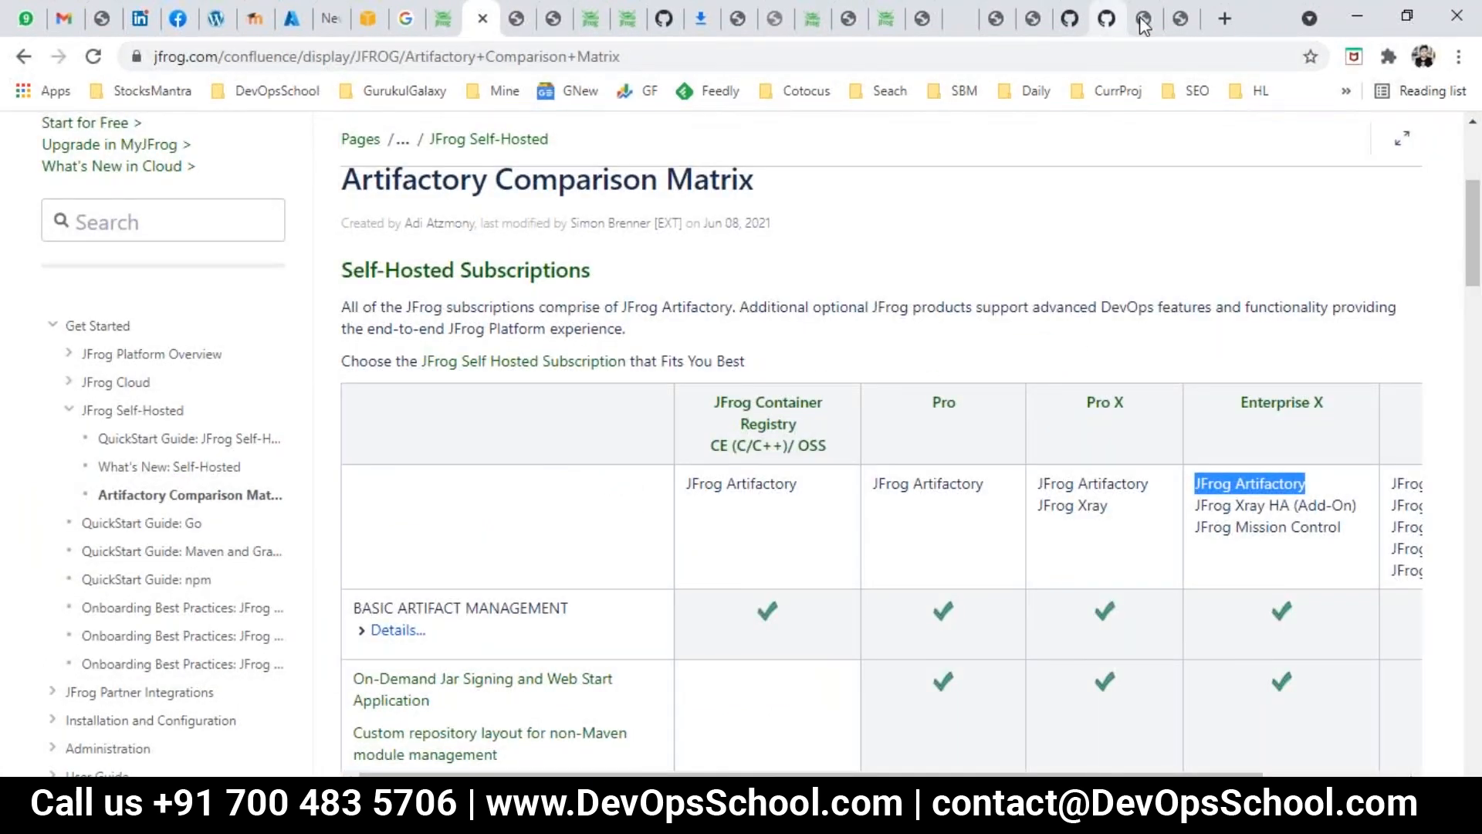
pyautogui.click(1106, 19)
pyautogui.click(1180, 18)
pyautogui.scroll(4, 613, 331)
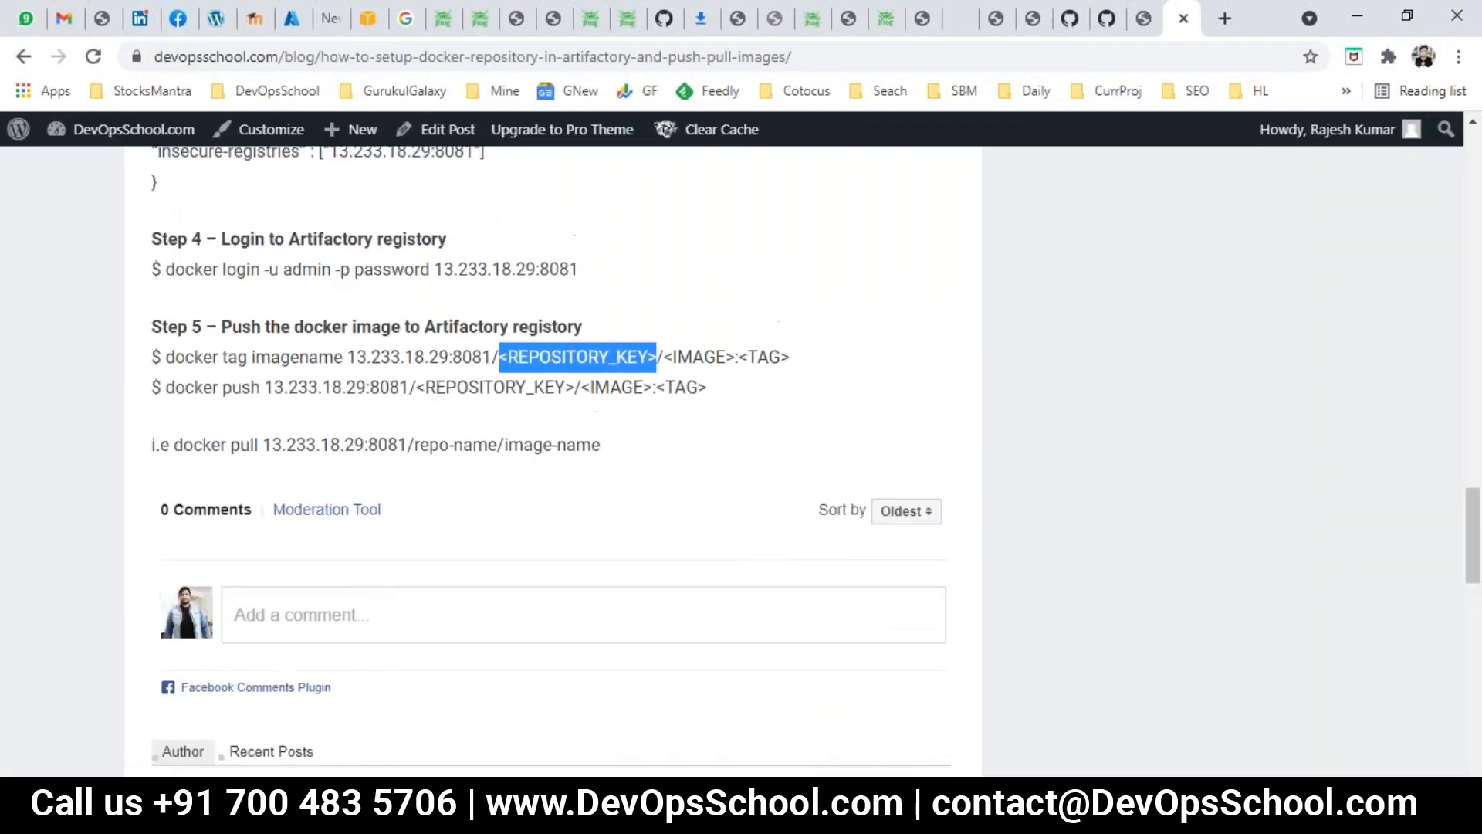
# Highlight the <IMAGE> placeholder, the full target reference, and the entire docker tag command in Step 5.
pyautogui.click(735, 623)
pyautogui.moveTo(734, 602); pyautogui.dragTo(663, 596)
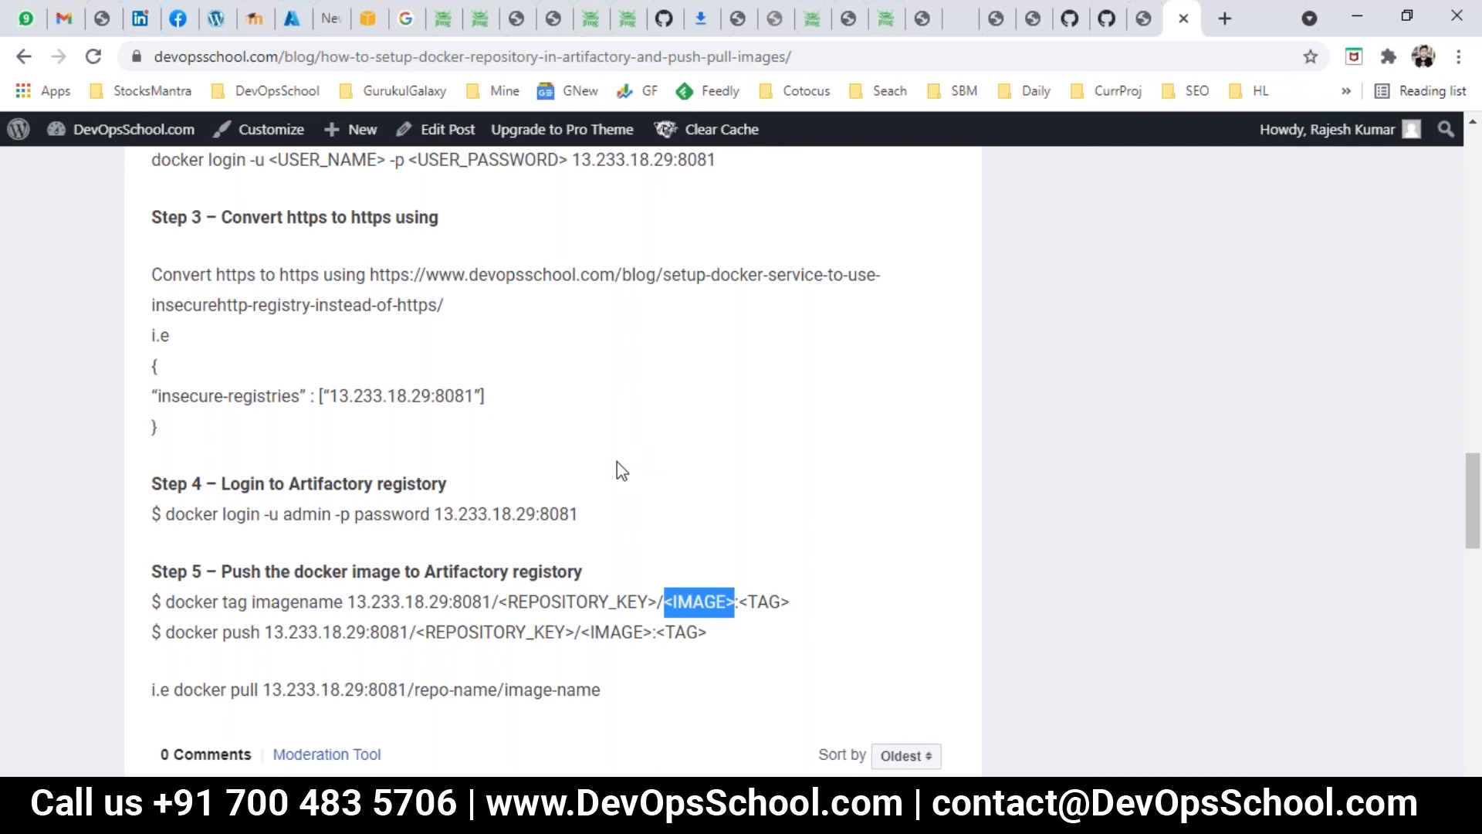
pyautogui.click(640, 610)
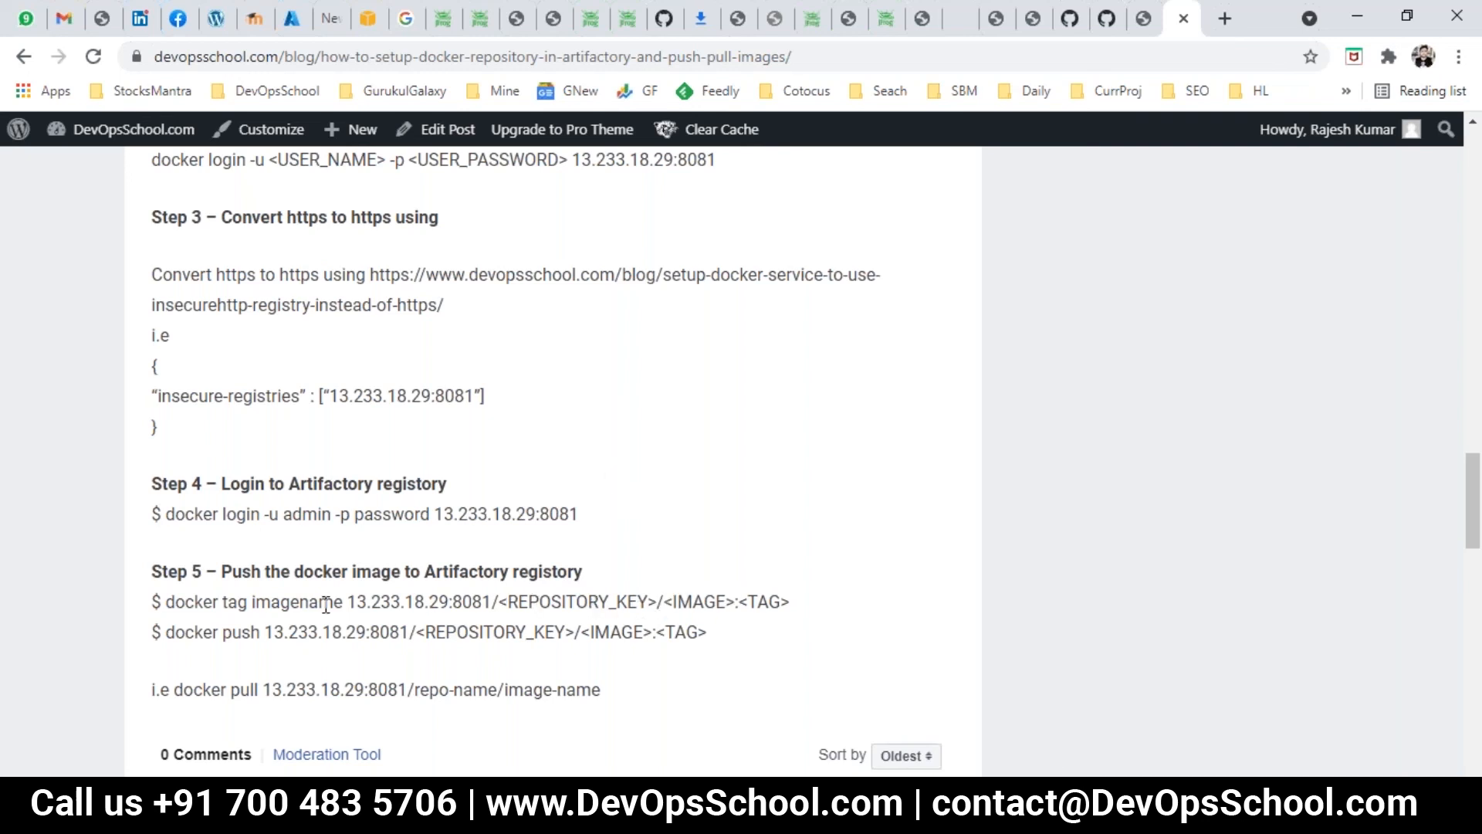
pyautogui.moveTo(352, 602); pyautogui.dragTo(815, 626)
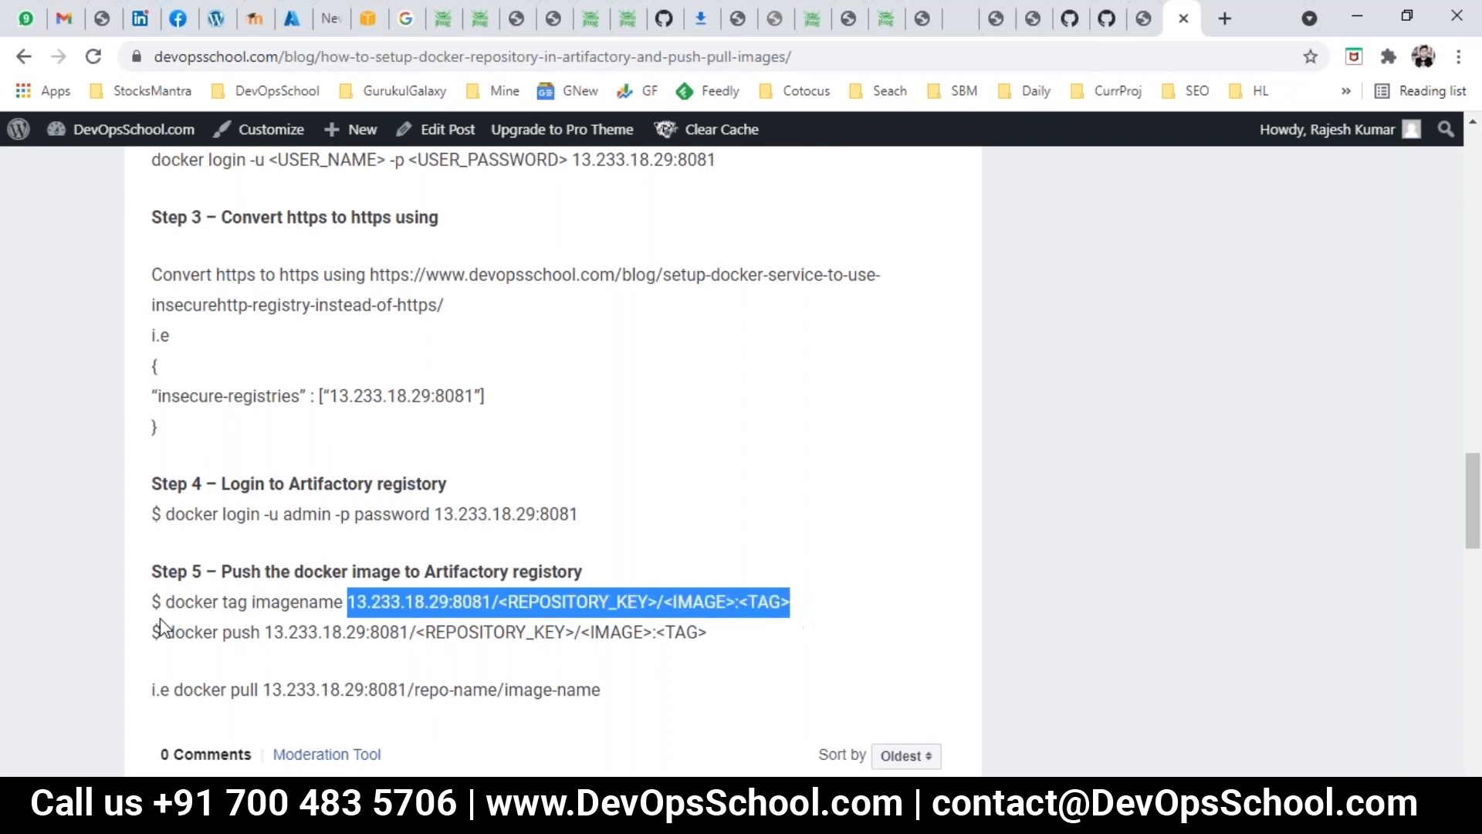
pyautogui.moveTo(174, 602); pyautogui.dragTo(852, 613)
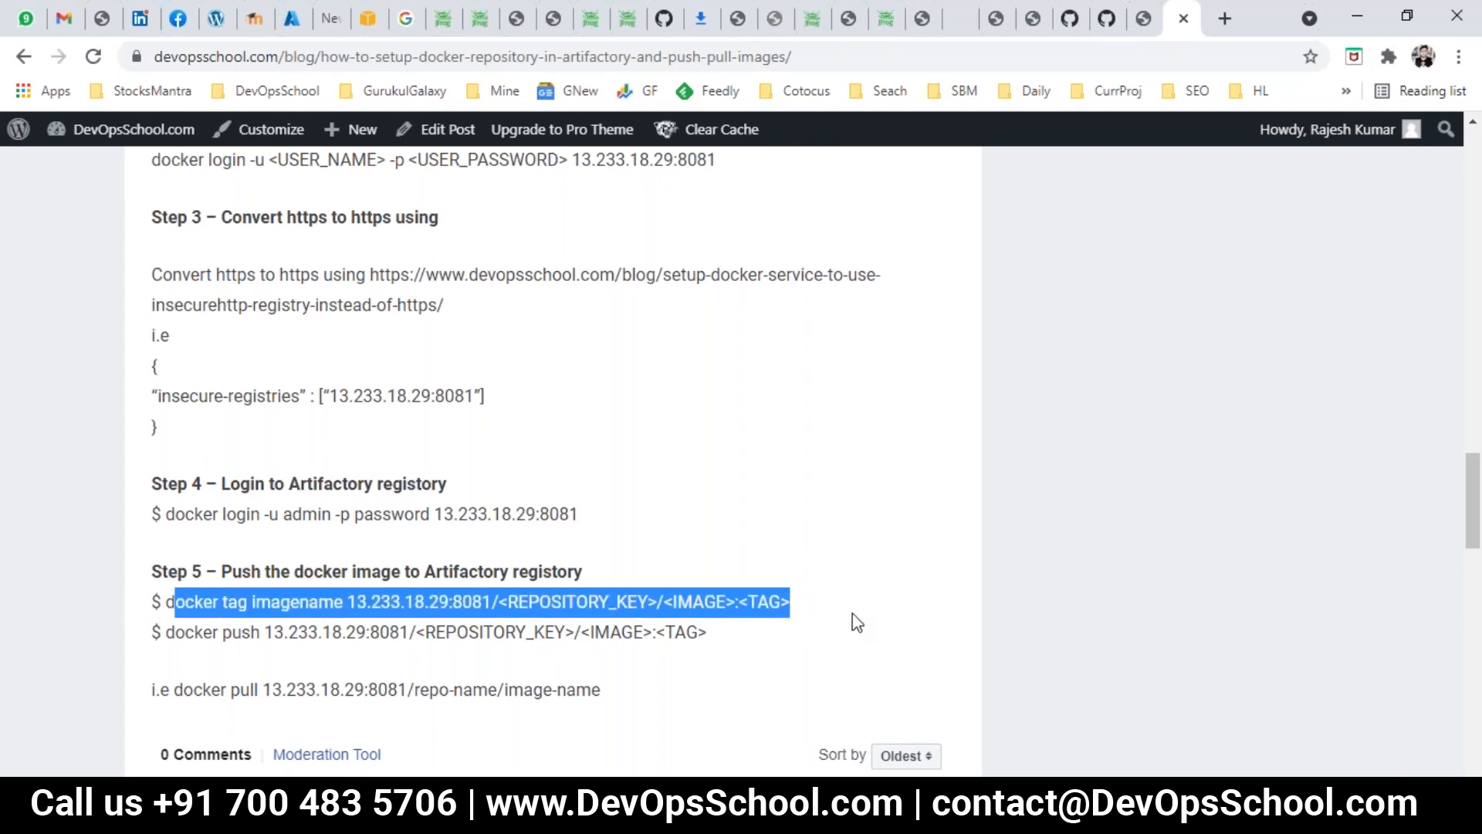
pyautogui.scroll(-1, 794, 599)
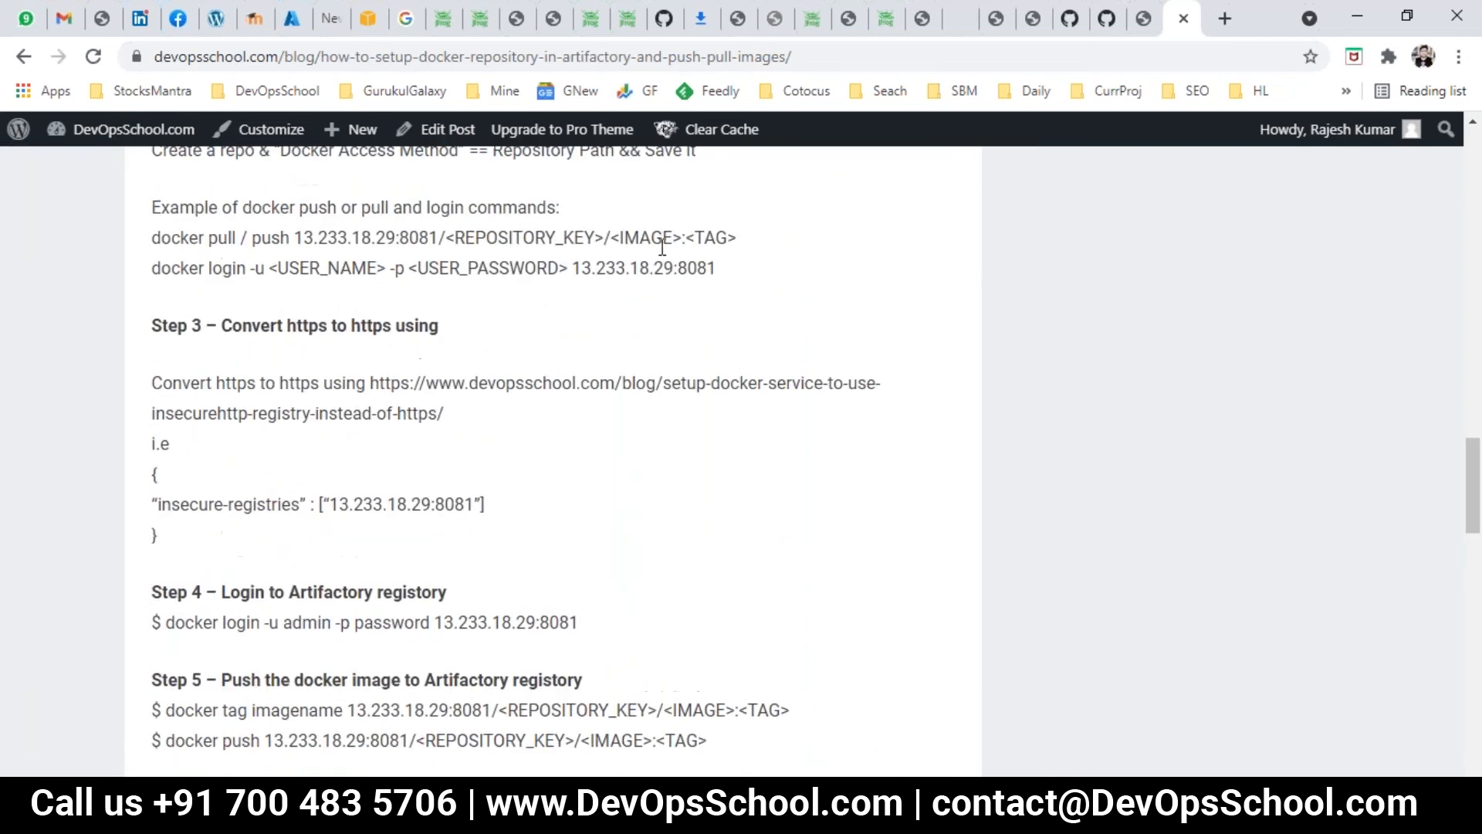
# Revisit the registry examples and highlight 13.233.18.29:8081/<REPOSITORY_KEY>/<IMAGE>:<TAG> part by part and as a whole in the docker tag line.
pyautogui.moveTo(730, 238); pyautogui.dragTo(528, 239)
pyautogui.scroll(3, 528, 239)
pyautogui.moveTo(241, 337); pyautogui.dragTo(427, 344)
pyautogui.doubleClick(402, 367)
pyautogui.scroll(-6, 401, 367)
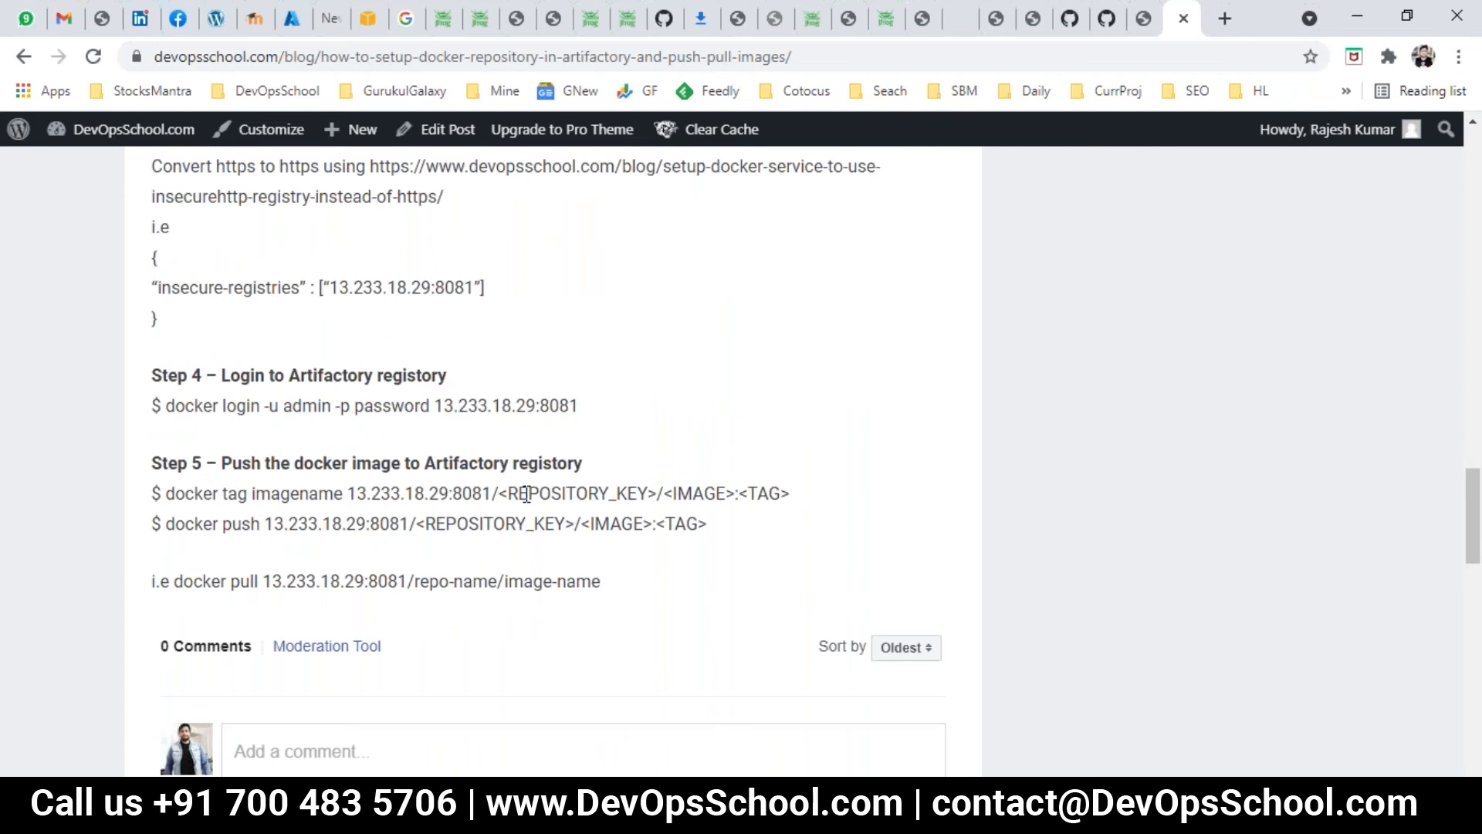
pyautogui.moveTo(353, 494)
pyautogui.mouseDown()
pyautogui.moveTo(463, 495)
pyautogui.moveTo(357, 494)
pyautogui.mouseUp()
pyautogui.click(447, 496)
pyautogui.moveTo(492, 495); pyautogui.dragTo(749, 487)
pyautogui.click(719, 491)
pyautogui.moveTo(817, 497); pyautogui.dragTo(357, 488)
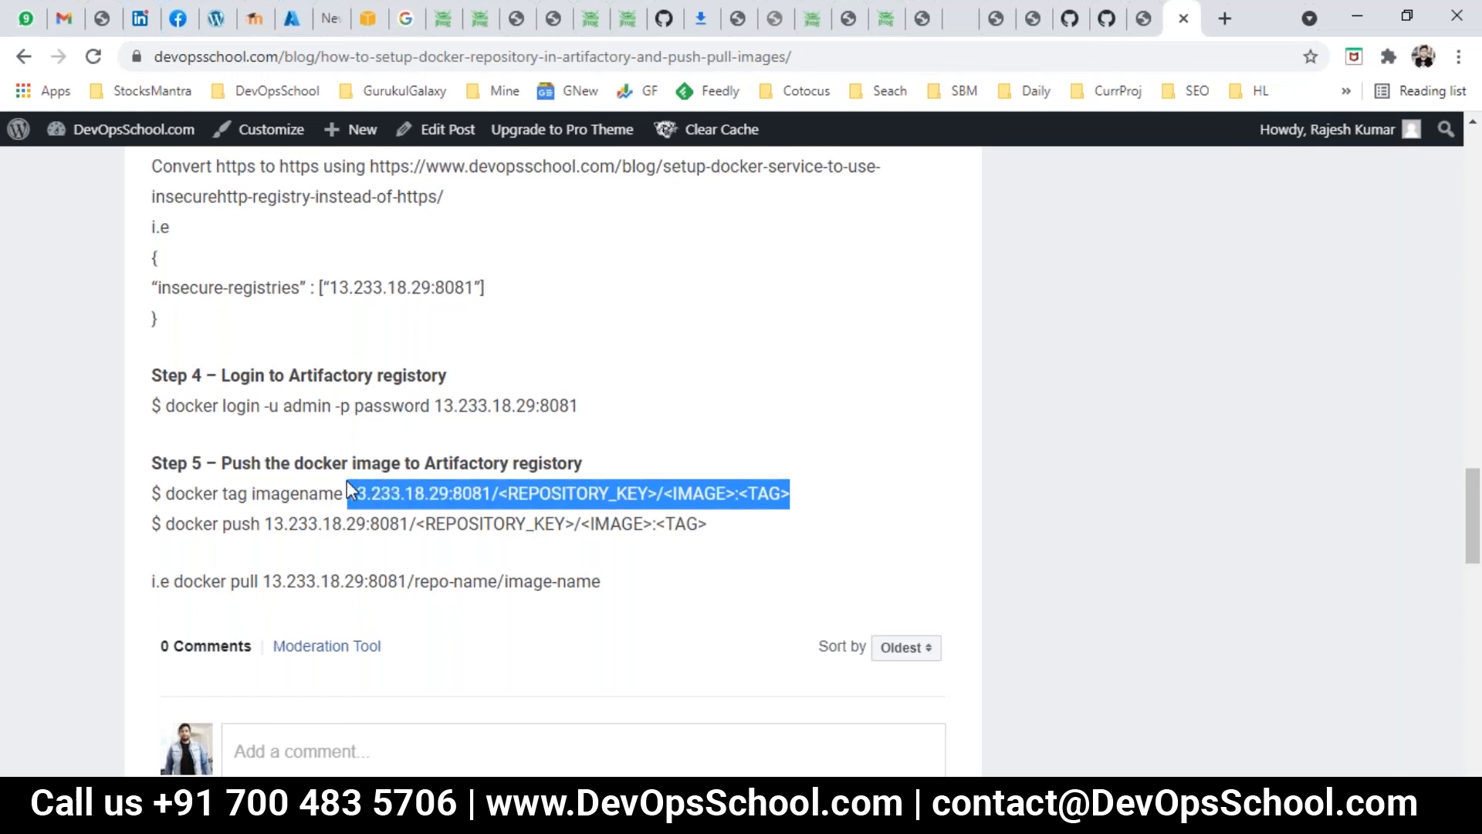
# Highlight "imagename" and the target reference in the docker tag command, and the matching reference in the docker push command.
pyautogui.moveTo(252, 494); pyautogui.dragTo(345, 491)
pyautogui.moveTo(348, 493); pyautogui.dragTo(791, 494)
pyautogui.moveTo(265, 524); pyautogui.dragTo(707, 524)
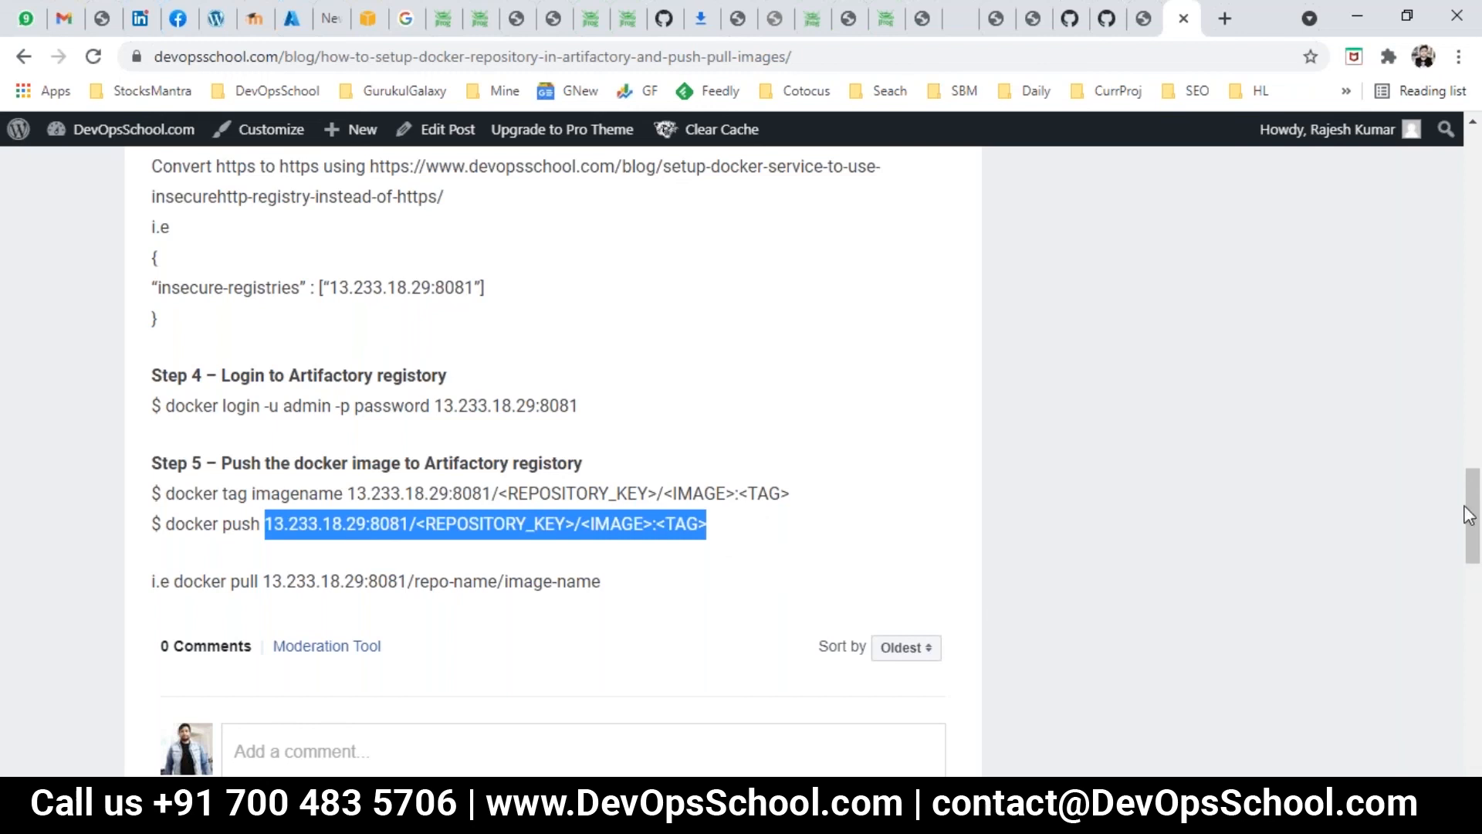
pyautogui.click(1321, 454)
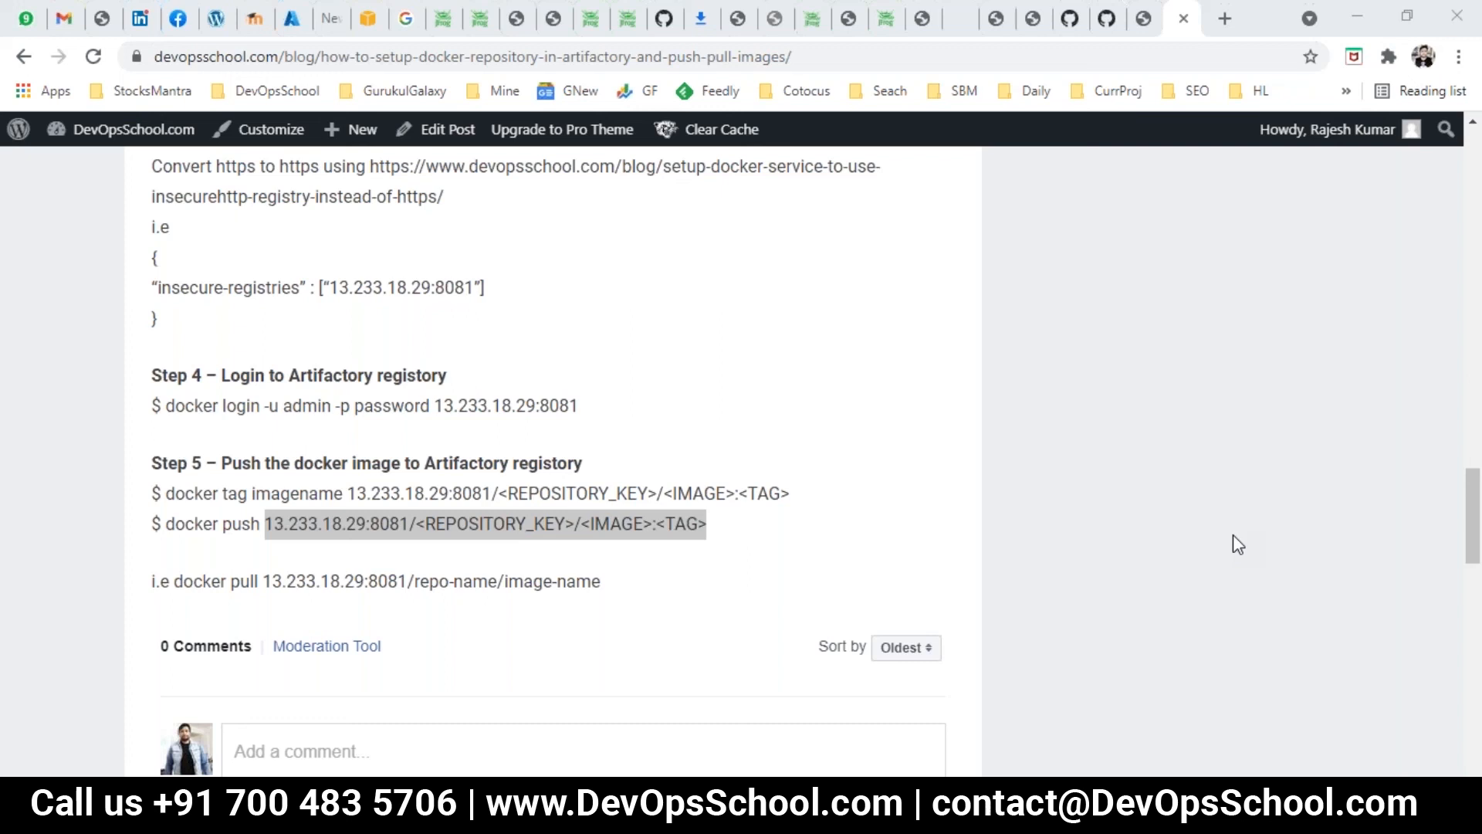
# Open the Docker Hub site, hub.docker.com, in a new browser tab.
pyautogui.click(1146, 22)
pyautogui.click(1229, 26)
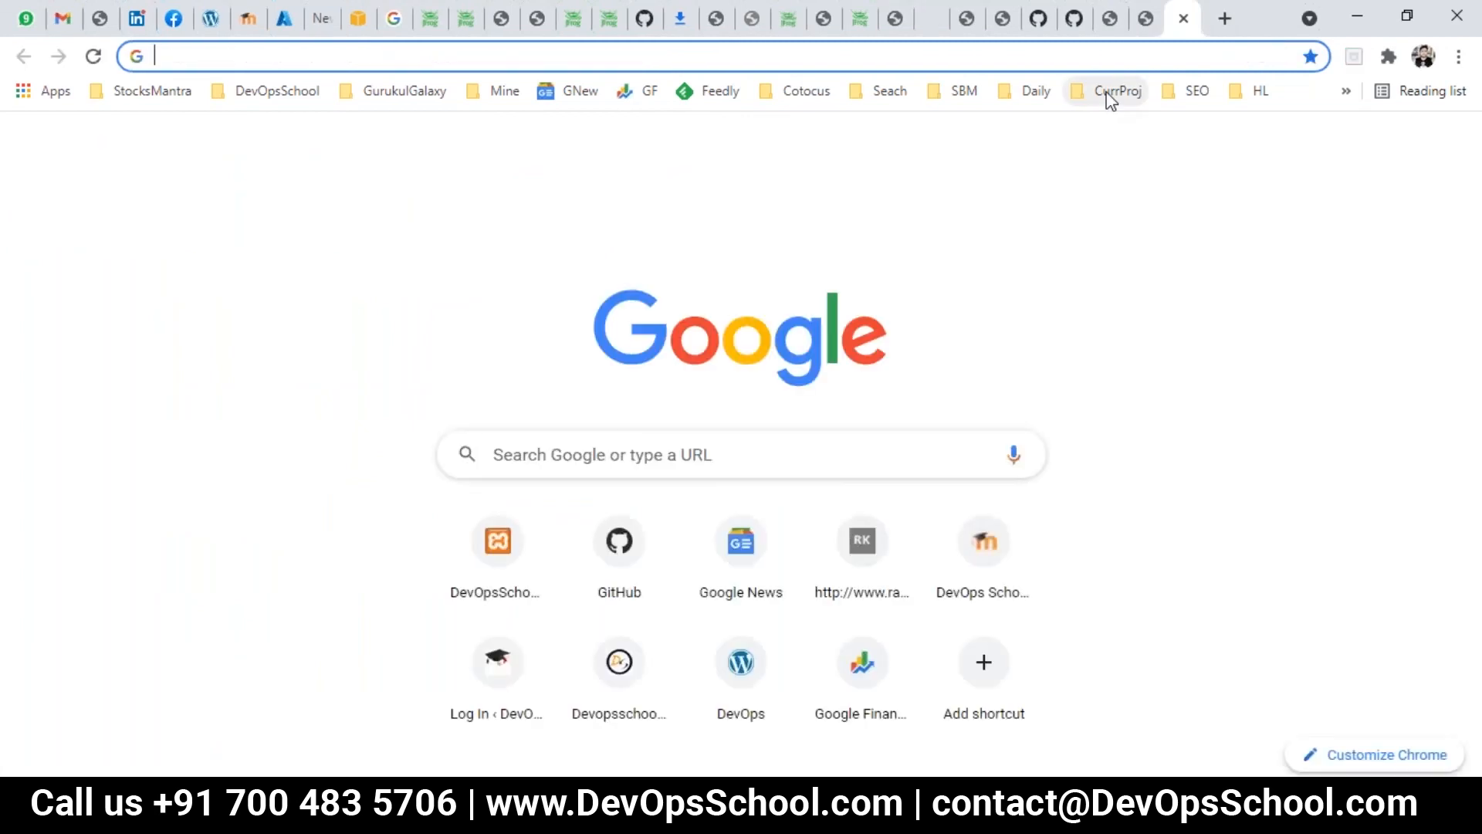
pyautogui.write('hub.docker')
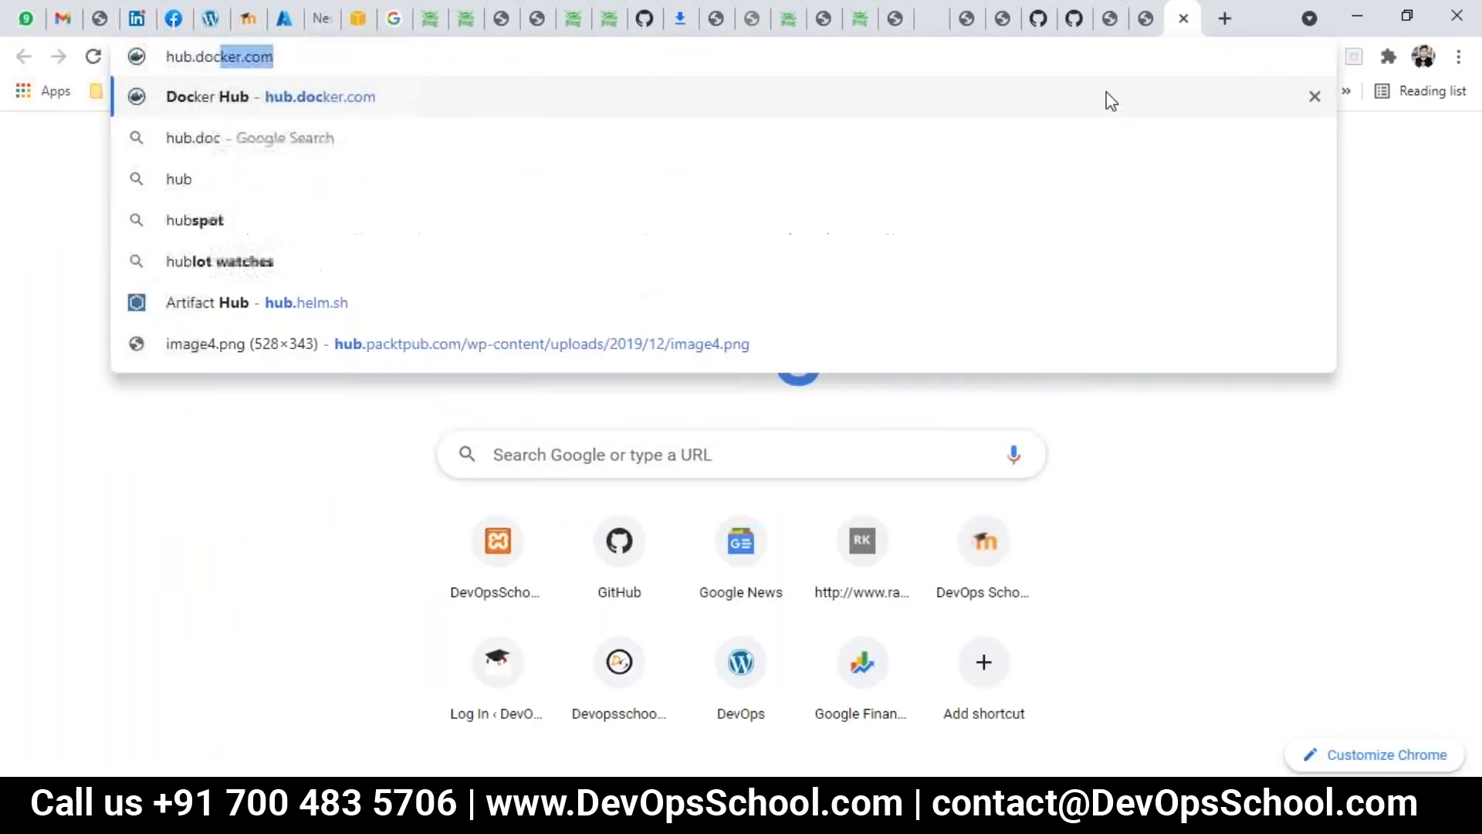
pyautogui.press('Return')
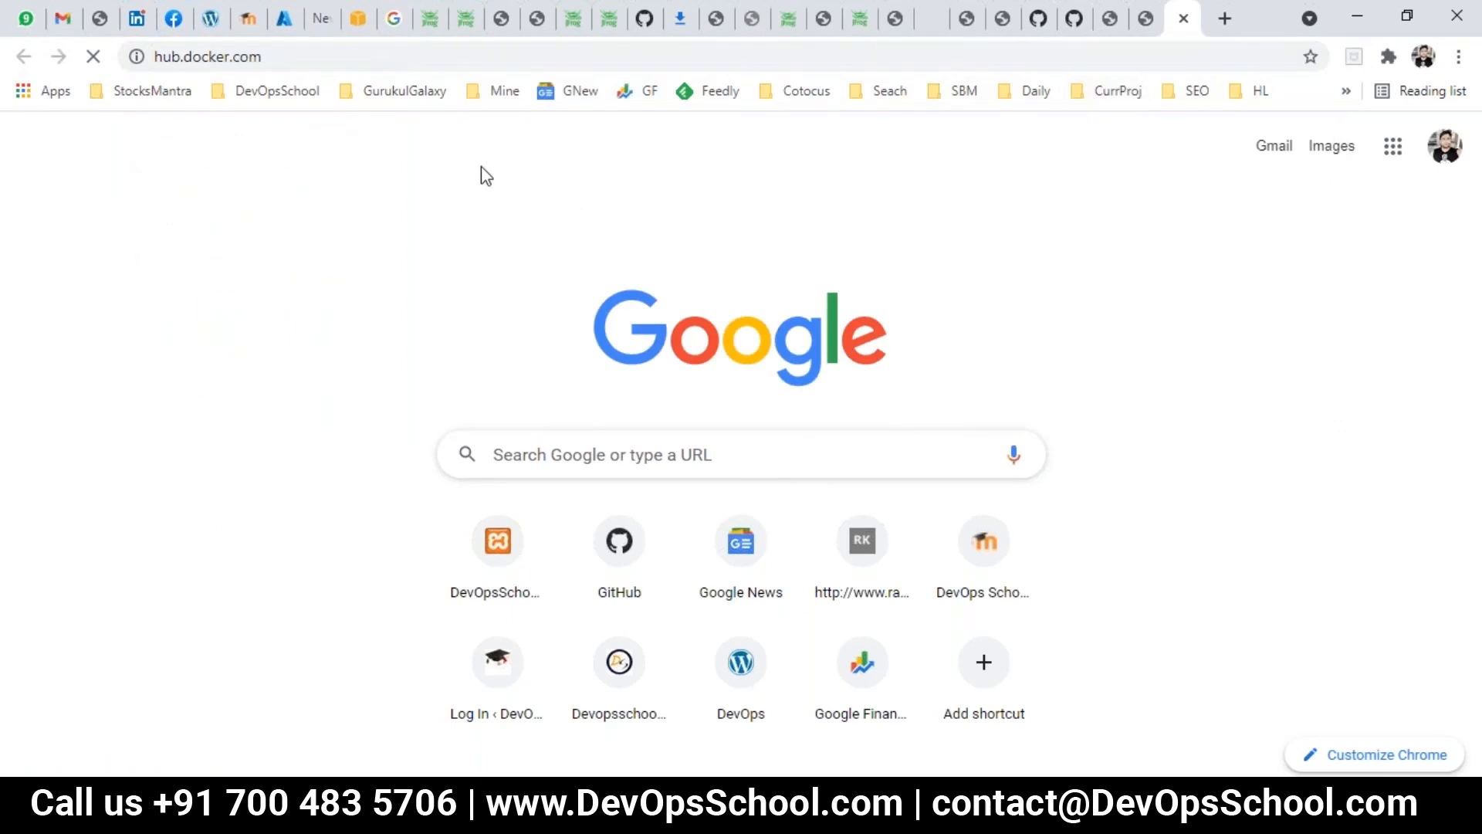
pyautogui.click(328, 61)
pyautogui.click(327, 61)
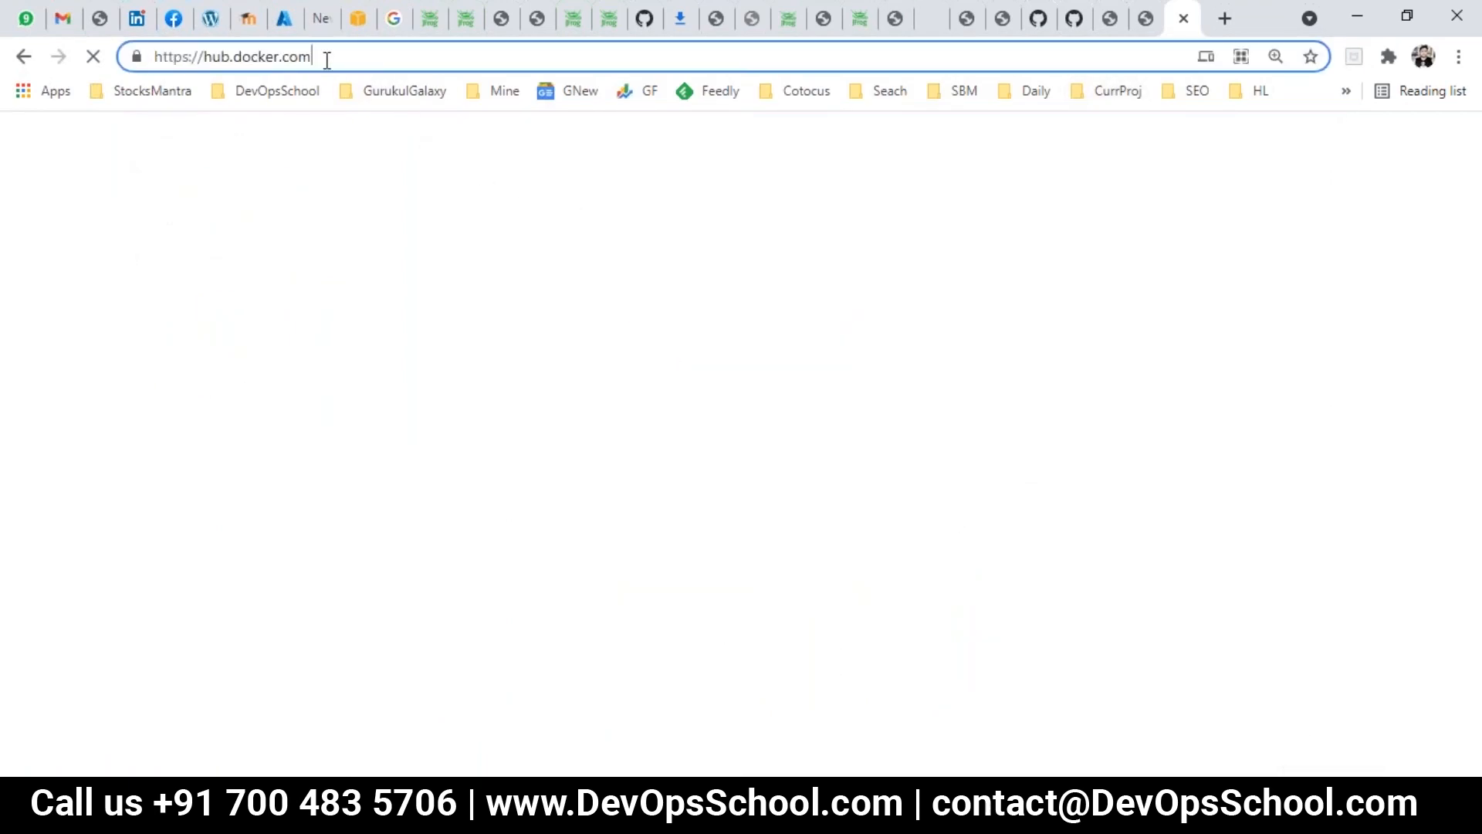
pyautogui.write('scmgalaxy')
pyautogui.press('Return')
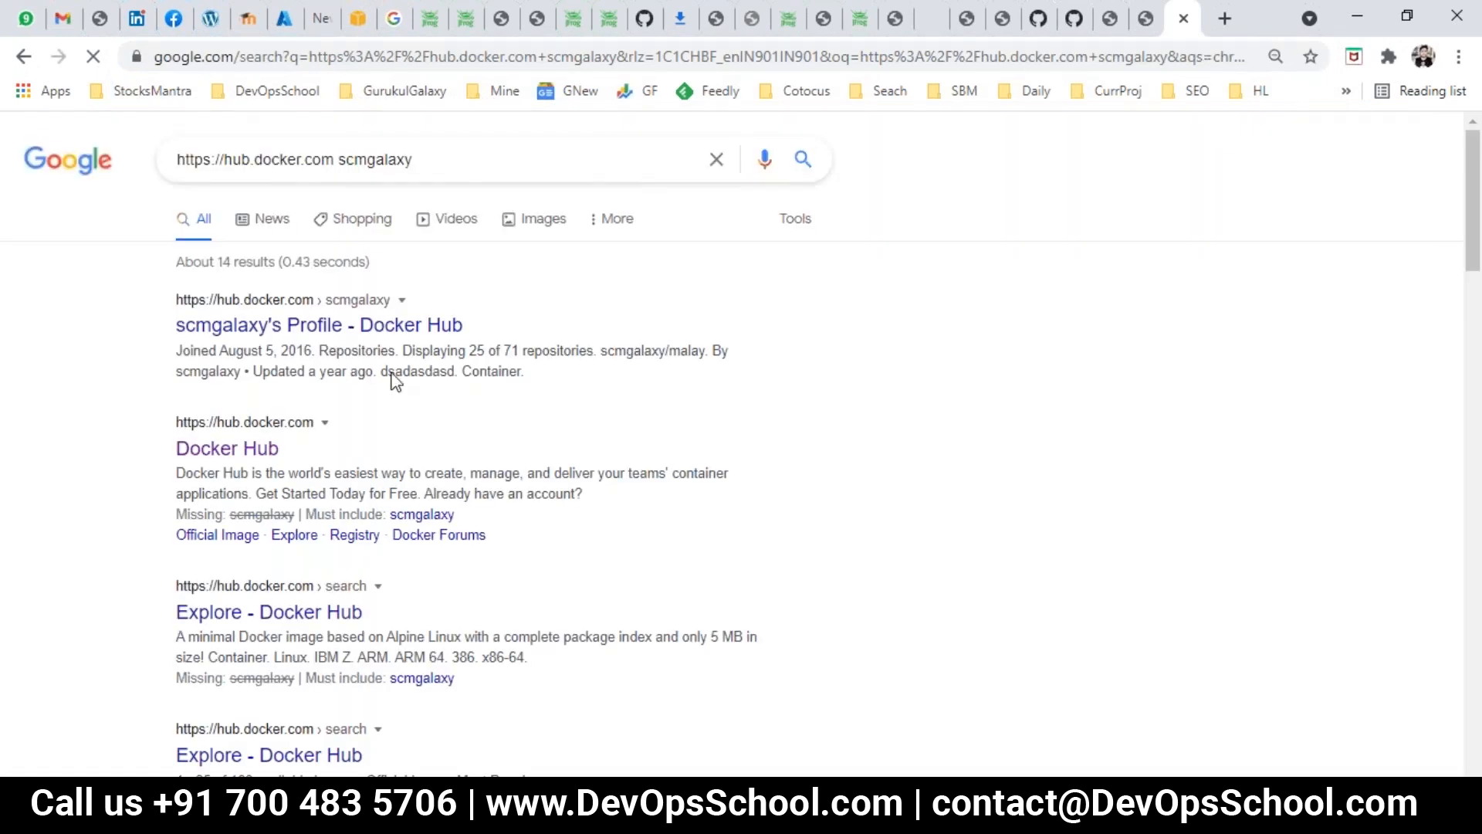
pyautogui.click(325, 328)
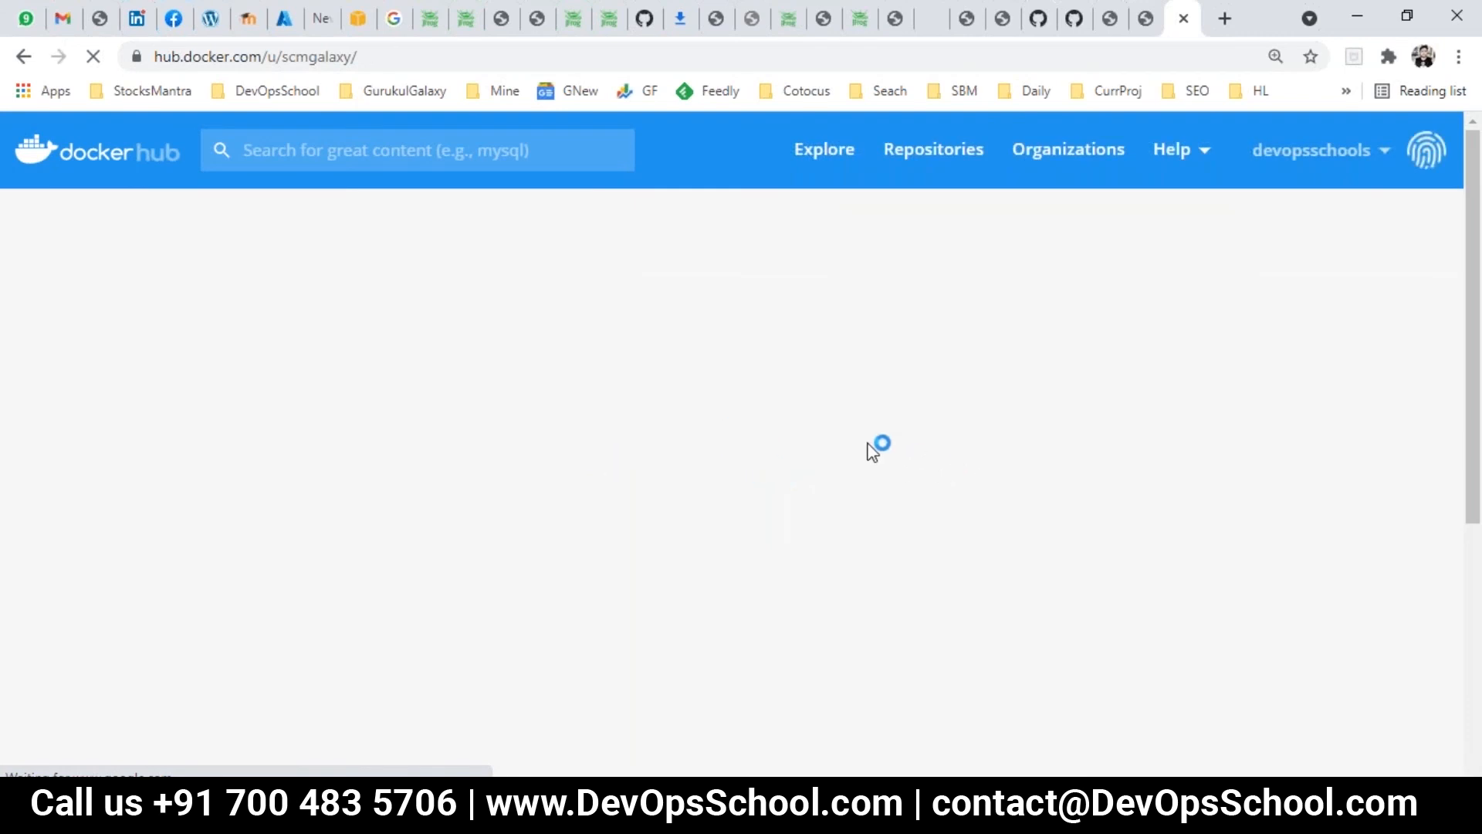
# Open the tags of the scmgalaxy/malay repository, highlight the "latest" tag, and go back one page to review its tag entry.
pyautogui.scroll(-3, 387, 456)
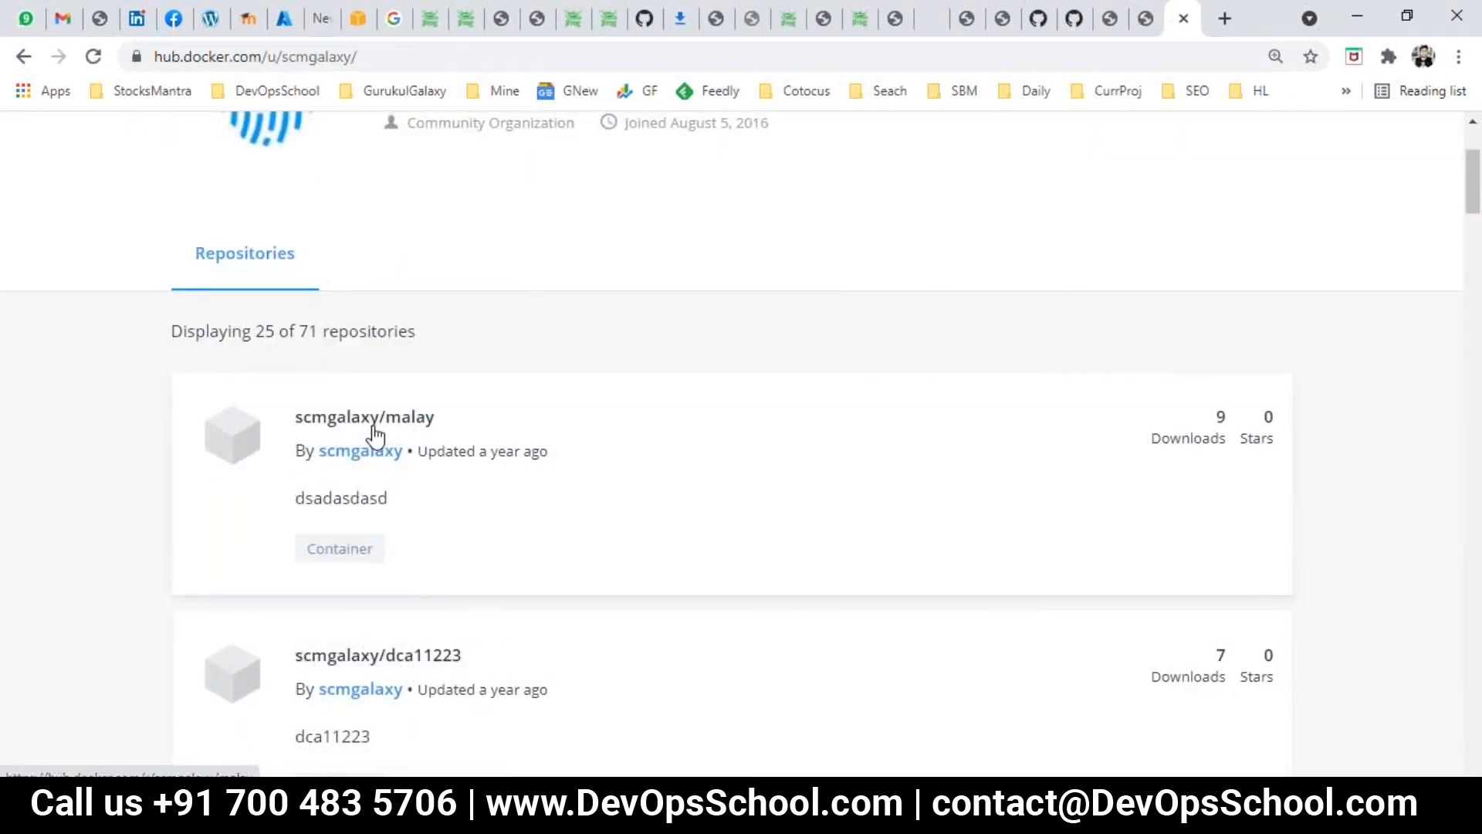
pyautogui.click(373, 426)
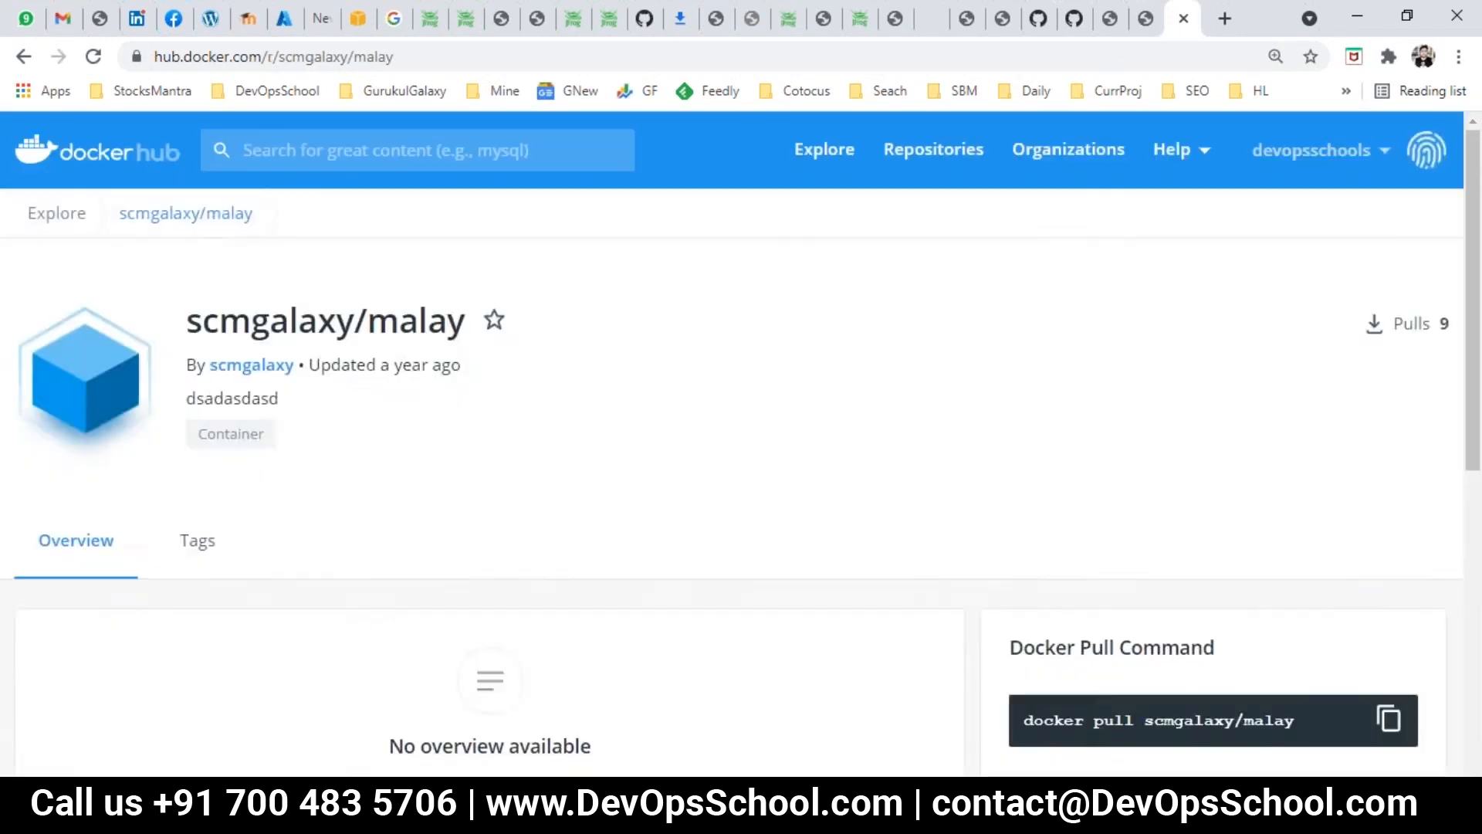
pyautogui.scroll(-4, 650, 515)
pyautogui.click(198, 216)
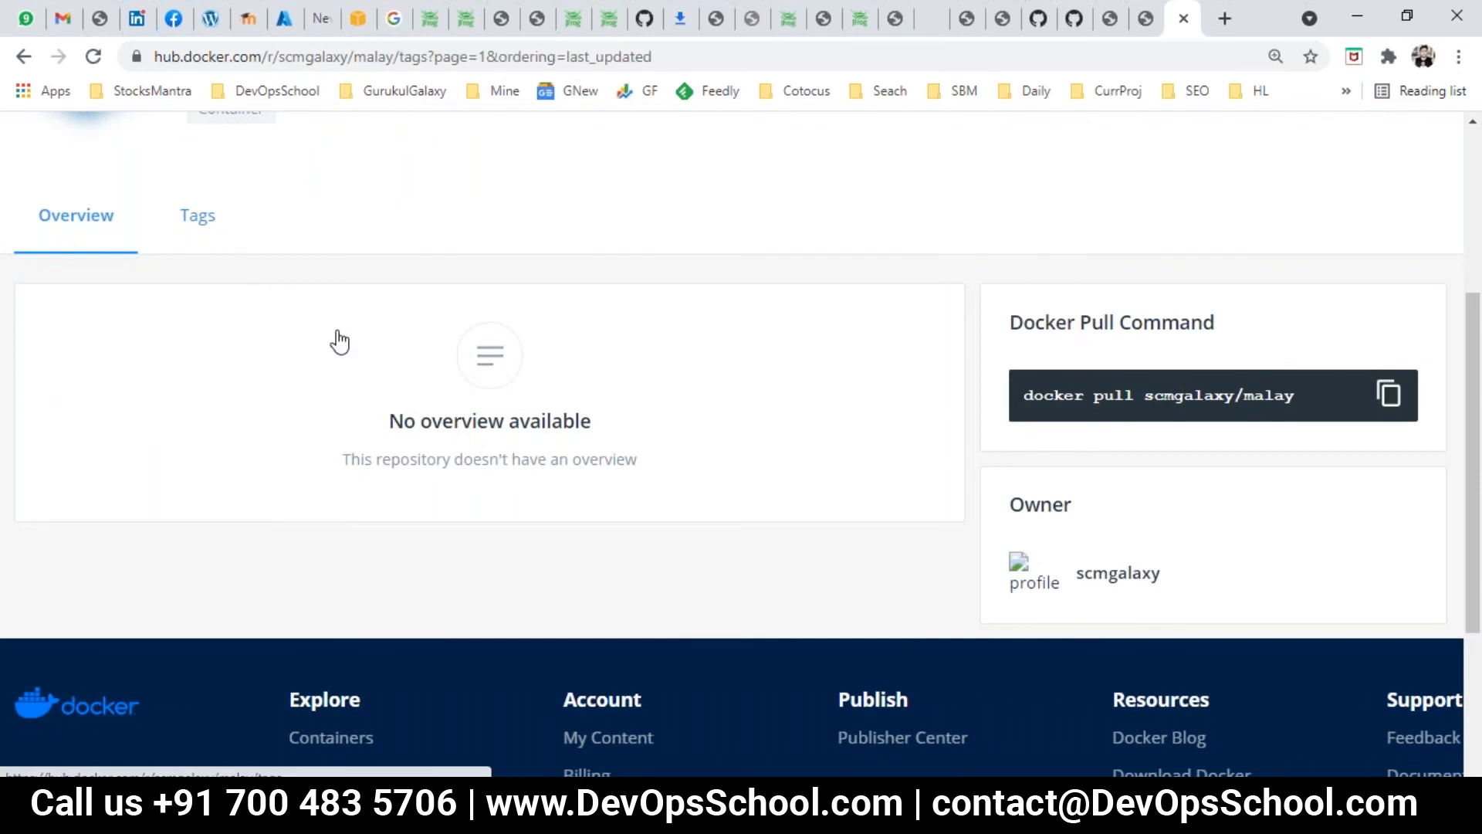
pyautogui.scroll(-5, 454, 409)
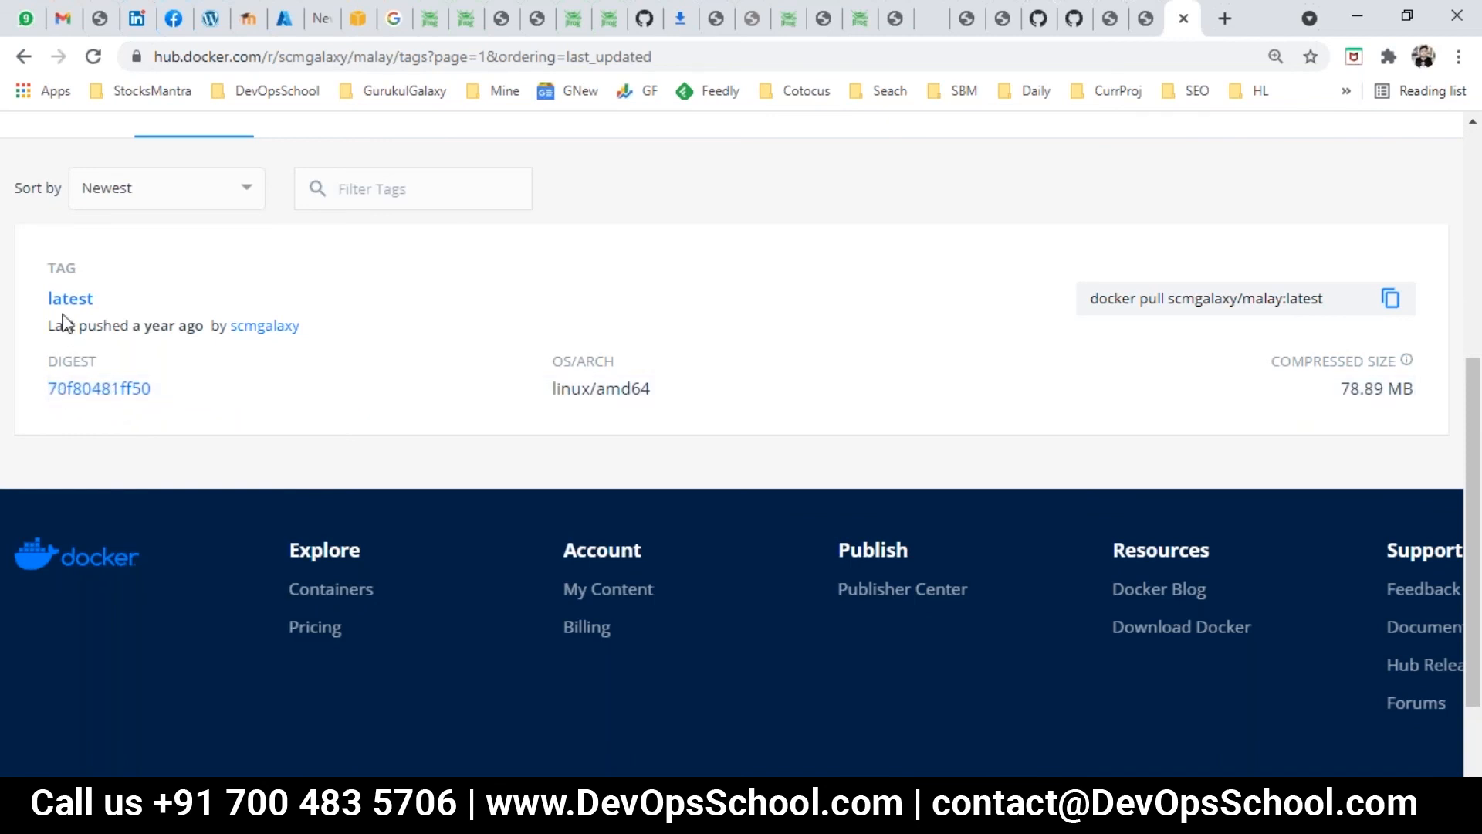
pyautogui.moveTo(119, 301); pyautogui.dragTo(49, 298)
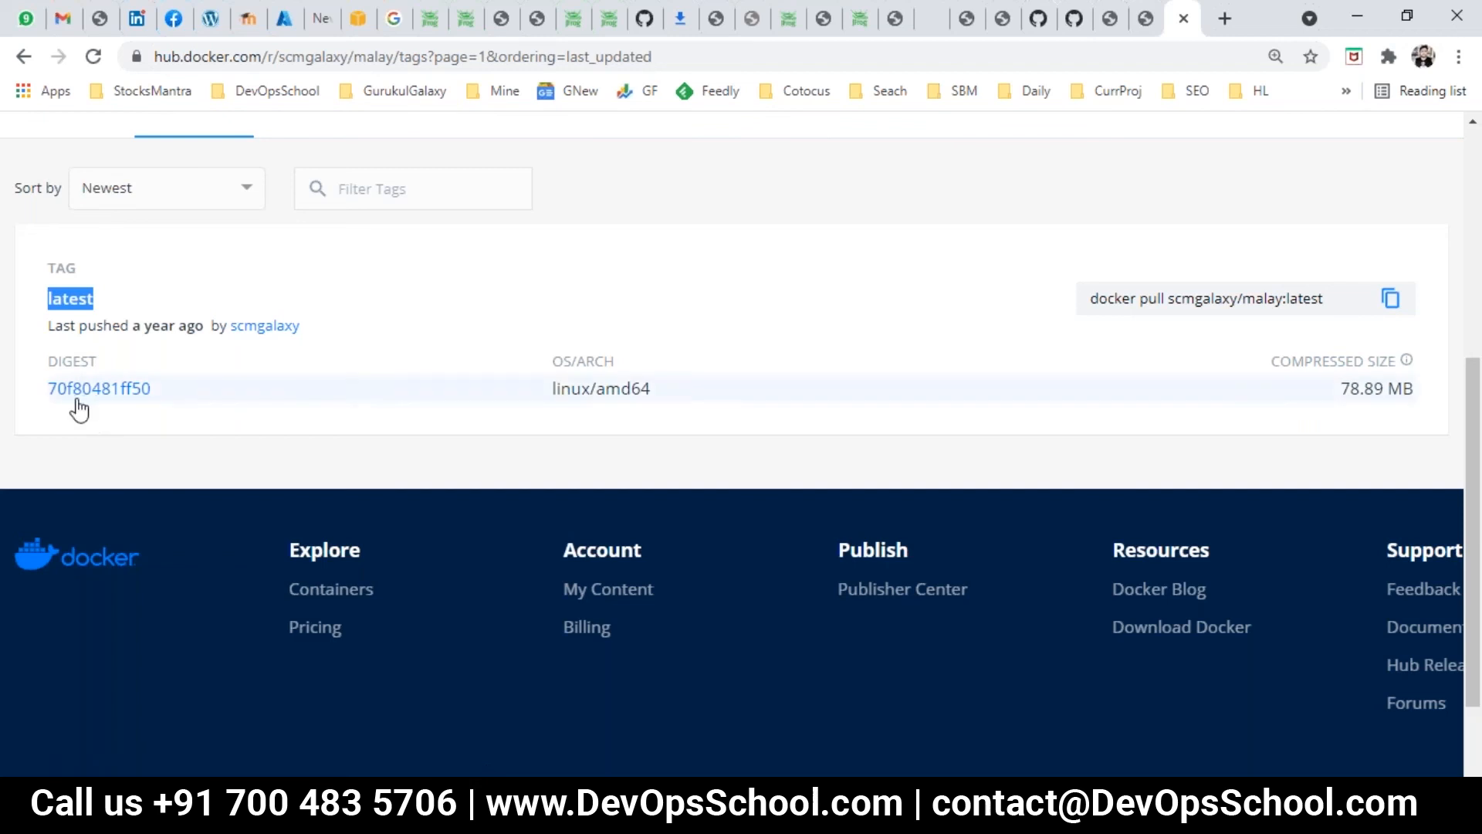
pyautogui.click(22, 61)
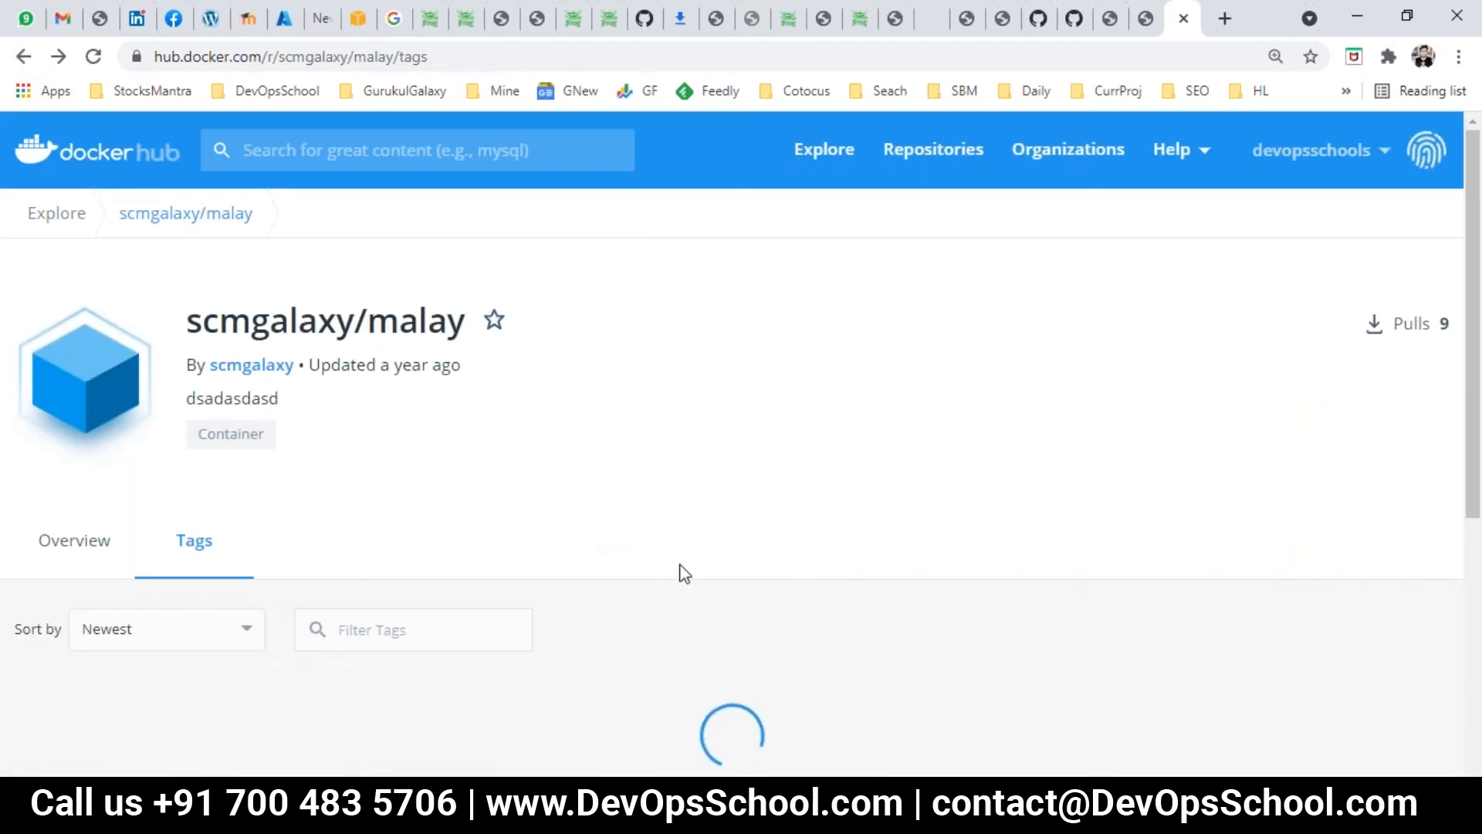
pyautogui.scroll(-4, 781, 575)
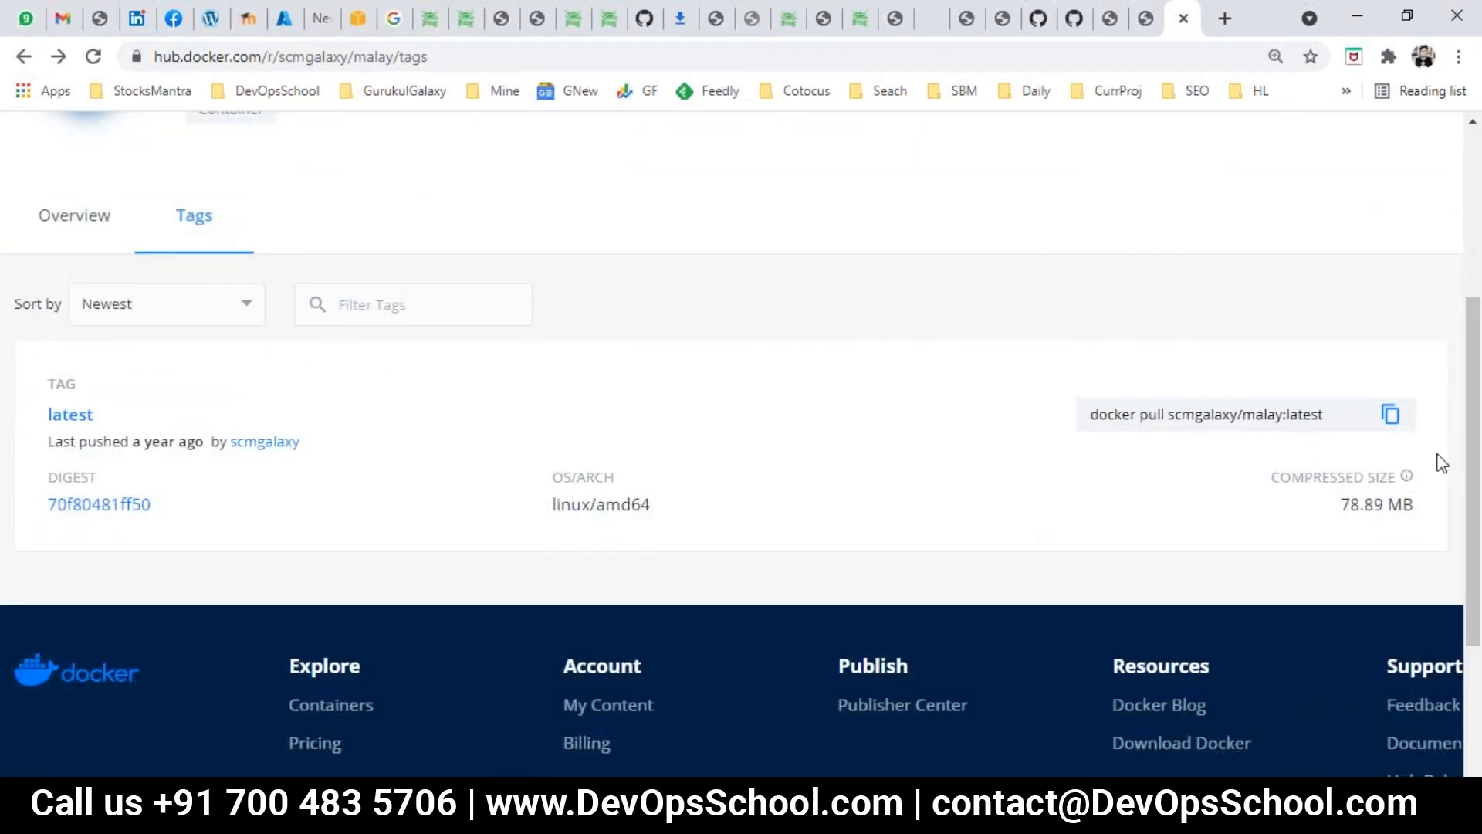